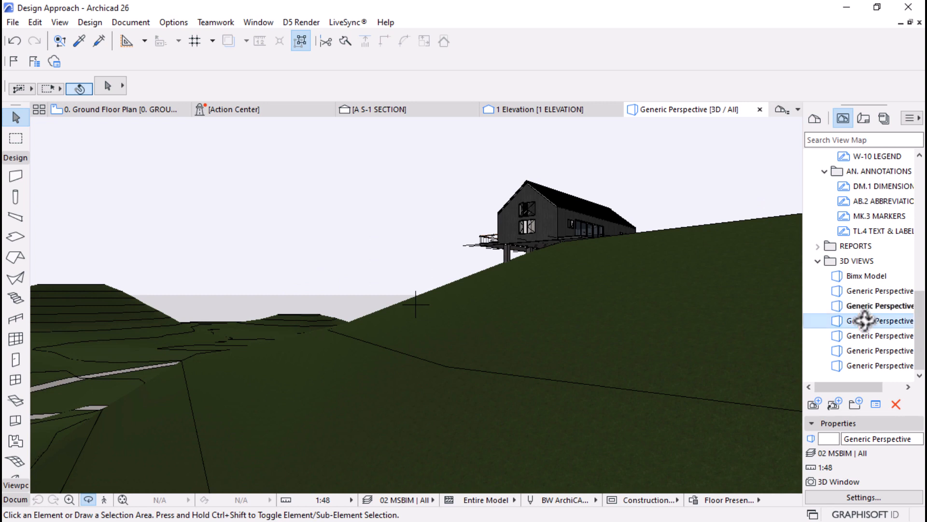
# Open the saved Generic Perspective 3D views one after another to examine the house, terrain and access road
pyautogui.doubleClick(865, 320)
pyautogui.doubleClick(863, 338)
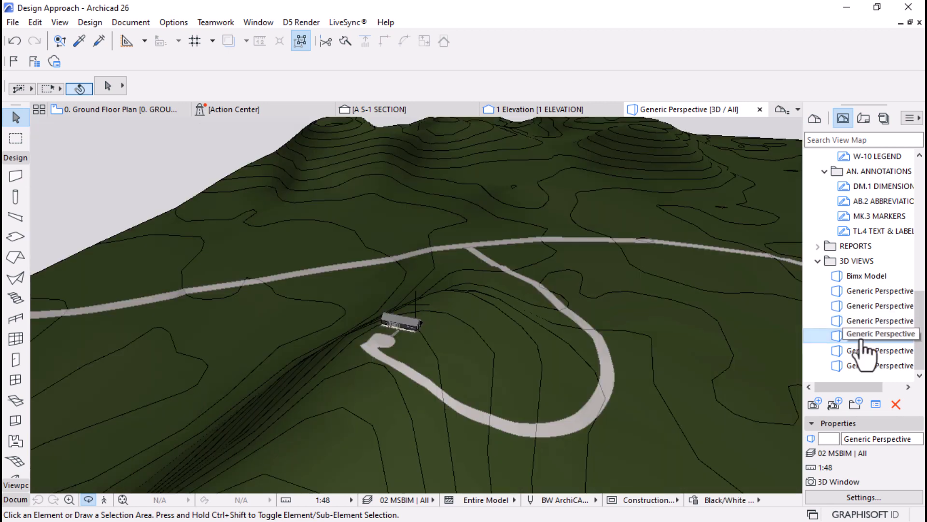
pyautogui.doubleClick(863, 352)
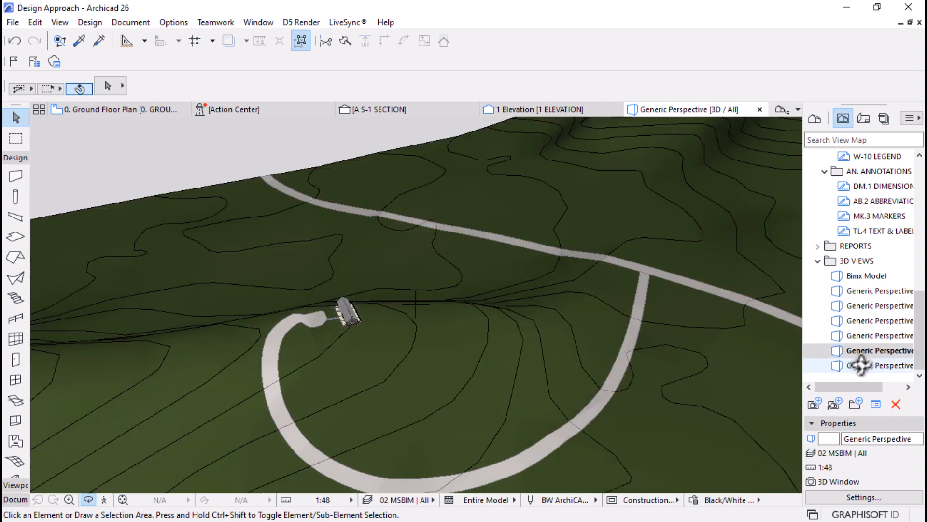
pyautogui.doubleClick(861, 366)
# Open the Bimx Model 3D view and examine the house on the hillside from several angles
pyautogui.doubleClick(865, 276)
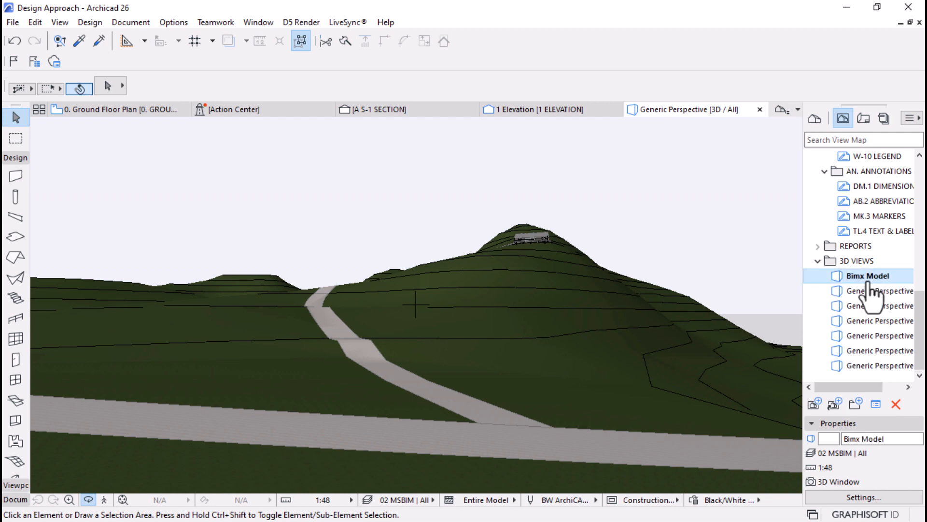
pyautogui.moveTo(657, 308); pyautogui.dragTo(512, 309)
pyautogui.scroll(10, 442, 273)
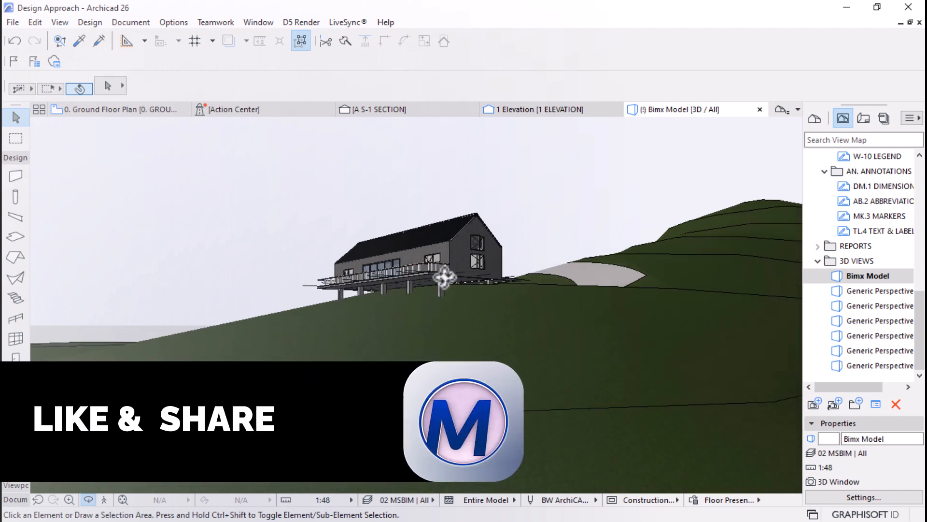
pyautogui.moveTo(423, 302); pyautogui.dragTo(365, 309)
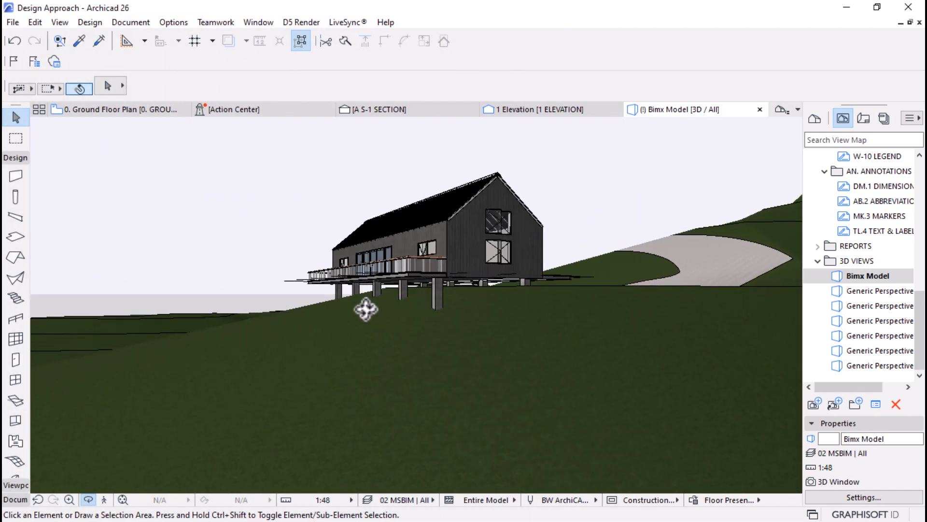
pyautogui.scroll(-5, 366, 309)
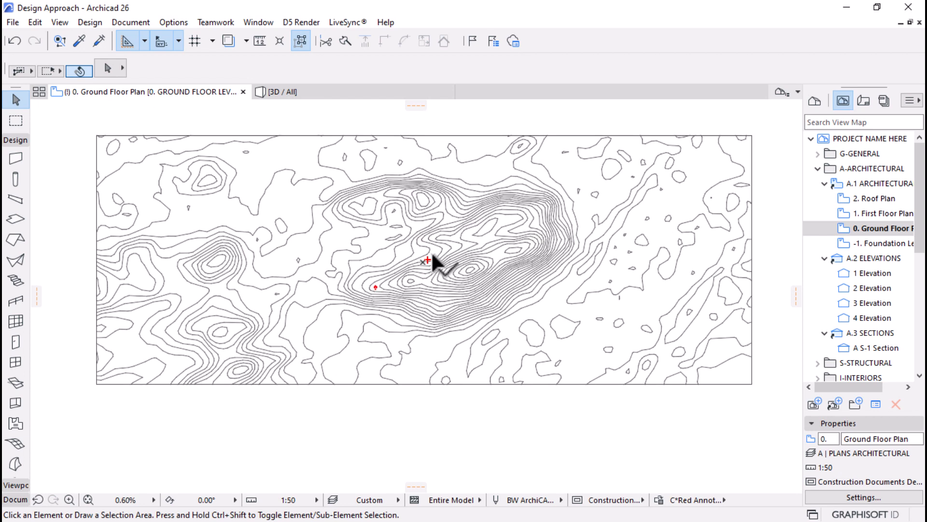
pyautogui.click(432, 255)
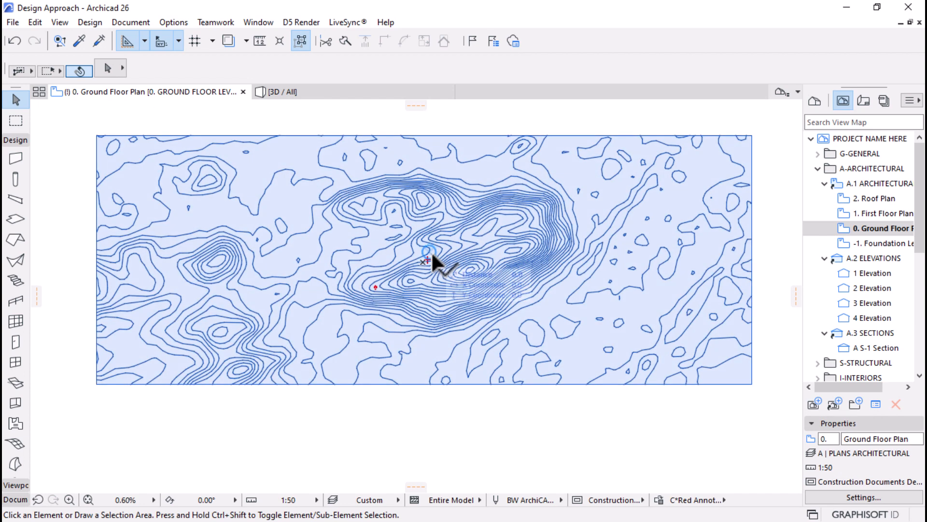
pyautogui.click(437, 408)
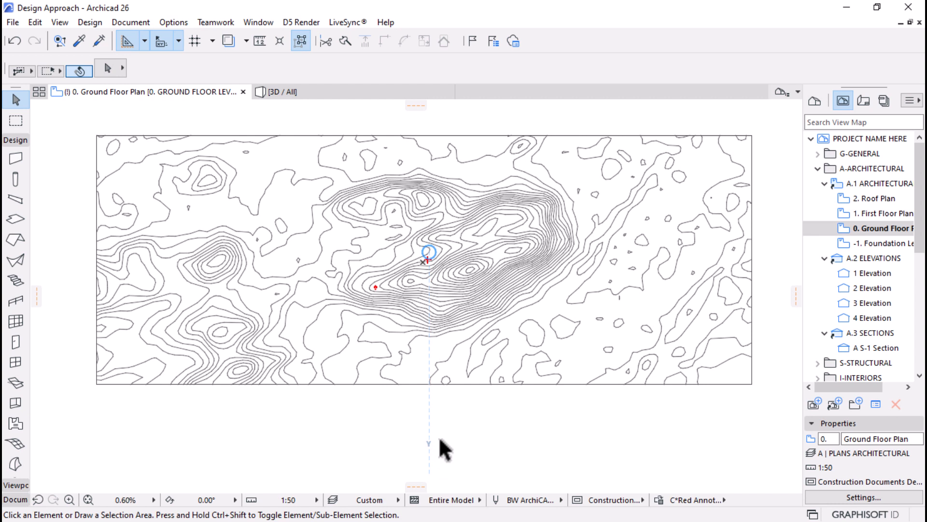
pyautogui.hotkey('ctrl', 'd')
pyautogui.hotkey('ctrl', 'shift', 'd')
pyautogui.hotkey('ctrl', 'm')
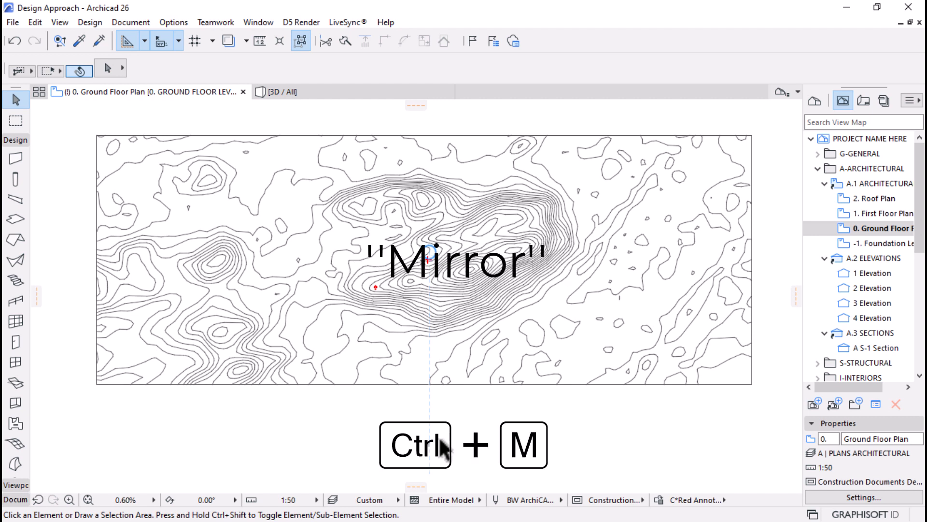
pyautogui.hotkey('ctrl', 'shift', 'm')
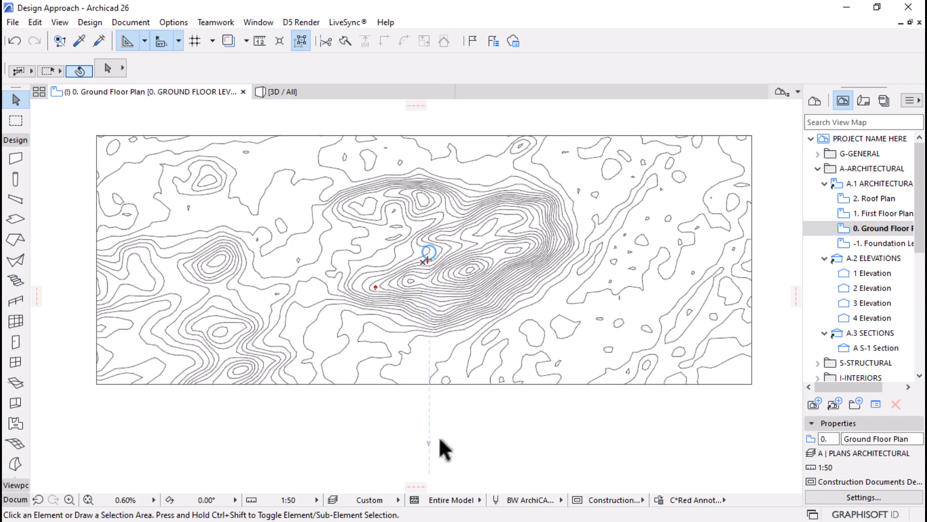
# Inspect the MSBM 2023 RRO Template Project.pla entry in the Library Manager and close it without changes
pyautogui.click(12, 22)
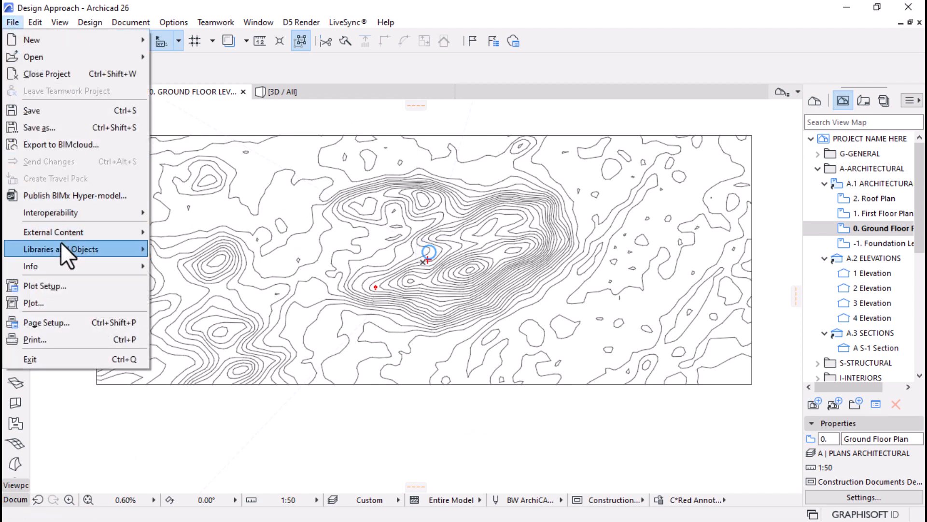
pyautogui.moveTo(62, 249)
pyautogui.click(203, 250)
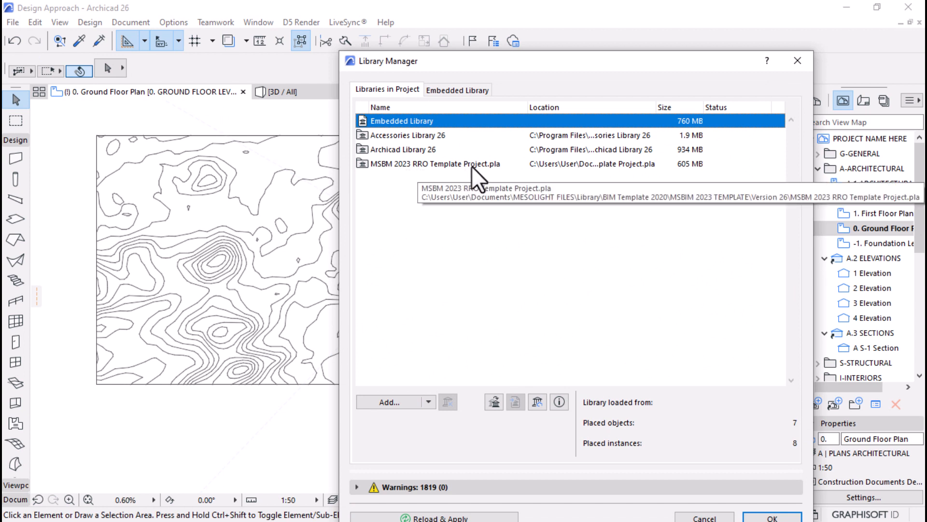
pyautogui.click(405, 167)
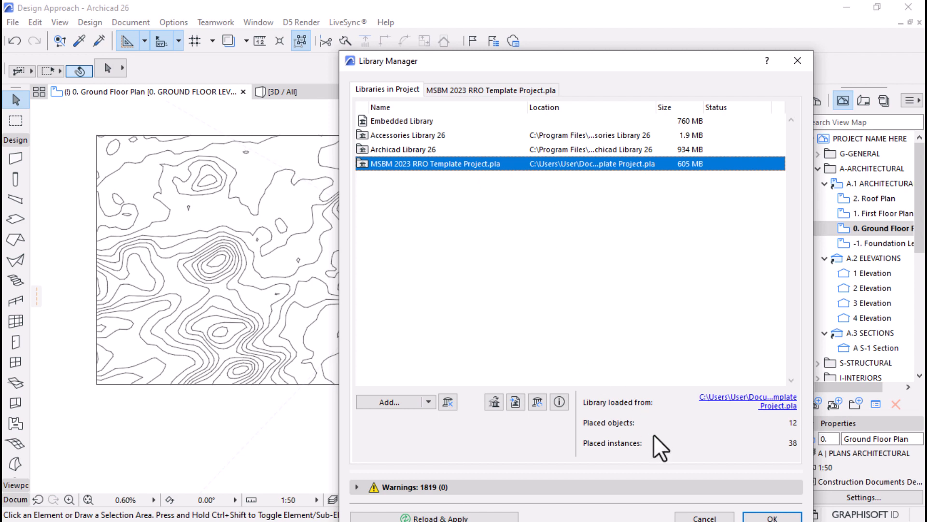
pyautogui.click(704, 517)
# Review the folders in the Favorites palette, collapsing PROJECT STARTER 1.0 and A SUBSTRUCTURE, and close the palette
pyautogui.click(246, 22)
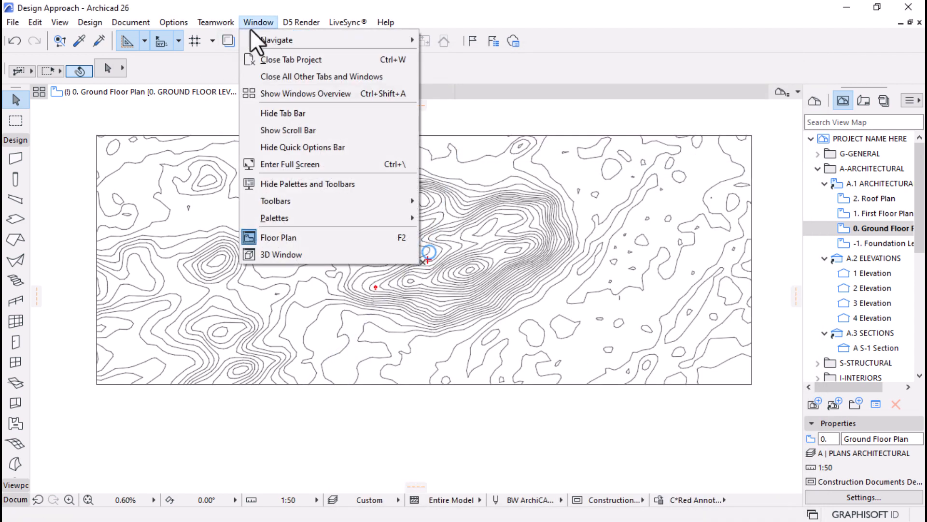
pyautogui.moveTo(314, 220)
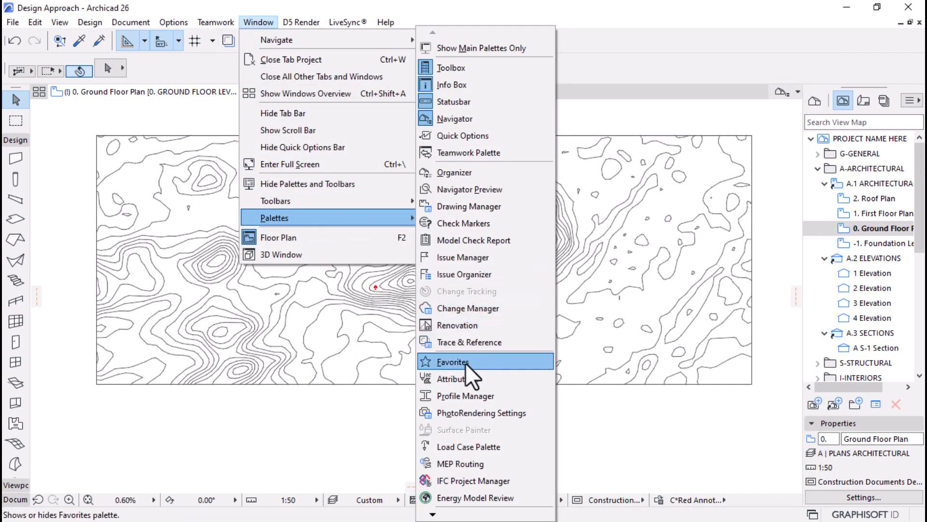
pyautogui.click(454, 362)
pyautogui.moveTo(261, 43); pyautogui.dragTo(357, 16)
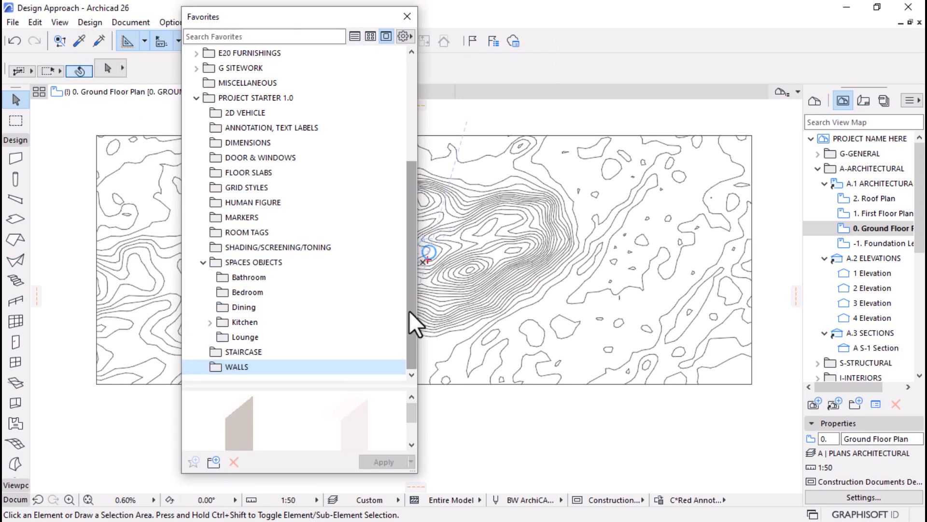
pyautogui.moveTo(409, 311); pyautogui.dragTo(407, 194)
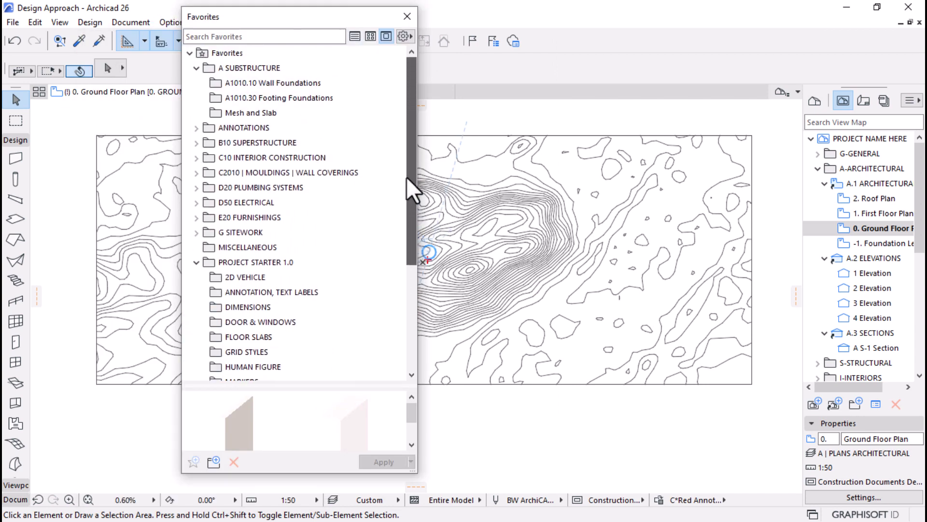
pyautogui.click(196, 263)
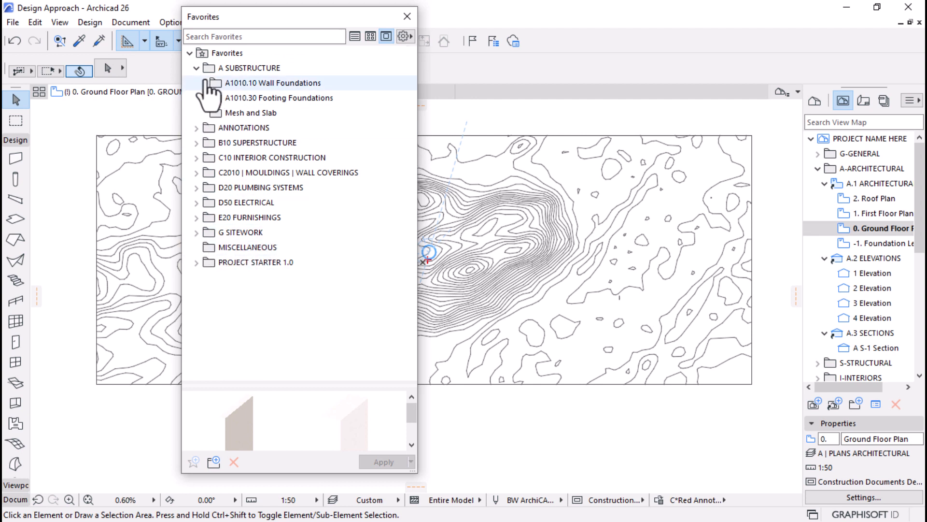
pyautogui.click(196, 68)
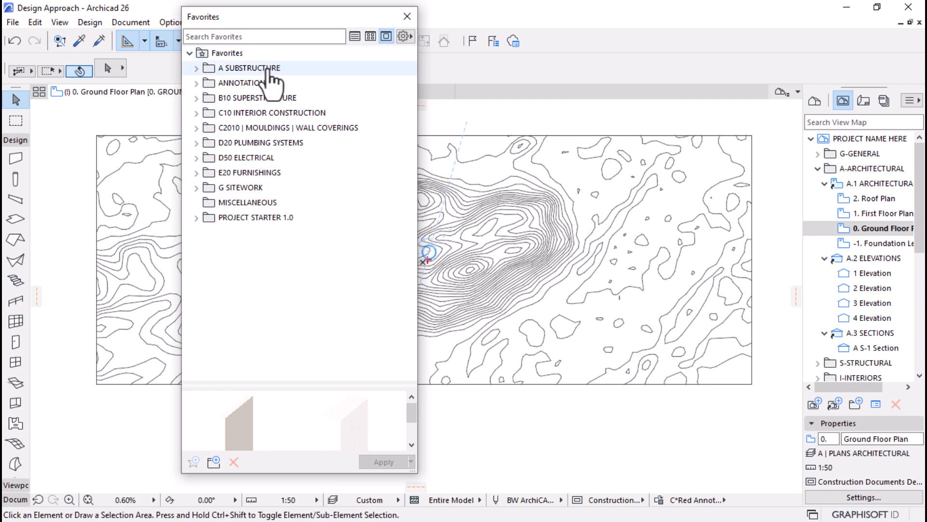
pyautogui.click(405, 15)
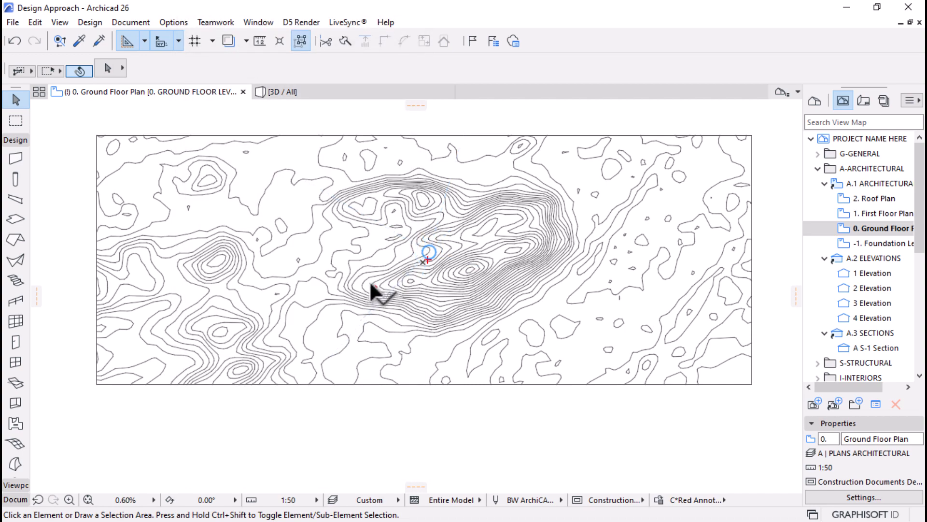
# Examine the section and elevation markers on the hill in the ground floor plan
pyautogui.scroll(3, 369, 285)
pyautogui.scroll(10, 375, 282)
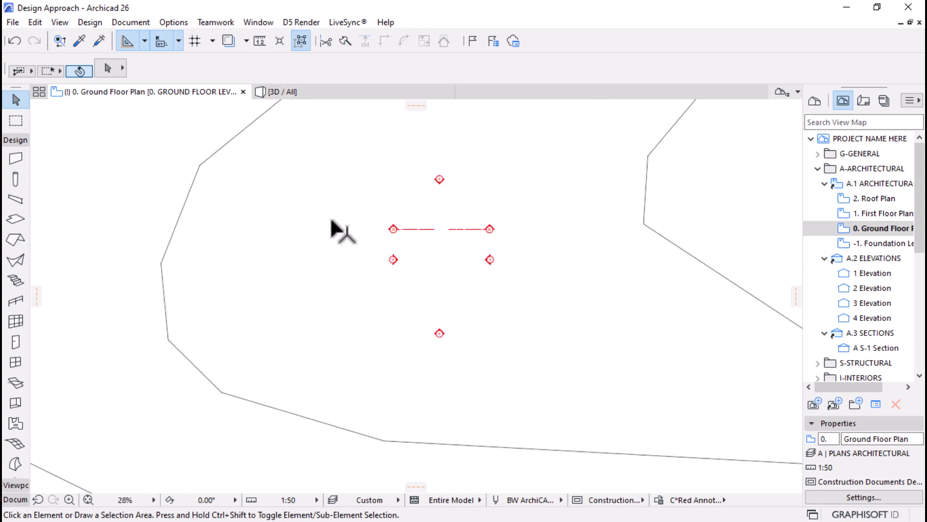
pyautogui.scroll(2, 414, 239)
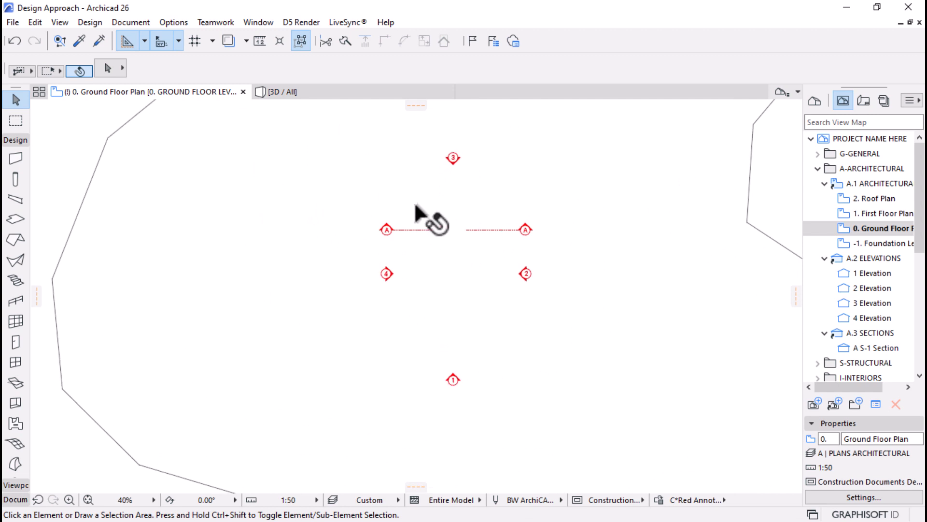
pyautogui.moveTo(455, 158)
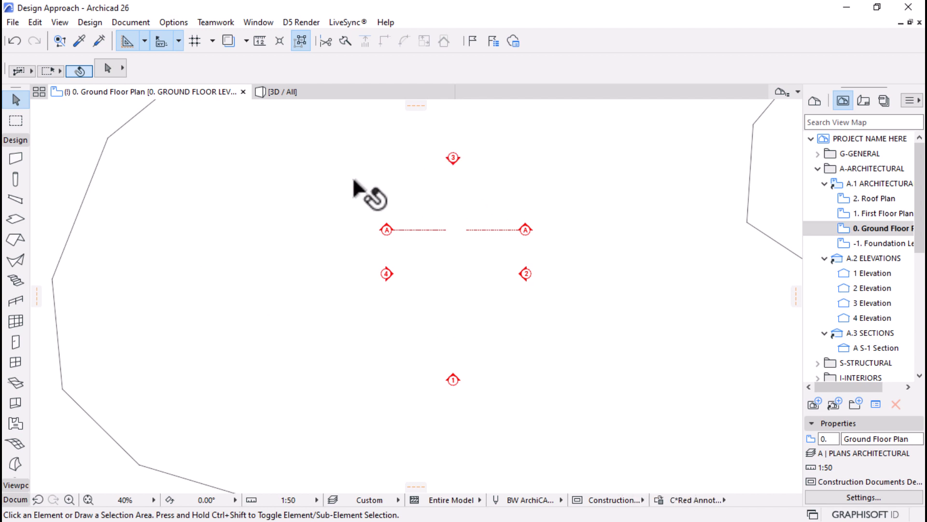
pyautogui.scroll(-1, 349, 166)
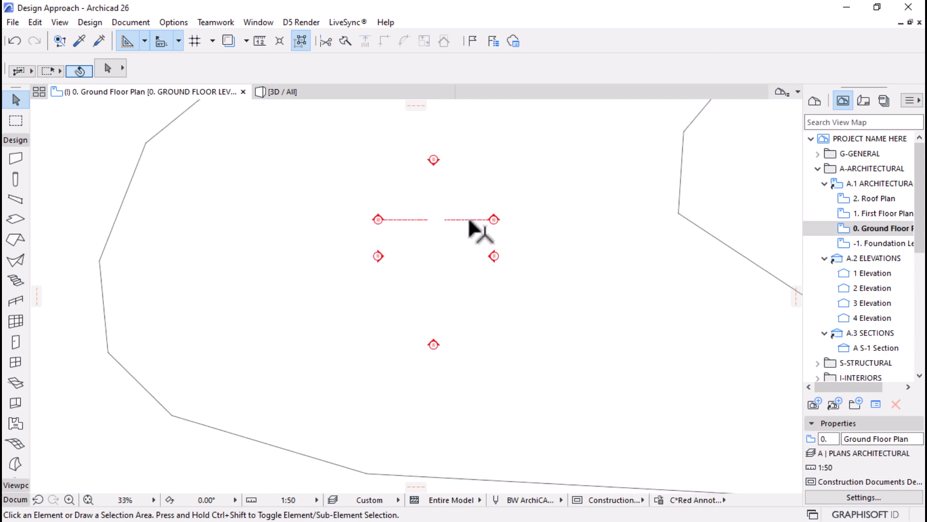
pyautogui.scroll(-1, 415, 228)
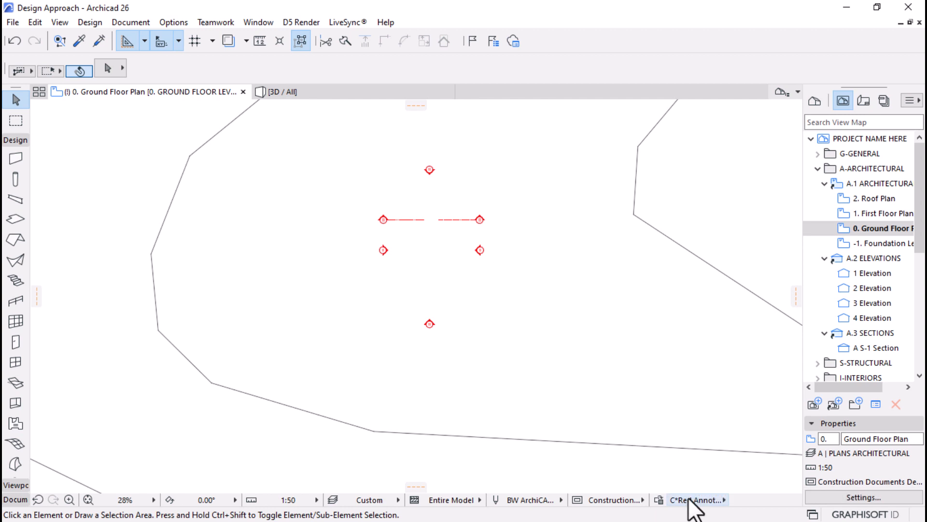
# Try the graphic overrides Black/White - Black Cut + Cover, C*Red Annotation - Fill Cut + Cover and C*Cyan Annotation - Fill Cut + Cover
pyautogui.click(691, 500)
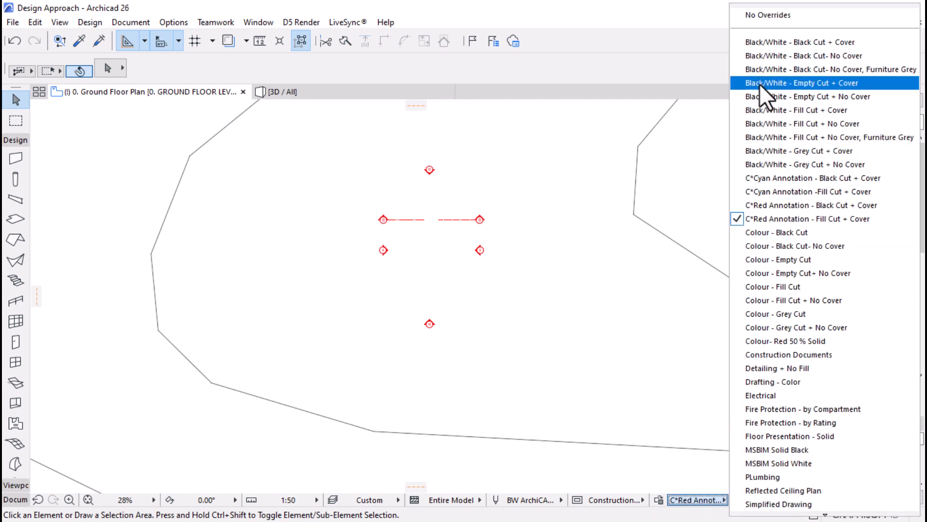
pyautogui.click(776, 49)
pyautogui.click(703, 500)
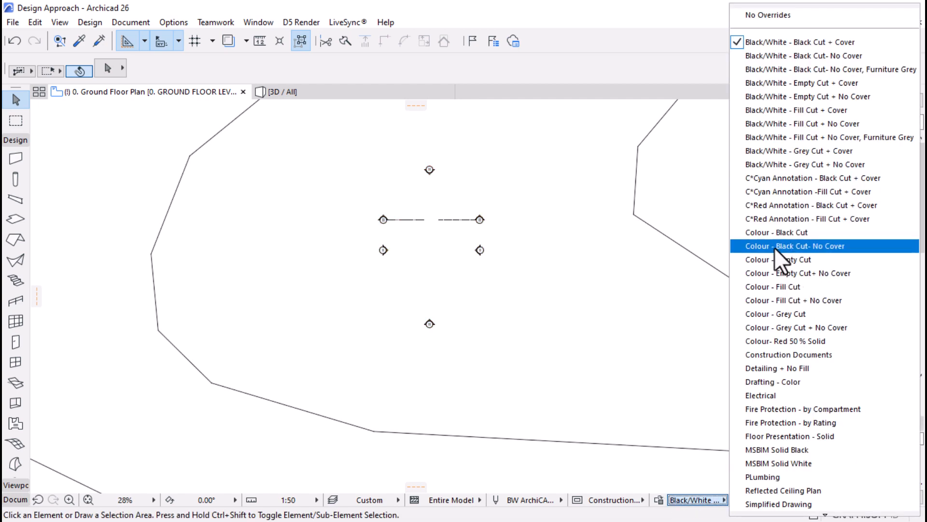
pyautogui.click(774, 219)
pyautogui.click(712, 501)
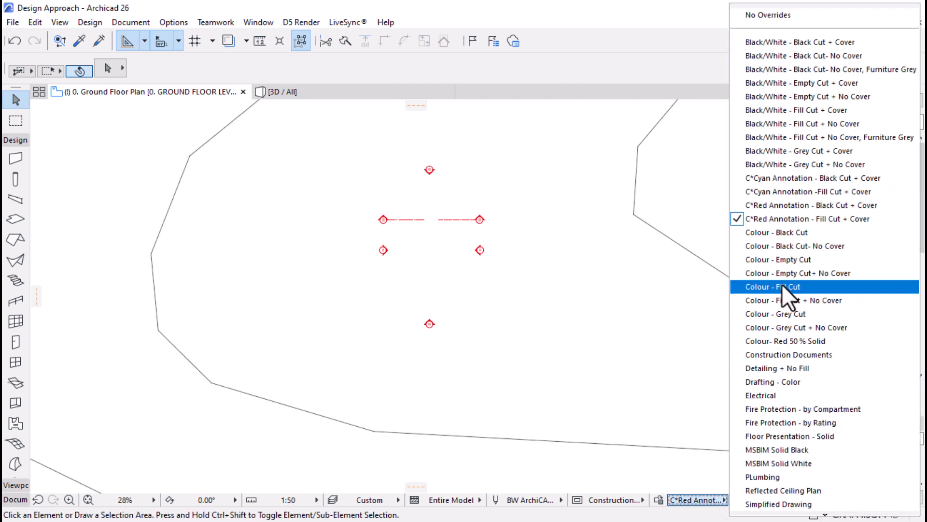
pyautogui.click(790, 186)
# Set the plan's graphic override to Black/White - Black Cut - No Cover, Furniture Grey and check the markers
pyautogui.click(699, 501)
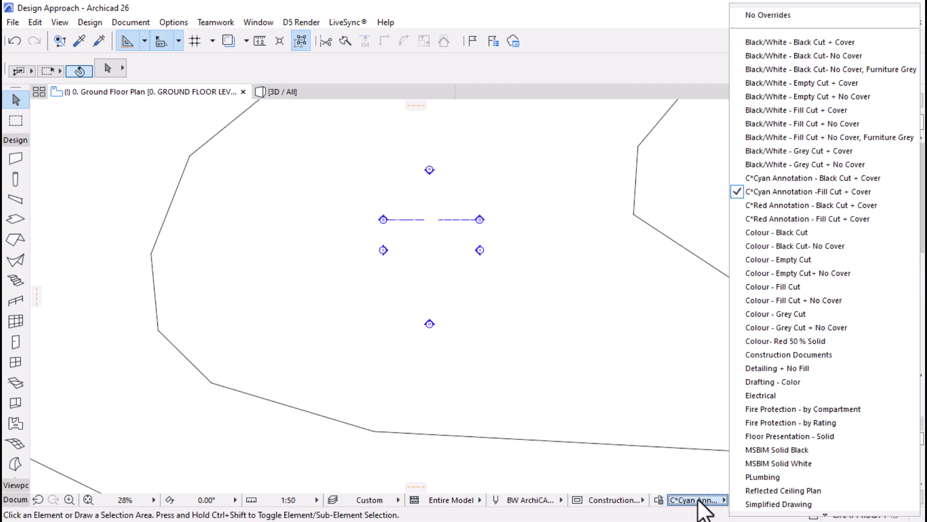
pyautogui.click(797, 69)
pyautogui.scroll(2, 447, 193)
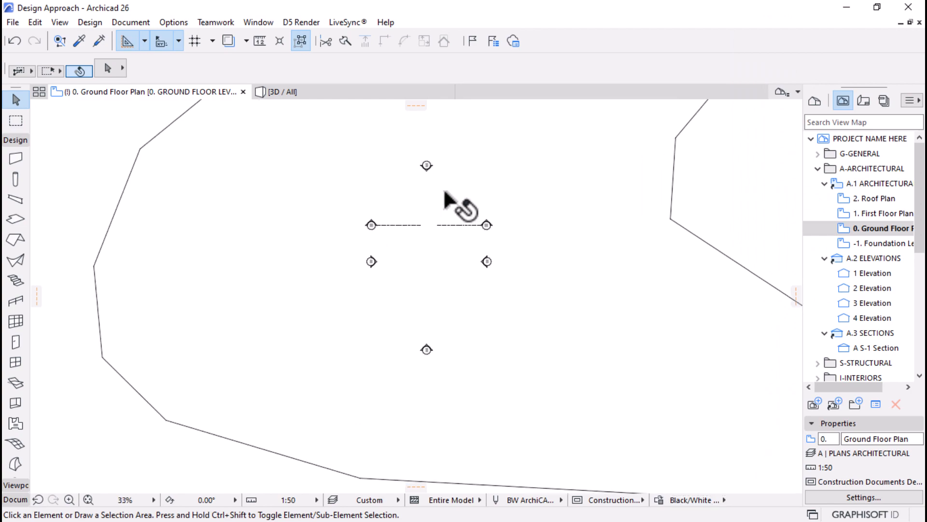
pyautogui.scroll(3, 449, 198)
pyautogui.scroll(-8, 434, 213)
pyautogui.moveTo(318, 95)
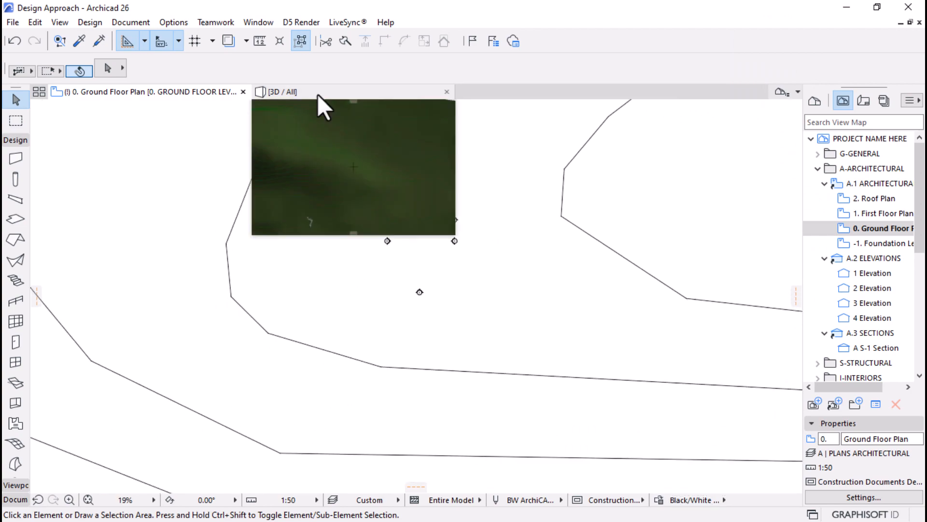
pyautogui.scroll(-15, 445, 279)
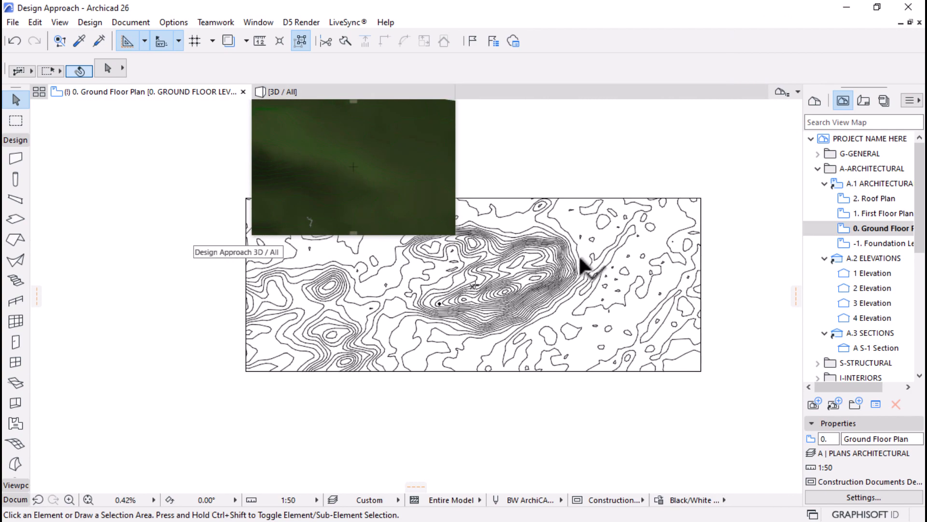
pyautogui.click(596, 253)
pyautogui.click(549, 423)
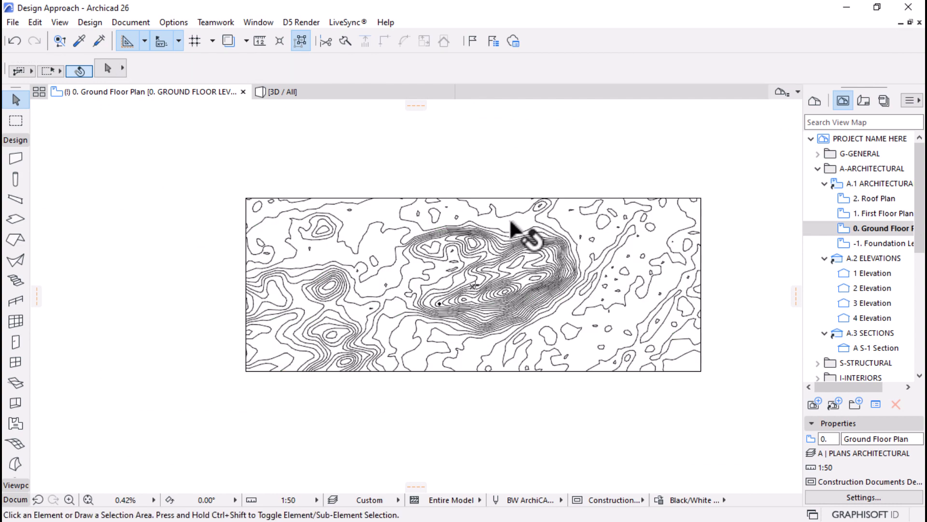
pyautogui.scroll(3, 534, 251)
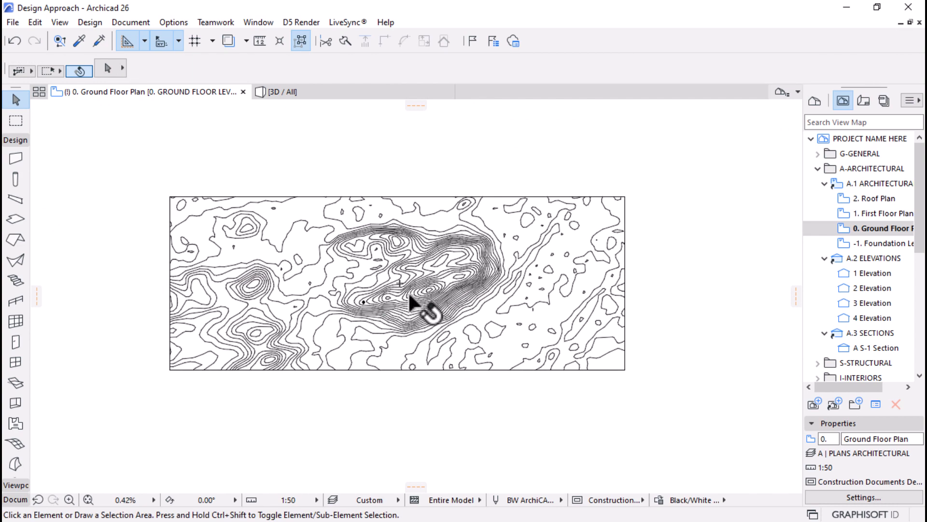
pyautogui.scroll(2, 407, 291)
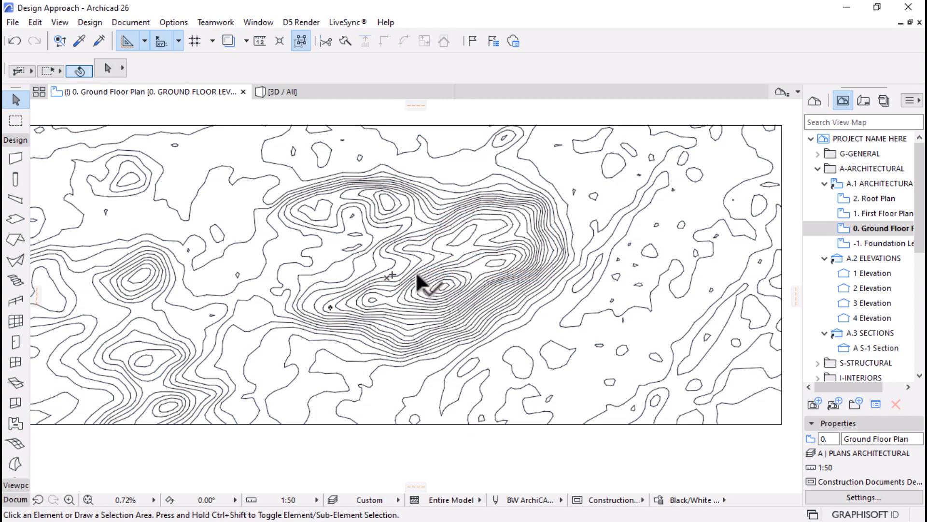
# Examine the site contours in the ground floor plan and the hill's terrain in the 3D view from different angles
pyautogui.scroll(-2, 424, 293)
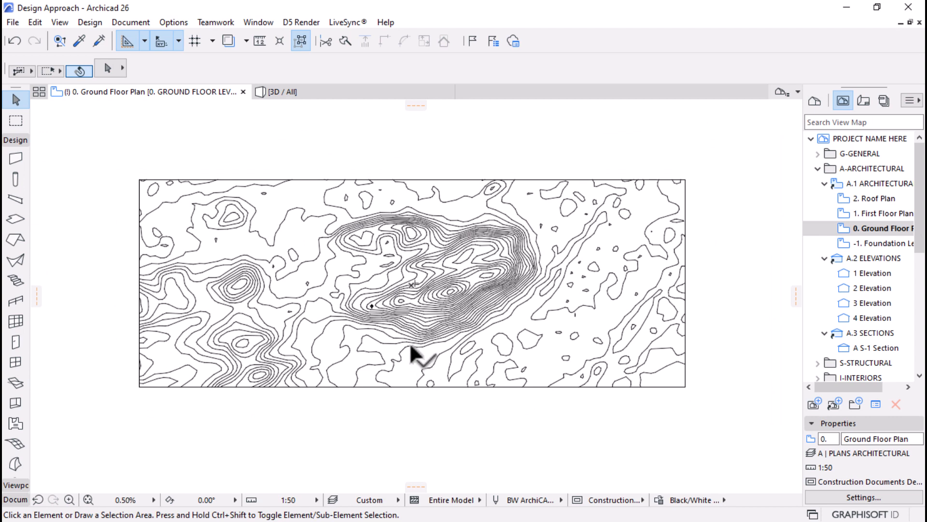
pyautogui.scroll(1, 411, 347)
pyautogui.moveTo(409, 213)
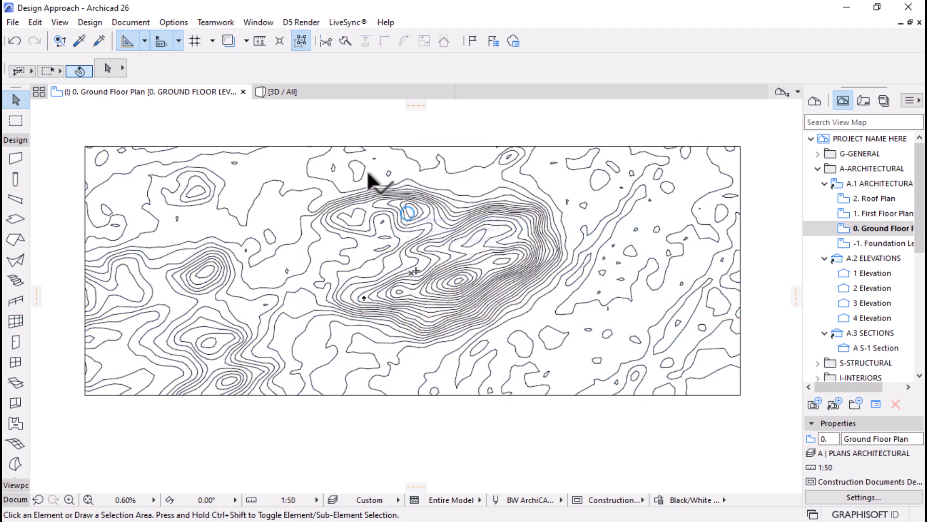
pyautogui.click(319, 91)
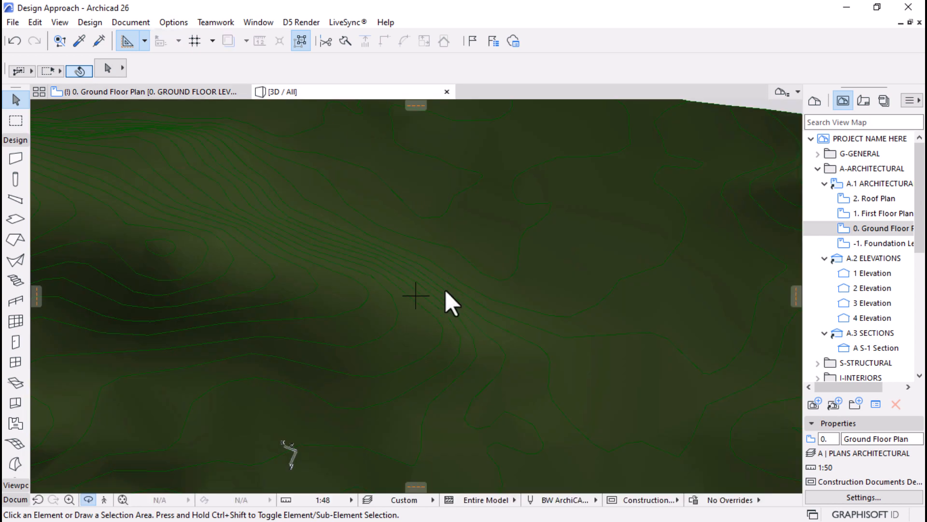
pyautogui.keyDown('shift'); pyautogui.moveTo(445, 290); pyautogui.dragTo(463, 344, button='middle'); pyautogui.keyUp('shift')
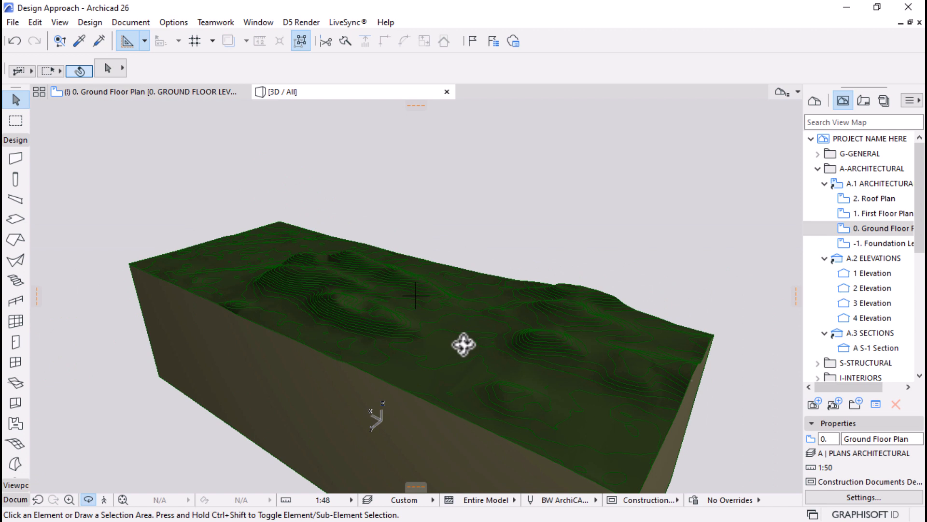
pyautogui.keyDown('shift'); pyautogui.moveTo(463, 344); pyautogui.dragTo(343, 227, button='middle'); pyautogui.keyUp('shift')
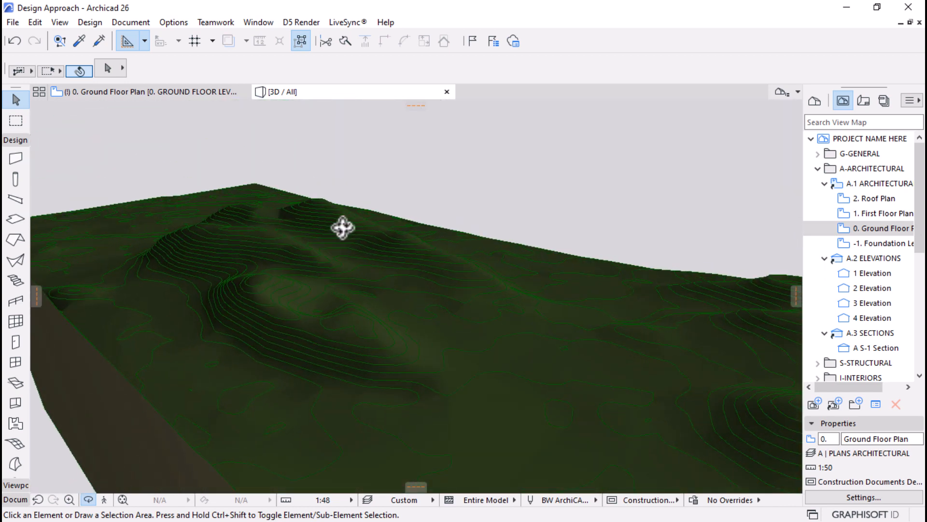
# Set a custom sun position in the 3D projection settings, with altitude 30° and azimuth 150°, and inspect the terrain's lighting
pyautogui.click(59, 22)
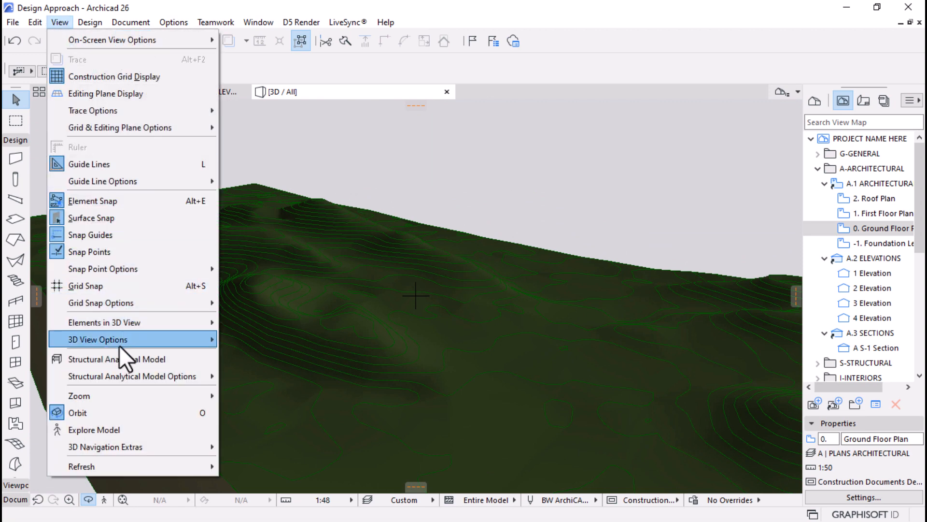
pyautogui.moveTo(120, 346)
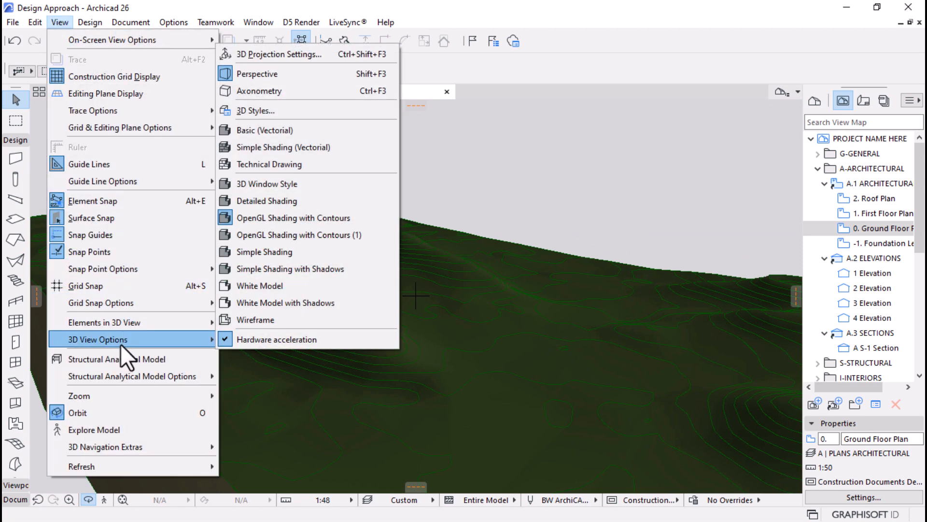
pyautogui.click(259, 59)
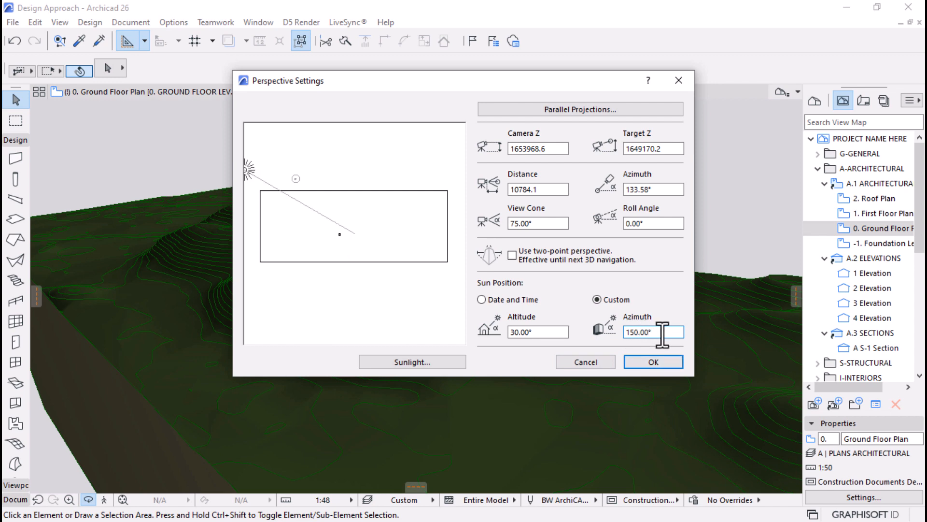
pyautogui.hotkey('shift', 'Tab')
pyautogui.press('Return')
pyautogui.moveTo(575, 344); pyautogui.dragTo(384, 285)
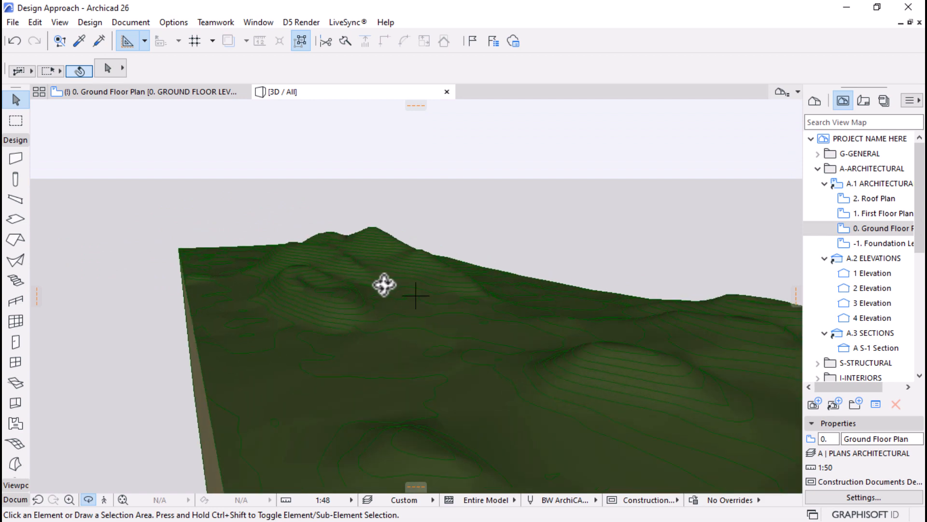
# Turn off Show Contours in the OpenGL Shading with Contours 3D style and inspect the smooth terrain
pyautogui.click(58, 22)
pyautogui.moveTo(129, 339)
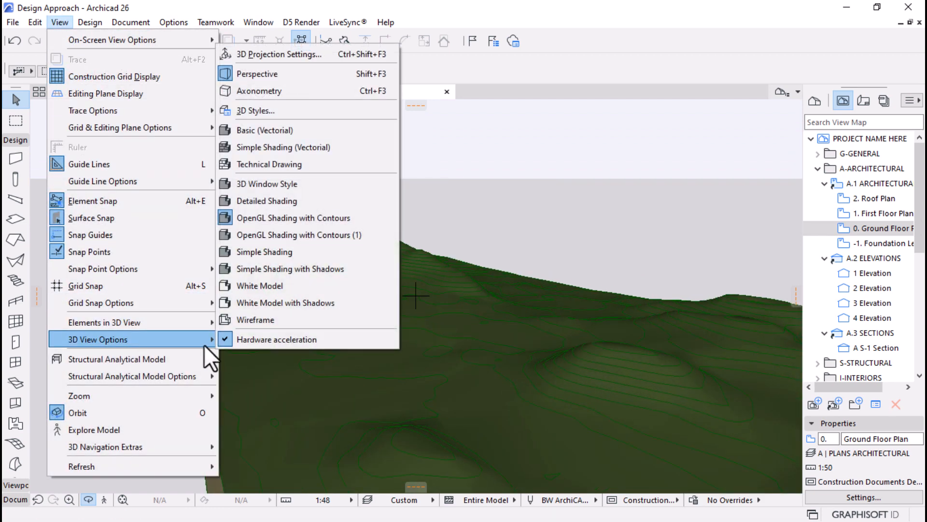
pyautogui.click(253, 111)
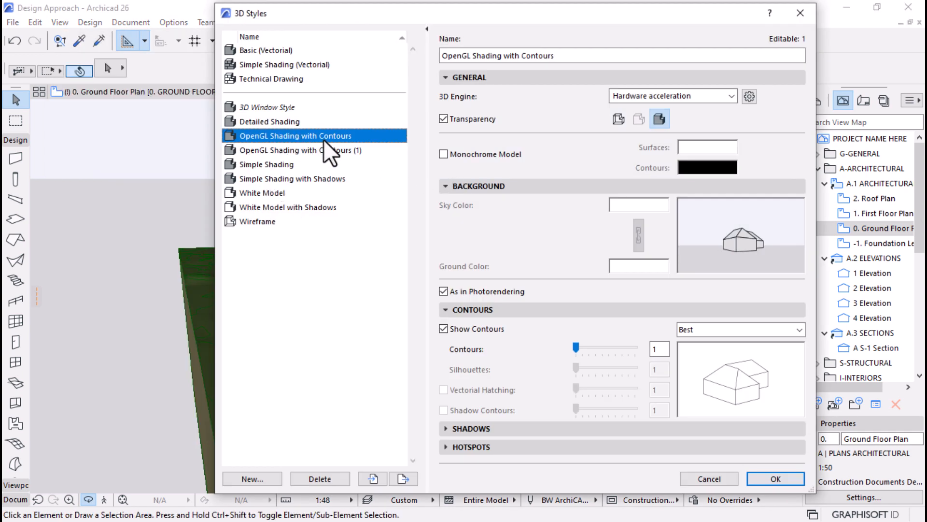
pyautogui.click(444, 329)
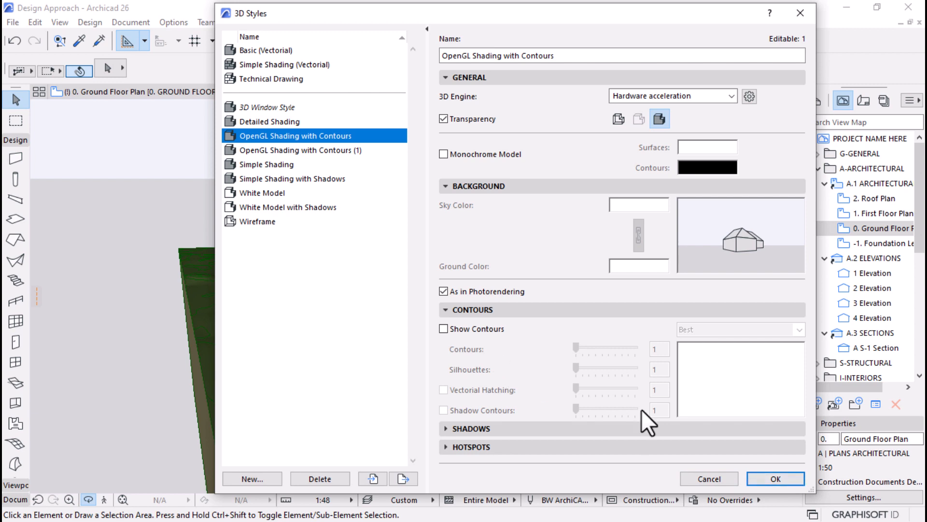
pyautogui.click(768, 481)
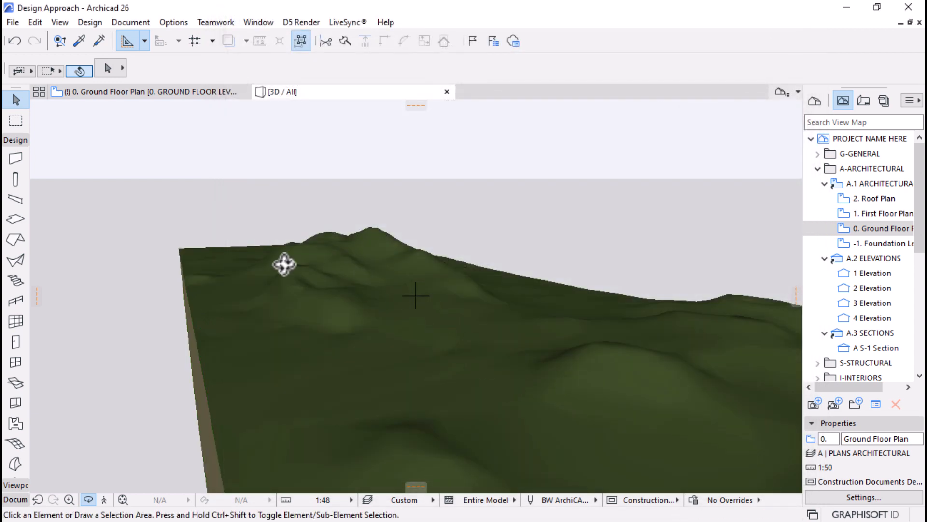
pyautogui.moveTo(270, 265); pyautogui.dragTo(379, 348)
pyautogui.moveTo(510, 395); pyautogui.dragTo(625, 402)
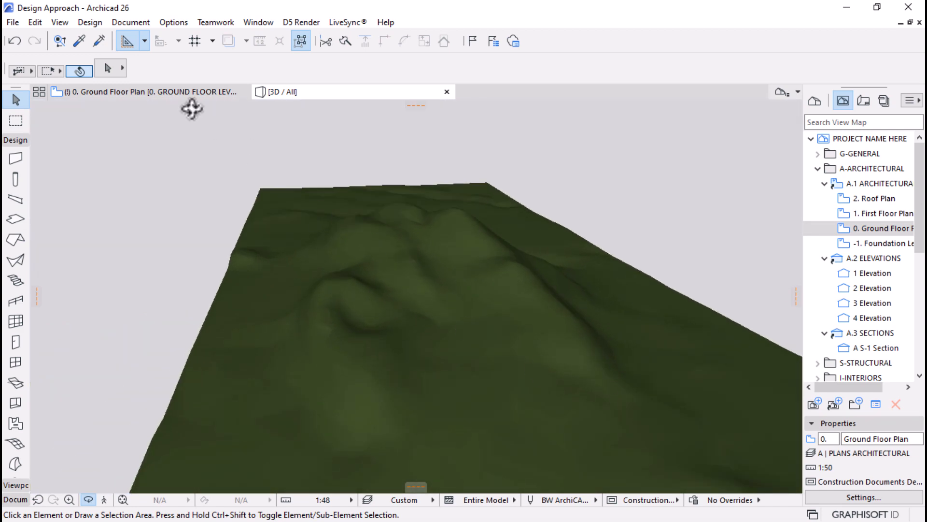
# Turn Show Contours back on in the OpenGL Shading with Contours 3D style and check the hill
pyautogui.click(58, 21)
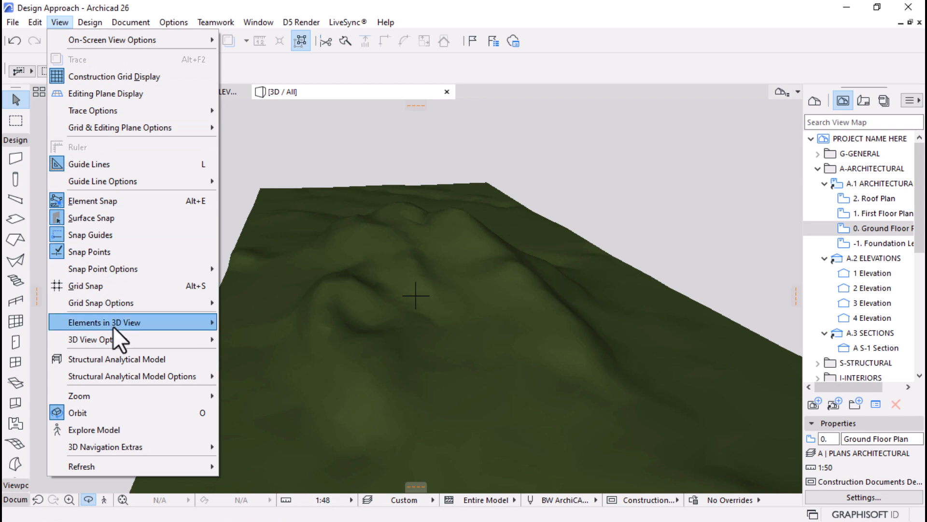
pyautogui.moveTo(116, 337)
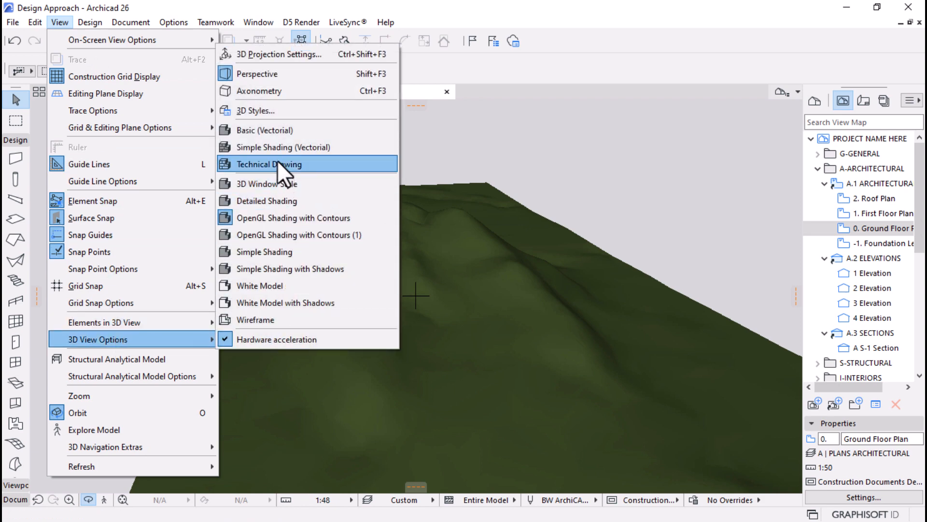
pyautogui.click(265, 111)
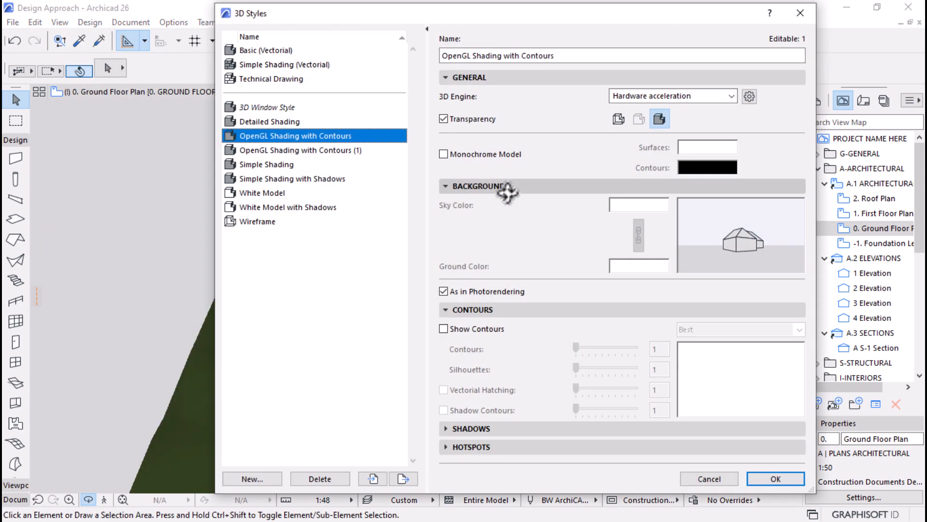
pyautogui.click(443, 329)
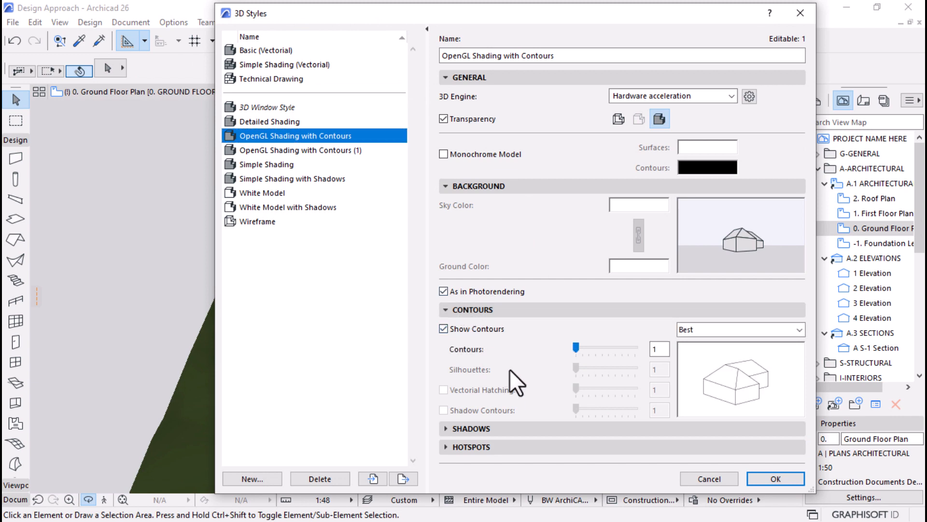
pyautogui.click(761, 481)
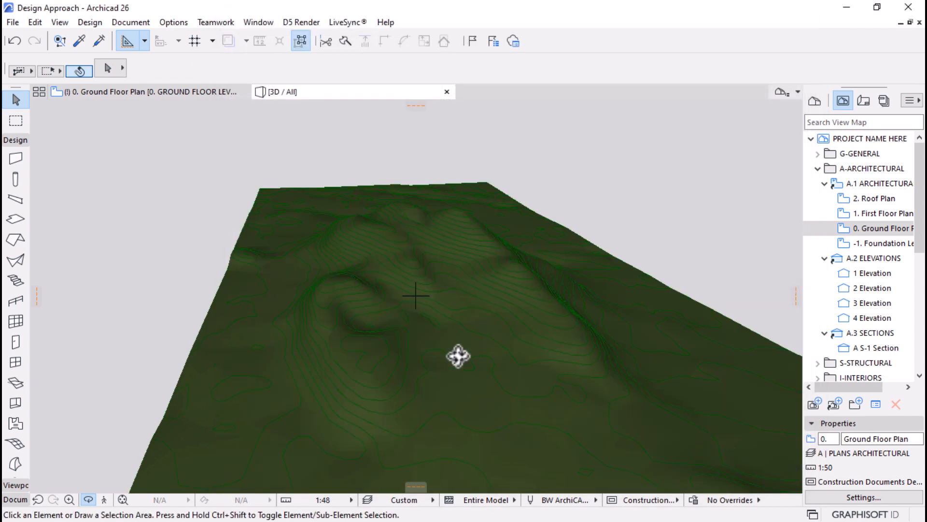
pyautogui.moveTo(459, 356); pyautogui.dragTo(722, 456)
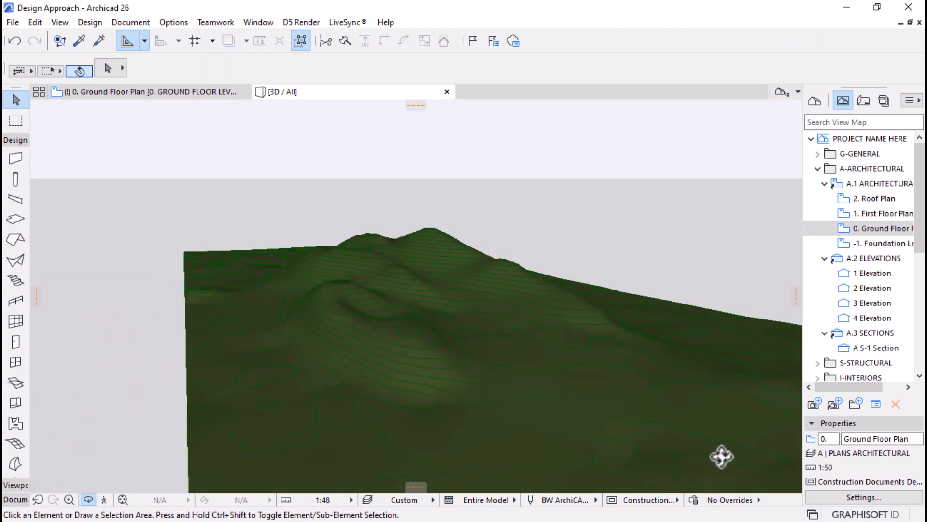
# Set the 3D view's graphic override to Black/White - Black Cut- No Cover, Furniture Grey
pyautogui.click(732, 499)
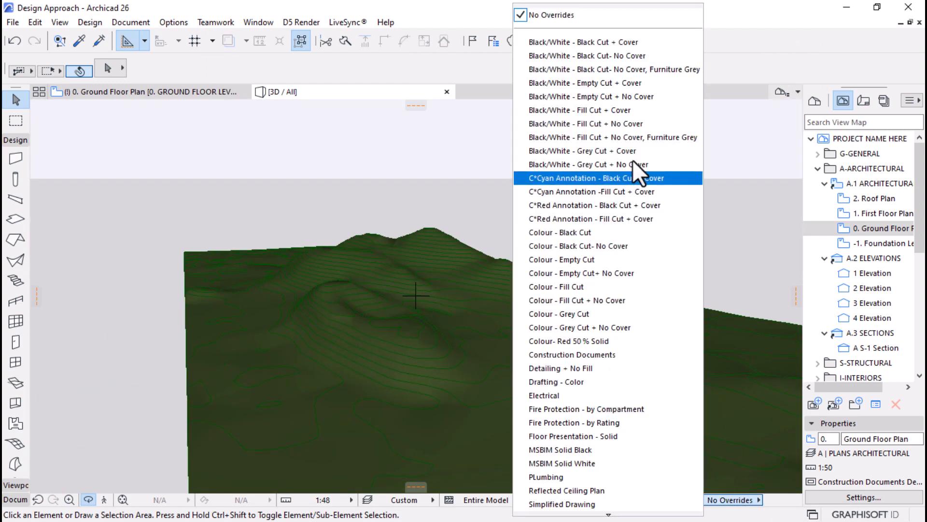
pyautogui.click(605, 71)
pyautogui.moveTo(381, 335); pyautogui.dragTo(420, 333)
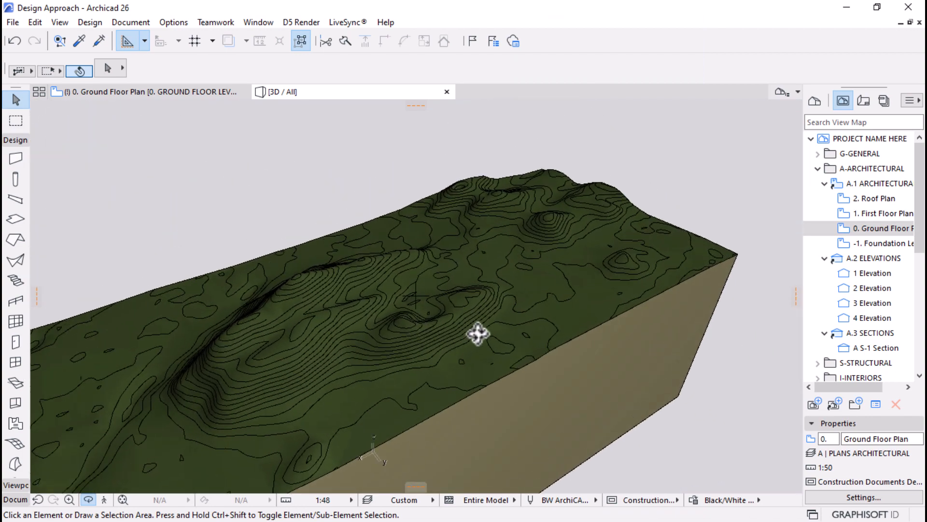
# Examine the hill's slopes, ridge and contour lines in 3D from above, close up and near ground level
pyautogui.moveTo(479, 333); pyautogui.dragTo(420, 311)
pyautogui.scroll(6, 443, 228)
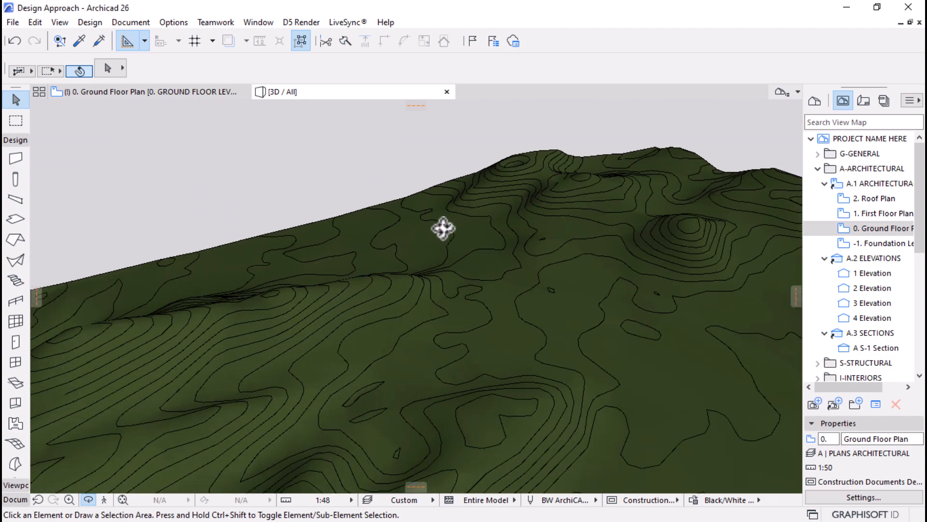
pyautogui.moveTo(553, 309); pyautogui.dragTo(271, 314)
pyautogui.scroll(6, 329, 251)
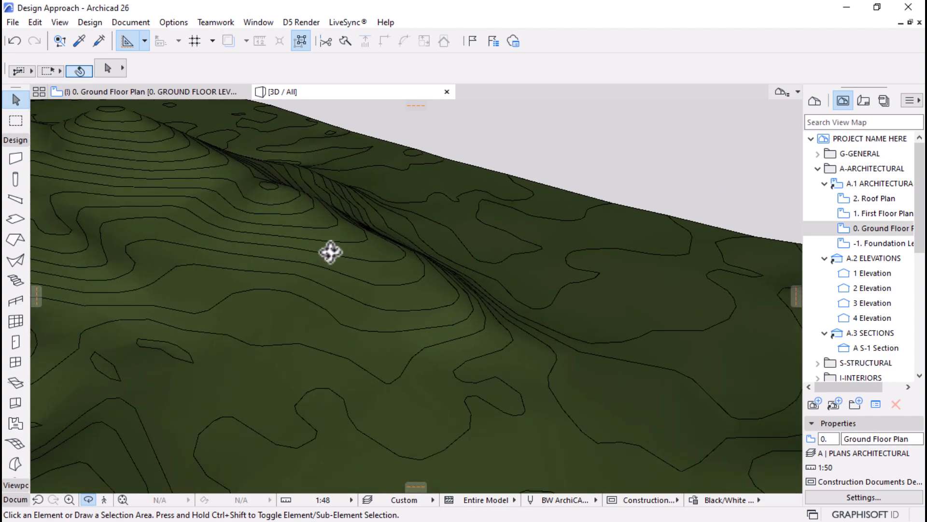
pyautogui.moveTo(405, 323); pyautogui.dragTo(474, 297)
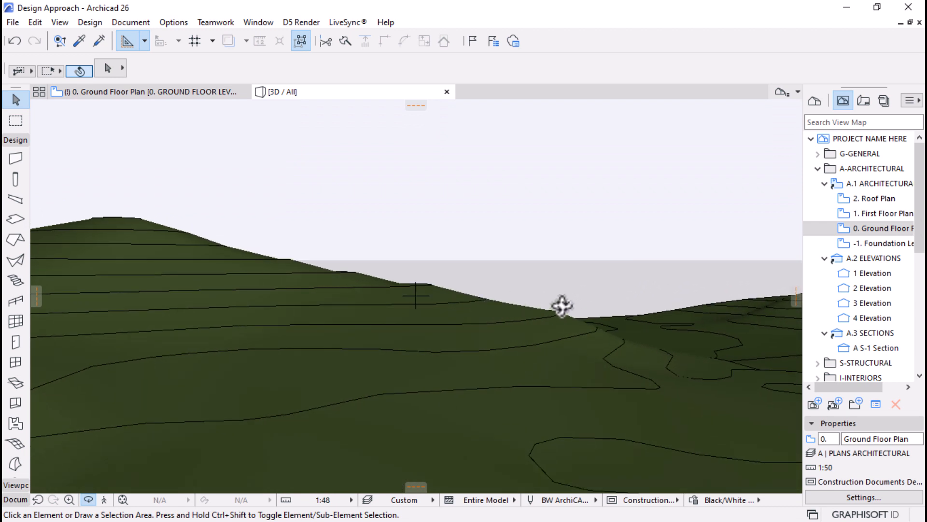
pyautogui.moveTo(588, 309); pyautogui.dragTo(626, 320)
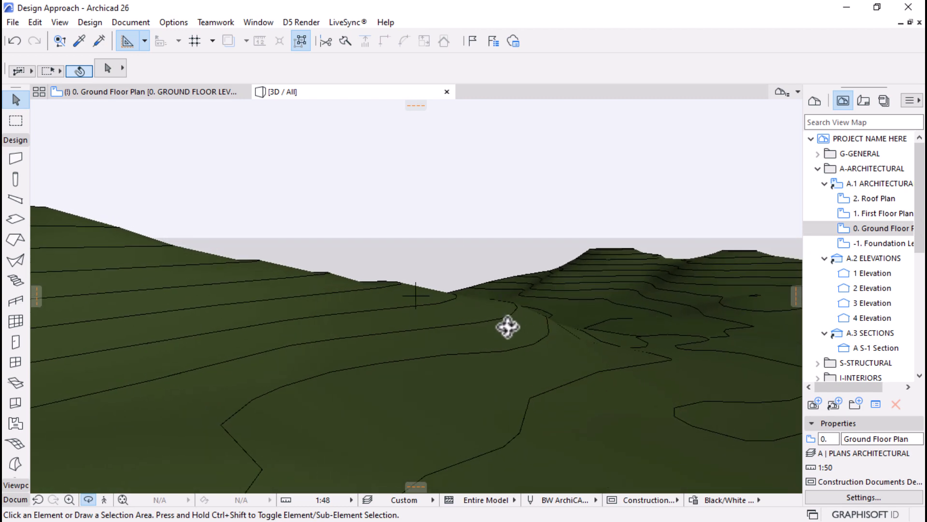
pyautogui.moveTo(508, 327); pyautogui.dragTo(625, 385)
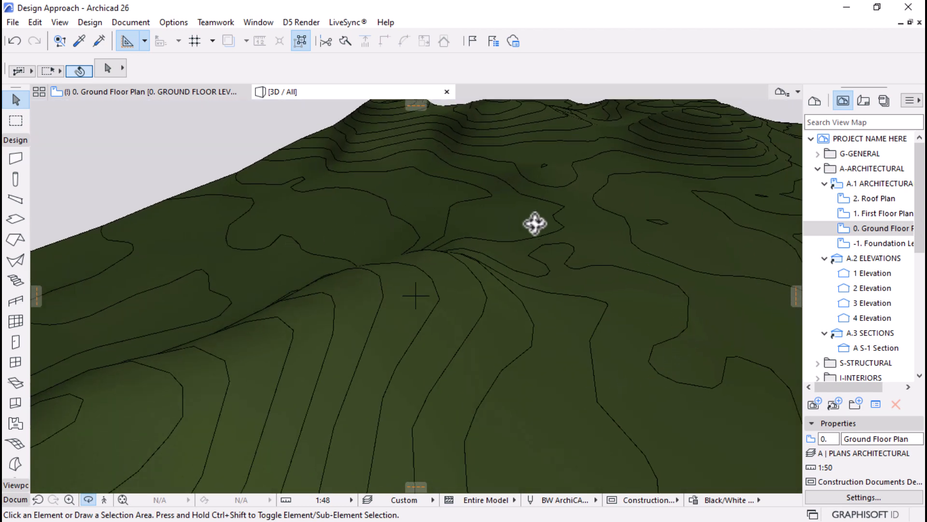
pyautogui.moveTo(618, 253); pyautogui.dragTo(642, 237)
pyautogui.moveTo(429, 244); pyautogui.dragTo(477, 361)
pyautogui.moveTo(432, 233); pyautogui.dragTo(285, 292)
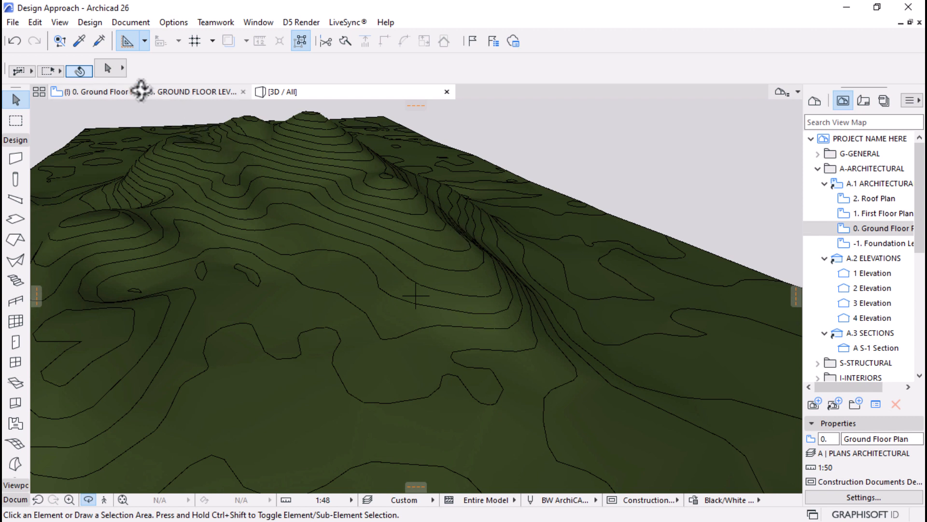
# Return to the ground floor plan, then open 1 Elevation and examine its level lines, tree backdrop and scale figures
pyautogui.moveTo(141, 90)
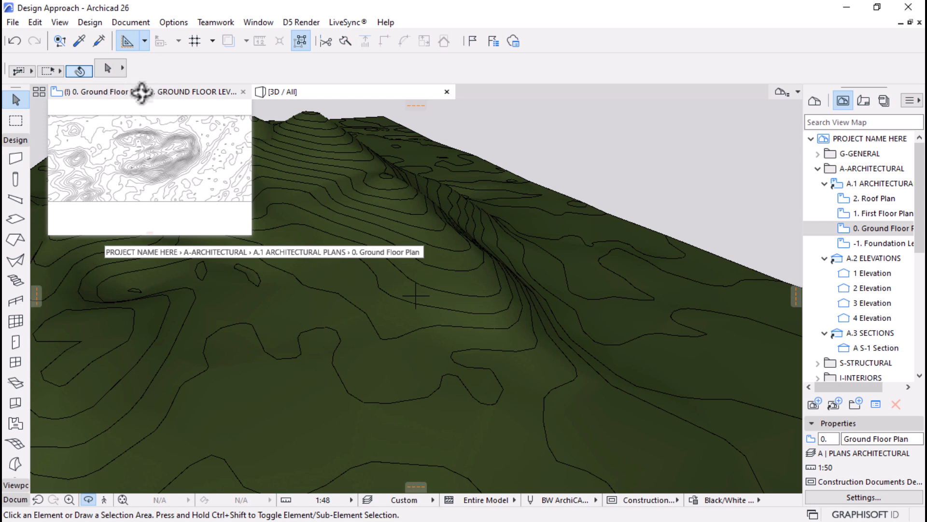
pyautogui.click(164, 91)
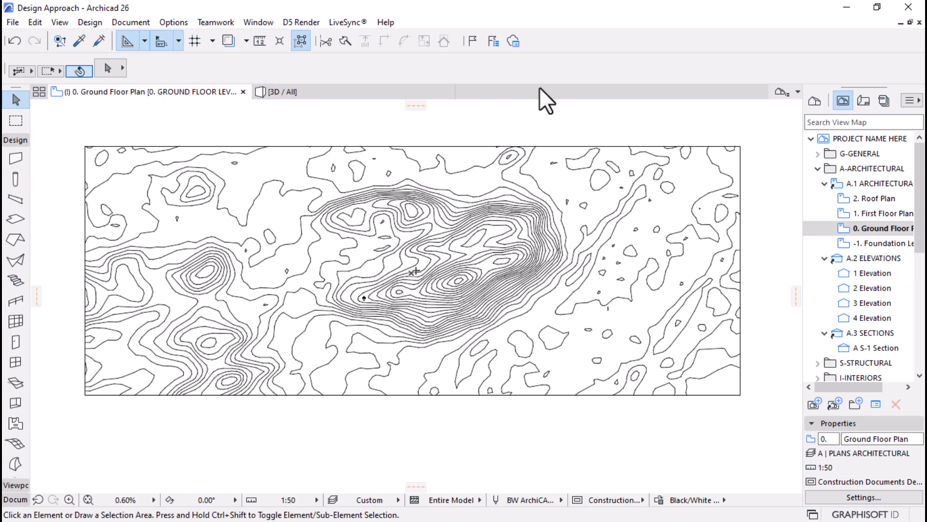
pyautogui.doubleClick(864, 277)
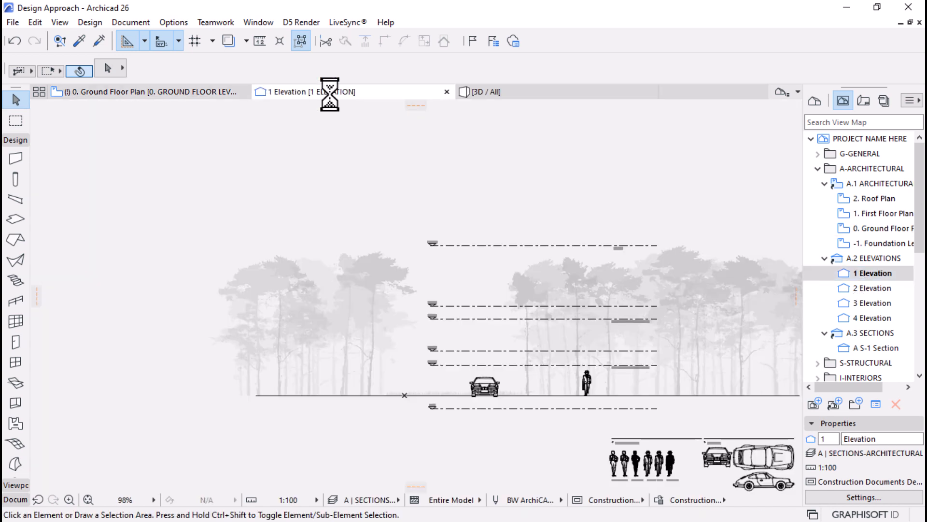
pyautogui.scroll(-5, 285, 212)
pyautogui.scroll(5, 388, 274)
pyautogui.scroll(3, 314, 234)
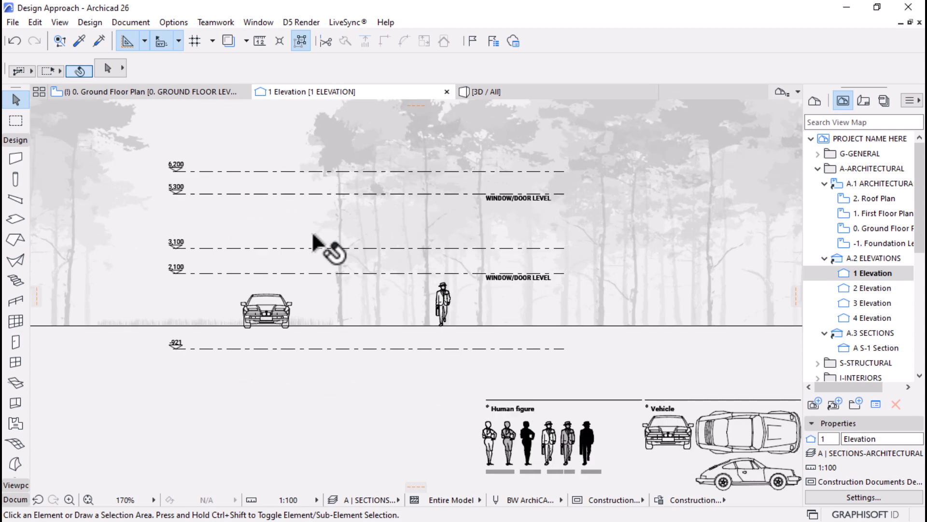
pyautogui.scroll(-3, 372, 348)
pyautogui.scroll(2, 411, 295)
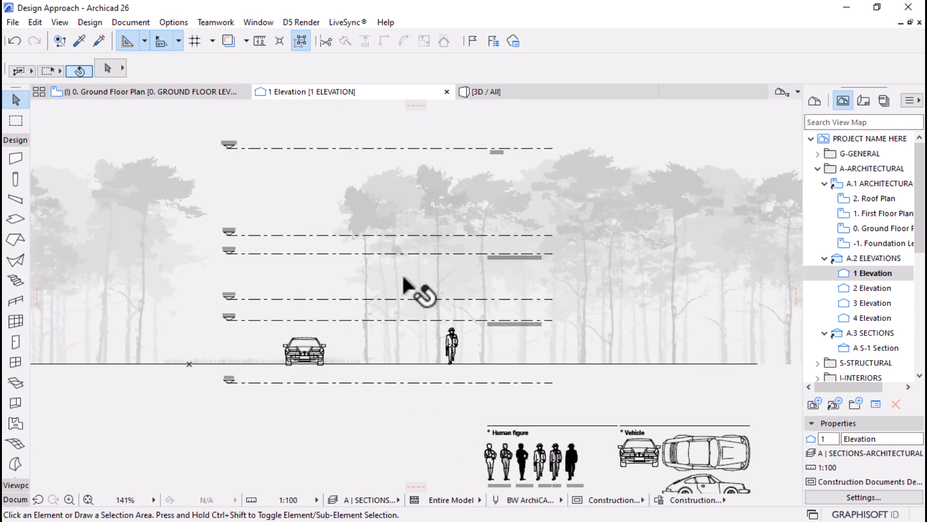
pyautogui.scroll(-3, 406, 288)
pyautogui.scroll(2, 386, 280)
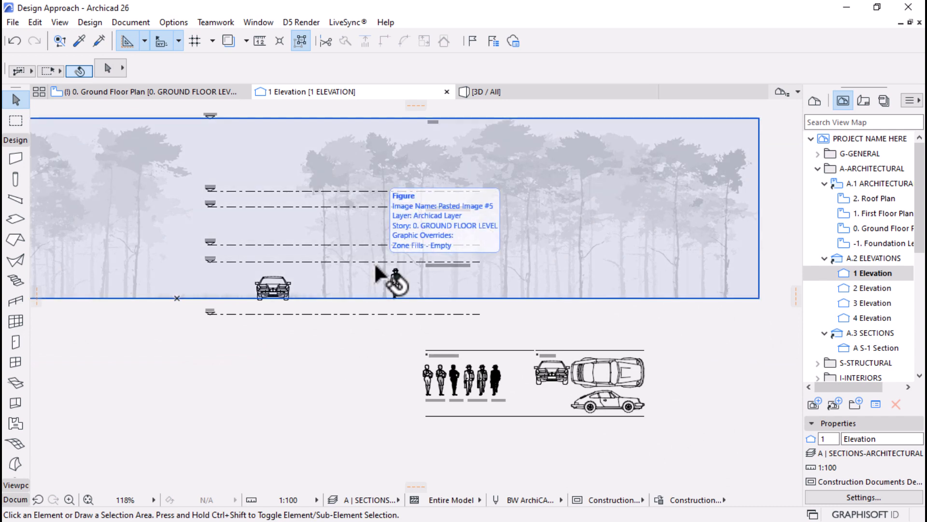
pyautogui.scroll(4, 379, 268)
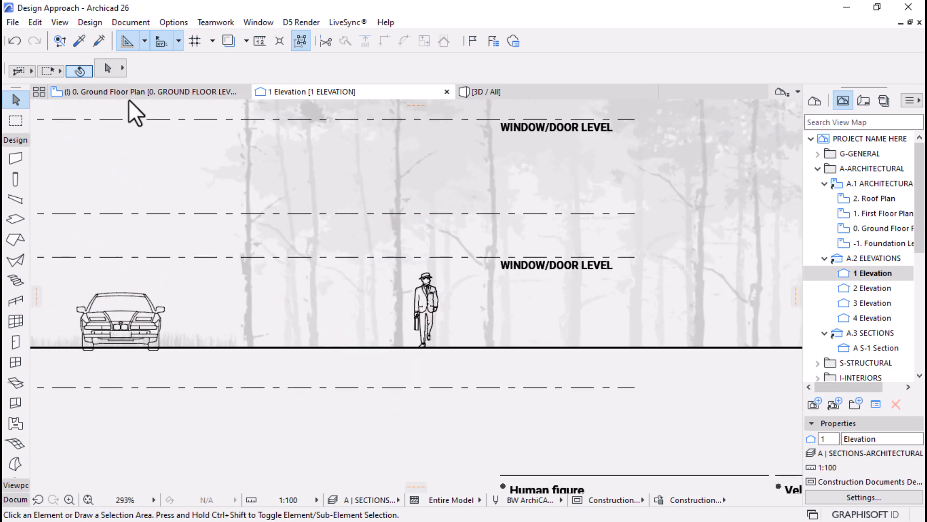
# Return to the ground floor plan and examine the site contours around the main hill and the smaller neighbouring peaks
pyautogui.click(111, 94)
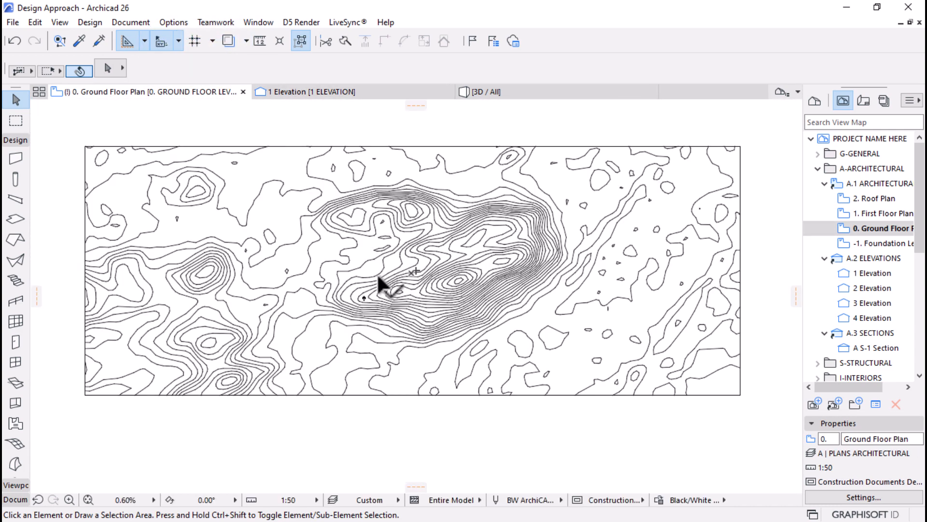
pyautogui.scroll(4, 392, 297)
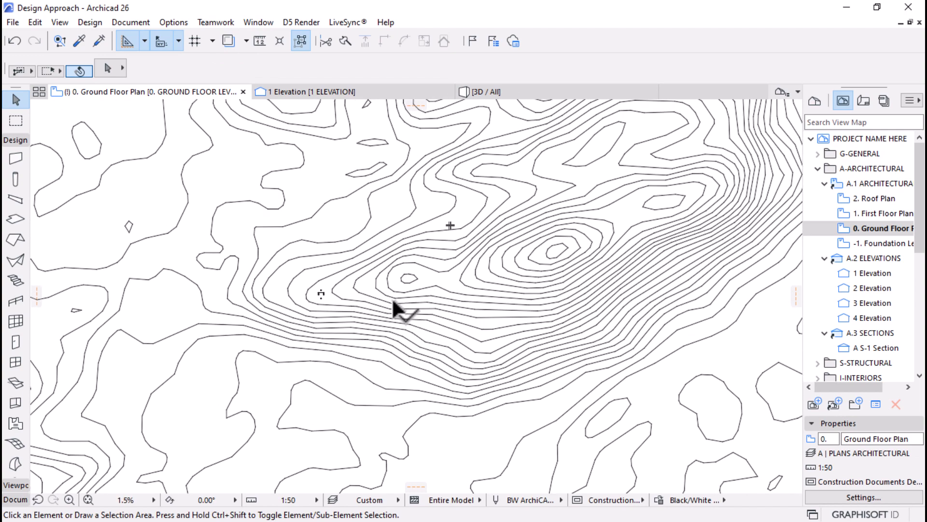
pyautogui.scroll(4, 393, 300)
pyautogui.scroll(-5, 547, 288)
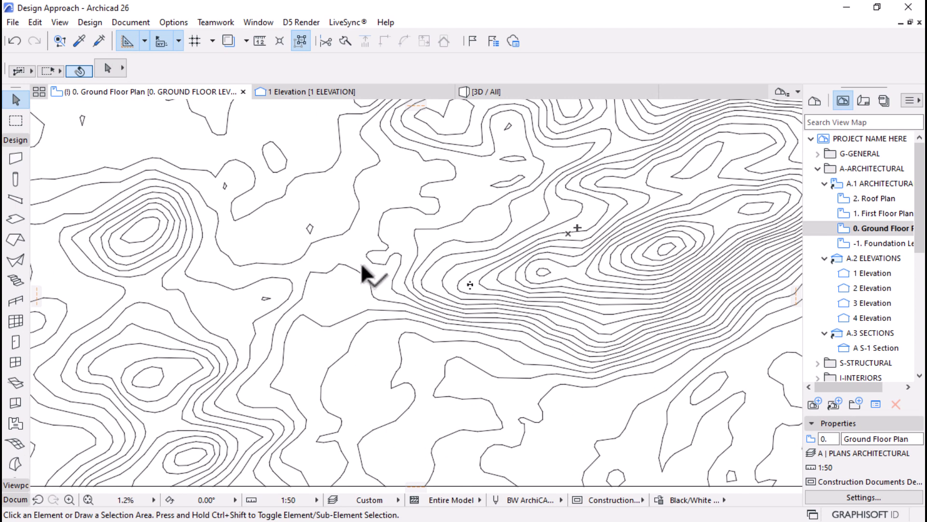
pyautogui.scroll(-1, 419, 352)
pyautogui.scroll(-1, 419, 357)
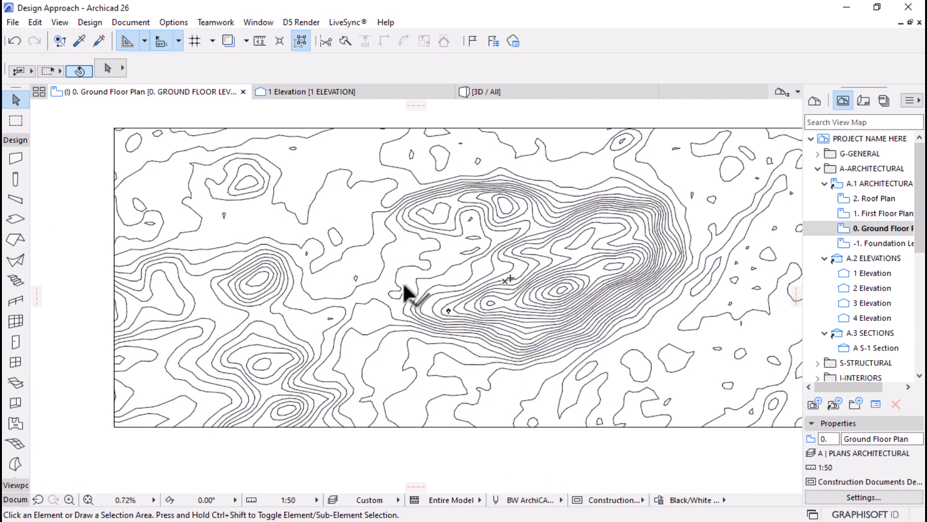
pyautogui.scroll(5, 446, 304)
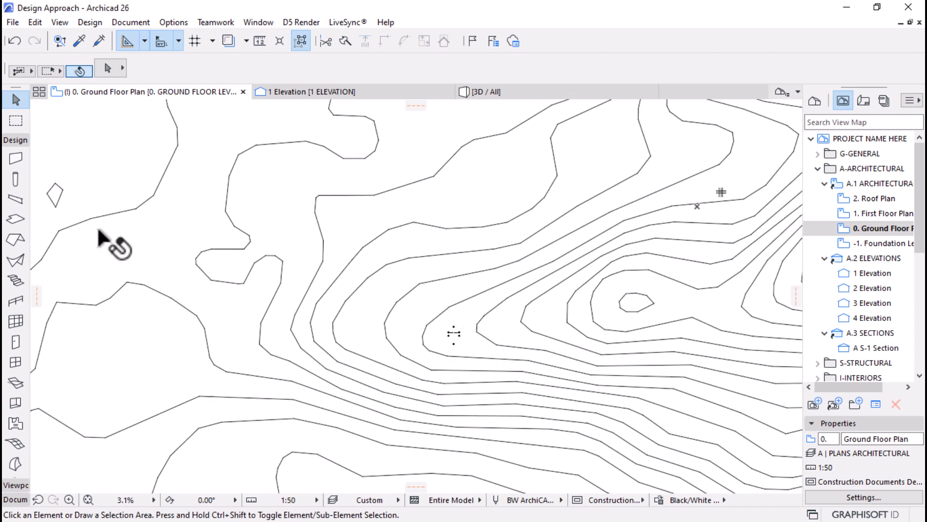
# Activate the Slab tool and set its default thickness to 200
pyautogui.click(15, 218)
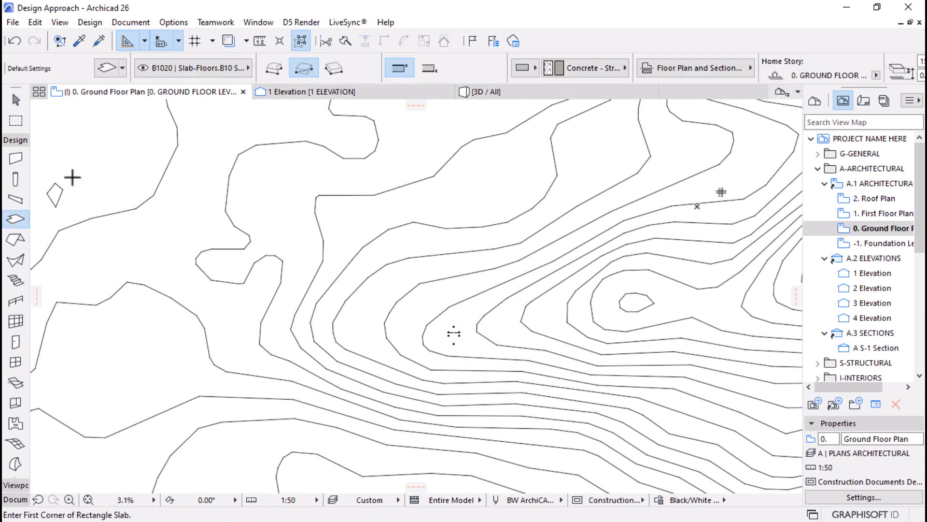
pyautogui.scroll(-2, 383, 55)
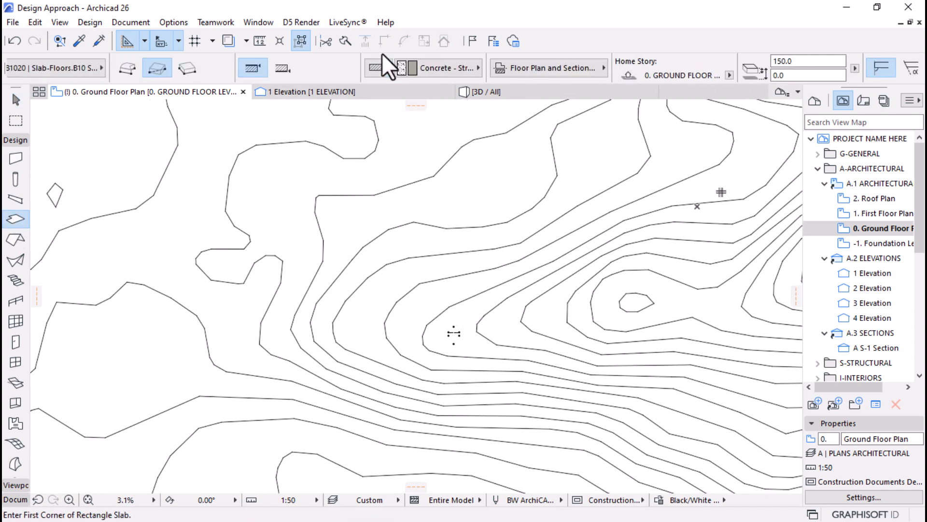
pyautogui.scroll(-2, 383, 55)
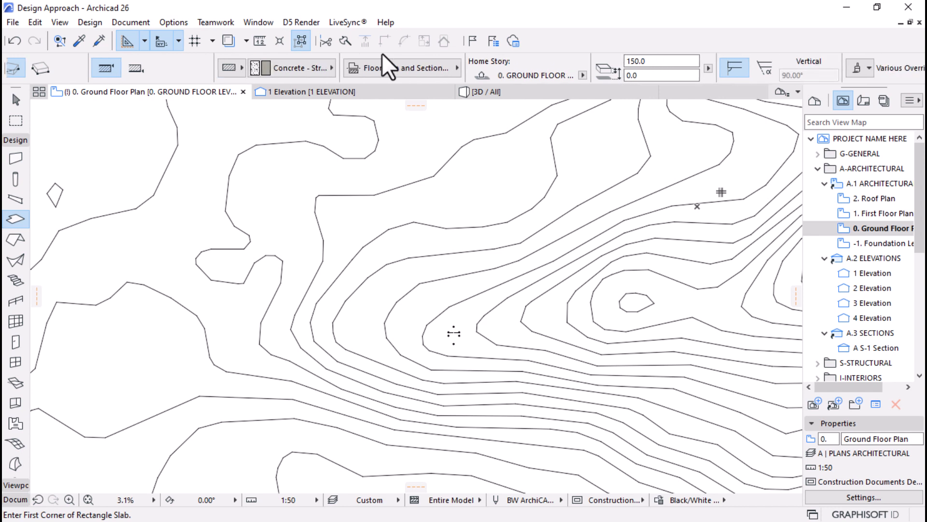
pyautogui.scroll(-2, 381, 53)
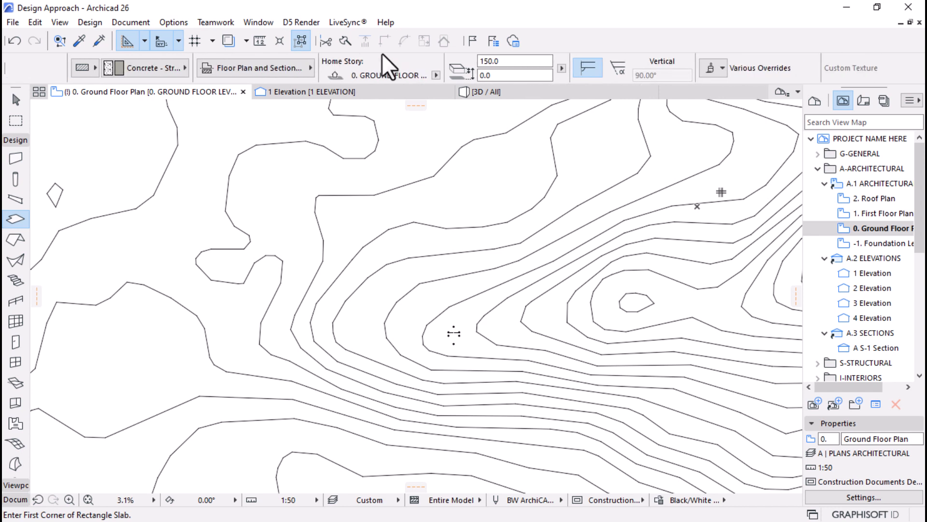
pyautogui.click(505, 61)
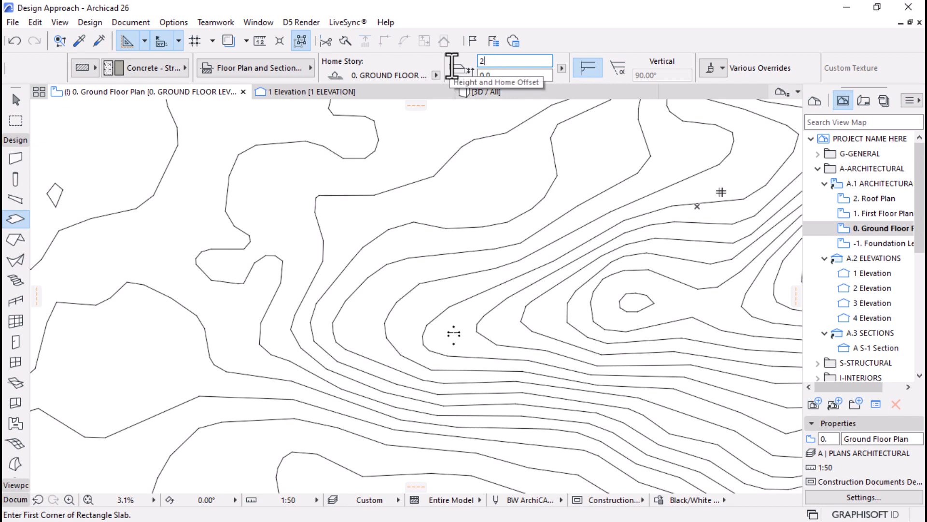
pyautogui.write('200')
pyautogui.press('Return')
pyautogui.scroll(2, 354, 70)
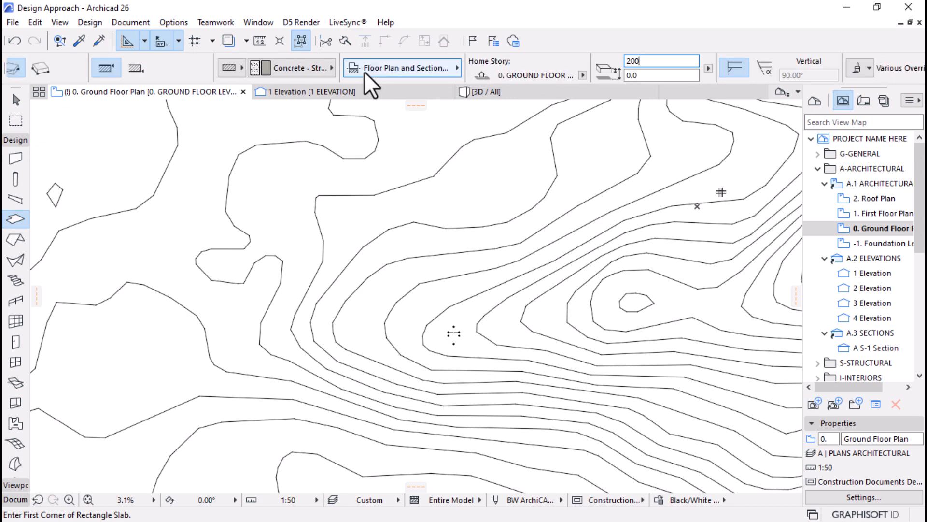
pyautogui.click(309, 70)
pyautogui.click(398, 276)
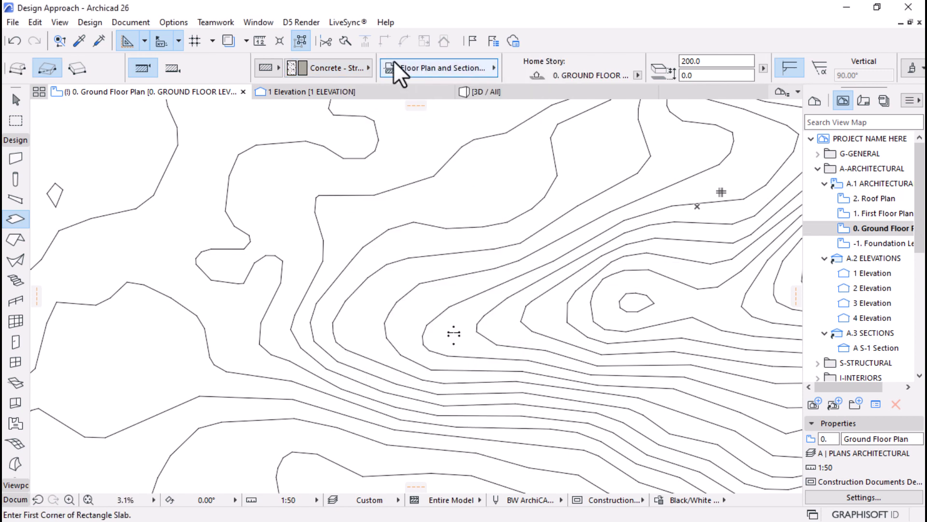
pyautogui.scroll(4, 400, 74)
pyautogui.scroll(5, 451, 338)
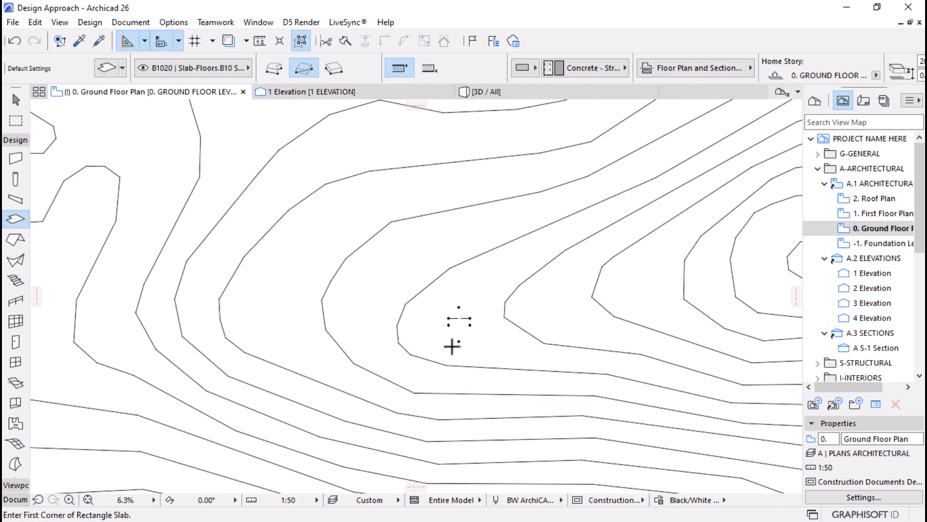
pyautogui.scroll(1, 472, 300)
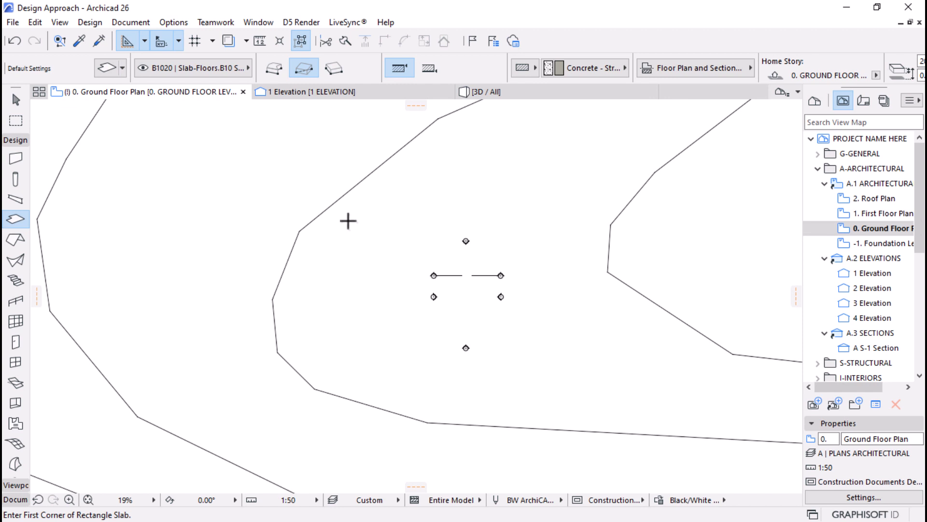
pyautogui.click(350, 213)
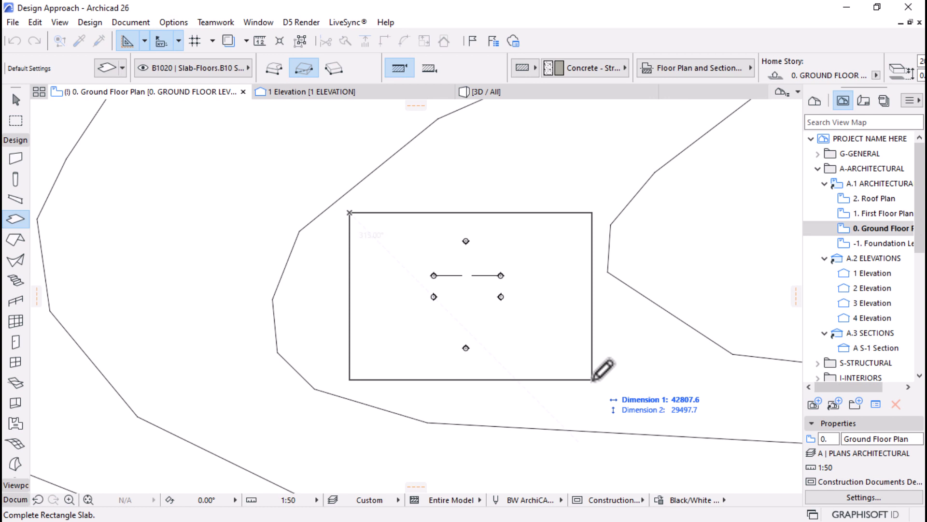
pyautogui.scroll(-3, 574, 348)
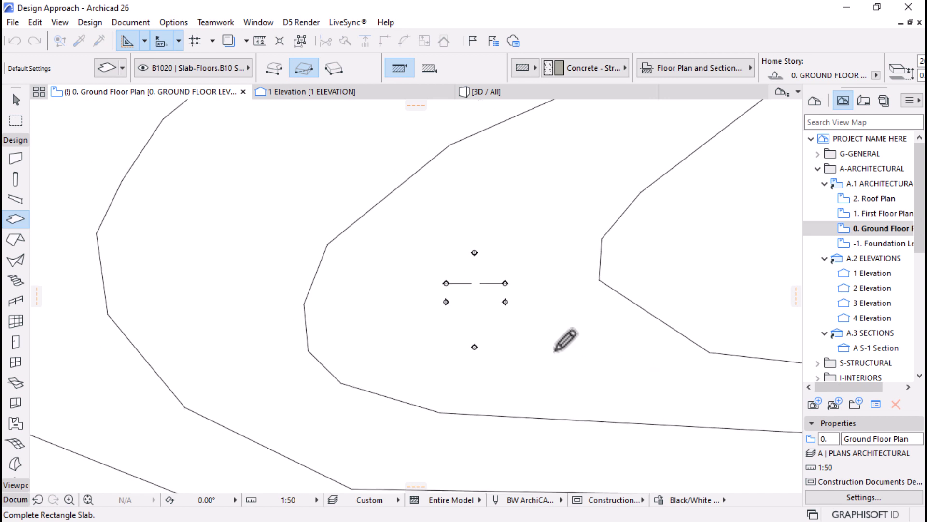
pyautogui.scroll(1, 543, 290)
pyautogui.scroll(-5, 541, 261)
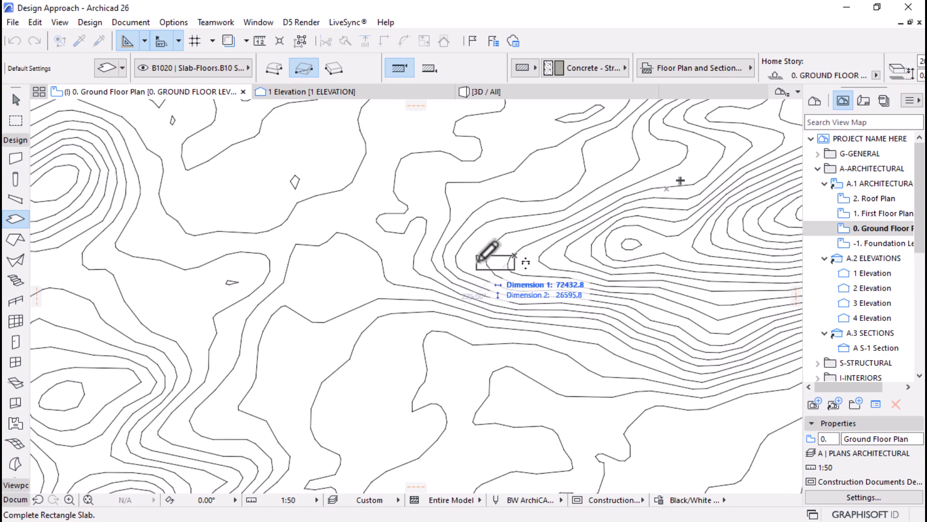
pyautogui.scroll(5, 509, 247)
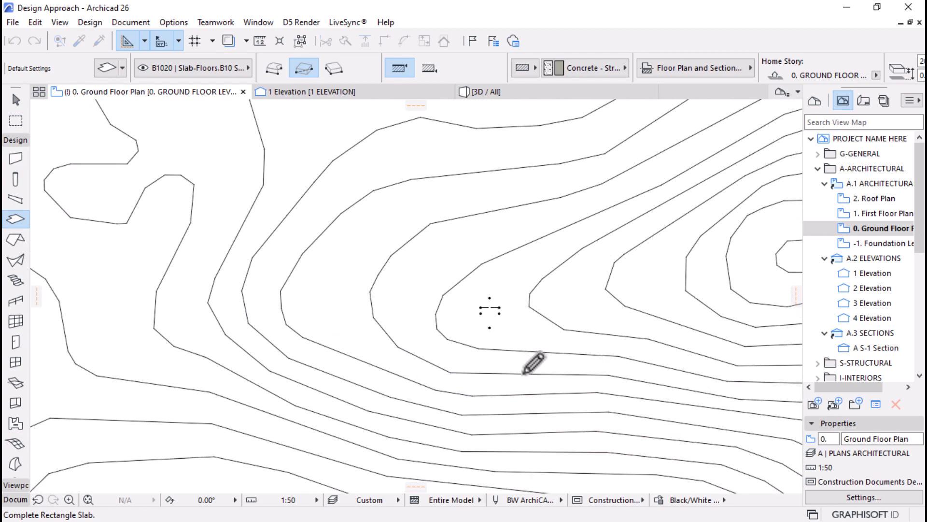
pyautogui.scroll(-6, 494, 352)
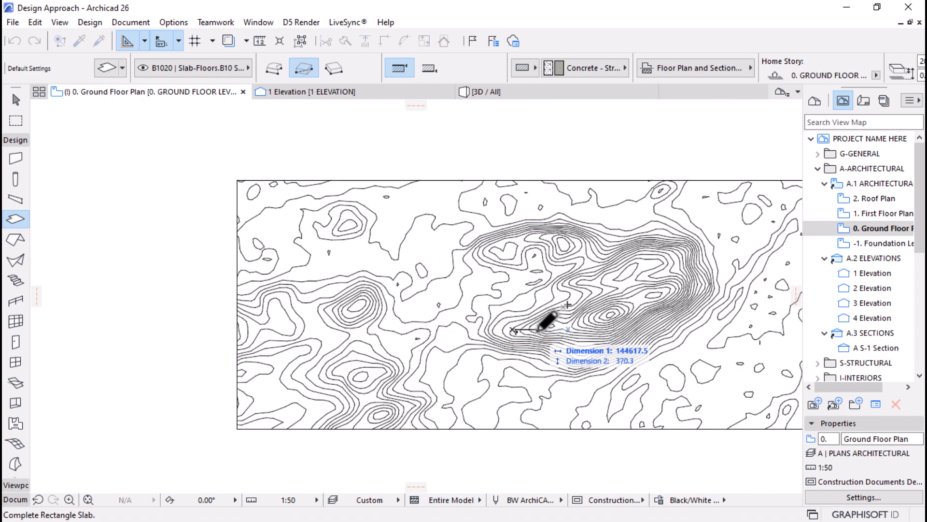
pyautogui.scroll(4, 508, 406)
pyautogui.press('Escape')
pyautogui.press('Escape')
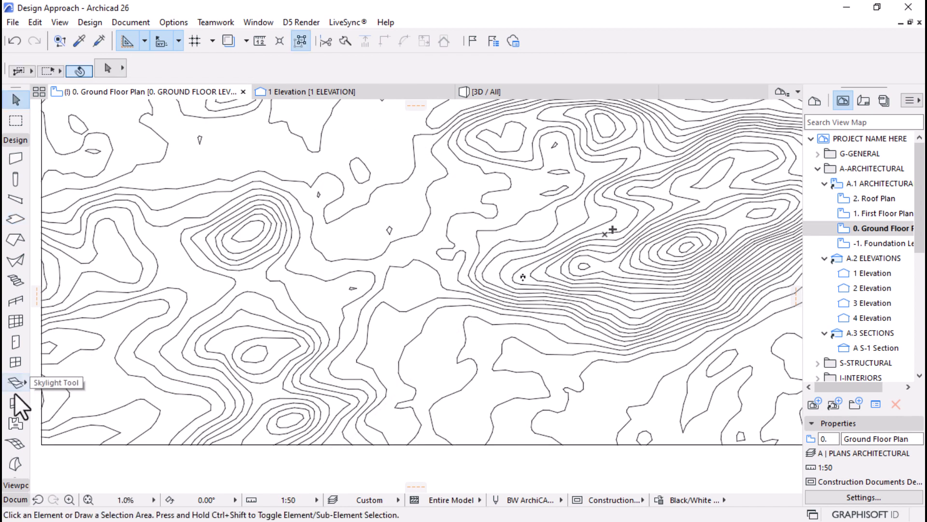
# Draw a curved spline across the site just west of the main hill, from beyond the southern boundary to beyond the northern boundary
pyautogui.click(10, 141)
pyautogui.click(11, 169)
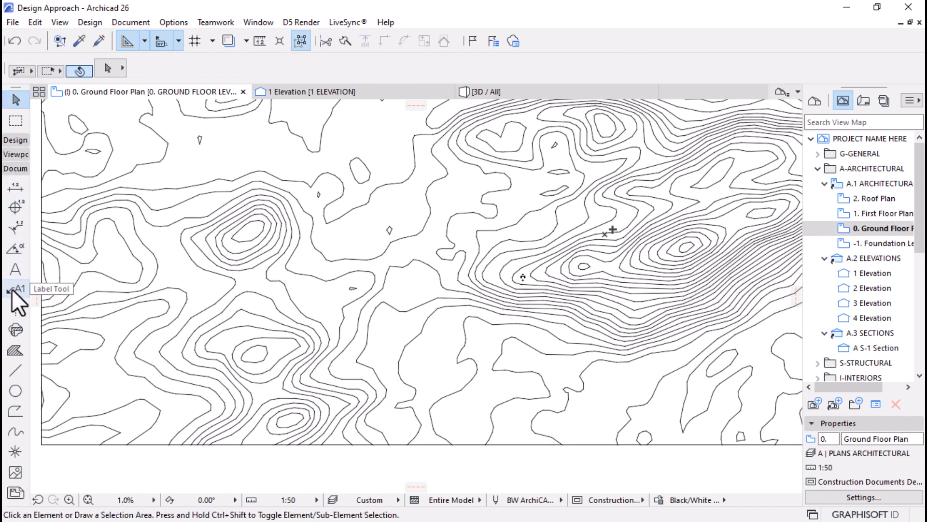
pyautogui.click(14, 431)
pyautogui.click(517, 461)
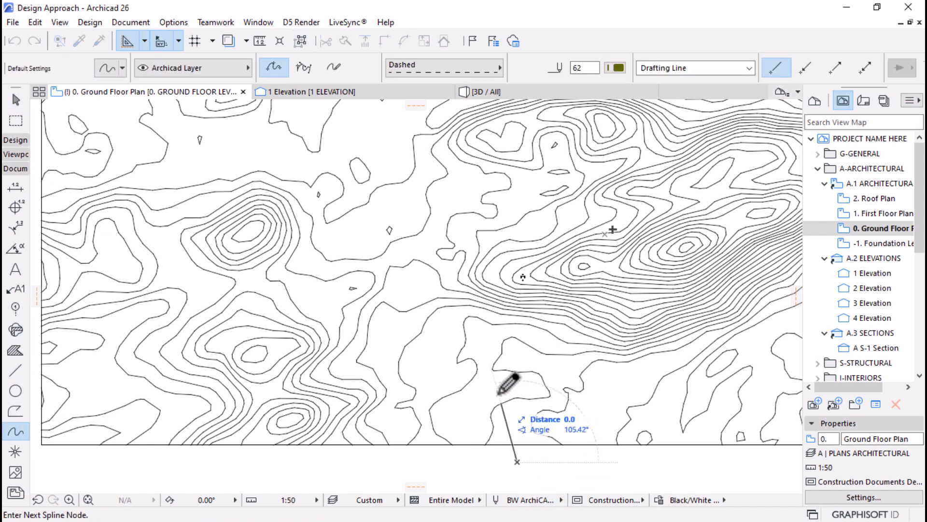
pyautogui.click(416, 284)
pyautogui.scroll(-2, 415, 284)
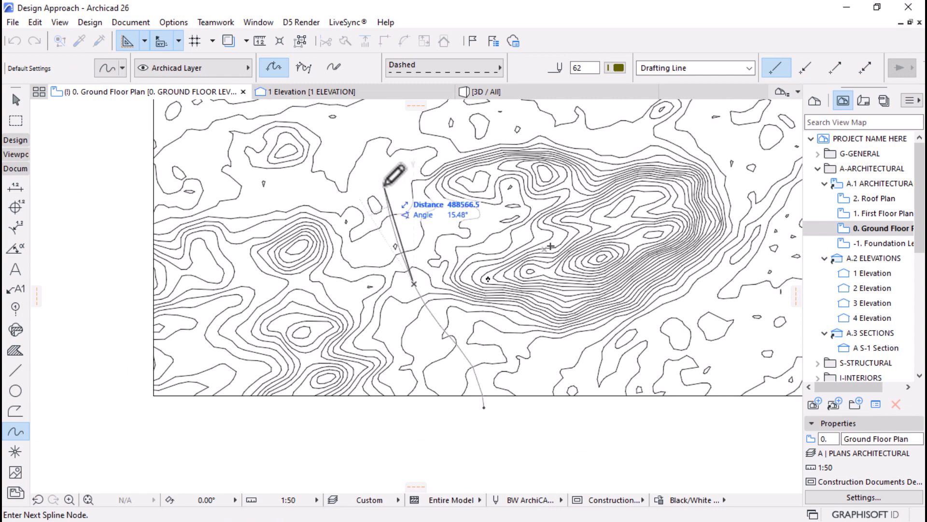
pyautogui.click(389, 180)
pyautogui.moveTo(383, 191); pyautogui.dragTo(378, 237, button='middle')
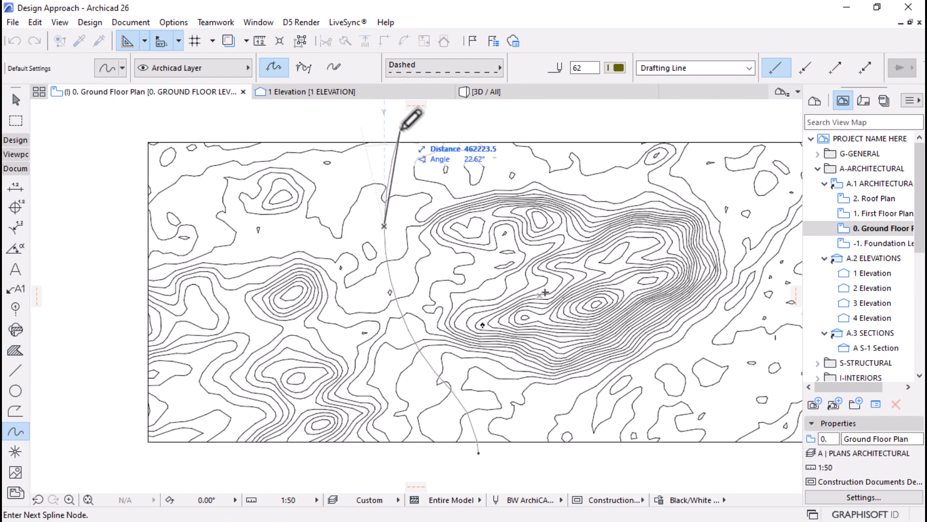
pyautogui.doubleClick(400, 129)
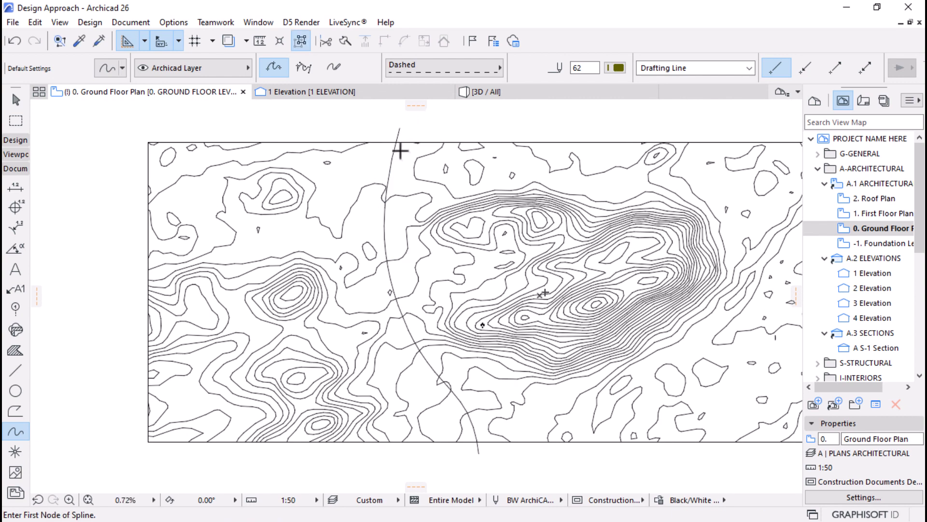
pyautogui.press('Escape')
# Try to offset the new spline itself by 15000 towards the west, and undo the edit
pyautogui.click(399, 129)
pyautogui.click(399, 129)
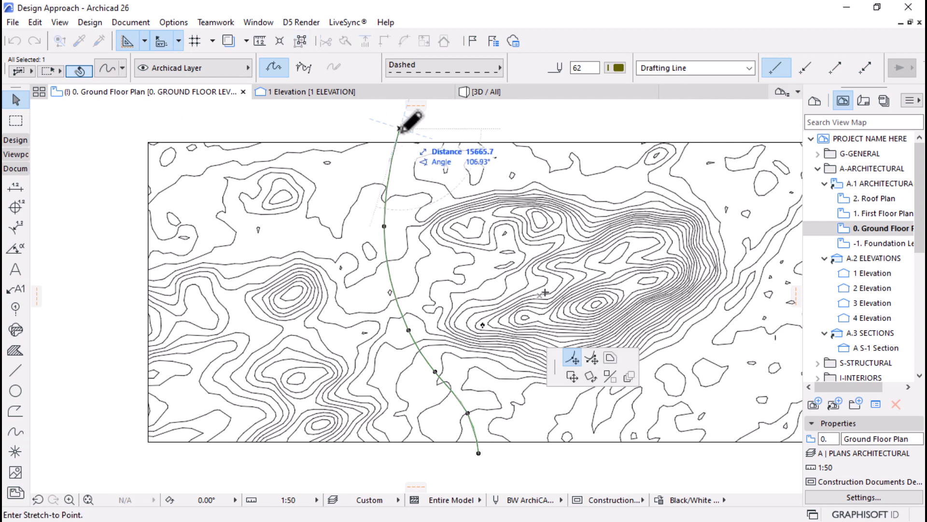
pyautogui.click(610, 358)
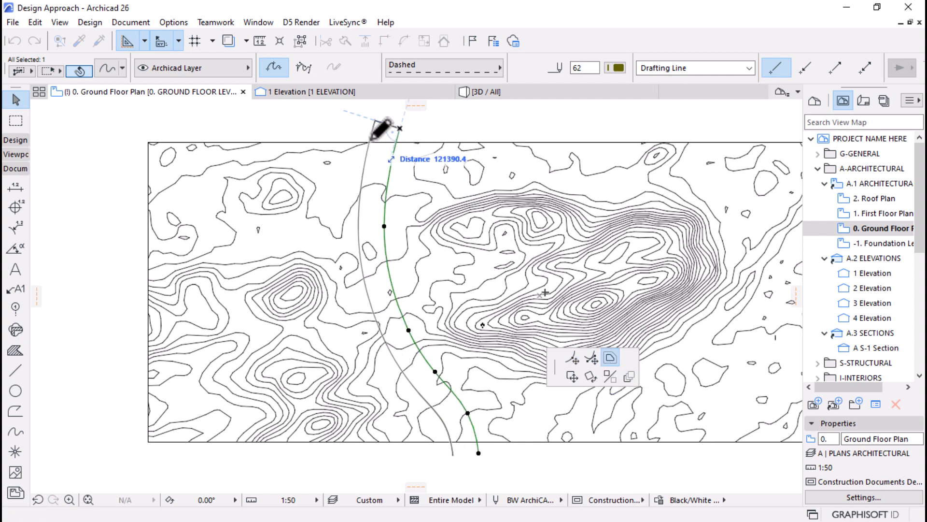
pyautogui.write('1500')
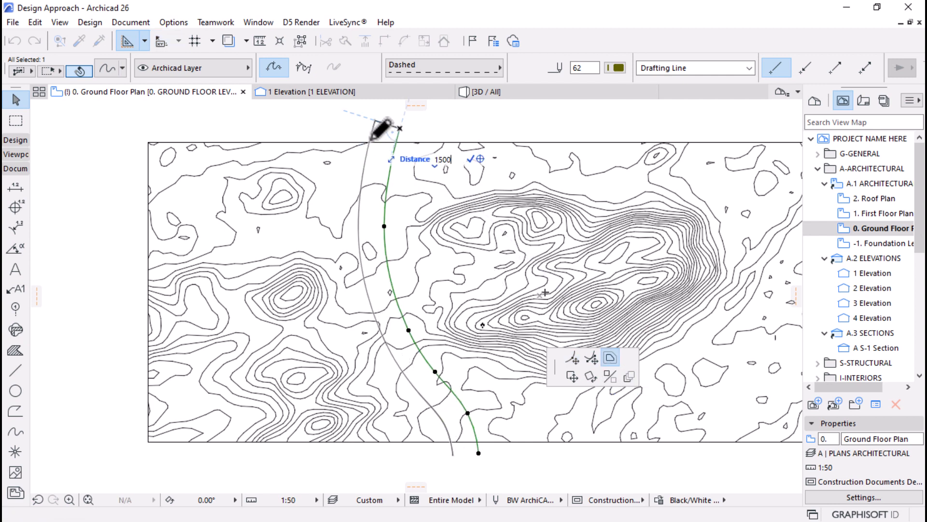
pyautogui.write('0')
pyautogui.press('Return')
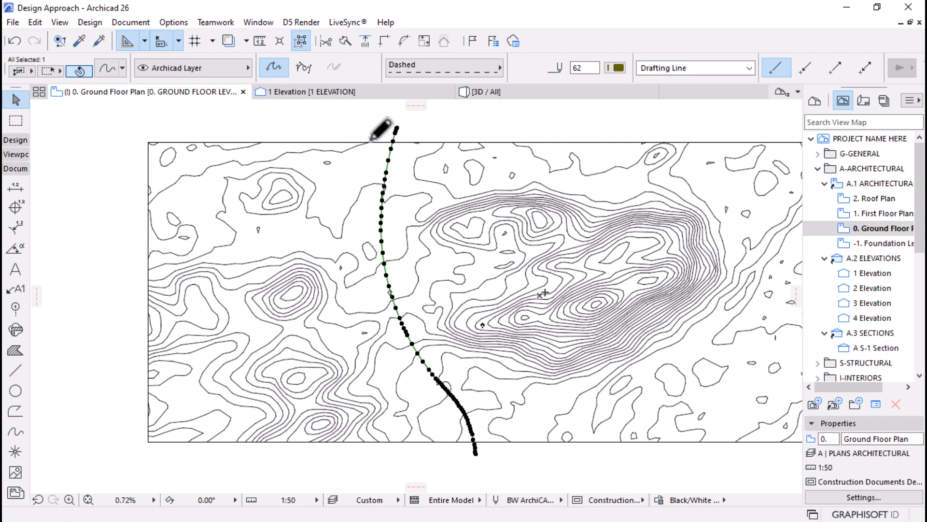
pyautogui.hotkey('ctrl', 'z')
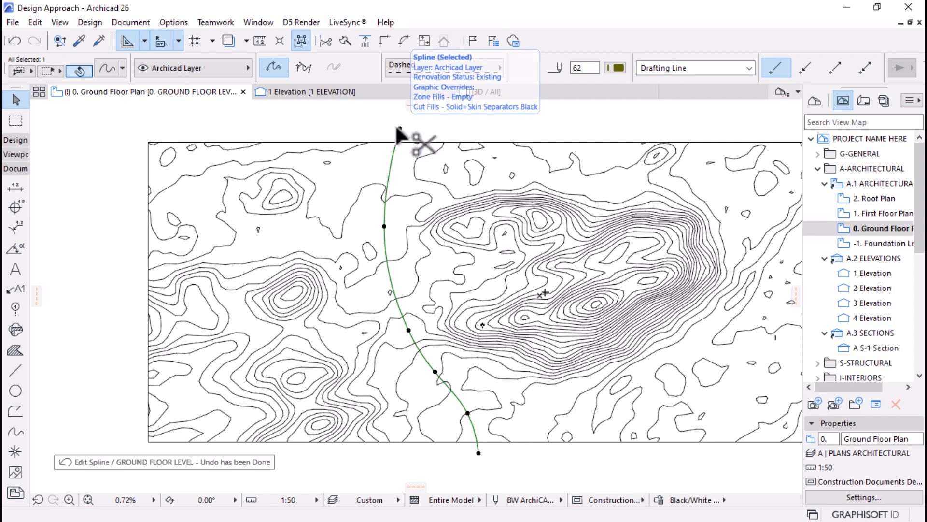
# Create an offset copy of the spline 15000 to its west, keeping the original
pyautogui.scroll(3, 399, 133)
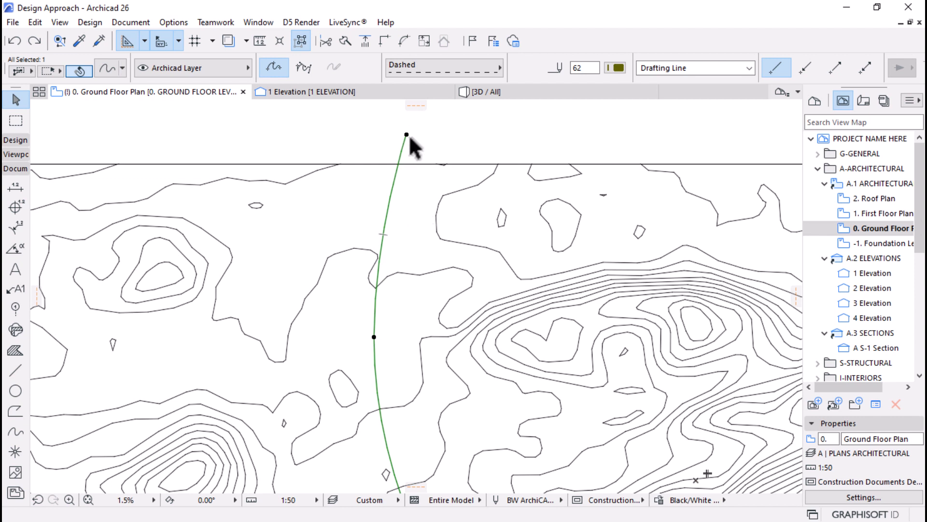
pyautogui.click(406, 134)
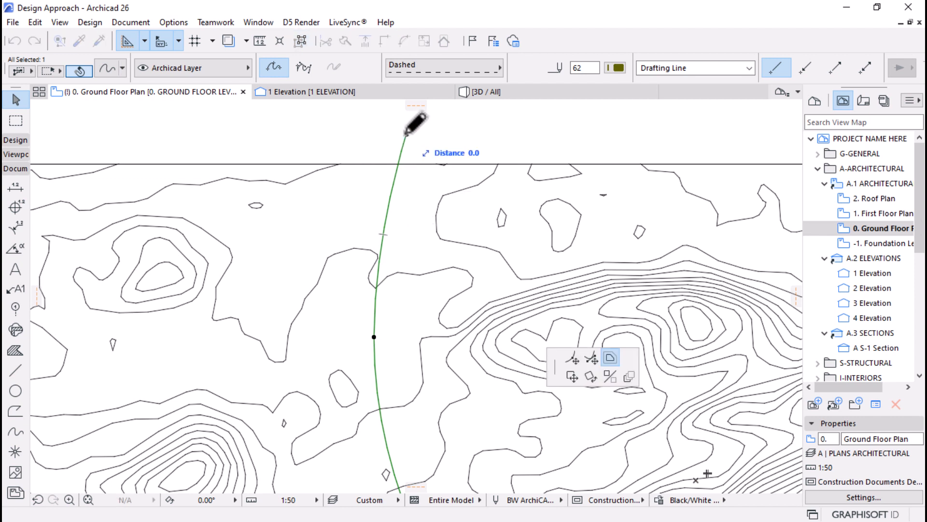
pyautogui.click(610, 358)
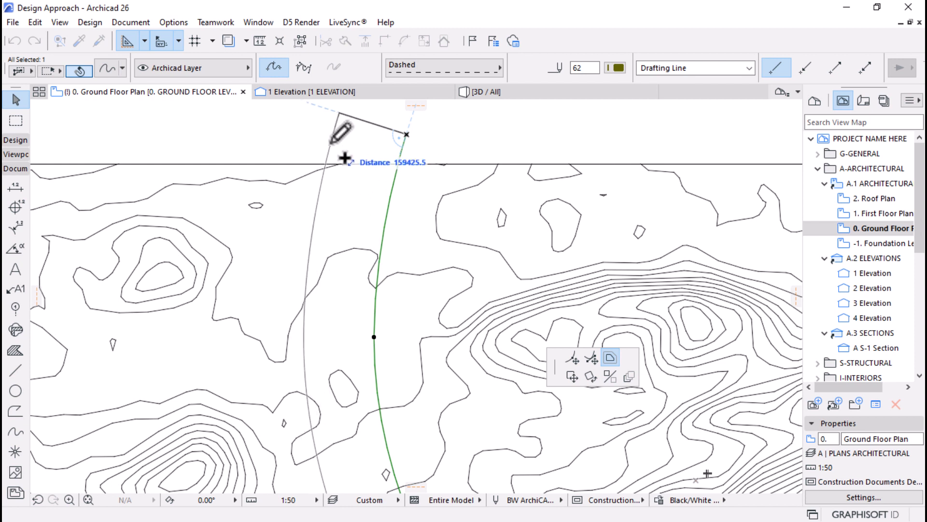
pyautogui.write('1500')
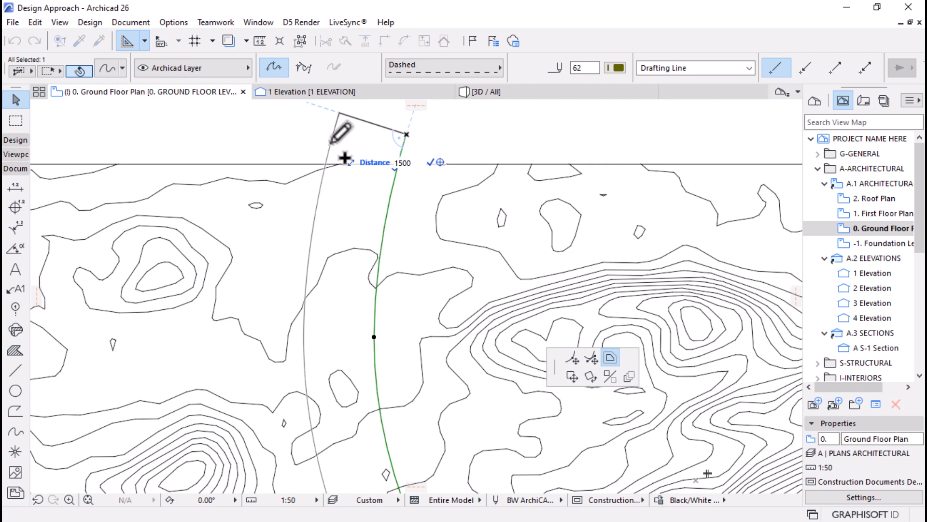
pyautogui.write('0')
pyautogui.press('Return')
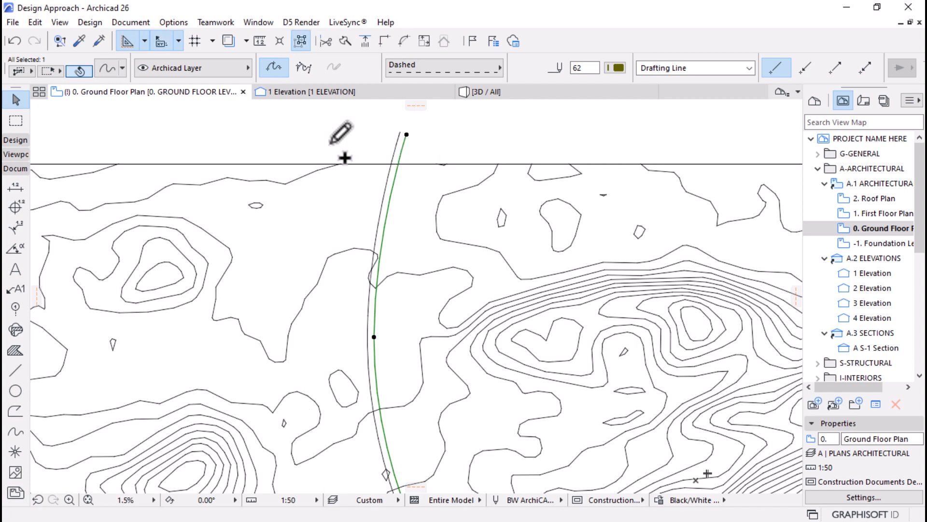
# Examine the two parallel splines along their full length across the site, and clear the selection
pyautogui.scroll(-5, 397, 140)
pyautogui.scroll(4, 474, 425)
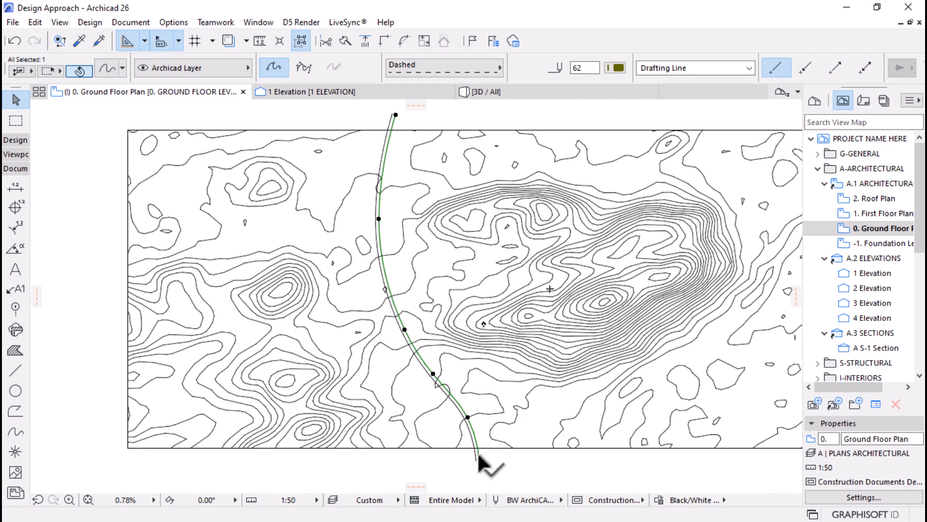
pyautogui.scroll(-2, 475, 428)
pyautogui.scroll(-3, 475, 428)
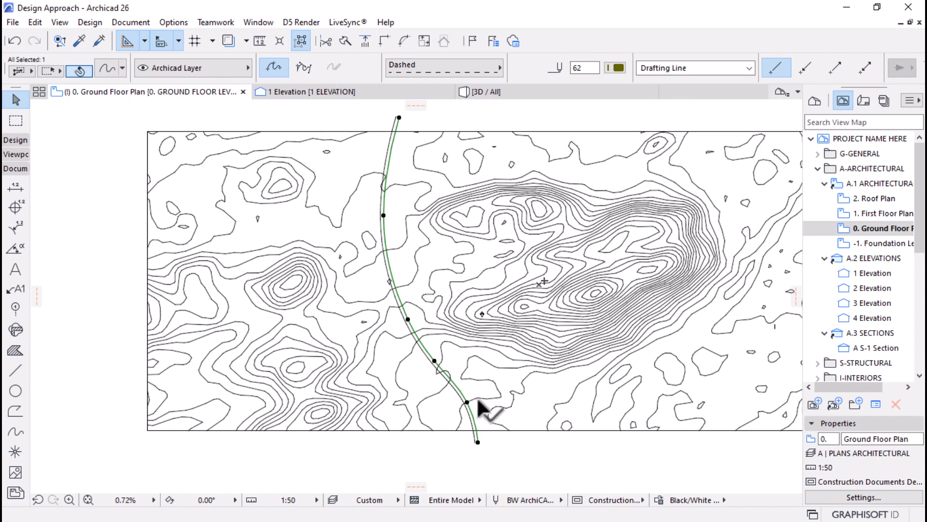
pyautogui.press('Escape')
pyautogui.scroll(4, 476, 436)
pyautogui.scroll(2, 475, 436)
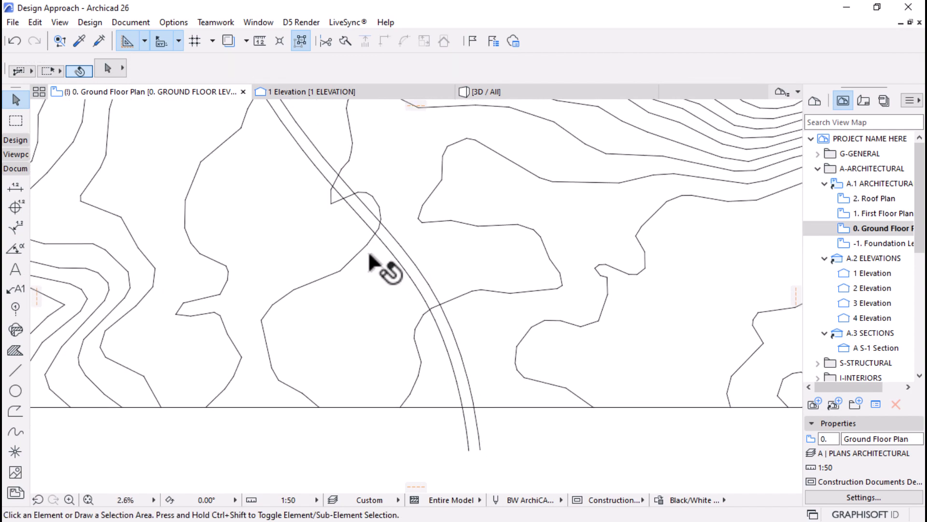
pyautogui.scroll(-2, 453, 400)
pyautogui.scroll(4, 464, 421)
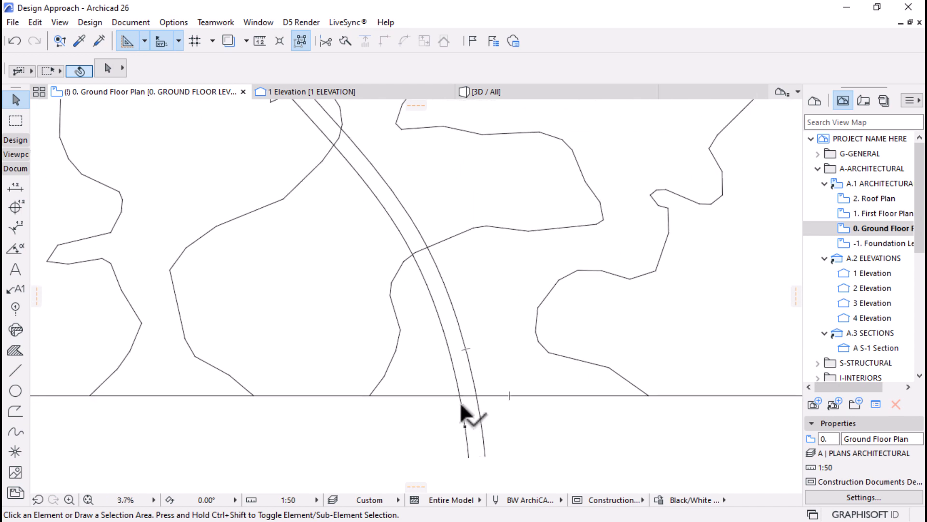
# Select both parallel splines and drag a copy of them to the empty area south of the site
pyautogui.click(470, 378)
pyautogui.keyDown('shift'); pyautogui.click(441, 330); pyautogui.keyUp('shift')
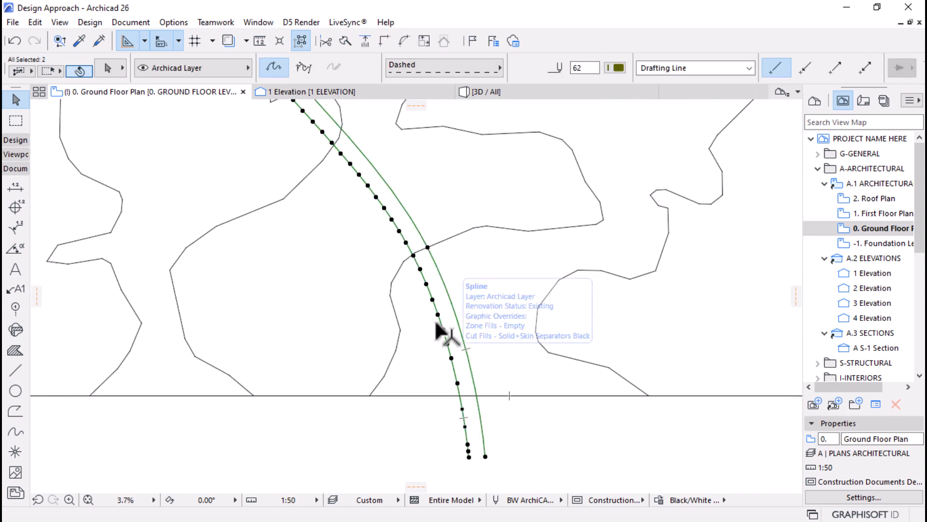
pyautogui.scroll(-6, 415, 249)
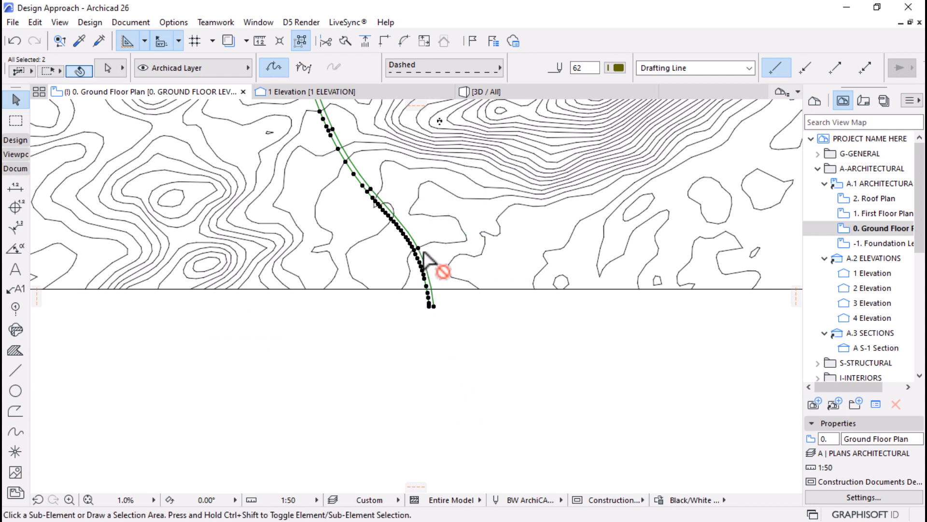
pyautogui.hotkey('ctrl', 'alt', 'd')
pyautogui.click(402, 232)
pyautogui.scroll(-3, 441, 157)
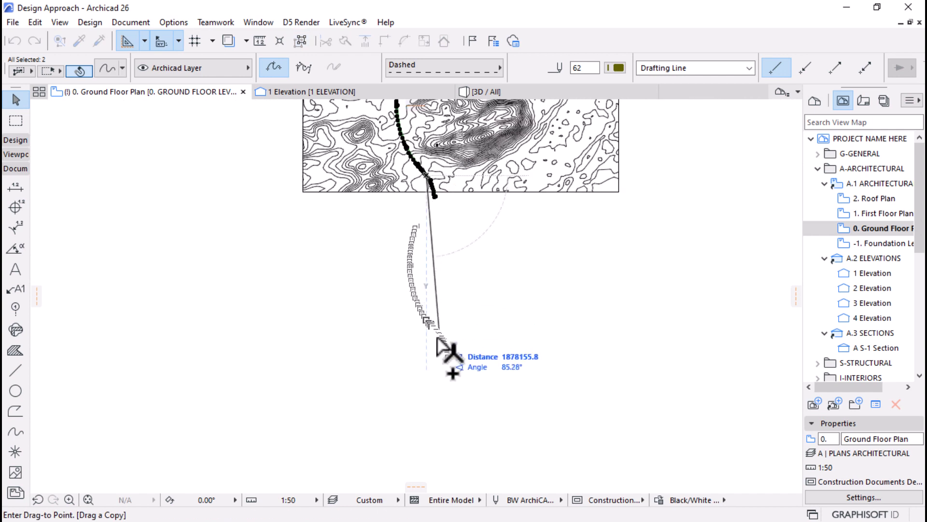
pyautogui.click(437, 340)
pyautogui.scroll(3, 438, 341)
pyautogui.click(518, 370)
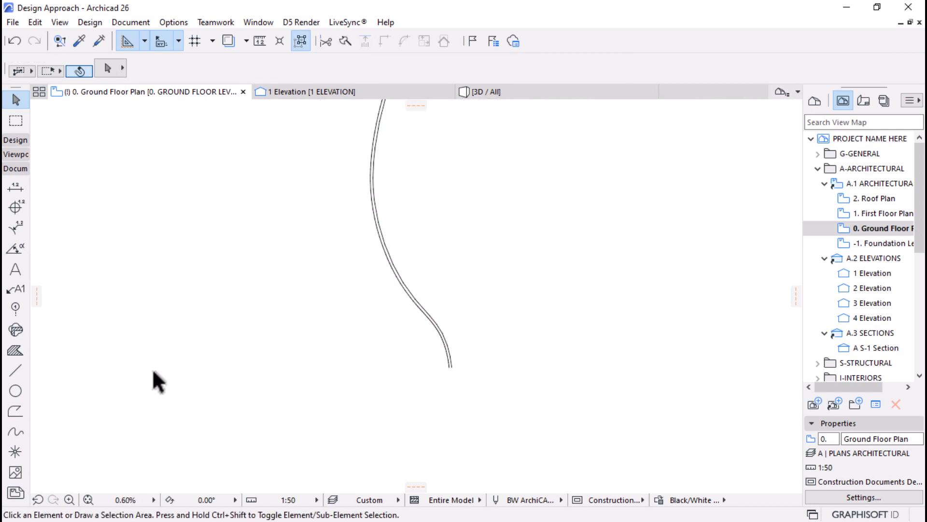
# Draw a short horizontal line across the copied splines near their southern end and another near their northern end
pyautogui.click(15, 371)
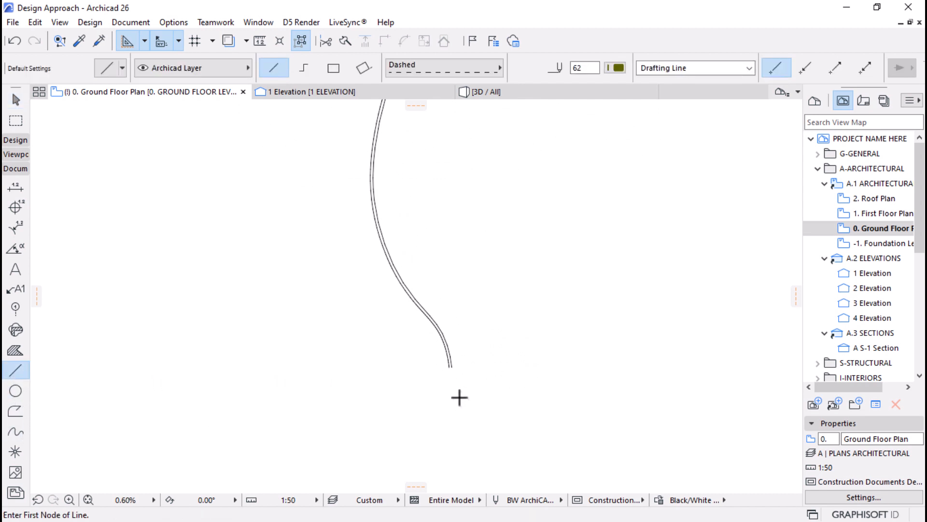
pyautogui.scroll(2, 439, 365)
pyautogui.scroll(2, 449, 359)
pyautogui.click(434, 357)
pyautogui.click(507, 357)
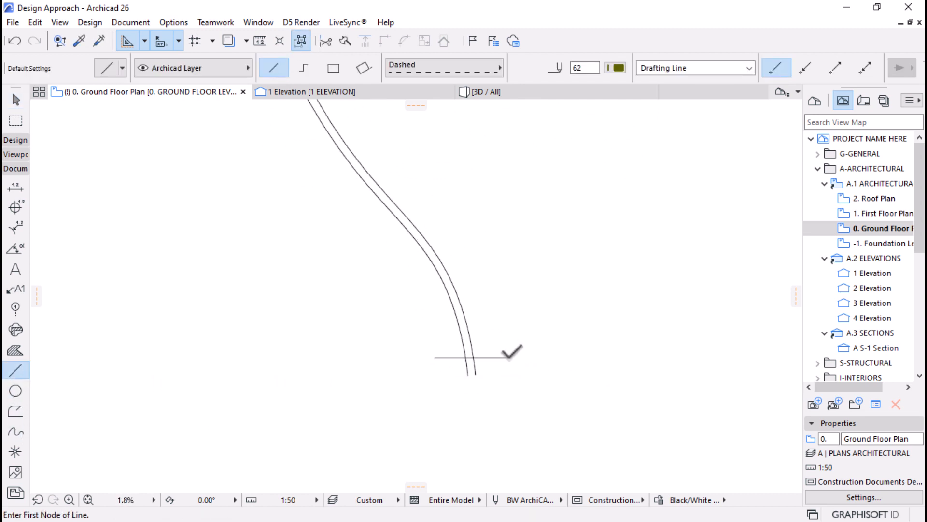
pyautogui.scroll(-3, 478, 382)
pyautogui.scroll(3, 429, 236)
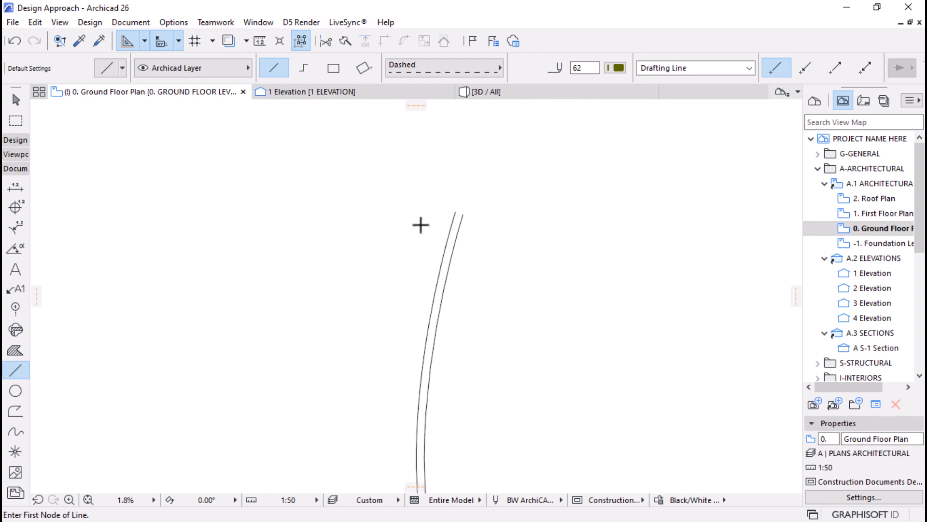
pyautogui.click(420, 224)
pyautogui.click(504, 224)
pyautogui.scroll(-3, 427, 185)
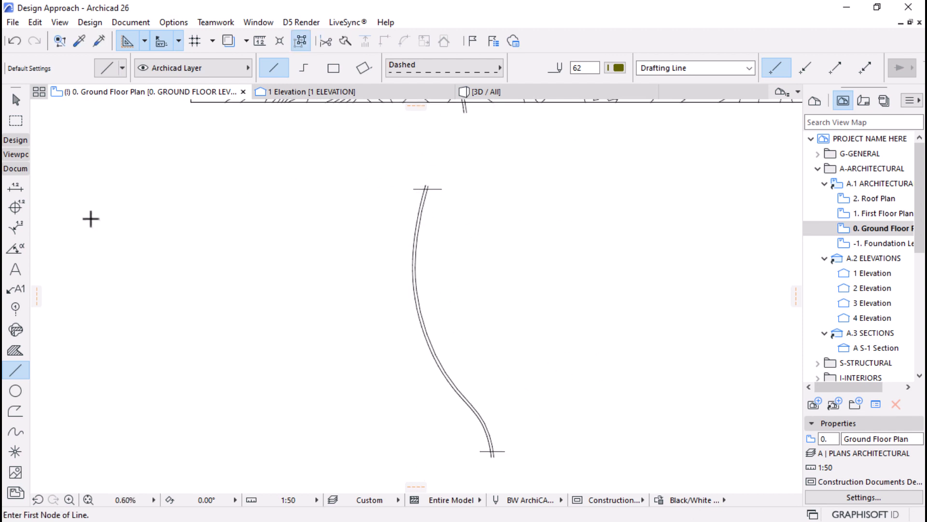
# Activate the Slab tool and try to fill the closed strip between the copied splines with the Magic Wand
pyautogui.click(14, 139)
pyautogui.click(13, 222)
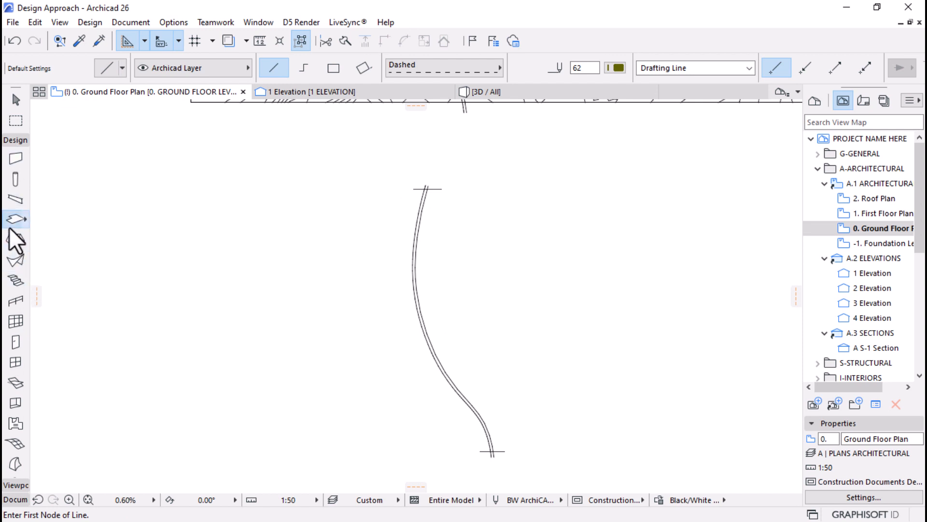
pyautogui.scroll(10, 420, 192)
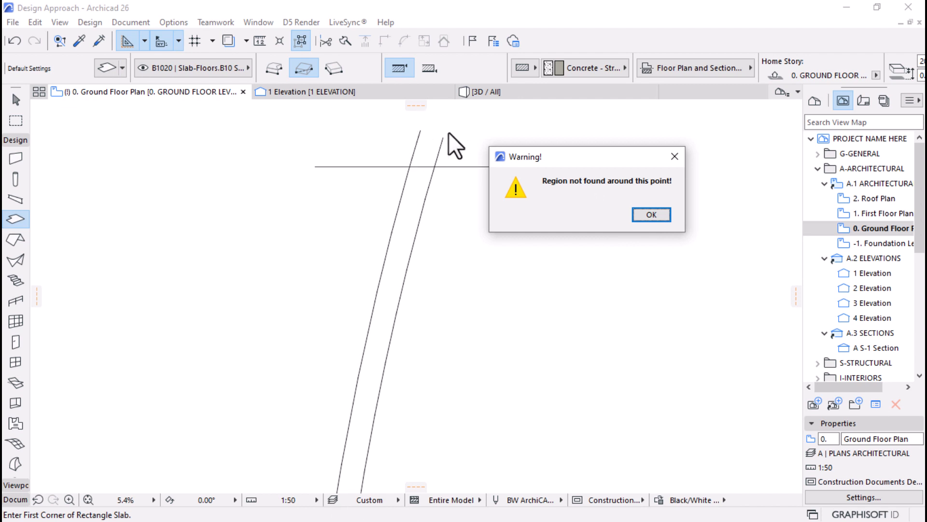
pyautogui.click(643, 218)
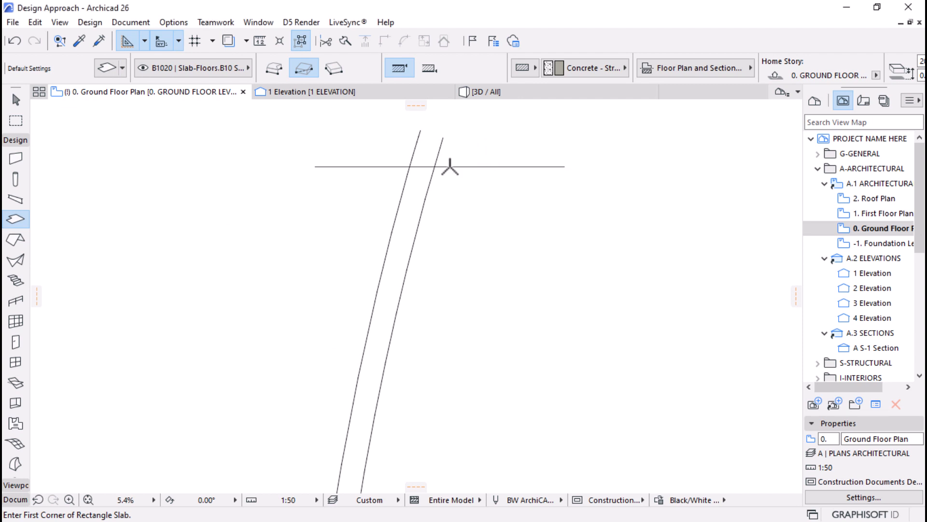
pyautogui.scroll(-5, 447, 161)
pyautogui.scroll(-3, 436, 148)
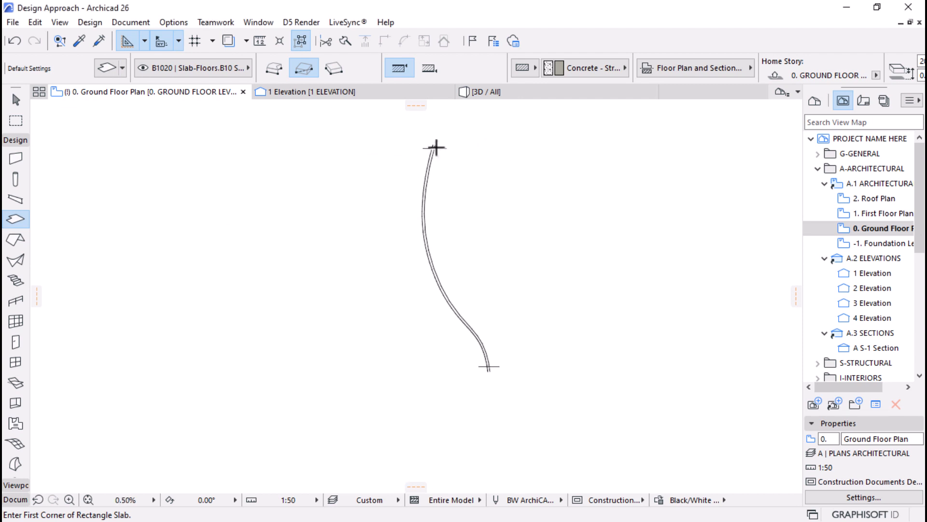
# Try to create a slab by tracing the eastern copied spline with the Magic Wand, and undo it
pyautogui.press('space')
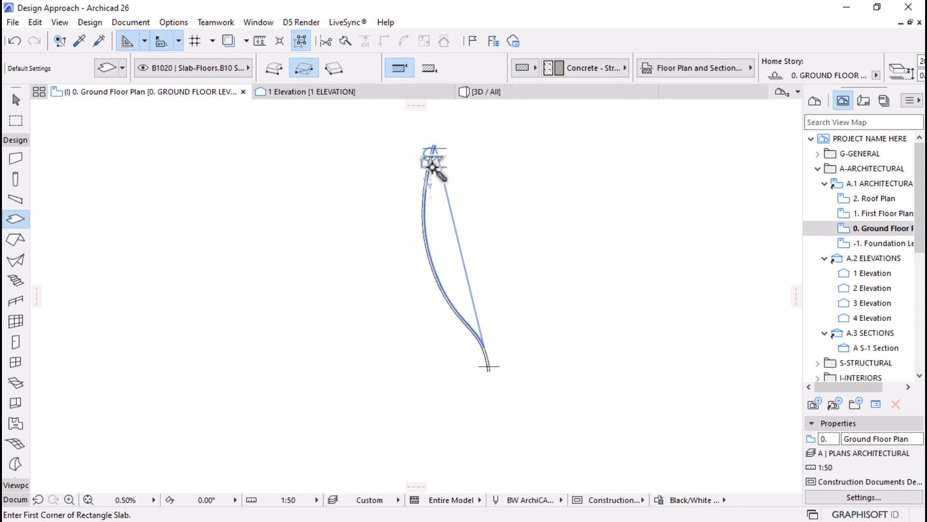
pyautogui.scroll(2, 425, 183)
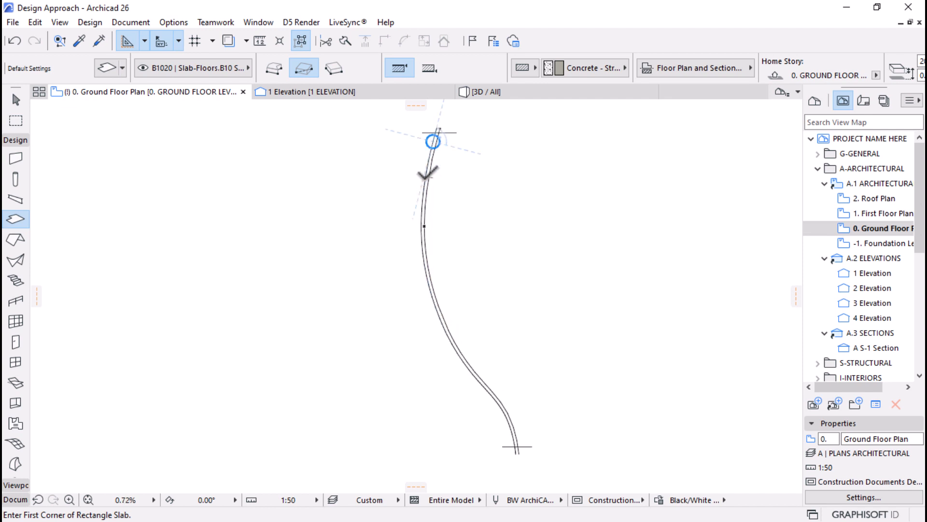
pyautogui.scroll(1, 431, 163)
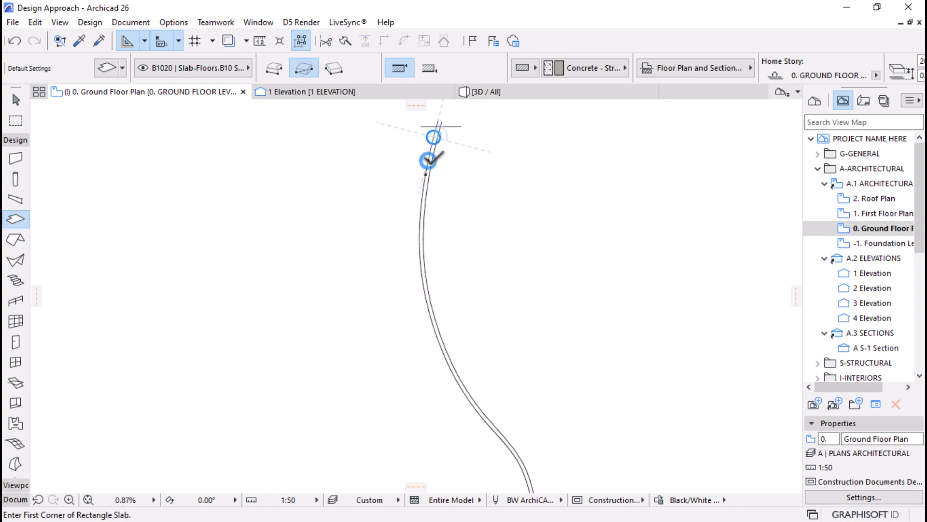
pyautogui.scroll(2, 429, 160)
pyautogui.scroll(2, 433, 153)
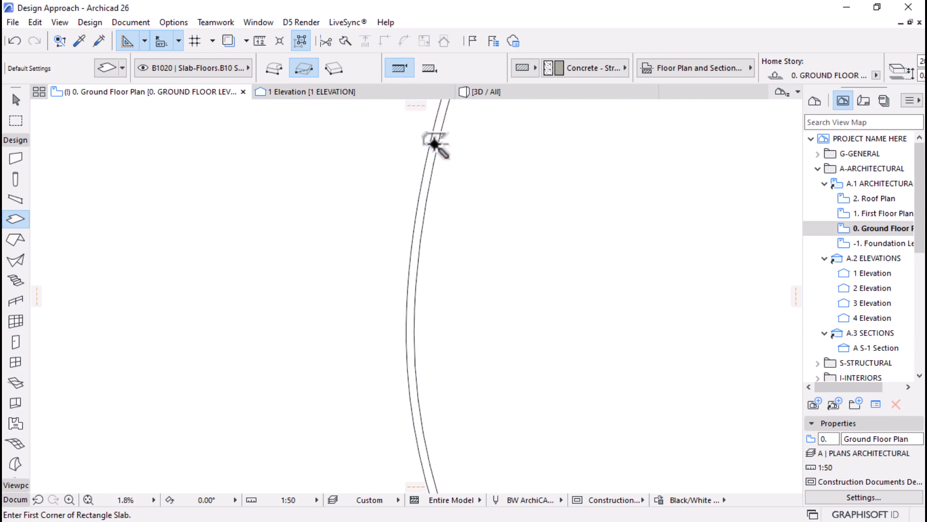
pyautogui.click(437, 139)
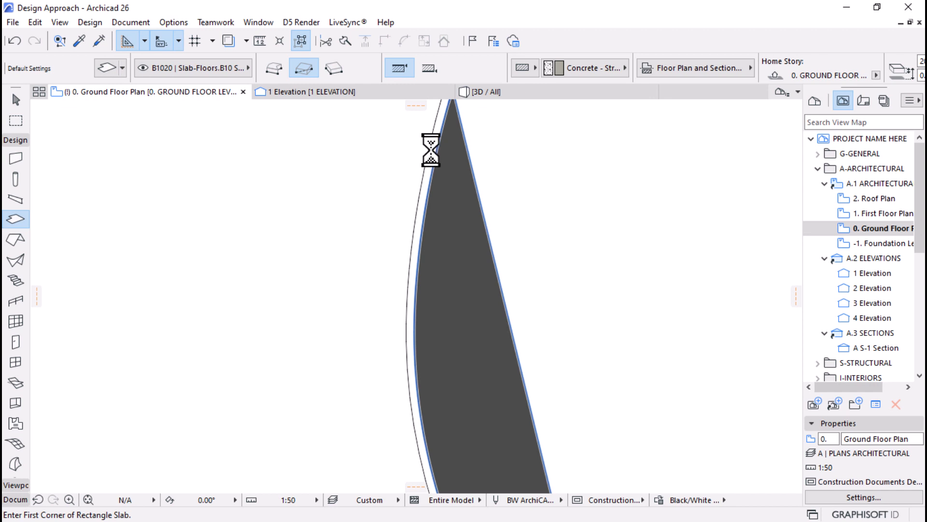
pyautogui.hotkey('ctrl', 'z')
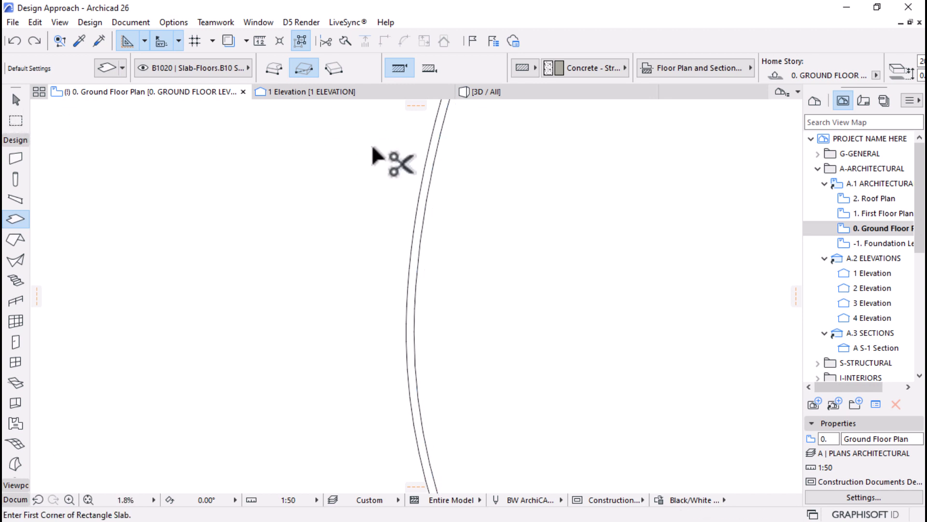
# Create a slab by tracing the western copied spline with the Magic Wand
pyautogui.scroll(-2, 377, 154)
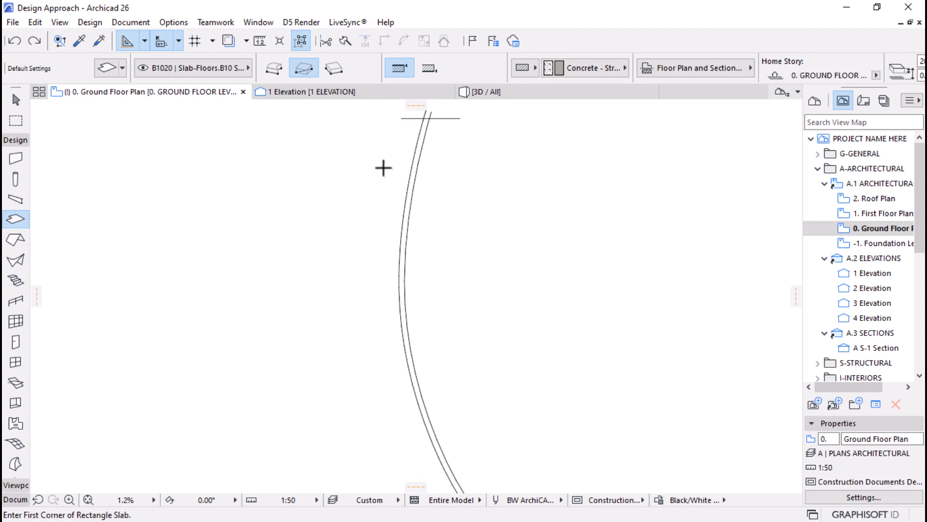
pyautogui.scroll(6, 428, 117)
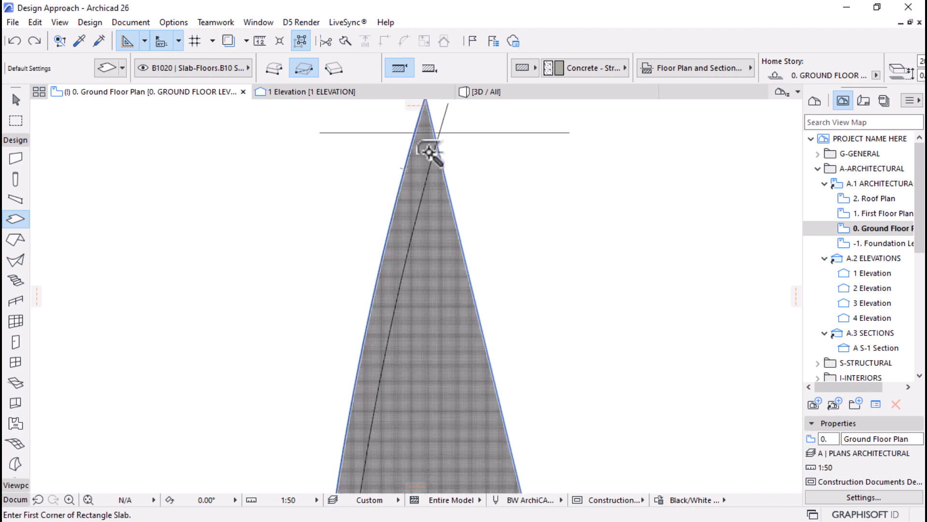
pyautogui.scroll(-3, 442, 247)
pyautogui.scroll(-2, 434, 173)
pyautogui.scroll(2, 437, 307)
pyautogui.press('Escape')
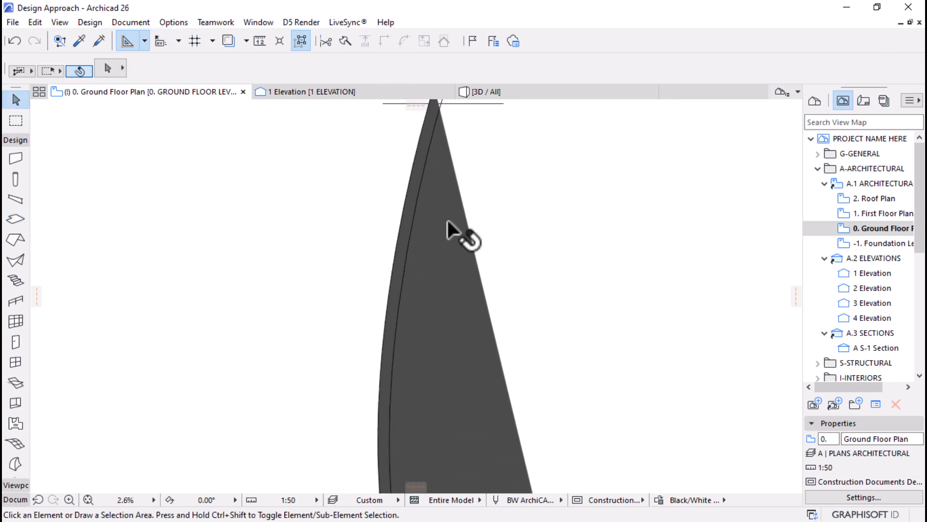
# Subtract the area enclosed by the eastern copied spline from the slab, tracing the spline with the Magic Wand
pyautogui.click(447, 221)
pyautogui.scroll(-1, 430, 169)
pyautogui.click(423, 136)
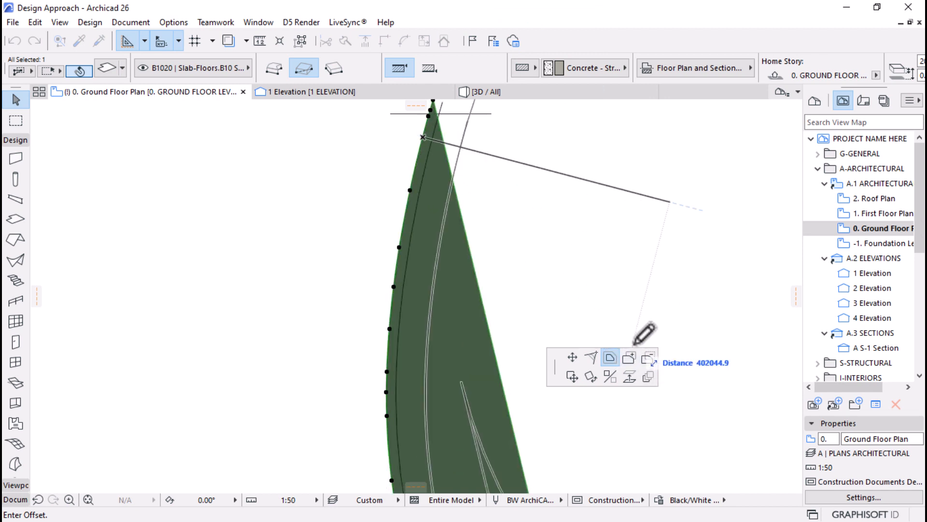
pyautogui.click(649, 358)
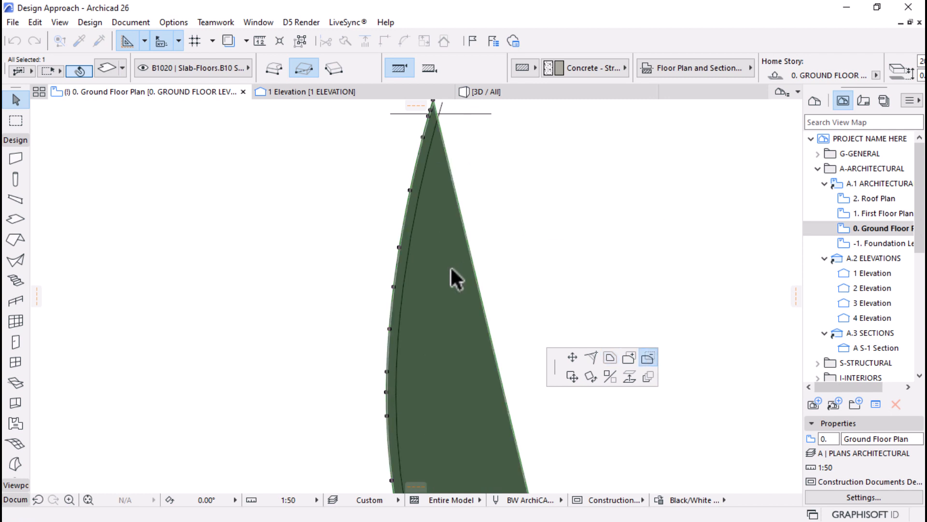
pyautogui.click(418, 202)
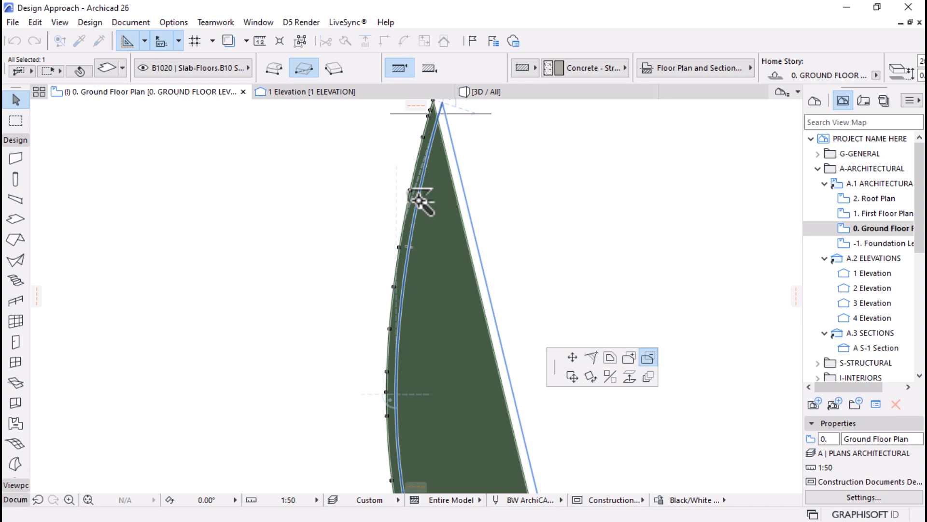
pyautogui.click(419, 202)
pyautogui.scroll(-4, 416, 208)
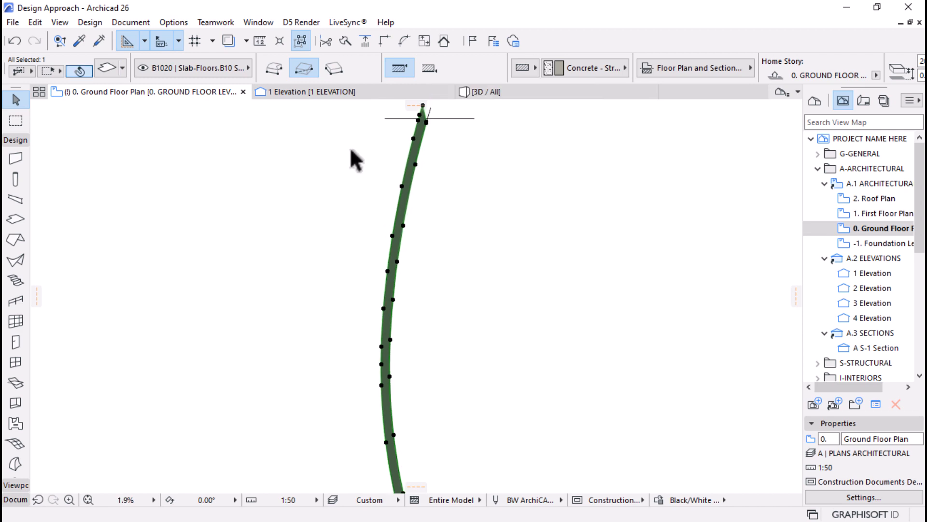
pyautogui.scroll(-1, 409, 199)
pyautogui.click(482, 402)
# Move the slab's eastern-edge end node near the southern end onto the intersection of the eastern spline and the southern boundary line
pyautogui.scroll(11, 459, 384)
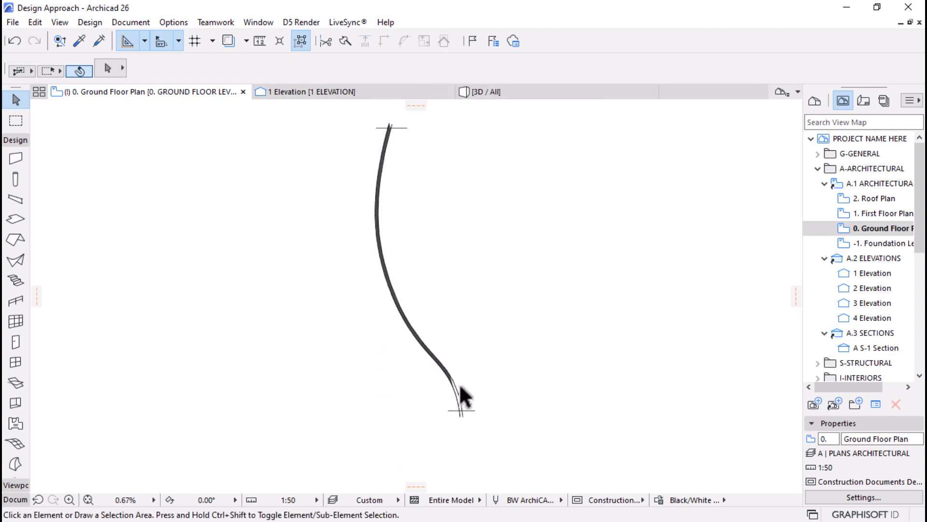
pyautogui.scroll(3, 400, 314)
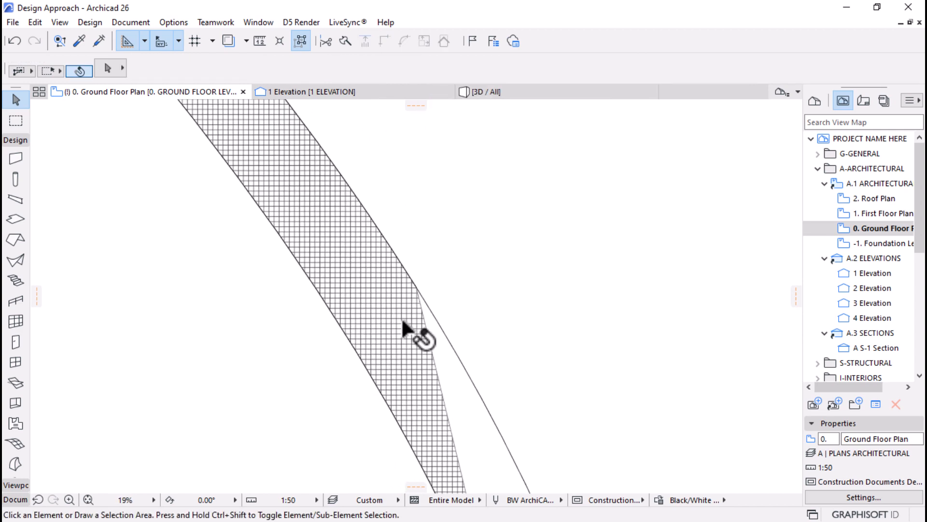
pyautogui.scroll(-2, 424, 287)
pyautogui.scroll(-3, 370, 192)
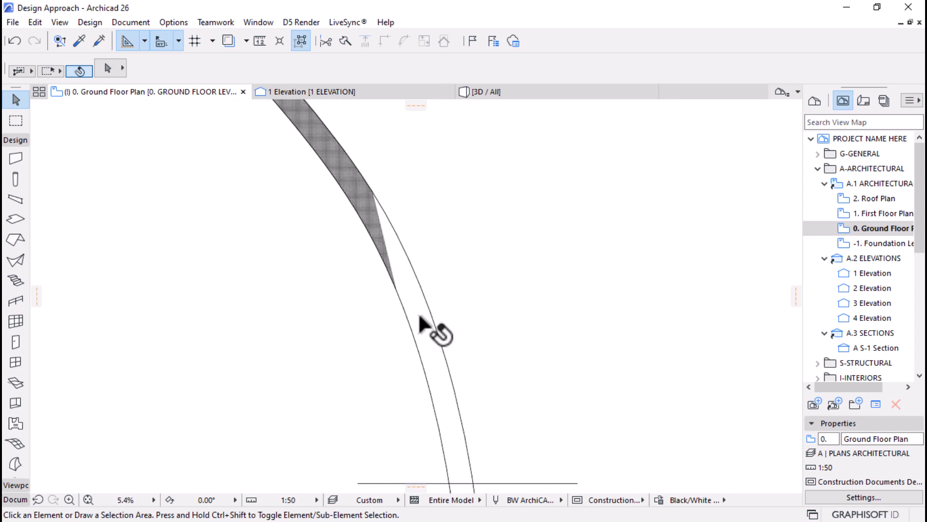
pyautogui.scroll(3, 381, 208)
pyautogui.click(386, 228)
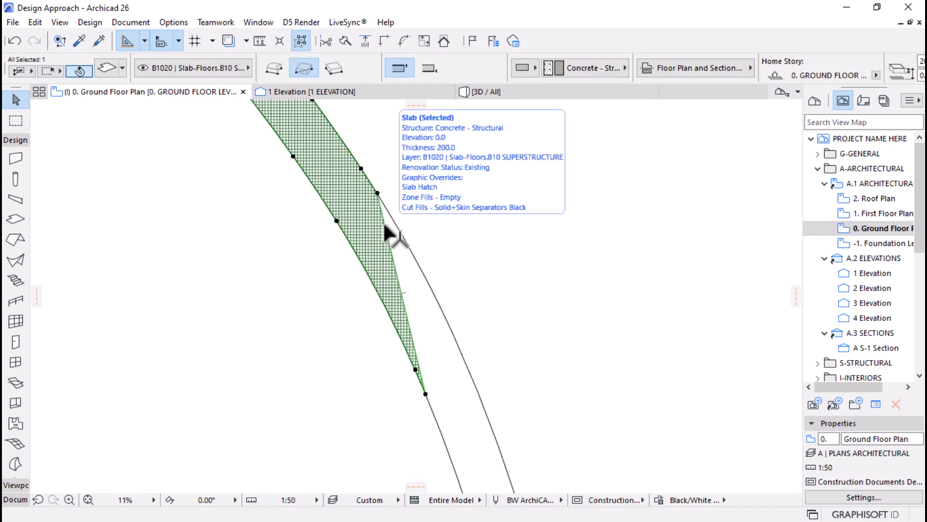
pyautogui.click(376, 187)
pyautogui.scroll(-2, 420, 190)
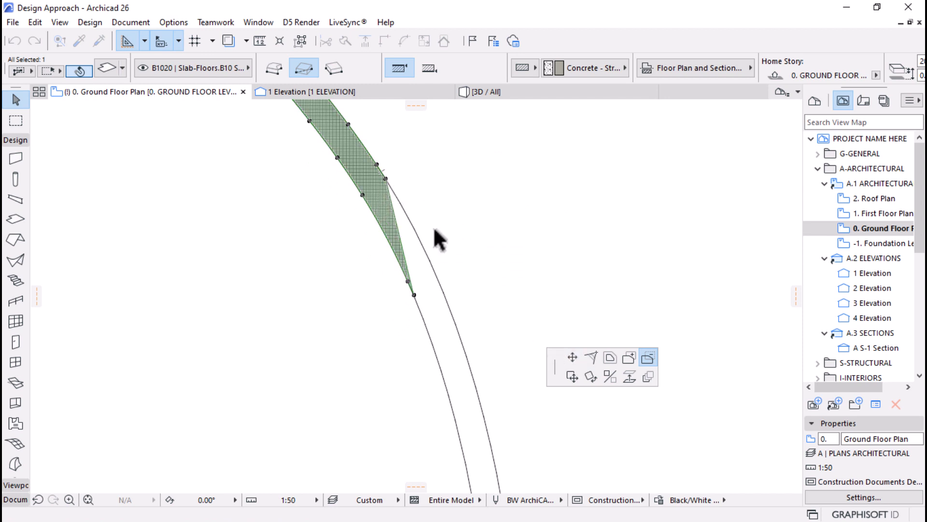
pyautogui.click(572, 358)
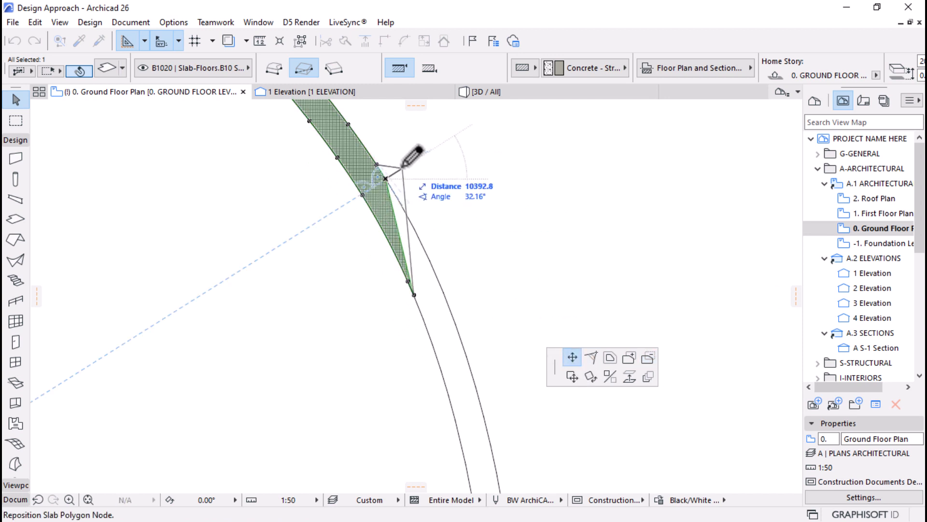
pyautogui.click(443, 311)
pyautogui.scroll(2, 433, 294)
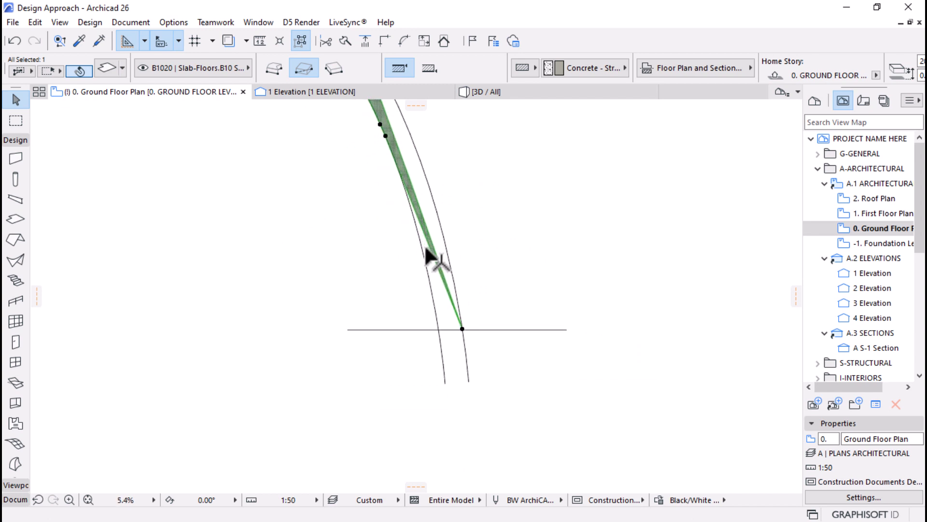
# Insert a slab node where the western spline meets the southern boundary line, and snap the southeastern corner onto the eastern spline's intersection
pyautogui.click(433, 258)
pyautogui.scroll(3, 440, 329)
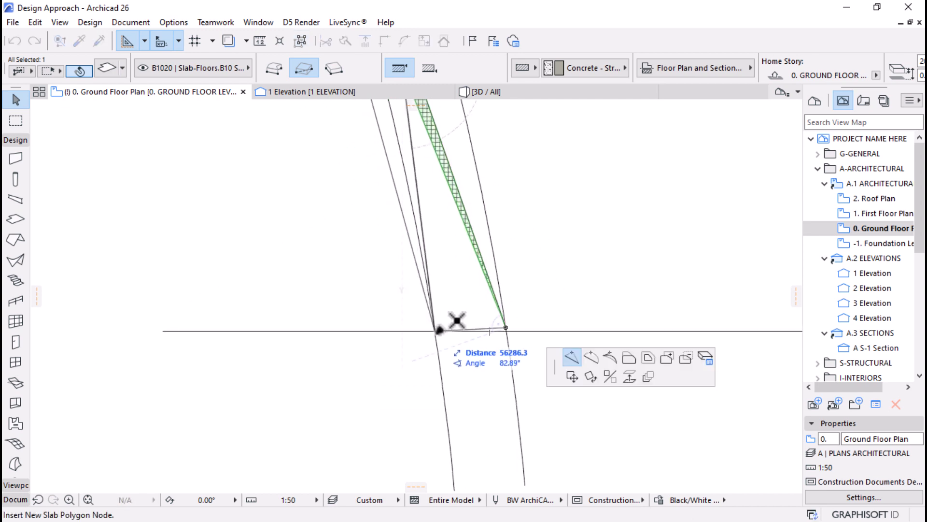
pyautogui.click(434, 330)
pyautogui.scroll(3, 506, 327)
pyautogui.click(506, 327)
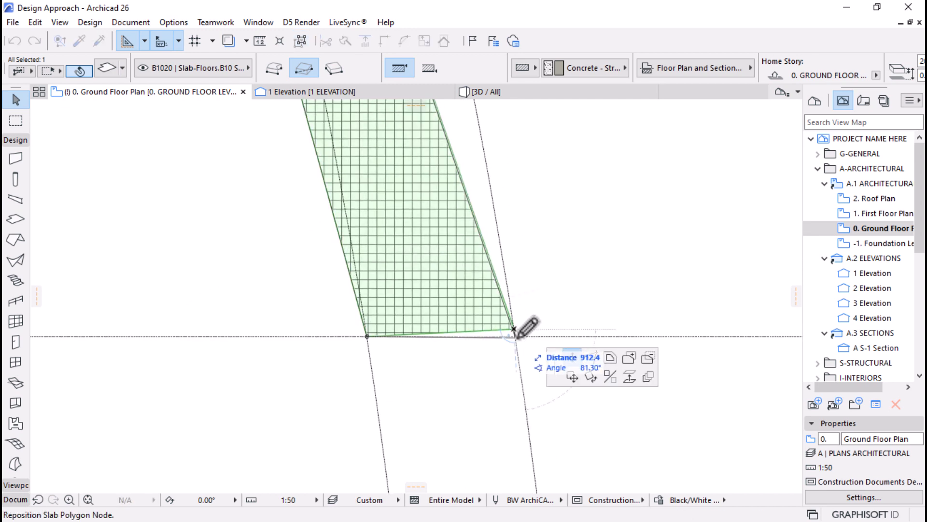
pyautogui.click(514, 331)
pyautogui.scroll(-3, 491, 379)
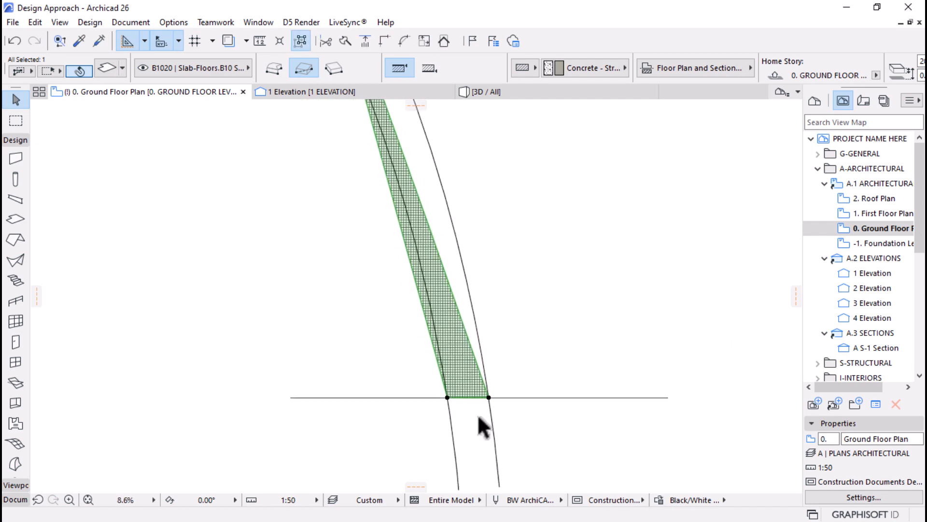
# Curve the straight eastern slab edge near the southern end so it follows the eastern spline
pyautogui.scroll(3, 406, 167)
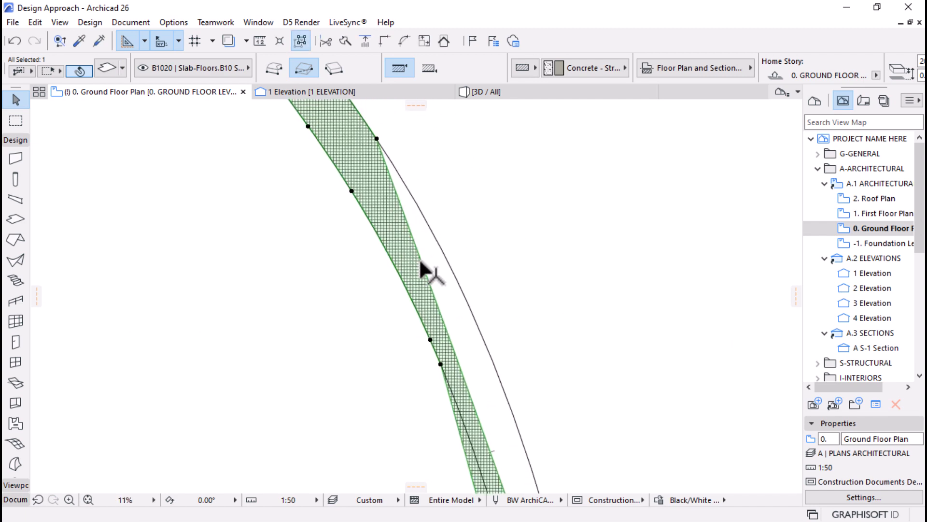
pyautogui.click(422, 261)
pyautogui.click(497, 325)
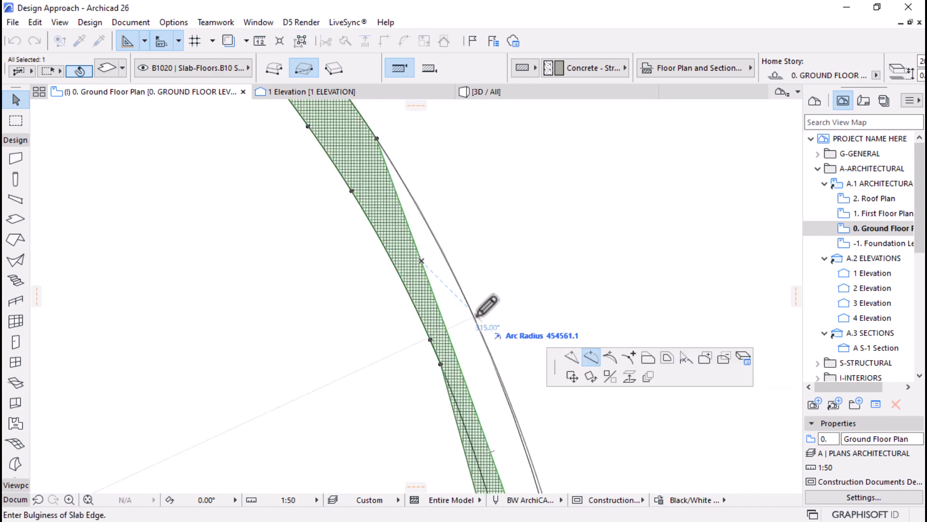
pyautogui.scroll(-2, 483, 311)
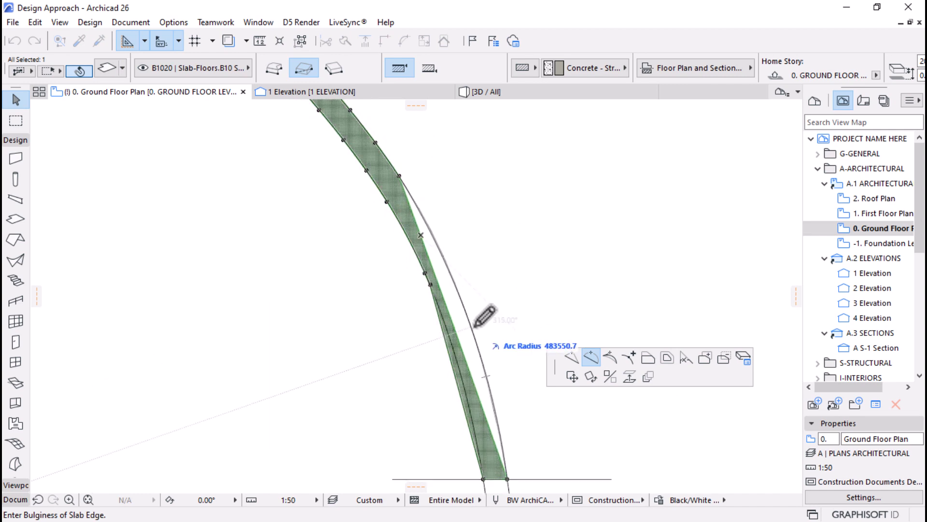
pyautogui.click(476, 325)
pyautogui.scroll(2, 460, 366)
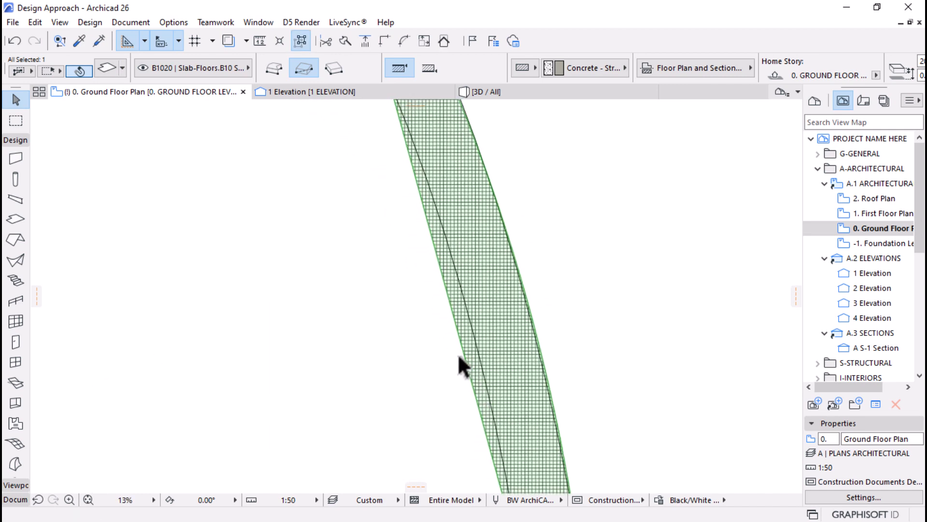
# Curve the straight western slab edge near the southern end so it follows the western spline
pyautogui.click(461, 350)
pyautogui.click(472, 333)
pyautogui.scroll(-4, 538, 409)
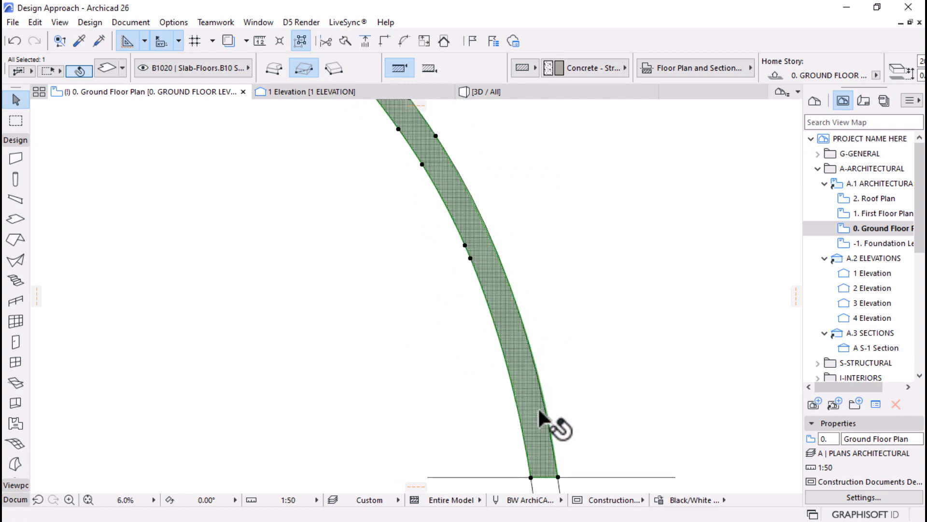
pyautogui.scroll(-3, 541, 406)
pyautogui.scroll(-3, 528, 423)
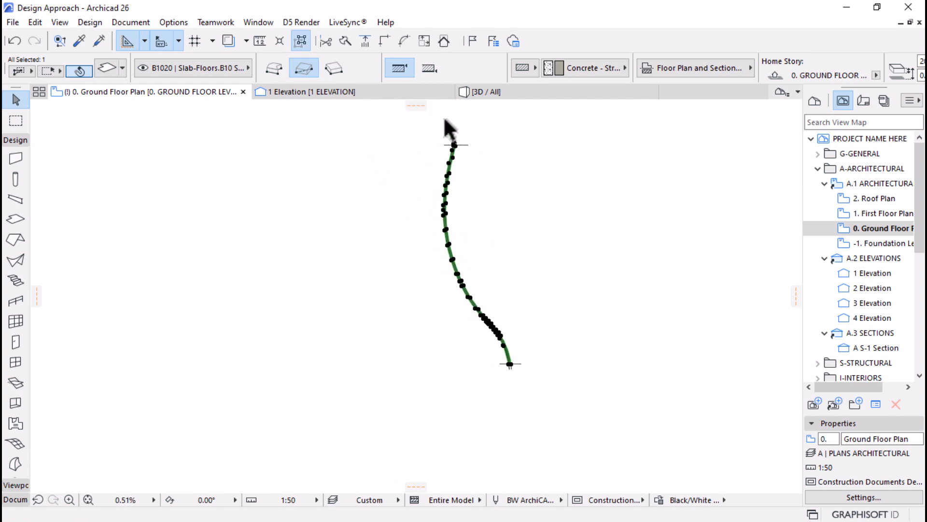
# Move the slab's two northern corner nodes onto the intersections of the splines with the northern boundary line
pyautogui.scroll(10, 445, 120)
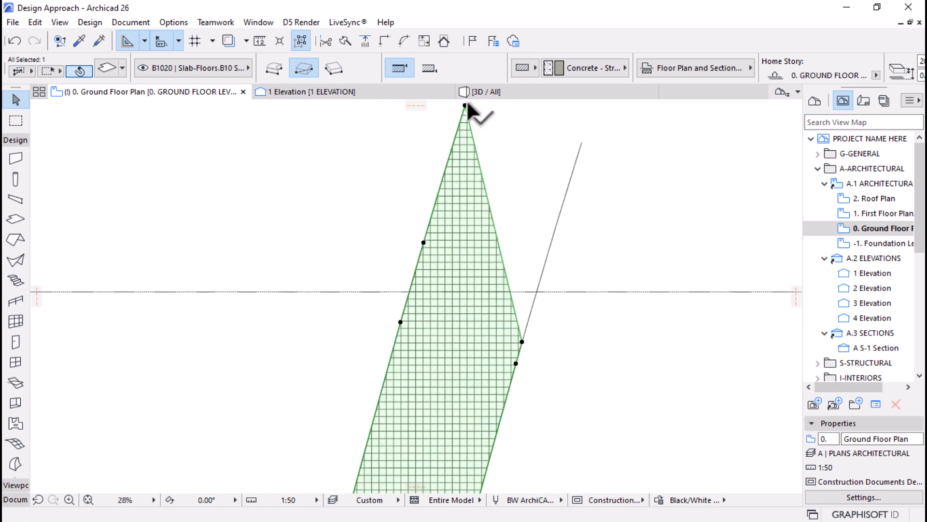
pyautogui.click(465, 104)
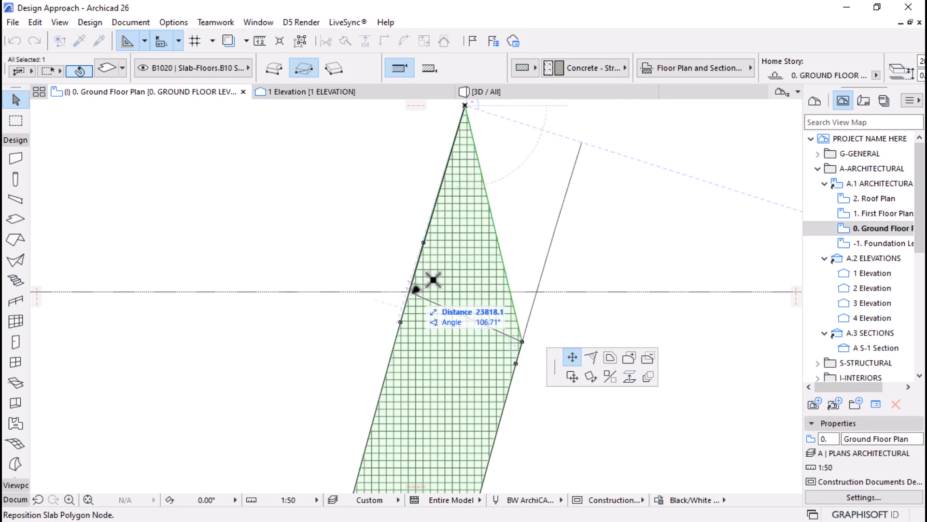
pyautogui.click(410, 291)
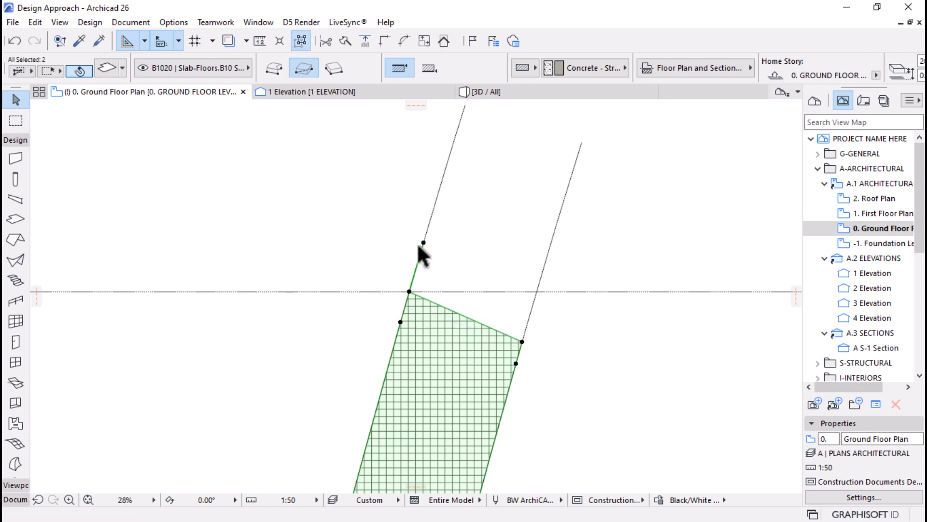
pyautogui.click(424, 242)
pyautogui.press('Escape')
pyautogui.click(521, 340)
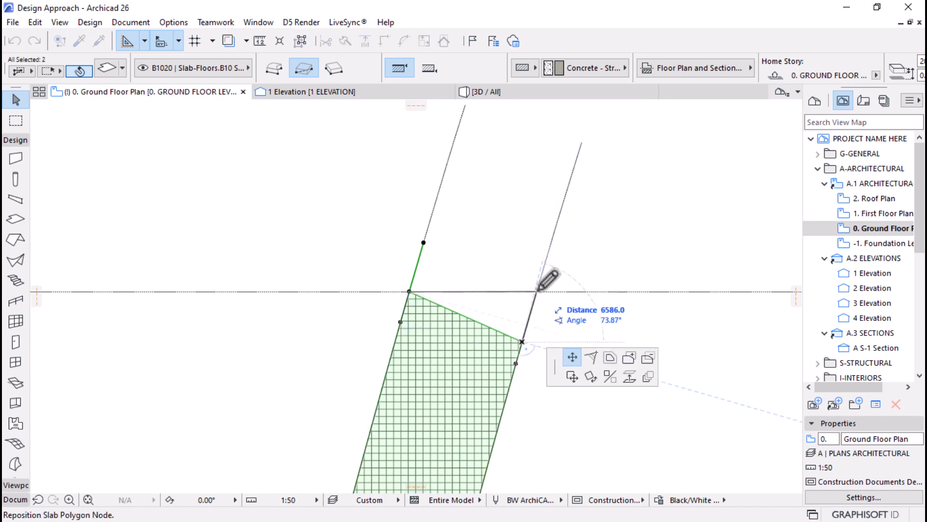
pyautogui.click(538, 290)
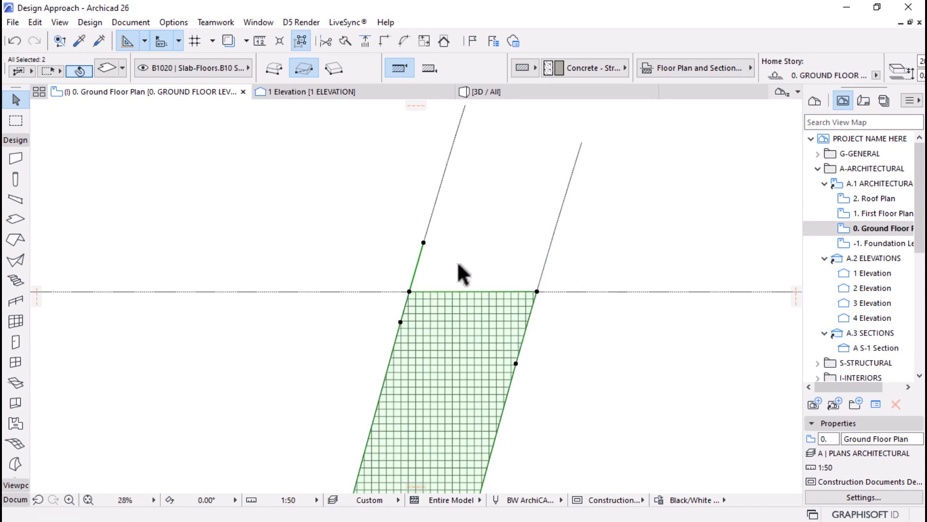
# Merge the stray node beyond the northern boundary line and the extra node just below it into the slab's northwestern corner
pyautogui.click(423, 243)
pyautogui.press('Escape')
pyautogui.click(424, 242)
pyautogui.press('Escape')
pyautogui.click(424, 243)
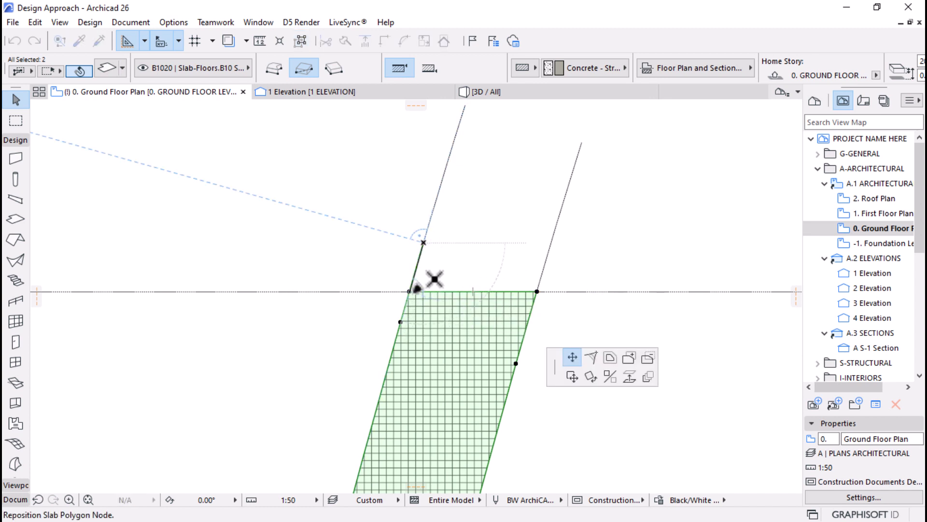
pyautogui.click(409, 292)
pyautogui.scroll(2, 410, 291)
pyautogui.scroll(-4, 476, 169)
pyautogui.click(435, 254)
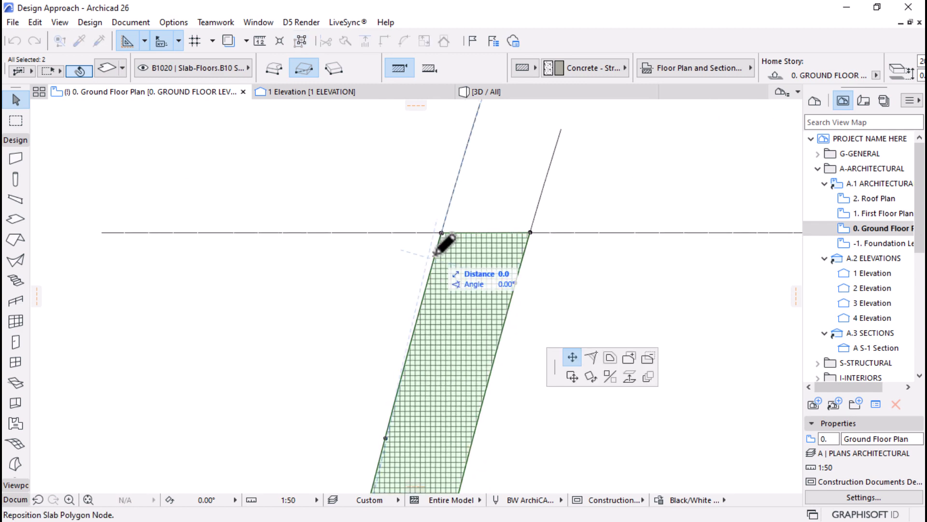
pyautogui.scroll(2, 445, 244)
pyautogui.click(466, 182)
pyautogui.scroll(-2, 487, 164)
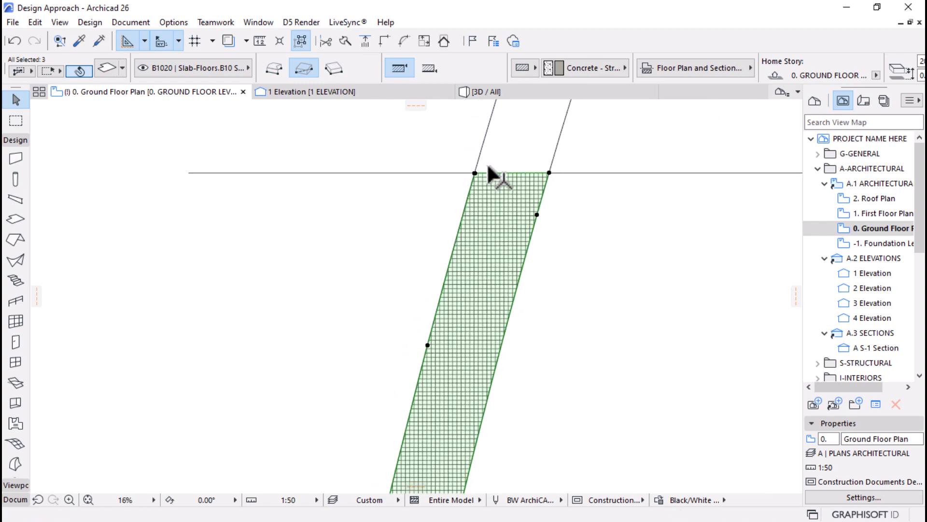
# Merge the extra node on the eastern slab edge into the slab's northeastern corner
pyautogui.click(536, 214)
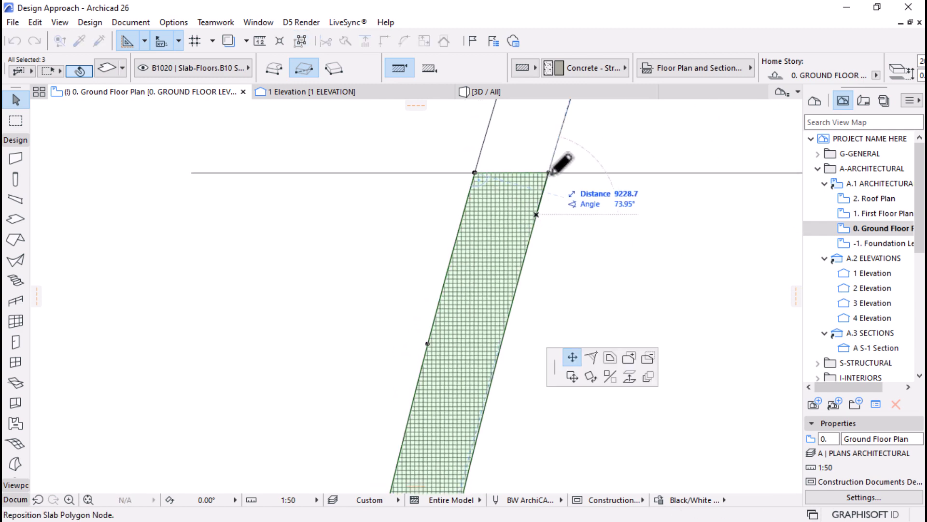
pyautogui.click(549, 172)
pyautogui.scroll(-5, 420, 141)
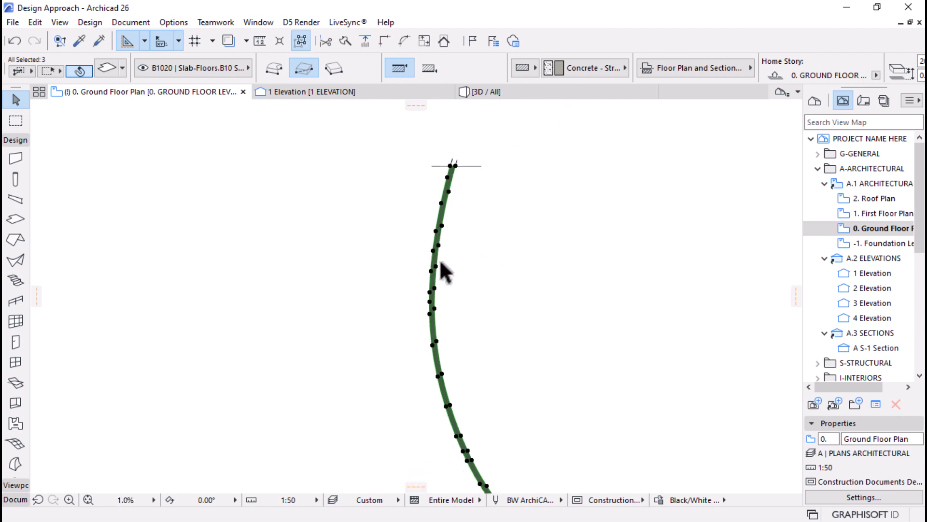
# Turn off the slab's cover fills in its floor plan display settings and deselect it
pyautogui.scroll(10, 445, 135)
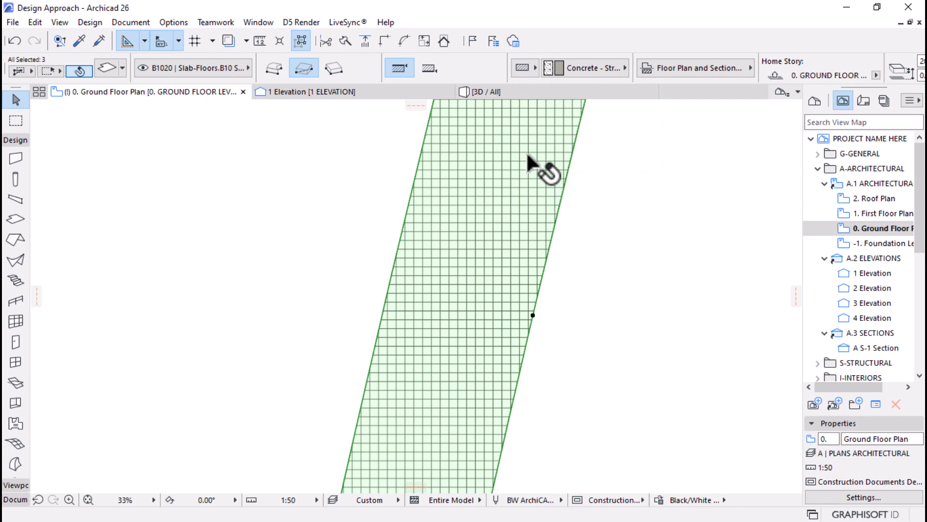
pyautogui.scroll(3, 524, 159)
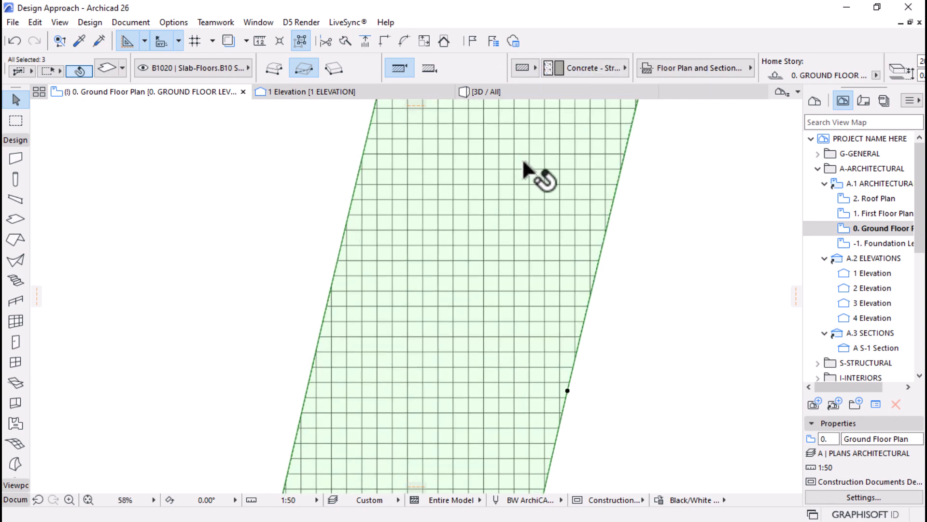
pyautogui.click(700, 71)
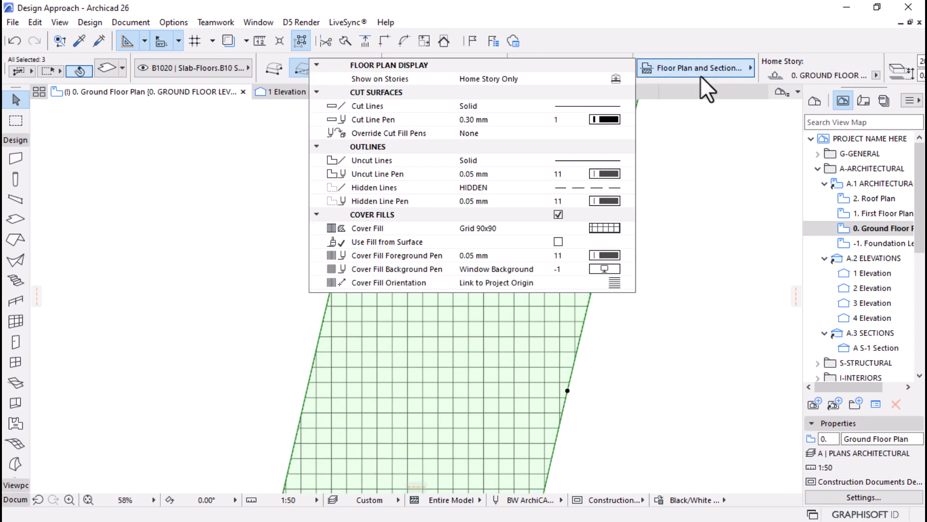
pyautogui.click(558, 213)
pyautogui.click(676, 328)
pyautogui.scroll(-2, 440, 261)
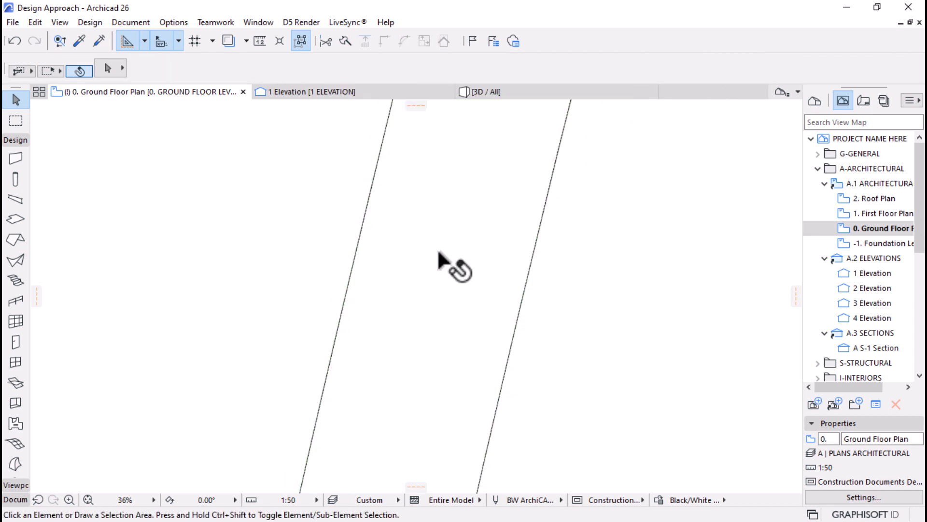
# Move the selected slab by its northeastern corner onto the original eastern spline's intersection with the site's northern boundary
pyautogui.scroll(-5, 440, 261)
pyautogui.click(437, 254)
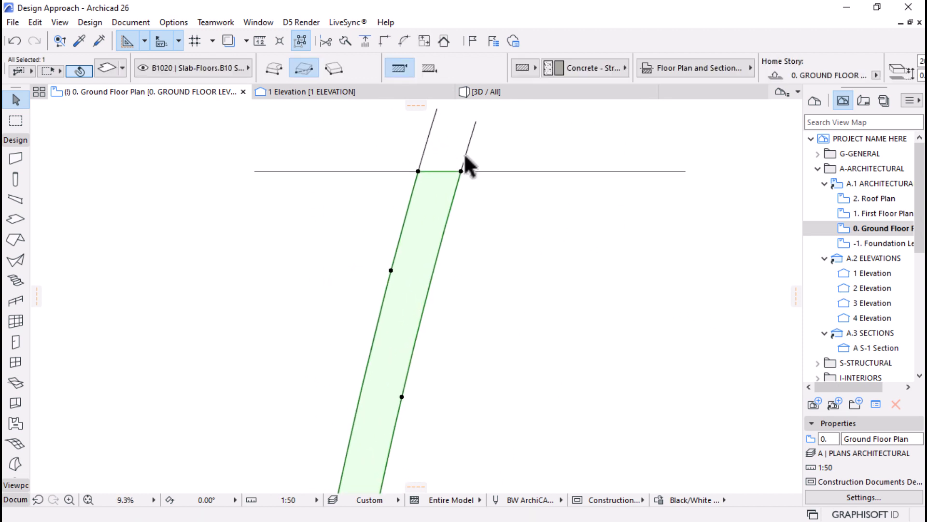
pyautogui.click(462, 172)
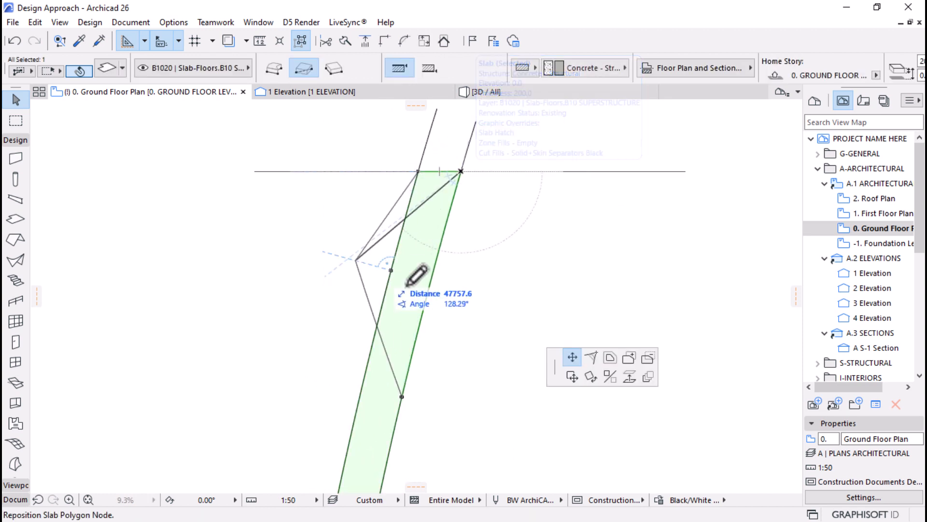
pyautogui.click(572, 378)
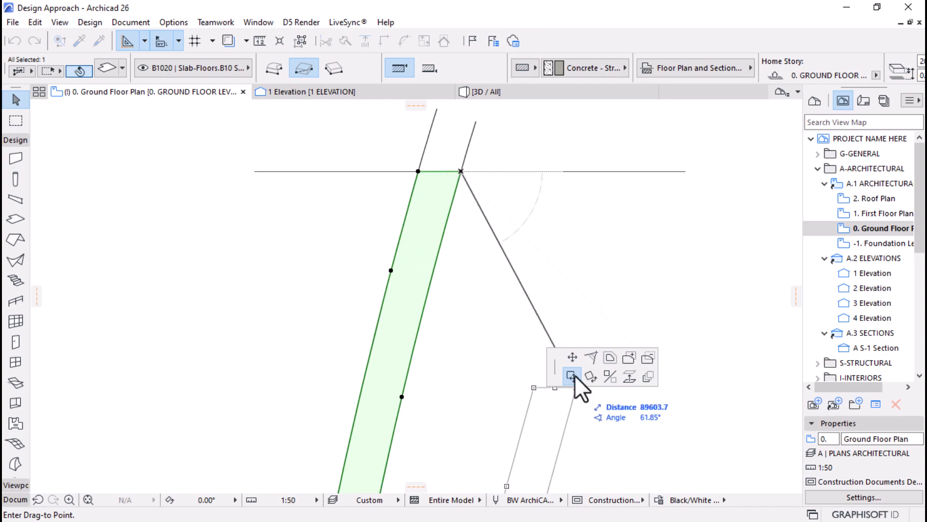
pyautogui.scroll(-6, 483, 336)
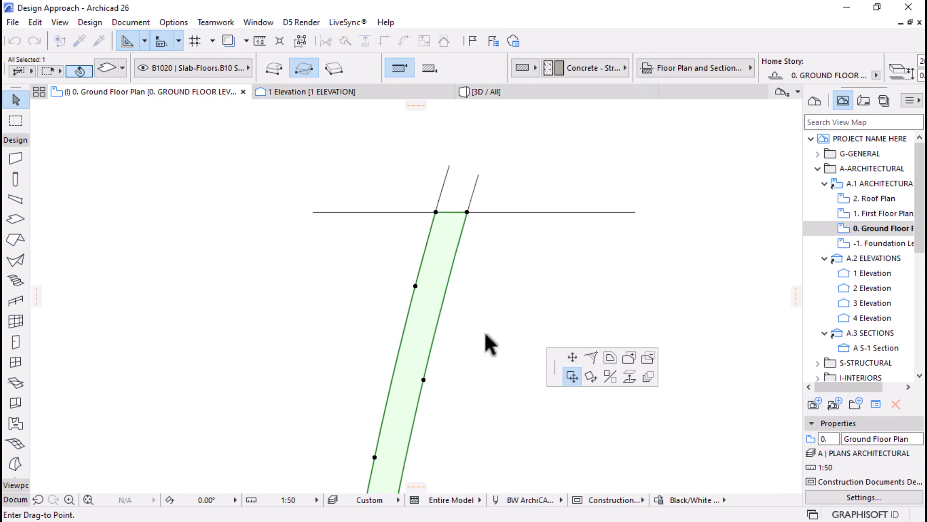
pyautogui.scroll(6, 459, 219)
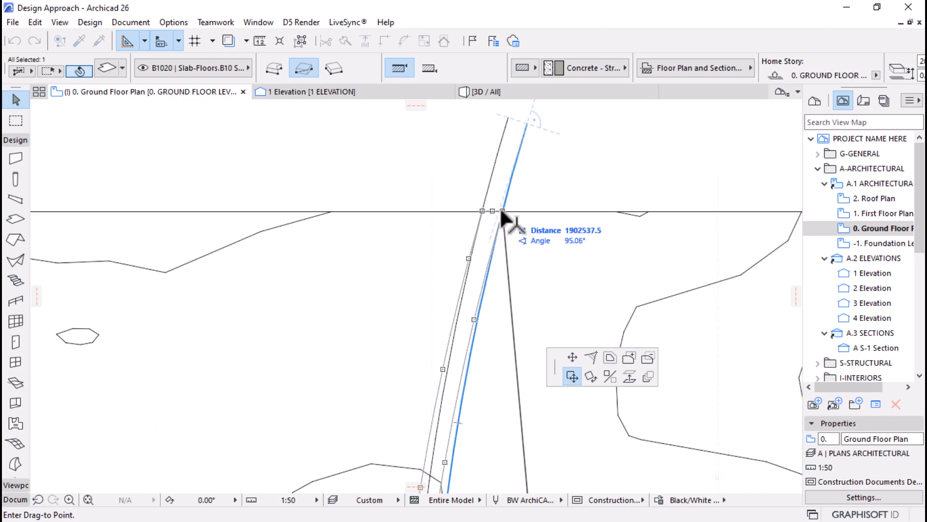
pyautogui.click(501, 211)
pyautogui.scroll(-5, 459, 156)
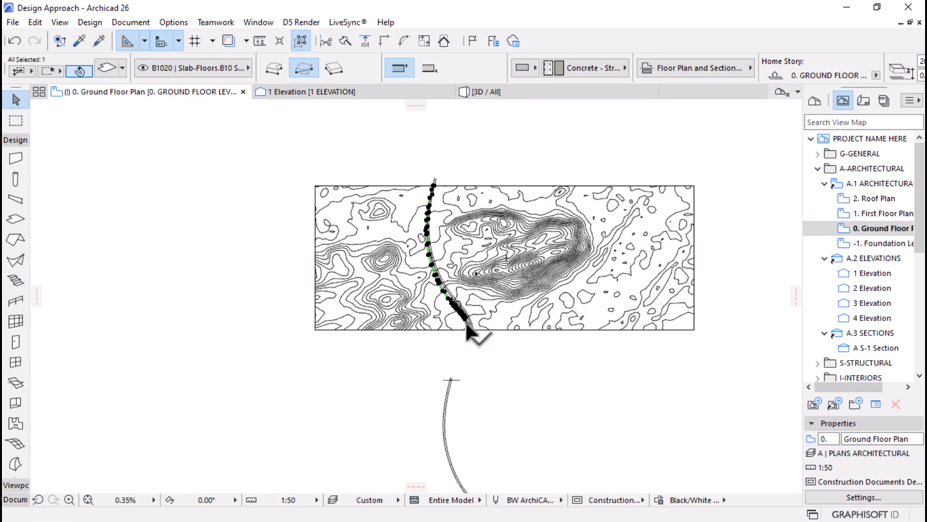
# Move the slab by an eastern-edge node near its southern end onto the original eastern spline
pyautogui.scroll(10, 466, 319)
pyautogui.scroll(-10, 484, 349)
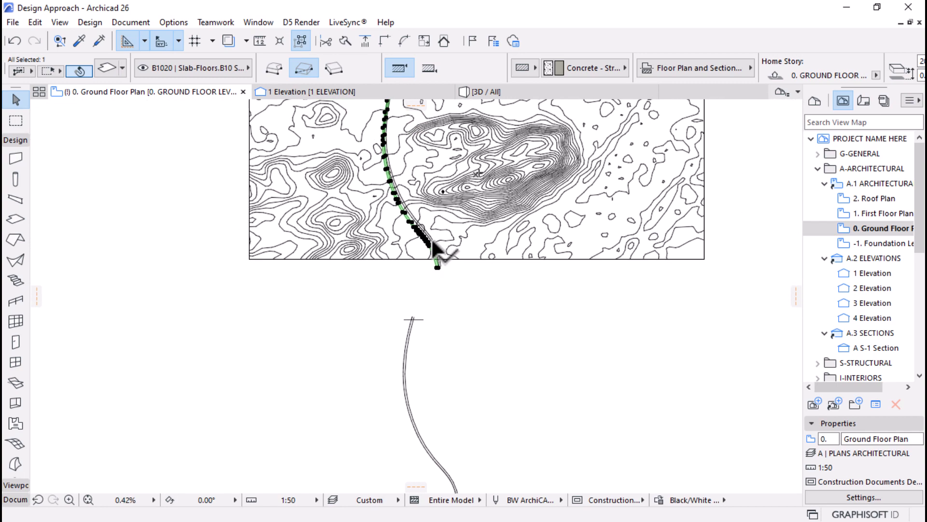
pyautogui.scroll(3, 423, 319)
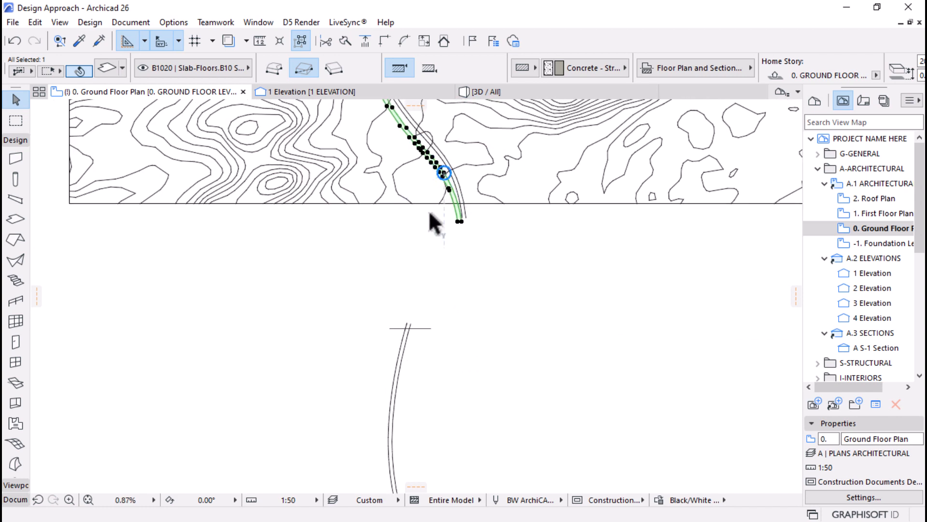
pyautogui.scroll(4, 434, 223)
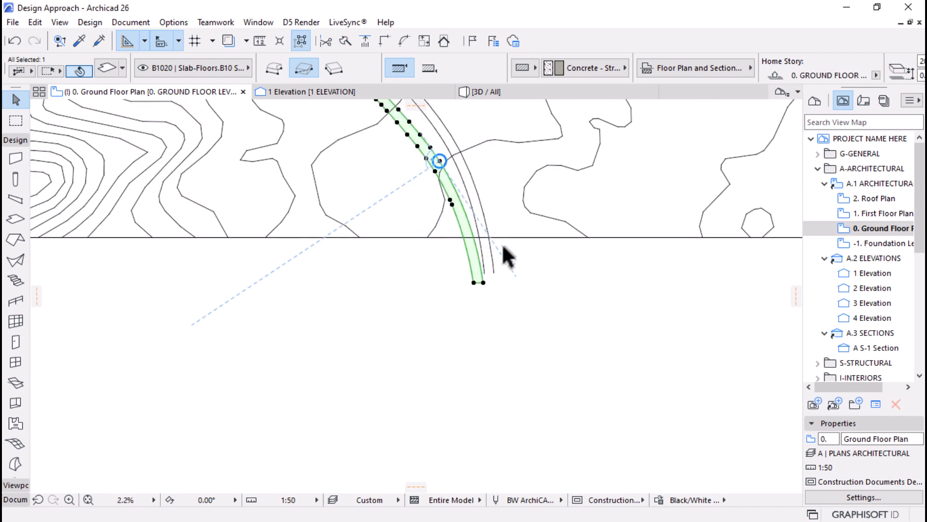
pyautogui.scroll(3, 454, 171)
pyautogui.hotkey('ctrl', 'd')
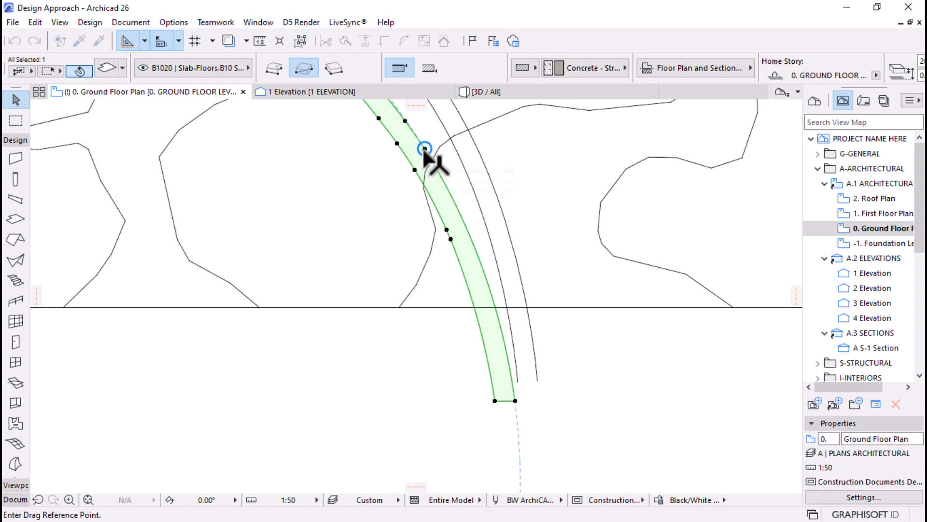
pyautogui.click(425, 148)
pyautogui.scroll(-1, 441, 155)
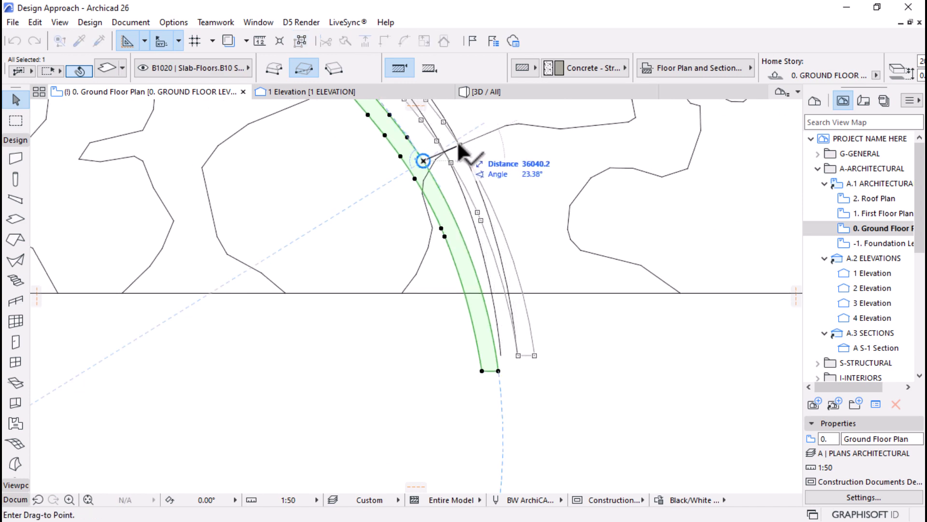
pyautogui.scroll(-3, 457, 155)
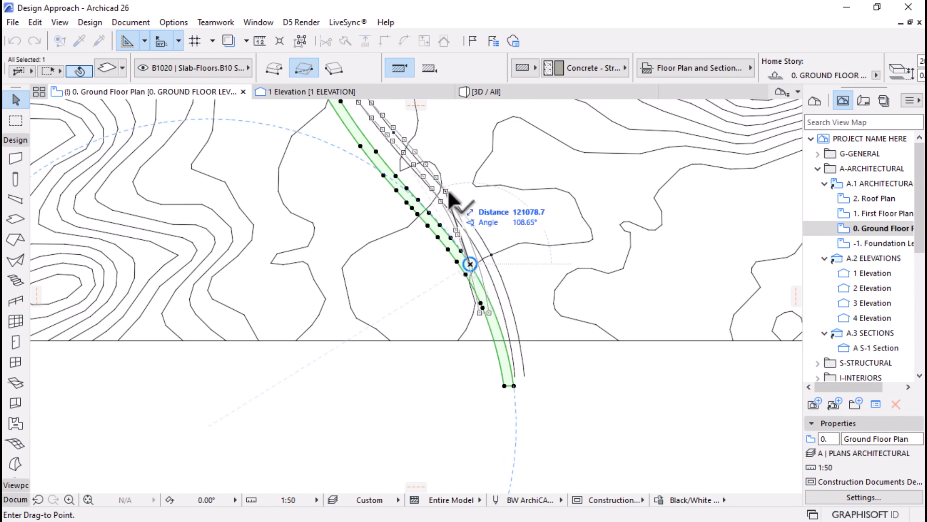
pyautogui.scroll(4, 456, 205)
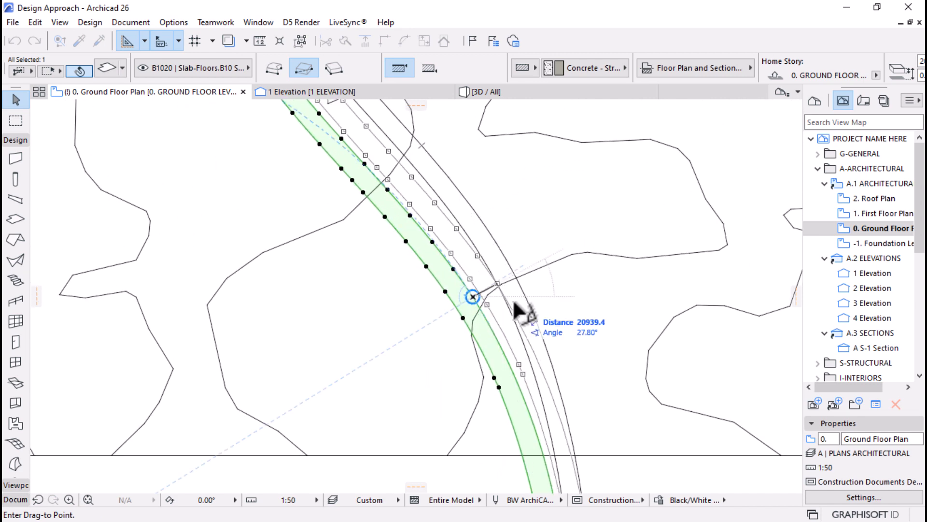
pyautogui.click(526, 292)
pyautogui.scroll(-10, 513, 227)
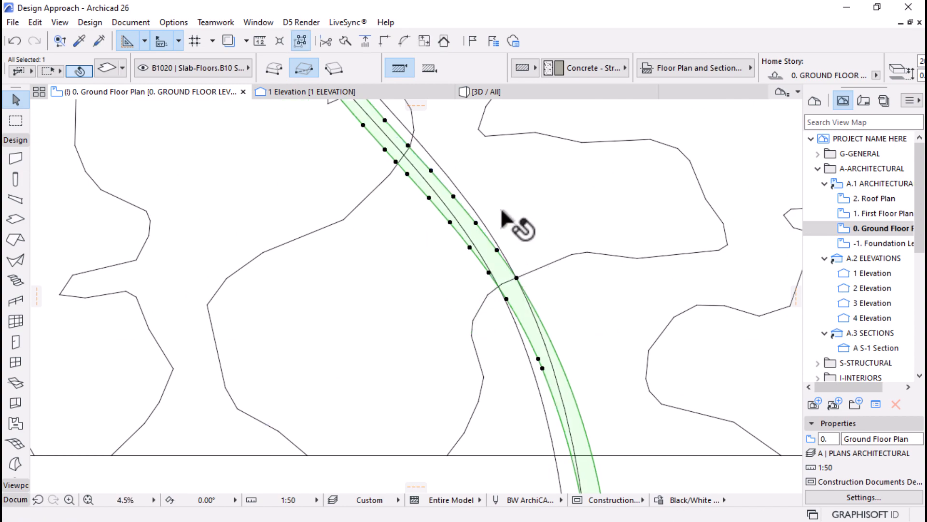
# Move the slab by its western-edge node near the northern end onto the western spline's intersection with the site's northern boundary
pyautogui.scroll(-2, 504, 345)
pyautogui.scroll(10, 451, 222)
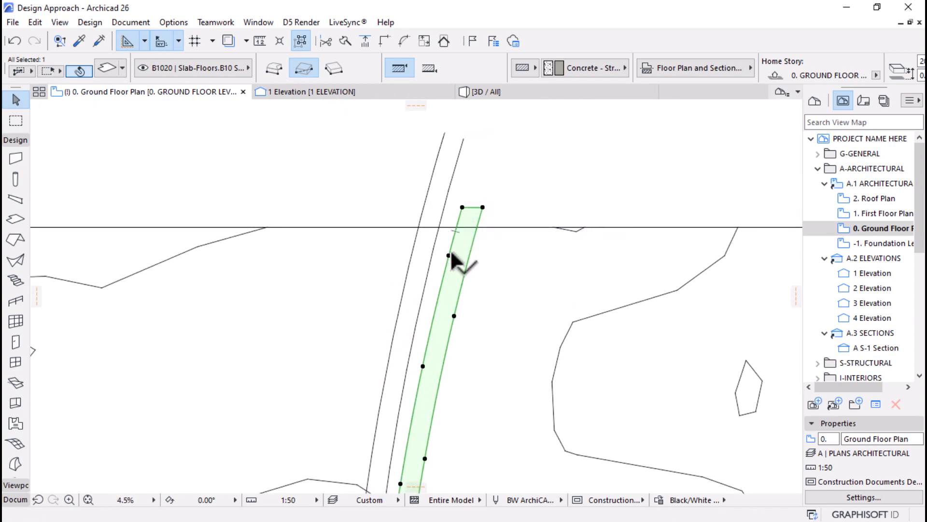
pyautogui.hotkey('ctrl', 'd')
pyautogui.click(449, 255)
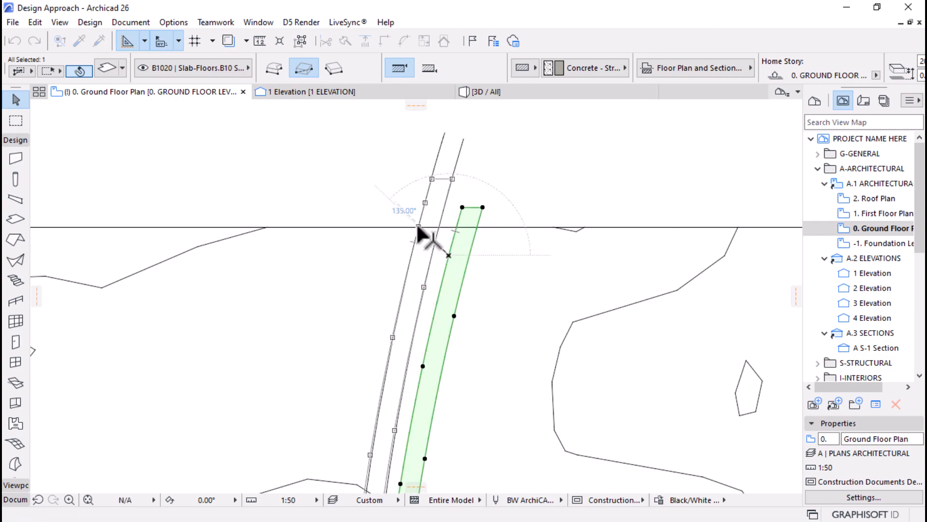
pyautogui.click(419, 227)
# Examine how the slab fits between the original splines down to the southern site boundary and clear the selection
pyautogui.scroll(-7, 424, 150)
pyautogui.scroll(1, 468, 334)
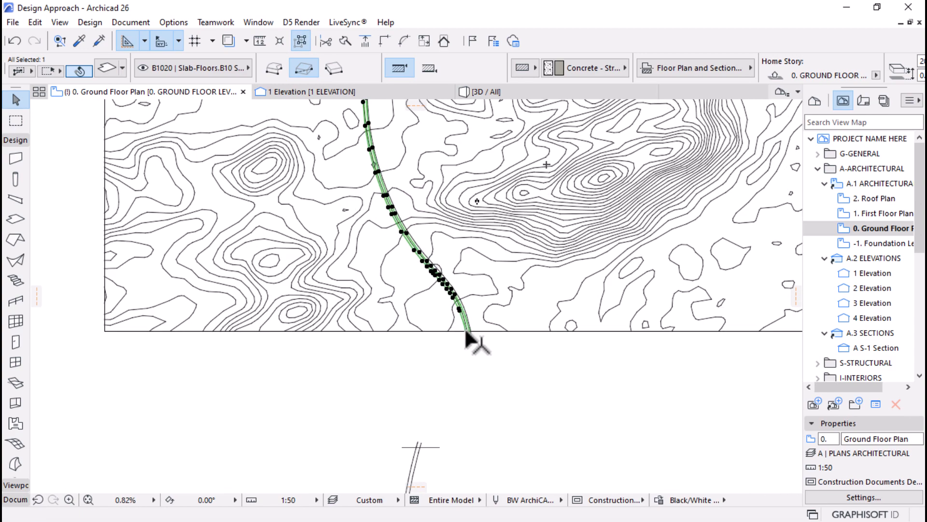
pyautogui.scroll(4, 466, 333)
pyautogui.scroll(-4, 463, 328)
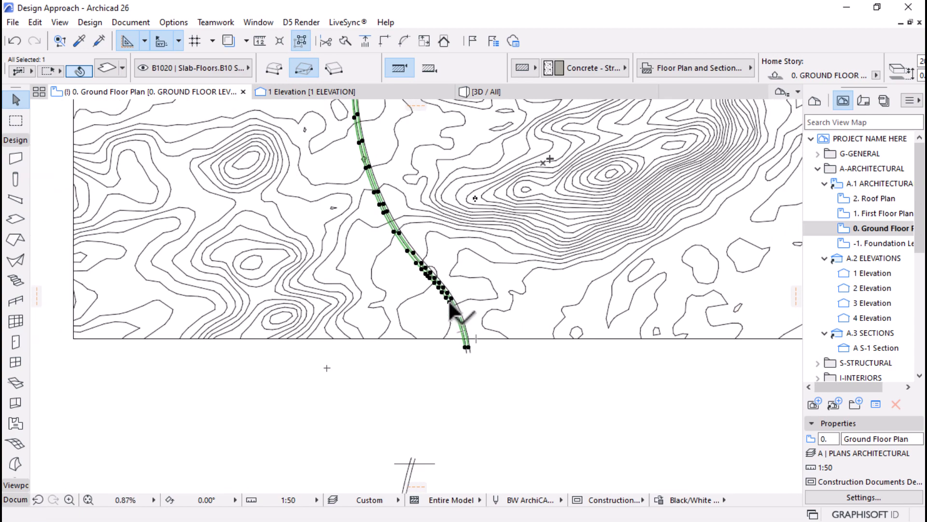
pyautogui.scroll(3, 451, 312)
pyautogui.press('Escape')
pyautogui.click(477, 320)
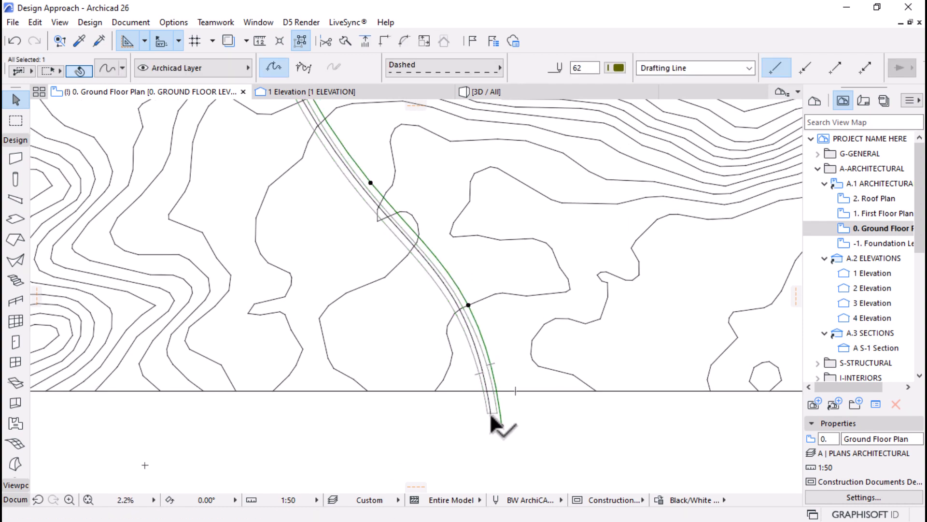
pyautogui.press('Escape')
# Delete the leftover copied splines and construction line lying south of the contour site
pyautogui.scroll(-5, 441, 414)
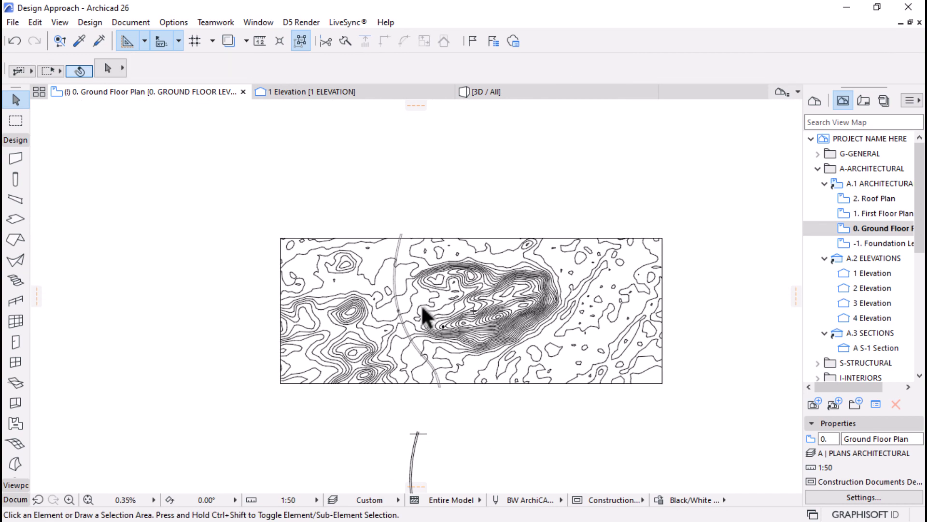
pyautogui.scroll(2, 422, 308)
pyautogui.moveTo(530, 370)
pyautogui.mouseDown()
pyautogui.moveTo(308, 481)
pyautogui.moveTo(321, 484)
pyautogui.mouseUp()
pyautogui.click(298, 425)
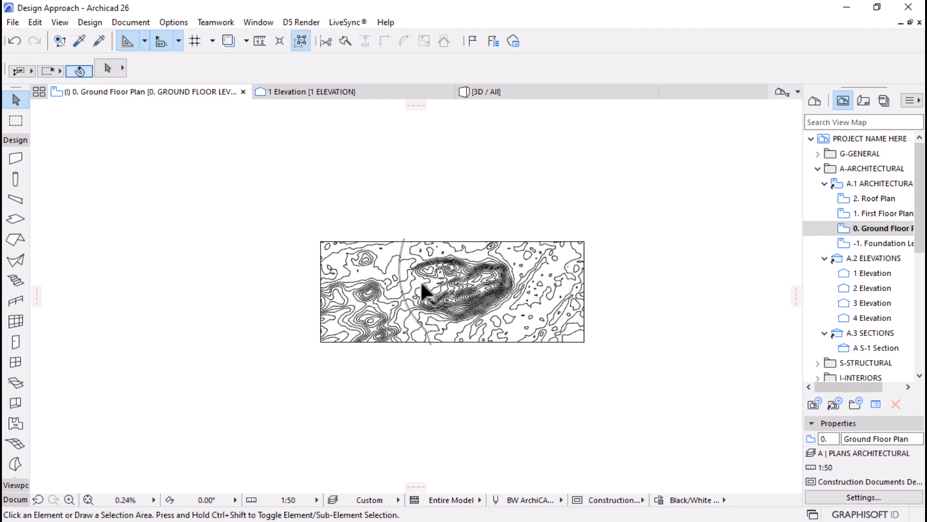
pyautogui.scroll(3, 420, 290)
pyautogui.scroll(3, 387, 290)
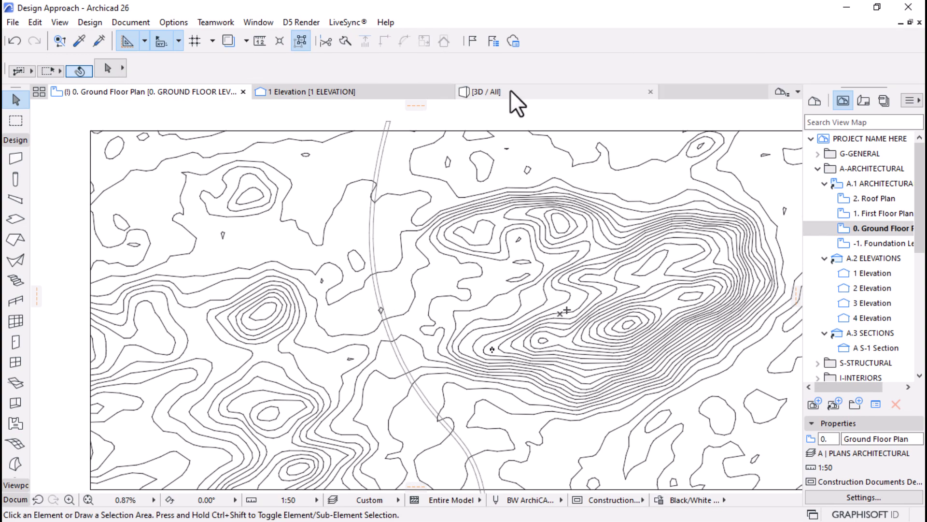
# In the 3D view, raise the curved slab vertically from below the terrain to near the terrain's upper surface
pyautogui.click(510, 90)
pyautogui.scroll(-8, 495, 245)
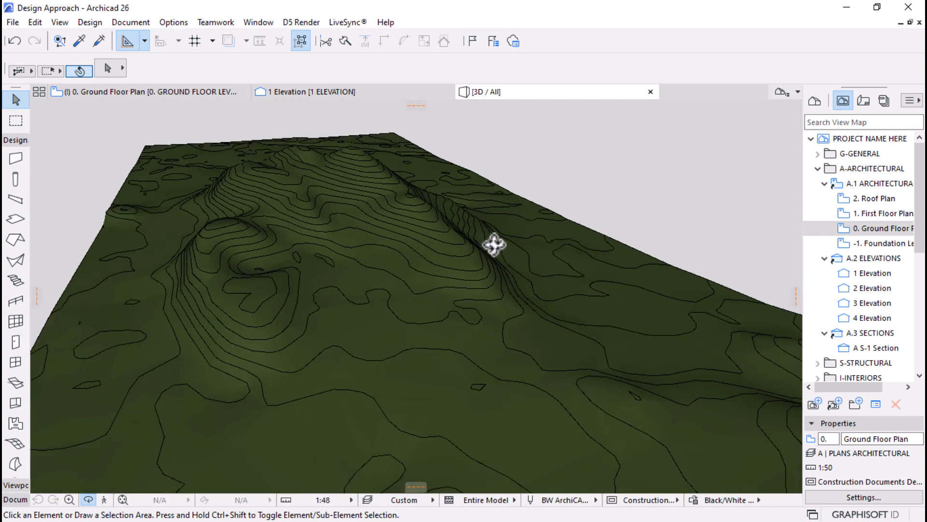
pyautogui.moveTo(381, 248); pyautogui.dragTo(334, 383)
pyautogui.scroll(5, 350, 399)
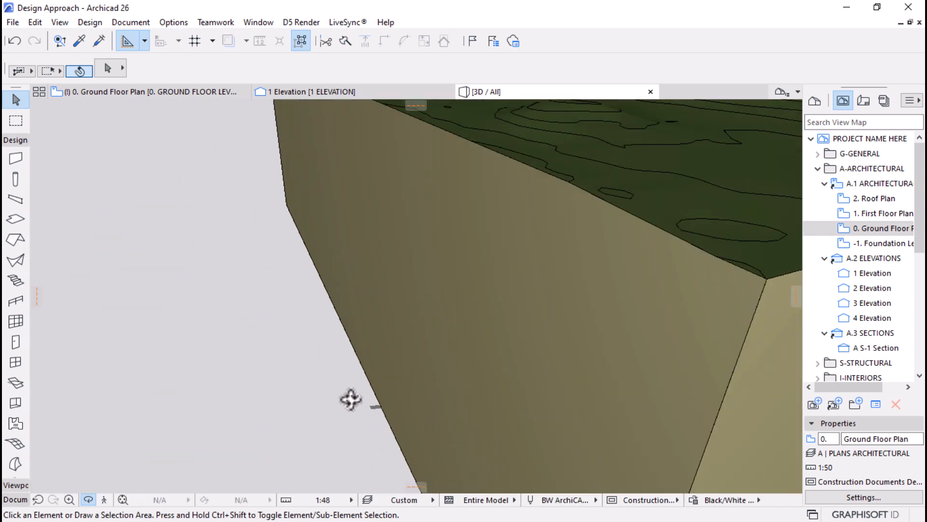
pyautogui.click(372, 416)
pyautogui.click(375, 410)
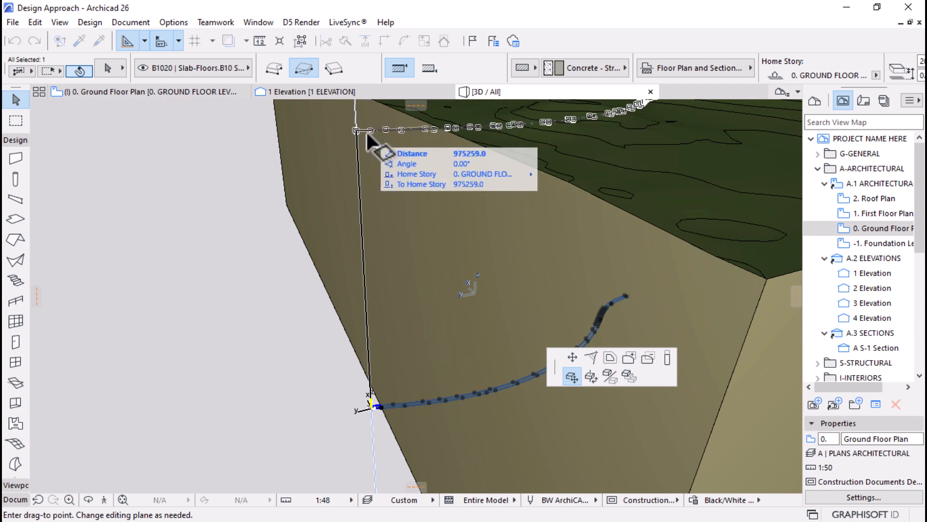
pyautogui.click(356, 121)
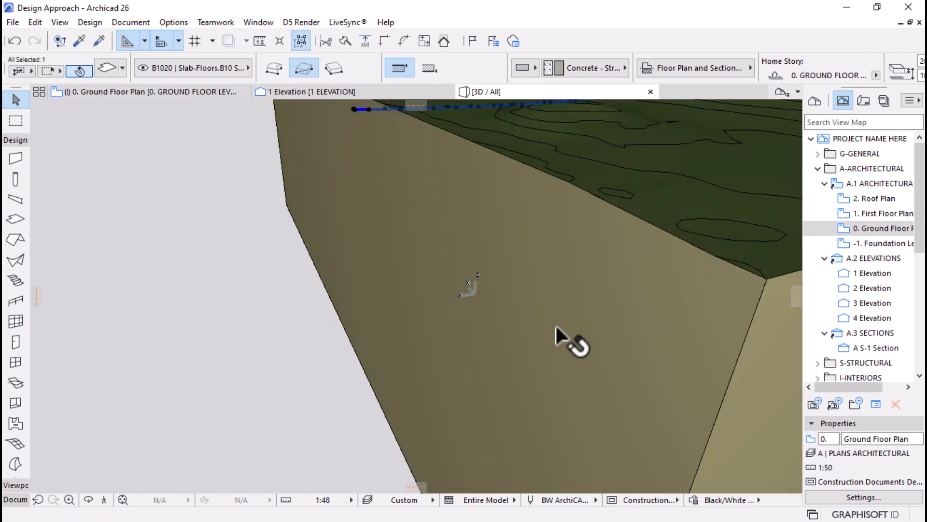
# Raise the slab further by its end corner to an elevation of about 1062730, so its end clears the terrain edge
pyautogui.scroll(-3, 555, 325)
pyautogui.keyDown('shift'); pyautogui.moveTo(455, 294); pyautogui.dragTo(610, 354, button='middle'); pyautogui.keyUp('shift')
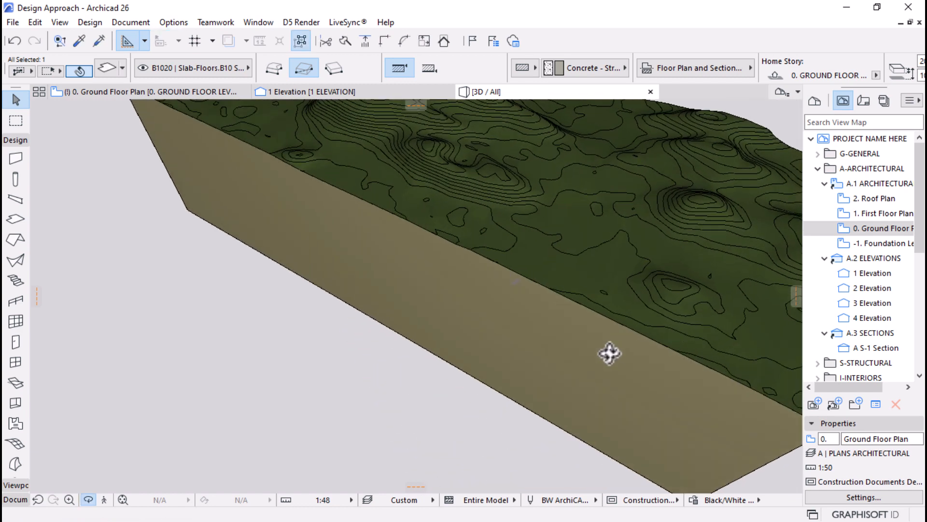
pyautogui.scroll(4, 532, 275)
pyautogui.scroll(5, 497, 271)
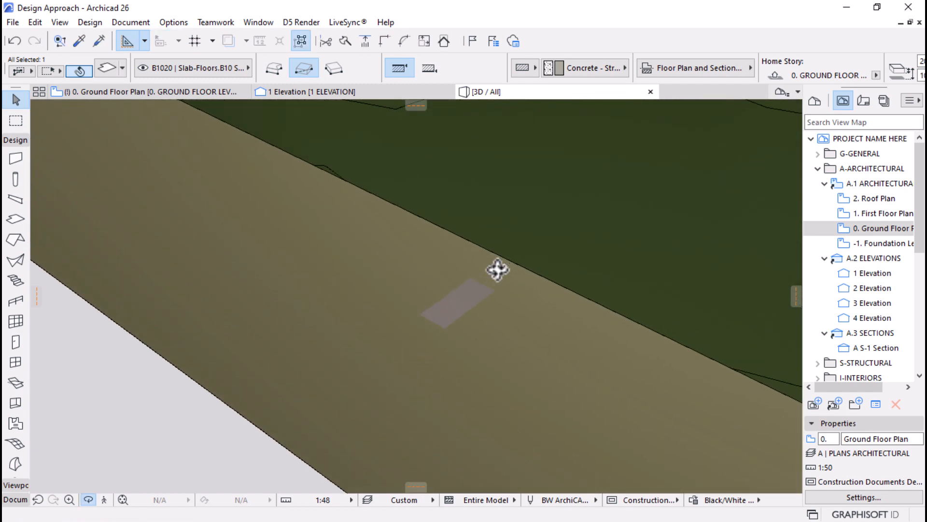
pyautogui.hotkey('ctrl', 'd')
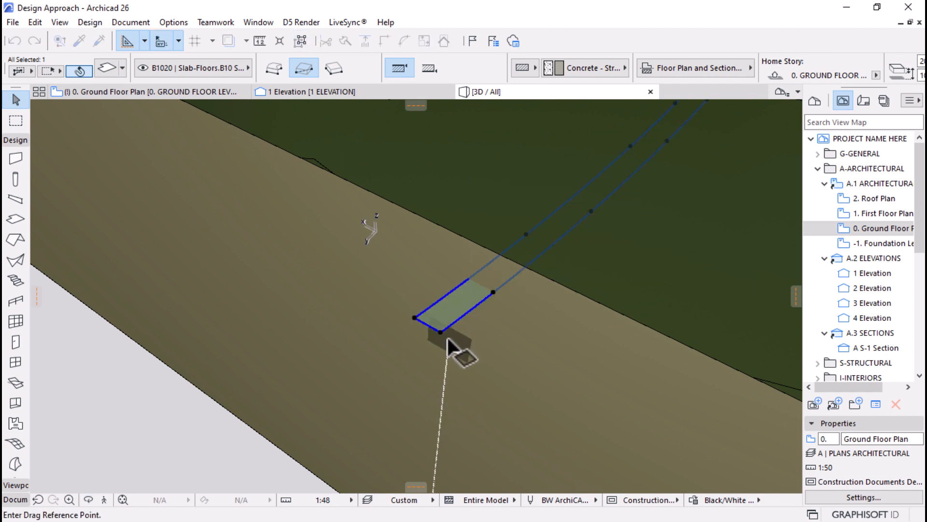
pyautogui.click(442, 332)
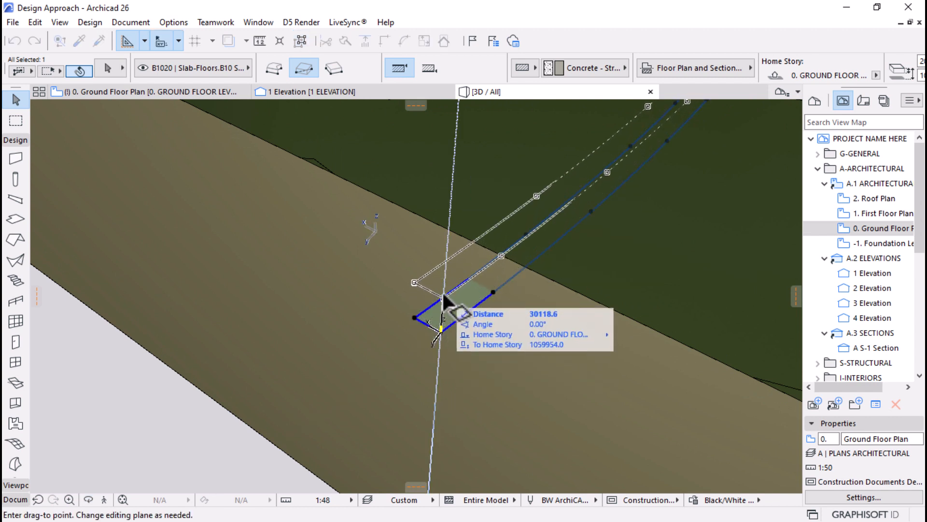
pyautogui.click(444, 292)
# Set the slab's thickness to 2500 and inspect its end against the terrain edge
pyautogui.scroll(3, 427, 307)
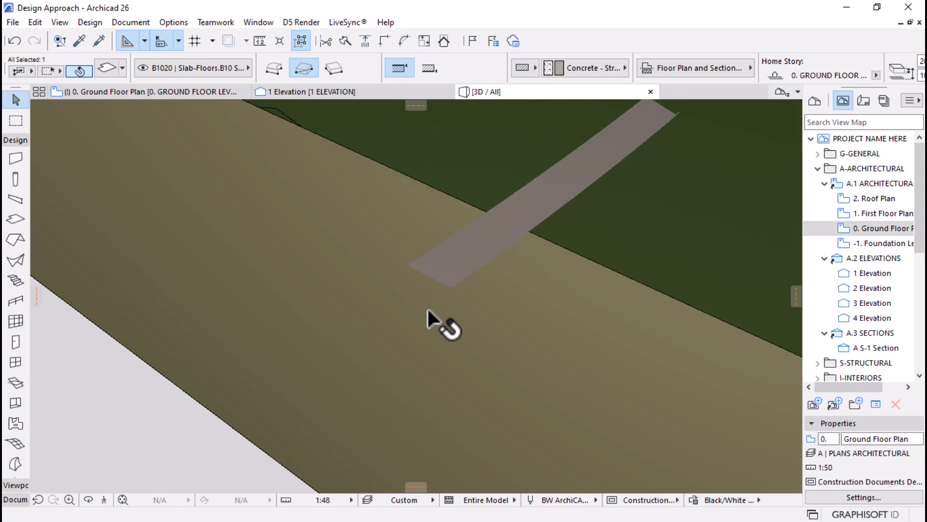
pyautogui.scroll(-5, 614, 57)
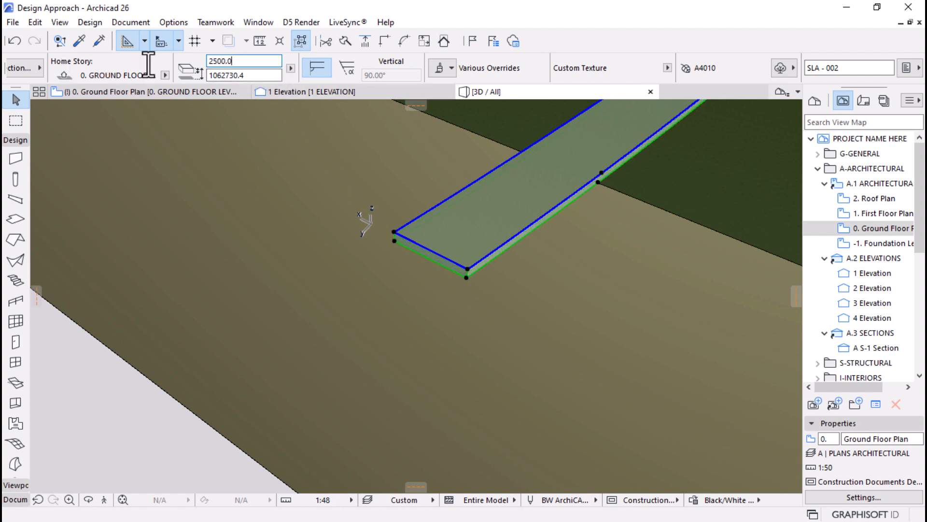
pyautogui.scroll(-5, 398, 352)
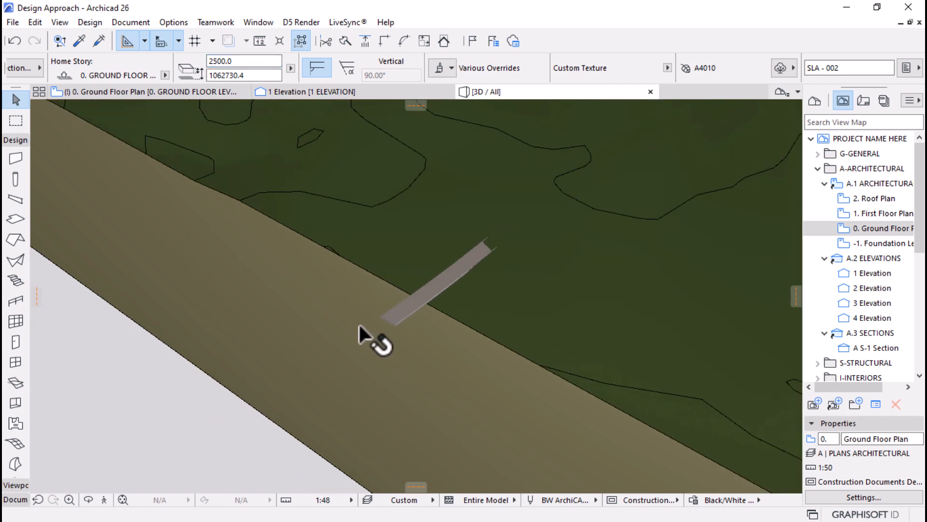
pyautogui.scroll(-2, 401, 329)
pyautogui.scroll(-5, 399, 361)
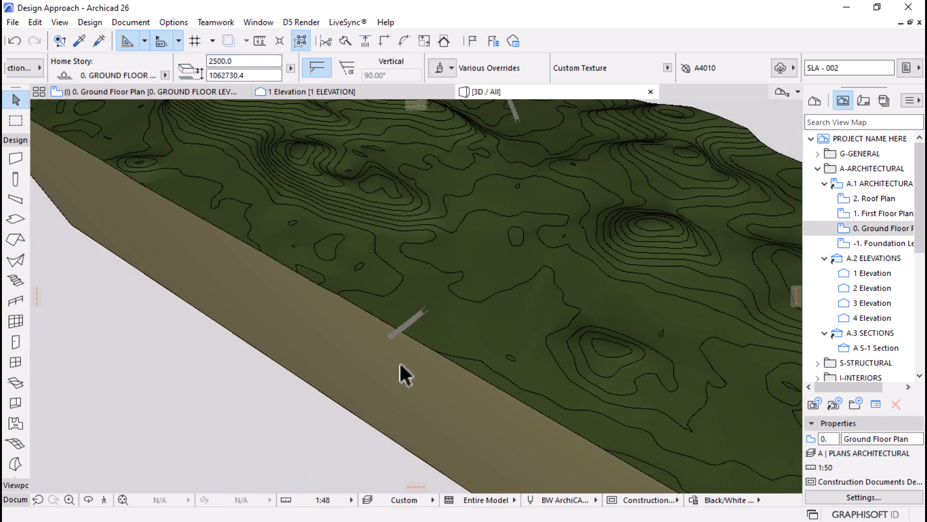
pyautogui.scroll(6, 401, 353)
pyautogui.scroll(8, 389, 377)
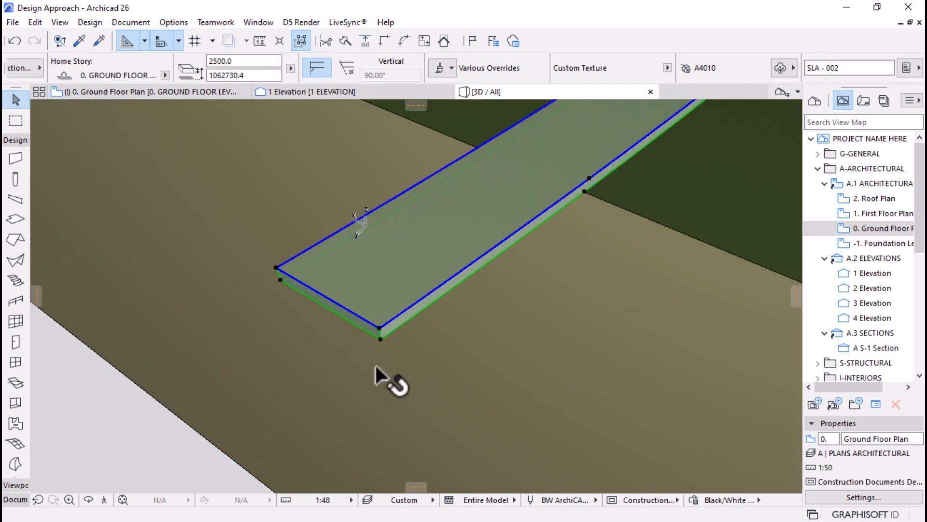
# Lower the curved slab vertically by its end corner to an elevation of 1059500
pyautogui.hotkey('ctrl', 'd')
pyautogui.click(381, 338)
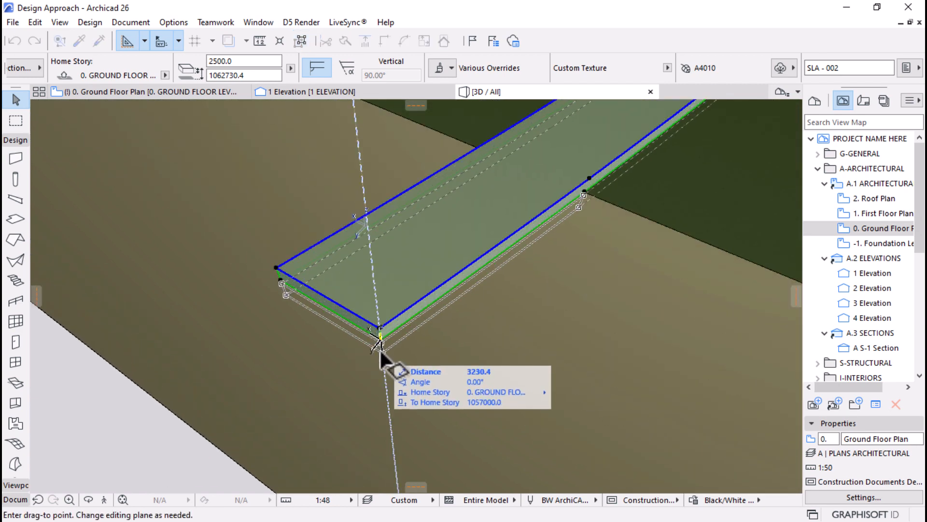
pyautogui.click(384, 369)
pyautogui.scroll(-8, 384, 376)
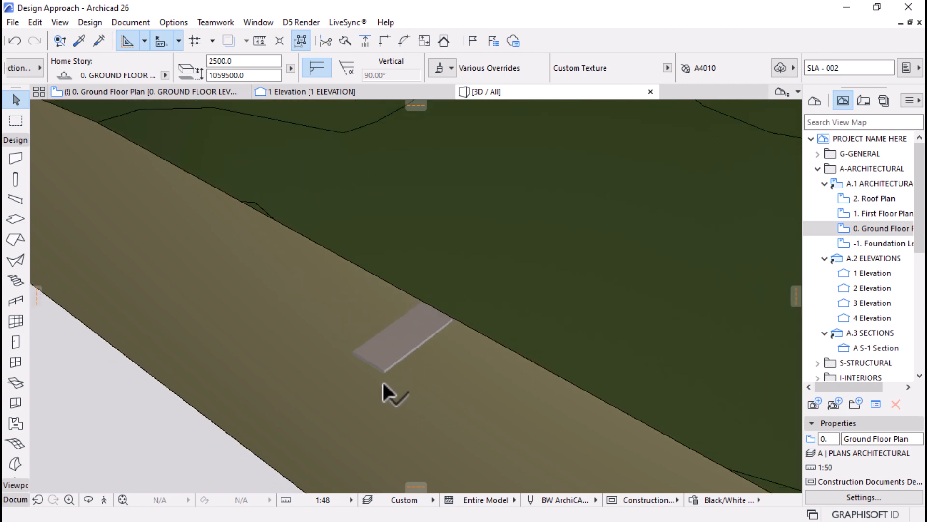
pyautogui.scroll(-2, 396, 383)
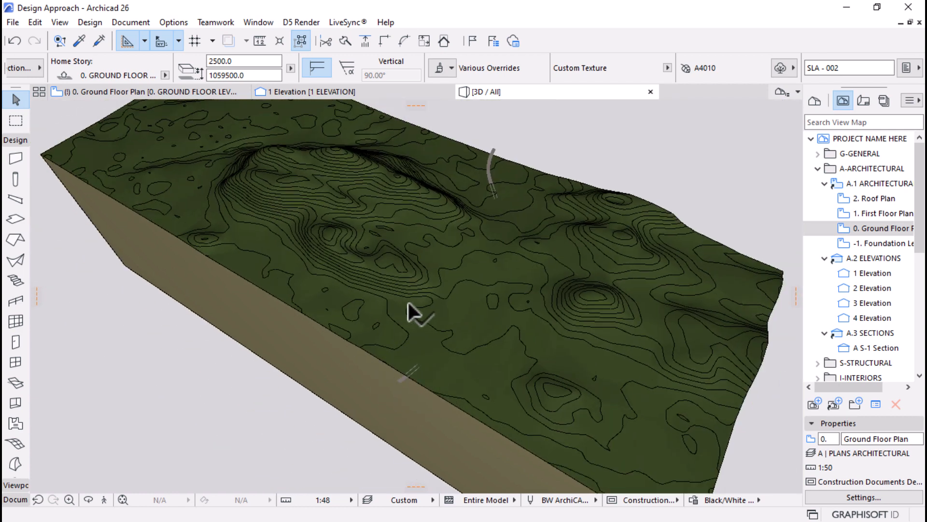
# From the slab's opposite end, lower it further by its bottom corner to an elevation of about 1045085
pyautogui.keyDown('shift'); pyautogui.moveTo(564, 190); pyautogui.dragTo(567, 329, button='middle'); pyautogui.keyUp('shift')
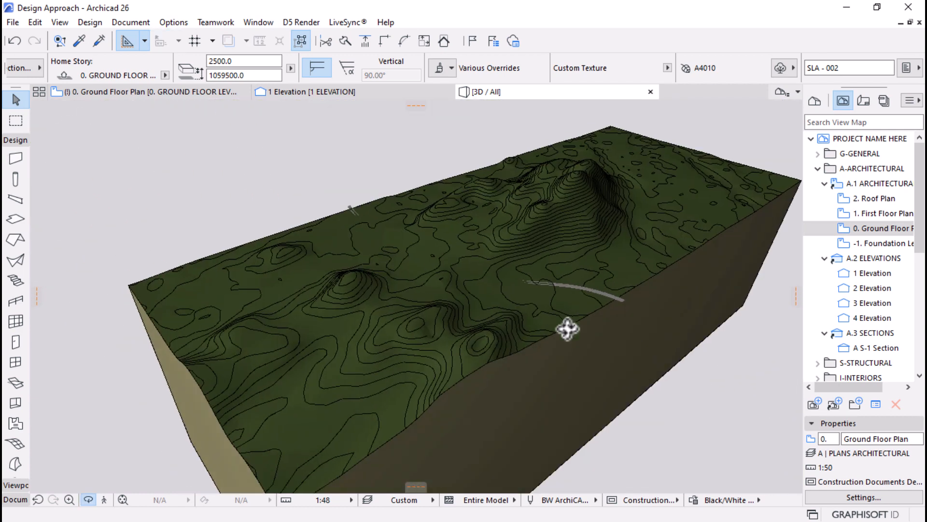
pyautogui.scroll(5, 619, 285)
pyautogui.scroll(6, 652, 283)
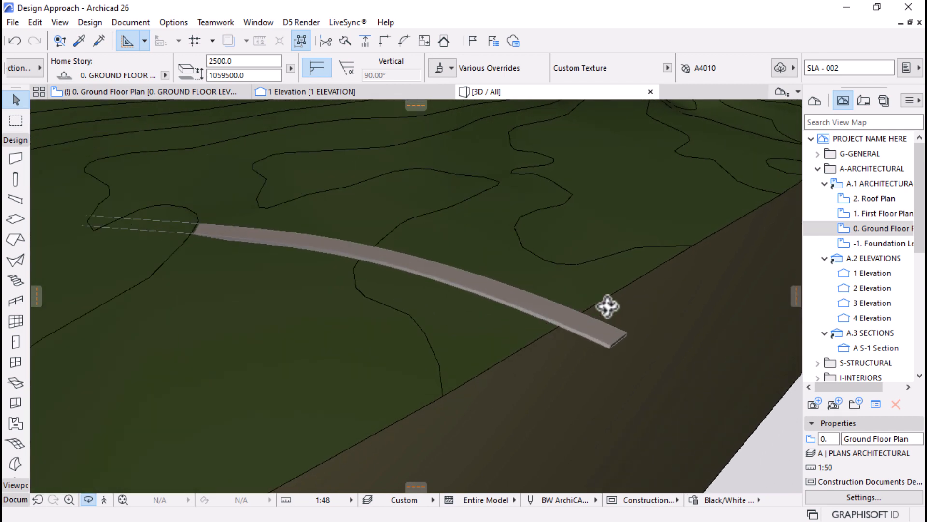
pyautogui.moveTo(526, 374)
pyautogui.keyDown('shift'); pyautogui.mouseDown(button='middle')
pyautogui.moveTo(534, 362)
pyautogui.moveTo(515, 366)
pyautogui.mouseUp(button='middle'); pyautogui.keyUp('shift')
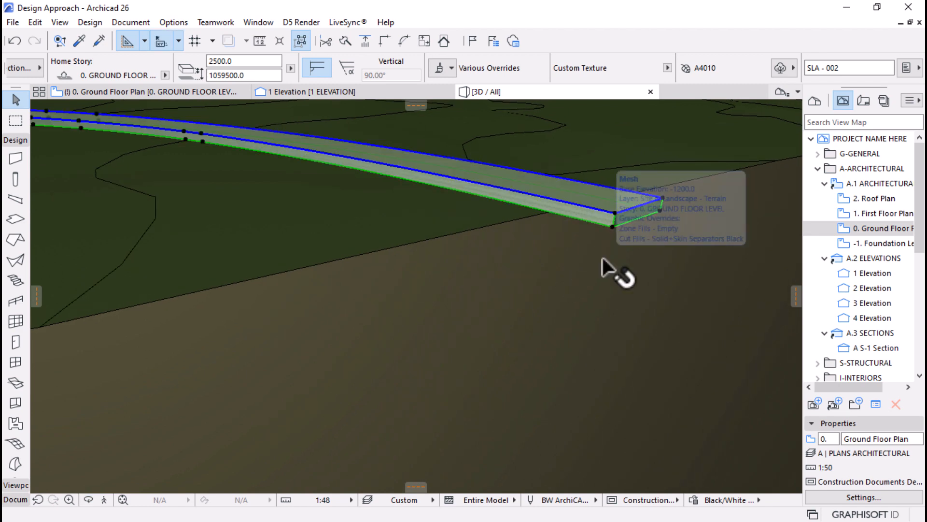
pyautogui.hotkey('ctrl', 'd')
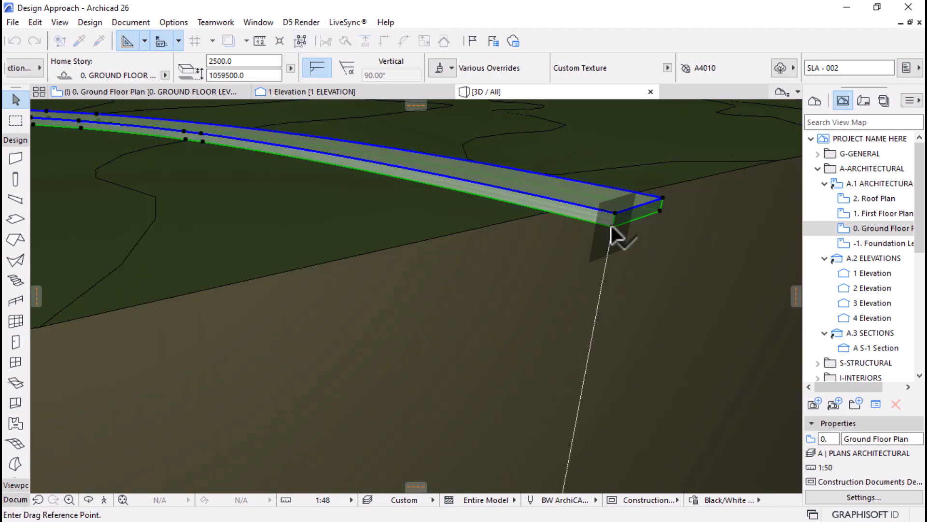
pyautogui.click(612, 227)
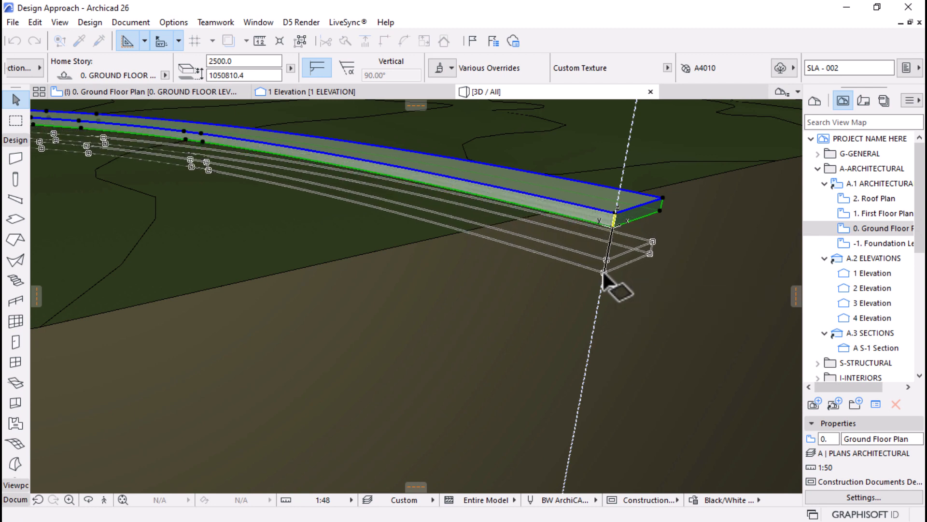
pyautogui.click(604, 271)
pyautogui.hotkey('ctrl', 'd')
pyautogui.click(604, 271)
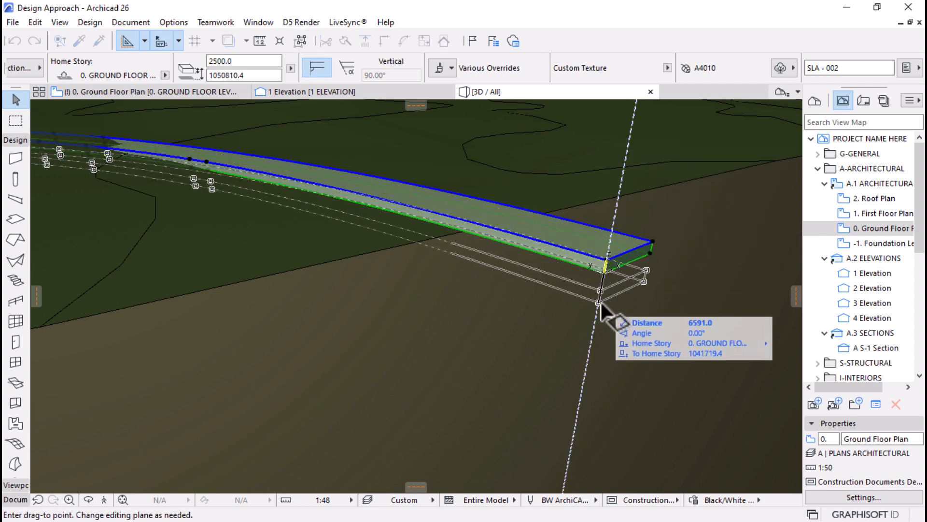
pyautogui.click(602, 299)
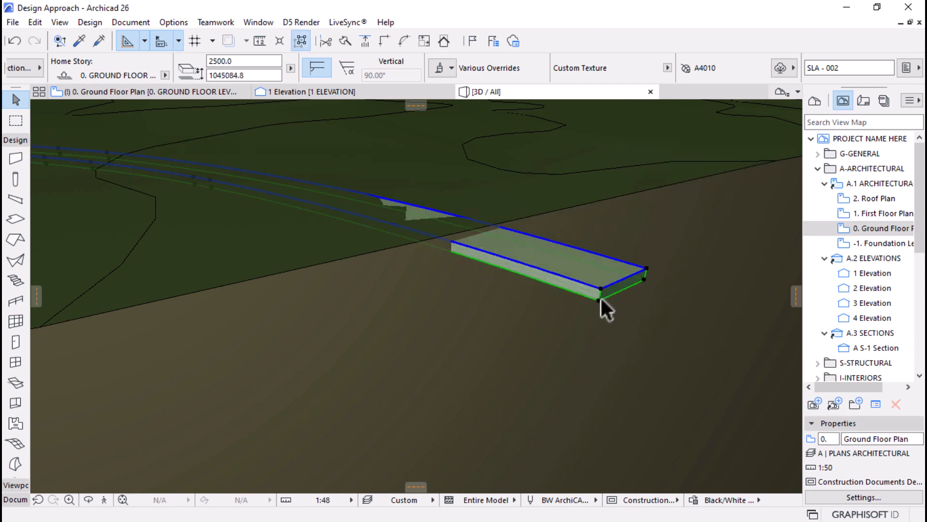
# Stretch the slab's top surface upward to a thickness of about 62085, so the strip rises above the terrain along its length
pyautogui.click(601, 286)
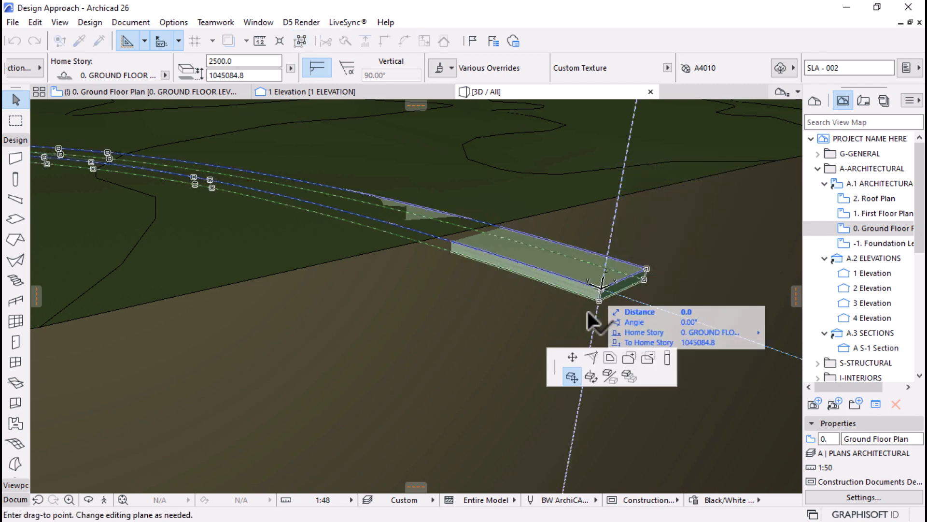
pyautogui.click(667, 355)
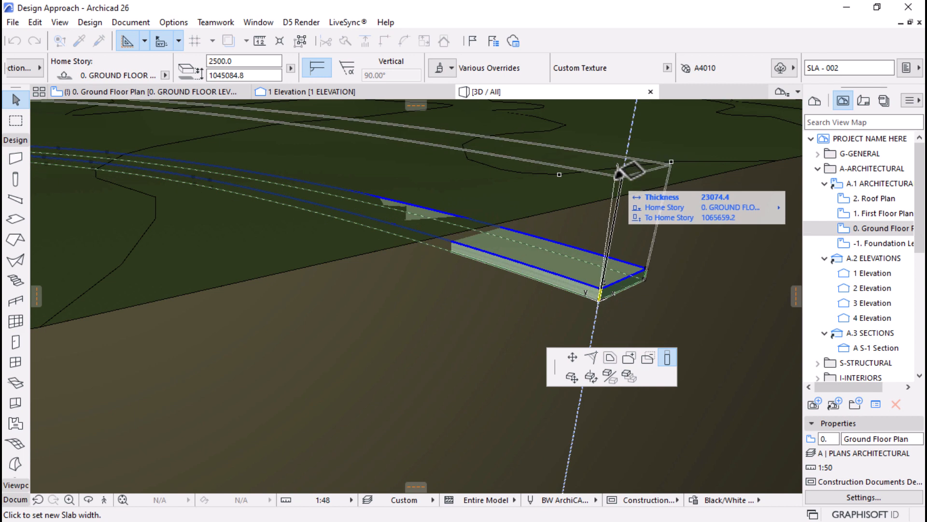
pyautogui.click(620, 172)
pyautogui.scroll(-10, 658, 285)
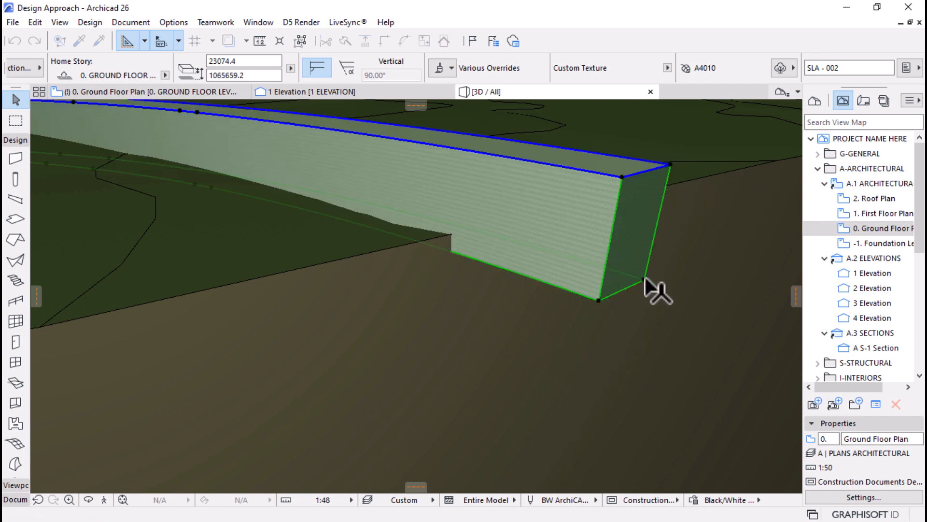
pyautogui.click(654, 295)
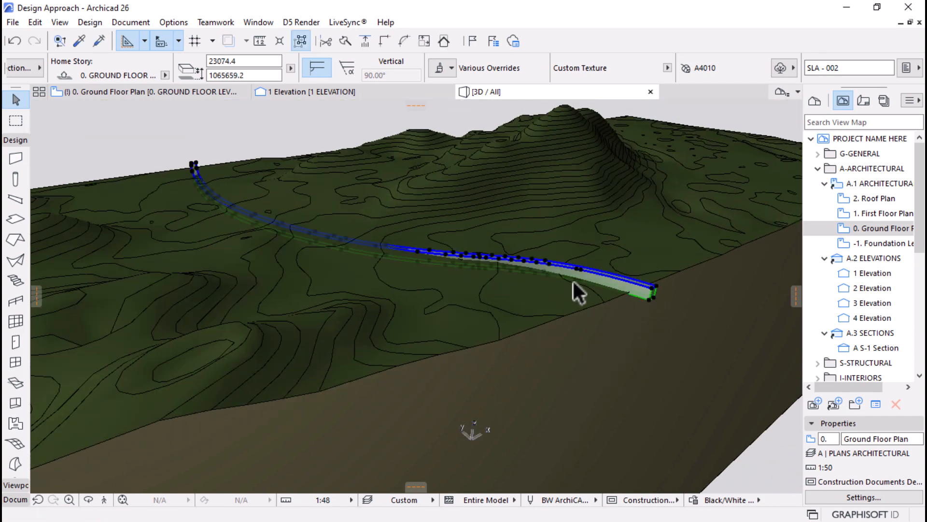
pyautogui.click(651, 287)
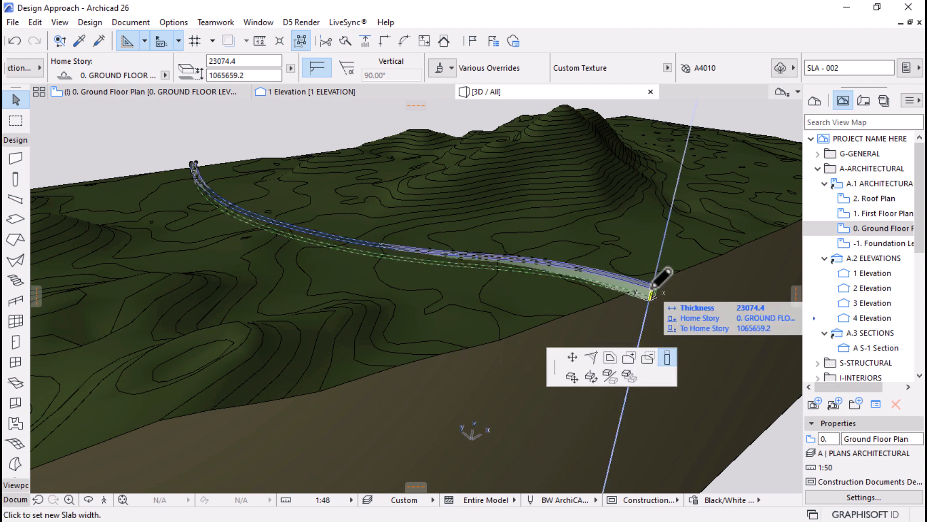
pyautogui.scroll(2, 661, 269)
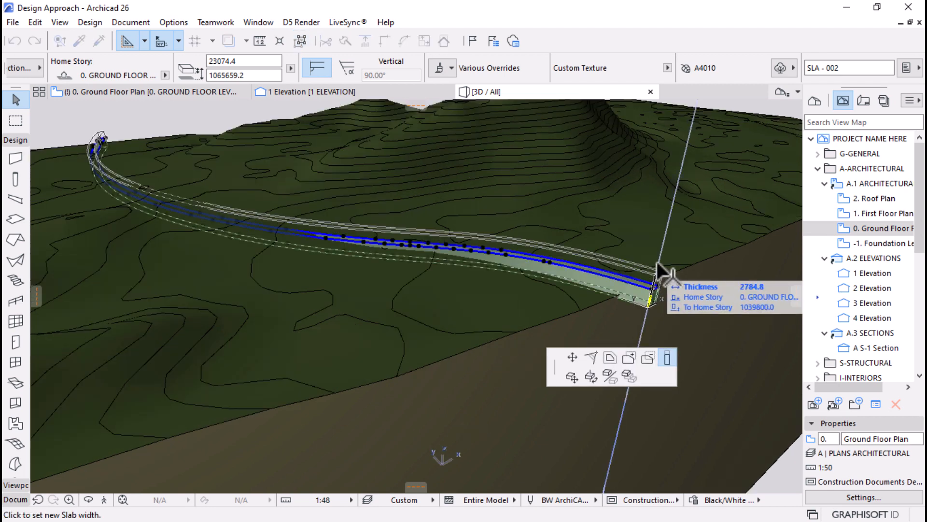
pyautogui.click(652, 261)
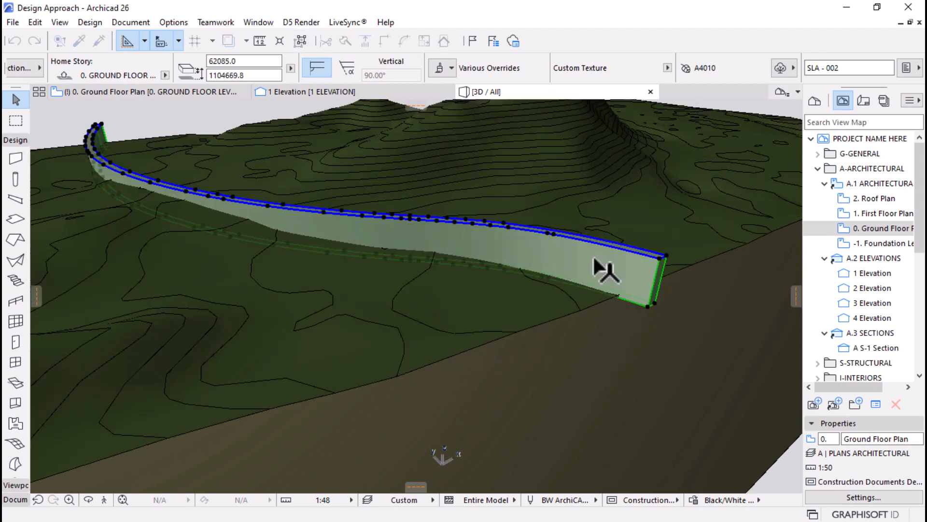
pyautogui.scroll(-3, 580, 355)
pyautogui.keyDown('shift'); pyautogui.moveTo(541, 344); pyautogui.dragTo(424, 376, button='middle'); pyautogui.keyUp('shift')
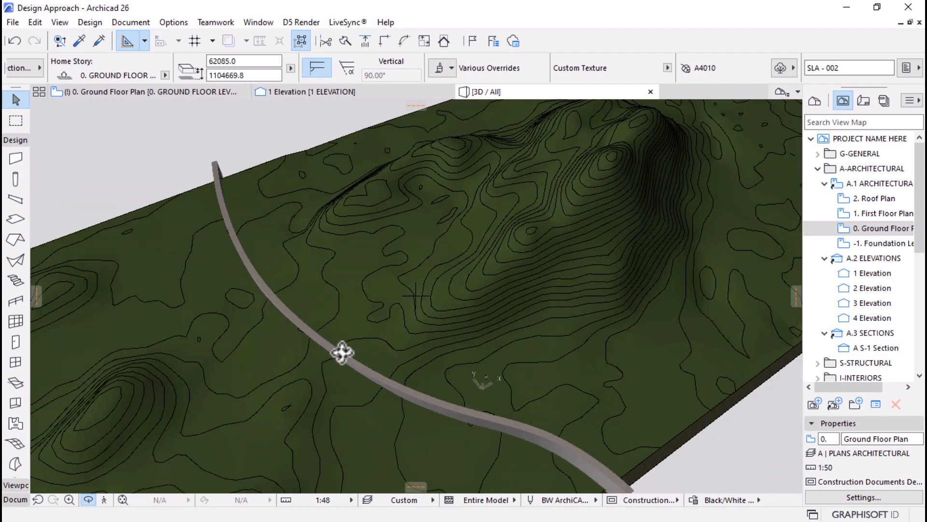
# On the ground floor plan, draw a five-node spline from the curved strip's east edge northeast over the contours, hooking back toward the hill's origin marker
pyautogui.press('F2')
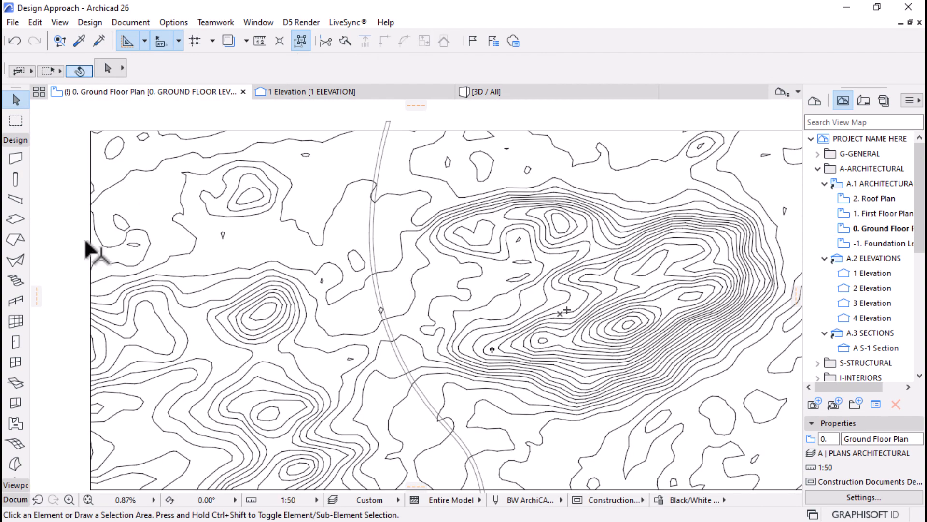
pyautogui.click(25, 139)
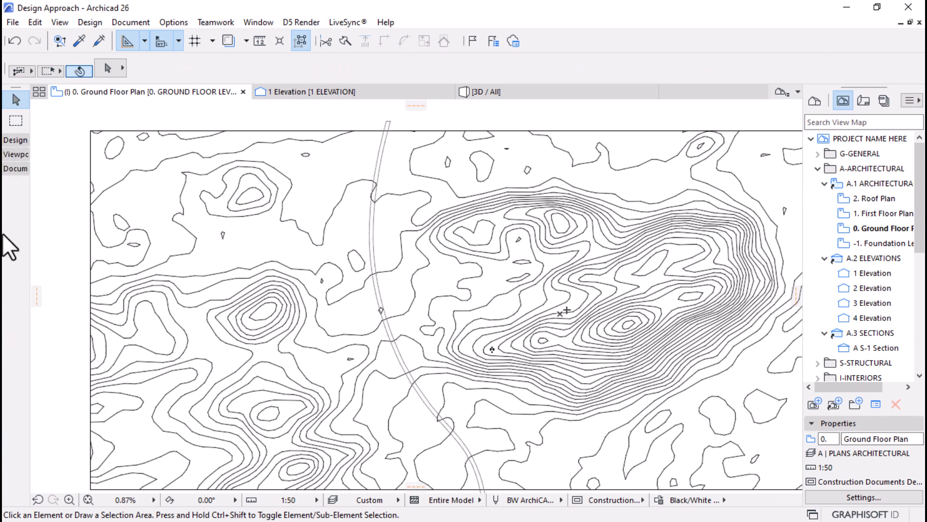
pyautogui.click(12, 169)
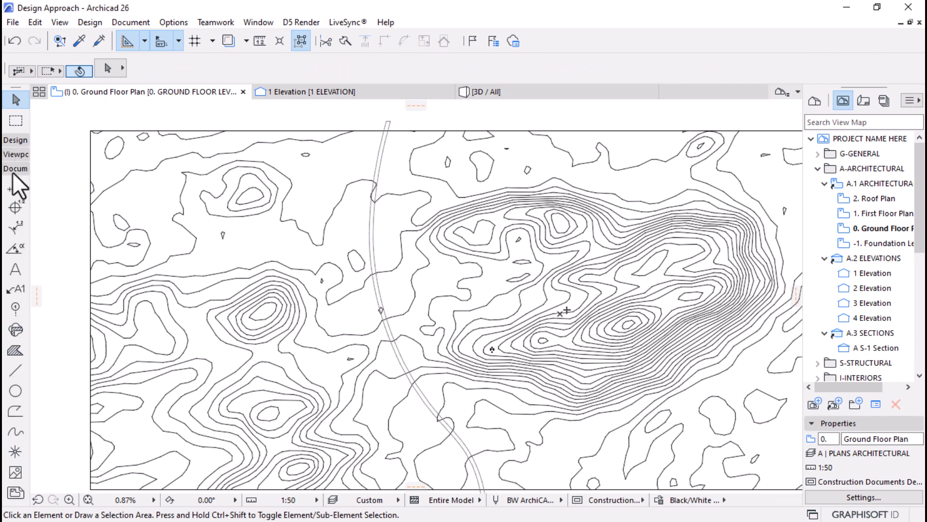
pyautogui.click(18, 432)
pyautogui.scroll(4, 444, 344)
pyautogui.scroll(2, 382, 360)
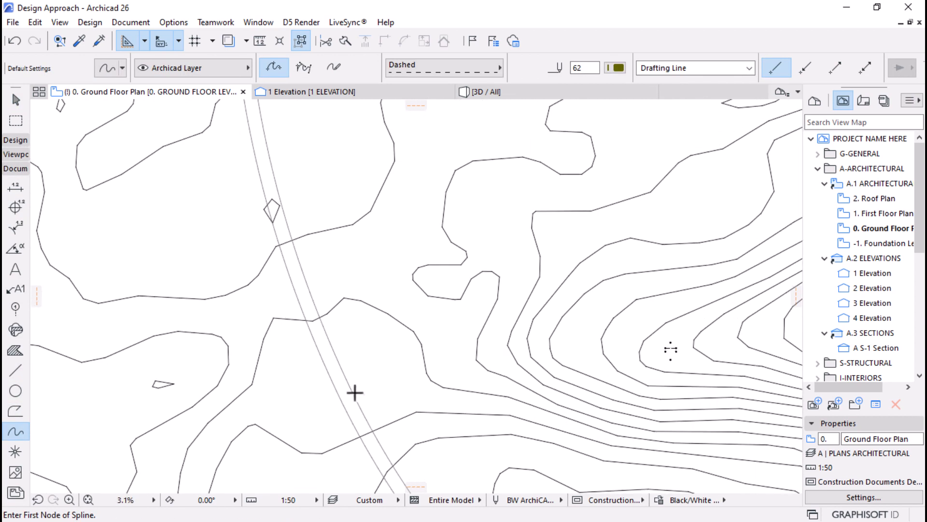
pyautogui.click(355, 397)
pyautogui.click(441, 320)
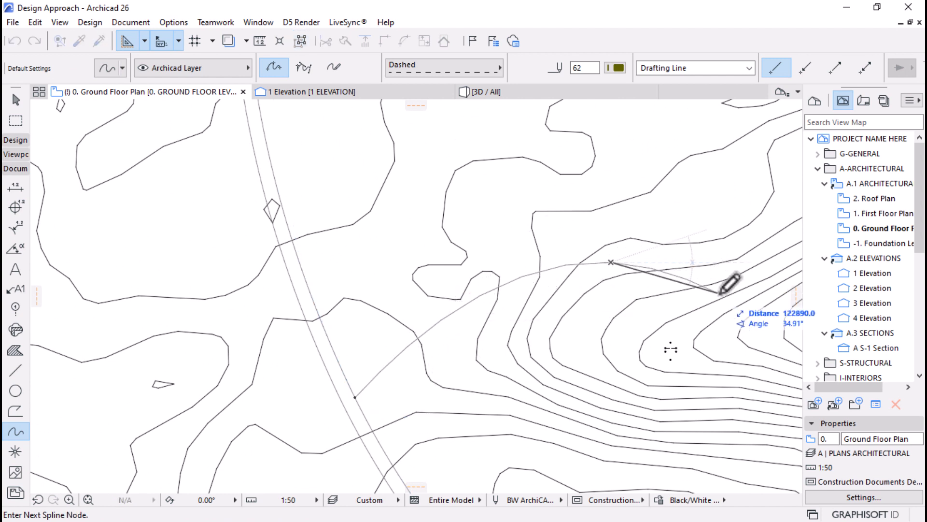
pyautogui.click(719, 294)
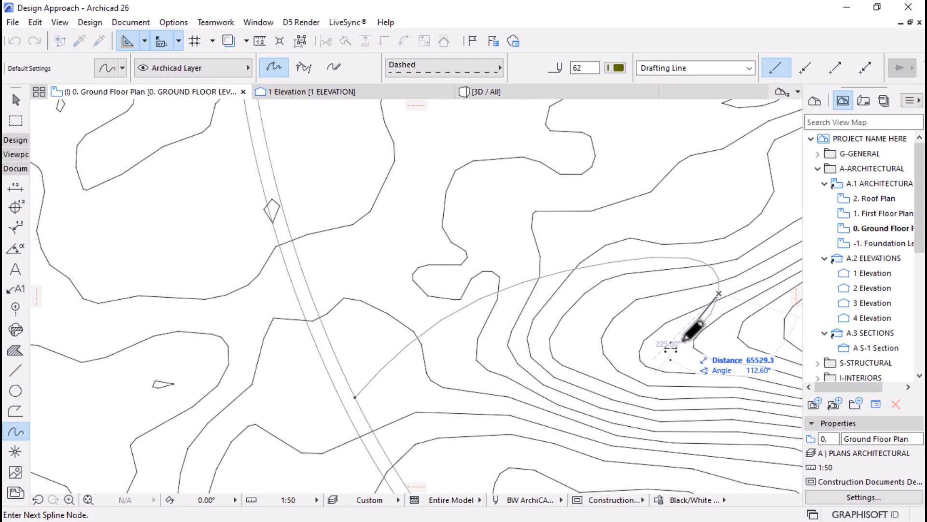
pyautogui.doubleClick(682, 340)
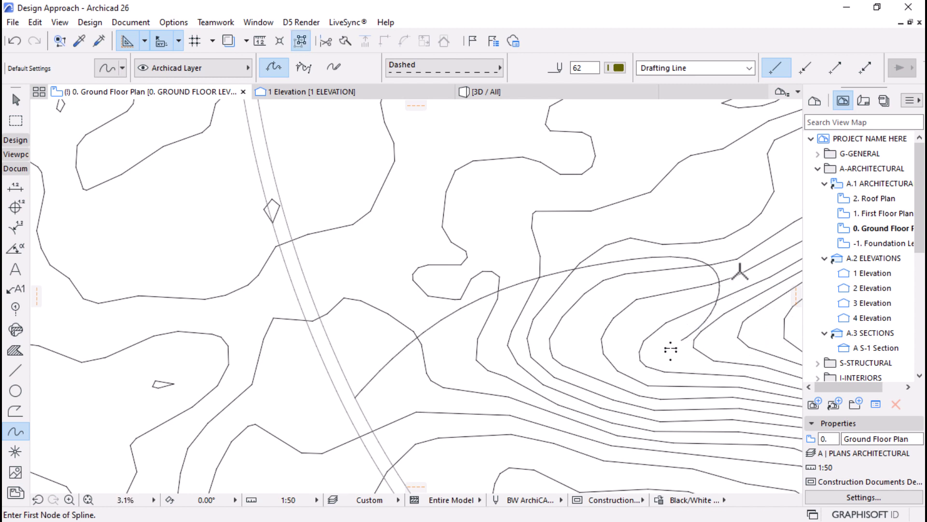
# Reshape the new spline by moving its middle node west to the contour corner and its fourth node inward to the northwest
pyautogui.scroll(3, 682, 259)
pyautogui.keyDown('shift'); pyautogui.click(625, 249); pyautogui.keyUp('shift')
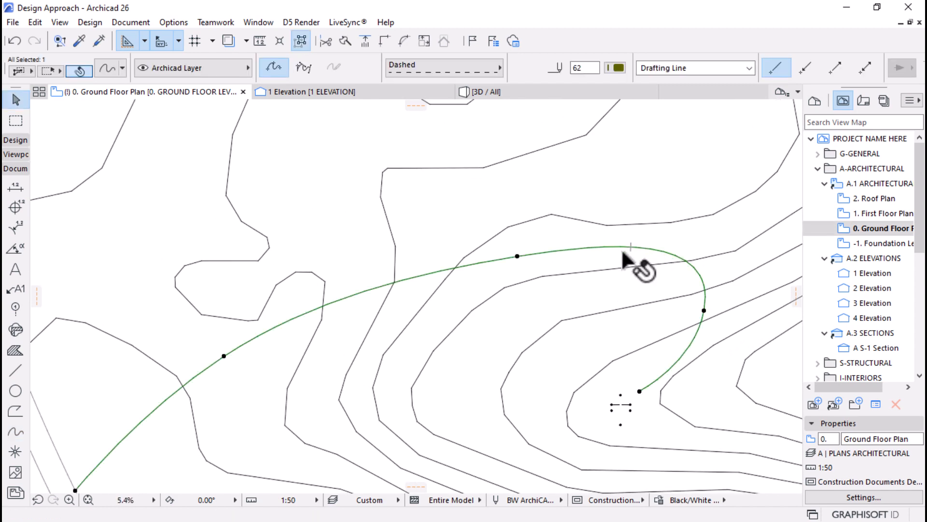
pyautogui.click(517, 257)
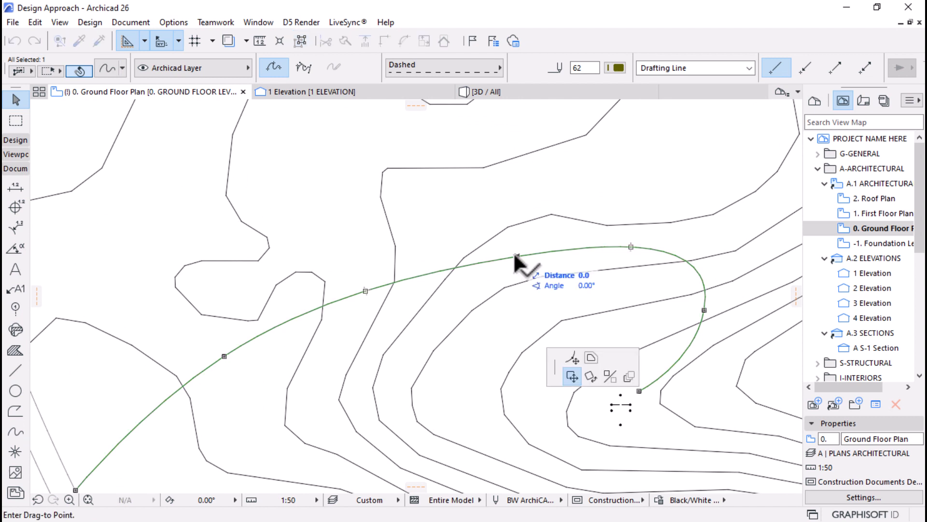
pyautogui.click(573, 358)
pyautogui.click(395, 245)
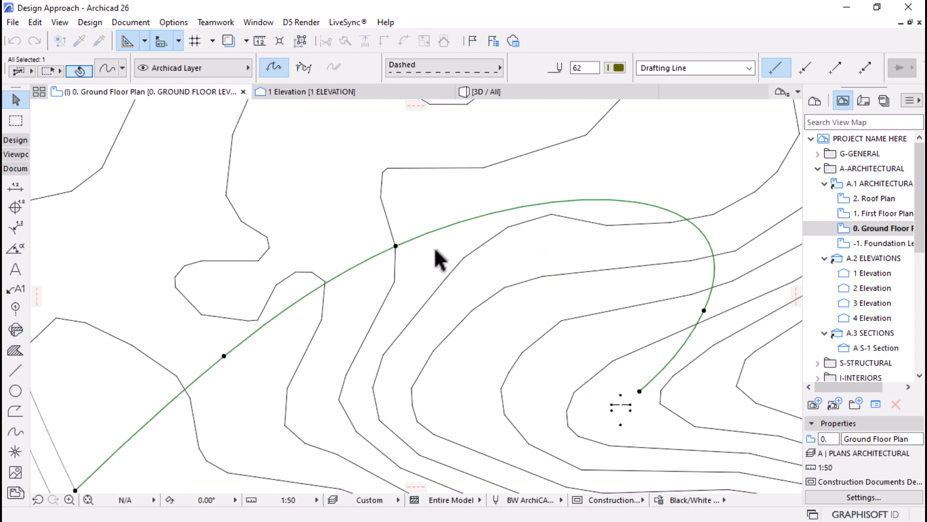
pyautogui.click(704, 311)
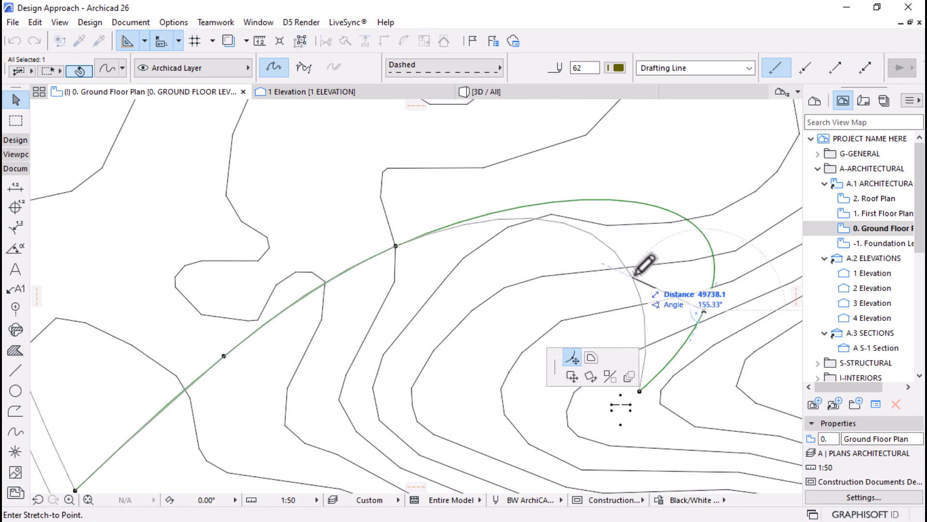
pyautogui.click(629, 283)
pyautogui.click(630, 282)
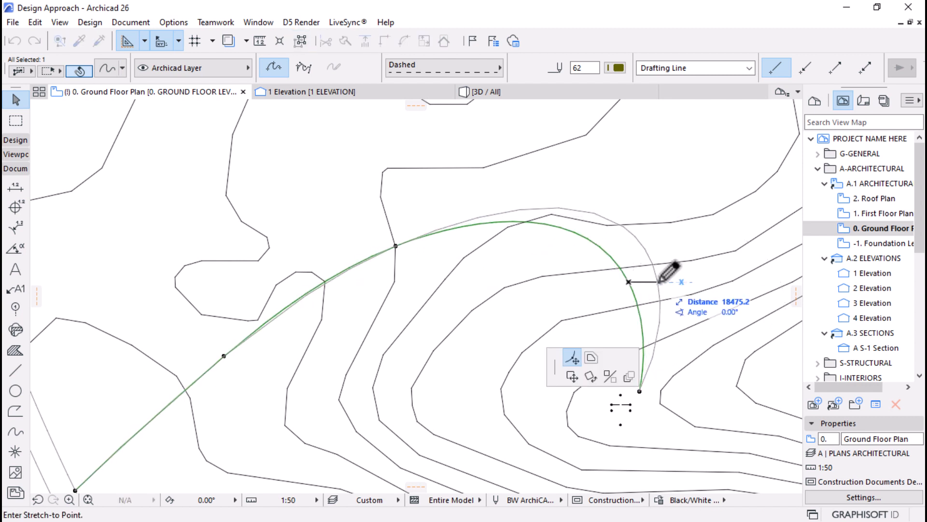
pyautogui.click(658, 281)
# Insert a node on the spline's upper bend and shift it slightly south to flatten the curve
pyautogui.click(584, 211)
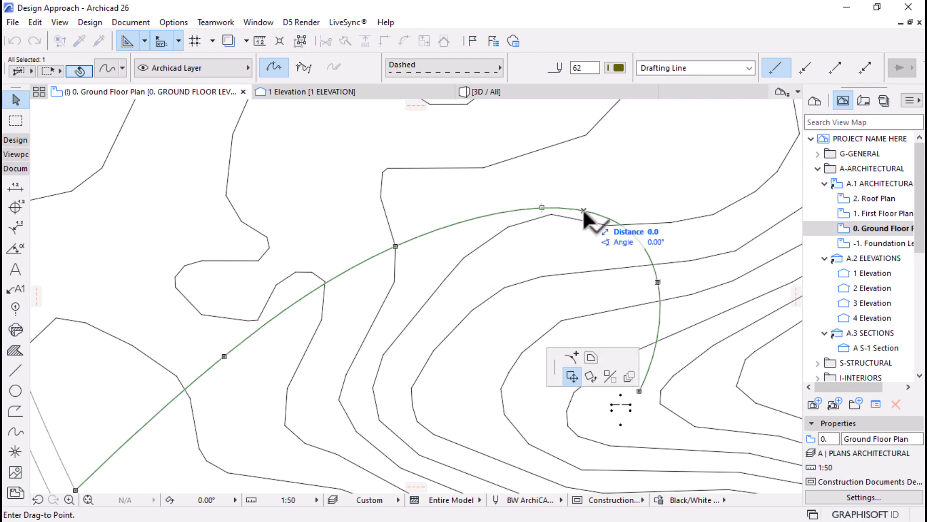
pyautogui.click(571, 357)
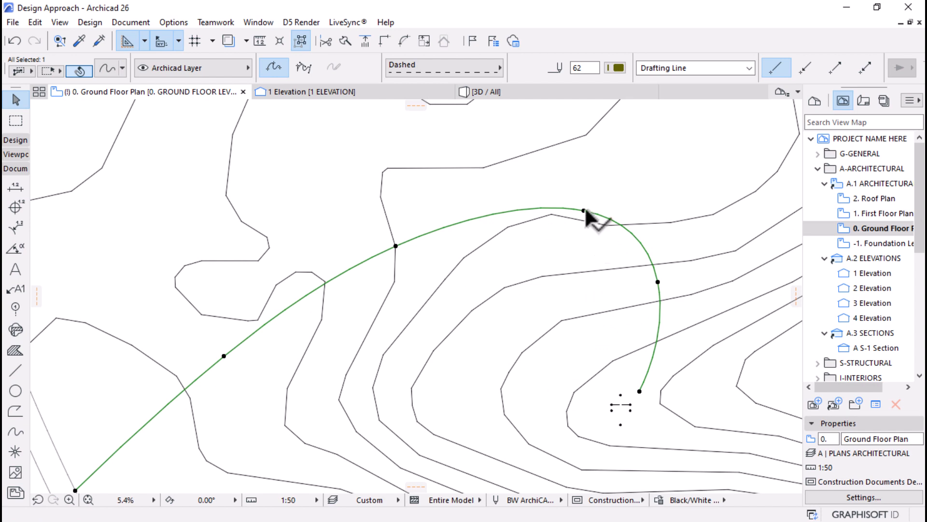
pyautogui.click(584, 211)
pyautogui.click(584, 236)
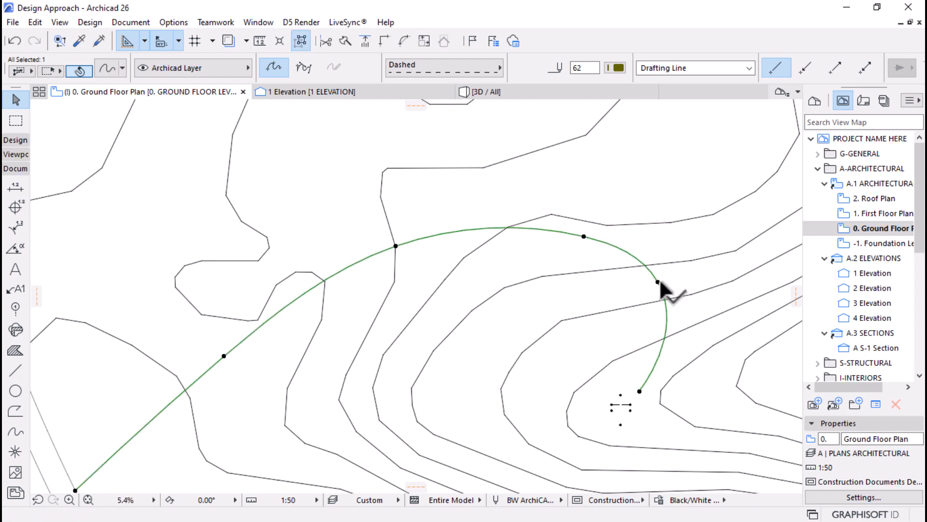
# Move the spline node just before the hooked end slightly south to smooth the final bend
pyautogui.click(658, 282)
pyautogui.click(653, 312)
pyautogui.scroll(-5, 501, 229)
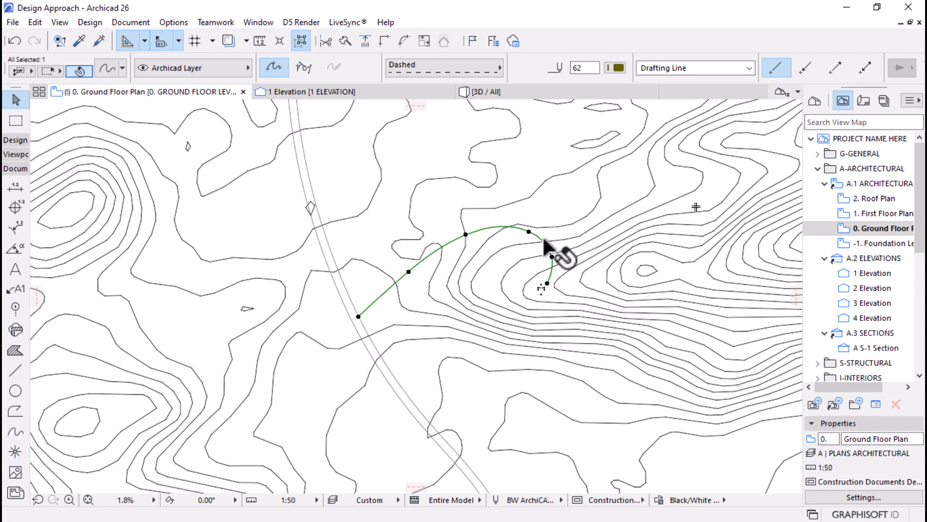
pyautogui.scroll(3, 569, 203)
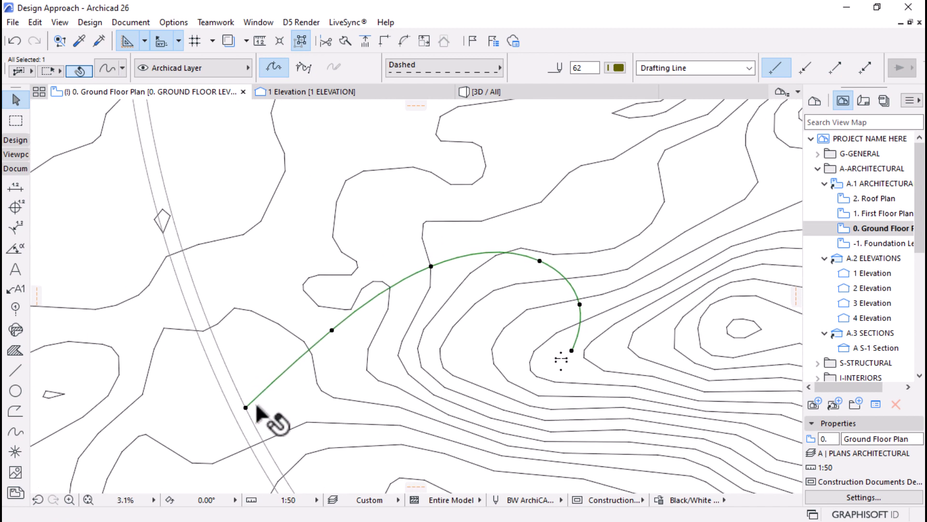
# Offset the hooked path spline by 9000 toward its outer side to create a second parallel spline
pyautogui.click(246, 407)
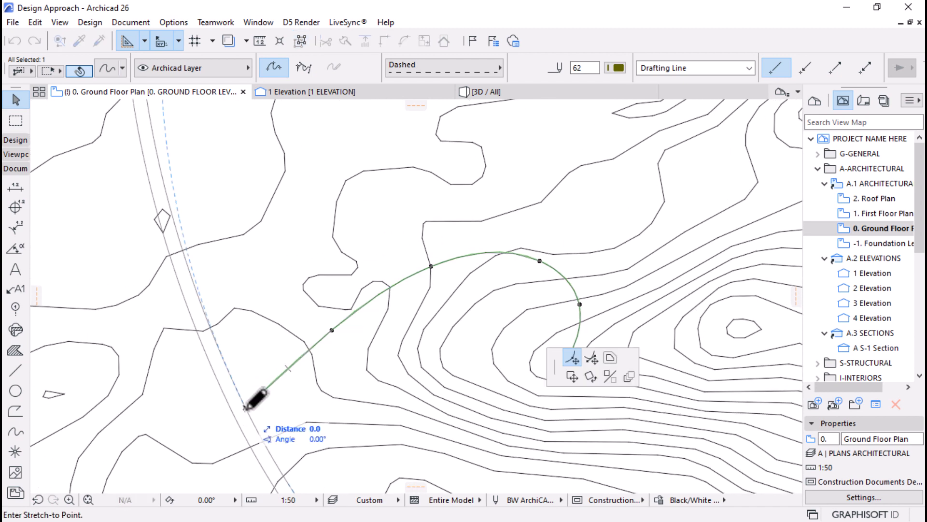
pyautogui.click(609, 359)
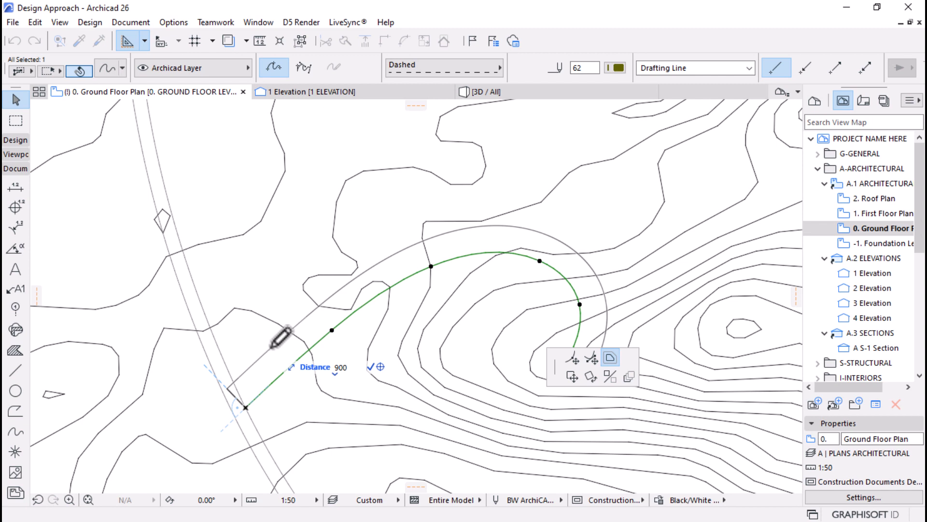
pyautogui.write('9000')
pyautogui.press('Return')
pyautogui.scroll(2, 244, 418)
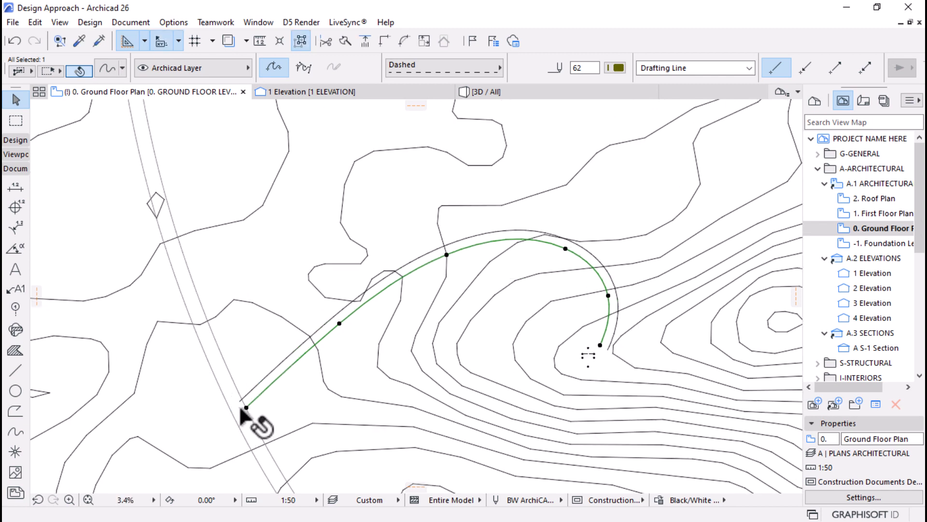
pyautogui.press('Escape')
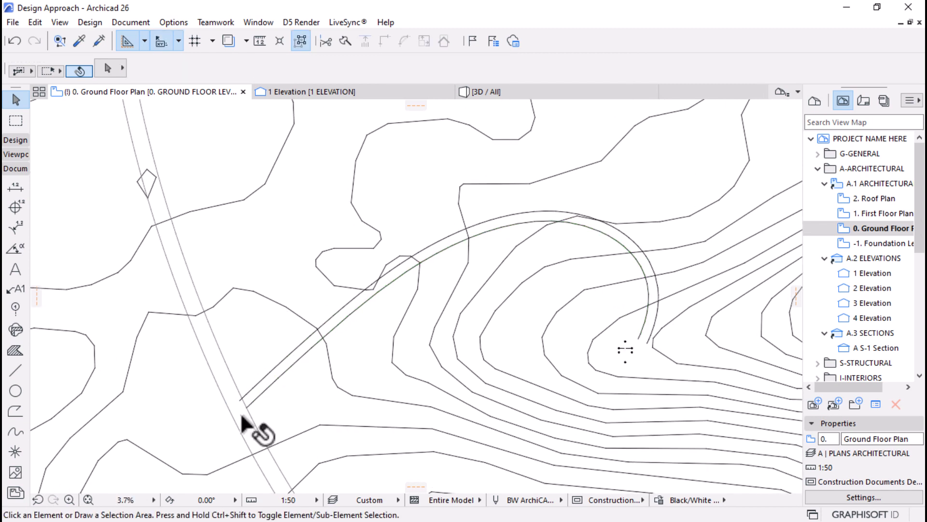
# Draw a line along the curved strip's east edge to join the two splines at the path's lower end
pyautogui.click(13, 372)
pyautogui.scroll(6, 247, 415)
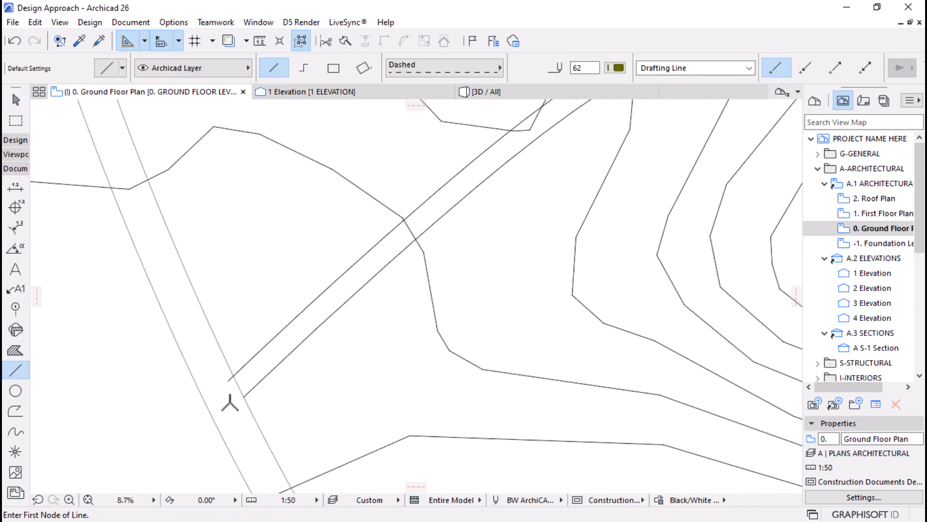
pyautogui.click(260, 402)
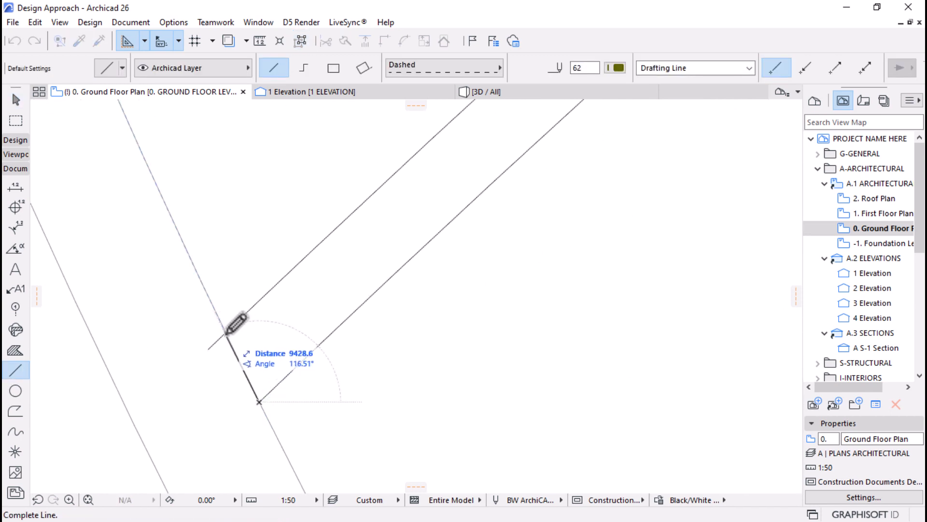
pyautogui.click(224, 324)
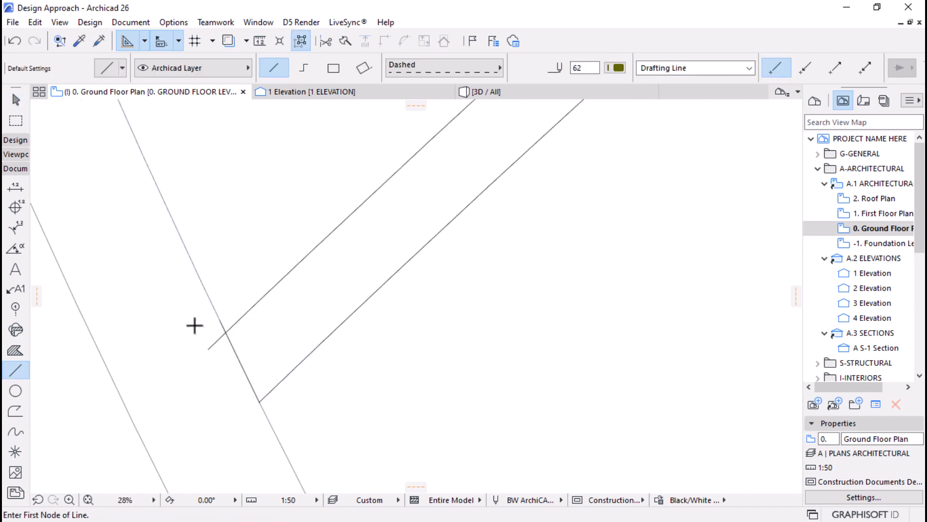
# Draw a closing line between the endpoints of the two splines at the path's hooked end
pyautogui.scroll(-7, 188, 348)
pyautogui.scroll(5, 444, 299)
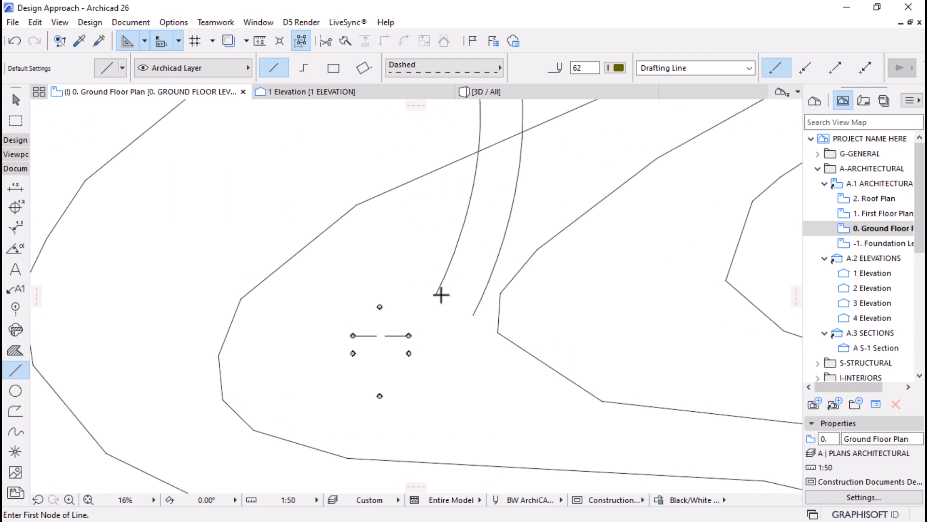
pyautogui.click(436, 295)
pyautogui.click(474, 315)
pyautogui.press('Escape')
# Select both path splines and their two end lines and place a copy in the empty area south of the site
pyautogui.click(455, 305)
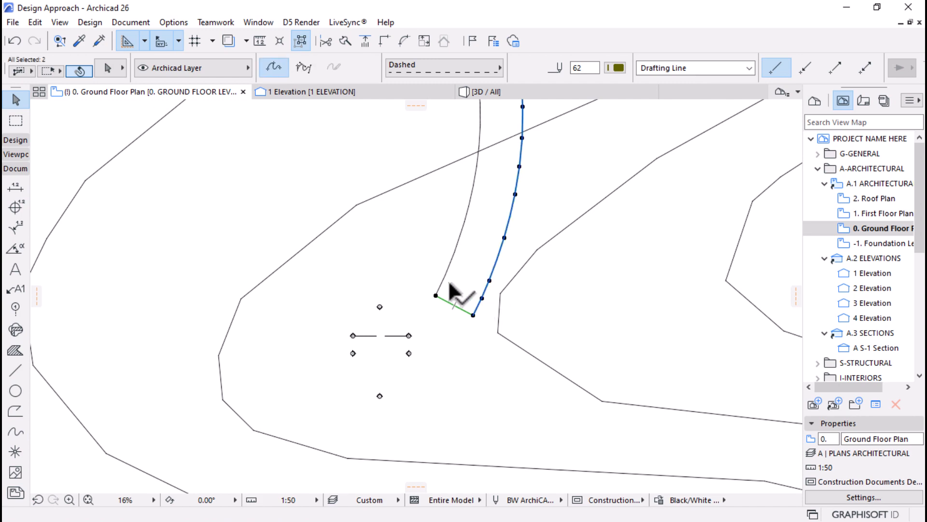
pyautogui.keyDown('shift'); pyautogui.click(449, 265); pyautogui.keyUp('shift')
pyautogui.scroll(-6, 647, 252)
pyautogui.scroll(7, 432, 296)
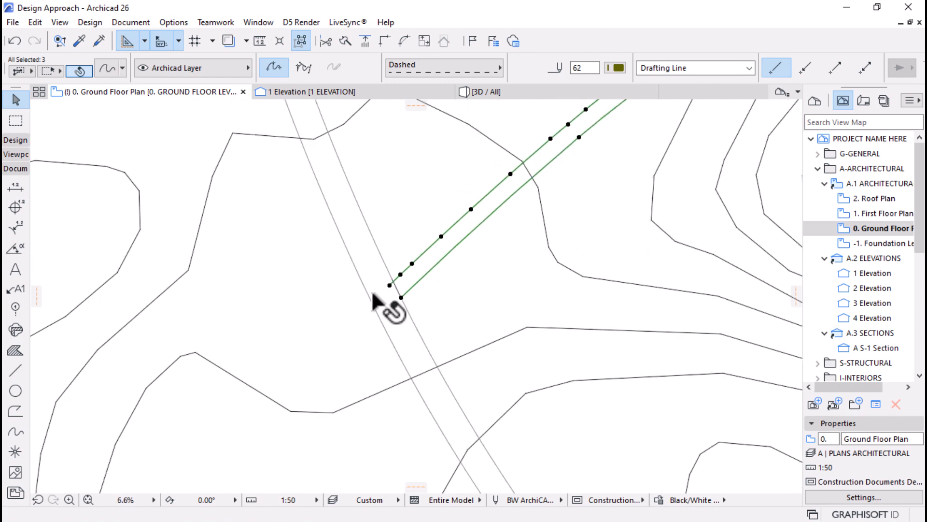
pyautogui.keyDown('shift'); pyautogui.click(419, 283); pyautogui.keyUp('shift')
pyautogui.scroll(-4, 389, 276)
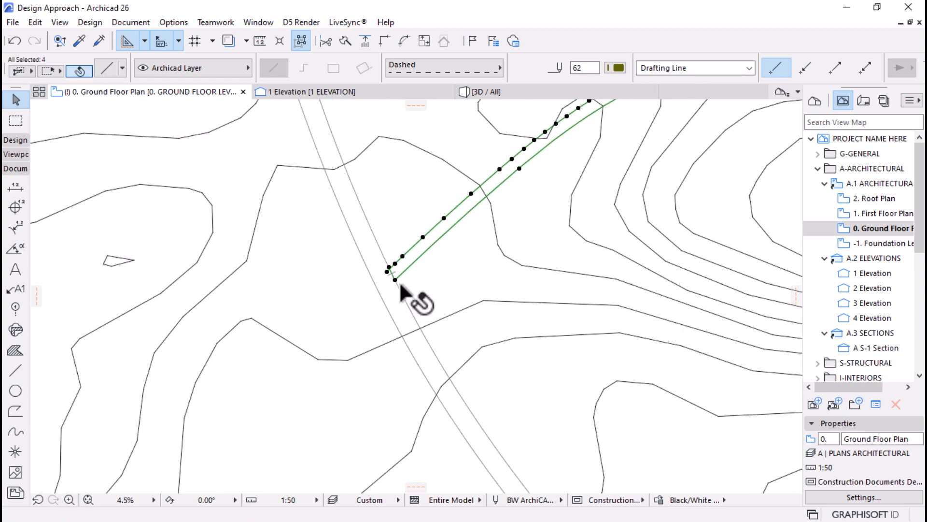
pyautogui.hotkey('ctrl', 'shift', 'd')
pyautogui.click(437, 237)
pyautogui.scroll(-6, 356, 182)
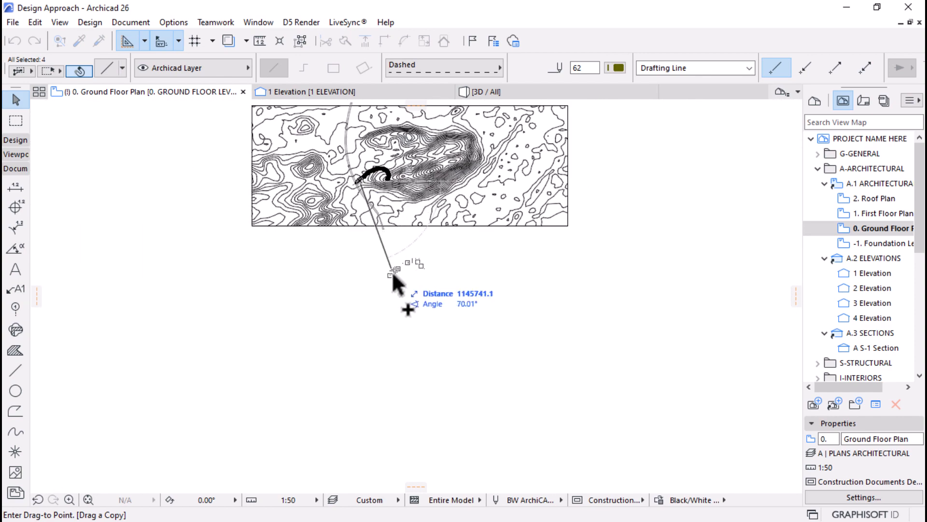
pyautogui.click(399, 292)
pyautogui.scroll(6, 398, 306)
pyautogui.press('Escape')
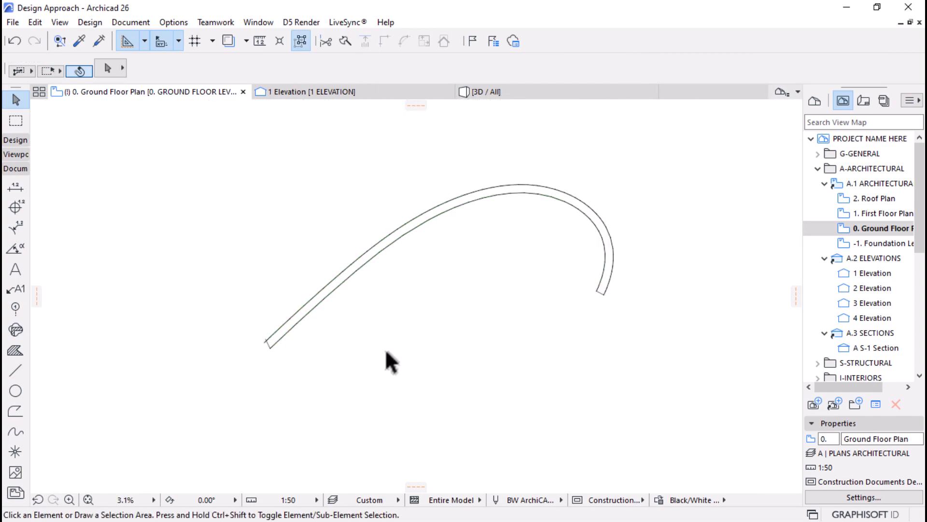
# Pick up the slab parameters from the south end of the existing curved strip
pyautogui.scroll(-5, 437, 310)
pyautogui.scroll(3, 379, 180)
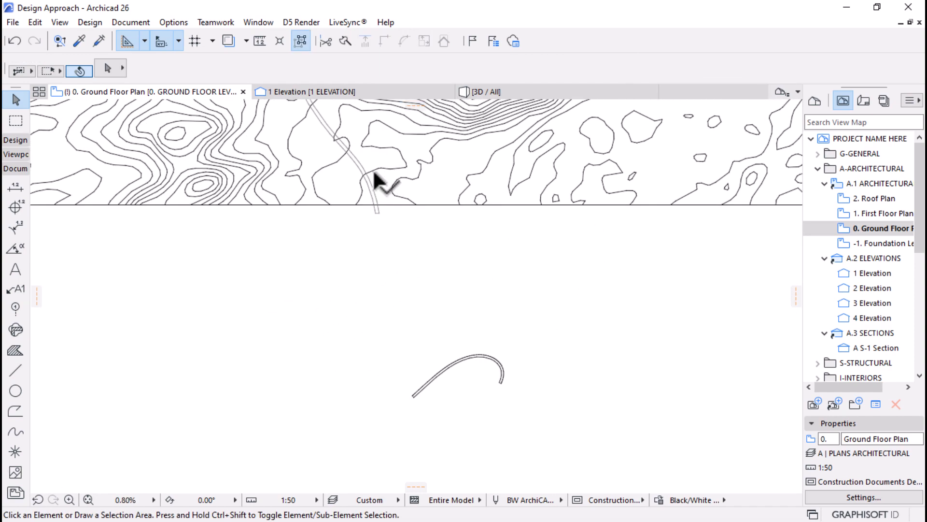
pyautogui.click(354, 171)
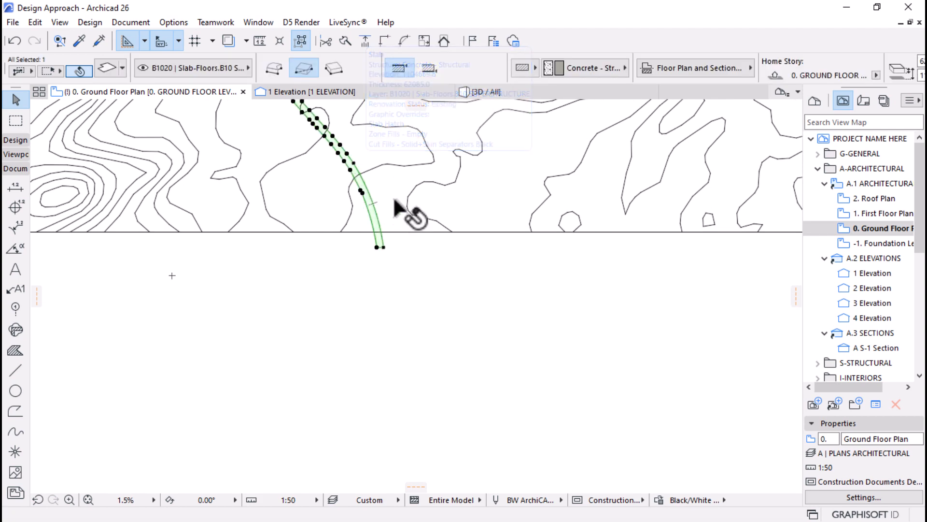
pyautogui.scroll(-3, 368, 169)
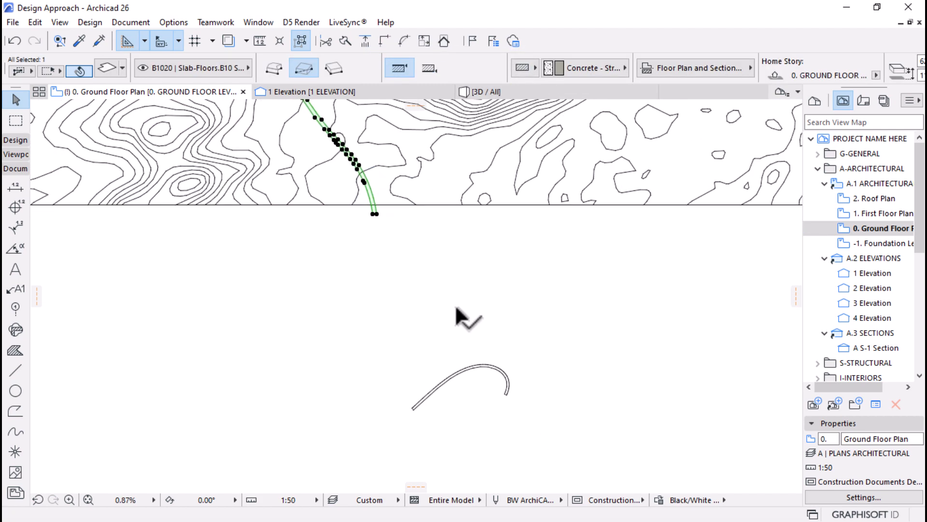
pyautogui.scroll(4, 377, 213)
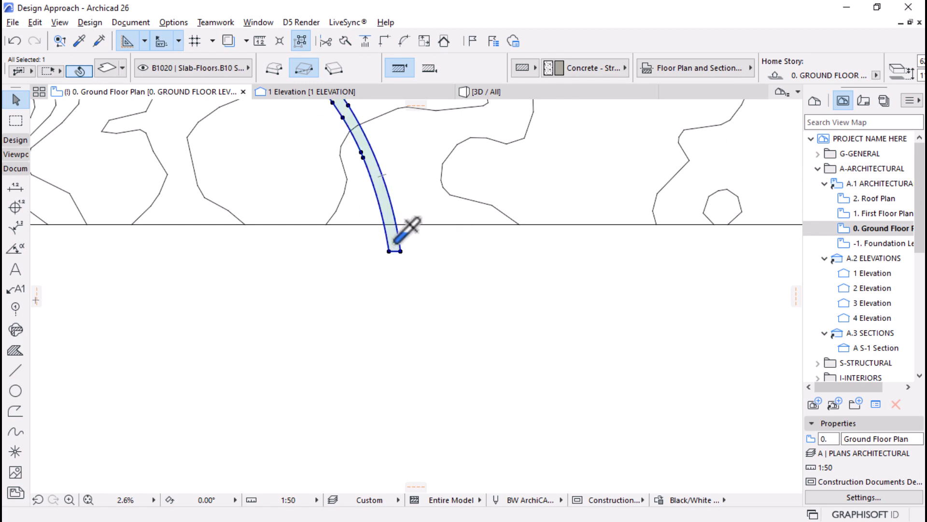
pyautogui.keyDown('alt'); pyautogui.click(396, 240); pyautogui.keyUp('alt')
pyautogui.scroll(-5, 348, 198)
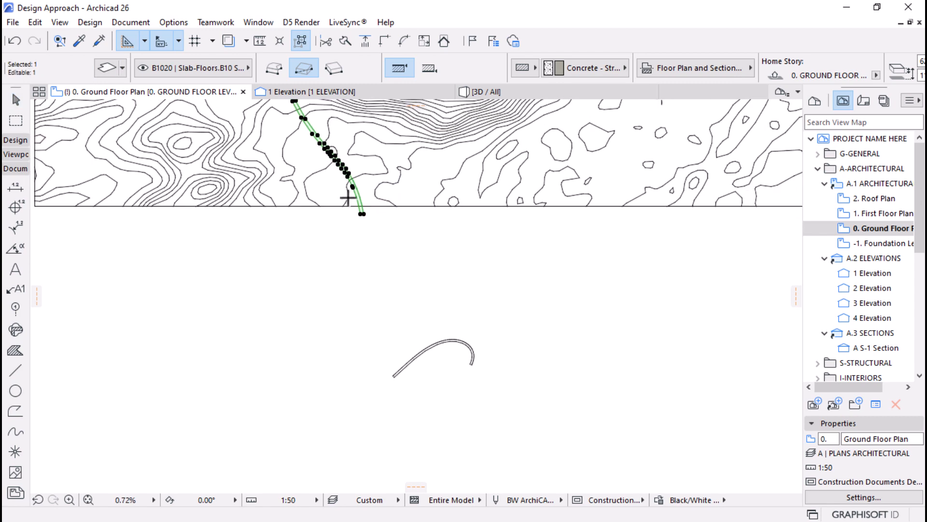
# Use the Magic Wand on the copied outline to create a slab bounded by its outer curve and a straight chord
pyautogui.scroll(-1, 367, 232)
pyautogui.scroll(2, 390, 294)
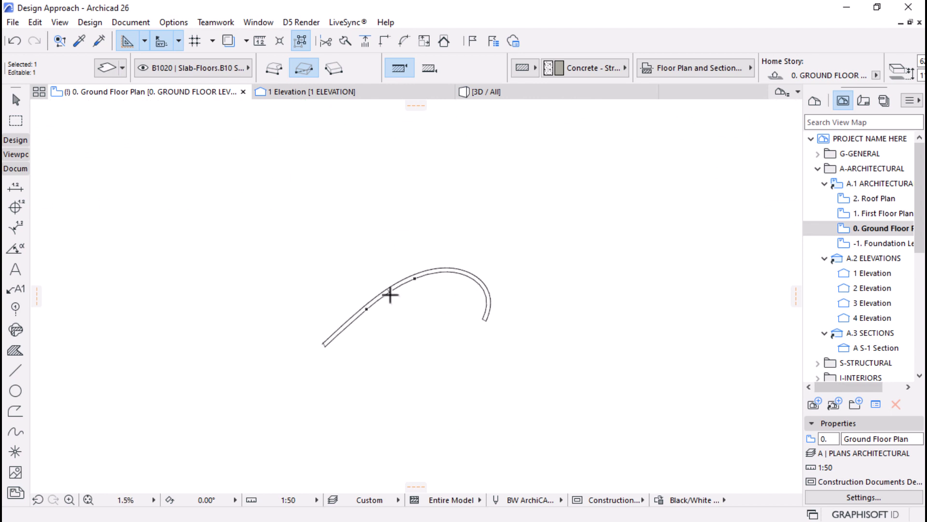
pyautogui.keyDown('ctrl'); pyautogui.keyDown('alt'); pyautogui.click(397, 291); pyautogui.keyUp('alt'); pyautogui.keyUp('ctrl')
pyautogui.scroll(5, 384, 279)
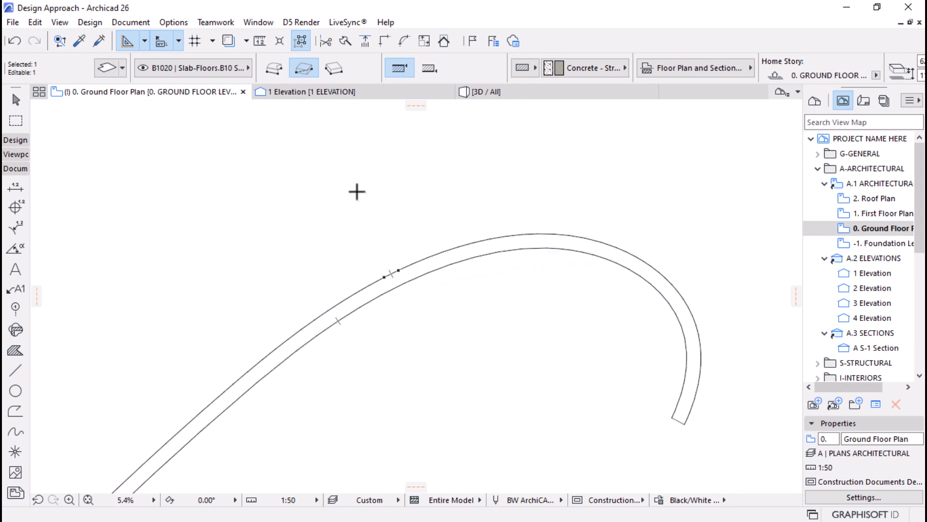
pyautogui.scroll(-1, 357, 192)
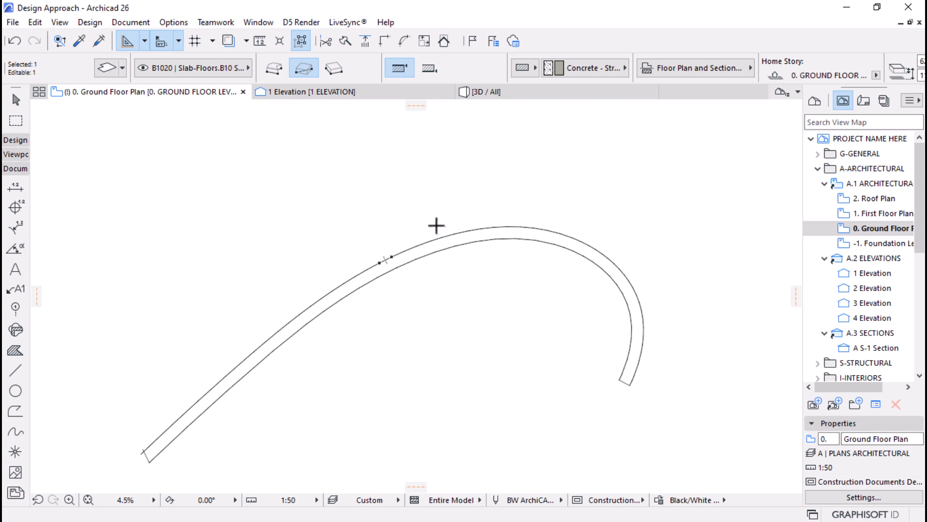
pyautogui.click(436, 246)
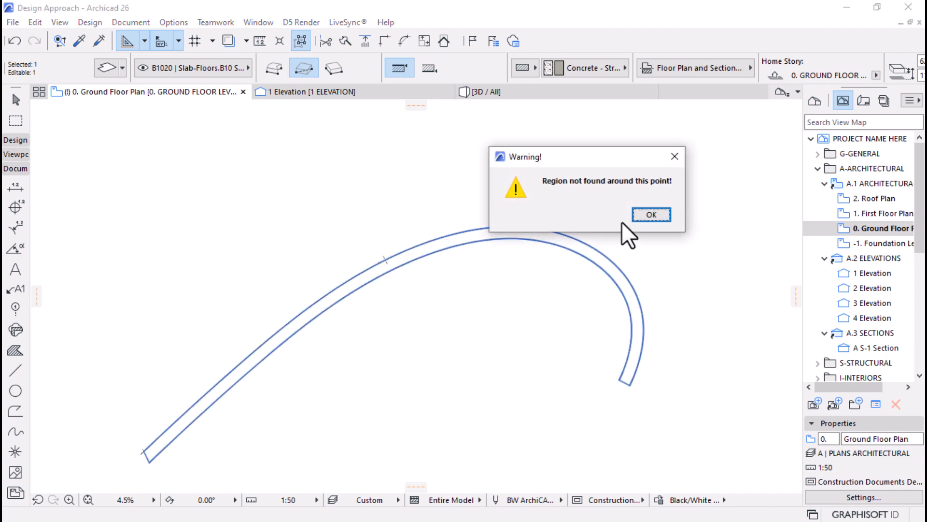
pyautogui.click(650, 215)
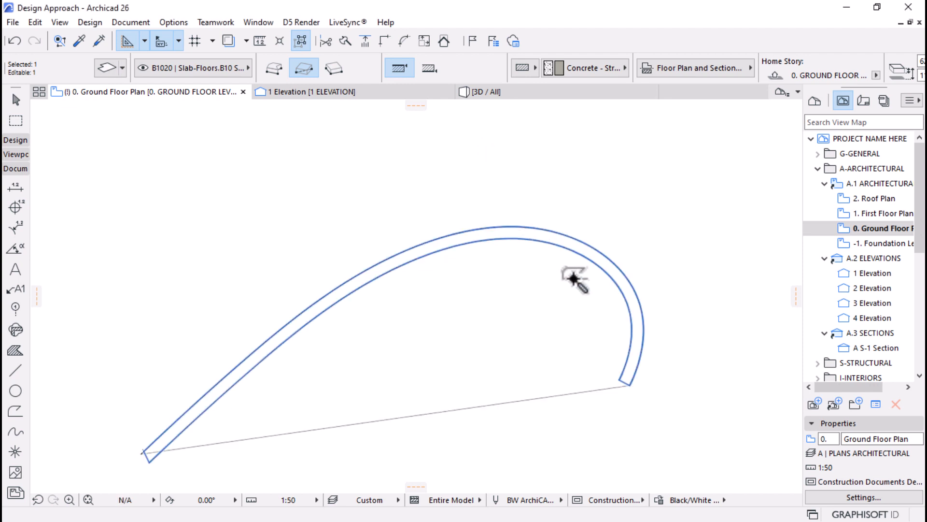
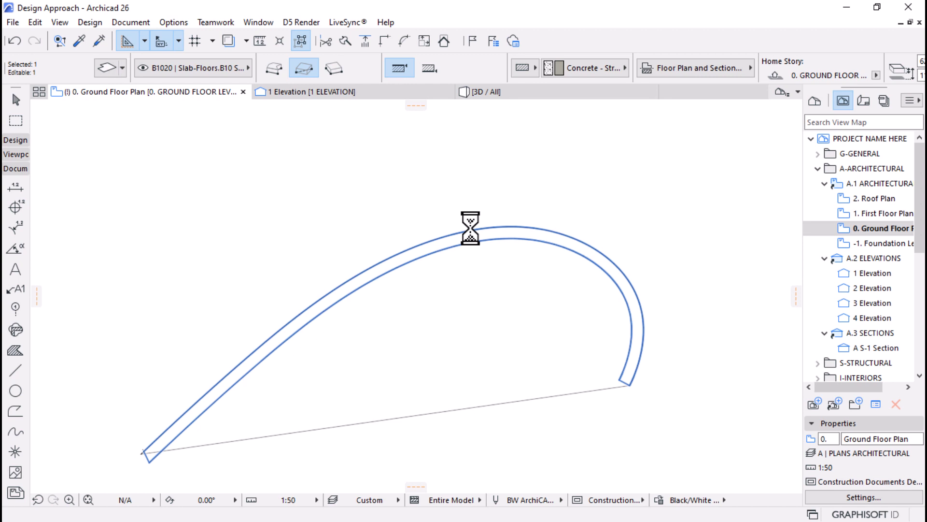
pyautogui.press('Escape')
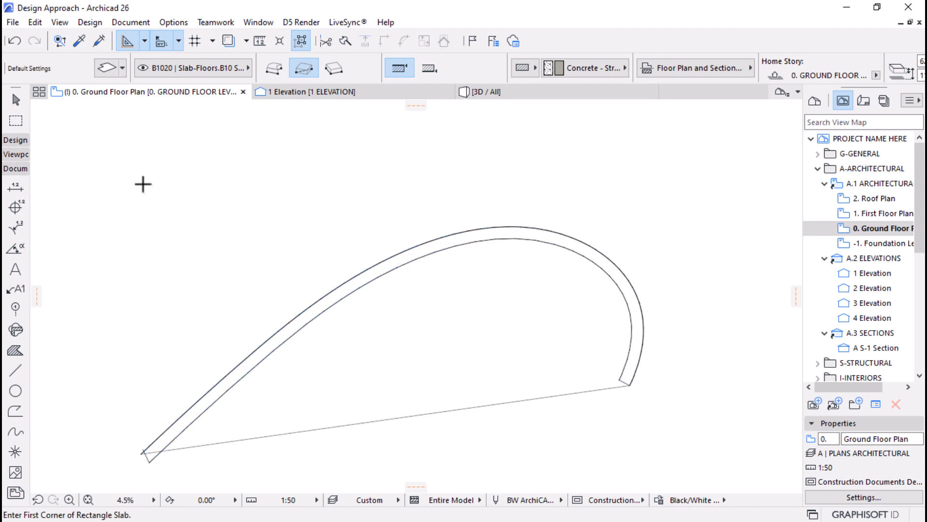
# Subtract the area inside the copied inner spline from the new slab to leave a curved band
pyautogui.click(16, 100)
pyautogui.click(482, 353)
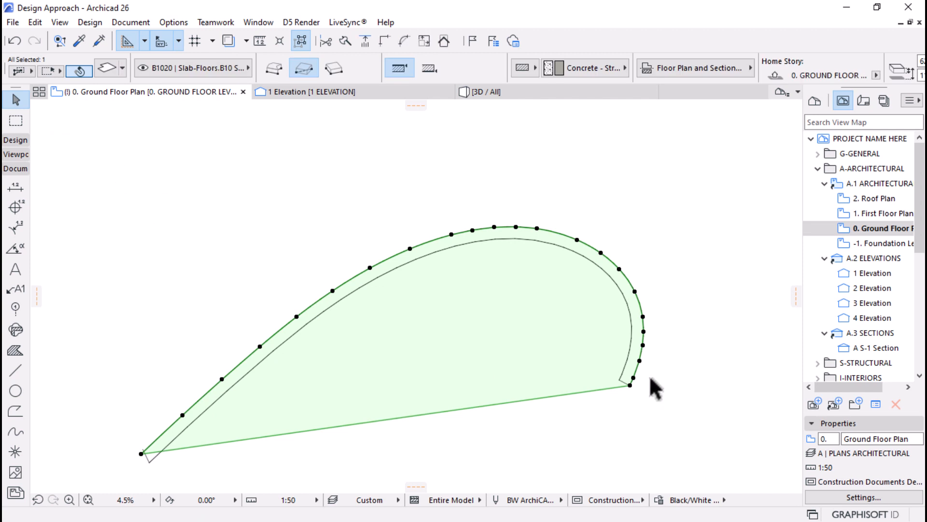
pyautogui.click(631, 385)
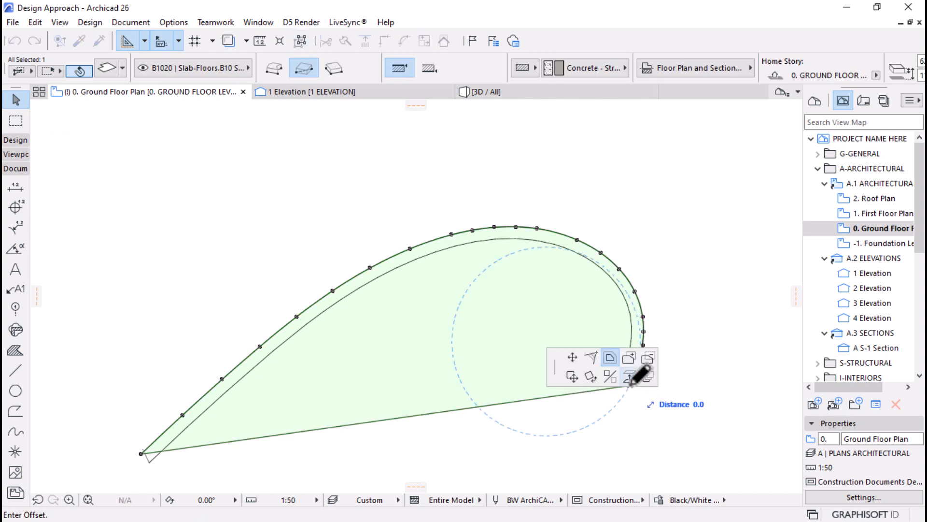
pyautogui.click(648, 358)
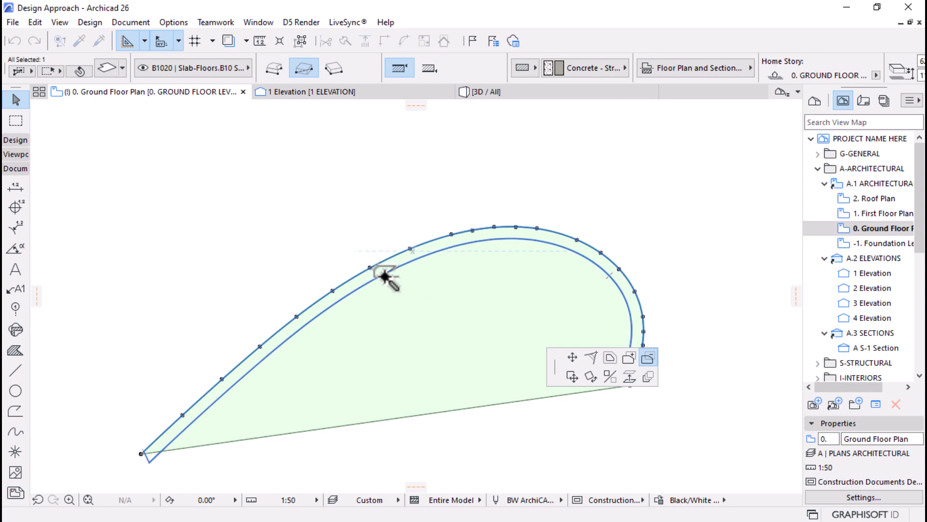
pyautogui.click(385, 276)
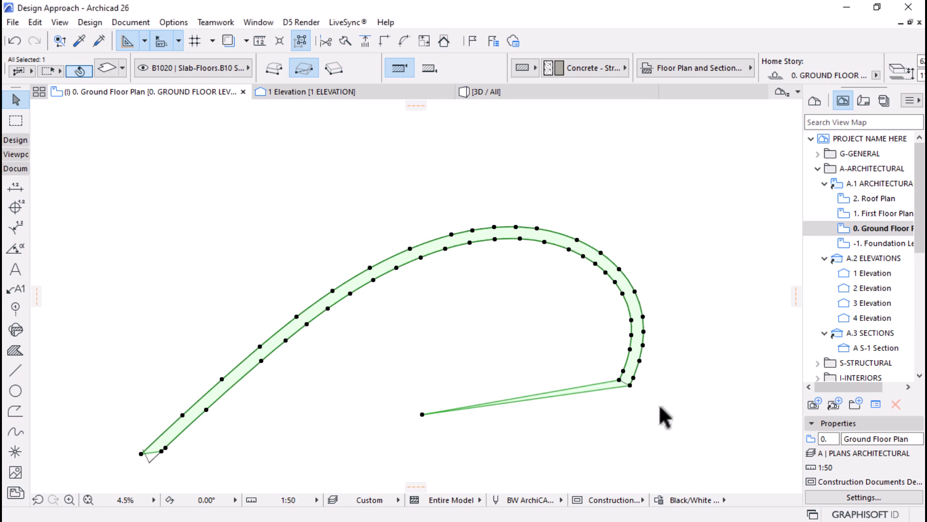
# Move the slab's stray spike node onto the inner corner of the hooked end to remove the leftover sliver
pyautogui.scroll(3, 628, 390)
pyautogui.scroll(-1, 296, 420)
pyautogui.click(306, 422)
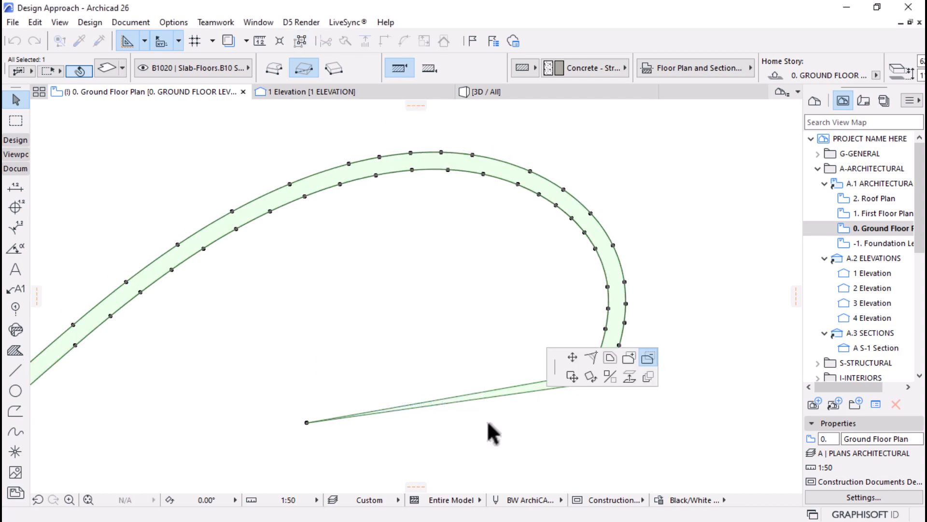
pyautogui.click(572, 358)
pyautogui.scroll(-1, 300, 230)
pyautogui.scroll(3, 428, 264)
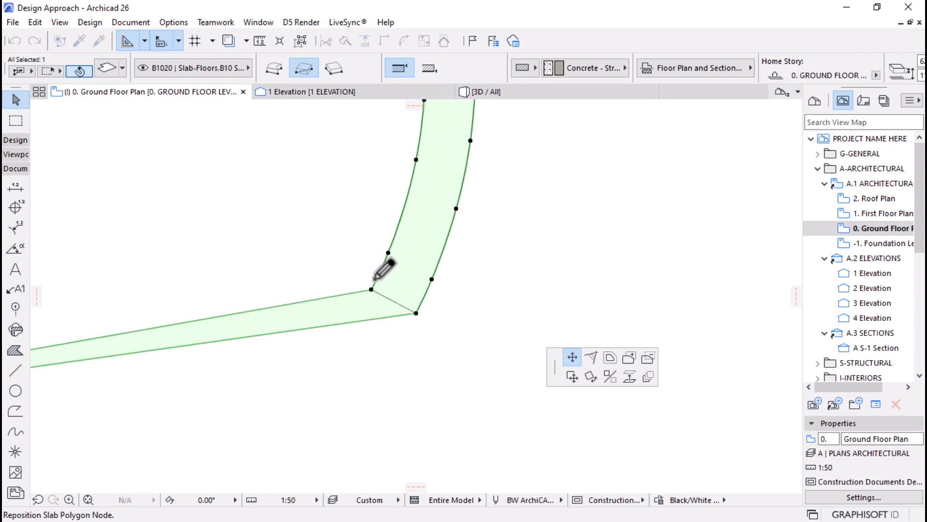
pyautogui.click(372, 290)
pyautogui.scroll(-5, 521, 384)
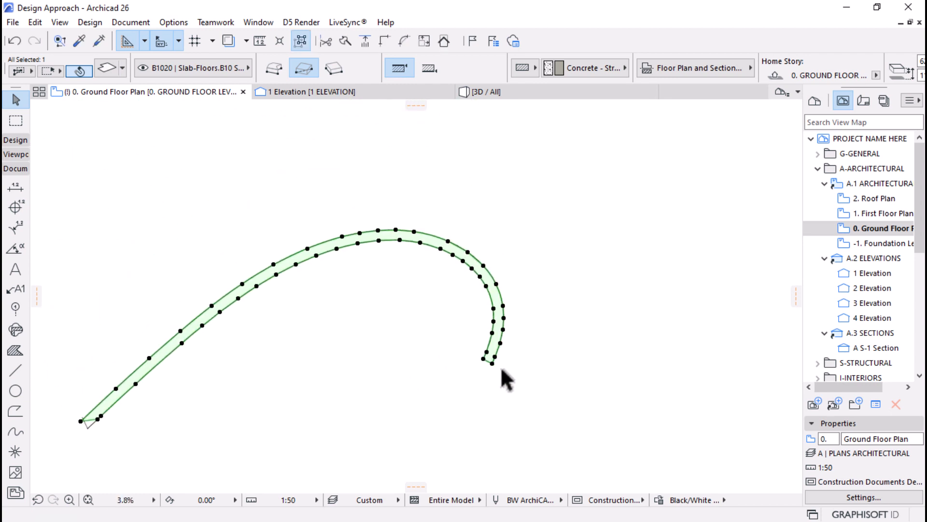
# Move the path slab onto the site by its outer hooked-end corner, matching the original path's outer end beside the origin marker
pyautogui.hotkey('ctrl', 'd')
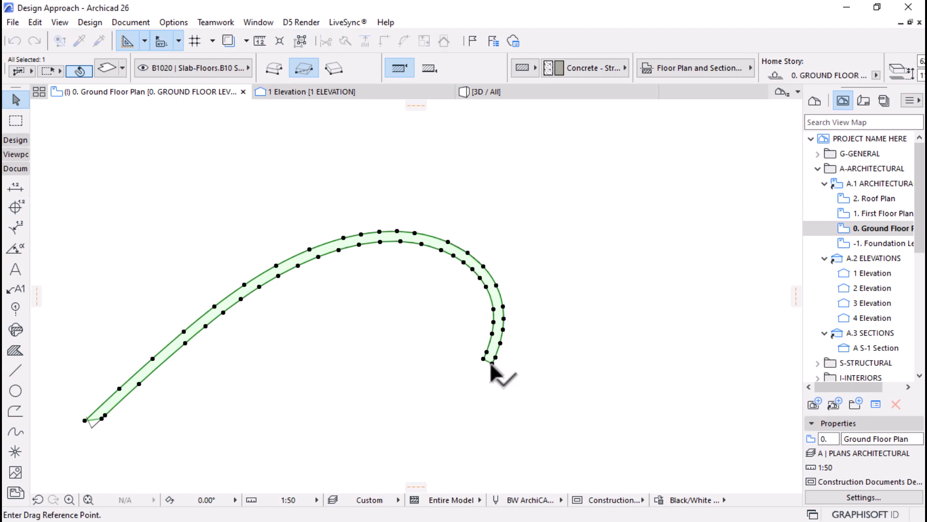
pyautogui.click(491, 363)
pyautogui.scroll(-3, 511, 384)
pyautogui.scroll(-3, 511, 386)
pyautogui.scroll(10, 466, 269)
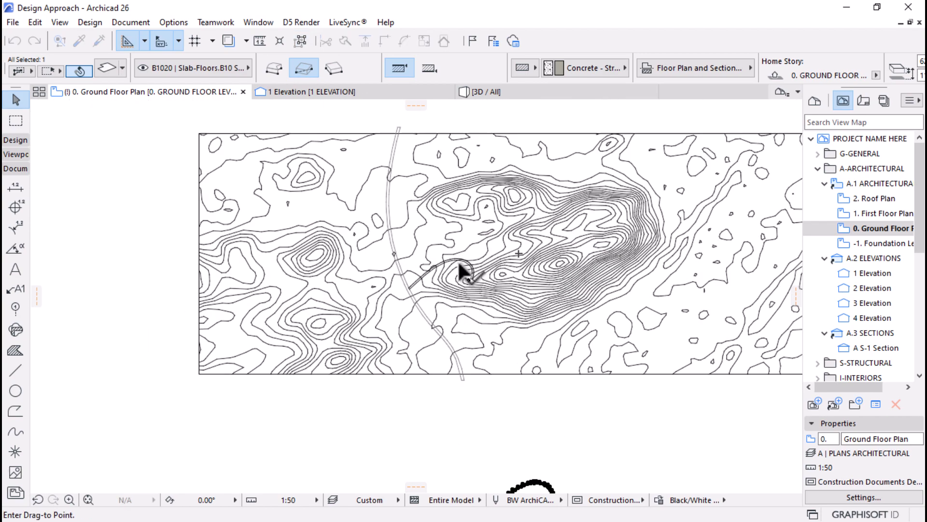
pyautogui.click(535, 268)
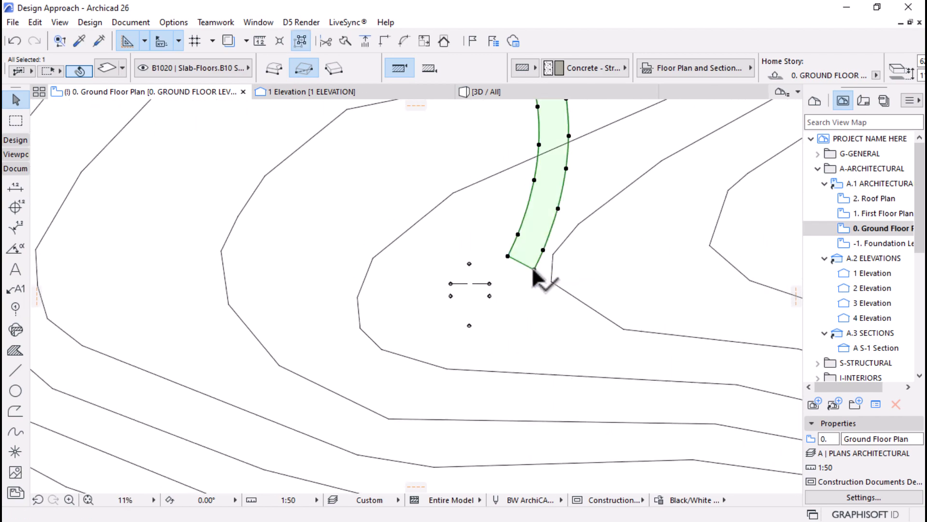
# Move the path slab's two lower end corners onto the near edge of the curved strip so the path meets it flush
pyautogui.scroll(-6, 497, 269)
pyautogui.scroll(10, 371, 283)
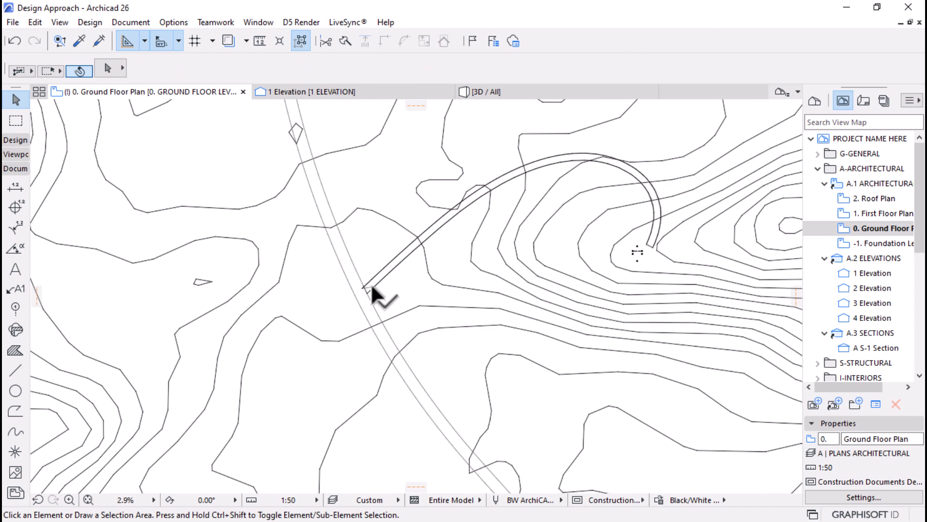
pyautogui.scroll(4, 378, 273)
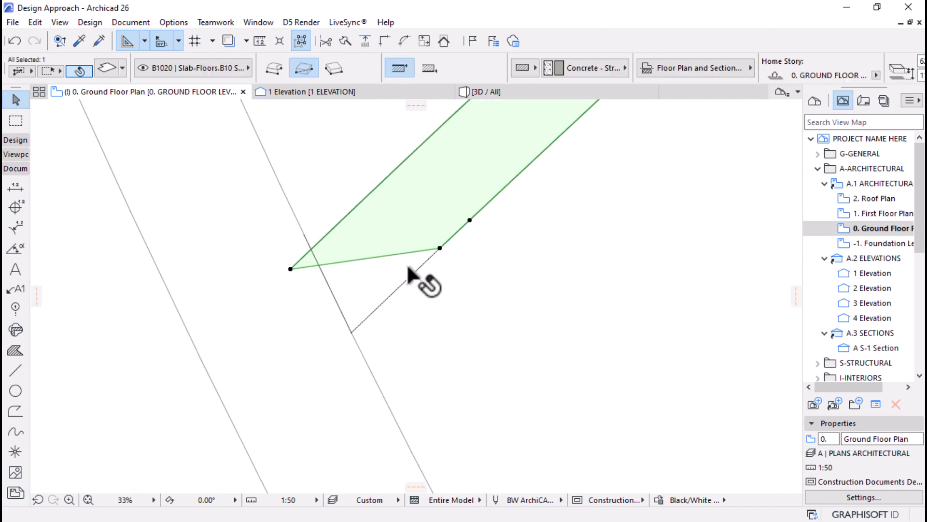
pyautogui.click(440, 248)
pyautogui.click(351, 332)
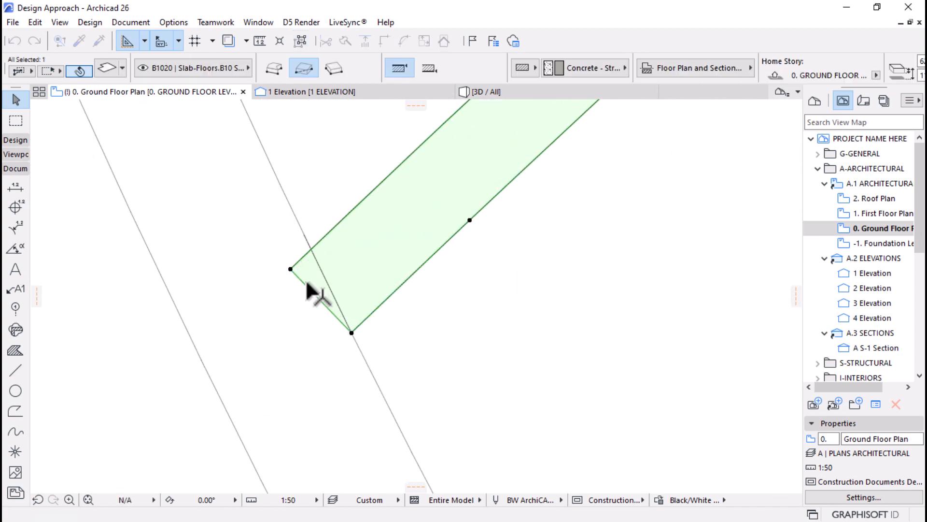
pyautogui.click(290, 269)
pyautogui.click(311, 248)
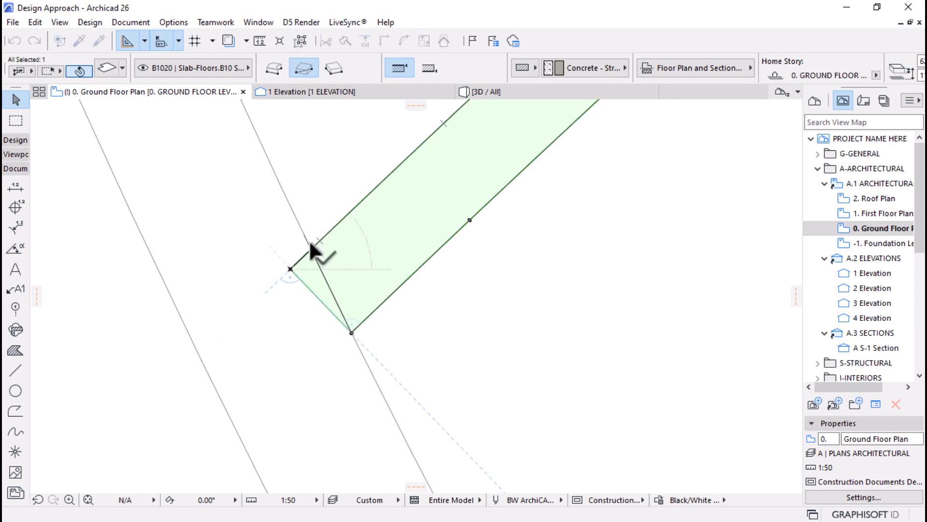
pyautogui.scroll(-3, 328, 205)
pyautogui.scroll(5, 336, 253)
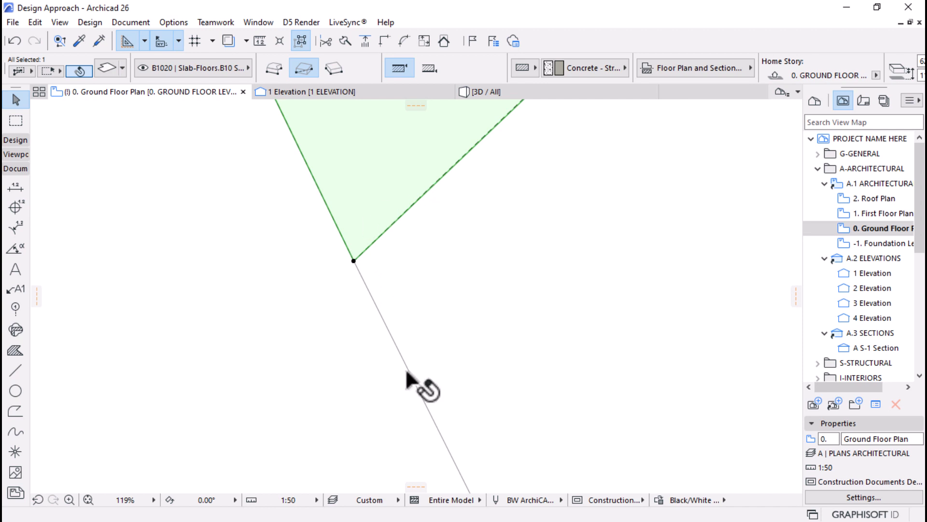
pyautogui.scroll(-3, 424, 369)
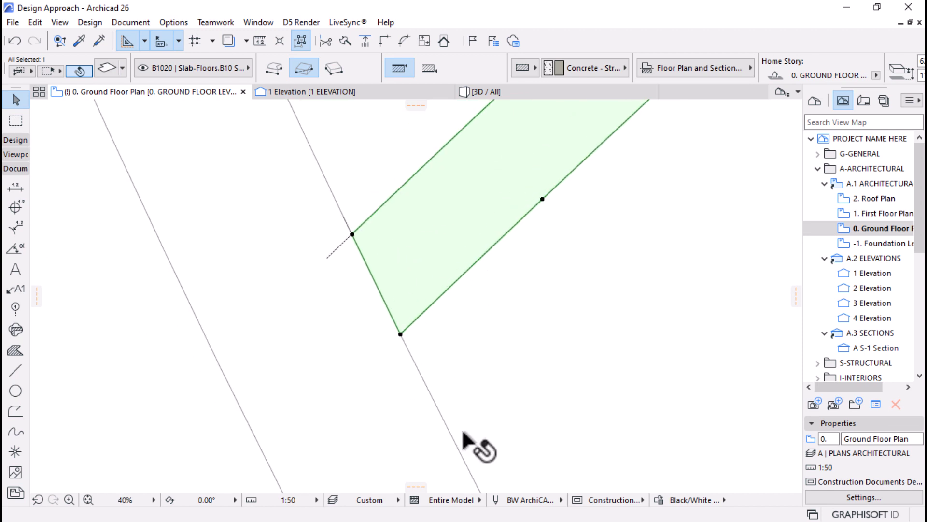
pyautogui.scroll(1, 437, 410)
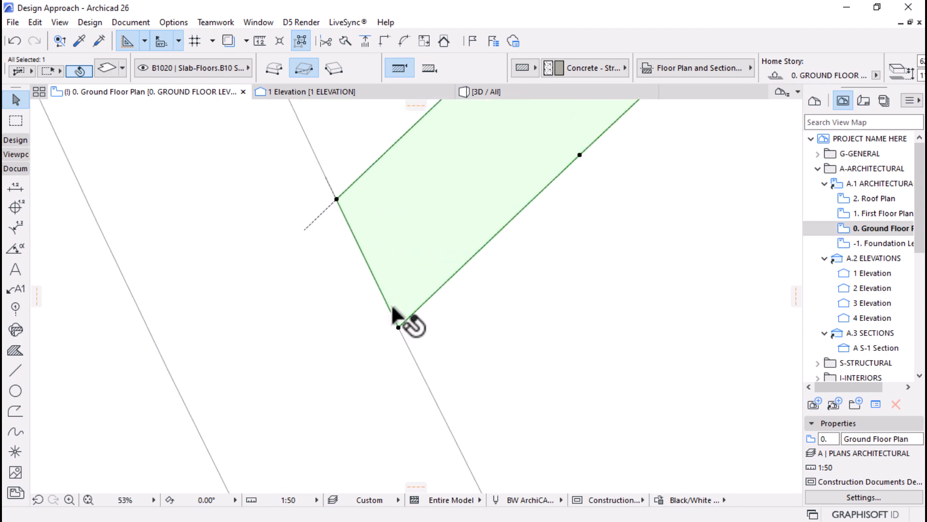
pyautogui.scroll(1, 404, 321)
pyautogui.scroll(-3, 345, 261)
pyautogui.scroll(-4, 381, 203)
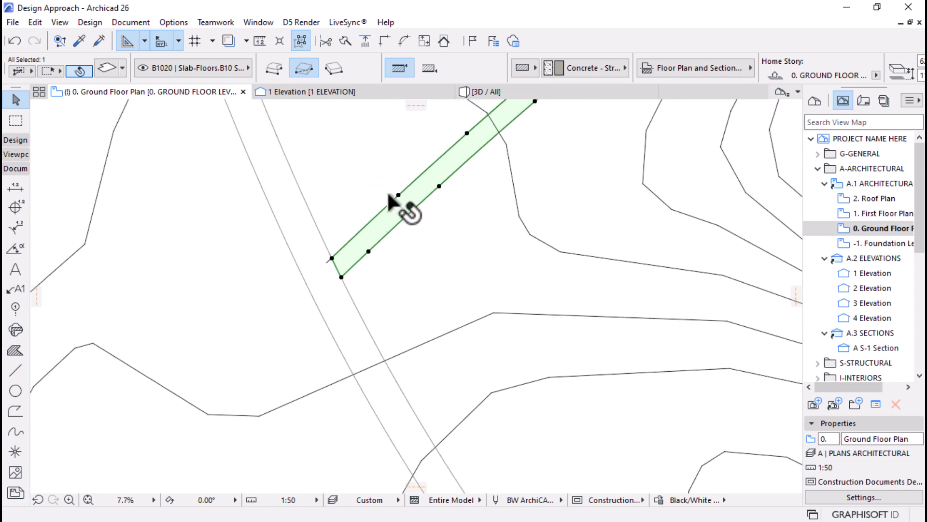
# In the 3D view, stretch the path slab's thickness upward until its whole length, including the hooked end, clears the terrain
pyautogui.click(491, 96)
pyautogui.keyDown('shift'); pyautogui.moveTo(407, 285); pyautogui.dragTo(255, 284, button='middle'); pyautogui.keyUp('shift')
pyautogui.scroll(5, 321, 296)
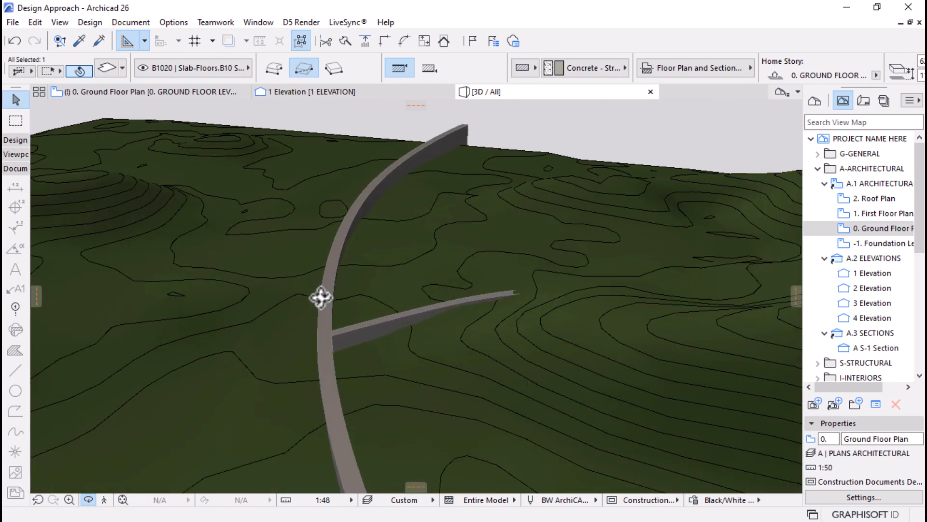
pyautogui.click(375, 351)
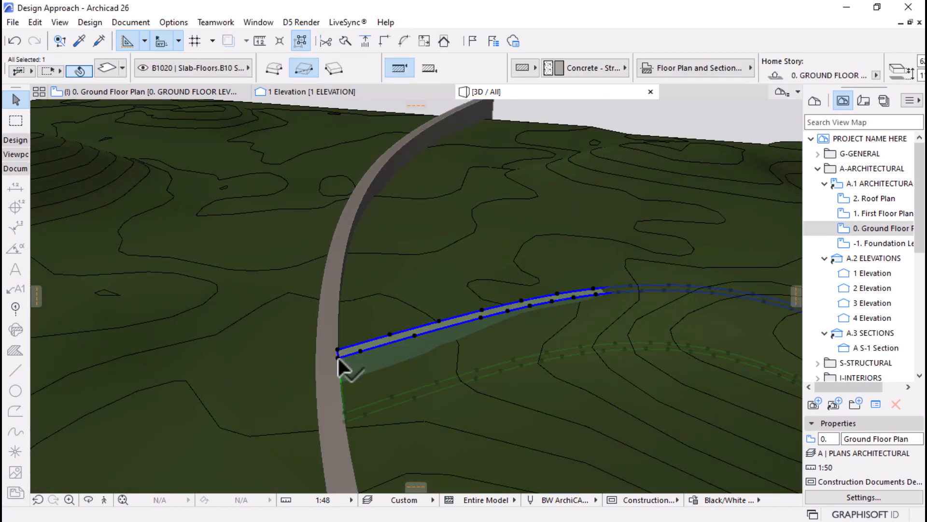
pyautogui.keyDown('shift'); pyautogui.moveTo(338, 357); pyautogui.dragTo(257, 334, button='middle'); pyautogui.keyUp('shift')
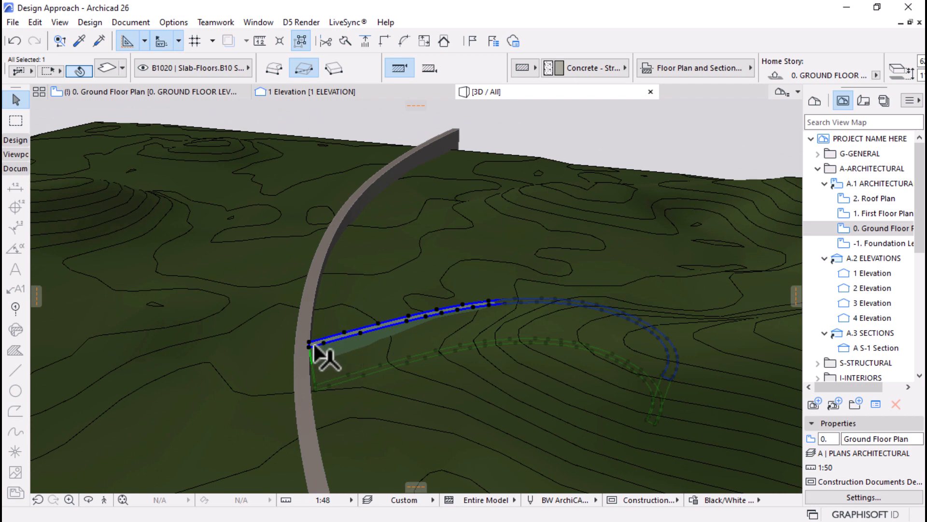
pyautogui.scroll(2, 711, 384)
pyautogui.scroll(1, 708, 378)
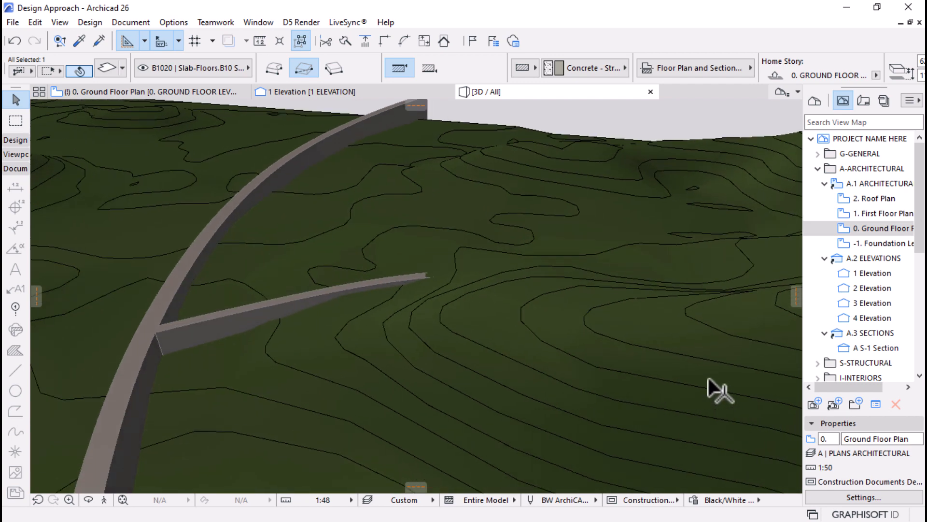
pyautogui.click(654, 376)
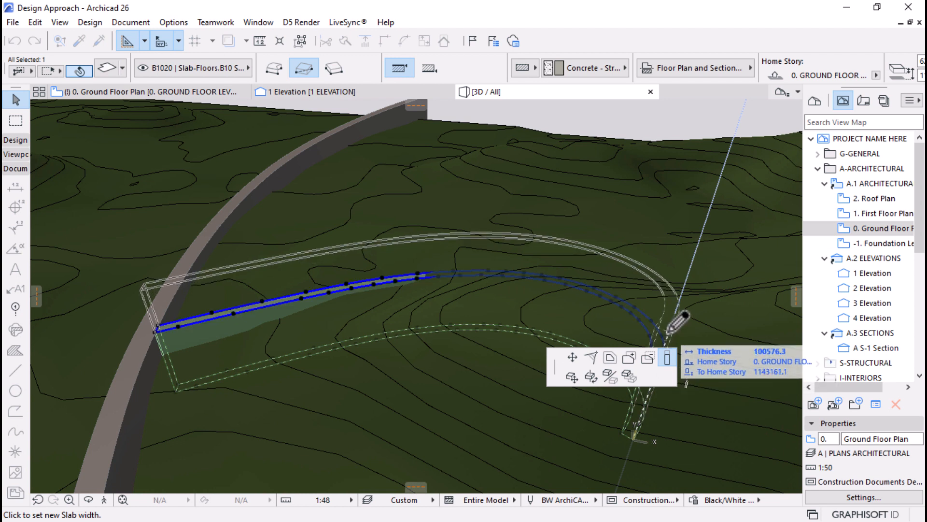
pyautogui.click(670, 296)
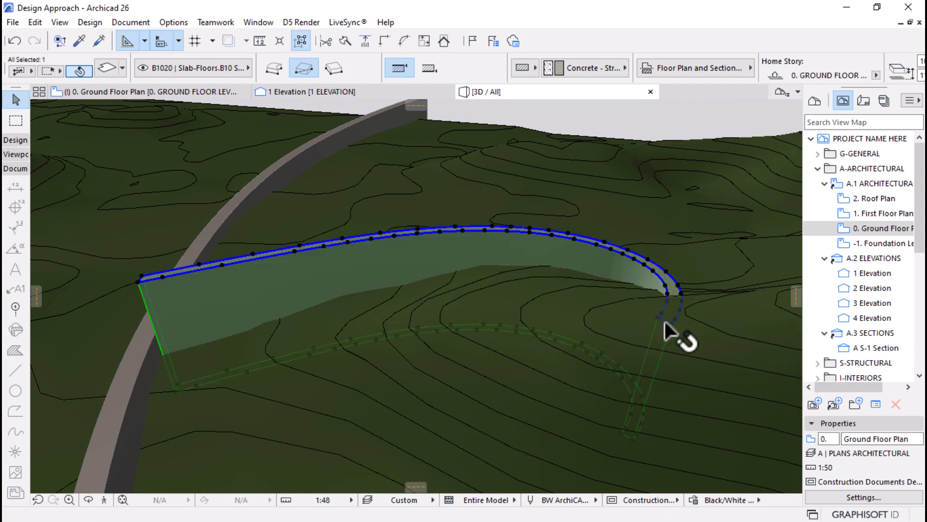
pyautogui.click(669, 322)
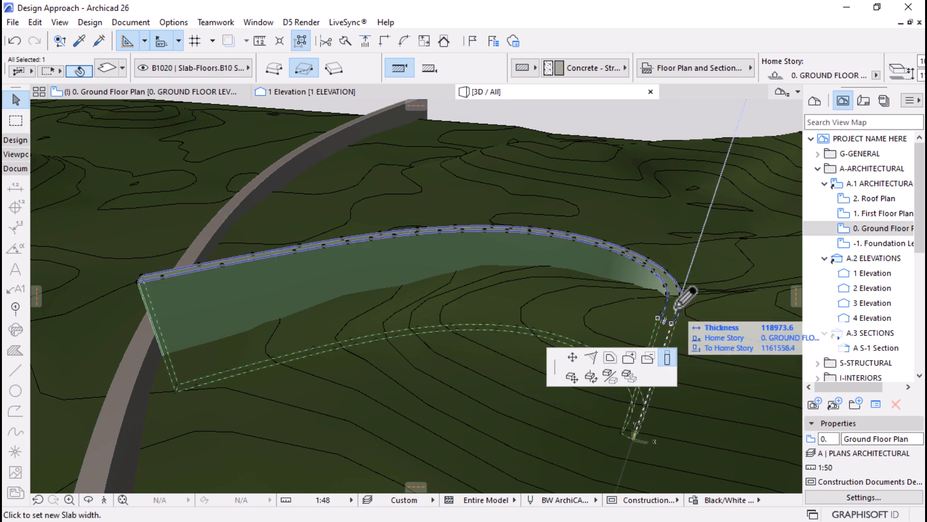
pyautogui.click(678, 308)
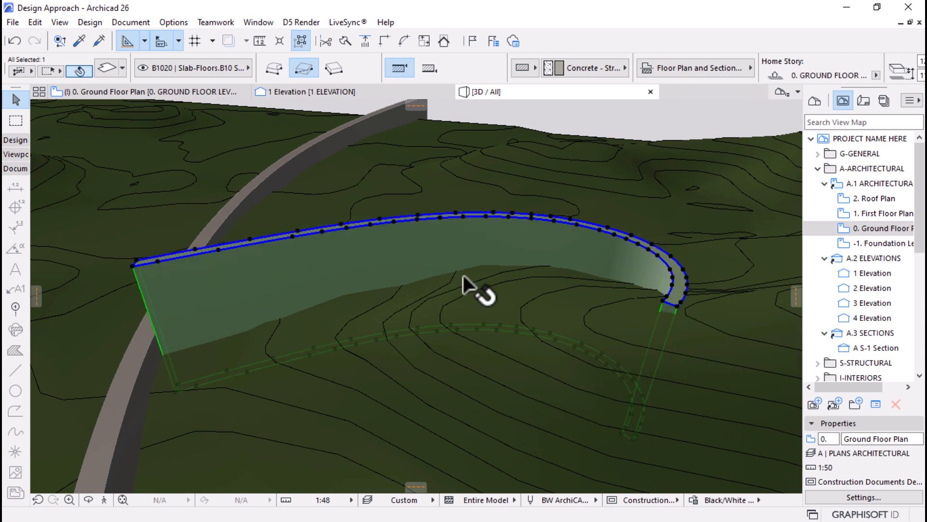
# Select the terrain mesh and open Solid Element Operations with it as the target
pyautogui.scroll(-5, 463, 275)
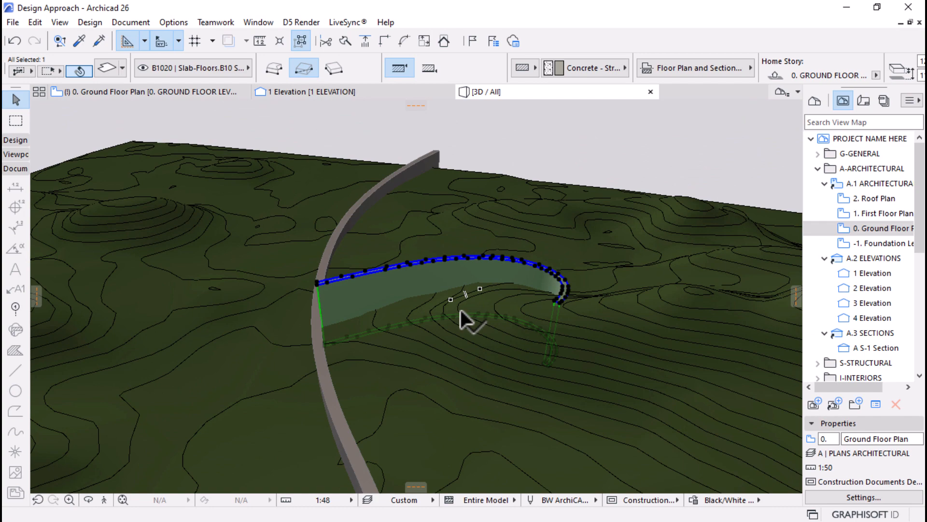
pyautogui.keyDown('shift'); pyautogui.moveTo(461, 310); pyautogui.dragTo(479, 362, button='middle'); pyautogui.keyUp('shift')
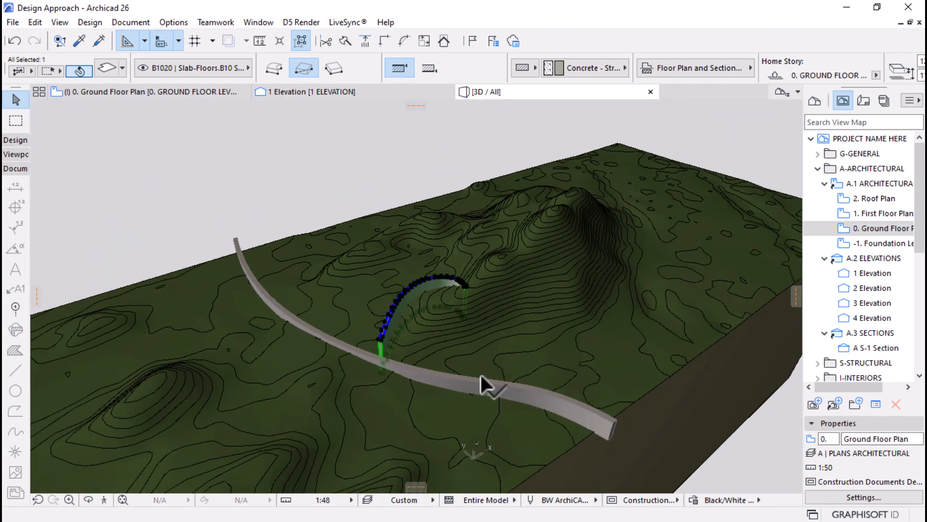
pyautogui.click(638, 357)
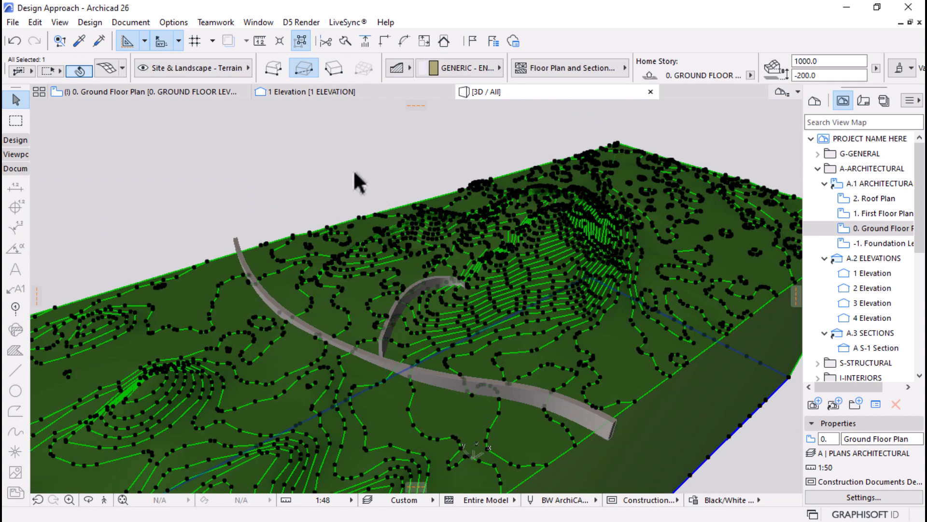
pyautogui.rightClick(322, 149)
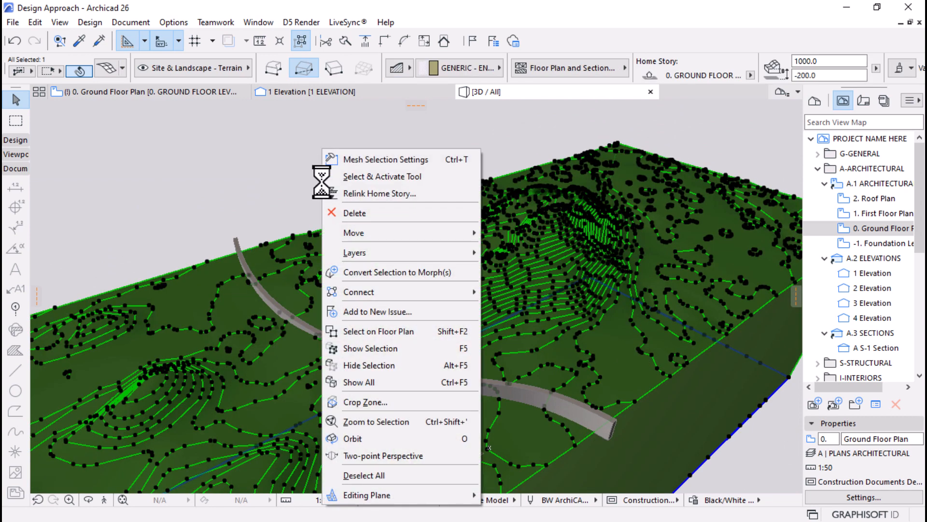
pyautogui.moveTo(408, 288)
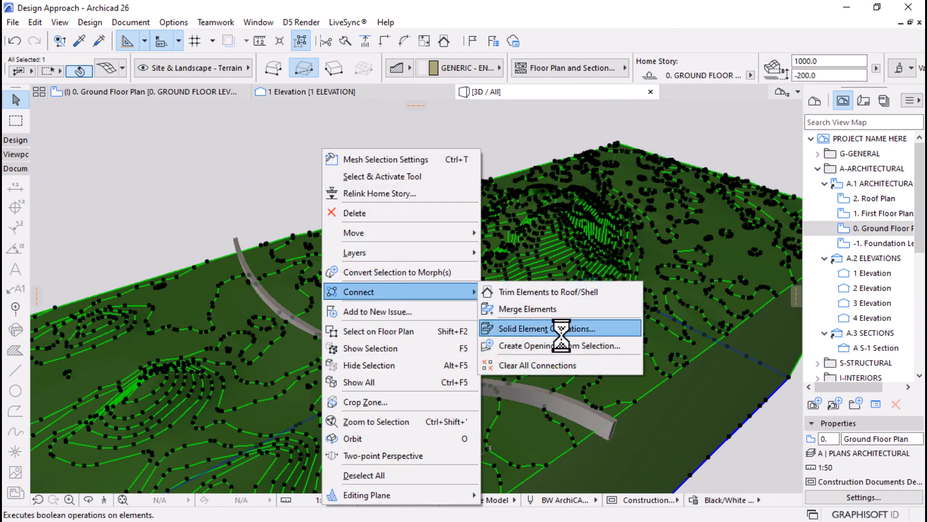
pyautogui.click(542, 328)
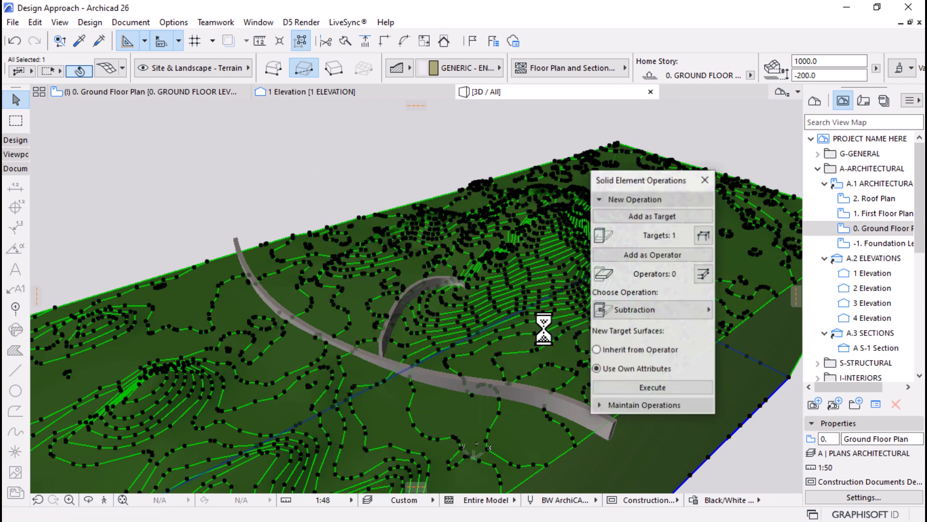
# Reselect the terrain mesh and drag a copy of it from its lower corner to practically the same position
pyautogui.click(438, 377)
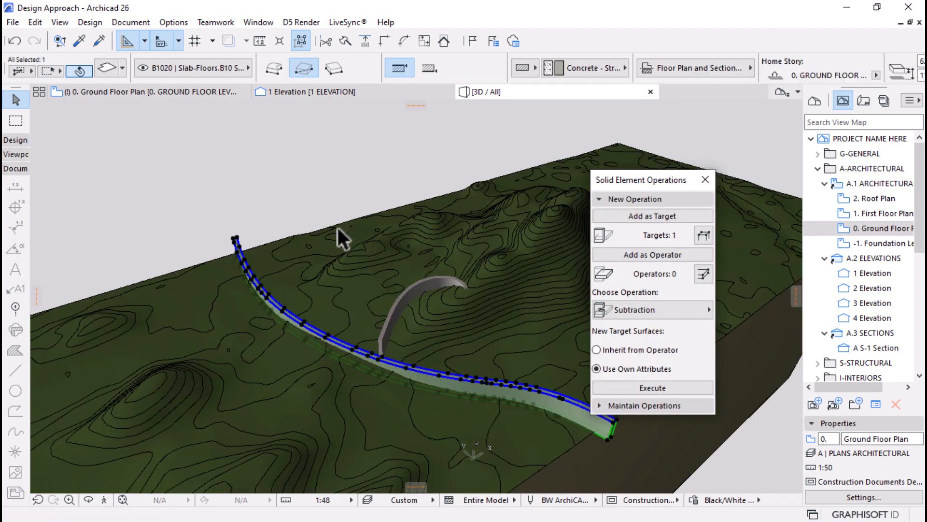
pyautogui.scroll(-3, 389, 285)
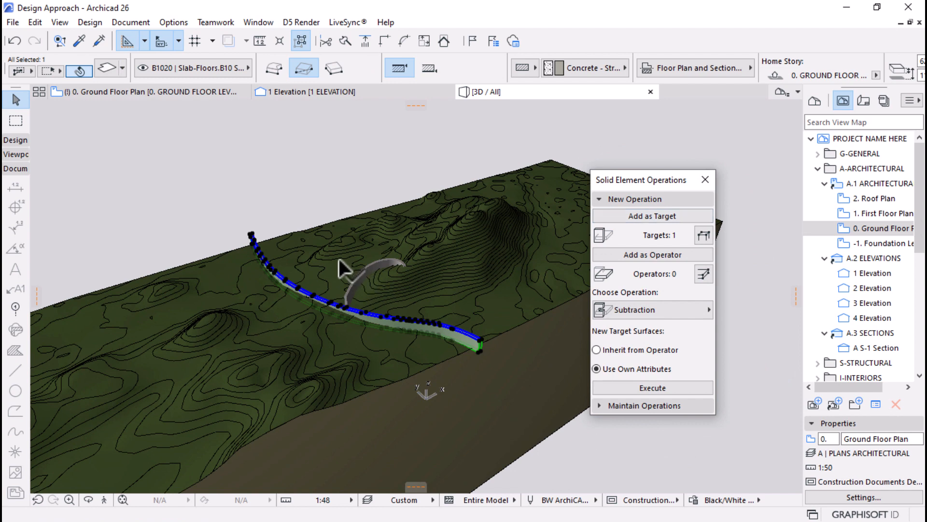
pyautogui.scroll(-2, 339, 259)
pyautogui.click(402, 369)
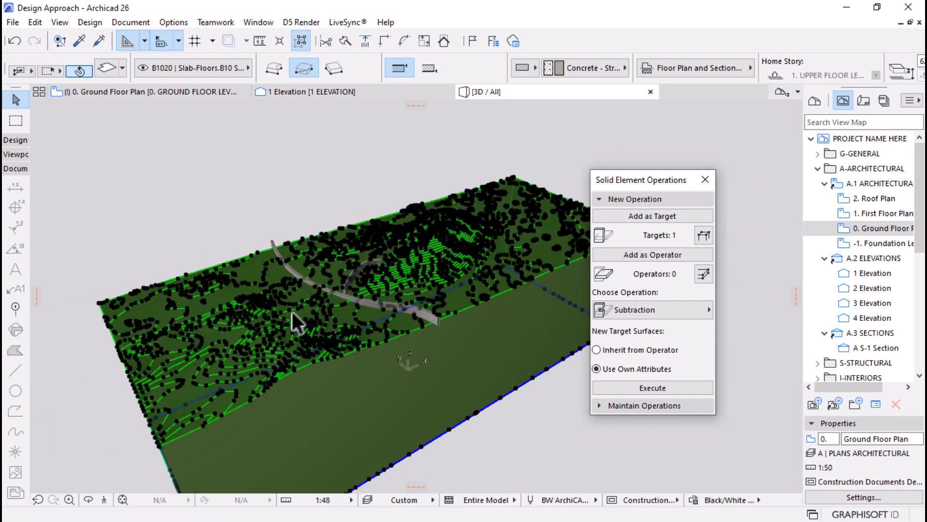
pyautogui.scroll(-2, 281, 315)
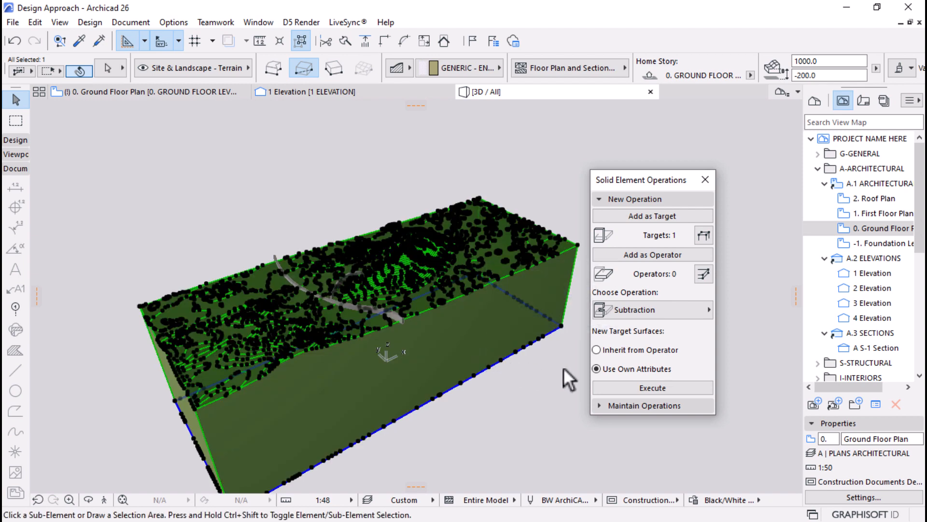
pyautogui.hotkey('ctrl', 'shift', 'd')
pyautogui.click(560, 326)
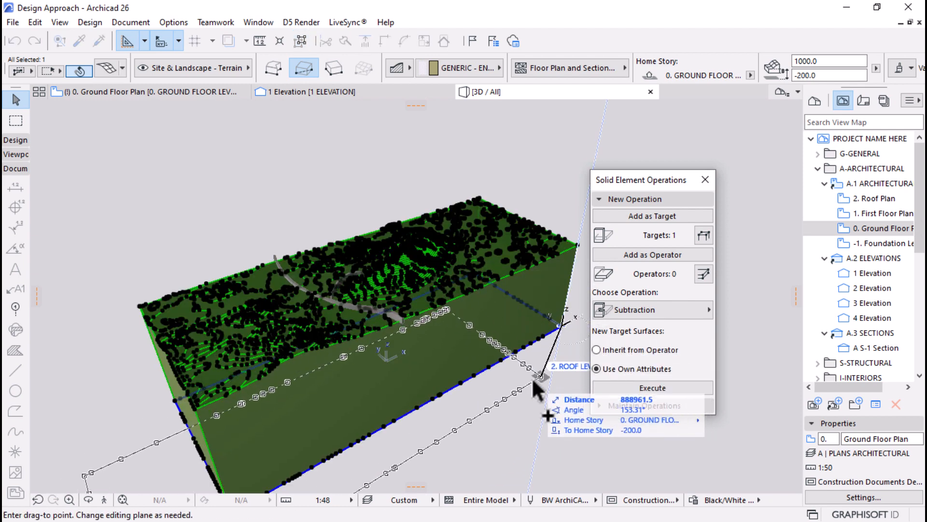
pyautogui.click(557, 323)
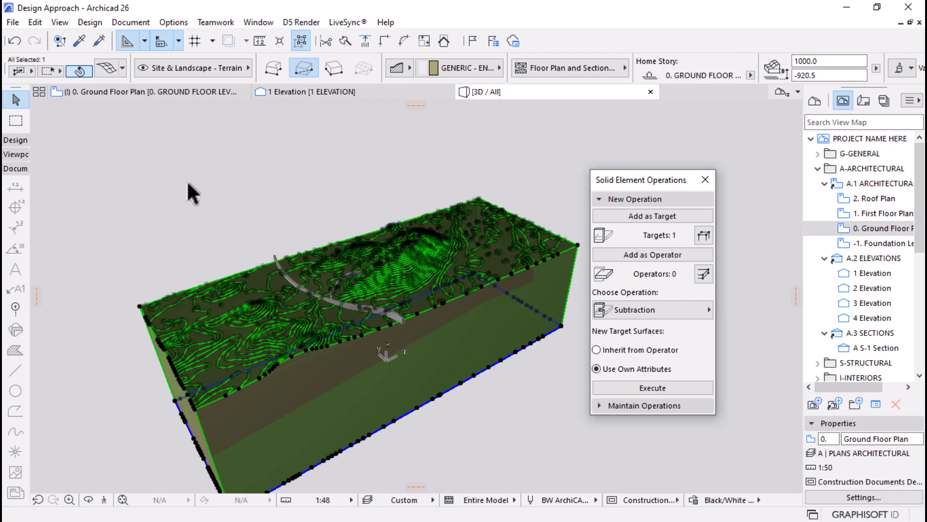
# Create a layer named "Site & Landscape - Terrain Copy" based on the existing terrain layer's name, and hide it
pyautogui.hotkey('ctrl', 'l')
pyautogui.moveTo(427, 145); pyautogui.dragTo(374, 102)
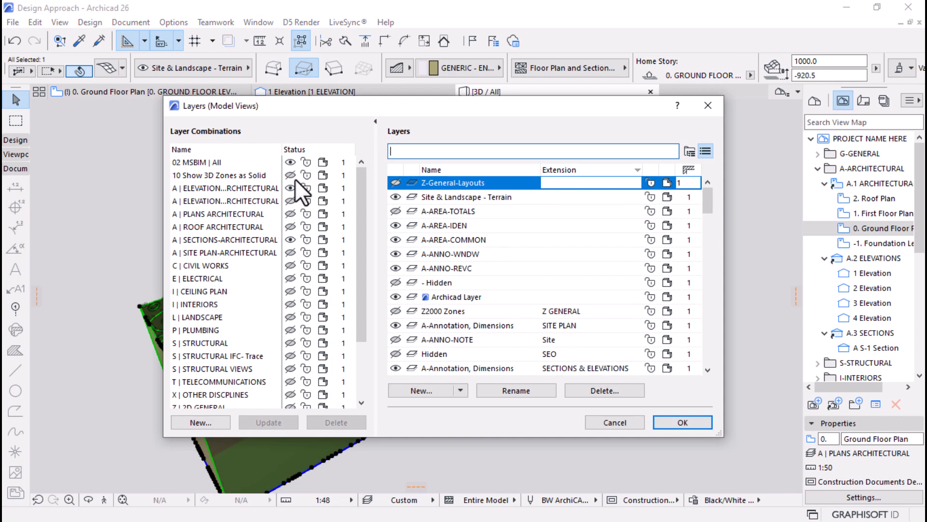
pyautogui.click(464, 196)
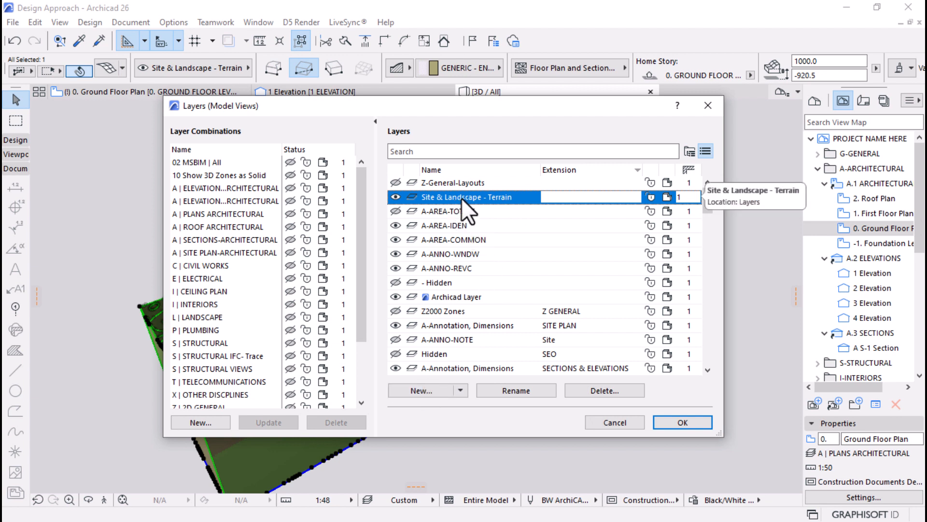
pyautogui.click(510, 389)
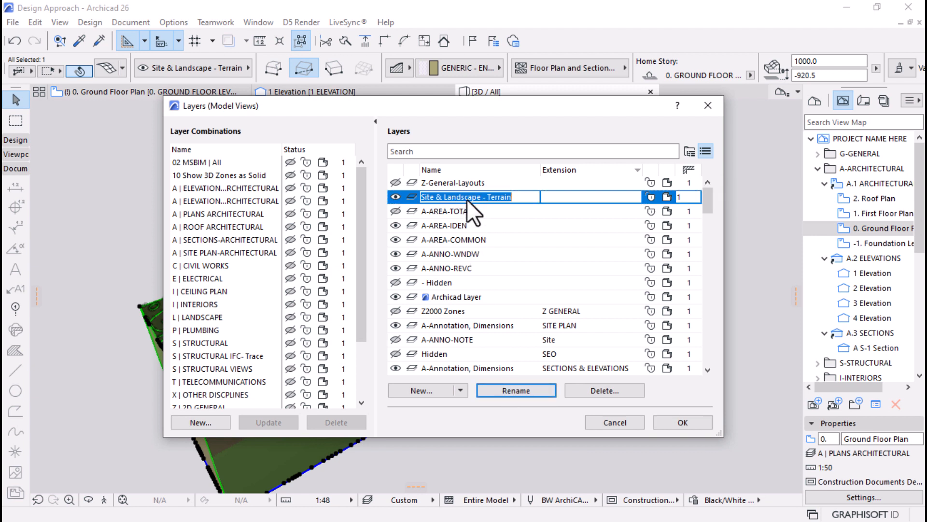
pyautogui.rightClick(467, 199)
pyautogui.click(486, 240)
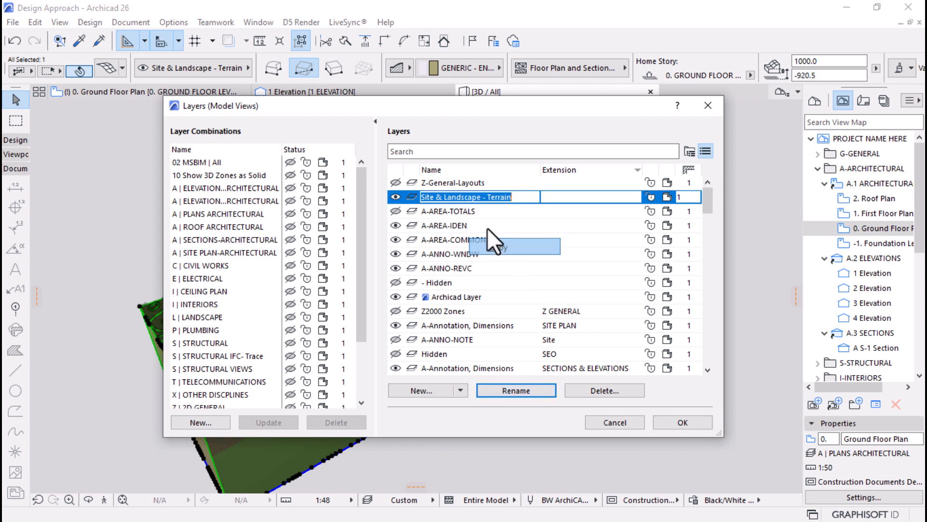
pyautogui.click(419, 392)
pyautogui.hotkey('ctrl', 'v')
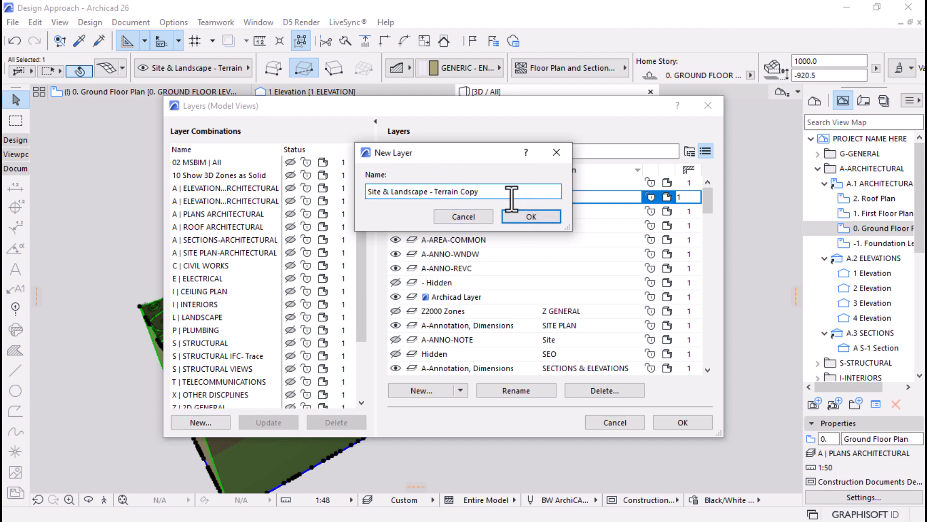
pyautogui.click(531, 216)
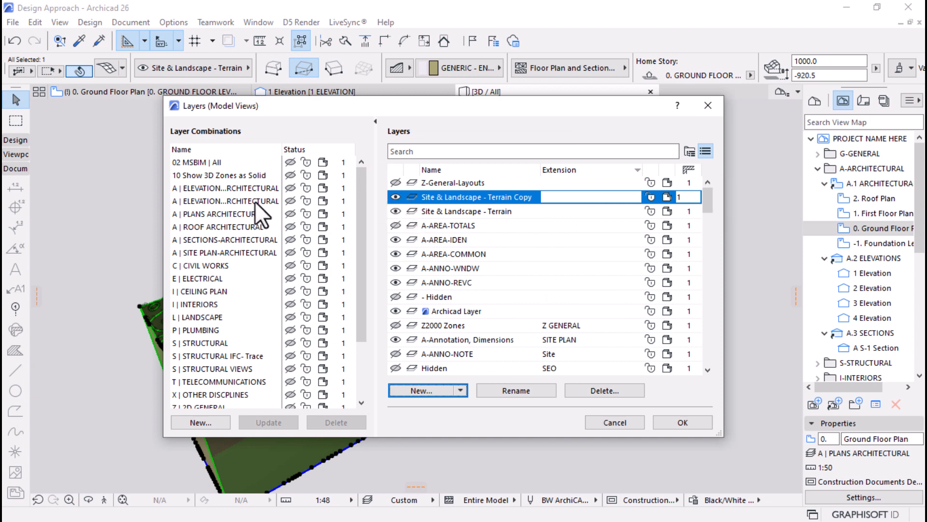
pyautogui.click(395, 197)
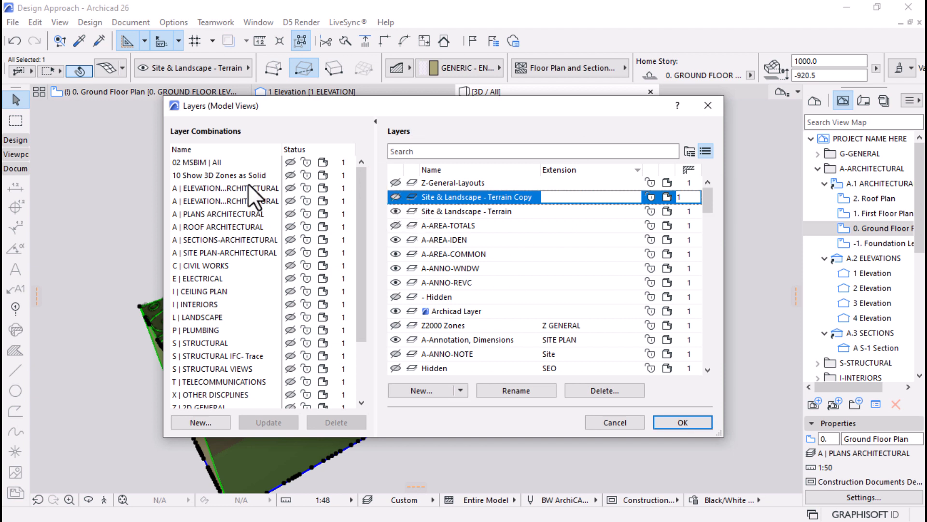
# Update the "02 MSBIM | All" layer combination with Site & Landscape - Terrain shown and Terrain Copy hidden
pyautogui.click(227, 163)
pyautogui.click(227, 162)
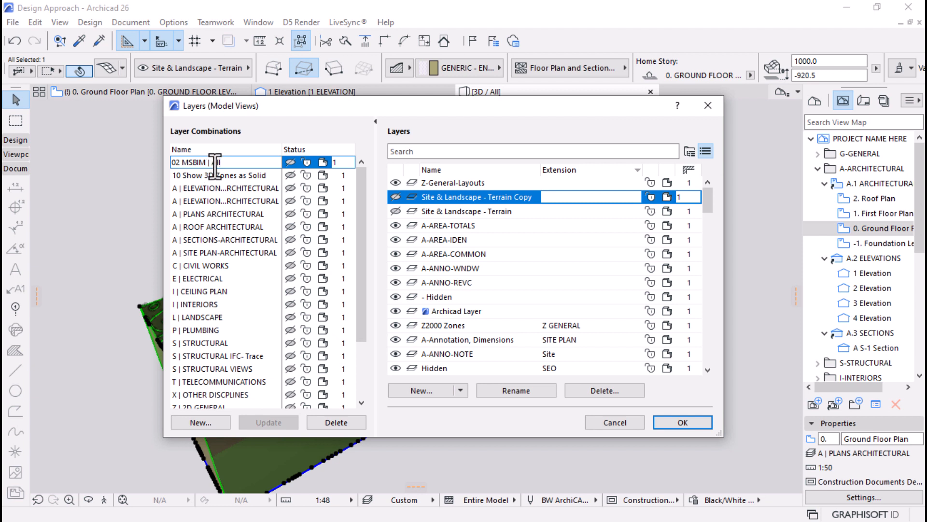
pyautogui.click(395, 197)
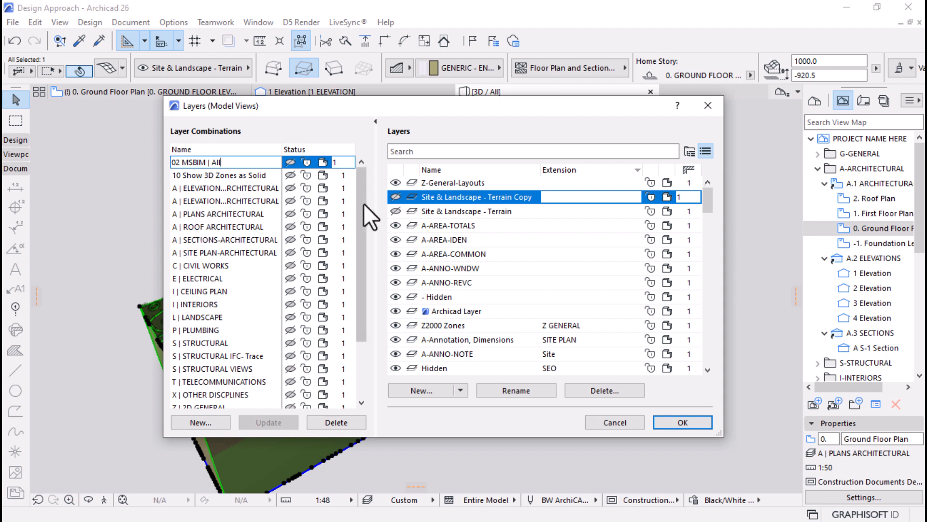
pyautogui.click(397, 211)
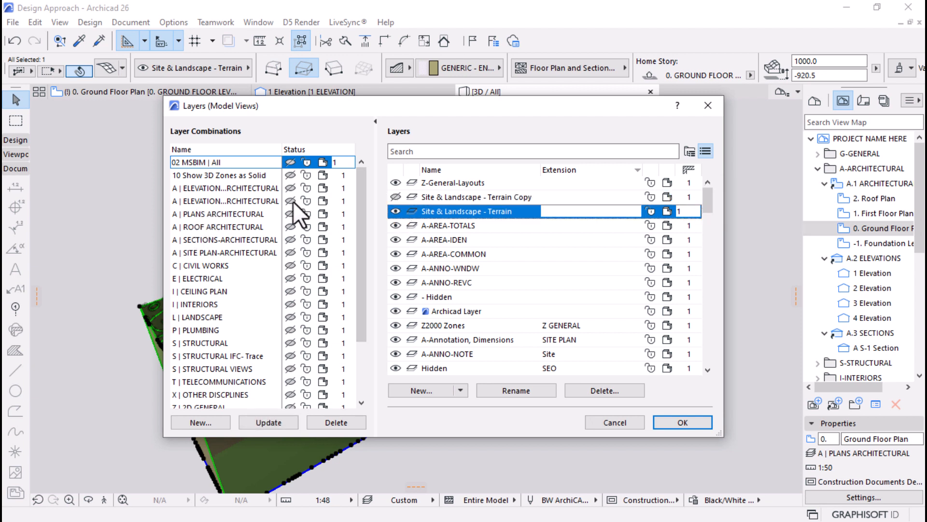
pyautogui.click(257, 422)
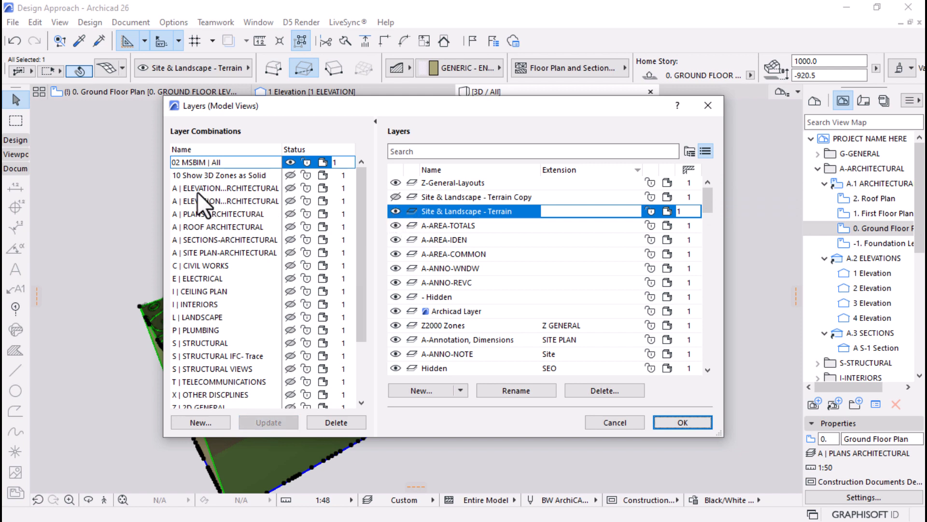
# Apply the "02 MSBIM | All" layer combination to the 3D view after trying "A | PLANS ARCHITECTURAL"
pyautogui.click(198, 214)
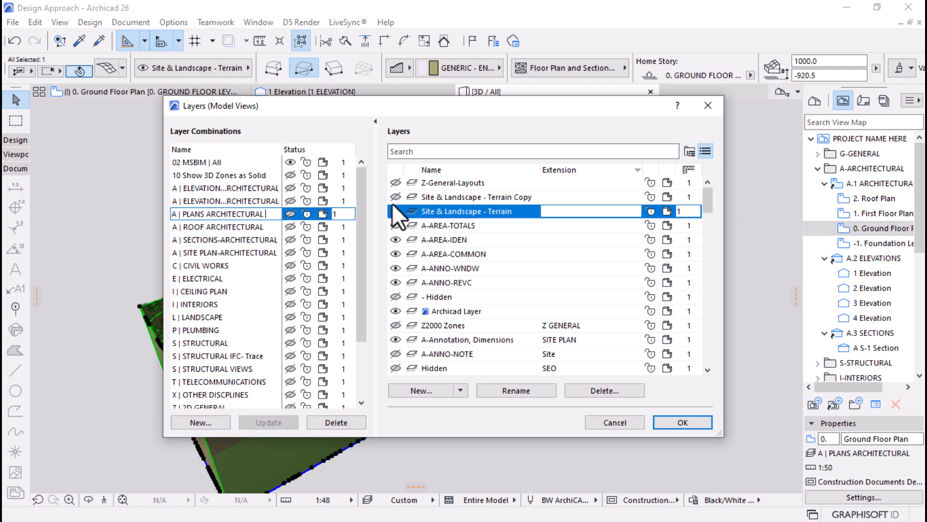
pyautogui.click(676, 422)
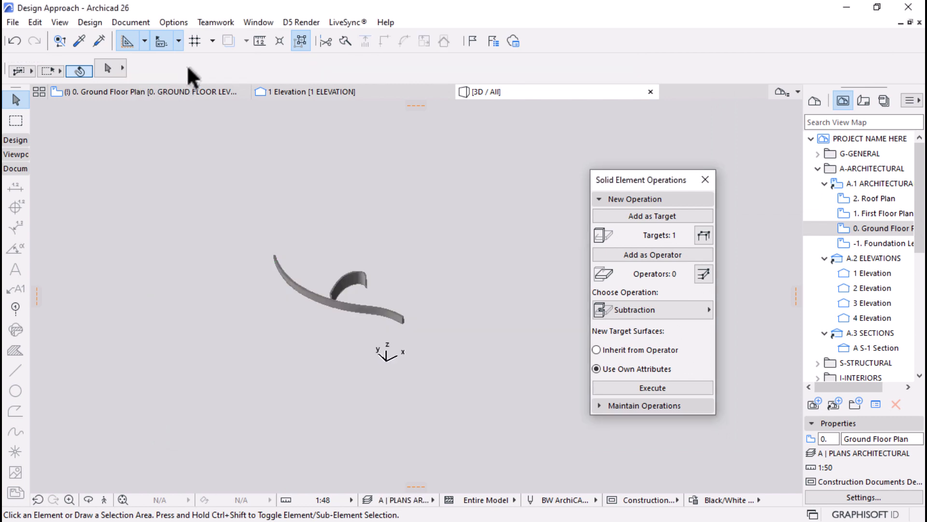
pyautogui.hotkey('ctrl', 'l')
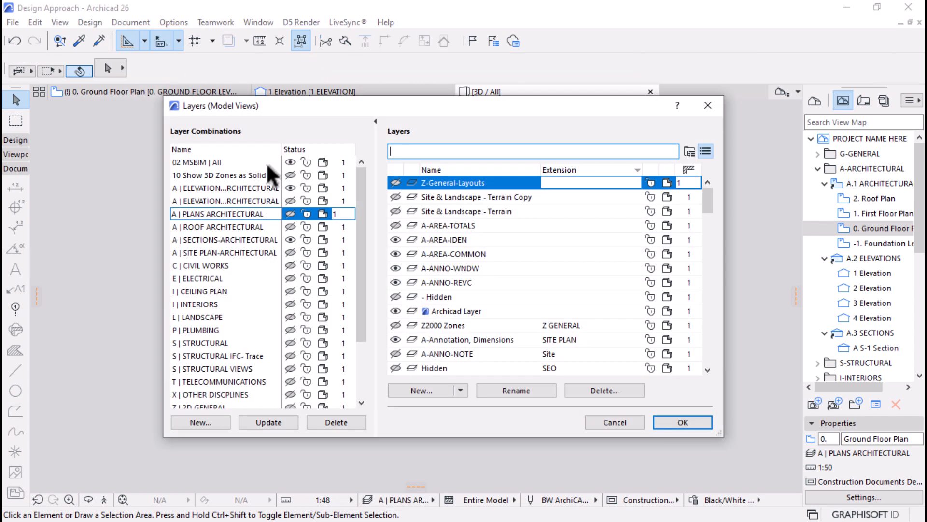
pyautogui.click(208, 162)
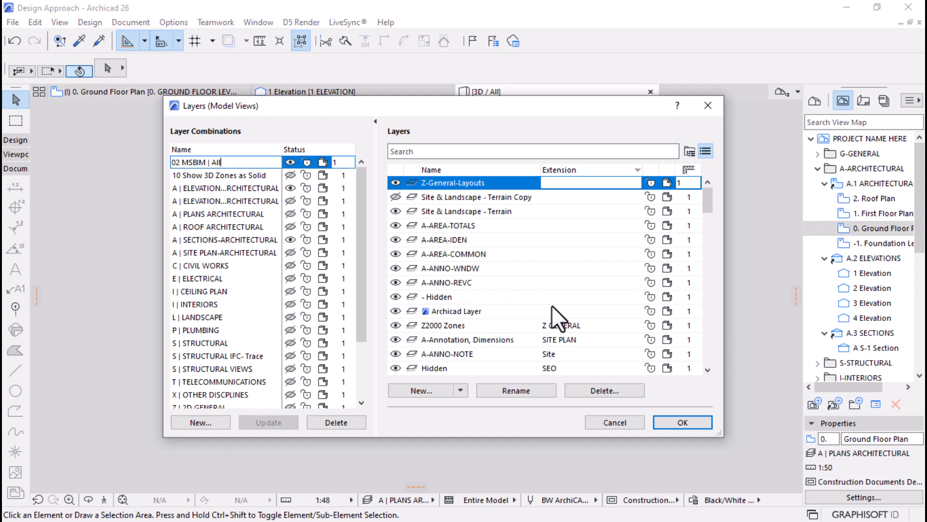
pyautogui.click(676, 422)
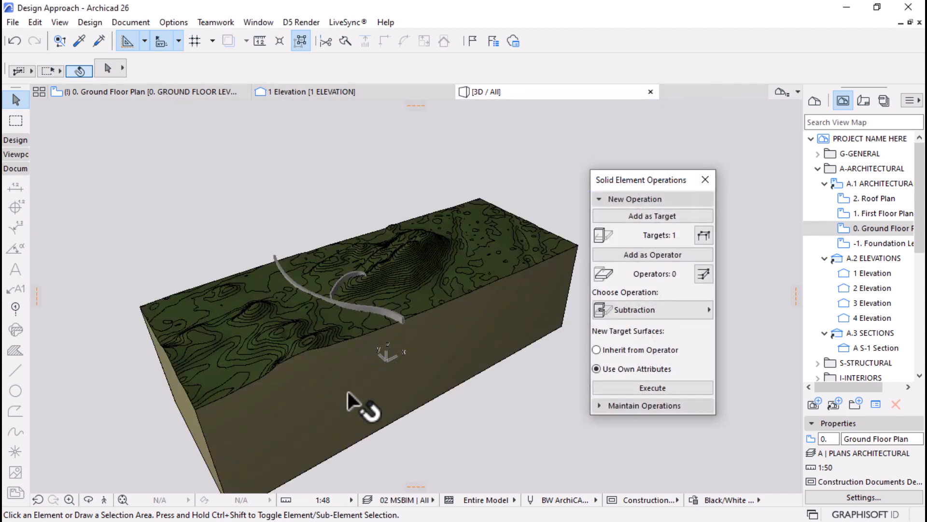
# Move one of the two overlapping terrain meshes to the hidden "Site & Landscape - Terrain Copy" layer
pyautogui.click(357, 367)
pyautogui.click(203, 67)
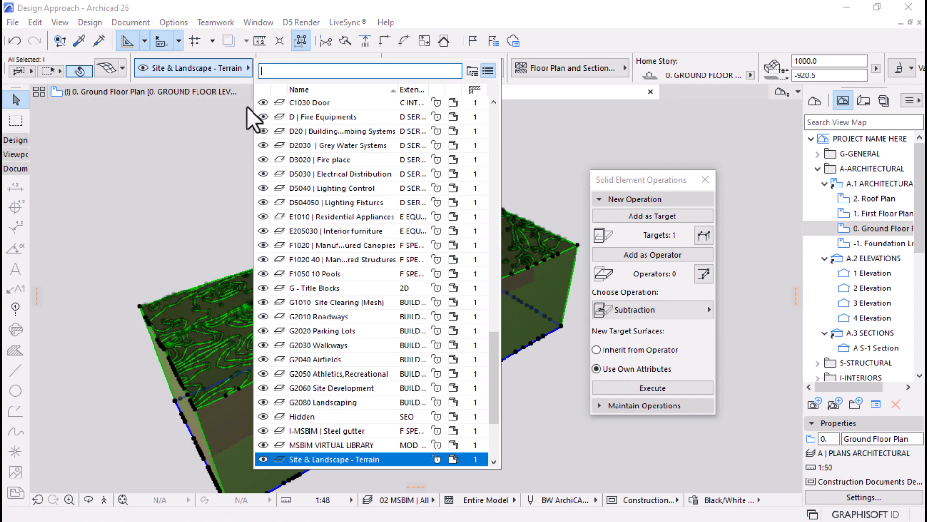
pyautogui.scroll(-2, 449, 372)
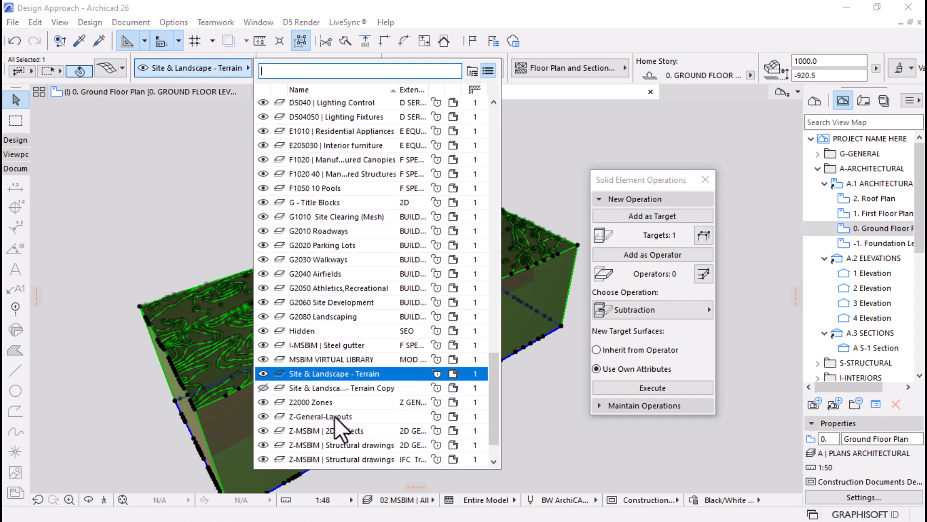
pyautogui.click(331, 390)
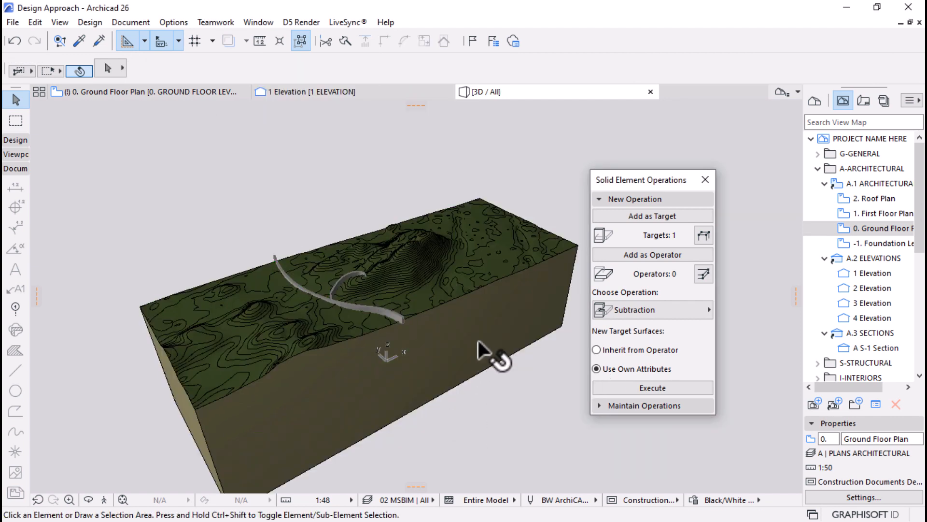
# Try an Intersection with the terrain mesh as target and the two road slabs as operators, and undo it
pyautogui.click(460, 341)
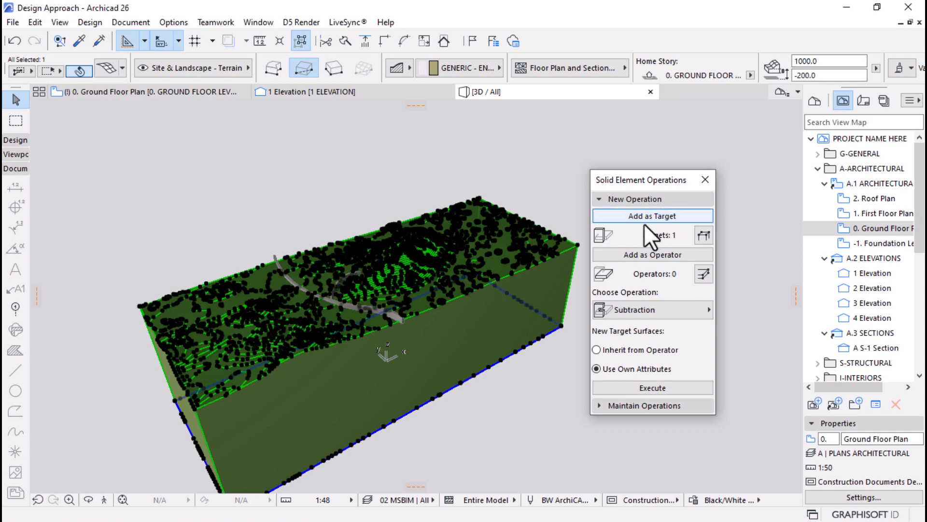
pyautogui.scroll(4, 420, 318)
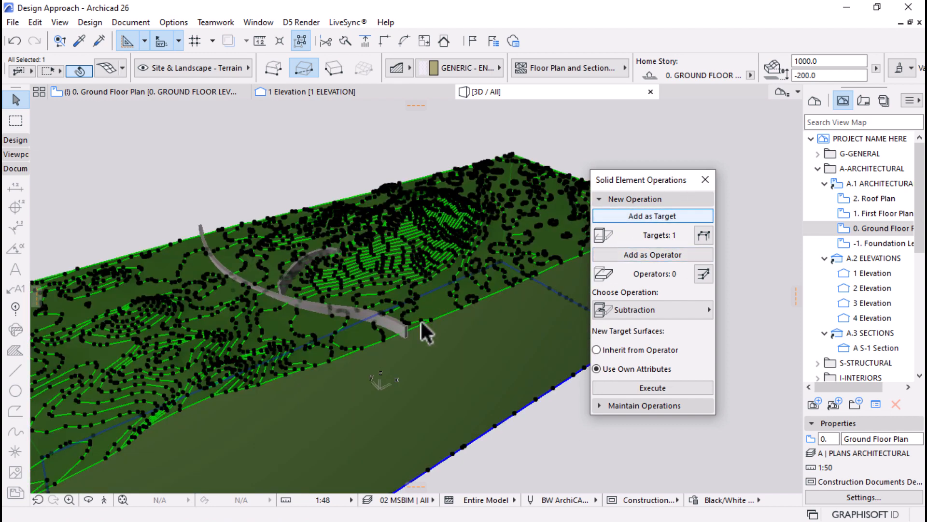
pyautogui.click(395, 330)
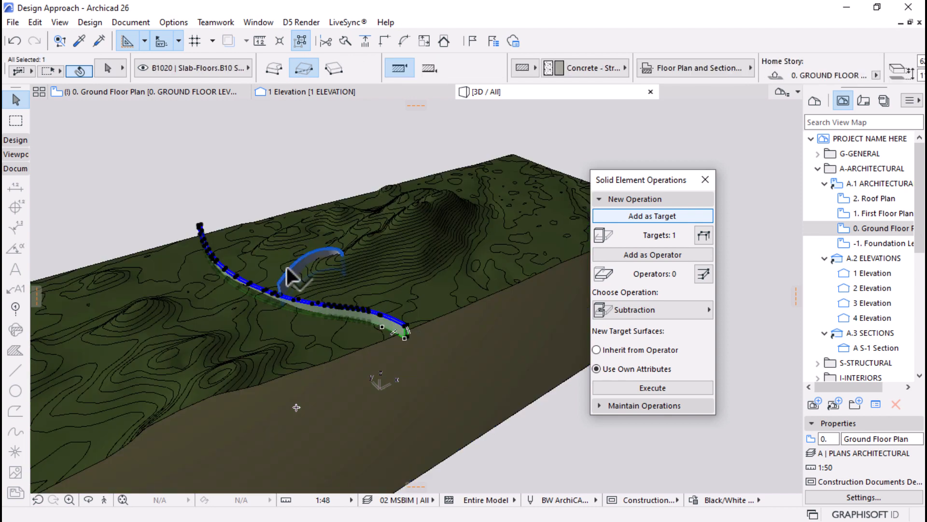
pyautogui.click(671, 258)
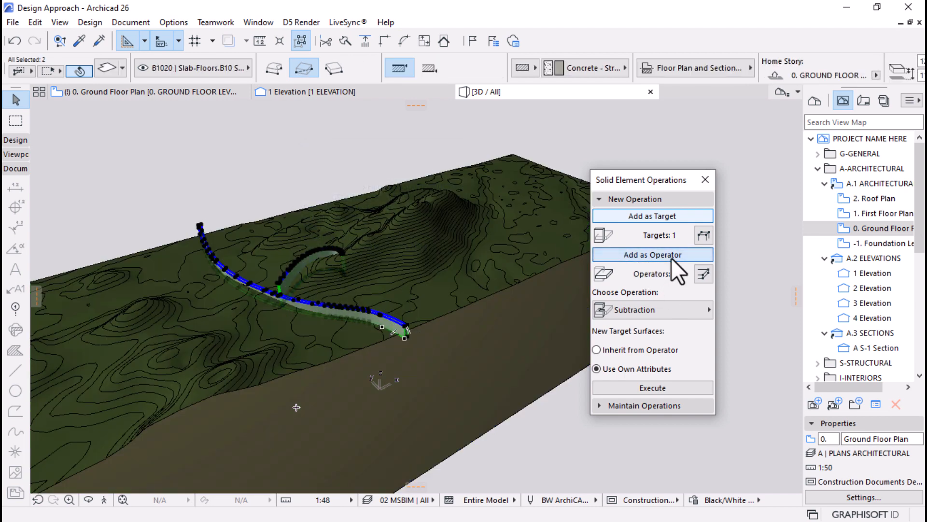
pyautogui.click(660, 314)
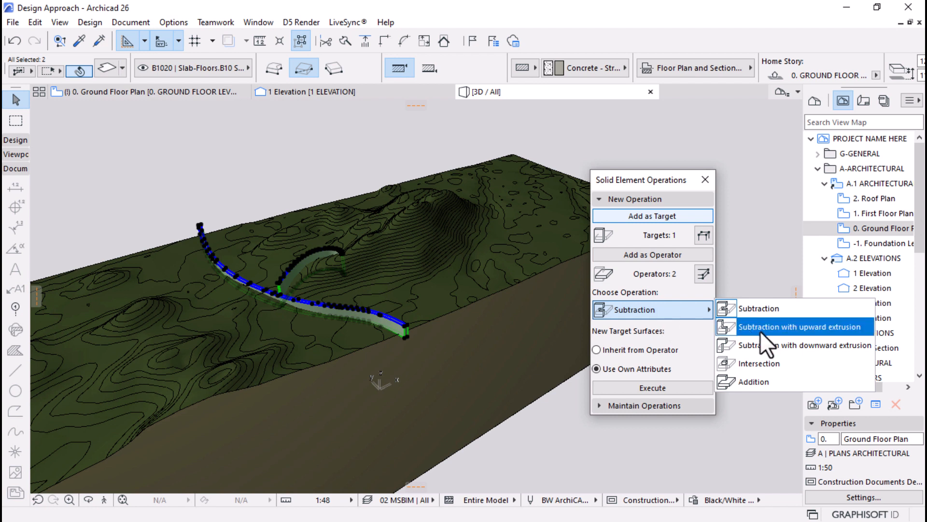
pyautogui.click(752, 363)
pyautogui.click(659, 389)
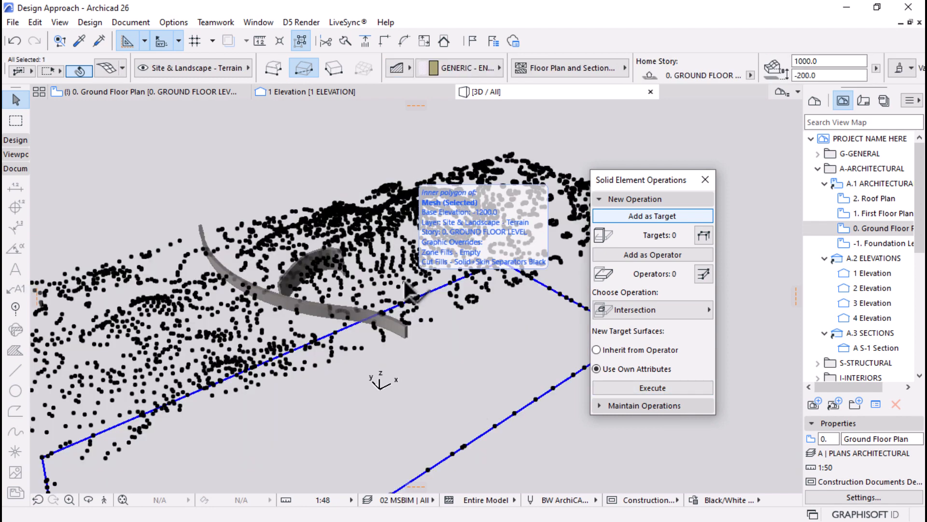
pyautogui.hotkey('ctrl', 'z')
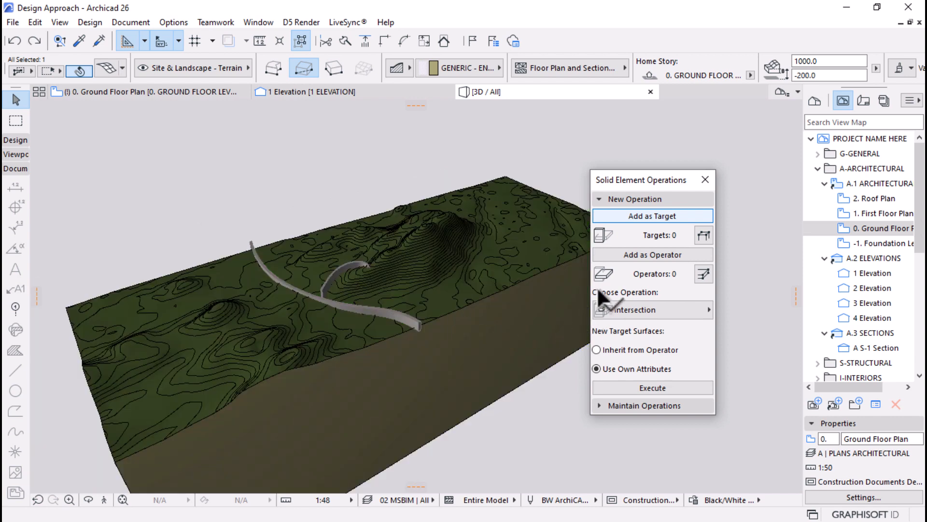
# Run an Intersection with the two road slabs as targets and the terrain mesh as operator
pyautogui.click(628, 256)
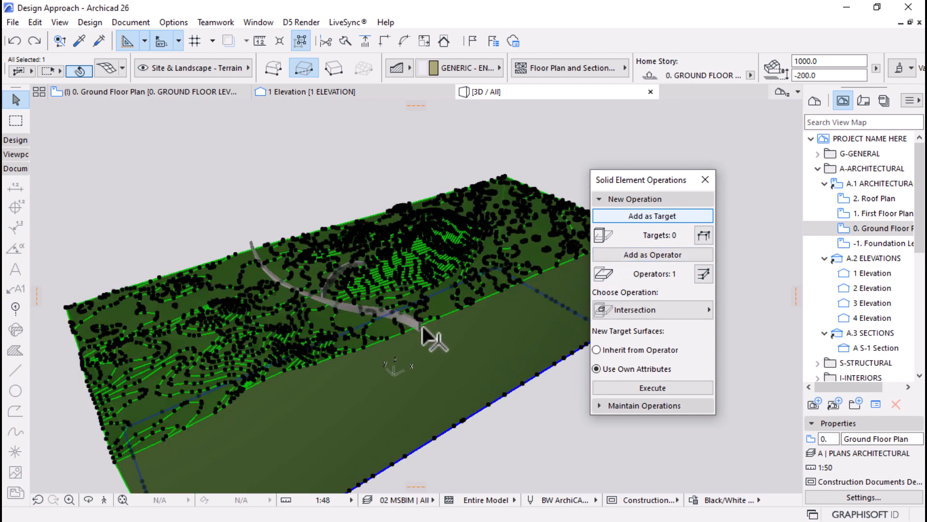
pyautogui.click(420, 328)
pyautogui.keyDown('shift'); pyautogui.click(343, 274); pyautogui.keyUp('shift')
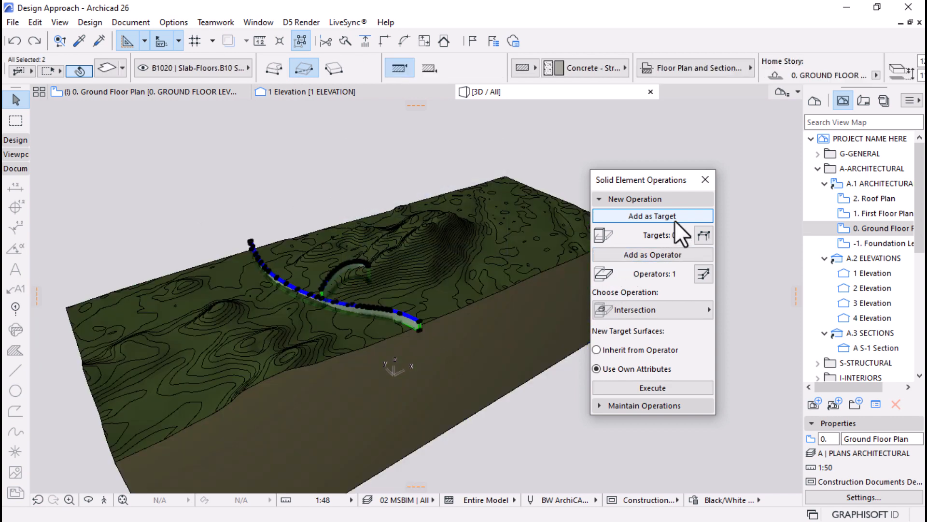
pyautogui.click(674, 219)
pyautogui.click(643, 389)
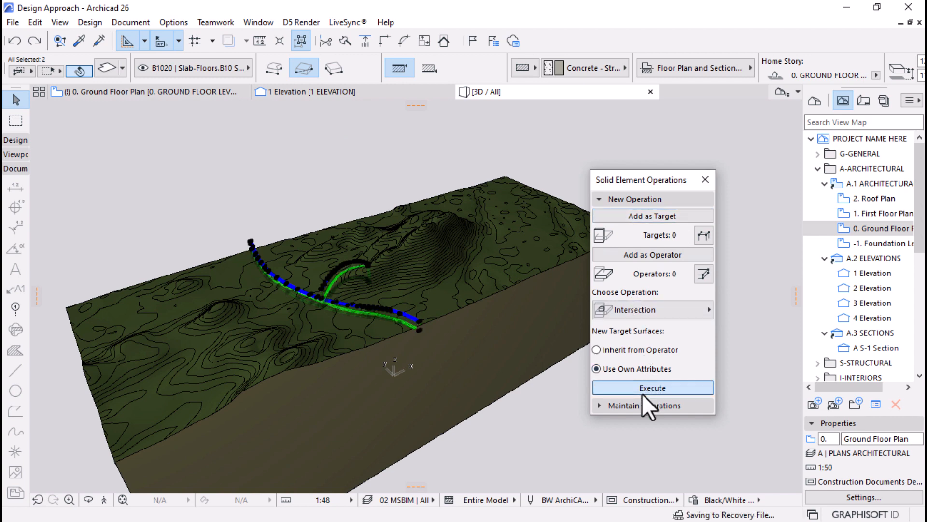
# Subtract the two road slabs as operators from the terrain mesh as target, using Subtraction with upward extrusion
pyautogui.scroll(6, 304, 289)
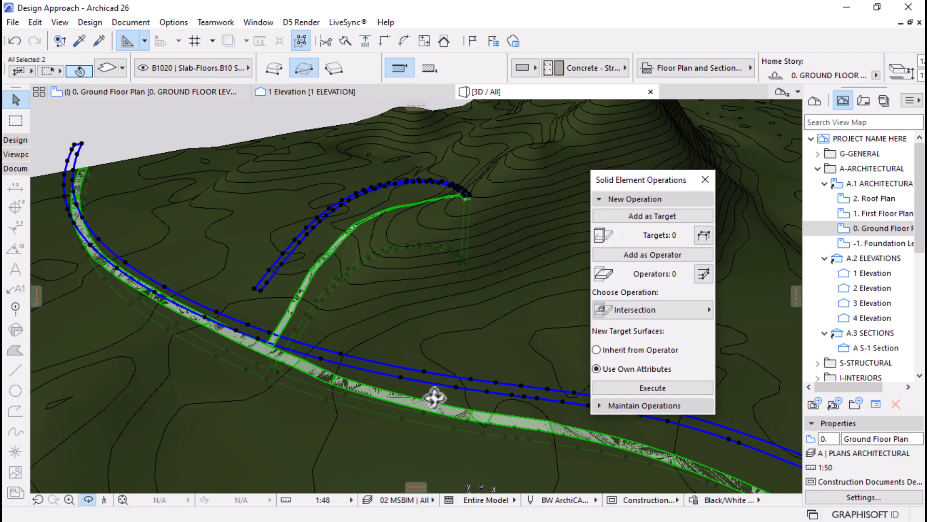
pyautogui.keyDown('shift'); pyautogui.moveTo(435, 395); pyautogui.dragTo(332, 391, button='middle'); pyautogui.keyUp('shift')
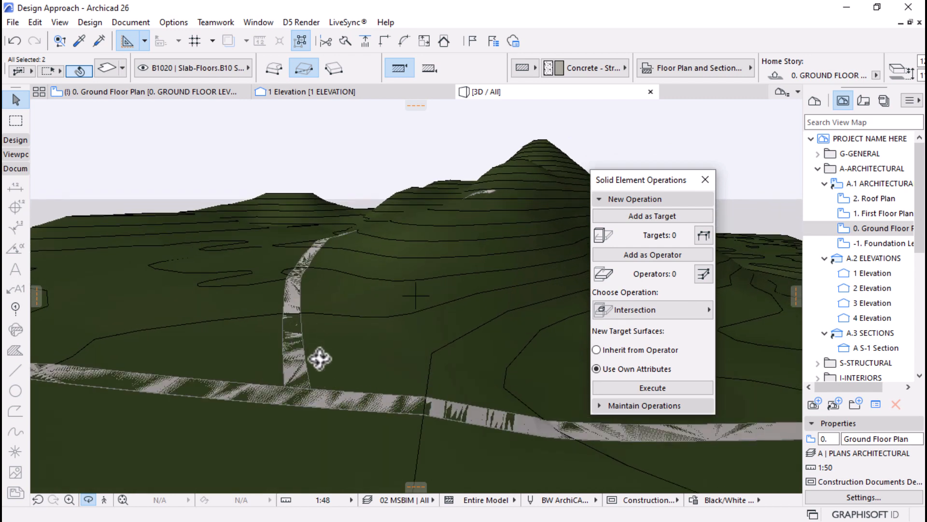
pyautogui.keyDown('shift'); pyautogui.moveTo(321, 356); pyautogui.dragTo(294, 362, button='middle'); pyautogui.keyUp('shift')
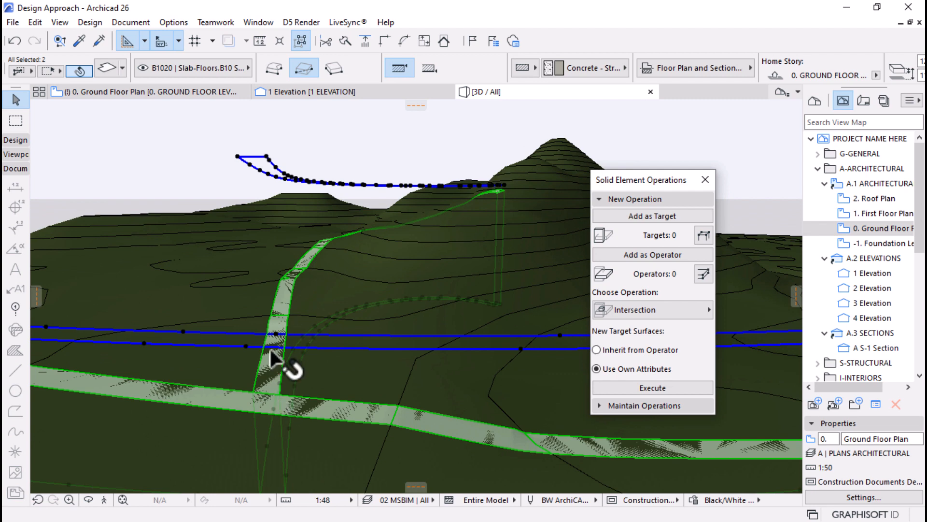
pyautogui.click(639, 259)
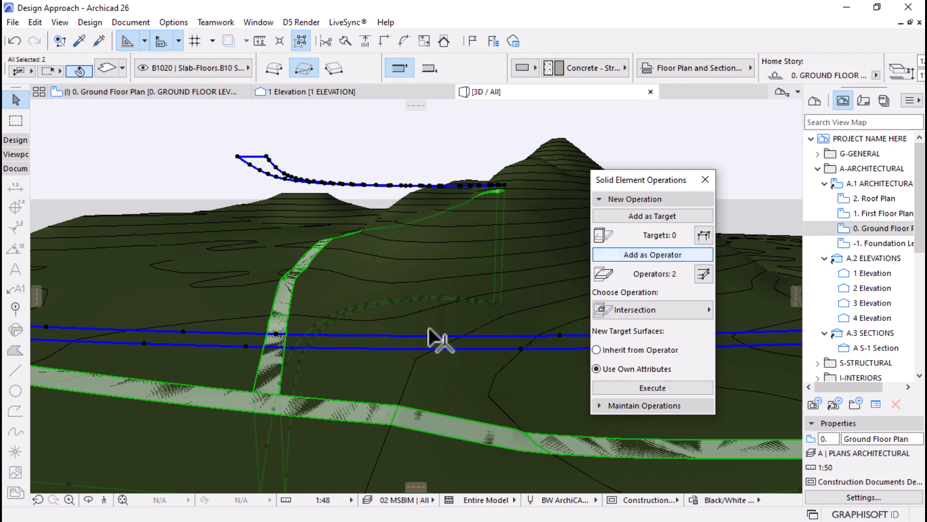
pyautogui.click(434, 374)
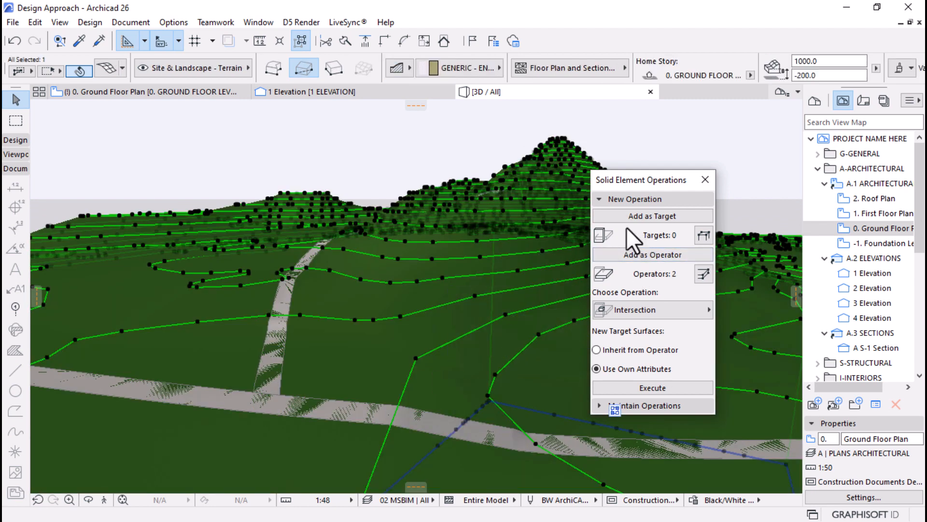
pyautogui.click(648, 216)
pyautogui.click(668, 310)
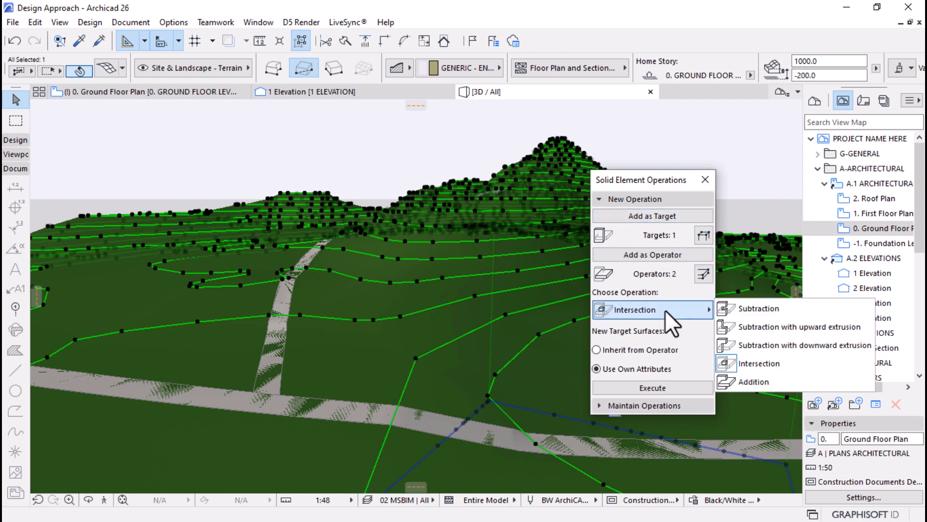
pyautogui.click(782, 331)
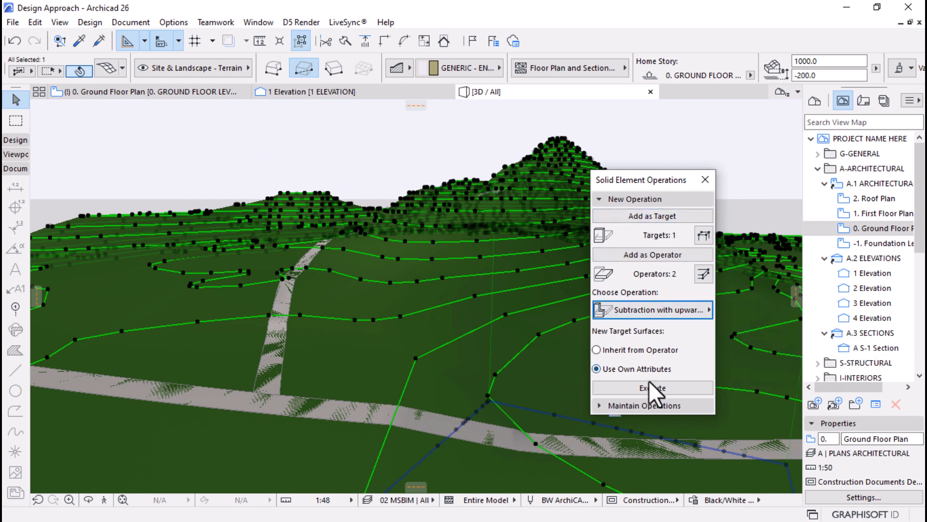
pyautogui.click(645, 387)
pyautogui.click(363, 189)
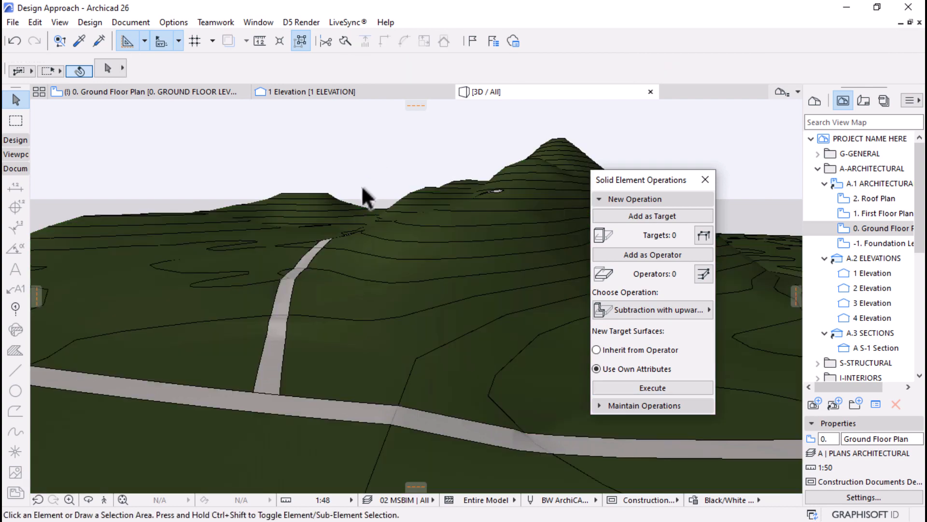
# Inspect the roads along the hillside from several angles in 3D, and return to the ground floor plan
pyautogui.scroll(-3, 290, 309)
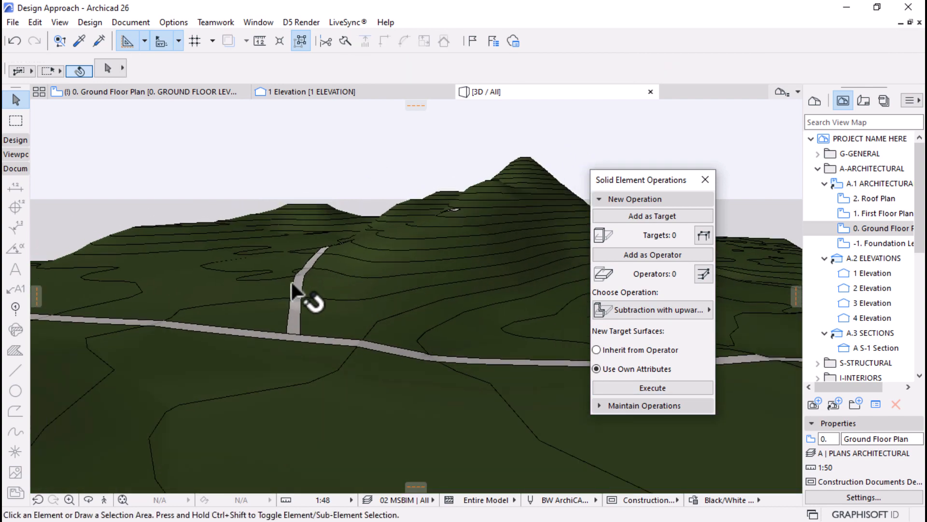
pyautogui.keyDown('shift'); pyautogui.moveTo(297, 241); pyautogui.dragTo(374, 221, button='middle'); pyautogui.keyUp('shift')
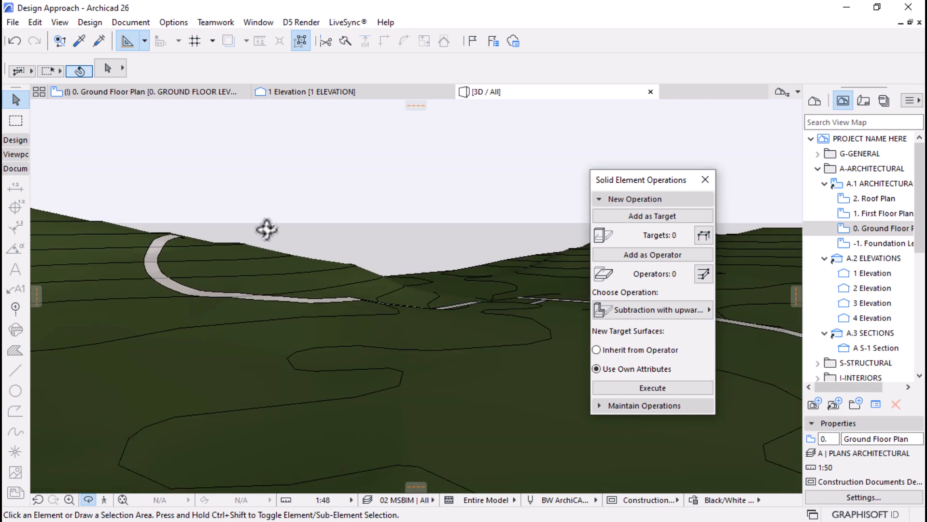
pyautogui.keyDown('shift'); pyautogui.moveTo(267, 229); pyautogui.dragTo(267, 230, button='middle'); pyautogui.keyUp('shift')
pyautogui.keyDown('shift'); pyautogui.moveTo(311, 285); pyautogui.dragTo(281, 352, button='middle'); pyautogui.keyUp('shift')
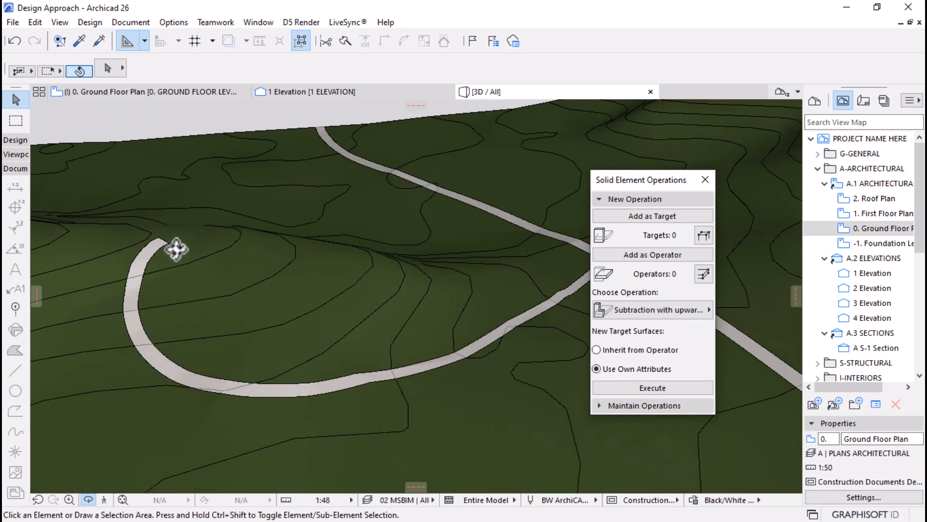
pyautogui.keyDown('shift'); pyautogui.moveTo(176, 248); pyautogui.dragTo(319, 315, button='middle'); pyautogui.keyUp('shift')
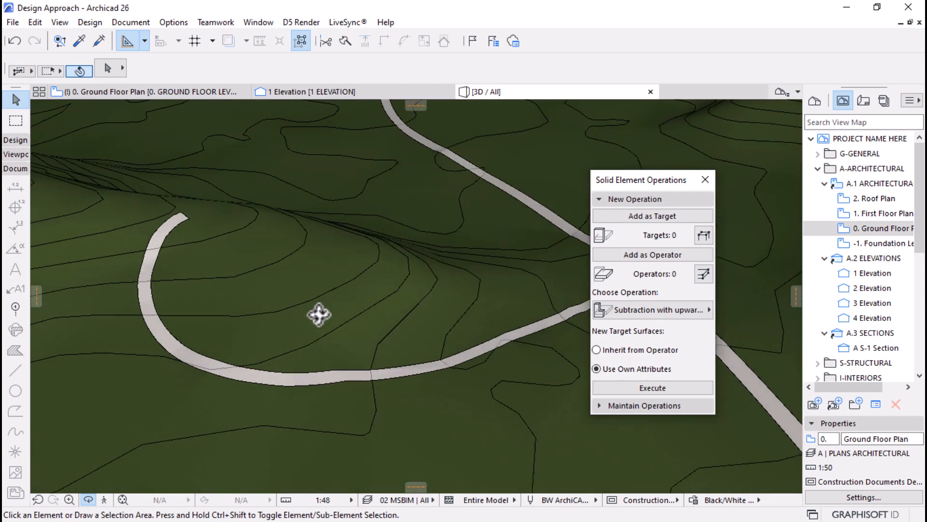
pyautogui.click(186, 91)
pyautogui.scroll(-5, 379, 248)
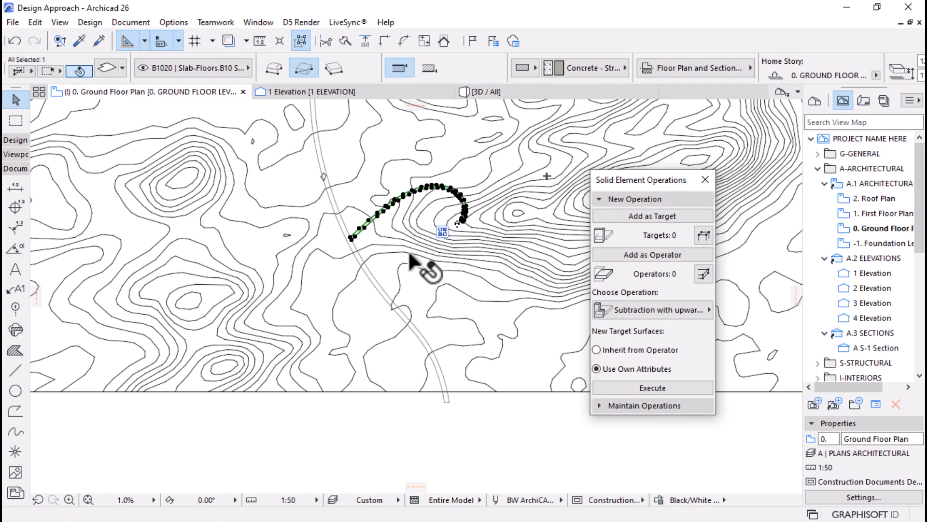
# Close the Solid Element Operations palette and deselect the curved road slab
pyautogui.scroll(3, 480, 238)
pyautogui.scroll(-3, 461, 205)
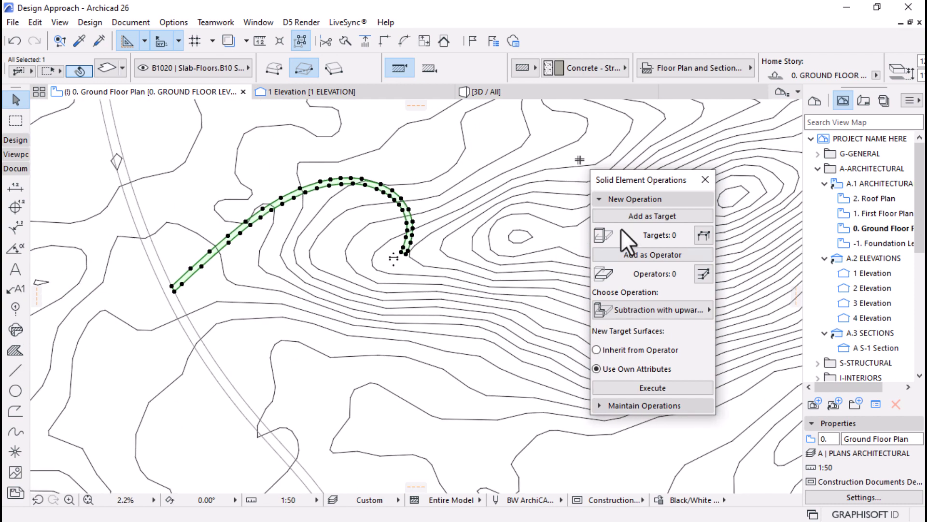
pyautogui.click(705, 179)
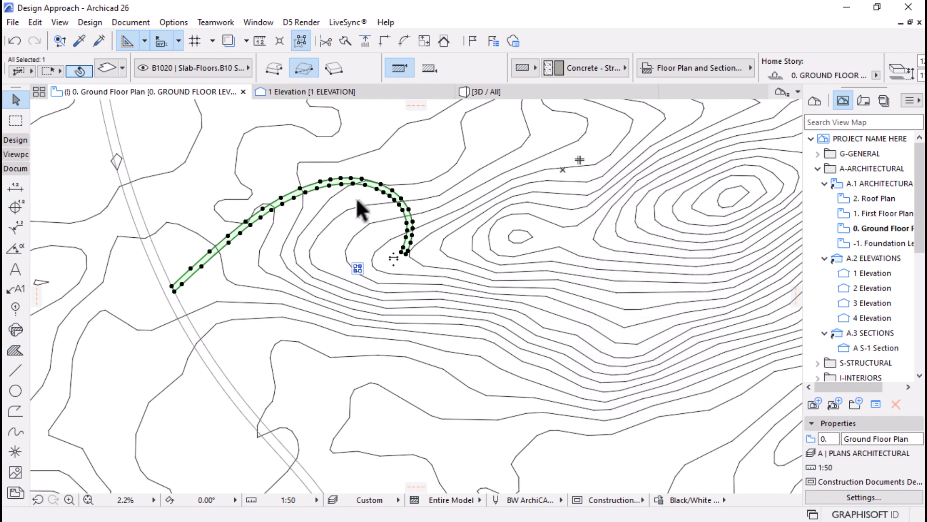
pyautogui.scroll(1, 345, 200)
pyautogui.scroll(3, 321, 189)
pyautogui.press('Escape')
pyautogui.scroll(-3, 431, 220)
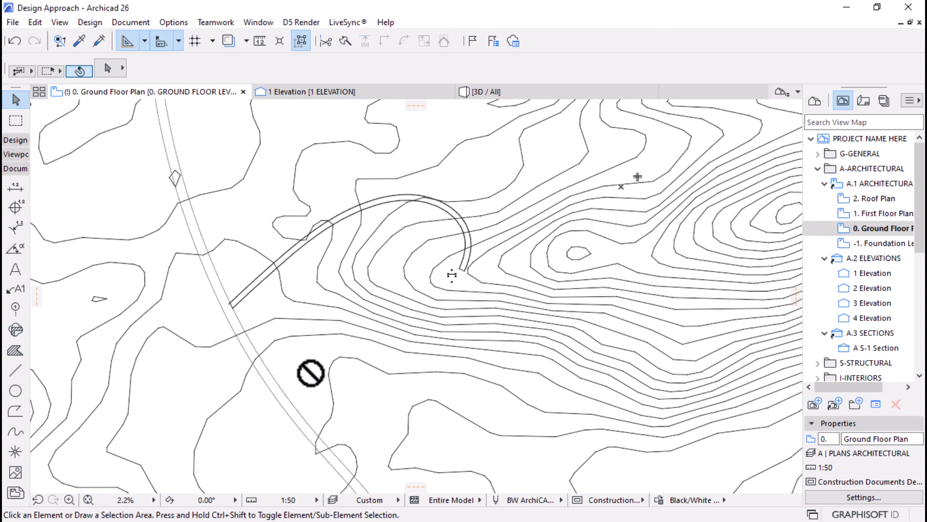
# Select the pasted house floor plan image that overlaps the terrain mesh, cycling past the mesh
pyautogui.moveTo(310, 373)
pyautogui.mouseDown()
pyautogui.moveTo(456, 232)
pyautogui.moveTo(421, 280)
pyautogui.mouseUp()
pyautogui.scroll(1, 426, 320)
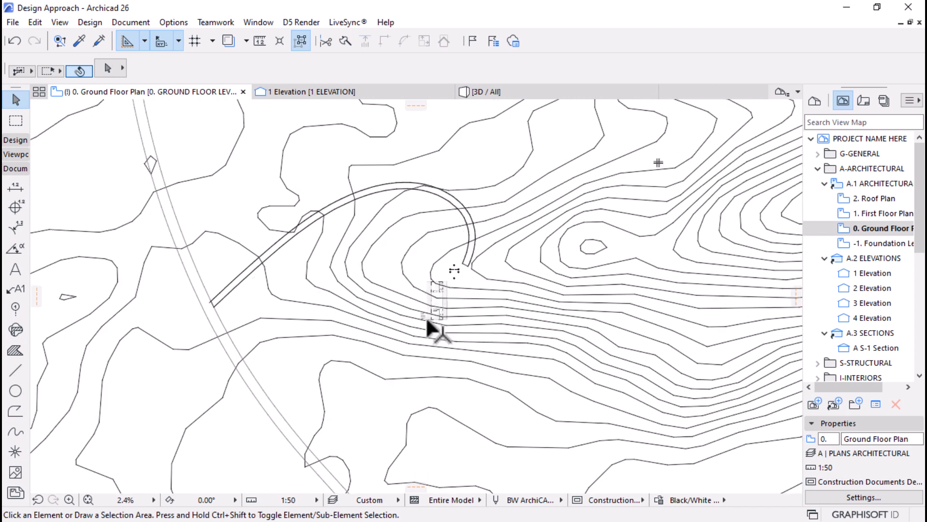
pyautogui.scroll(5, 428, 329)
pyautogui.click(458, 292)
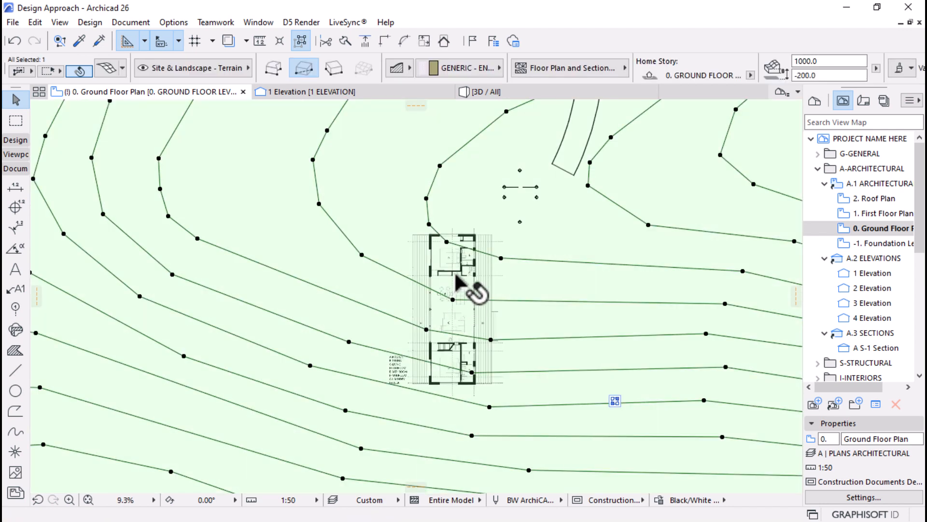
pyautogui.press('Escape')
pyautogui.scroll(2, 455, 285)
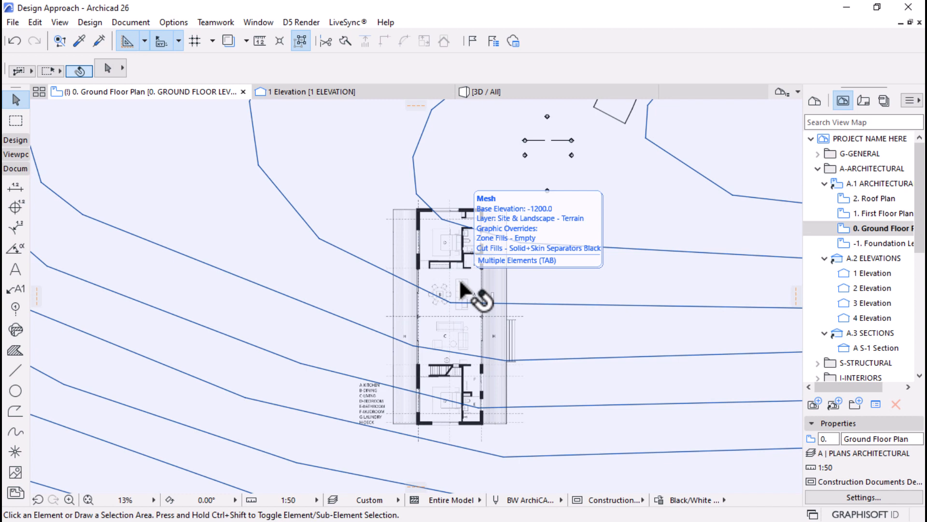
pyautogui.press('Tab')
pyautogui.press('Tab')
pyautogui.press('Tab')
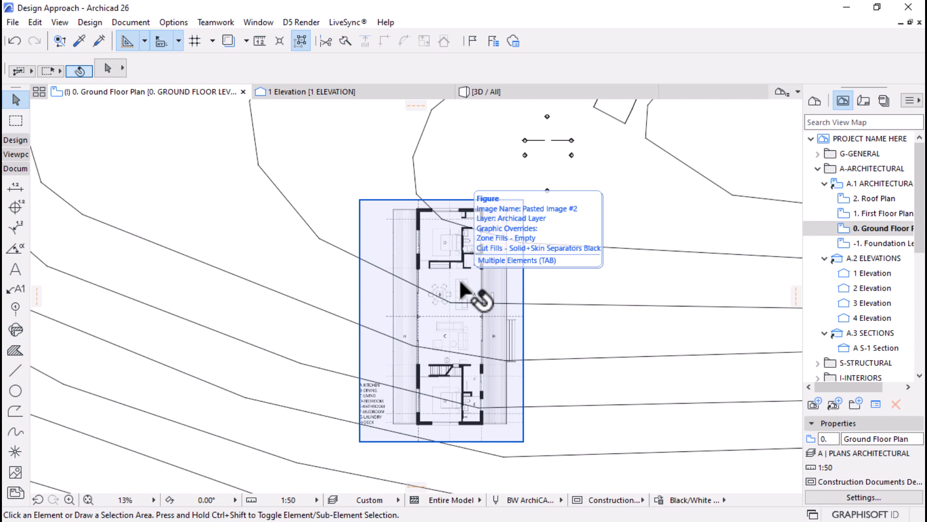
pyautogui.press('Tab')
pyautogui.press('Tab')
pyautogui.press('Tab')
pyautogui.press('Tab')
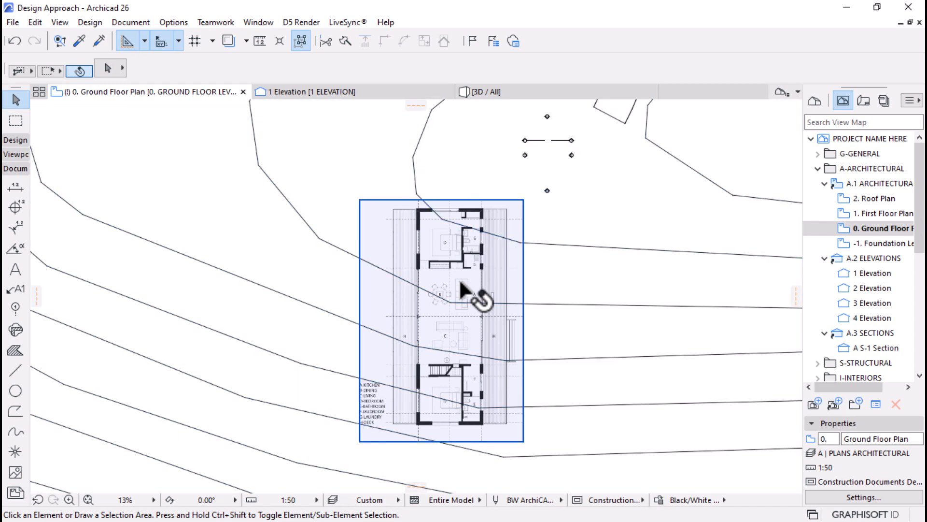
pyautogui.press('Tab')
pyautogui.press('Tab')
pyautogui.press('Tab')
pyautogui.press('Tab')
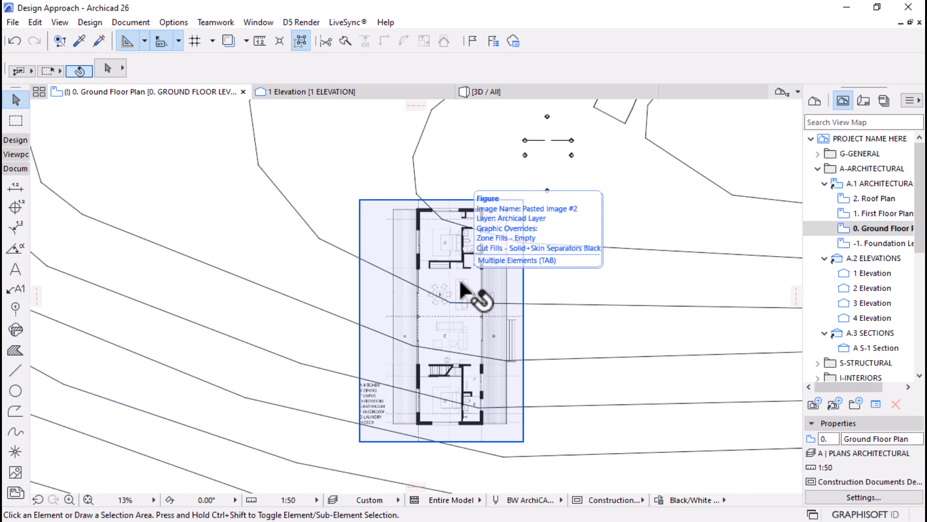
pyautogui.press('Tab')
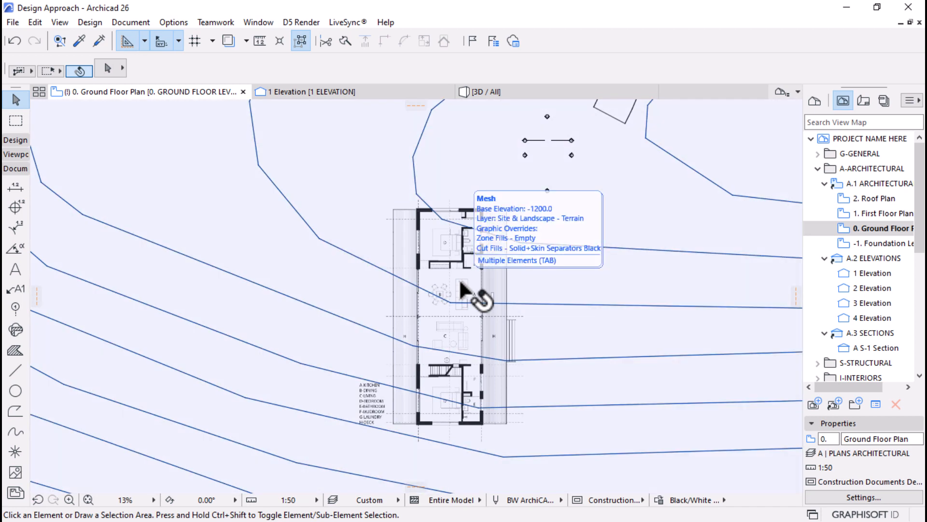
pyautogui.press('Tab')
pyautogui.click(462, 285)
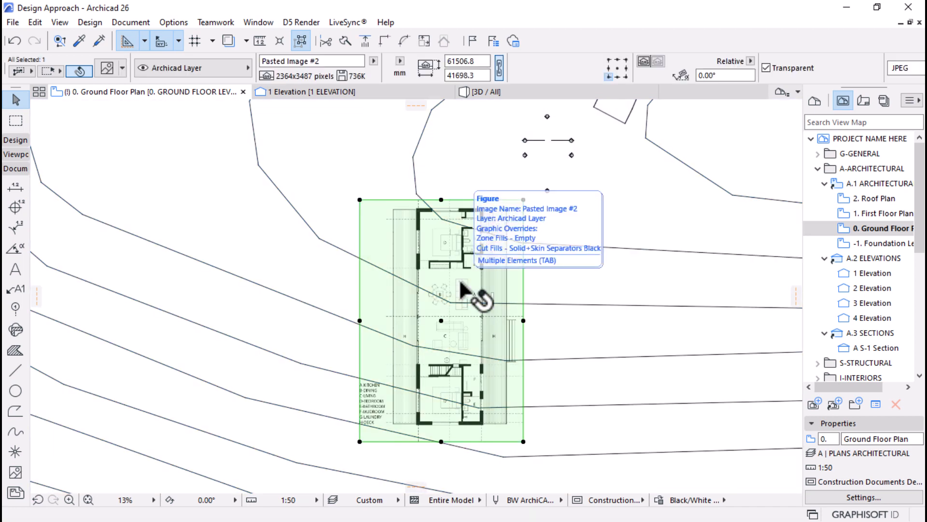
pyautogui.scroll(-2, 462, 376)
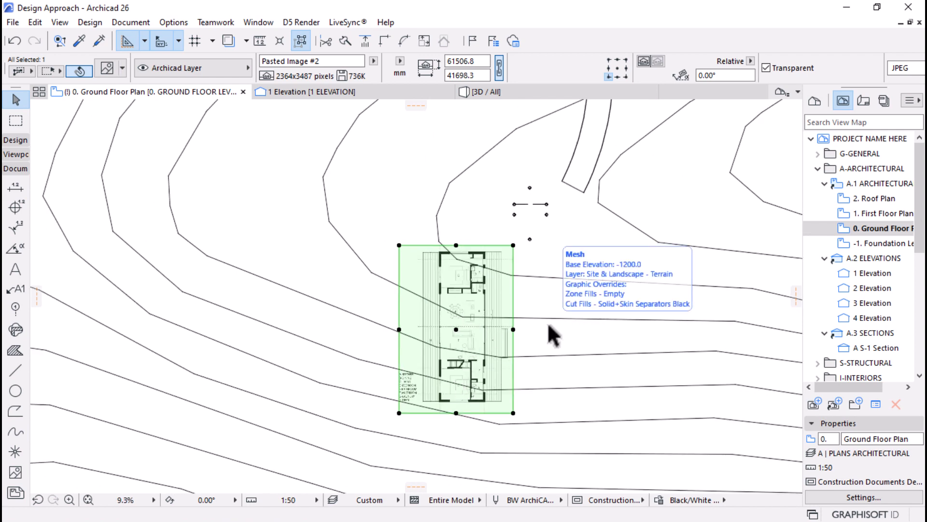
pyautogui.hotkey('ctrl', 'd')
pyautogui.rightClick(467, 289)
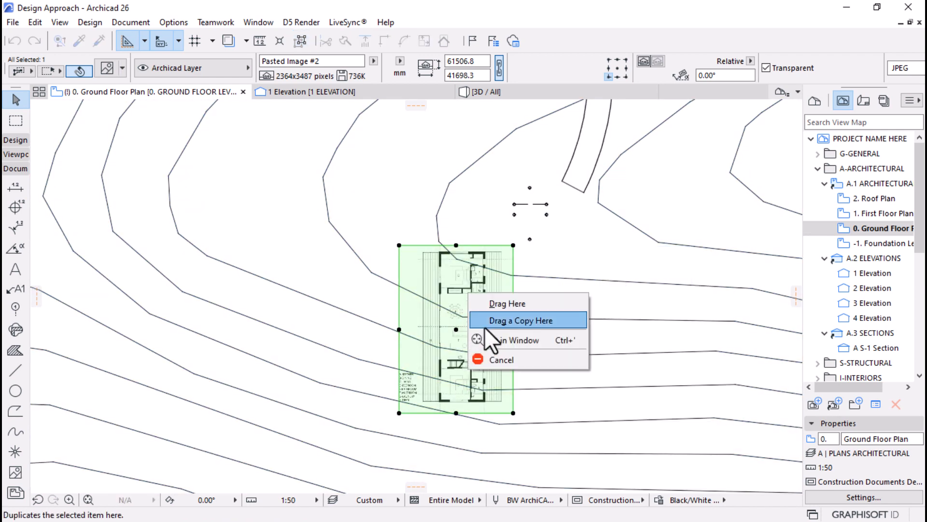
pyautogui.click(485, 327)
pyautogui.rightClick(469, 292)
pyautogui.press('Escape')
pyautogui.press('Escape')
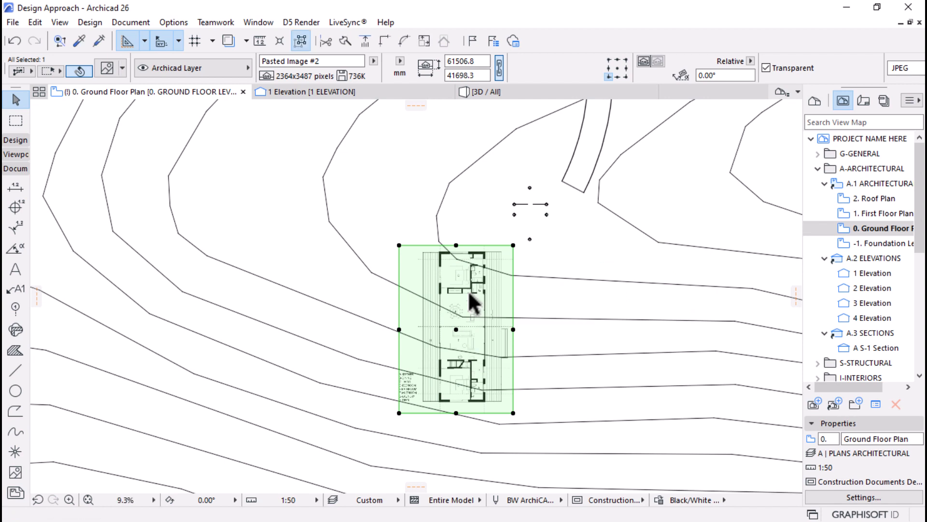
# Bring the house floor plan image to the front of the display order and deselect it
pyautogui.rightClick(469, 292)
pyautogui.moveTo(555, 361)
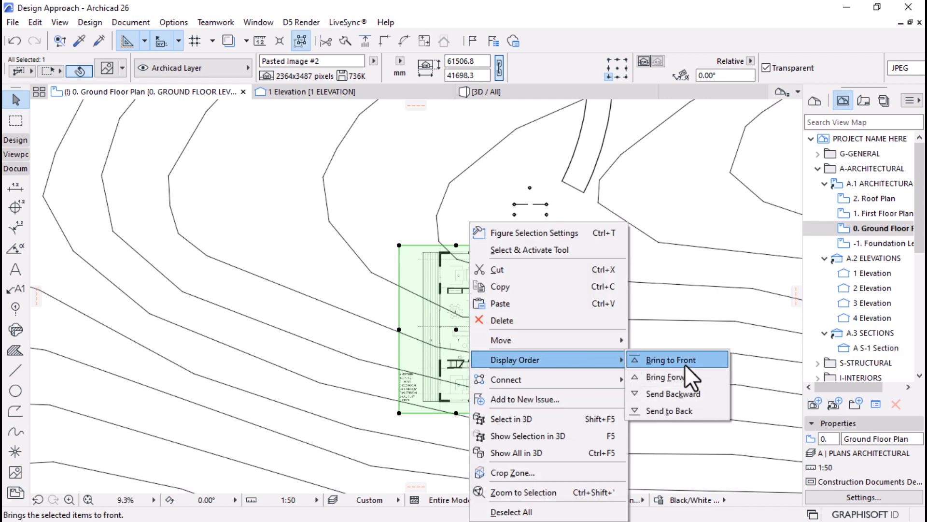
pyautogui.click(685, 365)
pyautogui.press('Escape')
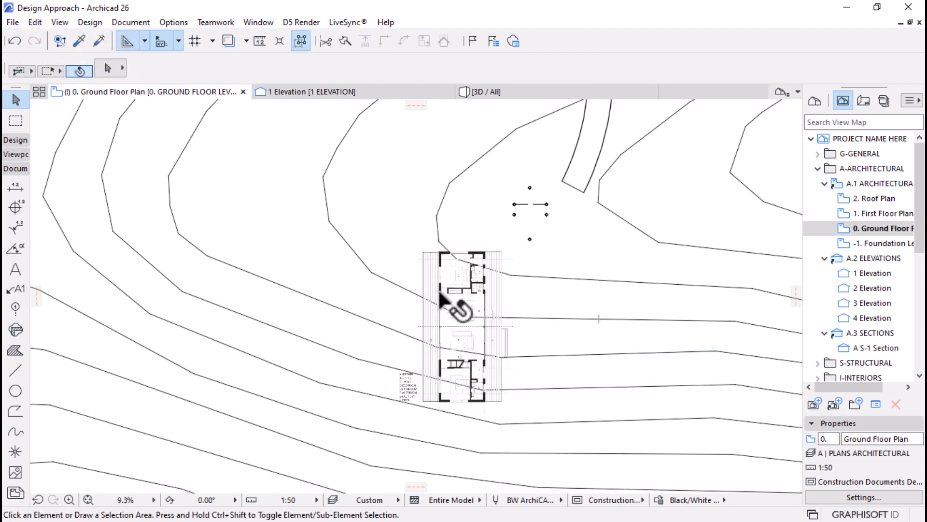
# Reselect the house floor plan image and move it by its center point uphill toward the end of the curved road
pyautogui.click(338, 287)
pyautogui.press('Escape')
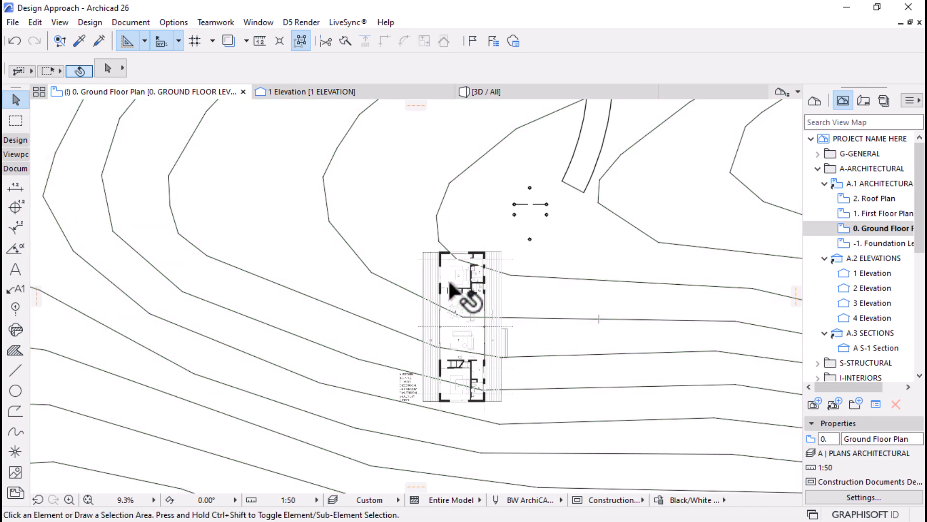
pyautogui.click(448, 285)
pyautogui.press('Escape')
pyautogui.click(439, 310)
pyautogui.press('Escape')
pyautogui.click(448, 280)
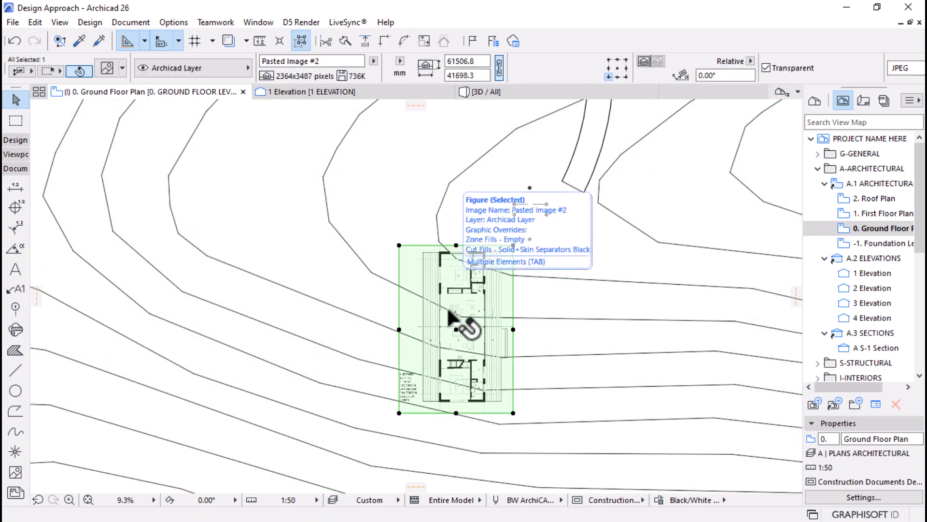
pyautogui.scroll(2, 456, 333)
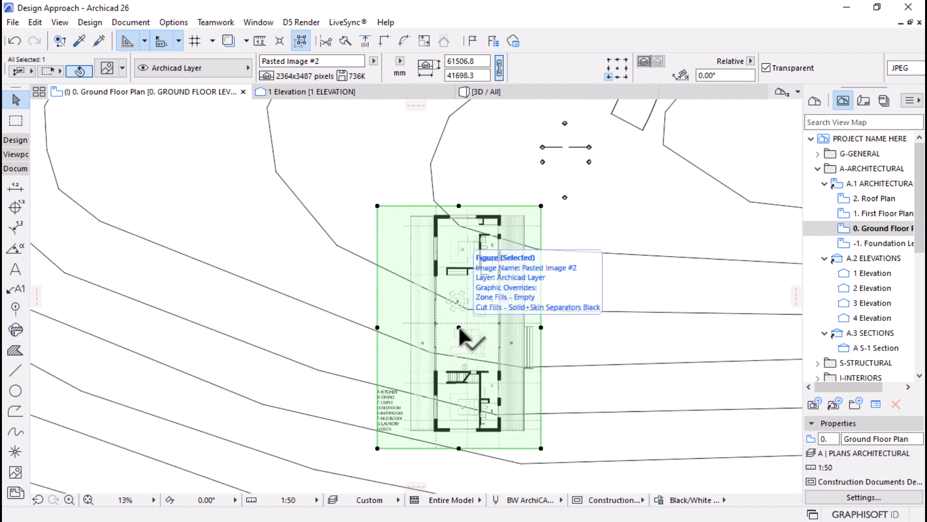
pyautogui.scroll(-2, 457, 333)
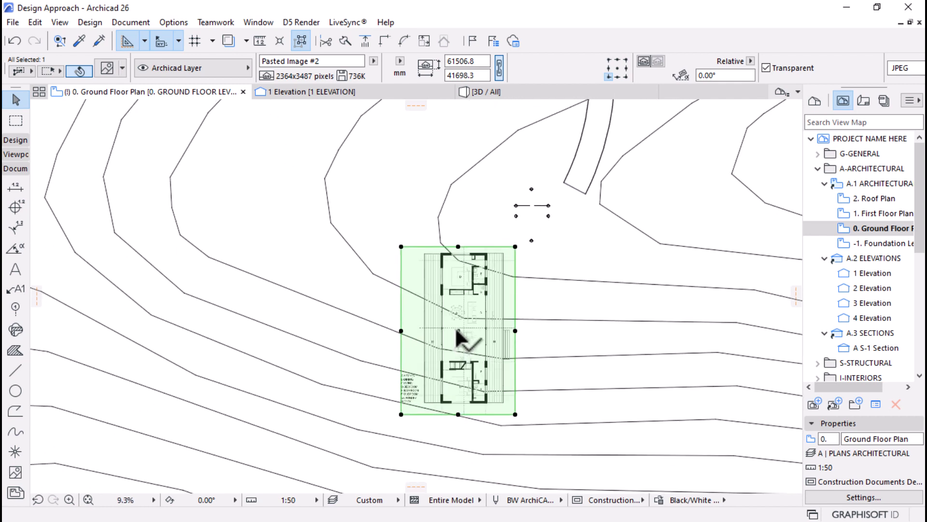
pyautogui.scroll(1, 534, 338)
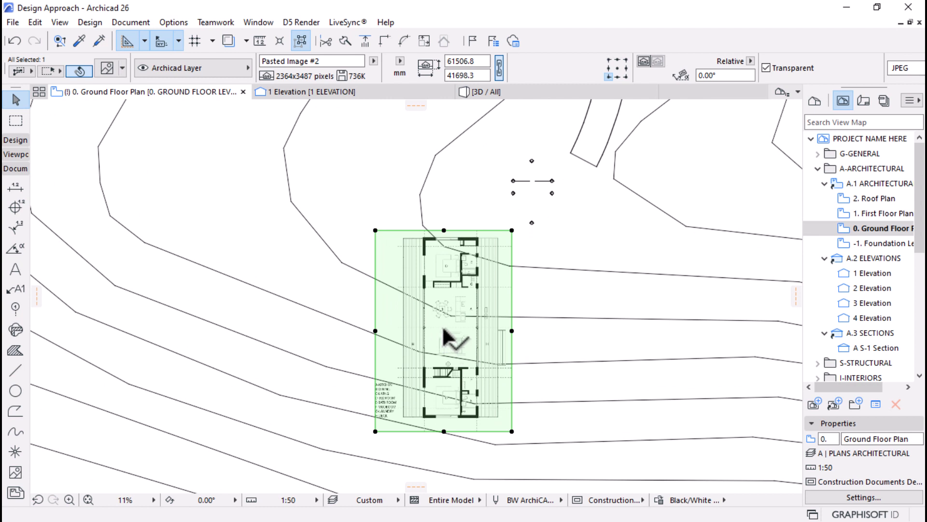
pyautogui.click(444, 331)
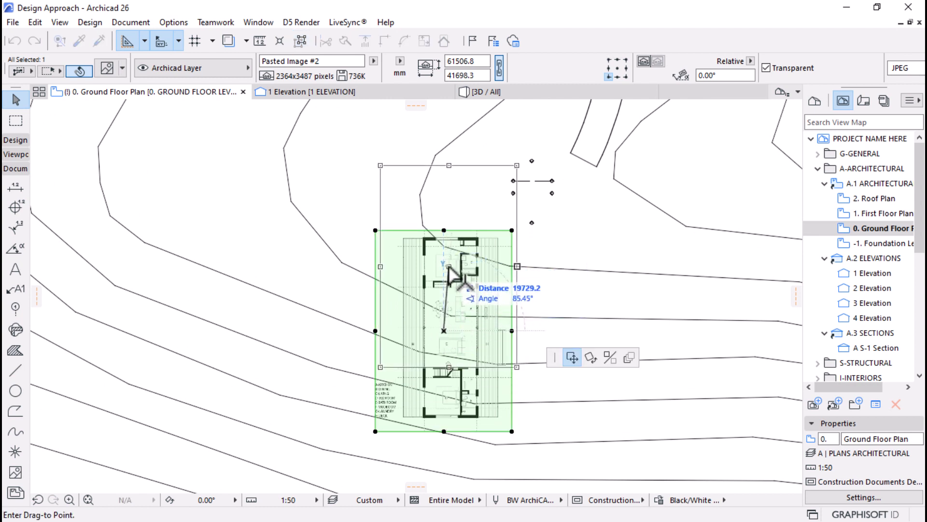
pyautogui.click(464, 207)
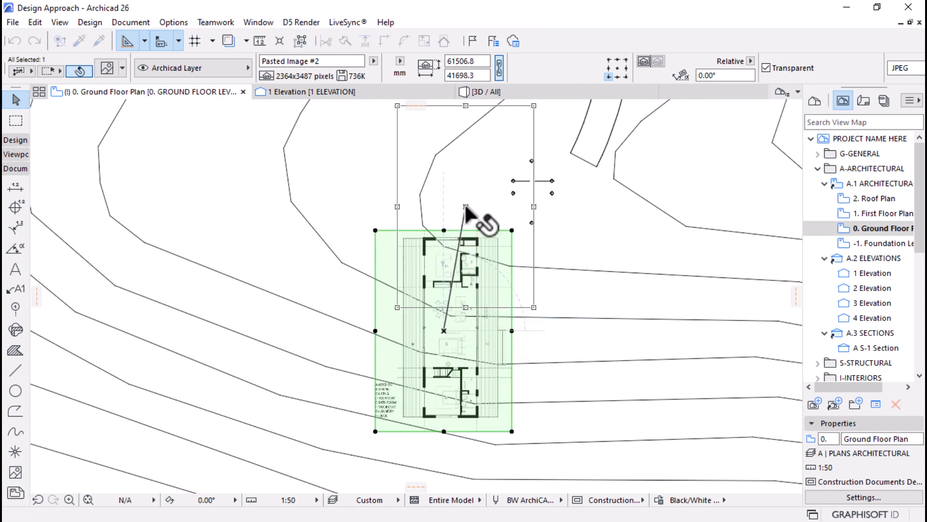
# Refine the floor plan image's position beside the road's end, nudging it uphill and then moving it about 14650 mm away from the road
pyautogui.scroll(-3, 425, 307)
pyautogui.scroll(2, 491, 184)
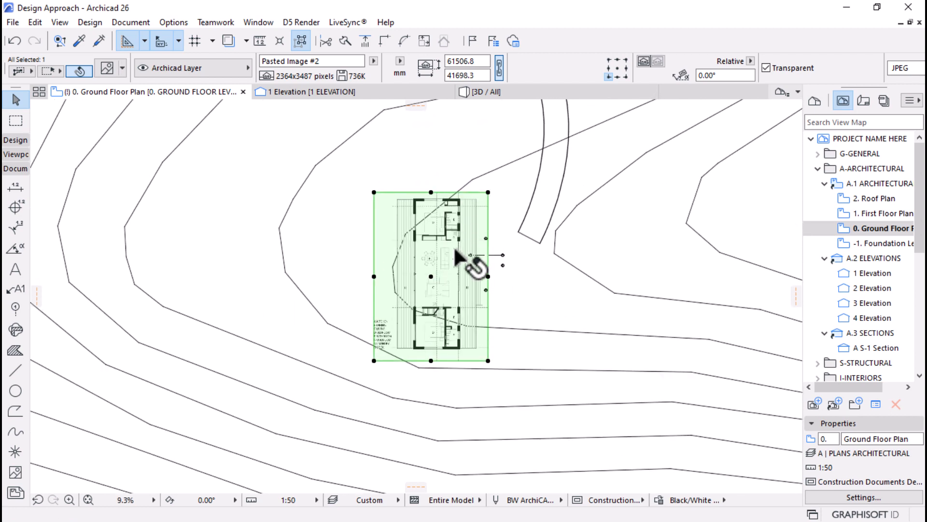
pyautogui.click(432, 275)
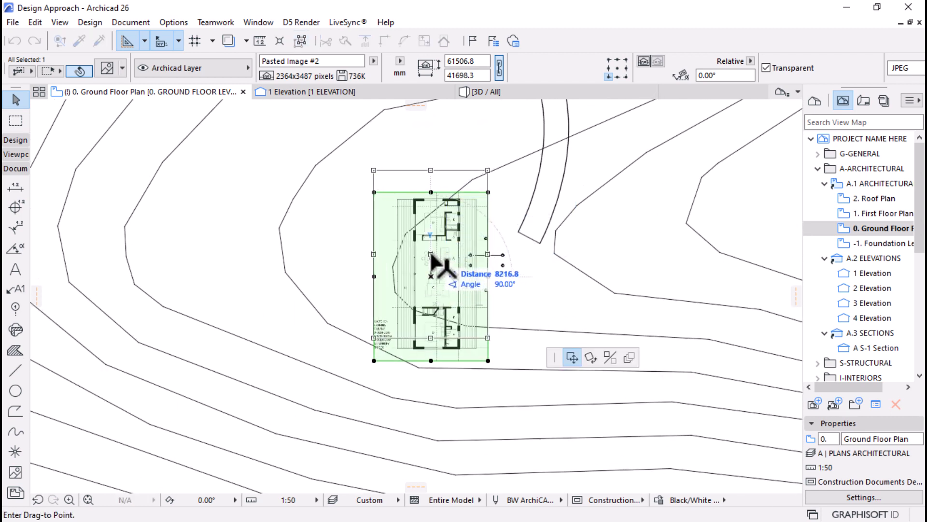
pyautogui.click(439, 253)
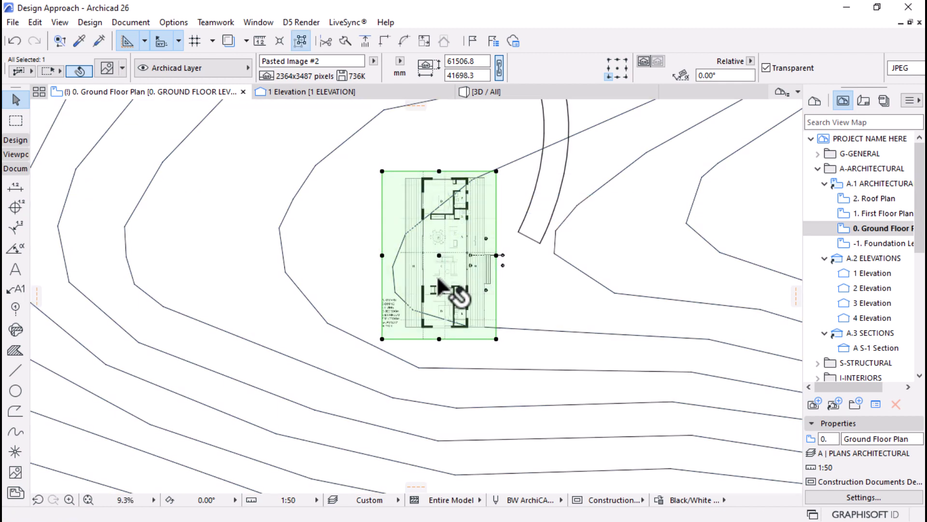
pyautogui.click(439, 253)
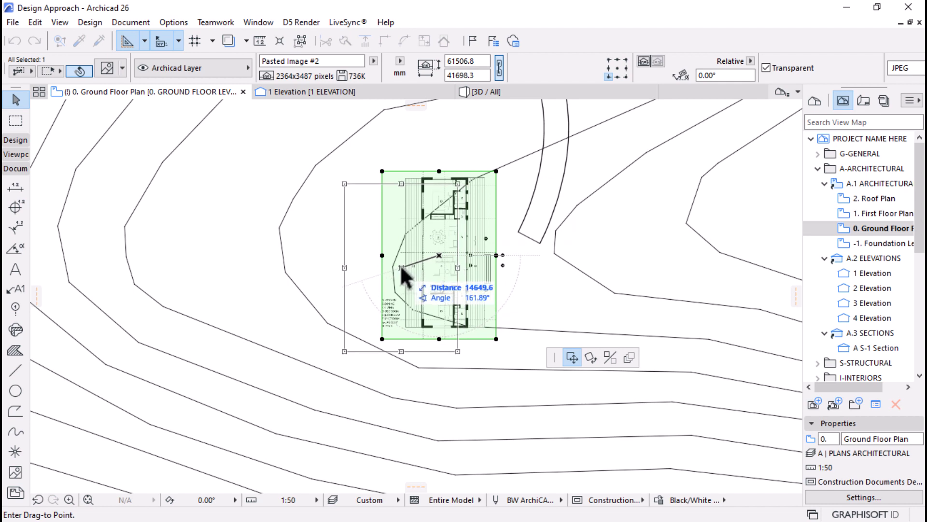
pyautogui.click(401, 266)
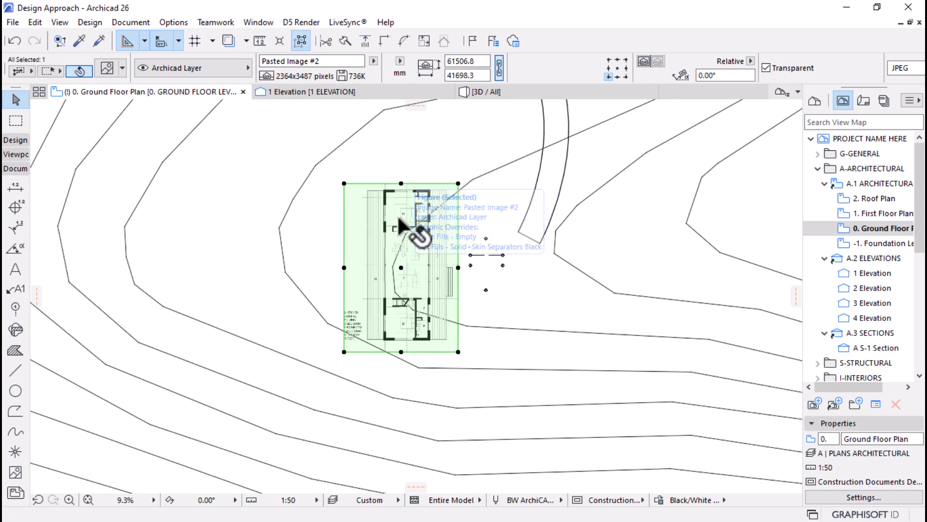
# Examine the floor plan image's layout in detail, including the bedrooms, bathrooms, kitchen, living area, stairs and side decks
pyautogui.scroll(4, 437, 272)
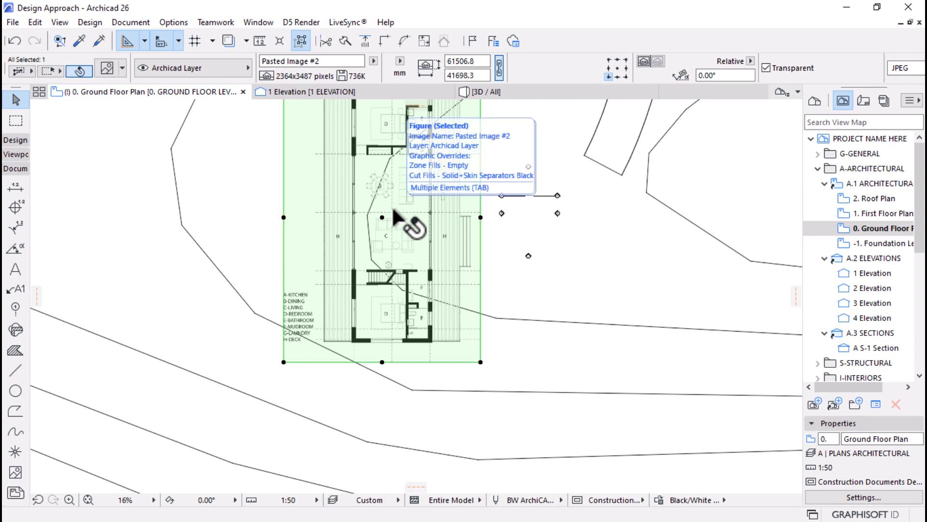
pyautogui.scroll(4, 383, 272)
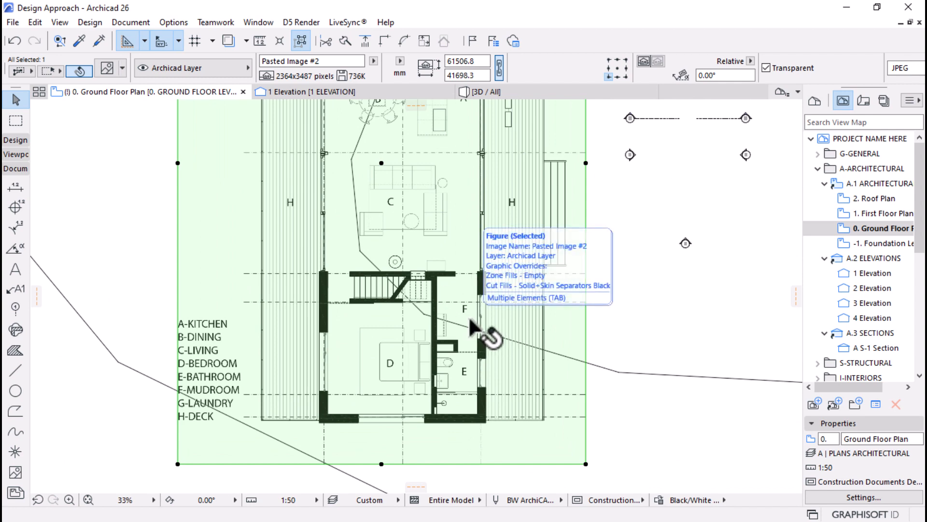
pyautogui.scroll(-5, 424, 384)
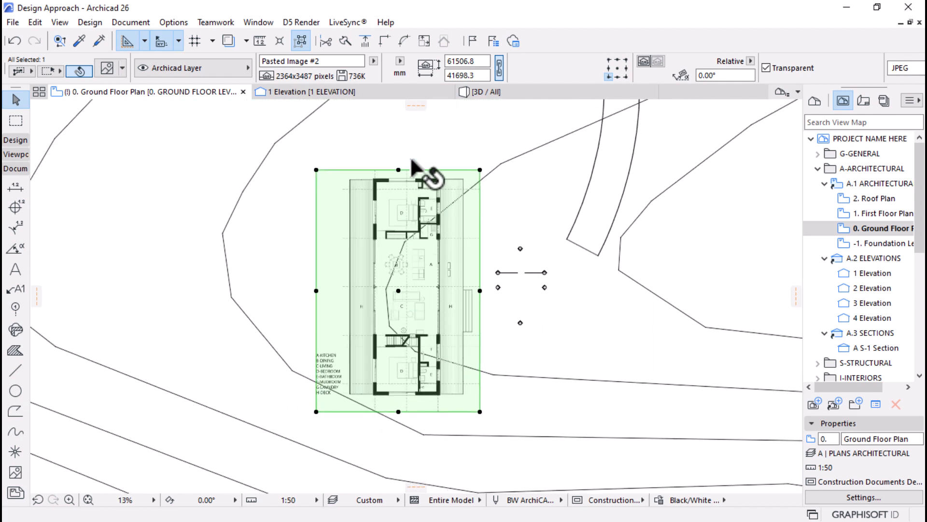
pyautogui.scroll(7, 412, 161)
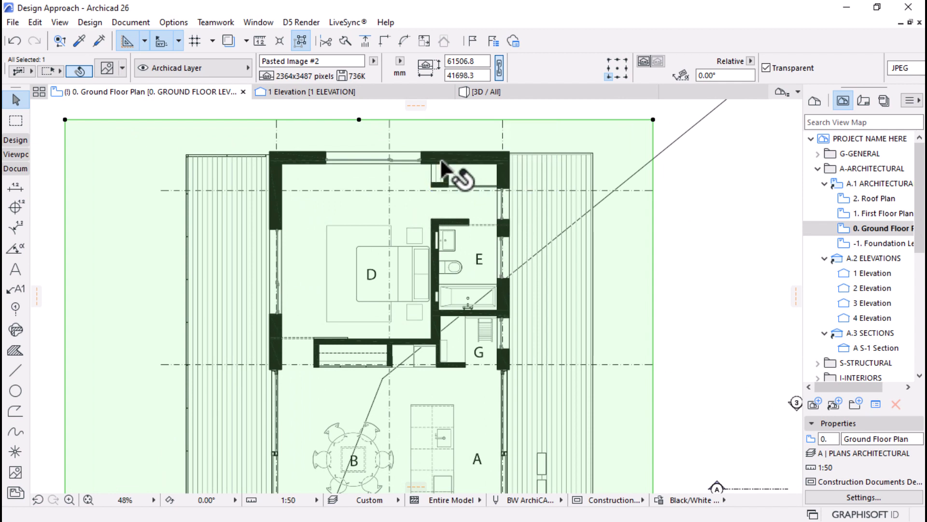
pyautogui.scroll(3, 440, 162)
pyautogui.scroll(-4, 440, 162)
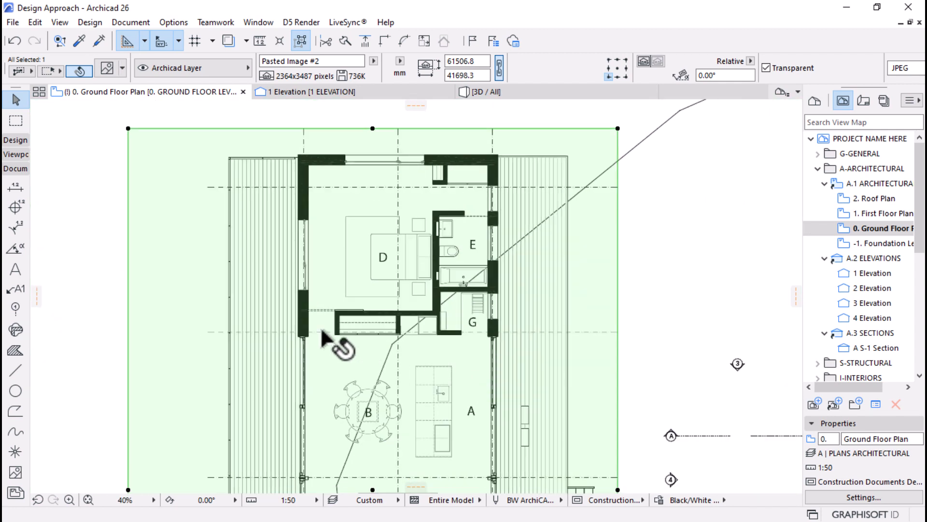
pyautogui.scroll(1, 332, 342)
pyautogui.scroll(1, 367, 275)
pyautogui.scroll(-4, 439, 232)
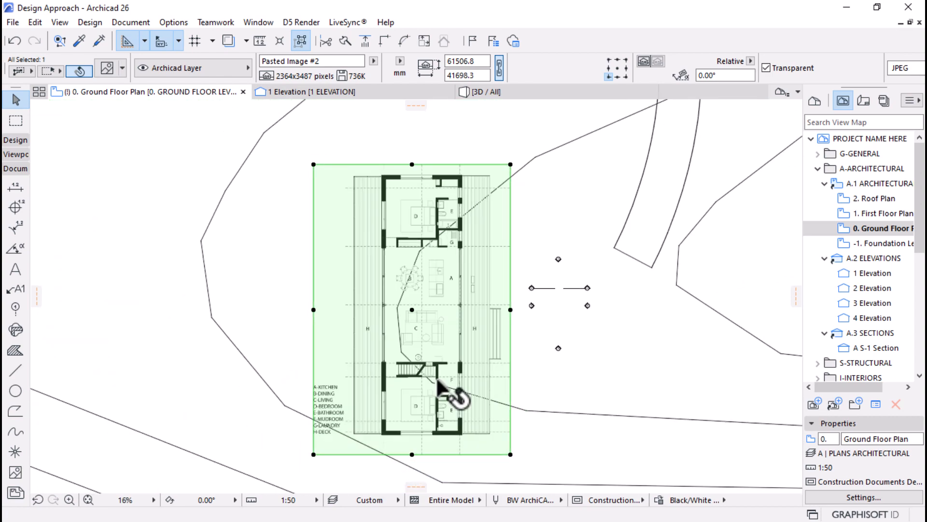
pyautogui.scroll(1, 440, 384)
pyautogui.scroll(2, 439, 386)
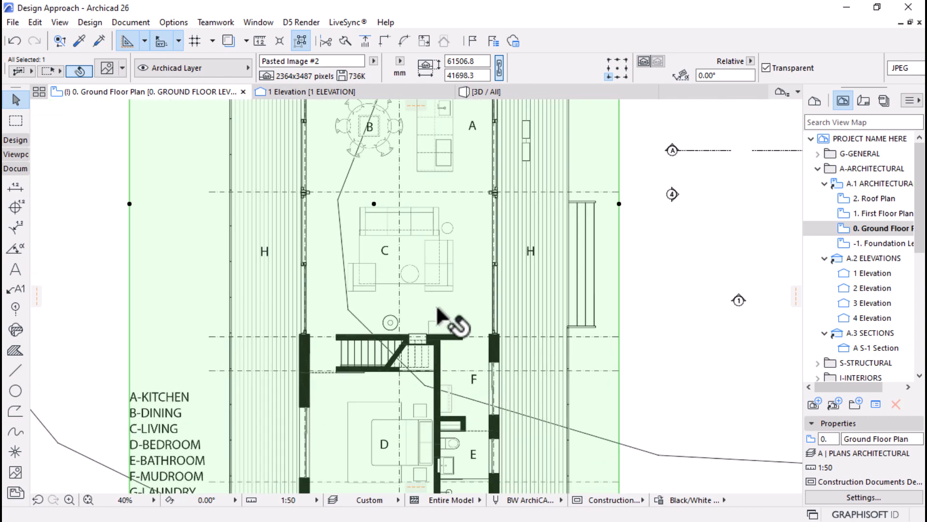
pyautogui.scroll(-3, 367, 309)
pyautogui.scroll(5, 404, 341)
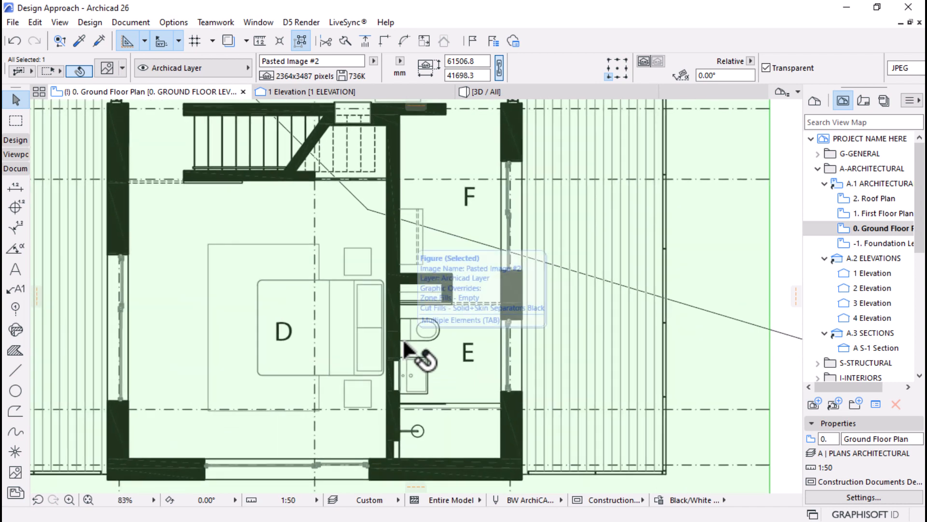
# Resize the pasted floor plan image graphically, using the closet's depth at the upper bedroom's corner as reference and scaling it to 700 mm
pyautogui.scroll(-6, 406, 347)
pyautogui.scroll(4, 431, 202)
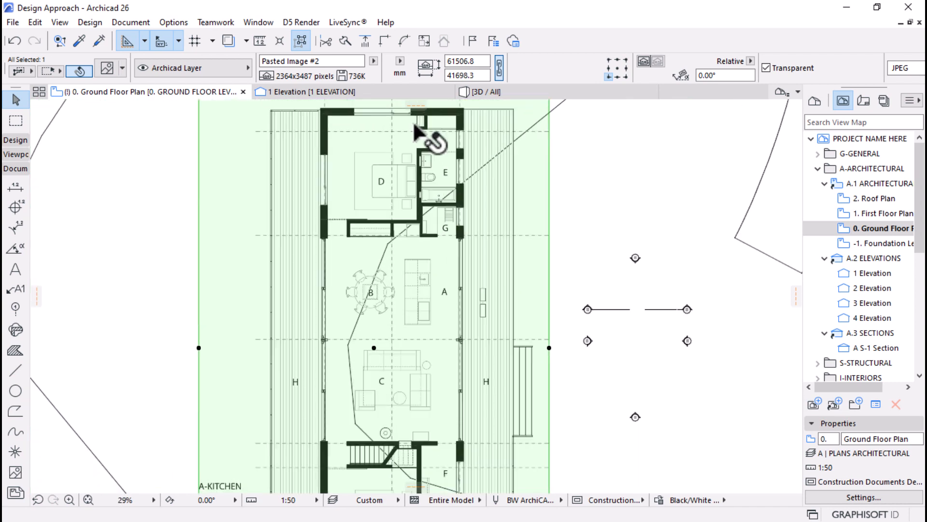
pyautogui.scroll(1, 499, 344)
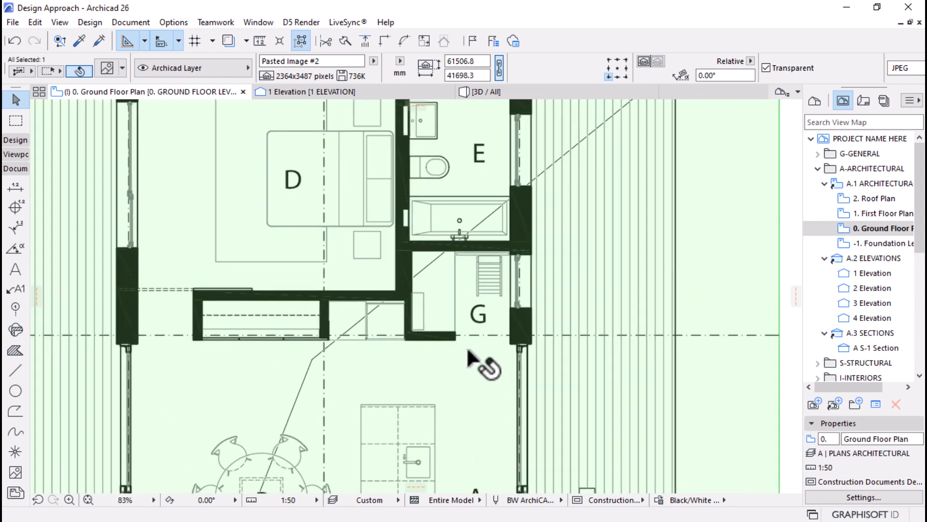
pyautogui.scroll(-2, 486, 360)
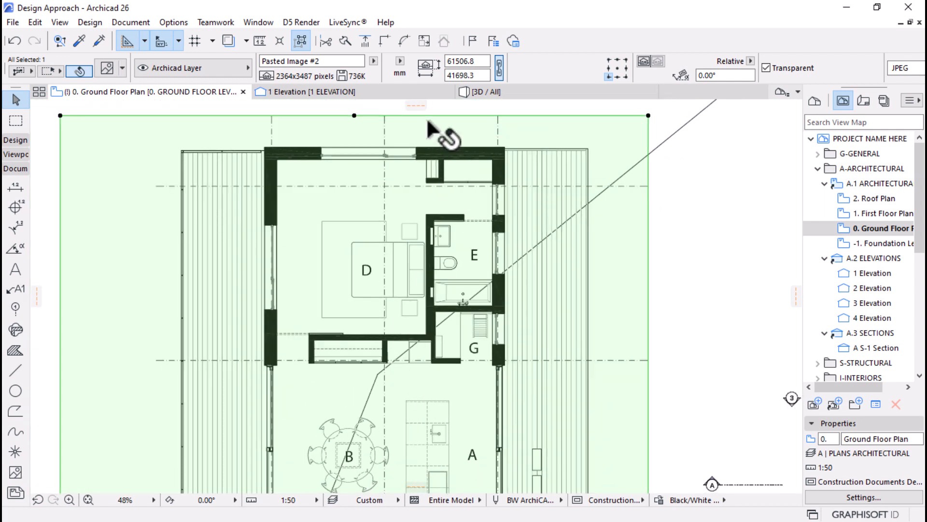
pyautogui.scroll(3, 383, 137)
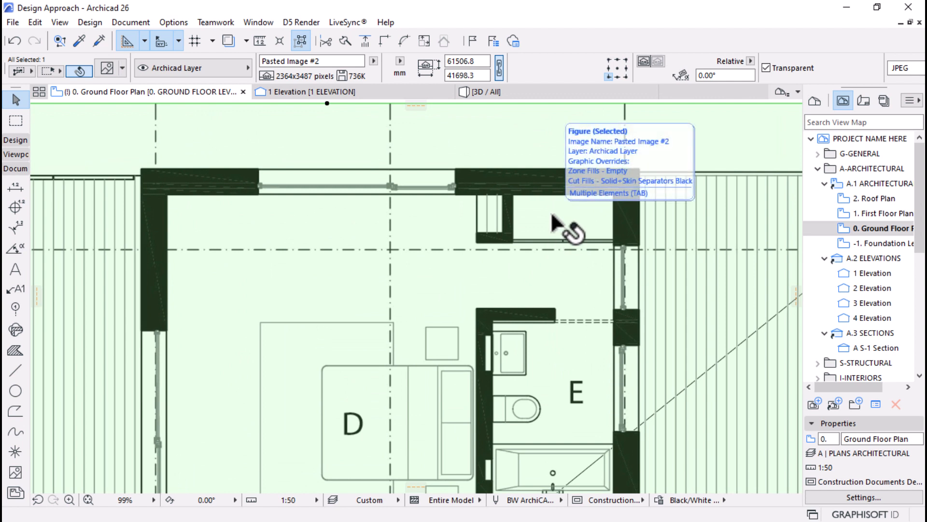
pyautogui.hotkey('ctrl', 'k')
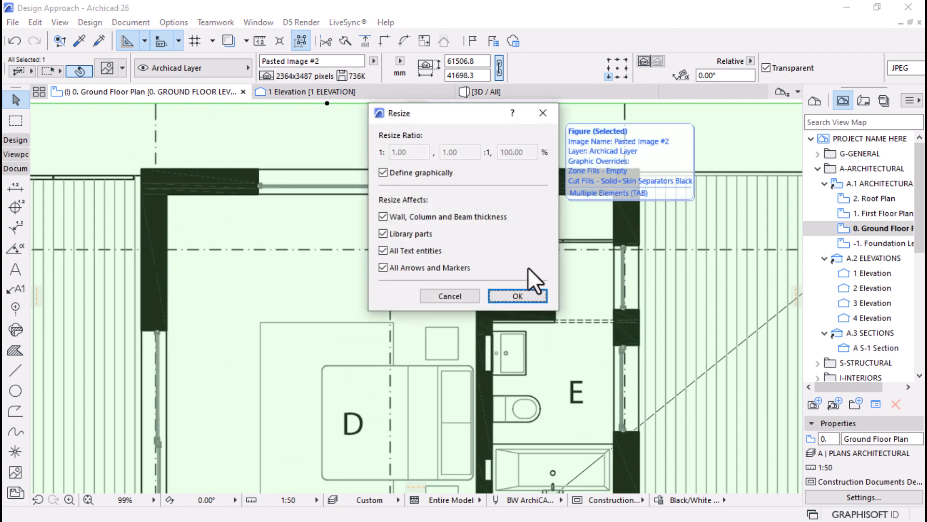
pyautogui.click(517, 296)
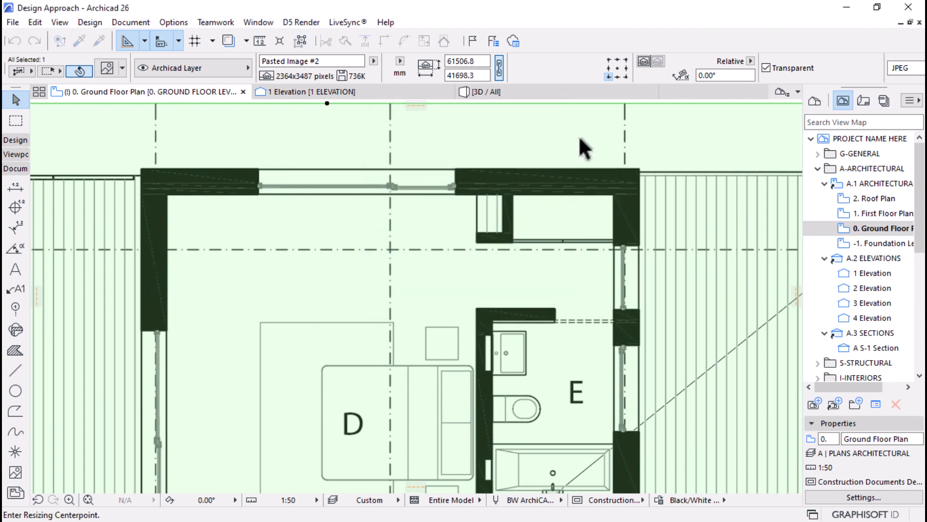
pyautogui.scroll(5, 612, 163)
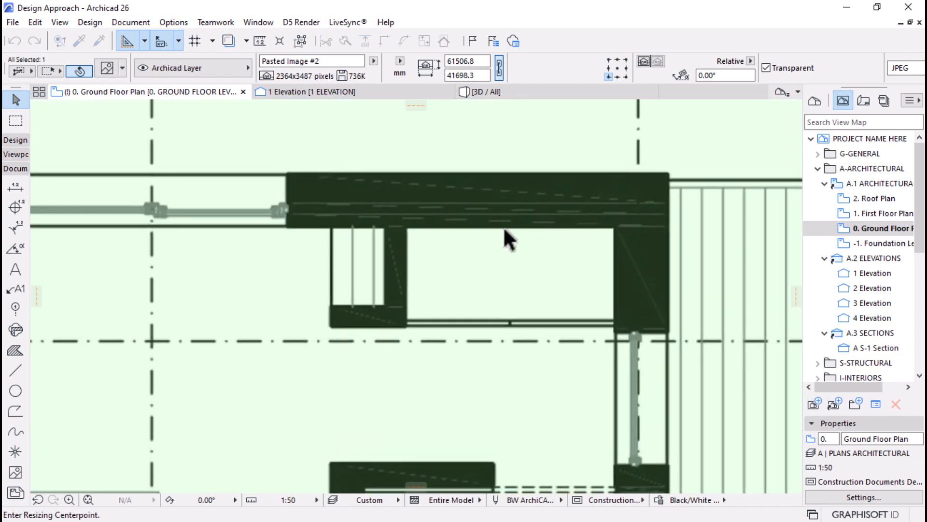
pyautogui.click(504, 228)
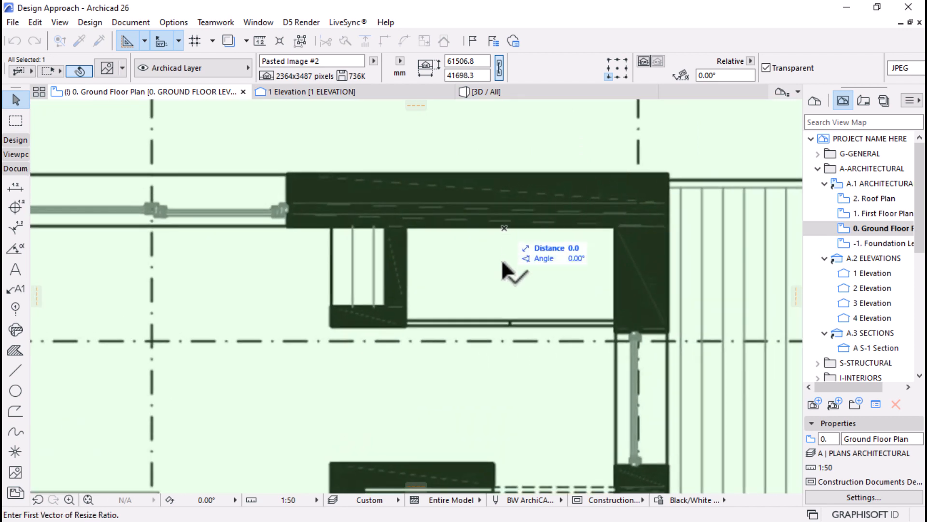
pyautogui.click(505, 326)
pyautogui.write('700')
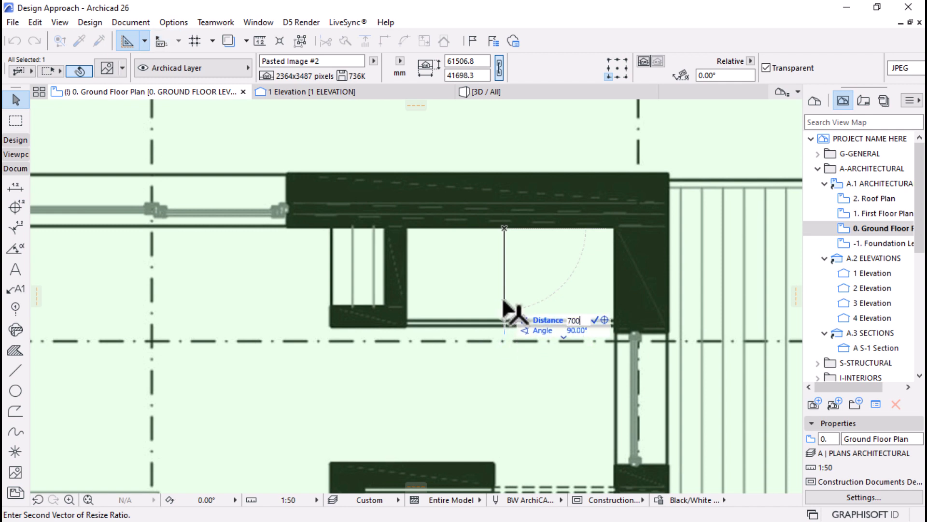
pyautogui.press('Return')
# Move the floor plan image straight down the site from its center point, near the bend of the innermost contour
pyautogui.scroll(-10, 559, 200)
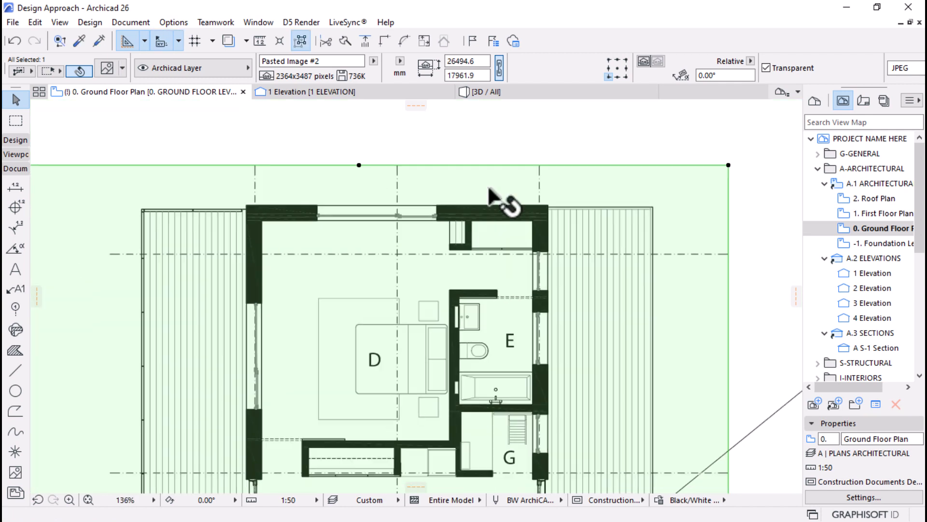
pyautogui.scroll(2, 387, 339)
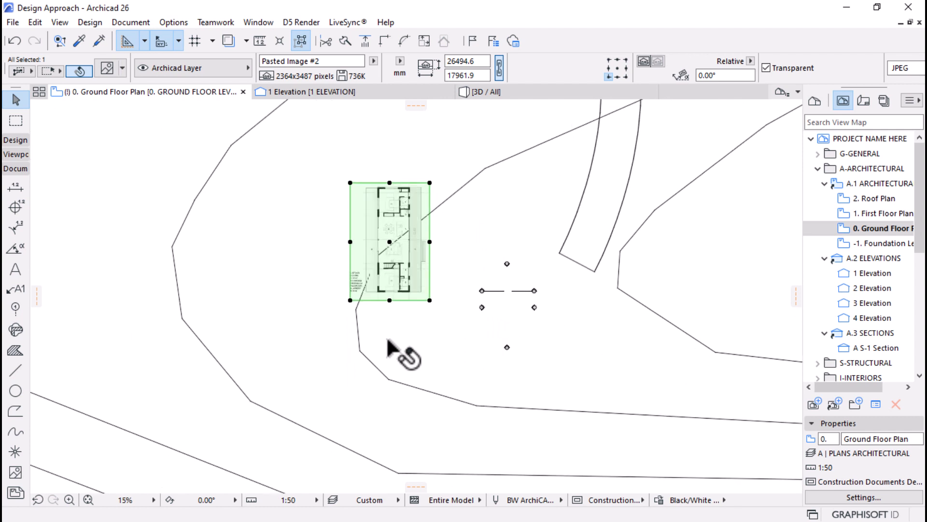
pyautogui.hotkey('ctrl', 'd')
pyautogui.click(389, 235)
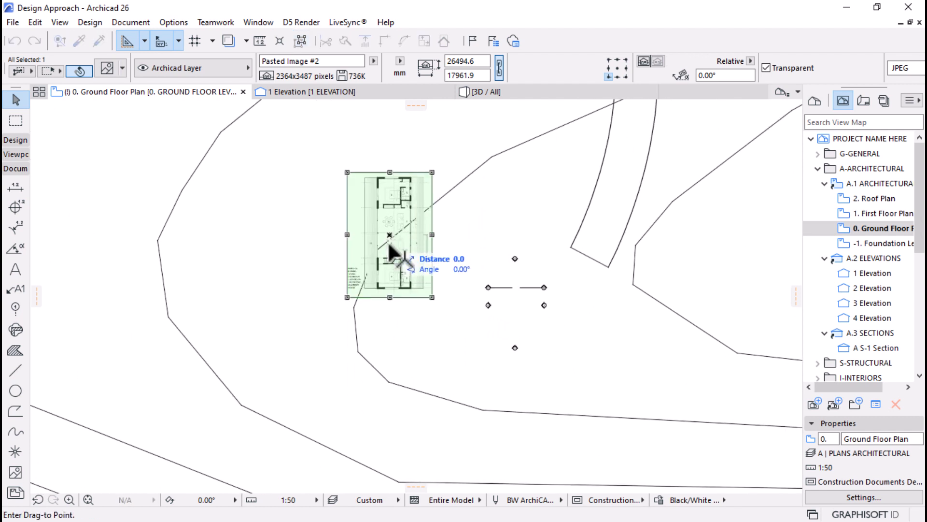
pyautogui.click(390, 314)
pyautogui.scroll(5, 365, 391)
pyautogui.scroll(-3, 407, 353)
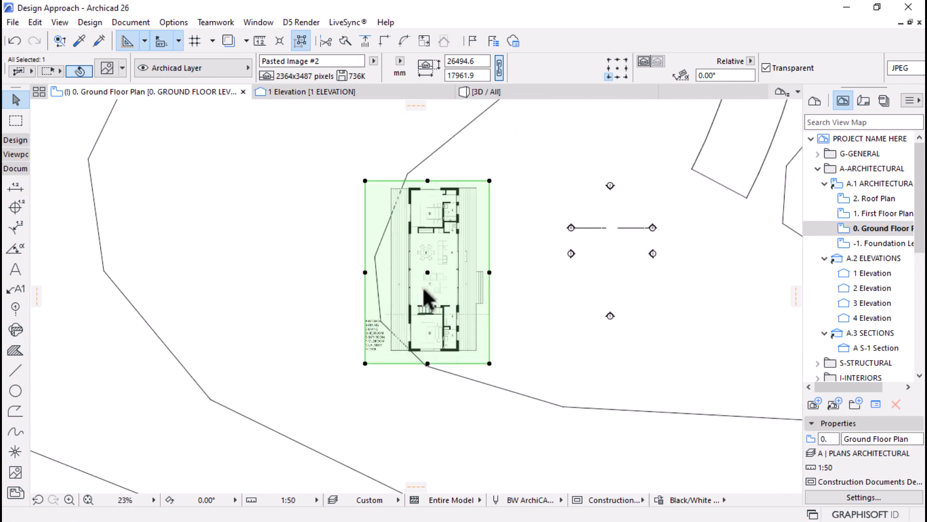
# Shift the floor plan image to the left in two moves so the contour line runs through the house
pyautogui.hotkey('ctrl', 'd')
pyautogui.click(427, 272)
pyautogui.click(394, 274)
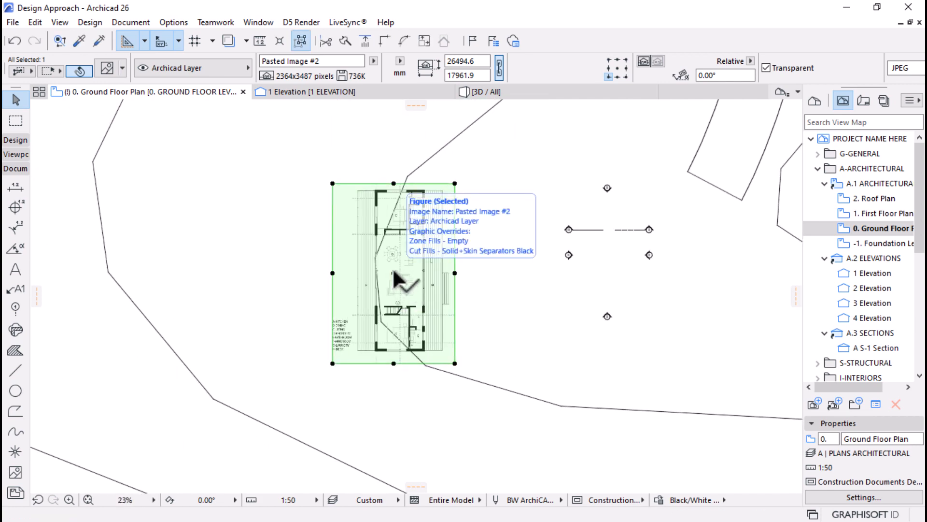
pyautogui.click(394, 273)
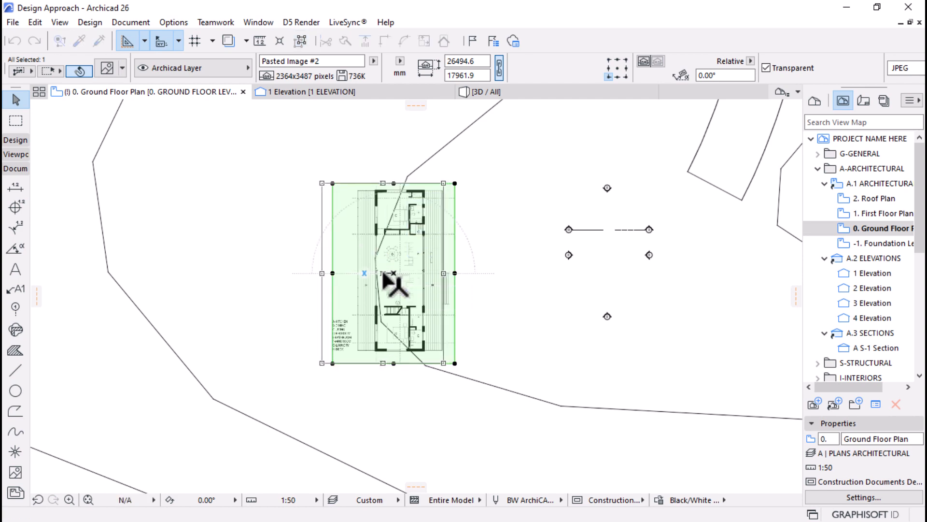
pyautogui.click(385, 276)
pyautogui.scroll(4, 401, 279)
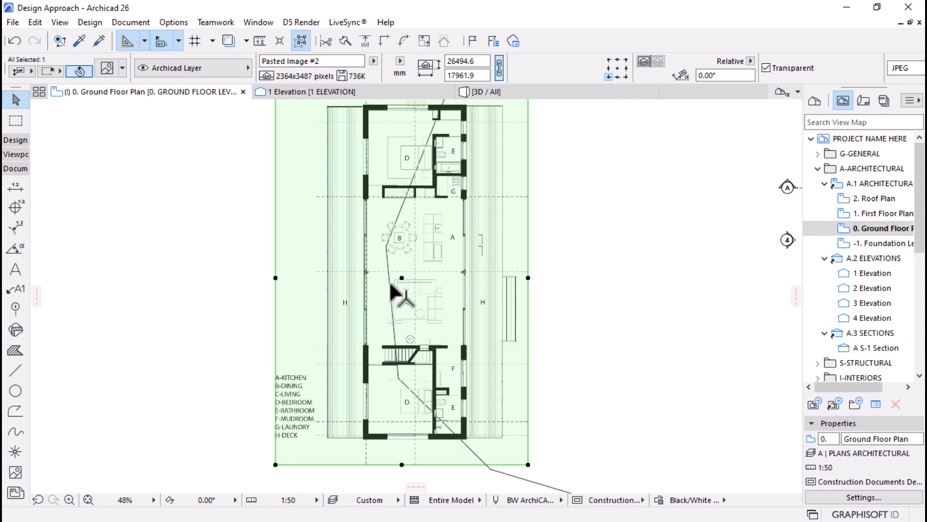
pyautogui.scroll(-3, 439, 269)
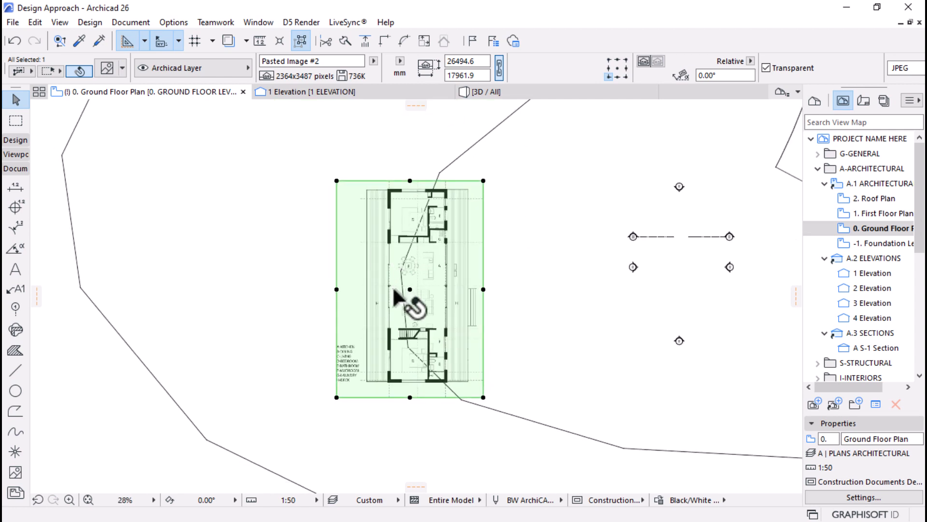
pyautogui.scroll(2, 383, 284)
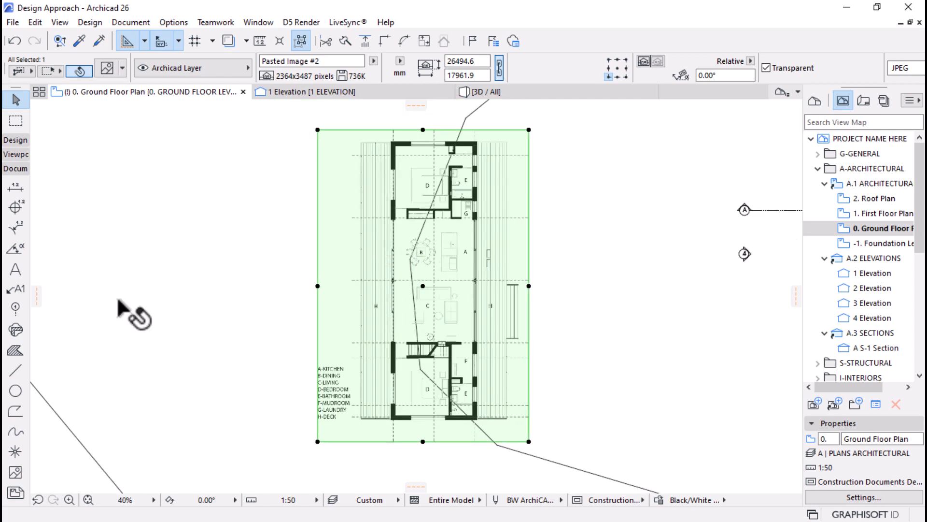
pyautogui.scroll(-1, 380, 285)
pyautogui.scroll(1, 380, 285)
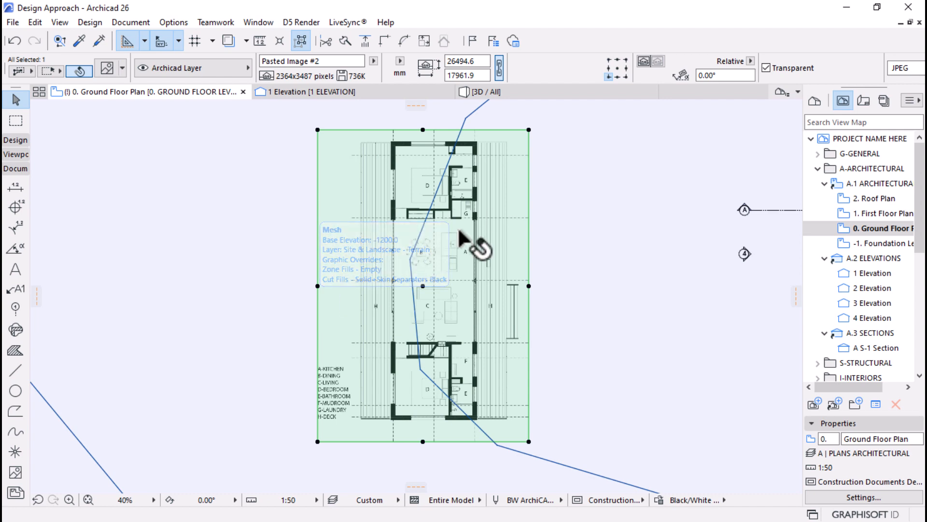
pyautogui.scroll(-4, 434, 280)
pyautogui.scroll(3, 414, 316)
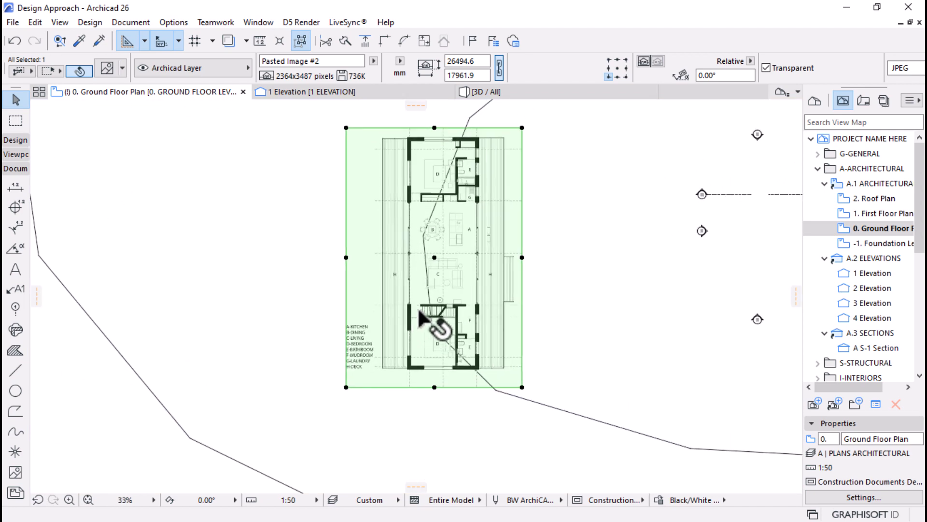
# Try the Slab tool with the terrain mesh selected and set the height to 200 mm
pyautogui.click(377, 424)
pyautogui.scroll(2, 512, 213)
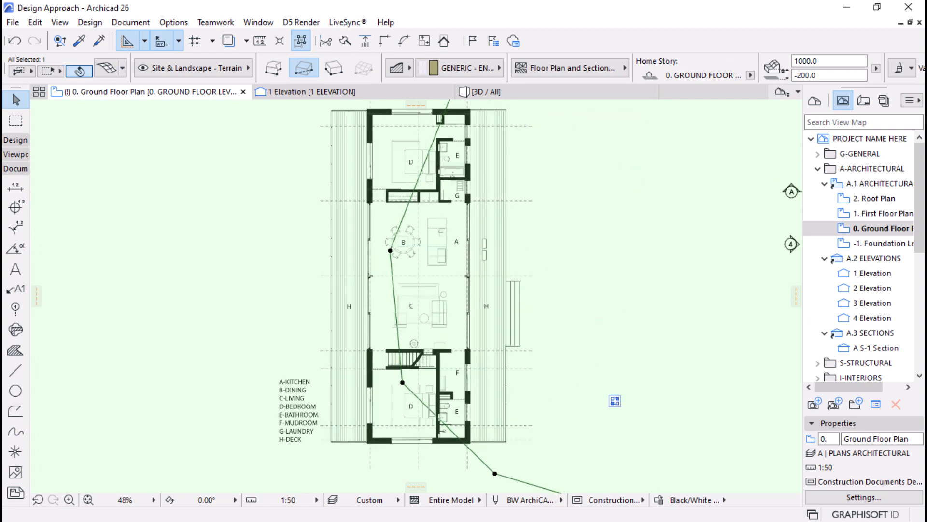
pyautogui.click(16, 140)
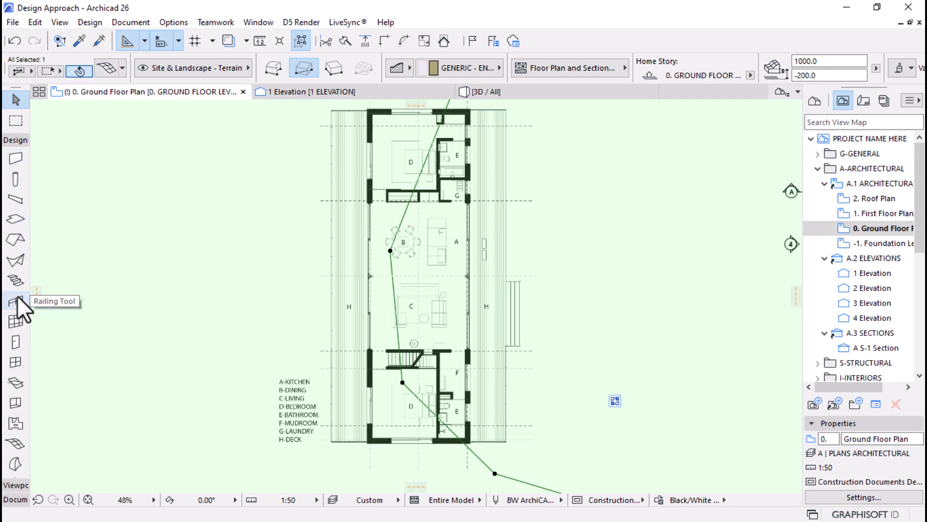
pyautogui.click(16, 219)
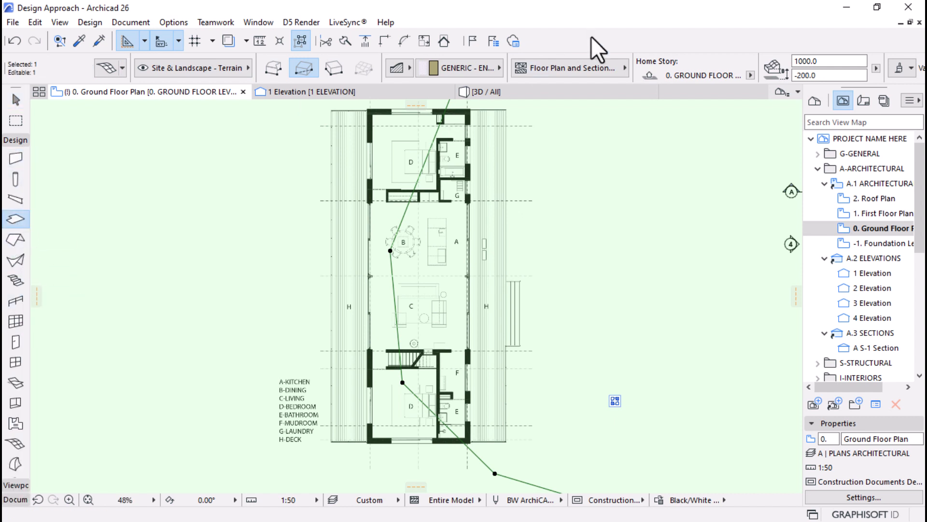
pyautogui.scroll(-5, 495, 78)
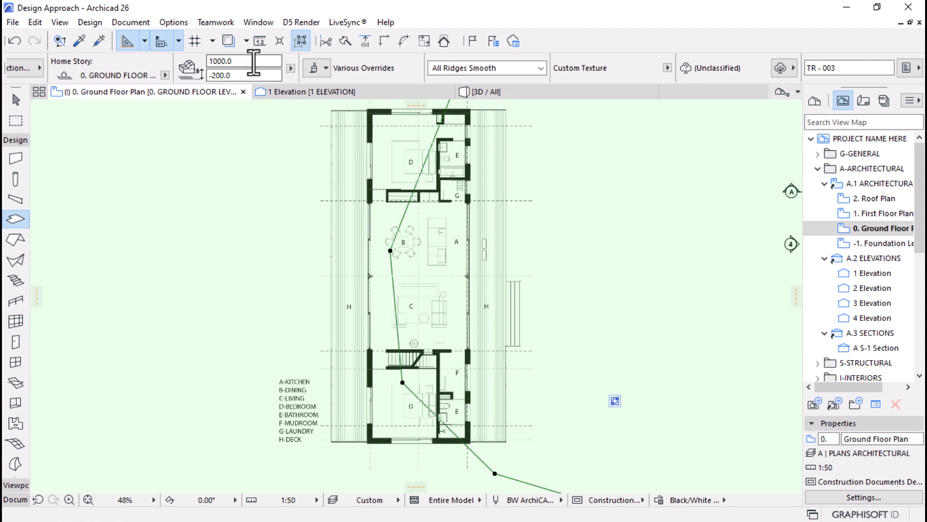
pyautogui.moveTo(253, 62); pyautogui.dragTo(112, 72)
pyautogui.write('150')
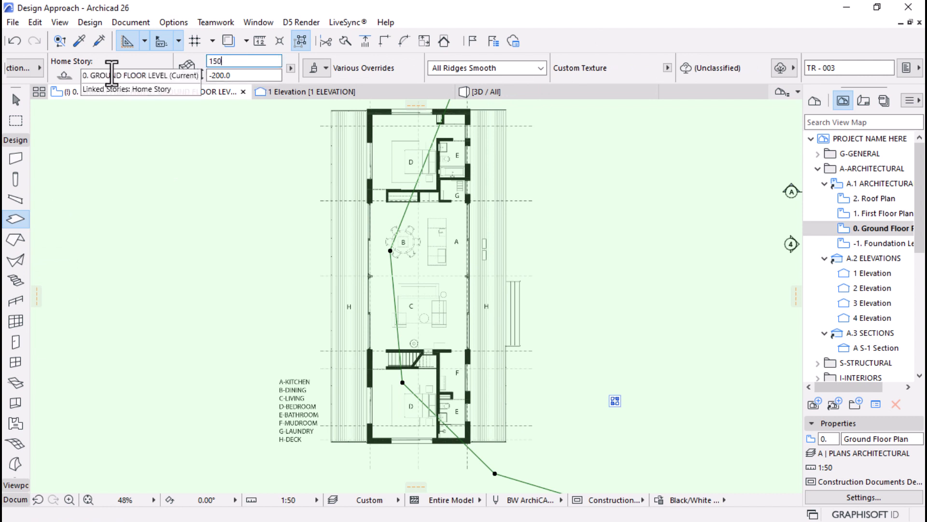
pyautogui.press('Return')
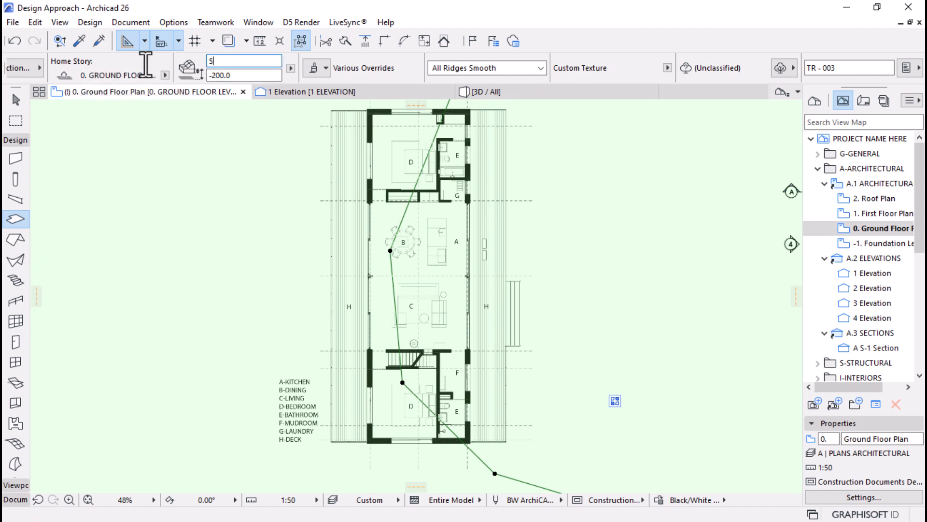
pyautogui.write('200')
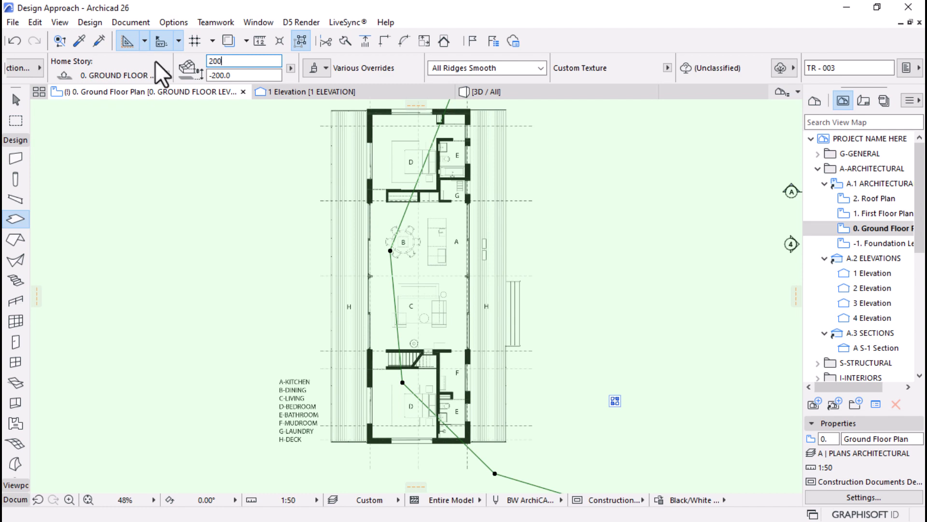
pyautogui.press('Return')
pyautogui.scroll(5, 257, 73)
pyautogui.scroll(3, 257, 73)
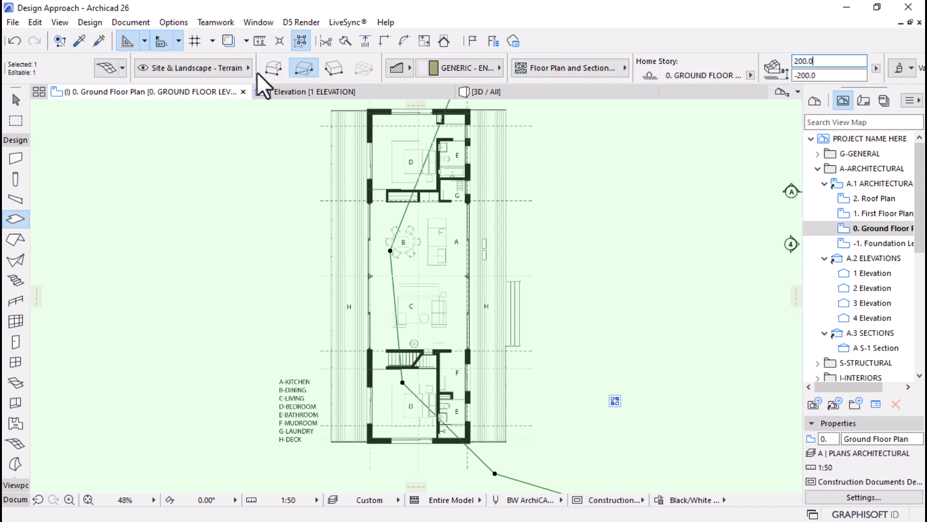
# Undo the height change on the terrain mesh and clear the selection
pyautogui.click(202, 69)
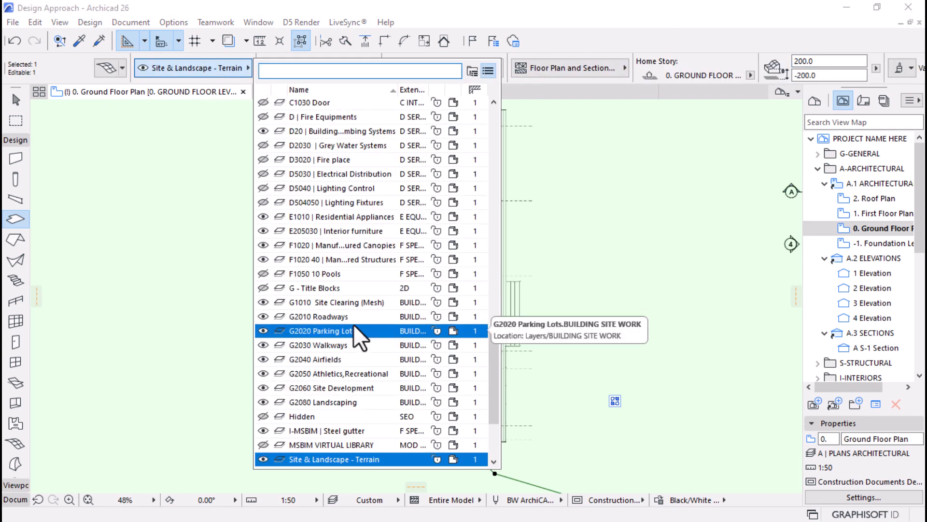
pyautogui.press('Escape')
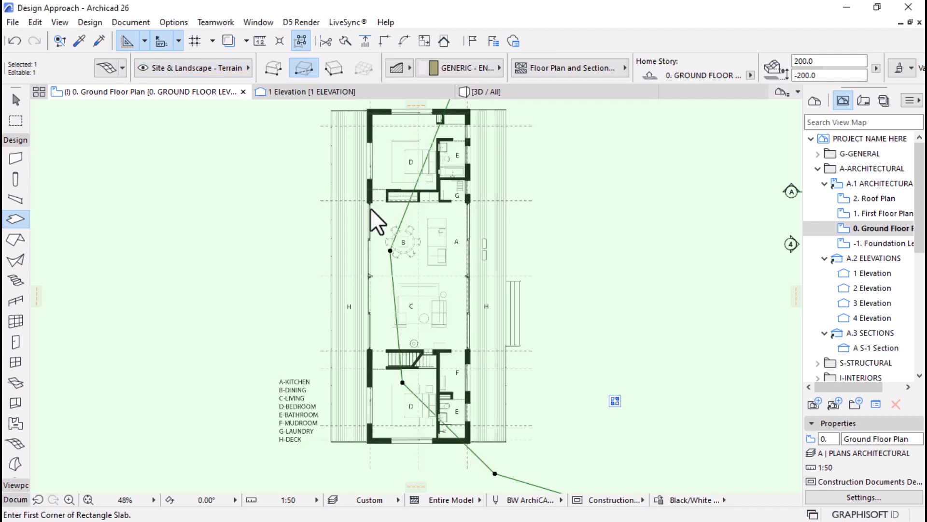
pyautogui.scroll(-8, 370, 208)
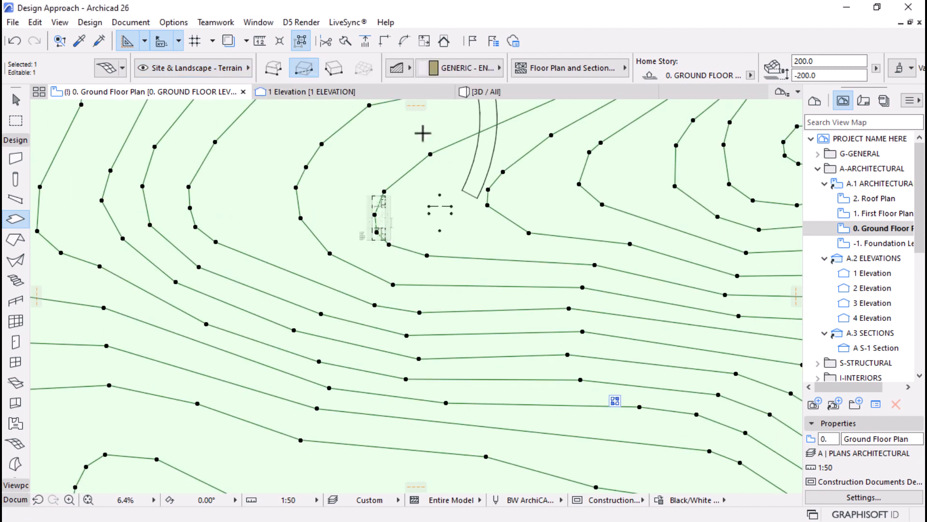
pyautogui.scroll(4, 422, 155)
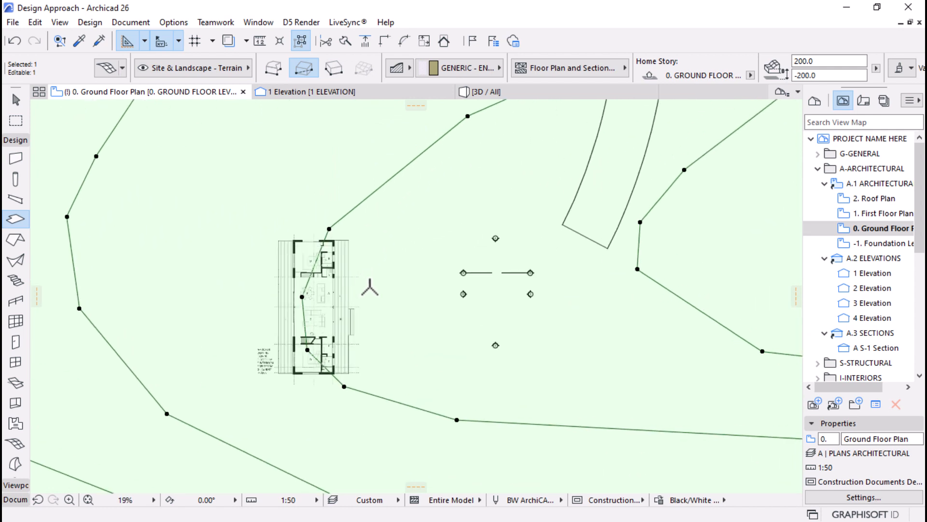
pyautogui.hotkey('ctrl', 'z')
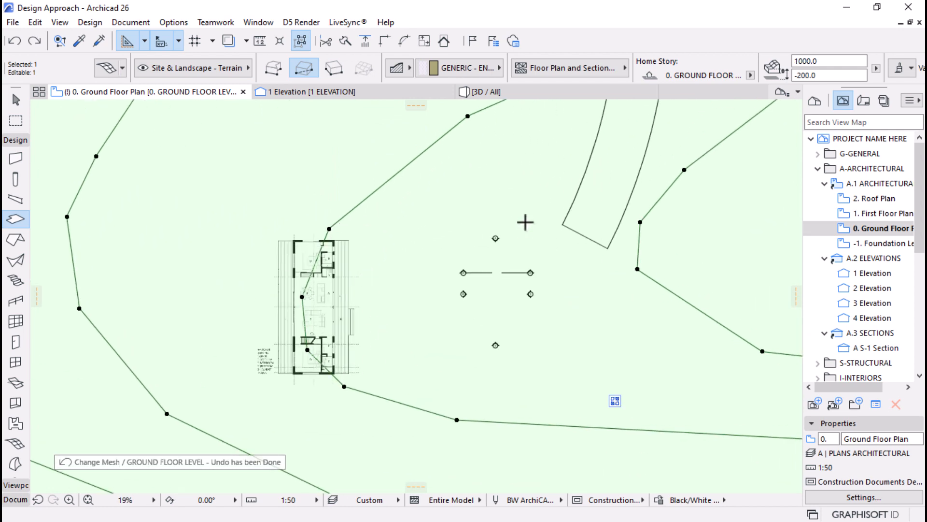
pyautogui.scroll(-4, 439, 264)
pyautogui.press('Escape')
pyautogui.press('Escape')
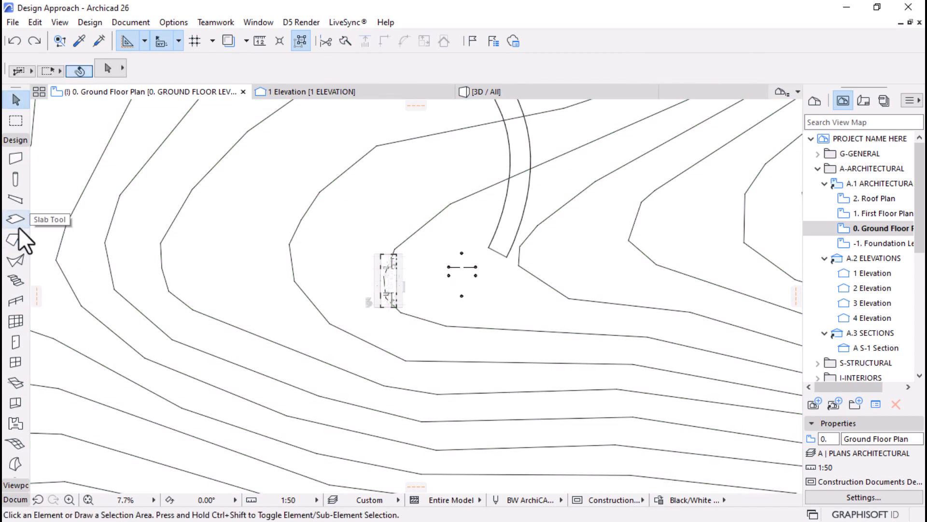
# Start the Slab tool with nothing selected and set the default slab thickness to 200 mm
pyautogui.click(18, 224)
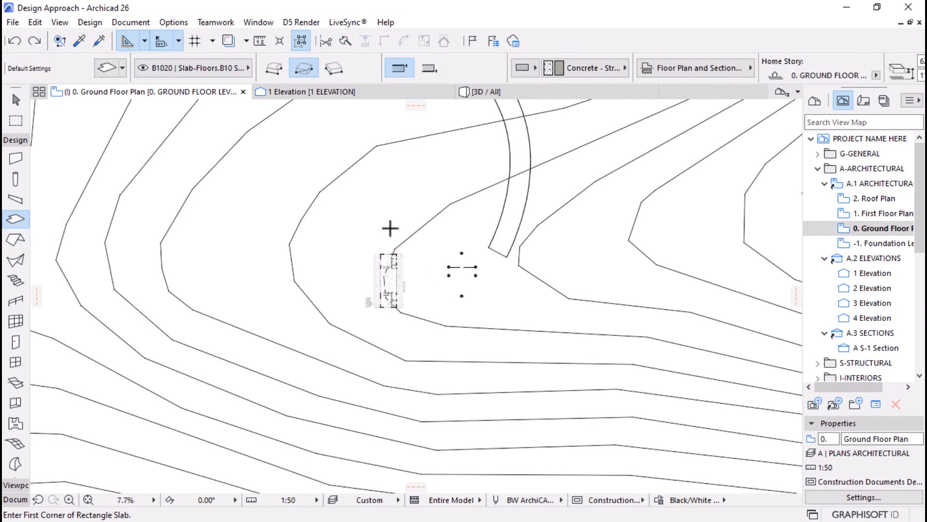
pyautogui.scroll(3, 390, 265)
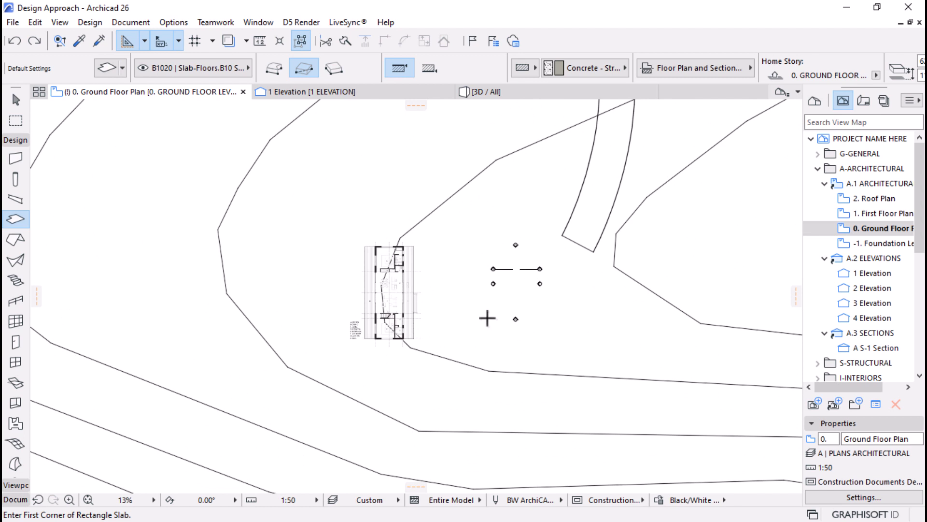
pyautogui.scroll(-2, 488, 318)
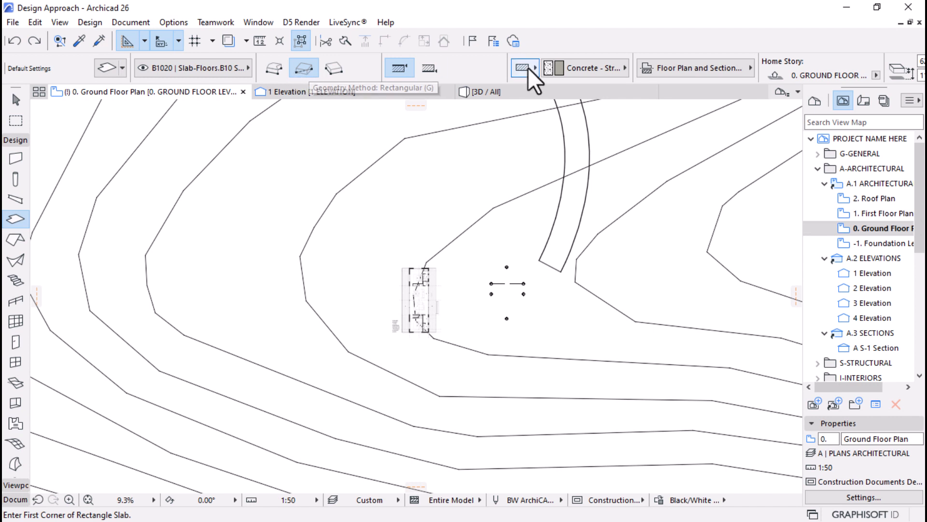
pyautogui.scroll(-5, 523, 72)
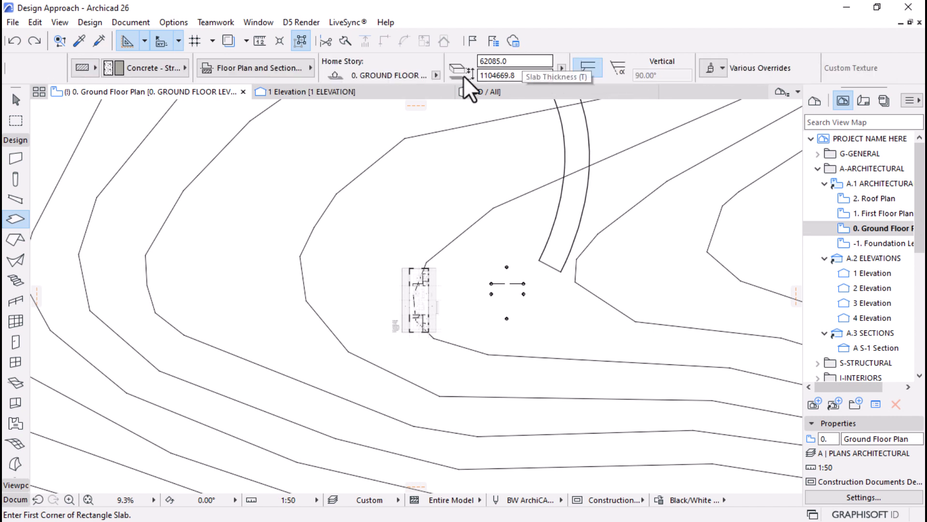
pyautogui.click(514, 62)
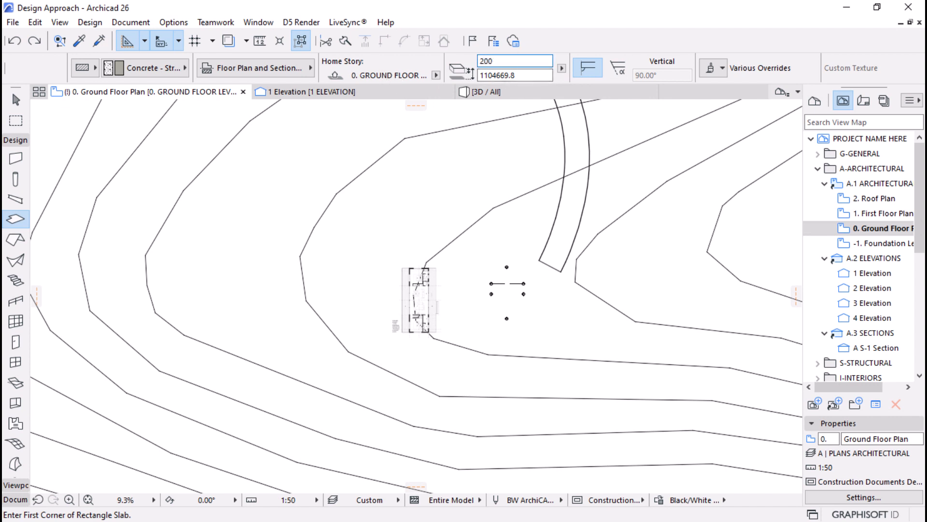
pyautogui.scroll(5, 292, 79)
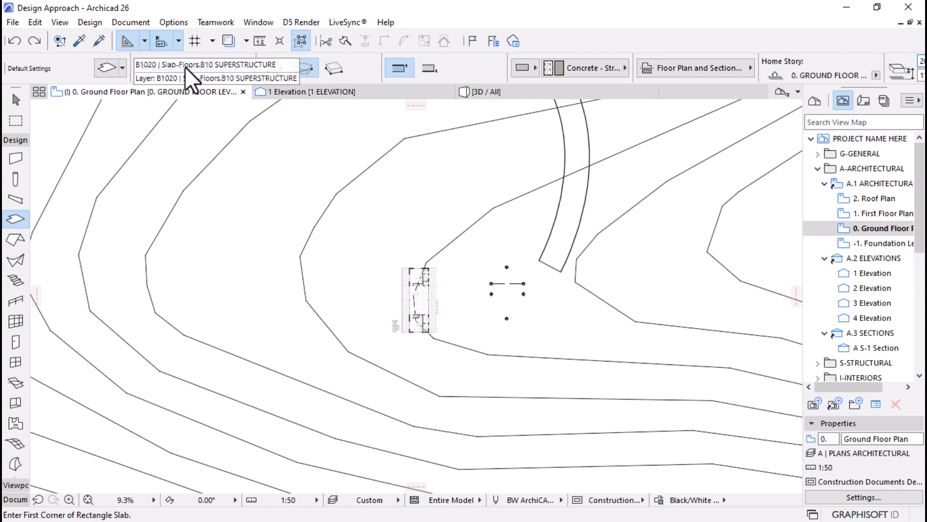
# Look through the layers available for the slab, grouped by folder, and keep B1020 | Slab-Floors
pyautogui.scroll(4, 429, 306)
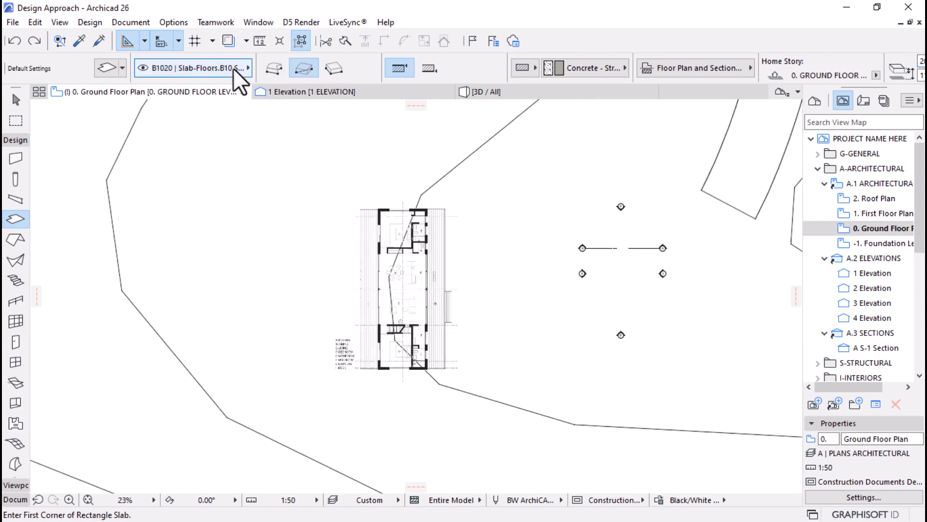
pyautogui.click(234, 68)
pyautogui.scroll(-7, 399, 193)
pyautogui.moveTo(497, 208); pyautogui.dragTo(455, 141)
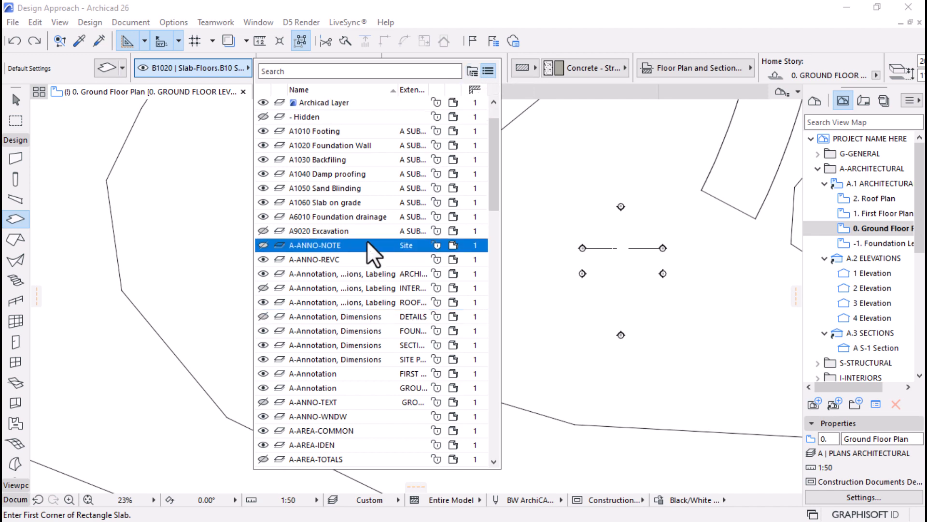
pyautogui.scroll(-3, 369, 242)
pyautogui.scroll(3, 368, 243)
pyautogui.click(472, 71)
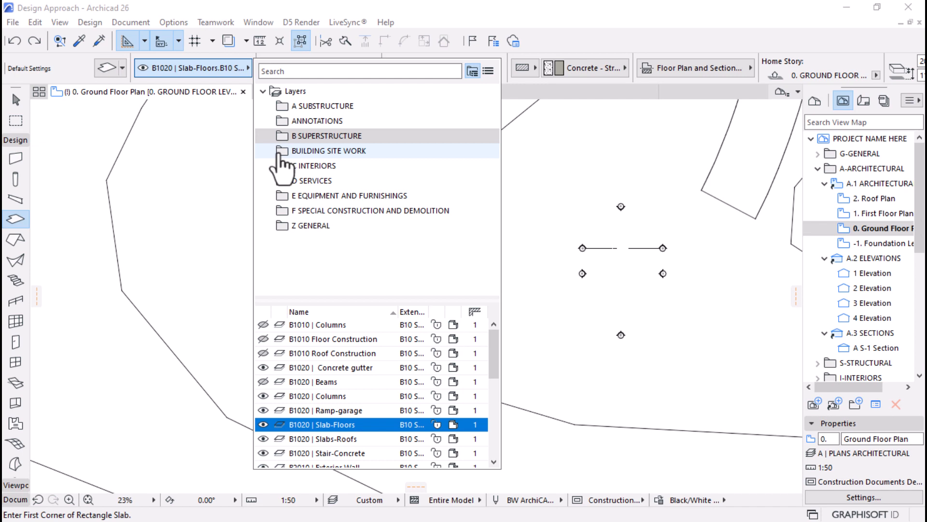
pyautogui.click(545, 367)
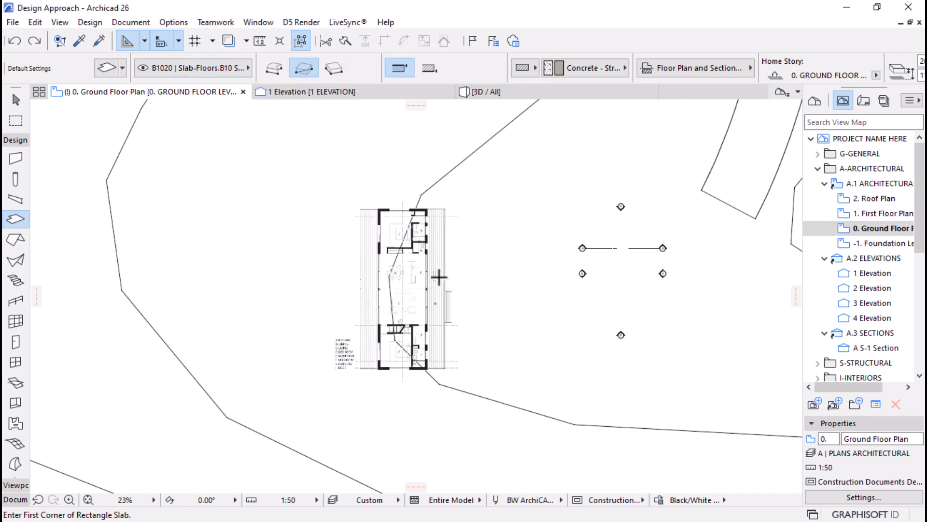
# Draw a rectangular slab 12000 mm wide and 23000 mm long from the upper-left corner of the plan's deck
pyautogui.scroll(6, 438, 277)
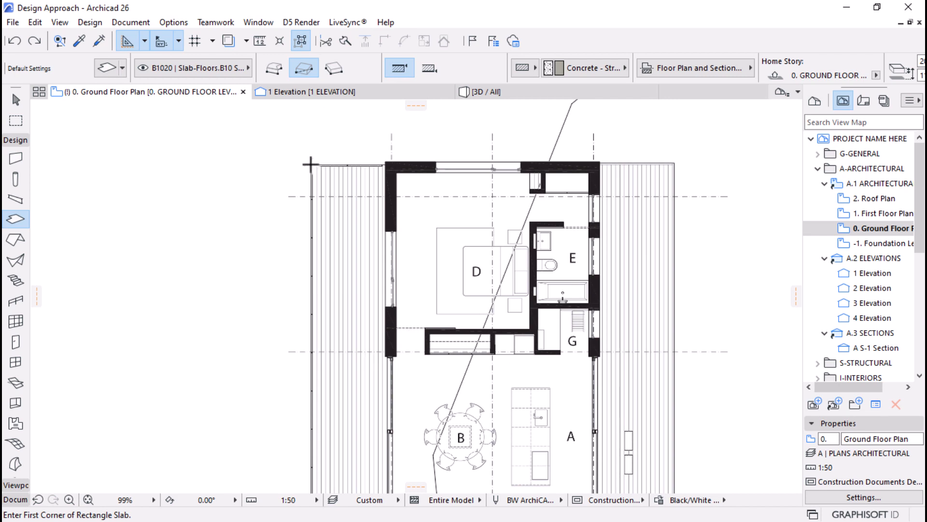
pyautogui.click(311, 164)
pyautogui.scroll(-3, 325, 116)
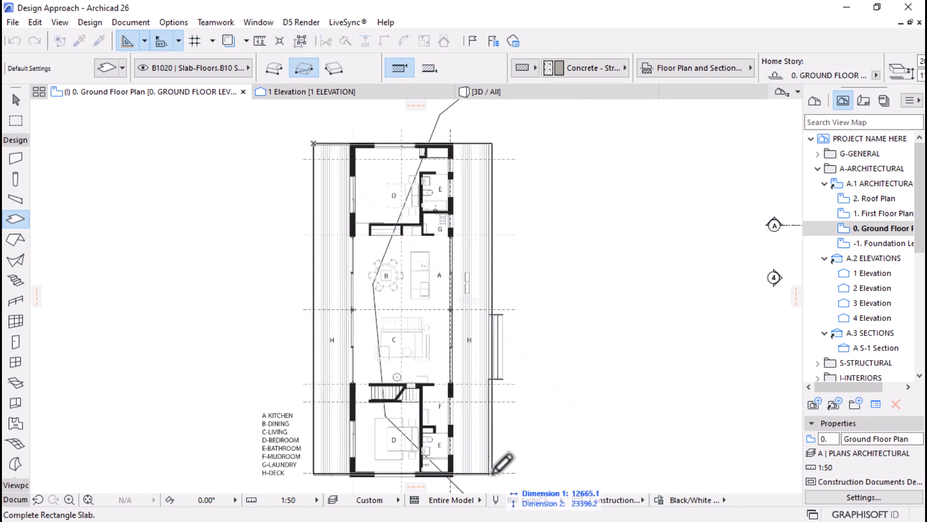
pyautogui.scroll(-3, 498, 468)
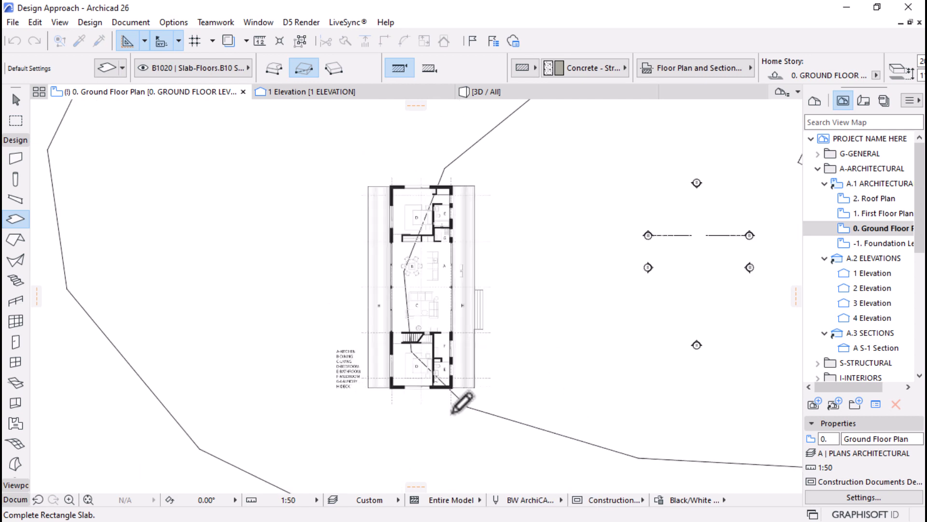
pyautogui.scroll(5, 463, 401)
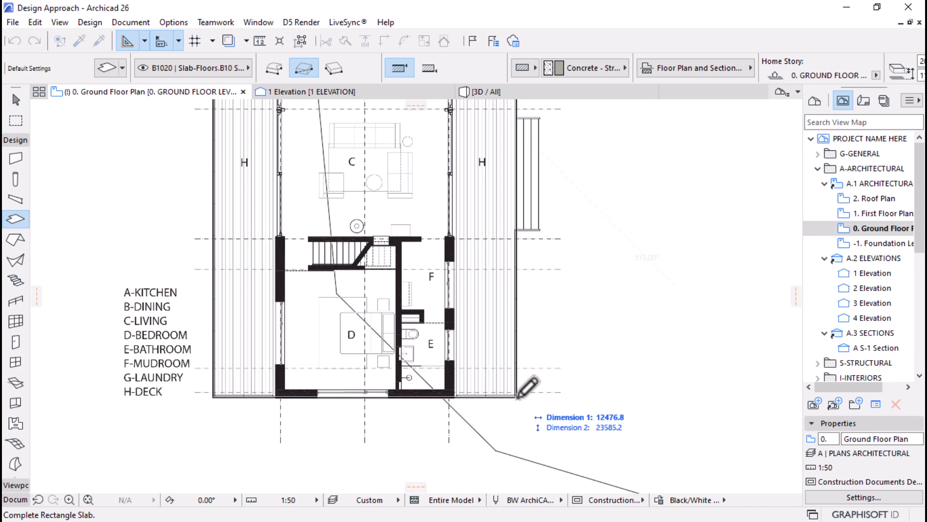
pyautogui.write('1')
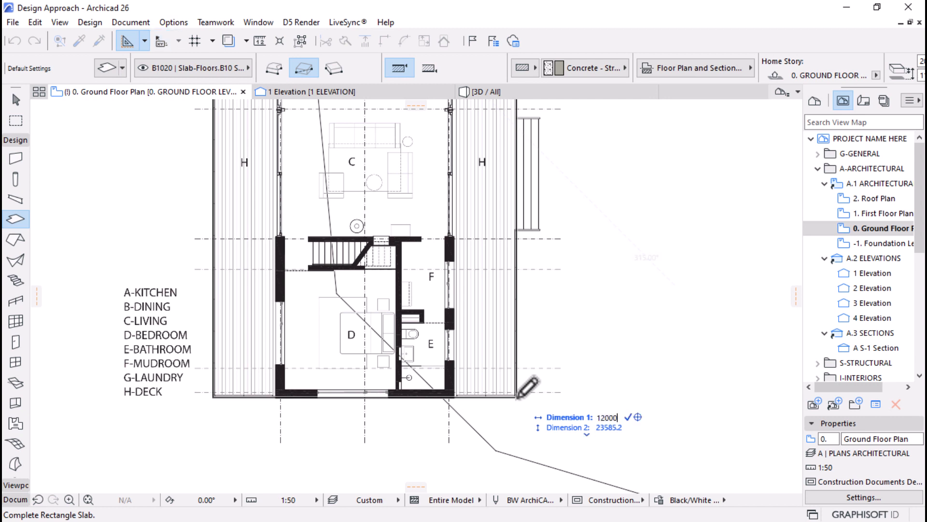
pyautogui.write('2000')
pyautogui.press('Tab')
pyautogui.write('2')
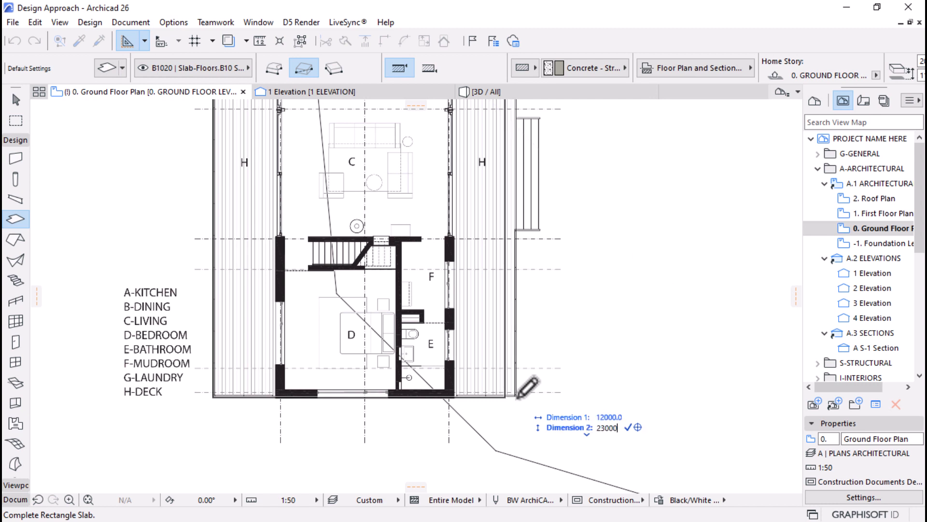
pyautogui.press('Return')
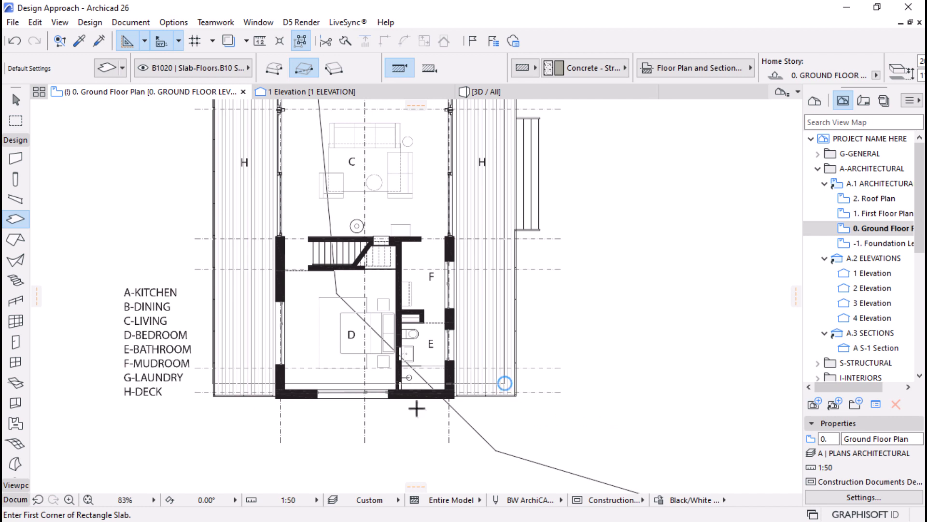
# Select the new slab and offset its lower edge outward by 550 mm toward the plan's bottom outline
pyautogui.scroll(4, 417, 405)
pyautogui.scroll(-5, 458, 413)
pyautogui.scroll(-3, 505, 410)
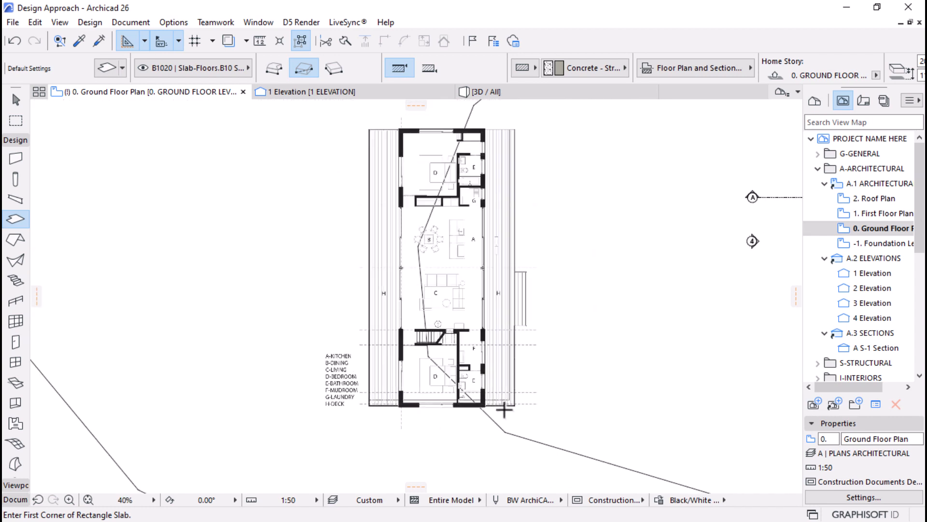
pyautogui.scroll(9, 509, 399)
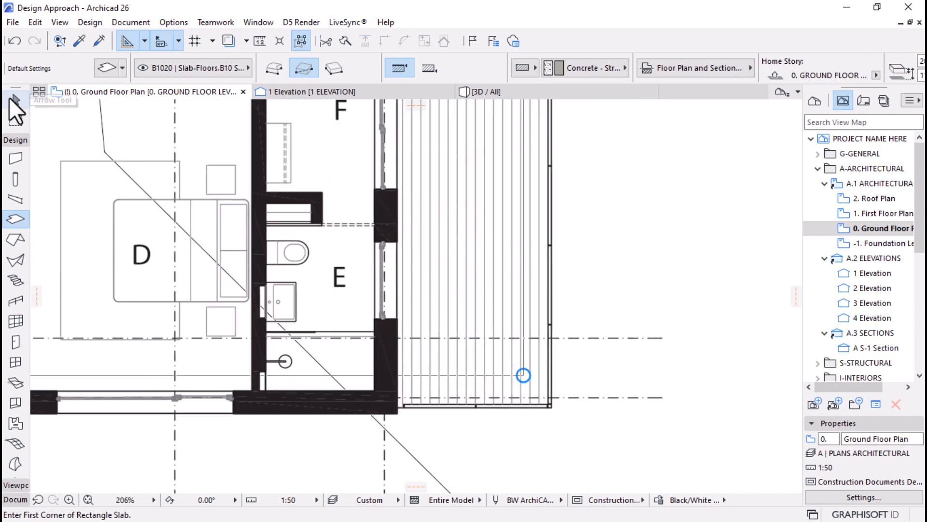
pyautogui.click(16, 99)
pyautogui.click(367, 375)
pyautogui.click(367, 375)
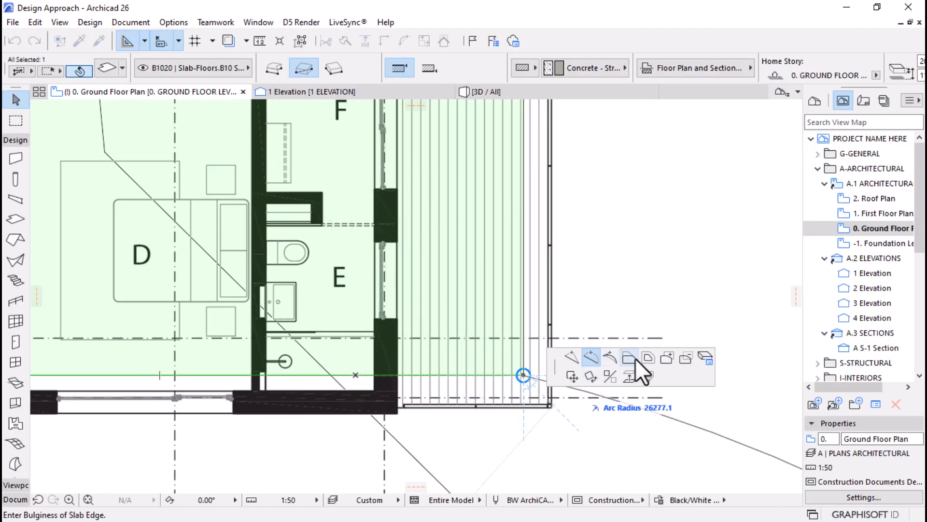
pyautogui.click(635, 358)
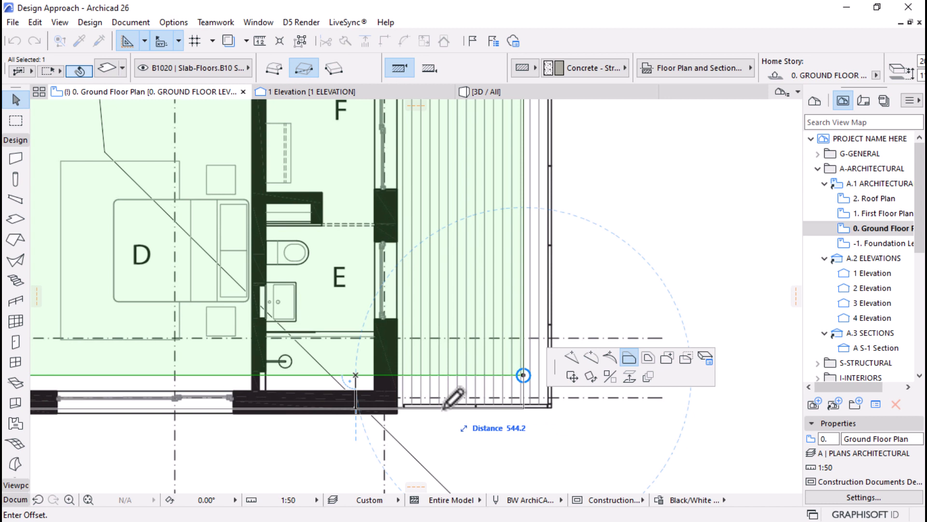
pyautogui.write('550')
pyautogui.press('Return')
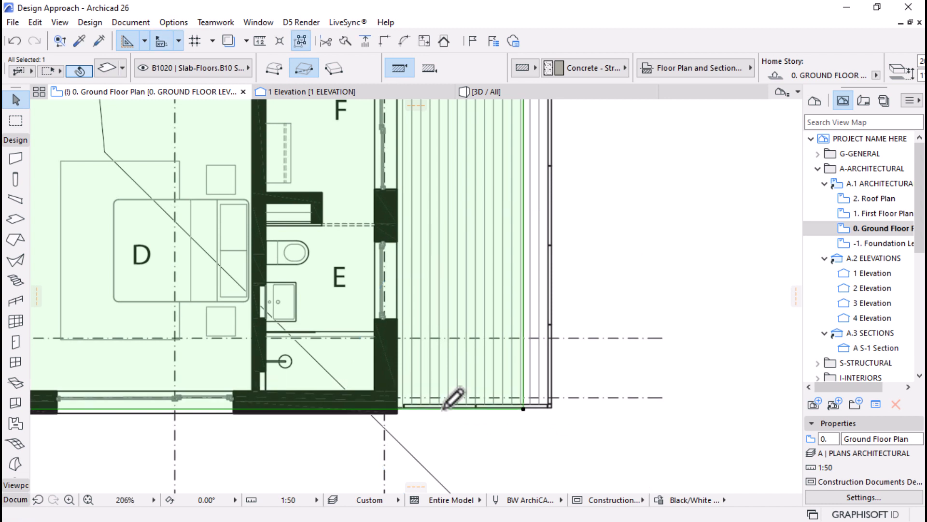
# Offset the slab's right edge outward by 450 mm to cover the deck, and check the outline against the plan
pyautogui.click(524, 251)
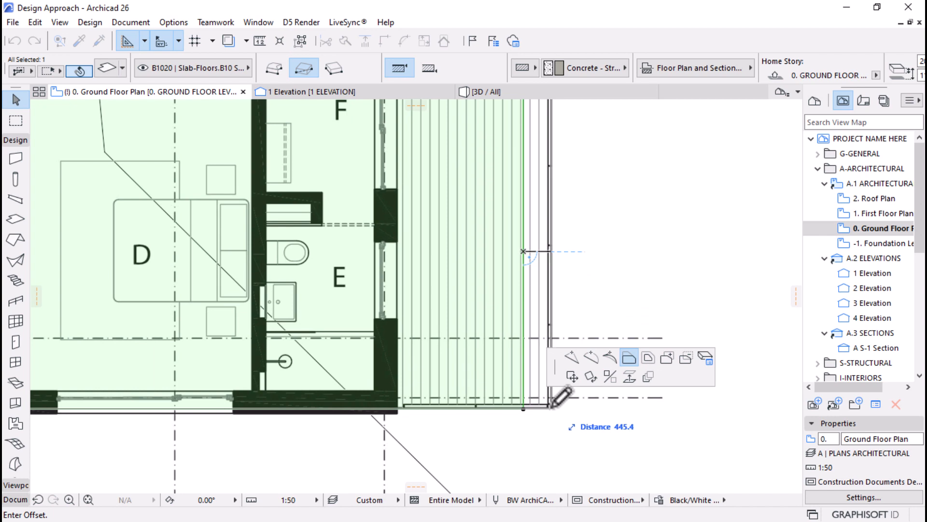
pyautogui.write('450')
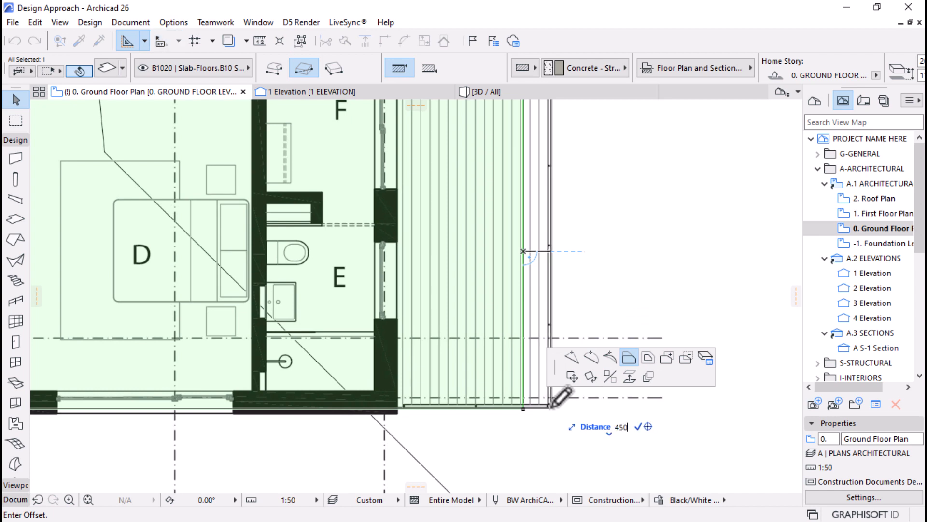
pyautogui.press('Return')
pyautogui.scroll(-10, 561, 397)
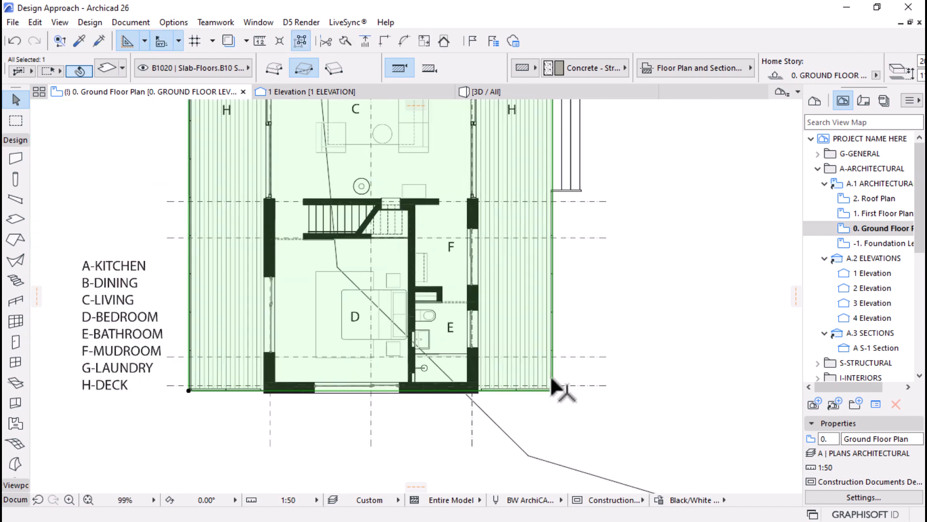
pyautogui.scroll(4, 485, 172)
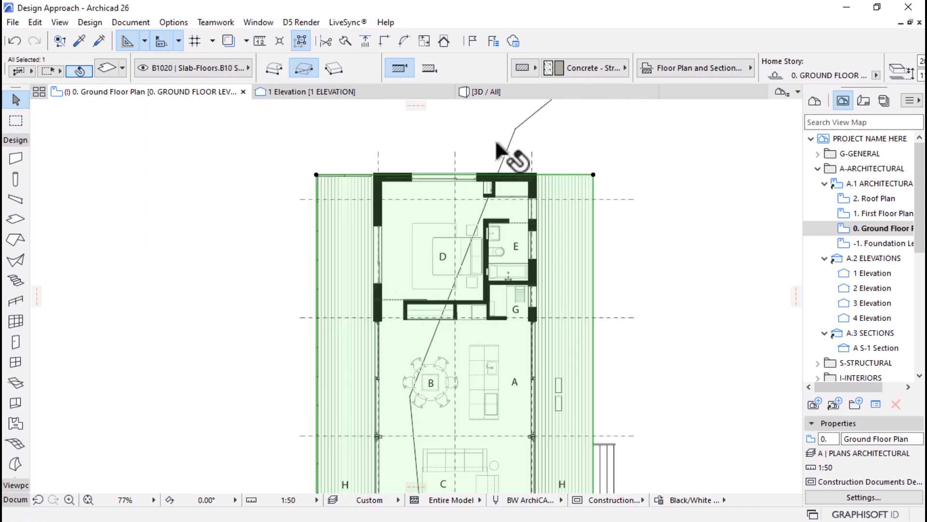
pyautogui.scroll(-3, 490, 169)
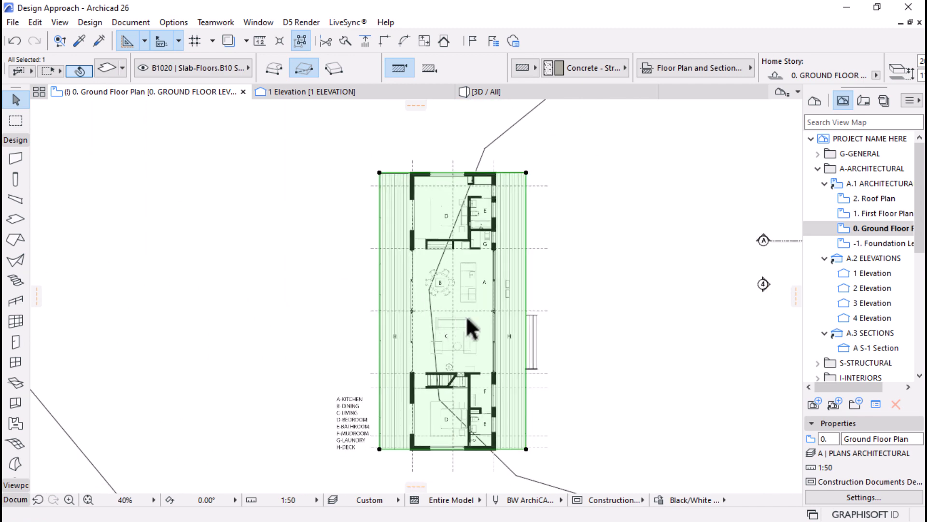
# Inspect the 3D model around the end of the driveway for the slab, and return to the ground floor plan
pyautogui.click(488, 92)
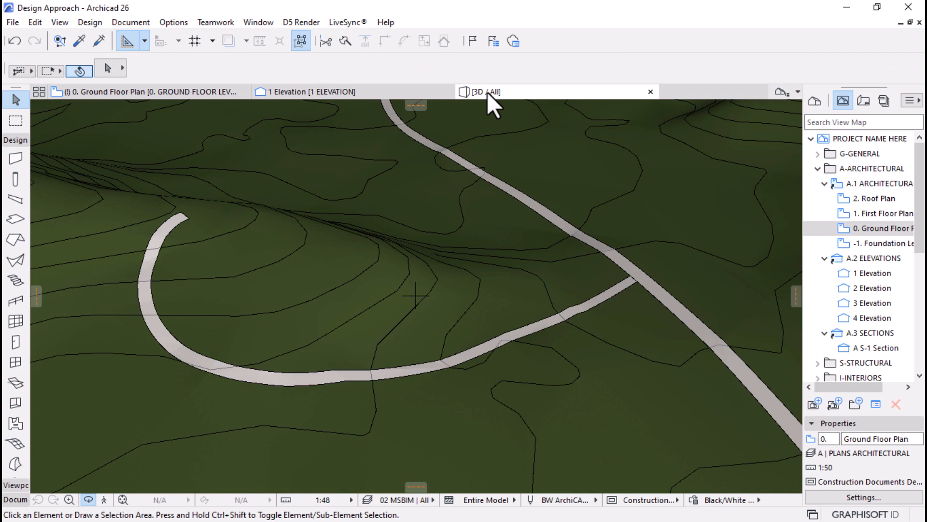
pyautogui.scroll(-7, 489, 275)
pyautogui.moveTo(477, 310); pyautogui.dragTo(365, 332)
pyautogui.scroll(4, 429, 266)
pyautogui.moveTo(427, 267); pyautogui.dragTo(437, 279)
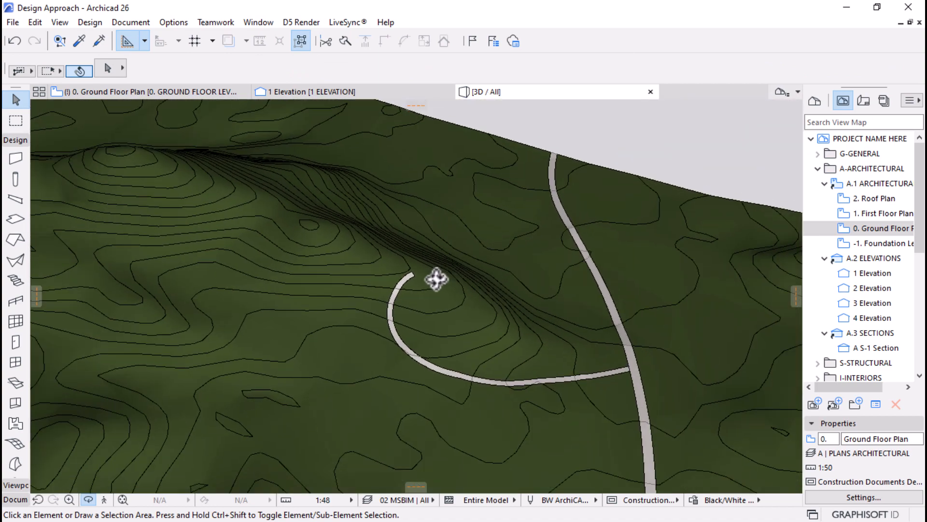
pyautogui.scroll(3, 433, 275)
pyautogui.click(173, 90)
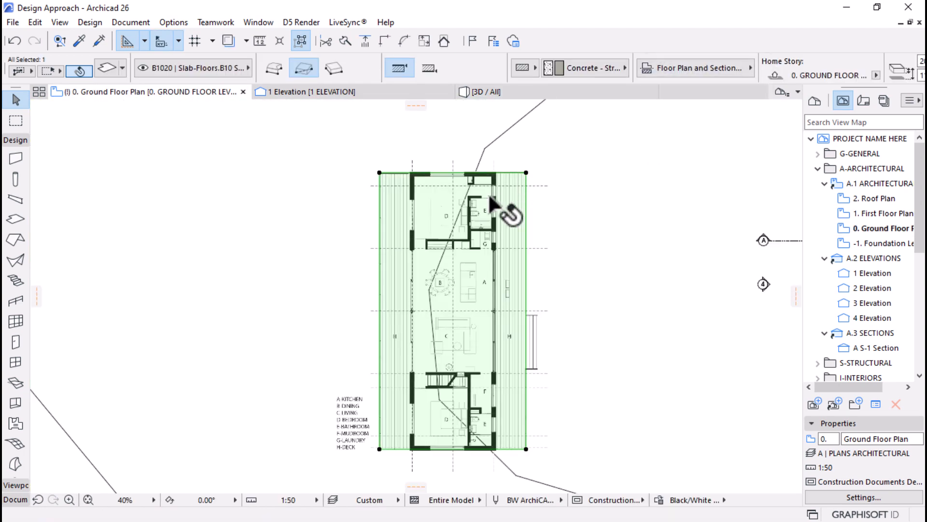
# Select the terrain mesh and copy the height of its contour point just above the house plan, leaving the point unchanged
pyautogui.scroll(4, 503, 132)
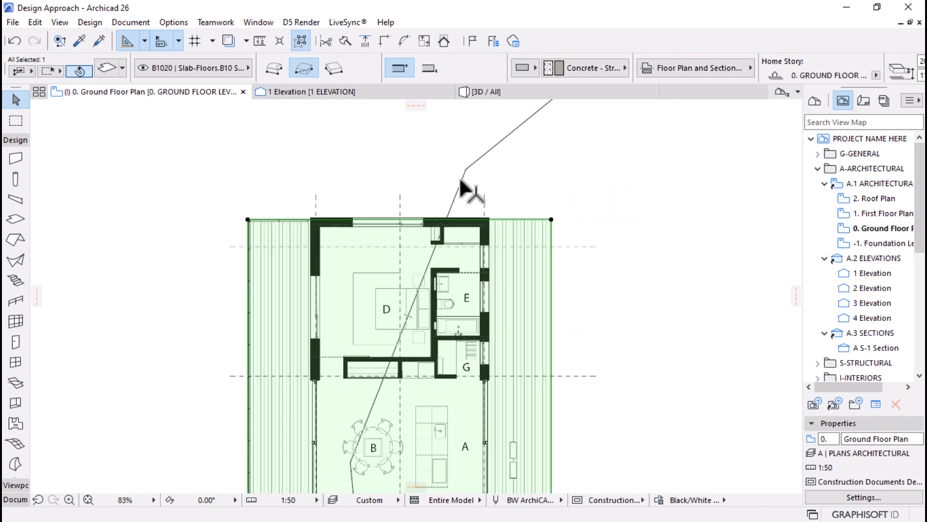
pyautogui.click(462, 180)
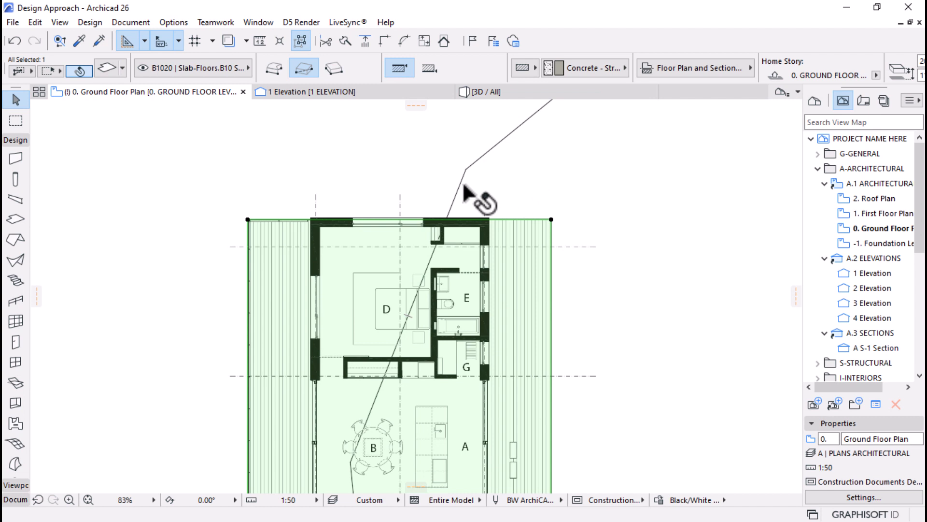
pyautogui.click(463, 181)
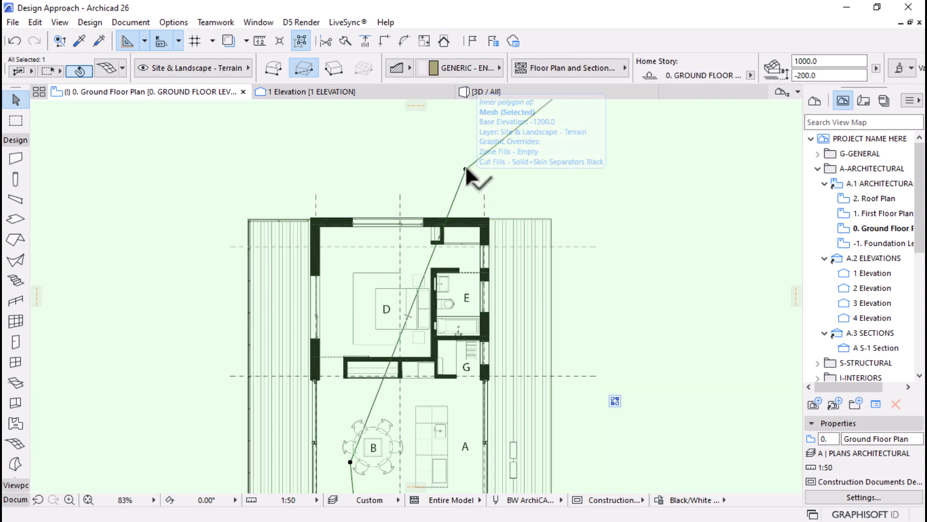
pyautogui.click(466, 170)
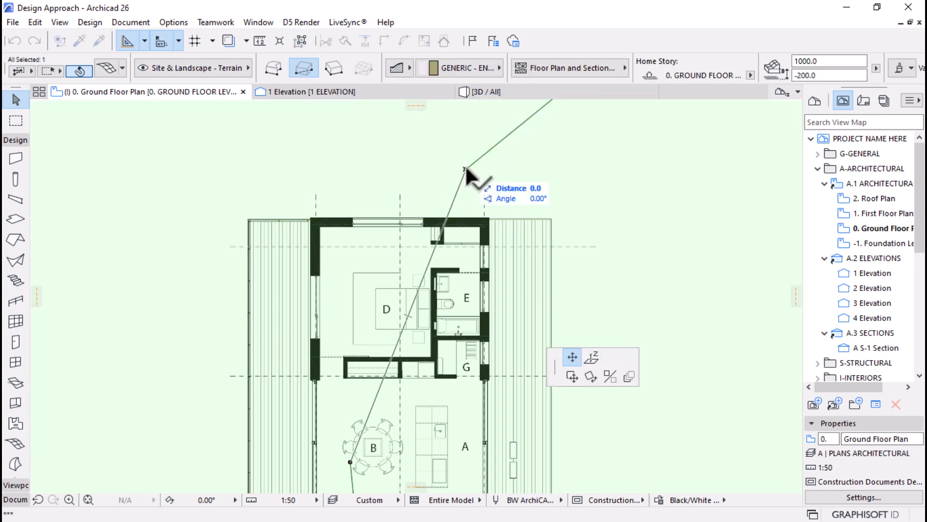
pyautogui.click(593, 361)
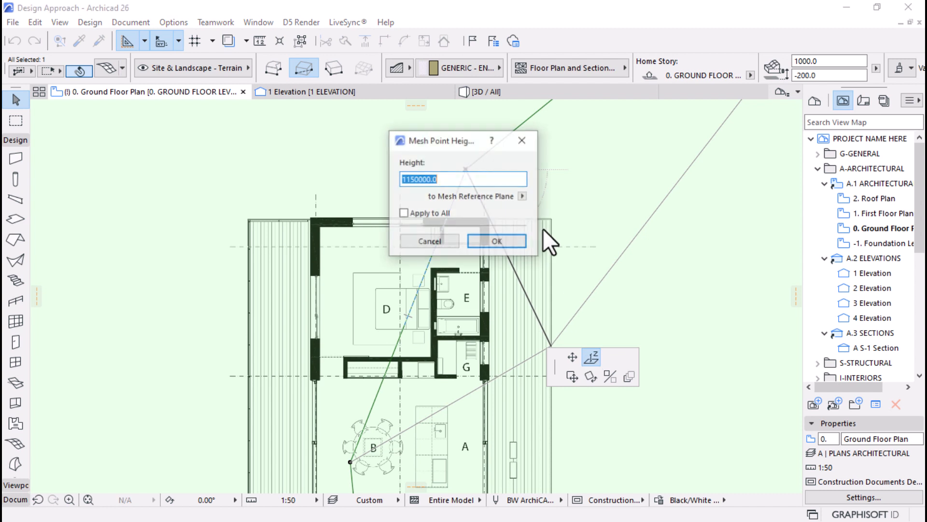
pyautogui.rightClick(416, 181)
pyautogui.click(443, 231)
pyautogui.click(439, 242)
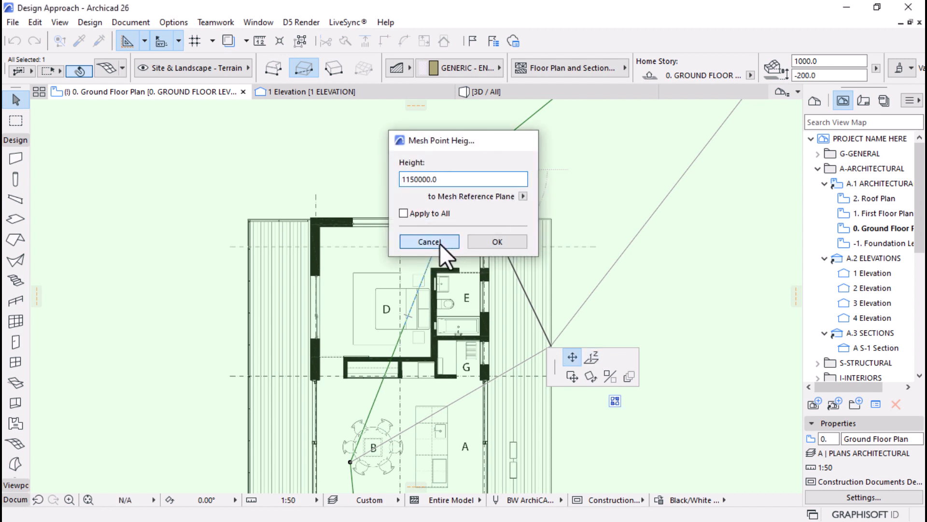
pyautogui.press('Escape')
# Select the ground floor slab and set its elevation to the copied contour height of 1150000
pyautogui.scroll(-2, 451, 193)
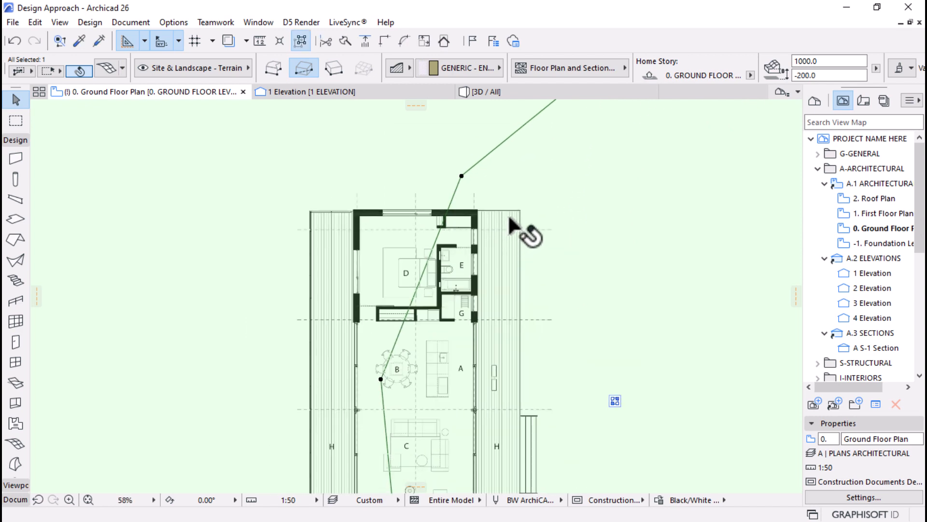
pyautogui.click(520, 211)
pyautogui.scroll(-5, 640, 56)
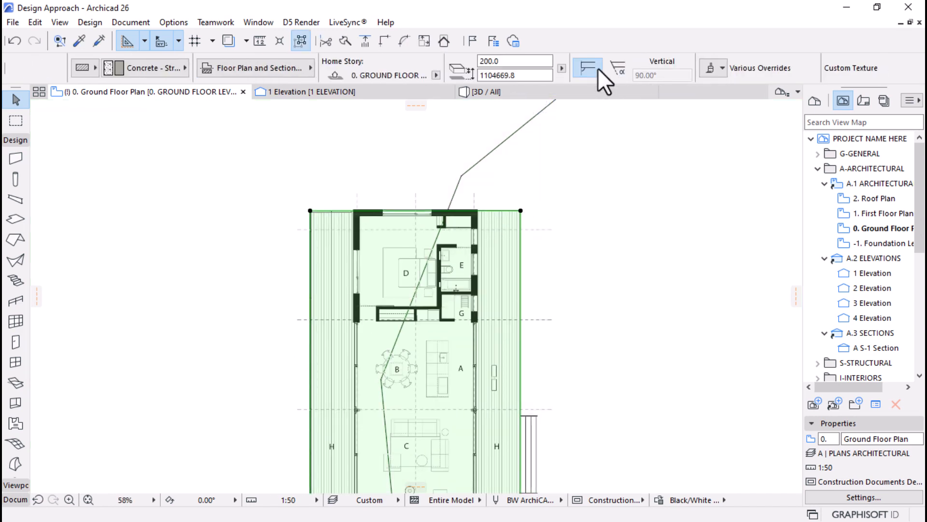
pyautogui.click(547, 76)
pyautogui.rightClick(497, 78)
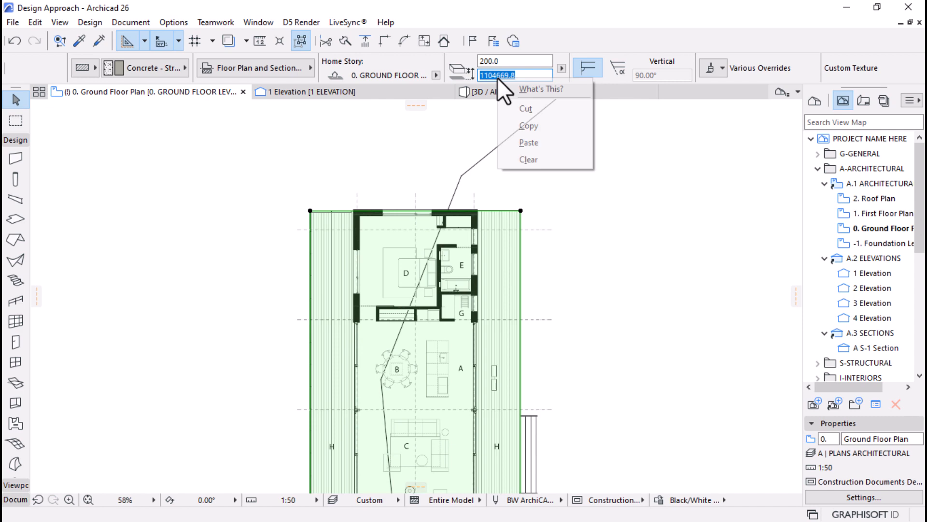
pyautogui.click(518, 143)
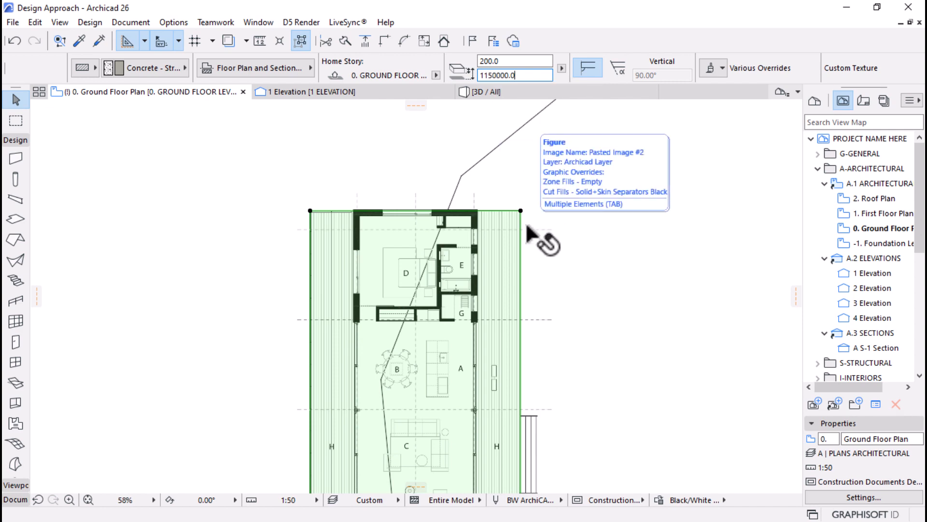
# Inspect the slab in the 3D model against the surrounding terrain and driveway end, cross-checking its location in the ground floor plan
pyautogui.click(476, 93)
pyautogui.scroll(6, 449, 290)
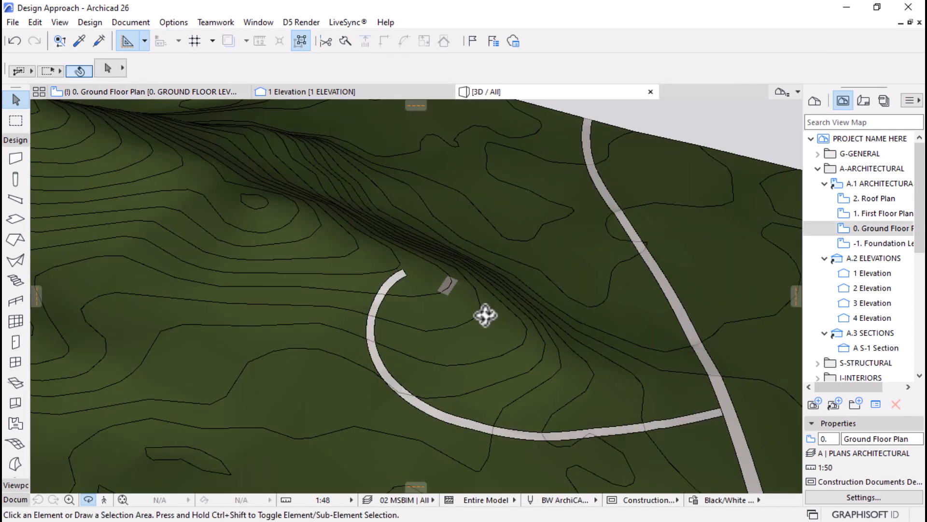
pyautogui.scroll(5, 432, 296)
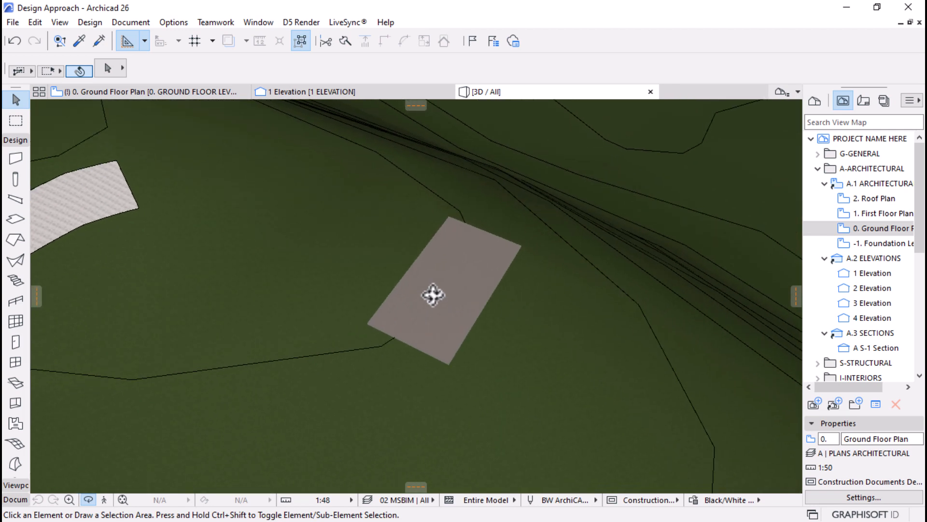
pyautogui.moveTo(441, 326); pyautogui.dragTo(372, 201)
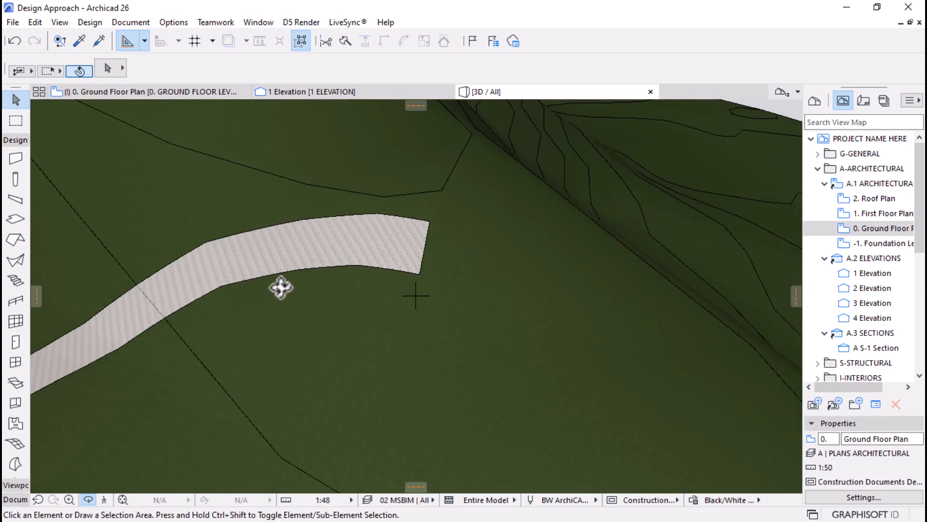
pyautogui.moveTo(301, 391); pyautogui.dragTo(484, 289)
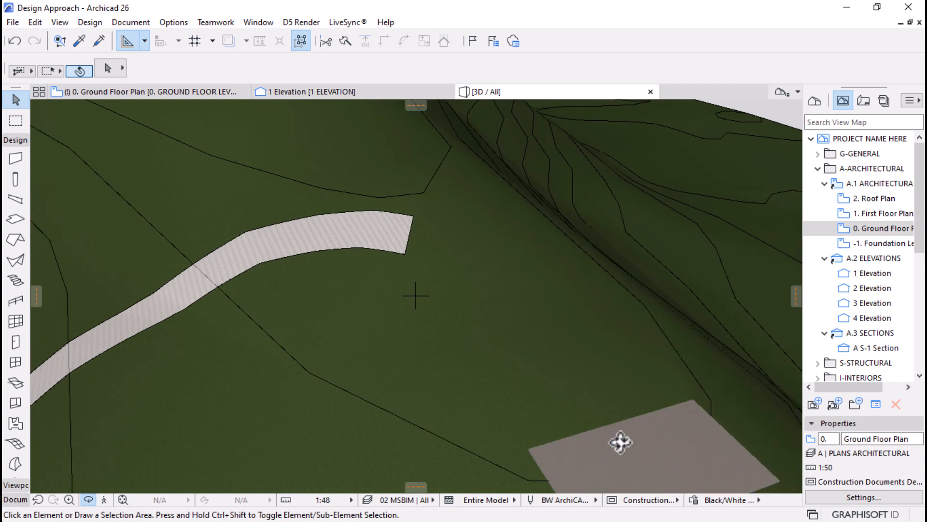
pyautogui.moveTo(620, 442); pyautogui.dragTo(155, 99)
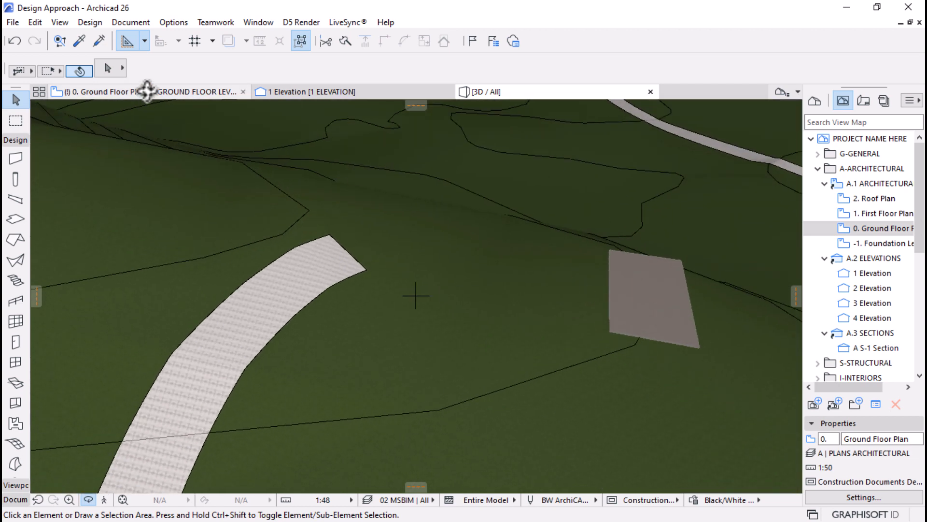
pyautogui.click(147, 90)
pyautogui.scroll(-3, 366, 188)
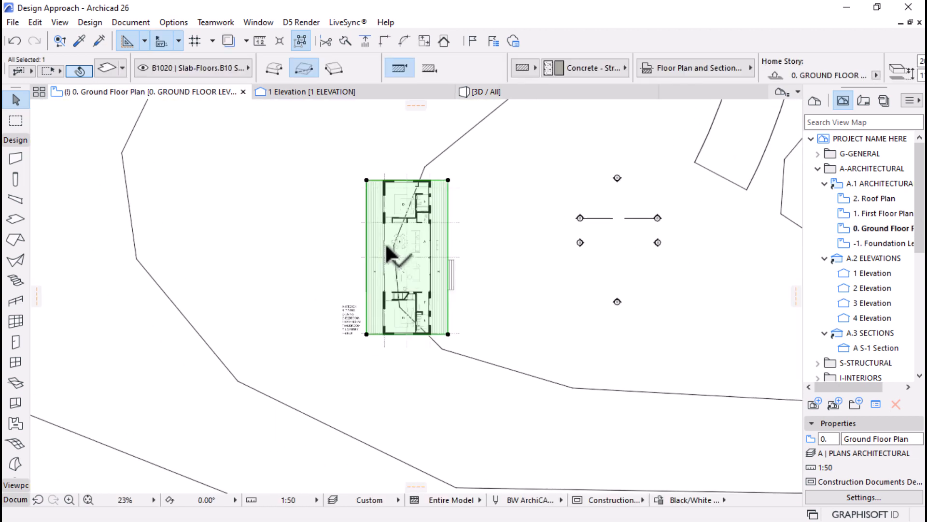
pyautogui.scroll(3, 385, 242)
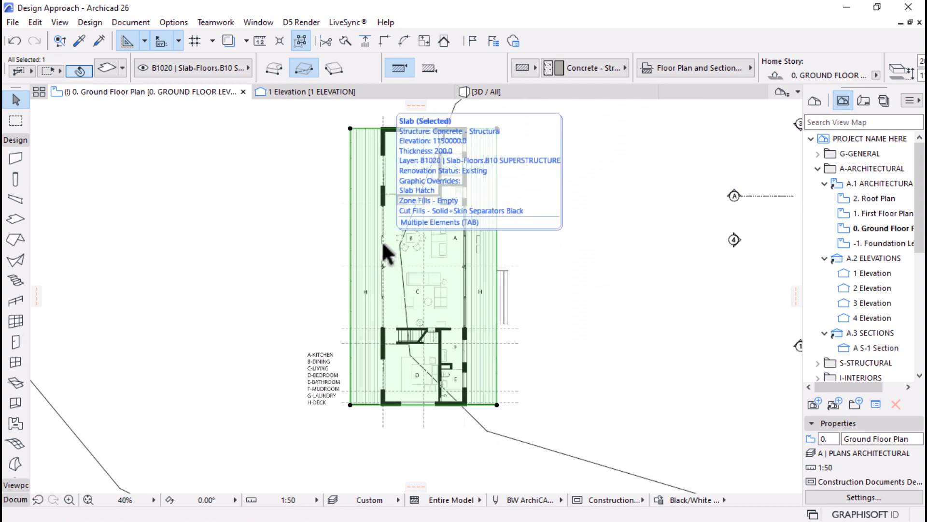
pyautogui.click(486, 88)
pyautogui.keyDown('shift'); pyautogui.moveTo(428, 134); pyautogui.dragTo(262, 168, button='middle'); pyautogui.keyUp('shift')
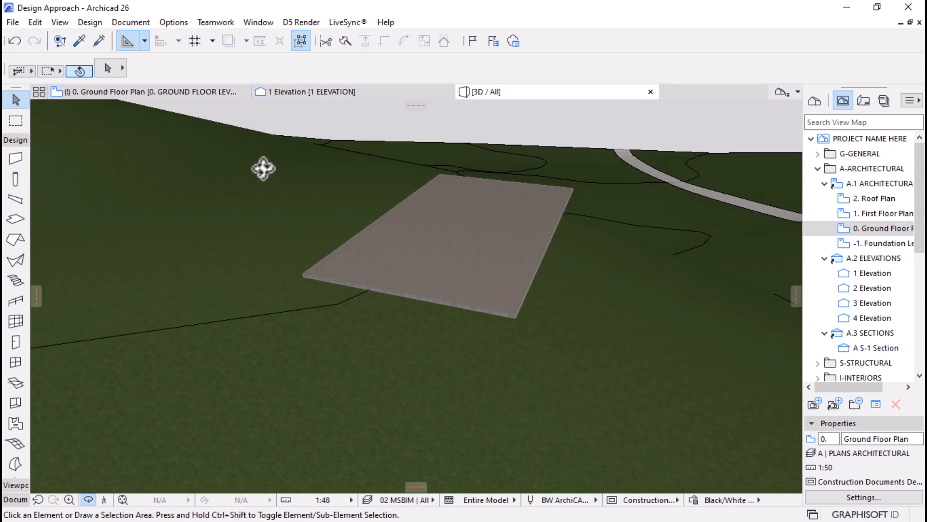
# Return to the ground floor plan, clear the selection and pick up the slab's settings as the Slab tool defaults
pyautogui.click(158, 89)
pyautogui.click(456, 166)
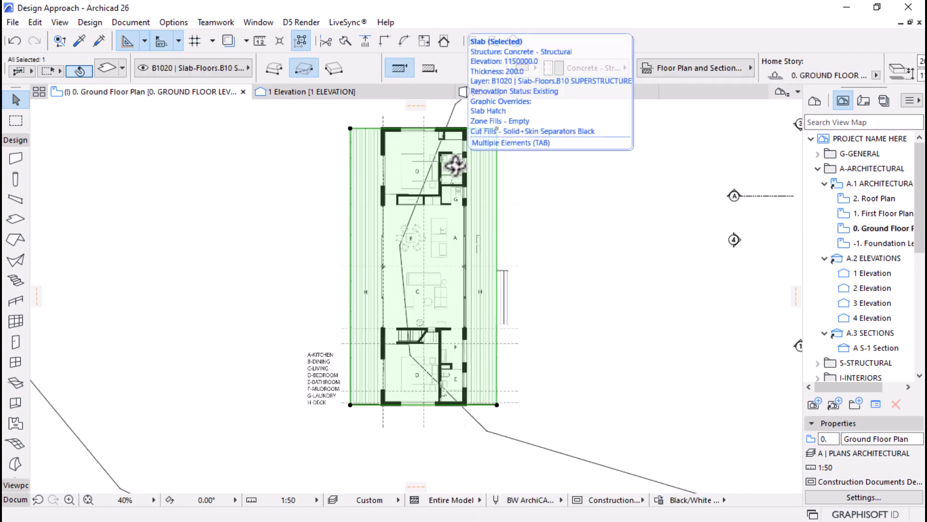
pyautogui.press('Escape')
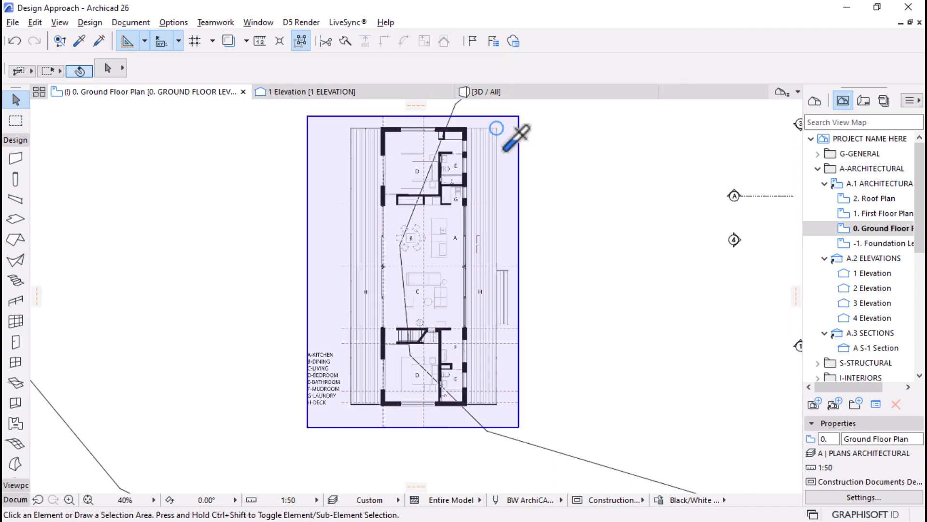
pyautogui.keyDown('alt'); pyautogui.click(498, 142); pyautogui.keyUp('alt')
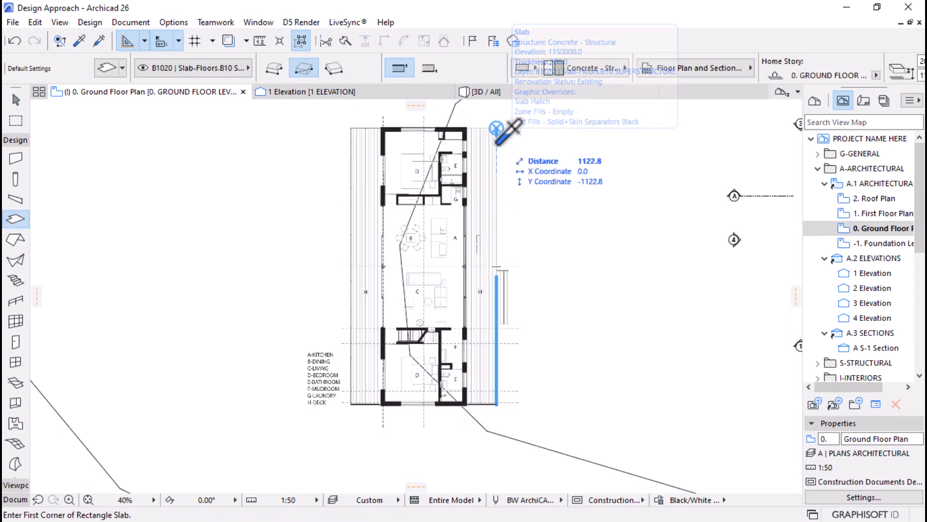
pyautogui.scroll(2, 337, 122)
pyautogui.scroll(-3, 418, 186)
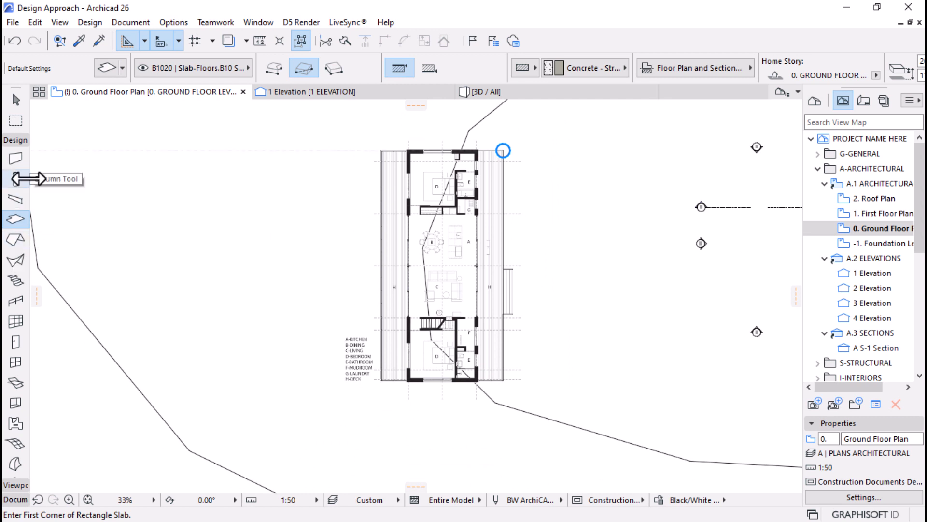
# Draw a horizontal grid line with the MSBIM Grid line favorite along the plan's uppermost dashed axis, spanning beyond both decks
pyautogui.click(14, 141)
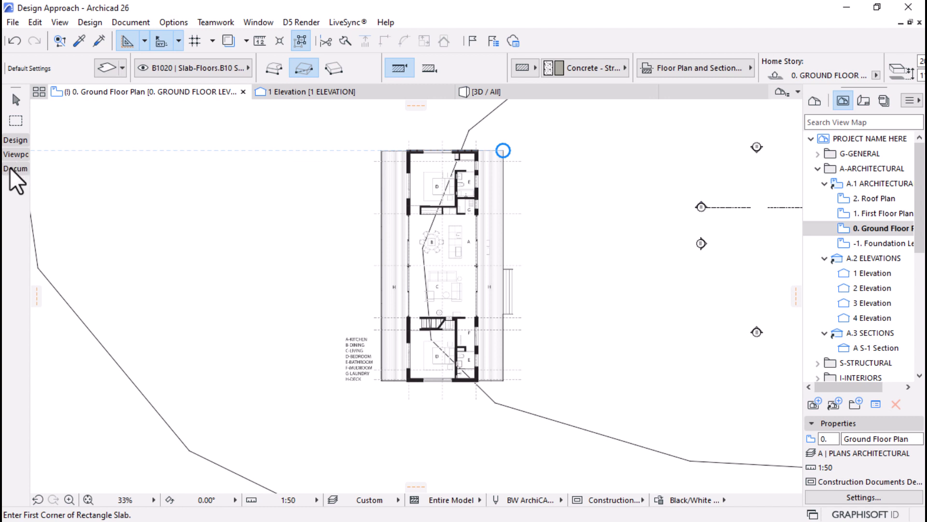
pyautogui.click(12, 168)
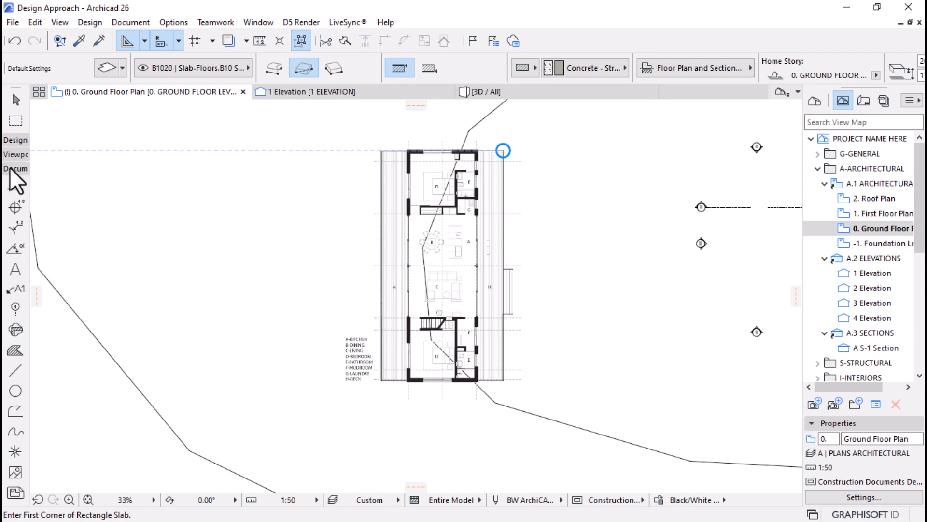
pyautogui.click(24, 309)
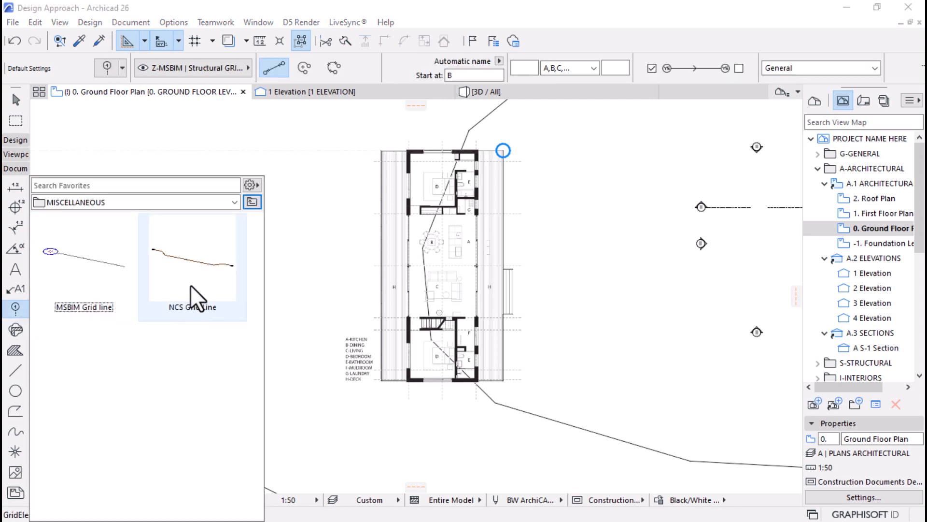
pyautogui.click(77, 269)
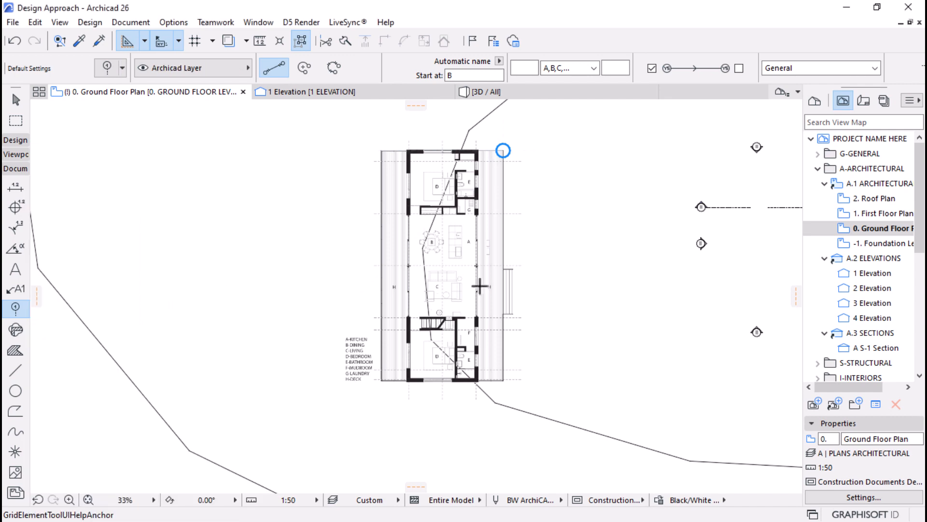
pyautogui.scroll(3, 473, 159)
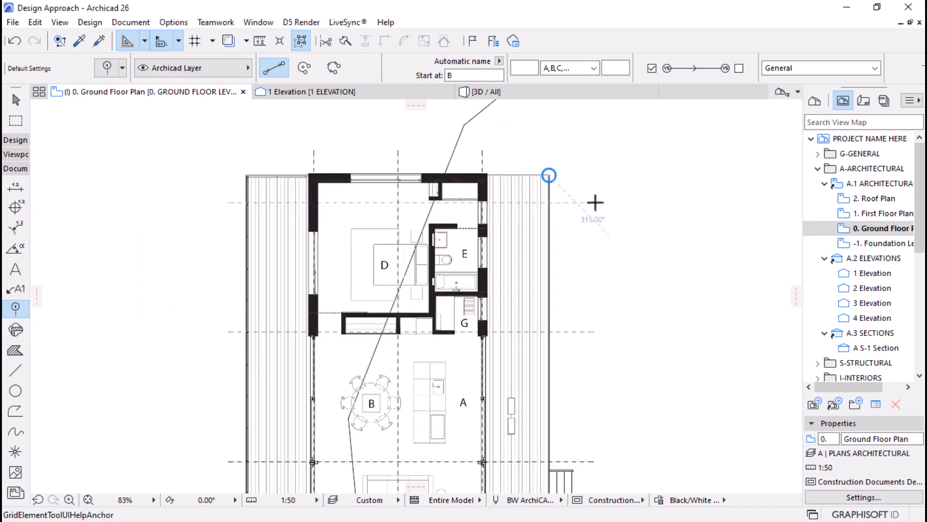
pyautogui.click(595, 202)
pyautogui.click(184, 201)
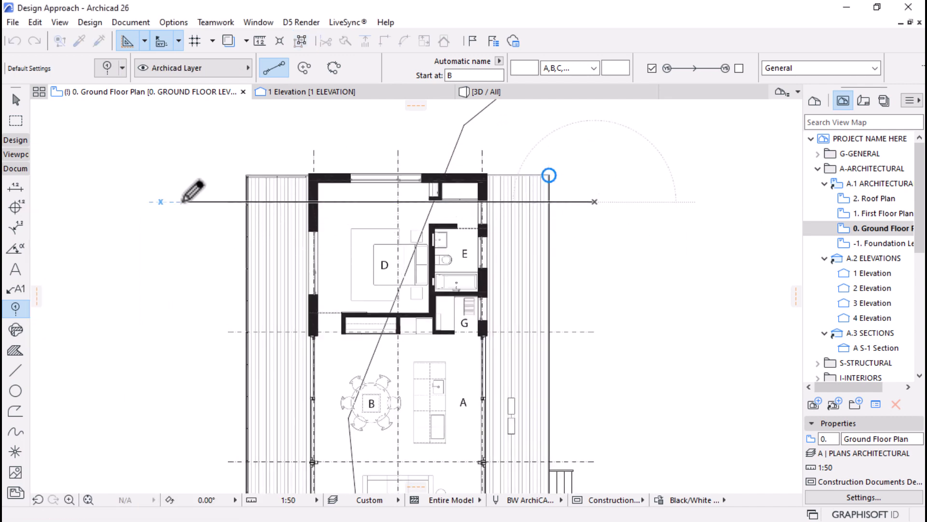
pyautogui.scroll(-2, 416, 141)
pyautogui.press('Escape')
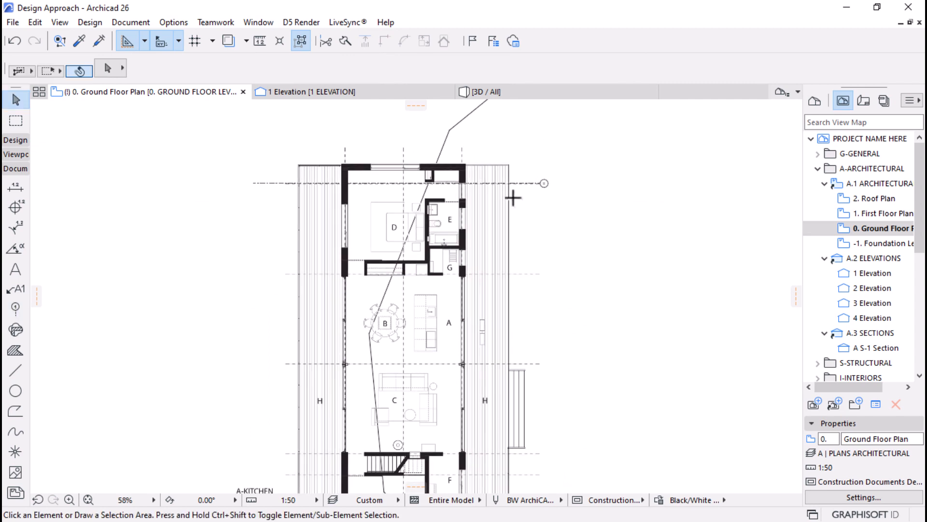
# Select the new horizontal grid line and move it up to align with the deck's top edge at the slab's upper-right corner
pyautogui.click(537, 184)
pyautogui.scroll(3, 442, 169)
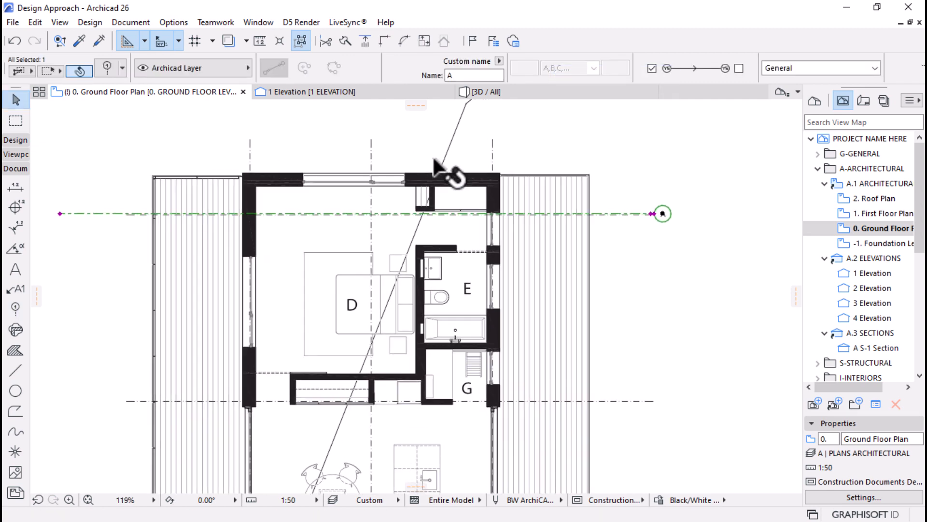
pyautogui.scroll(6, 667, 224)
pyautogui.scroll(-5, 664, 215)
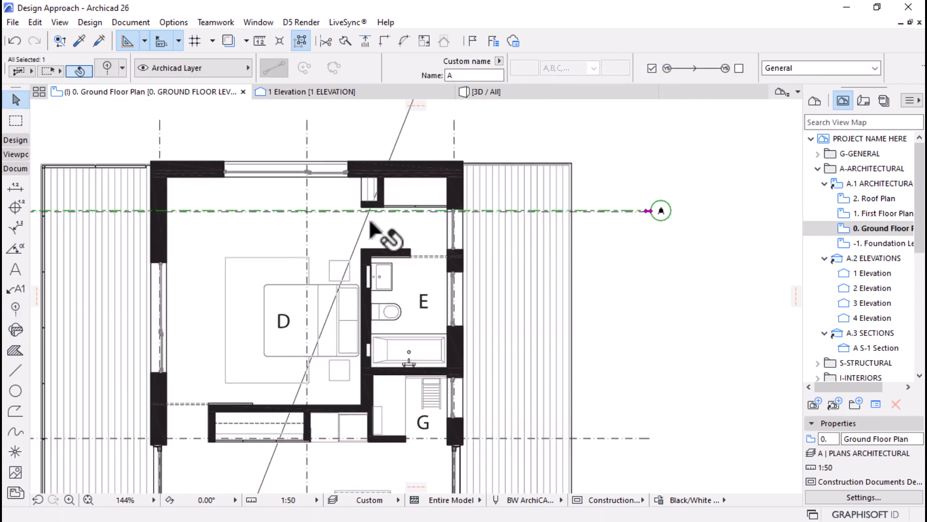
pyautogui.scroll(2, 371, 227)
pyautogui.hotkey('ctrl', 'd')
pyautogui.click(440, 199)
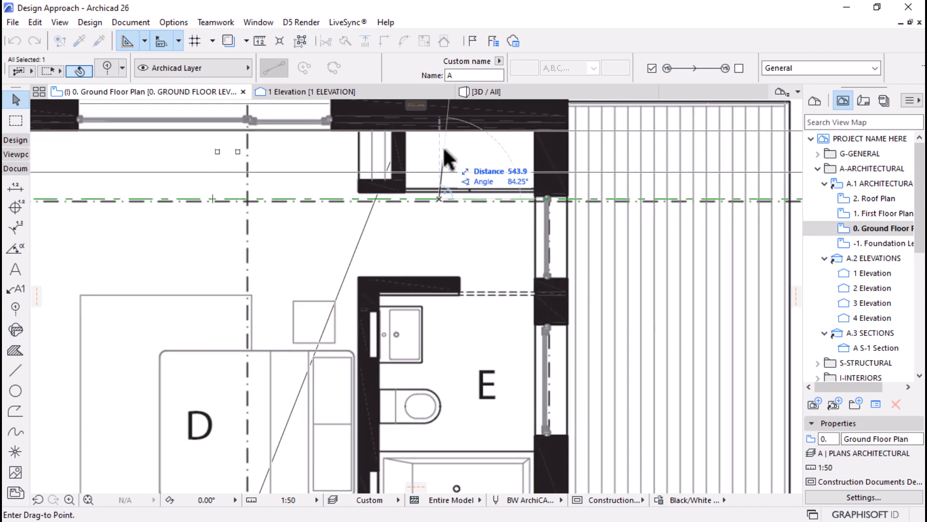
pyautogui.scroll(-3, 446, 147)
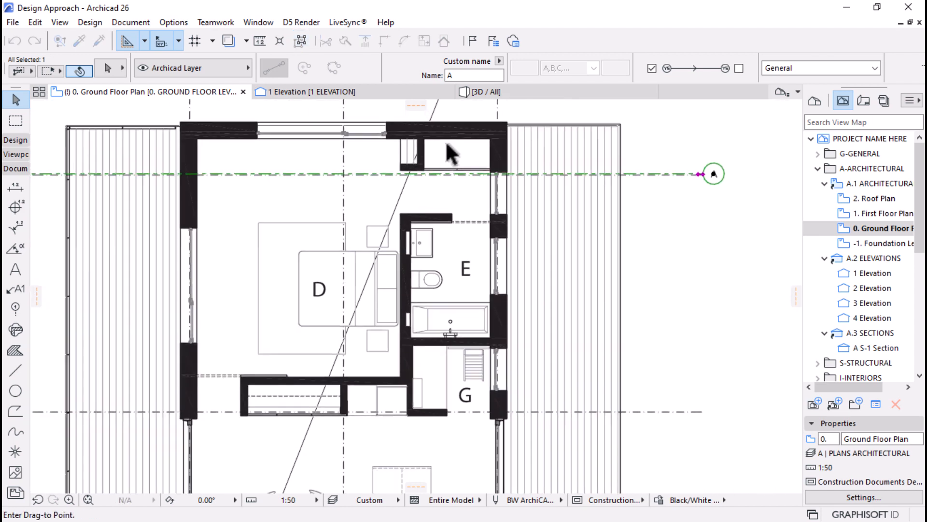
pyautogui.click(622, 125)
# Move the horizontal grid line 1200 mm straight down from the deck's top edge
pyautogui.hotkey('ctrl', 'd')
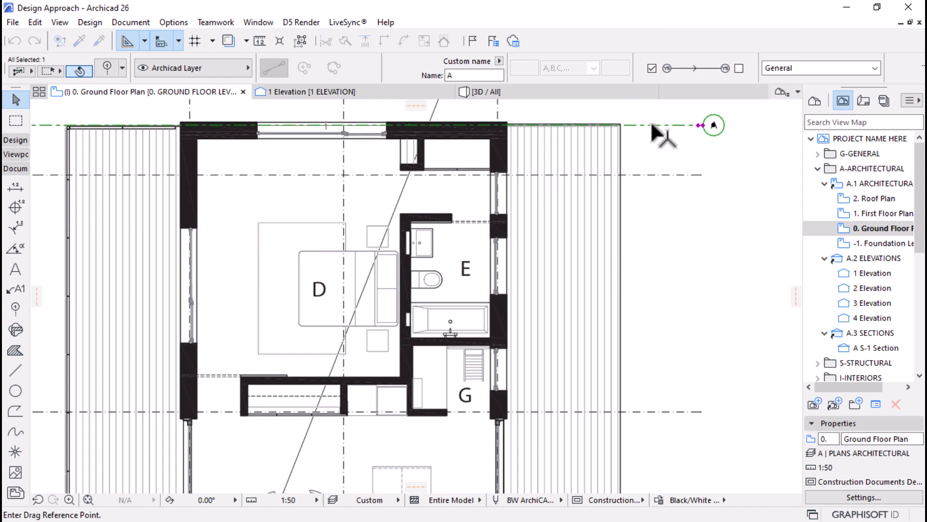
pyautogui.click(651, 125)
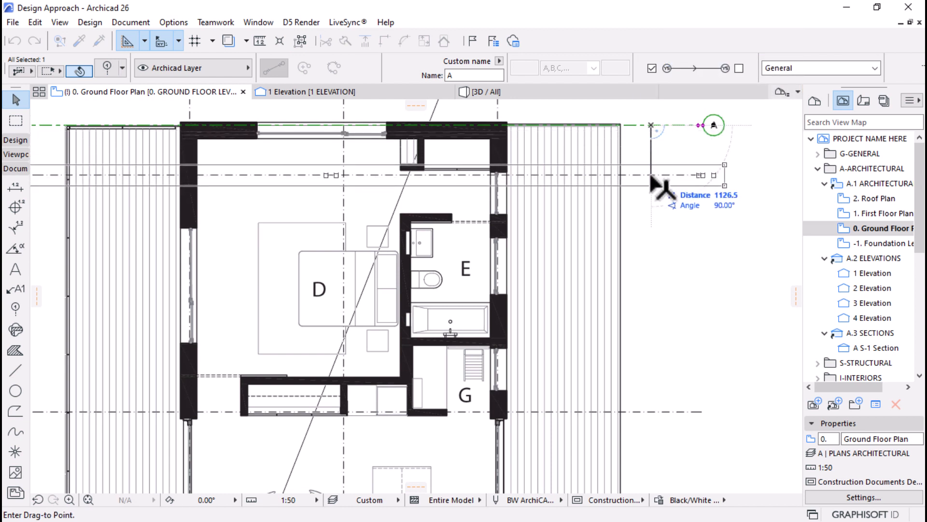
pyautogui.write('1200')
pyautogui.press('Return')
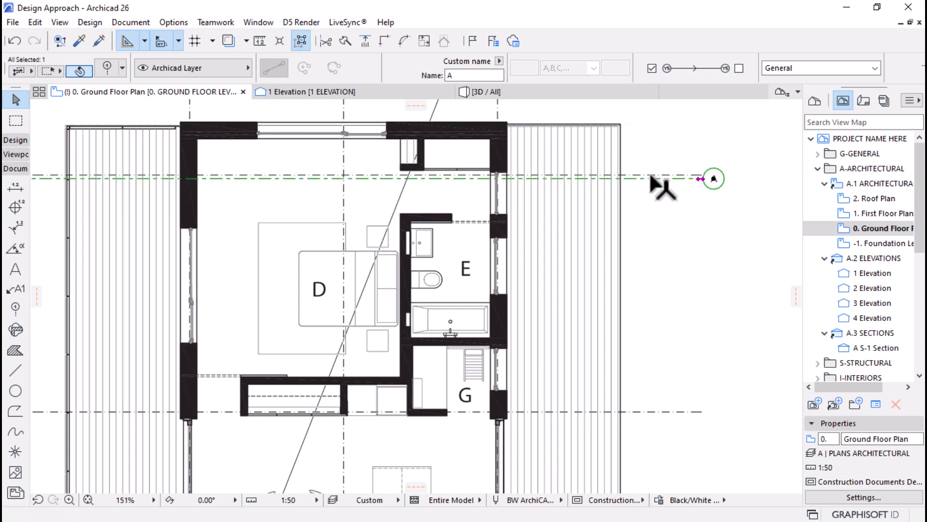
pyautogui.scroll(-5, 512, 134)
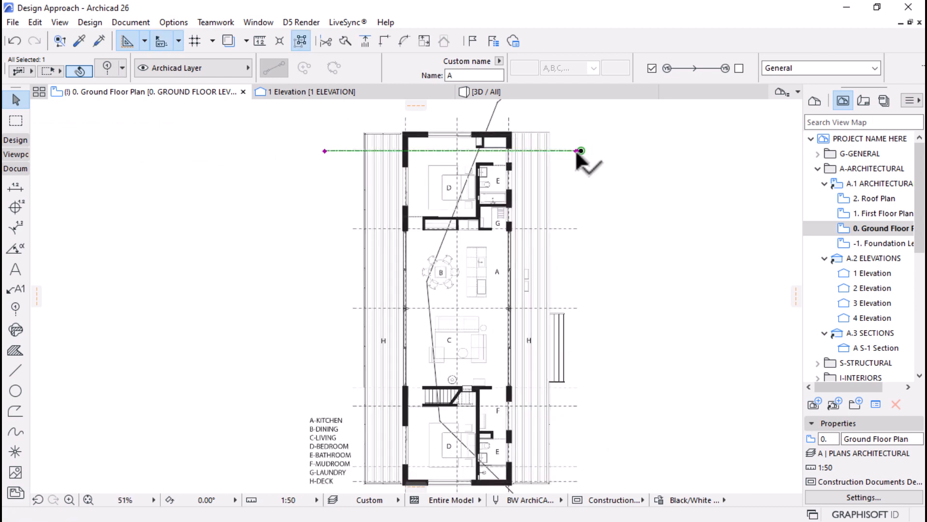
# Set up a Drag multiplication of the horizontal grid line using Increment and Spread, with no rotation of copies
pyautogui.click(580, 151)
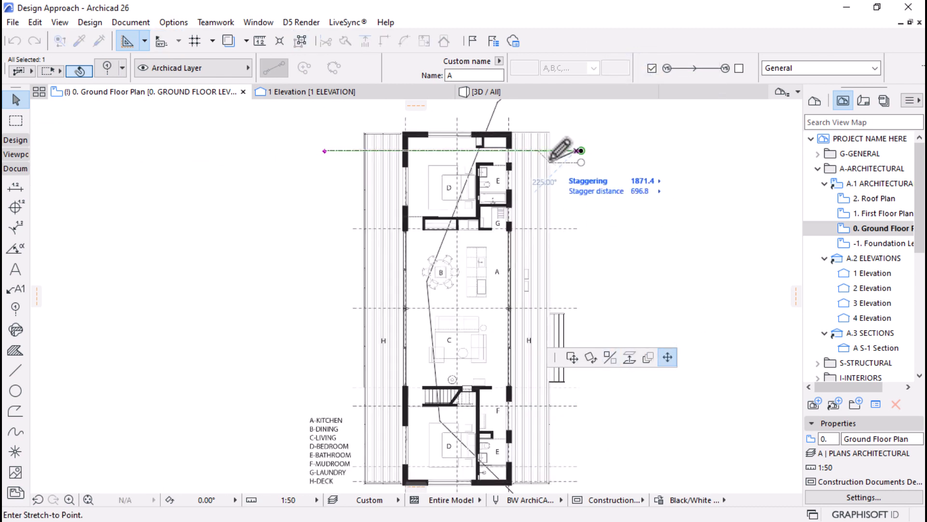
pyautogui.scroll(-2, 409, 194)
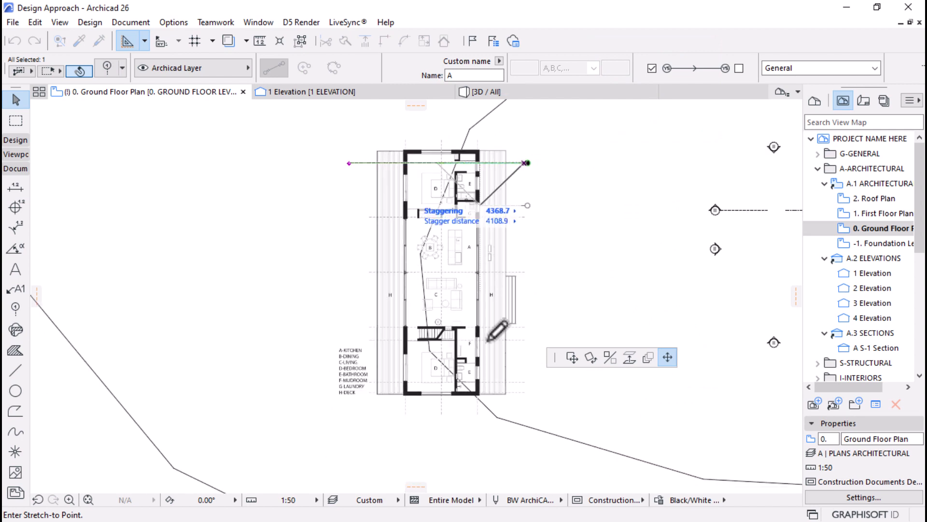
pyautogui.click(648, 357)
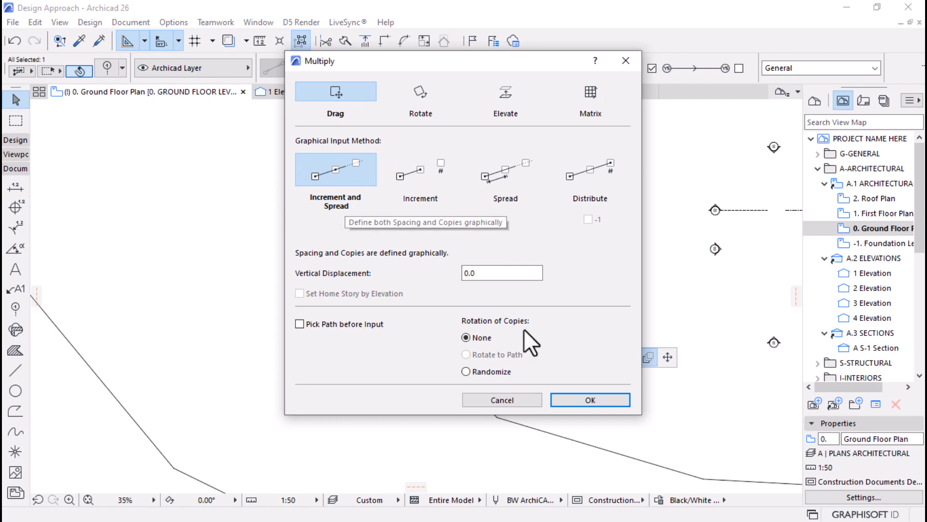
pyautogui.click(589, 400)
# Multiply the grid line straight down the plan at about 5200 mm spacing, spreading four copies to the lower bedroom
pyautogui.scroll(8, 500, 159)
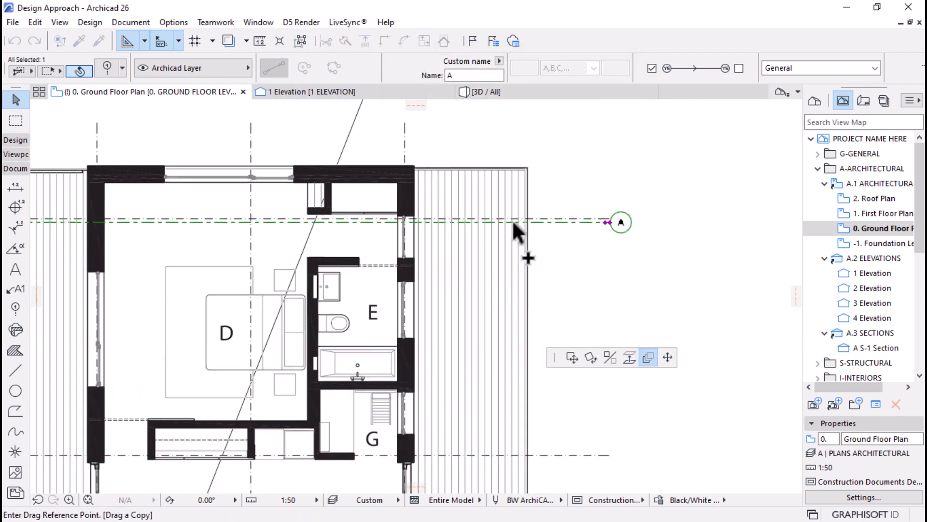
pyautogui.click(557, 223)
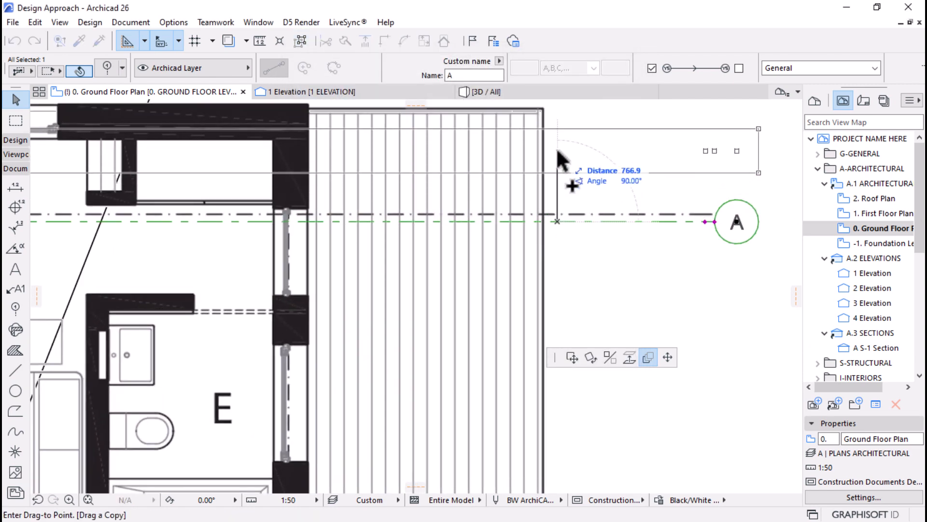
pyautogui.scroll(-6, 559, 157)
pyautogui.scroll(2, 556, 290)
pyautogui.scroll(2, 553, 298)
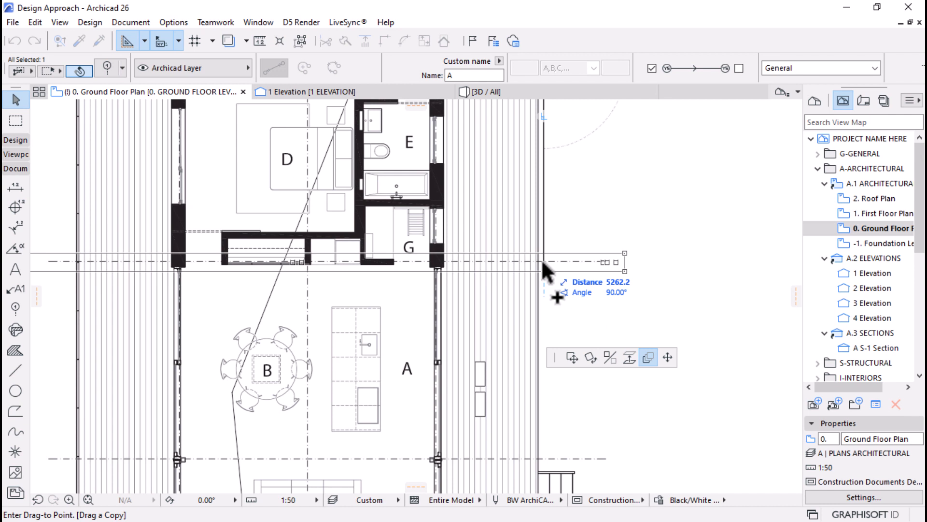
pyautogui.write('520')
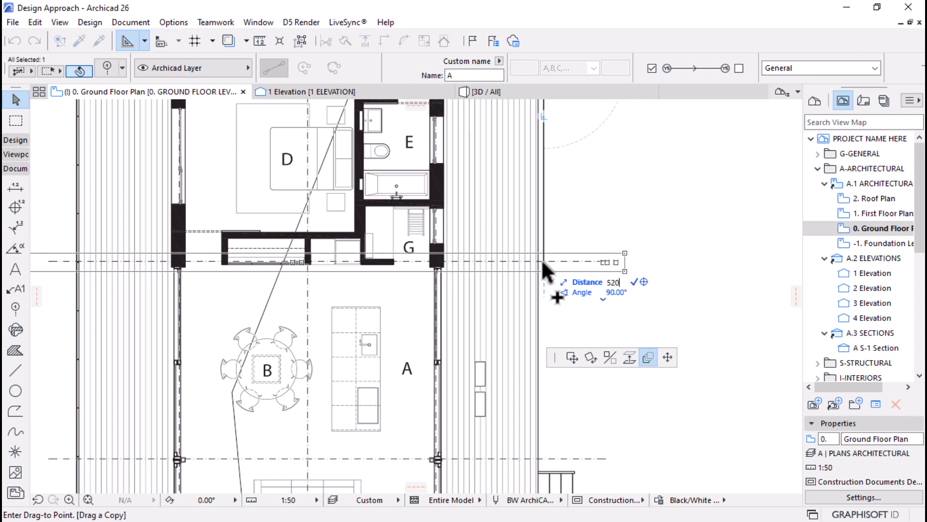
pyautogui.scroll(-4, 483, 239)
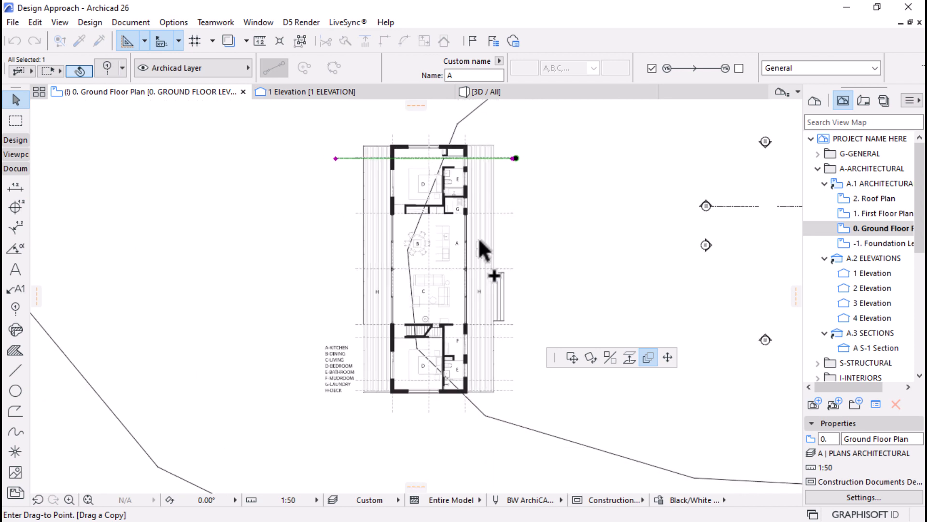
pyautogui.scroll(2, 502, 389)
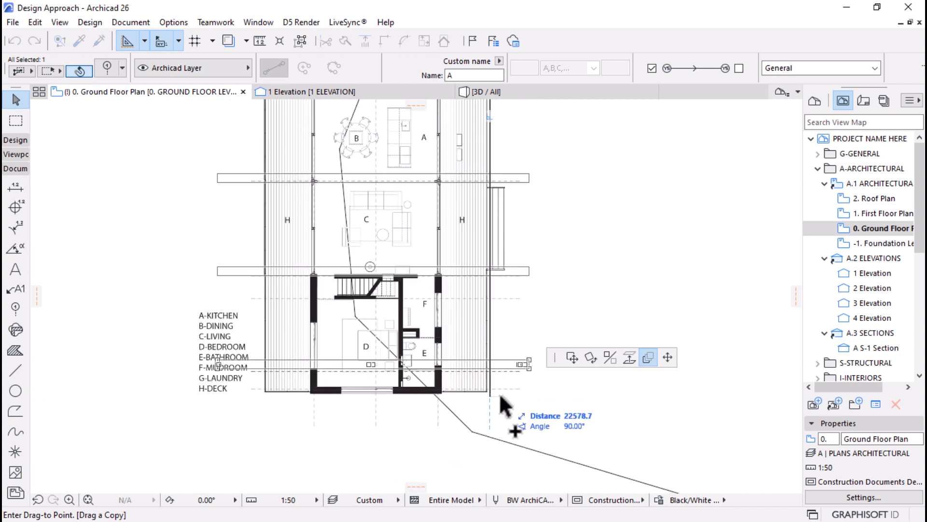
pyautogui.click(501, 397)
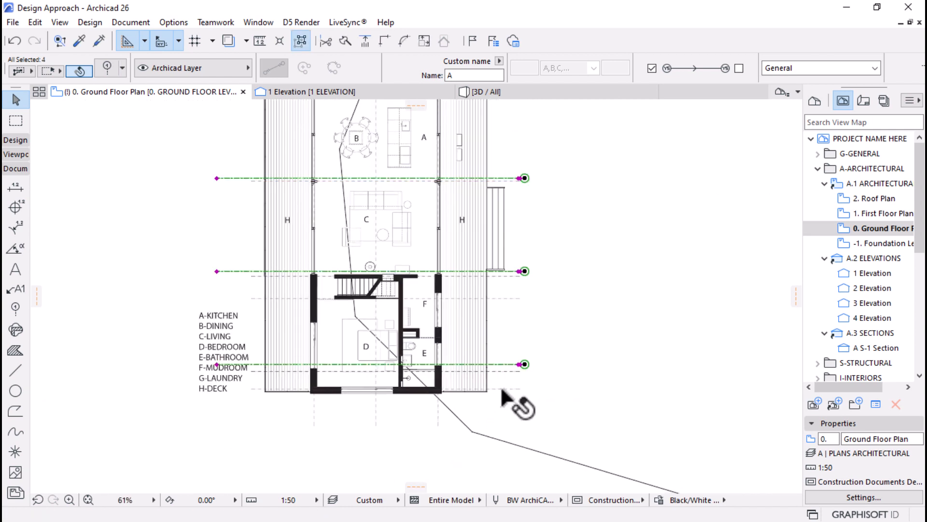
# Review the five horizontal grid lines against the plan's dashed axes, adding the original line to the selection before clearing it
pyautogui.scroll(-2, 527, 345)
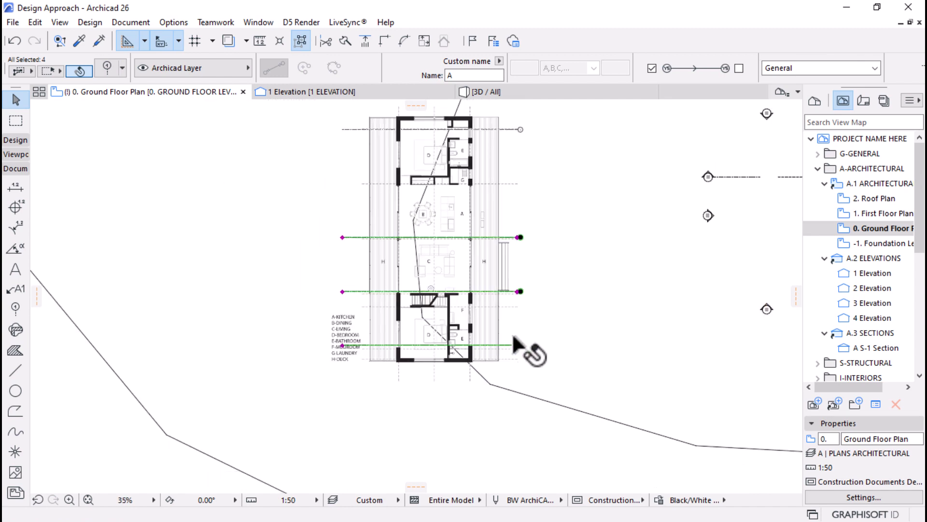
pyautogui.scroll(3, 372, 306)
pyautogui.scroll(2, 452, 286)
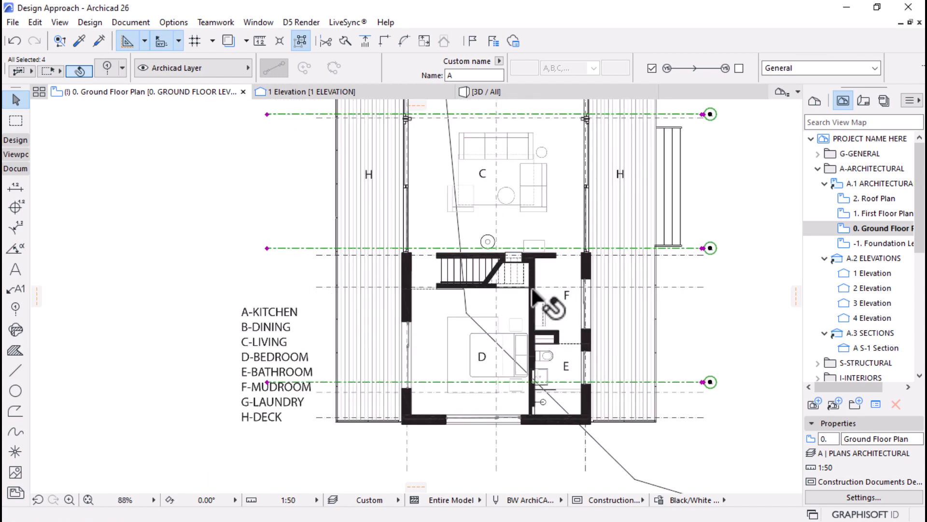
pyautogui.scroll(-2, 347, 292)
pyautogui.scroll(-5, 607, 343)
pyautogui.scroll(1, 594, 248)
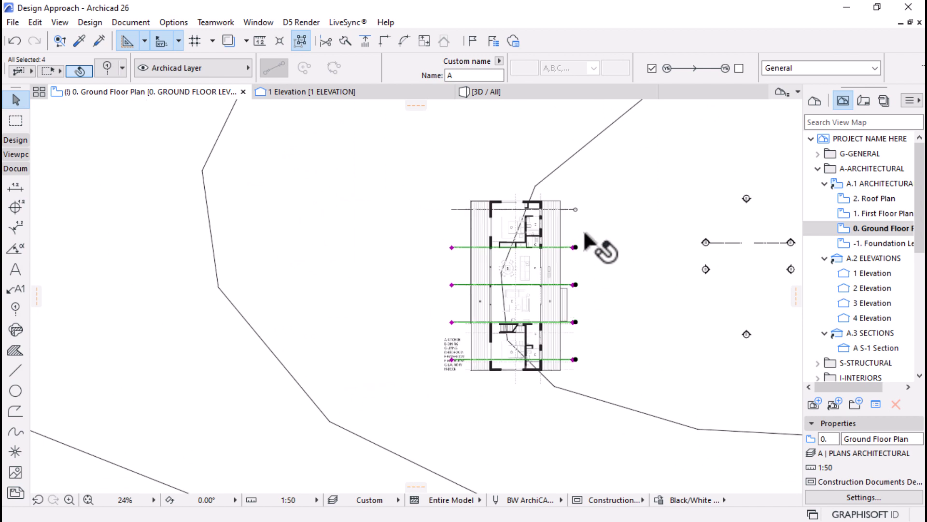
pyautogui.scroll(3, 575, 203)
pyautogui.scroll(2, 568, 225)
pyautogui.keyDown('shift'); pyautogui.click(565, 224); pyautogui.keyUp('shift')
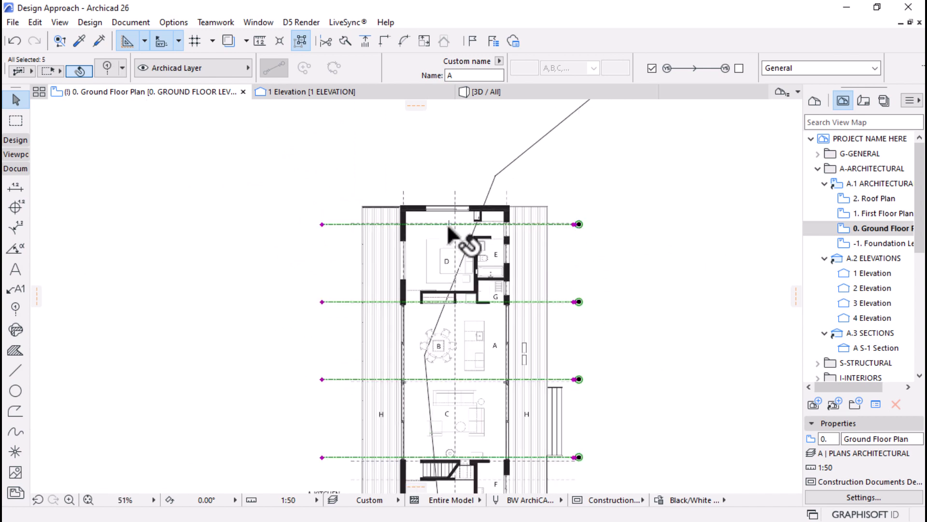
pyautogui.scroll(-3, 463, 213)
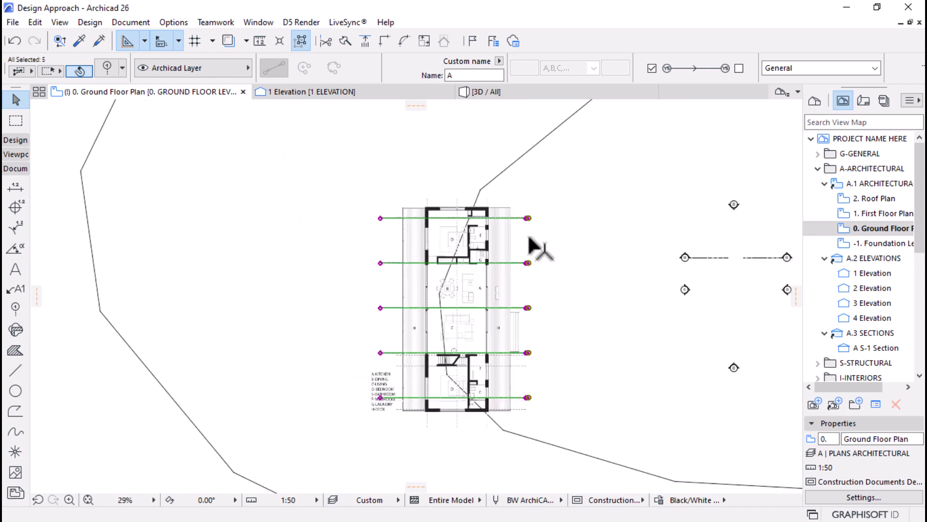
pyautogui.press('Escape')
# Try to copy the grid line just above the staircase down to the dashed axis along the stair's lower wall
pyautogui.scroll(6, 536, 401)
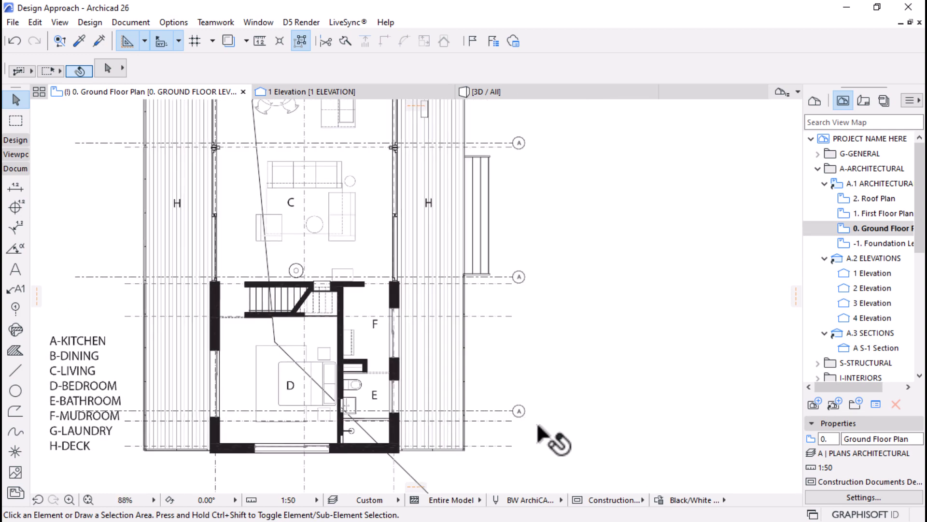
pyautogui.click(513, 278)
pyautogui.scroll(4, 505, 312)
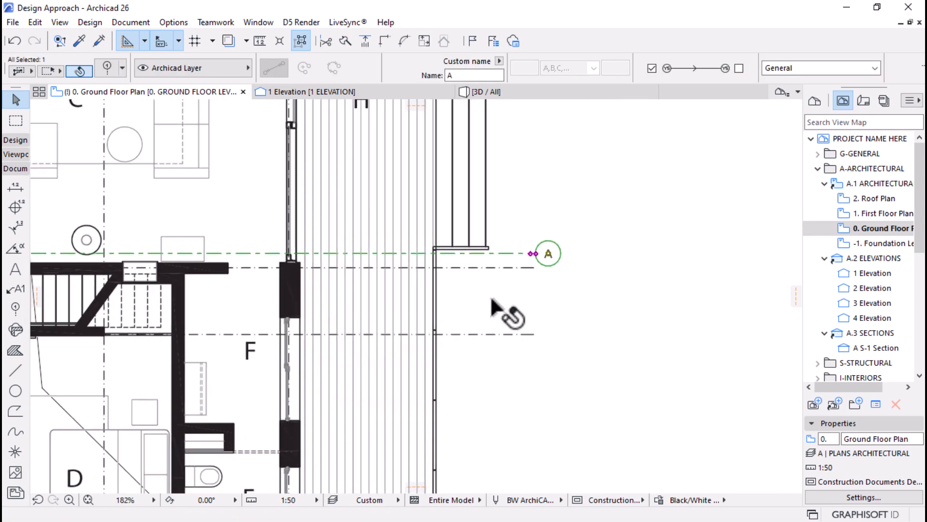
pyautogui.hotkey('ctrl', 'd')
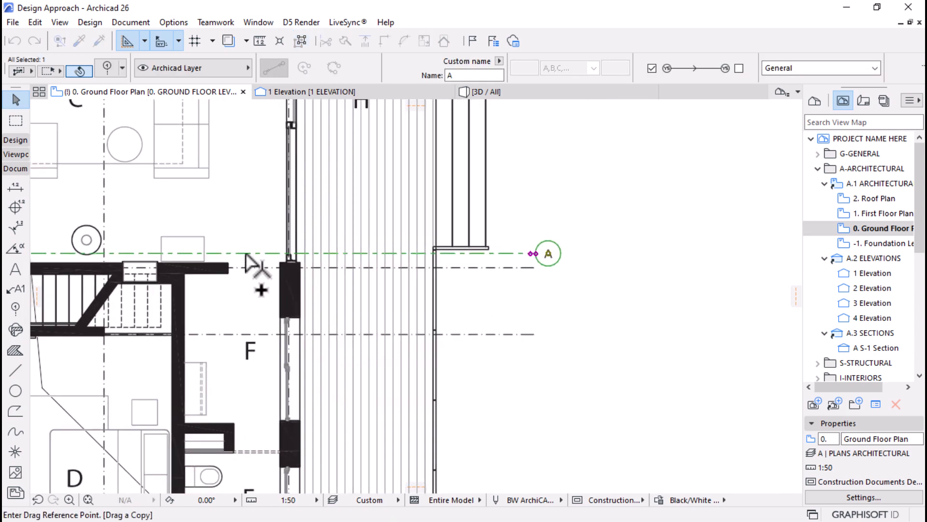
pyautogui.click(246, 253)
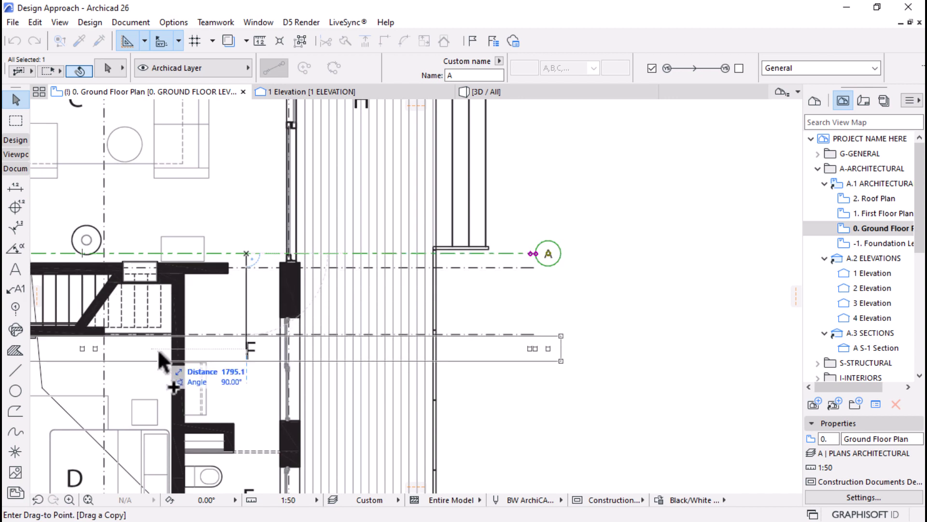
pyautogui.click(107, 336)
pyautogui.scroll(-4, 604, 271)
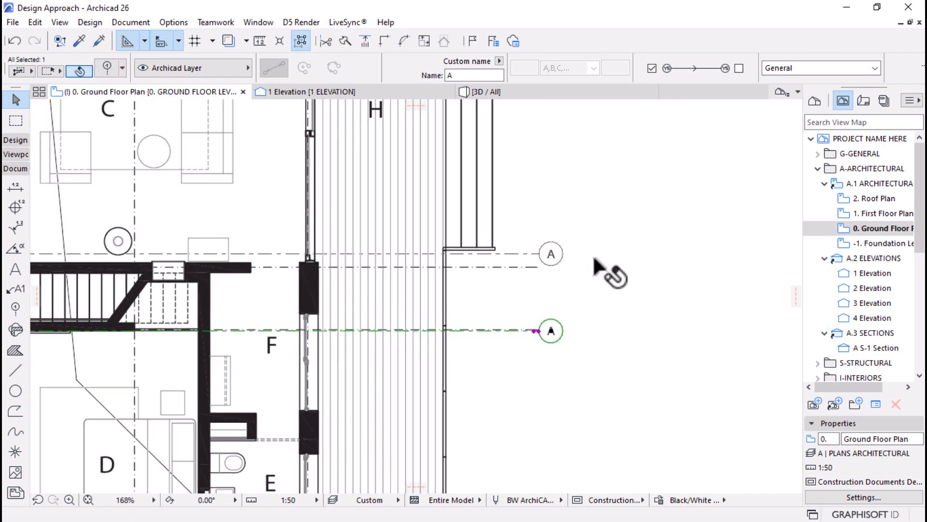
pyautogui.scroll(3, 401, 285)
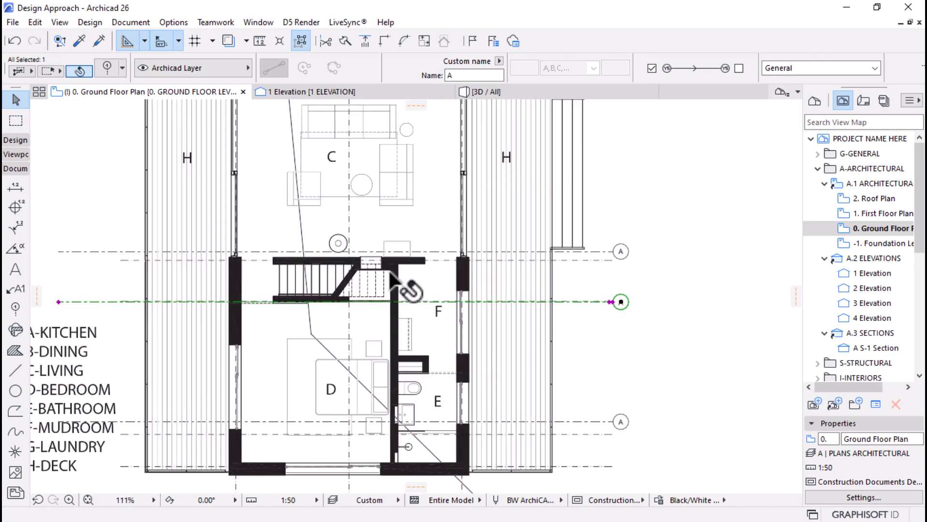
# Try to move the copied grid line up toward the wall along the staircase's upper edge
pyautogui.hotkey('ctrl', 'd')
pyautogui.click(435, 312)
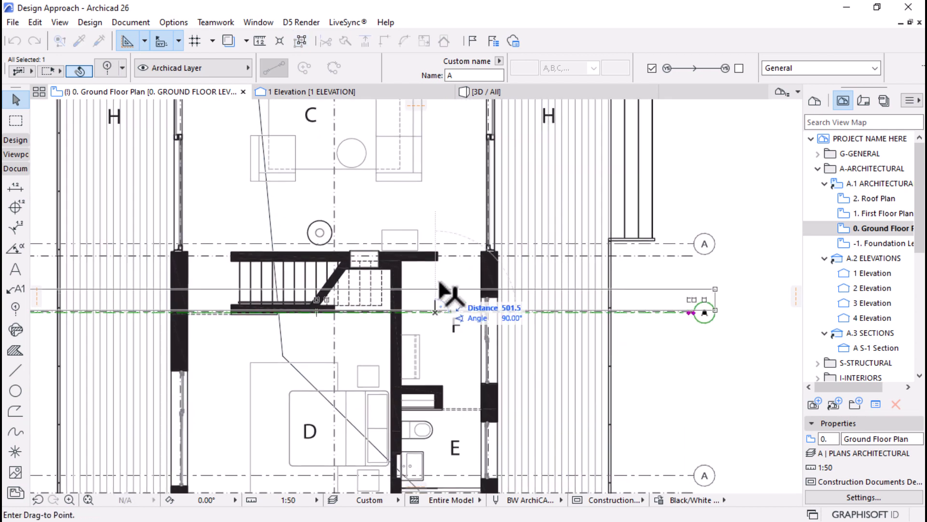
pyautogui.click(438, 261)
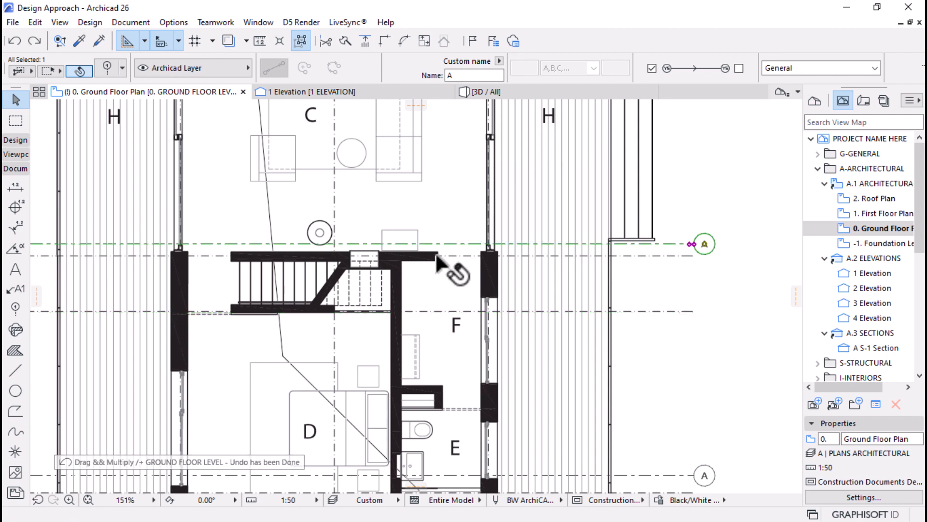
# Copy the grid line above the staircase 1500 mm straight down, onto the stair's lower wall axis
pyautogui.hotkey('ctrl', 'd')
pyautogui.click(444, 244)
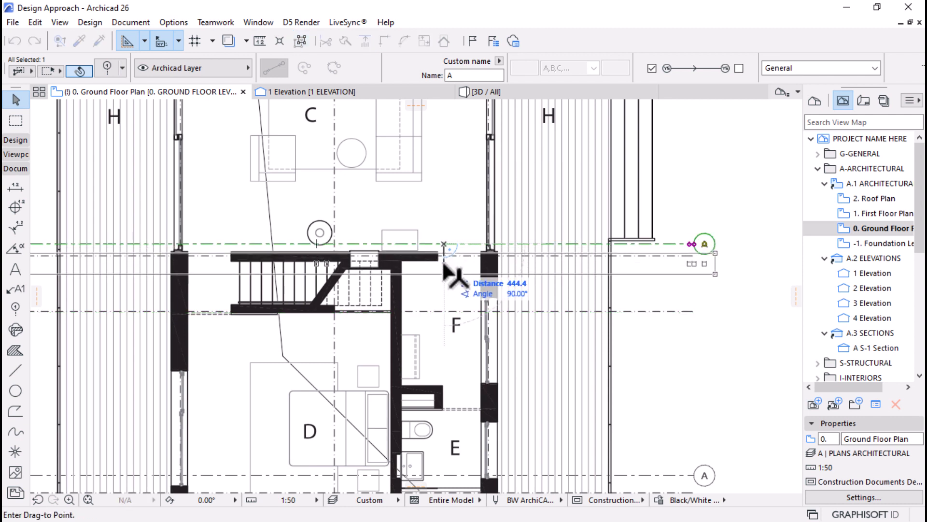
pyautogui.press('ctrl')
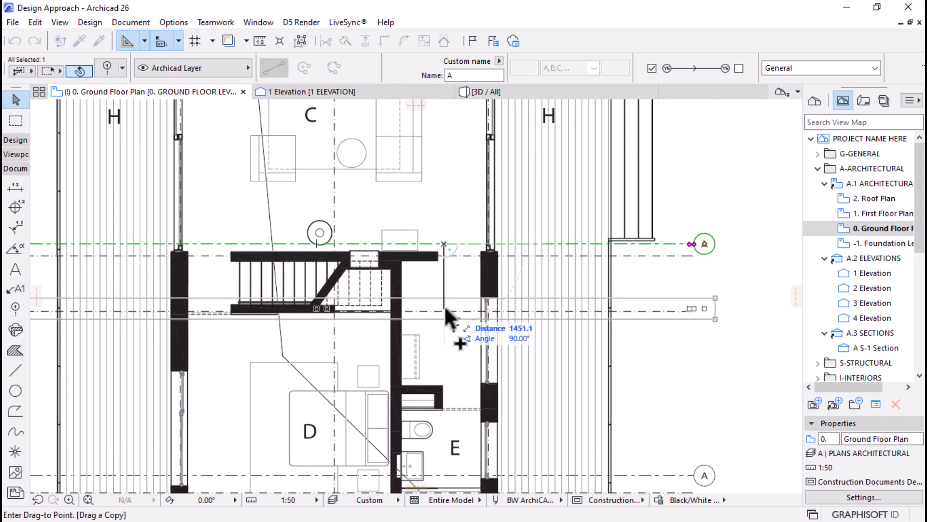
pyautogui.write('1500')
pyautogui.press('Return')
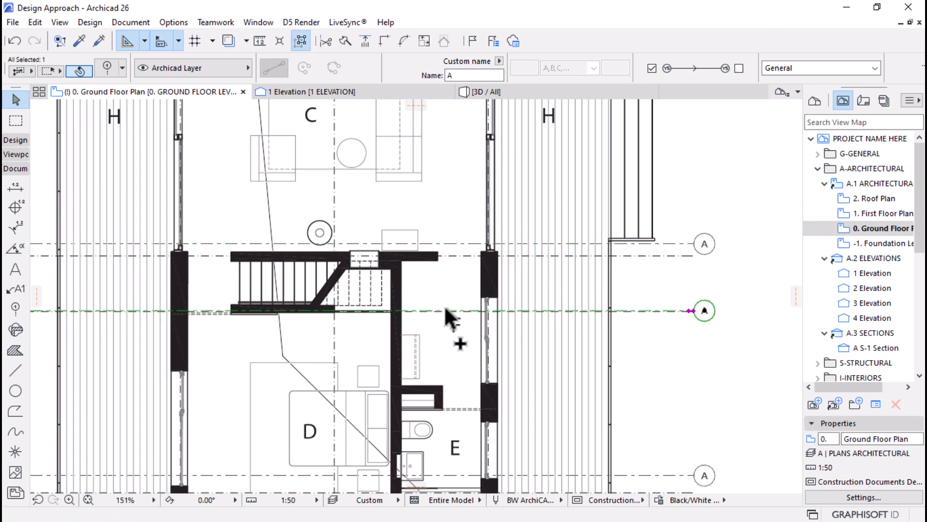
pyautogui.scroll(-8, 448, 309)
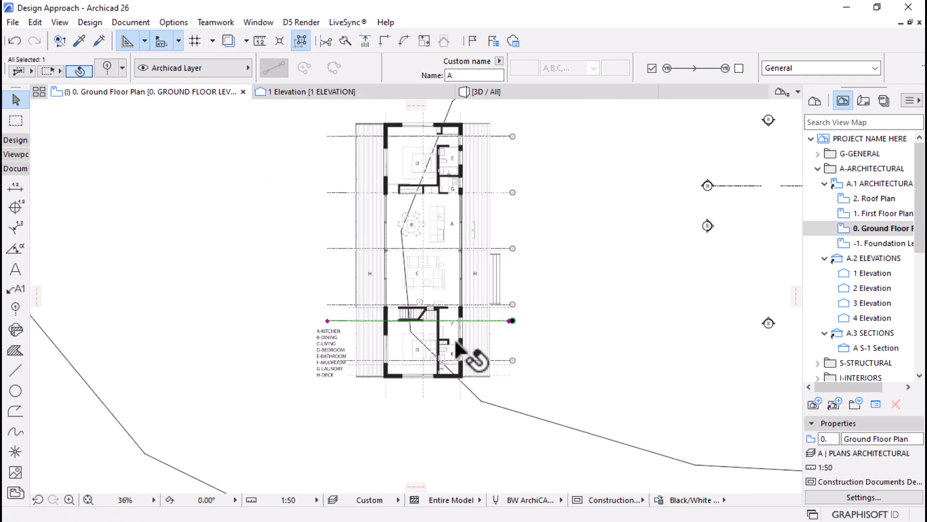
# Create a vertical grid line by rotating a copy of the uppermost horizontal grid line 90° about a point near its middle
pyautogui.scroll(5, 435, 329)
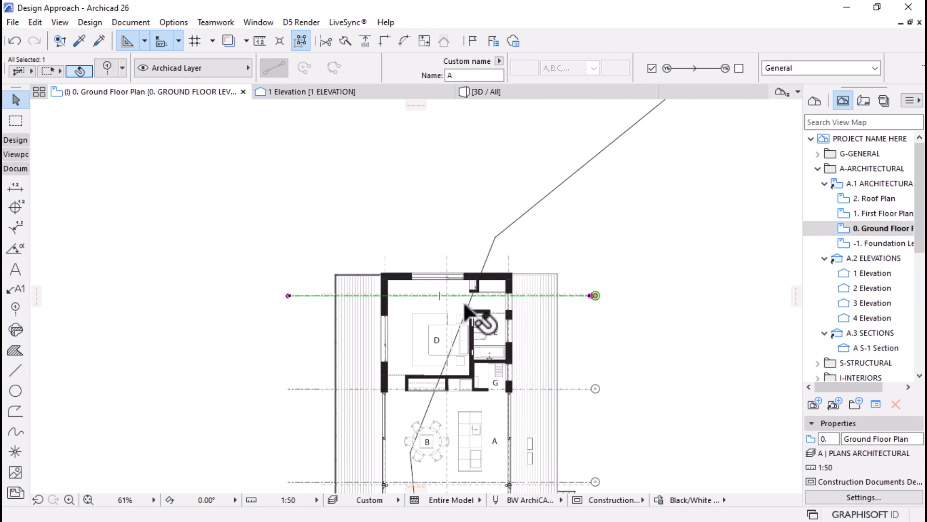
pyautogui.hotkey('ctrl', 'e')
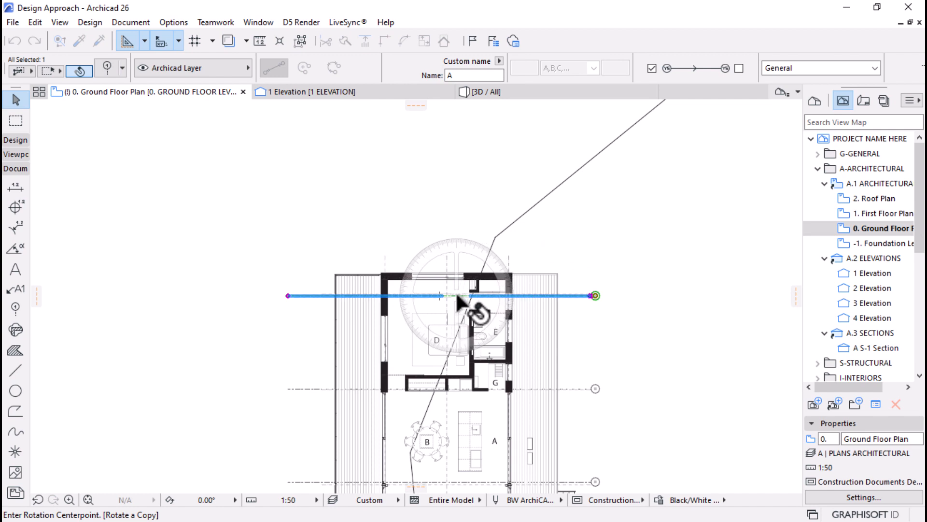
pyautogui.click(457, 295)
pyautogui.click(627, 295)
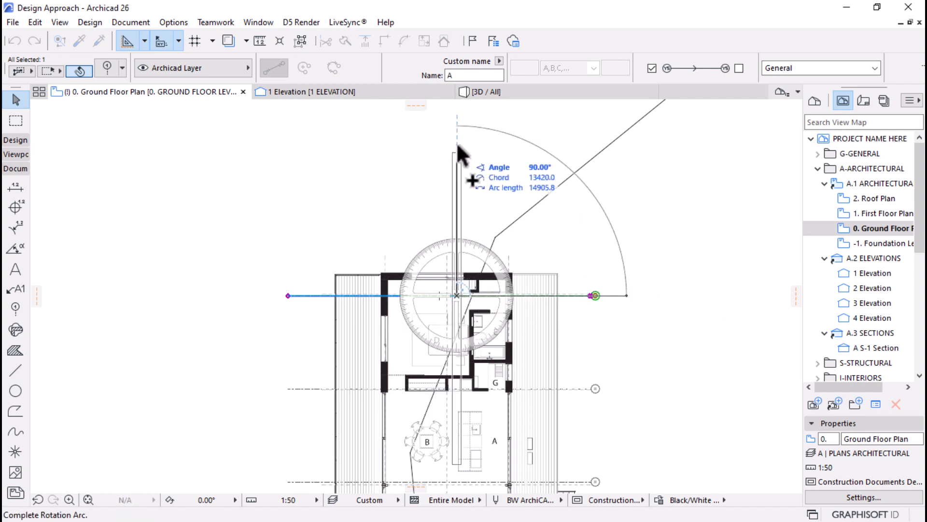
pyautogui.click(454, 137)
pyautogui.scroll(3, 452, 236)
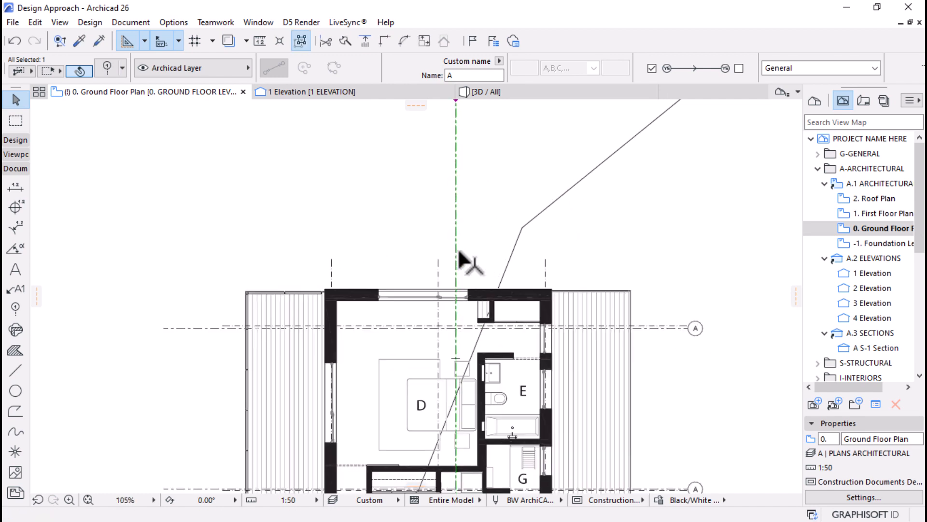
# Move the vertical grid line onto the dashed axis of the house's left exterior wall, with its marker above the upper wall
pyautogui.hotkey('ctrl', 'd')
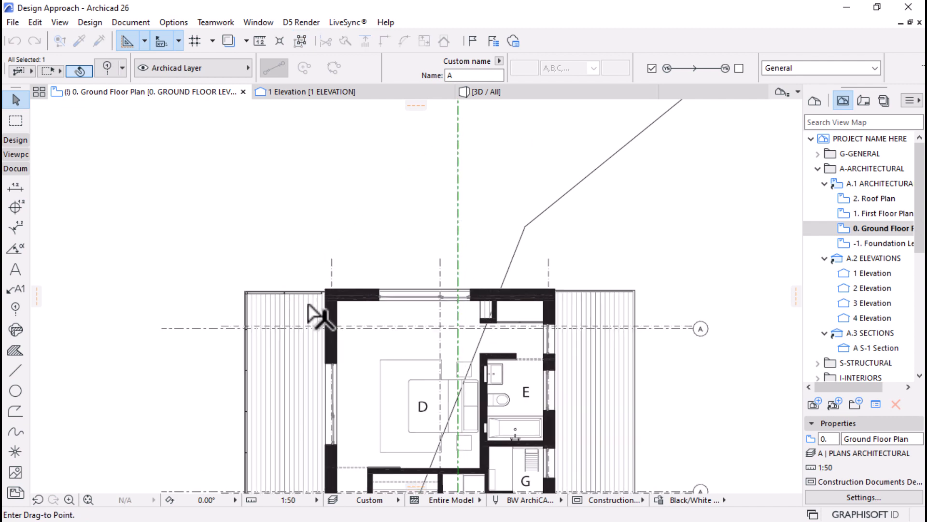
pyautogui.scroll(4, 357, 279)
pyautogui.click(361, 270)
pyautogui.scroll(-4, 360, 267)
pyautogui.scroll(4, 401, 249)
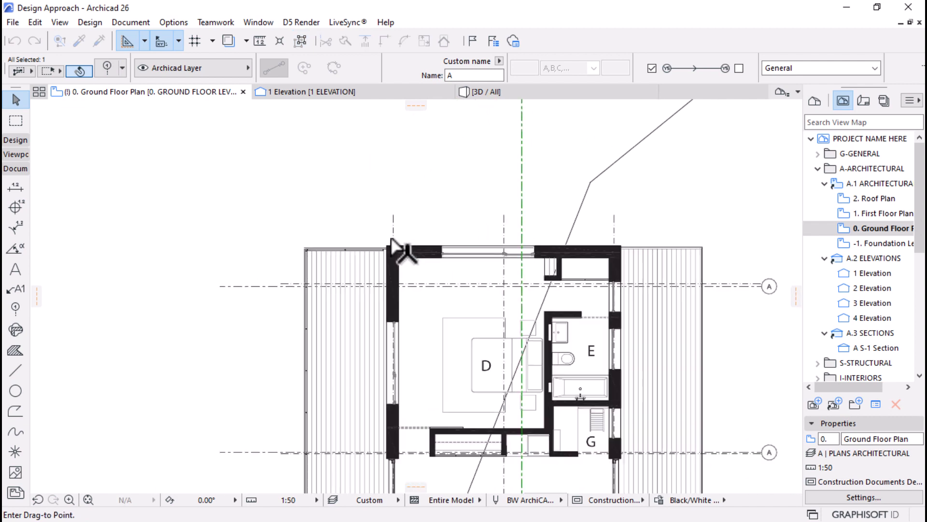
pyautogui.click(397, 256)
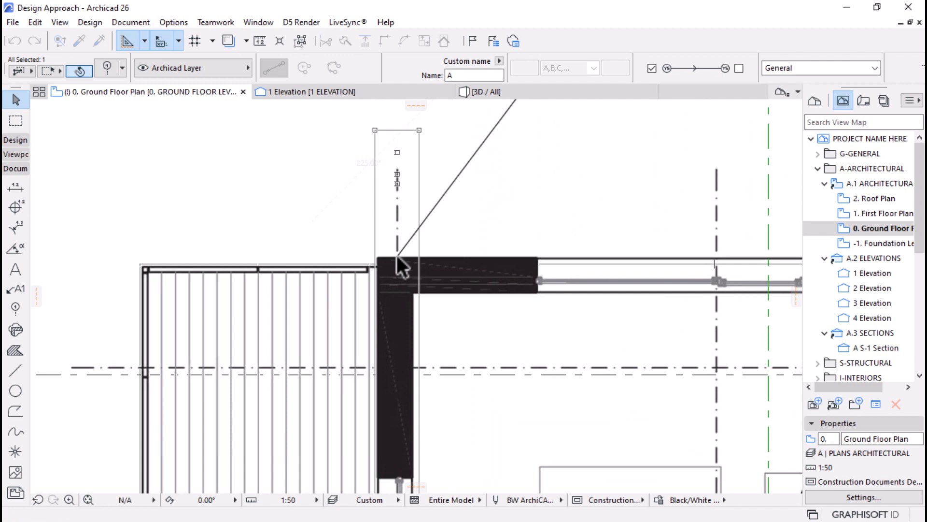
pyautogui.scroll(-4, 312, 203)
# Copy the left wall's vertical grid line 7000 mm horizontally to the right, onto the right exterior wall's axis
pyautogui.click(319, 195)
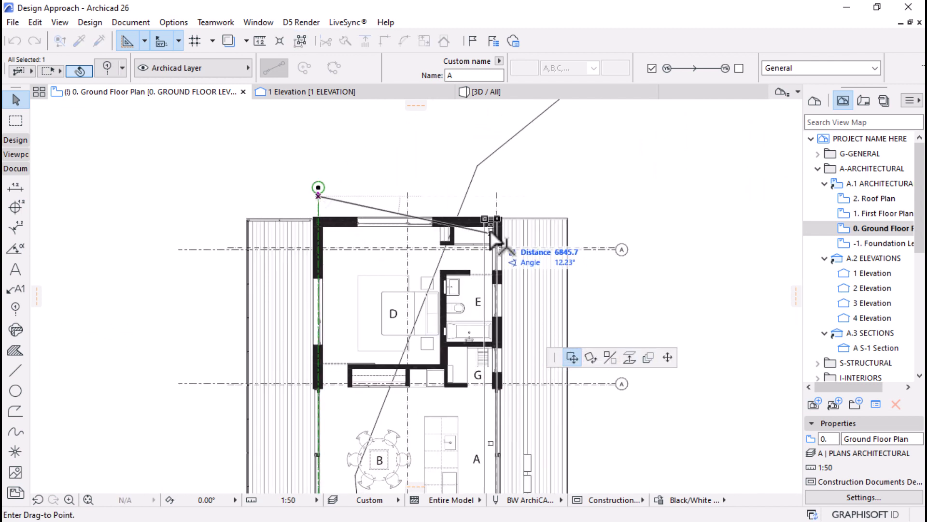
pyautogui.press('ctrl')
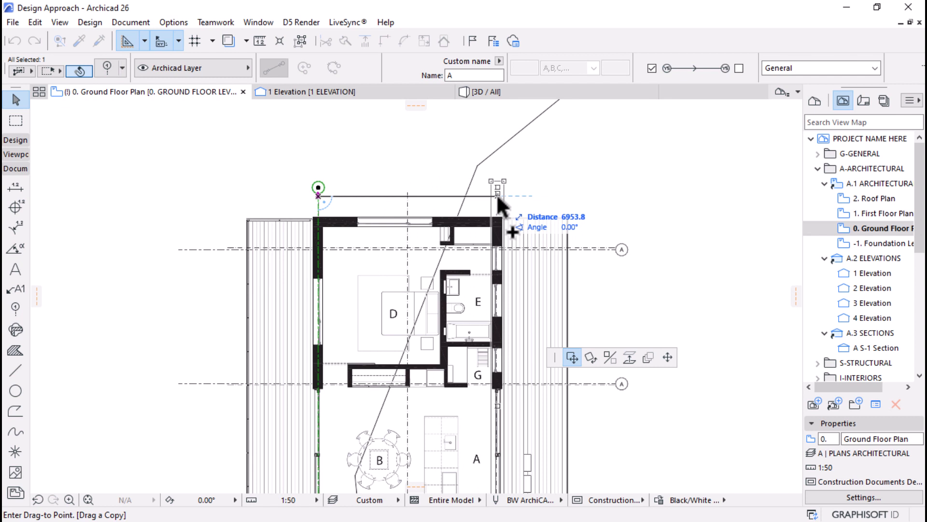
pyautogui.write('7000')
pyautogui.press('Return')
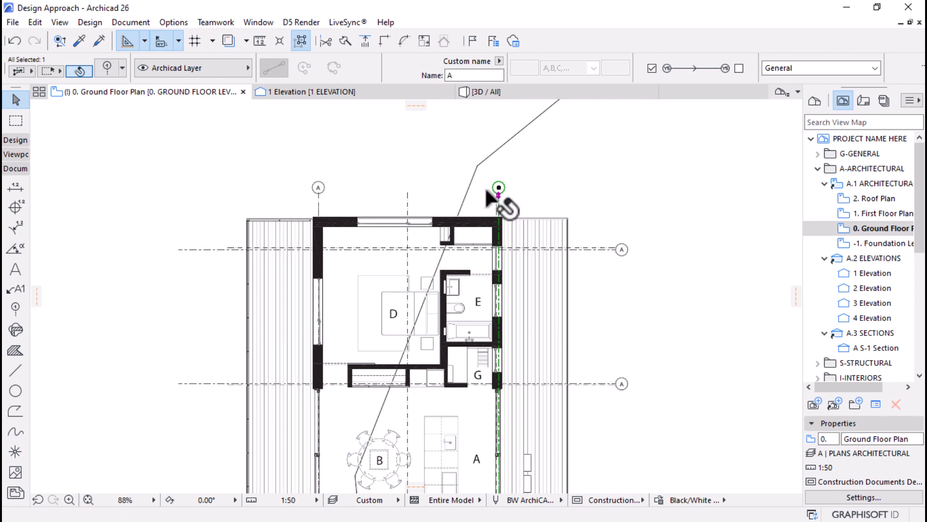
# Copy the right wall's vertical grid line 3500 mm to the left, onto the house's central axis
pyautogui.scroll(-5, 477, 212)
pyautogui.scroll(5, 459, 169)
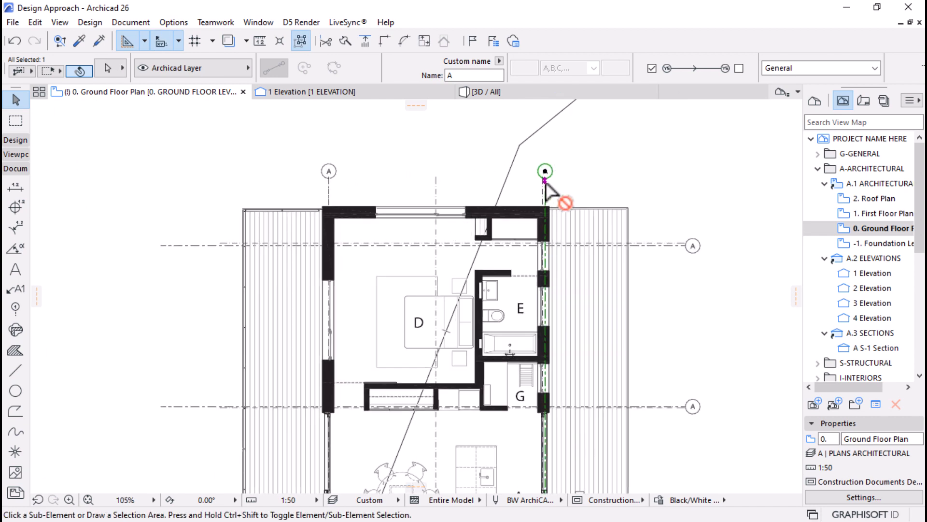
pyautogui.hotkey('ctrl', 'shift', 'd')
pyautogui.click(545, 180)
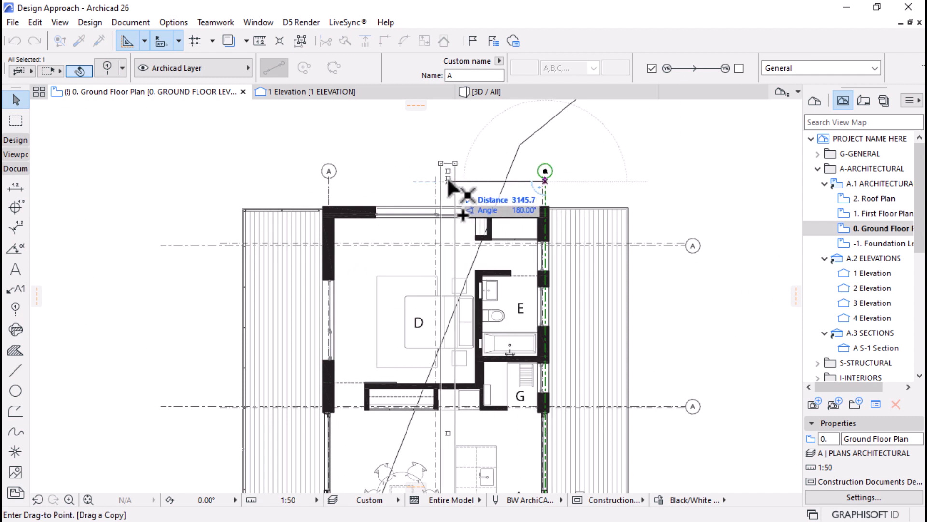
pyautogui.write('3500')
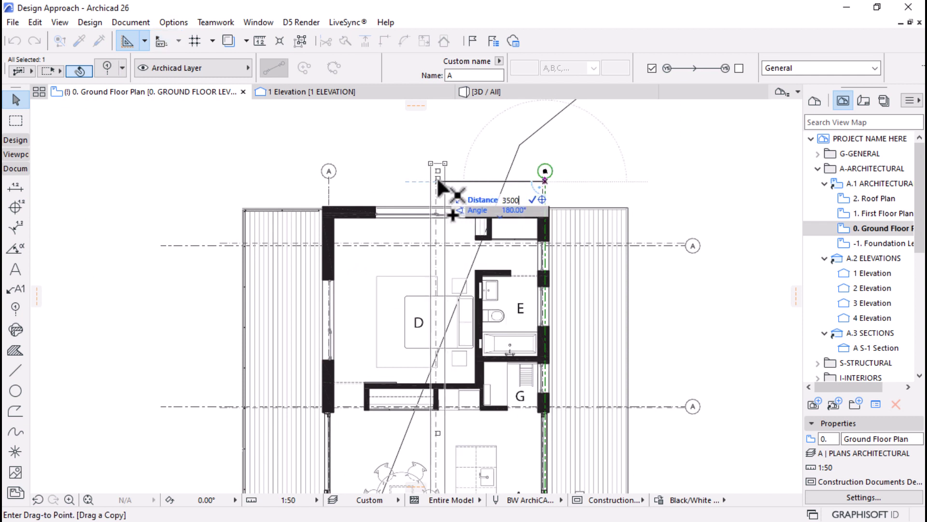
pyautogui.press('Return')
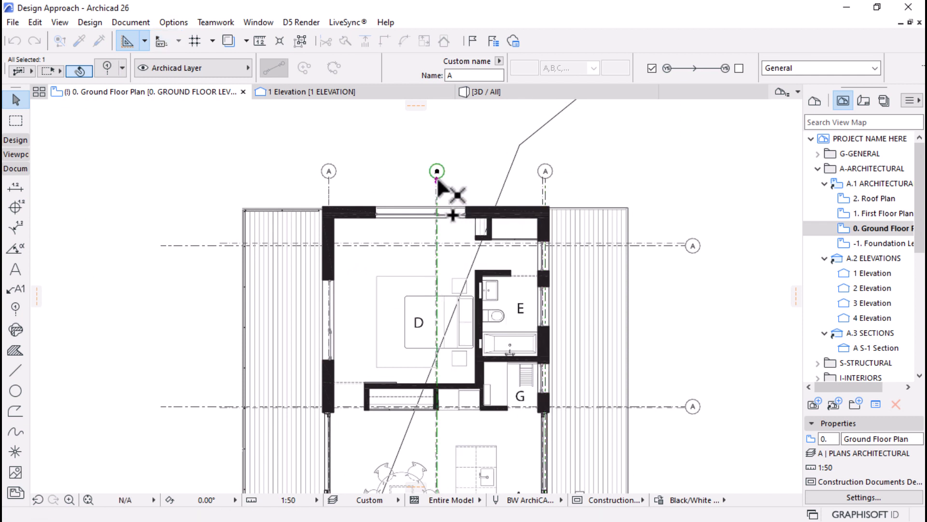
# Name the three vertical grid lines 01, 02 and 03 from left to right
pyautogui.scroll(-3, 427, 166)
pyautogui.scroll(-2, 428, 166)
pyautogui.scroll(5, 425, 189)
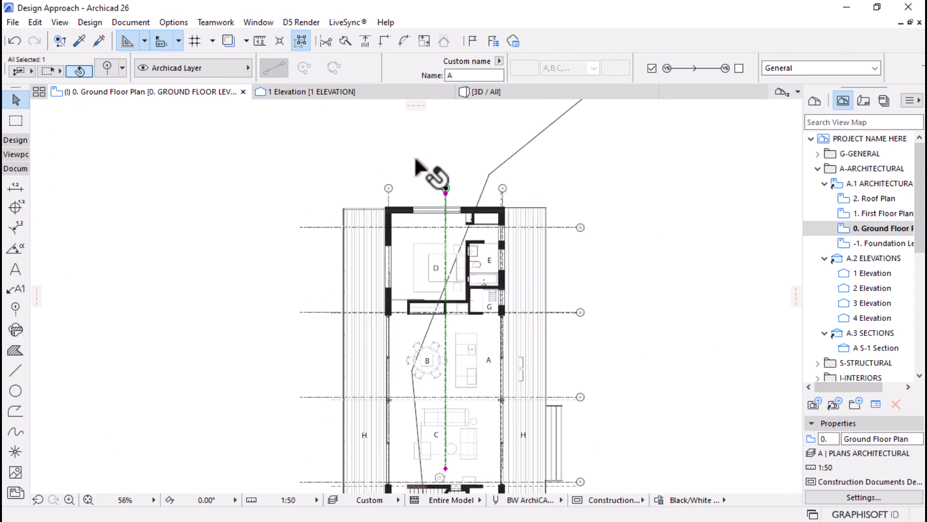
pyautogui.scroll(2, 411, 211)
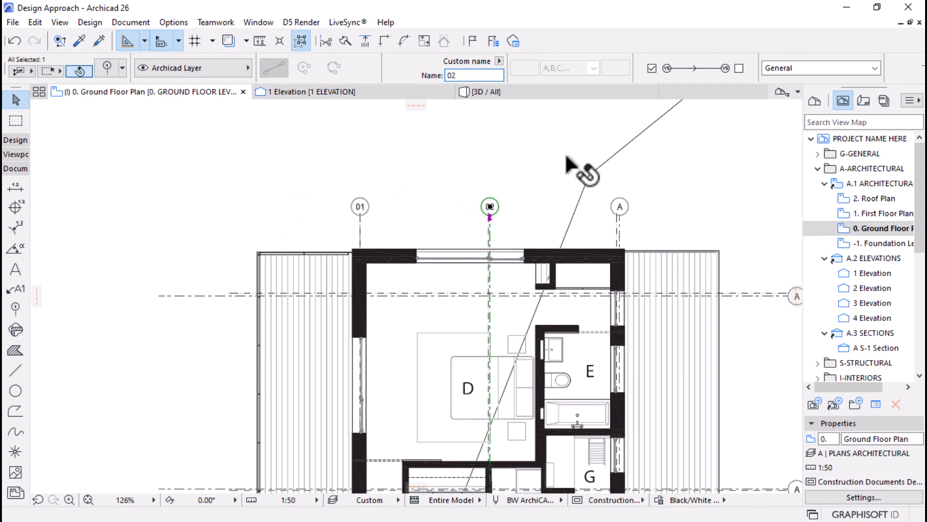
pyautogui.click(622, 212)
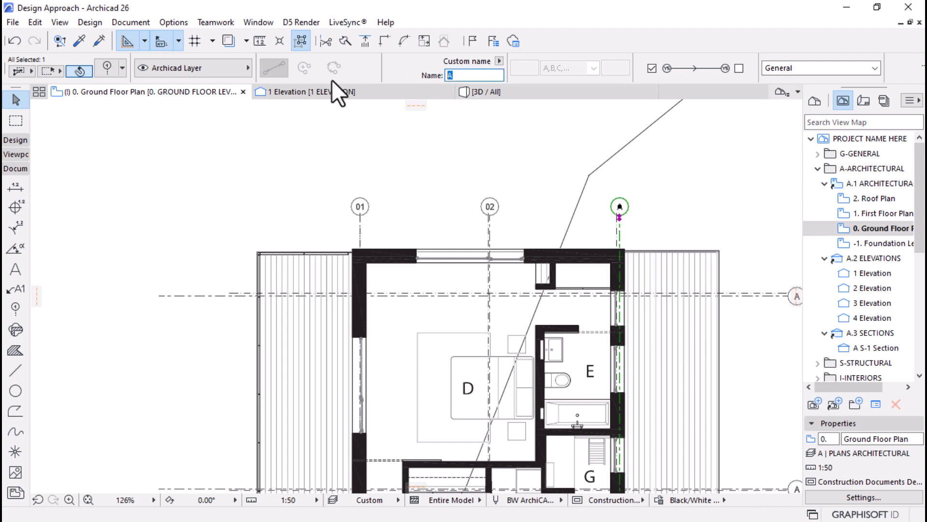
pyautogui.write('03')
# Select the uppermost horizontal grid line and examine its marker name and its alignment with the dashed axis in the plan image
pyautogui.scroll(-4, 400, 162)
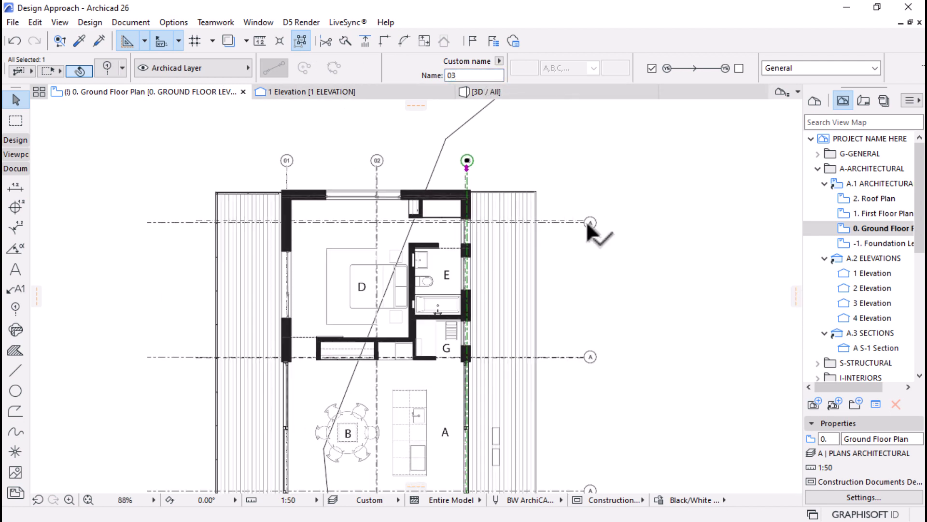
pyautogui.click(587, 220)
pyautogui.scroll(2, 588, 290)
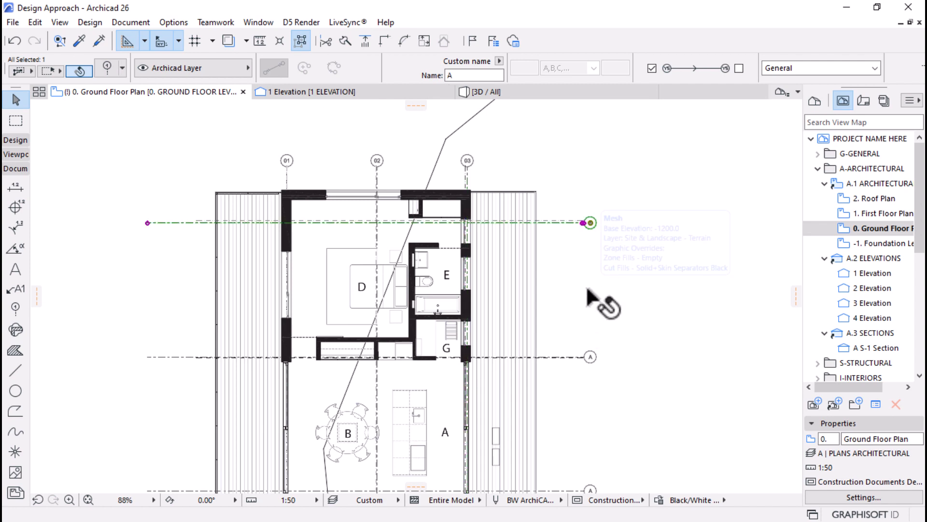
pyautogui.scroll(7, 599, 285)
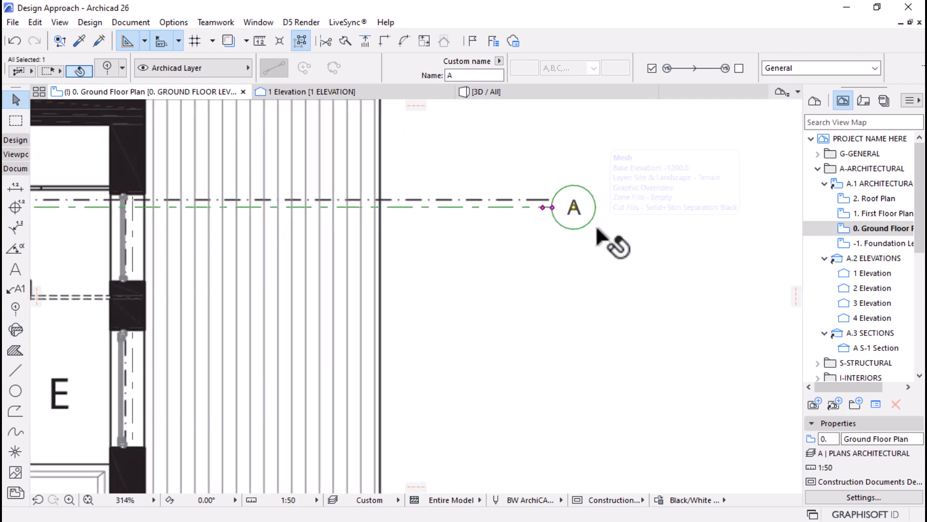
pyautogui.scroll(-6, 599, 236)
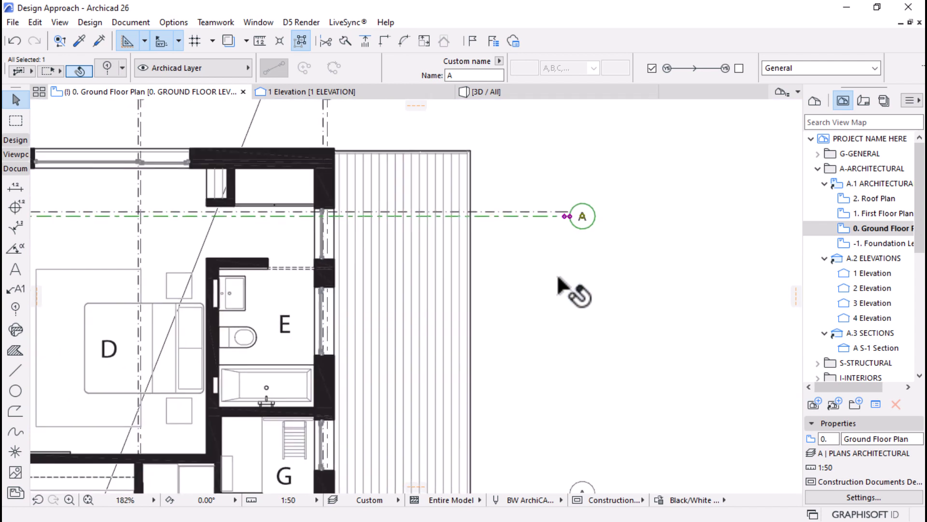
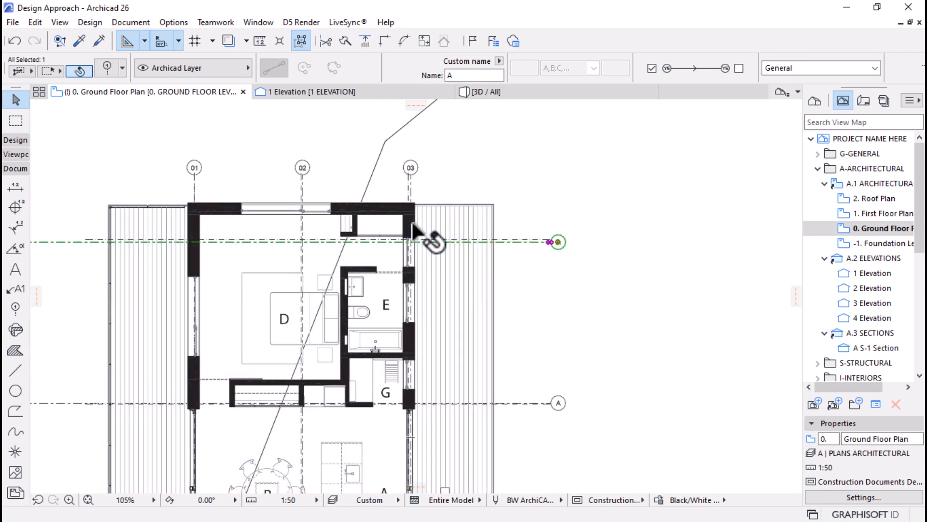
pyautogui.scroll(-3, 413, 227)
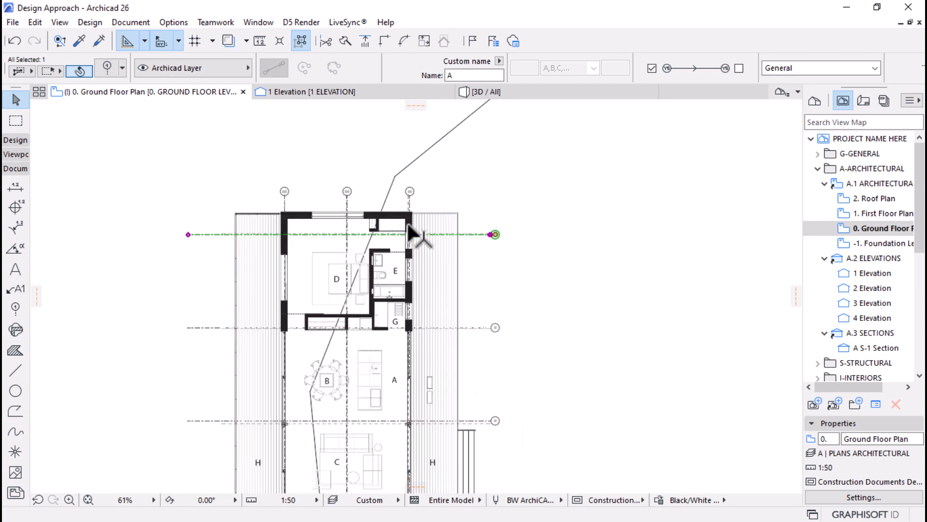
pyautogui.scroll(2, 474, 303)
pyautogui.scroll(2, 510, 215)
pyautogui.scroll(1, 508, 213)
pyautogui.scroll(-2, 503, 221)
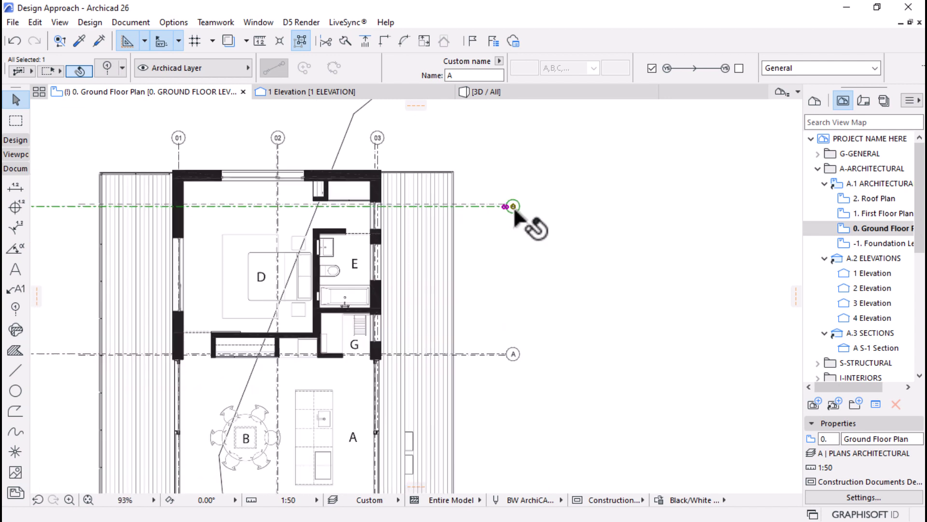
# Name the second and third horizontal grid lines from the top B and C
pyautogui.scroll(4, 512, 275)
pyautogui.click(500, 259)
pyautogui.click(471, 76)
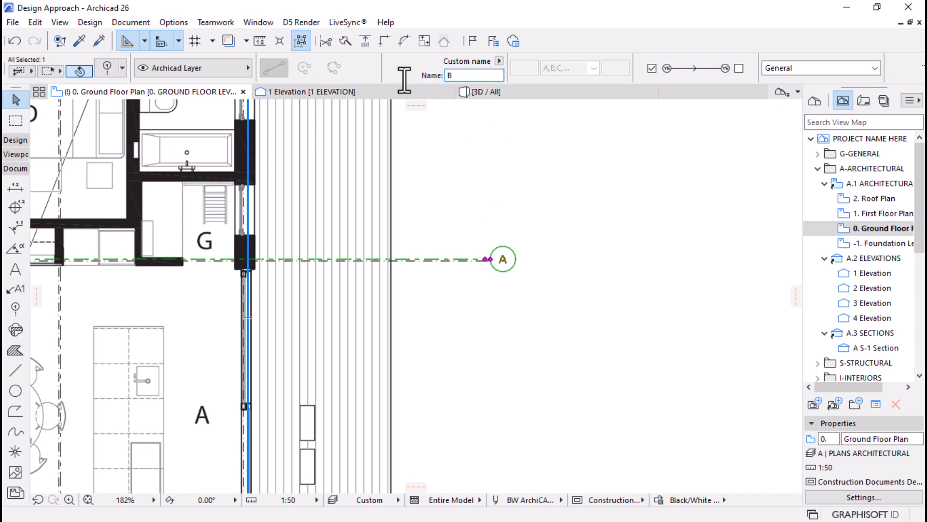
pyautogui.scroll(-4, 472, 364)
pyautogui.scroll(3, 487, 253)
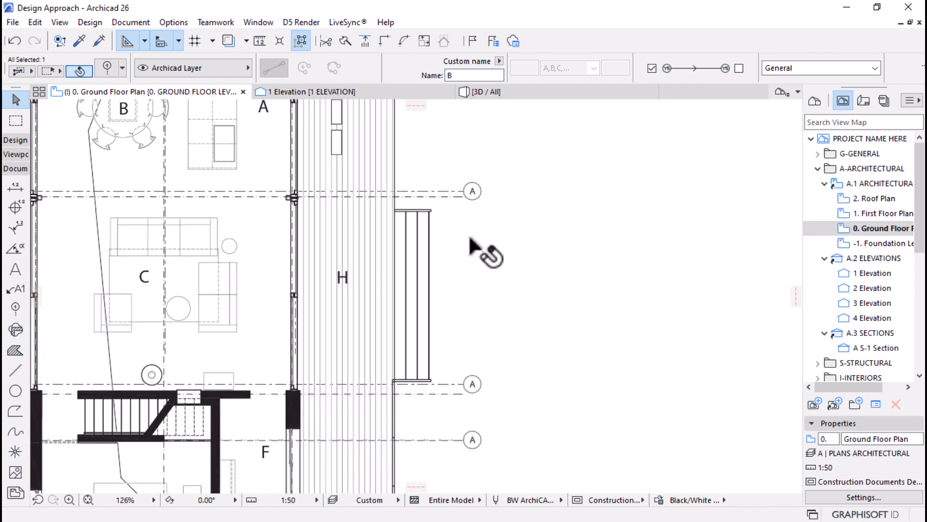
pyautogui.click(465, 186)
pyautogui.click(468, 75)
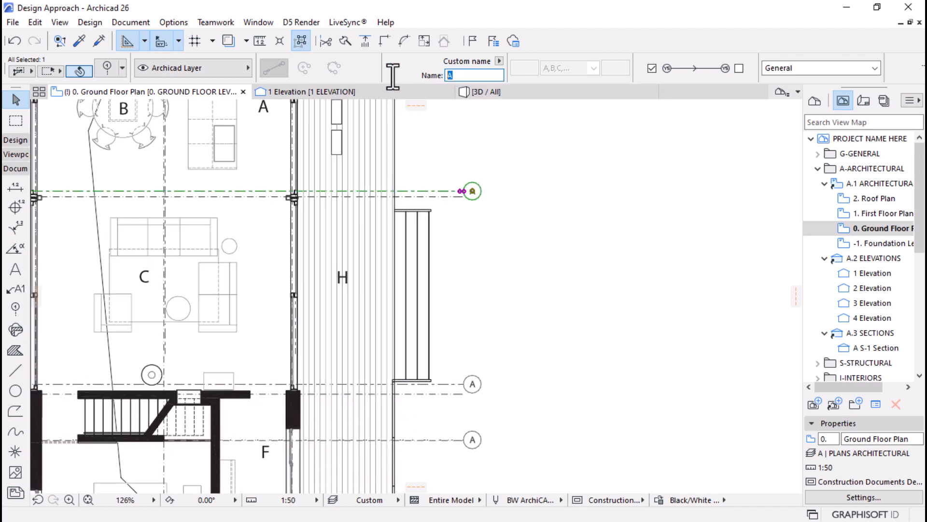
pyautogui.write('C')
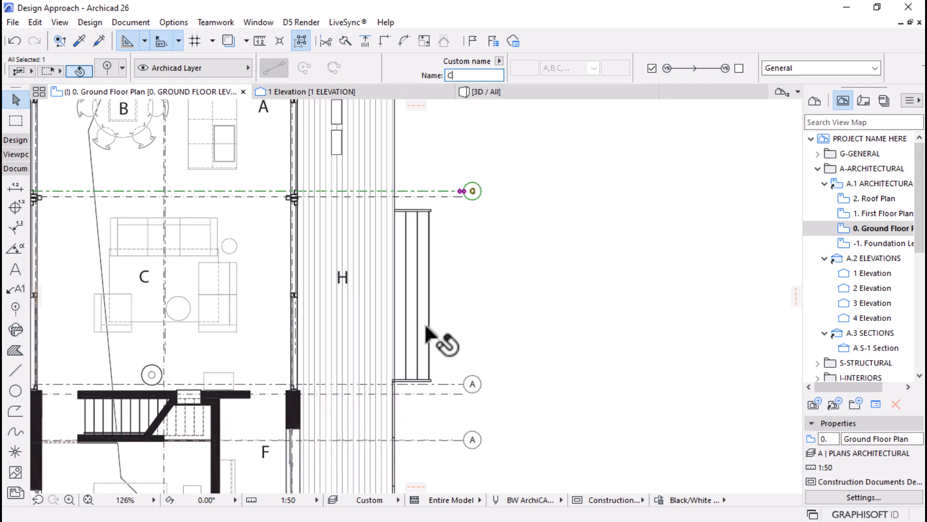
# Name the grid lines above and below the staircase D and E, and the lowest horizontal grid line F
pyautogui.click(469, 384)
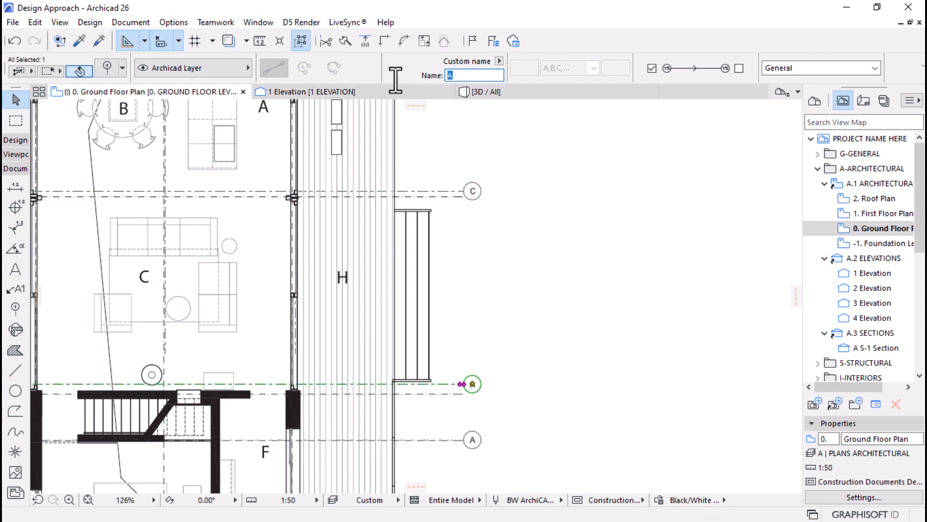
pyautogui.scroll(-3, 498, 368)
pyautogui.scroll(2, 464, 314)
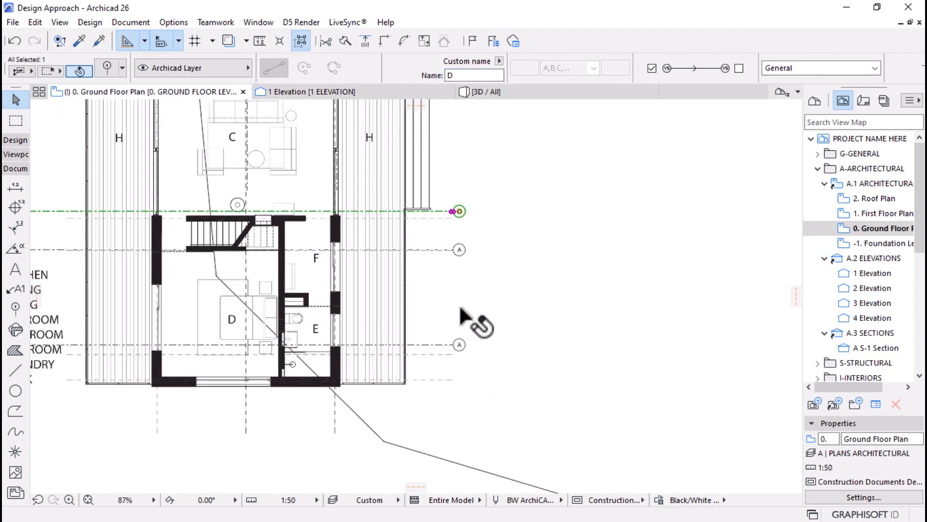
pyautogui.scroll(-1, 456, 270)
pyautogui.click(459, 248)
pyautogui.click(468, 76)
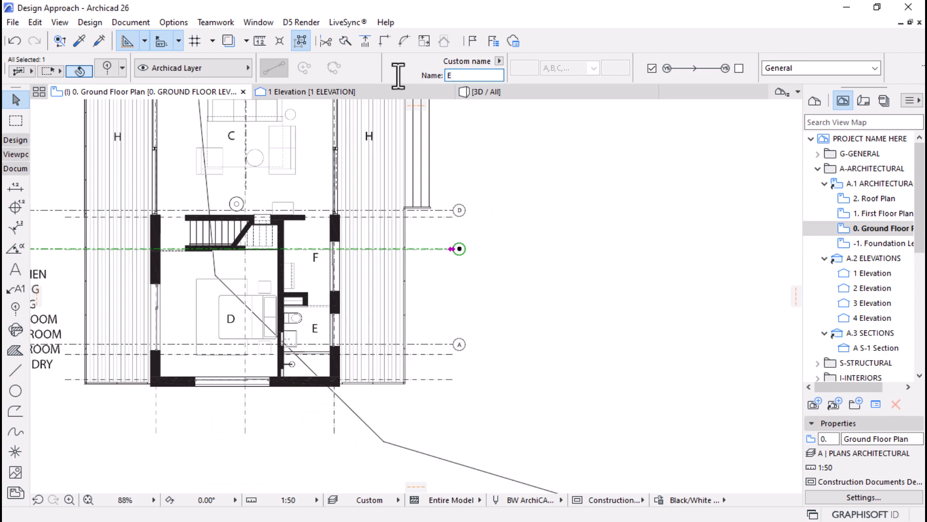
pyautogui.click(450, 344)
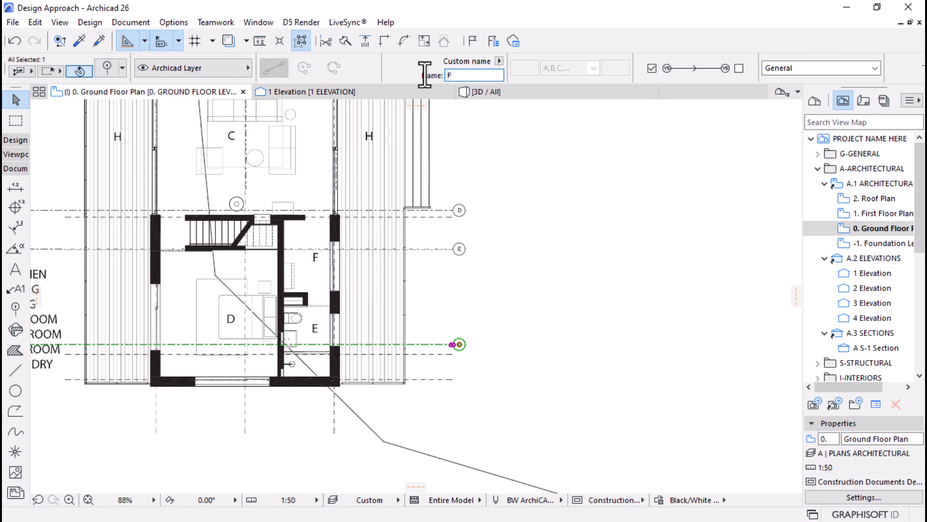
# Copy grid line F 1300 mm straight down, into the house's lower exterior wall
pyautogui.scroll(-2, 560, 318)
pyautogui.scroll(4, 488, 365)
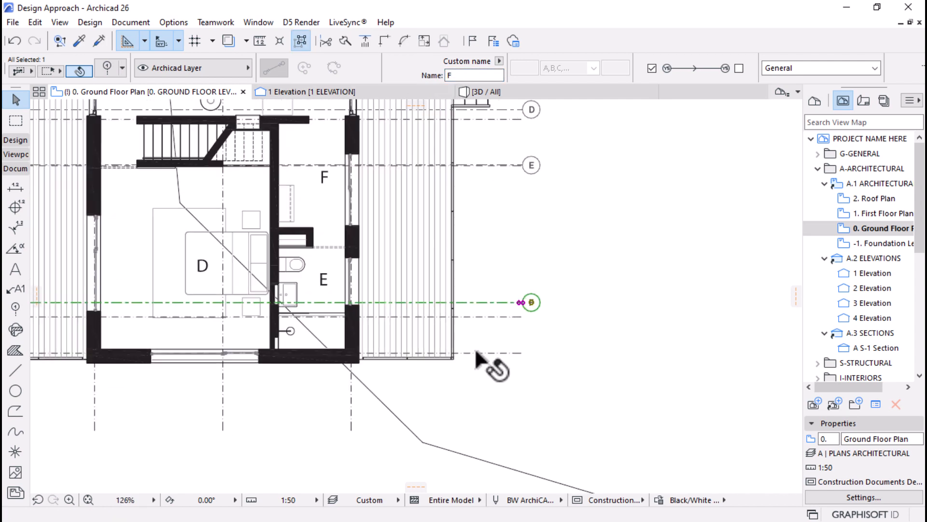
pyautogui.hotkey('ctrl', 'shift', 'd')
pyautogui.click(481, 302)
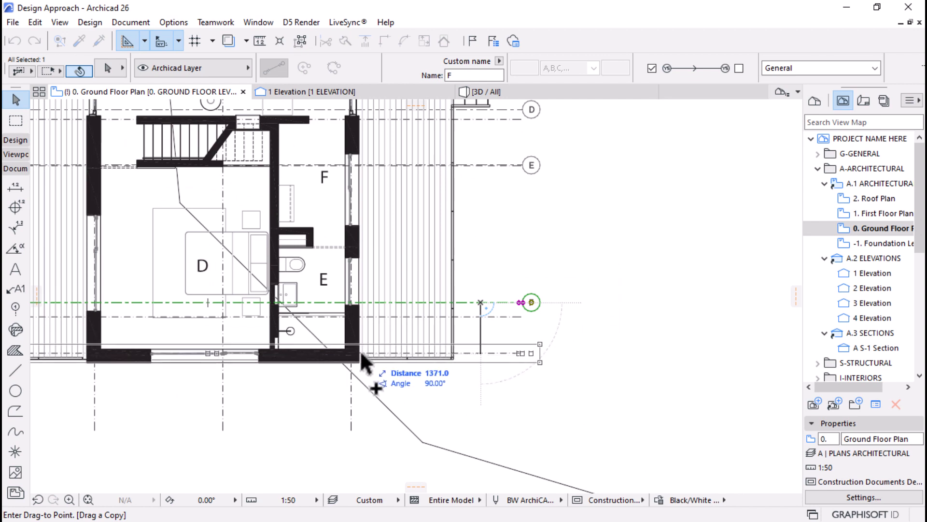
pyautogui.scroll(5, 360, 349)
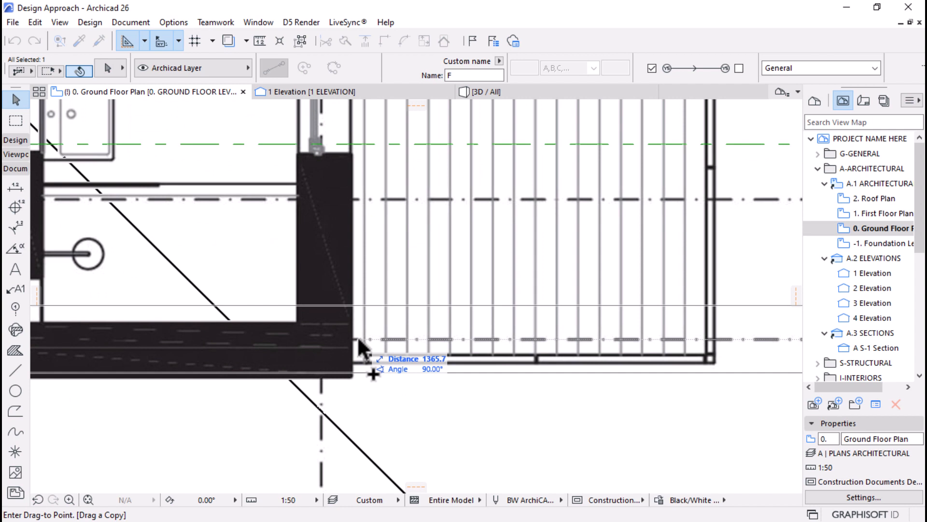
pyautogui.scroll(-4, 359, 338)
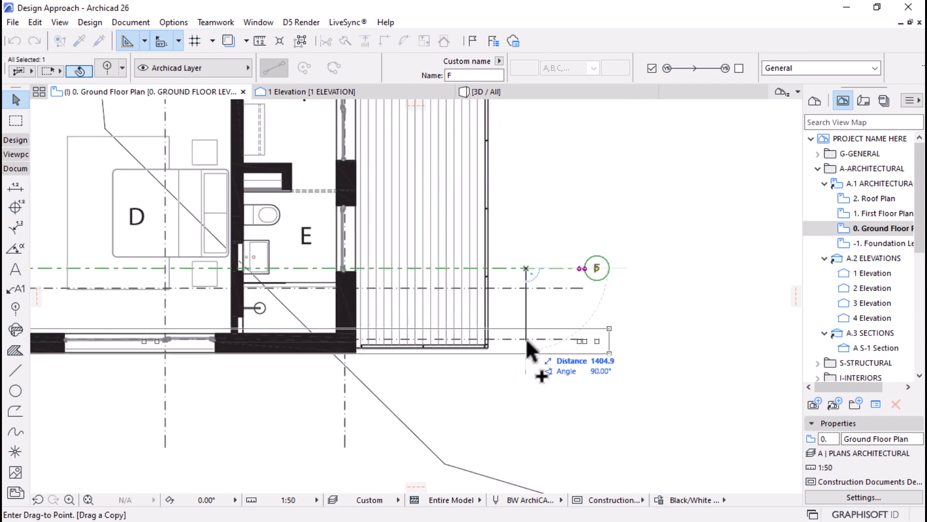
pyautogui.write('1300')
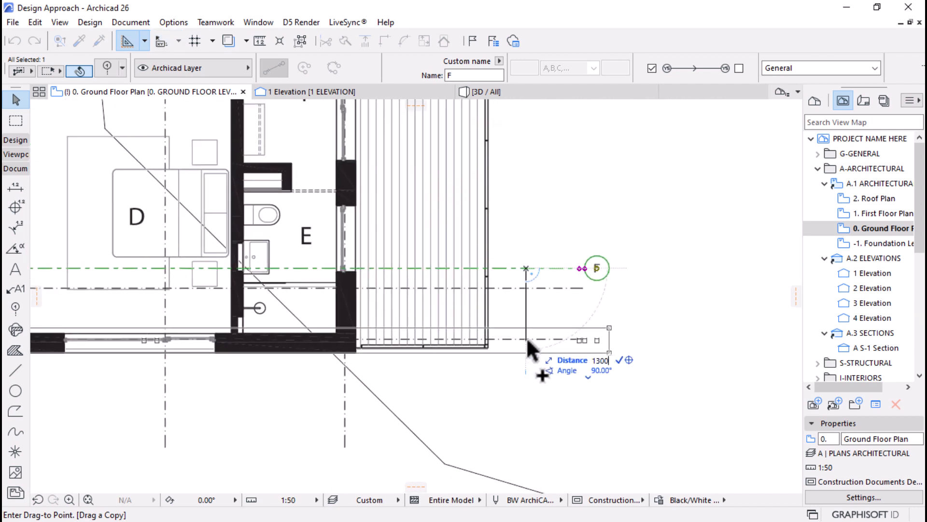
pyautogui.press('Return')
pyautogui.hotkey('ctrl', 'd')
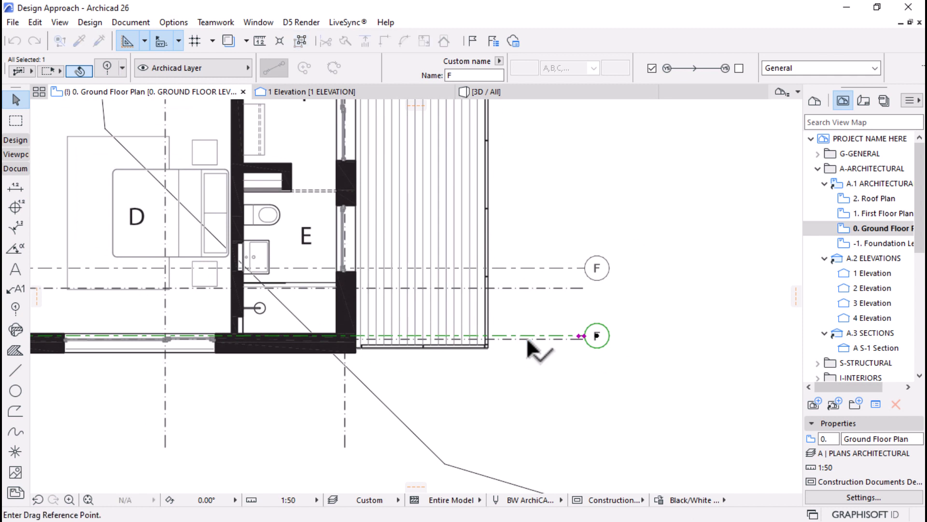
pyautogui.click(526, 336)
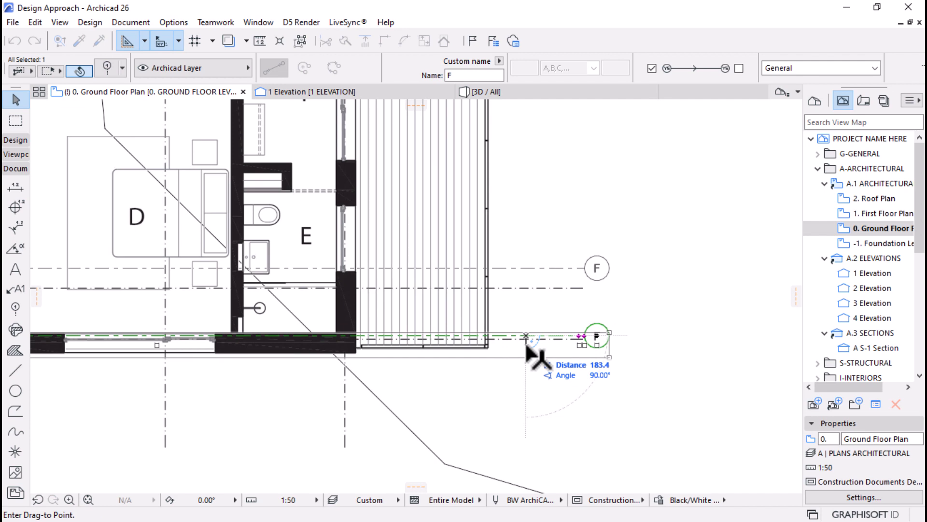
pyautogui.click(527, 344)
# Name the copied grid line in the house's lower exterior wall G
pyautogui.scroll(3, 610, 289)
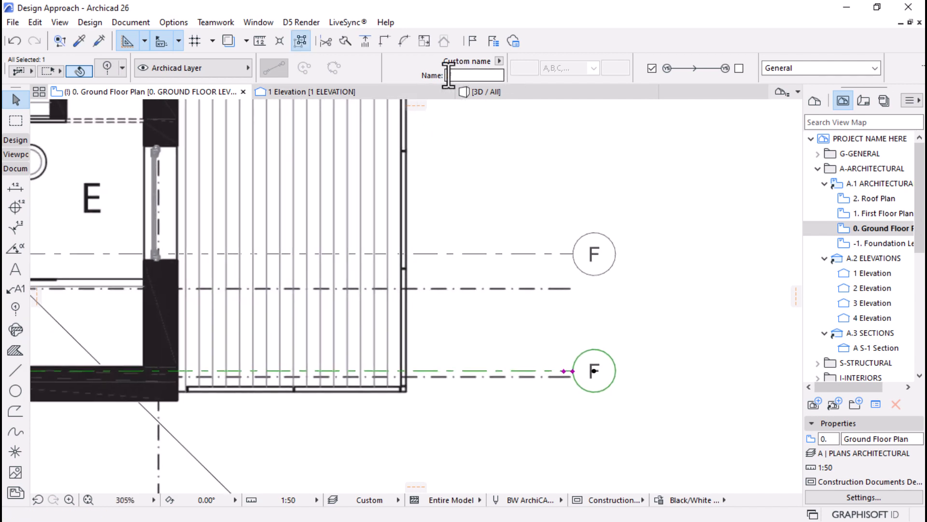
pyautogui.write('G')
pyautogui.scroll(-8, 569, 269)
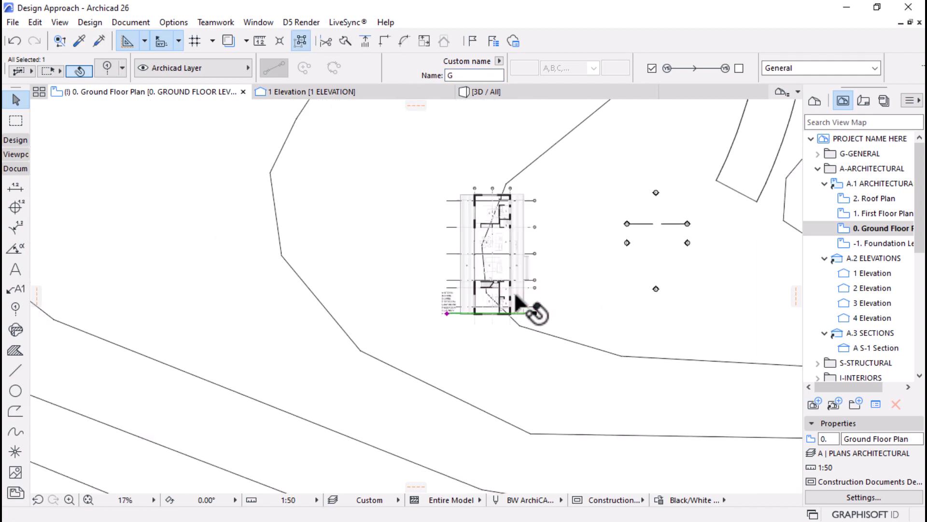
pyautogui.scroll(4, 549, 248)
# Check the slab in the 3D view and select all grid elements on the ground floor plan
pyautogui.click(519, 95)
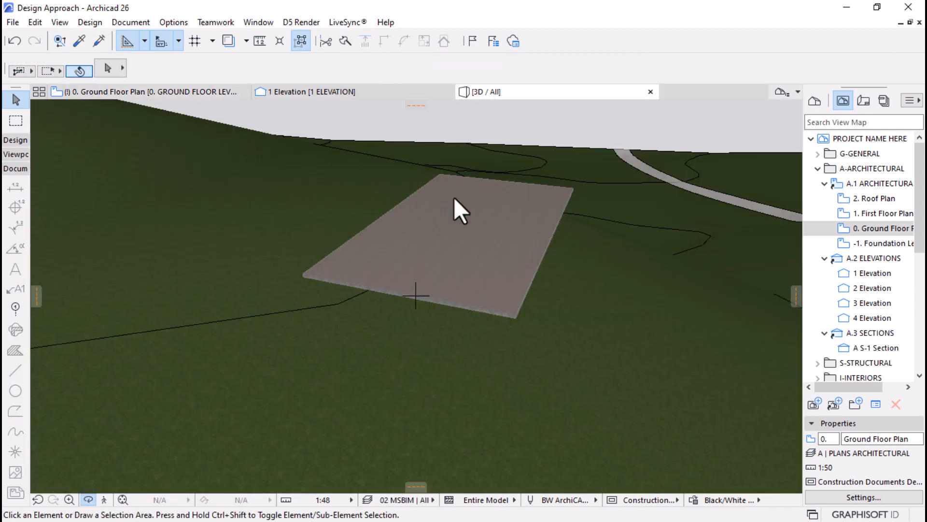
pyautogui.keyDown('shift'); pyautogui.moveTo(523, 242); pyautogui.dragTo(339, 131, button='middle'); pyautogui.keyUp('shift')
pyautogui.click(132, 93)
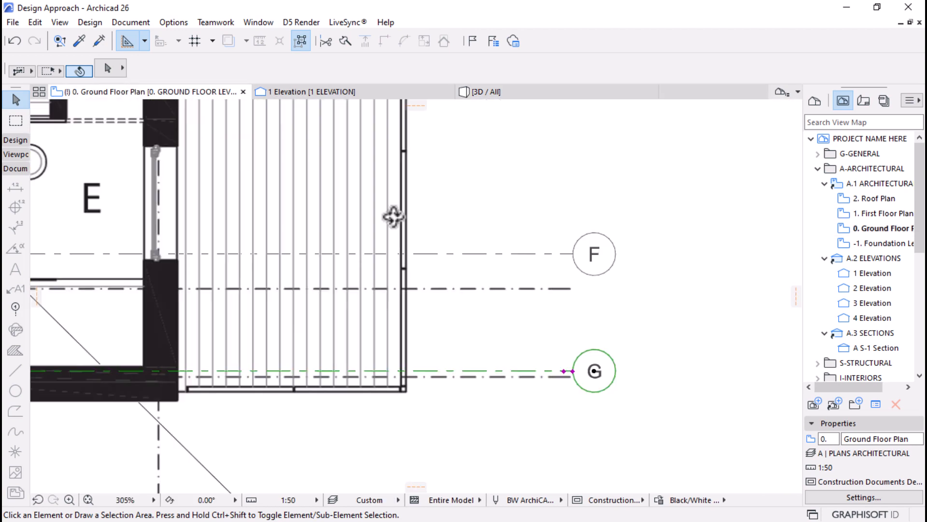
pyautogui.scroll(-8, 458, 242)
pyautogui.scroll(3, 523, 320)
pyautogui.click(529, 337)
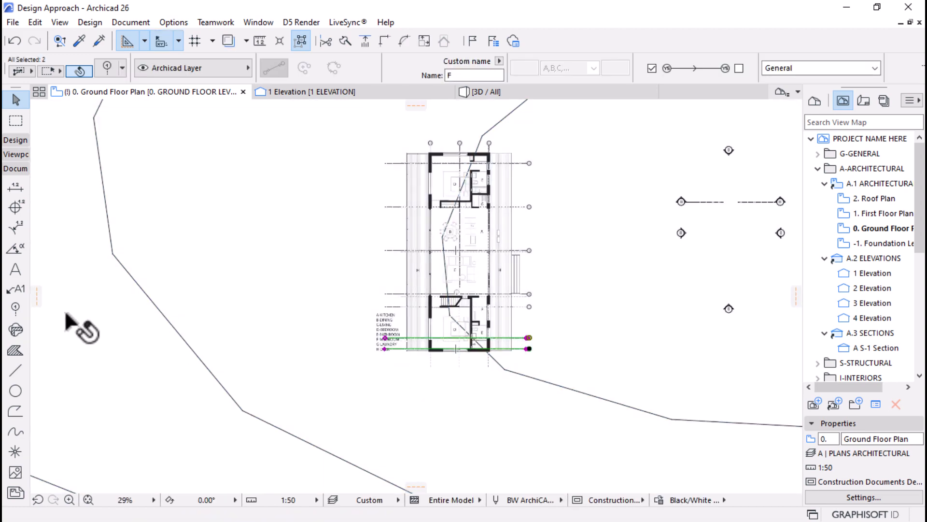
pyautogui.scroll(2, 464, 203)
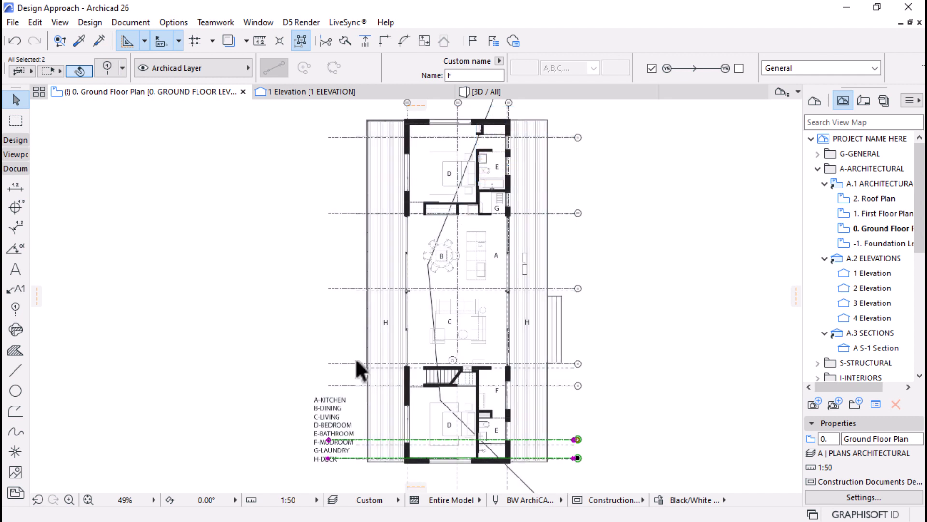
pyautogui.click(12, 310)
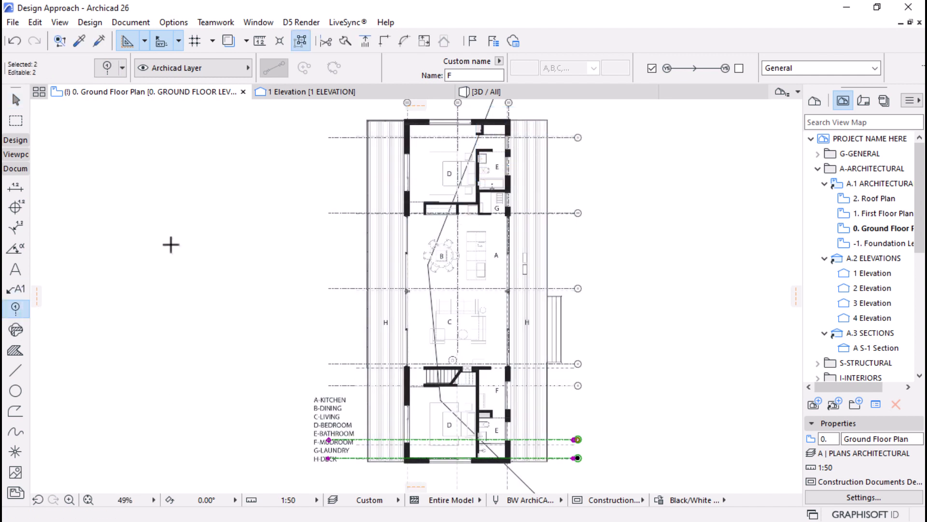
pyautogui.hotkey('ctrl', 'a')
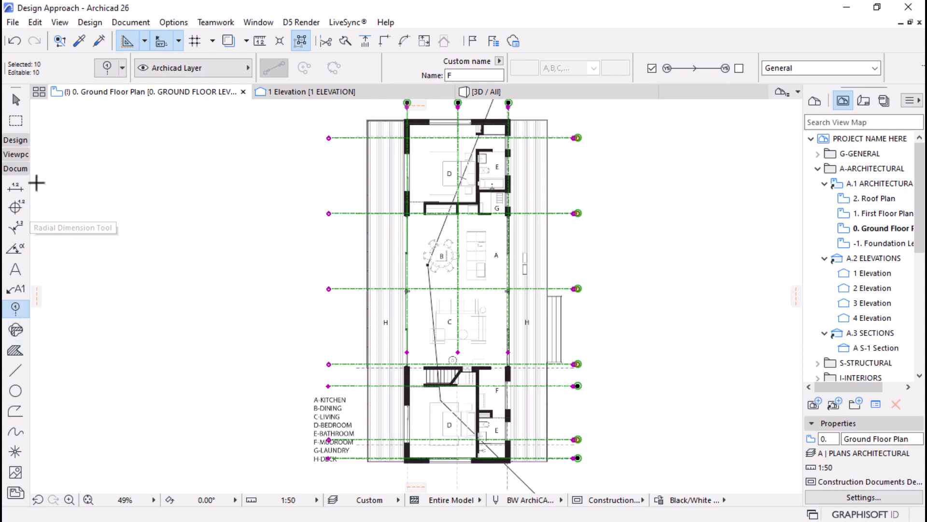
# Set the 3D position of all selected grid elements to 1150000.0 relative to Project Zero
pyautogui.scroll(-2, 251, 272)
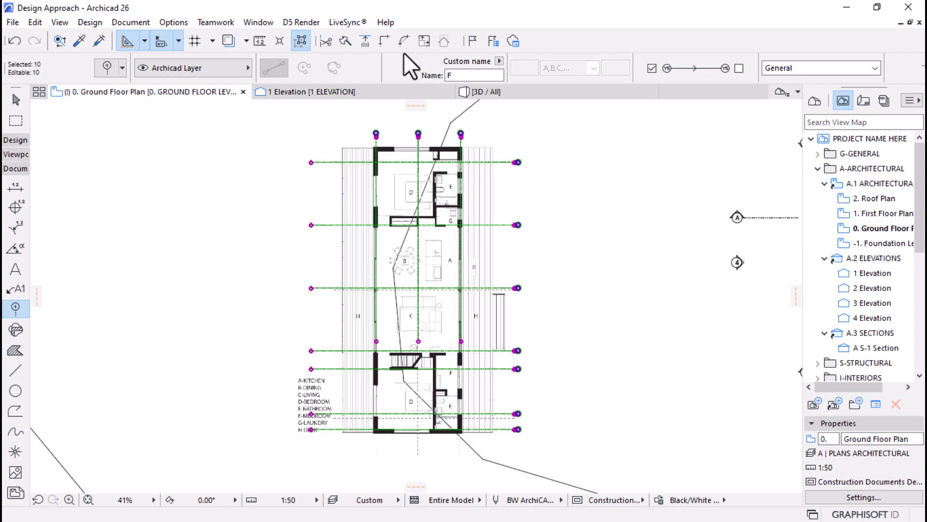
pyautogui.scroll(-3, 337, 62)
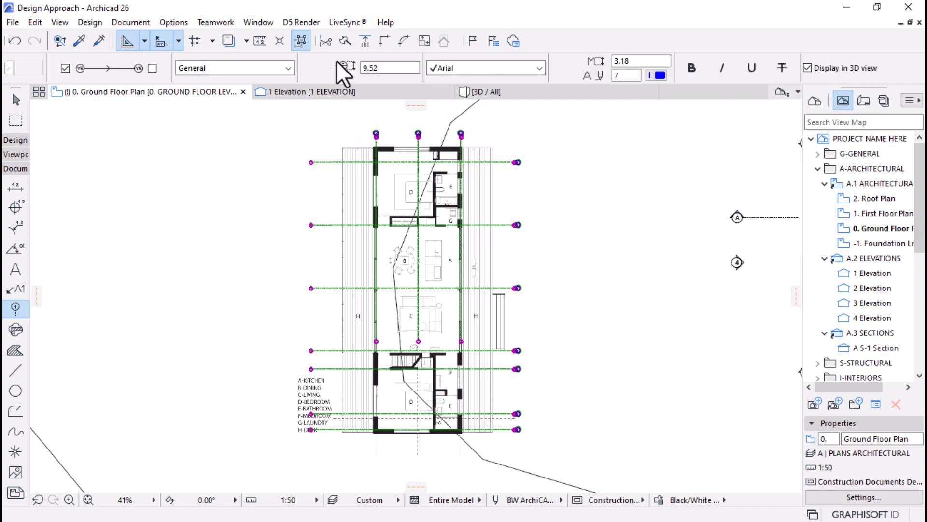
pyautogui.scroll(-5, 368, 74)
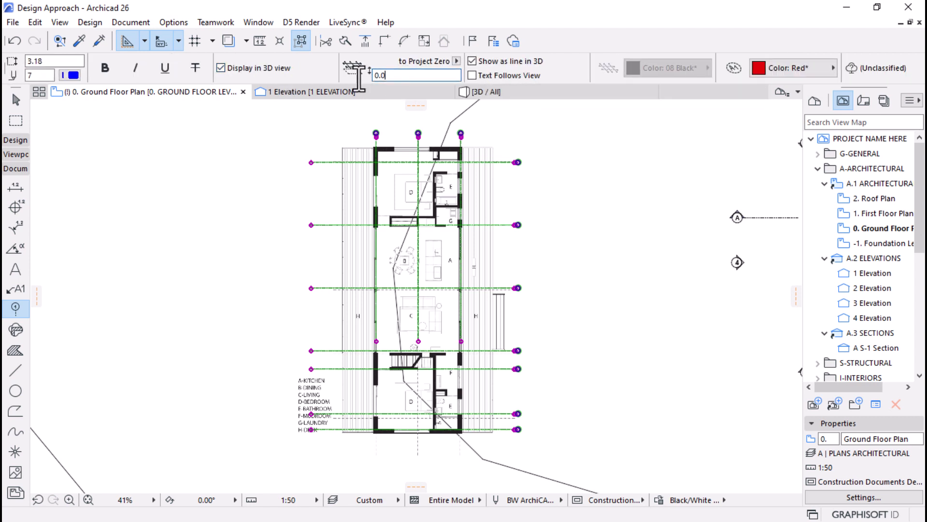
pyautogui.click(386, 75)
pyautogui.rightClick(389, 75)
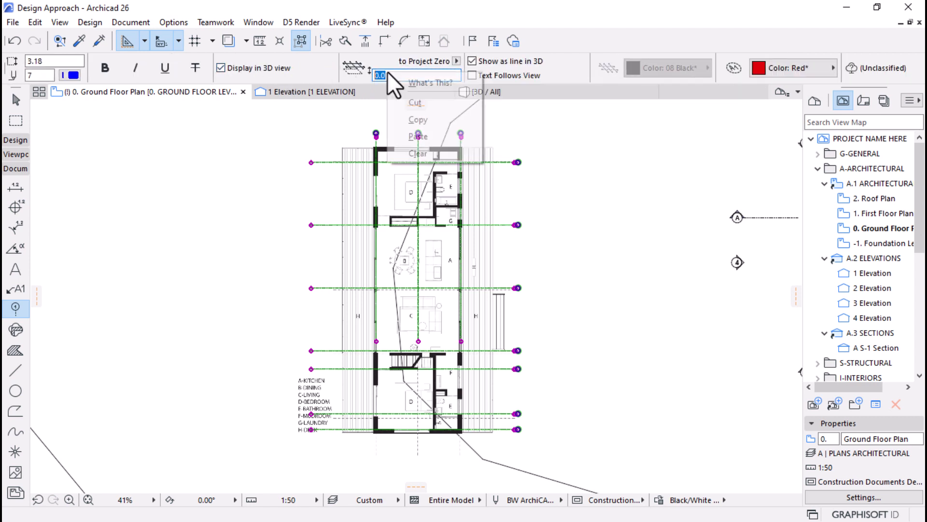
pyautogui.click(412, 136)
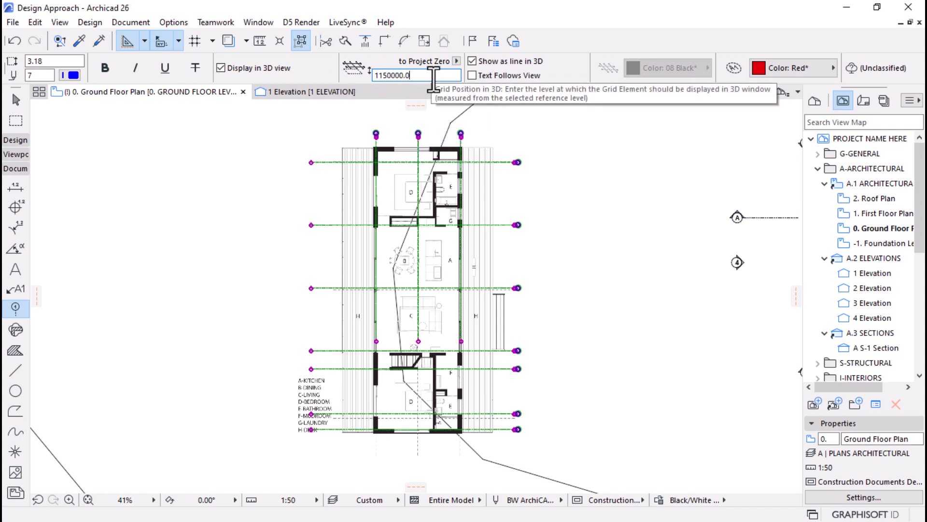
# Show the slab and its grid lines in the 3D view with graphic overrides set to No Overrides
pyautogui.click(500, 95)
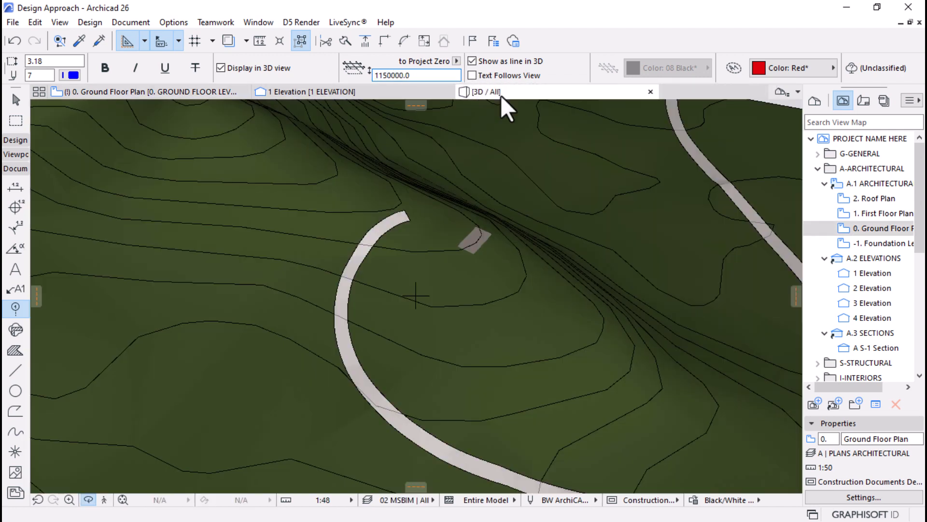
pyautogui.keyDown('shift'); pyautogui.moveTo(486, 232); pyautogui.dragTo(483, 220, button='middle'); pyautogui.keyUp('shift')
pyautogui.scroll(8, 481, 219)
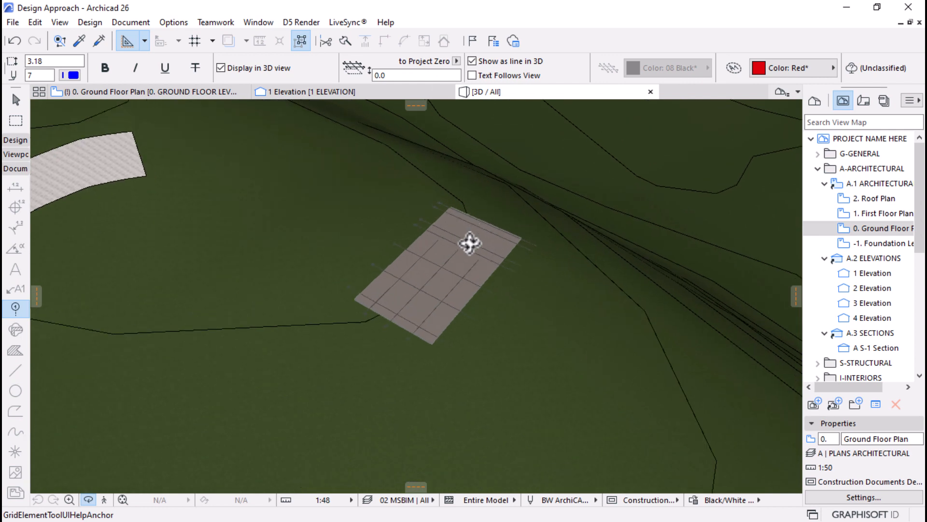
pyautogui.moveTo(451, 316); pyautogui.dragTo(375, 343)
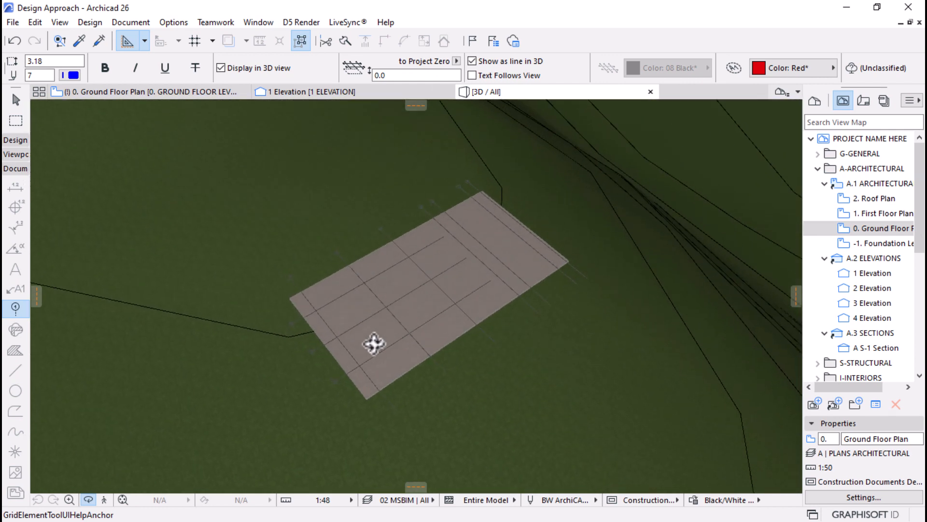
pyautogui.scroll(5, 335, 256)
pyautogui.scroll(1, 336, 256)
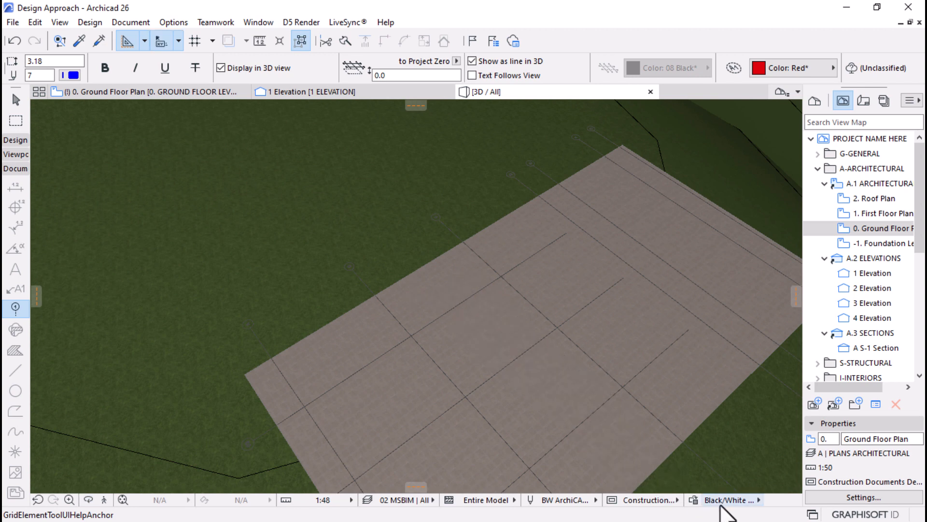
pyautogui.click(730, 500)
pyautogui.click(552, 15)
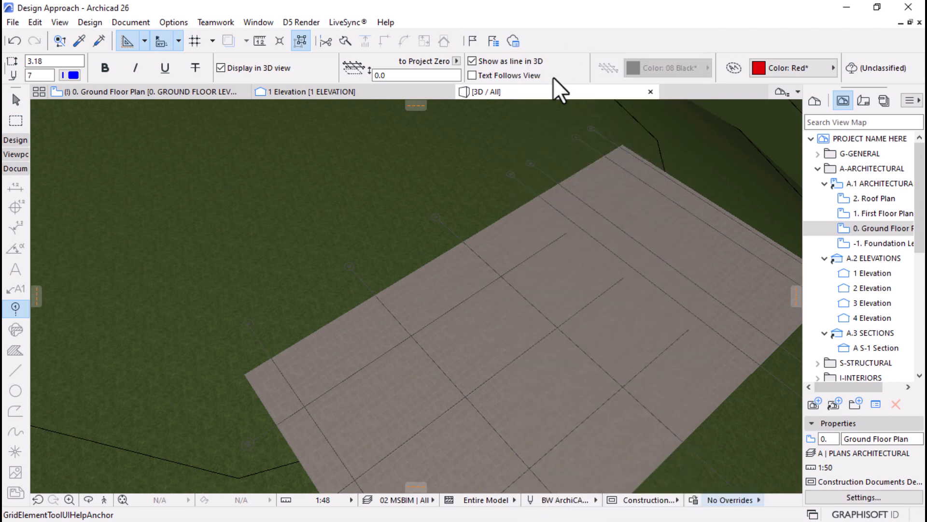
pyautogui.press('Escape')
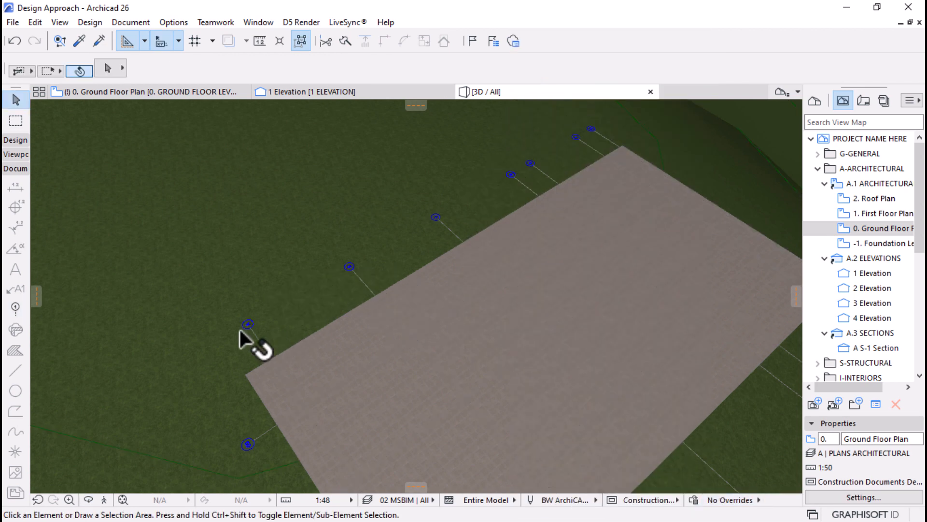
# Examine the grid lines and their markers around the slab in 3D from several angles
pyautogui.click(249, 330)
pyautogui.scroll(-3, 367, 256)
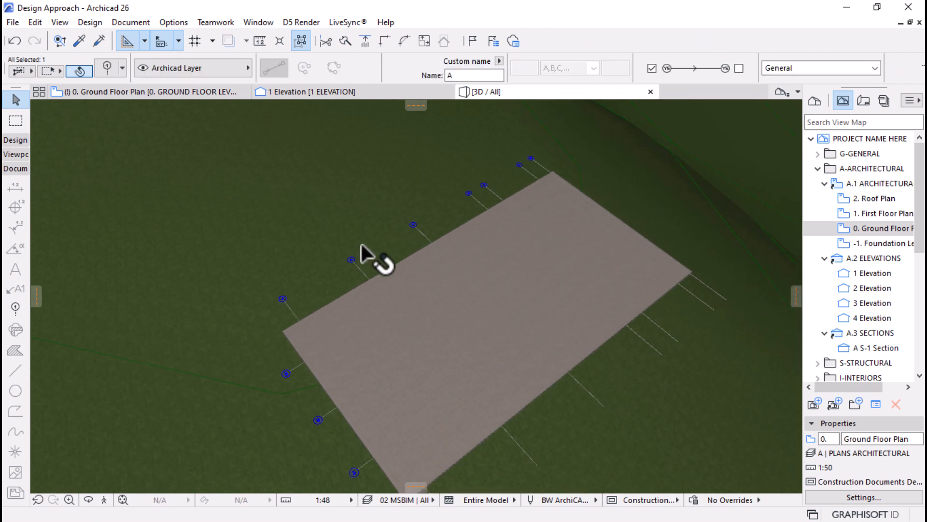
pyautogui.press('Escape')
pyautogui.scroll(-2, 473, 229)
pyautogui.scroll(2, 475, 374)
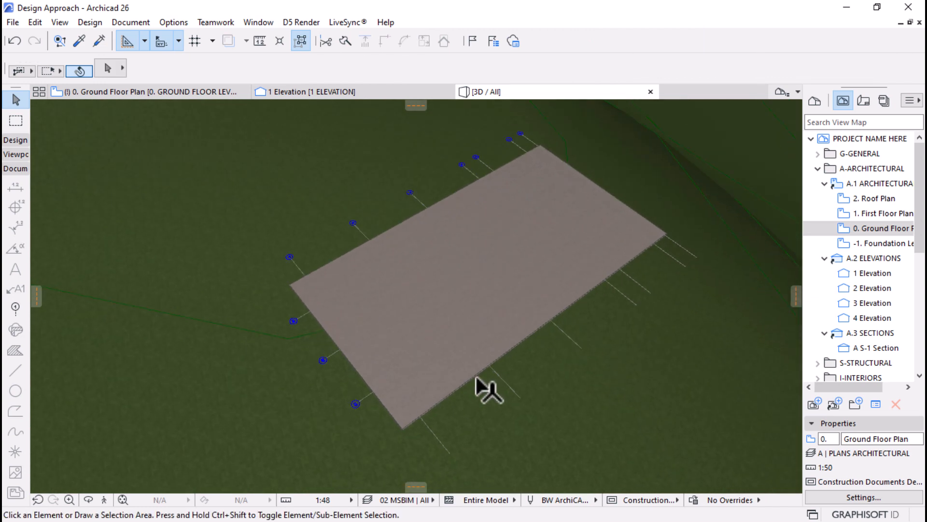
pyautogui.scroll(-2, 468, 340)
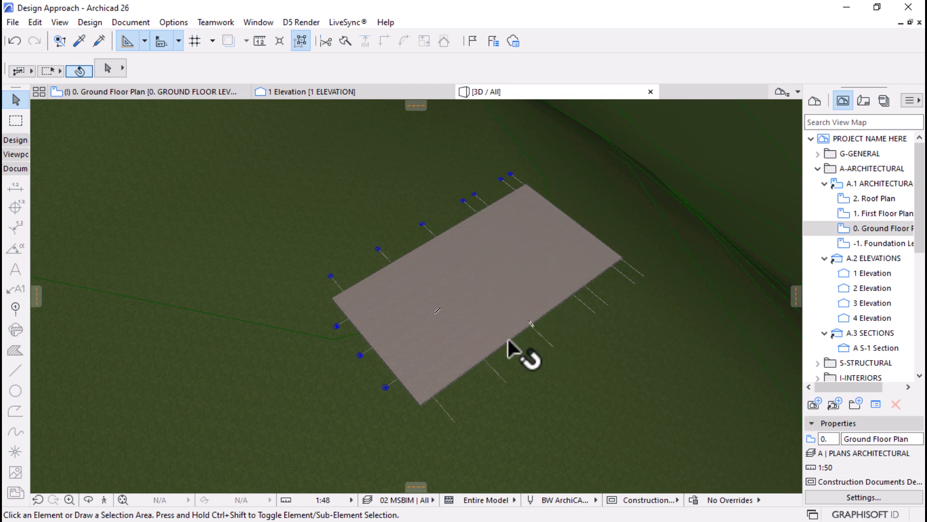
pyautogui.scroll(2, 471, 333)
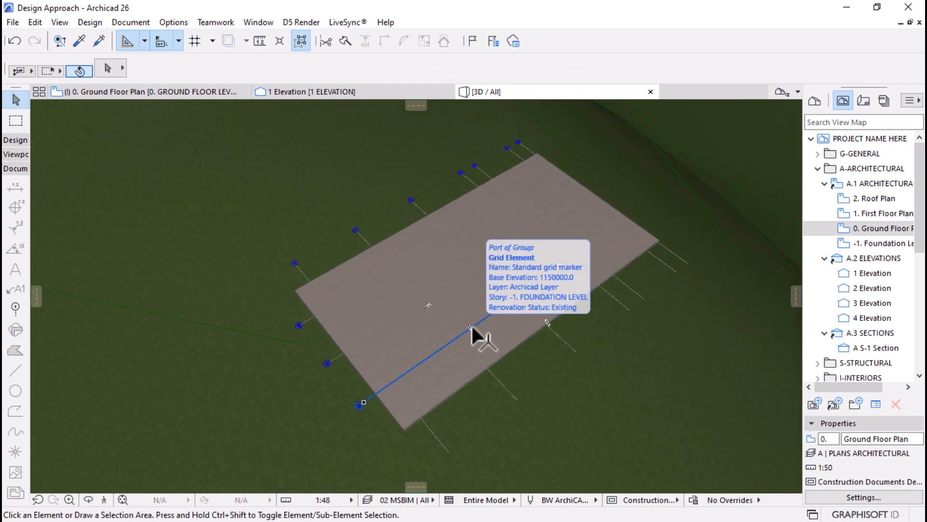
pyautogui.scroll(-2, 476, 337)
pyautogui.keyDown('shift'); pyautogui.moveTo(523, 369); pyautogui.dragTo(572, 356, button='middle'); pyautogui.keyUp('shift')
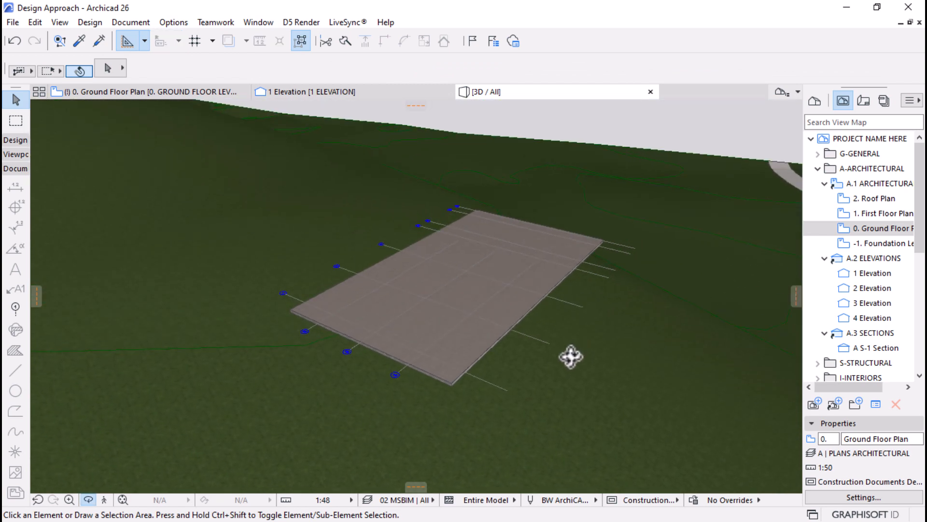
# Select all elements on the ground floor plan and inspect how the grid lines align with the walls and axes
pyautogui.click(193, 93)
pyautogui.hotkey('ctrl', 'a')
pyautogui.scroll(-2, 369, 174)
pyautogui.scroll(5, 369, 167)
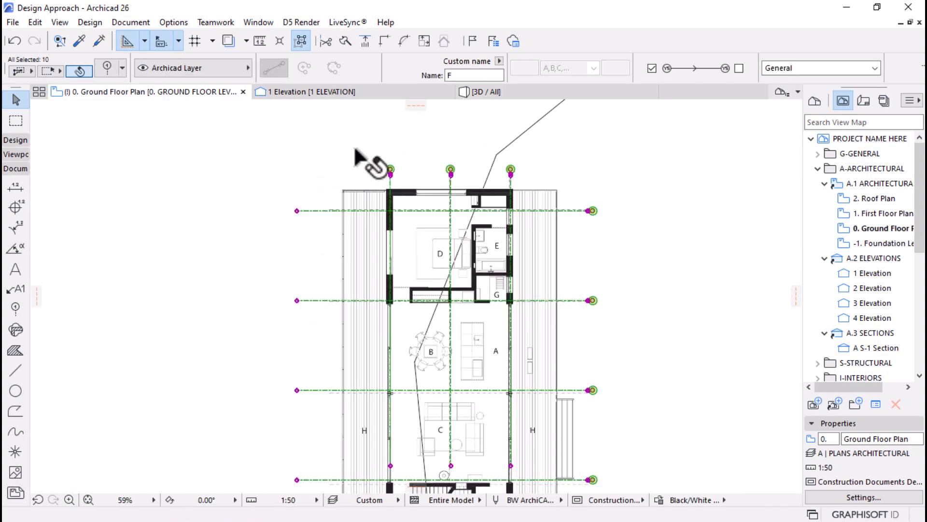
pyautogui.scroll(1, 369, 185)
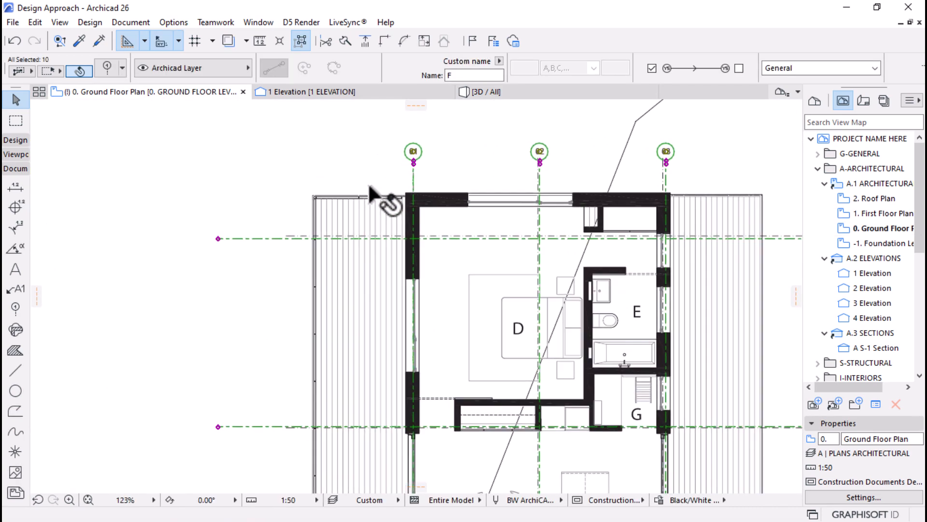
pyautogui.scroll(-2, 368, 182)
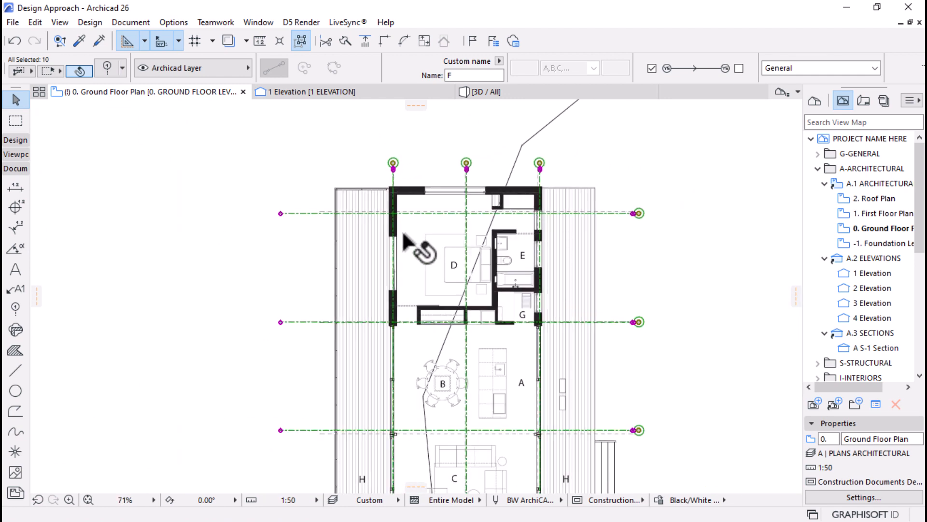
pyautogui.scroll(2, 513, 325)
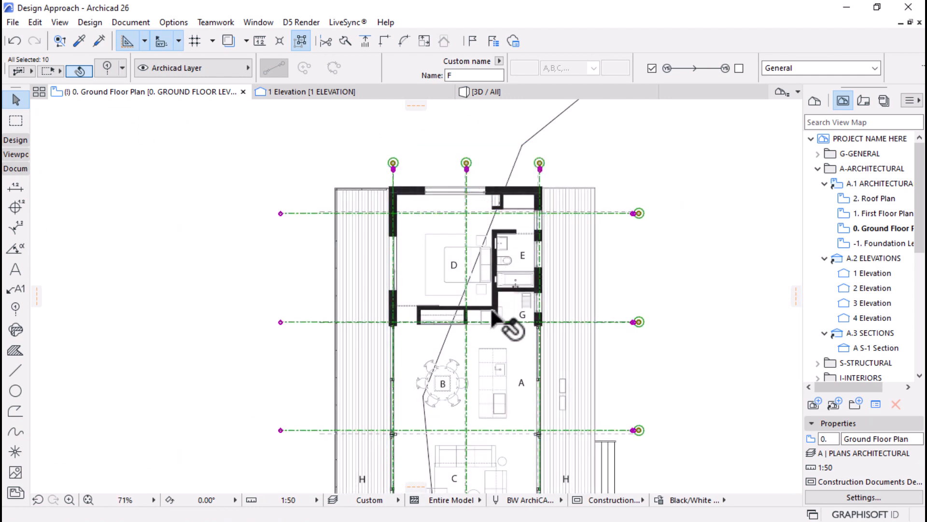
pyautogui.scroll(-3, 550, 290)
pyautogui.press('Escape')
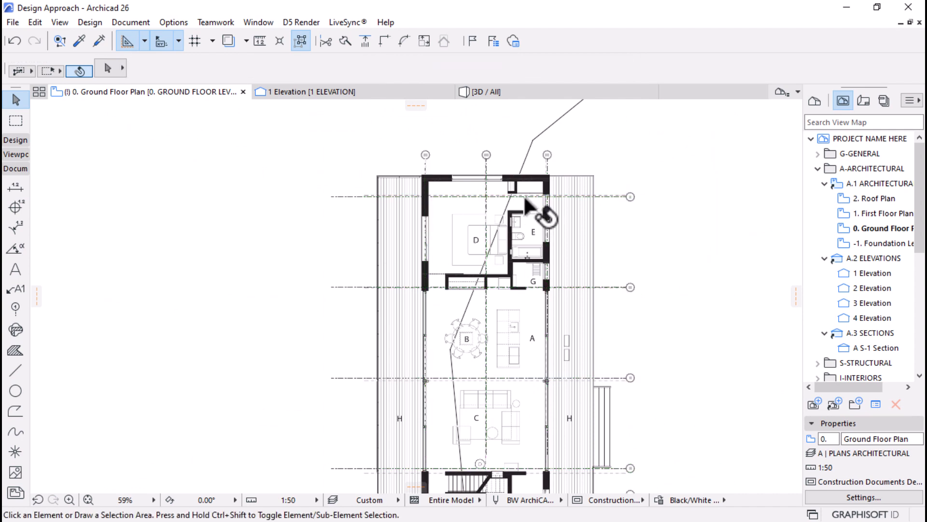
pyautogui.scroll(2, 550, 188)
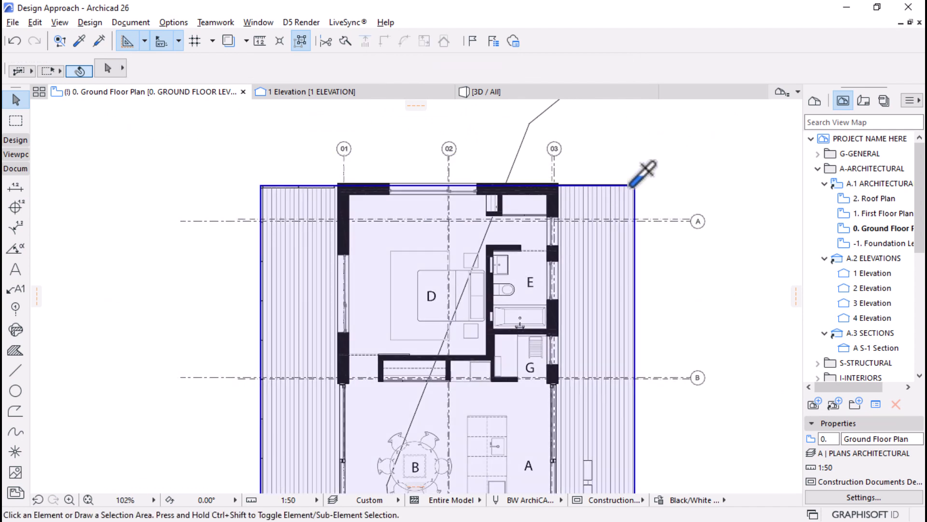
pyautogui.keyDown('alt'); pyautogui.click(625, 191); pyautogui.keyUp('alt')
pyautogui.scroll(4, 339, 179)
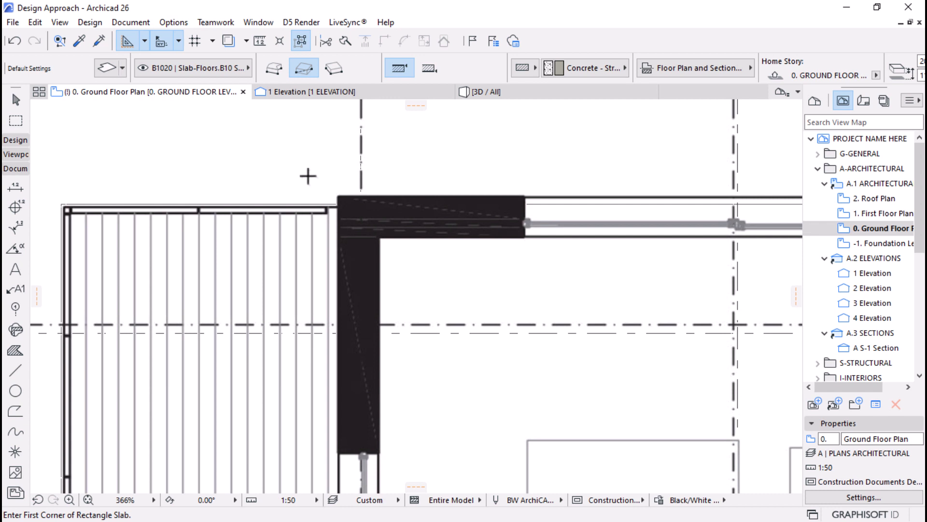
# Start the Column tool and set the default column's core dimensions to 1000 by 1000
pyautogui.click(14, 140)
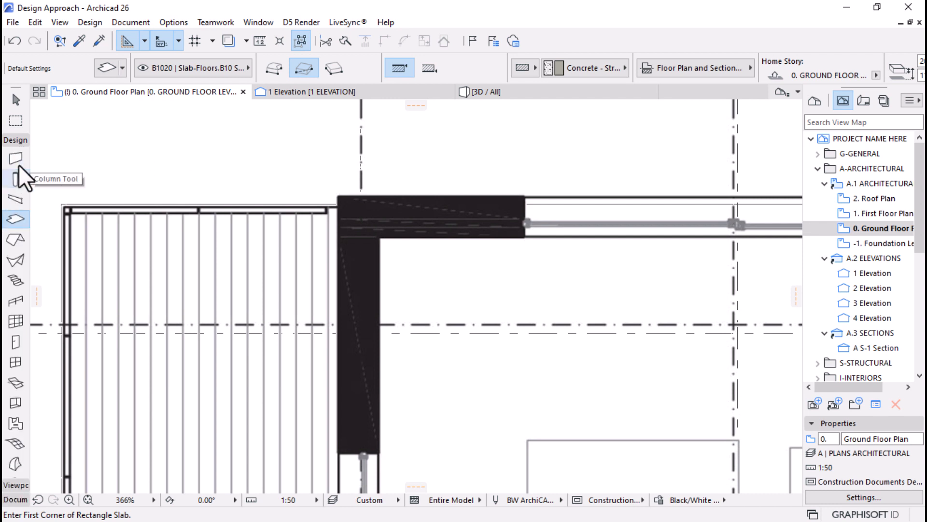
pyautogui.click(16, 183)
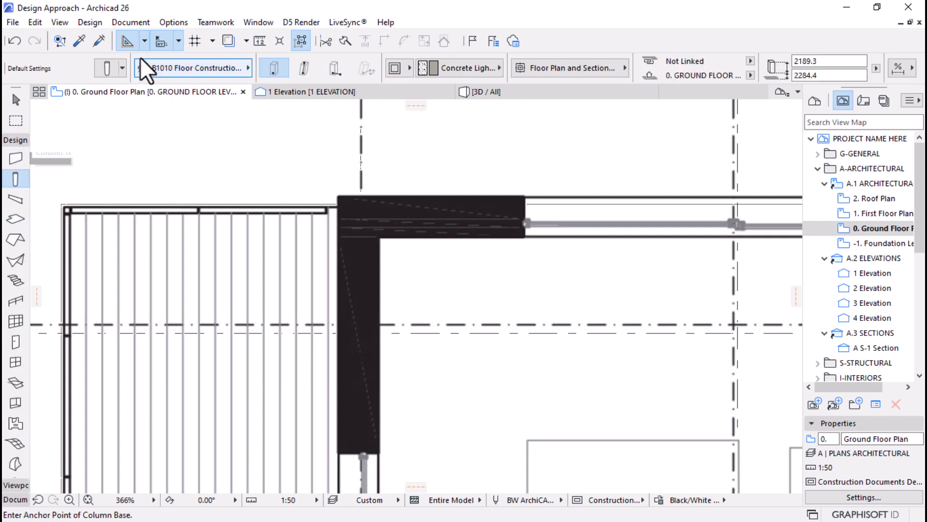
pyautogui.click(106, 68)
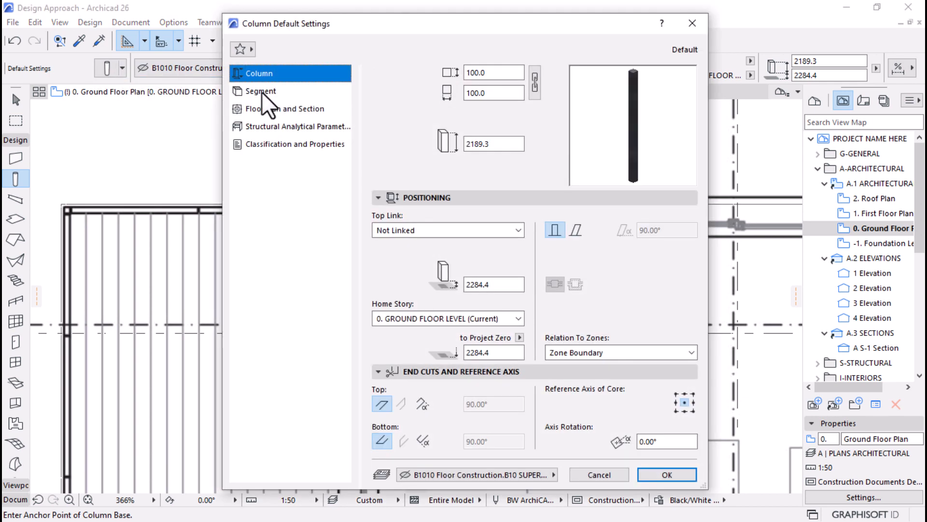
pyautogui.click(493, 72)
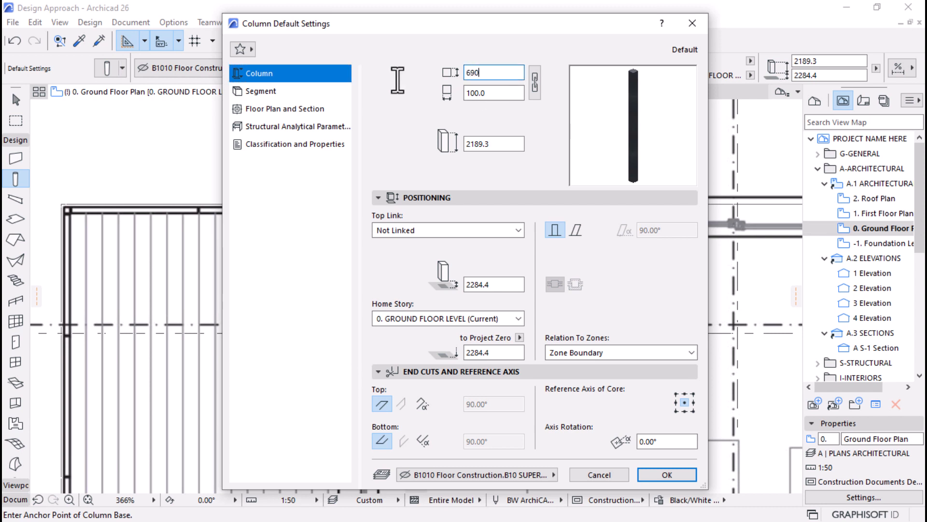
pyautogui.write('690')
pyautogui.press('Tab')
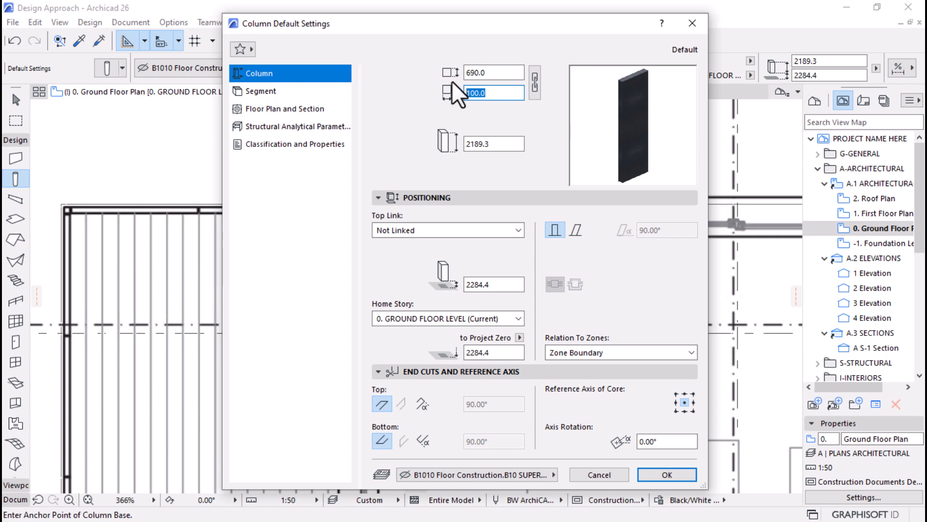
pyautogui.write('1000')
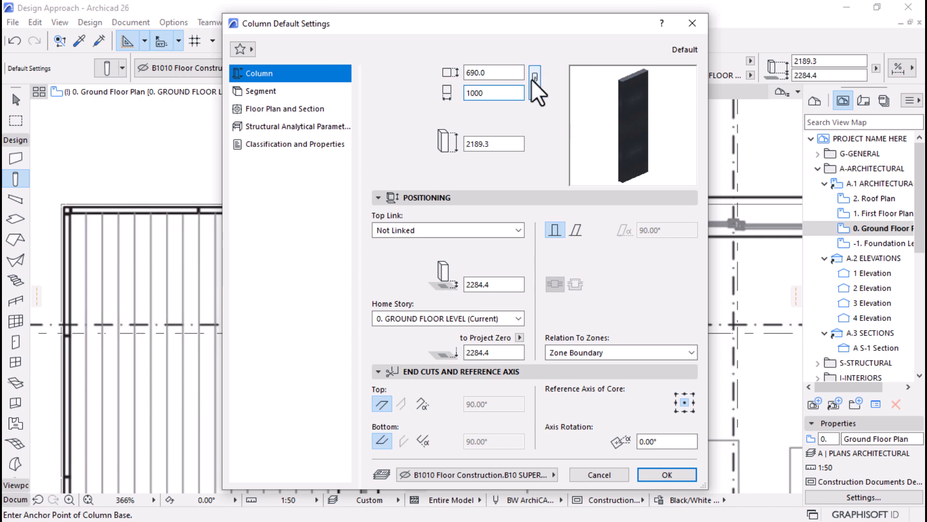
pyautogui.hotkey('shift', 'Tab')
pyautogui.write('10')
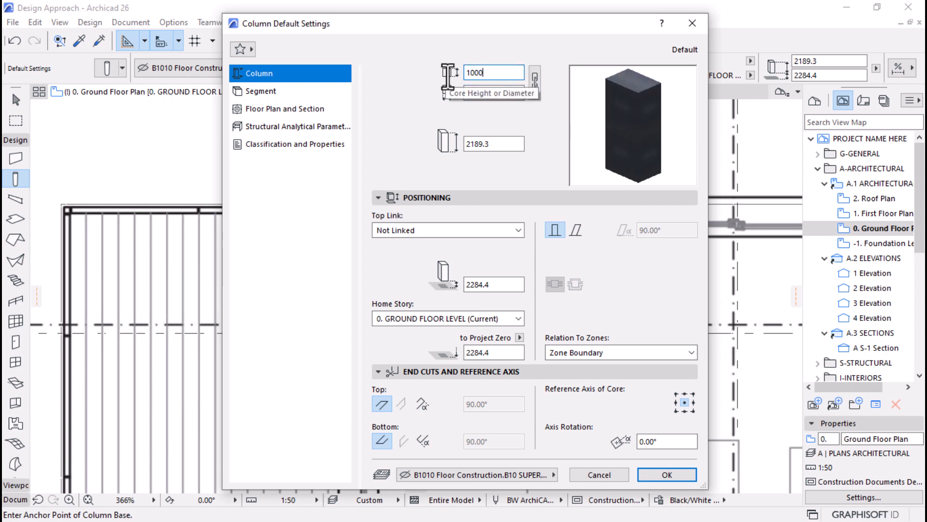
pyautogui.write('00')
pyautogui.press('Tab')
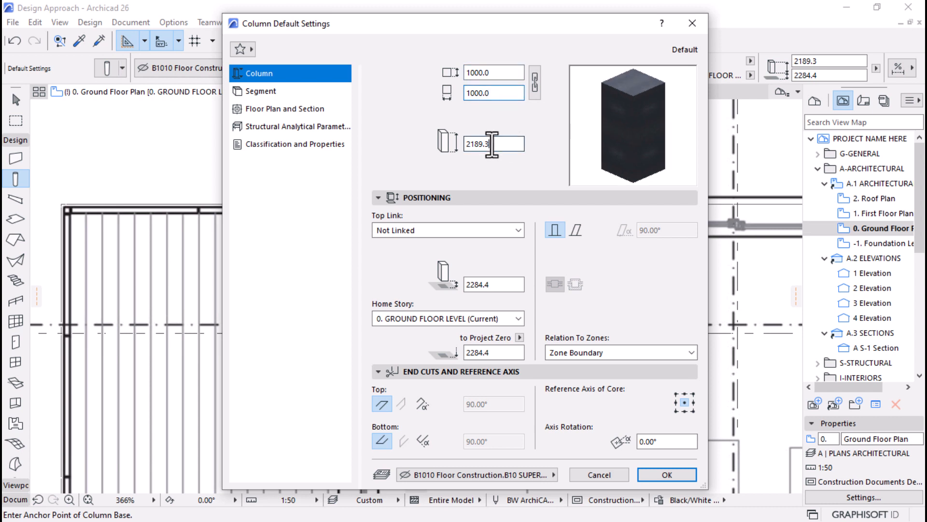
# Set the default column's height to 2000 and its bottom offset to the home story to 1150000.0
pyautogui.click(492, 144)
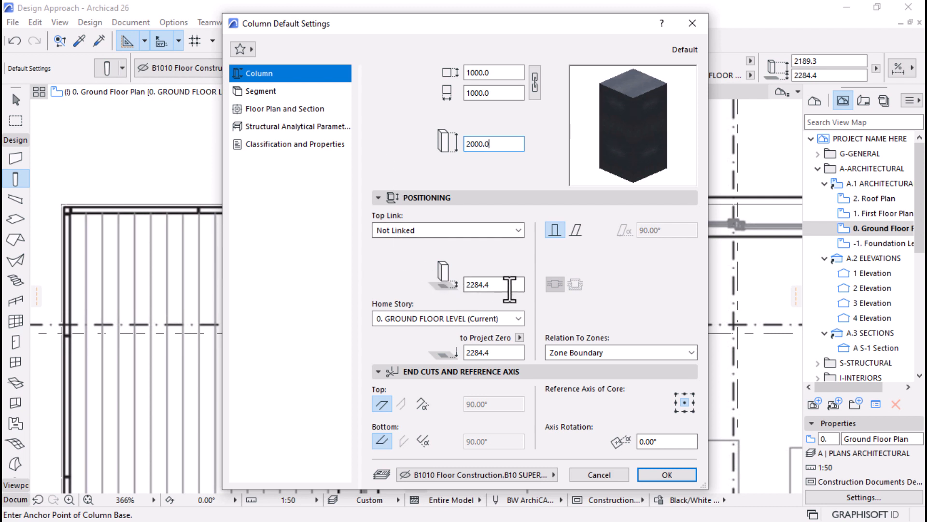
pyautogui.moveTo(511, 288); pyautogui.dragTo(476, 285)
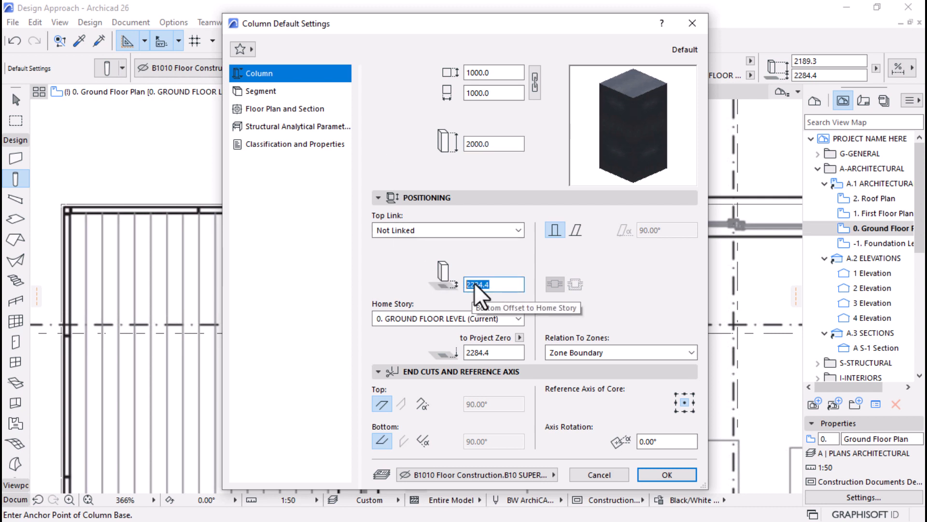
pyautogui.rightClick(476, 284)
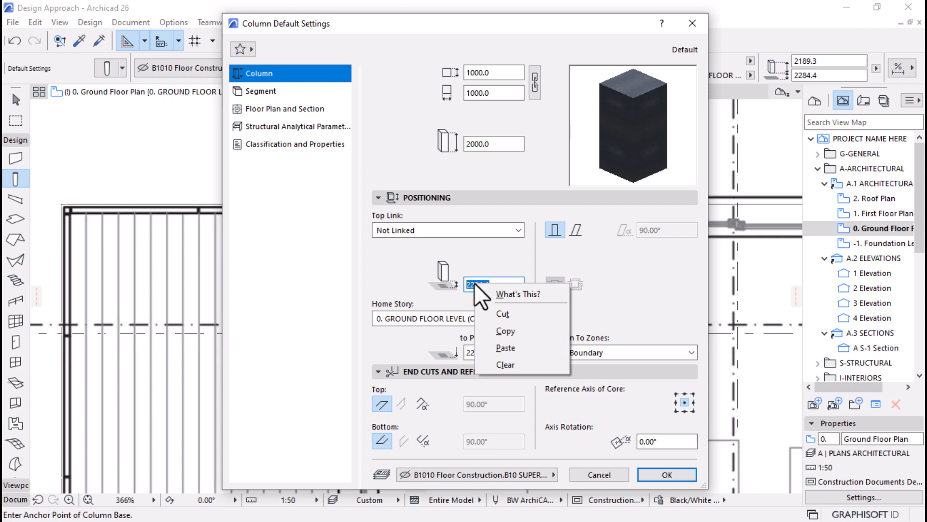
pyautogui.click(500, 346)
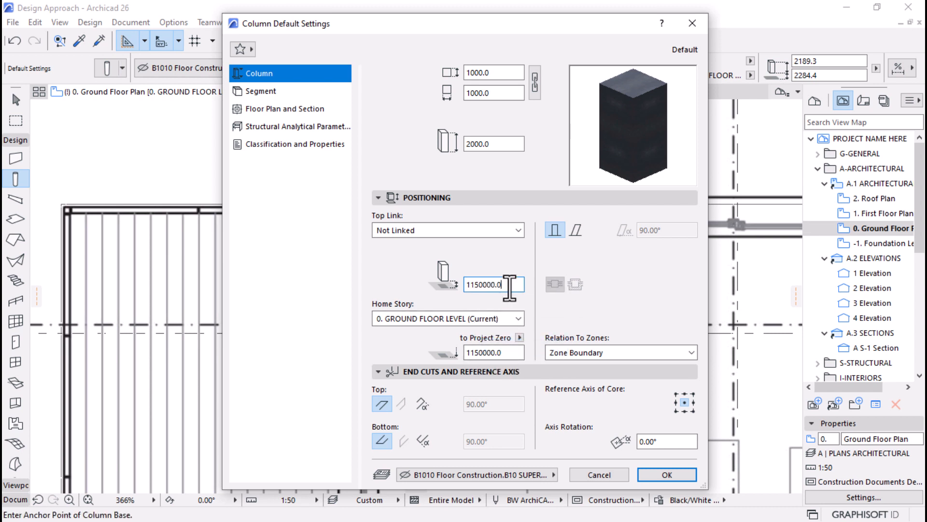
pyautogui.moveTo(510, 286); pyautogui.dragTo(445, 286)
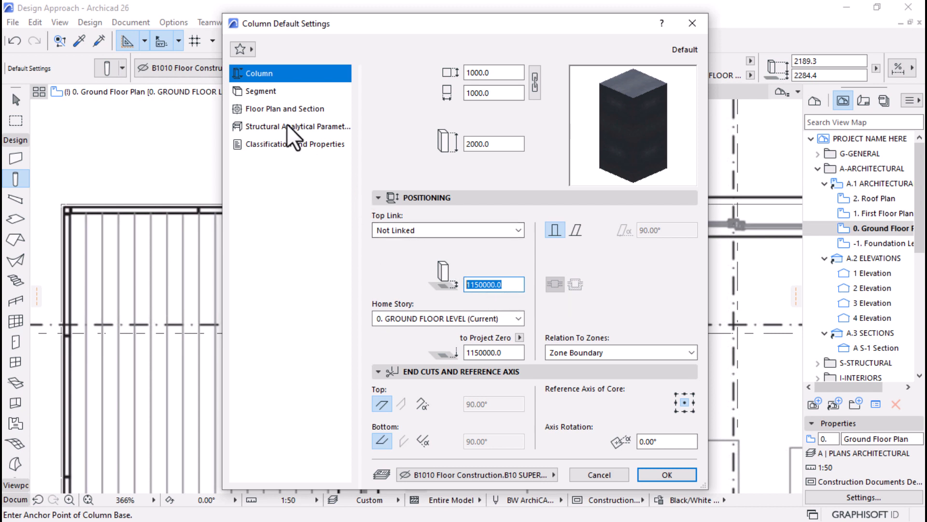
pyautogui.click(661, 477)
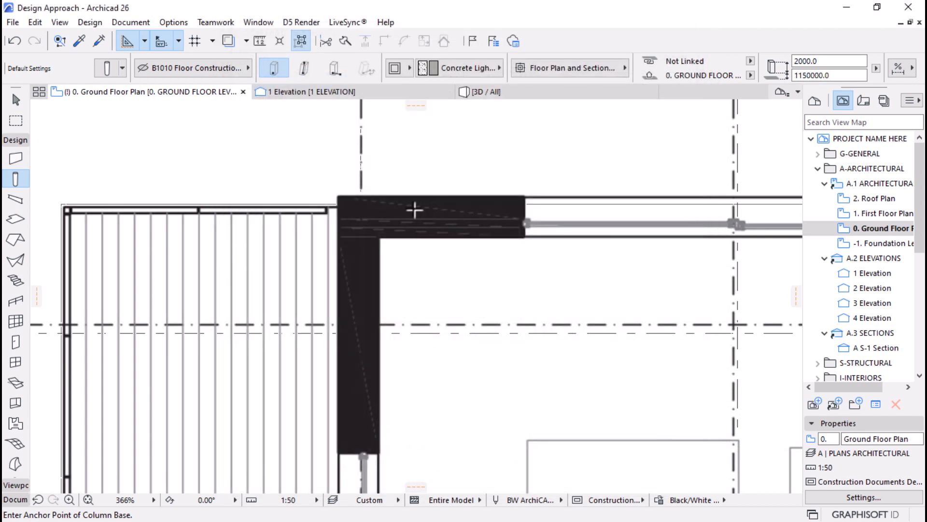
pyautogui.scroll(-3, 352, 221)
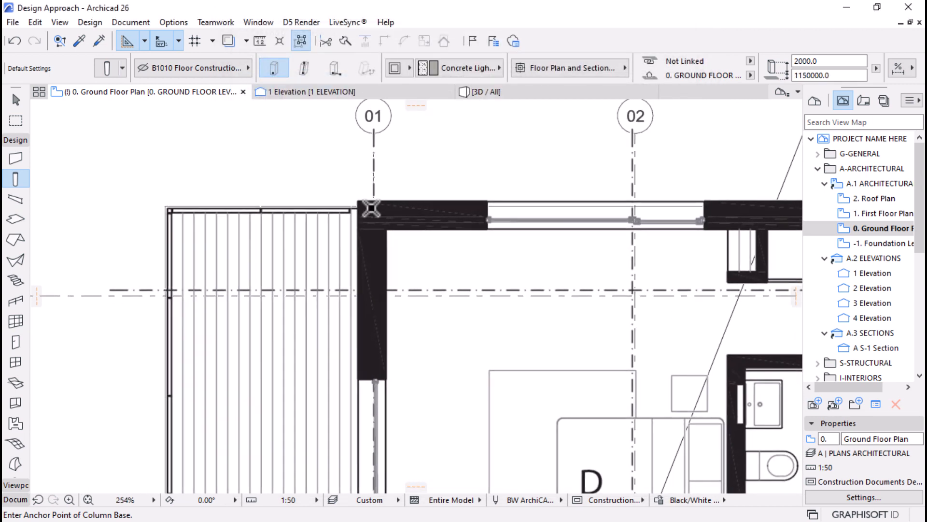
pyautogui.scroll(5, 367, 202)
pyautogui.scroll(-8, 367, 202)
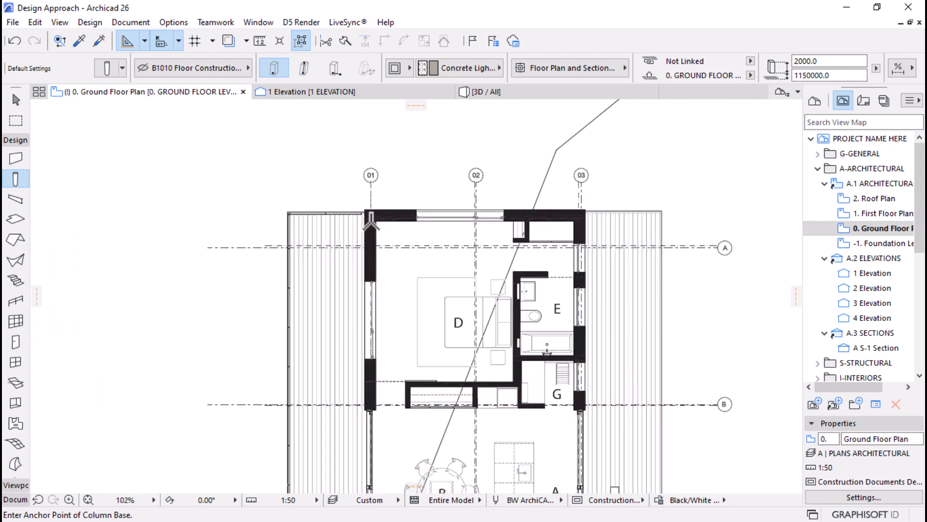
pyautogui.scroll(3, 370, 232)
pyautogui.scroll(-1, 368, 249)
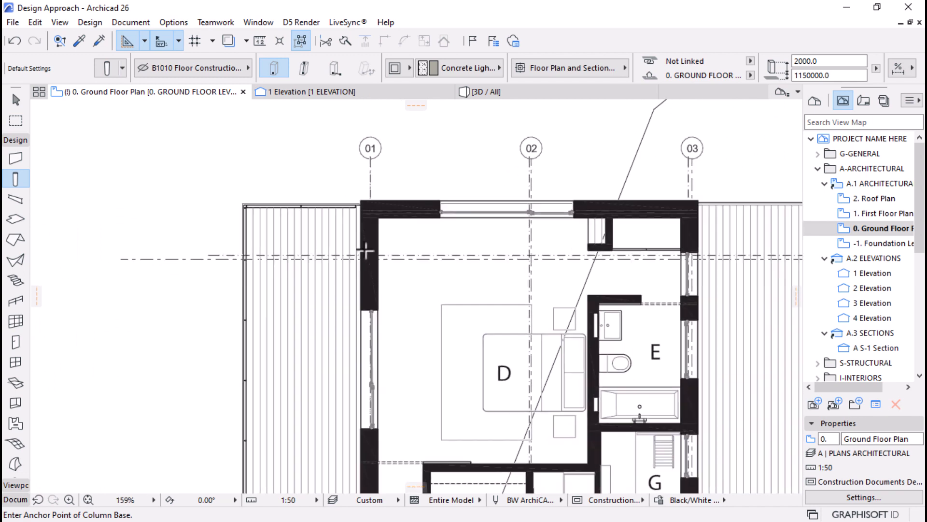
pyautogui.scroll(6, 367, 251)
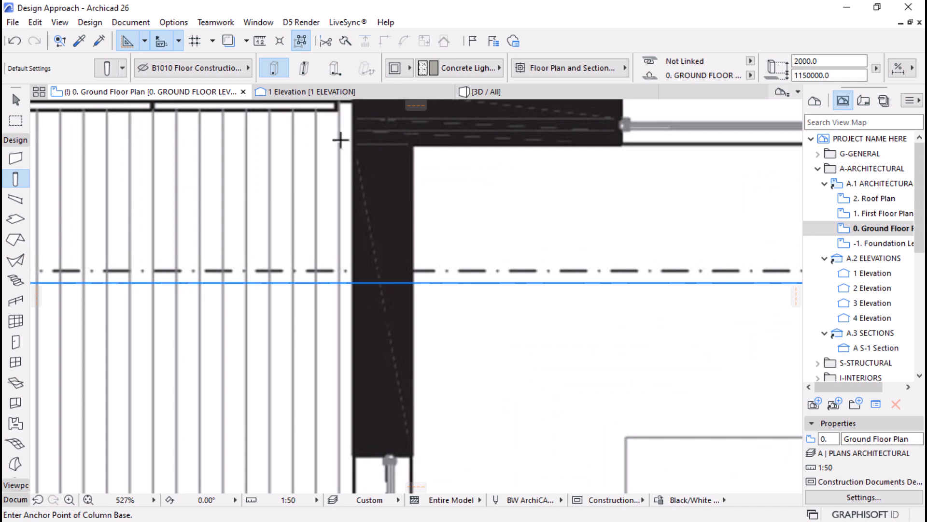
# Place a column on top of the slab near its front corner in the 3D view
pyautogui.click(489, 92)
pyautogui.keyDown('shift'); pyautogui.moveTo(458, 360); pyautogui.dragTo(383, 336, button='middle'); pyautogui.keyUp('shift')
pyautogui.scroll(4, 382, 335)
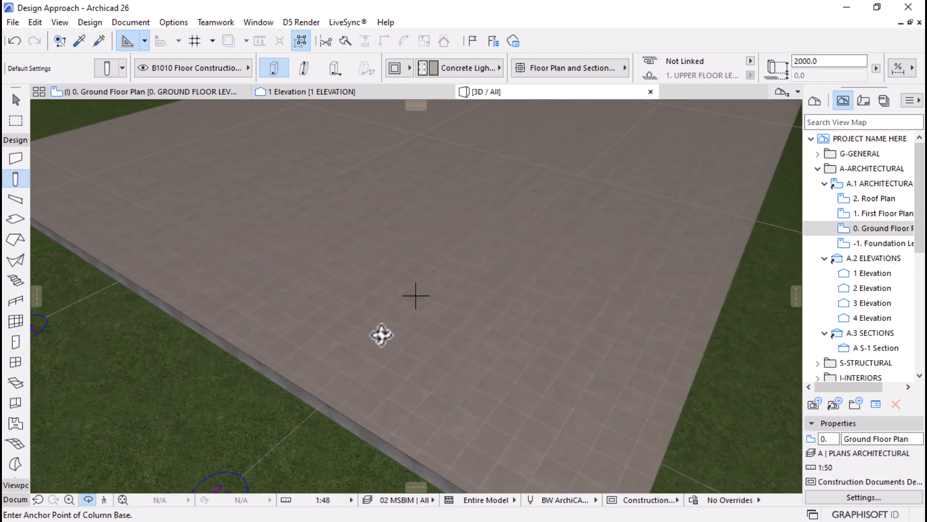
pyautogui.click(404, 331)
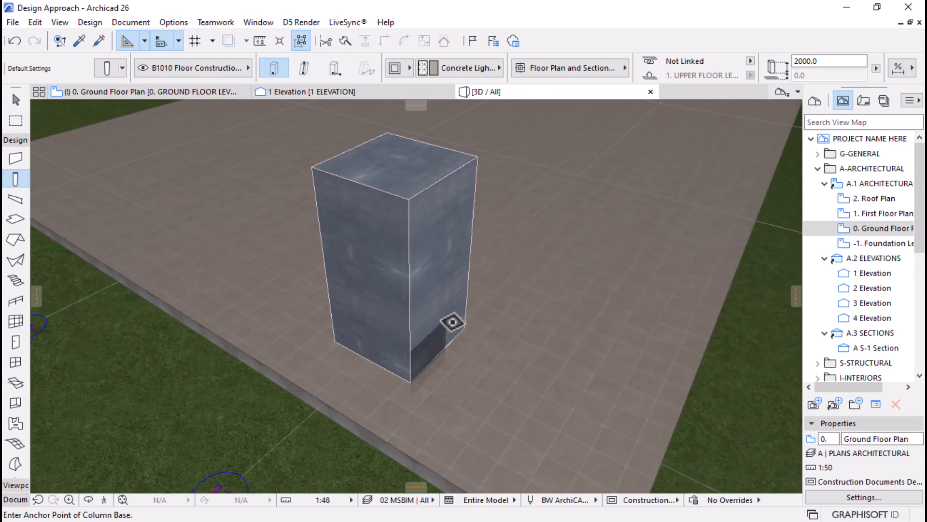
# Select the placed column and move it vertically down 2200 so its top meets the slab's underside
pyautogui.press('Escape')
pyautogui.click(427, 225)
pyautogui.scroll(-3, 621, 72)
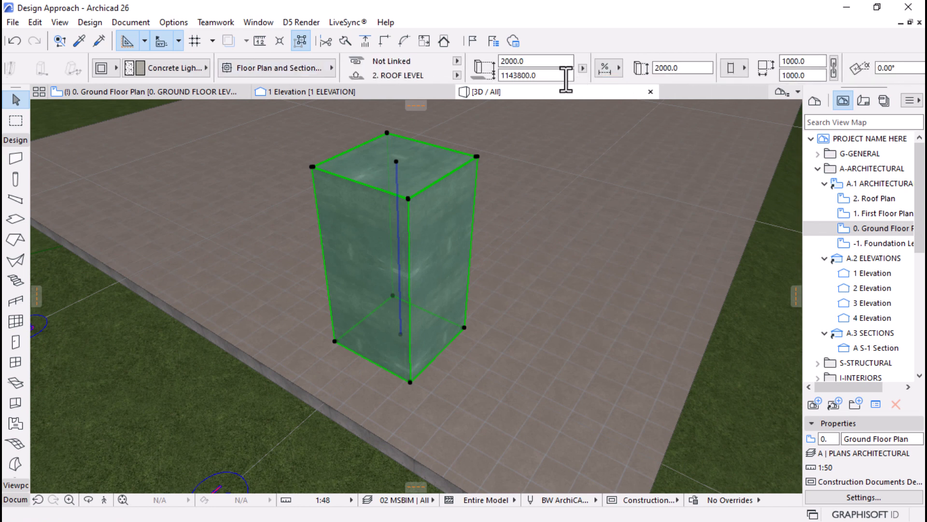
pyautogui.keyDown('shift'); pyautogui.moveTo(342, 186); pyautogui.dragTo(379, 187, button='middle'); pyautogui.keyUp('shift')
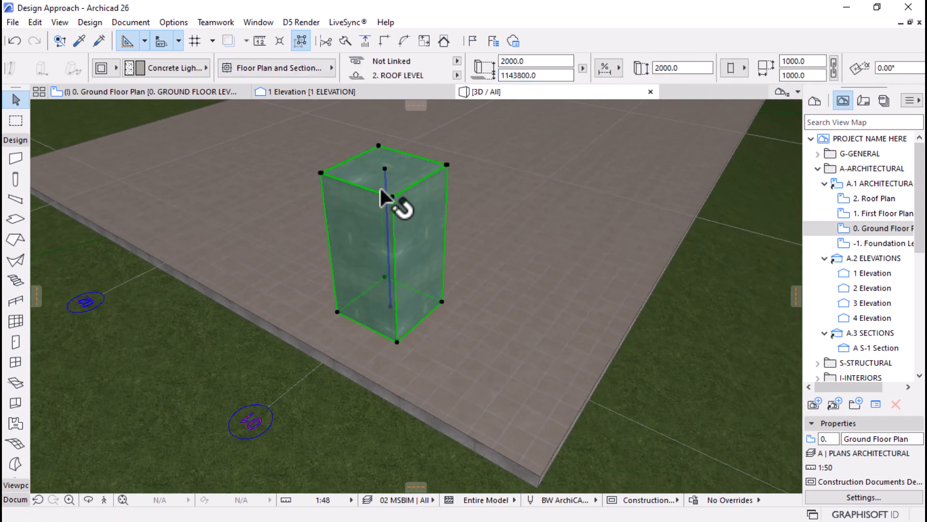
pyautogui.click(384, 169)
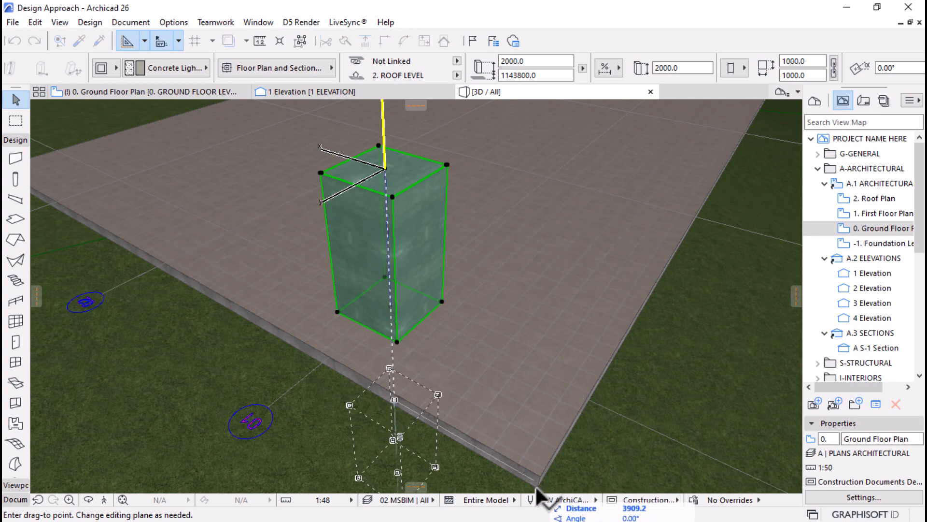
pyautogui.scroll(-5, 442, 249)
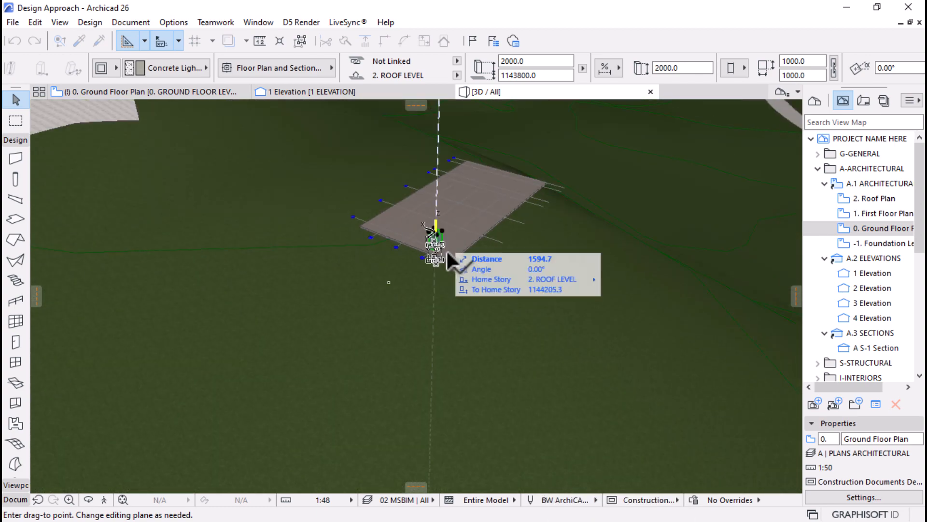
pyautogui.scroll(5, 448, 256)
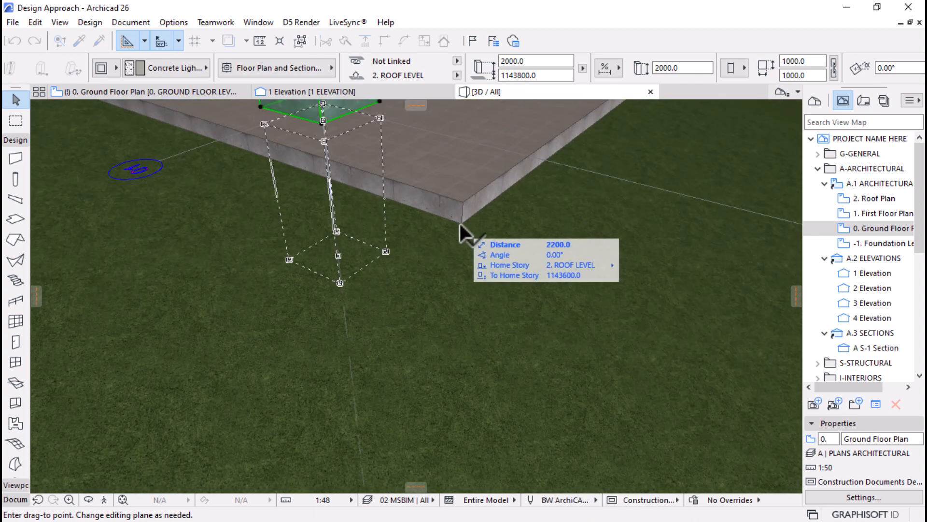
pyautogui.click(460, 223)
# Remove the veneer from the column beneath the slab
pyautogui.keyDown('shift'); pyautogui.moveTo(440, 267); pyautogui.dragTo(367, 158, button='middle'); pyautogui.keyUp('shift')
pyautogui.click(379, 265)
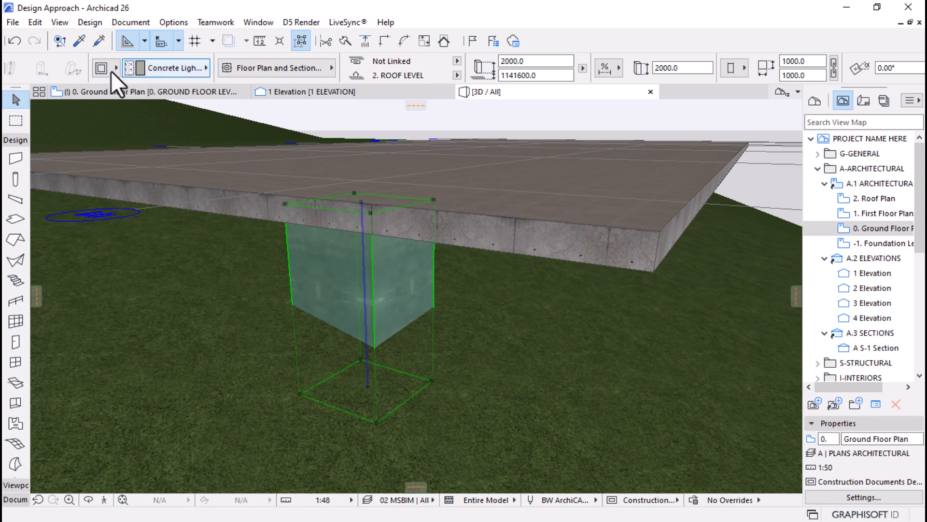
pyautogui.scroll(4, 73, 61)
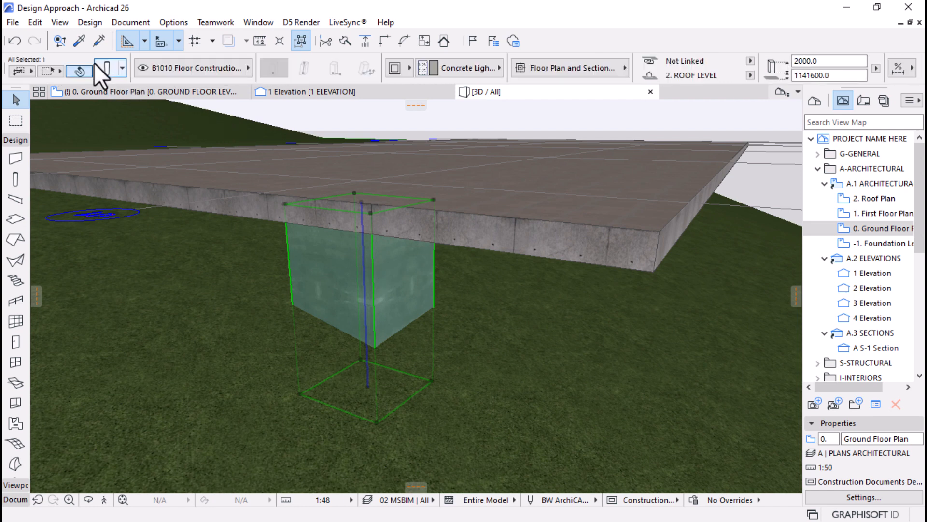
pyautogui.click(404, 69)
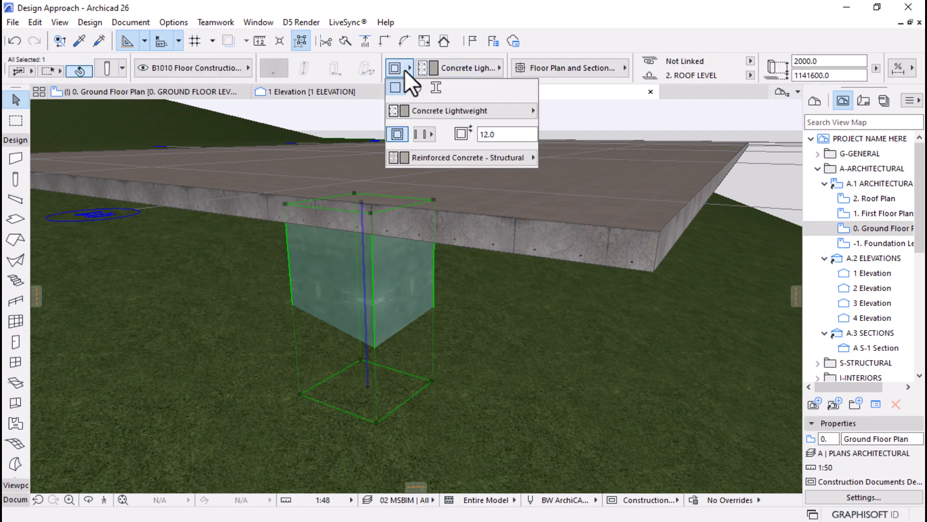
pyautogui.click(398, 136)
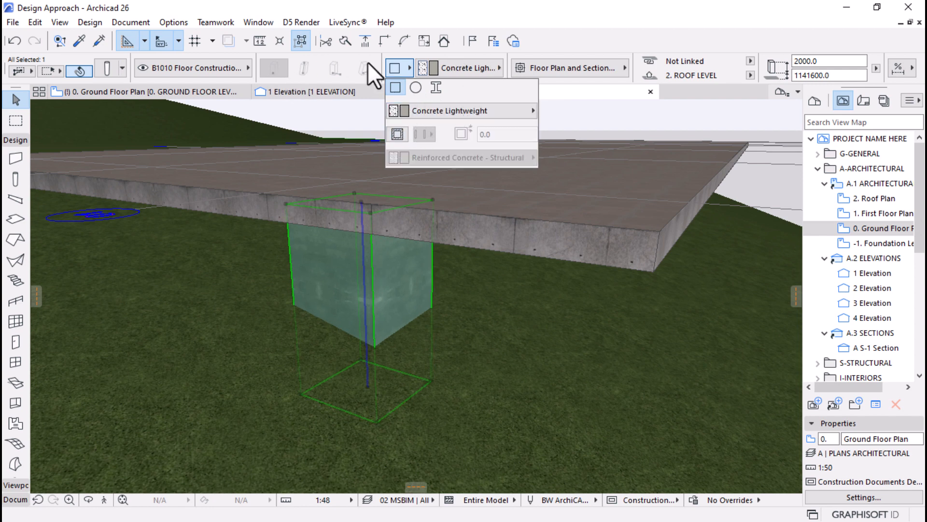
# Turn off both MT Metal - Iron surface overrides in the selected column's segment settings
pyautogui.click(105, 68)
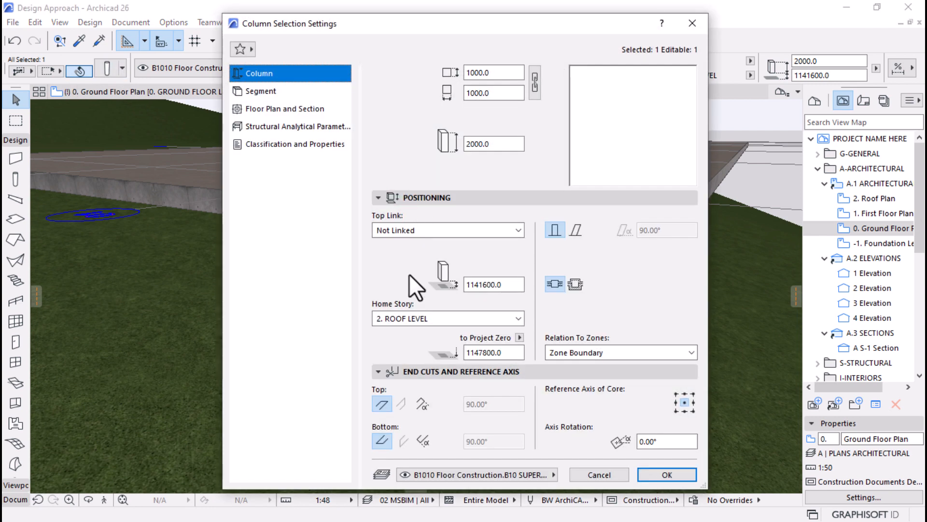
pyautogui.click(249, 91)
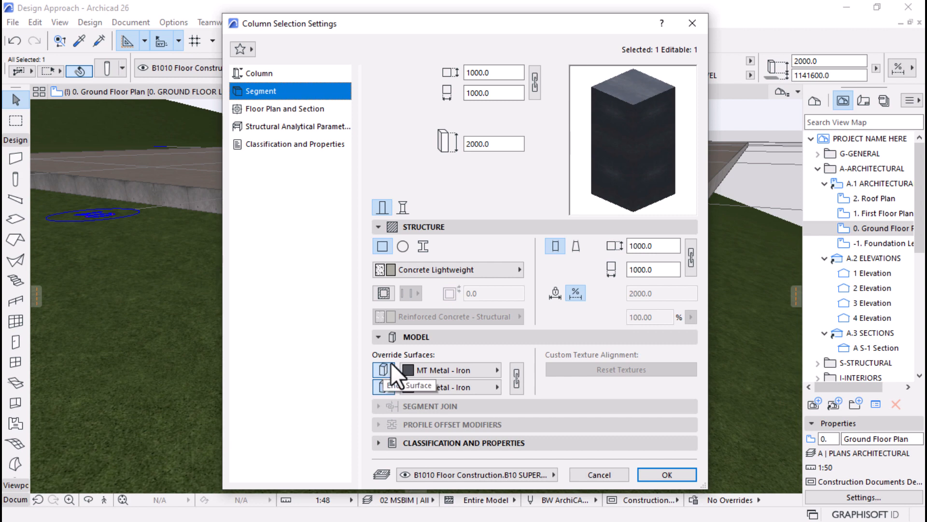
pyautogui.click(384, 369)
pyautogui.click(385, 386)
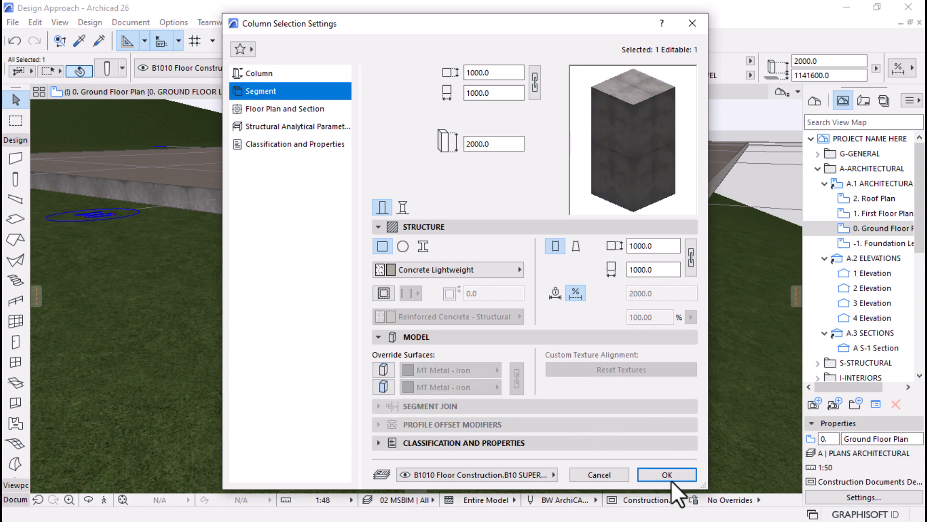
pyautogui.click(672, 479)
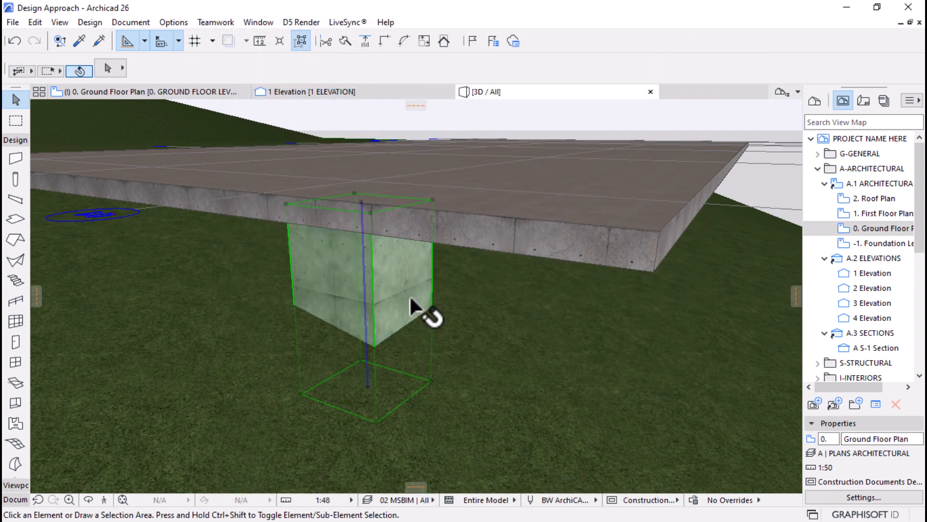
# Examine the column beneath the slab in 3D and the corresponding wall corner at grid line 01 on the ground floor plan
pyautogui.press('Escape')
pyautogui.press('o')
pyautogui.scroll(-4, 416, 309)
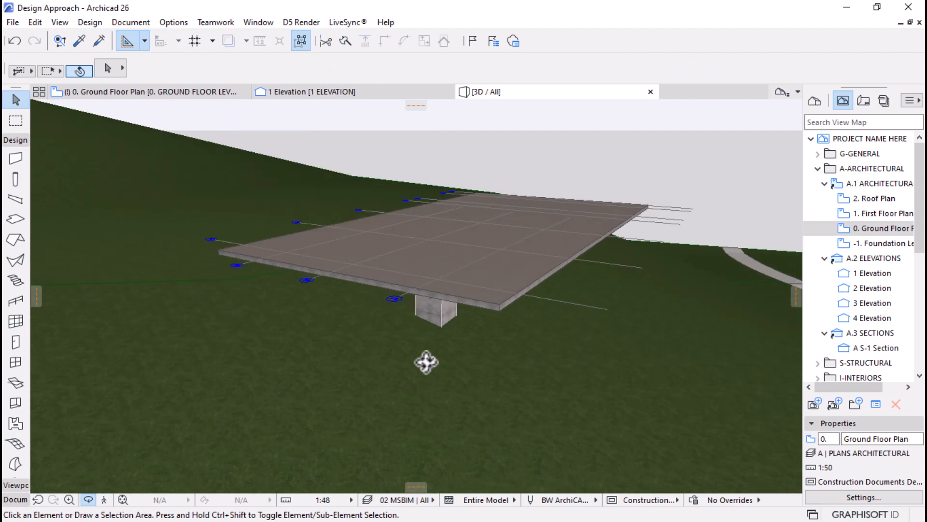
pyautogui.moveTo(426, 362); pyautogui.dragTo(403, 340)
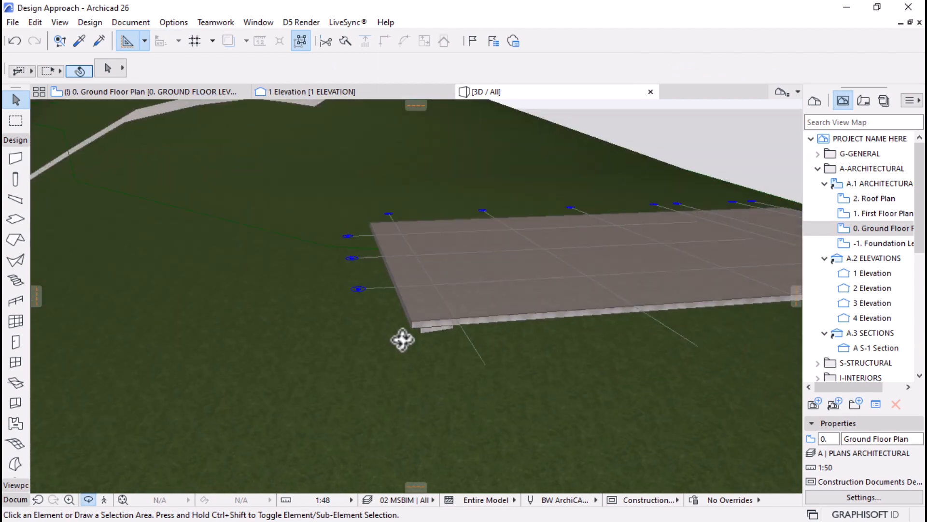
pyautogui.click(155, 92)
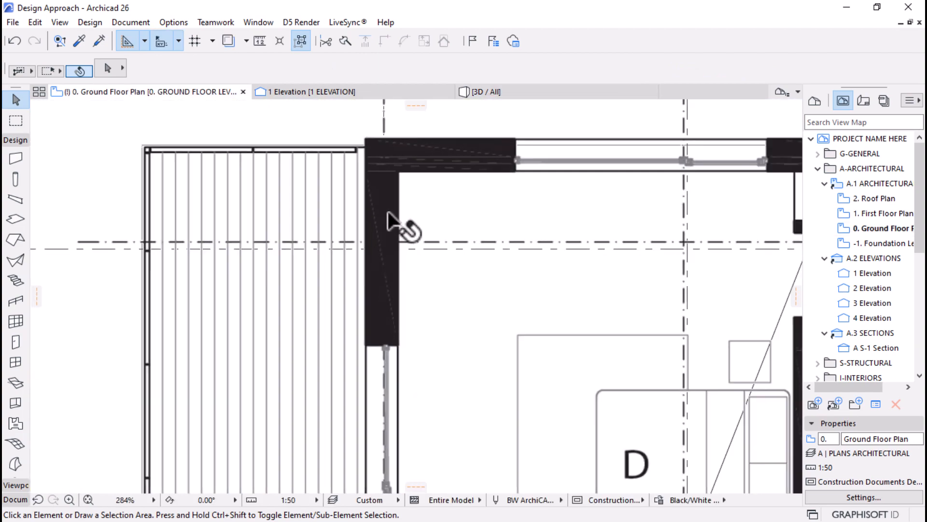
pyautogui.scroll(-3, 388, 213)
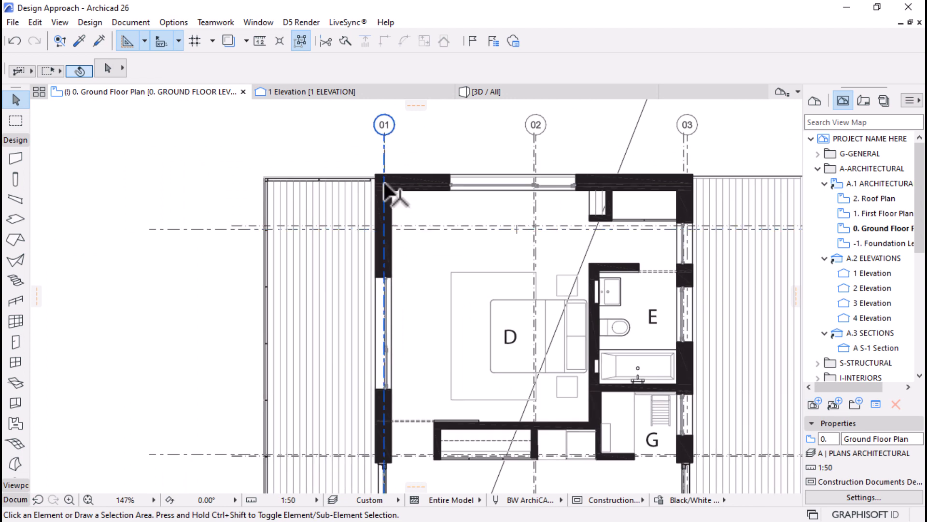
pyautogui.scroll(3, 387, 206)
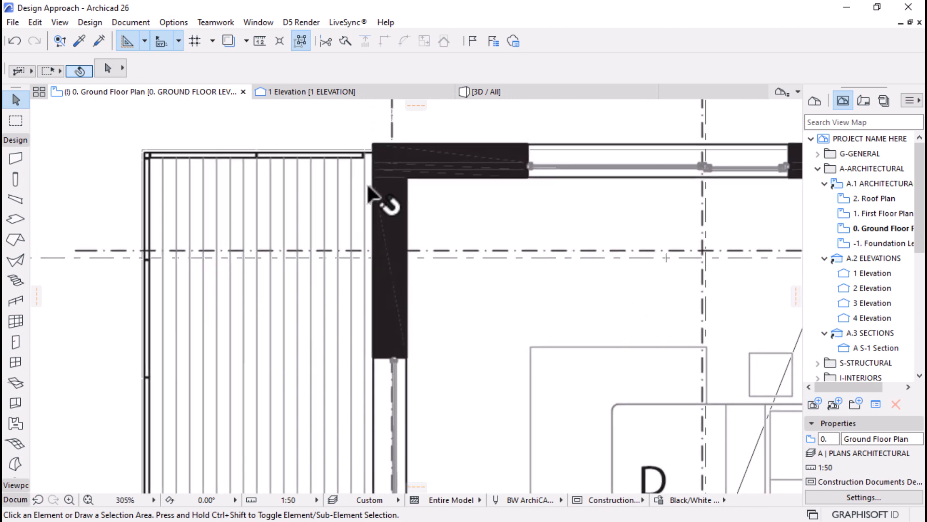
pyautogui.scroll(-4, 369, 186)
# Open the Foundation Level plan and frame the structural grid
pyautogui.moveTo(850, 245); pyautogui.dragTo(894, 254)
pyautogui.doubleClick(894, 255)
pyautogui.scroll(-4, 379, 222)
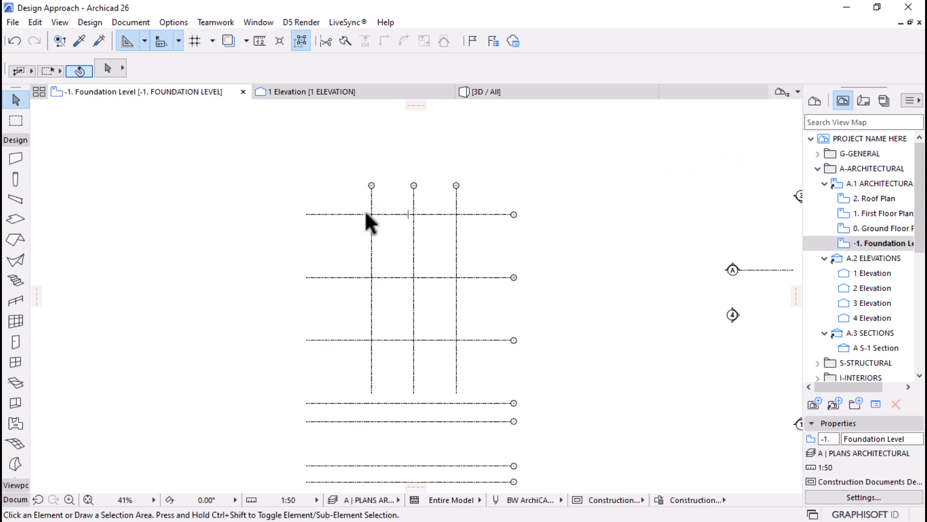
pyautogui.scroll(-2, 366, 213)
pyautogui.scroll(4, 366, 213)
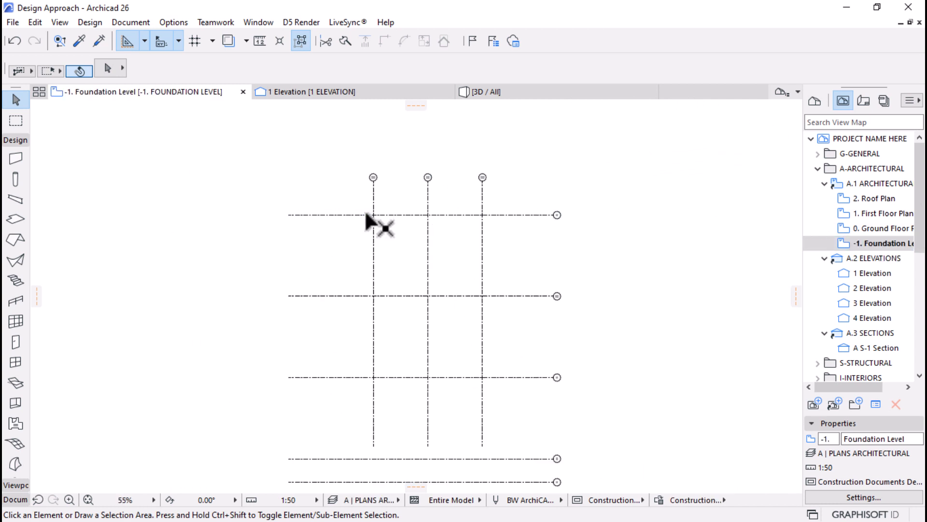
# Review the elevations and heights of all levels in the Story Settings without changing them
pyautogui.rightClick(865, 241)
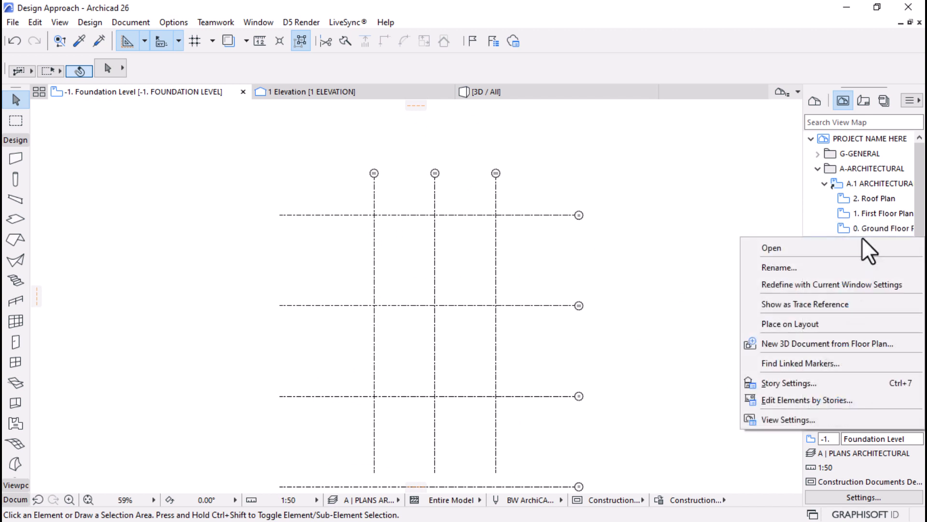
pyautogui.click(886, 241)
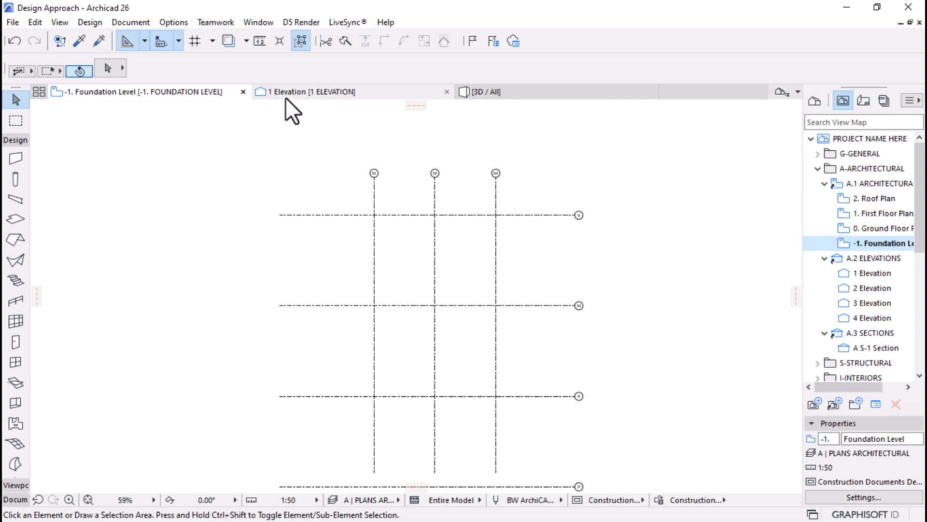
pyautogui.rightClick(876, 243)
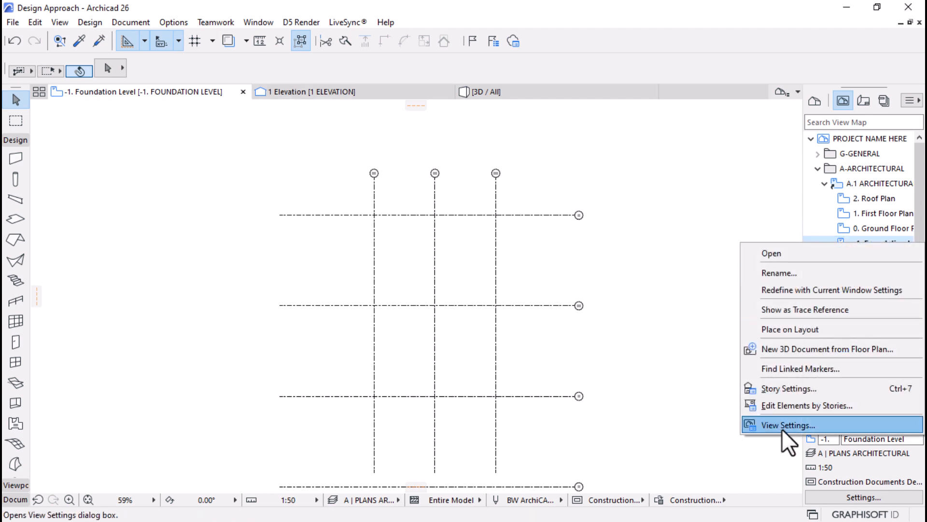
pyautogui.click(779, 383)
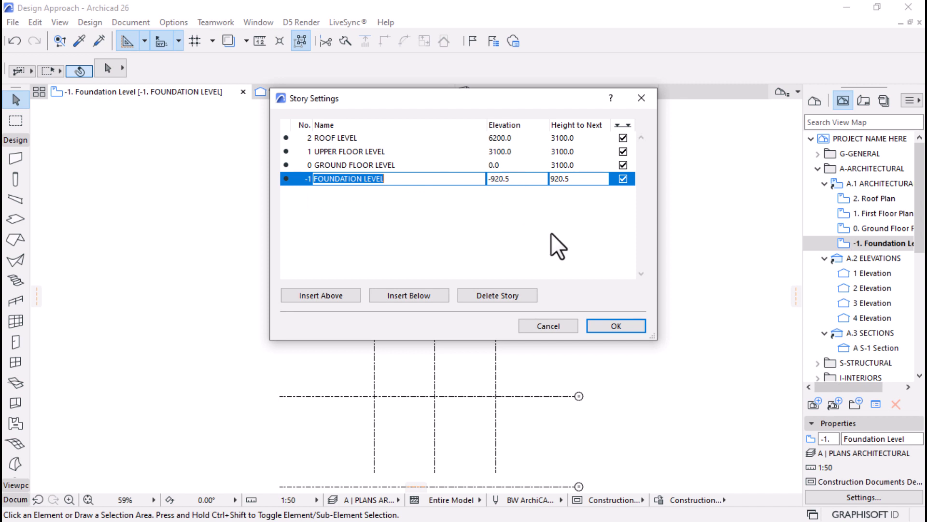
pyautogui.click(547, 326)
# Stretch vertical grid line 03 past the lowest horizontal grid line on the foundation plan, to a length of about 26534
pyautogui.scroll(-2, 447, 271)
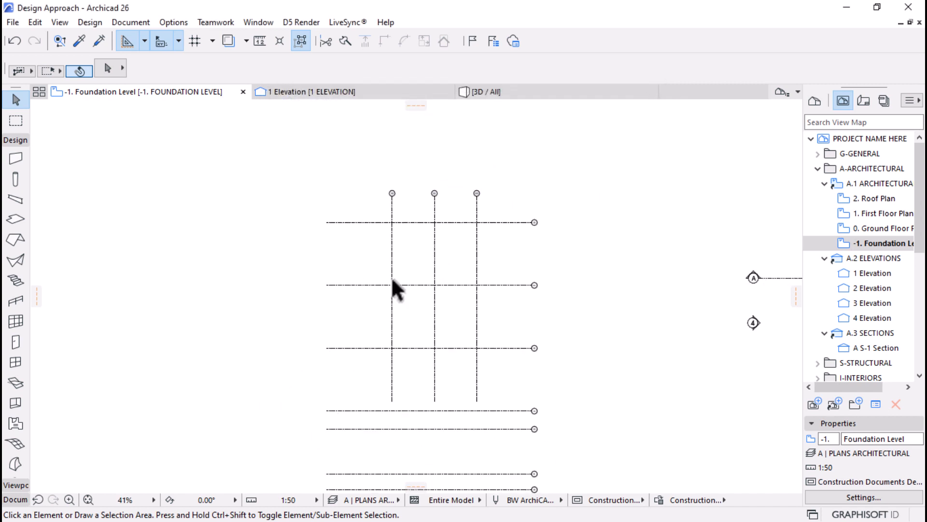
pyautogui.scroll(-4, 432, 223)
pyautogui.scroll(3, 434, 319)
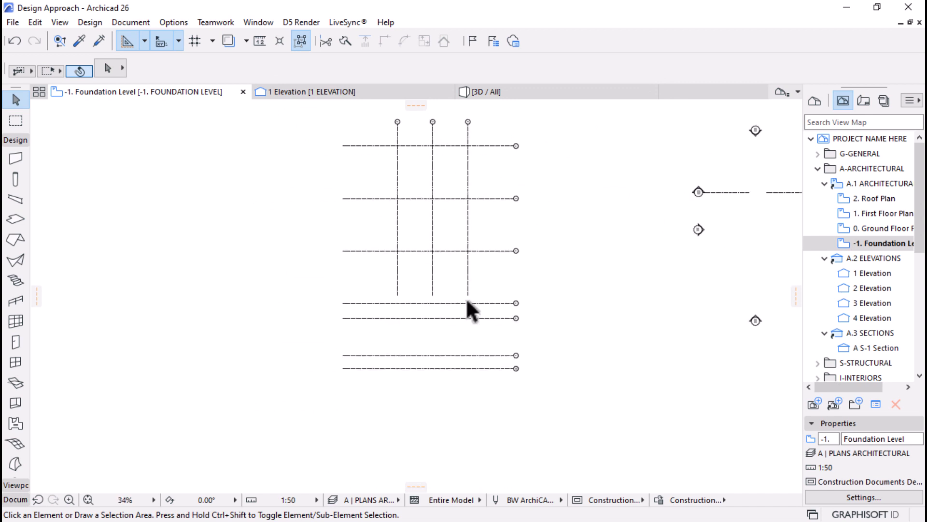
pyautogui.click(466, 291)
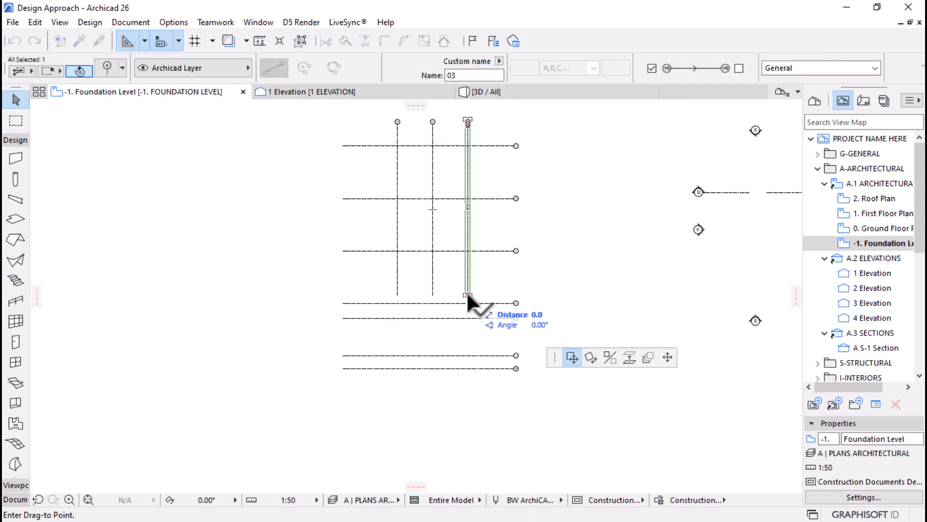
pyautogui.click(645, 358)
pyautogui.click(468, 391)
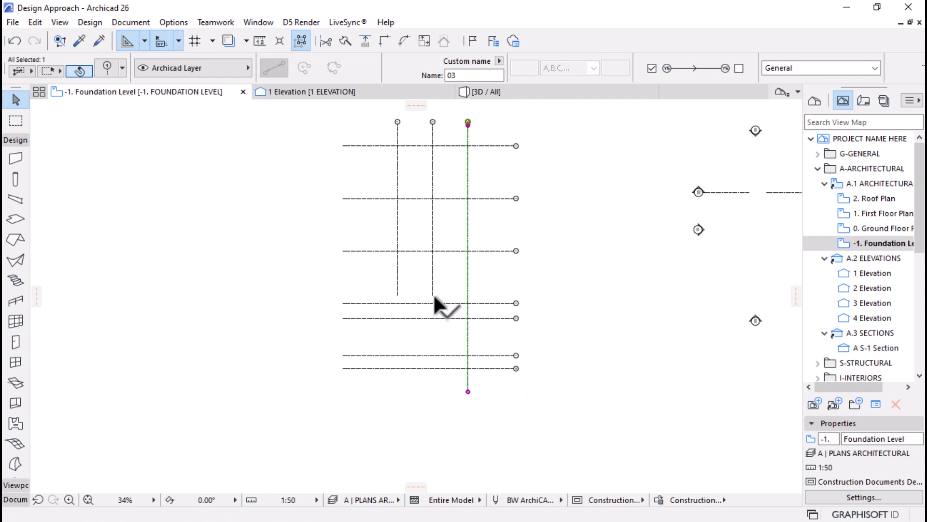
# Stretch grid lines 02 and 01 so their lower ends align with the end of grid line 03
pyautogui.click(432, 293)
pyautogui.click(433, 294)
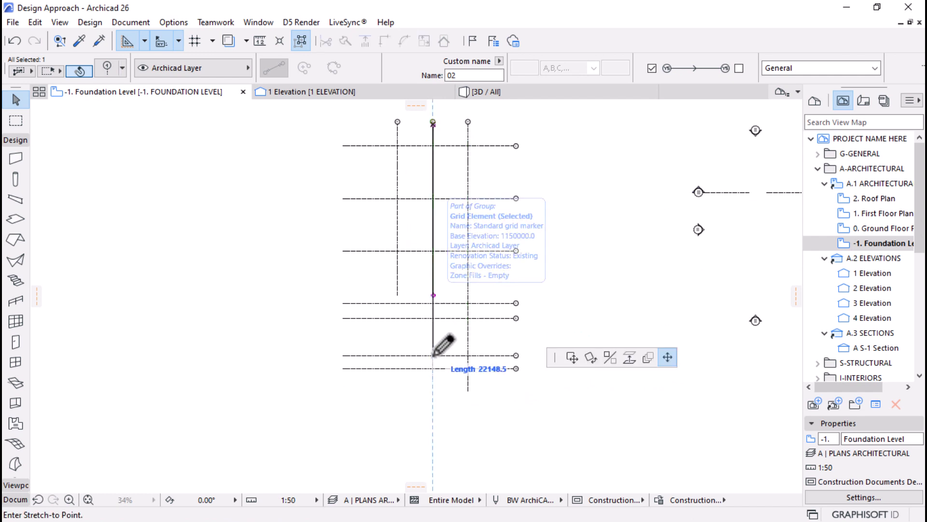
pyautogui.click(468, 391)
pyautogui.click(398, 294)
pyautogui.click(398, 294)
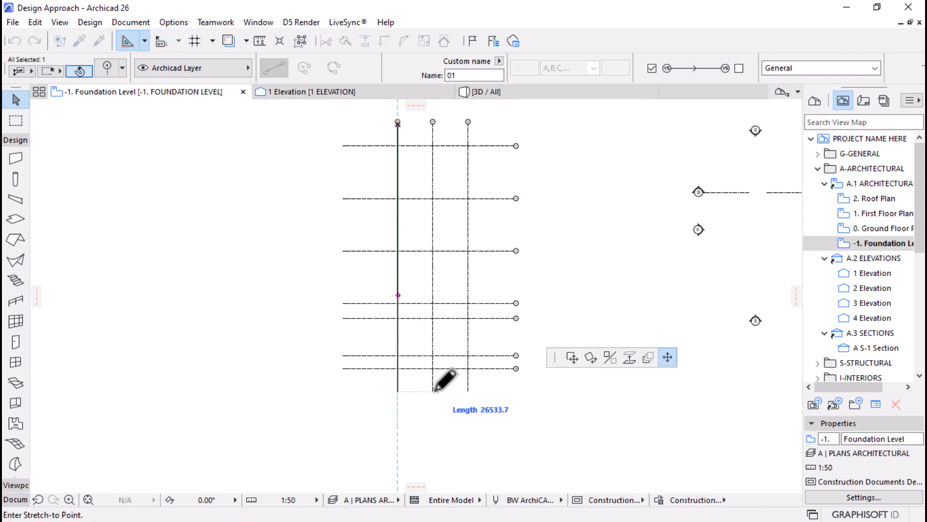
pyautogui.click(434, 391)
pyautogui.scroll(-3, 394, 188)
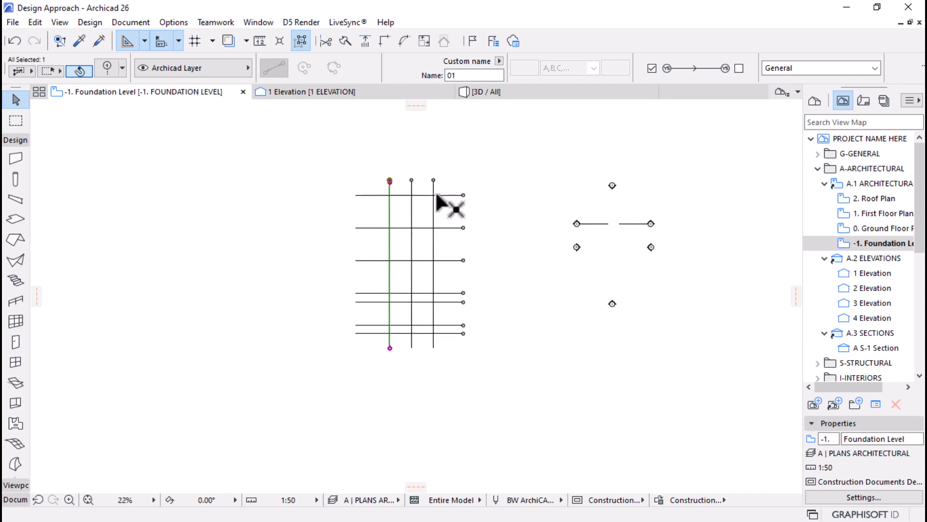
pyautogui.press('Escape')
# Inspect the slab, grid lines and column in the 3D view and review the Story Settings again
pyautogui.click(522, 92)
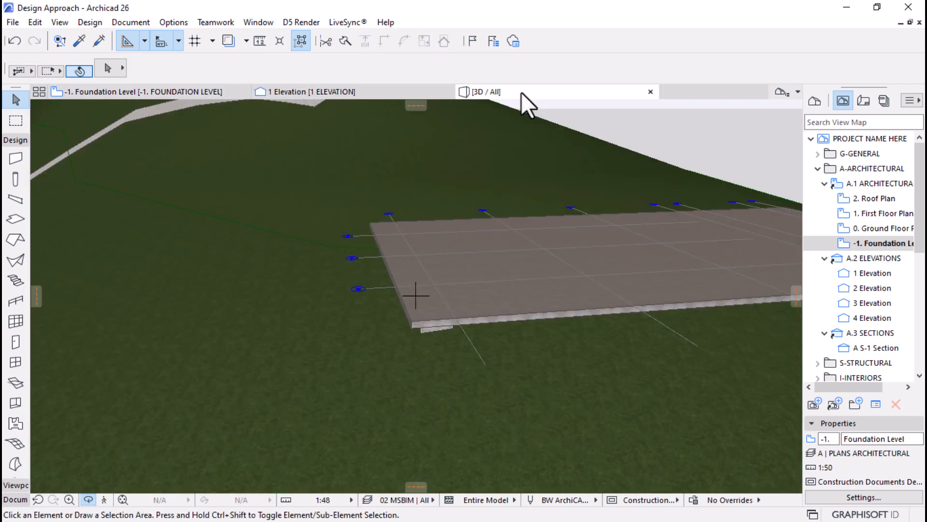
pyautogui.moveTo(432, 243); pyautogui.dragTo(347, 308)
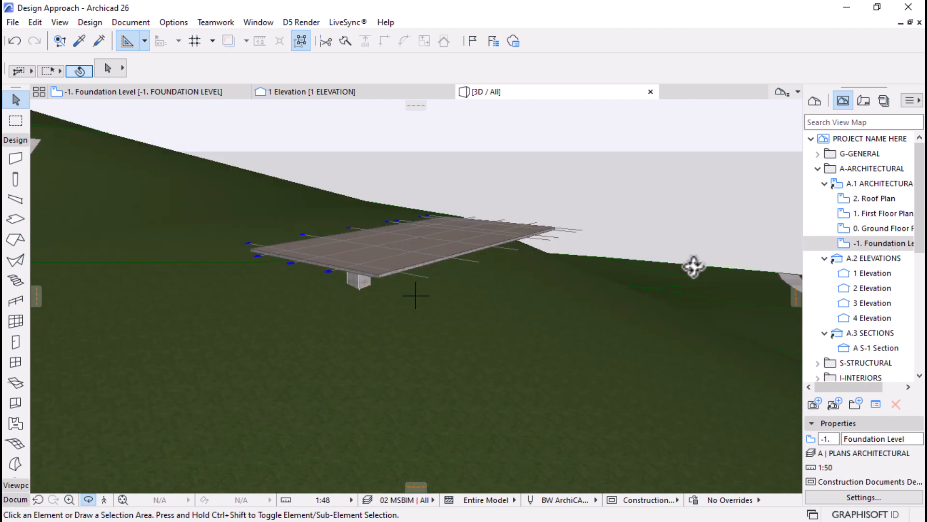
pyautogui.click(880, 230)
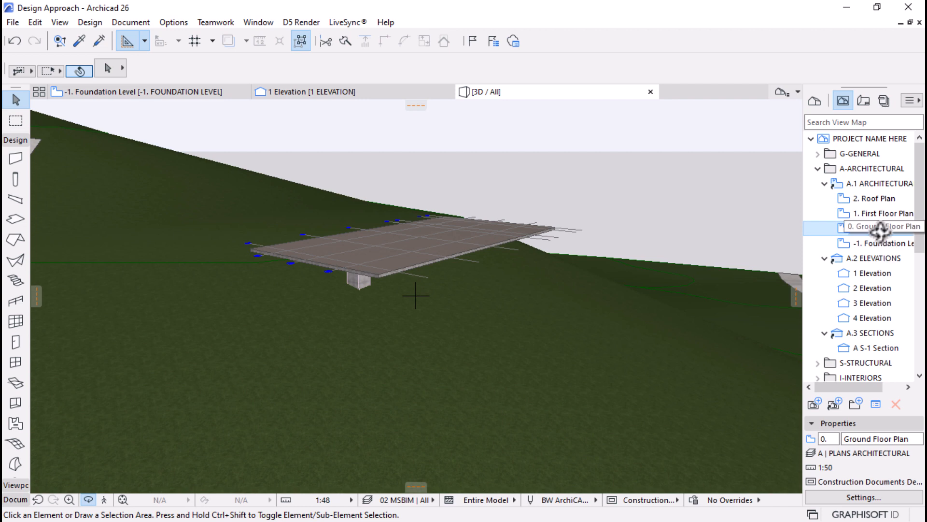
pyautogui.rightClick(880, 229)
pyautogui.click(797, 357)
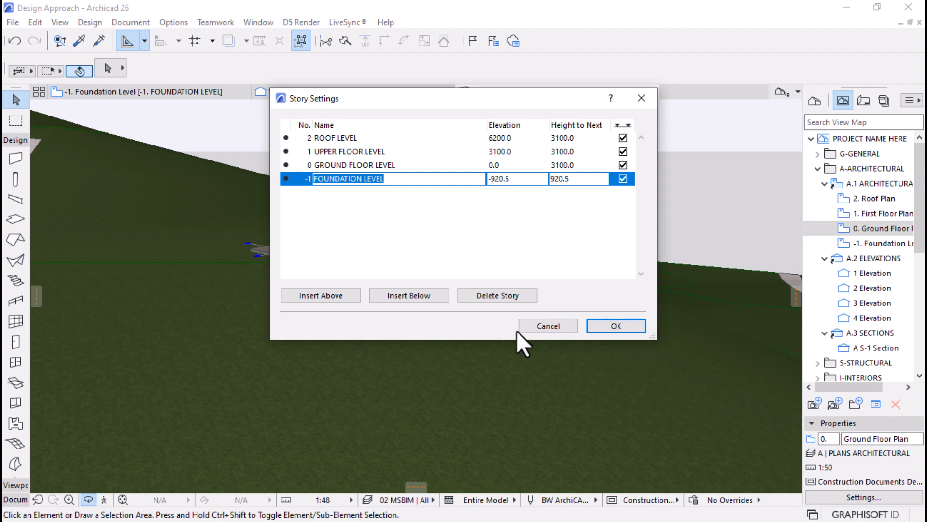
pyautogui.moveTo(486, 96); pyautogui.dragTo(495, 181)
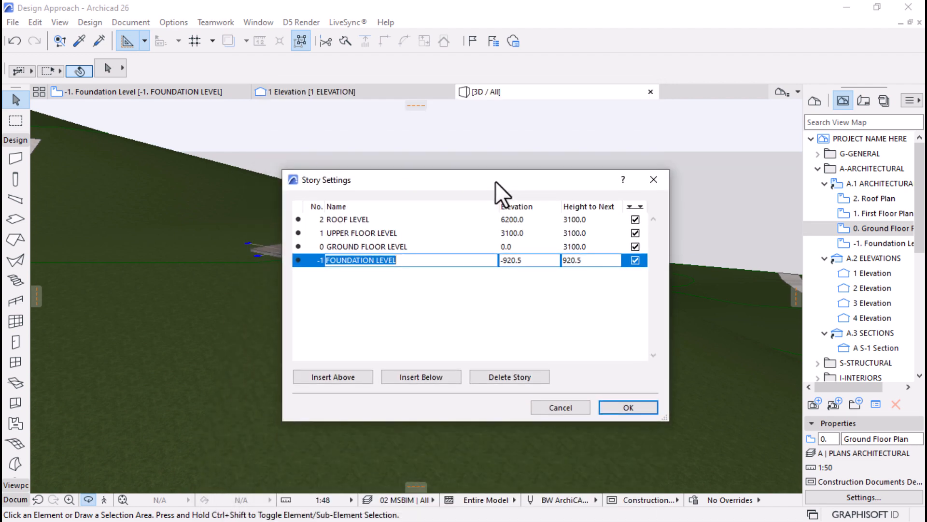
pyautogui.click(618, 407)
pyautogui.scroll(5, 375, 218)
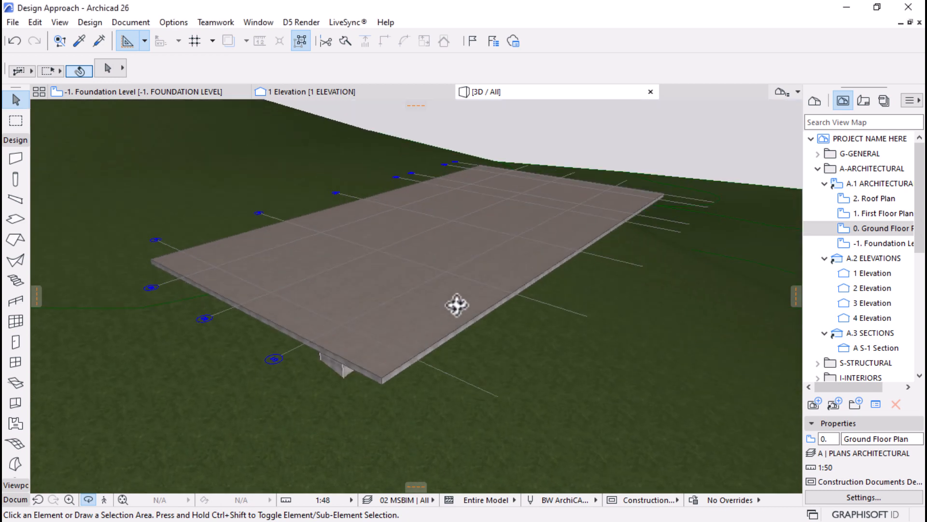
pyautogui.scroll(-8, 455, 236)
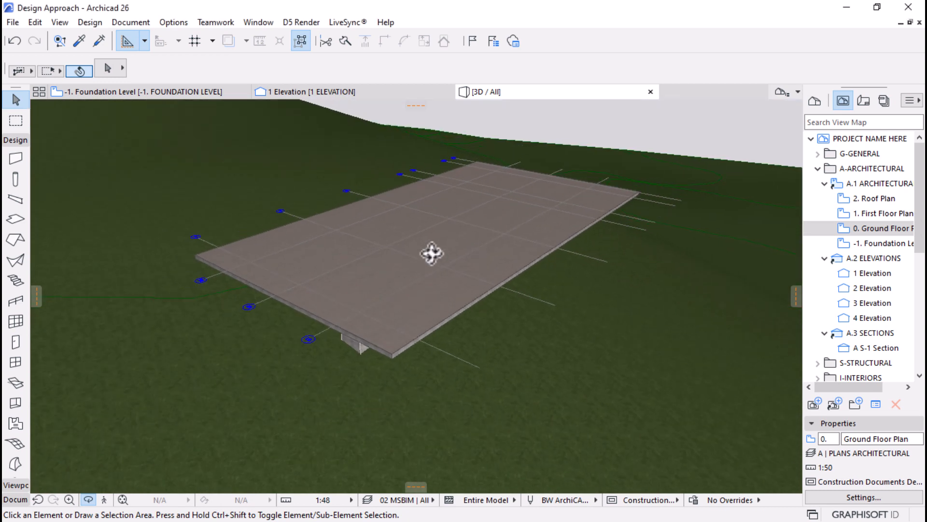
pyautogui.moveTo(371, 271); pyautogui.dragTo(528, 240)
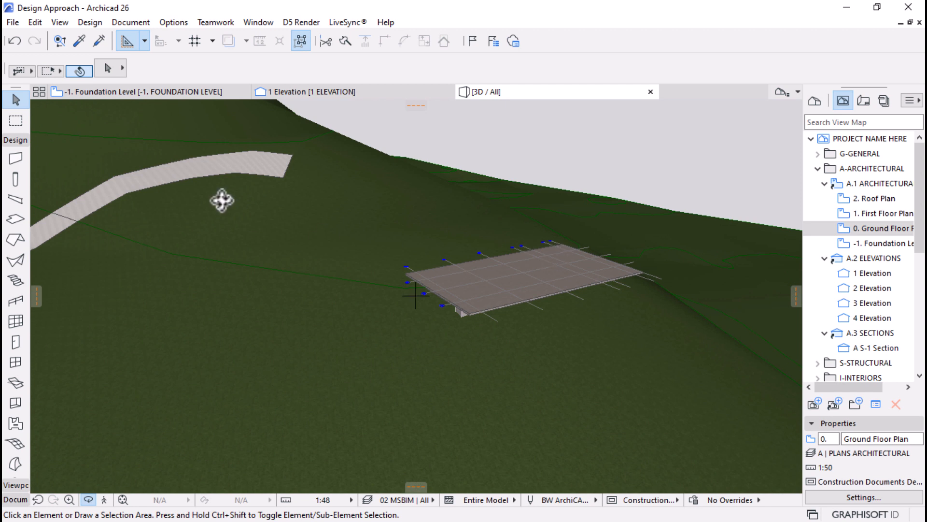
# Move the section A marker and all four elevation markers together onto the house on the Ground Floor Plan
pyautogui.click(135, 92)
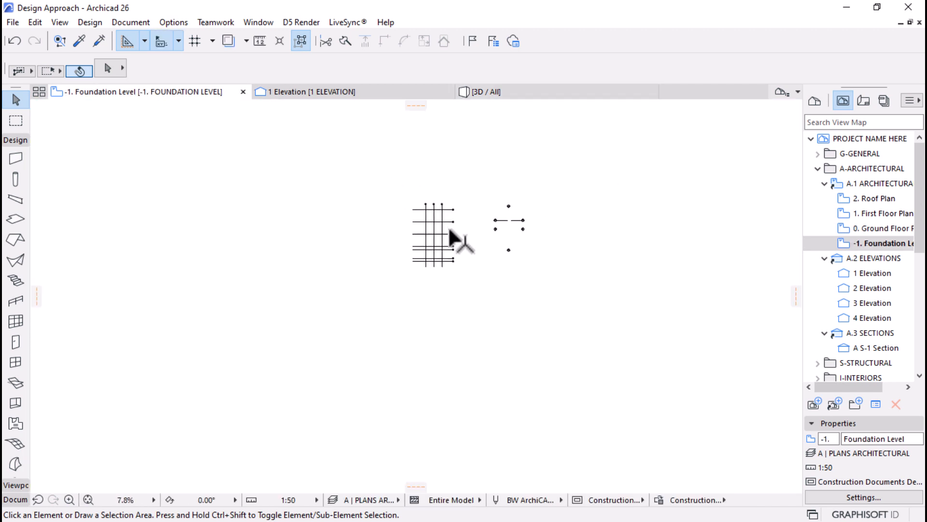
pyautogui.doubleClick(884, 228)
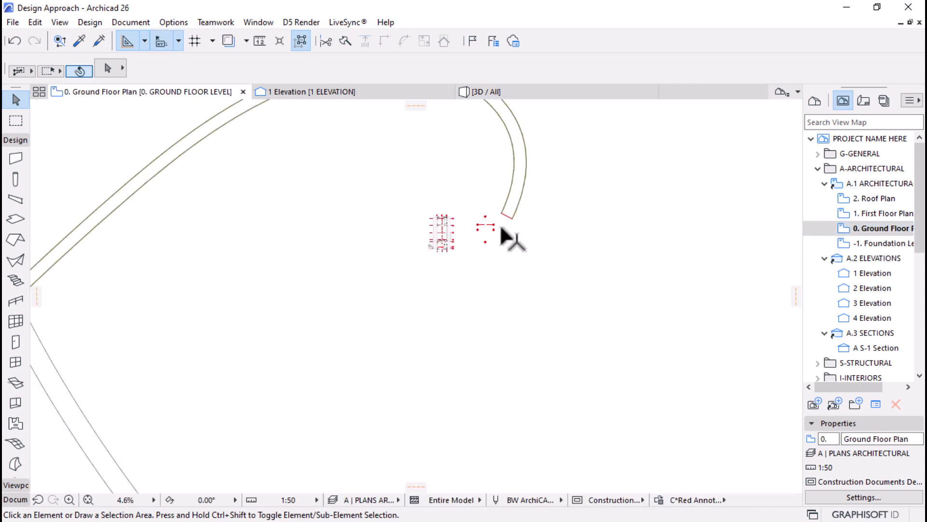
pyautogui.scroll(10, 502, 227)
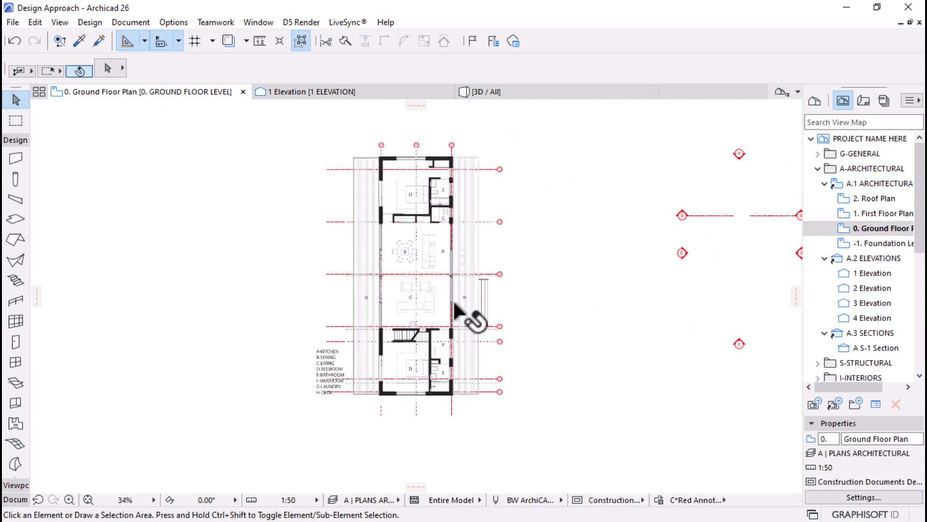
pyautogui.scroll(-4, 367, 202)
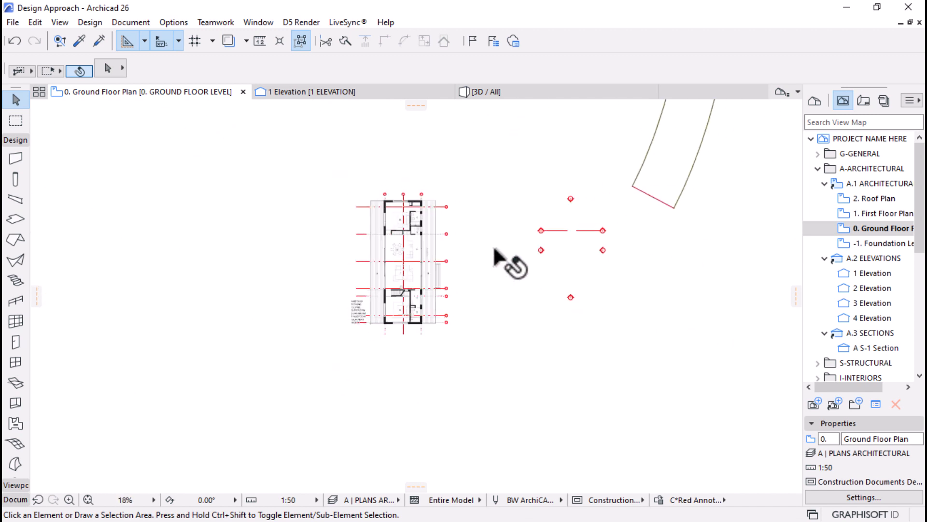
pyautogui.click(580, 238)
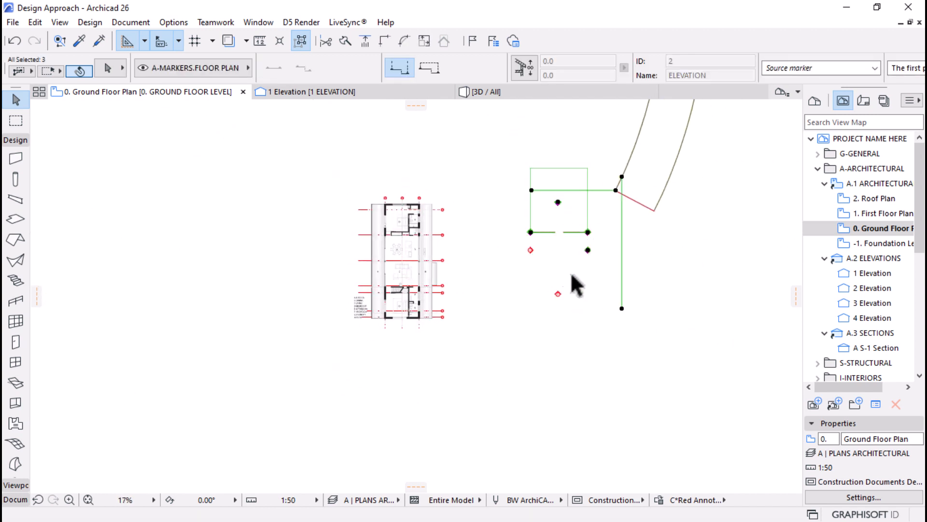
pyautogui.keyDown('shift'); pyautogui.click(561, 294); pyautogui.keyUp('shift')
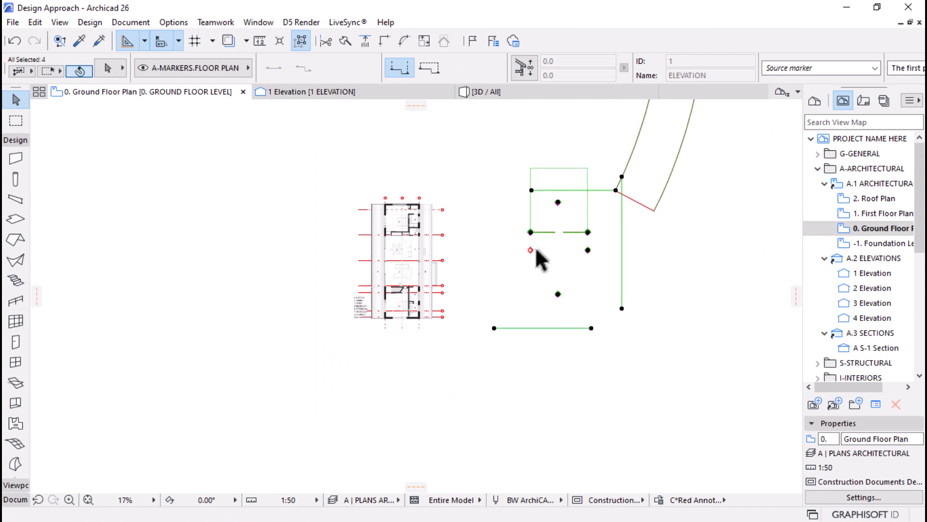
pyautogui.hotkey('ctrl', 'd')
pyautogui.click(555, 249)
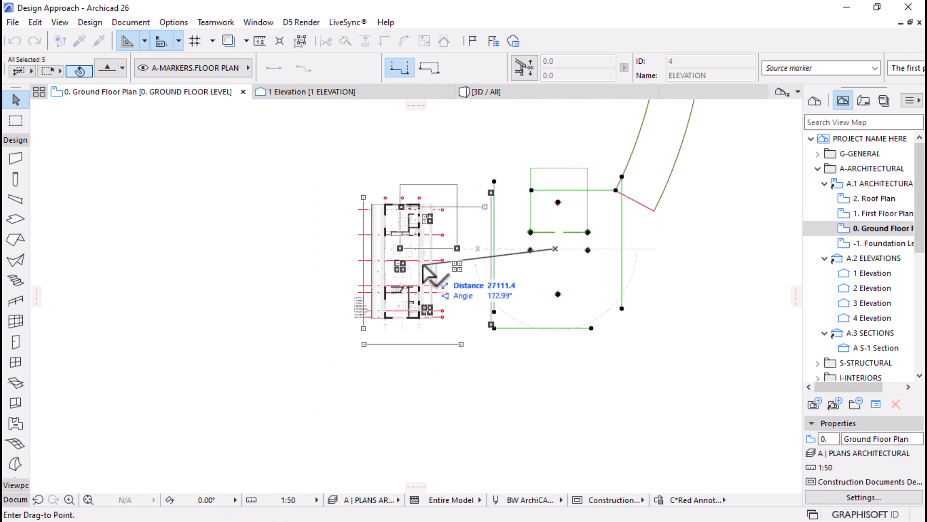
pyautogui.click(399, 268)
pyautogui.scroll(5, 380, 309)
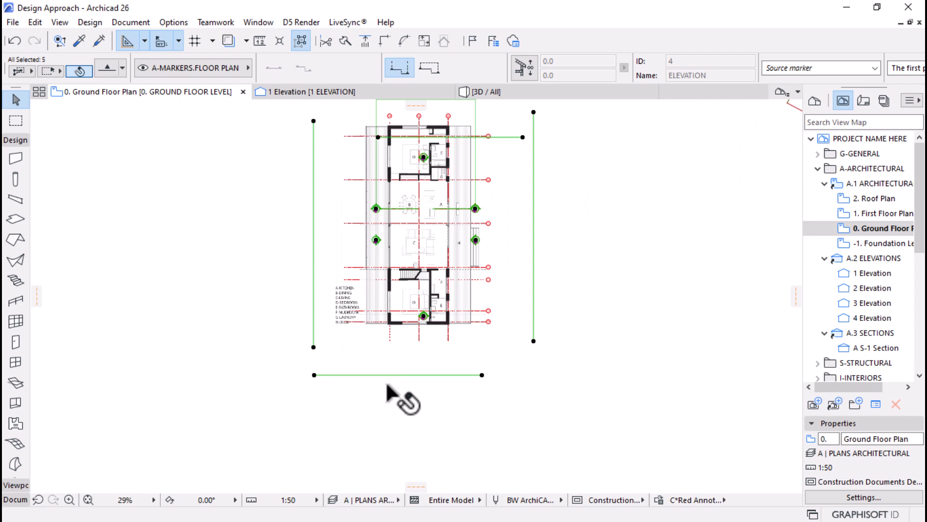
# Move elevation marker 1 straight down by about 2800 mm to just outside the house's lower exterior wall
pyautogui.click(434, 407)
pyautogui.click(438, 278)
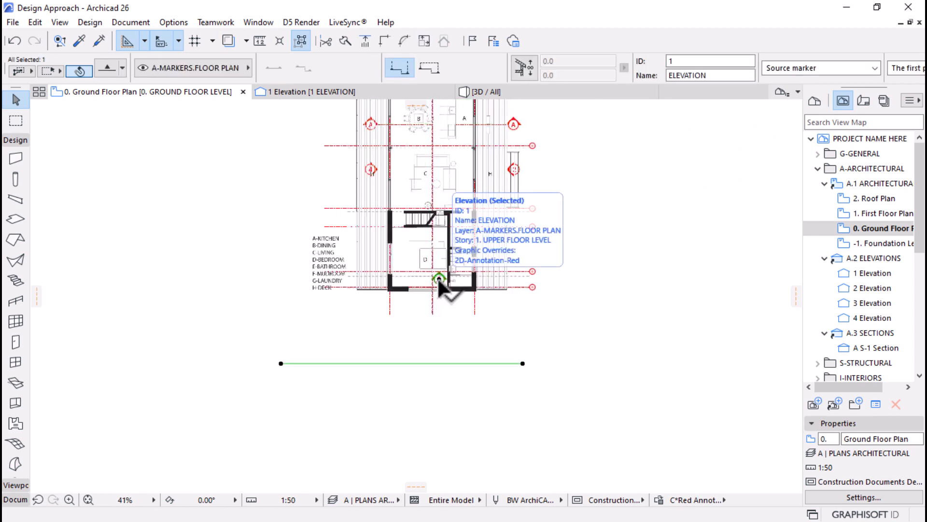
pyautogui.scroll(-2, 441, 338)
pyautogui.click(439, 314)
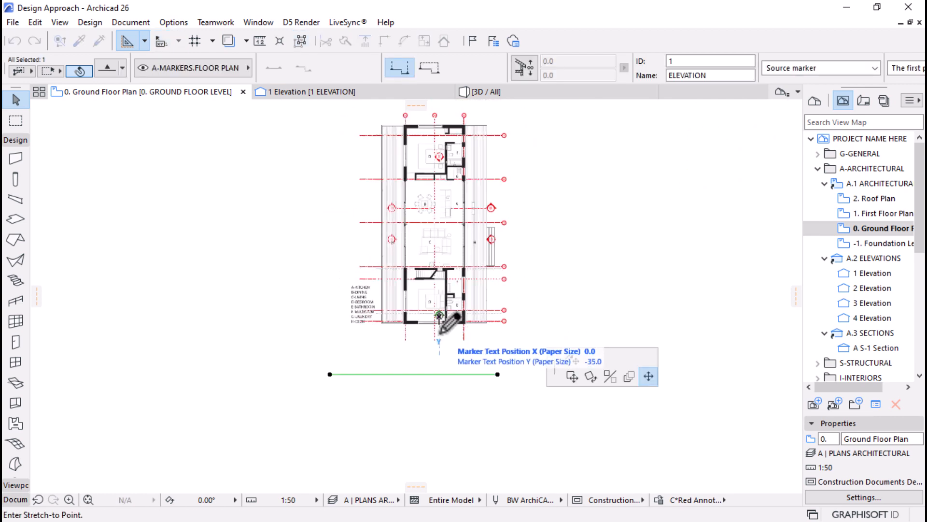
pyautogui.click(572, 358)
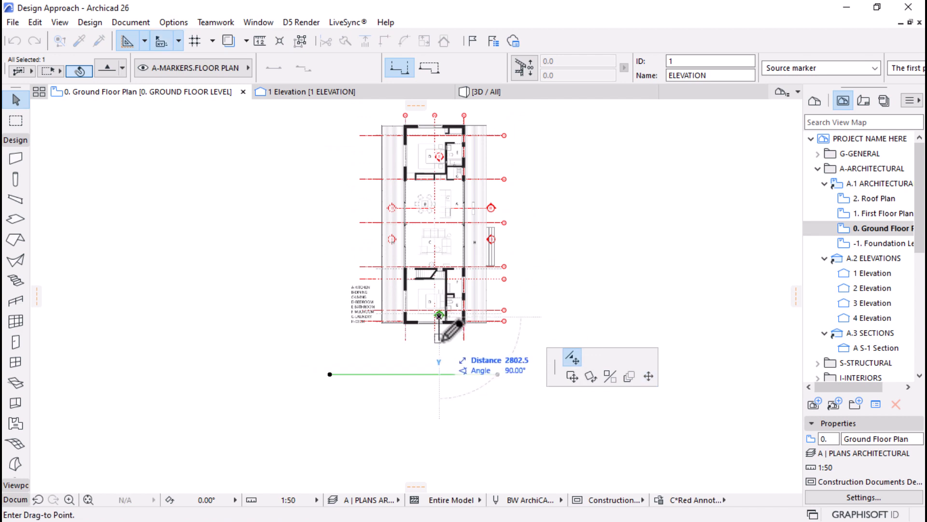
pyautogui.click(440, 338)
pyautogui.scroll(6, 441, 310)
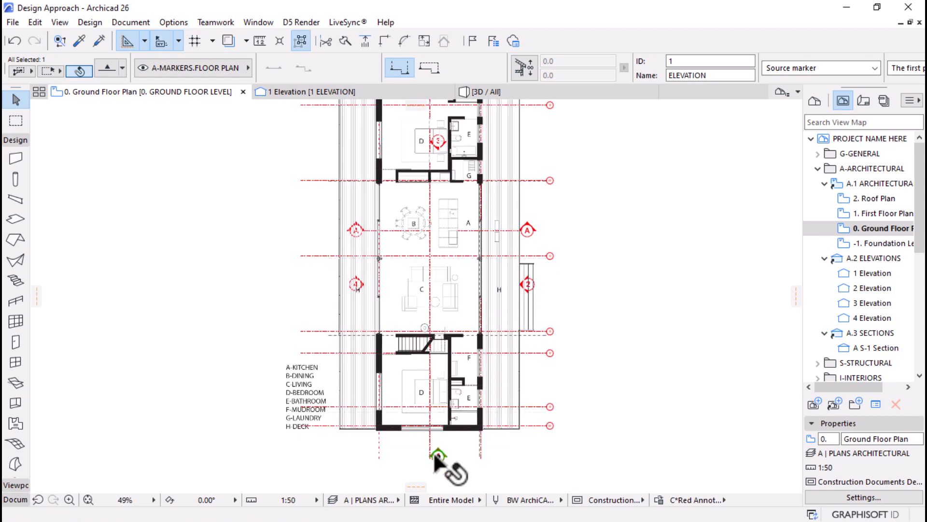
pyautogui.click(444, 457)
pyautogui.click(458, 456)
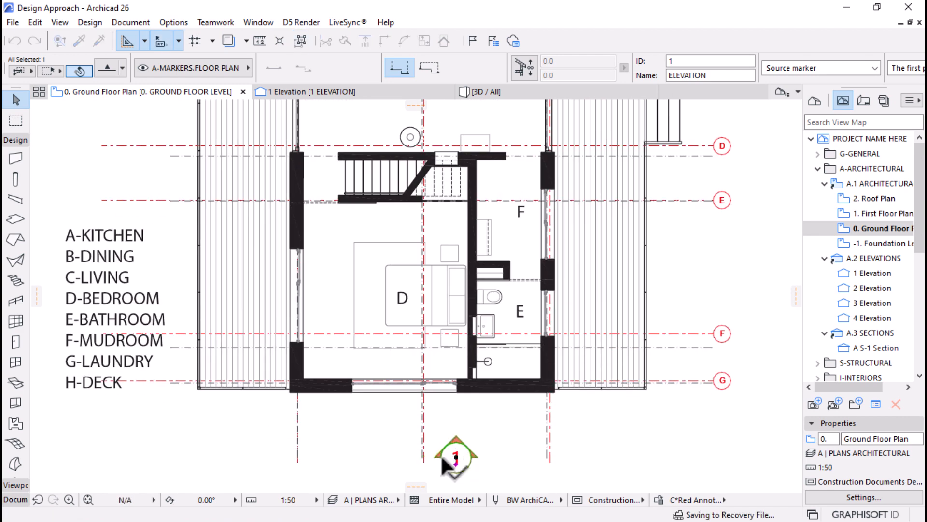
# Move elevation marker 2 horizontally outward, beyond the steps of the right-hand deck
pyautogui.scroll(-4, 441, 399)
pyautogui.scroll(-3, 473, 318)
pyautogui.scroll(4, 546, 214)
pyautogui.scroll(1, 452, 314)
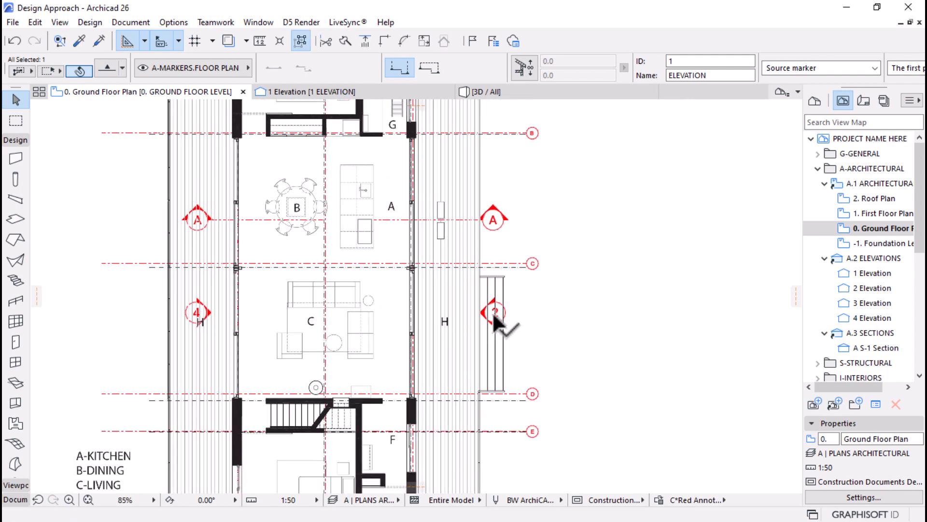
pyautogui.click(496, 313)
pyautogui.click(604, 312)
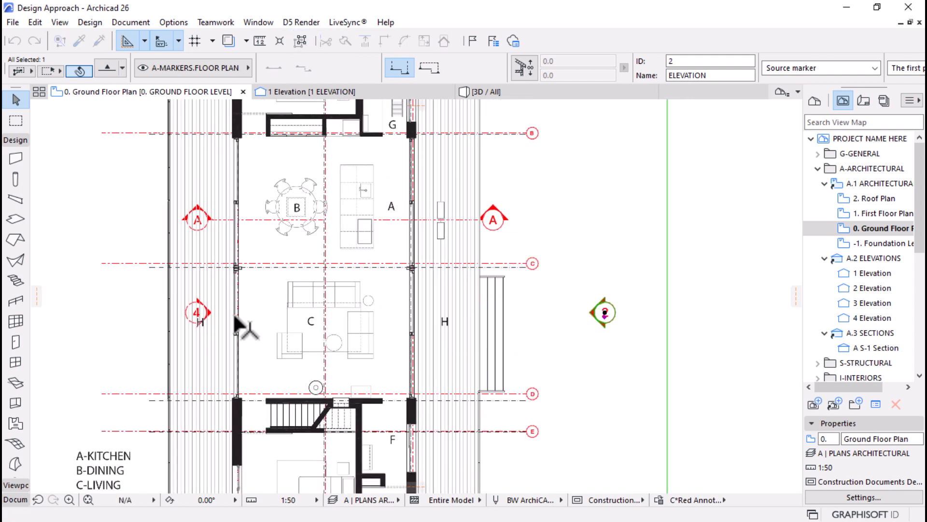
# Move elevation marker 4 horizontally outward, past the outer edge of the left-hand deck
pyautogui.click(196, 312)
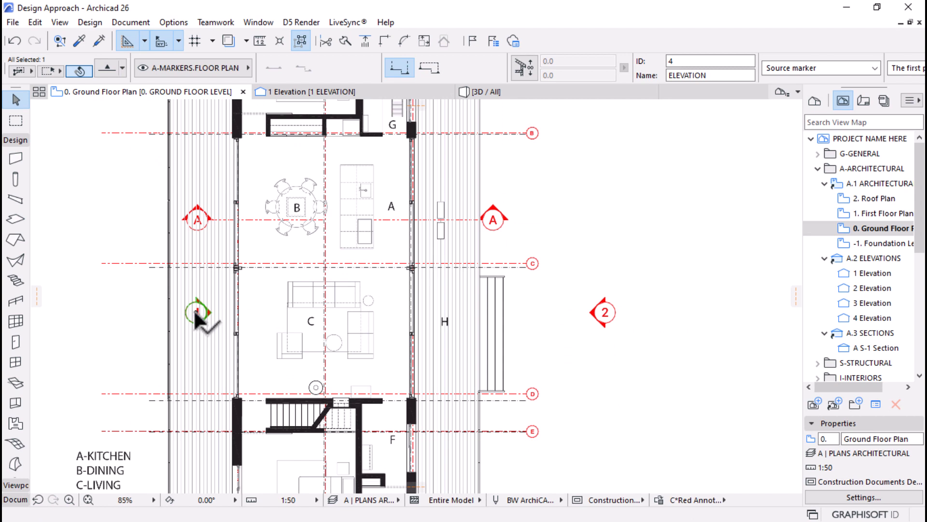
pyautogui.click(195, 312)
pyautogui.click(88, 313)
pyautogui.scroll(-2, 556, 302)
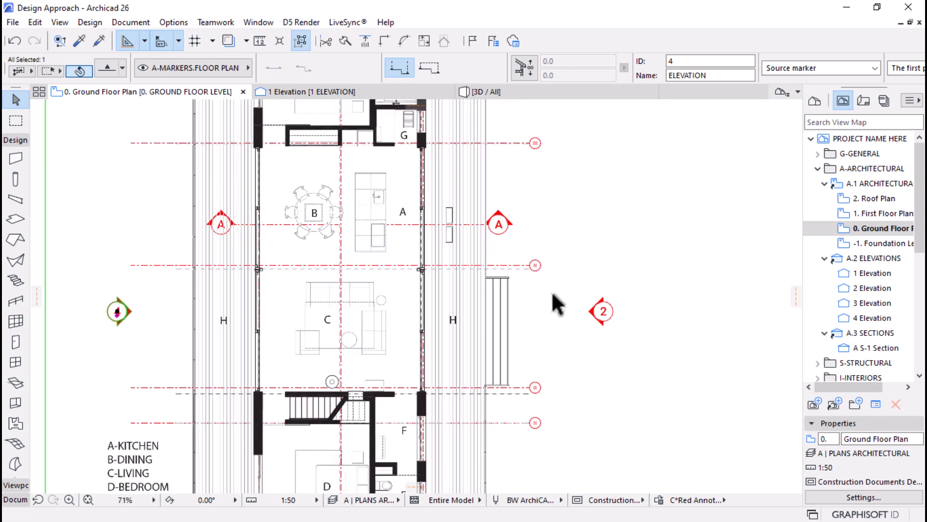
# Stretch both ends of section line A S-1 outward until they line up vertically with elevation markers 4 and 2
pyautogui.click(432, 295)
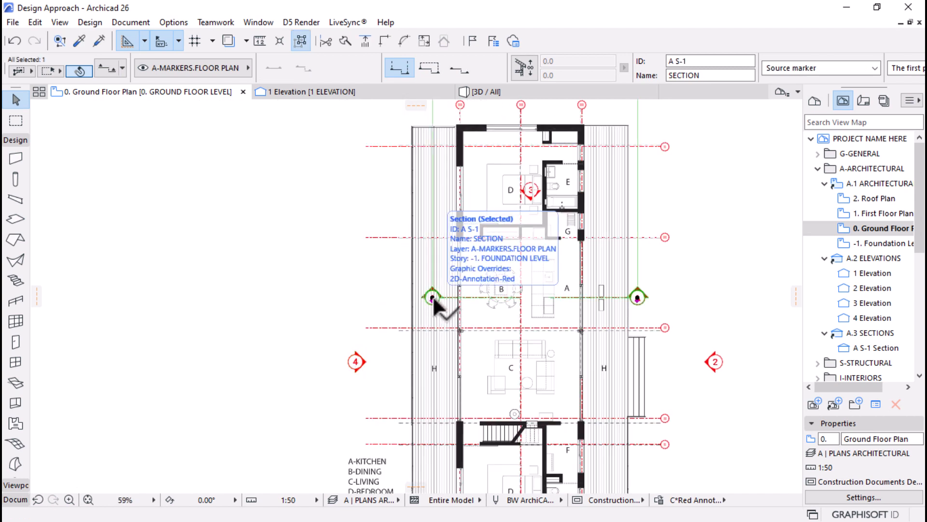
pyautogui.click(432, 296)
pyautogui.click(647, 358)
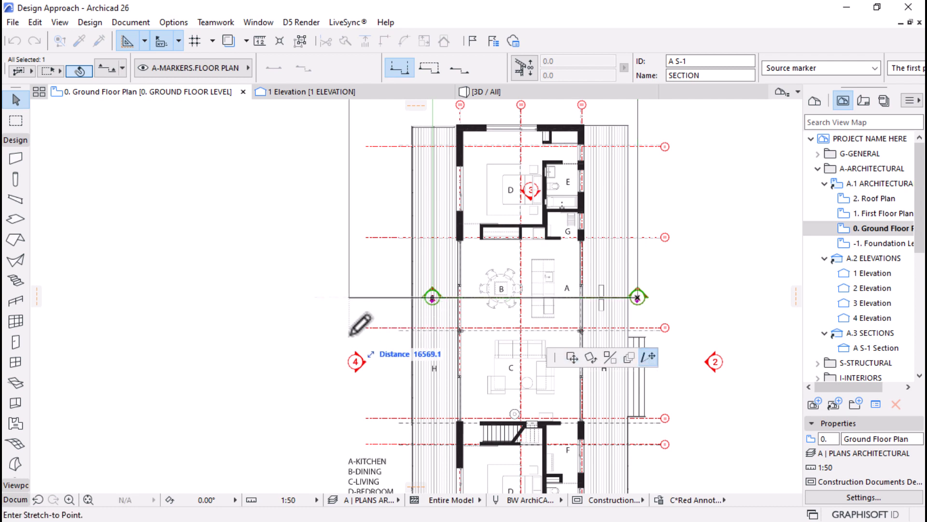
pyautogui.click(356, 362)
pyautogui.click(637, 297)
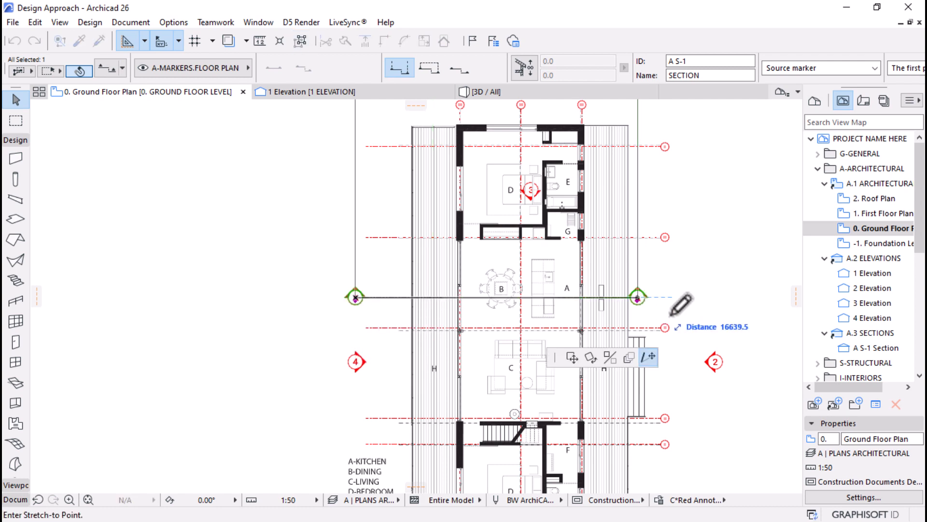
pyautogui.click(715, 368)
pyautogui.scroll(-4, 430, 289)
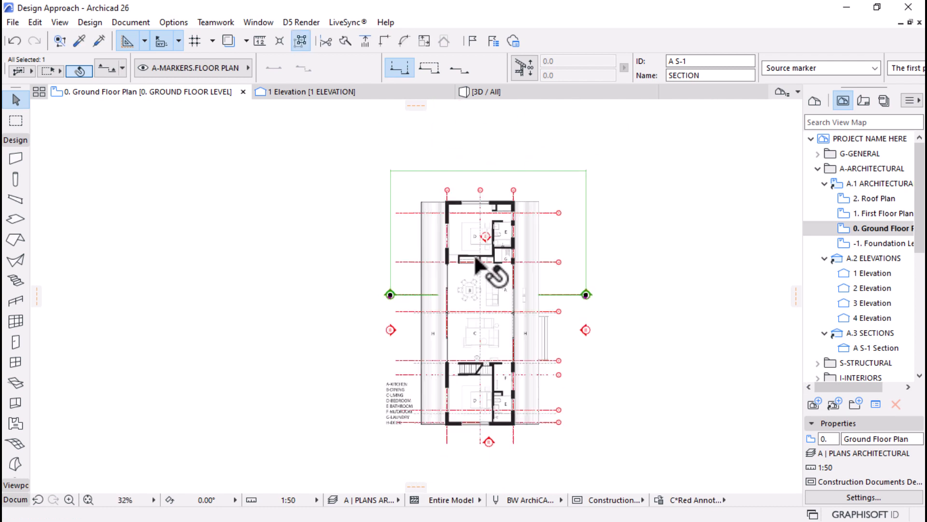
# Drag elevation 3 with its line straight up by about 5566 mm, to just above the house and its grid bubbles
pyautogui.scroll(2, 546, 220)
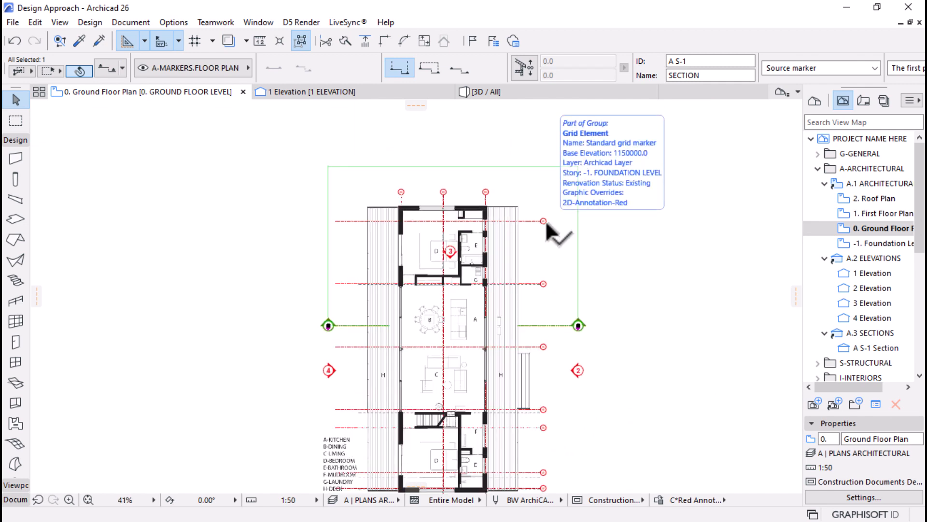
pyautogui.click(449, 252)
pyautogui.hotkey('ctrl', 'd')
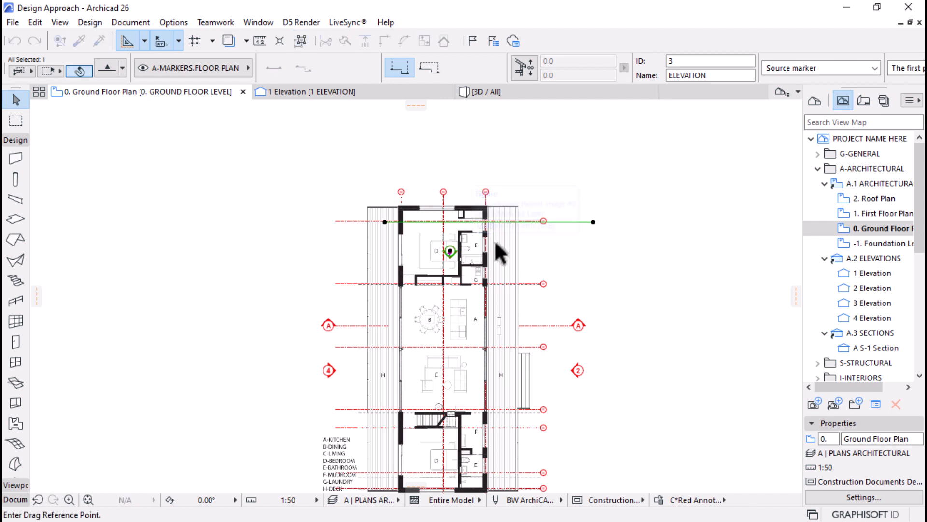
pyautogui.click(460, 251)
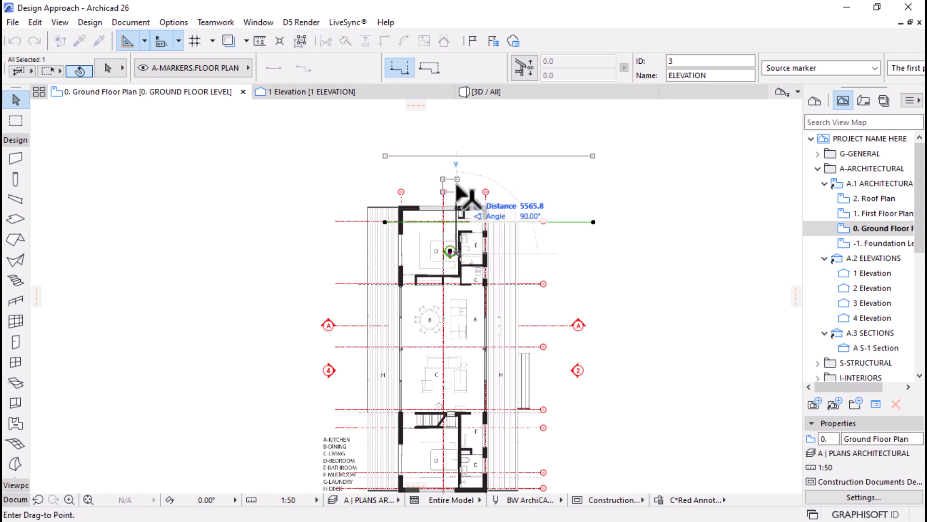
pyautogui.click(456, 180)
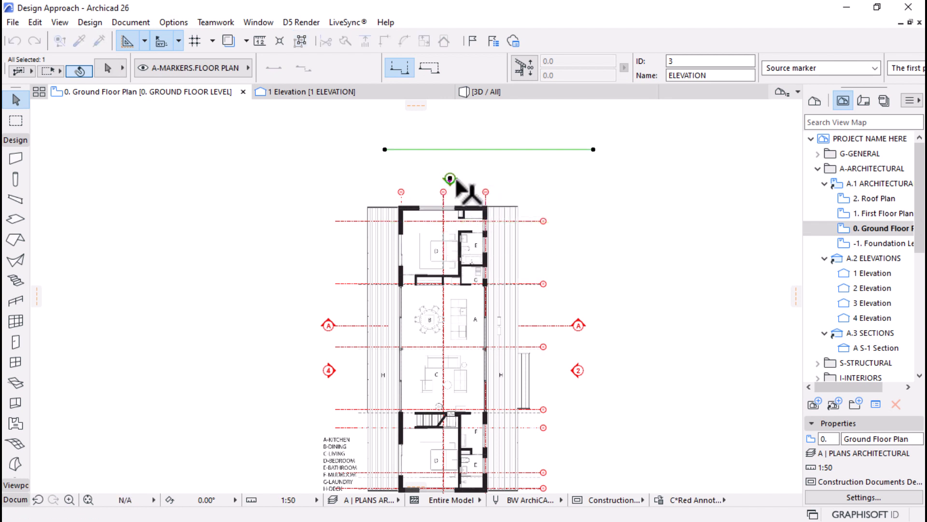
# Stretch the left end of elevation 3's line outward past the deck and align its marker vertically with elevation marker 1
pyautogui.click(385, 150)
pyautogui.click(309, 150)
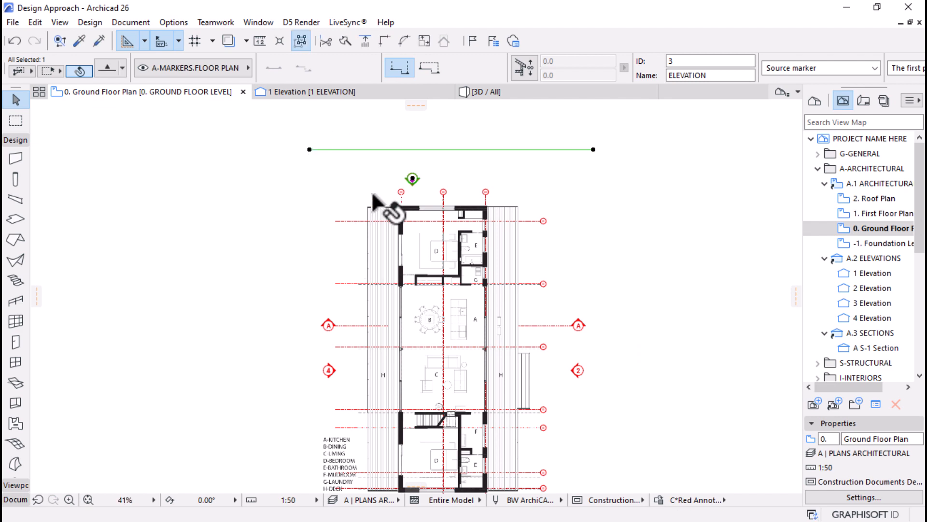
pyautogui.click(412, 178)
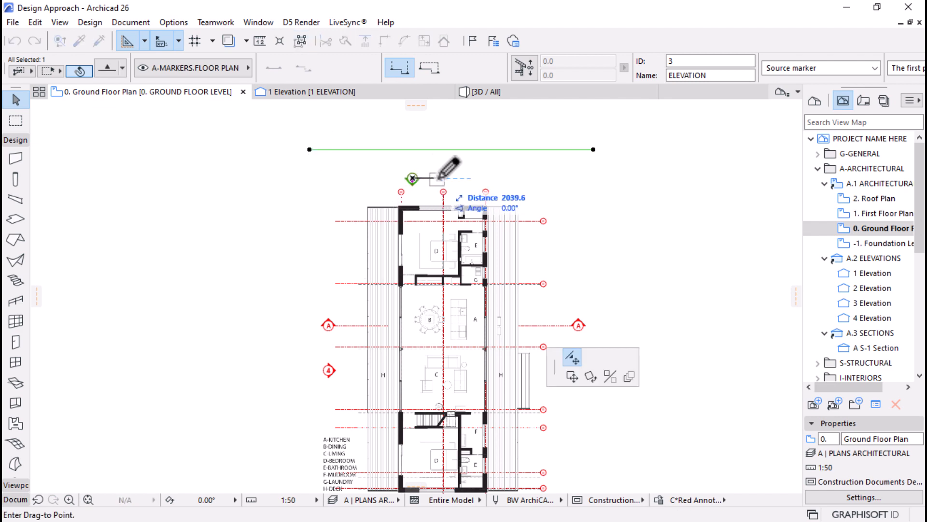
pyautogui.scroll(-4, 443, 179)
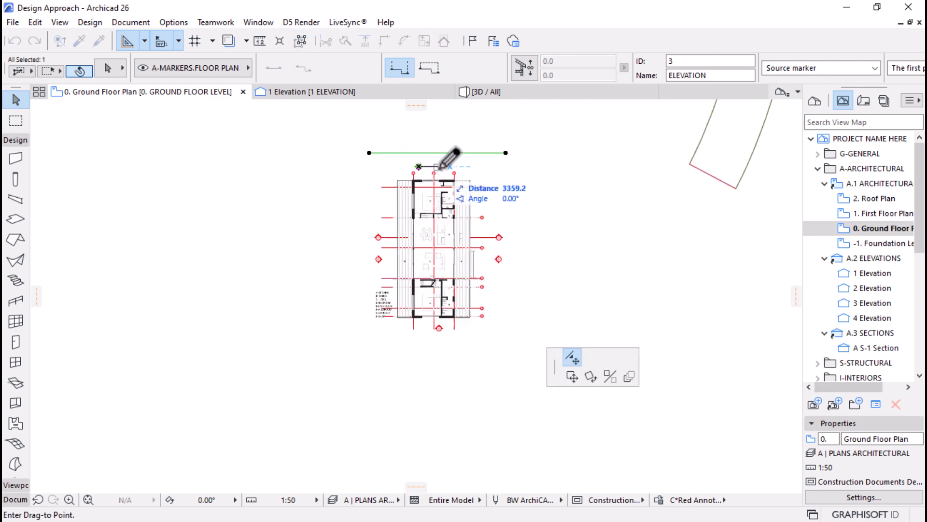
pyautogui.scroll(3, 425, 150)
pyautogui.scroll(-2, 430, 155)
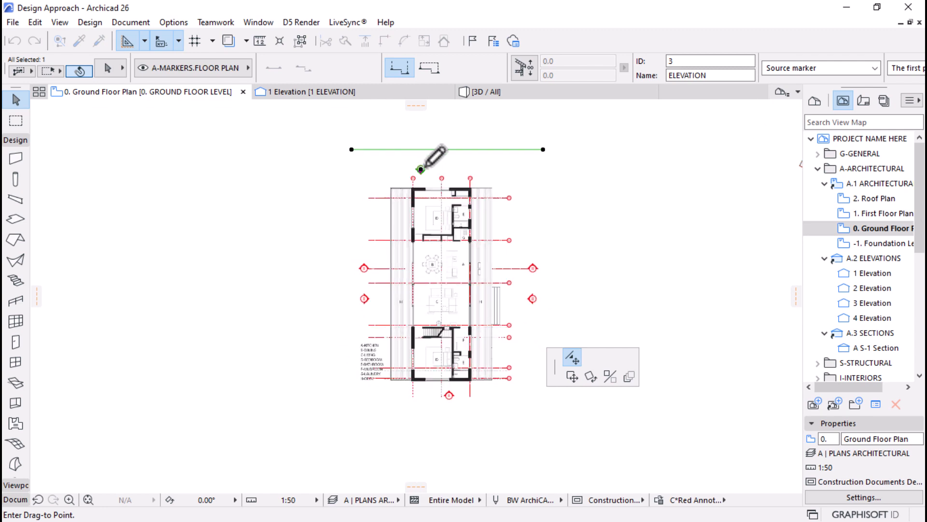
pyautogui.click(450, 394)
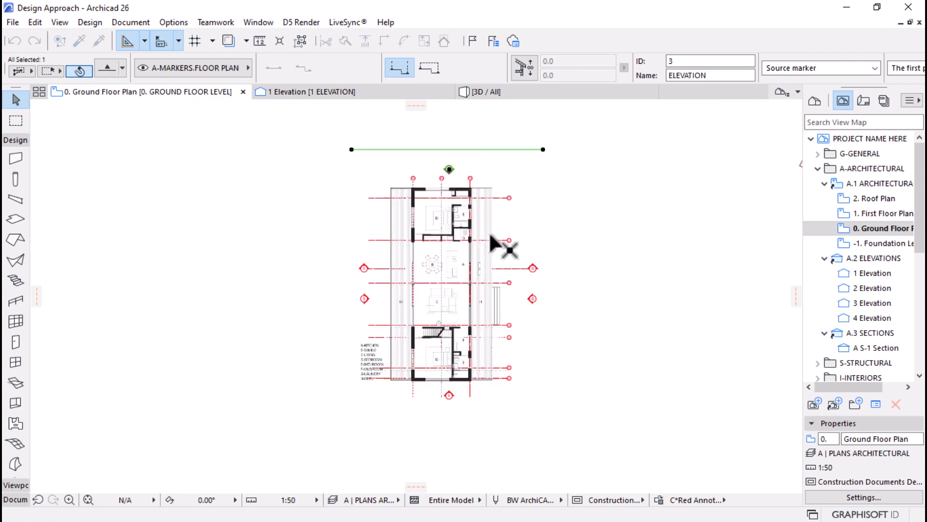
# Shift elevation marker 4 vertically, using the centre of elevation marker 2 as the alignment reference, and clear the selection
pyautogui.click(364, 298)
pyautogui.click(365, 298)
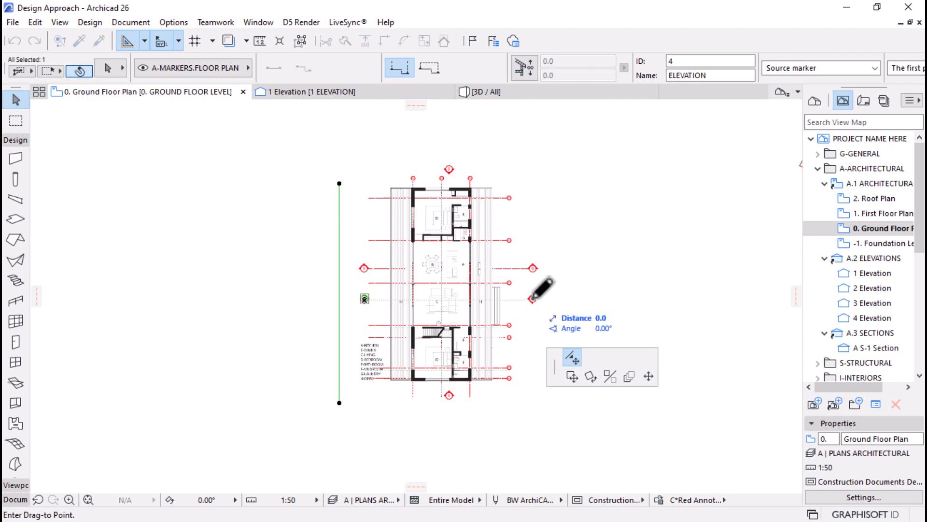
pyautogui.scroll(5, 533, 299)
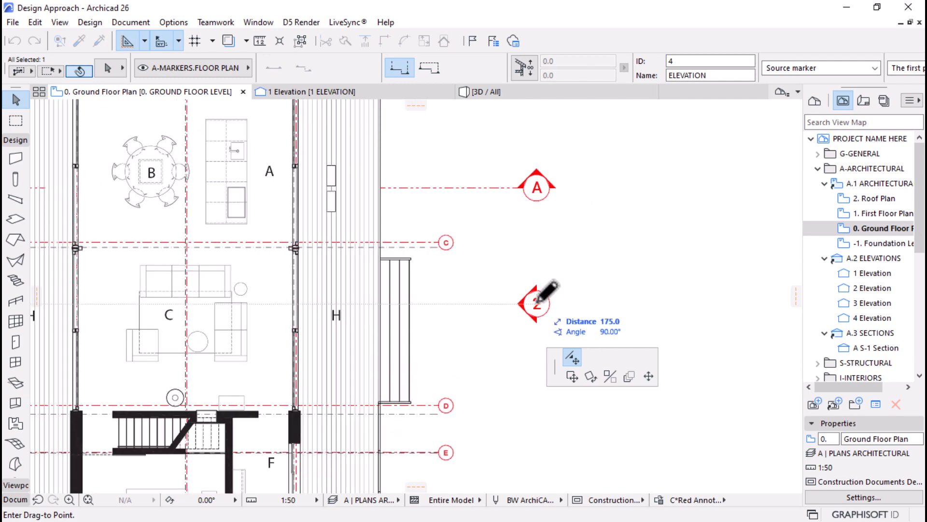
pyautogui.click(535, 302)
pyautogui.scroll(-6, 534, 263)
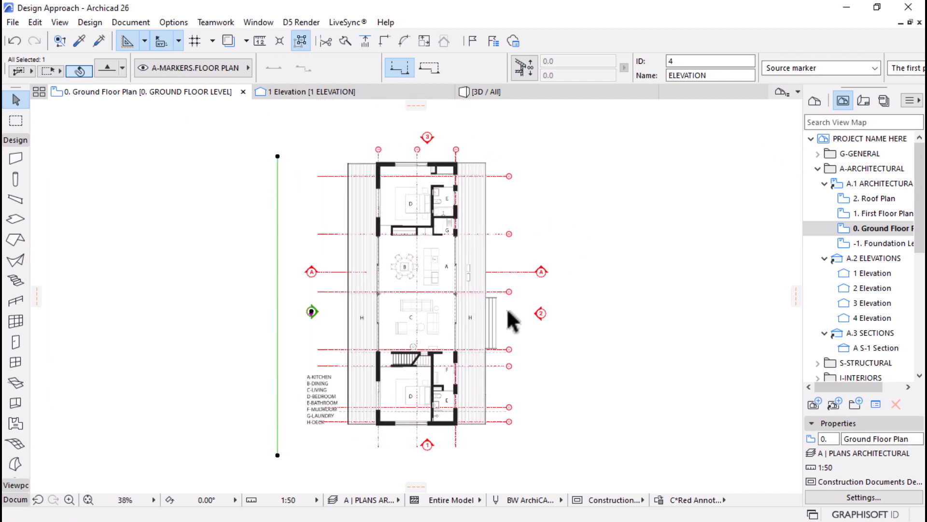
pyautogui.scroll(-2, 467, 286)
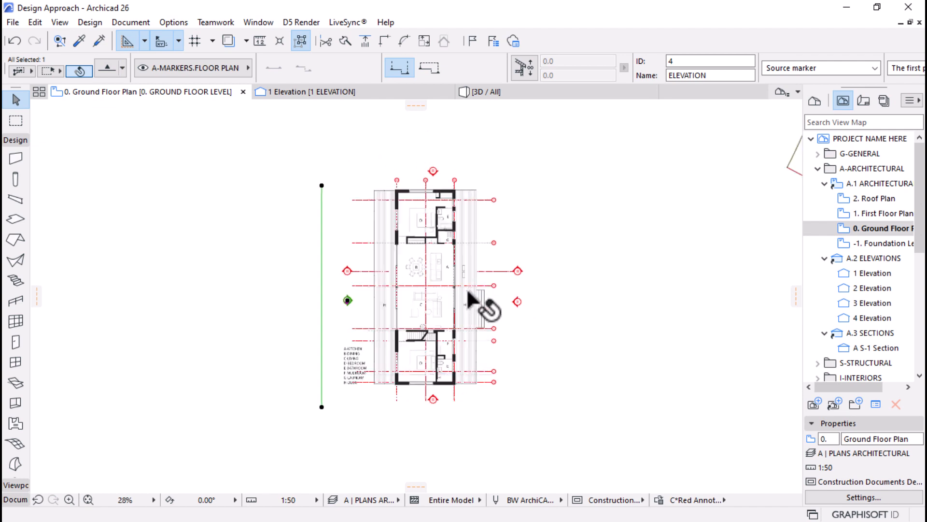
pyautogui.click(513, 300)
pyautogui.click(228, 336)
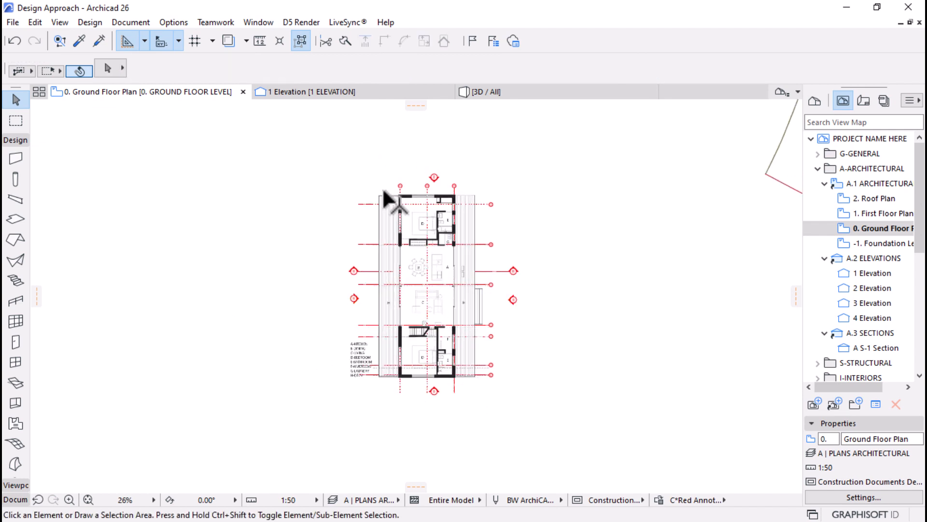
pyautogui.scroll(2, 408, 265)
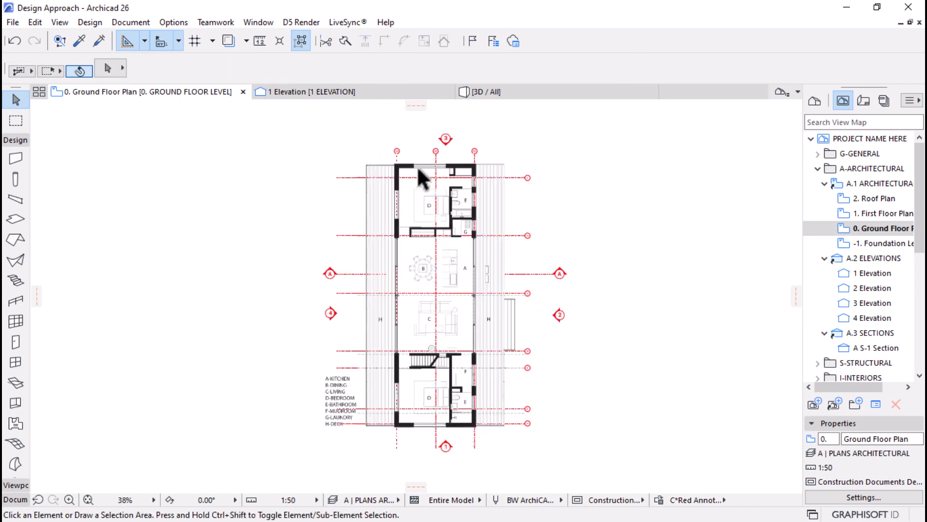
pyautogui.scroll(-1, 420, 177)
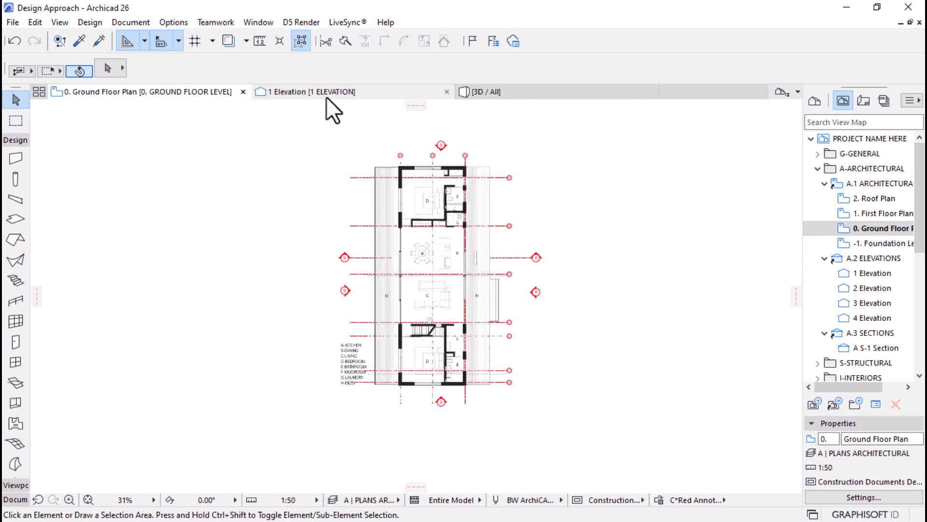
pyautogui.moveTo(326, 94)
pyautogui.scroll(-1, 488, 335)
pyautogui.scroll(5, 441, 251)
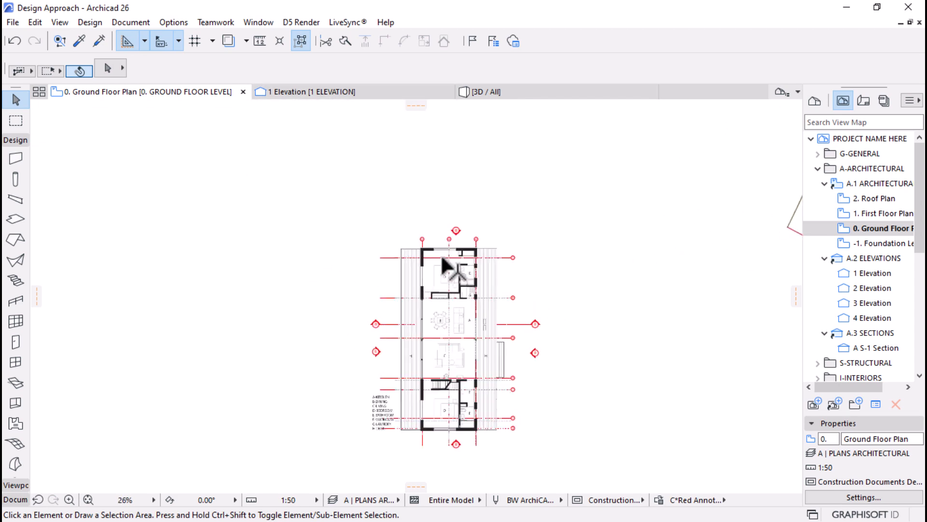
pyautogui.scroll(3, 377, 241)
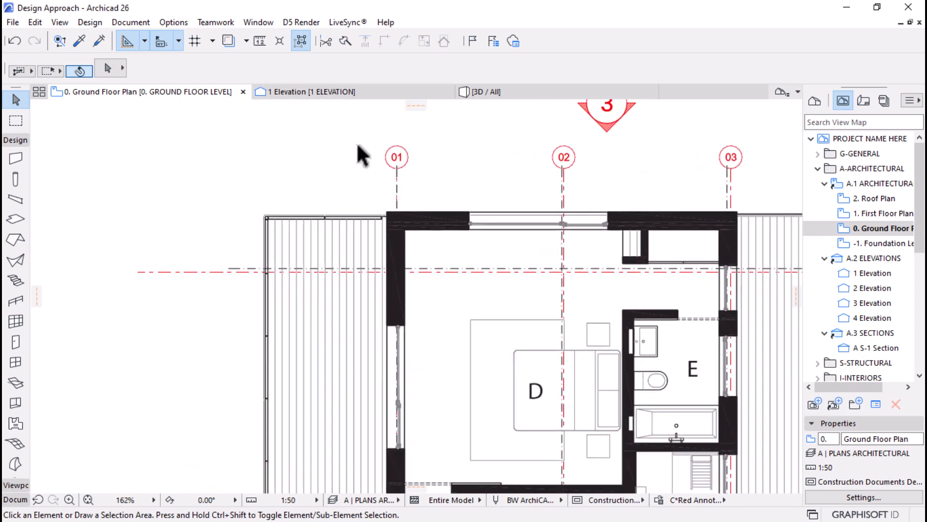
# In the 3D model, set up a Drag multiply of the corner concrete column using the Increment and Spread method
pyautogui.click(478, 91)
pyautogui.moveTo(444, 272); pyautogui.dragTo(392, 314)
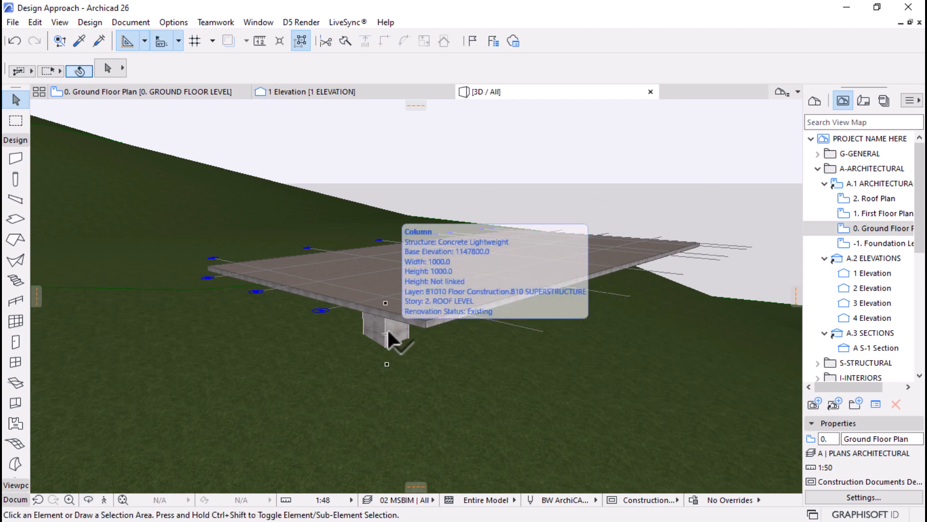
pyautogui.click(387, 329)
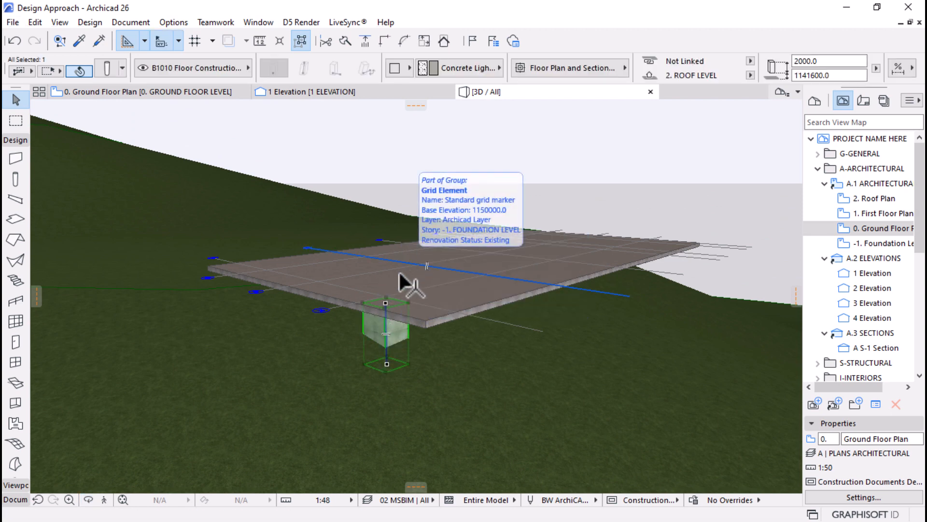
pyautogui.press('o')
pyautogui.moveTo(398, 272); pyautogui.dragTo(398, 343)
pyautogui.scroll(1, 398, 261)
pyautogui.scroll(2, 397, 261)
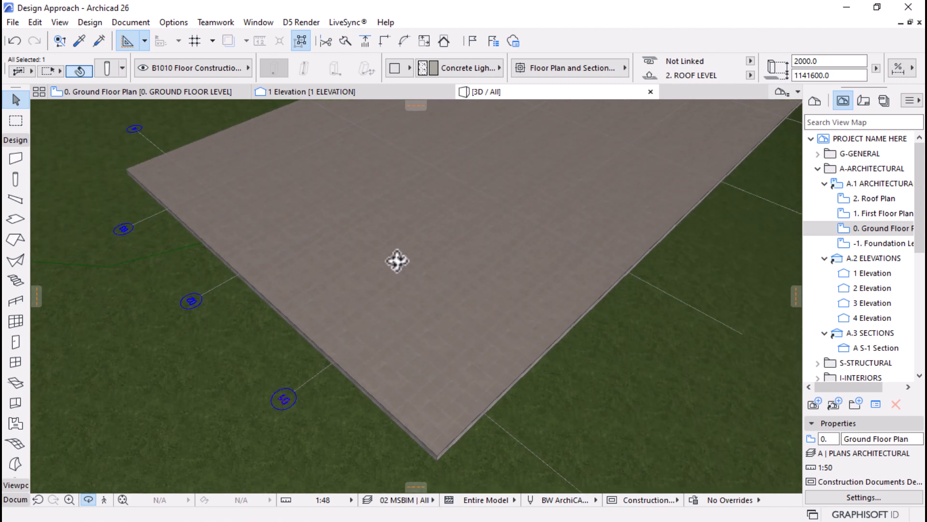
pyautogui.press('Escape')
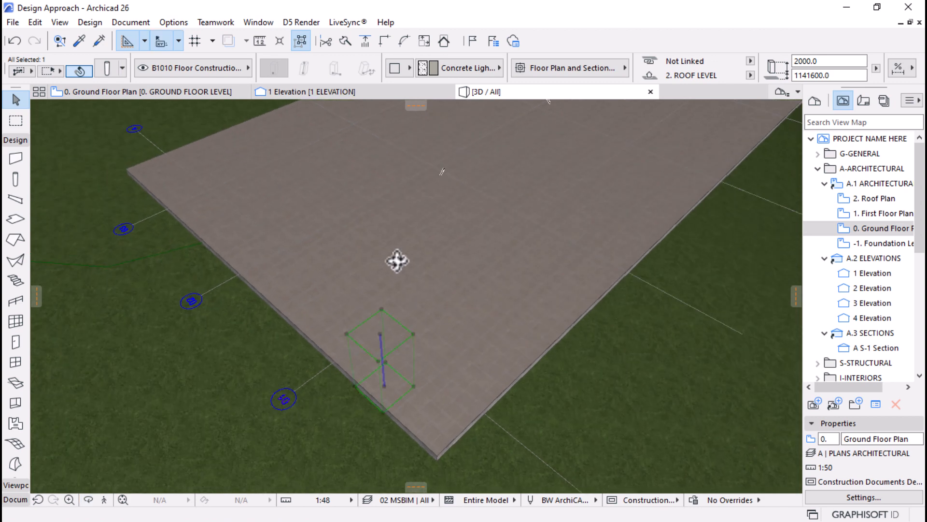
pyautogui.click(380, 337)
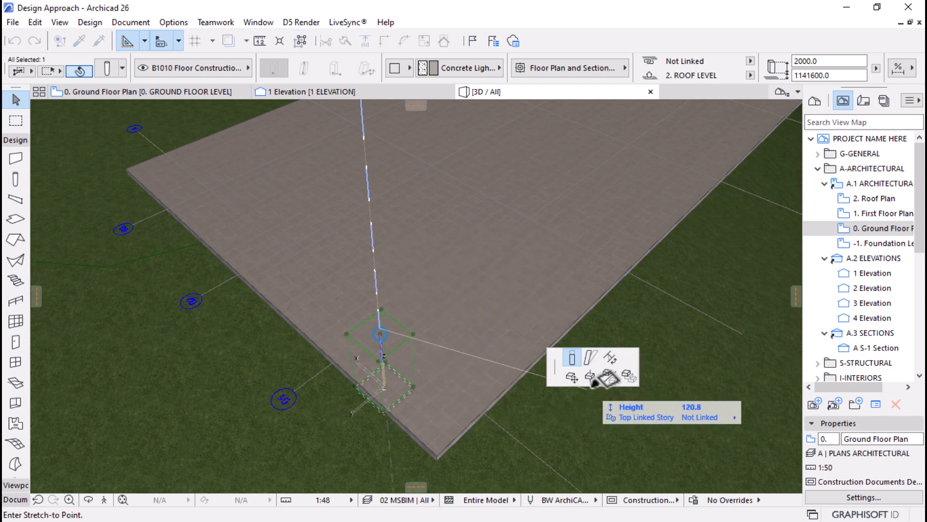
pyautogui.click(627, 374)
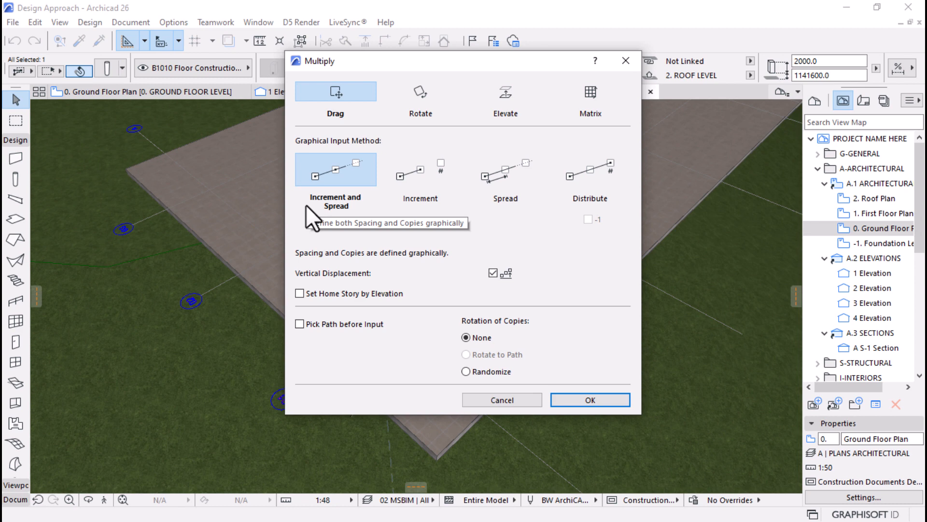
pyautogui.click(576, 399)
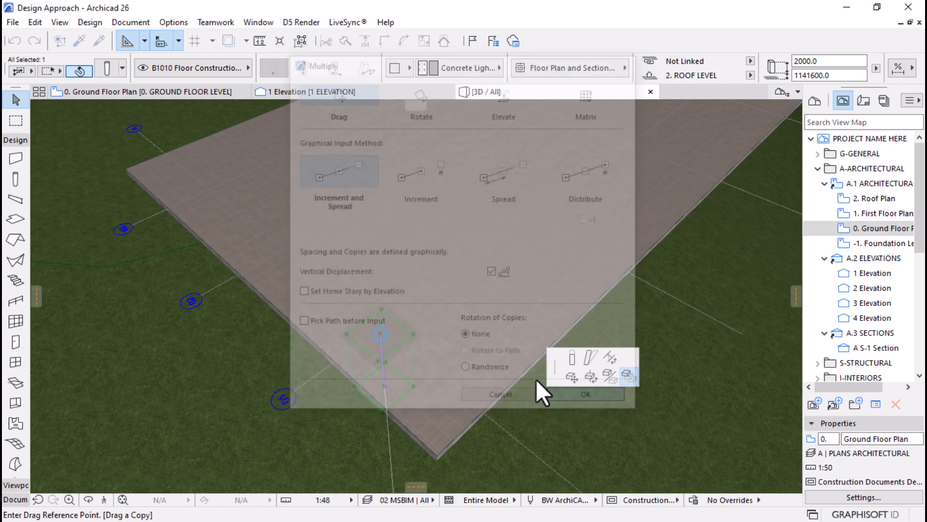
# Place four copies of the corner column at 5200 mm spacing along its grid line toward the slab's far end
pyautogui.click(381, 335)
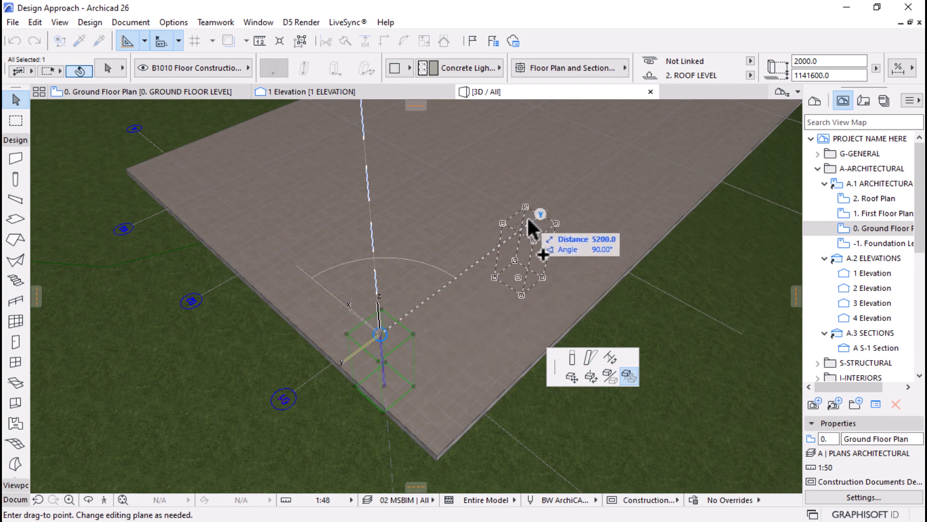
pyautogui.scroll(2, 533, 174)
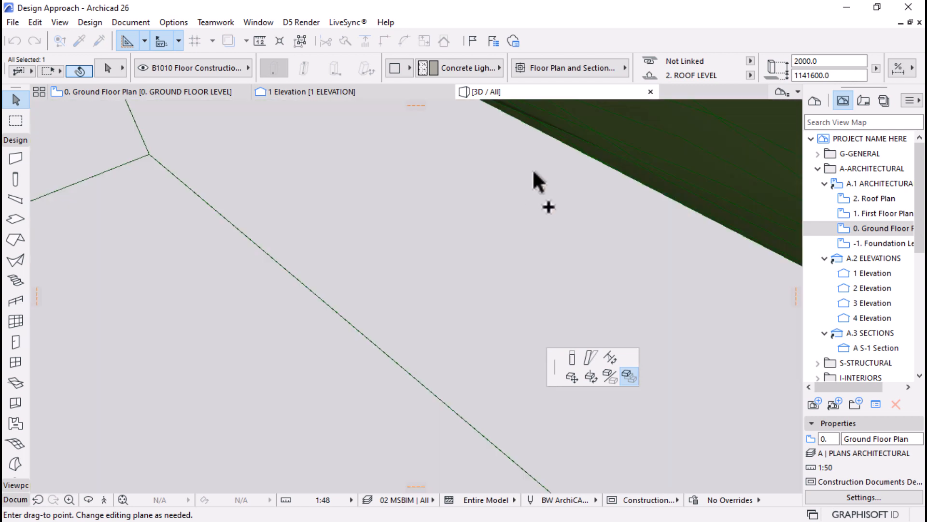
pyautogui.scroll(-2, 381, 270)
pyautogui.scroll(3, 143, 389)
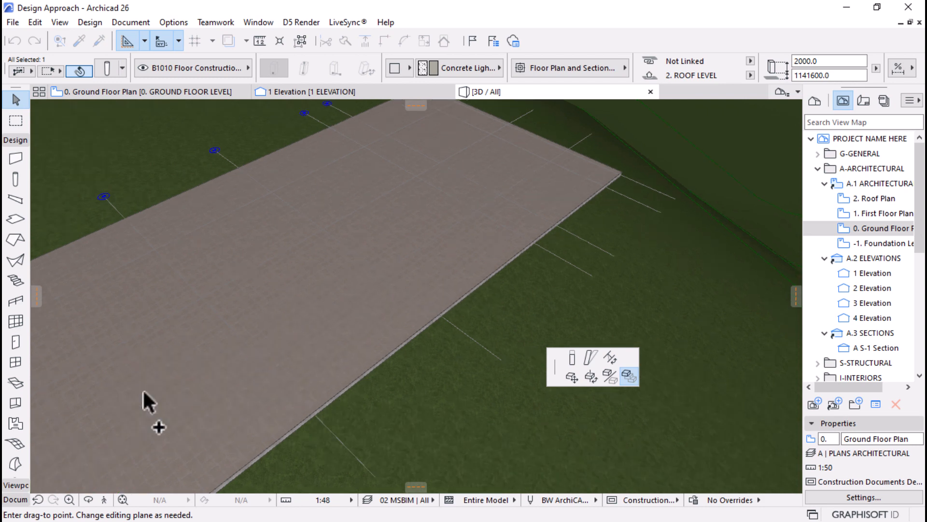
pyautogui.scroll(3, 162, 387)
pyautogui.scroll(2, 162, 386)
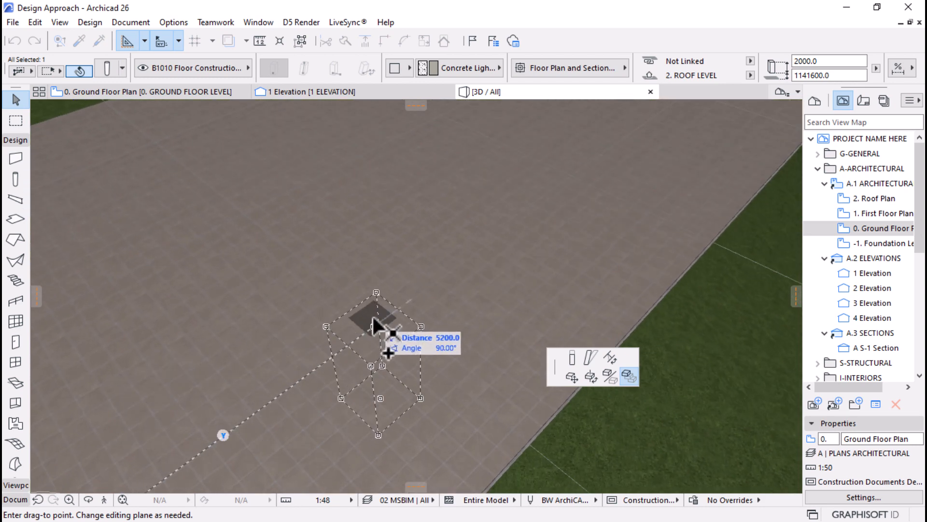
pyautogui.scroll(-6, 227, 398)
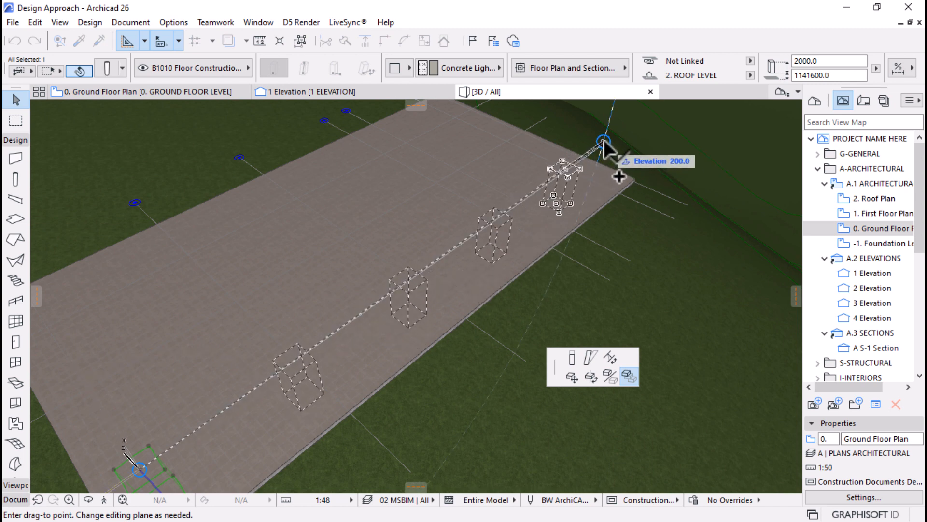
pyautogui.click(603, 142)
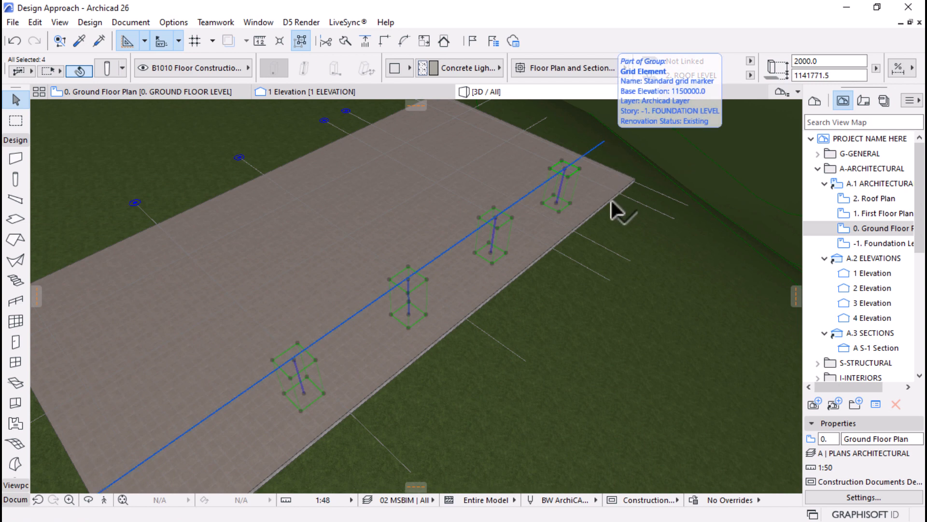
# Inspect the row of columns beneath the slab and how the slab sits on the terrain from several sides
pyautogui.keyDown('shift'); pyautogui.moveTo(600, 335); pyautogui.dragTo(564, 336, button='middle'); pyautogui.keyUp('shift')
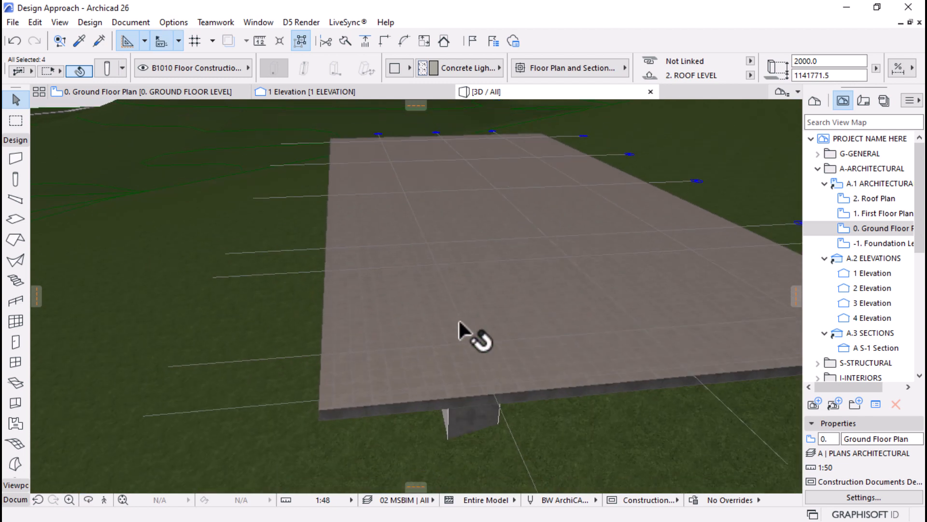
pyautogui.keyDown('shift'); pyautogui.moveTo(459, 322); pyautogui.dragTo(710, 306, button='middle'); pyautogui.keyUp('shift')
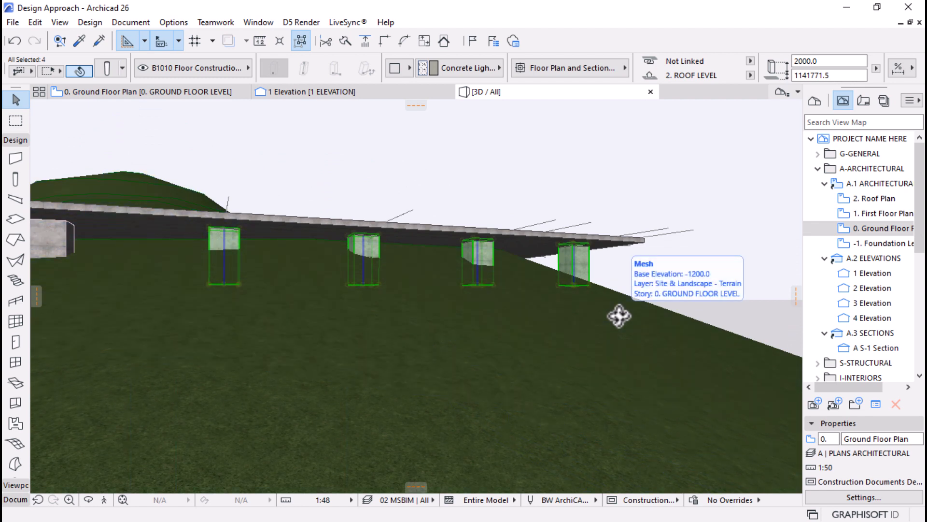
pyautogui.keyDown('shift'); pyautogui.moveTo(619, 314); pyautogui.dragTo(275, 316, button='middle'); pyautogui.keyUp('shift')
pyautogui.keyDown('shift'); pyautogui.moveTo(578, 259); pyautogui.dragTo(581, 371, button='middle'); pyautogui.keyUp('shift')
pyautogui.keyDown('shift'); pyautogui.moveTo(476, 359); pyautogui.dragTo(690, 369, button='middle'); pyautogui.keyUp('shift')
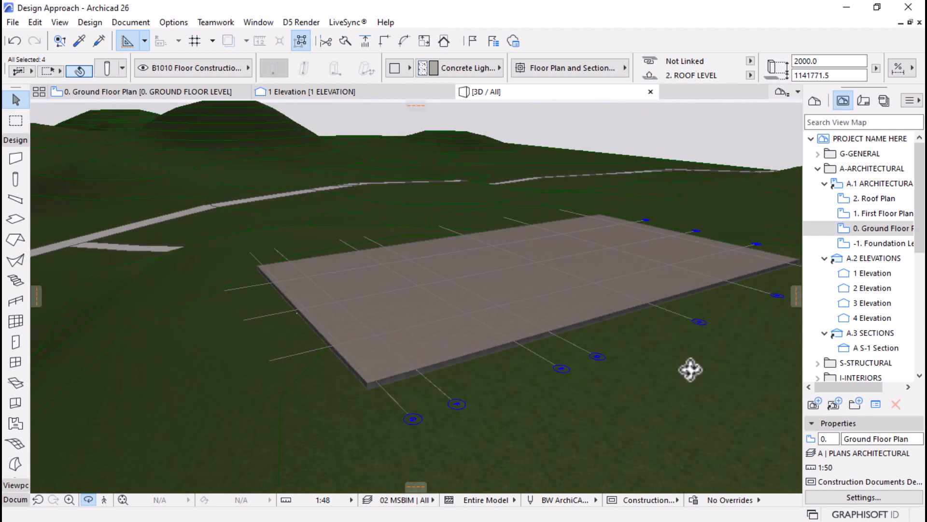
pyautogui.keyDown('shift'); pyautogui.moveTo(393, 385); pyautogui.dragTo(642, 254, button='middle'); pyautogui.keyUp('shift')
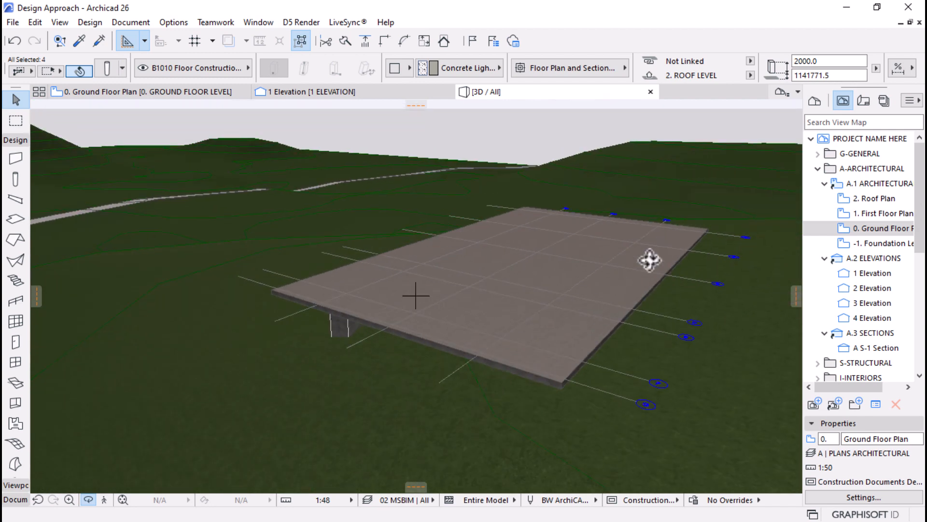
pyautogui.keyDown('shift'); pyautogui.moveTo(694, 233); pyautogui.dragTo(687, 342, button='middle'); pyautogui.keyUp('shift')
pyautogui.keyDown('shift'); pyautogui.moveTo(354, 329); pyautogui.dragTo(575, 286, button='middle'); pyautogui.keyUp('shift')
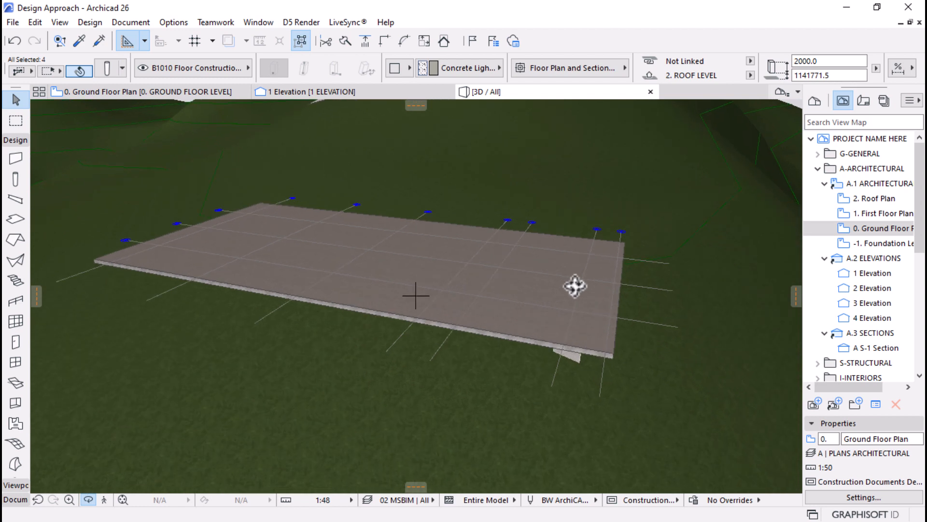
pyautogui.scroll(3, 575, 286)
pyautogui.keyDown('shift'); pyautogui.moveTo(599, 255); pyautogui.dragTo(433, 412, button='middle'); pyautogui.keyUp('shift')
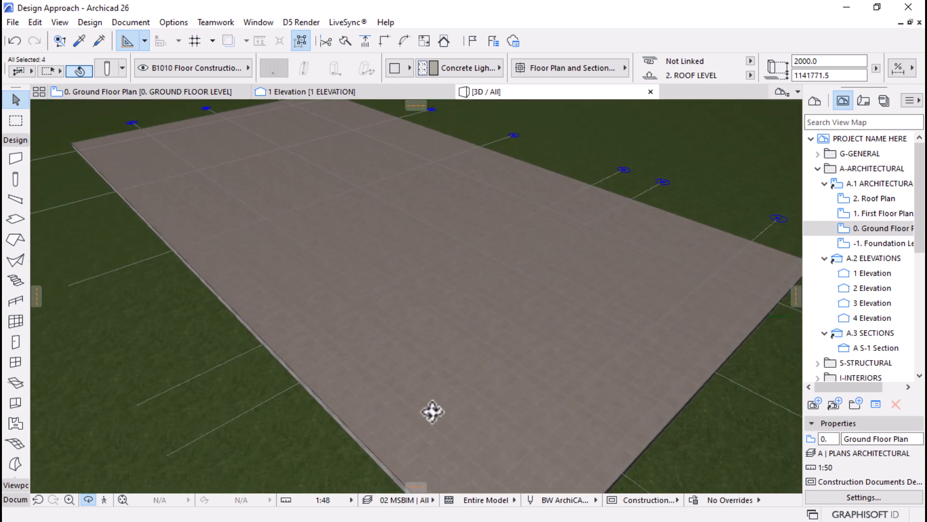
# Override the ground slab's top surface with TF Wood - Flooring
pyautogui.click(385, 403)
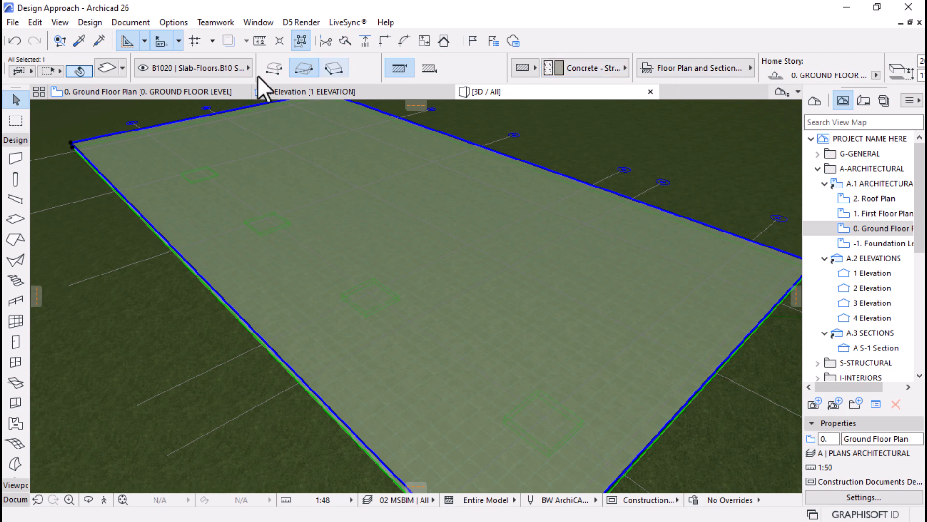
pyautogui.click(104, 67)
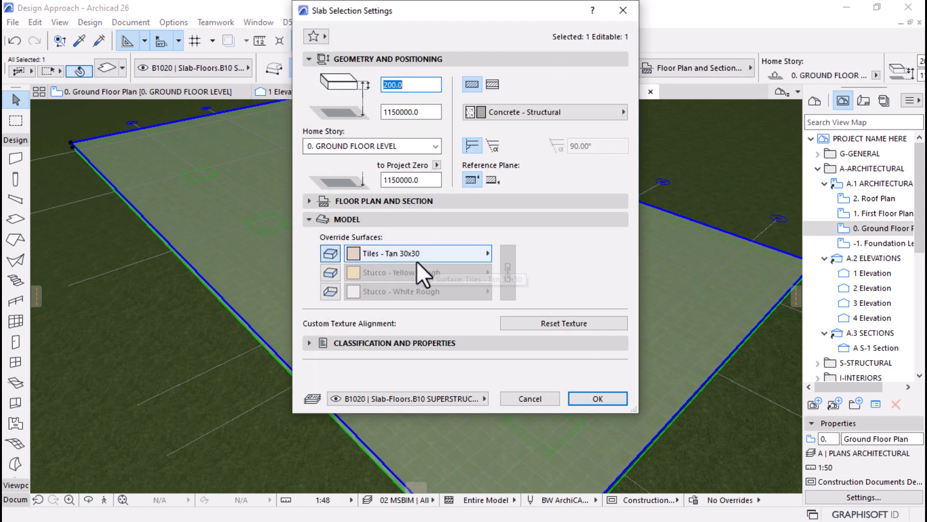
pyautogui.click(417, 257)
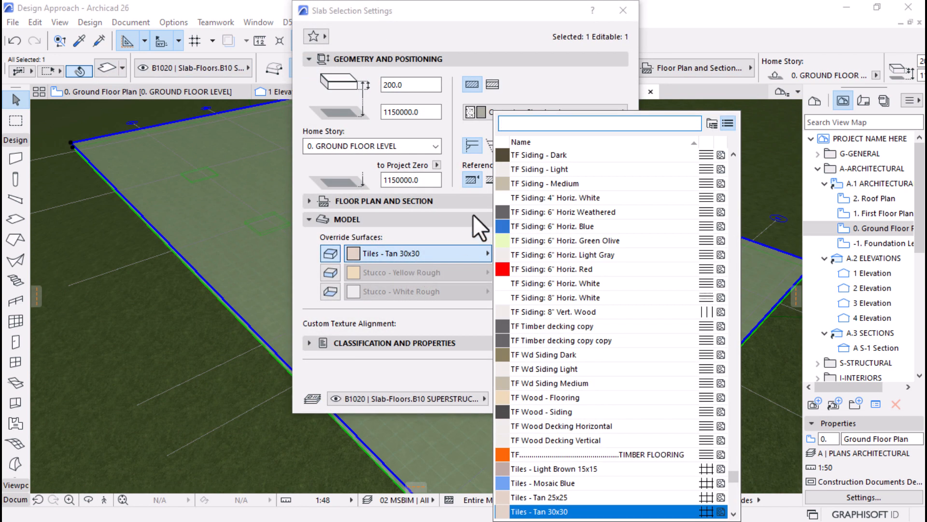
pyautogui.write('flo')
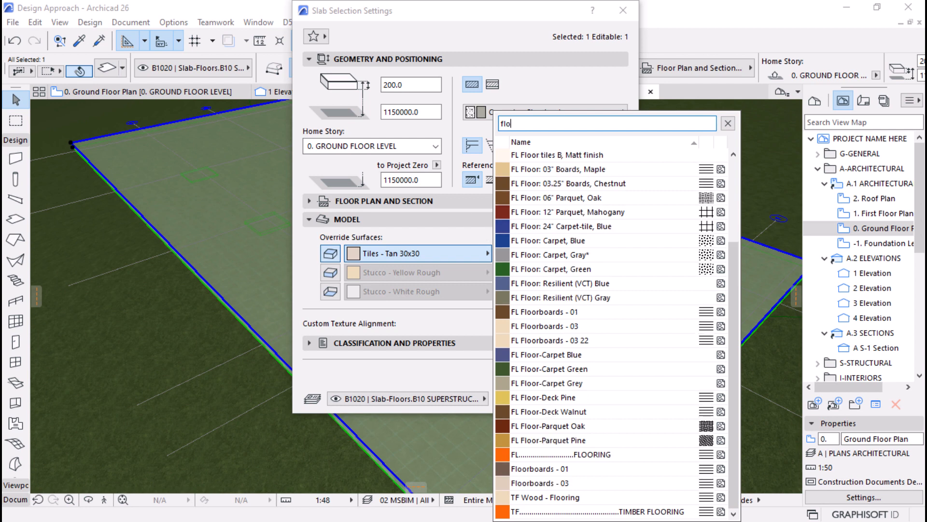
pyautogui.click(566, 495)
pyautogui.click(575, 399)
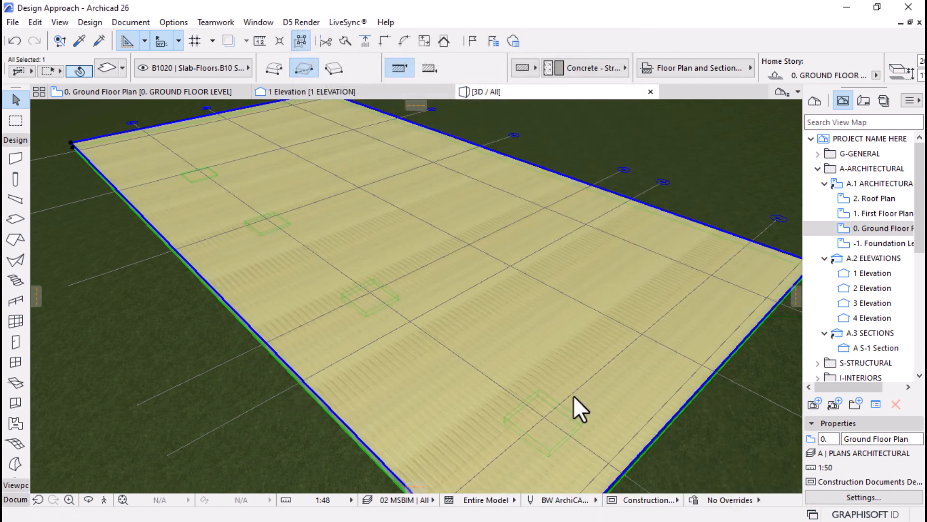
# Change the ground slab's top surface override to TF Timber decking copy
pyautogui.scroll(3, 484, 328)
pyautogui.click(103, 69)
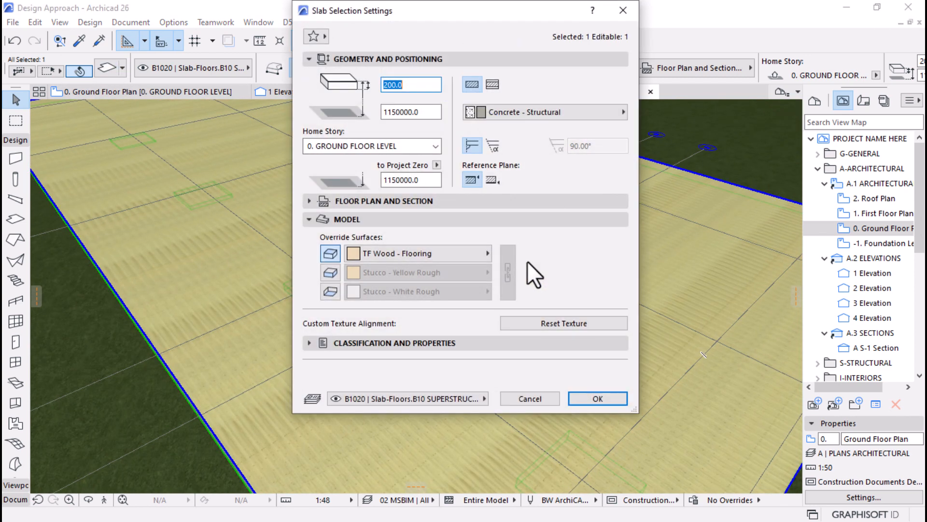
pyautogui.click(471, 261)
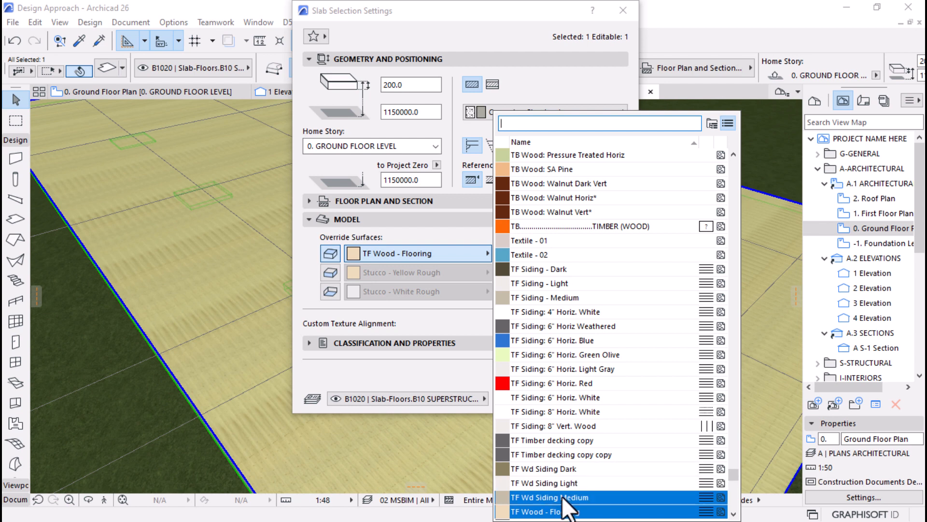
pyautogui.click(561, 440)
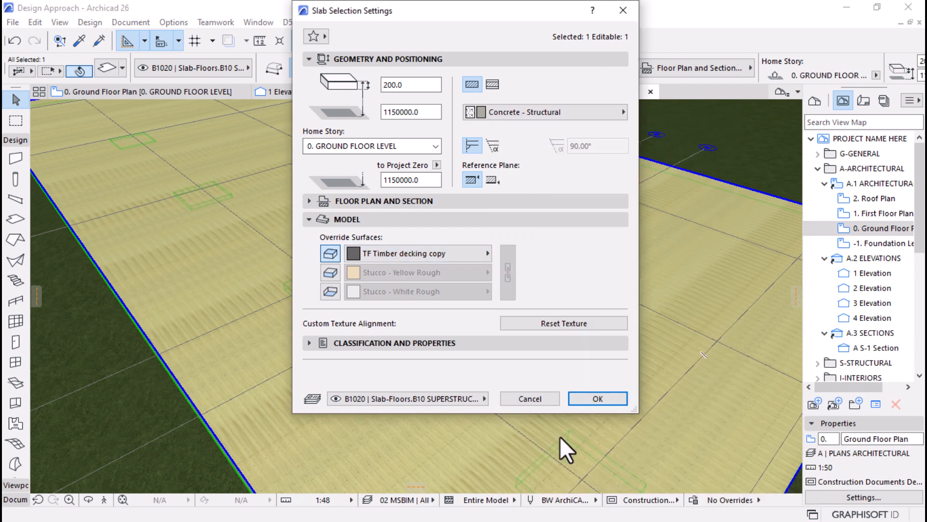
pyautogui.click(593, 397)
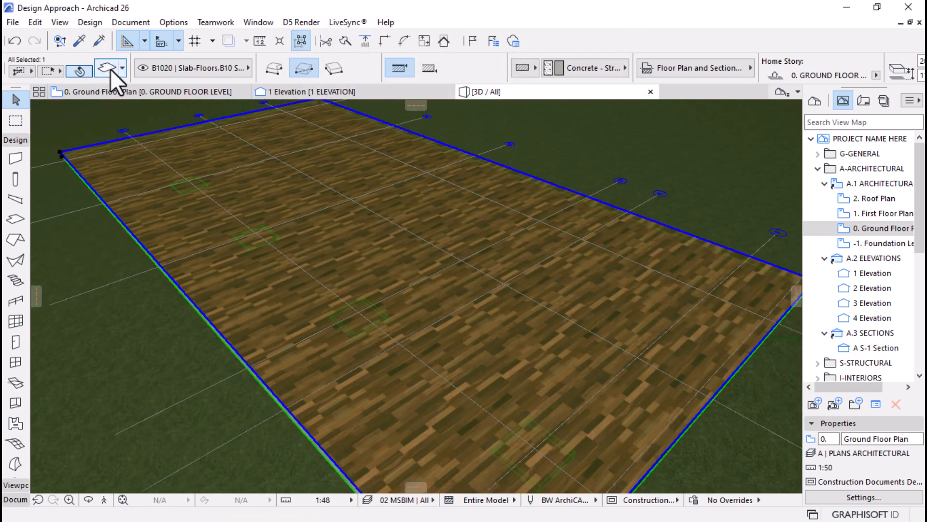
# Set the ground slab's top surface override to TF Siding - Medium, clear the selection and check the finish around the slab
pyautogui.click(79, 71)
pyautogui.click(448, 257)
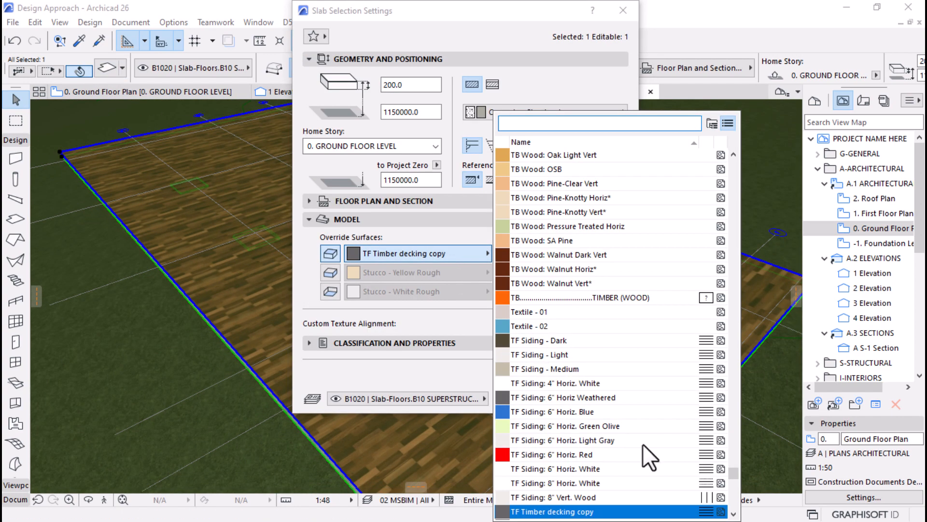
pyautogui.click(540, 370)
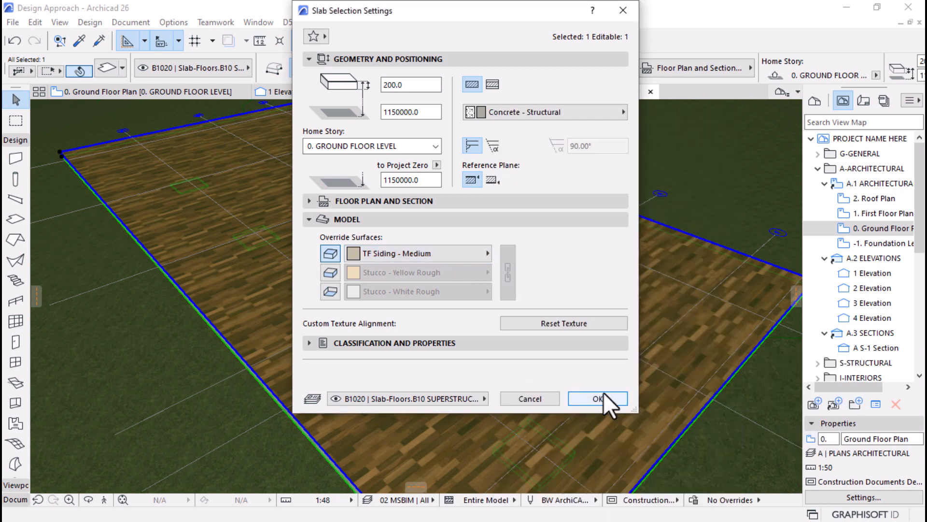
pyautogui.click(460, 252)
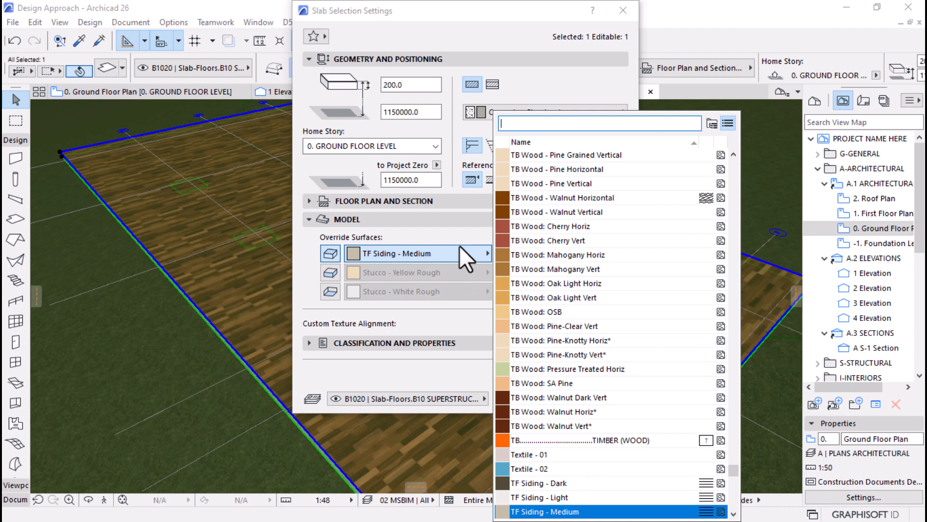
pyautogui.click(459, 246)
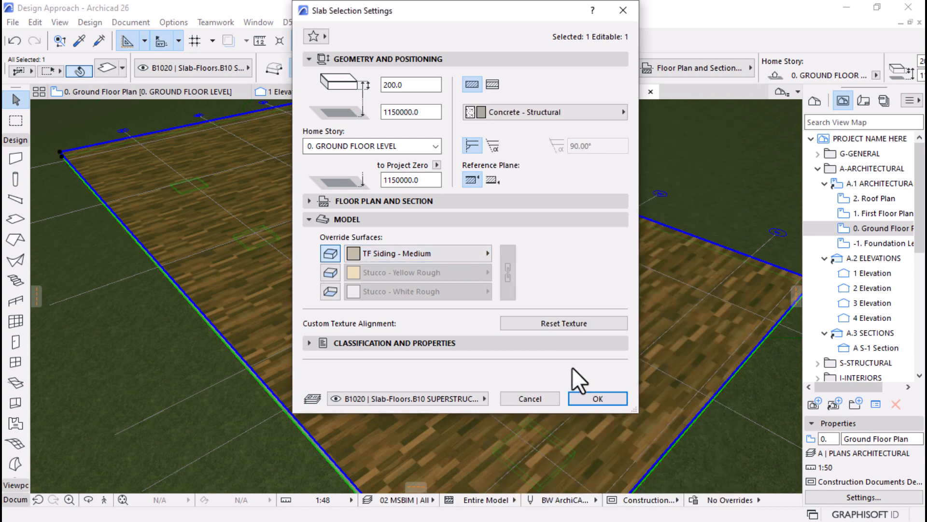
pyautogui.click(588, 397)
pyautogui.press('Escape')
pyautogui.scroll(-4, 543, 378)
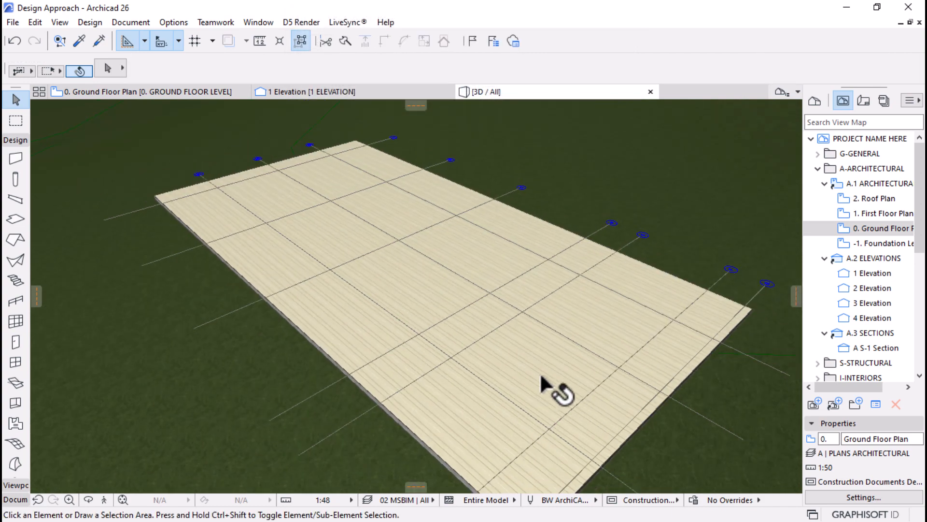
pyautogui.keyDown('shift'); pyautogui.moveTo(436, 371); pyautogui.dragTo(340, 347, button='middle'); pyautogui.keyUp('shift')
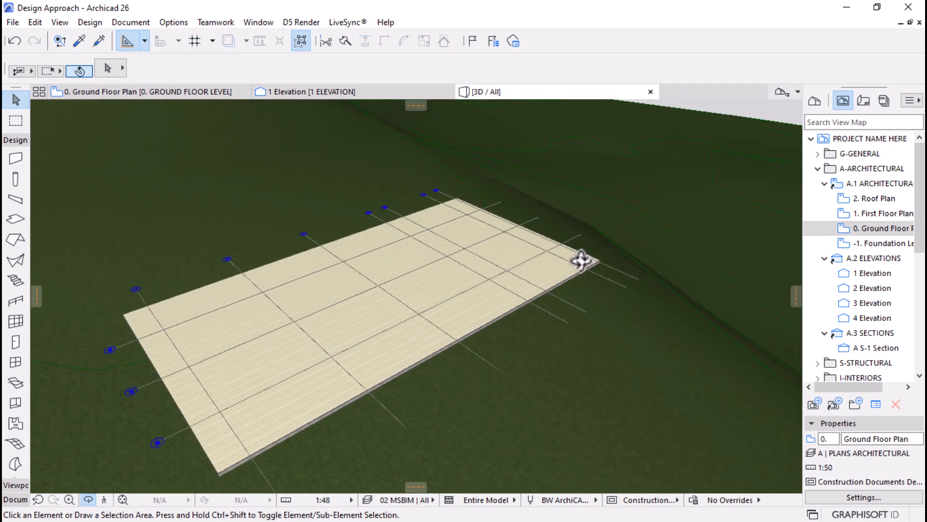
pyautogui.keyDown('shift'); pyautogui.moveTo(290, 300); pyautogui.dragTo(327, 329, button='middle'); pyautogui.keyUp('shift')
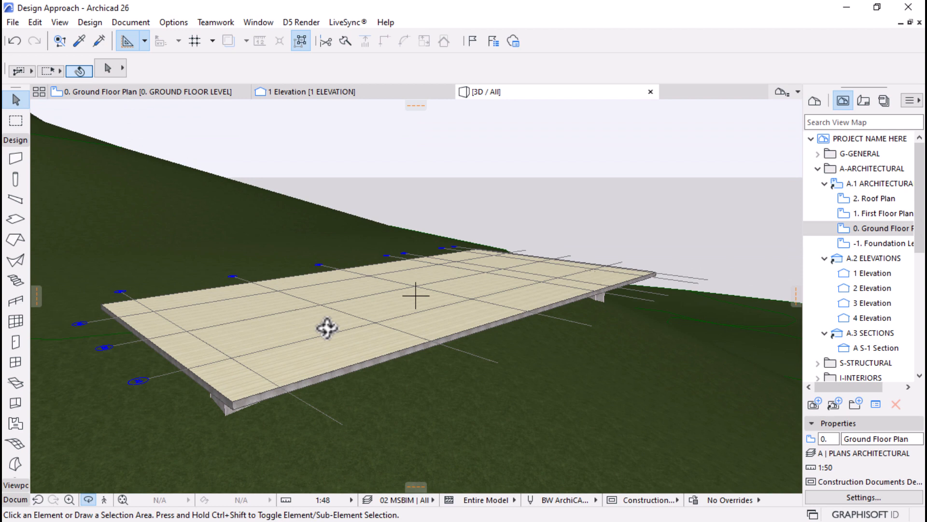
# Return to the ground floor plan and examine its room layout, grid lines and wall positions
pyautogui.click(96, 92)
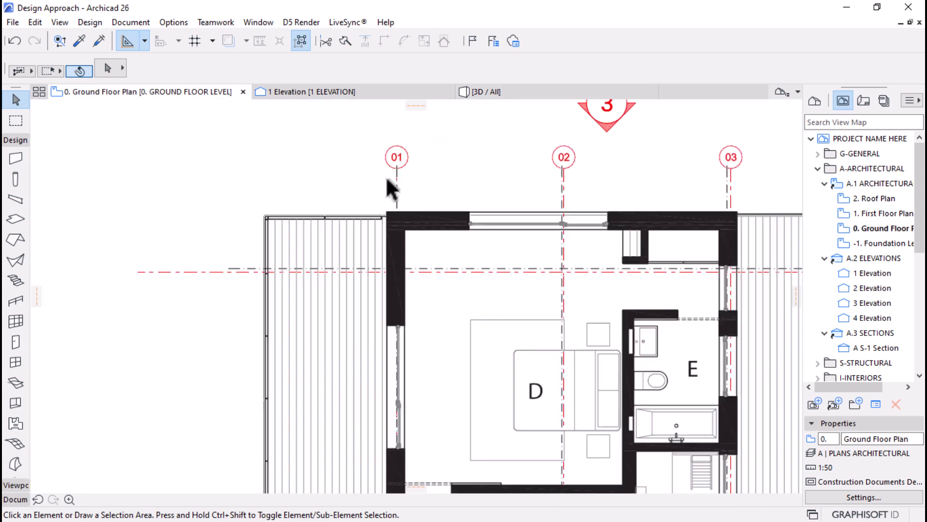
pyautogui.scroll(-5, 378, 296)
pyautogui.scroll(3, 393, 294)
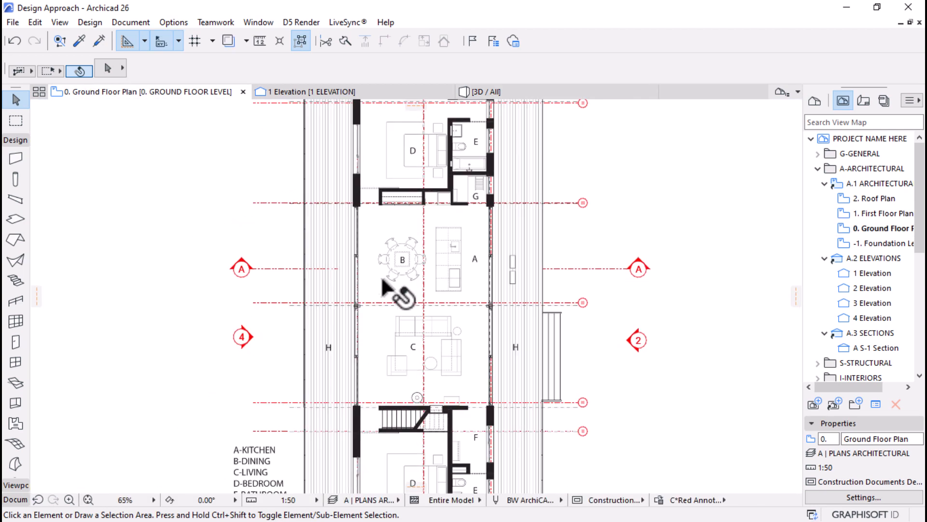
pyautogui.click(430, 177)
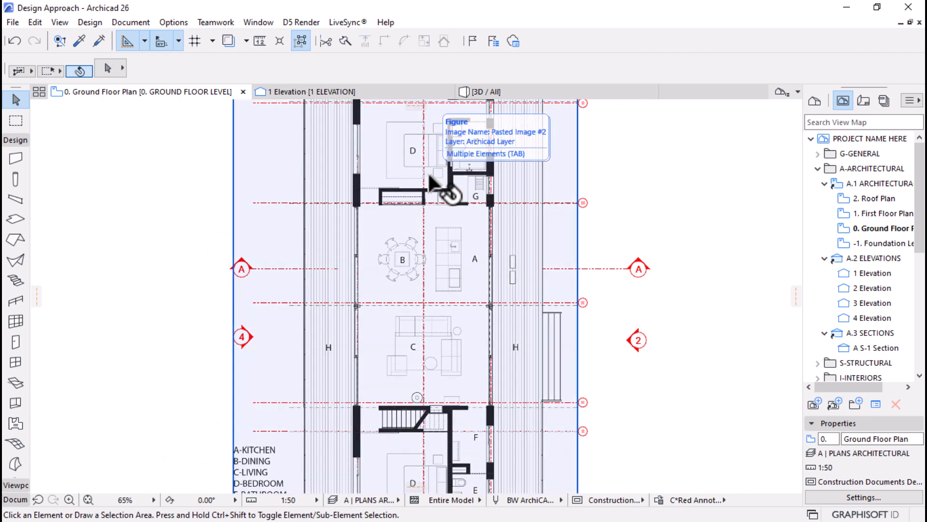
pyautogui.press('Escape')
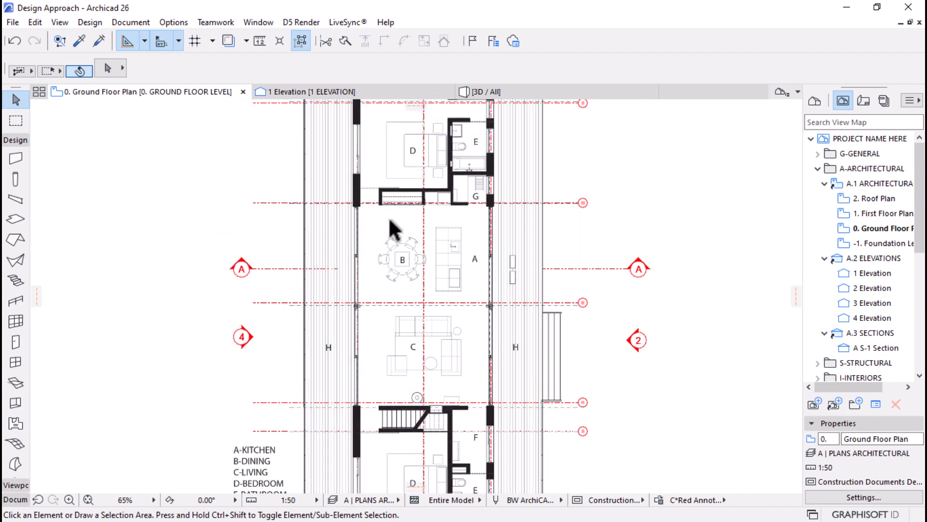
pyautogui.scroll(-1, 393, 227)
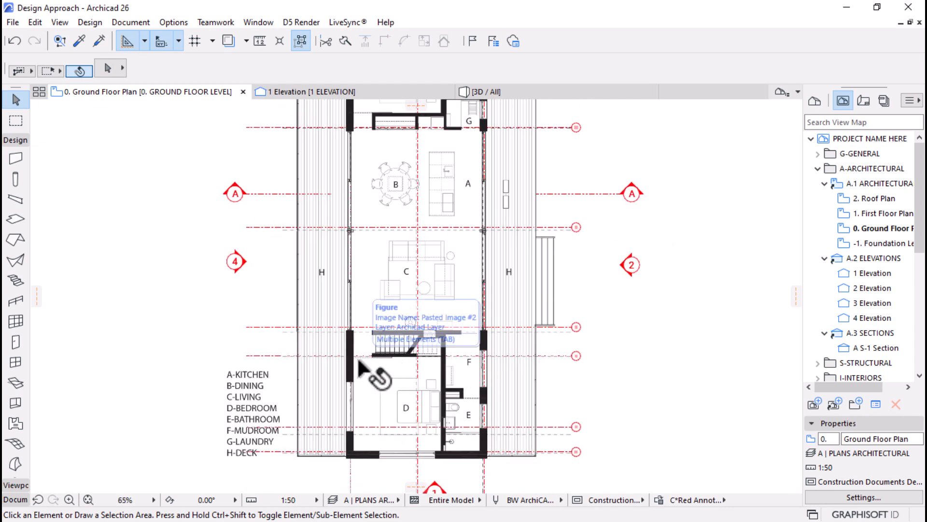
pyautogui.scroll(1, 360, 368)
pyautogui.click(359, 368)
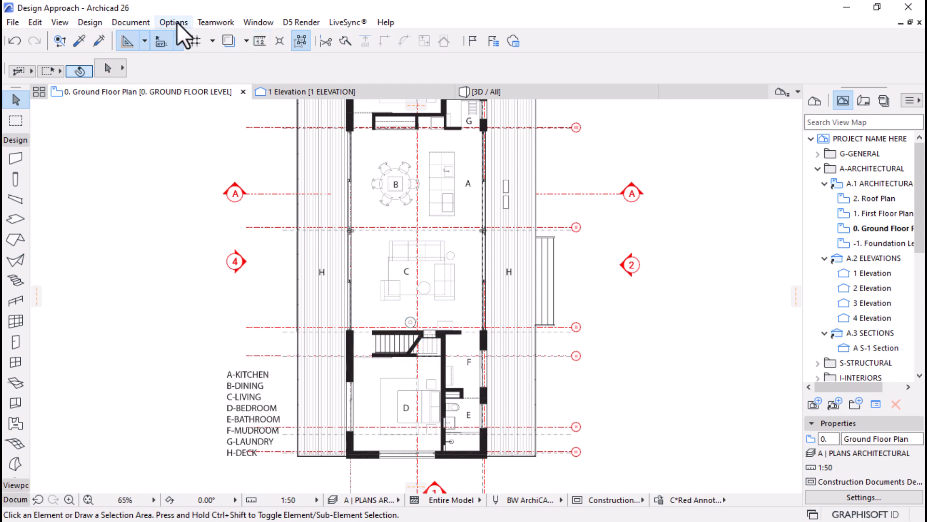
# Open the composites settings, enlarge the folder area and browse the composites in the WALLS folder
pyautogui.click(179, 21)
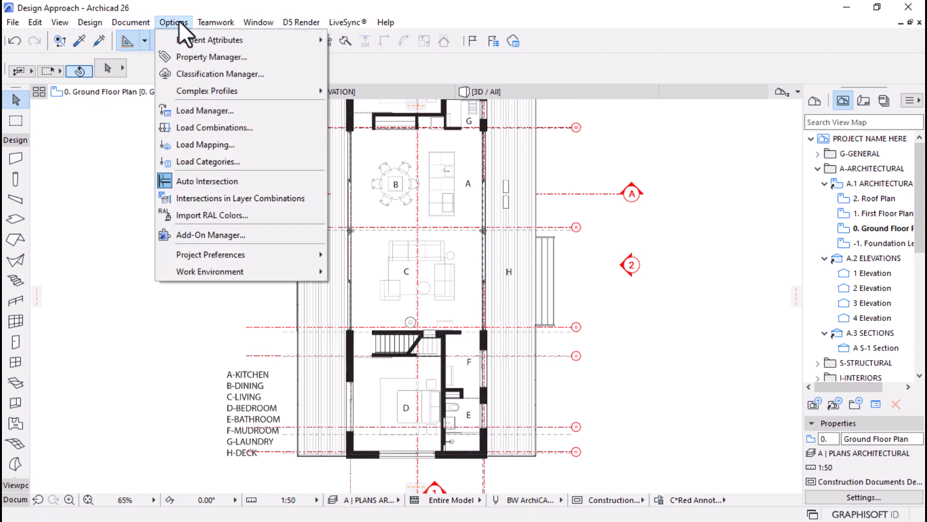
pyautogui.moveTo(185, 34)
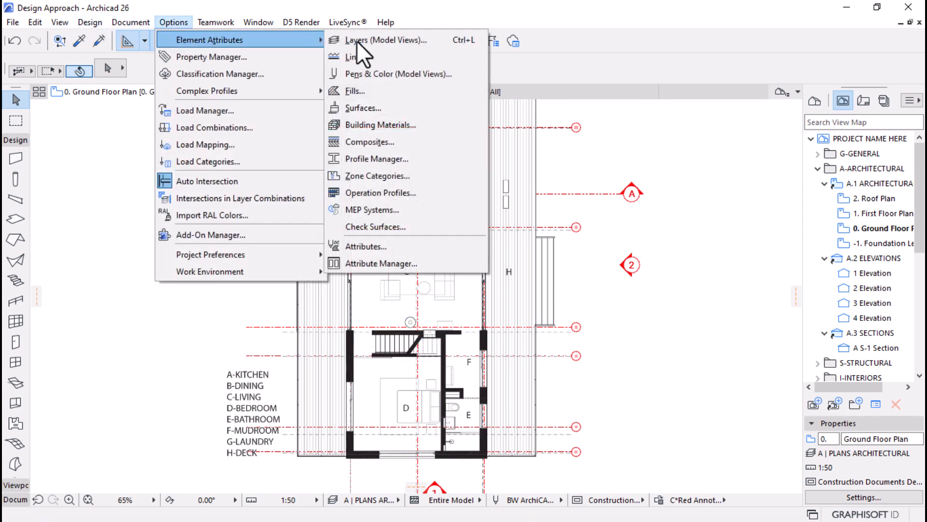
pyautogui.click(395, 143)
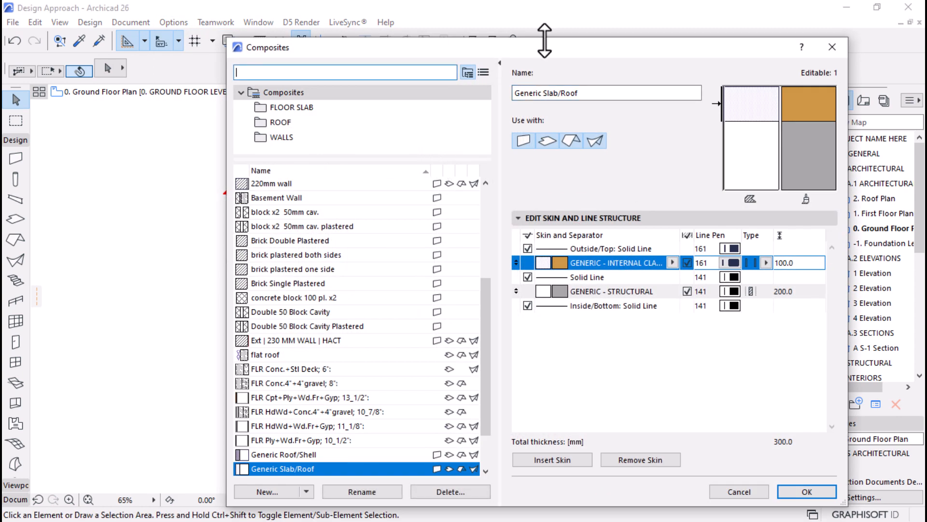
pyautogui.moveTo(520, 50); pyautogui.dragTo(431, 22)
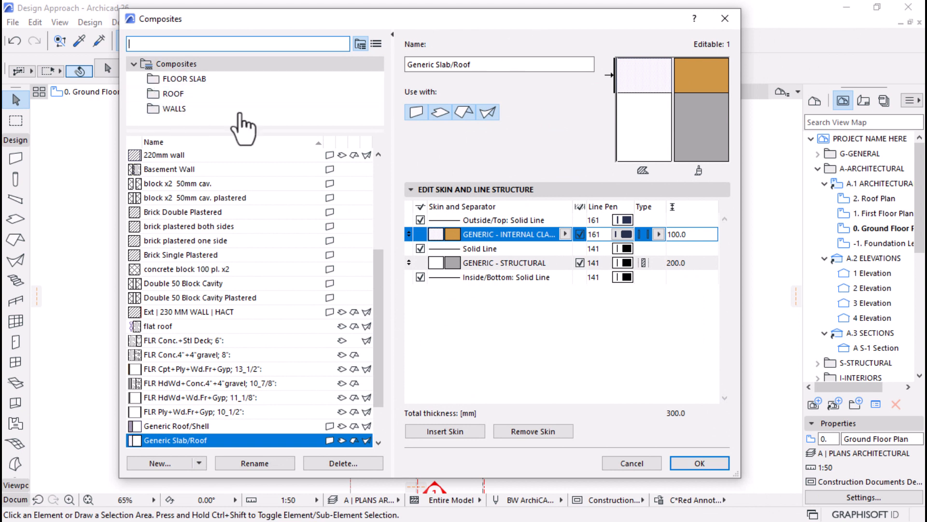
pyautogui.moveTo(195, 129); pyautogui.dragTo(197, 212)
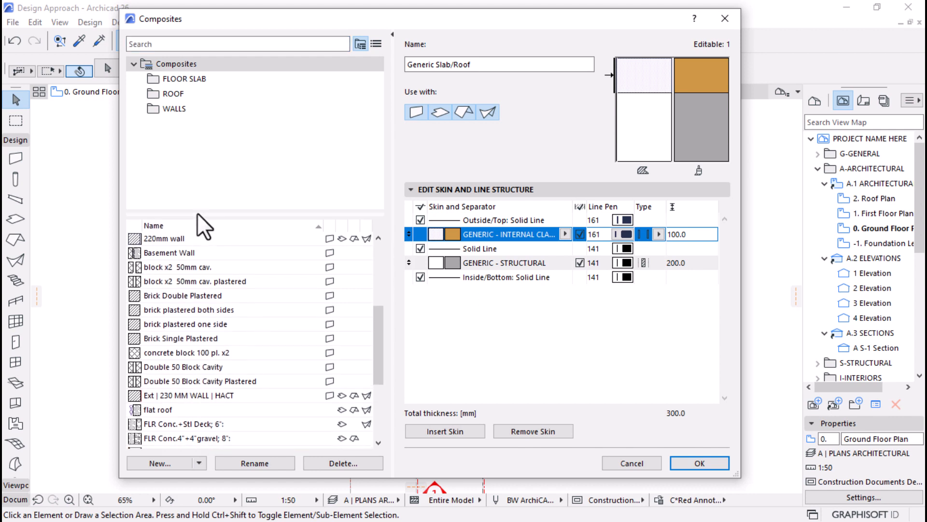
pyautogui.click(164, 109)
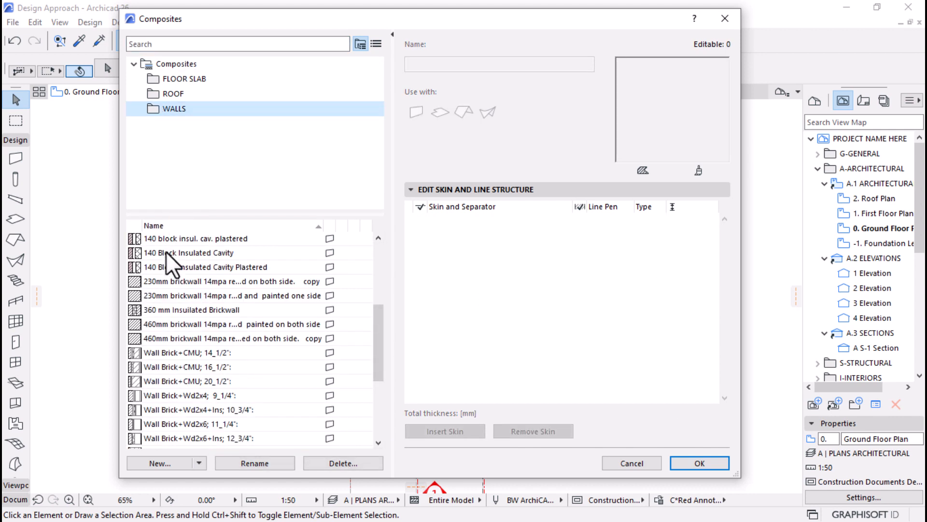
pyautogui.scroll(-2, 233, 352)
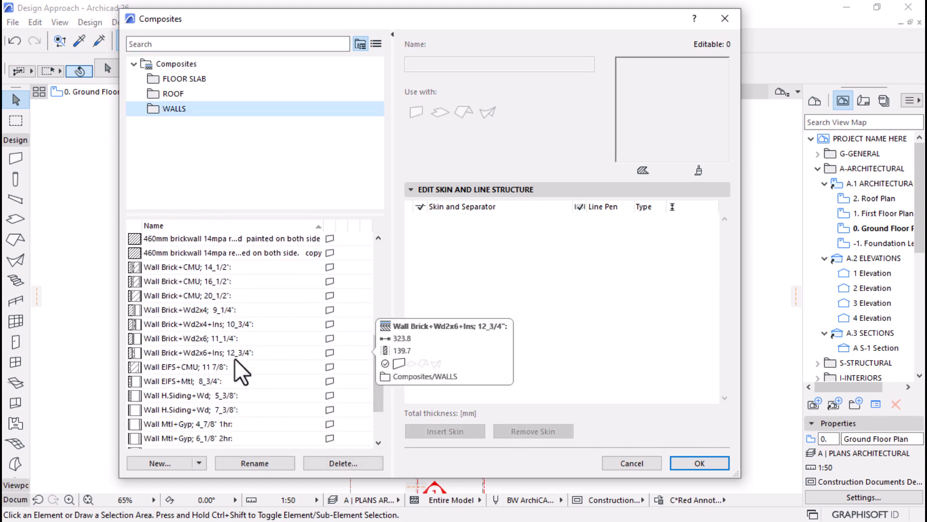
pyautogui.scroll(2, 234, 358)
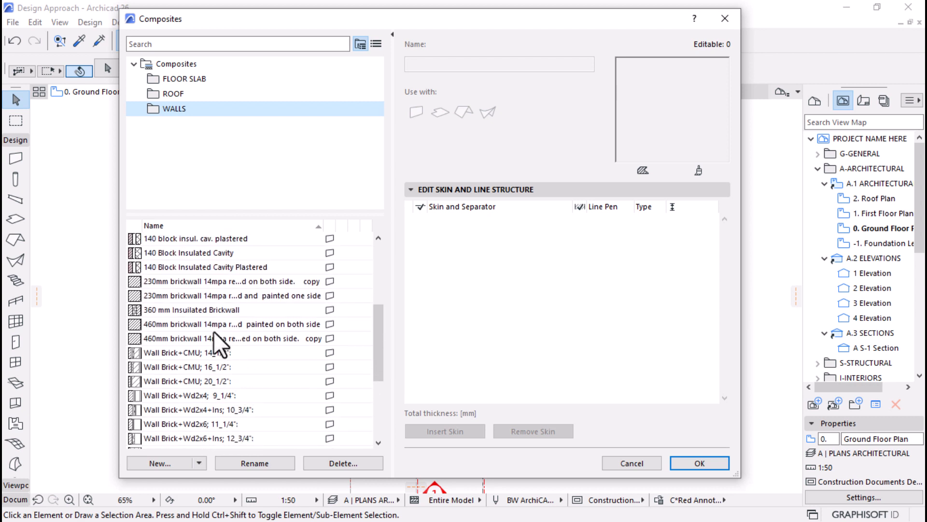
# Examine the skin structures of the 360 mm Insuilated Brickwall and Wall Brick+CMU; 14_1/2" composites
pyautogui.click(186, 310)
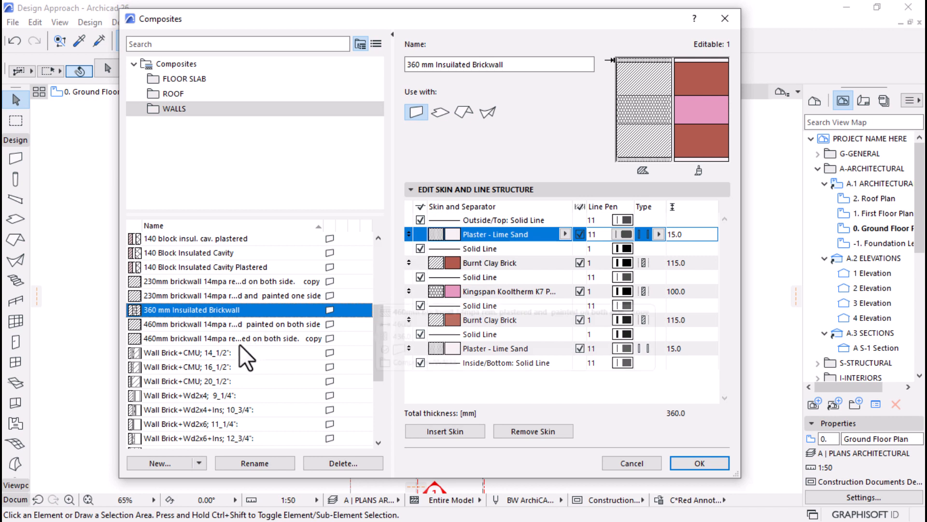
pyautogui.scroll(-1, 239, 344)
pyautogui.scroll(-1, 237, 344)
pyautogui.click(169, 269)
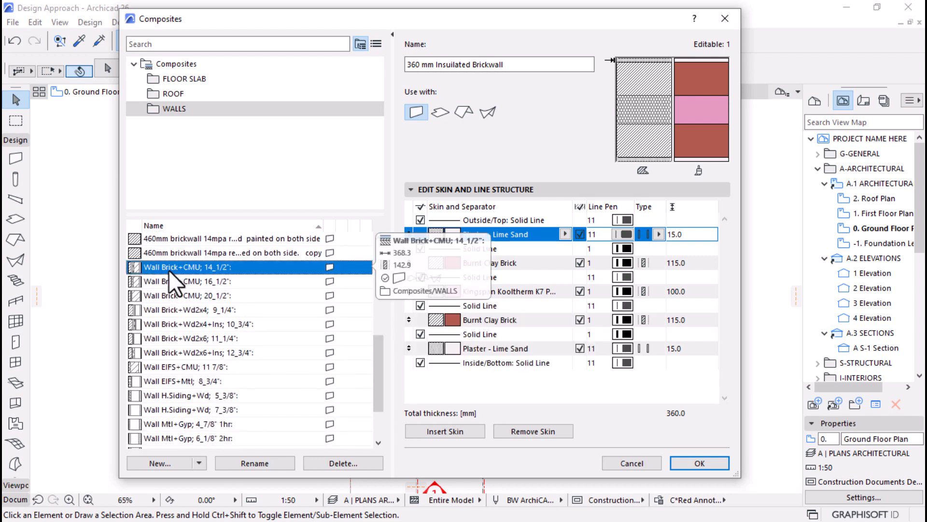
pyautogui.scroll(-2, 256, 339)
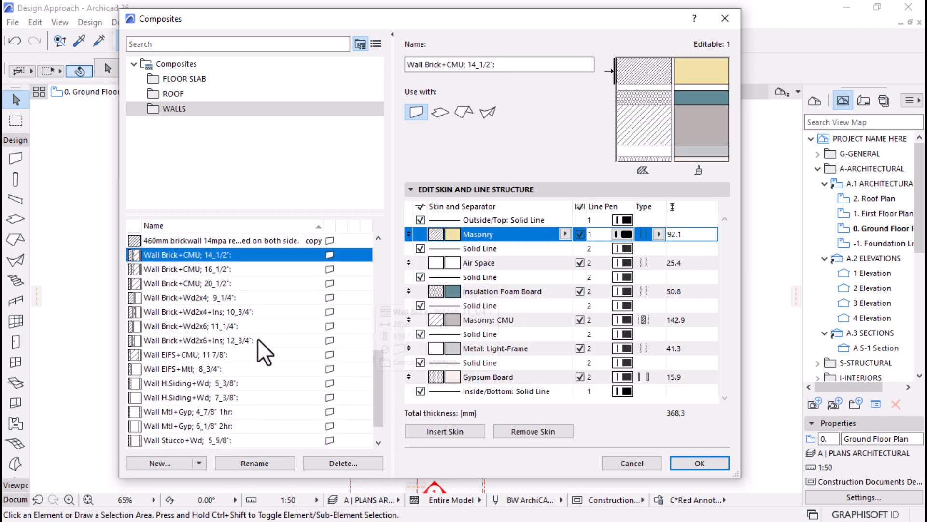
pyautogui.scroll(10, 259, 342)
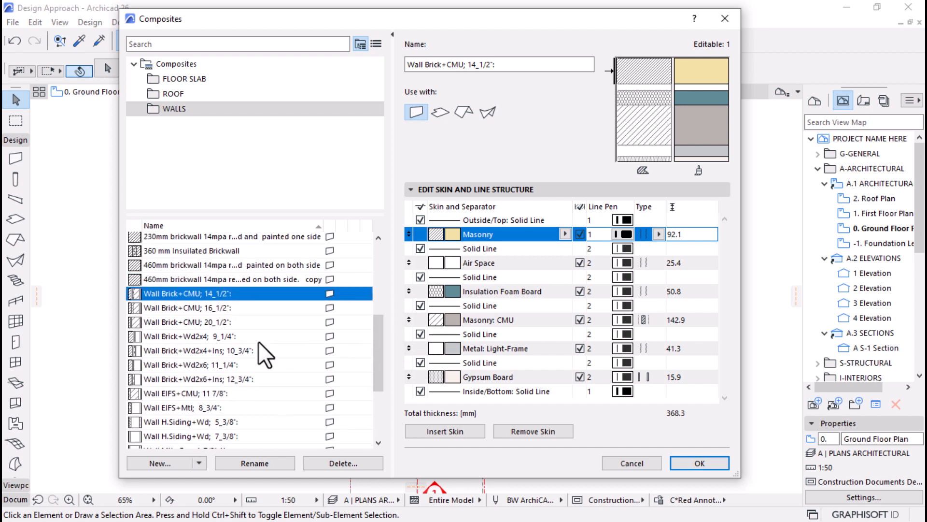
pyautogui.scroll(1, 259, 341)
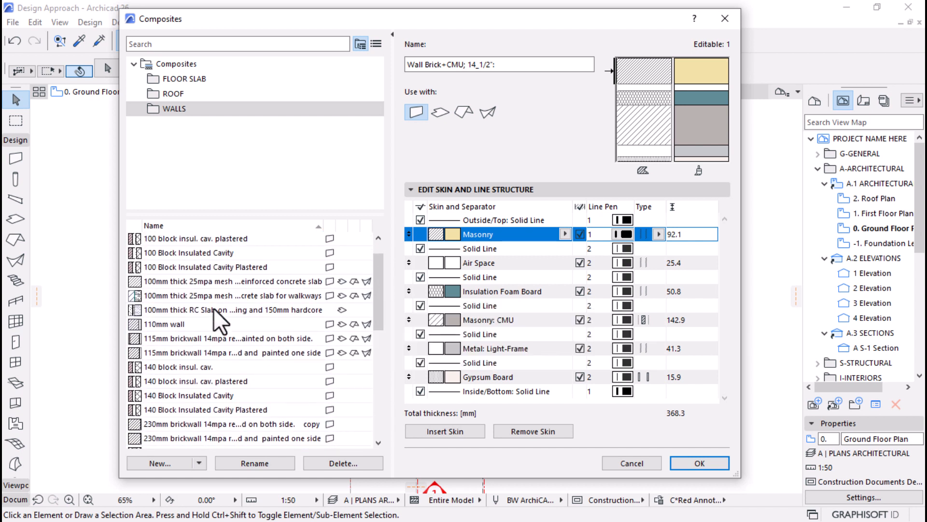
# Compare the skins of the walkway concrete slab, Wall Stucco+Wd; 7_5/8" and Wall H.Siding+Wd; 5_3/8" composites, and close the composites settings
pyautogui.click(191, 296)
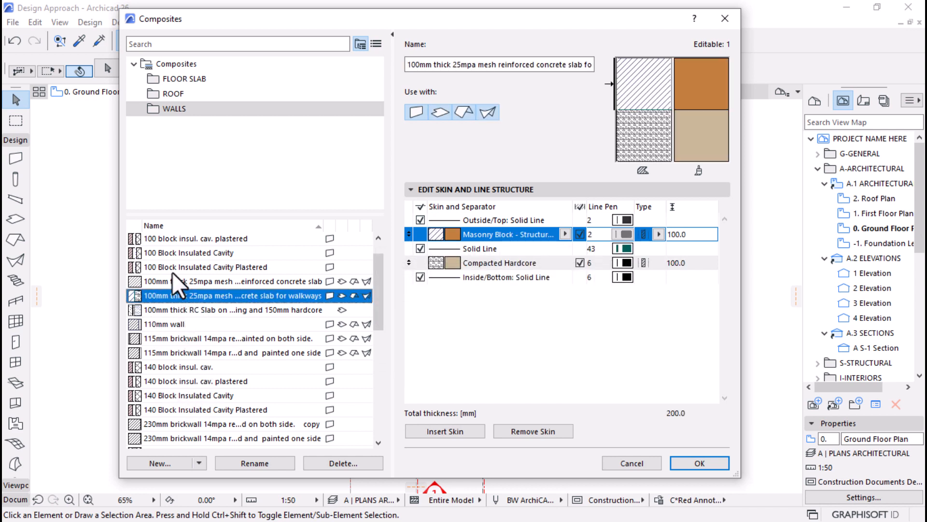
pyautogui.scroll(-3, 181, 280)
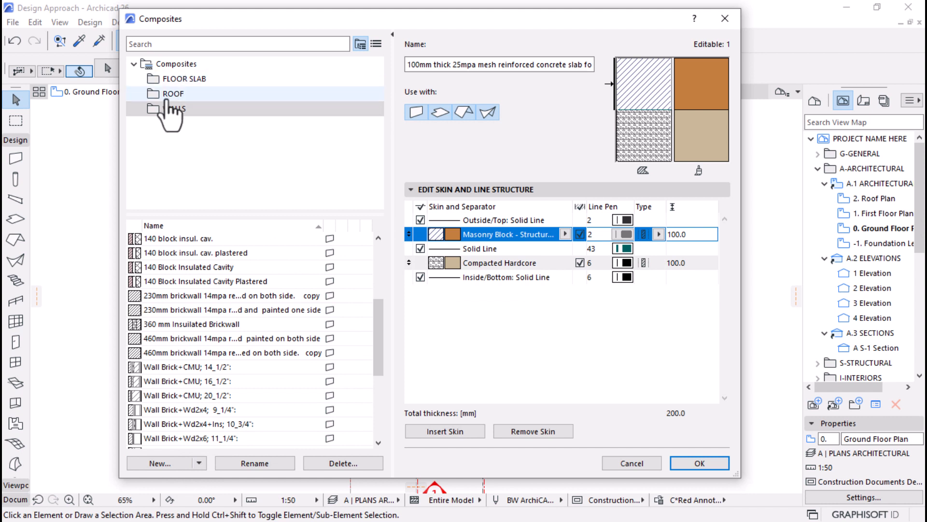
pyautogui.scroll(-4, 287, 355)
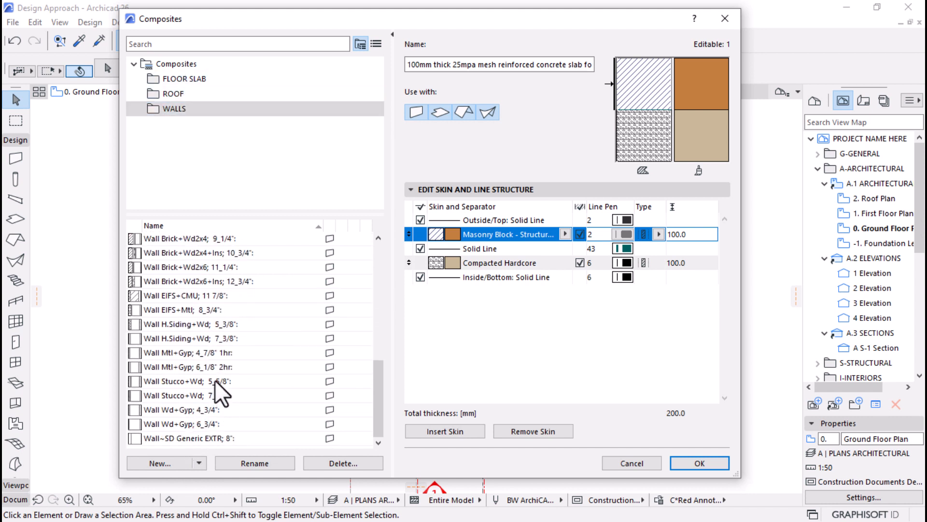
pyautogui.moveTo(199, 349)
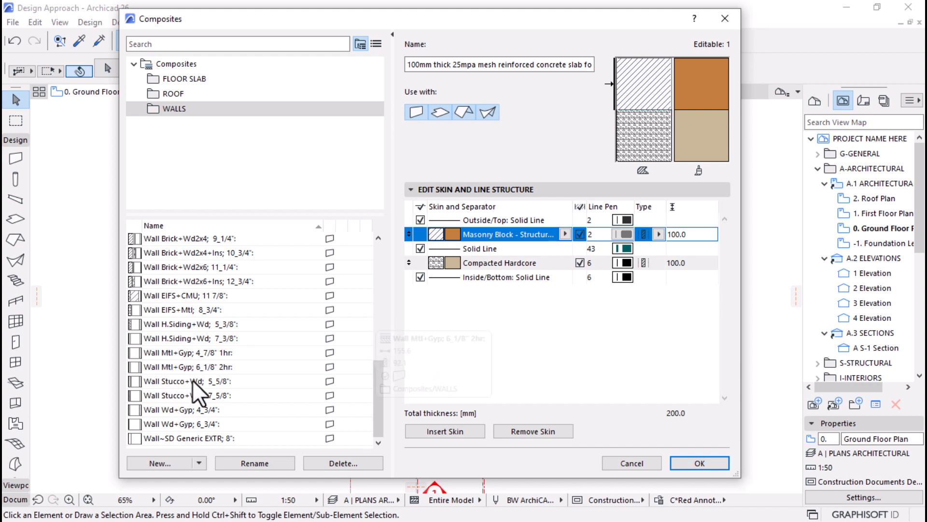
pyautogui.click(172, 395)
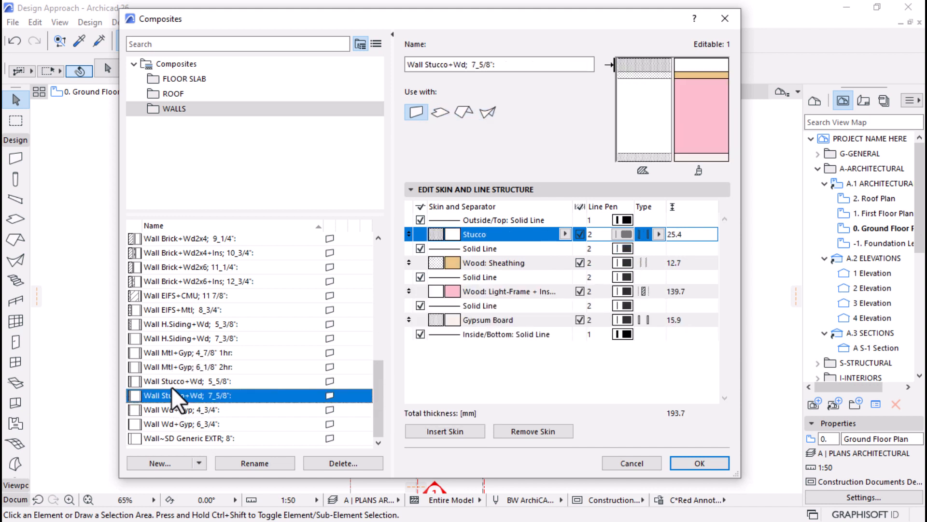
pyautogui.click(169, 321)
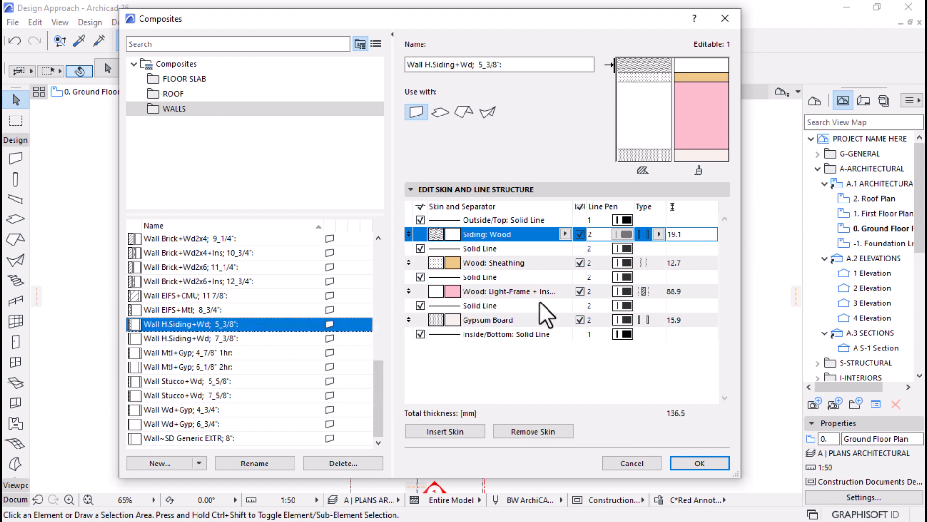
pyautogui.click(695, 463)
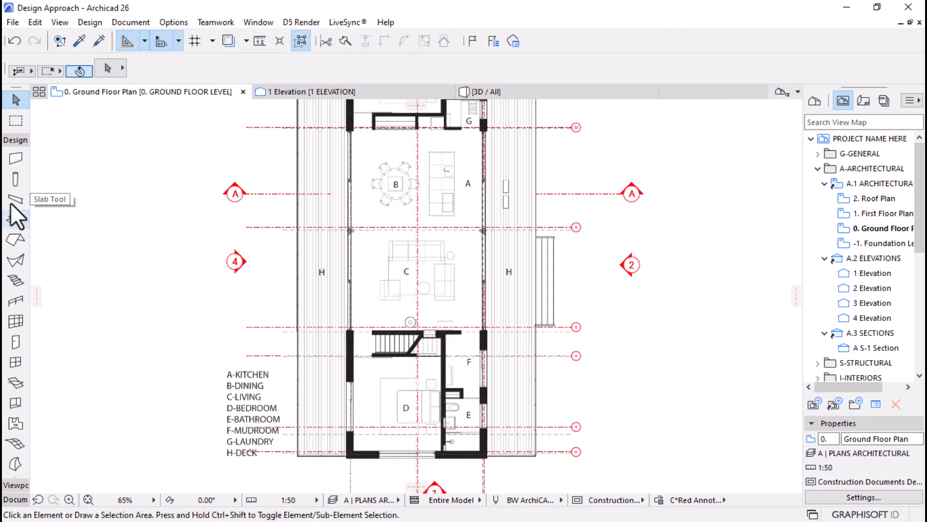
# Start the Wall tool and set its default composite to Wall H.Siding+Wd; 5_3/8"
pyautogui.click(15, 157)
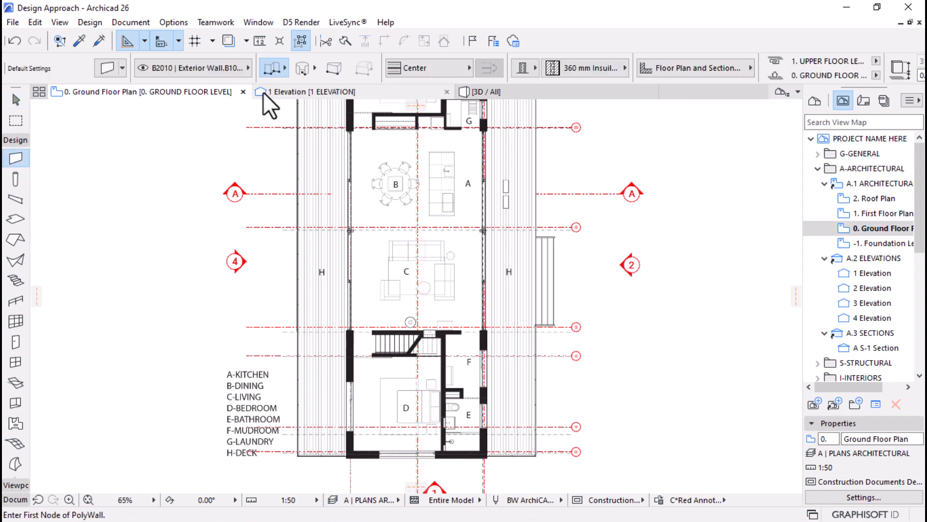
pyautogui.click(589, 63)
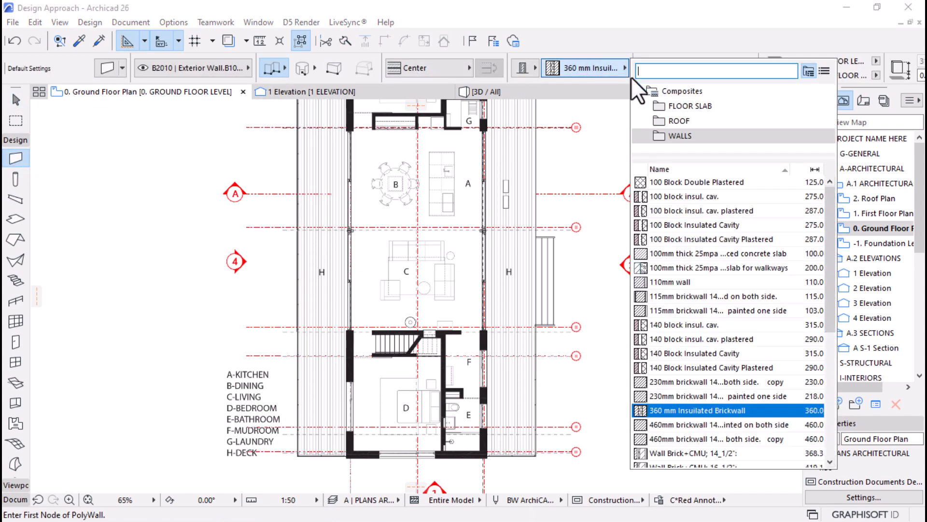
pyautogui.scroll(-2, 706, 283)
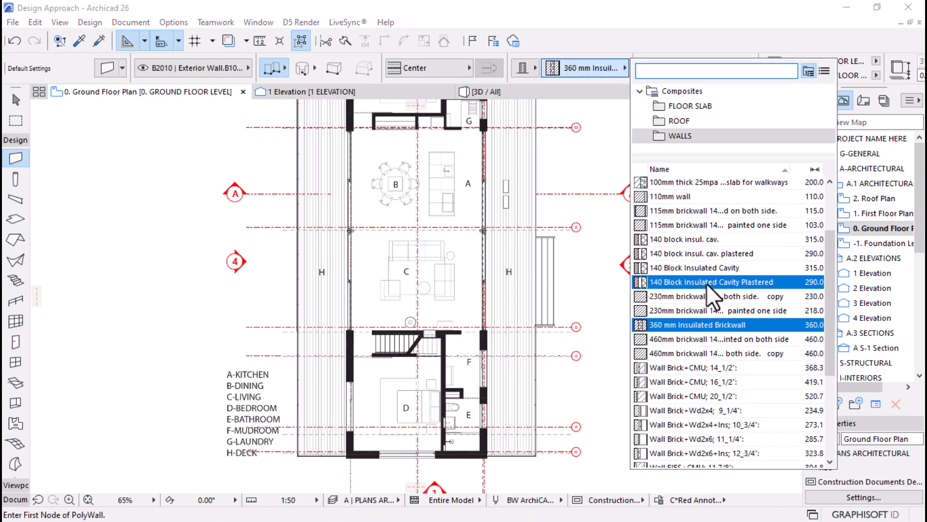
pyautogui.scroll(-3, 705, 395)
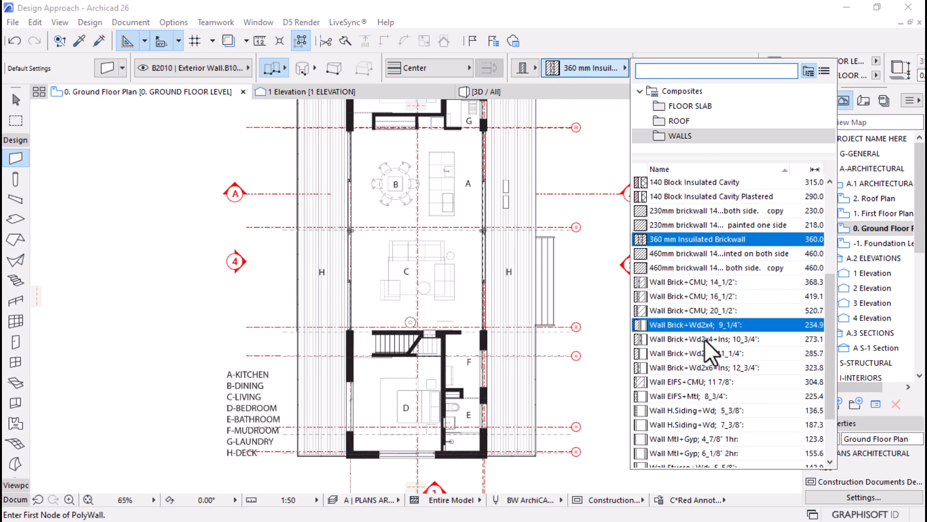
pyautogui.click(699, 411)
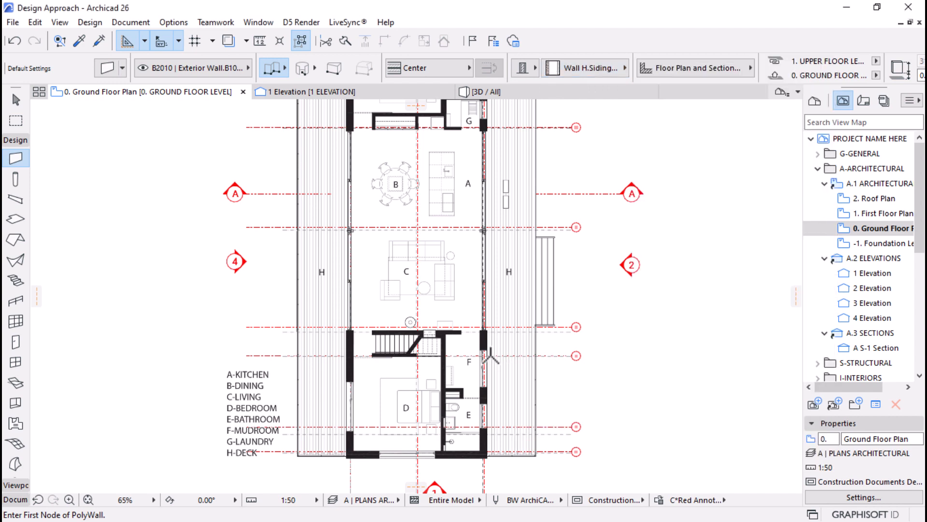
pyautogui.scroll(6, 348, 457)
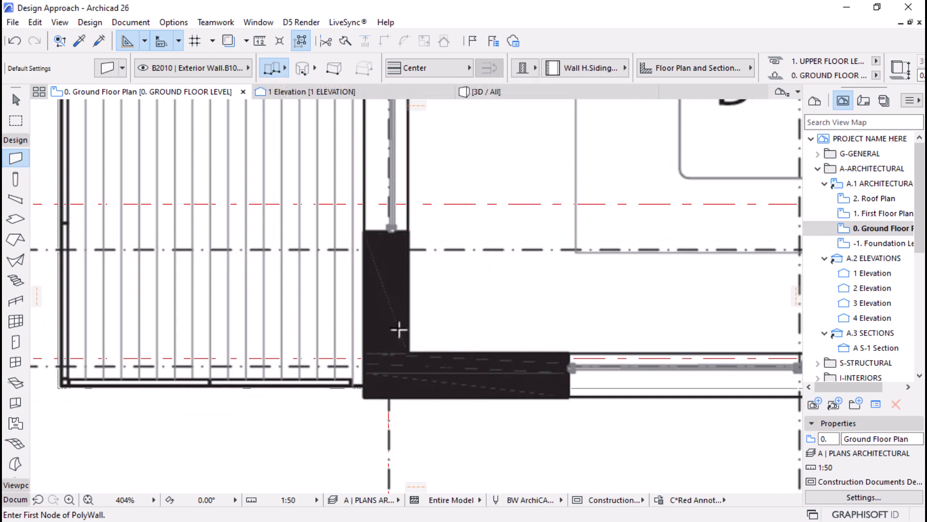
pyautogui.click(411, 353)
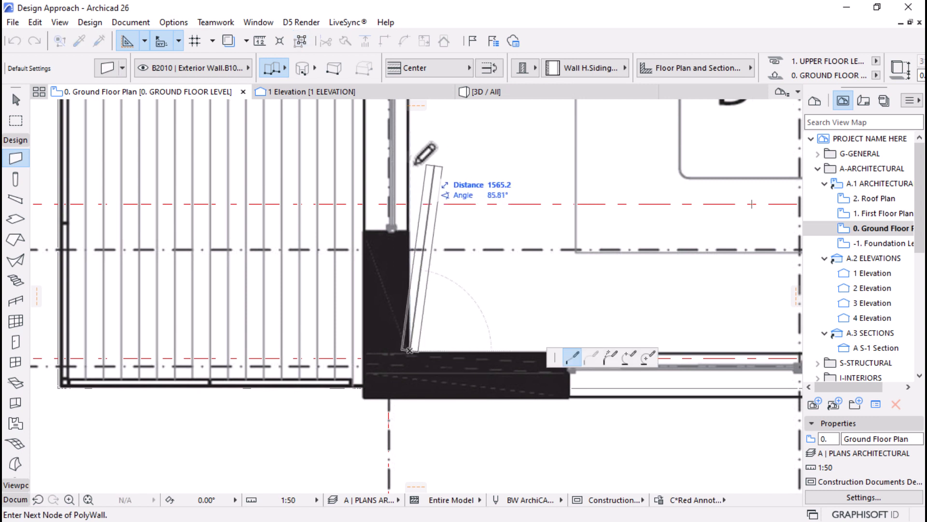
pyautogui.doubleClick(409, 137)
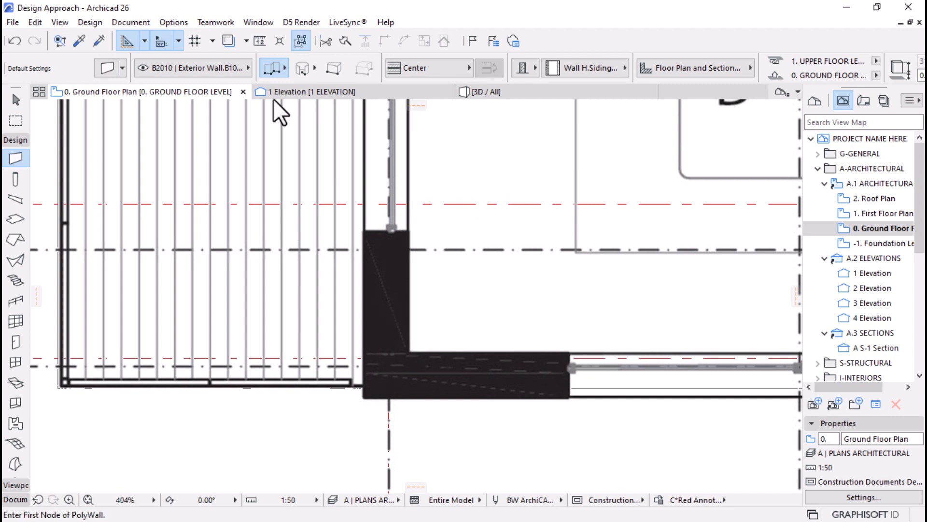
pyautogui.click(173, 22)
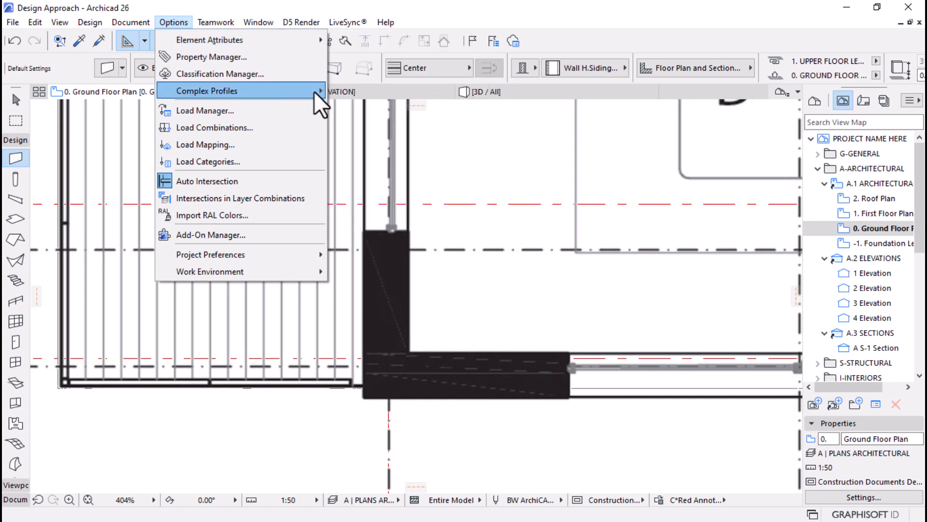
pyautogui.moveTo(315, 91)
pyautogui.click(386, 90)
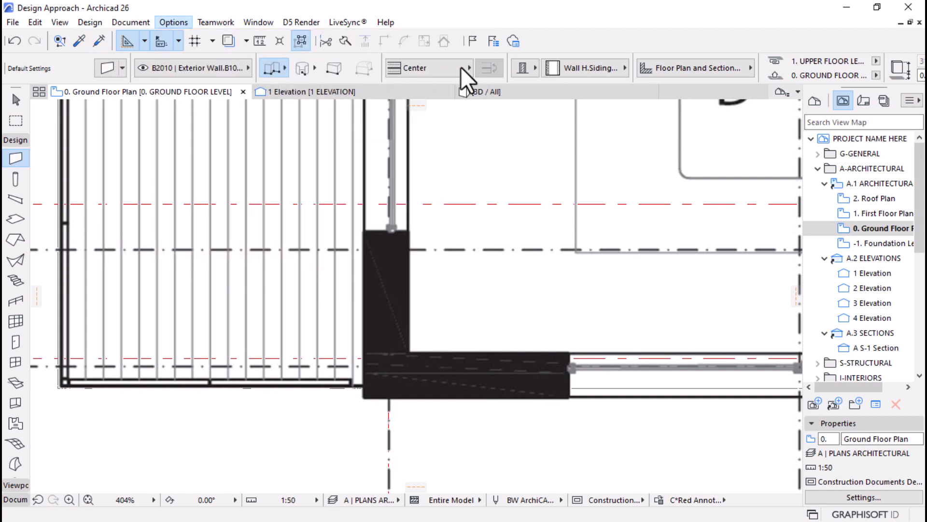
# Set the default wall composite to 360 mm Insuilated Brickwall and try a trial wall upward from the inner corner of the black L-shaped wall
pyautogui.click(584, 71)
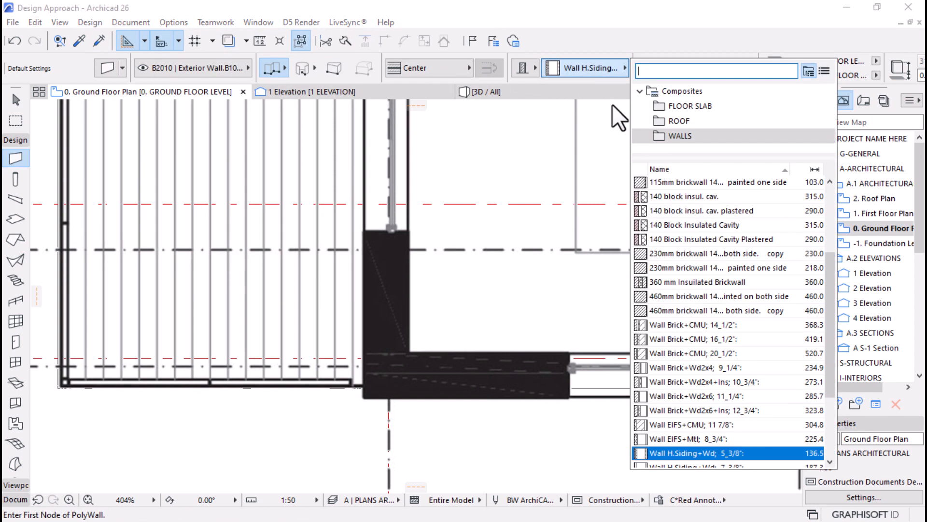
pyautogui.click(694, 282)
pyautogui.click(409, 349)
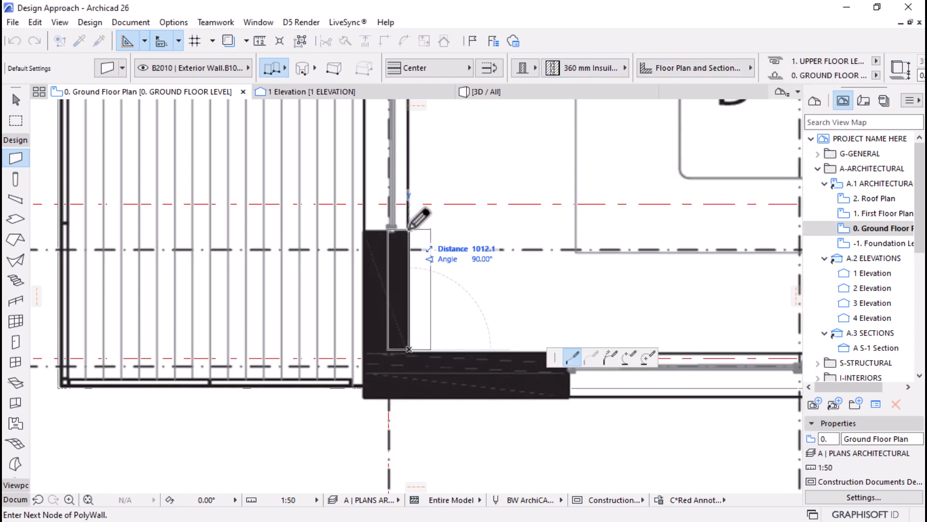
pyautogui.press('Escape')
# Set the default wall composite to the 460mm brickwall painted on both sides and try a trial wall from the same inner corner
pyautogui.click(576, 71)
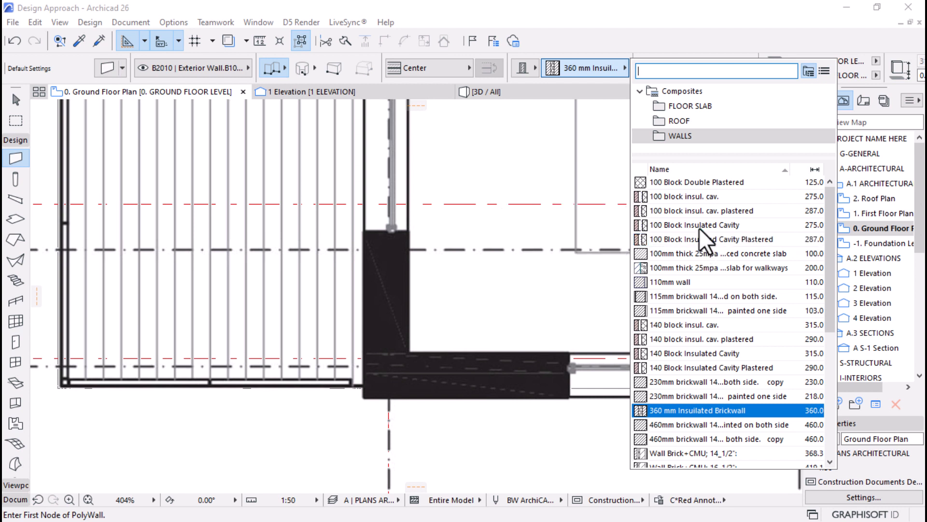
pyautogui.scroll(-1, 699, 211)
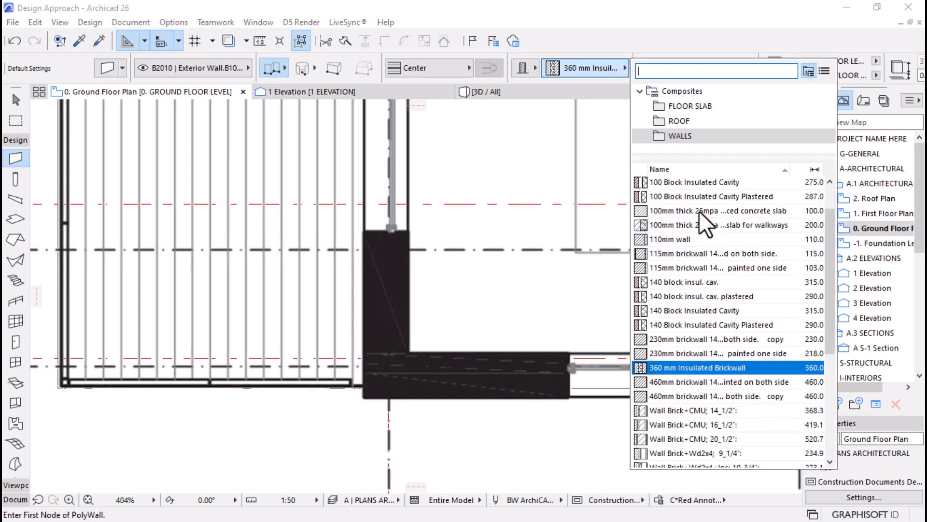
pyautogui.scroll(-1, 699, 213)
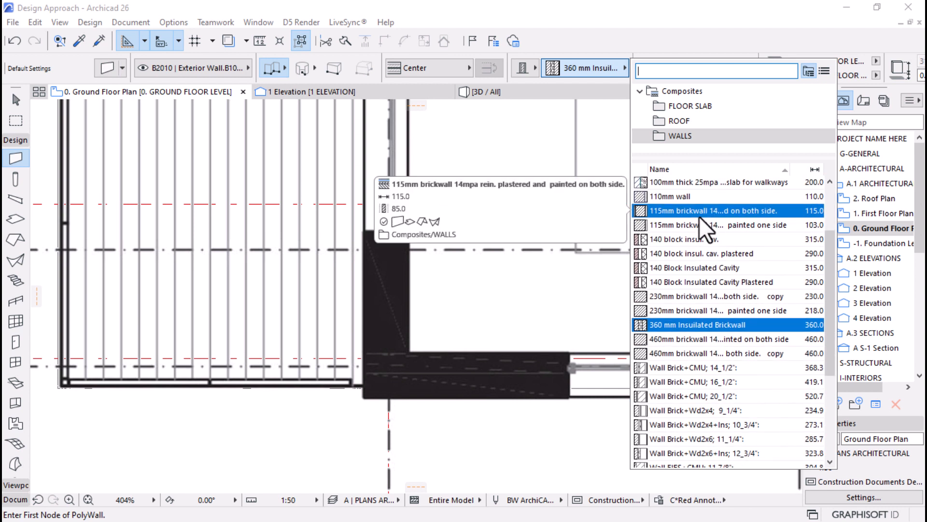
pyautogui.click(668, 341)
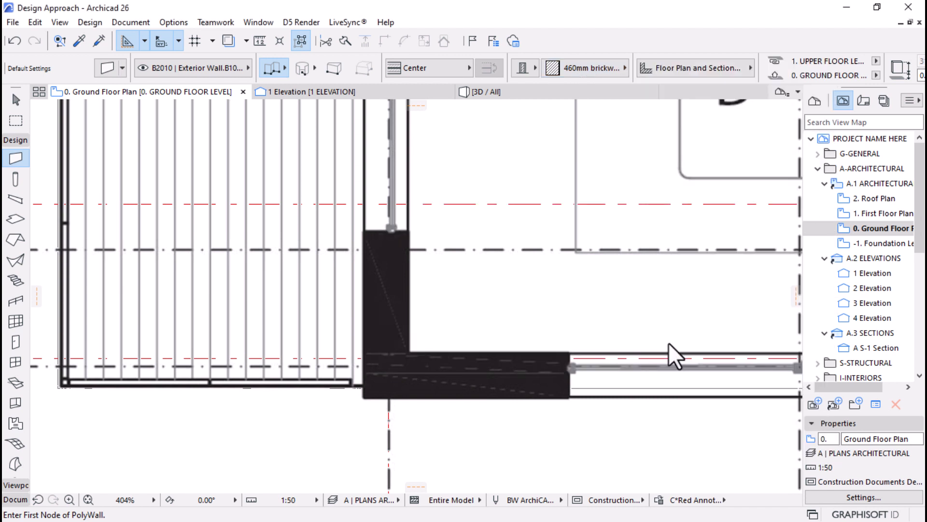
pyautogui.click(411, 355)
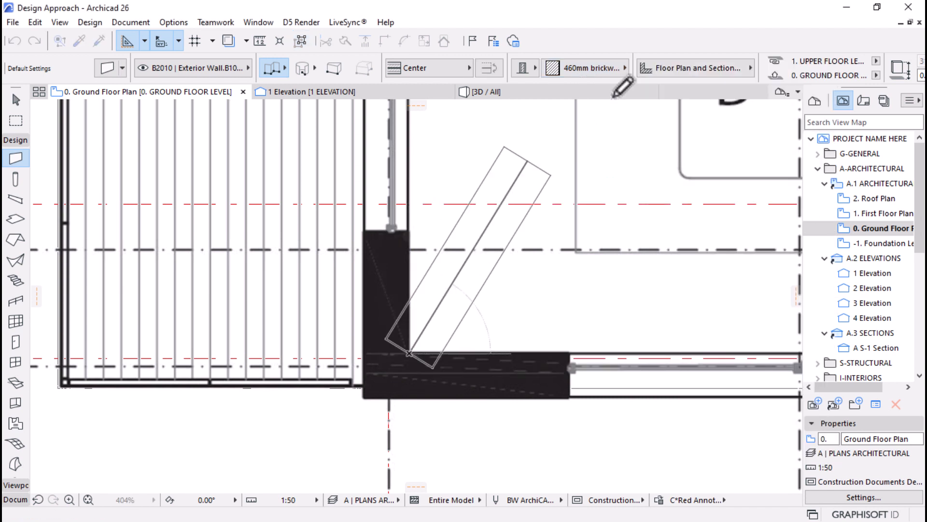
pyautogui.press('Escape')
# Open the choice of composites for the default wall
pyautogui.click(598, 68)
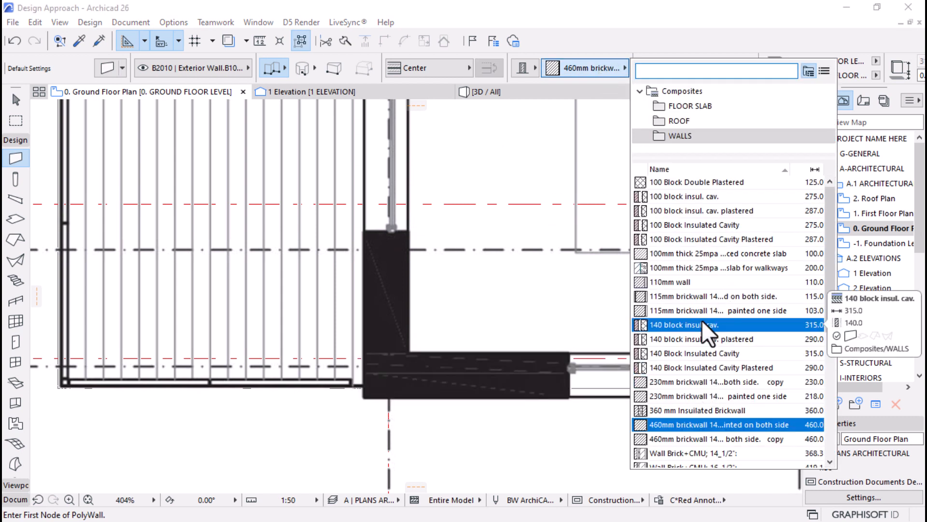
# Set the wall composite to 360 mm Insuilated Brickwall and its reference line to Outside Face
pyautogui.scroll(-2, 703, 320)
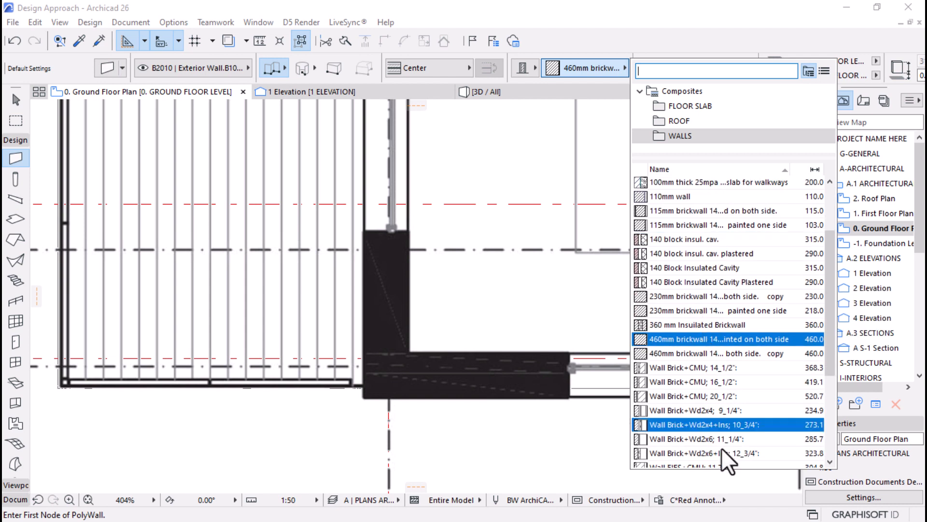
pyautogui.scroll(2, 747, 379)
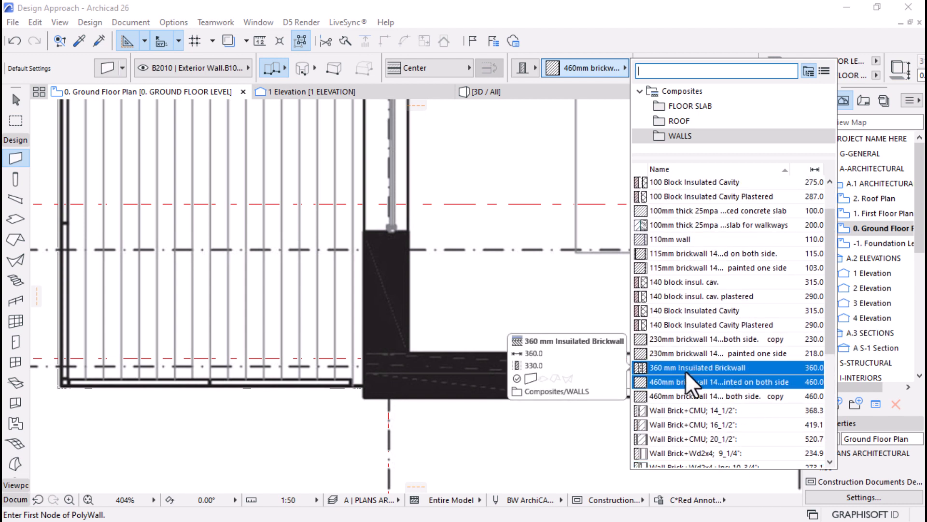
pyautogui.click(695, 368)
pyautogui.click(436, 69)
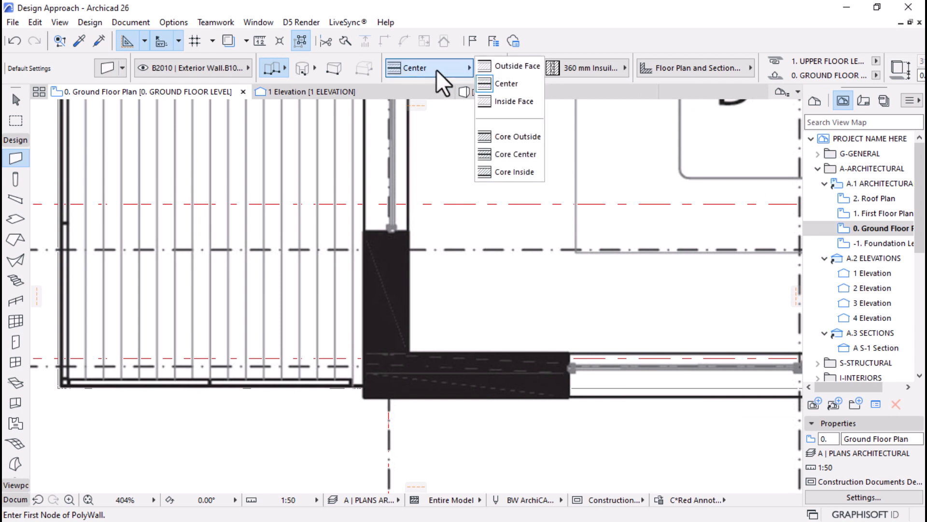
pyautogui.click(518, 68)
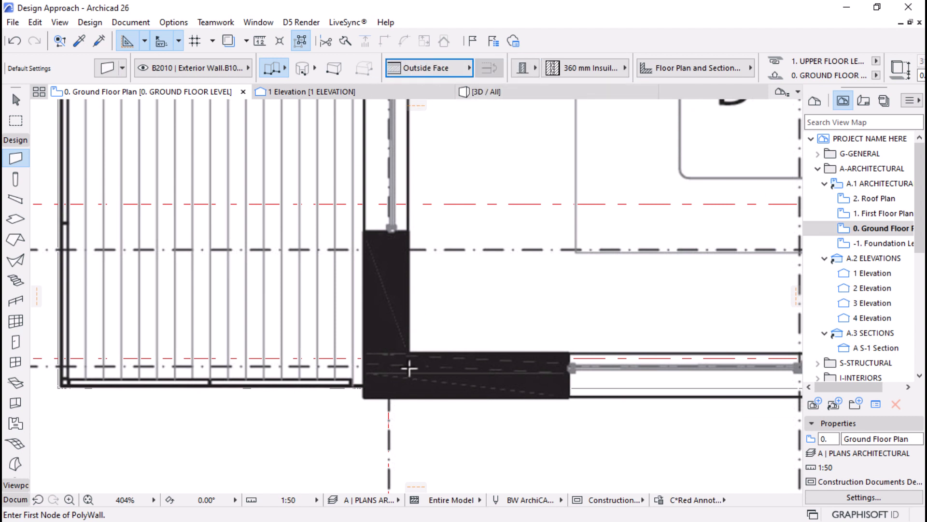
# Start the exterior wall at the building's lower-left corner, change its reference line to Inside Face, and trace it to the upper-left corner
pyautogui.click(362, 399)
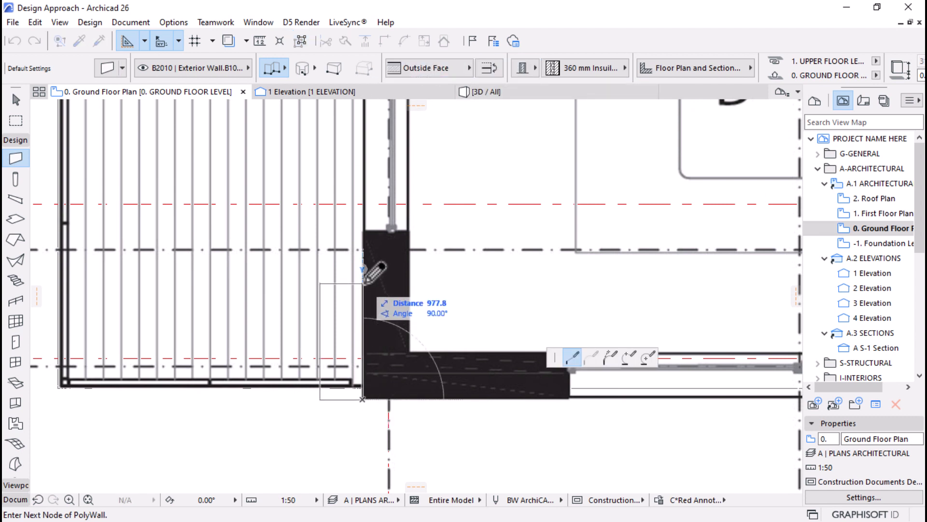
pyautogui.click(435, 69)
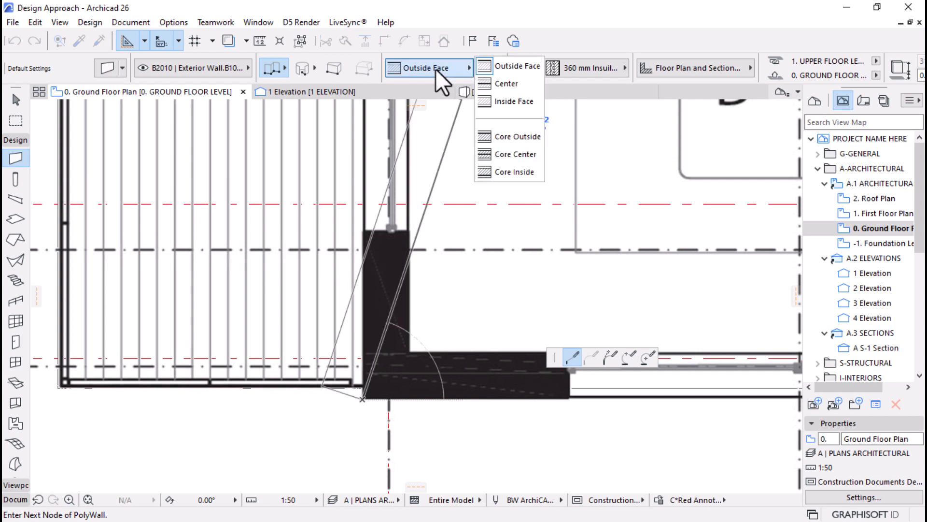
pyautogui.click(499, 100)
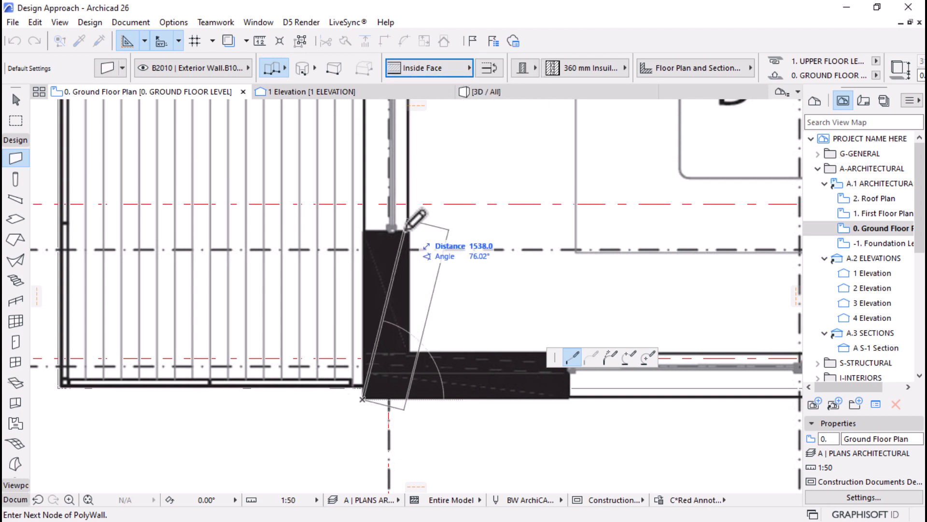
pyautogui.click(494, 66)
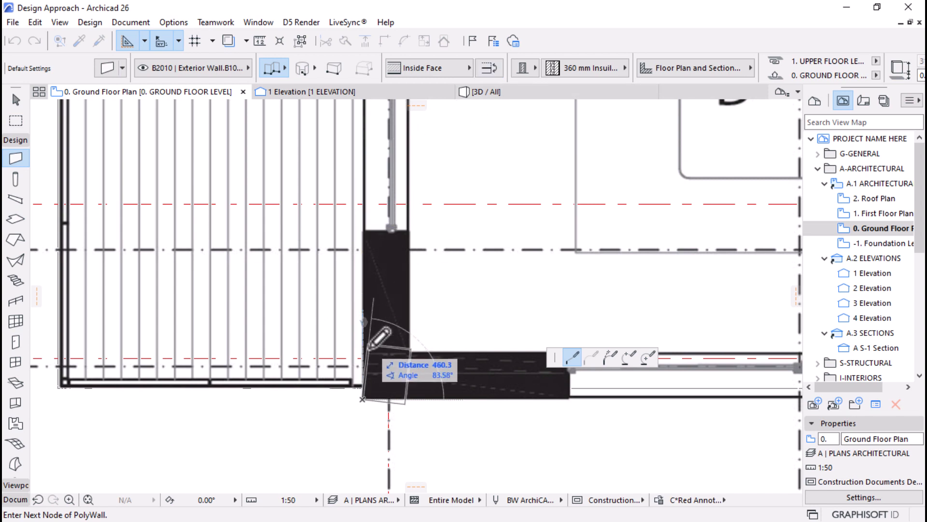
pyautogui.scroll(-5, 372, 379)
pyautogui.scroll(-2, 355, 145)
pyautogui.scroll(10, 352, 174)
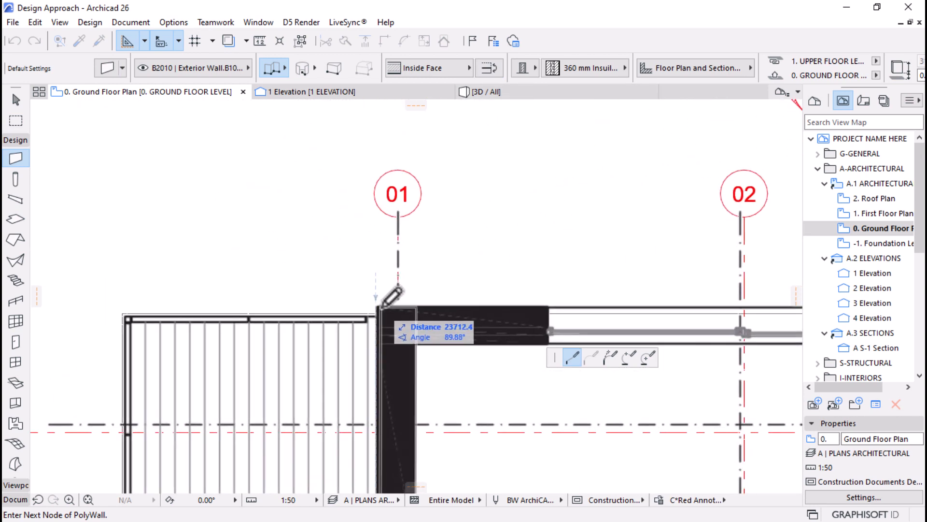
pyautogui.click(378, 308)
# Continue the exterior wall through the upper-right and lower-right corners and close it at the lower-left starting corner
pyautogui.scroll(-5, 270, 214)
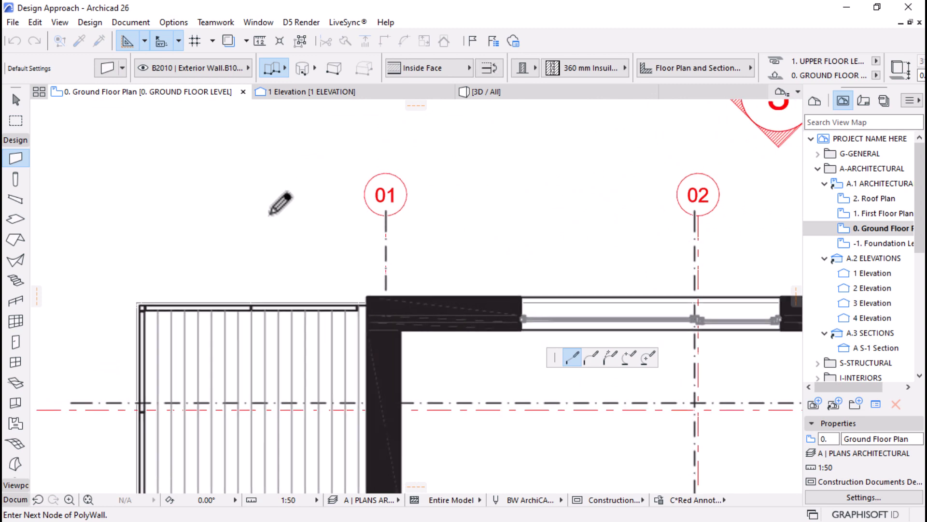
pyautogui.scroll(3, 561, 260)
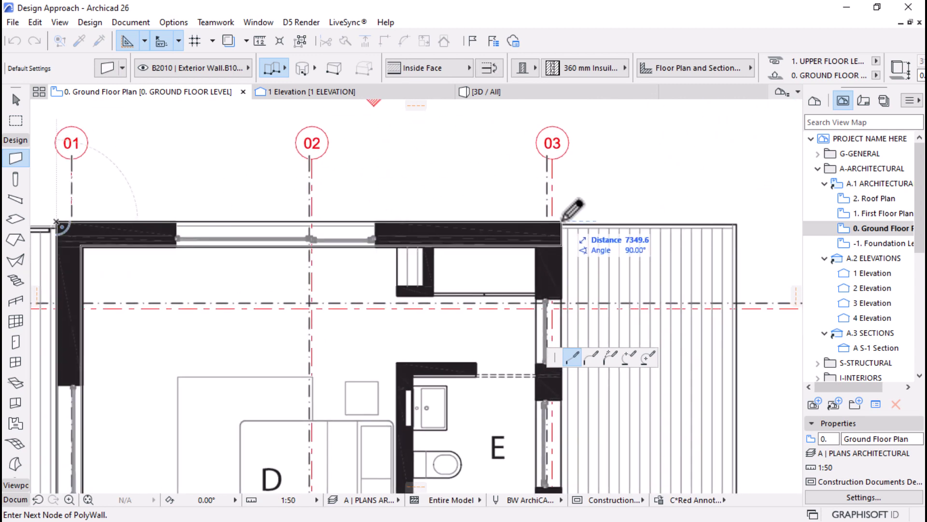
pyautogui.scroll(-5, 563, 220)
pyautogui.scroll(4, 531, 377)
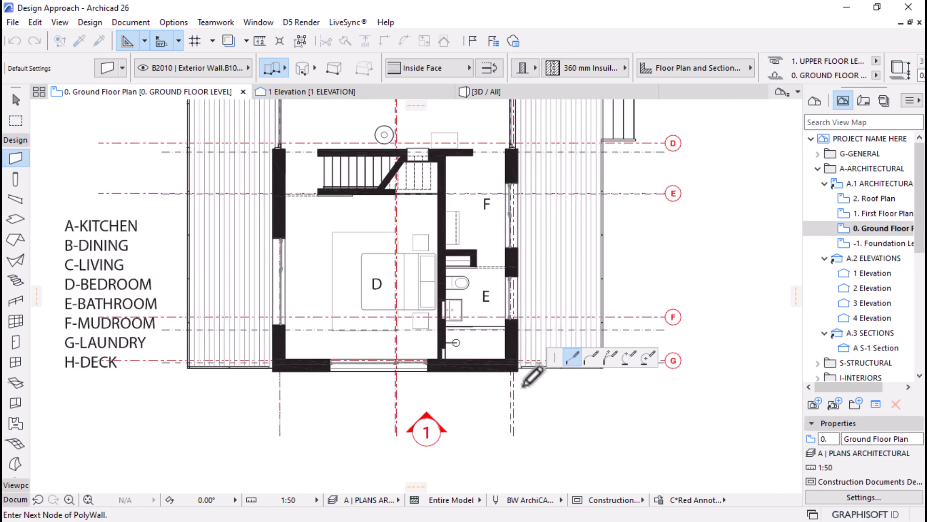
pyautogui.scroll(2, 523, 385)
pyautogui.click(516, 361)
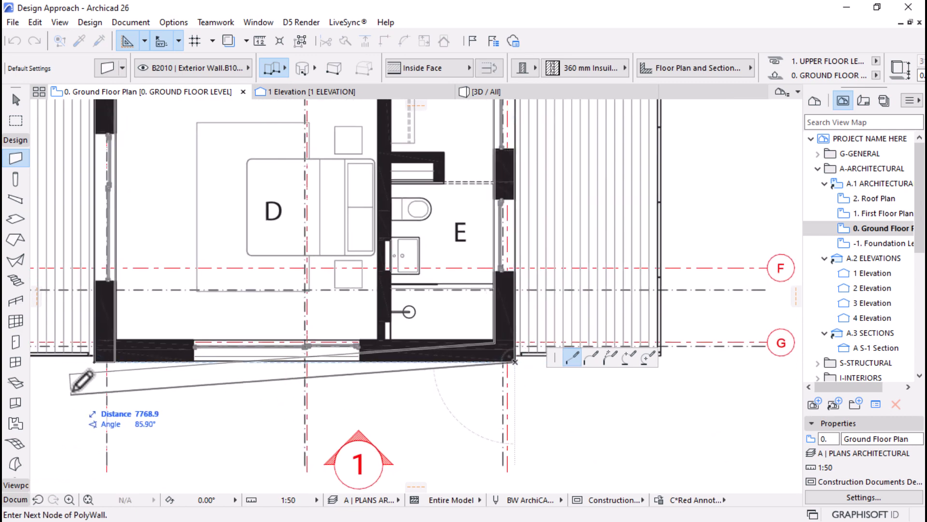
pyautogui.click(97, 361)
pyautogui.scroll(-7, 555, 360)
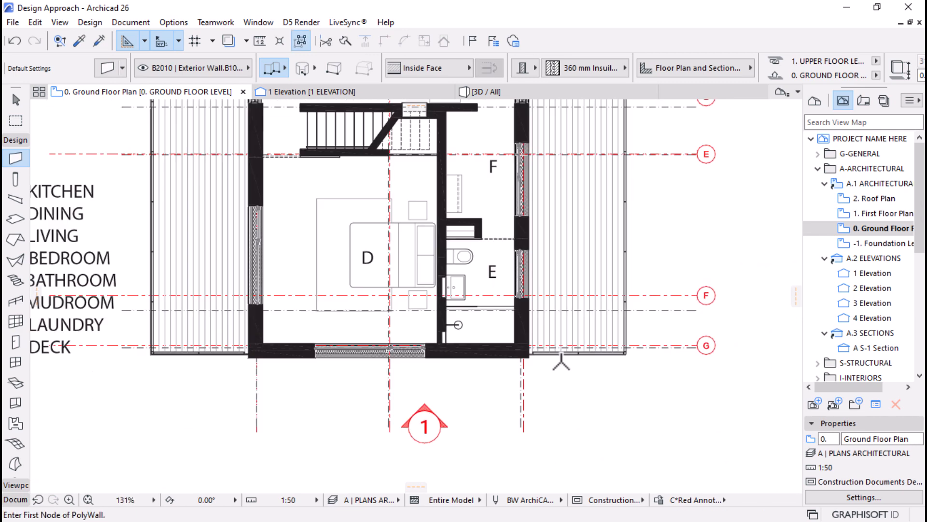
# Set the wall composite for the interior partitions to Wall H.Siding+Wd; 5_3/8"
pyautogui.scroll(2, 443, 296)
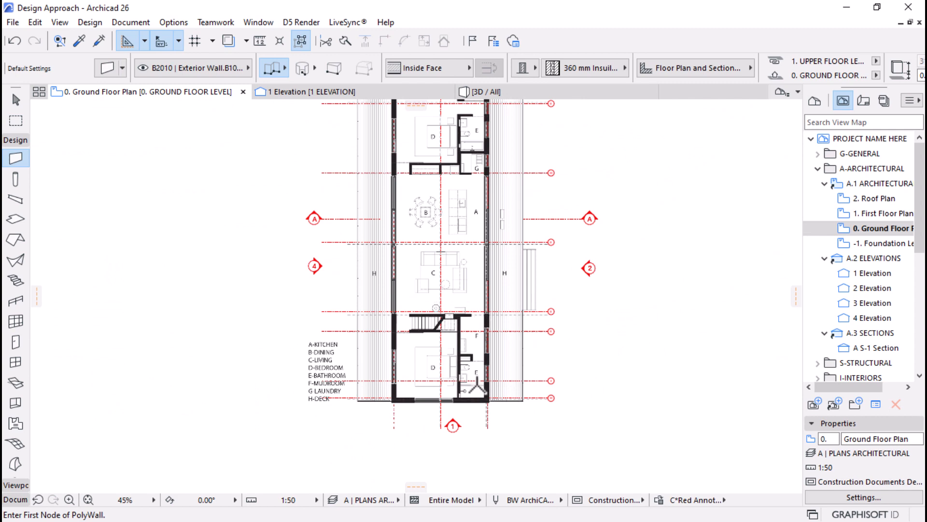
pyautogui.scroll(3, 486, 369)
pyautogui.scroll(6, 459, 407)
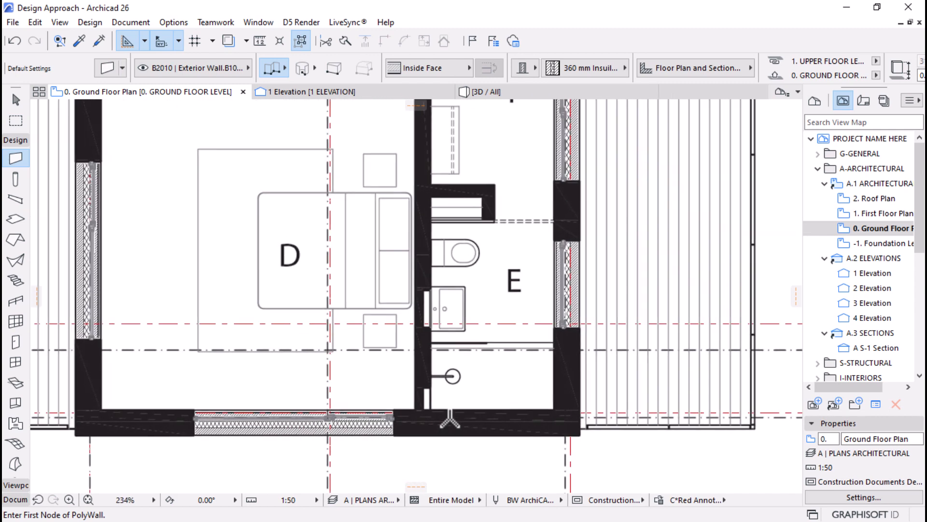
pyautogui.click(607, 68)
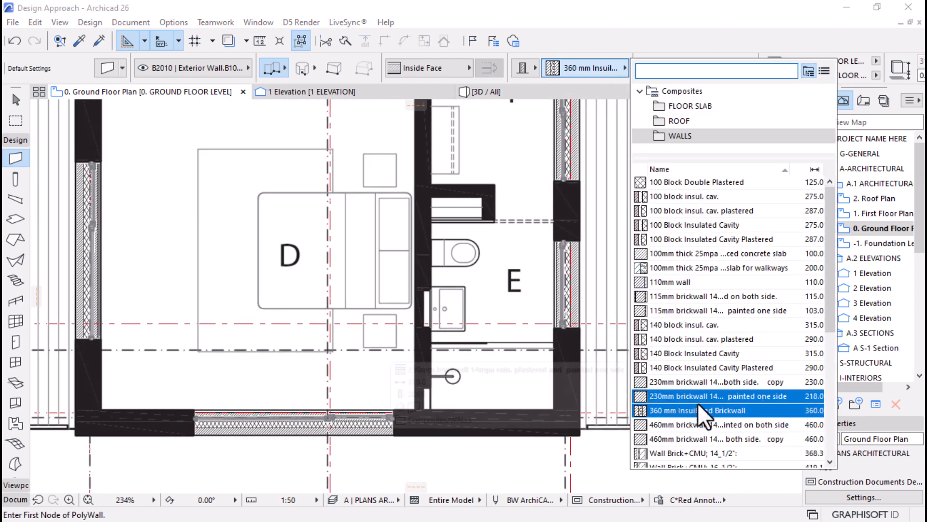
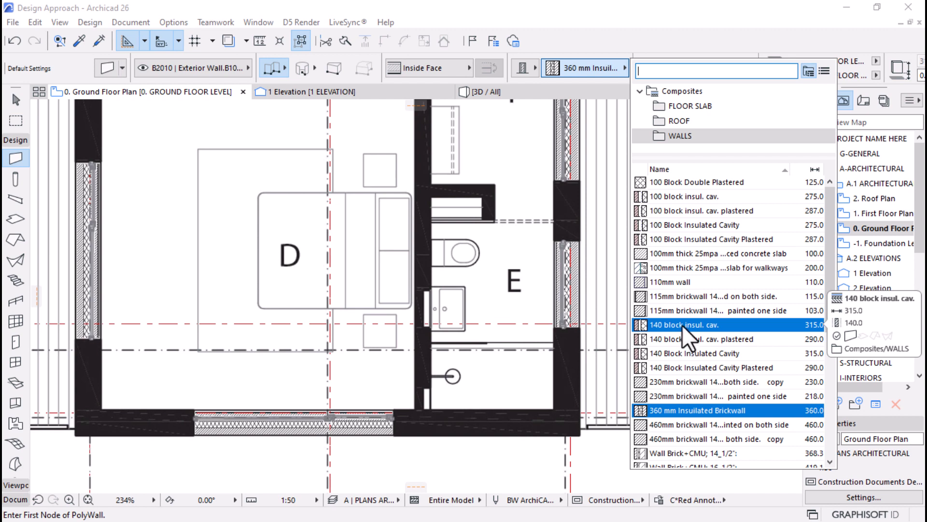
pyautogui.scroll(-5, 688, 352)
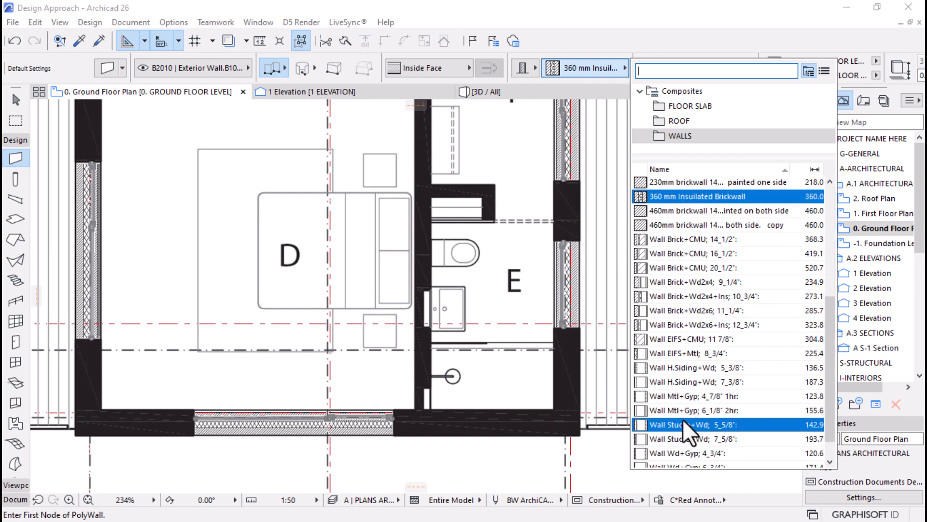
pyautogui.click(675, 365)
pyautogui.click(675, 367)
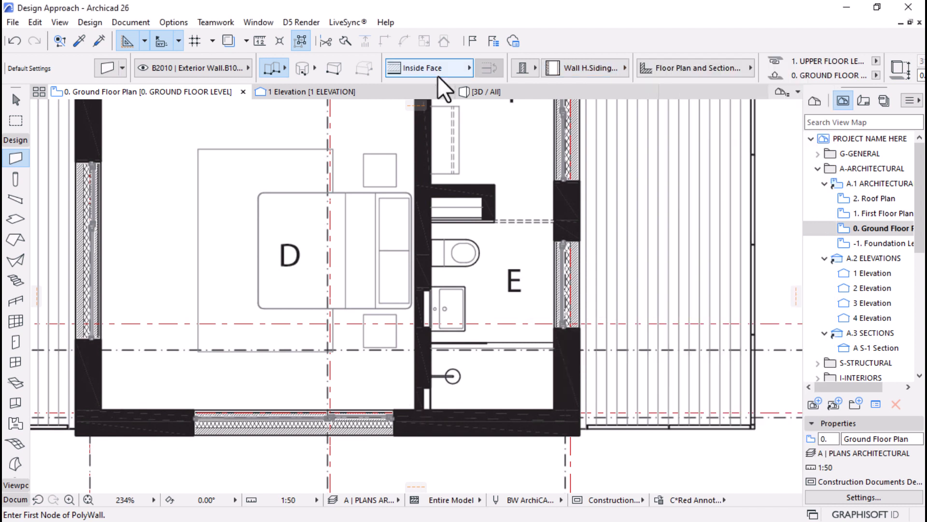
# Draw the partition between lower bedroom D and rooms E and F up to the stair wall, continuing left to that wall's end
pyautogui.click(414, 415)
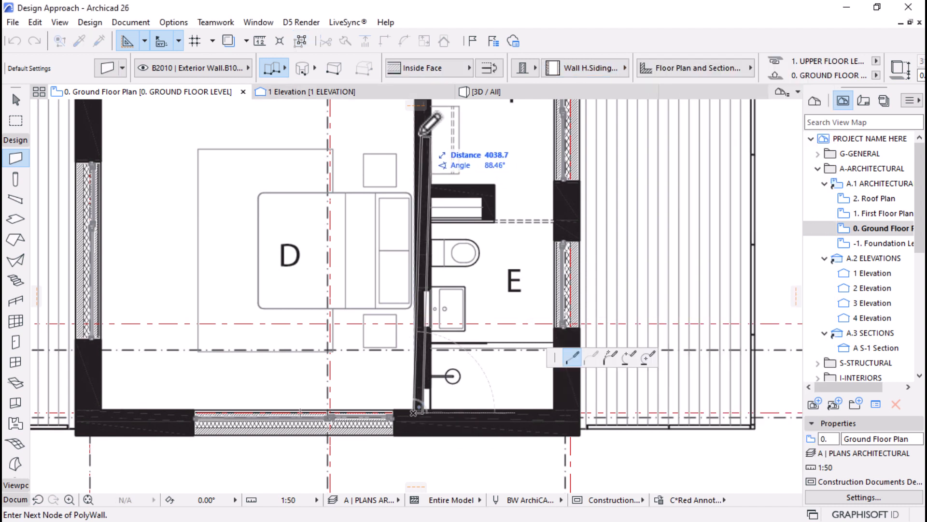
pyautogui.scroll(-5, 414, 281)
pyautogui.scroll(5, 414, 283)
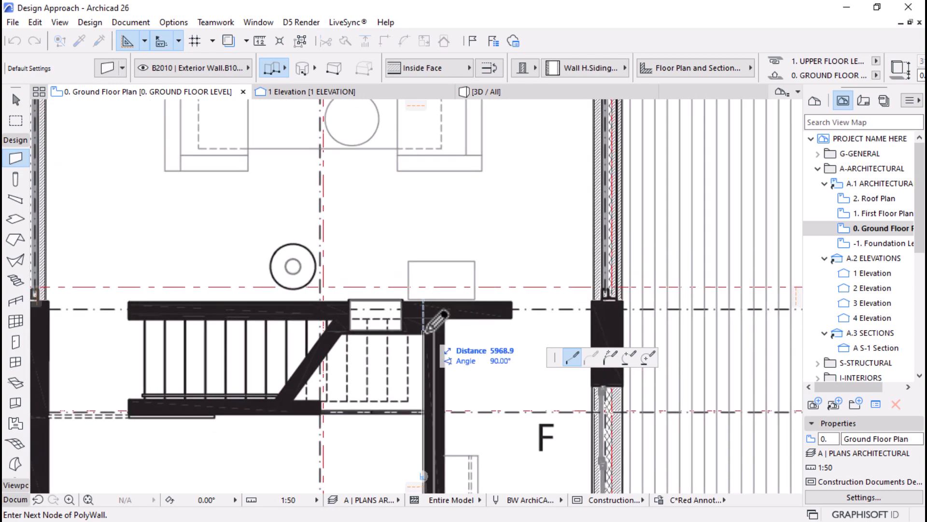
pyautogui.keyDown('shift'); pyautogui.click(512, 319); pyautogui.keyUp('shift')
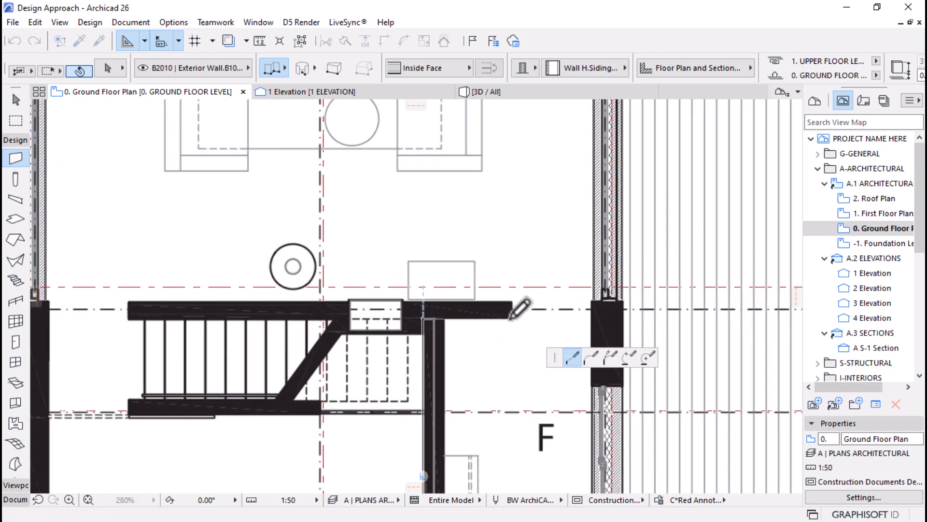
pyautogui.click(129, 319)
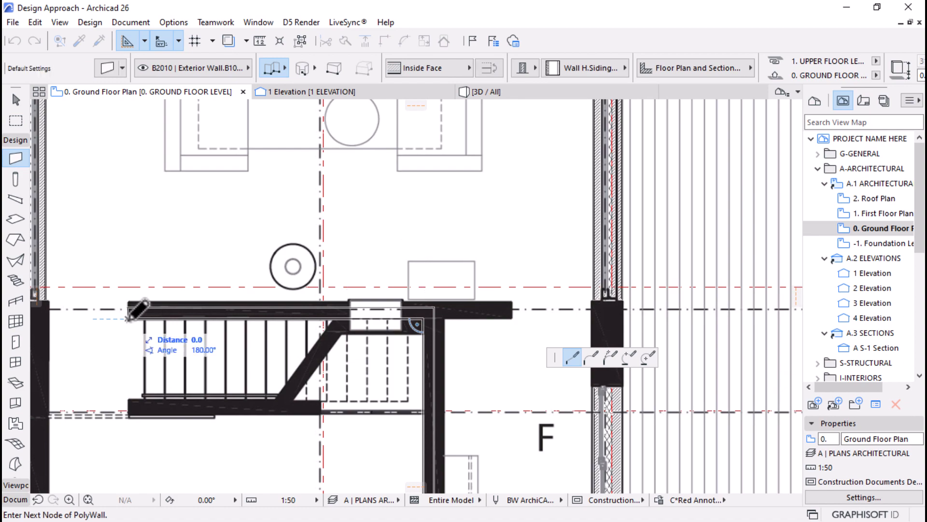
pyautogui.click(129, 319)
# Draw the L-shaped partition around the niche between mudroom F and bathroom E, with a return about 376 mm long
pyautogui.scroll(-3, 411, 194)
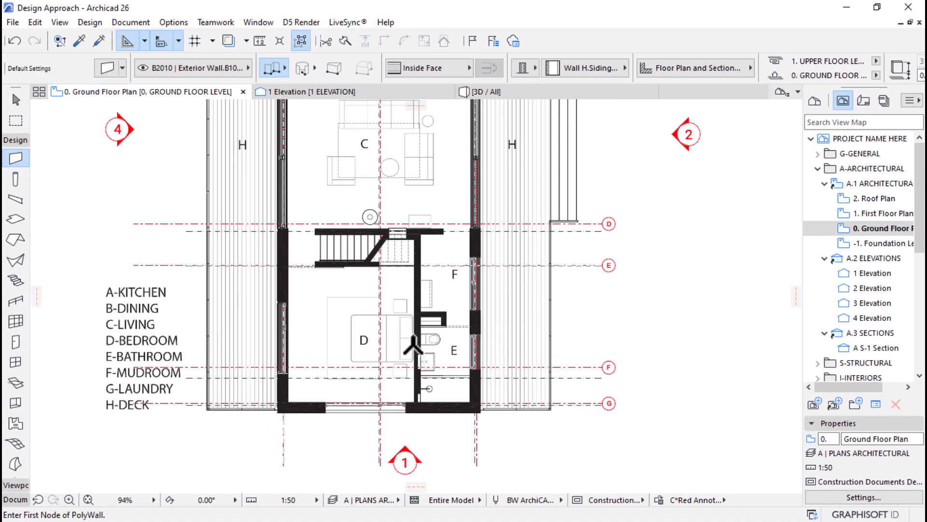
pyautogui.scroll(5, 440, 346)
pyautogui.click(386, 305)
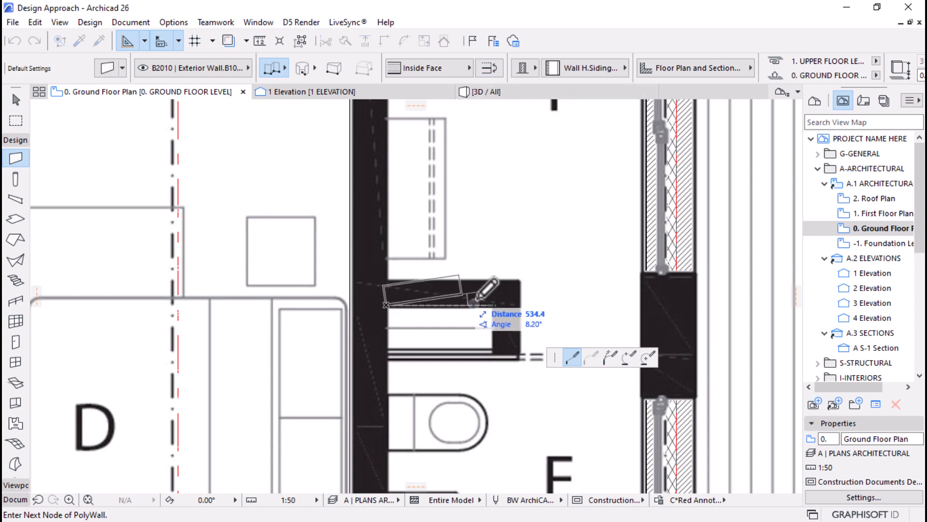
pyautogui.click(492, 305)
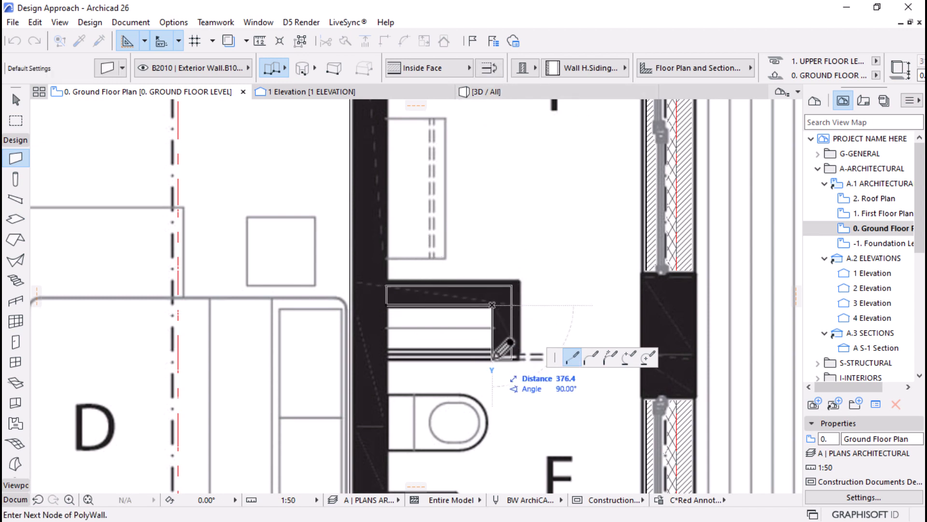
pyautogui.doubleClick(493, 357)
pyautogui.scroll(-8, 483, 329)
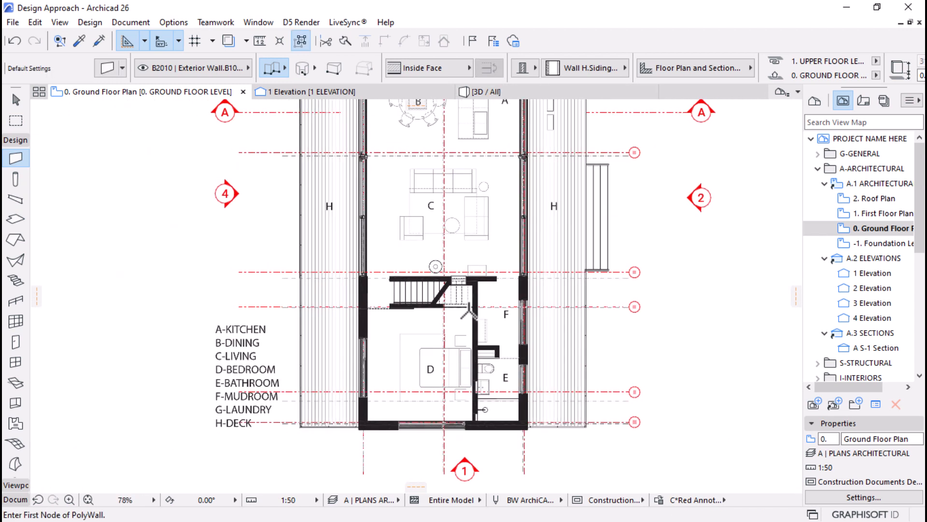
# Draw the partition along the stair's lower side, from its left end to the wall between bedroom D and mudroom F
pyautogui.scroll(4, 375, 305)
pyautogui.scroll(3, 375, 305)
pyautogui.click(336, 355)
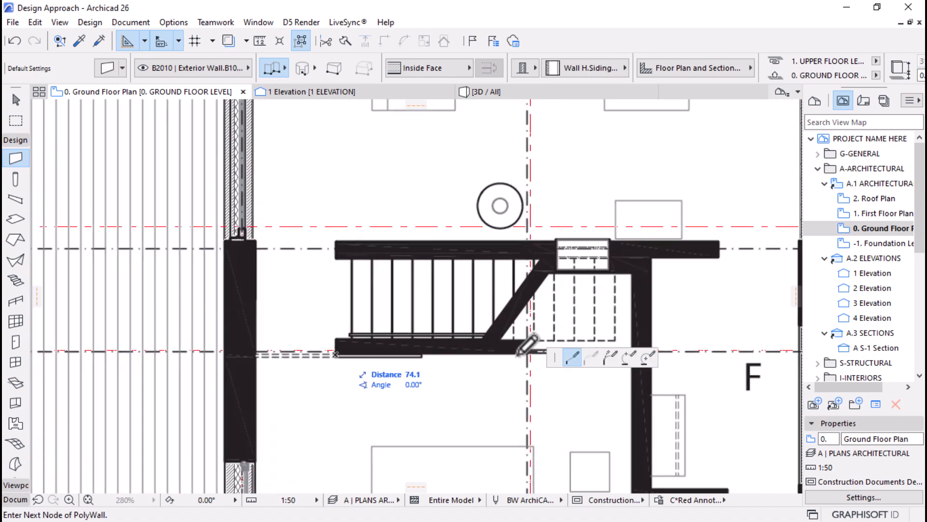
pyautogui.scroll(-5, 448, 361)
pyautogui.scroll(10, 448, 361)
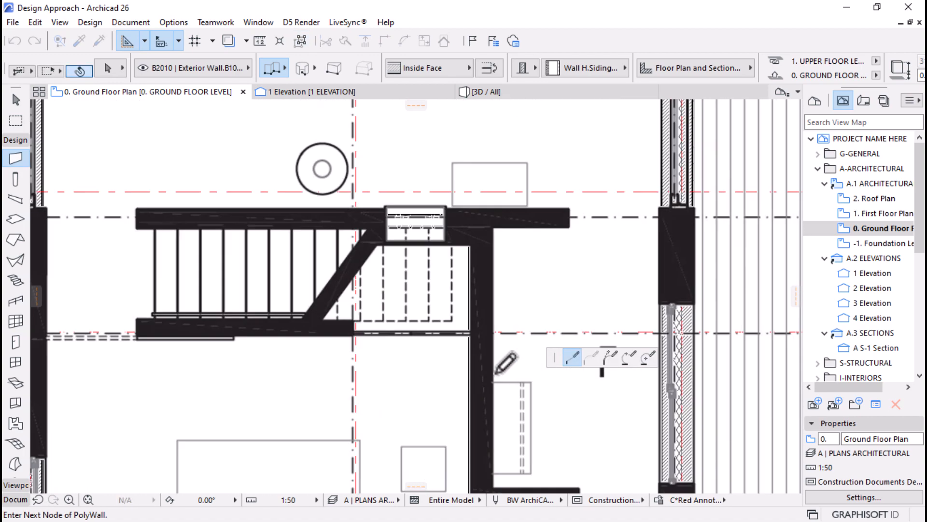
pyautogui.rightClick(461, 325)
pyautogui.click(498, 428)
pyautogui.scroll(-1, 467, 385)
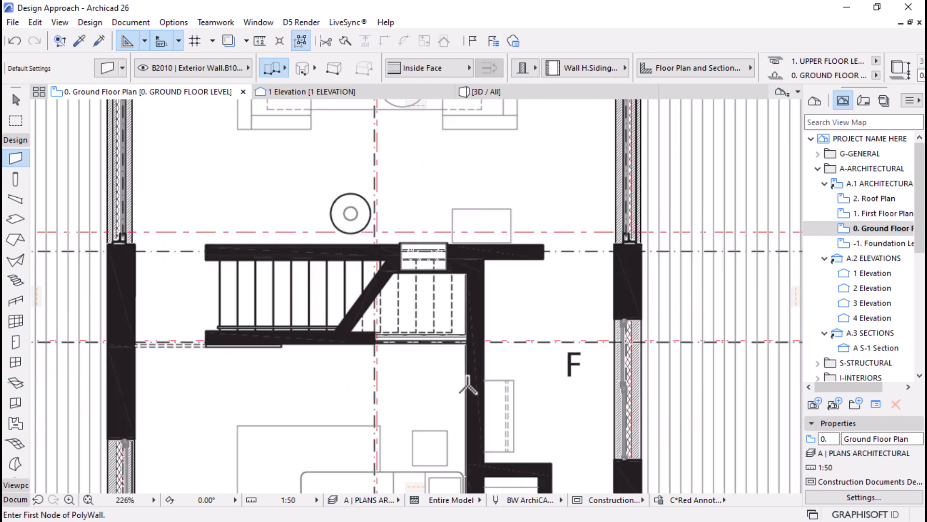
# Draw the stepped partition of upper bedroom D from the wardrobe's left end to bathroom E, ending with a return about 1210 mm long
pyautogui.scroll(-3, 467, 385)
pyautogui.scroll(-1, 451, 347)
pyautogui.scroll(2, 441, 130)
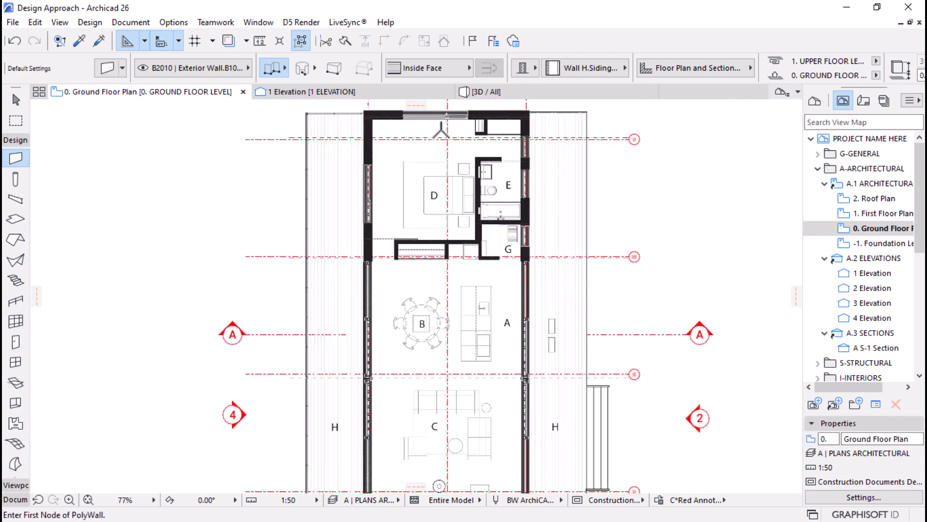
pyautogui.scroll(1, 485, 268)
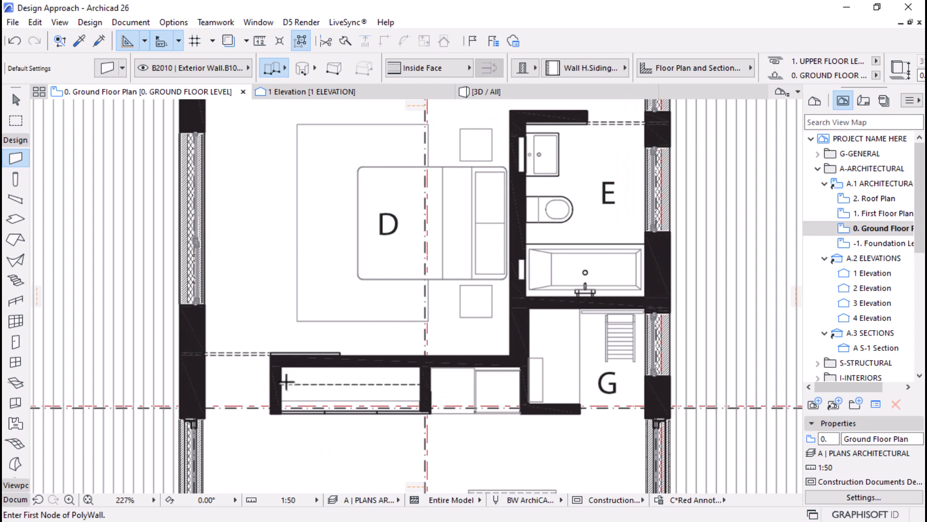
pyautogui.click(271, 414)
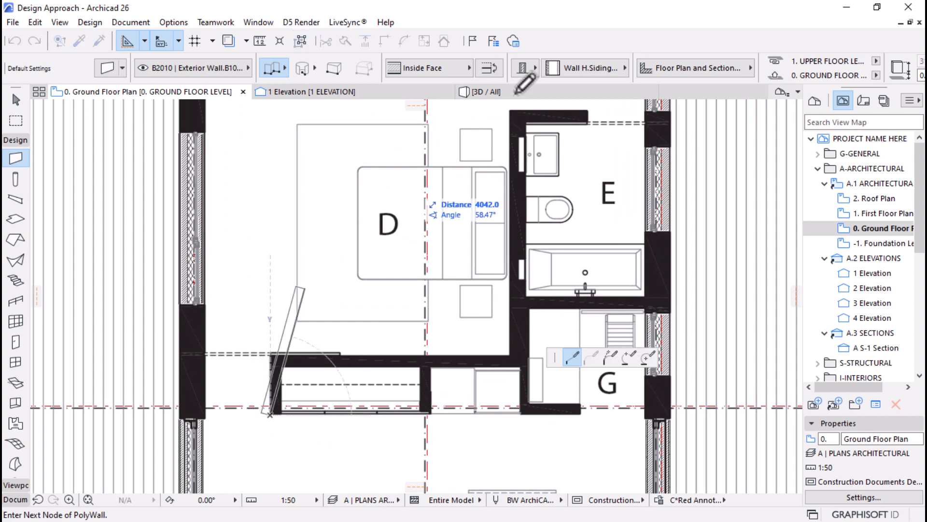
pyautogui.click(271, 355)
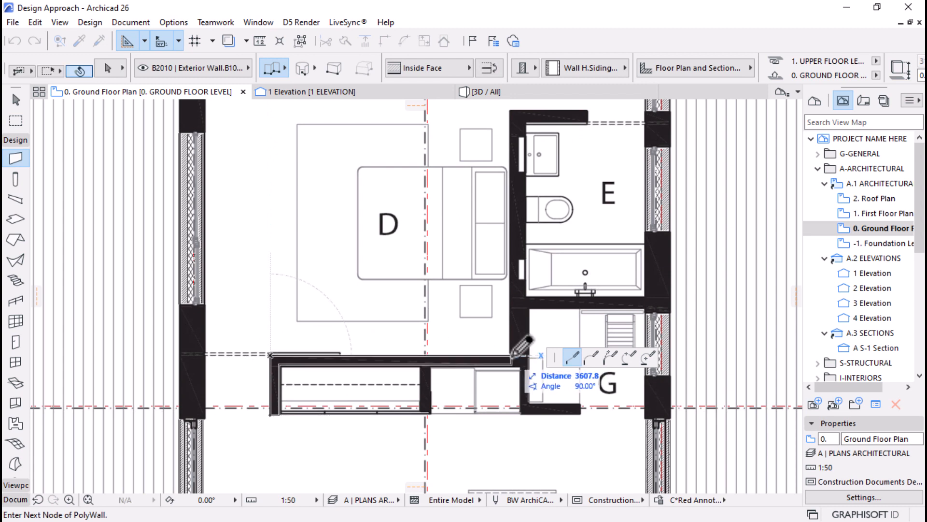
pyautogui.click(511, 359)
pyautogui.scroll(-3, 515, 358)
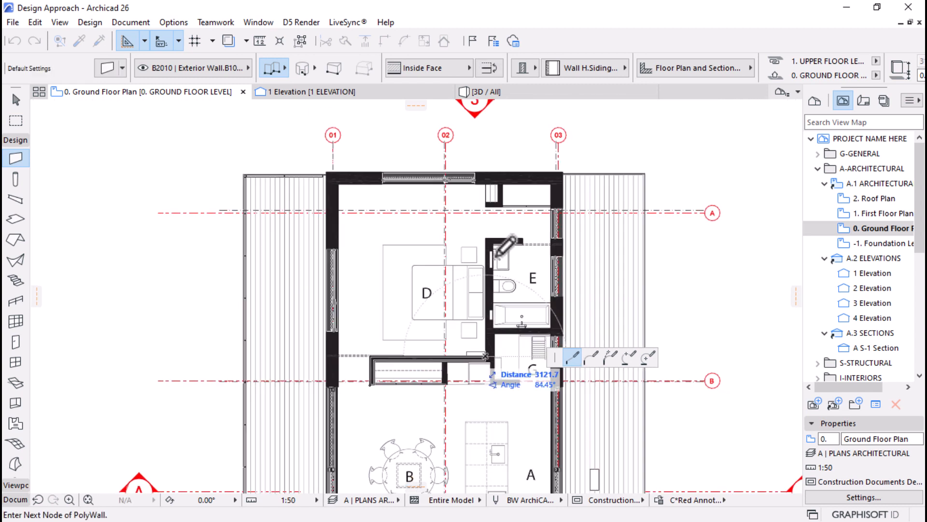
pyautogui.scroll(2, 522, 251)
pyautogui.click(481, 230)
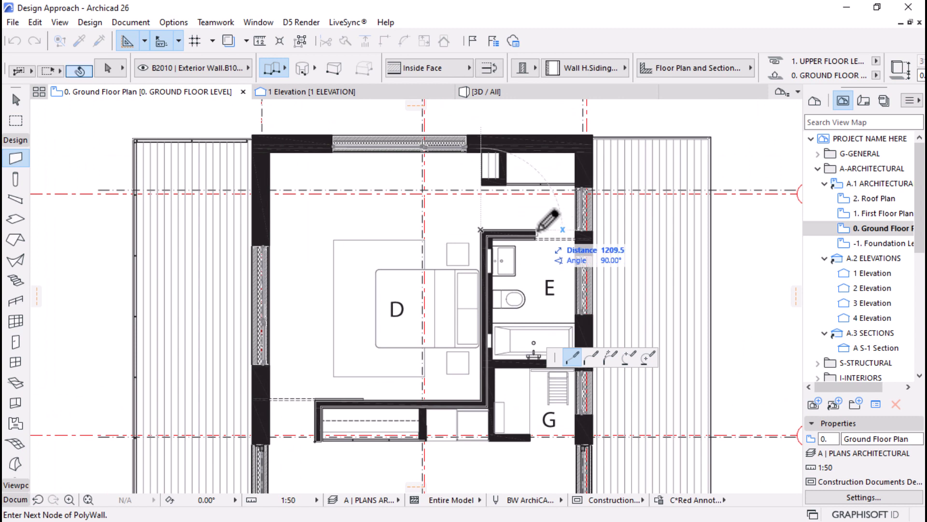
pyautogui.doubleClick(535, 231)
# Draw the partition between upper bathroom E and room G, from bedroom D's wall to the exterior wall
pyautogui.scroll(5, 513, 375)
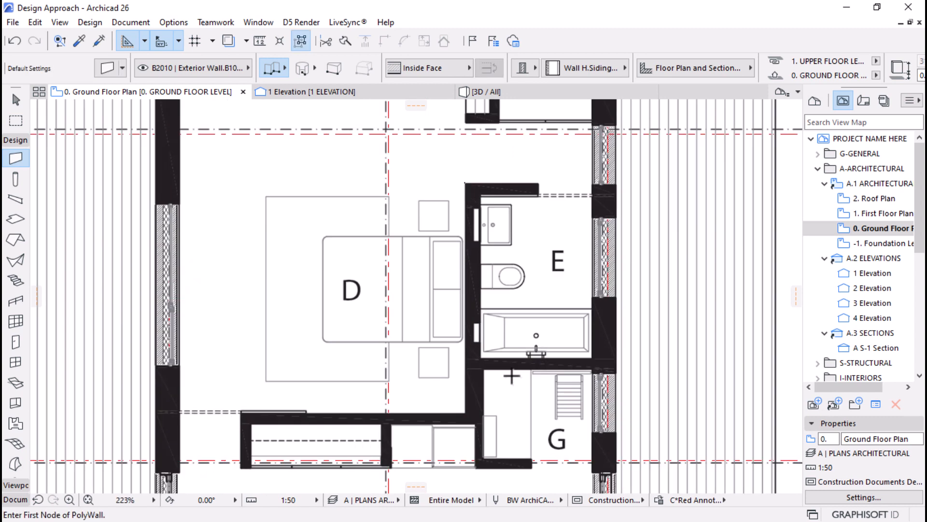
pyautogui.click(427, 369)
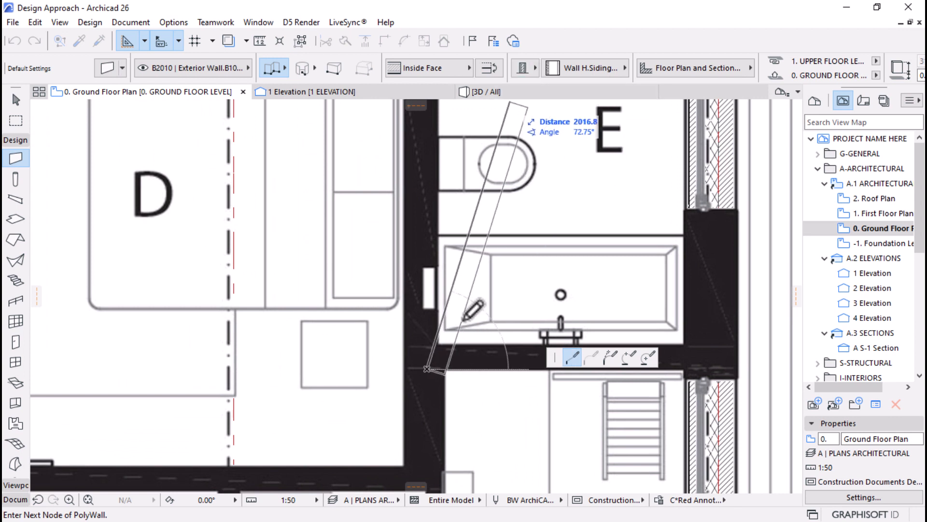
pyautogui.press('Escape')
pyautogui.click(437, 344)
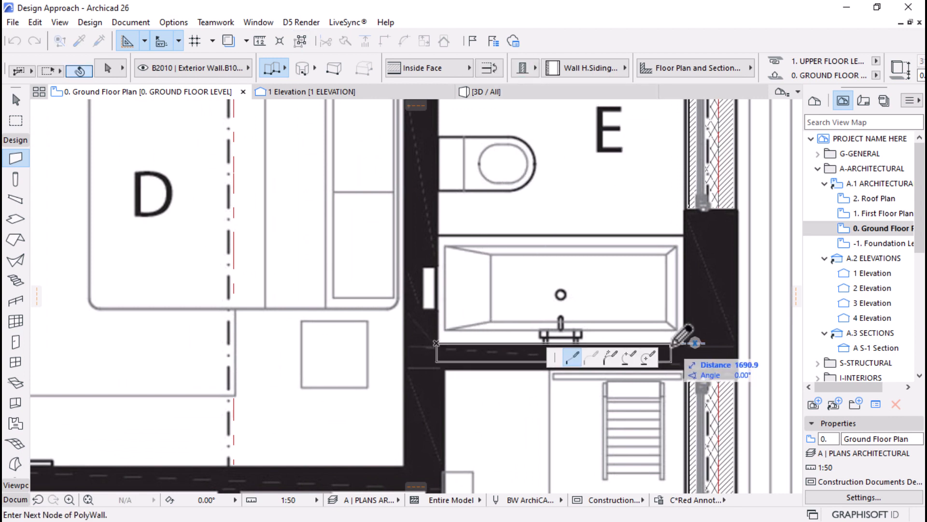
pyautogui.click(690, 381)
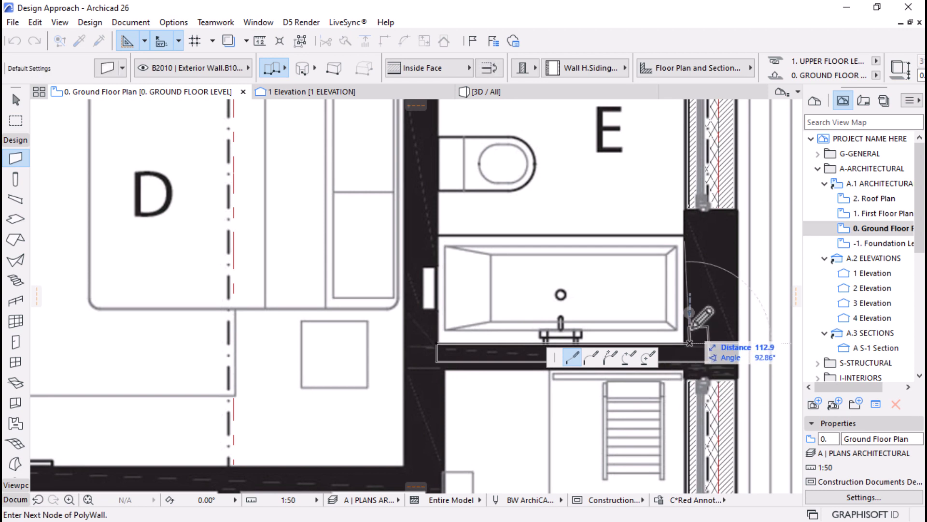
pyautogui.rightClick(690, 327)
pyautogui.click(730, 475)
pyautogui.scroll(-4, 528, 383)
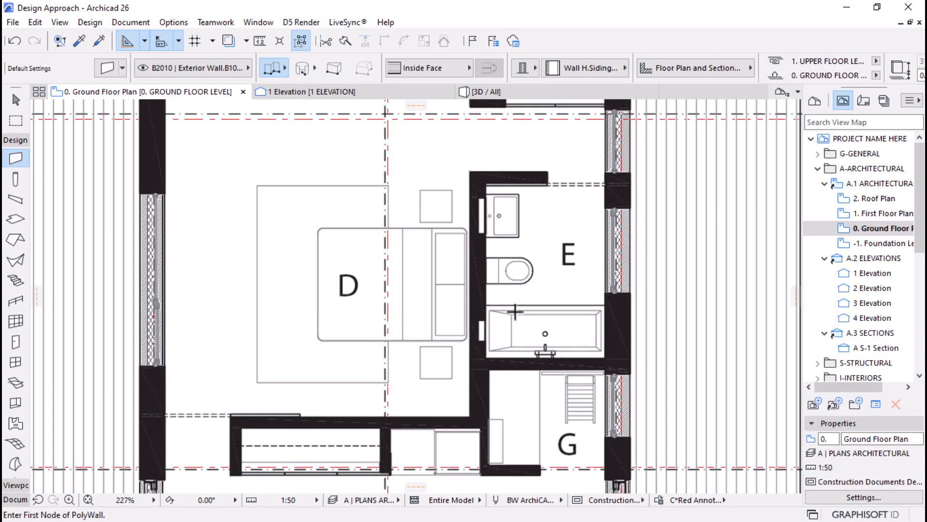
# Draw the L-shaped partition around the shelf niche on upper bedroom D's end wall, starting at the exterior wall
pyautogui.scroll(-1, 497, 150)
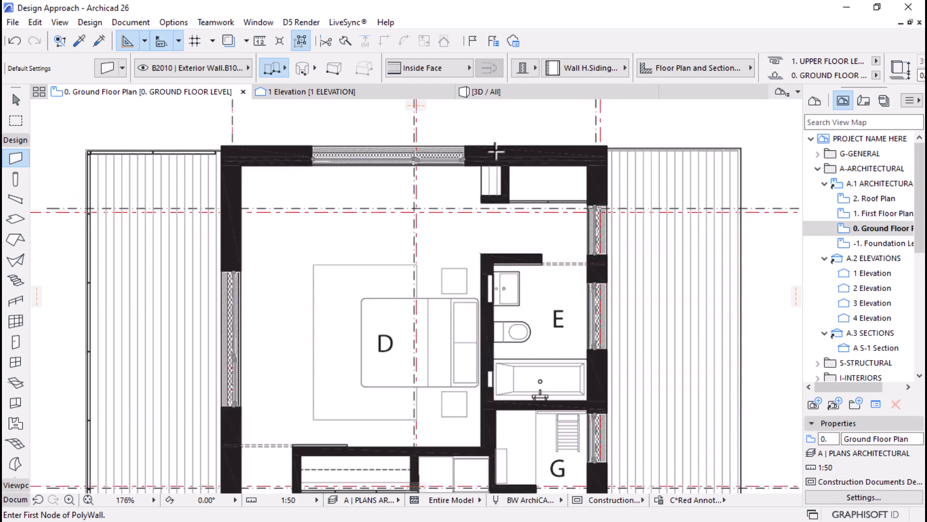
pyautogui.scroll(4, 514, 178)
pyautogui.click(518, 178)
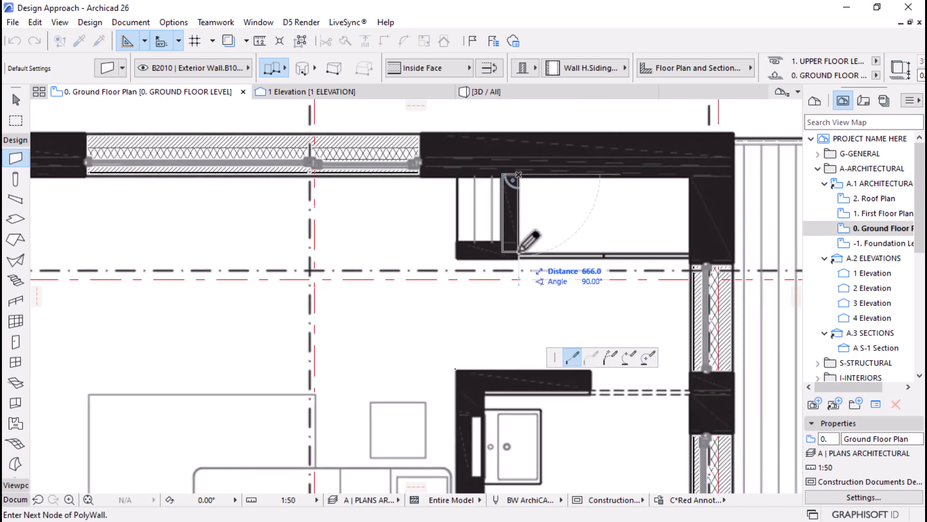
pyautogui.click(458, 258)
# Open the 3D view and inspect the floor slab on the terrain for the drawn walls
pyautogui.scroll(-8, 451, 207)
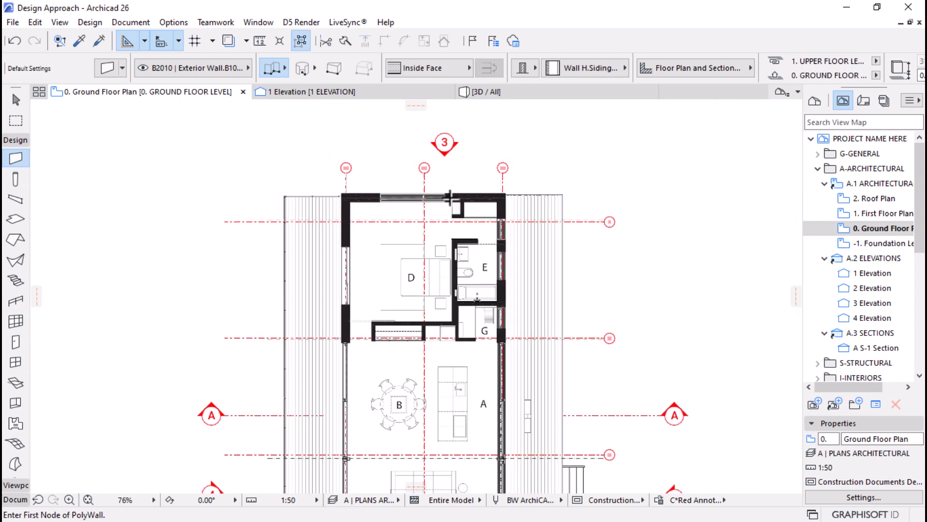
pyautogui.scroll(1, 471, 212)
pyautogui.moveTo(471, 212); pyautogui.dragTo(489, 158, button='middle')
pyautogui.click(486, 91)
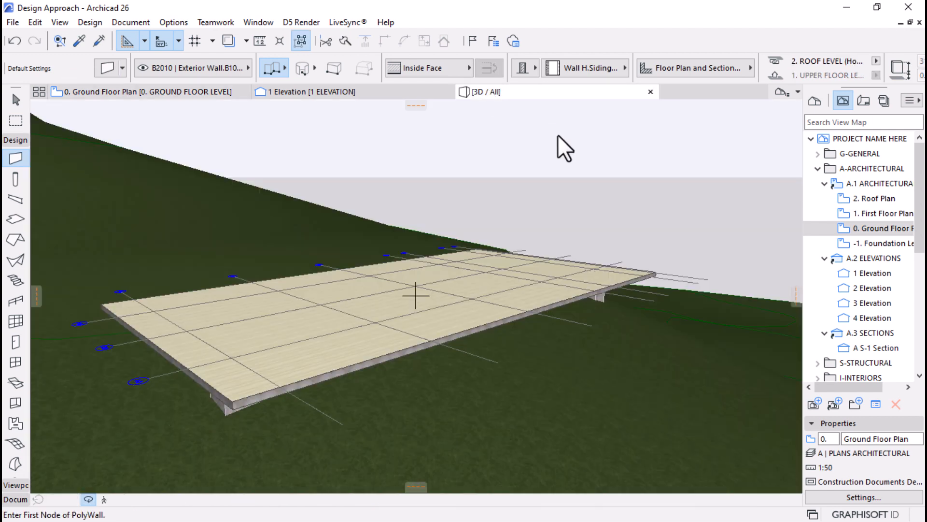
pyautogui.scroll(-3, 463, 222)
pyautogui.scroll(-8, 437, 252)
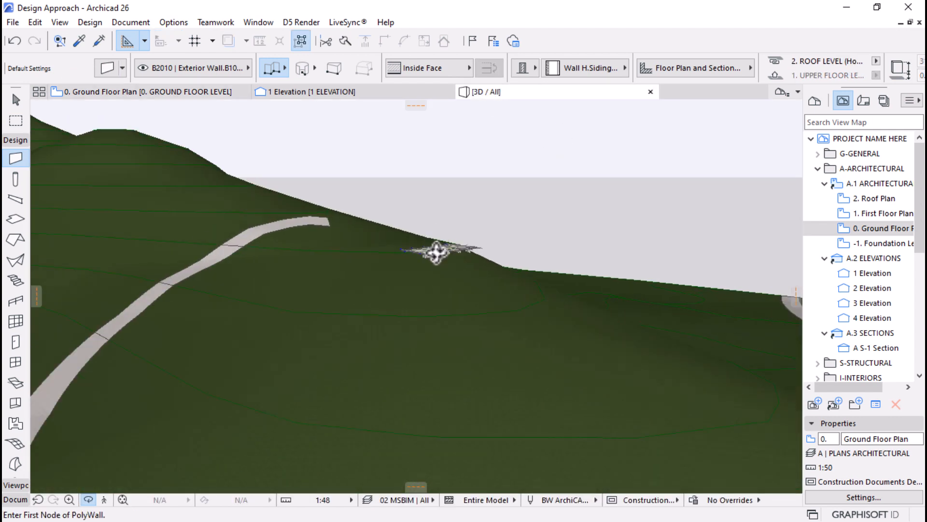
pyautogui.moveTo(445, 309); pyautogui.dragTo(427, 237)
pyautogui.keyDown('shift'); pyautogui.moveTo(427, 237); pyautogui.dragTo(455, 241, button='middle'); pyautogui.keyUp('shift')
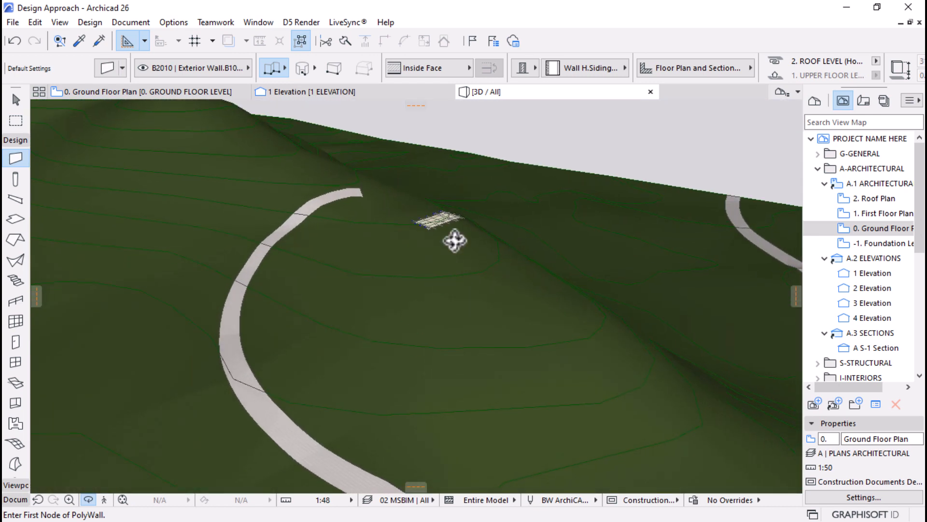
# Select all walls on the ground floor plan and check their height and base offset
pyautogui.click(174, 93)
pyautogui.scroll(-6, 414, 201)
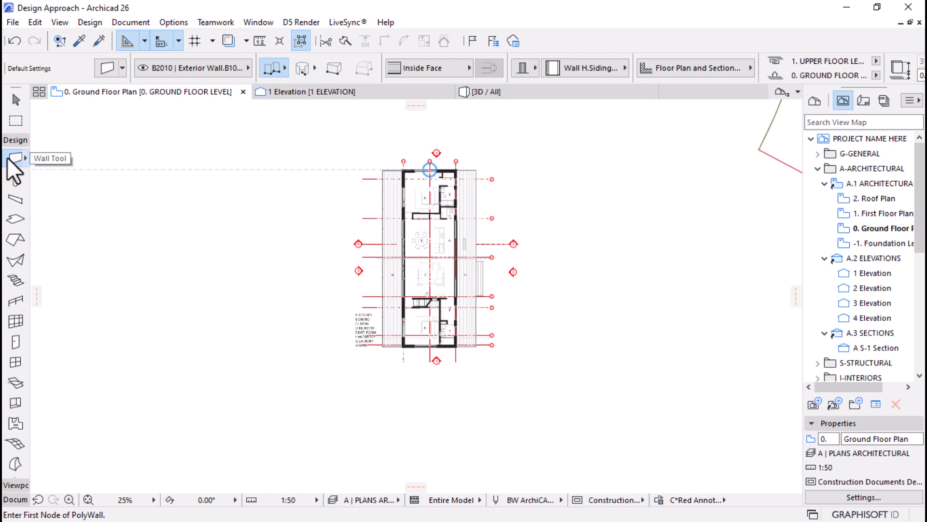
pyautogui.hotkey('ctrl', 'a')
pyautogui.scroll(3, 472, 122)
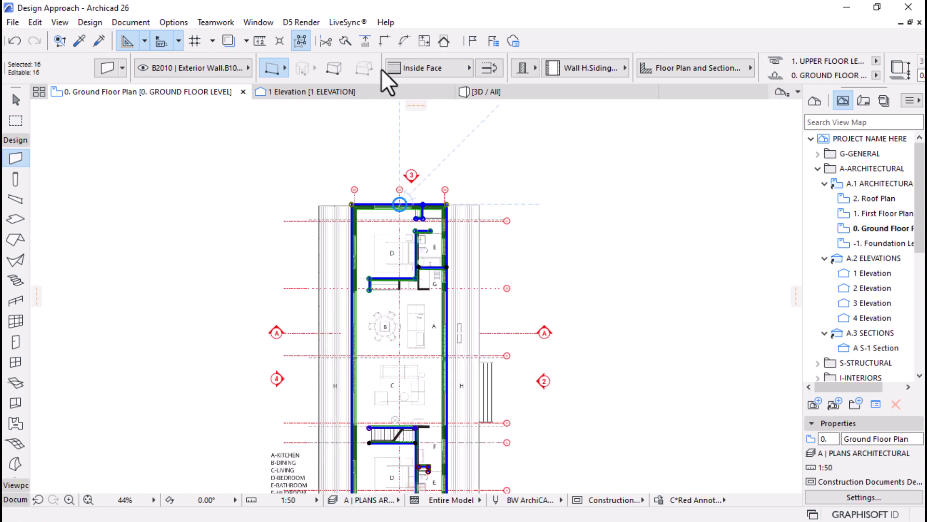
pyautogui.scroll(-6, 381, 69)
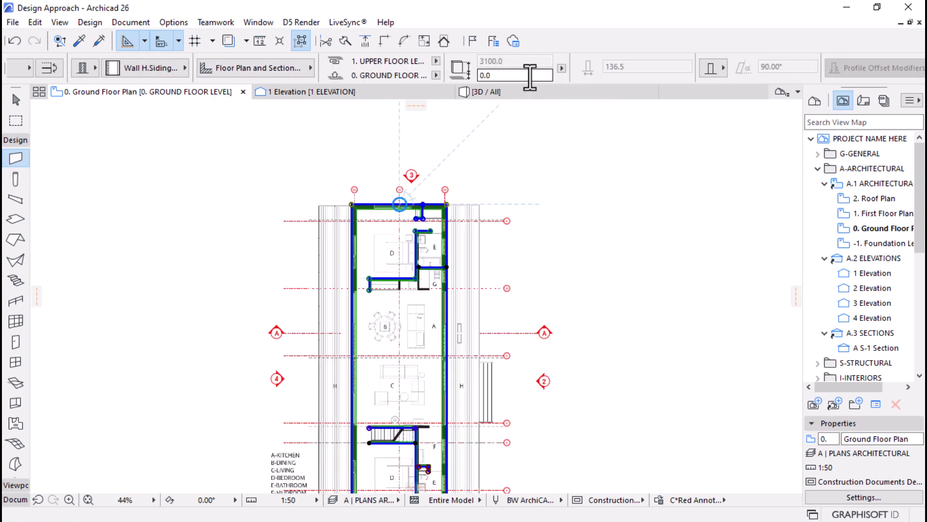
pyautogui.rightClick(494, 75)
pyautogui.click(524, 134)
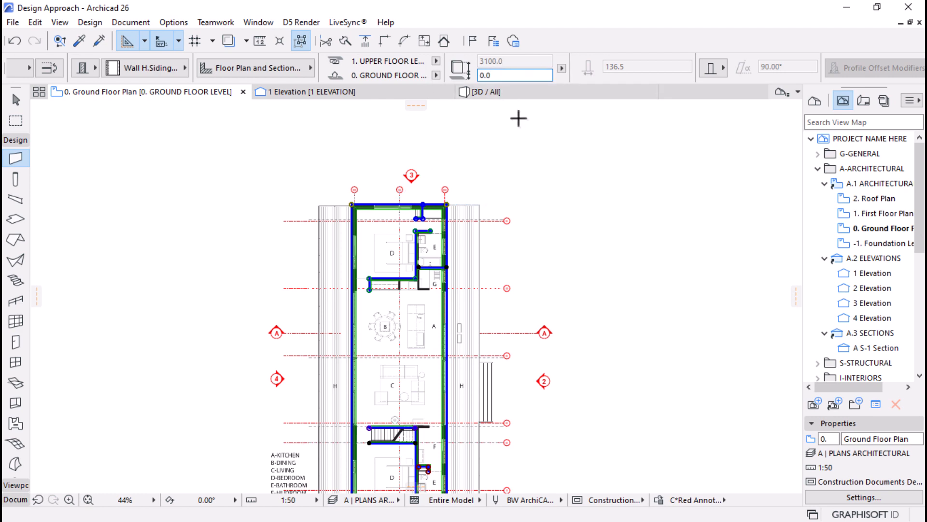
# Look at the slab in the 3D view again and check the visibility of the wall layers in the model's layer list
pyautogui.click(533, 95)
pyautogui.moveTo(437, 189); pyautogui.dragTo(445, 290)
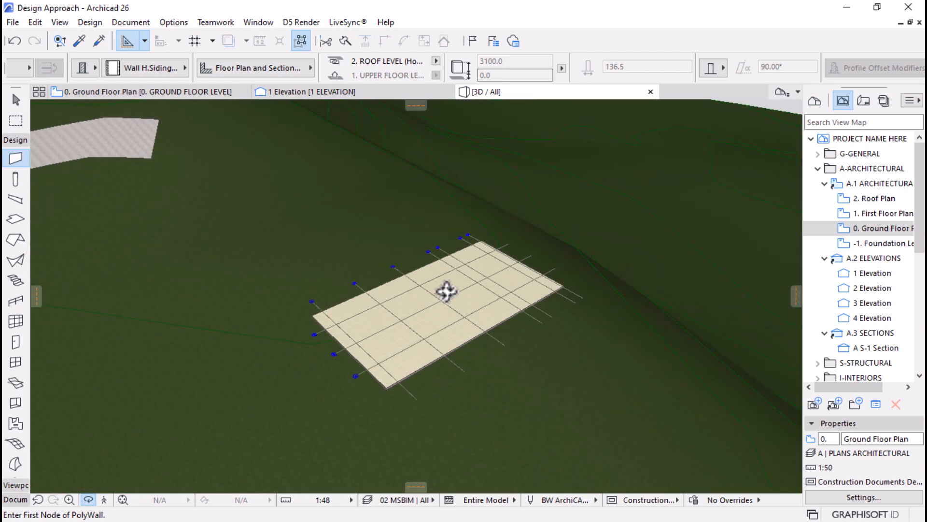
pyautogui.press('Escape')
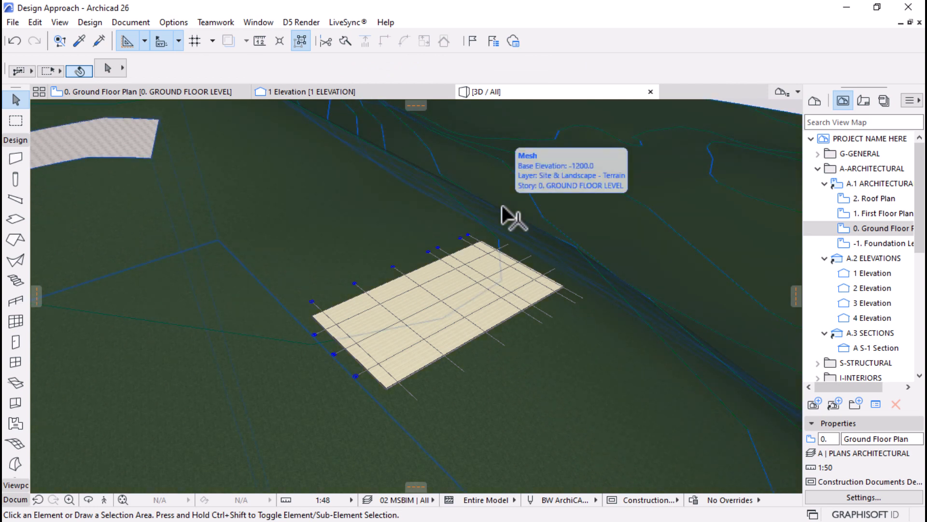
pyautogui.hotkey('ctrl', 'l')
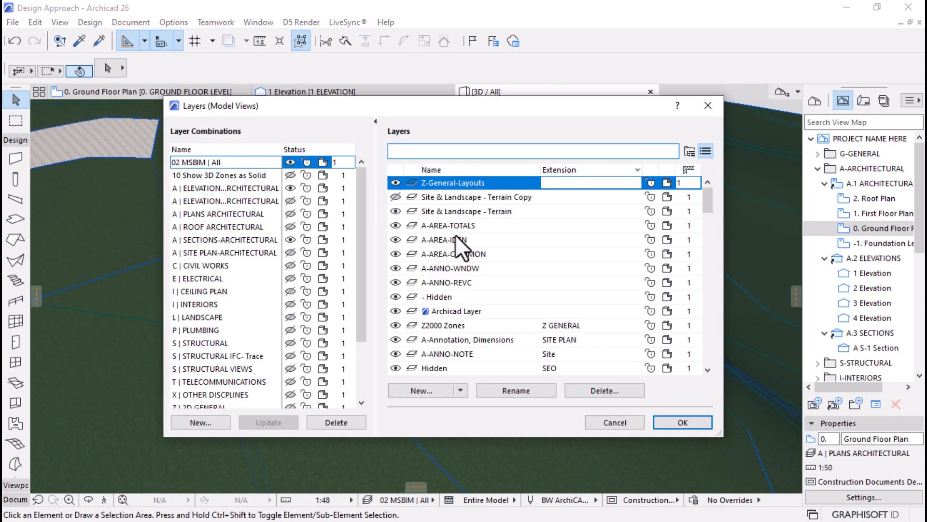
pyautogui.scroll(-8, 483, 252)
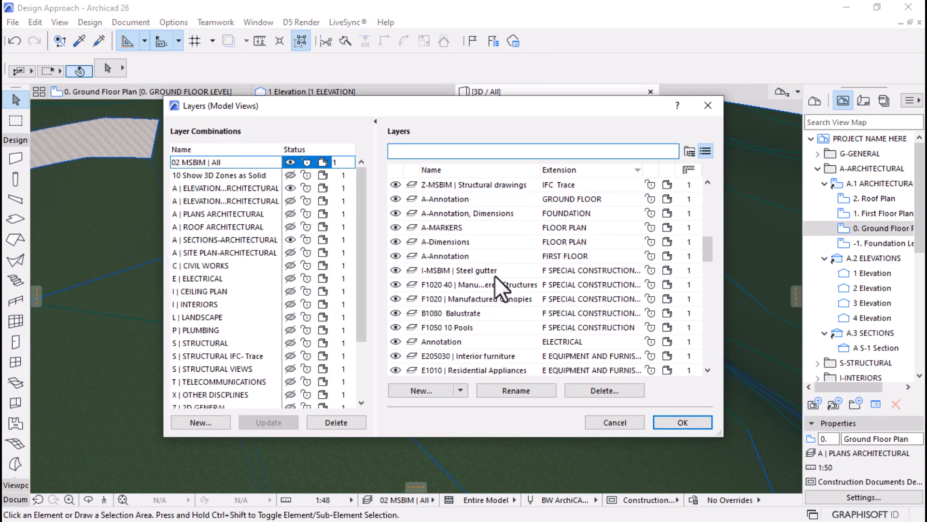
pyautogui.scroll(-3, 494, 275)
pyautogui.scroll(-5, 495, 275)
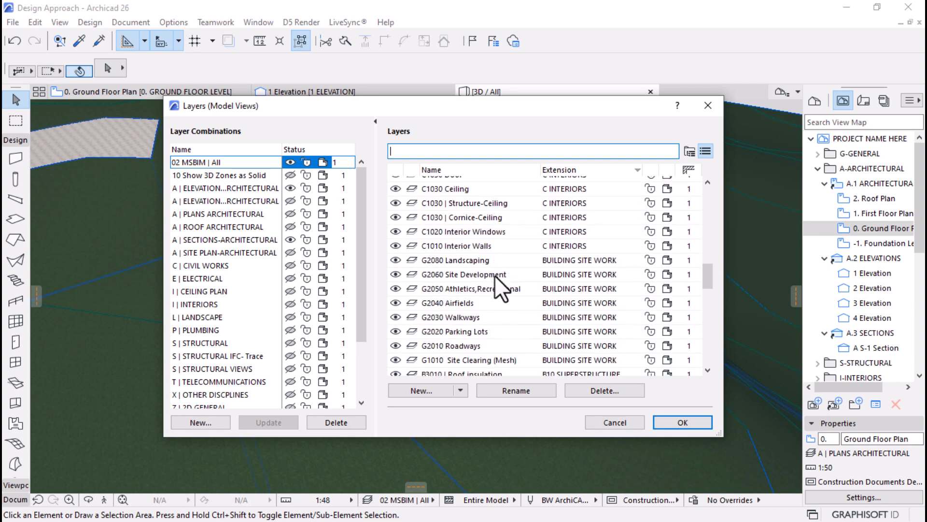
pyautogui.scroll(-3, 494, 276)
pyautogui.scroll(6, 495, 276)
pyautogui.scroll(-8, 495, 275)
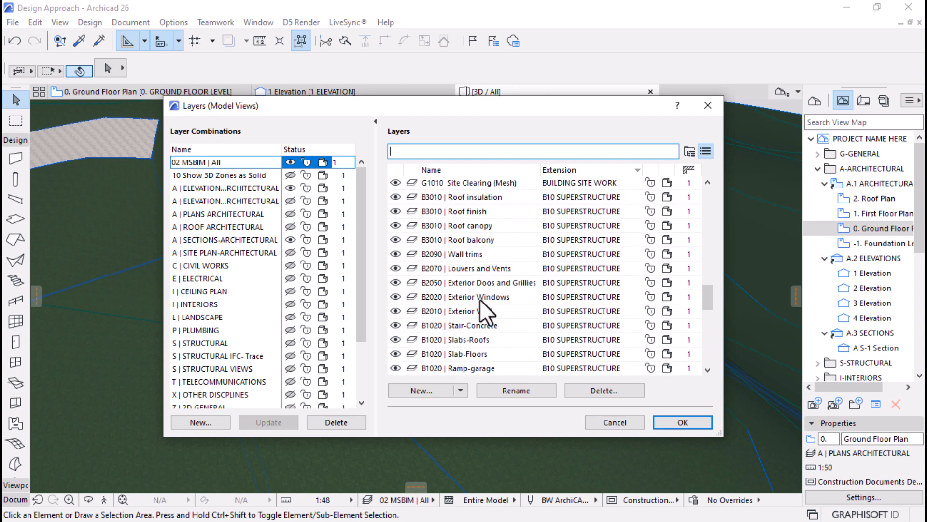
pyautogui.scroll(-6, 507, 314)
pyautogui.click(683, 422)
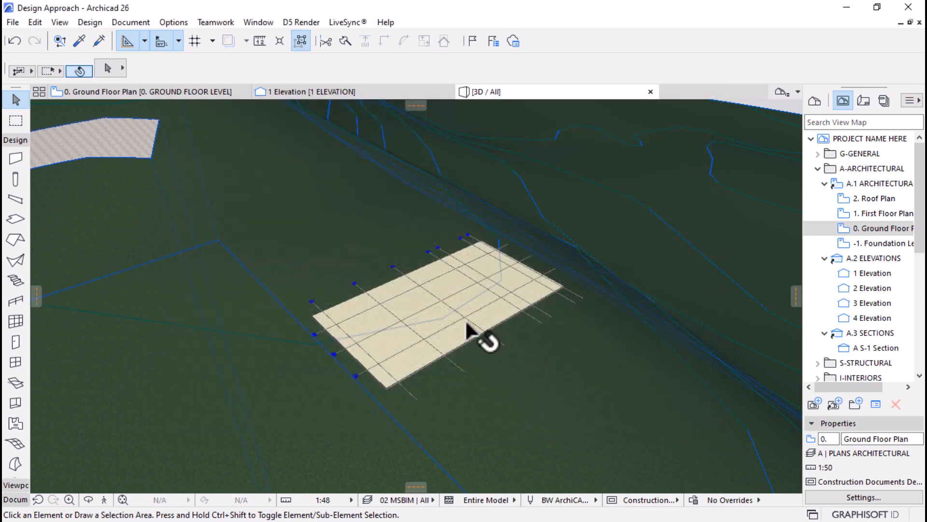
# Select all walls in the 3D view and look for them across the site
pyautogui.scroll(-3, 467, 324)
pyautogui.click(16, 158)
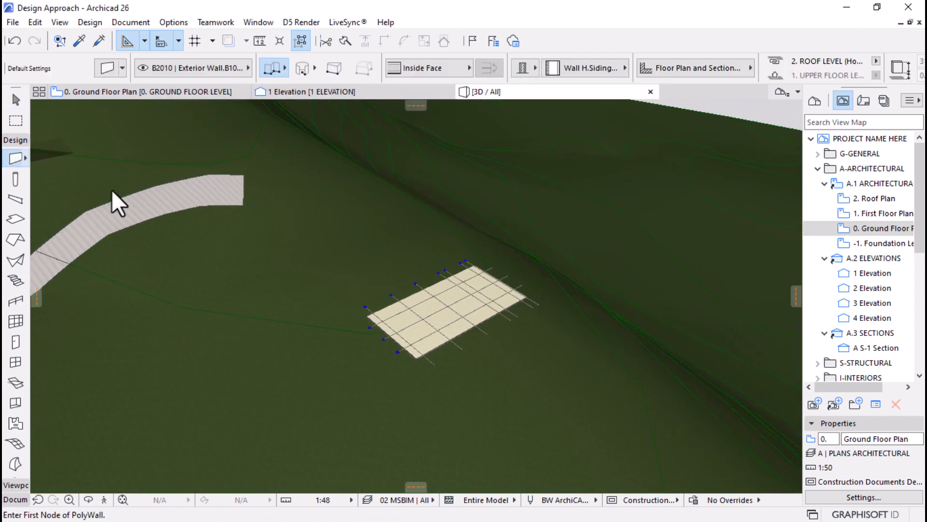
pyautogui.hotkey('ctrl', 'a')
pyautogui.scroll(-5, 449, 246)
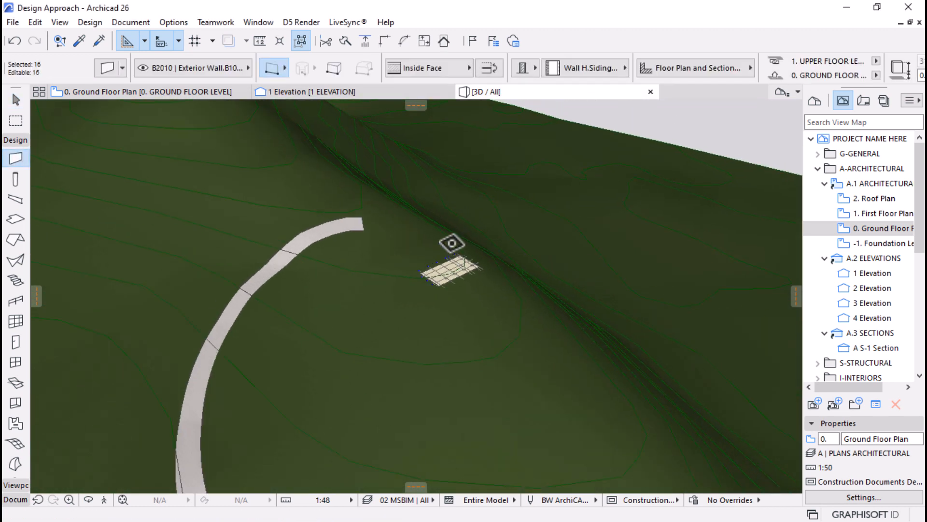
pyautogui.scroll(-3, 452, 243)
pyautogui.scroll(-3, 499, 256)
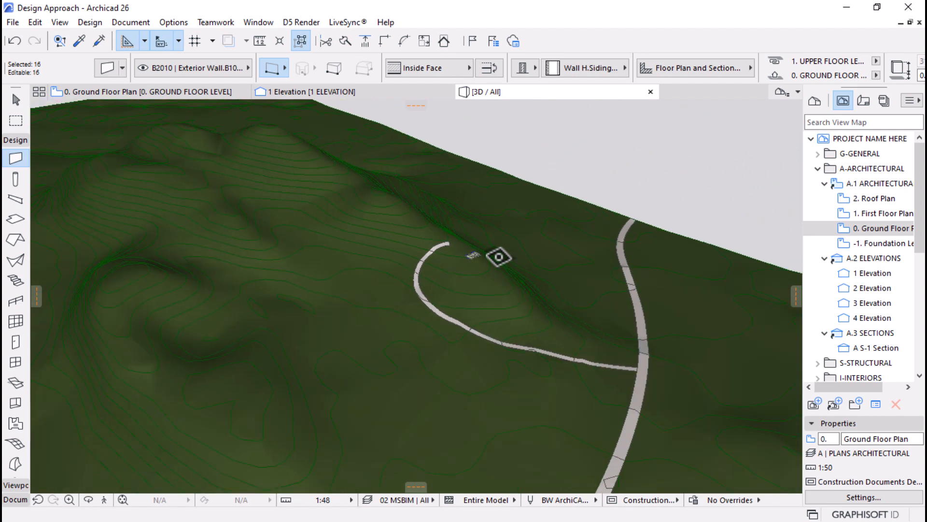
pyautogui.keyDown('shift'); pyautogui.moveTo(509, 293); pyautogui.dragTo(449, 244, button='middle'); pyautogui.keyUp('shift')
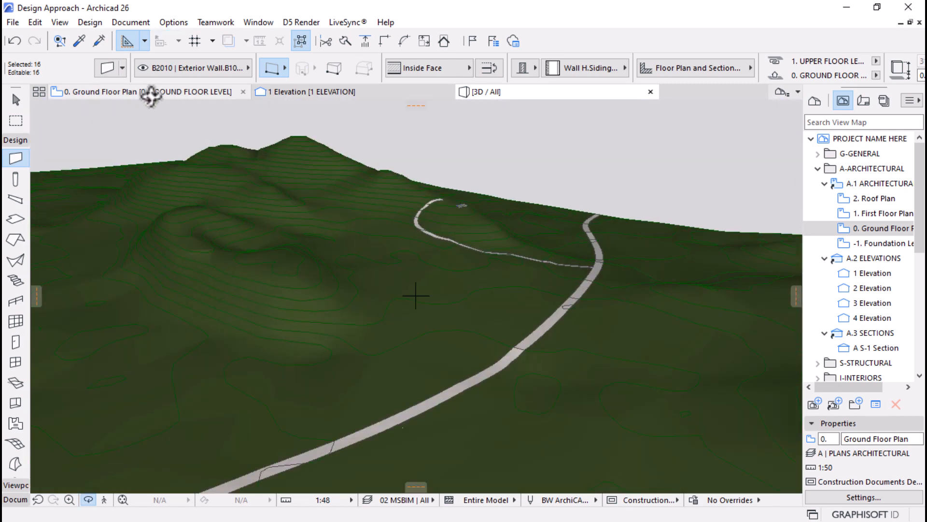
# Draw a marquee about 16 m by 30 m over one half of the house on the ground floor plan and show it in 3D
pyautogui.click(151, 93)
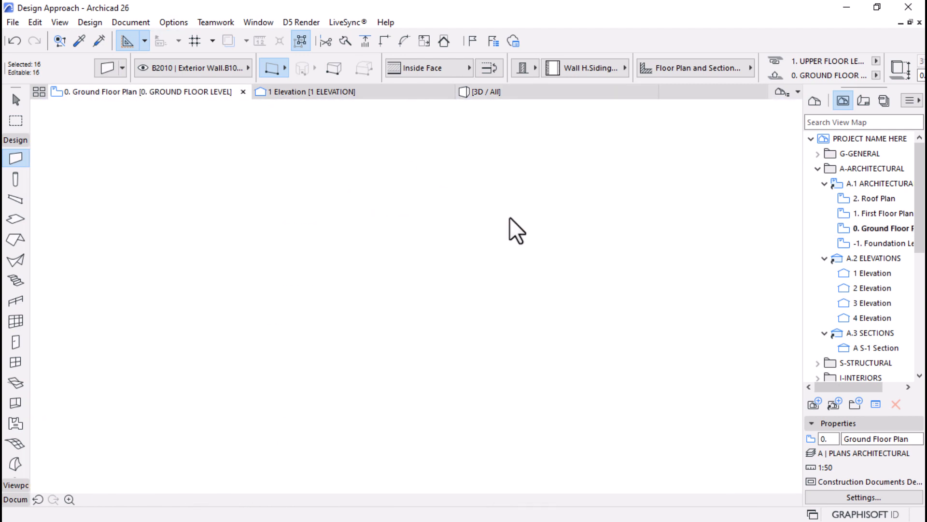
pyautogui.click(26, 124)
pyautogui.click(392, 184)
pyautogui.press('Escape')
pyautogui.press('Escape')
pyautogui.press('Escape')
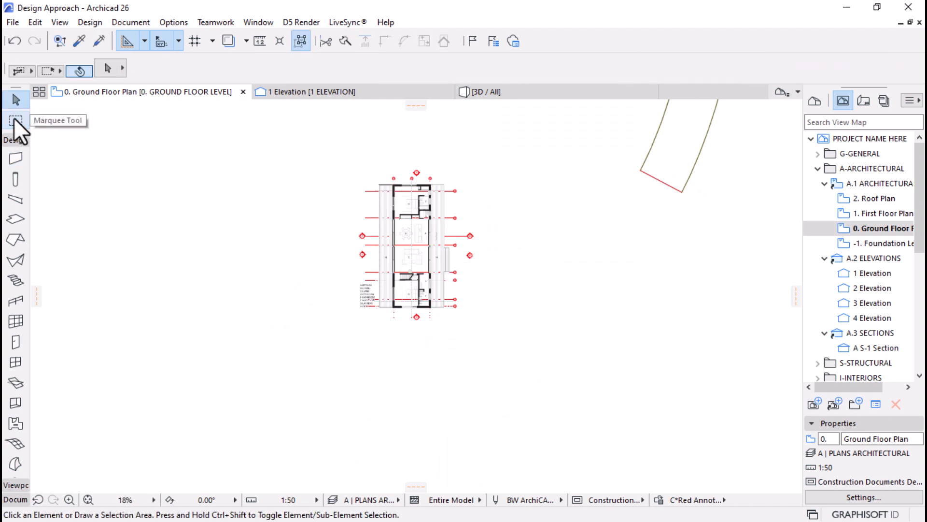
pyautogui.click(12, 120)
pyautogui.click(329, 166)
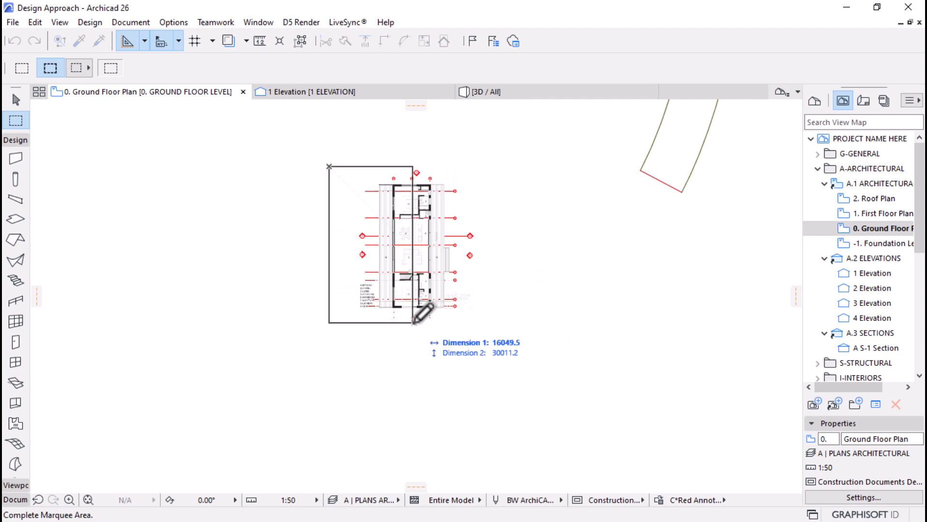
pyautogui.click(413, 322)
pyautogui.scroll(3, 387, 169)
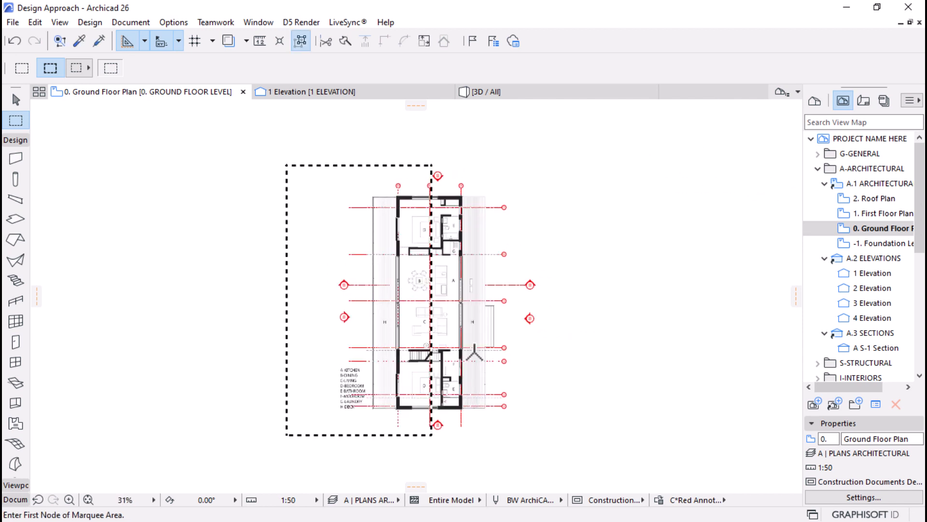
pyautogui.press('F5')
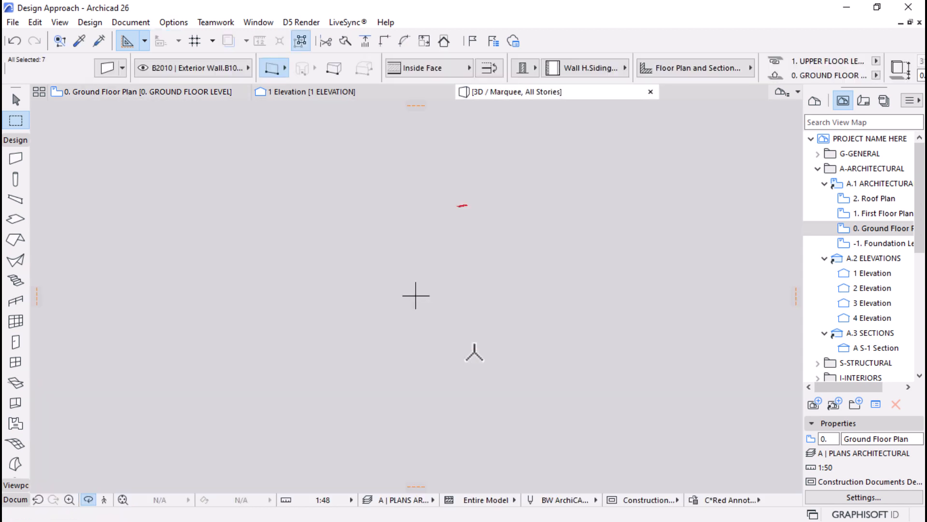
# Fit the 3D view to the marquee content and select the walls lying far below the floor slab
pyautogui.click(122, 499)
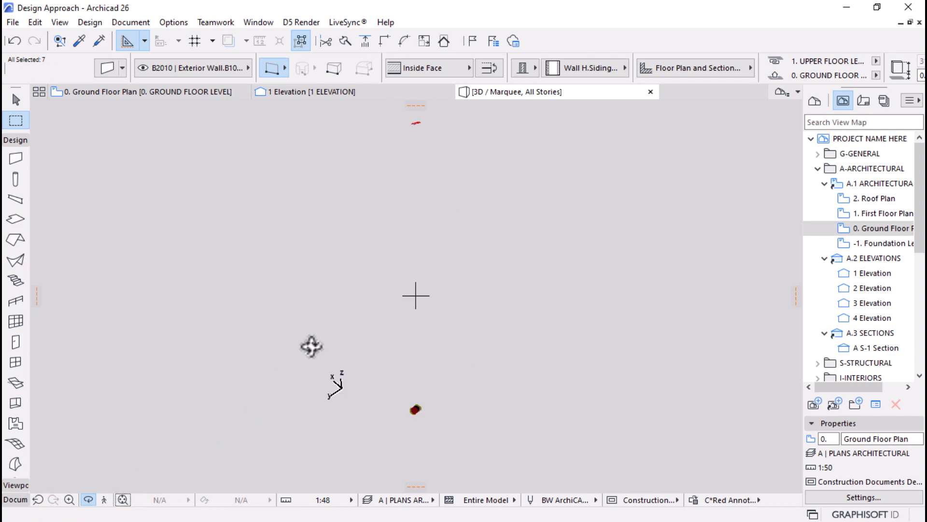
pyautogui.moveTo(395, 386); pyautogui.dragTo(429, 448)
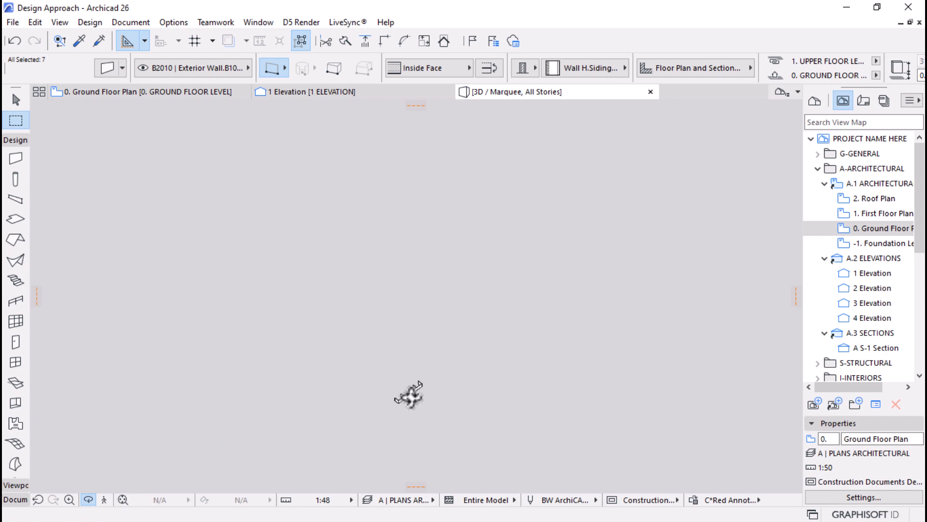
pyautogui.moveTo(410, 395); pyautogui.dragTo(429, 427)
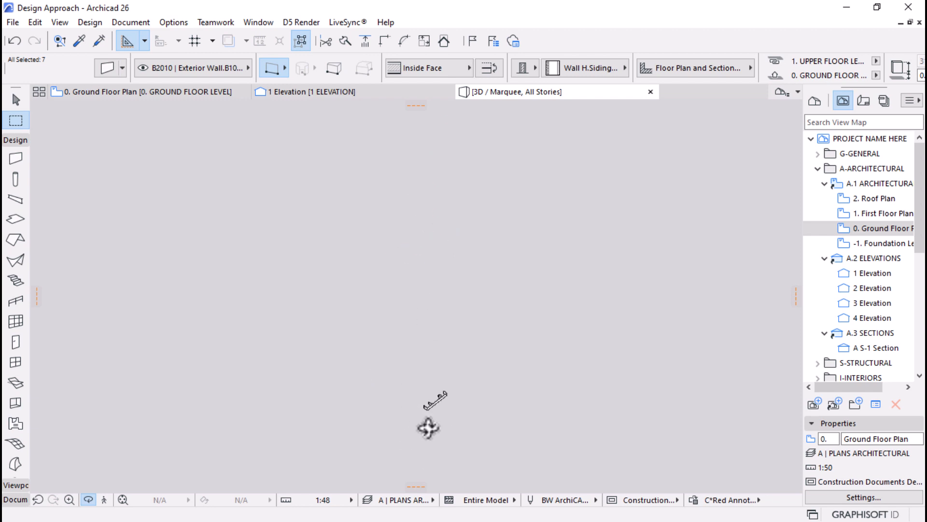
pyautogui.press('Escape')
pyautogui.press('Escape')
pyautogui.moveTo(474, 364); pyautogui.dragTo(370, 432)
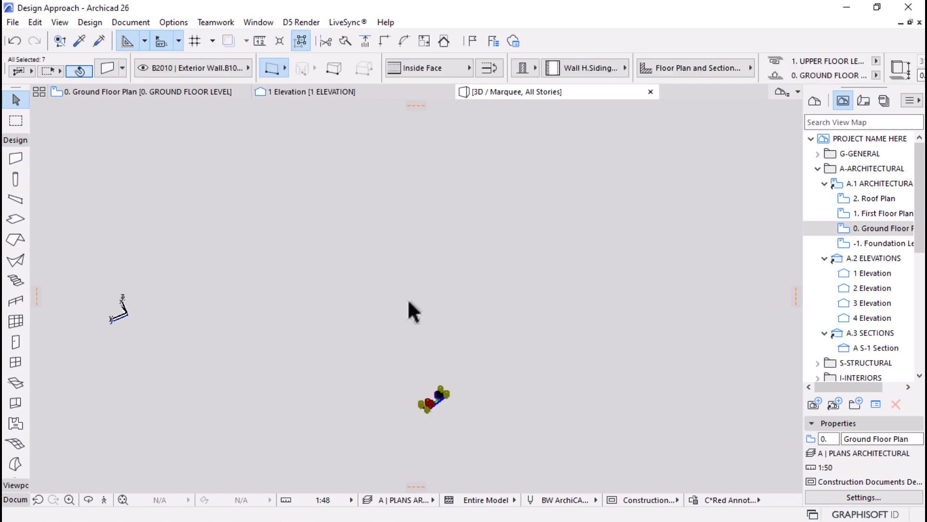
# Try to paste the copied elevation as the base offset of the selected walls
pyautogui.scroll(-3, 569, 65)
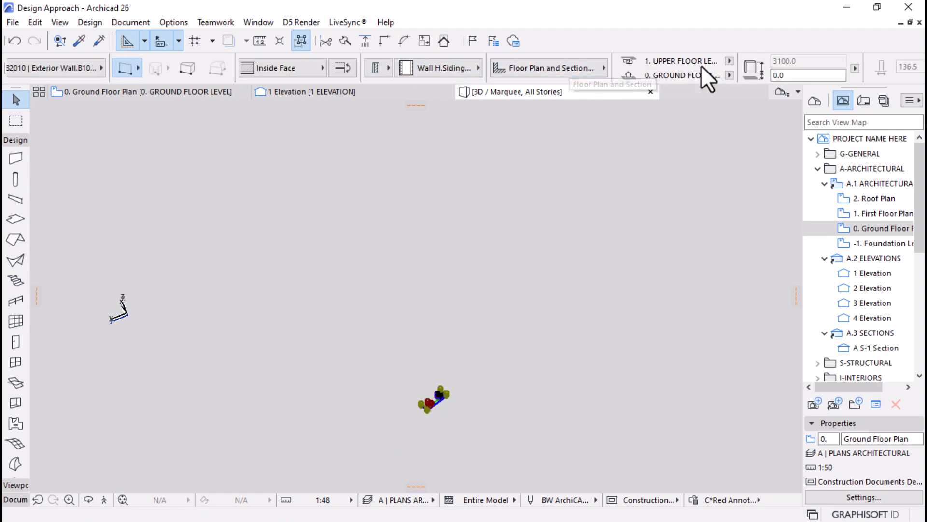
pyautogui.click(801, 75)
pyautogui.rightClick(781, 71)
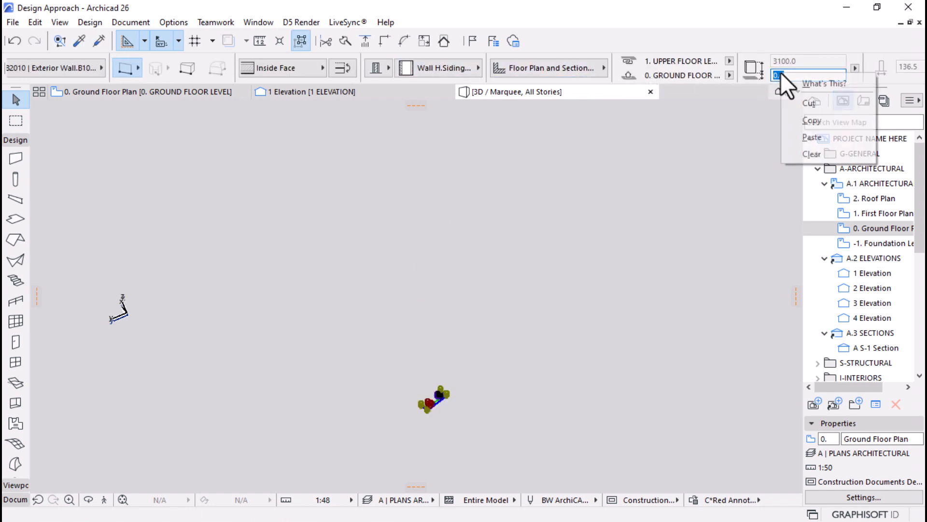
pyautogui.click(811, 138)
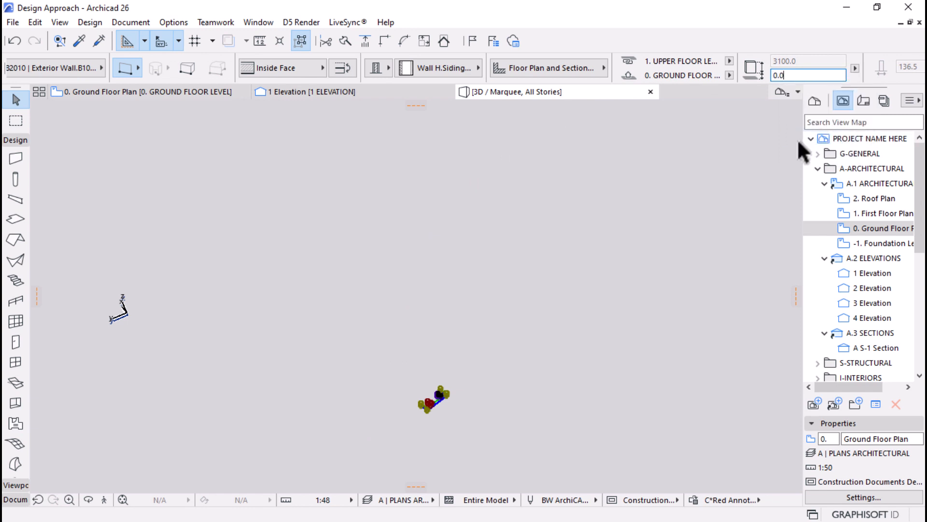
pyautogui.hotkey('ctrl', 'a')
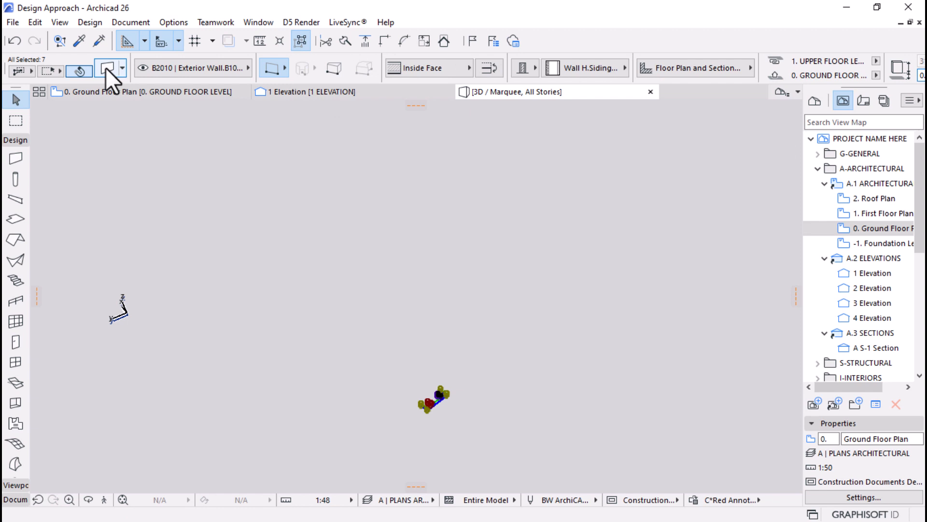
# Paste the copied elevation as the selected walls' height to project zero, keeping their home story at 0. GROUND FLOOR LEVEL
pyautogui.click(106, 69)
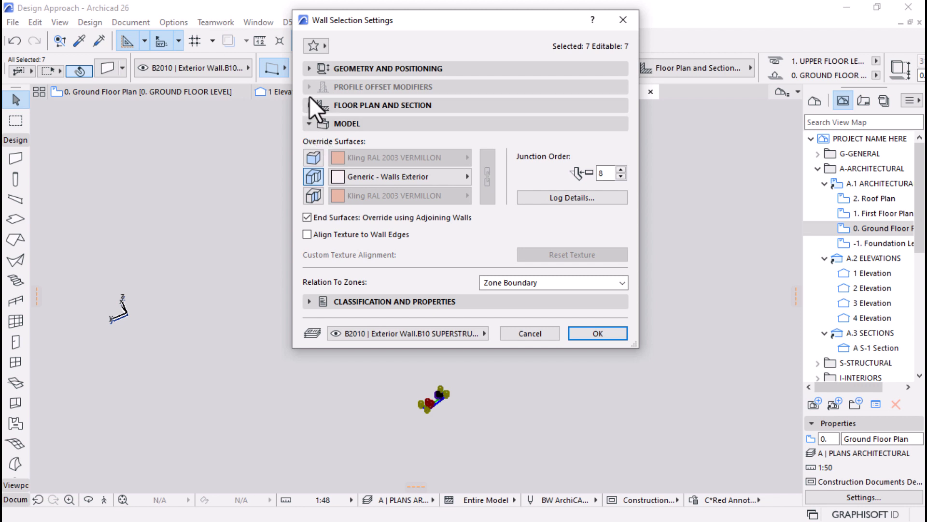
pyautogui.click(314, 71)
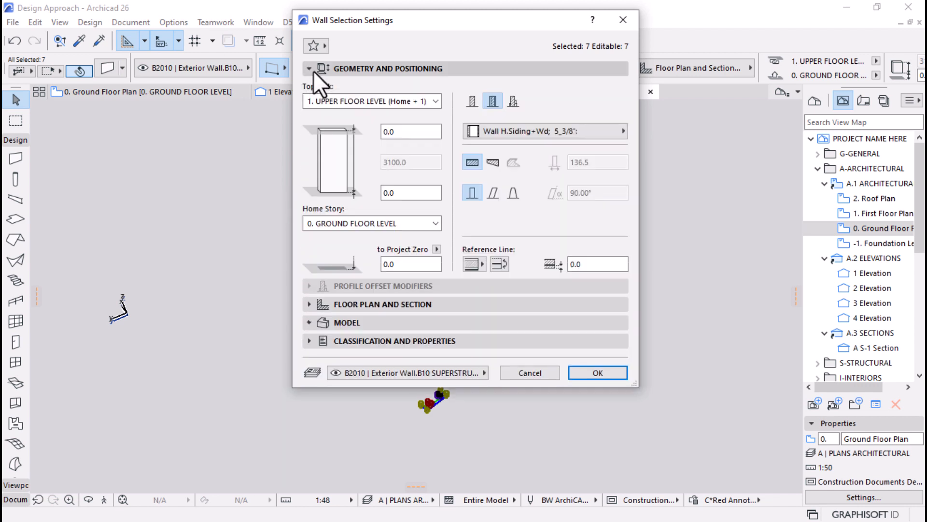
pyautogui.click(416, 224)
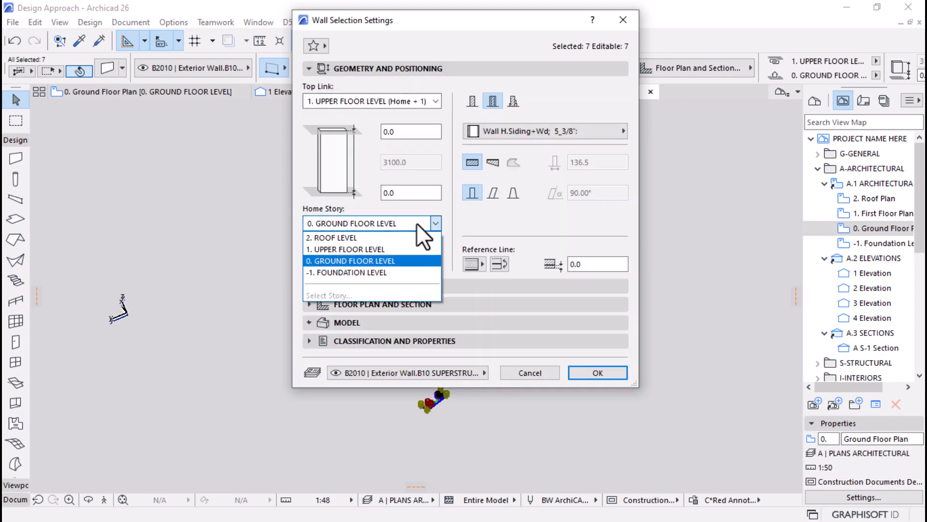
pyautogui.click(416, 223)
pyautogui.click(421, 223)
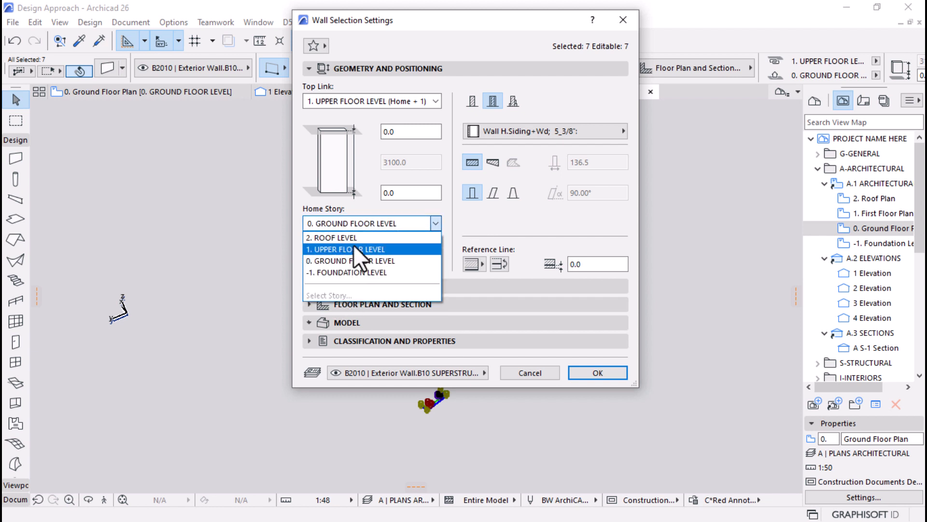
pyautogui.click(477, 214)
pyautogui.click(408, 265)
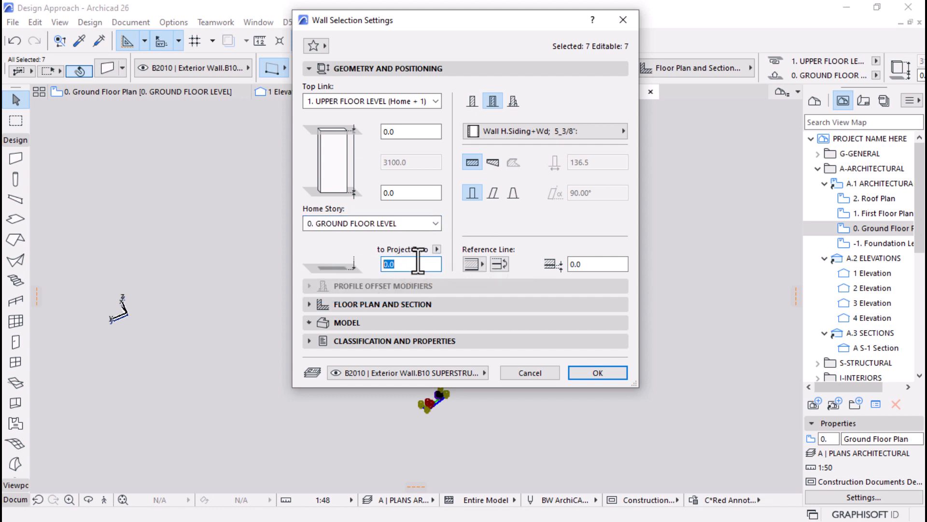
pyautogui.rightClick(417, 264)
pyautogui.click(441, 320)
pyautogui.press('Return')
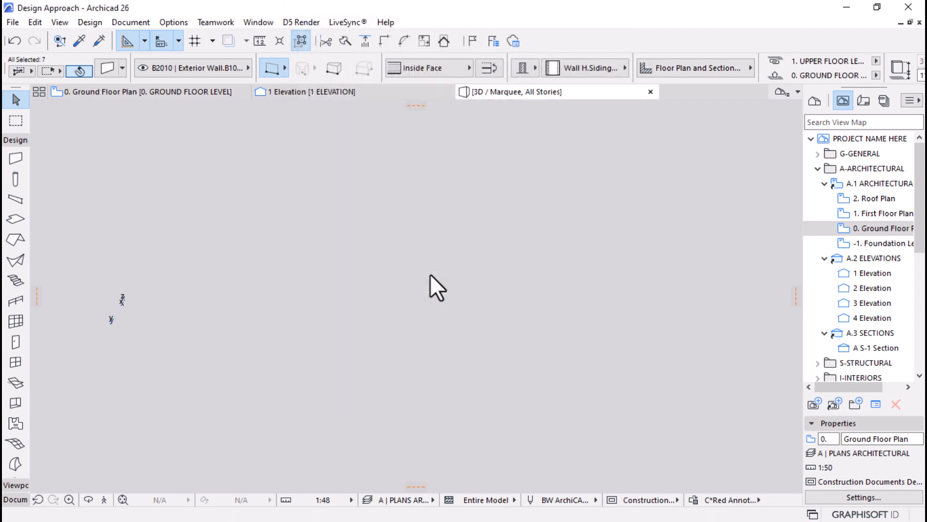
# Replace the marquee on the ground floor plan with one around the whole house and show all elements in 3D
pyautogui.click(192, 92)
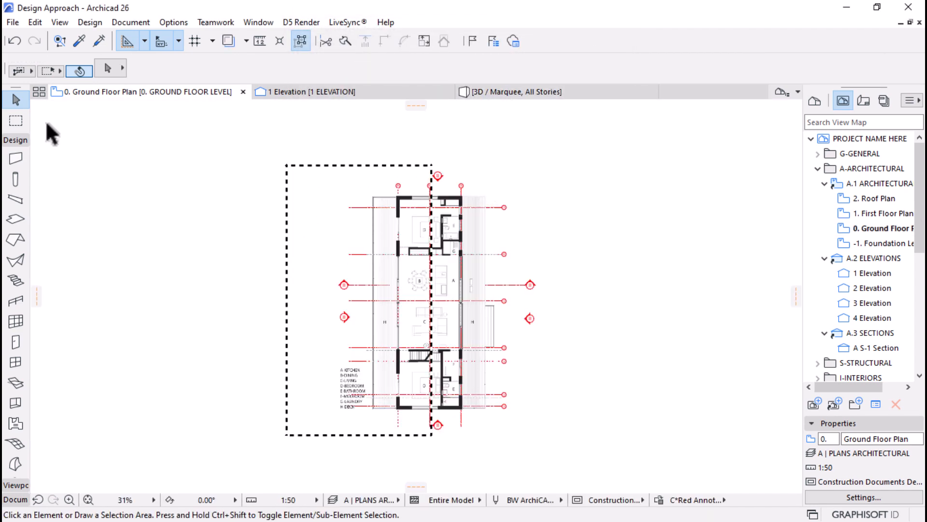
pyautogui.click(16, 120)
pyautogui.press('Escape')
pyautogui.click(245, 132)
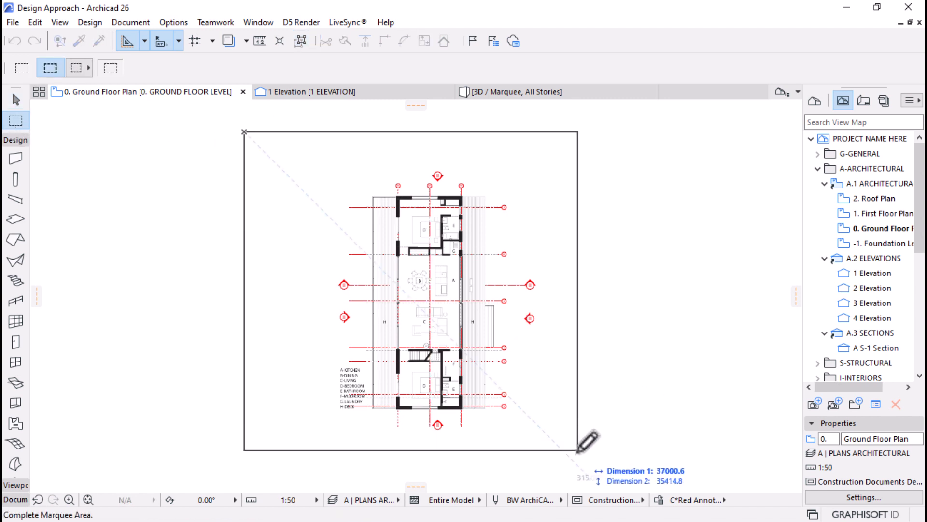
pyautogui.click(598, 470)
pyautogui.rightClick(546, 217)
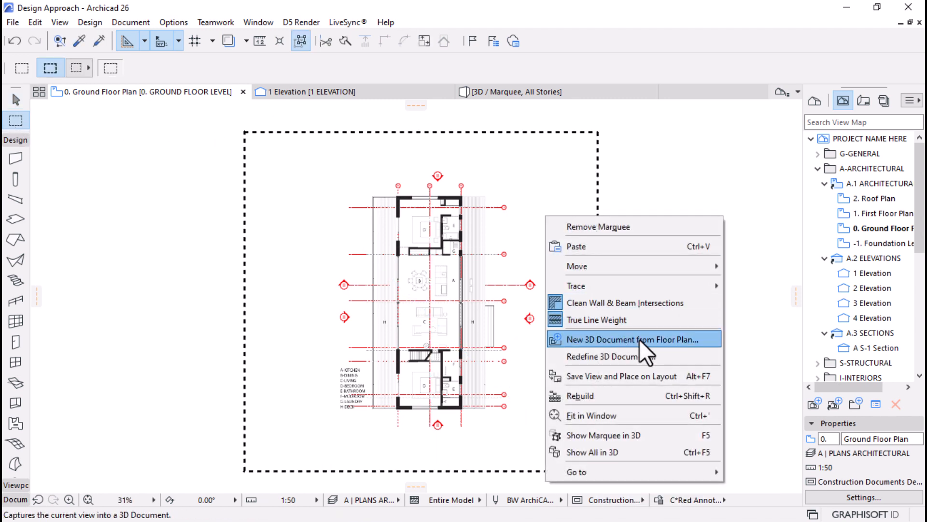
pyautogui.click(595, 452)
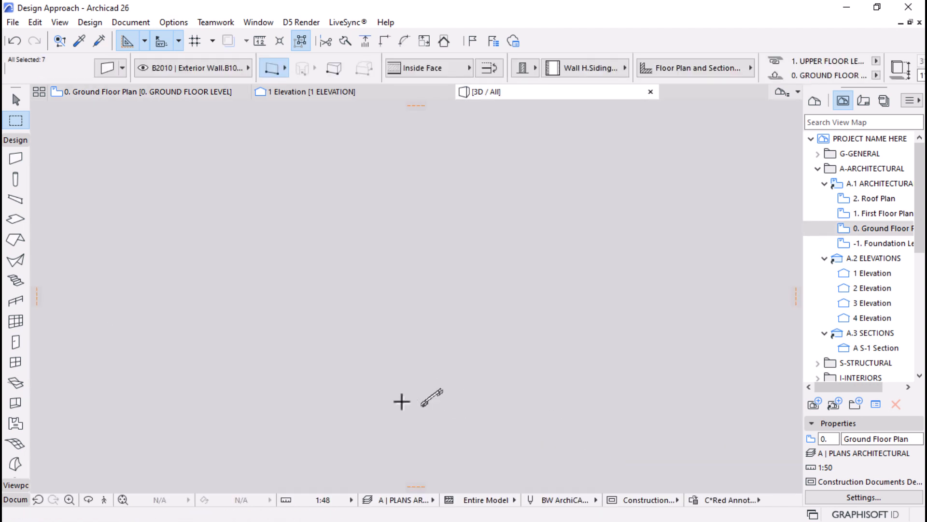
# Select the remaining walls far below the site and paste the copied elevation as their height to project zero
pyautogui.press('o')
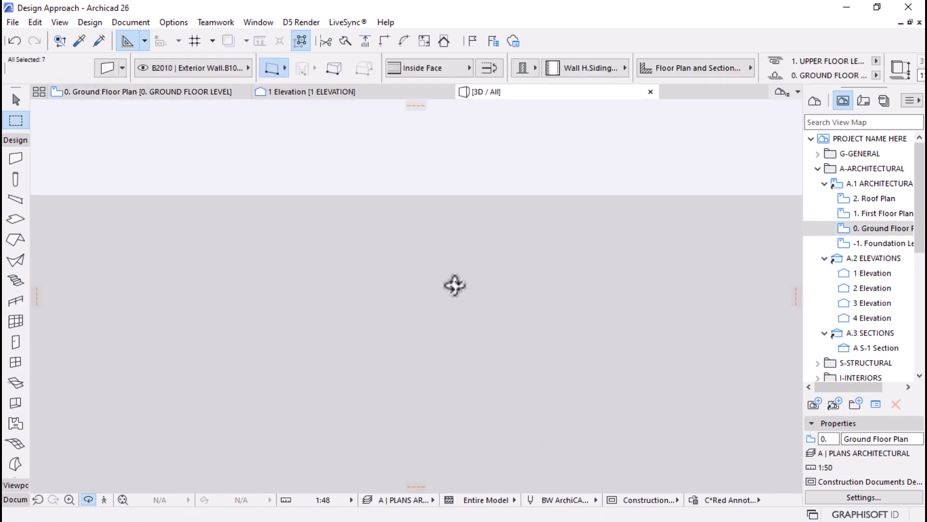
pyautogui.keyDown('shift'); pyautogui.moveTo(455, 286); pyautogui.dragTo(440, 440, button='middle'); pyautogui.keyUp('shift')
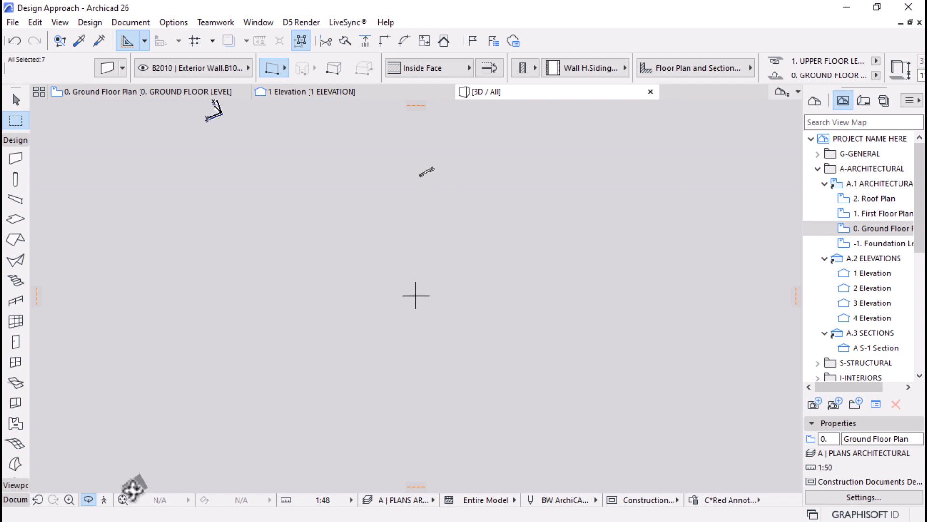
pyautogui.click(123, 499)
pyautogui.press('Escape')
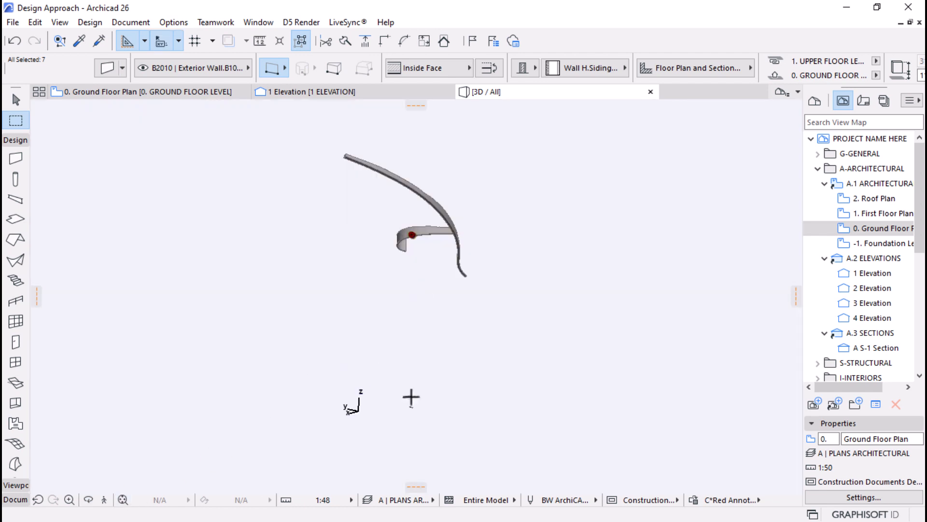
pyautogui.moveTo(450, 389); pyautogui.dragTo(378, 428)
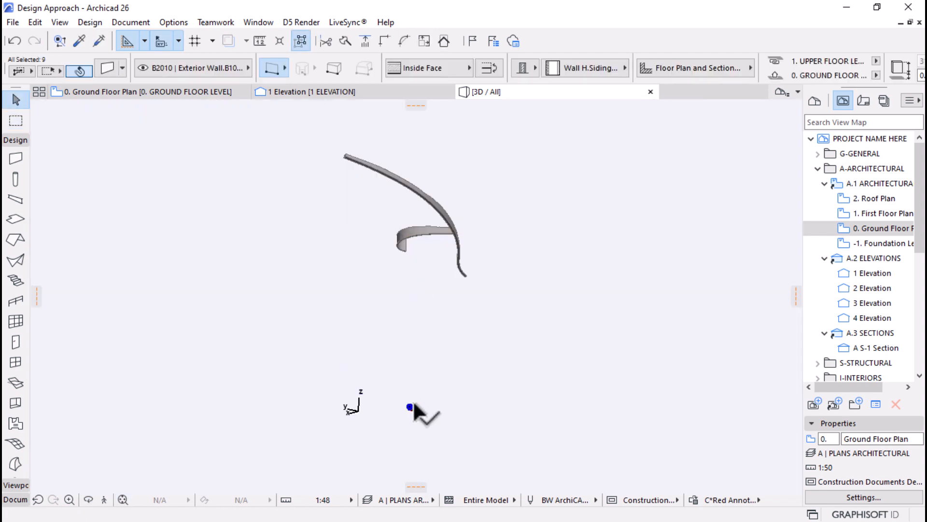
pyautogui.click(106, 67)
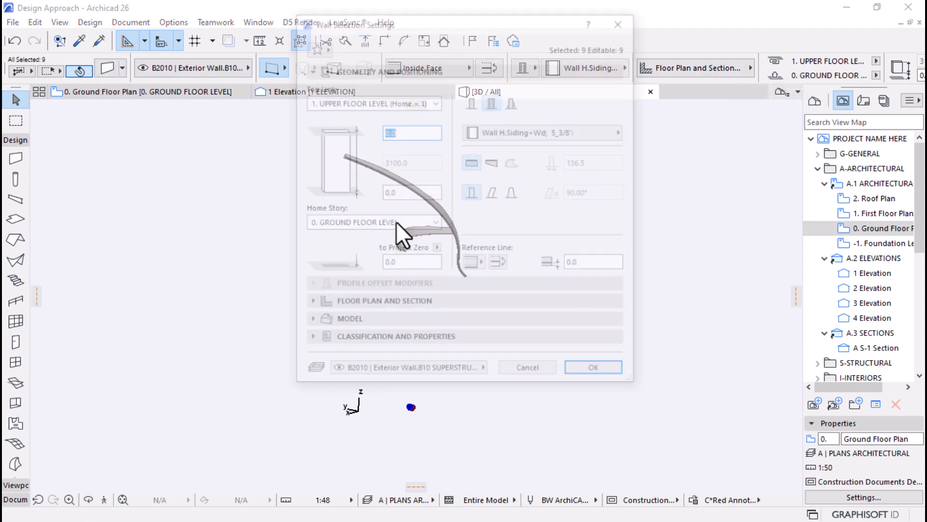
pyautogui.click(416, 268)
pyautogui.rightClick(397, 265)
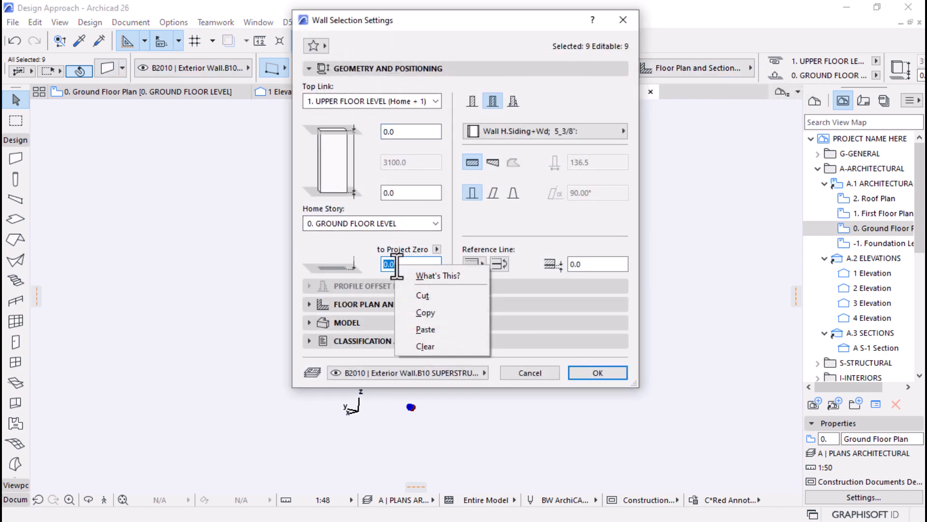
pyautogui.click(413, 323)
pyautogui.press('Return')
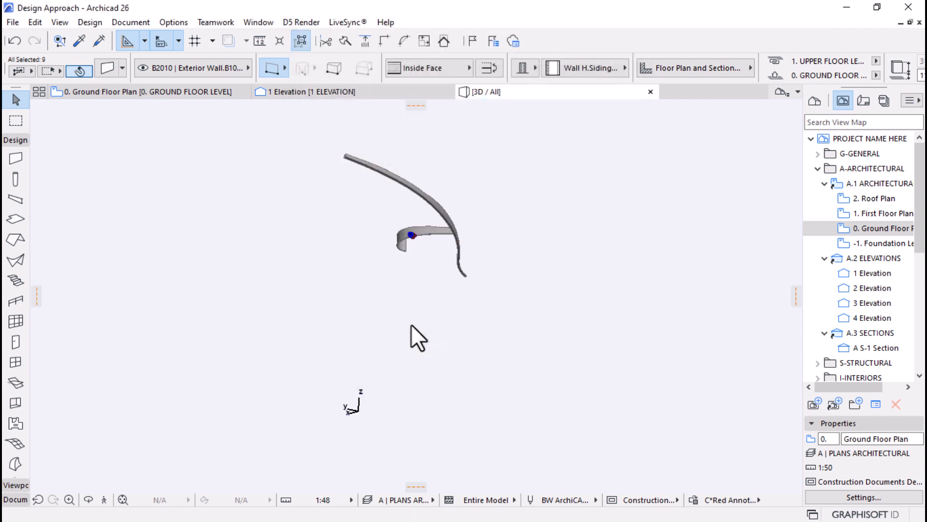
# Check the raised walls beside the road, and show only the ground floor plan's marquee area around the house in 3D
pyautogui.scroll(2, 425, 222)
pyautogui.scroll(2, 424, 221)
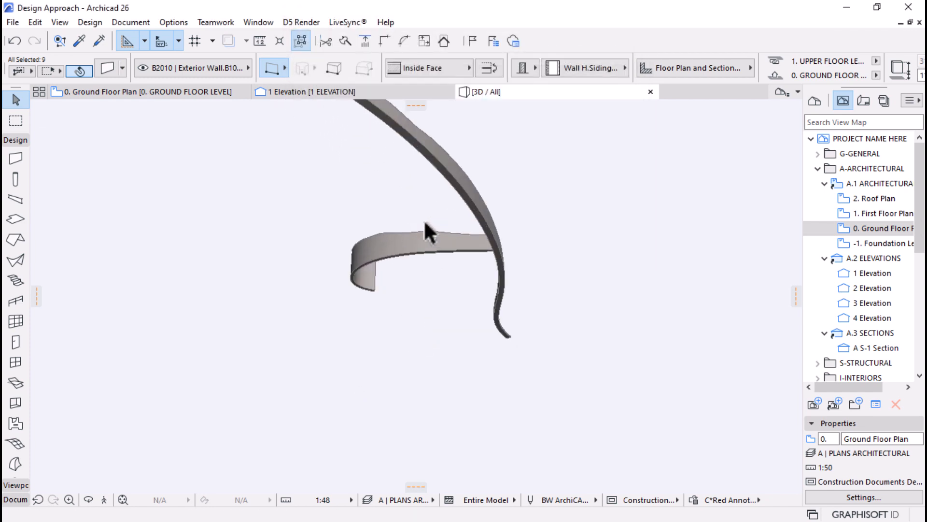
pyautogui.moveTo(390, 252)
pyautogui.keyDown('shift'); pyautogui.mouseDown(button='middle')
pyautogui.moveTo(369, 375)
pyautogui.moveTo(400, 255)
pyautogui.mouseUp(button='middle'); pyautogui.keyUp('shift')
pyautogui.scroll(9, 394, 244)
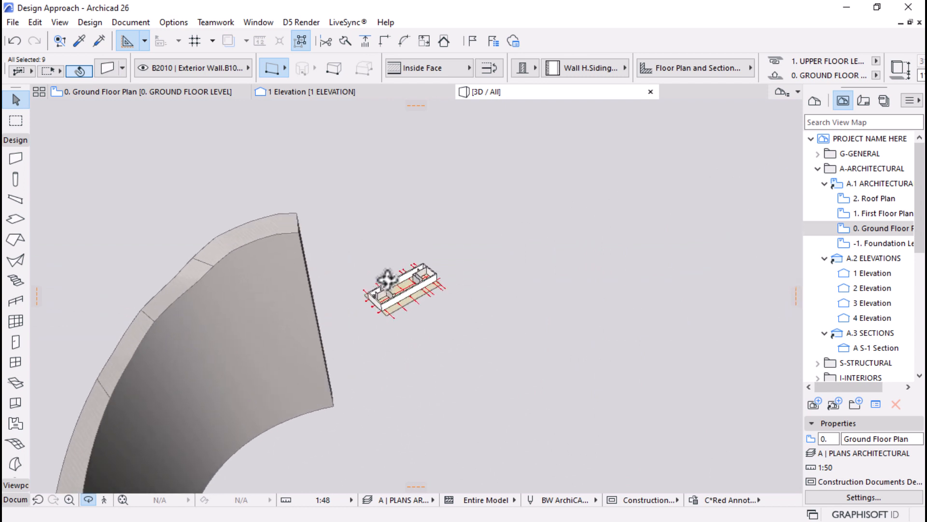
pyautogui.click(155, 91)
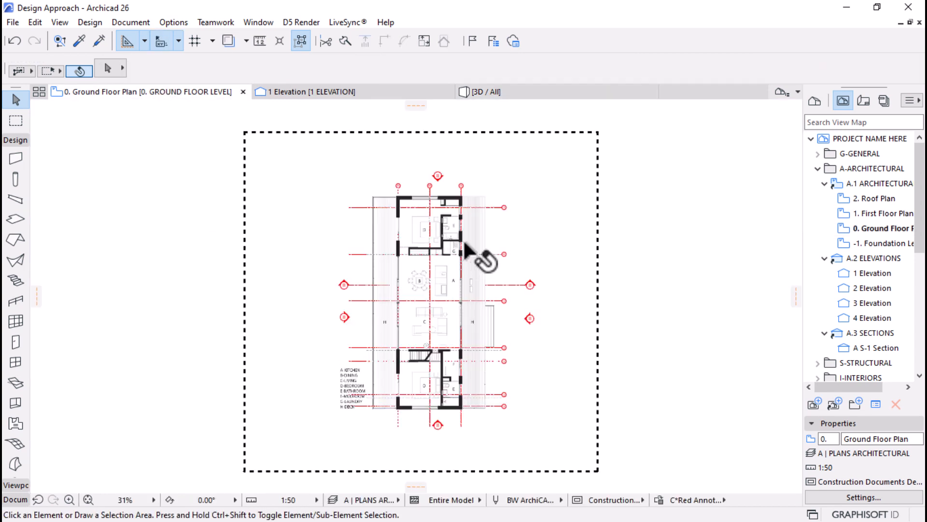
pyautogui.rightClick(643, 184)
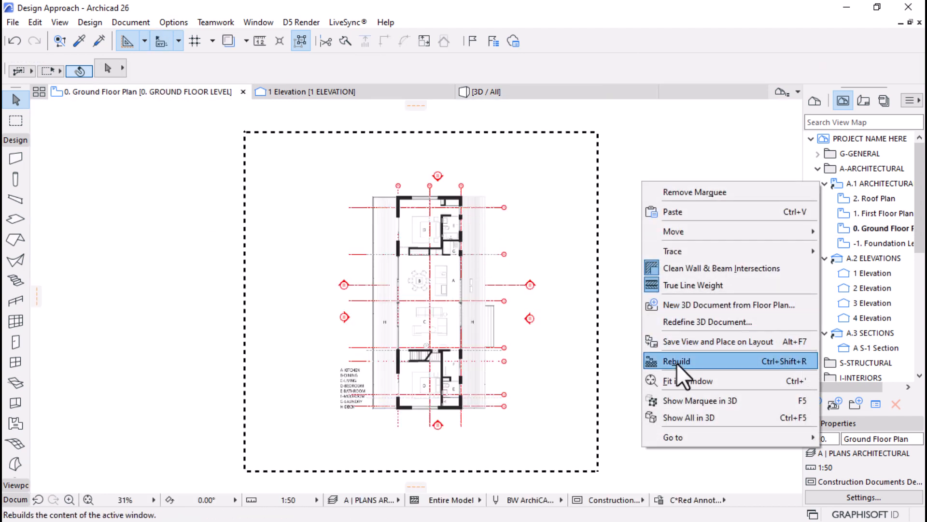
pyautogui.click(683, 400)
pyautogui.scroll(5, 387, 290)
pyautogui.scroll(5, 380, 311)
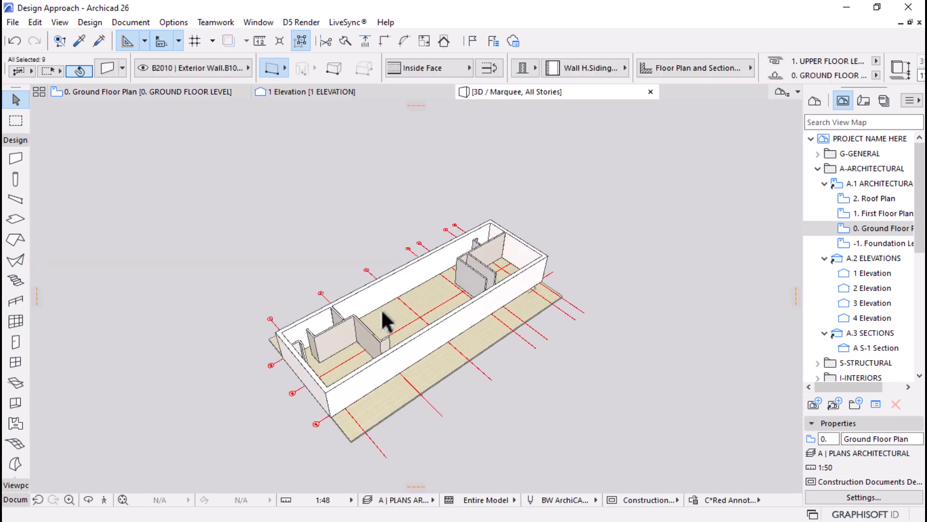
# Inspect the raised ground floor walls close up from the corner in 3D, including the long exterior wall's settings
pyautogui.press('o')
pyautogui.moveTo(463, 345); pyautogui.dragTo(439, 401)
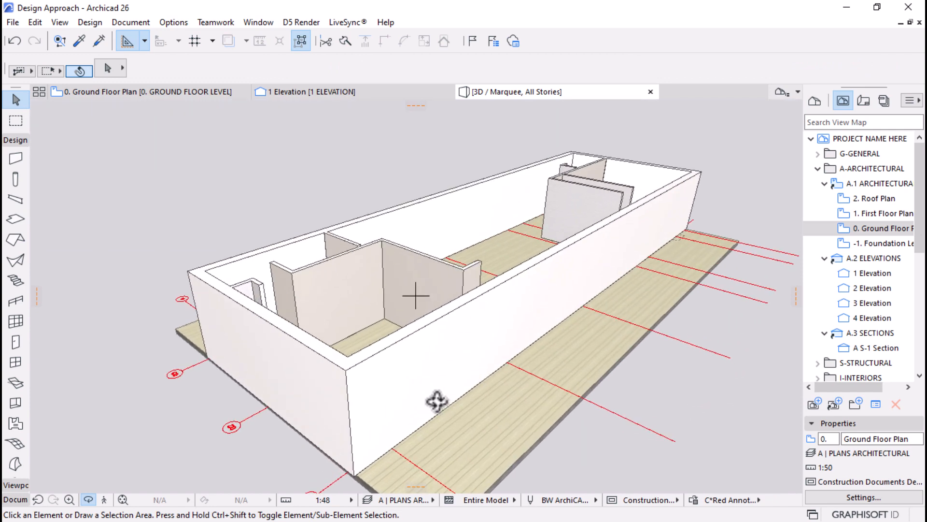
pyautogui.moveTo(429, 401); pyautogui.dragTo(414, 385)
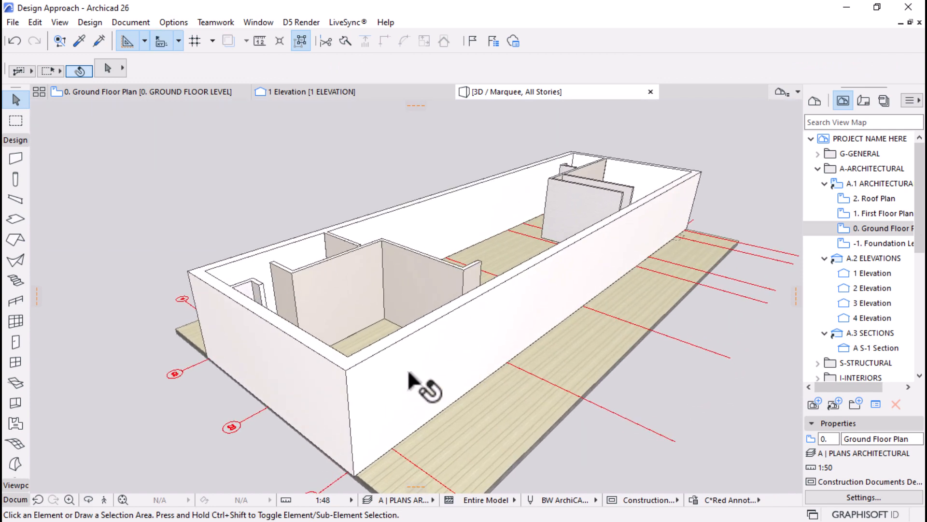
pyautogui.click(378, 362)
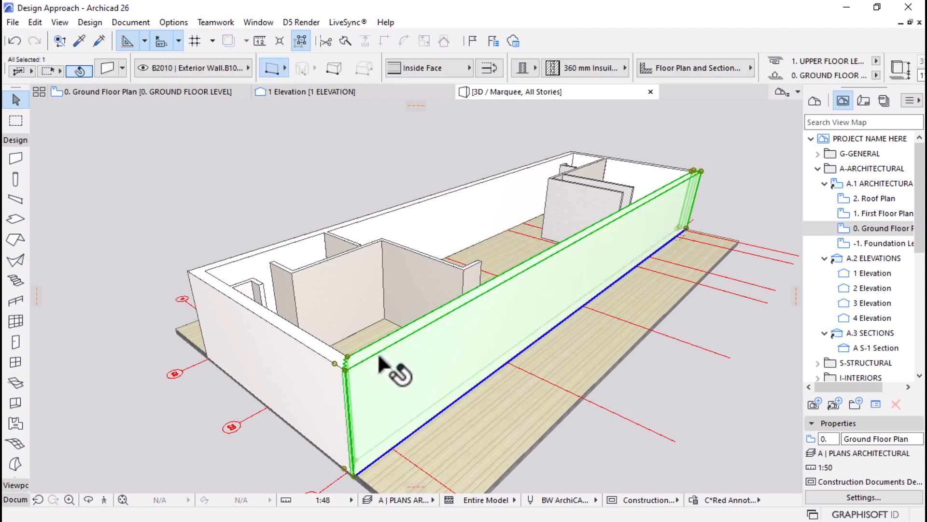
pyautogui.scroll(-3, 569, 60)
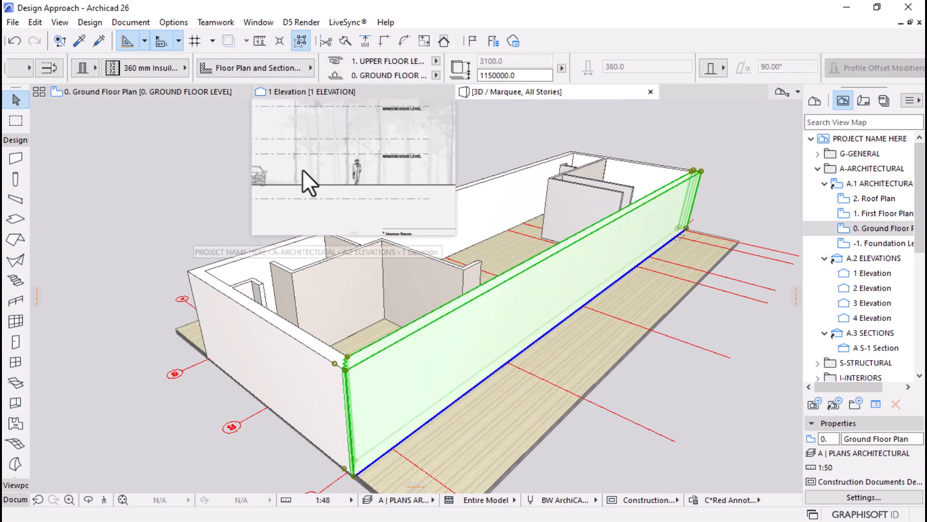
pyautogui.click(302, 169)
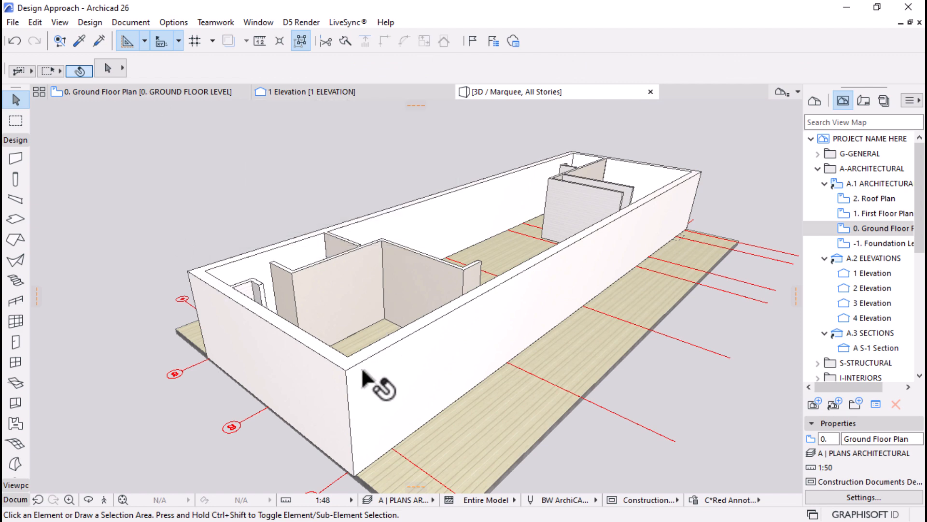
# Open the long exterior wall's composite and try Wood: Light-Frame Vert and Vinyl as the material of its outside plaster skin
pyautogui.click(372, 384)
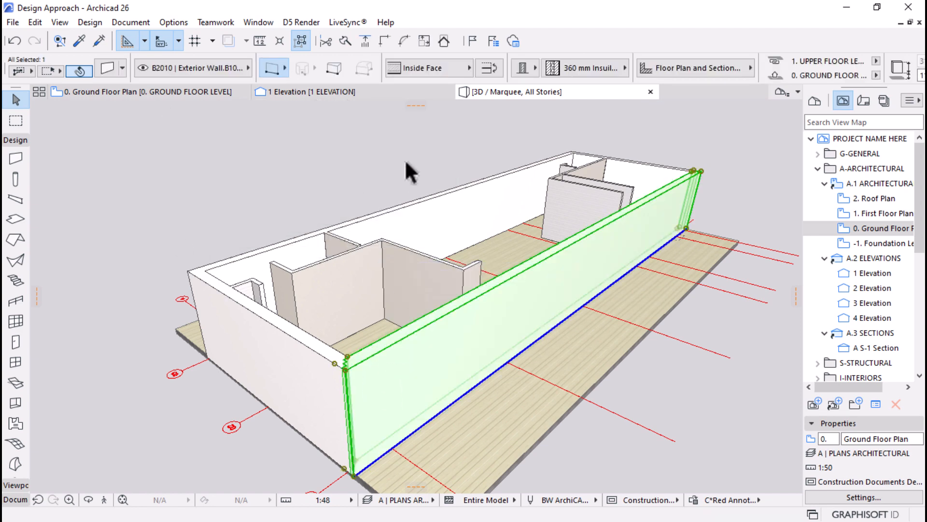
pyautogui.rightClick(400, 355)
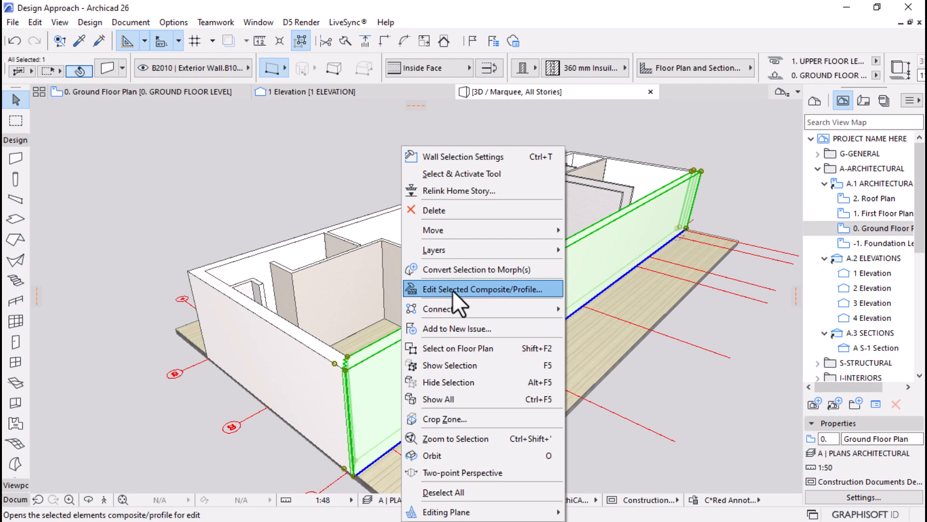
pyautogui.click(453, 290)
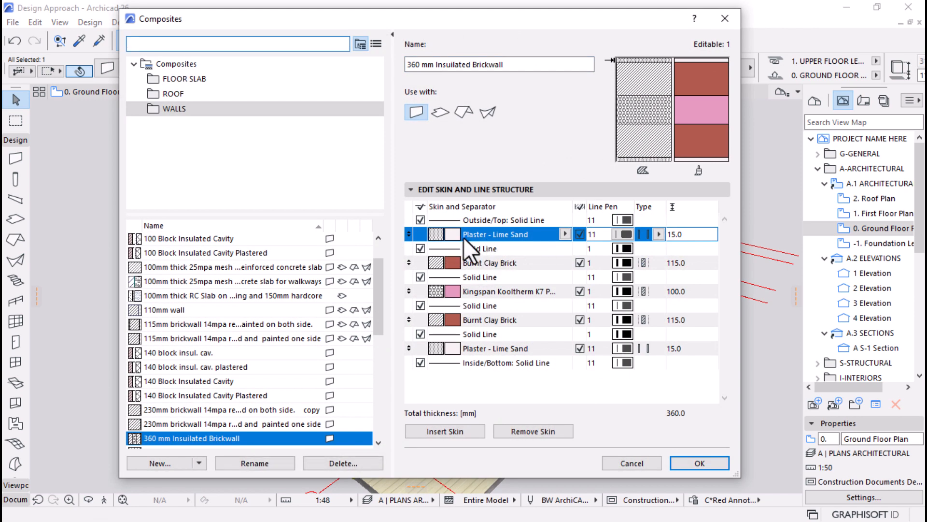
pyautogui.click(560, 236)
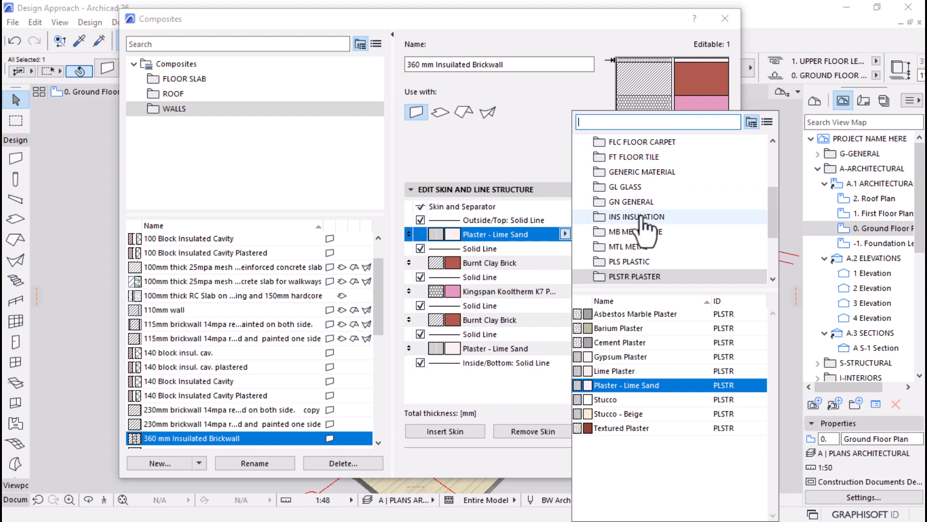
pyautogui.scroll(-3, 645, 222)
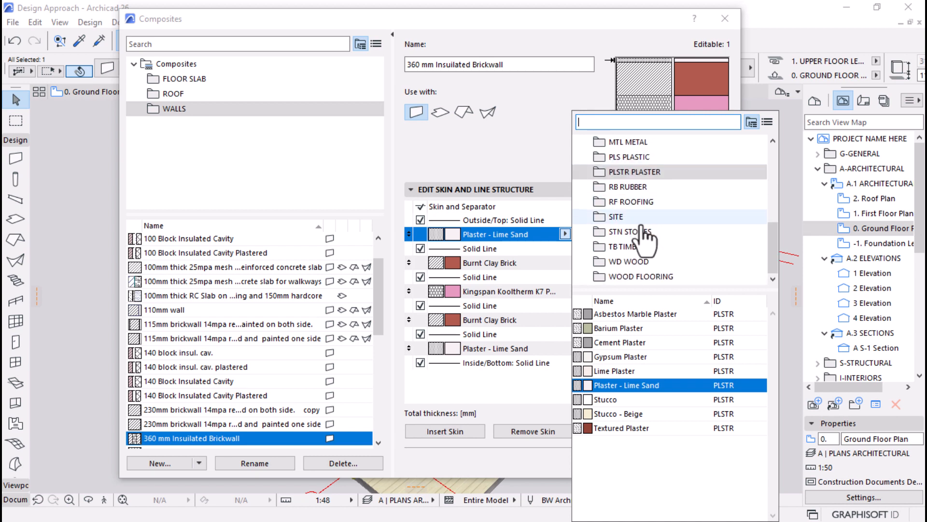
pyautogui.click(627, 263)
pyautogui.scroll(-1, 657, 373)
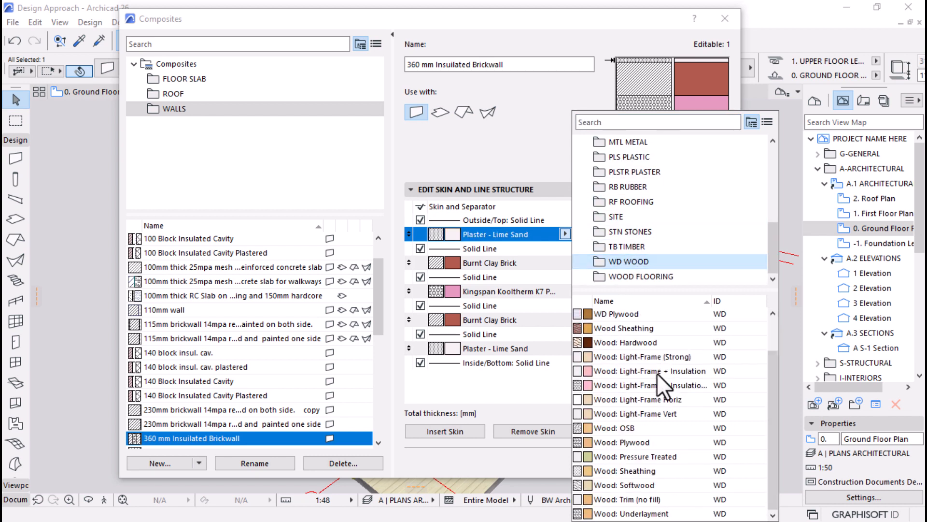
pyautogui.click(656, 386)
pyautogui.click(650, 413)
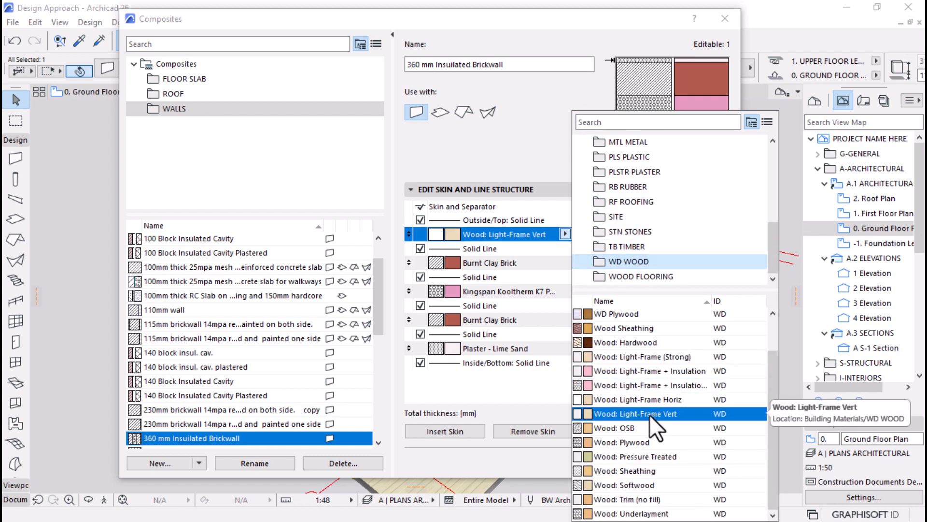
pyautogui.click(623, 278)
pyautogui.click(624, 340)
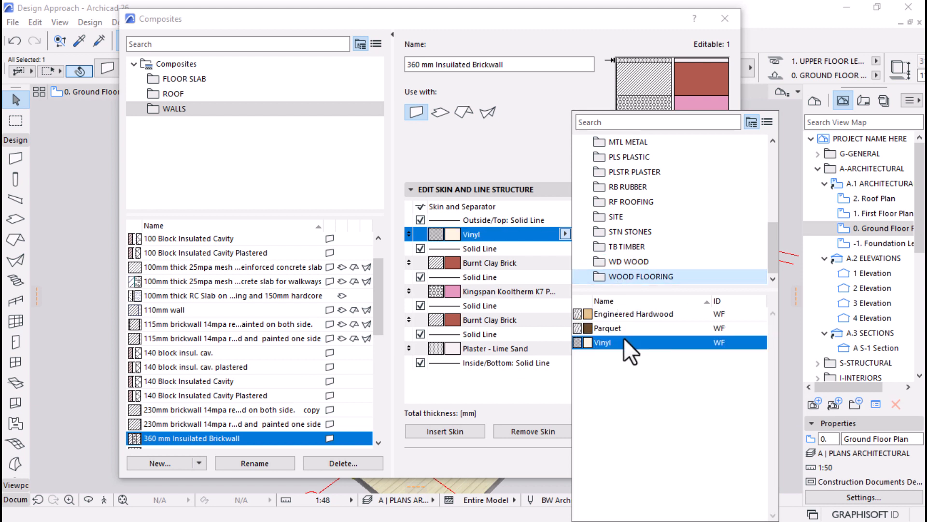
# Set the composite's outside skin to Wood Sheathing from the WD WOOD materials and apply the change
pyautogui.click(641, 247)
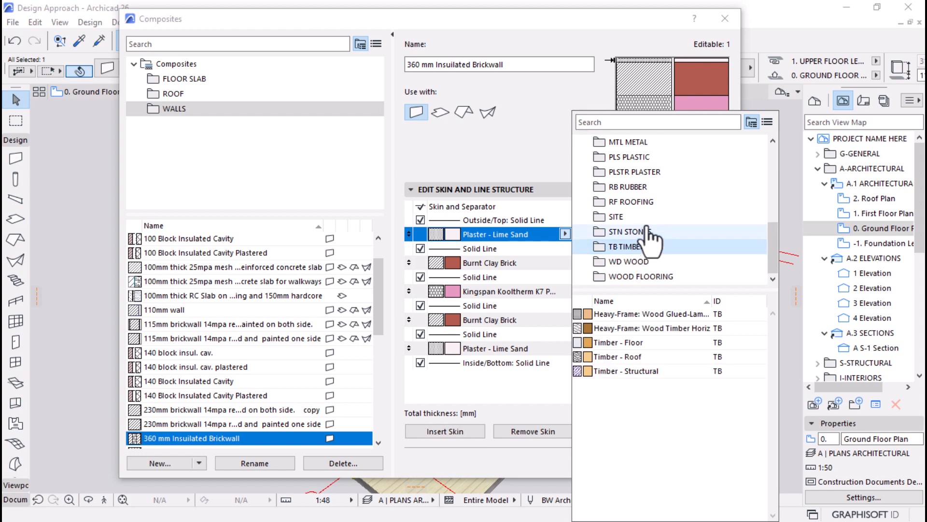
pyautogui.click(629, 262)
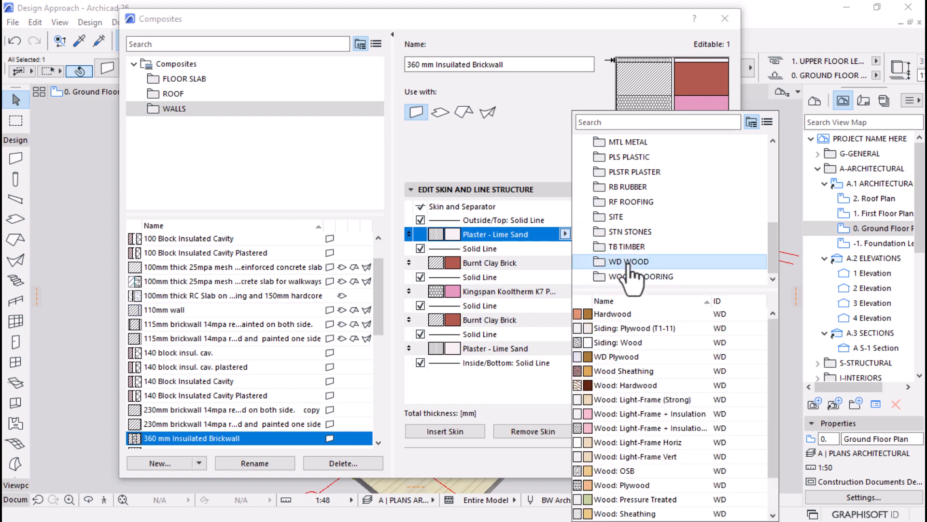
pyautogui.click(618, 369)
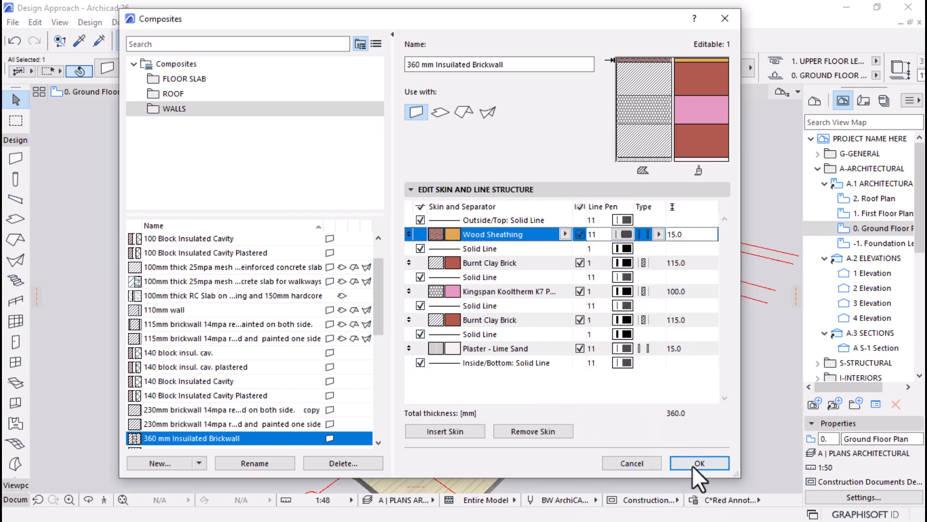
pyautogui.click(692, 465)
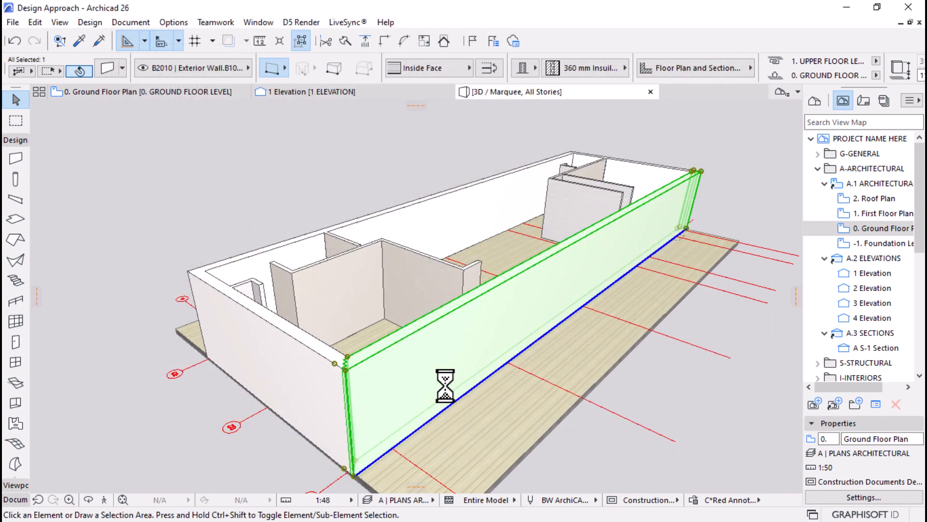
# Check the wood finish in 3D, and undo and redo the last wall change
pyautogui.keyDown('shift'); pyautogui.moveTo(451, 389); pyautogui.dragTo(353, 300, button='middle'); pyautogui.keyUp('shift')
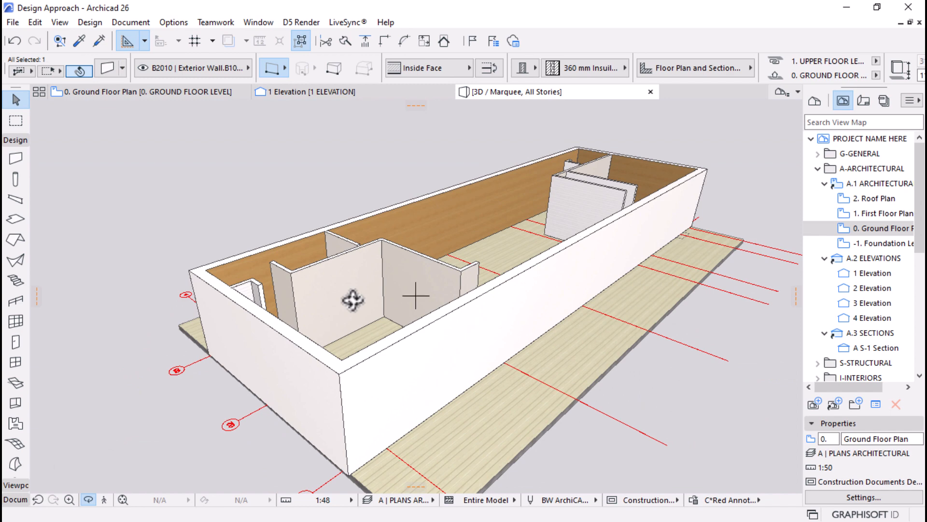
pyautogui.hotkey('ctrl', 'z')
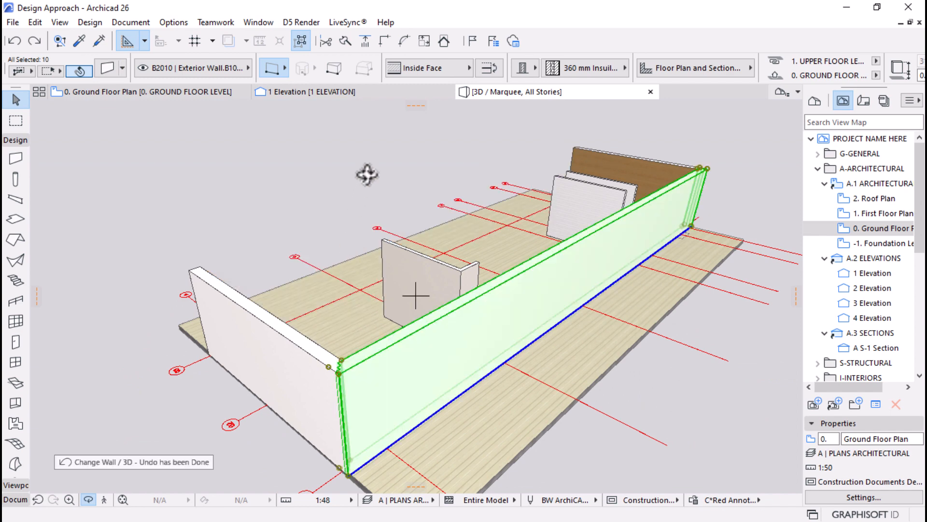
pyautogui.click(35, 42)
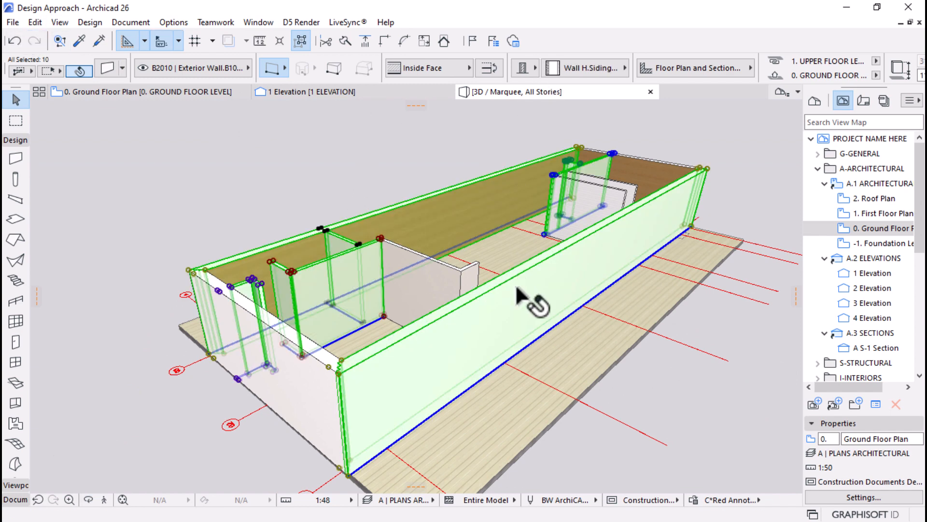
# Reopen the long exterior wall's composite and set its outside skin to Plaster - Lime Sand
pyautogui.click(534, 300)
pyautogui.rightClick(534, 301)
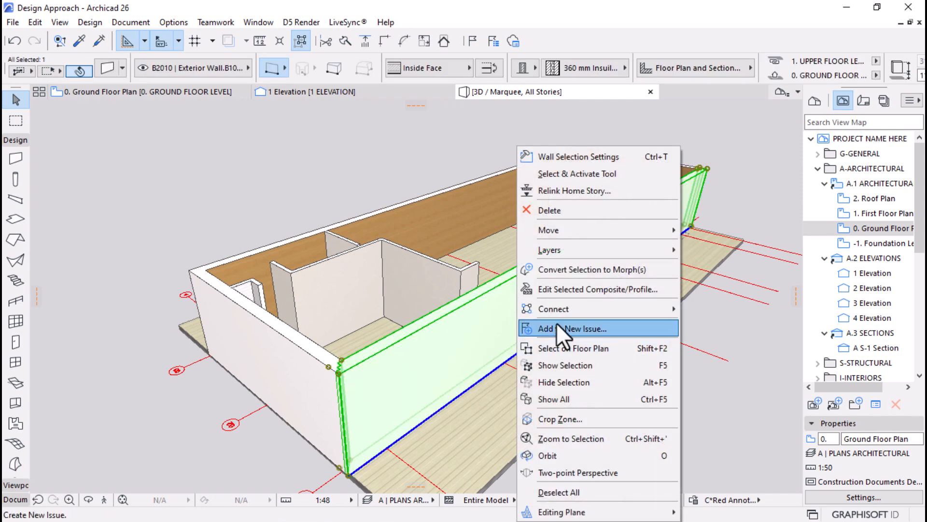
pyautogui.click(554, 290)
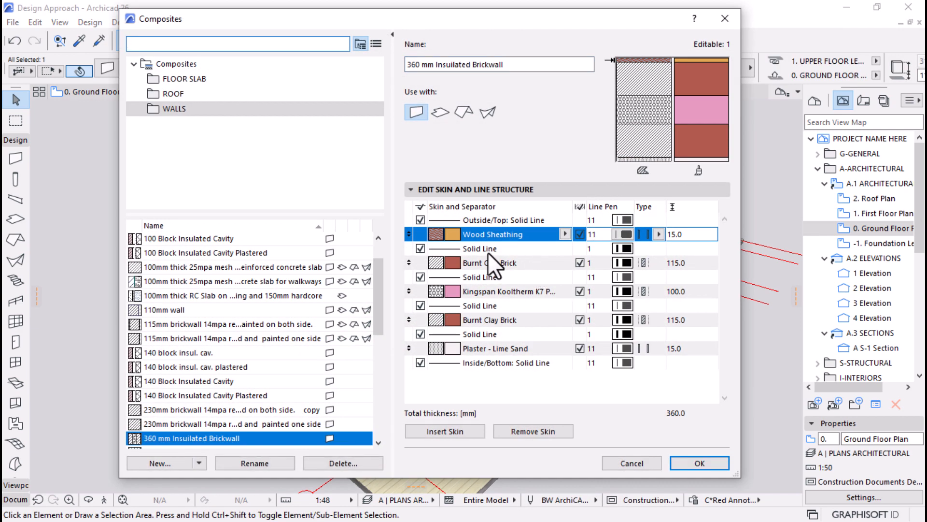
pyautogui.click(565, 233)
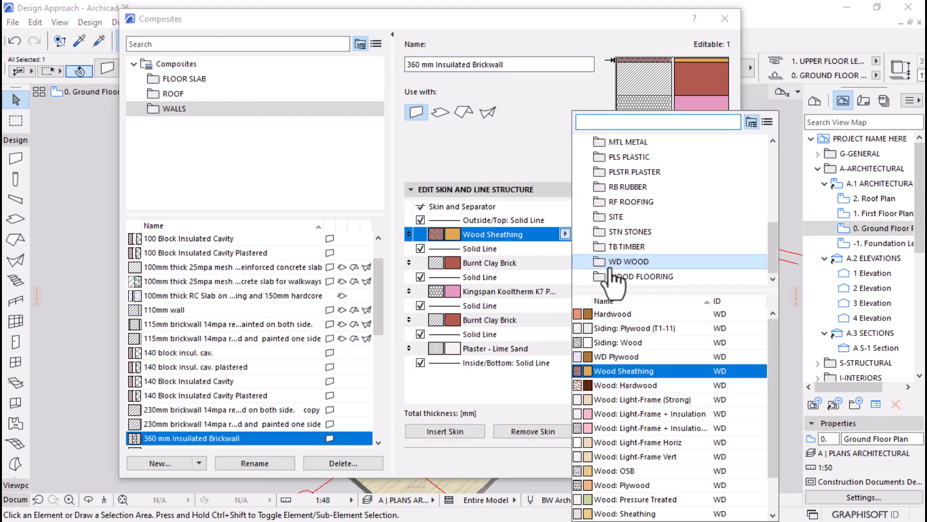
pyautogui.write('pla')
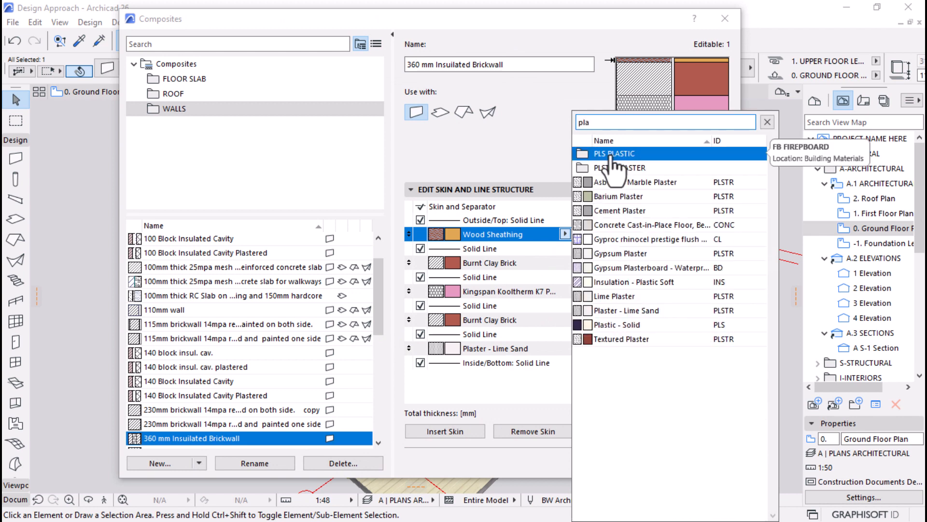
pyautogui.click(615, 296)
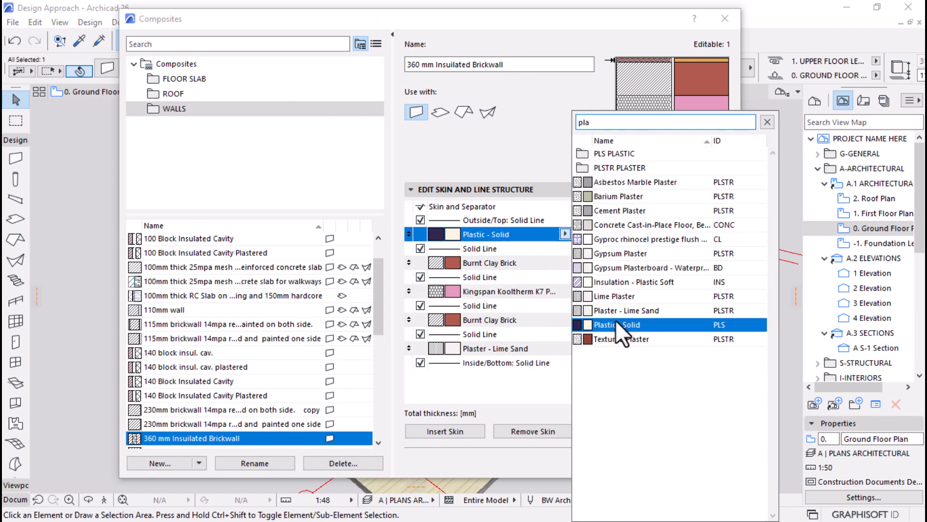
pyautogui.click(619, 312)
# Set the composite's inside plaster skin to WD Plywood and apply the change to the exterior walls
pyautogui.click(534, 349)
pyautogui.click(564, 348)
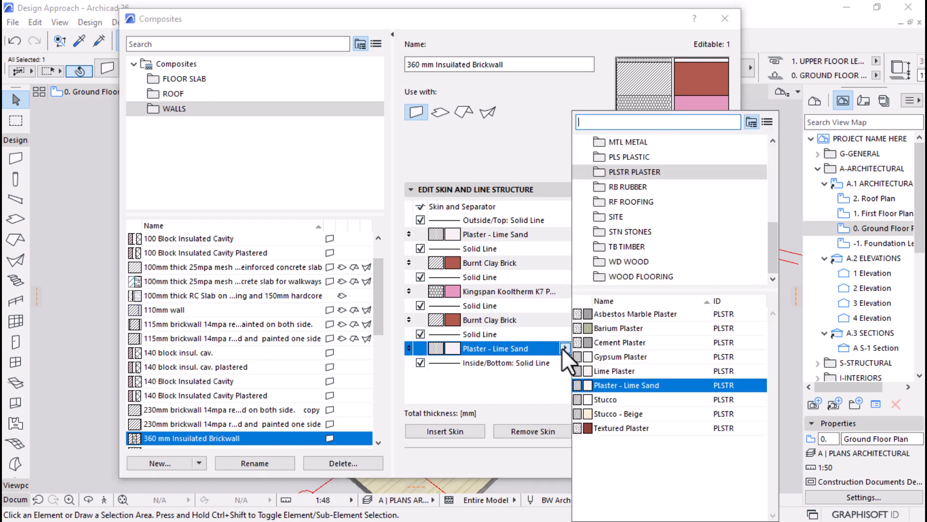
pyautogui.click(622, 247)
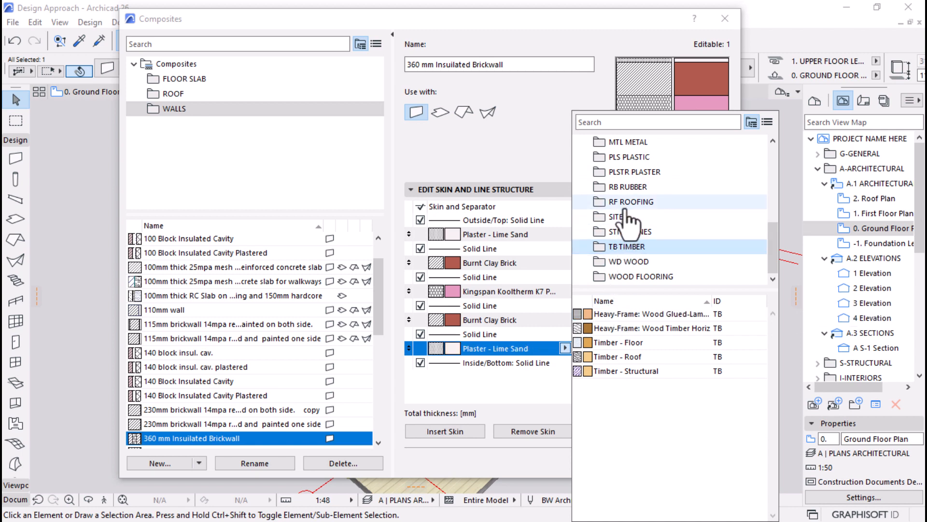
pyautogui.click(626, 261)
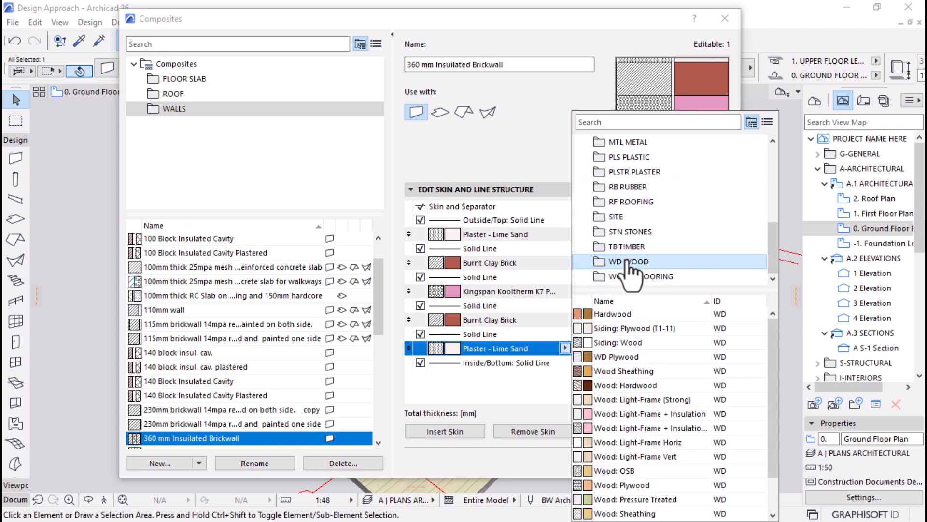
pyautogui.click(621, 356)
pyautogui.click(680, 462)
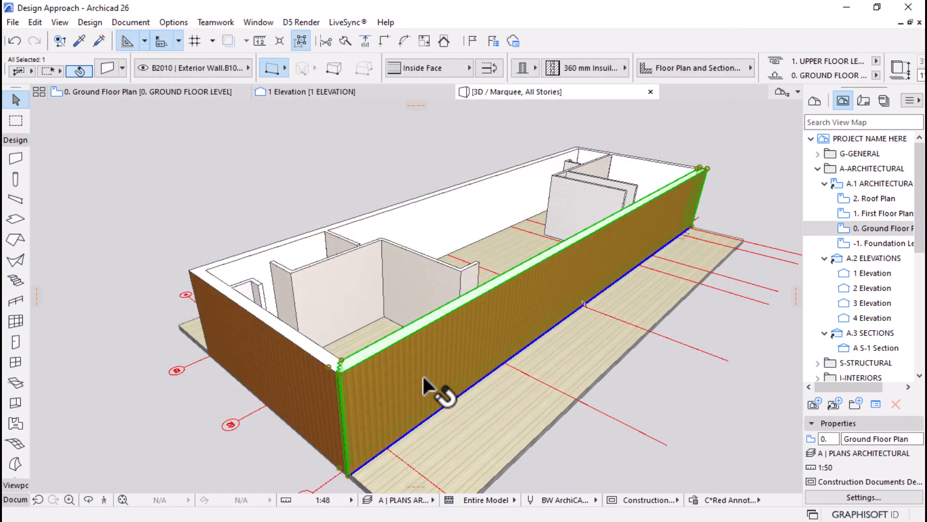
# Examine the wood finish on the exterior walls around the house corner in 3D
pyautogui.scroll(5, 425, 386)
pyautogui.scroll(-6, 324, 382)
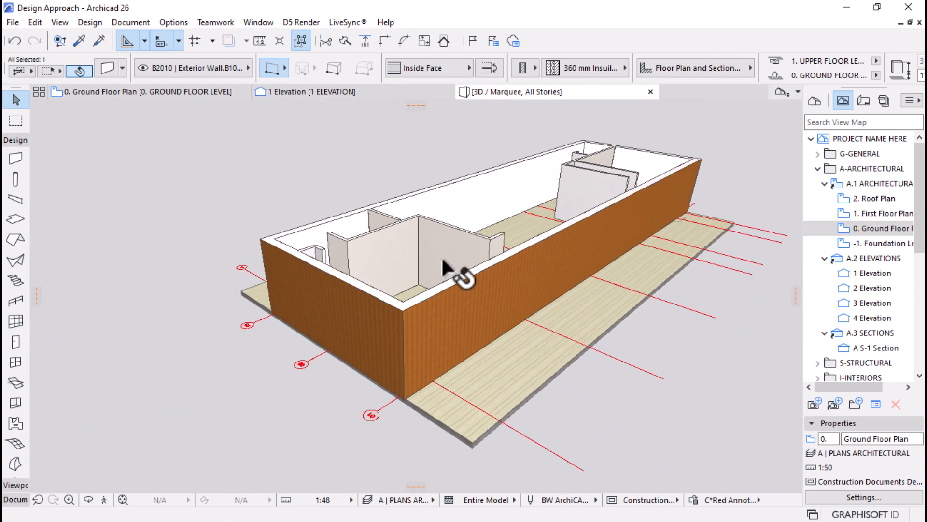
pyautogui.click(443, 261)
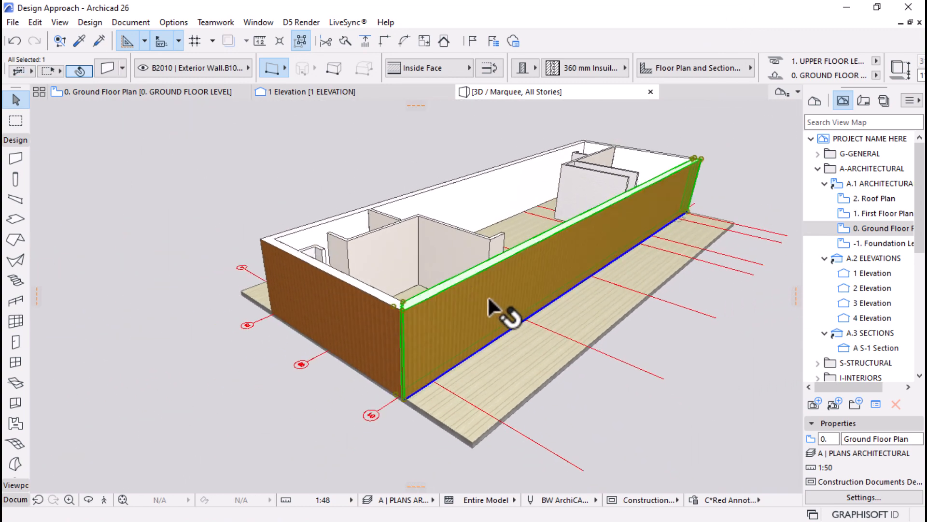
pyautogui.press('o')
pyautogui.moveTo(336, 385); pyautogui.dragTo(397, 244)
# Select the four exterior walls and enable the inside face surface override in their model settings
pyautogui.click(398, 245)
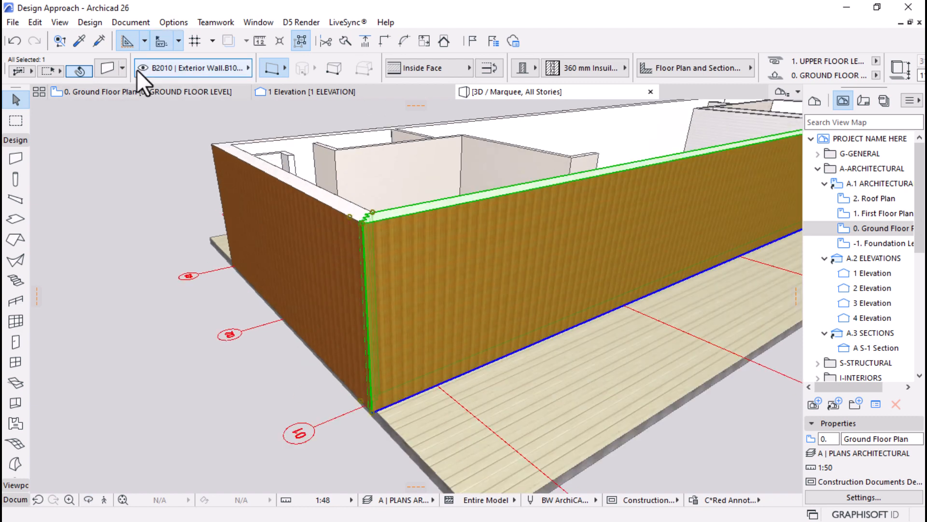
pyautogui.click(99, 63)
pyautogui.press('Escape')
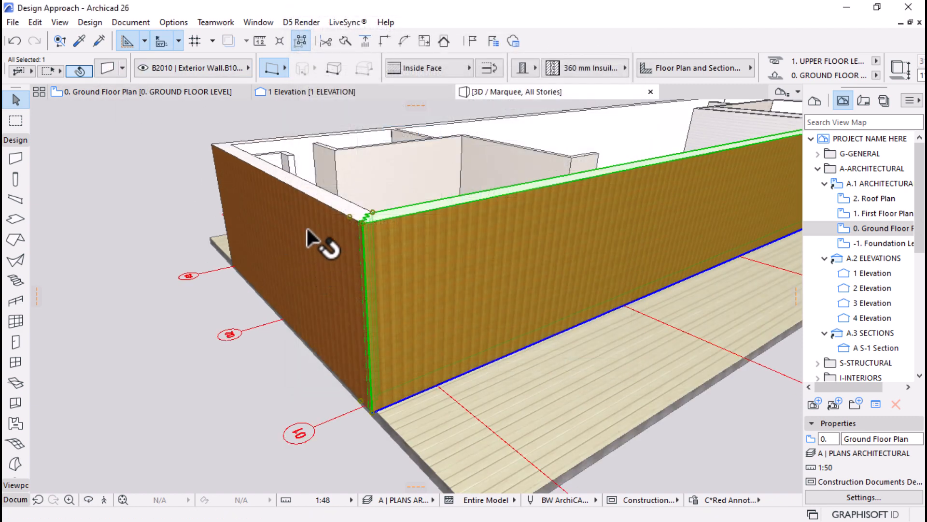
pyautogui.click(299, 41)
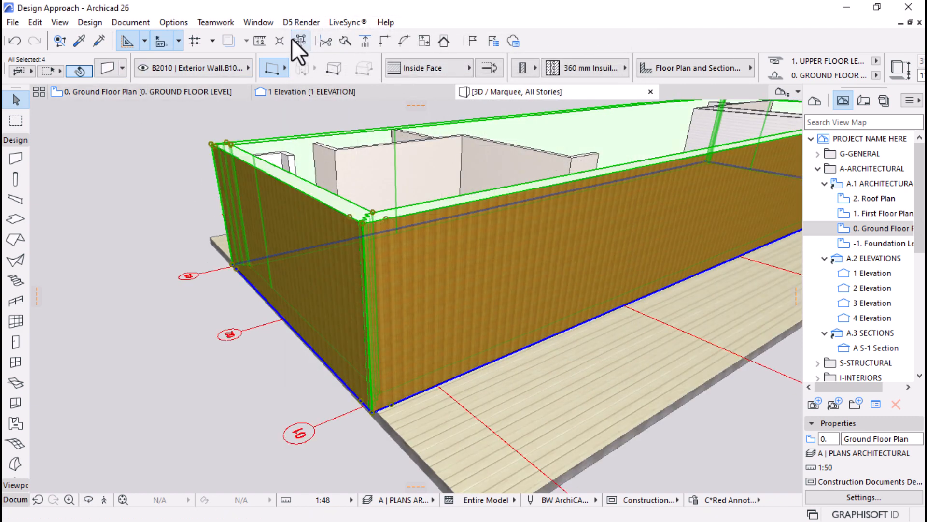
pyautogui.click(107, 66)
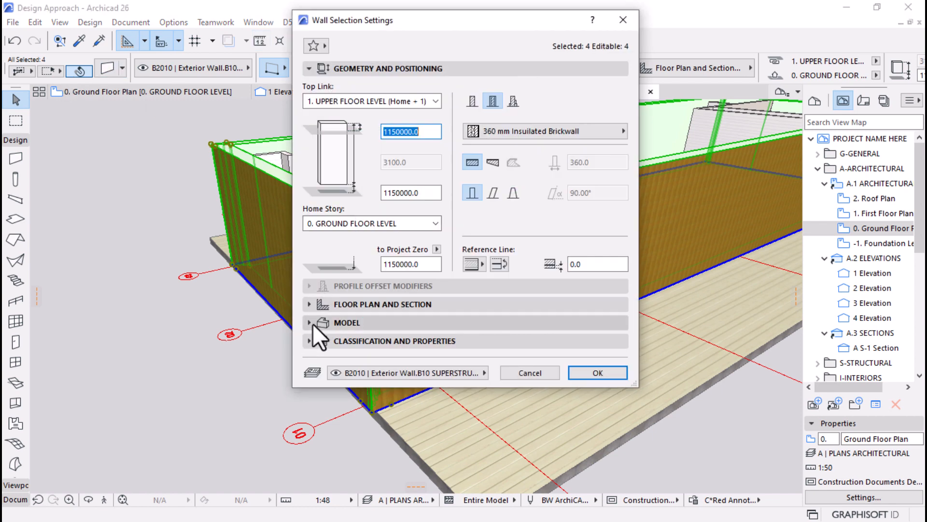
pyautogui.click(312, 321)
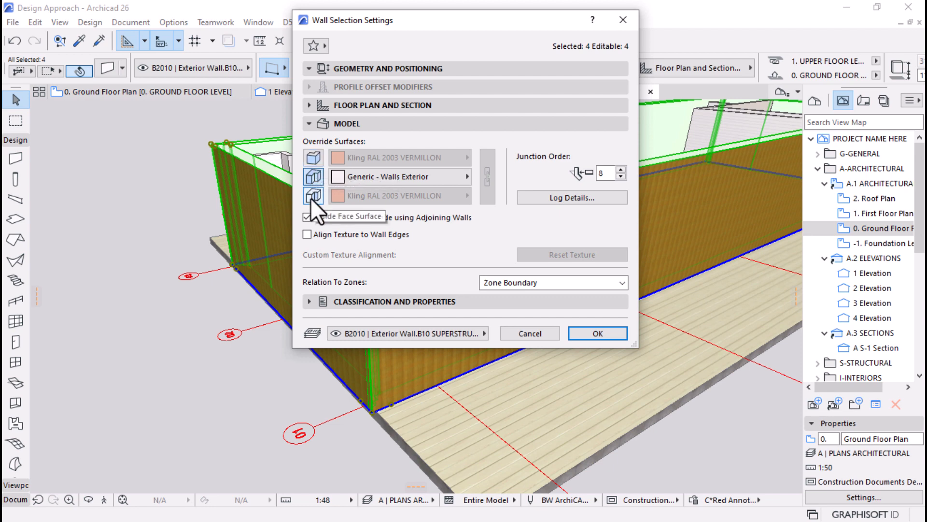
pyautogui.click(311, 198)
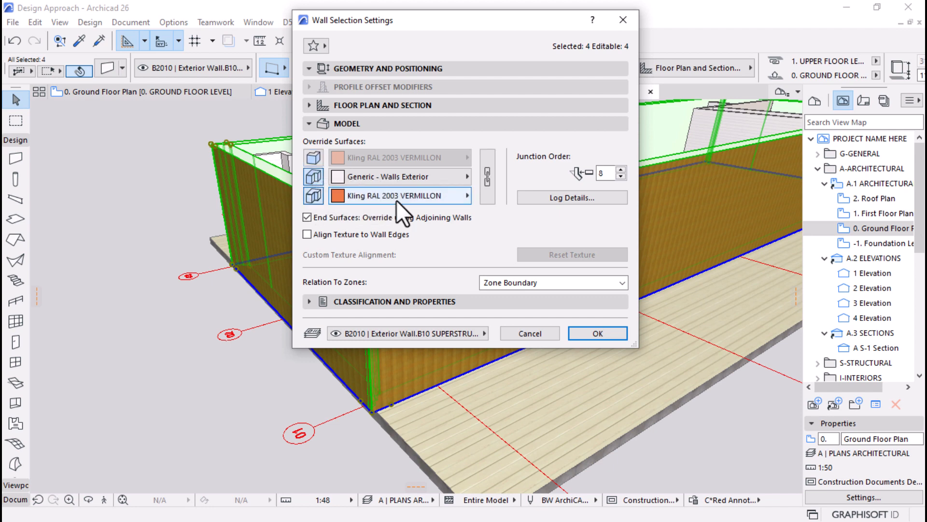
# Set the exterior walls' inside face override to TF Wood Decking Vertical and apply it
pyautogui.click(396, 200)
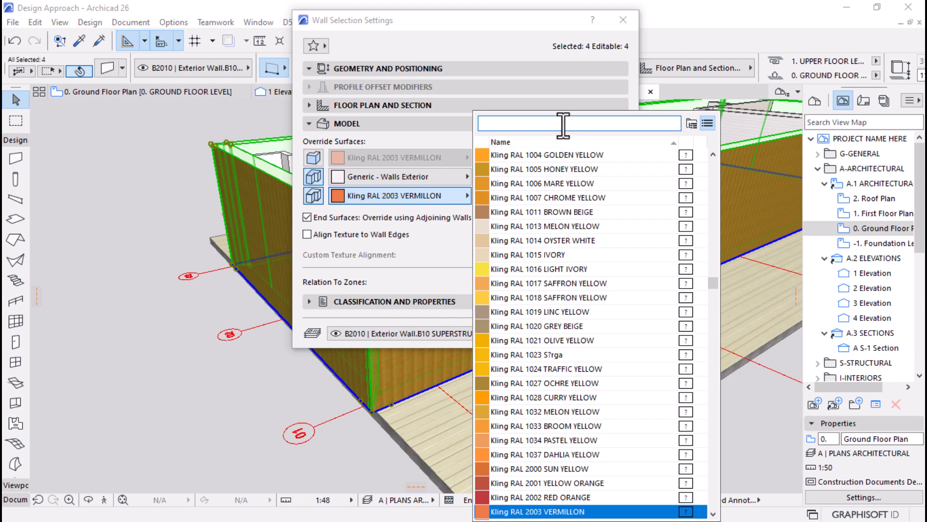
pyautogui.write('wo')
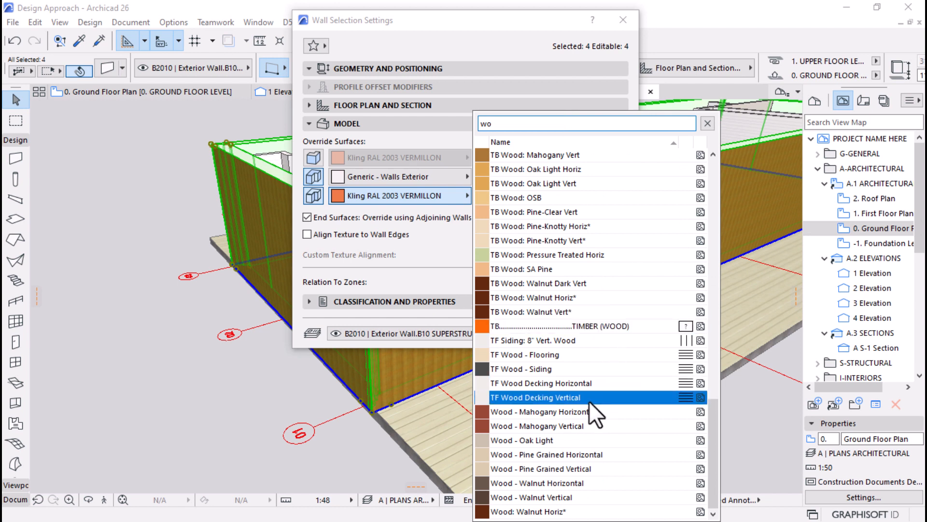
pyautogui.click(537, 401)
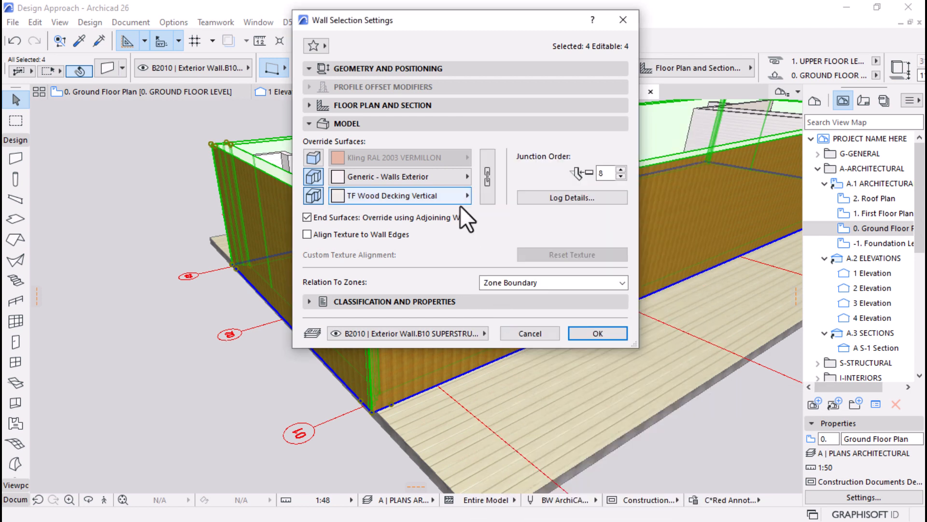
pyautogui.click(594, 333)
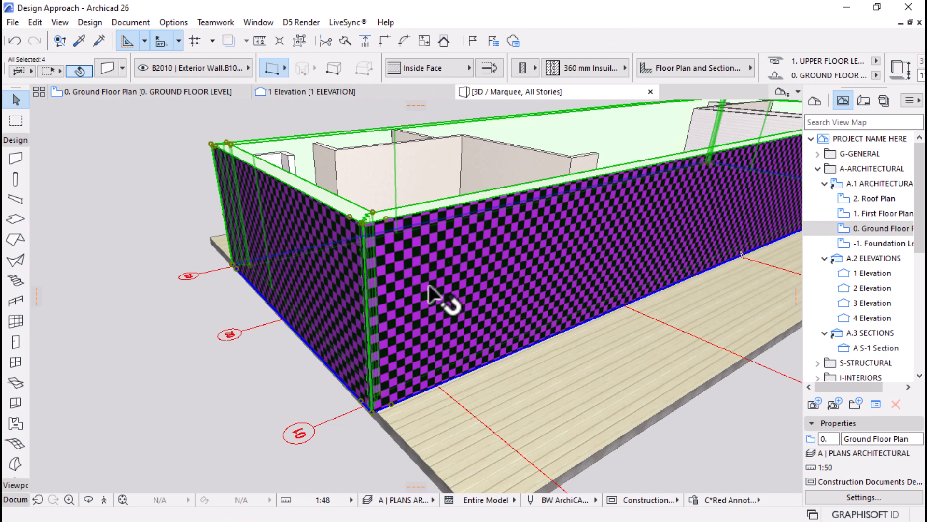
# Start adding a library in the Library Manager and browse to Library > BIM Template 2020 > MSBIM 2023 TEMPLATE > Version 26
pyautogui.click(13, 22)
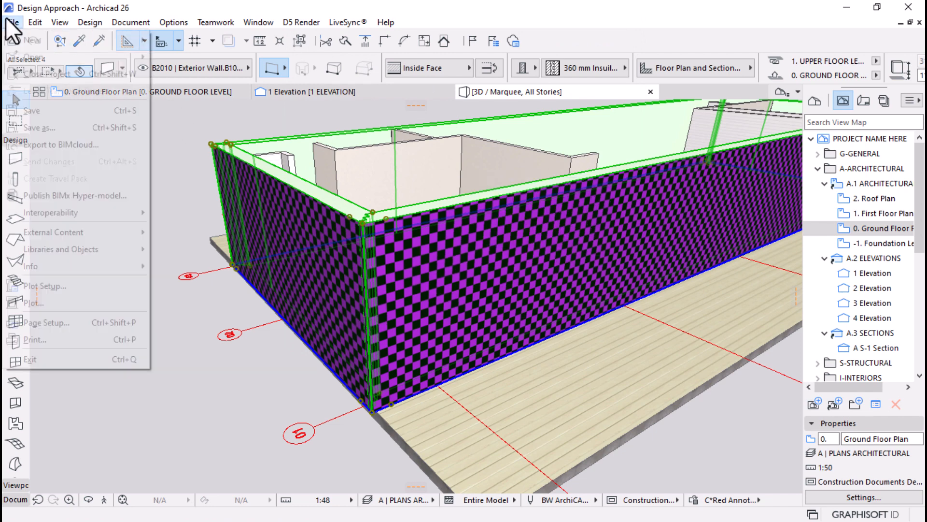
pyautogui.moveTo(68, 247)
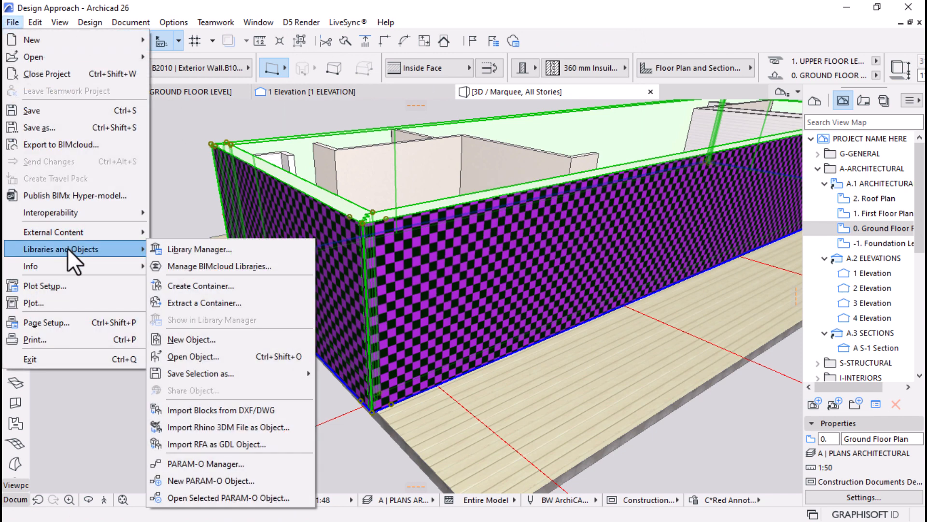
pyautogui.click(190, 248)
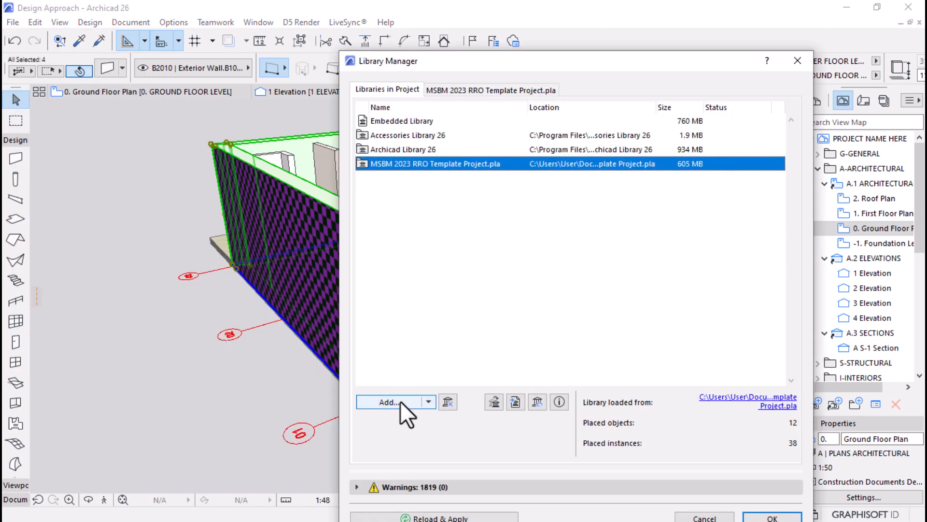
pyautogui.click(400, 401)
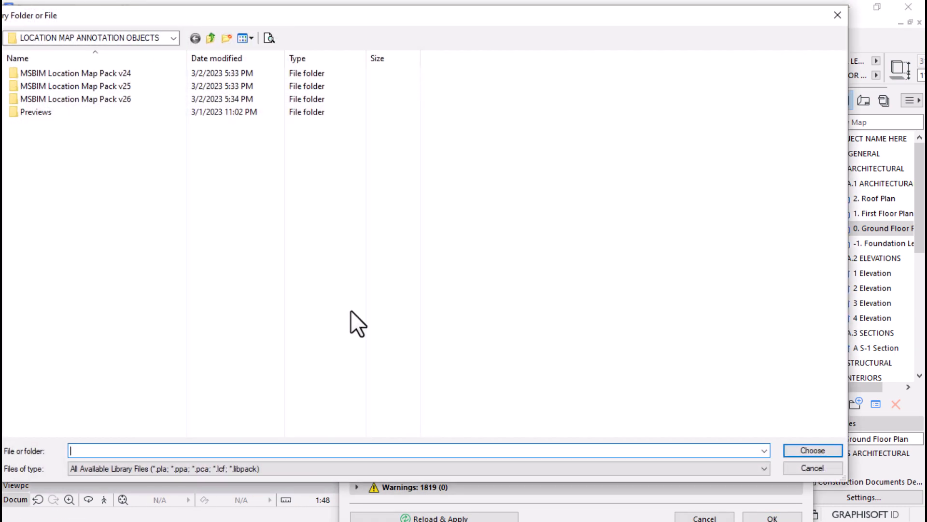
pyautogui.moveTo(302, 14); pyautogui.dragTo(407, 27)
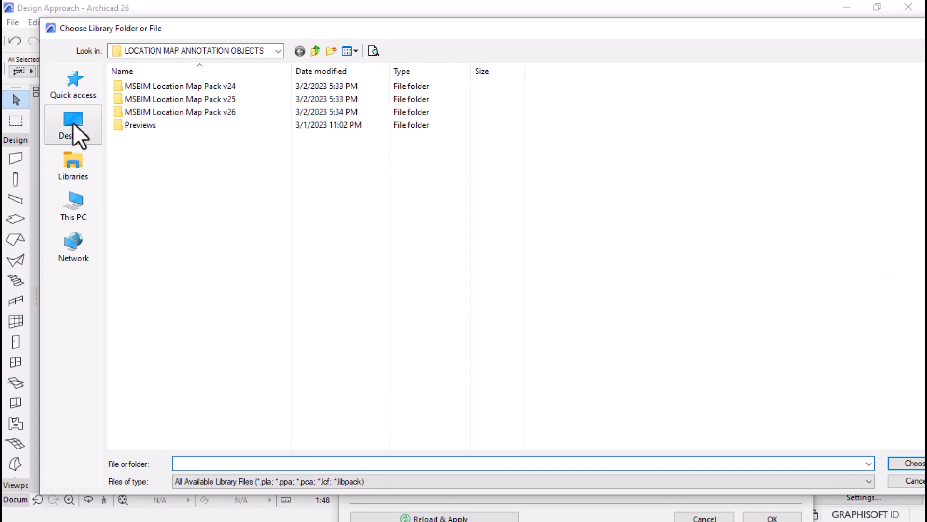
pyautogui.click(316, 51)
pyautogui.doubleClick(316, 51)
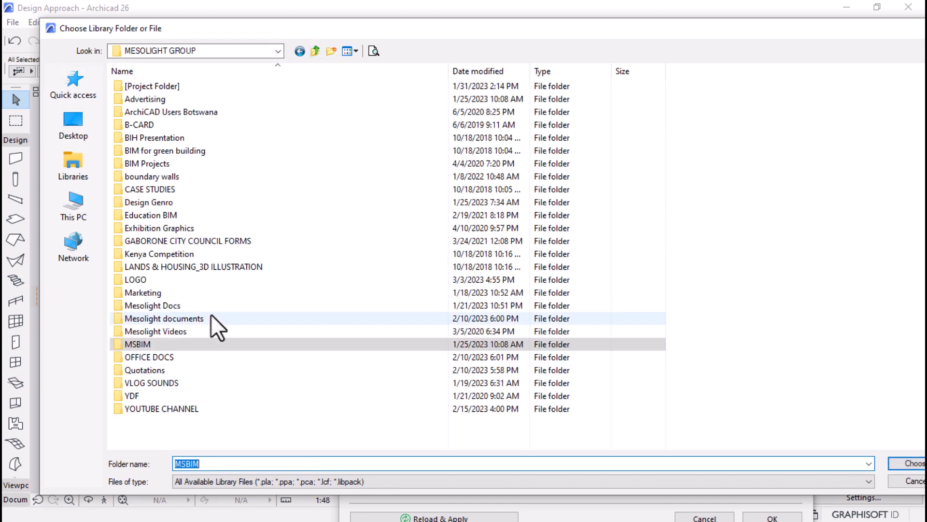
pyautogui.click(316, 50)
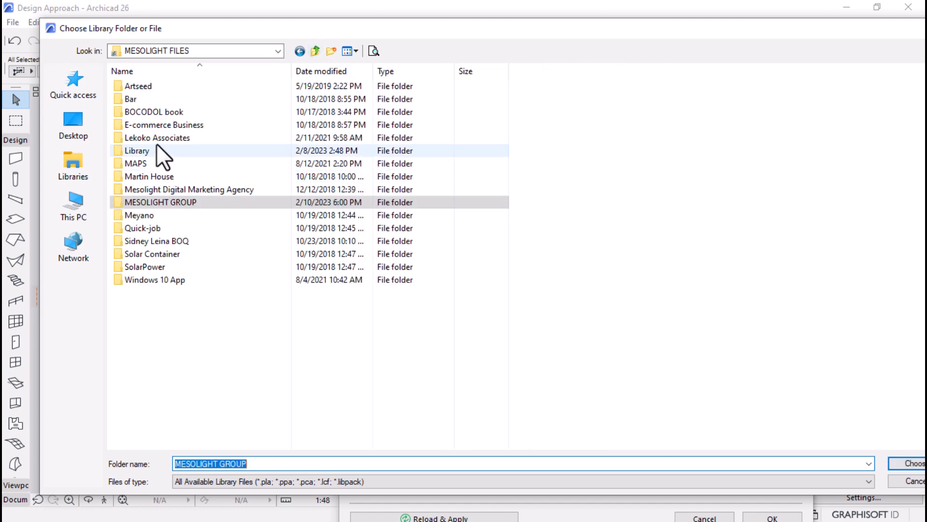
pyautogui.doubleClick(130, 149)
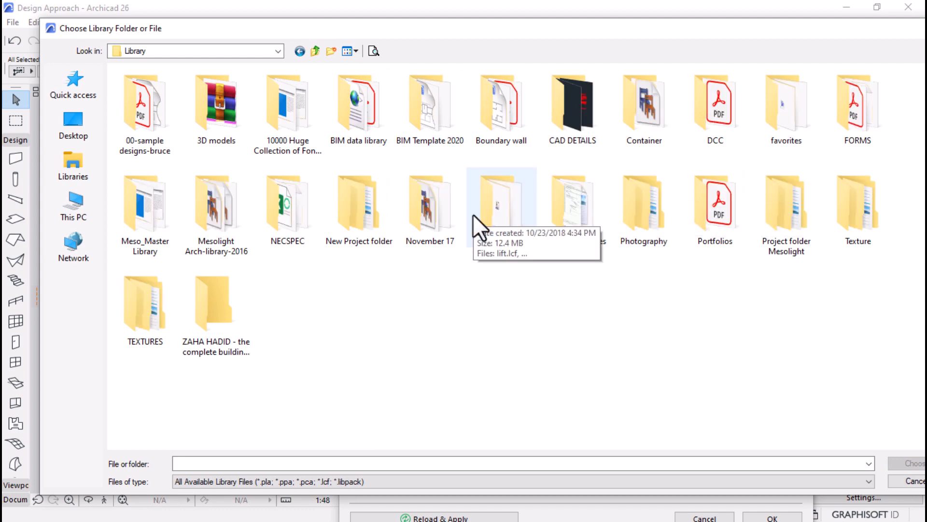
pyautogui.doubleClick(425, 117)
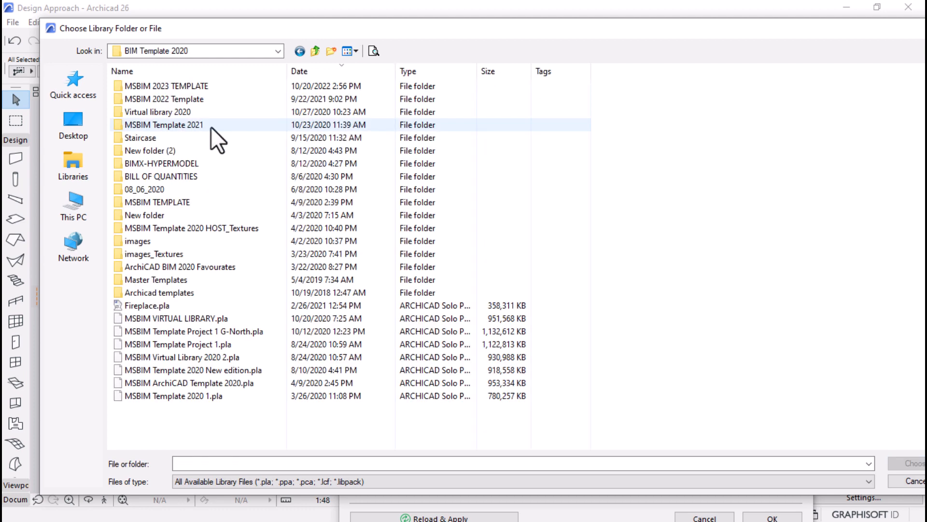
pyautogui.doubleClick(169, 89)
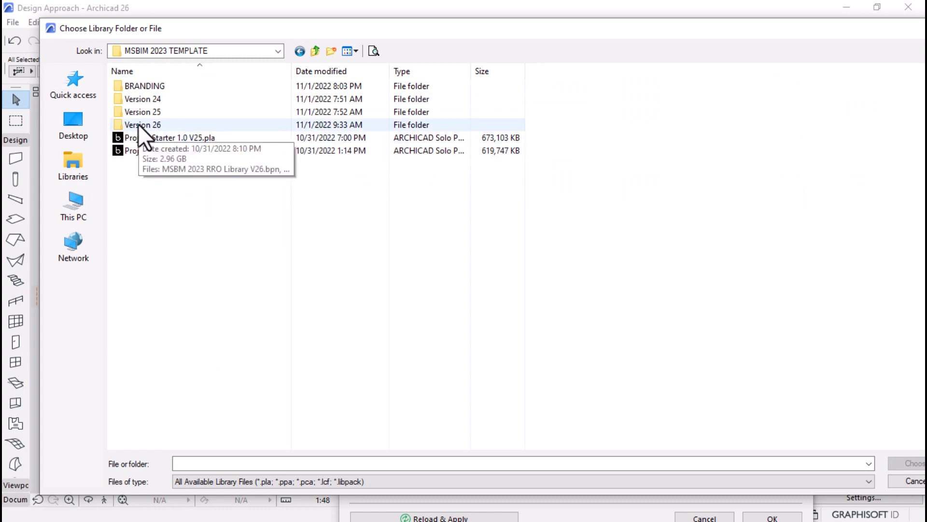
pyautogui.doubleClick(138, 124)
# Add MSBM 2023 RRO Library V26.pla to the project's libraries and apply the change
pyautogui.click(154, 100)
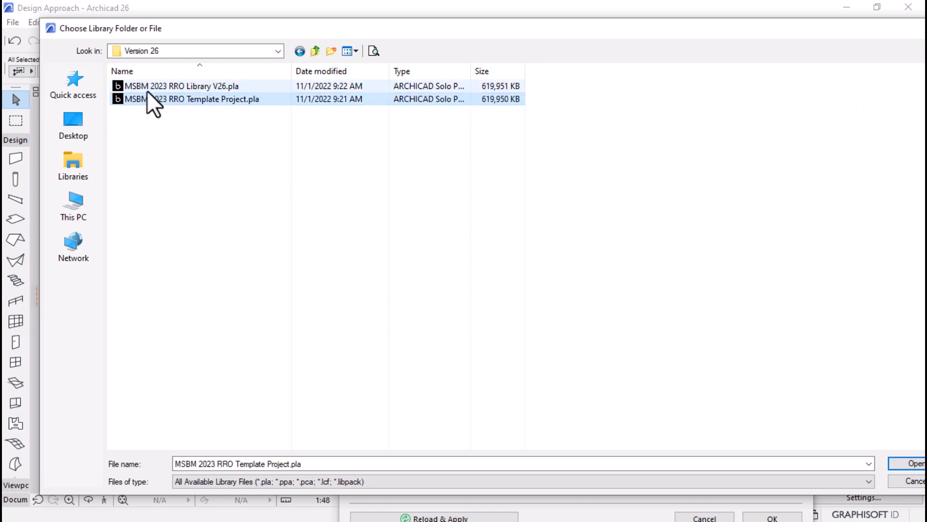
pyautogui.click(146, 88)
pyautogui.click(897, 465)
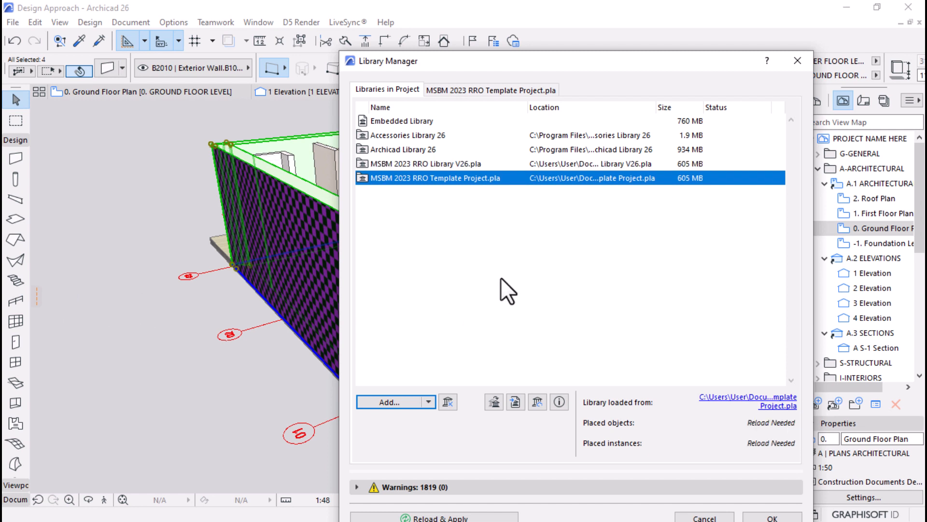
pyautogui.click(405, 167)
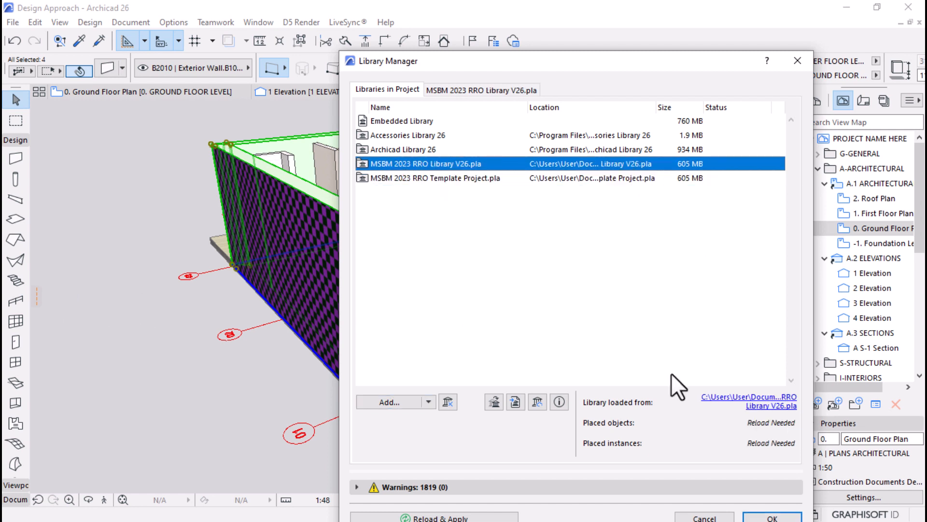
pyautogui.click(772, 517)
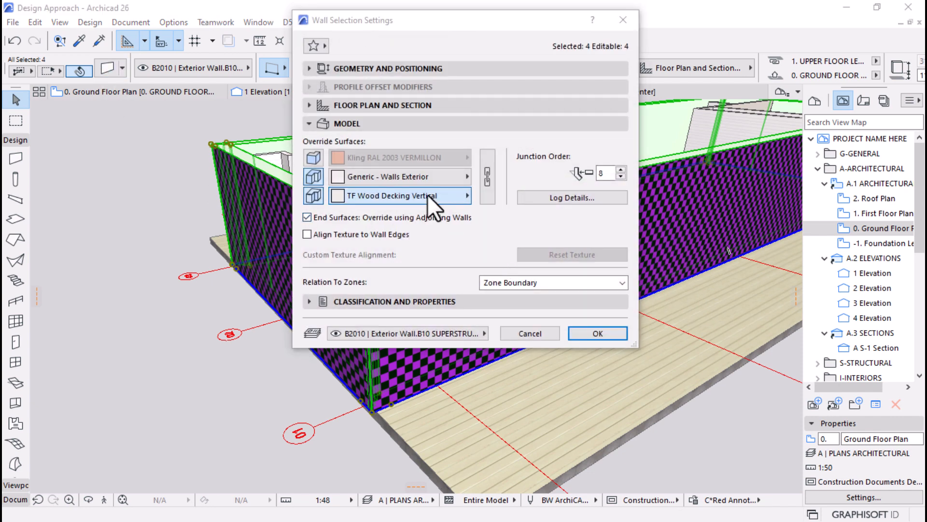
# Change the exterior walls' inside face override to TF Wood - Flooring and inspect the finish in 3D
pyautogui.click(427, 195)
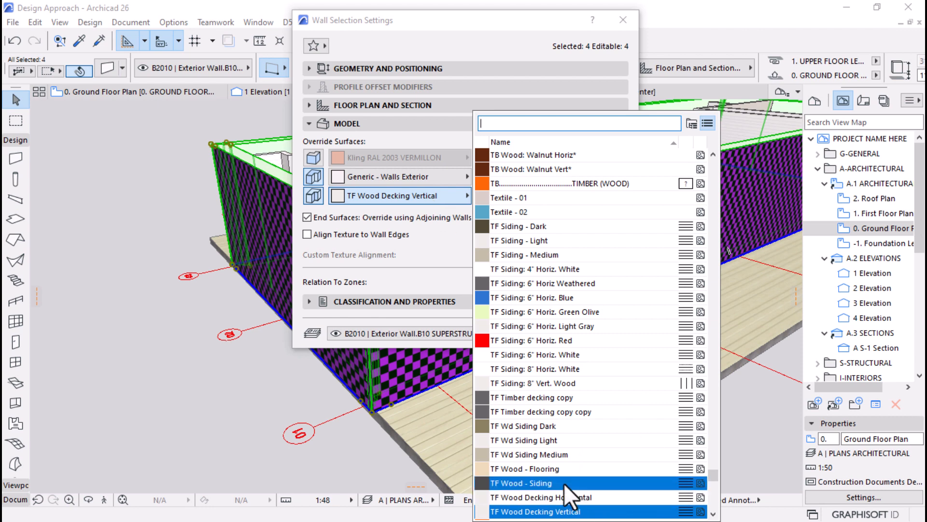
pyautogui.click(564, 469)
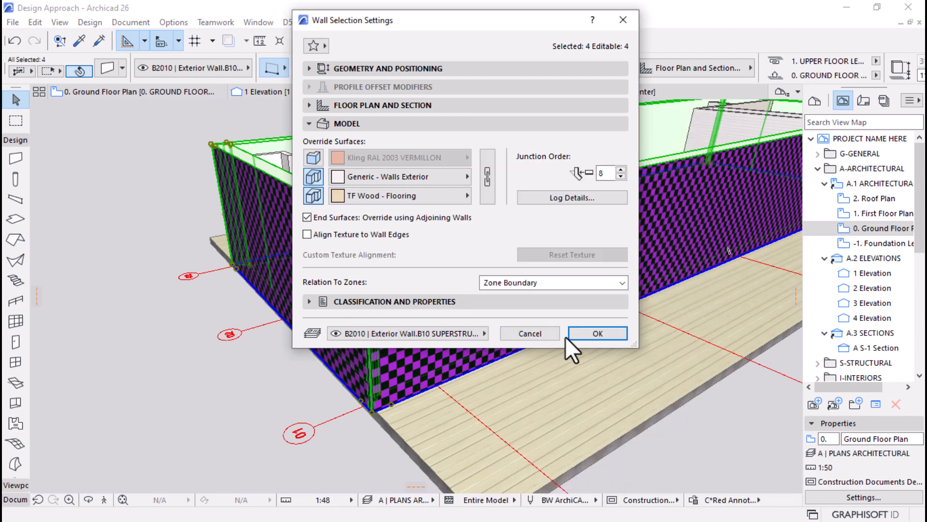
pyautogui.click(579, 335)
pyautogui.scroll(5, 470, 297)
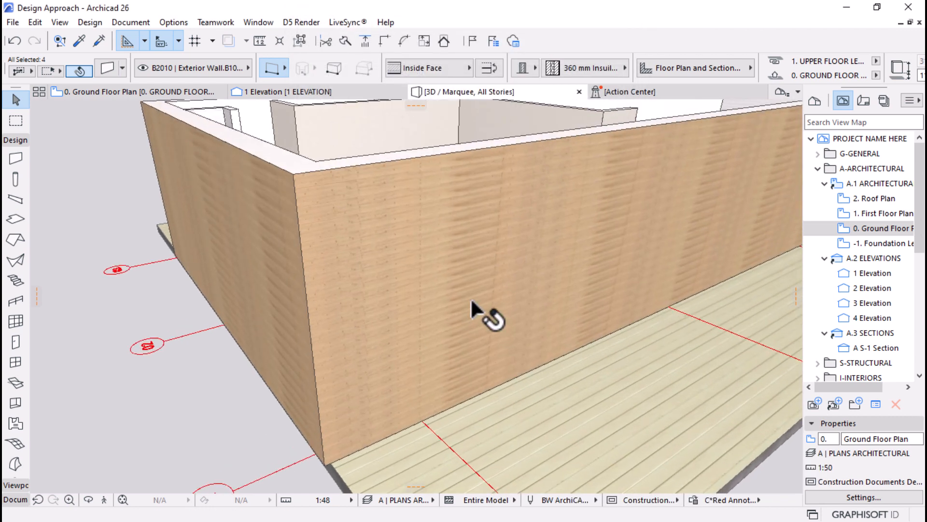
pyautogui.scroll(-5, 470, 299)
pyautogui.scroll(3, 215, 229)
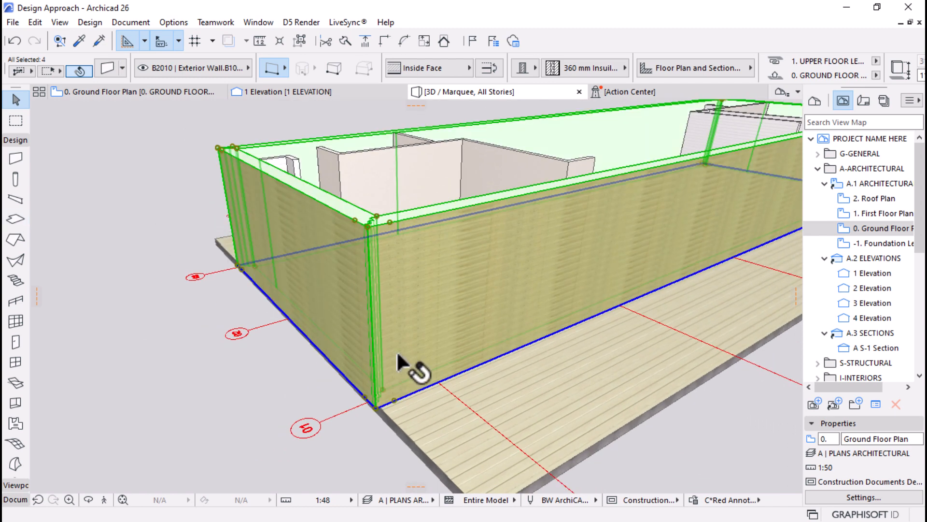
pyautogui.keyDown('shift'); pyautogui.moveTo(397, 359); pyautogui.dragTo(410, 284, button='middle'); pyautogui.keyUp('shift')
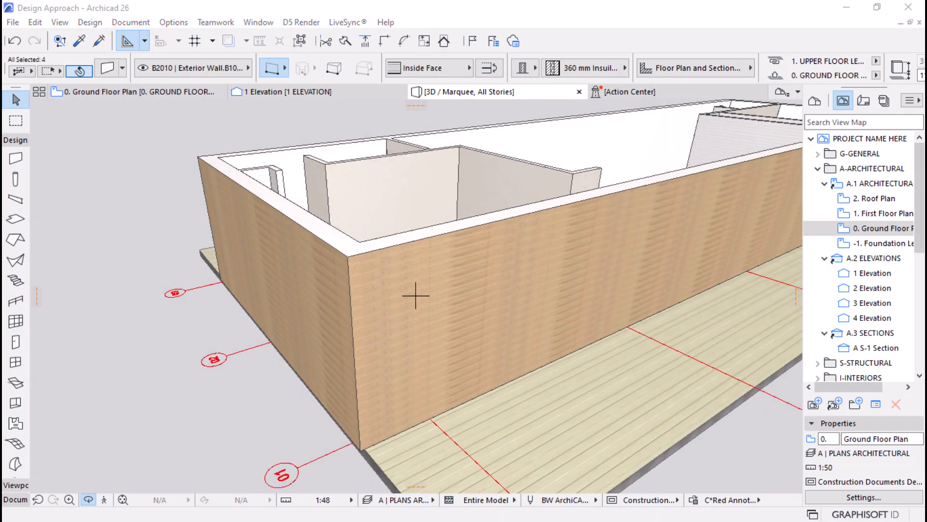
pyautogui.moveTo(416, 295); pyautogui.dragTo(470, 85)
# Switch to Chrome, go to textures.com/browse/shops/20490 and maximize the browser window
pyautogui.click(398, 108)
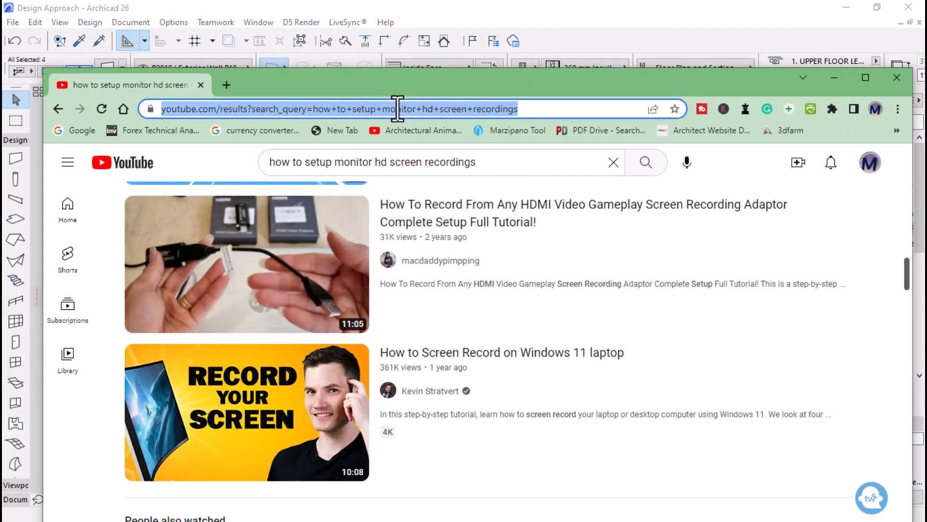
pyautogui.write('tex')
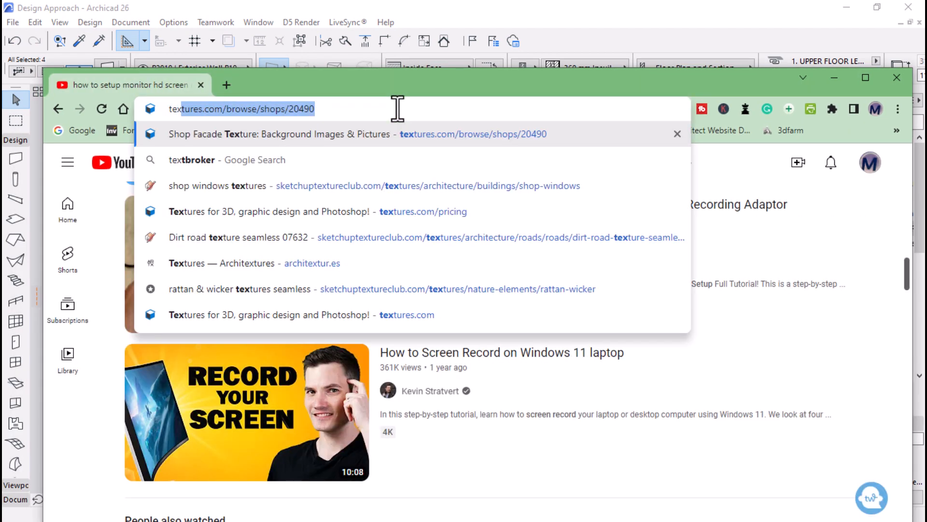
pyautogui.press('Return')
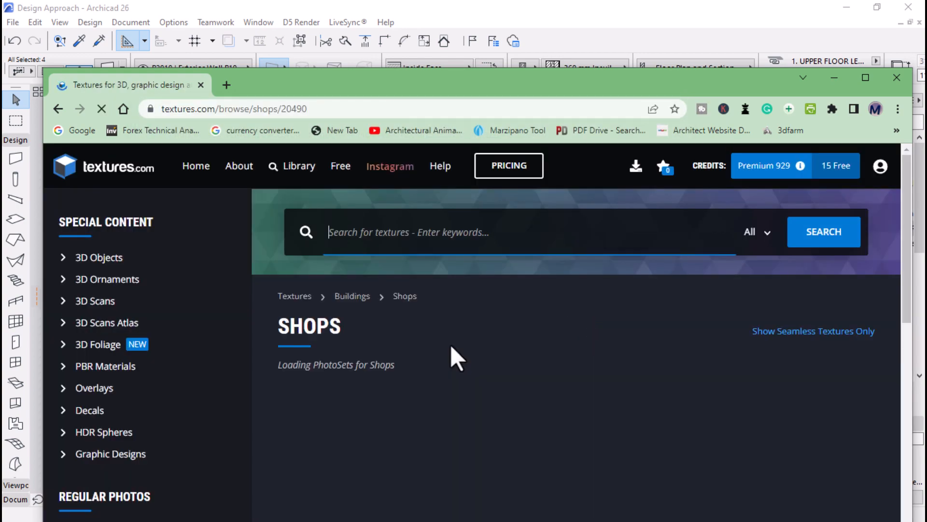
pyautogui.click(866, 79)
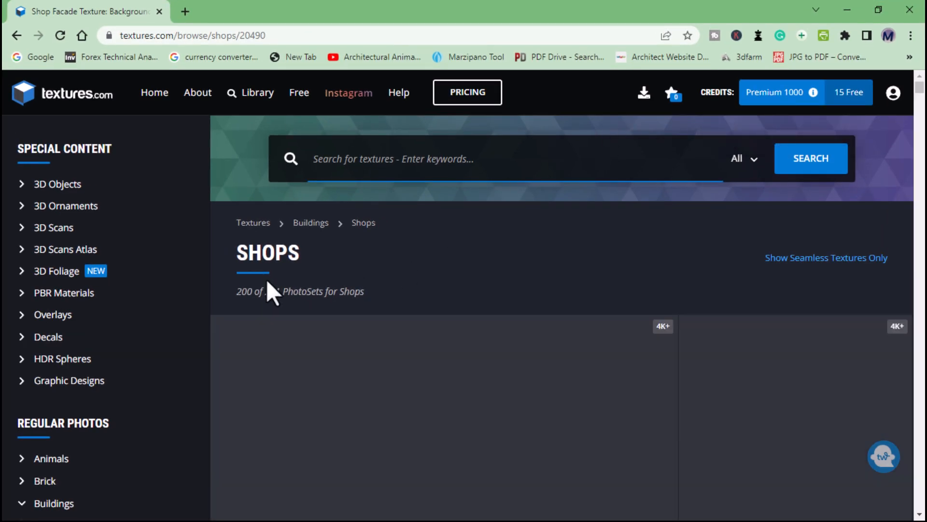
# Search the texture library for the keyword wood
pyautogui.click(365, 164)
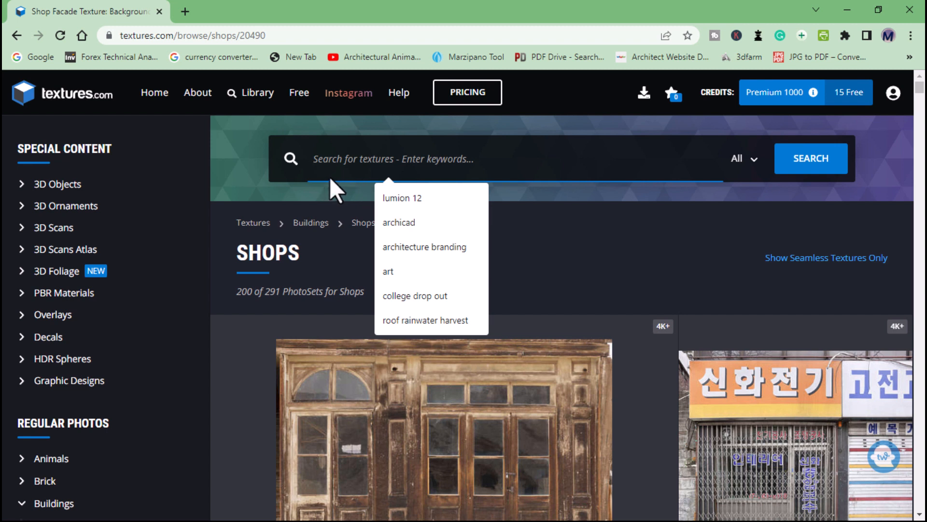
pyautogui.write('wo')
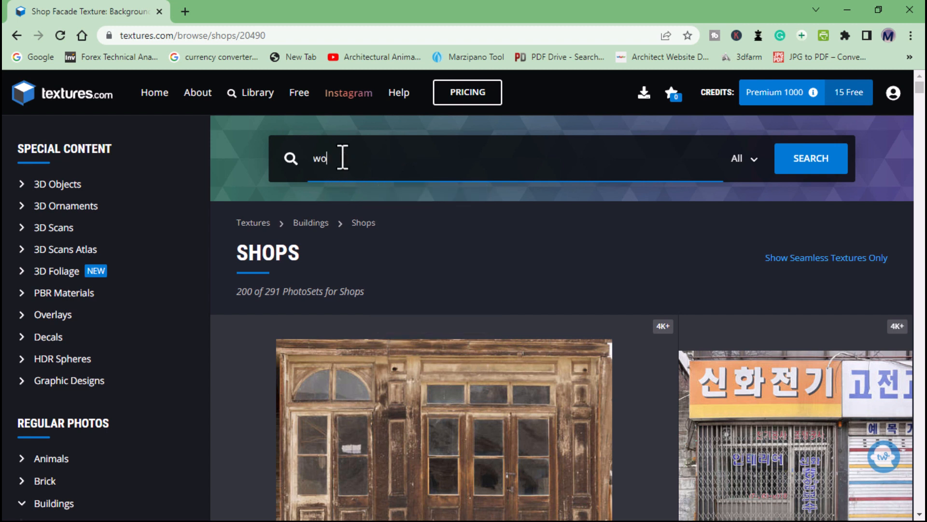
pyautogui.write('od')
pyautogui.press('Return')
pyautogui.write('cla')
pyautogui.press('BackSpace')
pyautogui.press('BackSpace')
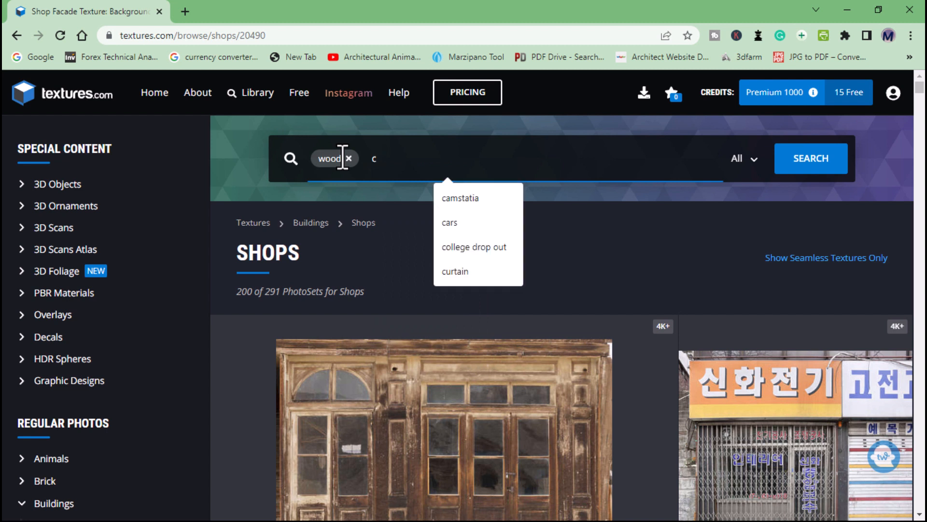
pyautogui.click(804, 164)
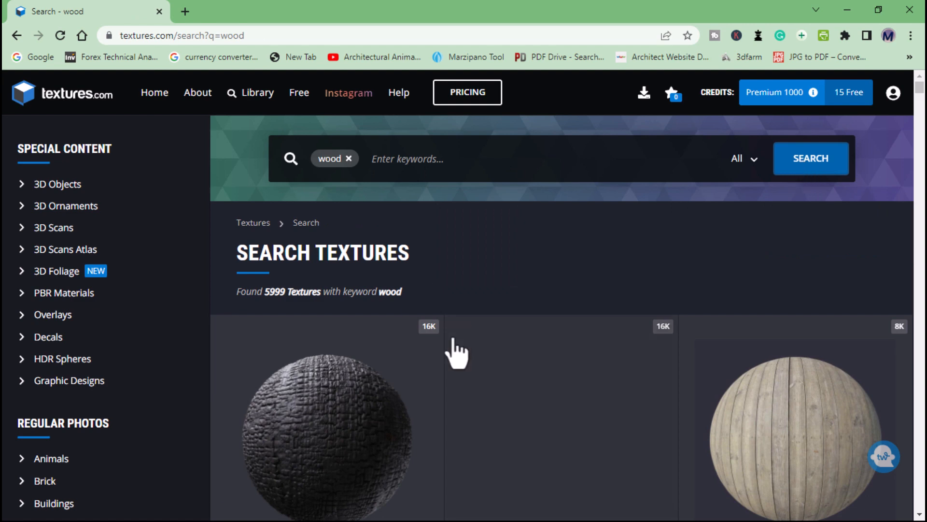
# Browse the wood results and open the Wood Planks 1 texture
pyautogui.scroll(-3, 781, 372)
pyautogui.scroll(-3, 669, 314)
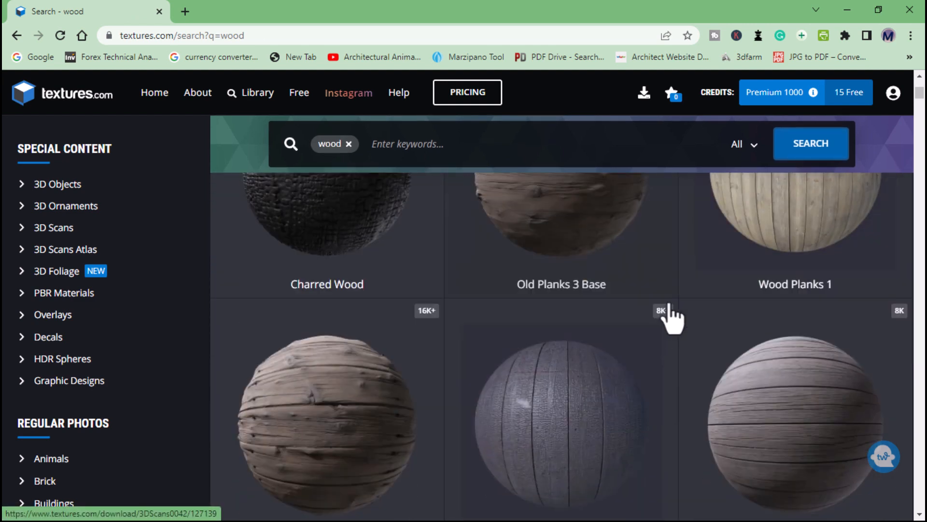
pyautogui.scroll(4, 827, 263)
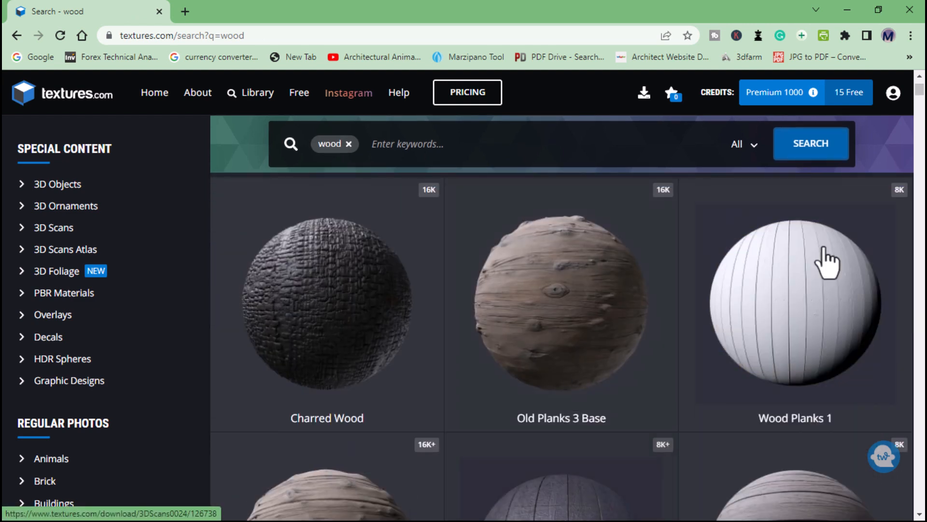
pyautogui.click(779, 268)
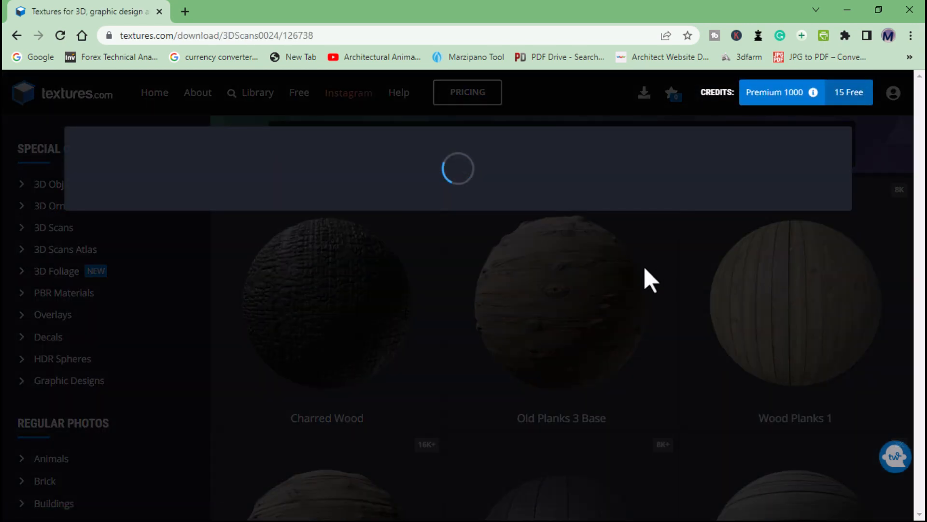
# Download the 2x2 meters seamless Albedo map of the wooden planks at size M, 1024x1024
pyautogui.scroll(-5, 623, 277)
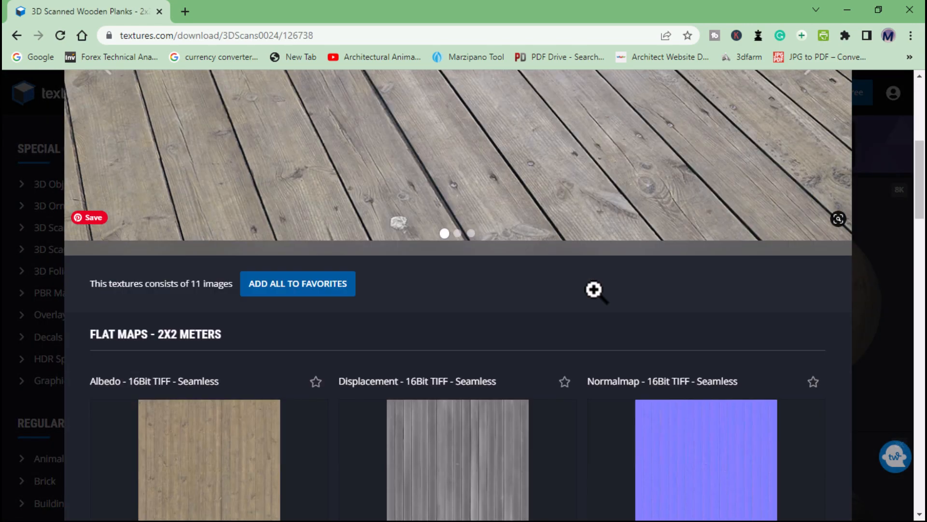
pyautogui.scroll(3, 587, 292)
pyautogui.scroll(3, 577, 287)
pyautogui.scroll(-7, 577, 285)
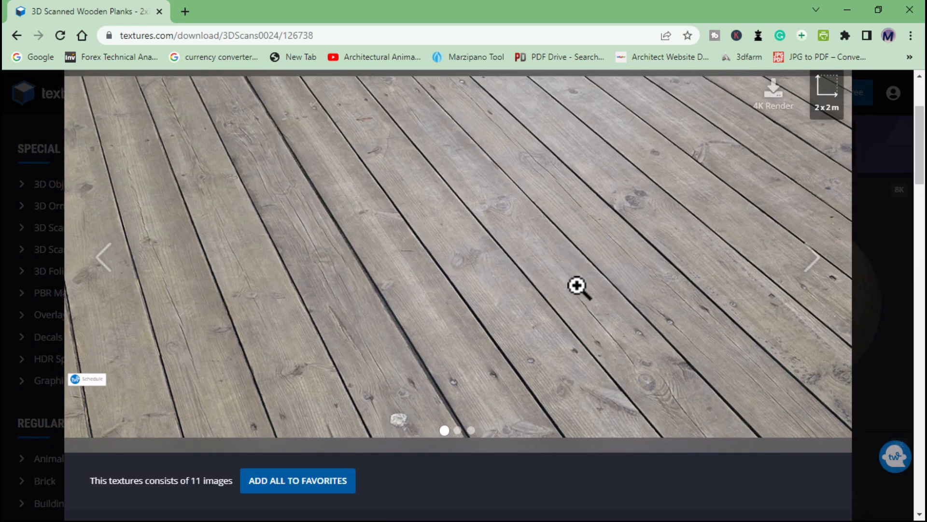
pyautogui.scroll(-4, 577, 286)
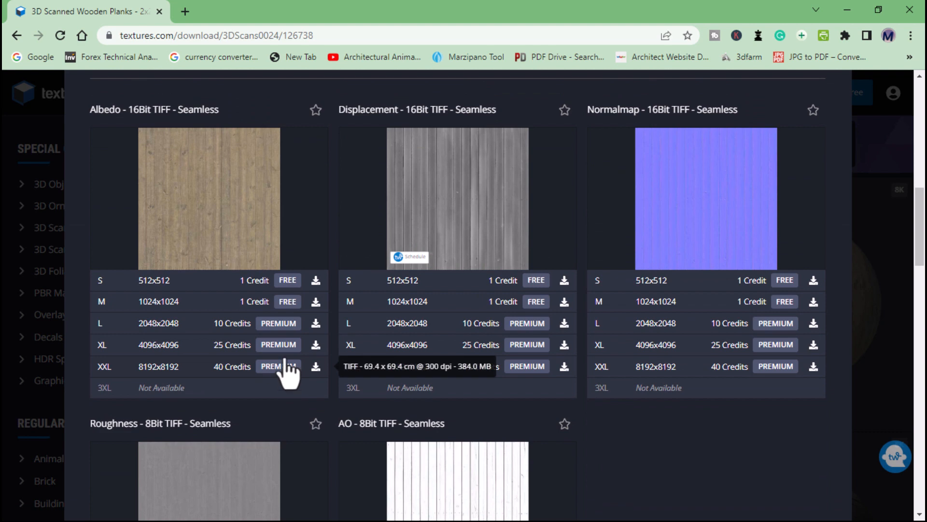
pyautogui.click(316, 301)
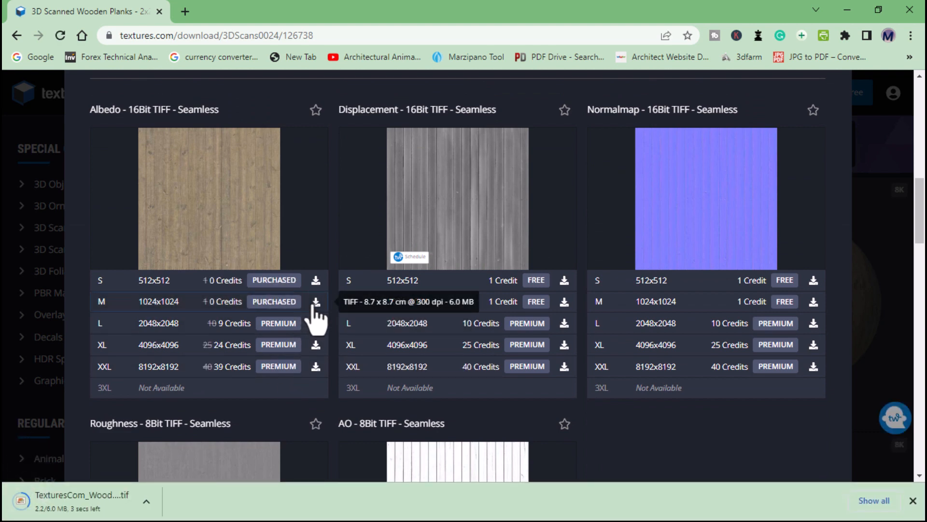
# Download the seamless Displacement map of the wooden planks at size M, 1024x1024
pyautogui.scroll(-5, 313, 305)
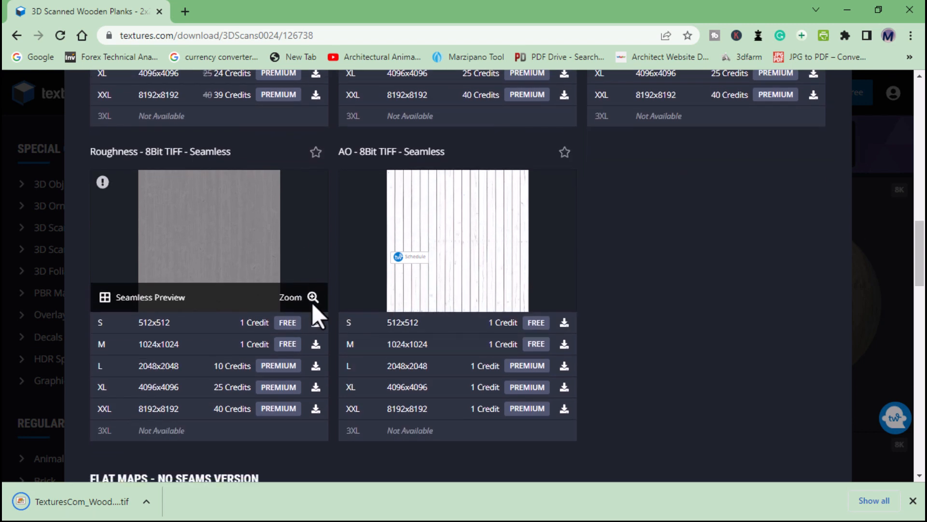
pyautogui.scroll(10, 313, 313)
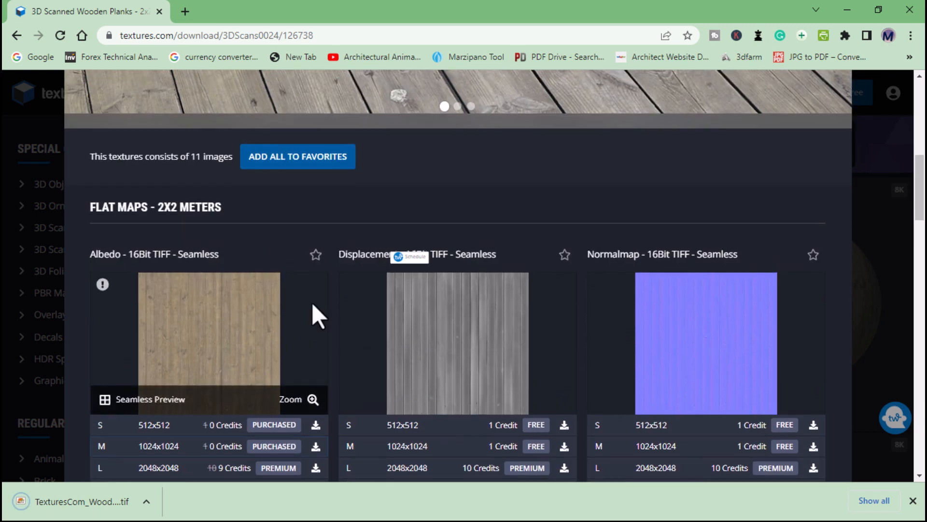
pyautogui.scroll(-4, 312, 303)
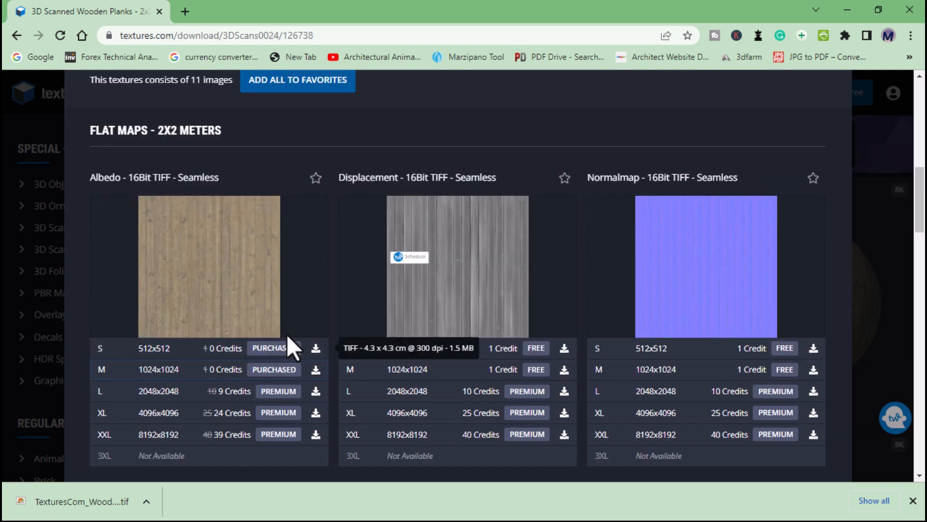
pyautogui.scroll(-1, 357, 293)
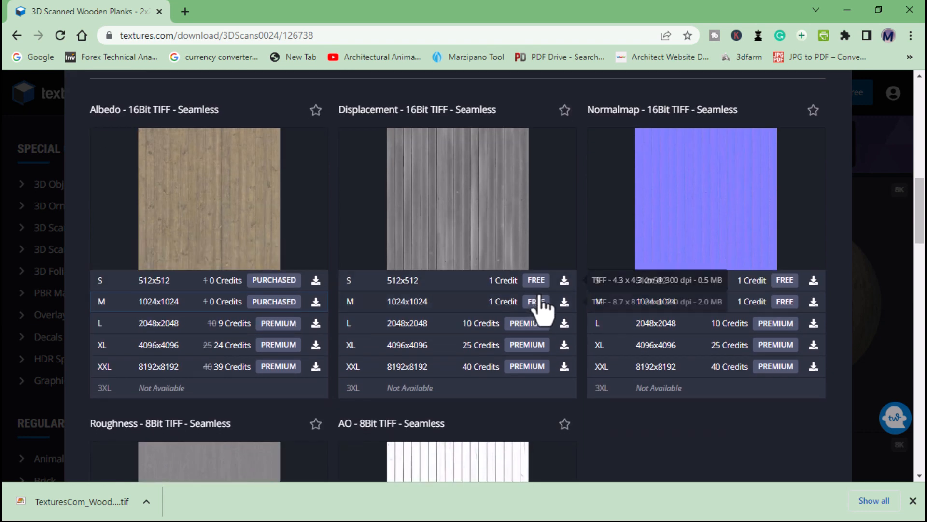
pyautogui.click(565, 302)
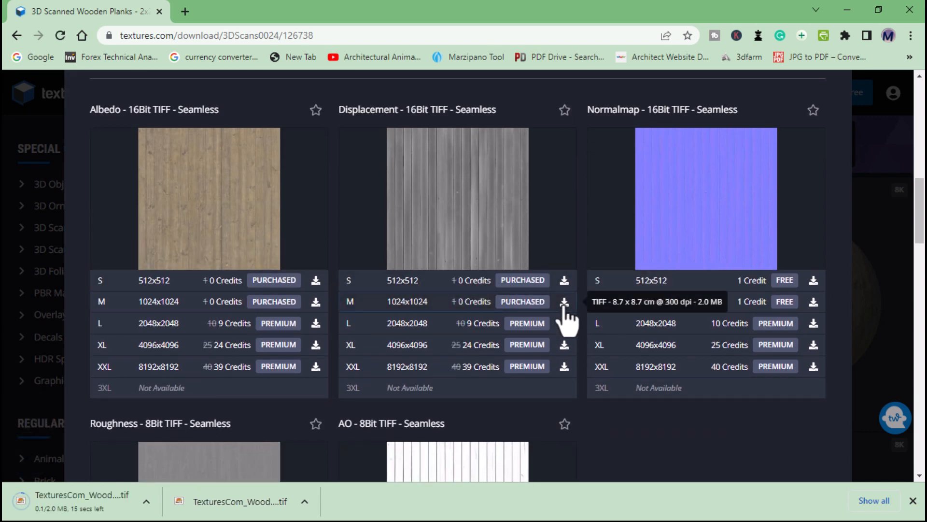
# Look over the remaining plank maps and open the first downloaded texture with Photos as the default app for .tif files
pyautogui.scroll(-7, 366, 370)
pyautogui.scroll(-5, 357, 372)
pyautogui.scroll(-5, 357, 373)
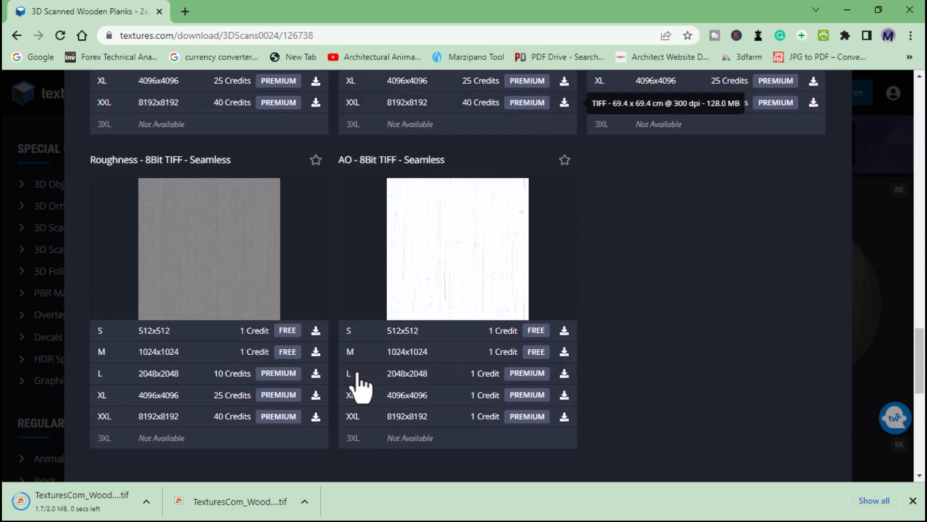
pyautogui.scroll(10, 348, 367)
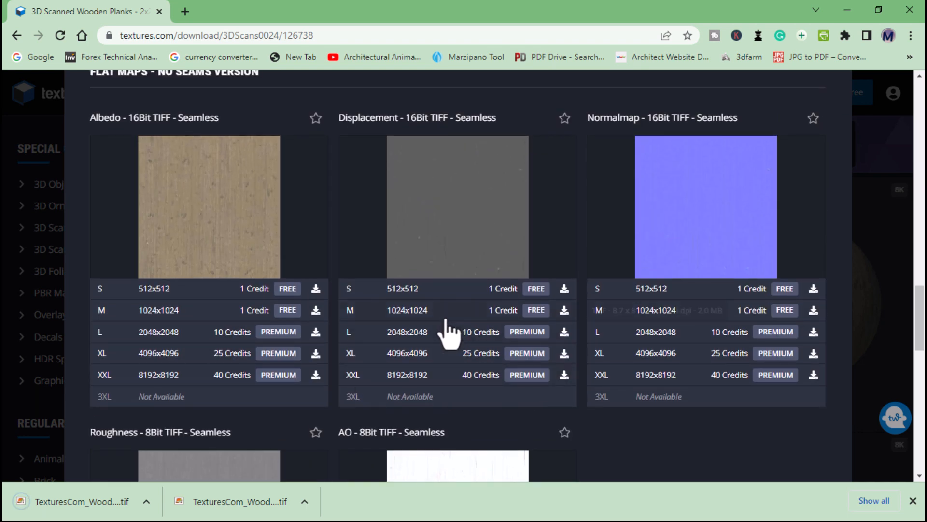
pyautogui.scroll(-5, 432, 314)
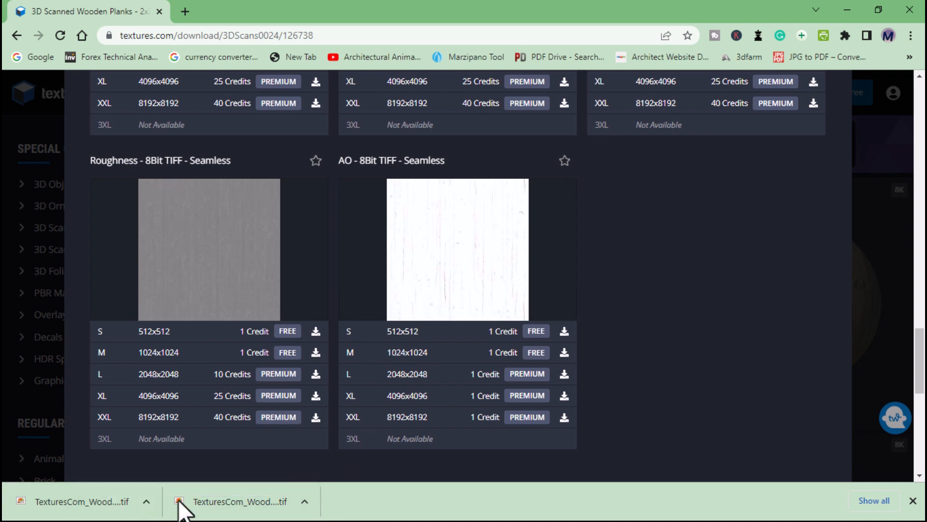
pyautogui.click(208, 510)
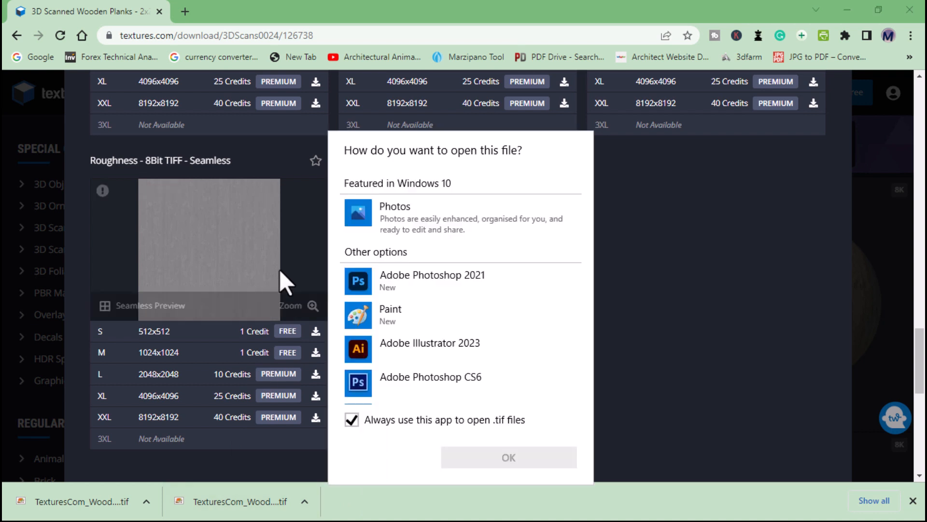
pyautogui.click(408, 212)
pyautogui.click(484, 463)
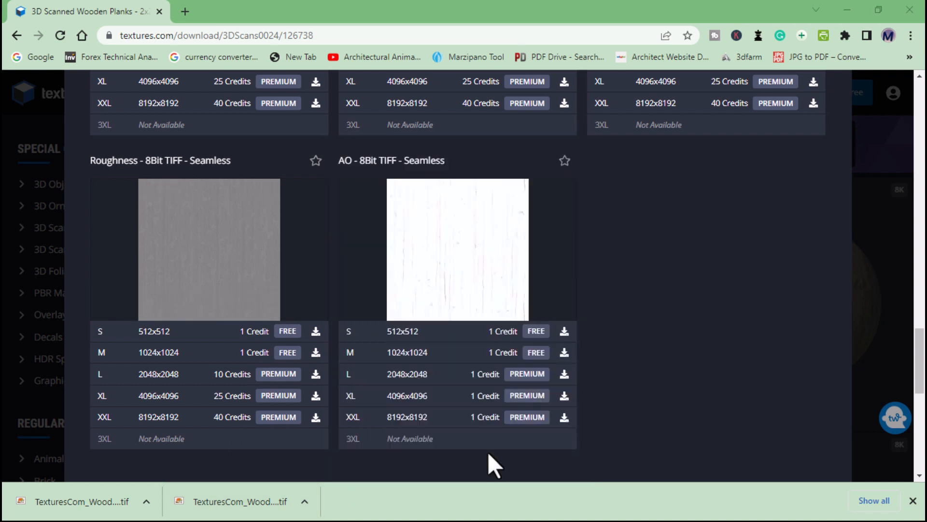
# Review the no-seams flat maps and close the wooden planks texture details
pyautogui.moveTo(478, 303)
pyautogui.scroll(-5, 589, 182)
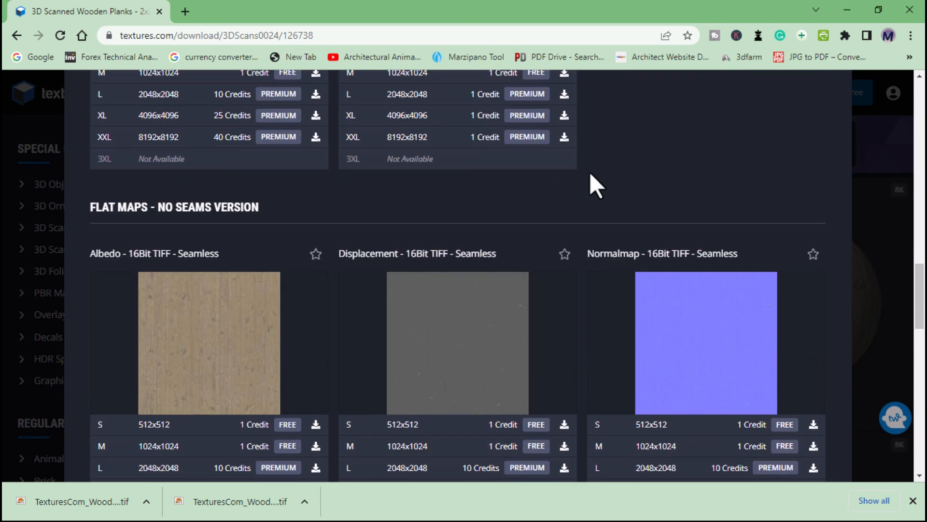
pyautogui.scroll(7, 590, 182)
pyautogui.scroll(10, 319, 195)
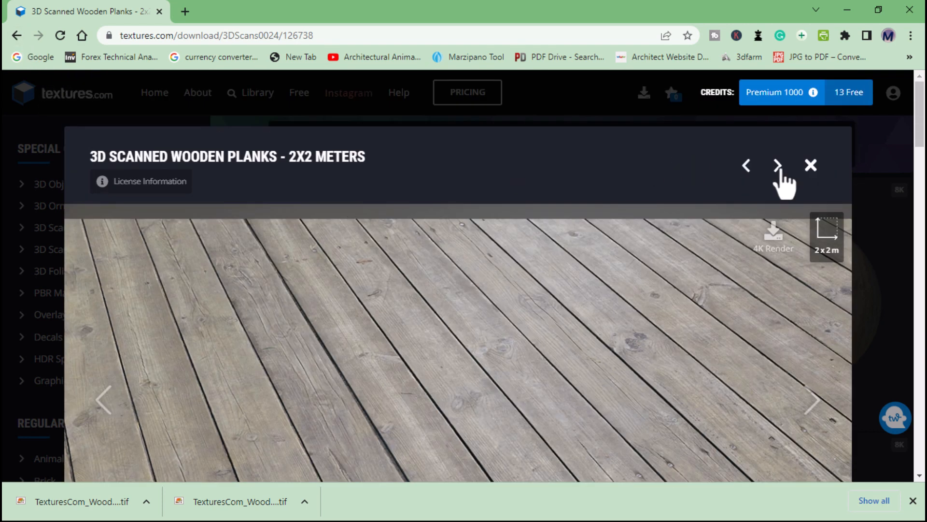
pyautogui.click(811, 165)
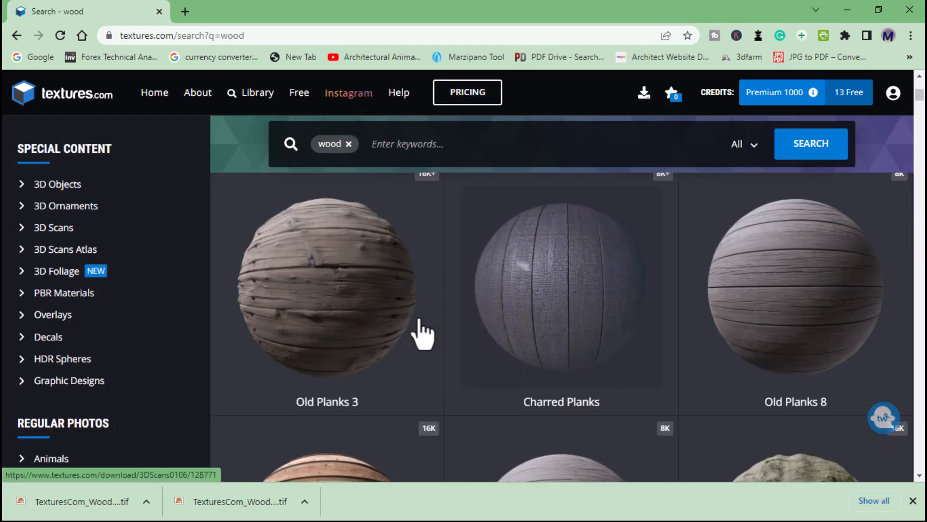
# Open the Old Planks 8 texture and download its seamless Color map at size M, 1024x1024
pyautogui.click(802, 312)
pyautogui.scroll(-5, 603, 295)
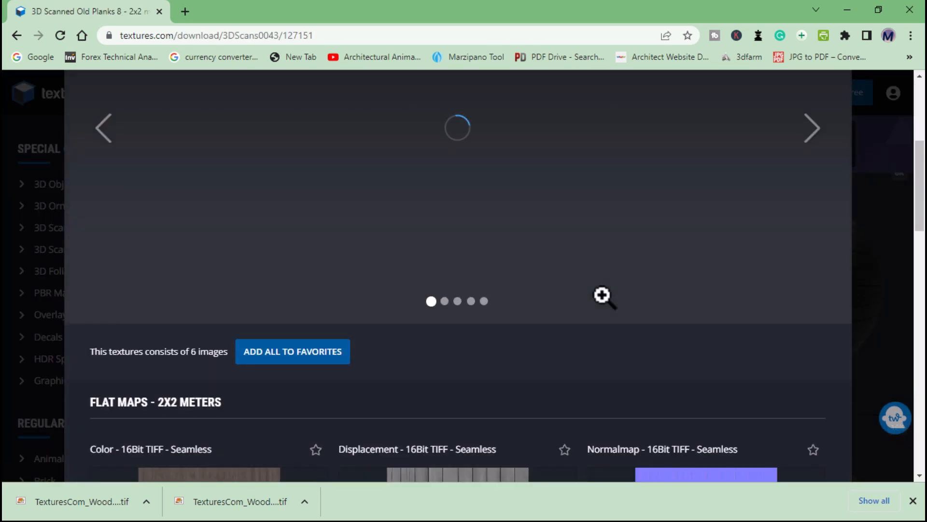
pyautogui.scroll(-7, 502, 309)
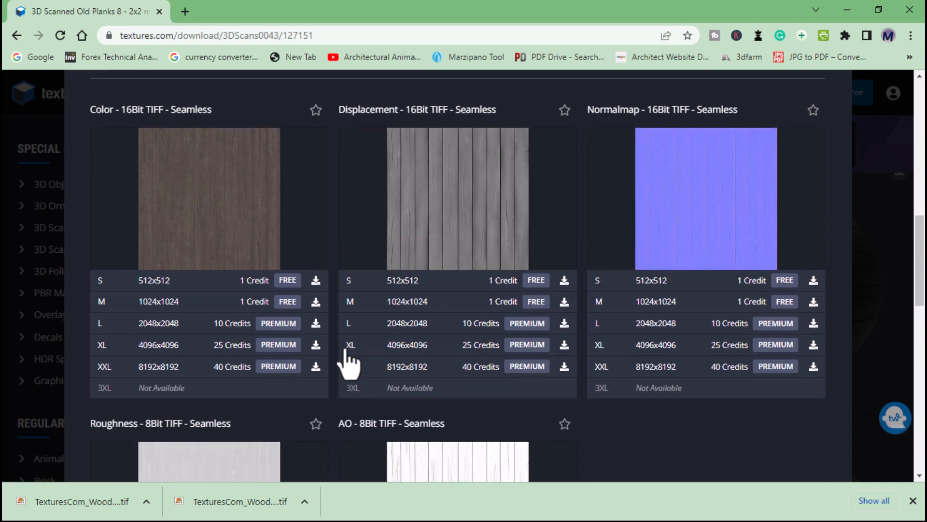
pyautogui.scroll(-1, 302, 289)
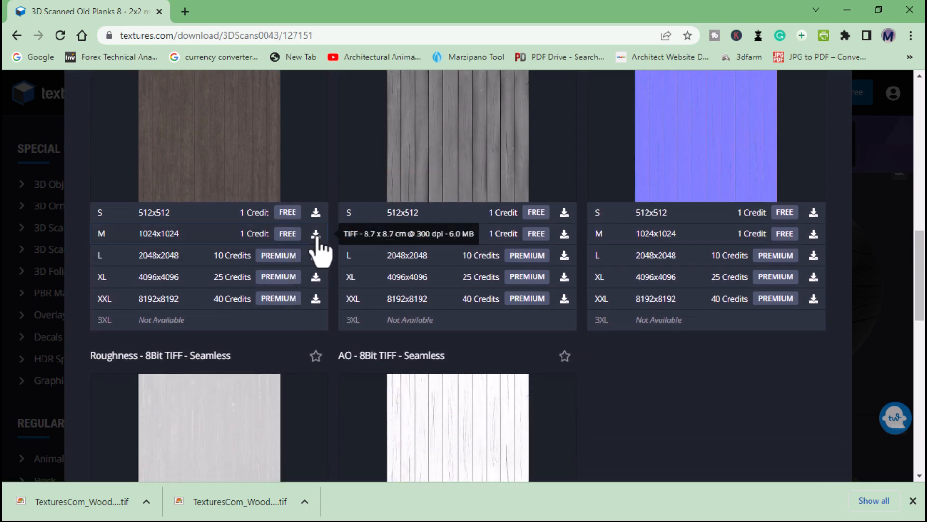
pyautogui.click(315, 235)
pyautogui.scroll(-4, 407, 295)
pyautogui.scroll(-3, 406, 294)
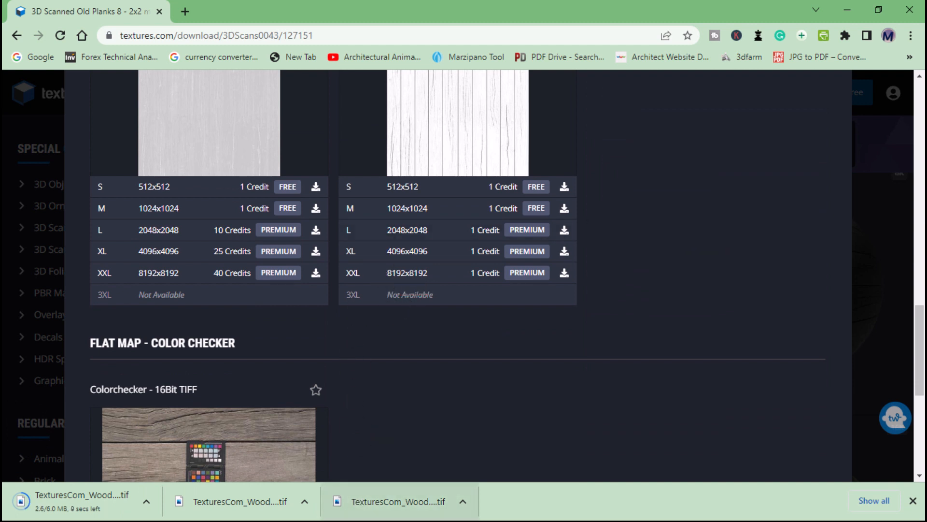
# Switch to Archicad and override the outer surface of the four selected exterior walls with TF Siding - Medium
pyautogui.press('super')
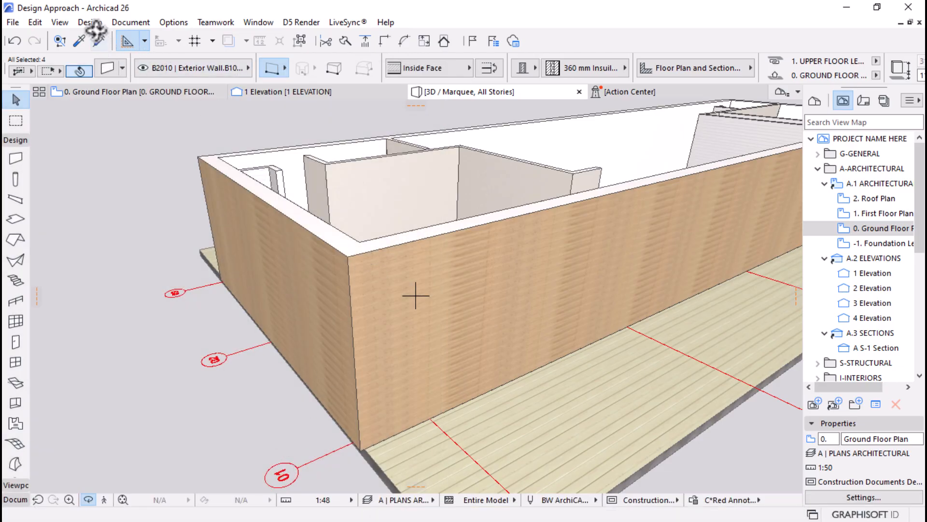
pyautogui.scroll(1, 399, 312)
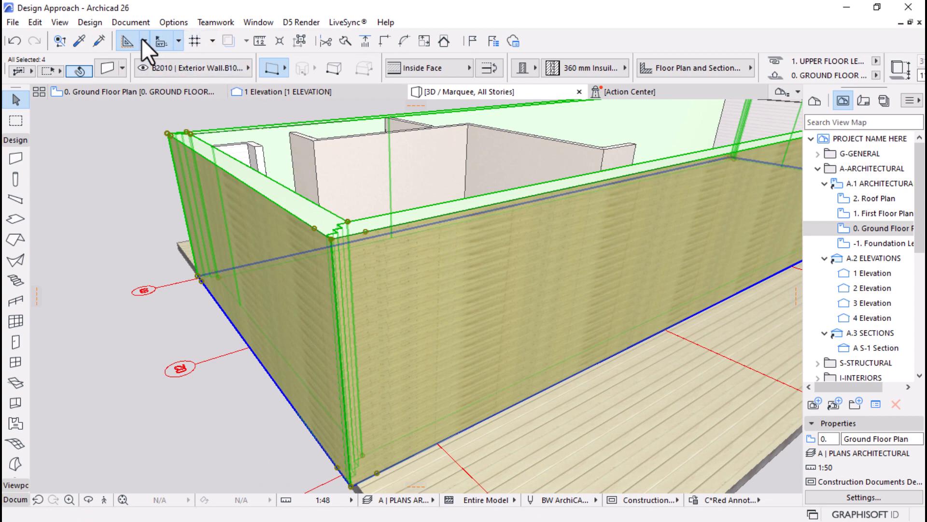
pyautogui.click(111, 68)
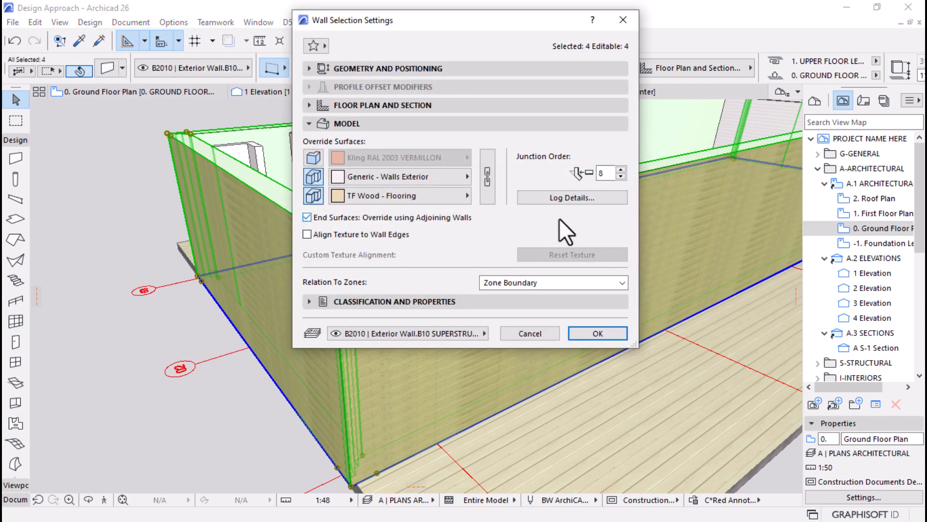
pyautogui.click(401, 196)
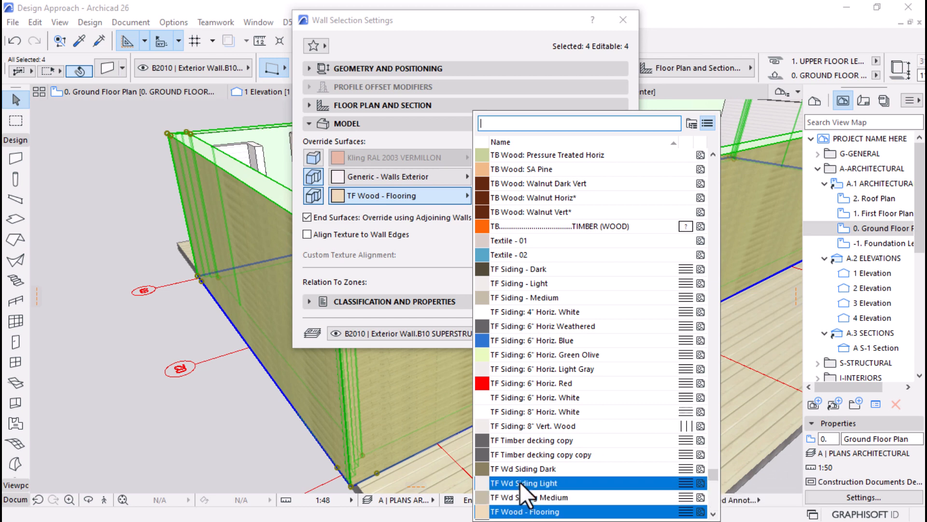
pyautogui.click(522, 440)
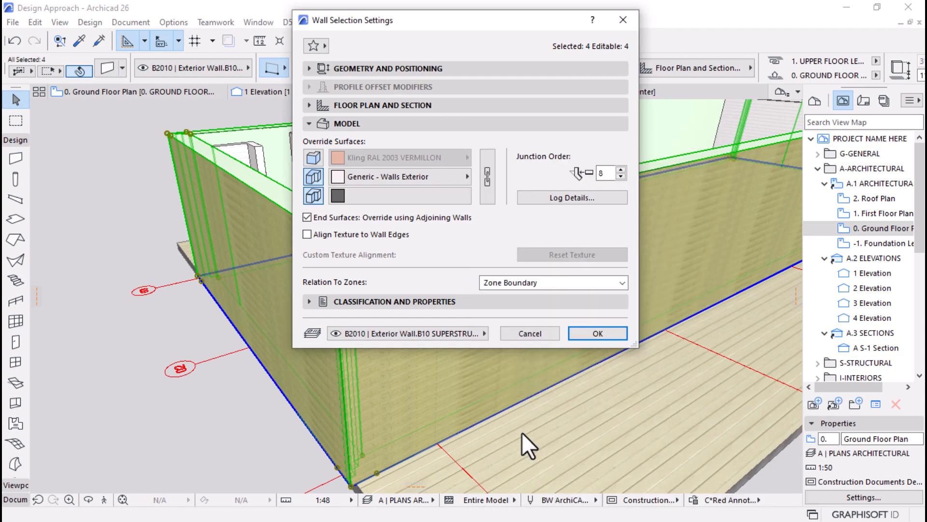
pyautogui.click(451, 195)
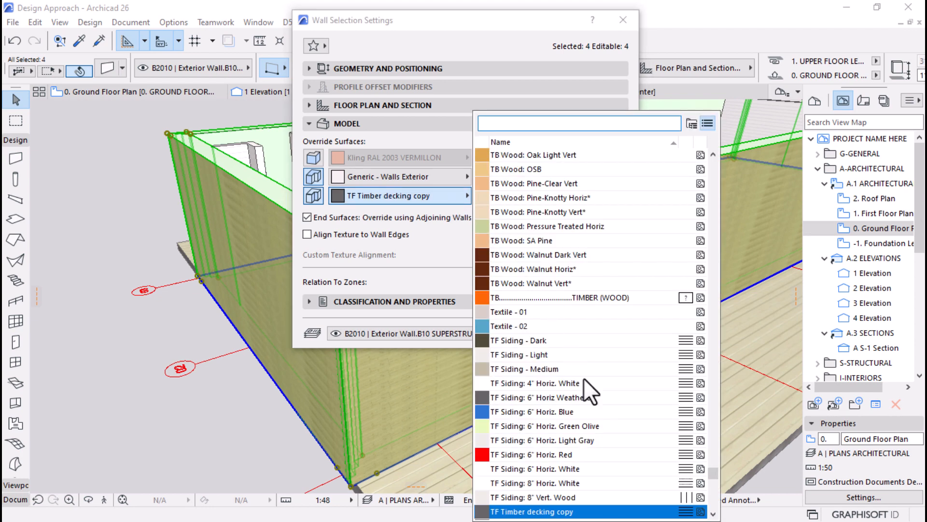
pyautogui.click(545, 370)
pyautogui.click(581, 333)
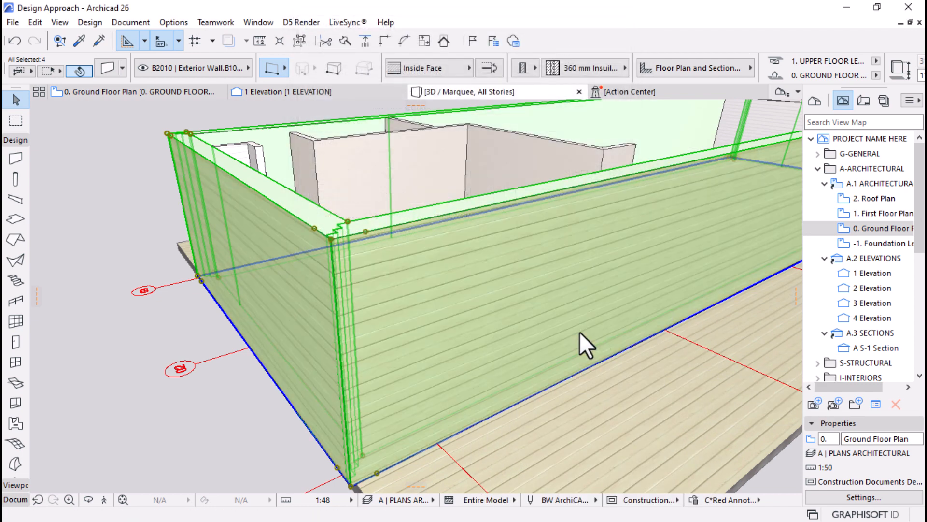
pyautogui.moveTo(392, 245)
pyautogui.keyDown('shift'); pyautogui.mouseDown(button='middle')
pyautogui.moveTo(414, 275)
pyautogui.moveTo(396, 251)
pyautogui.mouseUp(button='middle'); pyautogui.keyUp('shift')
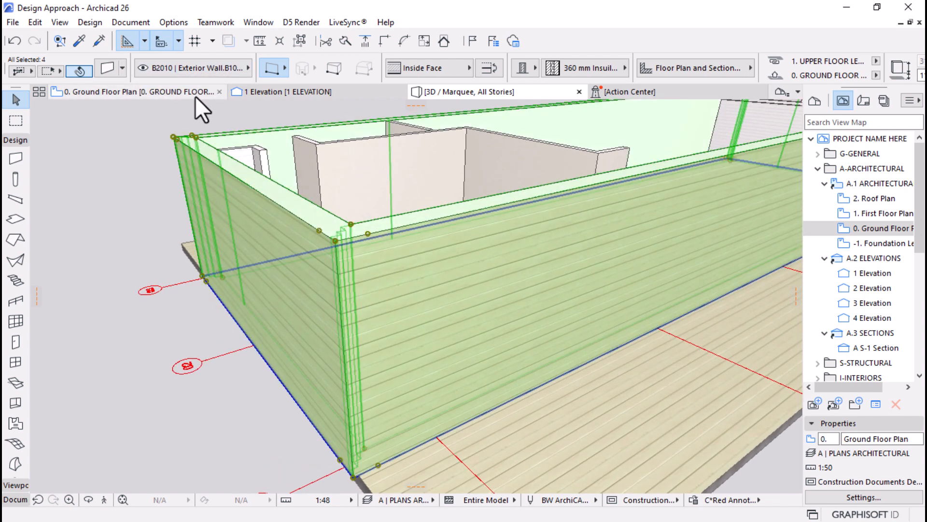
# Set the exterior walls' outer surface override to TF Wd Siding Dark and clear the selection
pyautogui.click(107, 69)
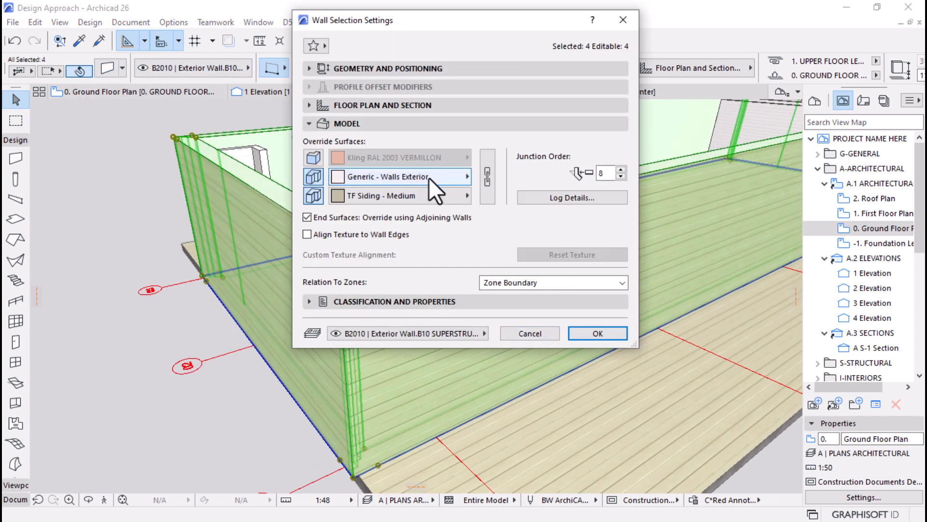
pyautogui.click(412, 195)
pyautogui.scroll(-2, 601, 379)
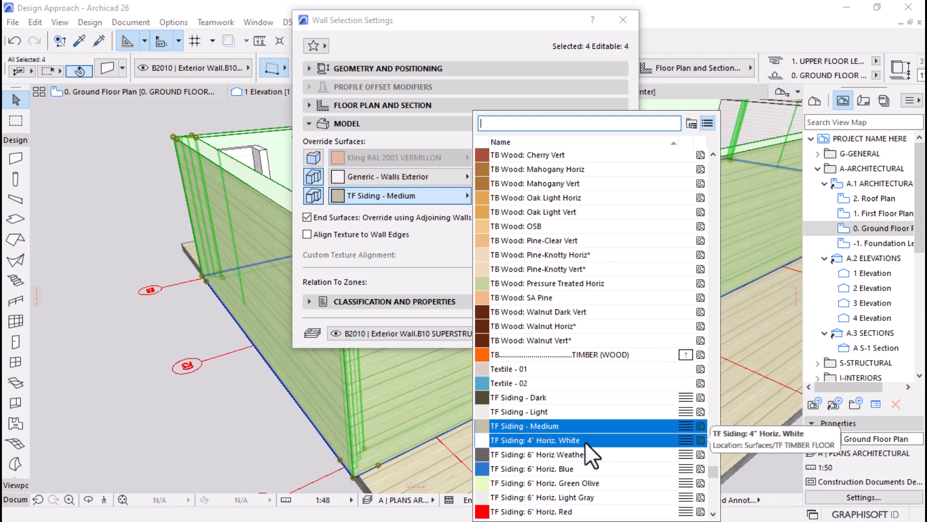
pyautogui.scroll(-3, 584, 456)
pyautogui.scroll(-3, 584, 456)
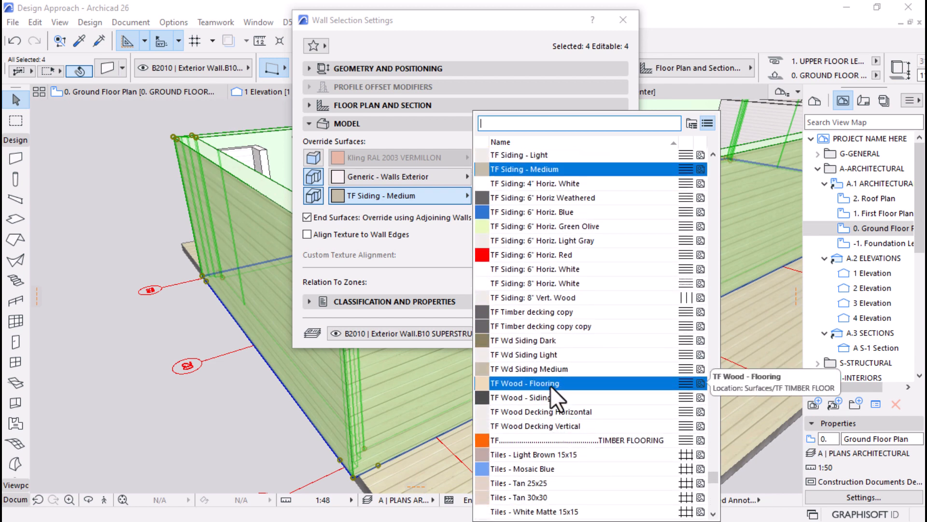
pyautogui.click(551, 340)
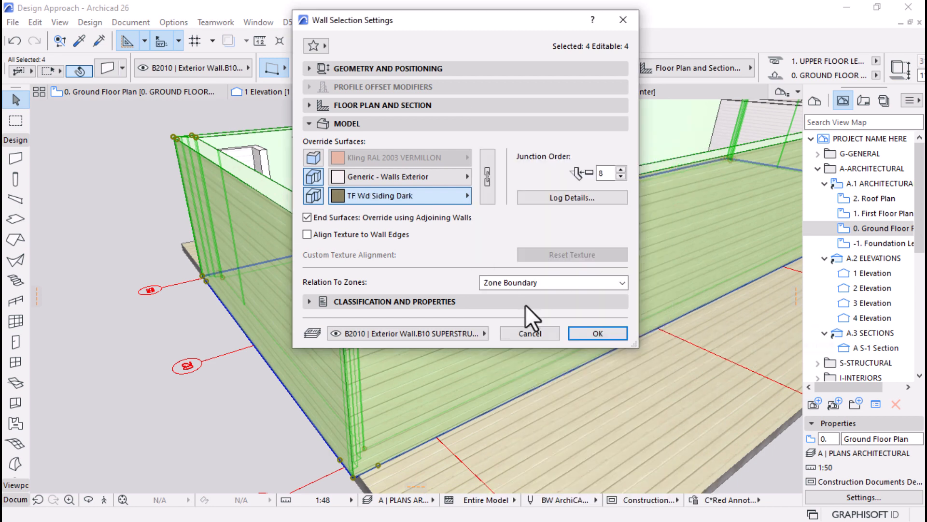
pyautogui.click(592, 336)
pyautogui.press('Escape')
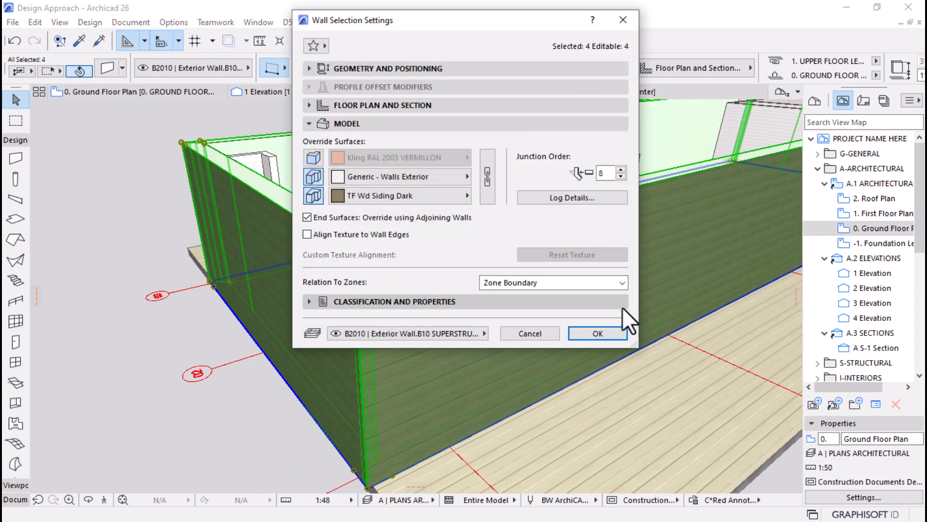
pyautogui.click(595, 333)
pyautogui.press('Escape')
# Examine the dark siding on the exterior walls up close at the corner and across the whole house
pyautogui.keyDown('shift'); pyautogui.moveTo(436, 321); pyautogui.dragTo(460, 352, button='middle'); pyautogui.keyUp('shift')
pyautogui.scroll(5, 425, 325)
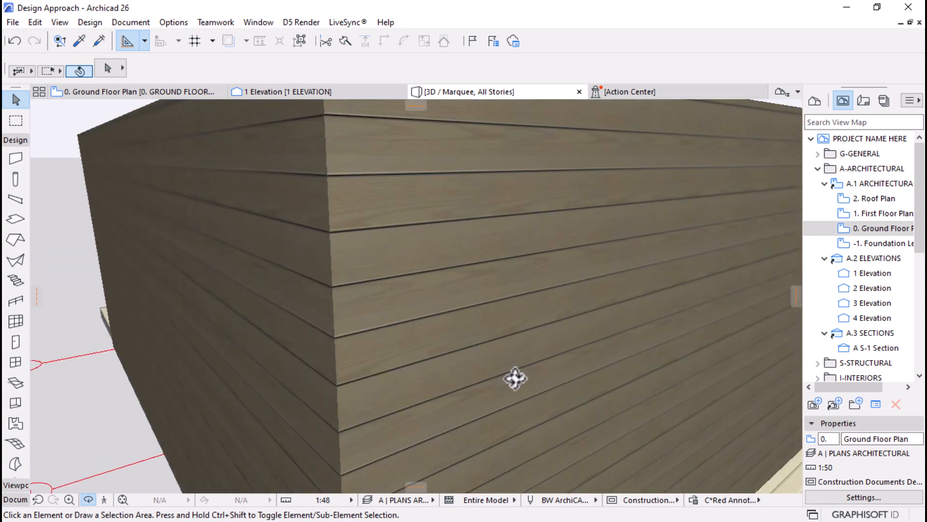
pyautogui.keyDown('shift'); pyautogui.moveTo(474, 294); pyautogui.dragTo(611, 356, button='middle'); pyautogui.keyUp('shift')
pyautogui.scroll(-5, 383, 419)
pyautogui.moveTo(611, 356); pyautogui.dragTo(513, 329)
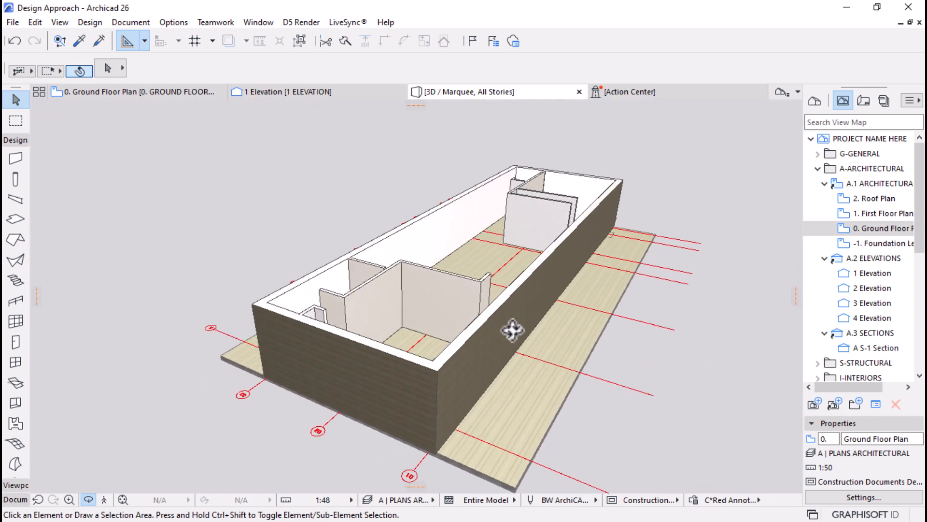
pyautogui.scroll(3, 493, 325)
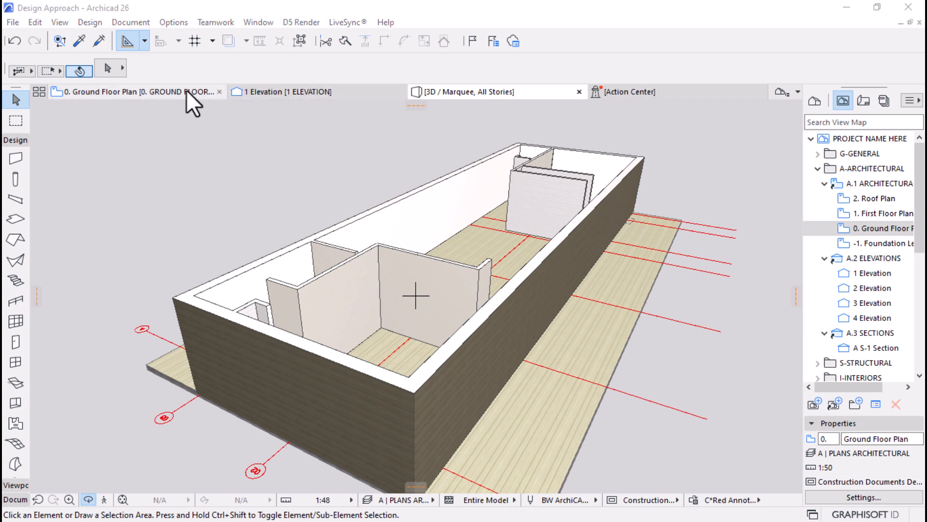
# Open the ground floor plan, set the Roof tool to the multi-plane geometry method, and leave the tool
pyautogui.click(153, 92)
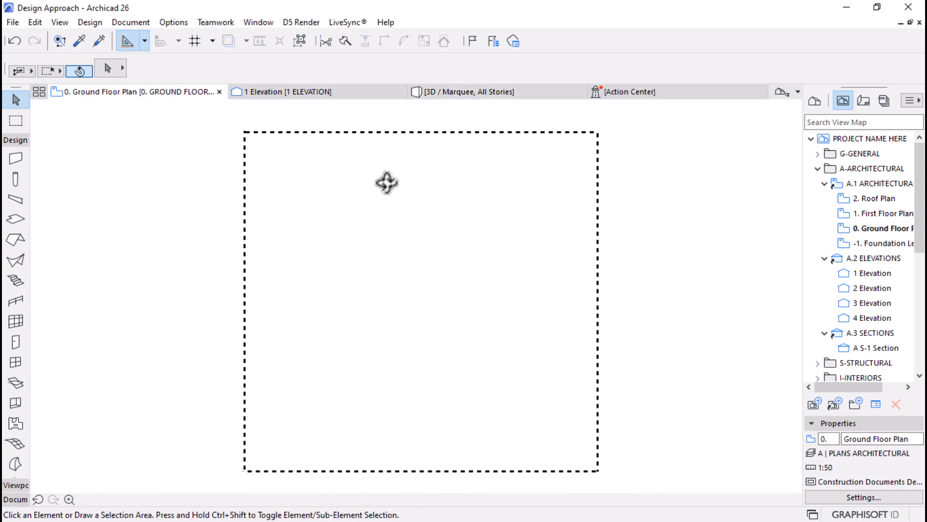
pyautogui.scroll(3, 452, 300)
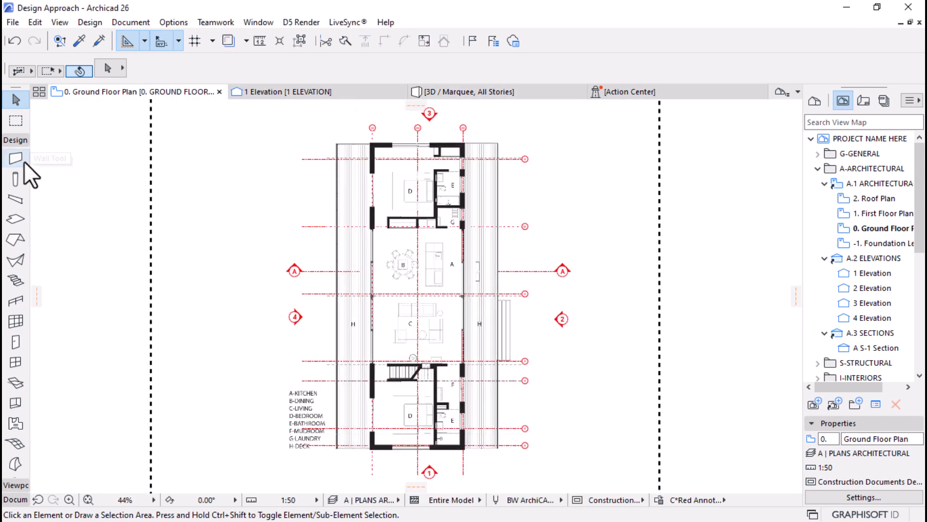
pyautogui.click(16, 245)
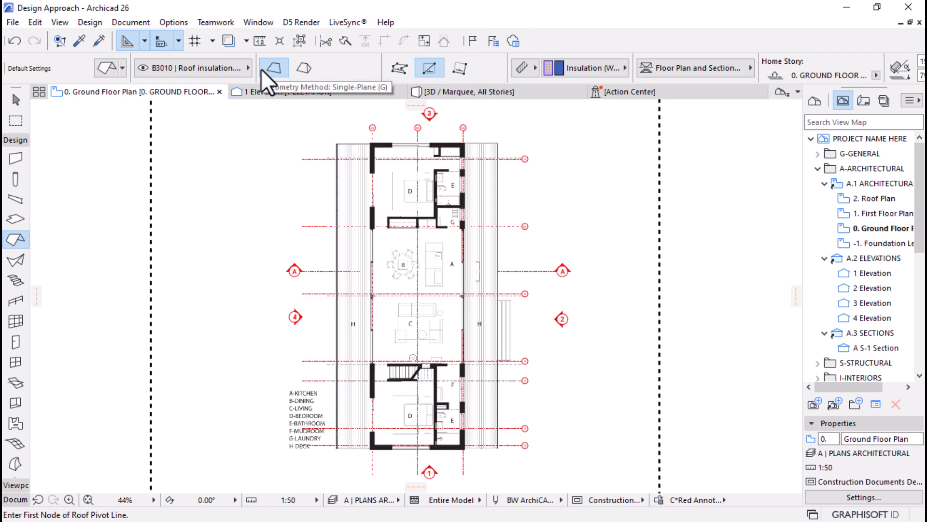
pyautogui.click(303, 69)
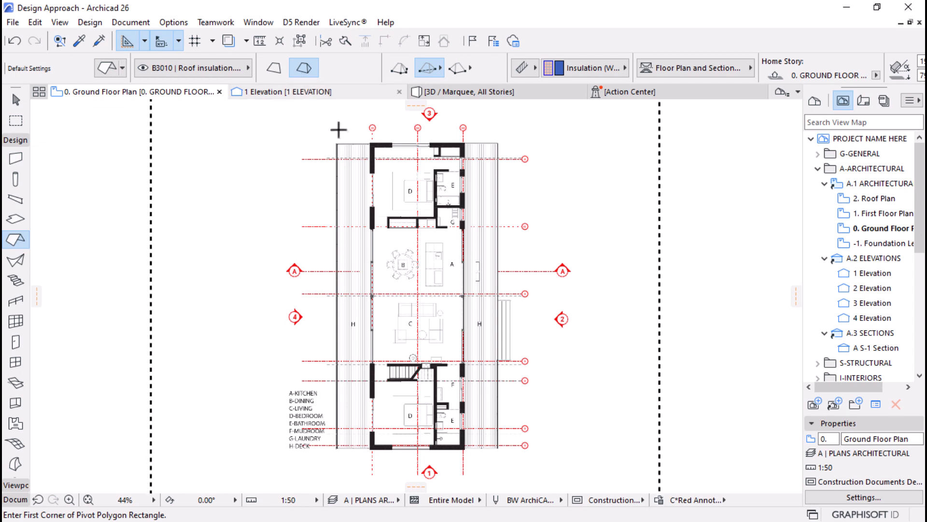
pyautogui.scroll(8, 367, 142)
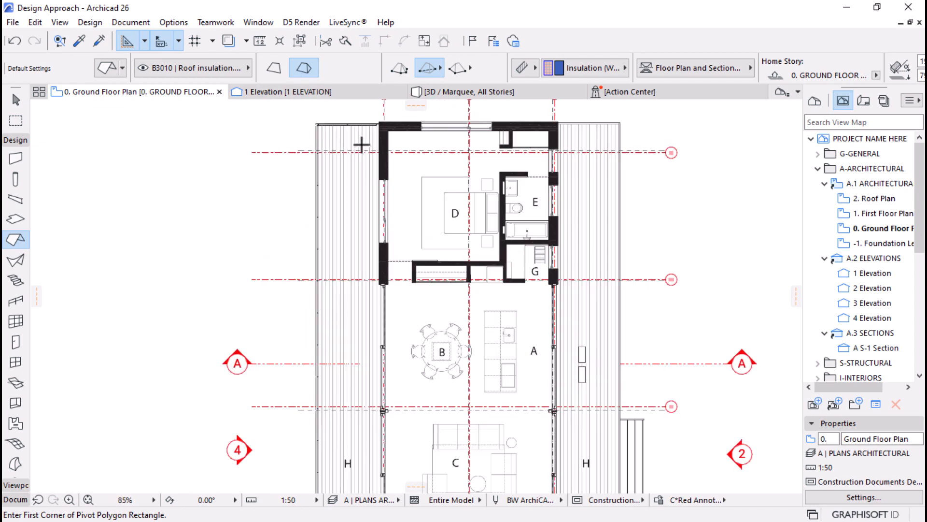
pyautogui.scroll(-8, 374, 178)
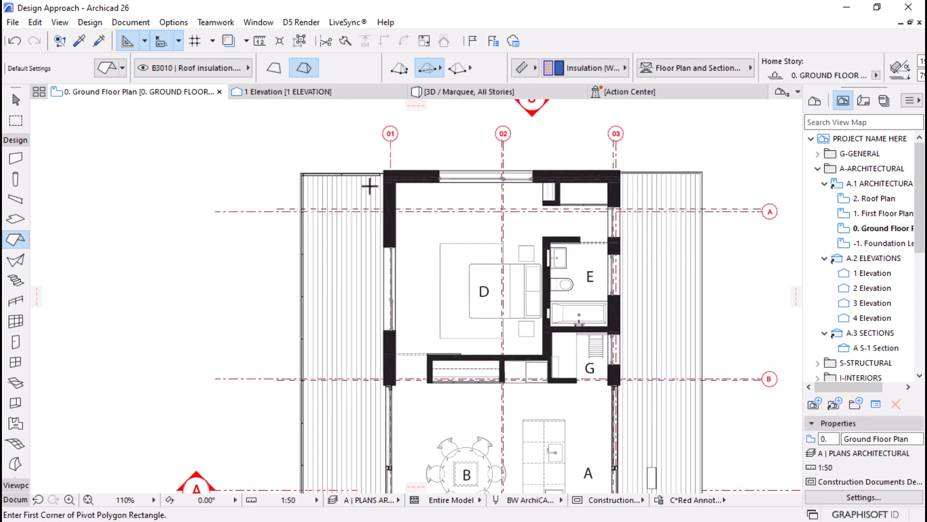
pyautogui.click(16, 99)
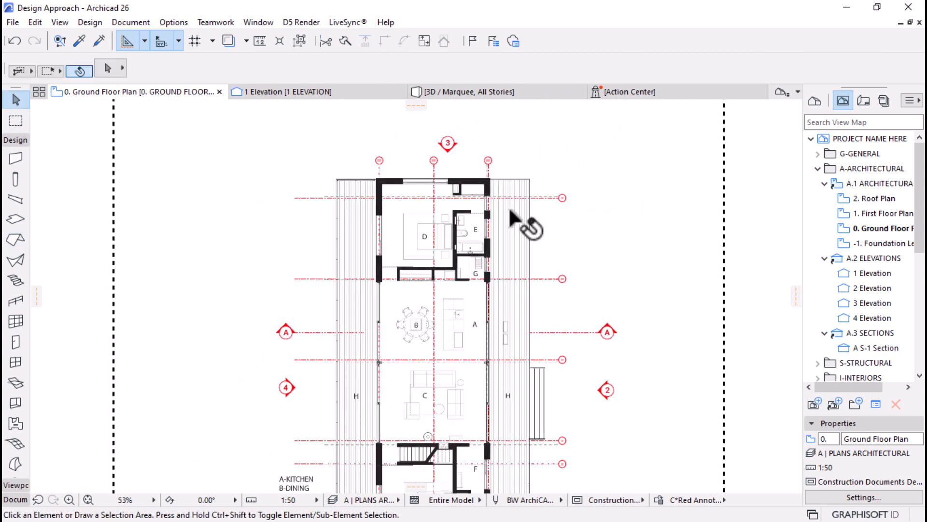
pyautogui.click(556, 226)
pyautogui.click(561, 173)
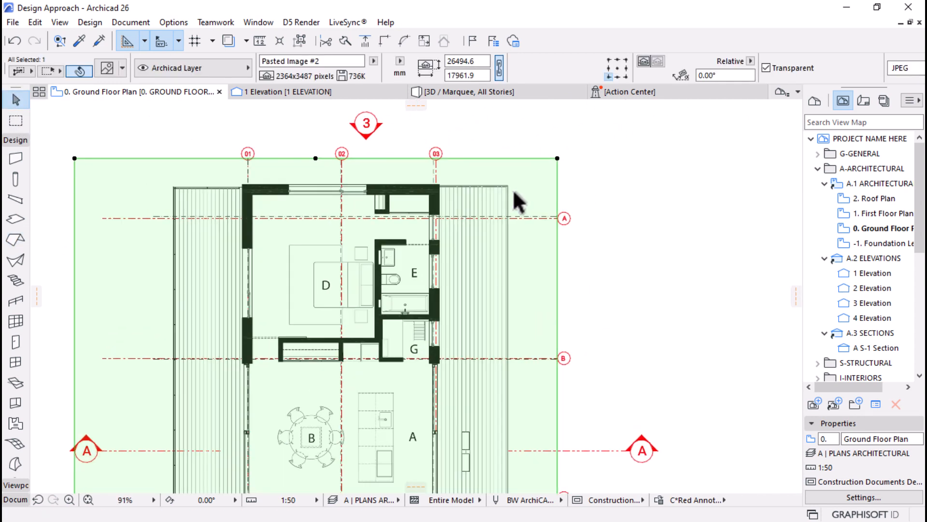
# In the 3D view, create a multi-plane roof over a pivot rectangle of about 7220 x 23704 between opposite outer wall corners
pyautogui.click(491, 93)
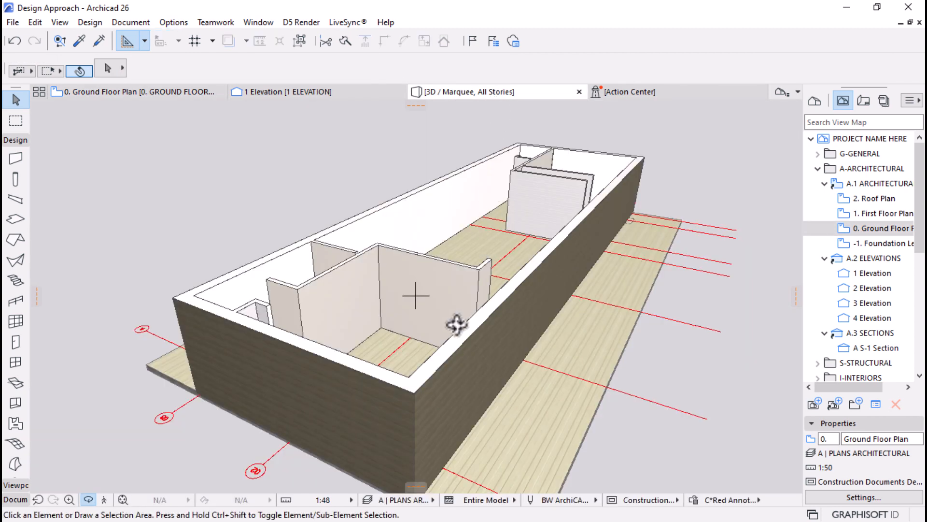
pyautogui.keyDown('shift'); pyautogui.moveTo(455, 324); pyautogui.dragTo(402, 407, button='middle'); pyautogui.keyUp('shift')
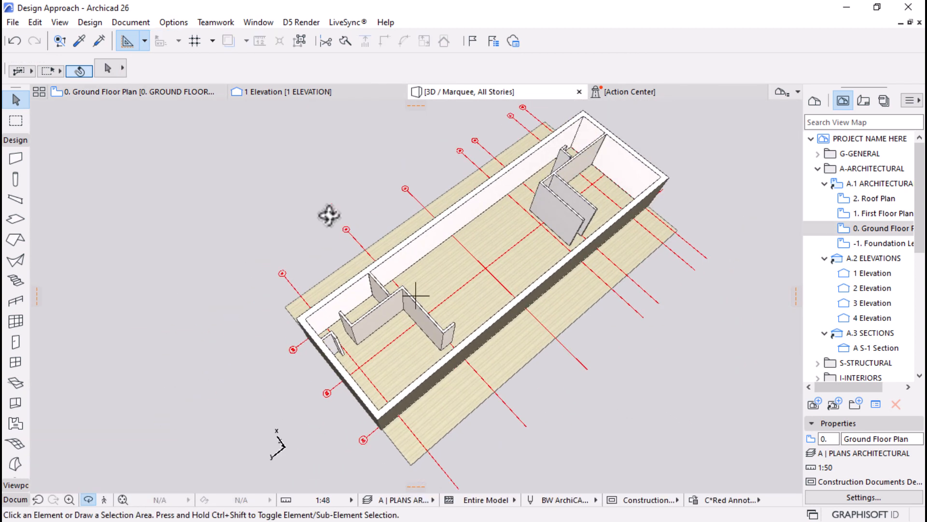
pyautogui.click(6, 244)
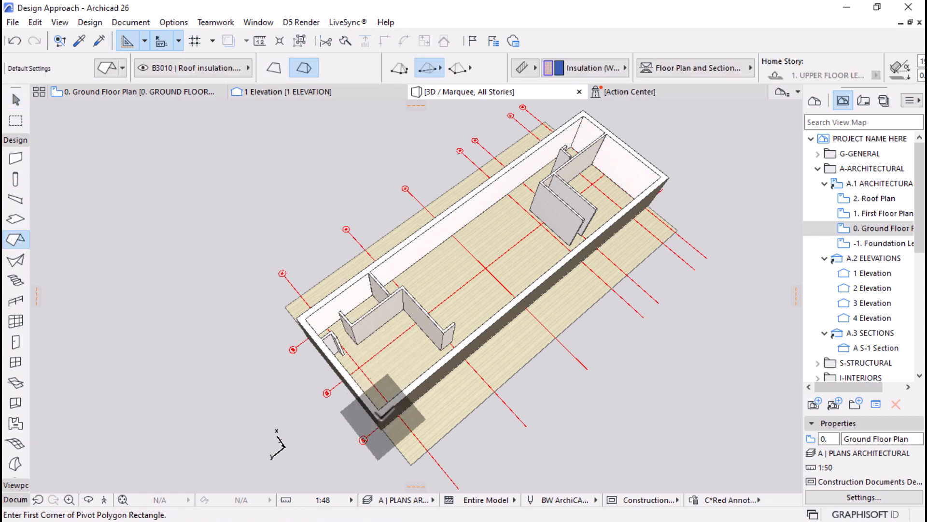
pyautogui.click(377, 415)
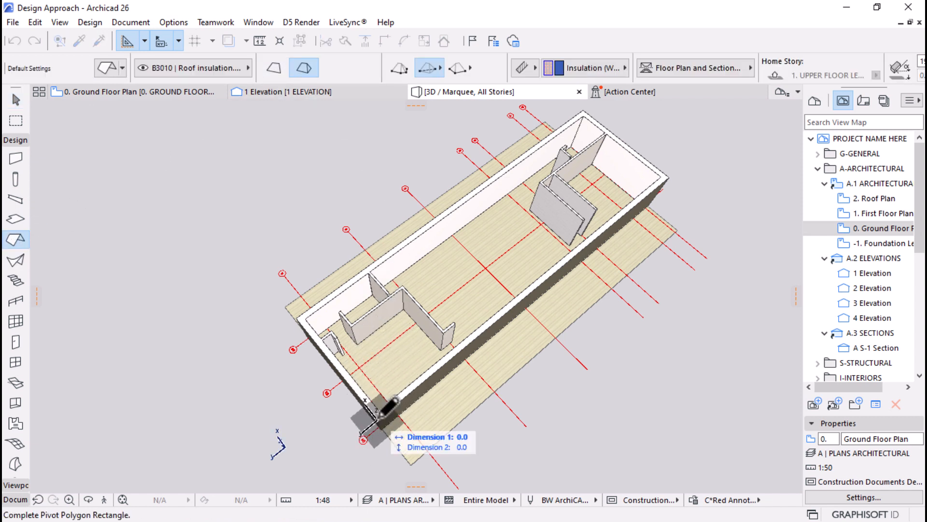
pyautogui.scroll(-2, 538, 326)
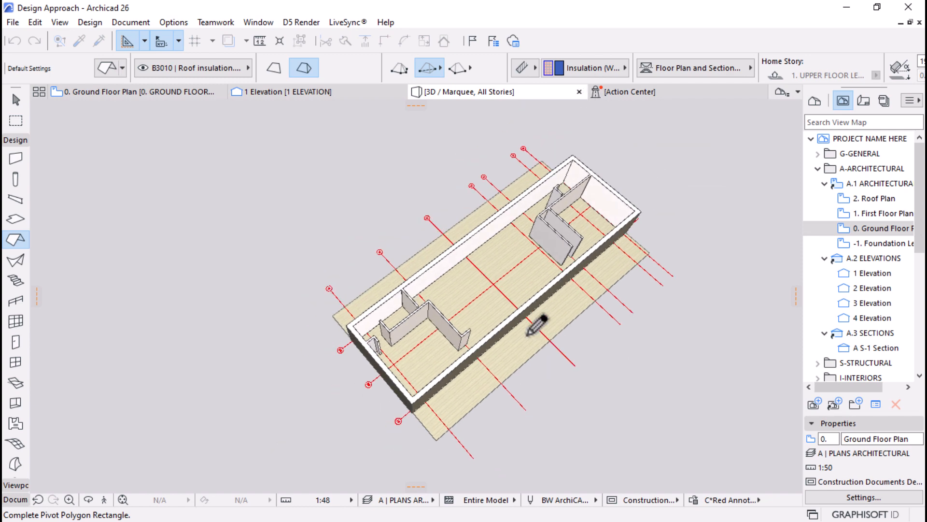
pyautogui.scroll(3, 577, 164)
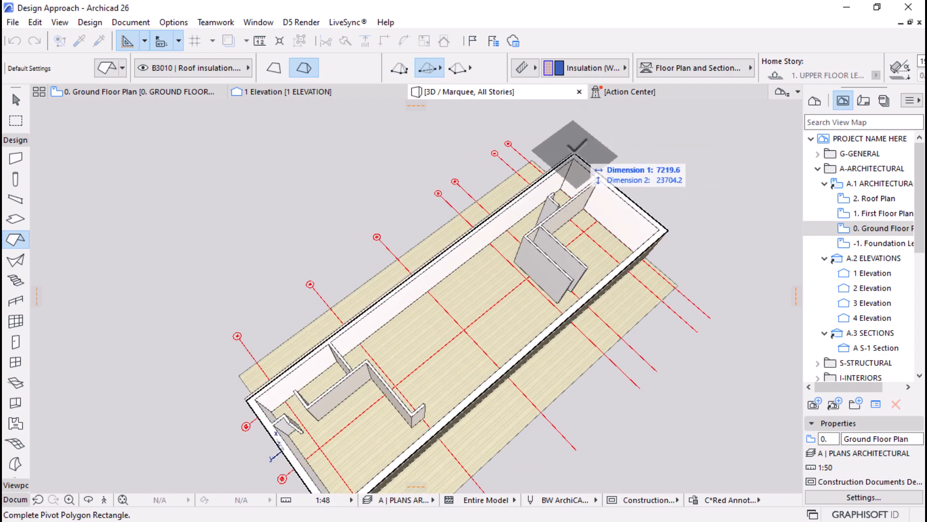
pyautogui.click(573, 146)
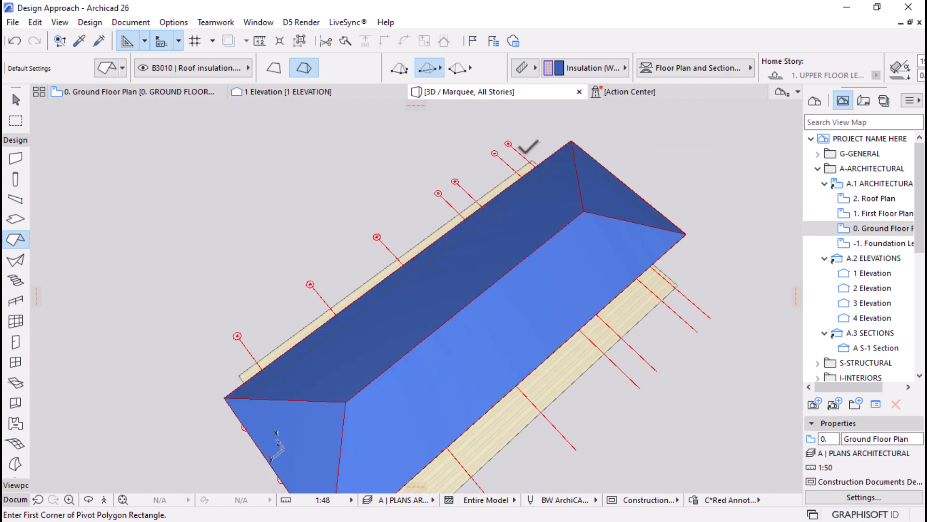
pyautogui.keyDown('shift'); pyautogui.moveTo(573, 146); pyautogui.dragTo(439, 327, button='middle'); pyautogui.keyUp('shift')
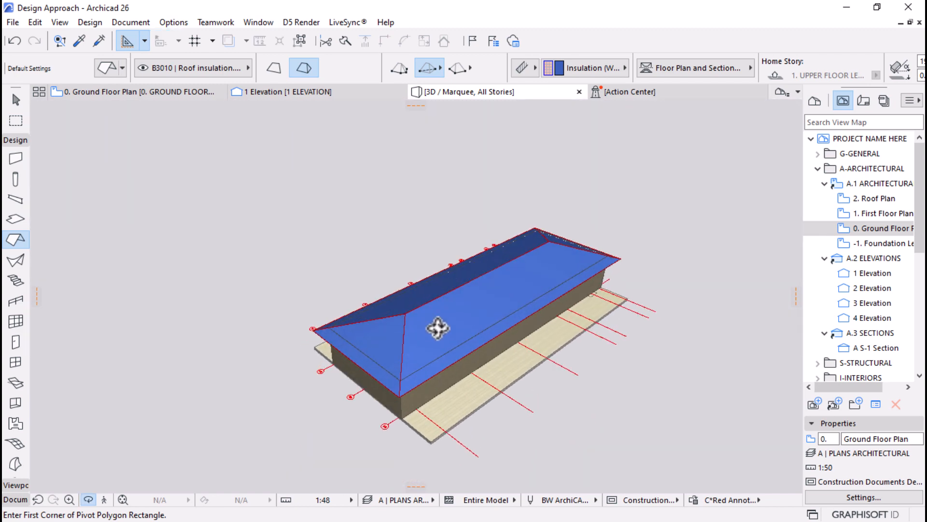
pyautogui.scroll(5, 411, 333)
pyautogui.press('Escape')
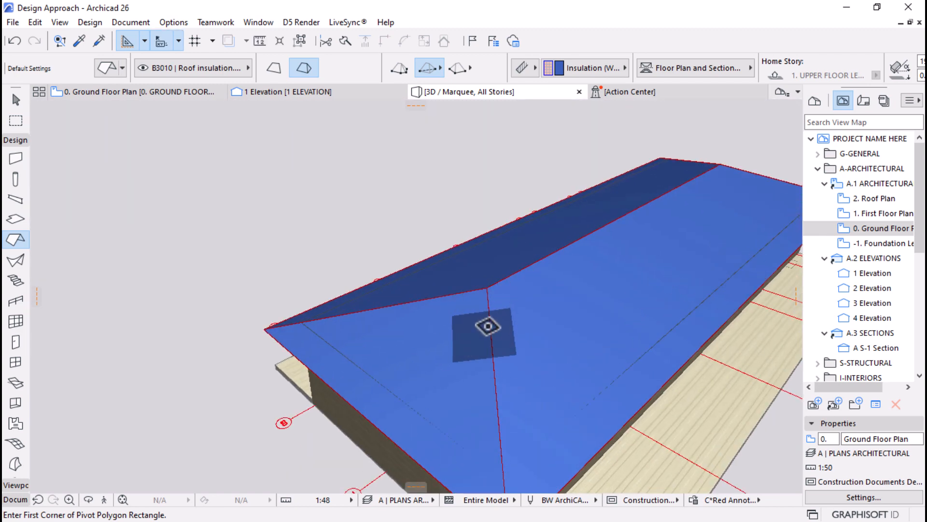
pyautogui.press('Escape')
# Stretch the roof's near ridge end point horizontally outward by about 4444 to turn that hip end into an open gable
pyautogui.click(483, 288)
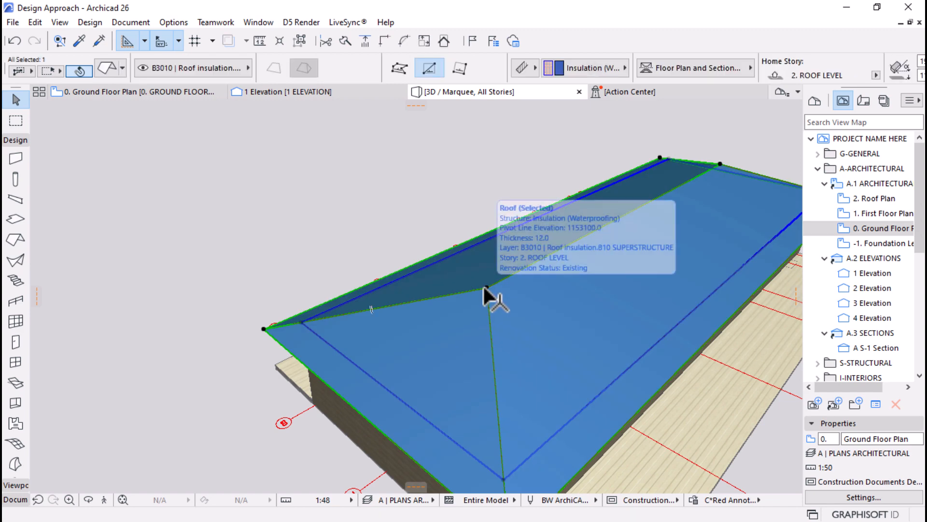
pyautogui.click(483, 288)
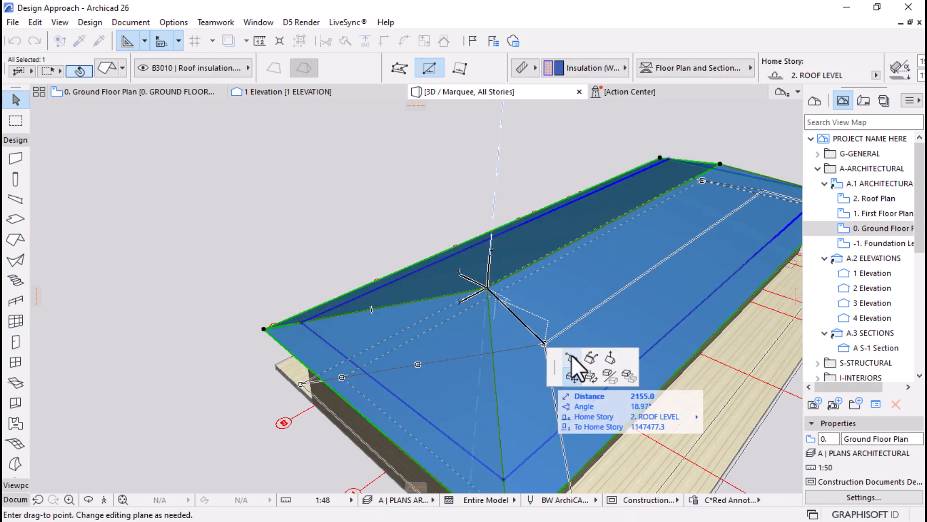
pyautogui.click(572, 357)
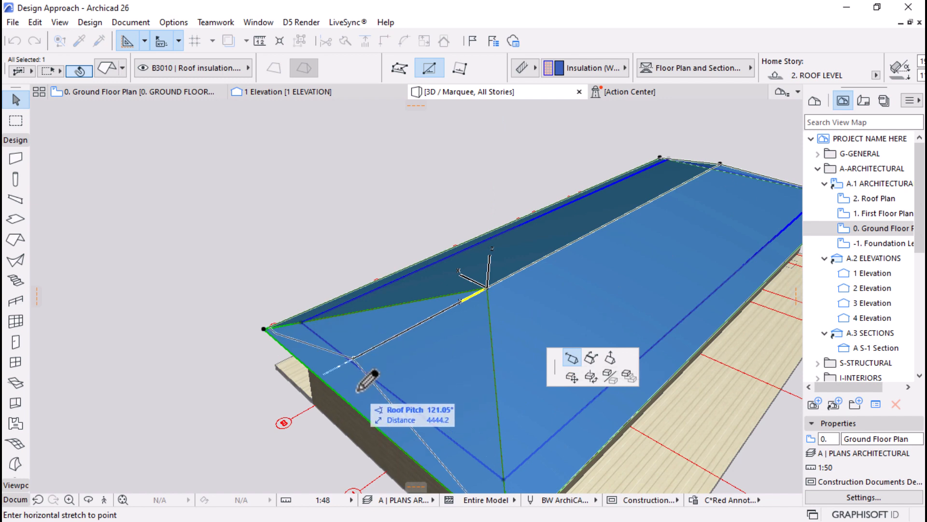
pyautogui.click(357, 370)
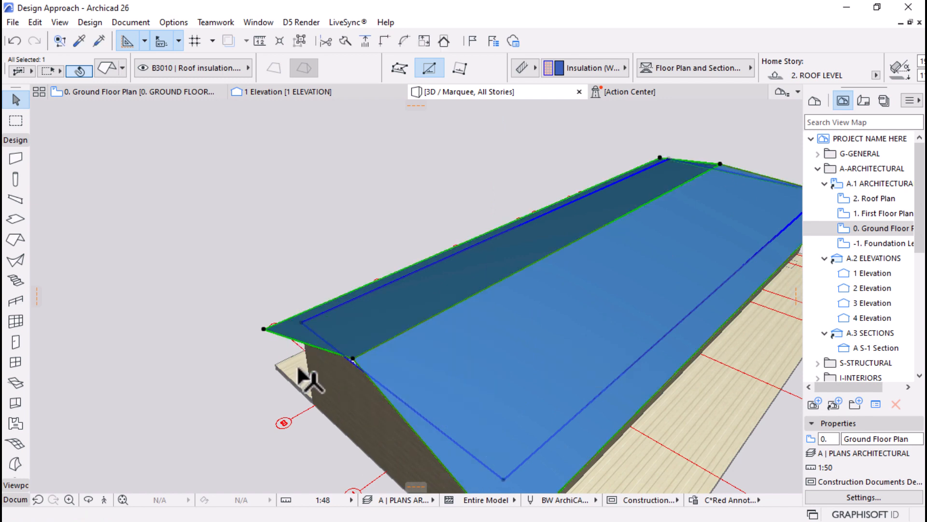
# Stretch the ridge end point at the opposite hip end horizontally outward to form a second open gable
pyautogui.scroll(-3, 300, 370)
pyautogui.keyDown('shift'); pyautogui.moveTo(426, 346); pyautogui.dragTo(430, 310, button='middle'); pyautogui.keyUp('shift')
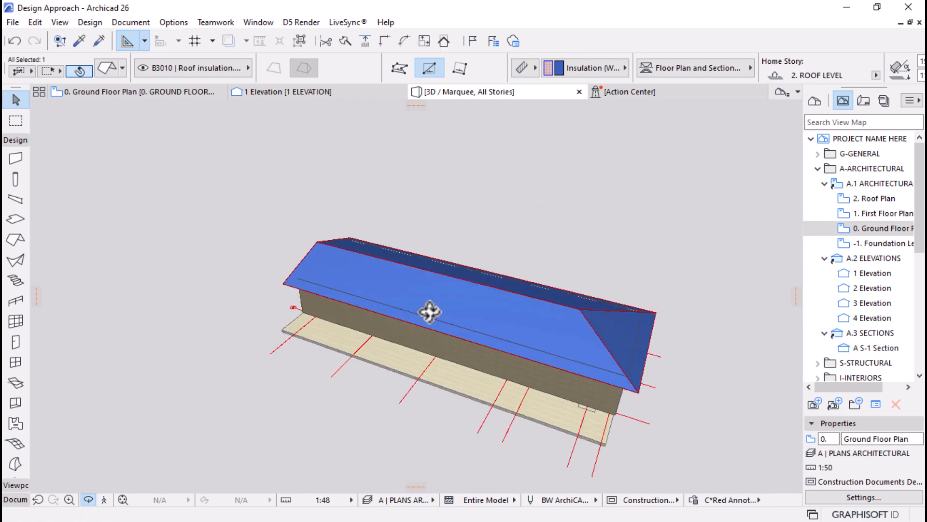
pyautogui.scroll(2, 679, 332)
pyautogui.scroll(2, 623, 347)
pyautogui.scroll(2, 425, 256)
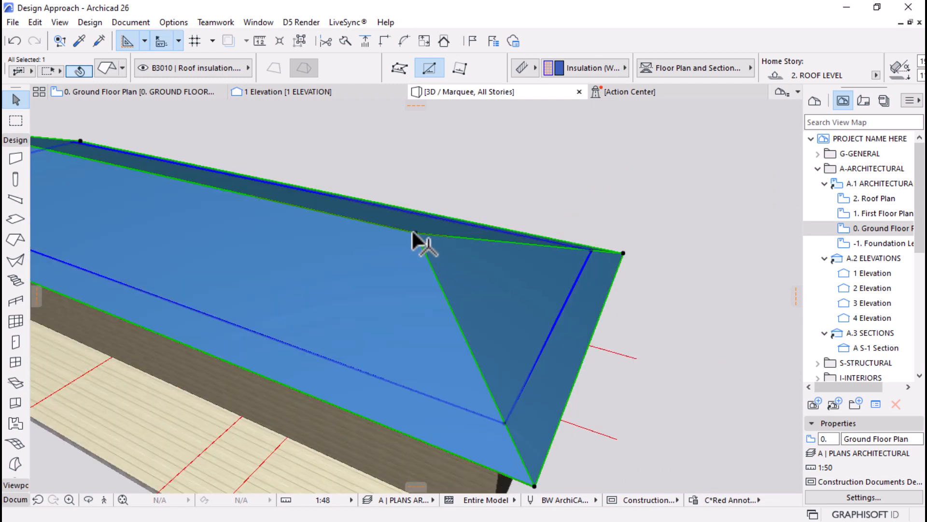
pyautogui.click(414, 232)
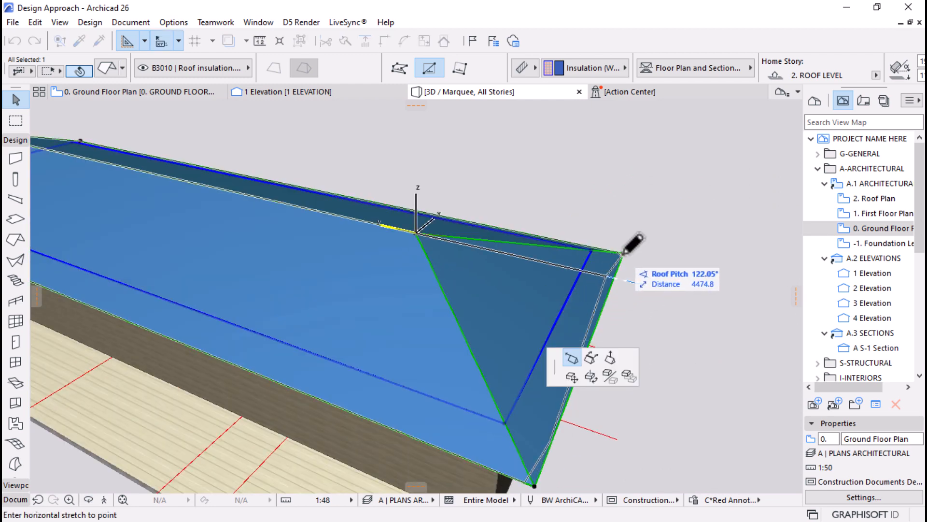
pyautogui.click(595, 249)
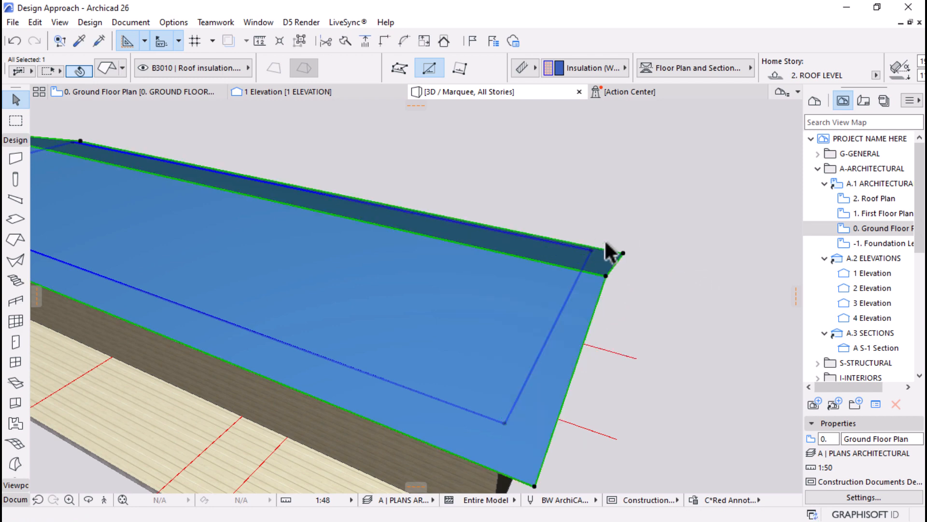
# Set the selected roof's thickness to 23.0
pyautogui.press('o')
pyautogui.scroll(-4, 607, 248)
pyautogui.moveTo(604, 279); pyautogui.dragTo(340, 303)
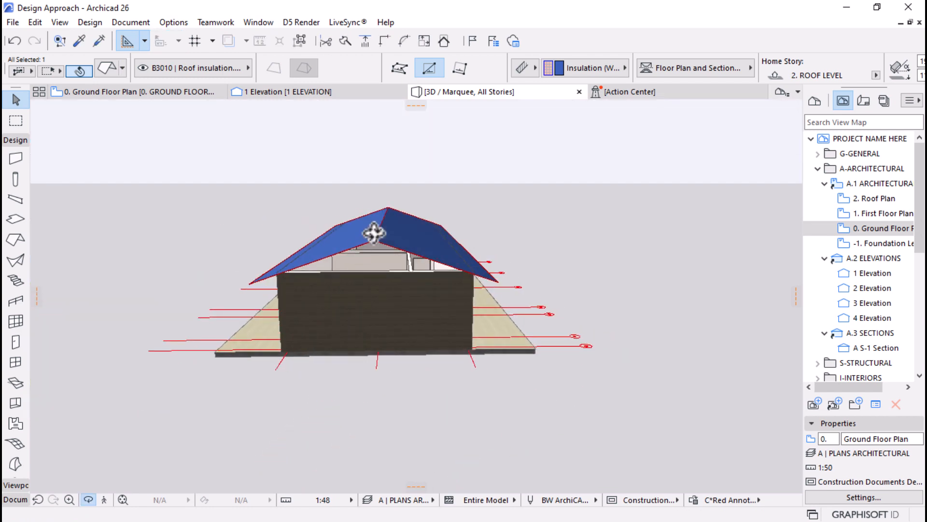
pyautogui.scroll(5, 386, 213)
pyautogui.press('Escape')
pyautogui.scroll(-5, 652, 79)
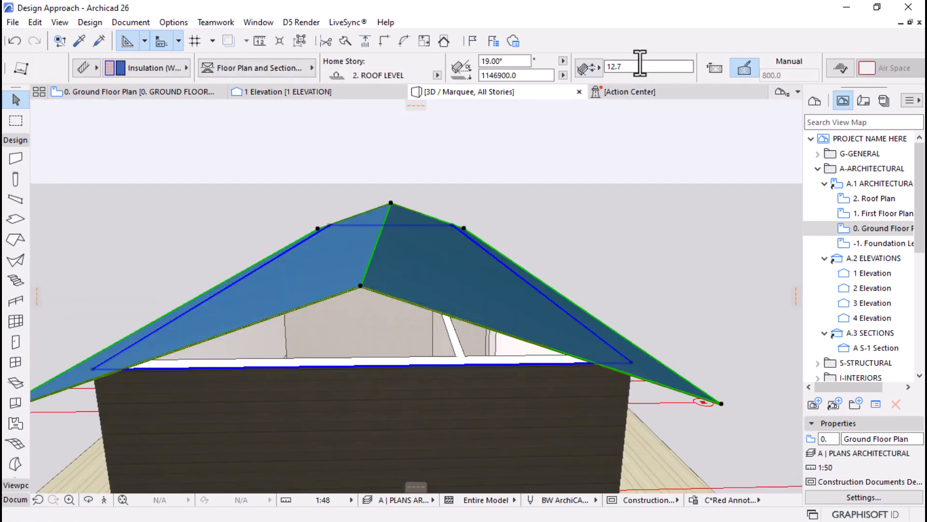
pyautogui.moveTo(640, 66); pyautogui.dragTo(579, 69)
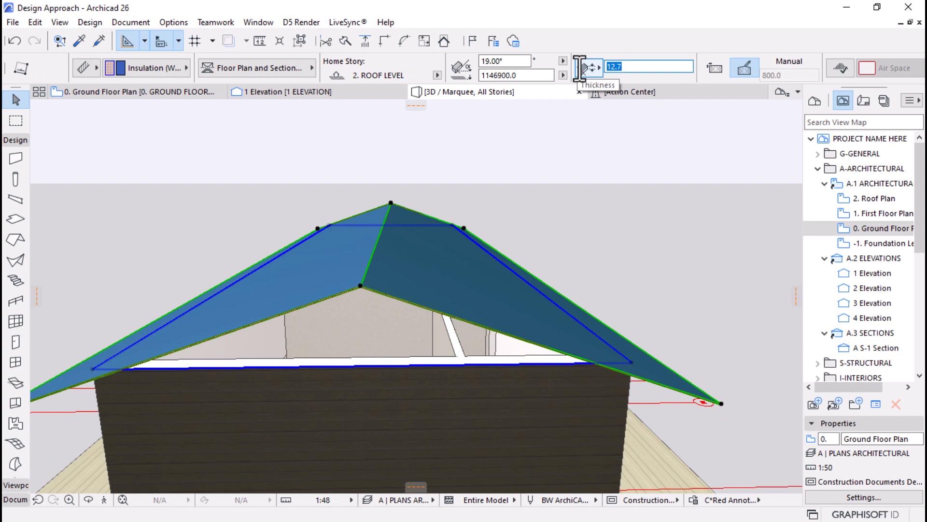
pyautogui.write('23.0')
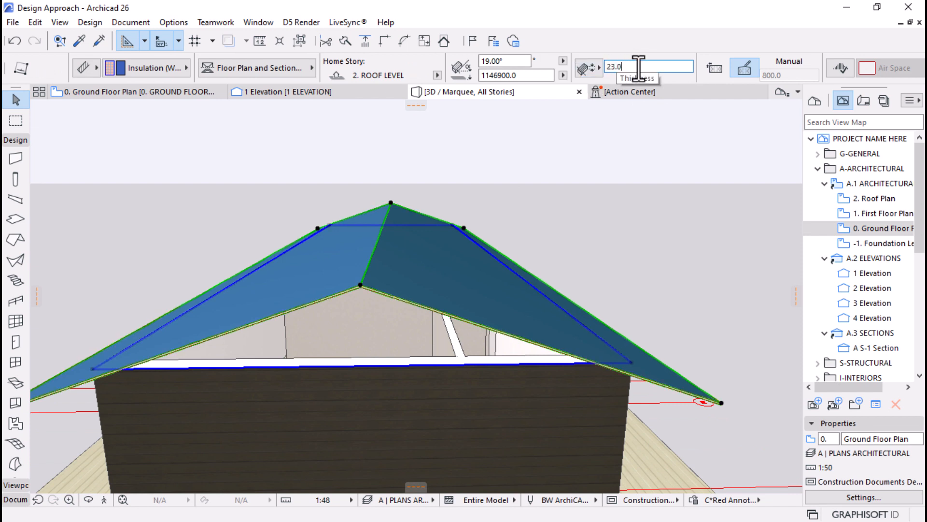
pyautogui.moveTo(640, 68); pyautogui.dragTo(546, 70)
# Try setting the roof pitch to 36° with the changes applied to the custom planes and edges
pyautogui.click(502, 60)
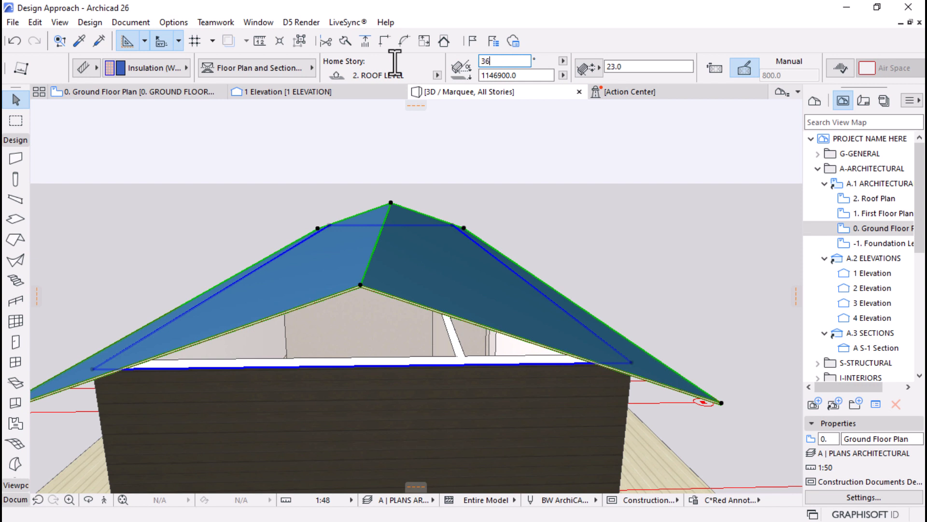
pyautogui.write('36')
pyautogui.press('Return')
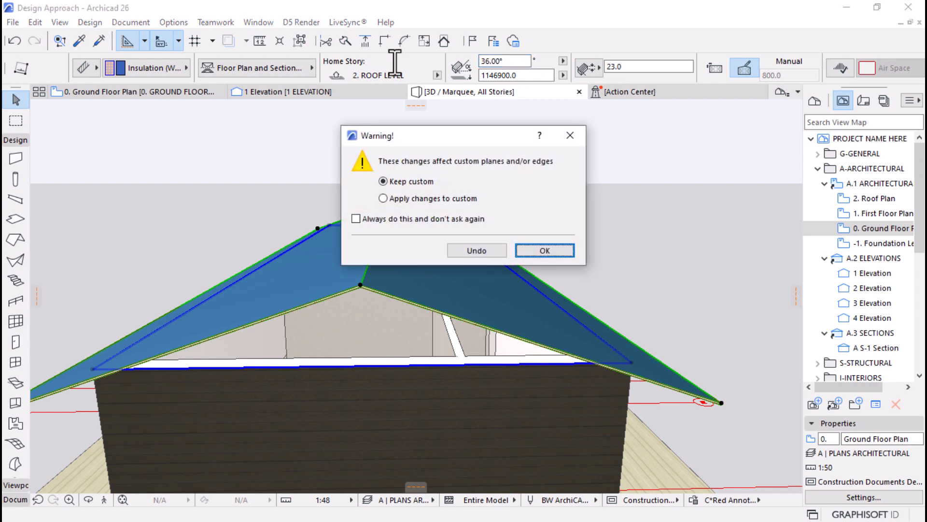
pyautogui.click(396, 198)
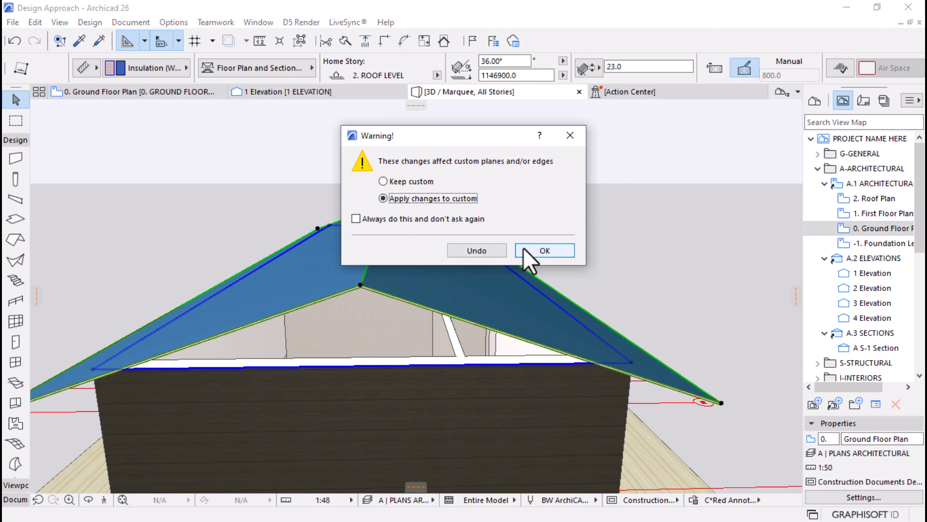
pyautogui.click(523, 248)
# Check the roof's ridge end point and undo the last pitch change
pyautogui.scroll(-5, 523, 247)
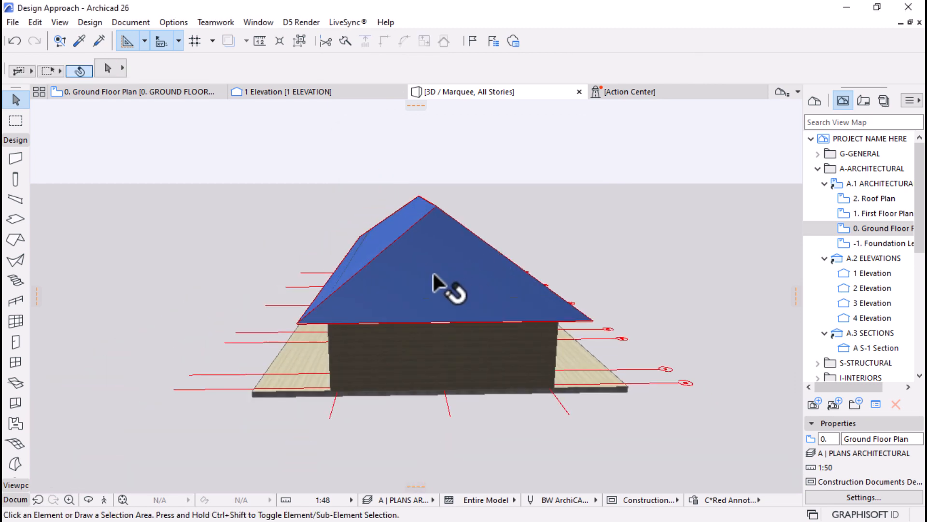
pyautogui.keyDown('shift'); pyautogui.moveTo(330, 292); pyautogui.dragTo(644, 381, button='middle'); pyautogui.keyUp('shift')
pyautogui.scroll(-3, 644, 381)
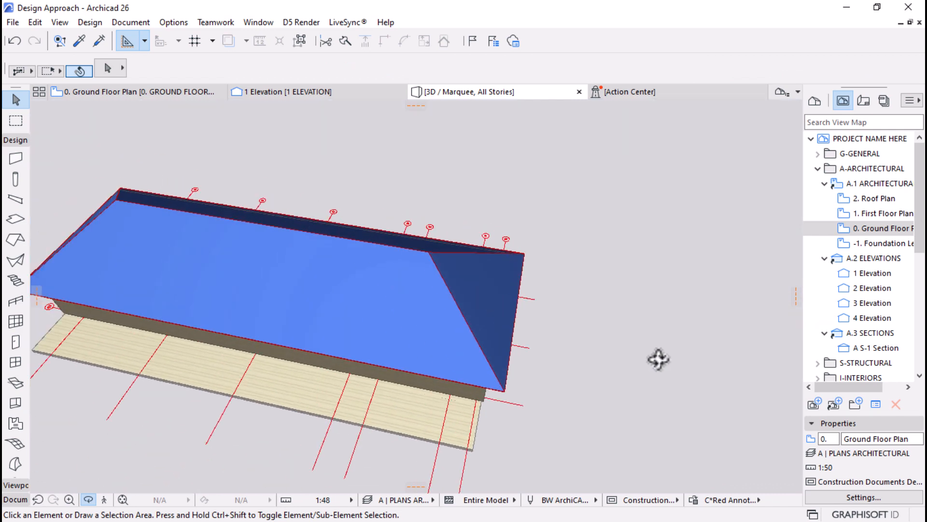
pyautogui.scroll(4, 461, 309)
pyautogui.click(422, 245)
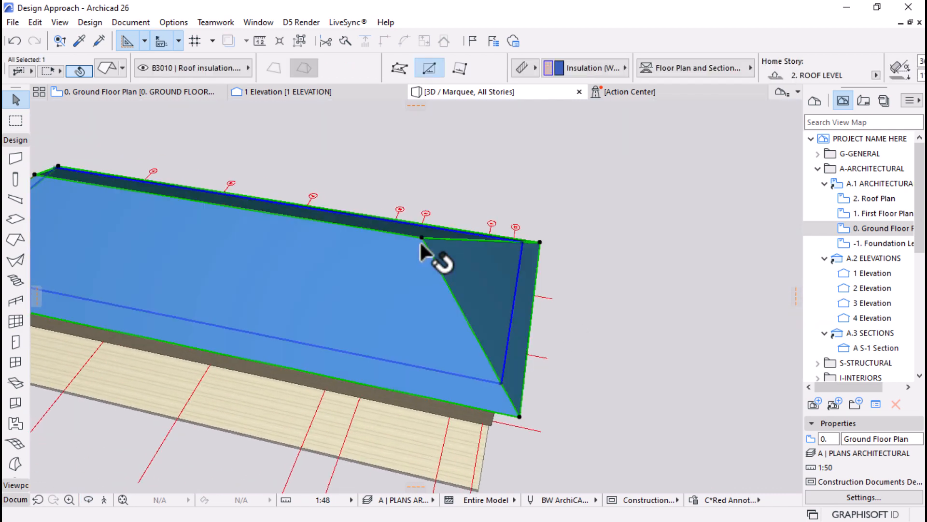
pyautogui.click(421, 237)
pyautogui.press('Escape')
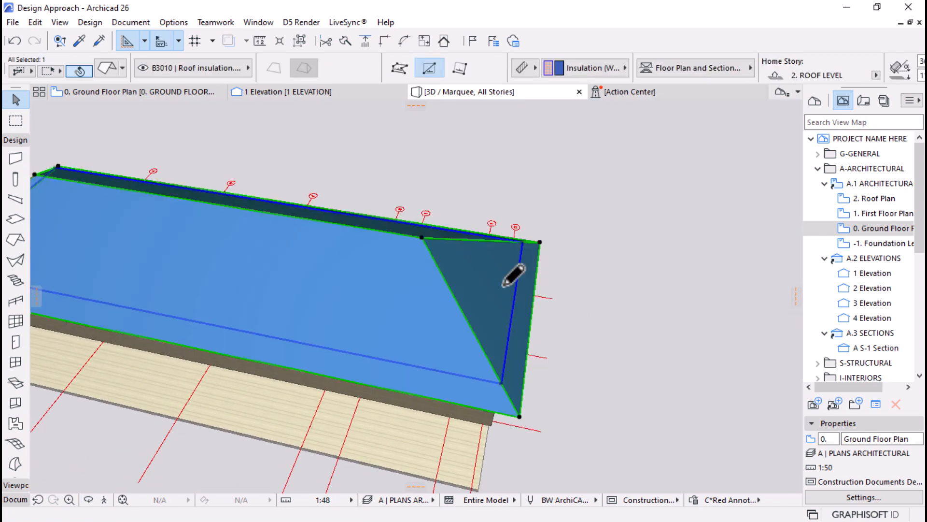
pyautogui.hotkey('ctrl', 'z')
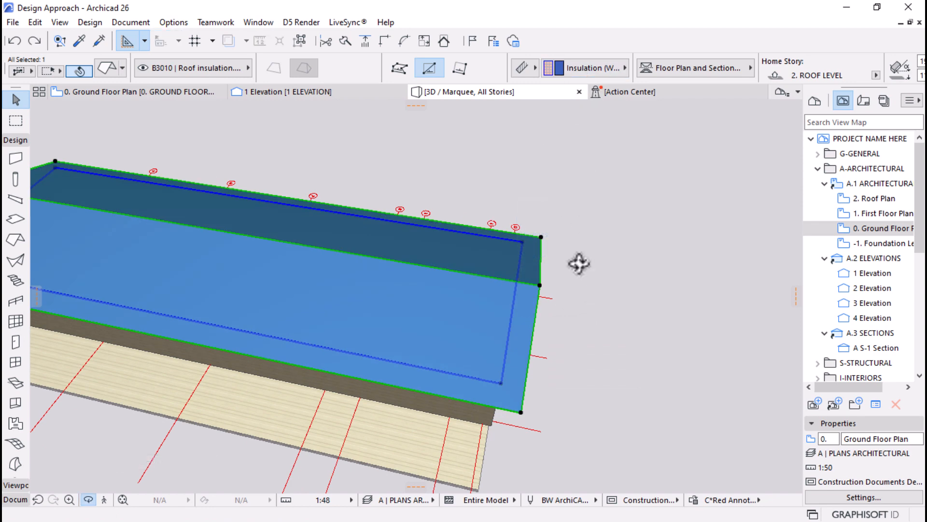
# Set the roof pitch to 36° while keeping the custom gable planes and edges
pyautogui.keyDown('shift'); pyautogui.moveTo(580, 262); pyautogui.dragTo(443, 201, button='middle'); pyautogui.keyUp('shift')
pyautogui.scroll(-5, 564, 57)
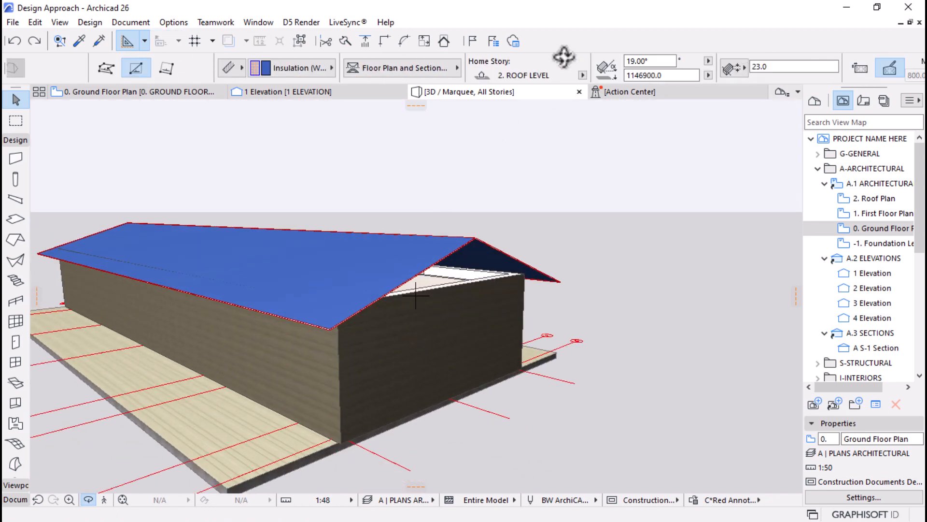
pyautogui.click(649, 61)
pyautogui.write('3')
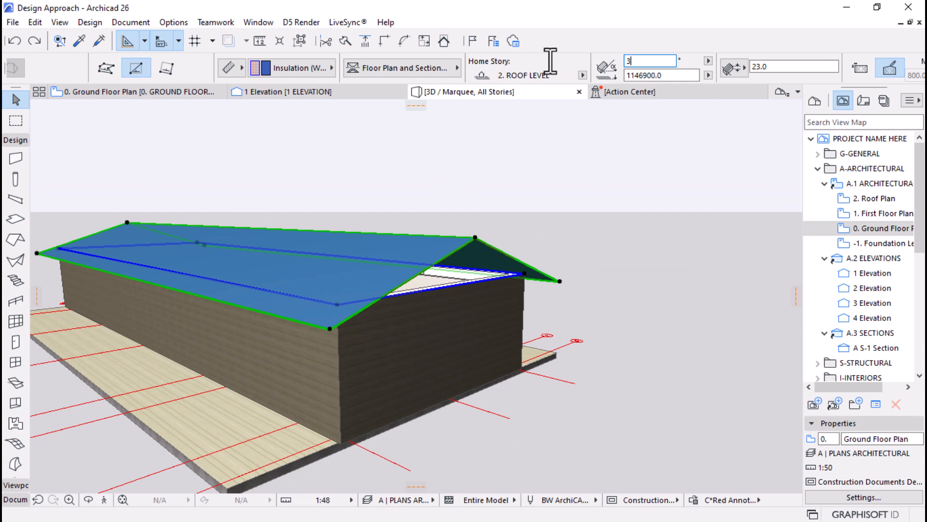
pyautogui.write('6')
pyautogui.press('Return')
pyautogui.click(418, 181)
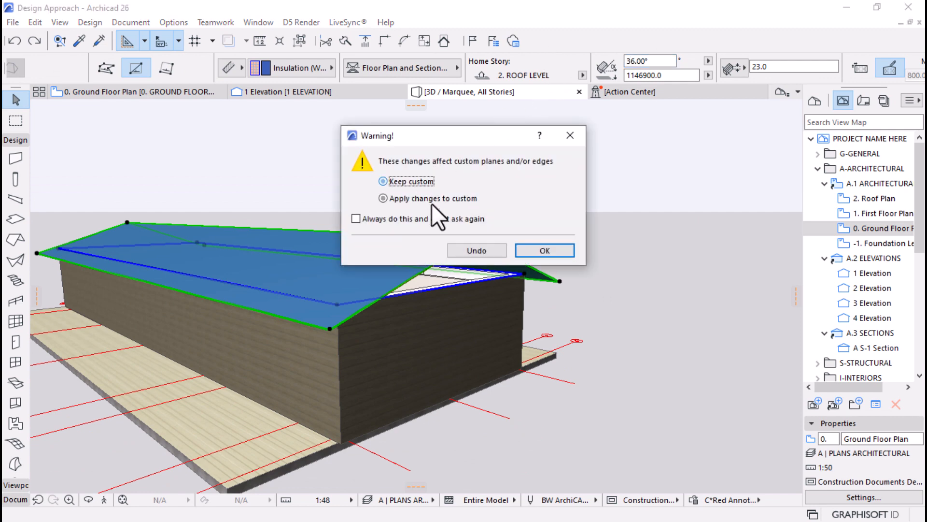
pyautogui.click(531, 250)
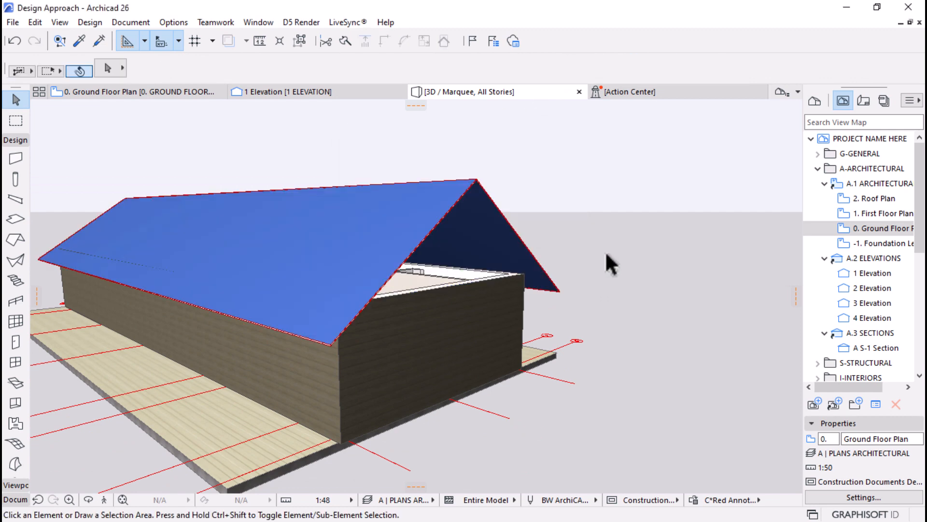
# Set the roof pitch to 40° while keeping the custom gable planes and edges
pyautogui.keyDown('shift'); pyautogui.moveTo(605, 251); pyautogui.dragTo(520, 238, button='middle'); pyautogui.keyUp('shift')
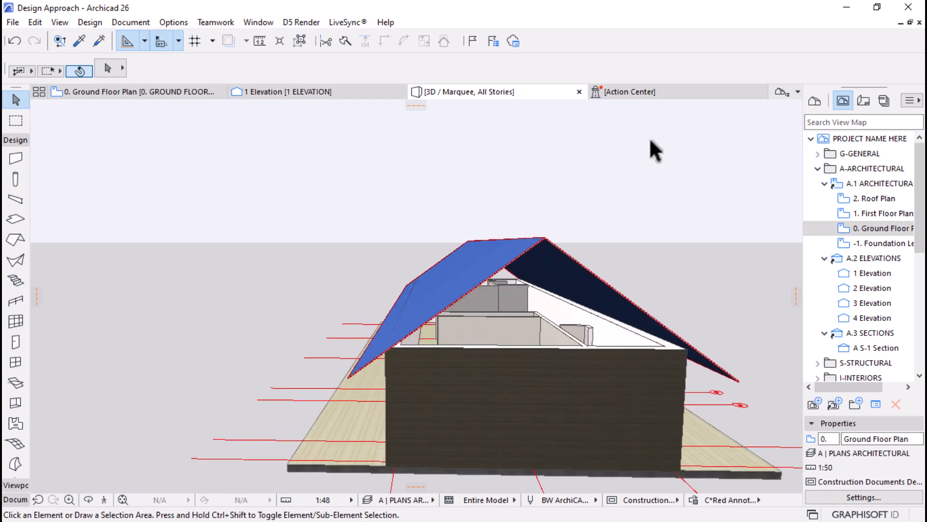
pyautogui.moveTo(719, 86)
pyautogui.click(500, 261)
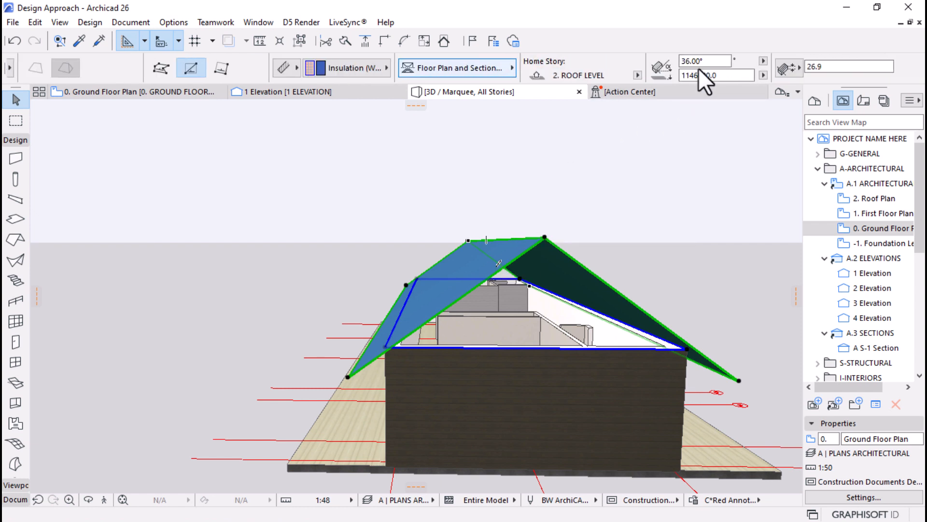
pyautogui.click(646, 61)
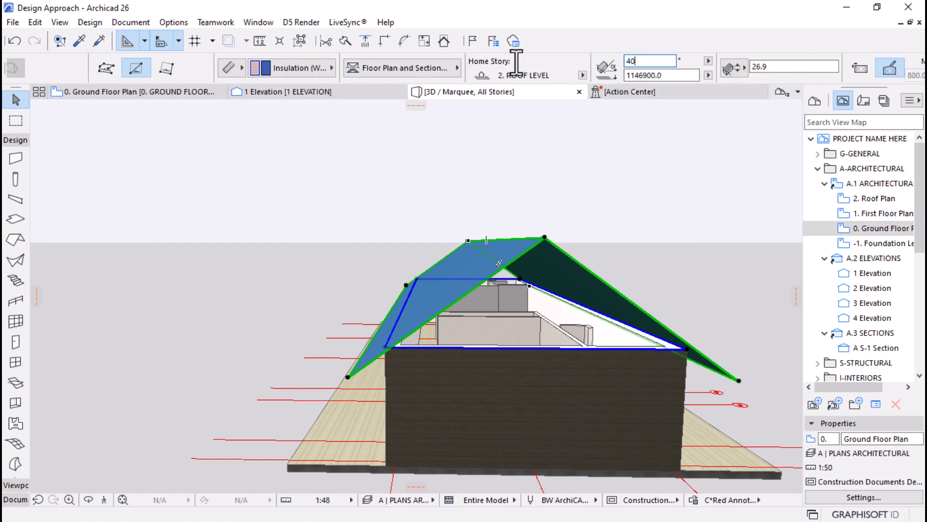
pyautogui.write('40')
pyautogui.press('Return')
pyautogui.click(546, 255)
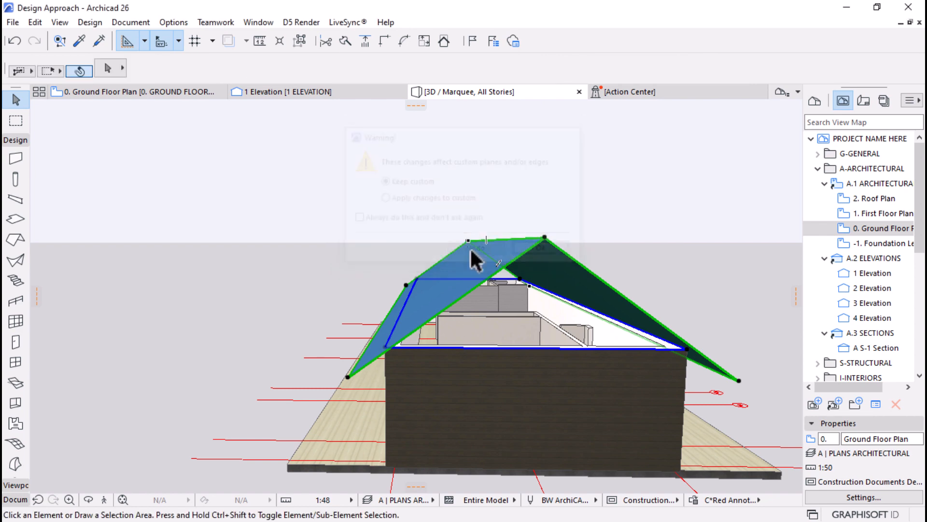
# Offset the eave edge on one long side of the roof inward to the exterior wall's outer face
pyautogui.keyDown('shift'); pyautogui.moveTo(472, 259); pyautogui.dragTo(384, 266, button='middle'); pyautogui.keyUp('shift')
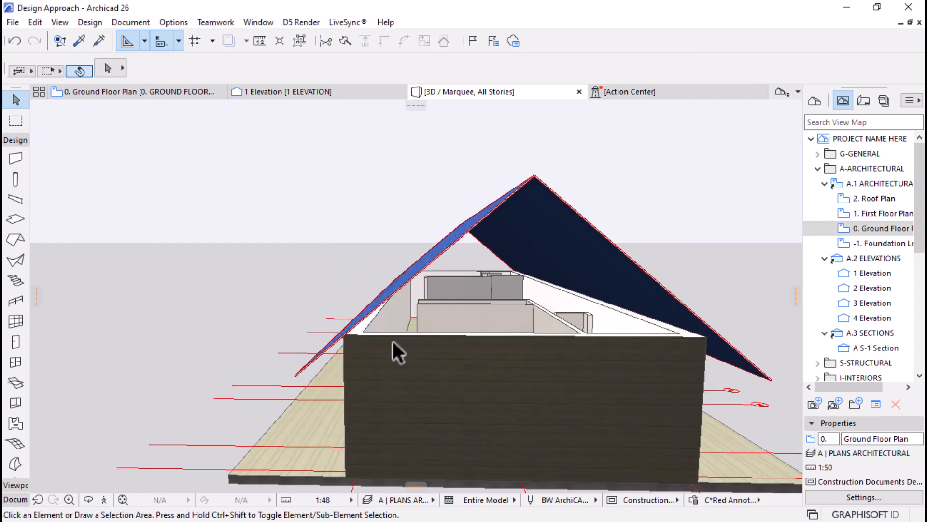
pyautogui.keyDown('shift'); pyautogui.moveTo(411, 380); pyautogui.dragTo(429, 346, button='middle'); pyautogui.keyUp('shift')
pyautogui.scroll(2, 466, 196)
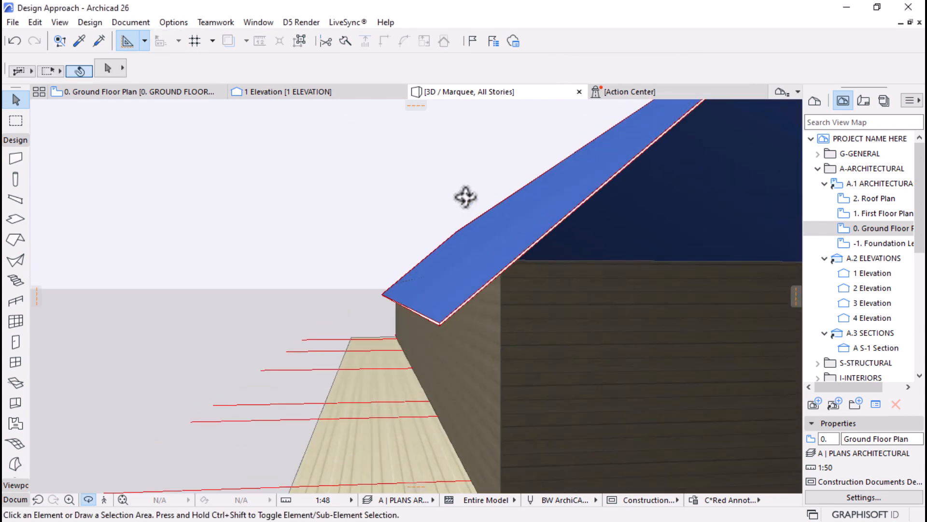
pyautogui.click(492, 303)
pyautogui.press('Escape')
pyautogui.click(418, 313)
pyautogui.click(417, 313)
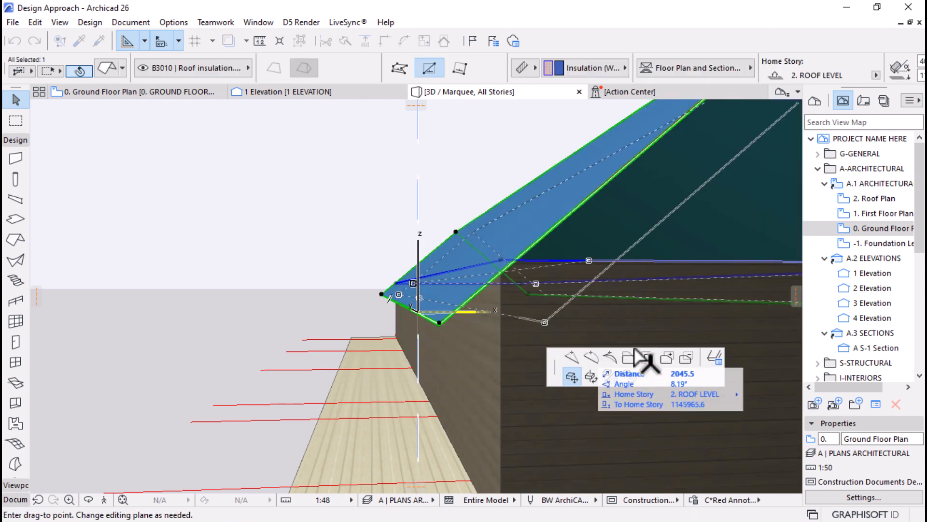
pyautogui.click(629, 357)
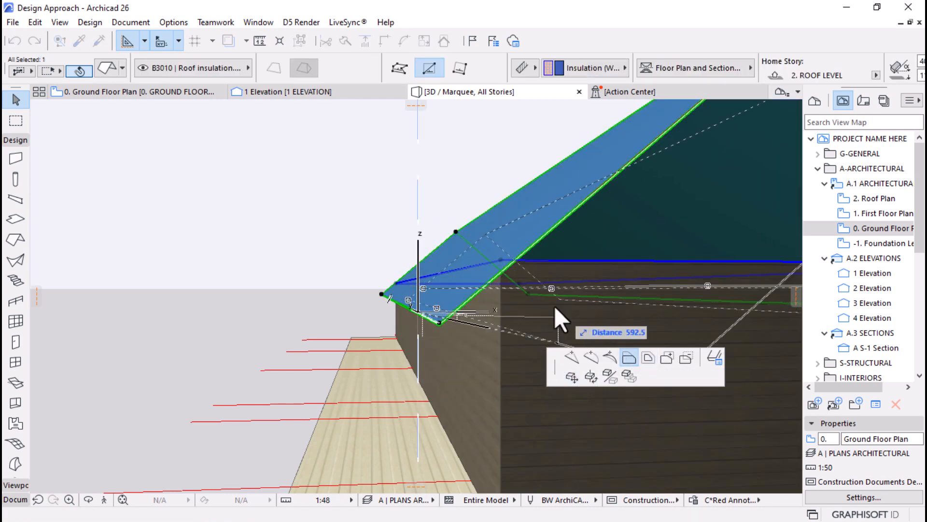
pyautogui.click(513, 252)
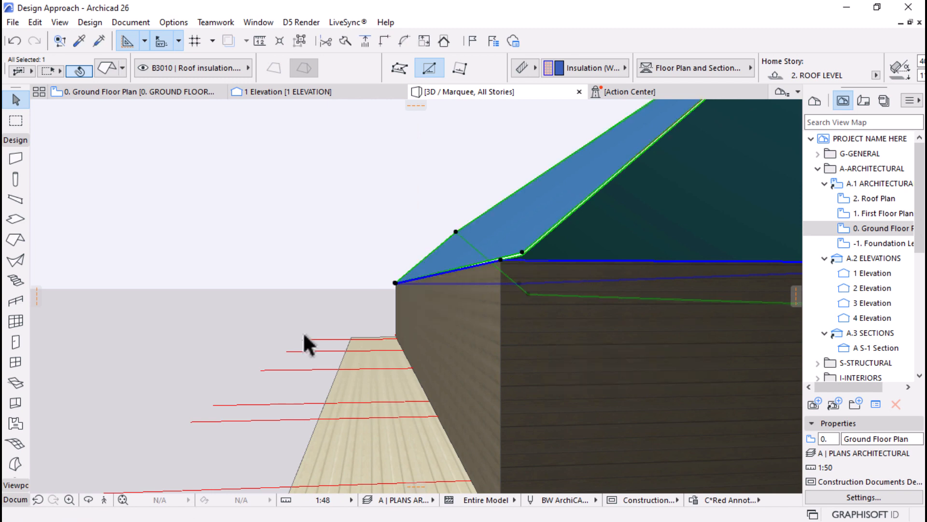
# Offset the eave edge on the roof's other long side inward to the exterior wall's outer face
pyautogui.keyDown('shift'); pyautogui.moveTo(304, 345); pyautogui.dragTo(439, 331, button='middle'); pyautogui.keyUp('shift')
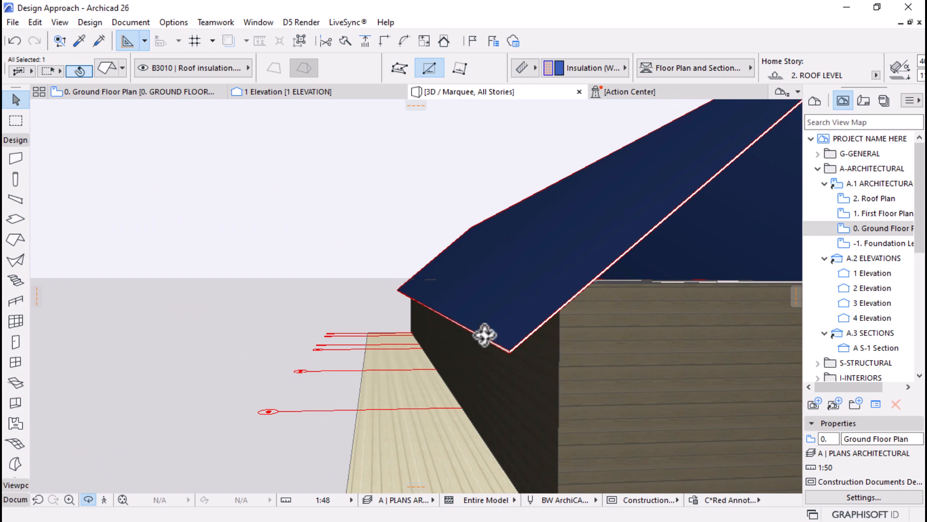
pyautogui.click(503, 346)
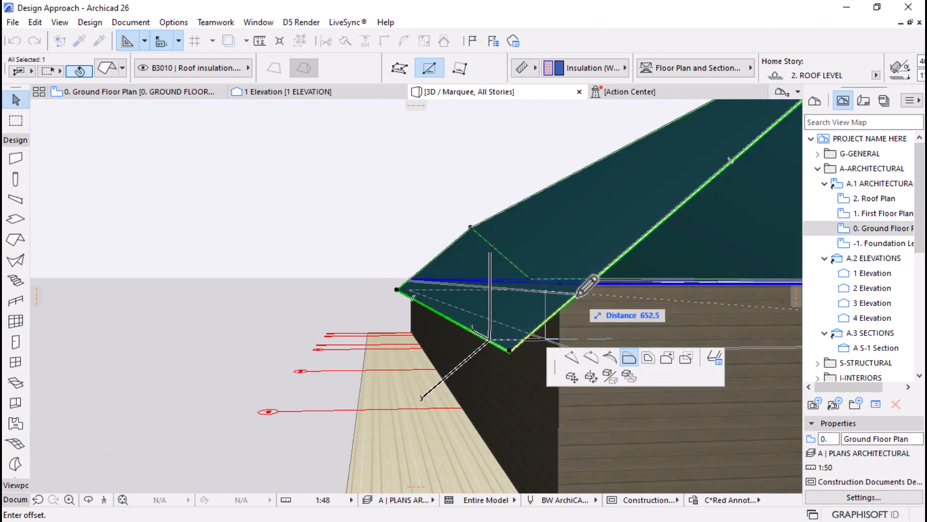
pyautogui.click(628, 300)
pyautogui.keyDown('shift'); pyautogui.moveTo(618, 310); pyautogui.dragTo(617, 309, button='middle'); pyautogui.keyUp('shift')
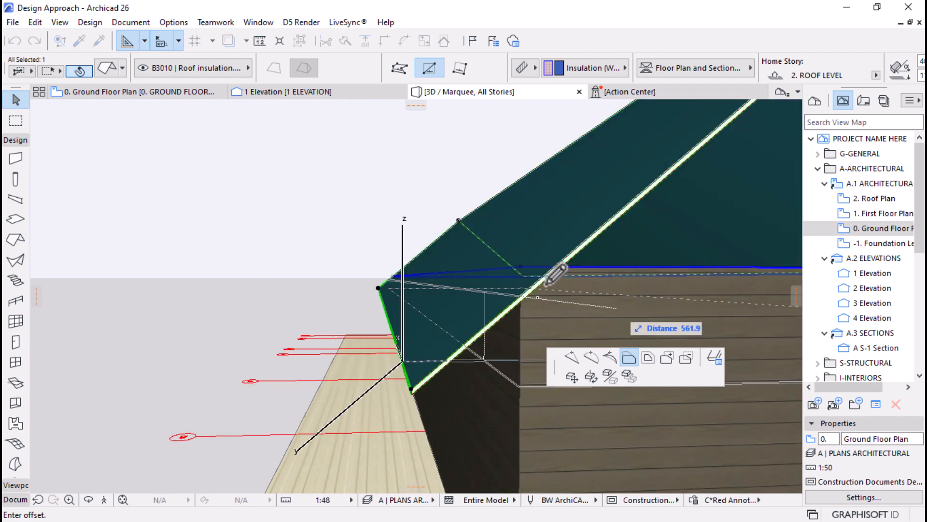
pyautogui.click(523, 274)
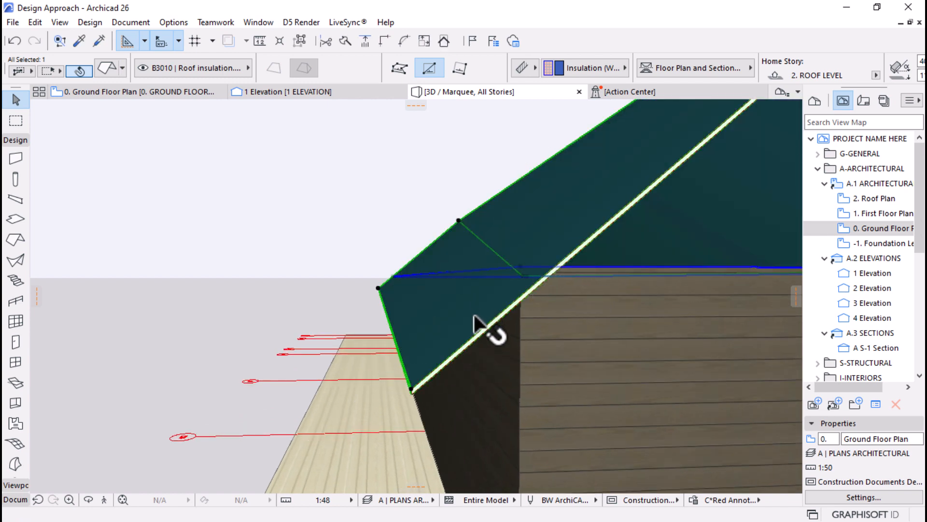
pyautogui.keyDown('shift'); pyautogui.moveTo(475, 317); pyautogui.dragTo(494, 324, button='middle'); pyautogui.keyUp('shift')
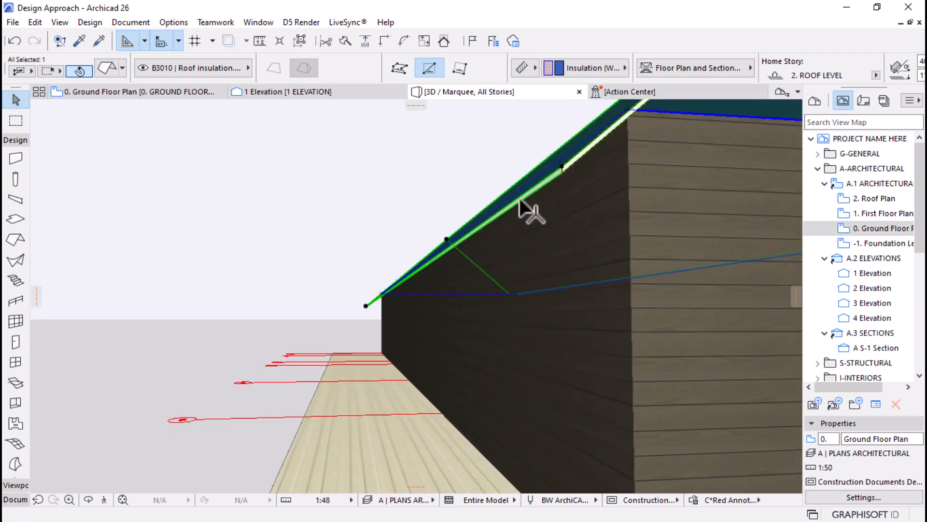
pyautogui.click(531, 190)
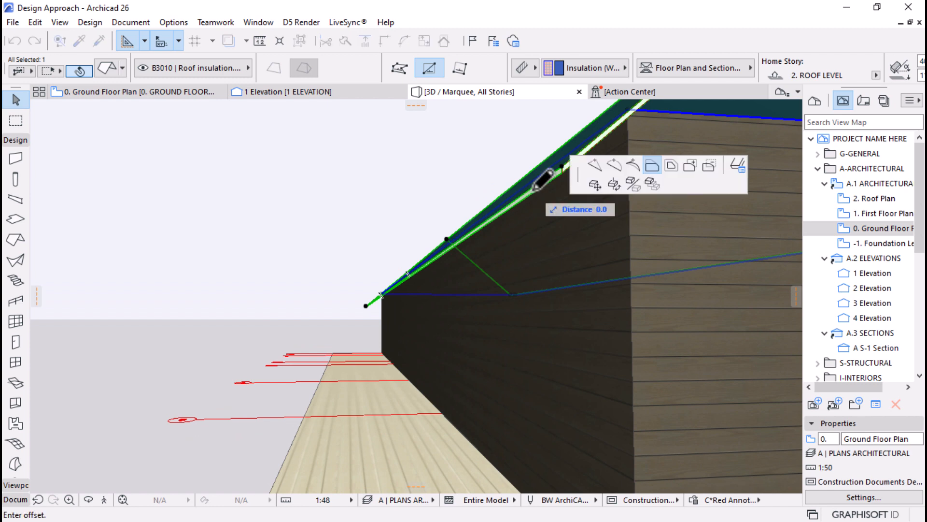
pyautogui.click(627, 109)
pyautogui.scroll(-5, 248, 347)
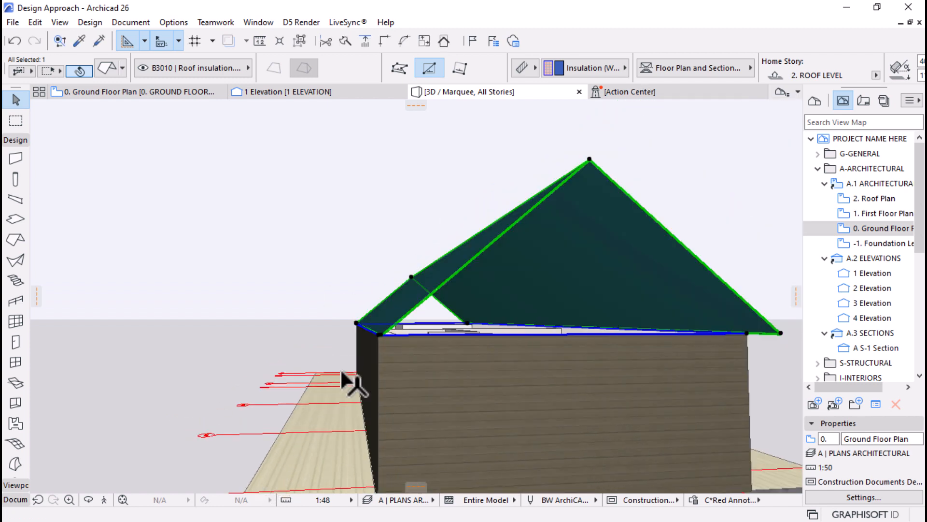
# Examine the roof's gable-end overhang in 3D and look for the roof on the Ground Floor Plan
pyautogui.keyDown('shift'); pyautogui.moveTo(352, 383); pyautogui.dragTo(582, 397, button='middle'); pyautogui.keyUp('shift')
pyautogui.scroll(5, 637, 379)
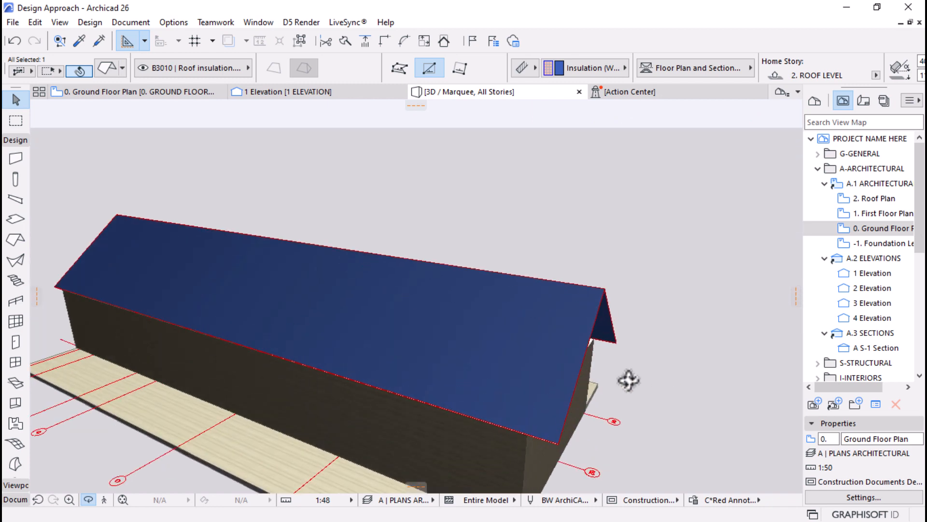
pyautogui.click(597, 317)
pyautogui.press('Escape')
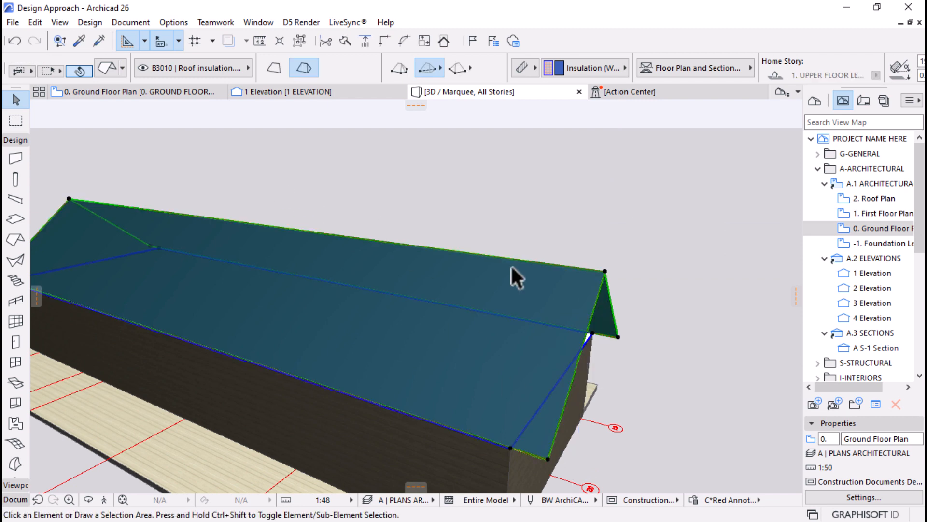
pyautogui.press('Escape')
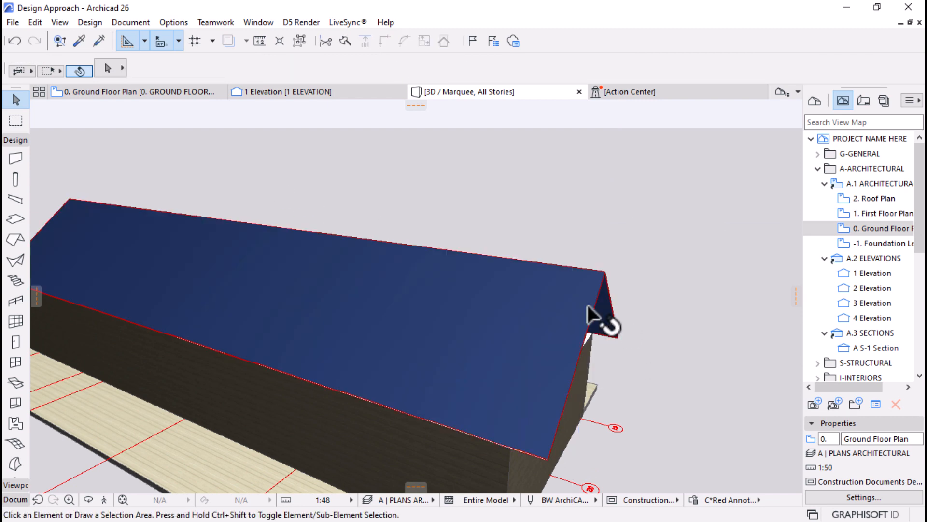
pyautogui.click(121, 91)
pyautogui.click(364, 259)
pyautogui.press('Escape')
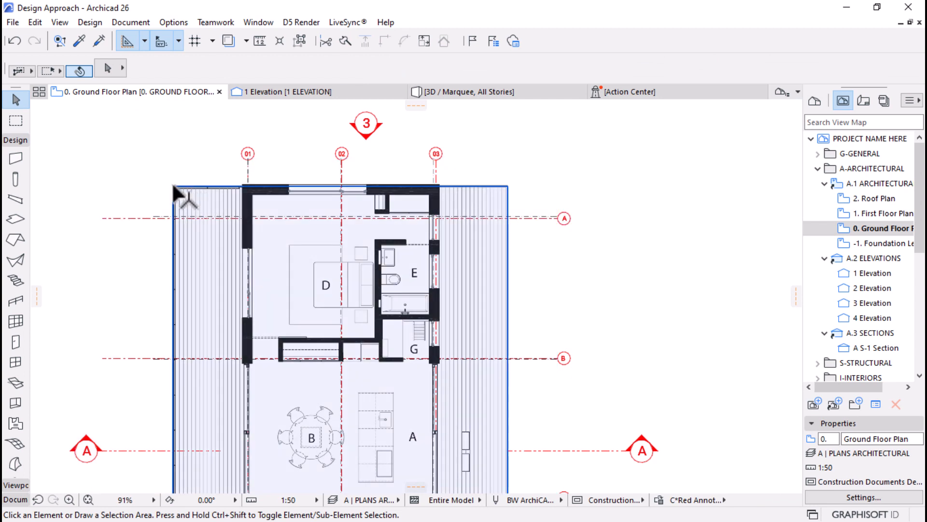
pyautogui.scroll(-5, 408, 203)
pyautogui.scroll(2, 365, 343)
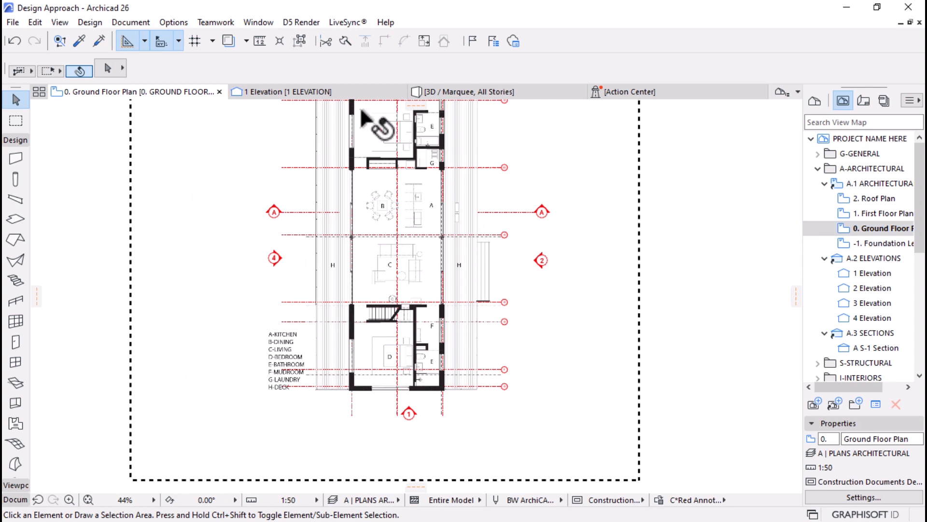
# Check the roof's home story in its selection settings from the 3D view
pyautogui.click(488, 91)
pyautogui.click(439, 281)
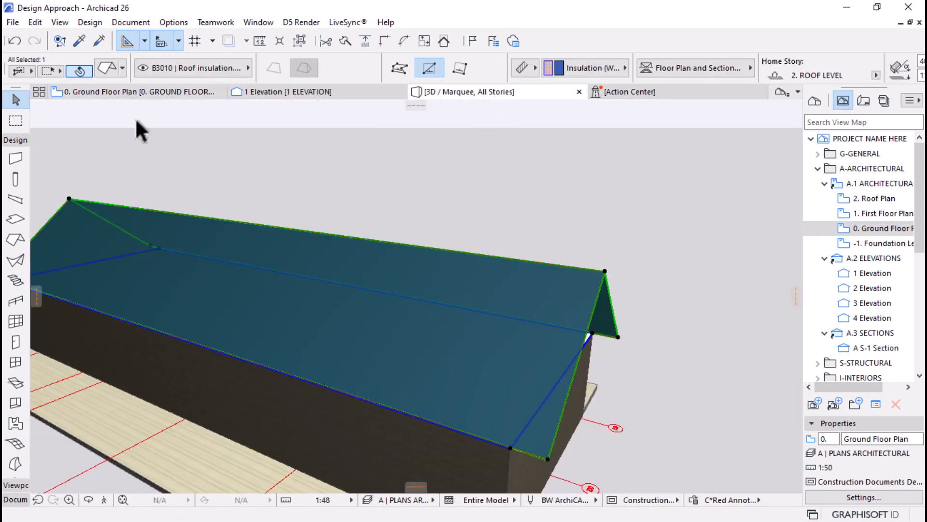
pyautogui.click(103, 70)
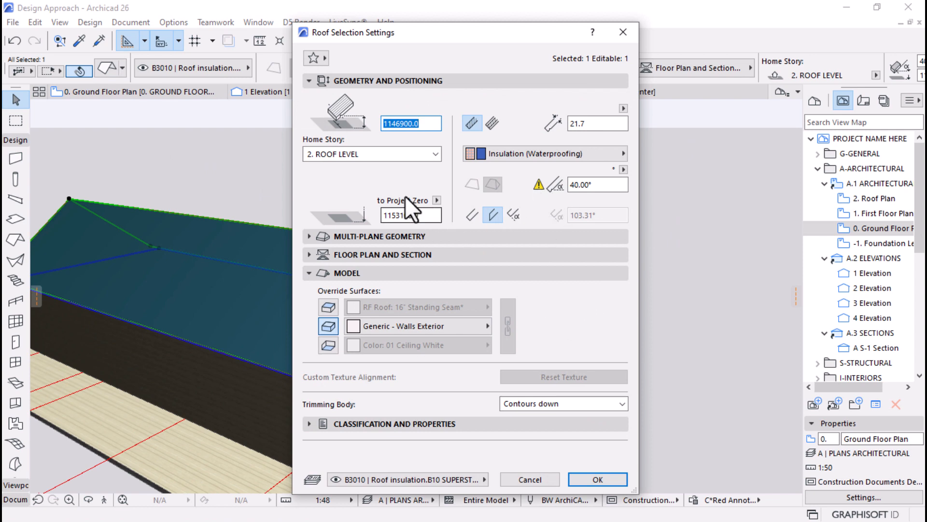
pyautogui.press('Escape')
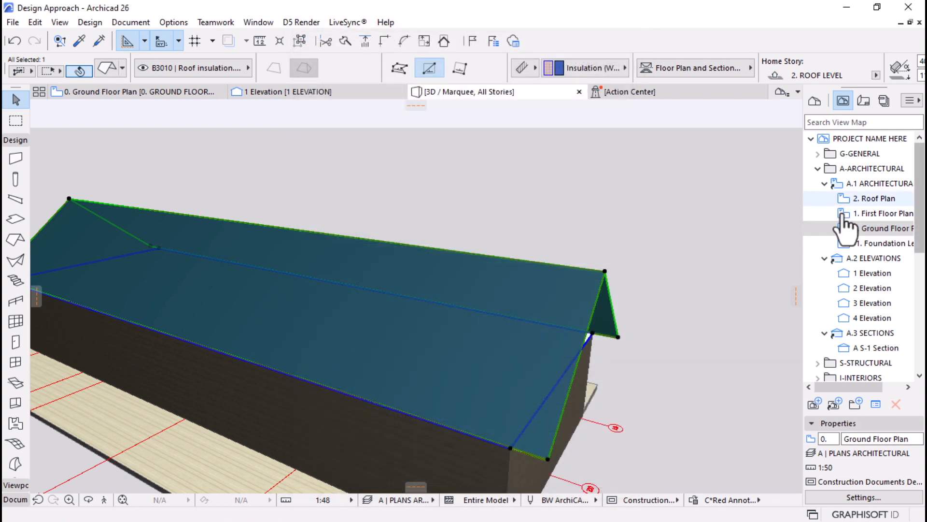
# Open the Roof Plan and offset the roof's gable-end edge beside elevation marker 1 inward to the exterior wall's outer face
pyautogui.click(874, 199)
pyautogui.doubleClick(874, 199)
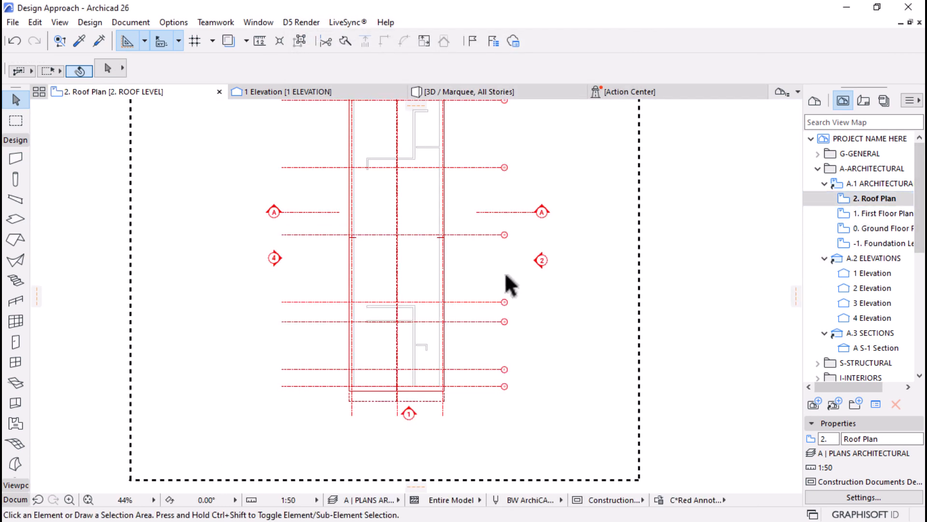
pyautogui.scroll(2, 391, 447)
pyautogui.click(454, 418)
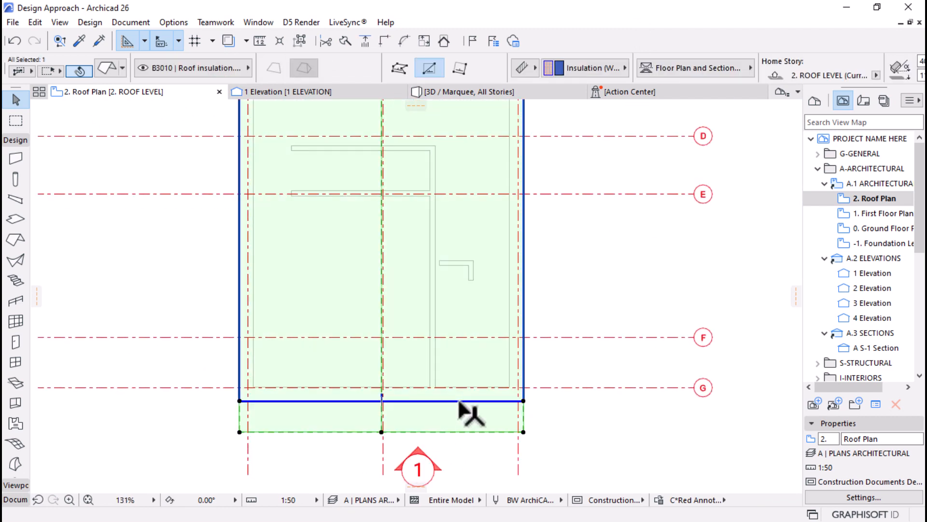
pyautogui.scroll(3, 456, 423)
pyautogui.click(453, 437)
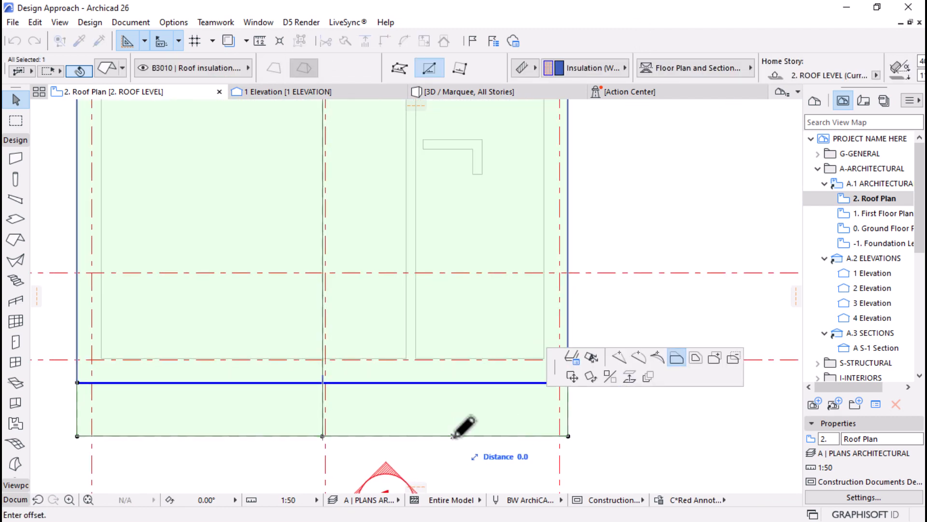
pyautogui.scroll(-3, 378, 363)
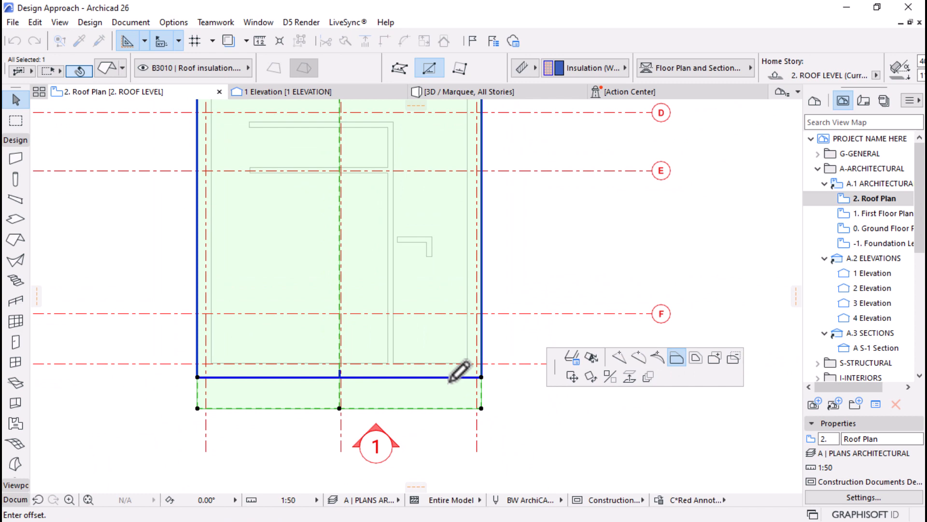
pyautogui.click(491, 372)
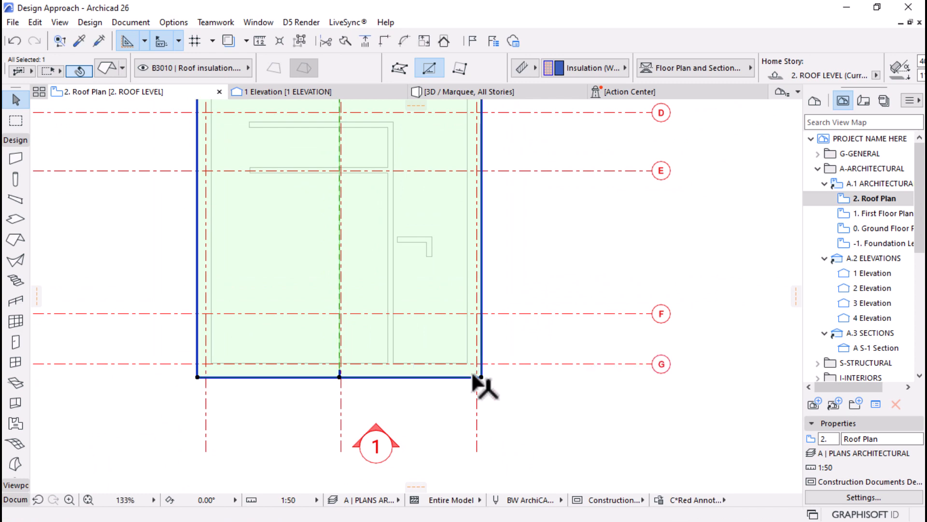
# Offset the roof's opposite gable-end edge, beside elevation marker 3, inward to the exterior wall's outer face
pyautogui.scroll(5, 475, 379)
pyautogui.scroll(-12, 474, 376)
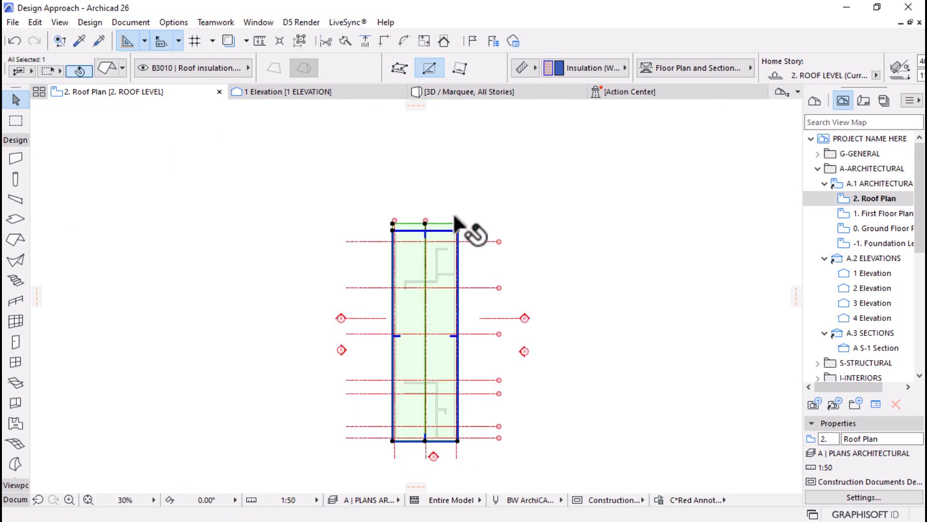
pyautogui.scroll(8, 476, 232)
pyautogui.click(448, 233)
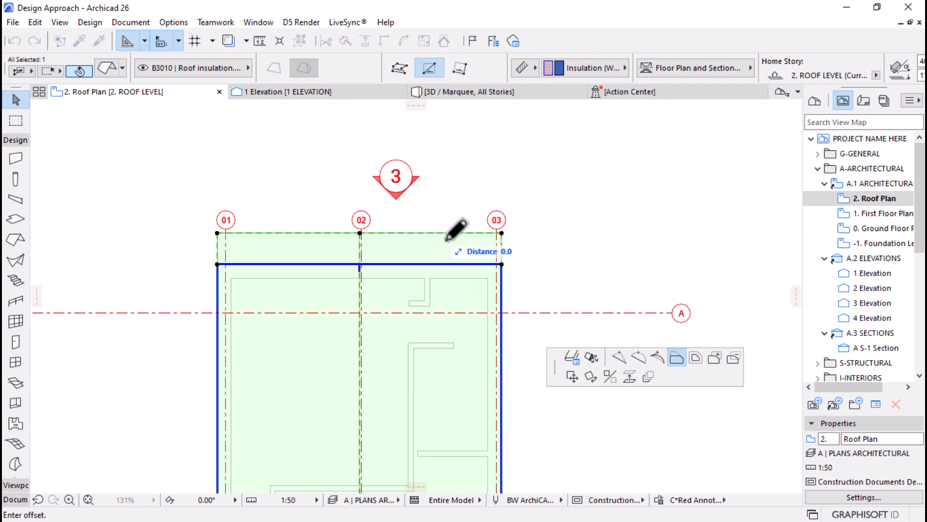
pyautogui.click(502, 262)
# Return to the 3D view, deselect the roof and suspend groups so single exterior walls can be selected
pyautogui.click(450, 91)
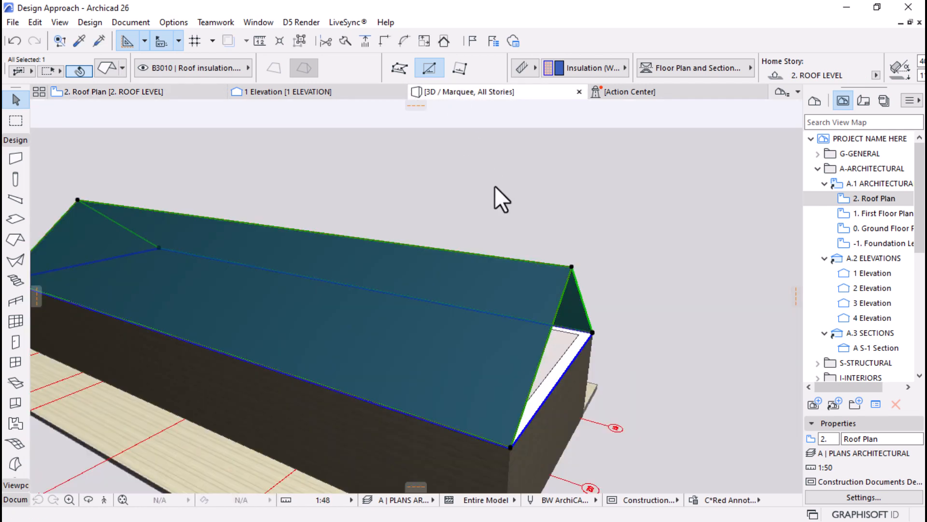
pyautogui.keyDown('shift'); pyautogui.moveTo(584, 301); pyautogui.dragTo(350, 290, button='middle'); pyautogui.keyUp('shift')
pyautogui.scroll(3, 350, 290)
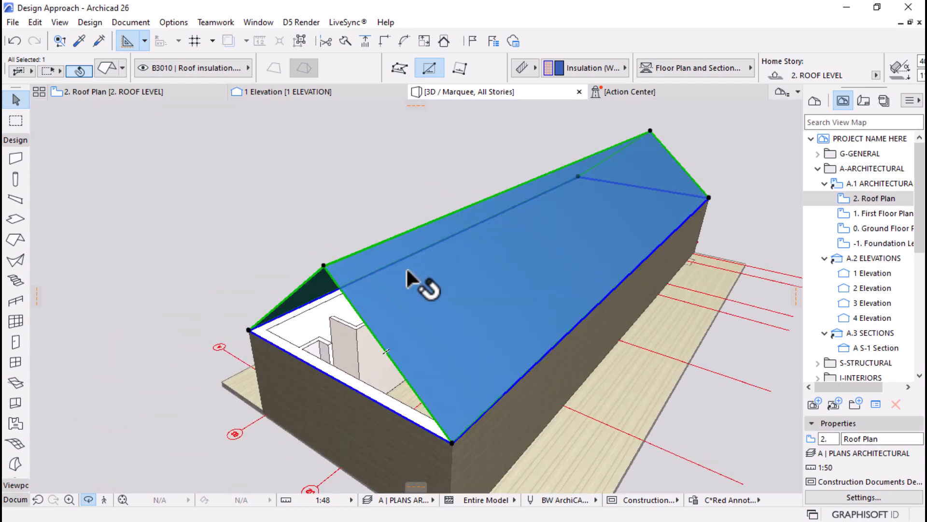
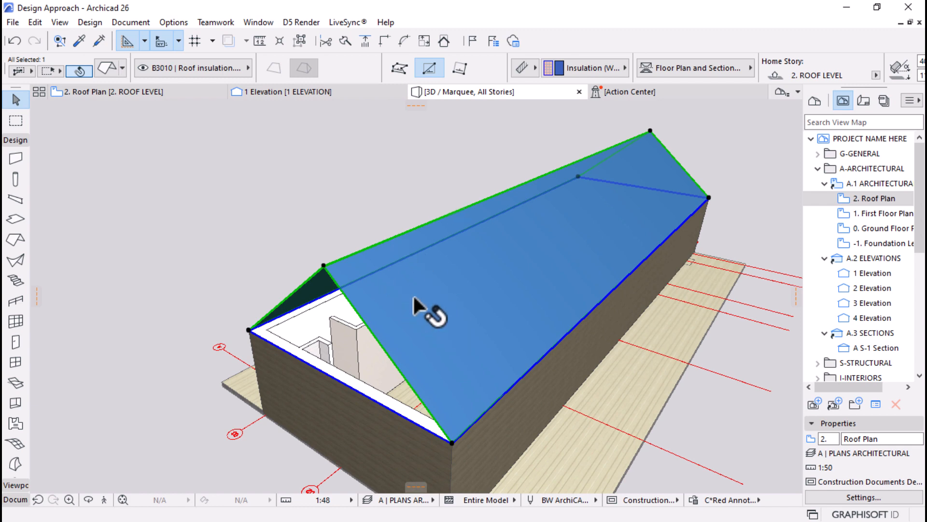
pyautogui.scroll(2, 401, 283)
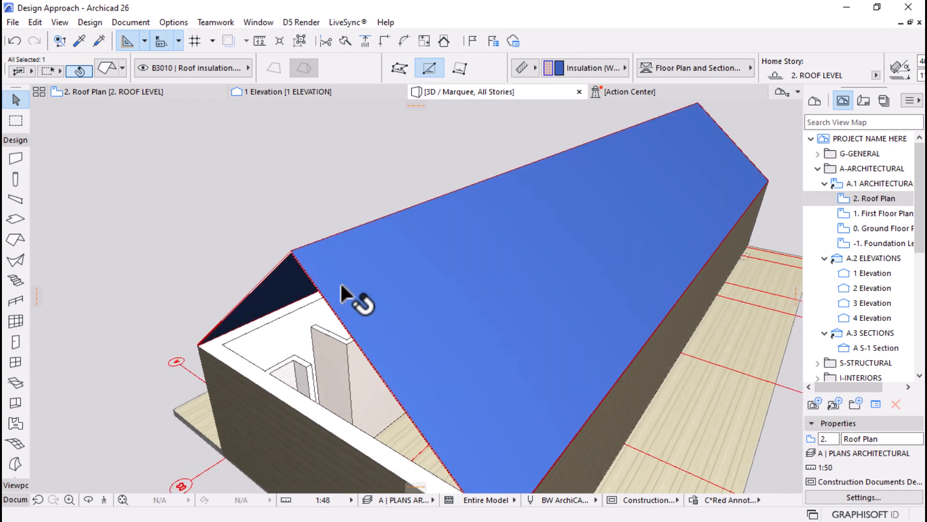
pyautogui.moveTo(366, 289)
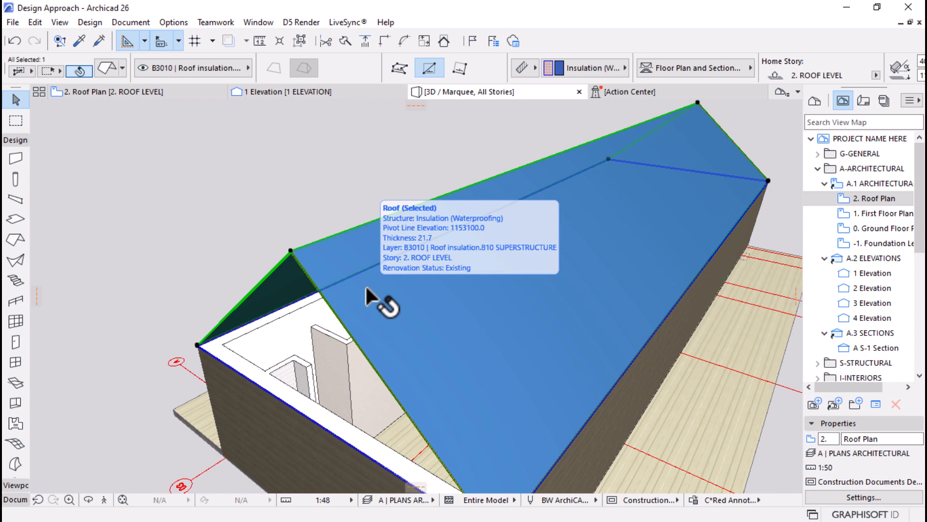
pyautogui.scroll(-3, 381, 301)
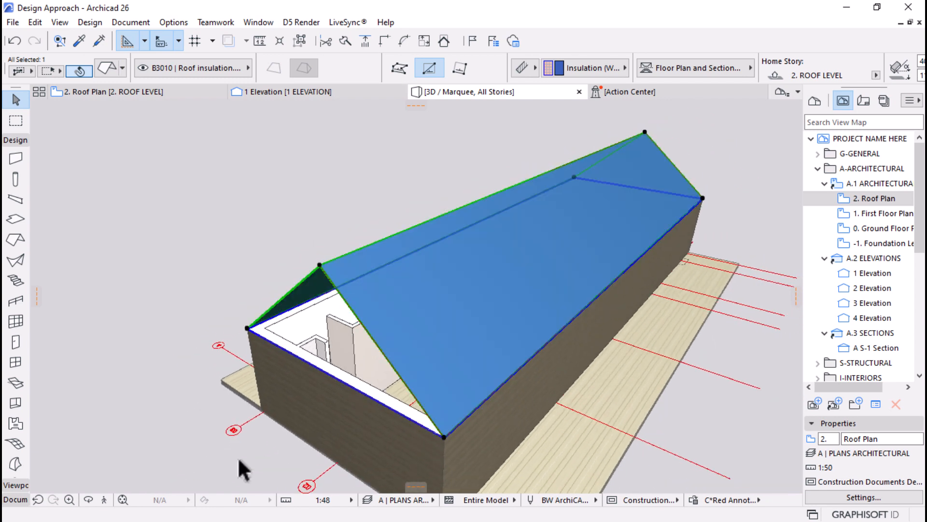
pyautogui.click(238, 457)
pyautogui.click(293, 393)
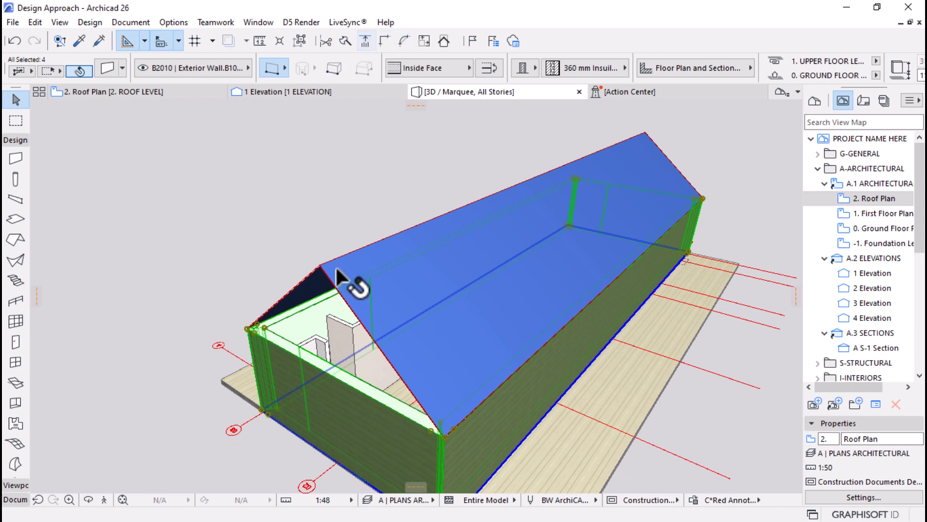
pyautogui.click(489, 119)
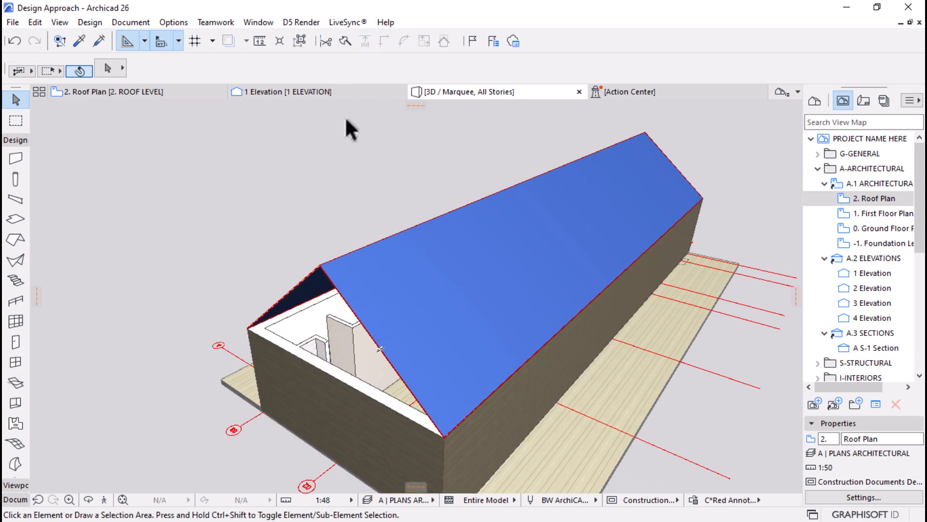
pyautogui.click(300, 41)
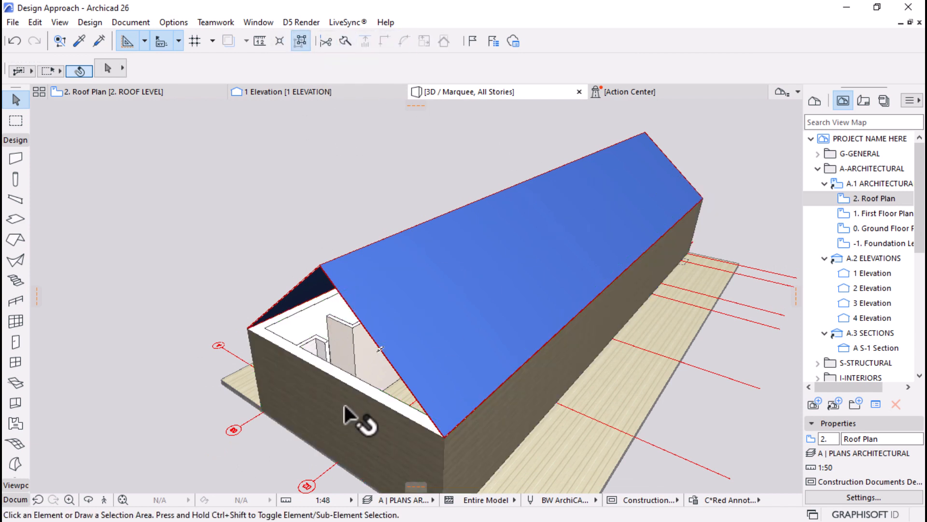
# Stretch the height of the open gable-end exterior wall up to the roof's ridge end point
pyautogui.click(362, 419)
pyautogui.click(264, 328)
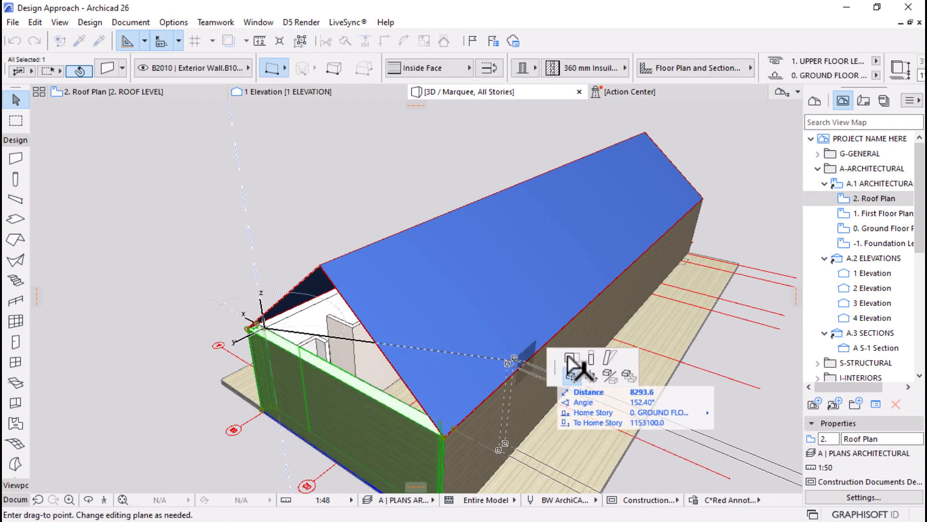
pyautogui.click(591, 358)
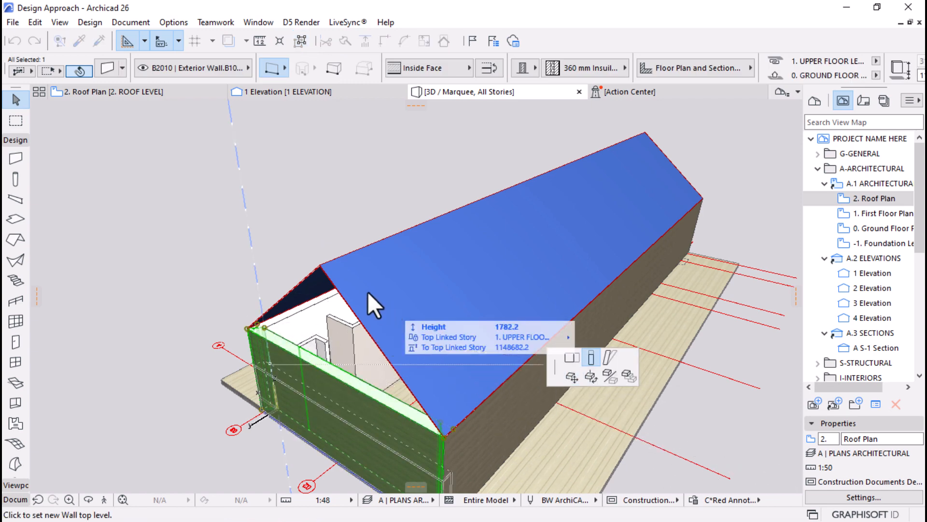
pyautogui.click(323, 265)
pyautogui.scroll(-2, 538, 320)
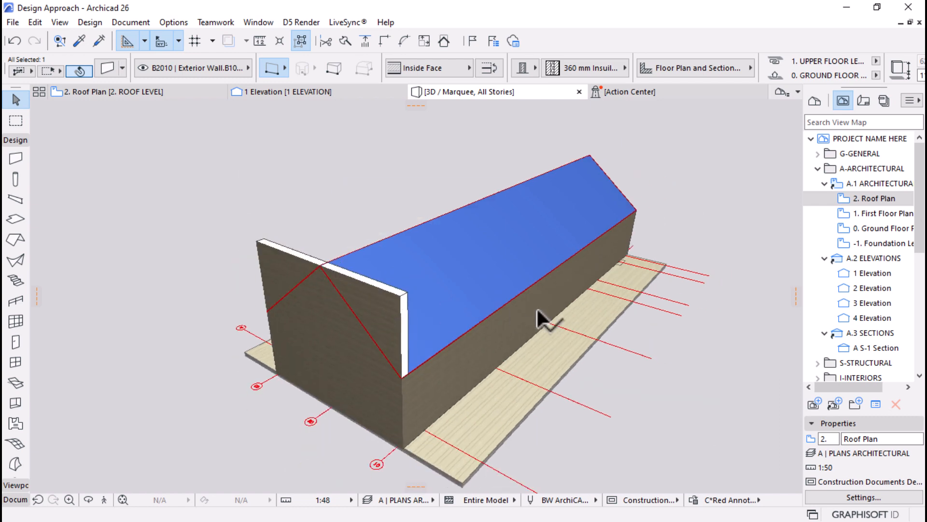
pyautogui.click(647, 308)
pyautogui.scroll(5, 439, 314)
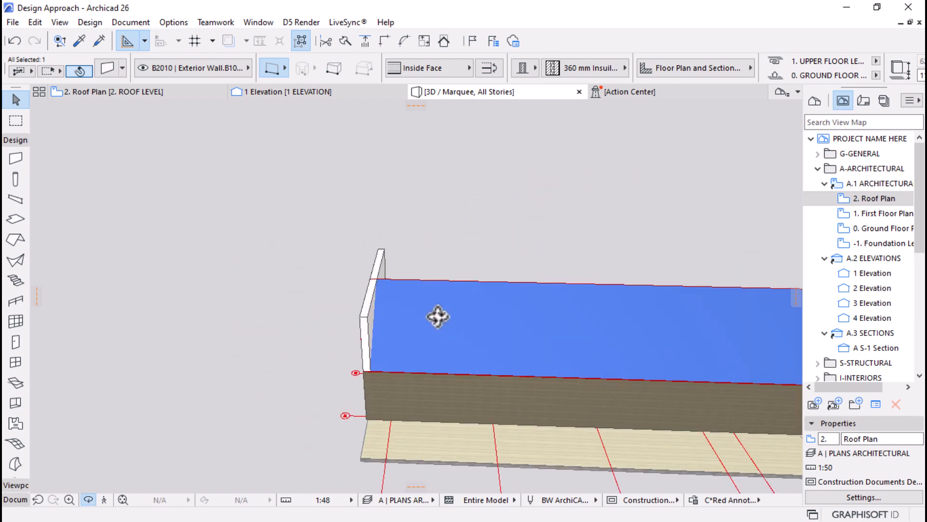
# Copy the stretched gable-end wall's settings onto the exterior wall at the opposite gable end
pyautogui.keyDown('alt'); pyautogui.click(367, 317); pyautogui.keyUp('alt')
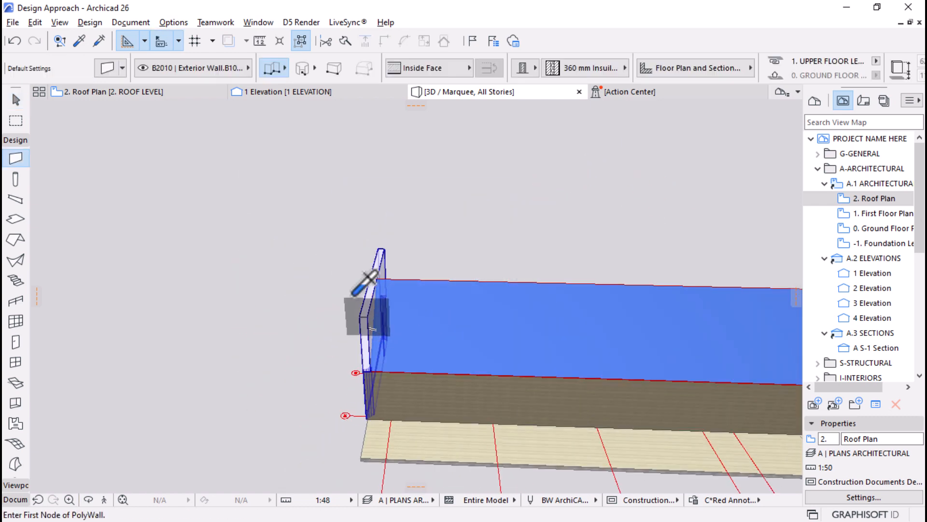
pyautogui.scroll(-4, 188, 255)
pyautogui.keyDown('shift'); pyautogui.moveTo(380, 322); pyautogui.dragTo(358, 326, button='middle'); pyautogui.keyUp('shift')
pyautogui.keyDown('ctrl'); pyautogui.keyDown('alt'); pyautogui.click(490, 345); pyautogui.keyUp('alt'); pyautogui.keyUp('ctrl')
pyautogui.press('Escape')
# Try to trim the raised gable-end walls to the gabled roof with Trim Elements to Roof/Shell
pyautogui.click(333, 354)
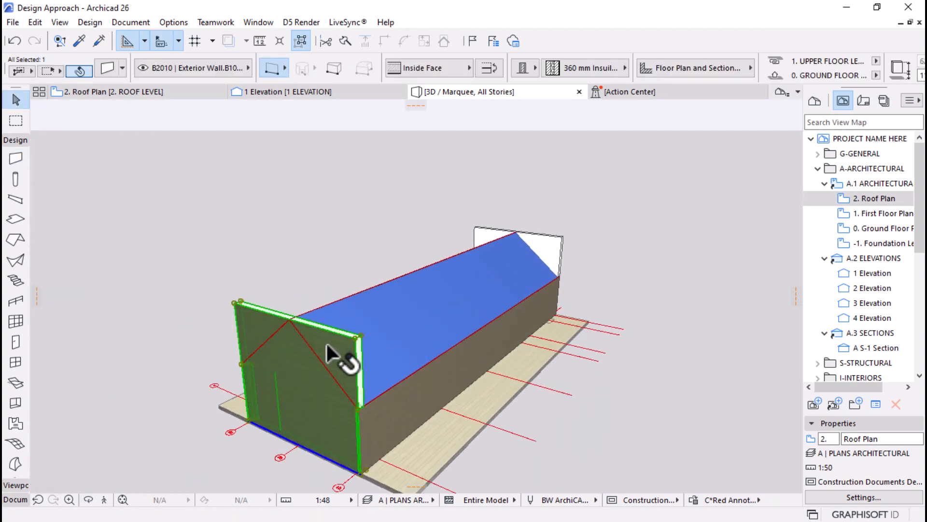
pyautogui.keyDown('shift'); pyautogui.click(546, 249); pyautogui.keyUp('shift')
pyautogui.click(482, 245)
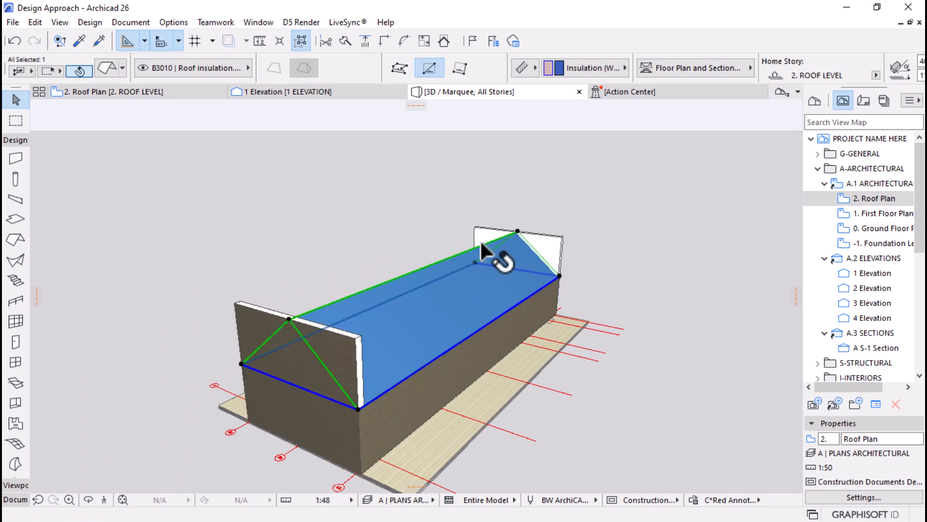
pyautogui.rightClick(610, 177)
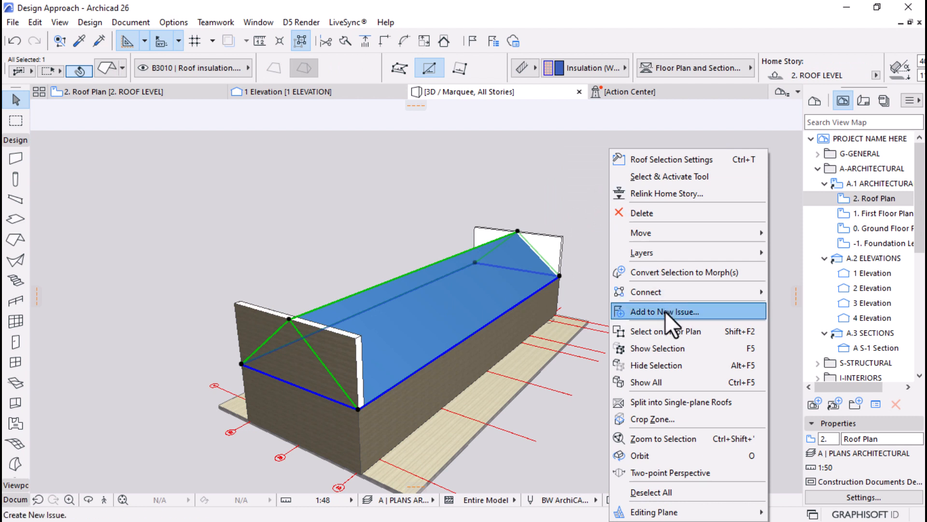
pyautogui.moveTo(664, 293)
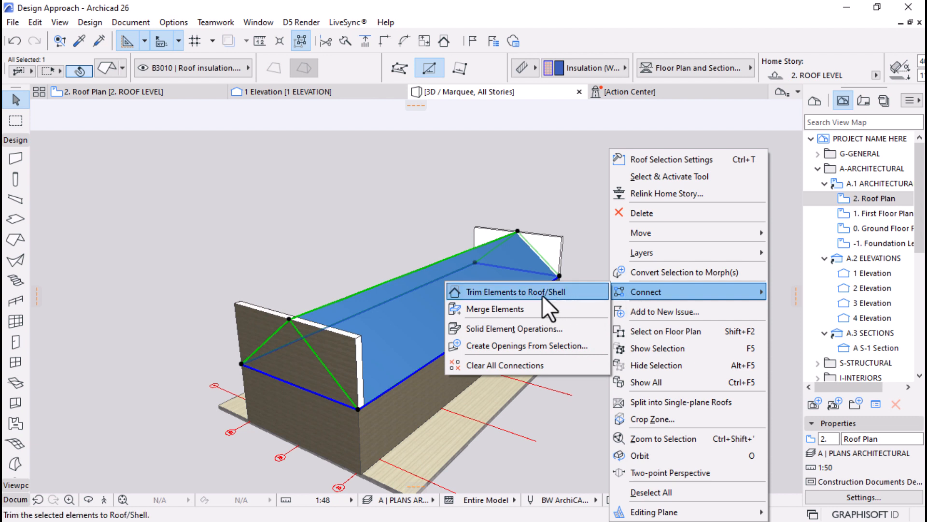
pyautogui.click(518, 293)
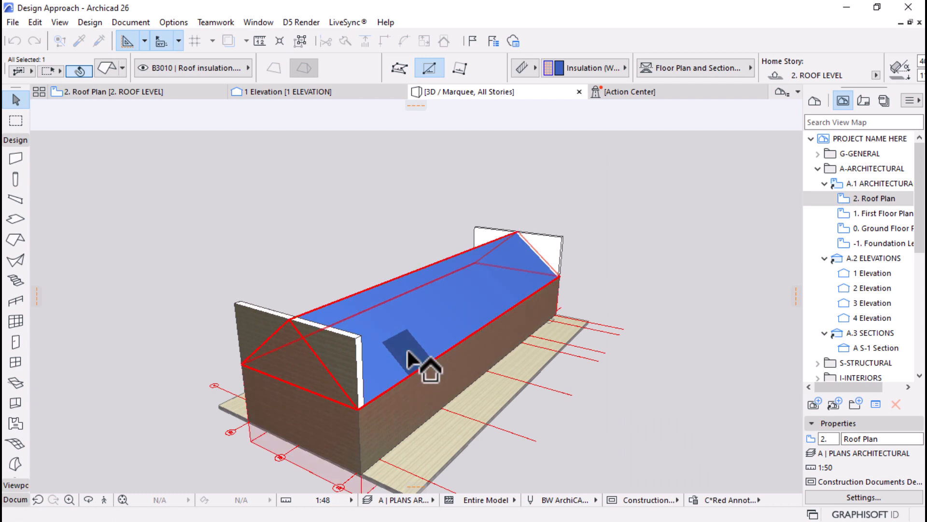
pyautogui.click(408, 360)
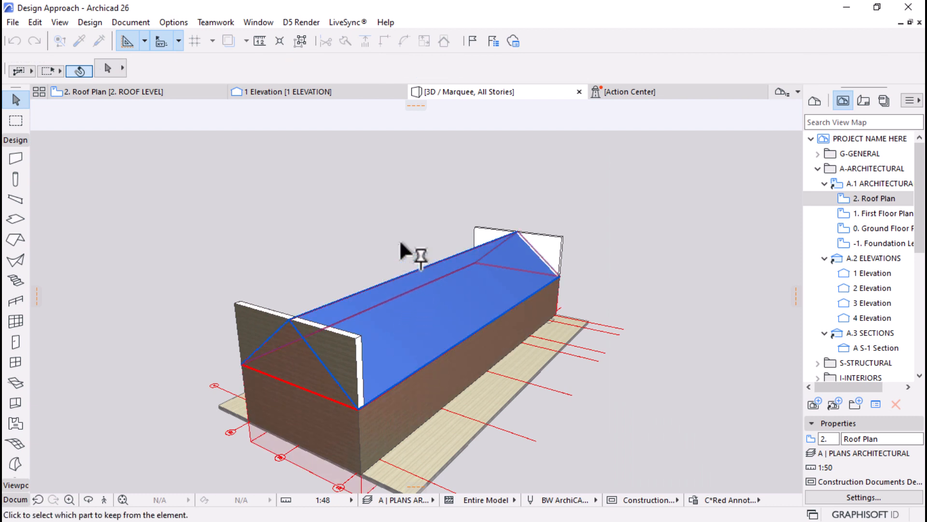
pyautogui.click(392, 332)
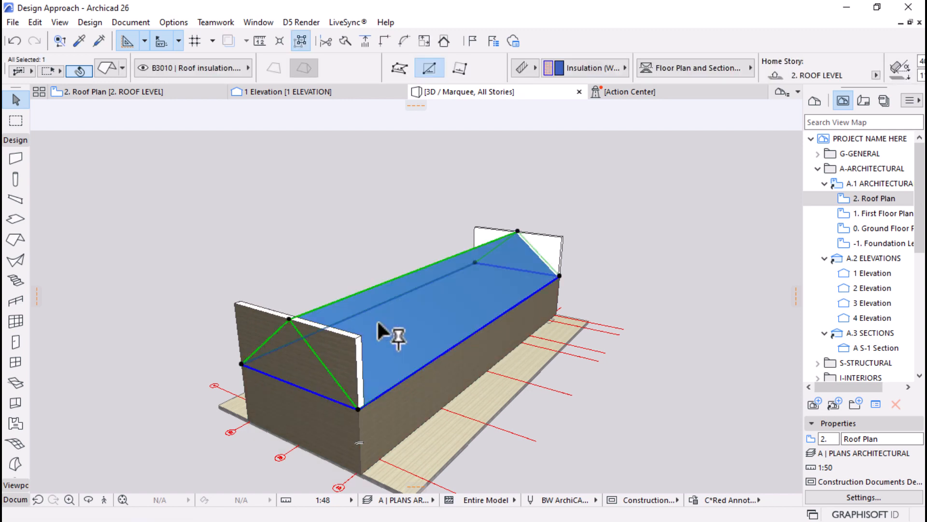
# Open Solid Element Operations and assign the selected gabled roof as the operator
pyautogui.scroll(1, 387, 333)
pyautogui.scroll(2, 331, 437)
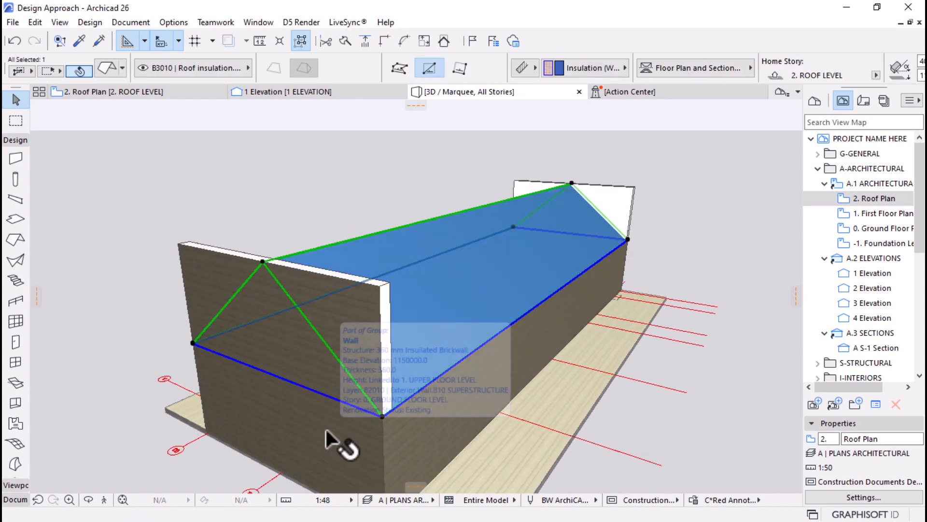
pyautogui.rightClick(675, 209)
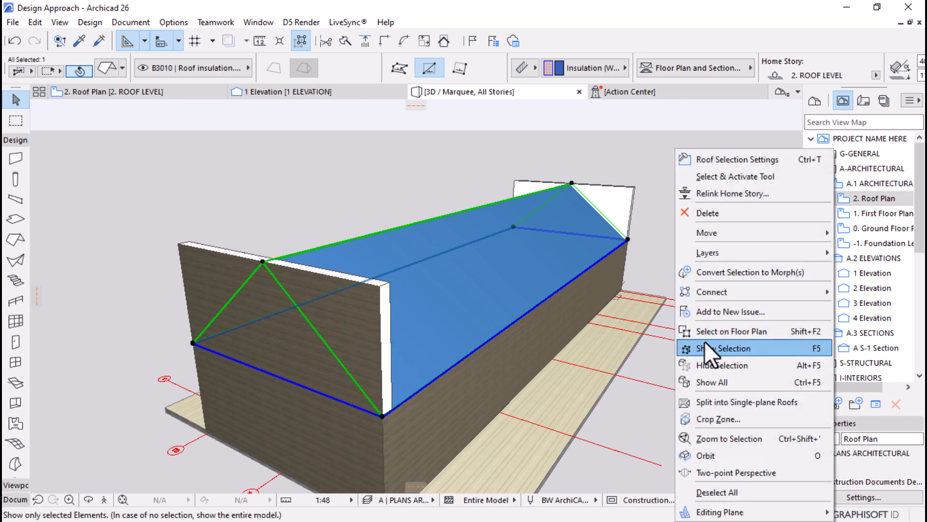
pyautogui.moveTo(715, 286)
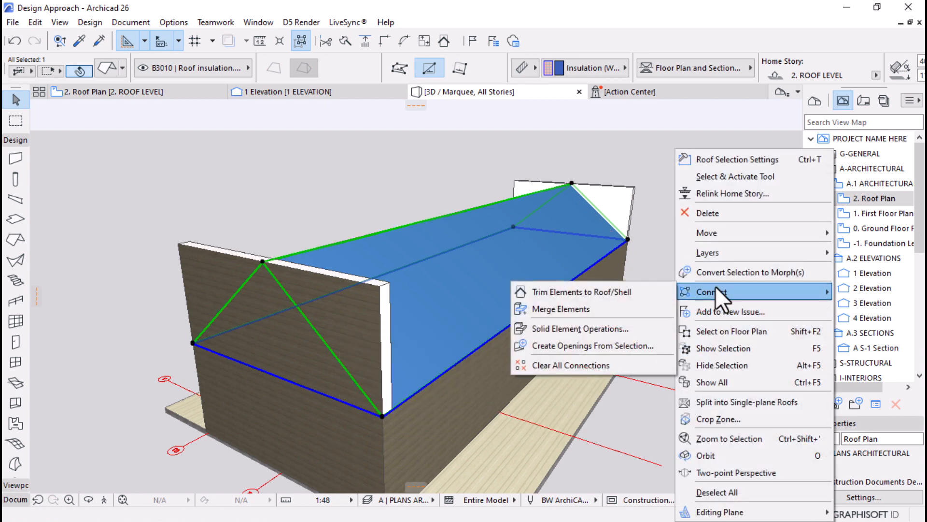
pyautogui.click(609, 329)
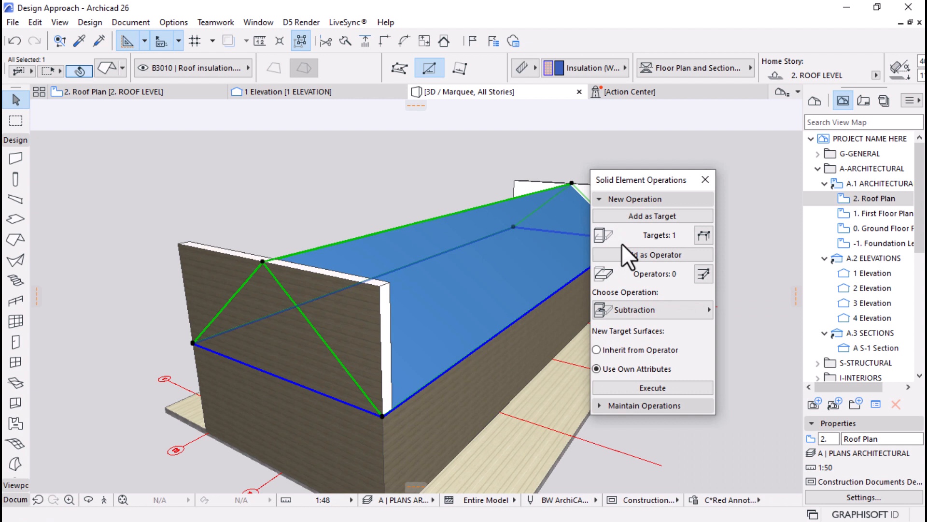
pyautogui.click(628, 250)
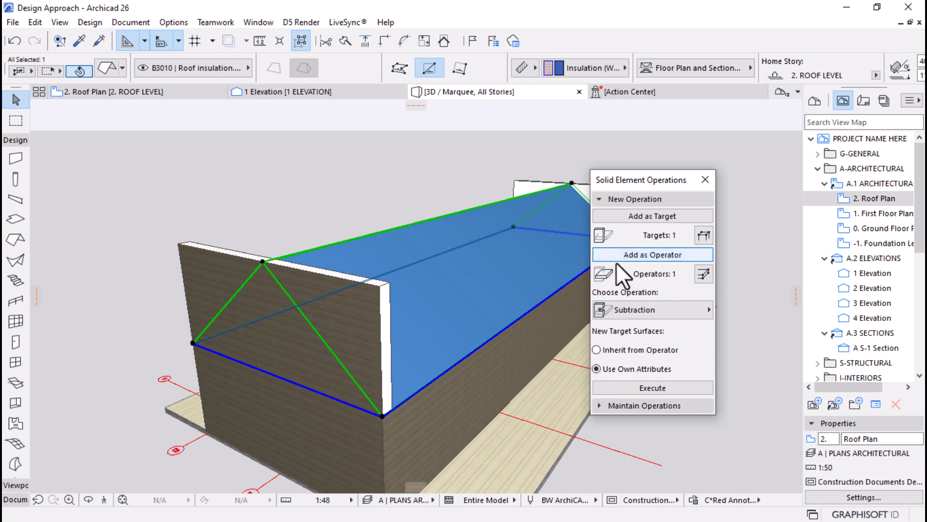
# Set both gable-end walls as targets and cut them to the roof using Subtraction with upward extrusion
pyautogui.click(352, 312)
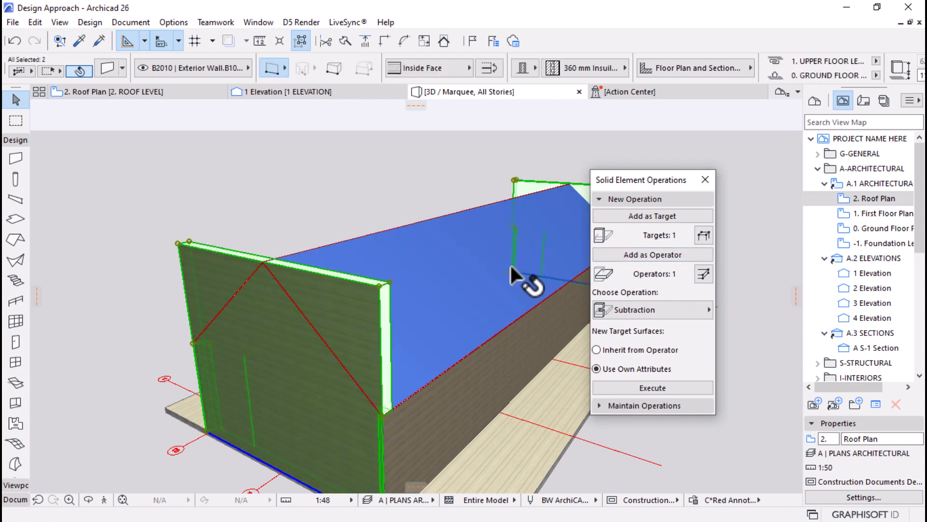
pyautogui.click(624, 218)
pyautogui.click(650, 310)
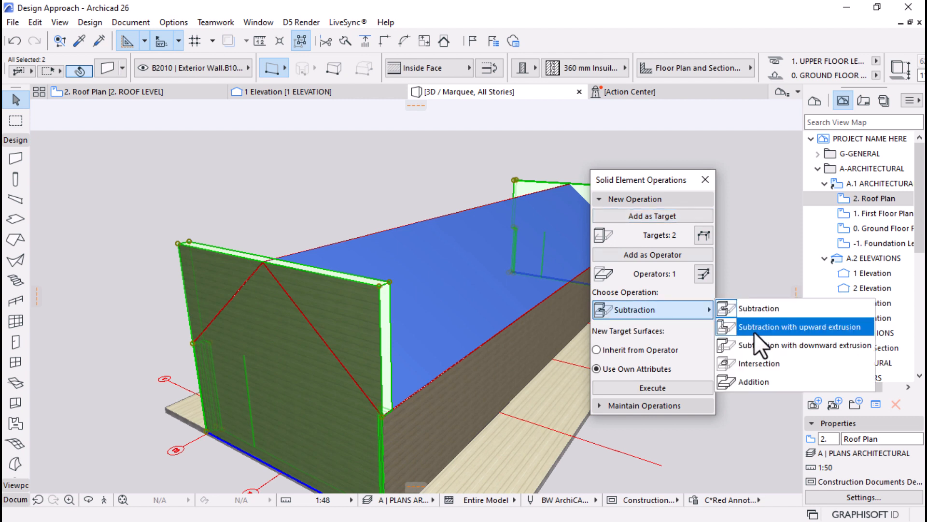
pyautogui.click(772, 325)
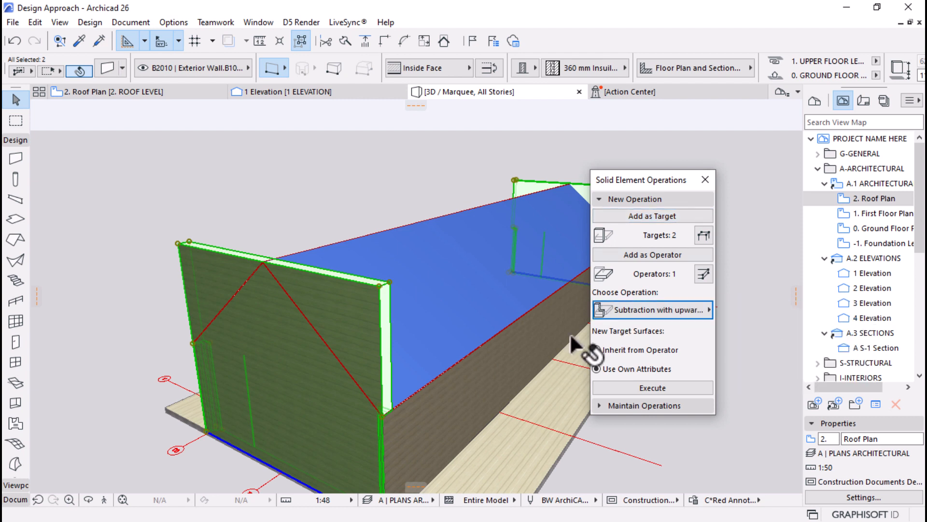
pyautogui.click(654, 387)
pyautogui.click(409, 411)
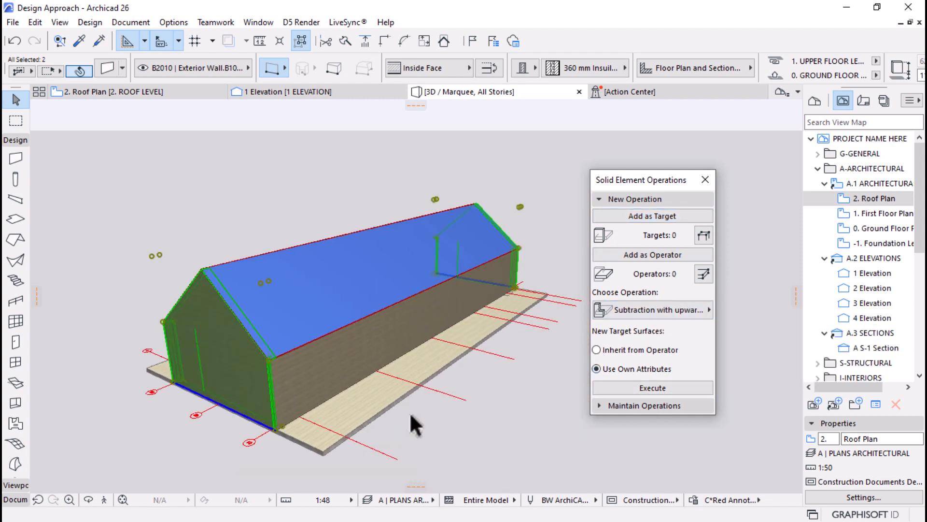
pyautogui.click(706, 179)
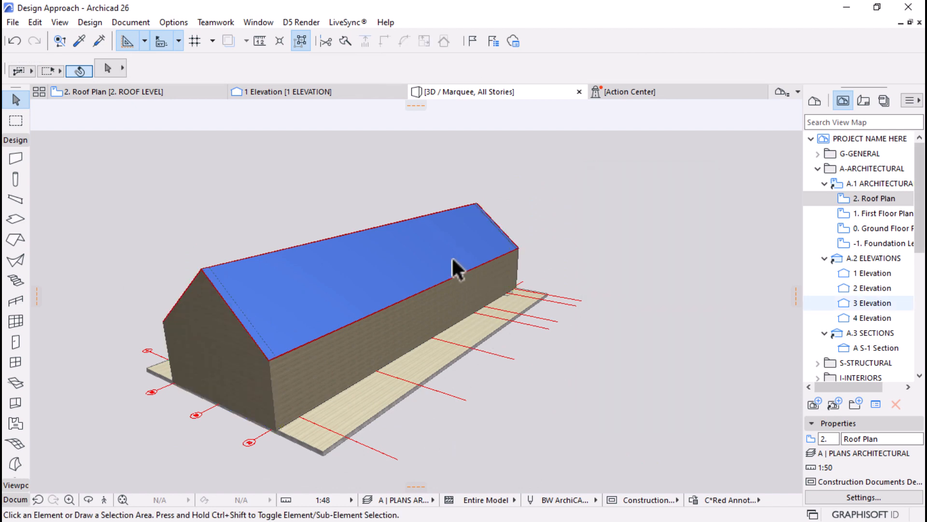
pyautogui.keyDown('shift'); pyautogui.moveTo(453, 265); pyautogui.dragTo(598, 279, button='middle'); pyautogui.keyUp('shift')
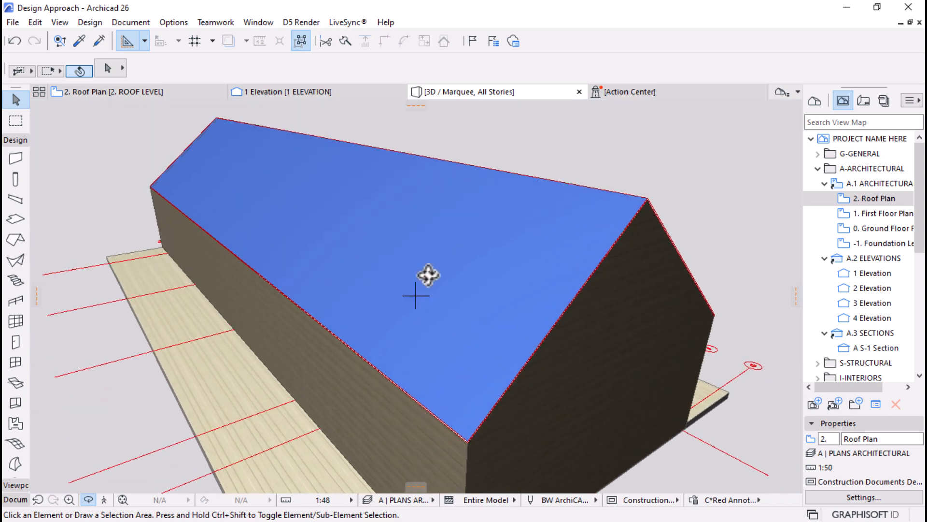
pyautogui.keyDown('shift'); pyautogui.moveTo(226, 236); pyautogui.dragTo(393, 315, button='middle'); pyautogui.keyUp('shift')
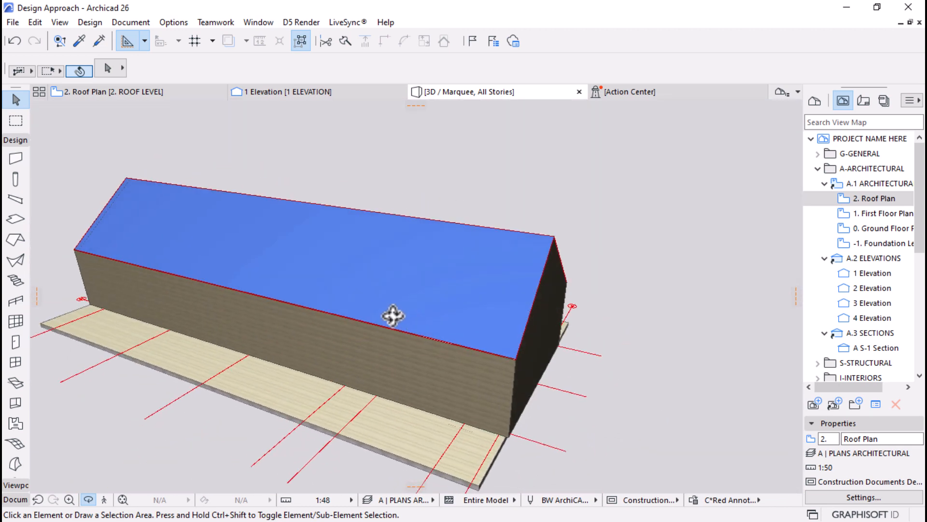
# Open the Roof Plan and select the whole gabled roof
pyautogui.click(138, 95)
pyautogui.scroll(-5, 447, 223)
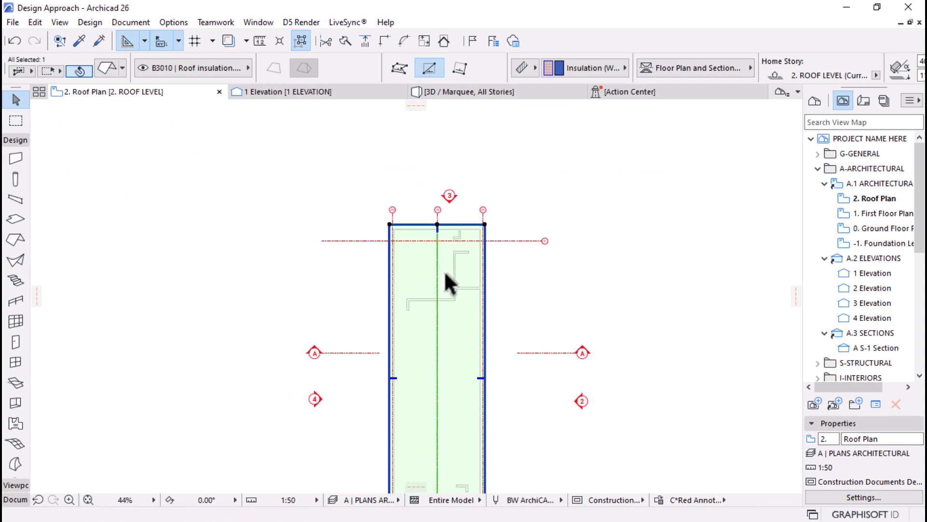
pyautogui.scroll(1, 473, 379)
pyautogui.rightClick(416, 199)
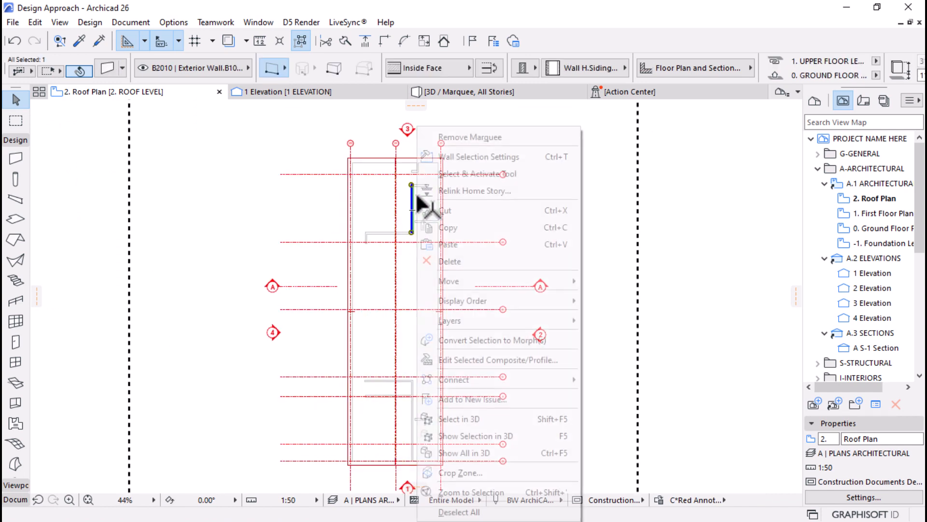
pyautogui.press('Escape')
pyautogui.rightClick(379, 185)
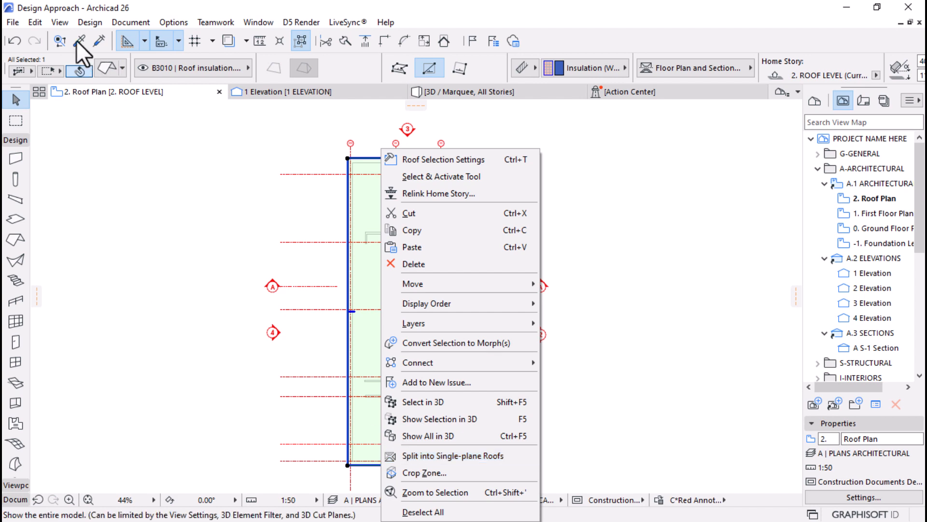
# Generate framing for the selected roof with RoofMaker's Roof Wizard, using 38 × 114 mm rafters spaced 900 mm apart and tie beams
pyautogui.click(26, 23)
pyautogui.click(86, 21)
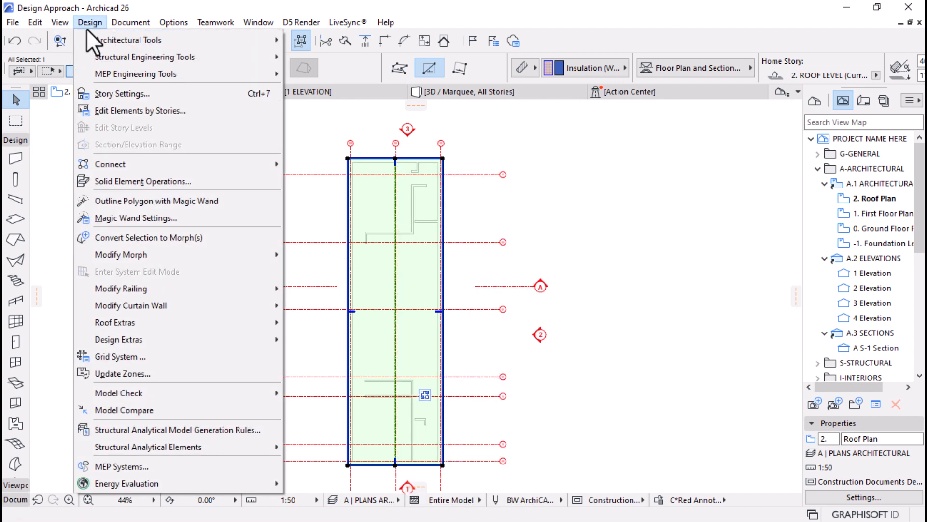
pyautogui.moveTo(150, 346)
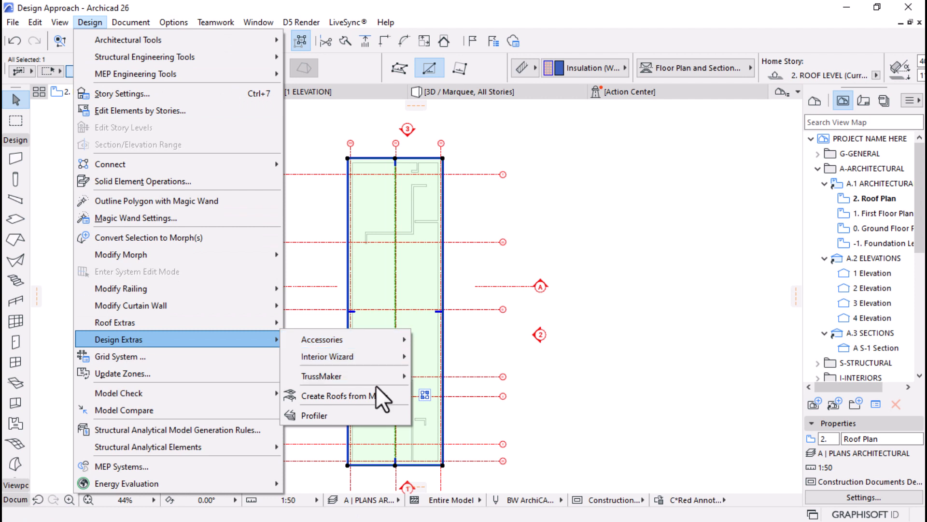
pyautogui.moveTo(235, 323)
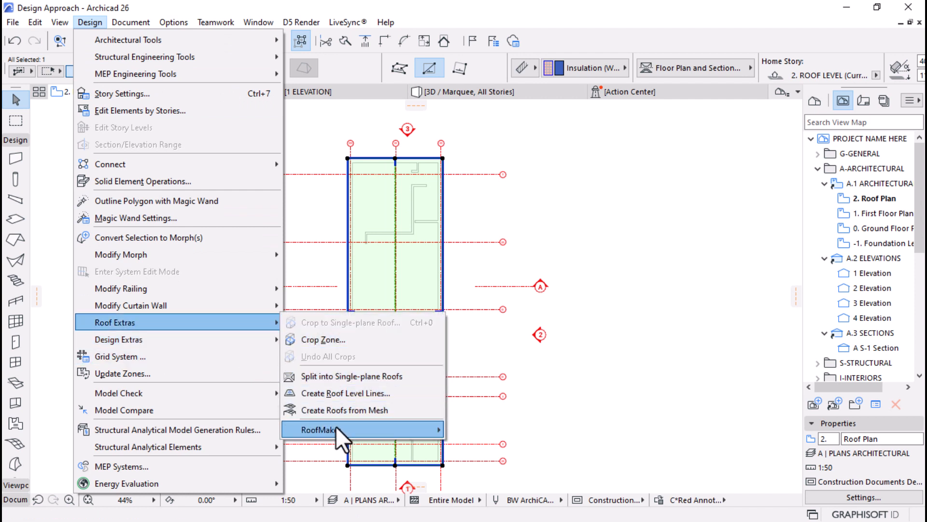
pyautogui.moveTo(336, 427)
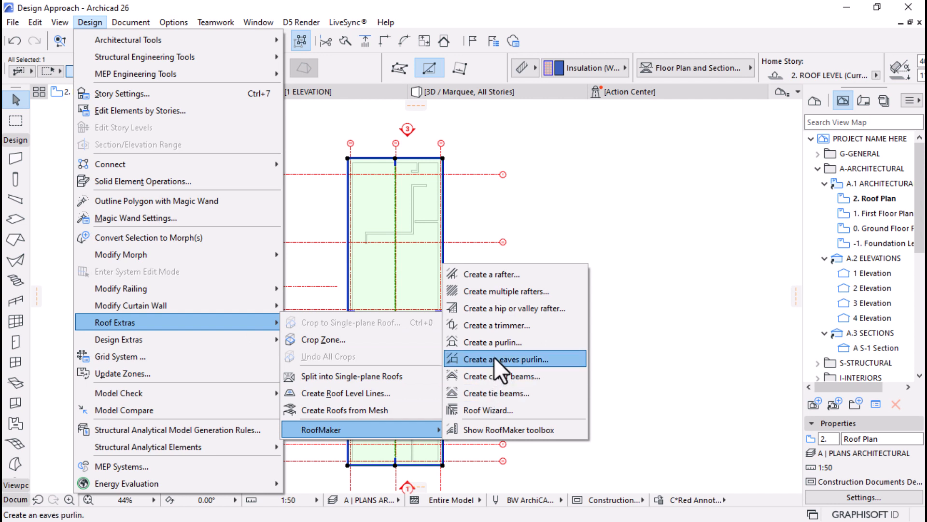
pyautogui.click(484, 411)
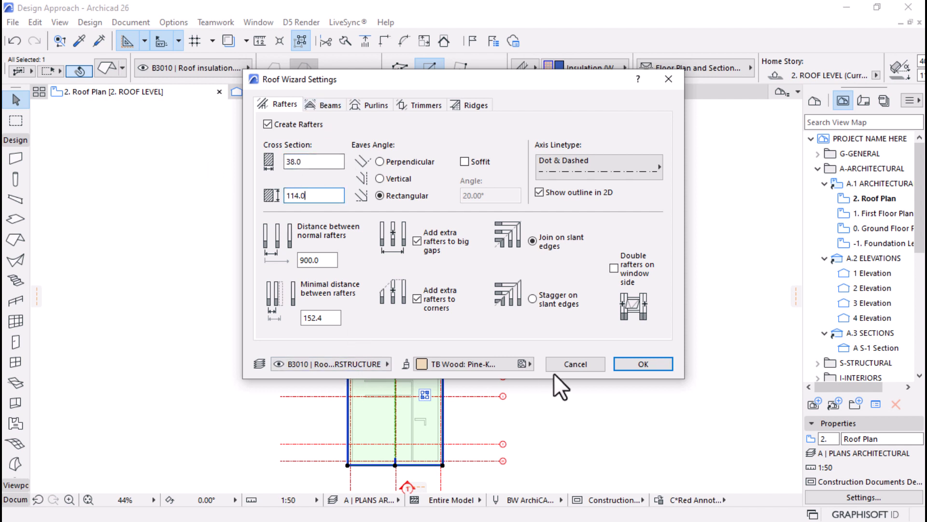
pyautogui.click(327, 105)
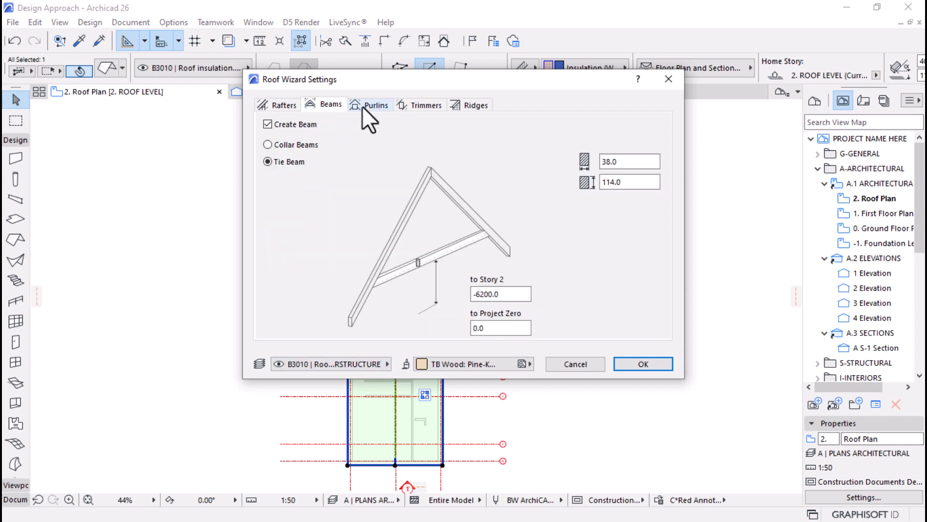
pyautogui.click(646, 364)
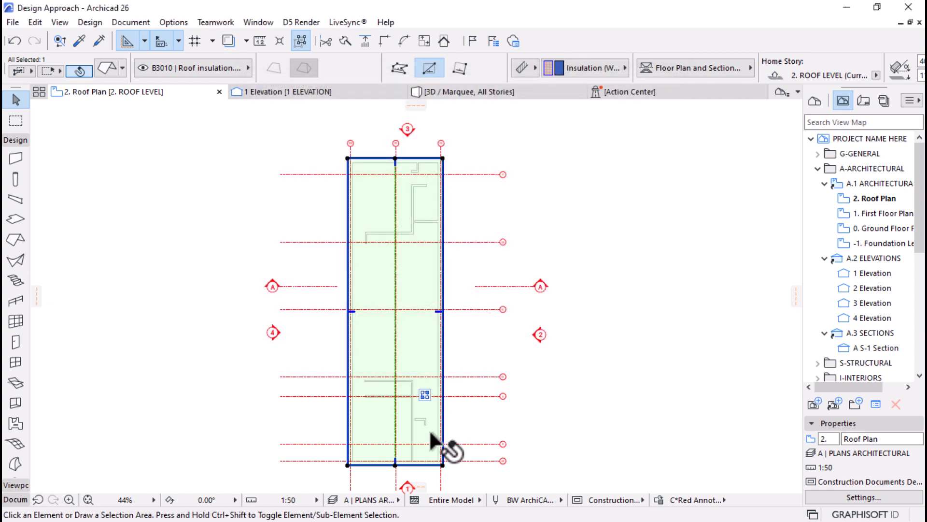
# Examine the generated rafters in the Roof Plan and around the roof in the 3D view
pyautogui.scroll(5, 411, 146)
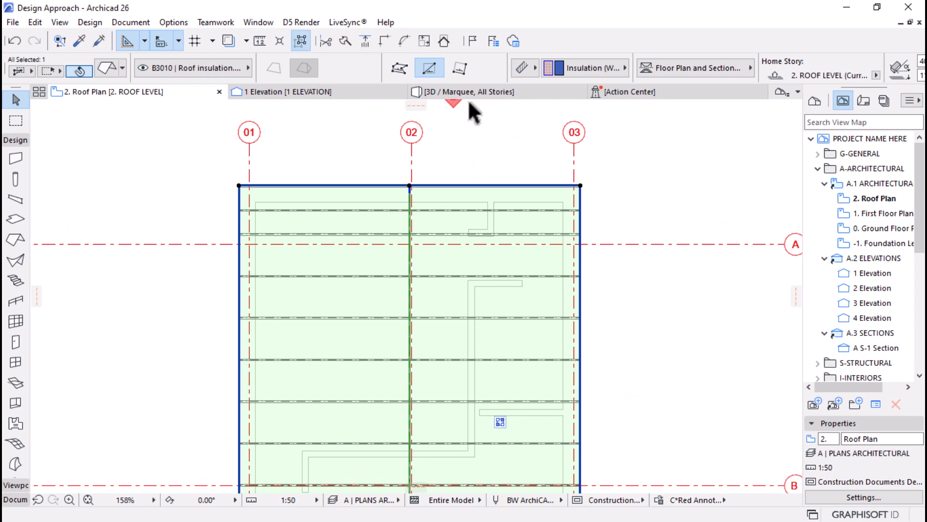
pyautogui.scroll(-3, 468, 228)
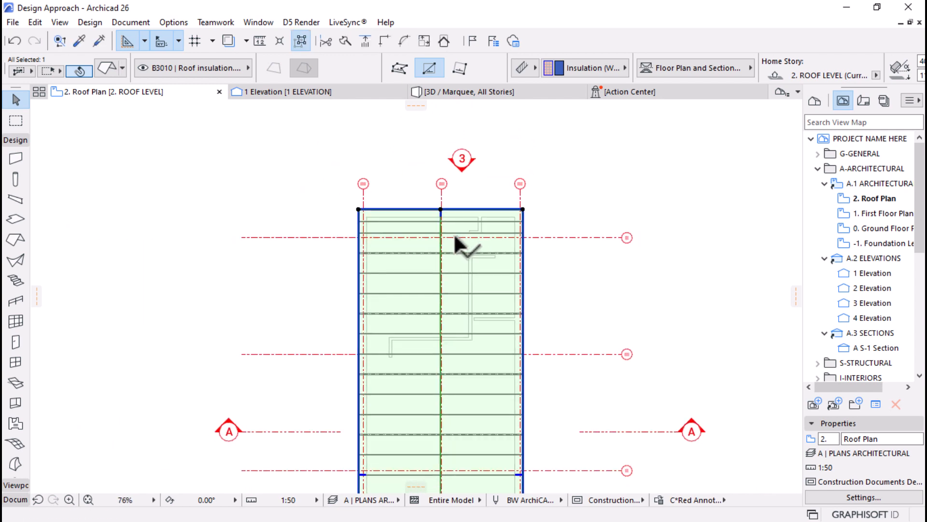
pyautogui.click(460, 91)
pyautogui.scroll(3, 536, 248)
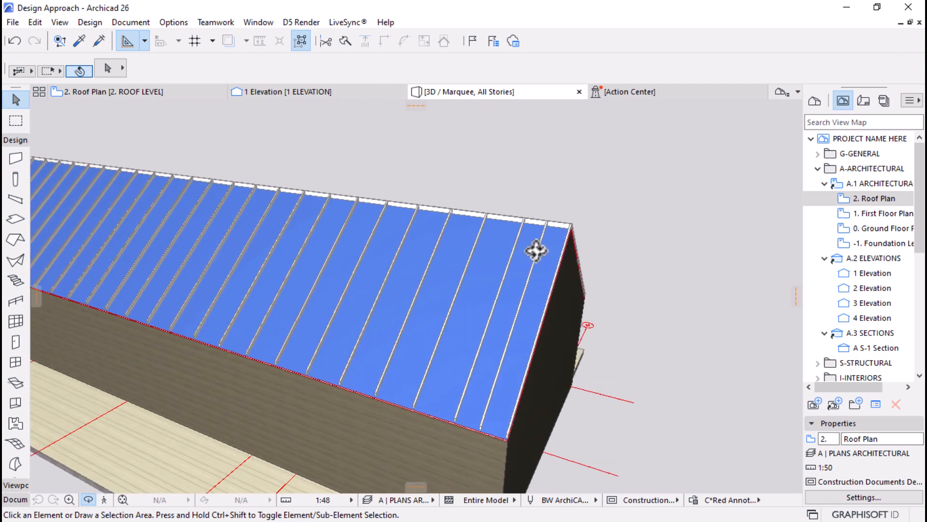
pyautogui.keyDown('shift'); pyautogui.moveTo(536, 248); pyautogui.dragTo(579, 278, button='middle'); pyautogui.keyUp('shift')
pyautogui.scroll(3, 580, 279)
pyautogui.scroll(-5, 633, 250)
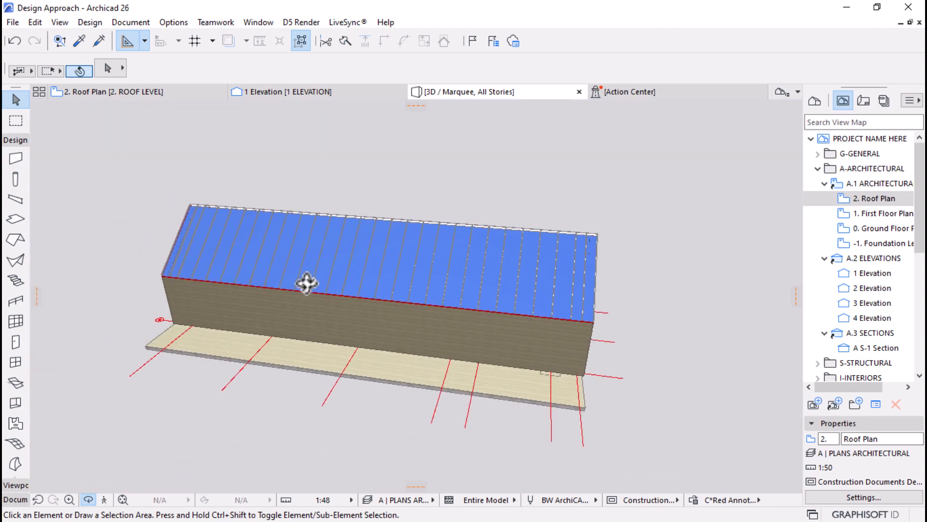
pyautogui.keyDown('shift'); pyautogui.moveTo(307, 282); pyautogui.dragTo(503, 303, button='middle'); pyautogui.keyUp('shift')
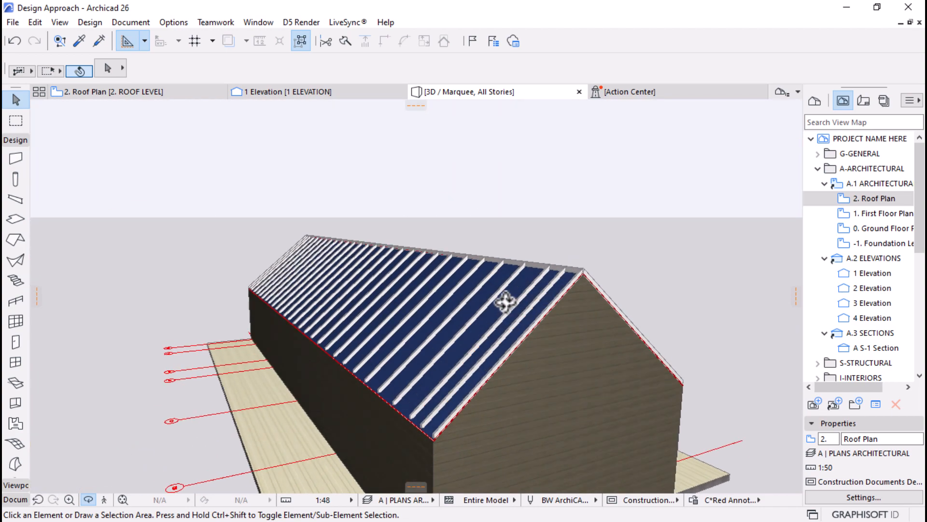
# Return to the Roof Plan, clear the roof selection and open the default settings for placing objects
pyautogui.scroll(5, 563, 288)
pyautogui.scroll(-5, 525, 318)
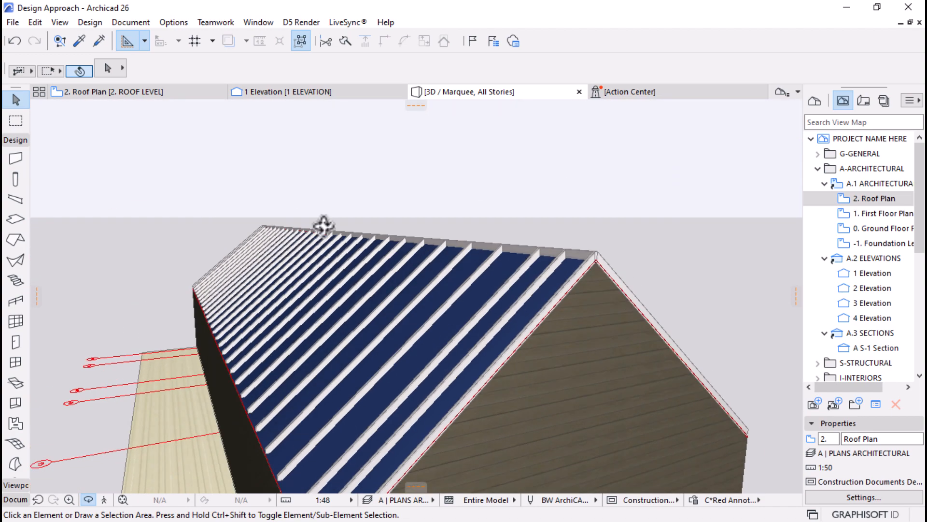
pyautogui.click(121, 91)
pyautogui.click(418, 192)
pyautogui.scroll(-1, 432, 215)
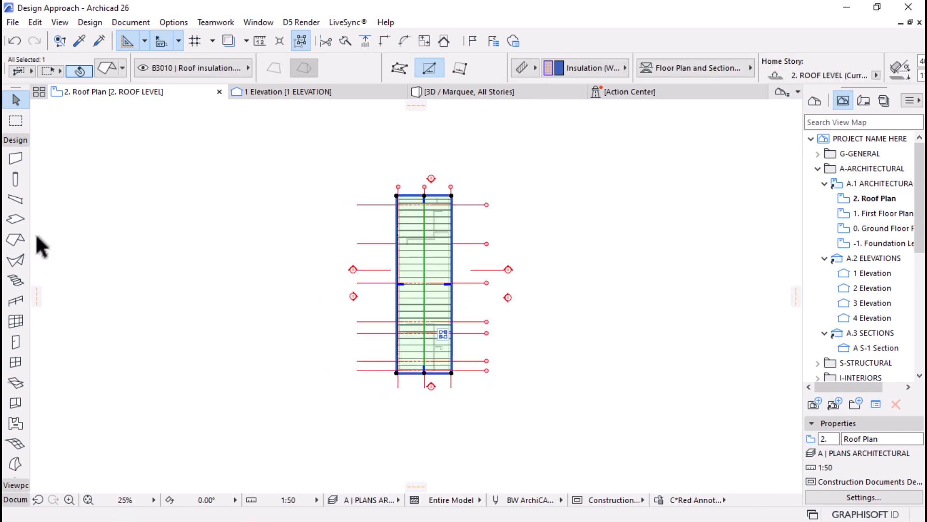
pyautogui.press('Escape')
pyautogui.scroll(-2, 9, 435)
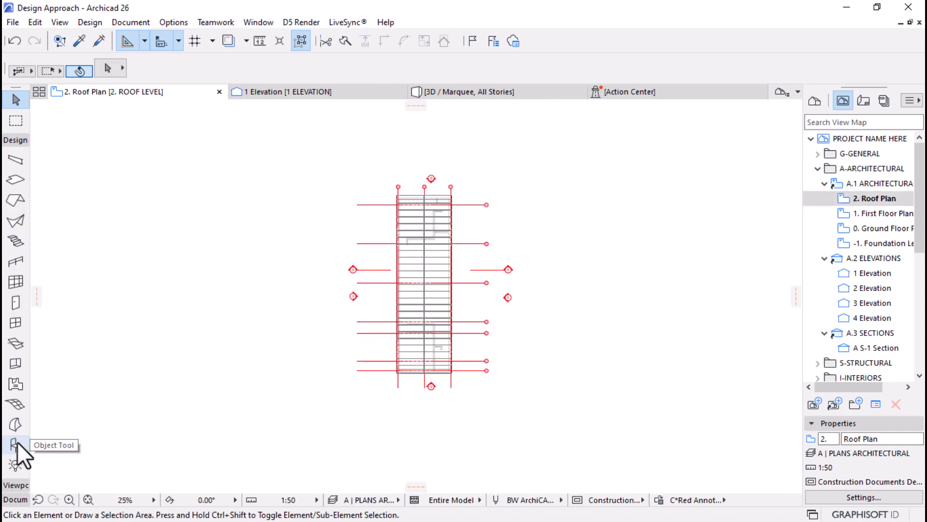
pyautogui.click(15, 444)
pyautogui.click(108, 68)
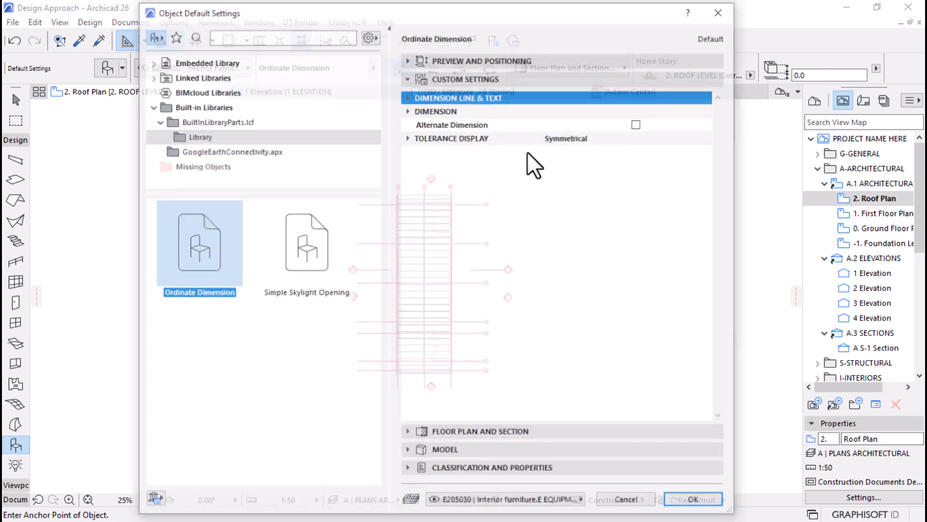
# Search the object library for "batt" and choose Battens for Roof Tiles 26
pyautogui.click(239, 36)
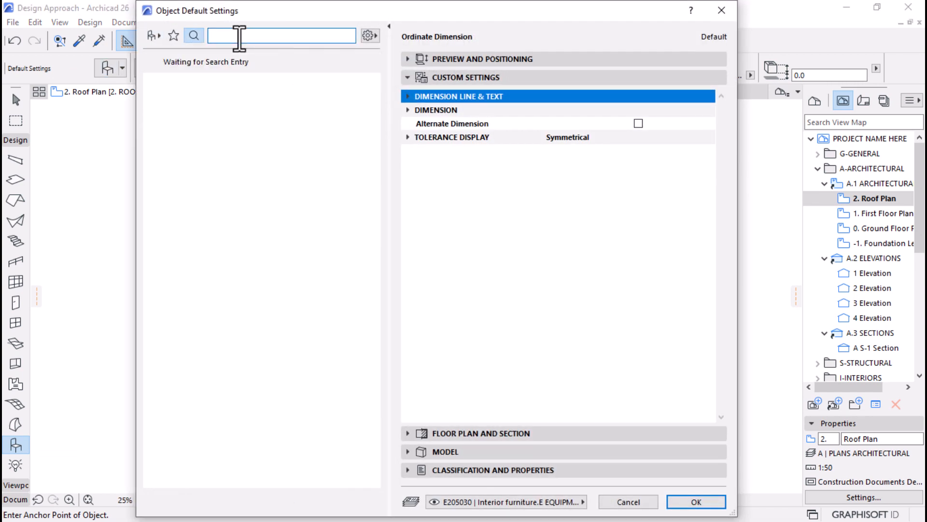
pyautogui.write('ba')
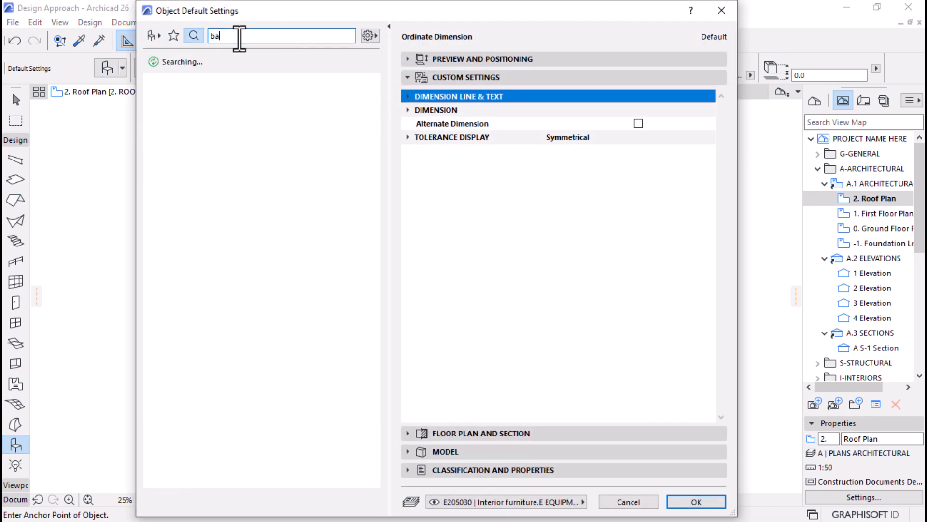
pyautogui.write('rtten')
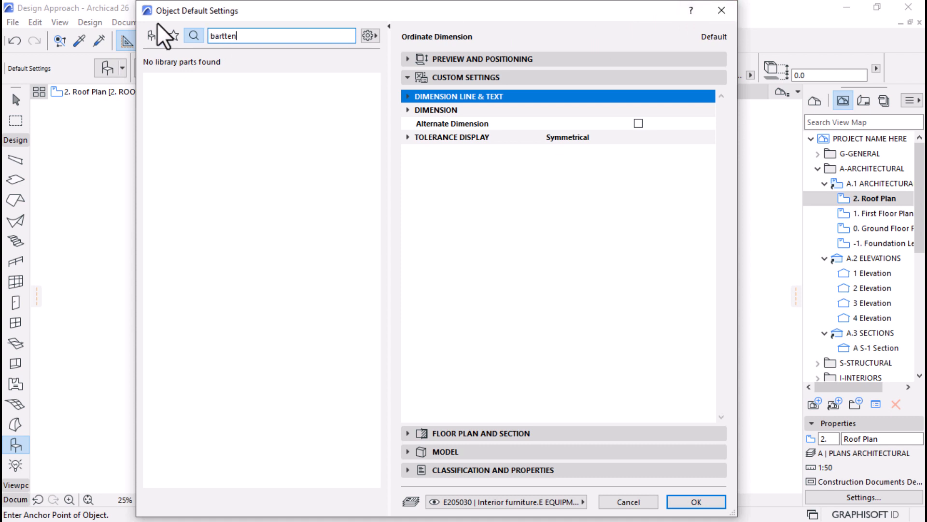
pyautogui.press('BackSpace')
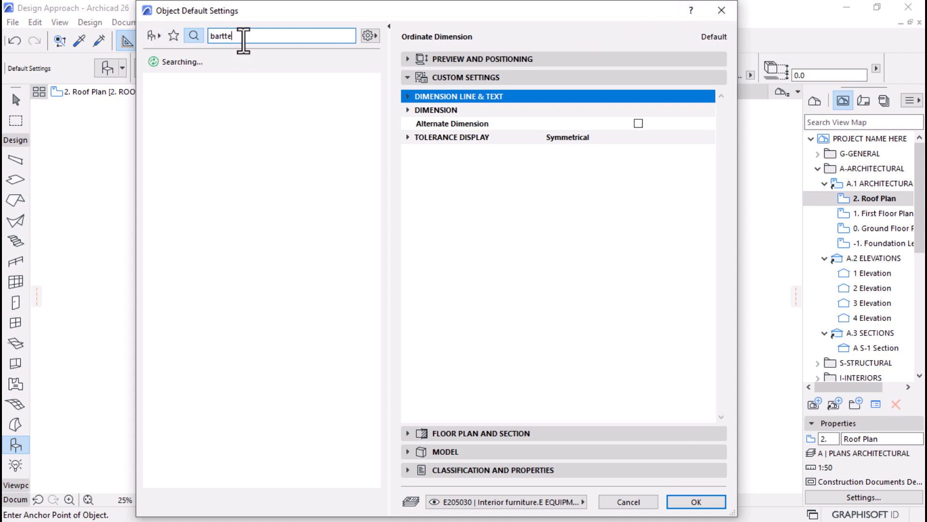
pyautogui.press('BackSpace')
pyautogui.press('BackSpace')
pyautogui.press('BackSpace')
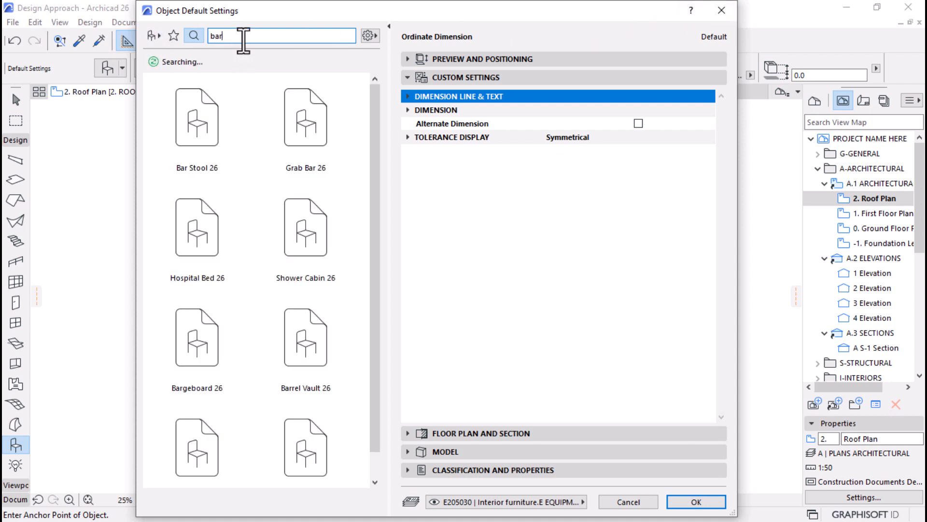
pyautogui.press('BackSpace')
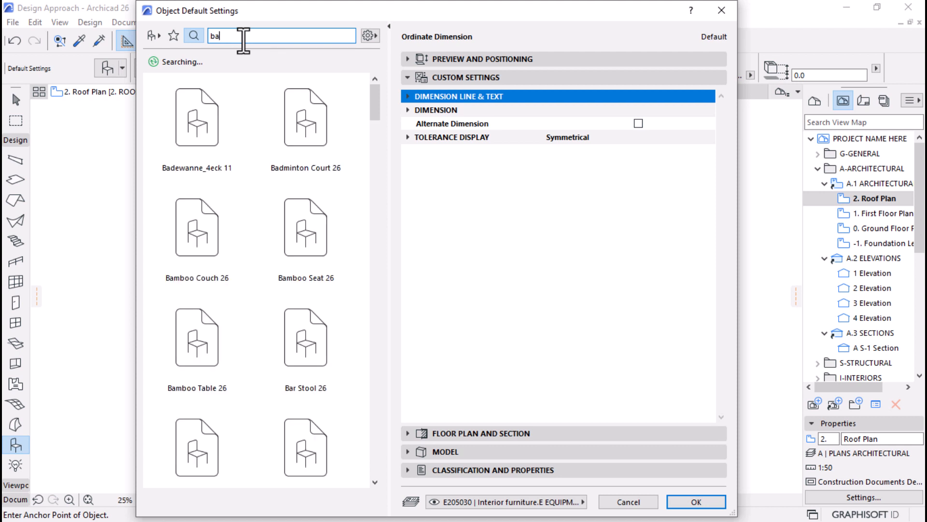
pyautogui.write('t')
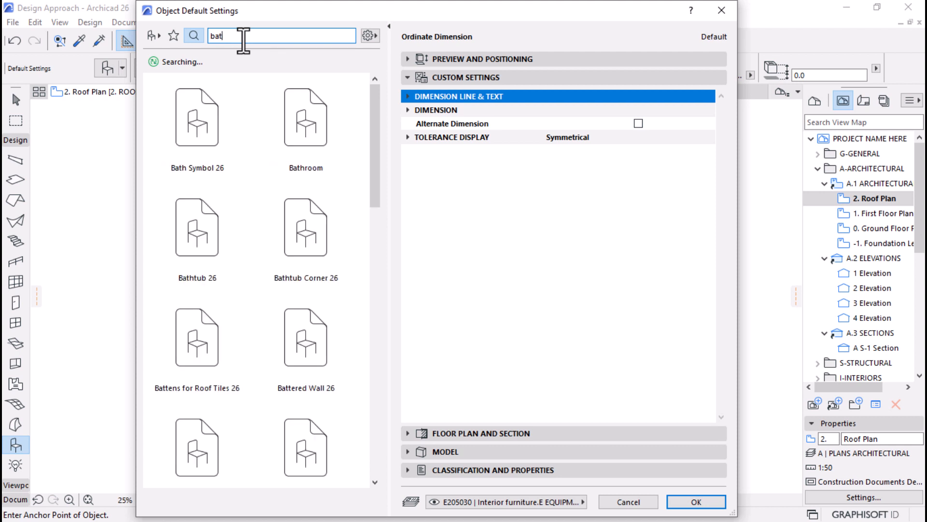
pyautogui.write('t')
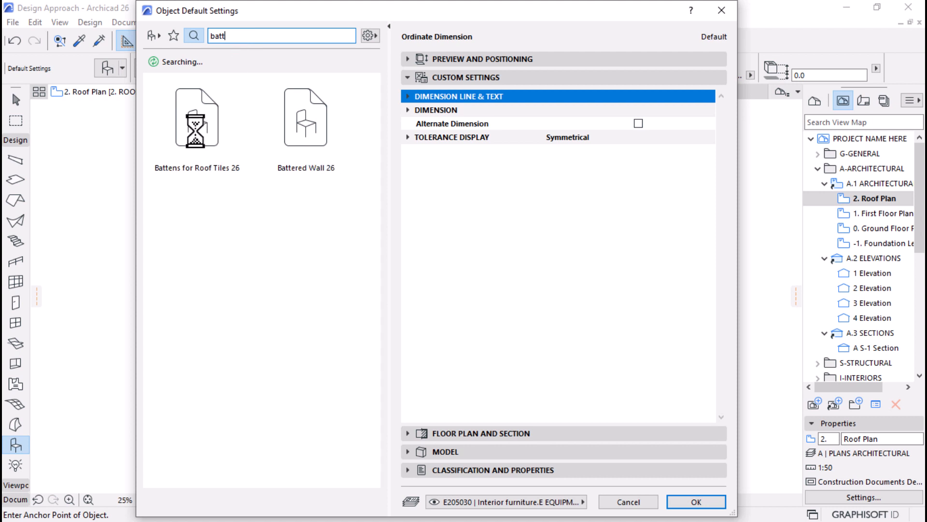
pyautogui.click(196, 128)
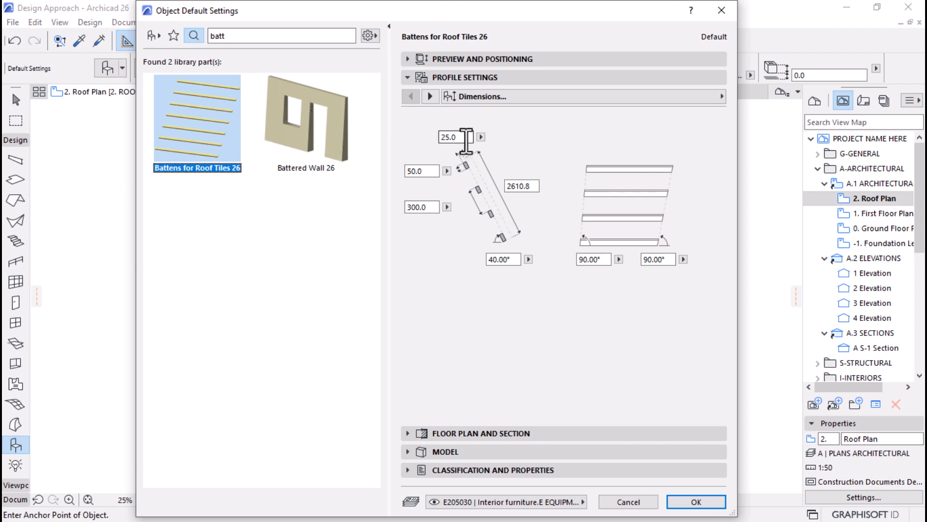
# Set the batten cross-section to 40 × 40 mm and accept the object settings
pyautogui.click(466, 139)
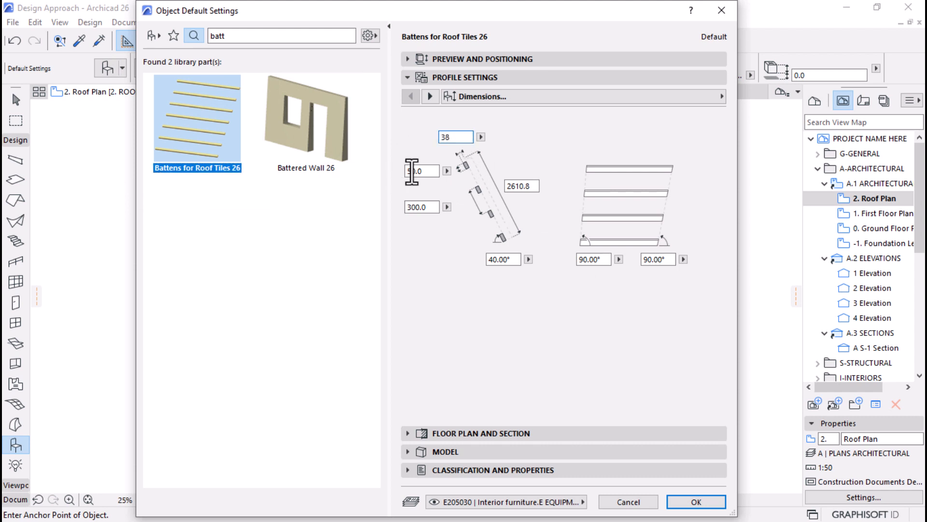
pyautogui.moveTo(412, 171); pyautogui.dragTo(437, 172)
pyautogui.moveTo(467, 137); pyautogui.dragTo(389, 141)
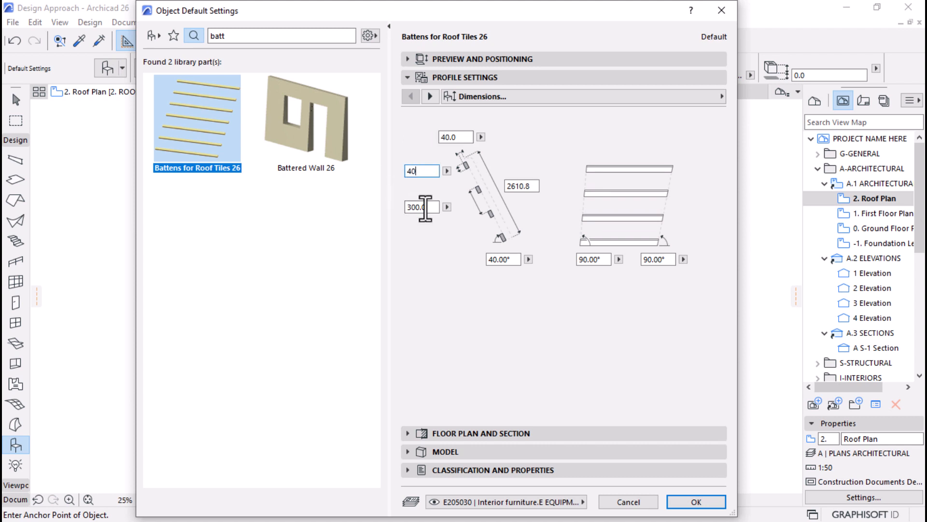
pyautogui.write('40')
pyautogui.press('Tab')
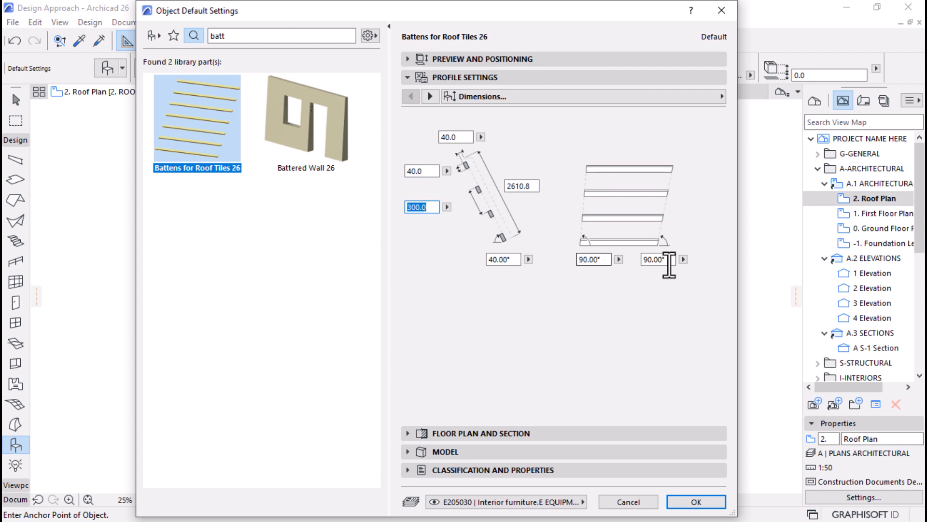
pyautogui.click(502, 260)
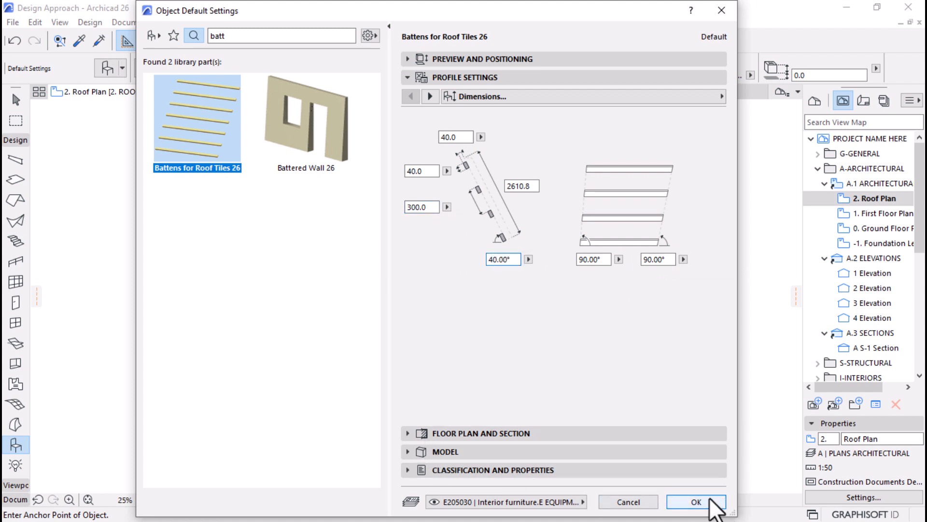
pyautogui.click(430, 96)
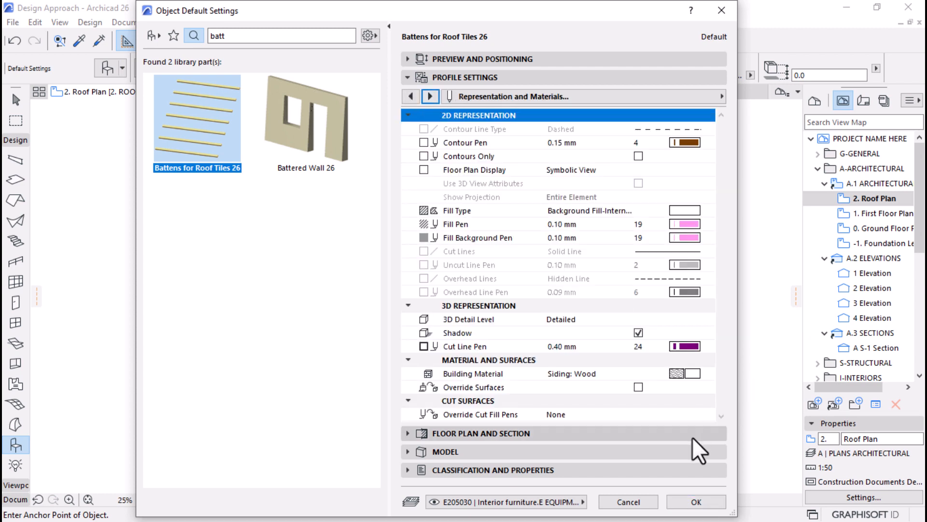
pyautogui.click(696, 503)
# Place the battens on the roof's right-hand eave and rotate them 90° so they run parallel to the ridge
pyautogui.scroll(5, 421, 357)
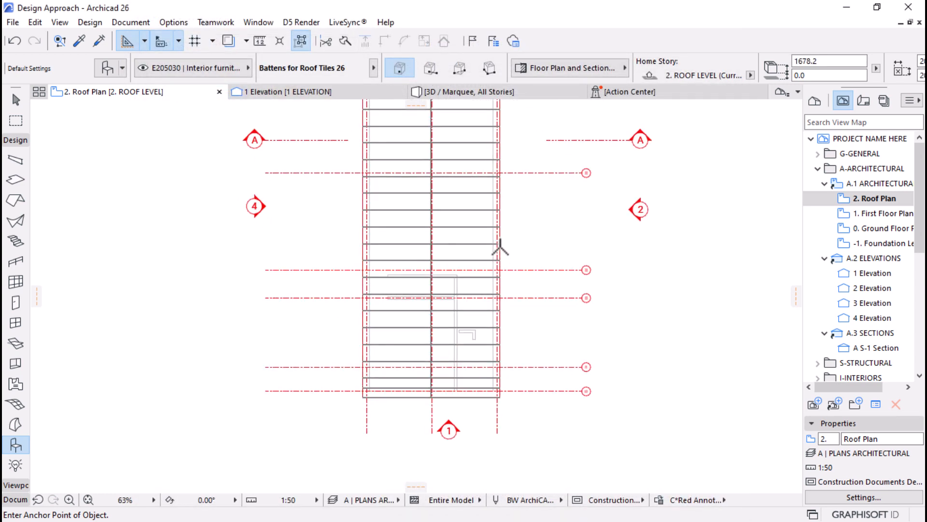
pyautogui.click(499, 241)
pyautogui.scroll(5, 494, 271)
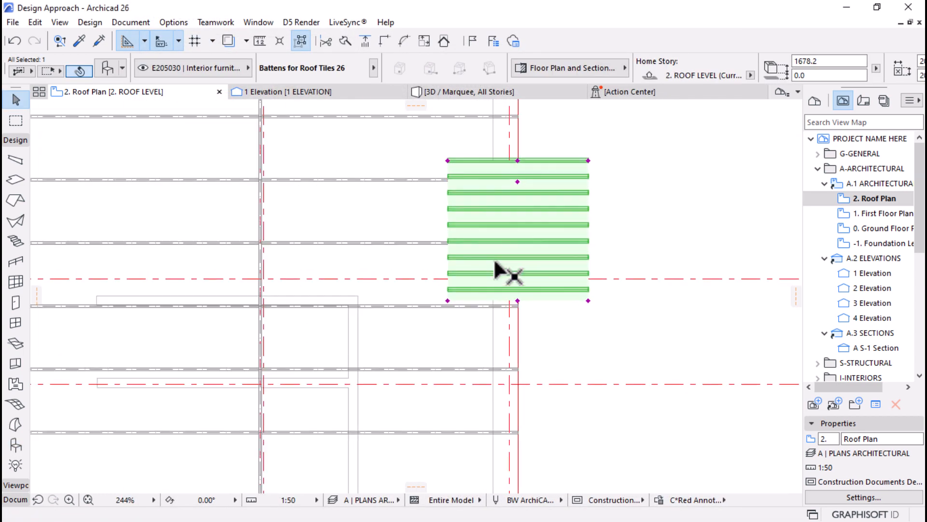
pyautogui.hotkey('ctrl', 'e')
pyautogui.click(521, 306)
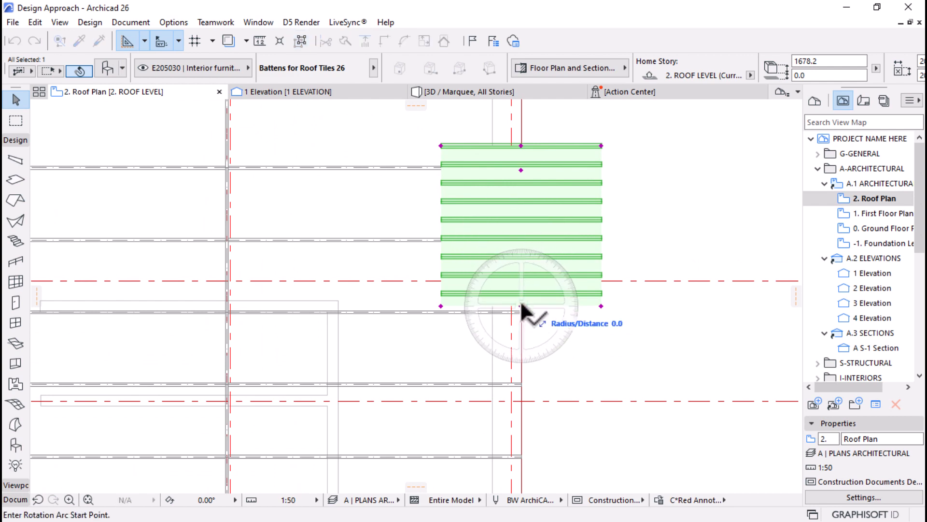
pyautogui.click(523, 145)
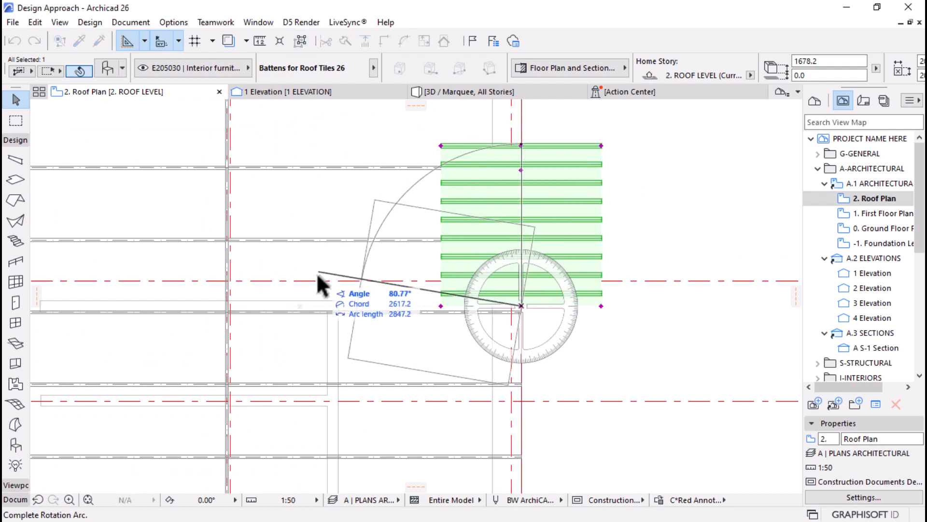
pyautogui.click(312, 306)
pyautogui.scroll(-4, 407, 227)
pyautogui.click(469, 272)
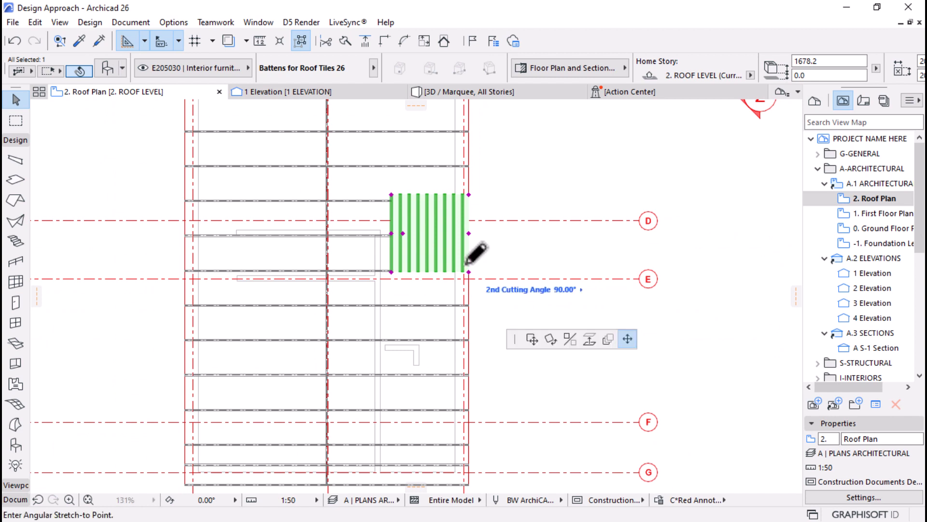
pyautogui.scroll(-3, 468, 194)
pyautogui.press('Escape')
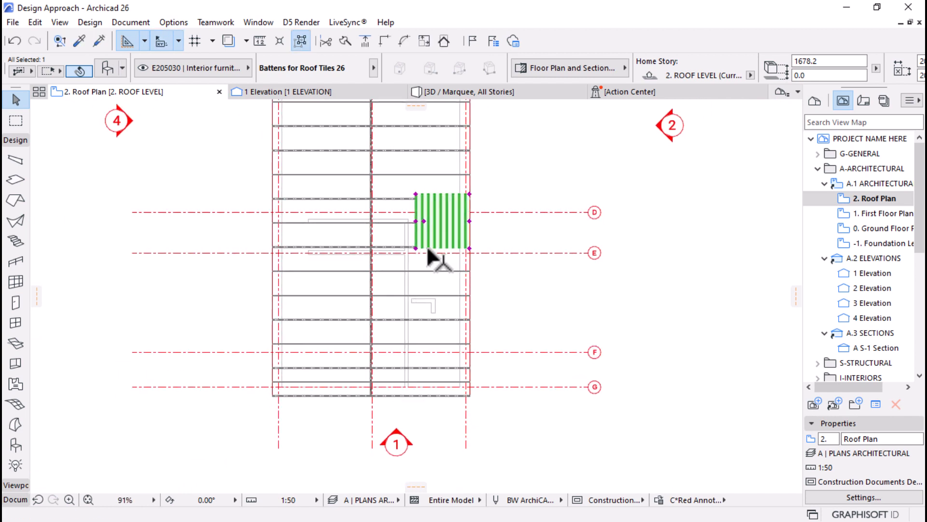
# Stretch both ends of the battens to the gable edges so they span the roof's full length
pyautogui.click(416, 248)
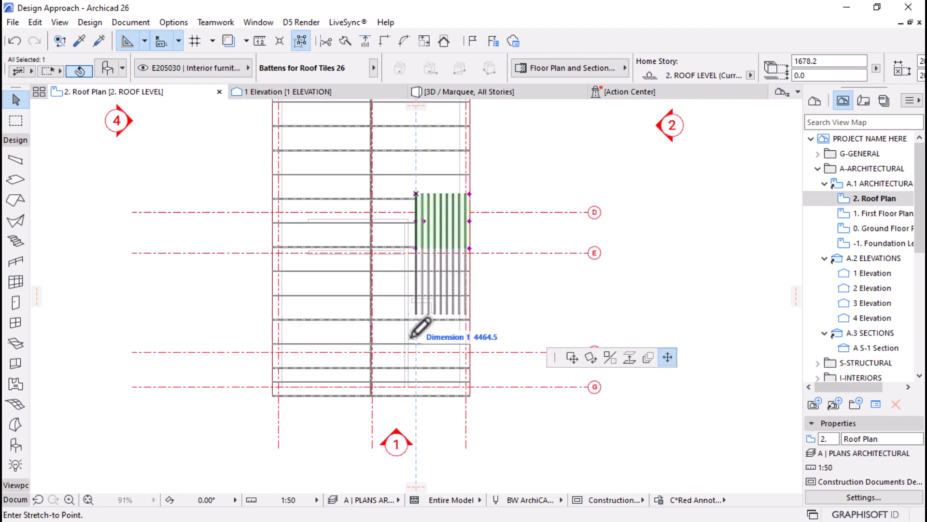
pyautogui.click(473, 395)
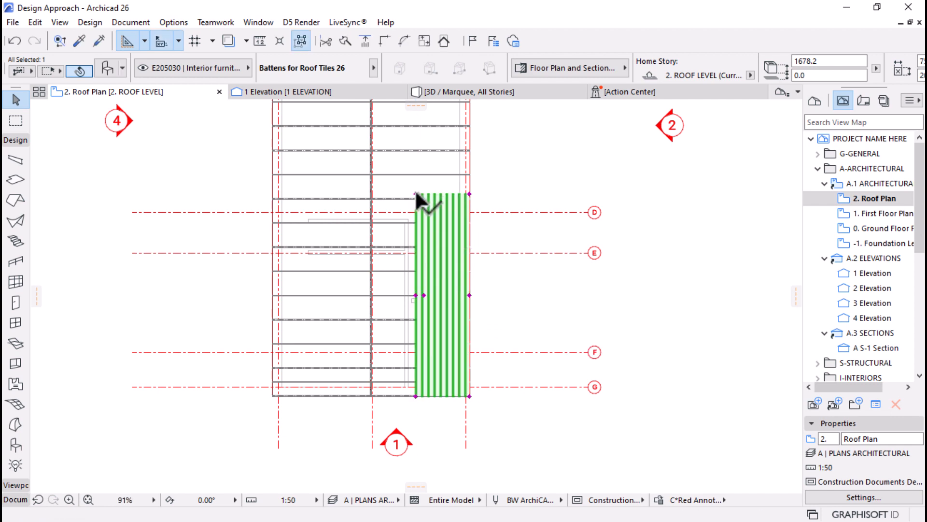
pyautogui.click(415, 194)
pyautogui.scroll(-3, 406, 285)
pyautogui.scroll(2, 431, 126)
pyautogui.moveTo(426, 181); pyautogui.dragTo(400, 321, button='middle')
pyautogui.scroll(-3, 400, 316)
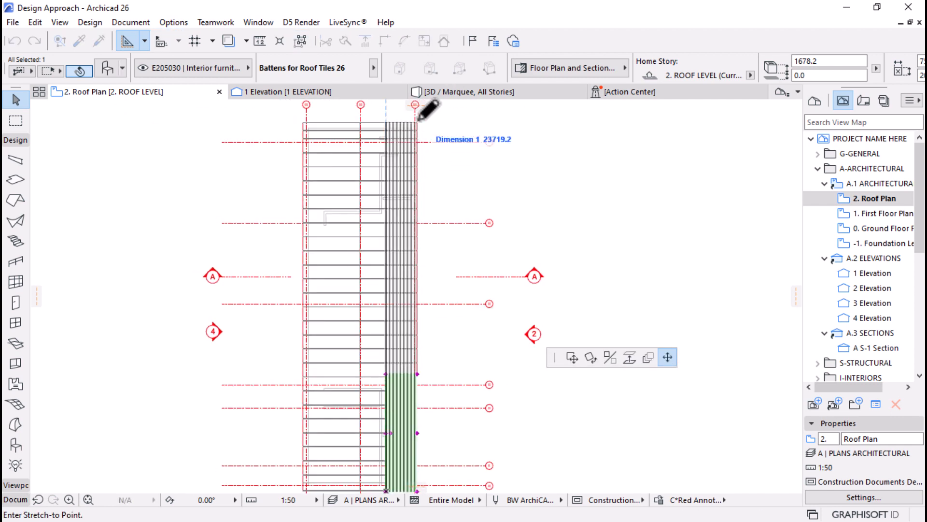
pyautogui.click(417, 121)
# Stretch the upper edge of the batten field to the ridge line so it covers the whole right-hand slope
pyautogui.scroll(4, 393, 310)
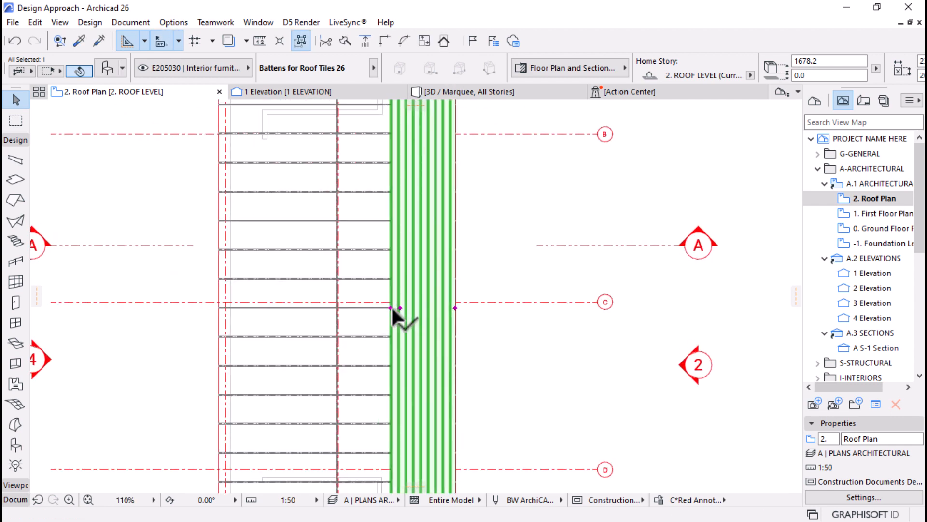
pyautogui.click(392, 308)
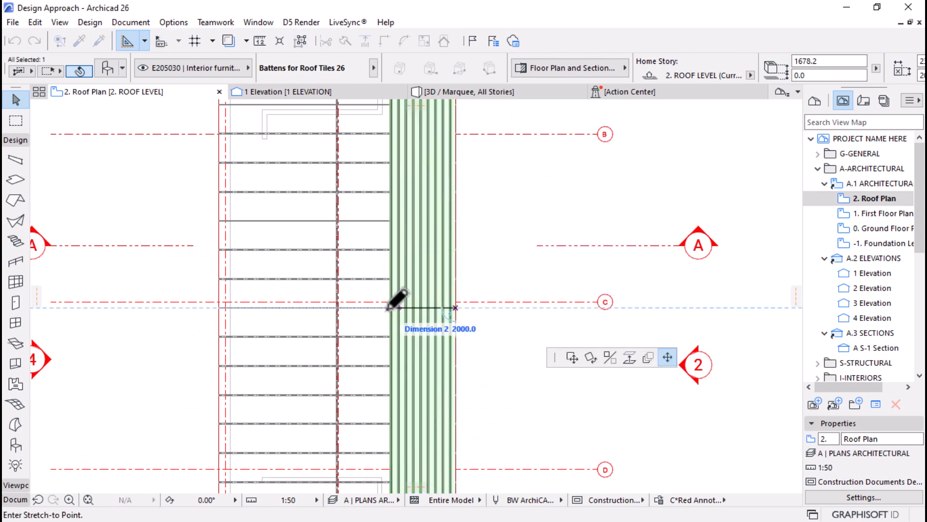
pyautogui.click(337, 307)
pyautogui.scroll(-4, 439, 270)
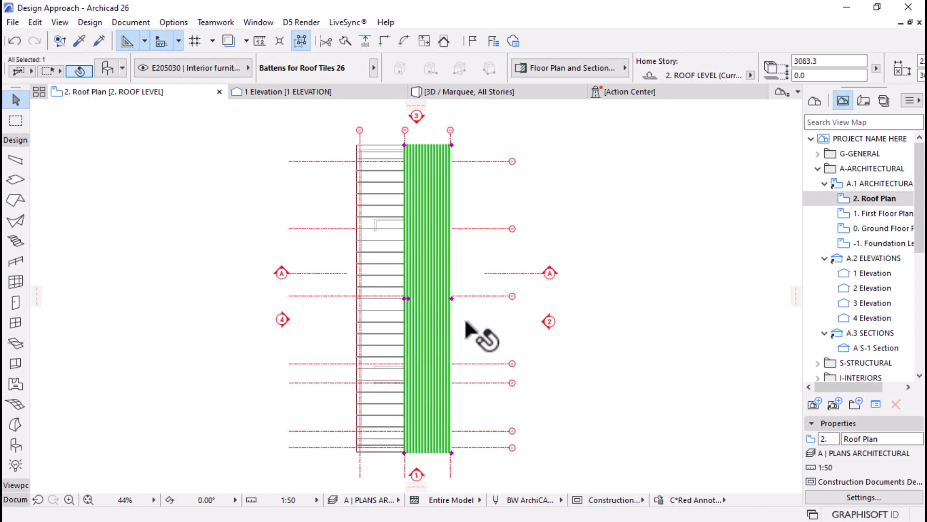
# Open the 3D view, orbit to see the whole house, and select the batten object lying away from it
pyautogui.click(452, 92)
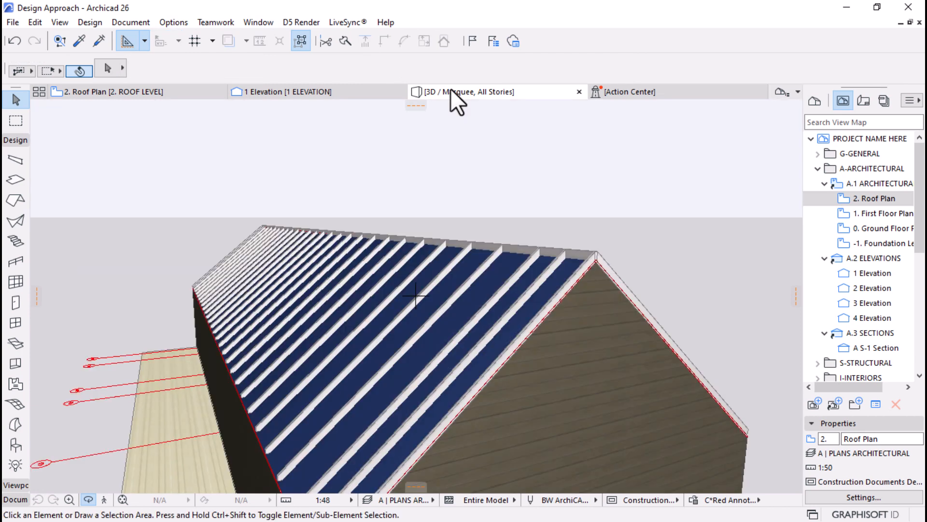
pyautogui.scroll(-6, 308, 207)
pyautogui.moveTo(435, 228); pyautogui.dragTo(410, 394)
pyautogui.click(416, 422)
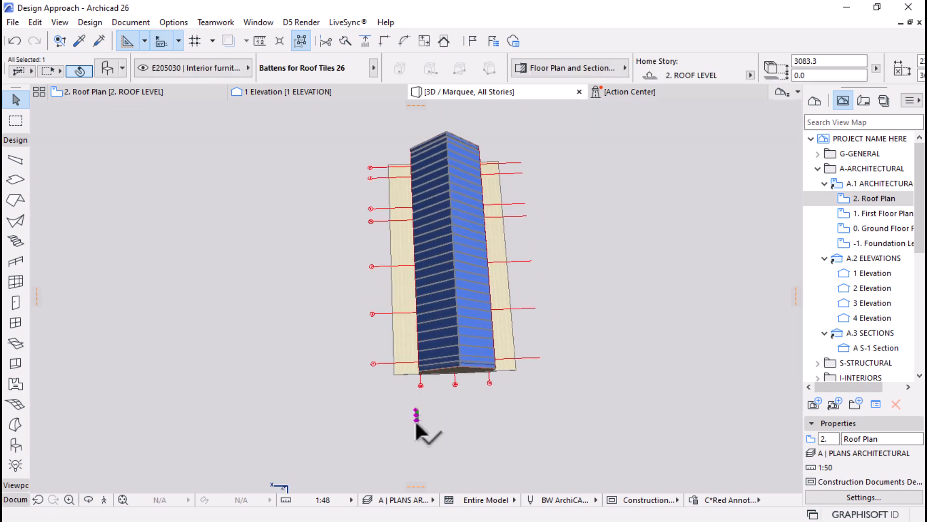
pyautogui.hotkey('ctrl', 'd')
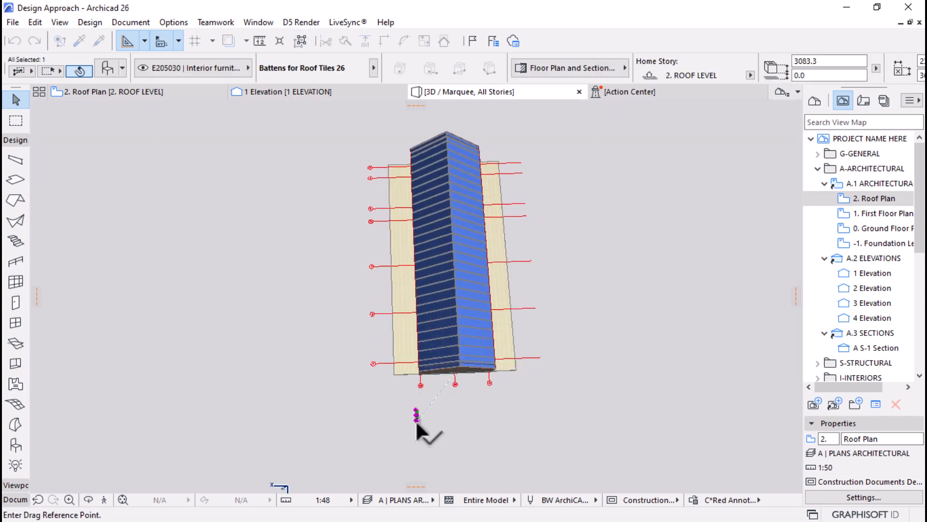
pyautogui.scroll(5, 417, 423)
pyautogui.scroll(-2, 418, 419)
pyautogui.scroll(-5, 417, 302)
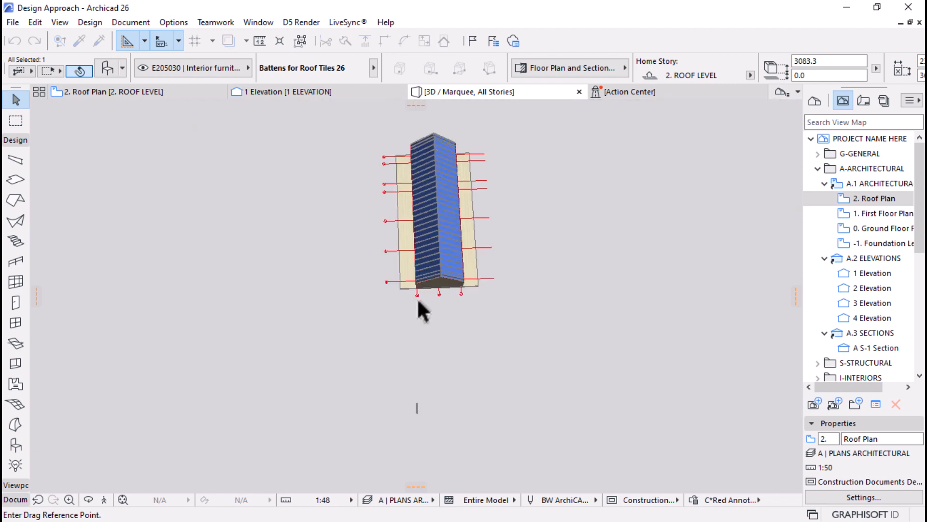
pyautogui.click(430, 276)
pyautogui.press('Escape')
pyautogui.press('Escape')
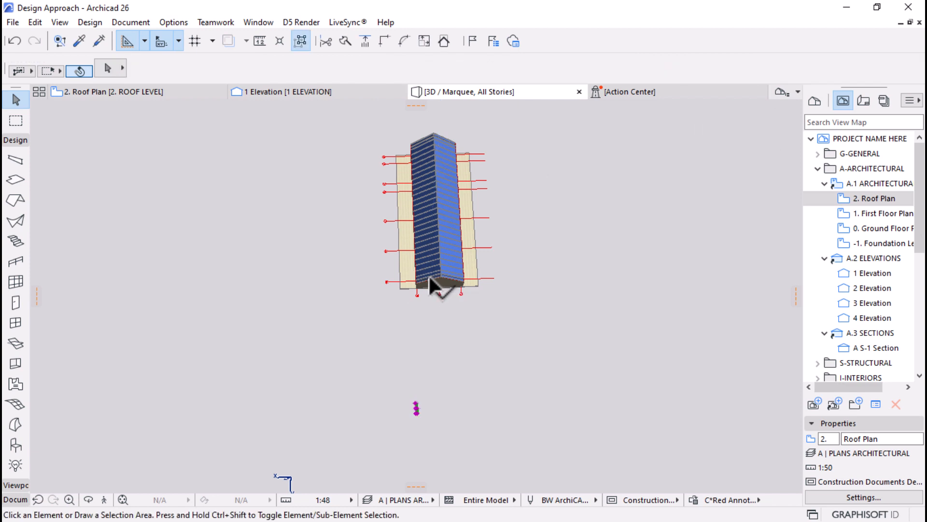
# Select the 40° gabled insulation roof in the 3D view and copy its base elevation value
pyautogui.scroll(5, 430, 276)
pyautogui.click(443, 262)
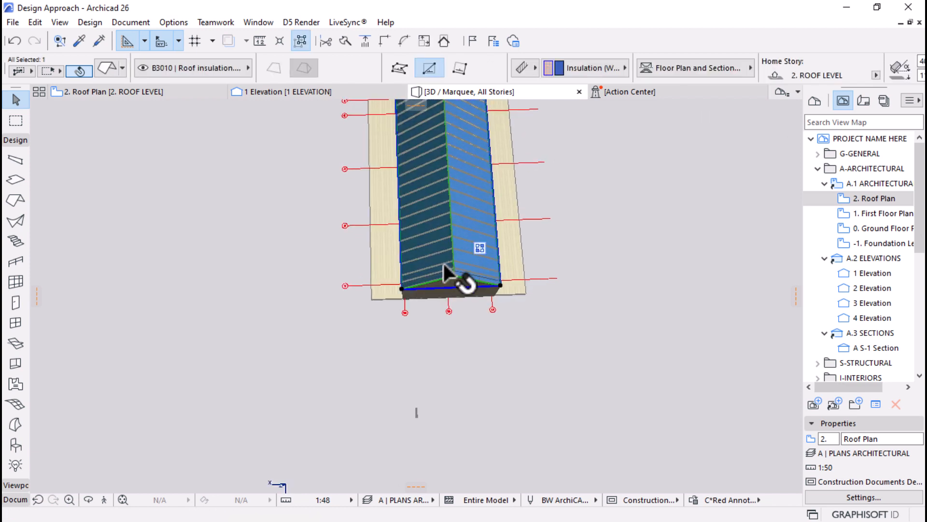
pyautogui.click(443, 263)
pyautogui.press('Escape')
pyautogui.press('Escape')
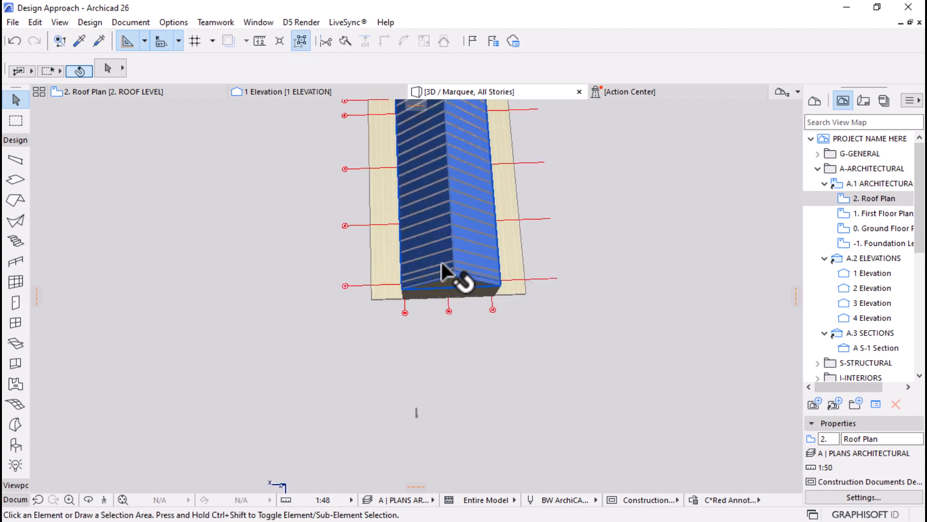
pyautogui.click(444, 275)
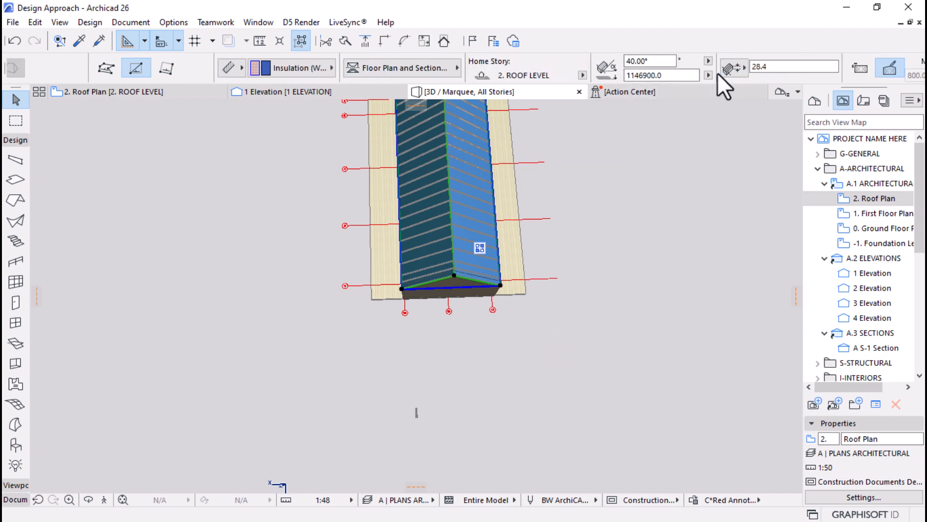
pyautogui.click(652, 76)
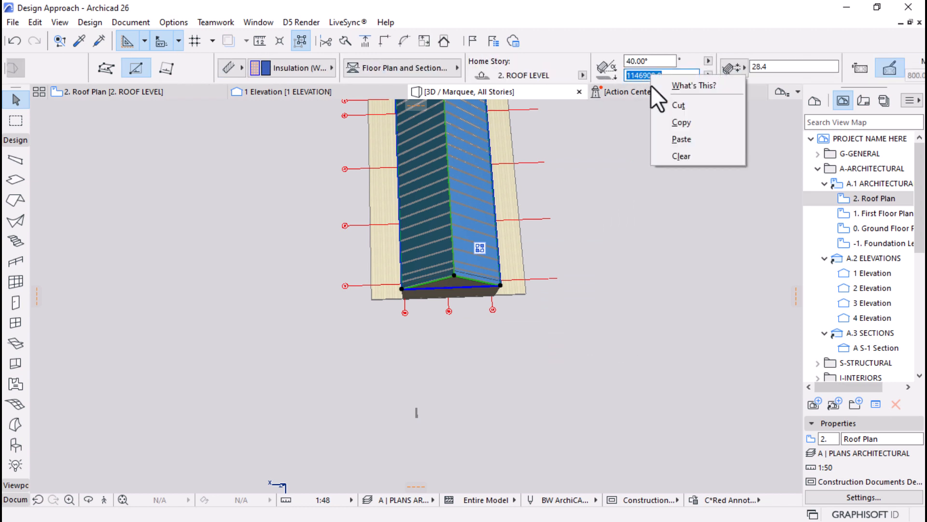
pyautogui.click(681, 122)
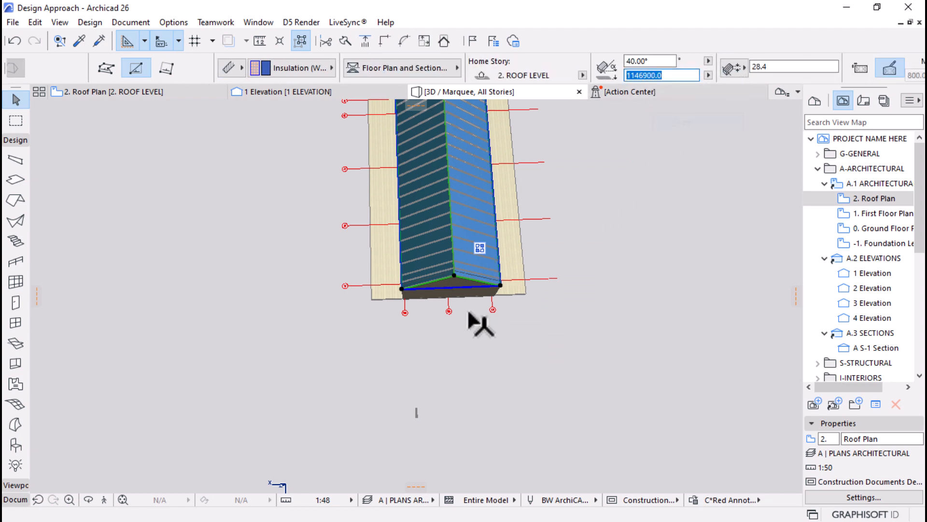
# Set the elevation of the detached roof tile battens to 1146900.0 by pasting the roof's copied value
pyautogui.click(418, 419)
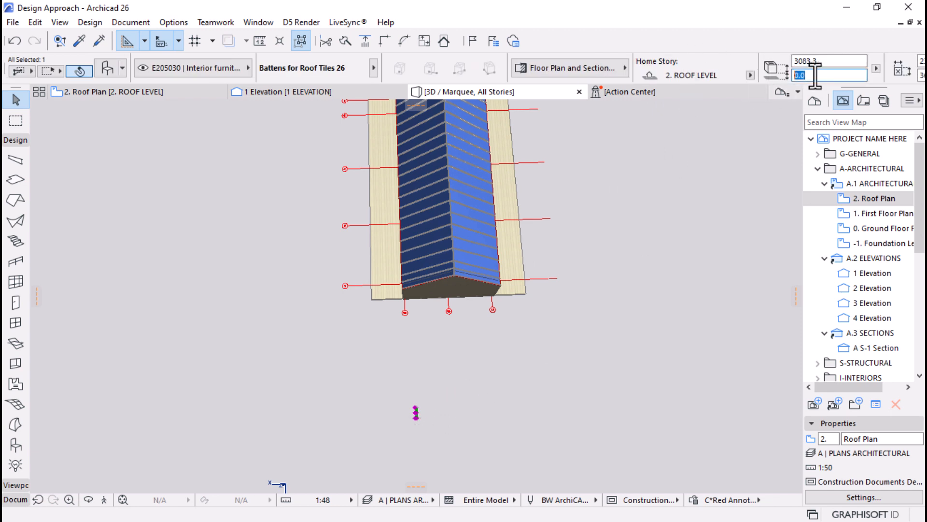
pyautogui.rightClick(815, 76)
pyautogui.click(836, 137)
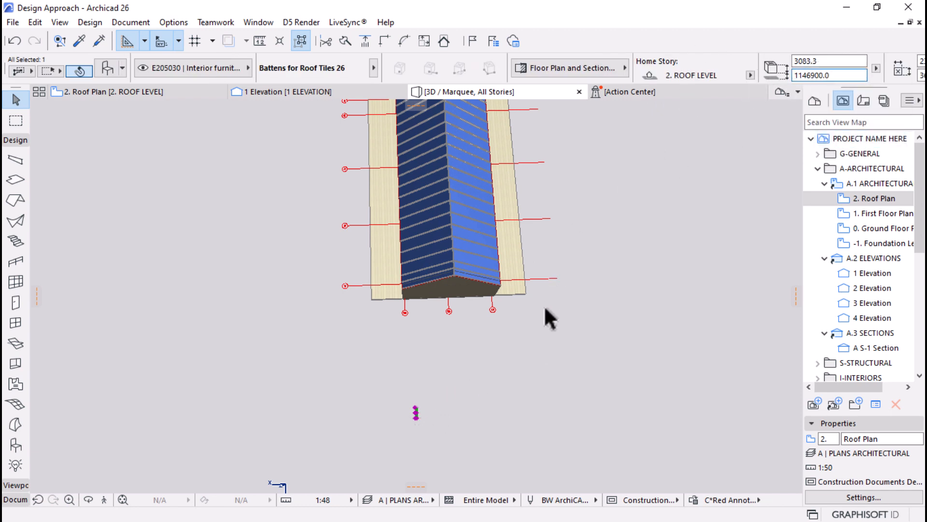
pyautogui.press('Return')
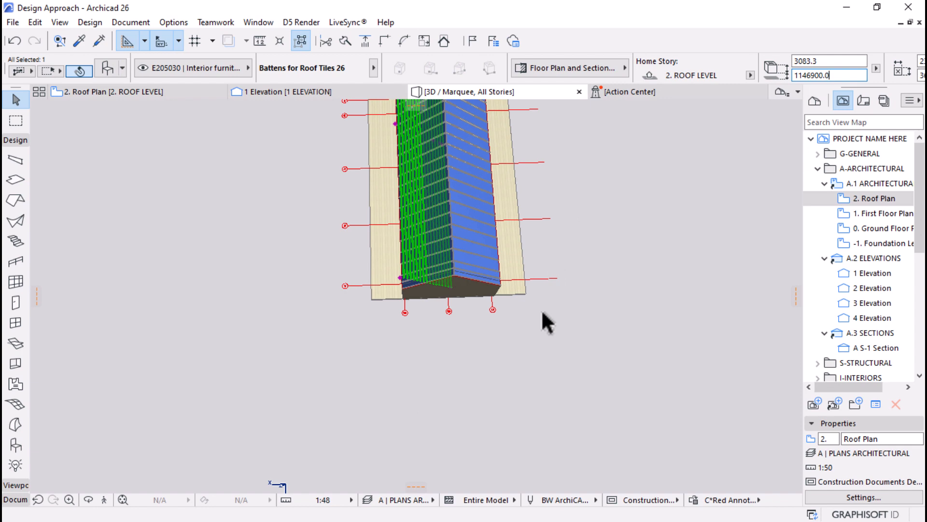
# In the roof plan, move the battens from the right-hand slope to the left-hand slope, aligning their lower corner with the eave corner
pyautogui.keyDown('shift'); pyautogui.moveTo(491, 378); pyautogui.dragTo(598, 315, button='middle'); pyautogui.keyUp('shift')
pyautogui.scroll(8, 502, 141)
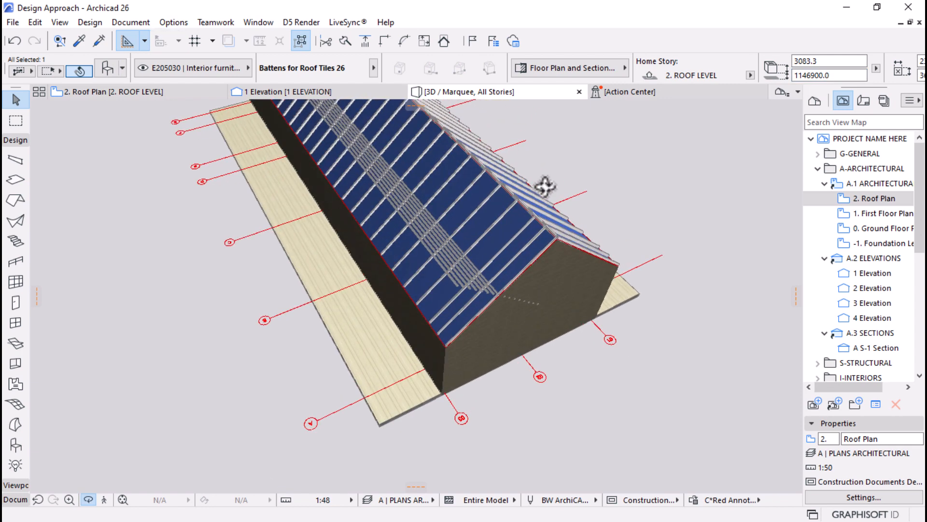
pyautogui.keyDown('shift'); pyautogui.moveTo(522, 256); pyautogui.dragTo(418, 279, button='middle'); pyautogui.keyUp('shift')
pyautogui.keyDown('shift'); pyautogui.moveTo(288, 340); pyautogui.dragTo(616, 288, button='middle'); pyautogui.keyUp('shift')
pyautogui.click(175, 93)
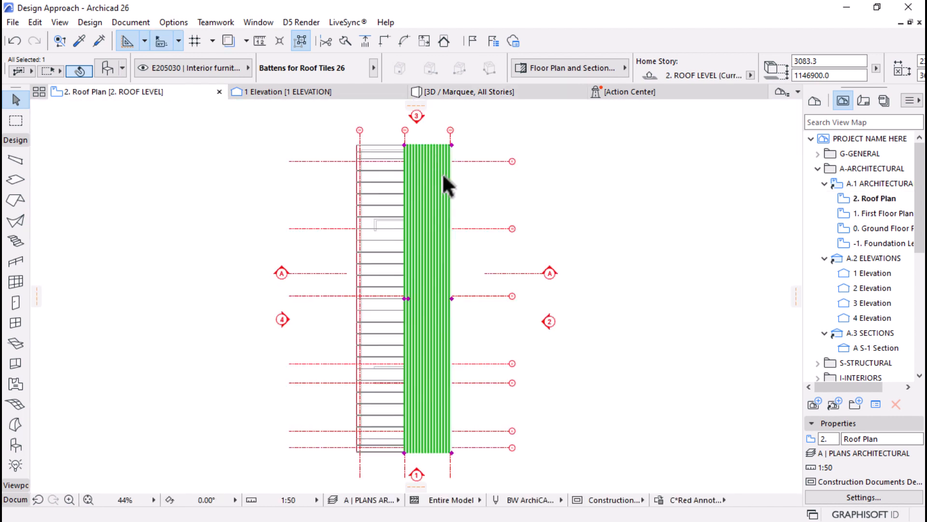
pyautogui.scroll(-3, 438, 266)
pyautogui.scroll(5, 427, 299)
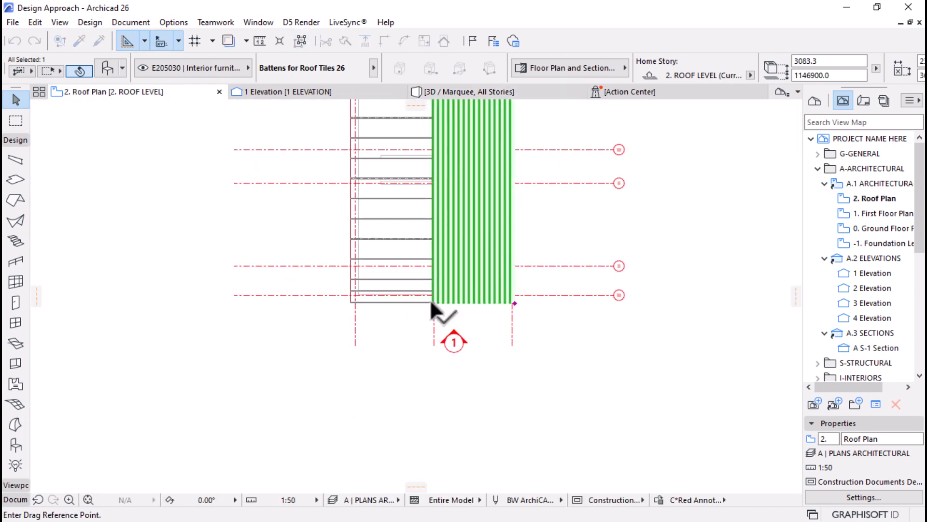
pyautogui.click(432, 300)
pyautogui.scroll(3, 350, 302)
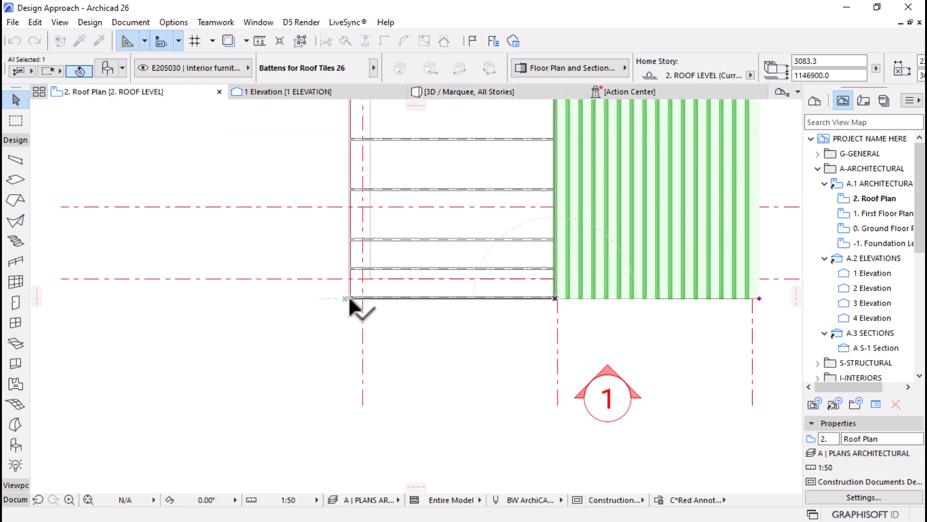
pyautogui.click(349, 298)
# Mirror a copy of the battens onto the right-hand slope, using the ridge line as the mirroring axis
pyautogui.hotkey('ctrl', 'alt', 'm')
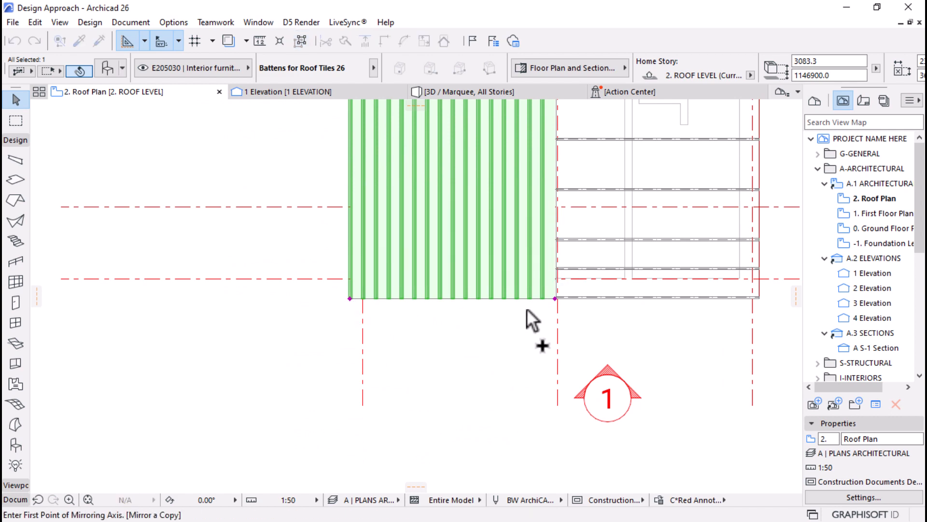
pyautogui.click(555, 298)
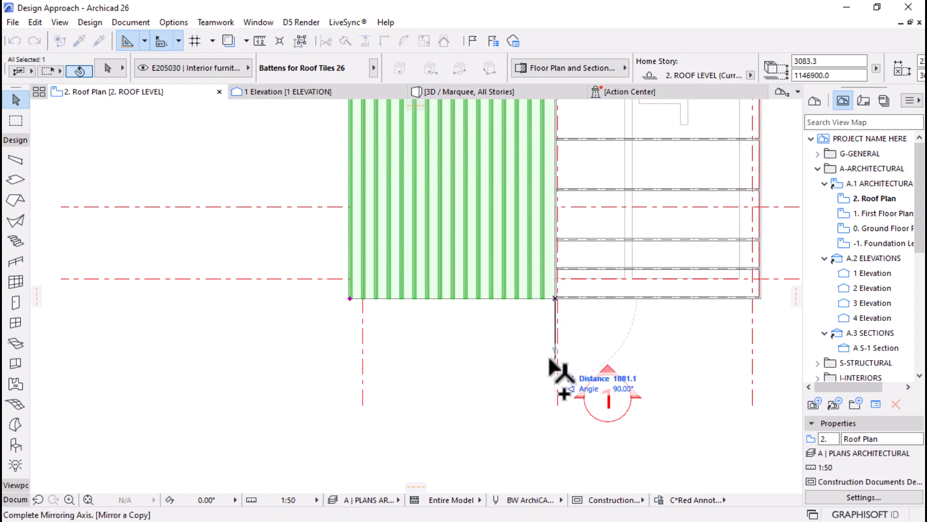
# Mirror a copy of the selected roof tile battens across the ridge onto the opposite slope and check both slopes in 3D
pyautogui.click(556, 373)
pyautogui.scroll(-5, 277, 339)
pyautogui.click(433, 93)
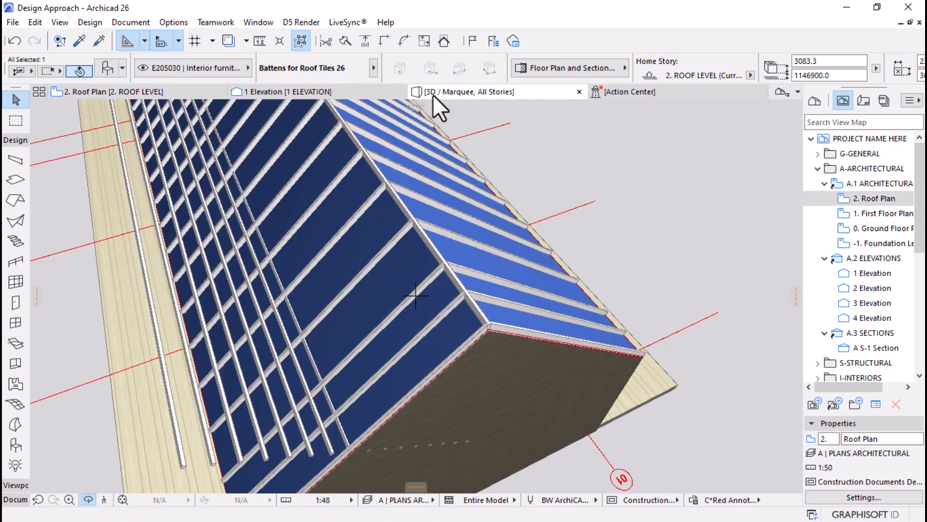
pyautogui.keyDown('shift'); pyautogui.moveTo(480, 315); pyautogui.dragTo(388, 327, button='middle'); pyautogui.keyUp('shift')
pyautogui.scroll(-6, 580, 329)
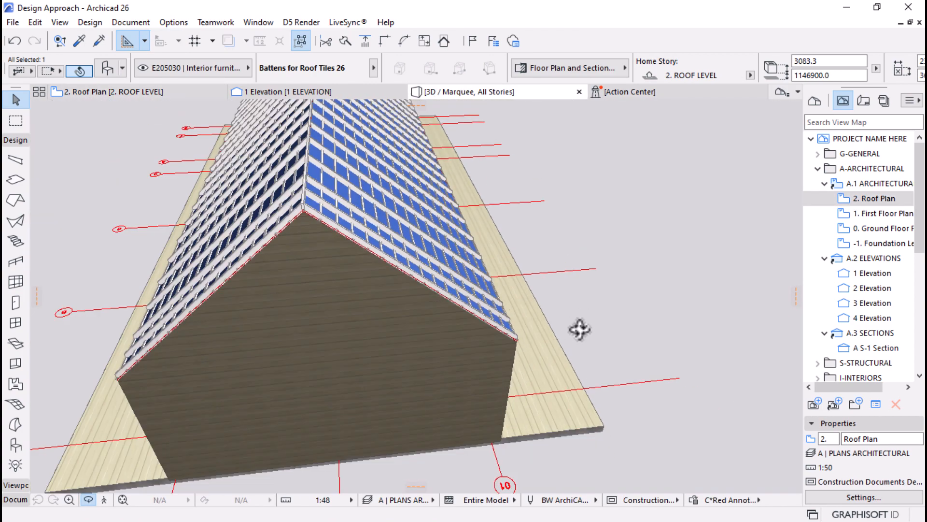
pyautogui.scroll(4, 428, 242)
pyautogui.keyDown('shift'); pyautogui.moveTo(518, 332); pyautogui.dragTo(555, 315, button='middle'); pyautogui.keyUp('shift')
pyautogui.scroll(6, 463, 222)
pyautogui.scroll(1, 469, 263)
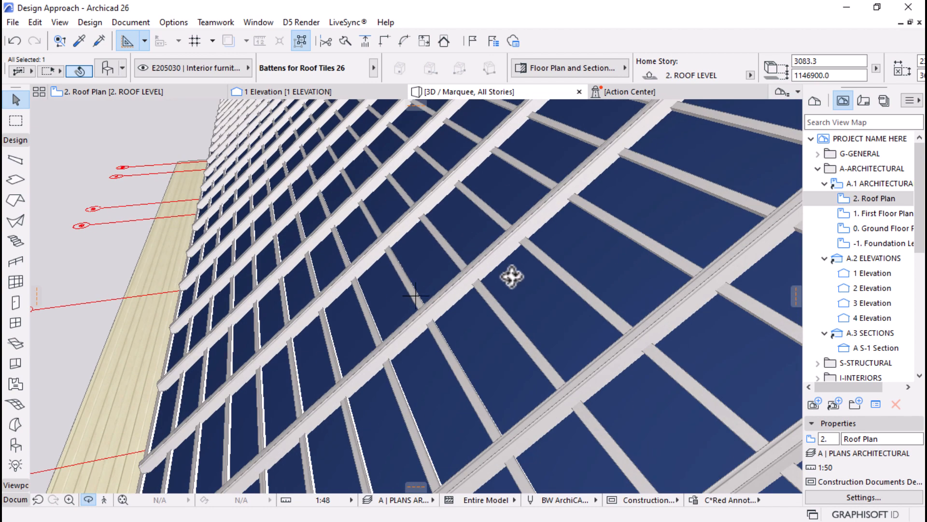
pyautogui.scroll(2, 552, 213)
# From the roof plan, open section A S-1 through its marker with the current view settings
pyautogui.click(137, 92)
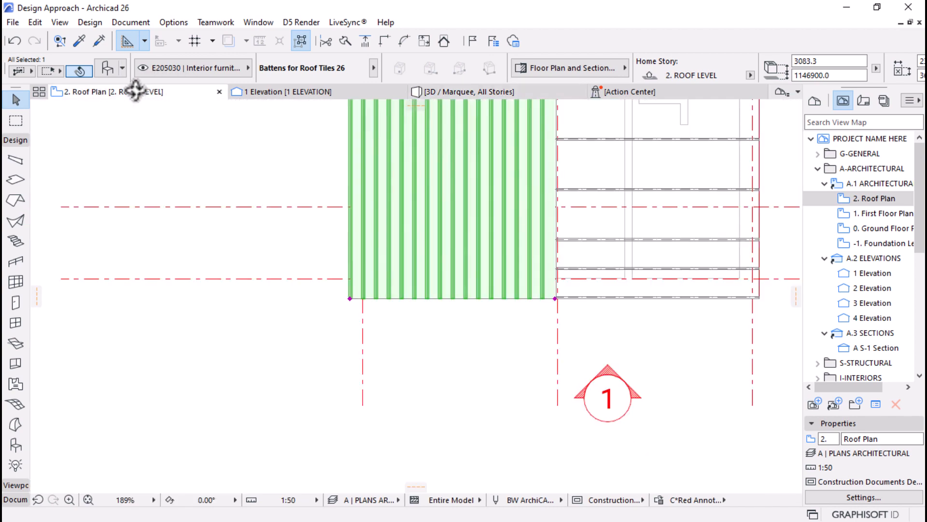
pyautogui.scroll(-8, 405, 315)
pyautogui.scroll(3, 375, 330)
pyautogui.scroll(1, 374, 313)
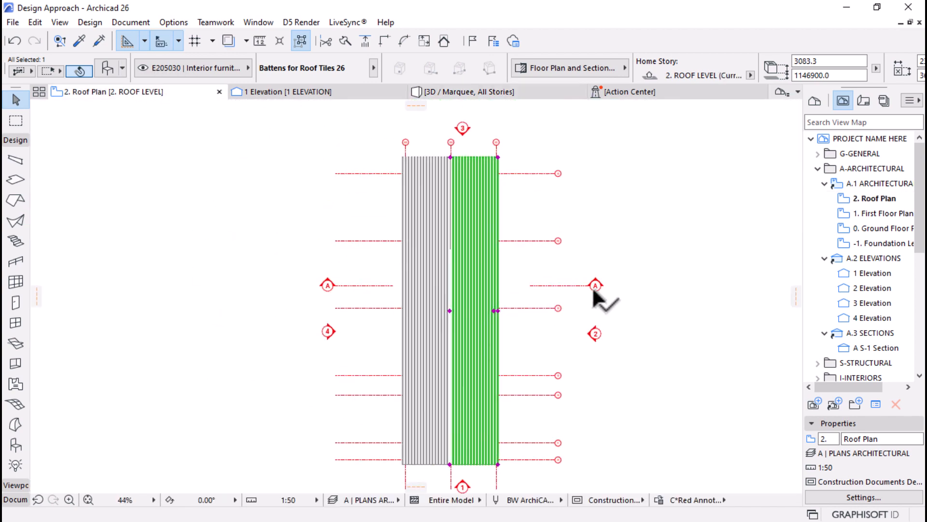
pyautogui.click(595, 284)
pyautogui.rightClick(595, 283)
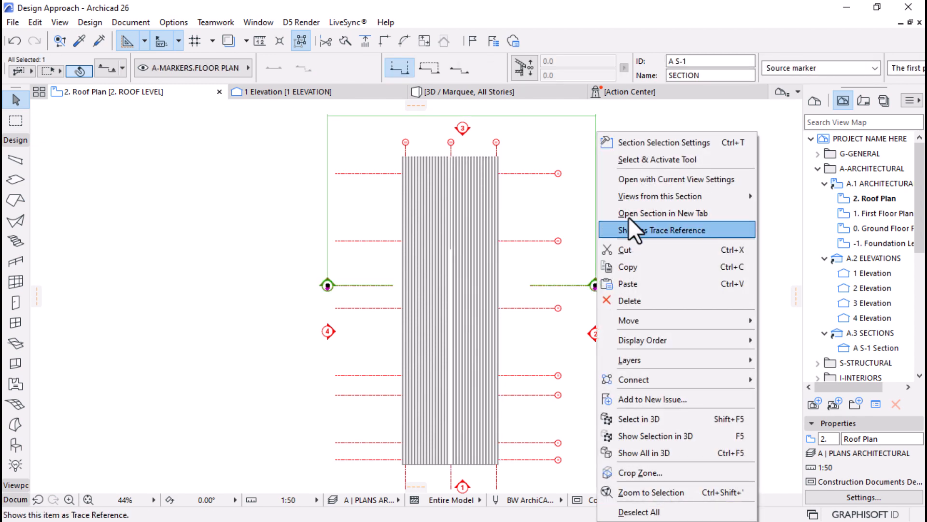
pyautogui.click(641, 178)
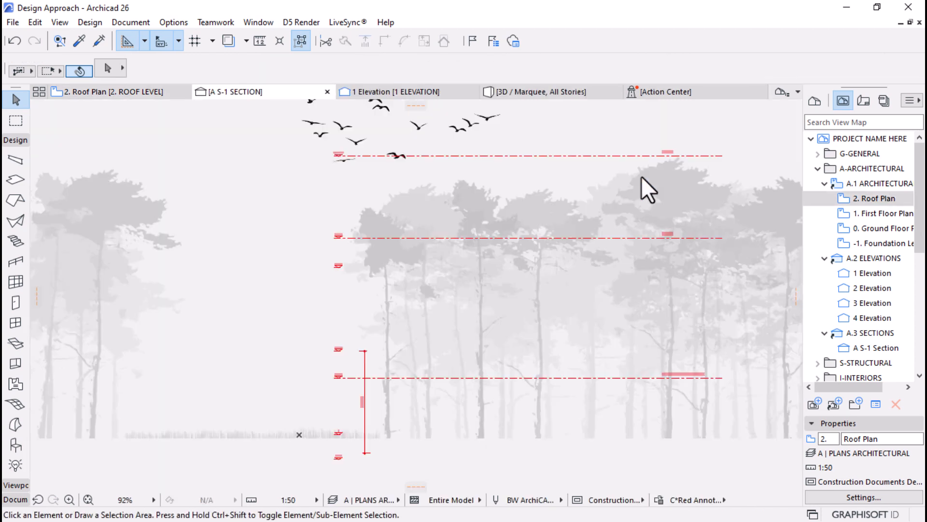
# Locate the building in the section and examine how the battens, insulation and rafters meet at the roof ridge
pyautogui.scroll(-3, 505, 176)
pyautogui.scroll(-8, 429, 309)
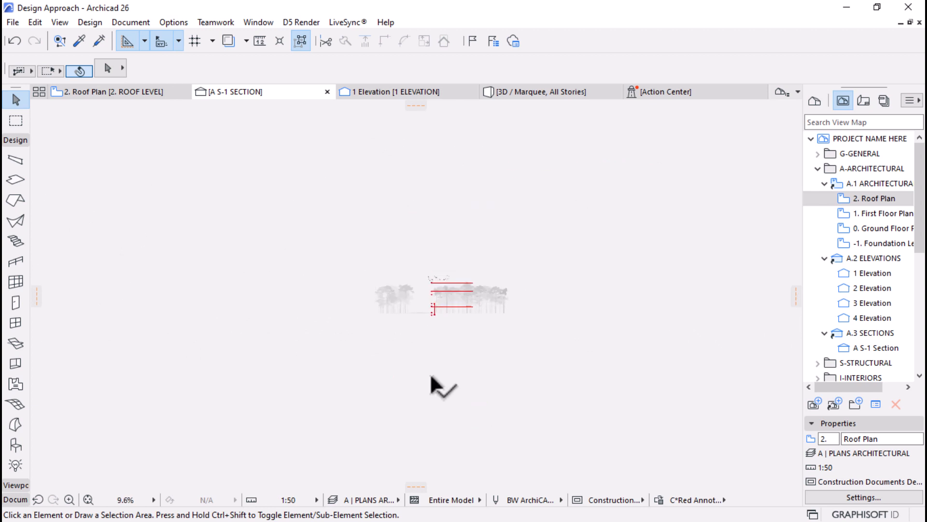
pyautogui.scroll(2, 436, 201)
pyautogui.scroll(-5, 457, 404)
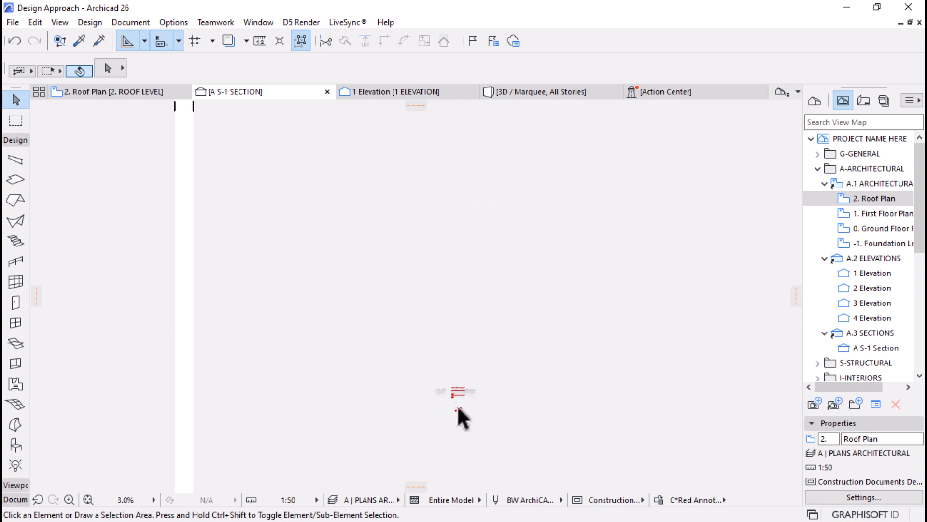
pyautogui.scroll(9, 386, 407)
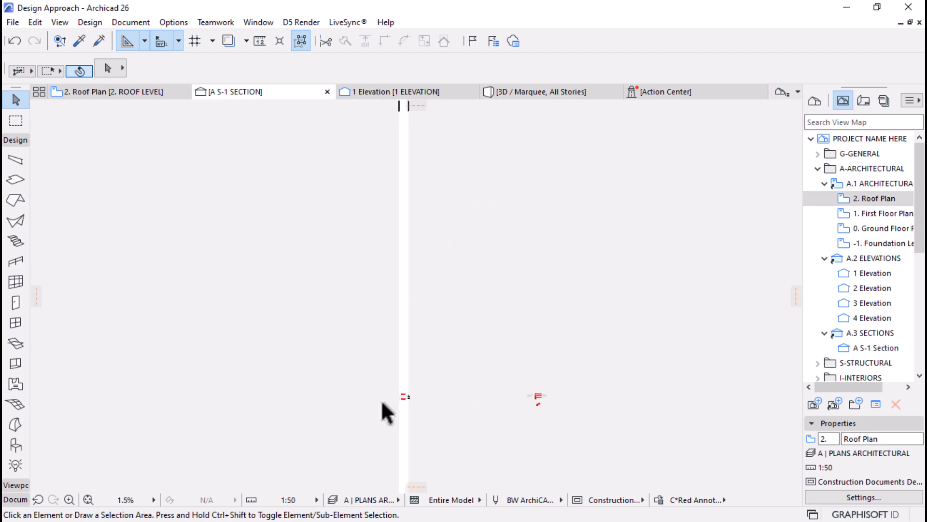
pyautogui.scroll(-3, 434, 394)
pyautogui.scroll(-4, 431, 412)
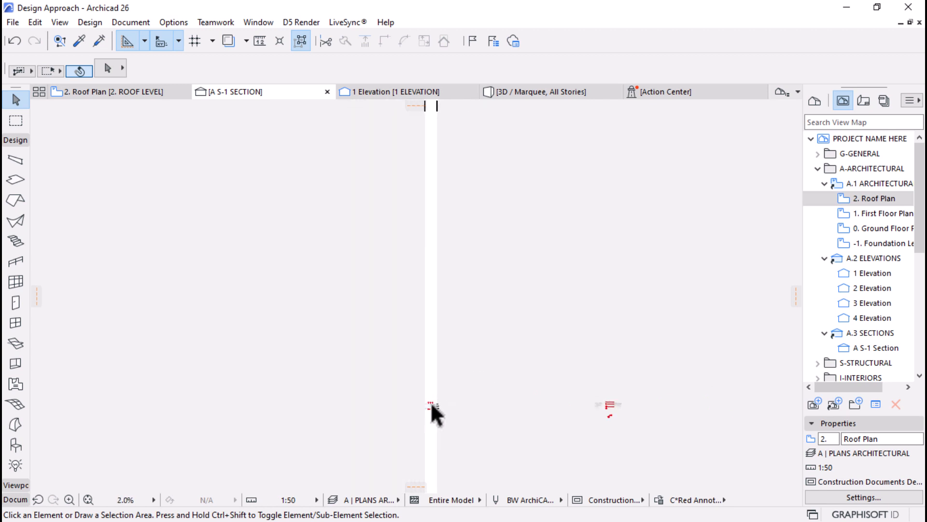
pyautogui.scroll(2, 427, 204)
pyautogui.scroll(6, 427, 204)
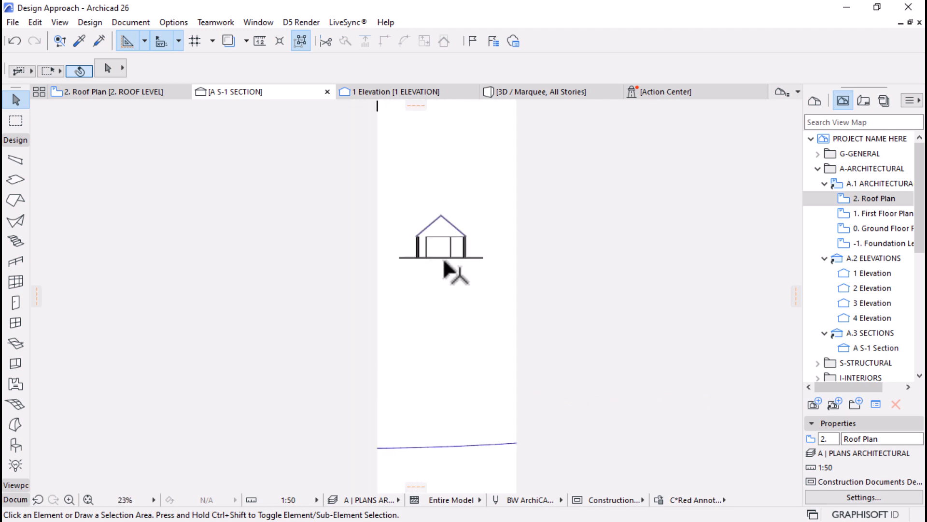
pyautogui.scroll(5, 455, 248)
pyautogui.scroll(6, 483, 186)
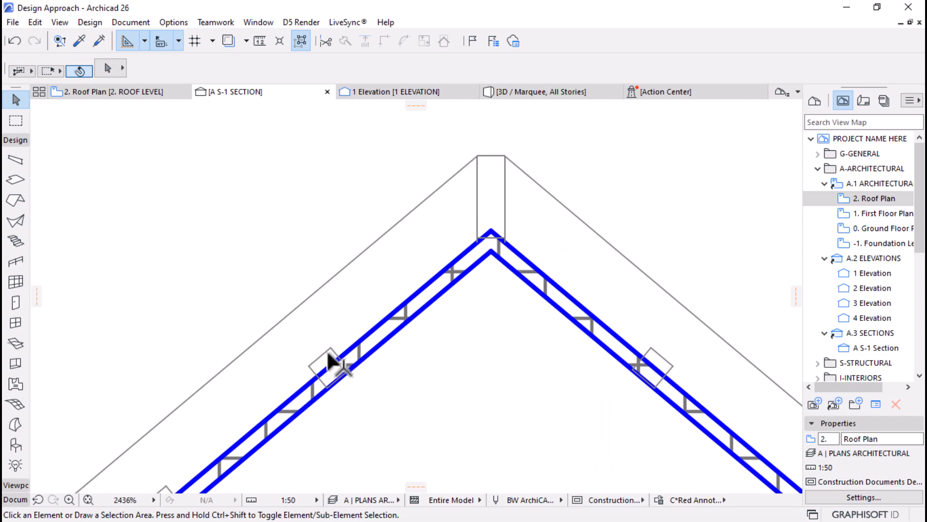
# Move the left-slope battens outward, perpendicular to the roof, so they rest on the top face of the insulation
pyautogui.click(328, 353)
pyautogui.scroll(3, 671, 374)
pyautogui.scroll(-3, 666, 374)
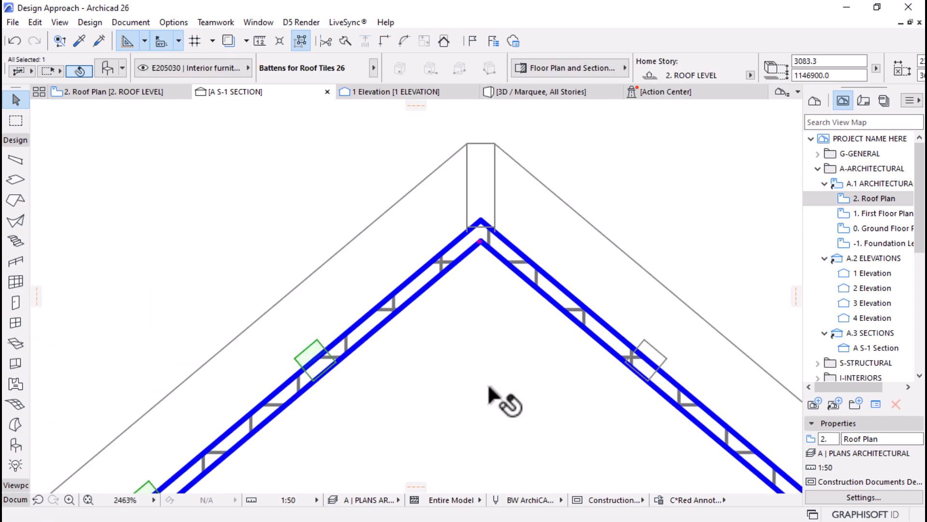
pyautogui.scroll(-3, 487, 367)
pyautogui.scroll(7, 429, 364)
pyautogui.hotkey('ctrl', 'd')
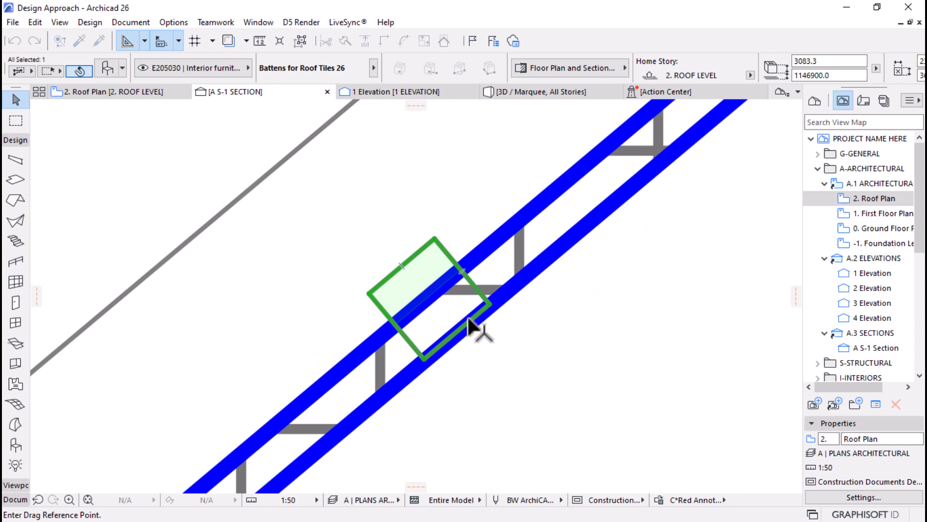
pyautogui.click(488, 302)
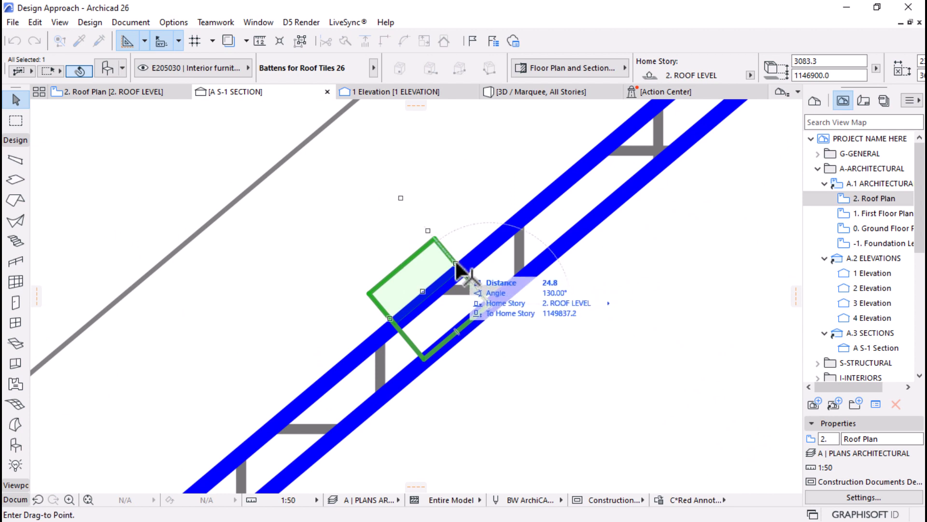
pyautogui.click(352, 240)
pyautogui.scroll(-5, 310, 242)
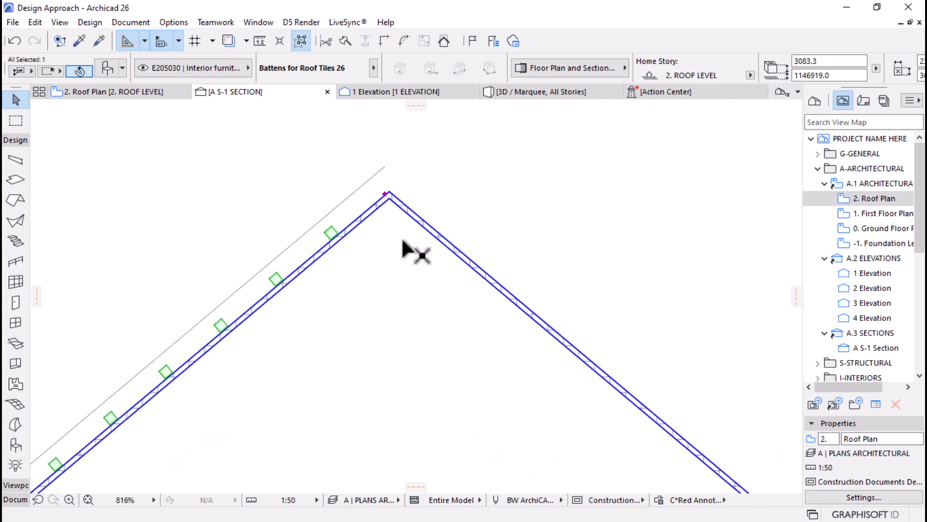
# Move the right-slope battens outward, perpendicular to the roof, so their undersides sit on the rafters' top edge
pyautogui.scroll(6, 441, 244)
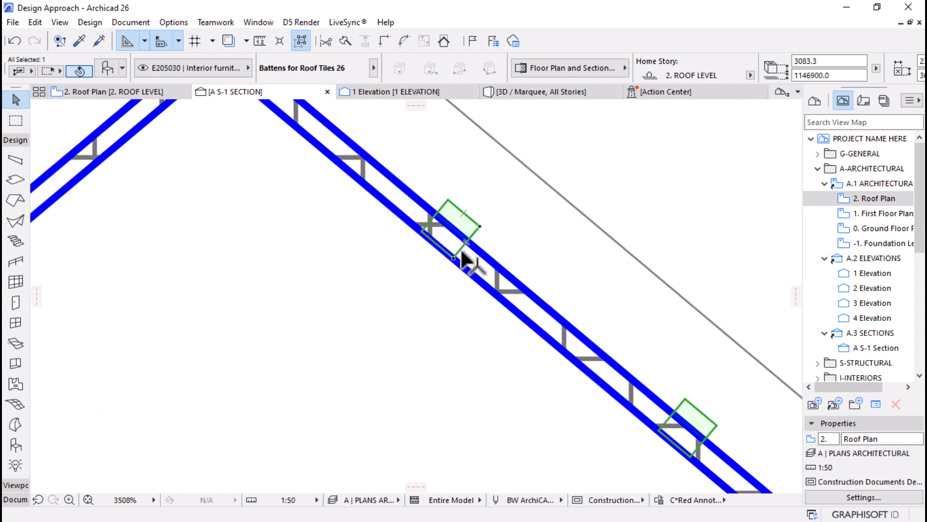
pyautogui.click(453, 258)
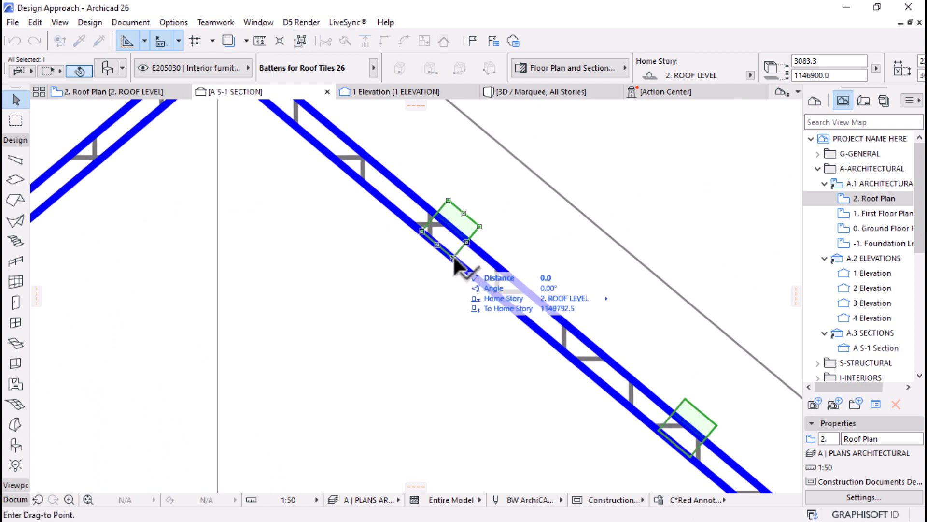
pyautogui.click(537, 179)
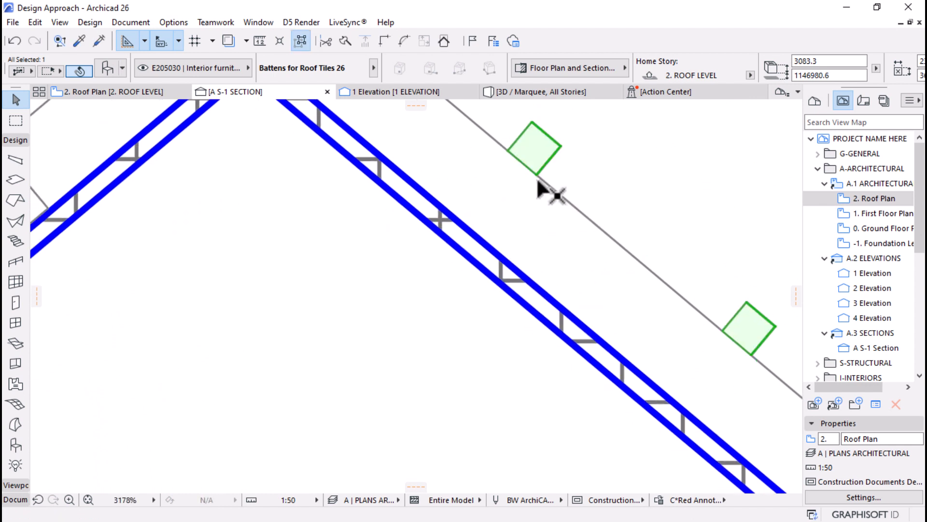
# Move the left-slope battens outward, perpendicular to the roof, so they sit on the rafters' top edge
pyautogui.scroll(-5, 498, 203)
pyautogui.scroll(4, 332, 236)
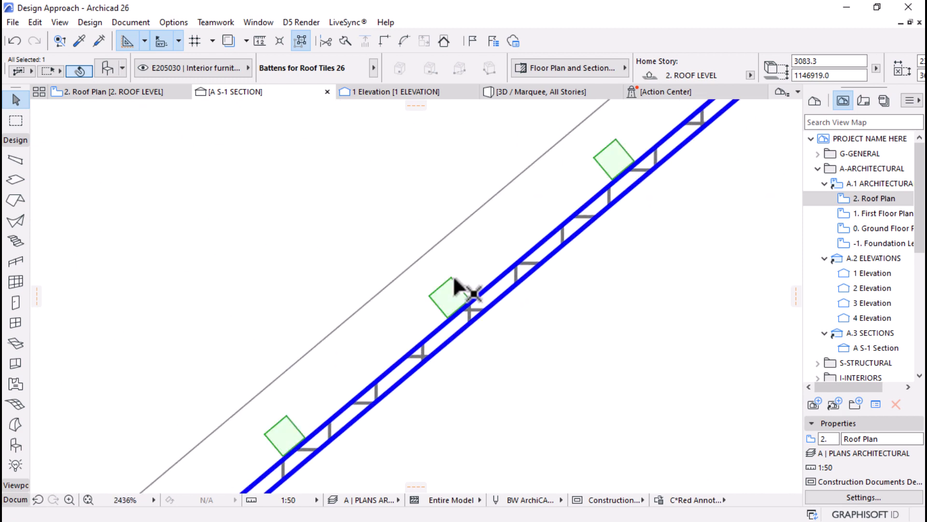
pyautogui.hotkey('ctrl', 'd')
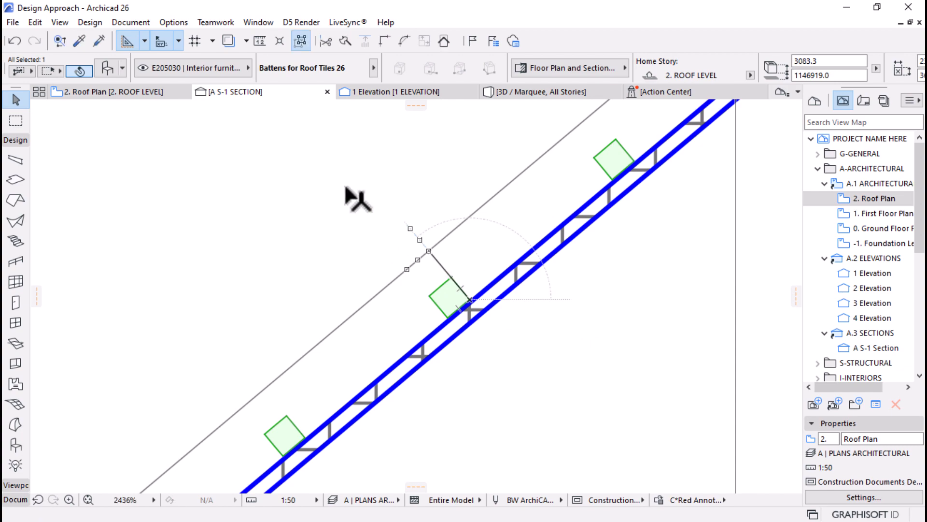
pyautogui.click(357, 198)
pyautogui.scroll(-8, 357, 198)
# Select the roof insulation in 3D and, in section A S-1, move it up from its lower apex to the top midpoint of the ridge beam
pyautogui.click(517, 92)
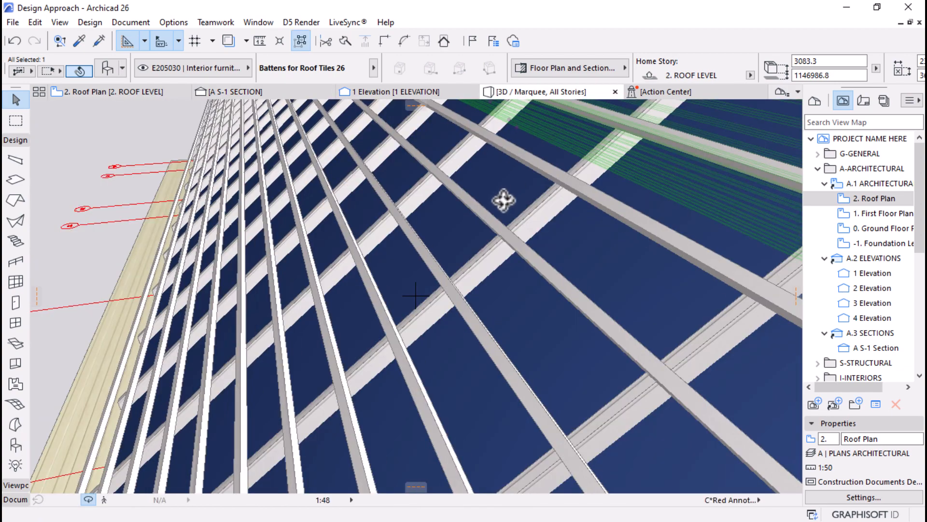
pyautogui.moveTo(504, 199); pyautogui.dragTo(440, 282)
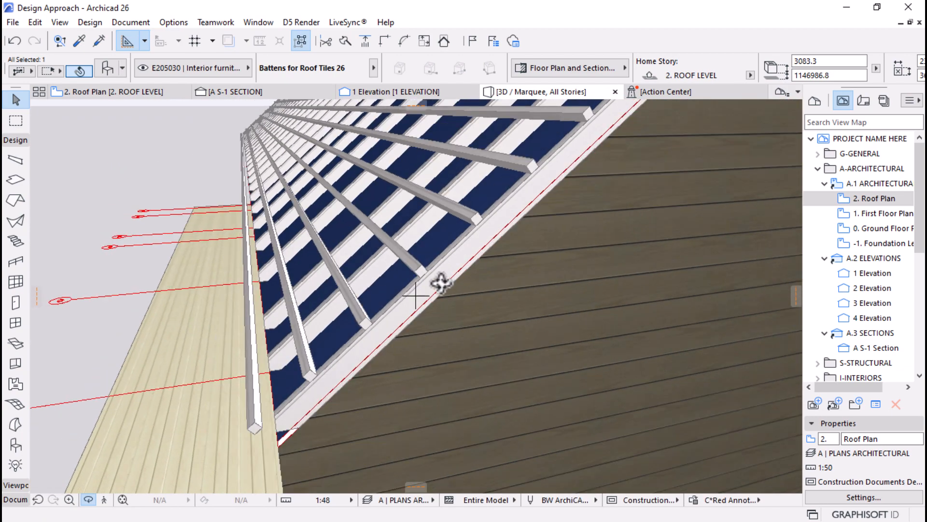
pyautogui.moveTo(485, 302); pyautogui.dragTo(553, 281)
pyautogui.click(552, 281)
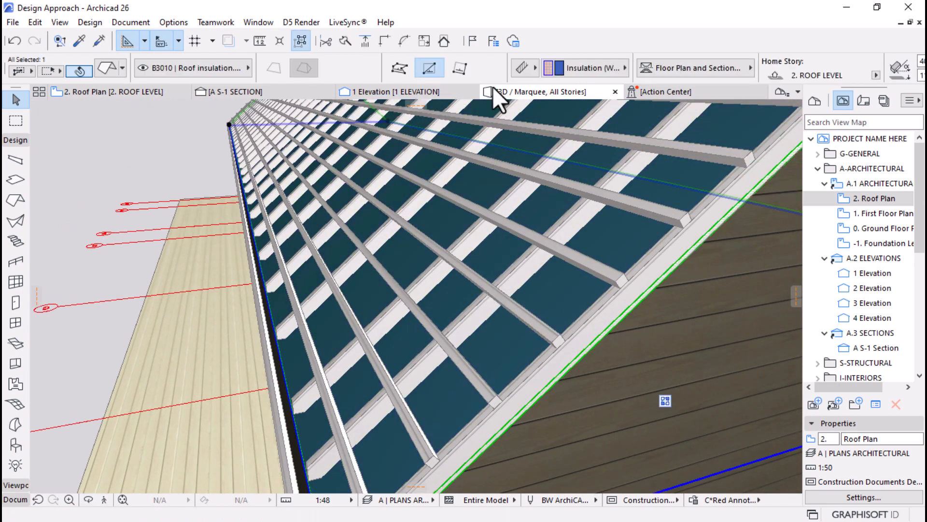
pyautogui.moveTo(414, 88)
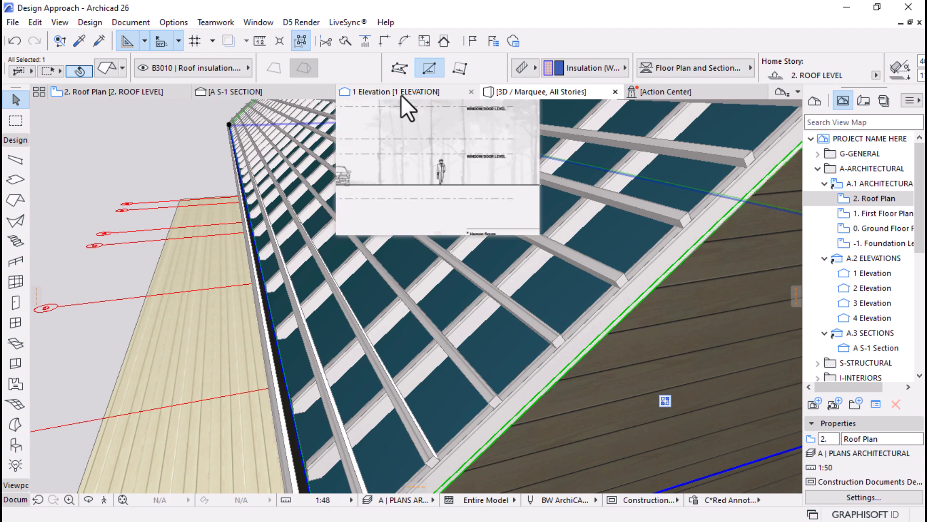
pyautogui.click(253, 91)
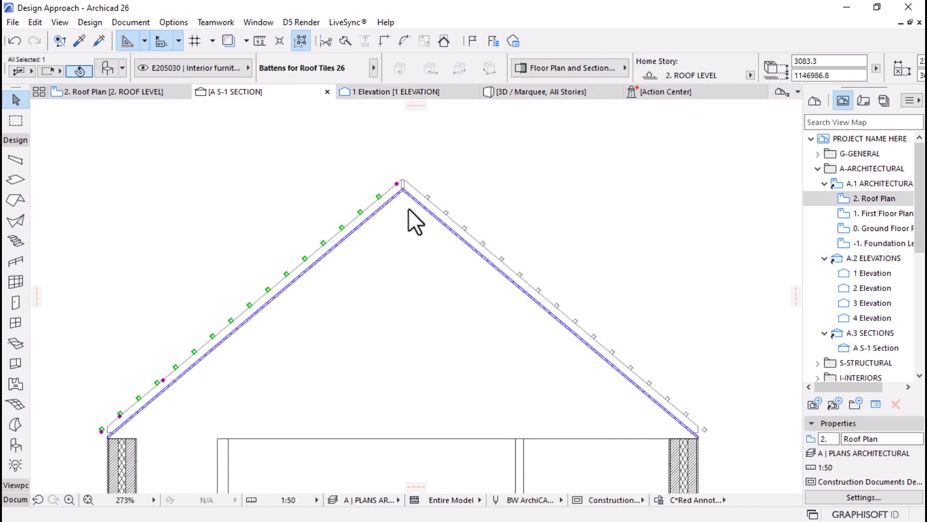
pyautogui.scroll(8, 401, 174)
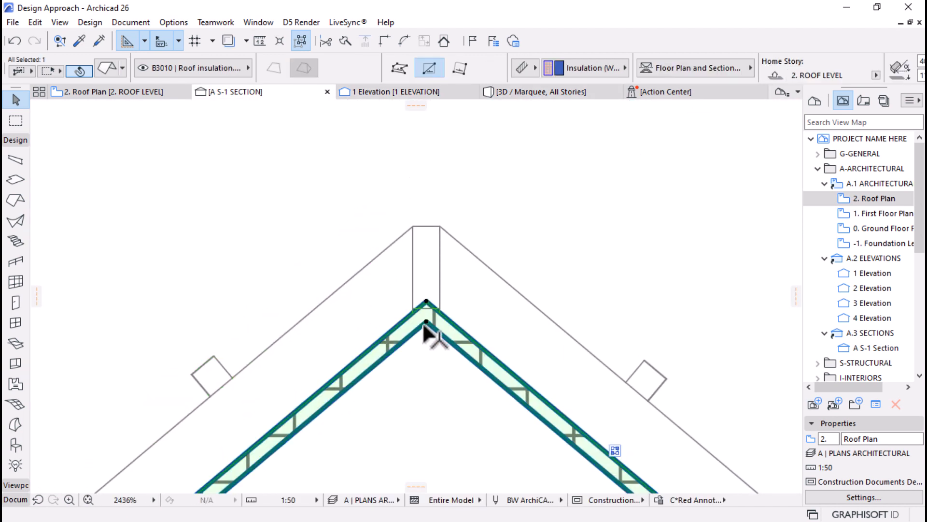
pyautogui.scroll(3, 427, 334)
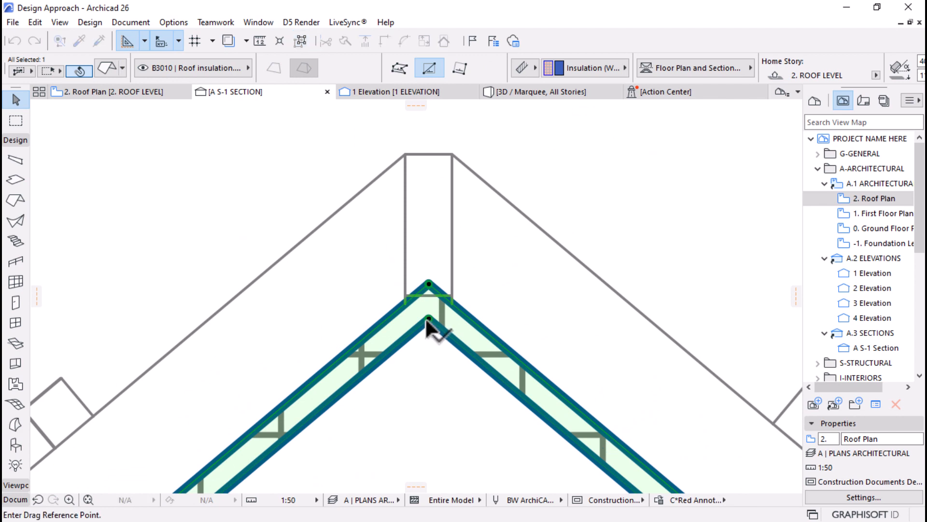
pyautogui.click(428, 322)
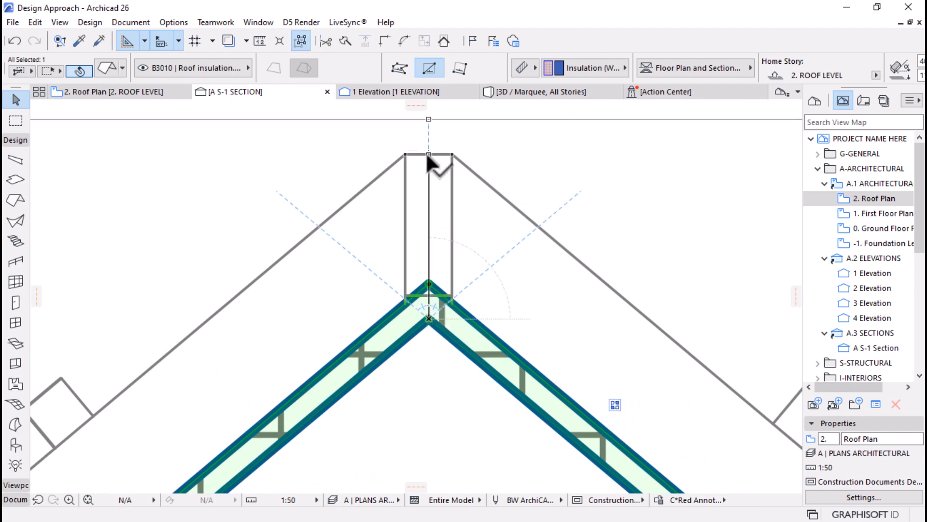
pyautogui.click(429, 153)
# Set the roof insulation's thickness to 5.0
pyautogui.scroll(-5, 476, 143)
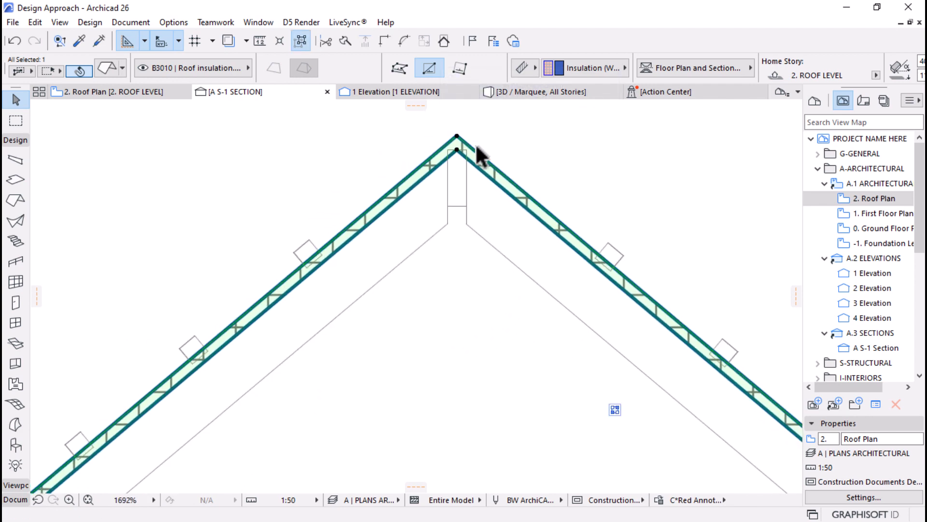
pyautogui.scroll(-5, 585, 77)
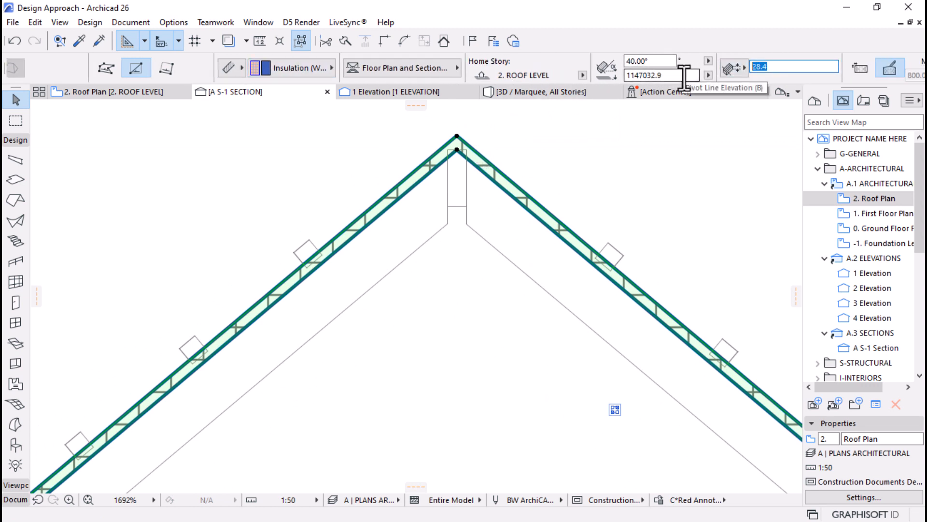
pyautogui.press('Return')
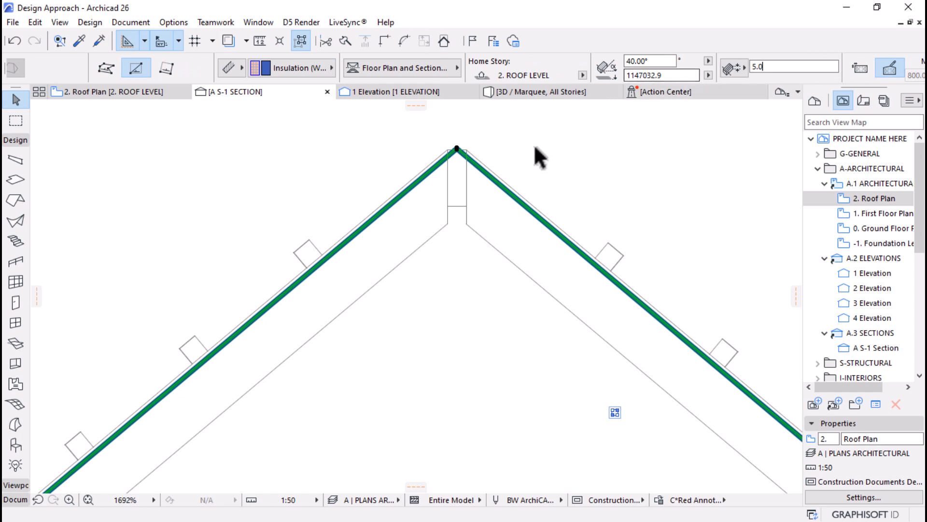
# In section, move the roof insulation vertically up from its lower apex point to its upper apex point
pyautogui.scroll(5, 459, 138)
pyautogui.hotkey('ctrl', 'd')
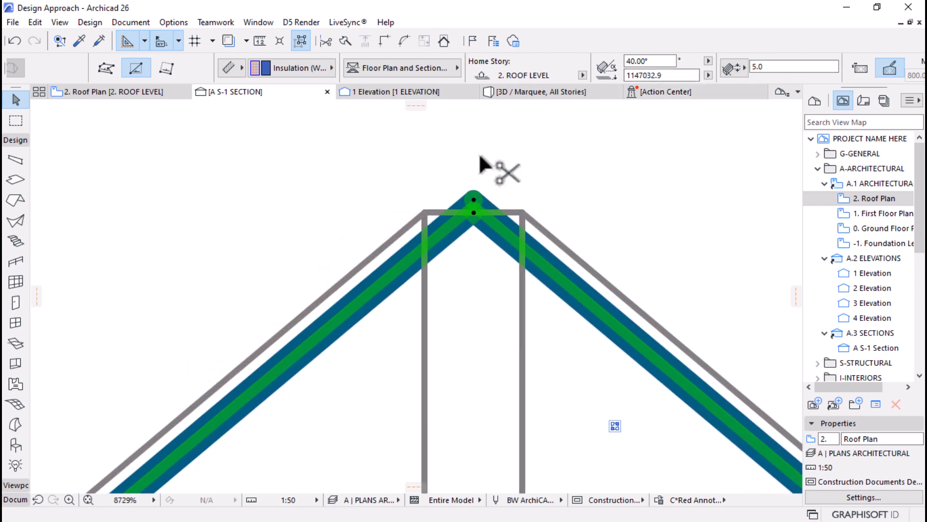
pyautogui.click(473, 211)
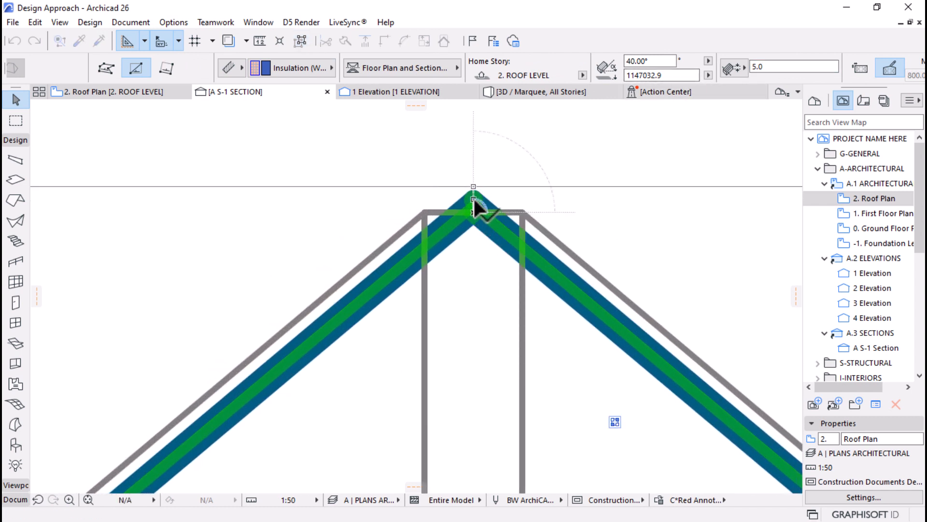
pyautogui.click(473, 198)
pyautogui.scroll(-6, 524, 180)
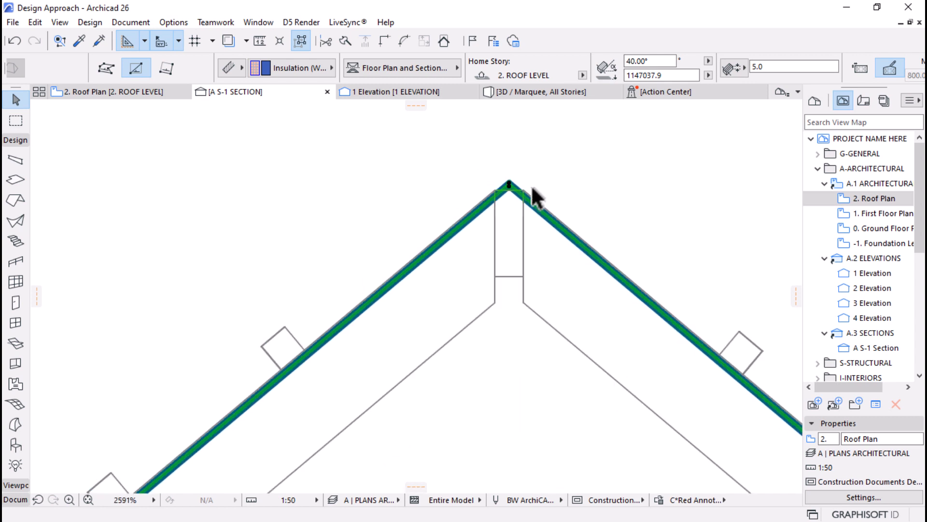
# Raise the roof insulation two more times, each from its lower to its upper apex point, and deselect it
pyautogui.scroll(8, 505, 179)
pyautogui.scroll(1, 532, 186)
pyautogui.hotkey('ctrl', 'd')
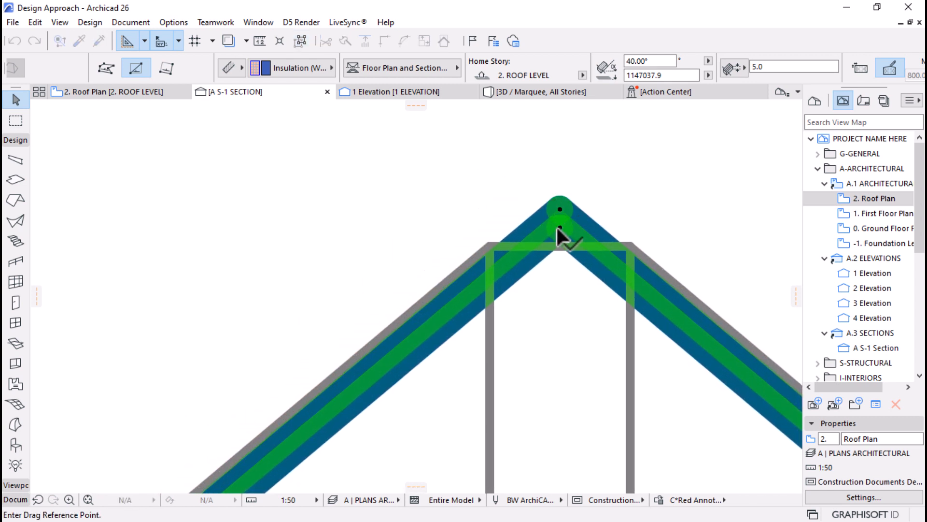
pyautogui.click(560, 210)
pyautogui.click(558, 189)
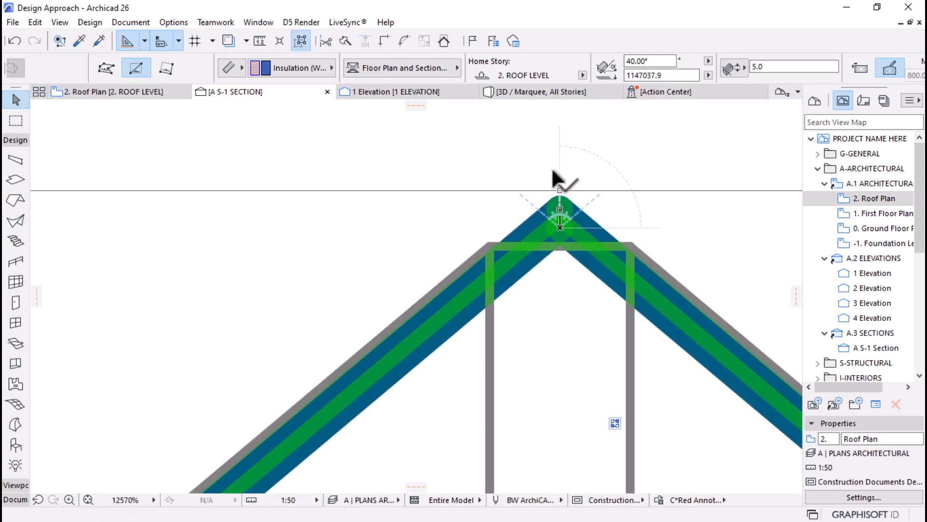
pyautogui.hotkey('ctrl', 'd')
pyautogui.click(560, 210)
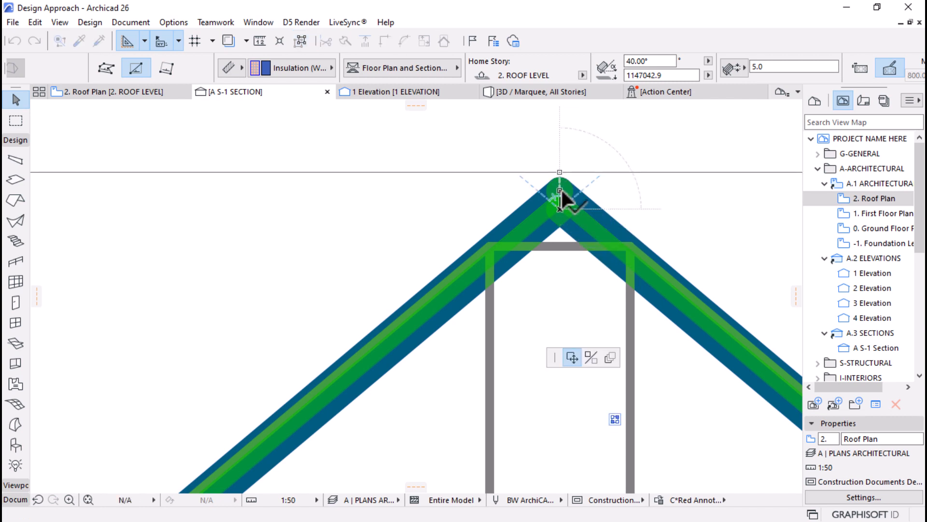
pyautogui.click(559, 190)
pyautogui.scroll(-5, 559, 154)
pyautogui.scroll(-4, 559, 153)
pyautogui.press('Escape')
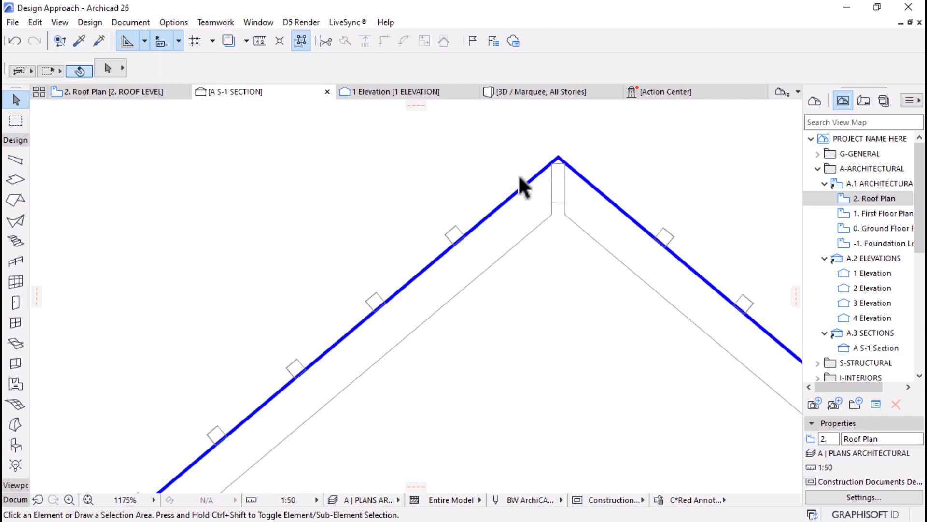
# Select the roof insulation in 3D and enable the surface overrides for its top and bottom in the roof settings
pyautogui.click(509, 94)
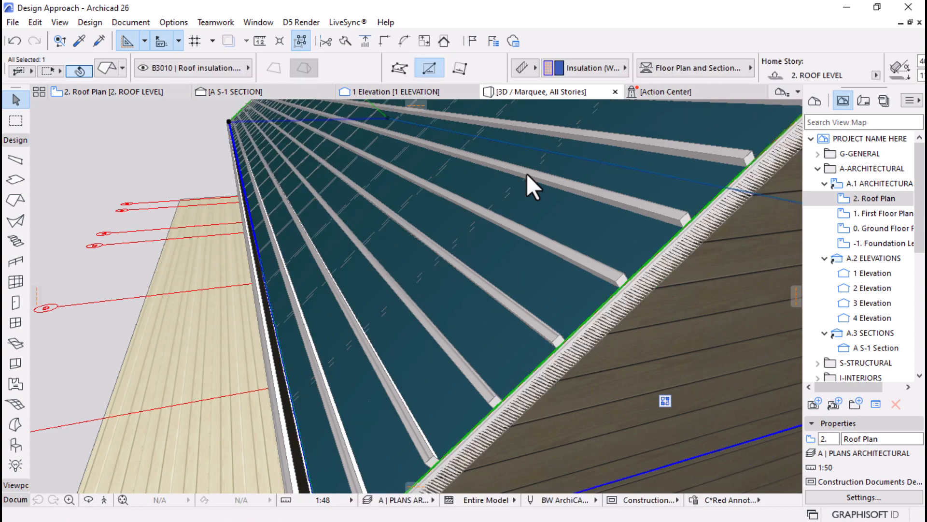
pyautogui.scroll(-5, 493, 281)
pyautogui.press('Escape')
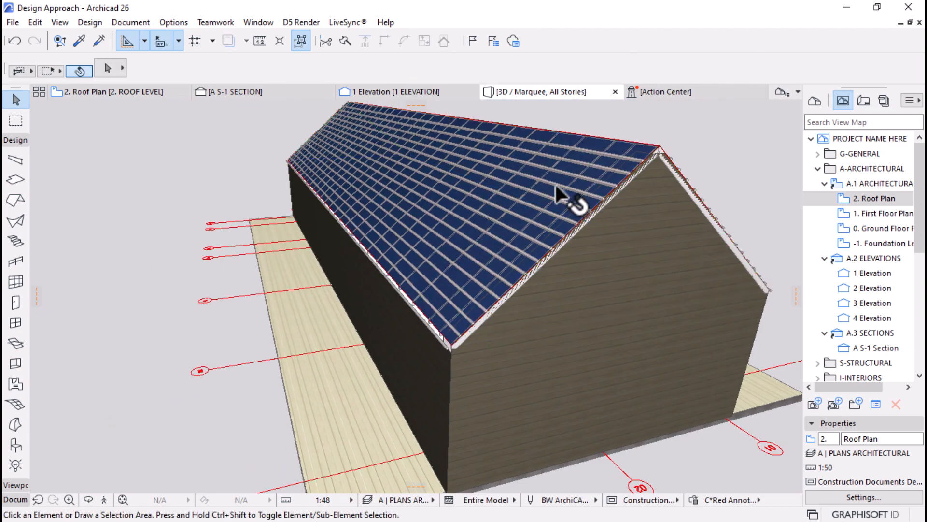
pyautogui.moveTo(555, 188)
pyautogui.keyDown('shift'); pyautogui.mouseDown(button='middle')
pyautogui.moveTo(519, 294)
pyautogui.moveTo(553, 395)
pyautogui.moveTo(285, 294)
pyautogui.moveTo(460, 289)
pyautogui.moveTo(594, 161)
pyautogui.moveTo(558, 193)
pyautogui.mouseUp(button='middle'); pyautogui.keyUp('shift')
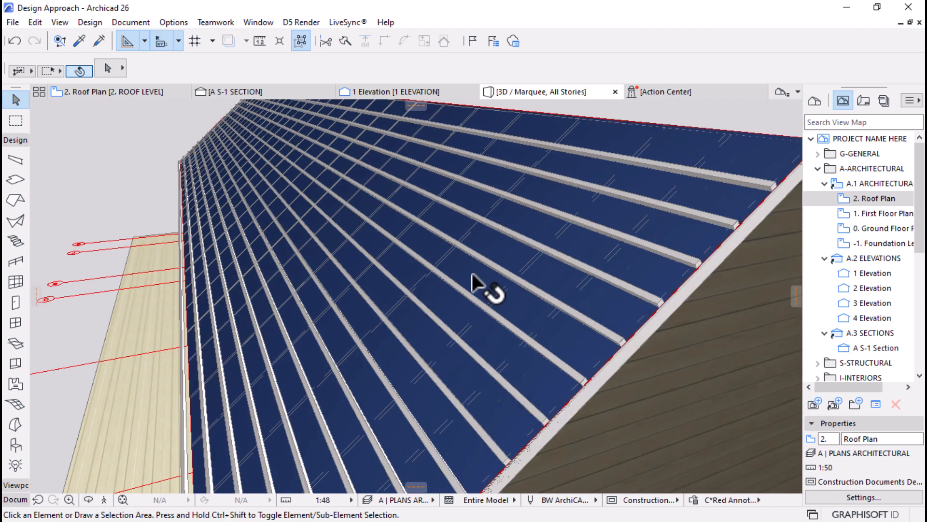
pyautogui.click(478, 282)
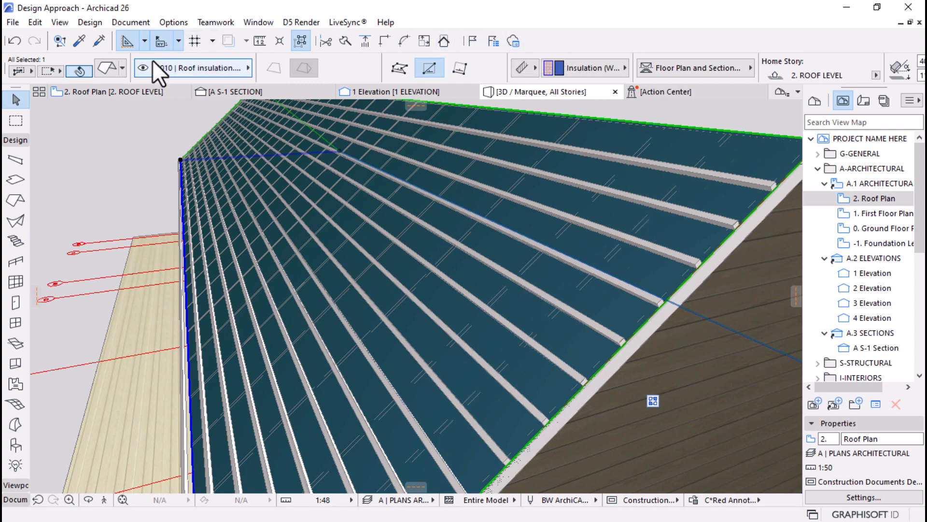
pyautogui.hotkey('ctrl', 't')
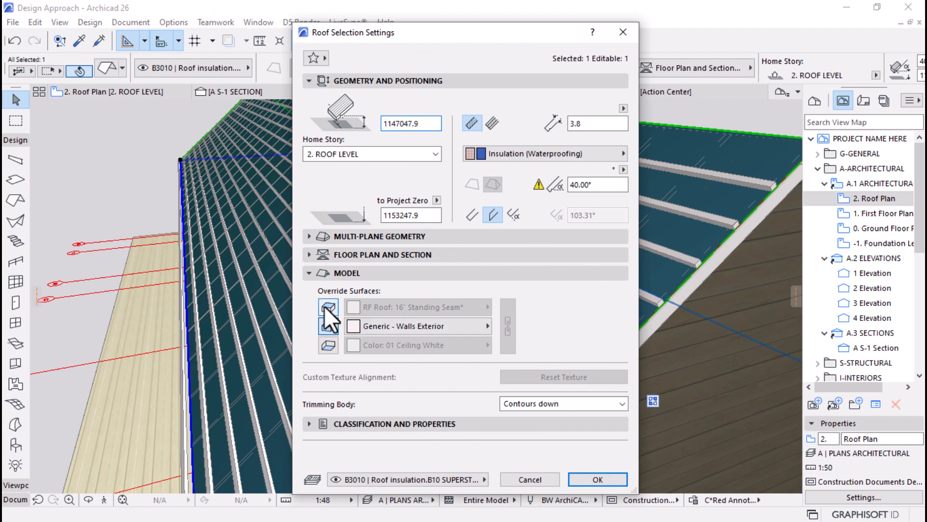
pyautogui.click(328, 307)
pyautogui.click(328, 344)
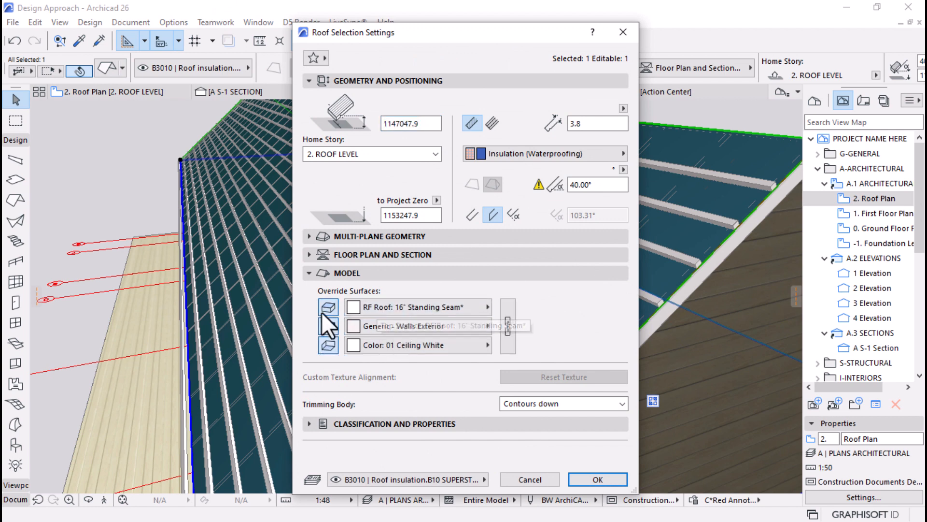
# Set the insulation's top surface to Glass - Blue, link the three override surfaces and apply the settings
pyautogui.click(390, 308)
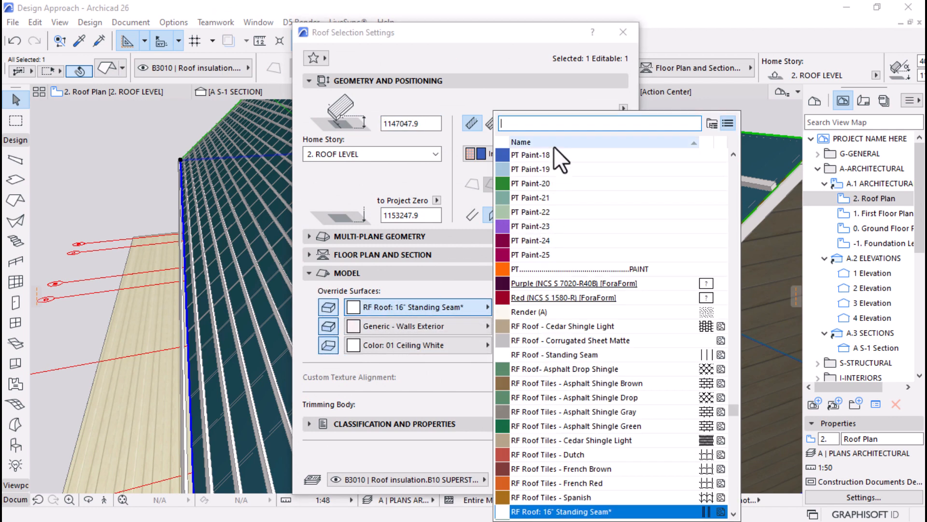
pyautogui.write('gl')
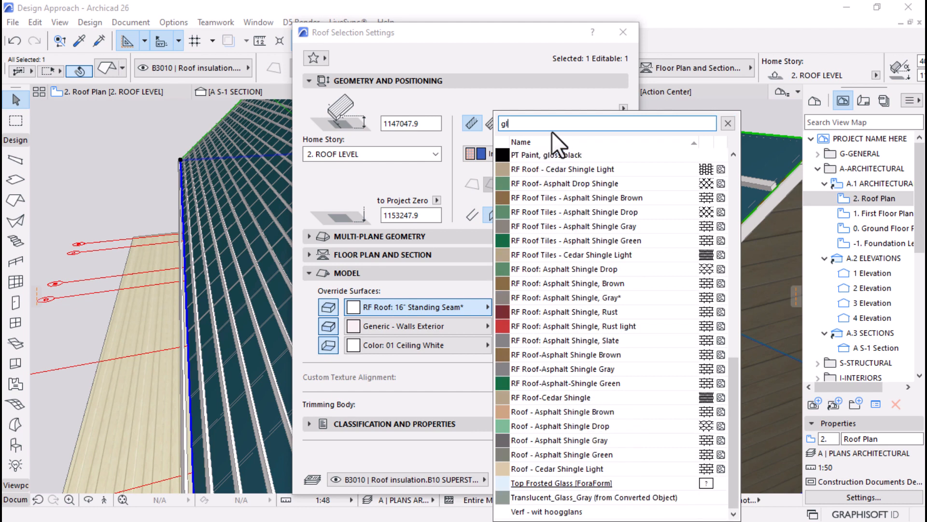
pyautogui.write('a')
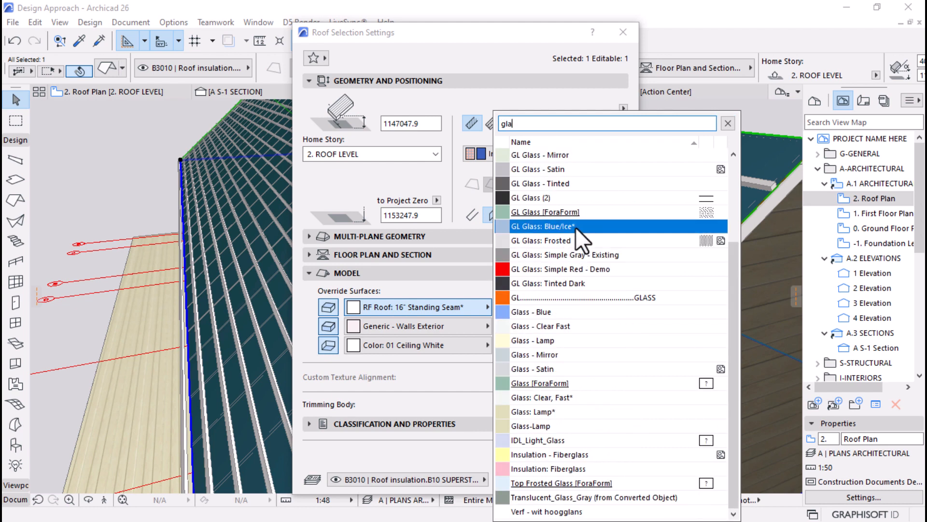
pyautogui.click(538, 311)
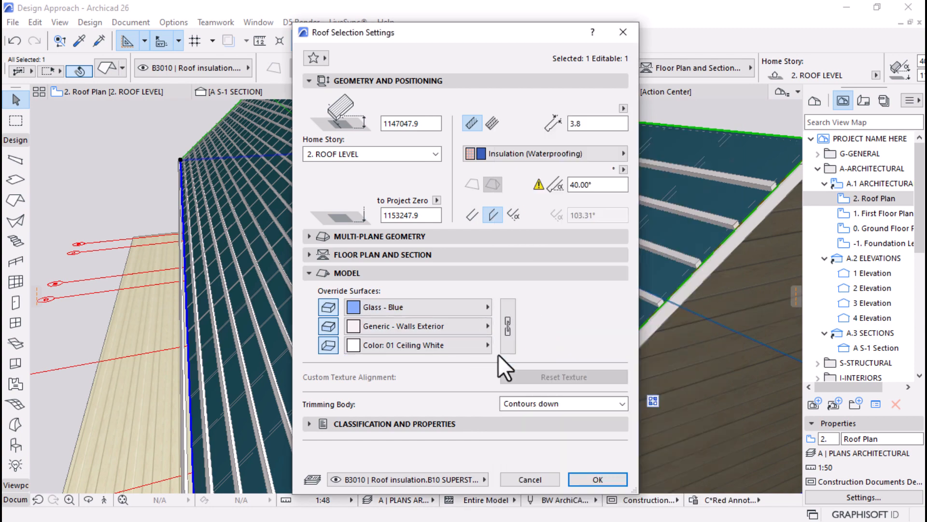
pyautogui.click(507, 327)
pyautogui.click(599, 480)
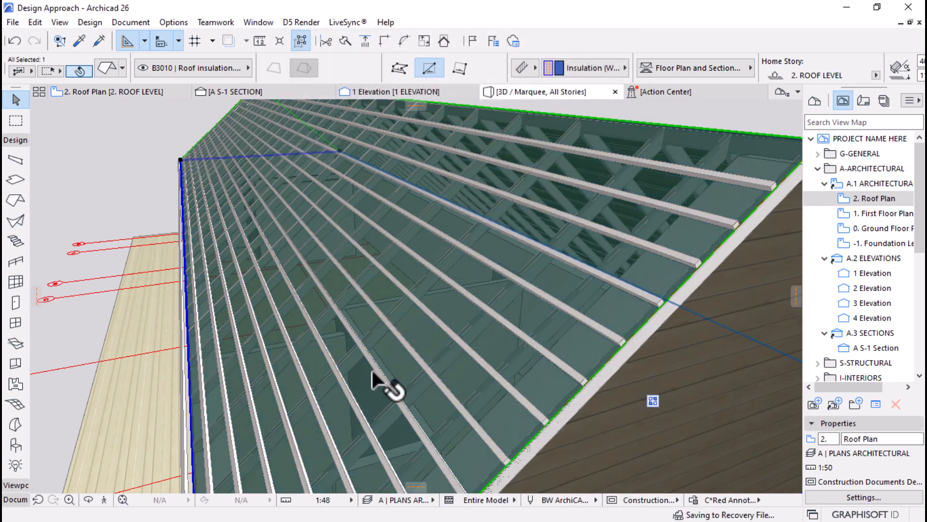
# Try deleting the left slope's end rafter at the gable wall, and undo the deletion
pyautogui.keyDown('shift'); pyautogui.moveTo(361, 317); pyautogui.dragTo(478, 340, button='middle'); pyautogui.keyUp('shift')
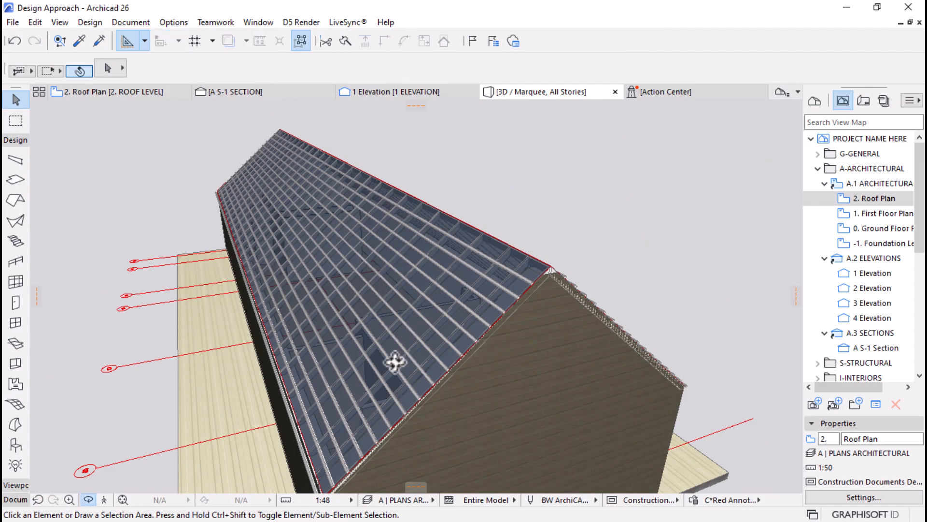
pyautogui.keyDown('shift'); pyautogui.moveTo(396, 362); pyautogui.dragTo(443, 344, button='middle'); pyautogui.keyUp('shift')
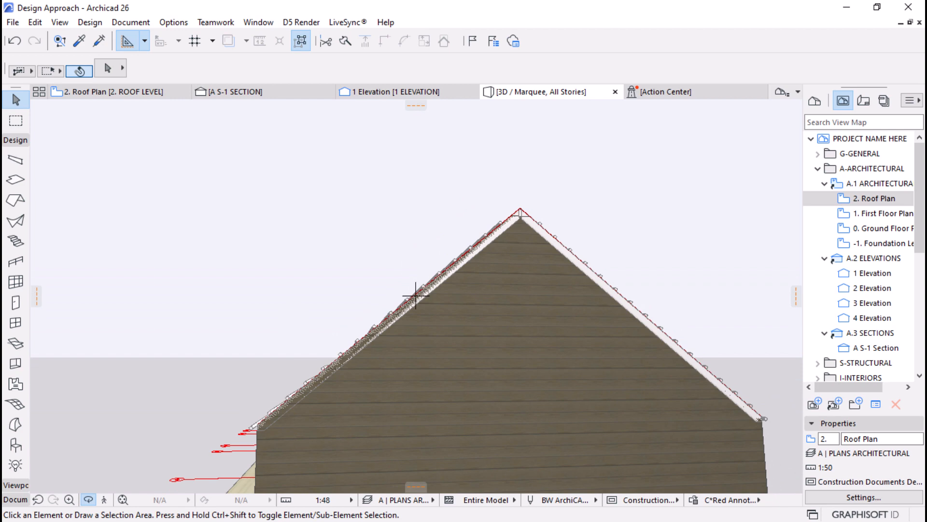
pyautogui.keyDown('shift'); pyautogui.moveTo(403, 350); pyautogui.dragTo(234, 448, button='middle'); pyautogui.keyUp('shift')
pyautogui.keyDown('shift'); pyautogui.moveTo(366, 405); pyautogui.dragTo(346, 408, button='middle'); pyautogui.keyUp('shift')
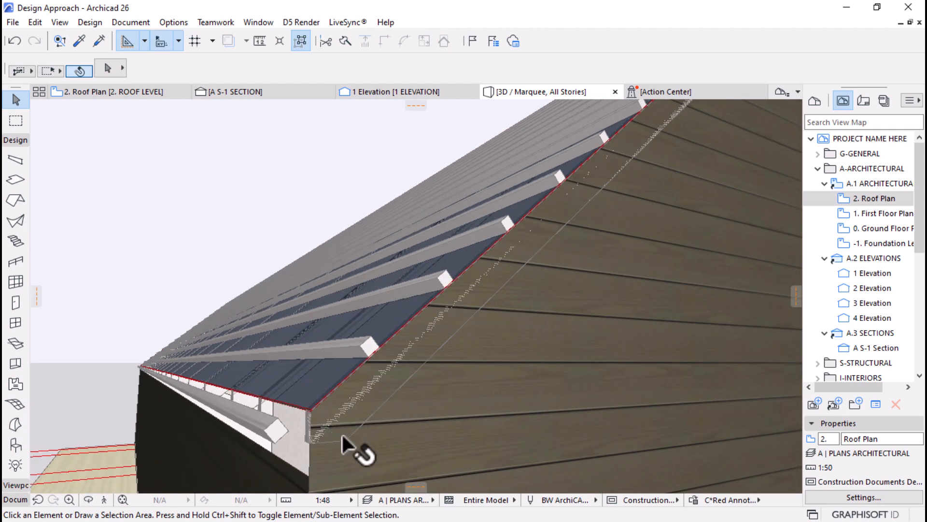
pyautogui.click(346, 438)
pyautogui.click(306, 425)
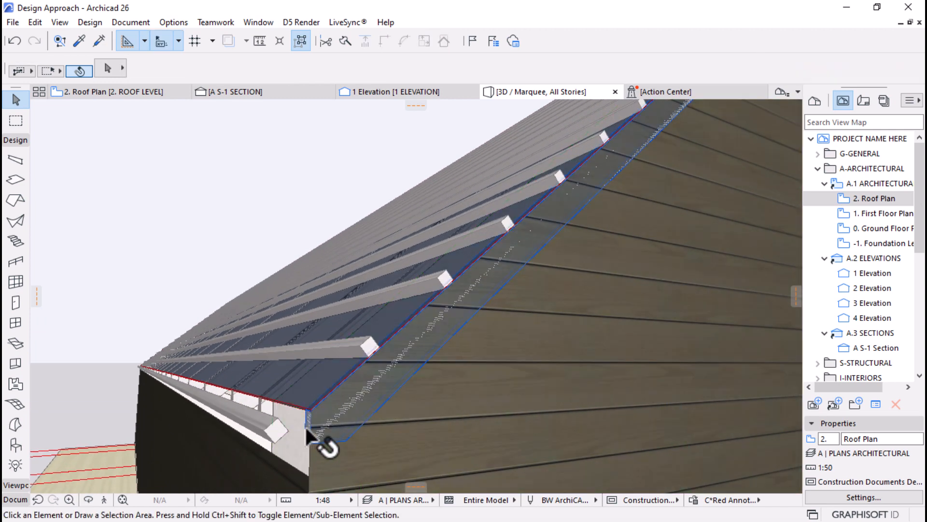
pyautogui.scroll(-5, 306, 425)
pyautogui.moveTo(306, 425); pyautogui.dragTo(225, 455, button='middle')
pyautogui.press('Escape')
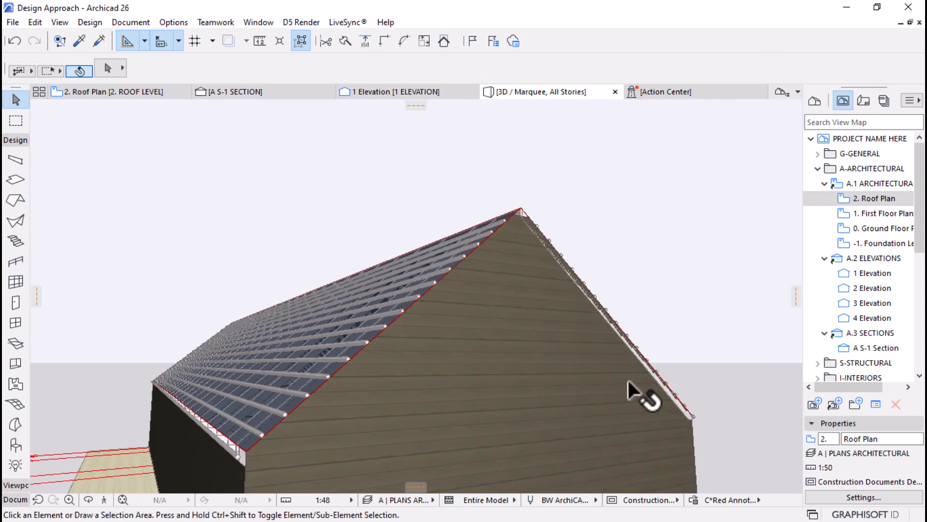
pyautogui.scroll(4, 676, 401)
pyautogui.scroll(-3, 518, 411)
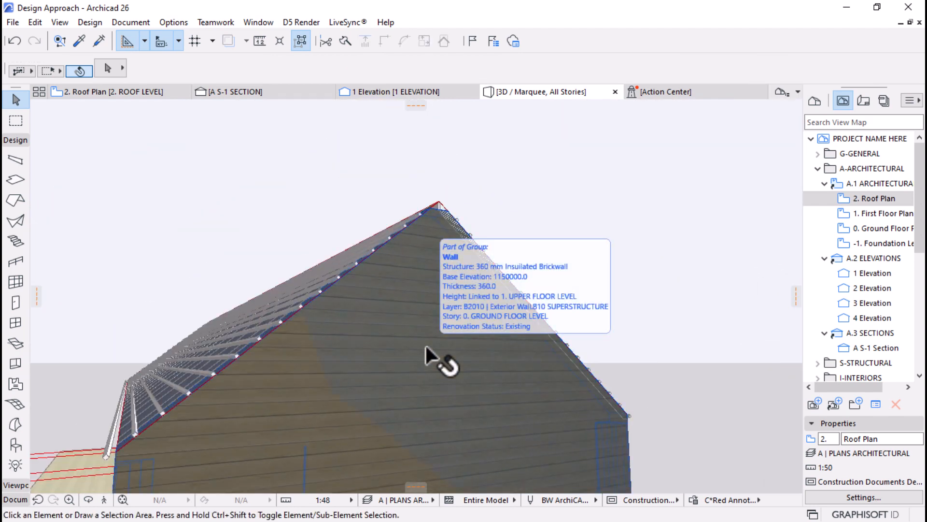
pyautogui.hotkey('ctrl', 'z')
pyautogui.press('Escape')
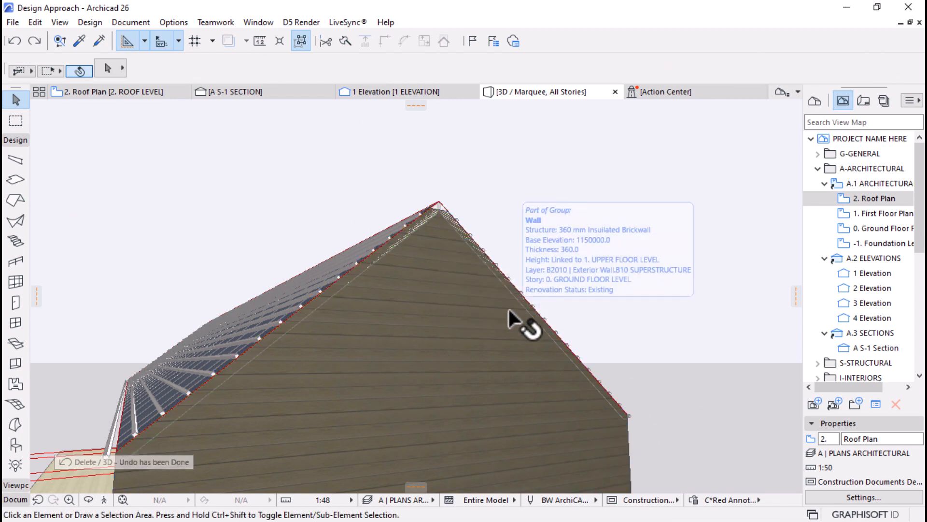
# In the roof plan, select both end rafters at the upper gable and move them 19.0 outward from their centre line to the roof edge
pyautogui.keyDown('shift'); pyautogui.moveTo(518, 311); pyautogui.dragTo(463, 379, button='middle'); pyautogui.keyUp('shift')
pyautogui.scroll(-5, 614, 302)
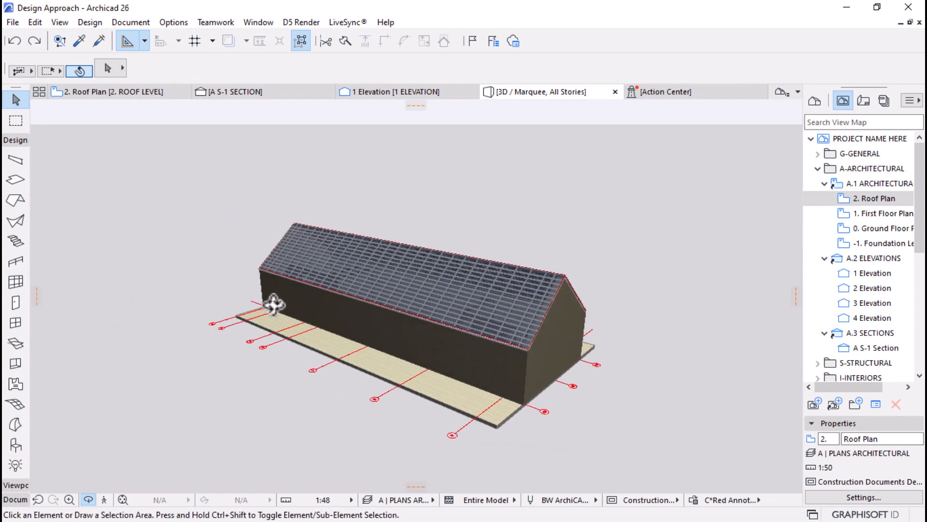
pyautogui.keyDown('shift'); pyautogui.moveTo(273, 304); pyautogui.dragTo(427, 335, button='middle'); pyautogui.keyUp('shift')
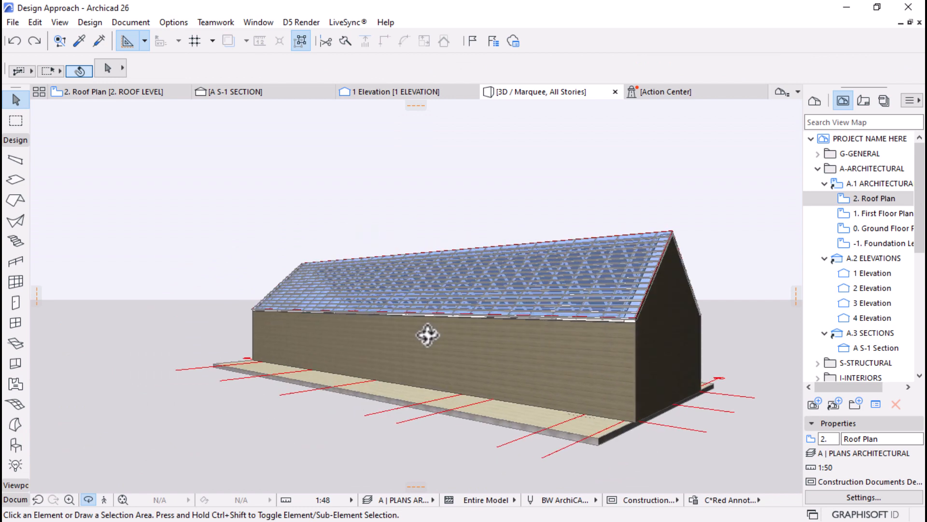
pyautogui.click(149, 92)
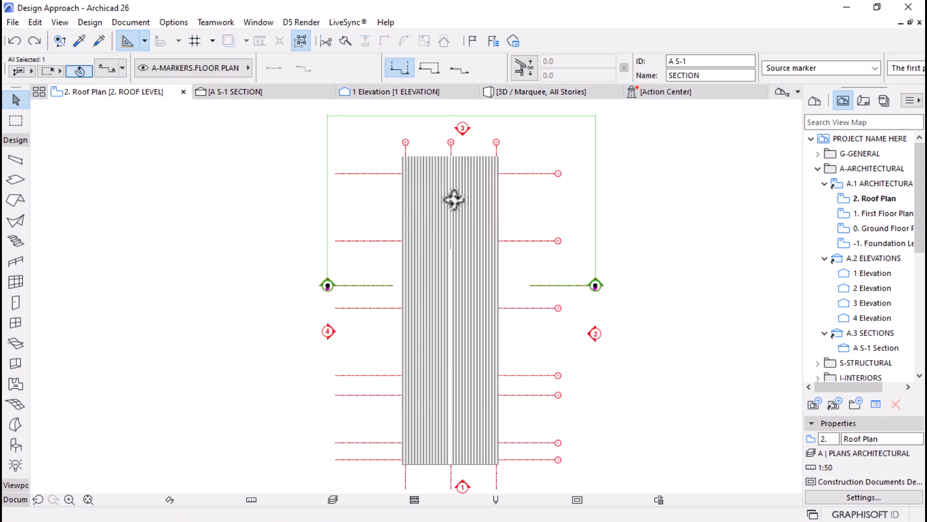
pyautogui.scroll(10, 463, 148)
pyautogui.press('Escape')
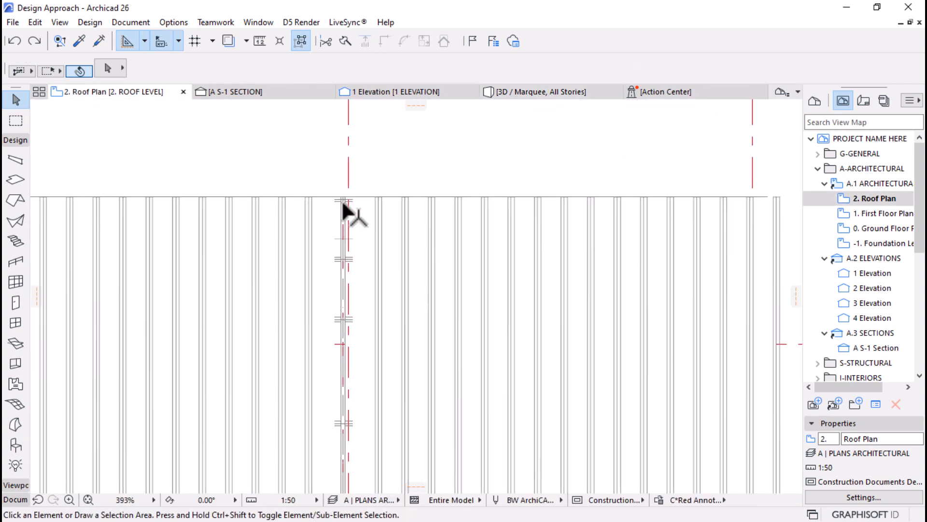
pyautogui.click(341, 199)
pyautogui.scroll(8, 340, 195)
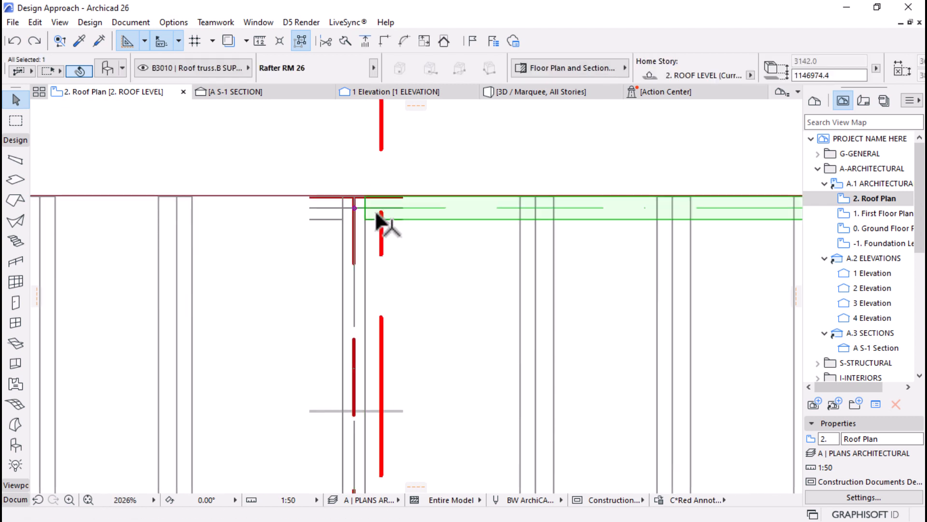
pyautogui.keyDown('shift'); pyautogui.click(328, 213); pyautogui.keyUp('shift')
pyautogui.hotkey('ctrl', 'd')
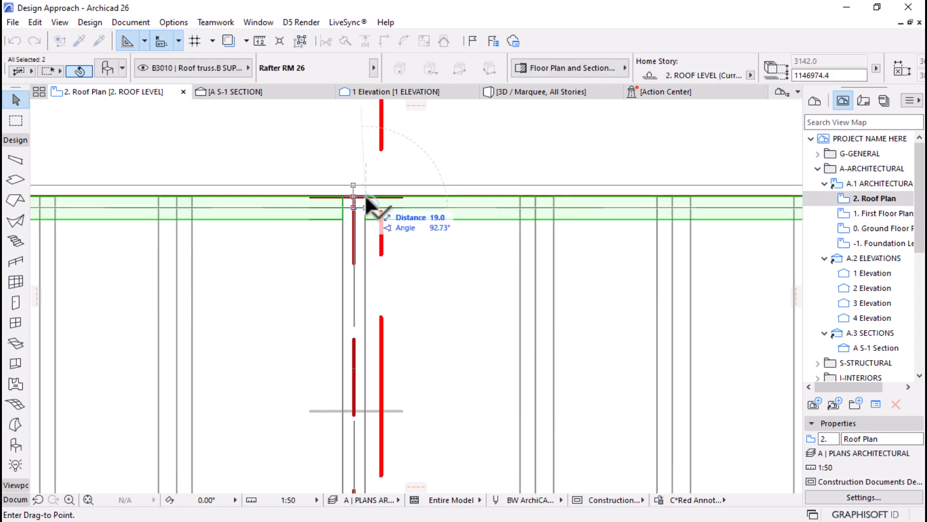
pyautogui.click(365, 191)
# In the roof plan, move the two selected rafters at the lower gable 19.0 outward from their centre line to the roof edge
pyautogui.scroll(-9, 386, 153)
pyautogui.scroll(-8, 381, 160)
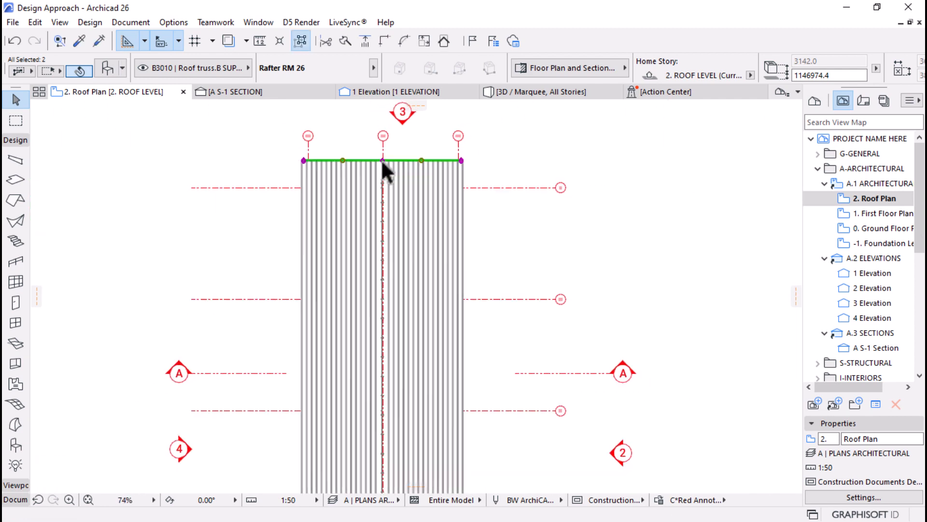
pyautogui.scroll(14, 399, 376)
pyautogui.scroll(5, 374, 278)
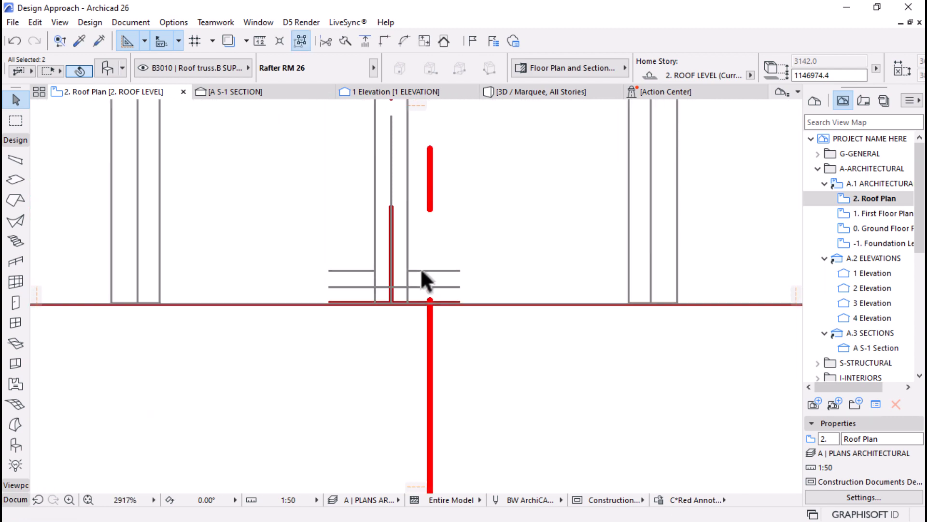
pyautogui.click(354, 290)
pyautogui.hotkey('ctrl', 'd')
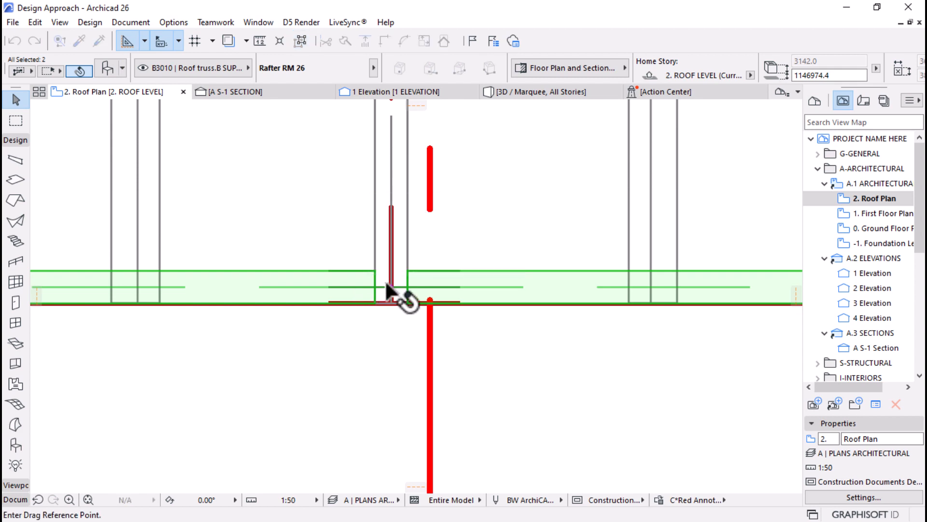
pyautogui.click(390, 286)
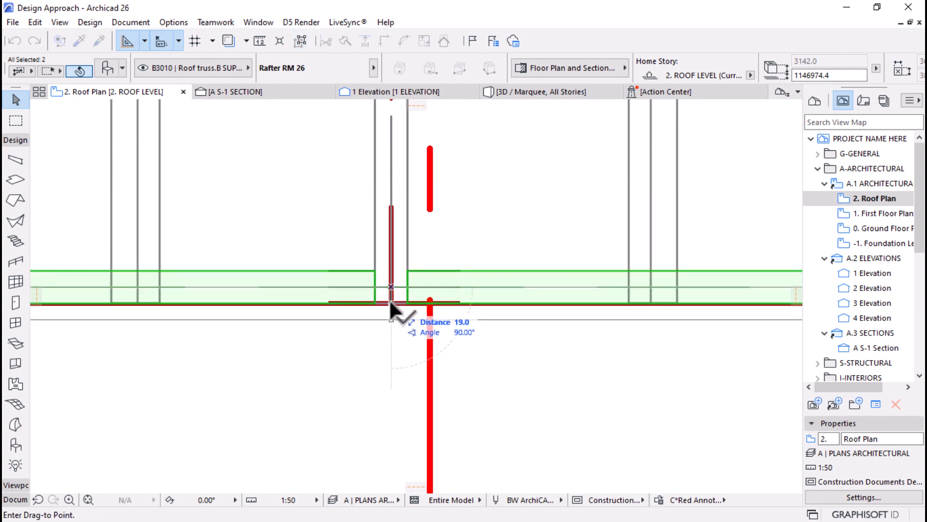
pyautogui.click(390, 299)
pyautogui.scroll(-4, 384, 298)
# In the 3D view, select the long exterior side wall and raise its top to meet the roof edge at the gable corner
pyautogui.click(489, 90)
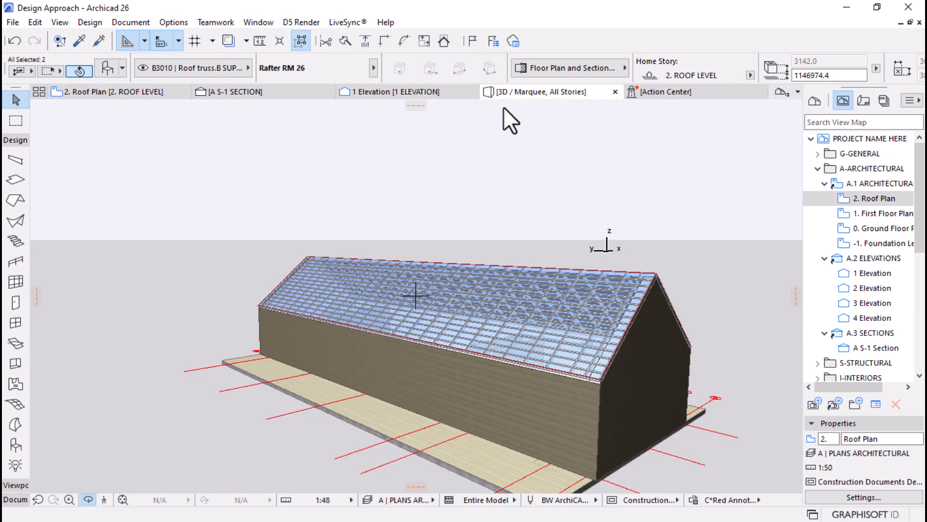
pyautogui.keyDown('shift'); pyautogui.moveTo(606, 314); pyautogui.dragTo(414, 288, button='middle'); pyautogui.keyUp('shift')
pyautogui.click(468, 289)
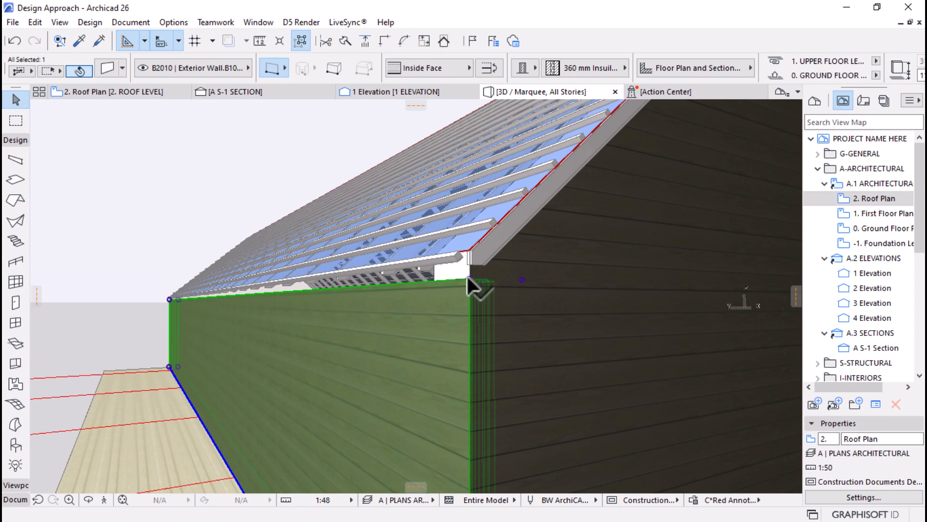
pyautogui.click(467, 276)
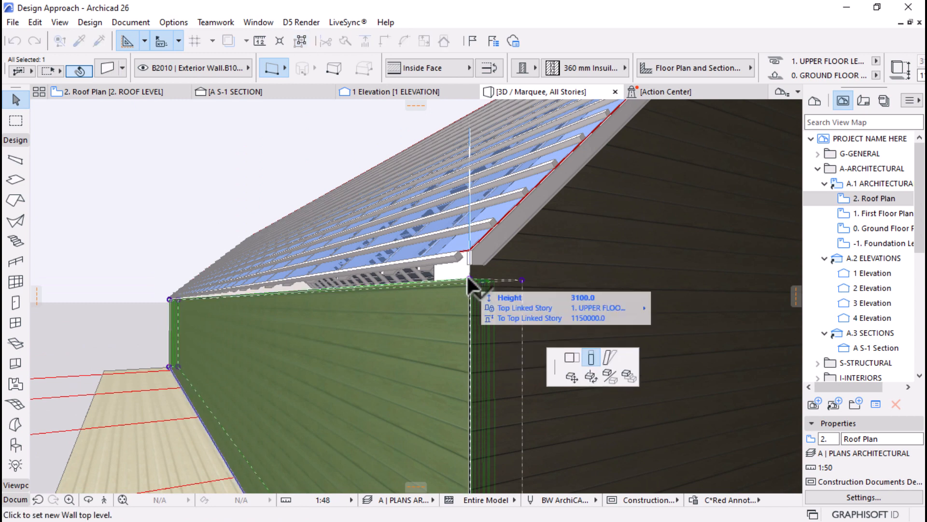
pyautogui.click(472, 250)
pyautogui.scroll(-4, 248, 334)
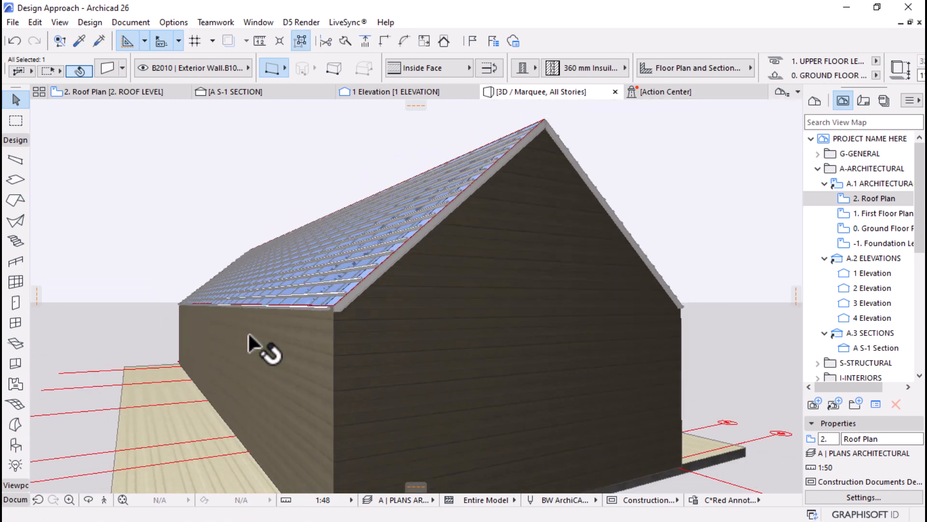
# Pick up the raised side wall's settings and transfer them all to the opposite long wall
pyautogui.click(268, 352)
pyautogui.keyDown('shift'); pyautogui.moveTo(635, 311); pyautogui.dragTo(392, 323, button='middle'); pyautogui.keyUp('shift')
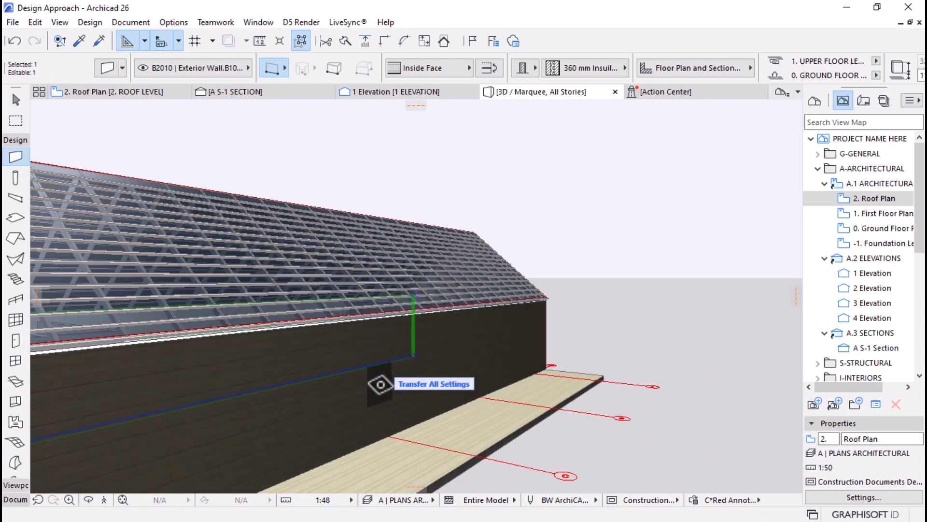
pyautogui.press('Escape')
pyautogui.press('Escape')
pyautogui.scroll(-6, 671, 338)
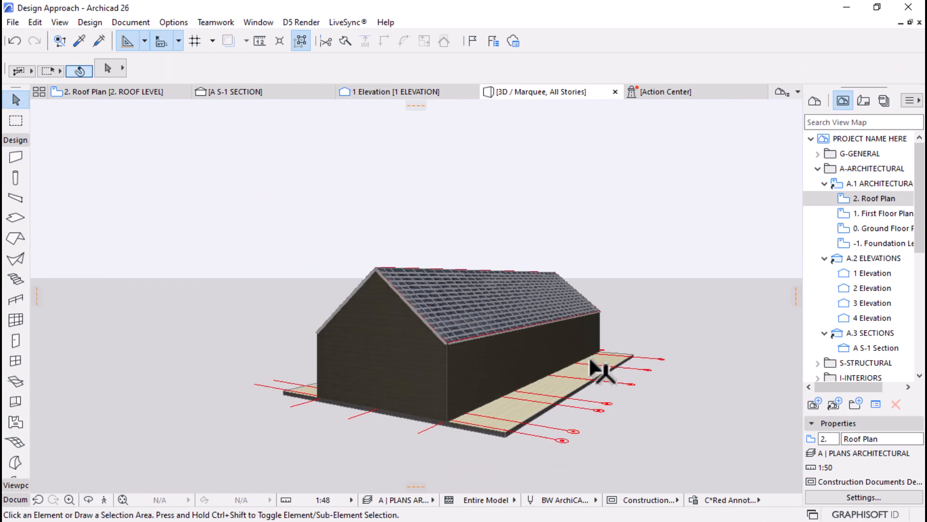
# Split the glass-blue roof insulation into single-plane roofs and select both resulting slopes
pyautogui.keyDown('shift'); pyautogui.moveTo(599, 370); pyautogui.dragTo(534, 205, button='middle'); pyautogui.keyUp('shift')
pyautogui.scroll(2, 534, 205)
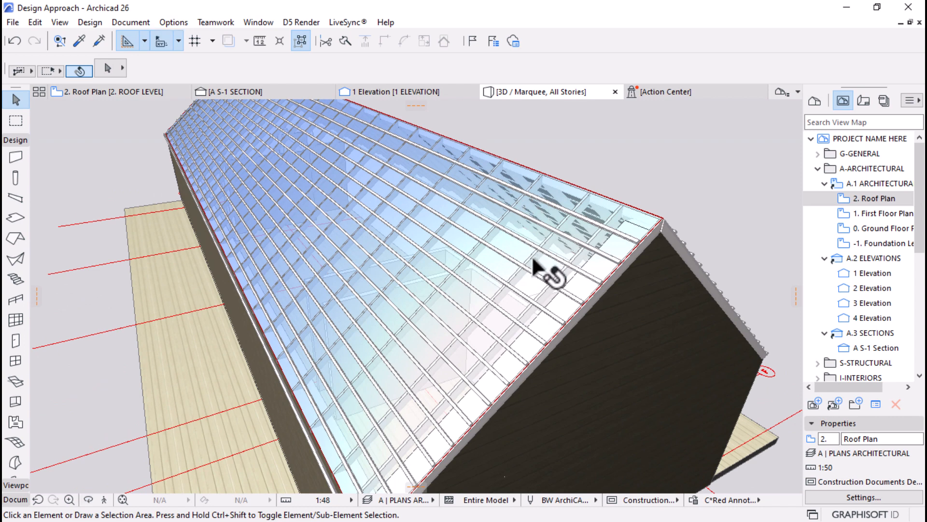
pyautogui.click(546, 267)
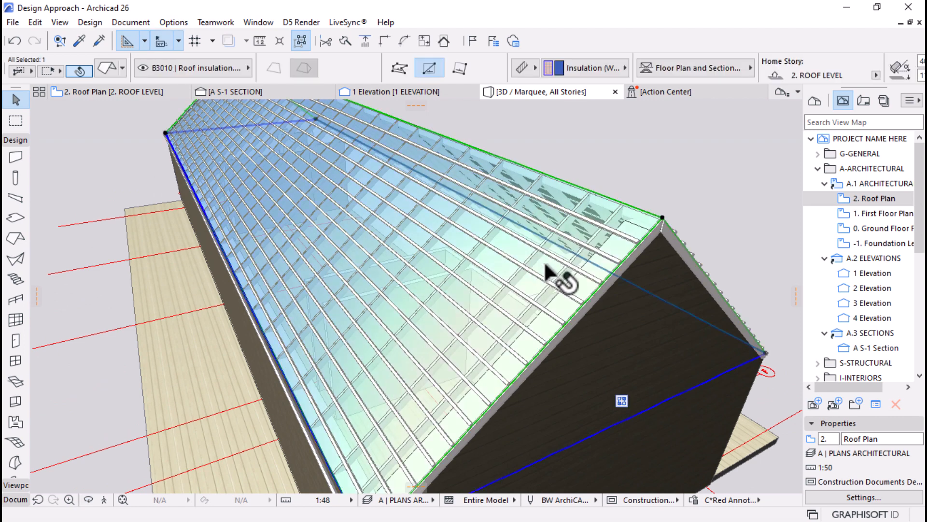
pyautogui.rightClick(587, 144)
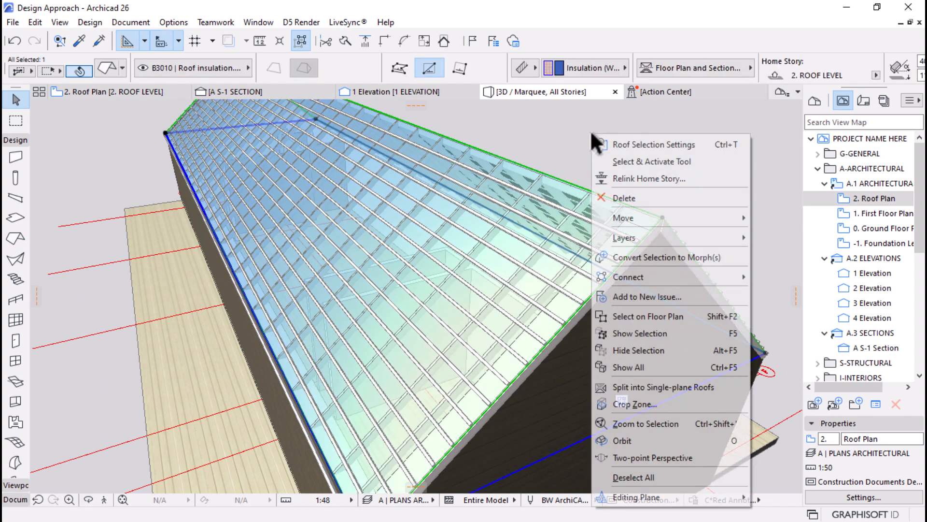
pyautogui.click(648, 389)
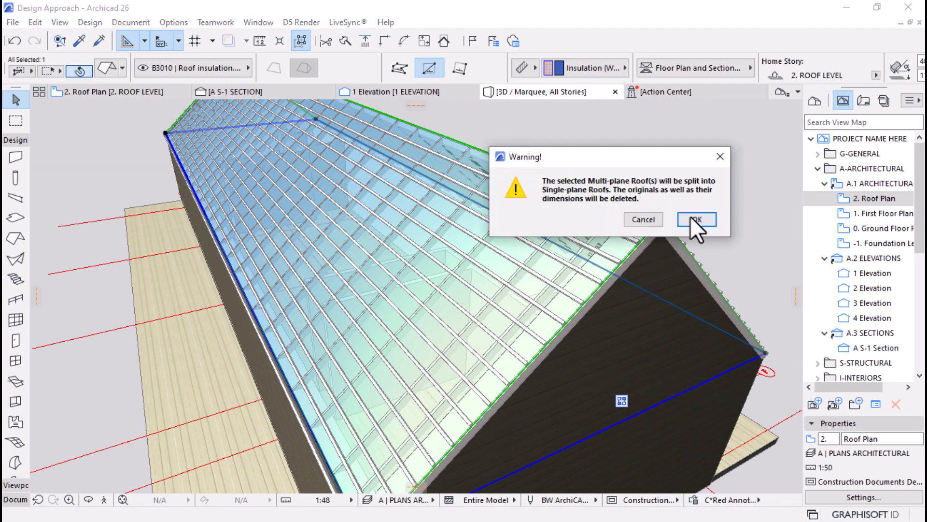
pyautogui.click(696, 221)
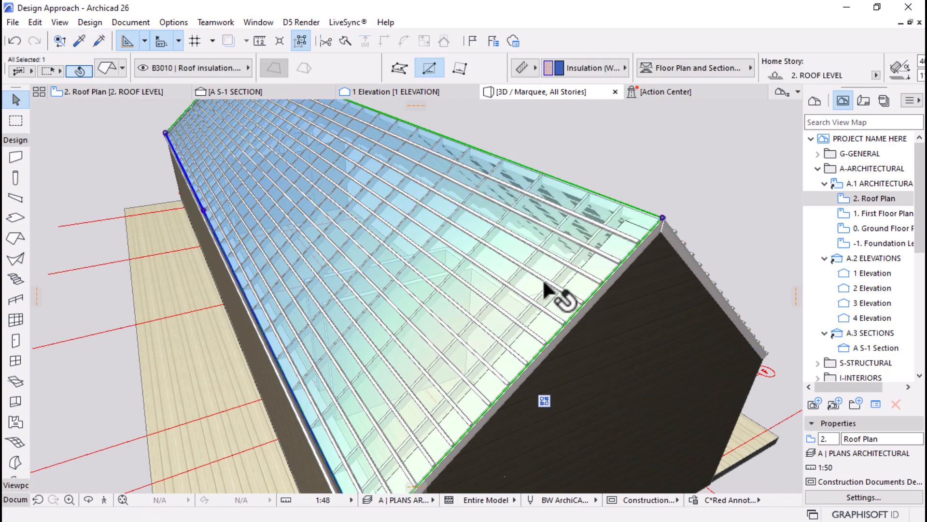
pyautogui.keyDown('shift'); pyautogui.moveTo(527, 278); pyautogui.dragTo(362, 363, button='middle'); pyautogui.keyUp('shift')
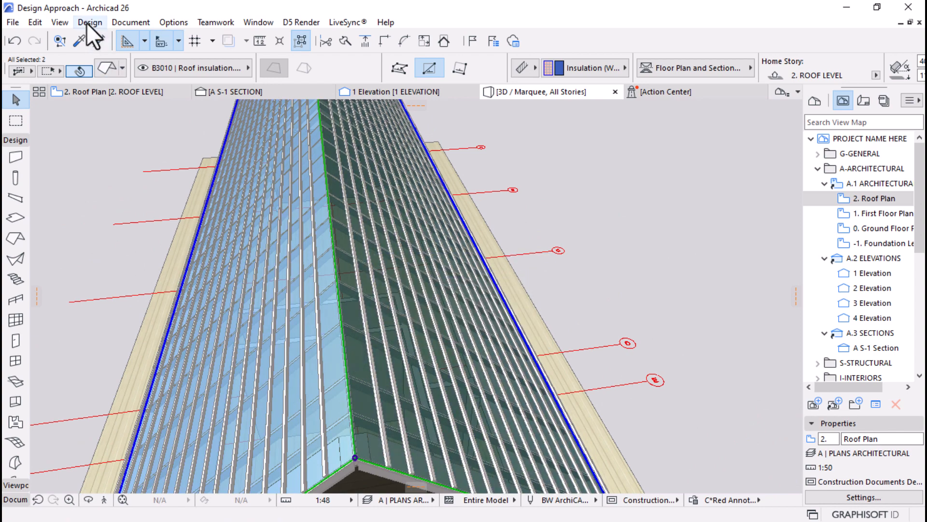
pyautogui.click(87, 23)
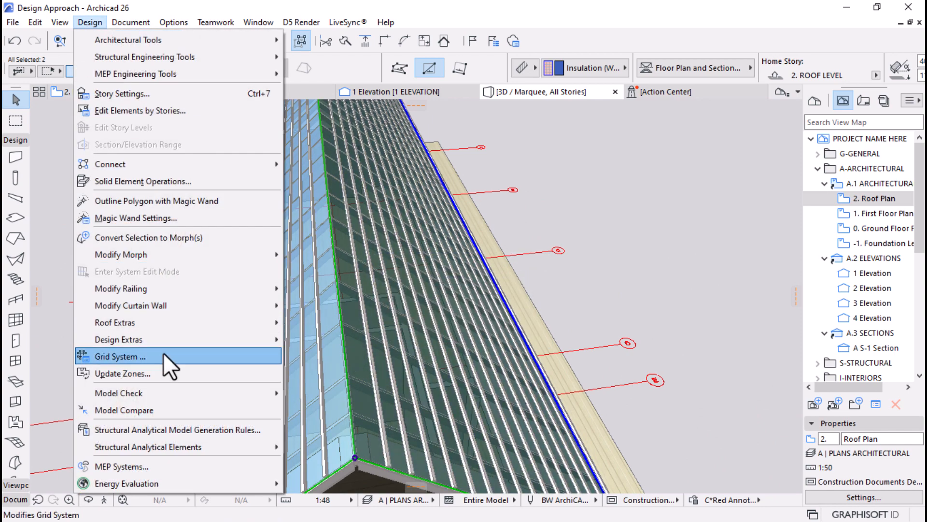
pyautogui.moveTo(161, 340)
pyautogui.moveTo(361, 341)
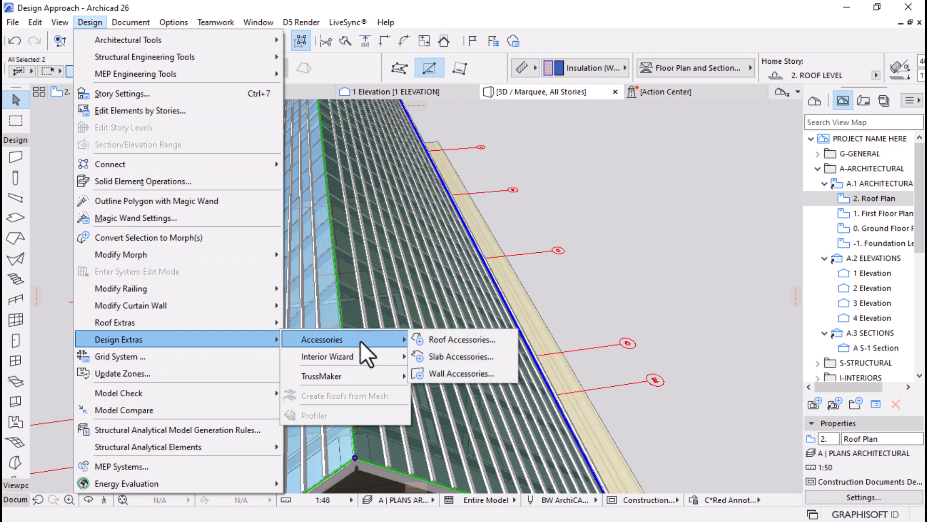
pyautogui.click(452, 340)
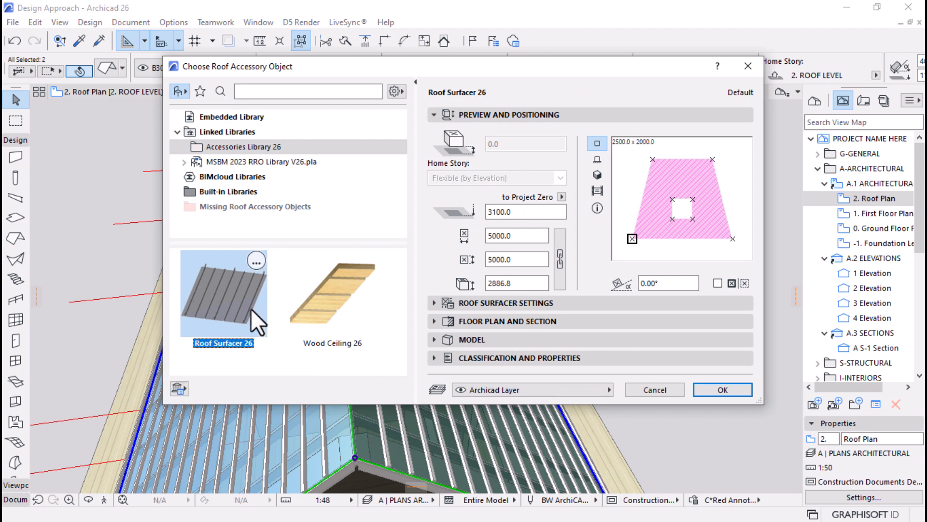
pyautogui.click(679, 387)
# Check the Accessories Library 26 entry in the Library Manager and close it without changes
pyautogui.click(8, 21)
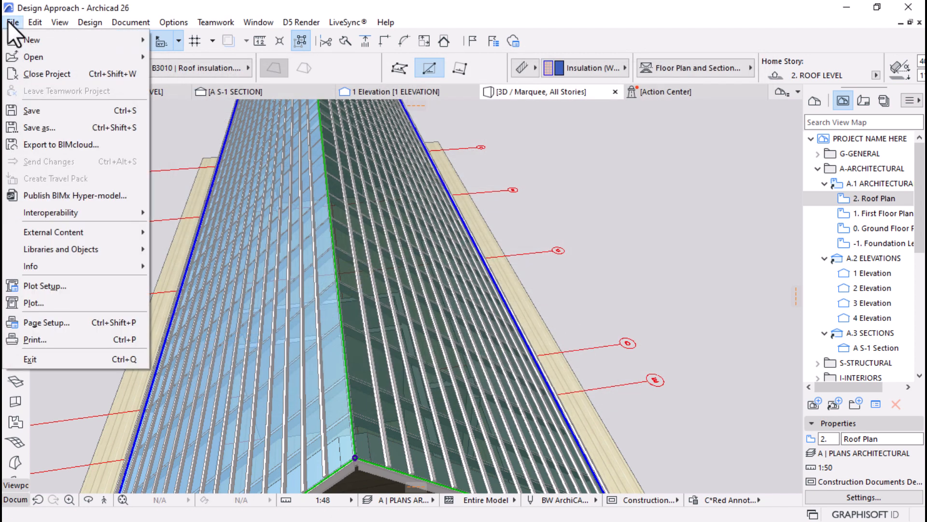
pyautogui.moveTo(64, 252)
pyautogui.click(227, 248)
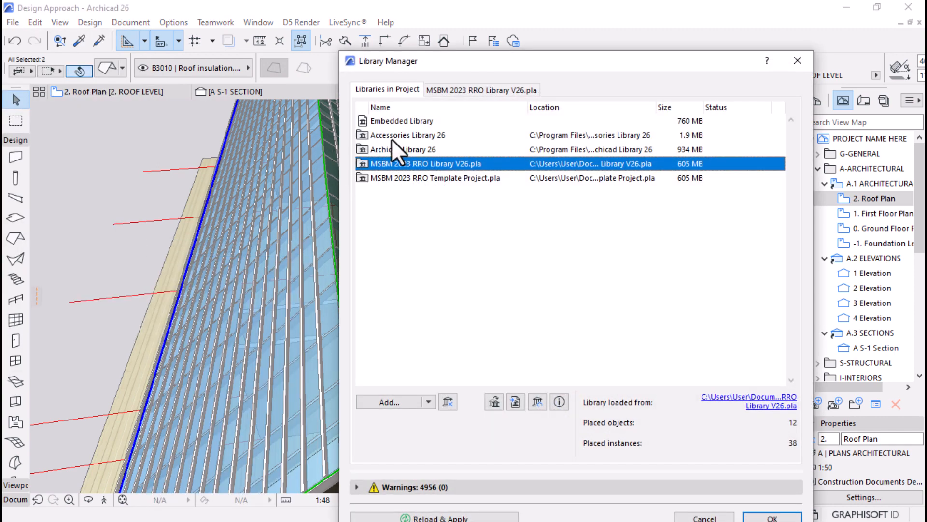
pyautogui.click(392, 137)
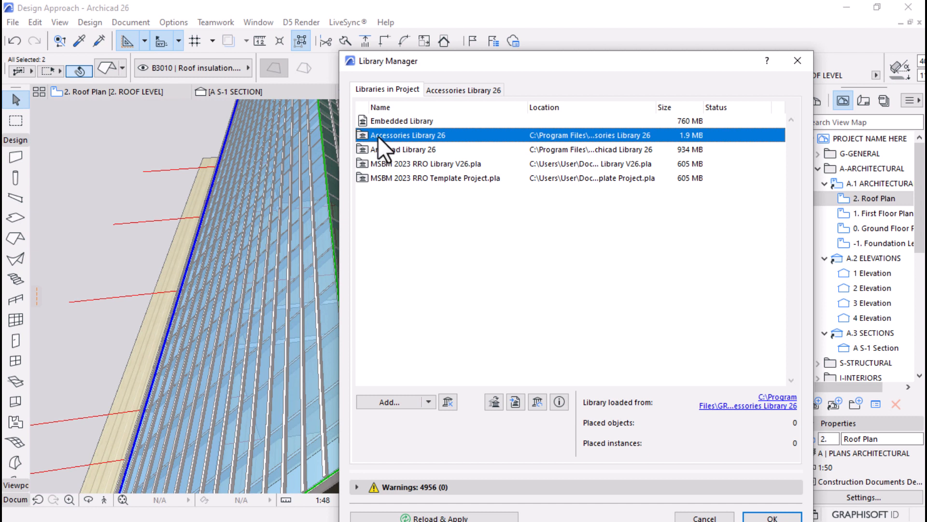
pyautogui.click(798, 61)
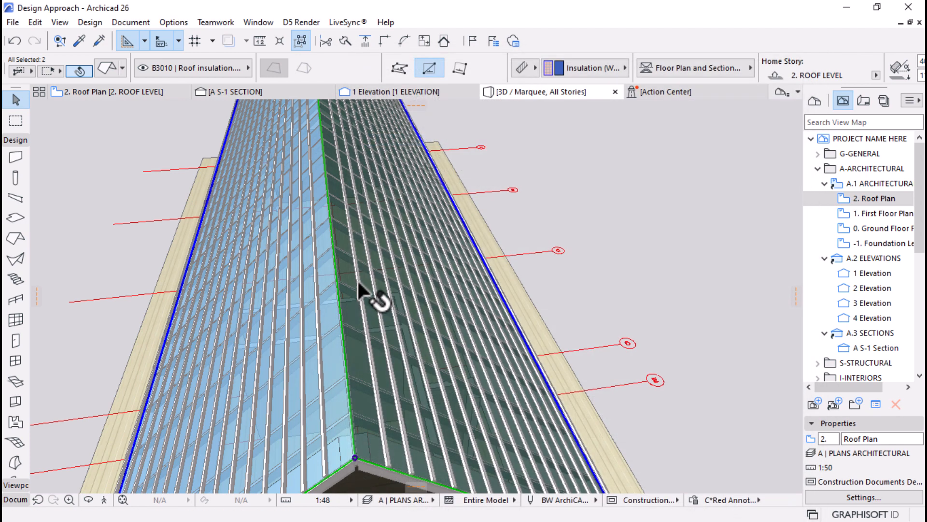
# Open the roof accessory settings for Roof Surfacer 26 on both slopes, setting the 3D detail level to Detailed and geometry dimension 3 to 40.0
pyautogui.click(84, 24)
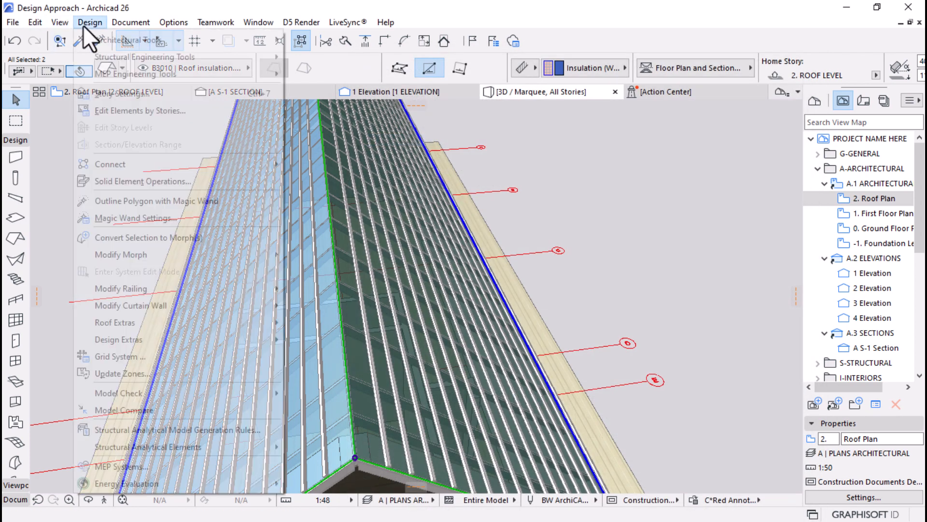
pyautogui.moveTo(158, 342)
pyautogui.moveTo(363, 338)
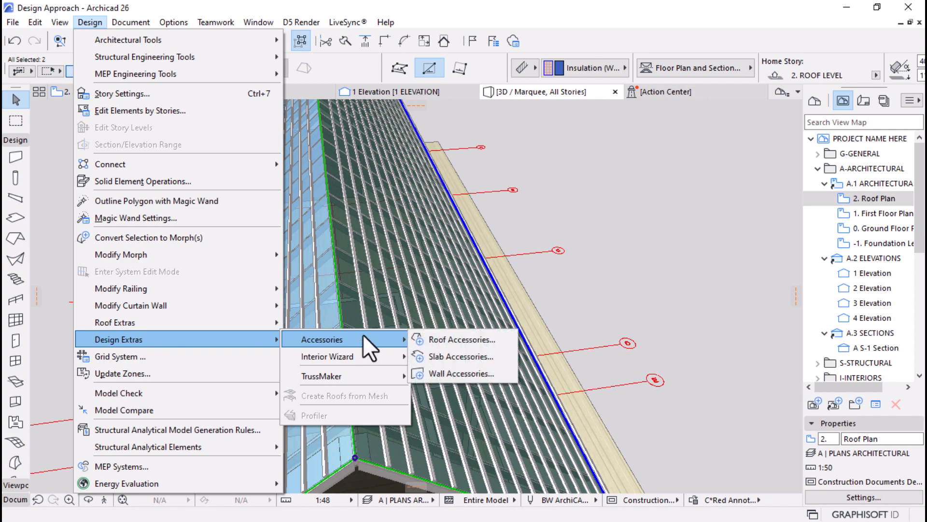
pyautogui.click(430, 337)
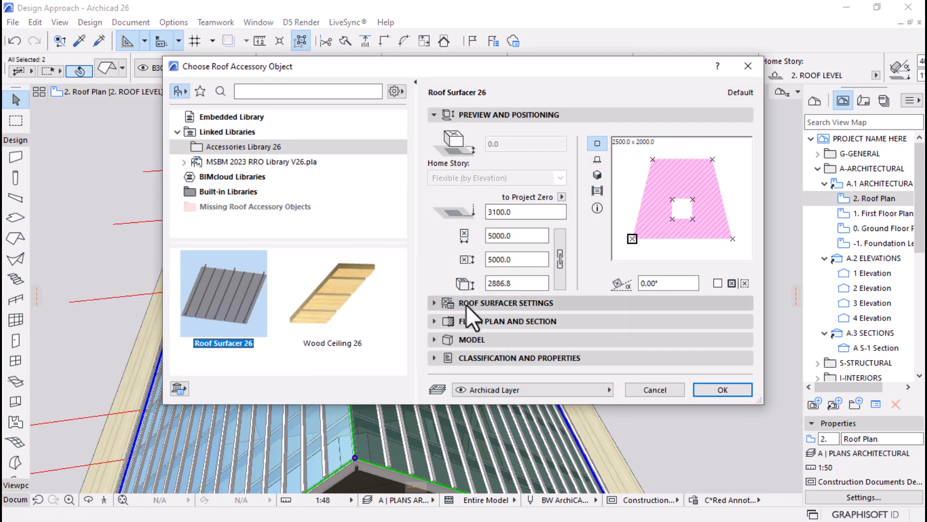
pyautogui.click(440, 304)
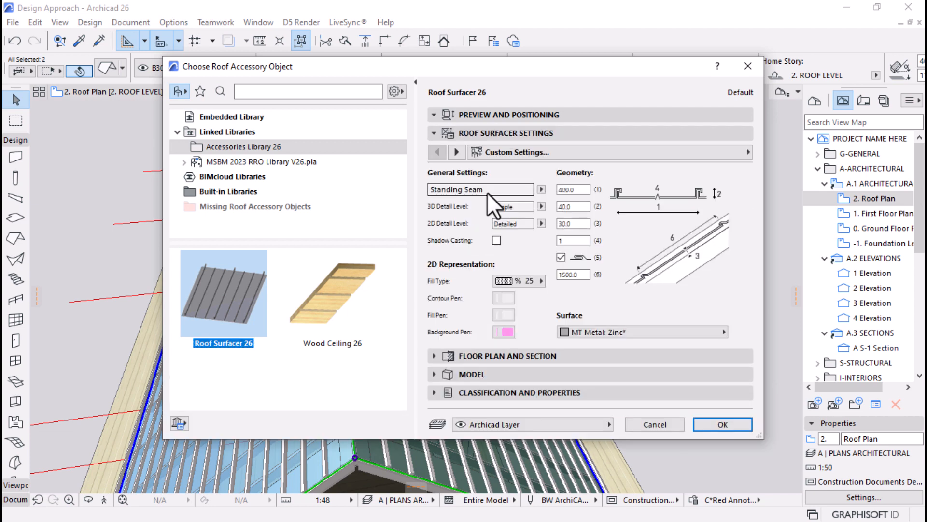
pyautogui.click(542, 190)
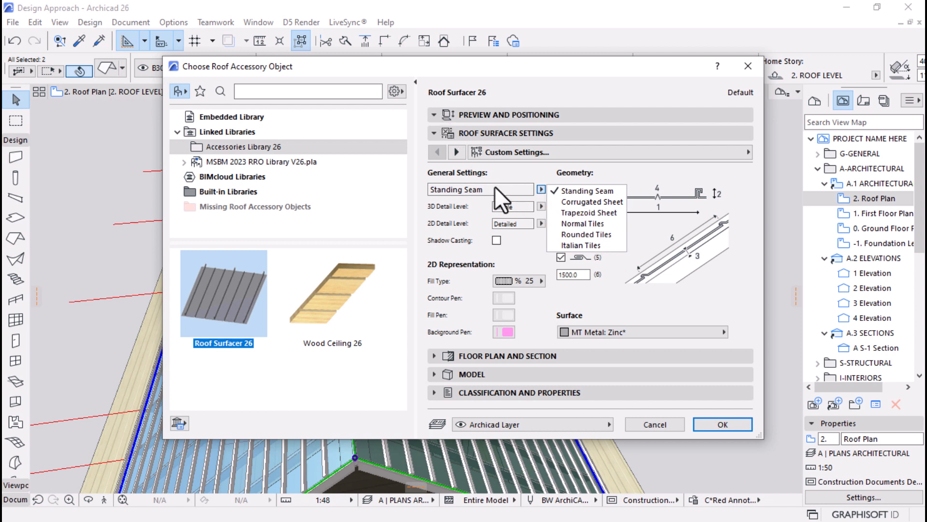
pyautogui.click(467, 225)
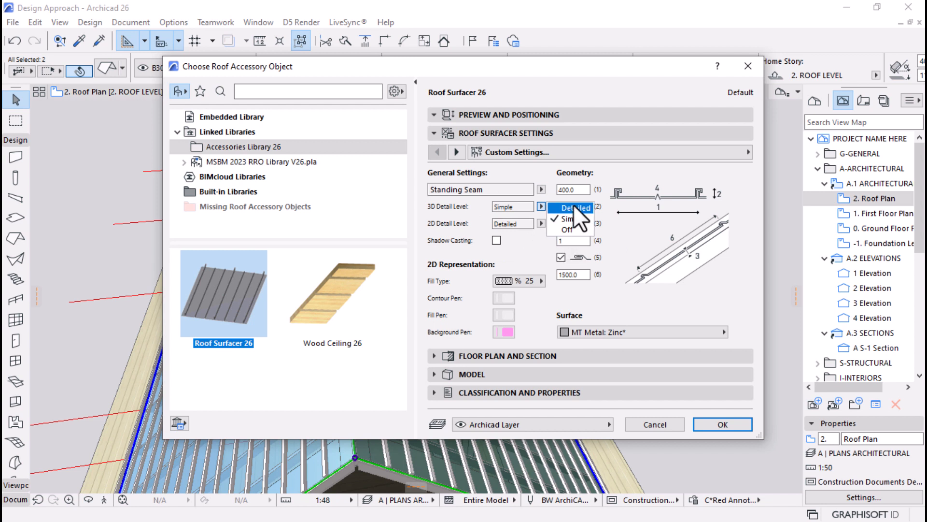
pyautogui.click(574, 207)
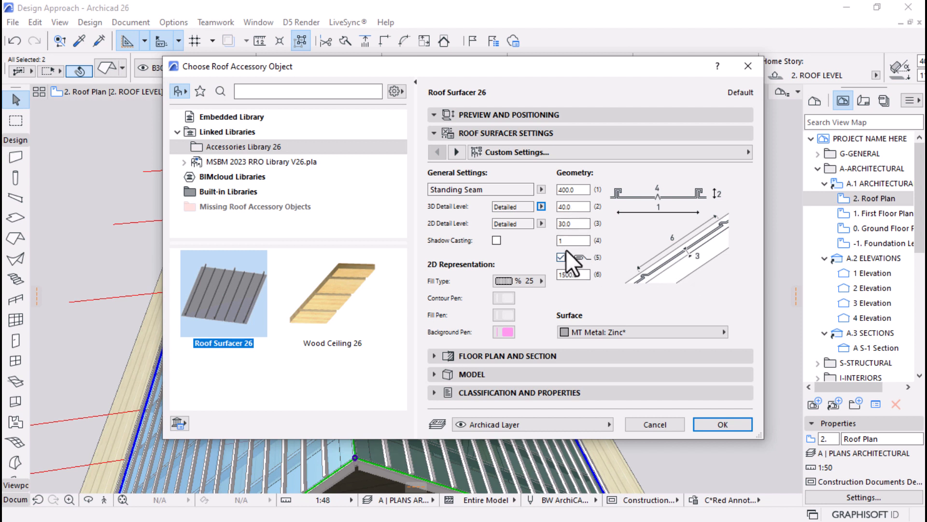
pyautogui.doubleClick(585, 226)
# Set the surfacer's background pen to transparent and its fill and contour pens to the same dark grey
pyautogui.click(505, 331)
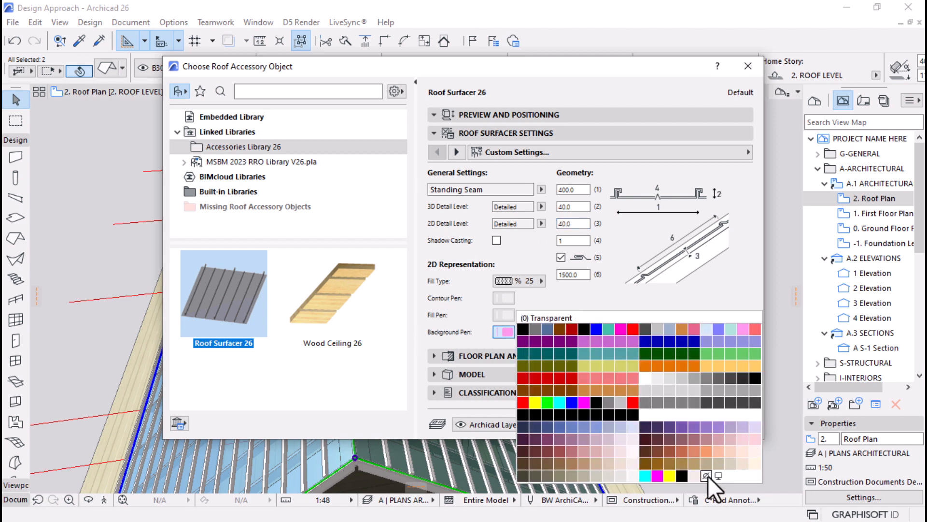
pyautogui.click(708, 476)
pyautogui.click(504, 315)
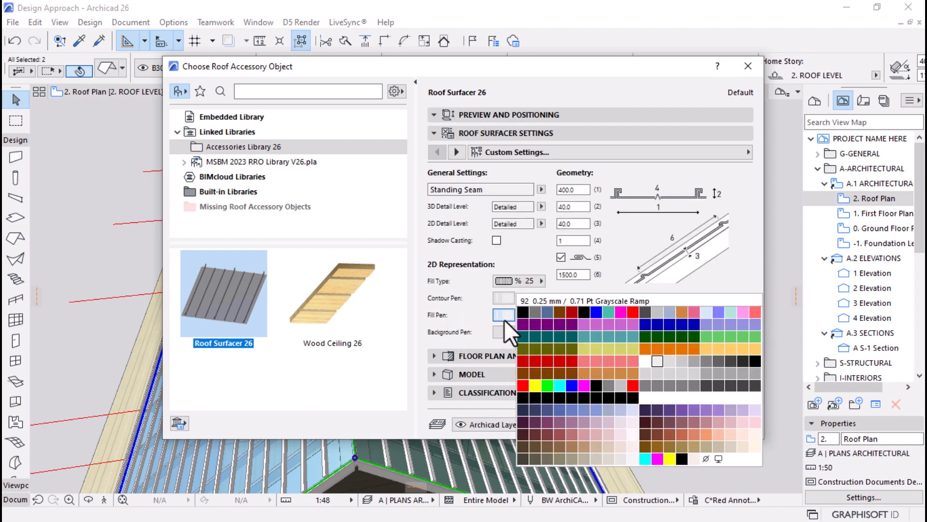
pyautogui.click(532, 314)
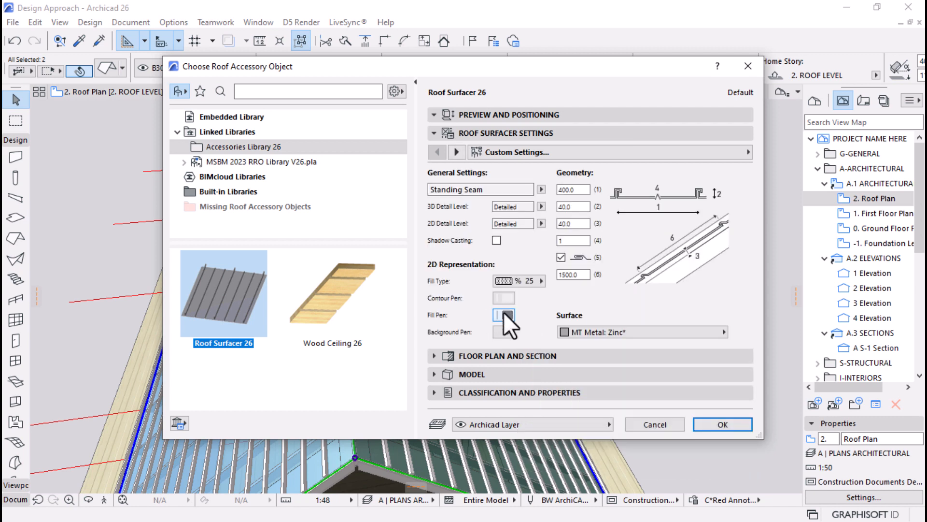
pyautogui.click(497, 298)
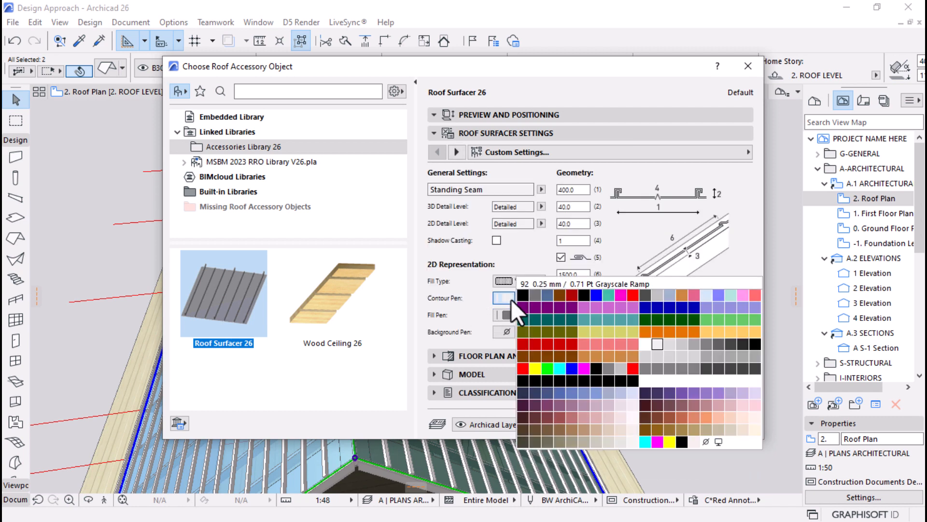
pyautogui.click(537, 298)
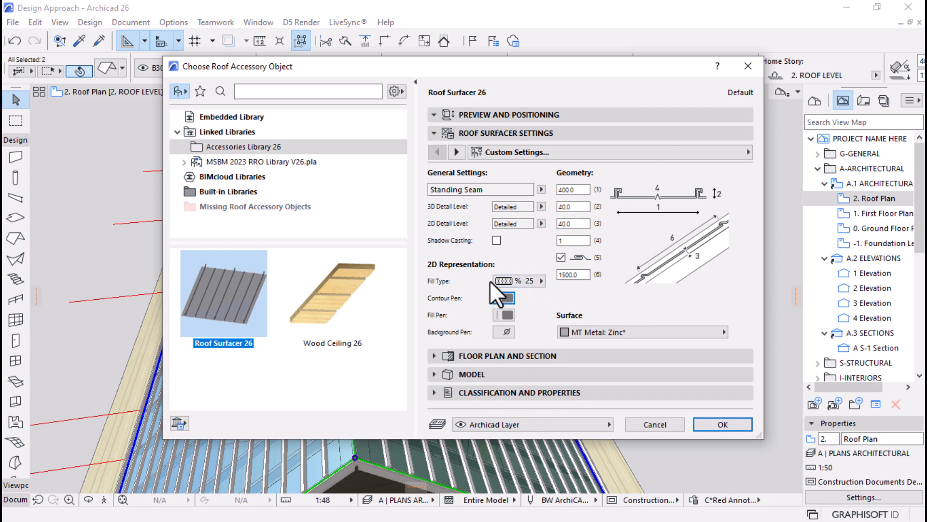
# Keep the surfacer's fill type at % 25, assign the layer B3010 | Roof finish, and apply the standing-seam covering to both slopes
pyautogui.click(509, 281)
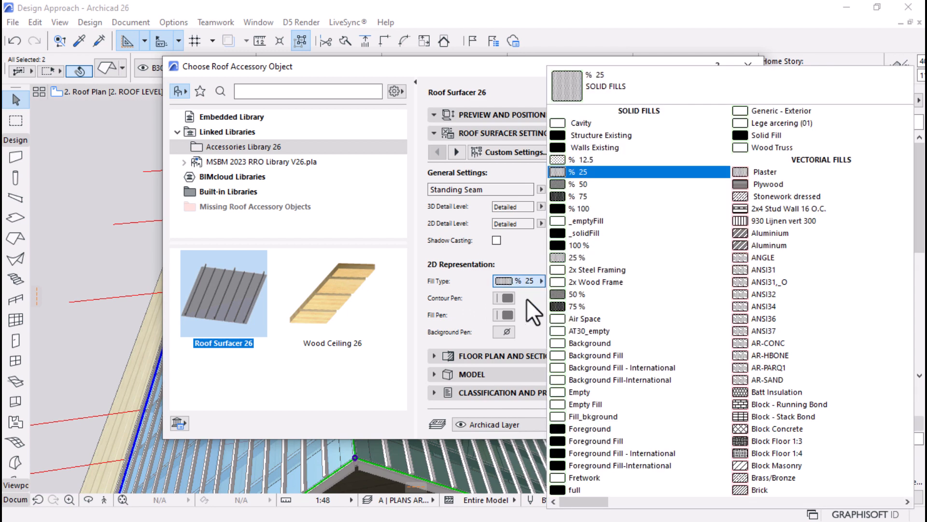
pyautogui.click(494, 291)
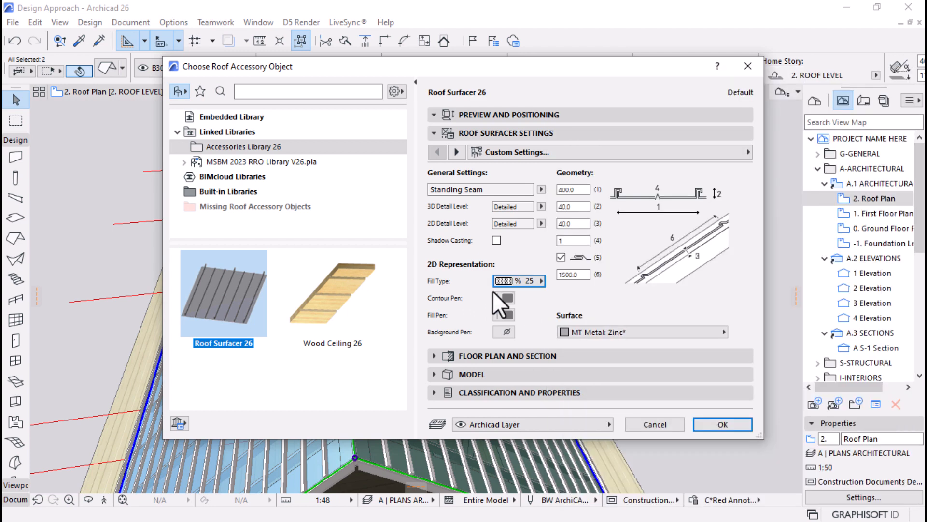
pyautogui.click(583, 424)
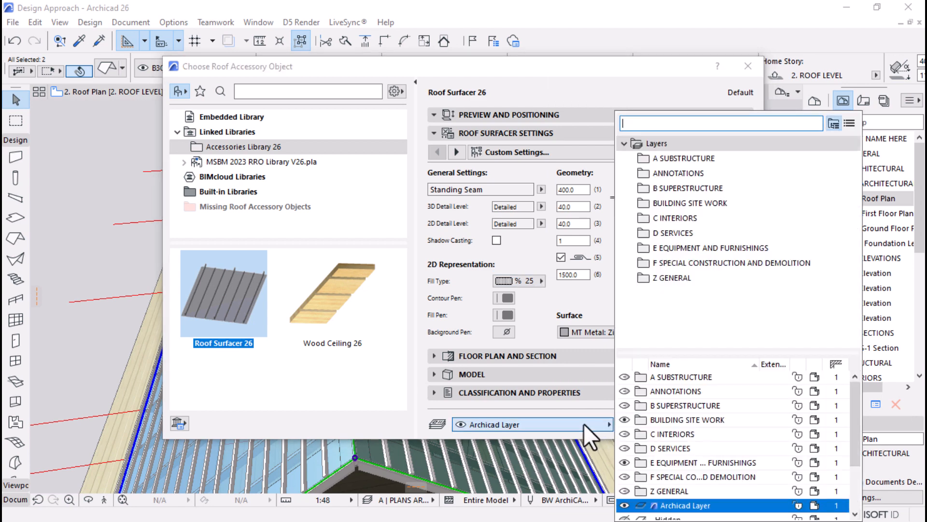
pyautogui.write('roo')
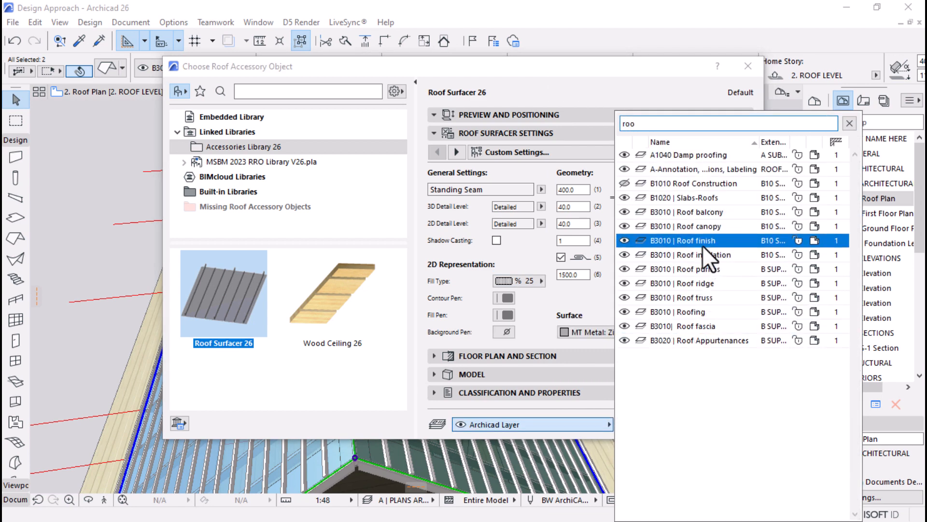
pyautogui.click(702, 249)
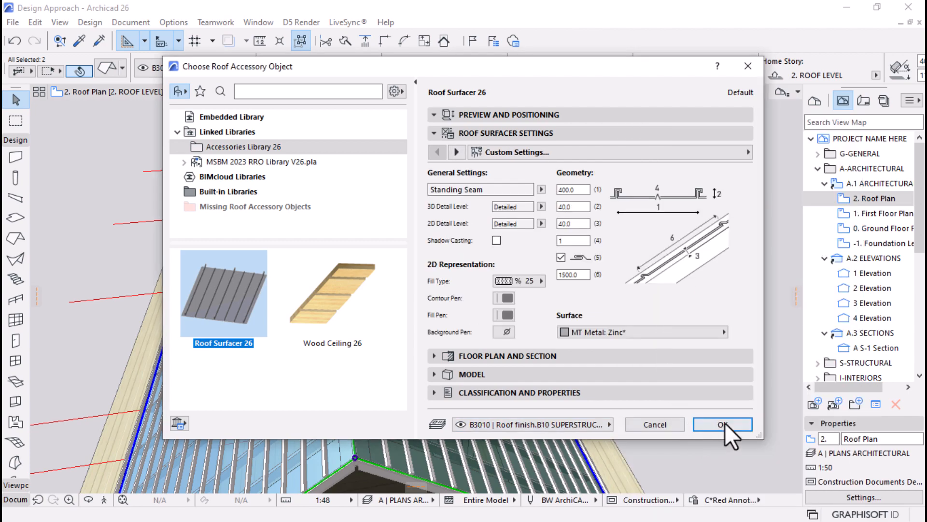
pyautogui.click(725, 422)
# Examine the standing-seam covering over both slopes, along the gable edge and at the ridge
pyautogui.scroll(-3, 494, 340)
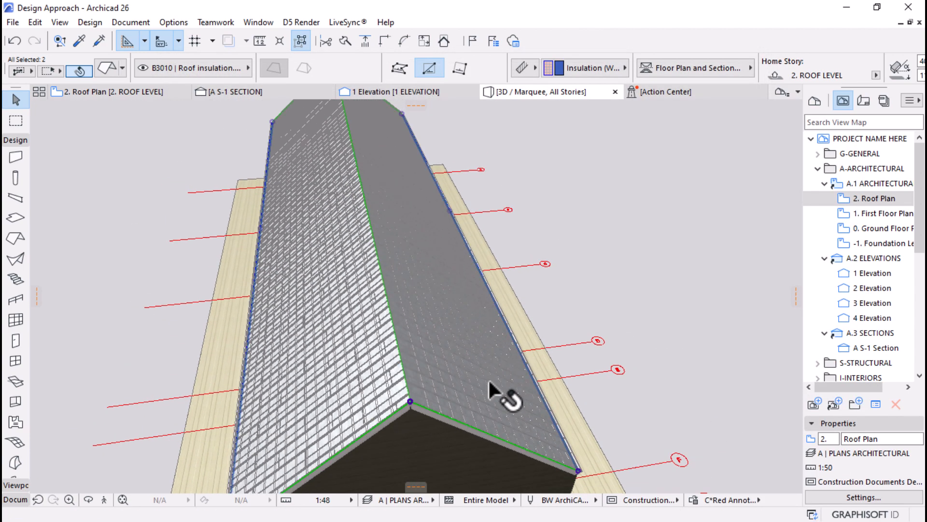
pyautogui.keyDown('shift'); pyautogui.moveTo(389, 370); pyautogui.dragTo(494, 343, button='middle'); pyautogui.keyUp('shift')
pyautogui.scroll(6, 669, 182)
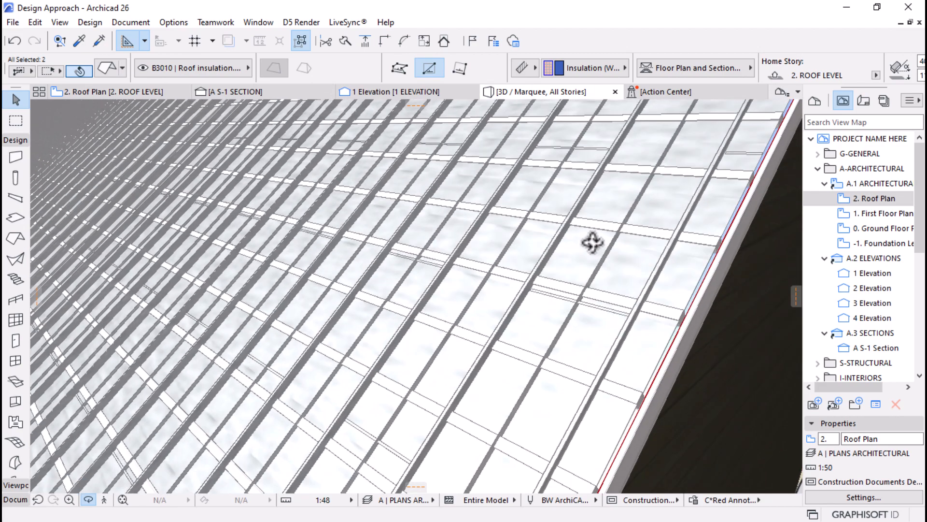
pyautogui.scroll(4, 607, 331)
pyautogui.scroll(3, 600, 342)
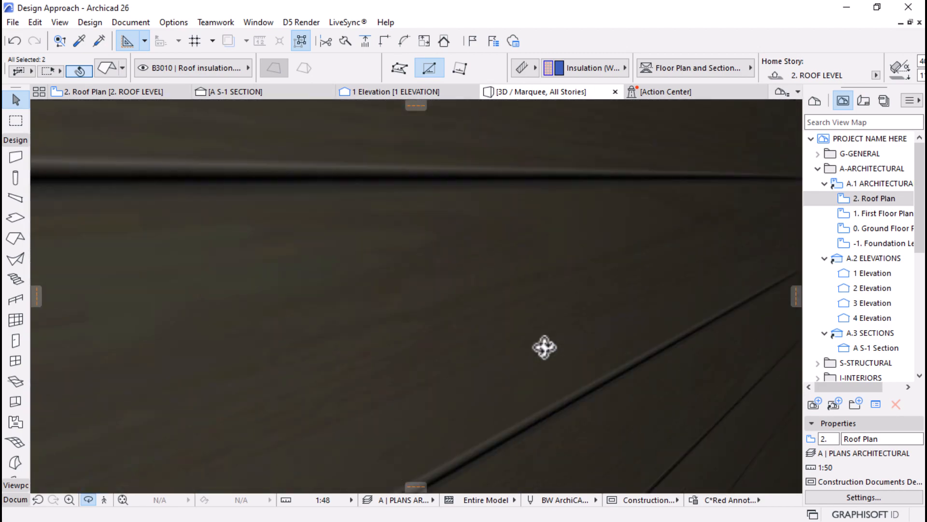
pyautogui.scroll(-6, 544, 347)
pyautogui.scroll(-8, 539, 385)
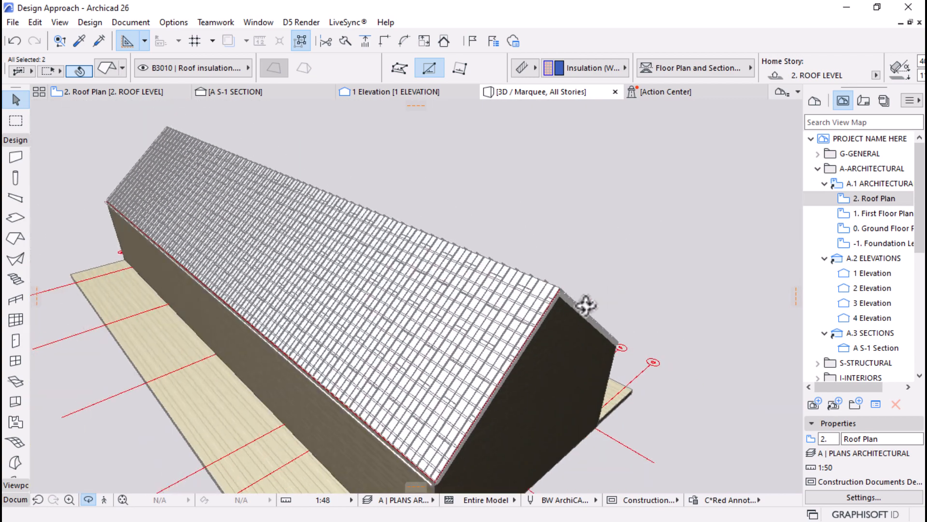
pyautogui.keyDown('shift'); pyautogui.moveTo(585, 307); pyautogui.dragTo(250, 385, button='middle'); pyautogui.keyUp('shift')
pyautogui.scroll(4, 193, 345)
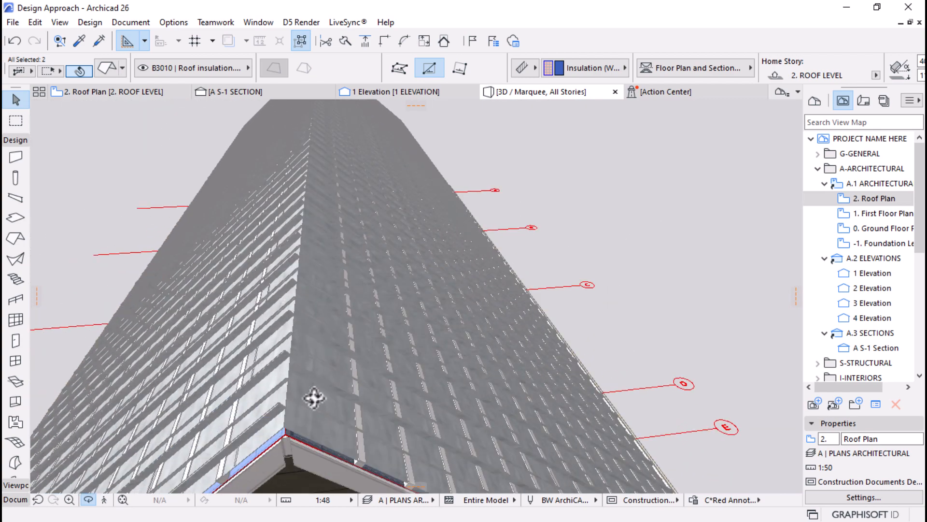
# Select both standing-seam surfacers and set their surface to MT Metal Iron
pyautogui.click(309, 388)
pyautogui.keyDown('shift'); pyautogui.click(275, 401); pyautogui.keyUp('shift')
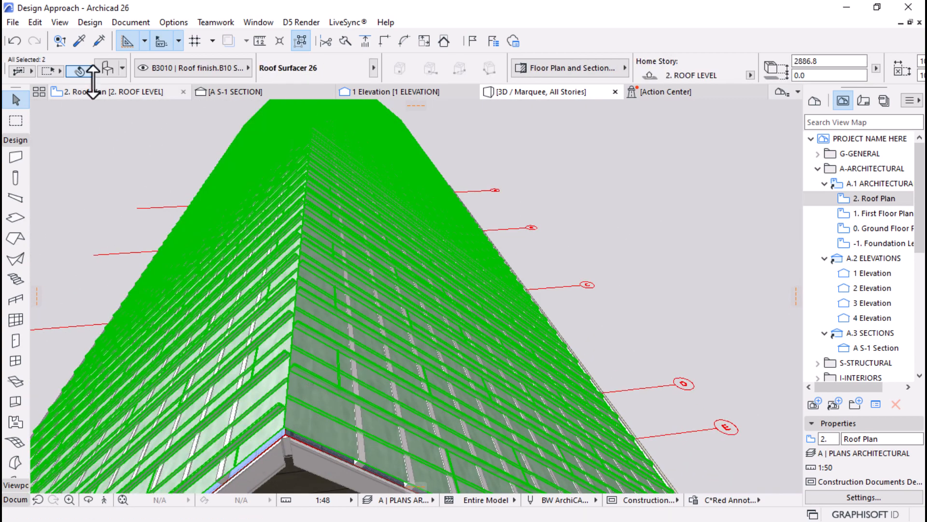
pyautogui.hotkey('ctrl', 't')
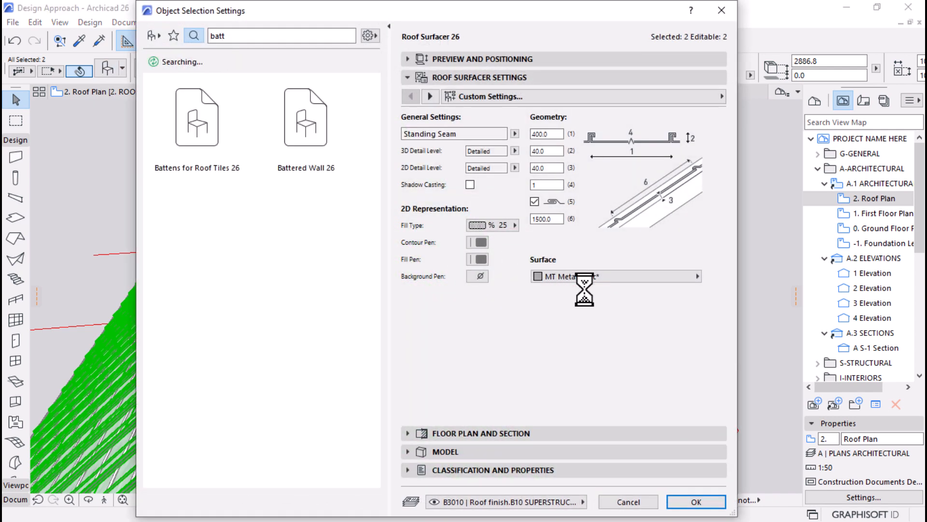
pyautogui.click(586, 276)
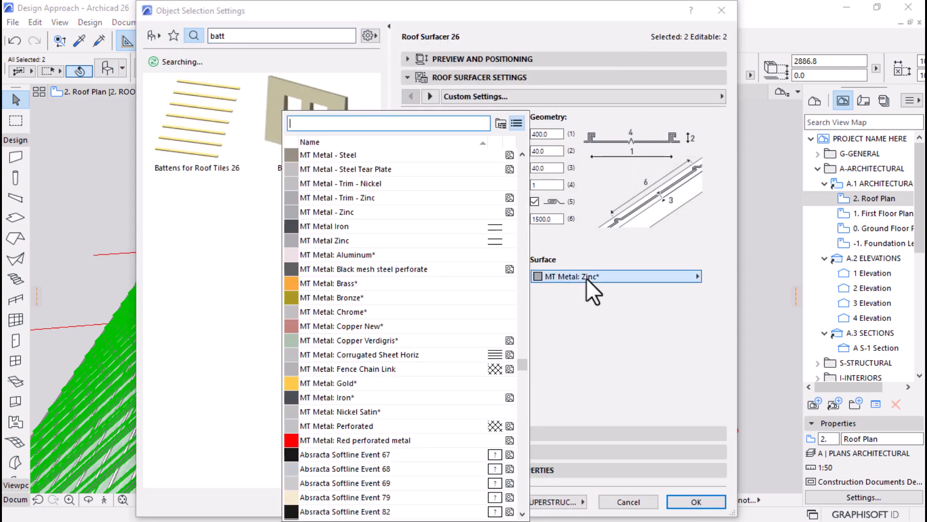
pyautogui.click(343, 228)
pyautogui.click(696, 501)
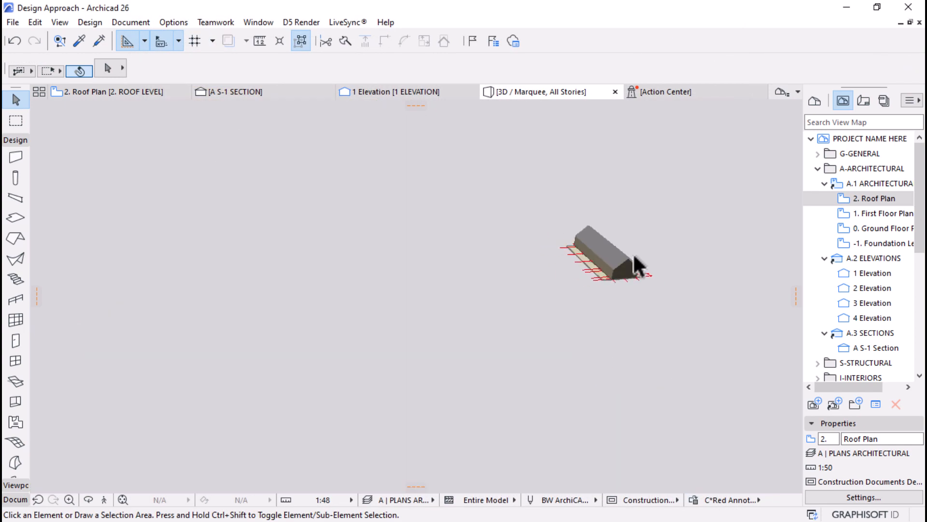
# Inspect how the recoloured covering sits over the battens and insulation at the eaves and gable peak
pyautogui.scroll(8, 633, 253)
pyautogui.moveTo(633, 253)
pyautogui.keyDown('shift'); pyautogui.mouseDown(button='middle')
pyautogui.moveTo(642, 259)
pyautogui.moveTo(586, 271)
pyautogui.moveTo(543, 358)
pyautogui.moveTo(586, 418)
pyautogui.moveTo(621, 241)
pyautogui.mouseUp(button='middle'); pyautogui.keyUp('shift')
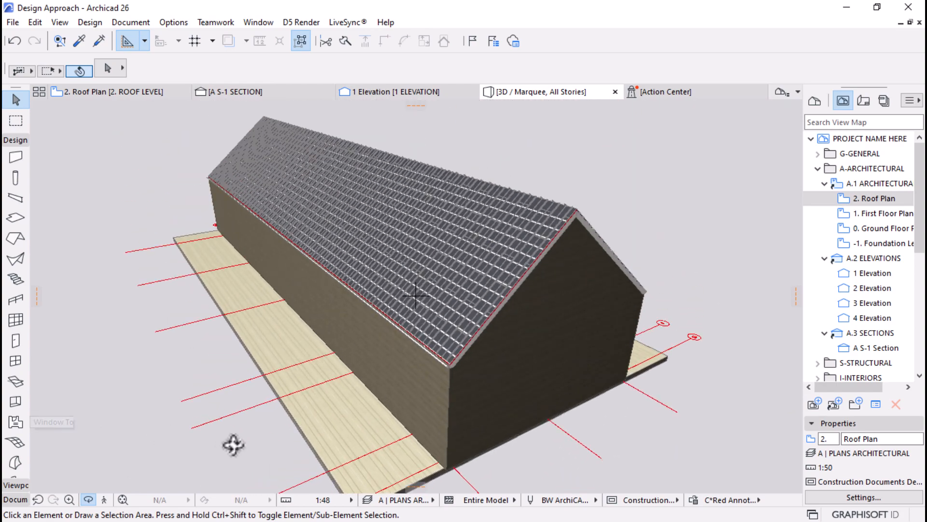
pyautogui.keyDown('shift'); pyautogui.moveTo(233, 445); pyautogui.dragTo(490, 324, button='middle'); pyautogui.keyUp('shift')
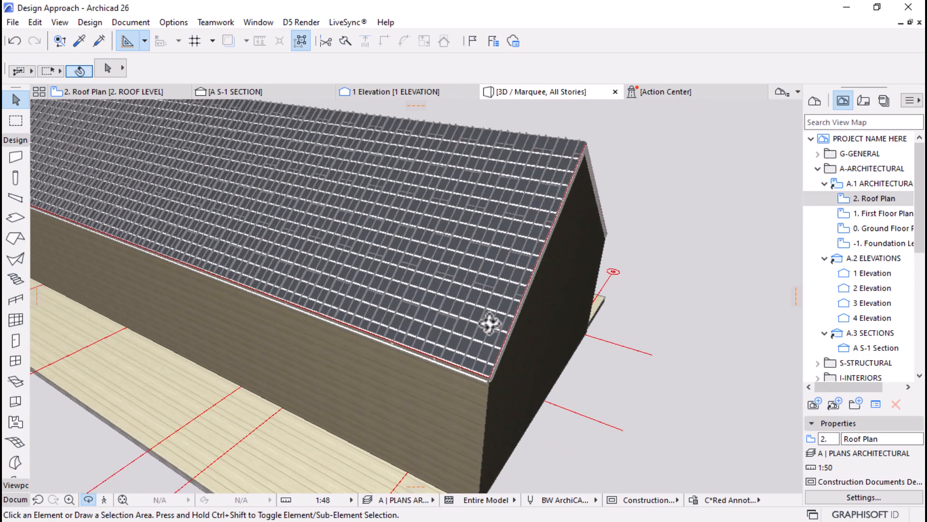
pyautogui.scroll(6, 489, 323)
pyautogui.keyDown('shift'); pyautogui.moveTo(429, 341); pyautogui.dragTo(551, 185, button='middle'); pyautogui.keyUp('shift')
pyautogui.scroll(2, 418, 259)
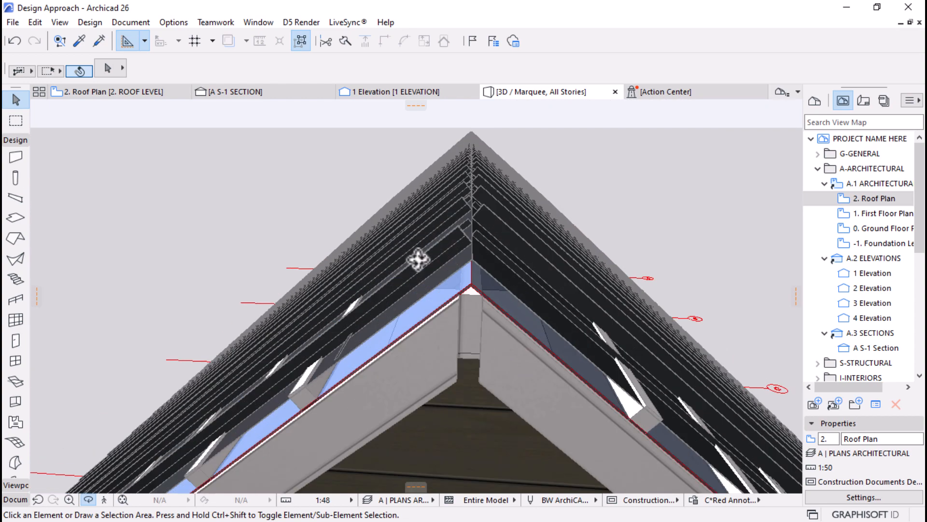
pyautogui.scroll(5, 477, 271)
# Select both roof surfacers and set geometry dimension 3 to 45.0
pyautogui.click(487, 269)
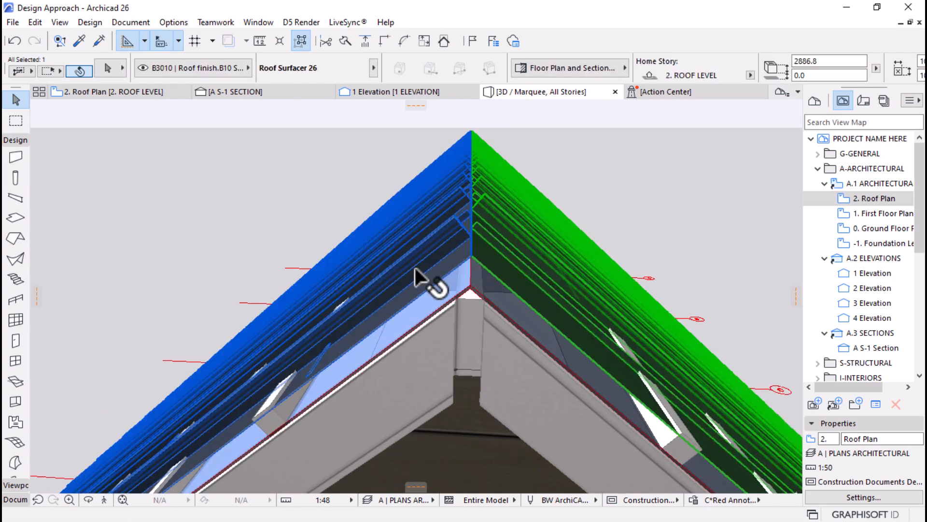
pyautogui.keyDown('shift'); pyautogui.click(416, 270); pyautogui.keyUp('shift')
pyautogui.hotkey('ctrl', 't')
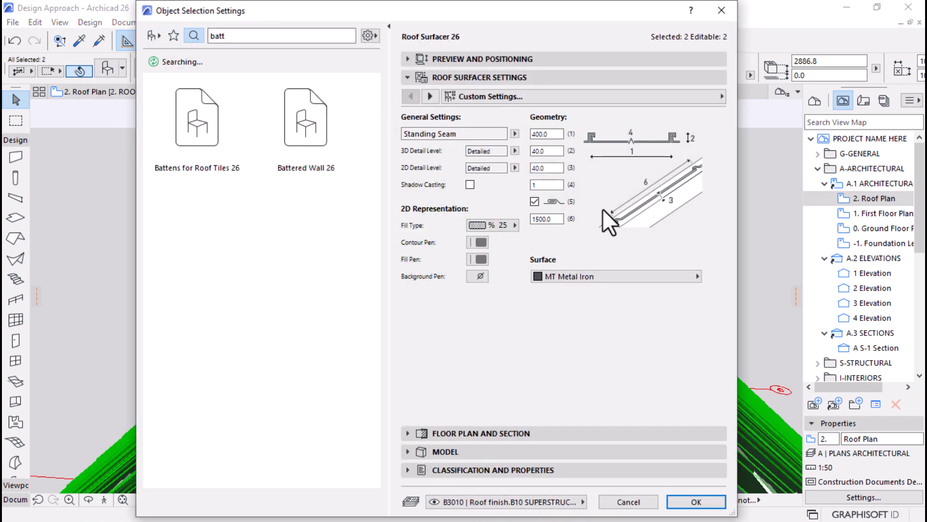
pyautogui.click(554, 169)
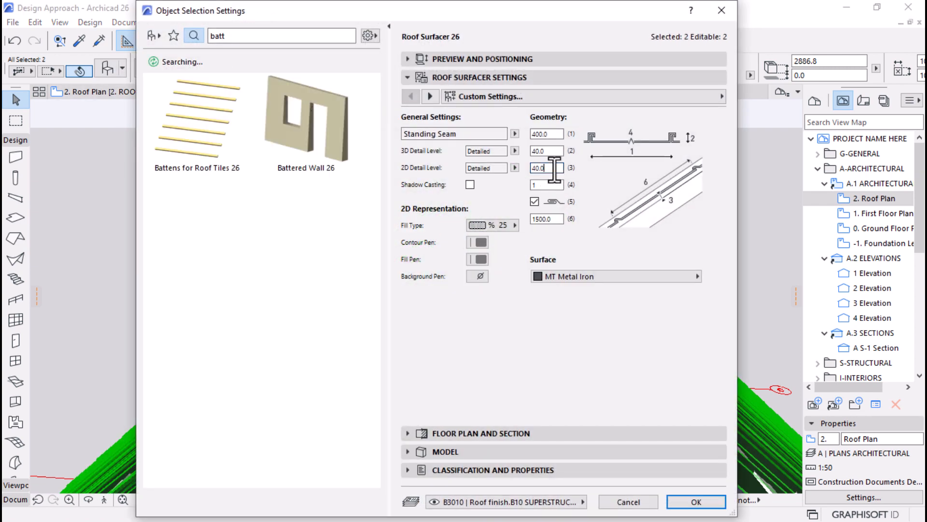
pyautogui.write('45')
pyautogui.press('Return')
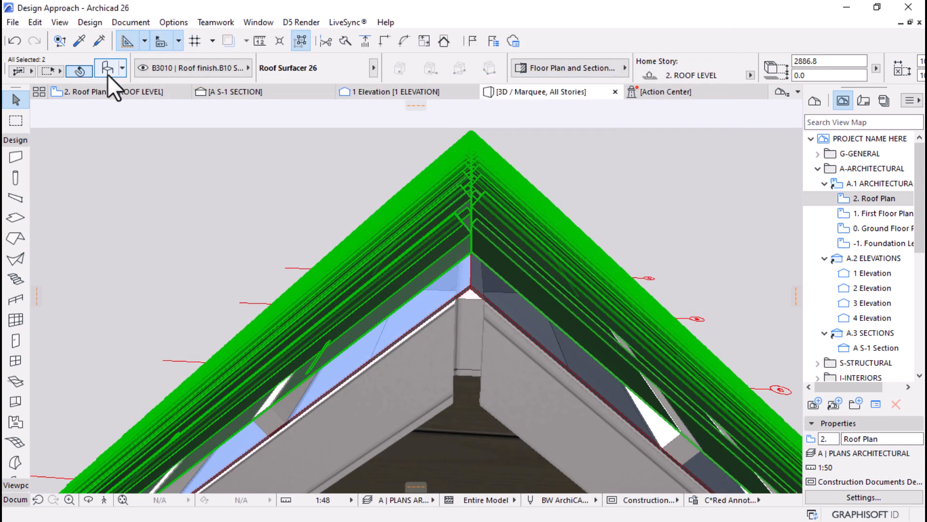
# Change geometry dimension 3 of both selected roof surfacers to 35
pyautogui.hotkey('ctrl', 't')
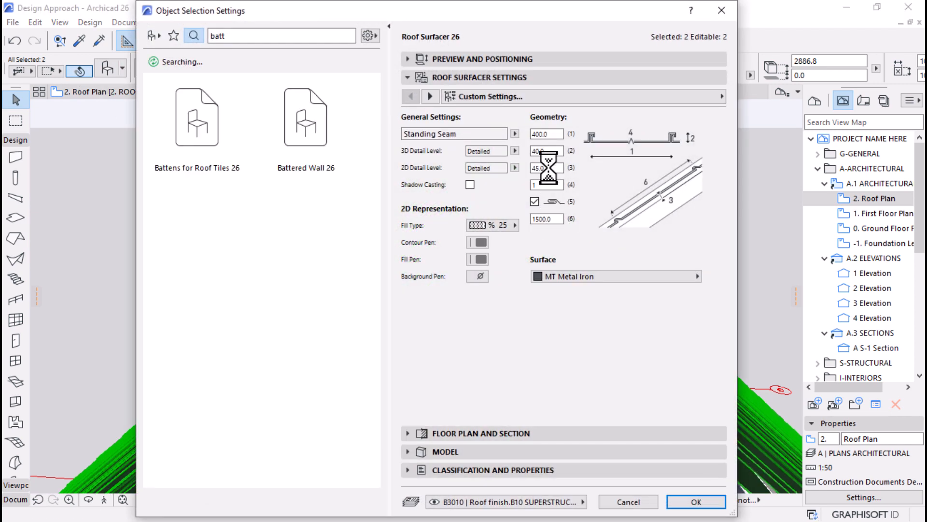
pyautogui.moveTo(555, 170); pyautogui.dragTo(488, 172)
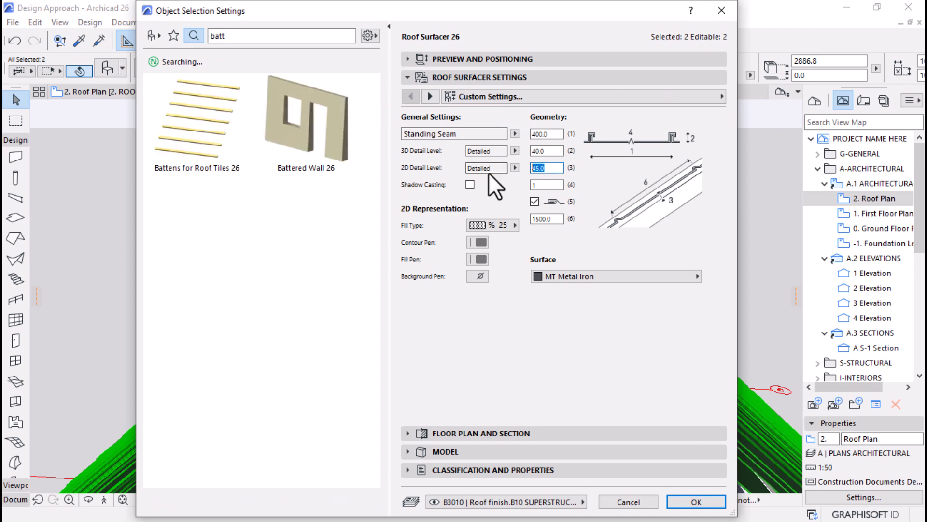
pyautogui.write('35')
pyautogui.press('Return')
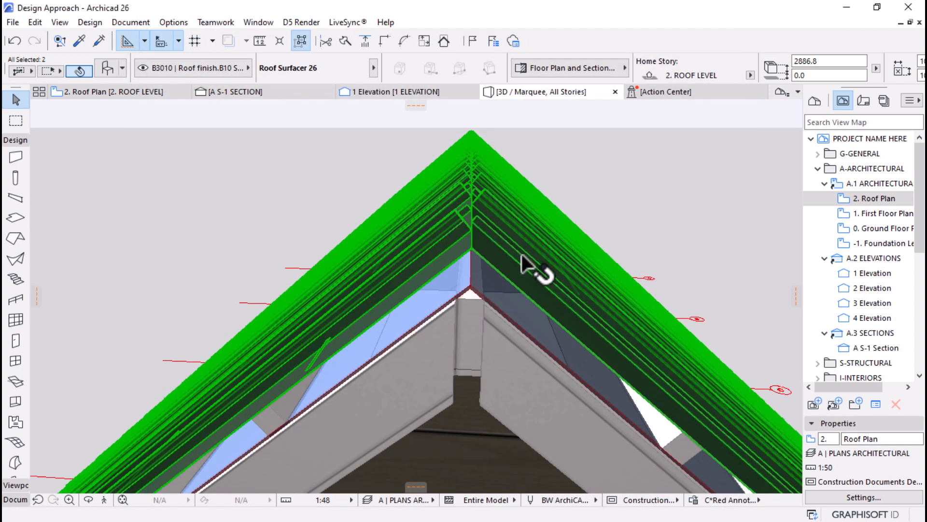
# Examine the adjusted covering over the whole roof, along the eaves and at the gable-end rafters
pyautogui.scroll(-2, 522, 256)
pyautogui.keyDown('shift'); pyautogui.moveTo(425, 305); pyautogui.dragTo(399, 259, button='middle'); pyautogui.keyUp('shift')
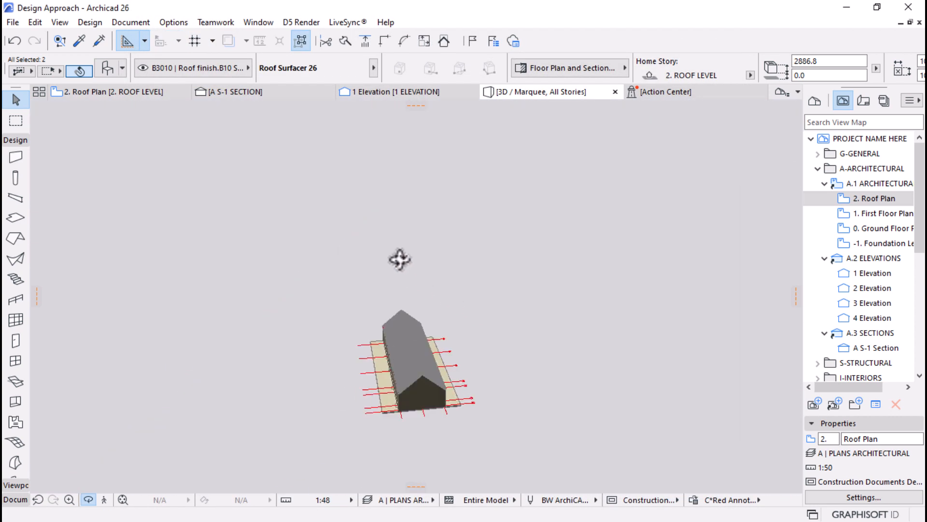
pyautogui.scroll(5, 441, 454)
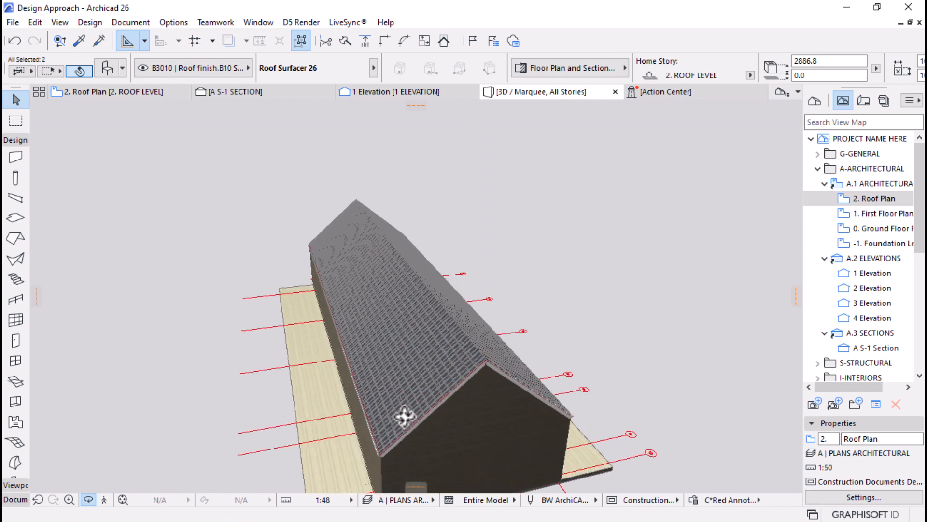
pyautogui.keyDown('shift'); pyautogui.moveTo(405, 416); pyautogui.dragTo(438, 394, button='middle'); pyautogui.keyUp('shift')
pyautogui.scroll(-8, 414, 306)
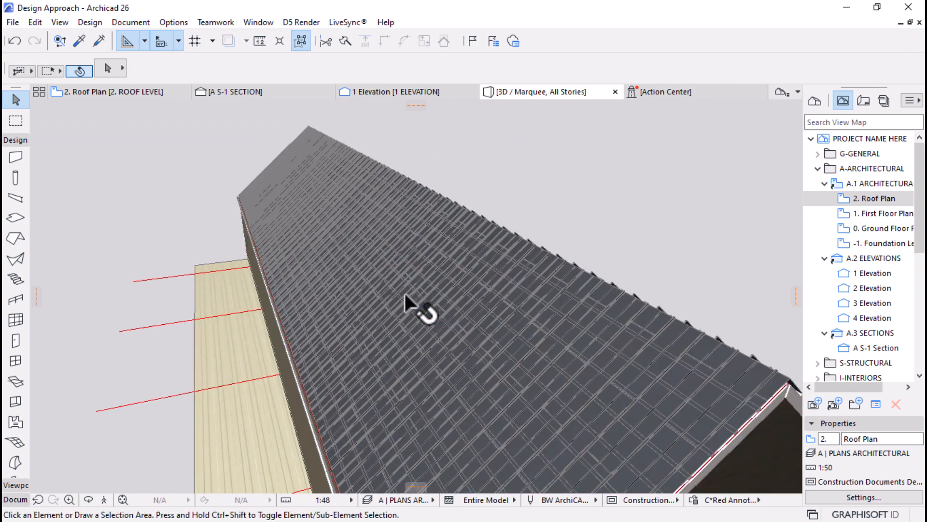
pyautogui.keyDown('shift'); pyautogui.moveTo(527, 361); pyautogui.dragTo(662, 327, button='middle'); pyautogui.keyUp('shift')
pyautogui.scroll(5, 625, 338)
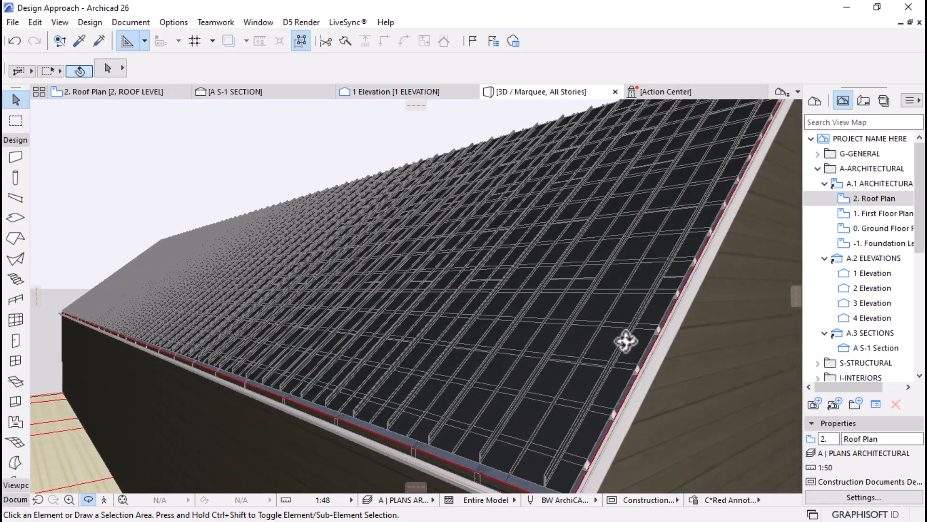
pyautogui.scroll(4, 610, 383)
pyautogui.keyDown('shift'); pyautogui.moveTo(522, 395); pyautogui.dragTo(493, 224, button='middle'); pyautogui.keyUp('shift')
# Try to increase the profile height of the two rafters at the gable end
pyautogui.click(445, 371)
pyautogui.scroll(6, 511, 231)
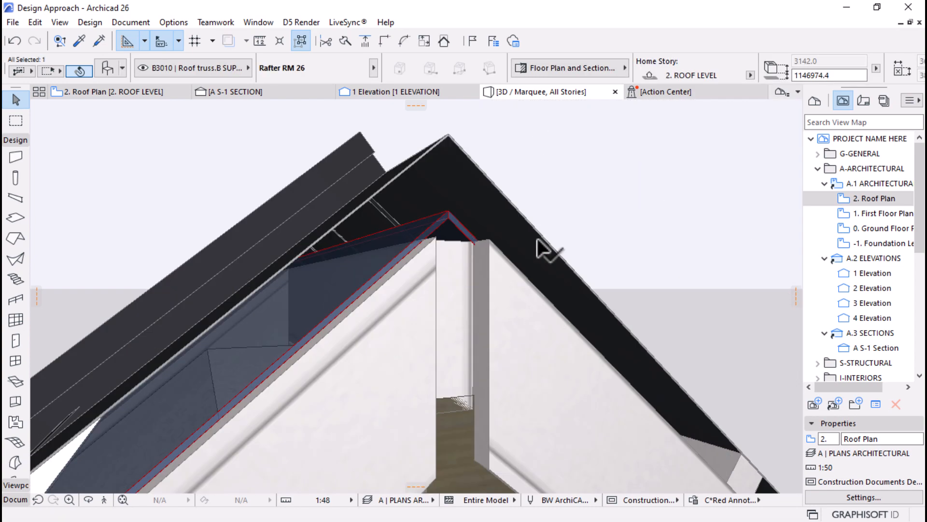
pyautogui.keyDown('shift'); pyautogui.click(512, 319); pyautogui.keyUp('shift')
pyautogui.scroll(-6, 615, 279)
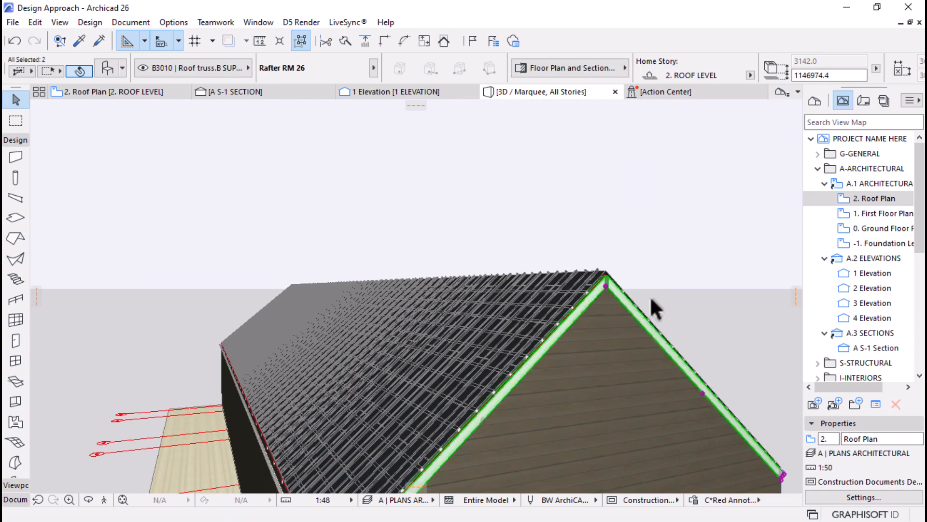
pyautogui.scroll(1, 650, 295)
pyautogui.click(115, 72)
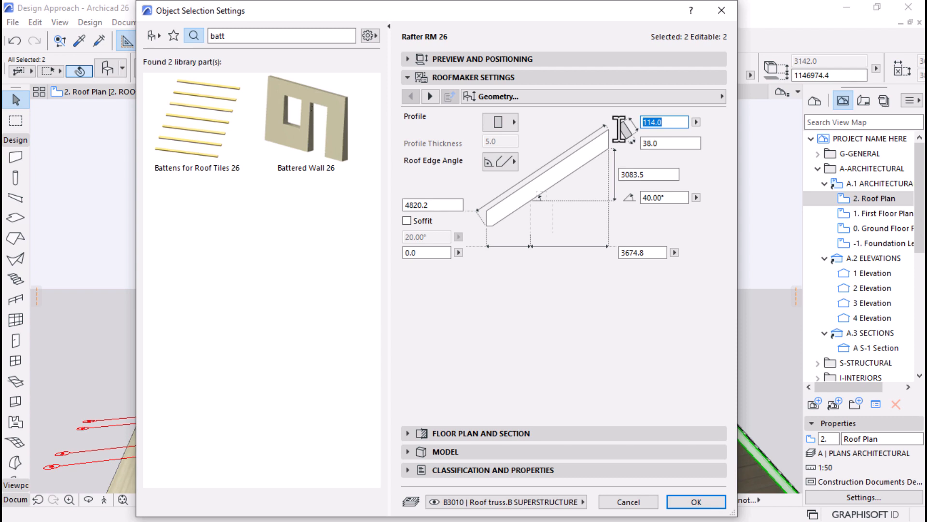
pyautogui.press('Return')
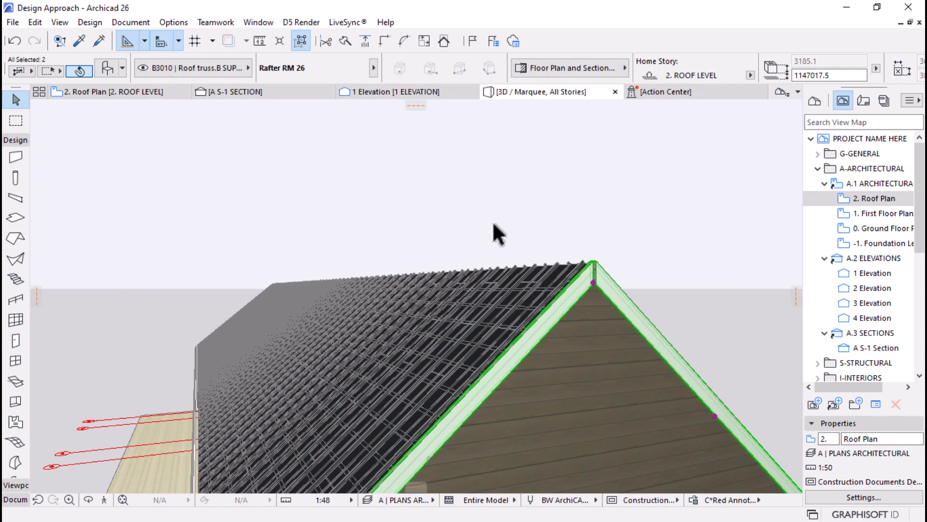
pyautogui.scroll(-3, 492, 221)
pyautogui.click(656, 227)
# Select the two rafters at the gable end and set their profile height to 180
pyautogui.keyDown('shift'); pyautogui.moveTo(604, 308); pyautogui.dragTo(377, 362, button='middle'); pyautogui.keyUp('shift')
pyautogui.scroll(5, 309, 331)
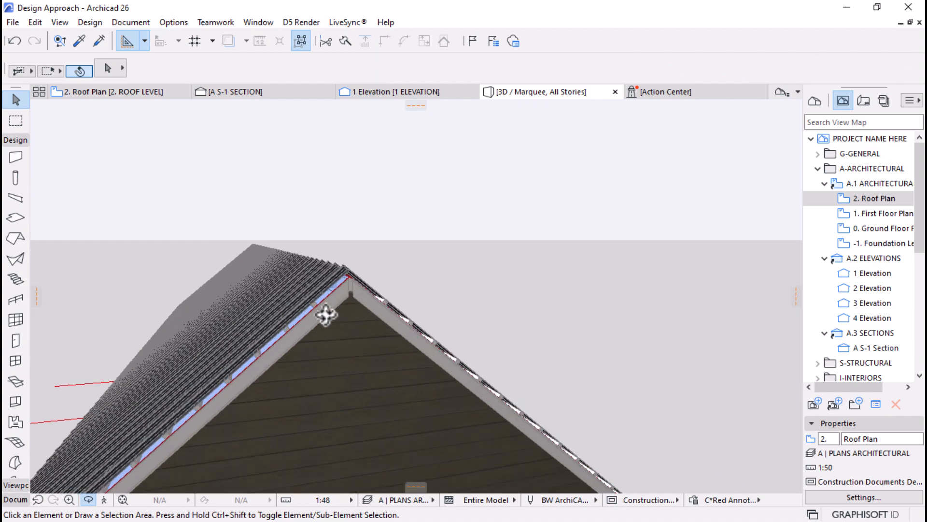
pyautogui.scroll(3, 326, 315)
pyautogui.click(412, 254)
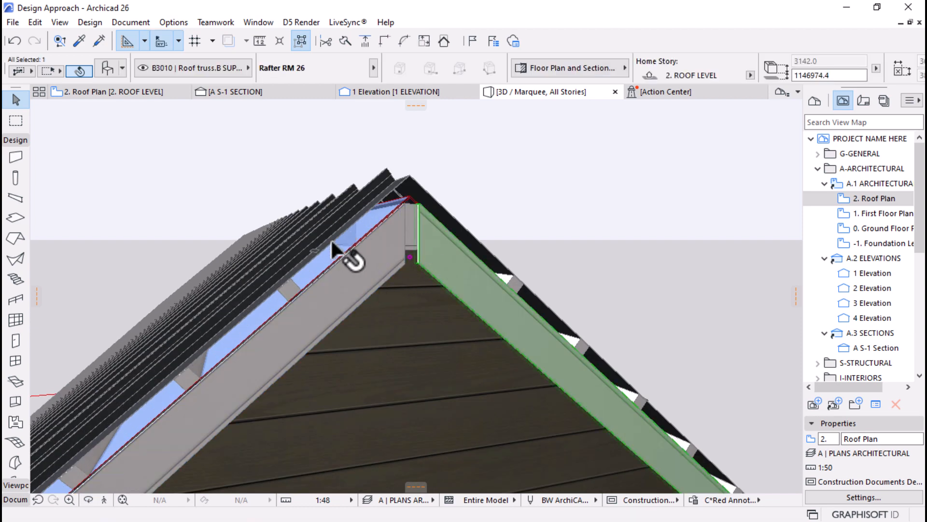
pyautogui.keyDown('shift'); pyautogui.click(331, 282); pyautogui.keyUp('shift')
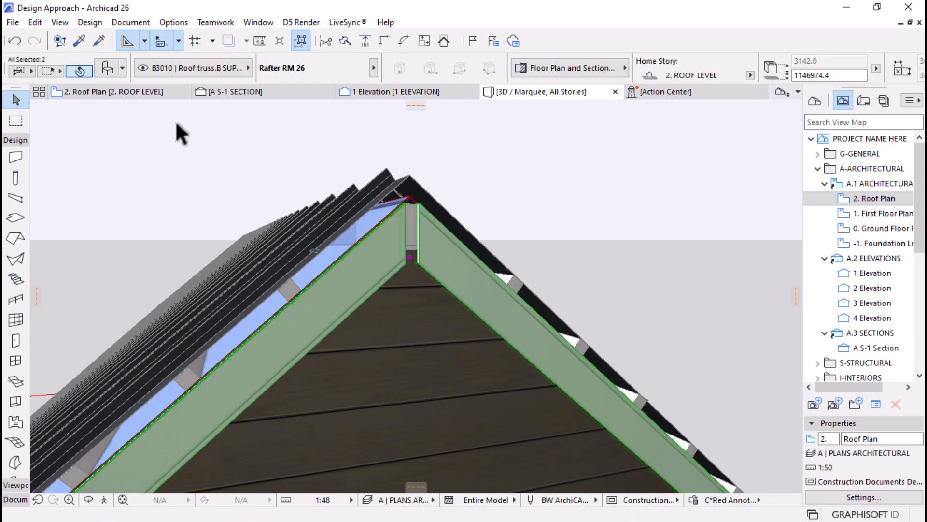
pyautogui.click(98, 69)
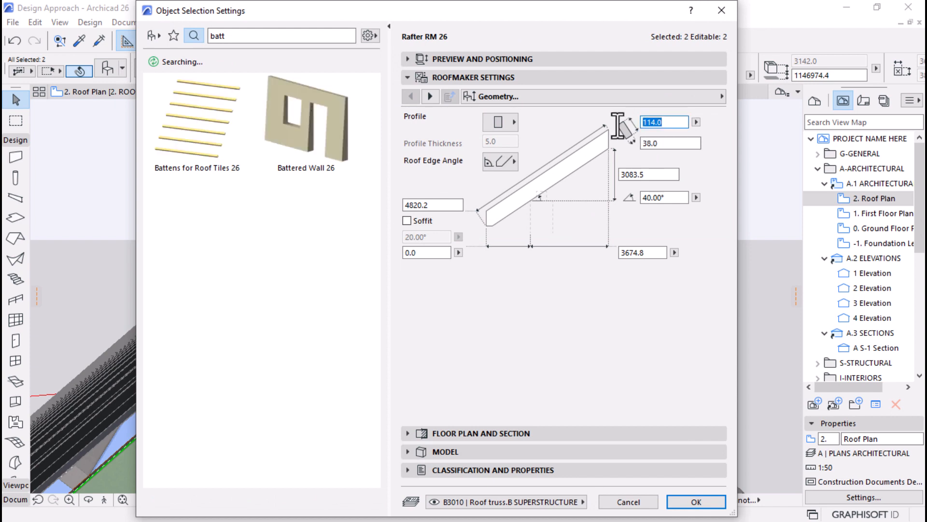
pyautogui.write('0')
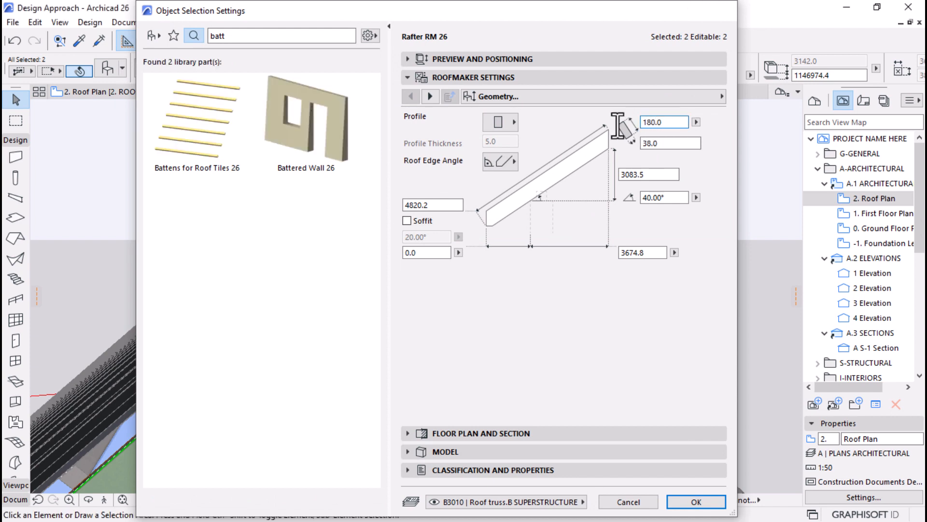
pyautogui.press('Return')
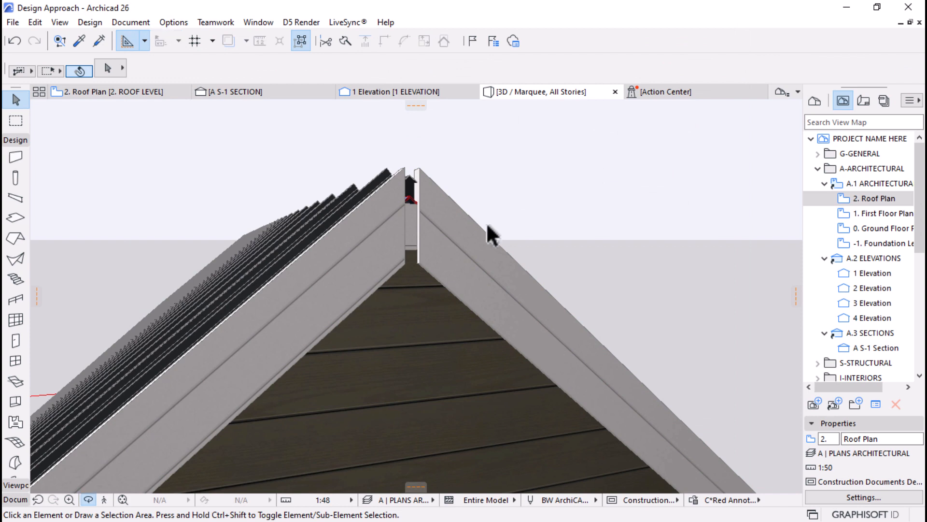
# Open the surface attributes, filter them for "tim" and select TF Timber decking copy as the surface to copy
pyautogui.scroll(-10, 487, 225)
pyautogui.keyDown('shift'); pyautogui.moveTo(487, 225); pyautogui.dragTo(330, 283, button='middle'); pyautogui.keyUp('shift')
pyautogui.scroll(10, 373, 263)
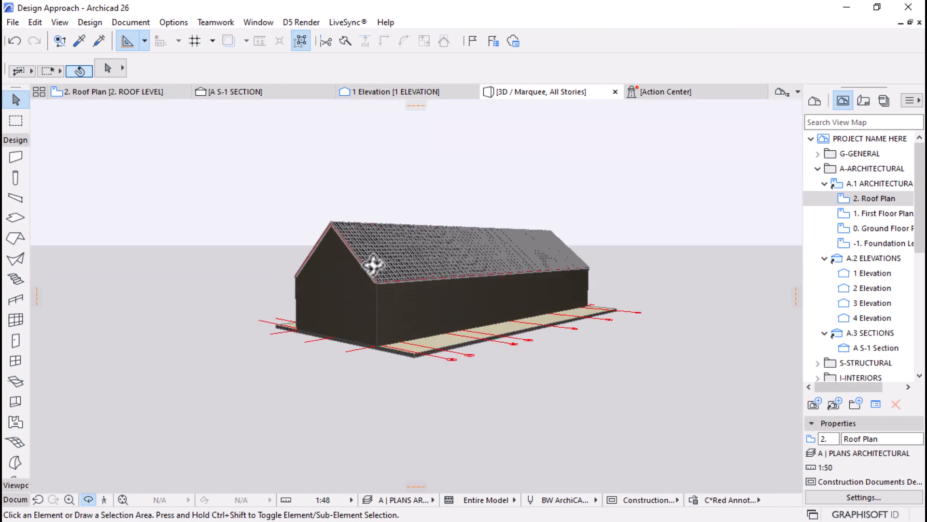
pyautogui.keyDown('shift'); pyautogui.moveTo(298, 301); pyautogui.dragTo(293, 347, button='middle'); pyautogui.keyUp('shift')
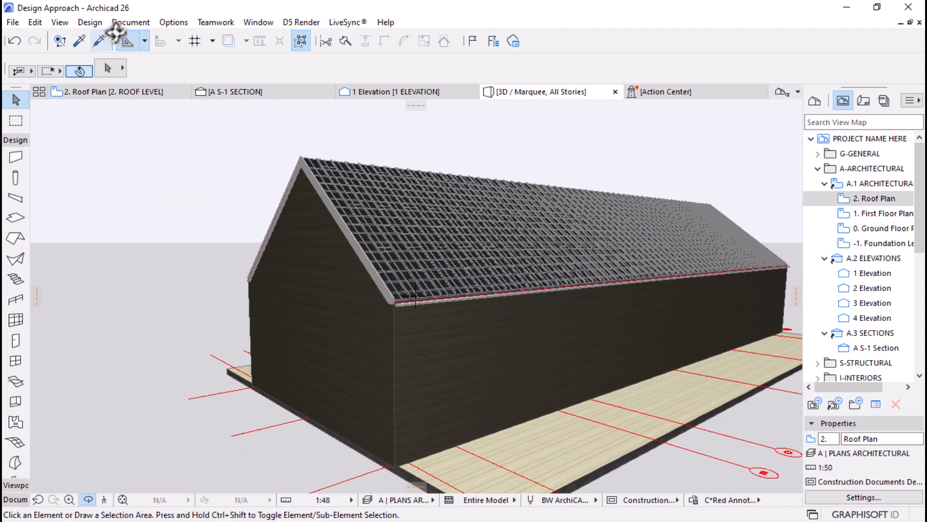
pyautogui.click(173, 22)
pyautogui.moveTo(225, 41)
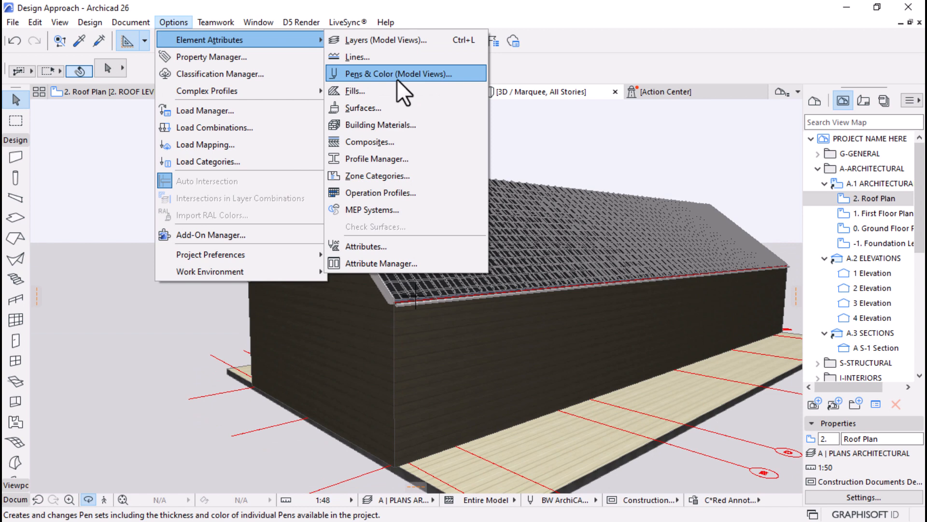
pyautogui.click(363, 108)
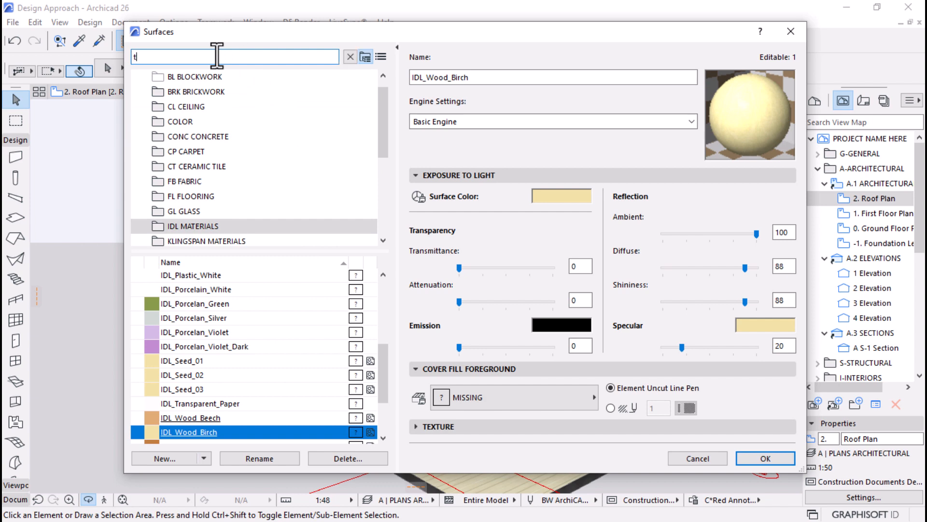
pyautogui.write('im')
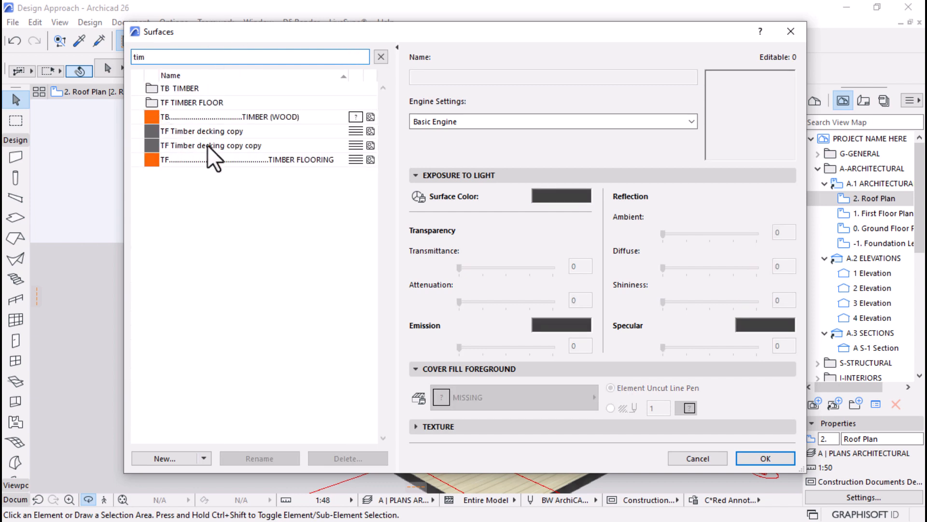
pyautogui.click(199, 121)
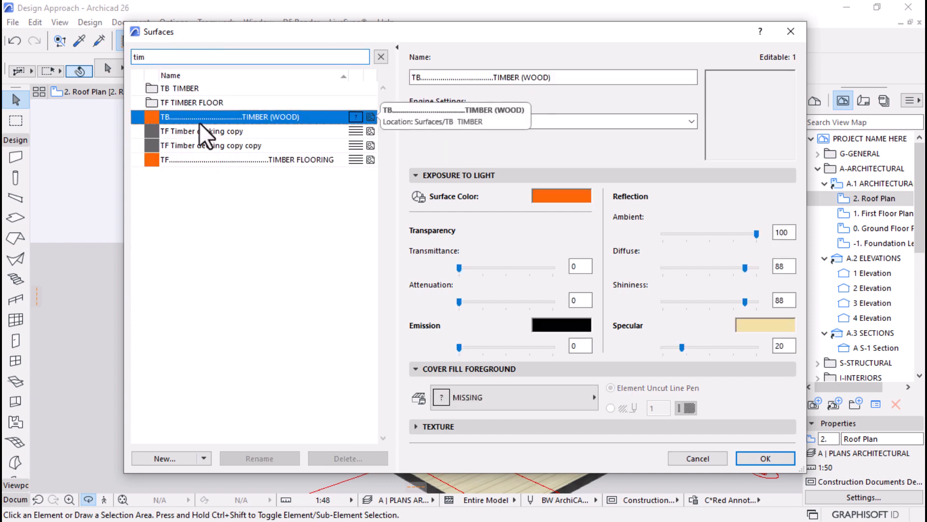
pyautogui.click(161, 158)
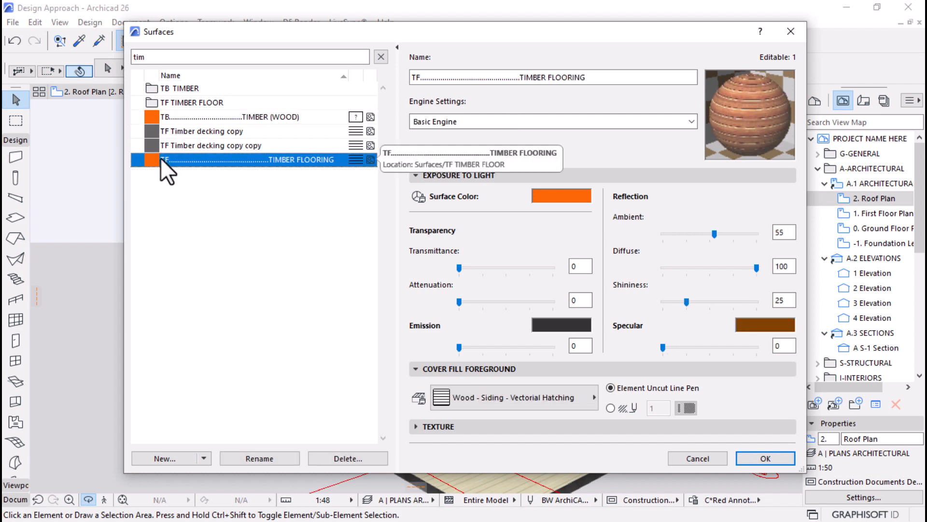
pyautogui.click(168, 146)
pyautogui.click(174, 132)
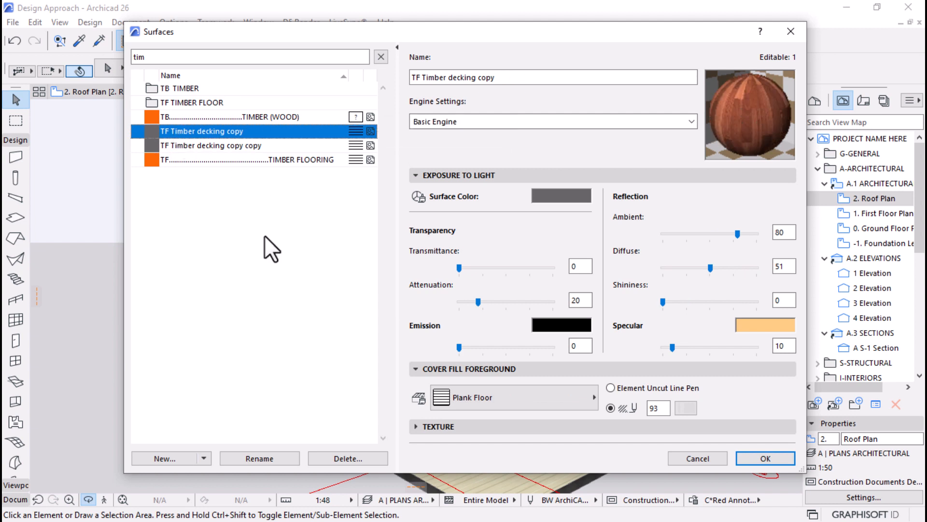
# Duplicate the selected decking surface under the name TF Timber Cladding
pyautogui.click(172, 460)
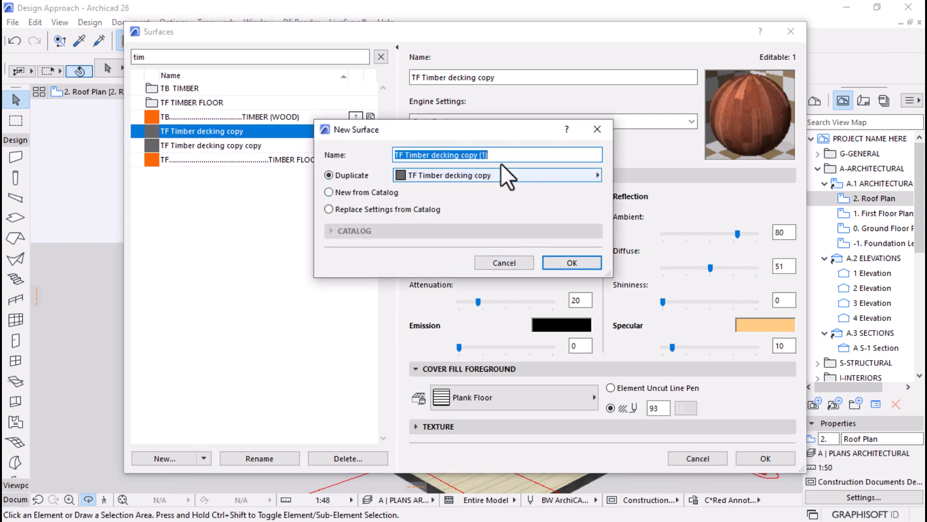
pyautogui.click(513, 154)
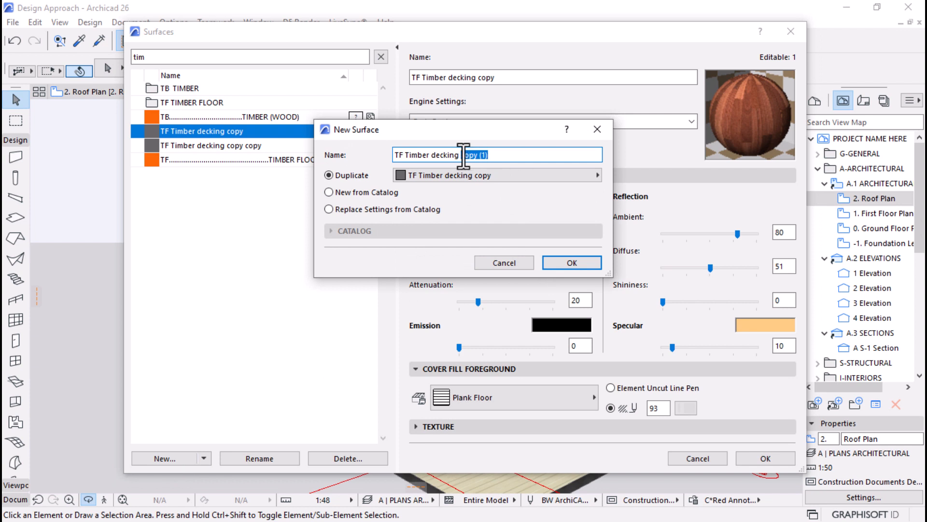
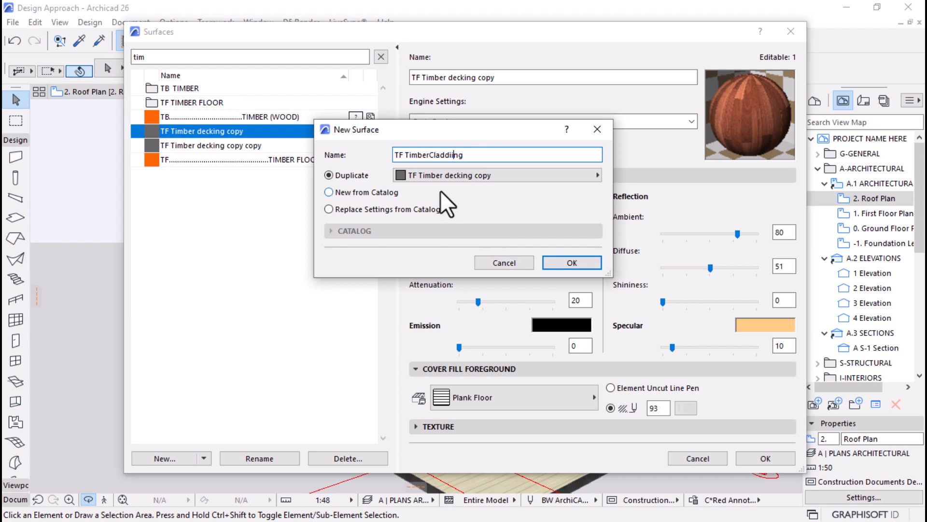
pyautogui.press('BackSpace')
pyautogui.click(572, 263)
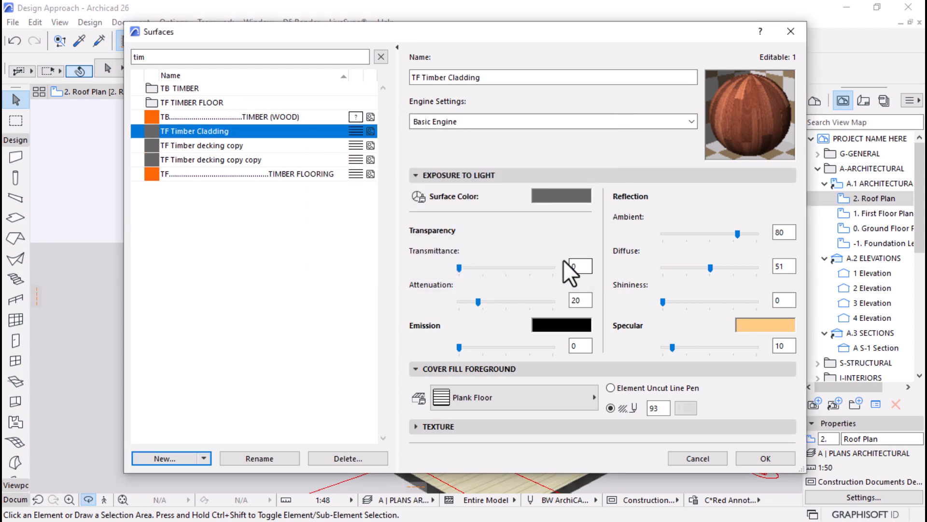
# Browse to the Downloads folder for a new TF Timber Cladding texture image and show the files as large icons
pyautogui.click(424, 425)
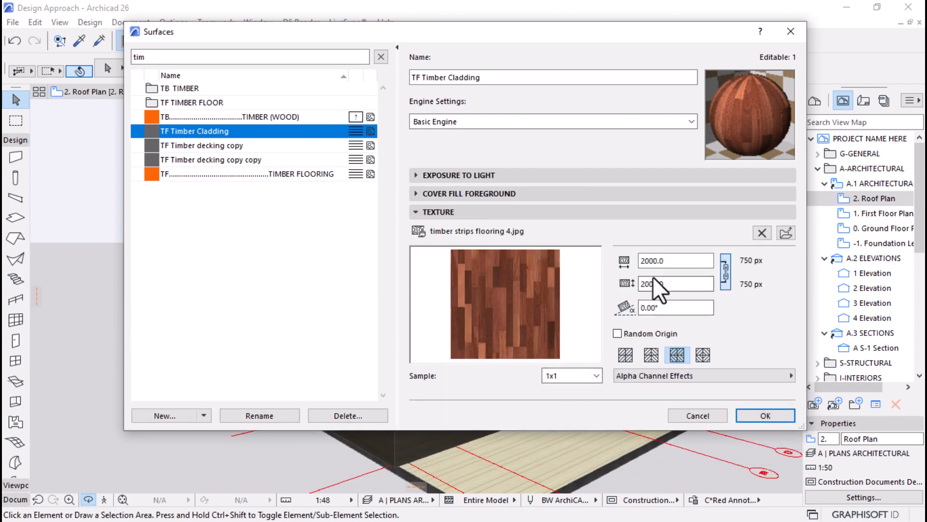
pyautogui.click(785, 233)
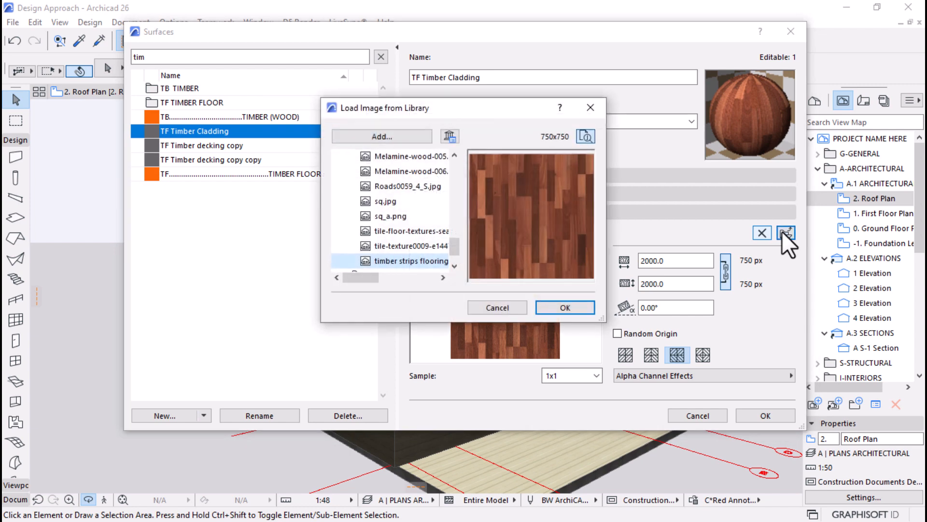
pyautogui.click(390, 135)
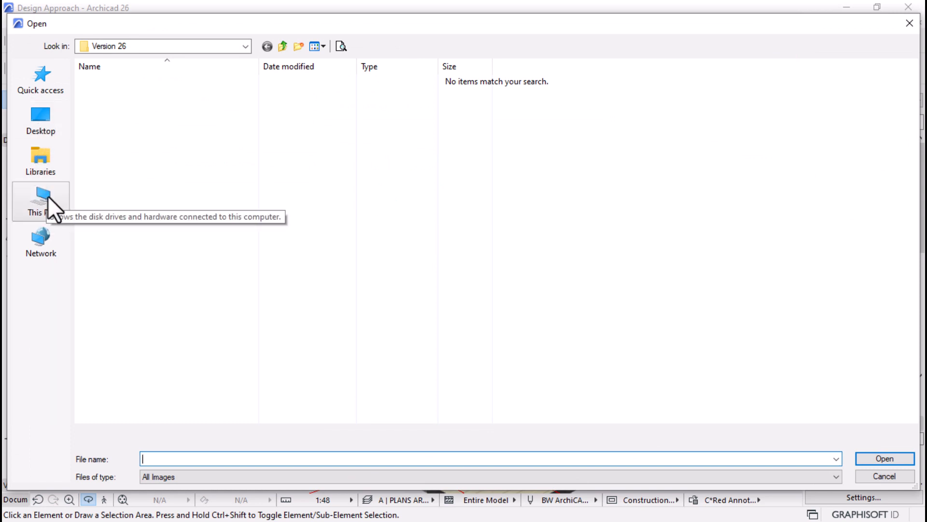
pyautogui.click(248, 45)
pyautogui.click(146, 134)
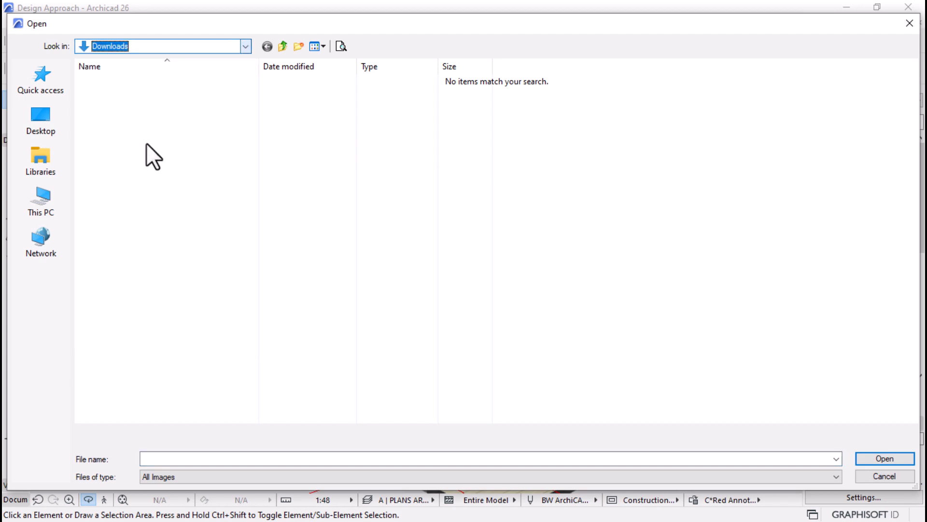
pyautogui.click(323, 47)
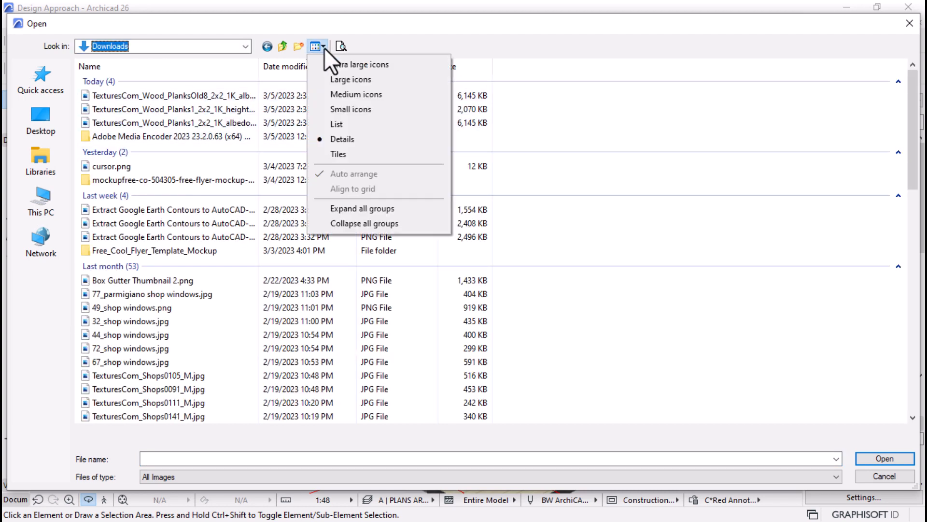
pyautogui.click(376, 83)
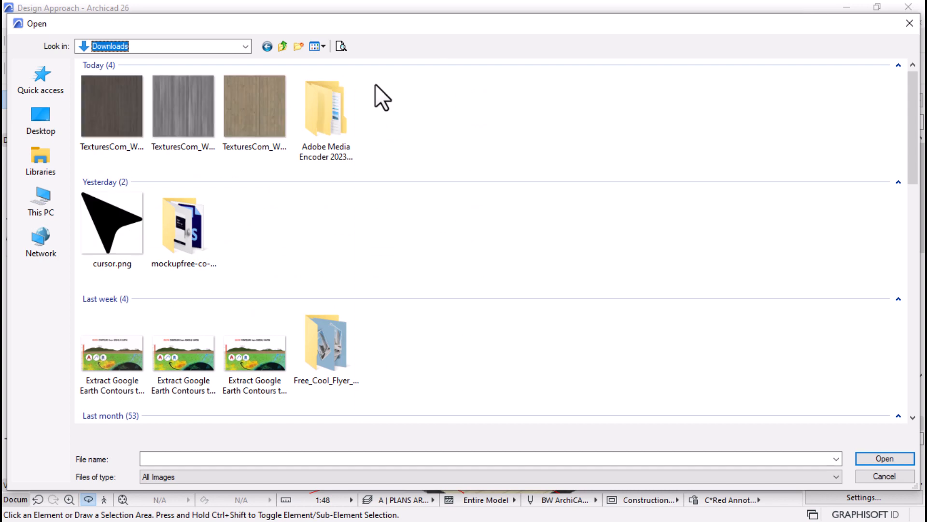
# Load TexturesCom_Wood_PlanksOld8_2x2_1K_albedo.tif as the texture of TF Timber Cladding and save the surface
pyautogui.click(117, 126)
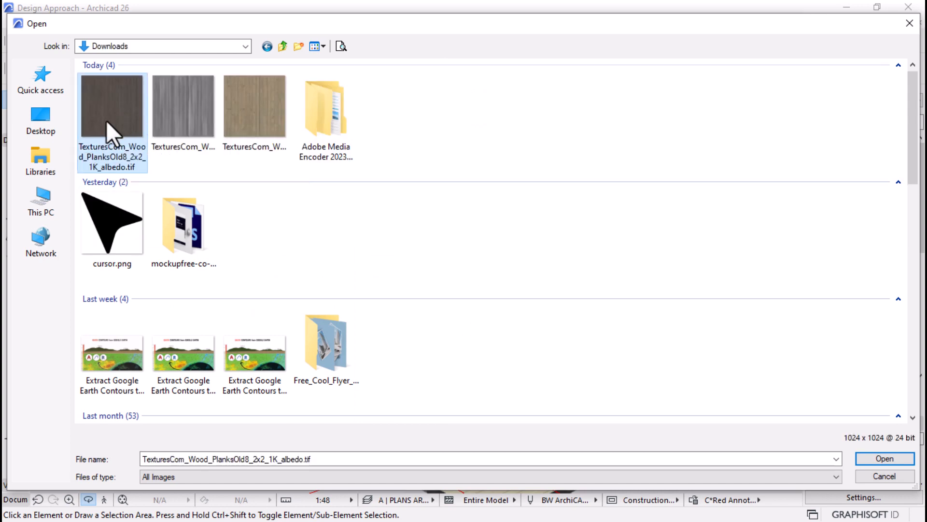
pyautogui.click(884, 459)
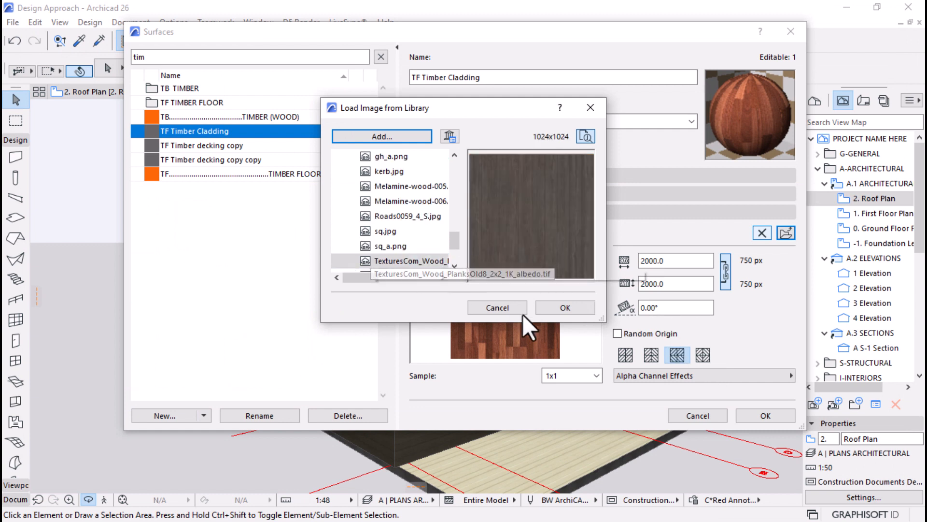
pyautogui.click(569, 310)
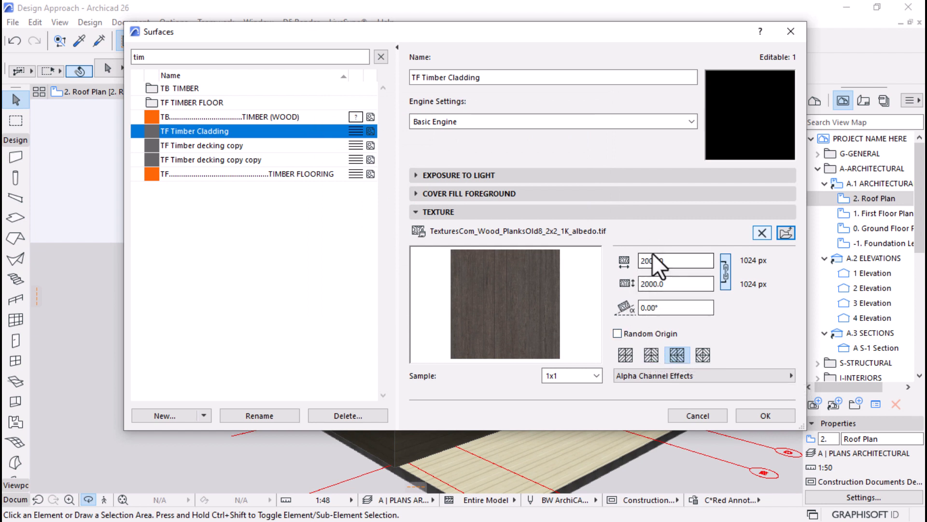
pyautogui.click(668, 260)
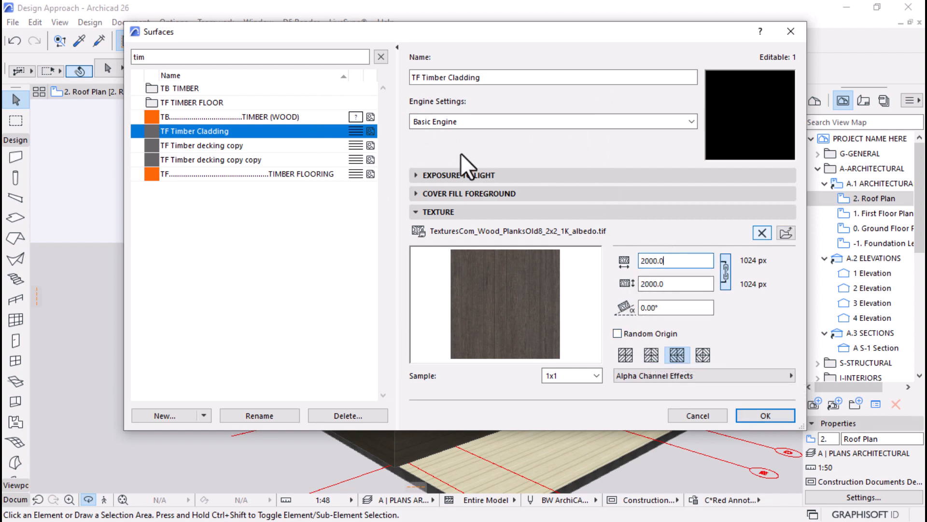
pyautogui.click(515, 123)
pyautogui.click(411, 133)
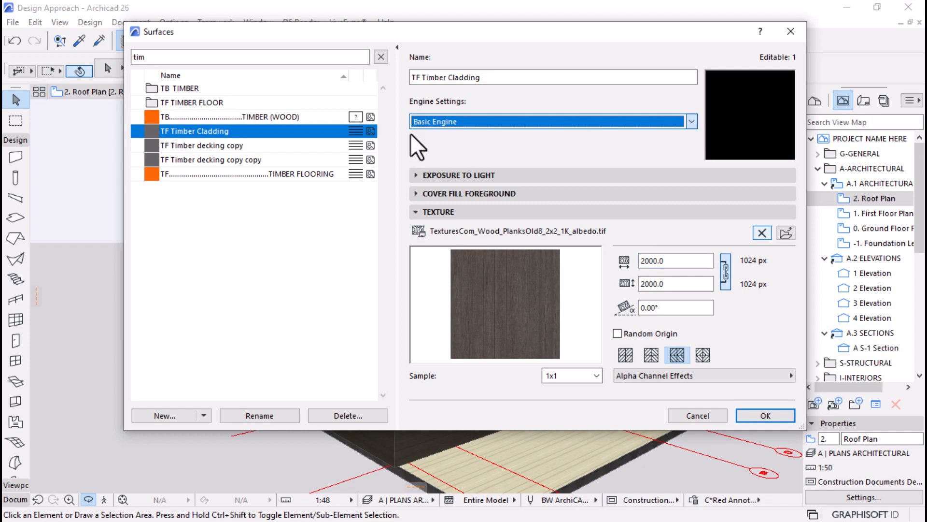
pyautogui.click(763, 415)
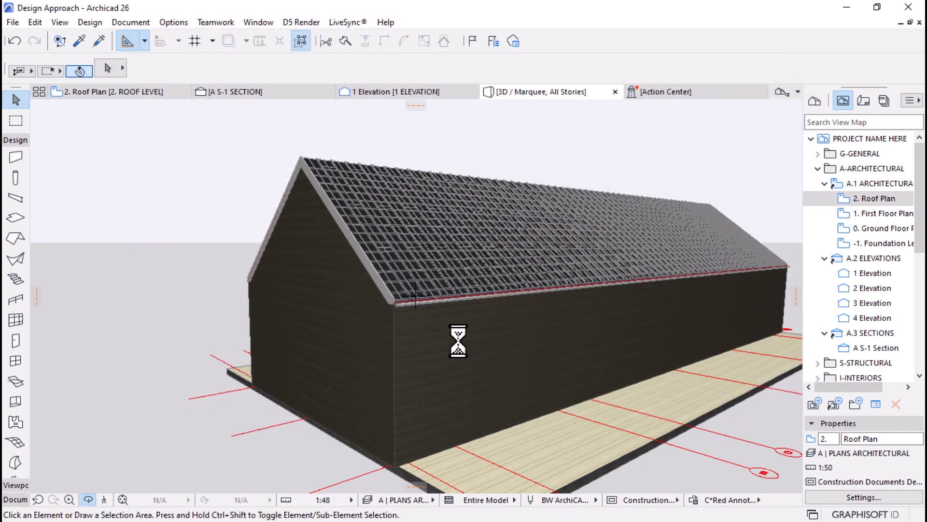
# Select the four exterior walls as a group and replace their TF Wd Siding Dark surface override with TF Timber Cladding
pyautogui.click(389, 353)
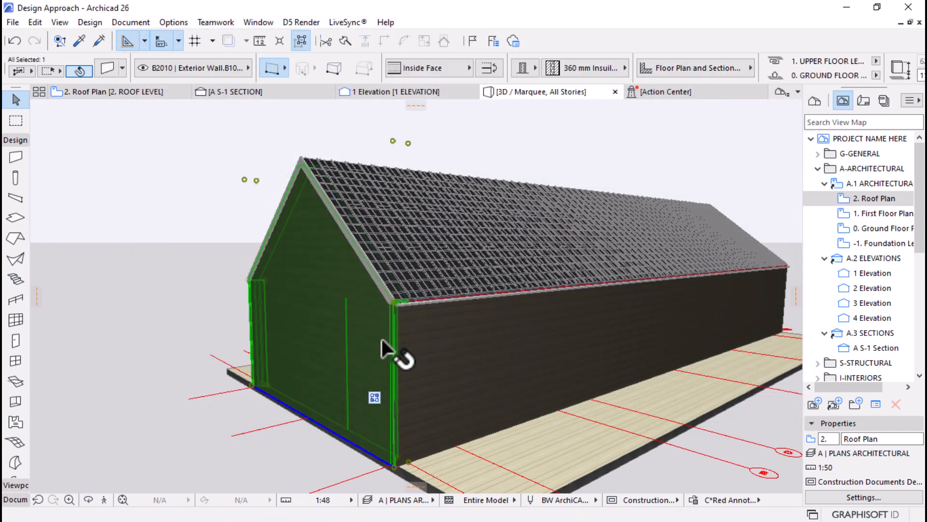
pyautogui.click(300, 41)
pyautogui.click(110, 67)
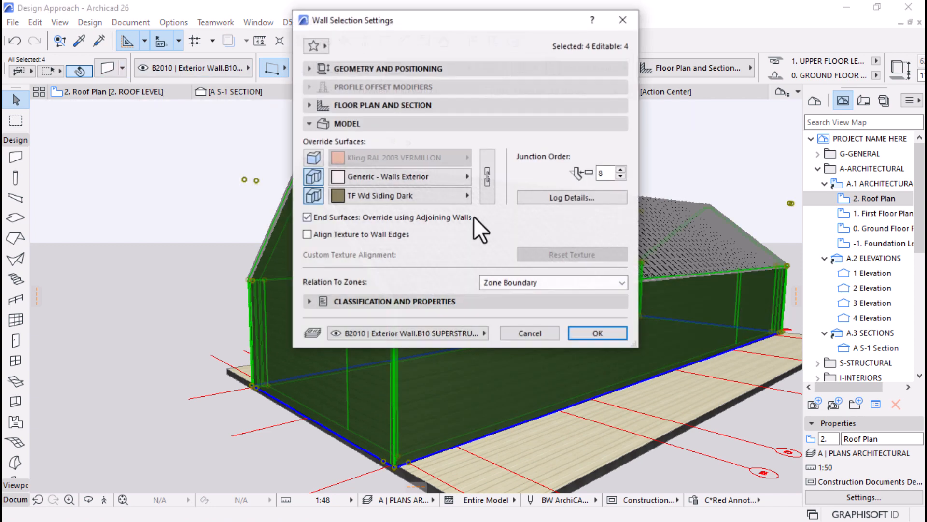
pyautogui.click(385, 198)
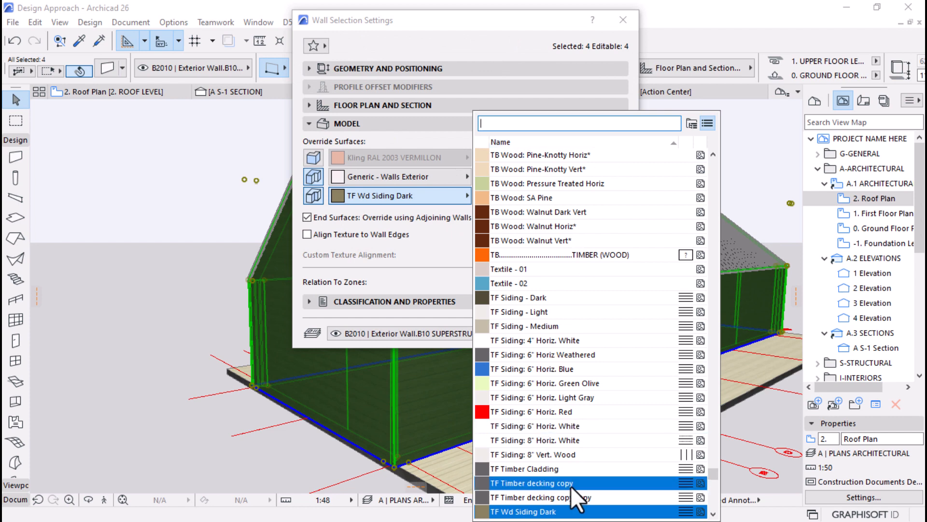
pyautogui.click(558, 469)
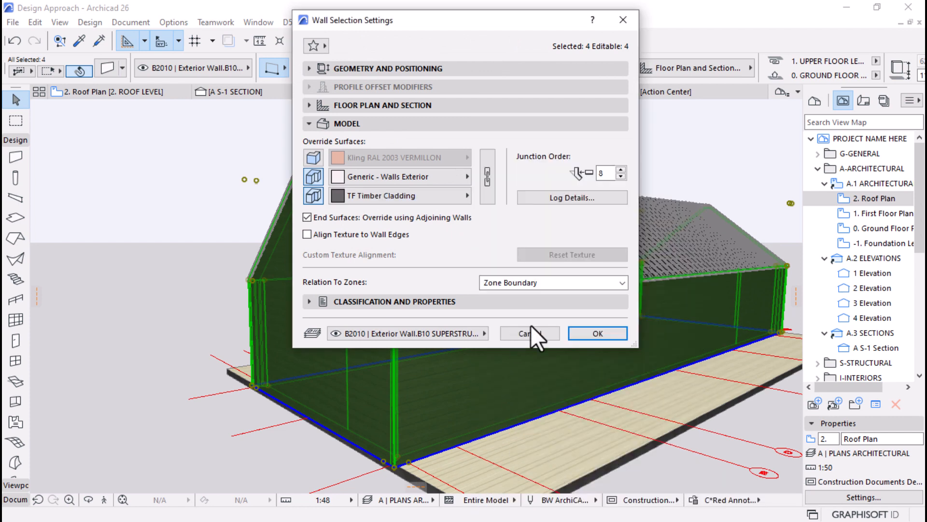
pyautogui.click(597, 331)
pyautogui.scroll(5, 514, 362)
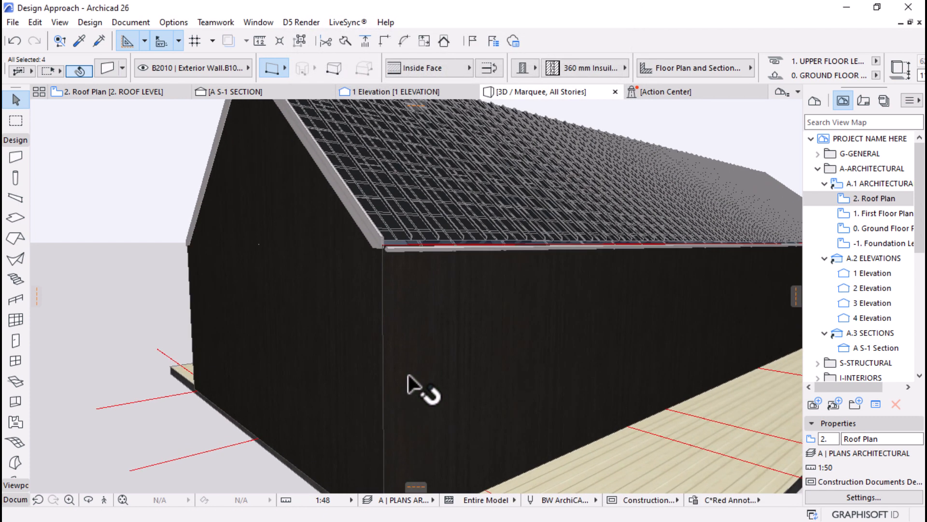
pyautogui.scroll(4, 408, 376)
pyautogui.scroll(-1, 466, 365)
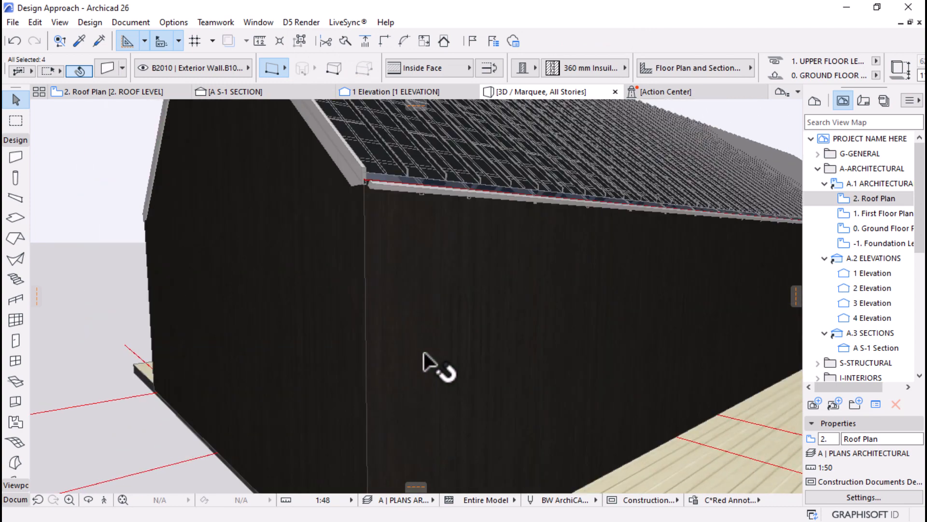
pyautogui.scroll(-4, 424, 362)
pyautogui.scroll(5, 542, 383)
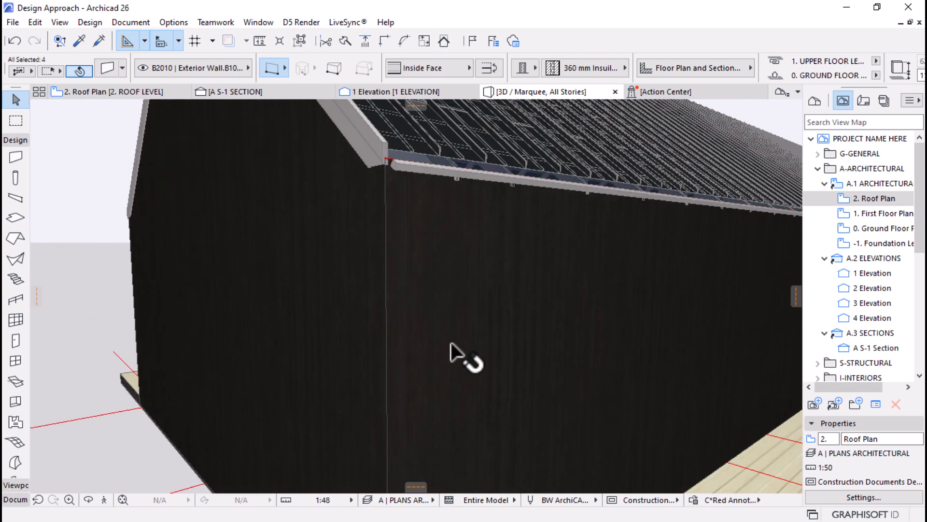
pyautogui.scroll(-2, 451, 344)
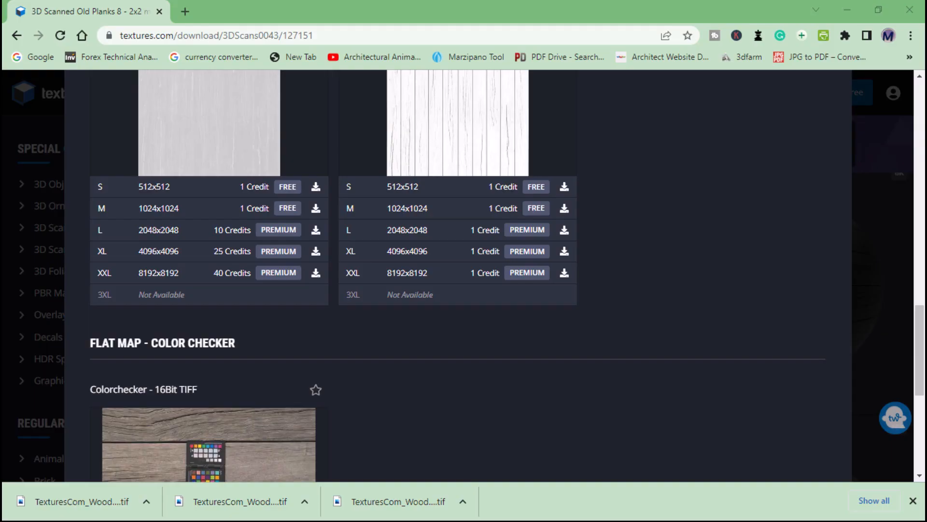
# Switch to textures.com in the browser, download the 1024x1024 displacement map of 3D Scanned Old Planks 8, and close its page
pyautogui.scroll(-5, 259, 373)
pyautogui.scroll(15, 460, 334)
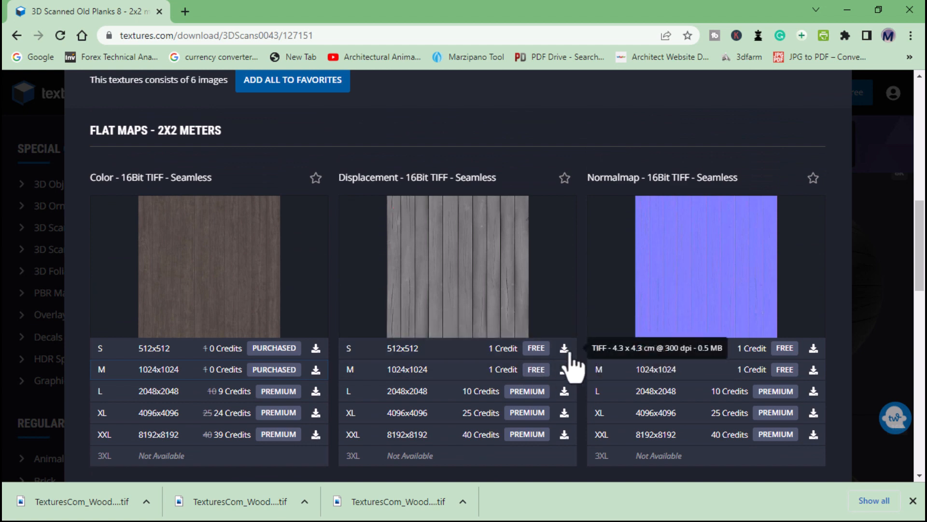
pyautogui.click(564, 370)
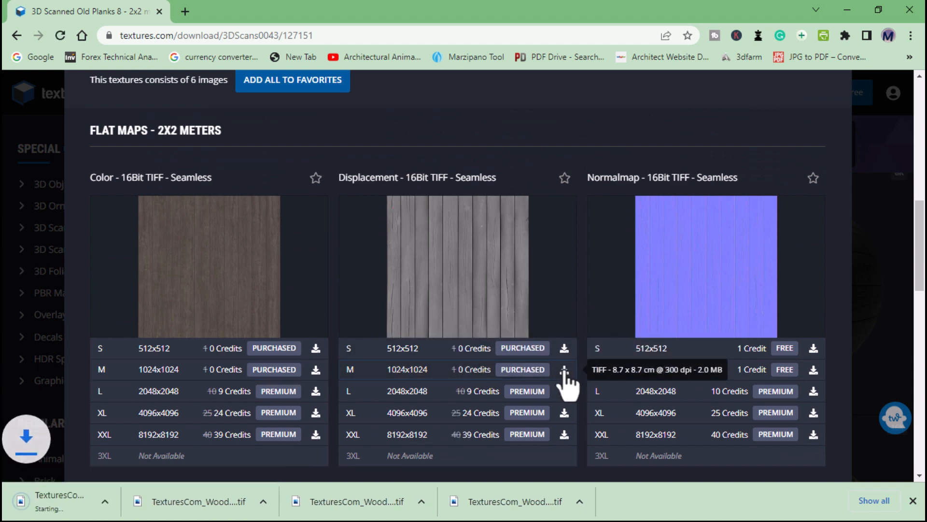
pyautogui.scroll(10, 467, 331)
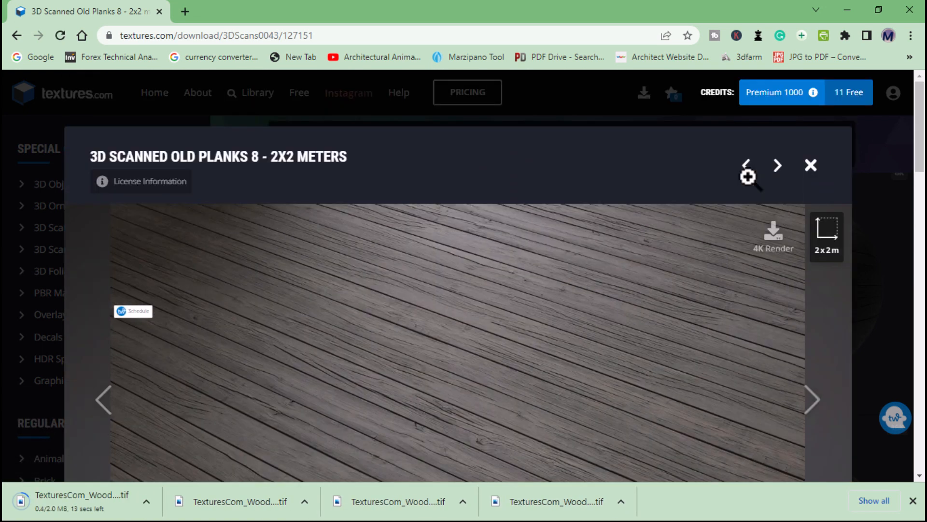
pyautogui.click(811, 167)
# Look through the wood textures and replace the wood keyword with a search for cladding
pyautogui.scroll(-3, 611, 292)
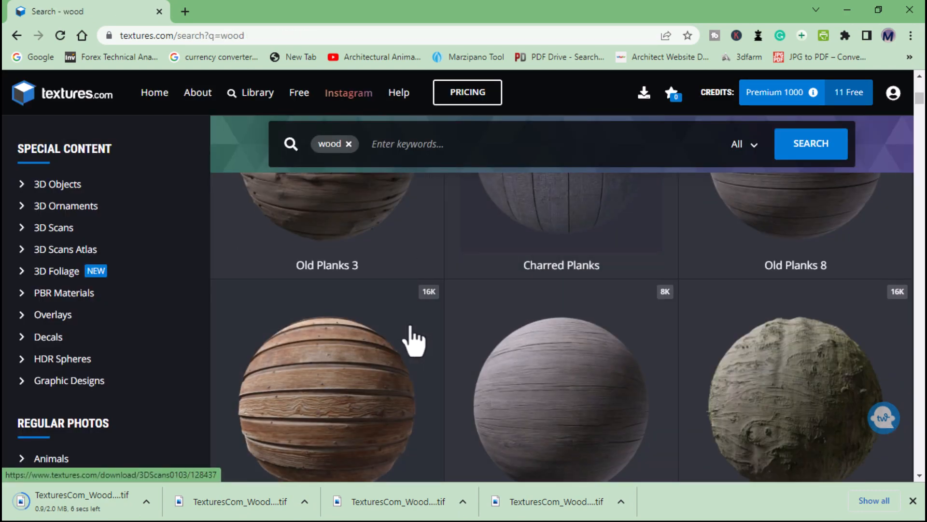
pyautogui.scroll(-10, 413, 341)
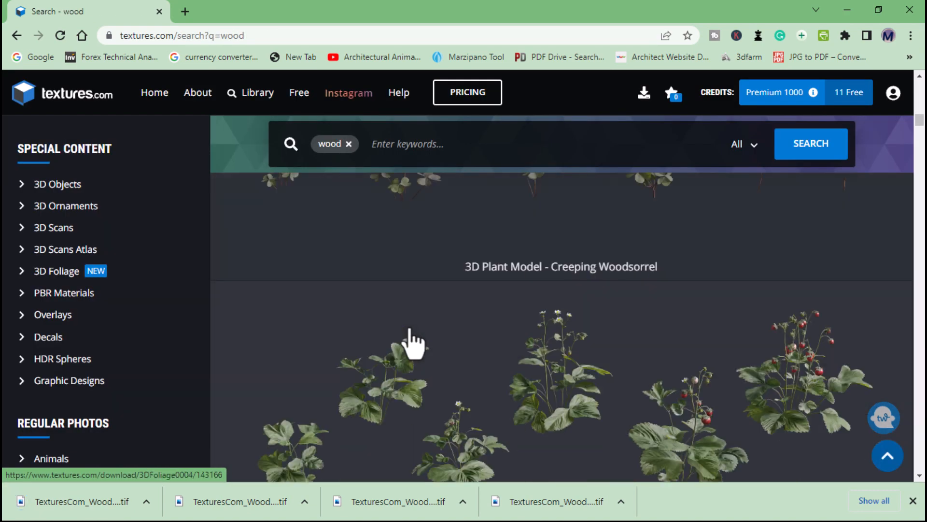
pyautogui.scroll(4, 414, 343)
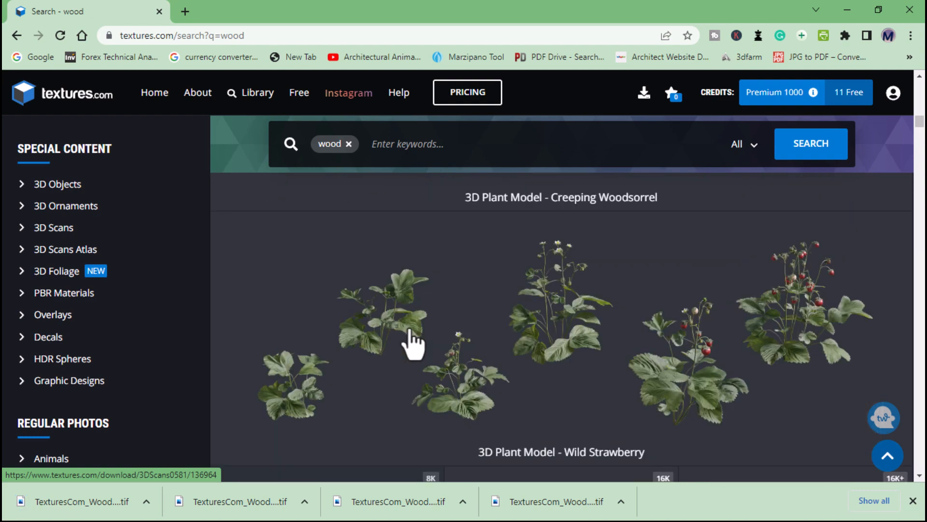
pyautogui.scroll(12, 414, 343)
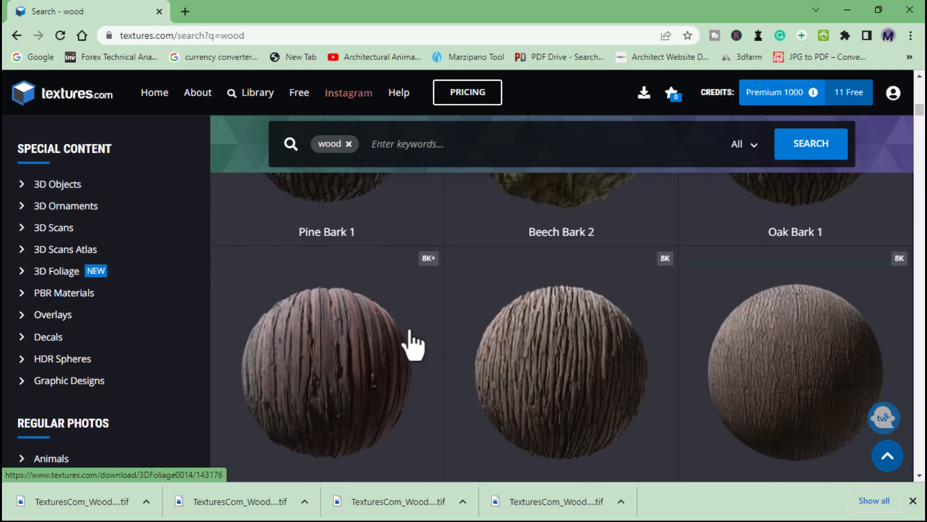
pyautogui.scroll(8, 413, 343)
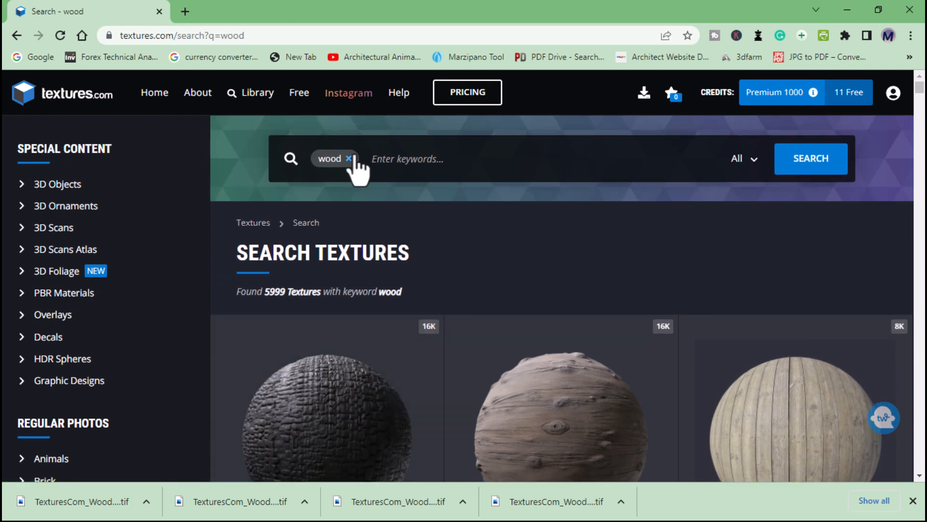
pyautogui.click(348, 154)
pyautogui.write('cladding')
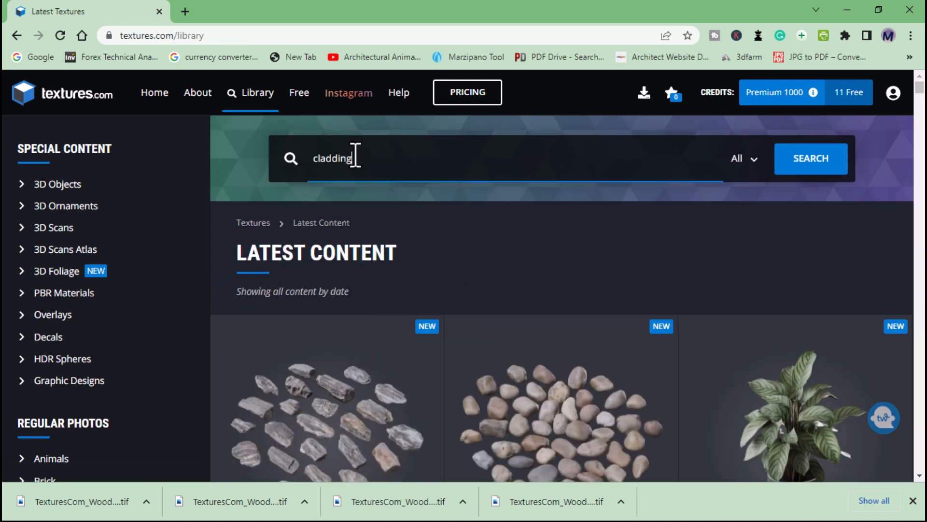
pyautogui.press('Return')
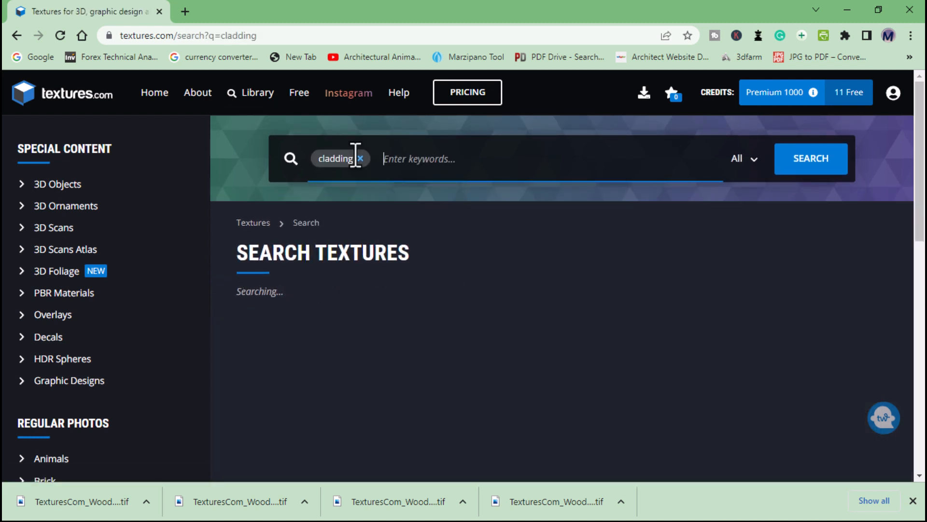
# Open the Thermally Modified Ash wood wall cladding from the search results and download its 1024x1024 albedo map
pyautogui.scroll(-5, 546, 347)
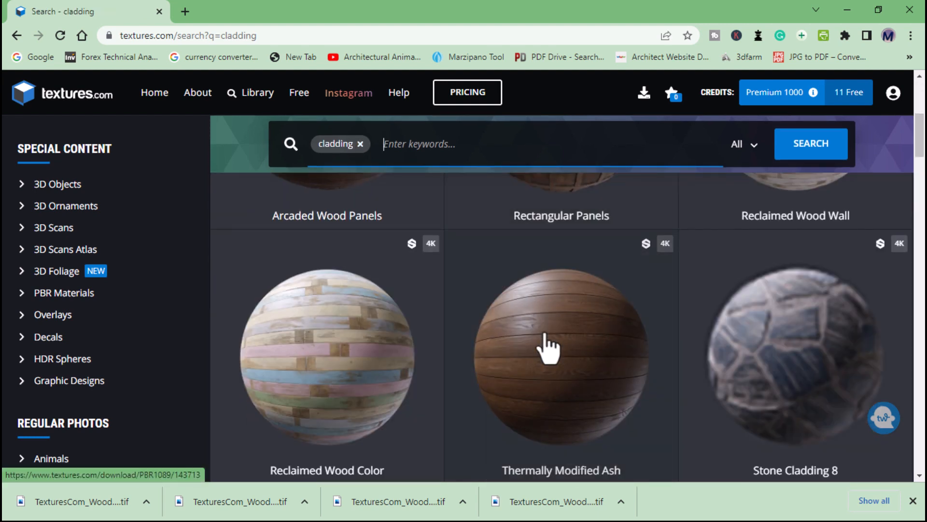
pyautogui.scroll(-1, 547, 347)
pyautogui.scroll(-3, 548, 347)
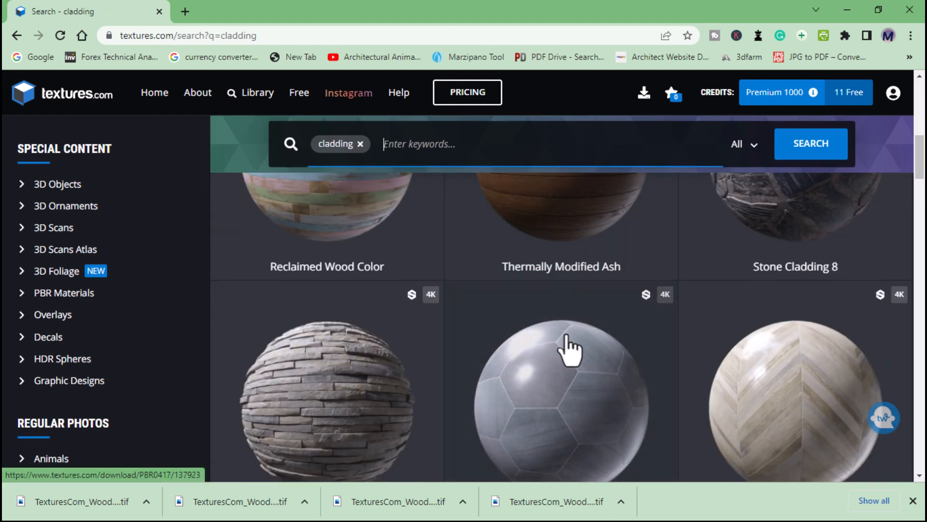
pyautogui.scroll(3, 565, 348)
pyautogui.scroll(-20, 531, 376)
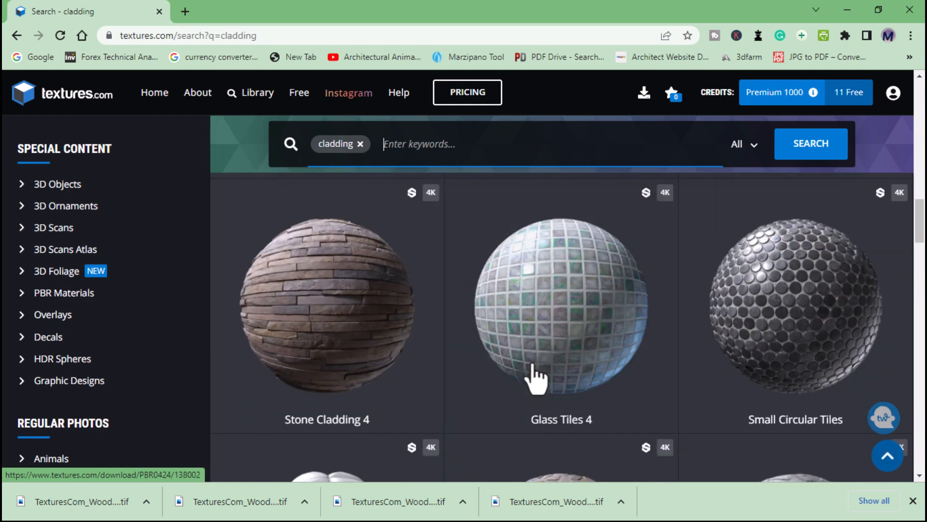
pyautogui.scroll(-10, 533, 367)
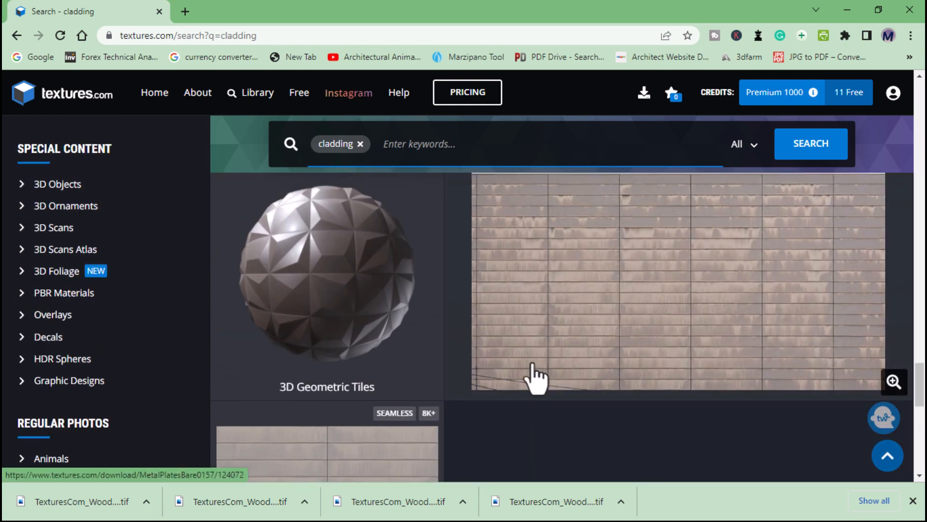
pyautogui.scroll(-15, 533, 367)
pyautogui.scroll(20, 535, 376)
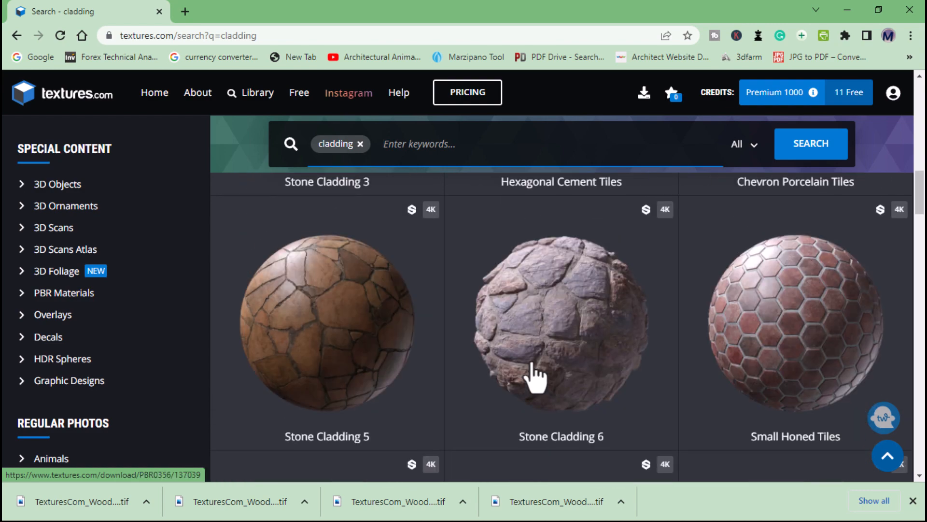
pyautogui.click(537, 369)
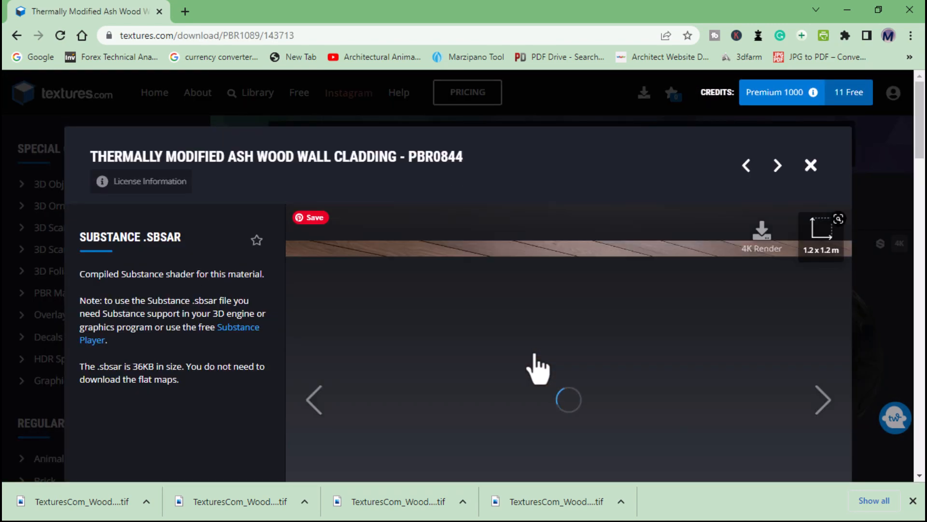
pyautogui.scroll(-10, 555, 362)
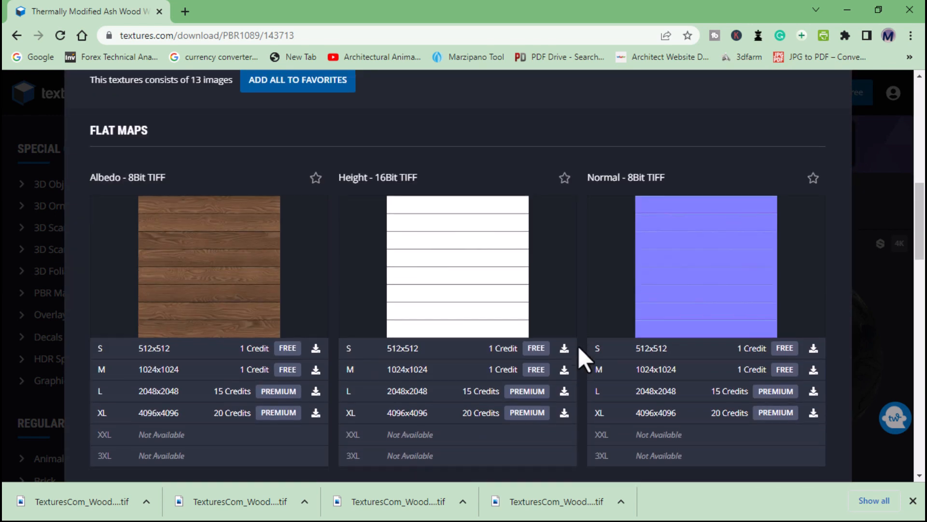
pyautogui.click(316, 369)
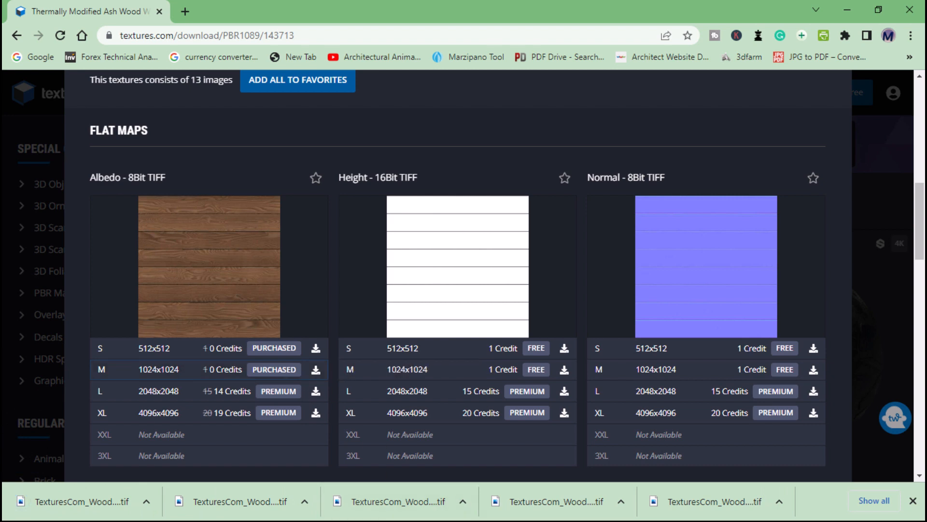
# Switch back to Archicad and find TF Timber Cladding in the surface settings by filtering for timb
pyautogui.press('super')
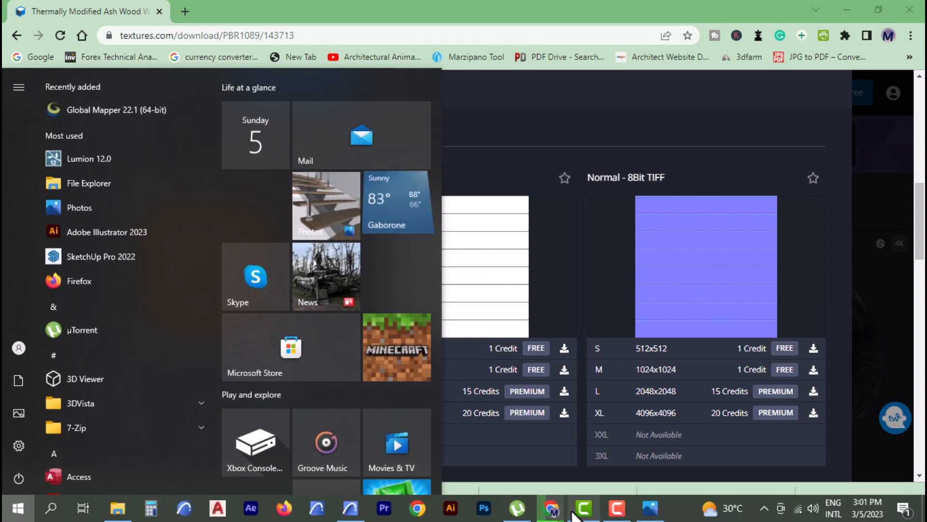
pyautogui.click(353, 511)
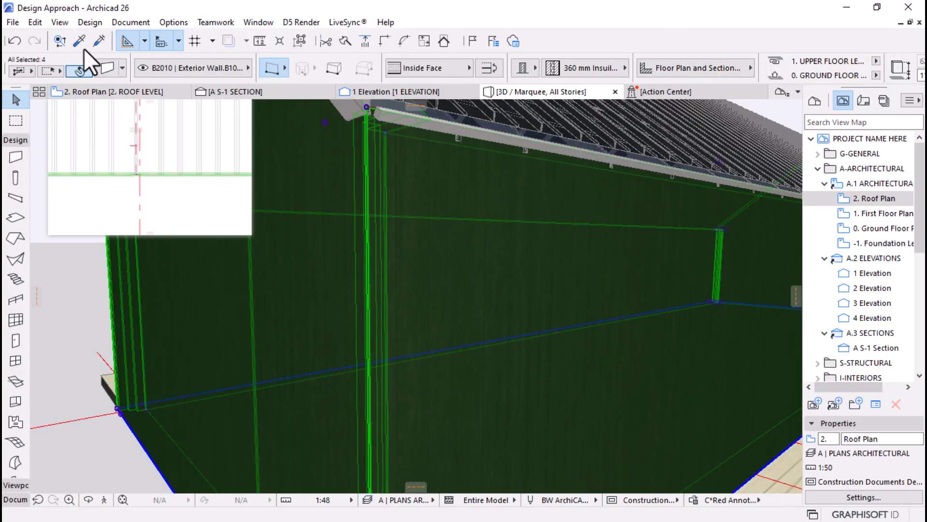
pyautogui.click(167, 25)
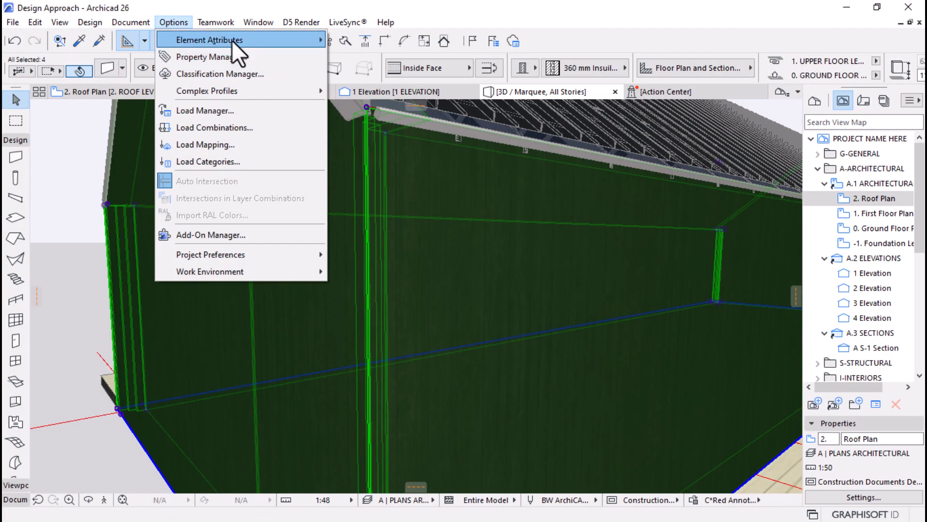
pyautogui.moveTo(231, 40)
pyautogui.click(375, 123)
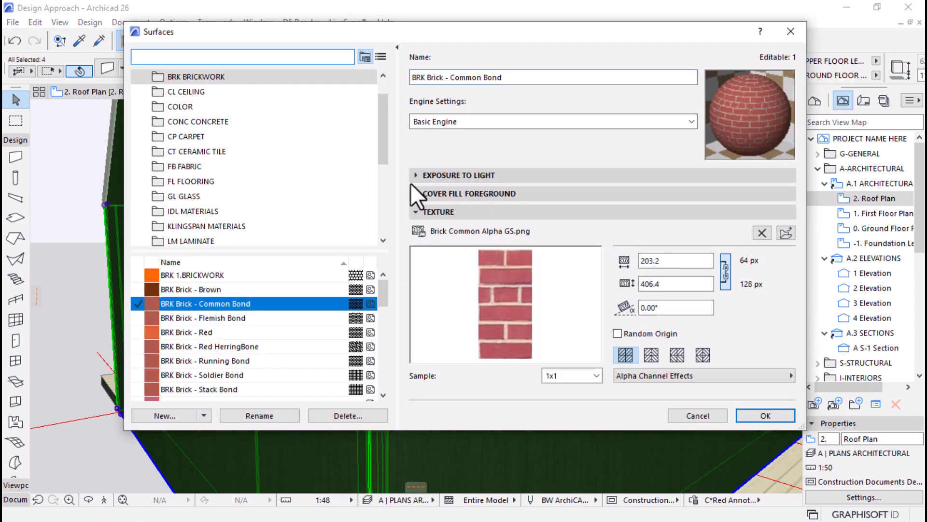
pyautogui.write('timb')
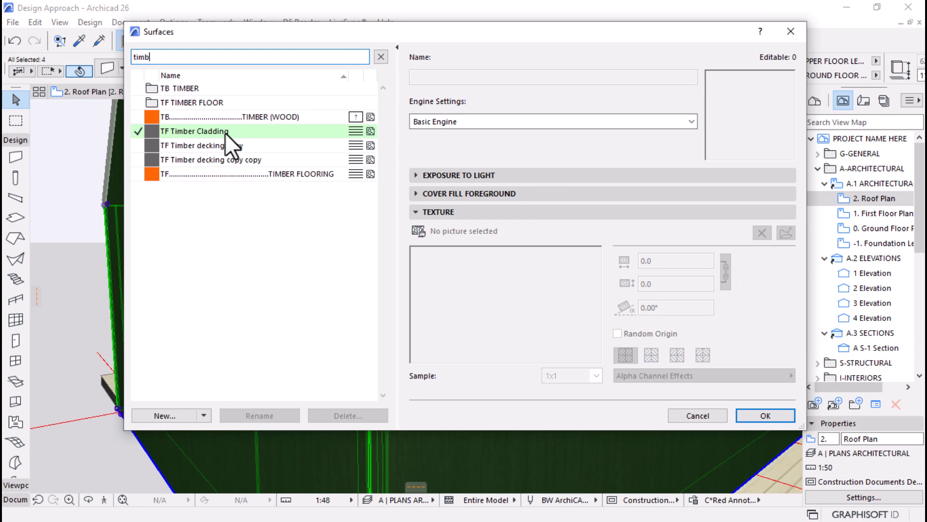
pyautogui.click(218, 131)
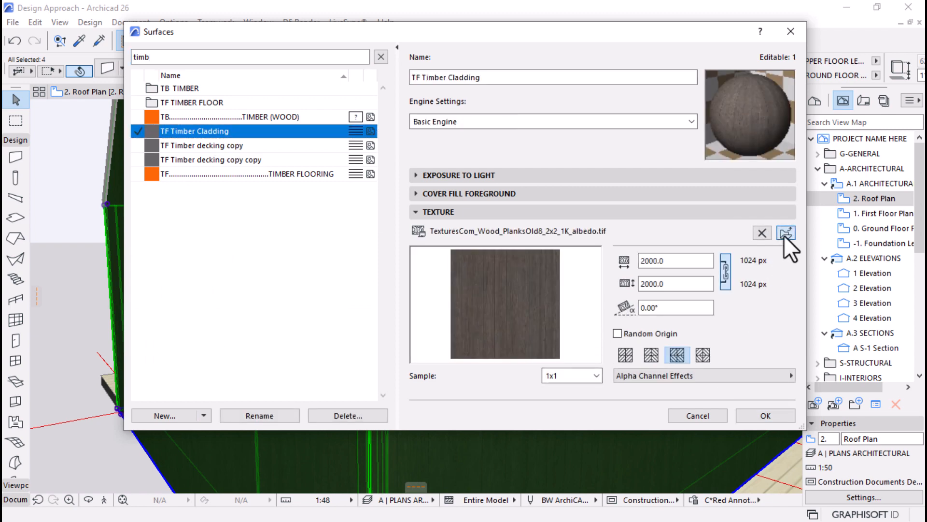
# Replace the texture of TF Timber Cladding with TexturesCom_Wood_PlanksOld8_2x2_1K_height.tif, save the surface, and deselect the walls
pyautogui.click(786, 233)
pyautogui.click(392, 136)
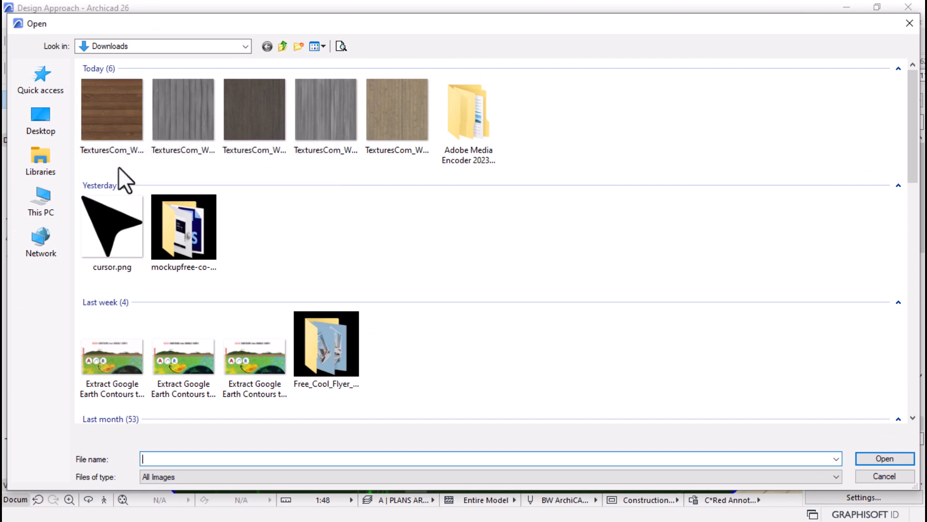
pyautogui.click(118, 132)
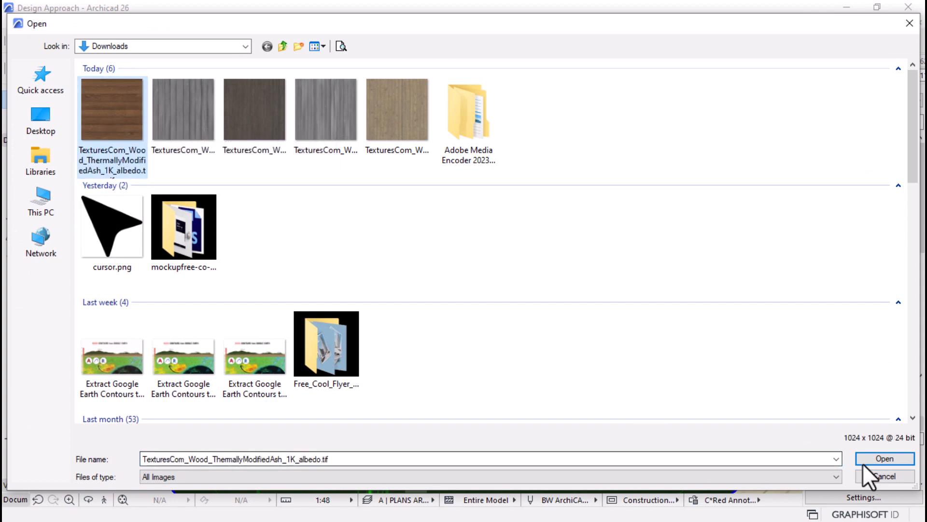
pyautogui.click(179, 128)
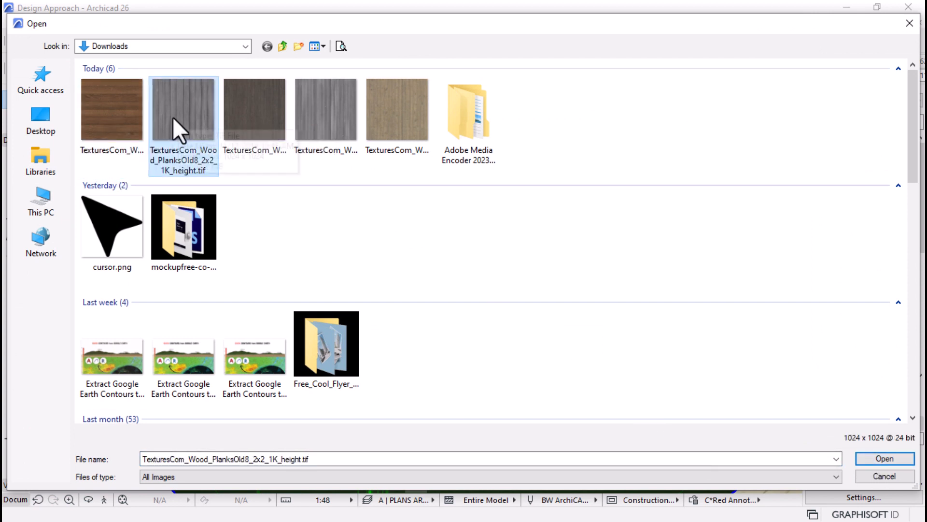
pyautogui.click(872, 458)
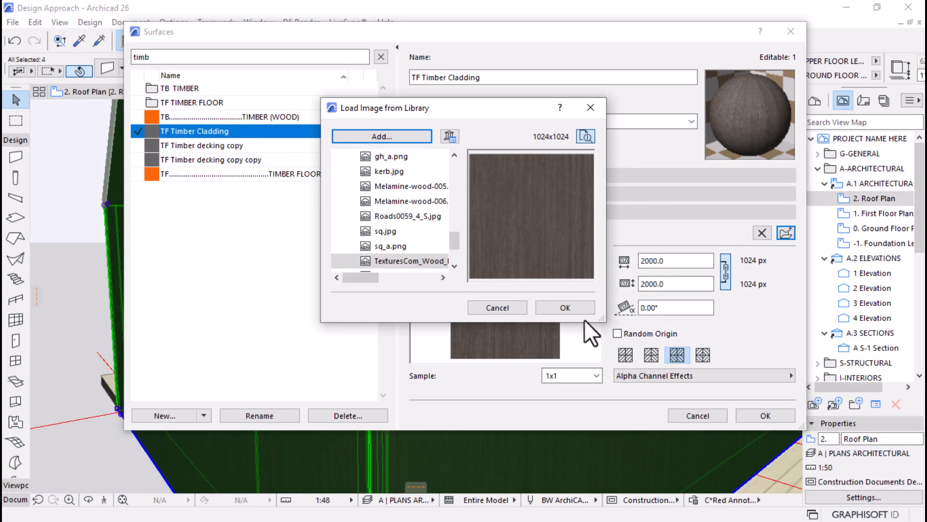
pyautogui.click(577, 310)
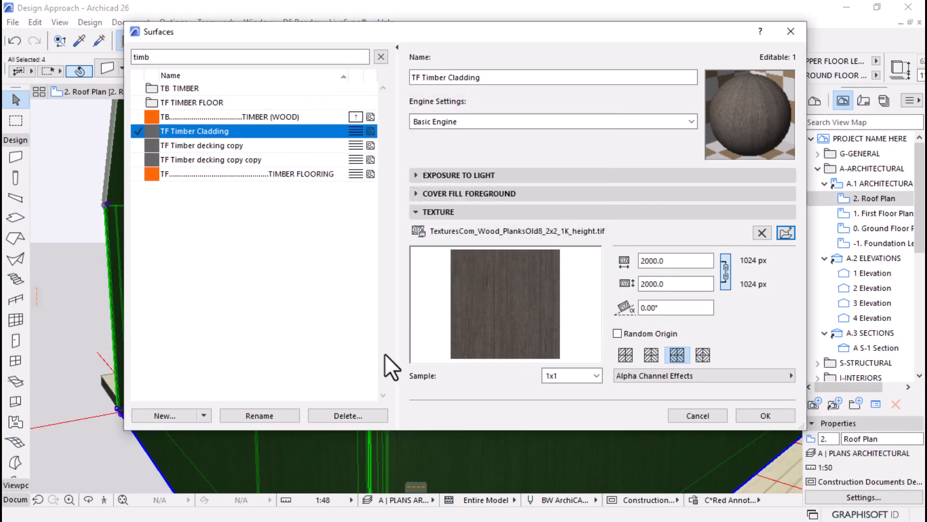
pyautogui.click(746, 416)
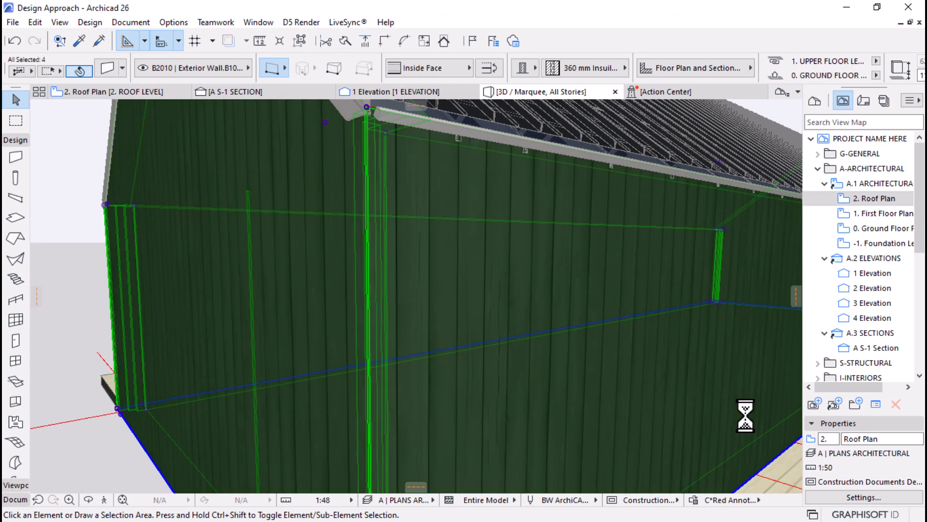
pyautogui.scroll(-10, 387, 381)
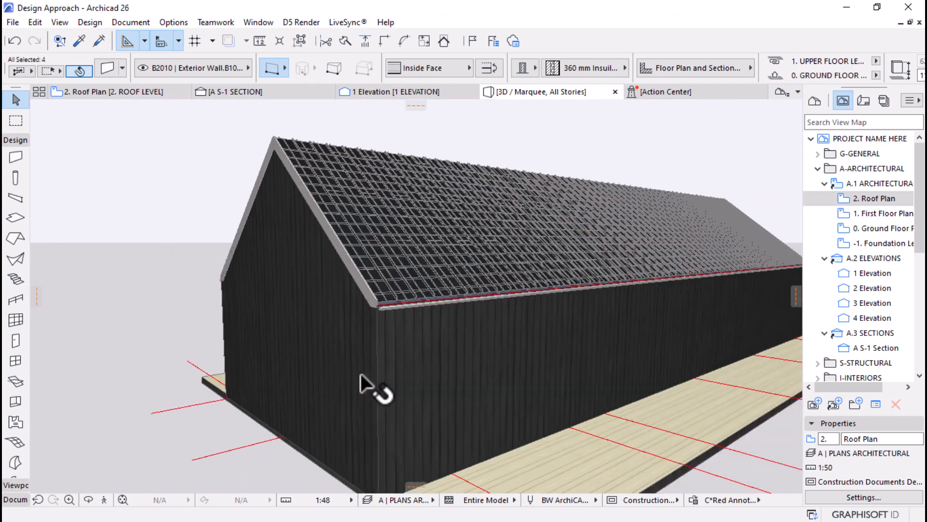
pyautogui.click(247, 457)
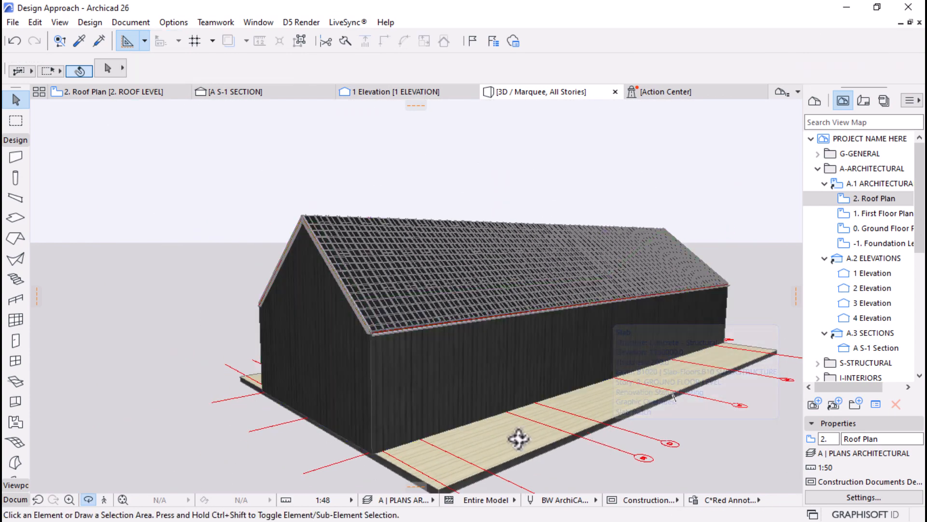
# Try changing the covering type of both roof surfacers from Standing Seam to Trapezoid Sheet
pyautogui.keyDown('shift'); pyautogui.moveTo(517, 436); pyautogui.dragTo(618, 288, button='middle'); pyautogui.keyUp('shift')
pyautogui.click(504, 319)
pyautogui.keyDown('shift'); pyautogui.click(504, 320); pyautogui.keyUp('shift')
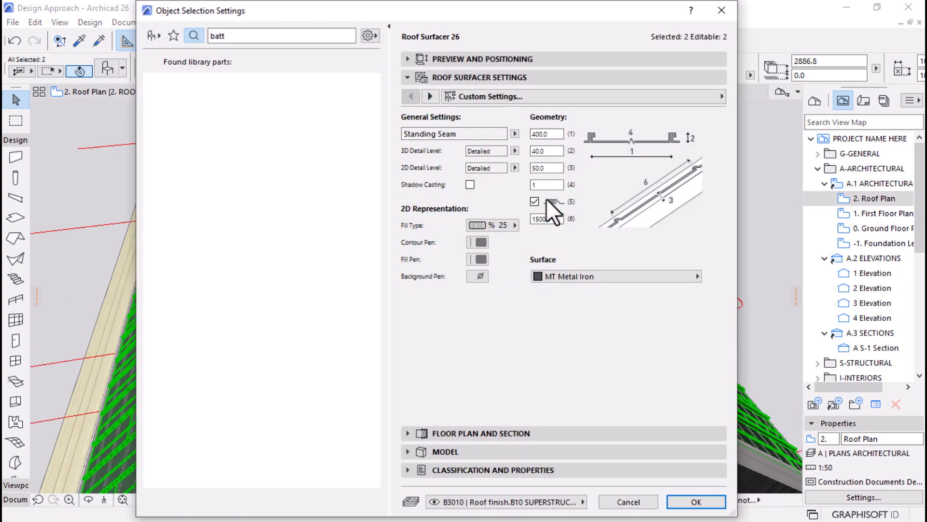
pyautogui.click(515, 134)
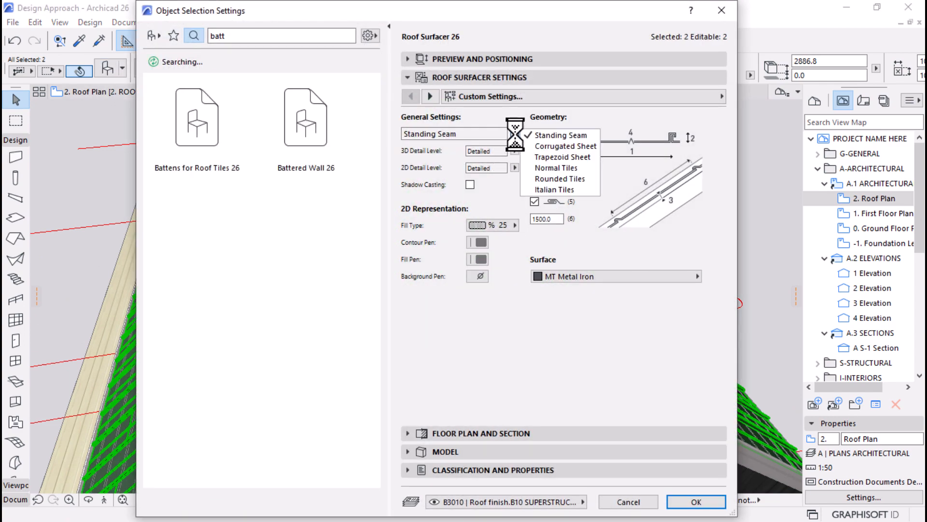
pyautogui.click(576, 157)
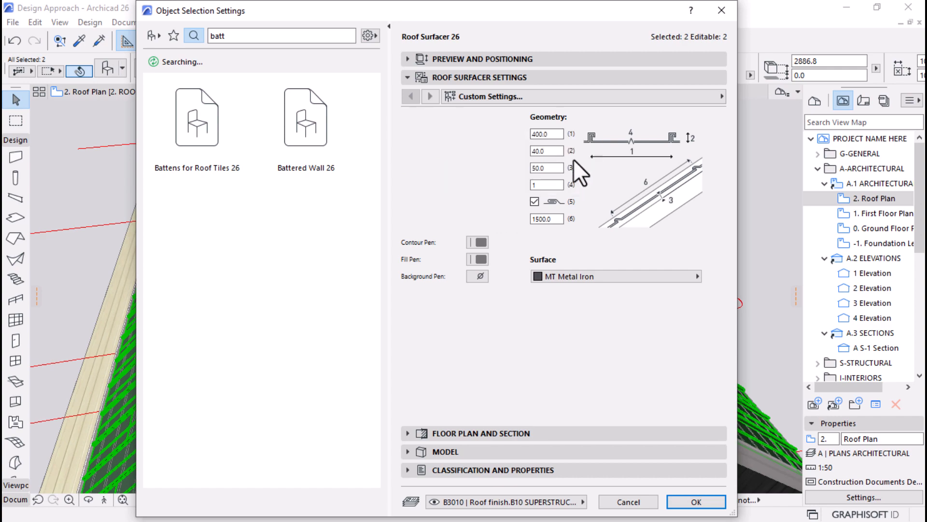
pyautogui.click(698, 500)
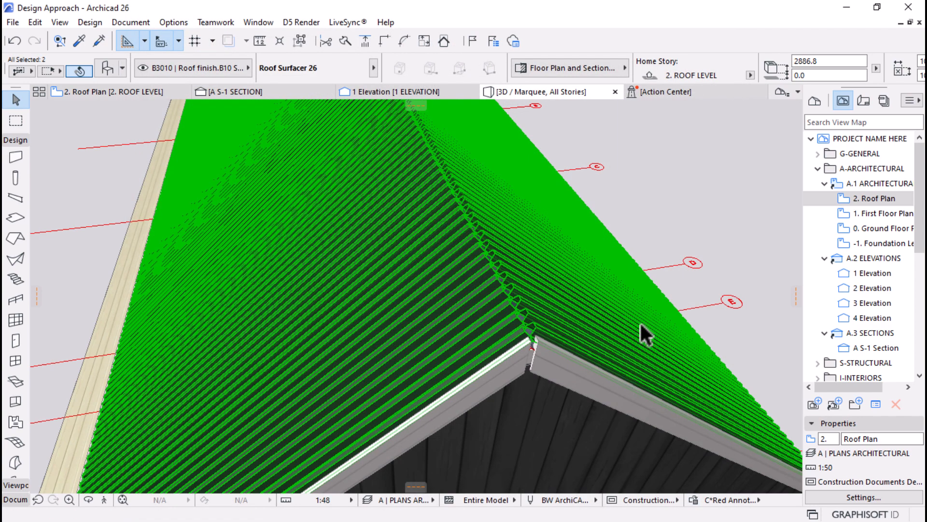
pyautogui.press('Escape')
# Inspect the trapezoid roof sheeting up close and check its profile settings without changing them
pyautogui.moveTo(561, 338); pyautogui.dragTo(320, 352)
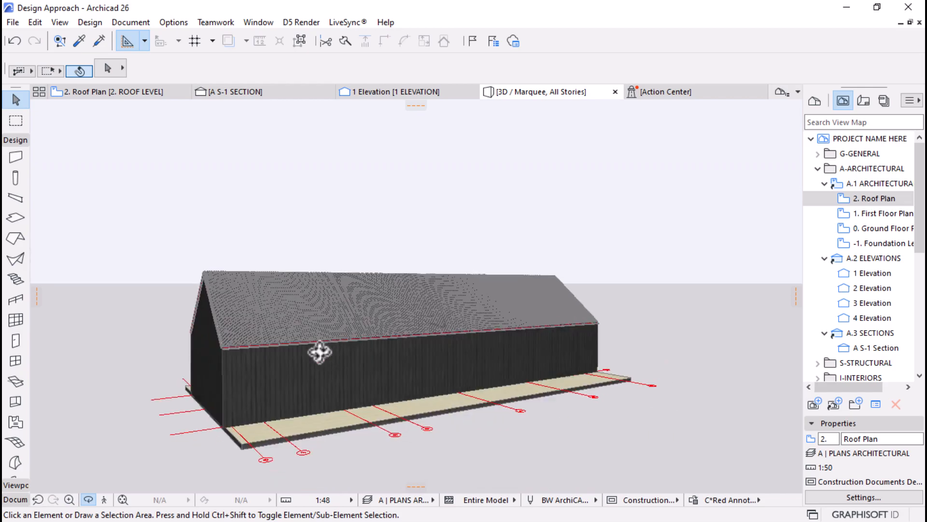
pyautogui.scroll(4, 195, 292)
pyautogui.scroll(5, 274, 286)
pyautogui.scroll(2, 274, 286)
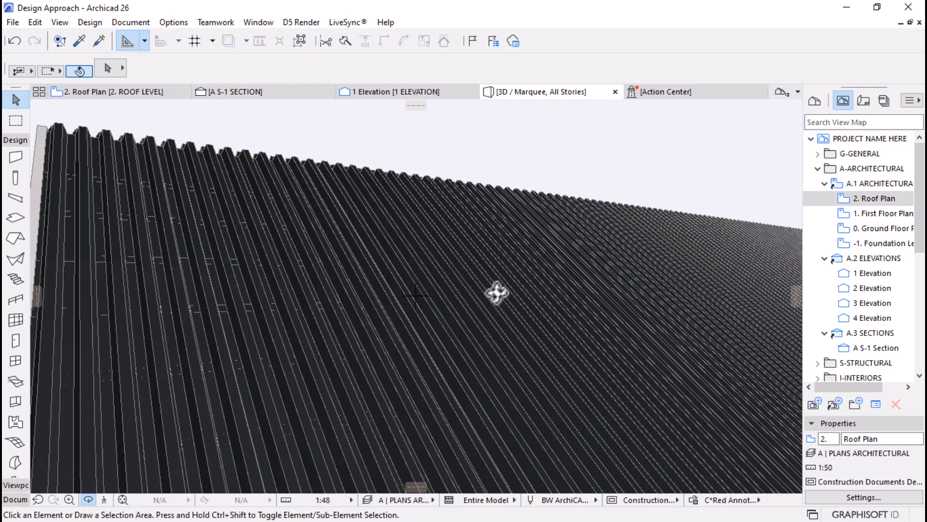
pyautogui.moveTo(497, 293); pyautogui.dragTo(433, 270)
pyautogui.click(384, 274)
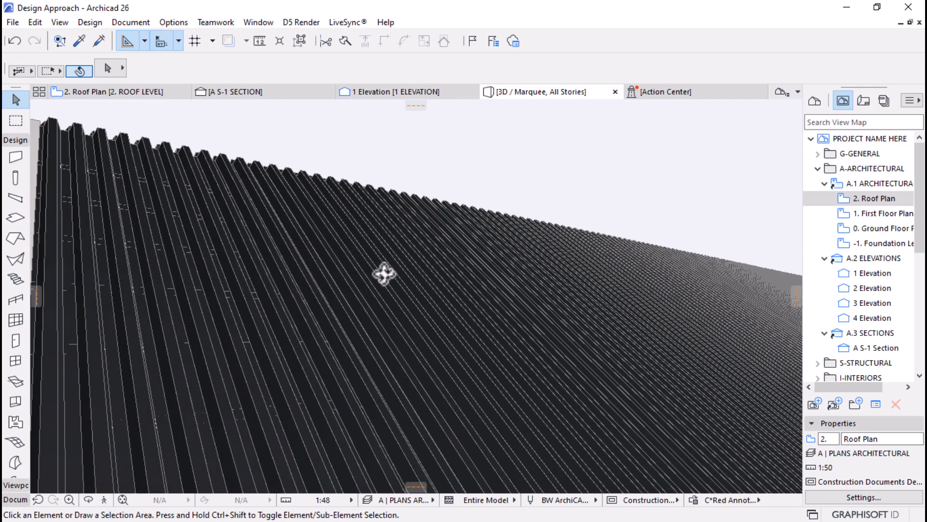
pyautogui.click(103, 64)
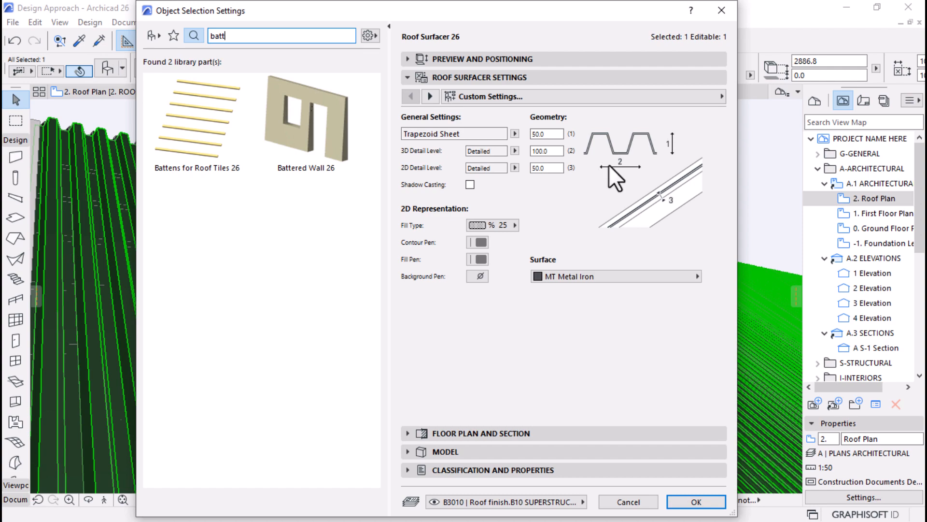
pyautogui.click(616, 500)
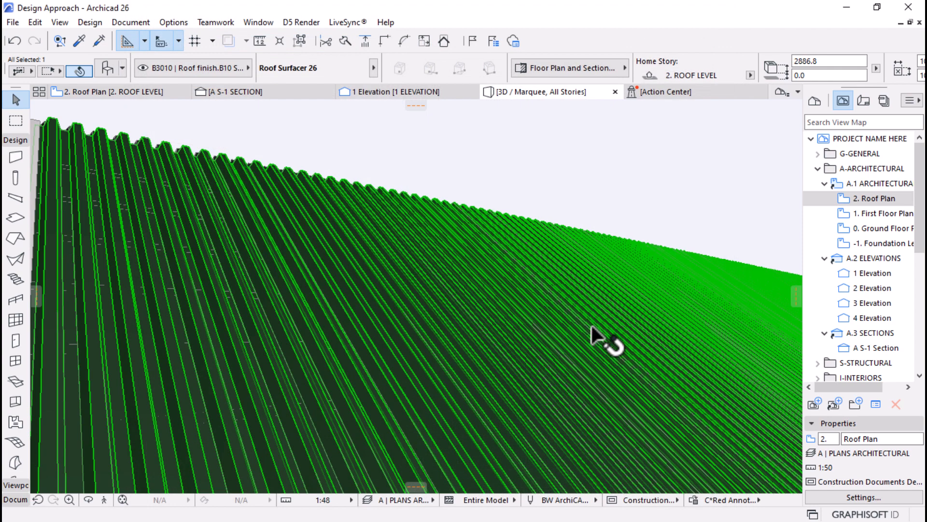
# Undo the trapezoid sheet change on both roof surfacers and clear the selection
pyautogui.press('Escape')
pyautogui.keyDown('shift'); pyautogui.moveTo(481, 251); pyautogui.dragTo(547, 358, button='middle'); pyautogui.keyUp('shift')
pyautogui.hotkey('ctrl', 'z')
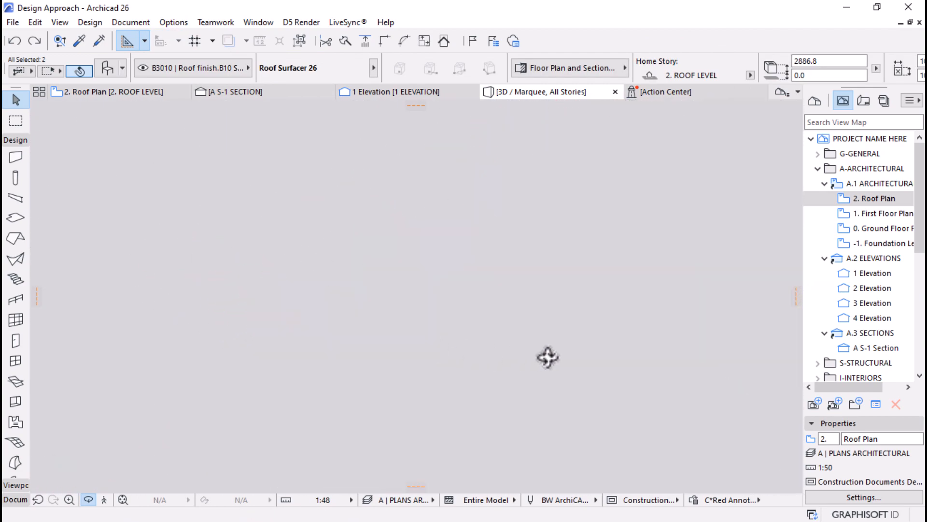
pyautogui.keyDown('shift'); pyautogui.moveTo(291, 257); pyautogui.dragTo(457, 305, button='middle'); pyautogui.keyUp('shift')
pyautogui.scroll(8, 378, 327)
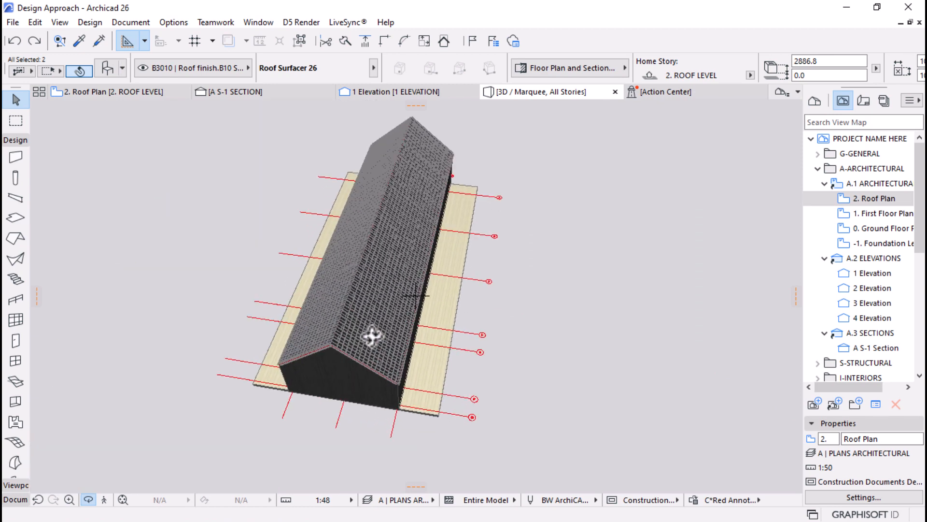
pyautogui.scroll(2, 371, 335)
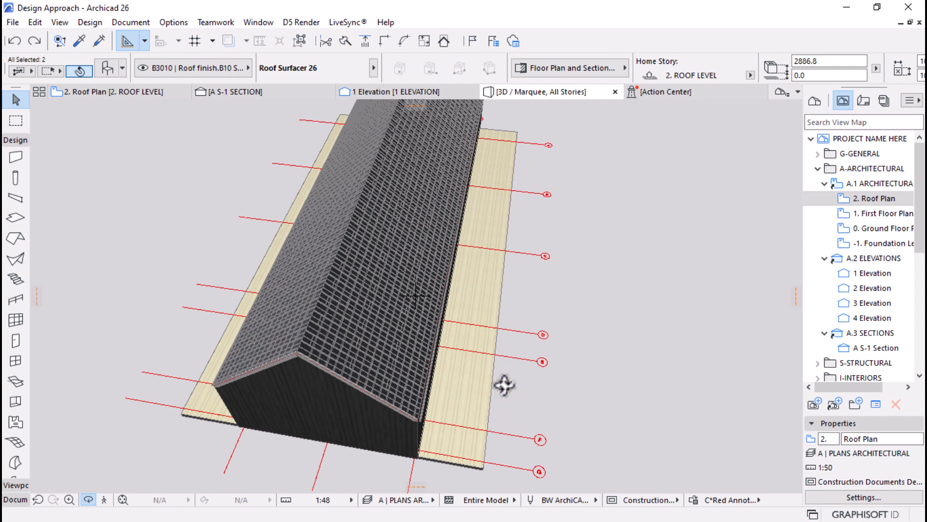
pyautogui.keyDown('shift'); pyautogui.moveTo(504, 385); pyautogui.dragTo(437, 373, button='middle'); pyautogui.keyUp('shift')
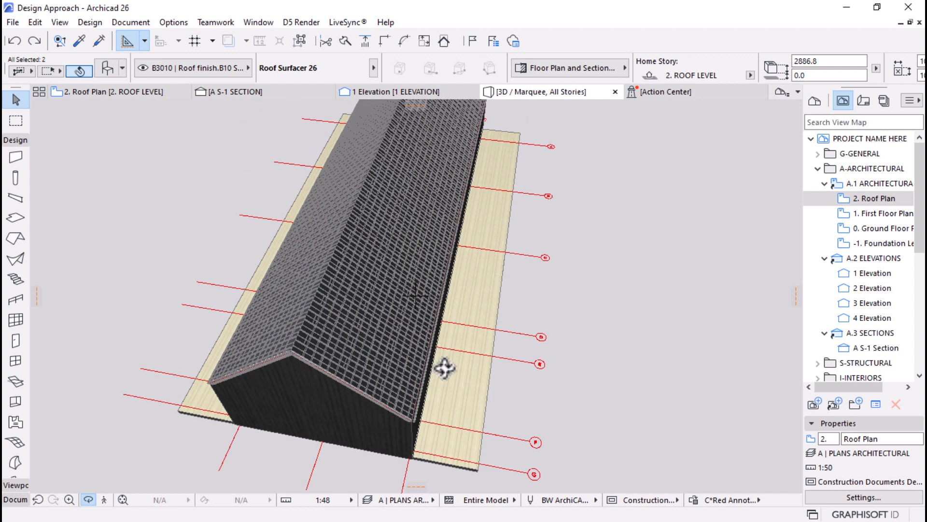
pyautogui.press('Escape')
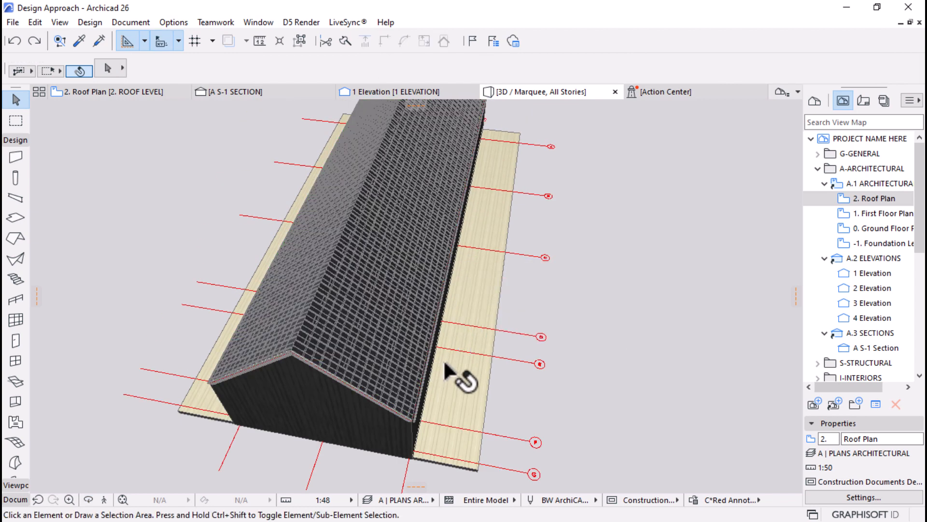
# Examine the roof edge at the eave corner and check the batten object running beneath it
pyautogui.scroll(2, 296, 399)
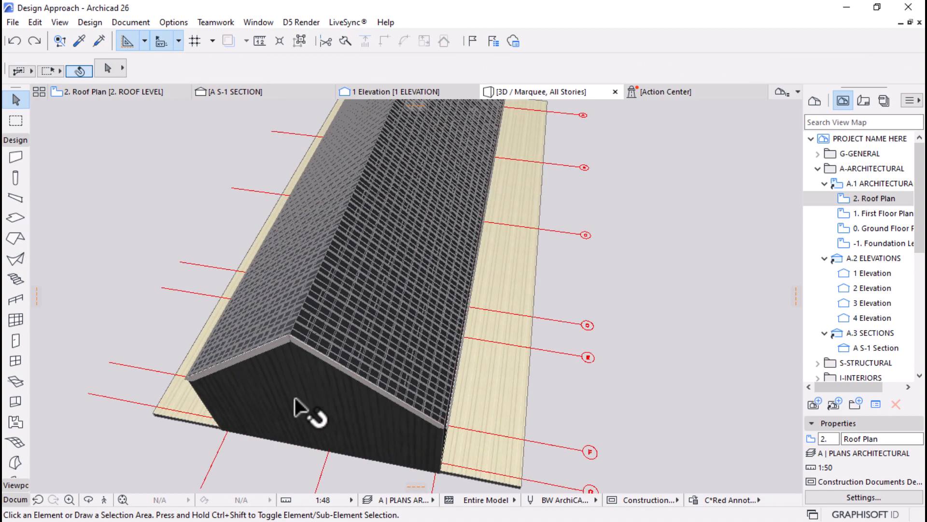
pyautogui.keyDown('shift'); pyautogui.moveTo(570, 332); pyautogui.dragTo(387, 371, button='middle'); pyautogui.keyUp('shift')
pyautogui.scroll(3, 399, 382)
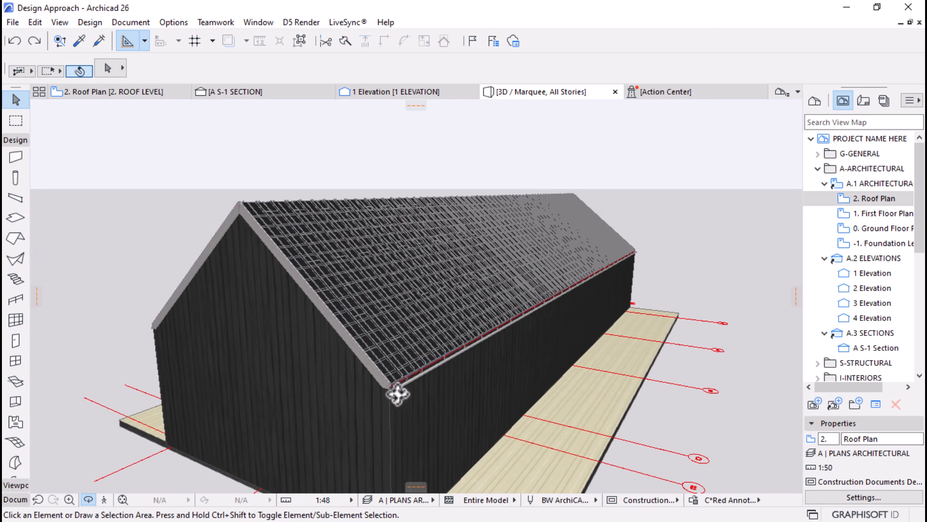
pyautogui.scroll(2, 408, 378)
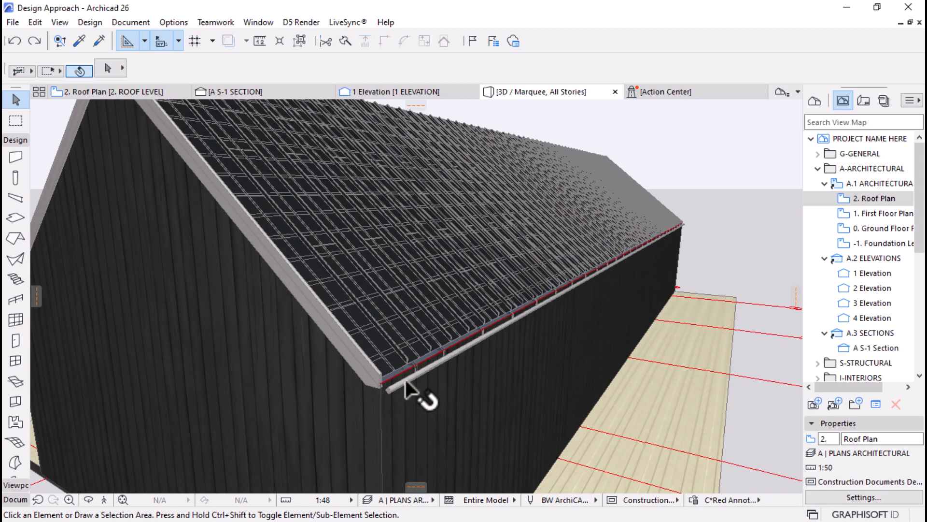
pyautogui.click(424, 392)
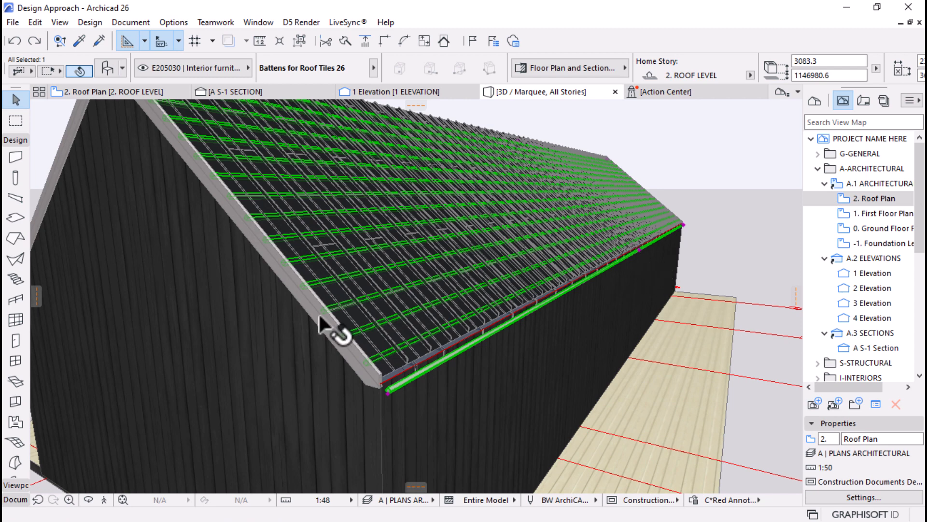
pyautogui.scroll(-3, 487, 259)
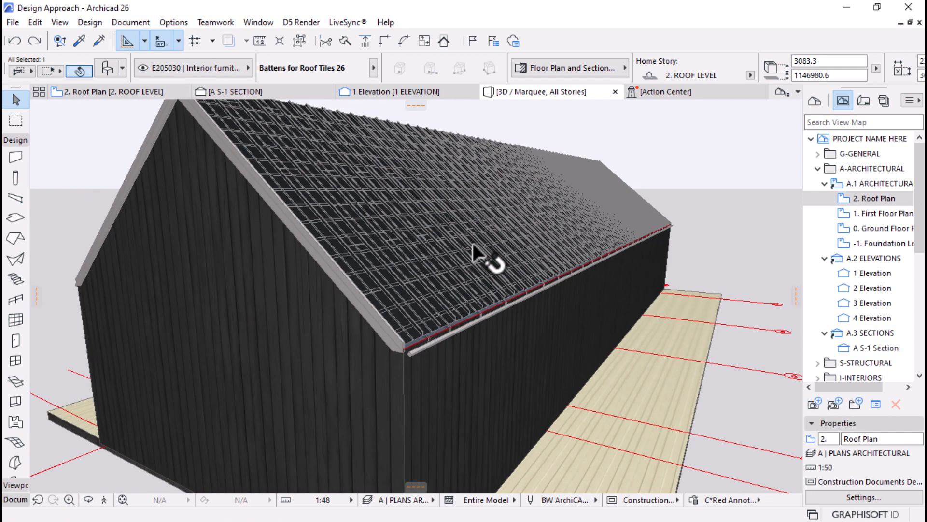
# Open the Ground Floor Plan and examine the openings along the dining and living areas
pyautogui.click(110, 91)
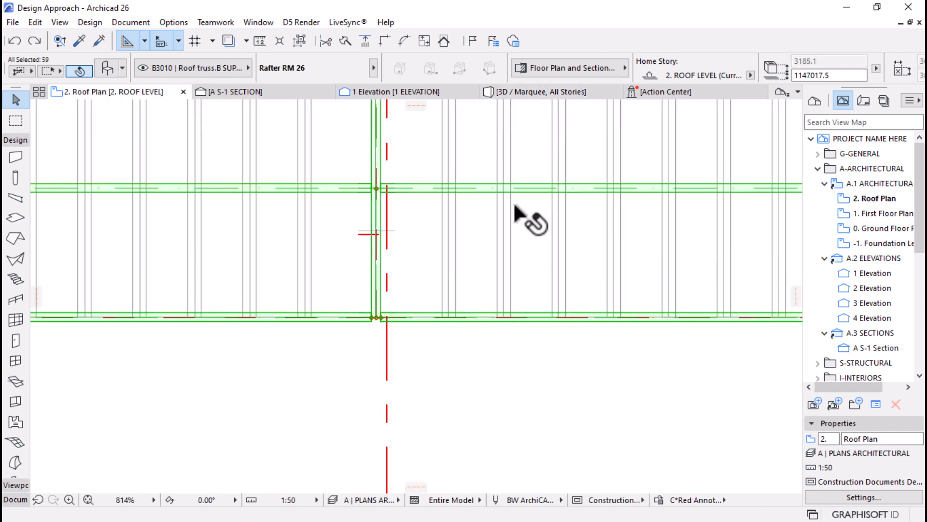
pyautogui.moveTo(876, 228); pyautogui.dragTo(321, 341)
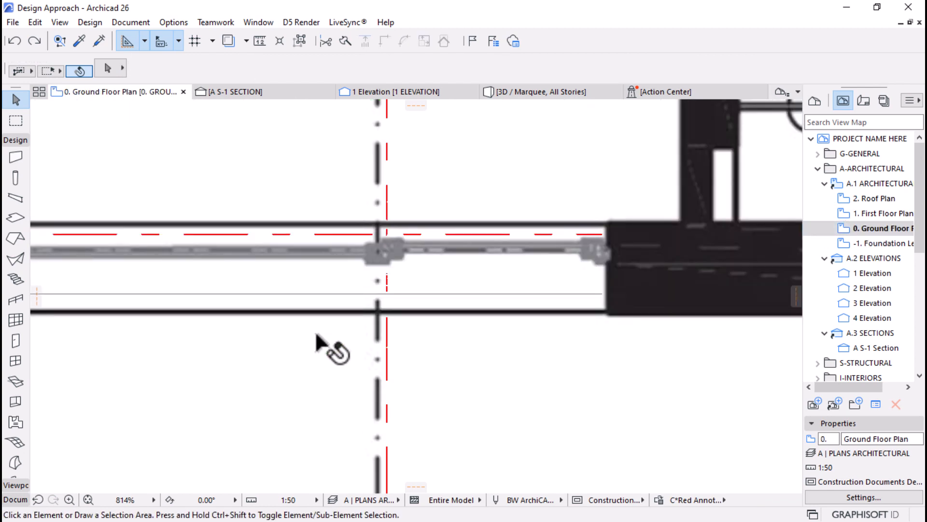
pyautogui.scroll(5, 390, 227)
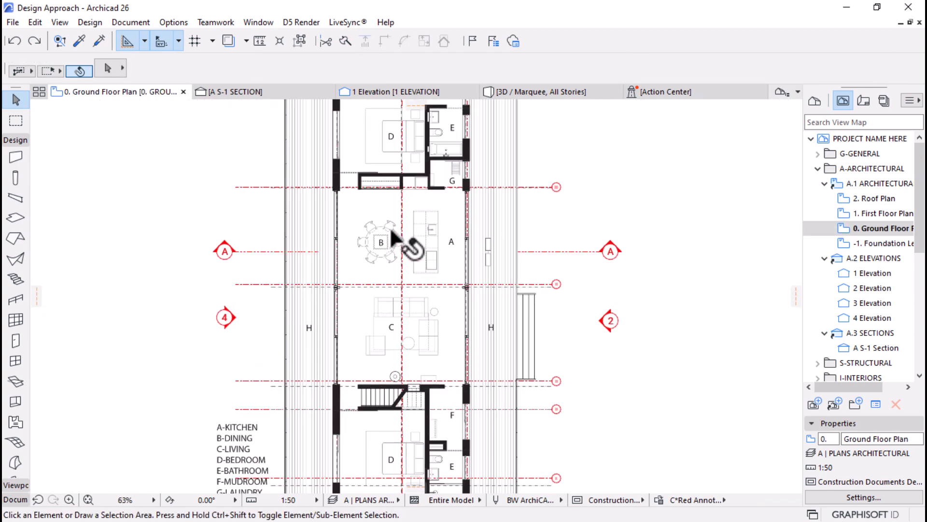
pyautogui.scroll(2, 410, 176)
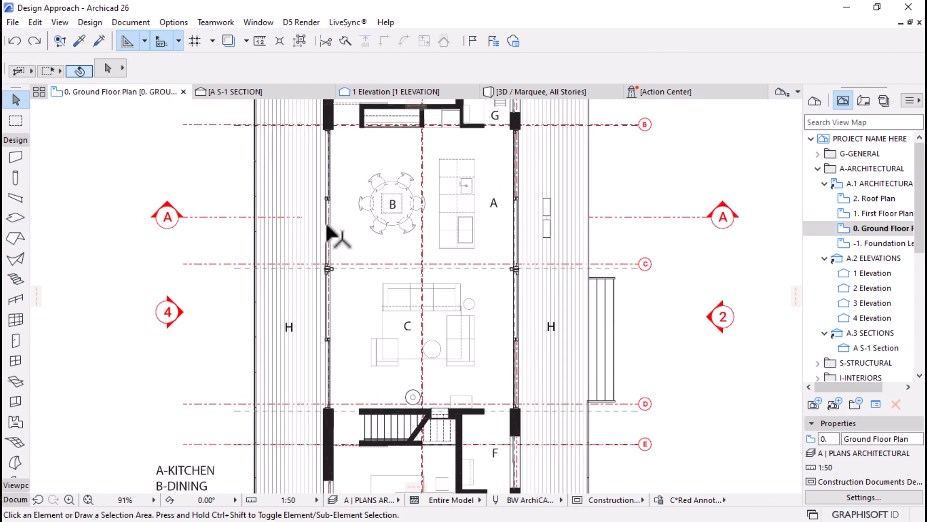
pyautogui.scroll(5, 324, 284)
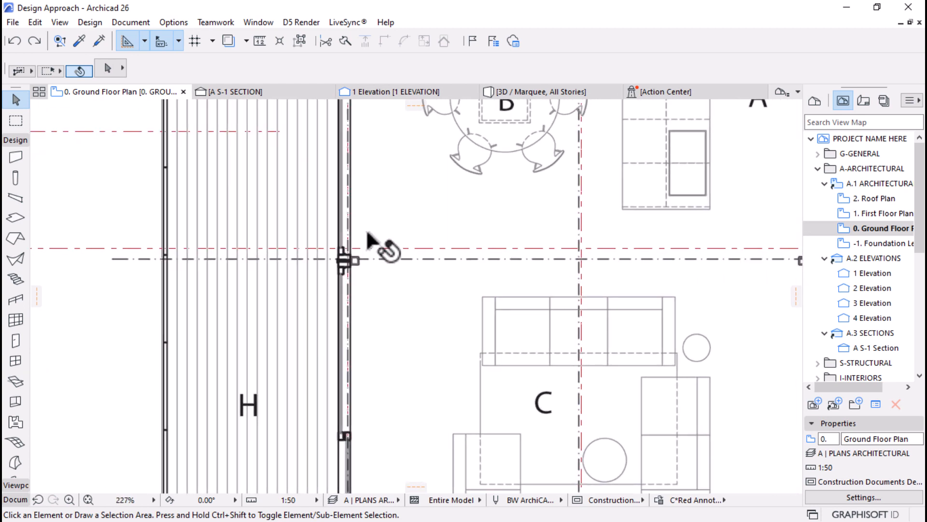
pyautogui.scroll(-5, 371, 200)
pyautogui.scroll(3, 345, 277)
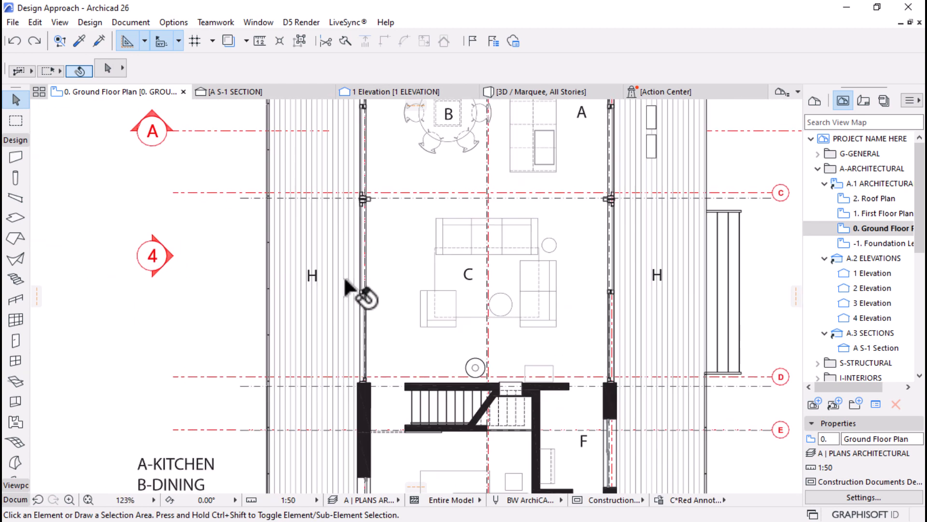
pyautogui.click(1, 405)
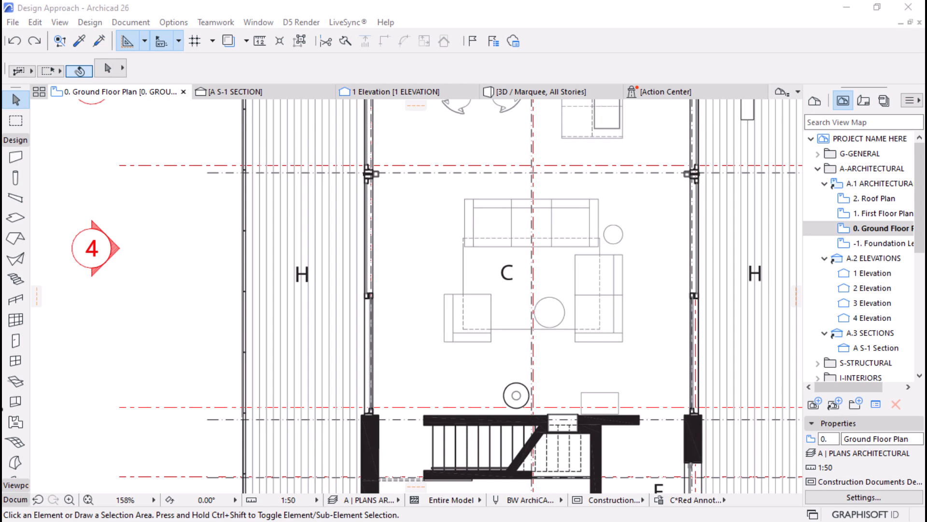
pyautogui.scroll(-5, 347, 223)
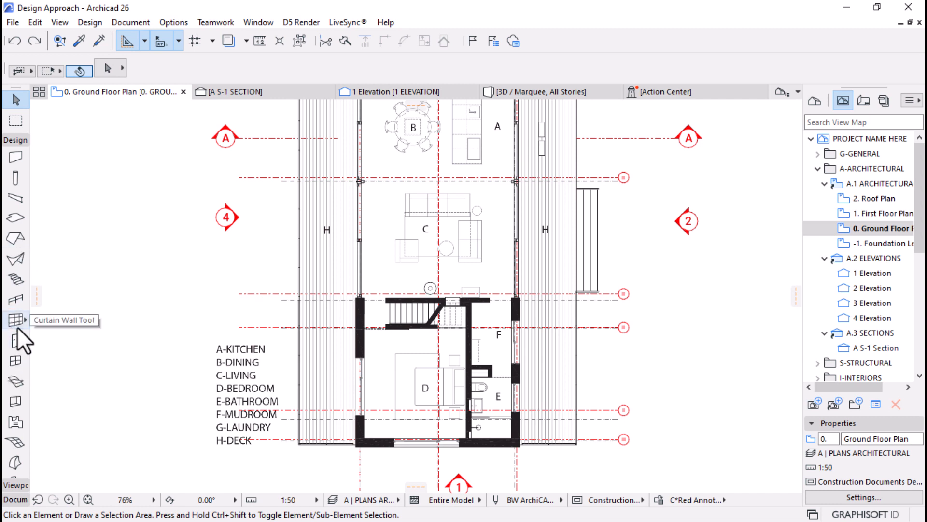
# Open the Door tool's default settings and the Sliding Doors 26 folder of Archicad Library 26
pyautogui.click(18, 327)
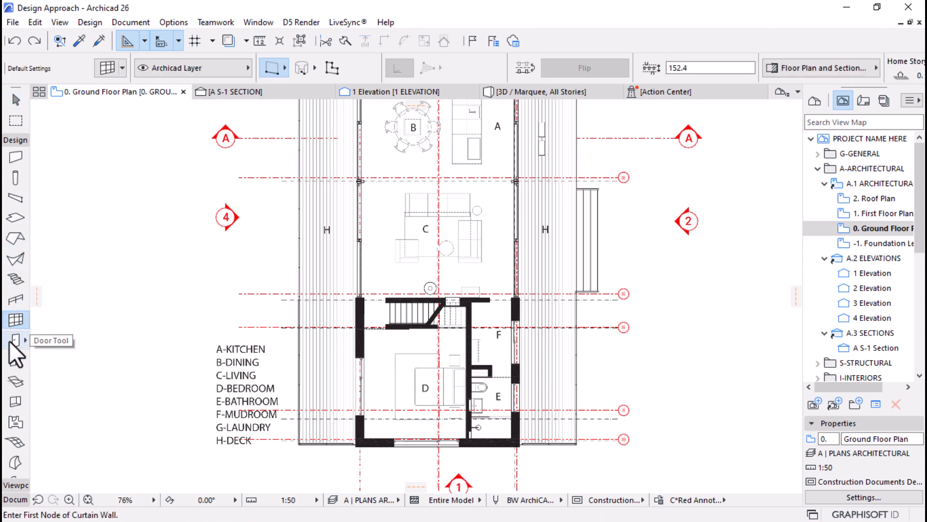
pyautogui.click(10, 341)
pyautogui.click(102, 71)
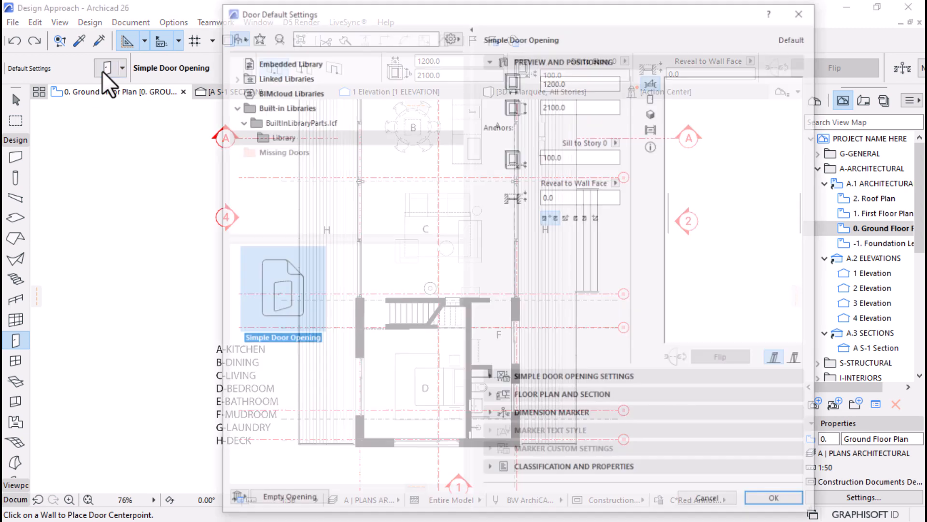
pyautogui.click(234, 76)
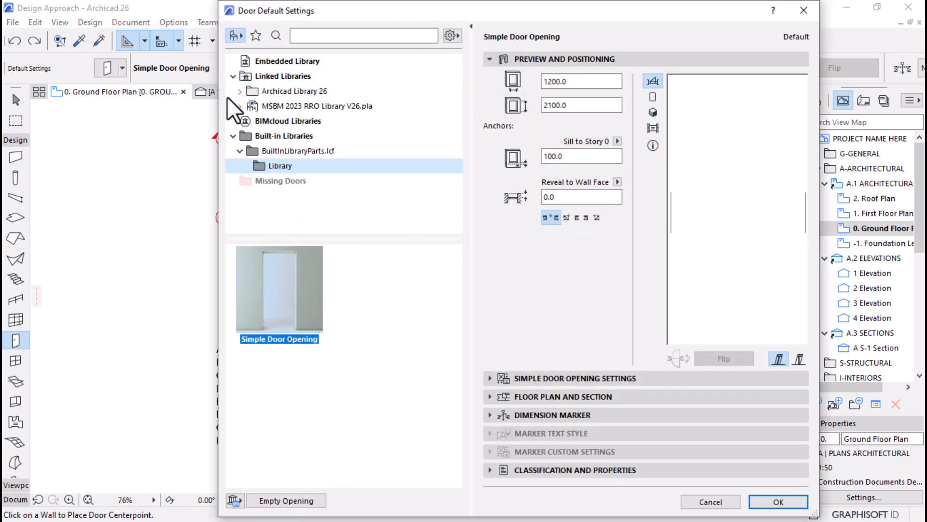
pyautogui.click(240, 91)
pyautogui.click(246, 121)
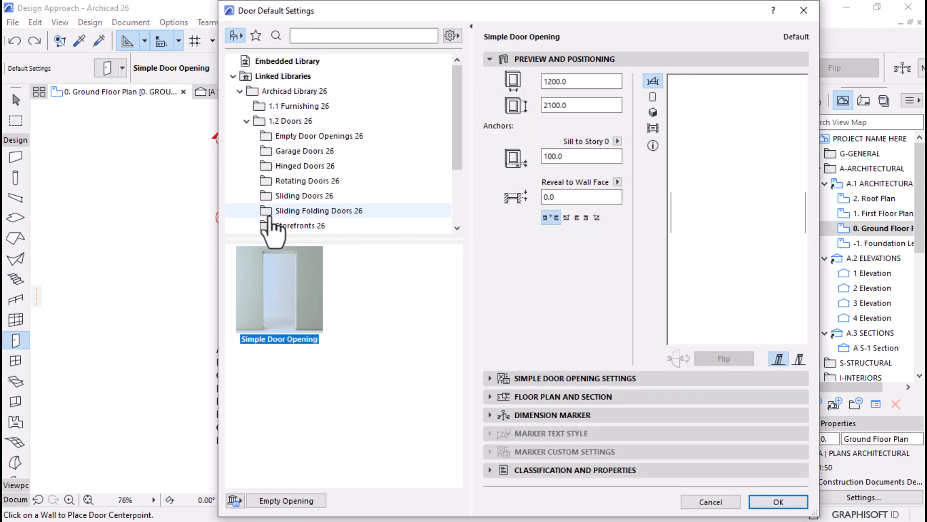
pyautogui.click(314, 198)
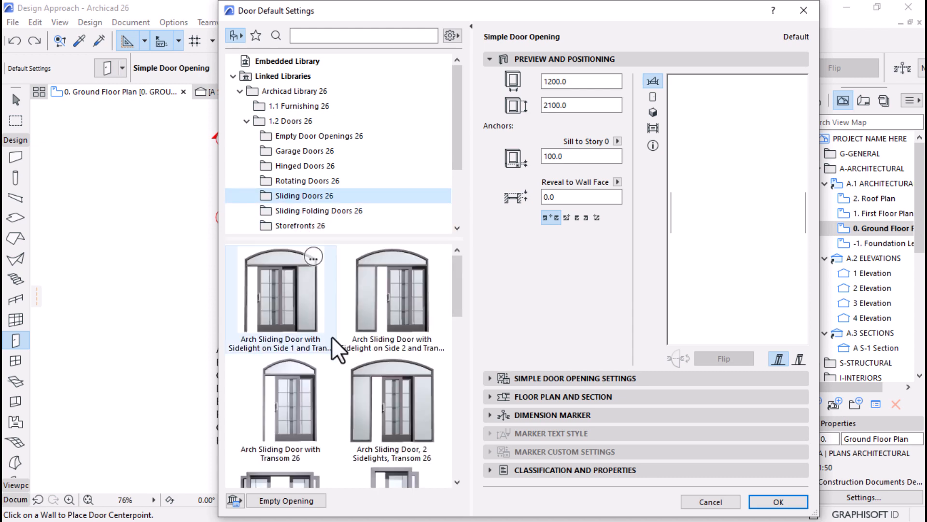
# Choose Sliding Door with 2 Sidelights 26 from the sliding doors in the library
pyautogui.scroll(-3, 348, 376)
pyautogui.scroll(-1, 379, 392)
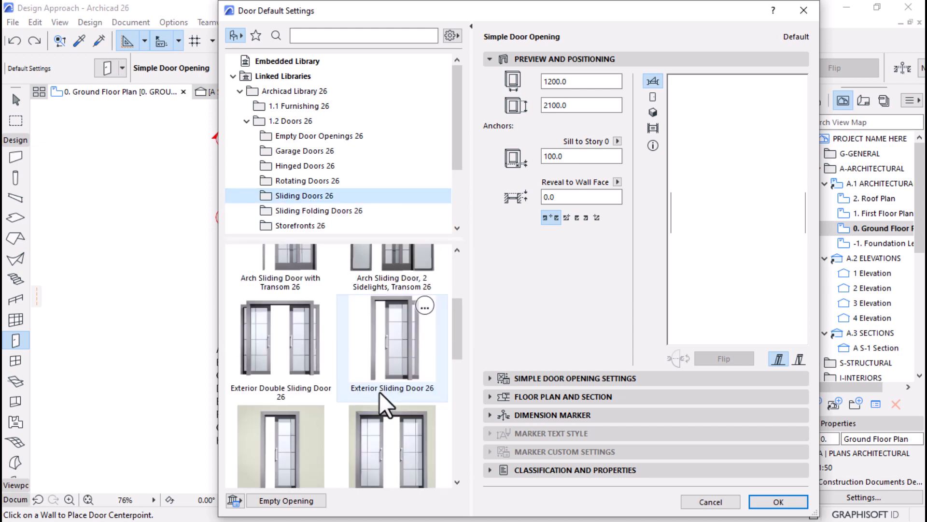
pyautogui.scroll(2, 379, 391)
pyautogui.scroll(-5, 379, 391)
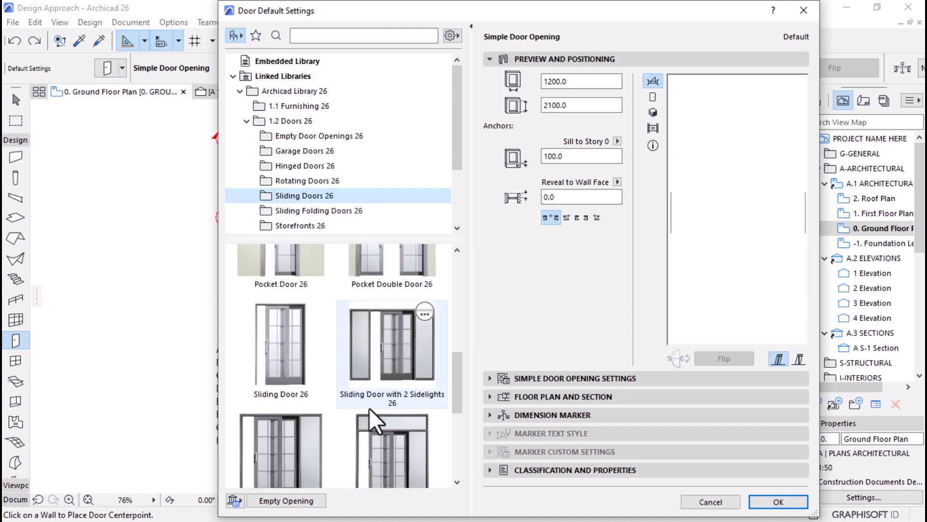
pyautogui.scroll(-1, 361, 400)
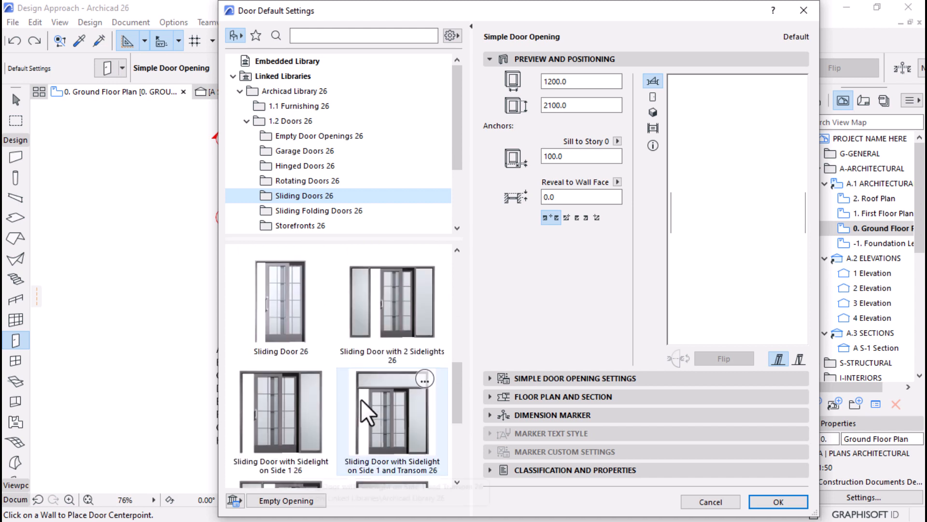
pyautogui.moveTo(483, 10); pyautogui.dragTo(357, 520)
pyautogui.moveTo(414, 519); pyautogui.dragTo(498, 23)
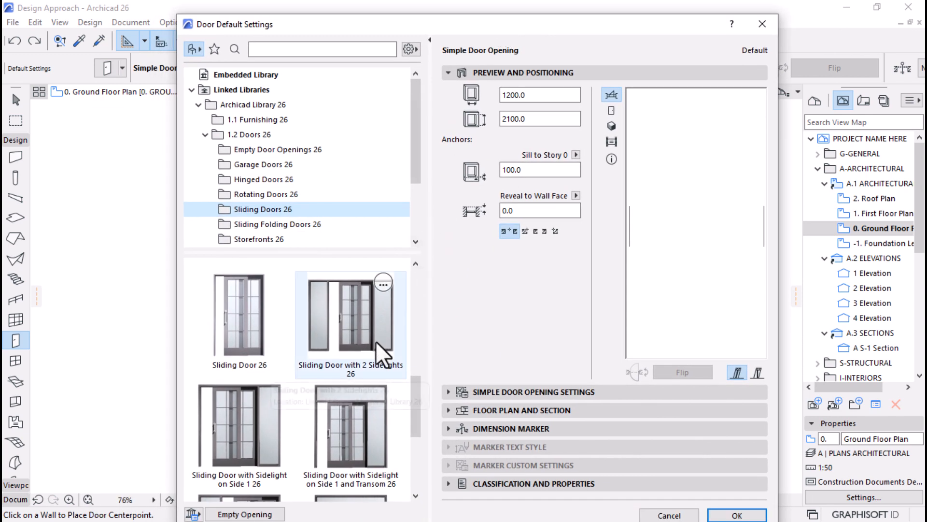
pyautogui.click(347, 344)
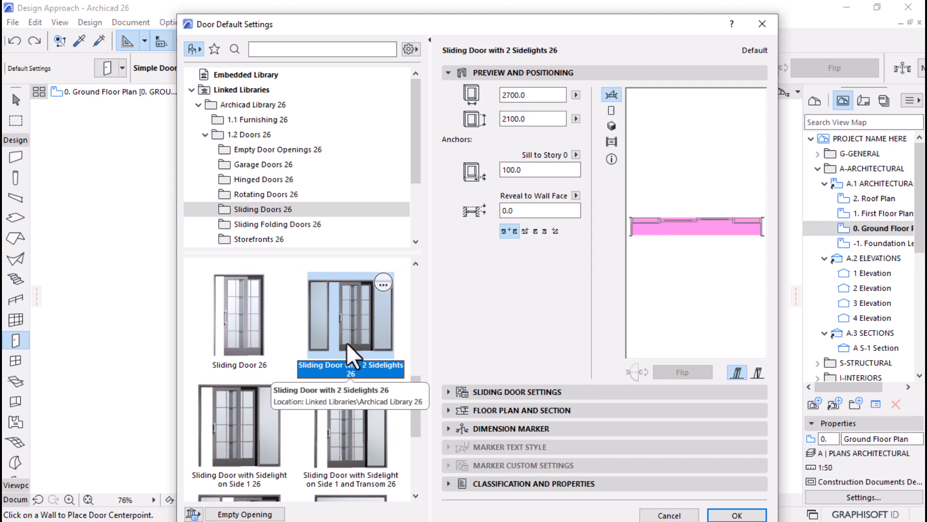
# Set the sliding door's opening type to 3 Leaves 2 Sliding
pyautogui.click(449, 392)
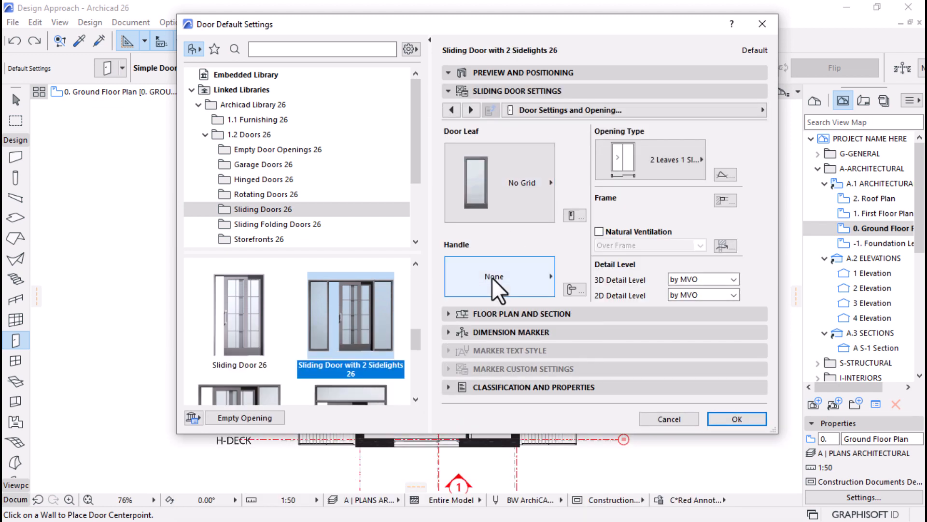
pyautogui.click(639, 171)
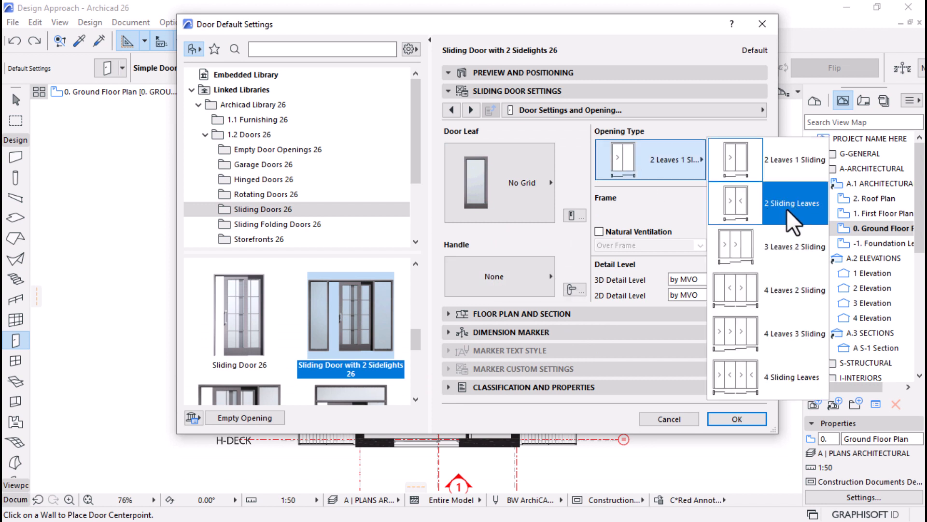
pyautogui.click(764, 246)
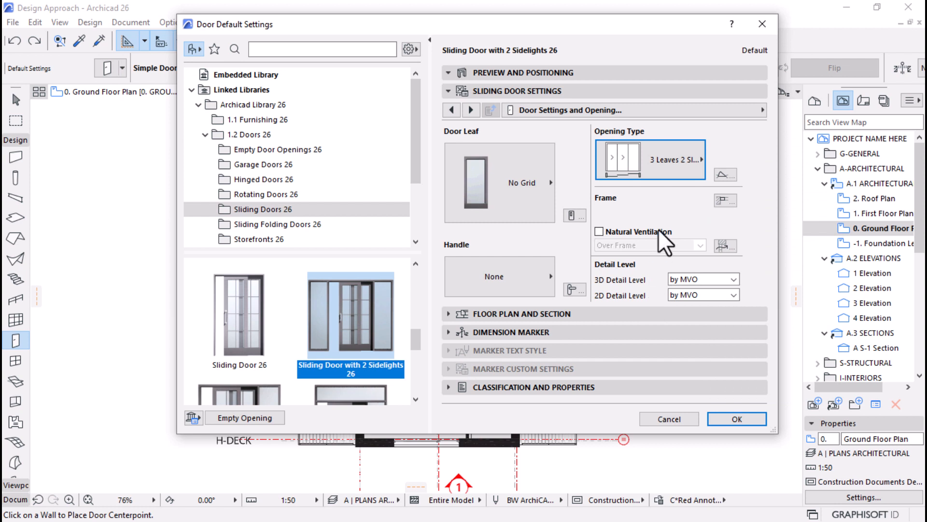
# Set the door's 3D detail level to Full and its 2D detail level to 1:50
pyautogui.click(720, 281)
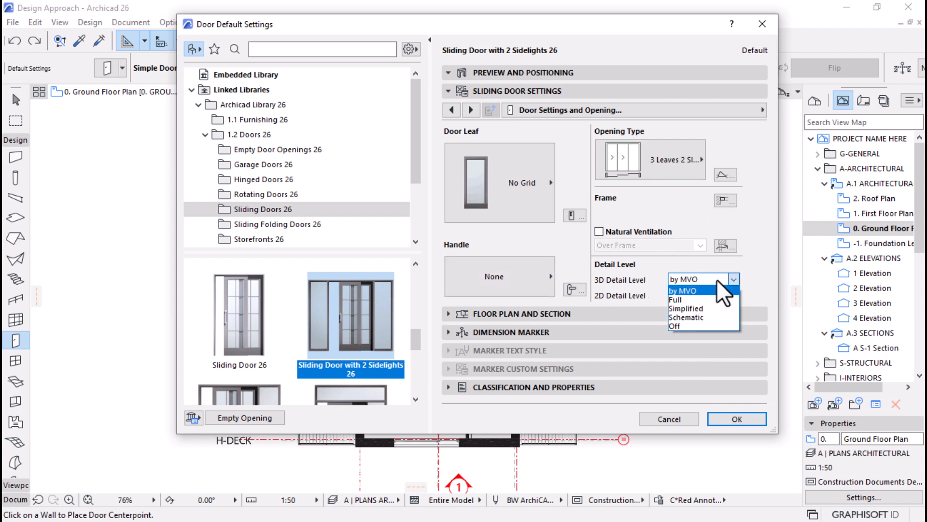
pyautogui.click(682, 299)
pyautogui.click(706, 296)
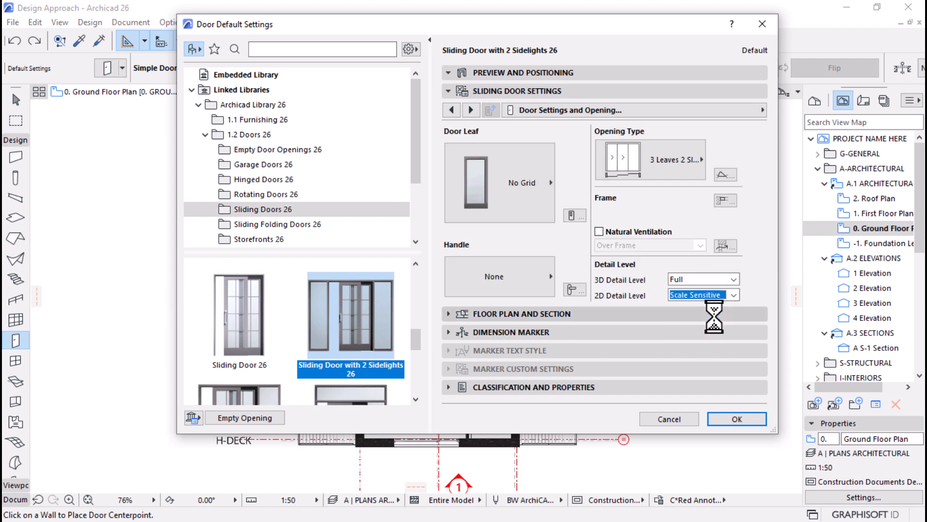
pyautogui.click(730, 295)
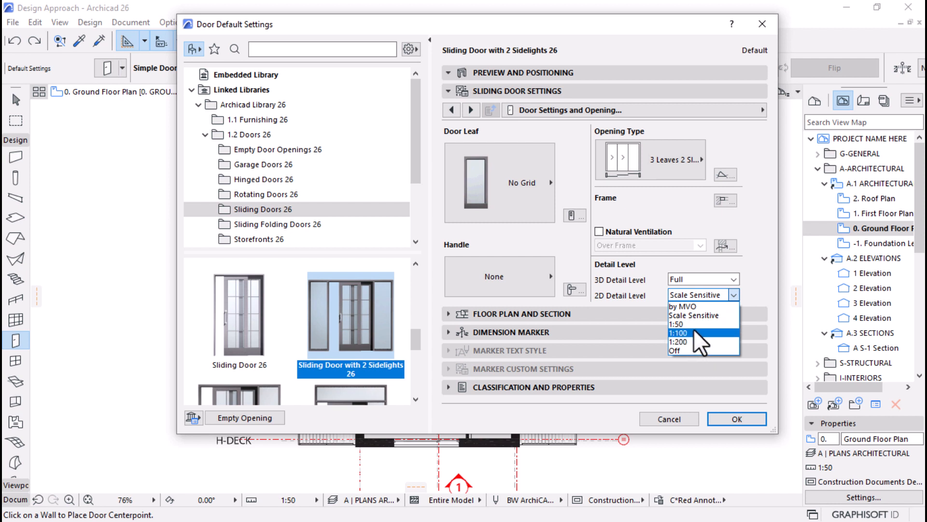
pyautogui.click(686, 324)
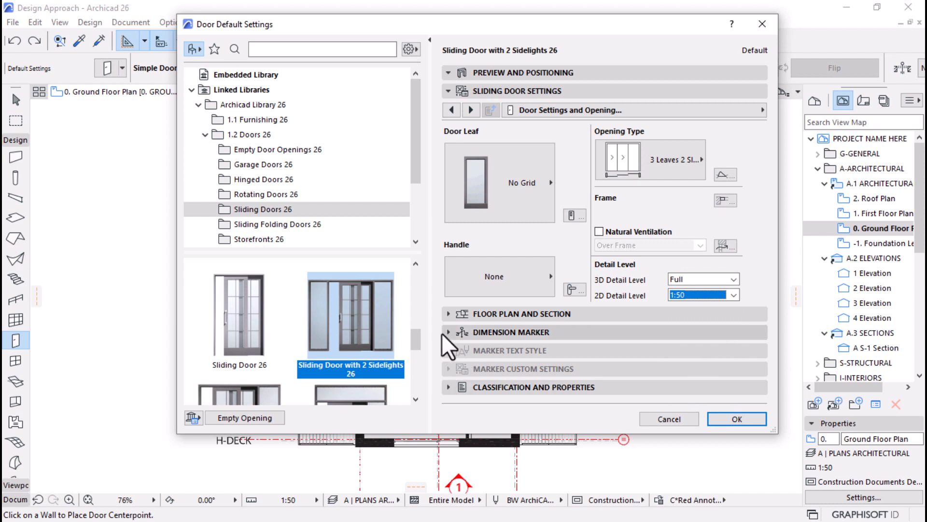
# Set the door handle to Knob 6
pyautogui.click(479, 279)
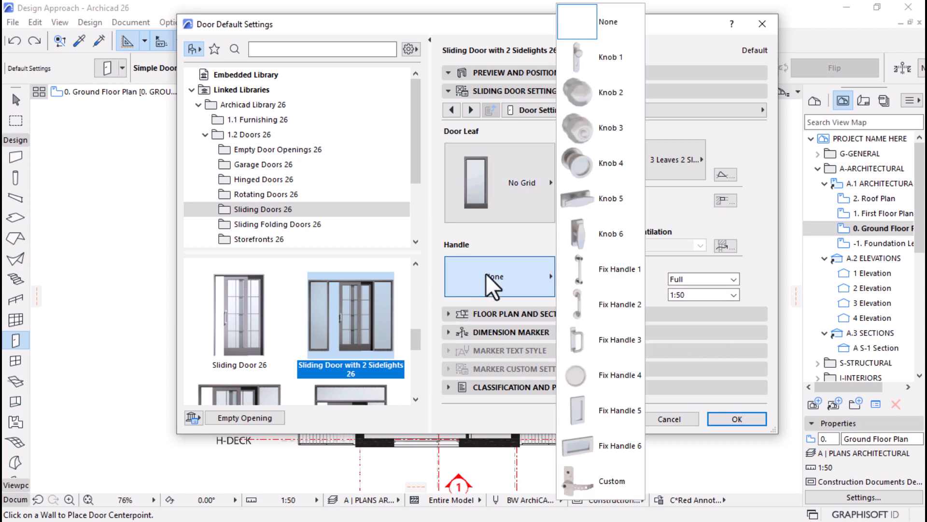
pyautogui.click(587, 230)
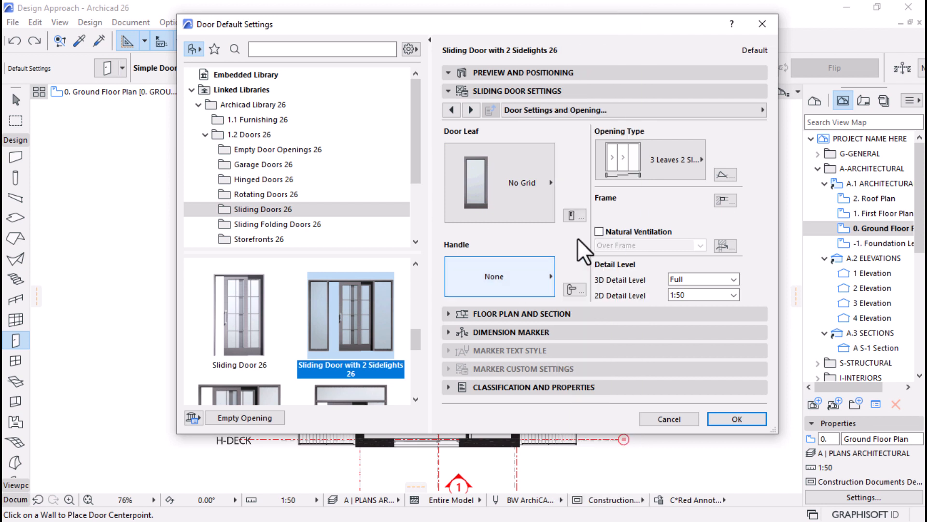
# Set the door leaf's lower, upper and side frame widths to 80 each
pyautogui.click(467, 109)
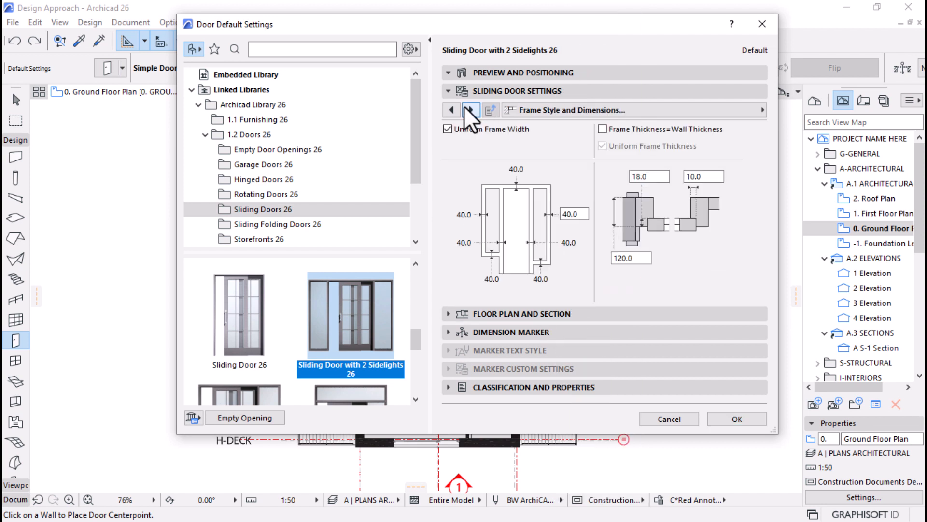
pyautogui.click(466, 110)
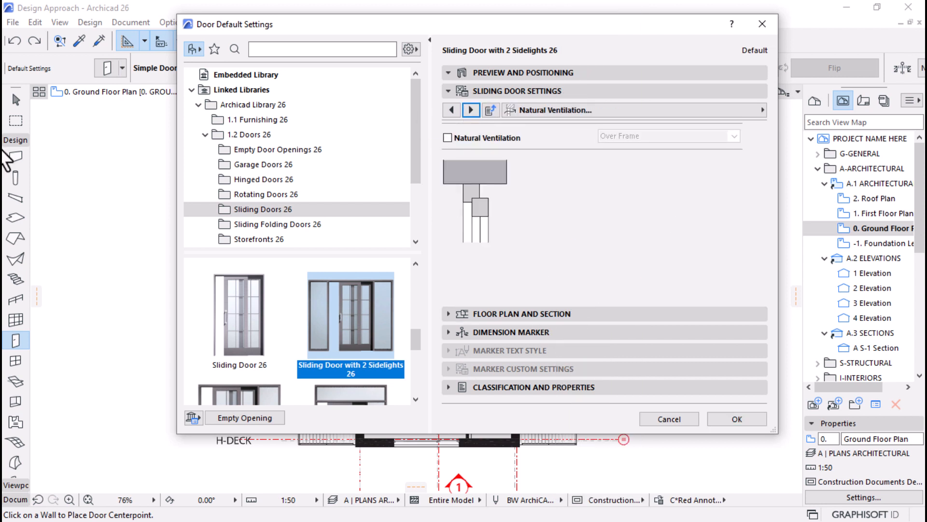
pyautogui.click(471, 110)
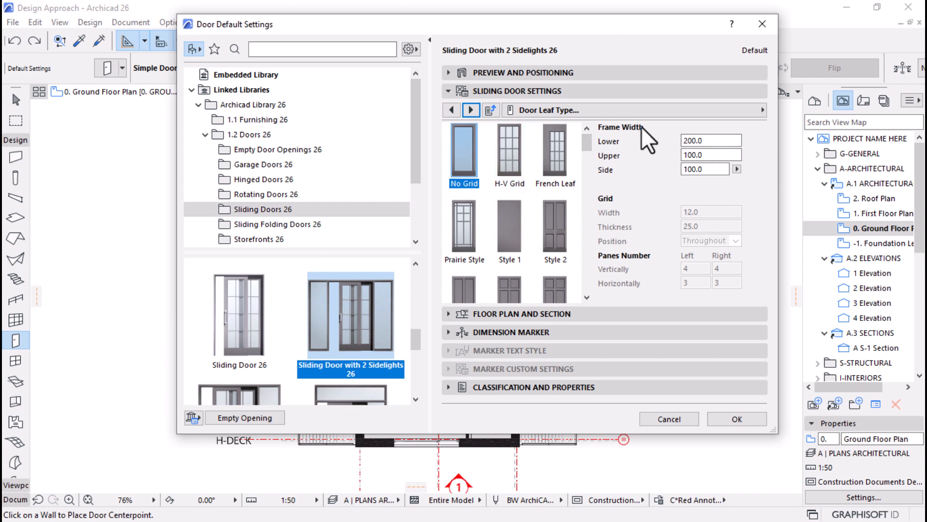
pyautogui.doubleClick(710, 140)
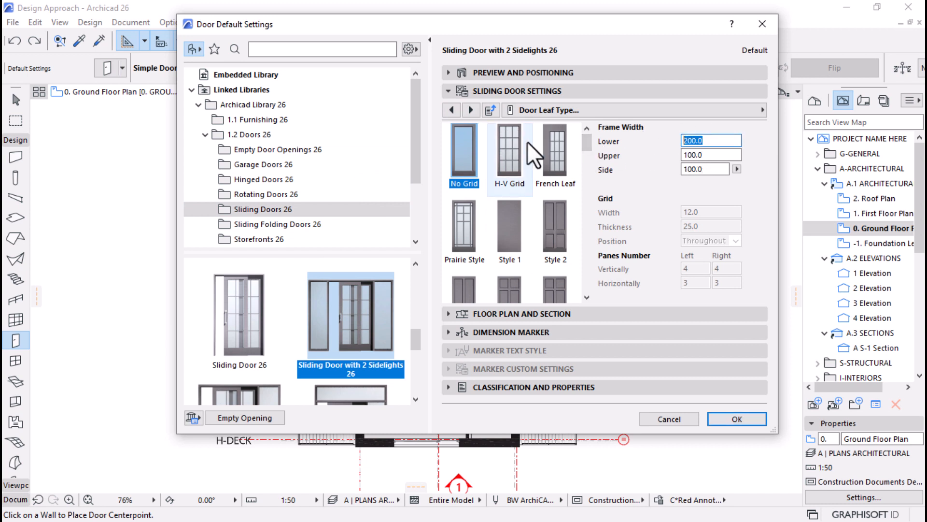
pyautogui.write('80')
pyautogui.press('Tab')
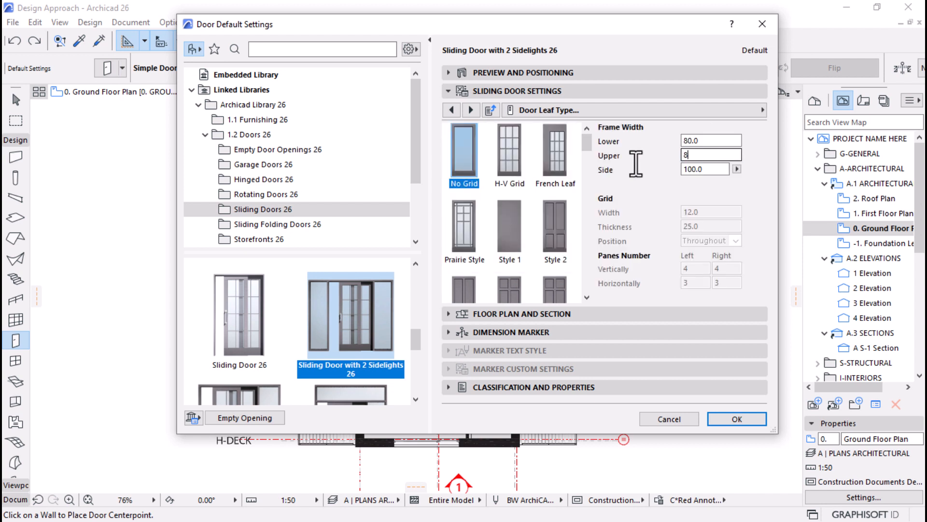
pyautogui.write('80')
pyautogui.press('Tab')
pyautogui.write('80')
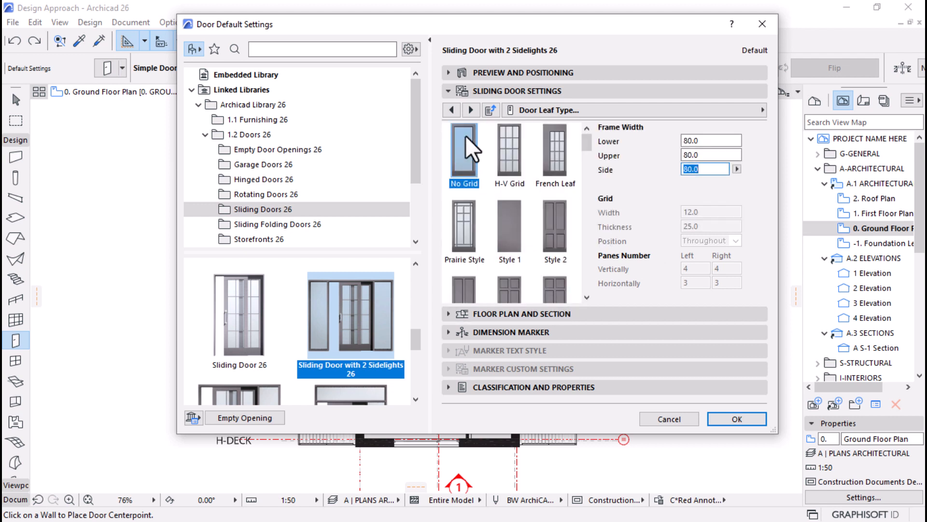
# Set the door handle to Fix Handle 3
pyautogui.click(469, 110)
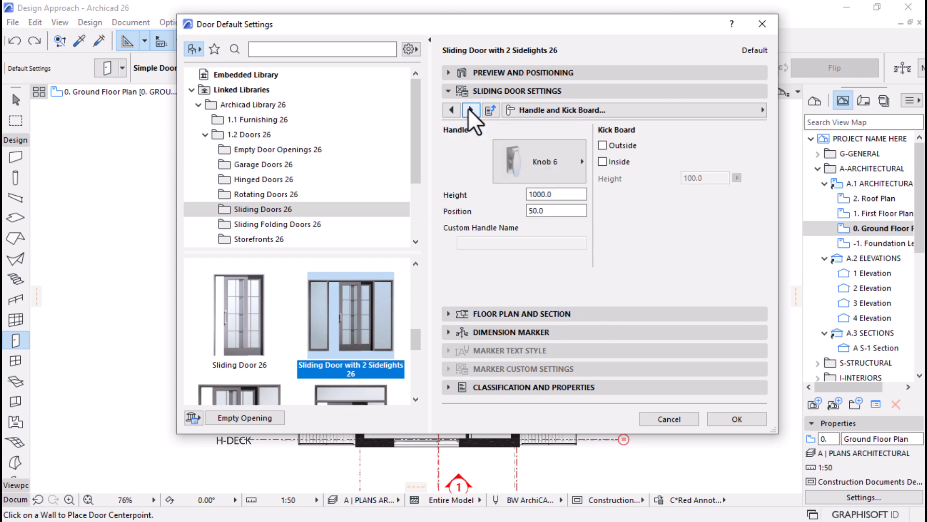
pyautogui.click(539, 162)
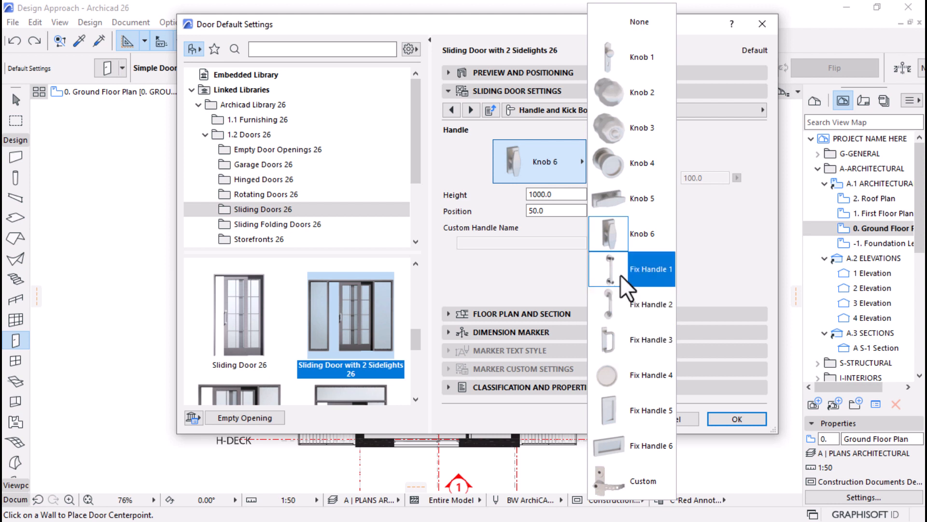
pyautogui.click(610, 353)
# Enable Uniform Door Surfaces in the model attributes of the door's frame, leaf and sash
pyautogui.click(473, 110)
pyautogui.click(473, 109)
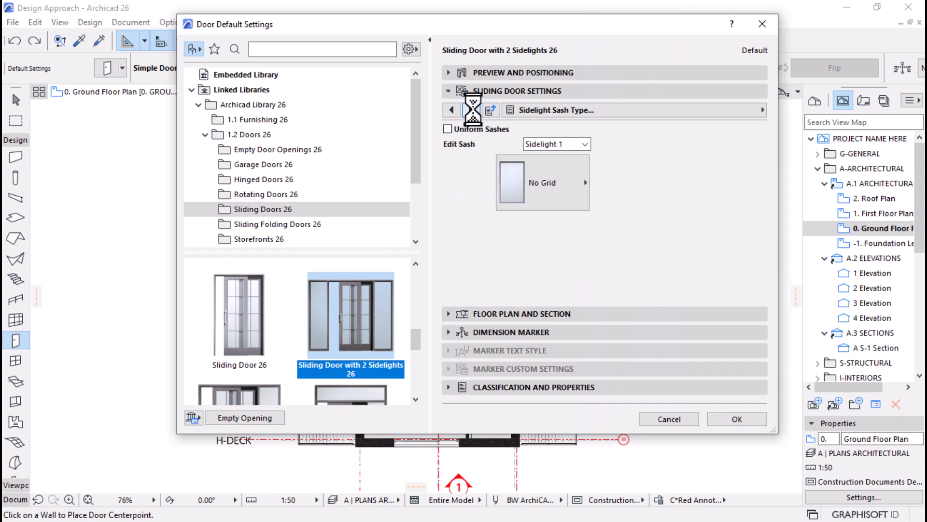
pyautogui.click(472, 109)
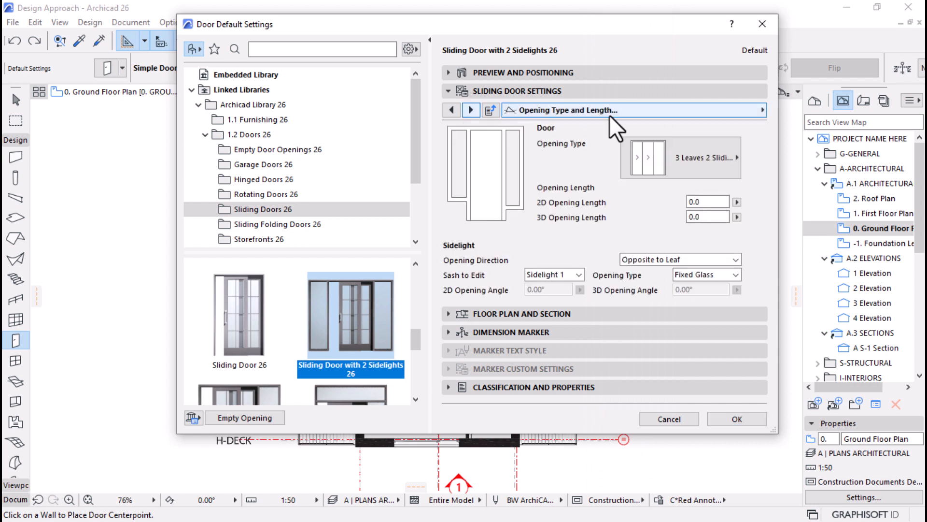
pyautogui.click(722, 114)
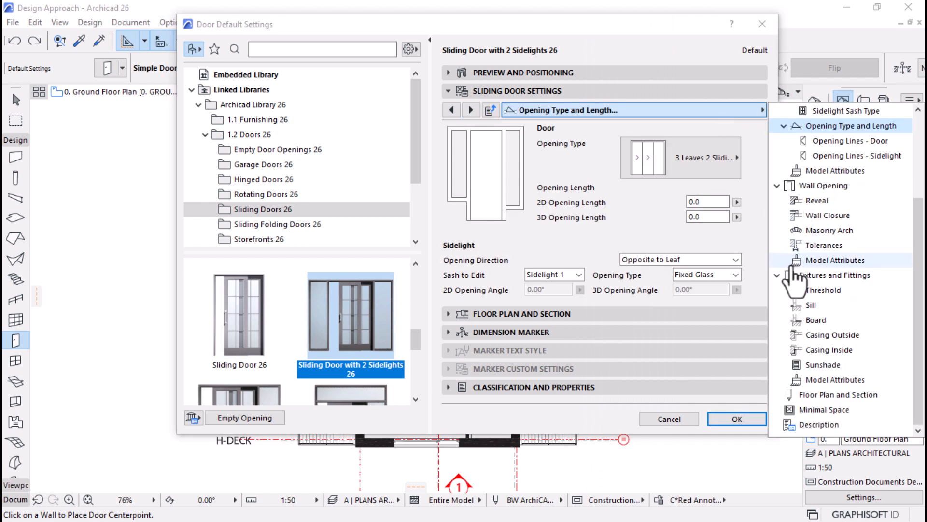
pyautogui.click(840, 171)
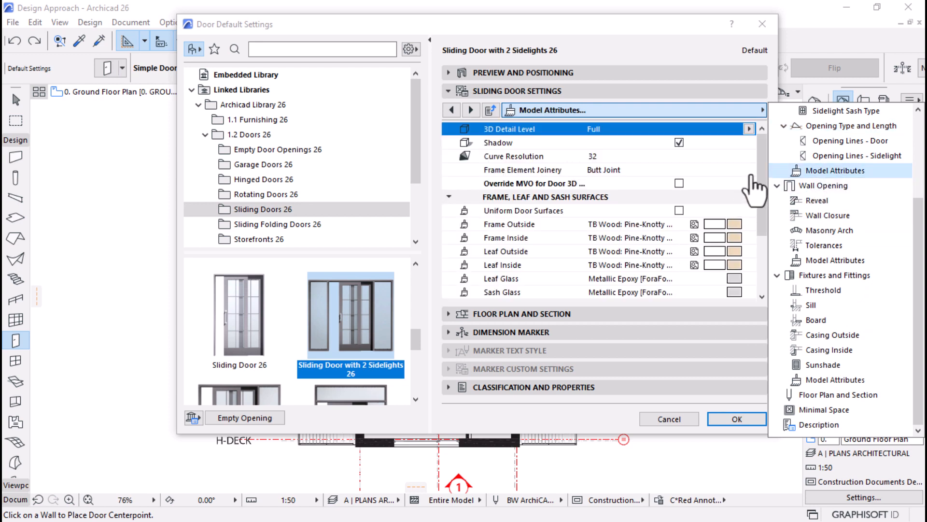
pyautogui.moveTo(764, 147); pyautogui.dragTo(765, 163)
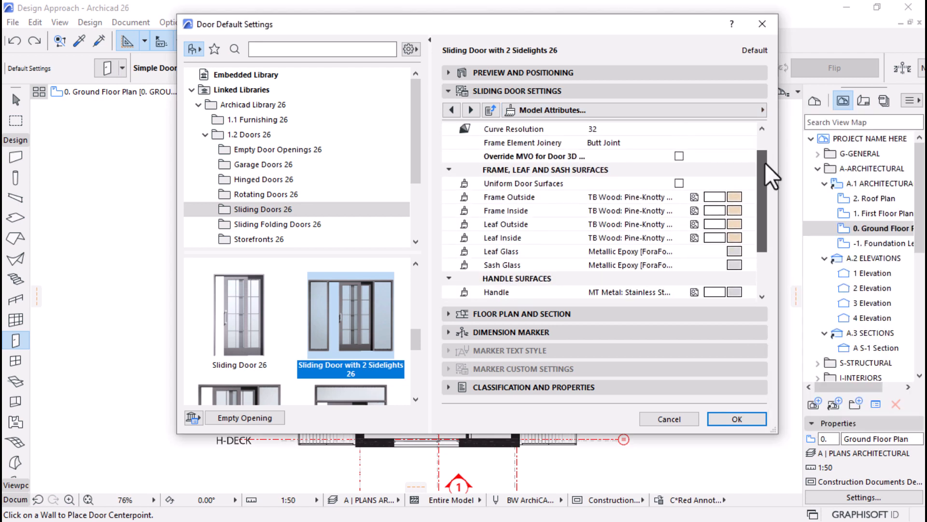
pyautogui.click(680, 184)
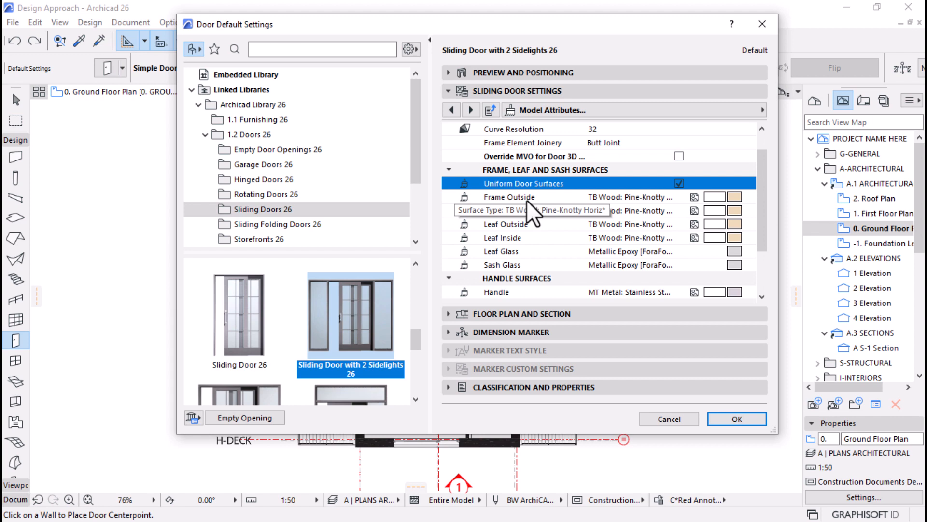
# Set the door's uniform frame and leaf surface to MT Metal - Aluminium
pyautogui.click(735, 197)
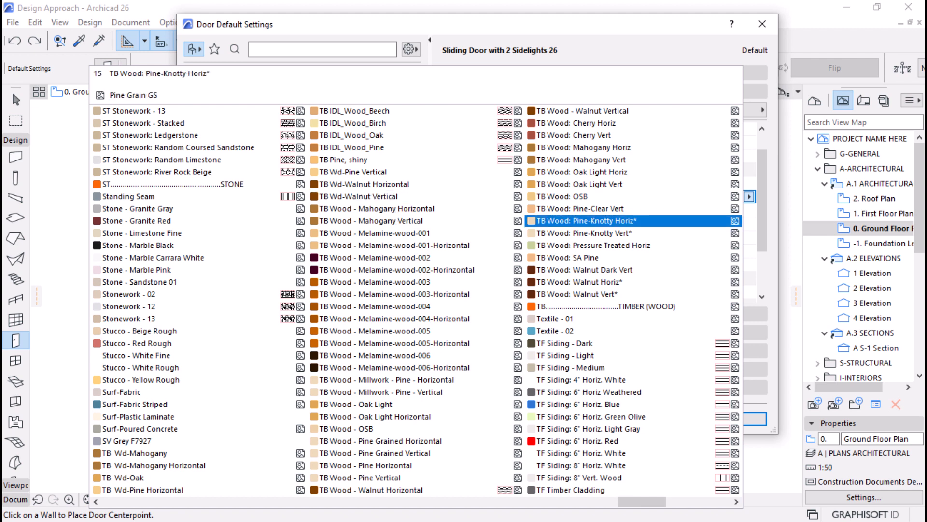
pyautogui.click(587, 221)
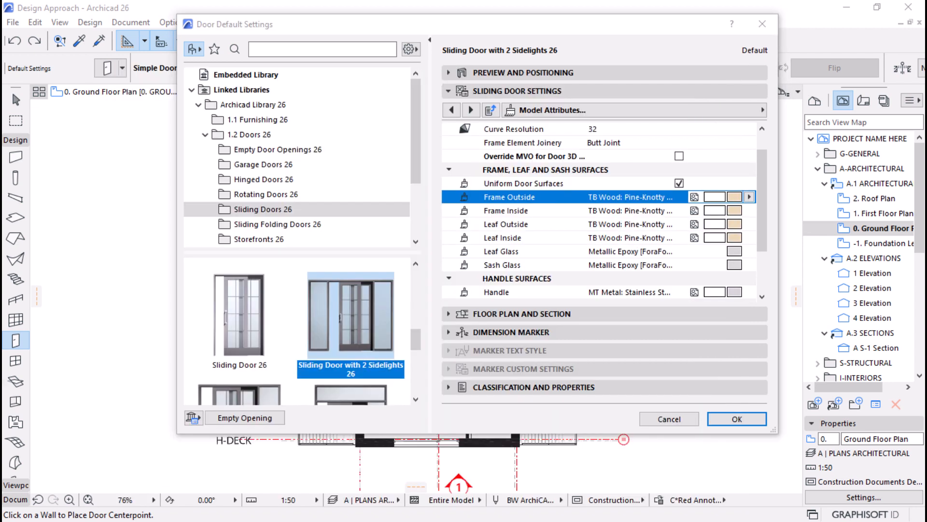
pyautogui.click(749, 197)
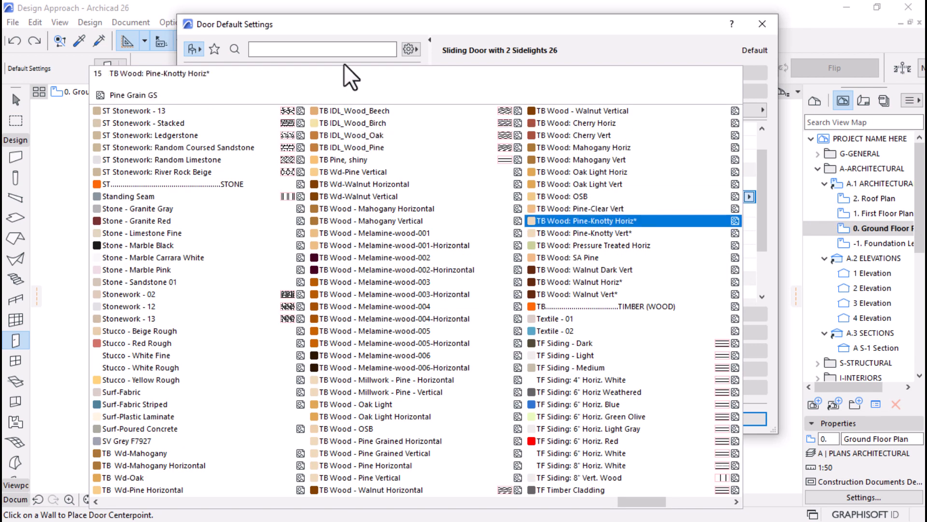
pyautogui.press('m')
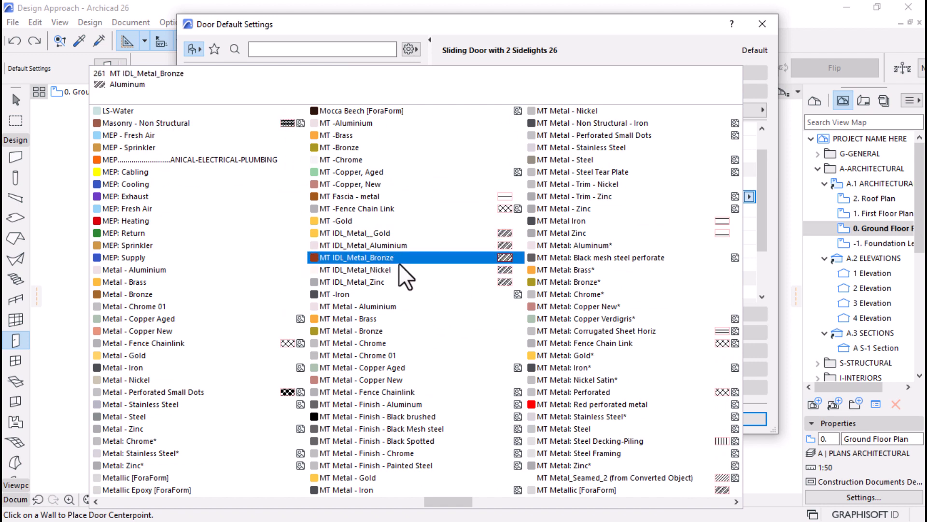
pyautogui.click(372, 307)
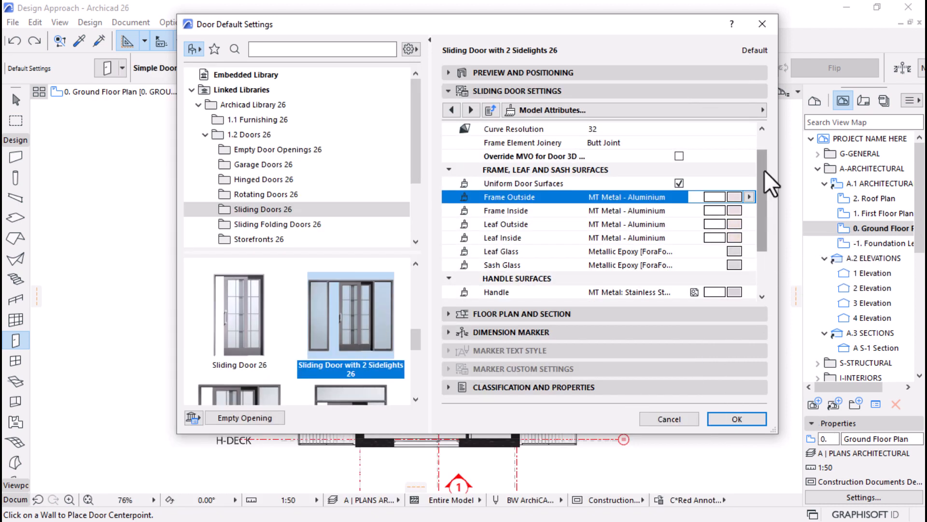
# Disable Uniform Casing Surfaces in the model attributes of the door's fixtures and fittings
pyautogui.scroll(-3, 757, 245)
pyautogui.click(763, 110)
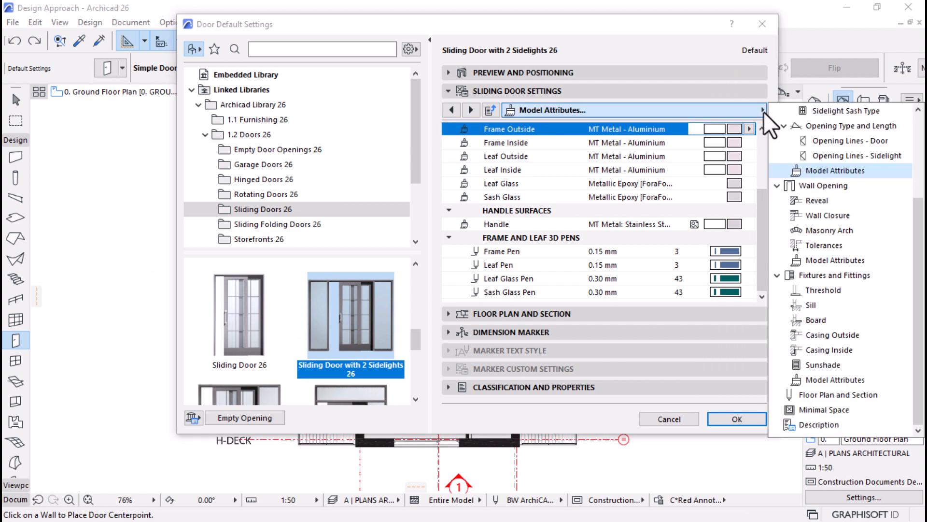
pyautogui.click(827, 379)
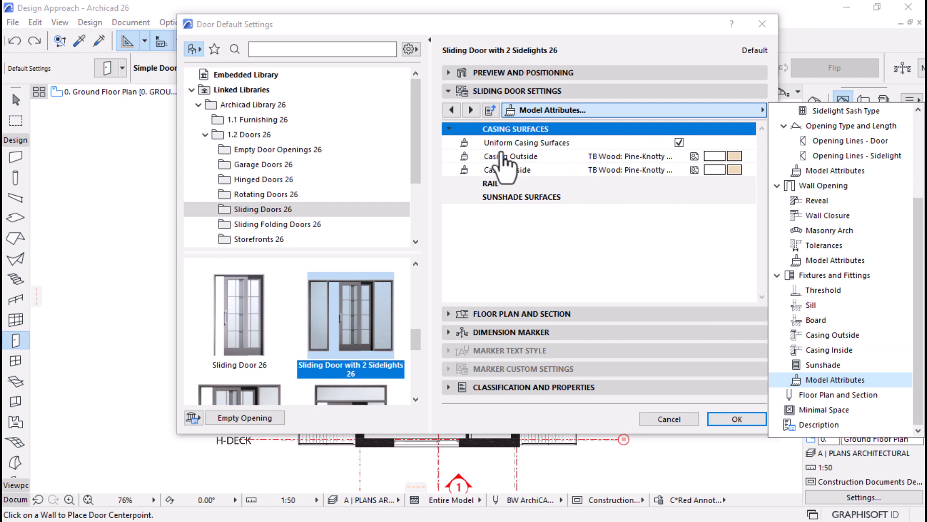
pyautogui.click(676, 141)
pyautogui.click(678, 142)
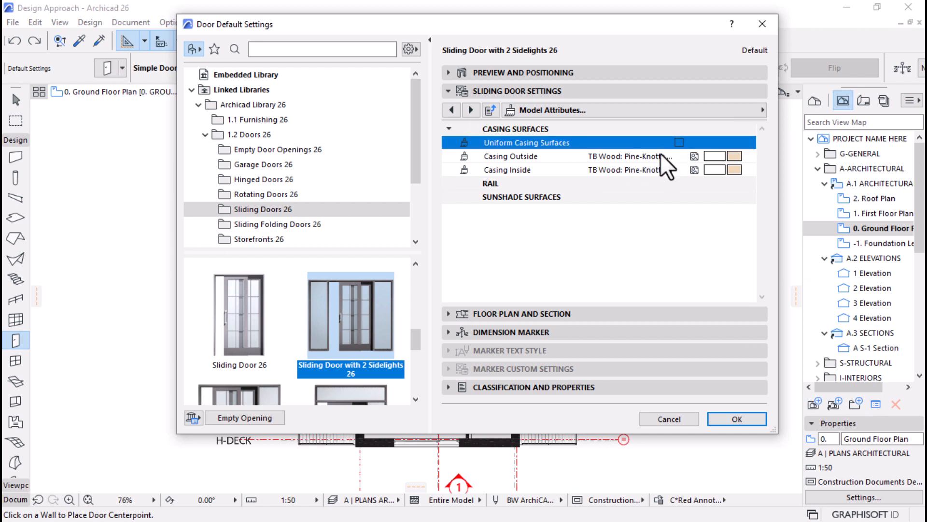
# Set Show Reveal on Symbol to Always in the door's floor plan and section settings and accept the door defaults
pyautogui.click(755, 110)
pyautogui.click(833, 395)
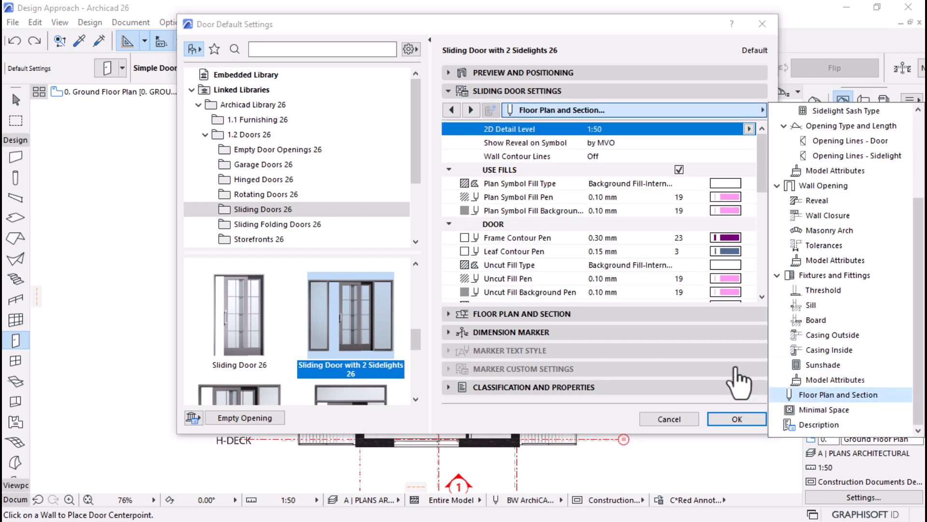
pyautogui.click(604, 143)
pyautogui.click(630, 142)
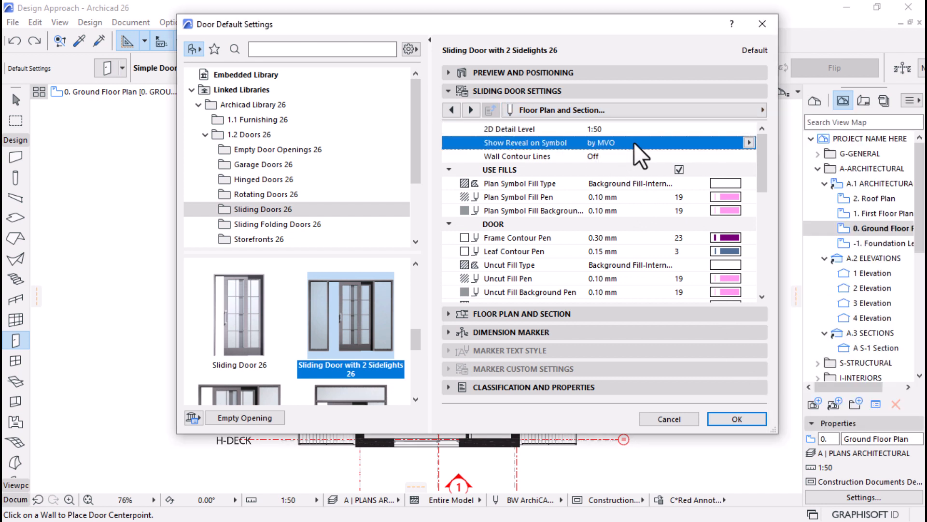
pyautogui.click(749, 142)
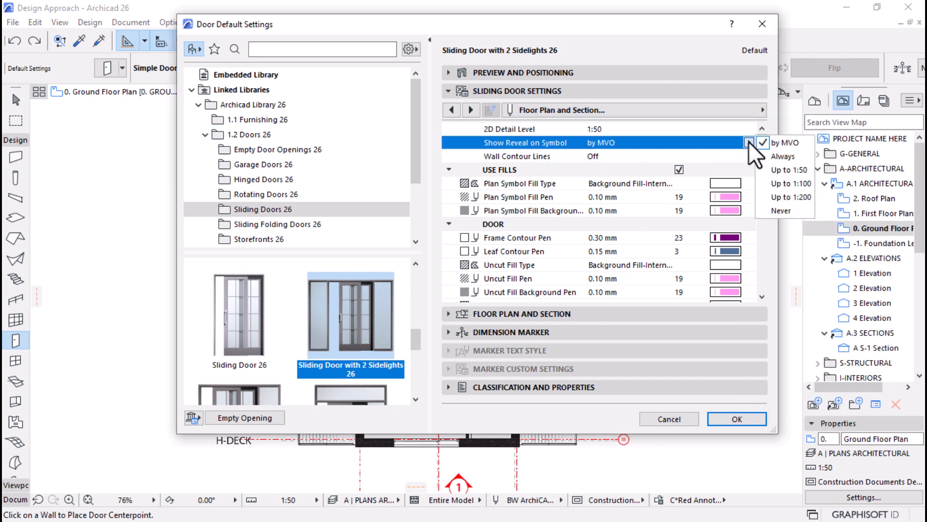
pyautogui.click(789, 156)
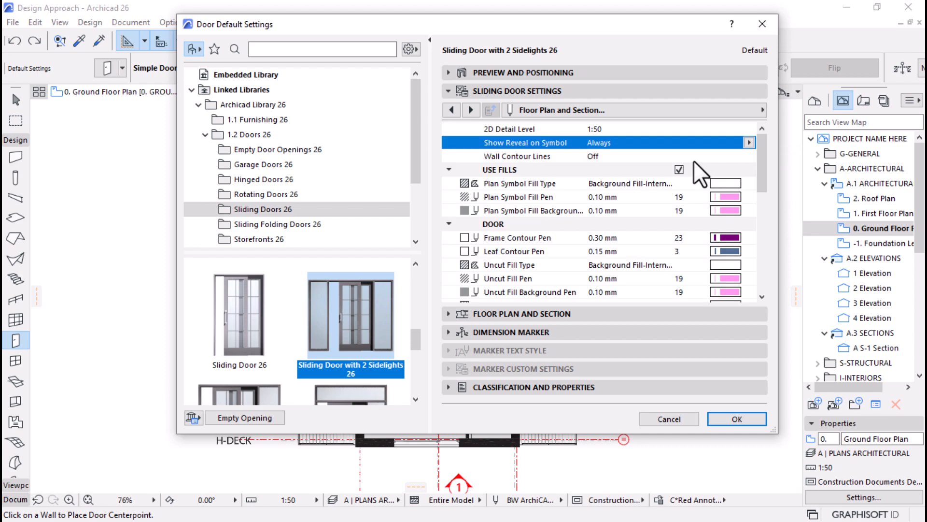
pyautogui.click(731, 210)
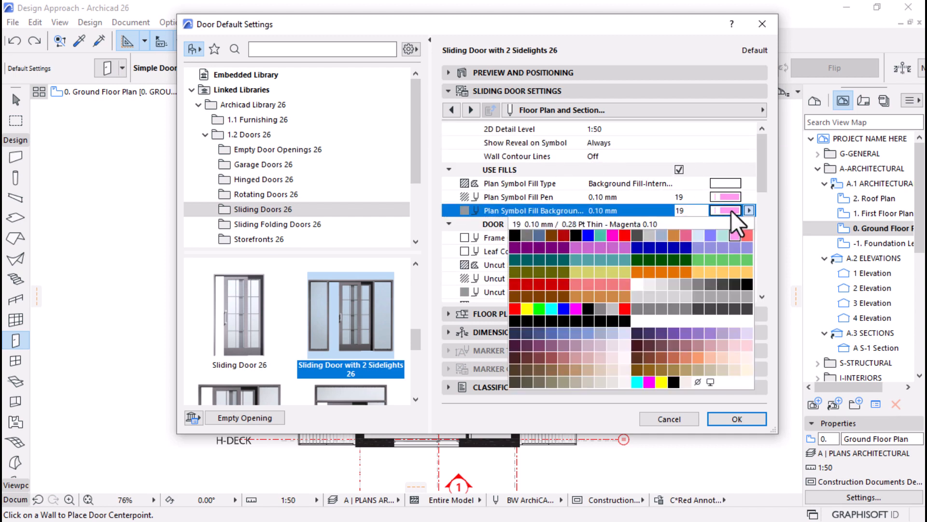
pyautogui.click(766, 148)
pyautogui.moveTo(766, 148); pyautogui.dragTo(762, 263)
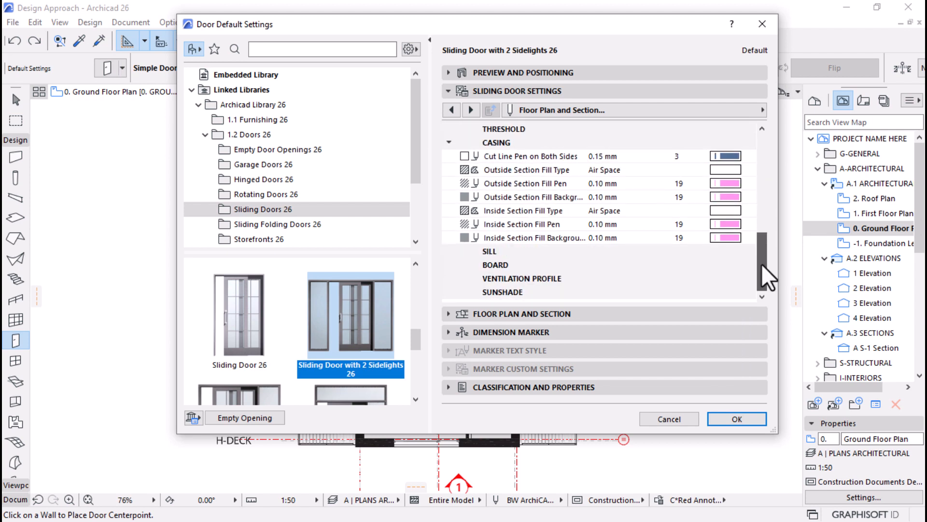
pyautogui.click(737, 418)
# Examine the ground floor plan's wall openings and compare them with the first floor and roof plans
pyautogui.scroll(4, 340, 169)
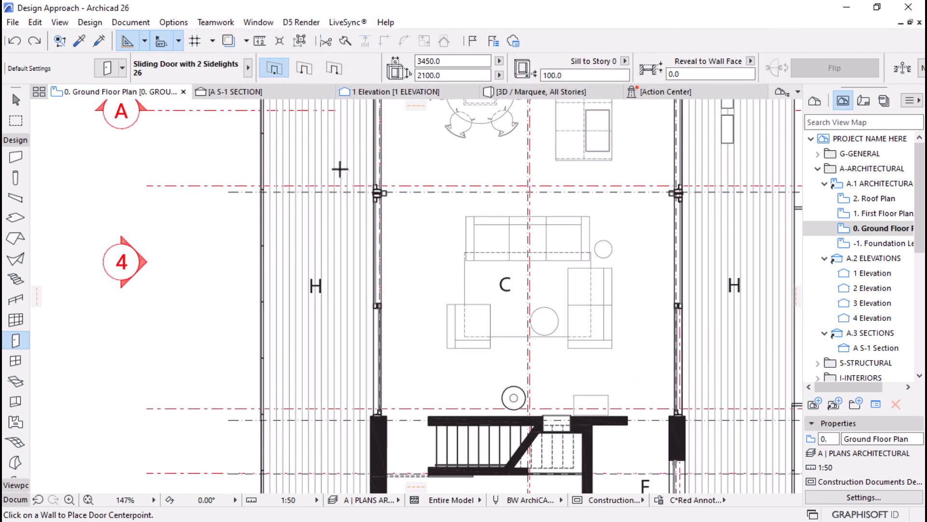
pyautogui.scroll(-4, 397, 298)
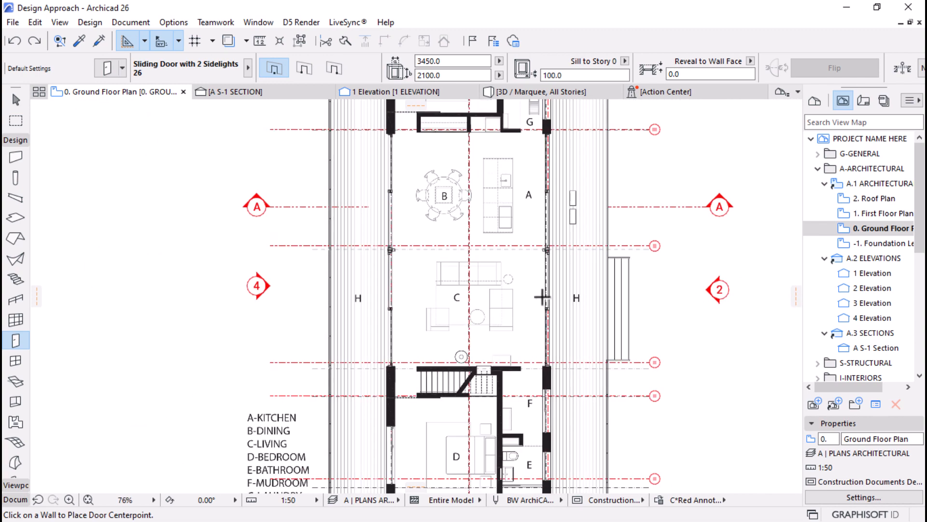
pyautogui.scroll(-2, 421, 341)
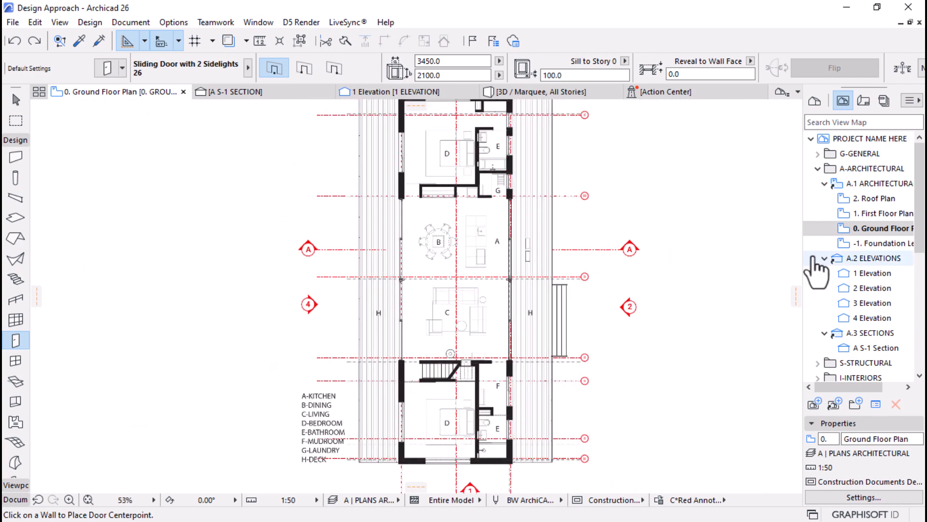
pyautogui.scroll(5, 394, 405)
pyautogui.scroll(2, 425, 340)
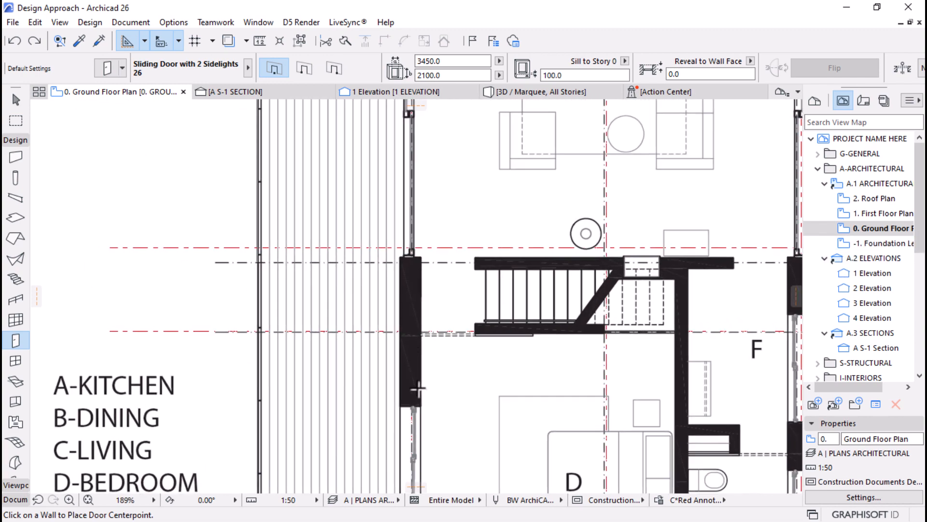
pyautogui.scroll(-4, 420, 381)
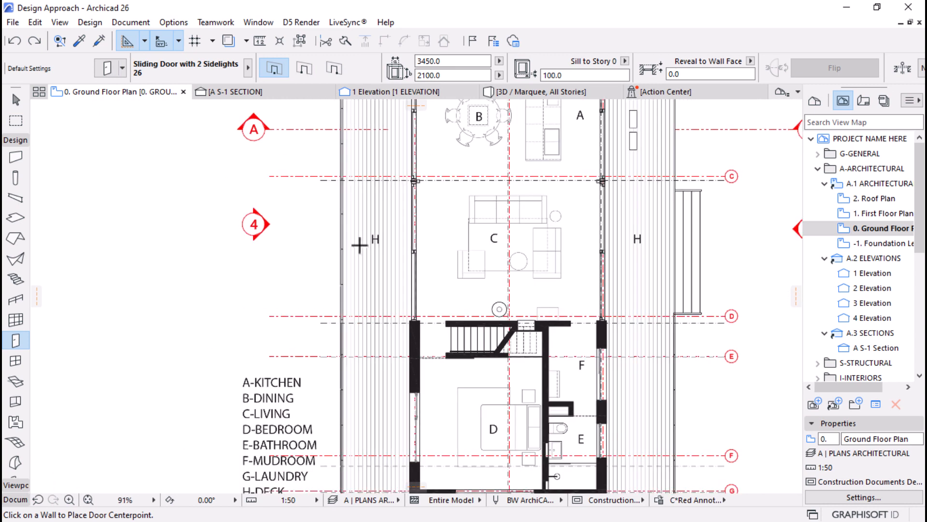
pyautogui.doubleClick(883, 213)
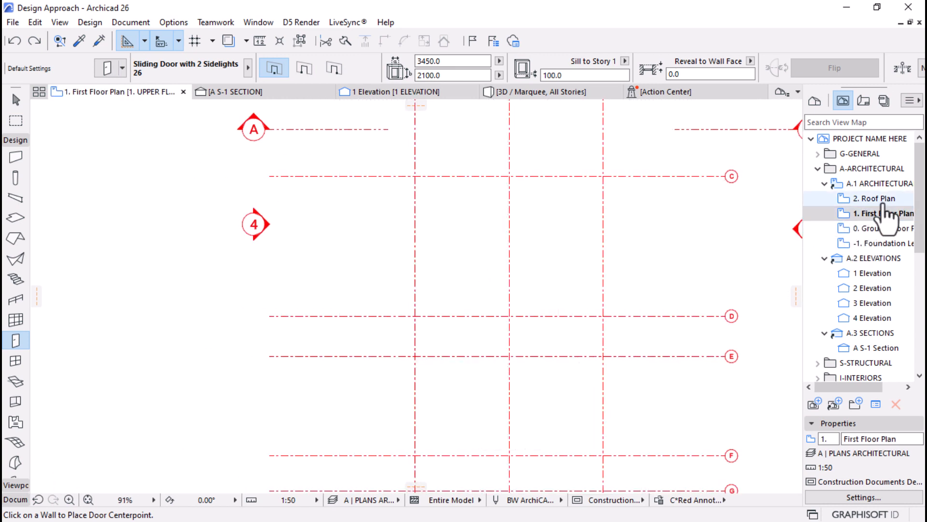
pyautogui.doubleClick(875, 198)
pyautogui.doubleClick(880, 230)
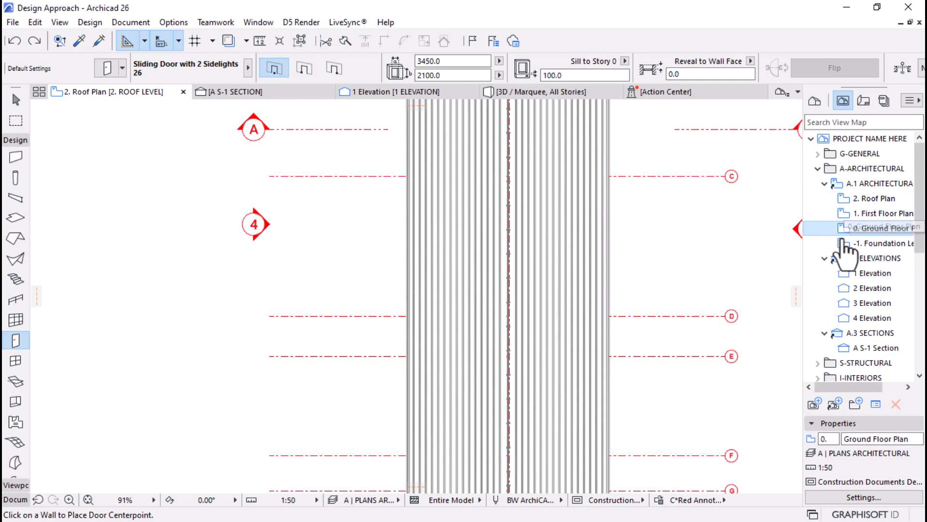
pyautogui.scroll(-3, 483, 249)
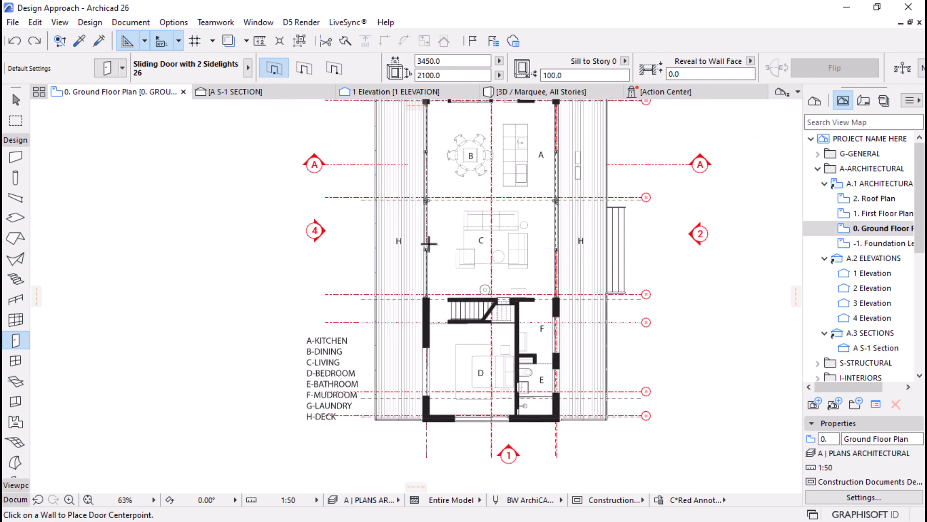
pyautogui.click(16, 99)
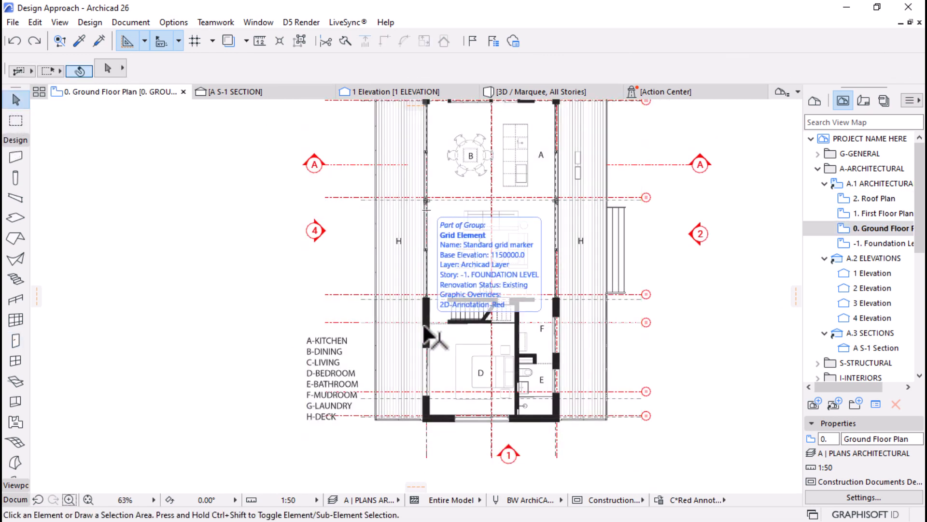
# Switch to the 3D view and try to place the sliding door with two sidelights on the long timber-clad wall
pyautogui.click(505, 93)
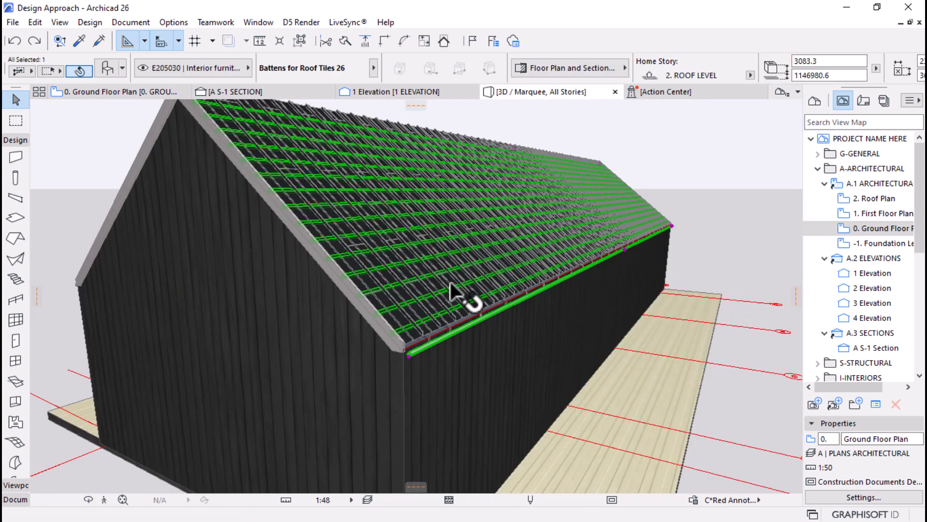
pyautogui.keyDown('shift'); pyautogui.moveTo(472, 296); pyautogui.dragTo(441, 284, button='middle'); pyautogui.keyUp('shift')
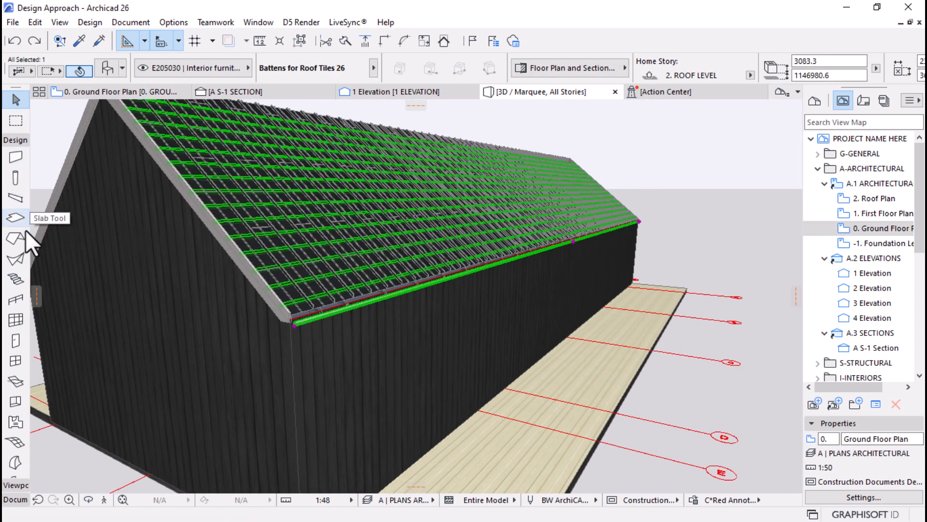
pyautogui.click(490, 353)
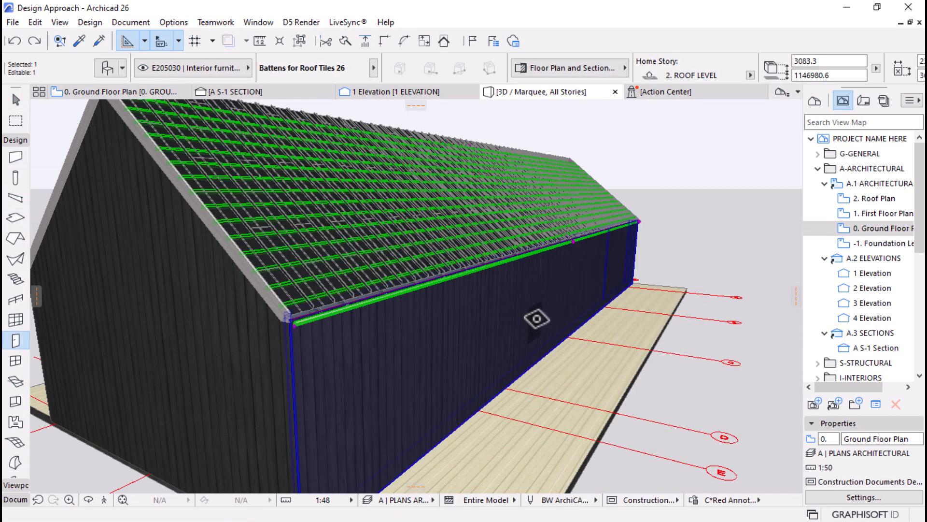
pyautogui.press('Escape')
pyautogui.scroll(-3, 499, 266)
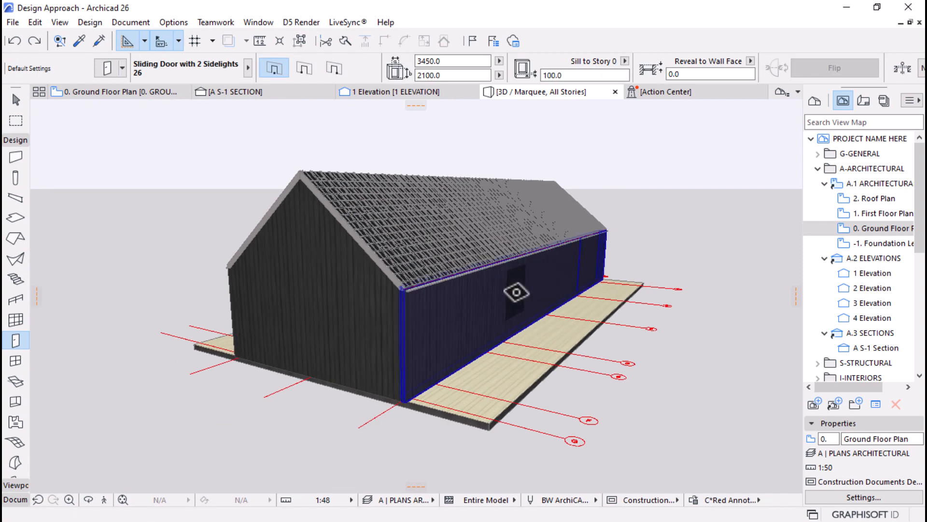
pyautogui.click(518, 292)
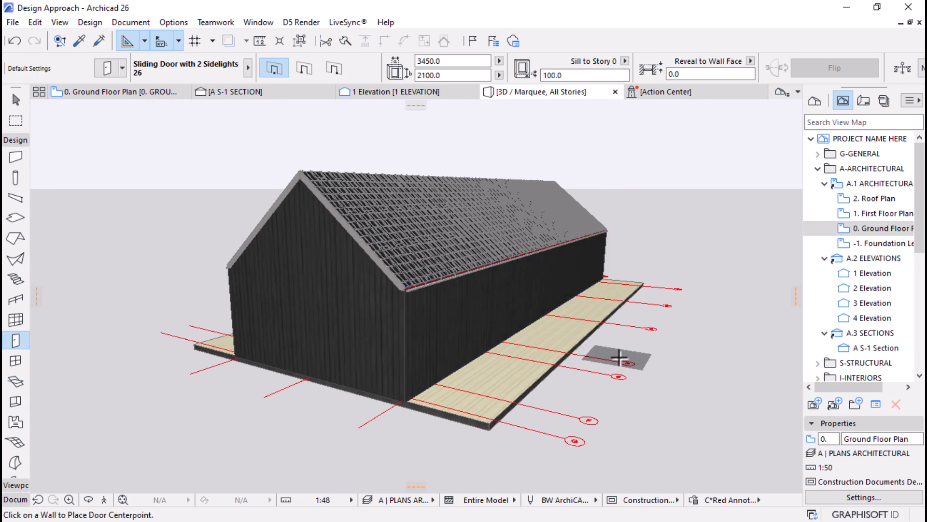
# Inspect the building and its surroundings from several angles and distances to look for the placed door
pyautogui.scroll(-3, 481, 326)
pyautogui.keyDown('shift'); pyautogui.moveTo(481, 325); pyautogui.dragTo(511, 418, button='middle'); pyautogui.keyUp('shift')
pyautogui.scroll(-6, 483, 259)
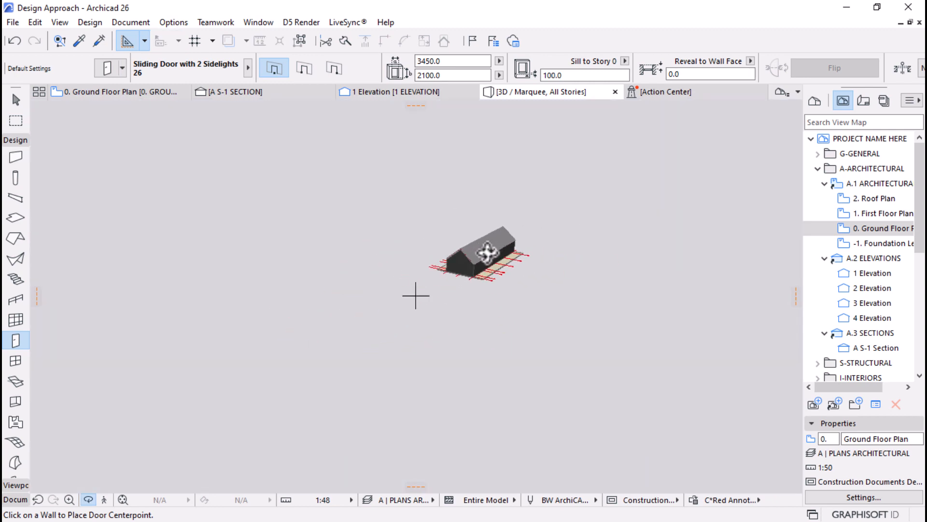
pyautogui.keyDown('shift'); pyautogui.moveTo(487, 251); pyautogui.dragTo(460, 337, button='middle'); pyautogui.keyUp('shift')
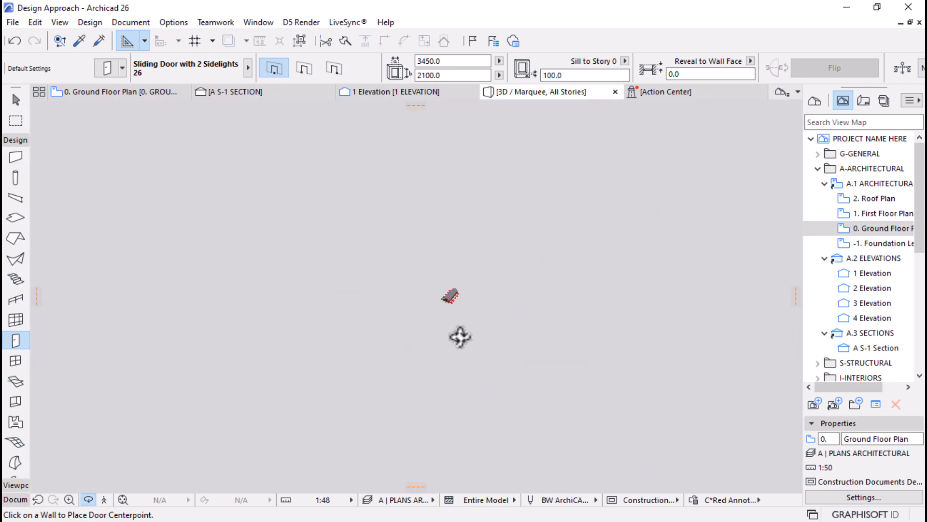
pyautogui.scroll(2, 459, 336)
pyautogui.scroll(5, 455, 263)
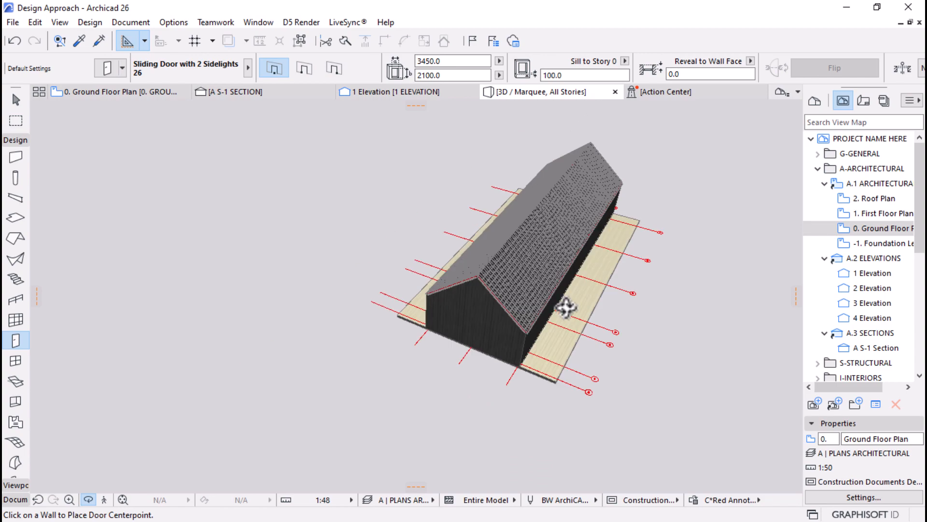
pyautogui.scroll(6, 566, 308)
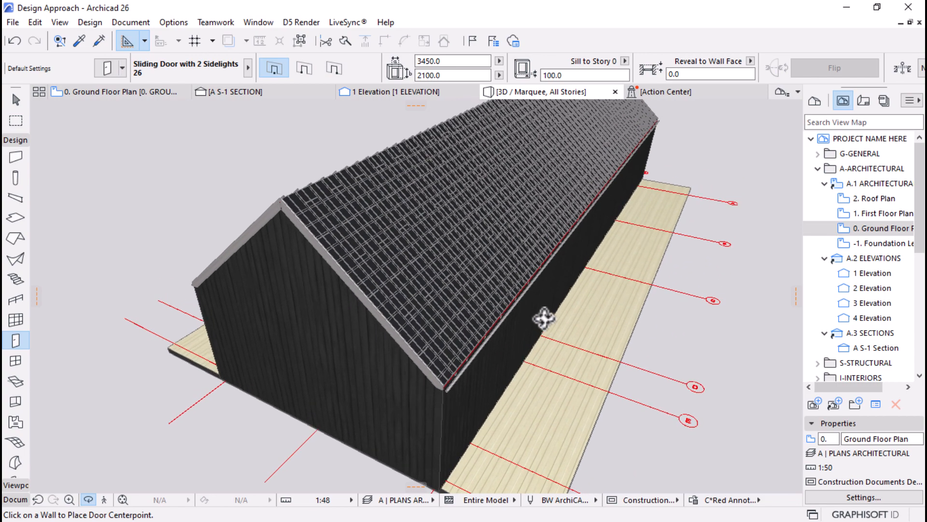
pyautogui.keyDown('shift'); pyautogui.moveTo(545, 319); pyautogui.dragTo(544, 380, button='middle'); pyautogui.keyUp('shift')
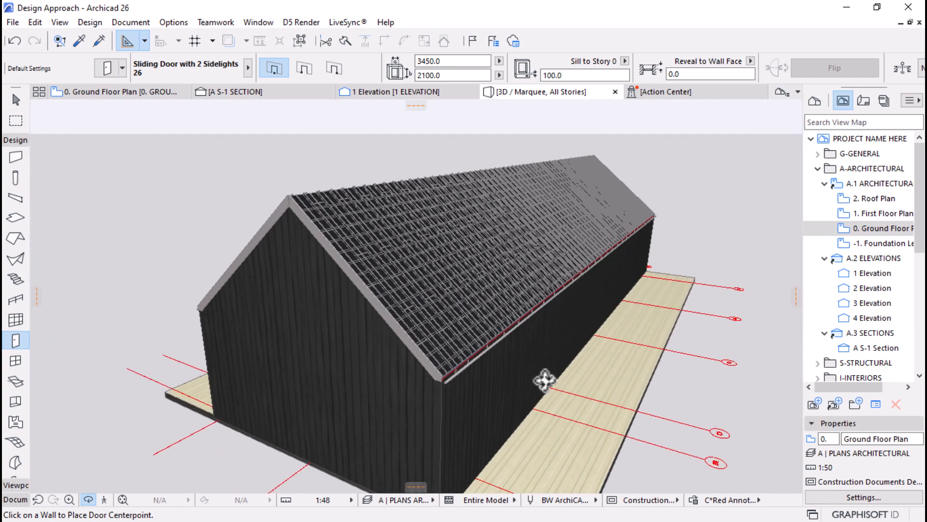
pyautogui.scroll(3, 545, 386)
pyautogui.press('Escape')
pyautogui.press('Escape')
# Copy the base elevation value of the exterior walls, 1150000.0, and clear the selection
pyautogui.click(518, 354)
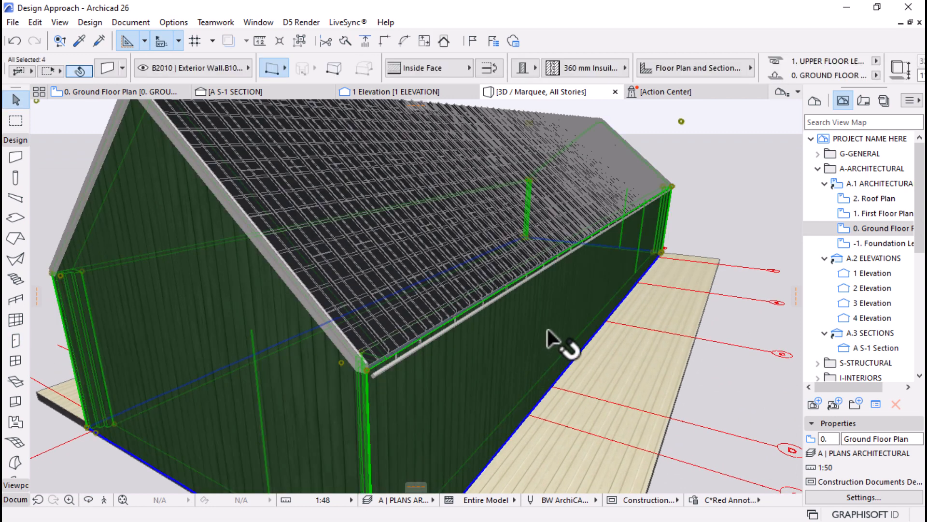
pyautogui.scroll(-3, 804, 64)
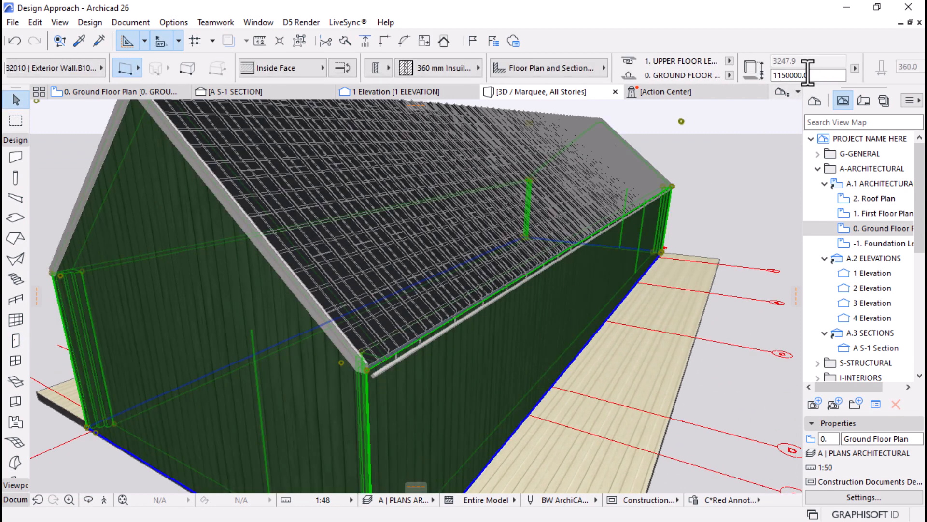
pyautogui.doubleClick(801, 74)
pyautogui.rightClick(801, 74)
pyautogui.click(830, 123)
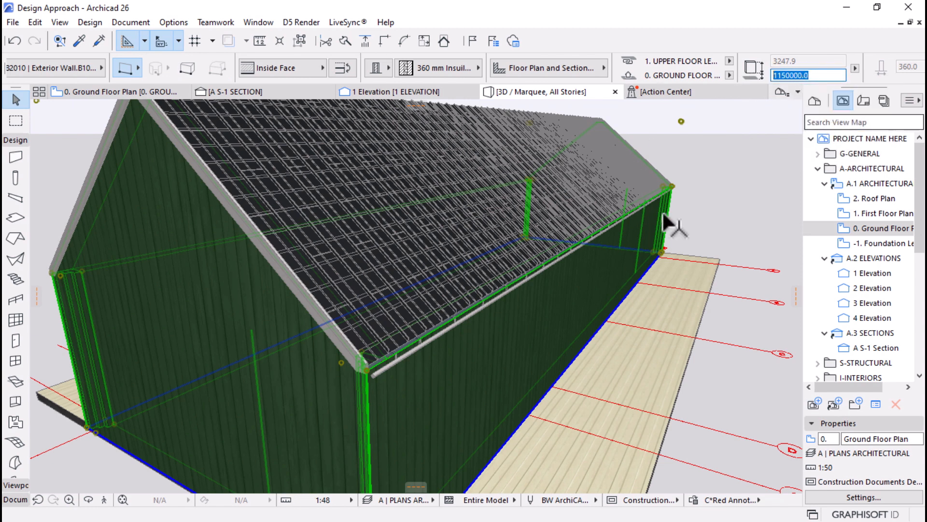
pyautogui.press('Escape')
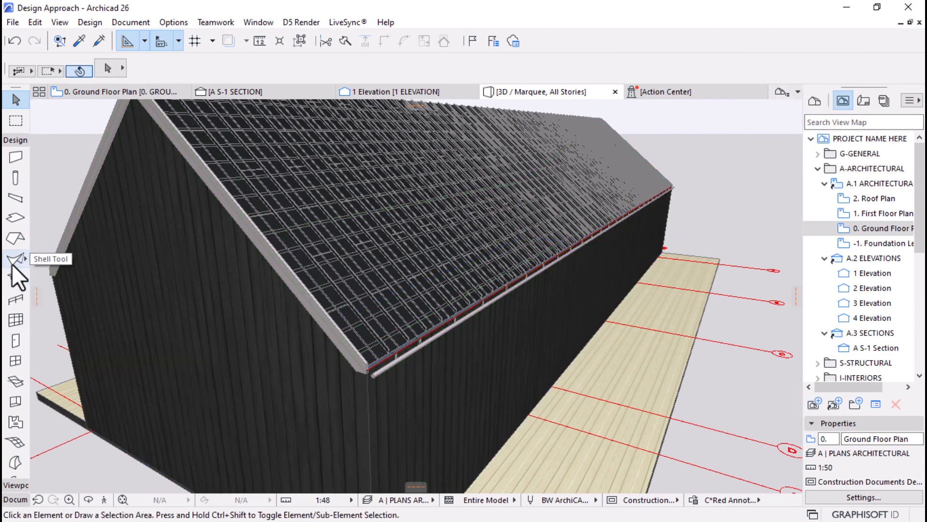
# Set the door tool's default sill height to story 0 to the copied value, 1150000.0
pyautogui.click(16, 340)
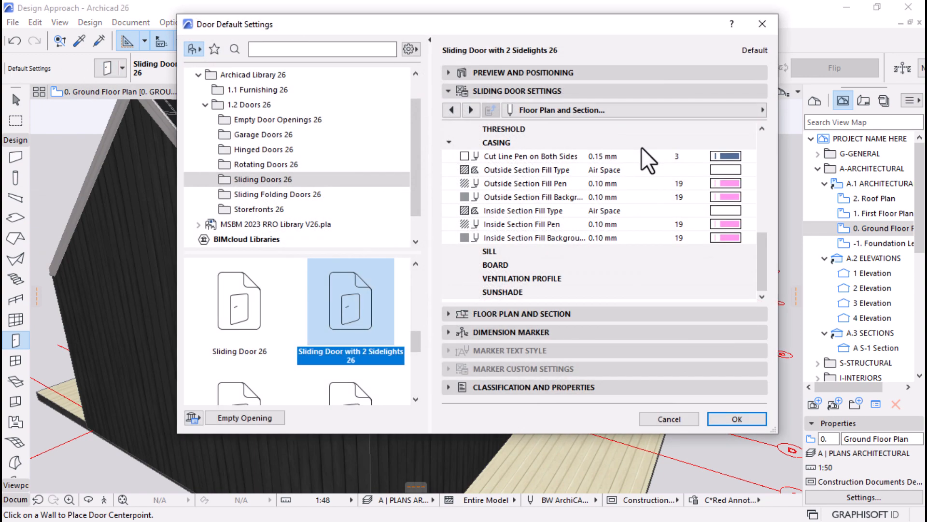
pyautogui.press('Escape')
pyautogui.moveTo(581, 74); pyautogui.dragTo(550, 77)
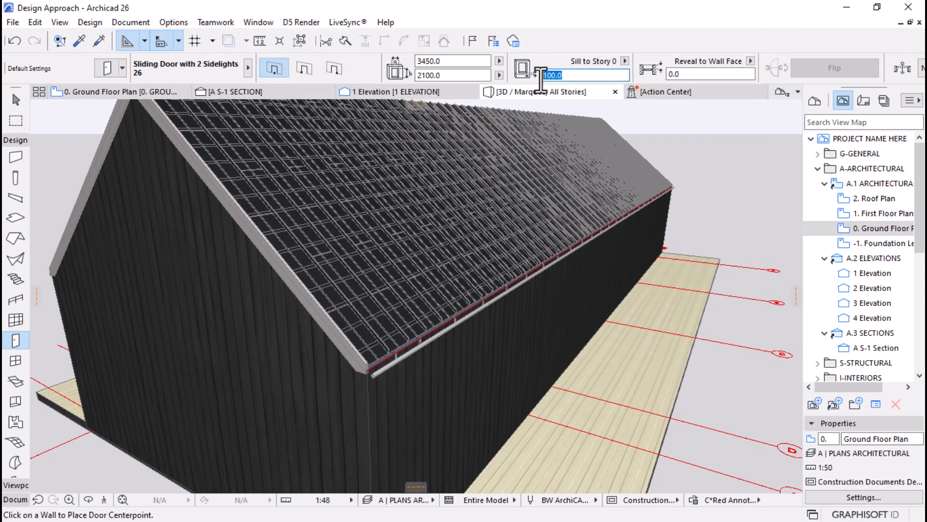
pyautogui.rightClick(550, 77)
pyautogui.click(569, 142)
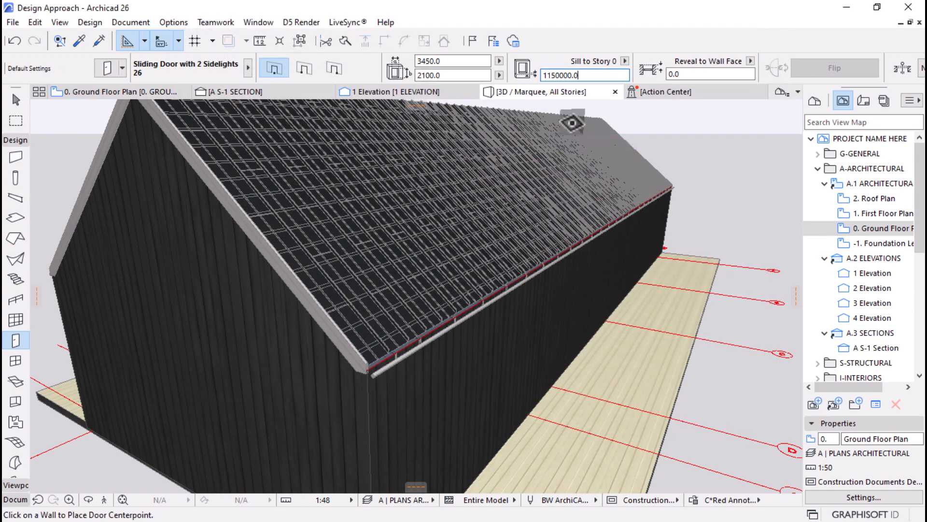
# Place the sliding door with two sidelights on the long timber-clad wall beside the deck
pyautogui.press('Return')
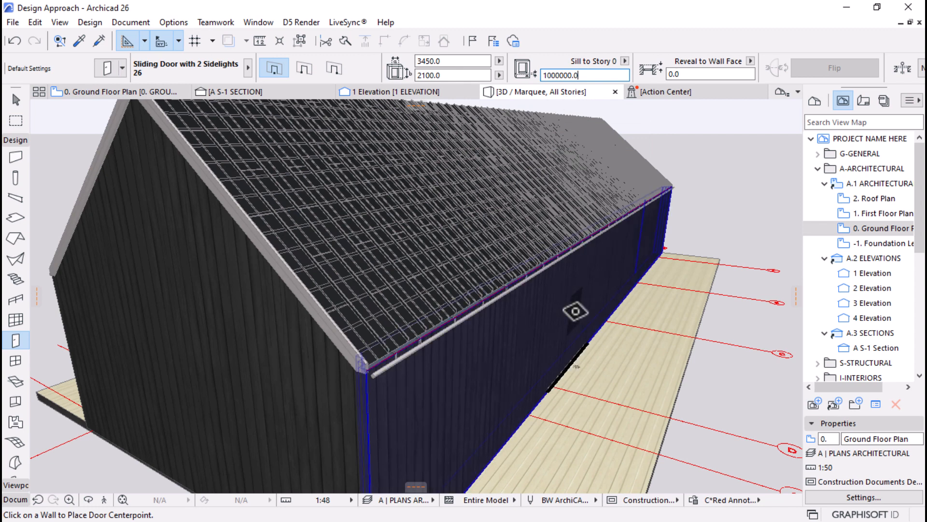
pyautogui.click(576, 311)
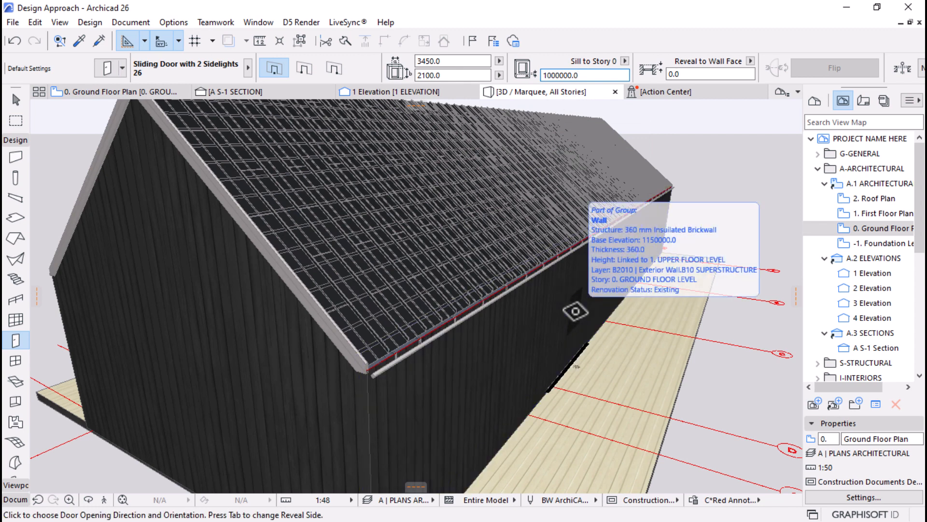
pyautogui.click(683, 377)
pyautogui.keyDown('shift'); pyautogui.moveTo(683, 377); pyautogui.dragTo(458, 437, button='middle'); pyautogui.keyUp('shift')
pyautogui.scroll(-5, 491, 294)
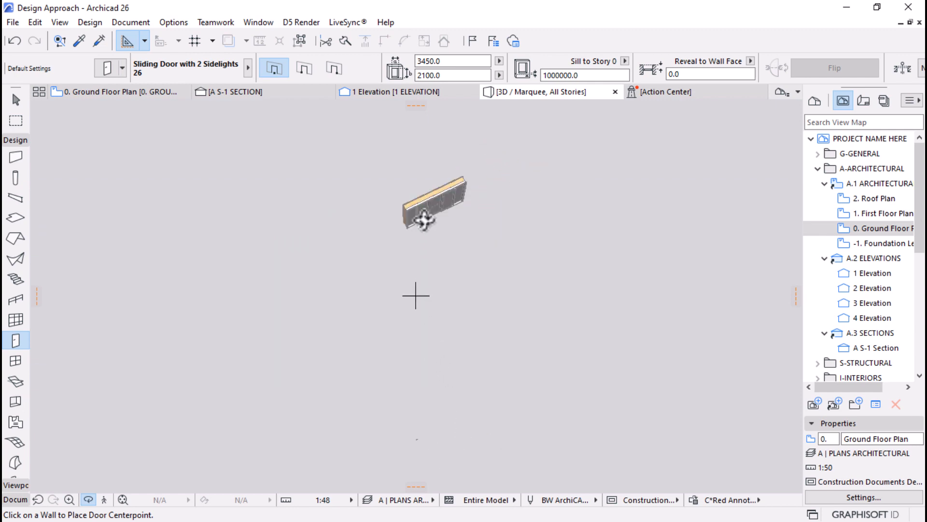
# Select the placed sliding door and try to paste the copied elevation as its sill height to story 0
pyautogui.press('Escape')
pyautogui.click(415, 204)
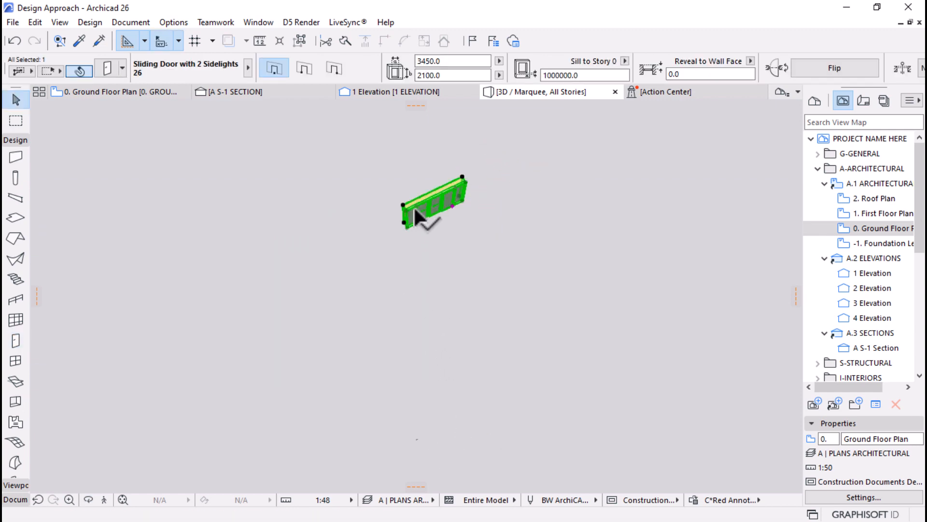
pyautogui.click(544, 75)
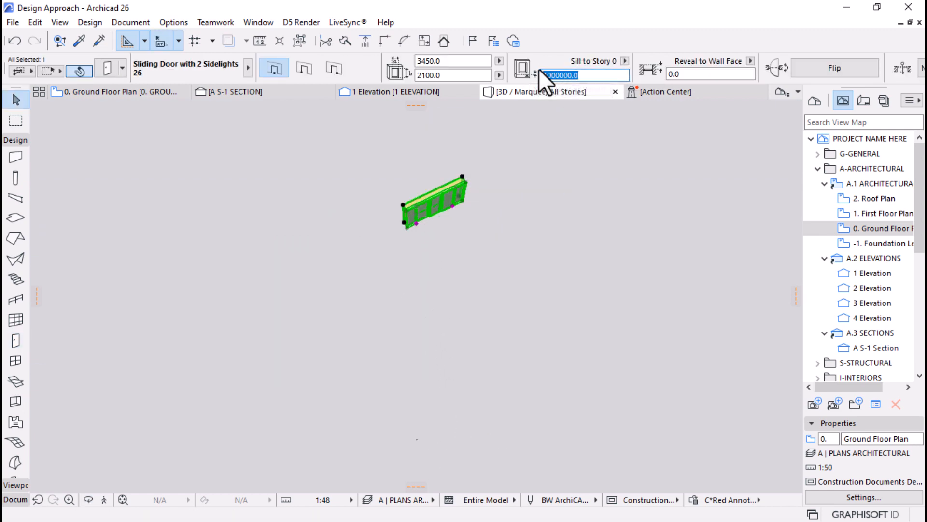
pyautogui.rightClick(551, 75)
pyautogui.click(579, 137)
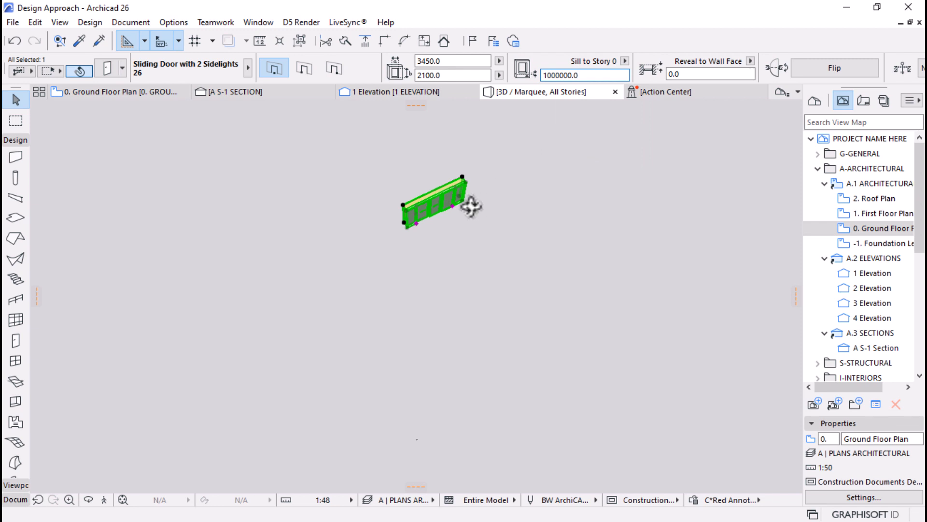
pyautogui.keyDown('shift'); pyautogui.moveTo(472, 207); pyautogui.dragTo(425, 161, button='middle'); pyautogui.keyUp('shift')
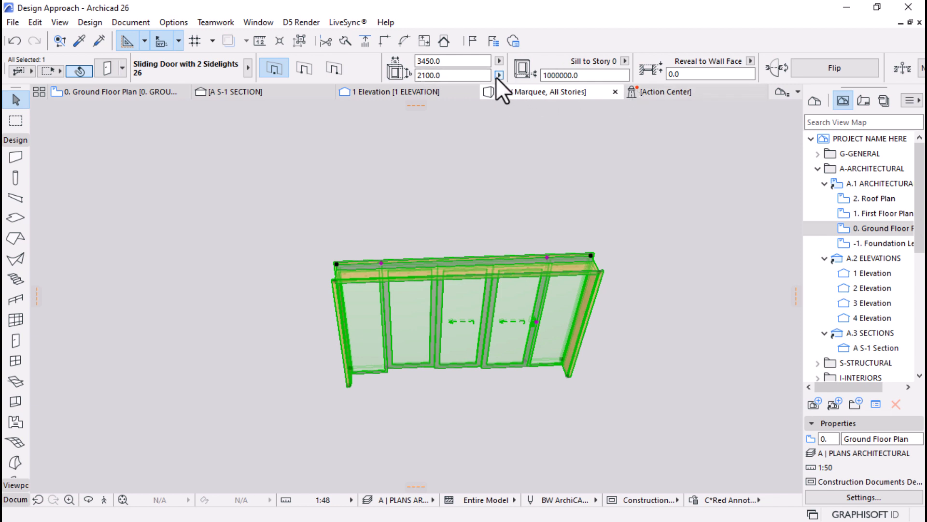
# Link the door's anchor story to 0. GROUND FLOOR LEVEL and try a sill height to story 0 of 1150000.0
pyautogui.click(626, 62)
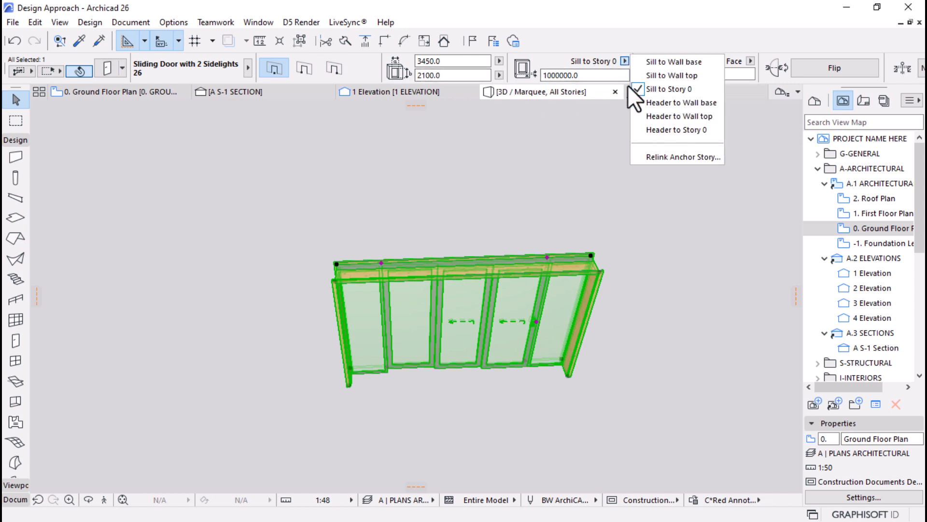
pyautogui.click(662, 154)
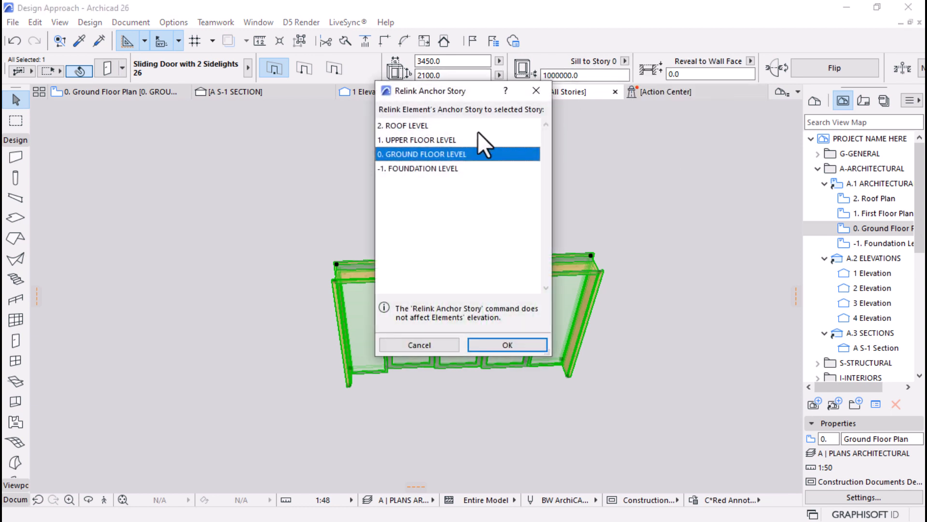
pyautogui.click(526, 349)
pyautogui.click(593, 75)
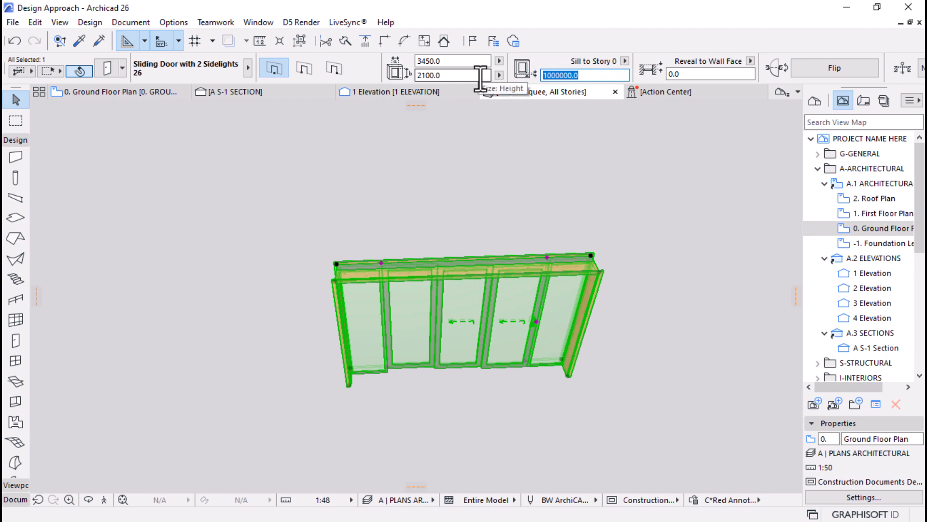
pyautogui.write('1150000.0')
# Change the door's height reference to Sill to Wall top and reselect the door
pyautogui.click(624, 60)
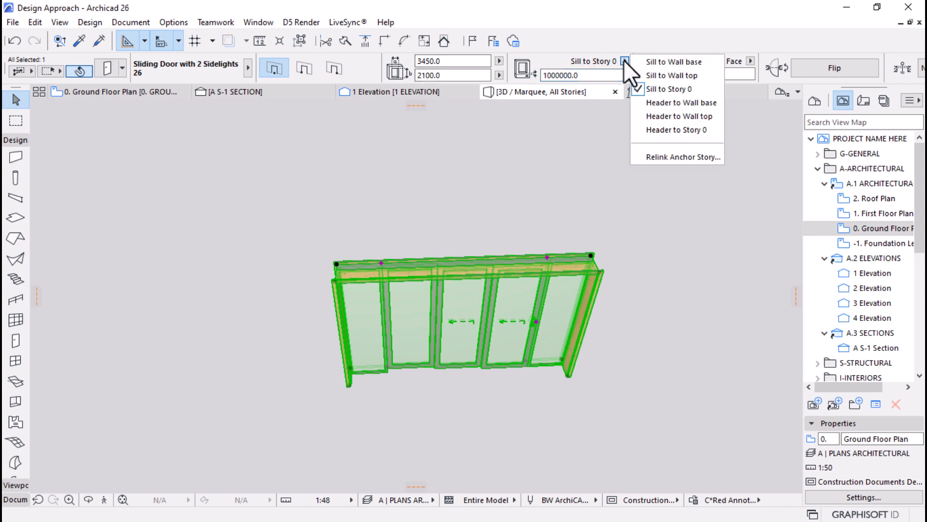
pyautogui.click(689, 74)
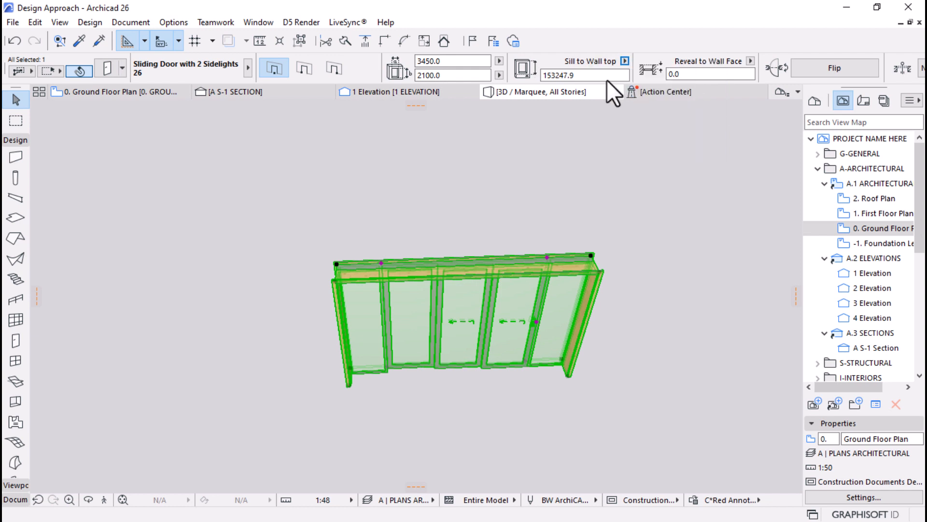
pyautogui.press('Escape')
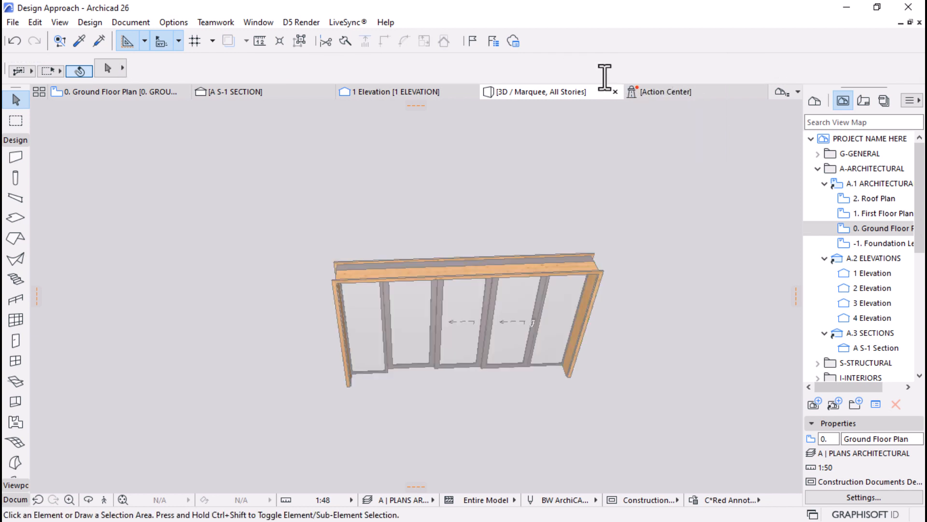
pyautogui.click(509, 269)
pyautogui.click(582, 74)
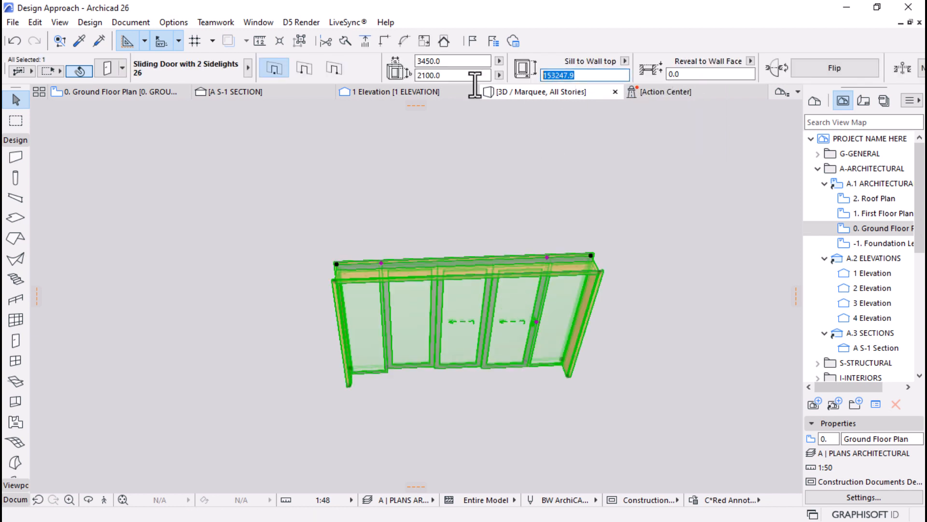
# Relink the selected sliding door's anchor story to 1. UPPER FLOOR LEVEL
pyautogui.moveTo(440, 88)
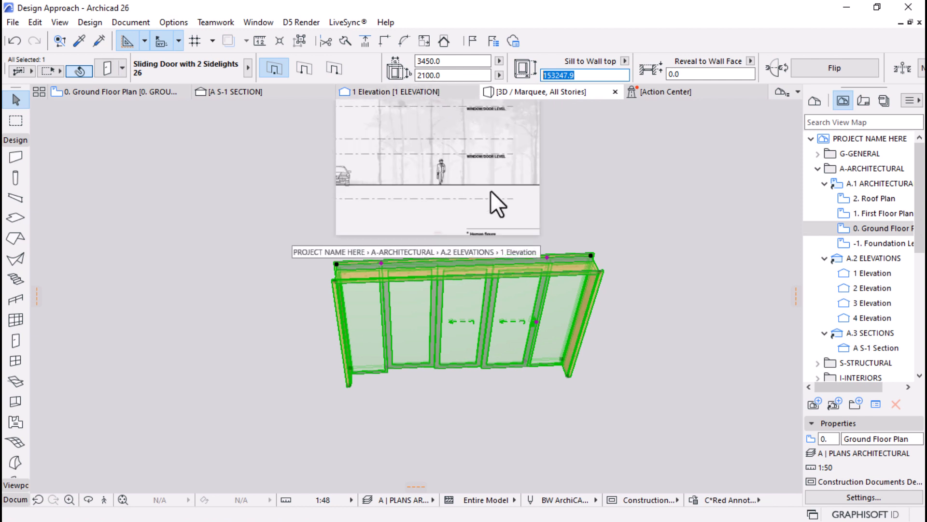
pyautogui.keyDown('shift'); pyautogui.moveTo(540, 288); pyautogui.dragTo(541, 288, button='middle'); pyautogui.keyUp('shift')
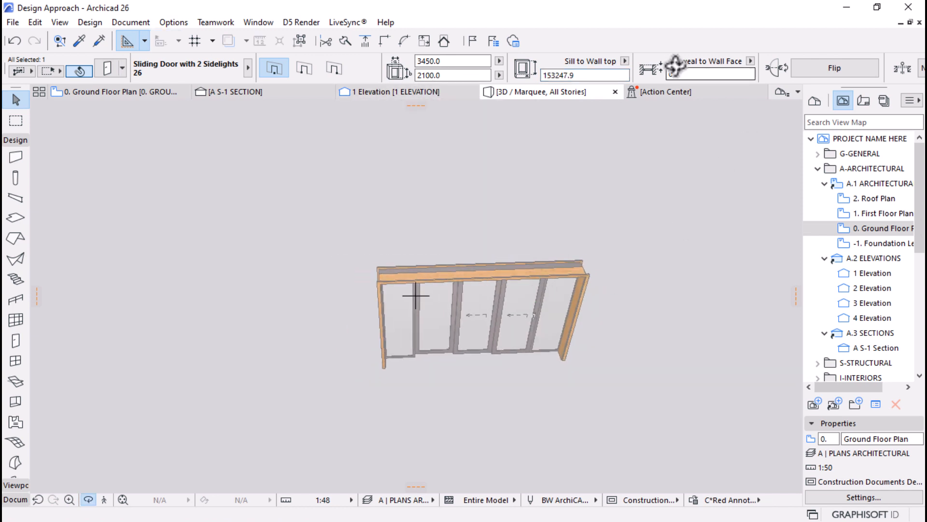
pyautogui.scroll(-5, 675, 62)
pyautogui.scroll(-10, 501, 349)
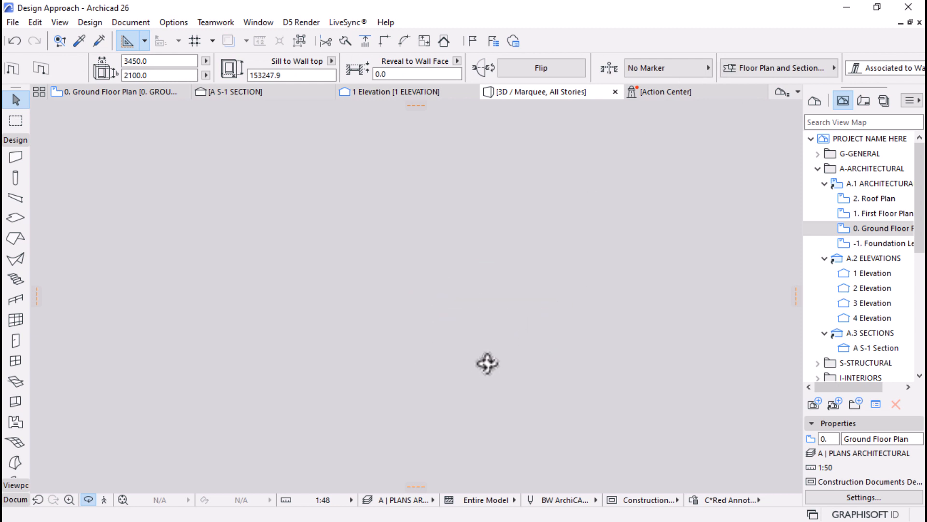
pyautogui.keyDown('shift'); pyautogui.moveTo(504, 246); pyautogui.dragTo(504, 246, button='middle'); pyautogui.keyUp('shift')
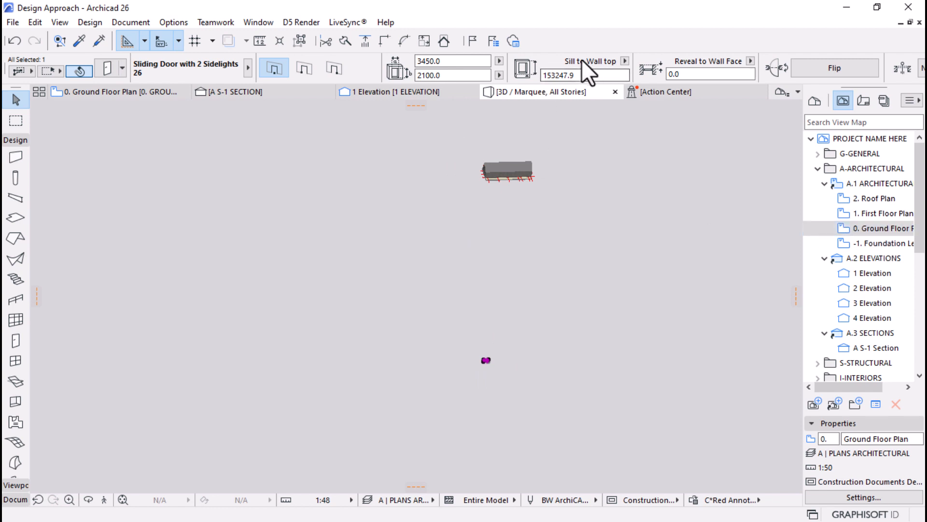
pyautogui.click(625, 61)
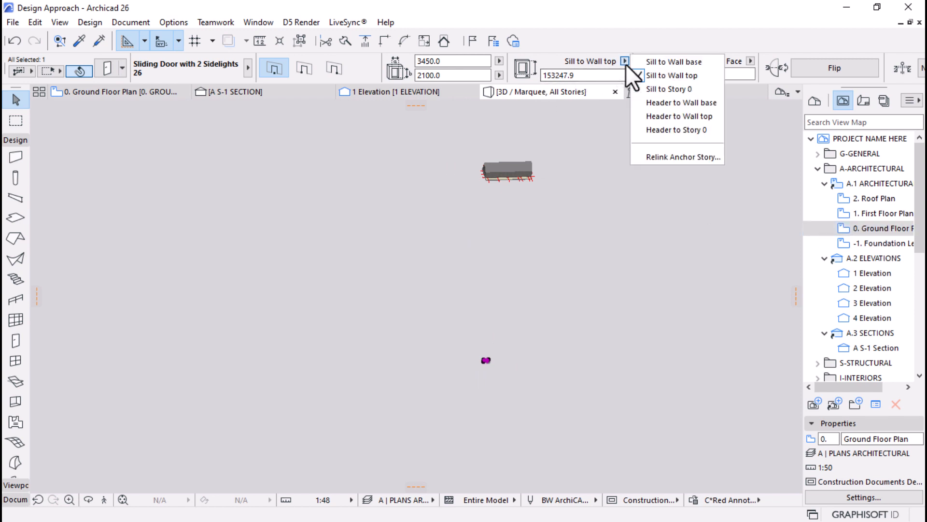
pyautogui.click(681, 156)
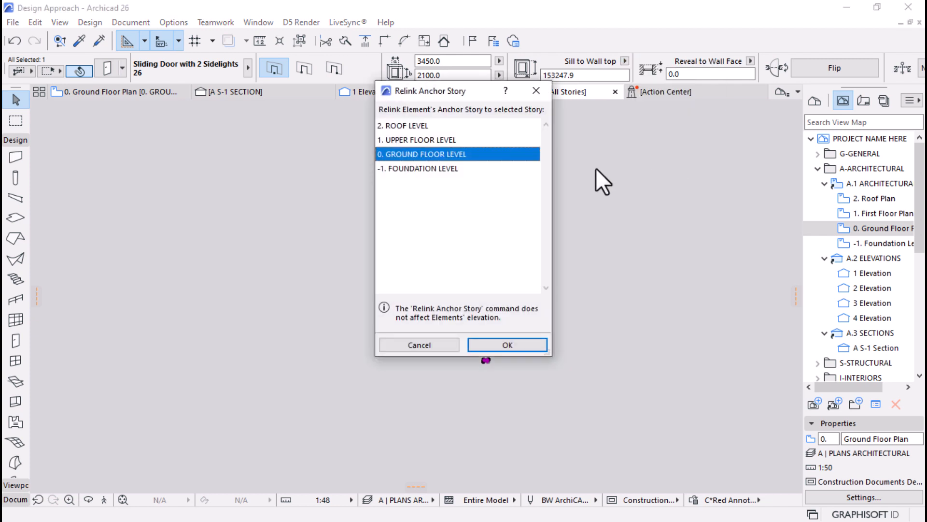
pyautogui.click(402, 140)
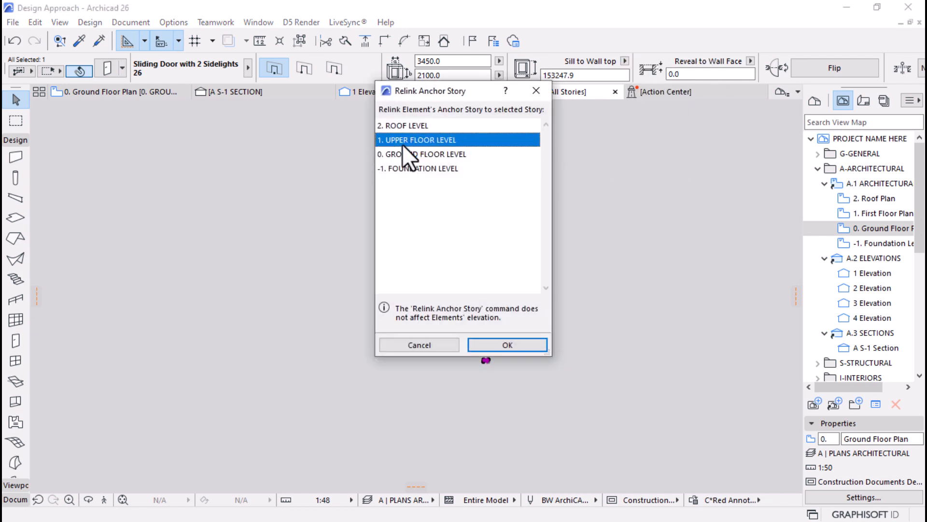
pyautogui.click(506, 343)
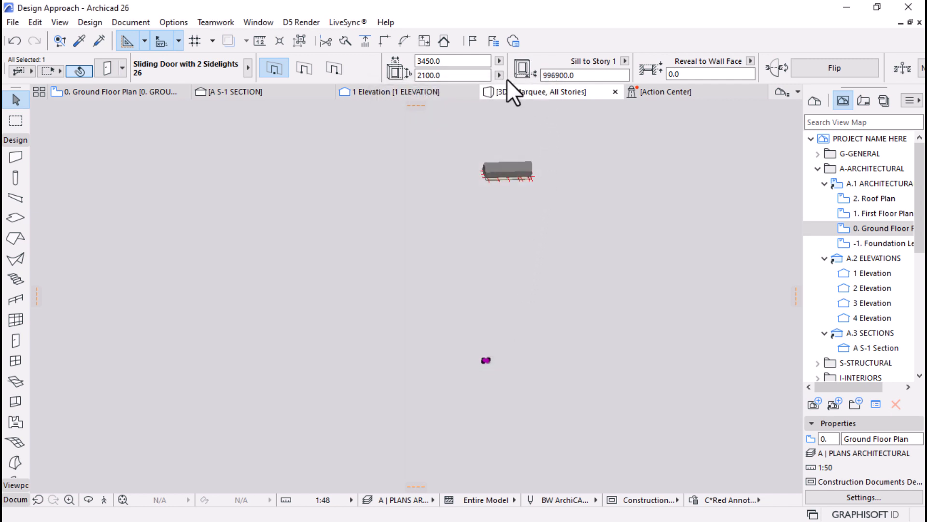
# Try to paste the copied elevation as the door's sill height to story 1
pyautogui.doubleClick(560, 75)
pyautogui.rightClick(549, 75)
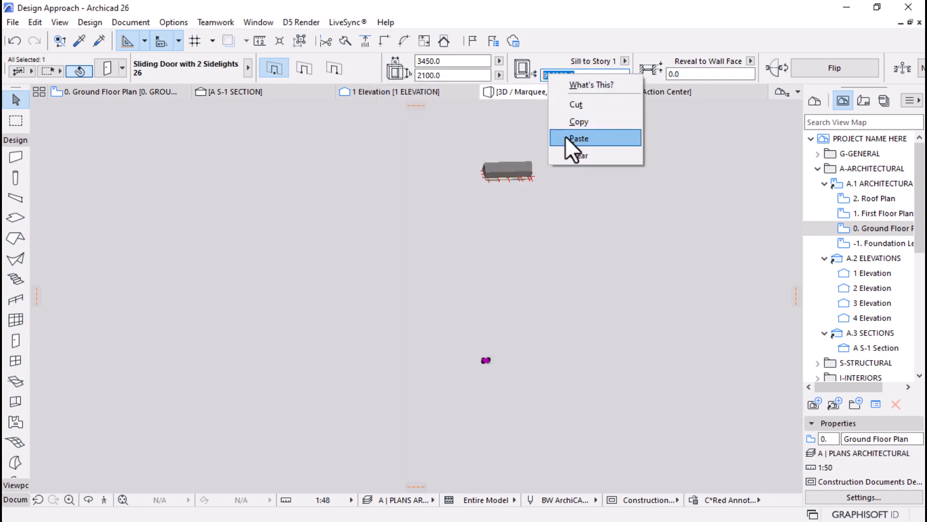
pyautogui.click(566, 139)
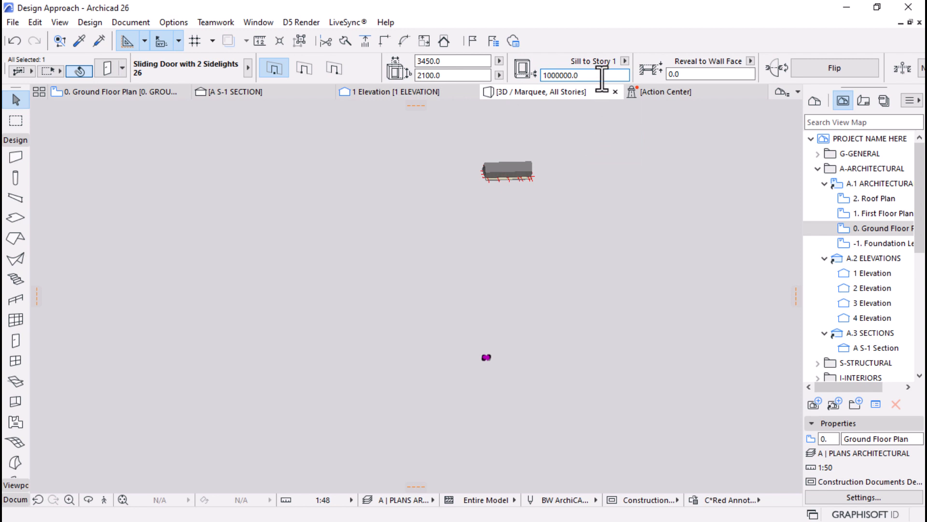
pyautogui.moveTo(602, 78); pyautogui.dragTo(493, 78)
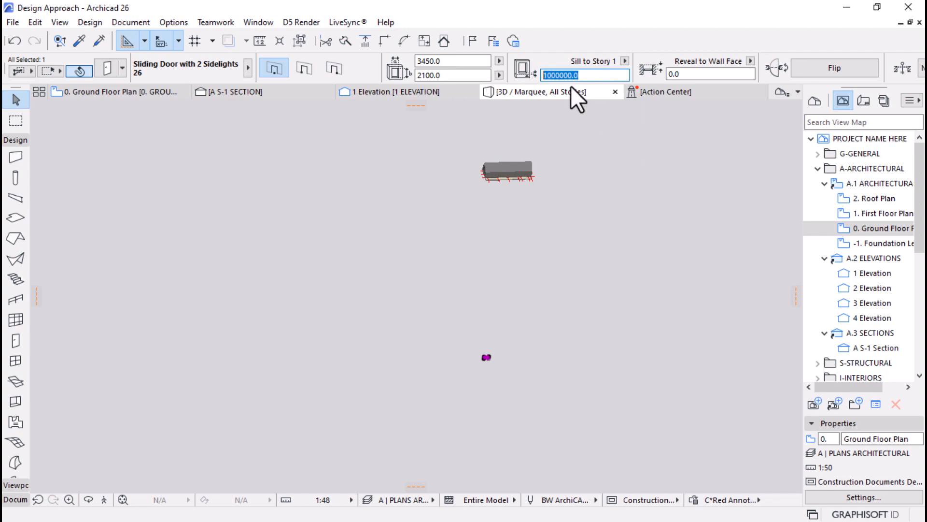
# Change the door's height reference to Header to Story 1 and retry the copied elevation value
pyautogui.click(625, 61)
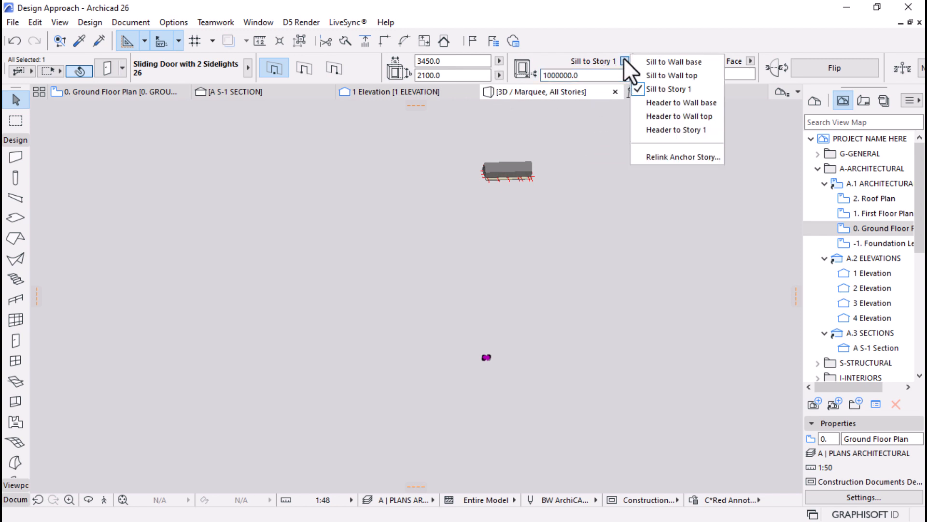
pyautogui.click(688, 135)
pyautogui.click(580, 75)
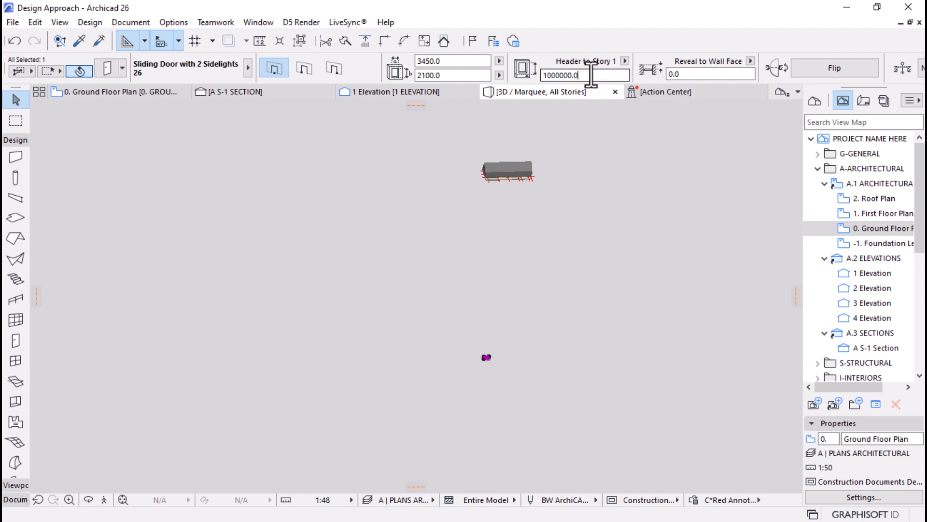
pyautogui.rightClick(556, 75)
pyautogui.click(586, 124)
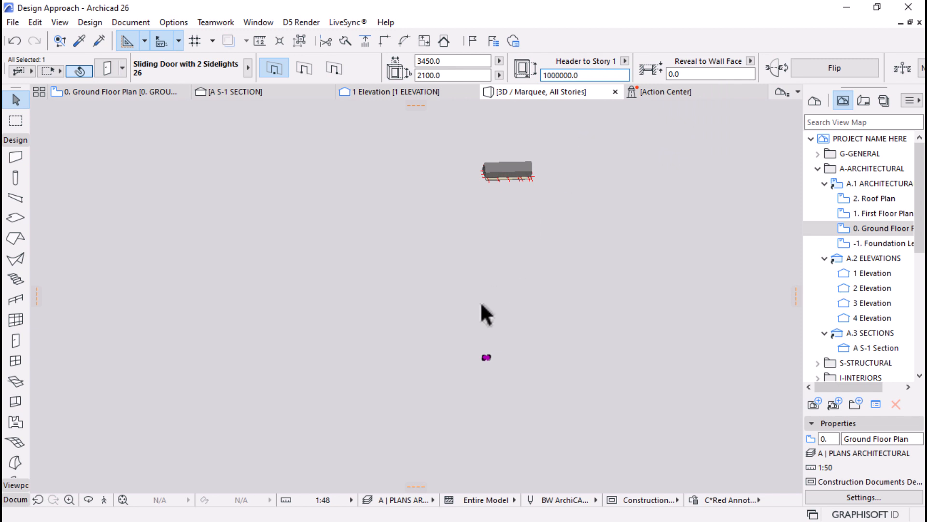
# Move the sliding door vertically from its lower corner up to deck level in the long timber-clad wall
pyautogui.scroll(3, 475, 350)
pyautogui.scroll(2, 499, 368)
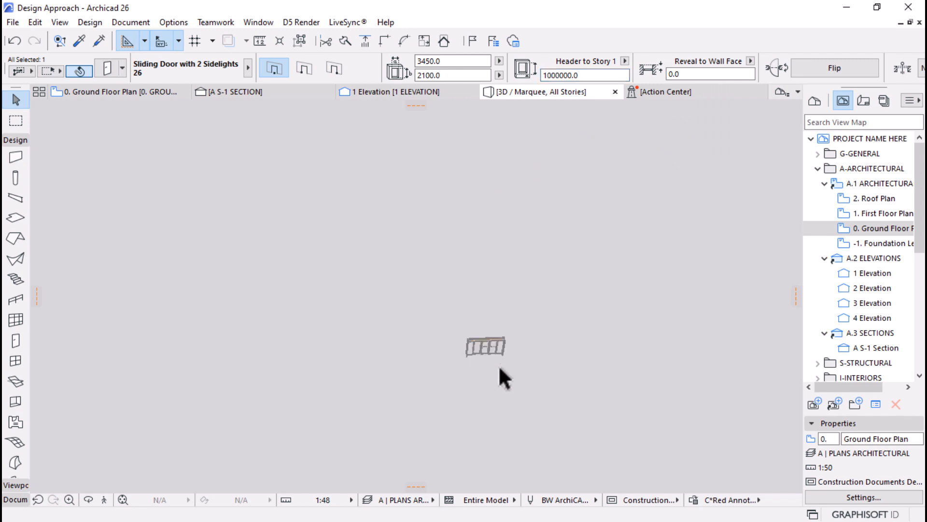
pyautogui.click(505, 365)
pyautogui.click(503, 351)
pyautogui.click(502, 351)
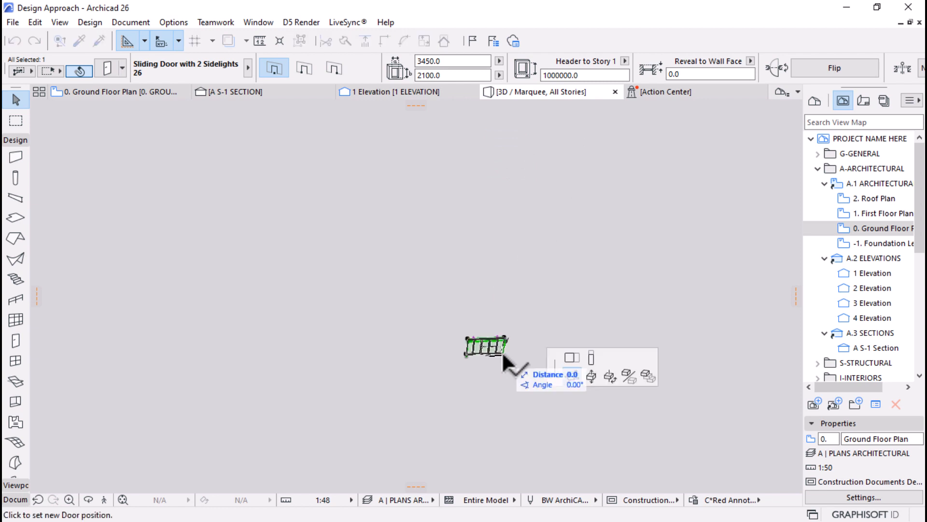
pyautogui.click(587, 379)
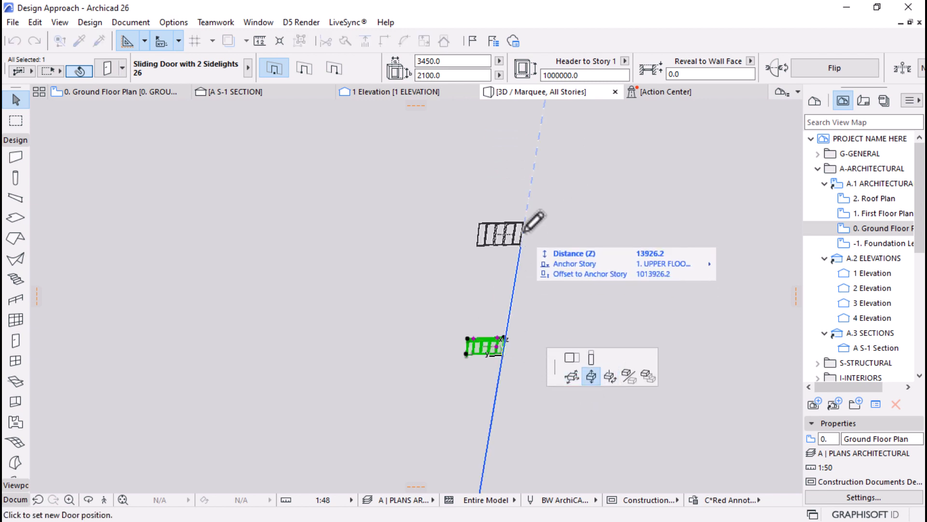
pyautogui.scroll(-5, 430, 397)
pyautogui.scroll(7, 449, 253)
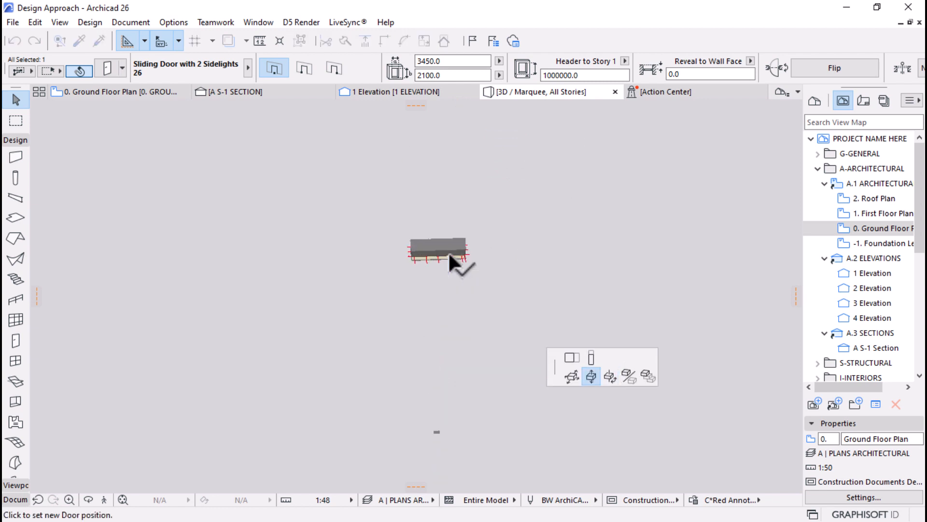
pyautogui.scroll(1, 449, 254)
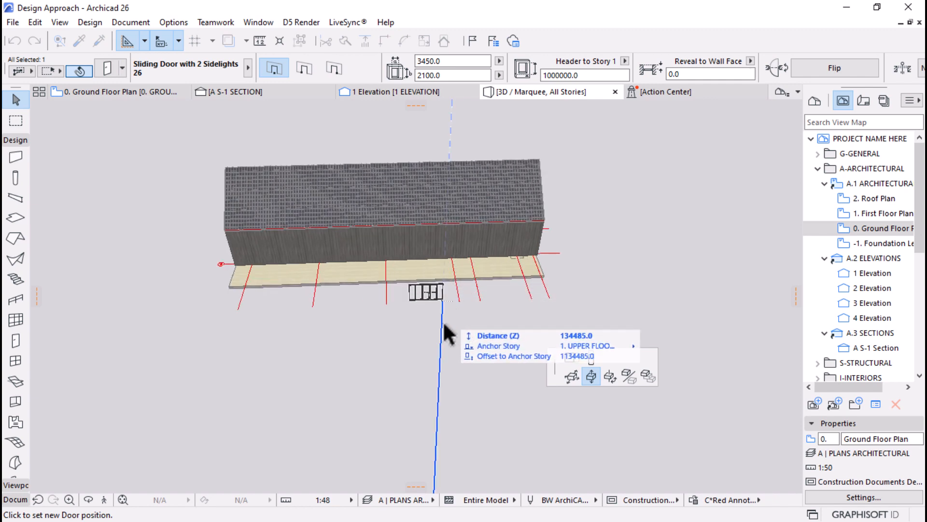
pyautogui.click(457, 296)
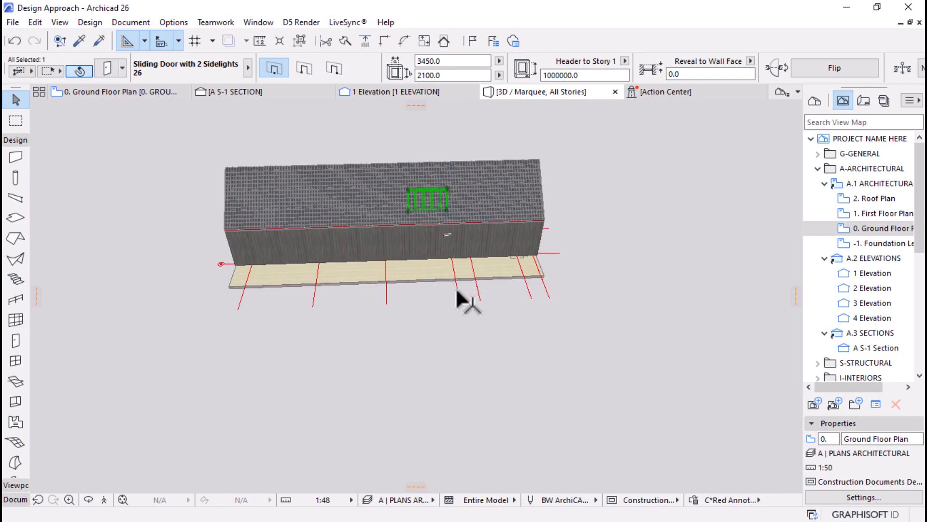
pyautogui.press('o')
pyautogui.moveTo(450, 376); pyautogui.dragTo(512, 296)
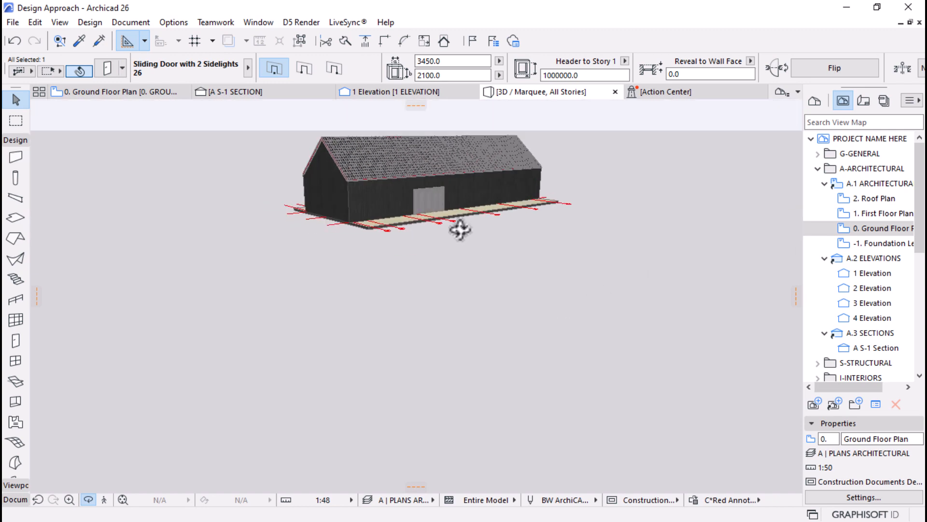
# Move the sliding door vertically from its lower hotspot to bring its base to the deck surface
pyautogui.scroll(6, 439, 189)
pyautogui.scroll(8, 399, 188)
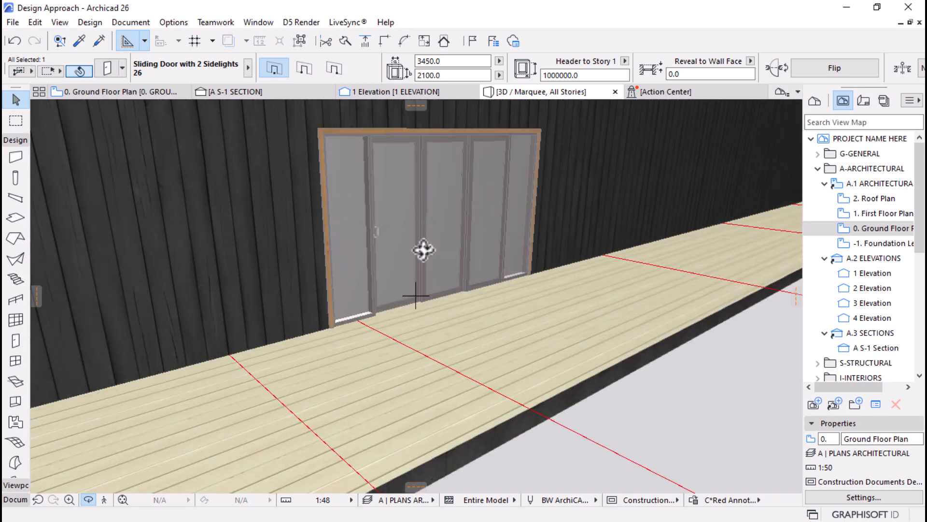
pyautogui.press('Escape')
pyautogui.click(375, 314)
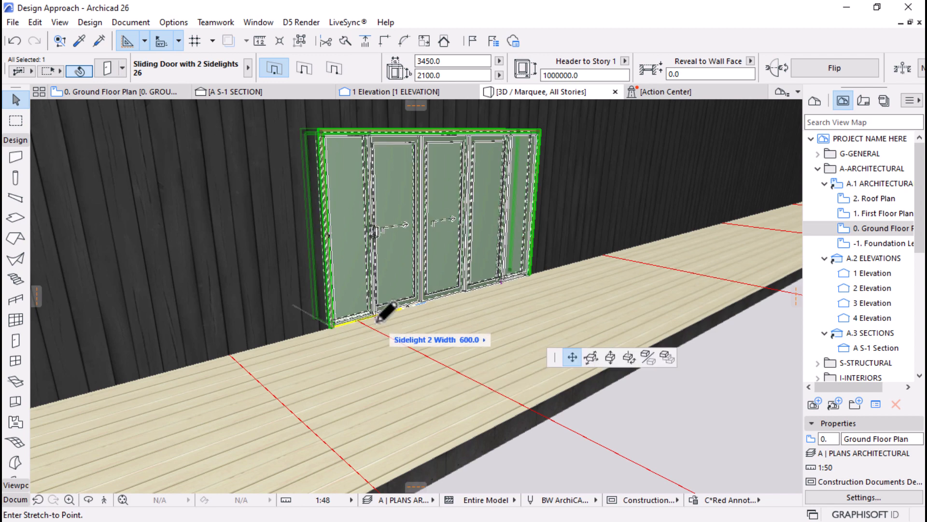
pyautogui.click(610, 357)
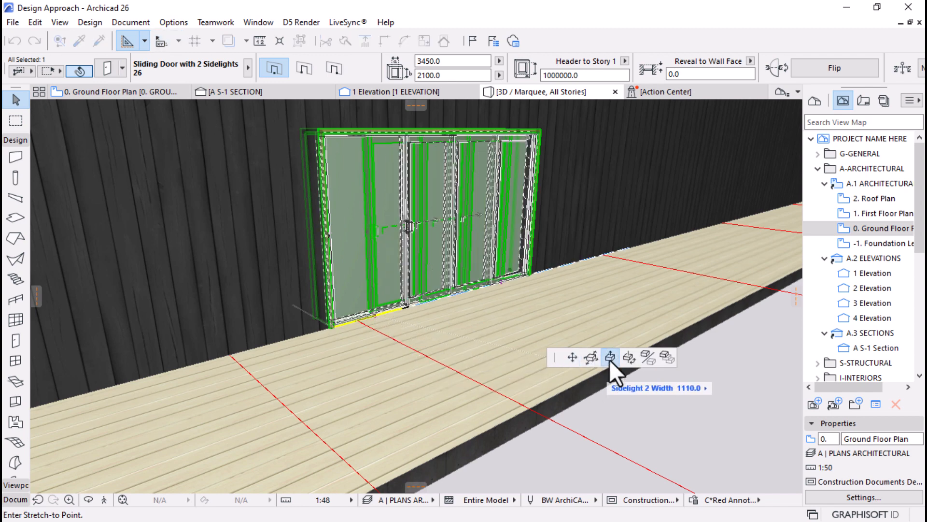
pyautogui.click(327, 315)
pyautogui.scroll(-4, 503, 348)
pyautogui.scroll(-3, 532, 343)
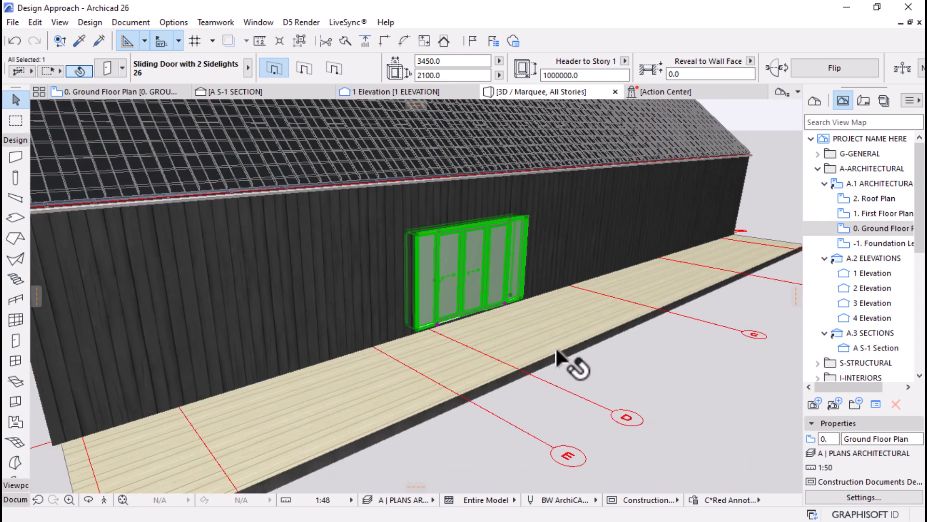
# Set the width of the selected sliding door in the long wall to 5000
pyautogui.keyDown('shift'); pyautogui.moveTo(560, 350); pyautogui.dragTo(385, 345, button='middle'); pyautogui.keyUp('shift')
pyautogui.scroll(1, 490, 212)
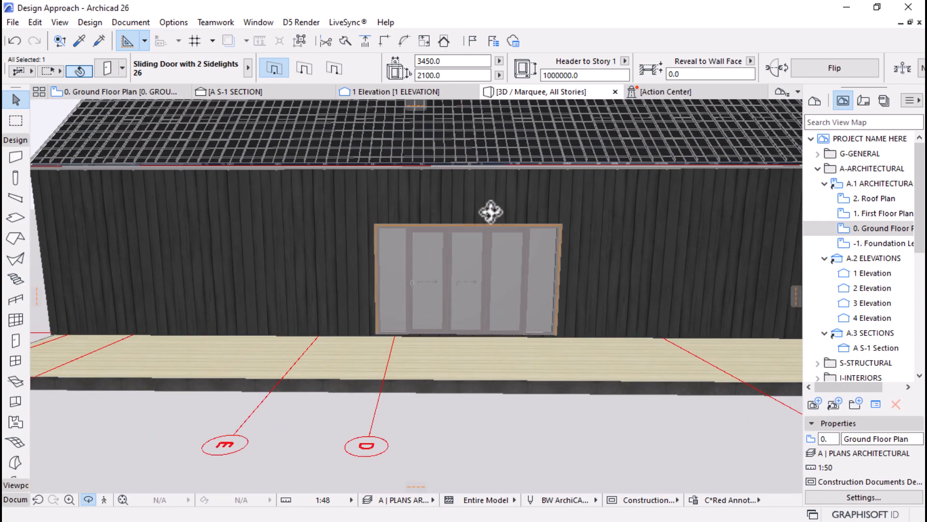
pyautogui.moveTo(456, 61); pyautogui.dragTo(349, 62)
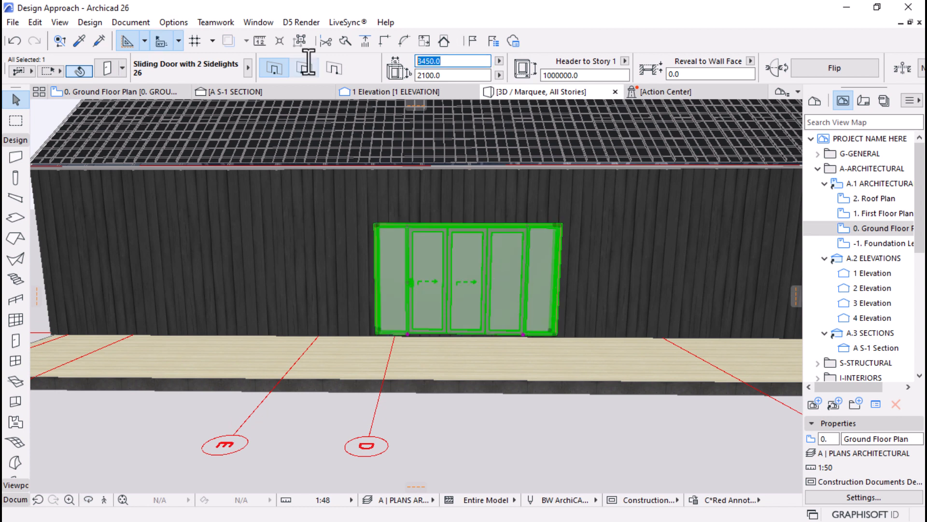
pyautogui.write('500')
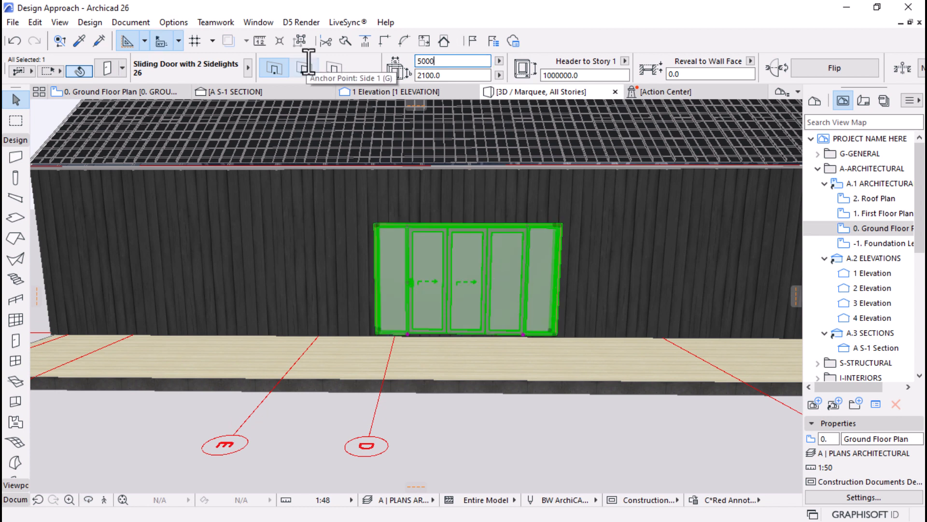
pyautogui.press('Return')
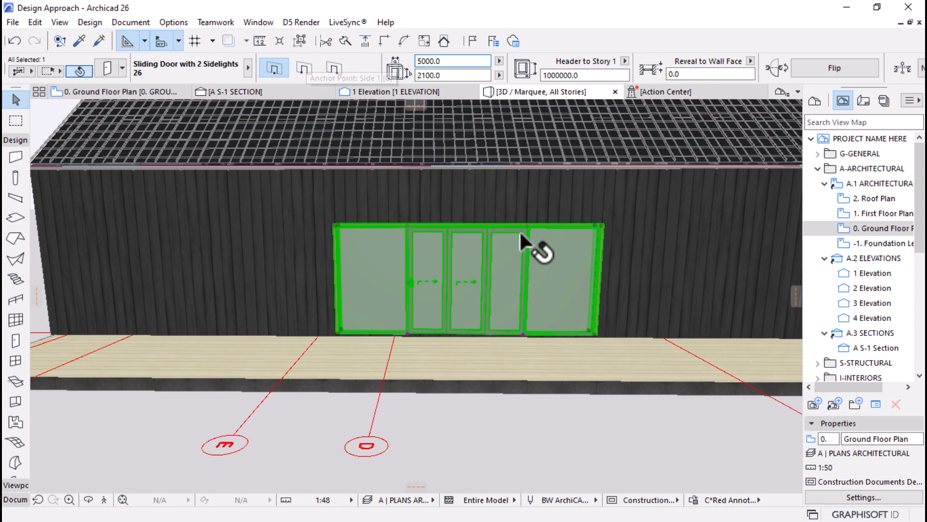
pyautogui.scroll(1, 519, 261)
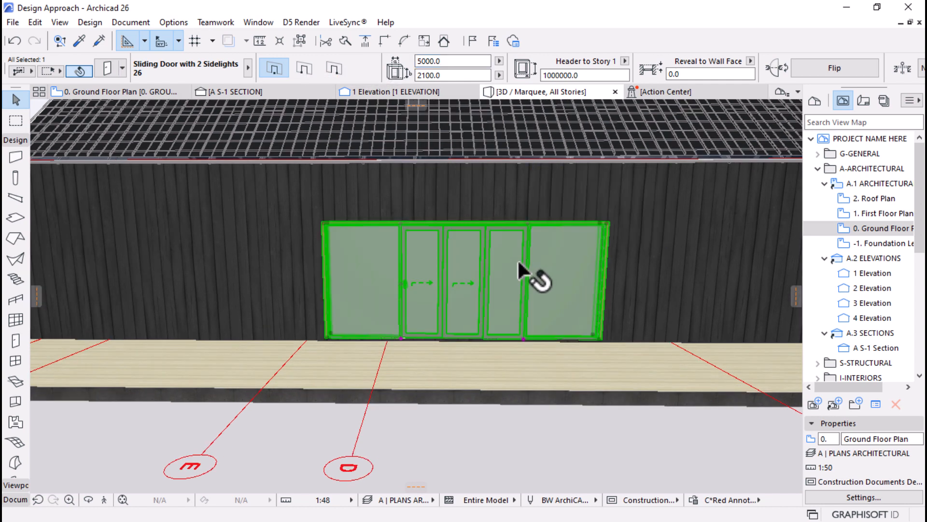
# Widen the selected sliding door in the long timber-clad wall to 8000
pyautogui.scroll(-5, 393, 276)
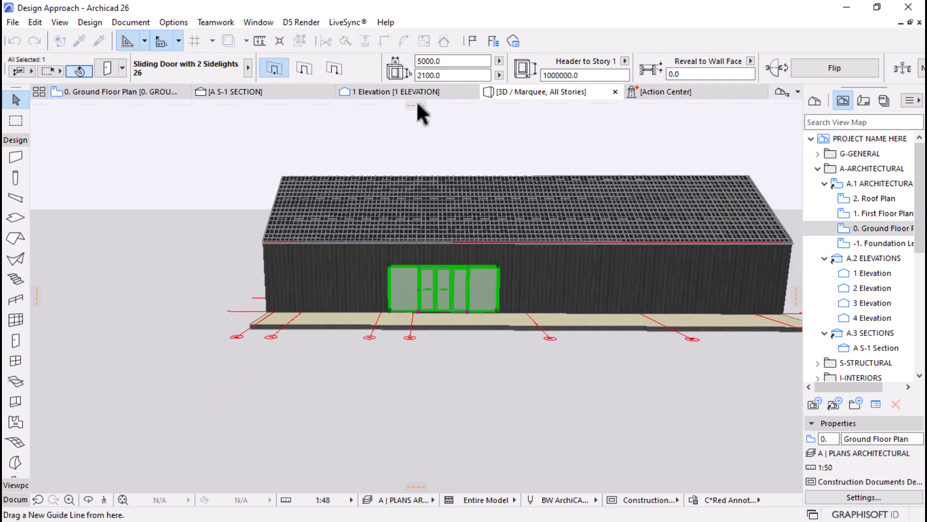
pyautogui.click(436, 61)
pyautogui.press('BackSpace')
pyautogui.press('BackSpace')
pyautogui.press('BackSpace')
pyautogui.press('BackSpace')
pyautogui.press('BackSpace')
pyautogui.press('BackSpace')
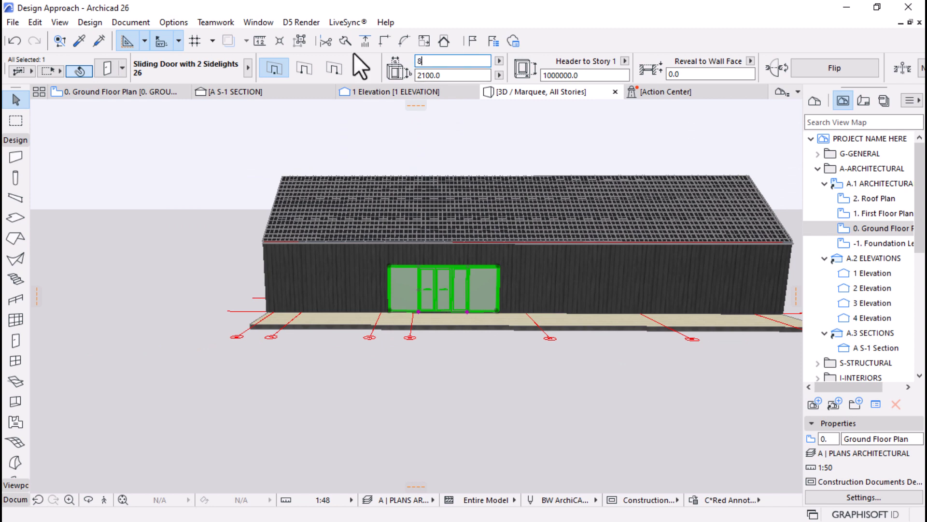
pyautogui.write('8000')
pyautogui.press('Return')
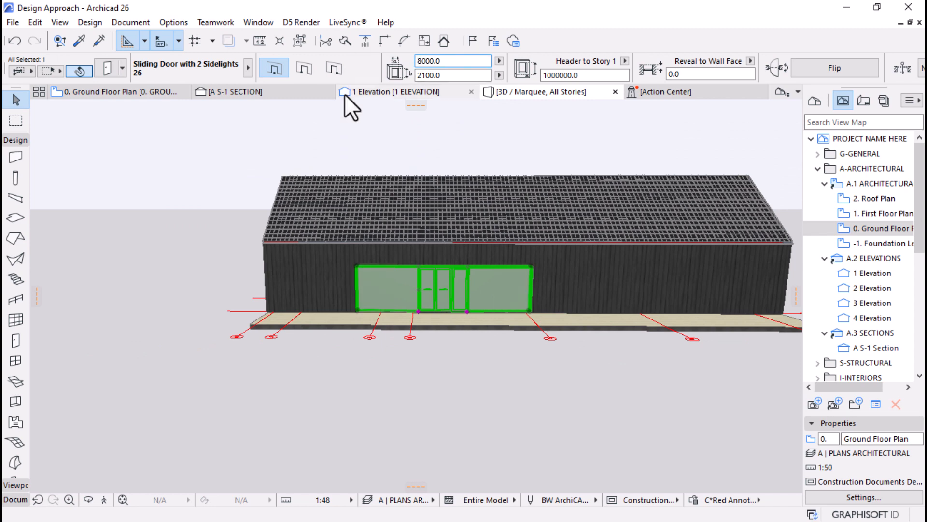
# Examine the opening type options available for the selected sliding door in its door settings
pyautogui.click(105, 67)
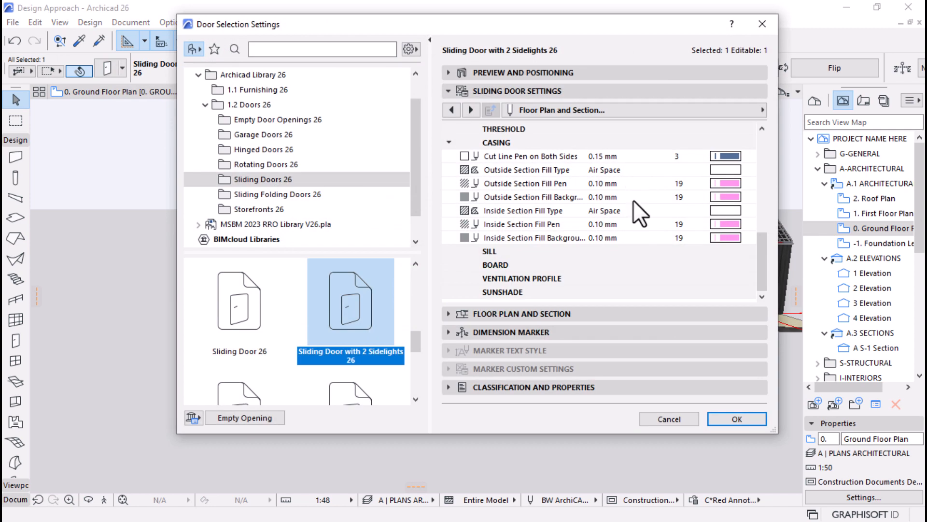
pyautogui.click(732, 109)
pyautogui.scroll(3, 831, 125)
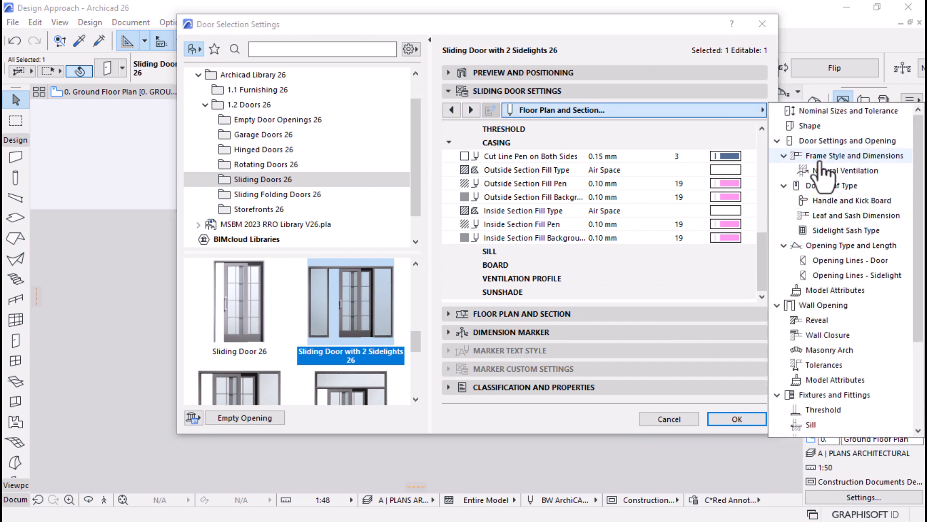
pyautogui.click(840, 110)
pyautogui.click(841, 145)
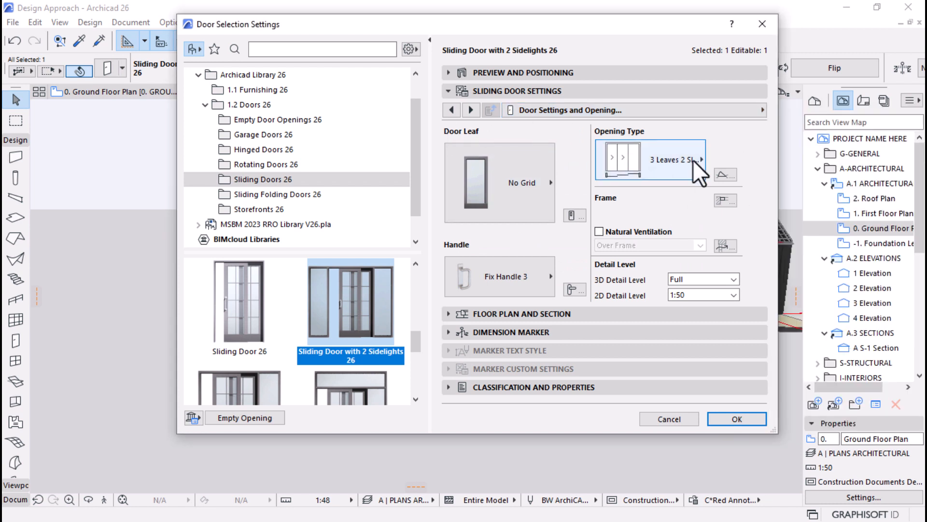
pyautogui.click(674, 175)
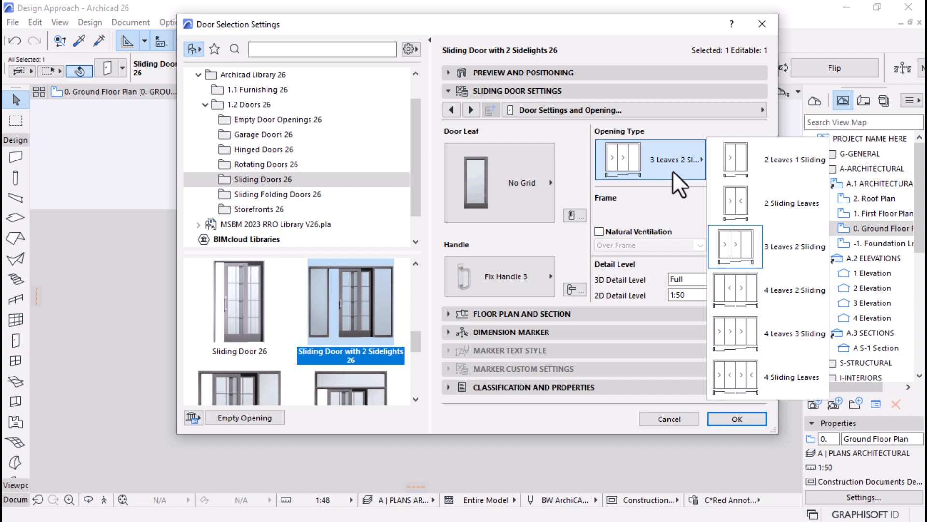
pyautogui.click(486, 135)
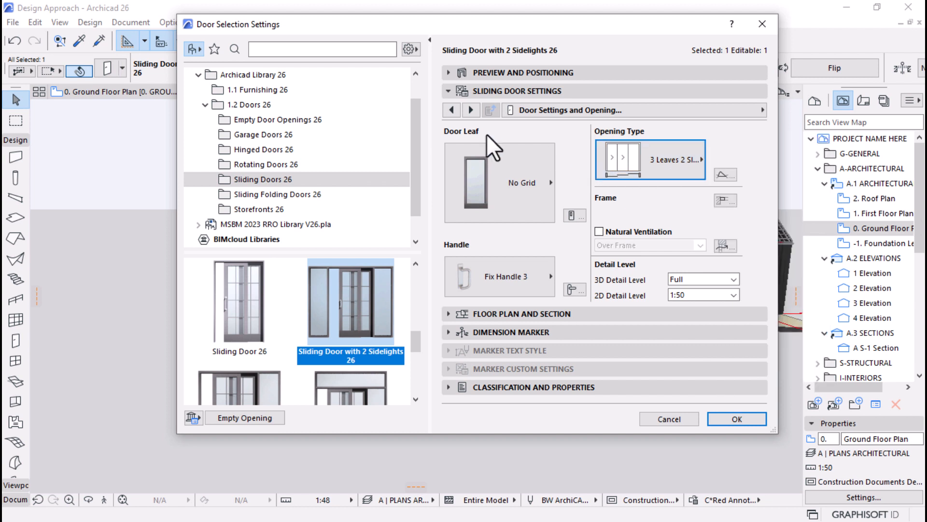
# Enter a width of 4000 for sidelight 2 and for sidelight 1 in the door's Shape settings and apply
pyautogui.click(450, 114)
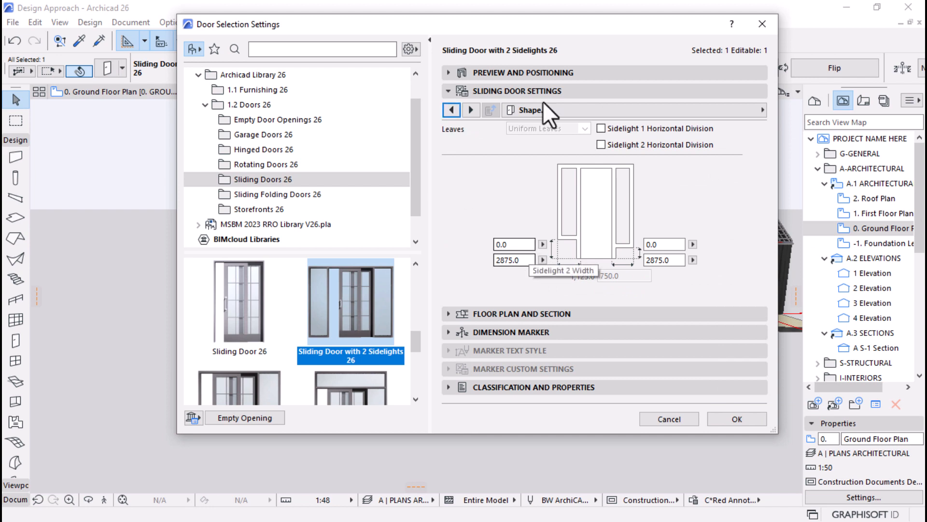
pyautogui.moveTo(564, 33)
pyautogui.mouseDown()
pyautogui.moveTo(525, 424)
pyautogui.moveTo(572, 23)
pyautogui.mouseUp()
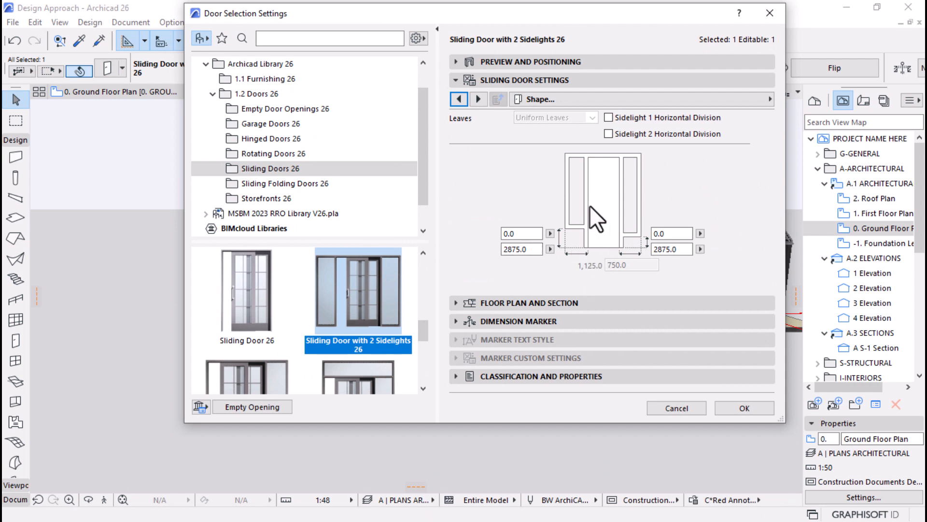
pyautogui.click(536, 249)
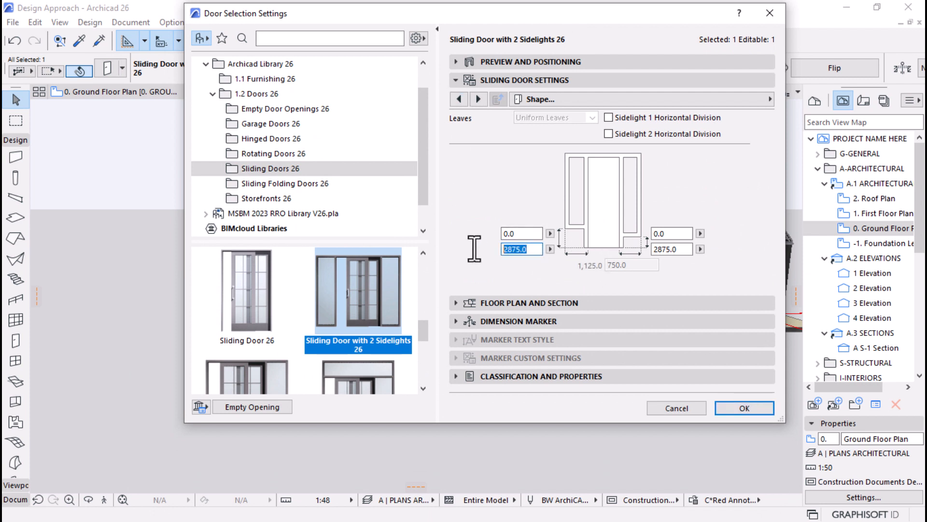
pyautogui.write('4000')
pyautogui.click(657, 250)
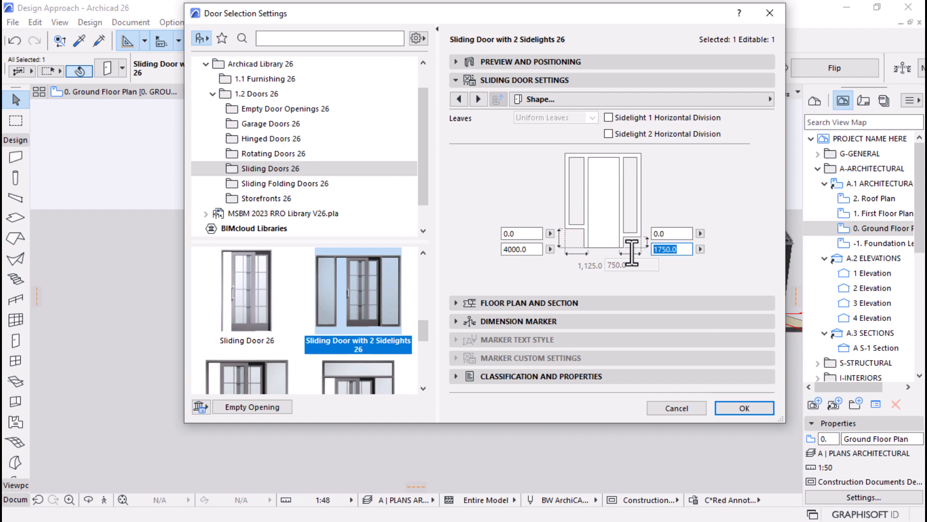
pyautogui.write('4000')
pyautogui.press('Return')
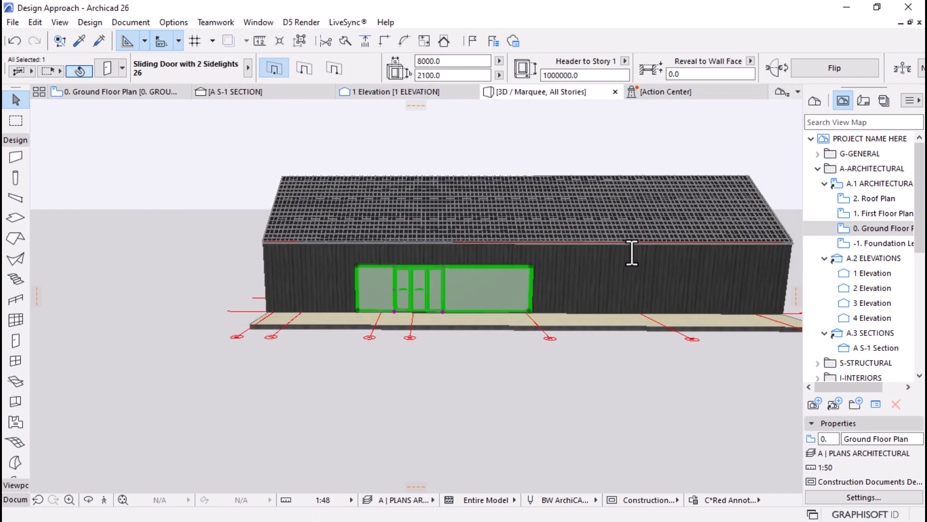
# Review the sliding door's shape, opening, frame and door leaf settings for a way to control the leaf widths
pyautogui.click(109, 74)
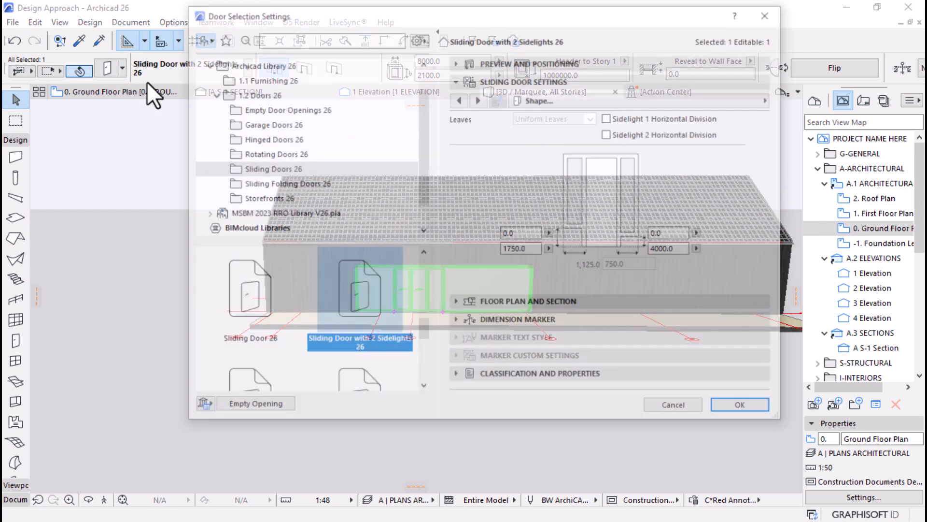
pyautogui.click(459, 99)
pyautogui.click(480, 98)
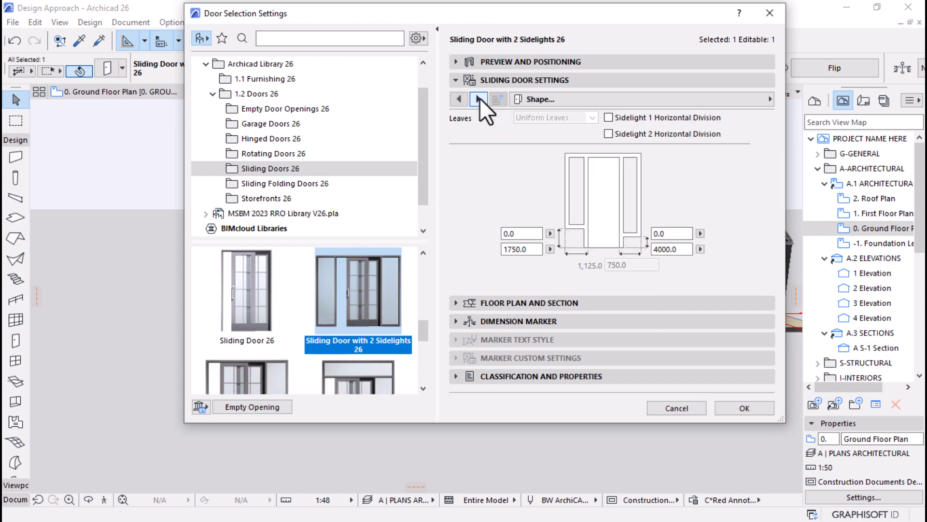
pyautogui.click(480, 99)
pyautogui.click(479, 99)
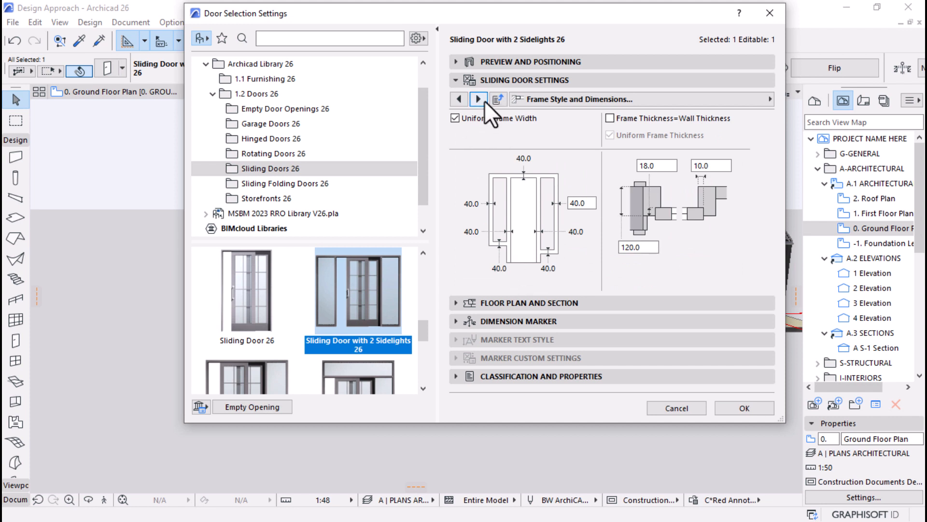
pyautogui.click(484, 100)
pyautogui.click(482, 100)
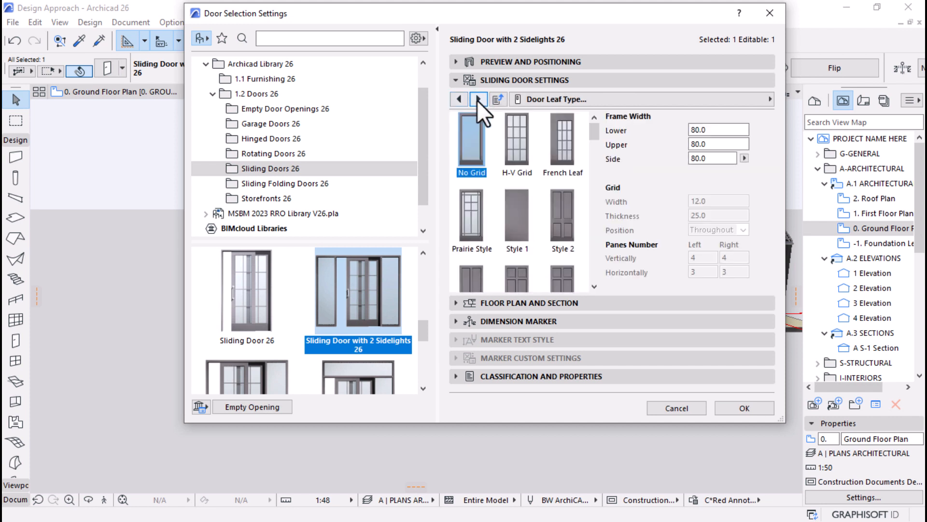
pyautogui.click(478, 99)
pyautogui.click(459, 100)
pyautogui.click(460, 101)
pyautogui.click(459, 101)
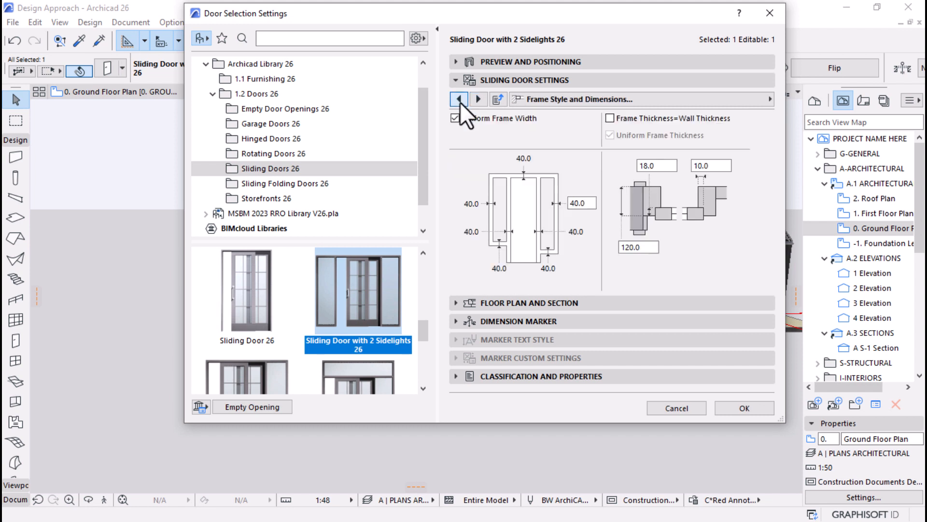
pyautogui.click(459, 99)
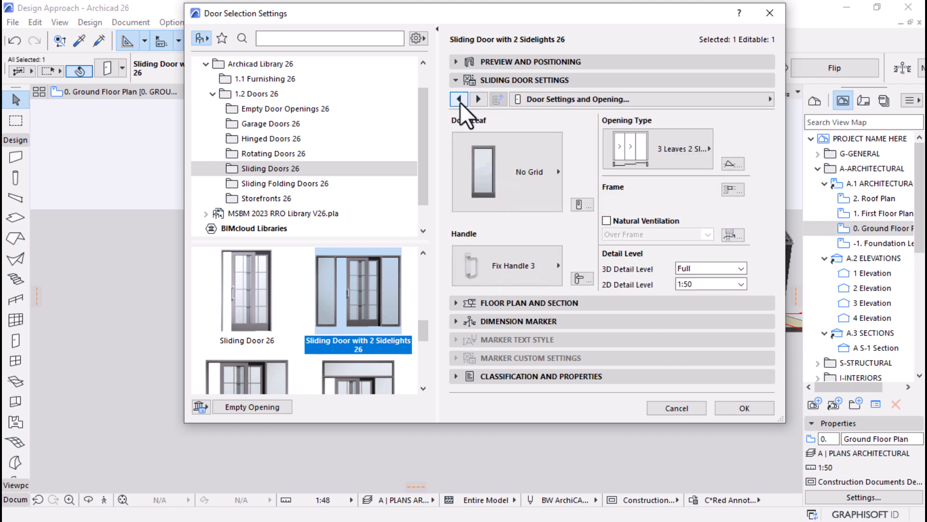
pyautogui.click(459, 100)
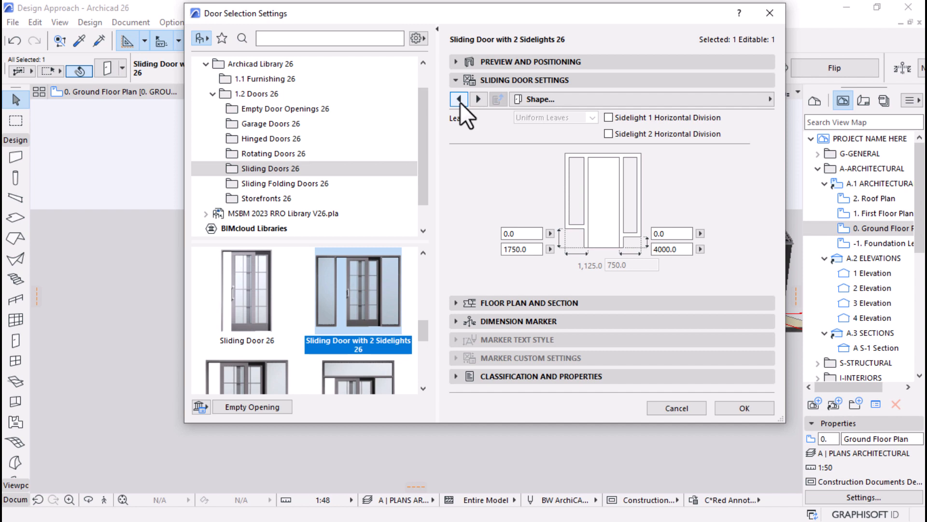
pyautogui.click(739, 409)
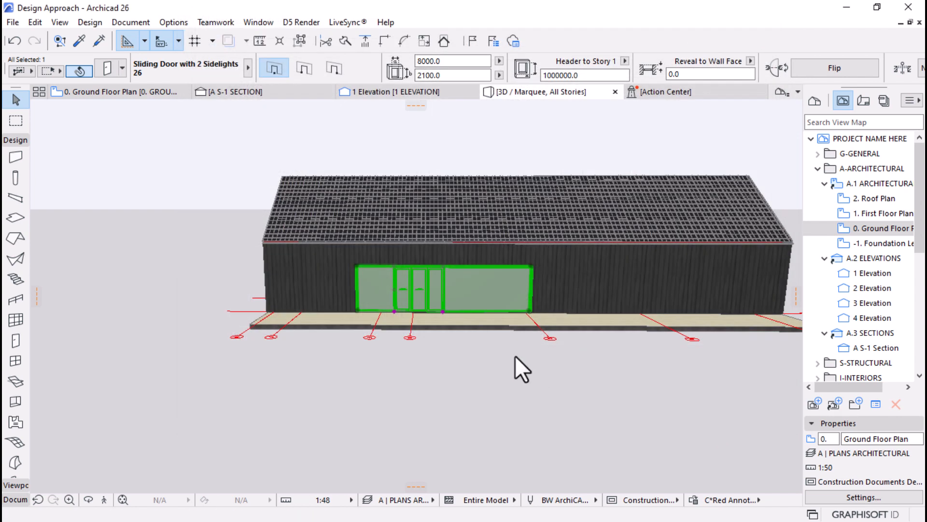
# Try to stretch the widths of both sidelights from the lower hotspots on either side of the door leaves
pyautogui.click(443, 312)
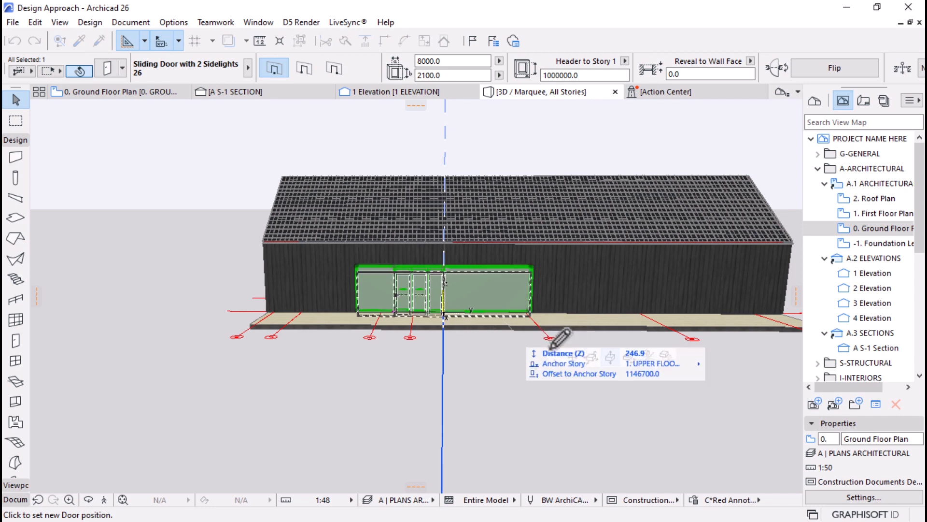
pyautogui.click(572, 358)
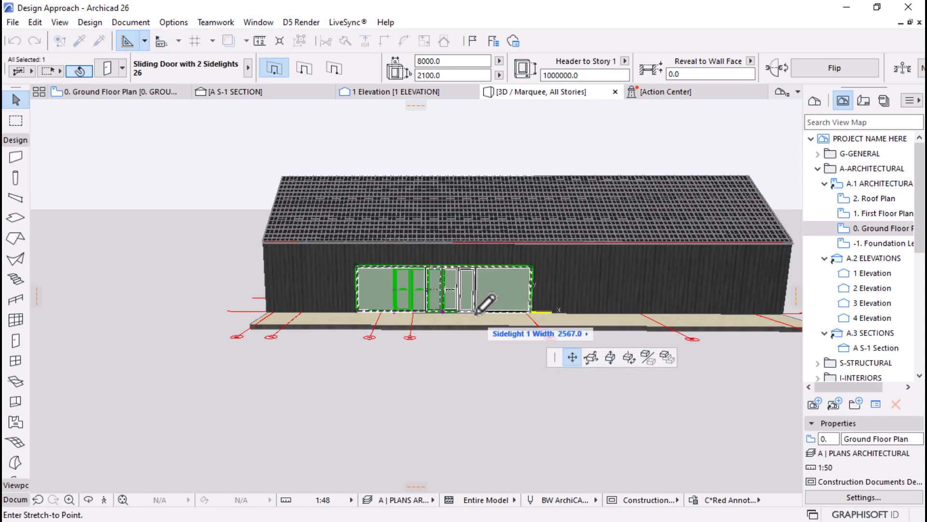
pyautogui.scroll(2, 483, 312)
pyautogui.scroll(3, 475, 313)
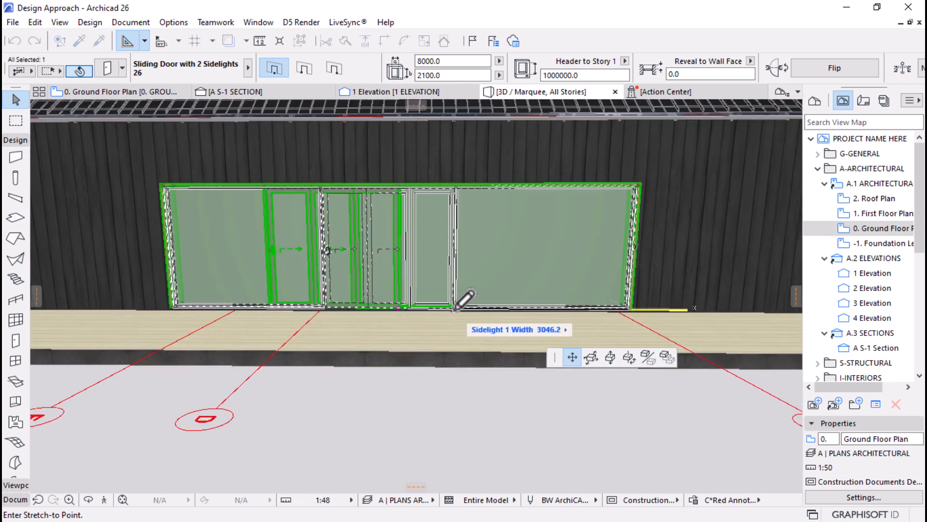
pyautogui.click(444, 309)
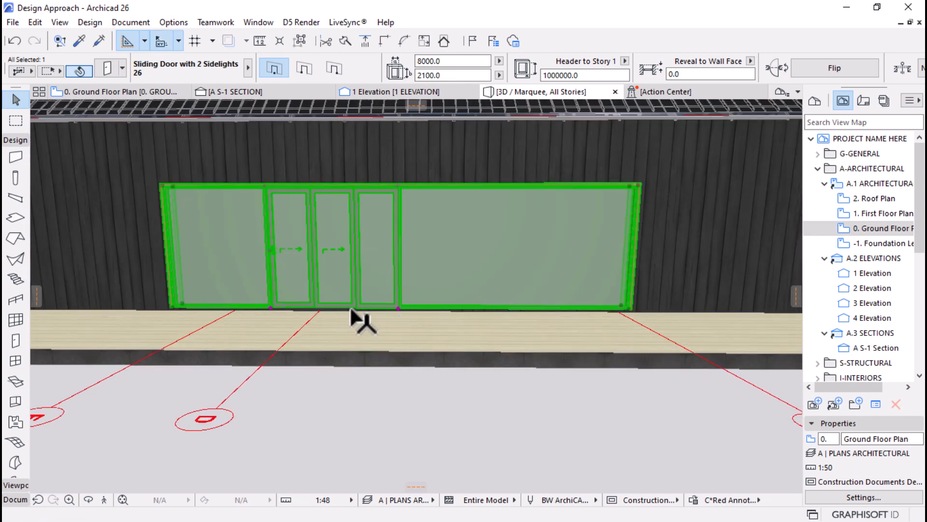
pyautogui.click(270, 306)
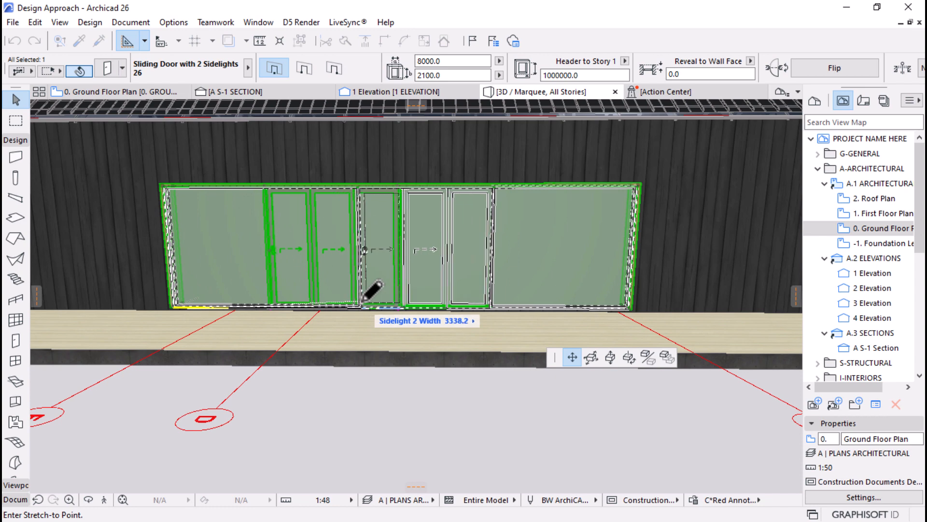
pyautogui.click(352, 308)
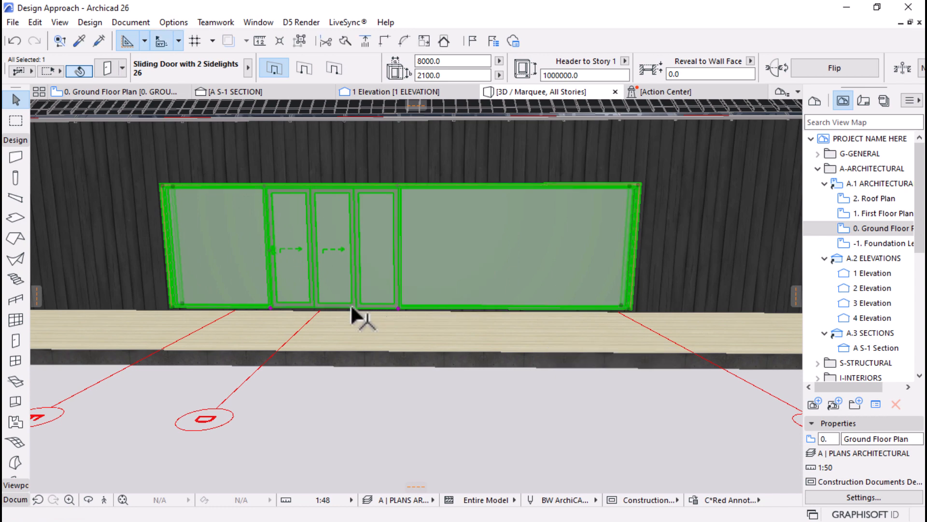
# Check the sliding door's opening, frame and natural ventilation settings
pyautogui.click(108, 69)
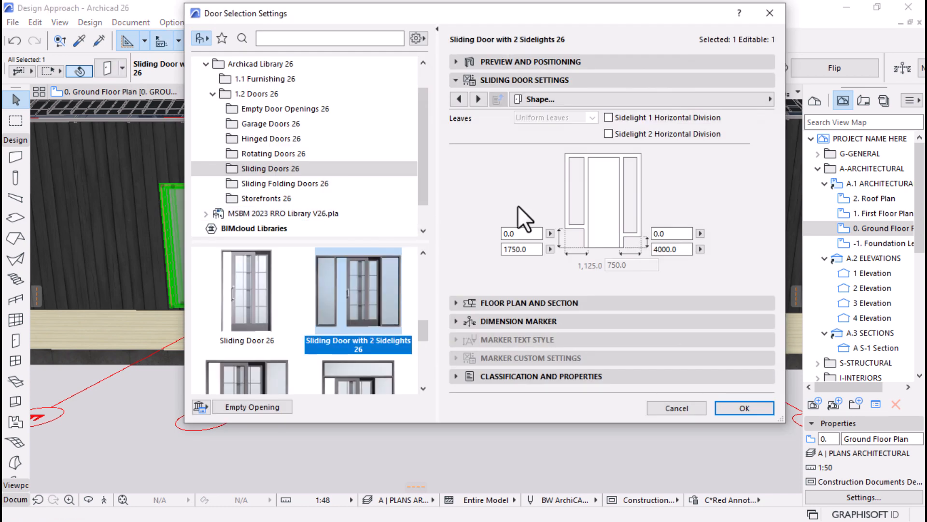
pyautogui.click(477, 100)
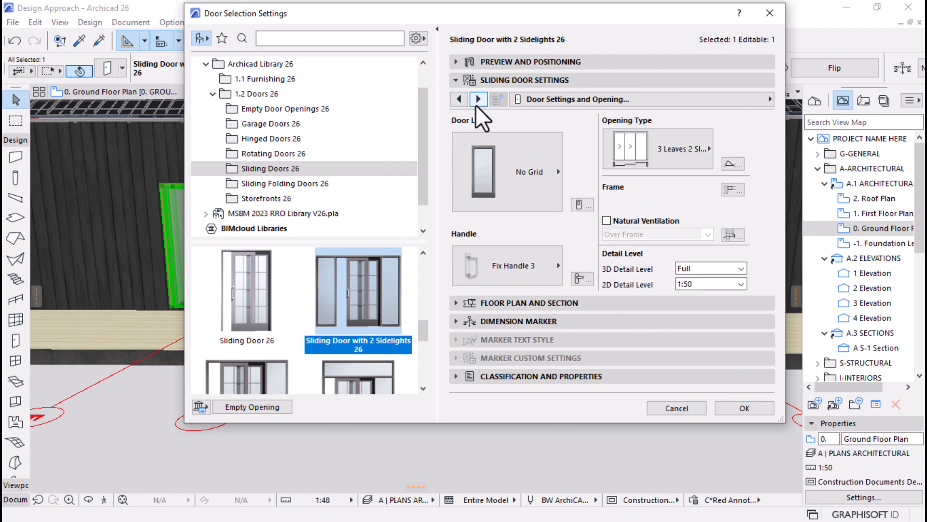
pyautogui.click(477, 99)
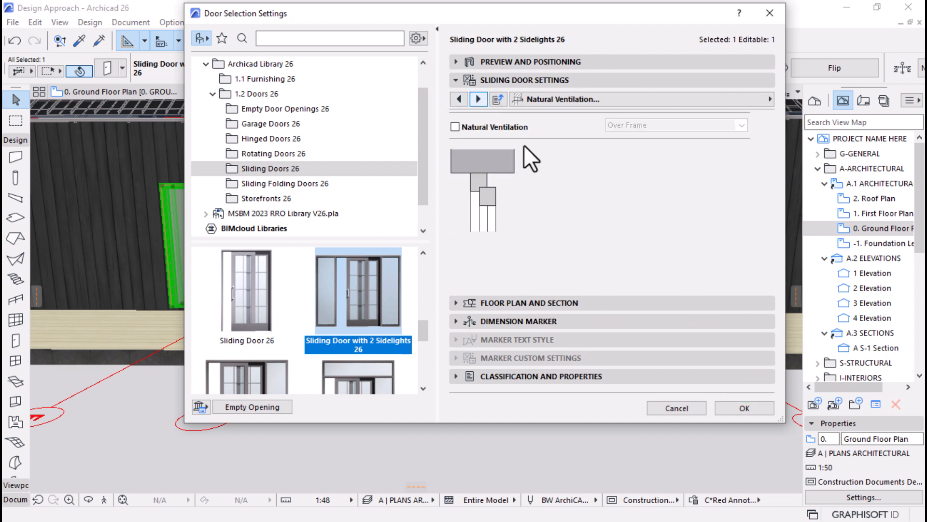
# Browse the SLIDING DOORS folder in 2023 PRODUCT LINE for a library file to add to the project, without adding anything
pyautogui.click(698, 408)
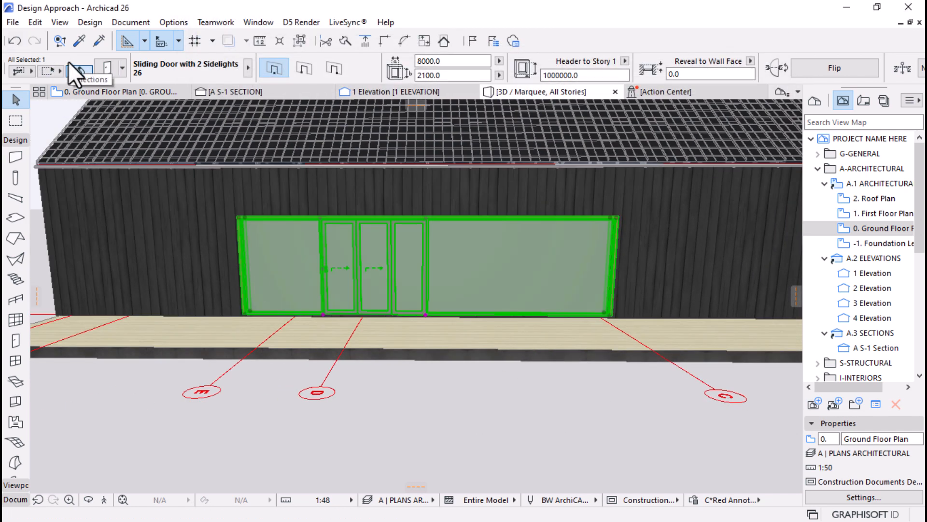
pyautogui.click(15, 23)
pyautogui.moveTo(88, 249)
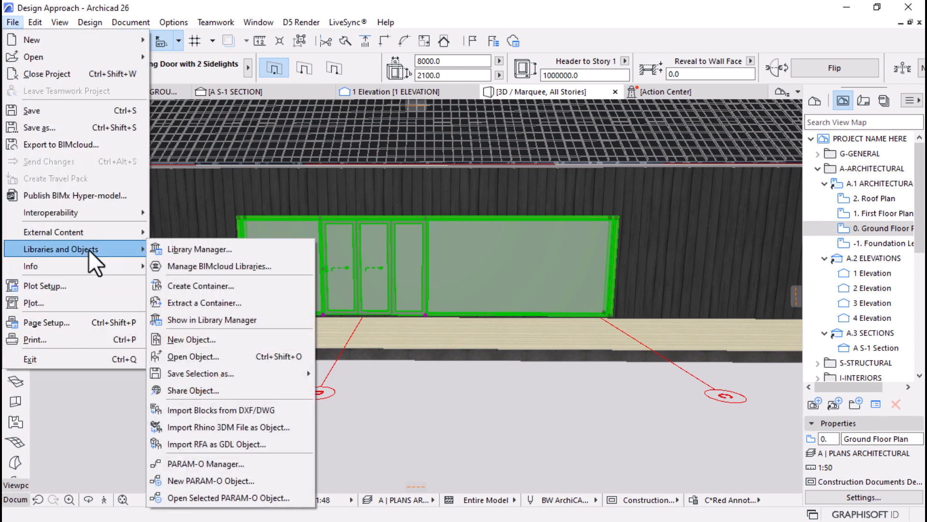
pyautogui.click(236, 248)
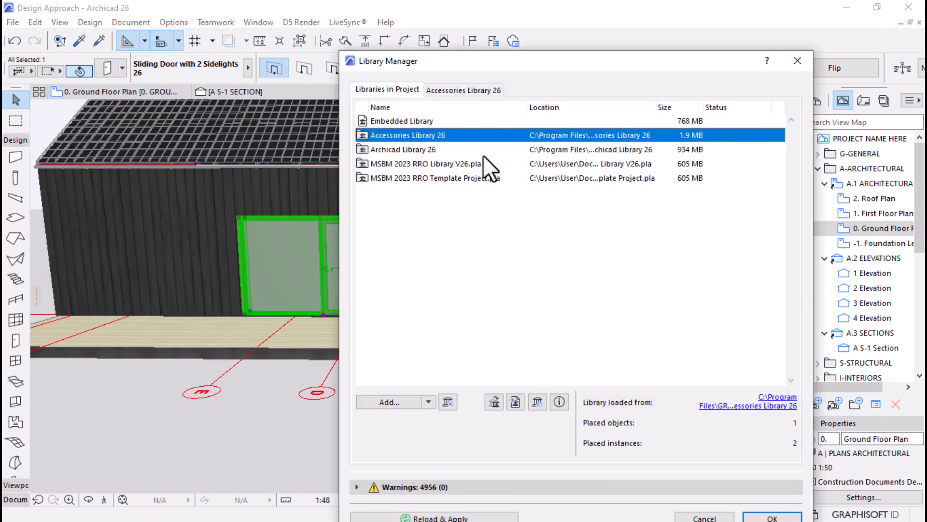
pyautogui.click(396, 401)
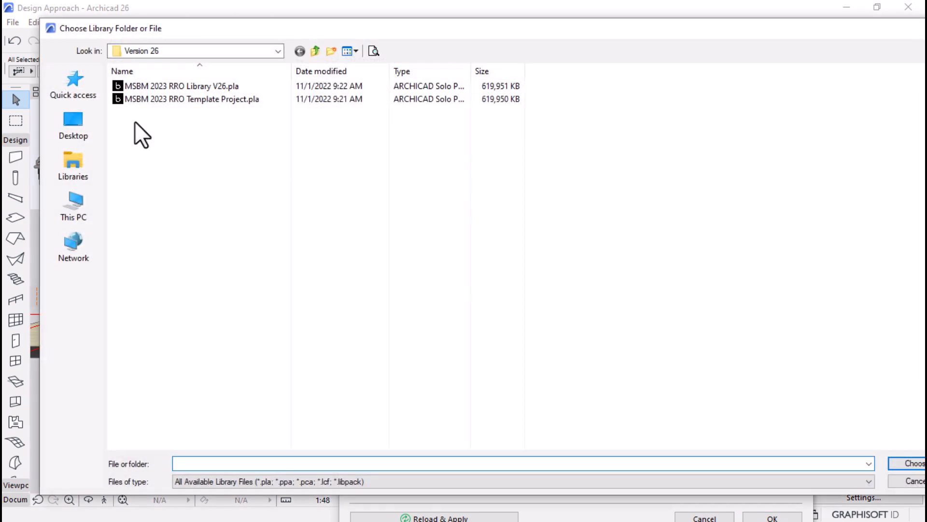
pyautogui.click(315, 51)
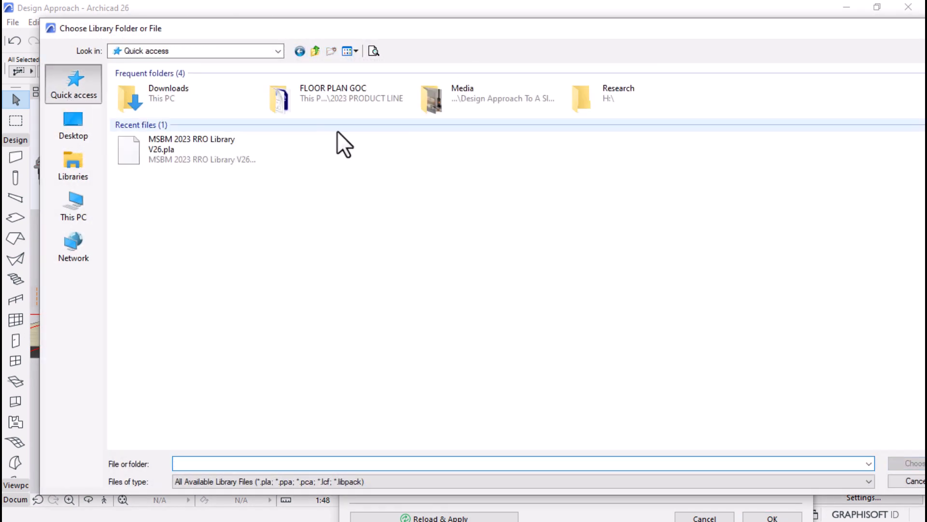
pyautogui.doubleClick(349, 89)
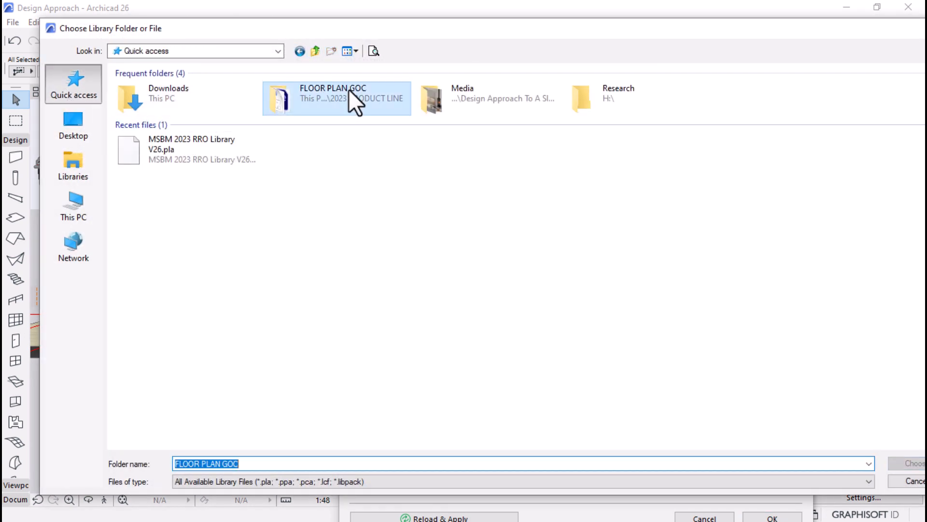
pyautogui.click(314, 50)
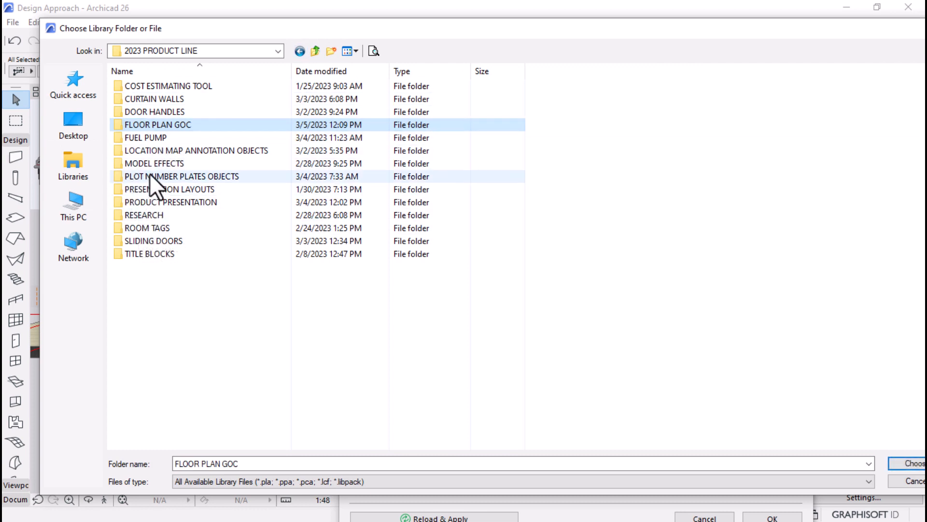
pyautogui.doubleClick(140, 237)
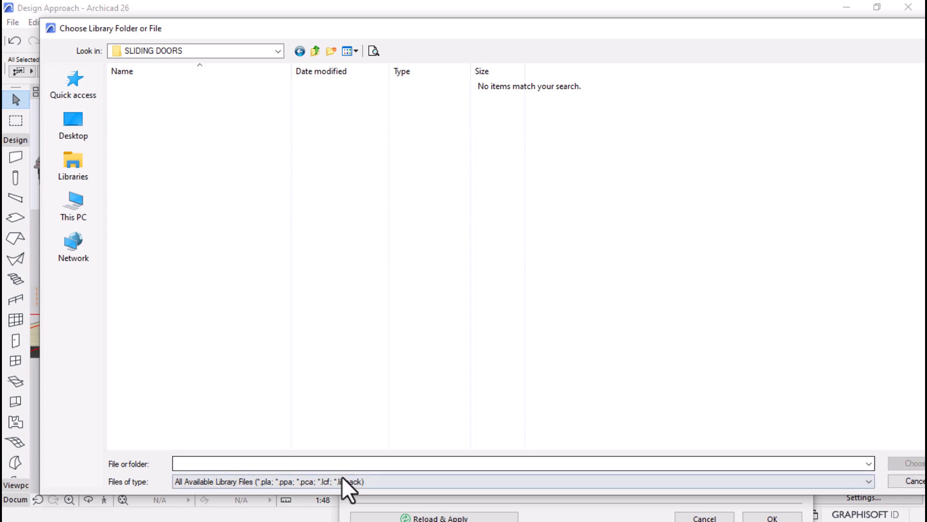
pyautogui.click(909, 481)
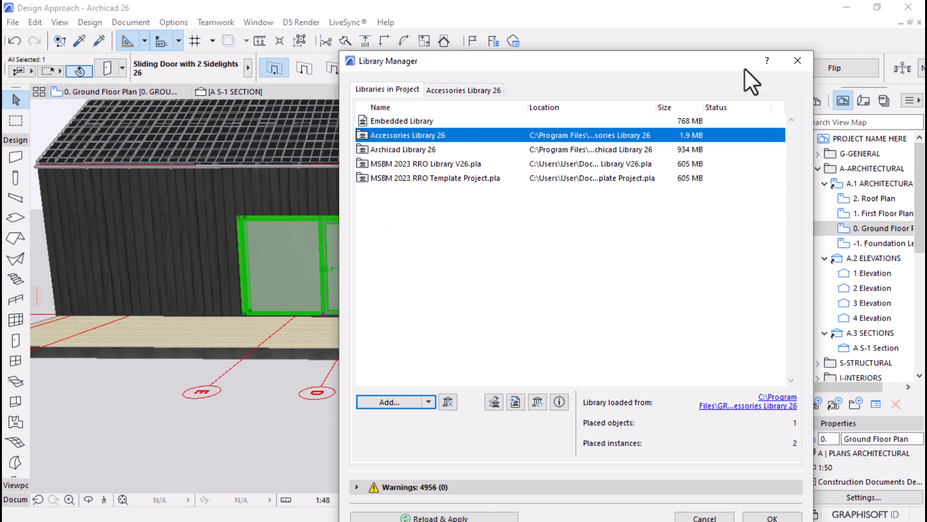
pyautogui.click(798, 61)
# Set the selected sliding door's Sidelight 1 Width to 2000 mm, followed by its Sidelight 2 Width to 2000 mm
pyautogui.scroll(3, 401, 171)
pyautogui.scroll(3, 359, 286)
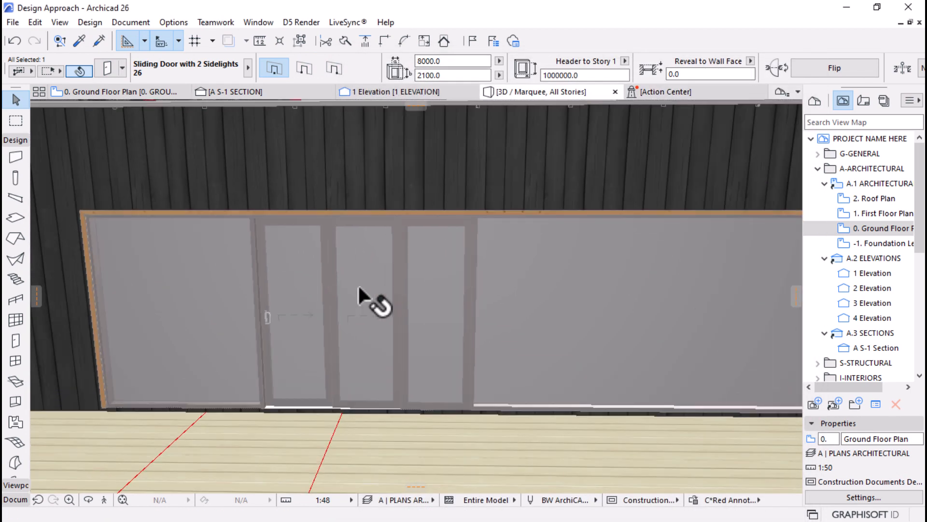
pyautogui.scroll(3, 374, 316)
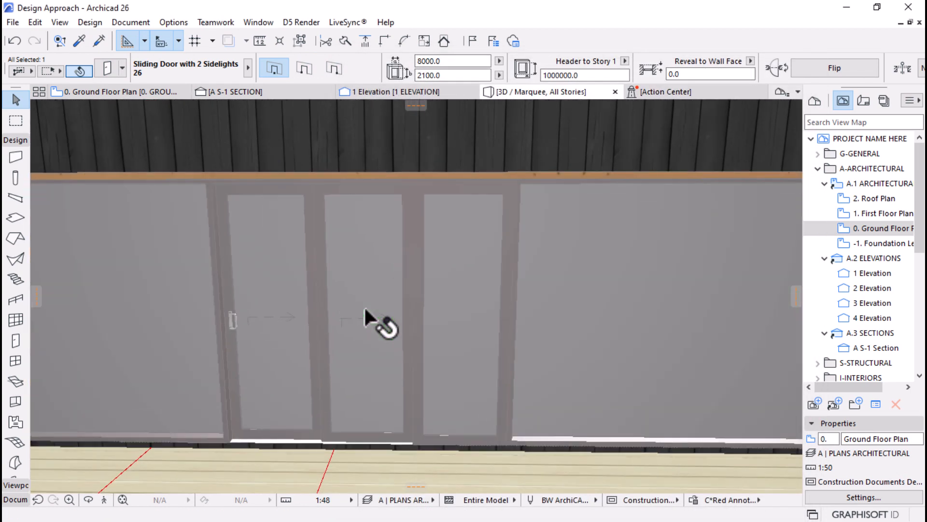
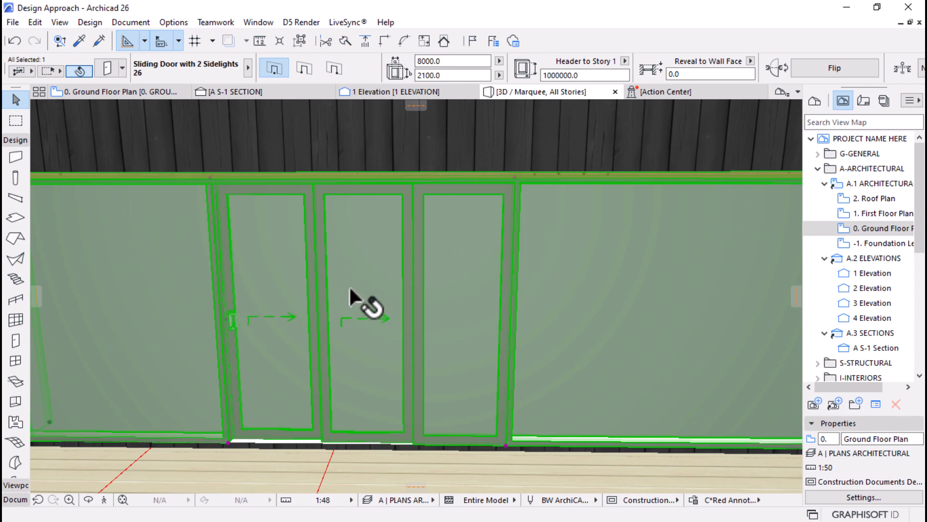
pyautogui.scroll(-1, 364, 314)
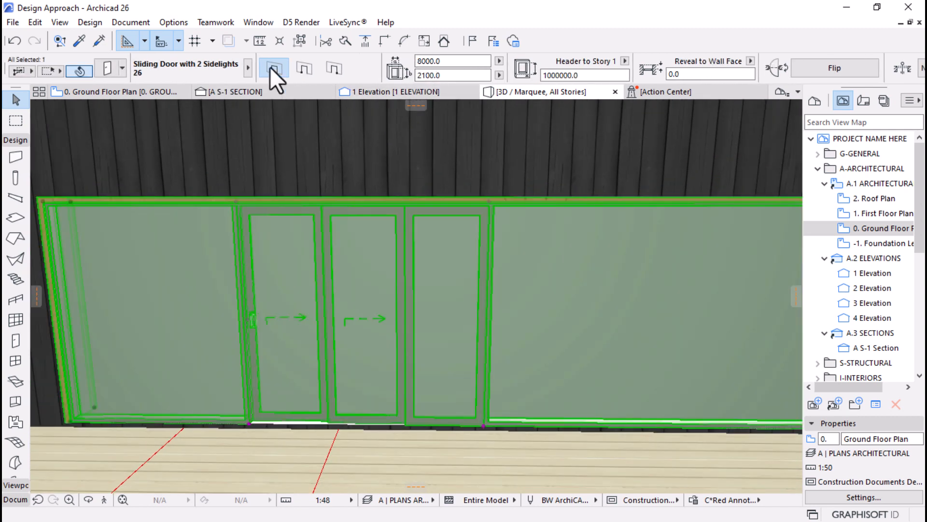
pyautogui.hotkey('ctrl', 't')
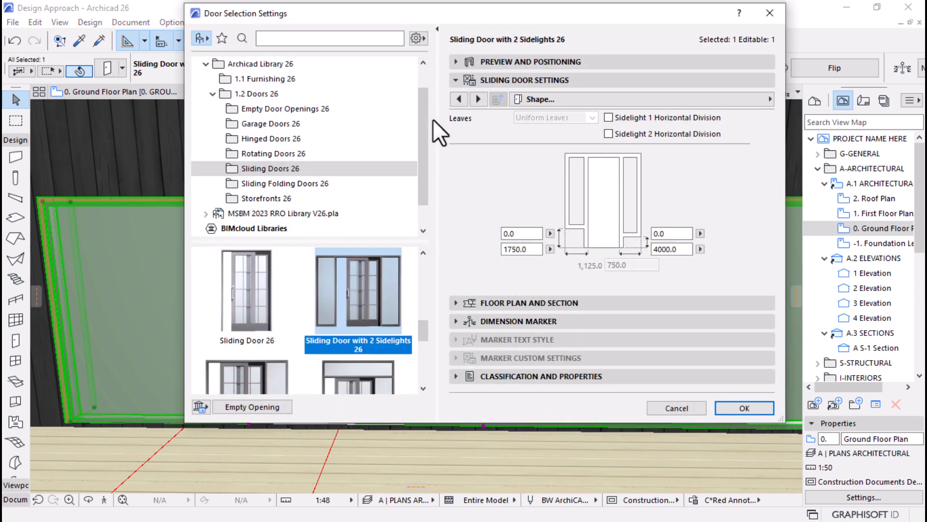
pyautogui.click(458, 97)
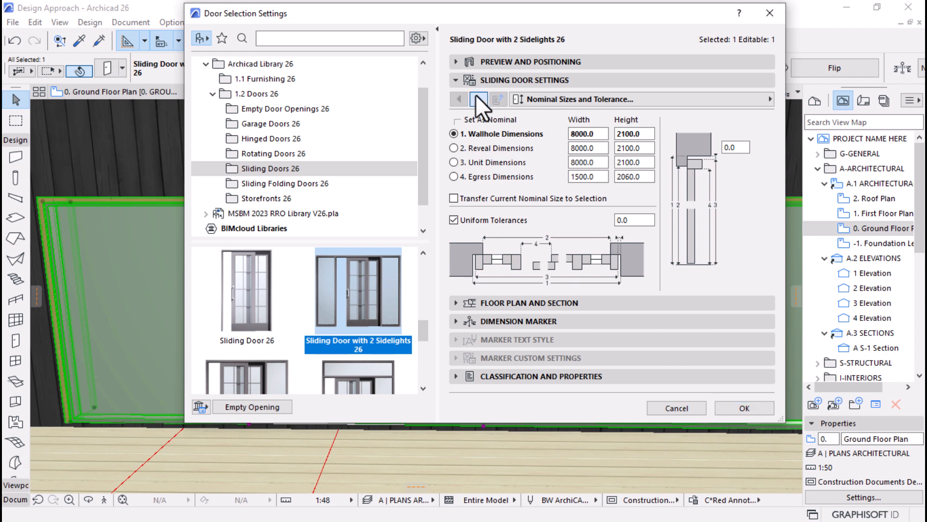
pyautogui.click(477, 99)
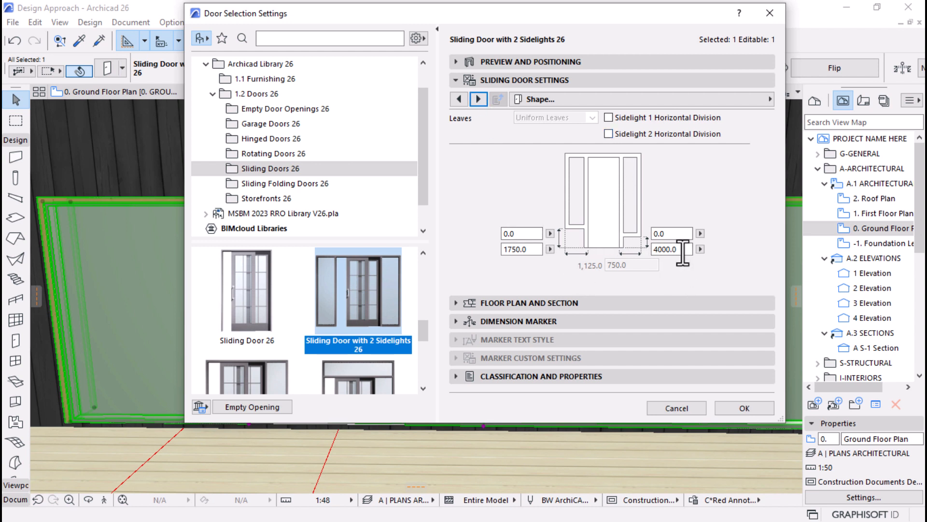
pyautogui.moveTo(683, 252); pyautogui.dragTo(582, 257)
pyautogui.write('2000')
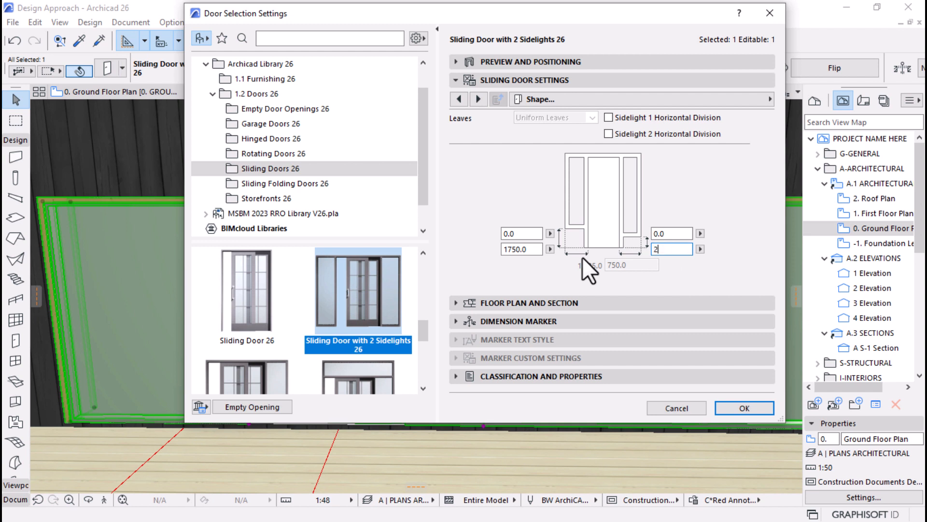
pyautogui.click(527, 250)
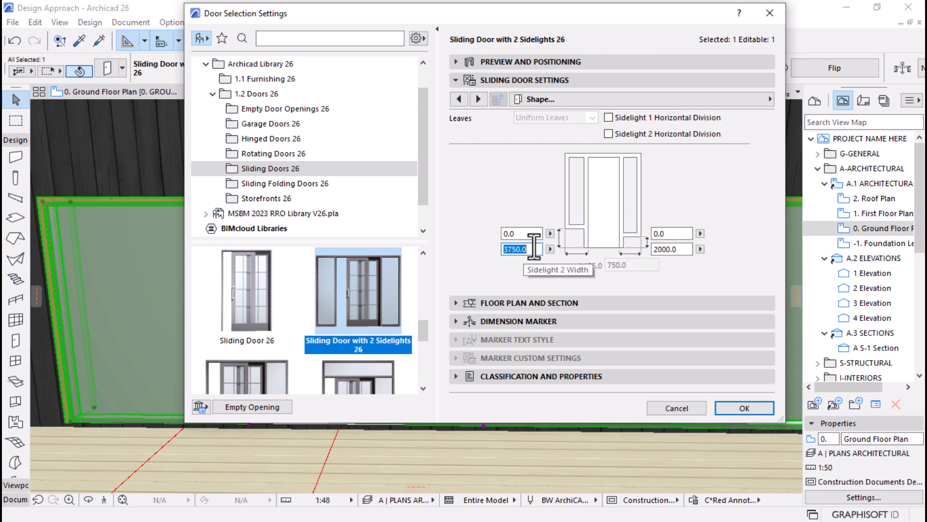
pyautogui.write('2000')
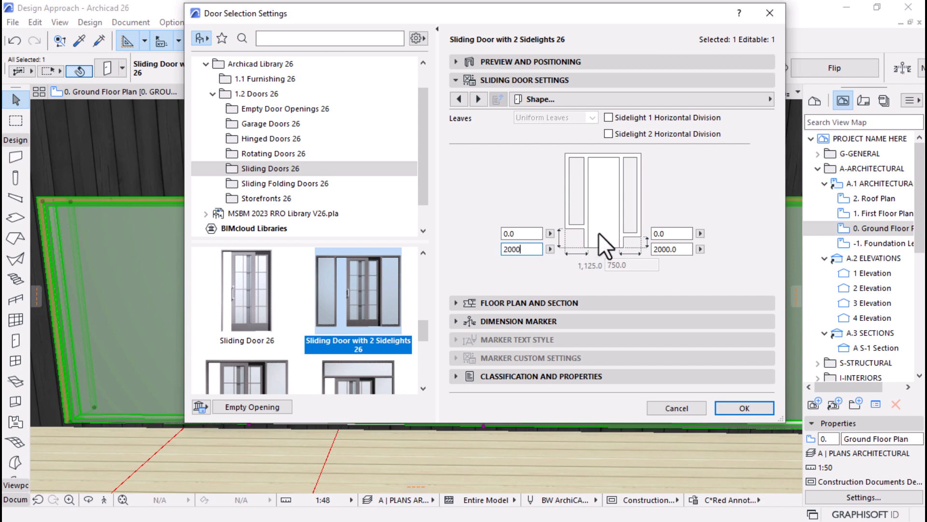
pyautogui.press('Return')
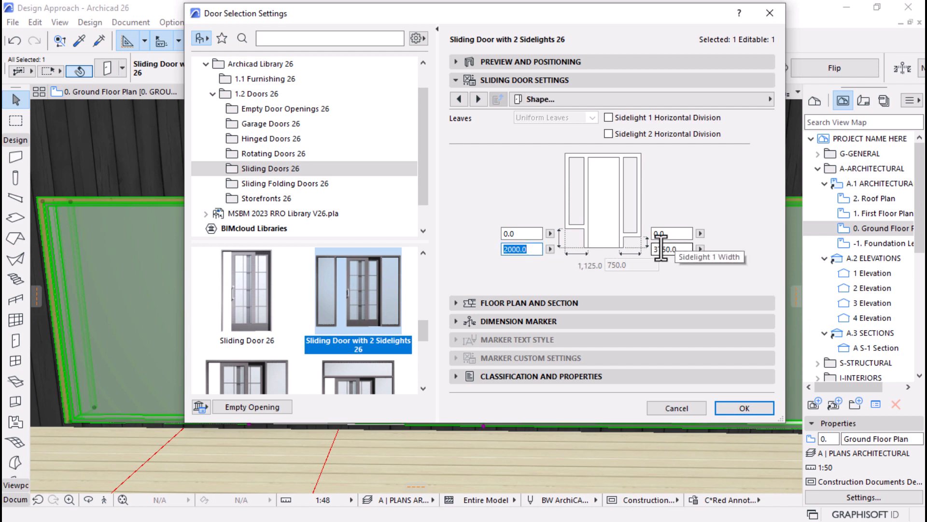
# Enable horizontal division for both Sidelight 1 and Sidelight 2 and apply the door settings
pyautogui.click(609, 117)
pyautogui.click(608, 133)
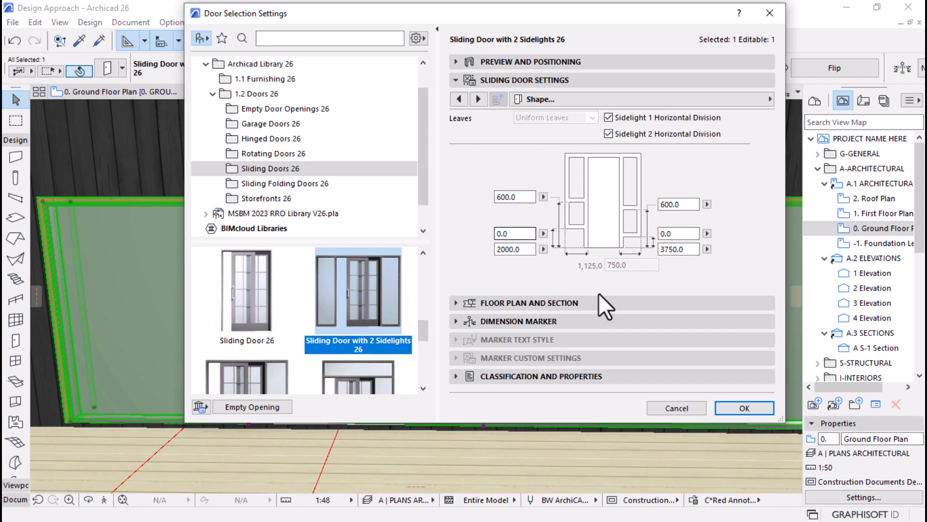
pyautogui.click(743, 409)
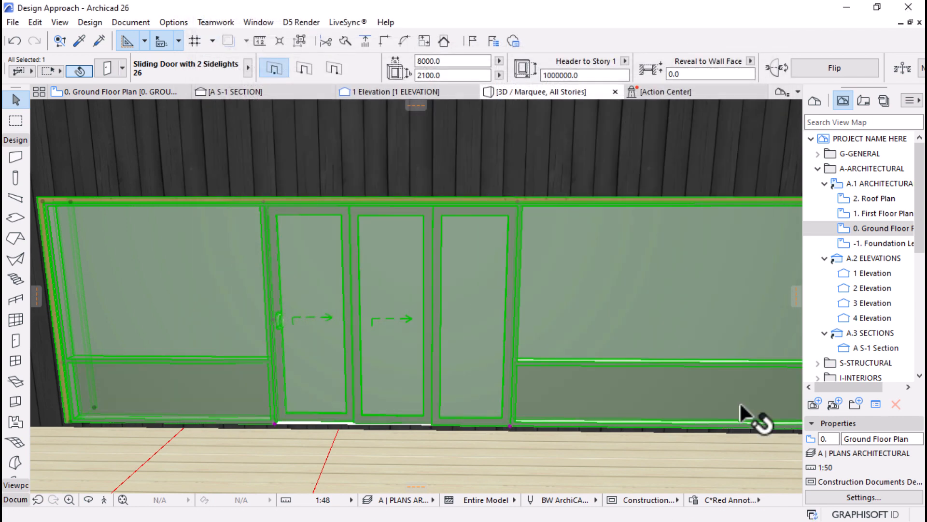
# Undo the last change to the sliding door's sidelight widths and horizontal divisions
pyautogui.scroll(-3, 485, 329)
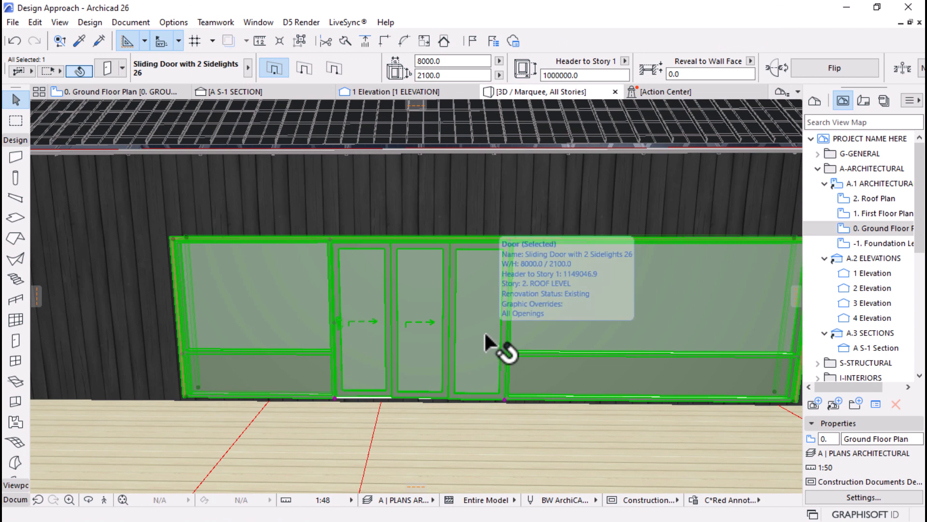
pyautogui.hotkey('ctrl', 'z')
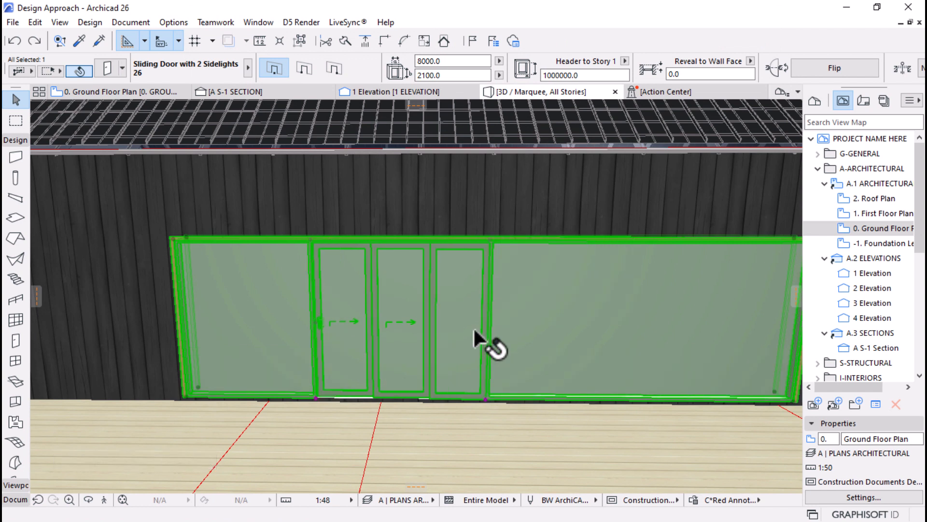
pyautogui.scroll(-3, 464, 327)
pyautogui.scroll(-3, 374, 329)
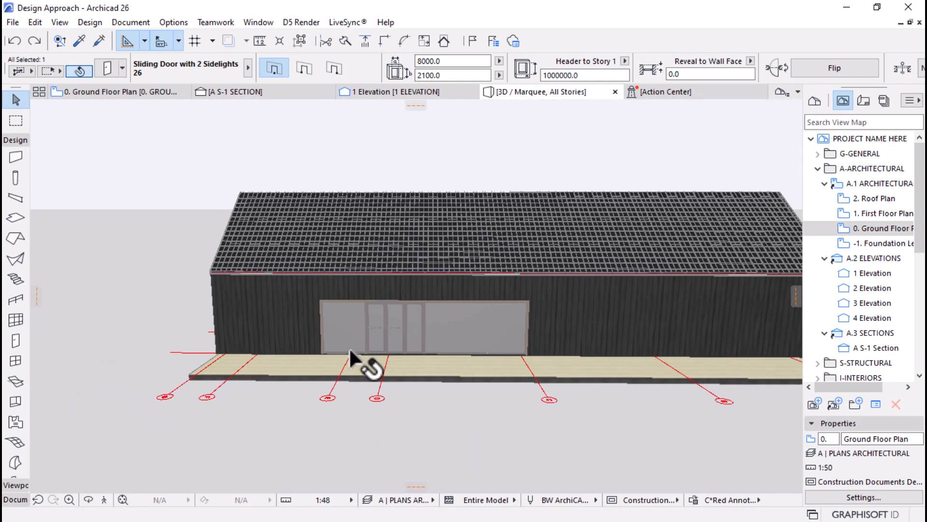
pyautogui.scroll(2, 473, 305)
pyautogui.scroll(3, 473, 309)
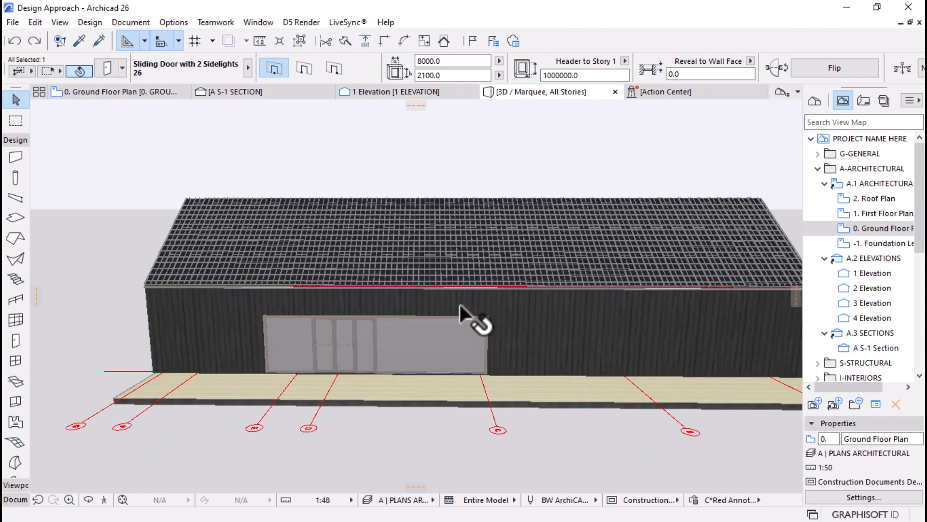
# Change the selected sliding door's opening type to 4 Leaves 2 Sliding
pyautogui.click(107, 68)
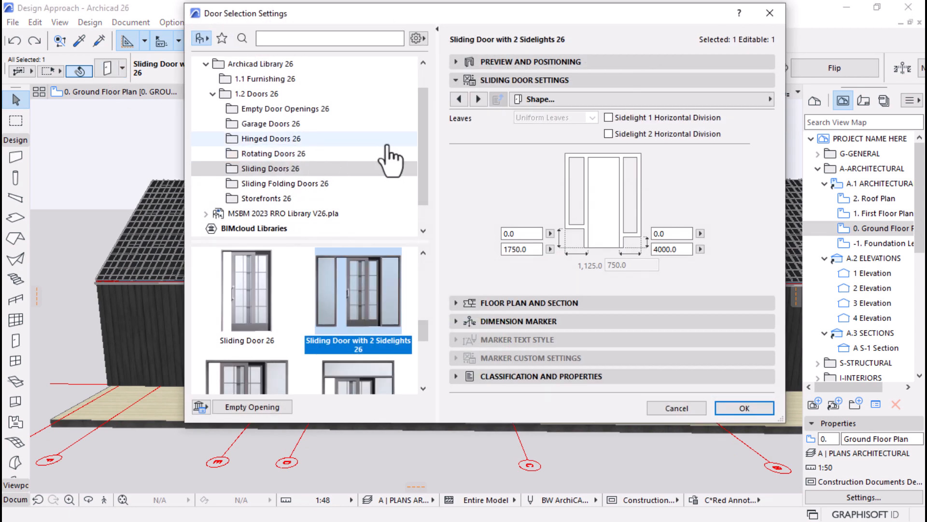
pyautogui.click(477, 99)
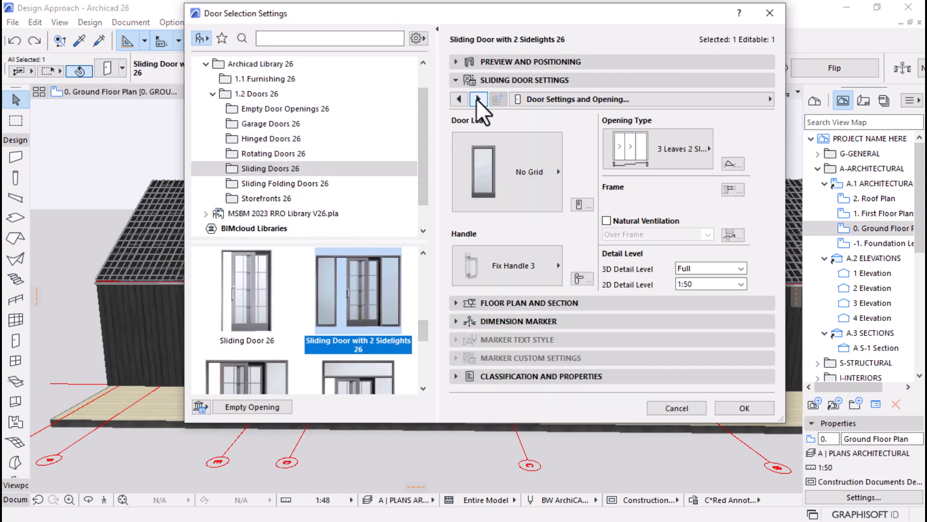
pyautogui.click(671, 152)
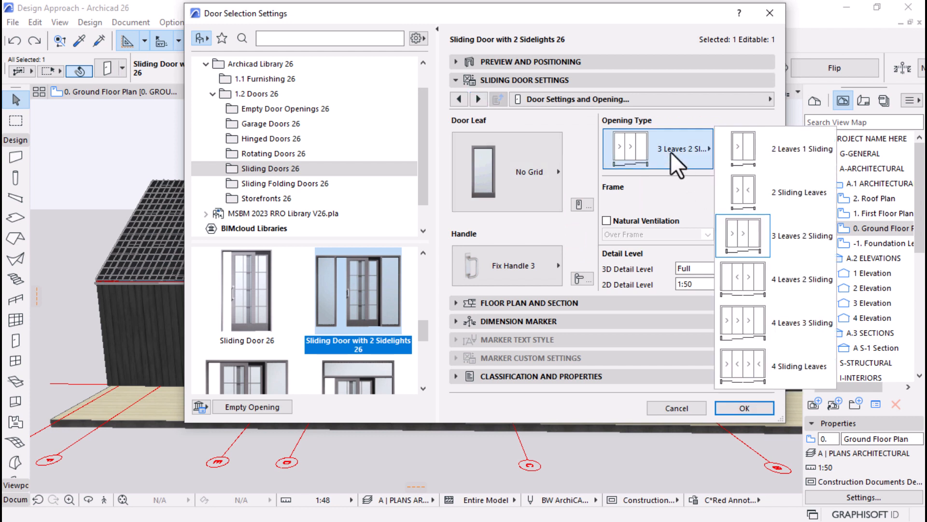
pyautogui.click(725, 285)
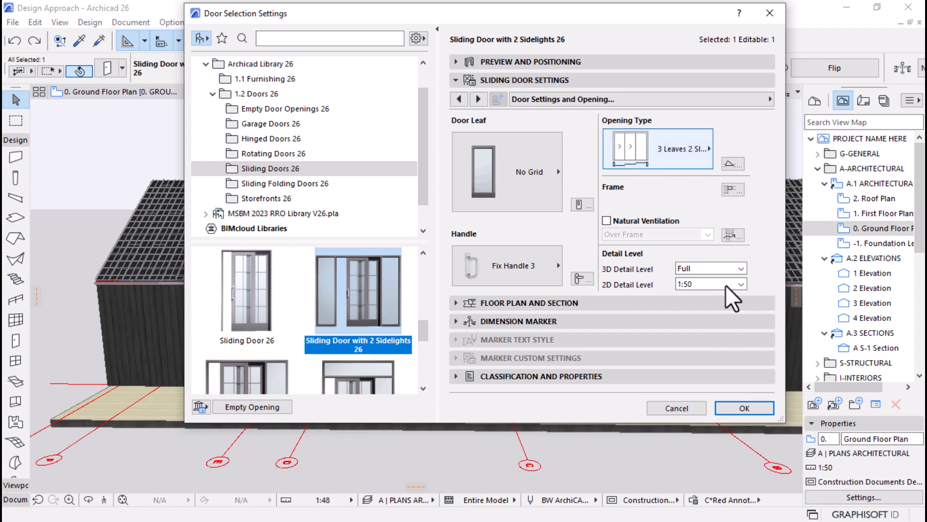
# Review the sliding door's frame, leaf, sash, opening and ventilation settings, and apply the door settings
pyautogui.click(479, 99)
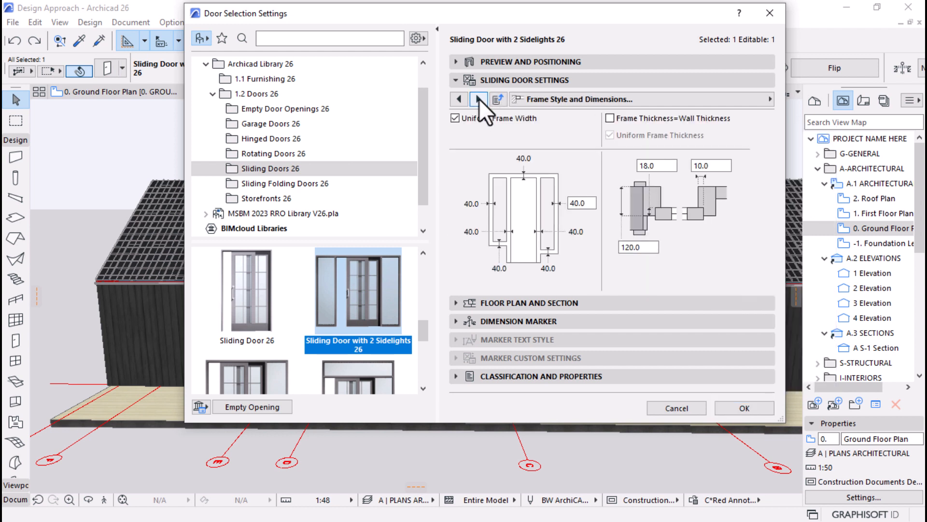
pyautogui.click(480, 99)
pyautogui.click(479, 99)
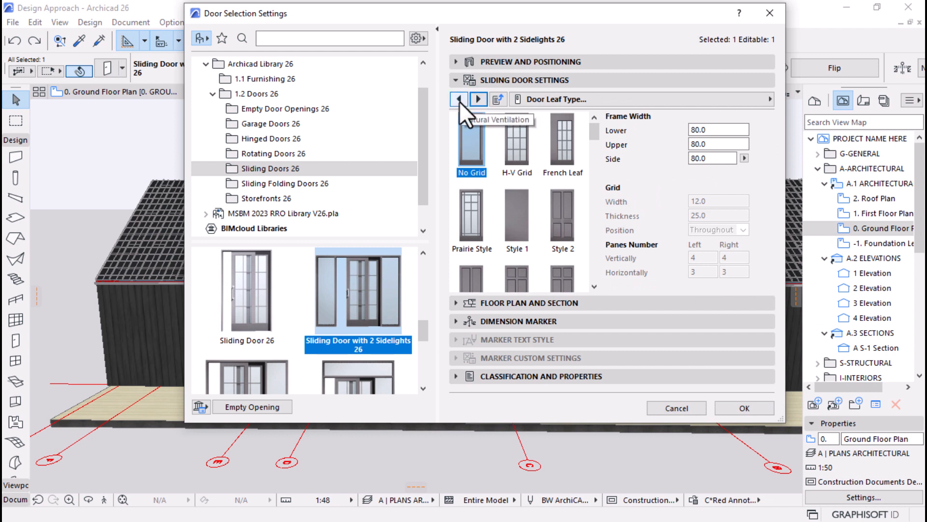
pyautogui.click(476, 99)
pyautogui.click(476, 99)
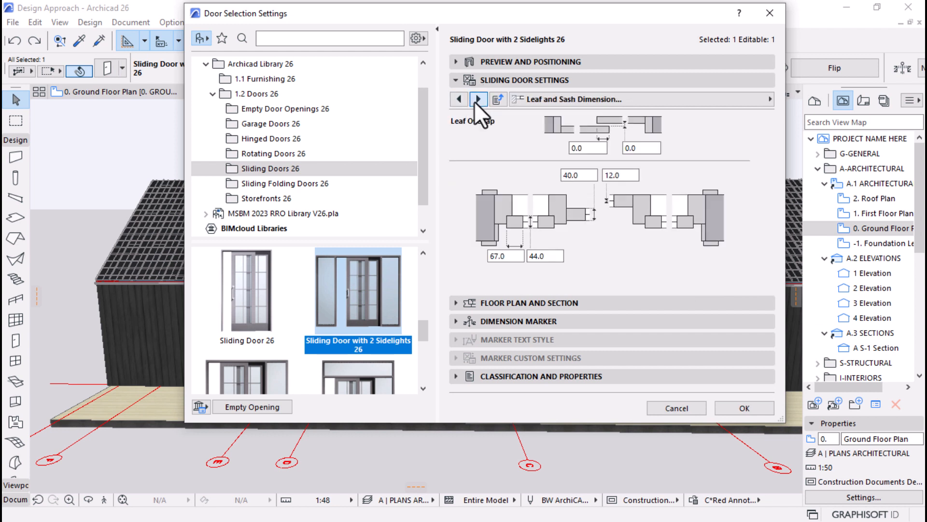
pyautogui.click(478, 99)
pyautogui.click(478, 99)
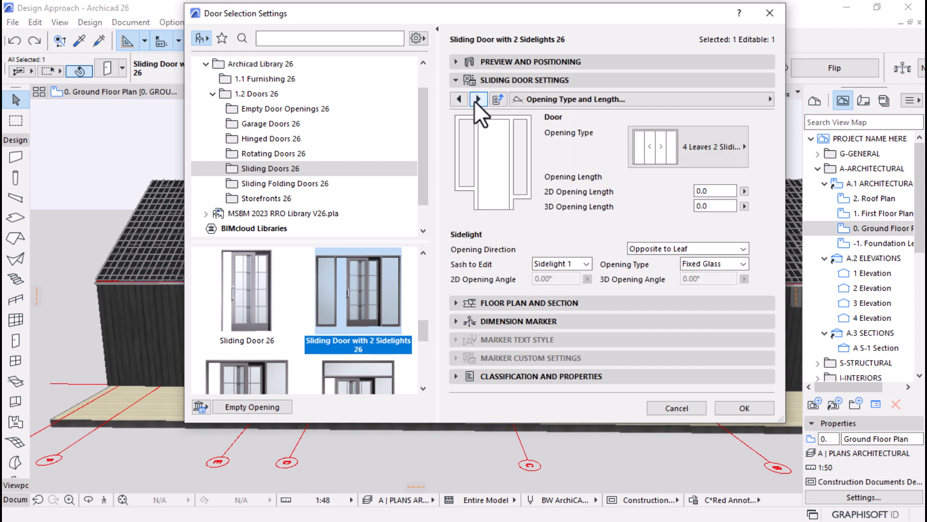
pyautogui.click(476, 99)
pyautogui.click(476, 99)
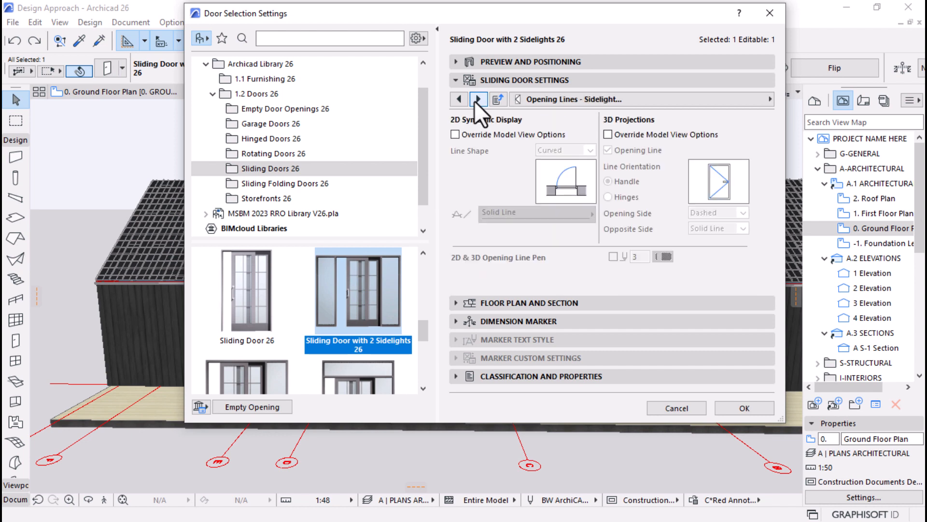
pyautogui.click(465, 99)
pyautogui.click(464, 99)
pyautogui.click(465, 99)
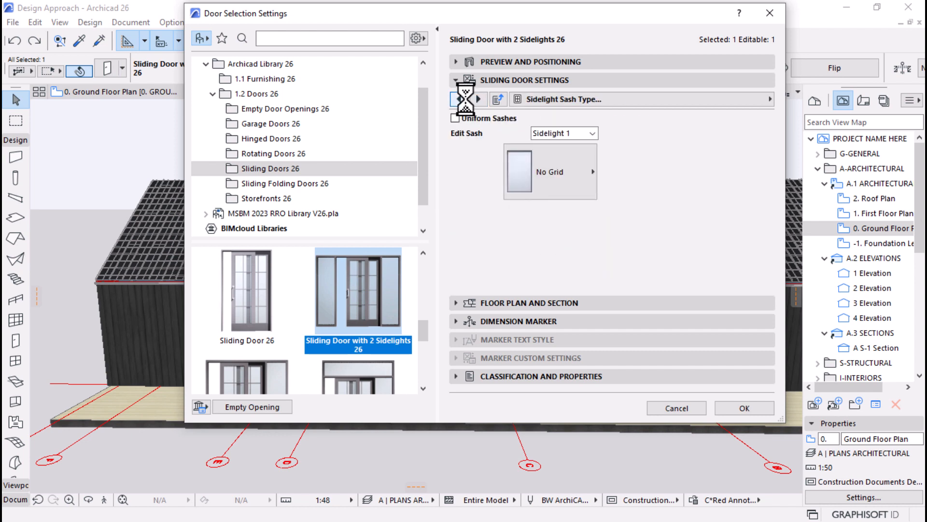
pyautogui.click(465, 99)
pyautogui.click(464, 99)
pyautogui.click(464, 99)
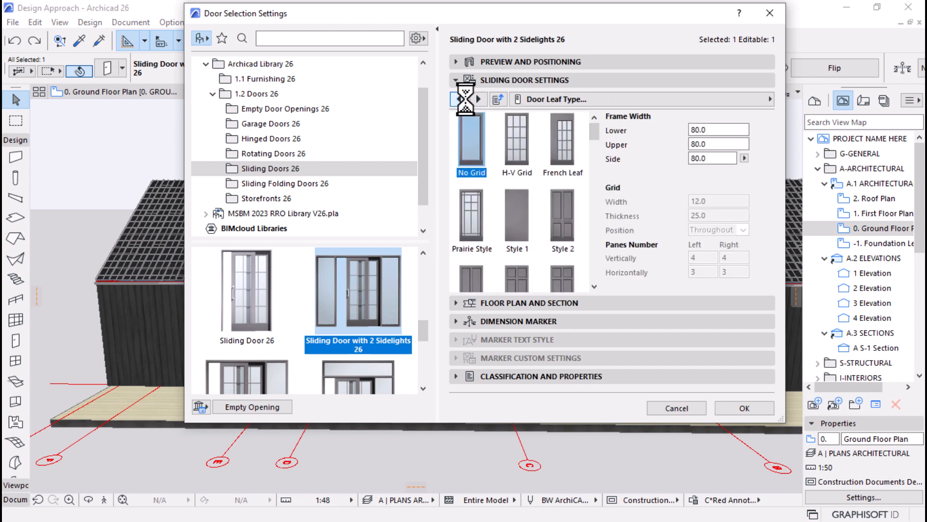
pyautogui.click(465, 99)
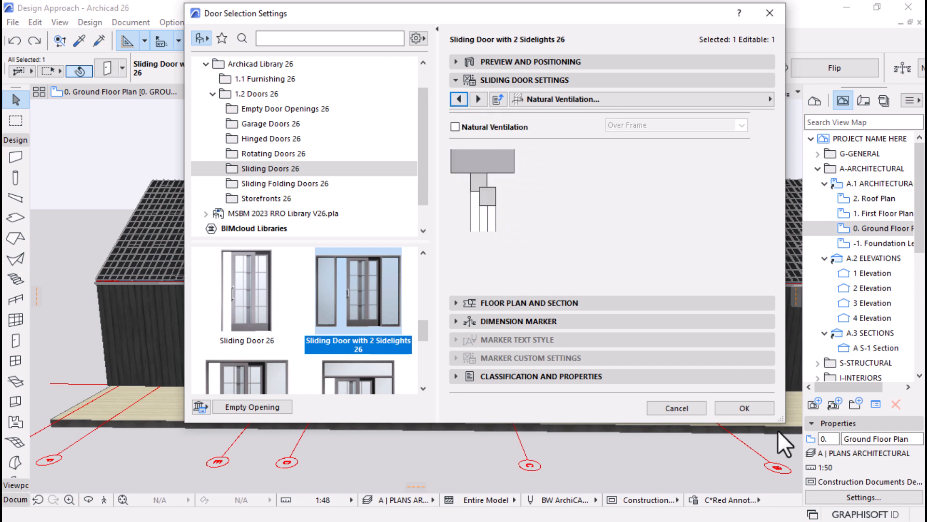
pyautogui.click(744, 407)
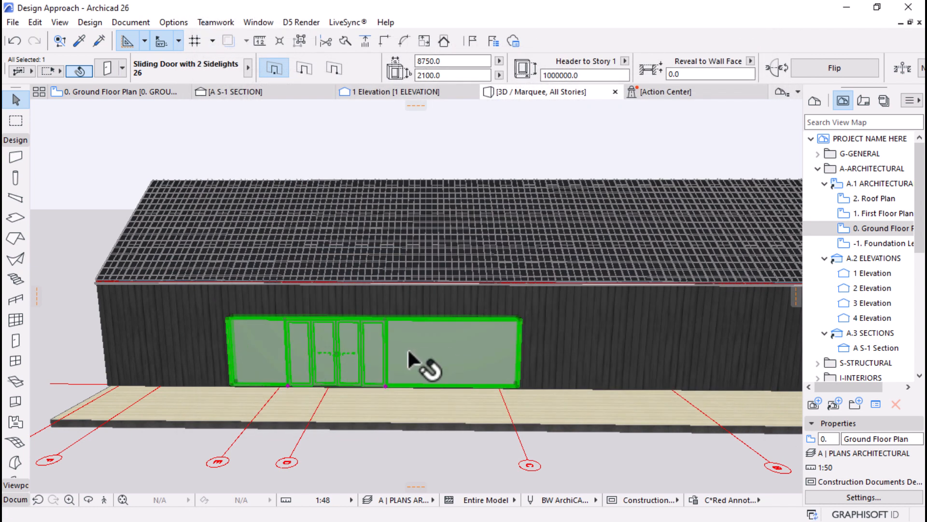
# Delete the selected sliding door with two sidelights and undo the deletion
pyautogui.press('Delete')
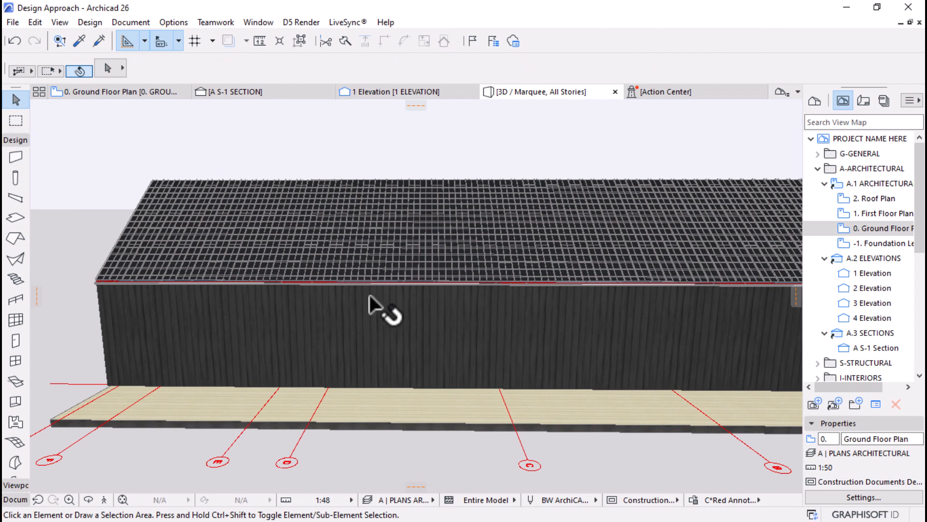
pyautogui.hotkey('ctrl', 'z')
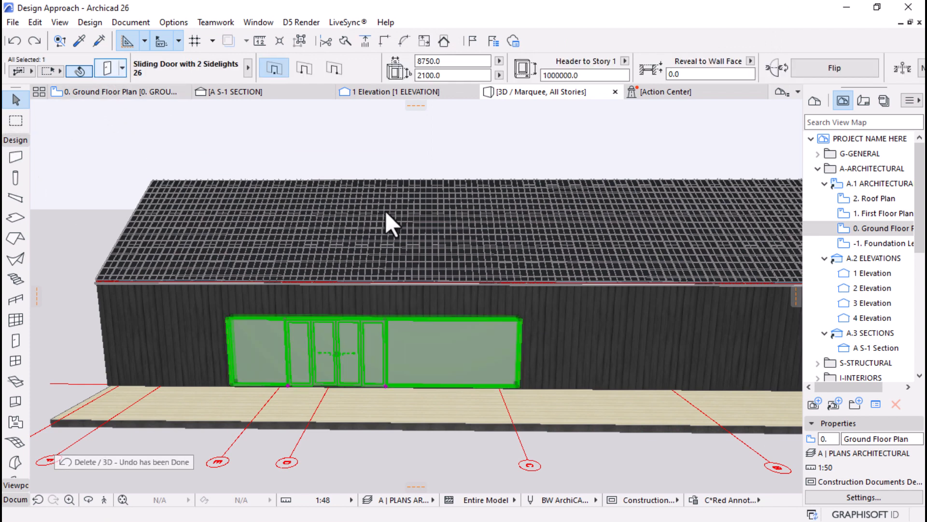
# Replace the selected door with Sliding Door with Sidelight on Side 2 26, using the 2 Sliding Leaves opening type
pyautogui.hotkey('ctrl', 't')
pyautogui.scroll(-3, 362, 294)
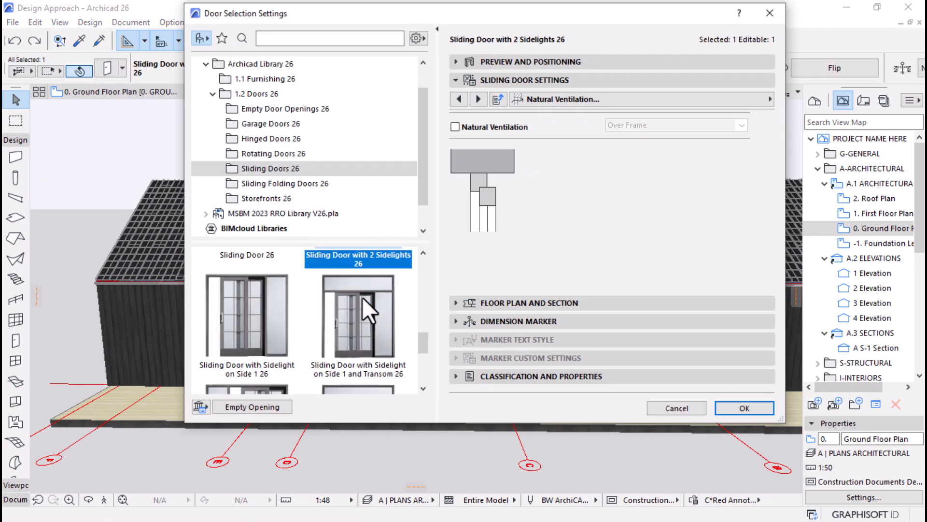
pyautogui.scroll(-1, 362, 297)
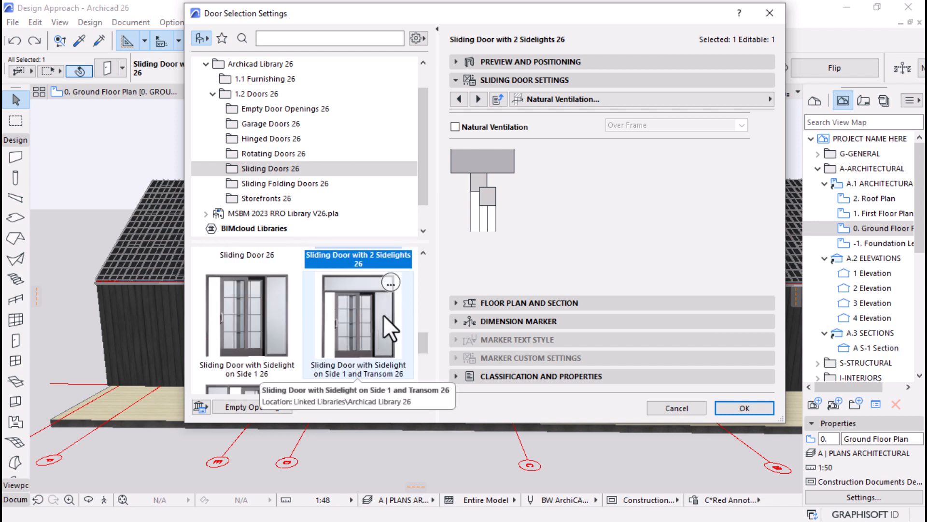
pyautogui.scroll(-1, 384, 315)
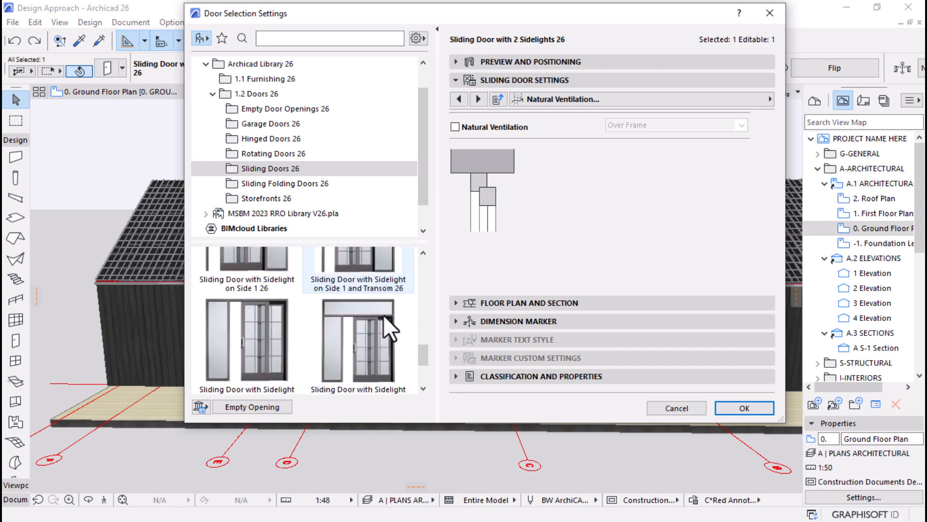
pyautogui.click(269, 367)
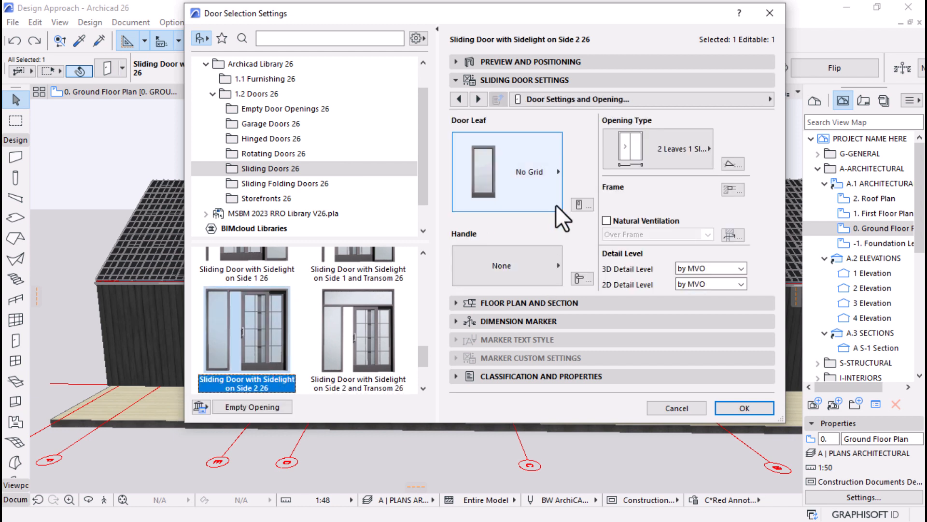
pyautogui.click(655, 150)
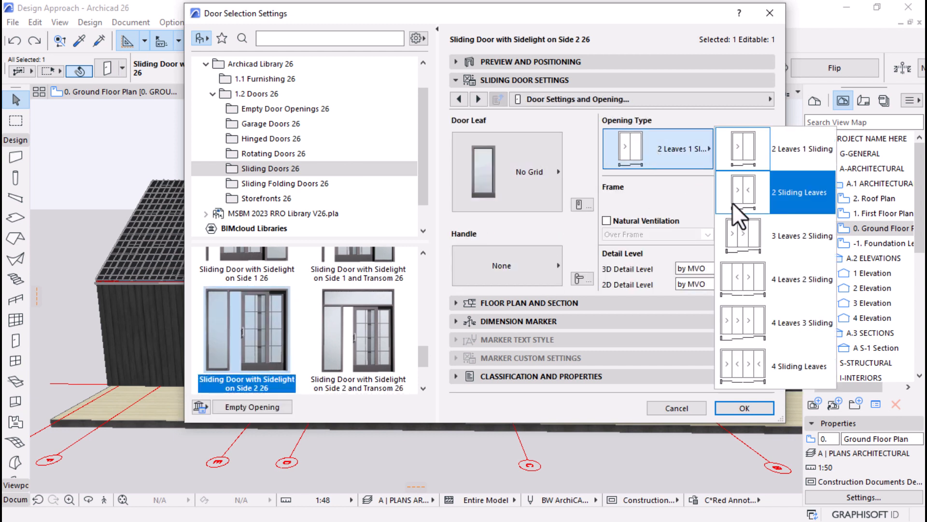
pyautogui.click(751, 199)
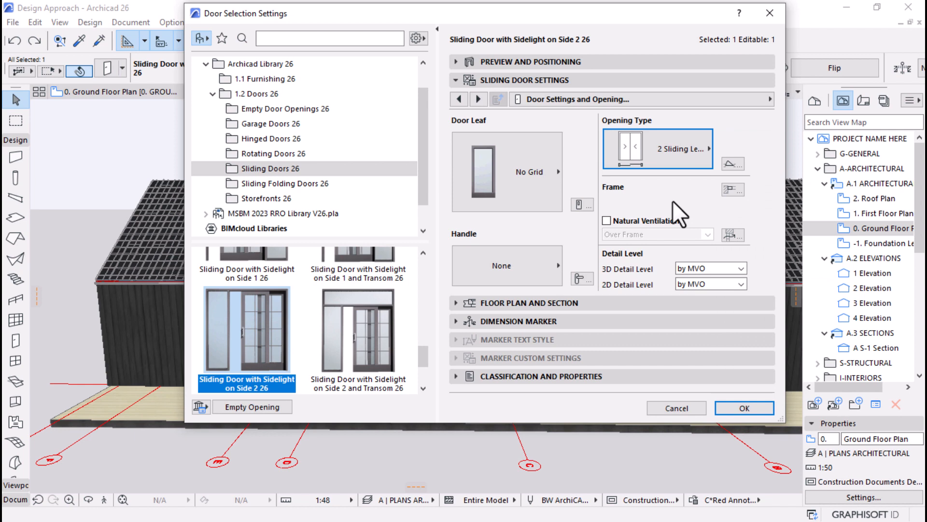
pyautogui.click(744, 407)
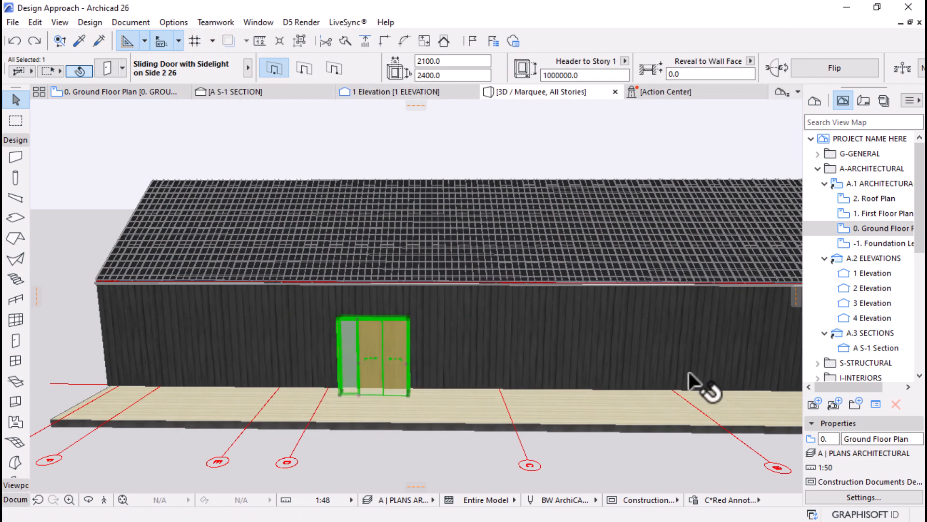
# Set the selected sliding door's width to 8000 mm
pyautogui.scroll(2, 372, 376)
pyautogui.click(425, 61)
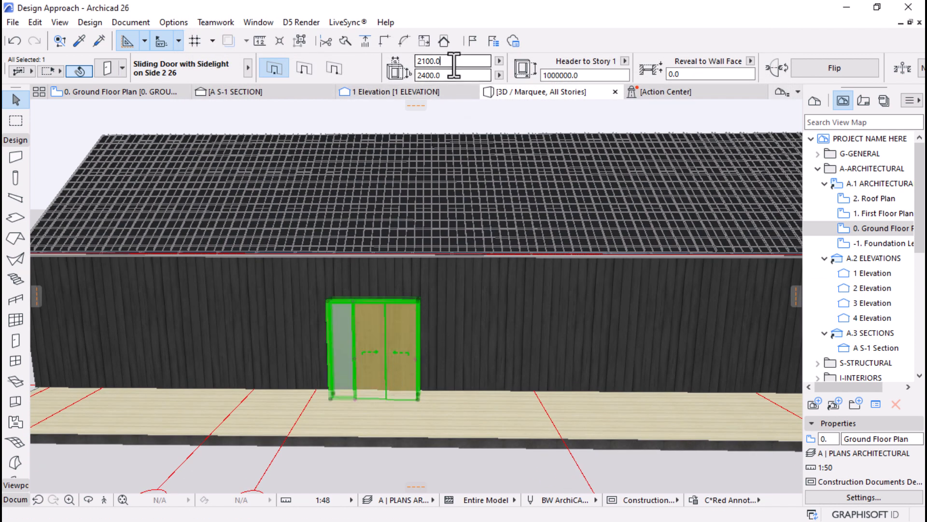
pyautogui.write('8')
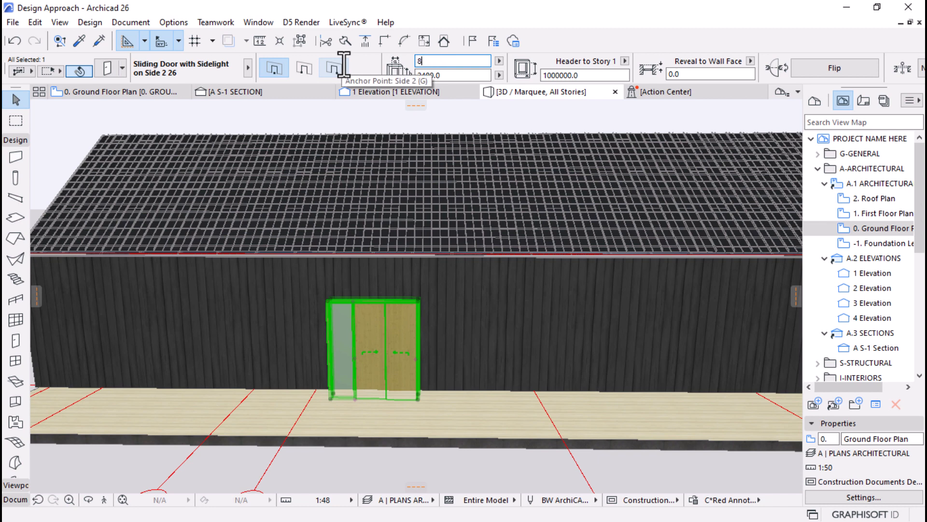
pyautogui.press('Return')
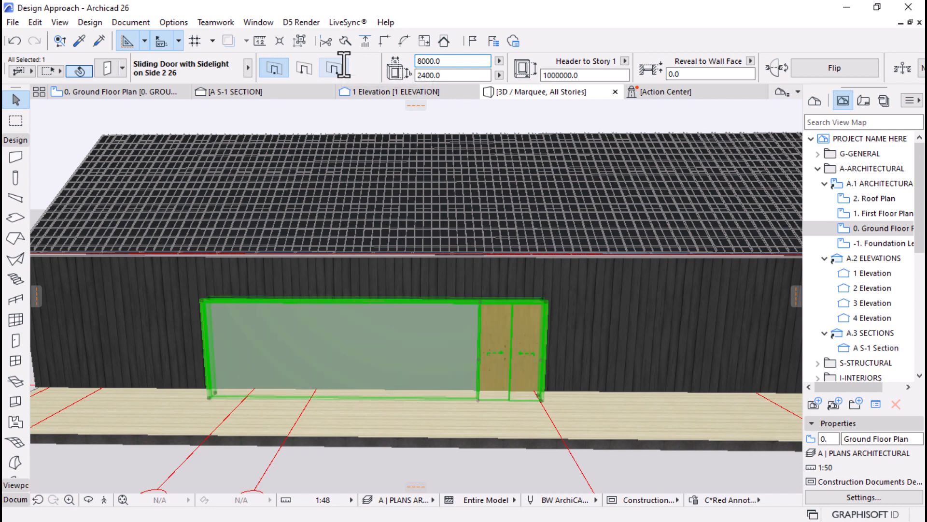
# Try to stretch the sliding door graphically from the node at the boundary between its sidelight and leaves
pyautogui.click(481, 364)
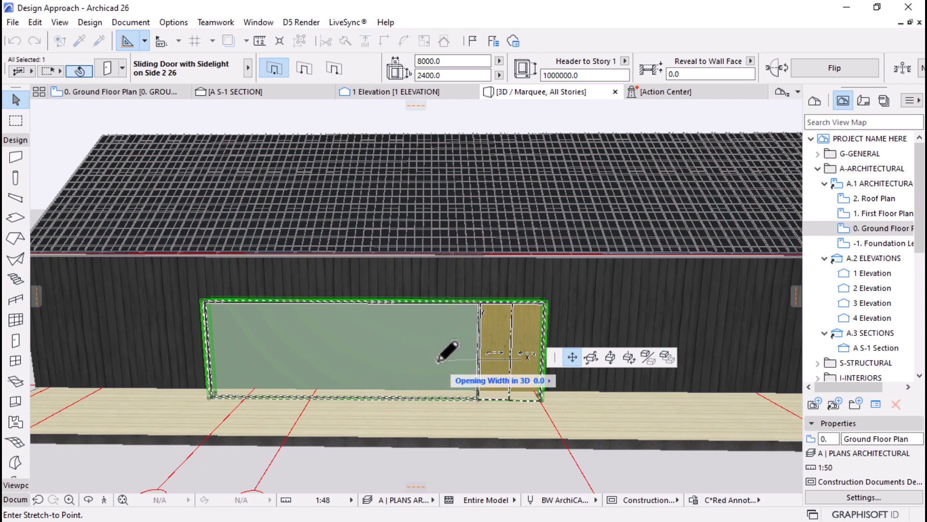
pyautogui.scroll(5, 516, 372)
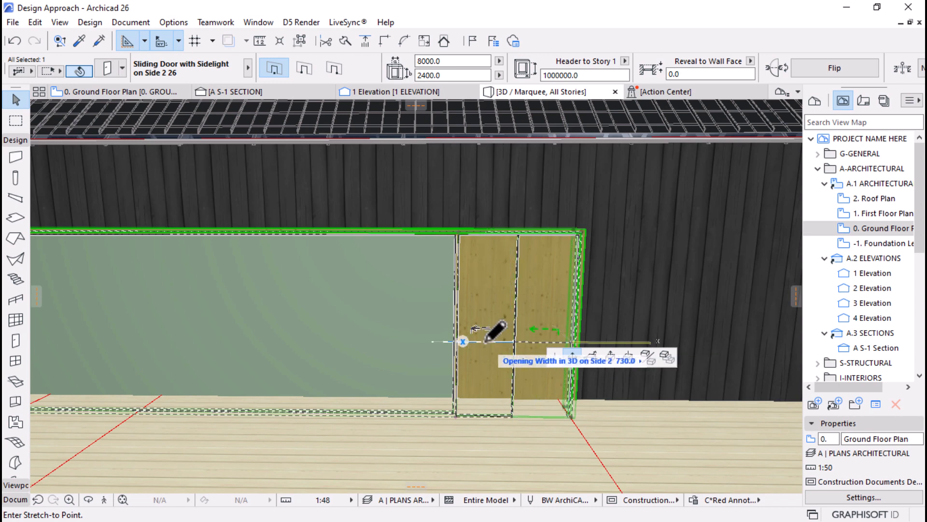
pyautogui.click(515, 341)
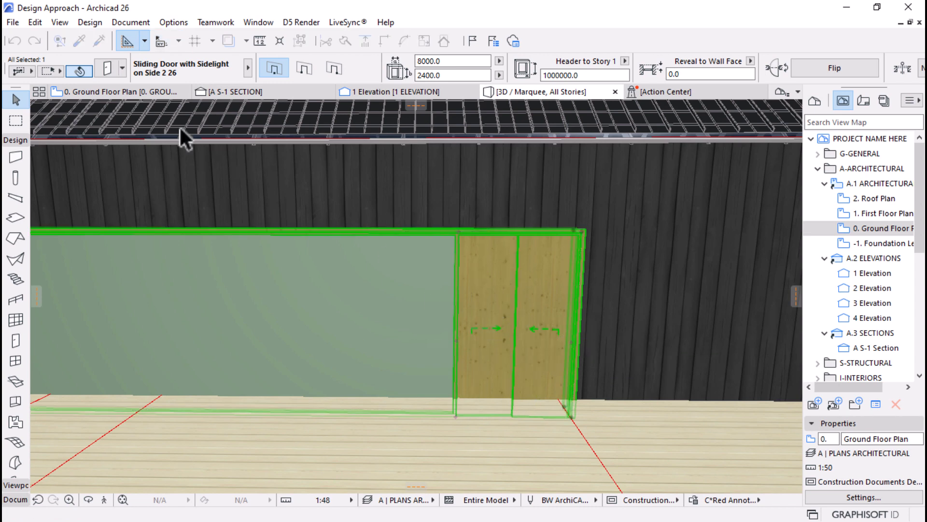
# Examine the single-sidelight door's opening types and its frame, leaf and sash dimension settings without changing them
pyautogui.doubleClick(422, 172)
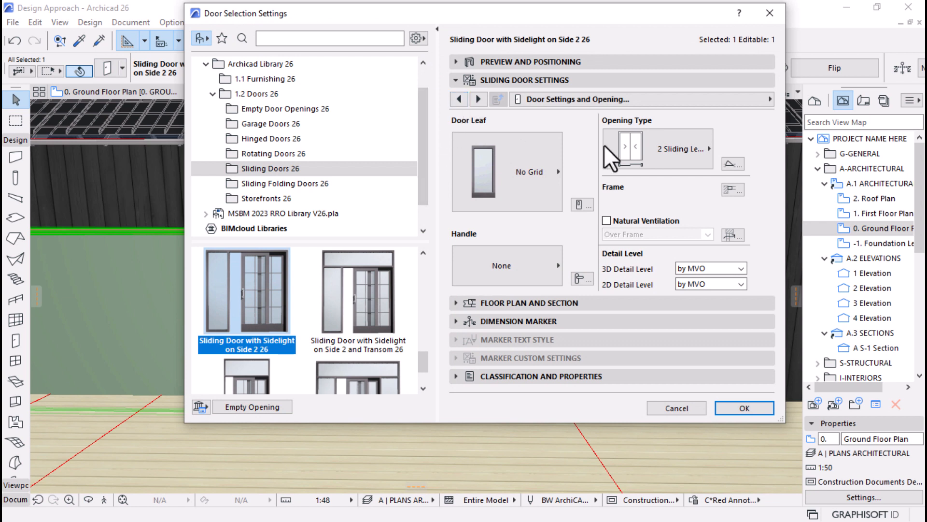
pyautogui.click(693, 159)
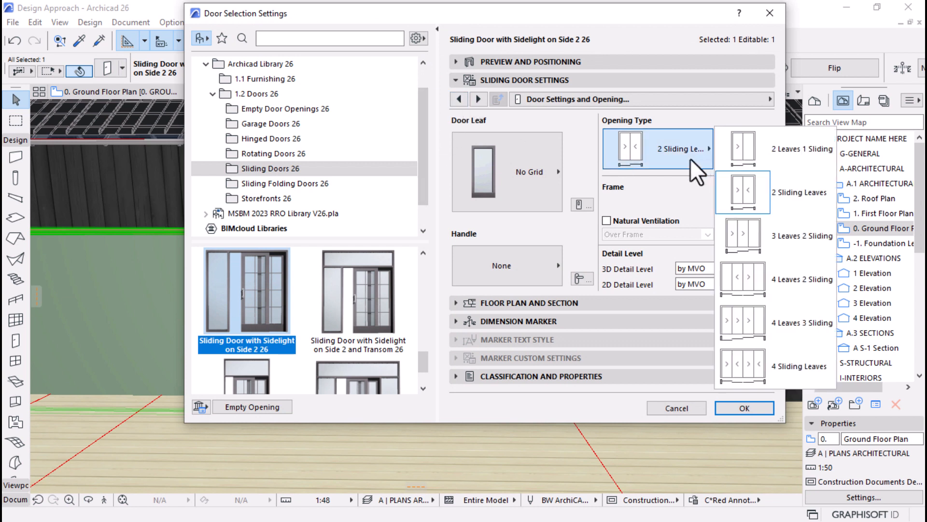
pyautogui.click(524, 117)
pyautogui.click(479, 99)
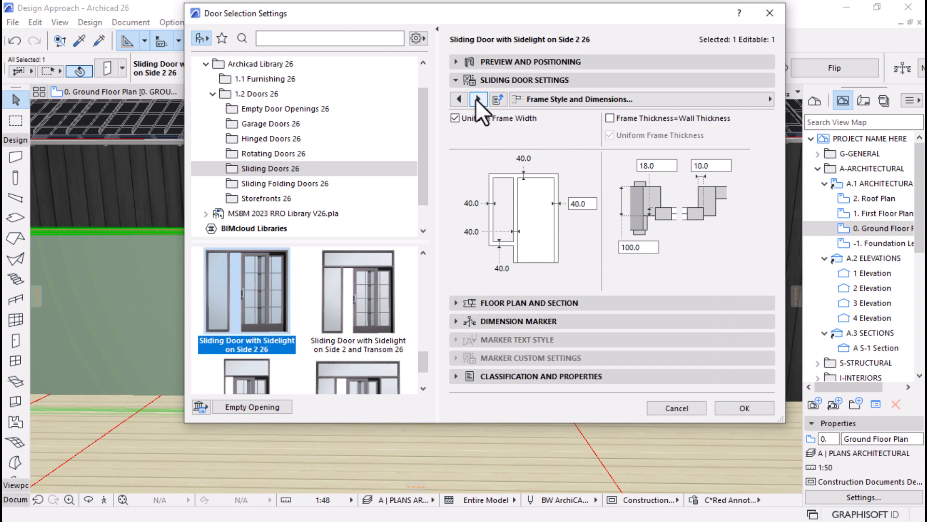
pyautogui.click(478, 99)
pyautogui.click(478, 99)
pyautogui.click(478, 99)
pyautogui.click(478, 99)
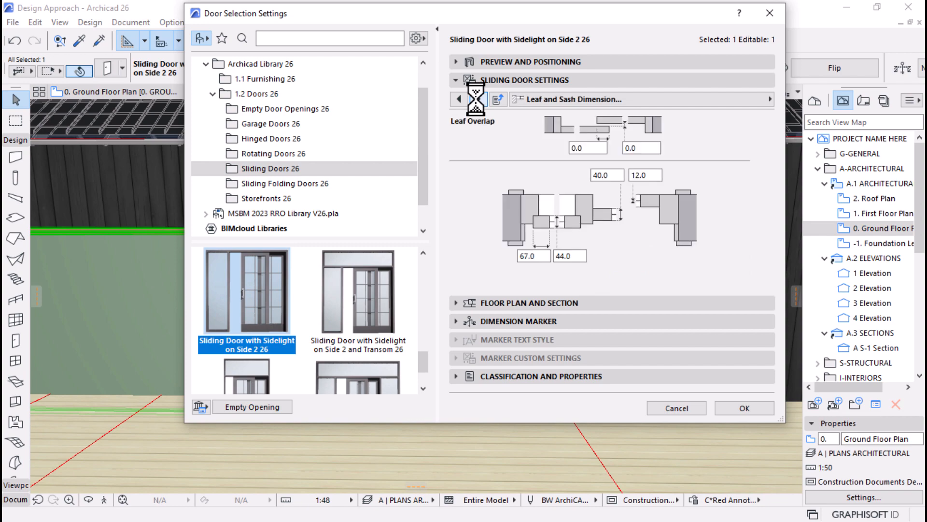
pyautogui.click(478, 99)
pyautogui.click(655, 408)
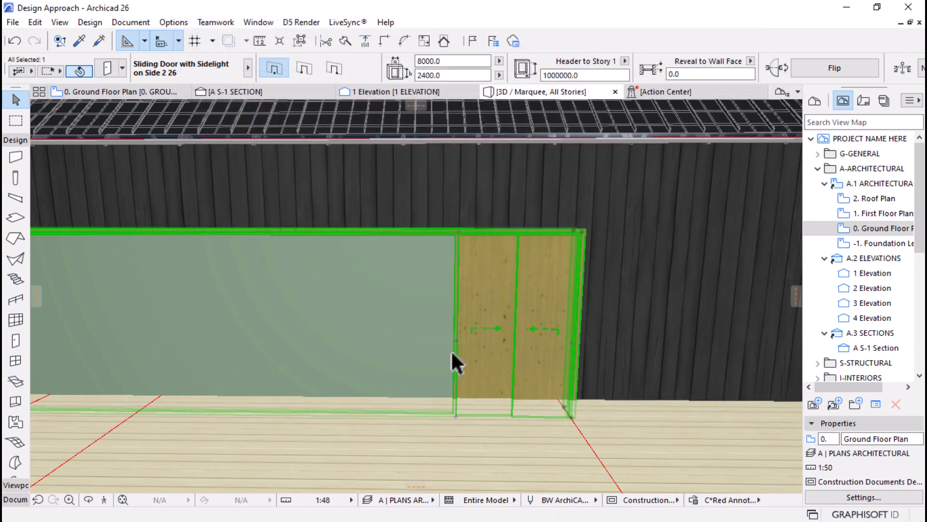
# Delete the sliding door with one sidelight from the front wall and restore it by undoing the deletion
pyautogui.scroll(-5, 464, 338)
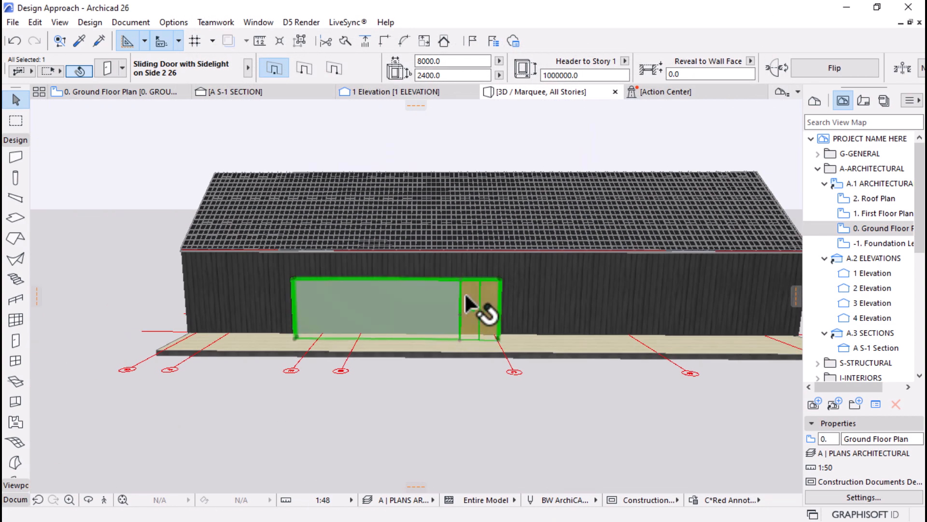
pyautogui.press('Delete')
pyautogui.scroll(-2, 493, 275)
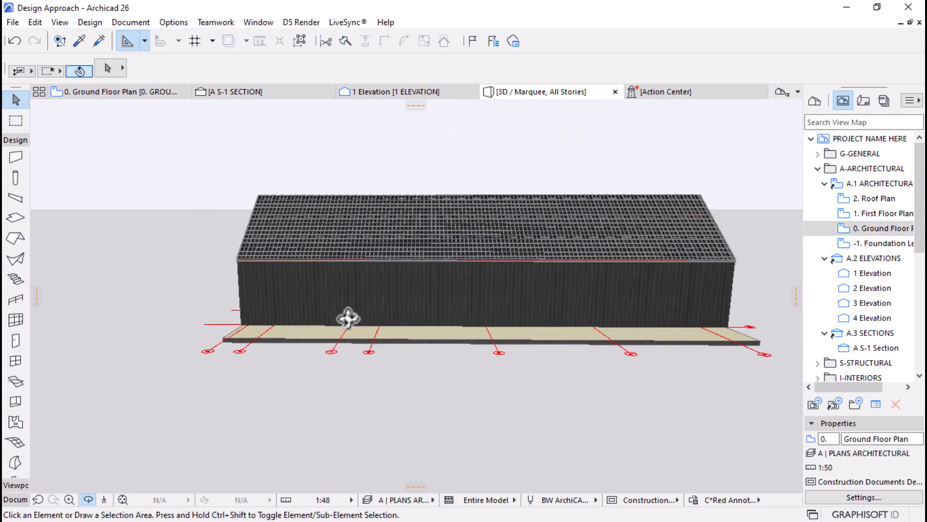
pyautogui.keyDown('shift'); pyautogui.moveTo(348, 317); pyautogui.dragTo(308, 444, button='middle'); pyautogui.keyUp('shift')
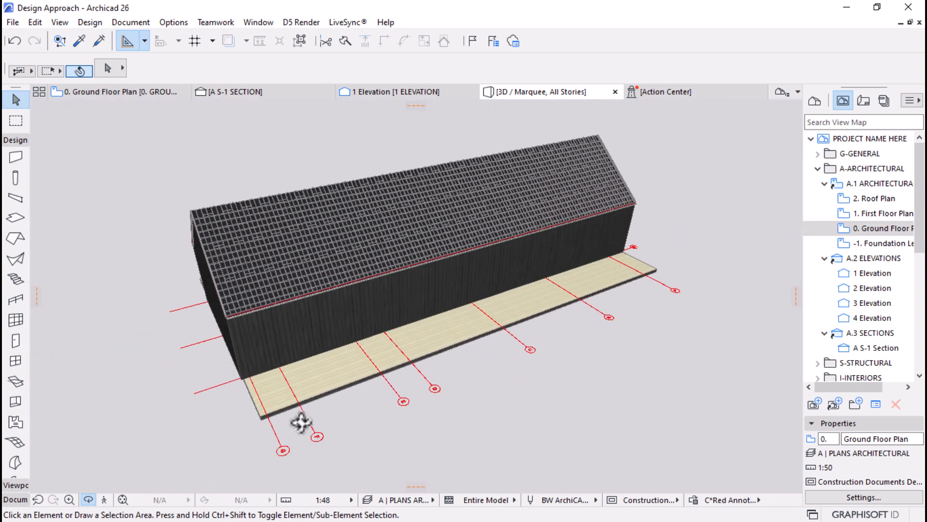
pyautogui.scroll(3, 300, 369)
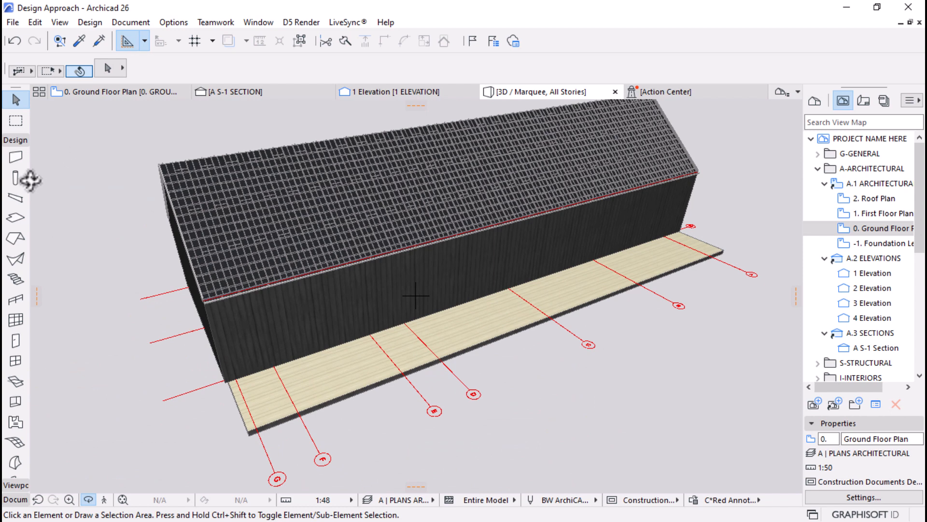
pyautogui.hotkey('ctrl', 'z')
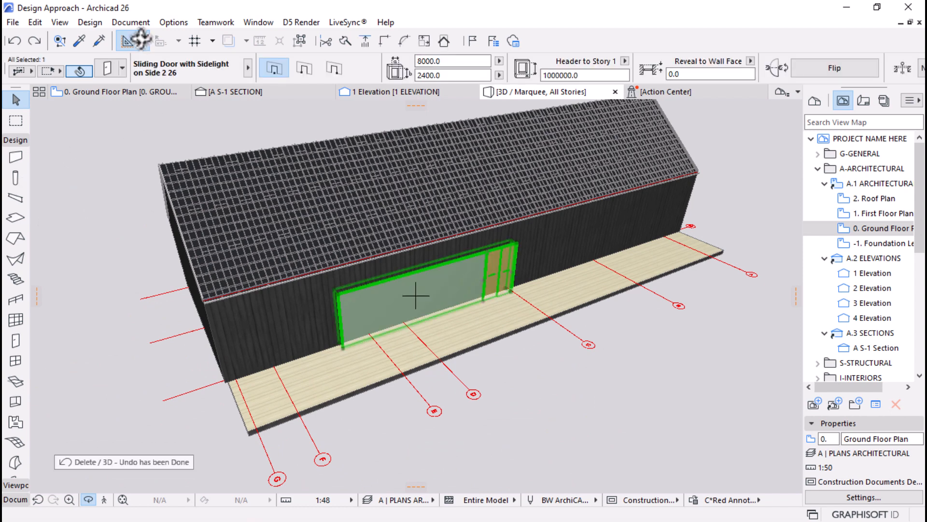
# Switch the selected door's type to Sliding Door 26 and look through its frame, leaf, handle and kick board settings
pyautogui.click(107, 68)
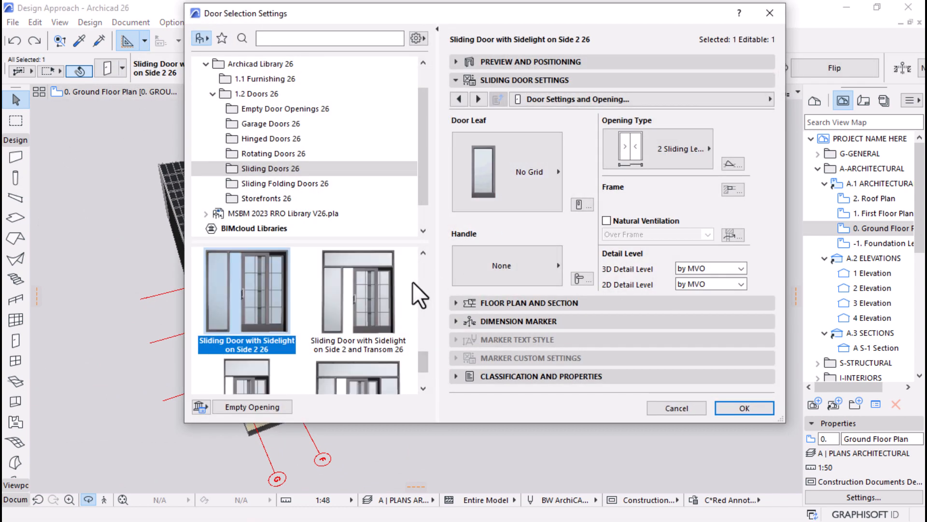
pyautogui.scroll(-2, 398, 310)
pyautogui.scroll(4, 398, 311)
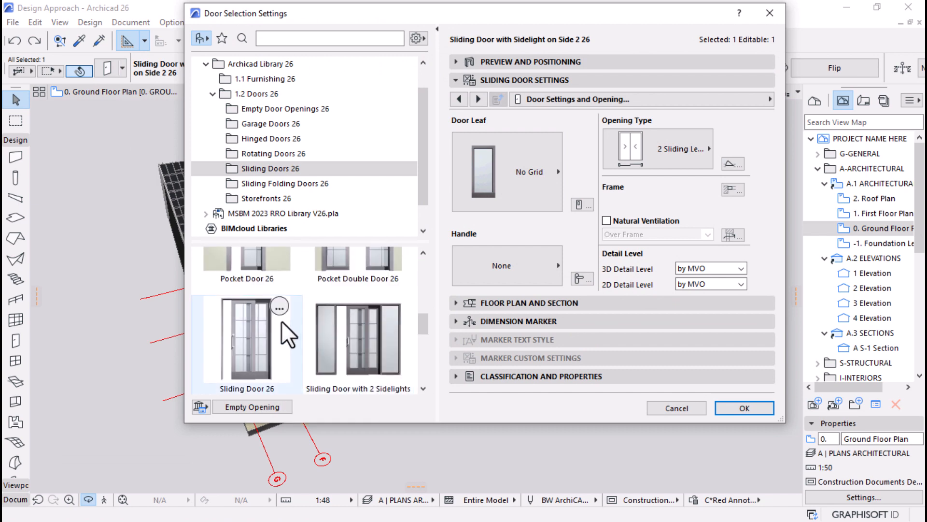
pyautogui.scroll(-1, 261, 326)
pyautogui.click(239, 301)
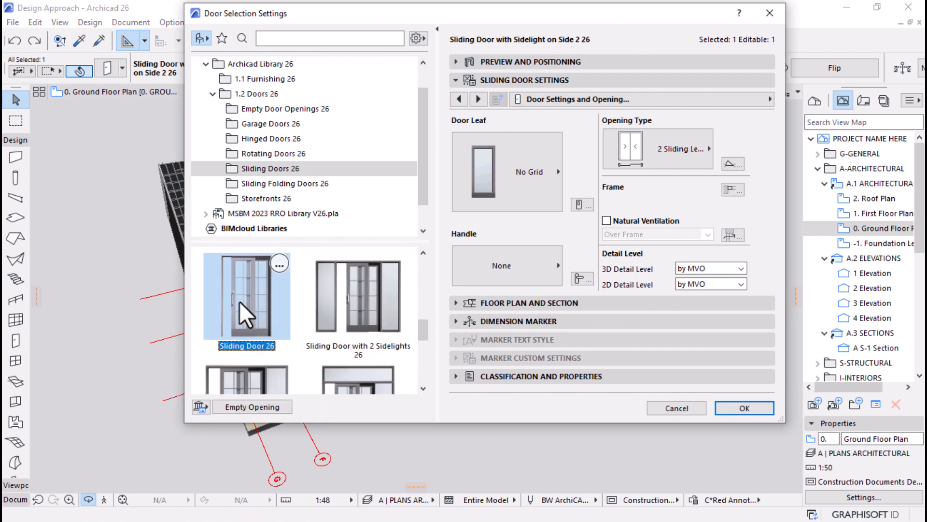
pyautogui.click(646, 149)
pyautogui.click(736, 153)
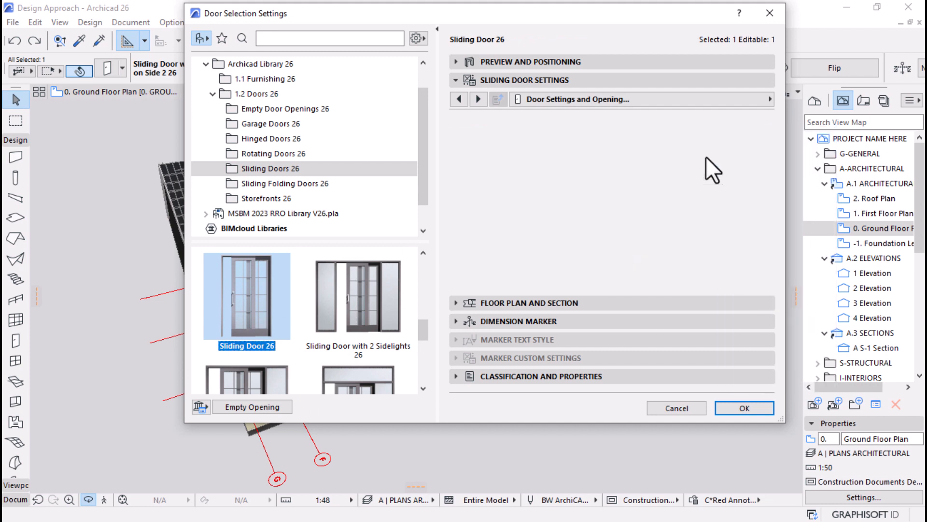
pyautogui.click(477, 99)
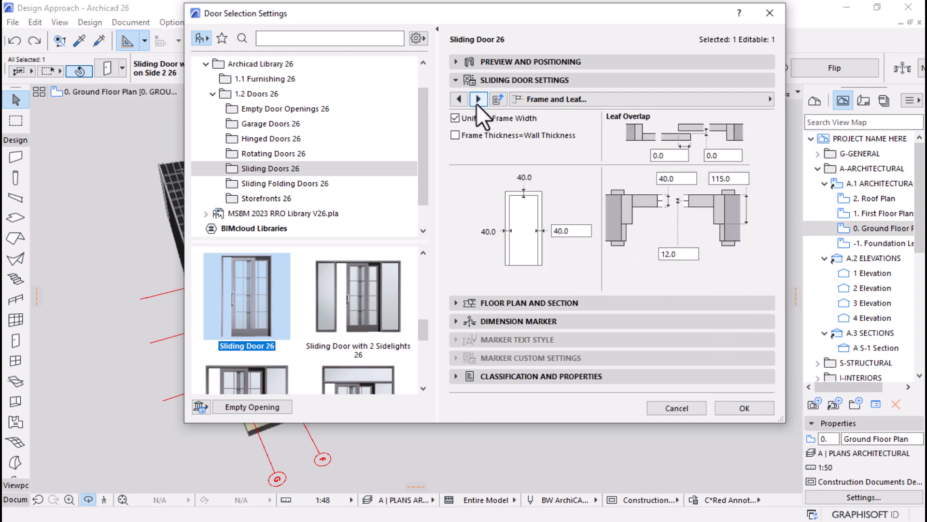
pyautogui.click(478, 100)
pyautogui.click(478, 99)
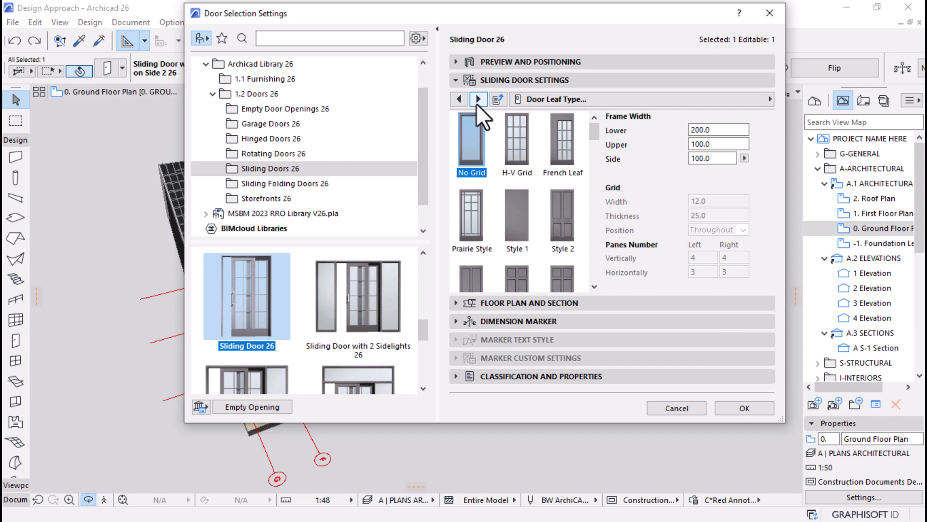
pyautogui.click(477, 99)
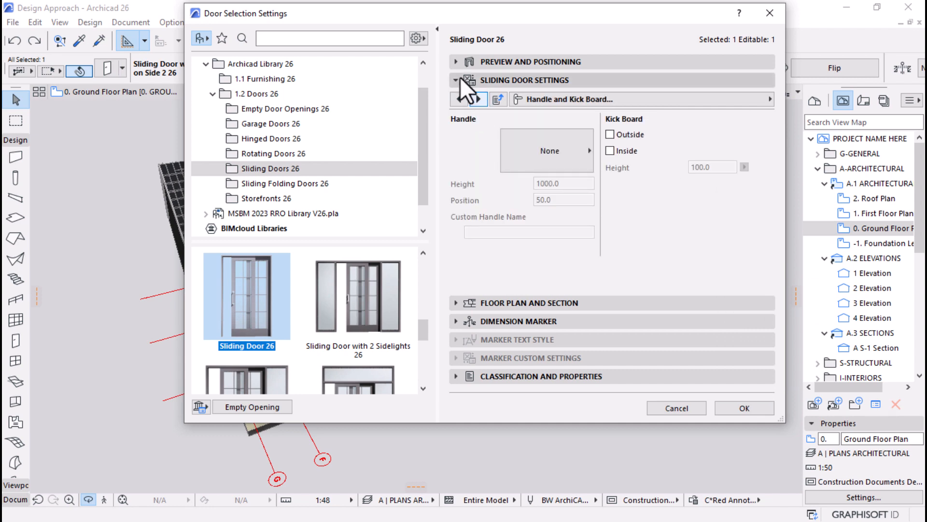
# Set the width of the plain sliding door to 4000 mm and apply the door settings
pyautogui.click(467, 65)
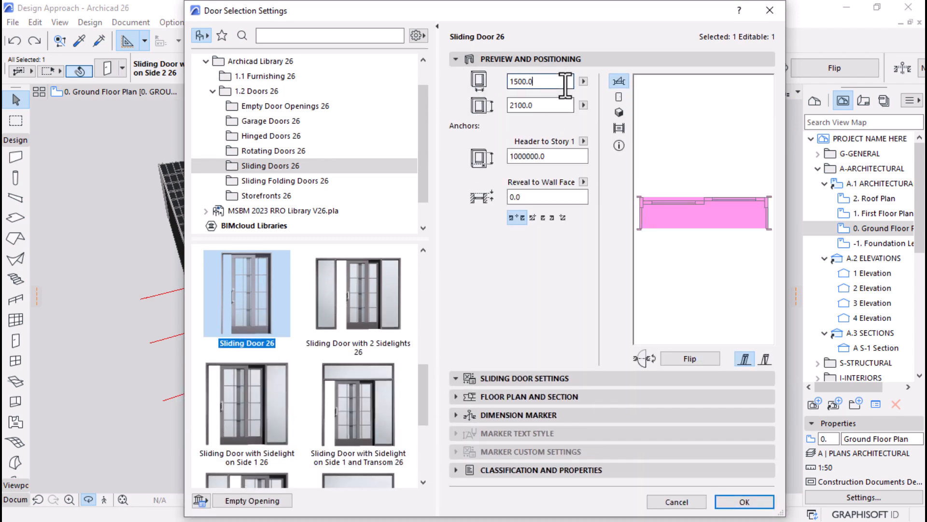
pyautogui.moveTo(565, 85); pyautogui.dragTo(507, 85)
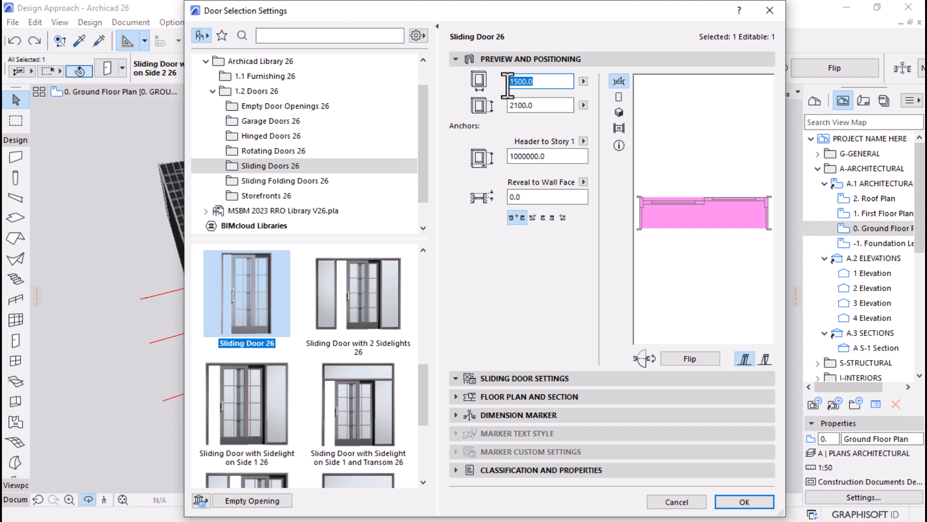
pyautogui.write('5')
pyautogui.write('3')
pyautogui.moveTo(549, 80); pyautogui.dragTo(421, 81)
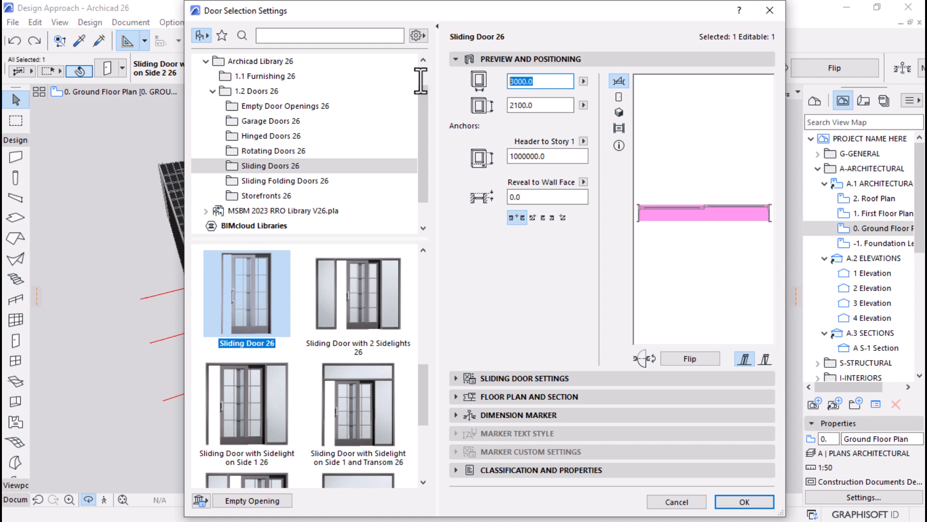
pyautogui.write('4000')
pyautogui.press('Return')
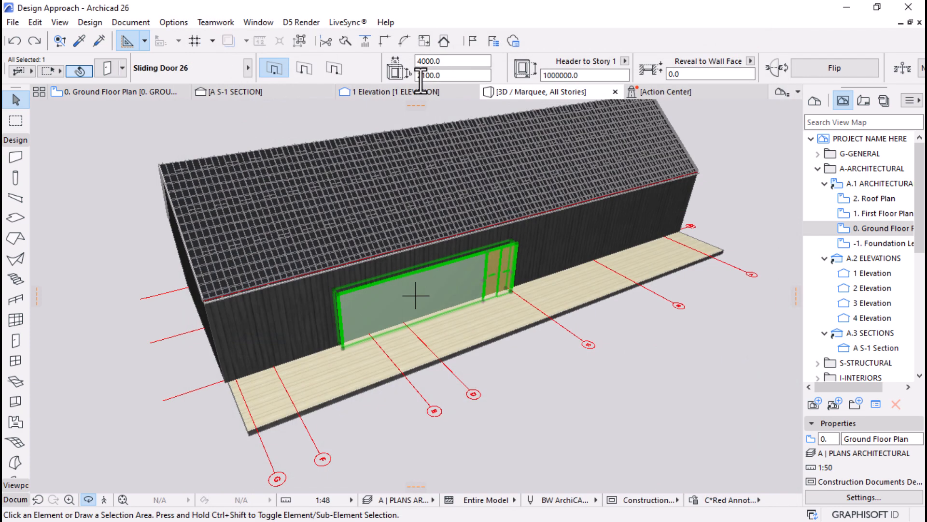
# Replace the plain sliding door with Sliding Door with Sidelight on Side 1 26 at a width of 8000 mm
pyautogui.moveTo(477, 344); pyautogui.dragTo(393, 246)
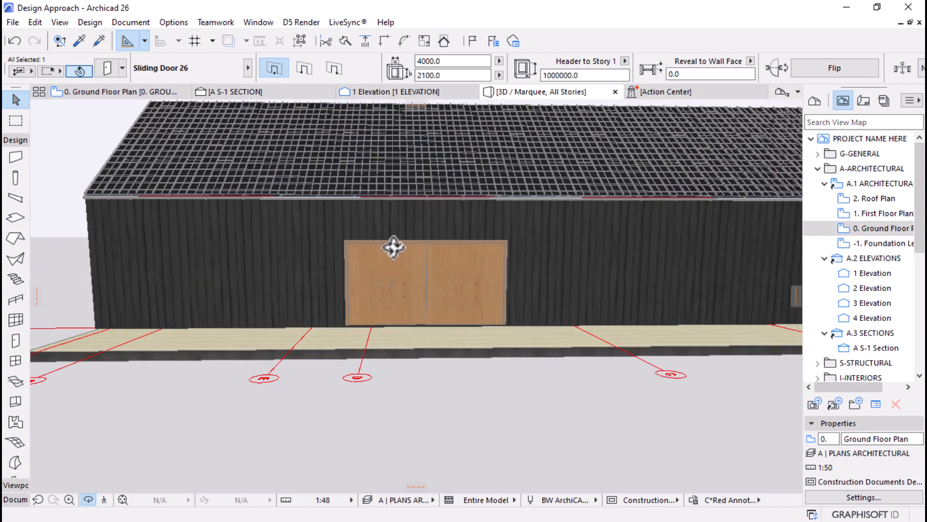
pyautogui.scroll(5, 393, 246)
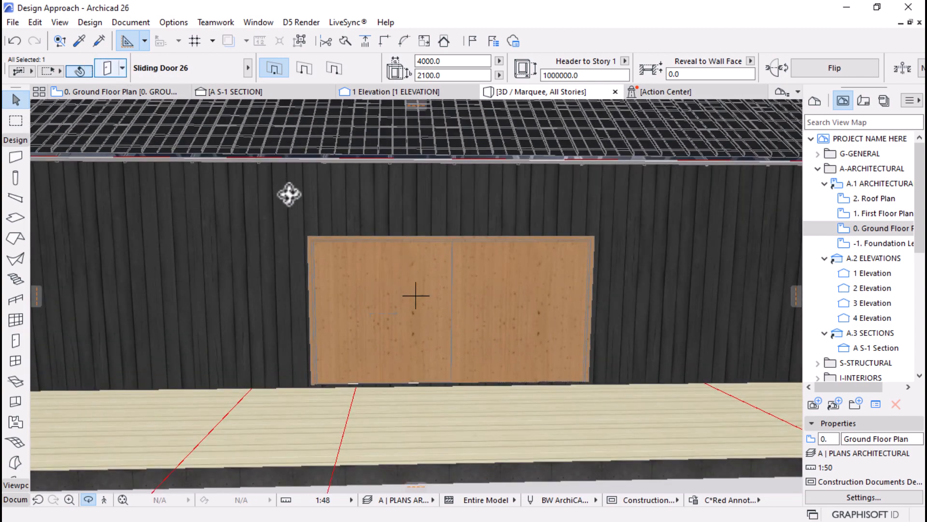
pyautogui.doubleClick(415, 295)
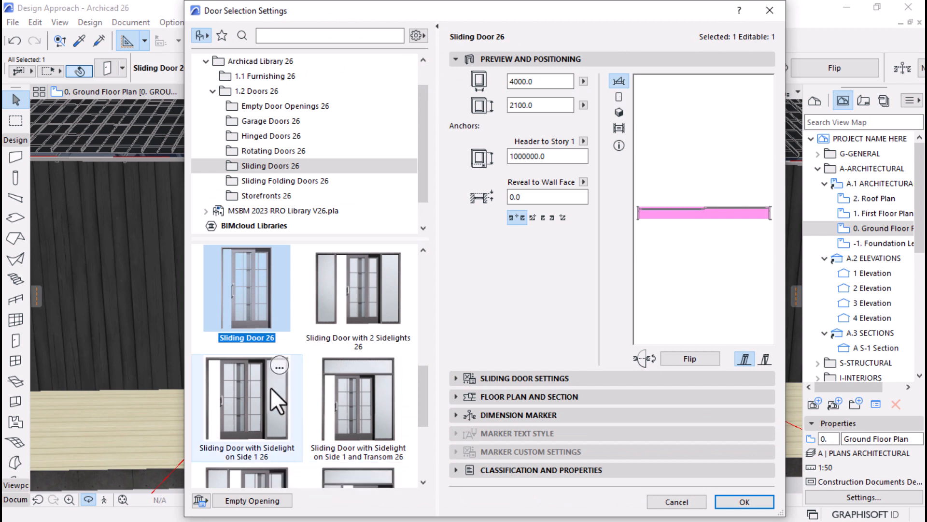
pyautogui.scroll(-2, 319, 402)
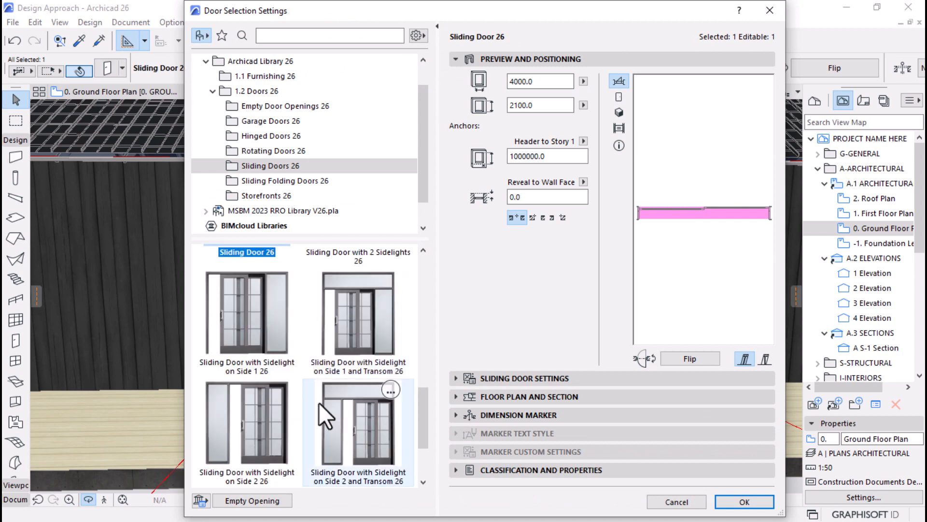
pyautogui.click(254, 343)
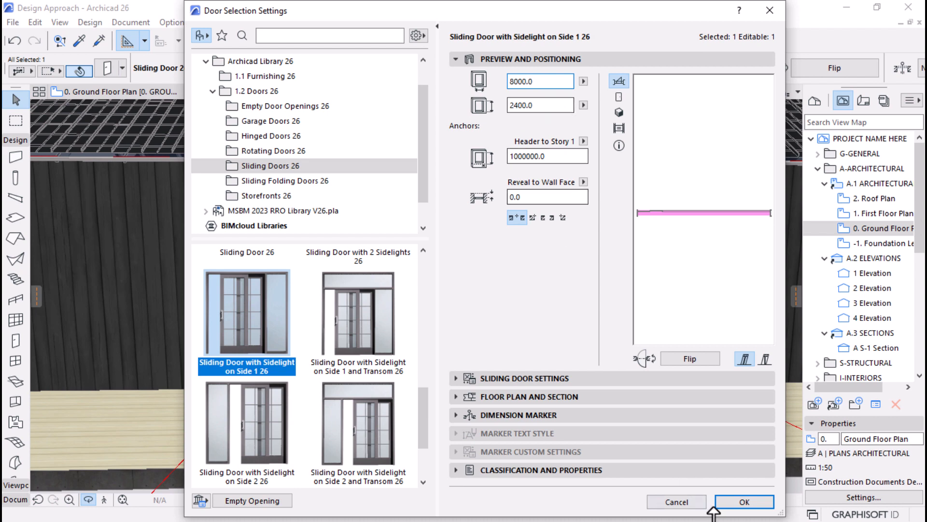
pyautogui.click(728, 506)
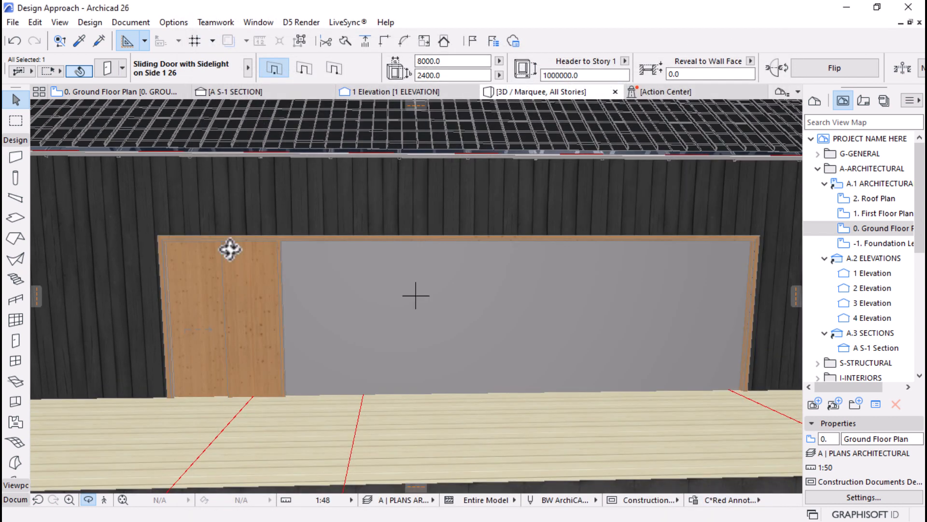
# Try stretching the boundary between the sidelight and leaves, cancel it, and undo door changes back to the version with two sidelights
pyautogui.click(281, 409)
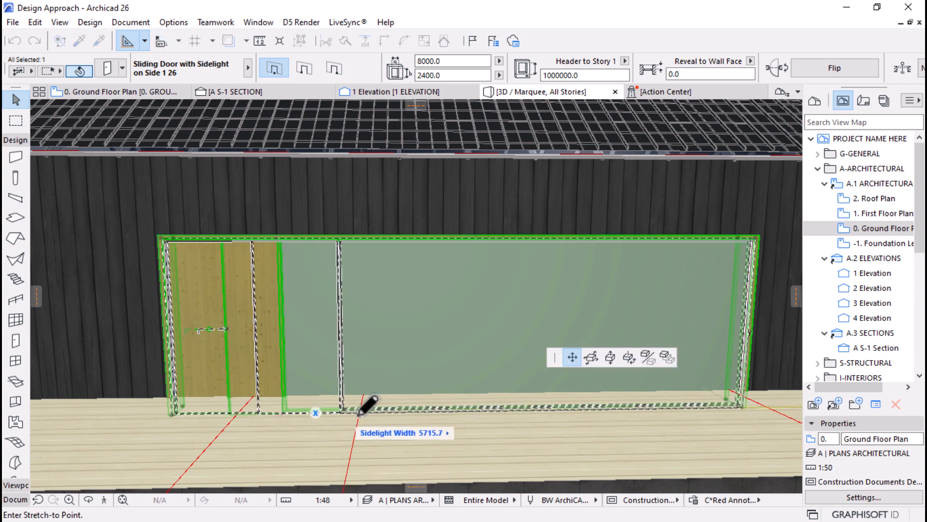
pyautogui.press('Escape')
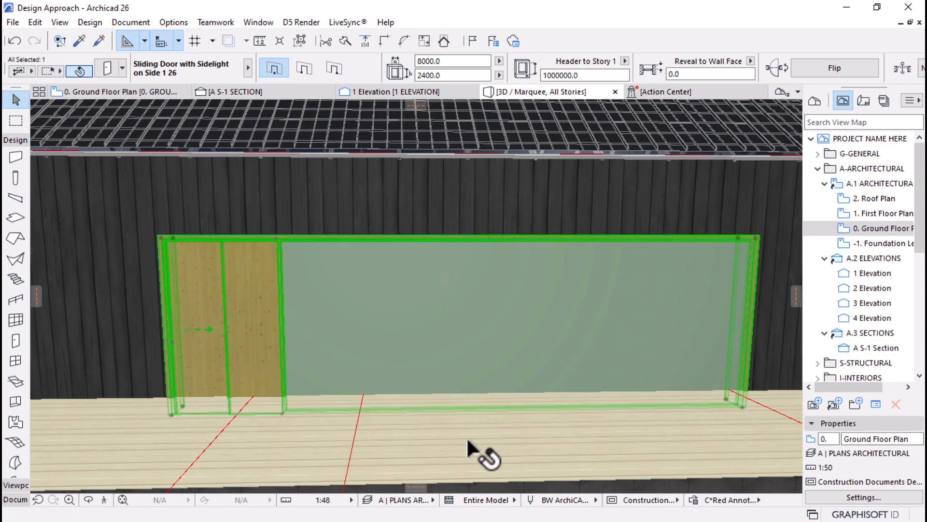
pyautogui.hotkey('ctrl', 'z')
pyautogui.hotkey('ctrl', 'shift', 'z')
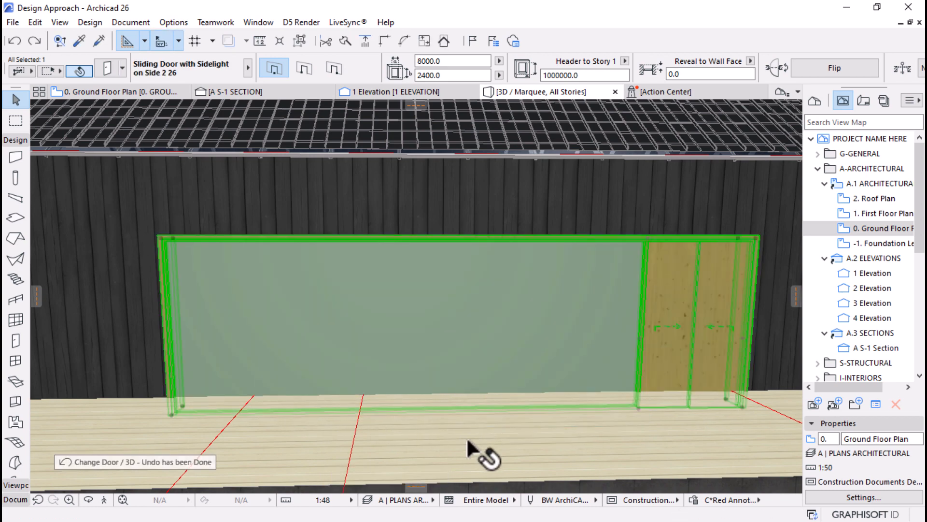
pyautogui.hotkey('ctrl', 'z')
pyautogui.hotkey('ctrl', 'z')
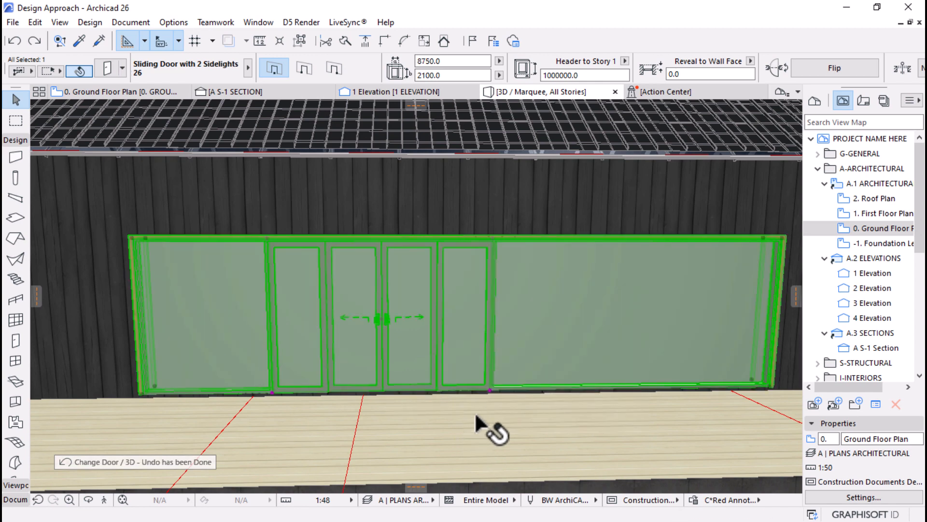
# Try to stretch both boundaries between the sliding leaves and the sidelights of the two-sidelight door
pyautogui.click(488, 387)
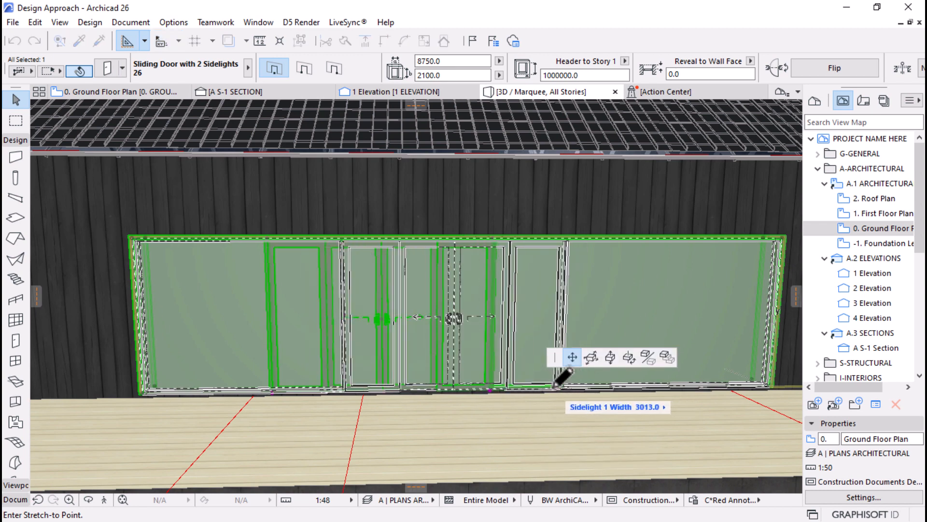
pyautogui.click(531, 385)
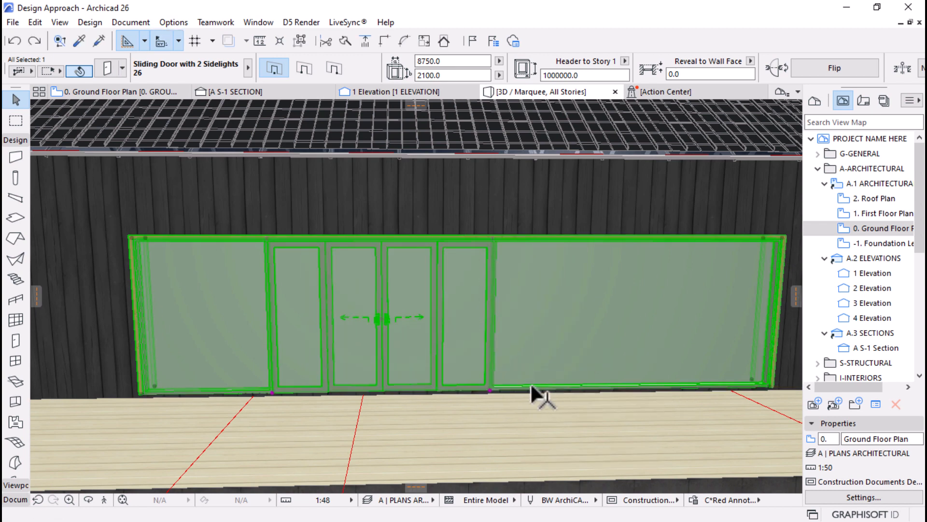
pyautogui.click(269, 388)
pyautogui.click(263, 374)
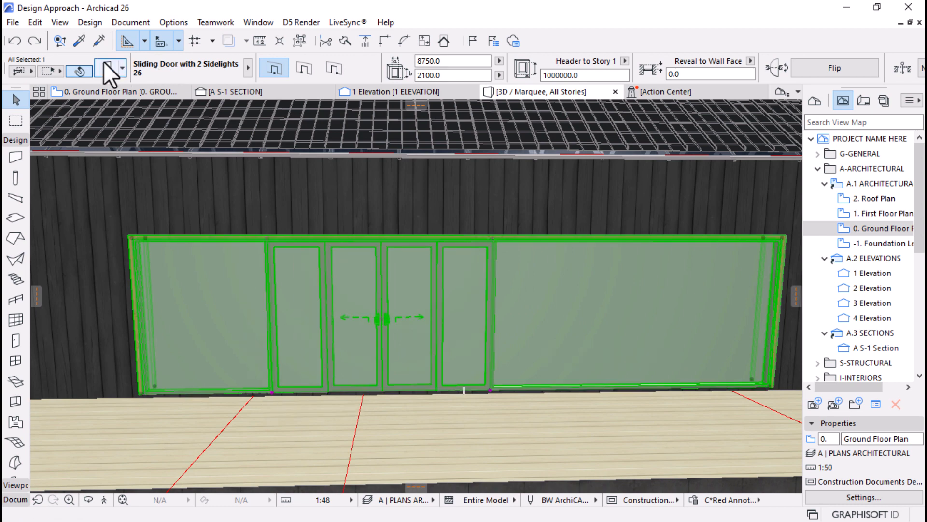
# Redo the undone door changes up to Sliding Door with Sidelight on Side 1 26
pyautogui.click(31, 42)
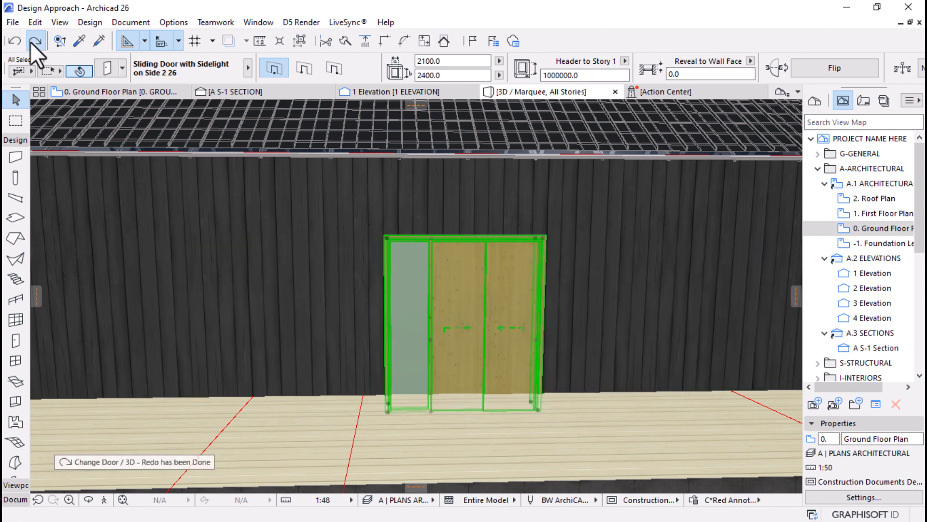
pyautogui.click(30, 42)
pyautogui.click(30, 42)
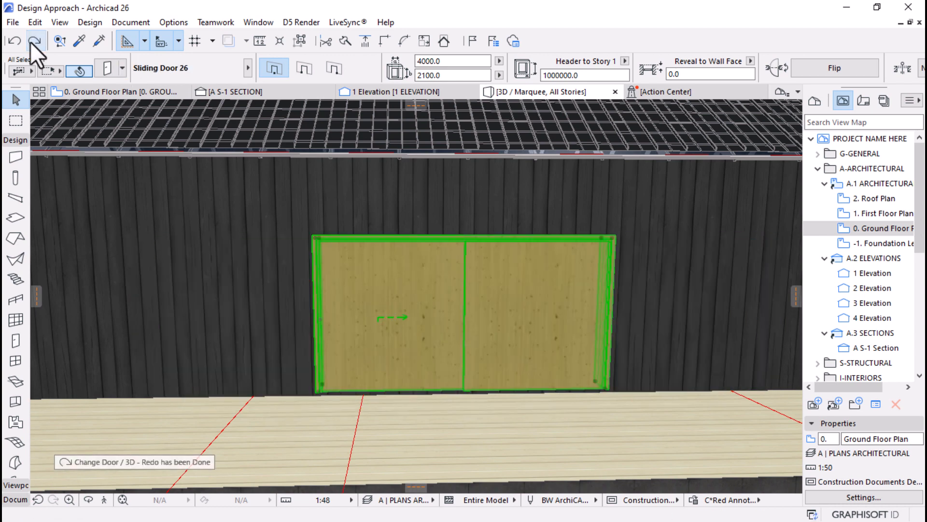
pyautogui.click(30, 41)
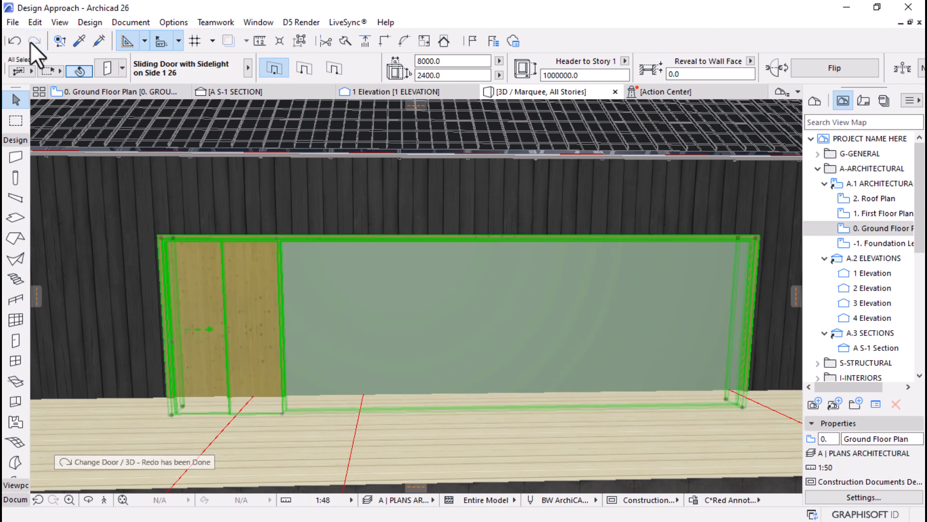
# Stretch the door's sidelight to a width of 3500 mm and change the opening type to 3 Leaves 2 Sliding
pyautogui.click(282, 411)
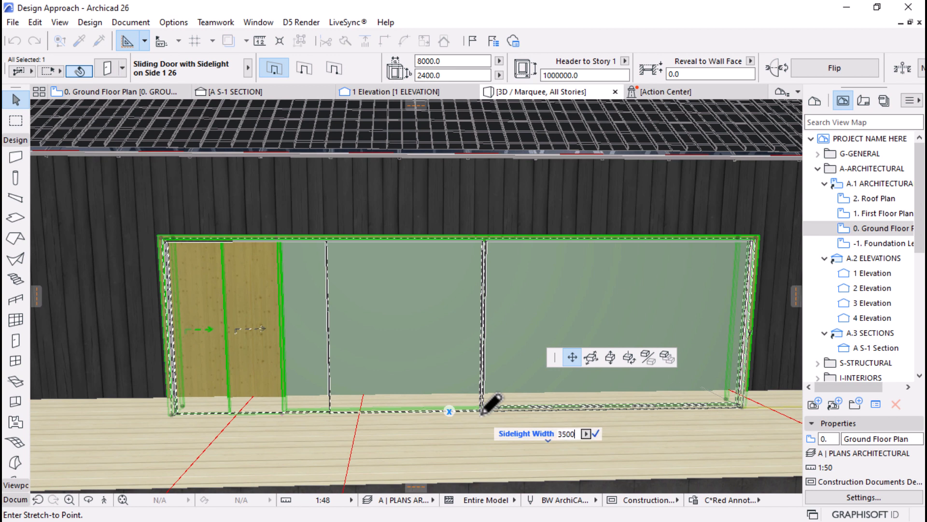
pyautogui.press('Return')
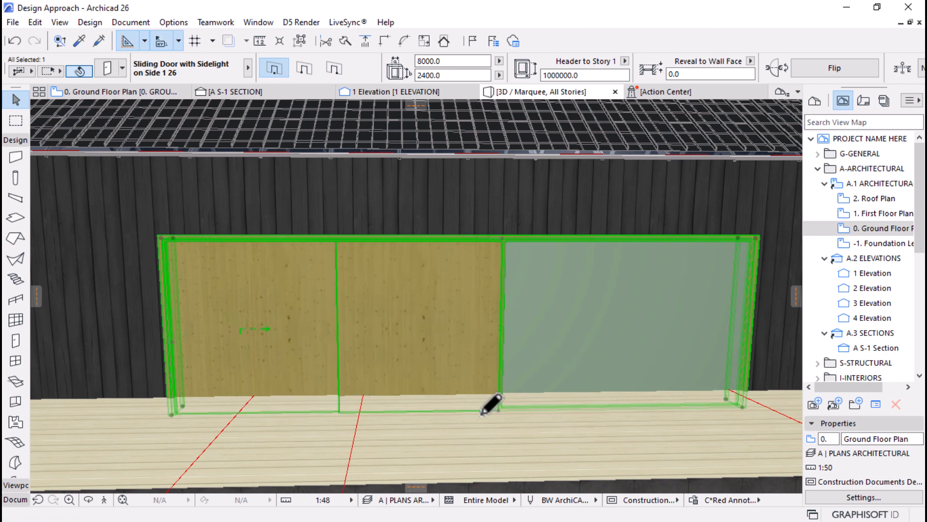
pyautogui.click(108, 75)
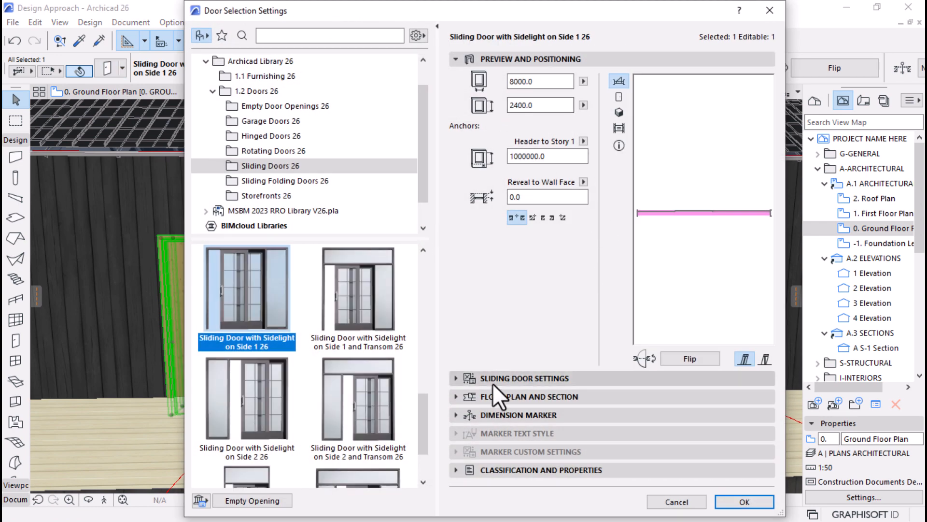
pyautogui.click(493, 379)
pyautogui.click(651, 146)
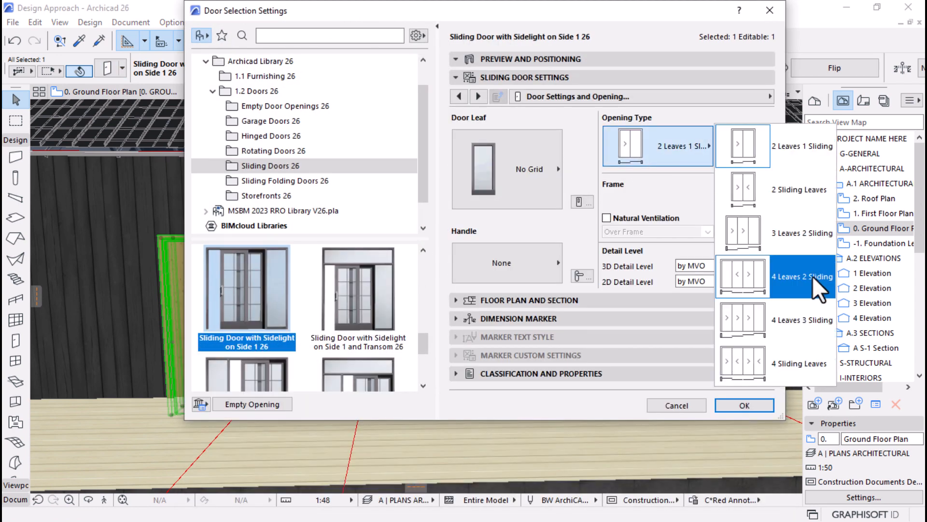
pyautogui.click(799, 243)
pyautogui.click(736, 406)
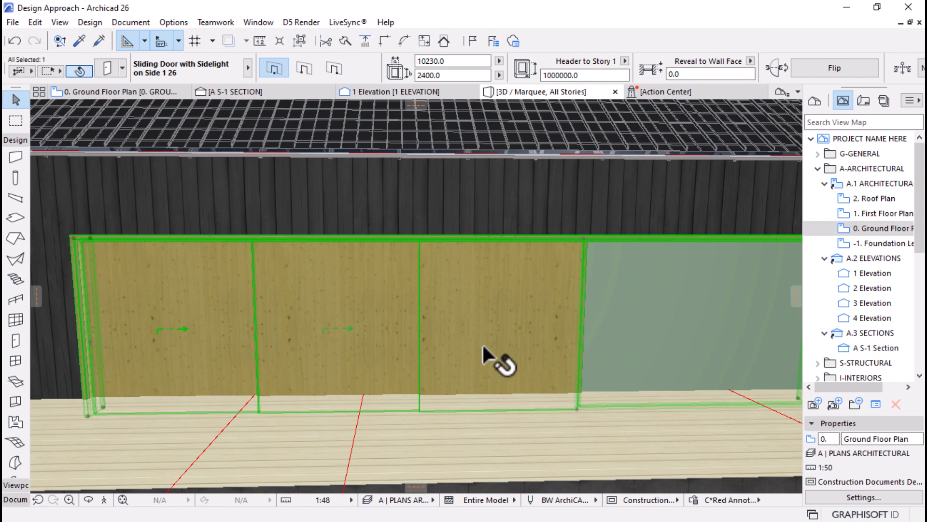
# Set the selected sliding door's 3D detail level to Full and its 2D detail level to 1:50
pyautogui.scroll(-5, 338, 364)
pyautogui.scroll(-2, 435, 325)
pyautogui.scroll(3, 420, 321)
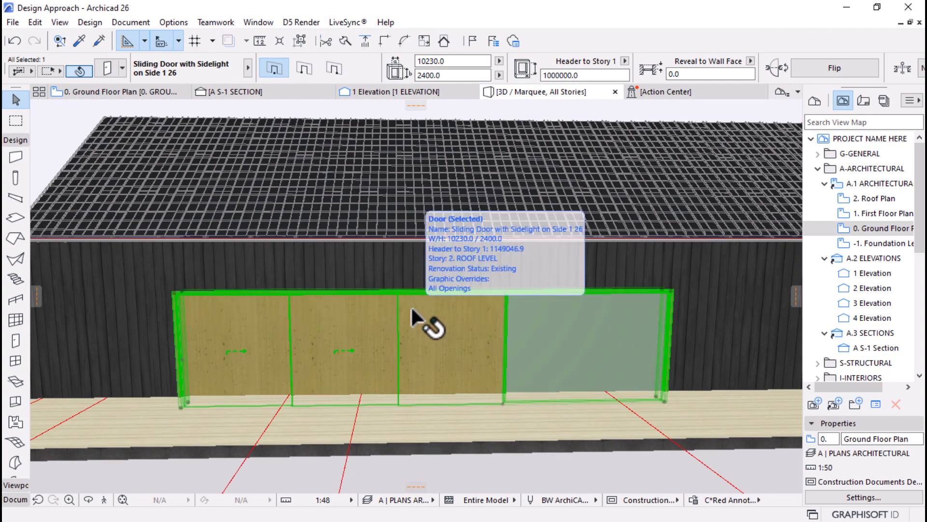
pyautogui.hotkey('ctrl', 't')
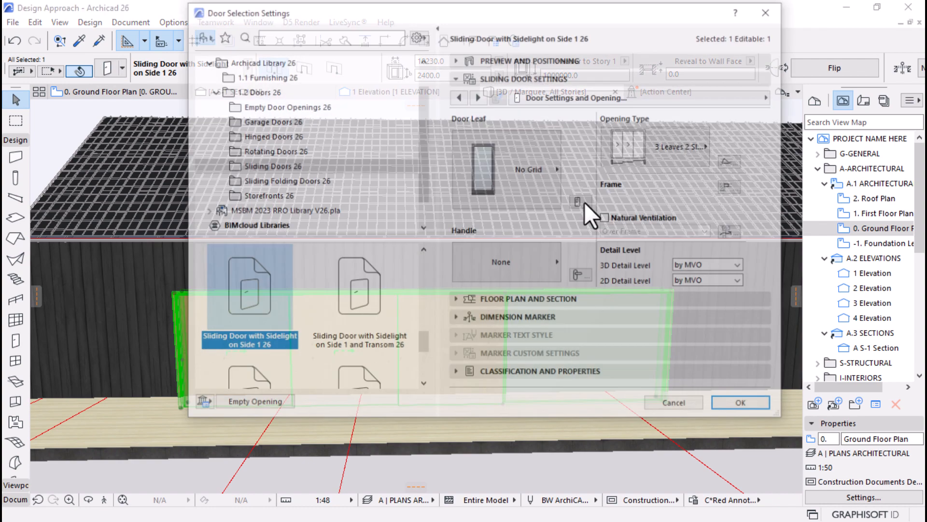
pyautogui.click(734, 97)
pyautogui.click(707, 269)
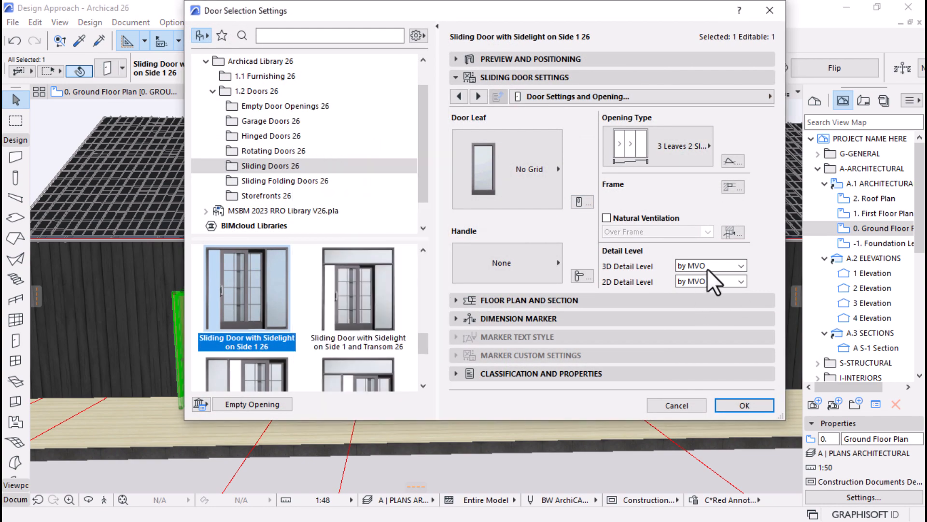
pyautogui.click(712, 266)
pyautogui.click(702, 285)
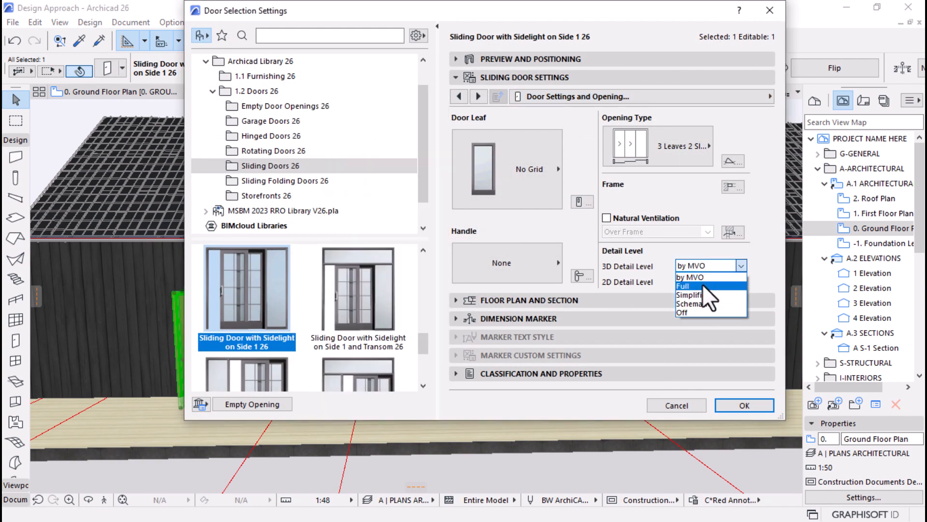
pyautogui.click(705, 282)
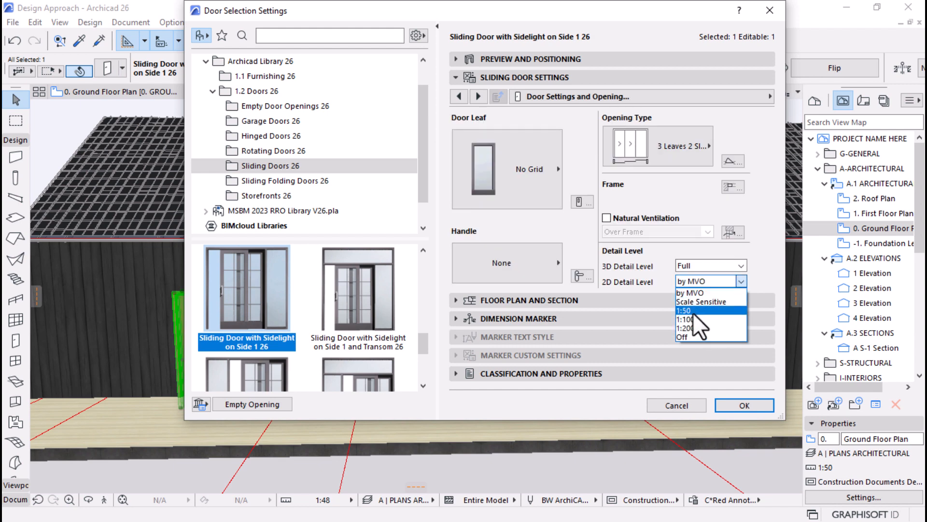
pyautogui.click(693, 312)
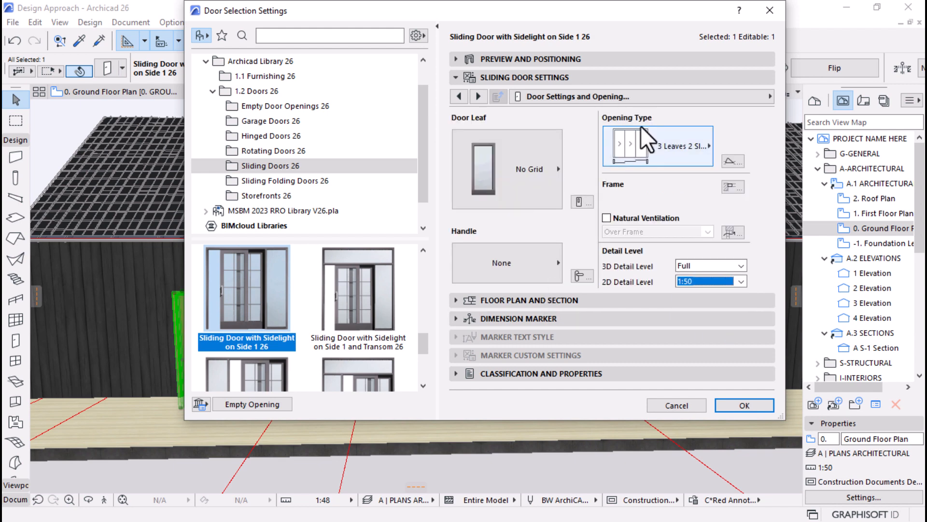
# Enable uniform door surfaces in the door's model attributes and assign the MT Metal - Aluminium surface to frame and leaves
pyautogui.click(755, 95)
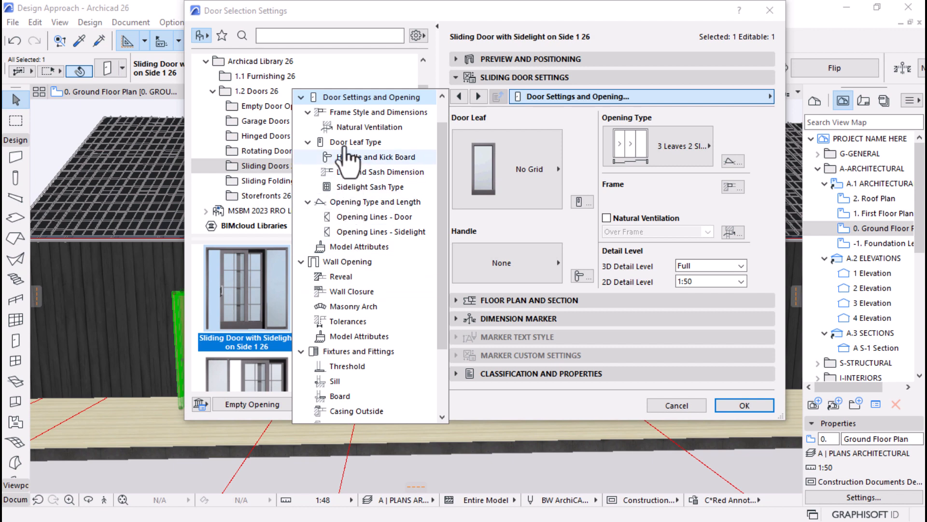
pyautogui.click(334, 246)
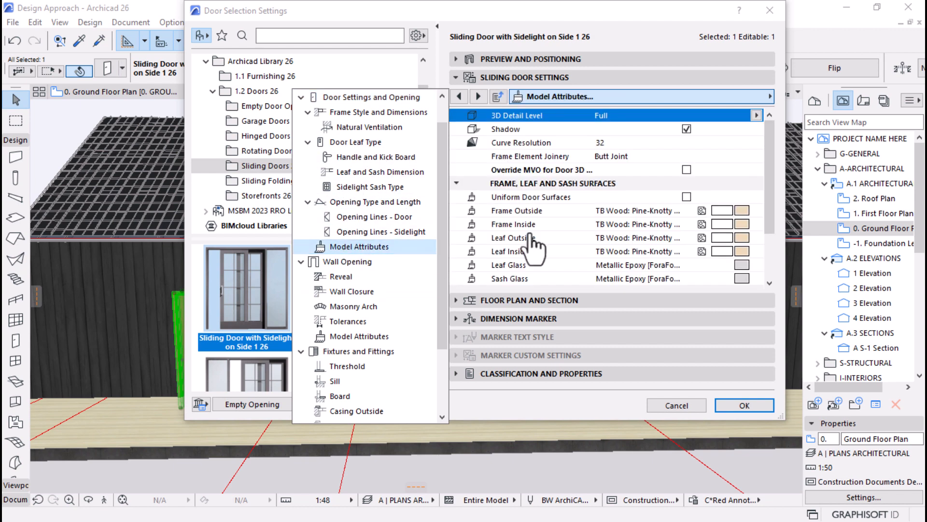
pyautogui.click(687, 196)
pyautogui.click(686, 196)
pyautogui.click(742, 211)
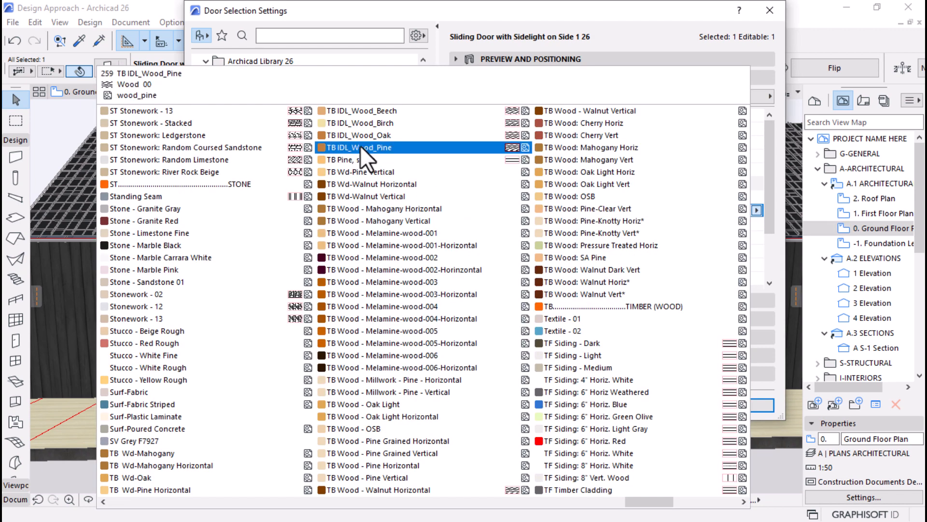
pyautogui.write('me')
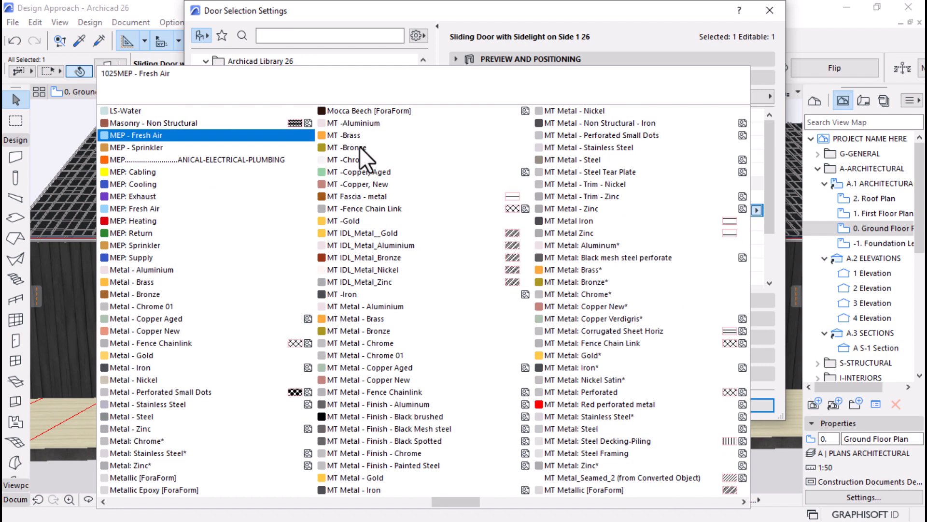
pyautogui.click(376, 306)
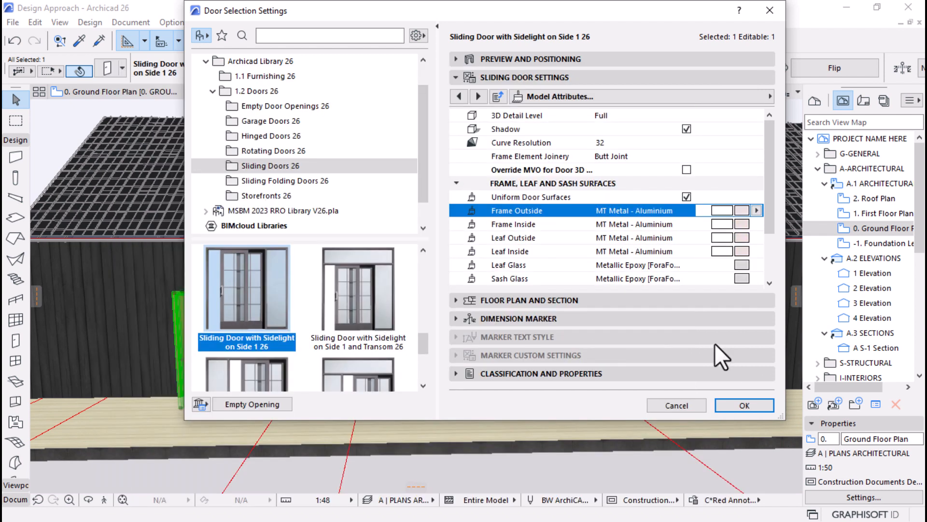
pyautogui.scroll(-3, 718, 228)
pyautogui.scroll(3, 712, 157)
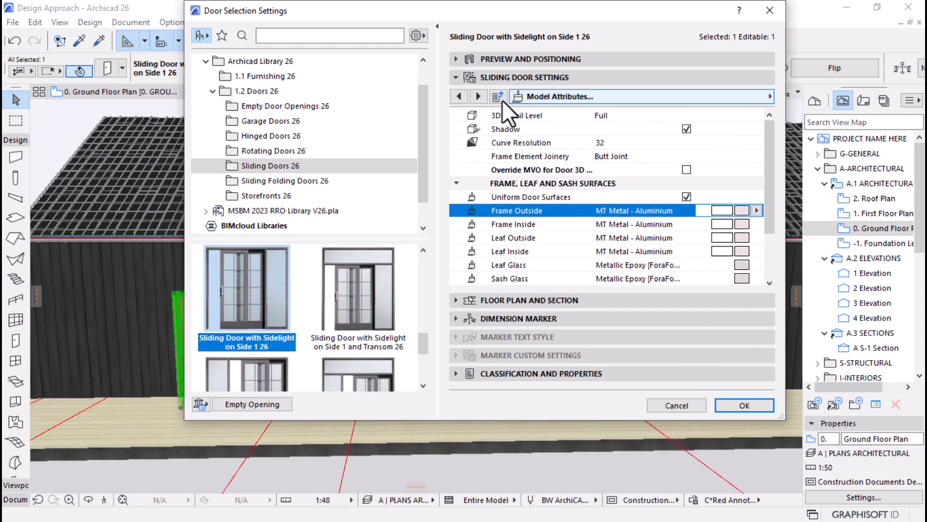
# Turn off the door's outside casing, check the inside casing settings and apply the door settings
pyautogui.click(478, 96)
pyautogui.click(676, 96)
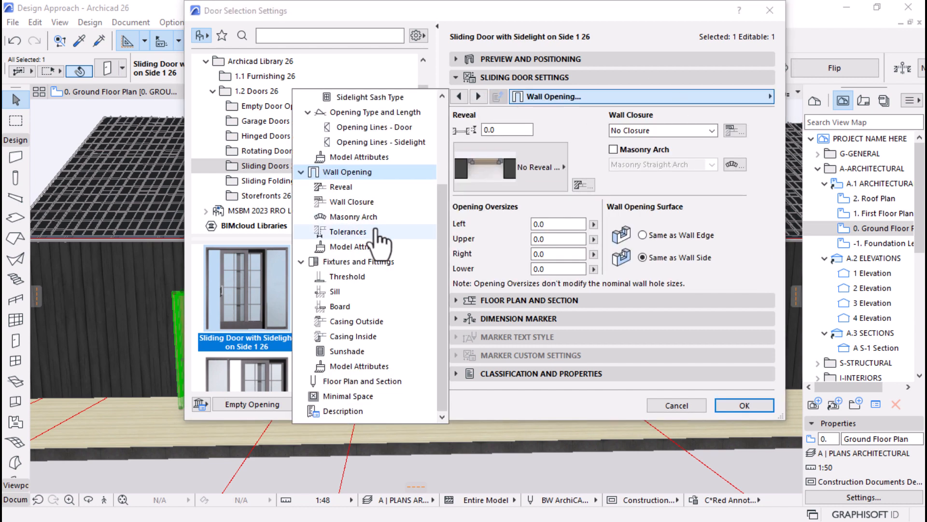
pyautogui.click(357, 321)
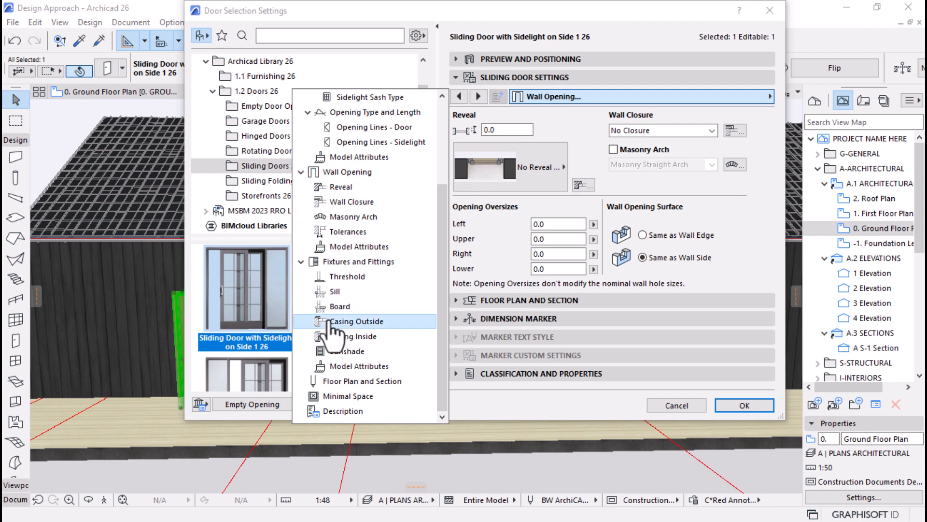
pyautogui.click(454, 117)
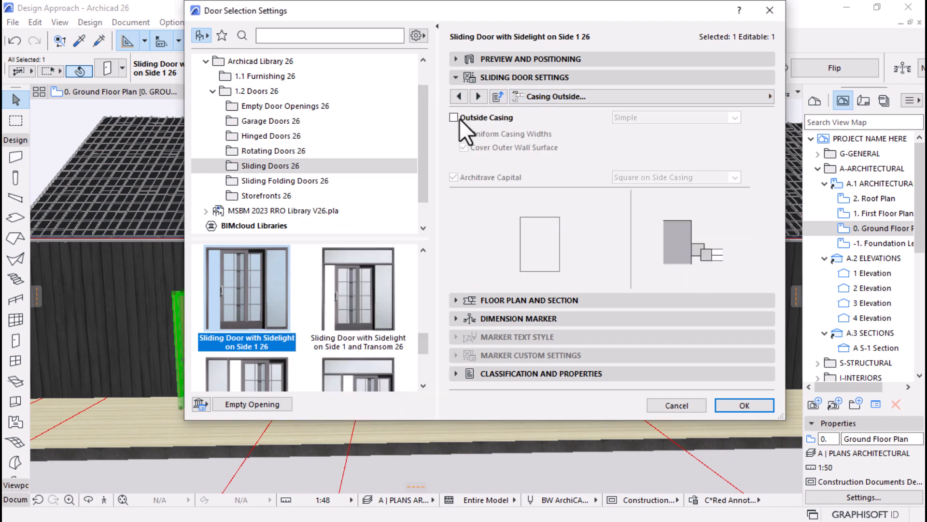
pyautogui.click(475, 96)
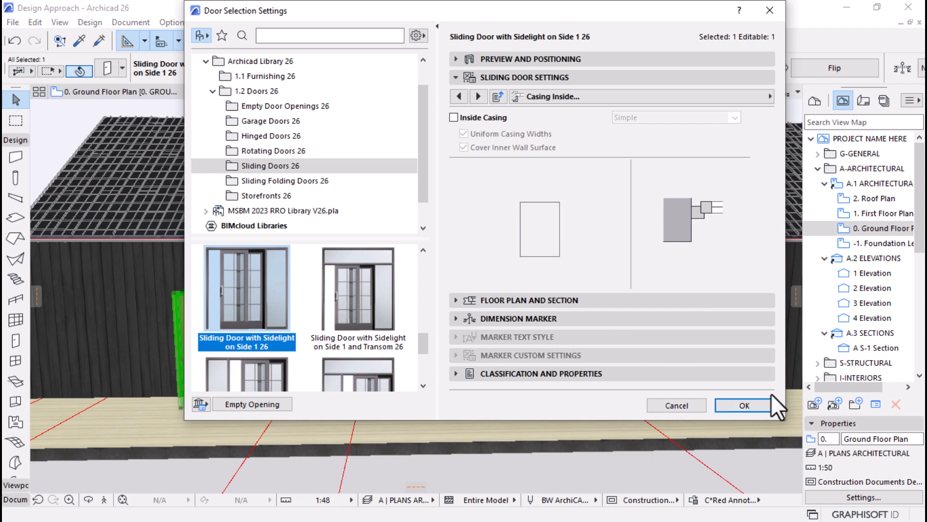
pyautogui.click(768, 406)
pyautogui.scroll(-2, 596, 355)
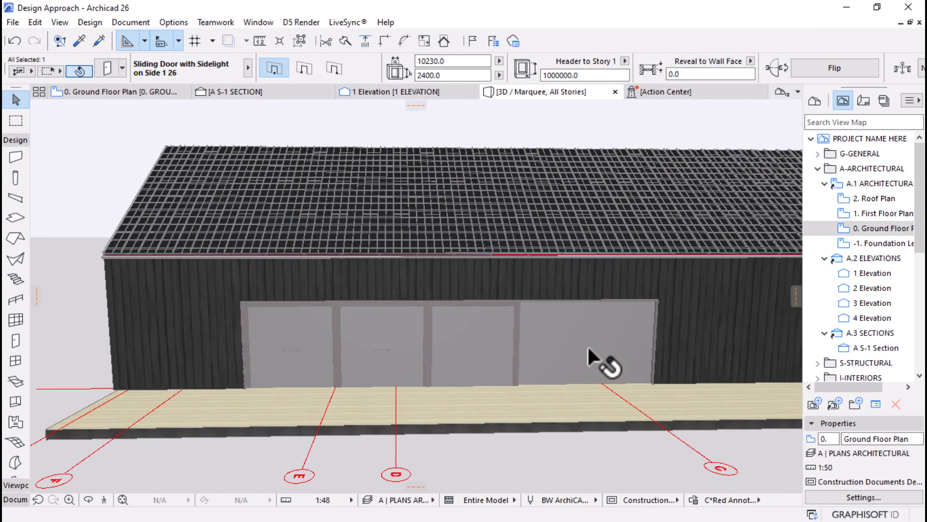
# Adjust the elevation of the sliding door so its bottom edge rests on the timber deck
pyautogui.click(653, 388)
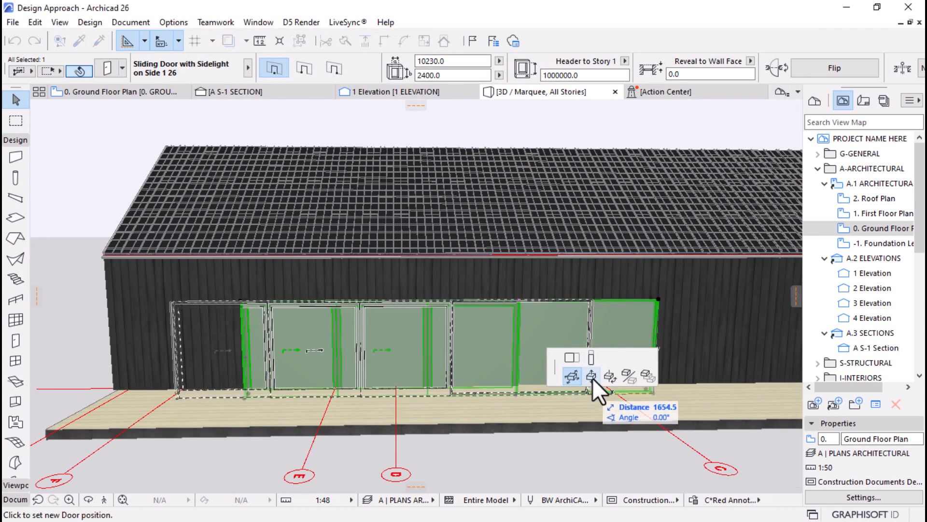
pyautogui.click(591, 376)
pyautogui.scroll(3, 674, 417)
pyautogui.scroll(3, 674, 418)
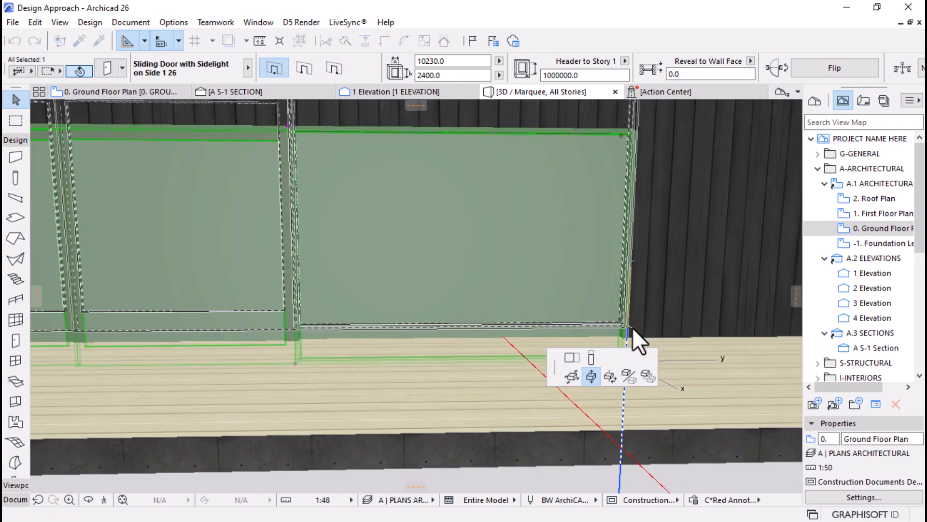
pyautogui.click(633, 327)
pyautogui.scroll(-5, 705, 362)
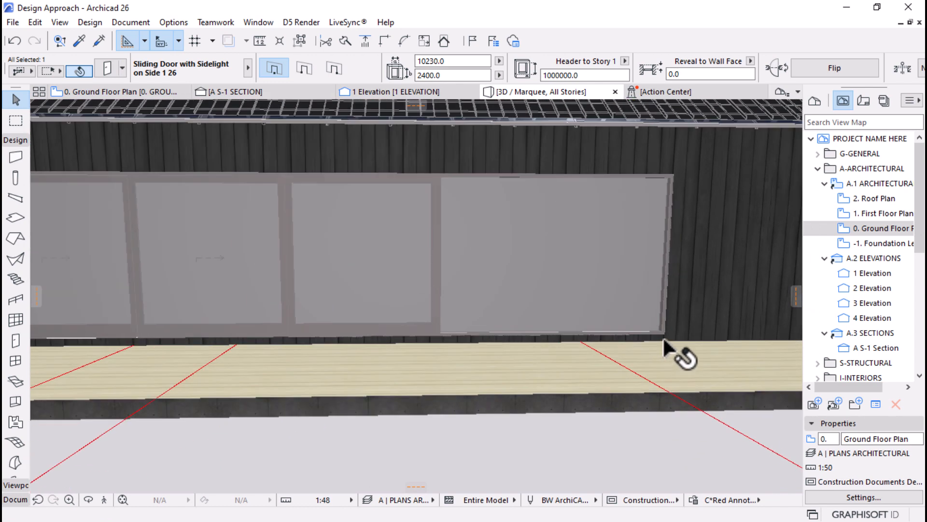
pyautogui.click(665, 331)
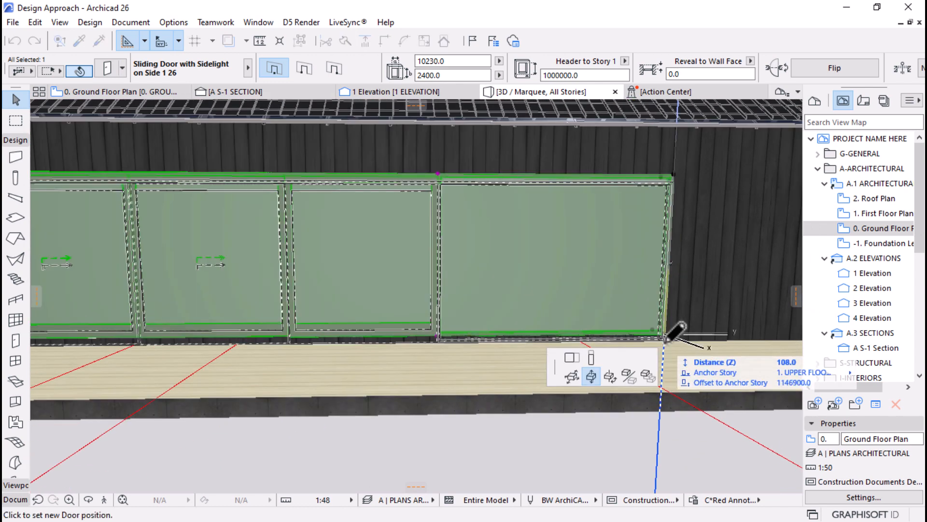
pyautogui.click(666, 340)
pyautogui.scroll(-2, 665, 369)
pyautogui.scroll(-3, 507, 389)
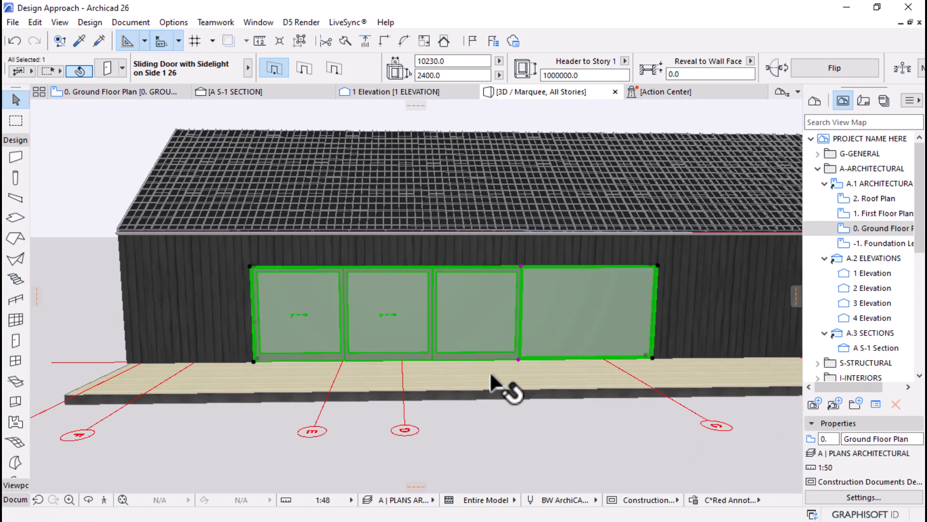
pyautogui.keyDown('shift'); pyautogui.moveTo(492, 382); pyautogui.dragTo(491, 335, button='middle'); pyautogui.keyUp('shift')
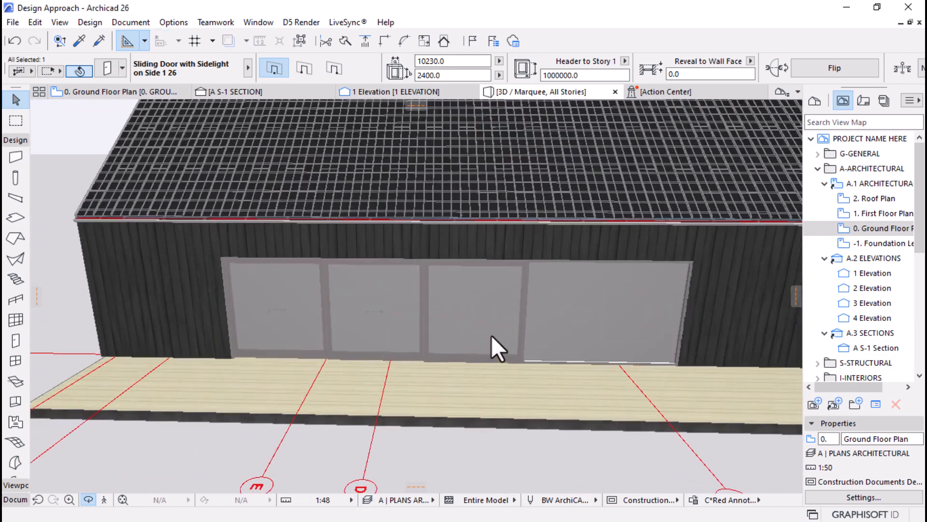
pyautogui.scroll(1, 491, 335)
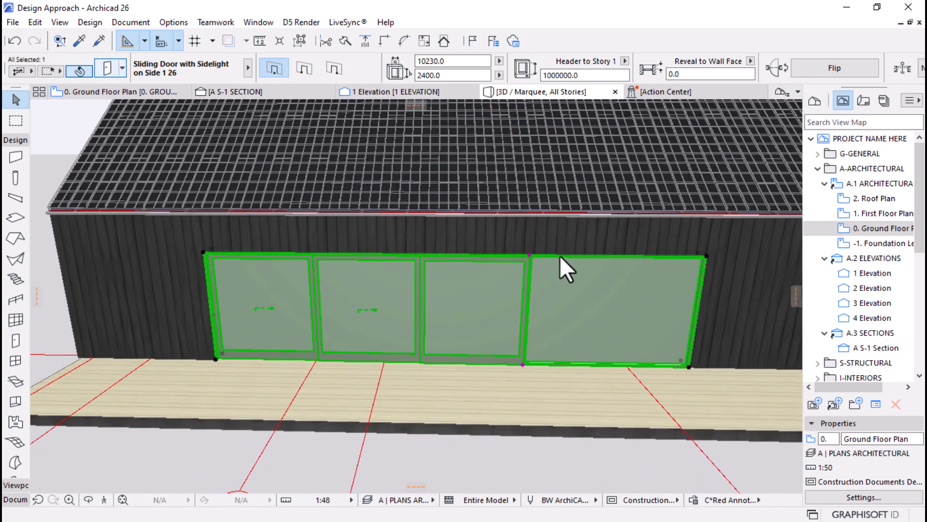
# Change the sliding door's opening type to 4 Leaves 2 Sliding and apply it
pyautogui.doubleClick(560, 257)
pyautogui.click(657, 97)
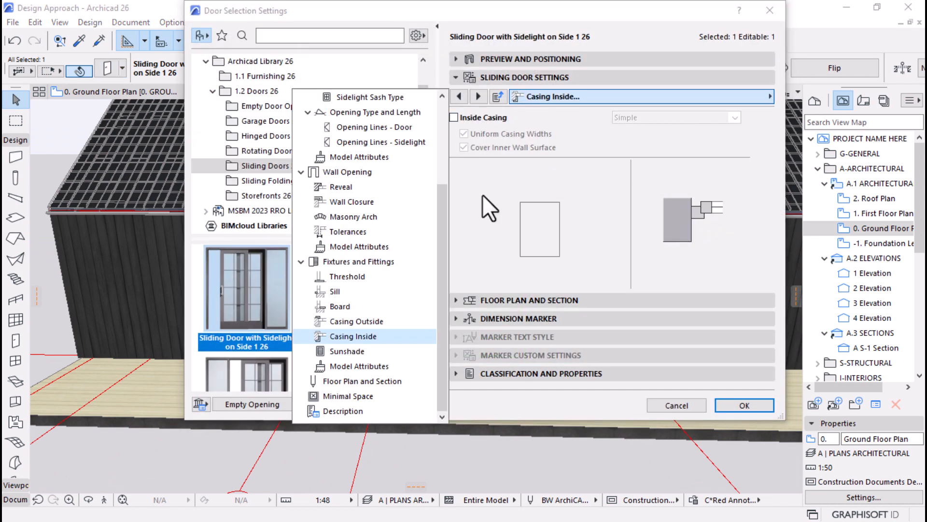
pyautogui.scroll(3, 404, 203)
pyautogui.click(346, 128)
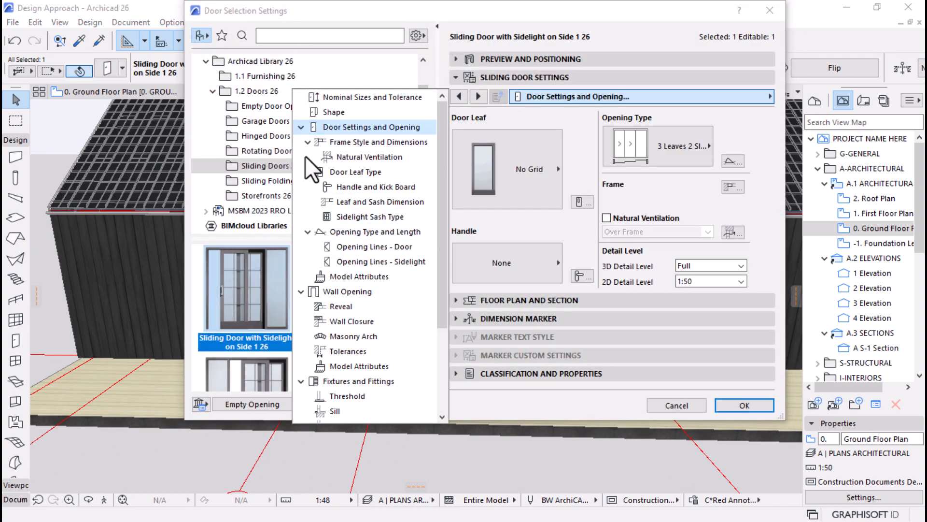
pyautogui.click(660, 147)
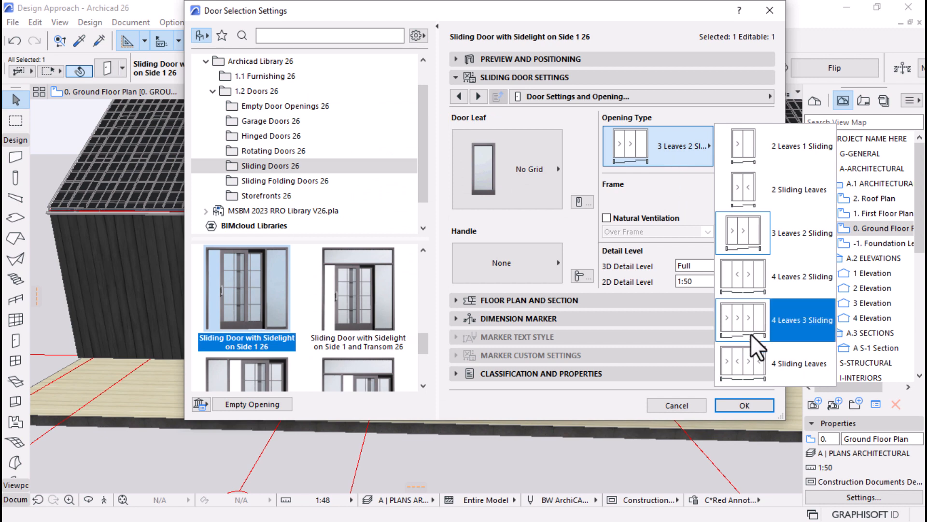
pyautogui.click(752, 310)
pyautogui.click(741, 404)
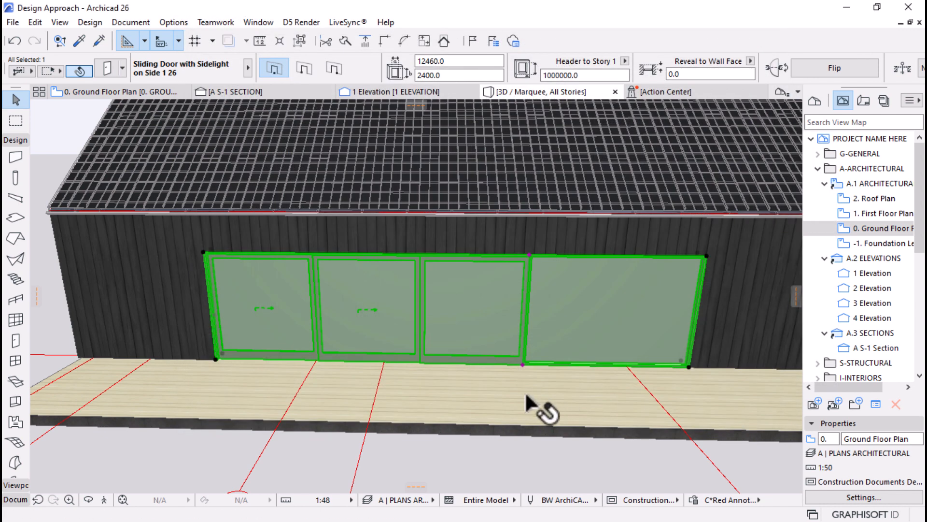
# Set the sliding door's overall width to 8000 mm
pyautogui.click(470, 57)
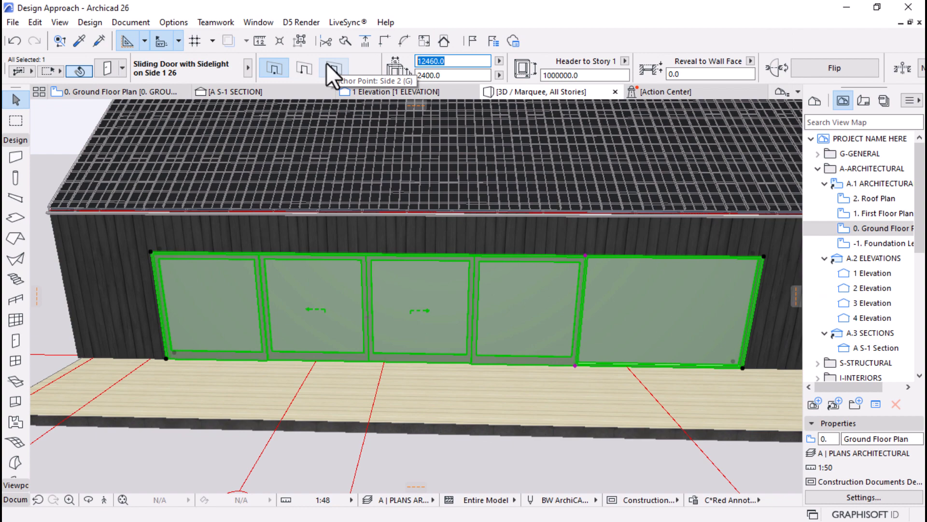
pyautogui.write('8000')
pyautogui.press('Return')
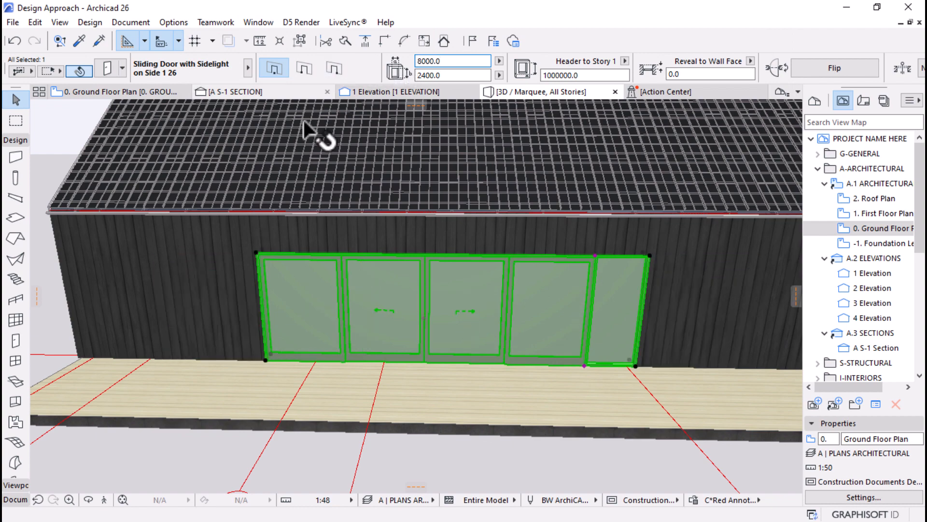
# In the sliding door's model attributes, set the Leaf Glass surface to GL Glass - Blue
pyautogui.press('o')
pyautogui.scroll(-4, 394, 346)
pyautogui.moveTo(365, 334); pyautogui.dragTo(393, 420)
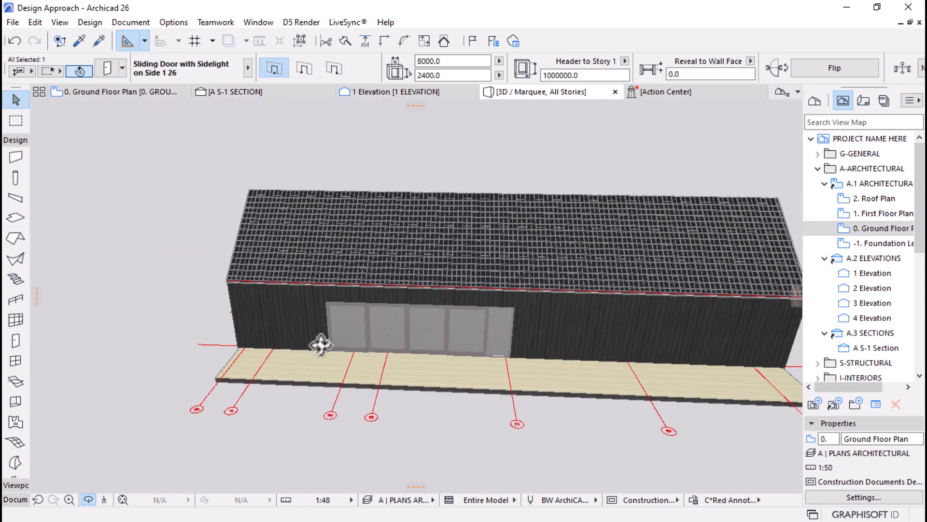
pyautogui.scroll(8, 514, 336)
pyautogui.press('o')
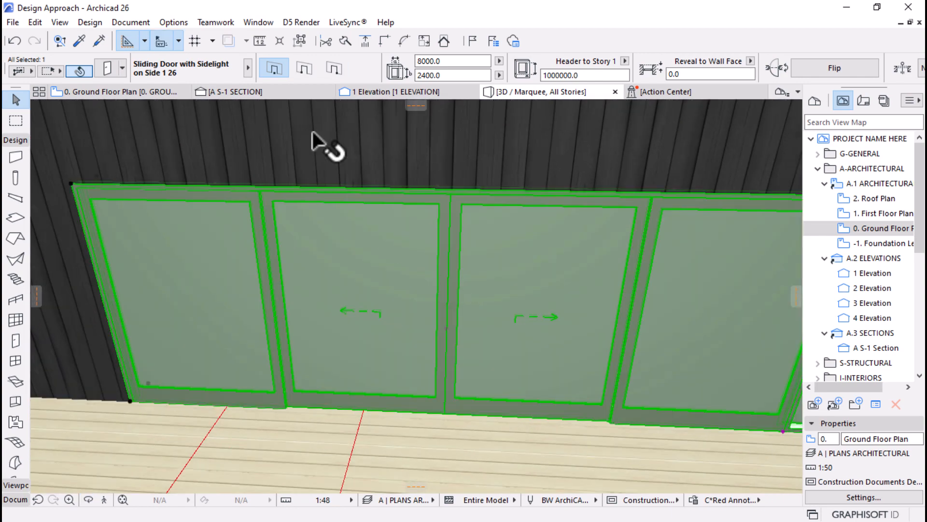
pyautogui.hotkey('ctrl', 't')
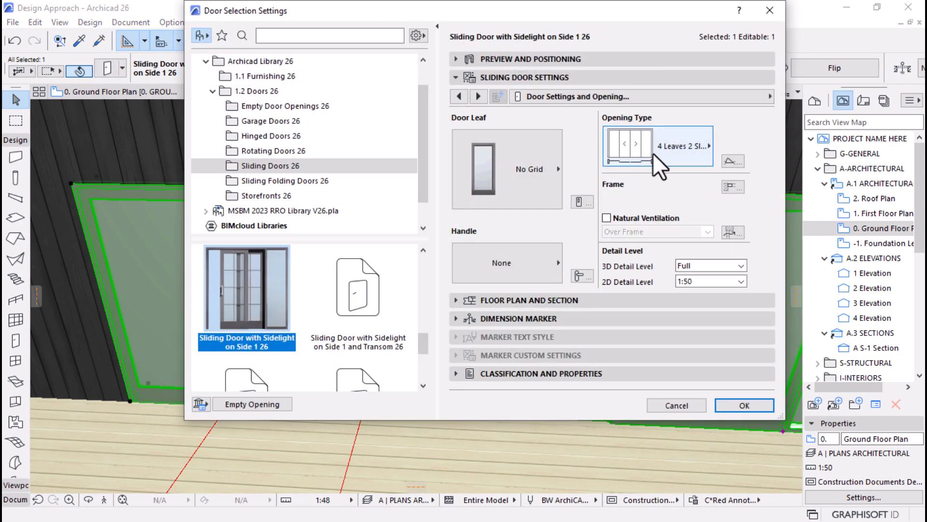
pyautogui.click(718, 98)
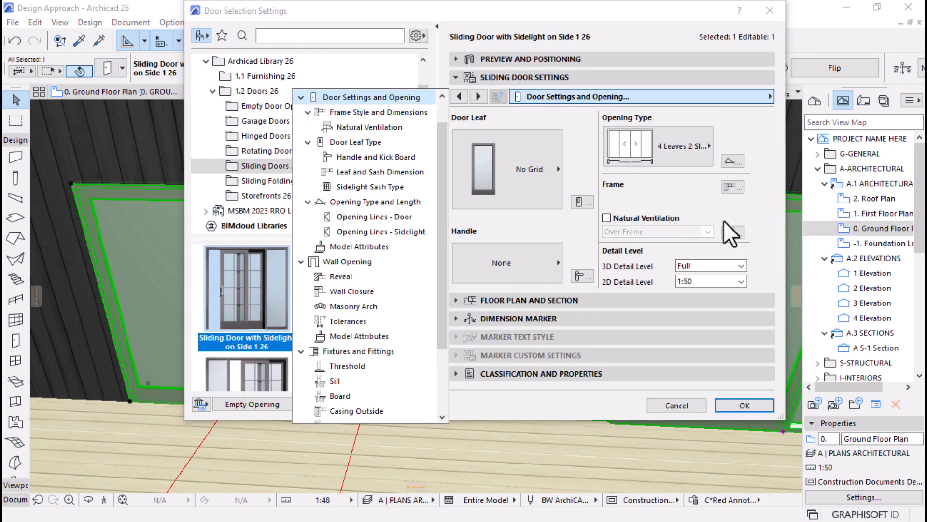
pyautogui.click(349, 247)
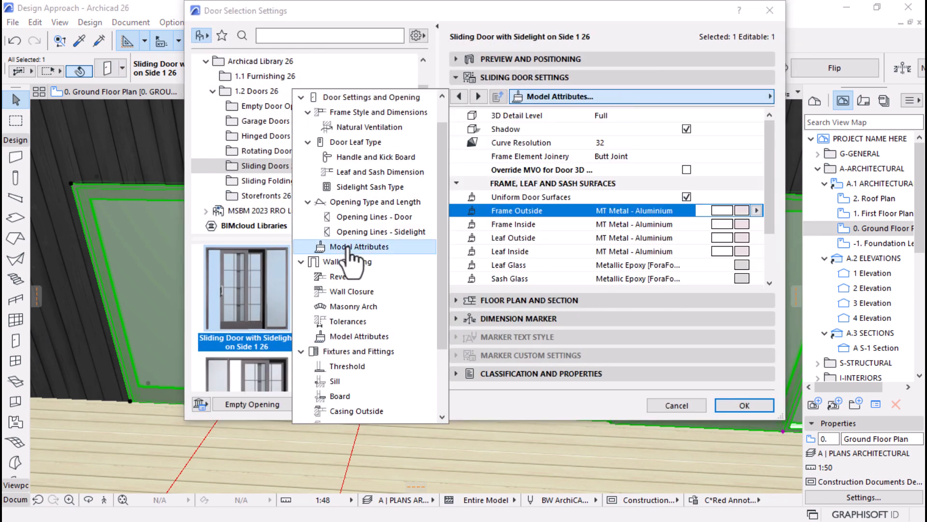
pyautogui.scroll(-2, 625, 265)
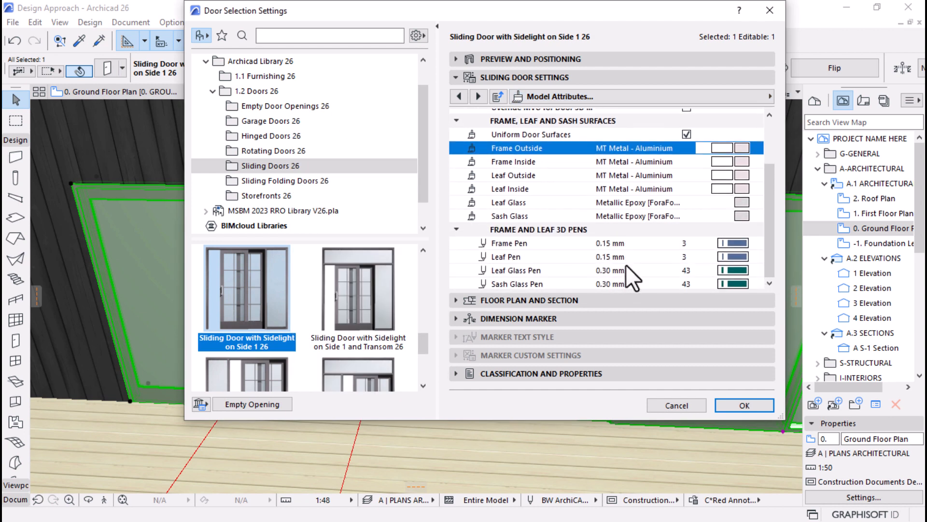
pyautogui.scroll(-1, 625, 264)
pyautogui.click(746, 198)
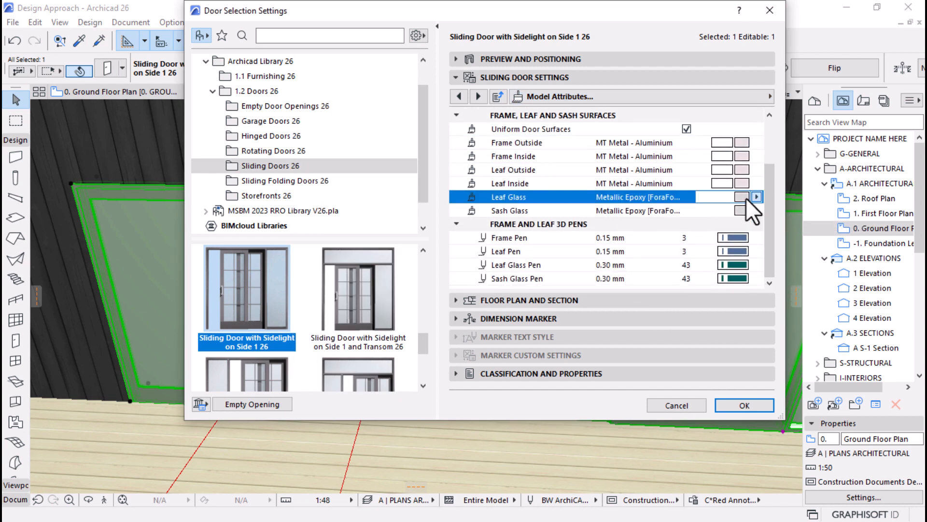
pyautogui.click(746, 198)
pyautogui.press('g')
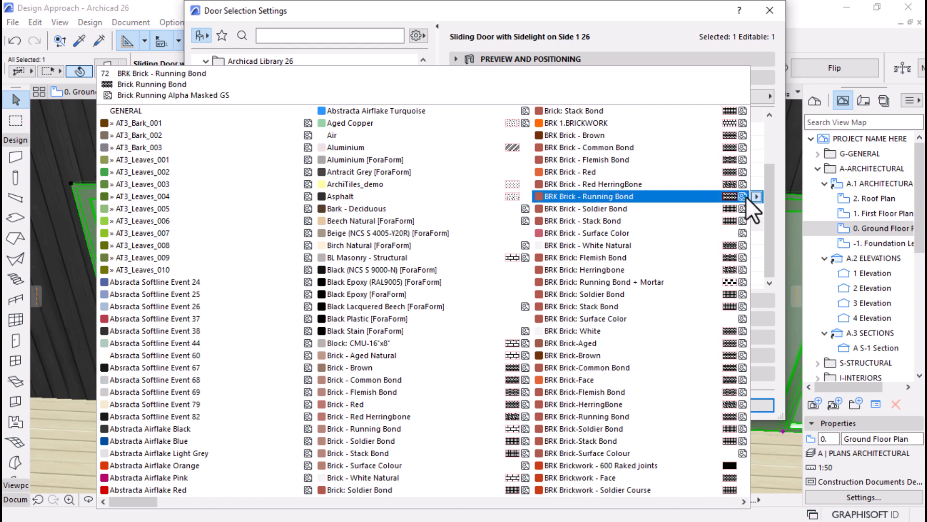
pyautogui.press('g')
pyautogui.press('g')
pyautogui.press('g')
pyautogui.press('g')
pyautogui.press('g')
pyautogui.press('g')
pyautogui.press('g')
pyautogui.press('g')
pyautogui.press('g')
pyautogui.press('g')
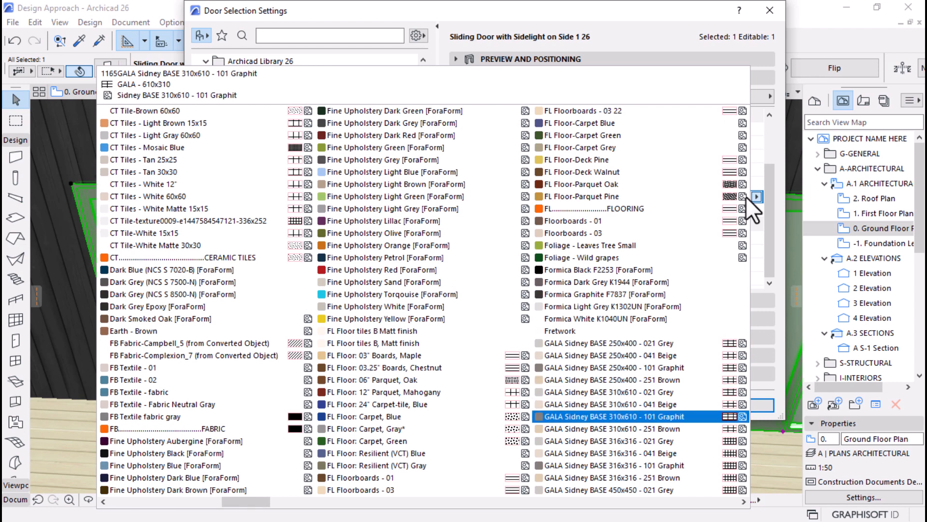
pyautogui.press('g')
pyautogui.press('g')
pyautogui.press('g')
pyautogui.press('g')
pyautogui.press('g')
pyautogui.press('g')
pyautogui.press('g')
pyautogui.press('g')
pyautogui.press('g')
pyautogui.press('g')
pyautogui.press('g')
pyautogui.press('g')
pyautogui.press('g')
pyautogui.press('g')
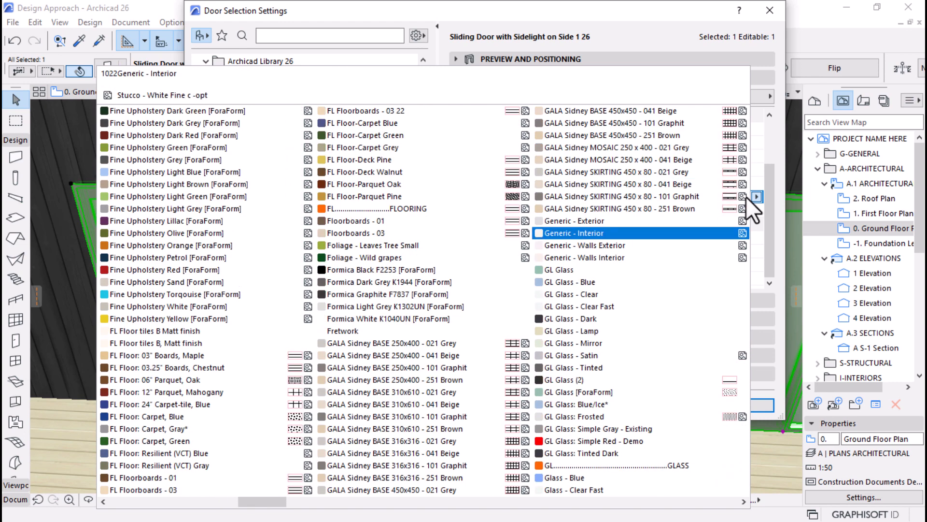
pyautogui.click(612, 281)
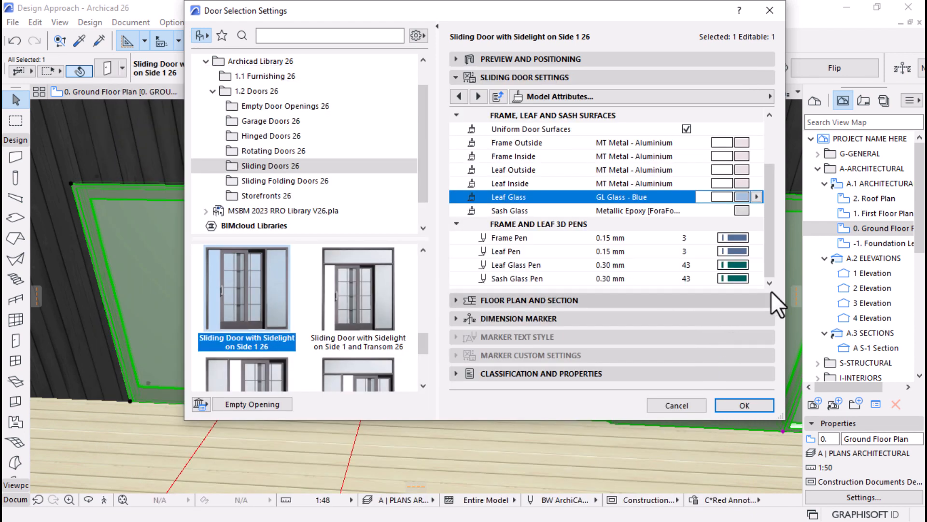
# Set the Sash Glass surface to GL Glass - Blue, apply the door settings and deselect the door
pyautogui.click(749, 210)
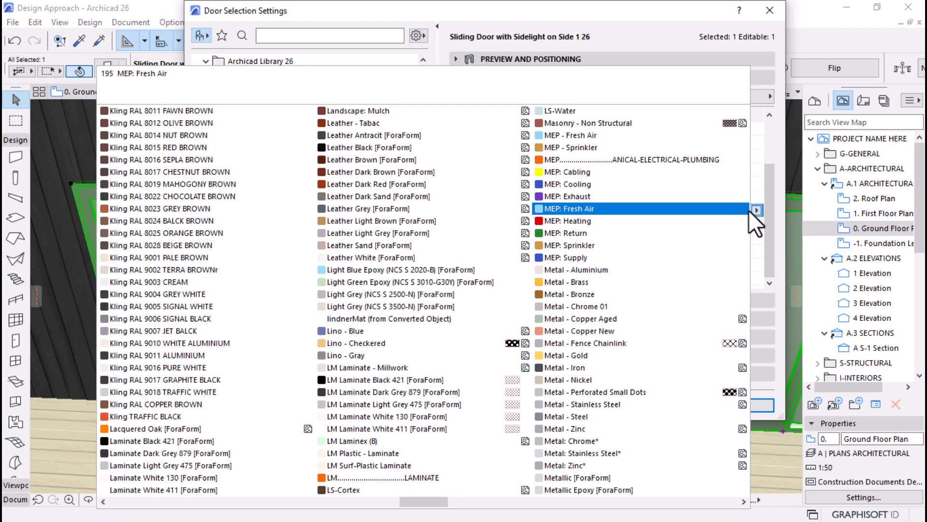
pyautogui.press('g')
pyautogui.press('g')
pyautogui.press('g')
pyautogui.press('g')
pyautogui.press('g')
pyautogui.press('g')
pyautogui.press('g')
pyautogui.press('g')
pyautogui.press('g')
pyautogui.press('g')
pyautogui.press('g')
pyautogui.press('g')
pyautogui.press('g')
pyautogui.press('g')
pyautogui.press('g')
pyautogui.press('g')
pyautogui.press('g')
pyautogui.press('g')
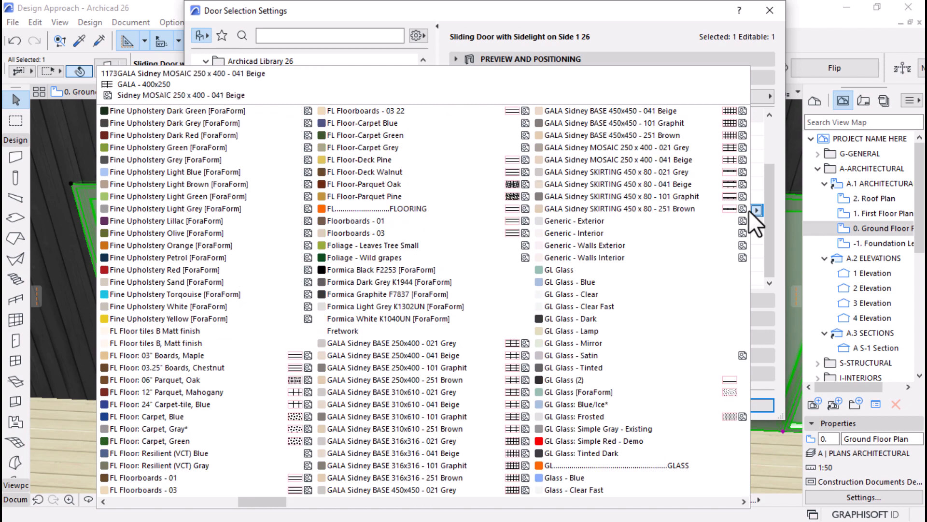
pyautogui.click(552, 280)
pyautogui.click(749, 404)
pyautogui.press('Escape')
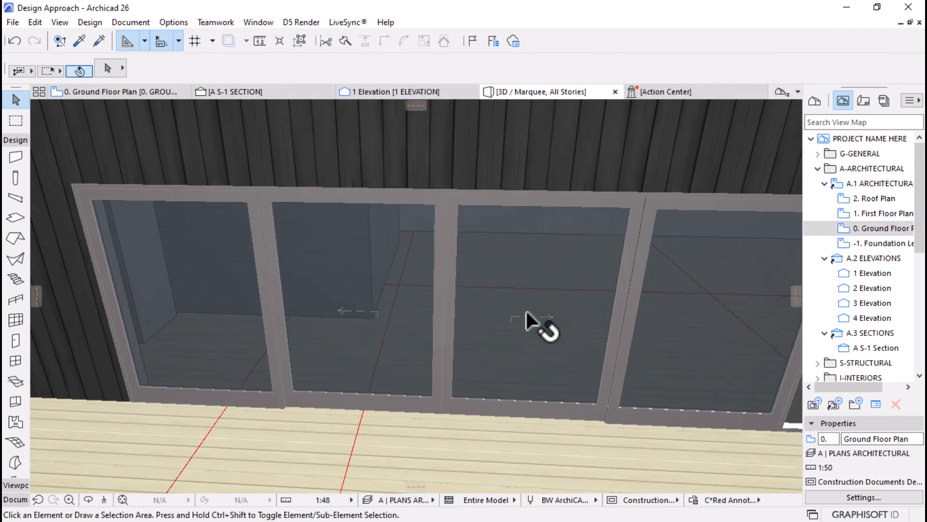
# Widen the door's sidelight by stretching its inner edge toward the sliding leaves until it roughly matches their width, and deselect the door
pyautogui.scroll(-4, 505, 328)
pyautogui.keyDown('shift'); pyautogui.moveTo(502, 350); pyautogui.dragTo(443, 352, button='middle'); pyautogui.keyUp('shift')
pyautogui.scroll(-4, 443, 352)
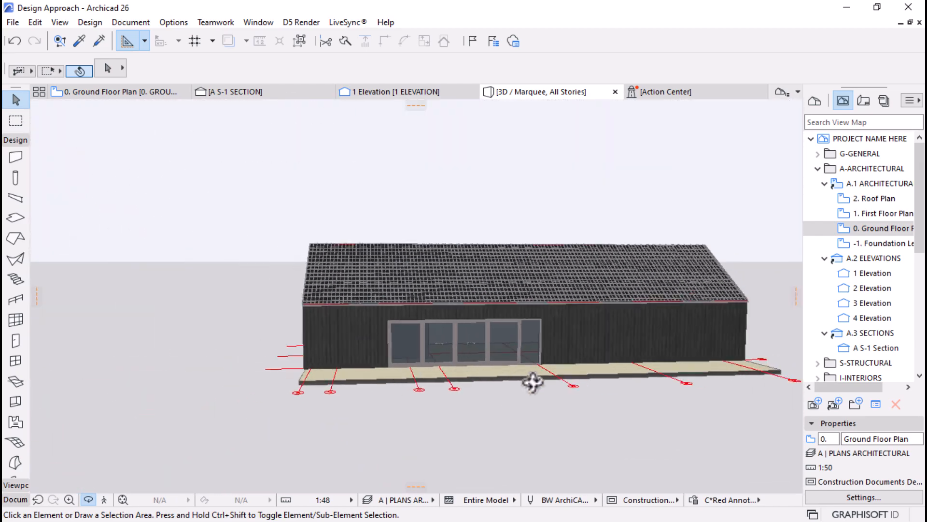
pyautogui.keyDown('shift'); pyautogui.moveTo(571, 390); pyautogui.dragTo(541, 410, button='middle'); pyautogui.keyUp('shift')
pyautogui.scroll(8, 530, 373)
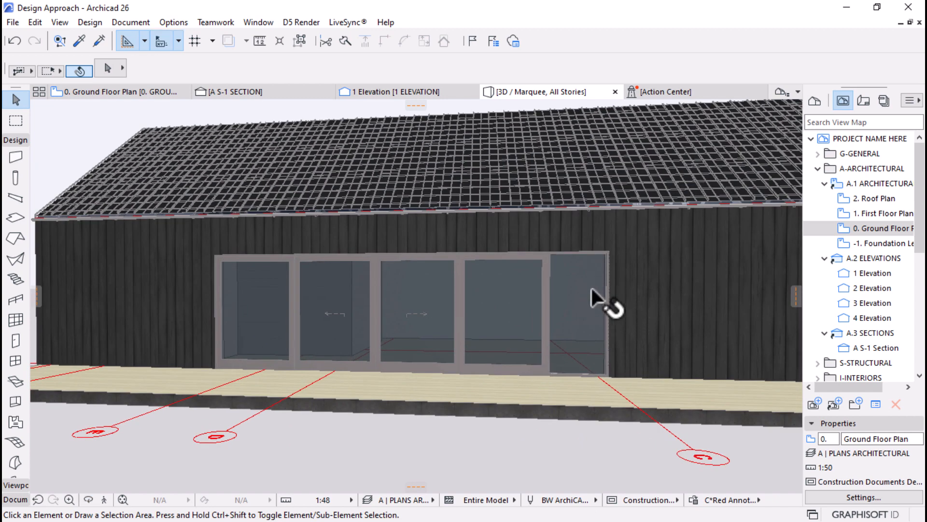
pyautogui.click(592, 284)
pyautogui.click(547, 373)
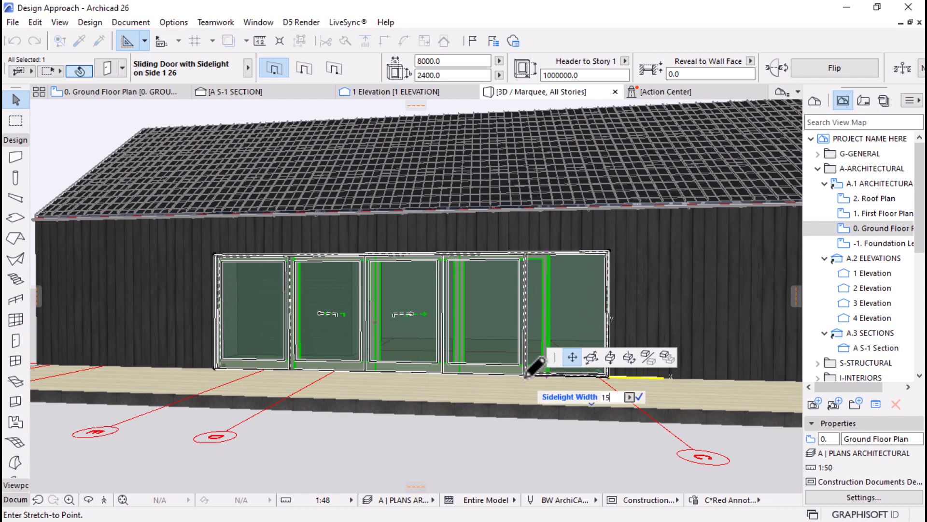
pyautogui.press('Return')
pyautogui.press('Escape')
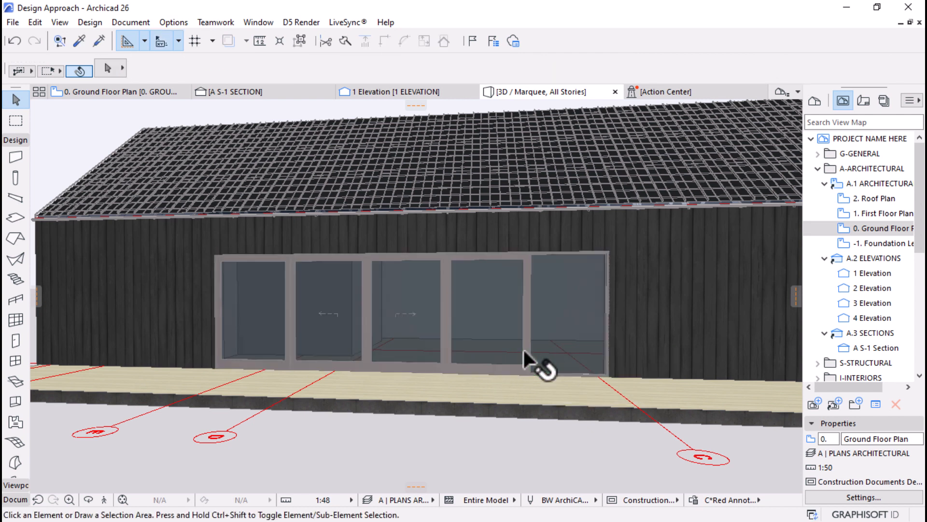
# Examine the walls and openings of the living and bedroom areas on the ground floor plan
pyautogui.keyDown('shift'); pyautogui.moveTo(550, 364); pyautogui.dragTo(246, 371, button='middle'); pyautogui.keyUp('shift')
pyautogui.click(118, 91)
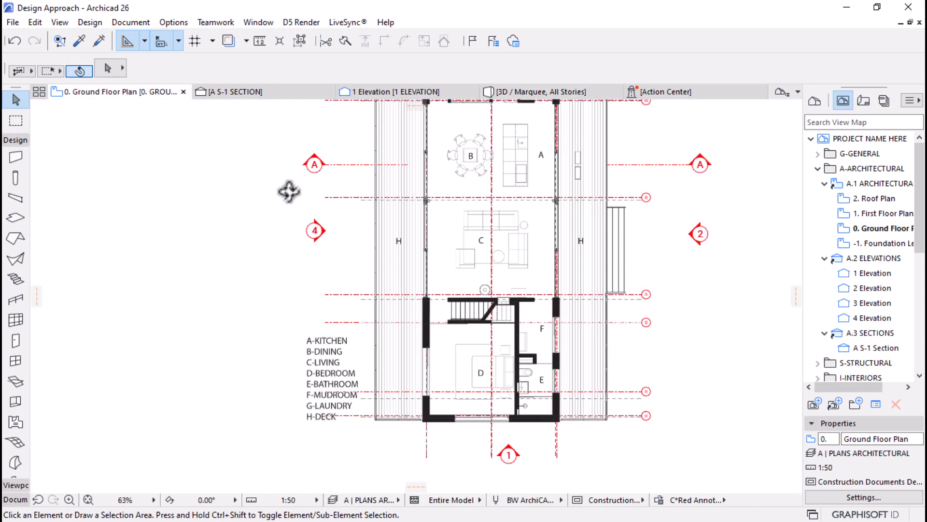
pyautogui.scroll(5, 435, 299)
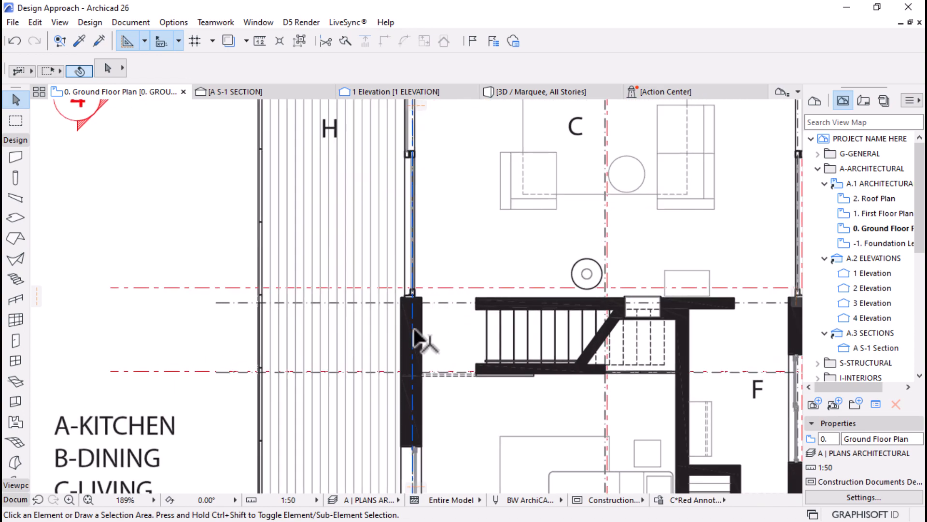
pyautogui.scroll(-3, 425, 271)
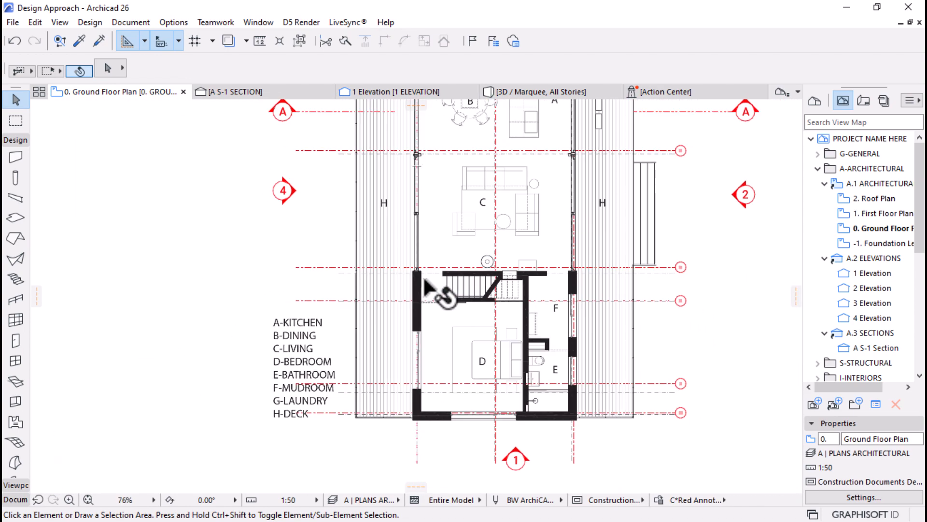
pyautogui.scroll(-3, 466, 413)
pyautogui.scroll(2, 502, 398)
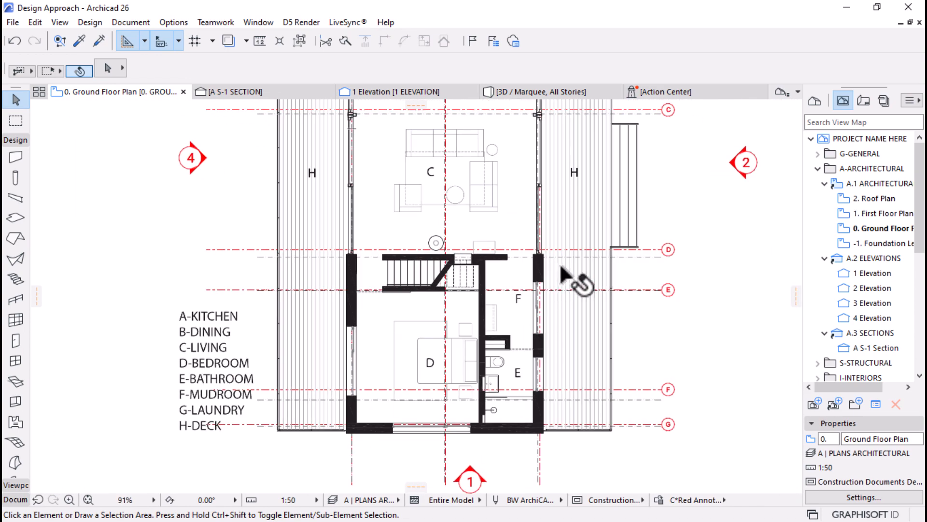
# Select all exterior walls in the 3D model and check their layer, structure and story settings
pyautogui.click(531, 93)
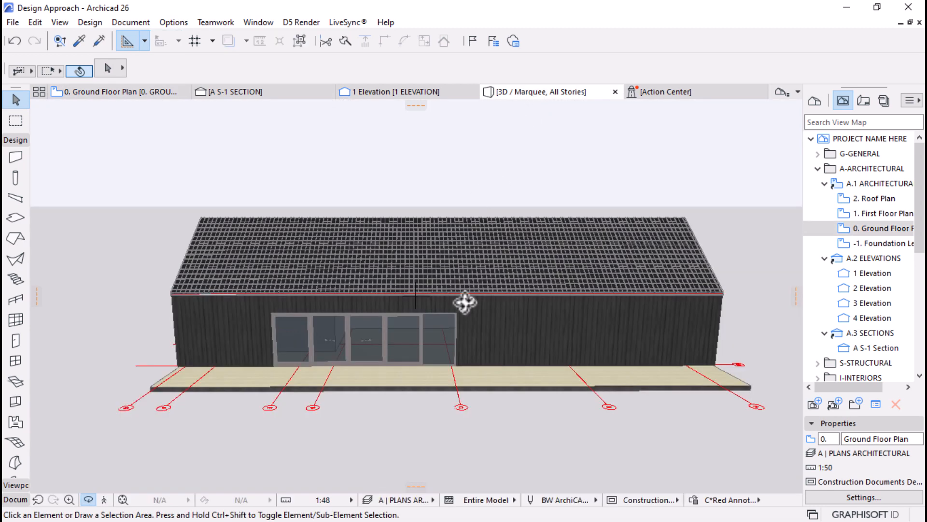
pyautogui.hotkey('ctrl', 'a')
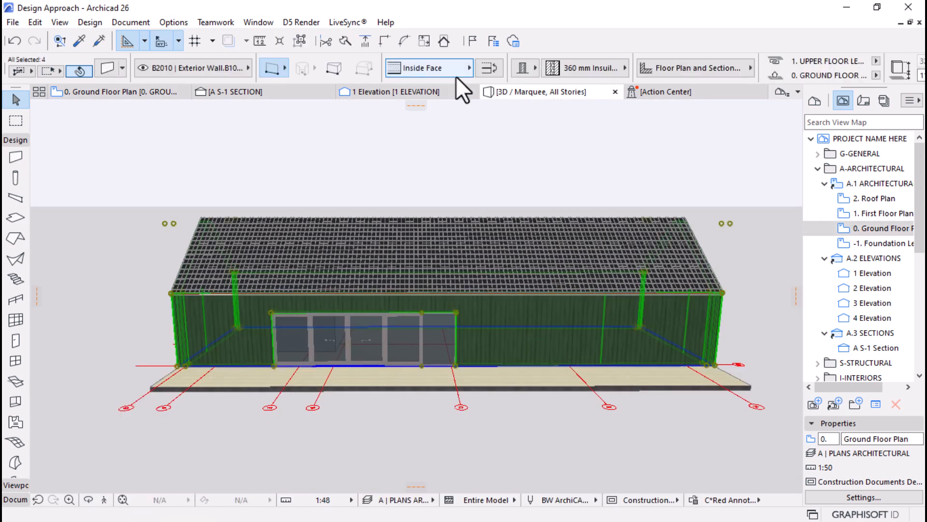
pyautogui.scroll(-3, 684, 67)
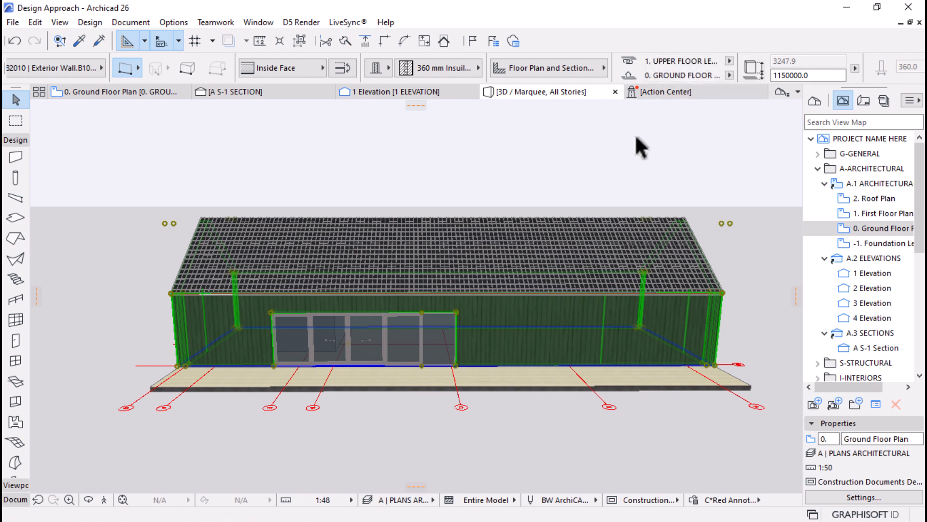
# Move the pasted reference image on the ground floor plan to the Z-MSBIM | 2D Objects layer
pyautogui.doubleClick(864, 228)
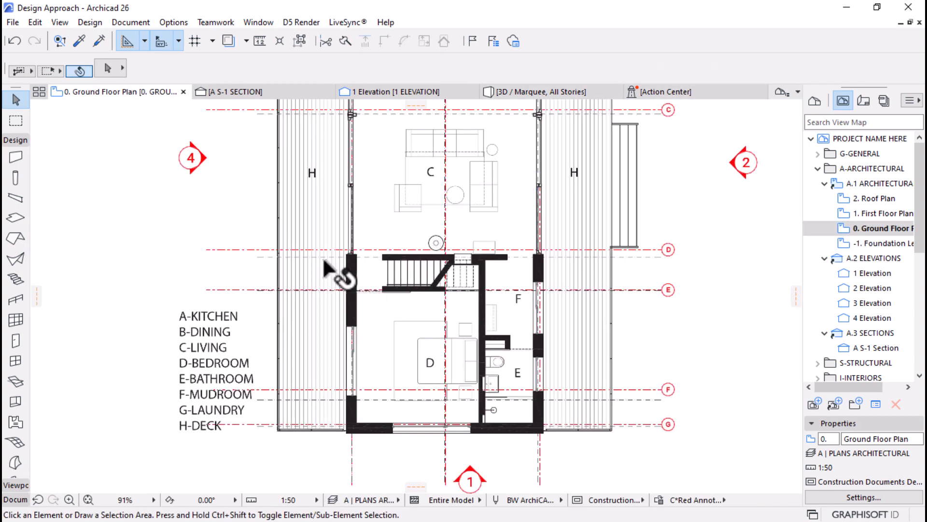
pyautogui.click(338, 267)
pyautogui.rightClick(329, 146)
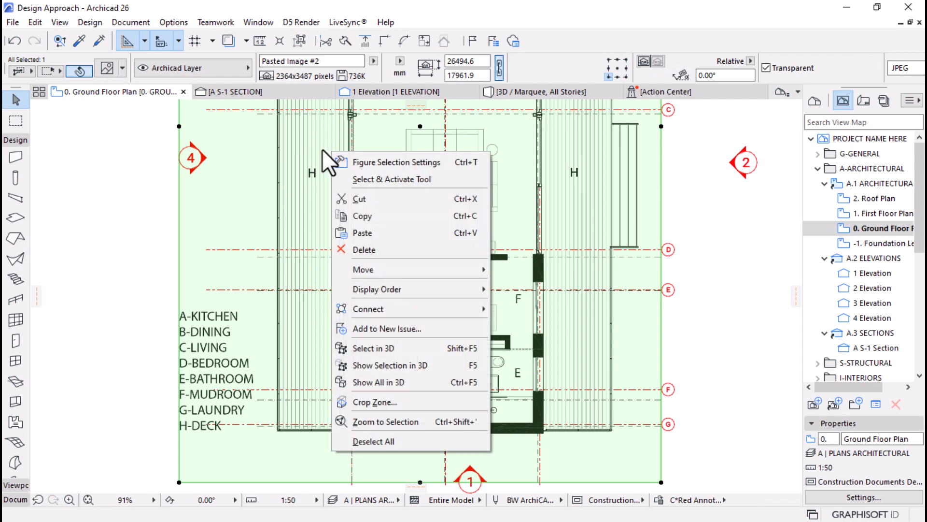
pyautogui.press('Escape')
pyautogui.click(227, 60)
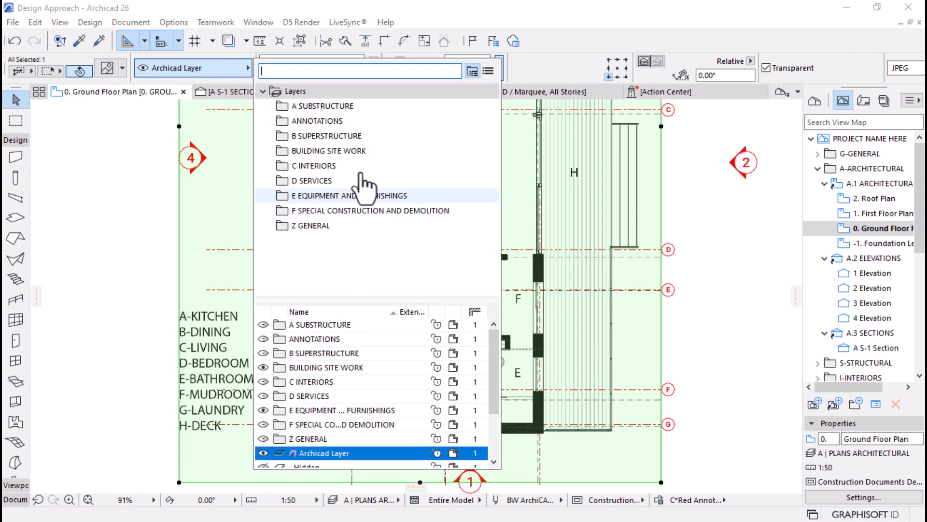
pyautogui.click(314, 225)
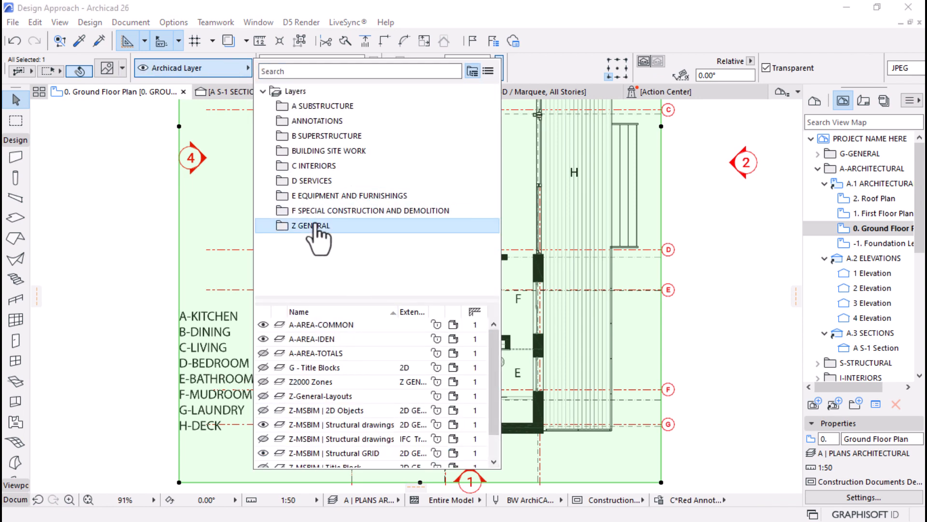
pyautogui.scroll(-2, 357, 401)
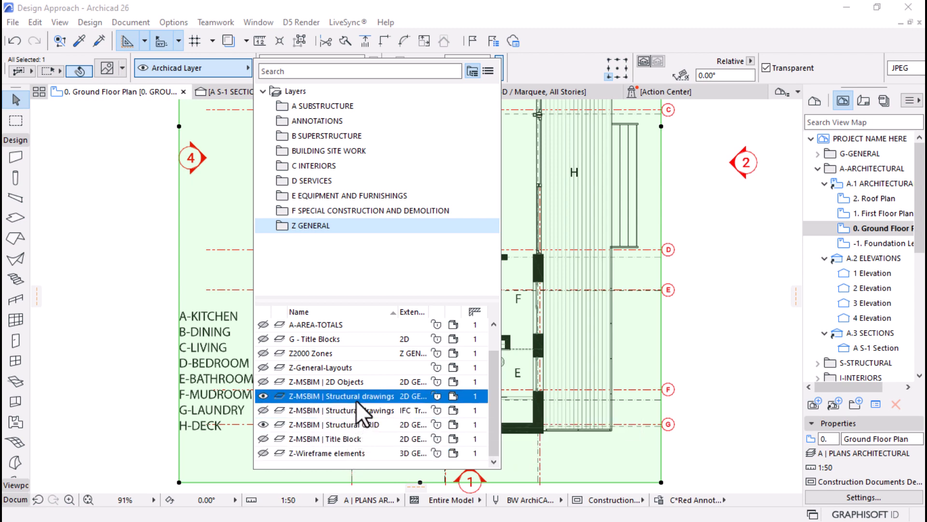
pyautogui.click(356, 386)
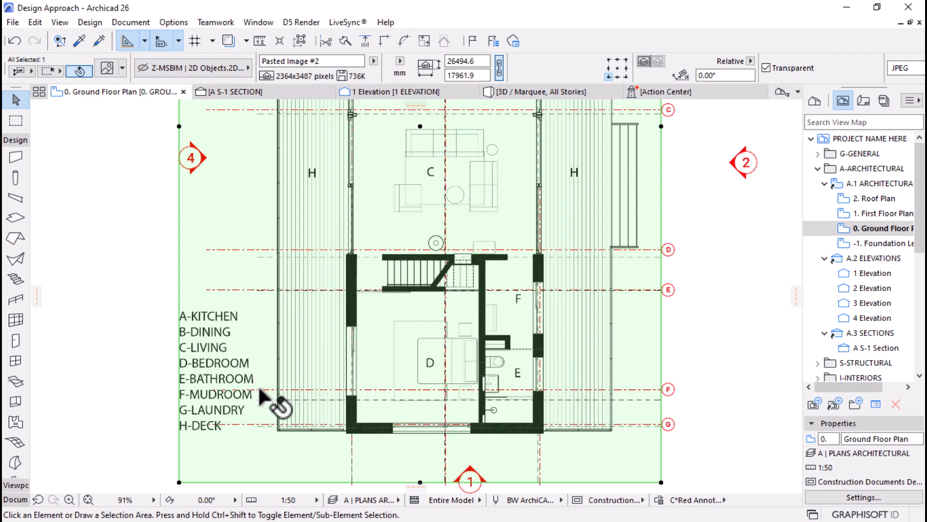
# Examine the grid area of the ground floor plan and check which element forms the large rectangular outline
pyautogui.scroll(-2, 299, 379)
pyautogui.scroll(2, 338, 173)
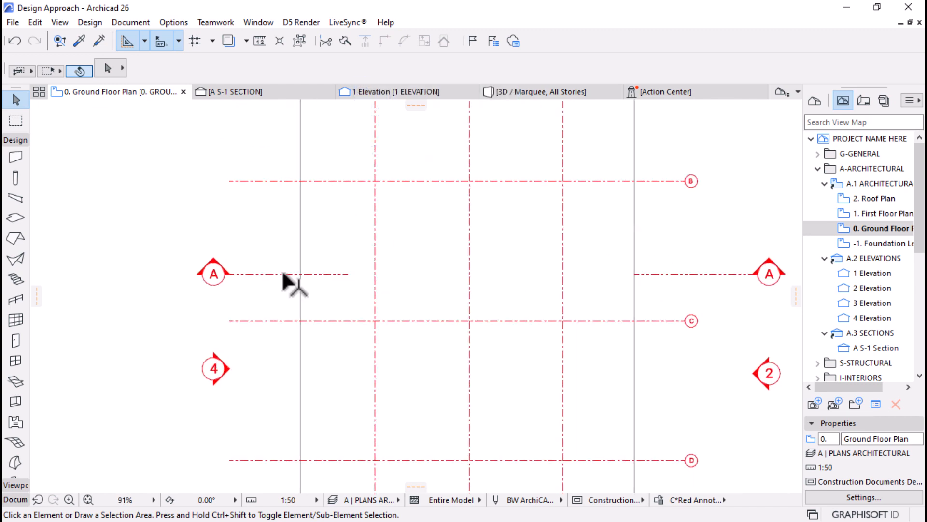
pyautogui.scroll(-2, 440, 253)
pyautogui.scroll(3, 502, 169)
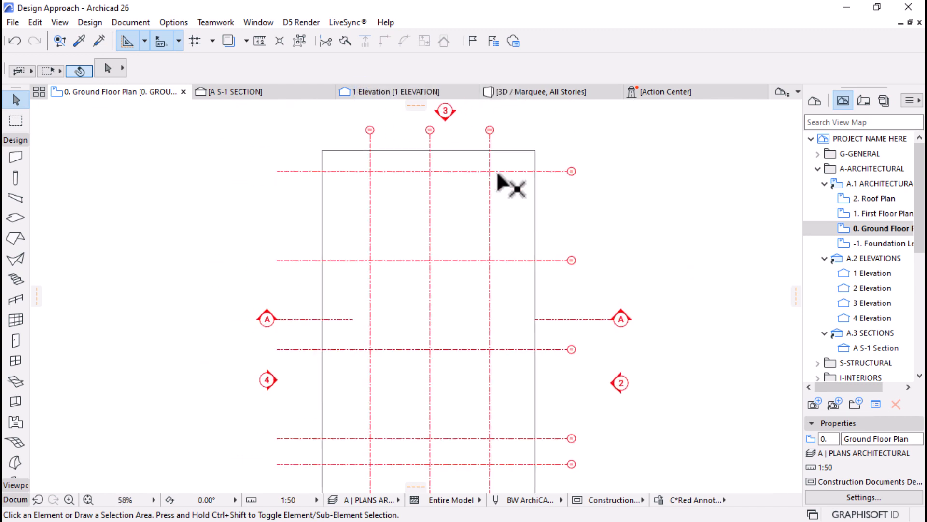
pyautogui.scroll(-3, 505, 251)
pyautogui.click(369, 376)
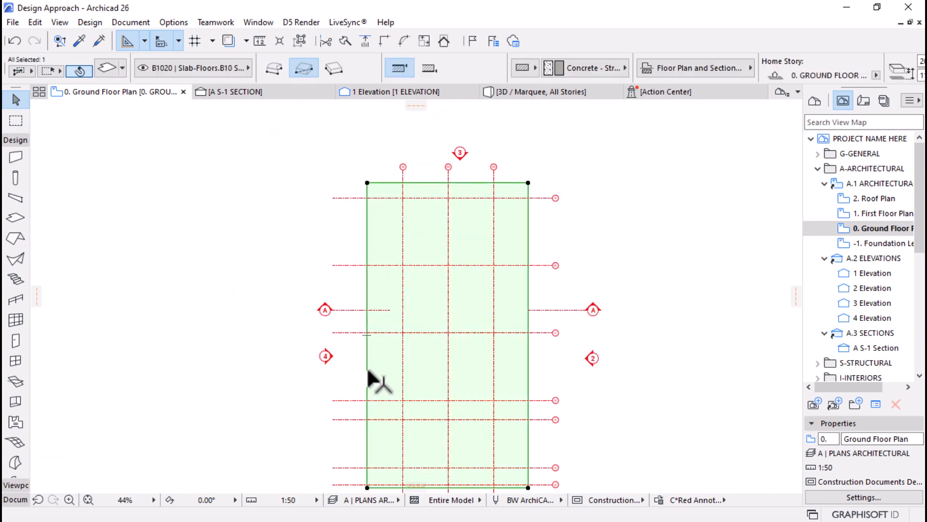
pyautogui.click(618, 207)
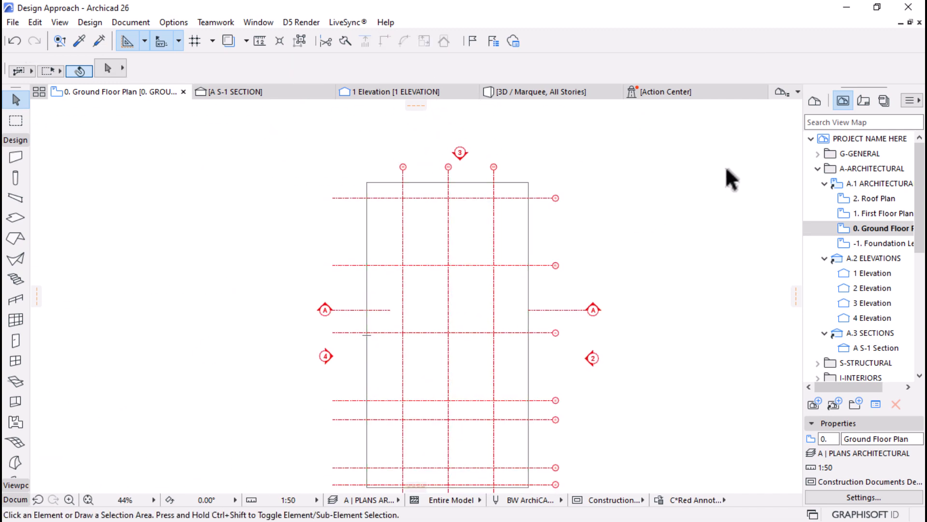
# Select all exterior walls in the 3D model and check whether they are drawn on the ground floor plan
pyautogui.click(527, 96)
pyautogui.hotkey('ctrl', 'a')
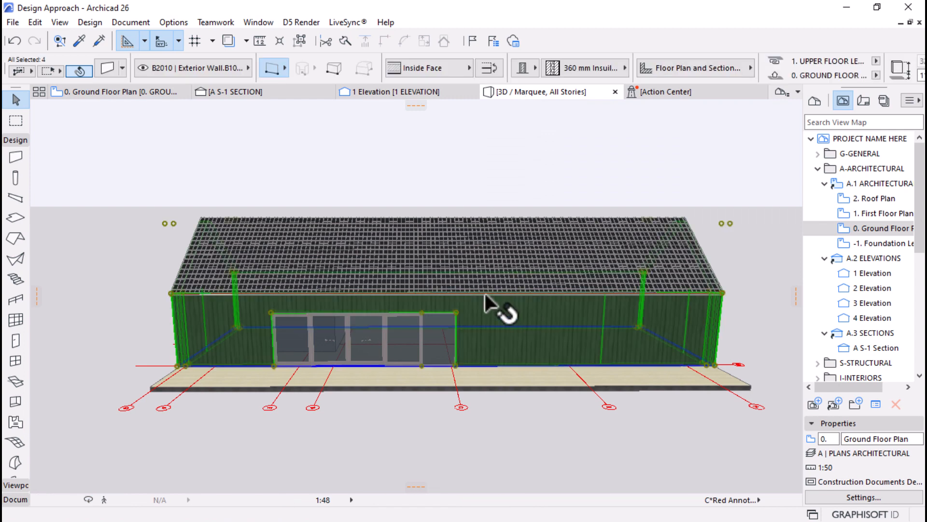
pyautogui.click(101, 92)
pyautogui.press('Escape')
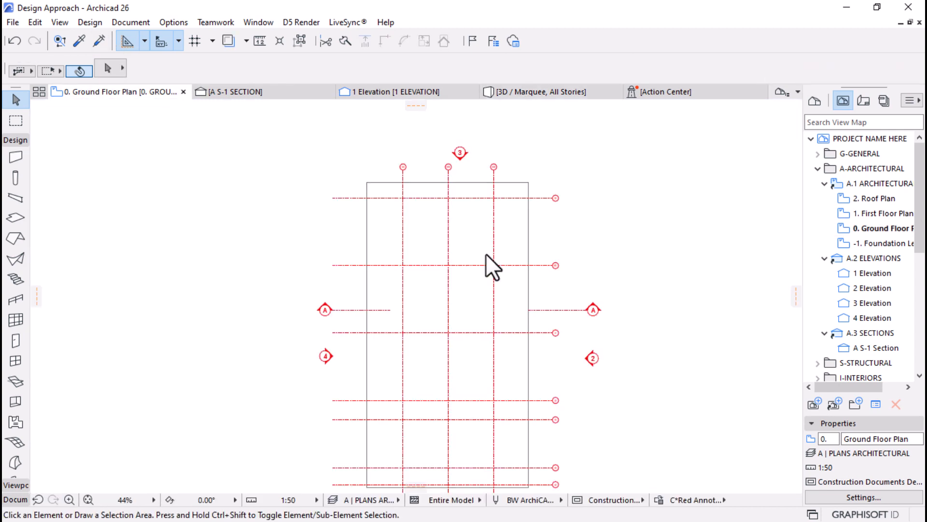
# Review which layers the A | PLANS ARCHITECTURAL combination shows or hides, especially the superstructure and exterior wall layers
pyautogui.hotkey('ctrl', 'l')
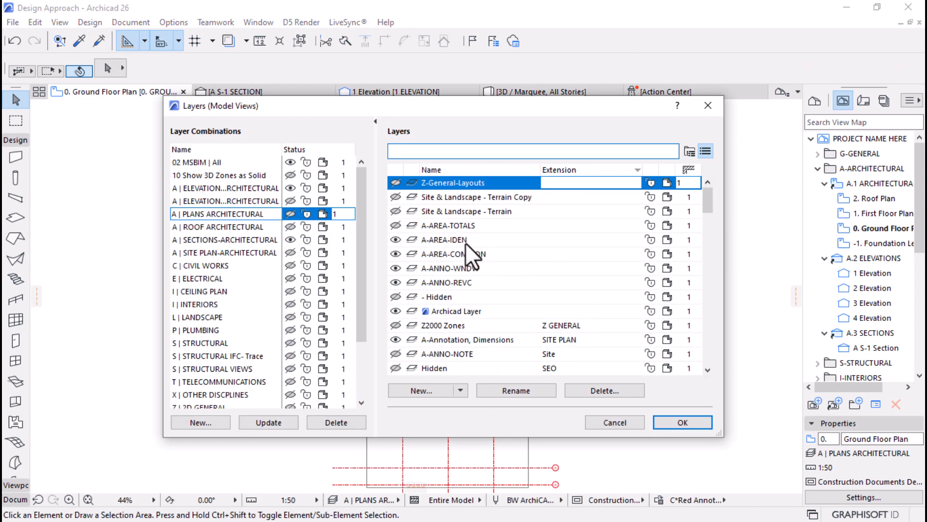
pyautogui.scroll(-3, 483, 265)
pyautogui.scroll(-4, 483, 267)
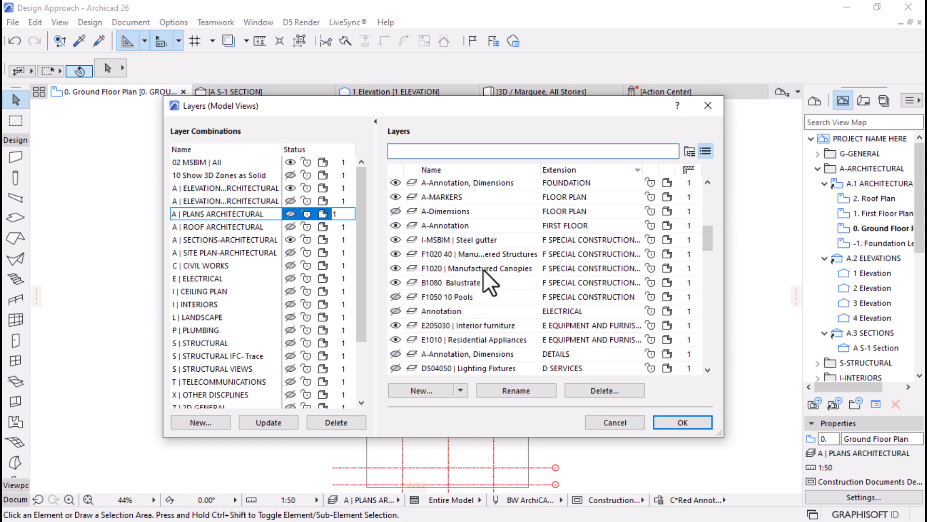
pyautogui.scroll(-1, 483, 269)
pyautogui.scroll(-10, 483, 269)
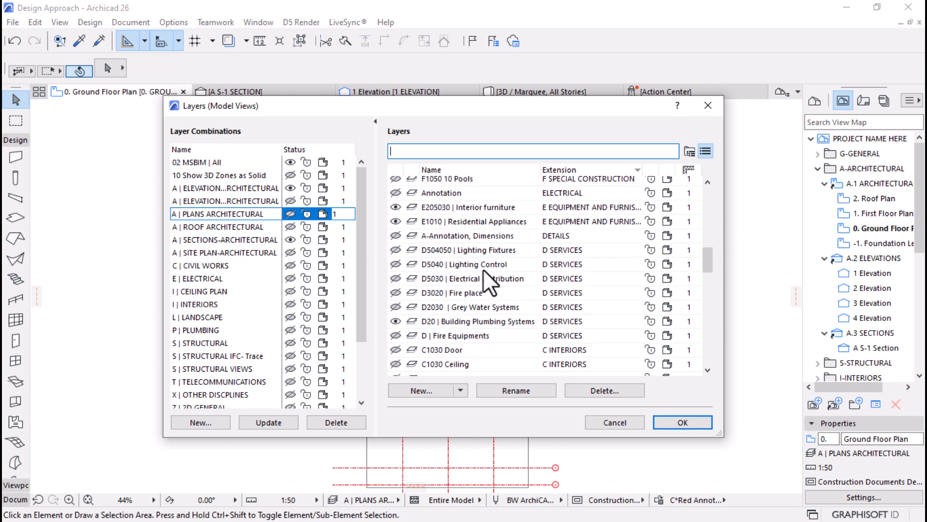
pyautogui.scroll(-4, 483, 269)
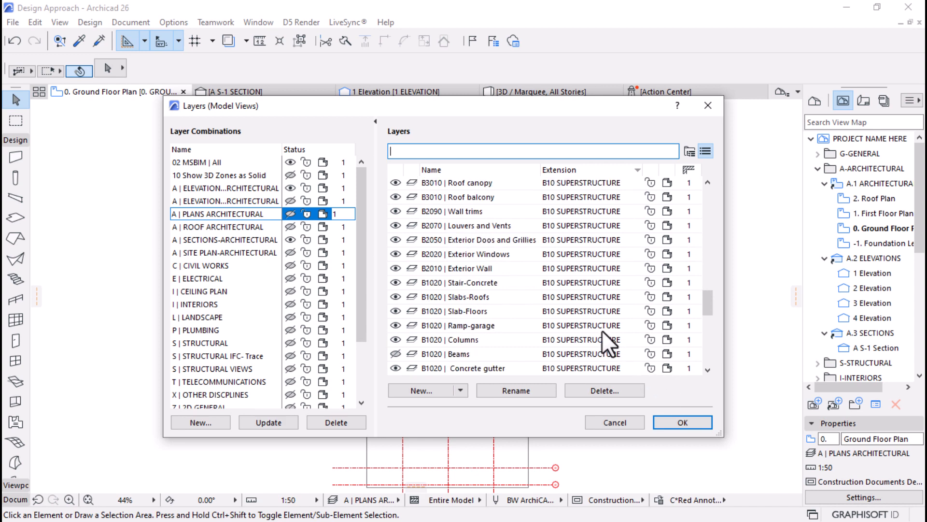
pyautogui.scroll(-4, 602, 330)
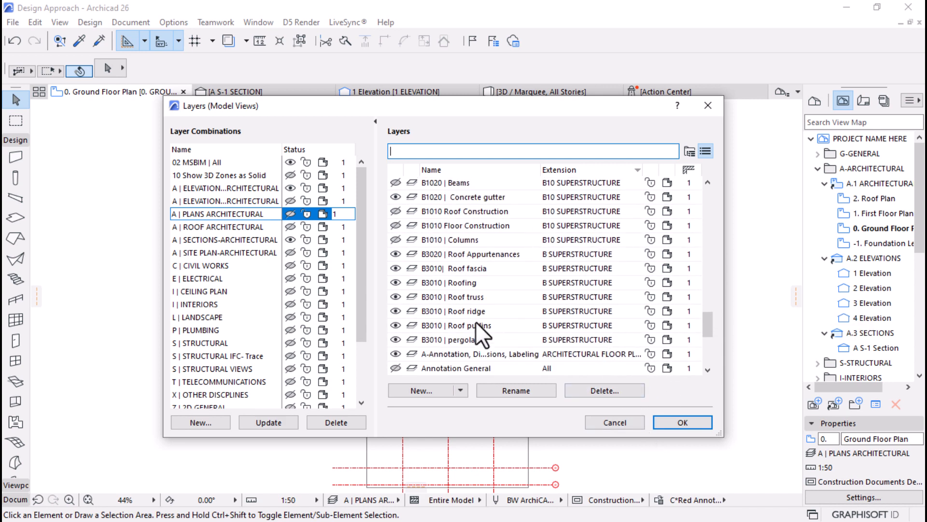
pyautogui.scroll(1, 418, 248)
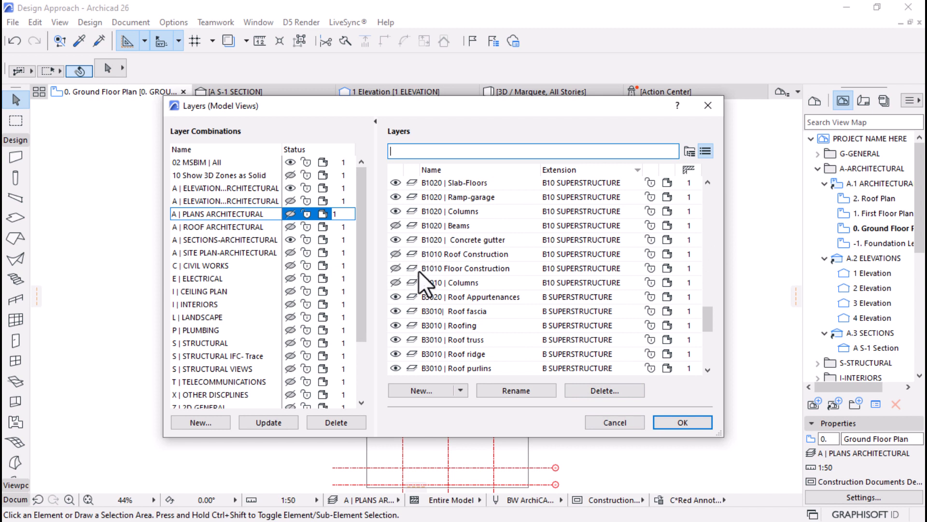
pyautogui.scroll(2, 419, 274)
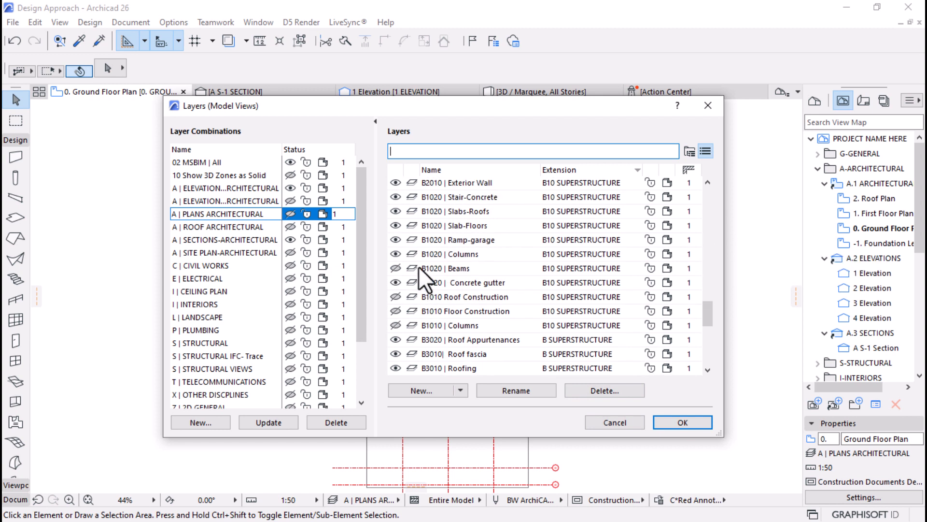
pyautogui.scroll(3, 419, 266)
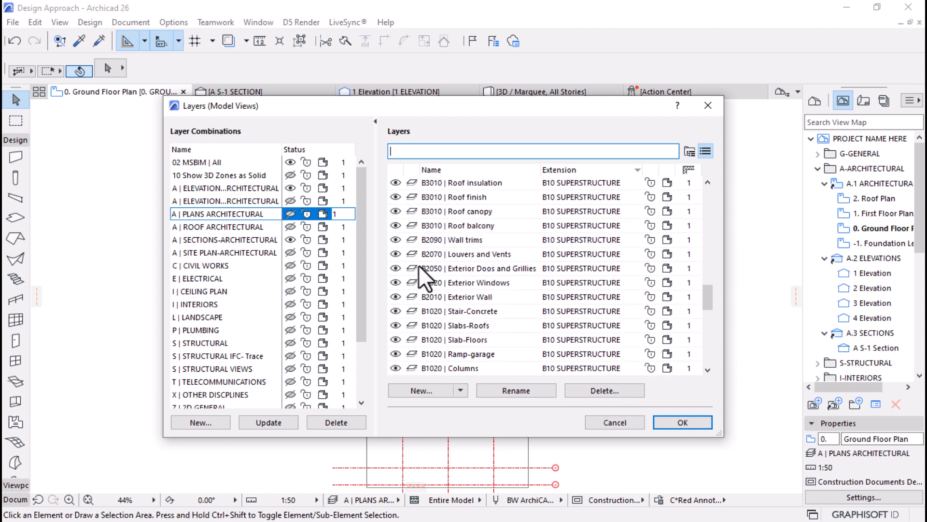
pyautogui.scroll(2, 419, 265)
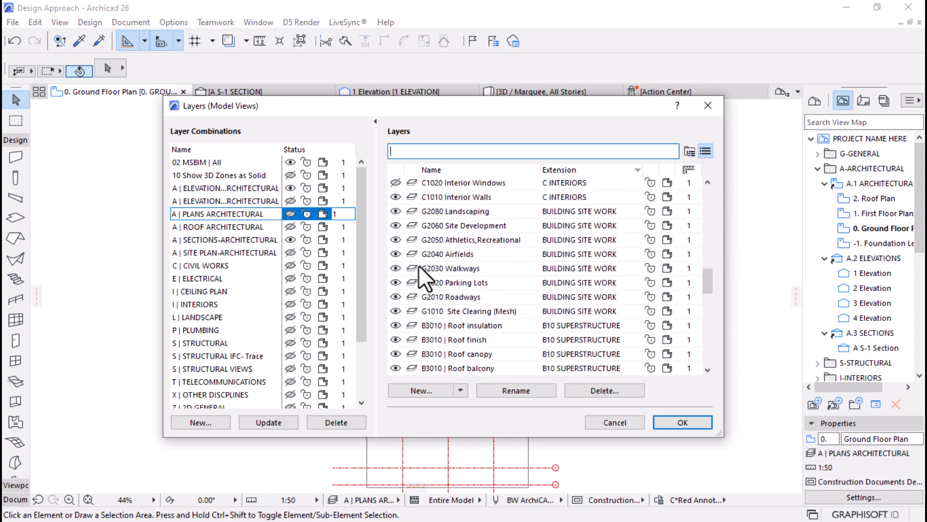
pyautogui.scroll(-5, 540, 372)
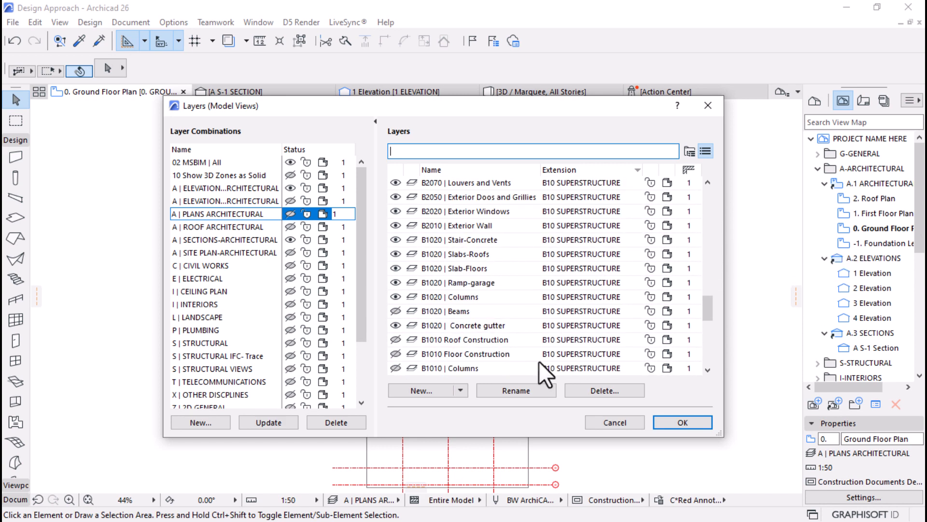
pyautogui.click(681, 421)
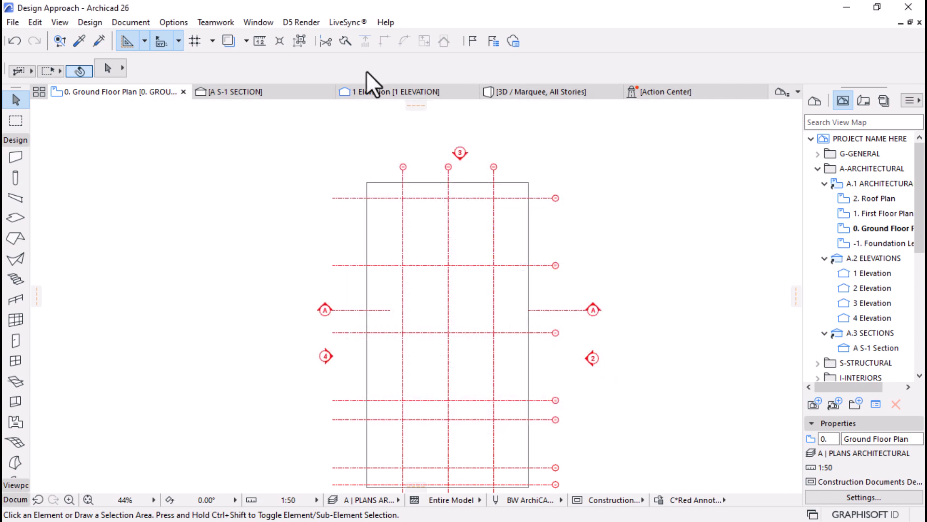
# Set the four exterior walls to show on Home Story Only and inspect them on the ground floor plan
pyautogui.click(547, 96)
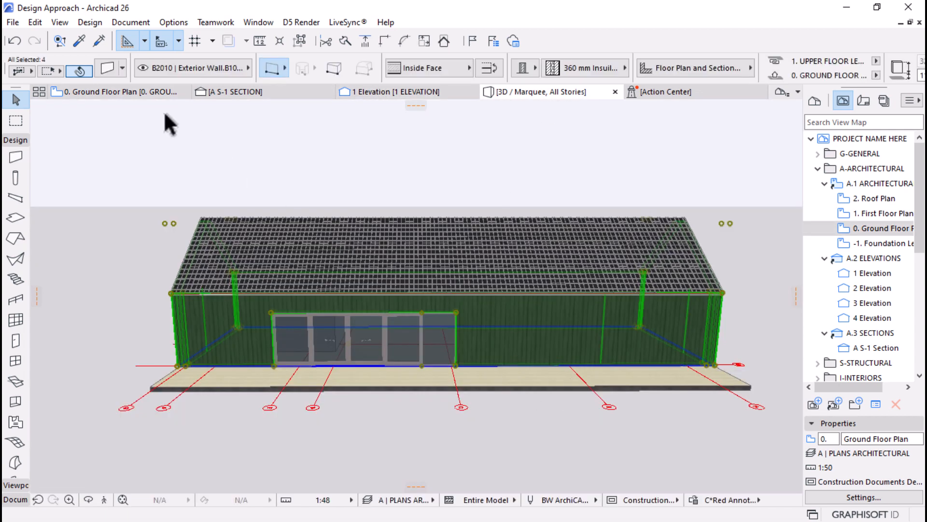
pyautogui.click(103, 72)
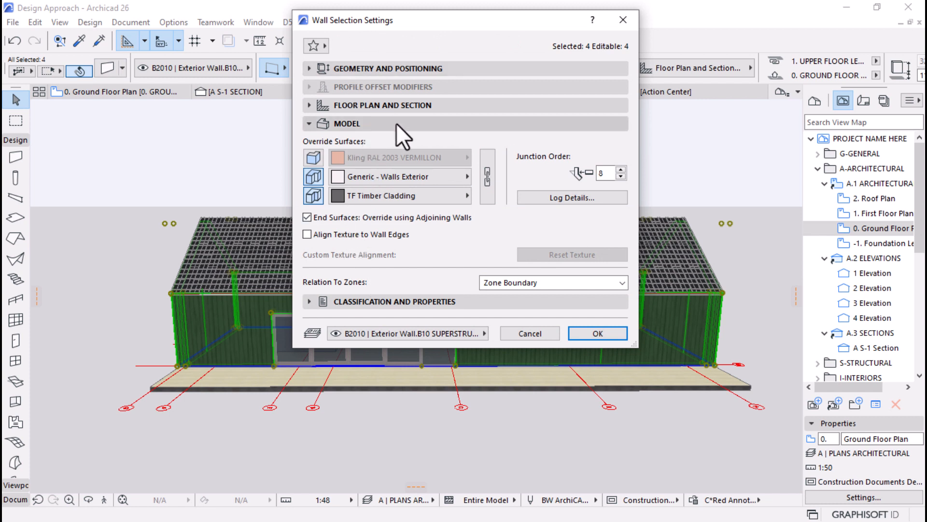
pyautogui.click(437, 106)
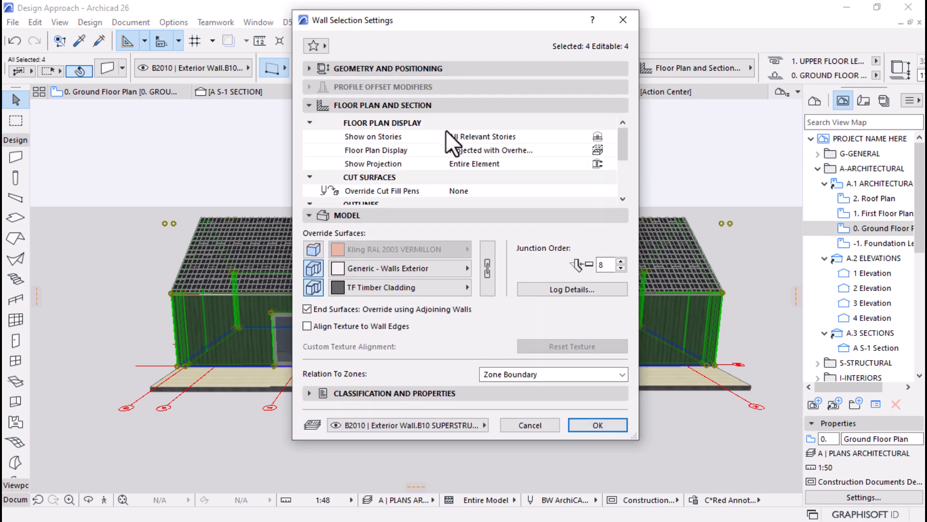
pyautogui.click(598, 137)
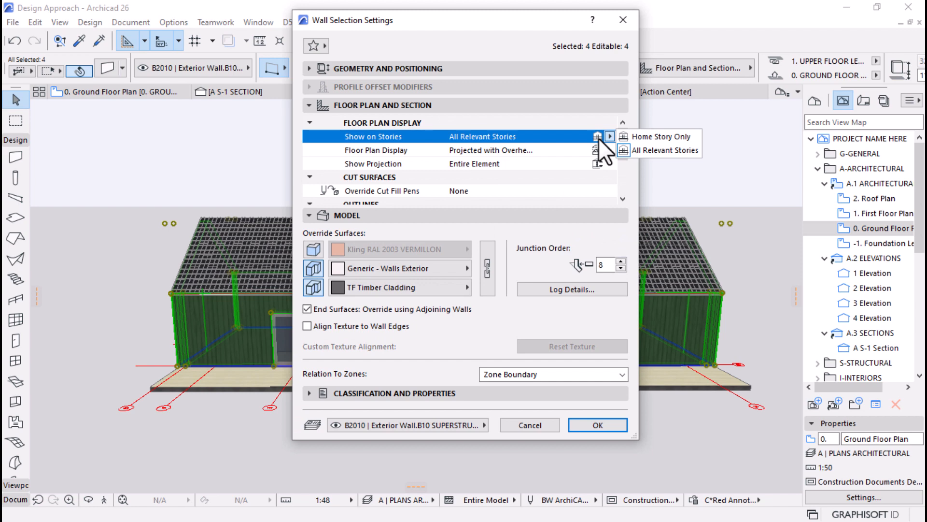
pyautogui.click(673, 137)
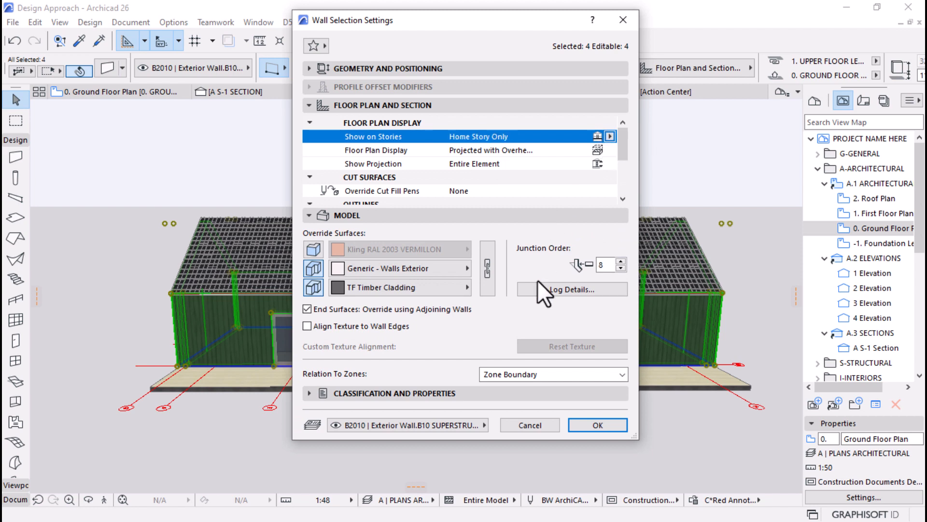
pyautogui.click(621, 428)
pyautogui.click(123, 92)
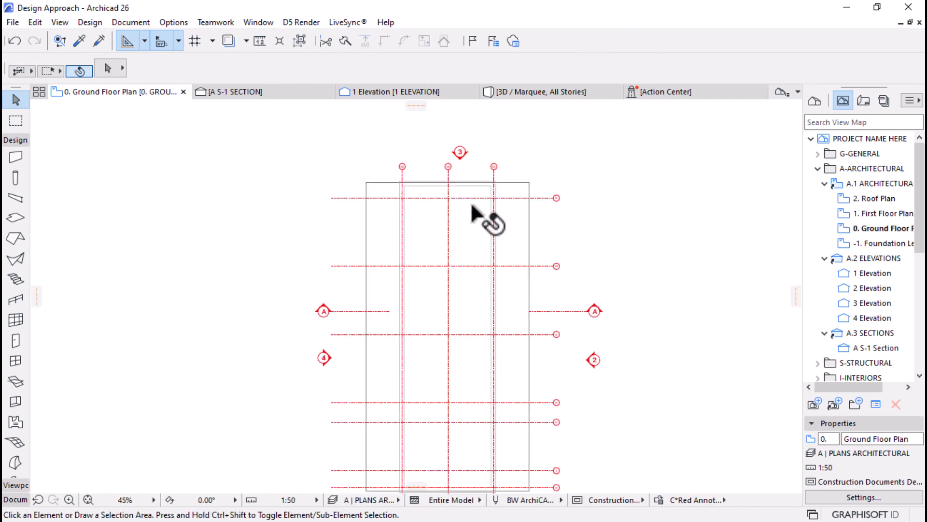
pyautogui.scroll(3, 472, 216)
pyautogui.scroll(-3, 472, 137)
pyautogui.scroll(5, 485, 309)
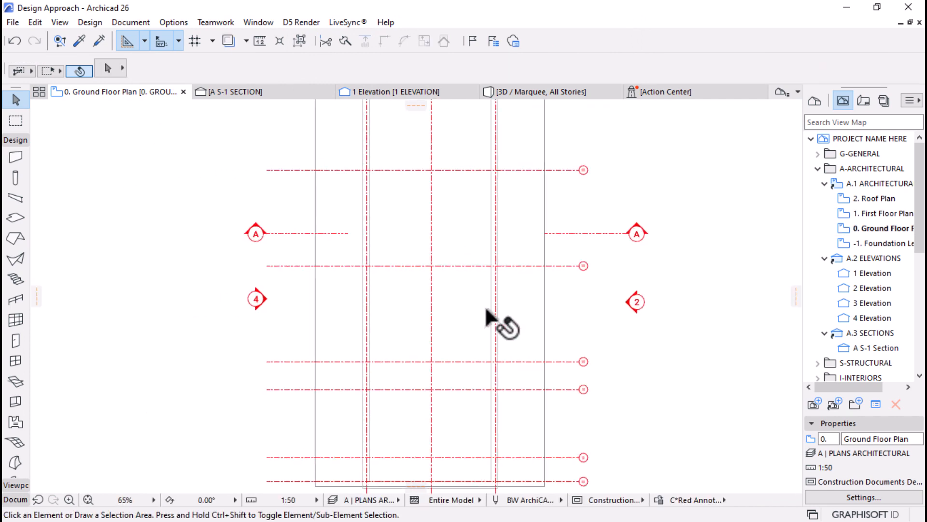
# Set the floor plan display of all four exterior walls to Cut Only and return to the ground floor plan
pyautogui.hotkey('ctrl', 'a')
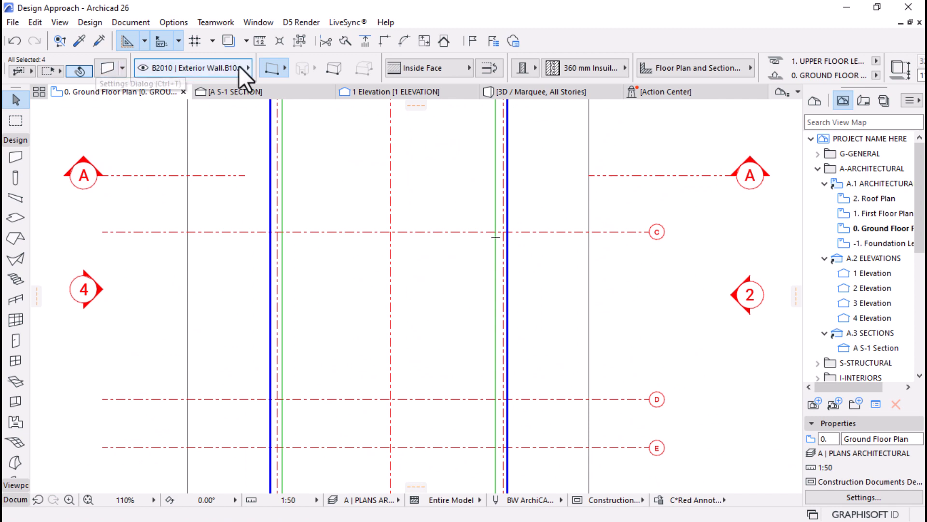
pyautogui.click(492, 93)
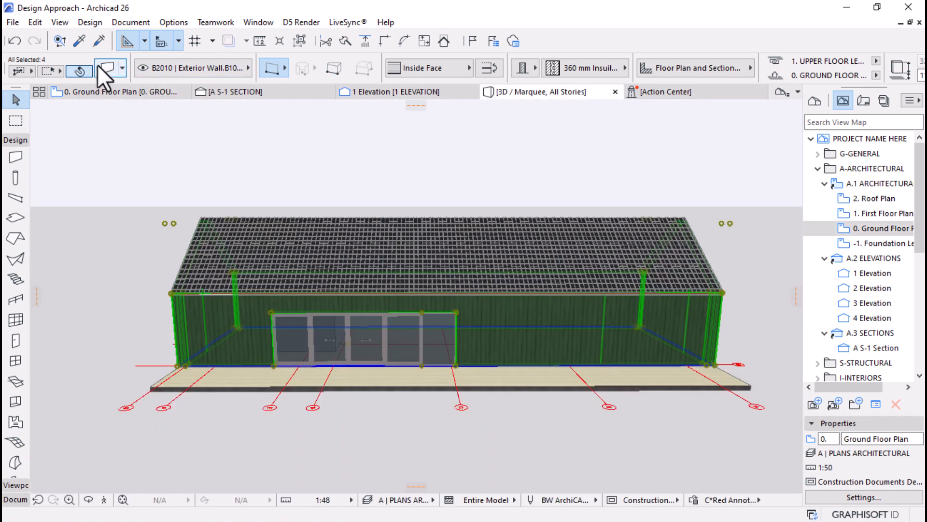
pyautogui.hotkey('ctrl', 't')
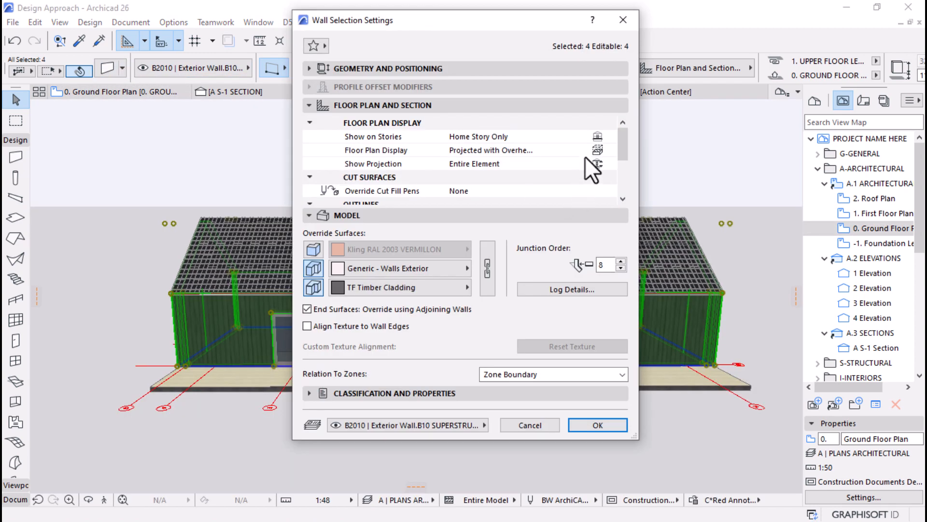
pyautogui.click(494, 153)
pyautogui.click(609, 150)
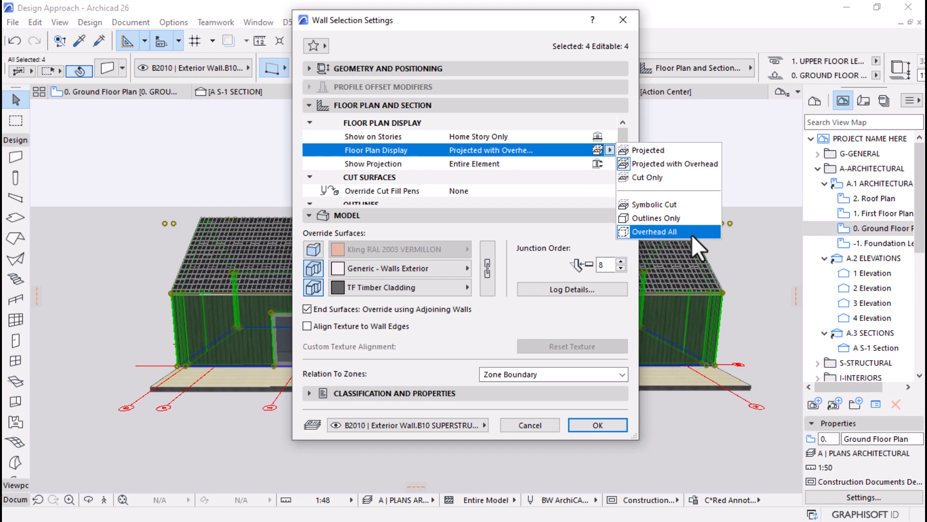
pyautogui.click(657, 179)
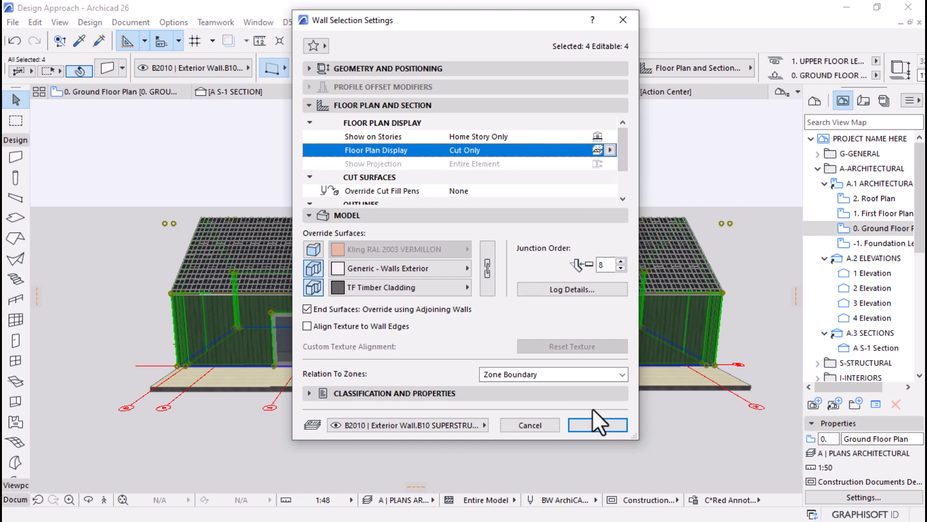
pyautogui.click(598, 424)
pyautogui.click(117, 91)
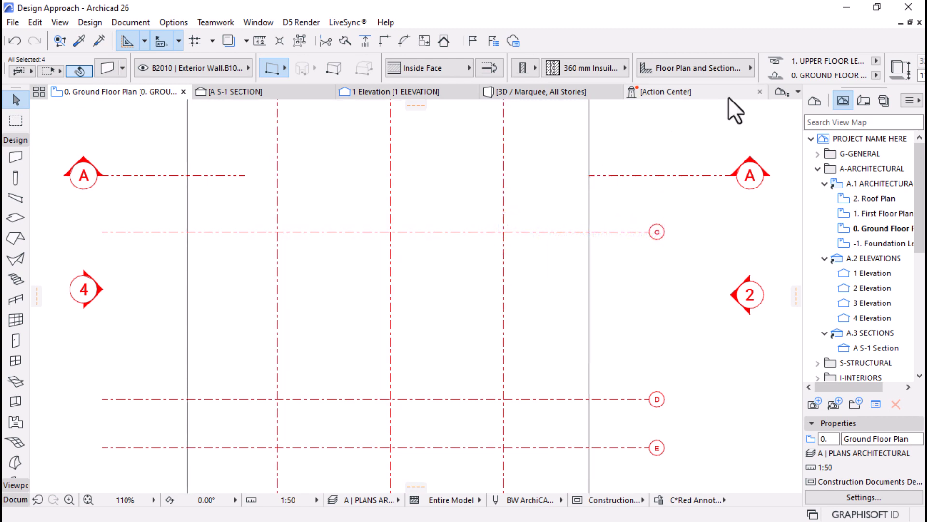
# Select the front wall's sliding door in the 3D model and check its header height relative to Story 1
pyautogui.click(535, 92)
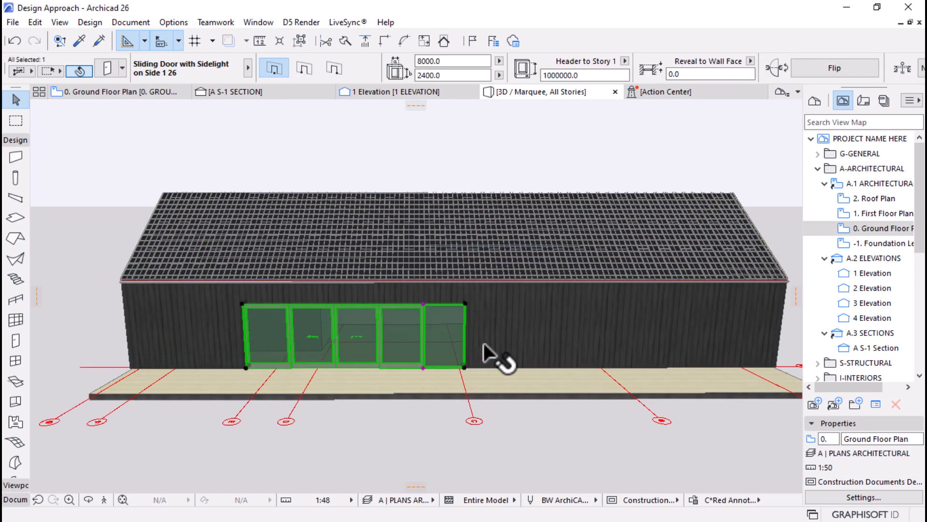
pyautogui.click(437, 333)
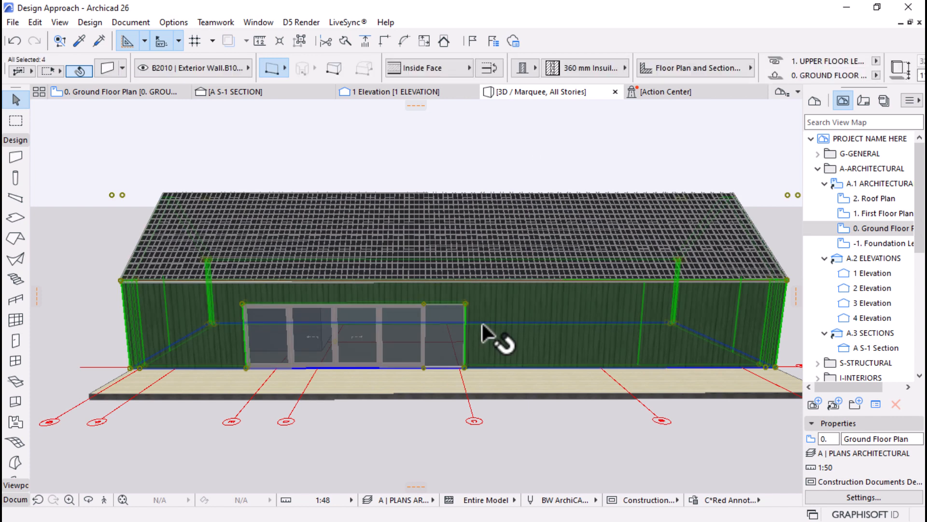
pyautogui.moveTo(582, 78); pyautogui.dragTo(558, 78)
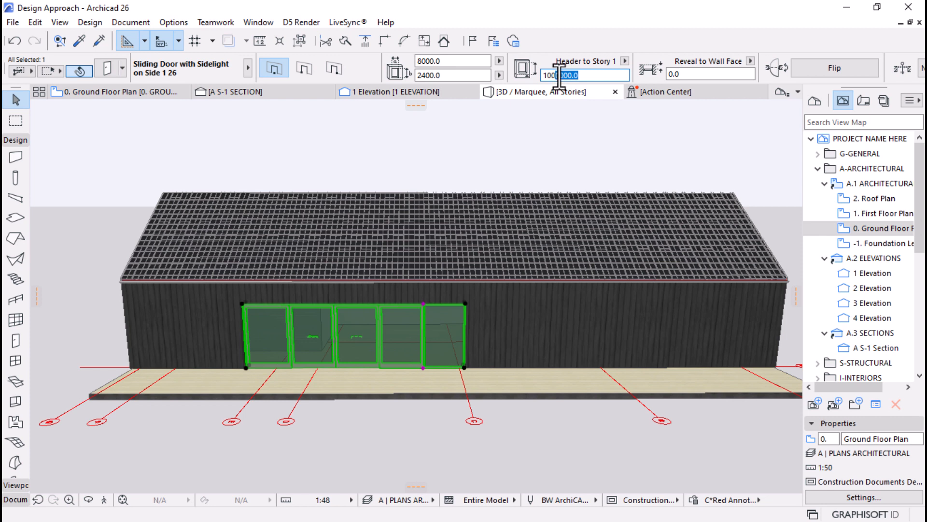
pyautogui.moveTo(559, 75); pyautogui.dragTo(555, 77)
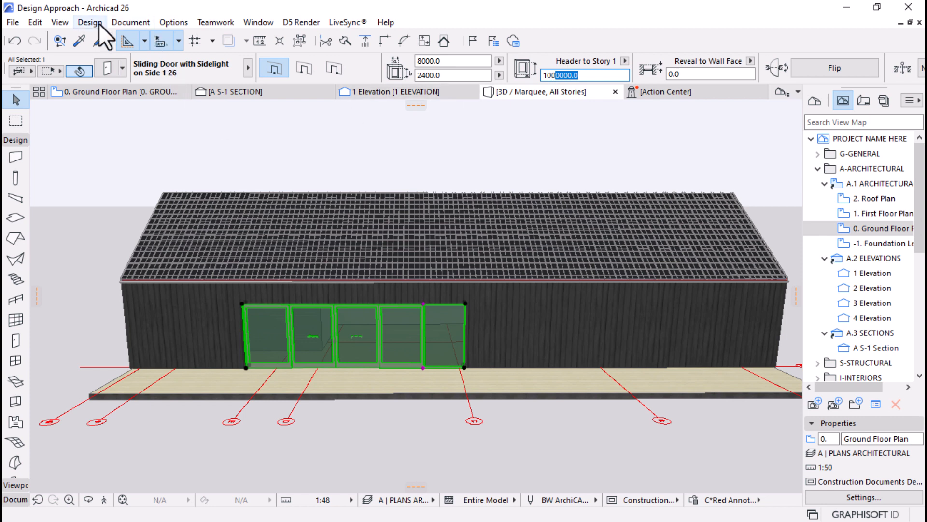
# Set the project's length and layout working units to meter and check the sliding door's header height
pyautogui.click(164, 23)
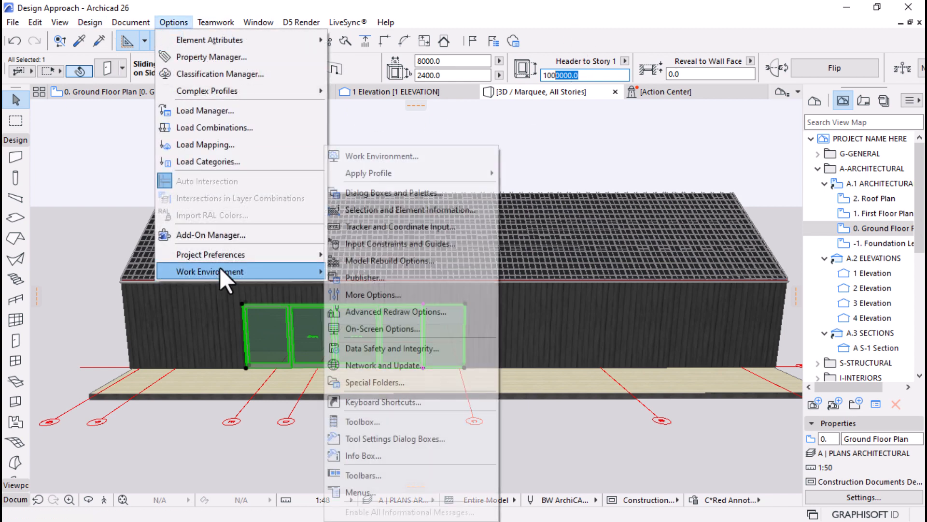
pyautogui.moveTo(219, 255)
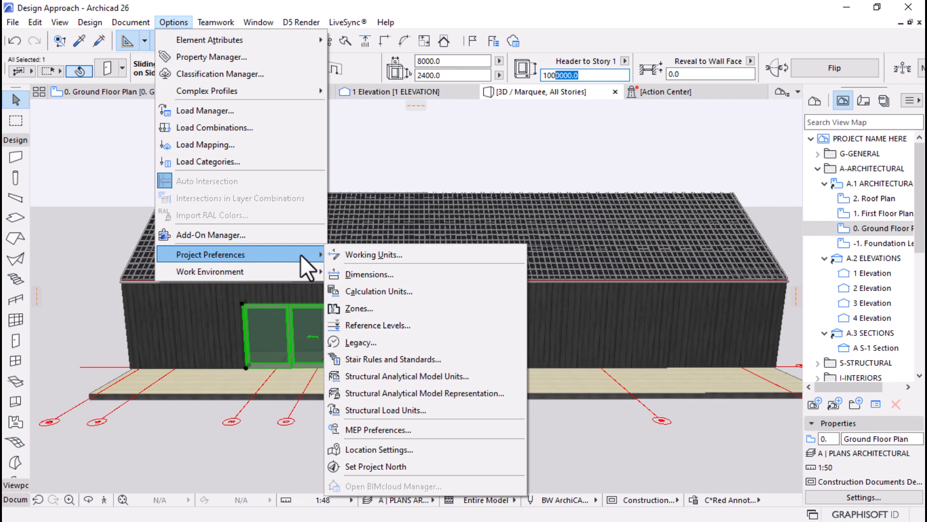
pyautogui.click(367, 253)
pyautogui.click(556, 91)
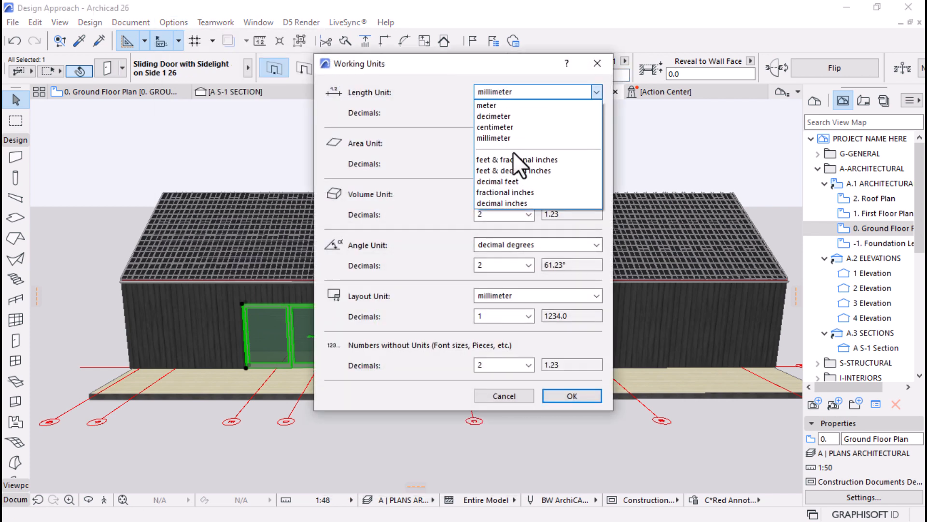
pyautogui.click(500, 106)
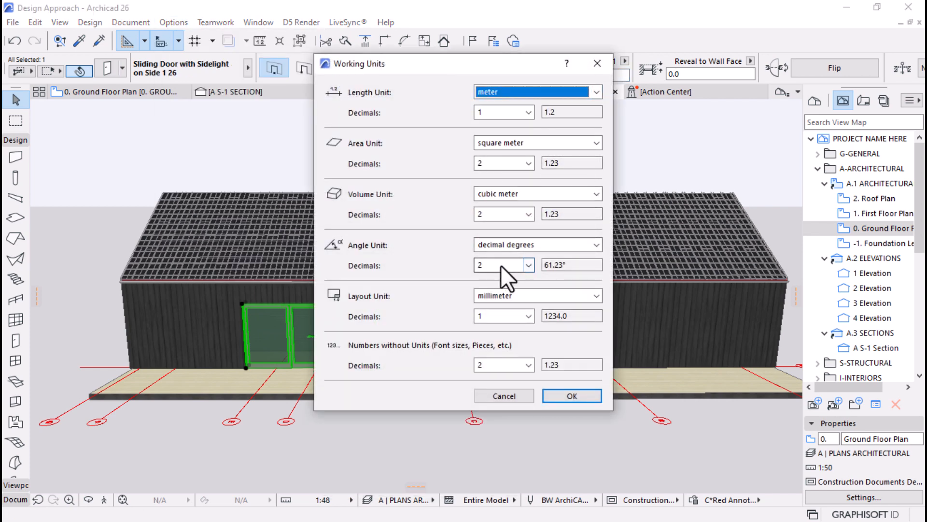
pyautogui.click(548, 300)
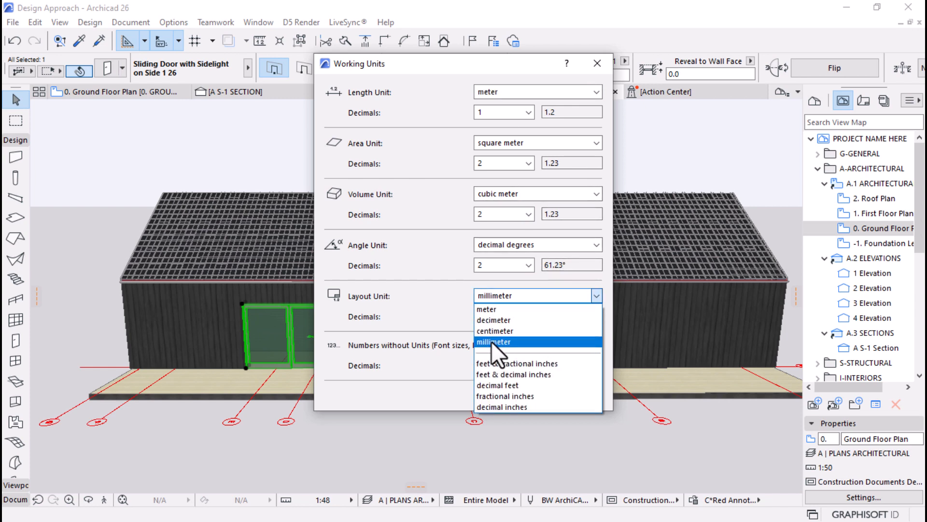
pyautogui.click(497, 309)
pyautogui.click(565, 395)
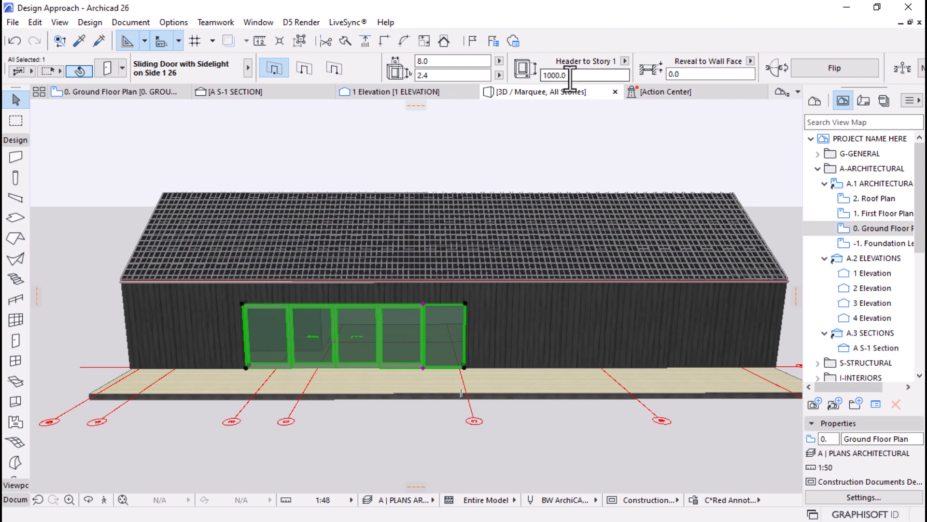
pyautogui.moveTo(571, 76); pyautogui.dragTo(542, 76)
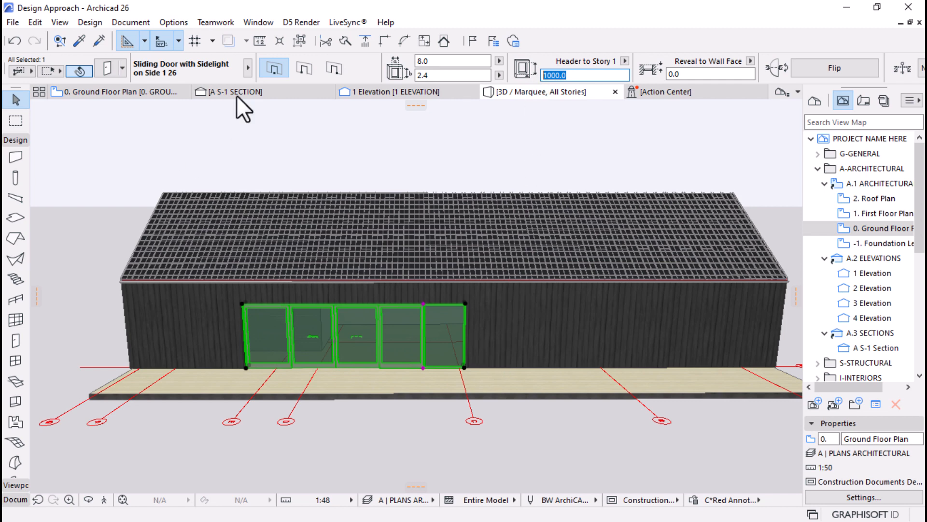
# Show the 3D Visualization toolbar over the 3D model
pyautogui.click(181, 21)
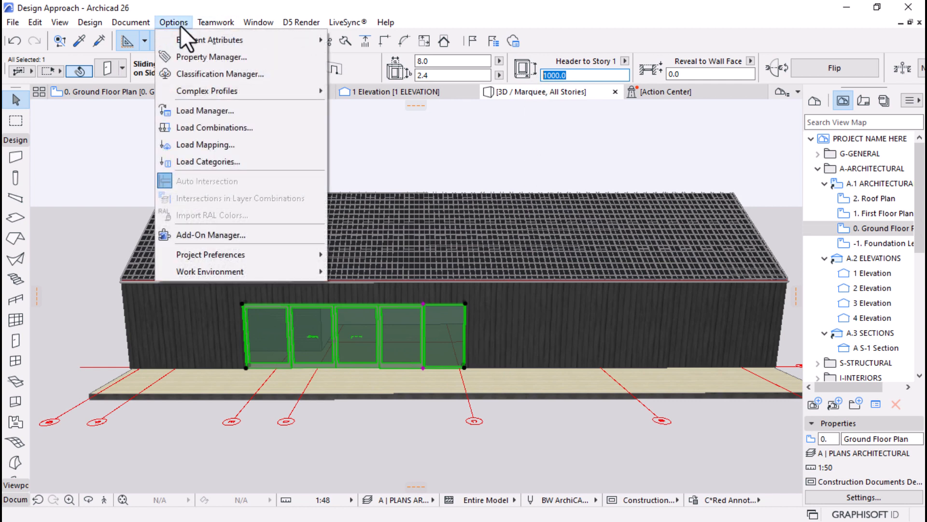
pyautogui.moveTo(181, 37)
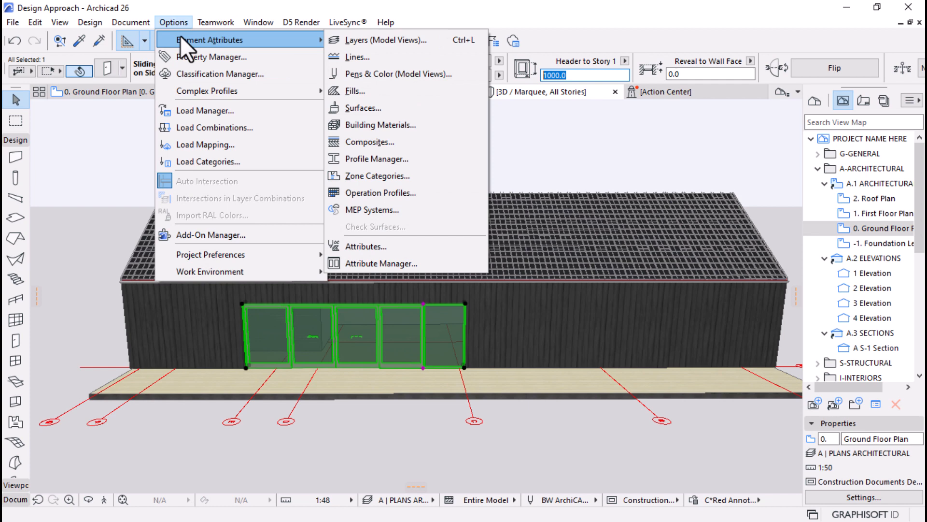
pyautogui.moveTo(277, 25)
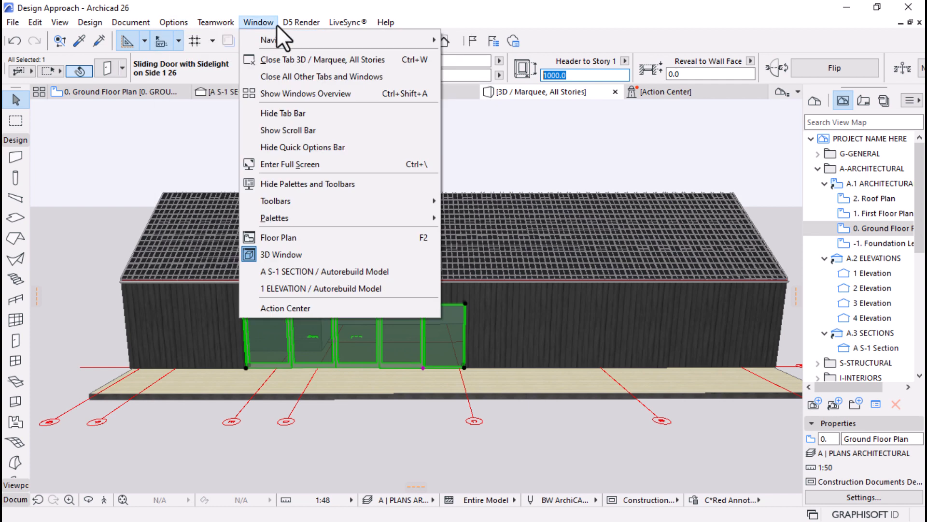
pyautogui.moveTo(346, 220)
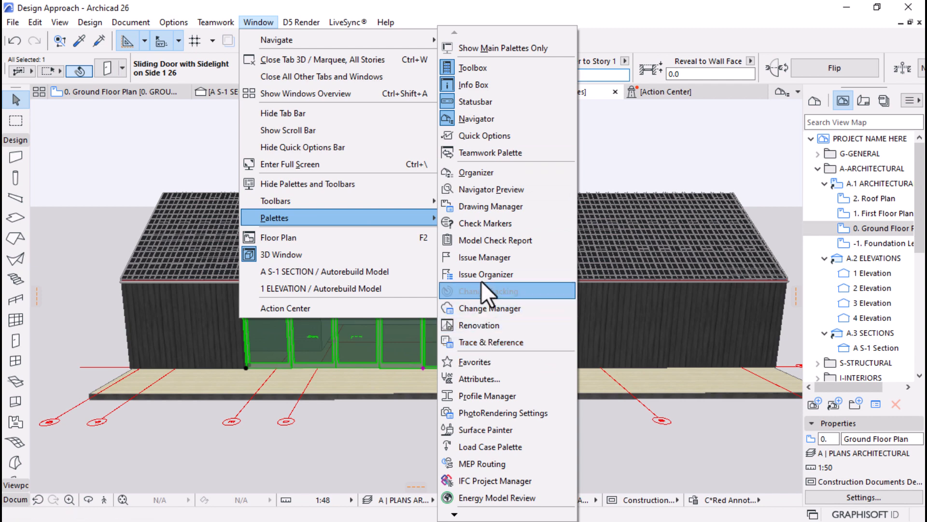
pyautogui.moveTo(380, 202)
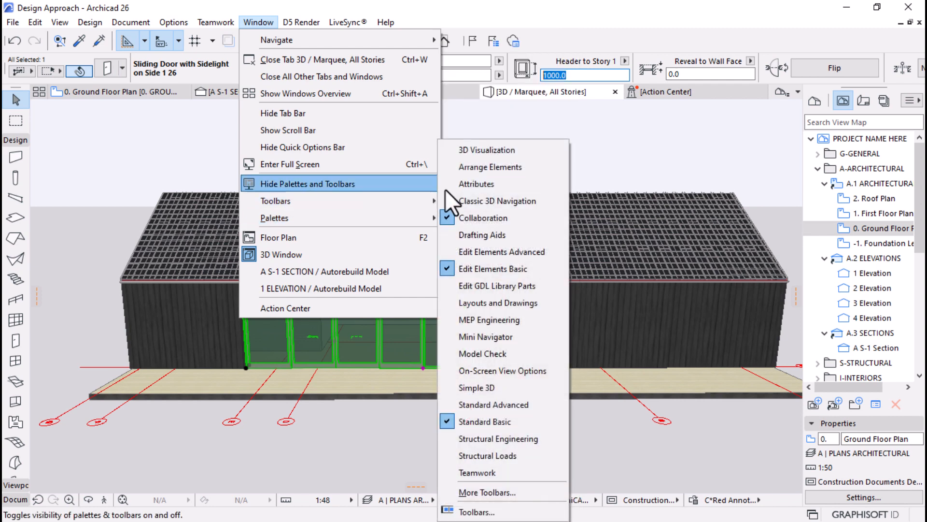
pyautogui.click(513, 151)
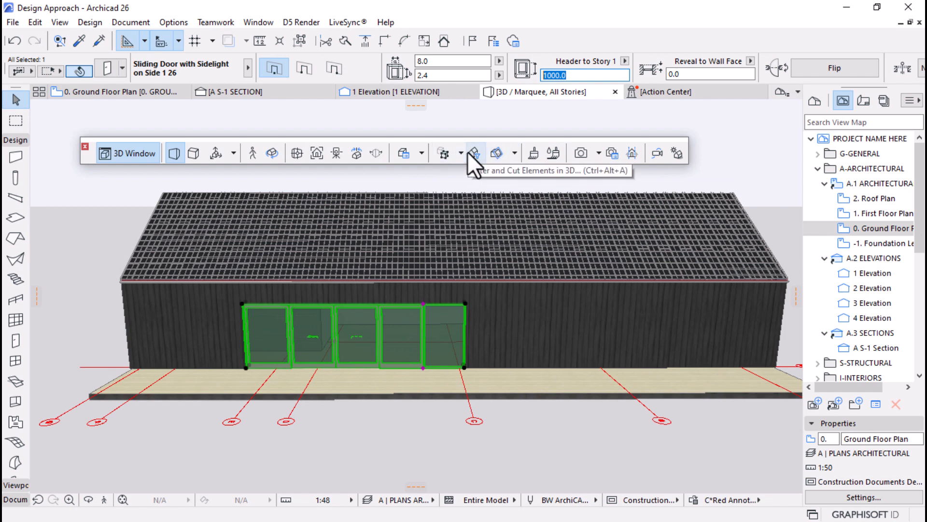
# Set the floor plan cut plane height to current story to 1500 and check the ground floor plan
pyautogui.click(172, 22)
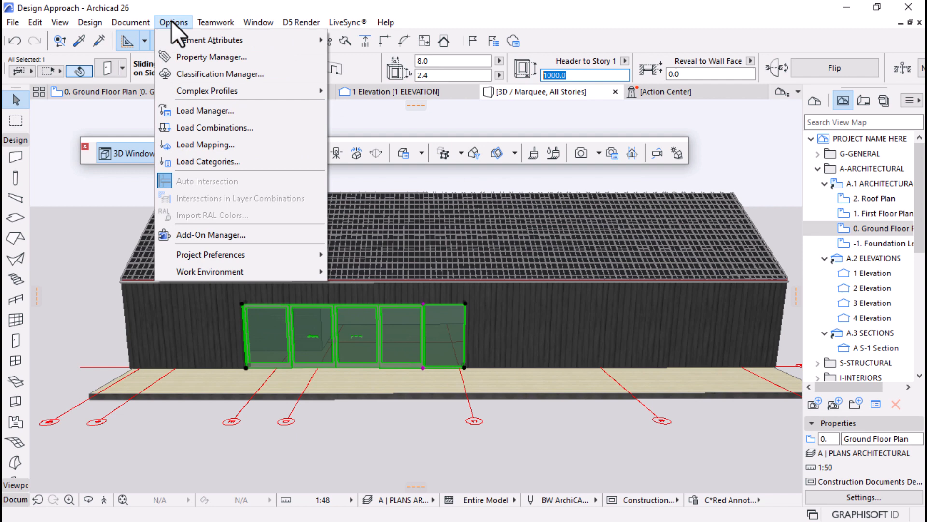
pyautogui.moveTo(113, 26)
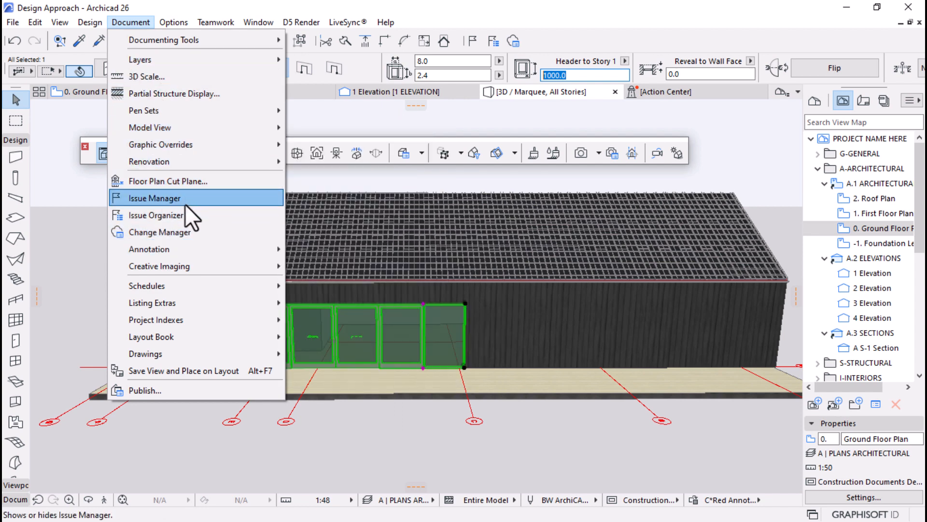
pyautogui.click(190, 182)
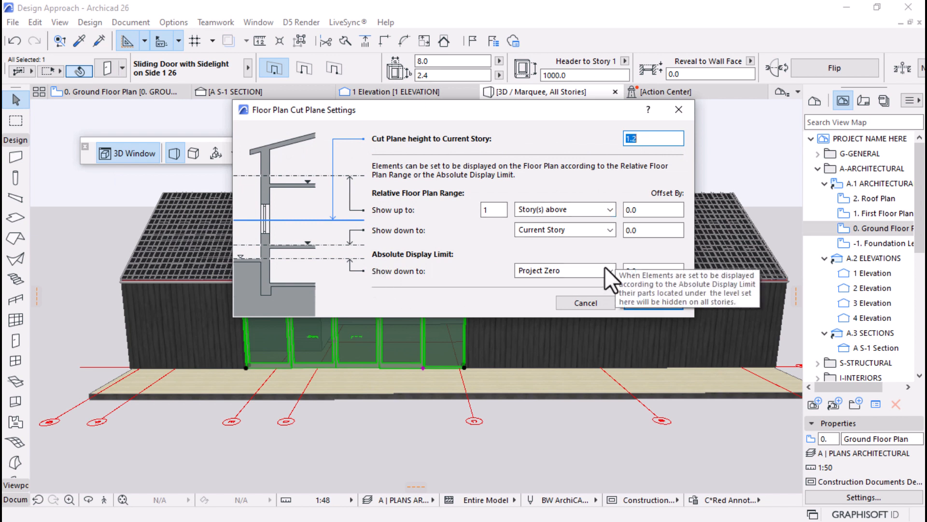
pyautogui.click(610, 229)
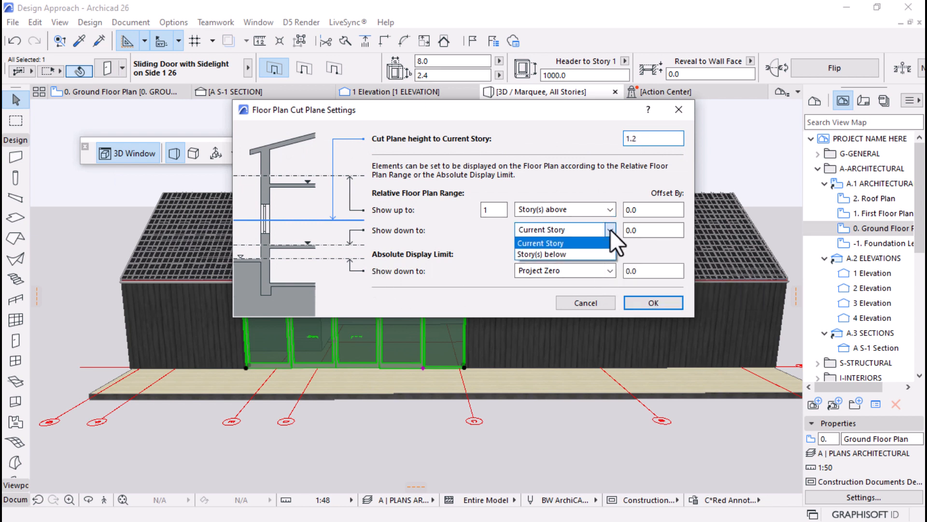
pyautogui.click(610, 229)
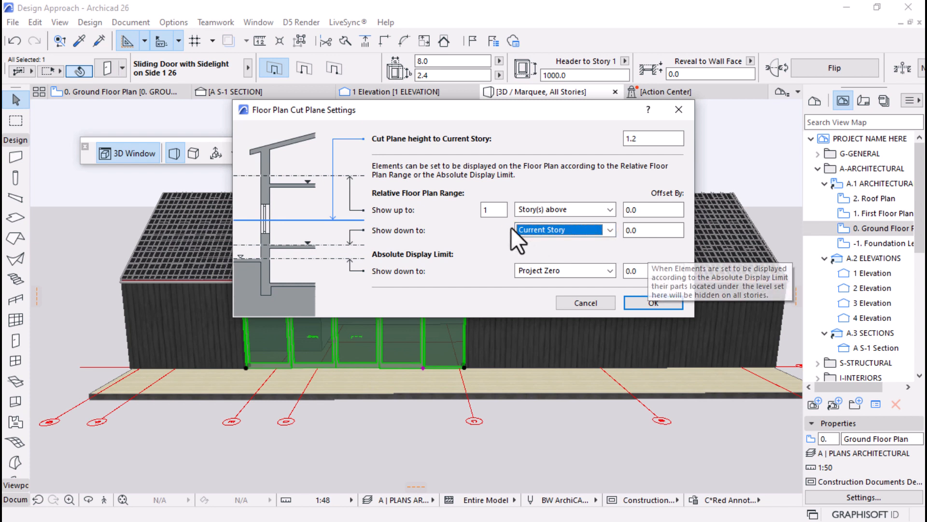
pyautogui.click(637, 229)
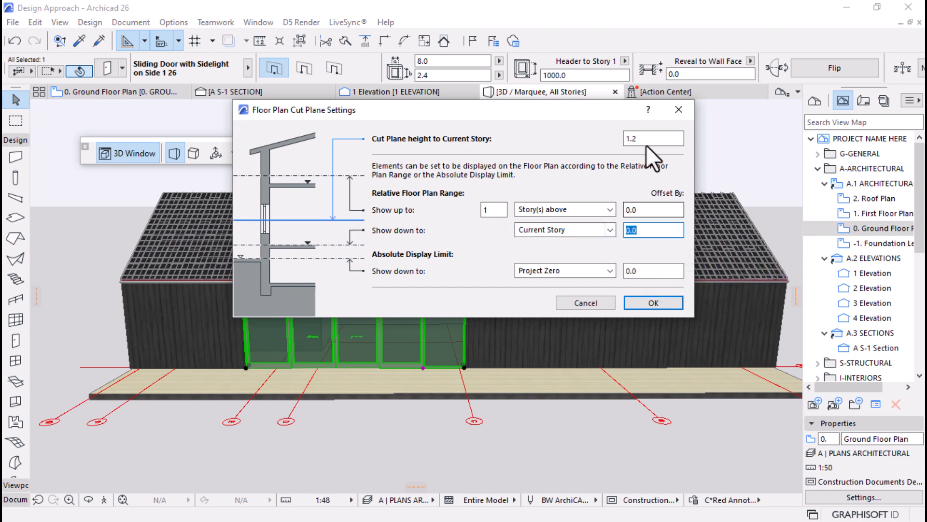
pyautogui.click(658, 139)
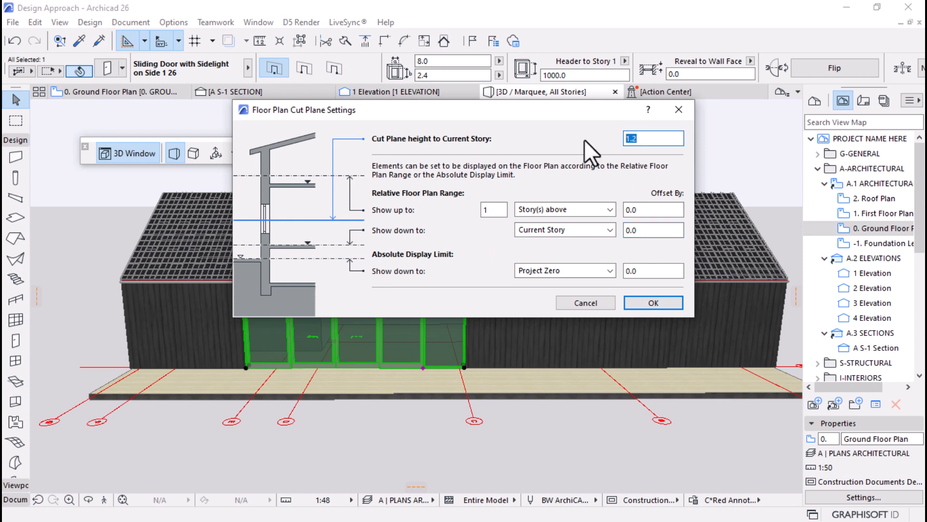
pyautogui.write('1500')
pyautogui.click(647, 301)
pyautogui.press('F2')
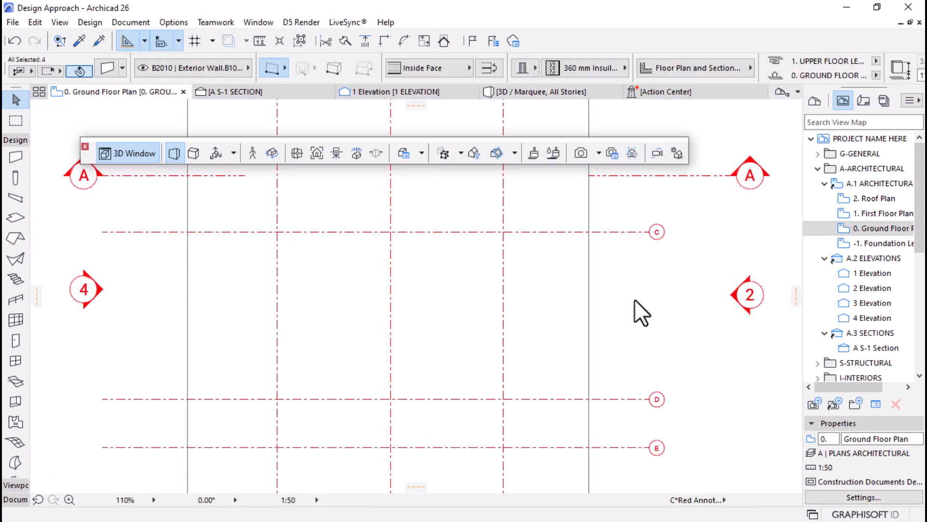
pyautogui.scroll(-3, 507, 275)
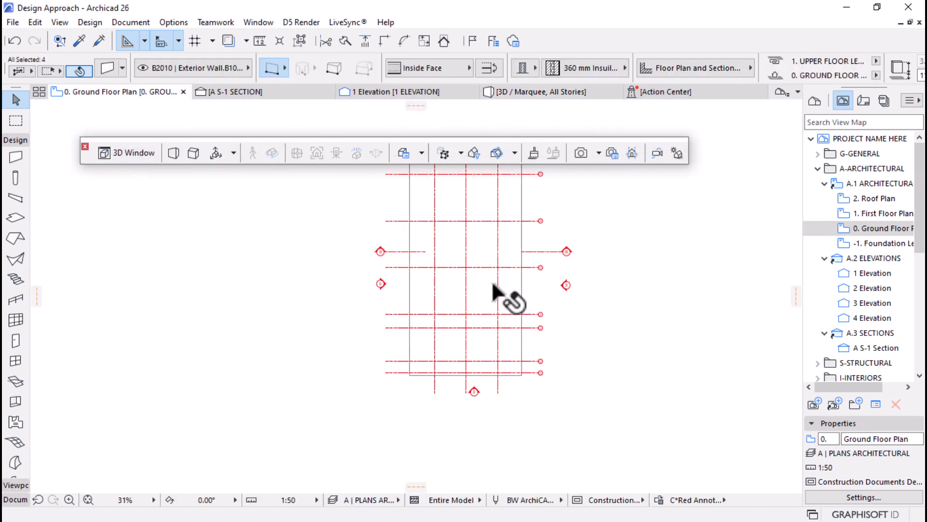
pyautogui.doubleClick(869, 231)
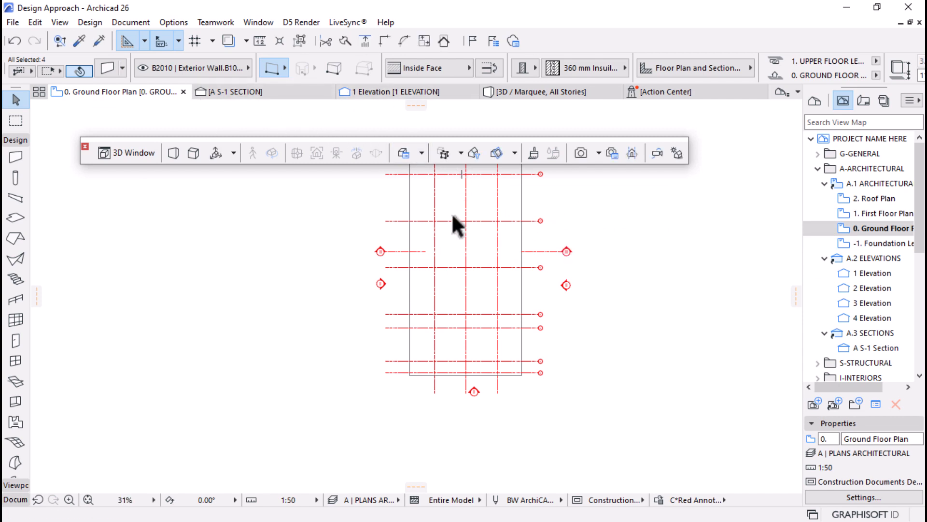
# Re-enter the floor plan cut plane height to current story and recheck the ground floor plan
pyautogui.click(541, 94)
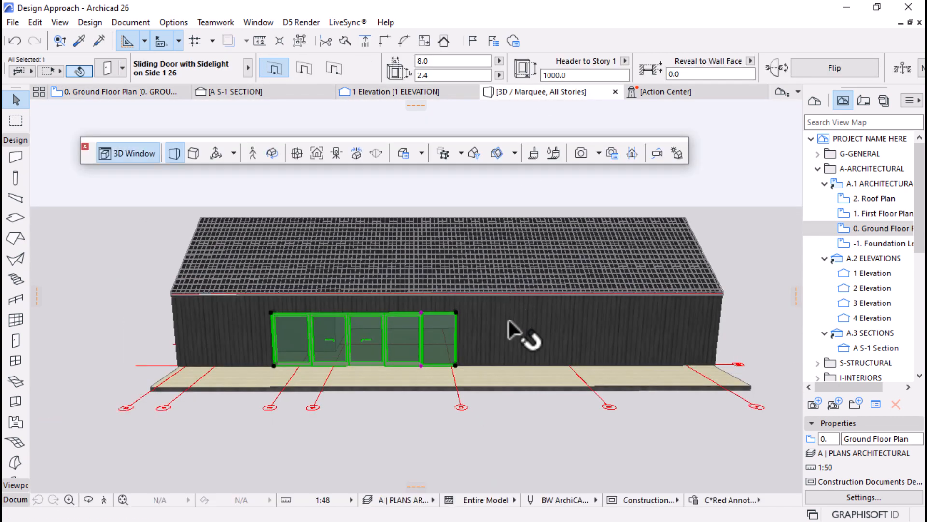
pyautogui.click(161, 24)
pyautogui.moveTo(146, 22)
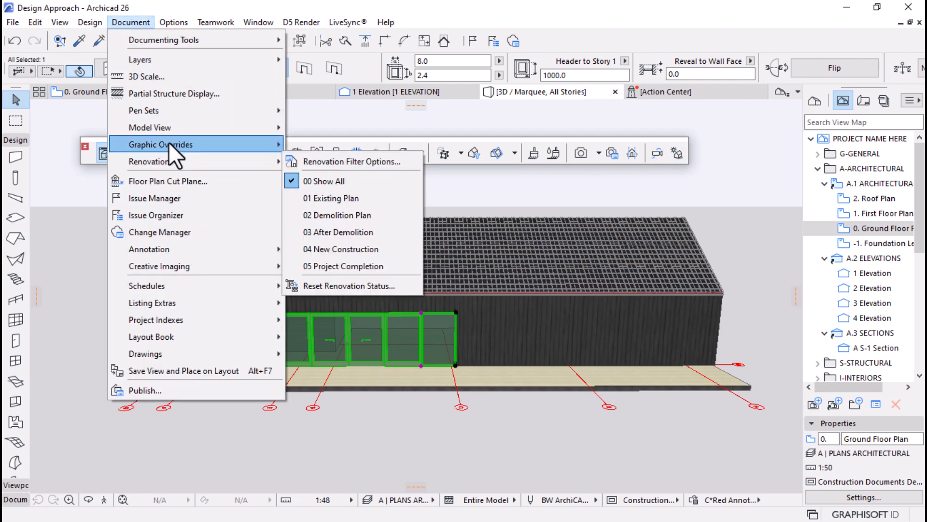
pyautogui.click(180, 180)
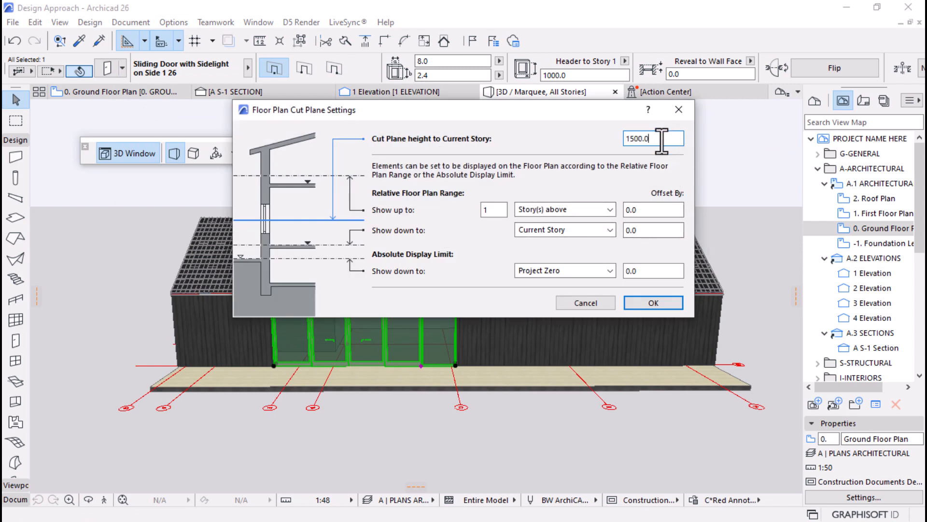
pyautogui.moveTo(676, 139); pyautogui.dragTo(621, 138)
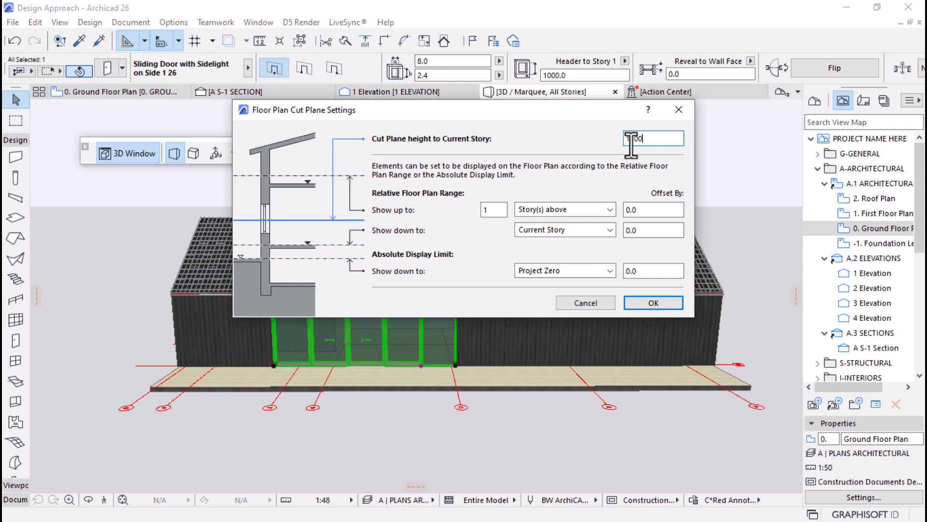
pyautogui.press('Return')
pyautogui.scroll(3, 503, 247)
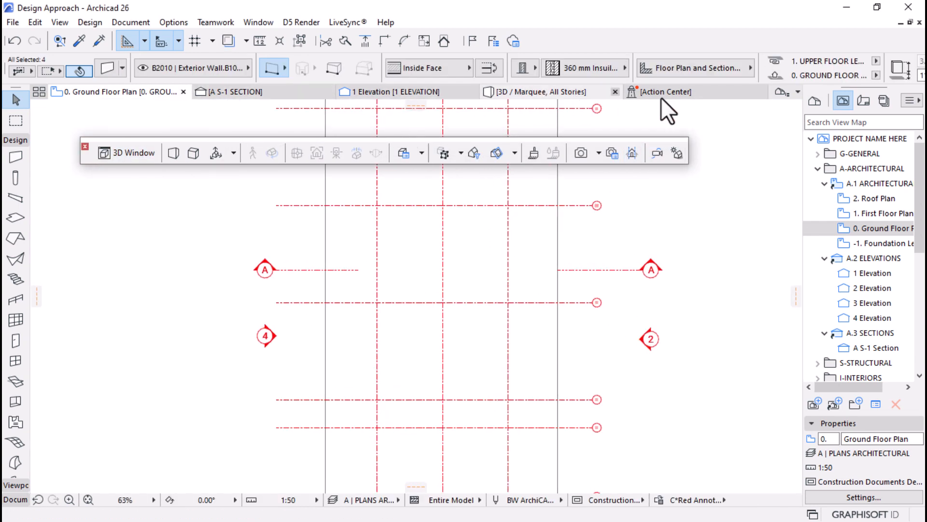
# Set the floor plan display of the four exterior walls to Projected with Overhead and return to the ground floor plan
pyautogui.click(550, 92)
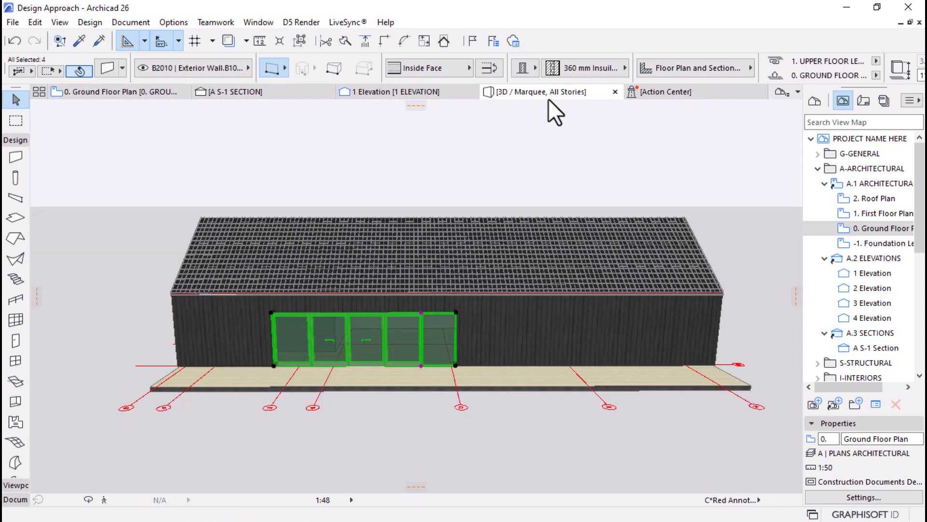
pyautogui.click(107, 67)
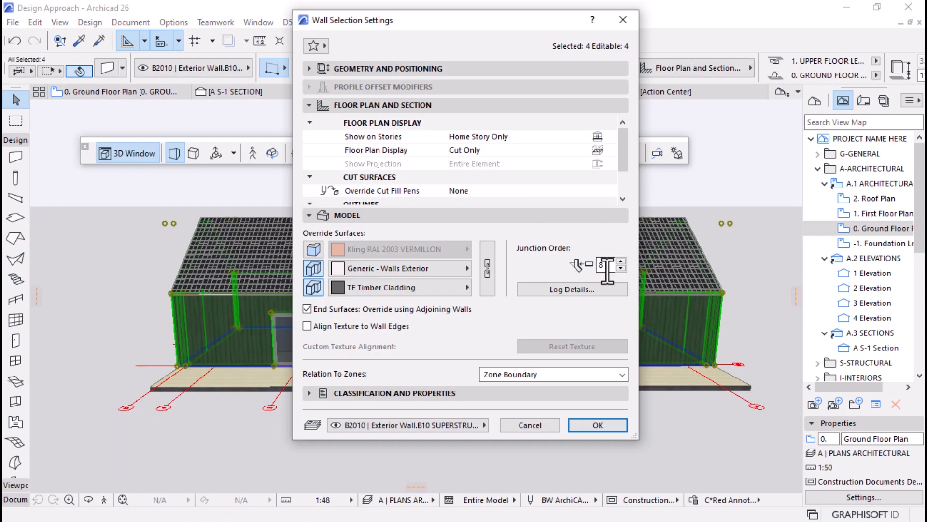
pyautogui.click(596, 149)
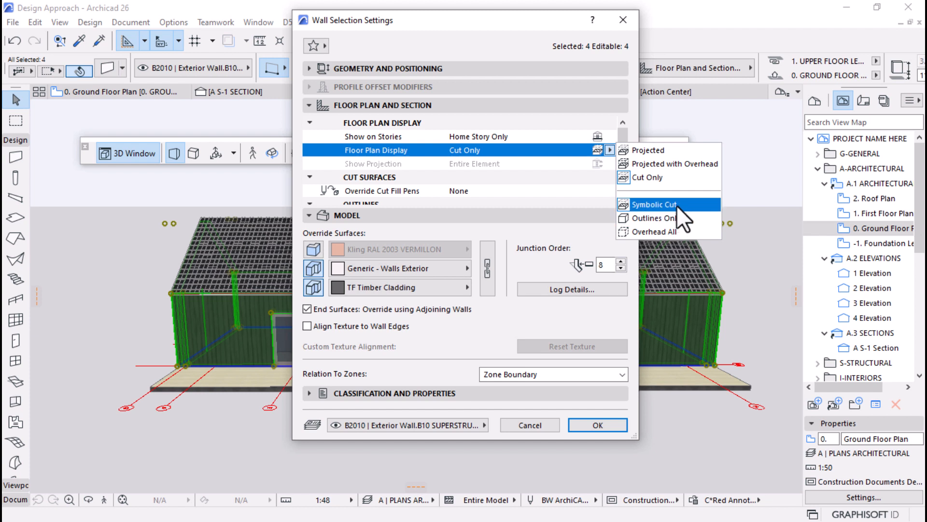
pyautogui.click(673, 164)
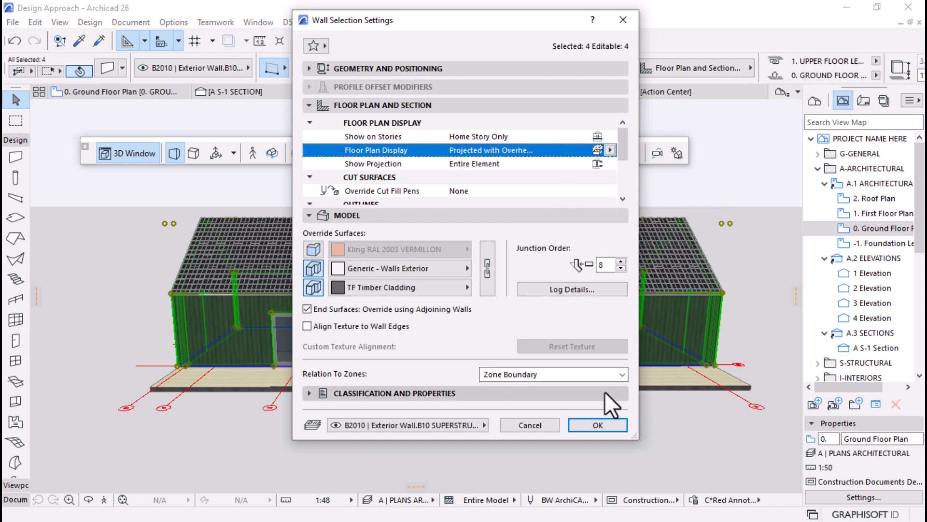
pyautogui.click(598, 425)
pyautogui.click(143, 92)
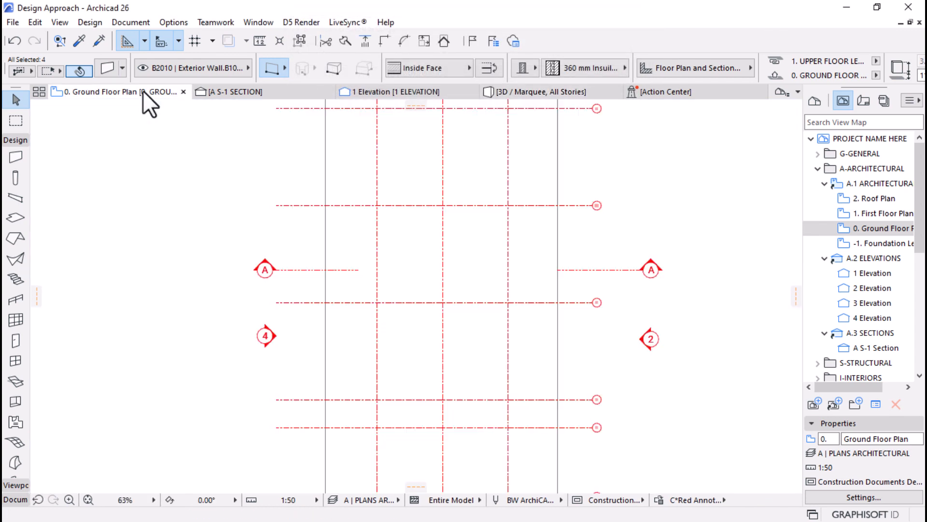
# Deselect the walls and select the concrete floor slab on the ground floor plan to inspect it
pyautogui.click(711, 436)
pyautogui.scroll(-5, 457, 297)
pyautogui.scroll(3, 477, 210)
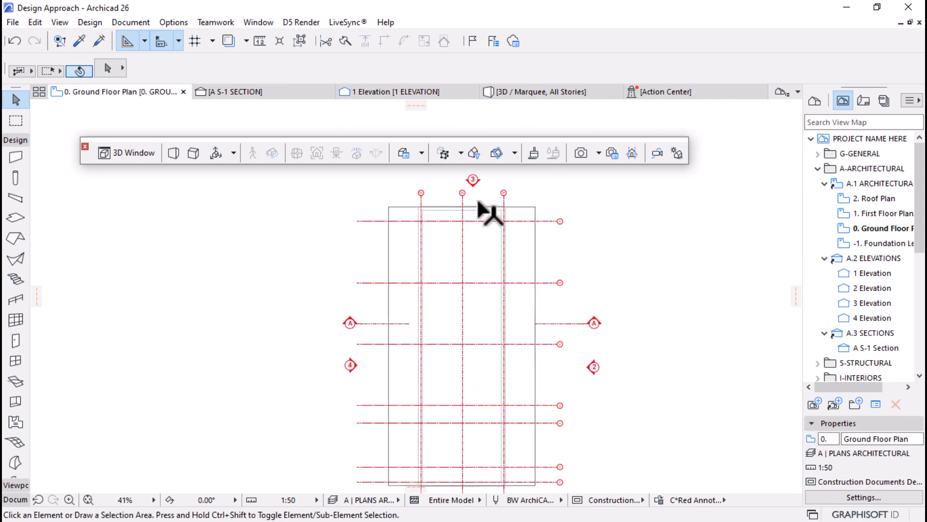
pyautogui.scroll(3, 477, 211)
pyautogui.click(549, 269)
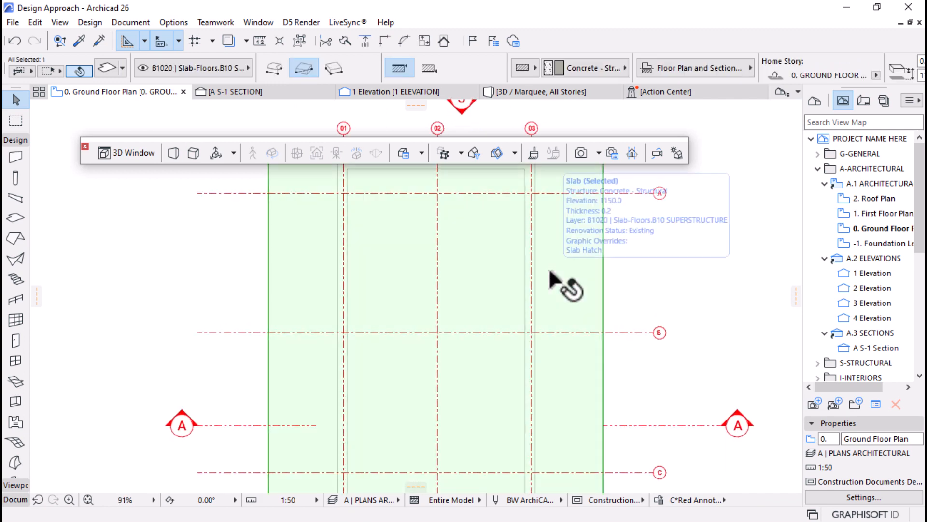
# Set Show Projection of the four exterior walls to To Absolute Display Limit and check the ground floor plan
pyautogui.click(535, 253)
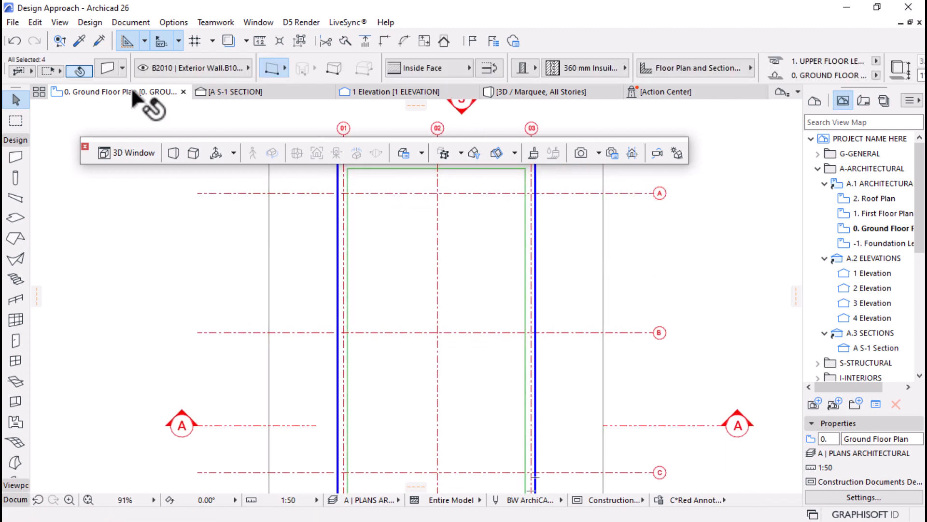
pyautogui.click(526, 92)
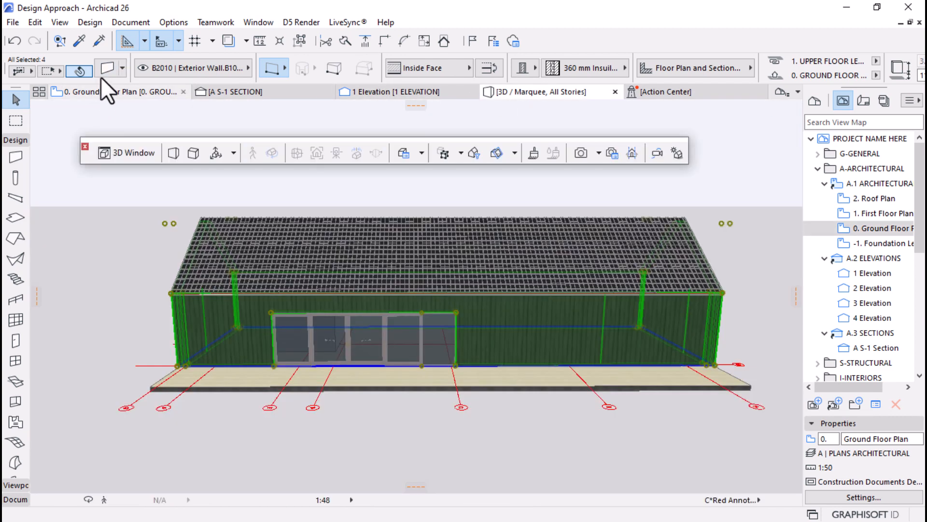
pyautogui.hotkey('ctrl', 't')
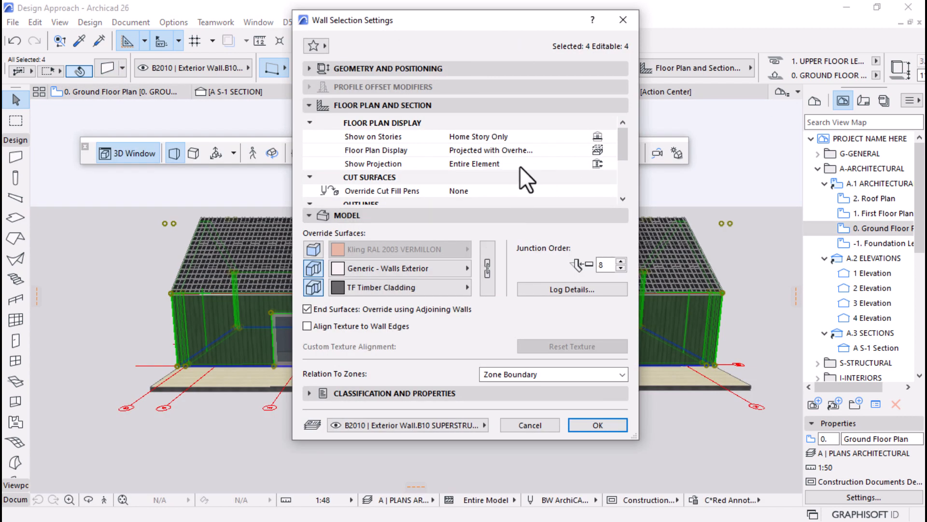
pyautogui.click(573, 164)
pyautogui.click(611, 163)
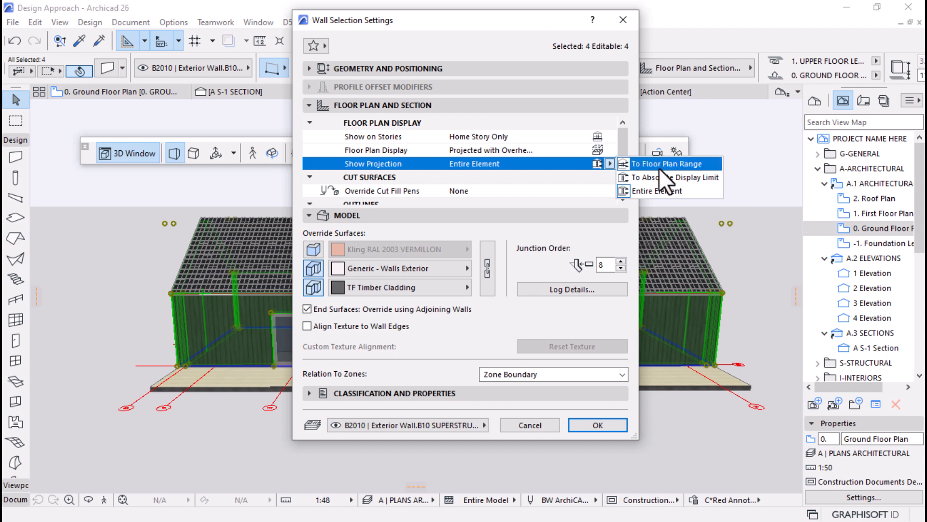
pyautogui.click(651, 179)
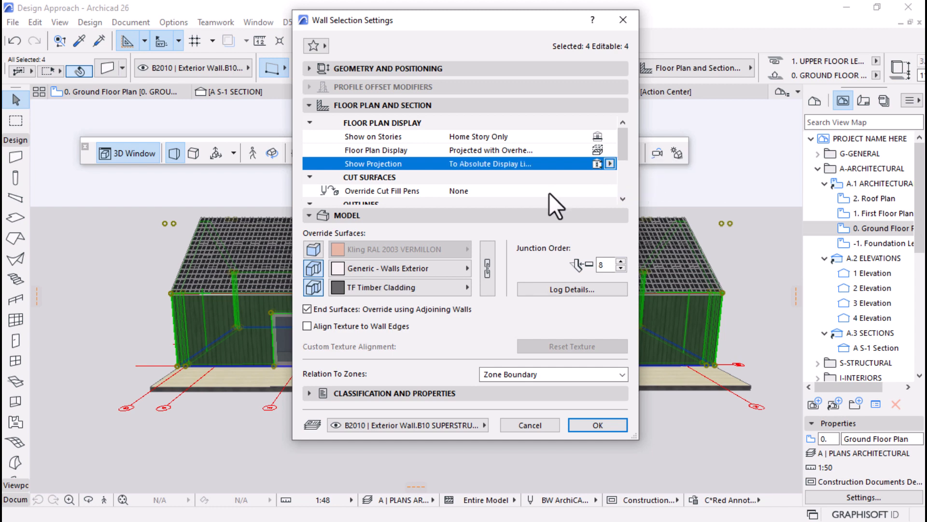
pyautogui.click(606, 424)
pyautogui.click(133, 91)
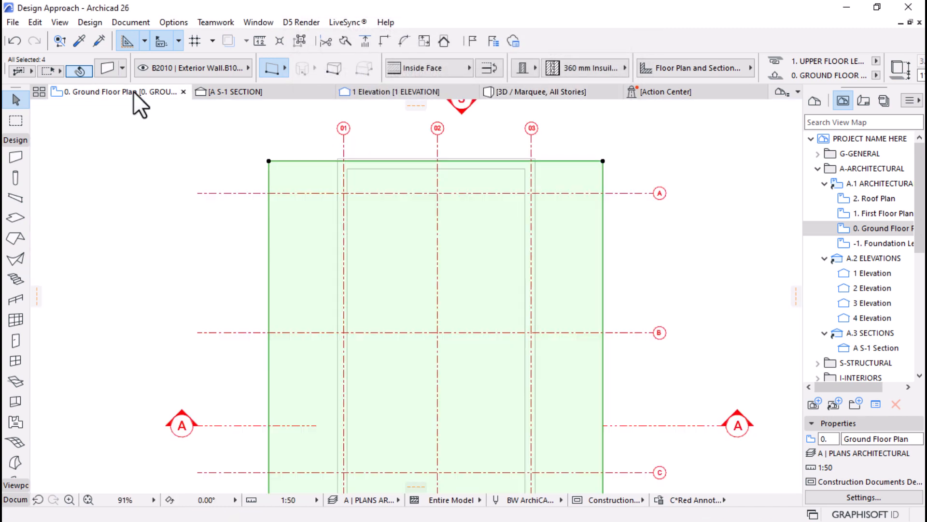
# Set the four exterior walls' Show Projection to To Floor Plan Range and Floor Plan Display to Symbolic Cut, and return to the ground floor plan
pyautogui.click(528, 93)
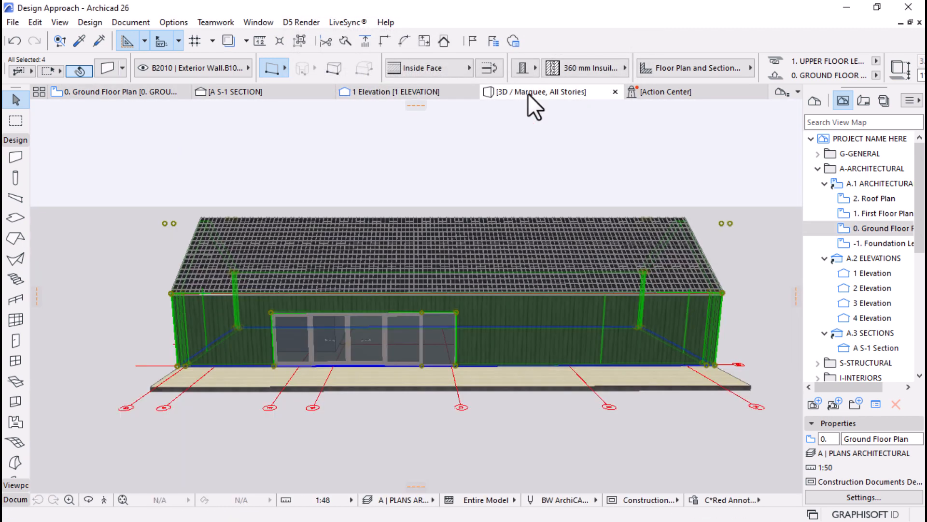
pyautogui.click(109, 73)
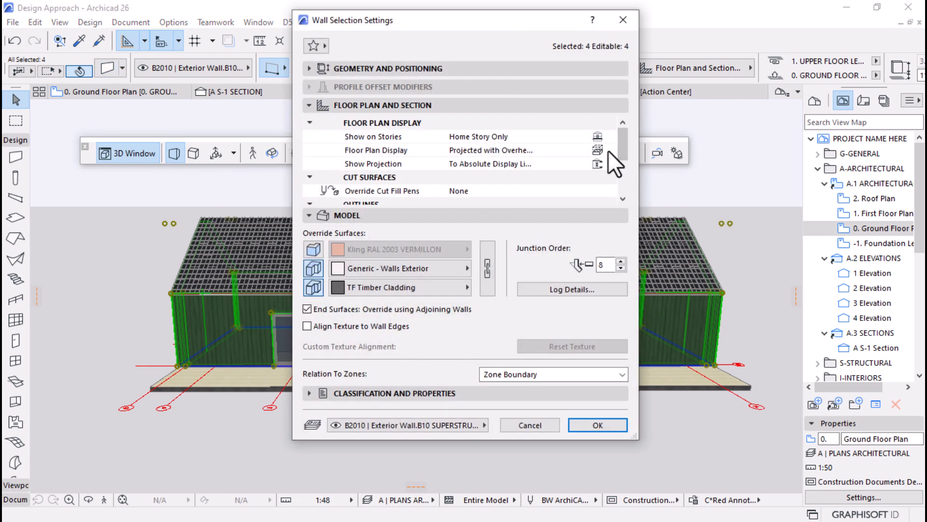
pyautogui.click(598, 162)
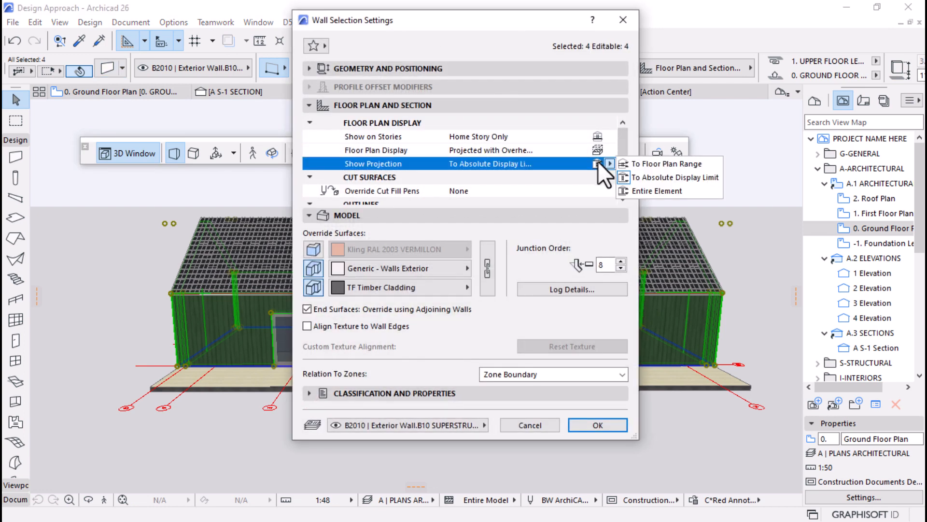
pyautogui.click(649, 168)
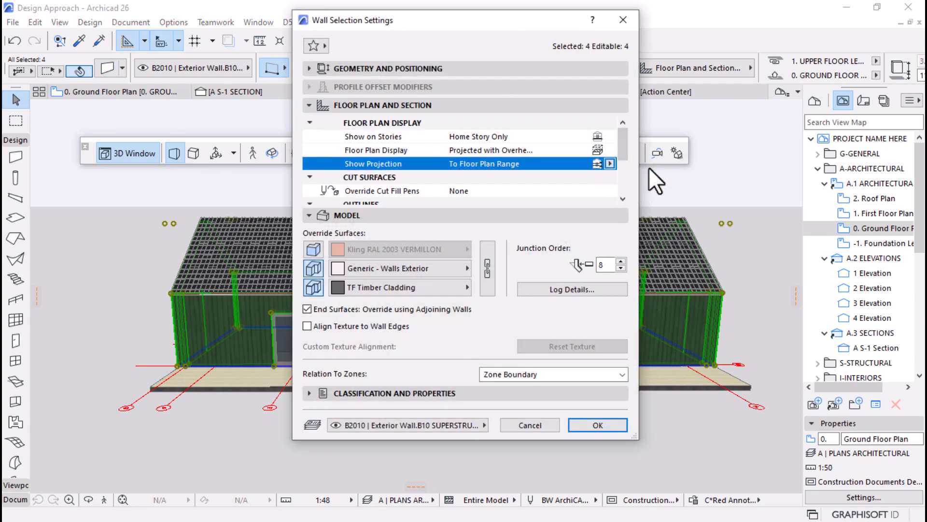
pyautogui.click(595, 151)
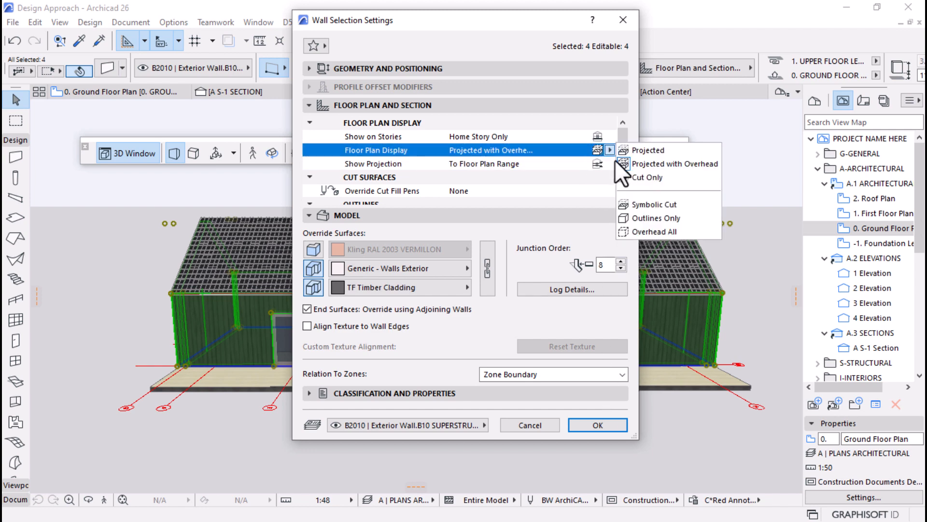
pyautogui.click(662, 205)
pyautogui.click(597, 421)
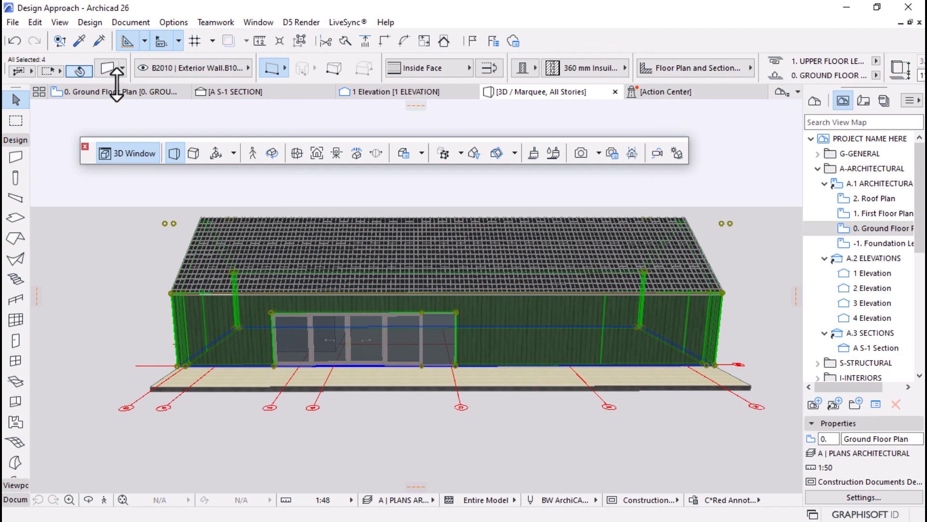
pyautogui.click(115, 90)
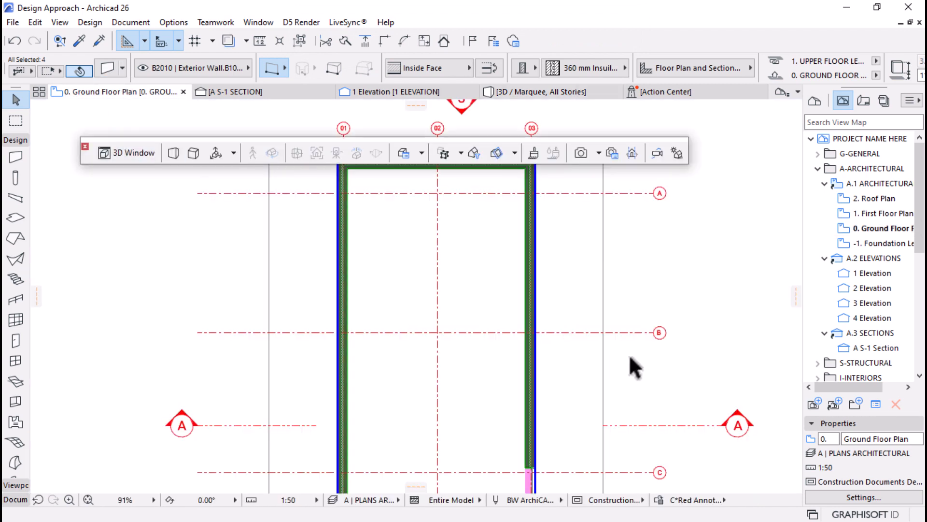
# Deselect the walls and inspect the exterior walls and sliding door opening on the ground floor plan
pyautogui.click(662, 291)
pyautogui.scroll(-3, 499, 243)
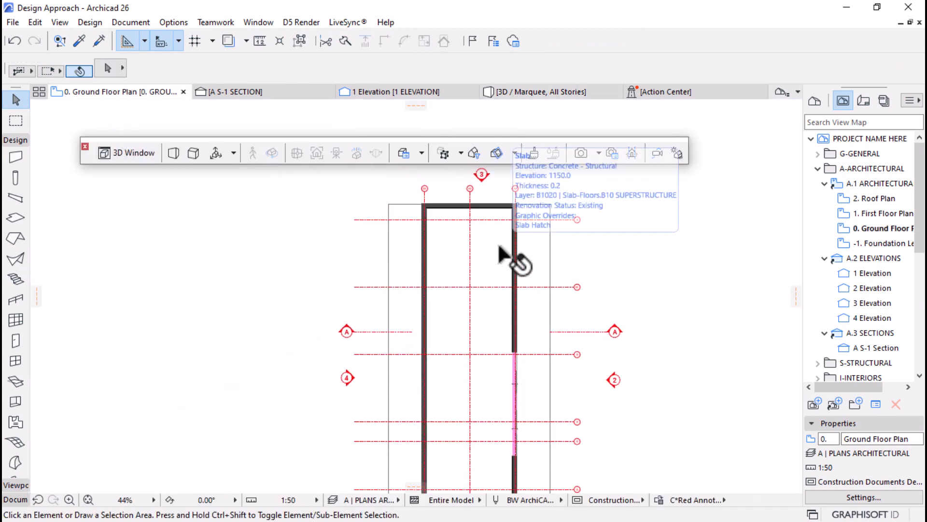
pyautogui.scroll(2, 468, 356)
pyautogui.scroll(3, 414, 237)
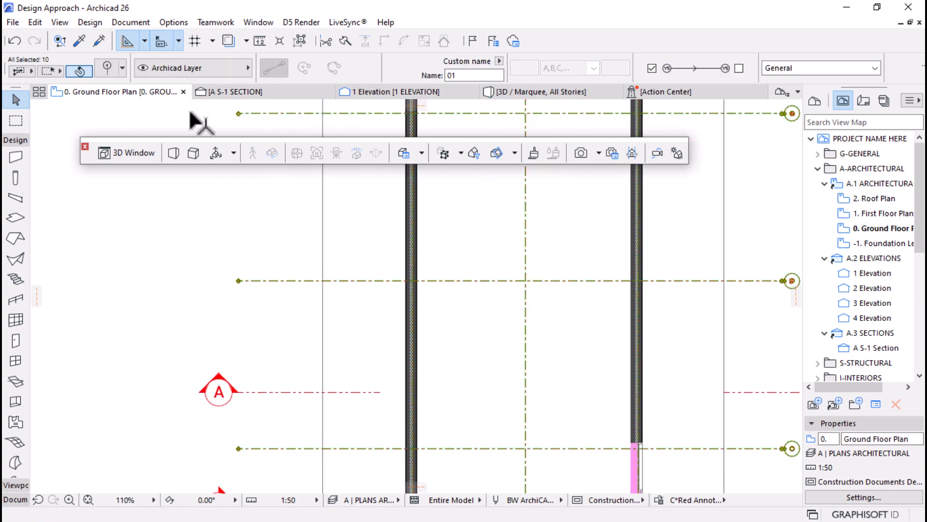
pyautogui.scroll(-6, 437, 334)
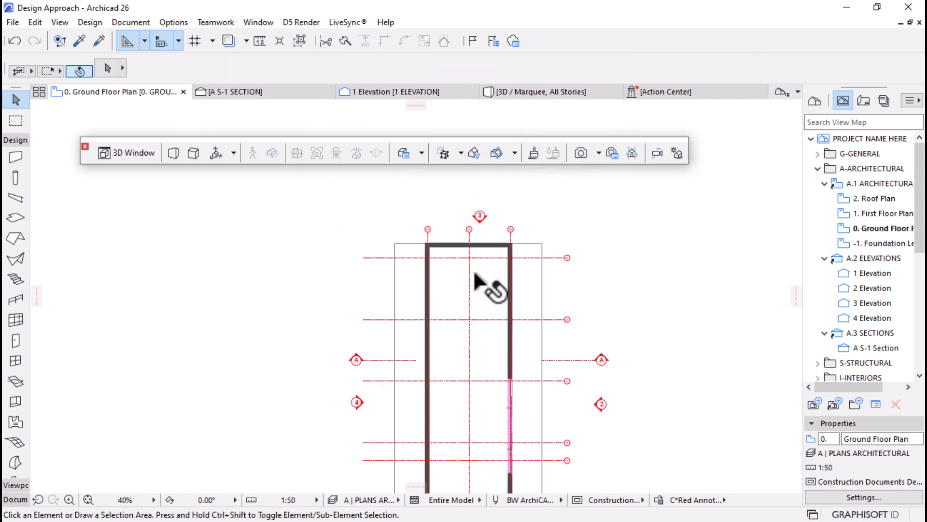
pyautogui.scroll(4, 479, 209)
pyautogui.scroll(7, 518, 287)
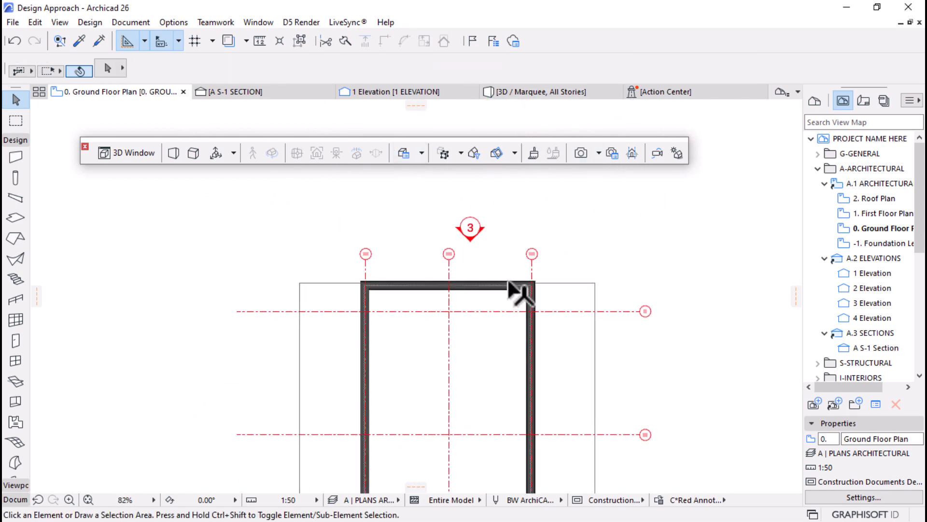
# Reselect the four exterior walls and review their Floor Plan Display options without changing them
pyautogui.click(547, 287)
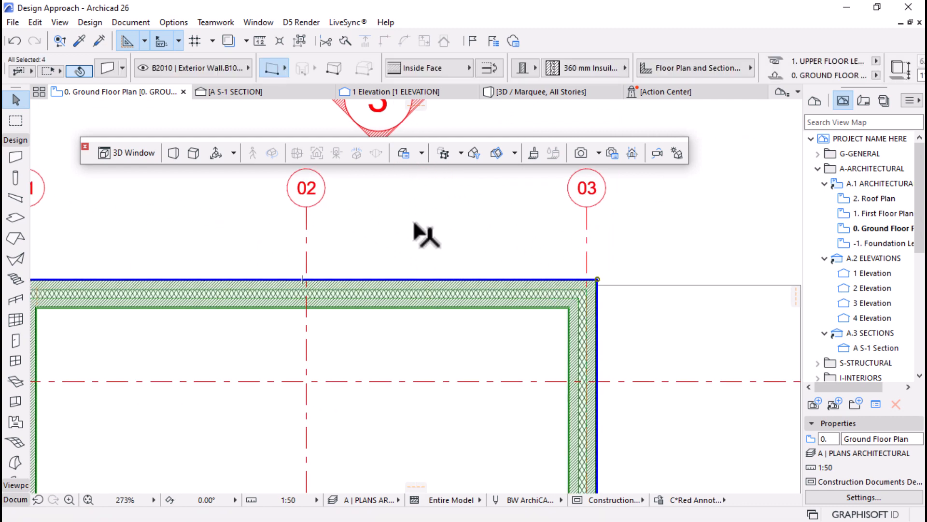
pyautogui.click(107, 67)
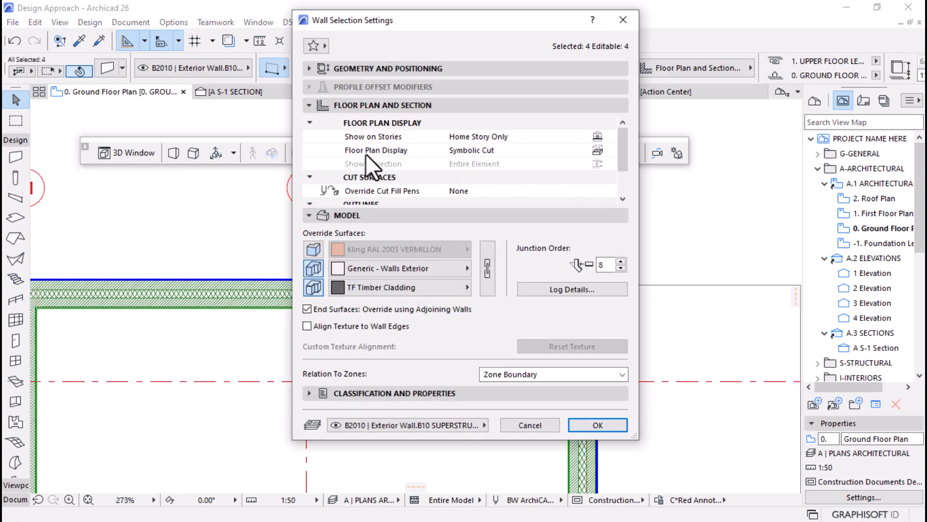
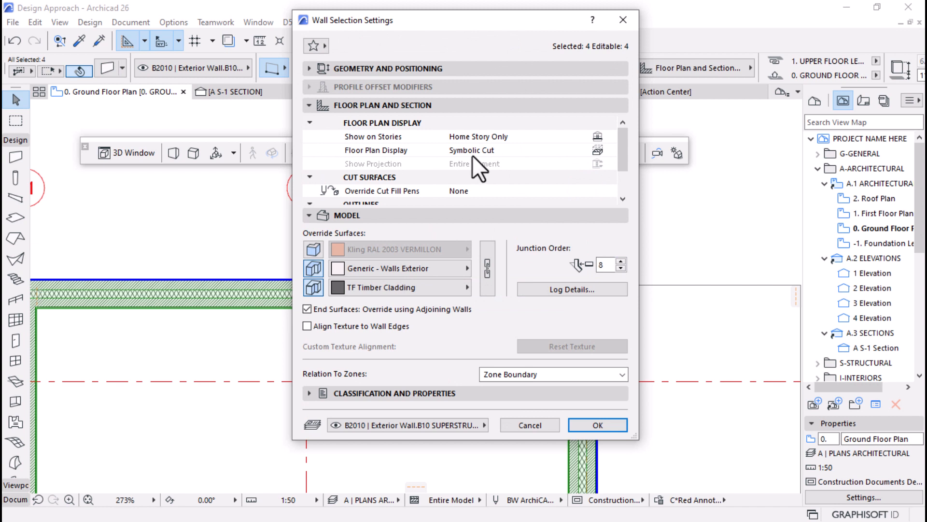
pyautogui.click(597, 157)
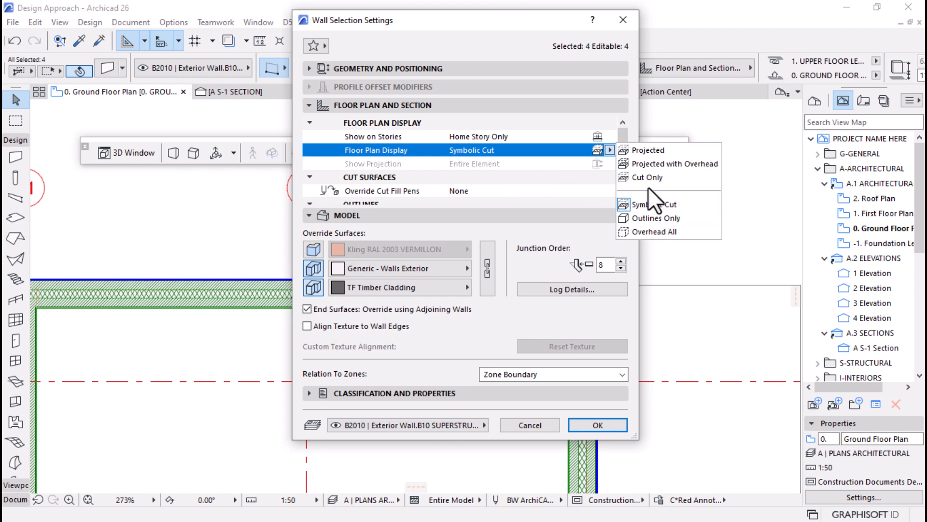
pyautogui.click(520, 428)
pyautogui.click(534, 428)
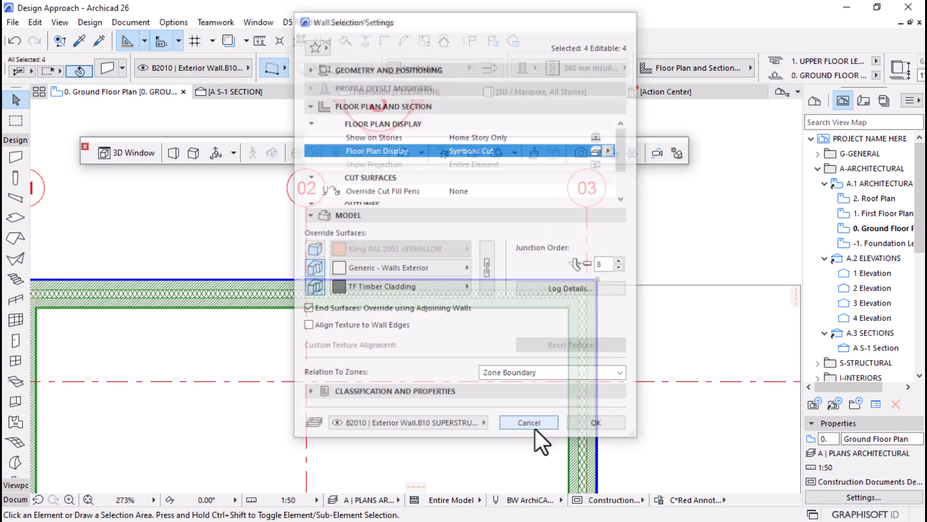
# Activate the Wall tool in the 3D view and select all walls of the model
pyautogui.click(536, 88)
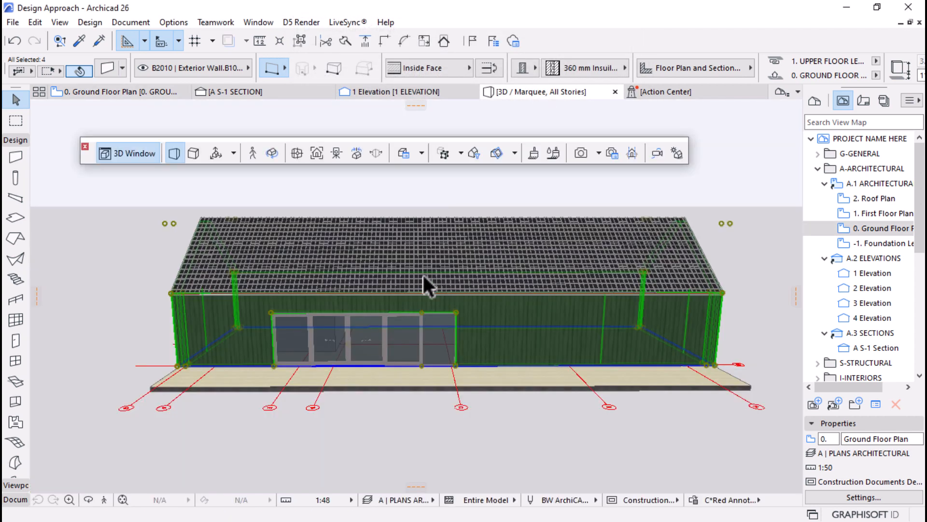
pyautogui.scroll(6, 335, 341)
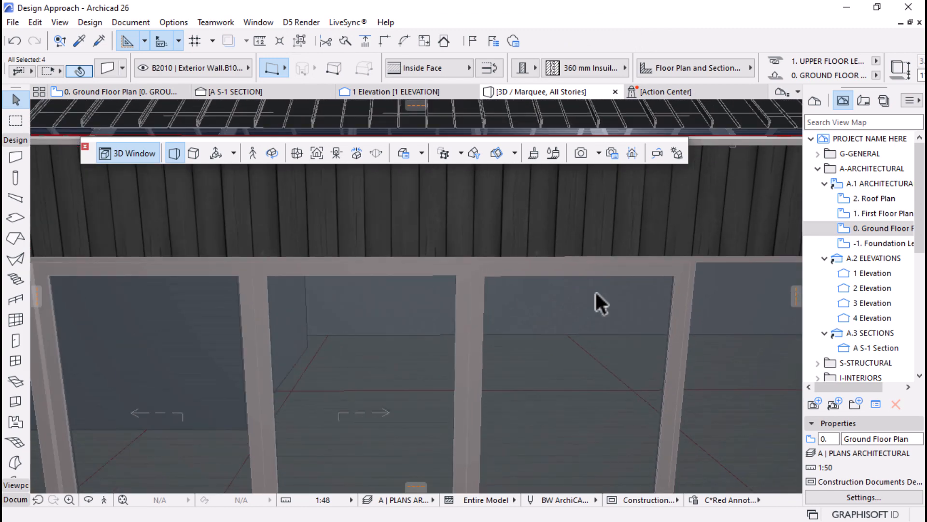
pyautogui.scroll(-3, 375, 315)
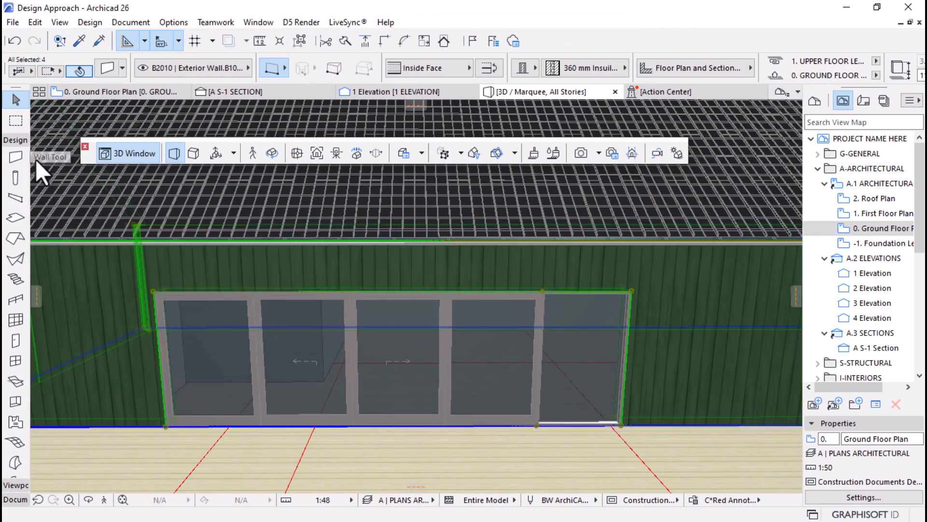
pyautogui.rightClick(23, 153)
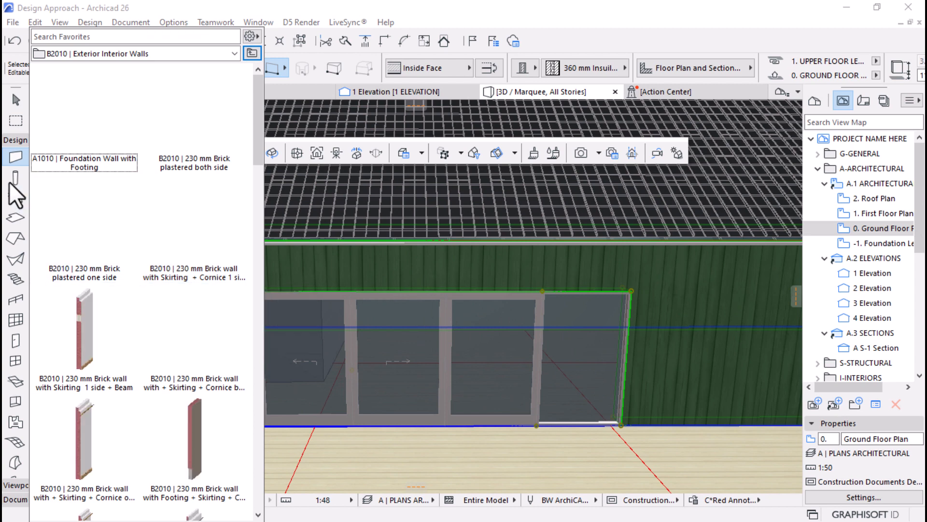
pyautogui.click(545, 289)
pyautogui.scroll(-2, 581, 341)
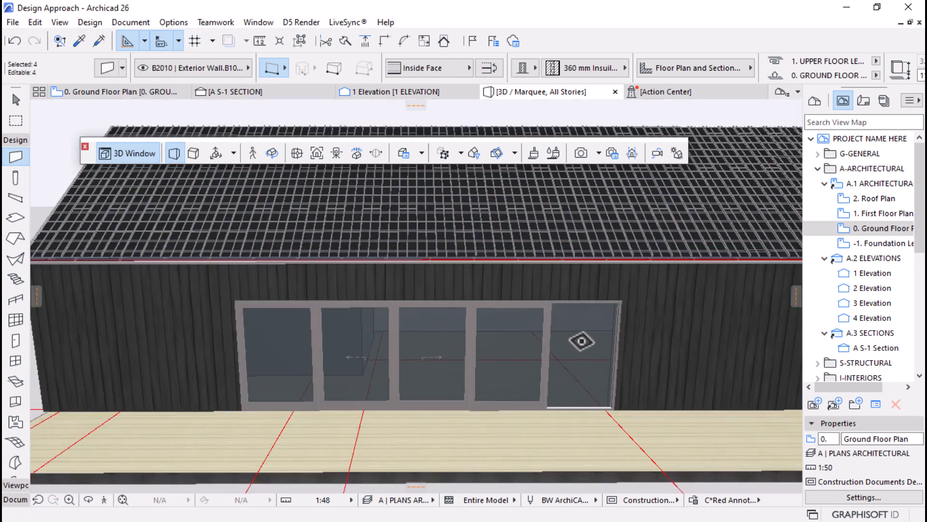
pyautogui.hotkey('ctrl', 'a')
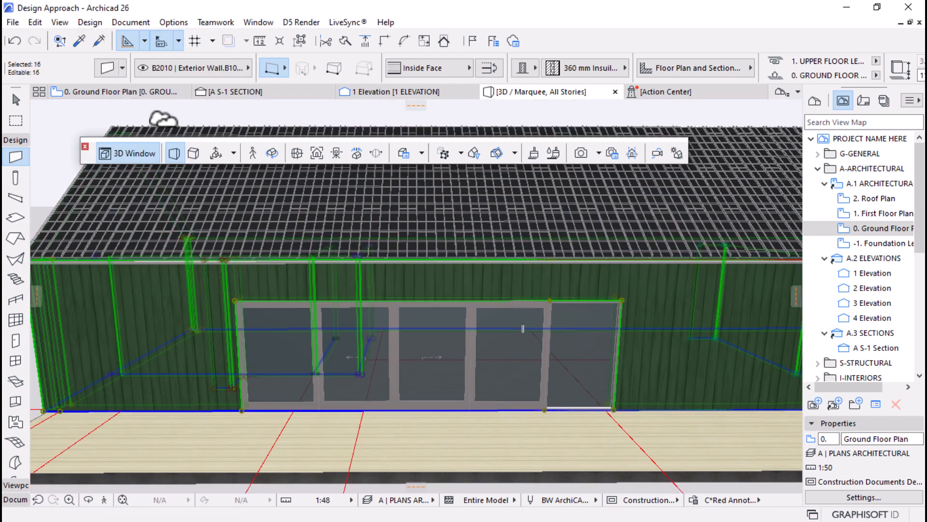
# Set the Floor Plan Display of all selected walls to Cut Only
pyautogui.click(107, 68)
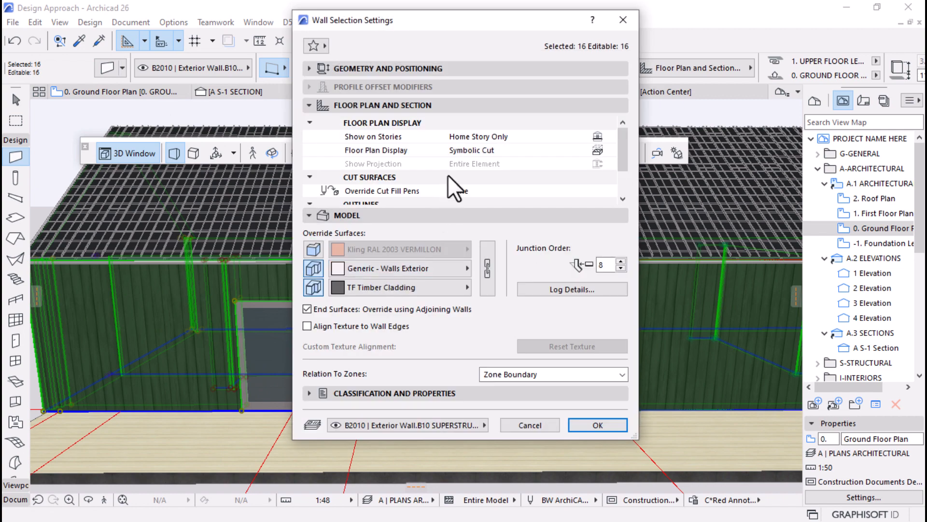
pyautogui.click(507, 151)
pyautogui.click(610, 150)
pyautogui.click(647, 178)
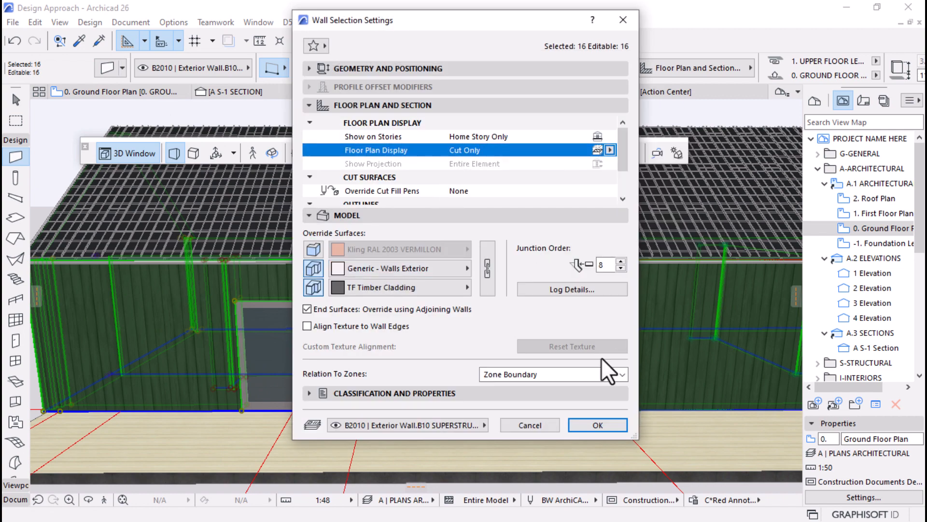
pyautogui.click(593, 427)
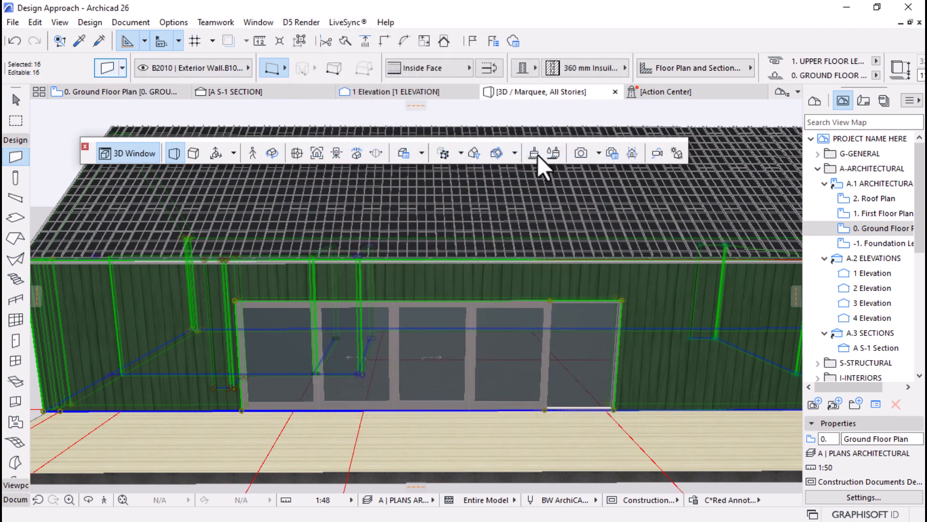
# Set the Floor Plan Display of all selected walls to Symbolic Cut and check the whole ground floor plan
pyautogui.hotkey('ctrl', 't')
pyautogui.click(491, 150)
pyautogui.click(609, 150)
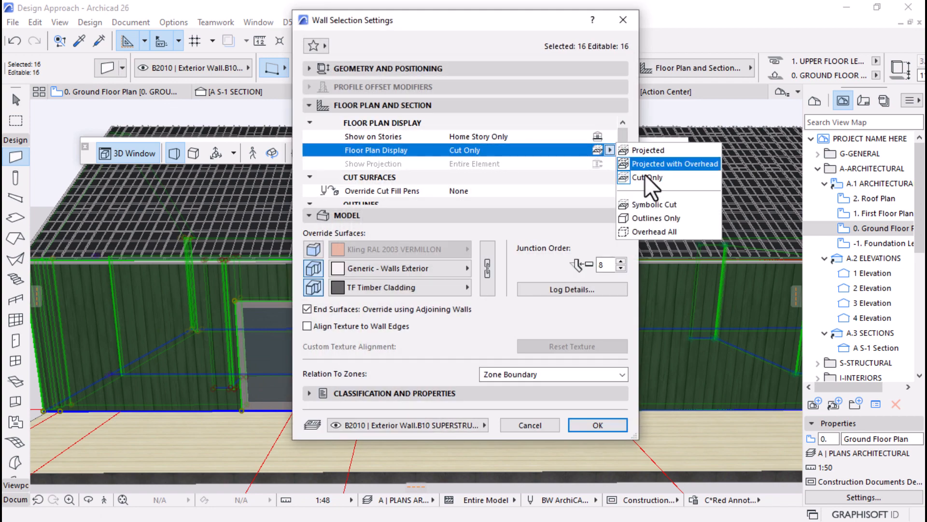
pyautogui.click(654, 204)
pyautogui.click(593, 425)
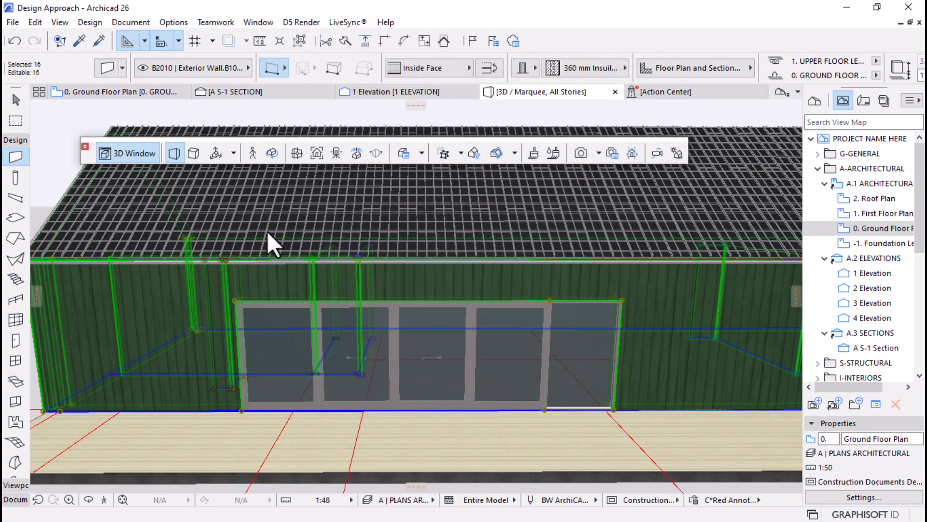
pyautogui.click(128, 93)
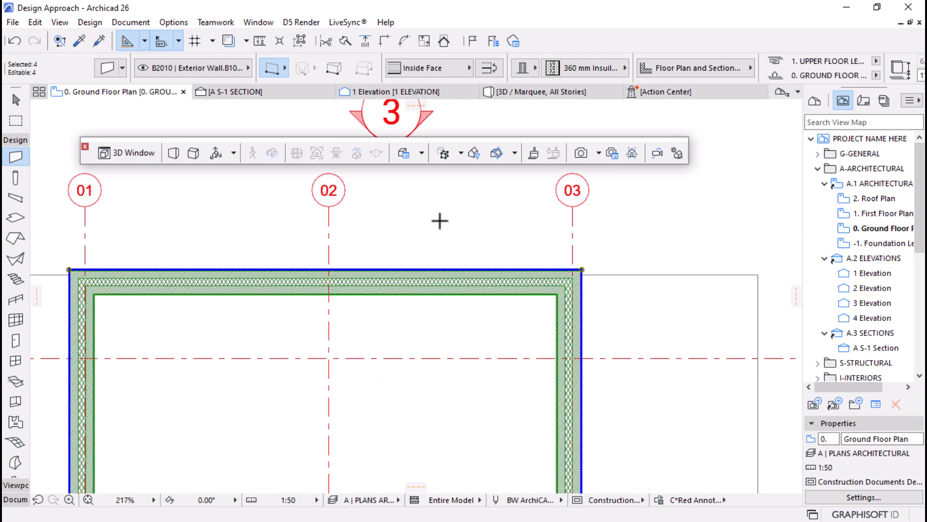
pyautogui.scroll(-8, 439, 220)
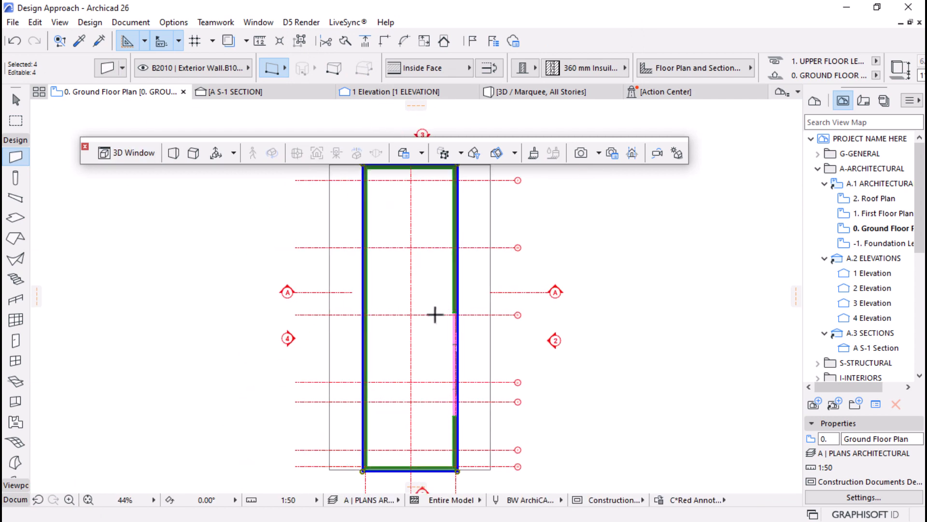
# Clear the plan selection, select the two grouped interior siding walls in the 3D view and open their settings
pyautogui.press('Escape')
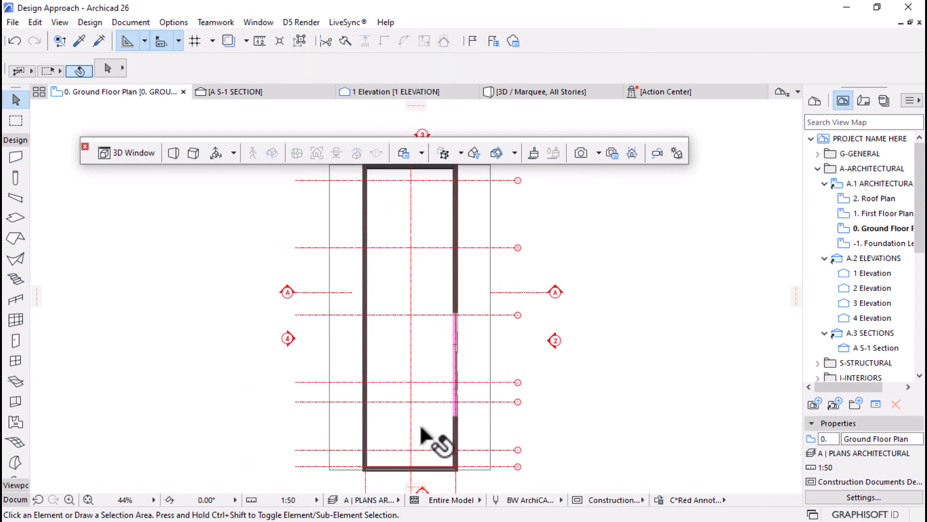
pyautogui.click(503, 92)
pyautogui.scroll(8, 339, 323)
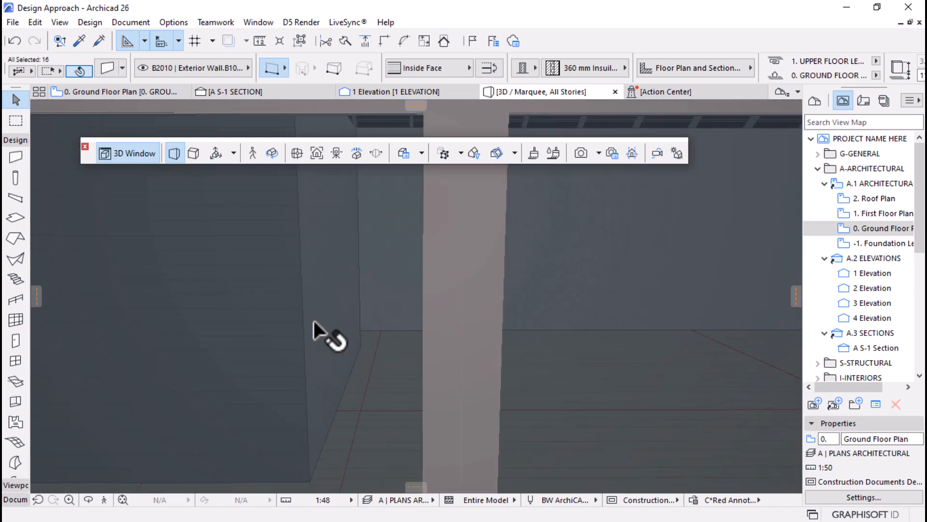
pyautogui.scroll(6, 318, 318)
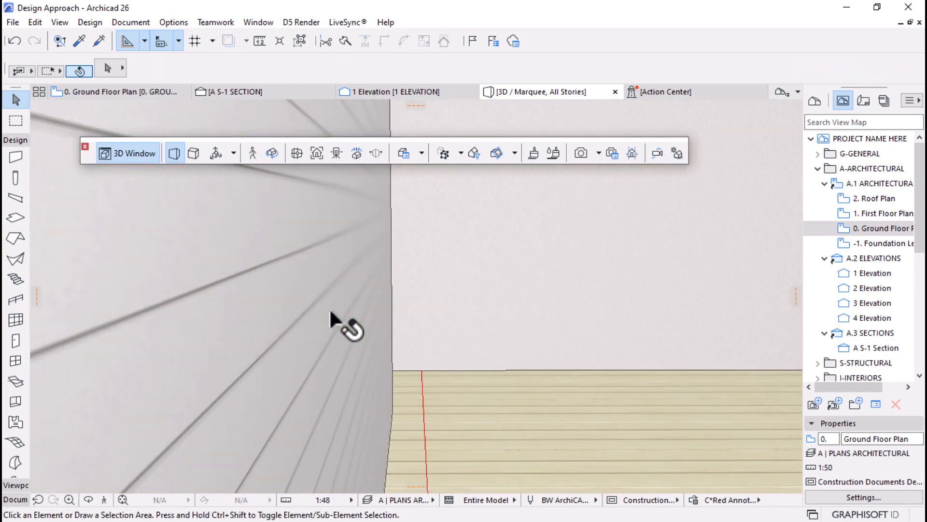
pyautogui.click(314, 346)
pyautogui.click(113, 74)
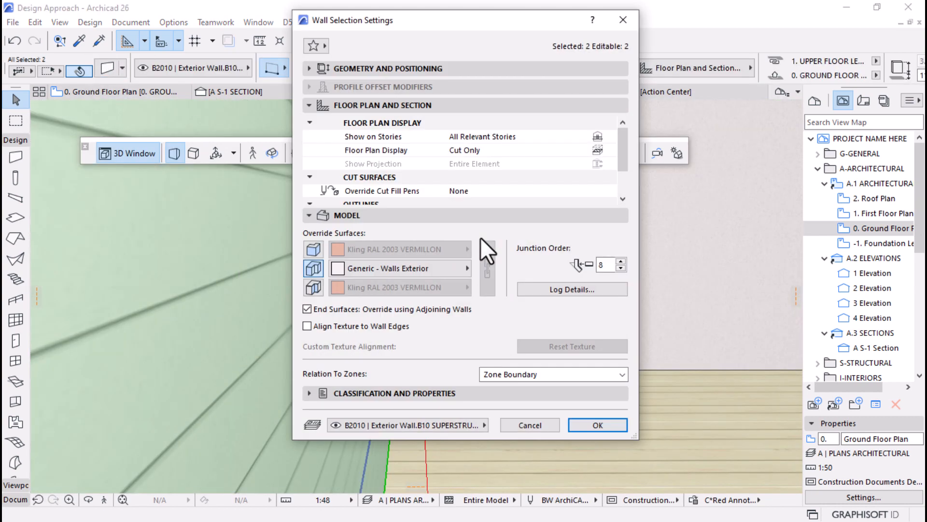
# Set the two selected walls' Show on Stories to Home Story Only and their Floor Plan Display to Symbolic Cut
pyautogui.click(598, 150)
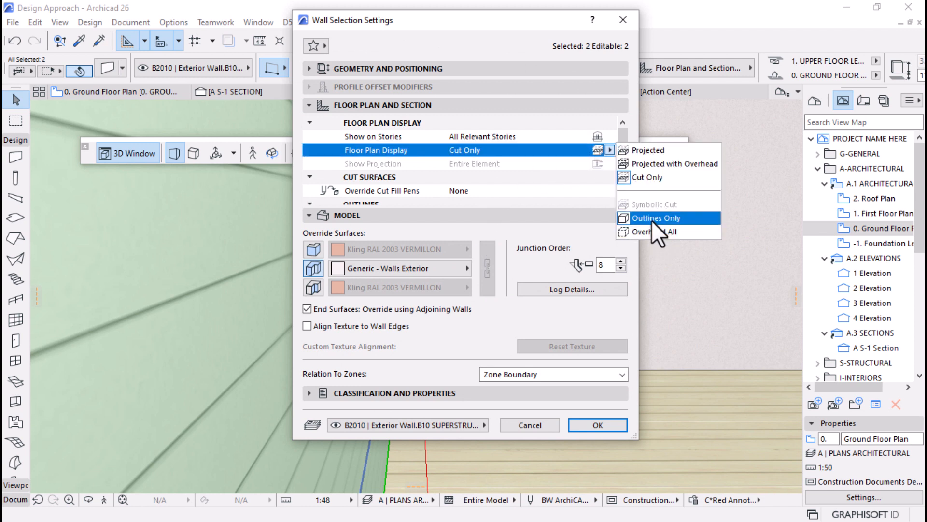
pyautogui.click(503, 181)
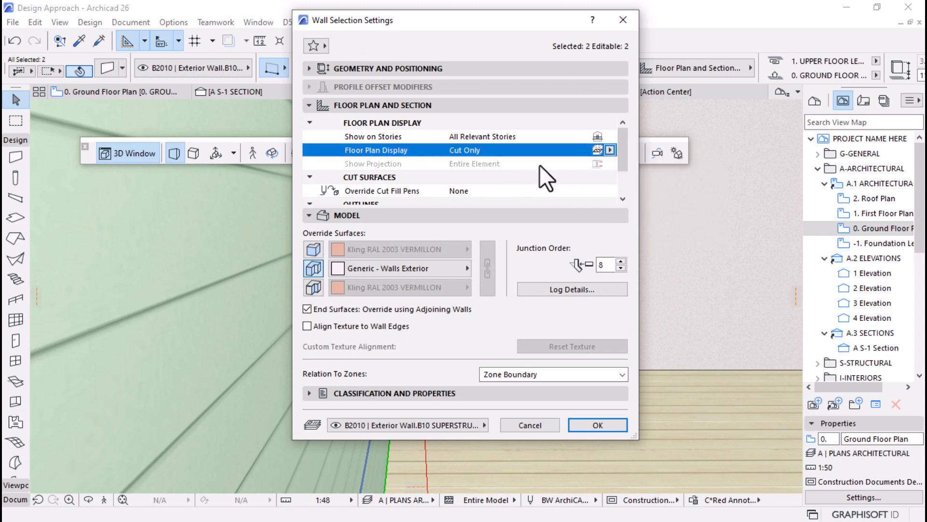
pyautogui.click(598, 136)
pyautogui.click(627, 136)
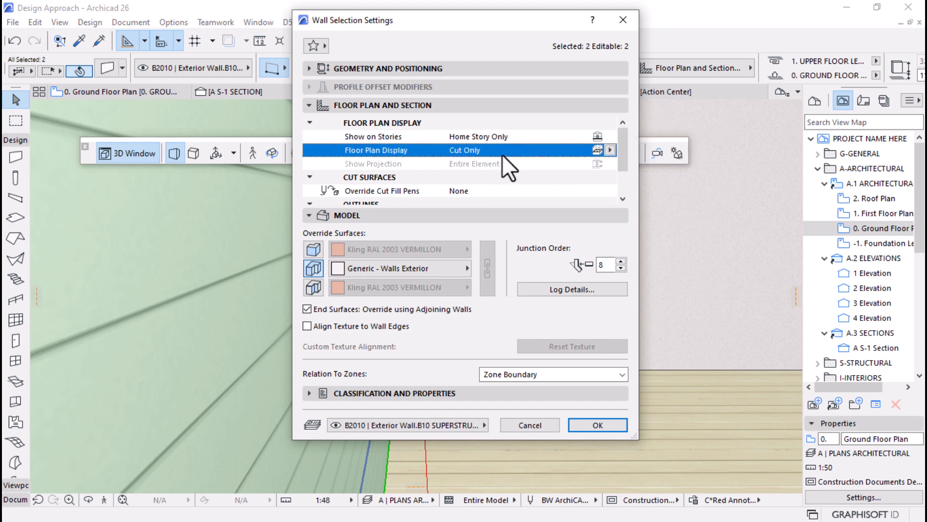
pyautogui.click(610, 149)
pyautogui.click(635, 202)
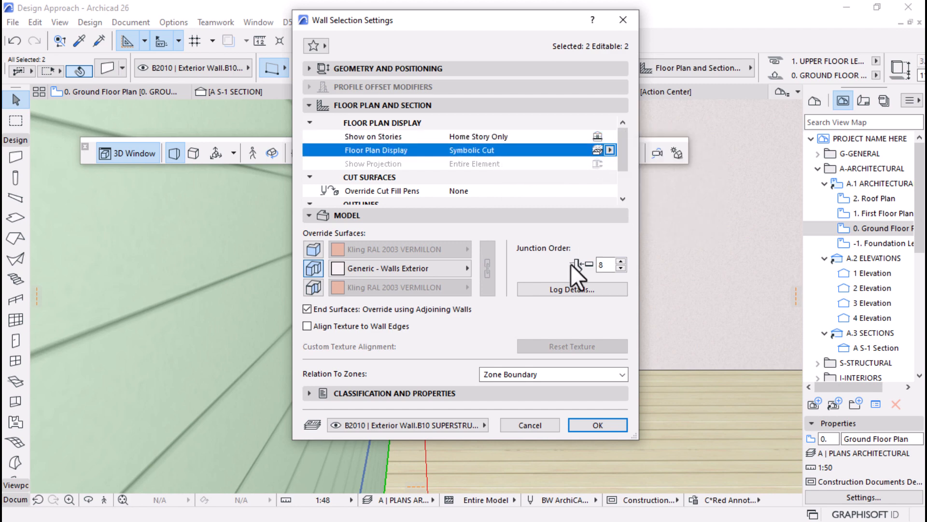
pyautogui.click(590, 419)
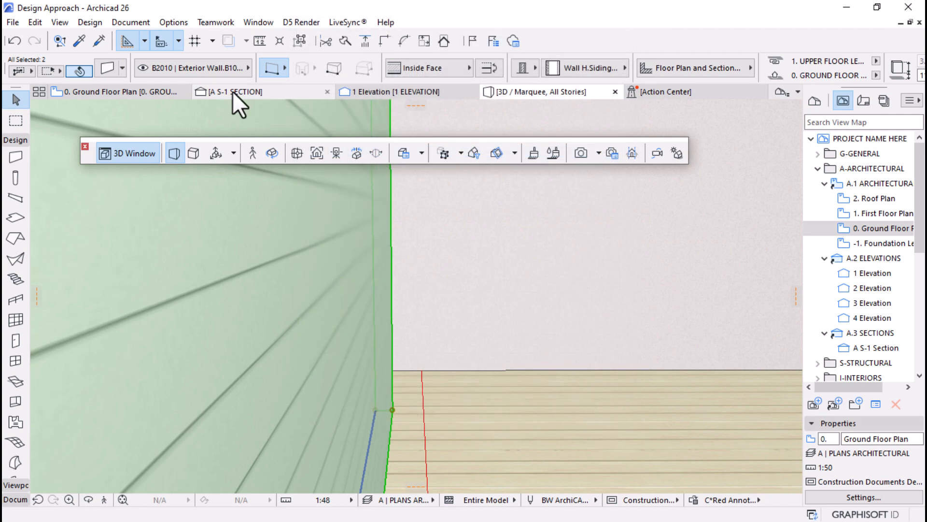
# Select the five remaining interior partition walls beneath the roof in the 3D view
pyautogui.scroll(-15, 402, 263)
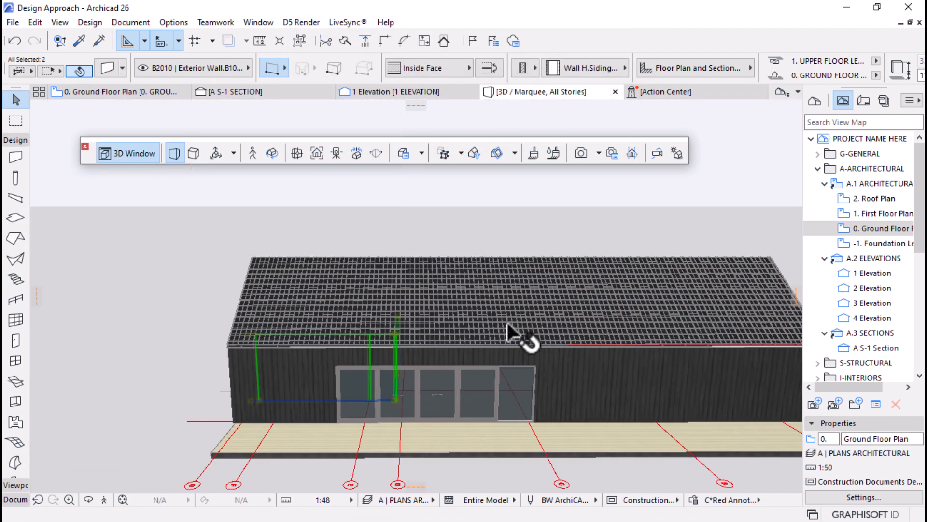
pyautogui.click(489, 154)
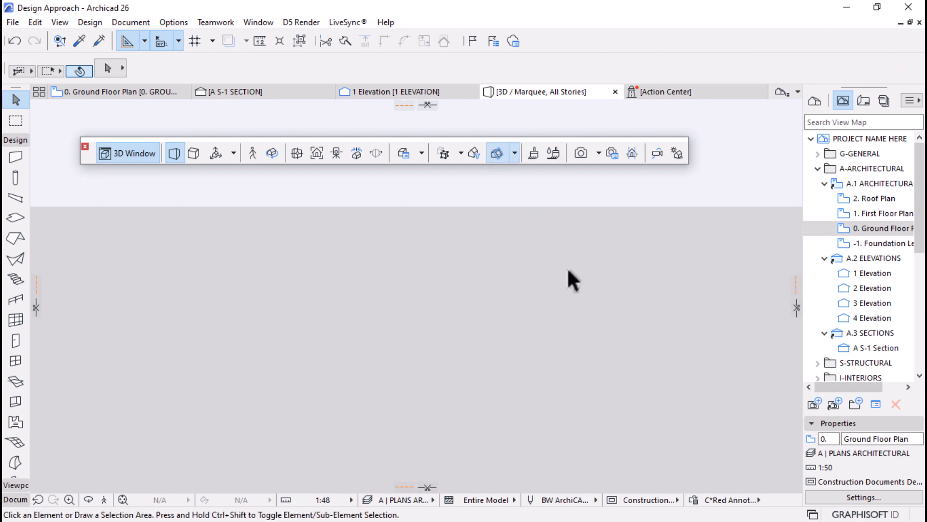
pyautogui.press('o')
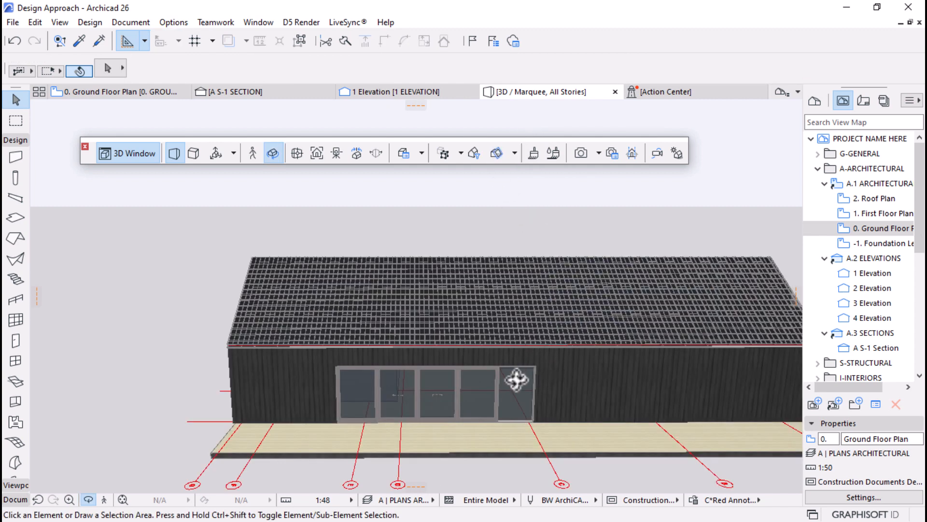
pyautogui.moveTo(514, 379); pyautogui.dragTo(571, 379)
pyautogui.scroll(15, 571, 379)
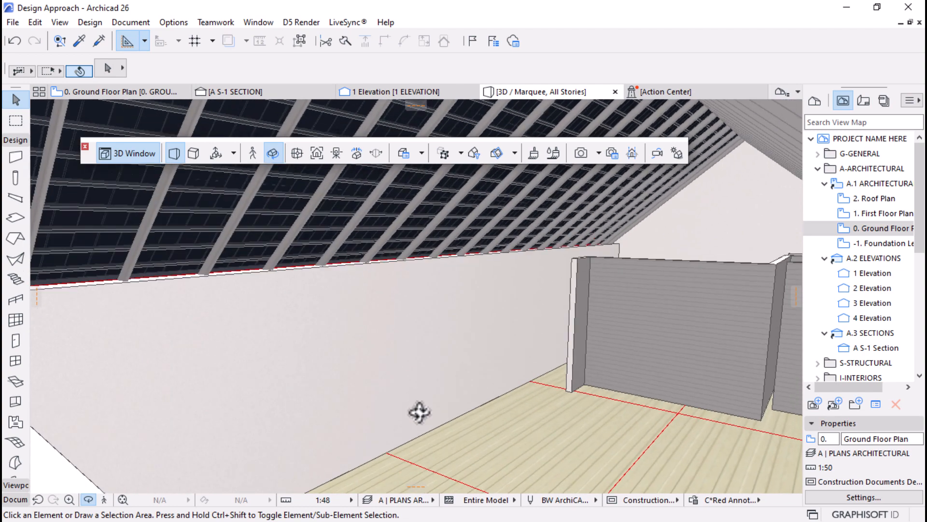
pyautogui.moveTo(419, 412); pyautogui.dragTo(501, 411)
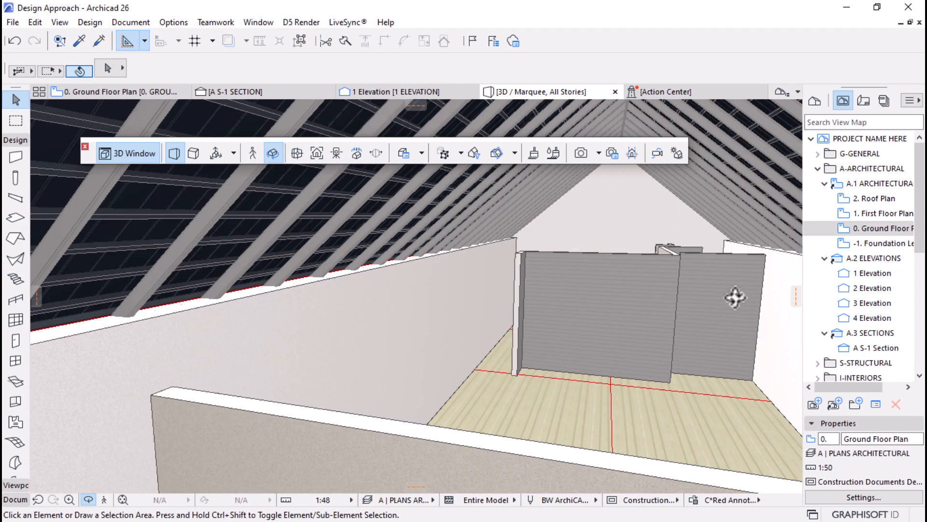
pyautogui.scroll(5, 736, 296)
pyautogui.press('Escape')
pyautogui.click(702, 274)
pyautogui.keyDown('shift'); pyautogui.click(643, 240); pyautogui.keyUp('shift')
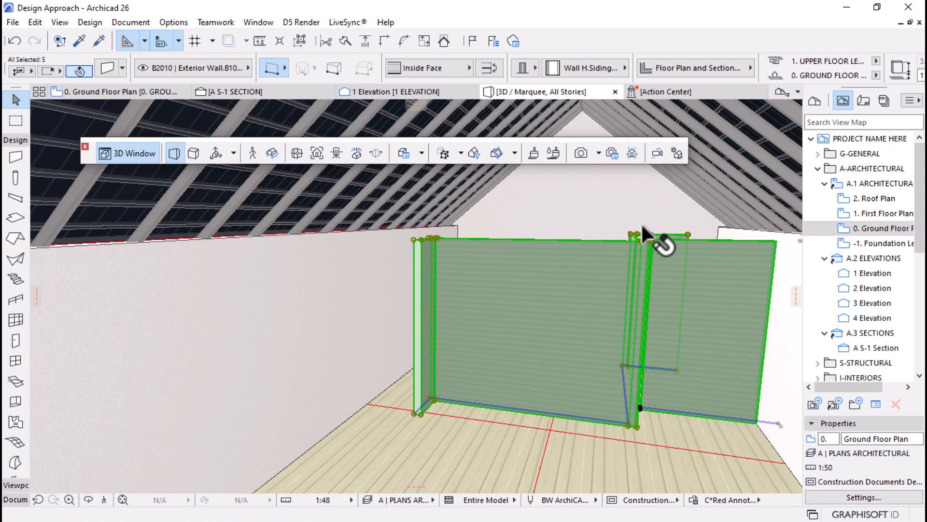
# Set the five partition walls to show on Home Story Only with Floor Plan Display set to Symbolic Cut
pyautogui.click(106, 69)
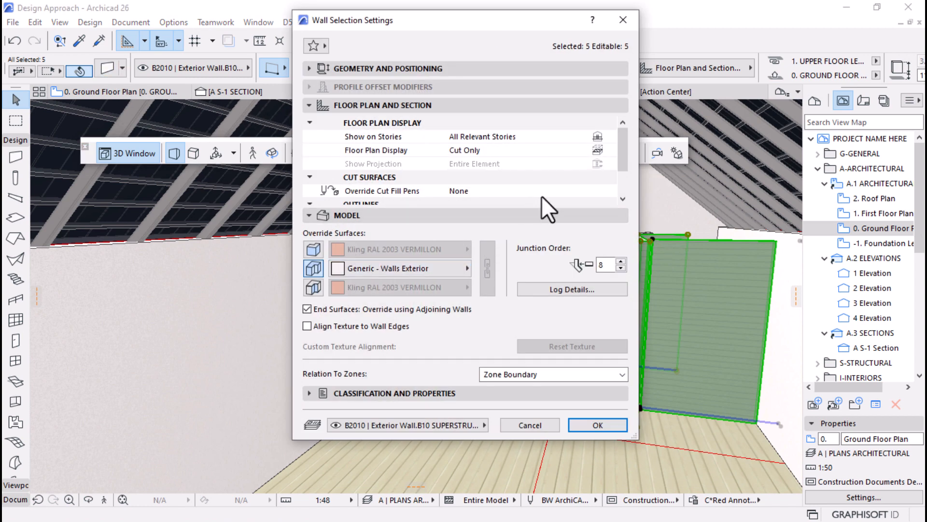
pyautogui.click(607, 137)
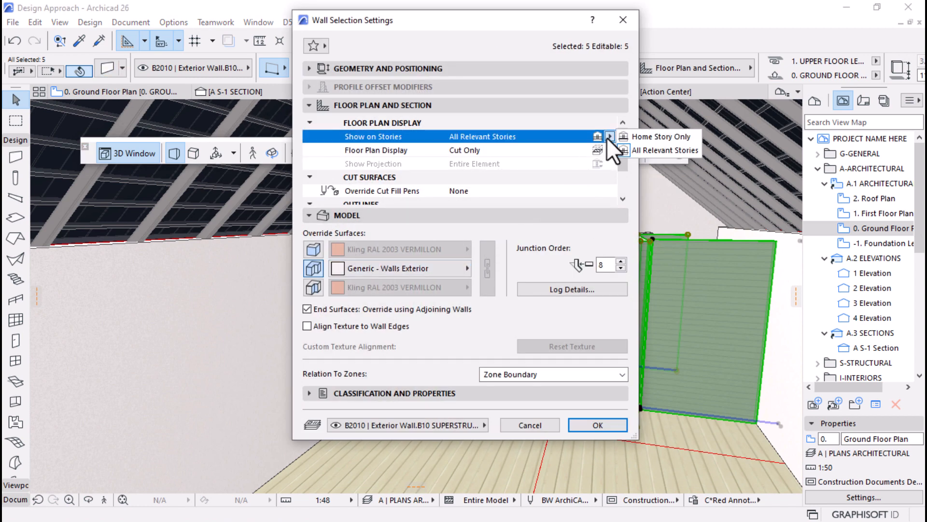
pyautogui.click(653, 136)
pyautogui.click(610, 151)
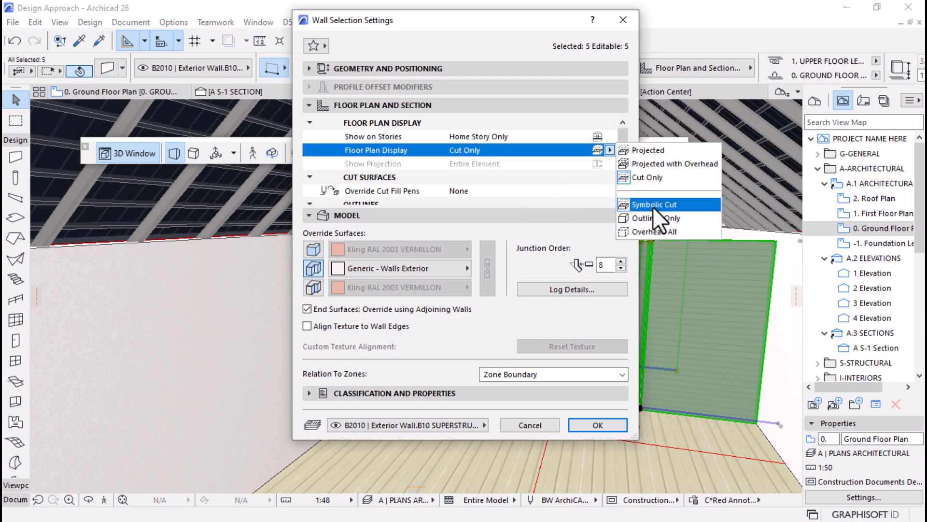
pyautogui.click(653, 207)
pyautogui.click(595, 426)
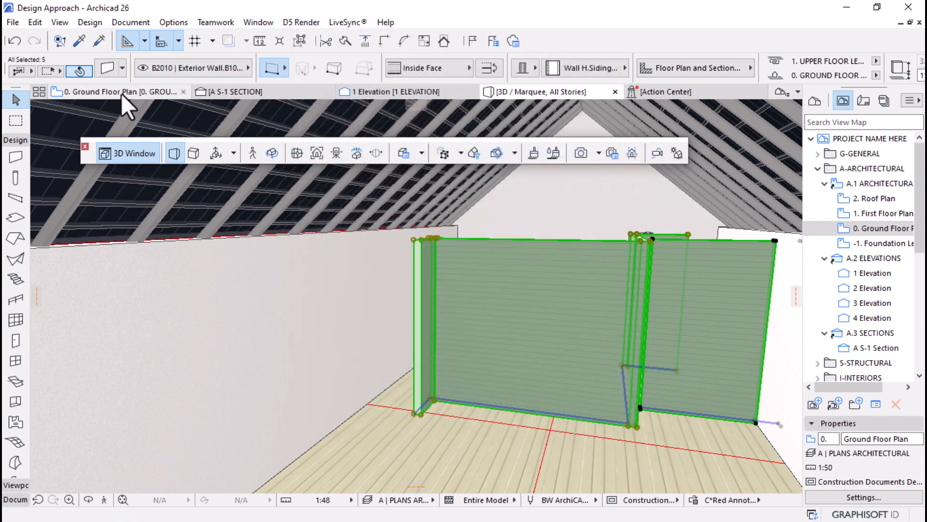
# Return to the ground floor plan and open the settings of the sliding door with one sidelight
pyautogui.click(121, 92)
pyautogui.moveTo(723, 323); pyautogui.dragTo(502, 372)
pyautogui.scroll(5, 388, 376)
pyautogui.click(544, 194)
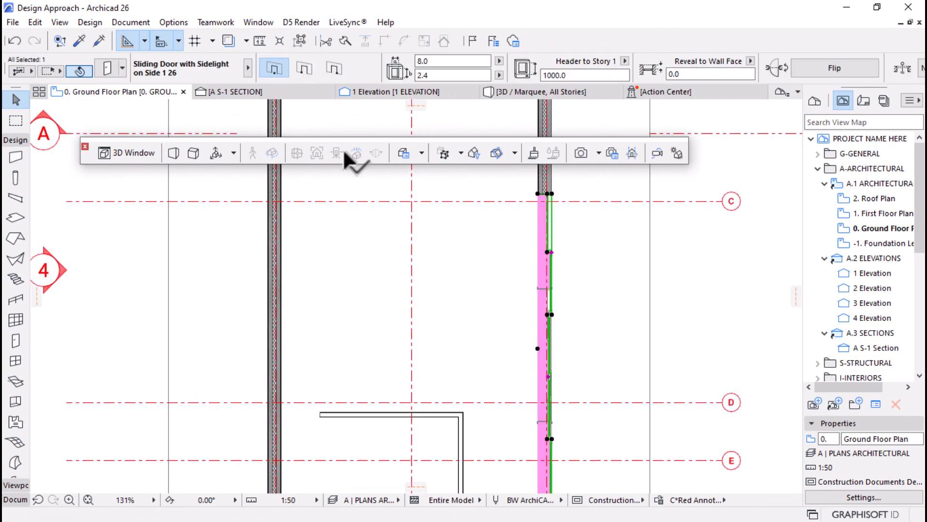
pyautogui.hotkey('ctrl', 't')
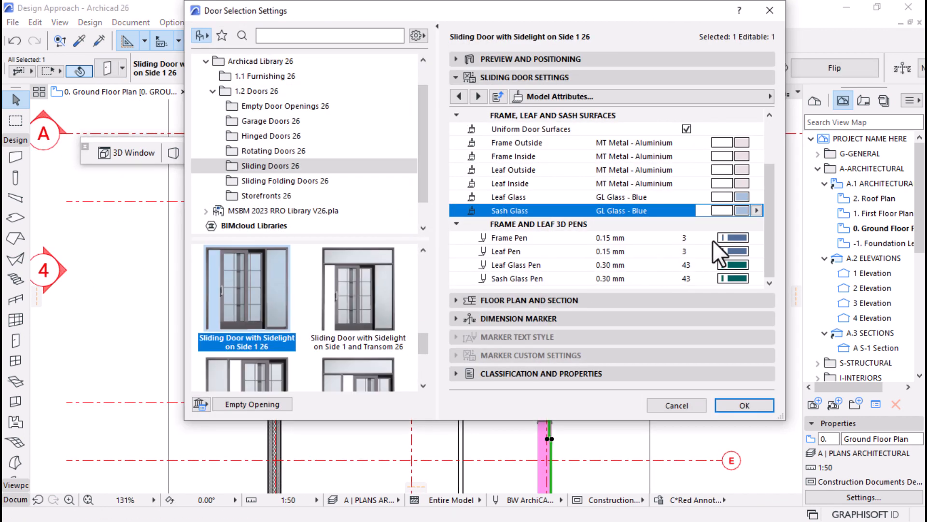
# Turn off Use Fills in the sliding door's Floor Plan and Section settings
pyautogui.click(742, 100)
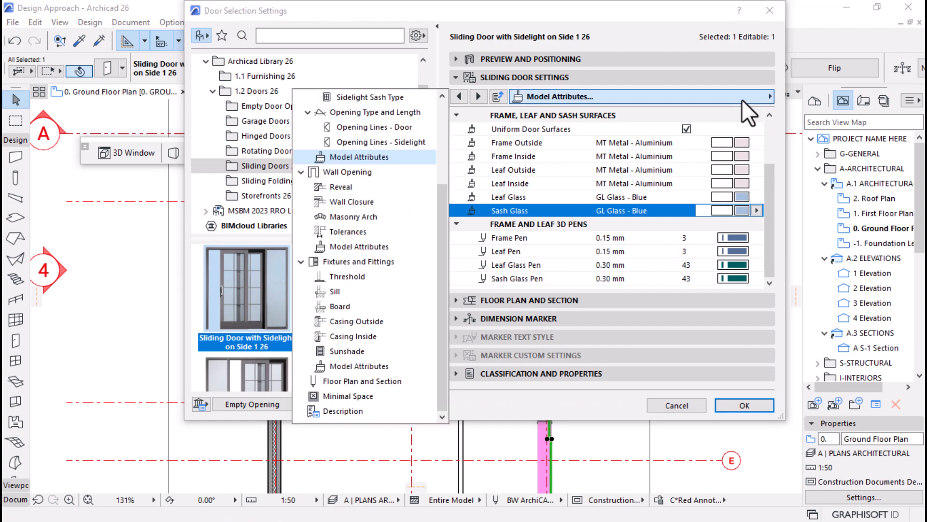
pyautogui.click(769, 202)
pyautogui.moveTo(772, 154)
pyautogui.mouseDown()
pyautogui.moveTo(779, 271)
pyautogui.moveTo(773, 159)
pyautogui.mouseUp()
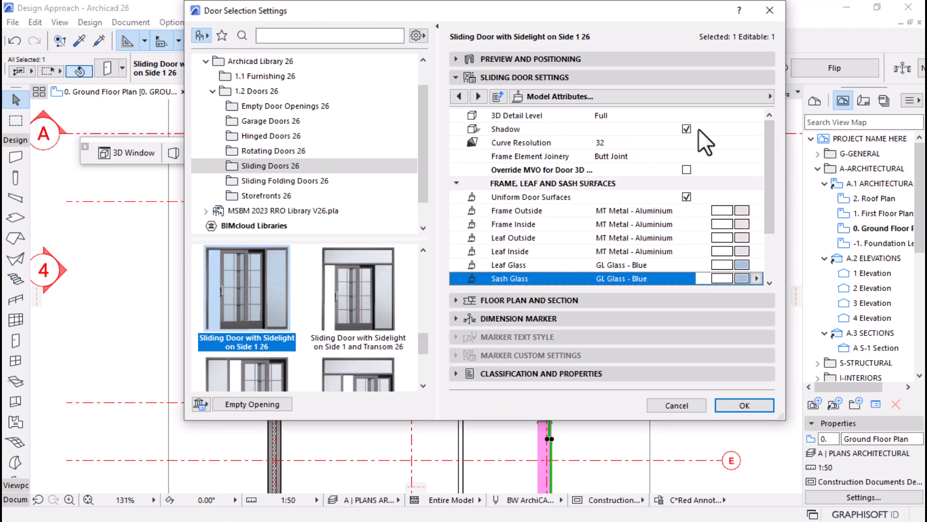
pyautogui.click(748, 97)
pyautogui.click(415, 382)
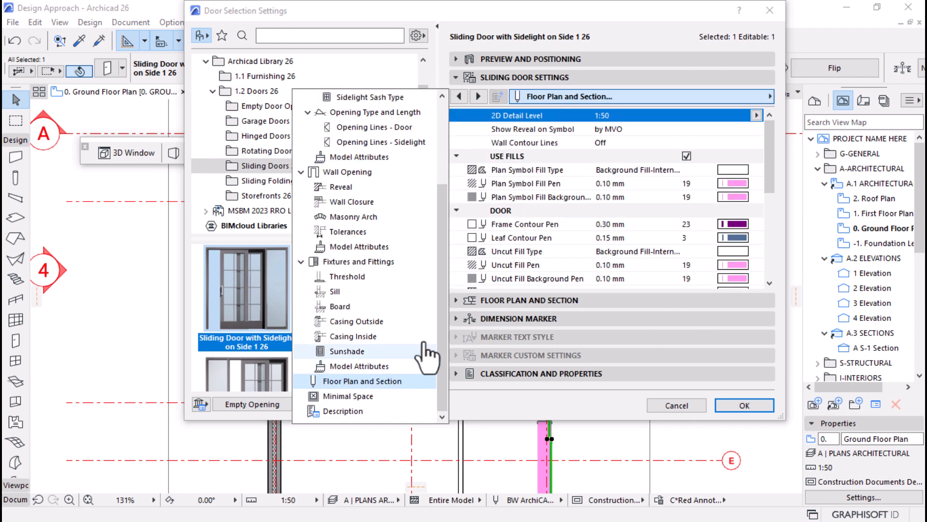
pyautogui.click(686, 155)
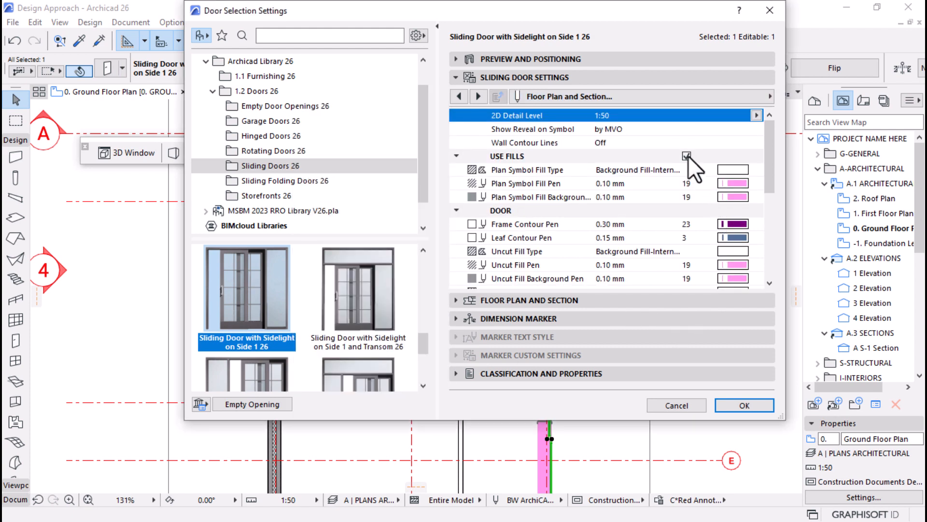
pyautogui.click(687, 156)
pyautogui.click(744, 405)
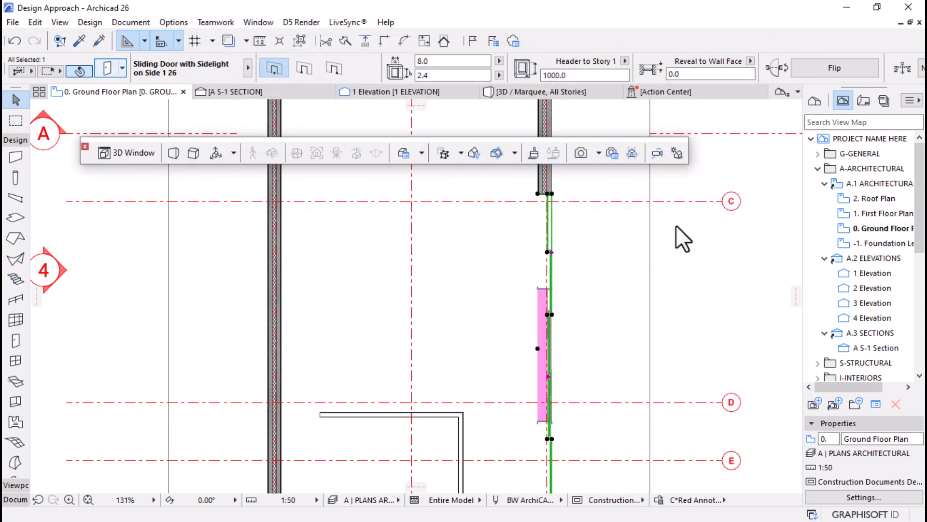
# Set the sliding door's Uncut Fill Background Pen to Transparent
pyautogui.hotkey('ctrl', 't')
pyautogui.click(733, 238)
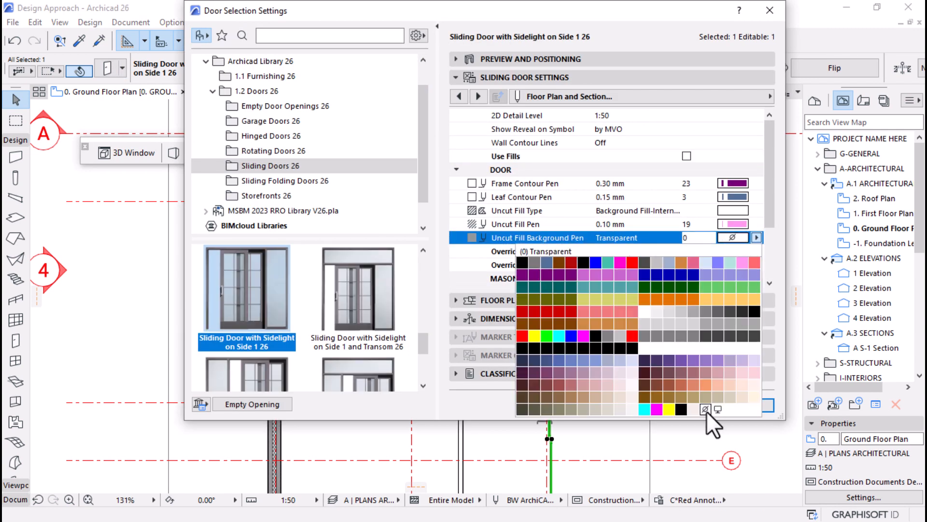
pyautogui.click(705, 409)
pyautogui.click(755, 407)
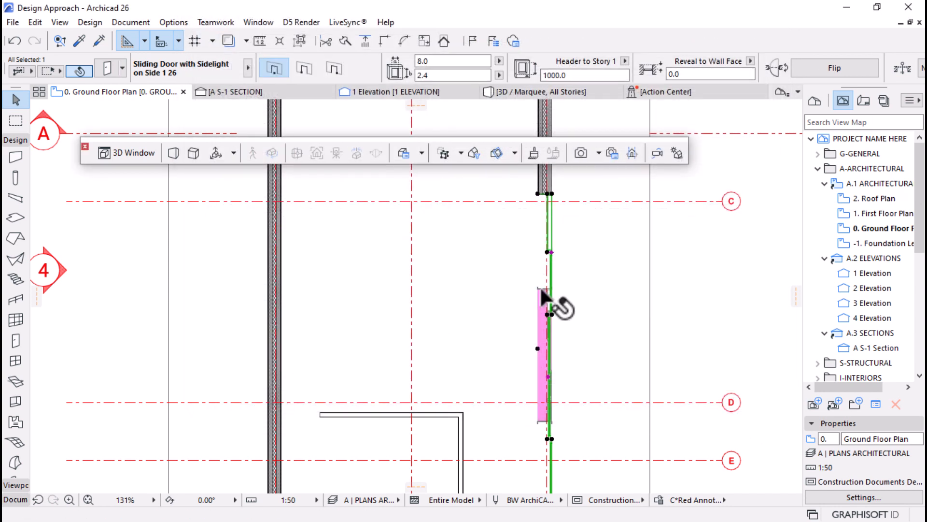
# Review the sliding door's contour pens and set its Uncut Fill Pen to Transparent
pyautogui.hotkey('ctrl', 't')
pyautogui.scroll(-3, 724, 264)
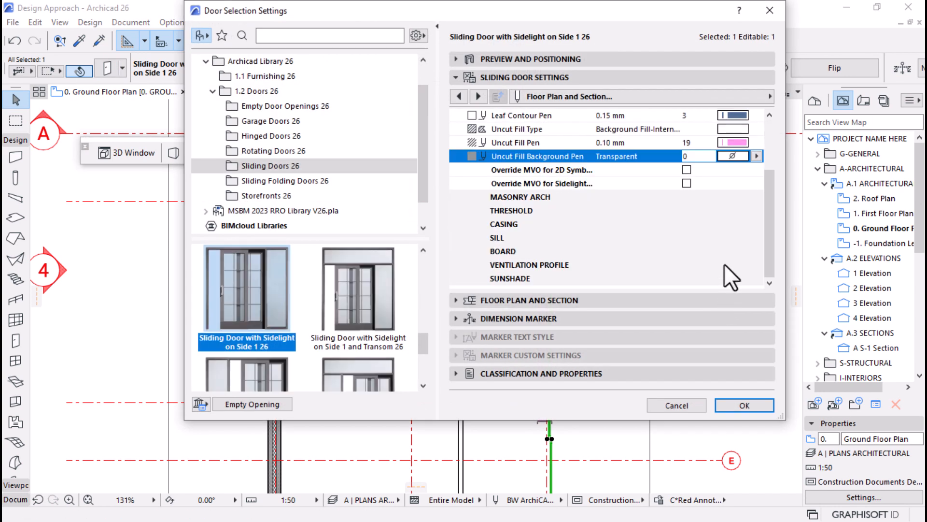
pyautogui.scroll(3, 752, 187)
pyautogui.click(743, 185)
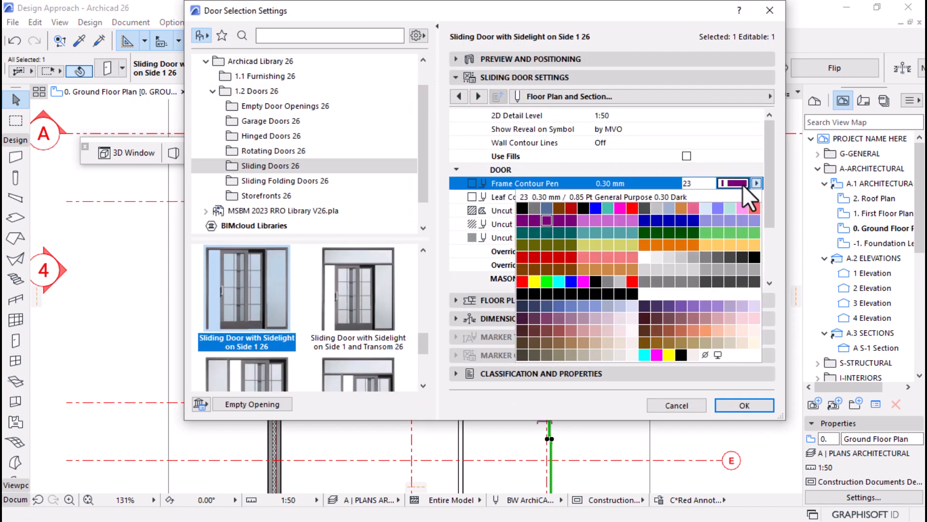
pyautogui.click(740, 196)
pyautogui.click(740, 196)
pyautogui.click(740, 196)
pyautogui.click(737, 223)
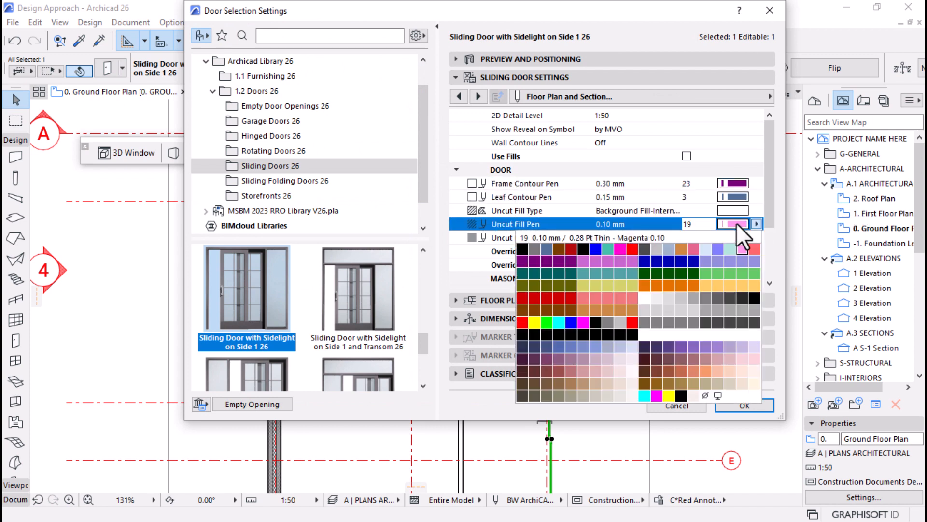
pyautogui.click(705, 394)
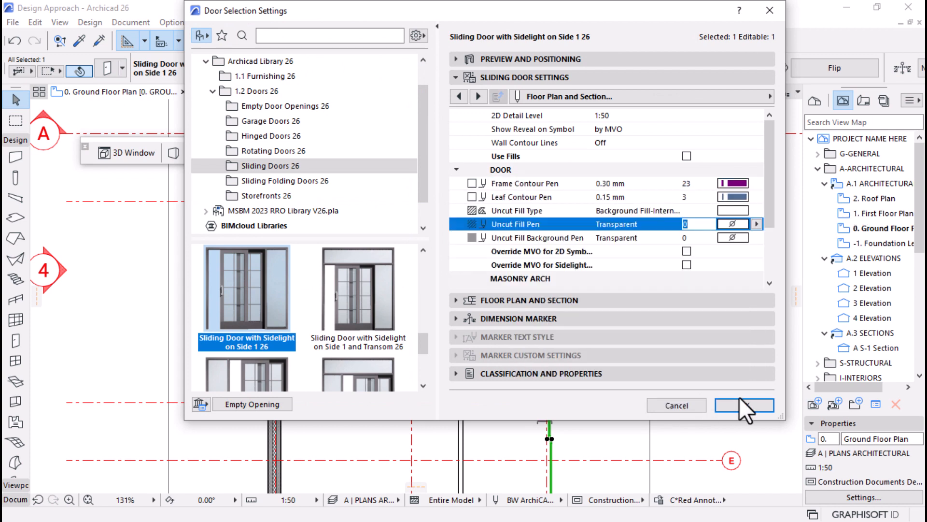
pyautogui.click(740, 409)
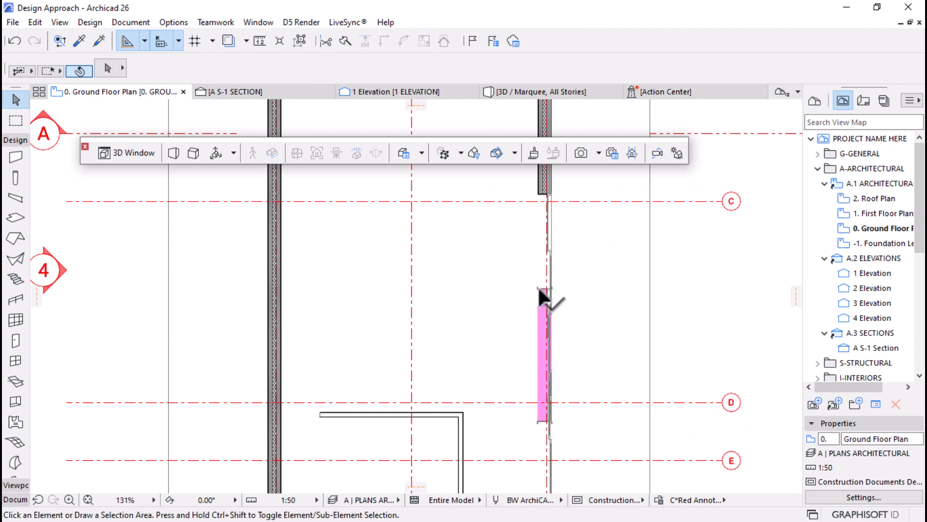
# Delete the sliding door with two sidelights and pink fill from the east exterior wall between grid lines C and D
pyautogui.scroll(-2, 538, 285)
pyautogui.scroll(5, 569, 332)
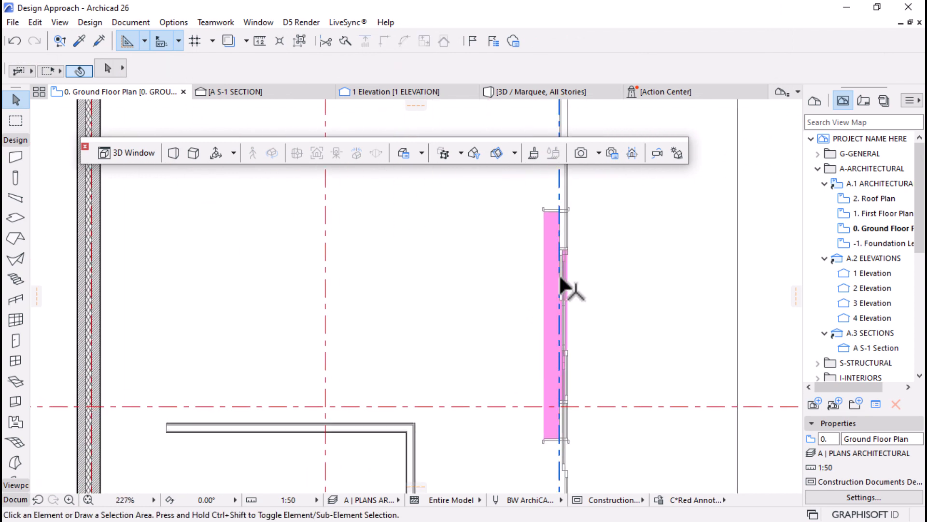
pyautogui.click(565, 263)
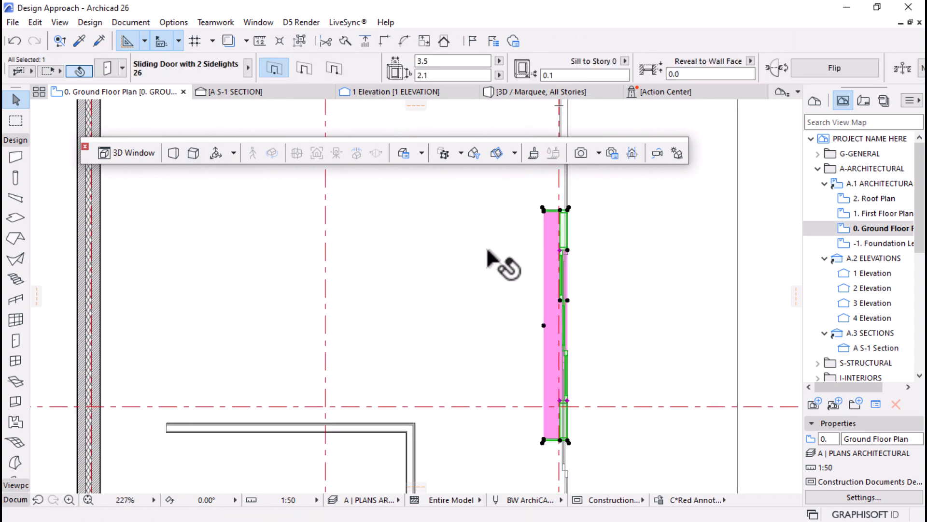
pyautogui.scroll(-3, 488, 251)
pyautogui.press('Delete')
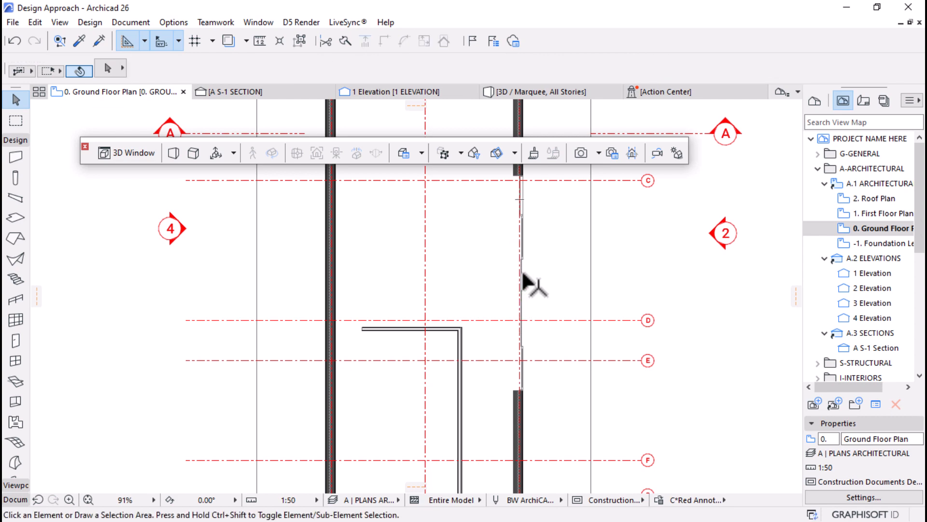
pyautogui.scroll(-2, 523, 276)
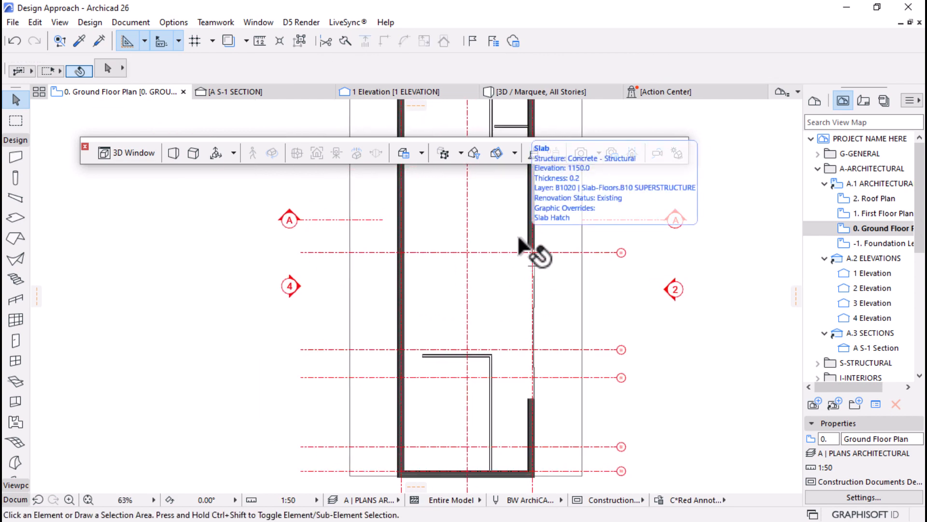
pyautogui.scroll(-2, 484, 290)
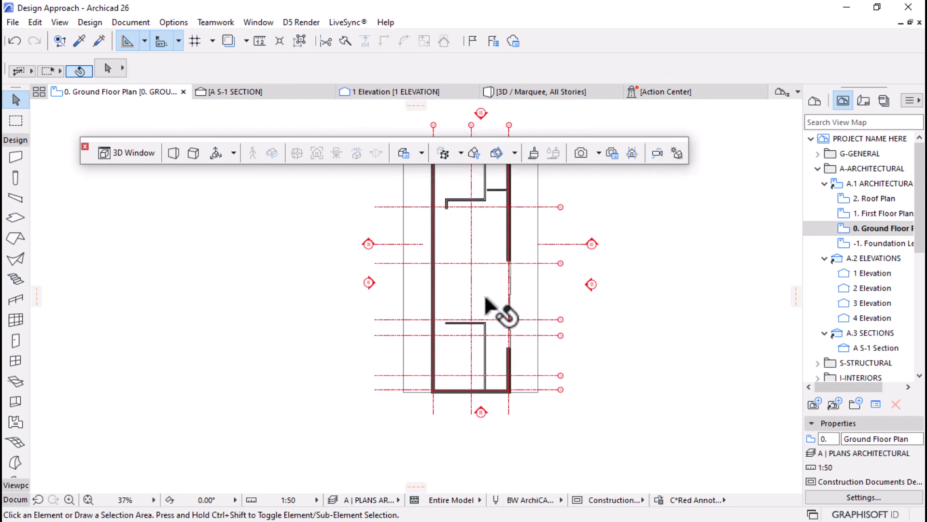
# Show the Z-MSBIM | 2D Objects layer and update the A | PLANS ARCHITECTURAL layer combination with it
pyautogui.hotkey('ctrl', 'l')
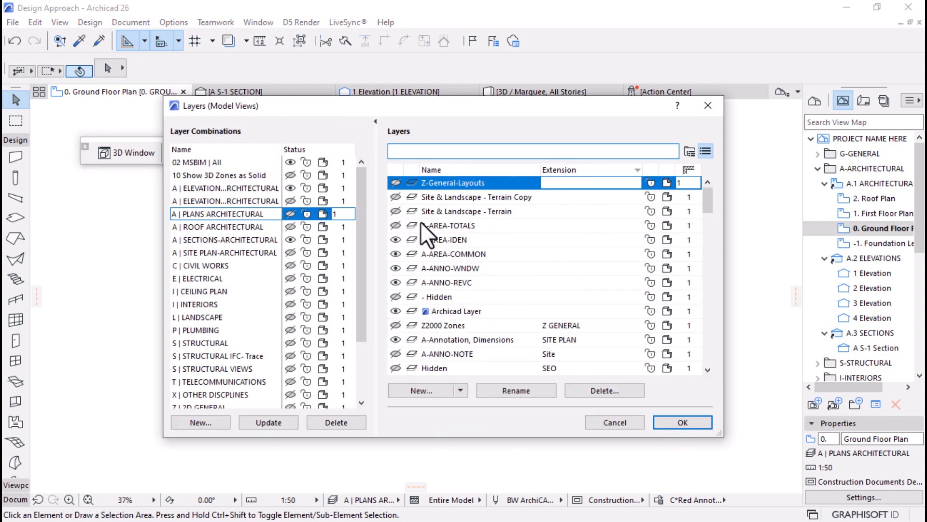
pyautogui.scroll(-20, 531, 344)
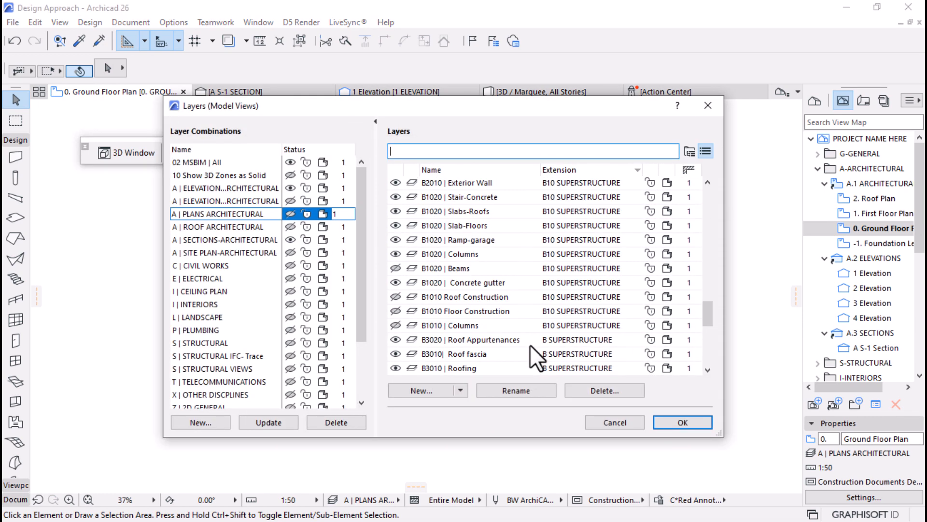
pyautogui.scroll(-1, 512, 355)
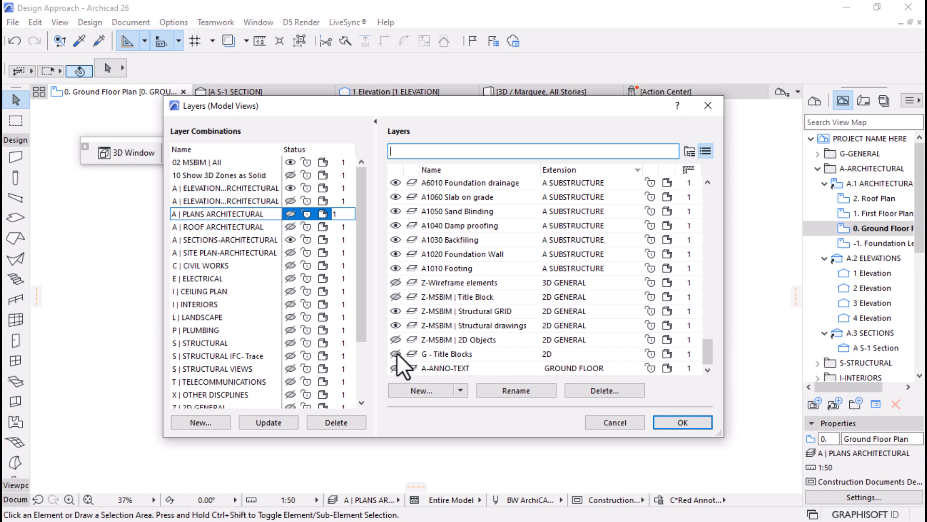
pyautogui.click(392, 340)
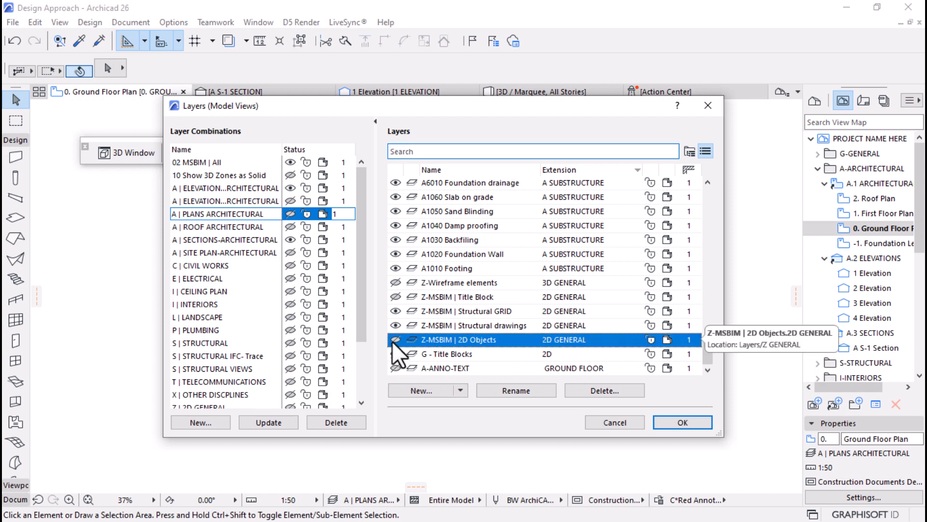
pyautogui.click(287, 423)
pyautogui.click(707, 423)
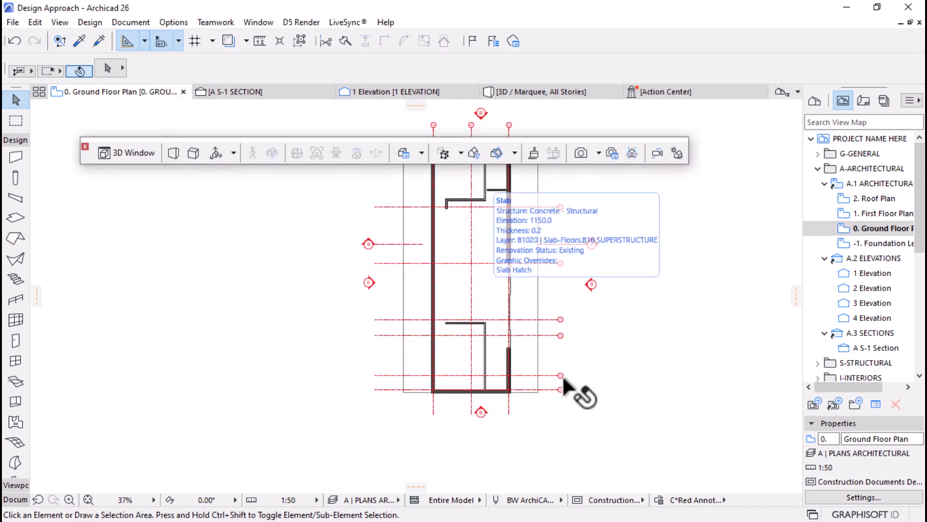
# Examine how the modelled exterior walls and openings match the reference plan around the living and dining areas
pyautogui.scroll(5, 534, 321)
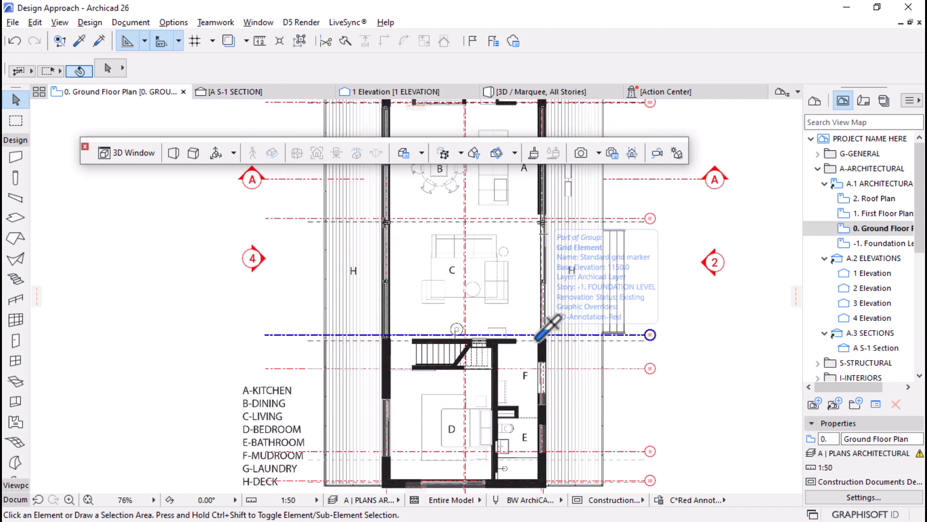
pyautogui.scroll(5, 488, 326)
pyautogui.scroll(8, 567, 332)
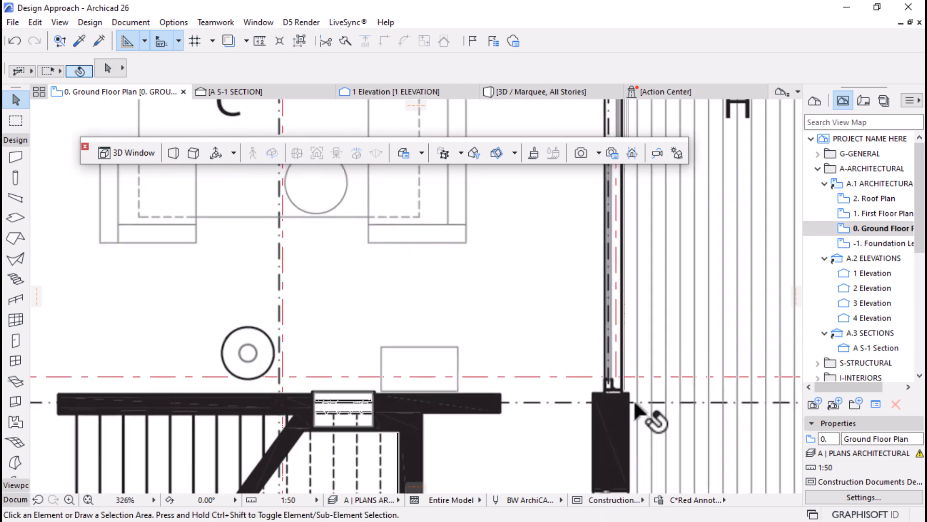
pyautogui.scroll(-12, 616, 374)
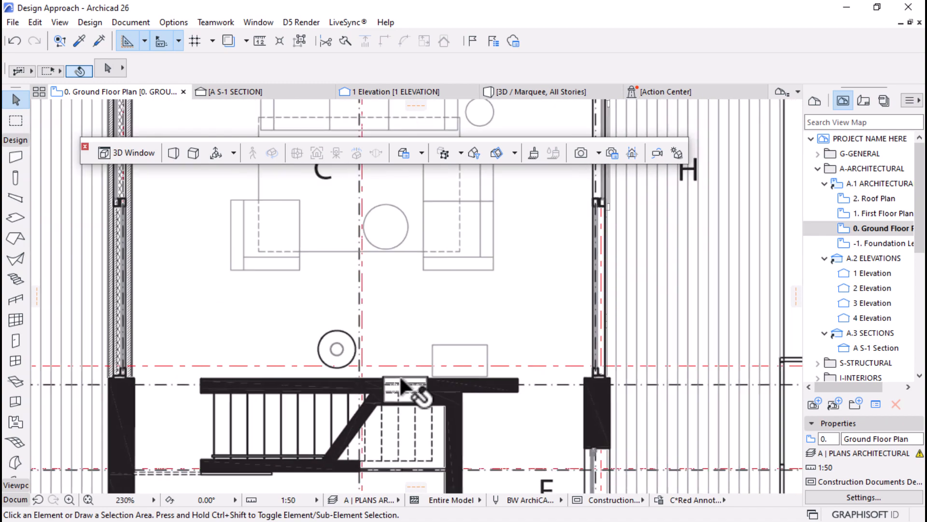
pyautogui.scroll(11, 321, 258)
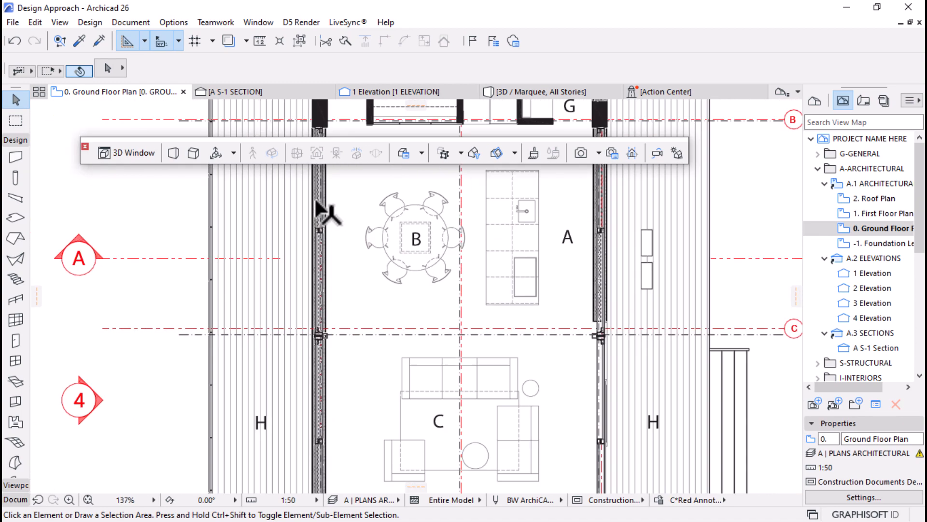
pyautogui.click(325, 279)
pyautogui.press('Escape')
pyautogui.scroll(-6, 360, 425)
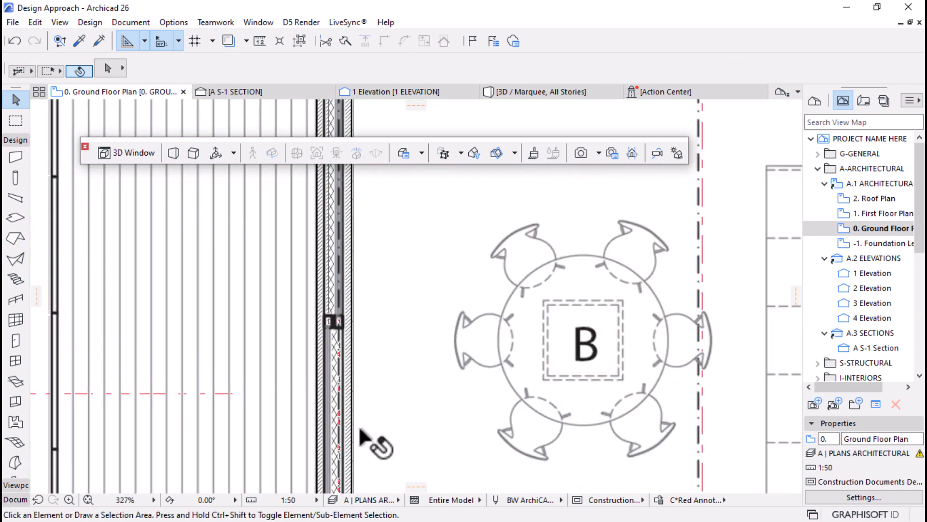
# Check where the reference plan's solid wall segments and openings meet the exterior walls near grid line B and the stair
pyautogui.scroll(4, 341, 252)
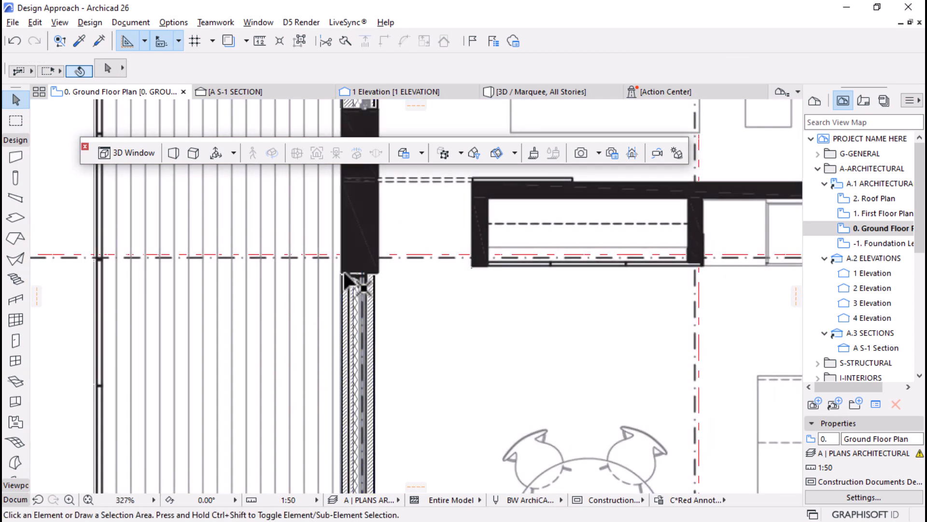
pyautogui.click(348, 282)
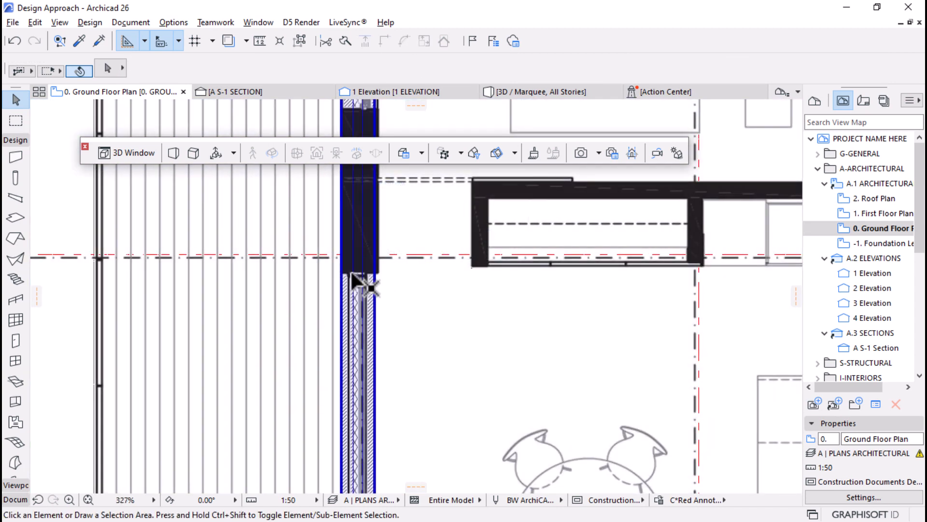
pyautogui.click(350, 285)
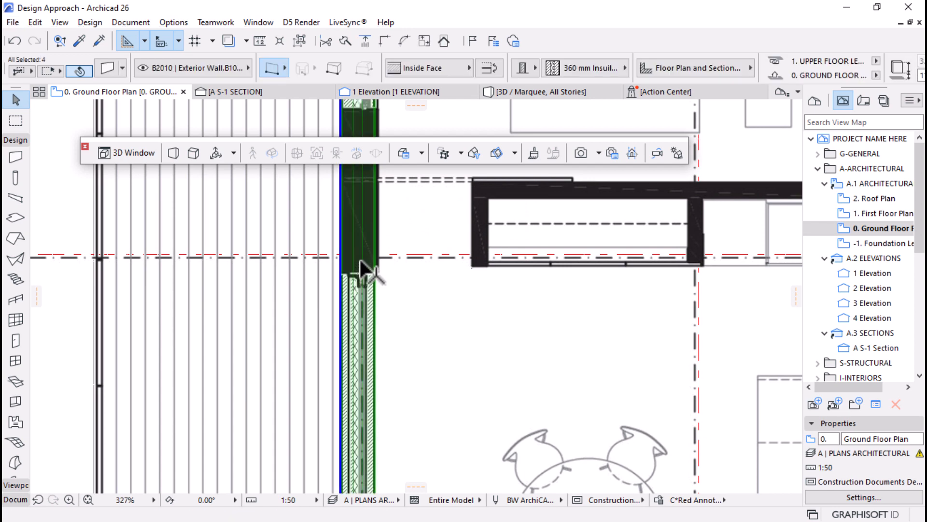
pyautogui.scroll(-10, 360, 268)
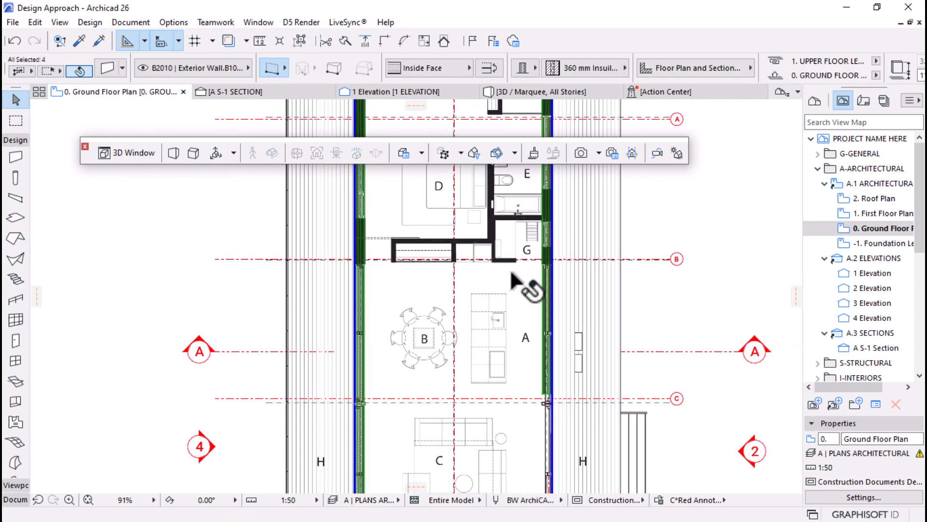
pyautogui.click(503, 314)
pyautogui.scroll(6, 555, 265)
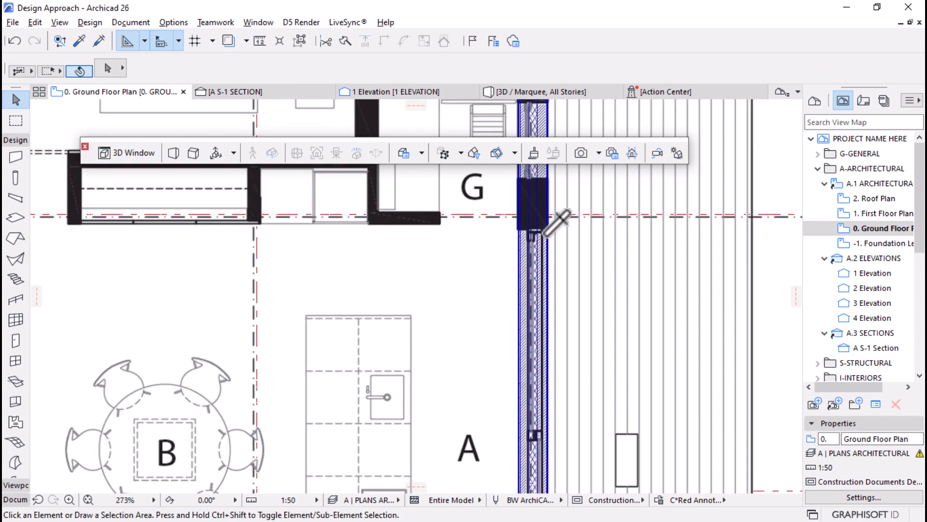
pyautogui.scroll(-4, 507, 276)
pyautogui.scroll(-4, 501, 279)
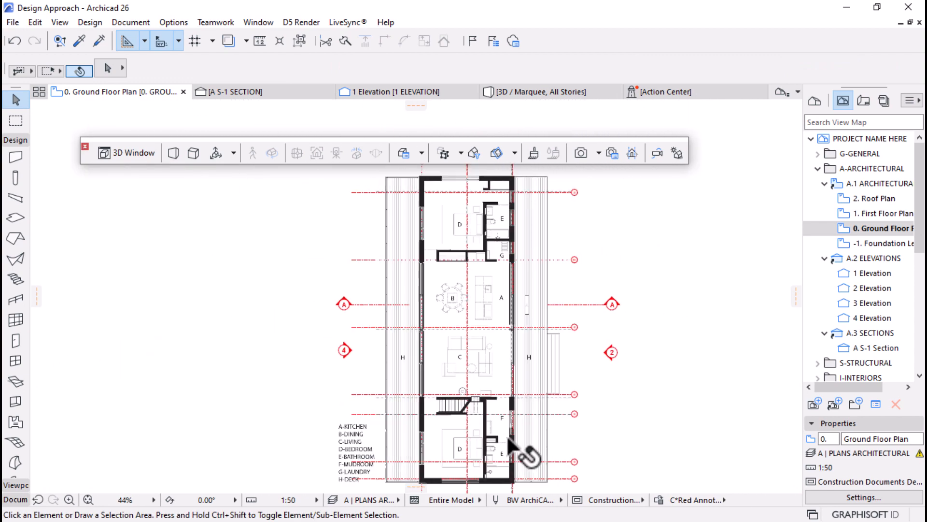
pyautogui.scroll(10, 528, 389)
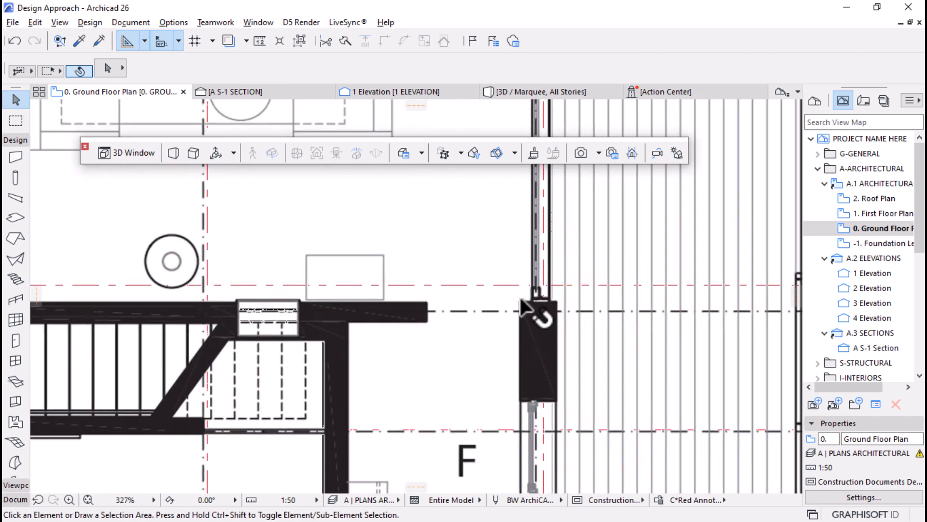
# Pick up the settings of the existing sliding door with one sidelight from the 3D model
pyautogui.click(529, 91)
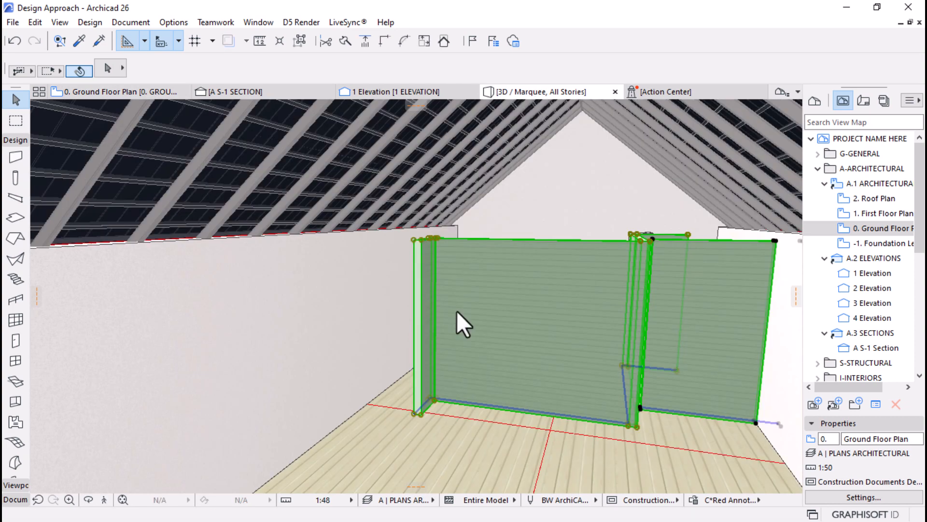
pyautogui.scroll(-10, 384, 288)
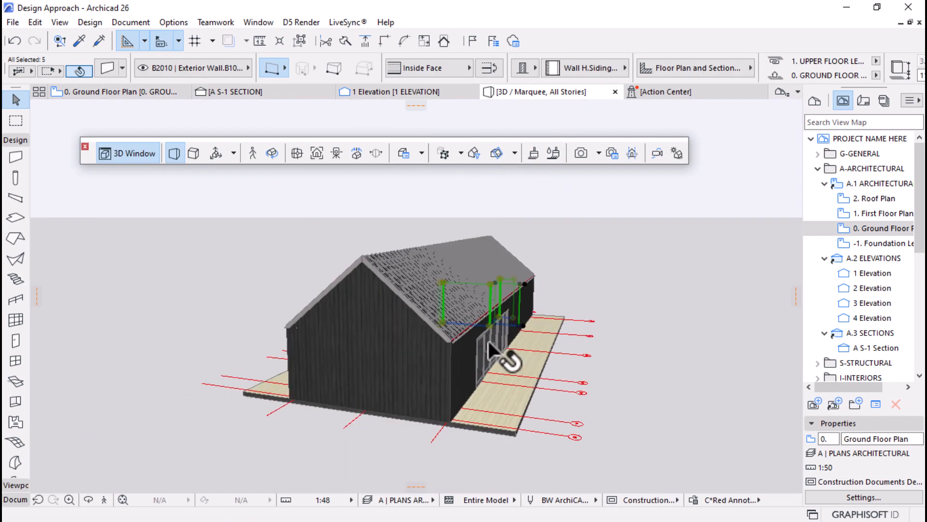
pyautogui.press('Escape')
pyautogui.keyDown('alt'); pyautogui.click(488, 347); pyautogui.keyUp('alt')
# Place the 8.0 by 2.4 sliding door on the ground floor plan's west exterior wall, centred at grid line C
pyautogui.click(121, 92)
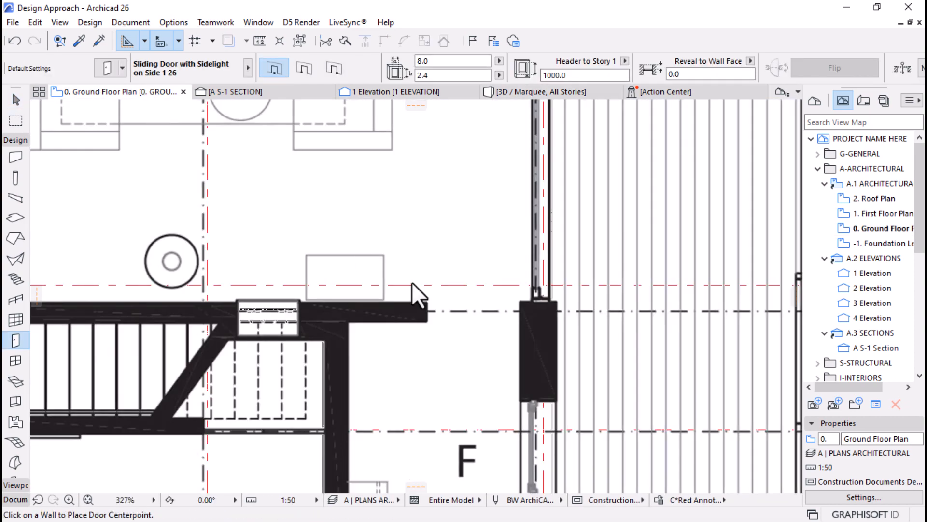
pyautogui.scroll(-10, 542, 306)
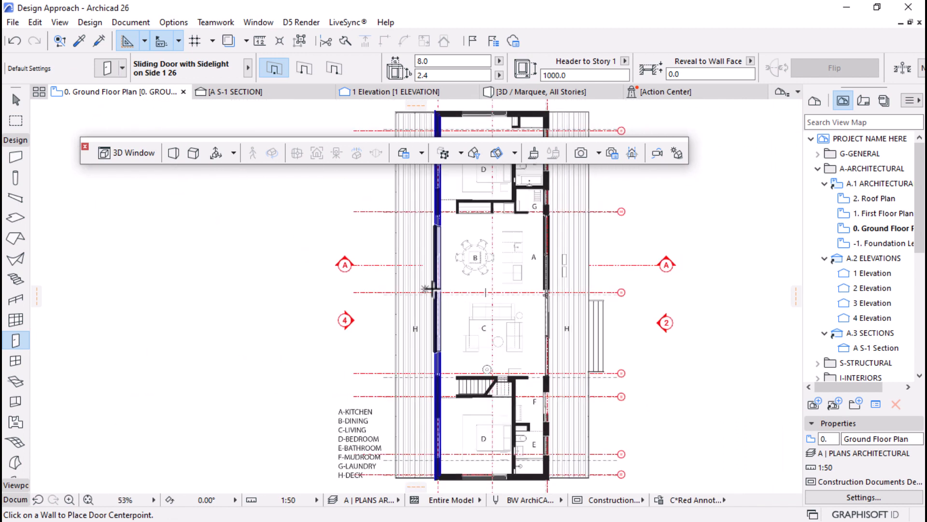
pyautogui.click(434, 289)
pyautogui.click(320, 301)
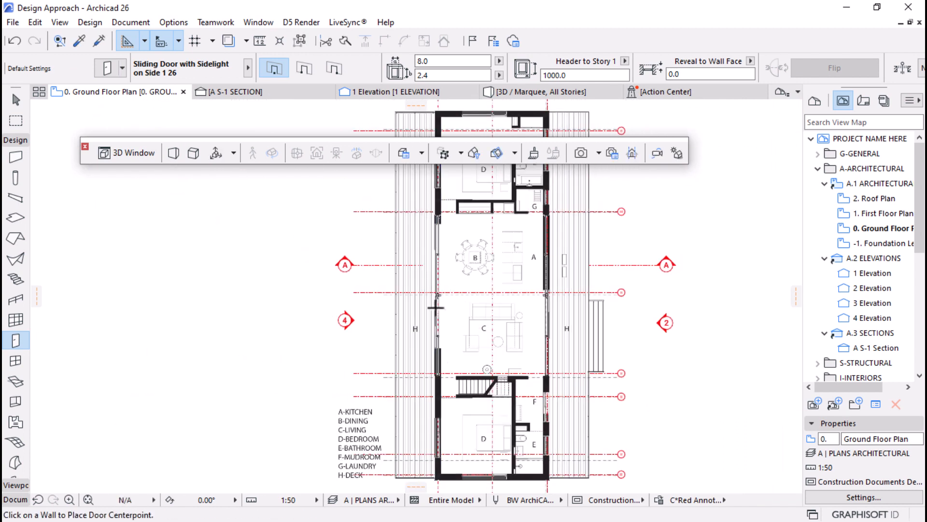
pyautogui.scroll(-3, 449, 304)
pyautogui.scroll(3, 406, 211)
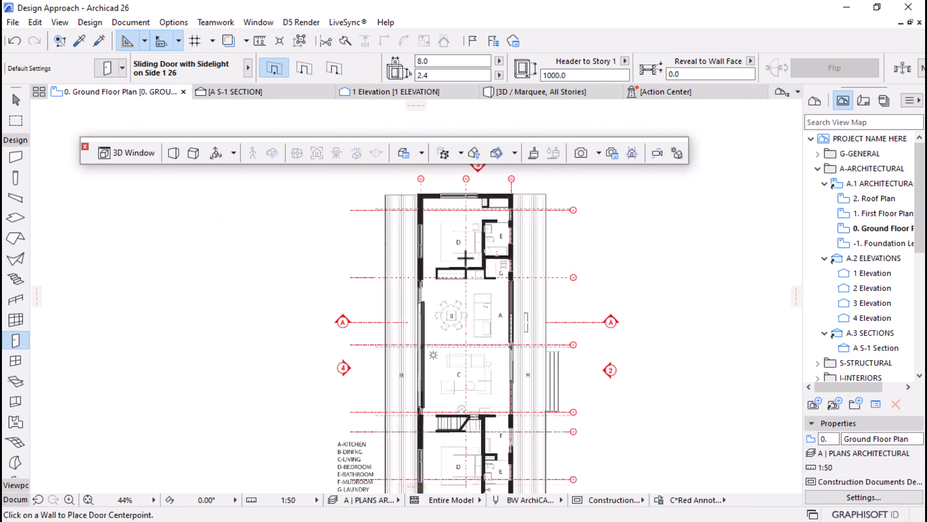
pyautogui.scroll(2, 407, 212)
pyautogui.scroll(-4, 443, 381)
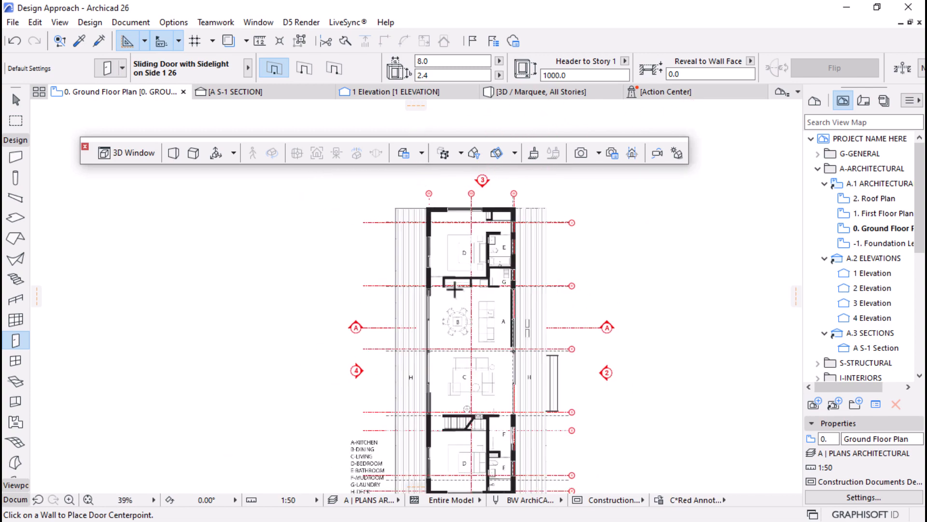
pyautogui.scroll(3, 443, 381)
pyautogui.scroll(-3, 474, 463)
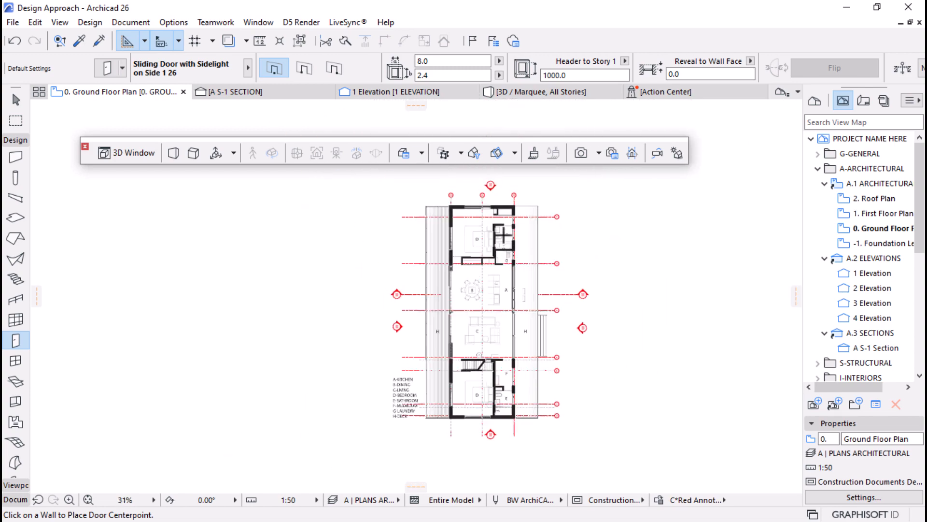
pyautogui.scroll(3, 373, 202)
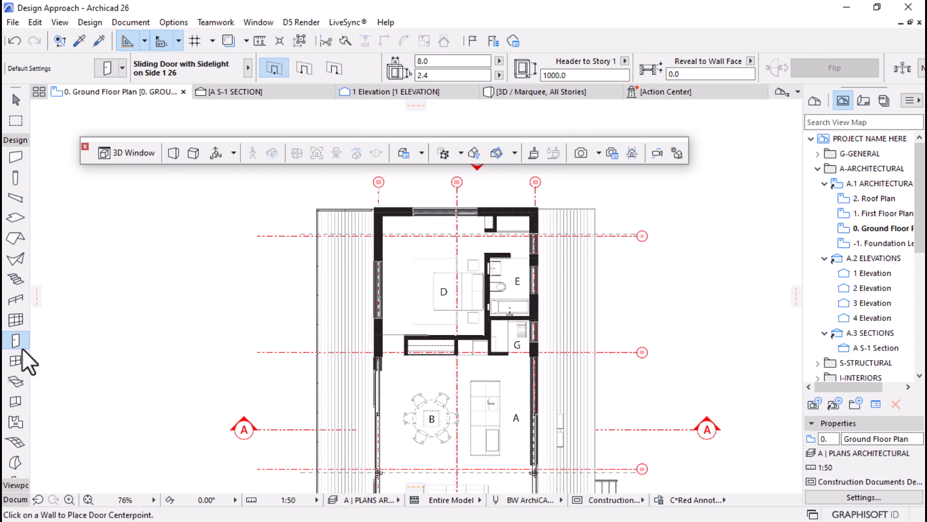
# Activate the Window tool and load the SH129 favourite from the aluminium side hung windows
pyautogui.click(12, 312)
pyautogui.scroll(-2, 17, 300)
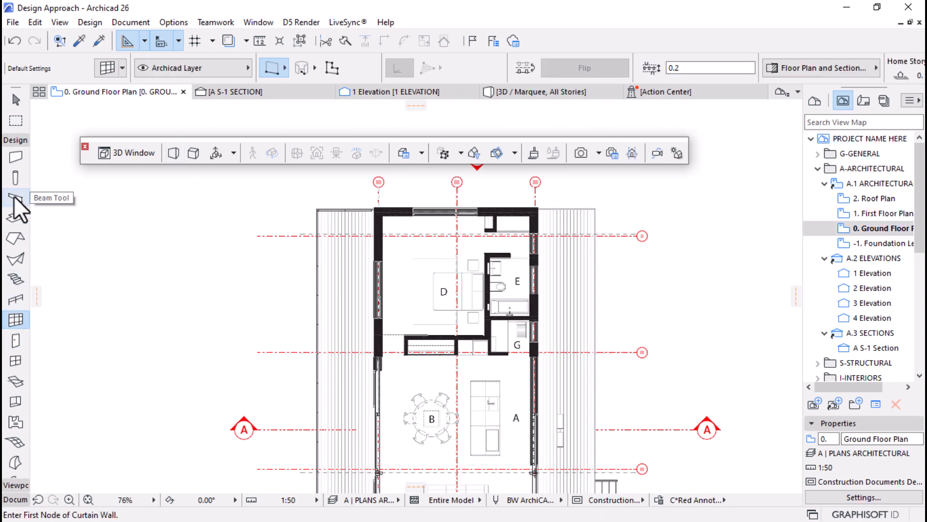
pyautogui.click(16, 324)
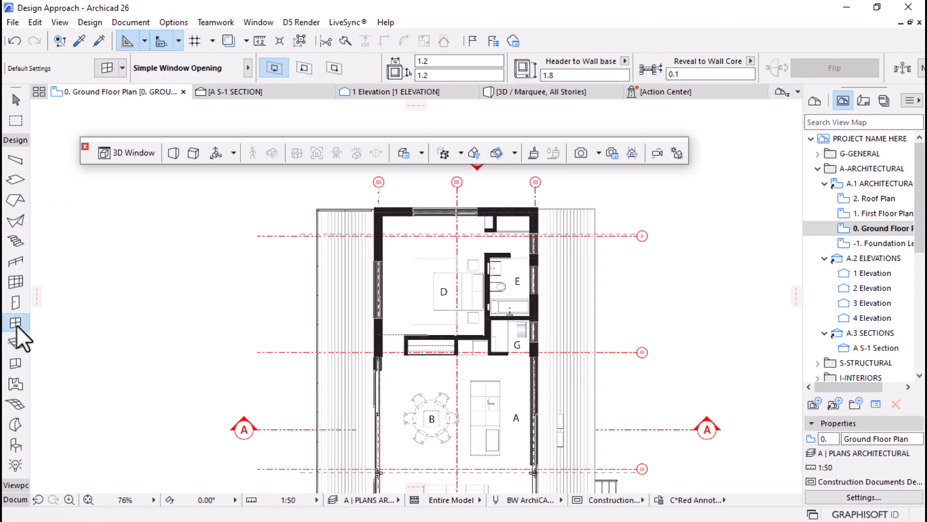
pyautogui.click(123, 69)
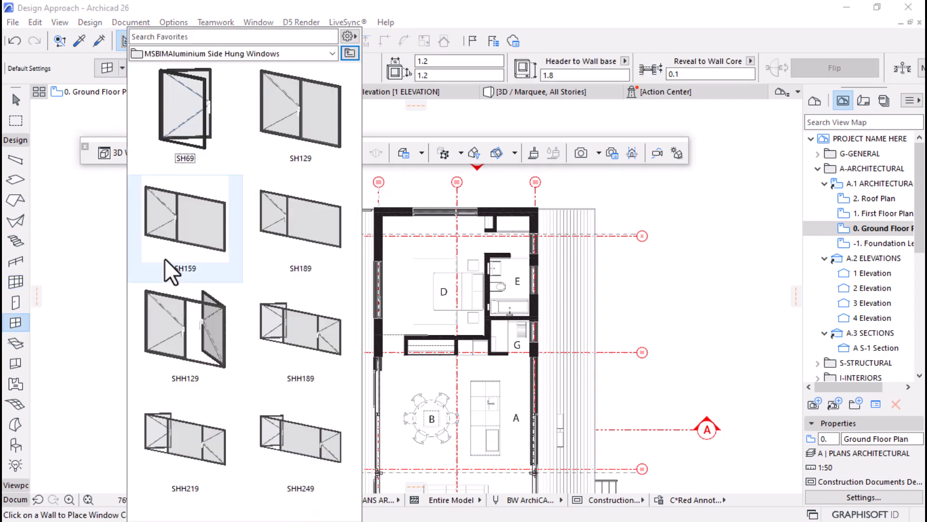
pyautogui.doubleClick(281, 104)
pyautogui.scroll(-3, 488, 251)
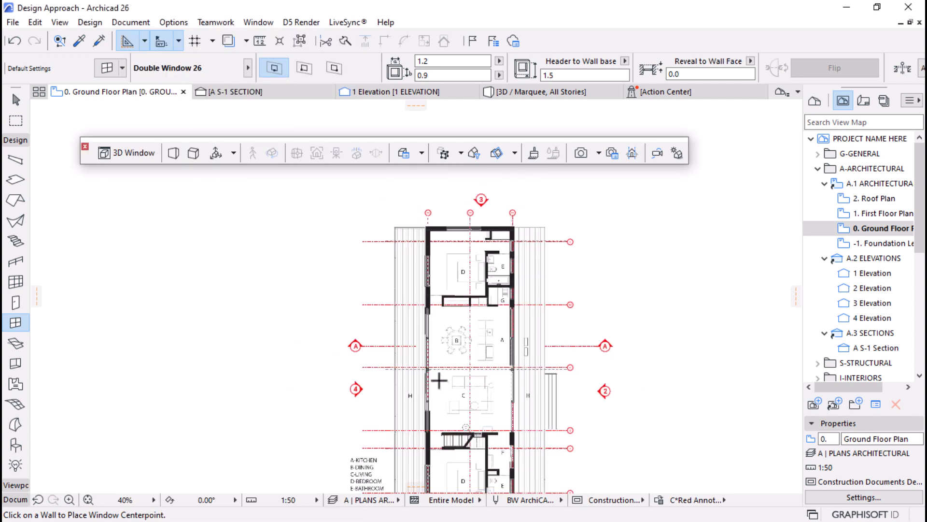
# Place the SH129 window on the upper bedroom's west exterior wall and stretch it to 2.5 wide to fill the reference opening
pyautogui.scroll(8, 440, 280)
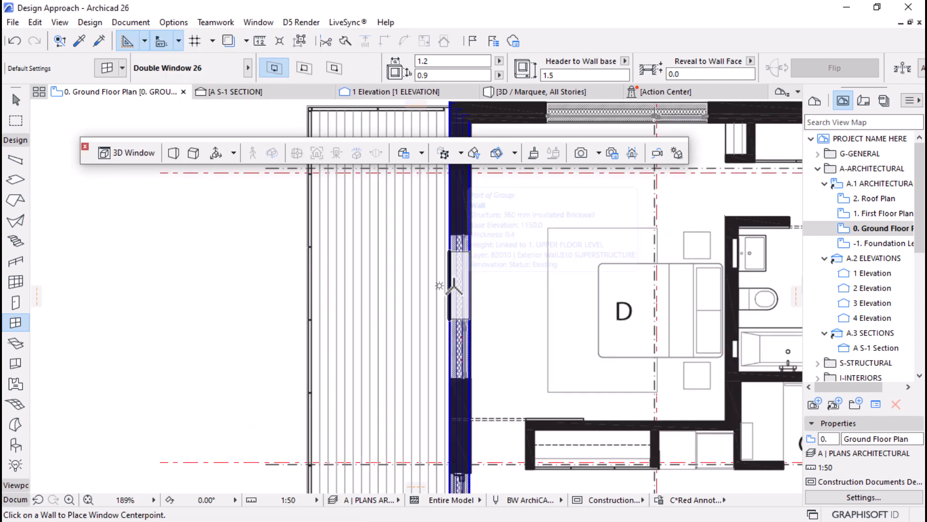
pyautogui.click(445, 282)
pyautogui.click(462, 333)
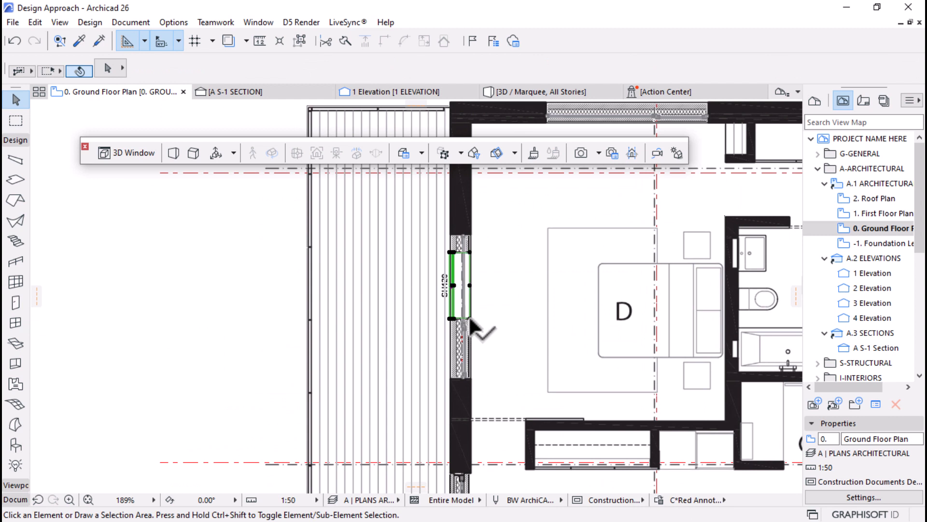
pyautogui.click(470, 319)
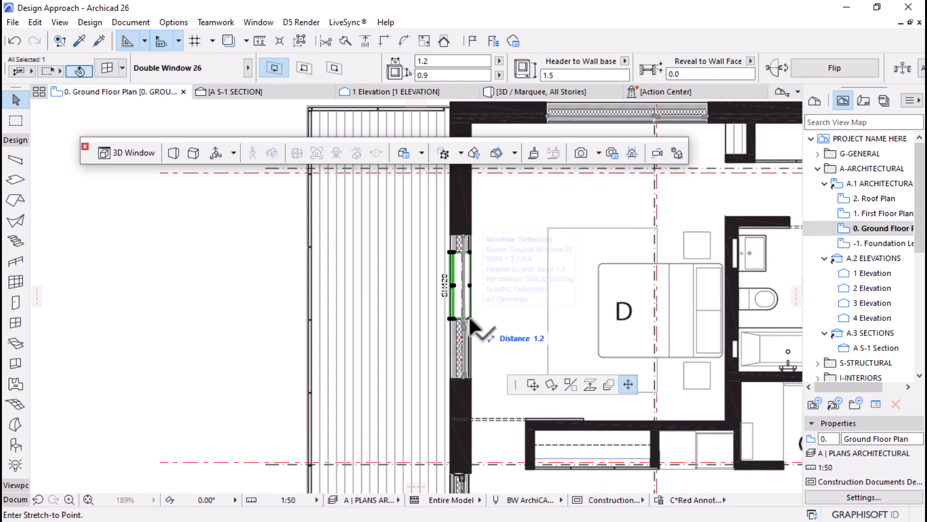
pyautogui.click(469, 252)
pyautogui.click(470, 236)
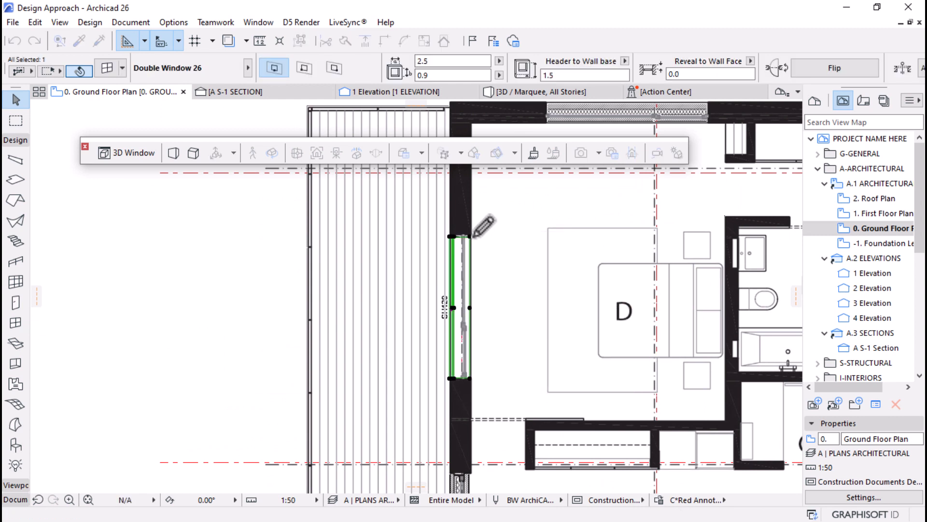
# Copy the 2.5 wide window down the west exterior wall into the lower bedroom's reference opening
pyautogui.scroll(-6, 372, 217)
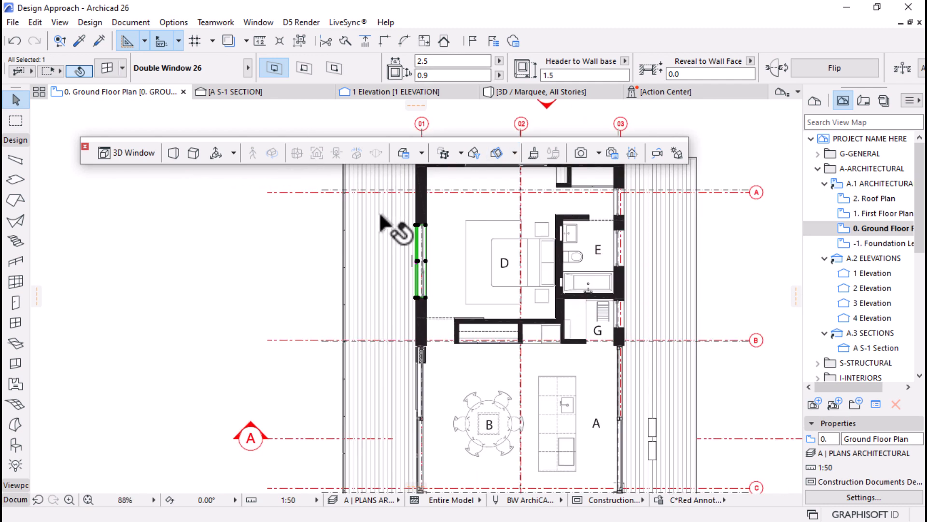
pyautogui.click(396, 249)
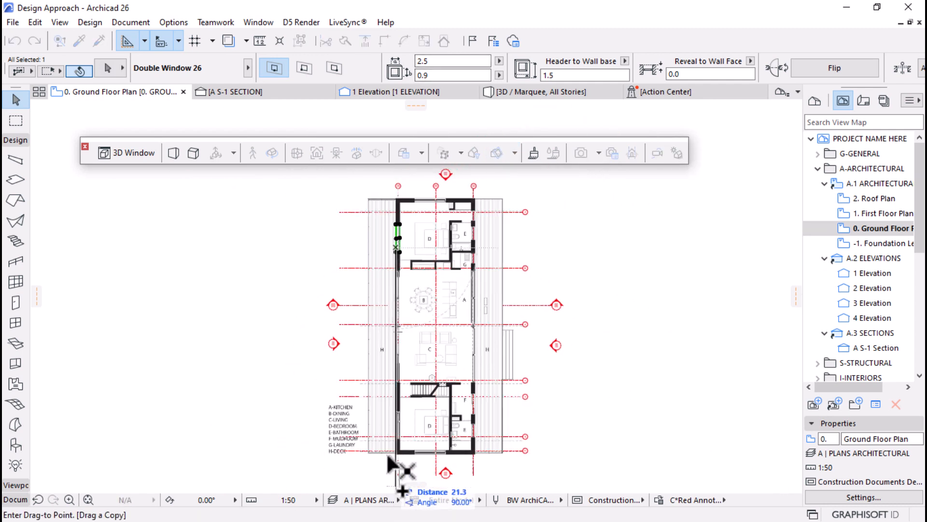
pyautogui.scroll(6, 388, 456)
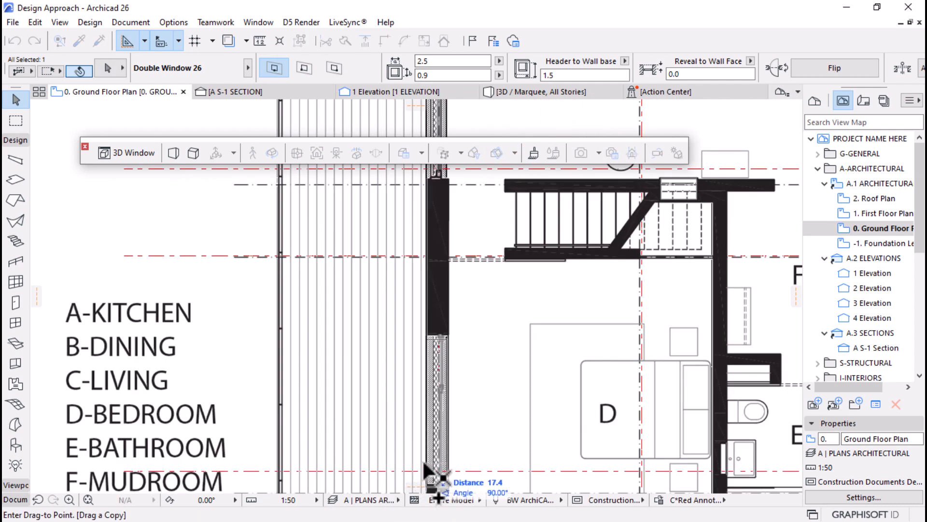
pyautogui.click(423, 463)
pyautogui.scroll(-4, 415, 434)
pyautogui.scroll(-3, 419, 425)
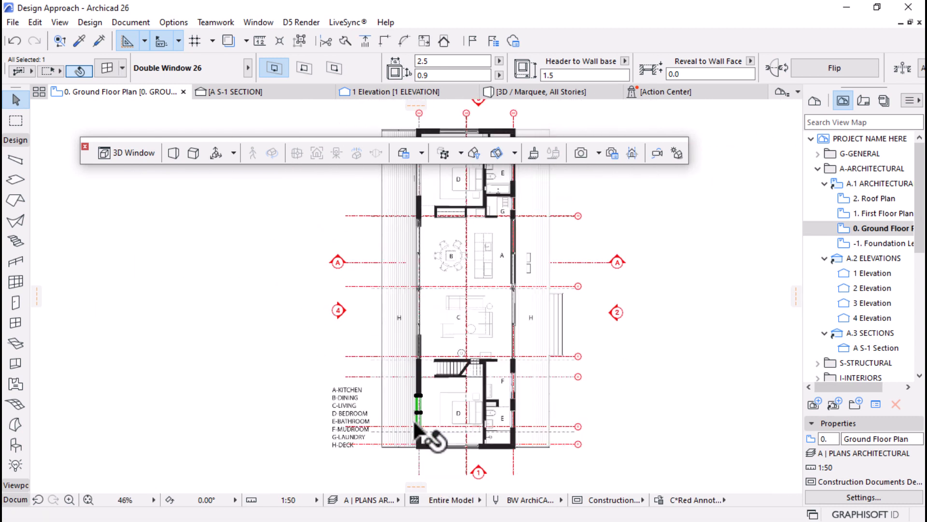
# Check the remaining window openings of the reference plan along the east exterior wall and clear the selection
pyautogui.scroll(2, 418, 369)
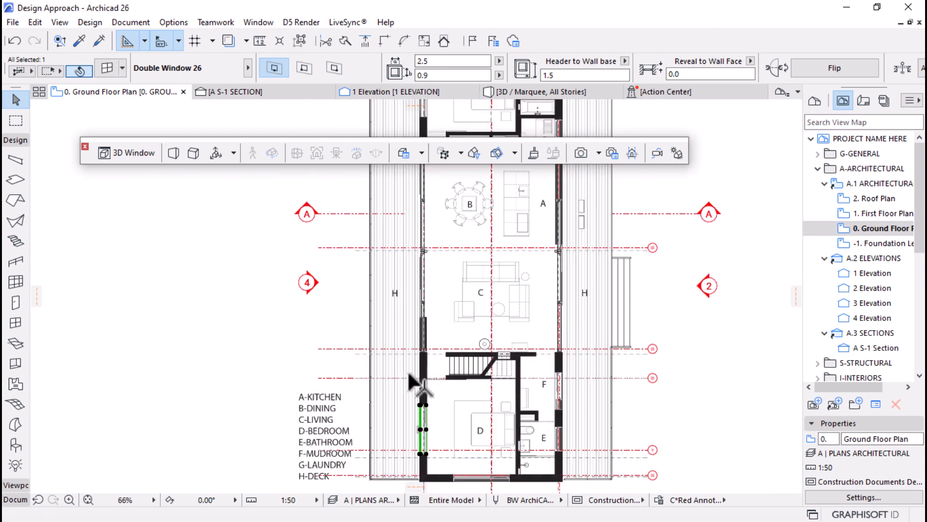
pyautogui.scroll(2, 404, 323)
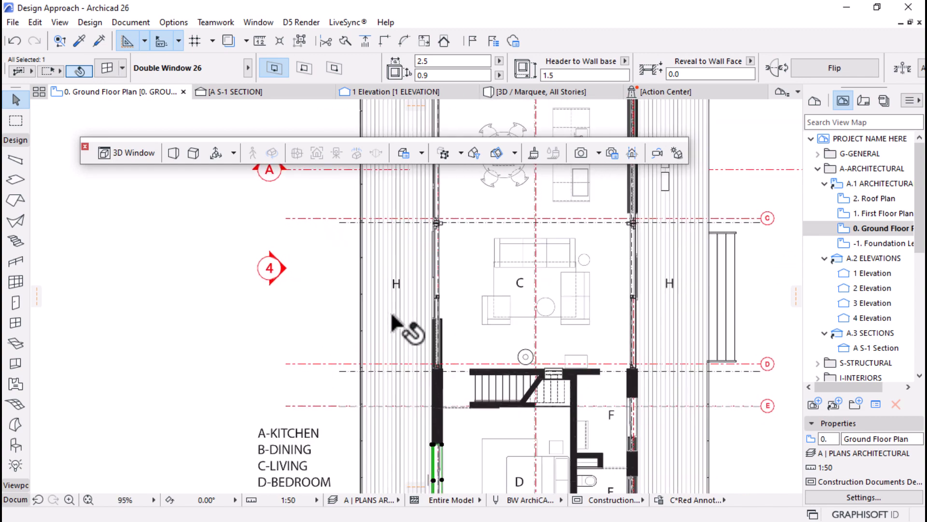
pyautogui.scroll(-3, 390, 314)
pyautogui.scroll(3, 503, 385)
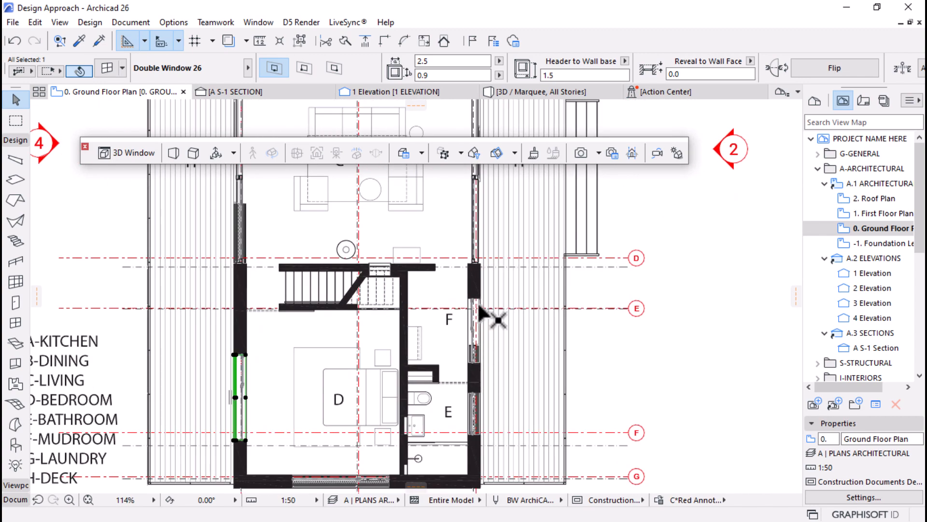
pyautogui.scroll(-5, 507, 269)
pyautogui.scroll(4, 504, 232)
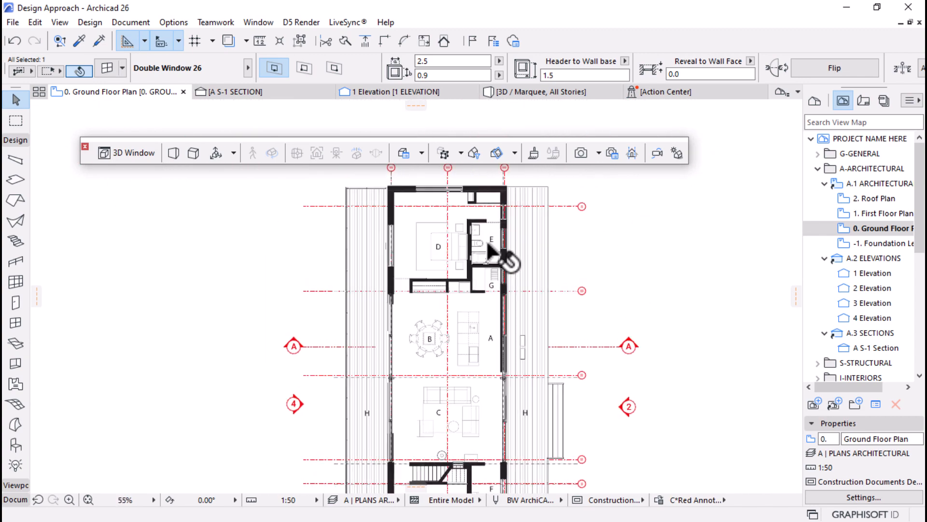
pyautogui.scroll(1, 505, 206)
pyautogui.click(164, 115)
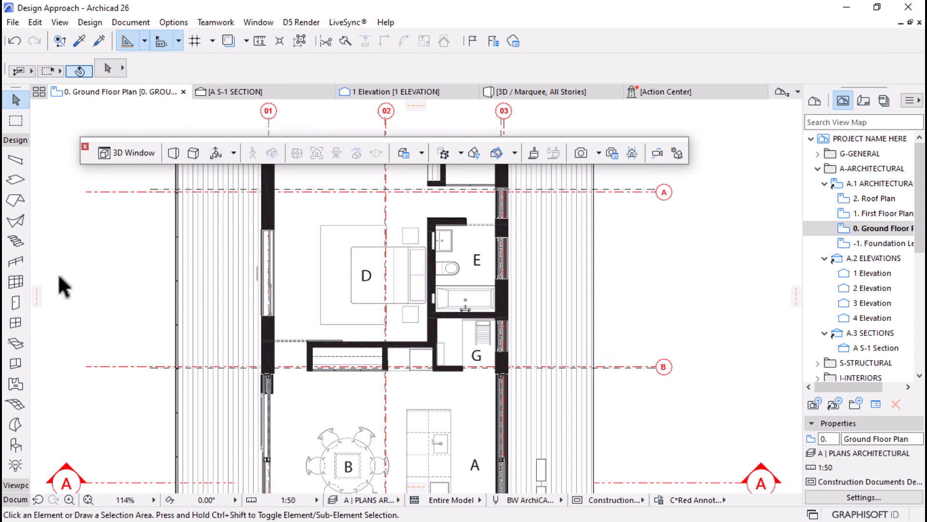
# Activate the Window tool and browse the aluminium horizontal sliding window favourites
pyautogui.click(19, 322)
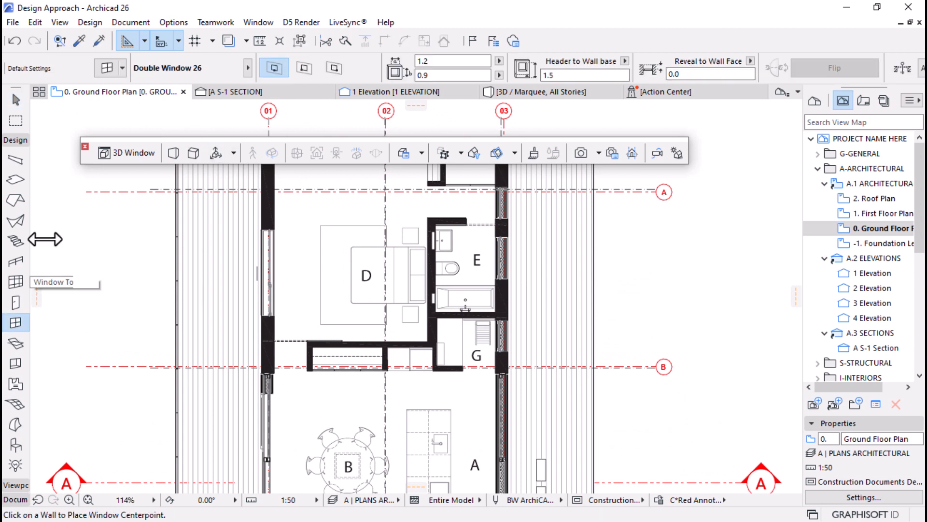
pyautogui.click(123, 68)
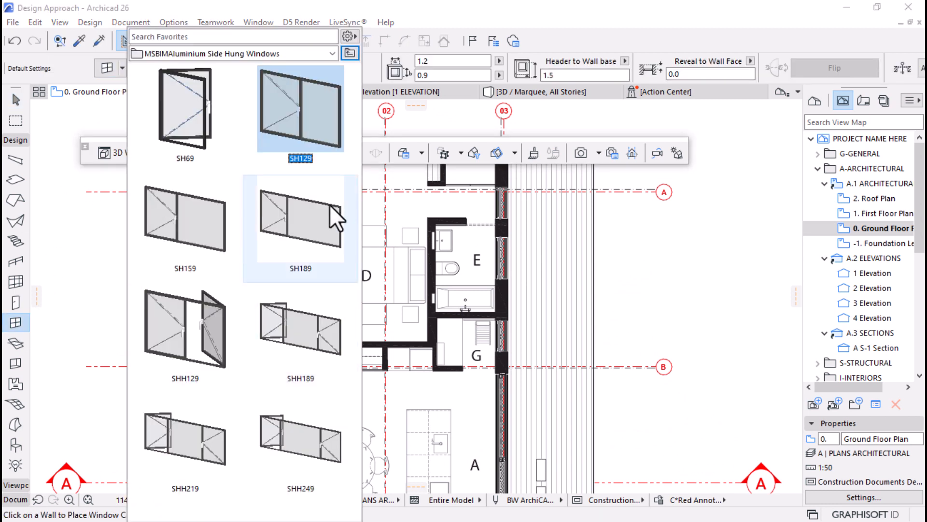
pyautogui.click(350, 53)
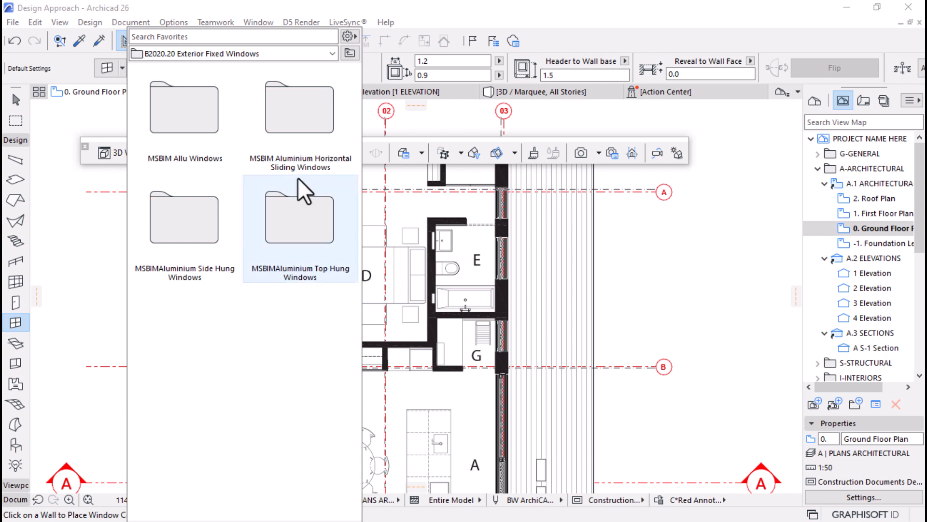
pyautogui.doubleClick(298, 165)
pyautogui.scroll(-5, 305, 297)
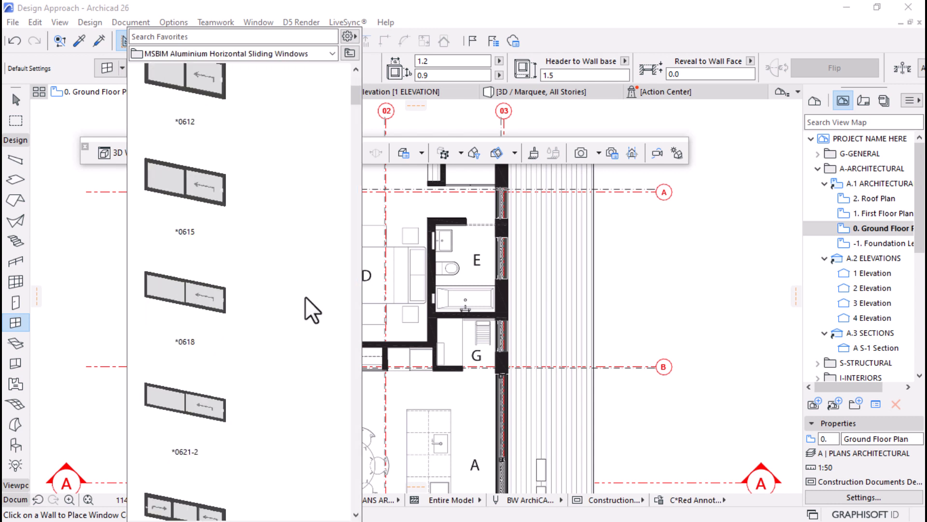
pyautogui.scroll(-6, 305, 297)
pyautogui.moveTo(353, 122); pyautogui.dragTo(351, 78)
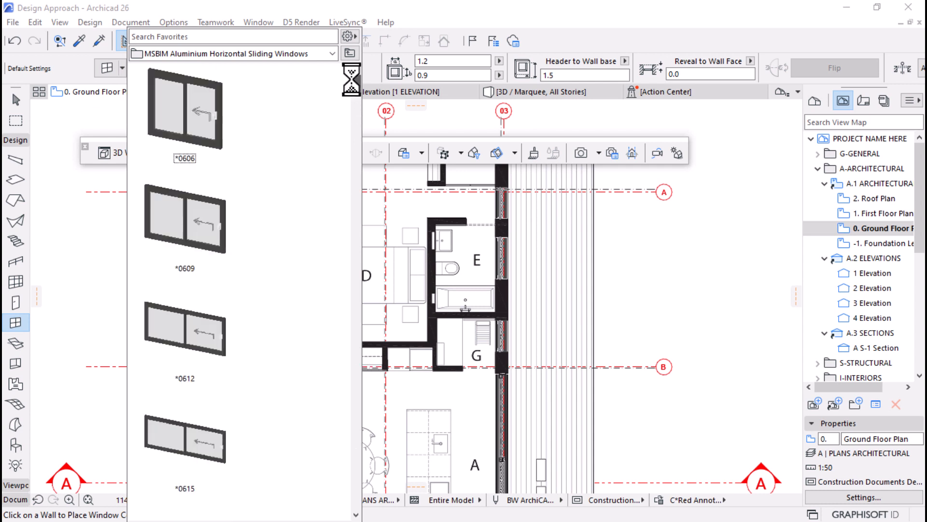
# Load the SH69 favourite from the aluminium side hung windows and set its height to 0.6
pyautogui.click(350, 53)
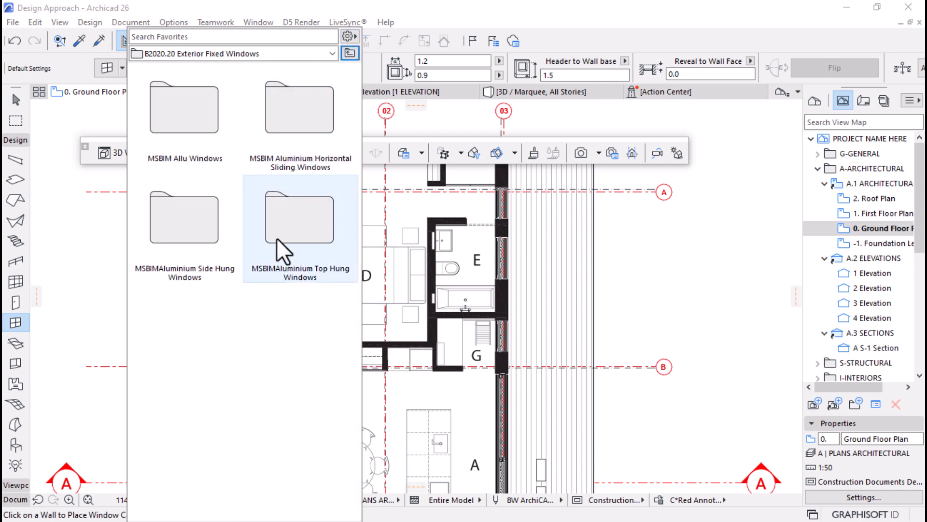
pyautogui.doubleClick(196, 227)
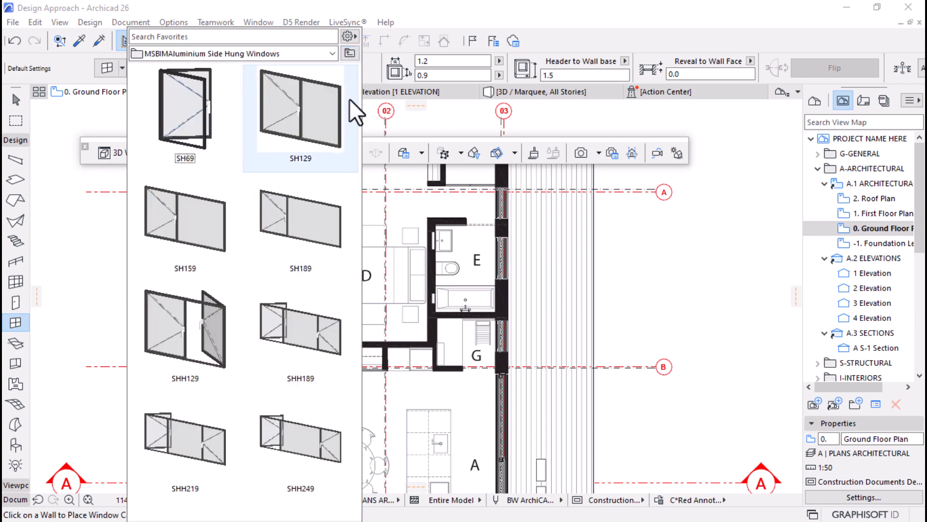
pyautogui.click(199, 123)
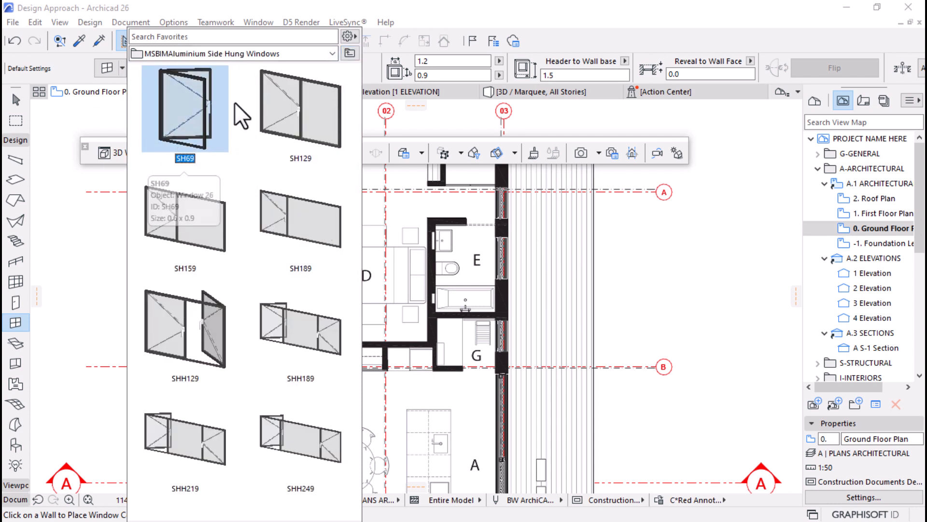
pyautogui.doubleClick(220, 118)
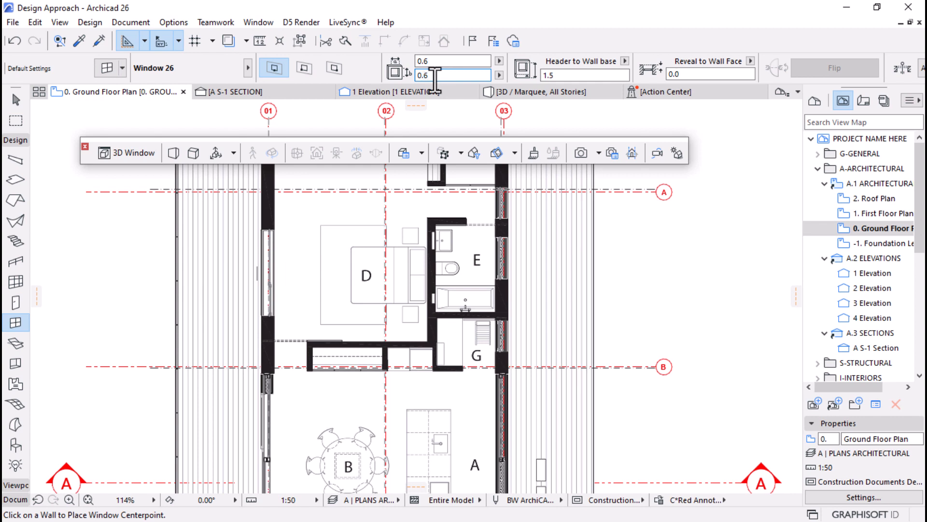
# Place the 0.6 by 0.6 window in the east exterior wall opening at grid line A
pyautogui.scroll(-2, 497, 223)
pyautogui.scroll(3, 497, 222)
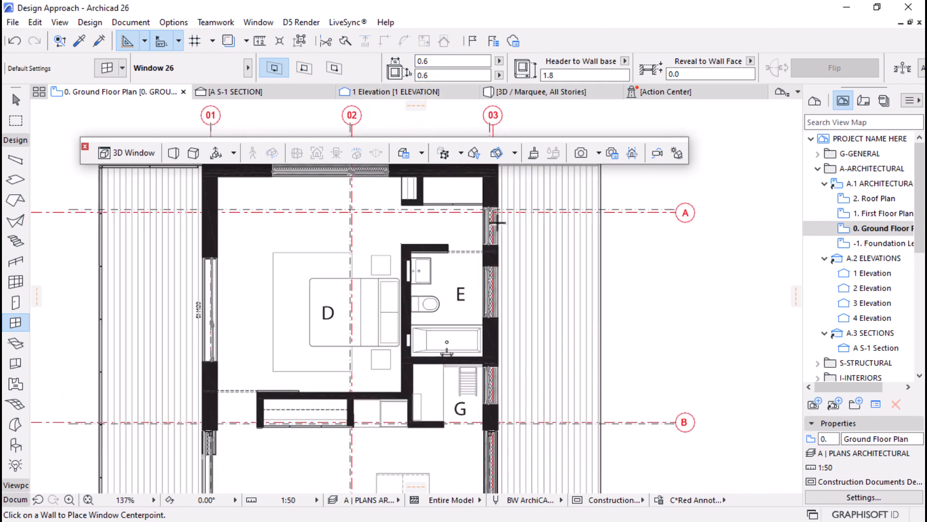
pyautogui.click(498, 221)
pyautogui.click(538, 231)
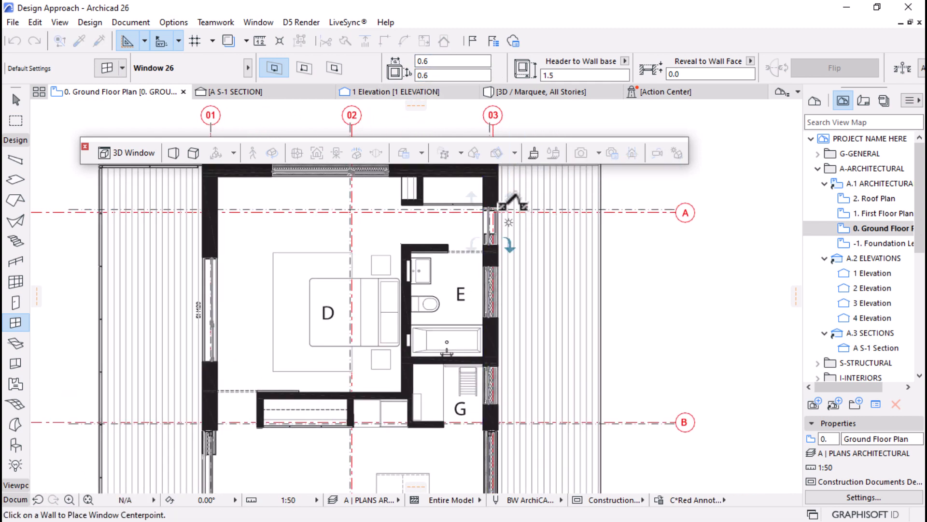
pyautogui.scroll(5, 511, 204)
pyautogui.scroll(2, 500, 201)
pyautogui.press('Escape')
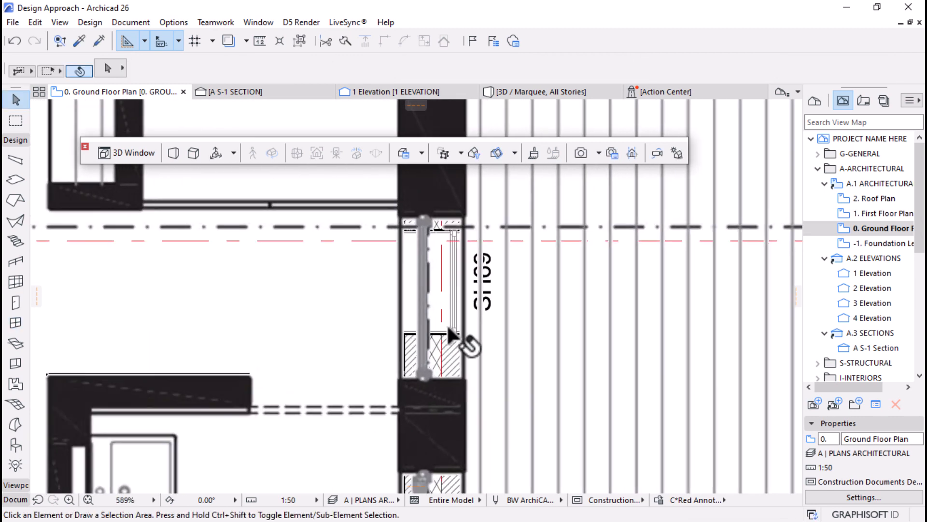
# Set the window at grid line A to 1.0 wide and move it down to the lower edge of the reference opening
pyautogui.click(455, 331)
pyautogui.click(425, 61)
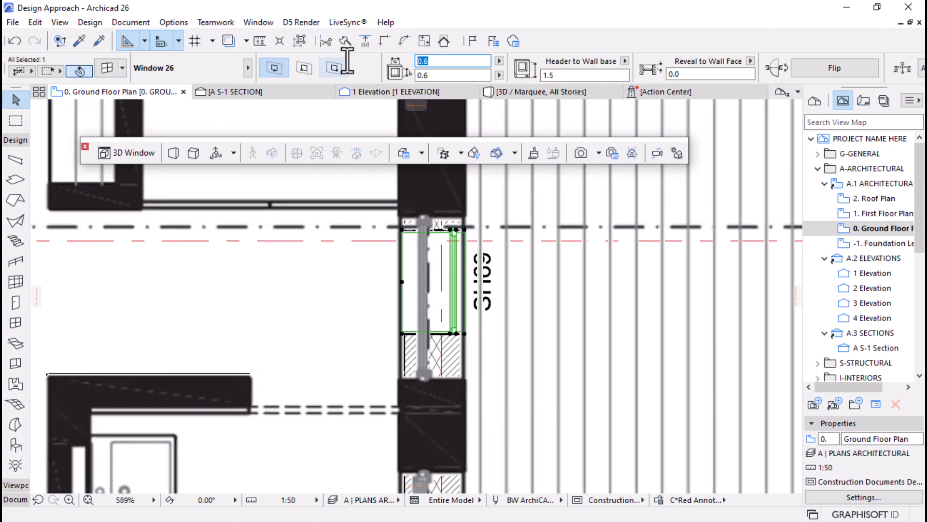
pyautogui.write('1.0')
pyautogui.press('Return')
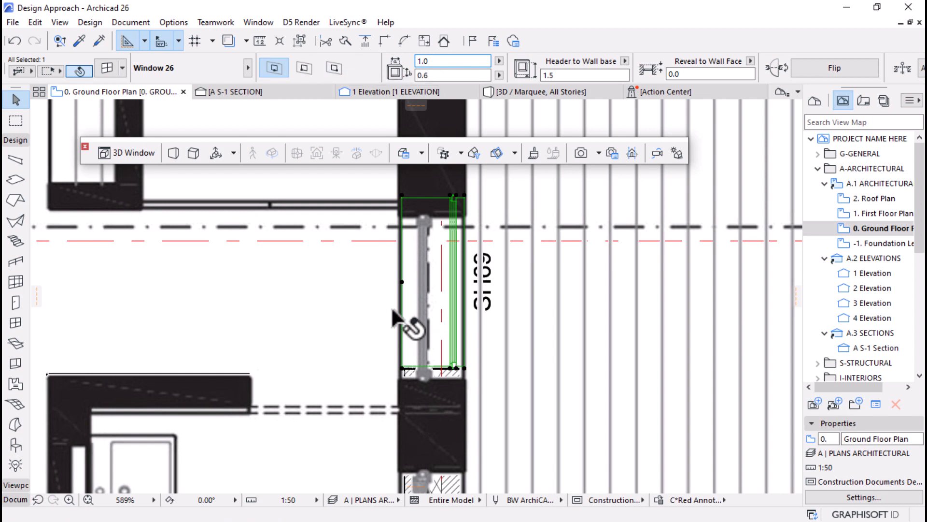
pyautogui.click(456, 369)
pyautogui.click(457, 378)
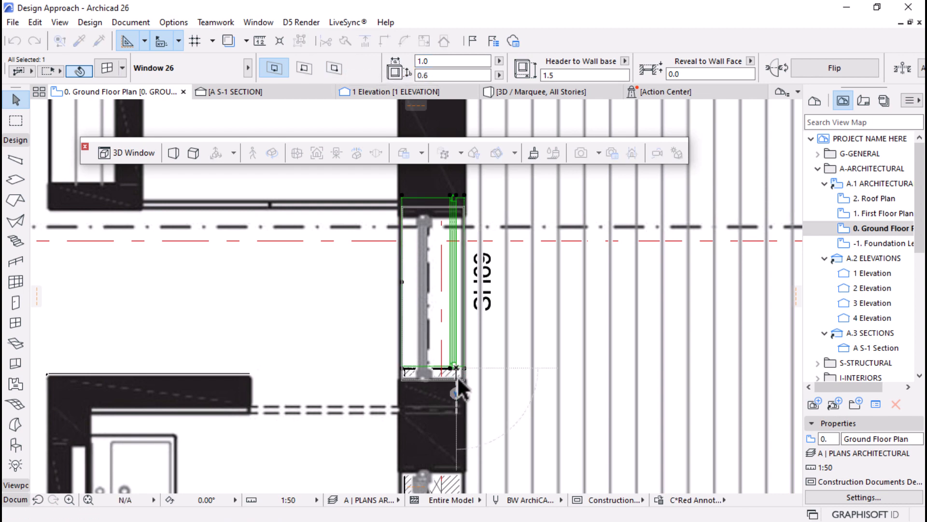
# Copy the 1.0 wide window down the east exterior wall to the opening at bathroom E
pyautogui.scroll(-4, 453, 221)
pyautogui.scroll(-3, 452, 221)
pyautogui.hotkey('ctrl', 'shift', 'd')
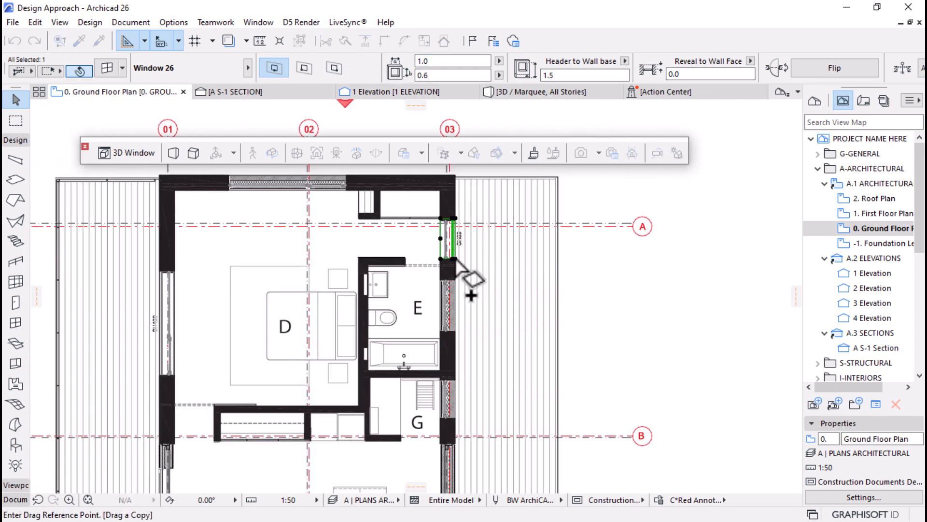
pyautogui.click(456, 259)
pyautogui.click(455, 332)
# Set the bathroom window's width to 1.2 and move it up to the upper edge of the reference opening
pyautogui.scroll(3, 446, 295)
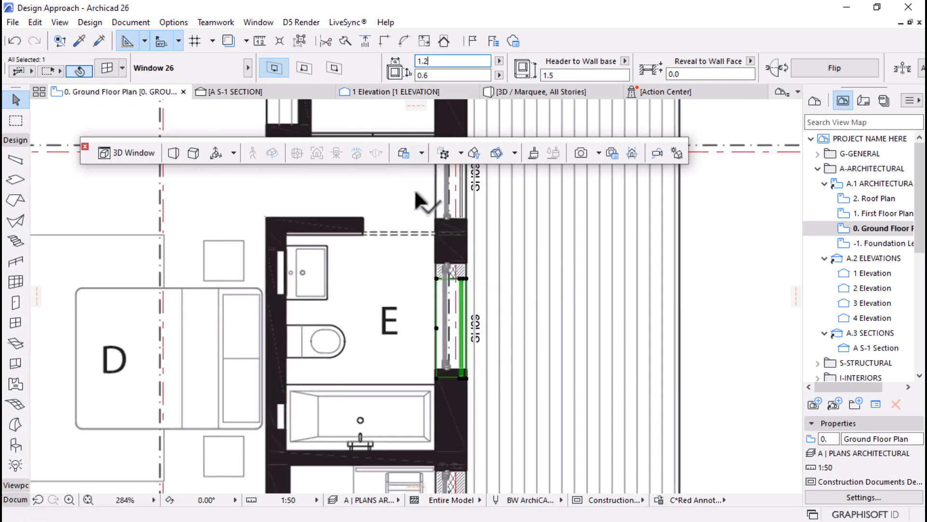
pyautogui.hotkey('ctrl', 'd')
pyautogui.click(468, 274)
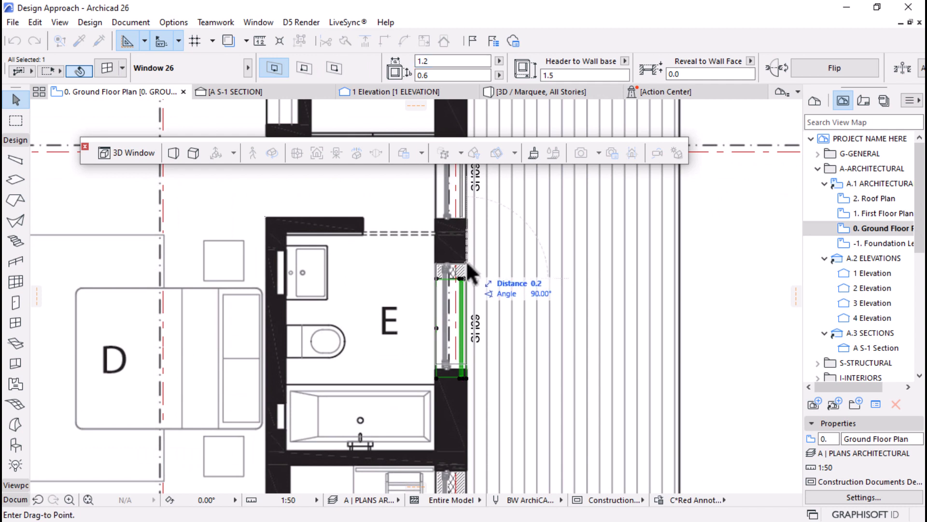
pyautogui.click(466, 261)
# Copy the bathroom window down to the opening at laundry G and set the copy's width to 0.9
pyautogui.scroll(-4, 466, 262)
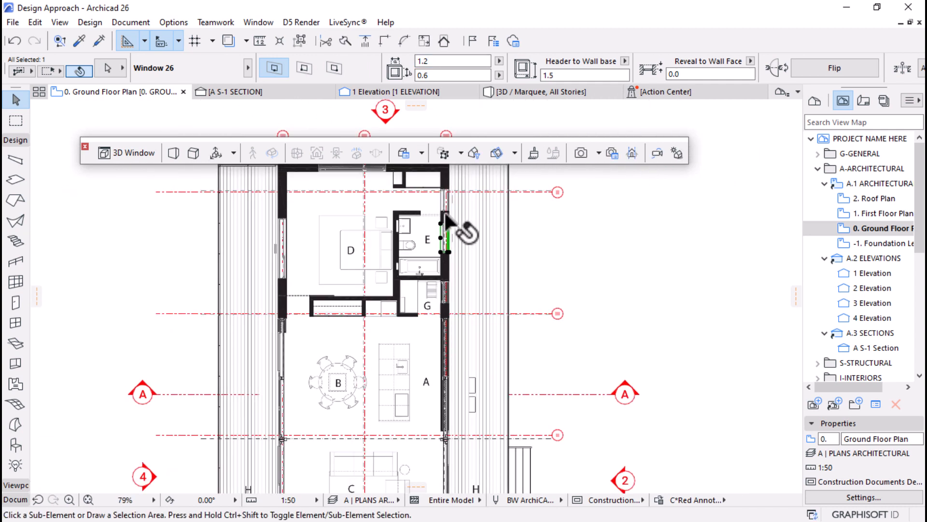
pyautogui.hotkey('ctrl', 'alt', 'd')
pyautogui.click(449, 252)
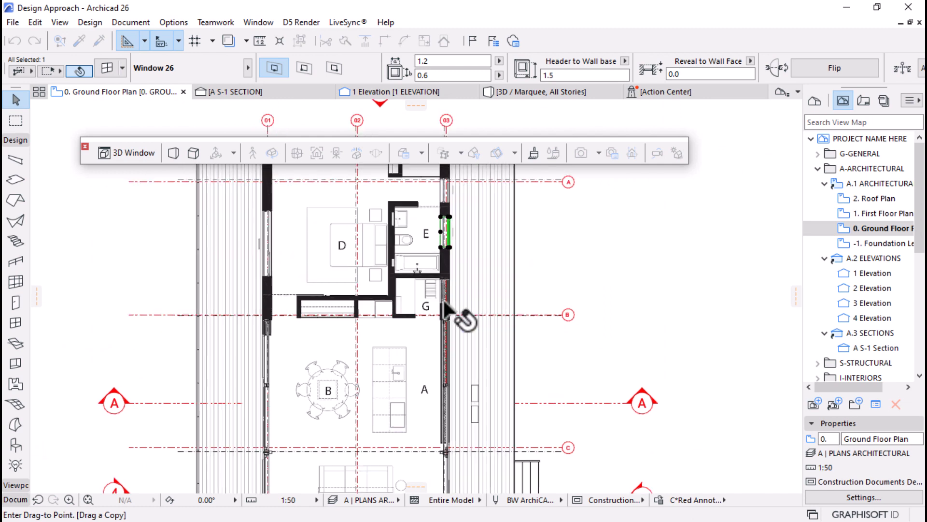
pyautogui.scroll(4, 444, 302)
pyautogui.click(446, 329)
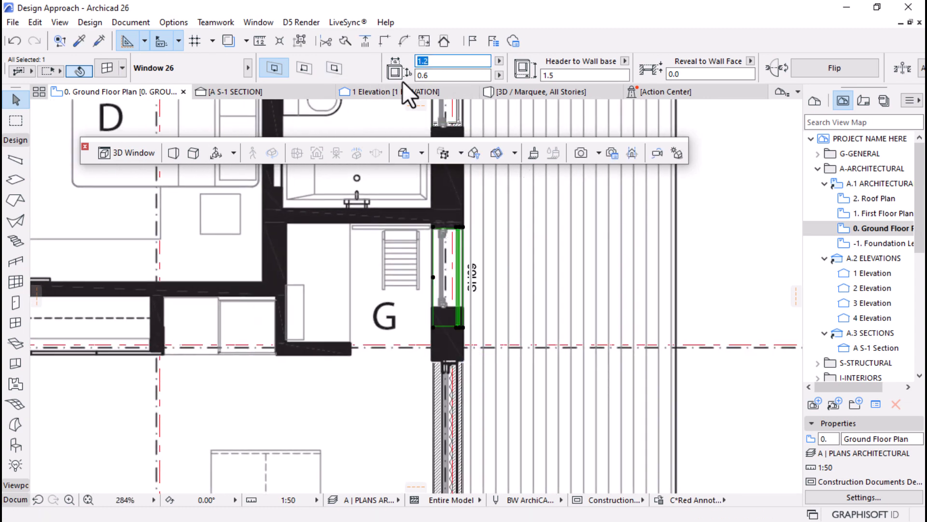
pyautogui.scroll(3, 433, 202)
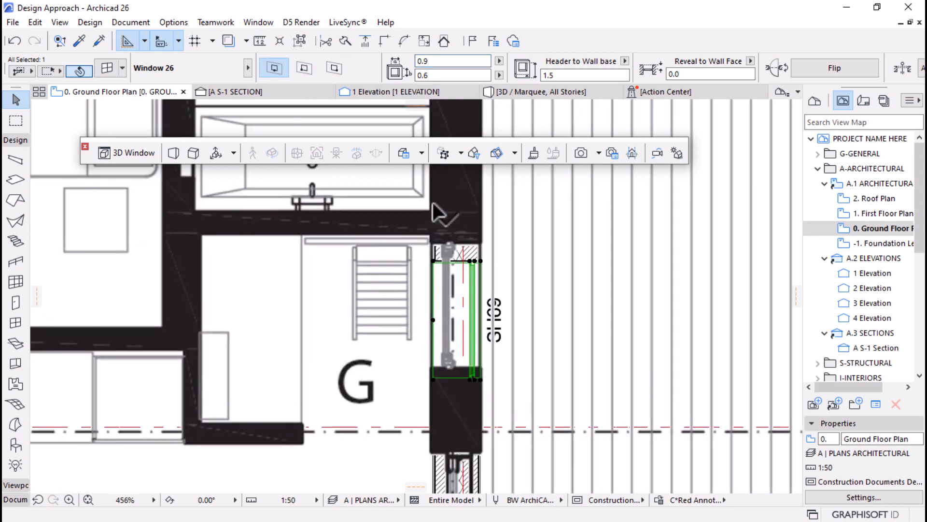
# Move the 0.9 wide window at laundry G up to the upper edge of the reference opening
pyautogui.hotkey('ctrl', 'd')
pyautogui.click(477, 262)
pyautogui.click(477, 242)
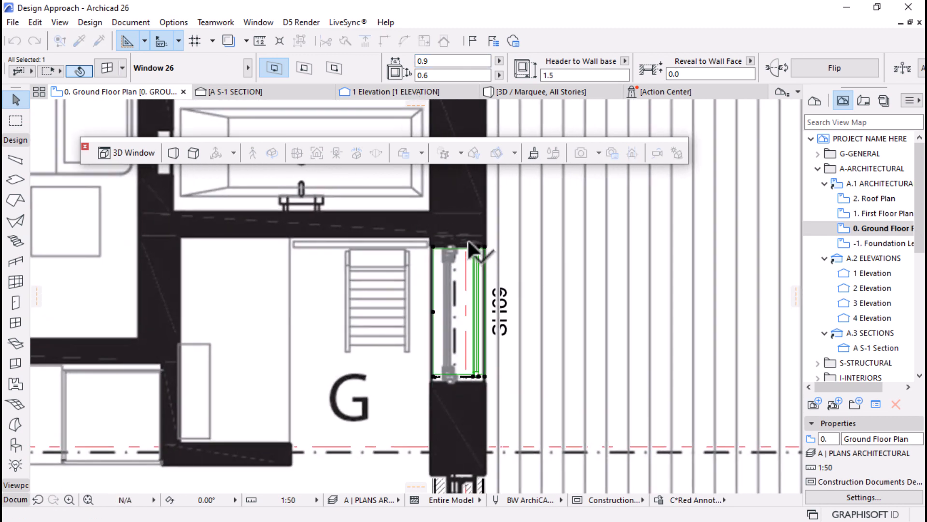
# Copy the 1.2 wide bathroom E window down the east exterior wall to the lower edge of the mudroom F reference opening
pyautogui.scroll(-4, 470, 239)
pyautogui.scroll(-5, 467, 256)
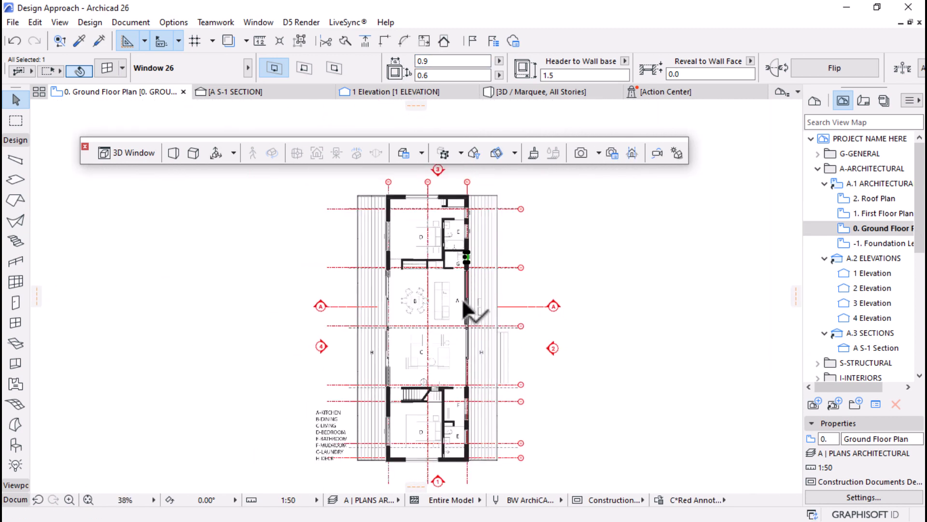
pyautogui.scroll(3, 471, 241)
pyautogui.hotkey('ctrl', 'd')
pyautogui.click(472, 222)
pyautogui.scroll(-5, 472, 222)
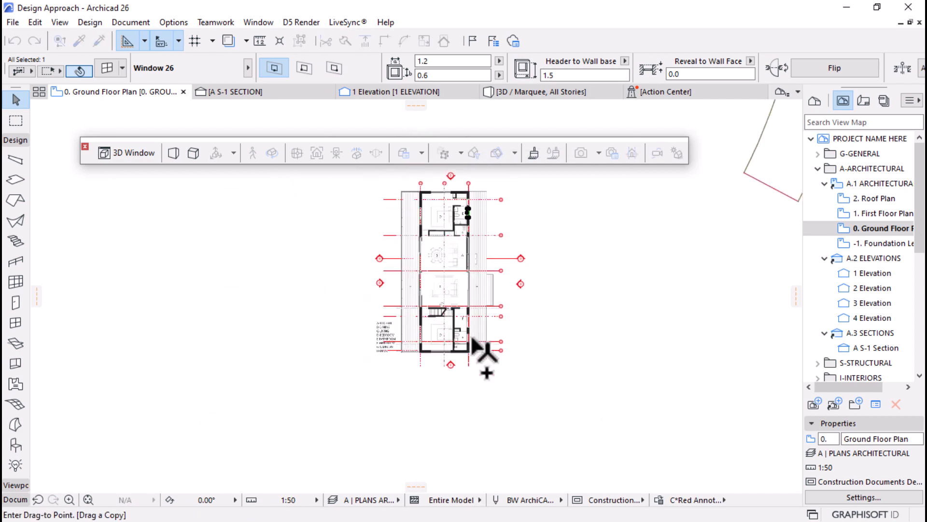
pyautogui.scroll(6, 472, 337)
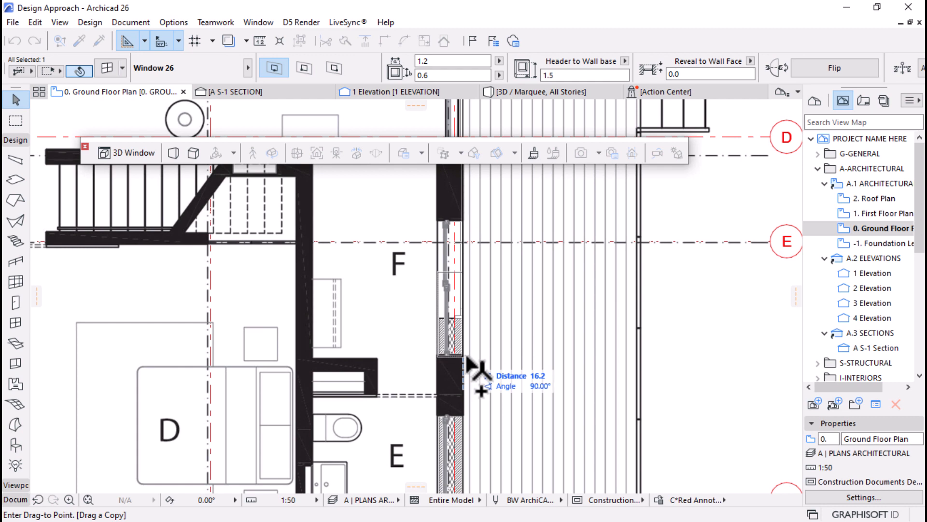
pyautogui.click(466, 356)
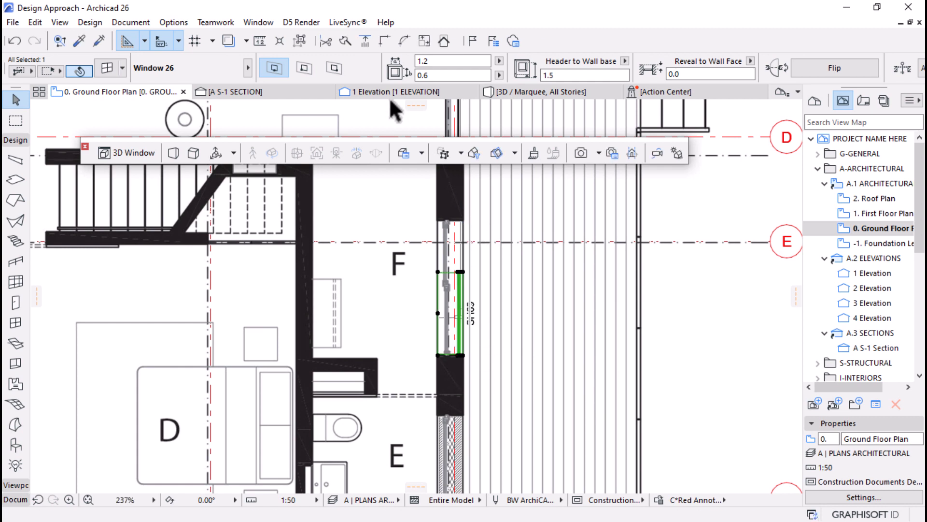
# Transfer the settings of the 2.5 by 0.9 double window in bedroom D's west wall to the copied mudroom F window
pyautogui.scroll(-5, 476, 304)
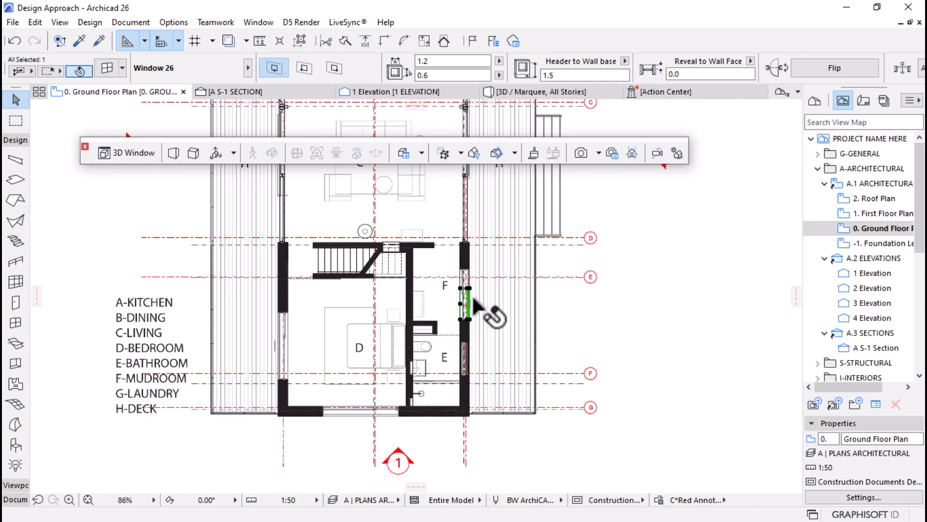
pyautogui.press('w')
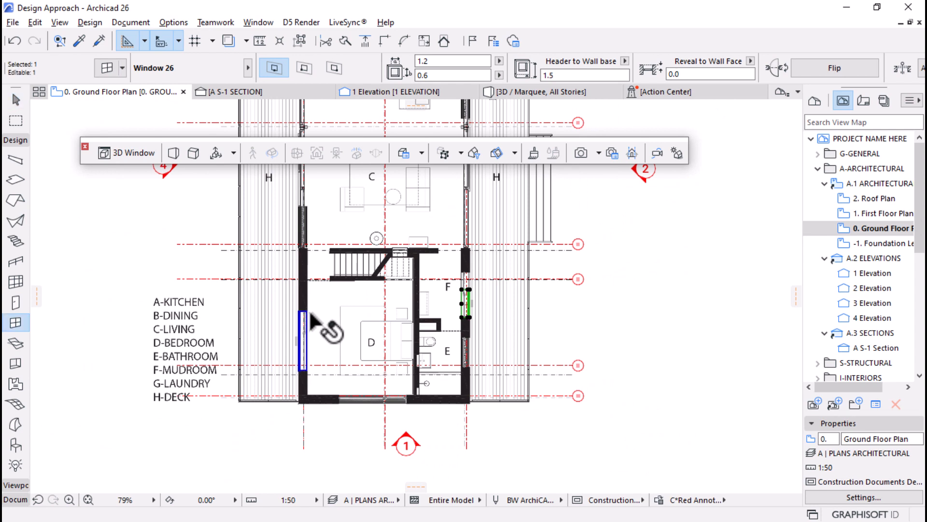
pyautogui.keyDown('alt'); pyautogui.click(473, 288); pyautogui.keyUp('alt')
pyautogui.scroll(5, 470, 302)
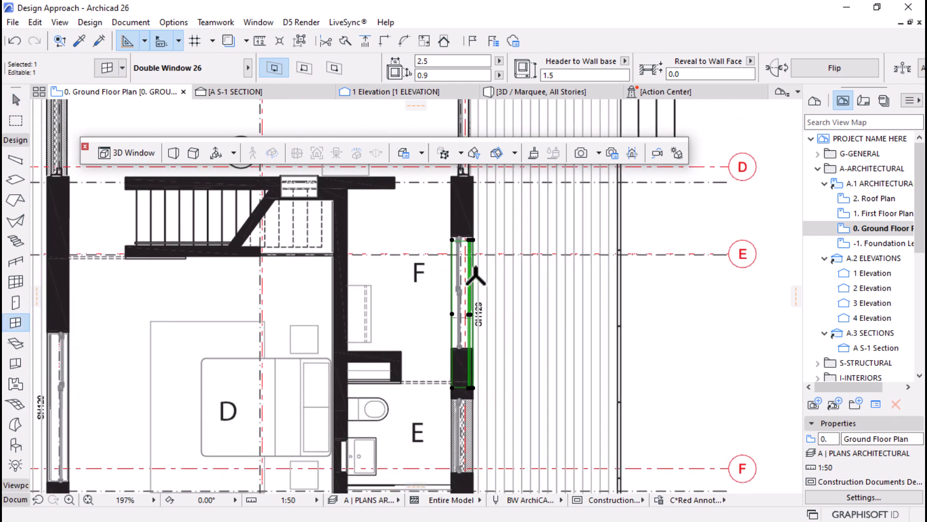
pyautogui.press('Escape')
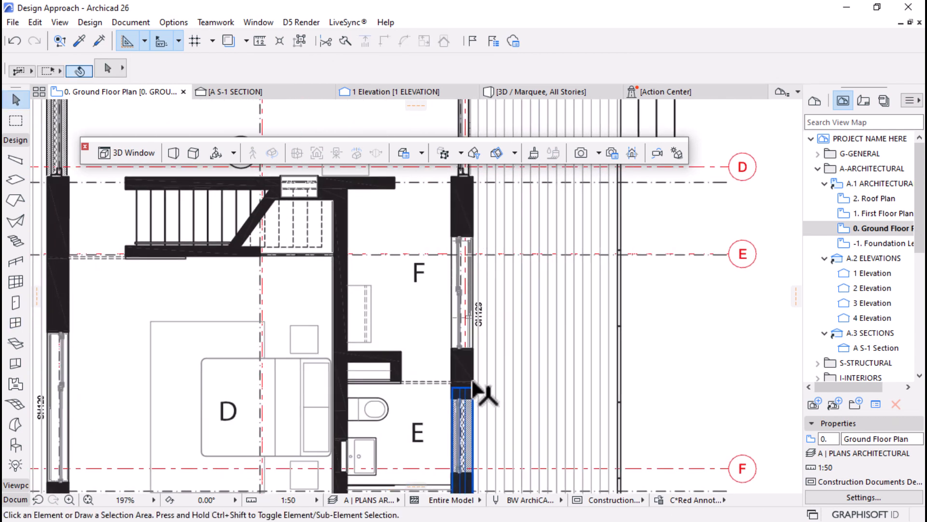
pyautogui.scroll(-10, 445, 418)
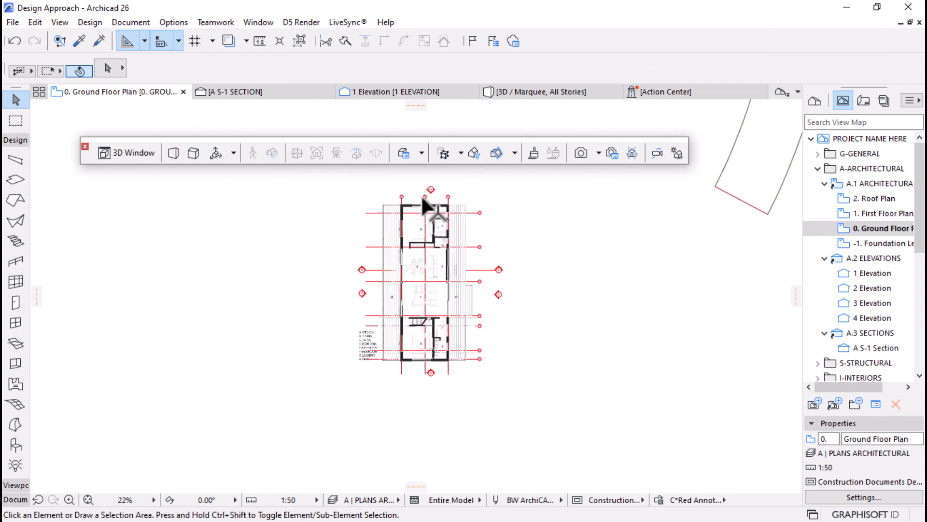
pyautogui.scroll(7, 435, 385)
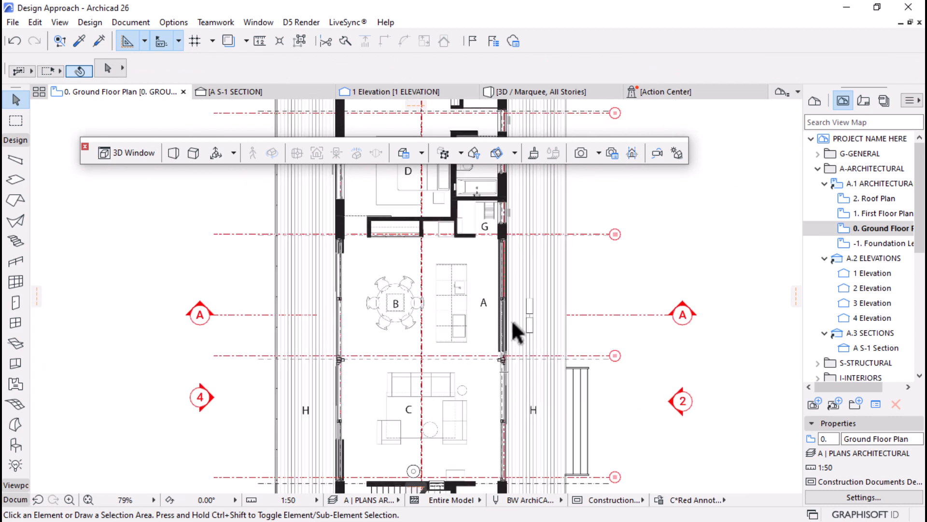
# Hide the layer of the pasted floor plan image on the ground floor plan
pyautogui.click(536, 260)
pyautogui.rightClick(536, 260)
pyautogui.moveTo(589, 357)
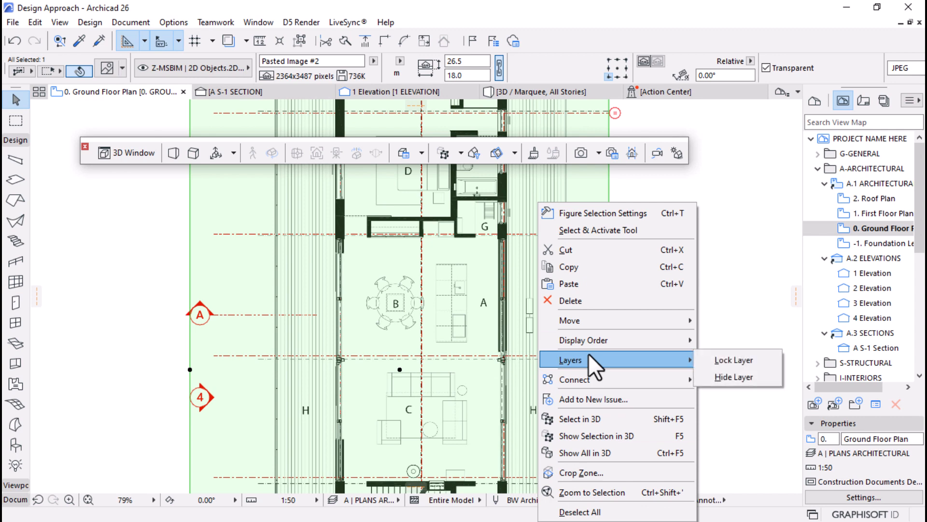
pyautogui.click(733, 377)
pyautogui.scroll(-5, 441, 290)
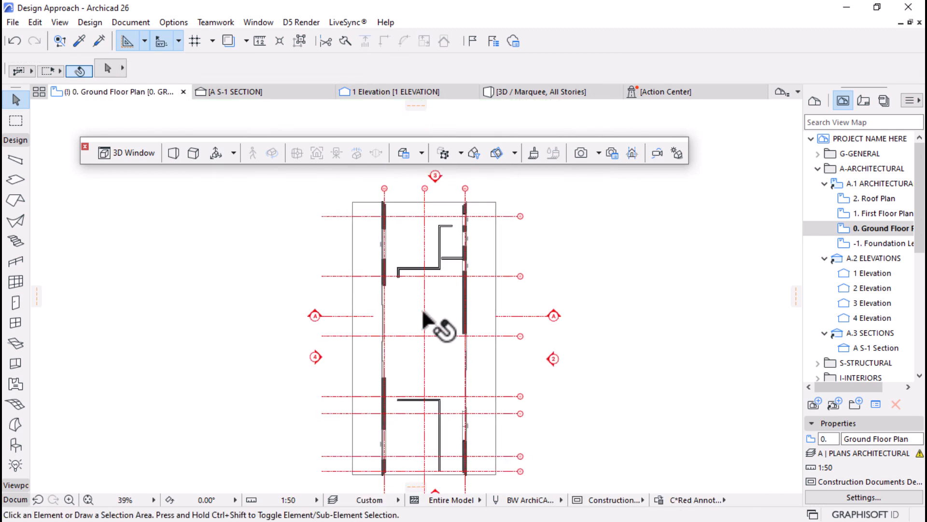
# Adjust the short horizontal partition near grid line B to meet the adjacent vertical interior wall
pyautogui.scroll(7, 429, 404)
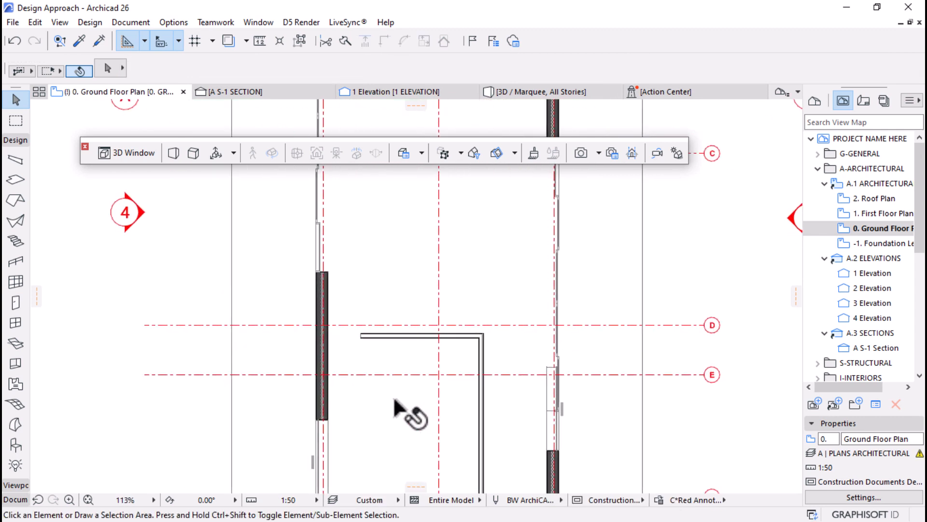
pyautogui.scroll(-6, 430, 298)
pyautogui.scroll(7, 441, 234)
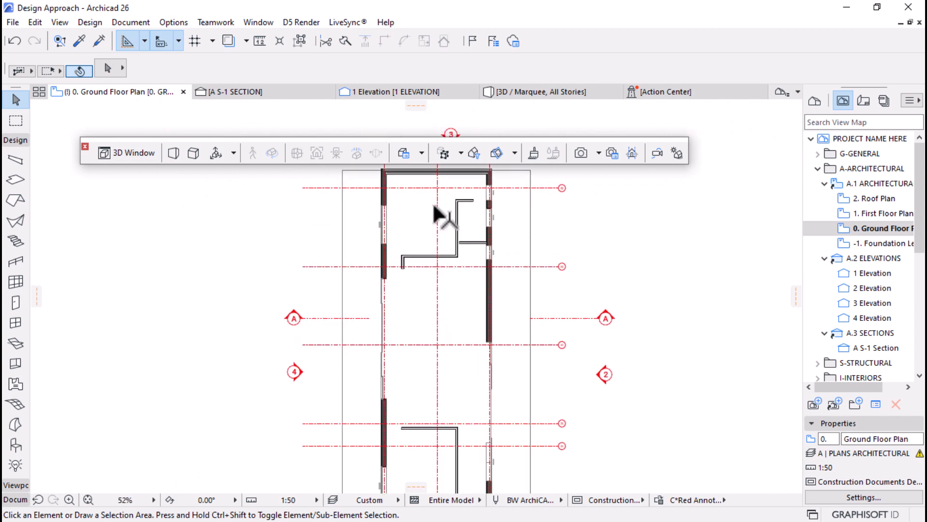
pyautogui.click(474, 269)
pyautogui.scroll(2, 476, 270)
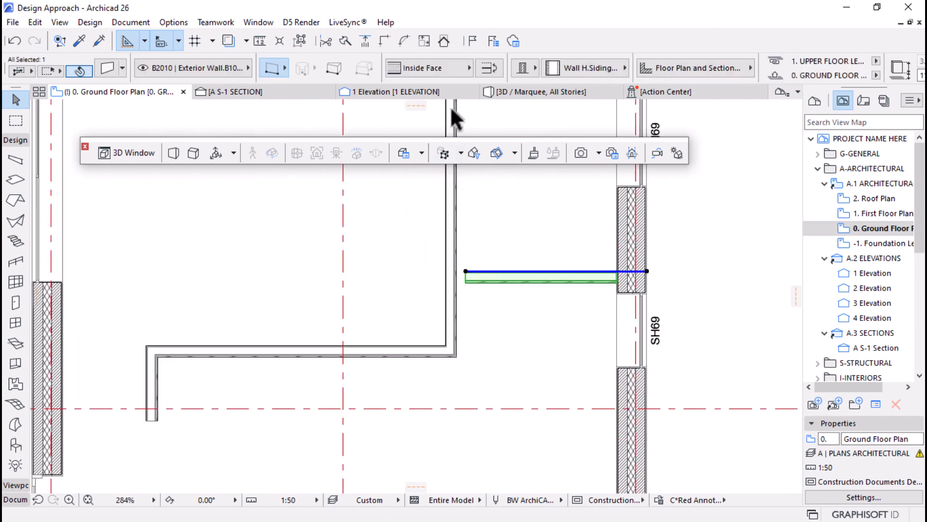
pyautogui.click(385, 41)
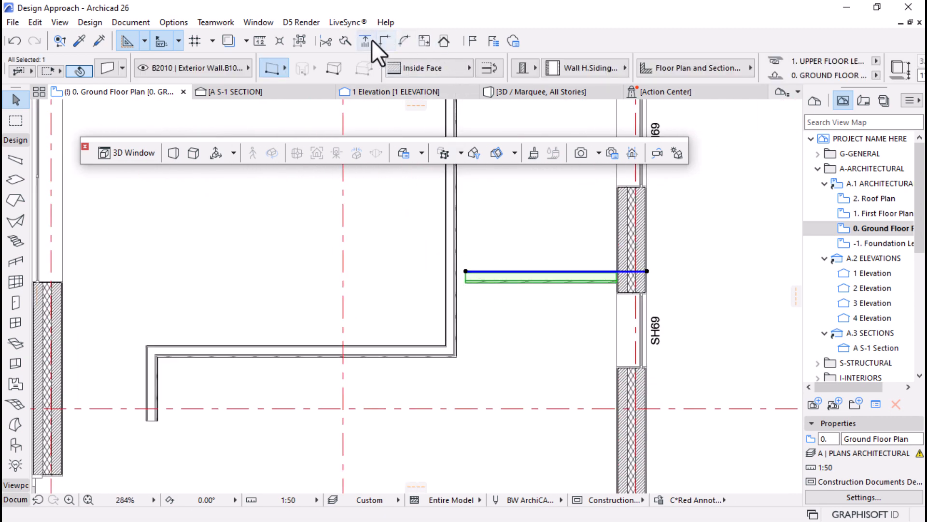
pyautogui.click(457, 249)
# Stretch the short partition's reference line end to the far side of the vertical wall so both walls join
pyautogui.scroll(6, 464, 270)
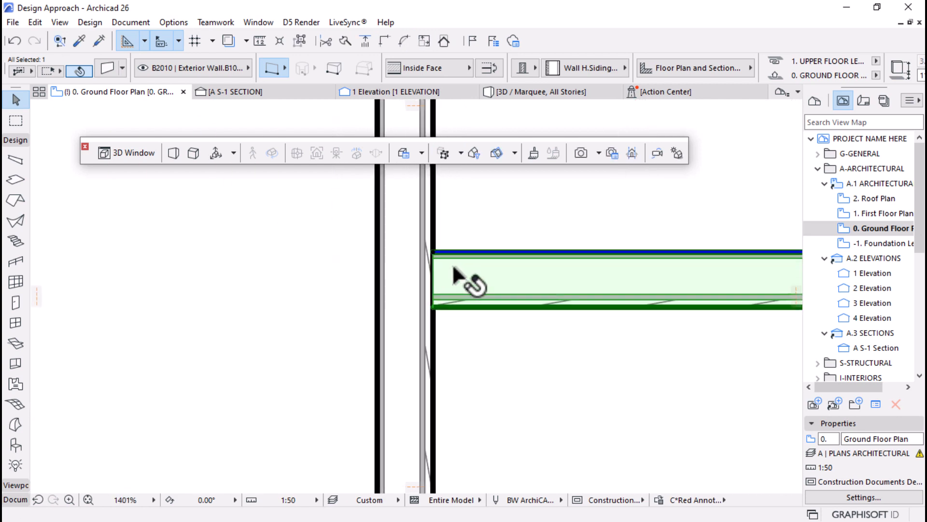
pyautogui.click(428, 249)
pyautogui.click(378, 247)
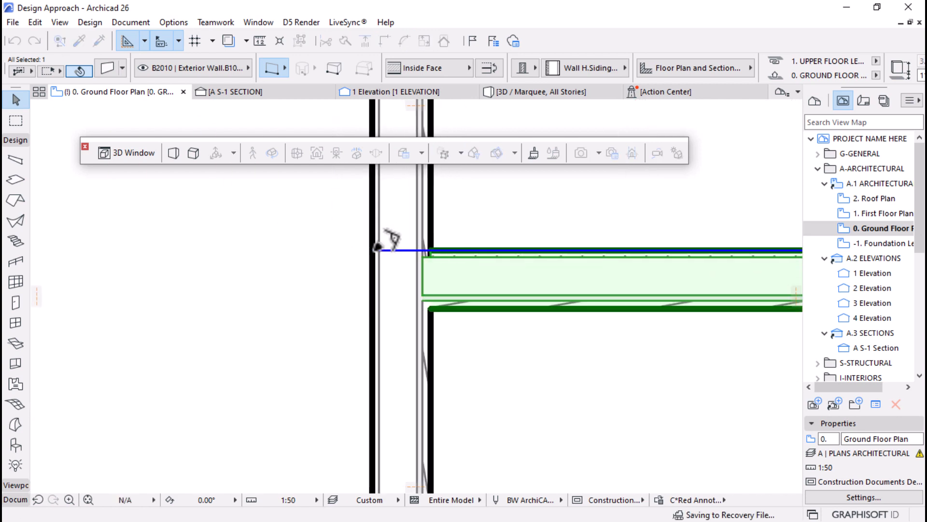
pyautogui.press('Escape')
pyautogui.scroll(-8, 483, 241)
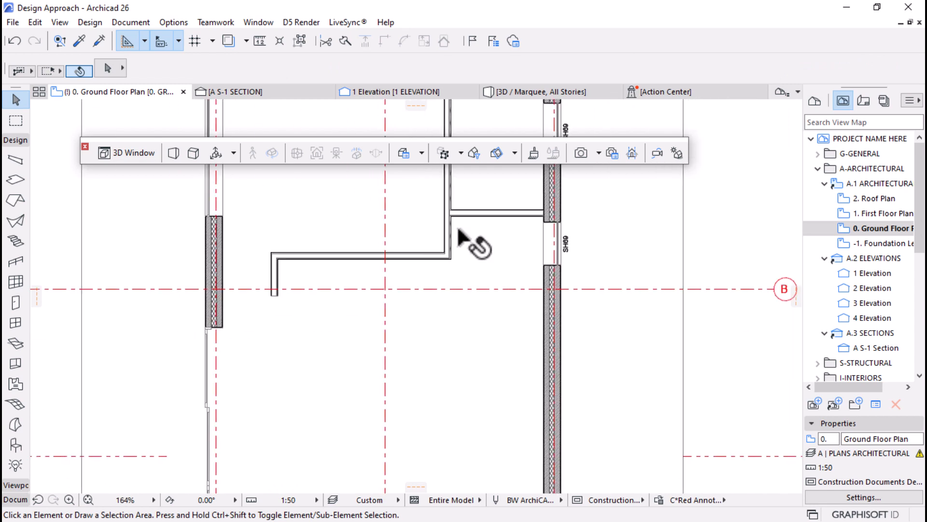
# Examine the interior partition walls and their junctions across the whole ground floor plan
pyautogui.scroll(-6, 458, 230)
pyautogui.scroll(3, 440, 425)
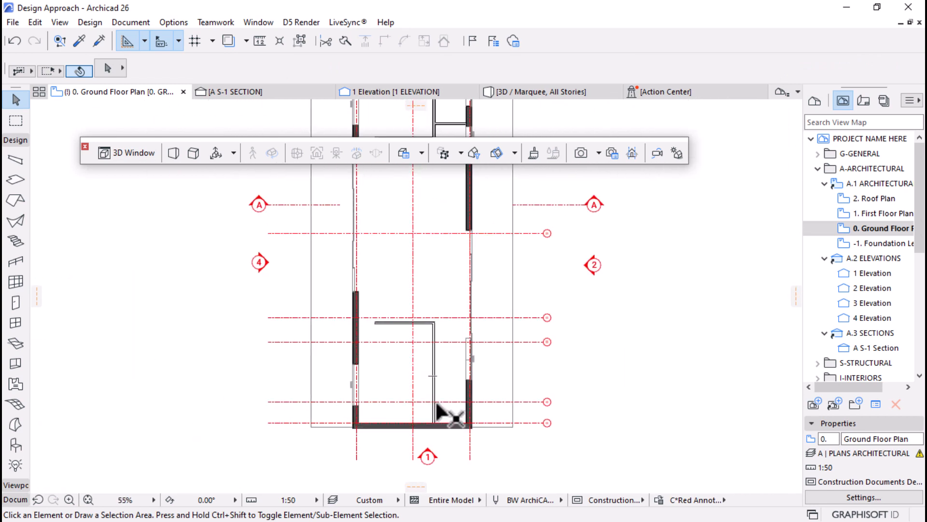
pyautogui.scroll(-1, 440, 416)
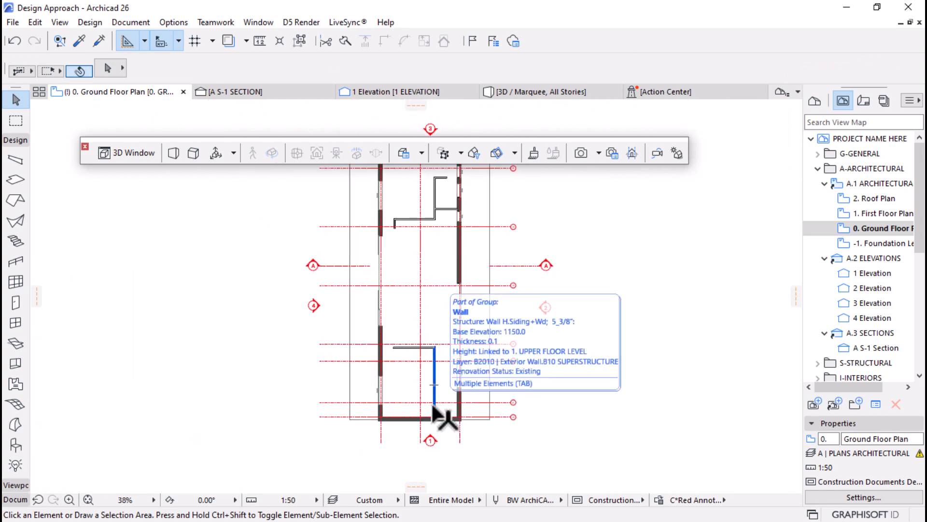
pyautogui.scroll(-2, 438, 409)
pyautogui.scroll(2, 420, 332)
pyautogui.scroll(1, 420, 332)
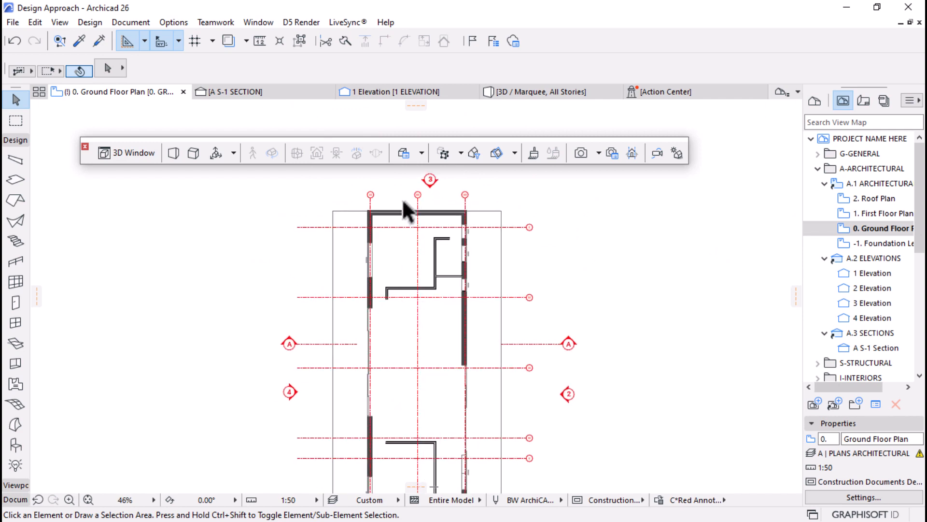
pyautogui.scroll(-2, 402, 201)
pyautogui.scroll(1, 401, 330)
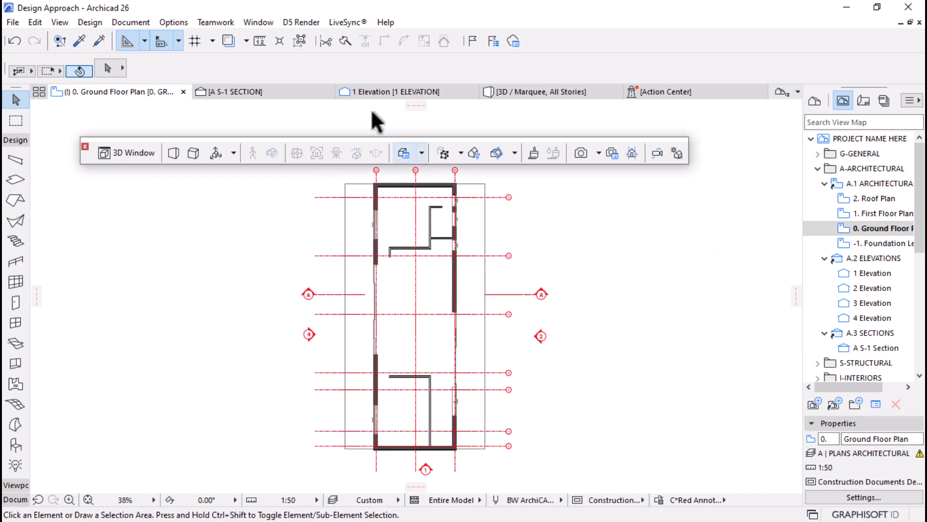
# In the 3D view, set the width of the double window overlapping the sliding glass doors to 1.5
pyautogui.click(531, 92)
pyautogui.scroll(5, 551, 443)
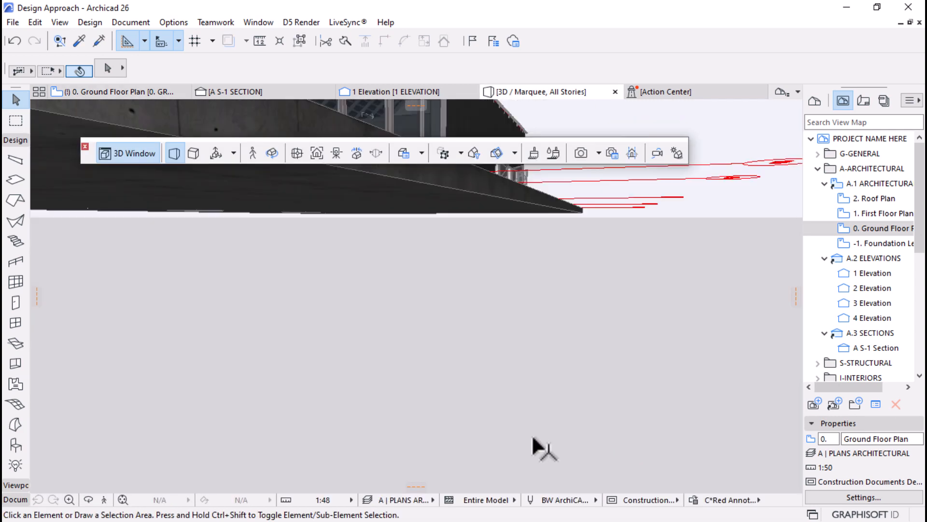
pyautogui.scroll(-3, 533, 438)
pyautogui.keyDown('shift'); pyautogui.moveTo(524, 440); pyautogui.dragTo(412, 366, button='middle'); pyautogui.keyUp('shift')
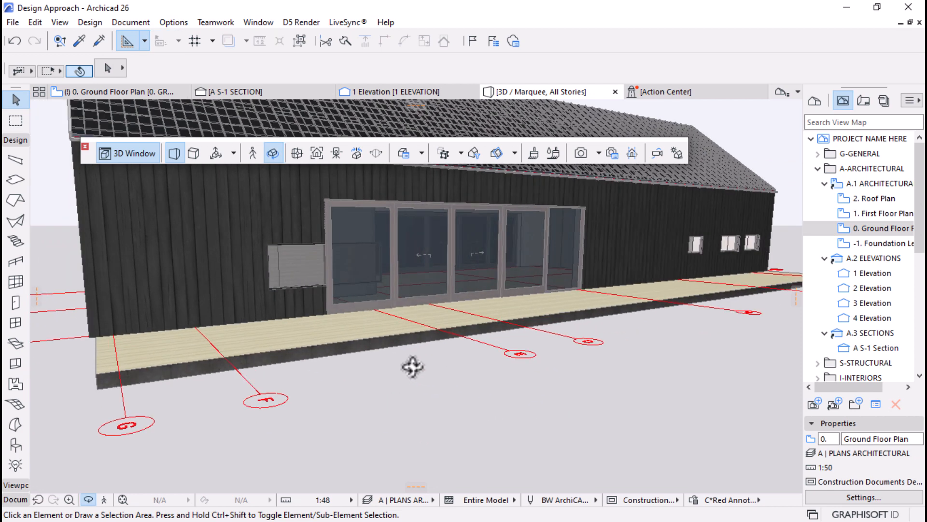
pyautogui.scroll(-4, 375, 364)
pyautogui.scroll(6, 376, 365)
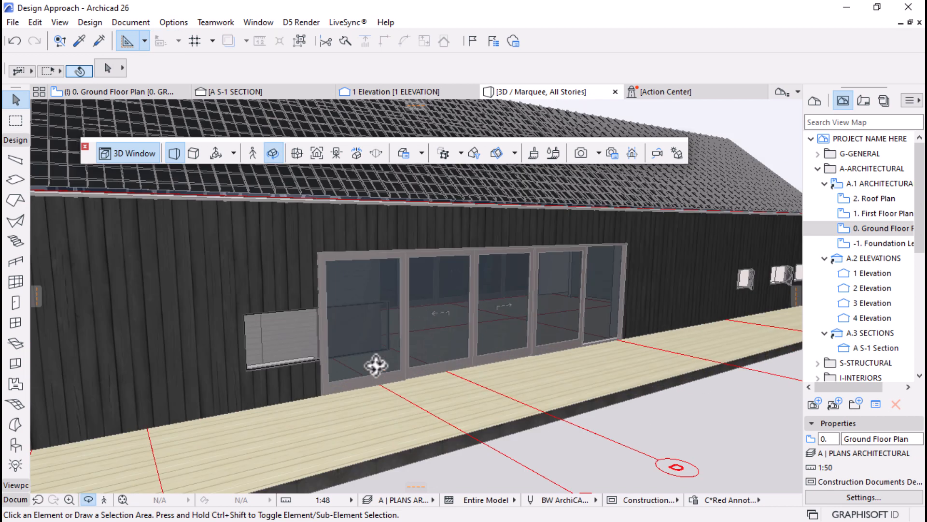
pyautogui.click(288, 335)
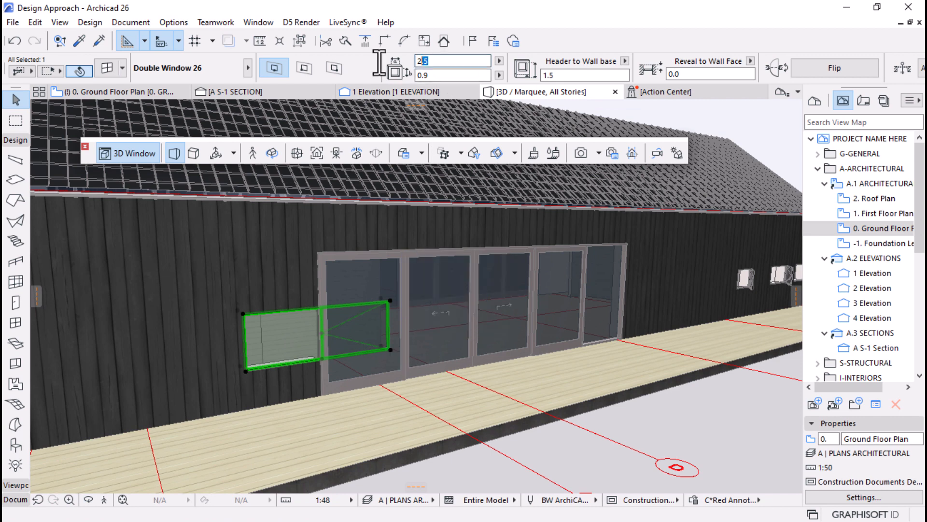
pyautogui.press('Return')
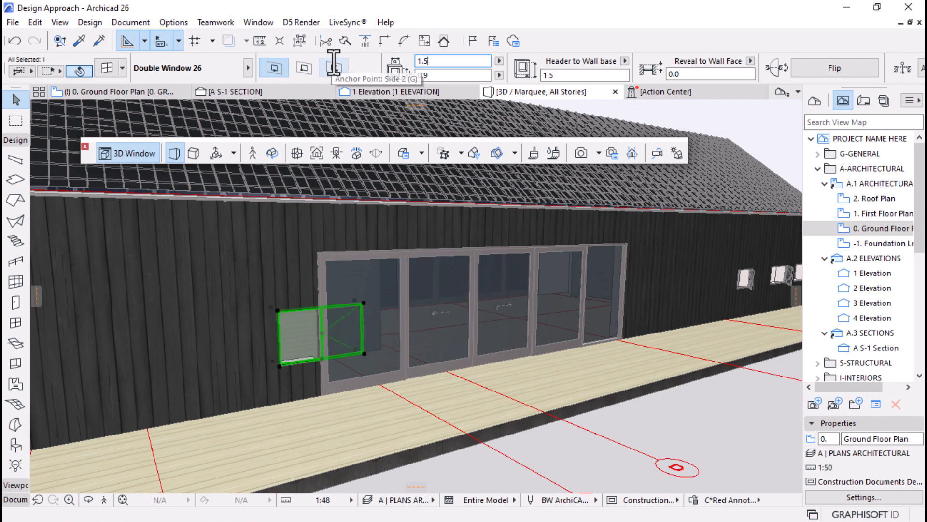
# Move the double window along the wall until it clears the sliding glass door frame
pyautogui.hotkey('ctrl', 'd')
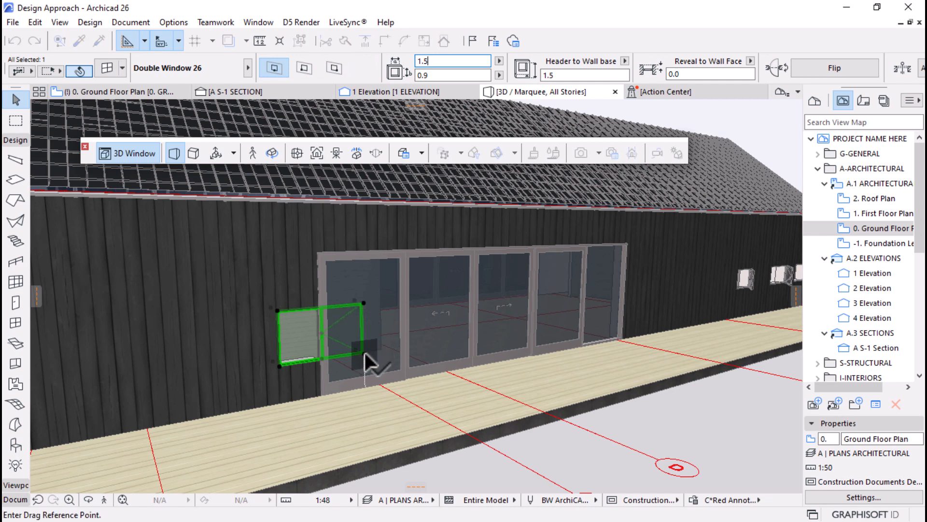
pyautogui.click(364, 352)
pyautogui.click(304, 363)
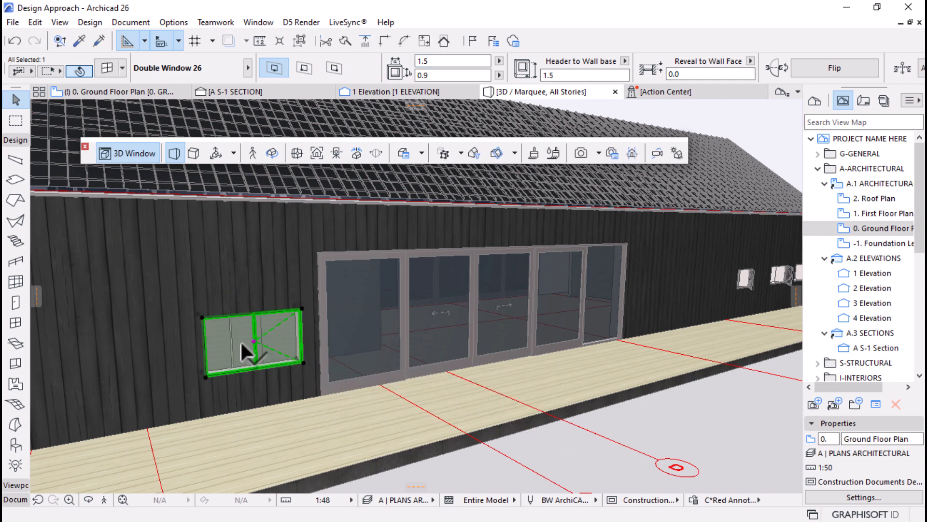
pyautogui.scroll(-3, 504, 303)
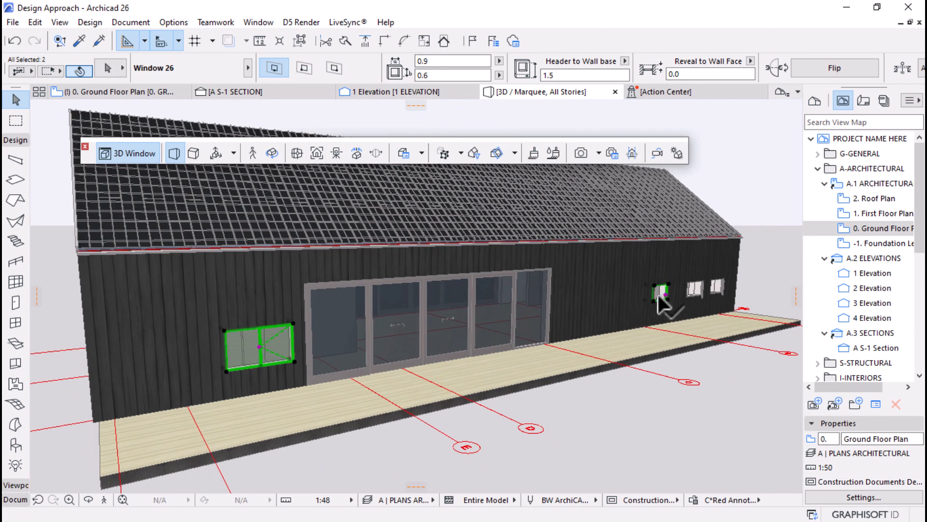
pyautogui.keyDown('shift'); pyautogui.click(719, 288); pyautogui.keyUp('shift')
pyautogui.press('Escape')
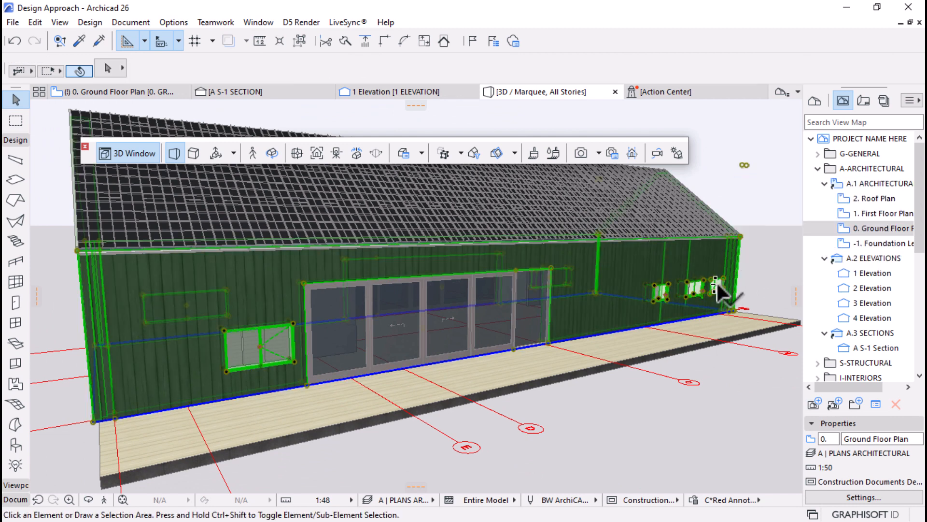
pyautogui.click(718, 287)
pyautogui.press('Escape')
pyautogui.click(692, 288)
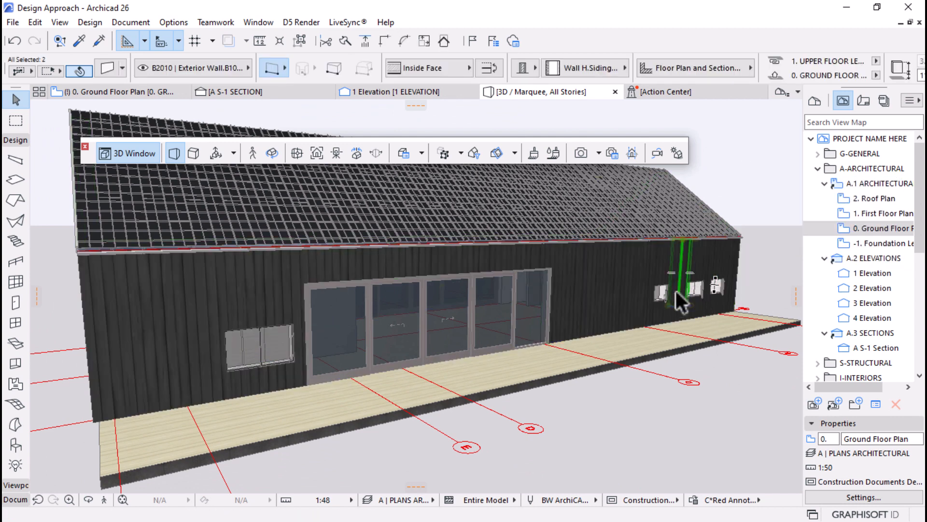
pyautogui.press('Escape')
pyautogui.click(697, 287)
pyautogui.press('Escape')
# Raise the double window and the three small windows on this facade together to align with the head of the sliding glass doors
pyautogui.click(268, 349)
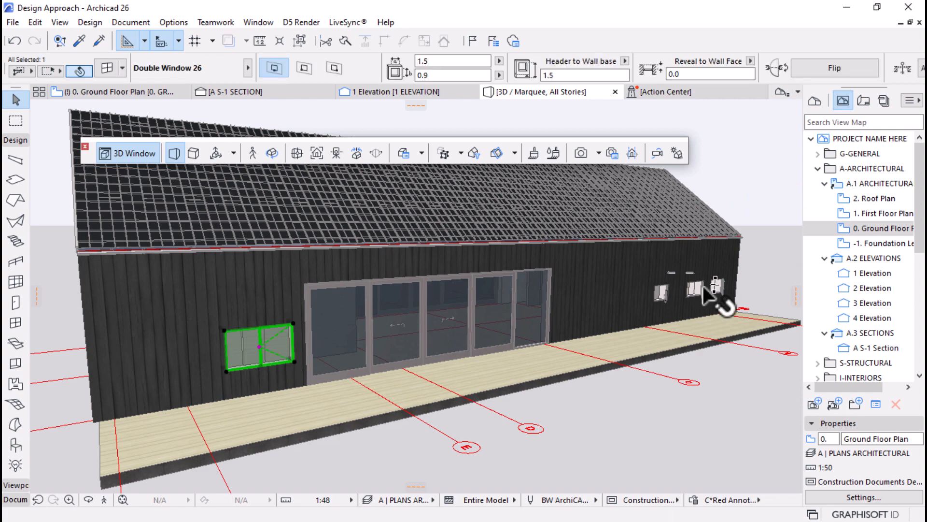
pyautogui.scroll(5, 671, 298)
pyautogui.keyDown('shift'); pyautogui.click(482, 442); pyautogui.keyUp('shift')
pyautogui.scroll(-3, 533, 360)
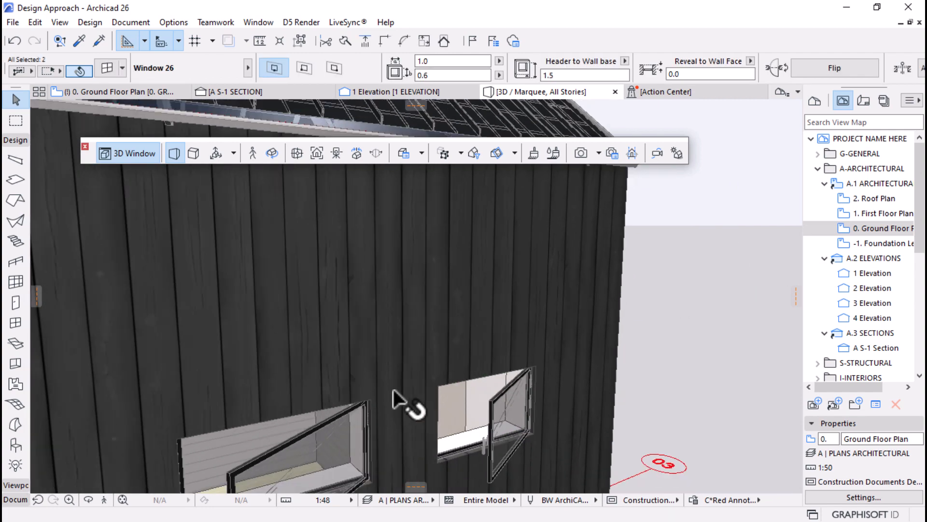
pyautogui.keyDown('shift'); pyautogui.click(340, 424); pyautogui.keyUp('shift')
pyautogui.scroll(-5, 676, 293)
pyautogui.scroll(4, 596, 314)
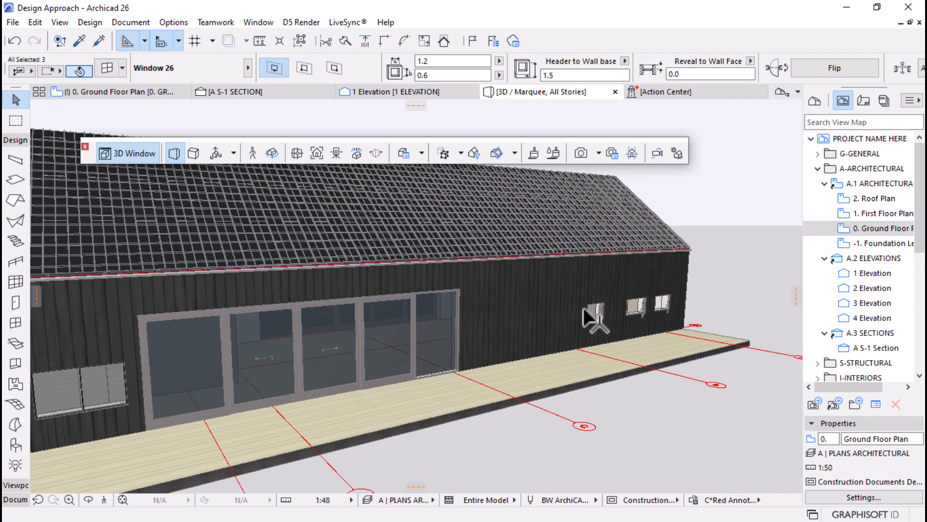
pyautogui.keyDown('shift'); pyautogui.click(585, 308); pyautogui.keyUp('shift')
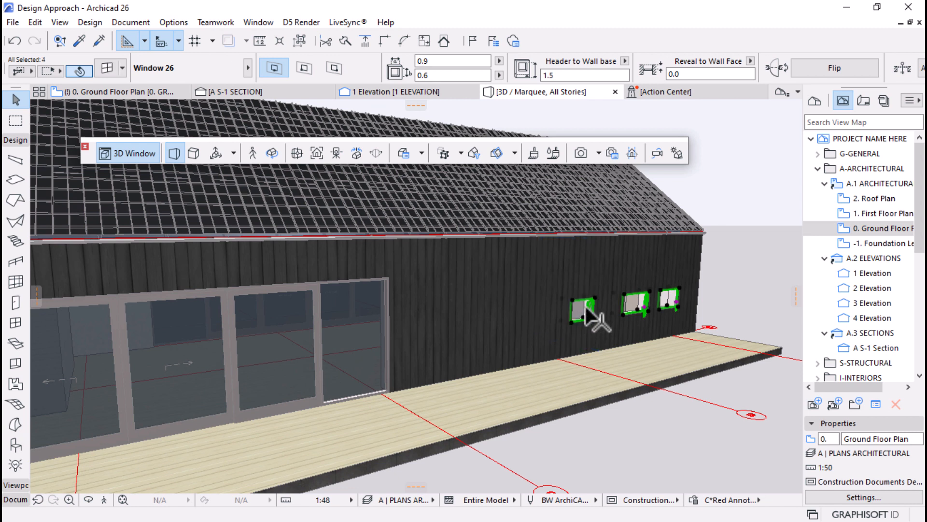
pyautogui.click(586, 307)
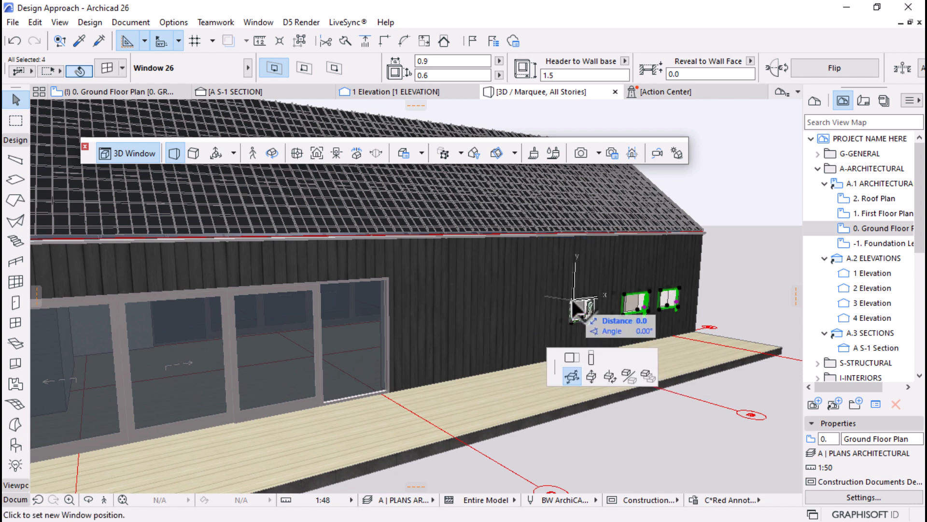
pyautogui.click(591, 377)
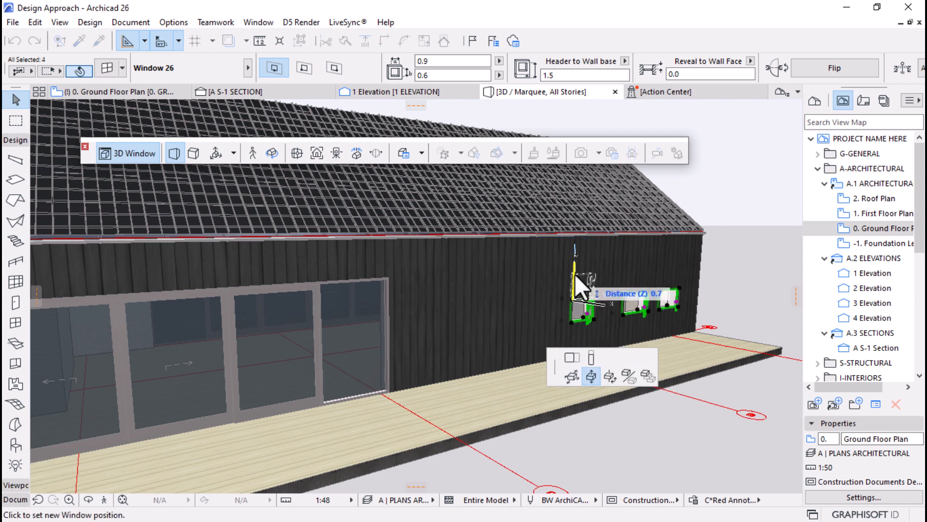
pyautogui.click(388, 280)
pyautogui.scroll(-5, 700, 268)
pyautogui.press('Escape')
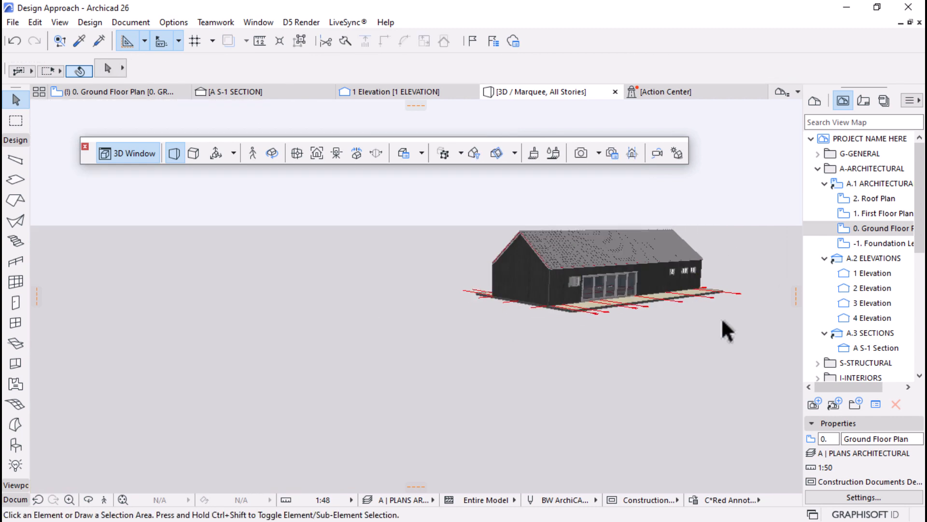
# On the opposite facade, move both double windows up together to align with the top of the glass doors
pyautogui.keyDown('shift'); pyautogui.moveTo(723, 321); pyautogui.dragTo(358, 286, button='middle'); pyautogui.keyUp('shift')
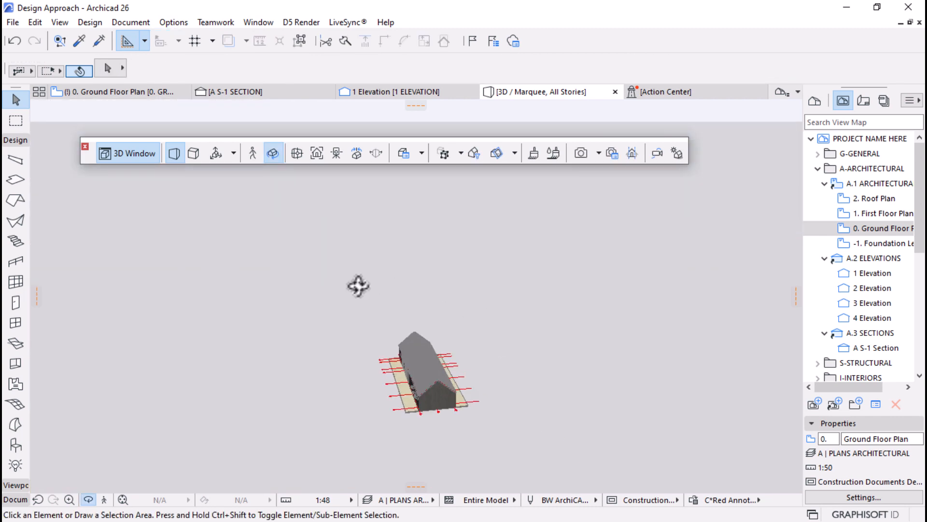
pyautogui.scroll(5, 453, 420)
pyautogui.keyDown('shift'); pyautogui.moveTo(453, 420); pyautogui.dragTo(729, 353, button='middle'); pyautogui.keyUp('shift')
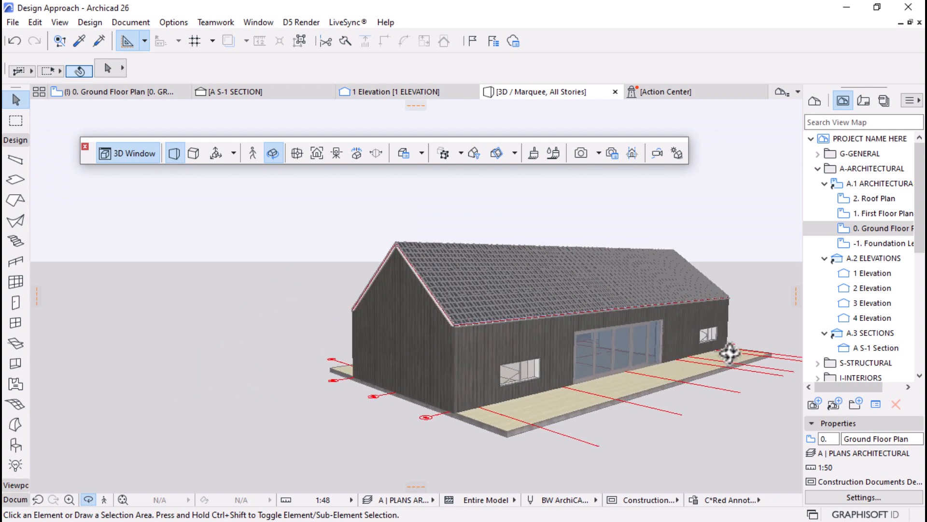
pyautogui.scroll(2, 730, 352)
pyautogui.click(436, 379)
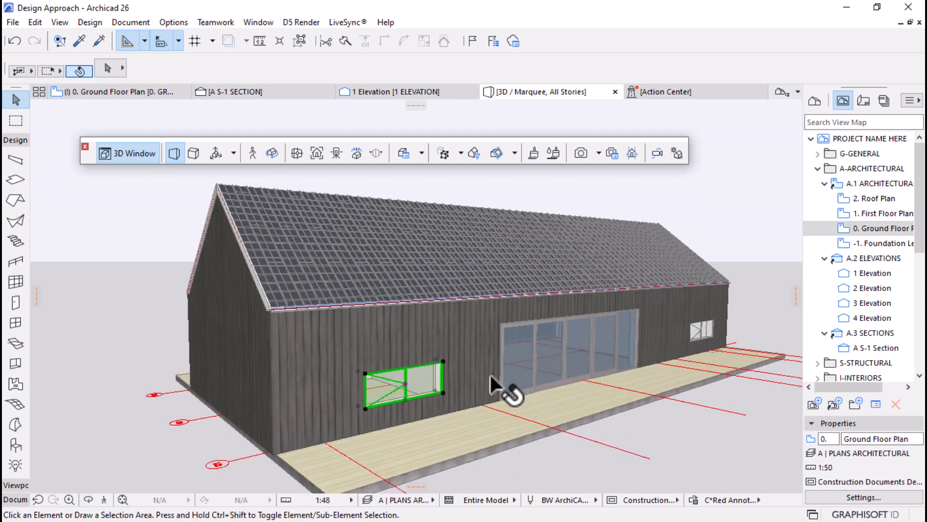
pyautogui.keyDown('shift'); pyautogui.click(697, 329); pyautogui.keyUp('shift')
pyautogui.click(429, 355)
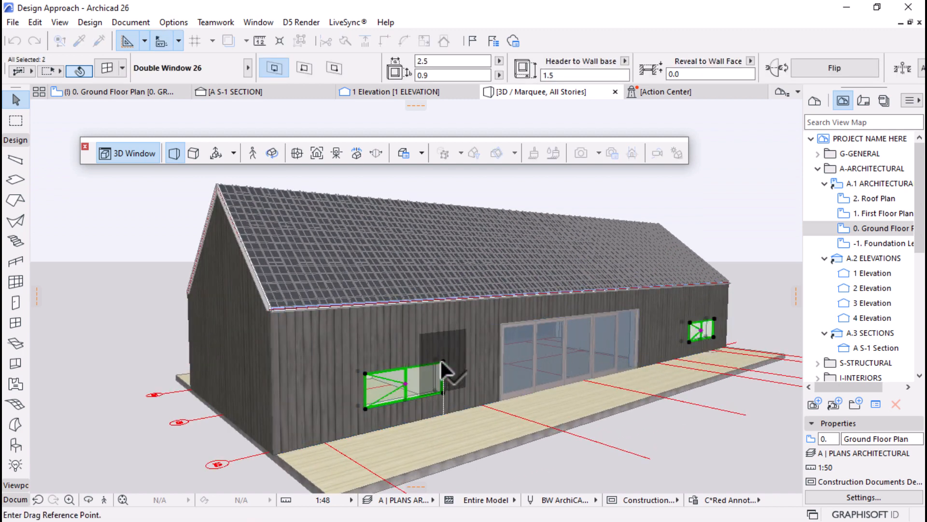
pyautogui.click(437, 325)
pyautogui.click(498, 320)
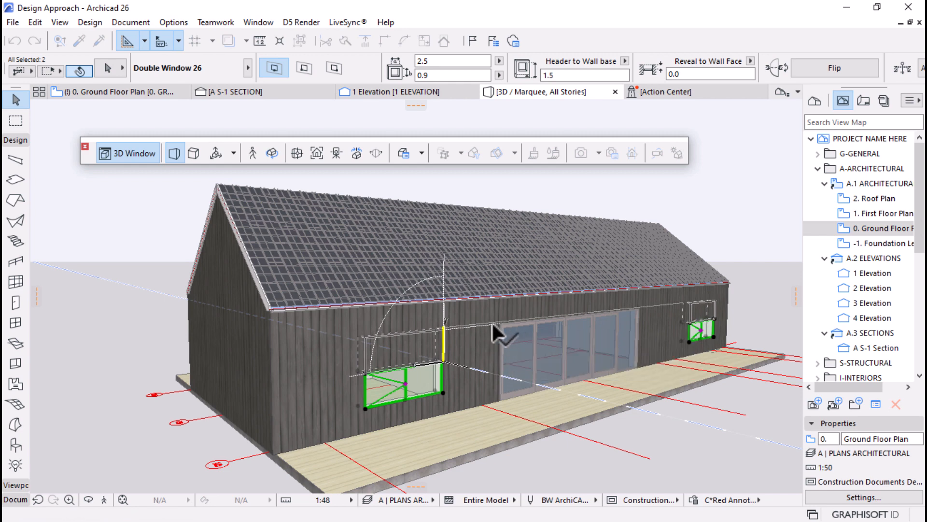
# Apply the layer combination 02 MSBIM | All to the 3D view
pyautogui.press('Escape')
pyautogui.press('o')
pyautogui.scroll(-4, 360, 360)
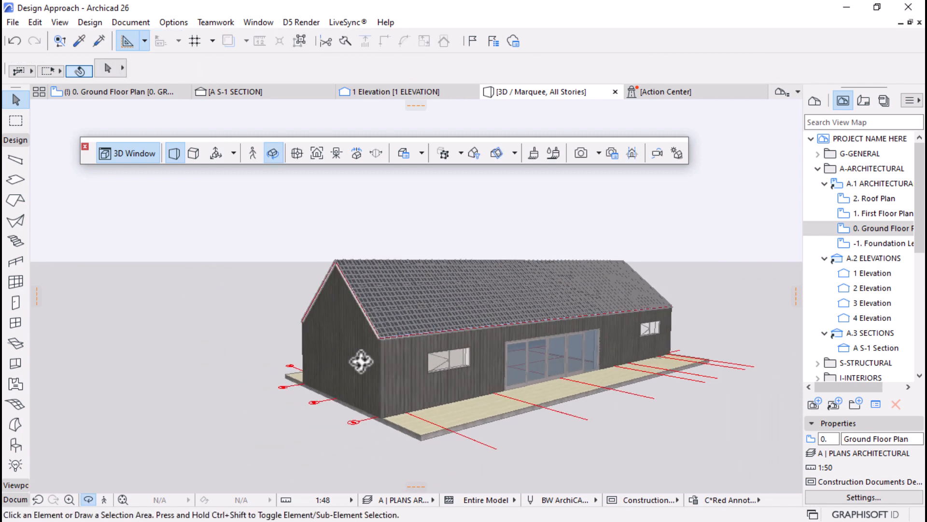
pyautogui.moveTo(385, 401); pyautogui.dragTo(354, 363)
pyautogui.moveTo(384, 397); pyautogui.dragTo(415, 426)
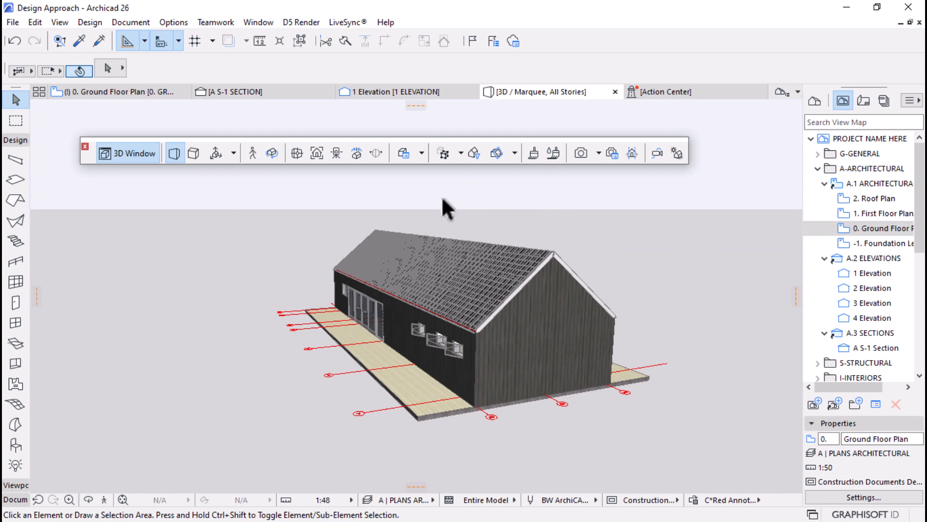
pyautogui.hotkey('ctrl', 'l')
pyautogui.click(194, 174)
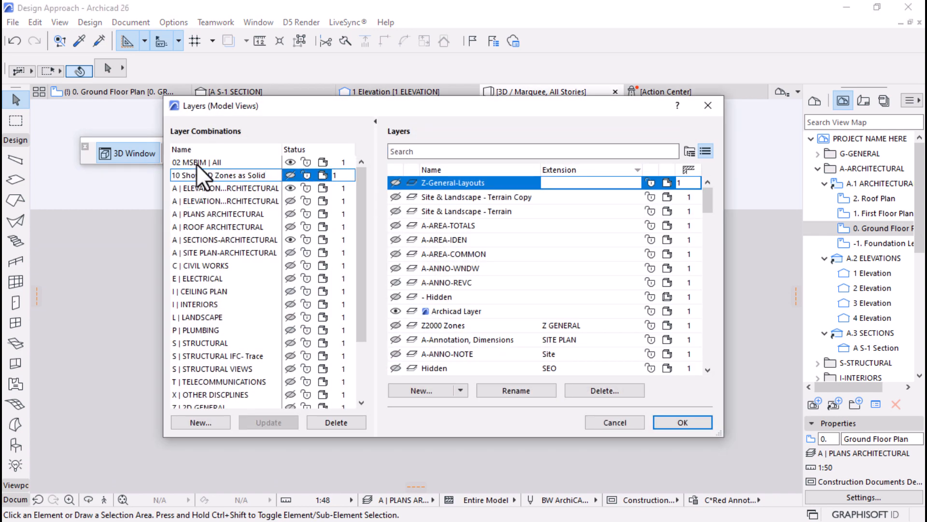
pyautogui.click(196, 163)
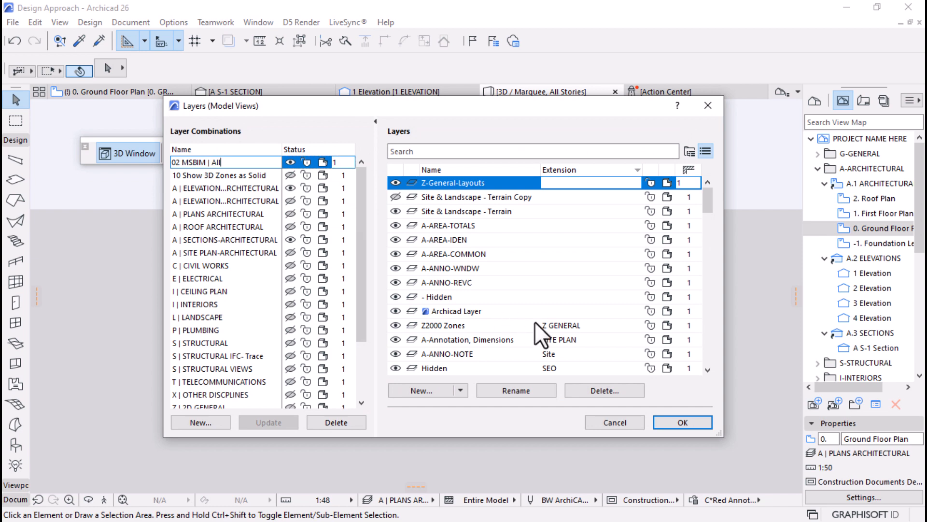
pyautogui.click(672, 417)
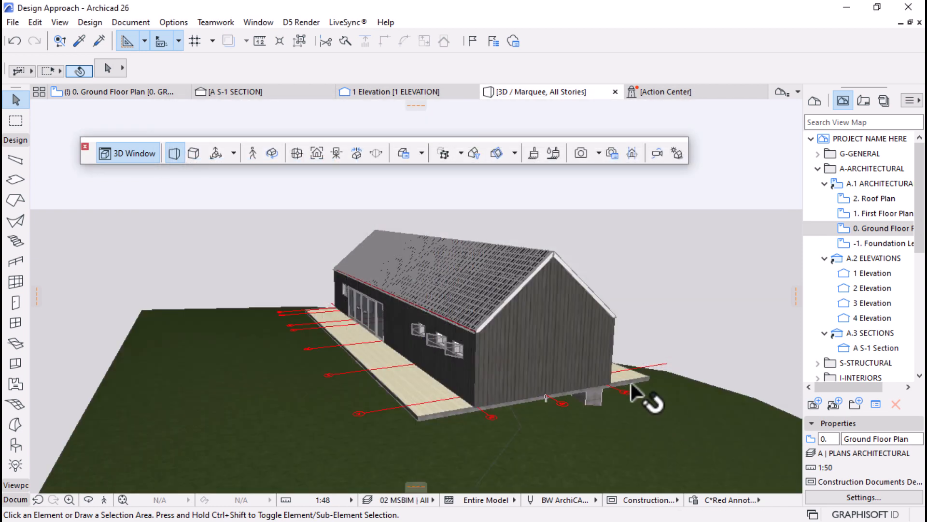
# Select all building elements without the terrain mesh and move them vertically upward above the ground
pyautogui.keyDown('shift'); pyautogui.moveTo(631, 382); pyautogui.dragTo(268, 395, button='middle'); pyautogui.keyUp('shift')
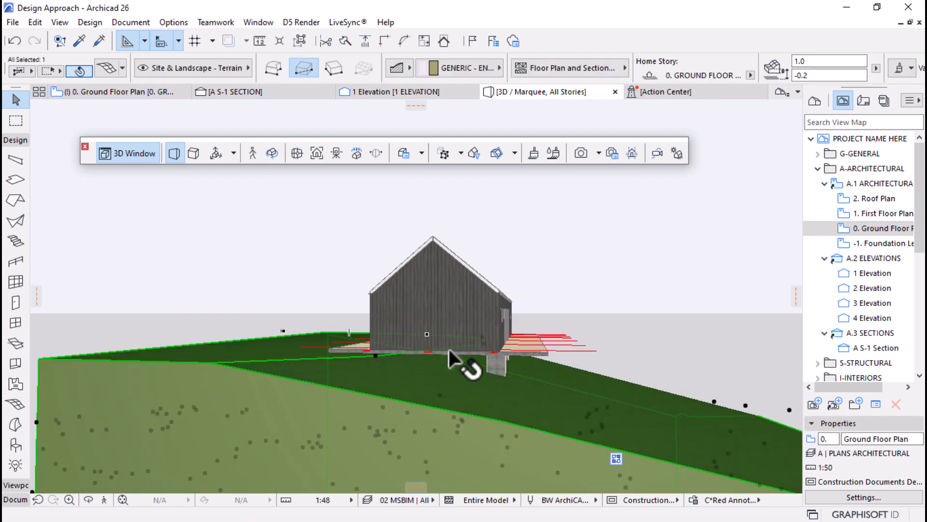
pyautogui.moveTo(667, 222); pyautogui.dragTo(224, 387)
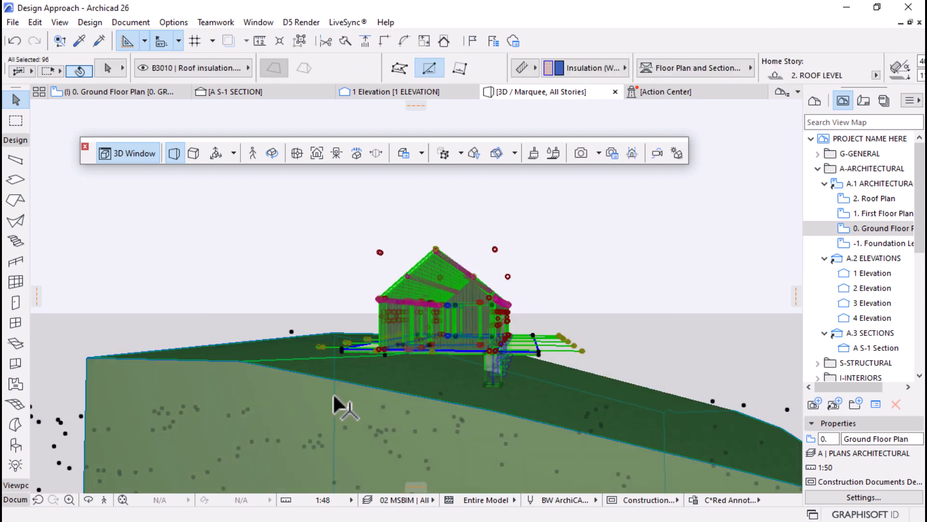
pyautogui.scroll(5, 356, 361)
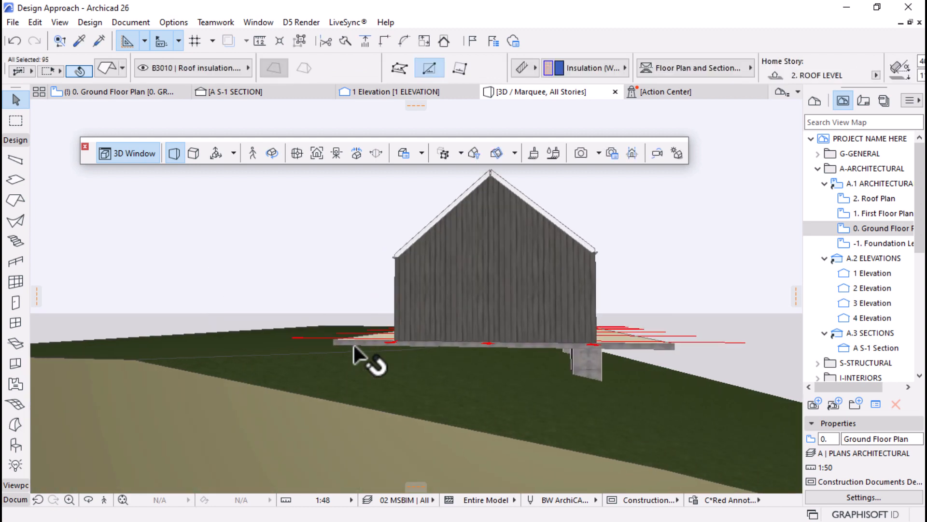
pyautogui.hotkey('ctrl', 'd')
pyautogui.click(328, 339)
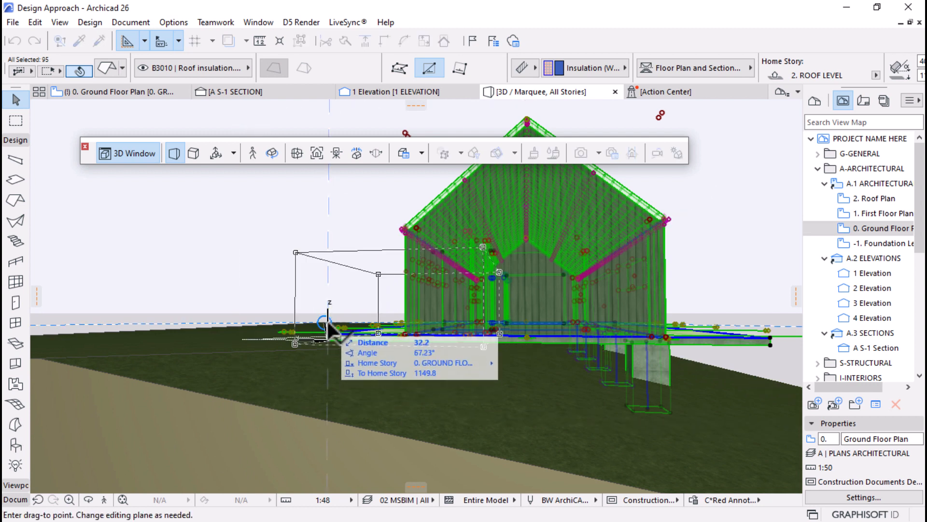
pyautogui.click(328, 296)
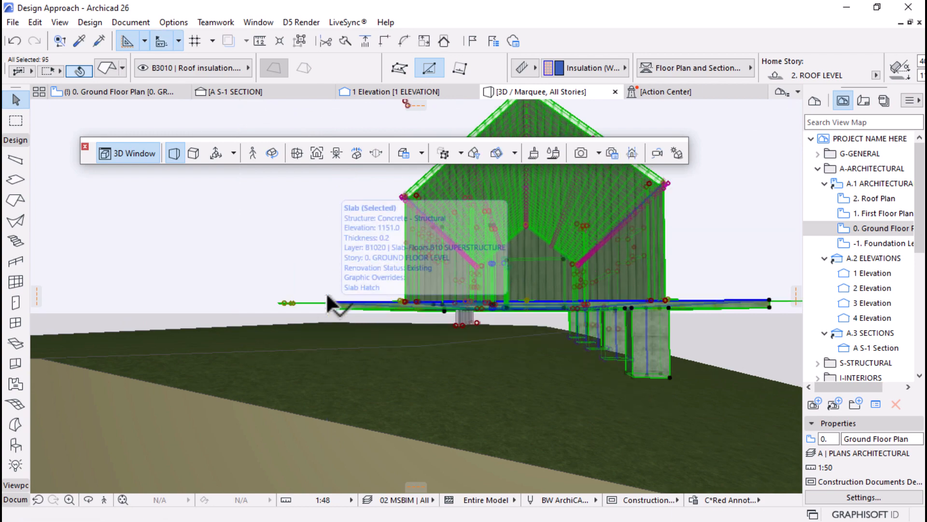
# Move the selected building elements slightly back down toward the terrain, using a deck slab corner as reference
pyautogui.keyDown('shift'); pyautogui.moveTo(496, 392); pyautogui.dragTo(526, 390, button='middle'); pyautogui.keyUp('shift')
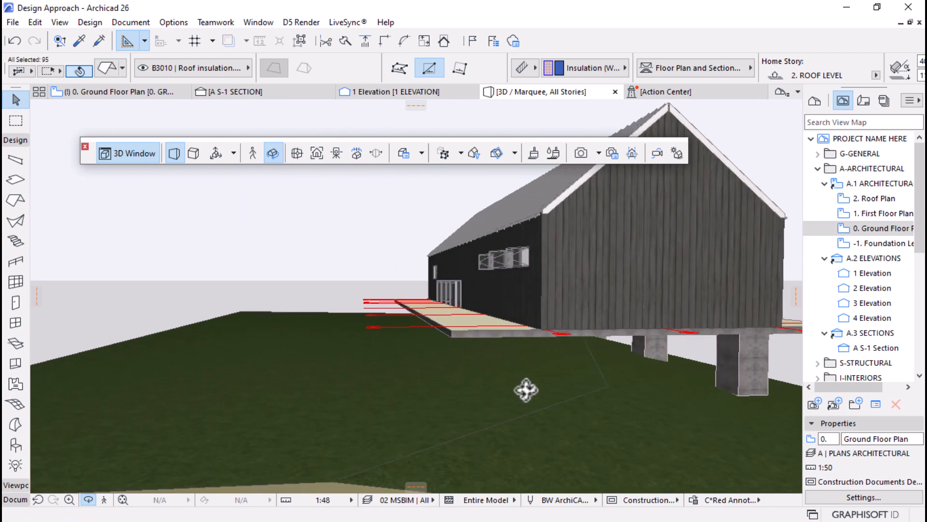
pyautogui.hotkey('ctrl', 'd')
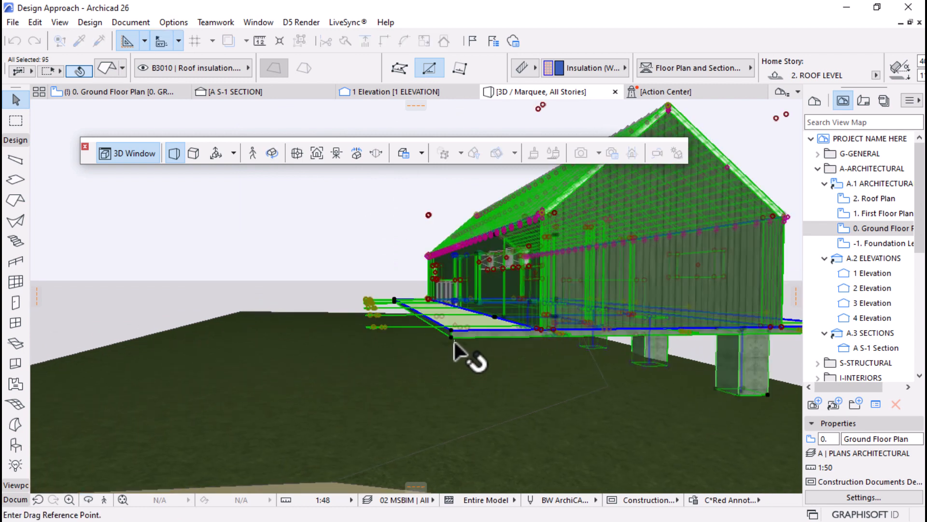
pyautogui.click(452, 336)
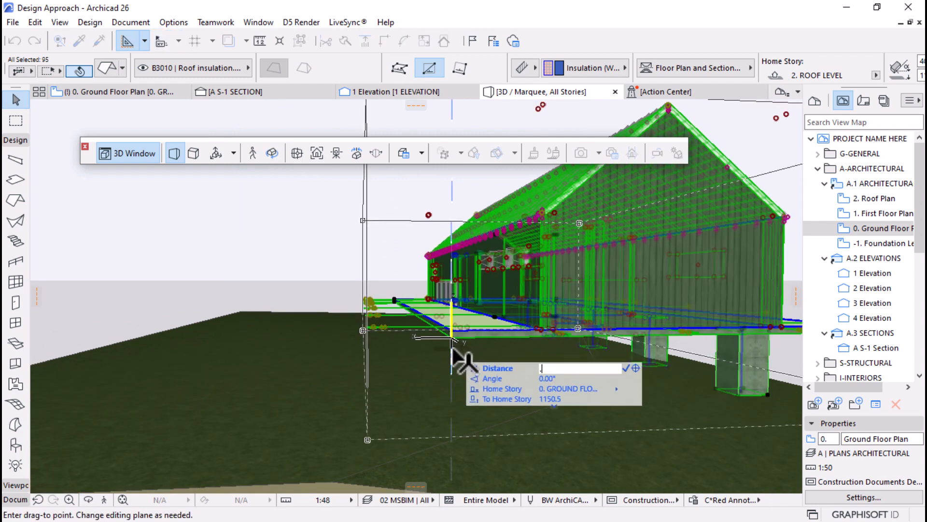
pyautogui.click(452, 348)
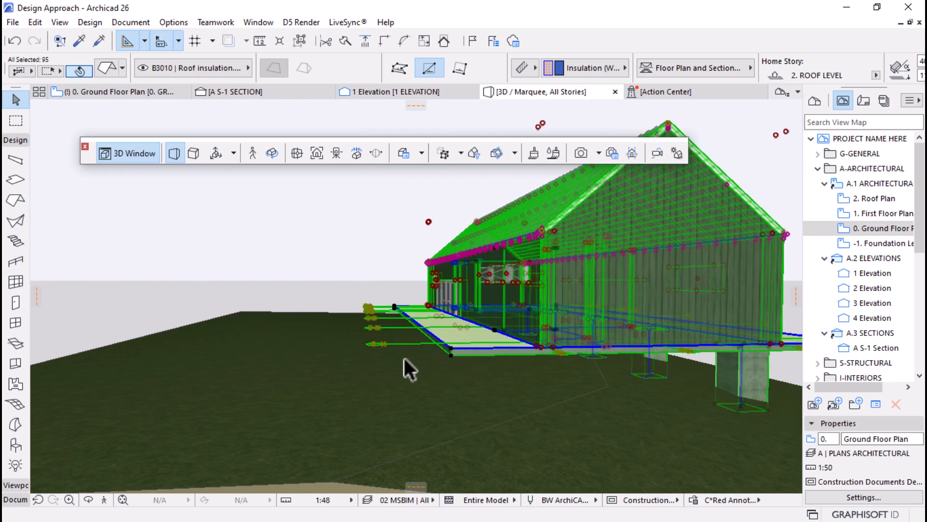
# Select the sliding glass doors on both long facades and raise them together to sit on the deck level
pyautogui.keyDown('shift'); pyautogui.moveTo(372, 361); pyautogui.dragTo(501, 298, button='middle'); pyautogui.keyUp('shift')
pyautogui.scroll(5, 501, 310)
pyautogui.click(437, 320)
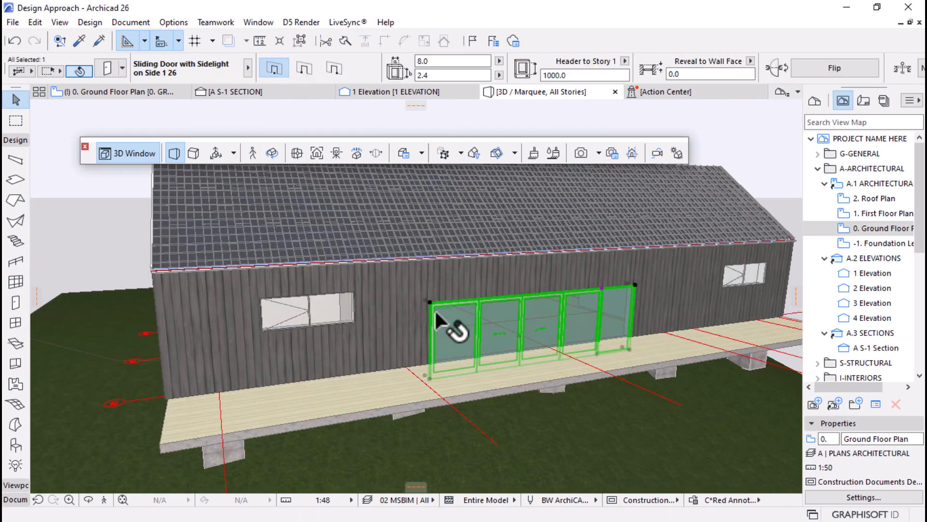
pyautogui.click(430, 303)
pyautogui.press('Escape')
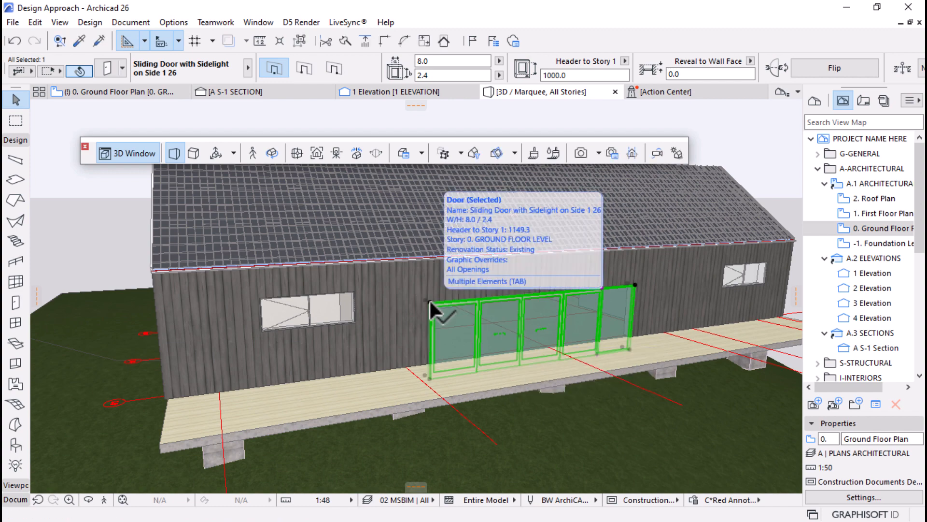
pyautogui.keyDown('shift'); pyautogui.moveTo(430, 304); pyautogui.dragTo(393, 320, button='middle'); pyautogui.keyUp('shift')
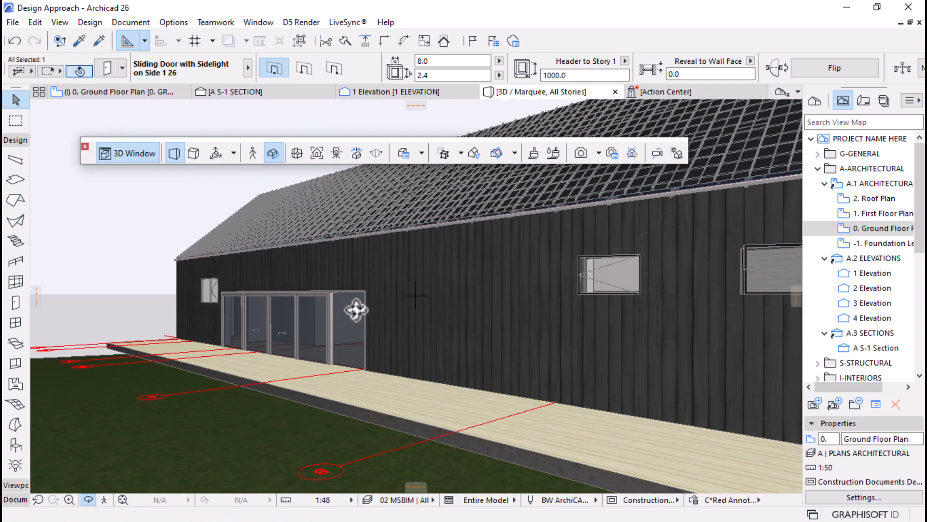
pyautogui.click(366, 292)
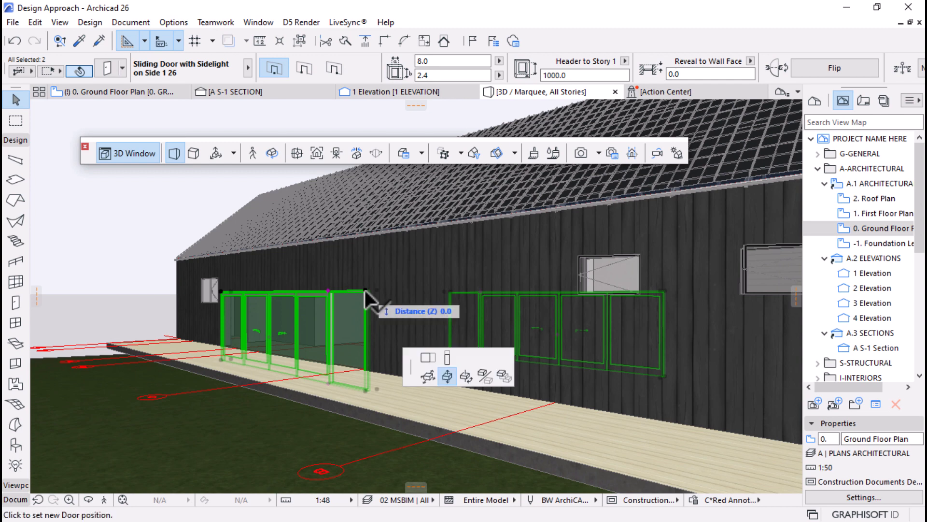
pyautogui.click(491, 269)
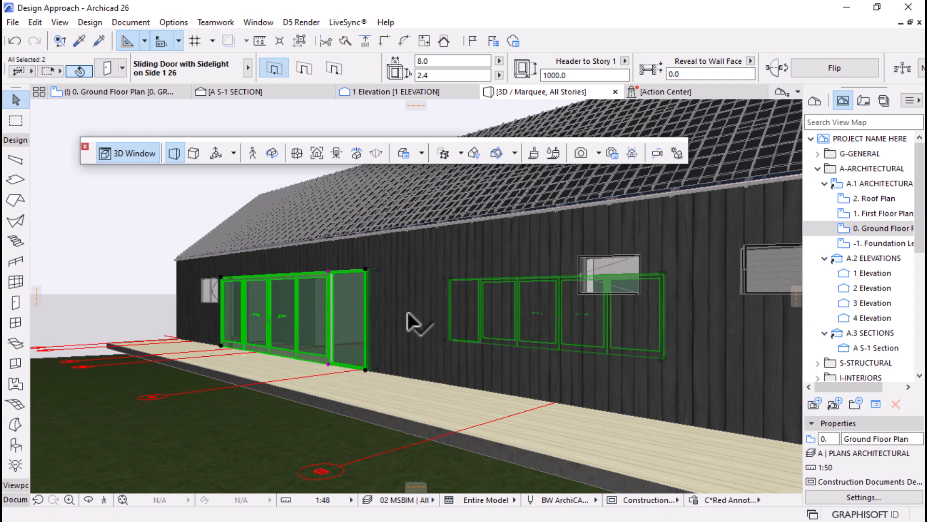
pyautogui.press('Escape')
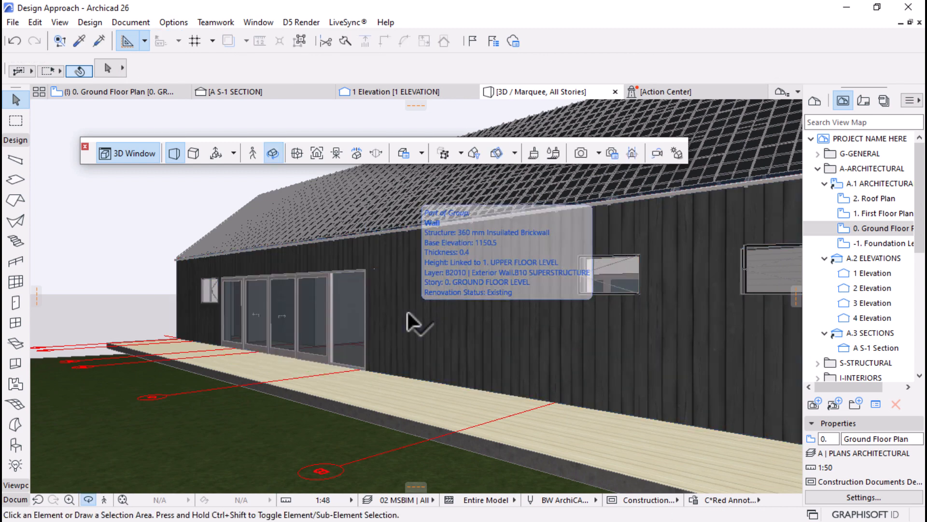
# Change the main sash opening type of the three small facade windows to Top Hung
pyautogui.scroll(-4, 408, 312)
pyautogui.keyDown('shift'); pyautogui.moveTo(428, 335); pyautogui.dragTo(483, 352, button='middle'); pyautogui.keyUp('shift')
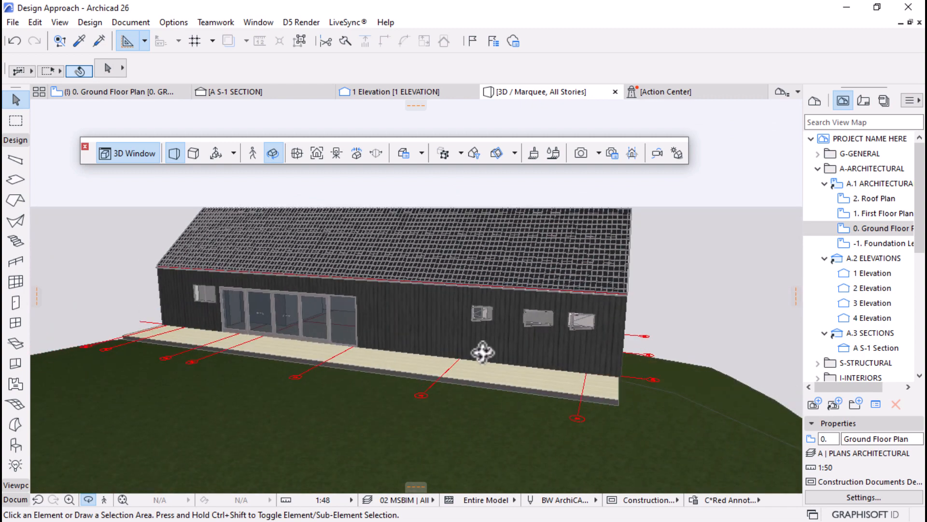
pyautogui.scroll(5, 483, 352)
pyautogui.scroll(3, 634, 289)
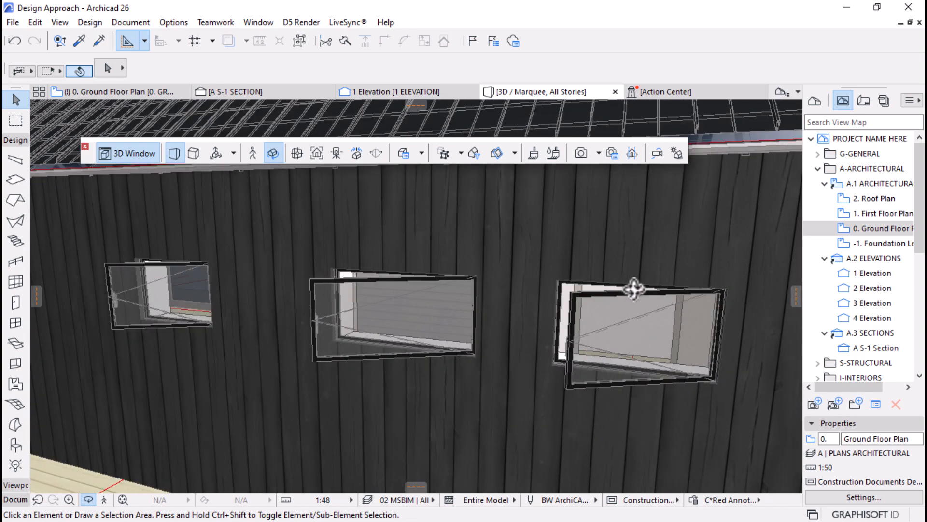
pyautogui.click(628, 322)
pyautogui.keyDown('shift'); pyautogui.click(454, 323); pyautogui.keyUp('shift')
pyautogui.keyDown('shift'); pyautogui.click(183, 306); pyautogui.keyUp('shift')
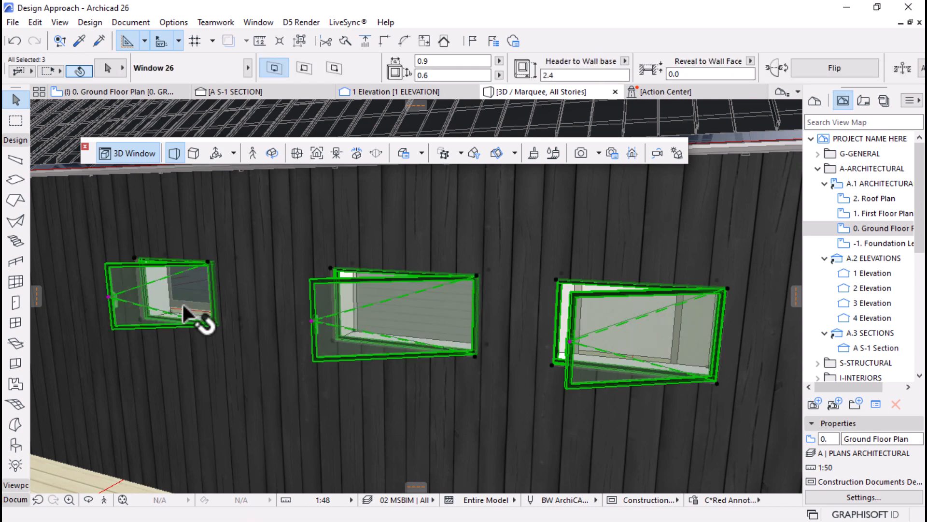
pyautogui.doubleClick(644, 270)
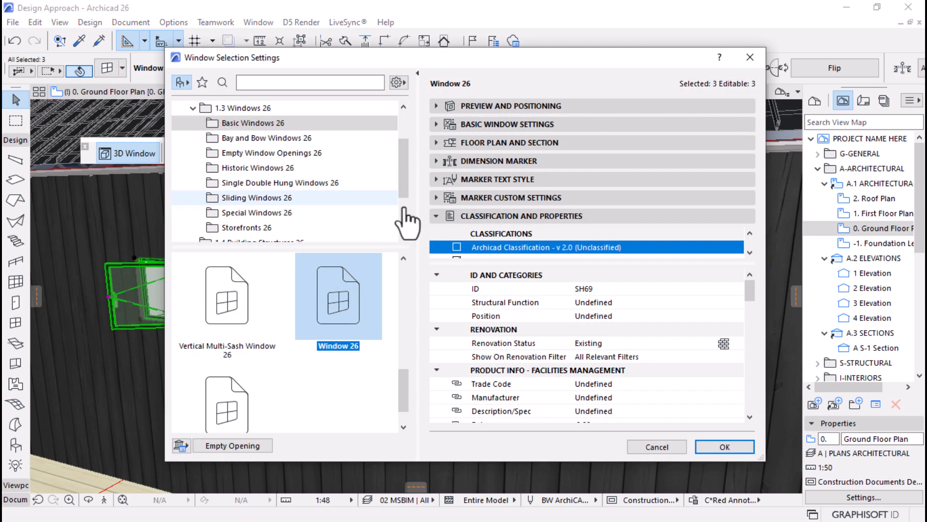
pyautogui.click(718, 105)
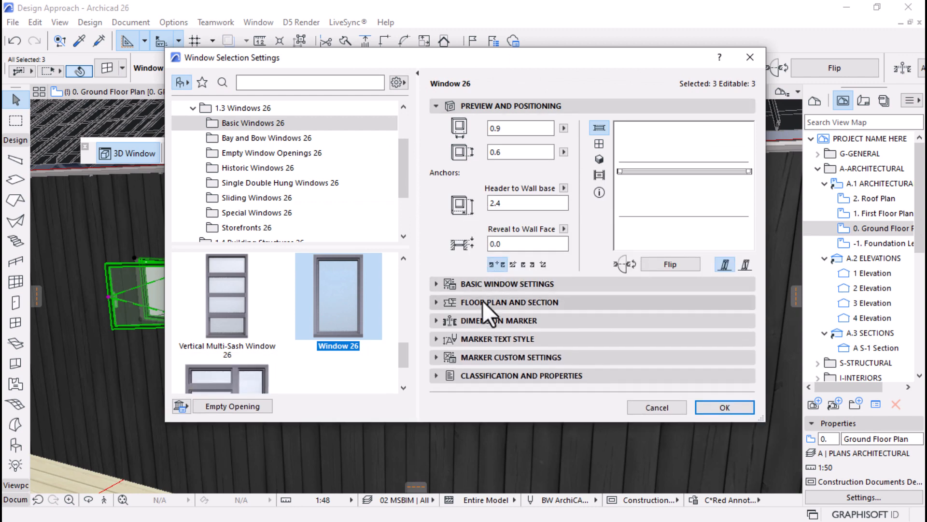
pyautogui.click(476, 302)
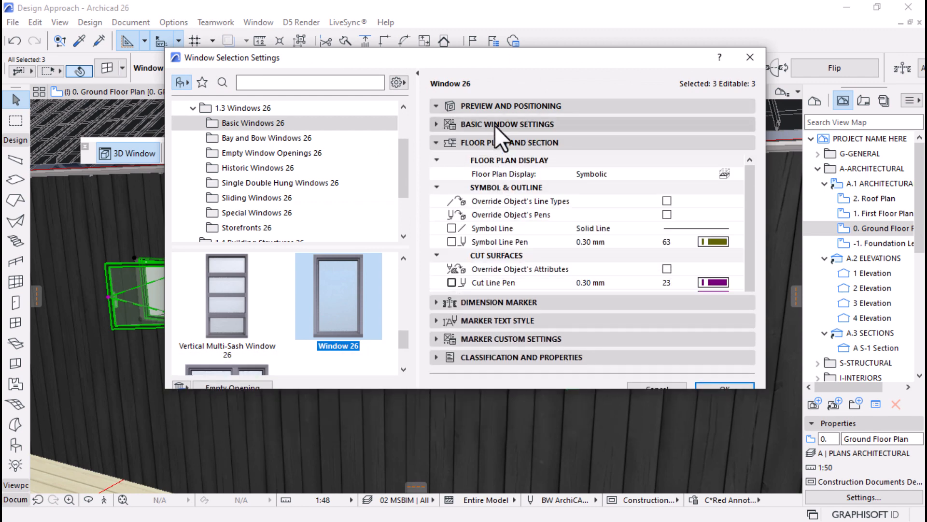
pyautogui.click(494, 124)
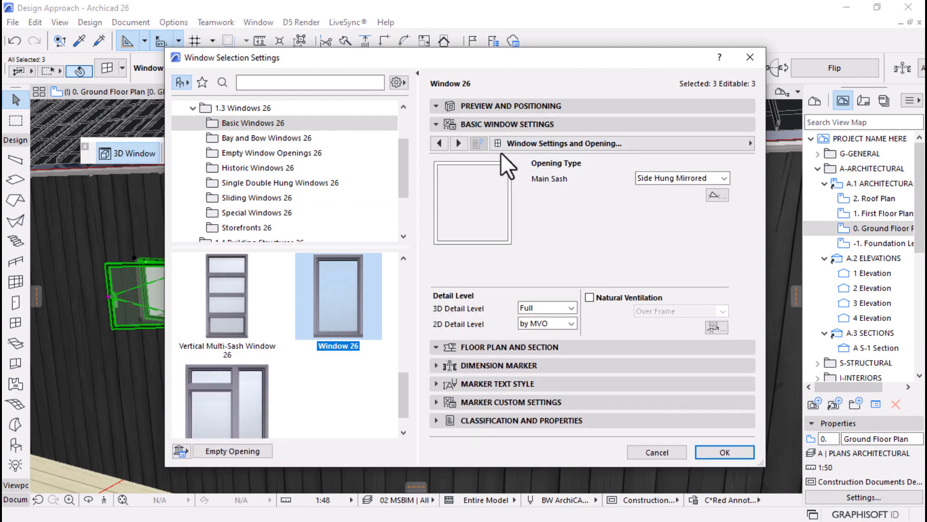
pyautogui.click(715, 178)
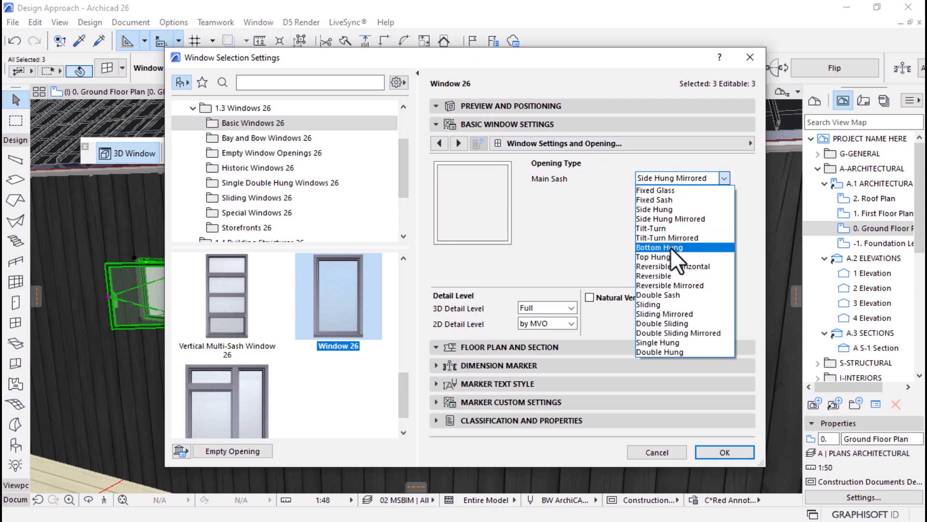
pyautogui.click(662, 256)
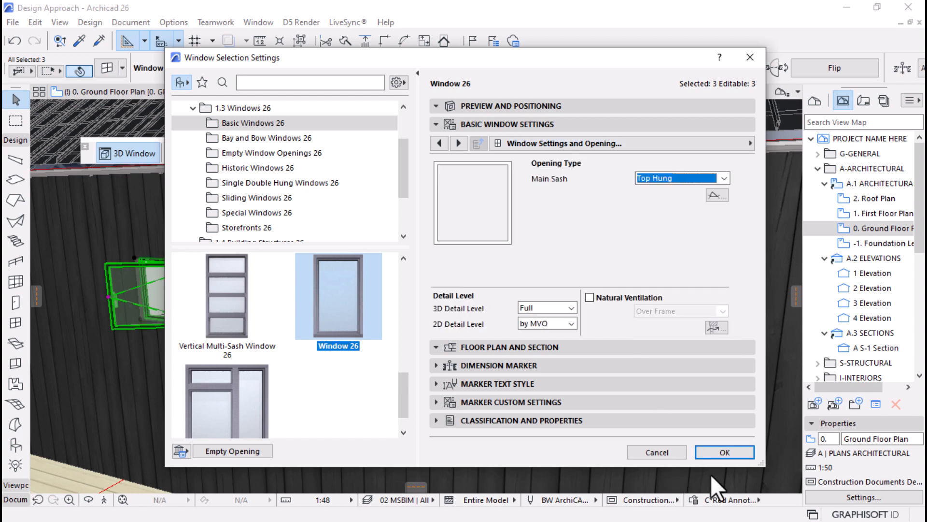
pyautogui.click(739, 456)
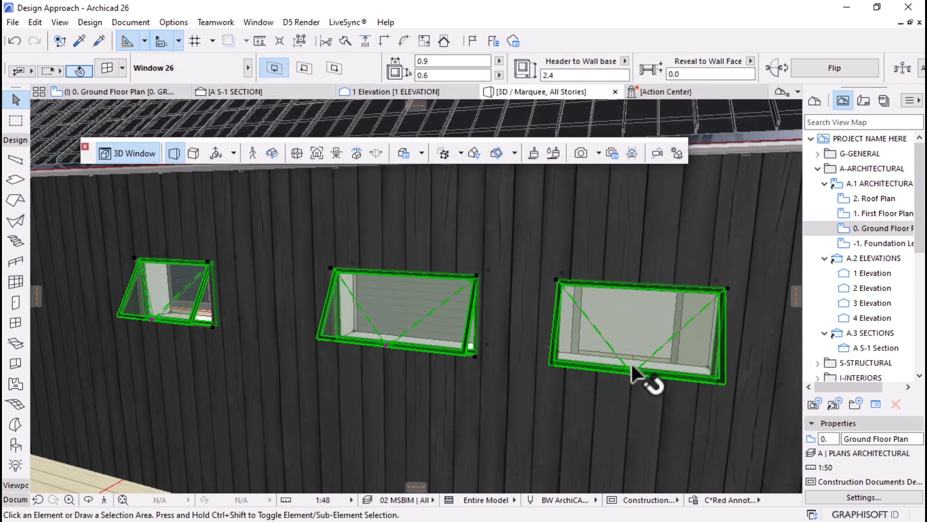
pyautogui.press('Escape')
# Set the double window beside the sliding doors to Fixed Sash for Main Sash 1 and Top Hung for Main Sash 2
pyautogui.scroll(-2, 646, 375)
pyautogui.keyDown('shift'); pyautogui.moveTo(646, 375); pyautogui.dragTo(110, 358, button='middle'); pyautogui.keyUp('shift')
pyautogui.scroll(6, 270, 332)
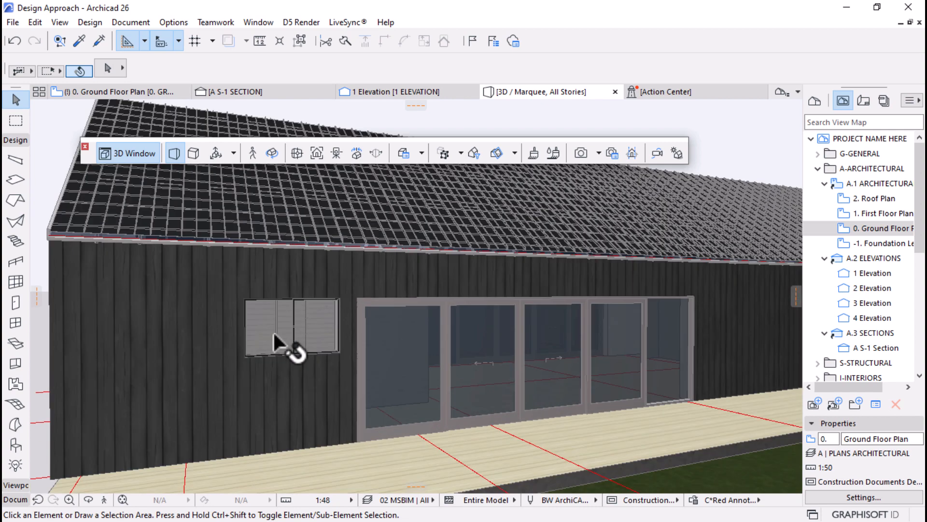
pyautogui.click(341, 332)
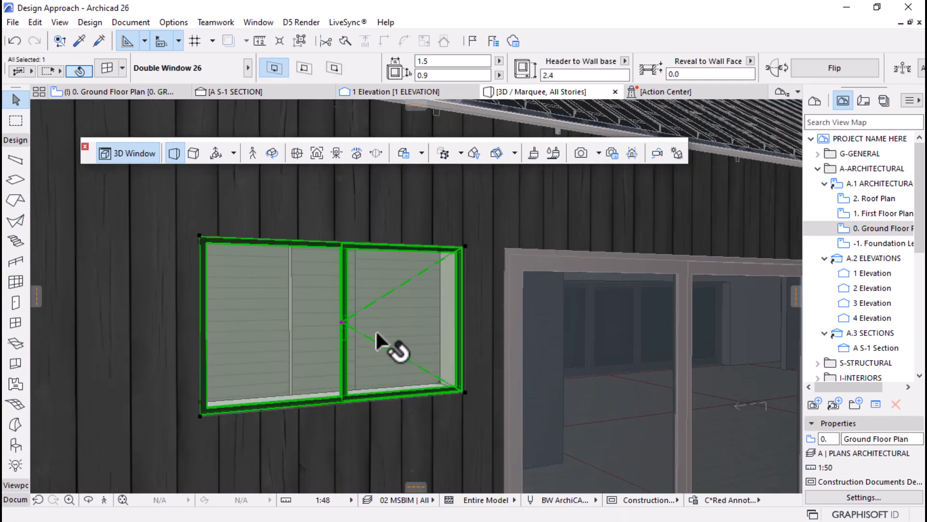
pyautogui.hotkey('ctrl', 't')
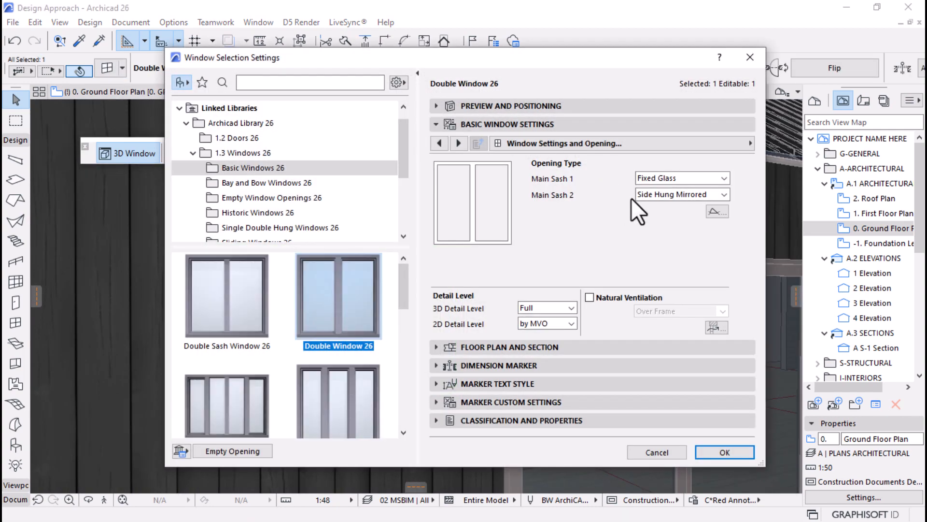
pyautogui.click(694, 178)
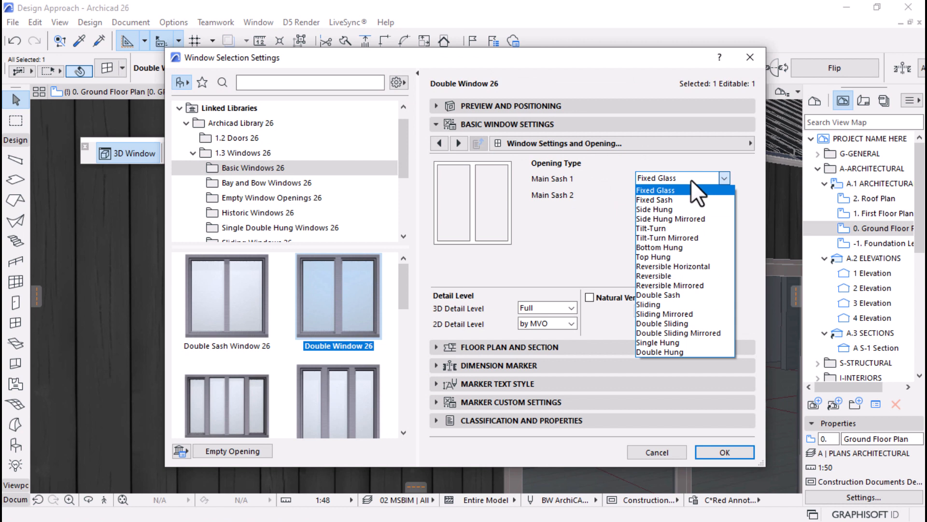
pyautogui.click(660, 257)
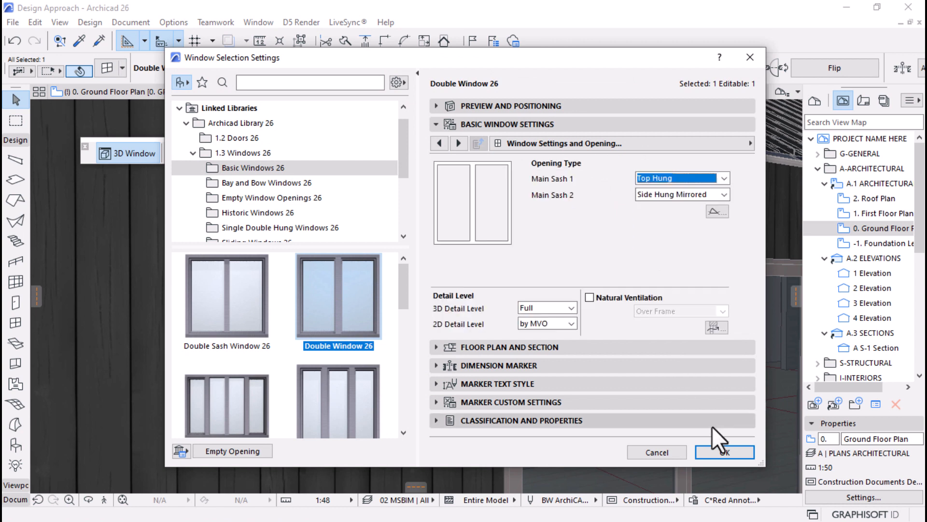
pyautogui.click(719, 175)
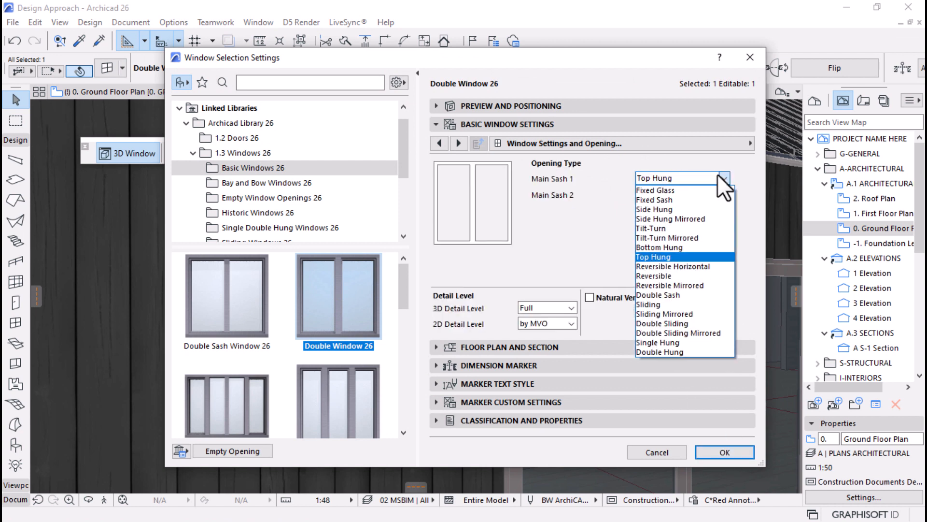
pyautogui.click(666, 199)
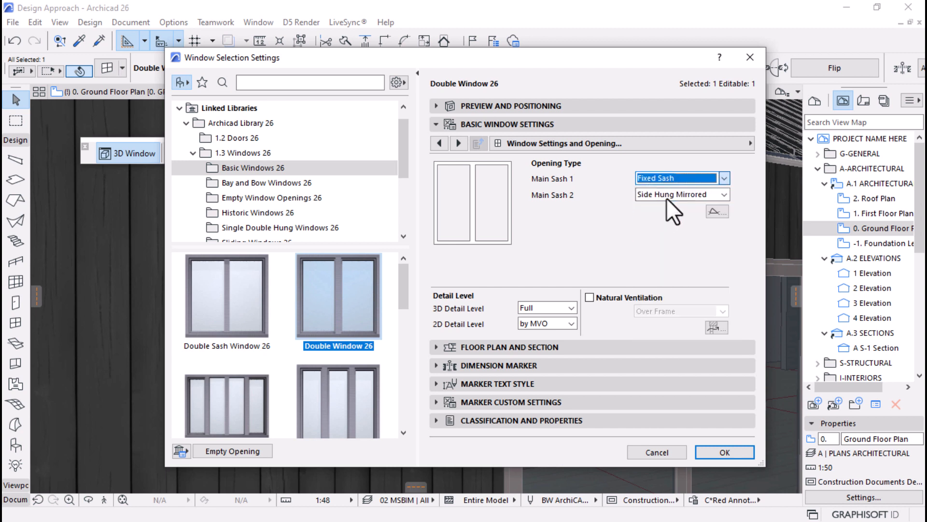
pyautogui.click(684, 194)
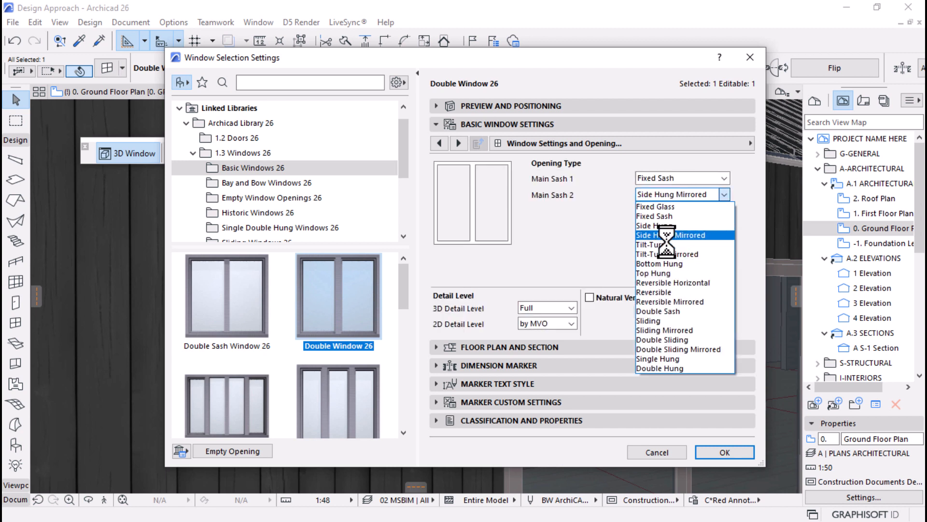
pyautogui.click(669, 273)
pyautogui.click(724, 453)
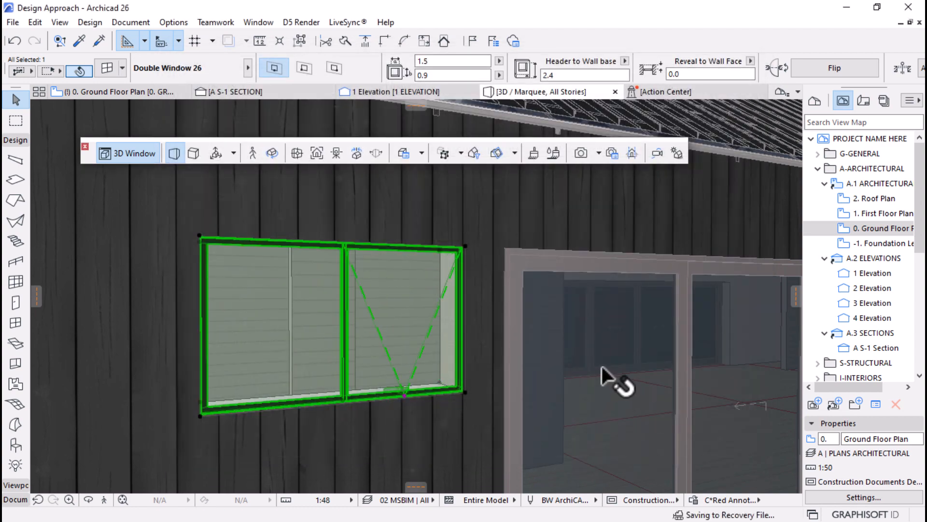
pyautogui.press('Escape')
# Change Main Sash 2 to Top Hung on both double windows flanking the sliding doors on the other long facade
pyautogui.scroll(-6, 559, 358)
pyautogui.keyDown('shift'); pyautogui.moveTo(502, 326); pyautogui.dragTo(581, 350, button='middle'); pyautogui.keyUp('shift')
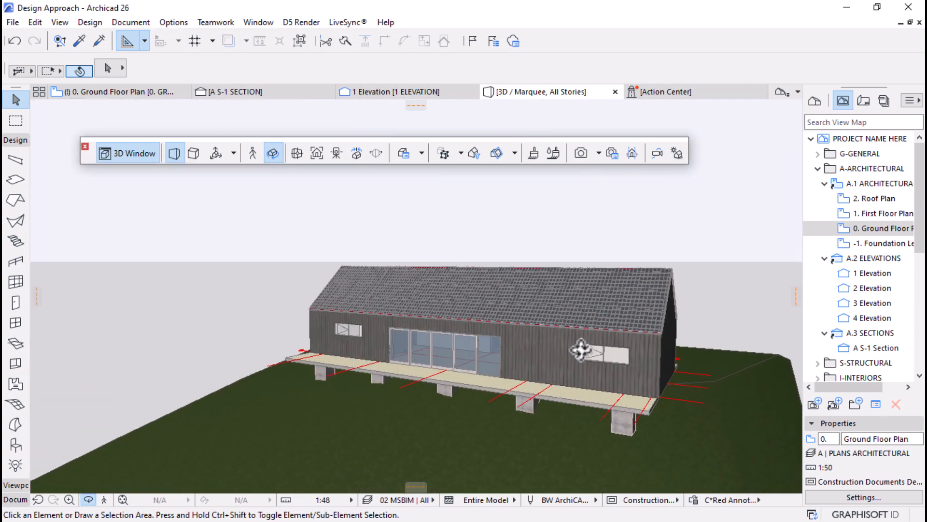
pyautogui.click(603, 354)
pyautogui.keyDown('shift'); pyautogui.click(350, 330); pyautogui.keyUp('shift')
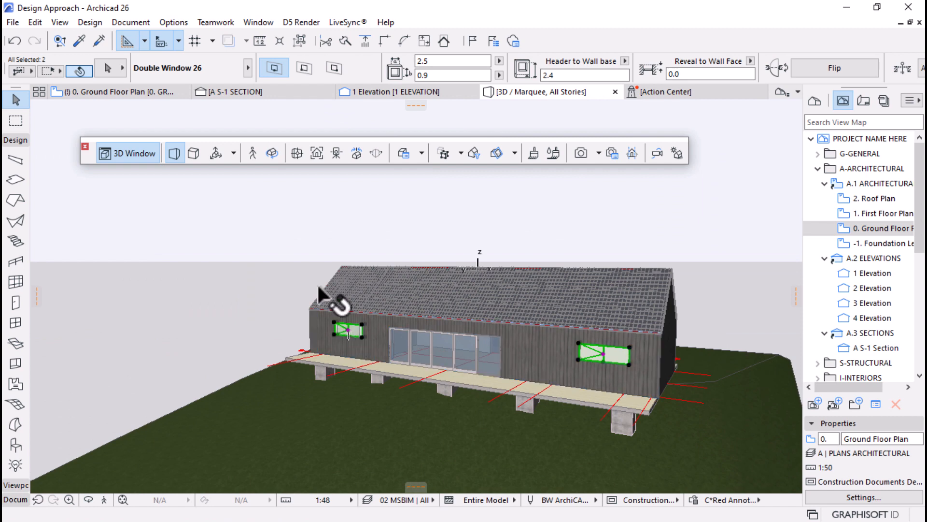
pyautogui.hotkey('ctrl', 't')
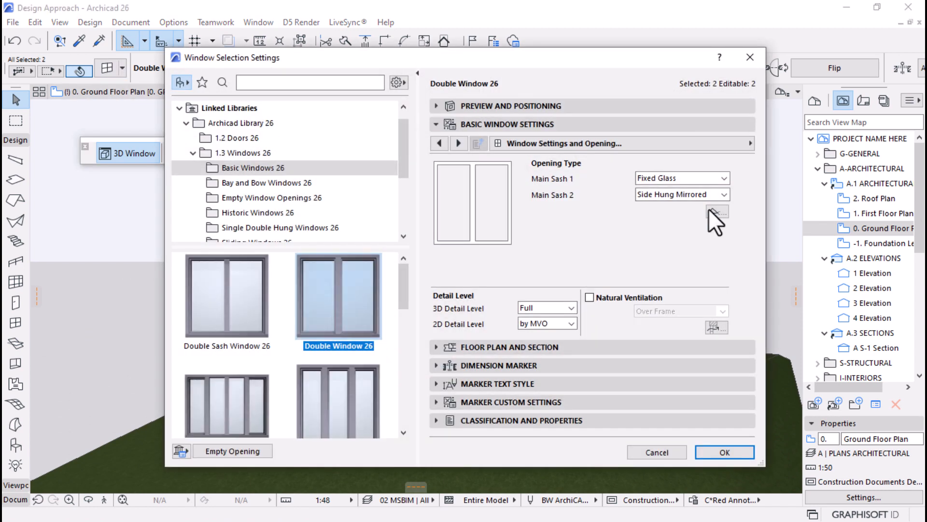
pyautogui.click(711, 176)
pyautogui.click(754, 191)
pyautogui.click(681, 194)
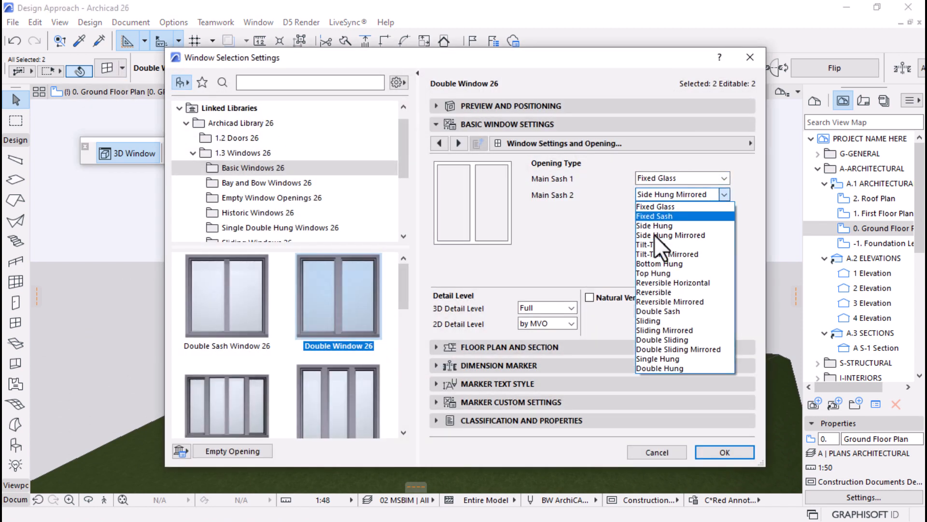
pyautogui.click(648, 274)
pyautogui.click(720, 450)
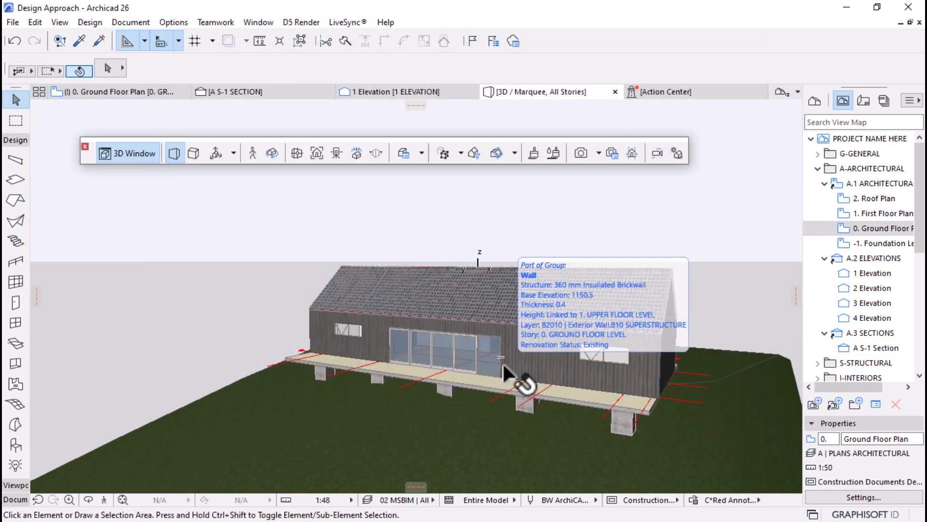
# Select the five concrete columns under the deck edge and set their segment width to 0.5
pyautogui.keyDown('shift'); pyautogui.moveTo(505, 366); pyautogui.dragTo(550, 349, button='middle'); pyautogui.keyUp('shift')
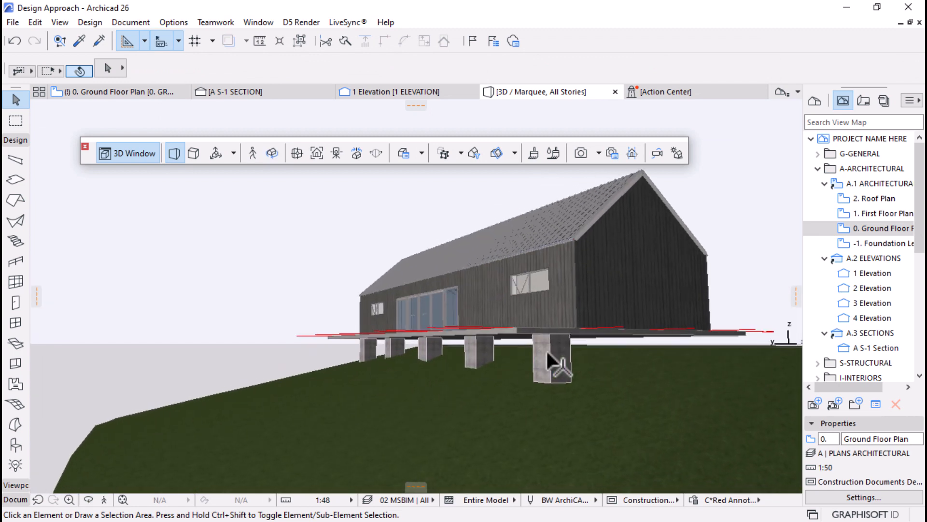
pyautogui.click(549, 349)
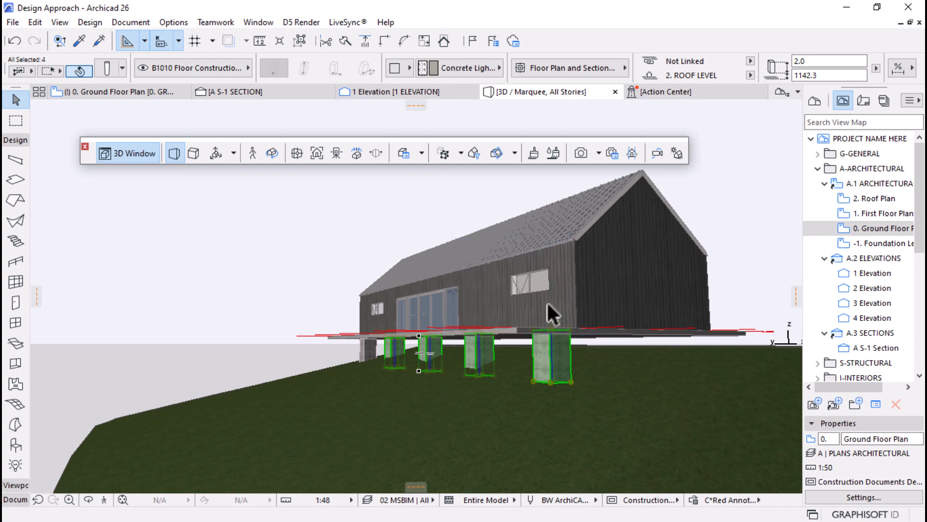
pyautogui.keyDown('shift'); pyautogui.moveTo(547, 301); pyautogui.dragTo(346, 352, button='middle'); pyautogui.keyUp('shift')
pyautogui.keyDown('shift'); pyautogui.click(346, 349); pyautogui.keyUp('shift')
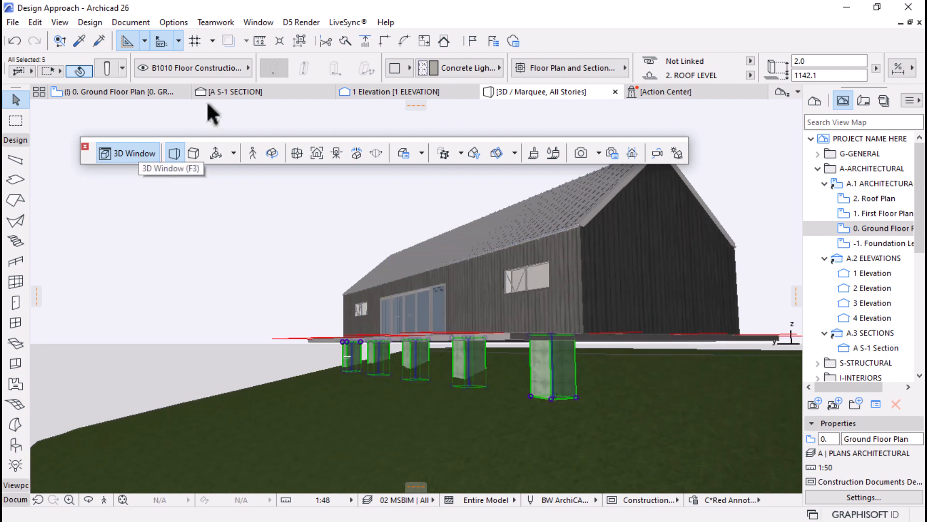
pyautogui.click(102, 68)
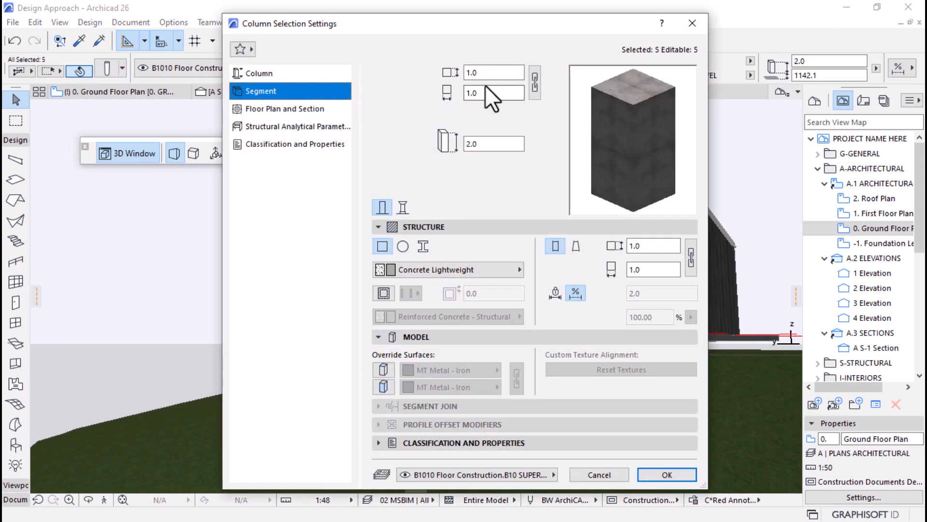
pyautogui.doubleClick(504, 73)
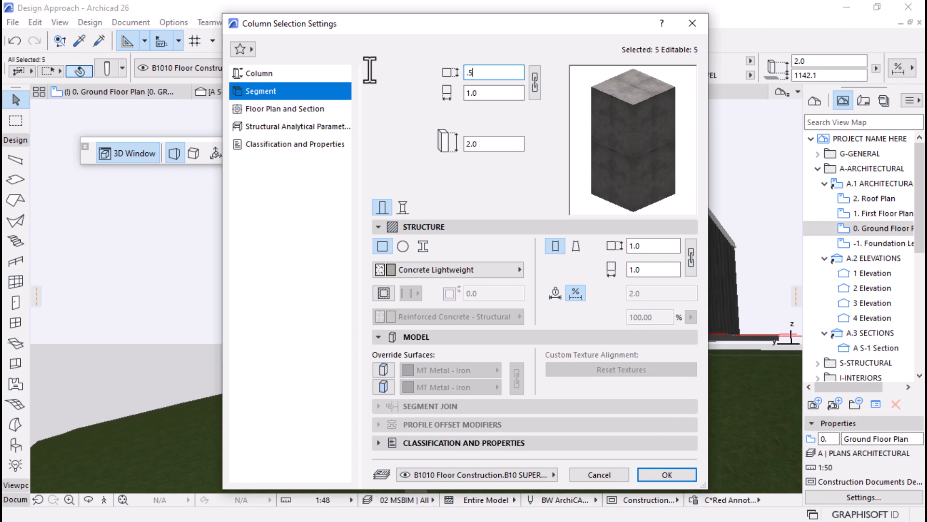
pyautogui.press('Return')
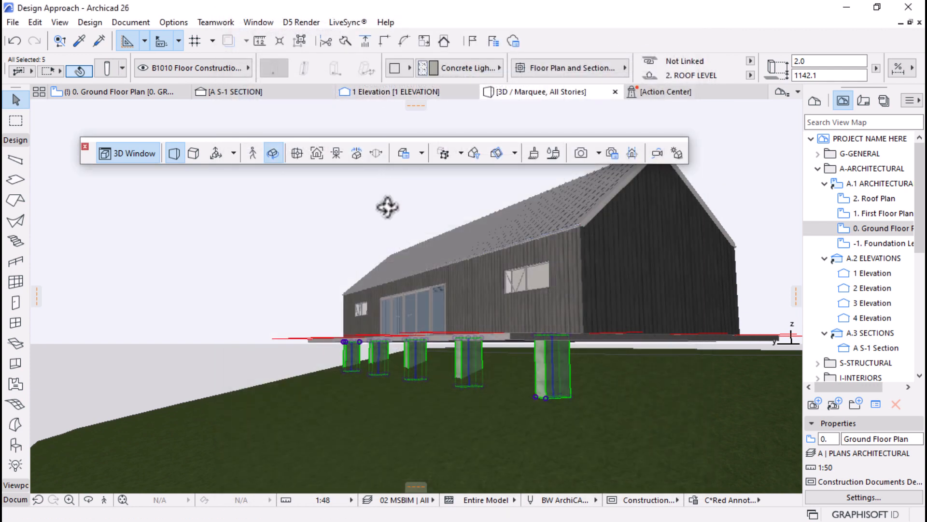
# Set the segment depth of the five selected deck columns to 0.5
pyautogui.keyDown('shift'); pyautogui.moveTo(388, 207); pyautogui.dragTo(314, 285, button='middle'); pyautogui.keyUp('shift')
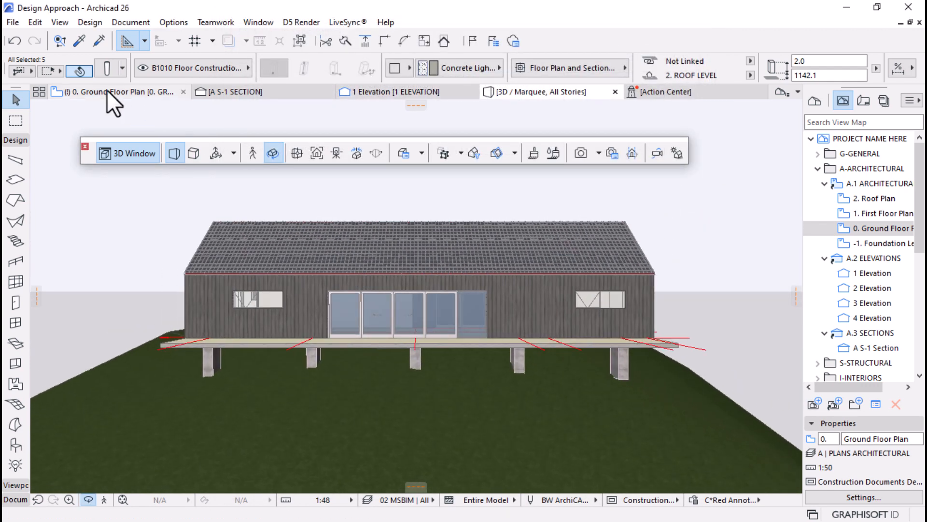
pyautogui.click(107, 68)
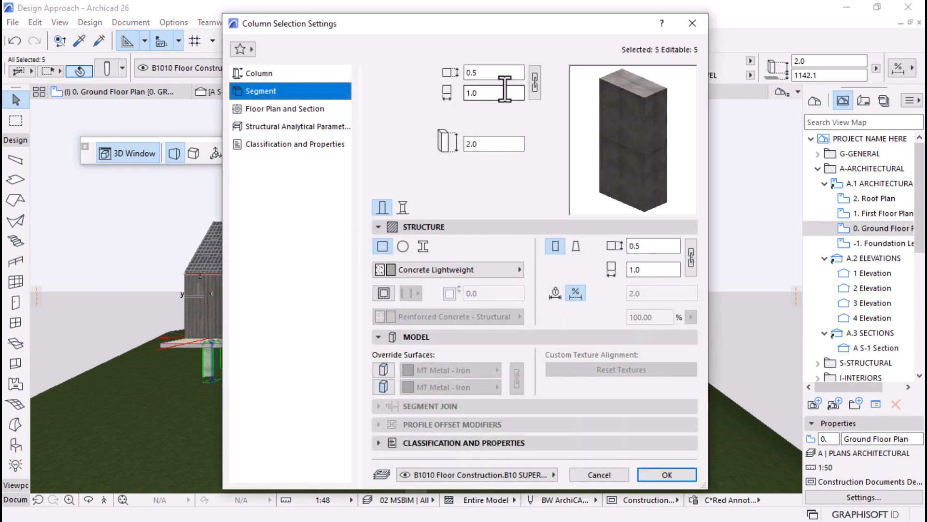
pyautogui.click(505, 91)
pyautogui.write('.5')
pyautogui.press('Return')
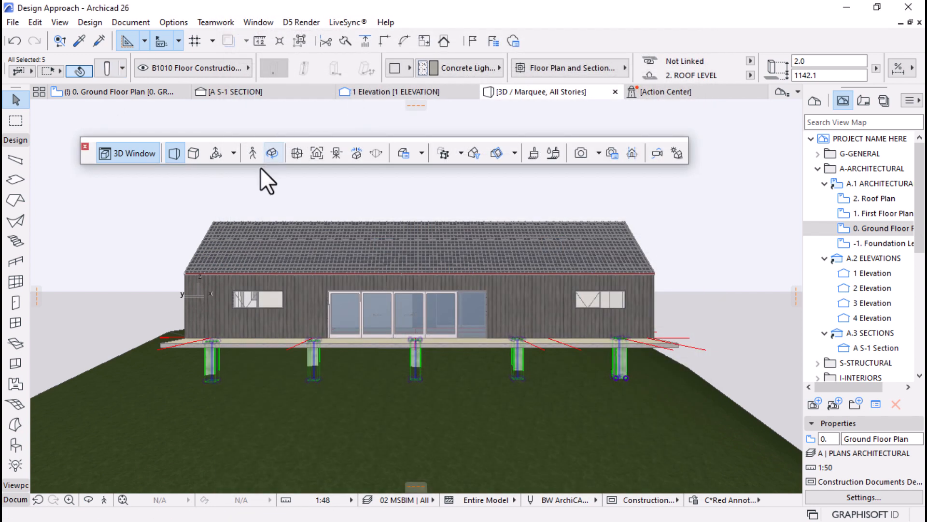
pyautogui.press('Escape')
# Check the Ground Floor and Foundation Level plans for the deck columns, and return to the 3D view
pyautogui.click(130, 91)
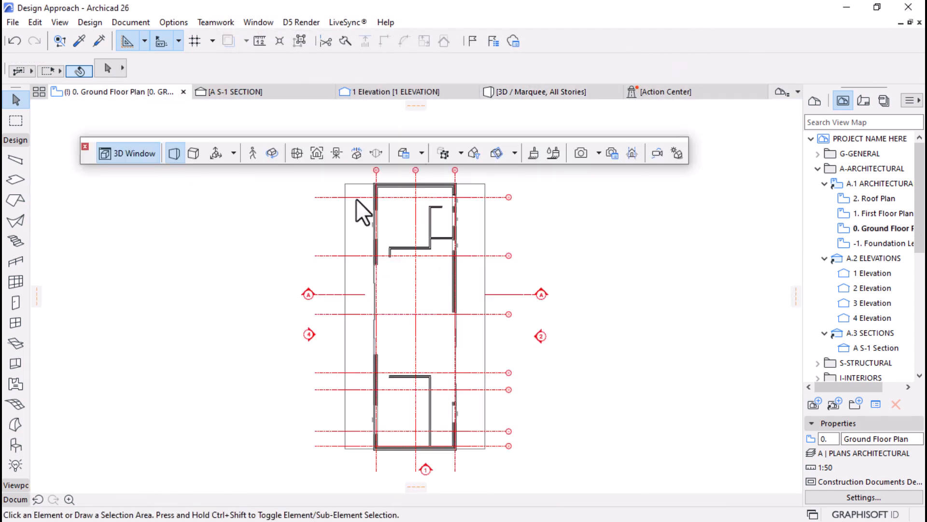
pyautogui.scroll(3, 416, 217)
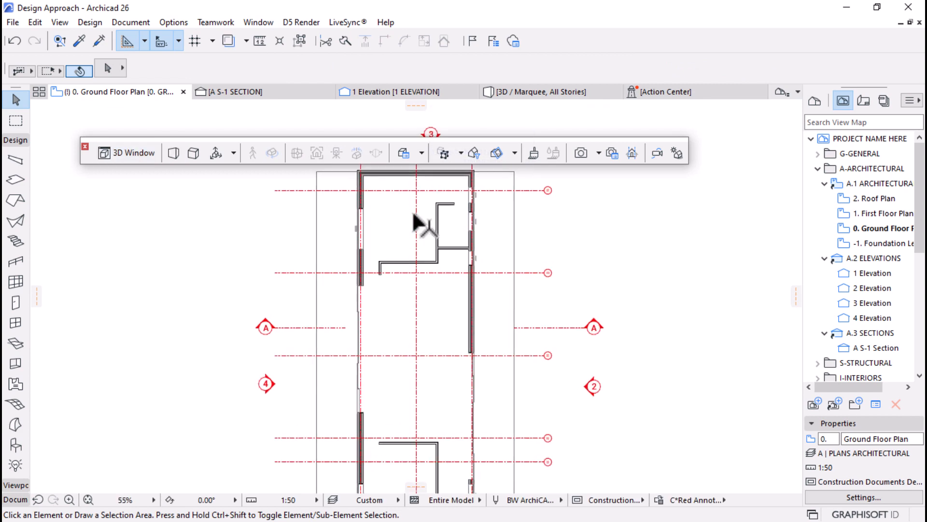
pyautogui.scroll(-4, 458, 232)
pyautogui.click(538, 91)
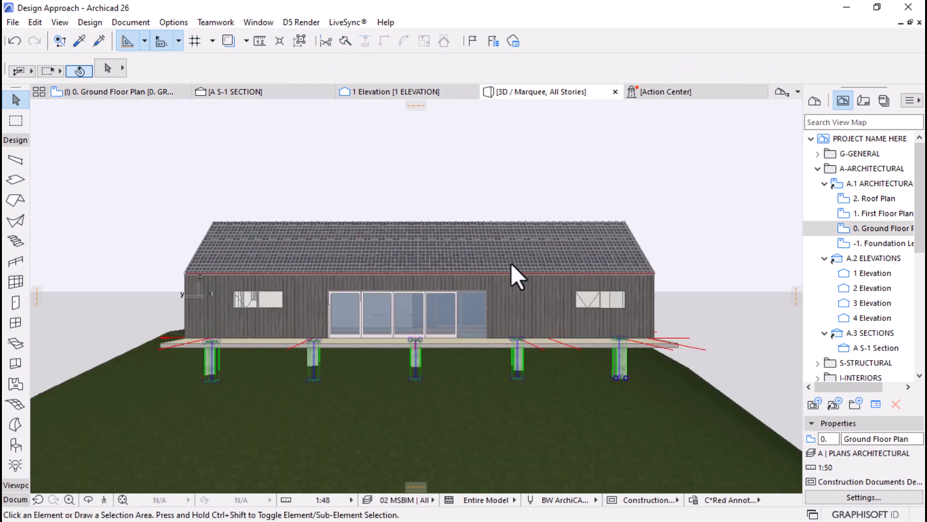
pyautogui.doubleClick(876, 243)
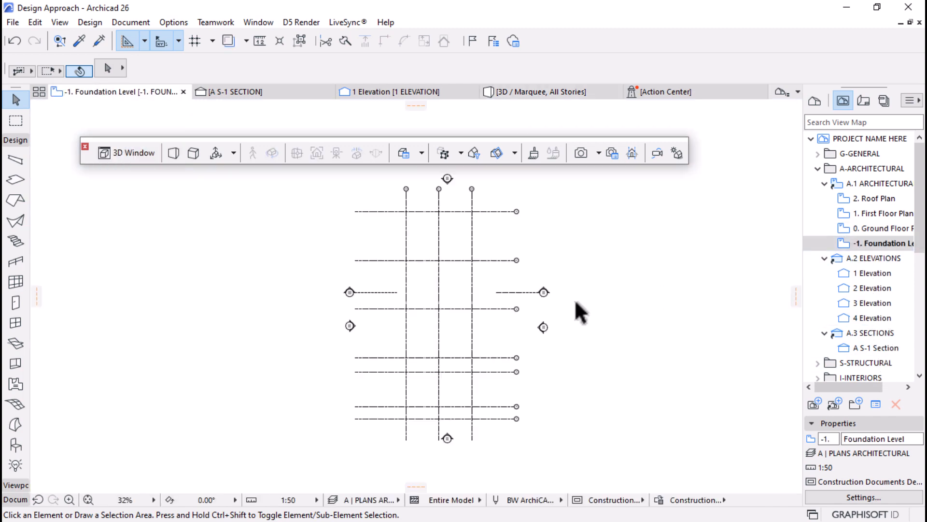
pyautogui.scroll(3, 468, 324)
pyautogui.click(532, 92)
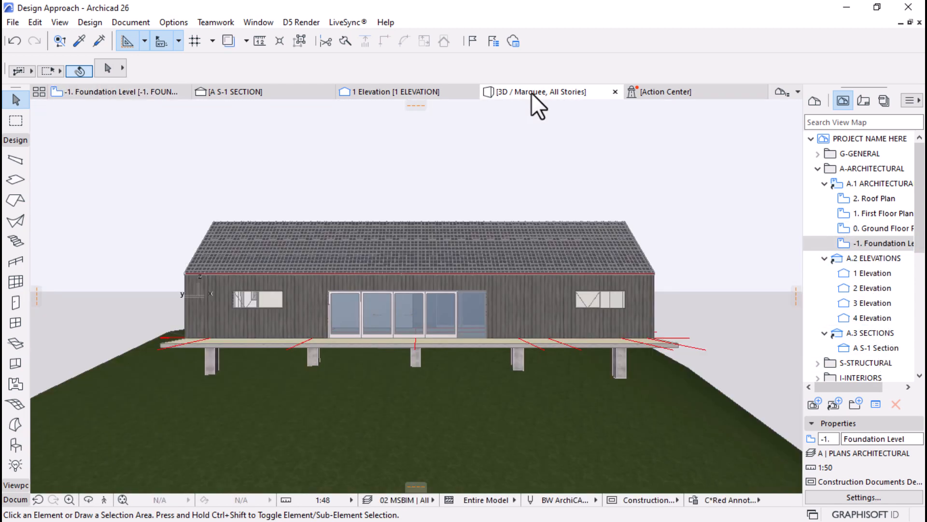
# Select the five deck columns and link their home story to -1. FOUNDATION LEVEL
pyautogui.click(519, 360)
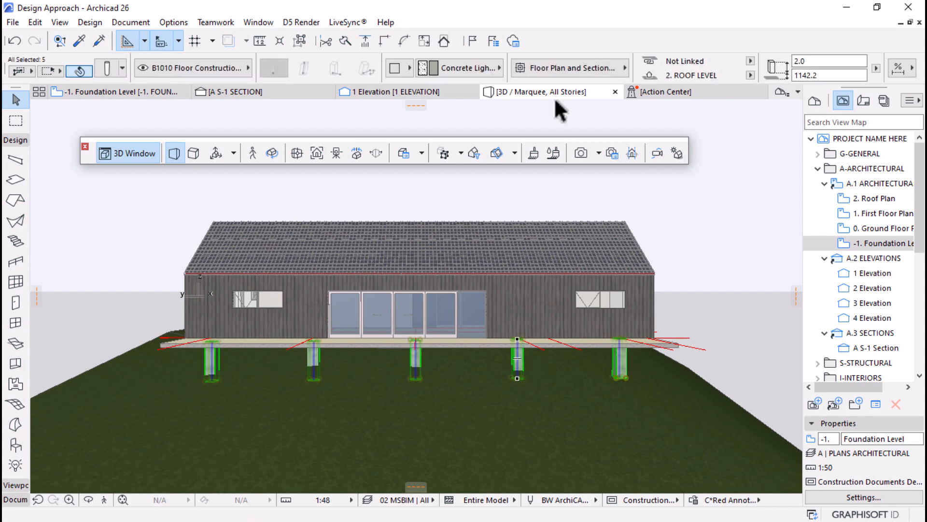
pyautogui.click(750, 75)
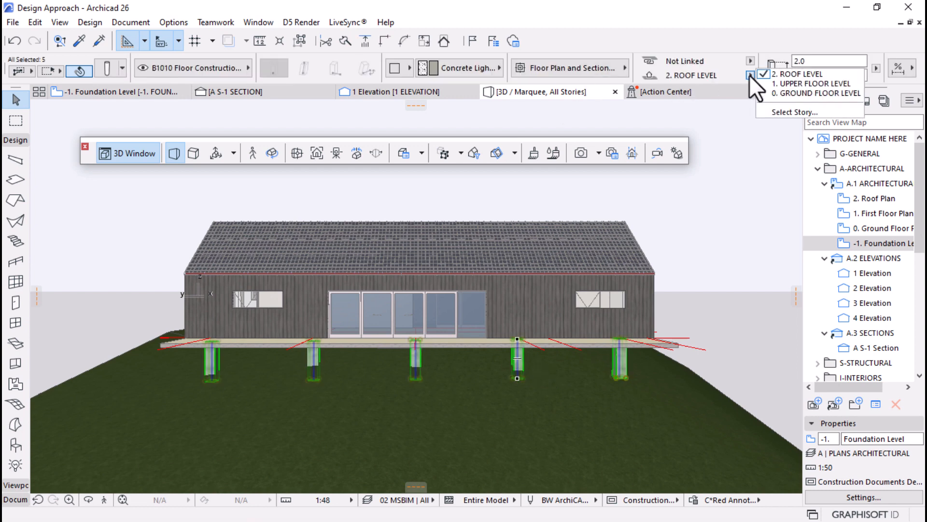
pyautogui.click(786, 113)
pyautogui.click(418, 168)
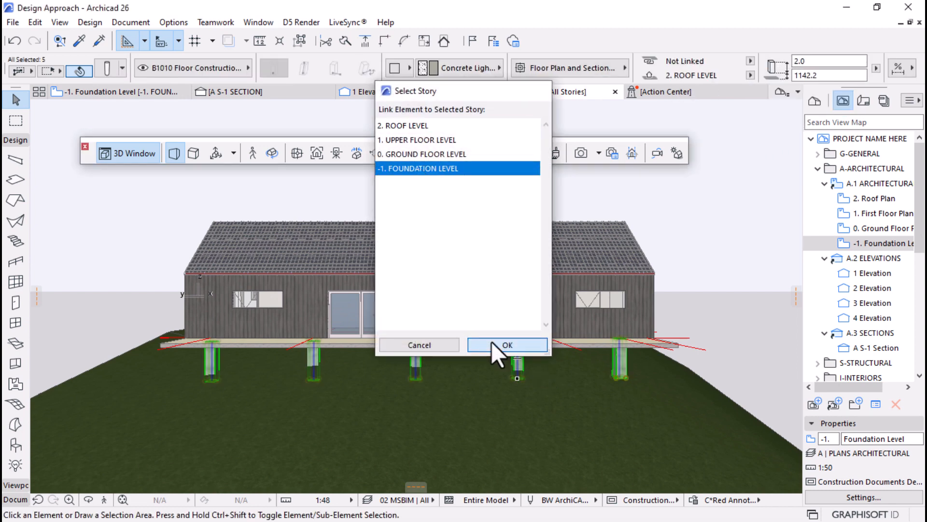
pyautogui.click(492, 344)
# Move the five selected columns vertically up so their tops meet the deck slab
pyautogui.hotkey('ctrl', 'd')
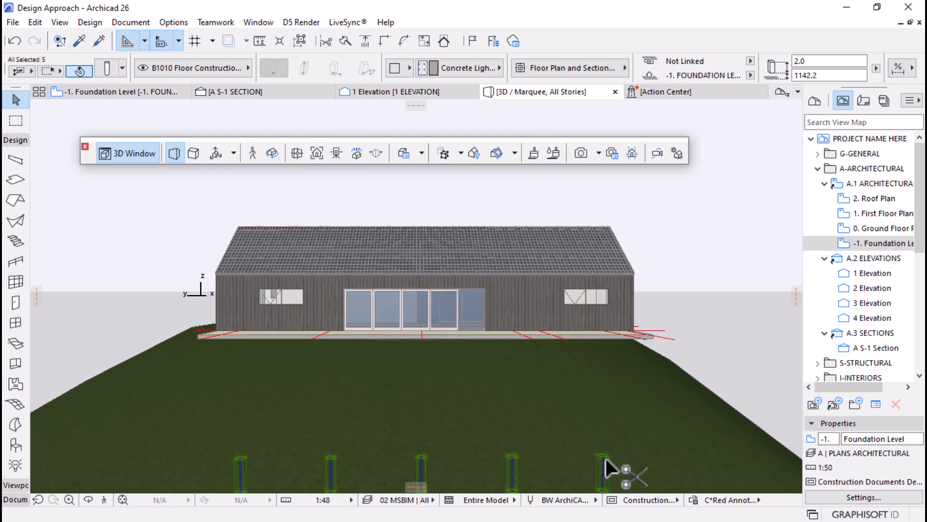
pyautogui.click(603, 454)
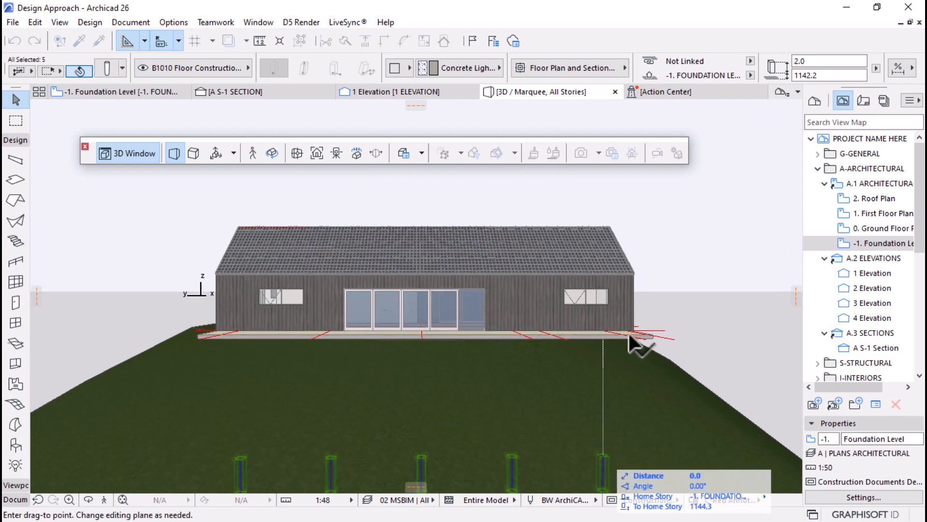
pyautogui.click(658, 343)
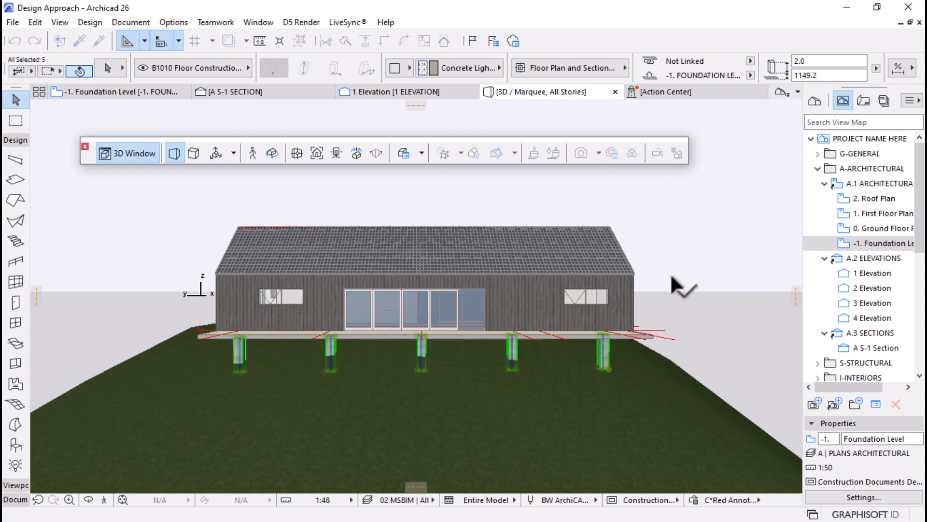
# Set the five selected deck columns to show on Home & One Story Up, and their floor plan display to Symbolic Cut
pyautogui.doubleClick(869, 243)
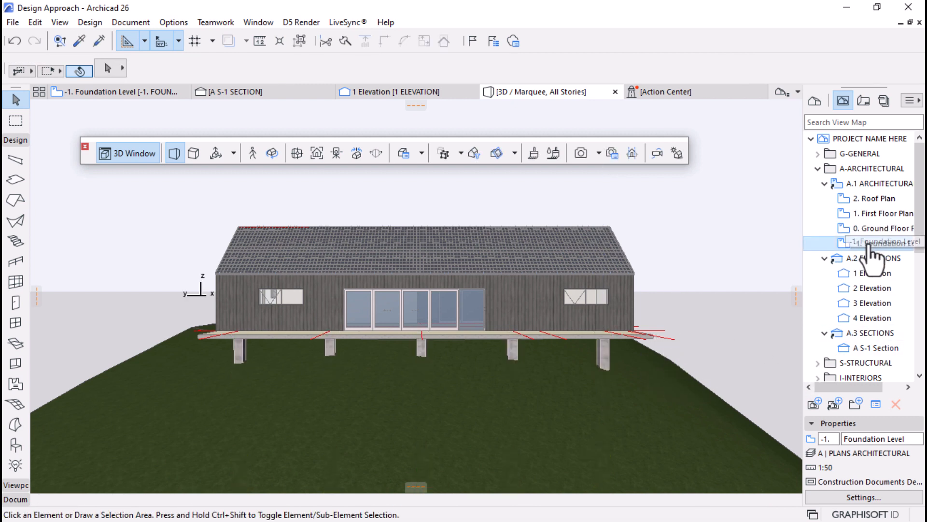
pyautogui.click(647, 153)
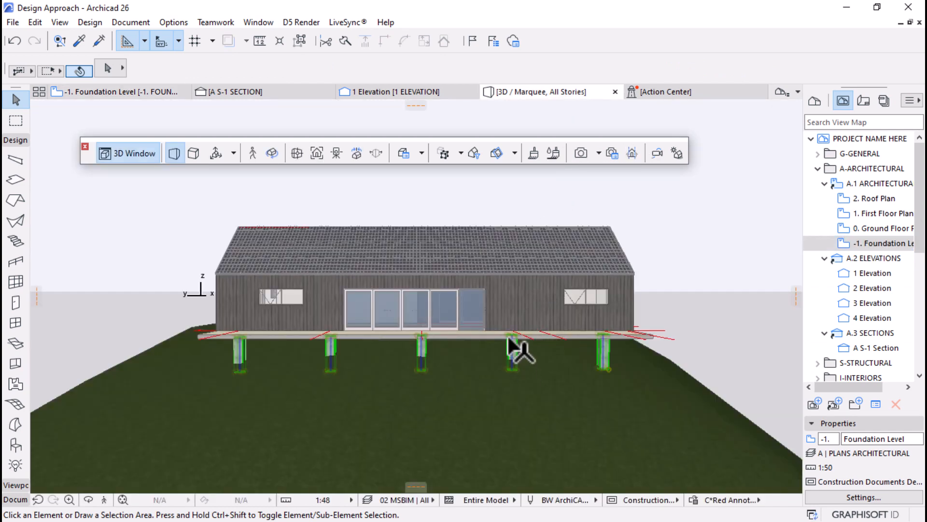
pyautogui.click(108, 68)
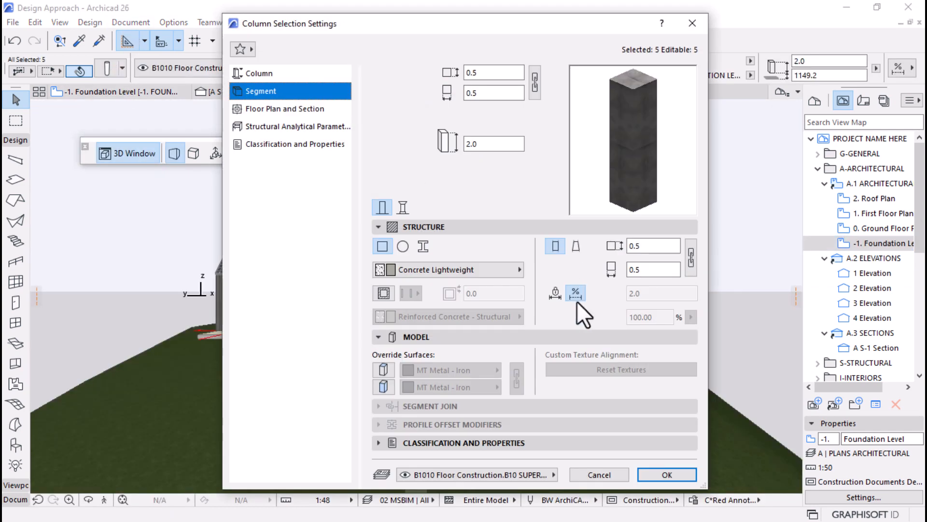
pyautogui.click(285, 110)
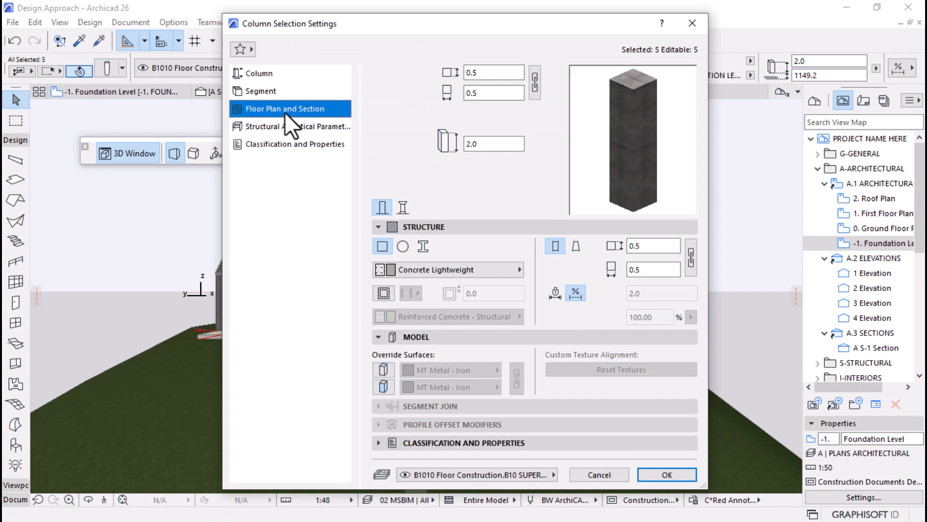
pyautogui.click(667, 305)
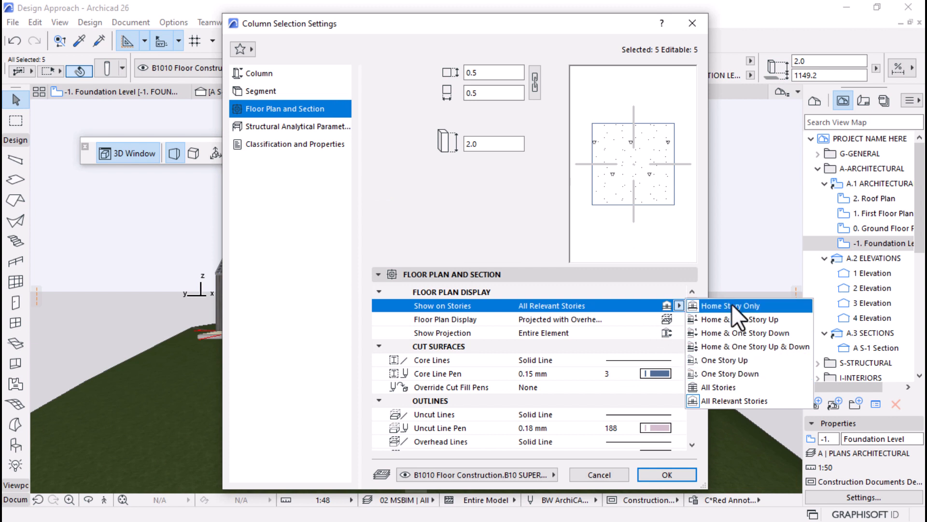
pyautogui.click(732, 319)
pyautogui.click(665, 333)
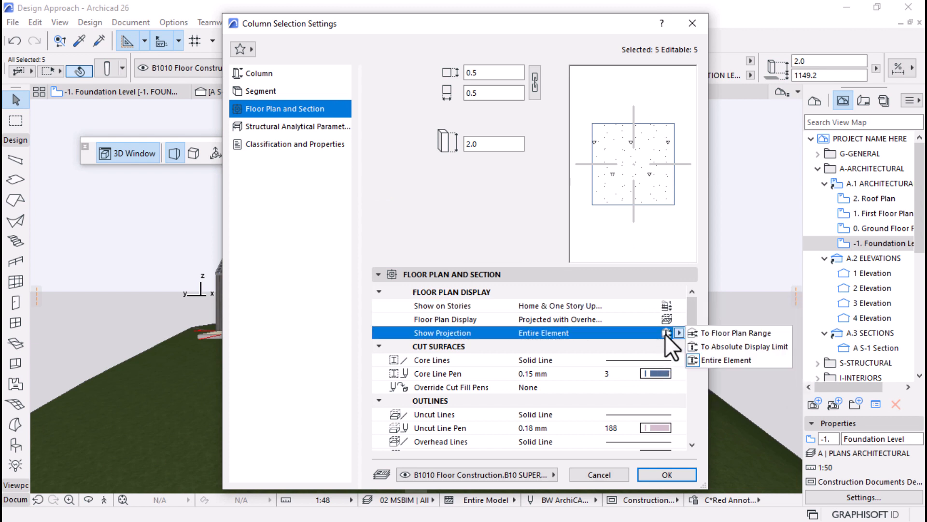
pyautogui.click(666, 320)
pyautogui.click(666, 319)
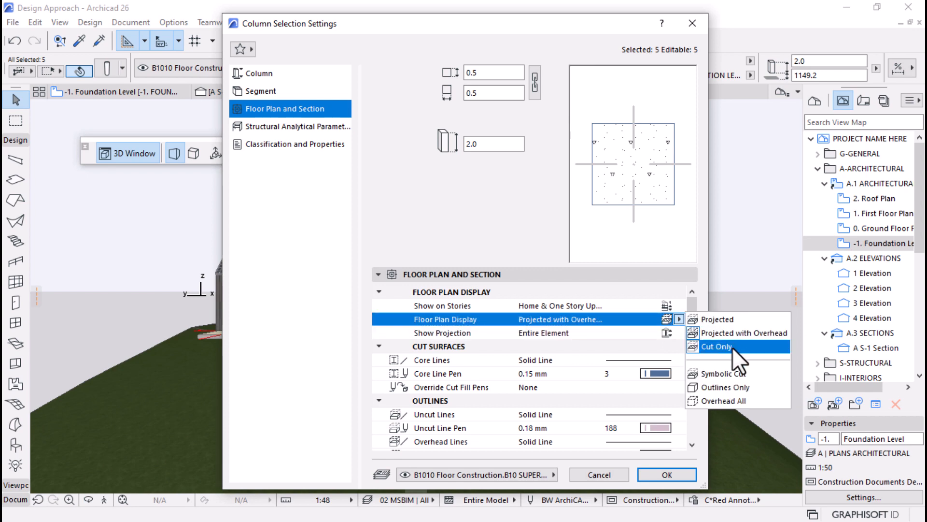
pyautogui.click(731, 372)
pyautogui.click(664, 471)
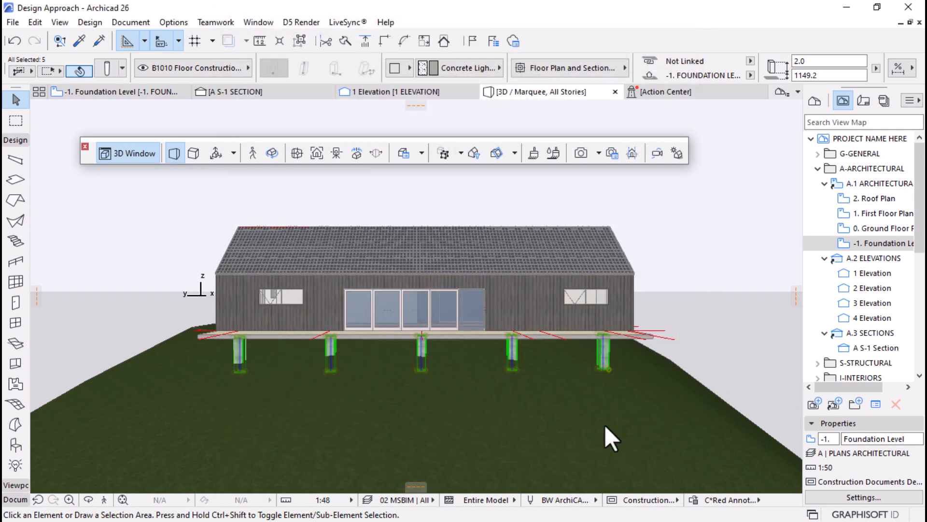
# Check the Foundation Level plan for the deck columns, then review their floor plan display settings in the 3D view and deselect them
pyautogui.click(136, 90)
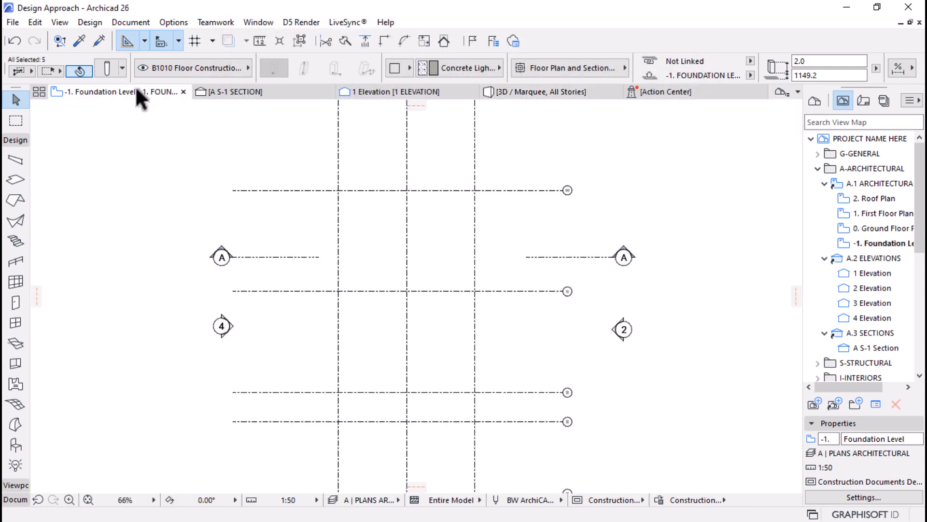
pyautogui.scroll(-2, 407, 304)
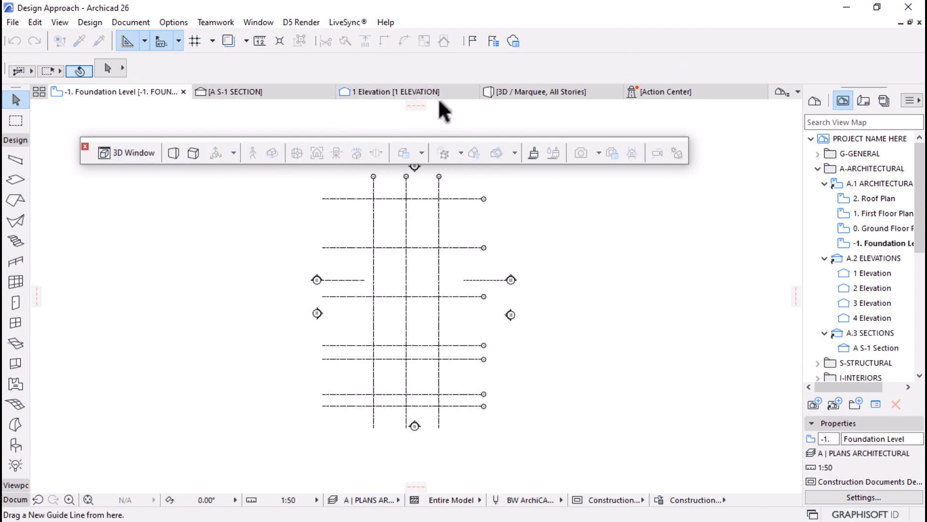
pyautogui.click(511, 91)
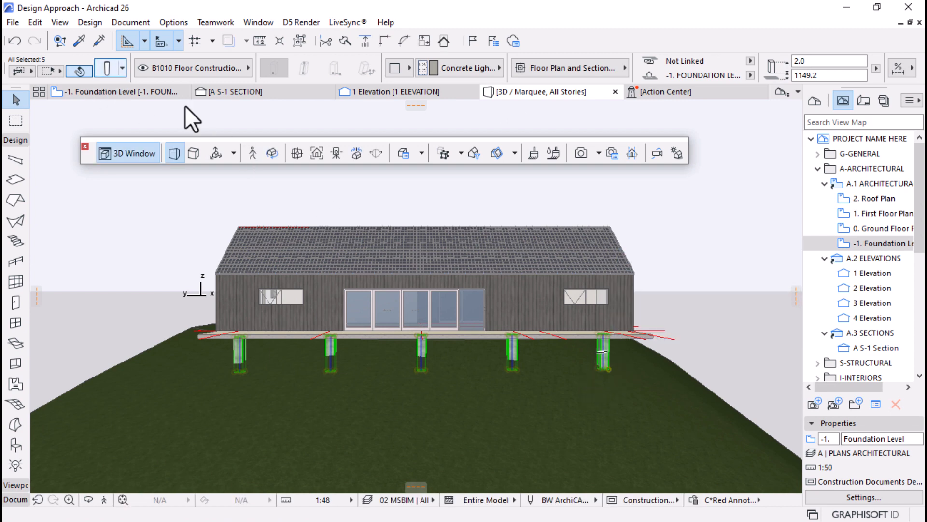
pyautogui.hotkey('ctrl', 't')
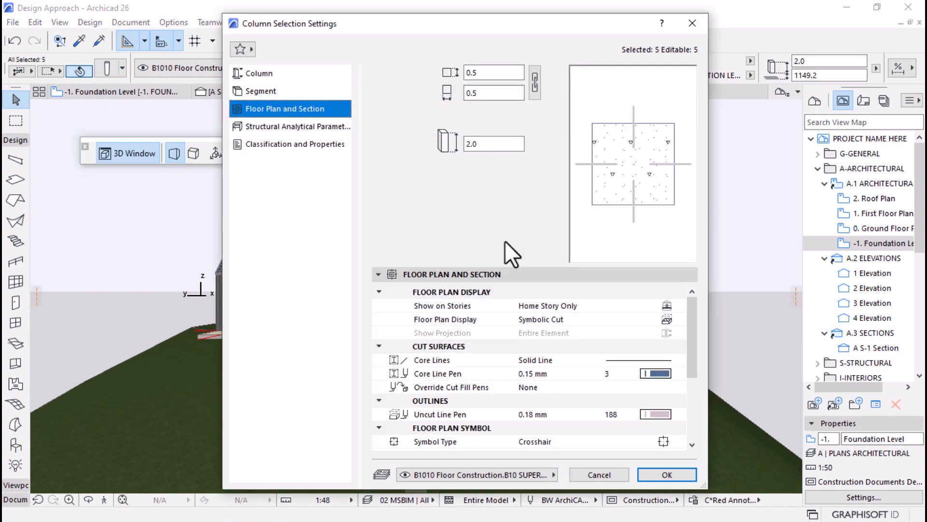
pyautogui.press('Escape')
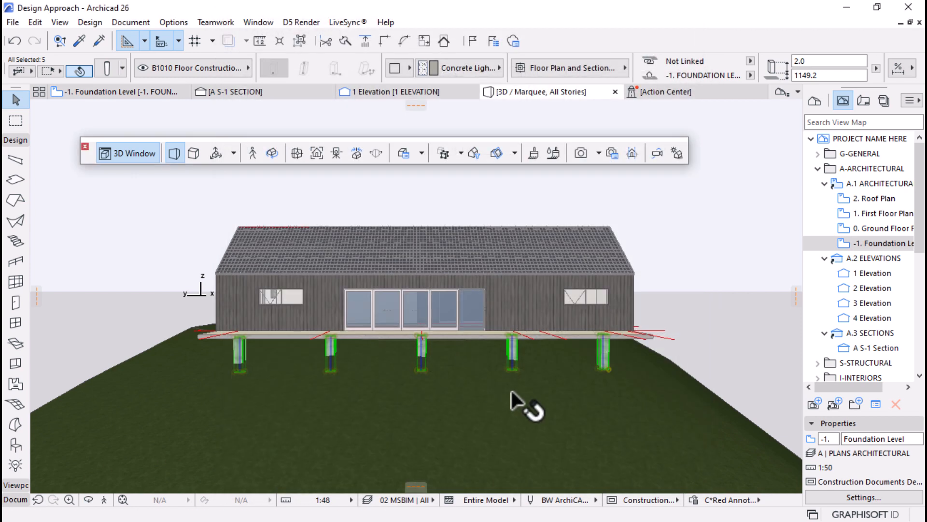
pyautogui.press('Escape')
# Hide the layer of the exterior walls in the 3D view and select the row of five deck columns
pyautogui.keyDown('shift'); pyautogui.moveTo(623, 351); pyautogui.dragTo(624, 351, button='middle'); pyautogui.keyUp('shift')
pyautogui.moveTo(623, 351); pyautogui.dragTo(308, 364)
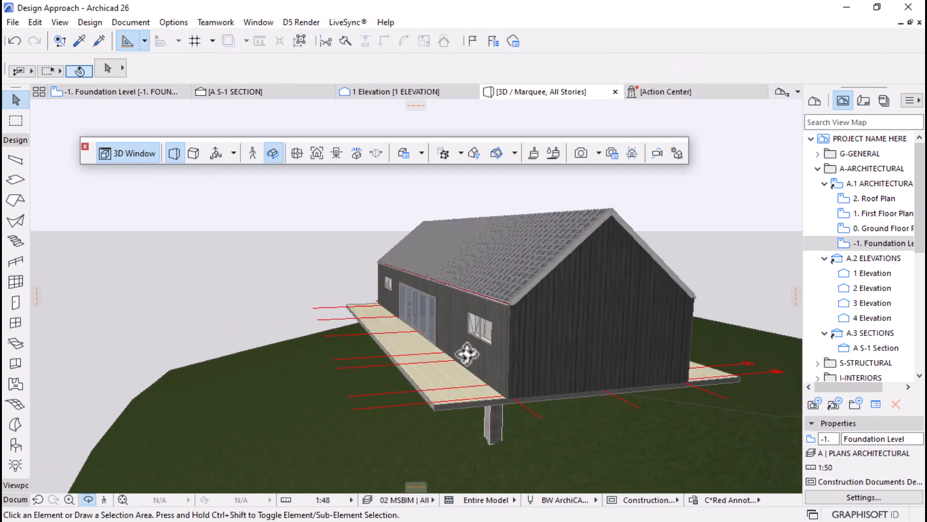
pyautogui.moveTo(532, 346); pyautogui.dragTo(333, 348)
pyautogui.press('Escape')
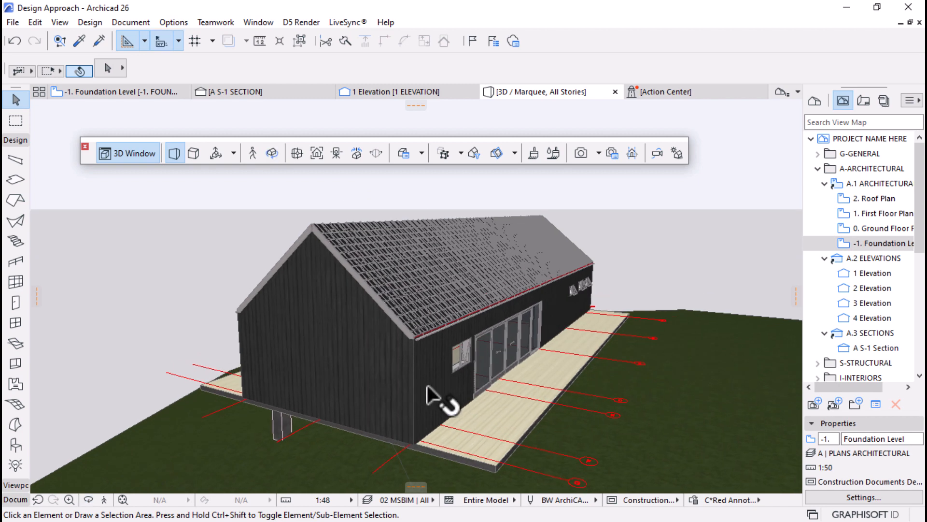
pyautogui.click(428, 388)
pyautogui.click(275, 425)
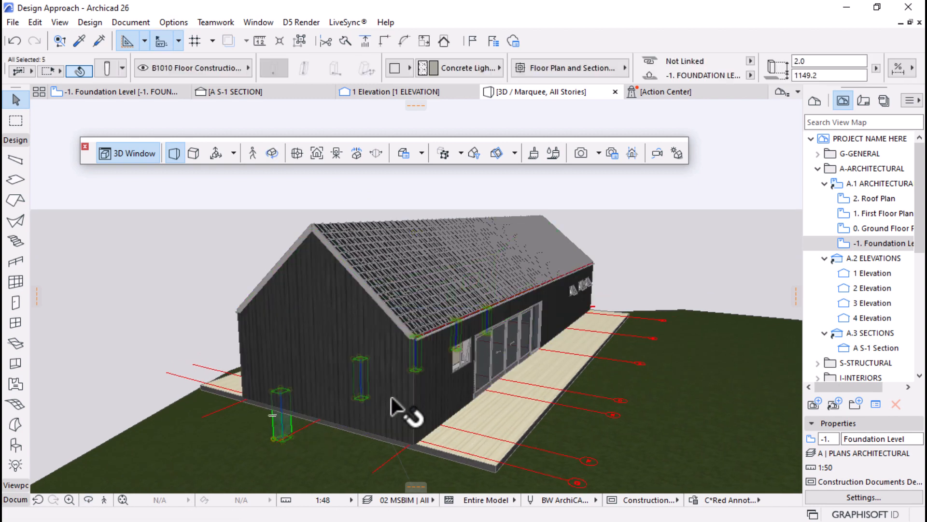
pyautogui.click(404, 391)
pyautogui.rightClick(404, 390)
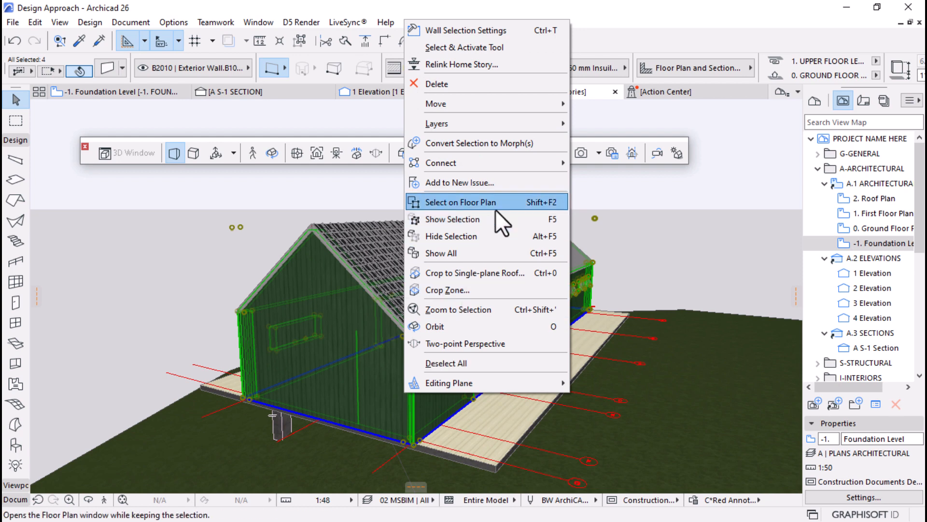
pyautogui.moveTo(521, 127)
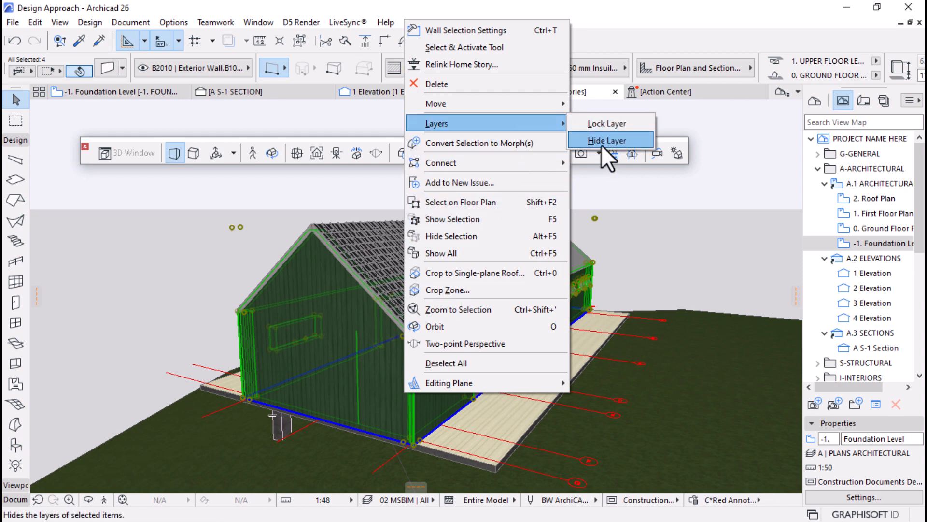
pyautogui.click(606, 141)
pyautogui.click(281, 426)
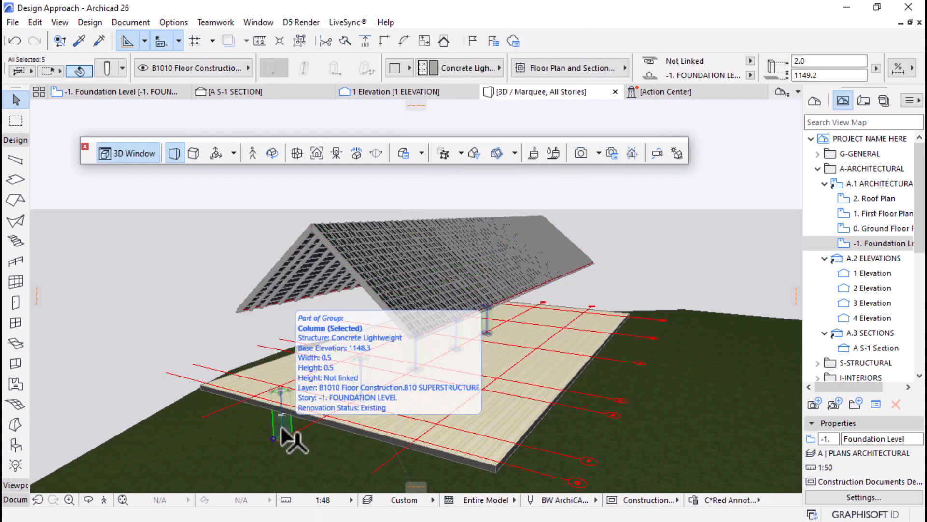
pyautogui.hotkey('ctrl', 'shift', 'd')
pyautogui.scroll(3, 281, 415)
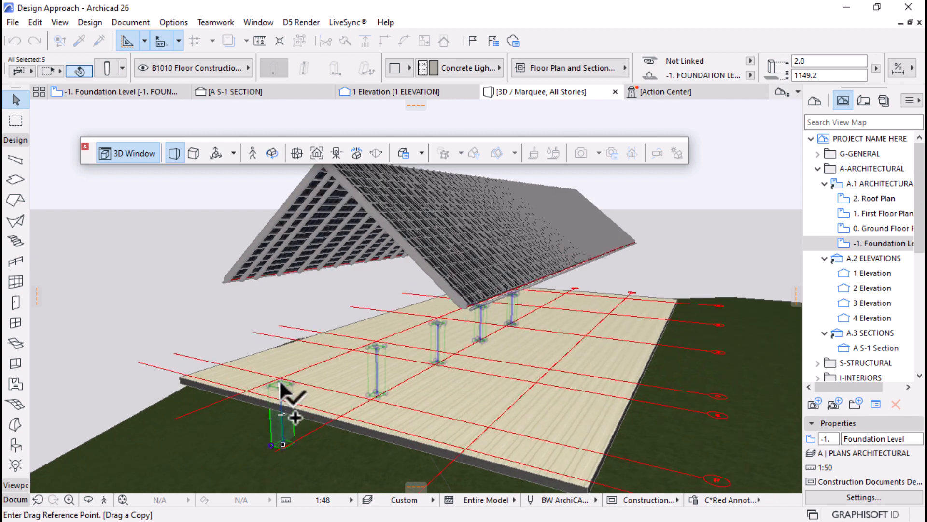
pyautogui.click(279, 380)
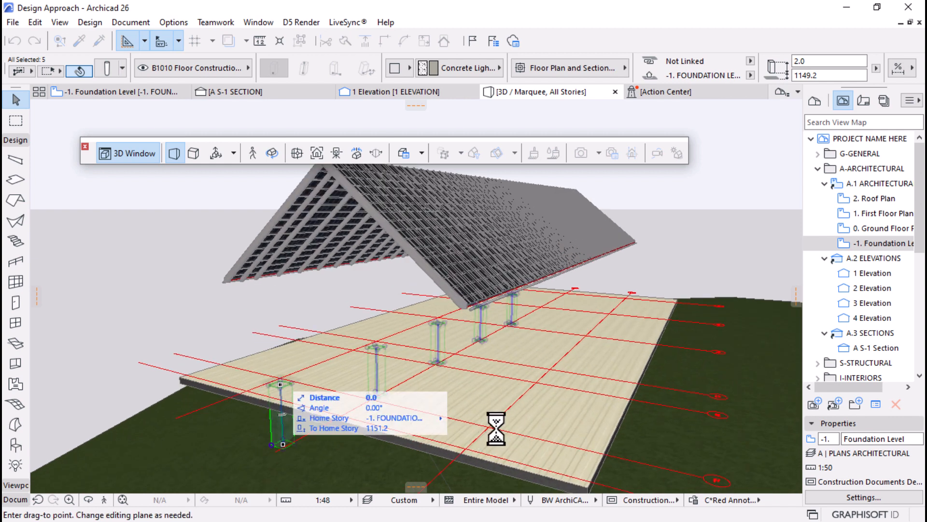
pyautogui.scroll(2, 489, 427)
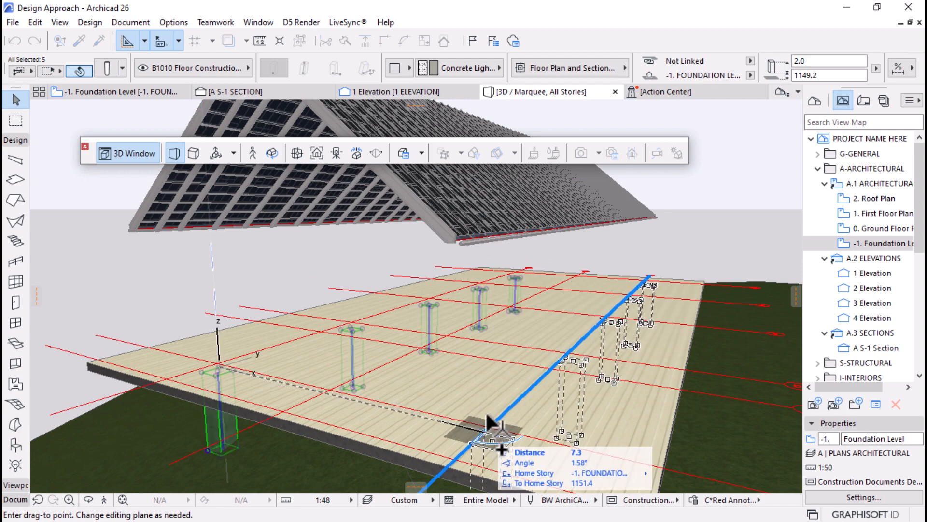
pyautogui.keyDown('shift'); pyautogui.moveTo(503, 315); pyautogui.dragTo(398, 471, button='middle'); pyautogui.keyUp('shift')
pyautogui.press('Escape')
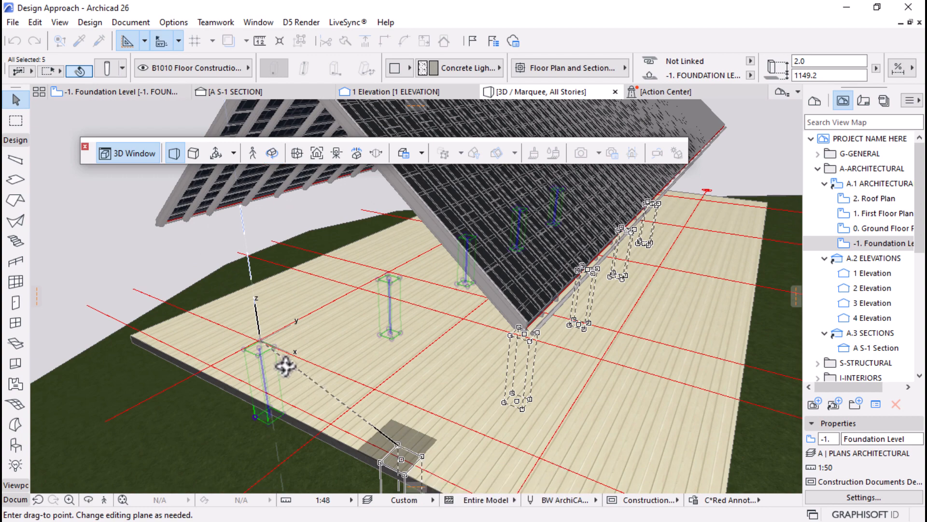
# Drag a copy of the five selected columns across the deck onto the lengthwise gridline near the opposite long edge
pyautogui.scroll(2, 244, 338)
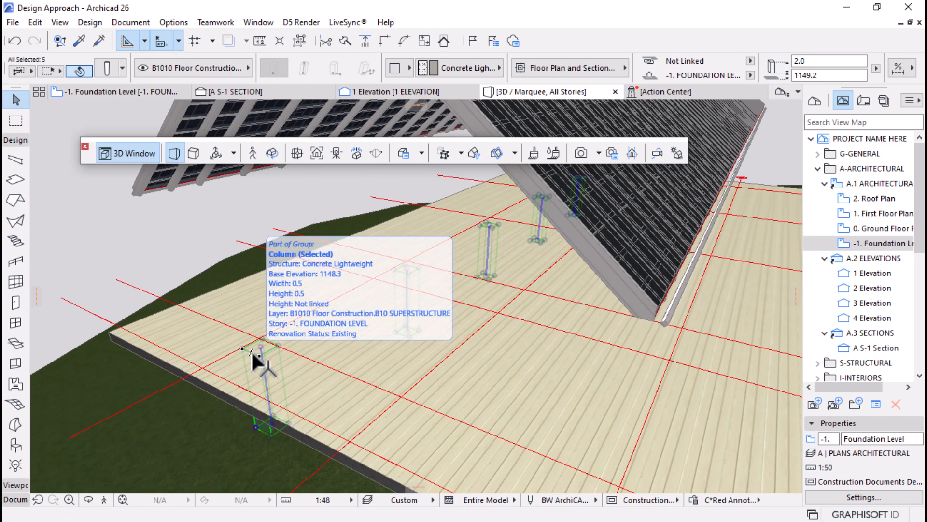
pyautogui.keyDown('shift'); pyautogui.moveTo(252, 354); pyautogui.dragTo(351, 368, button='middle'); pyautogui.keyUp('shift')
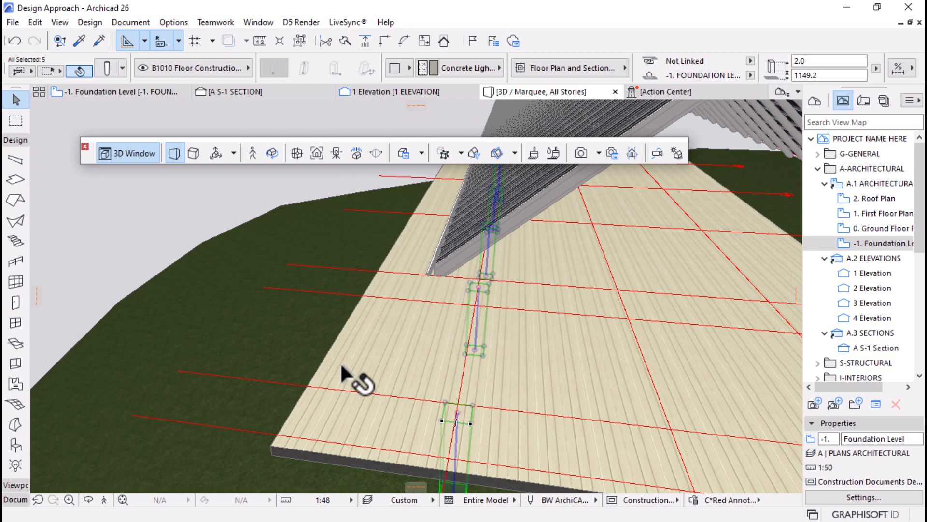
pyautogui.hotkey('ctrl', 'shift', 'd')
pyautogui.click(457, 411)
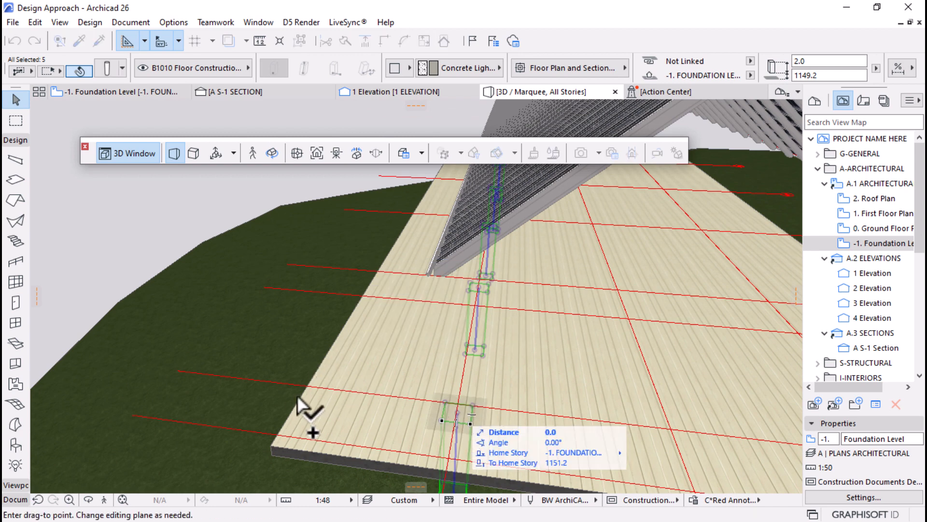
pyautogui.scroll(-5, 274, 395)
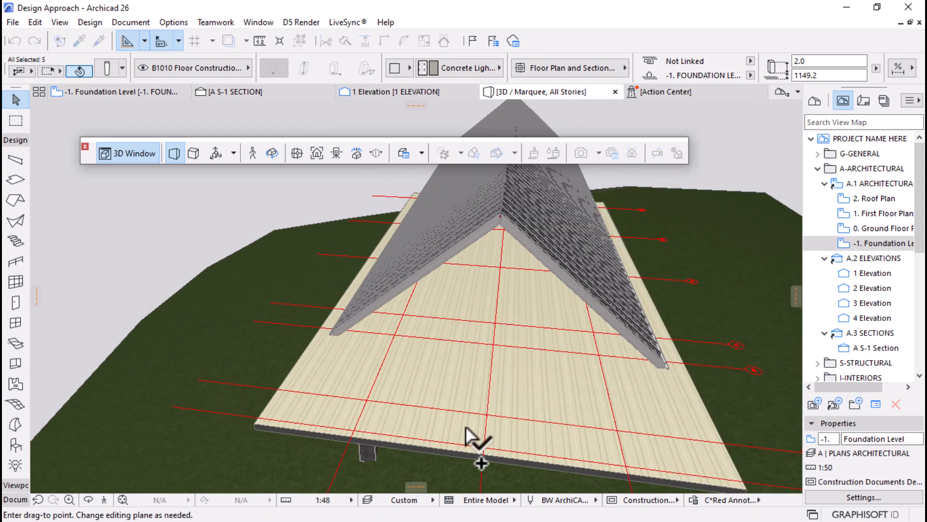
pyautogui.click(616, 429)
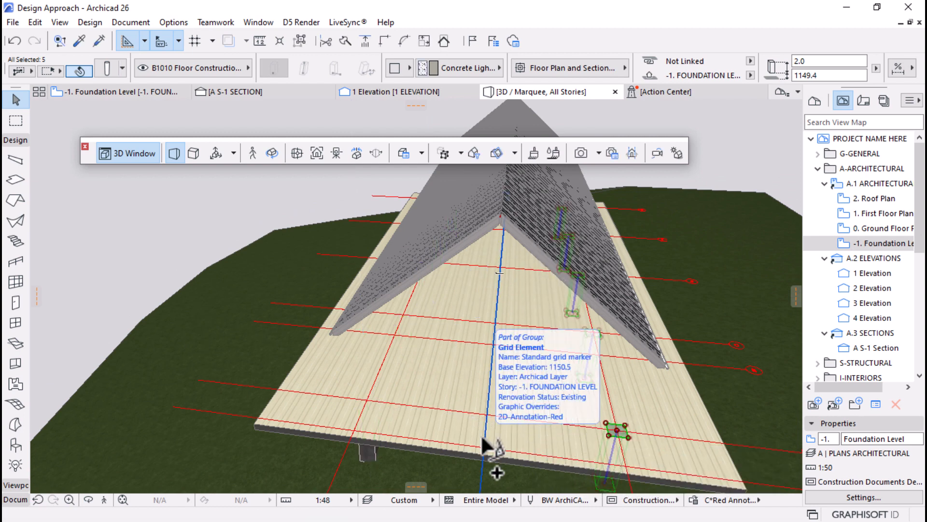
# Inspect the deck edge and corner from below the roof overhang in 3D, then deselect the five copied columns
pyautogui.keyDown('shift'); pyautogui.moveTo(482, 438); pyautogui.dragTo(655, 389, button='middle'); pyautogui.keyUp('shift')
pyautogui.keyDown('shift'); pyautogui.moveTo(476, 386); pyautogui.dragTo(503, 404, button='middle'); pyautogui.keyUp('shift')
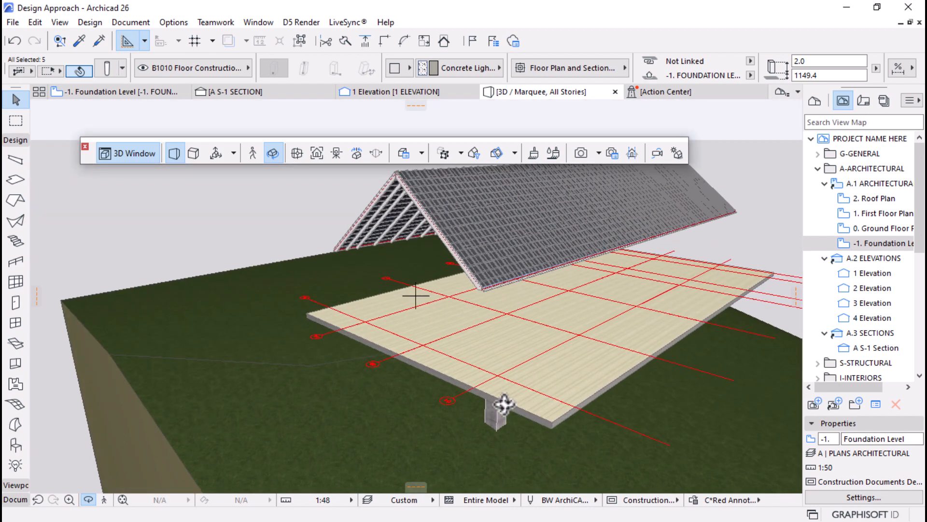
pyautogui.keyDown('shift'); pyautogui.moveTo(560, 428); pyautogui.dragTo(583, 430, button='middle'); pyautogui.keyUp('shift')
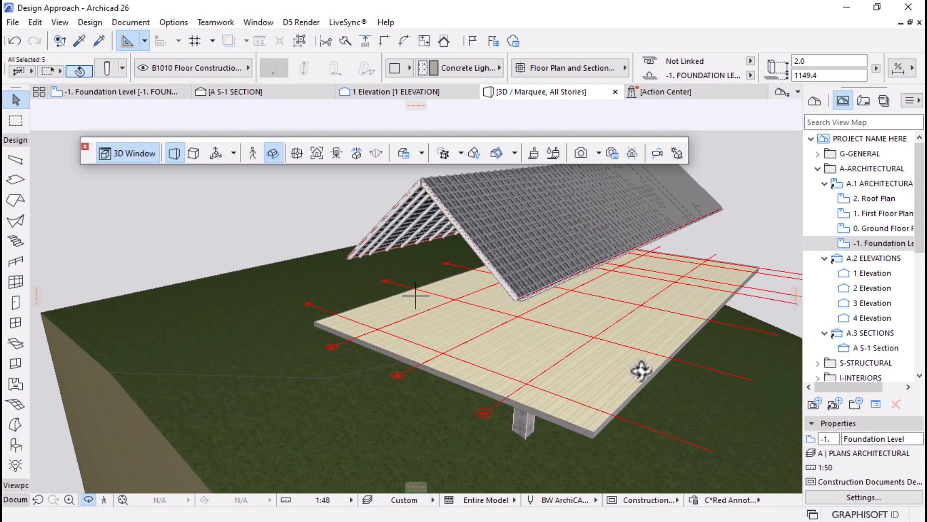
pyautogui.keyDown('shift'); pyautogui.moveTo(685, 374); pyautogui.dragTo(387, 425, button='middle'); pyautogui.keyUp('shift')
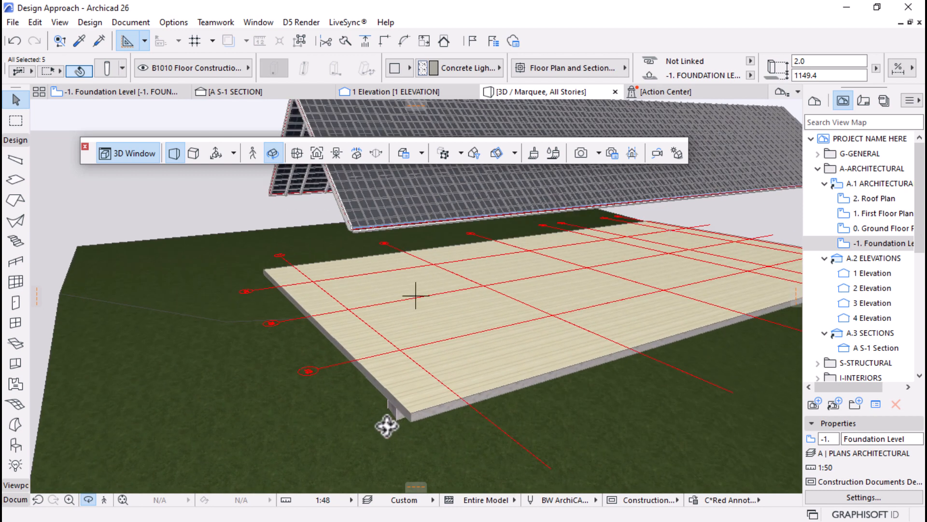
pyautogui.click(15, 159)
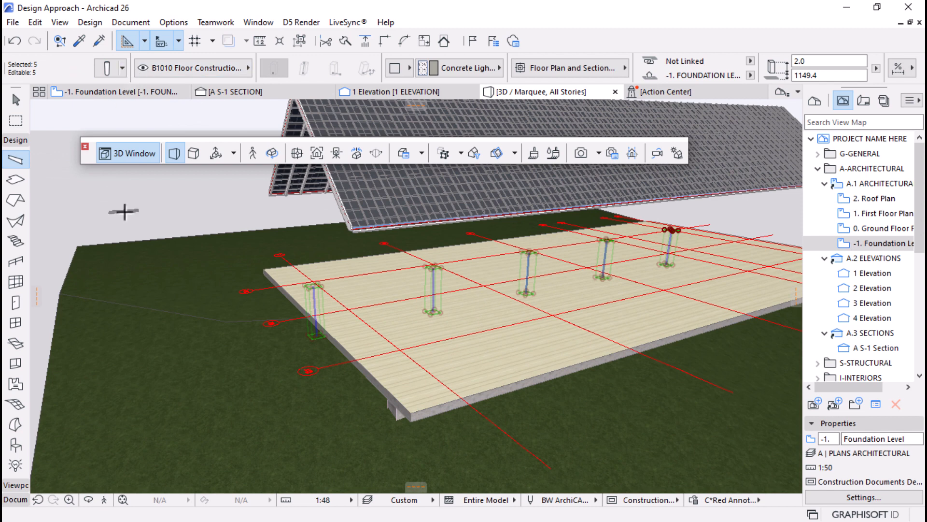
pyautogui.press('Escape')
pyautogui.press('Escape')
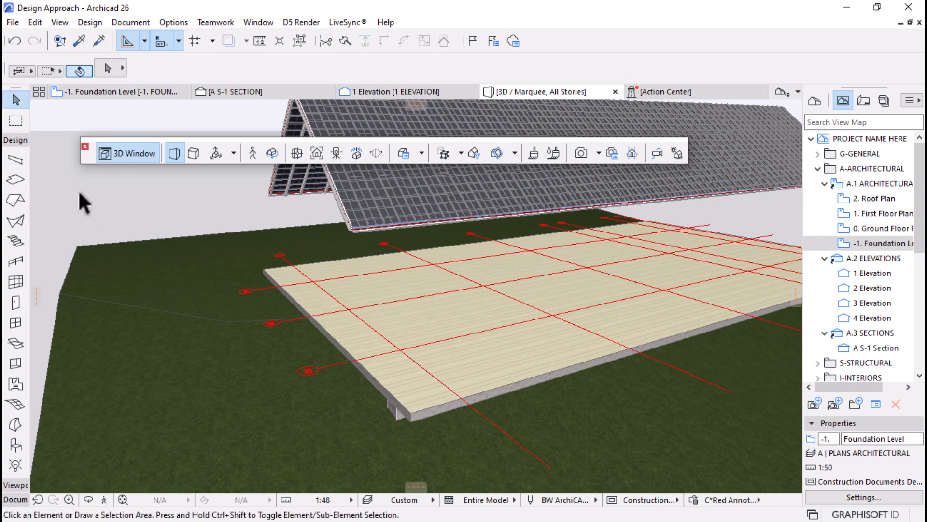
# Activate the Beam tool with the UPN260 steel channel profile for the deck edge
pyautogui.click(11, 160)
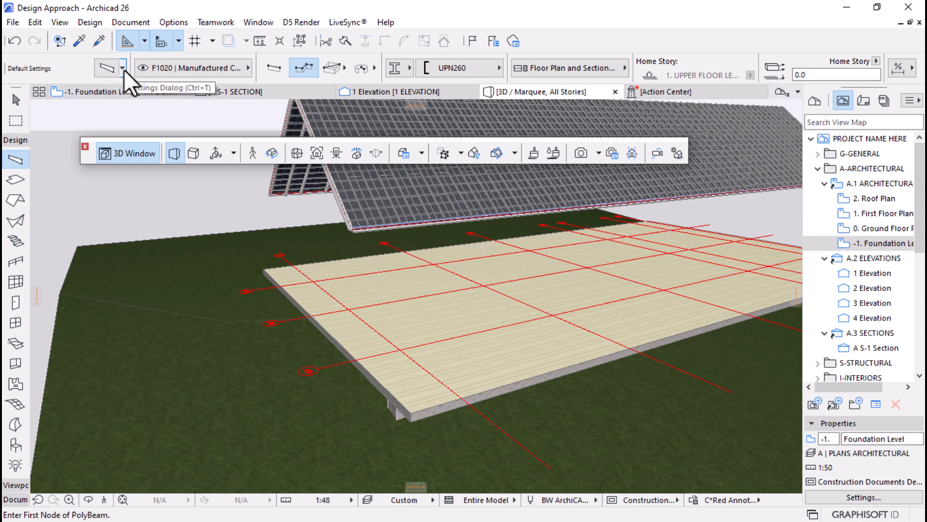
pyautogui.click(454, 71)
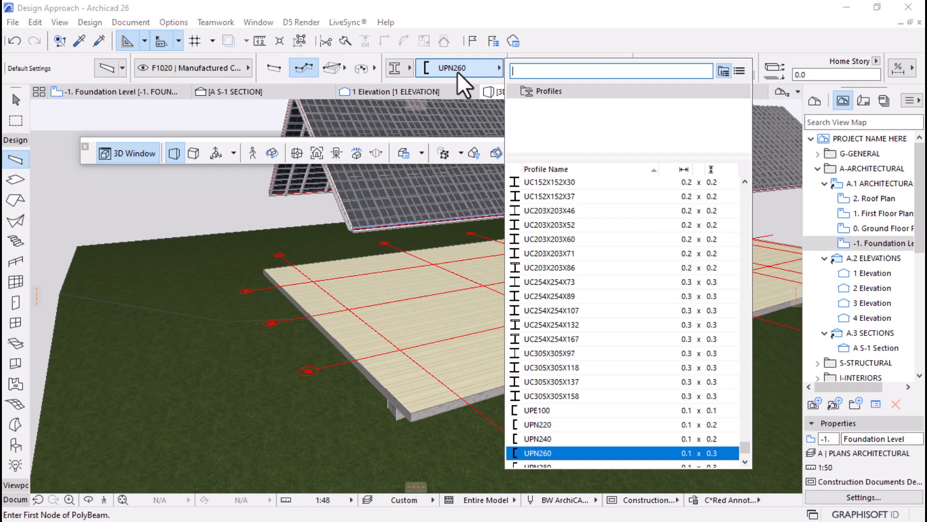
pyautogui.click(533, 451)
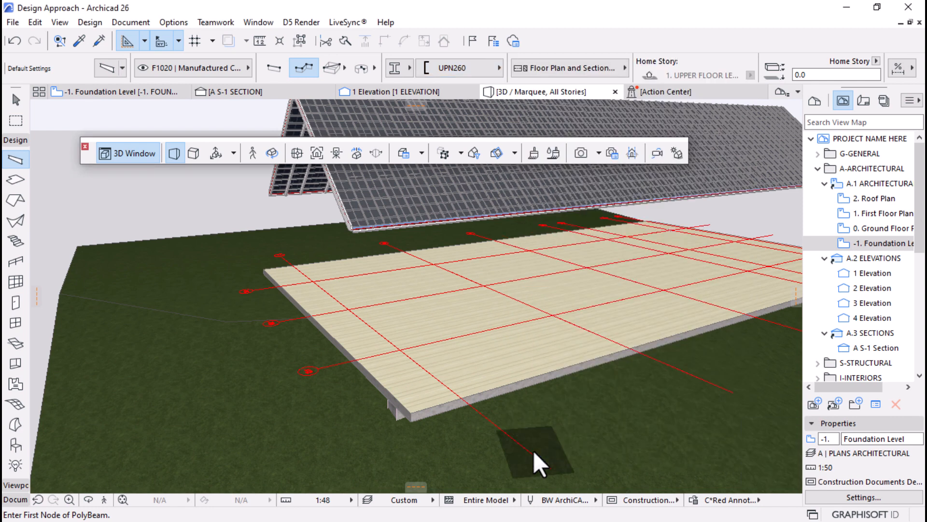
pyautogui.scroll(2, 417, 442)
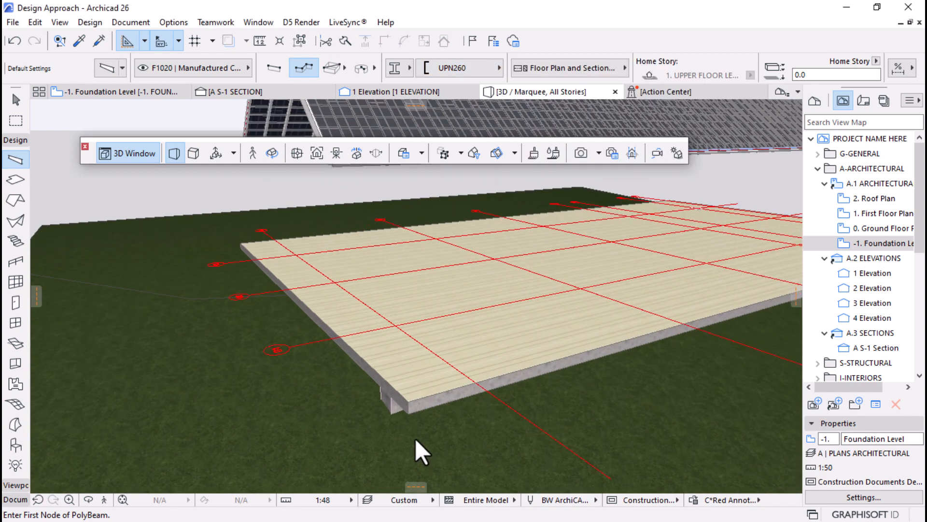
# Open the Ground Floor Plan and hide the layer of the pasted floor plan image
pyautogui.moveTo(869, 228)
pyautogui.mouseDown()
pyautogui.moveTo(880, 237)
pyautogui.moveTo(528, 310)
pyautogui.mouseUp()
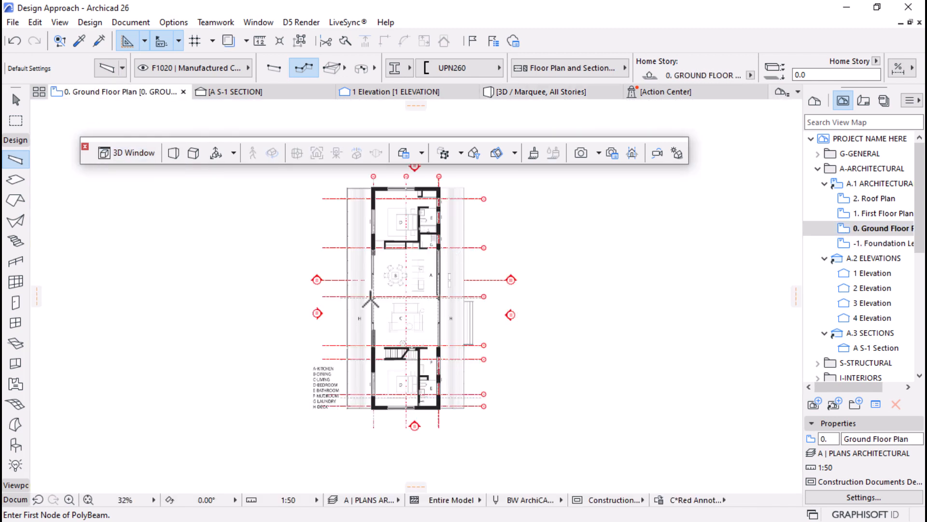
pyautogui.scroll(2, 371, 300)
pyautogui.click(16, 100)
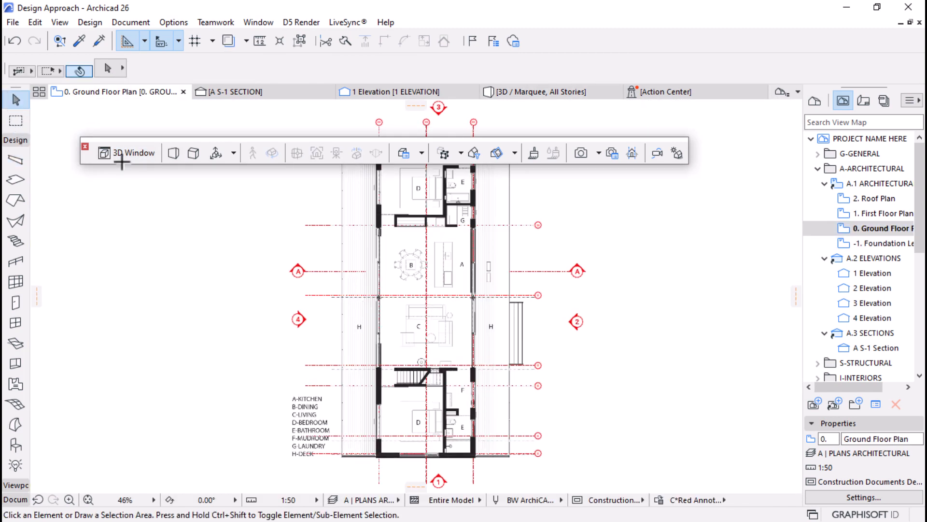
pyautogui.click(486, 263)
pyautogui.rightClick(584, 232)
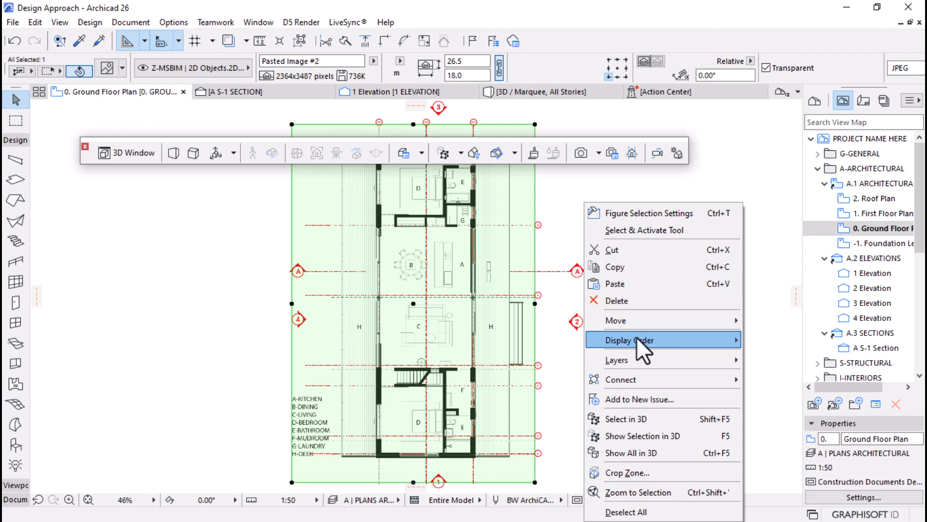
pyautogui.moveTo(659, 357)
pyautogui.click(764, 360)
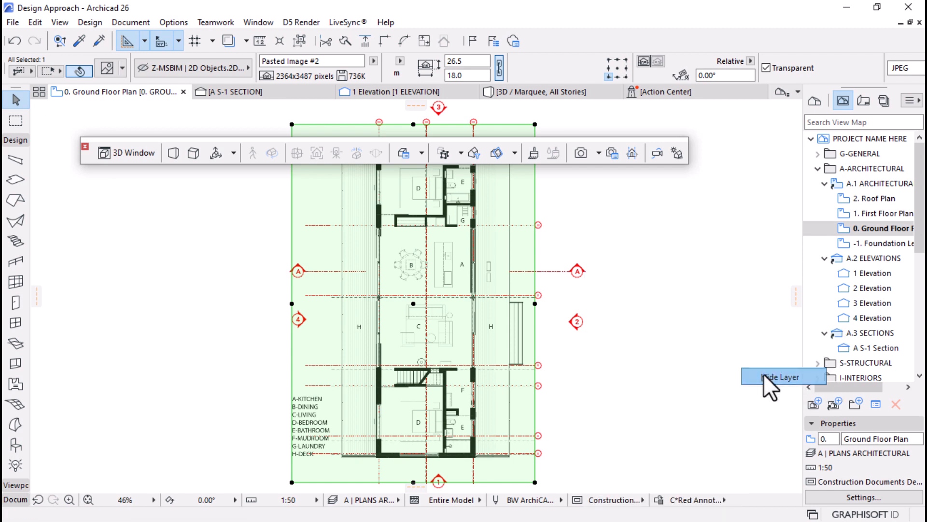
# Draw a chained UPN260 beam around the deck beside gridline 01, from wall corner to wall corner, about 23.6 m along the outer edge
pyautogui.scroll(5, 416, 271)
pyautogui.scroll(4, 381, 376)
pyautogui.scroll(2, 387, 377)
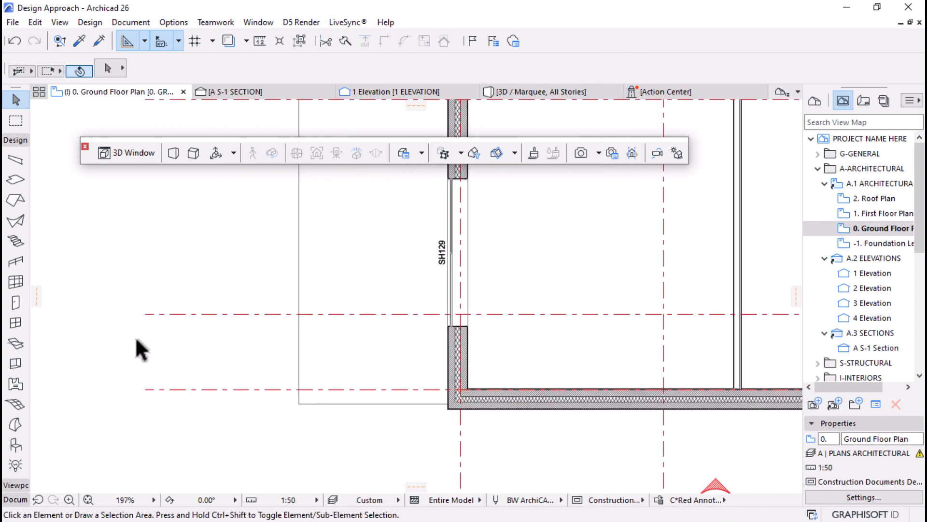
pyautogui.click(12, 161)
pyautogui.scroll(4, 440, 410)
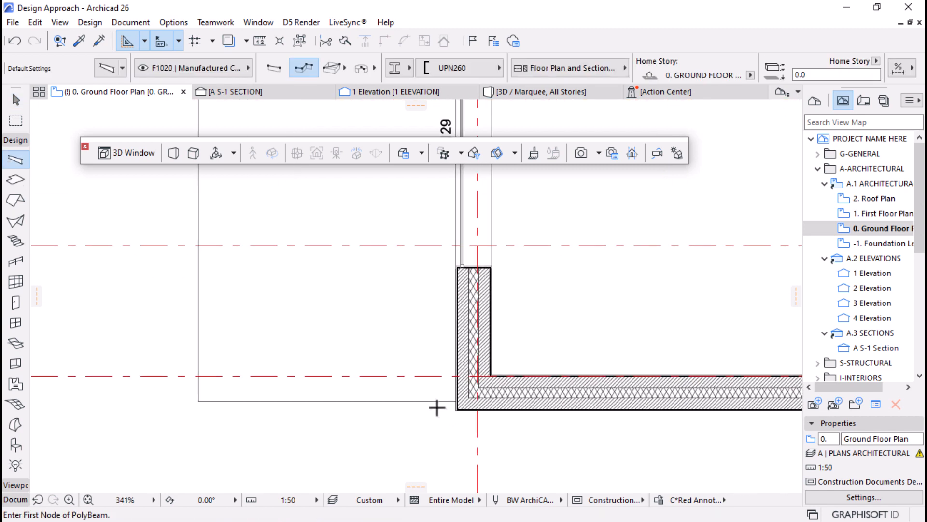
pyautogui.click(454, 402)
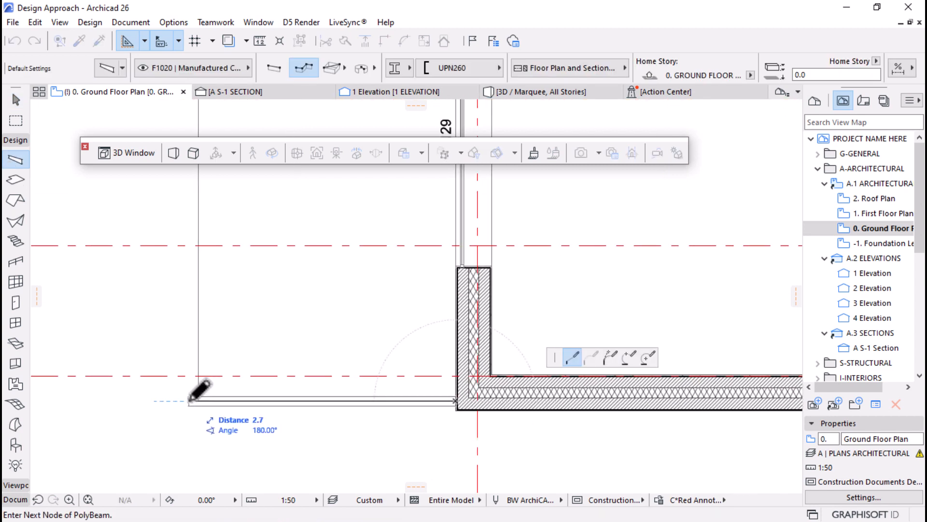
pyautogui.scroll(-5, 340, 370)
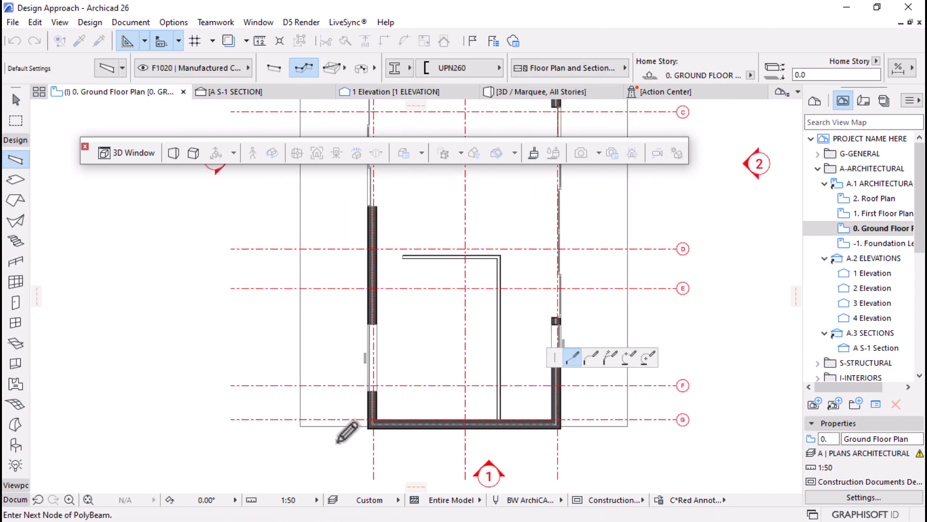
pyautogui.scroll(8, 324, 264)
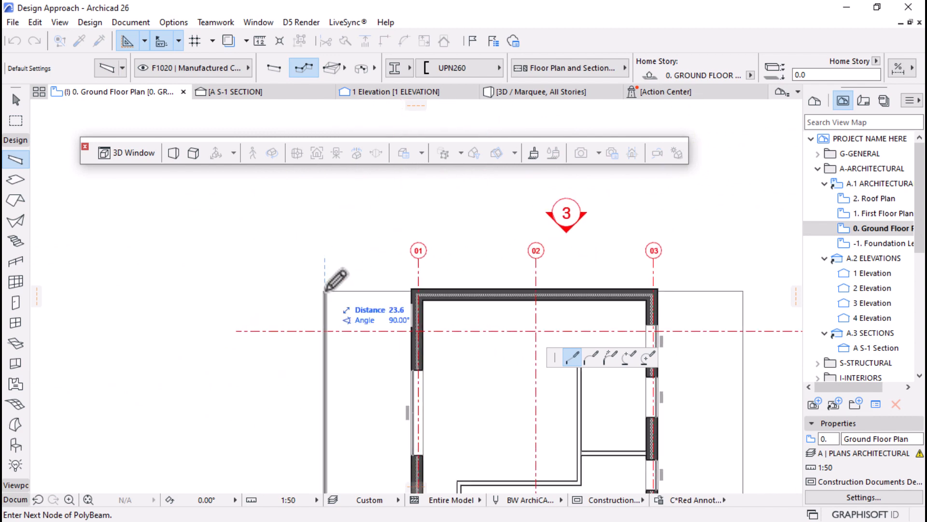
pyautogui.scroll(3, 405, 299)
pyautogui.scroll(3, 425, 280)
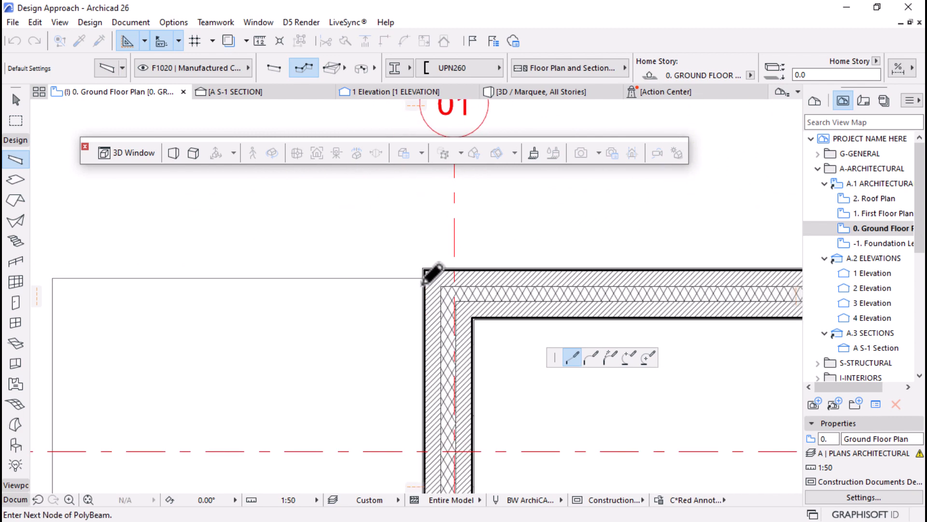
pyautogui.click(425, 279)
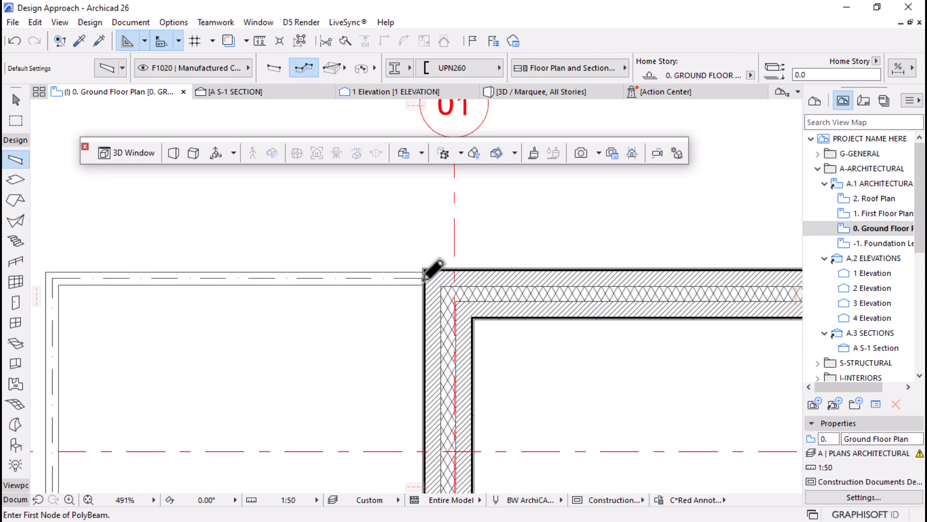
pyautogui.scroll(-10, 400, 257)
pyautogui.press('Escape')
# Subtract a rectangle of about 7.3 by 23.7 m from the floor slab, spanning the outer corners of the exterior walls
pyautogui.click(441, 331)
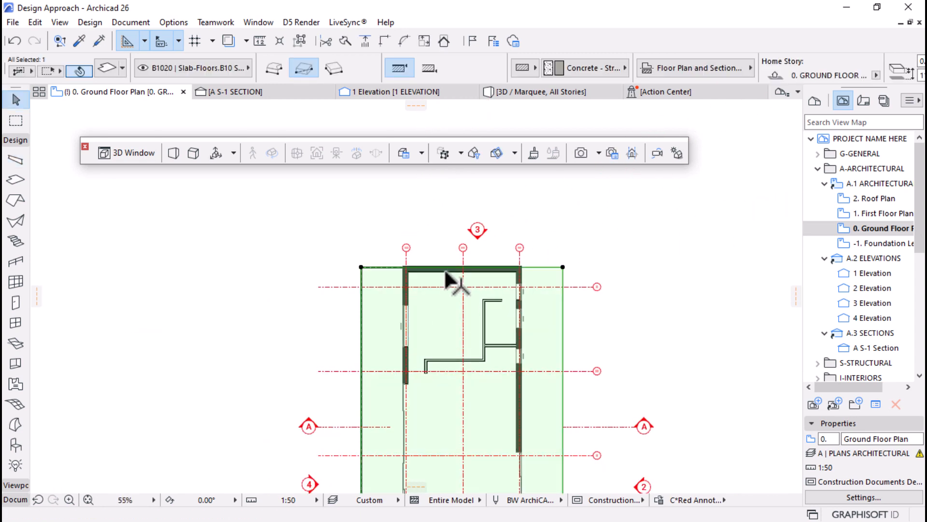
pyautogui.scroll(-3, 455, 407)
pyautogui.scroll(2, 461, 434)
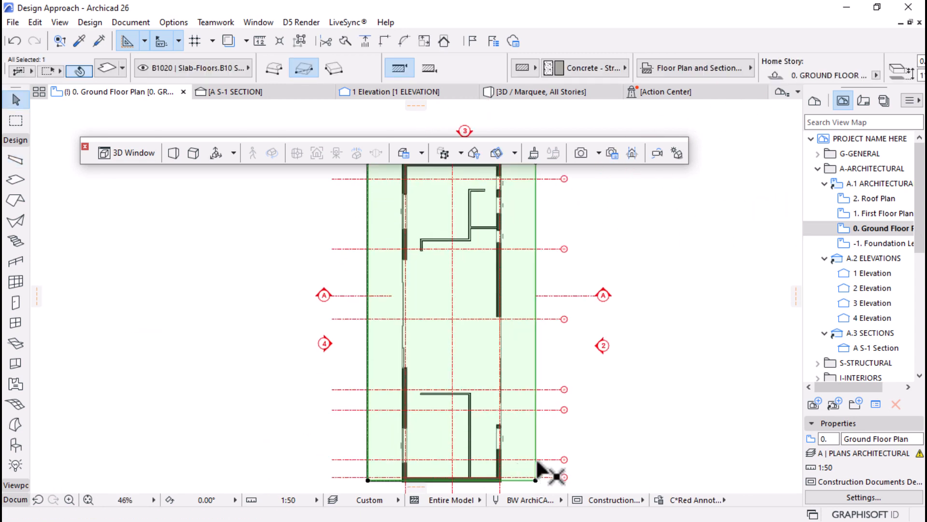
pyautogui.scroll(5, 454, 411)
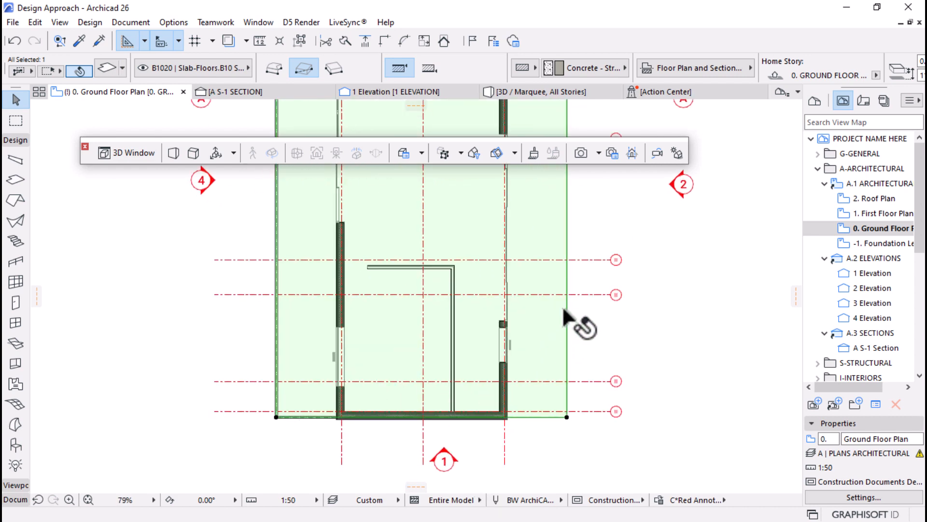
pyautogui.click(566, 414)
pyautogui.click(648, 357)
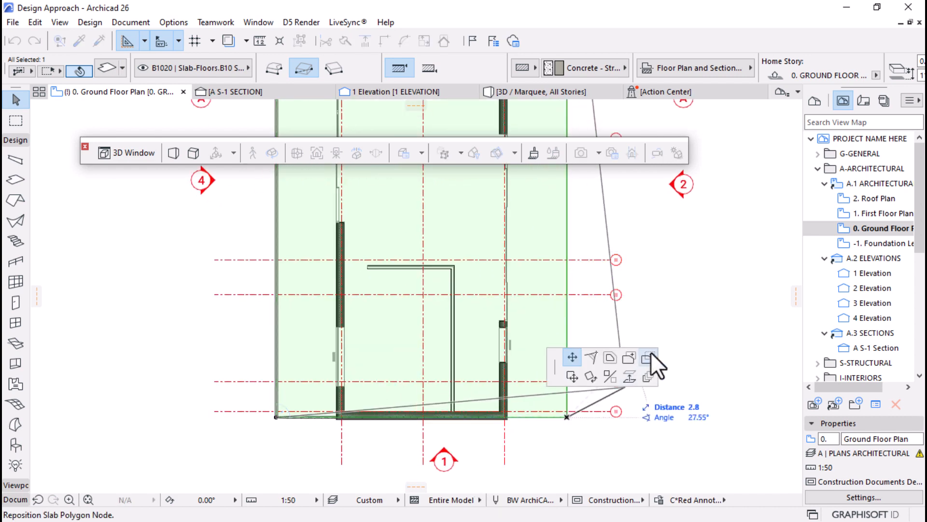
pyautogui.scroll(5, 509, 417)
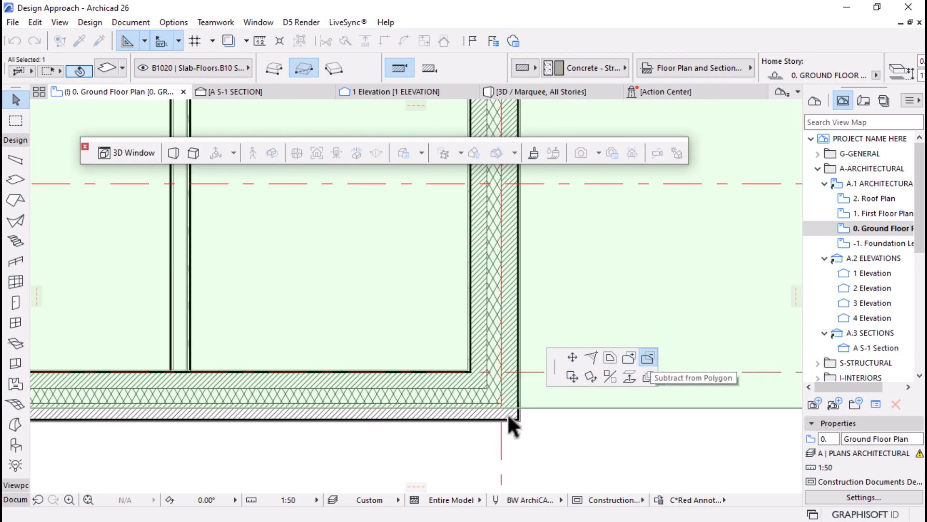
pyautogui.scroll(-6, 435, 415)
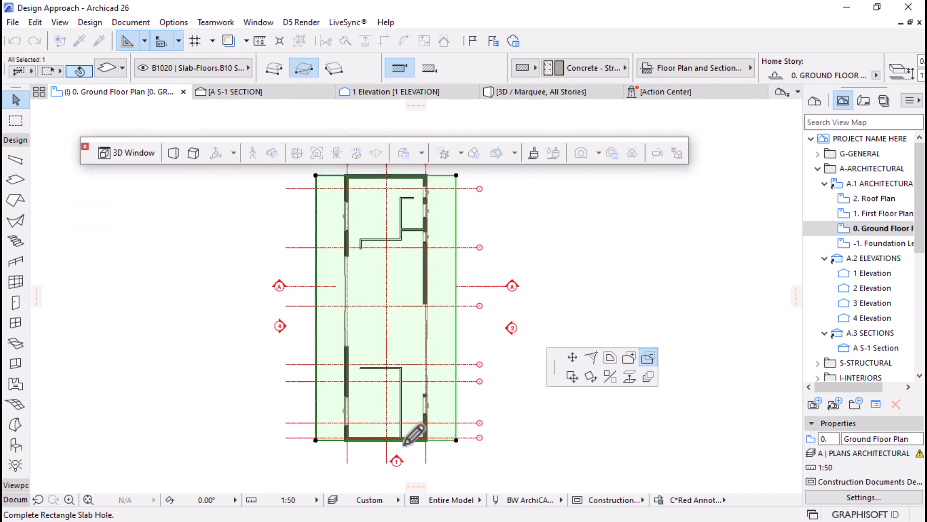
pyautogui.scroll(5, 378, 270)
pyautogui.scroll(3, 358, 333)
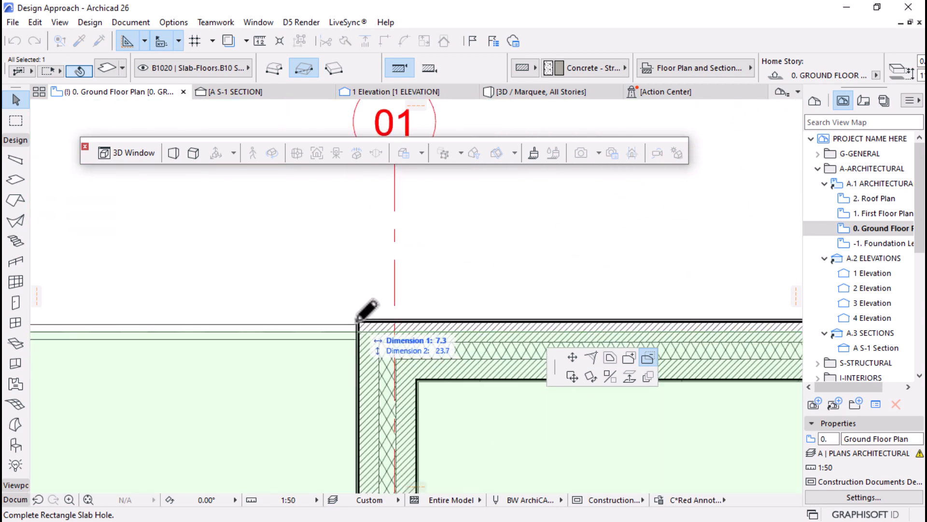
pyautogui.click(358, 319)
pyautogui.scroll(-4, 390, 271)
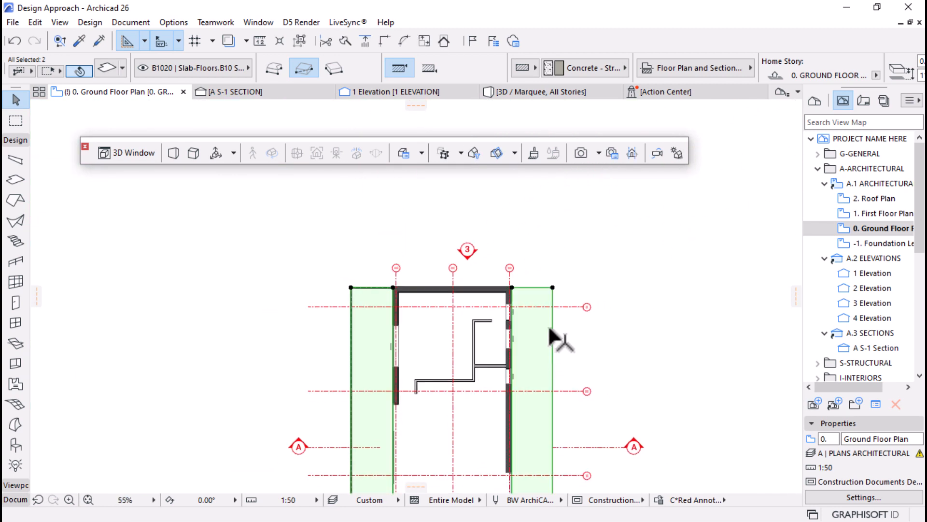
# Deselect the deck strips and draw a rectangular slab of about 6.7 by 23 m between the inner corners of the exterior walls
pyautogui.scroll(2, 403, 341)
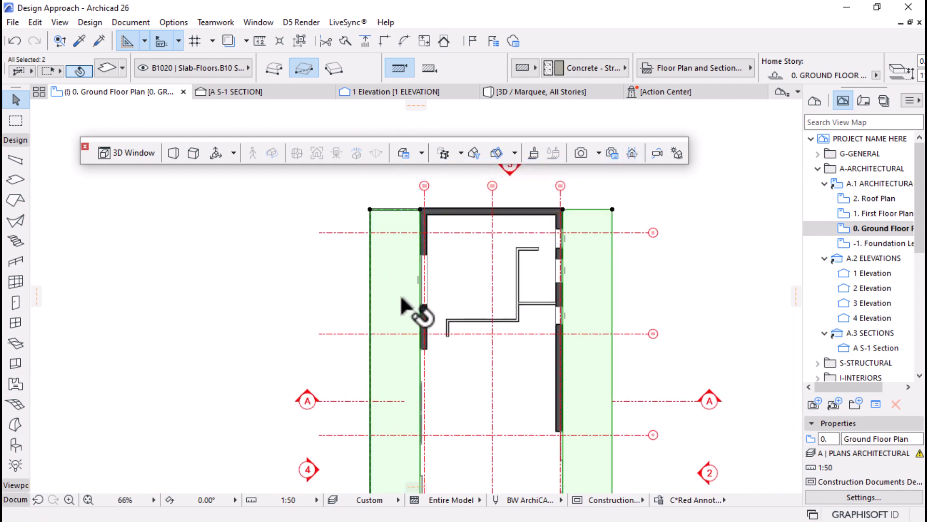
pyautogui.scroll(-2, 408, 307)
pyautogui.scroll(2, 412, 432)
pyautogui.press('Escape')
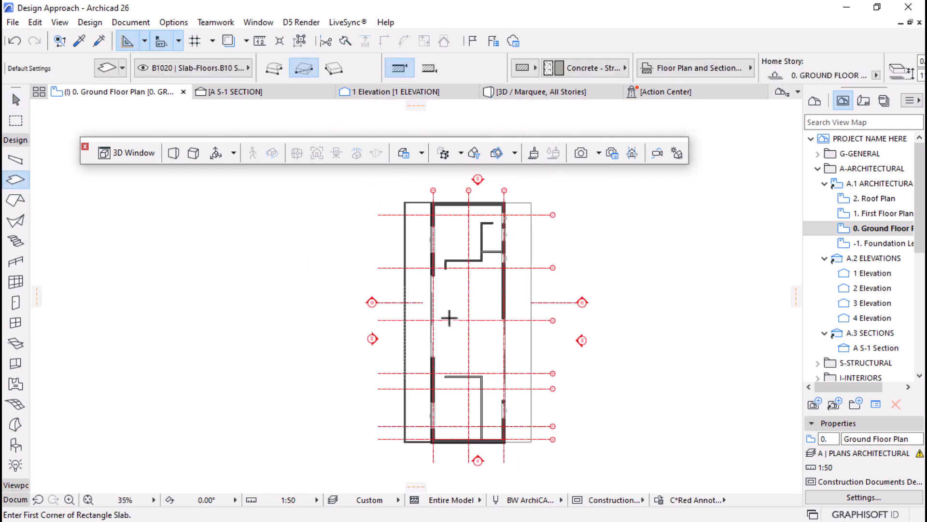
pyautogui.scroll(8, 414, 203)
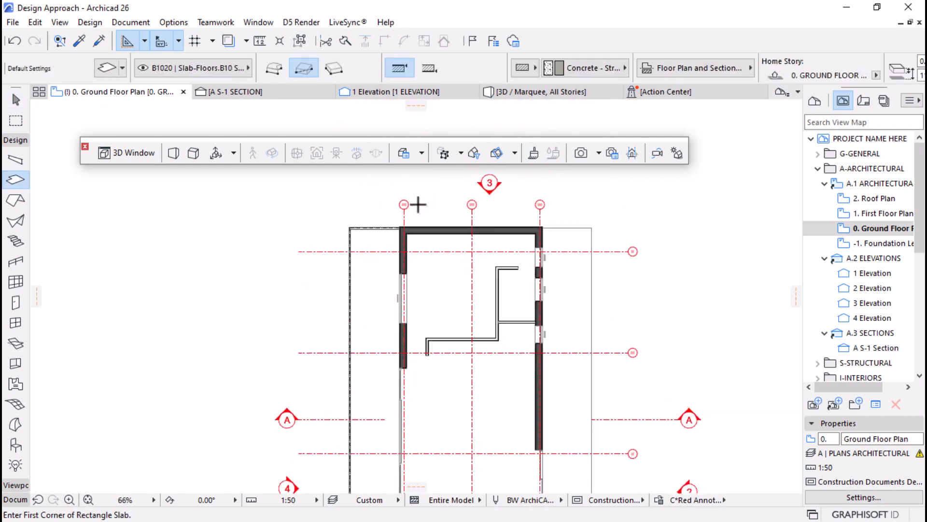
pyautogui.scroll(9, 388, 279)
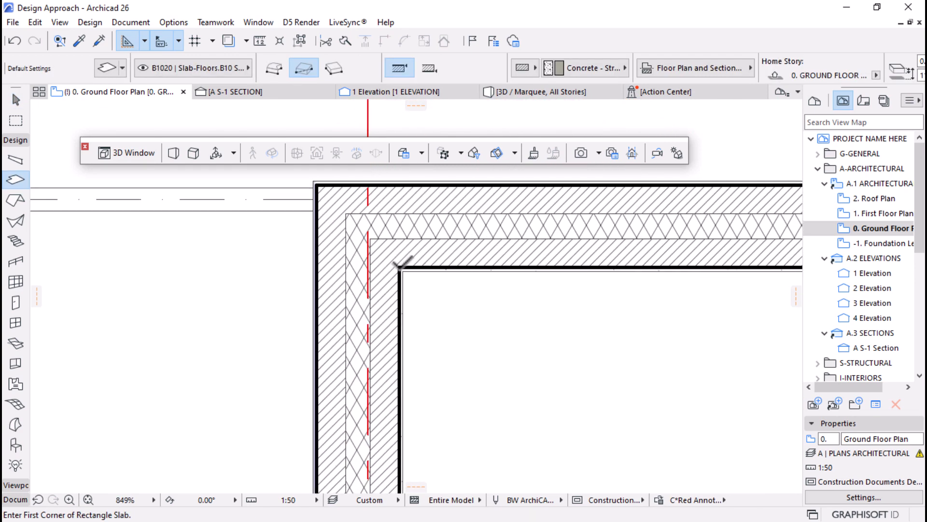
pyautogui.click(399, 268)
pyautogui.scroll(-15, 387, 207)
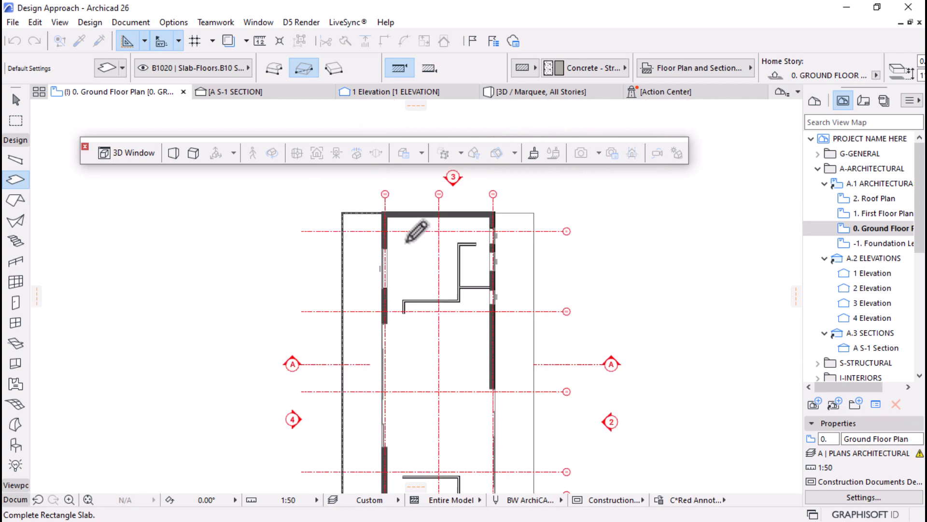
pyautogui.scroll(8, 426, 400)
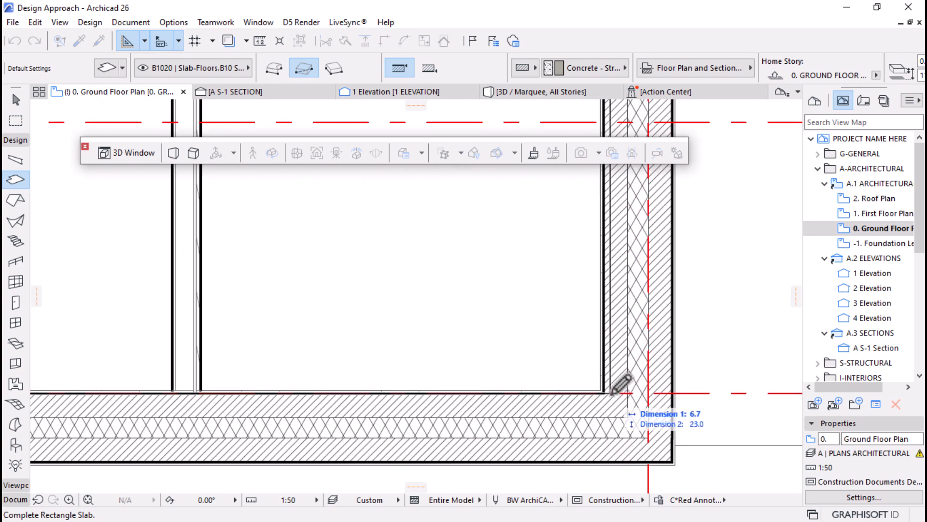
pyautogui.click(604, 392)
pyautogui.scroll(-10, 601, 400)
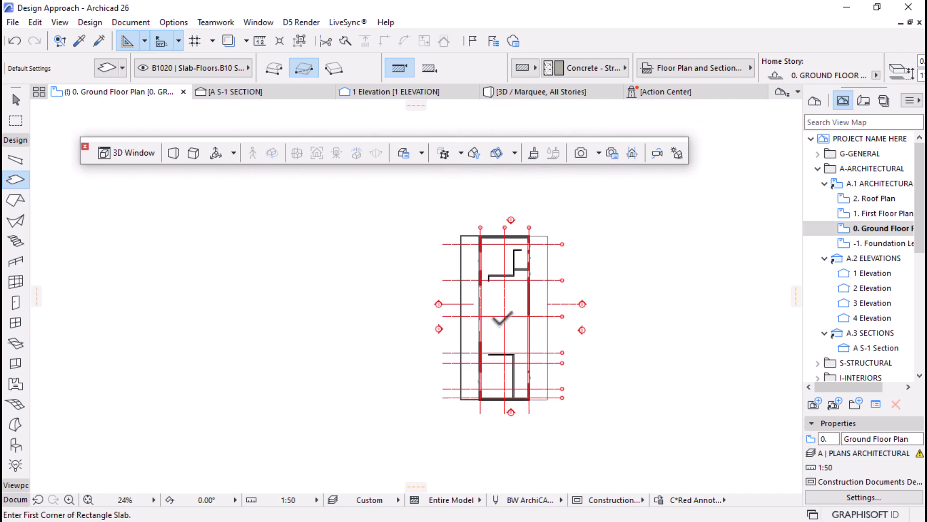
# Select the interior floor slab between the exterior walls and try to change its reference plane offset to the home story
pyautogui.press('Escape')
pyautogui.click(599, 293)
pyautogui.click(530, 281)
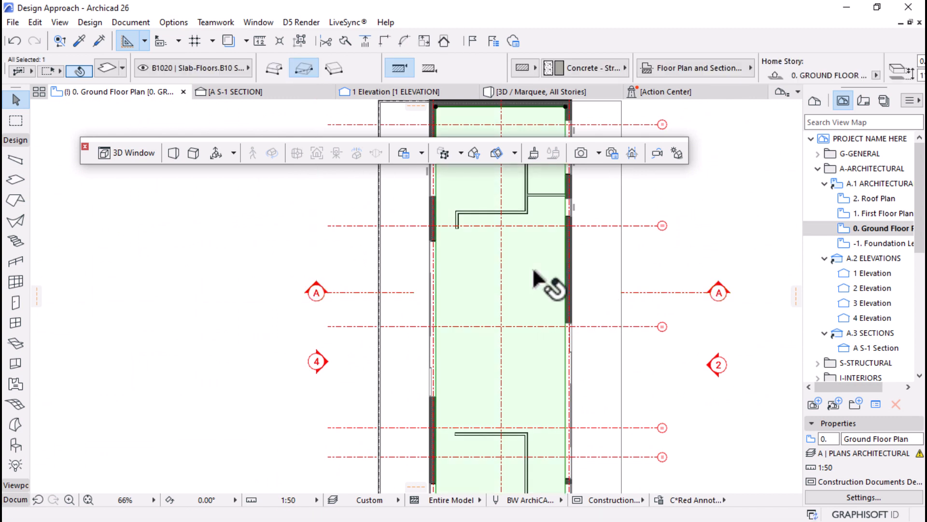
pyautogui.click(588, 261)
pyautogui.click(401, 265)
pyautogui.click(488, 278)
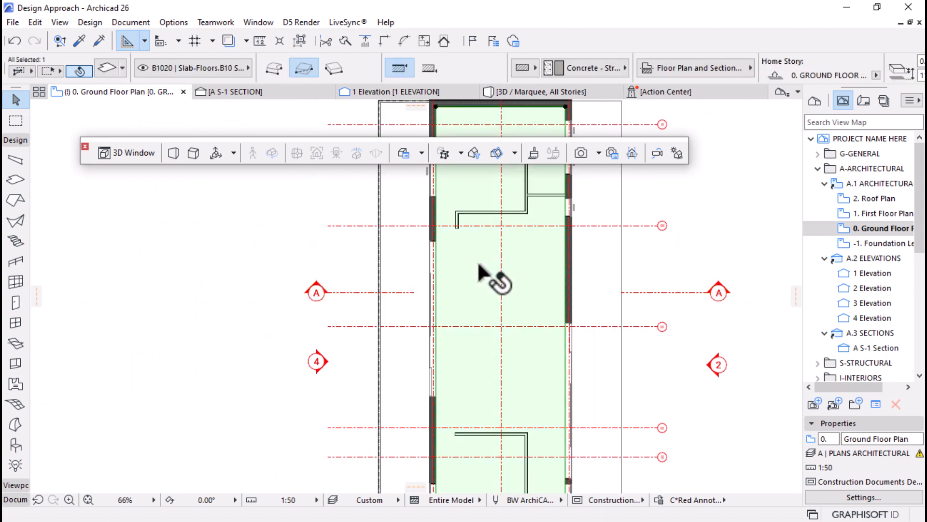
pyautogui.click(469, 250)
pyautogui.click(462, 252)
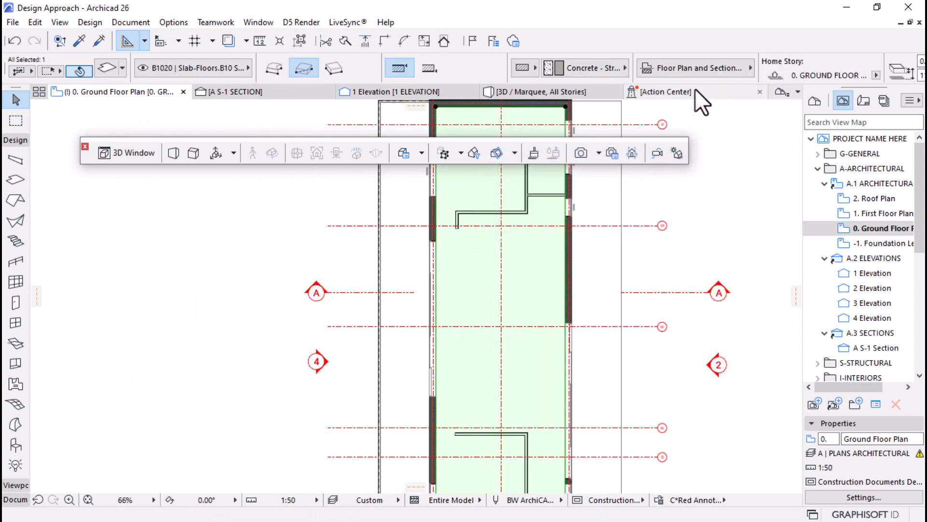
pyautogui.scroll(-3, 691, 75)
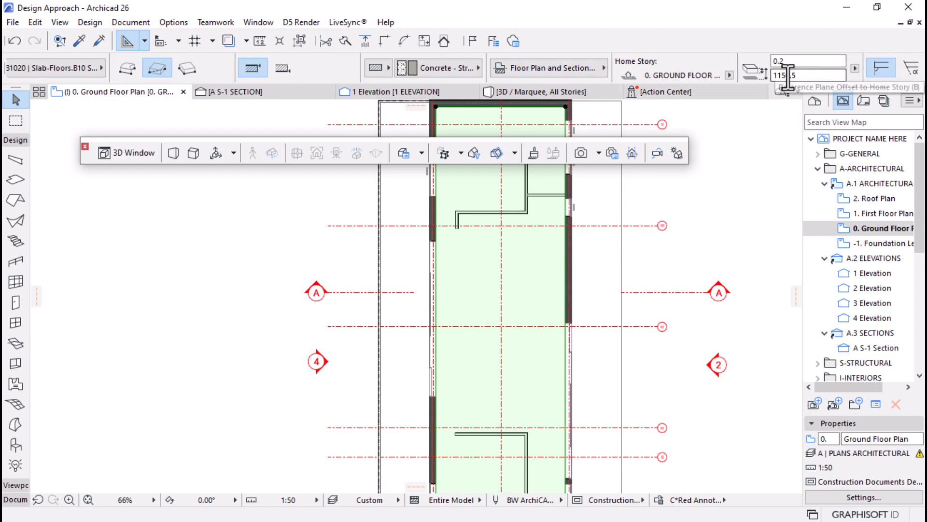
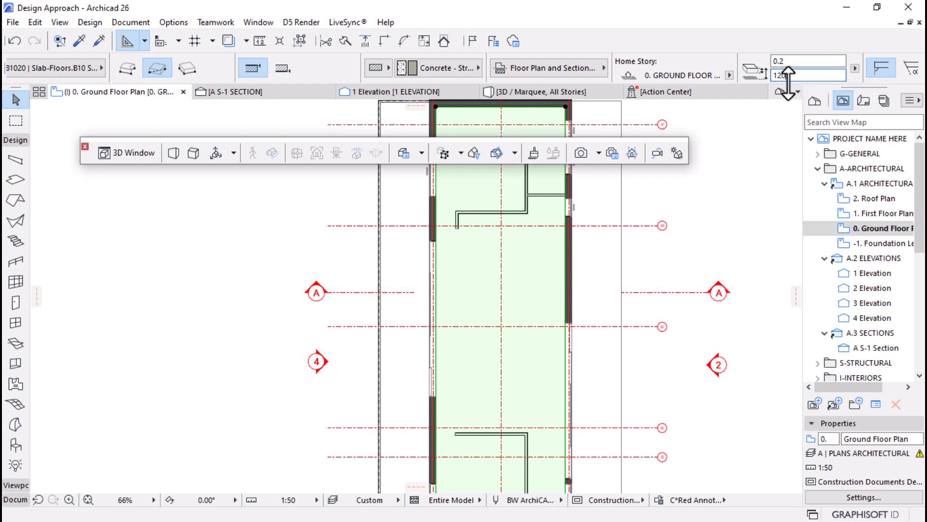
# Check the interior slab's height in the 3D view and undo the last slab change
pyautogui.click(566, 92)
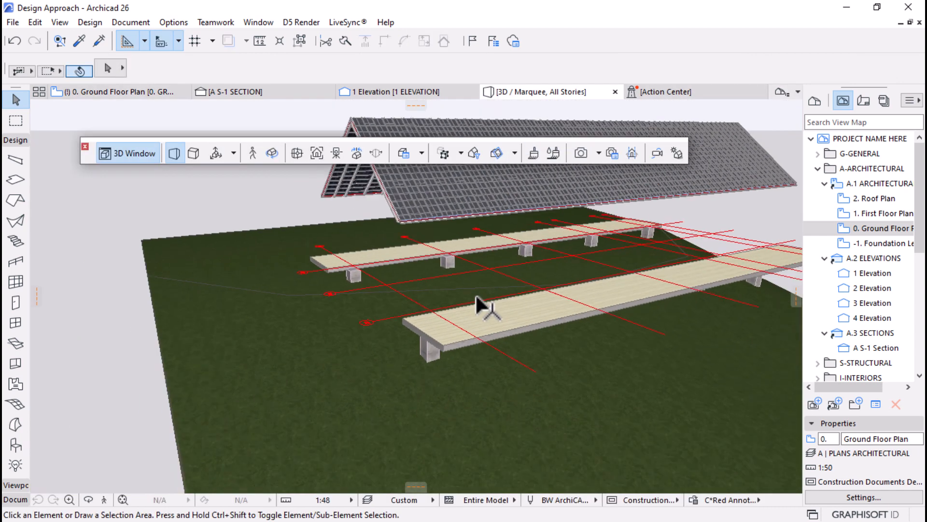
pyautogui.scroll(-5, 476, 297)
pyautogui.press('o')
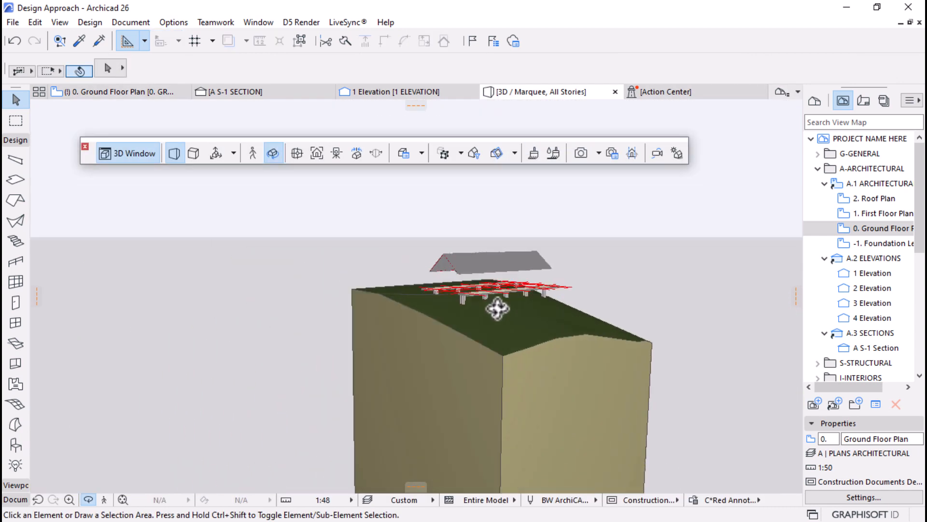
pyautogui.moveTo(498, 308); pyautogui.dragTo(540, 351)
pyautogui.hotkey('ctrl', 'z')
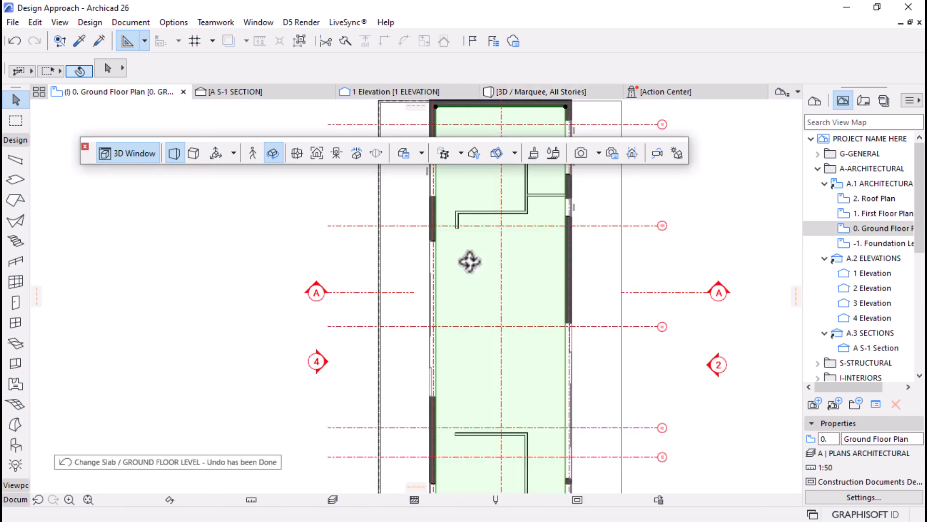
# Raise the interior floor slab vertically by 0.1 m in the 3D view
pyautogui.click(581, 91)
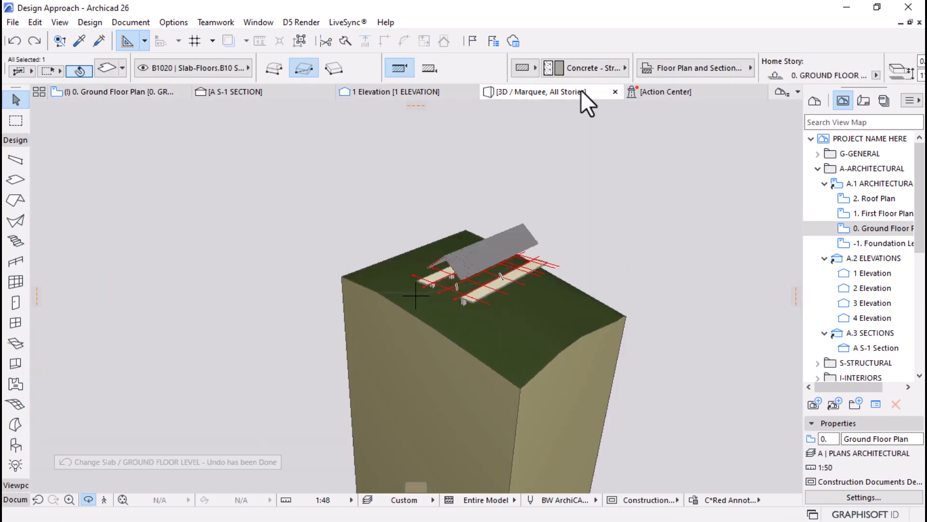
pyautogui.moveTo(332, 354); pyautogui.dragTo(489, 318)
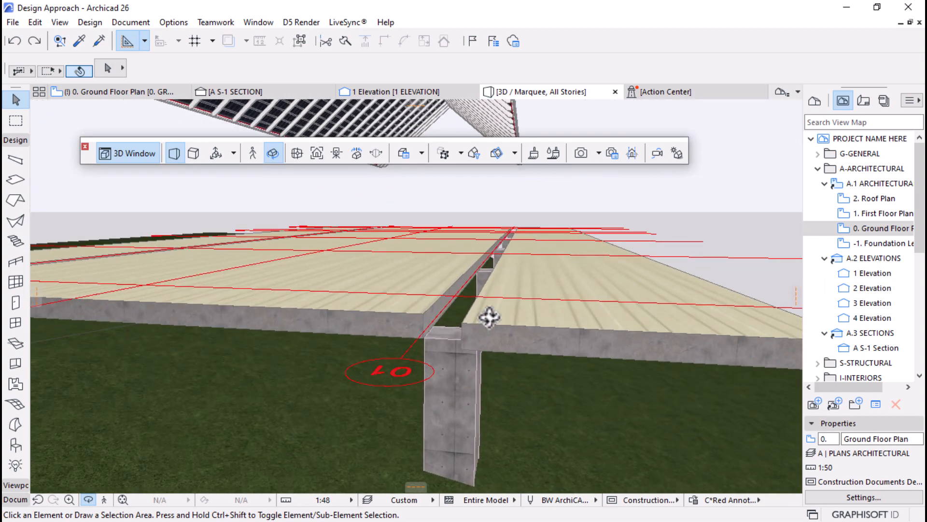
pyautogui.click(425, 321)
pyautogui.click(424, 321)
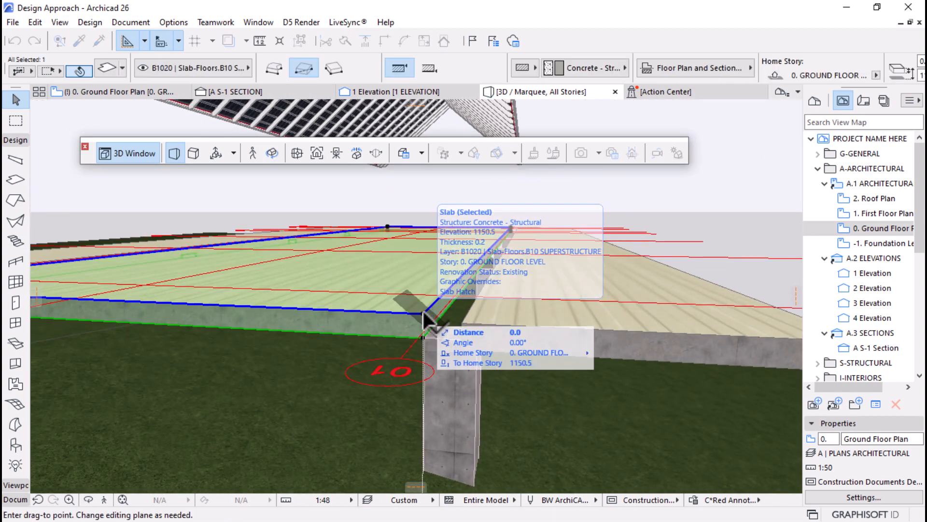
pyautogui.write('0.')
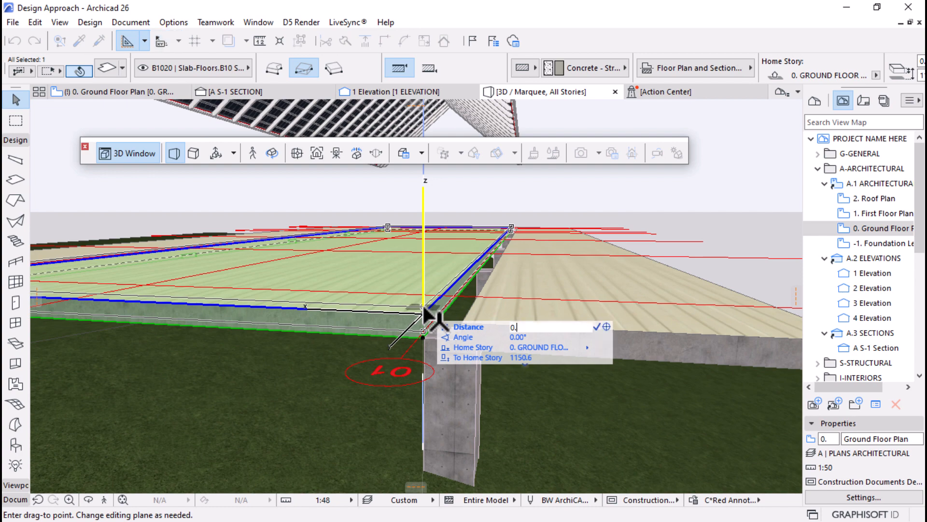
pyautogui.write('1')
pyautogui.press('Return')
pyautogui.press('Escape')
# Try to set the UPN260 edge beams' offset to the home story to 1150.5, copied from the deck slab, in the Ground Floor Plan
pyautogui.keyDown('shift'); pyautogui.moveTo(451, 355); pyautogui.dragTo(246, 385, button='middle'); pyautogui.keyUp('shift')
pyautogui.keyDown('shift'); pyautogui.moveTo(386, 346); pyautogui.dragTo(449, 347, button='middle'); pyautogui.keyUp('shift')
pyautogui.scroll(4, 528, 347)
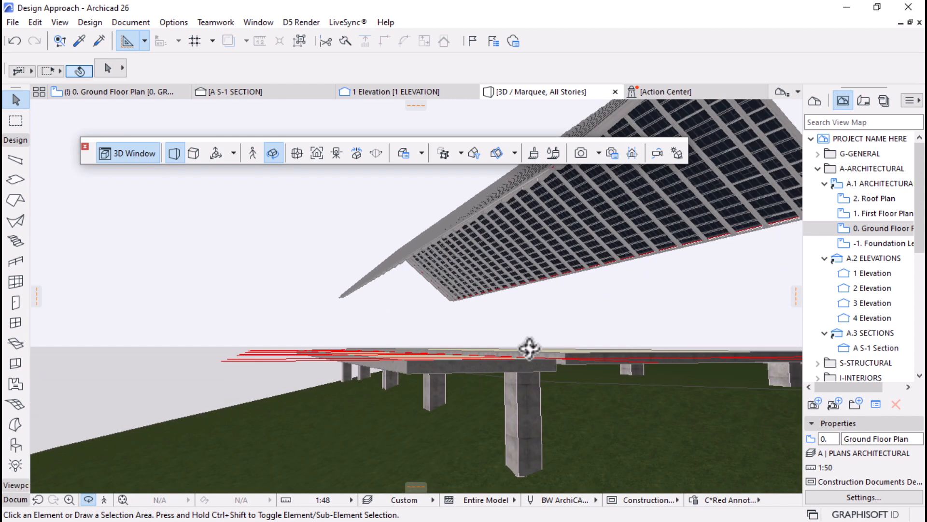
pyautogui.click(414, 369)
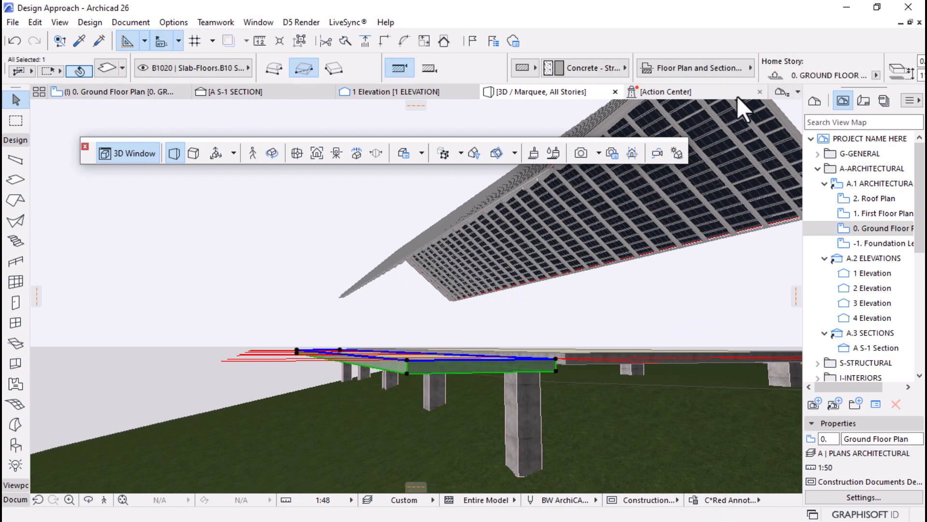
pyautogui.scroll(-3, 685, 63)
pyautogui.click(645, 75)
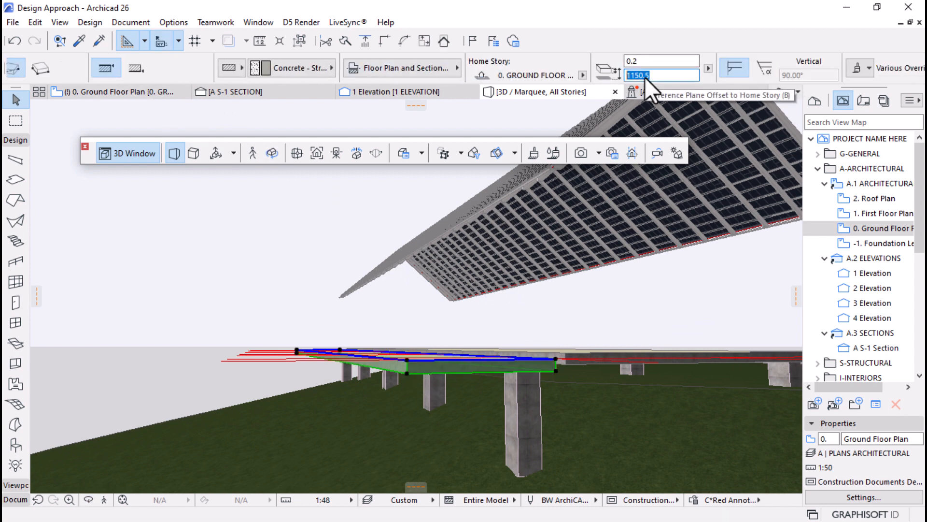
pyautogui.rightClick(645, 77)
pyautogui.click(682, 125)
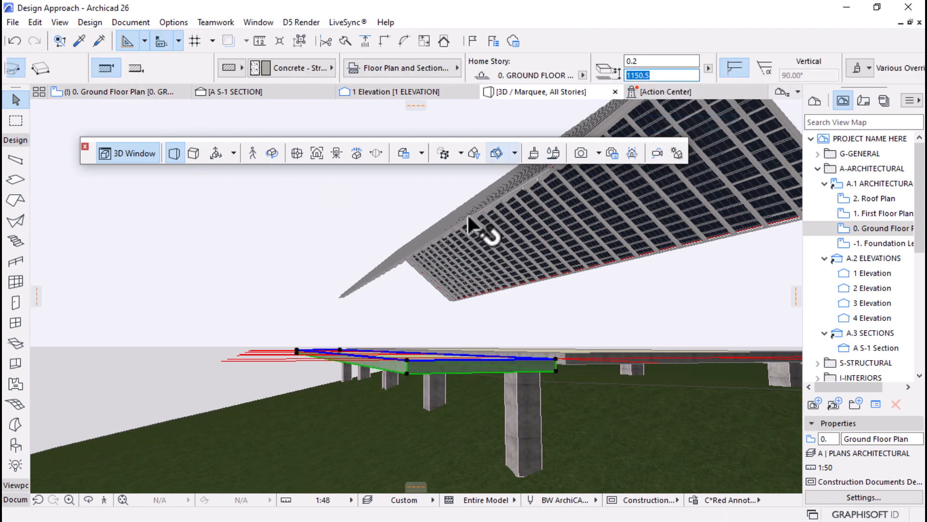
pyautogui.click(110, 92)
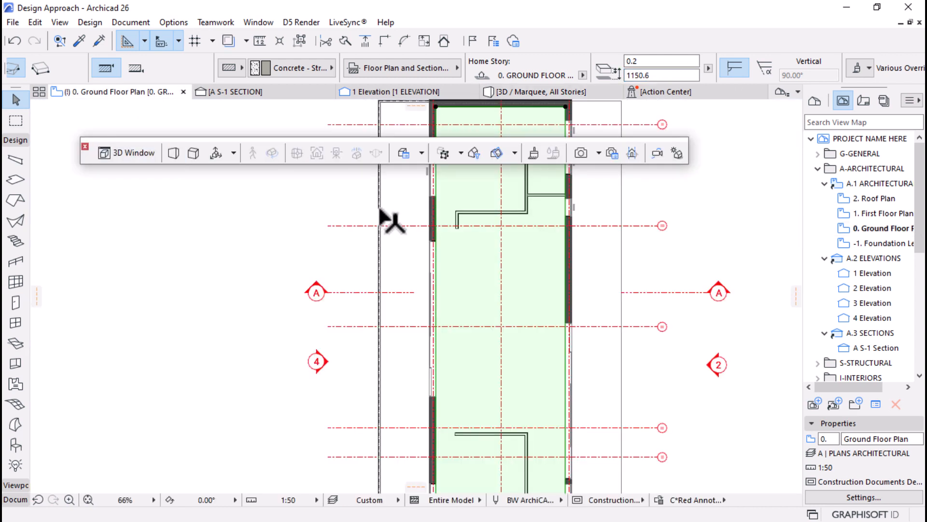
pyautogui.rightClick(813, 77)
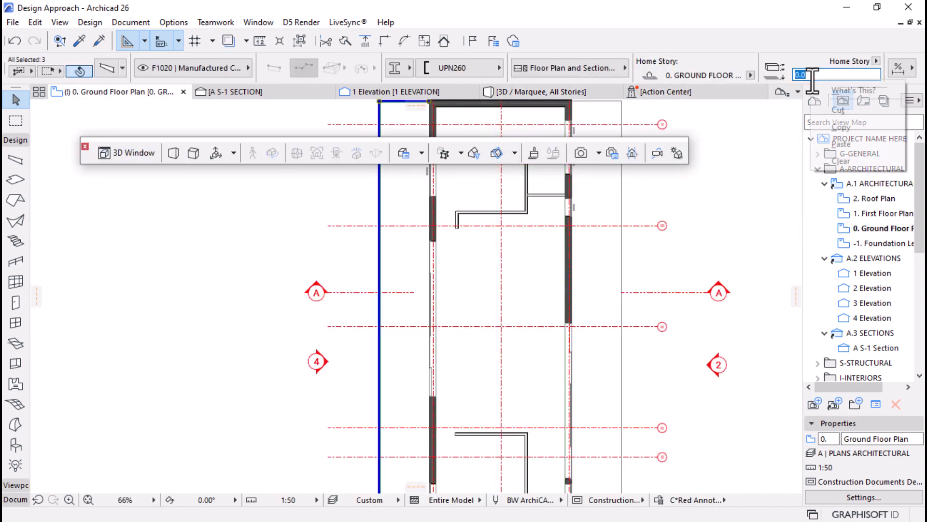
pyautogui.click(841, 144)
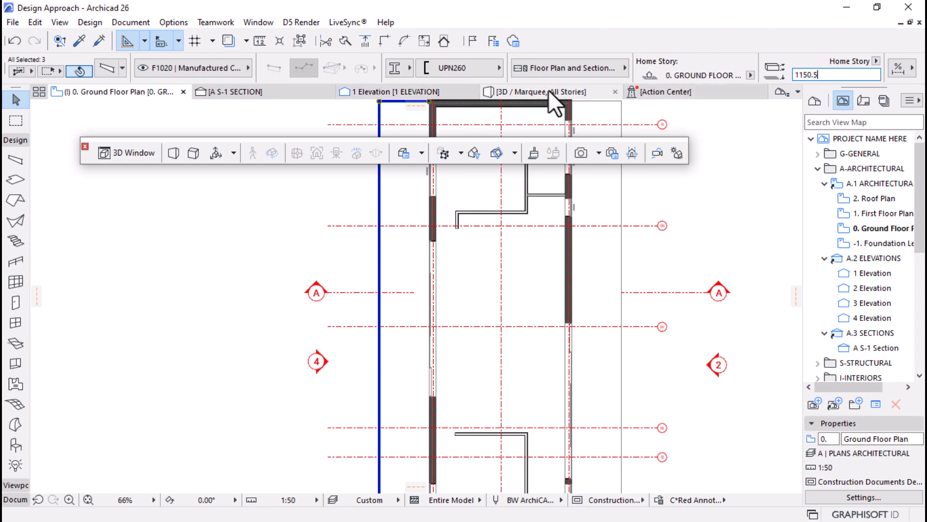
pyautogui.press('Return')
pyautogui.press('Return')
# Examine the edges of the deck strips and the raised interior slab in 3D, looking for the steel edge beams
pyautogui.click(534, 92)
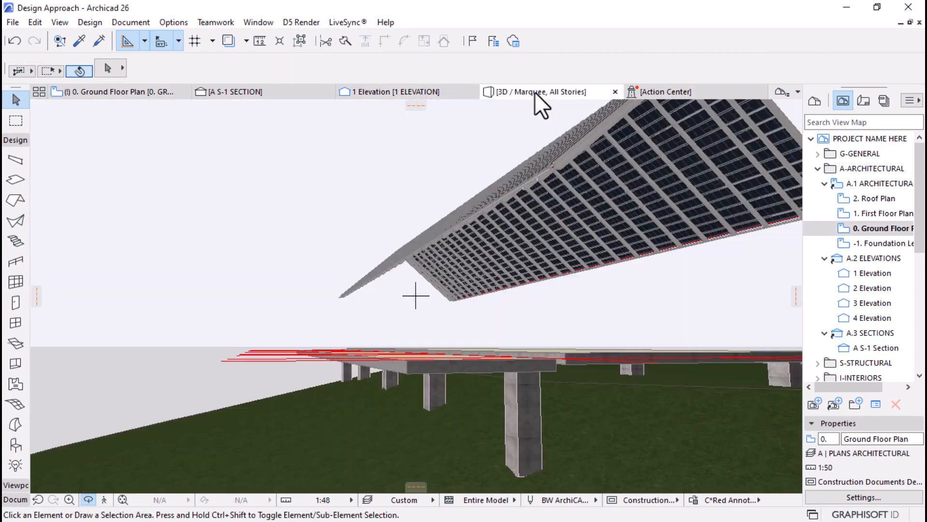
pyautogui.click(474, 273)
pyautogui.scroll(-1, 309, 334)
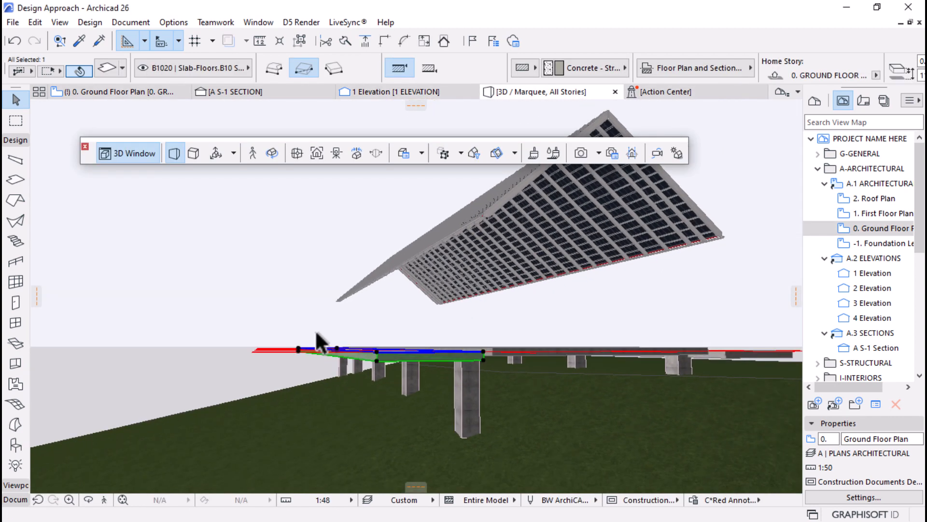
pyautogui.press('Escape')
pyautogui.press('o')
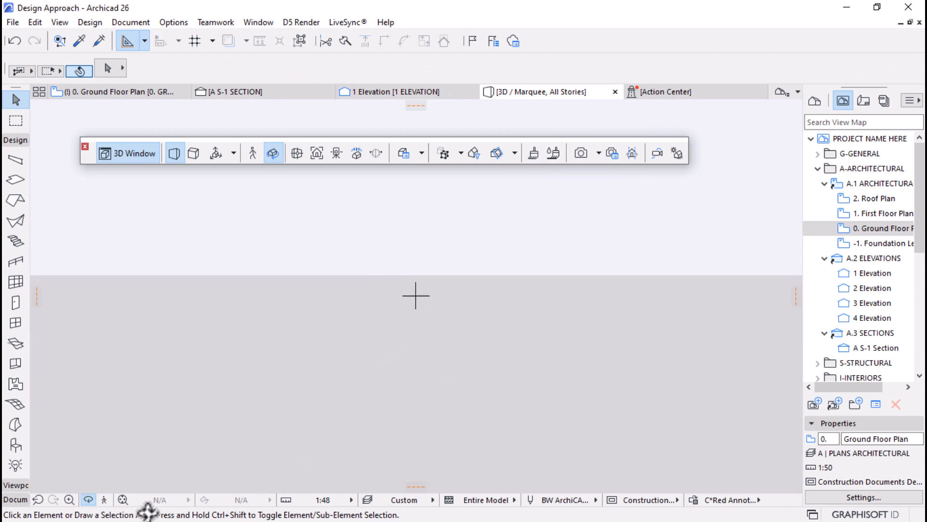
pyautogui.click(127, 502)
pyautogui.scroll(8, 404, 225)
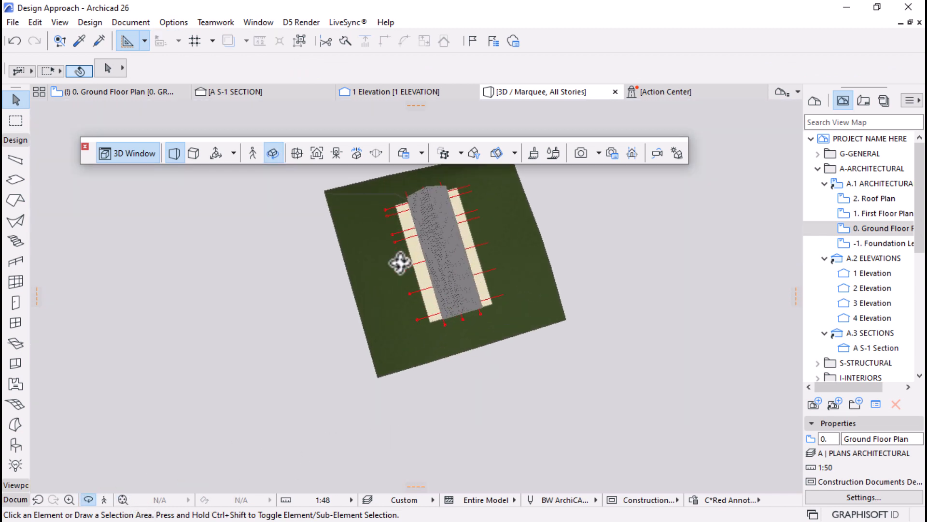
pyautogui.moveTo(404, 266); pyautogui.dragTo(465, 298)
pyautogui.scroll(6, 465, 298)
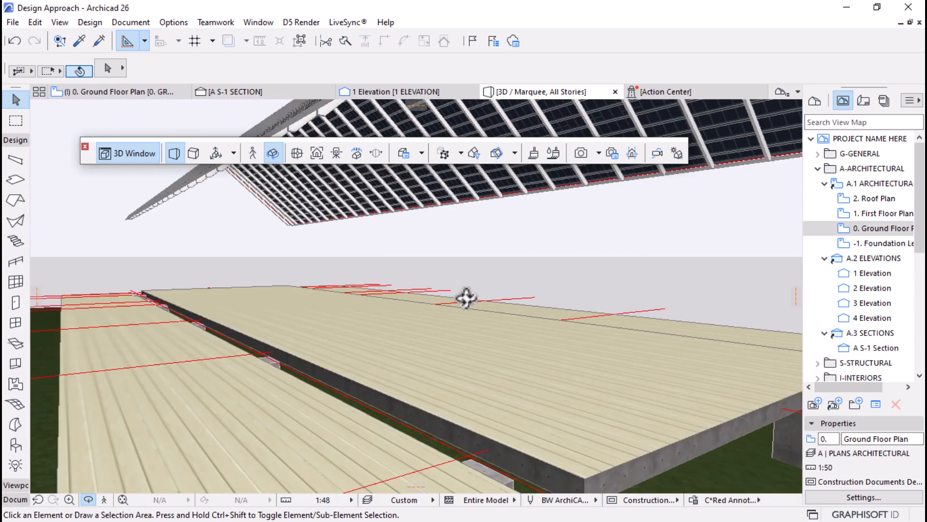
pyautogui.moveTo(296, 364); pyautogui.dragTo(515, 358)
pyautogui.scroll(8, 507, 364)
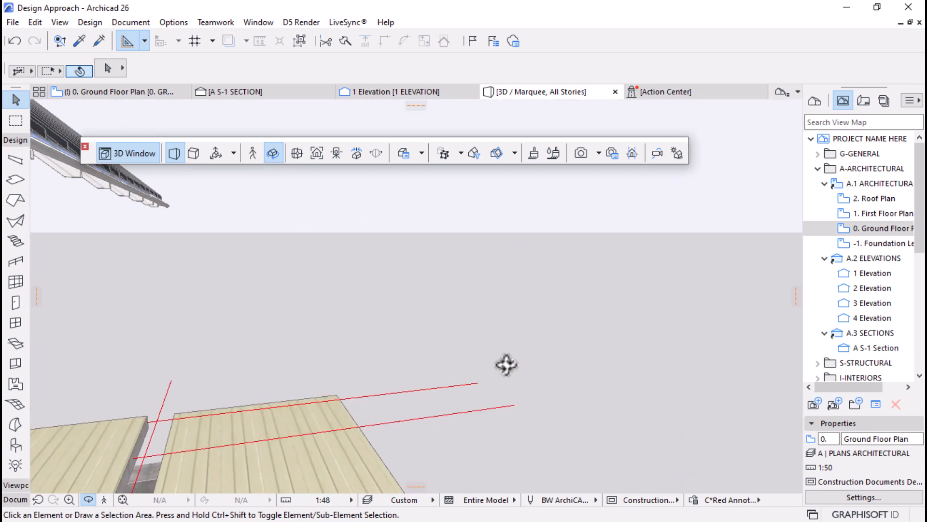
pyautogui.scroll(-8, 498, 256)
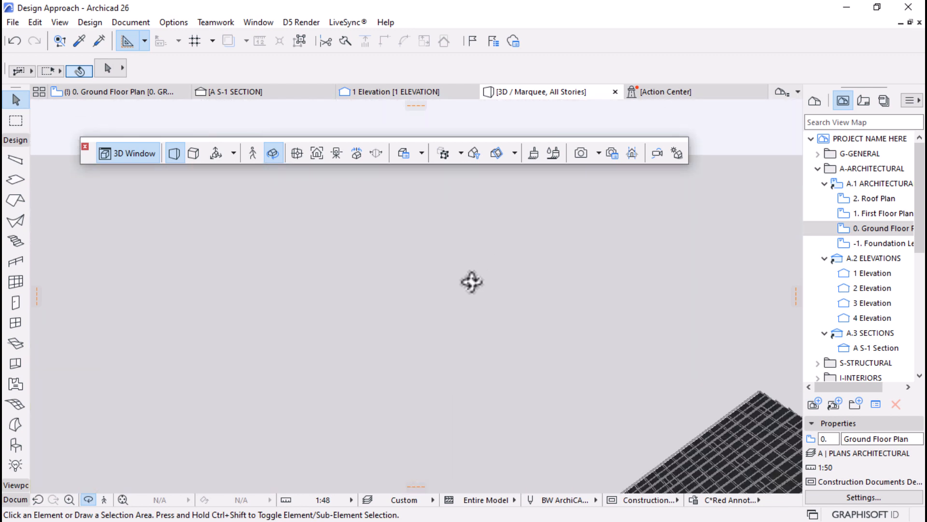
pyautogui.moveTo(622, 371); pyautogui.dragTo(376, 385)
pyautogui.scroll(3, 375, 385)
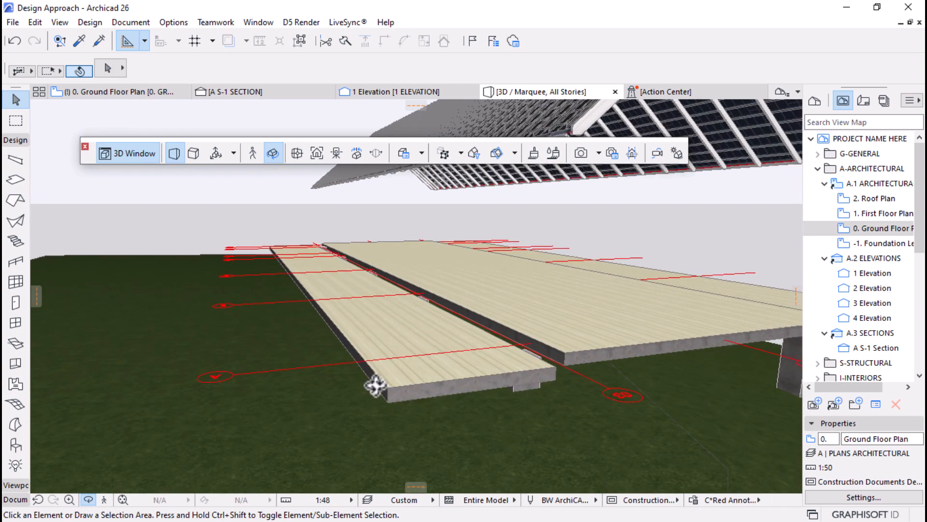
# Assign the chained UPN260 edge beams in the Ground Floor Plan to the B1020 | Beams layer
pyautogui.click(149, 91)
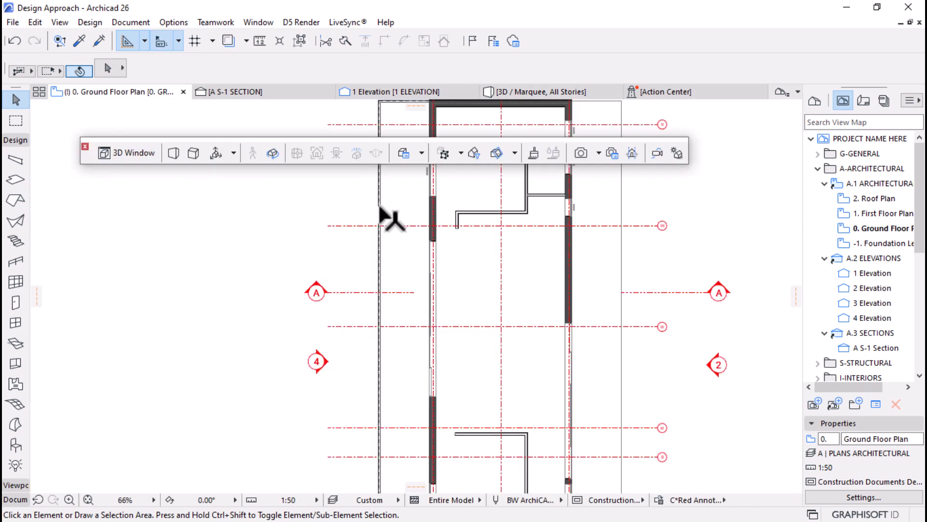
pyautogui.click(379, 206)
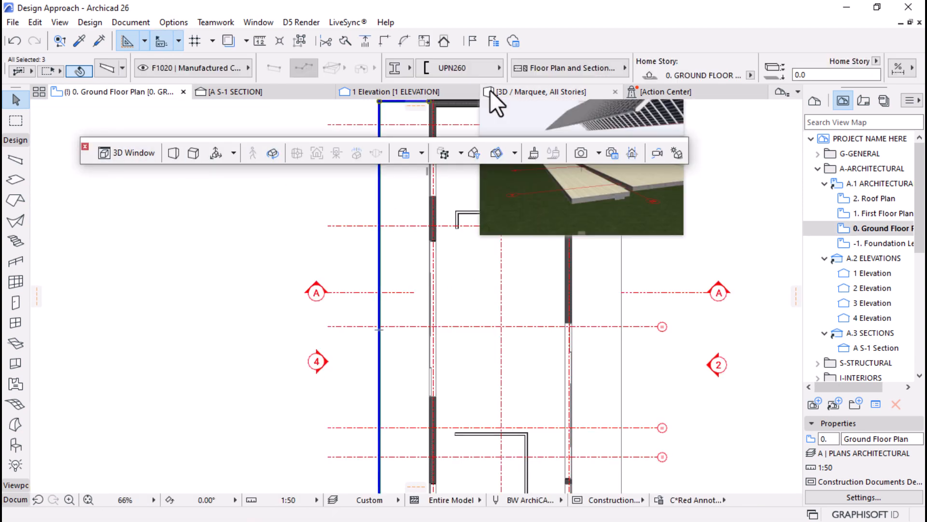
pyautogui.click(165, 70)
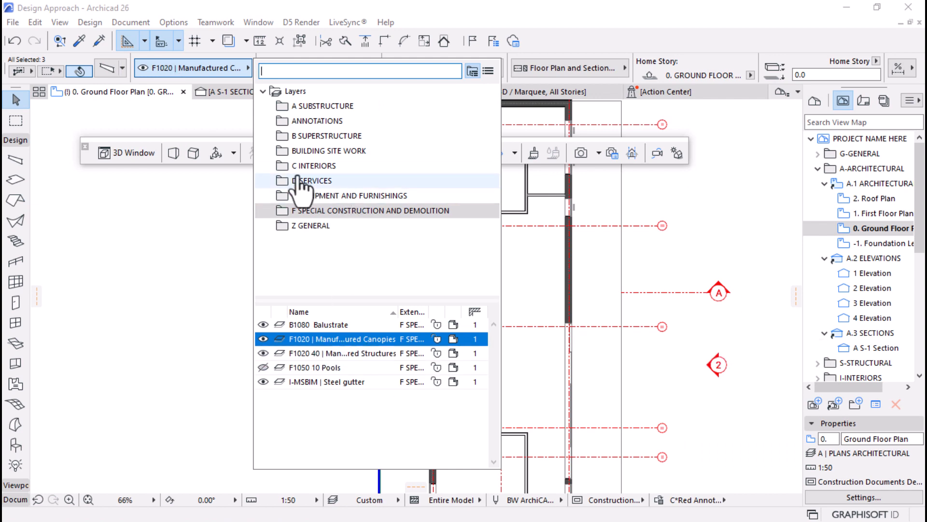
pyautogui.write('BE')
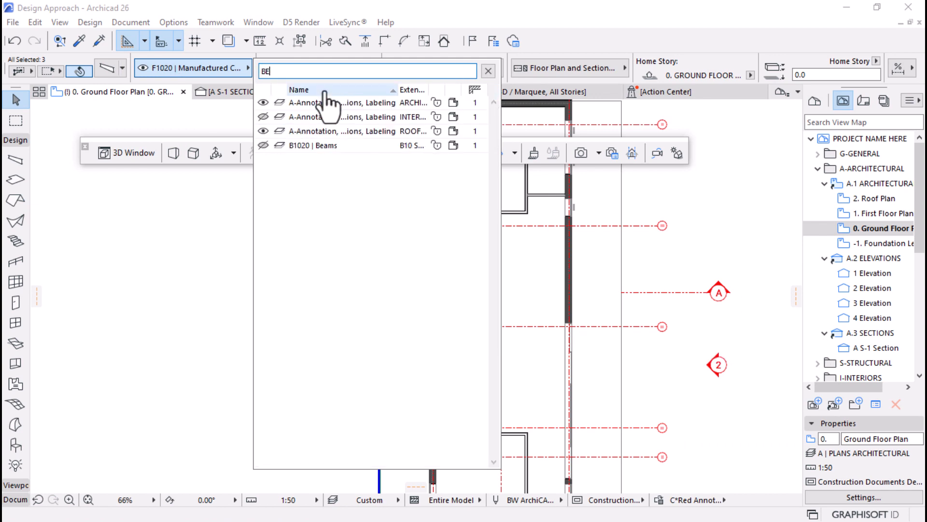
pyautogui.click(337, 150)
# Turn on visibility of the B1020 | Beams layer in the layer settings and apply the 02 MSBIM | All layer combination
pyautogui.hotkey('ctrl', 'l')
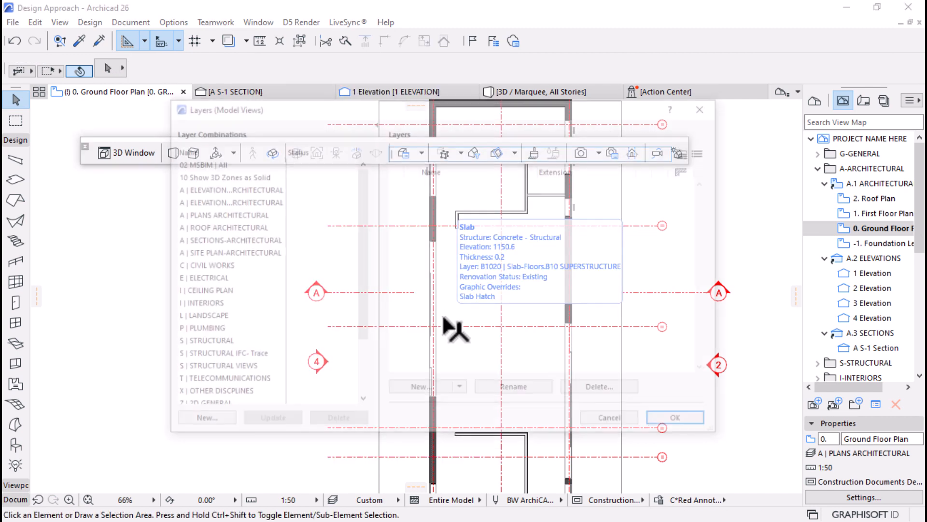
pyautogui.write('BAEM')
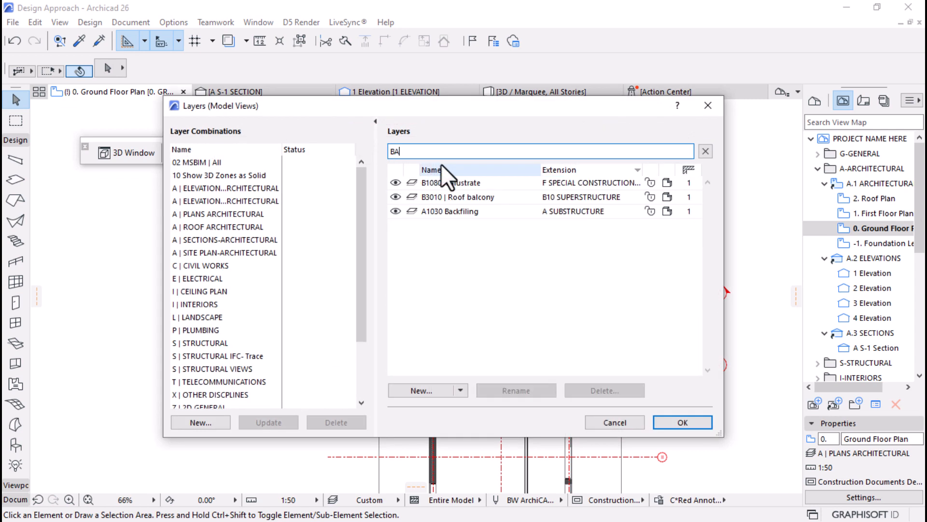
pyautogui.press('BackSpace')
pyautogui.press('BackSpace')
pyautogui.press('BackSpace')
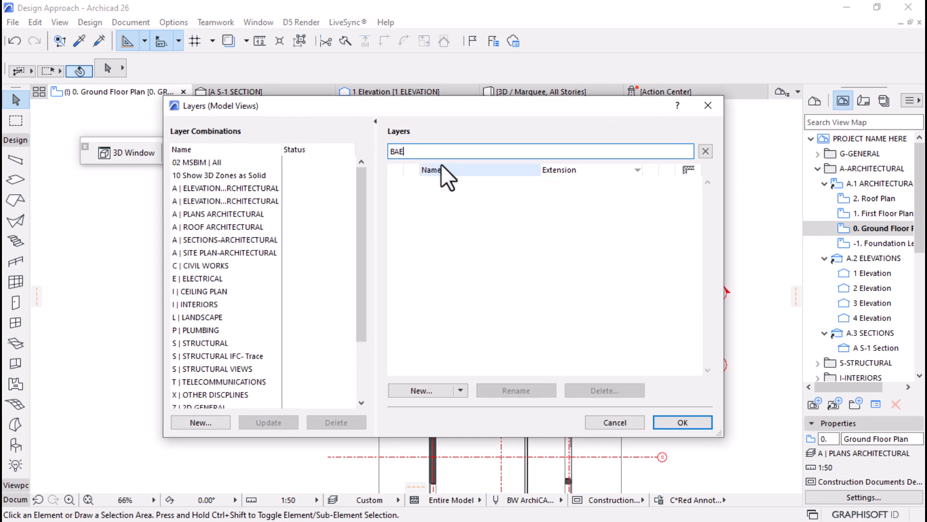
pyautogui.write('EA')
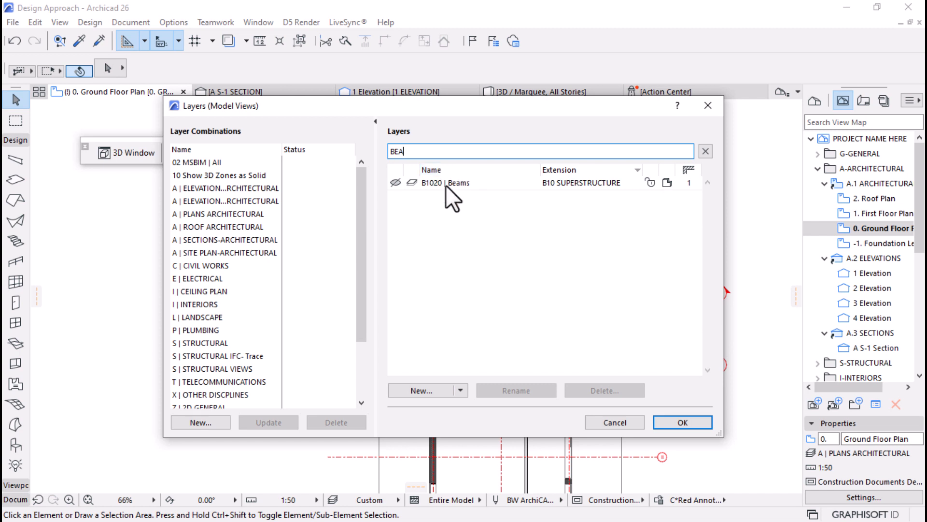
pyautogui.click(196, 213)
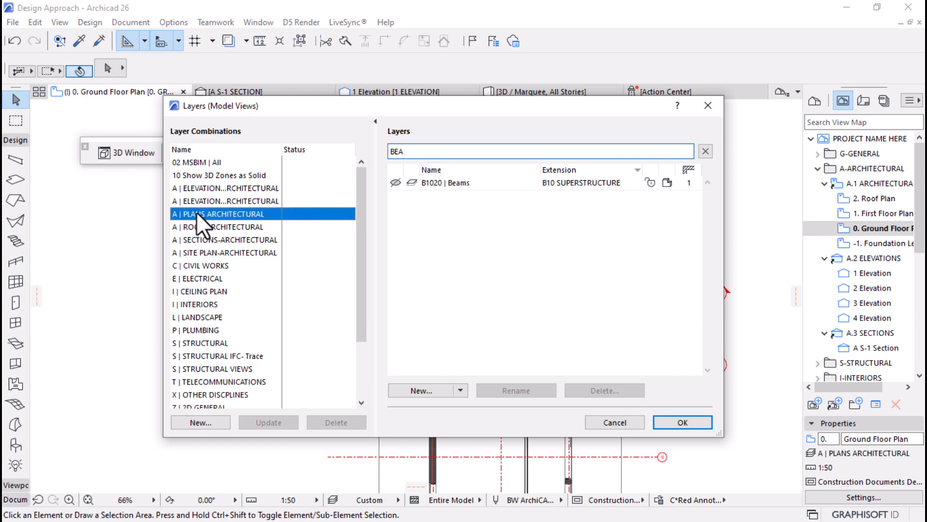
pyautogui.click(394, 184)
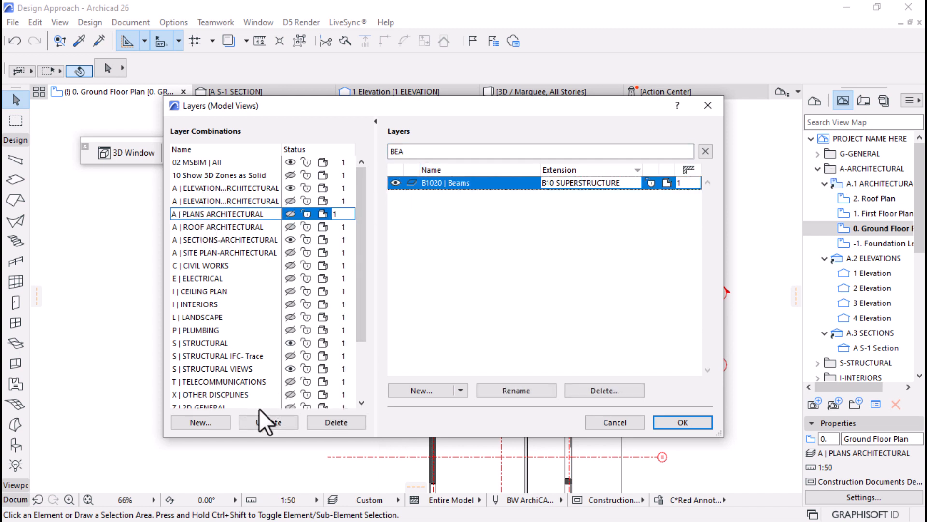
pyautogui.click(217, 163)
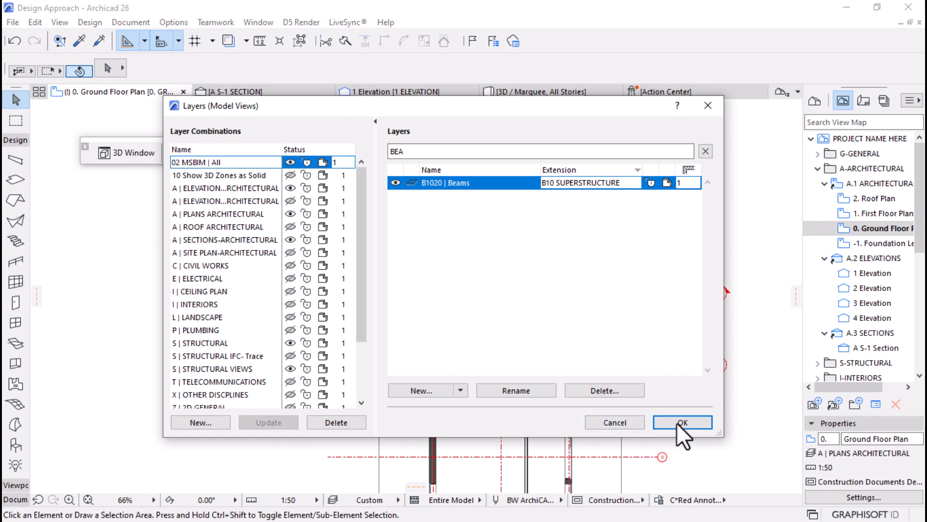
pyautogui.click(682, 422)
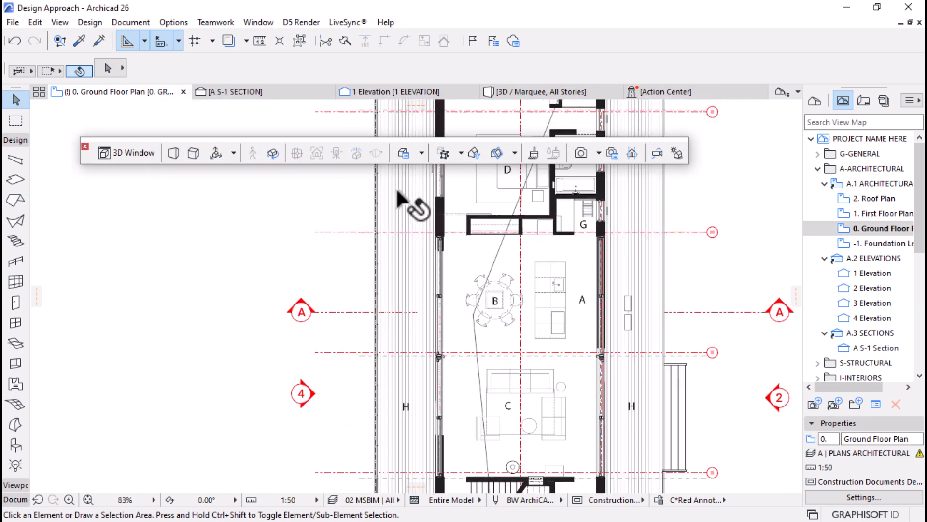
# Draw a marquee about 29 m wide around the whole house in the Ground Floor Plan and show its contents in 3D
pyautogui.scroll(3, 397, 192)
pyautogui.scroll(-9, 372, 286)
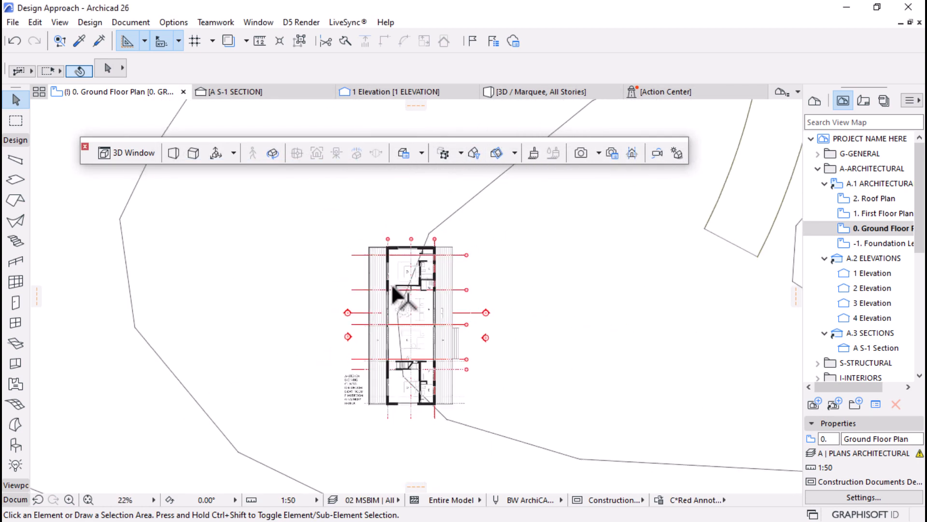
pyautogui.click(16, 121)
pyautogui.click(323, 213)
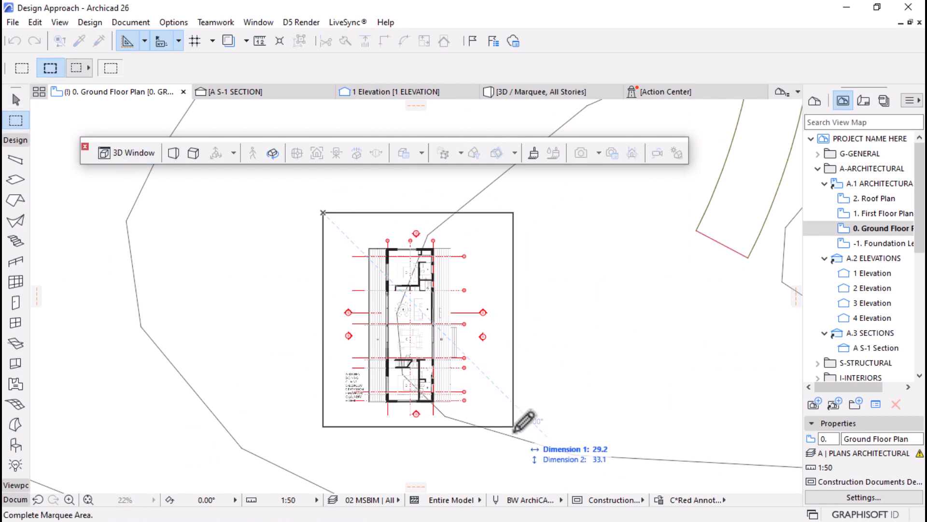
pyautogui.click(513, 441)
pyautogui.press('F5')
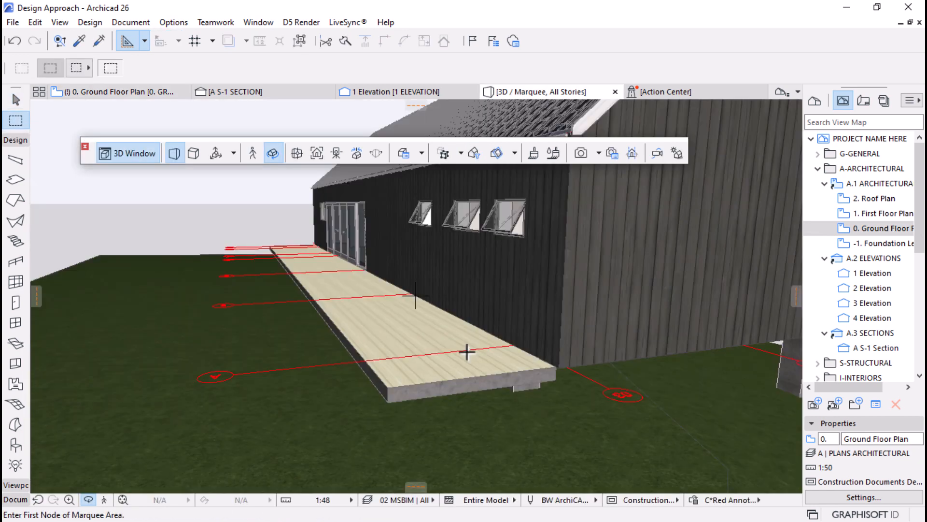
# Offset the inner edge of the deck slab on the low-pier side until it meets the interior floor slab
pyautogui.moveTo(255, 353); pyautogui.dragTo(411, 366)
pyautogui.moveTo(660, 369); pyautogui.dragTo(274, 329)
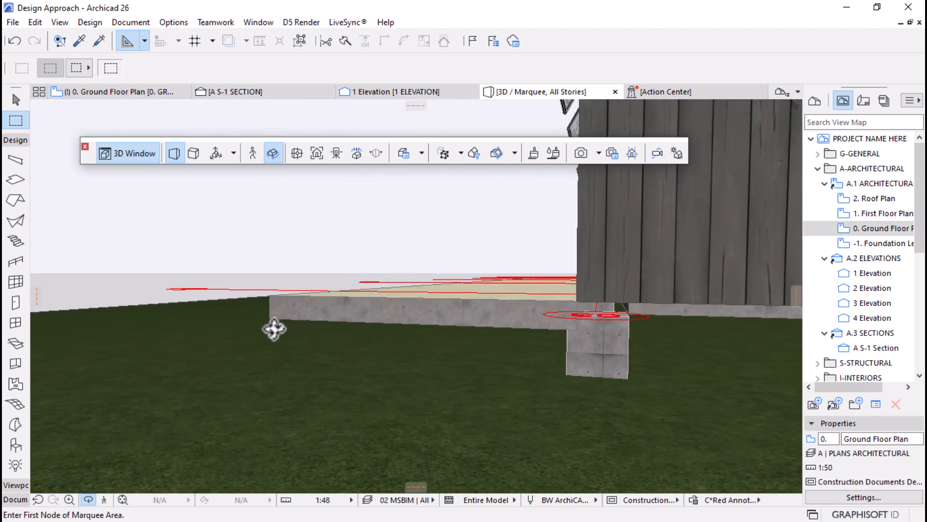
pyautogui.moveTo(664, 294); pyautogui.dragTo(654, 278)
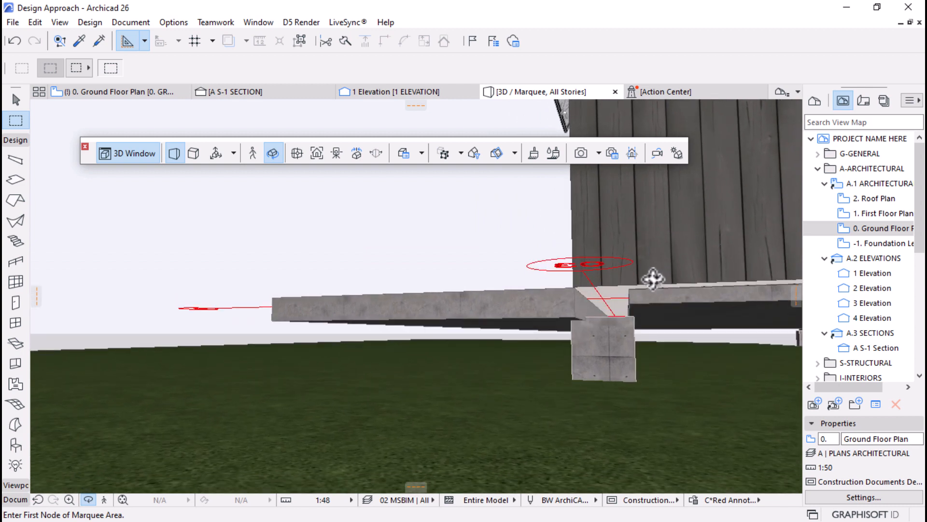
pyautogui.press('Escape')
pyautogui.press('Escape')
pyautogui.click(553, 303)
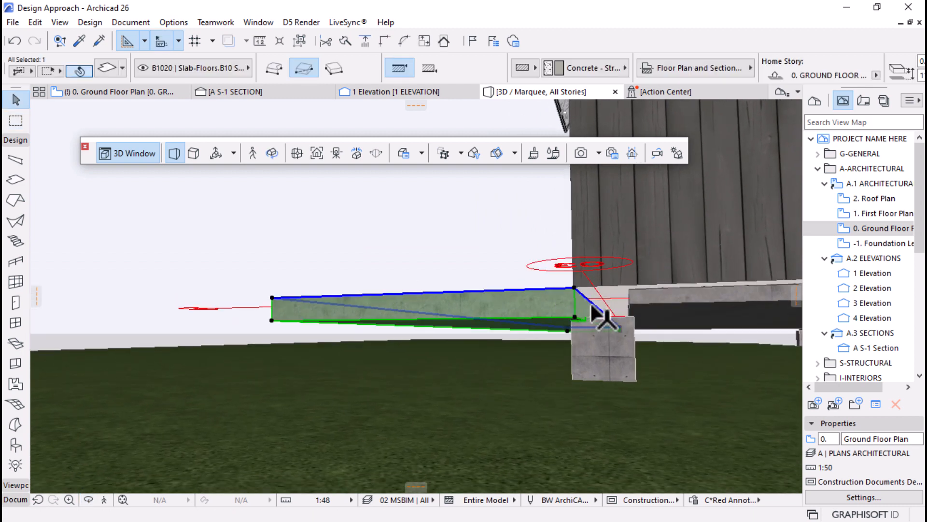
pyautogui.click(606, 319)
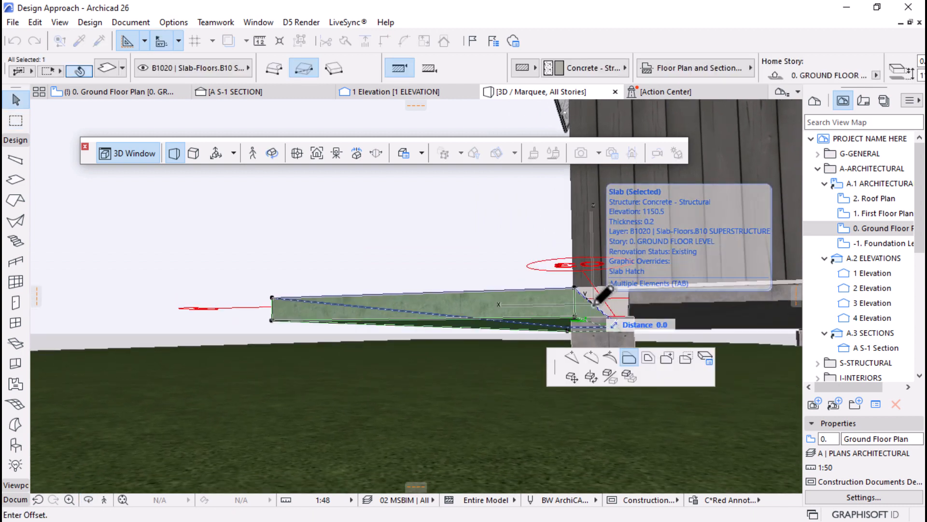
pyautogui.click(630, 291)
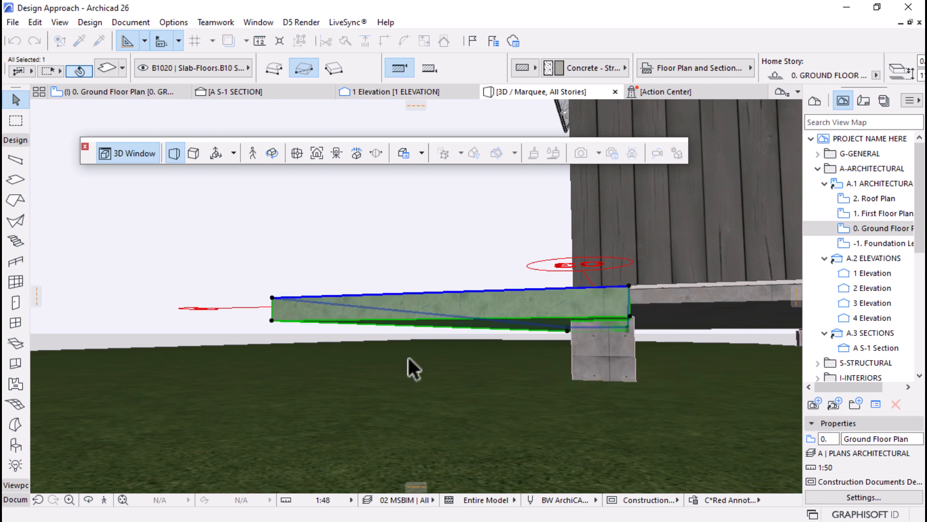
# Extend the inner edge of the deck slab on the opposite, tall-pier side to meet the interior floor slab
pyautogui.scroll(-5, 309, 362)
pyautogui.scroll(6, 729, 352)
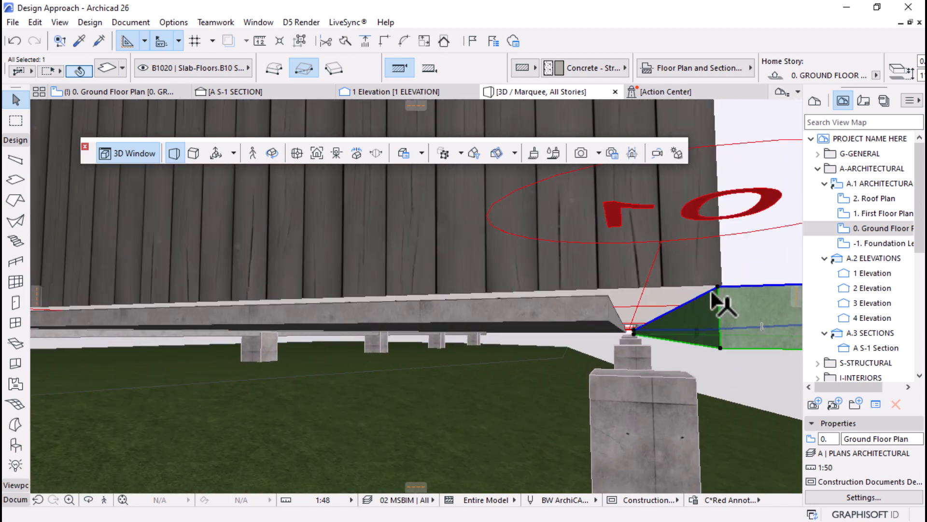
pyautogui.click(712, 291)
pyautogui.click(604, 329)
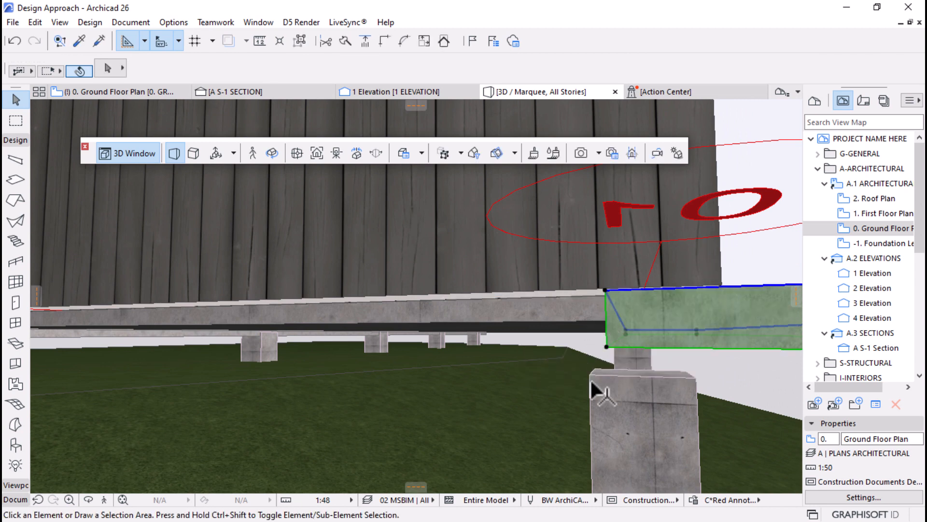
pyautogui.press('Escape')
# Suspend the wall grouping and stretch the near gable wall's base down to the underside of the floor slab
pyautogui.scroll(-3, 592, 384)
pyautogui.keyDown('shift'); pyautogui.moveTo(598, 393); pyautogui.dragTo(593, 385, button='middle'); pyautogui.keyUp('shift')
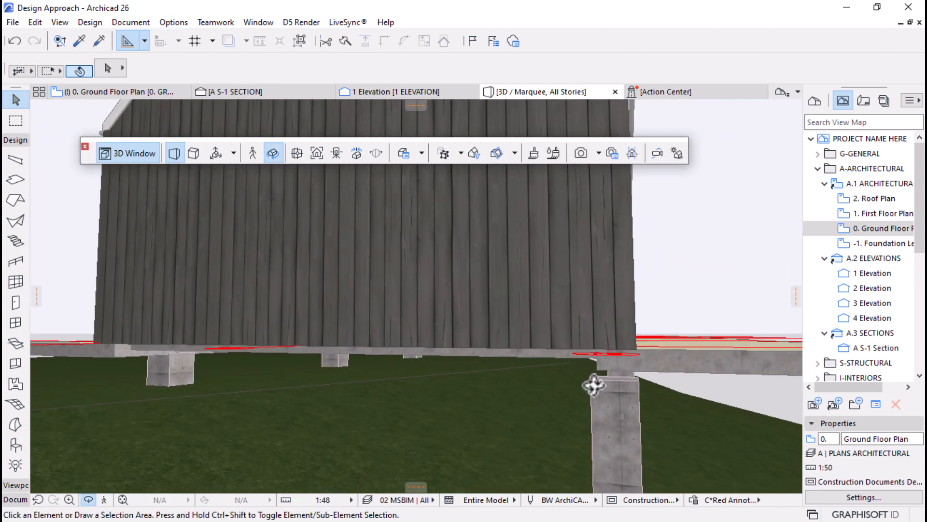
pyautogui.hotkey('ctrl', 'a')
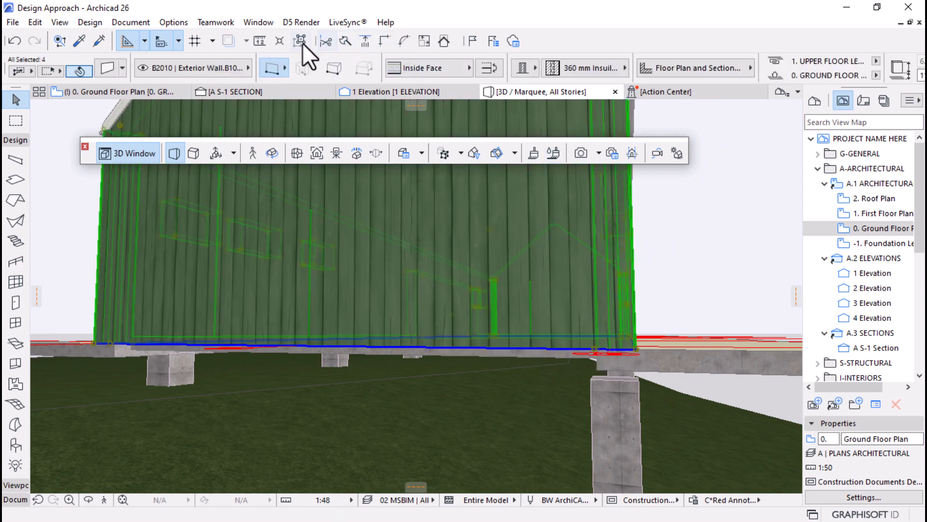
pyautogui.click(542, 304)
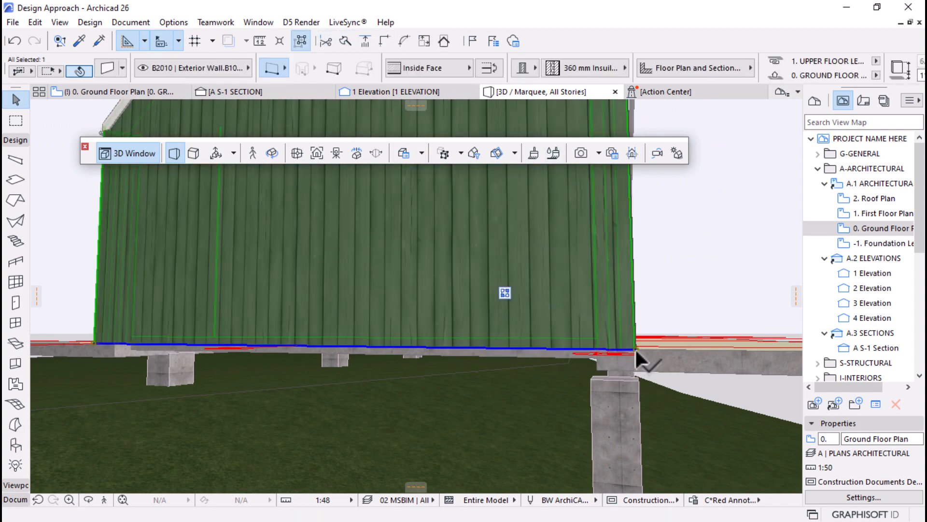
pyautogui.click(636, 347)
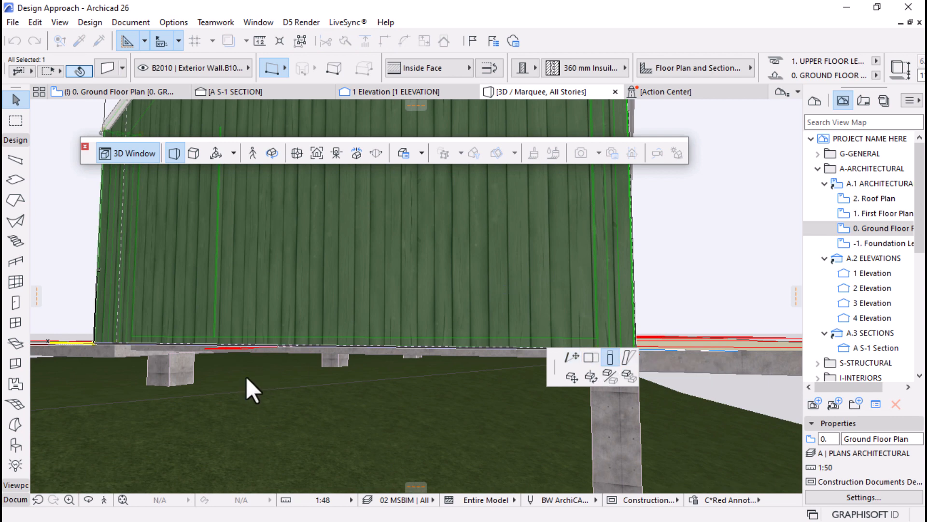
pyautogui.click(121, 356)
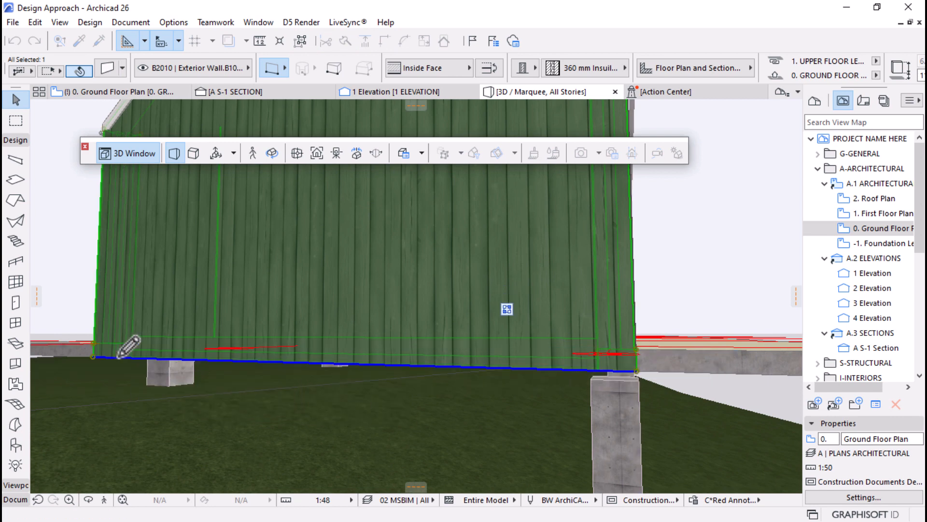
pyautogui.press('Escape')
# Stretch the base of the gable wall at the other end of the house down to the floor slab's underside
pyautogui.moveTo(488, 382)
pyautogui.keyDown('shift'); pyautogui.mouseDown(button='middle')
pyautogui.moveTo(520, 396)
pyautogui.moveTo(441, 397)
pyautogui.moveTo(571, 404)
pyautogui.moveTo(546, 392)
pyautogui.moveTo(599, 389)
pyautogui.moveTo(260, 383)
pyautogui.moveTo(257, 372)
pyautogui.moveTo(550, 351)
pyautogui.moveTo(352, 430)
pyautogui.moveTo(426, 420)
pyautogui.moveTo(494, 395)
pyautogui.mouseUp(button='middle'); pyautogui.keyUp('shift')
pyautogui.scroll(-5, 551, 352)
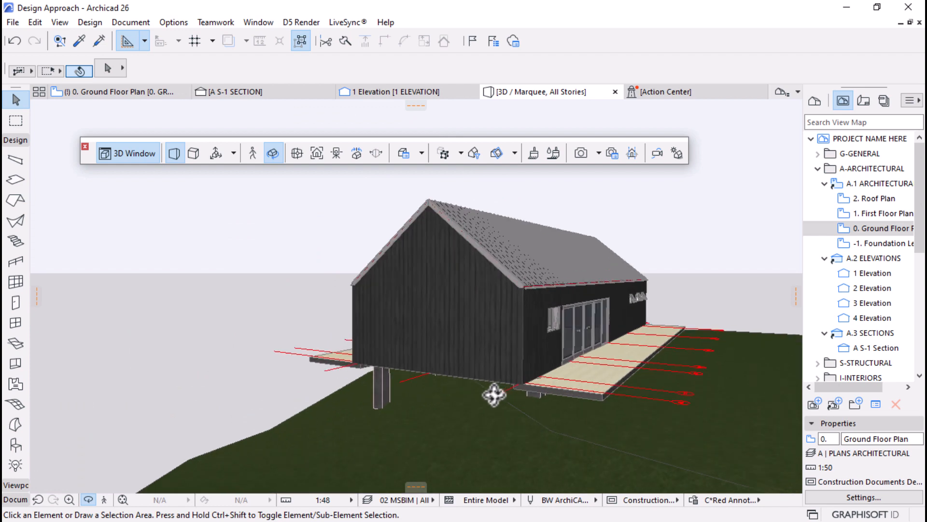
pyautogui.scroll(3, 492, 395)
pyautogui.click(497, 338)
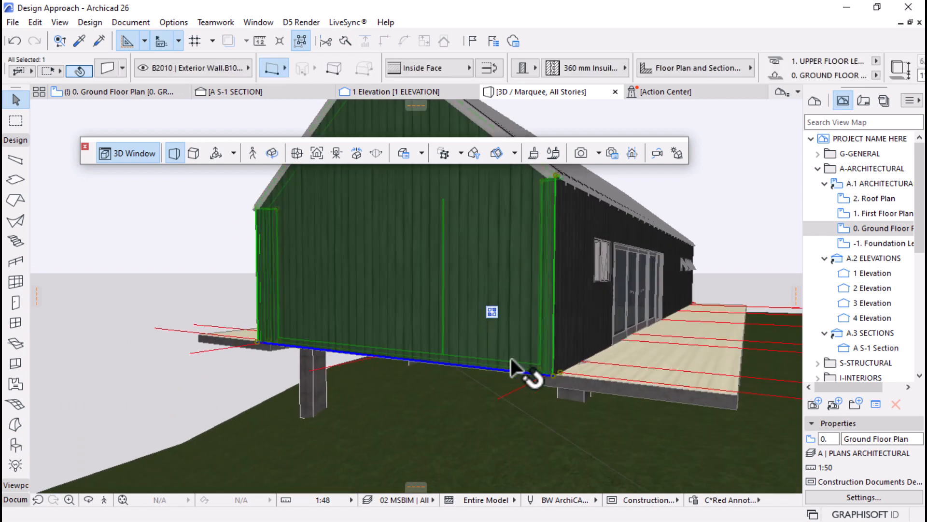
pyautogui.click(552, 371)
pyautogui.press('Escape')
pyautogui.press('Escape')
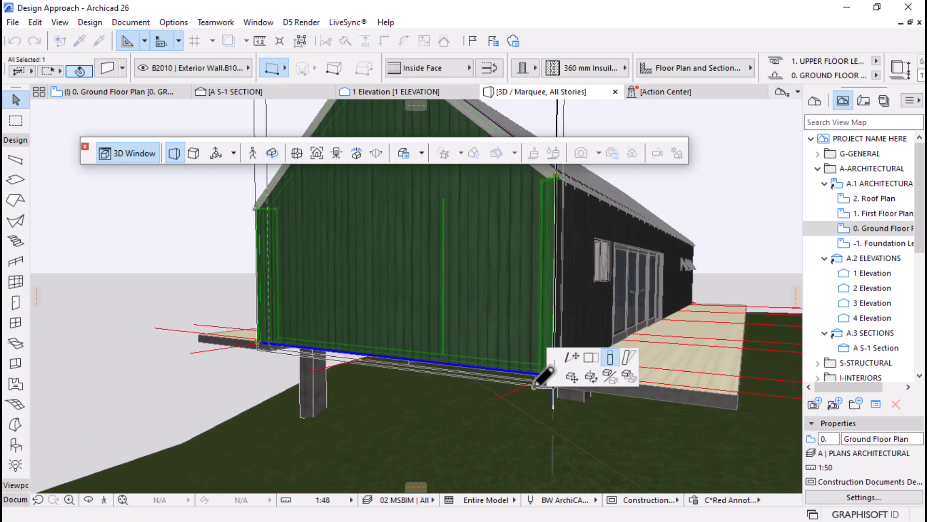
# Select the UPN260 edge beam and its adjoining deck slab in the Ground Floor Plan and show only them in 3D
pyautogui.press('o')
pyautogui.scroll(-5, 302, 374)
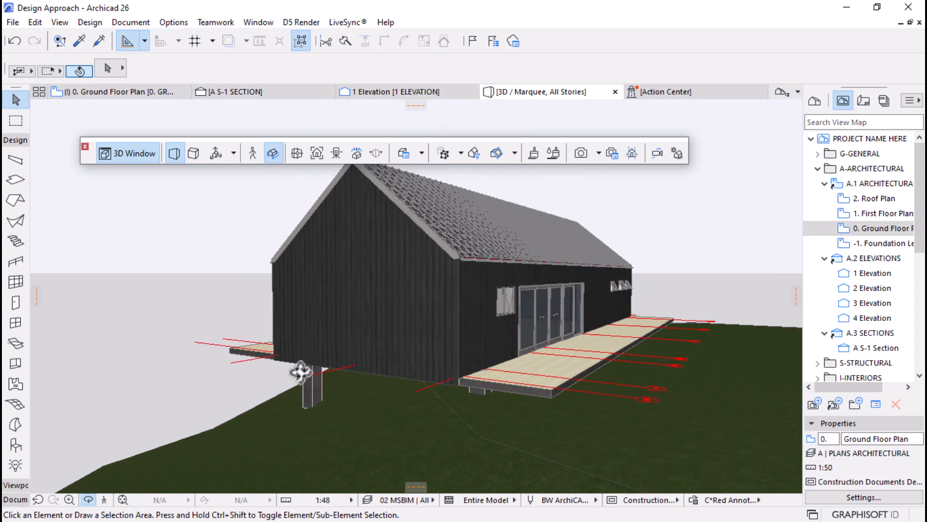
pyautogui.moveTo(429, 352); pyautogui.dragTo(314, 385)
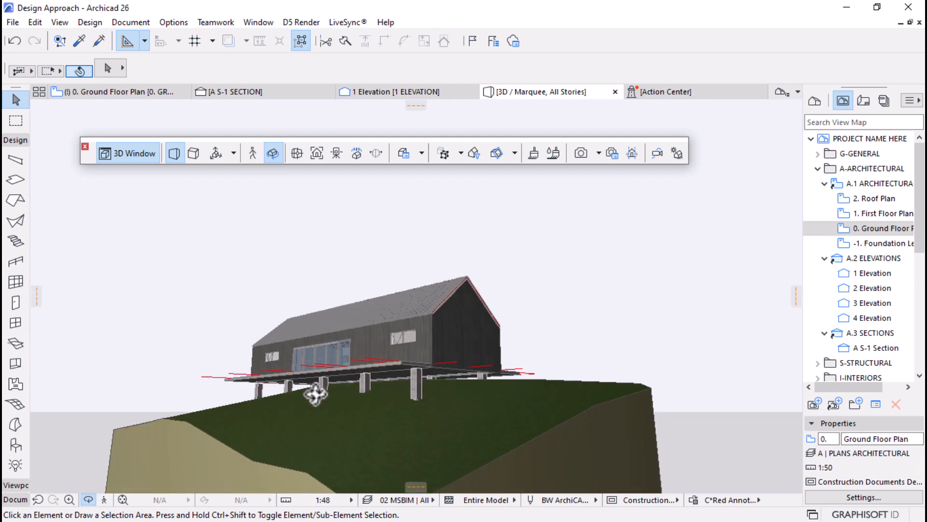
pyautogui.click(125, 92)
pyautogui.scroll(8, 324, 352)
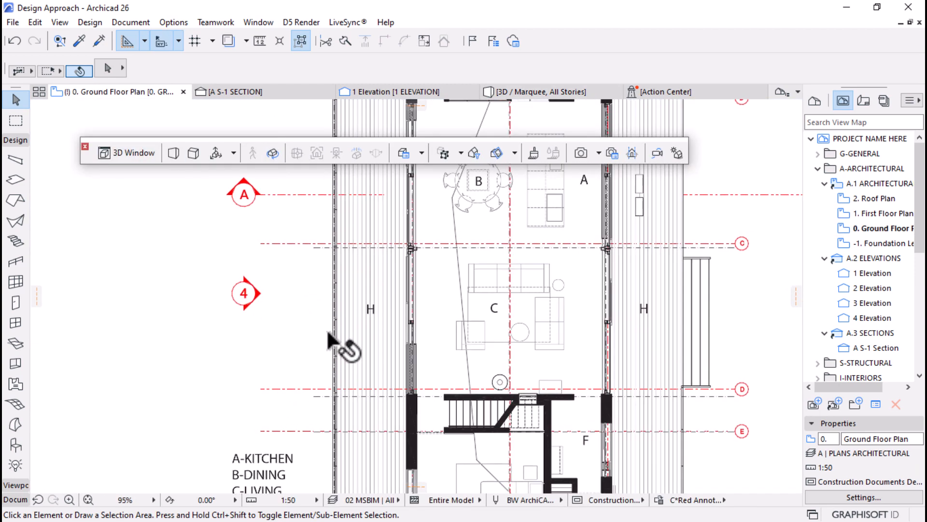
pyautogui.click(335, 375)
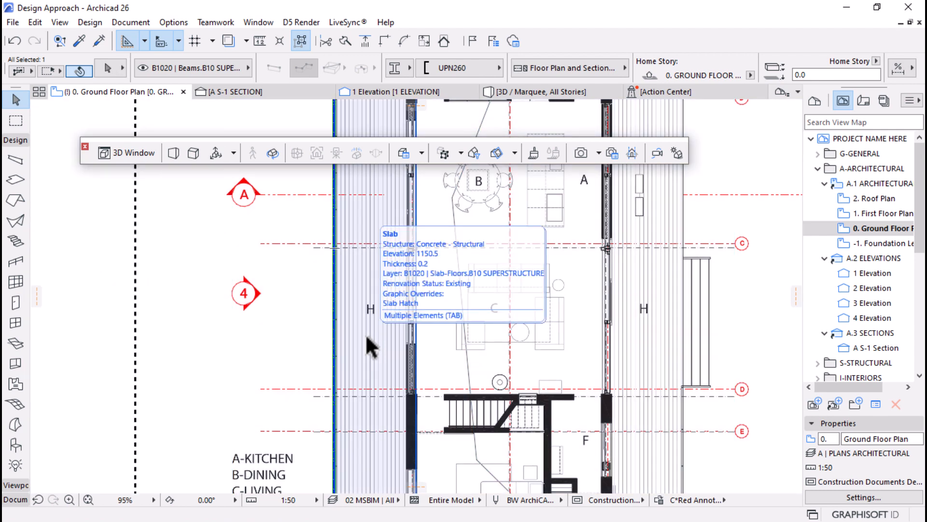
pyautogui.keyDown('shift'); pyautogui.click(365, 333); pyautogui.keyUp('shift')
pyautogui.press('F5')
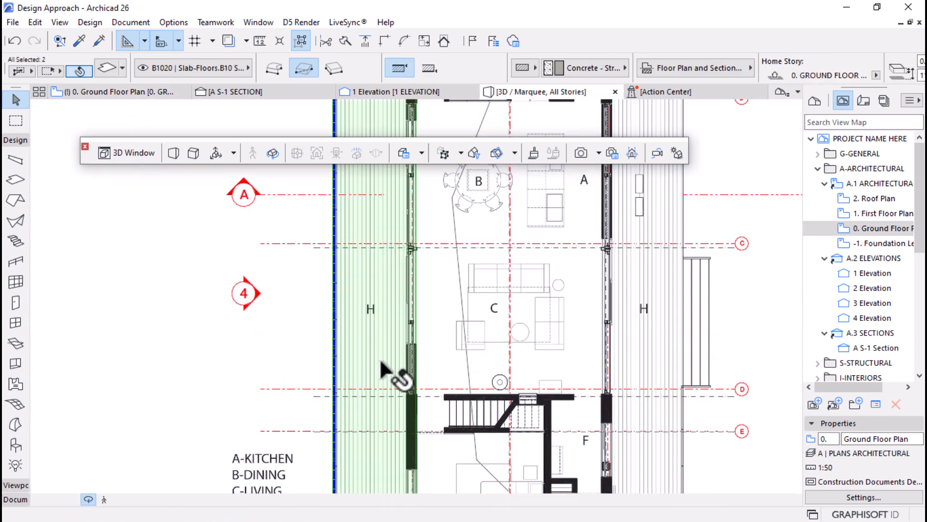
# Select the UPN260 edge beam among the isolated elements and paste 1150.5 as its elevation relative to the home story
pyautogui.keyDown('shift'); pyautogui.moveTo(400, 379); pyautogui.dragTo(357, 385, button='middle'); pyautogui.keyUp('shift')
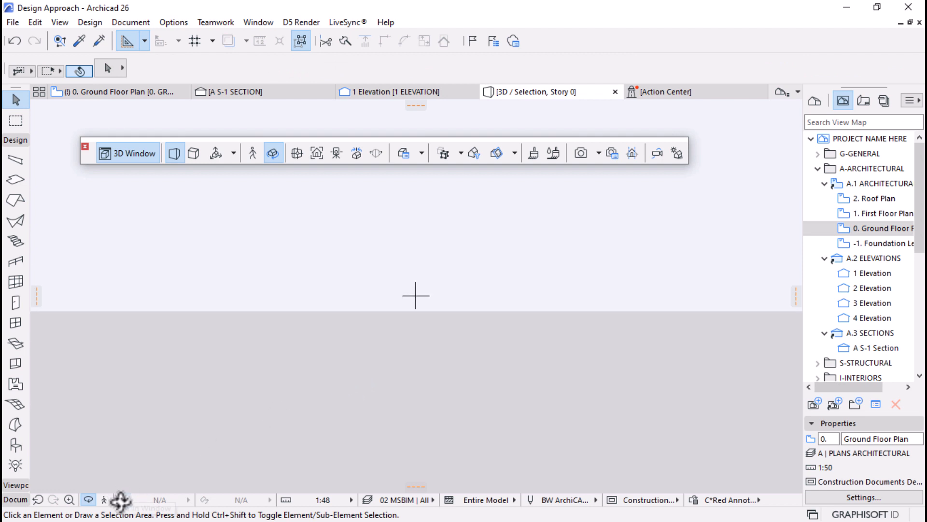
pyautogui.keyDown('shift'); pyautogui.moveTo(120, 502); pyautogui.dragTo(269, 439, button='middle'); pyautogui.keyUp('shift')
pyautogui.keyDown('shift'); pyautogui.moveTo(407, 406); pyautogui.dragTo(382, 456, button='middle'); pyautogui.keyUp('shift')
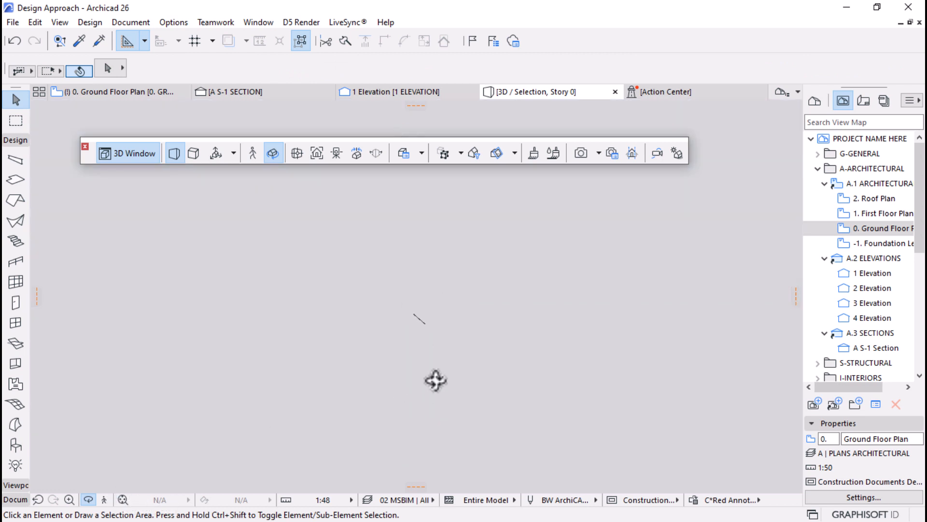
pyautogui.click(422, 346)
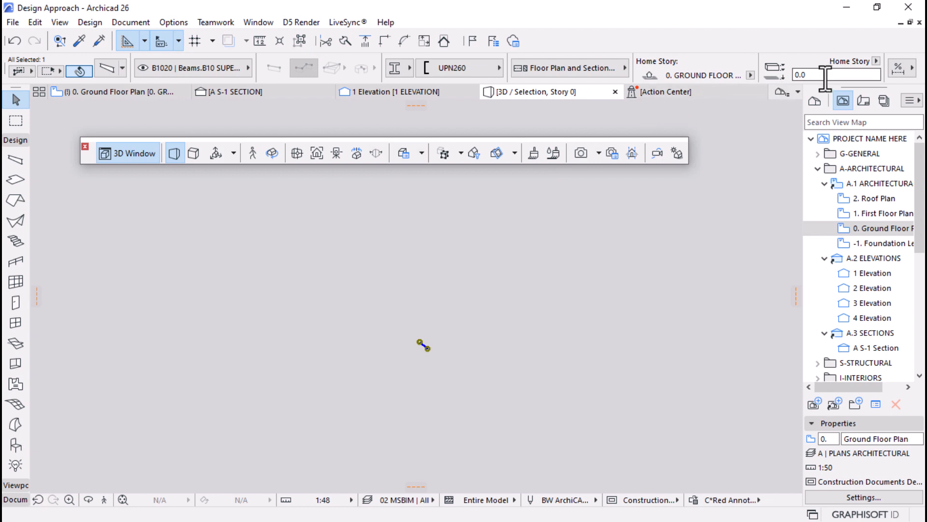
pyautogui.rightClick(808, 75)
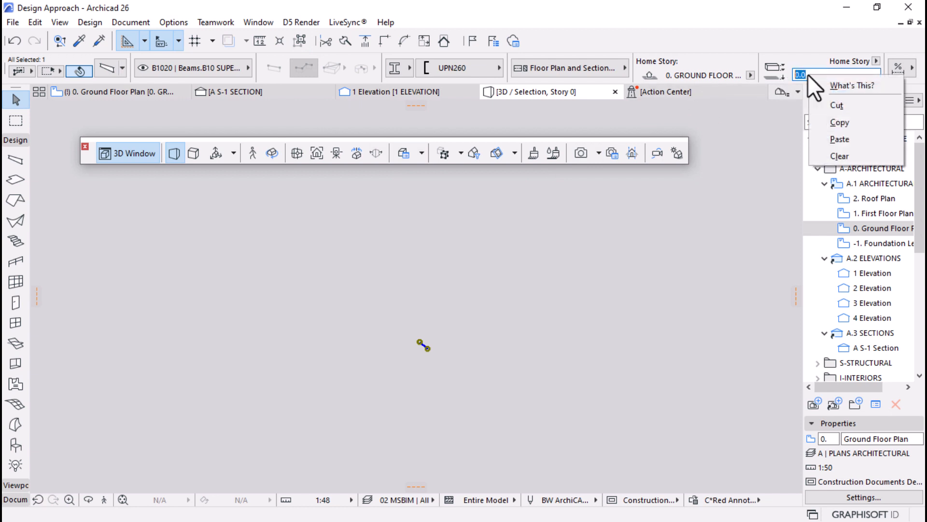
pyautogui.click(824, 138)
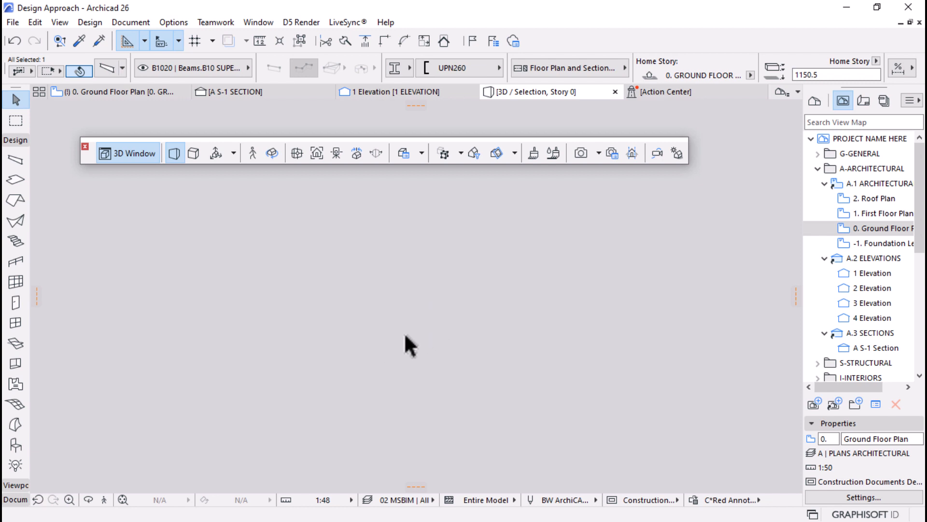
# Examine the height of the edge beam against the deck slab's edge, looking at the deck's end
pyautogui.click(124, 500)
pyautogui.scroll(-5, 420, 268)
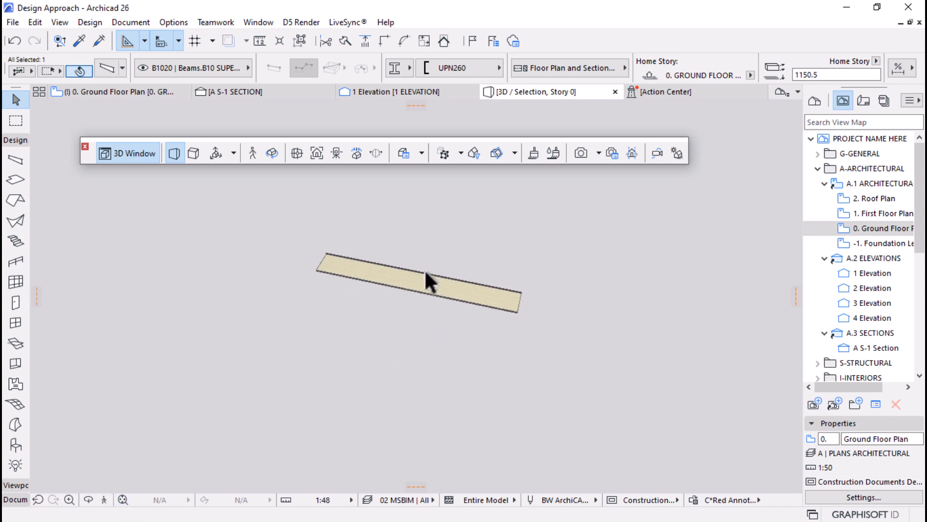
pyautogui.scroll(-2, 409, 287)
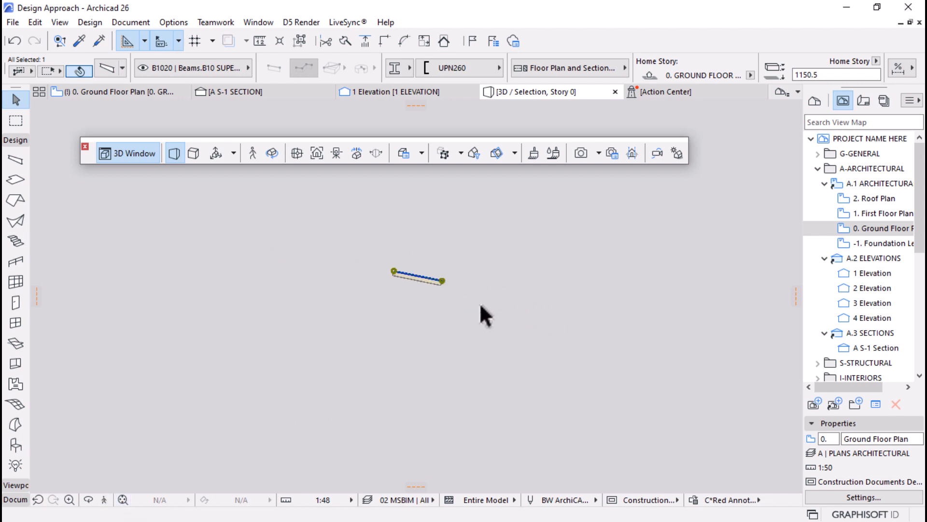
pyautogui.scroll(8, 430, 278)
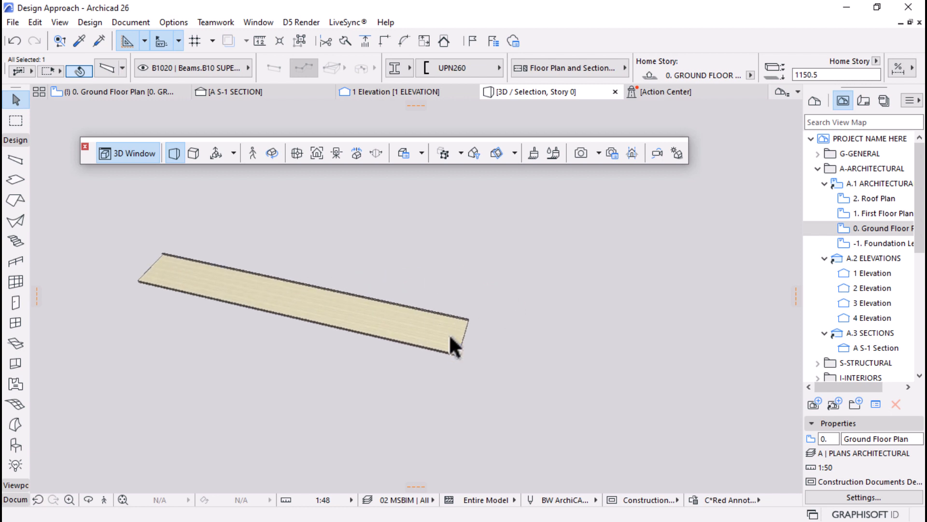
pyautogui.moveTo(460, 328)
pyautogui.keyDown('shift'); pyautogui.mouseDown(button='middle')
pyautogui.moveTo(555, 379)
pyautogui.moveTo(486, 346)
pyautogui.moveTo(449, 340)
pyautogui.mouseUp(button='middle'); pyautogui.keyUp('shift')
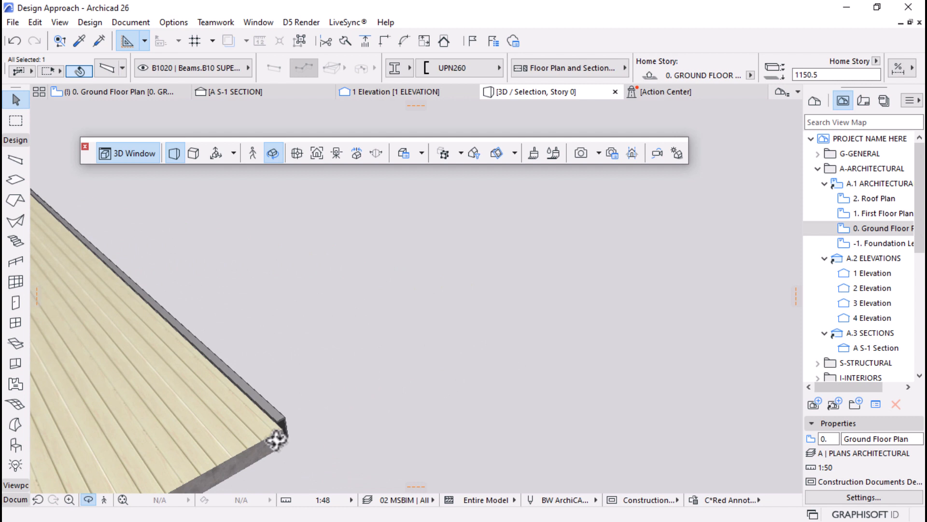
pyautogui.scroll(-5, 401, 338)
pyautogui.scroll(-10, 490, 232)
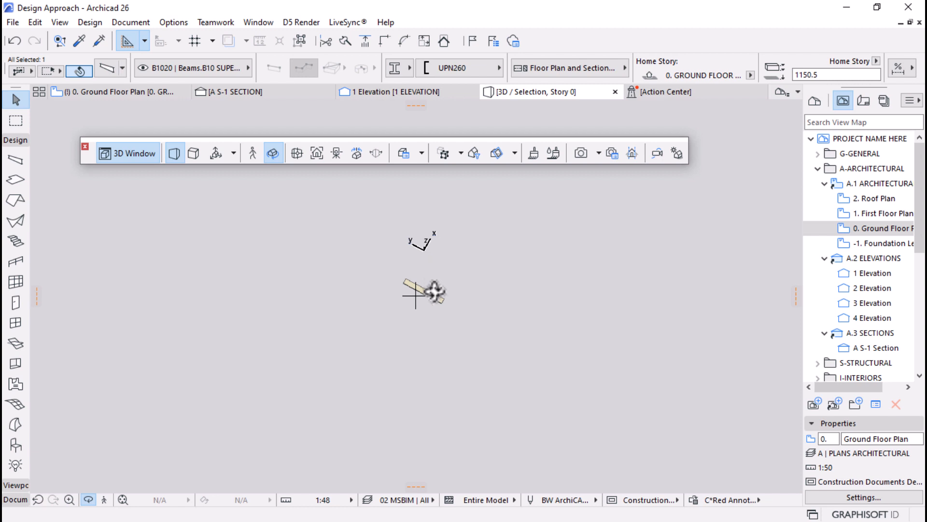
pyautogui.scroll(10, 434, 291)
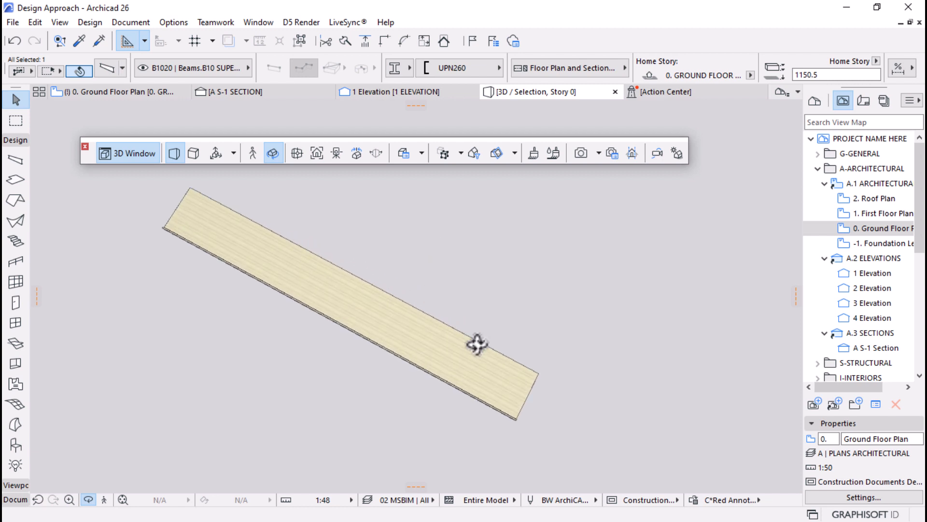
pyautogui.moveTo(487, 342); pyautogui.dragTo(334, 318)
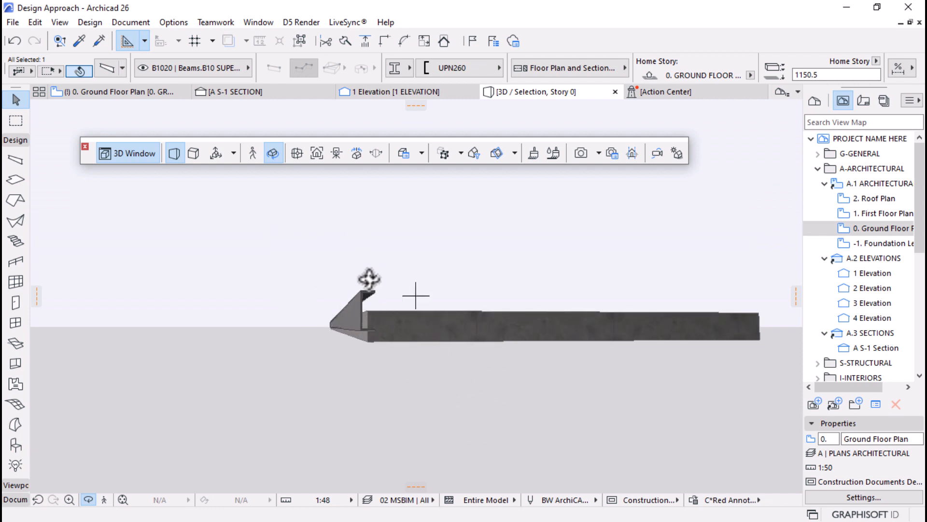
# Try the UPN260 edge beam at elevation 0, and return it to 1150.5
pyautogui.press('Escape')
pyautogui.click(16, 160)
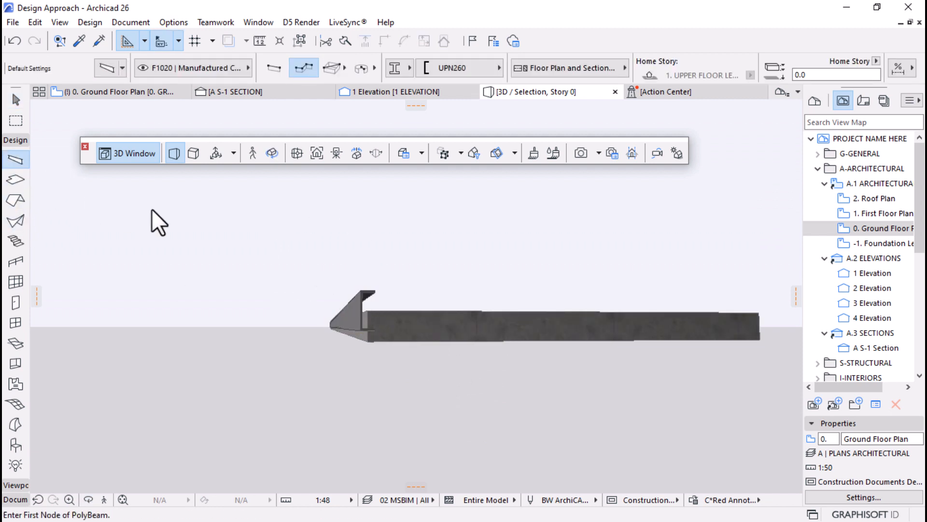
pyautogui.hotkey('ctrl', 'a')
pyautogui.moveTo(835, 74); pyautogui.dragTo(787, 77)
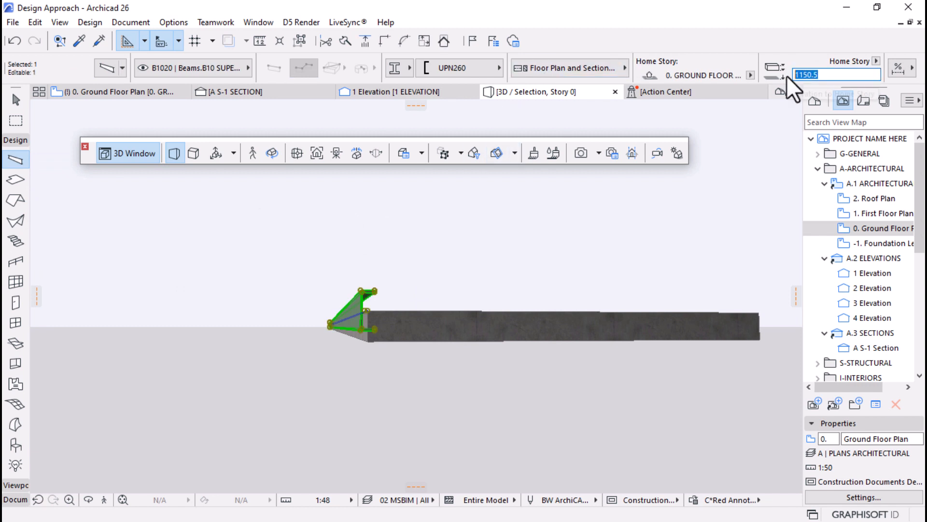
pyautogui.write('0')
pyautogui.press('Return')
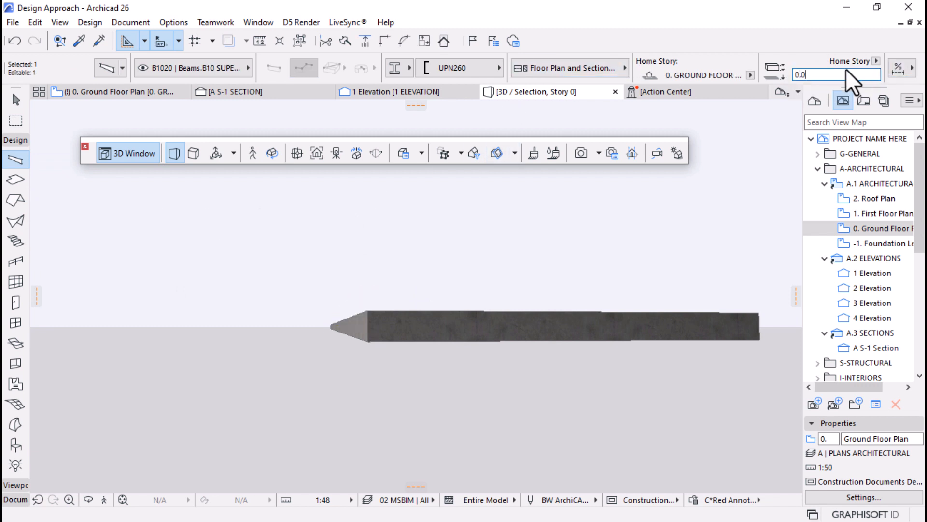
pyautogui.rightClick(799, 75)
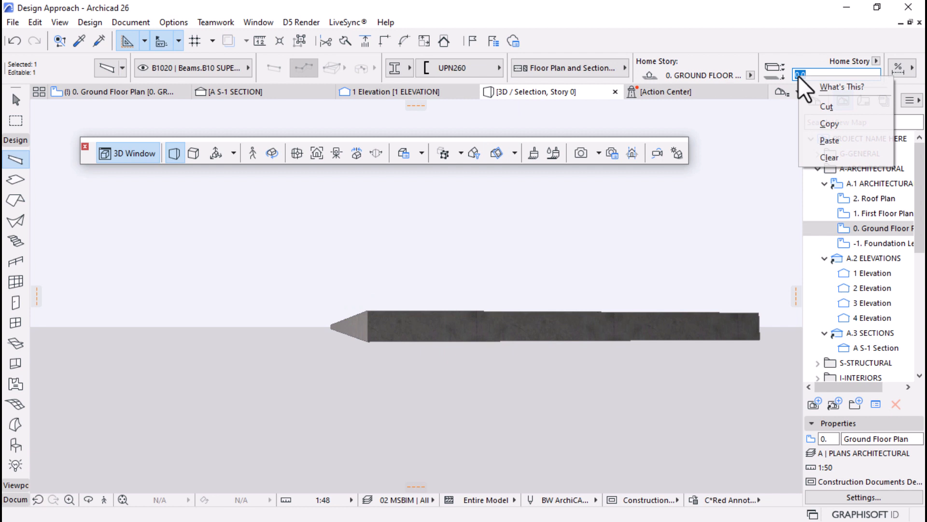
pyautogui.click(823, 140)
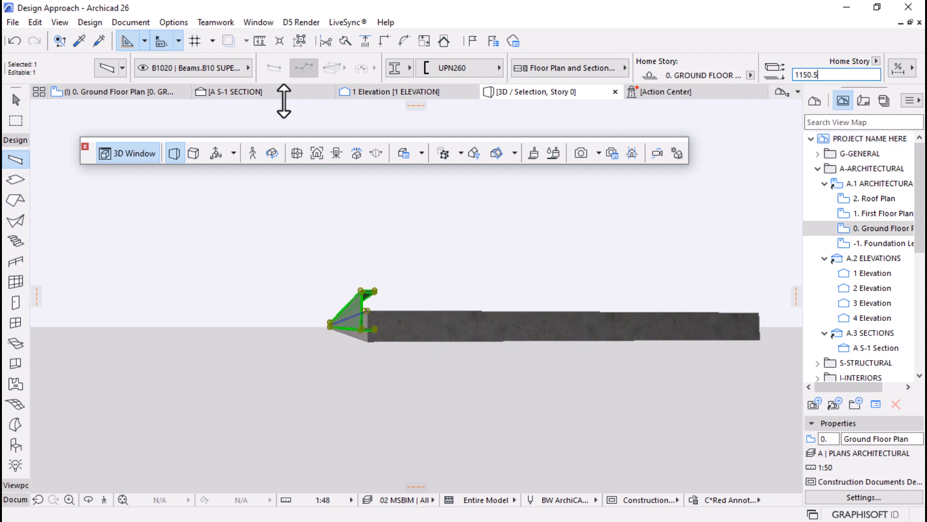
# Show the entire house model in 3D again with nothing selected, facing the deck along the glazed side
pyautogui.rightClick(509, 256)
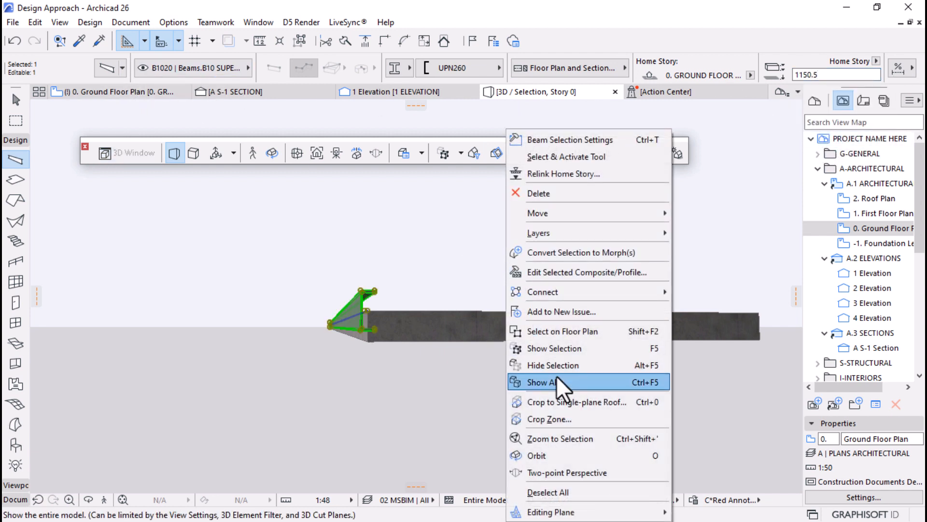
pyautogui.click(560, 382)
pyautogui.press('Escape')
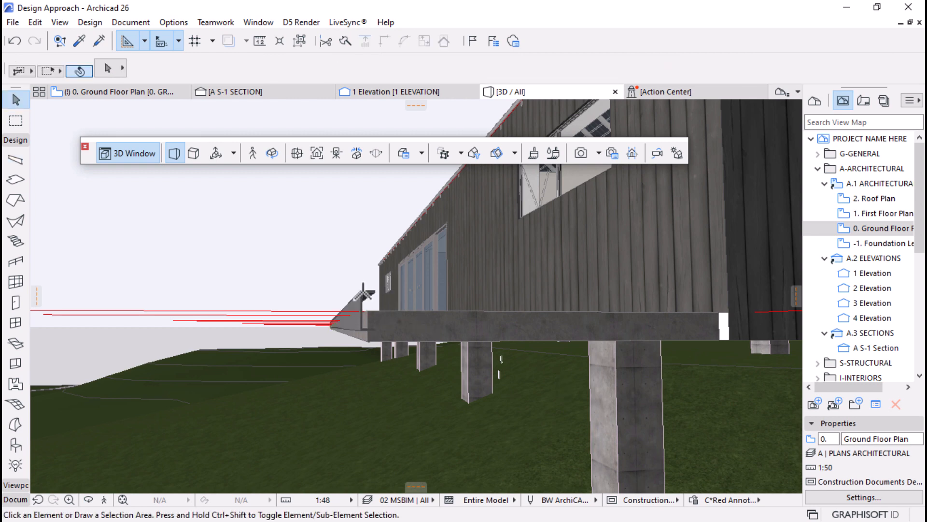
pyautogui.press('o')
pyautogui.moveTo(306, 333); pyautogui.dragTo(435, 356)
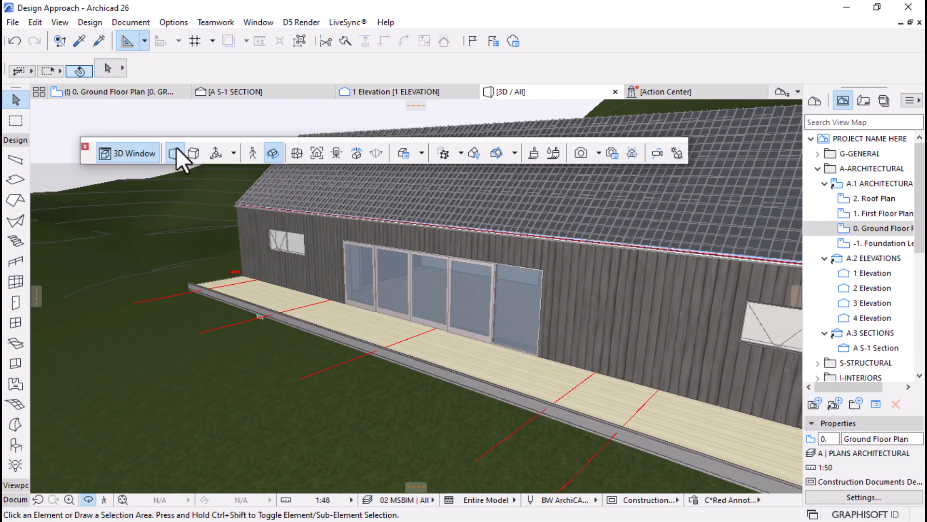
# Clear the selection in the Ground Floor Plan and reload its saved view with the architectural plan layers
pyautogui.click(132, 93)
pyautogui.scroll(3, 339, 212)
pyautogui.scroll(2, 339, 212)
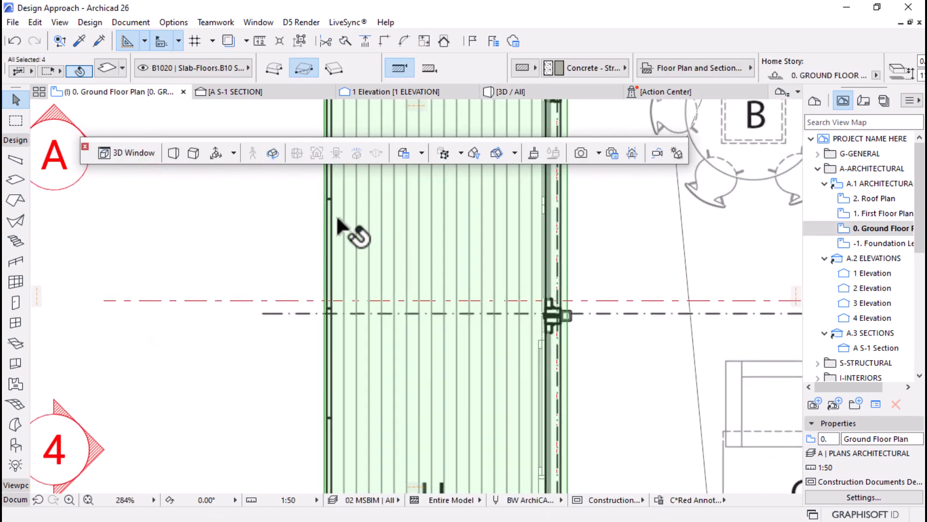
pyautogui.press('Escape')
pyautogui.scroll(-6, 414, 254)
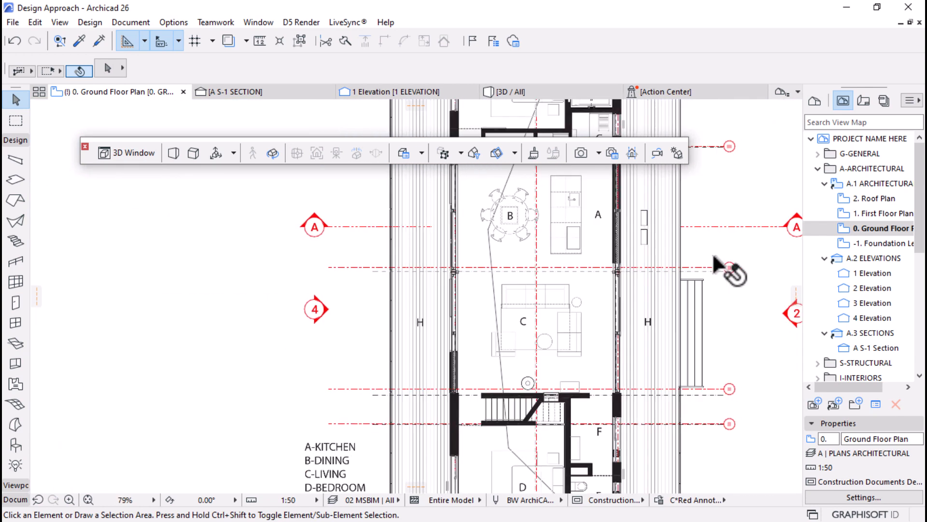
pyautogui.click(361, 222)
pyautogui.press('Escape')
pyautogui.doubleClick(892, 216)
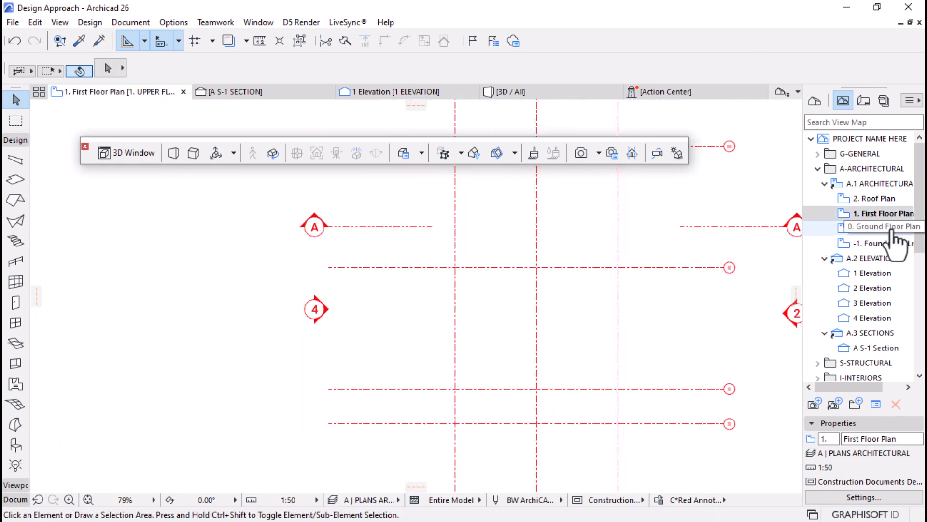
pyautogui.doubleClick(884, 228)
# Hide the layer of the pasted floor plan image behind the Ground Floor Plan
pyautogui.click(433, 199)
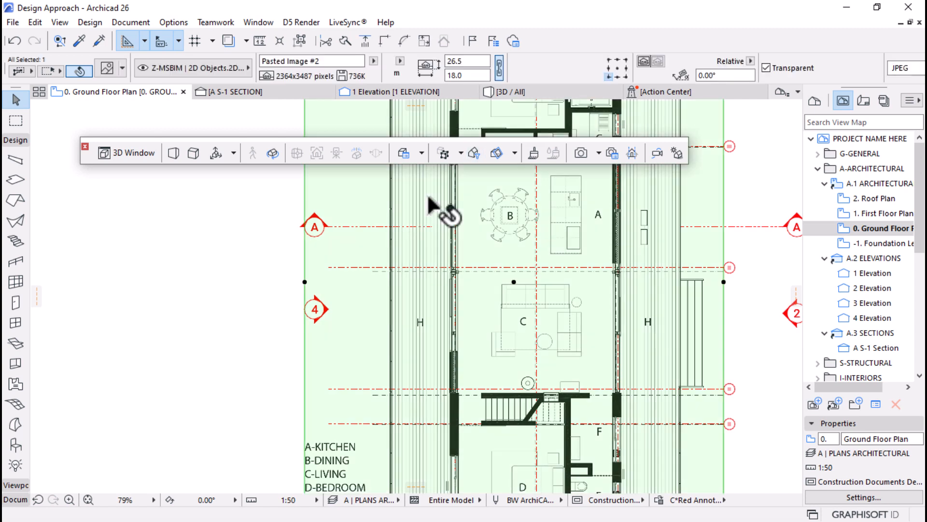
pyautogui.rightClick(433, 199)
pyautogui.moveTo(505, 352)
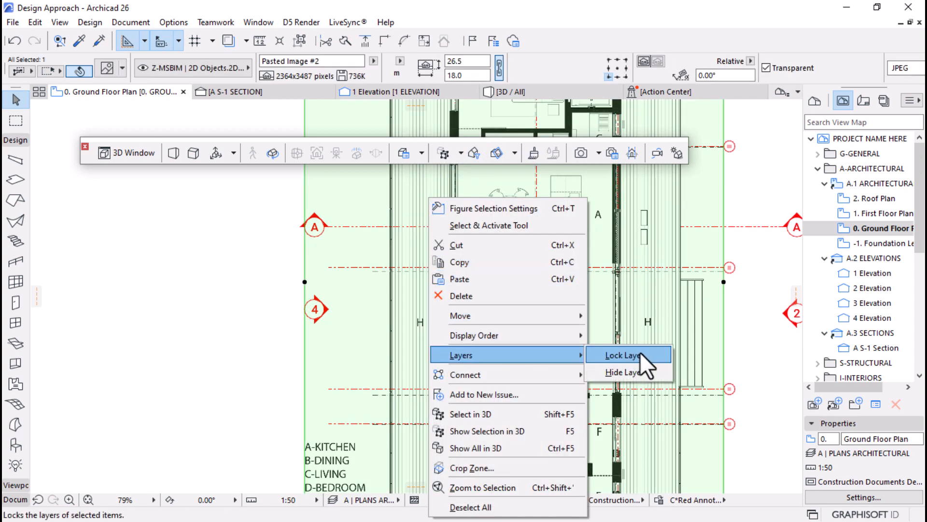
pyautogui.click(618, 372)
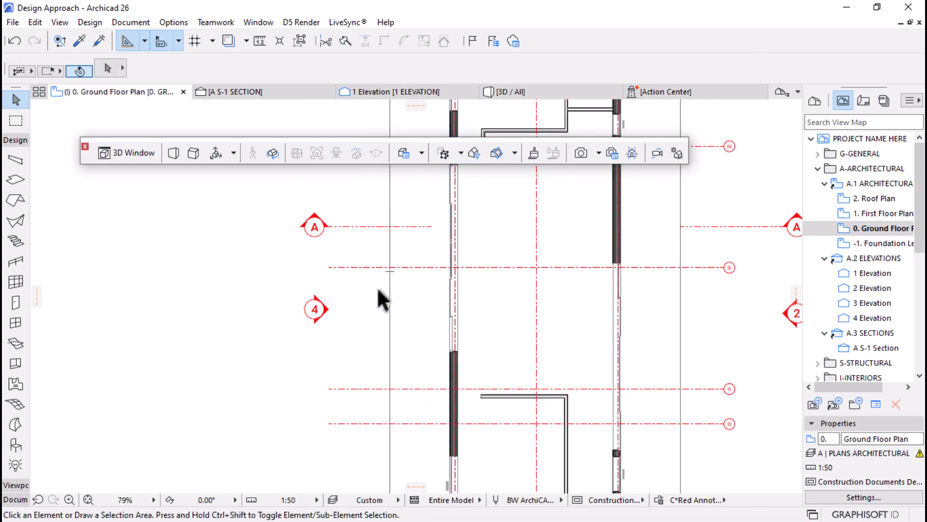
# Select the UPN260 edge beam group in 3D and set its Show on Stories option to Home Story Only
pyautogui.click(515, 92)
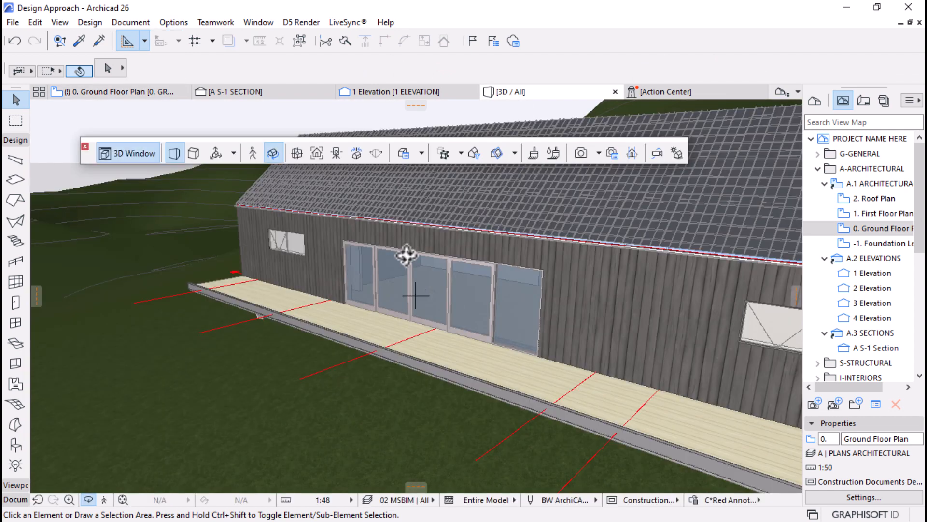
pyautogui.click(362, 352)
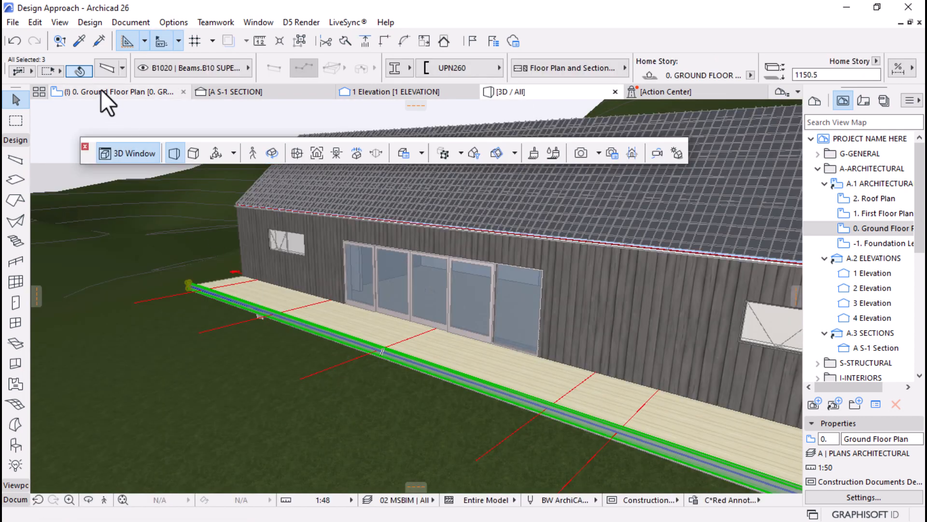
pyautogui.moveTo(97, 89)
pyautogui.hotkey('ctrl', 't')
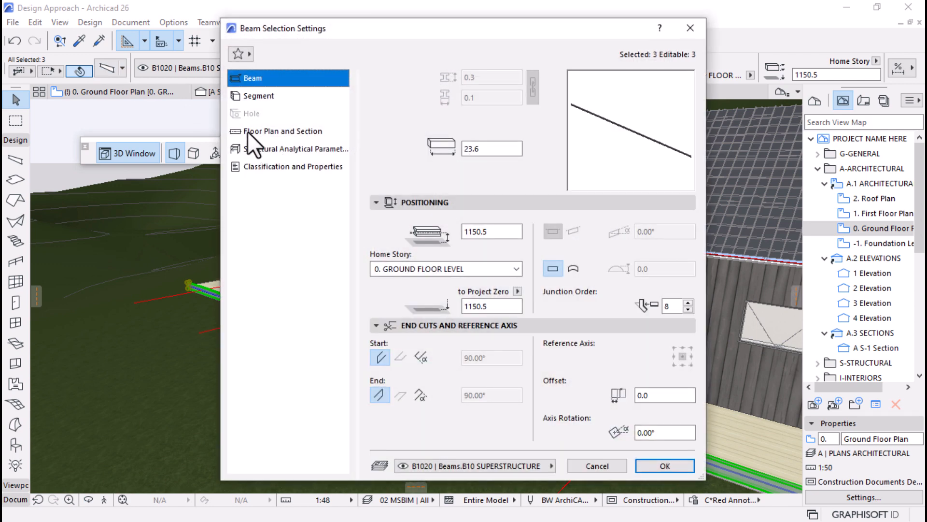
pyautogui.click(261, 132)
pyautogui.click(666, 302)
pyautogui.click(667, 302)
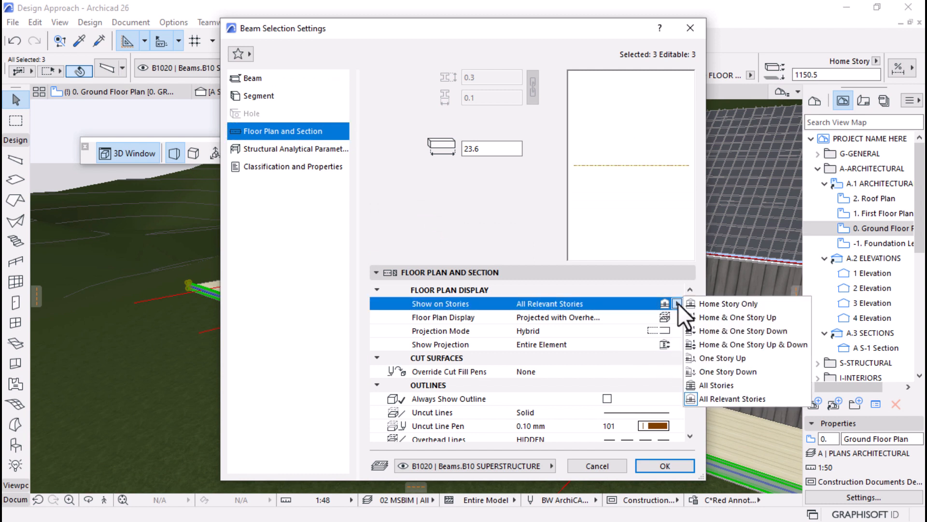
pyautogui.click(717, 303)
# Set the selected beams' Floor Plan Display to Outlines Only and apply the beam settings
pyautogui.click(665, 323)
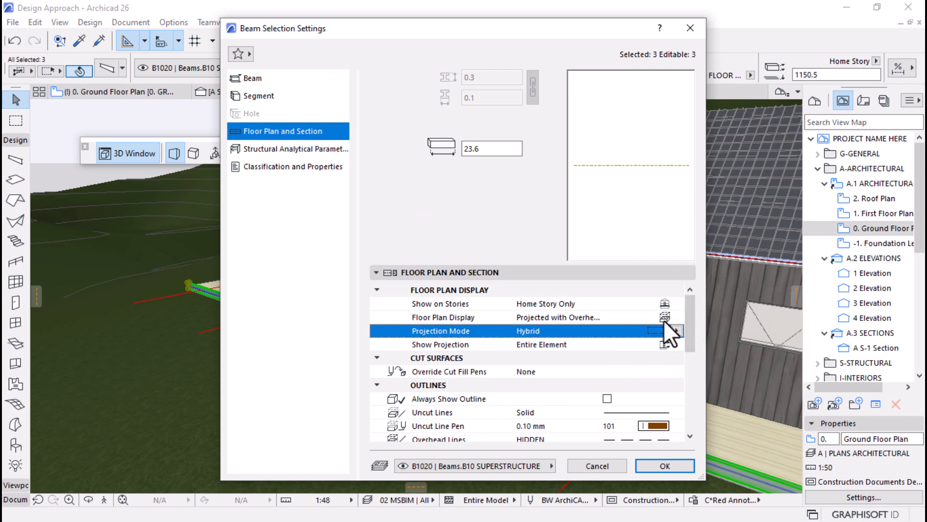
pyautogui.click(663, 318)
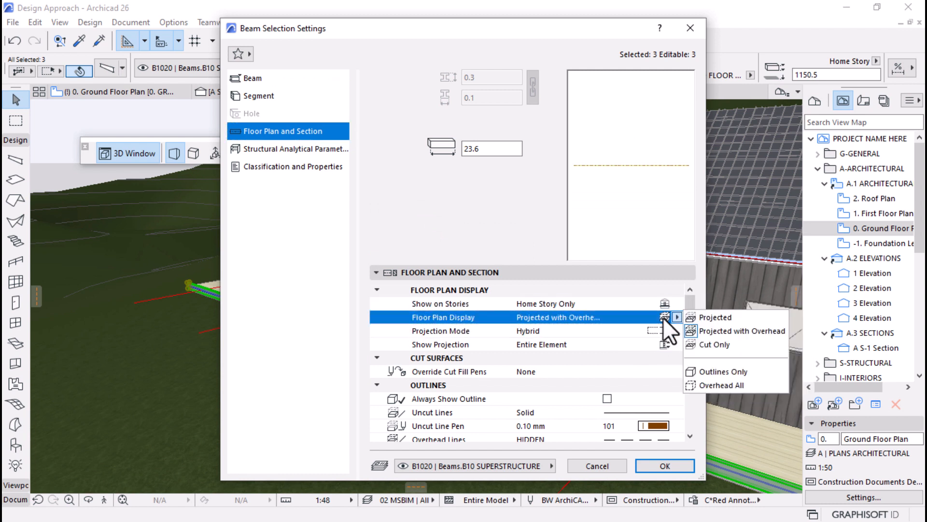
pyautogui.click(713, 371)
pyautogui.click(665, 466)
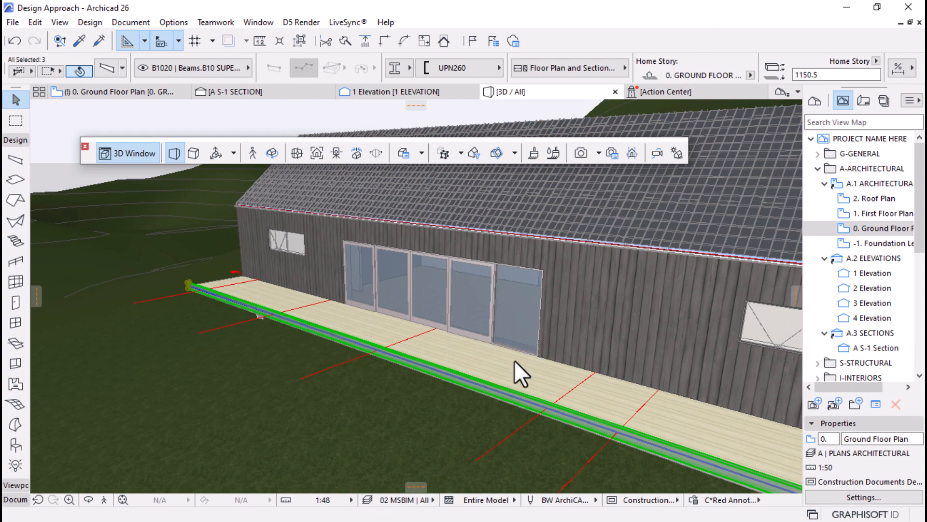
# Check how the deck edge beams are drawn across the whole Ground Floor Plan
pyautogui.scroll(-3, 277, 292)
pyautogui.click(117, 94)
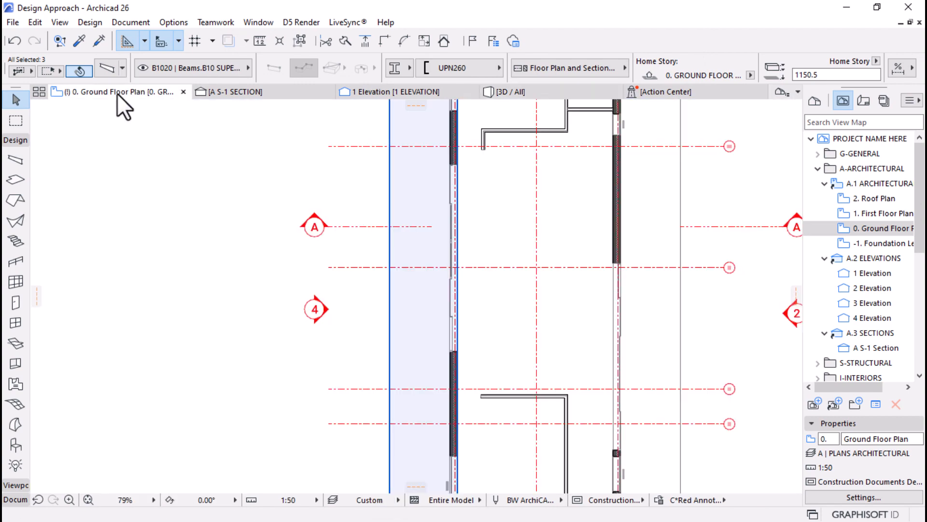
pyautogui.scroll(-4, 453, 320)
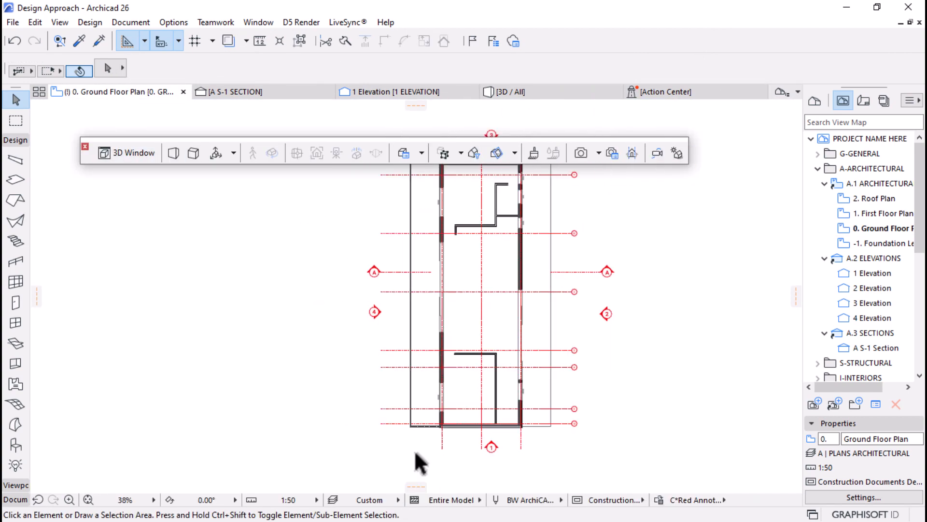
# Examine how the grouped deck edge beams meet at both outer corners on the Ground Floor Plan
pyautogui.scroll(10, 415, 453)
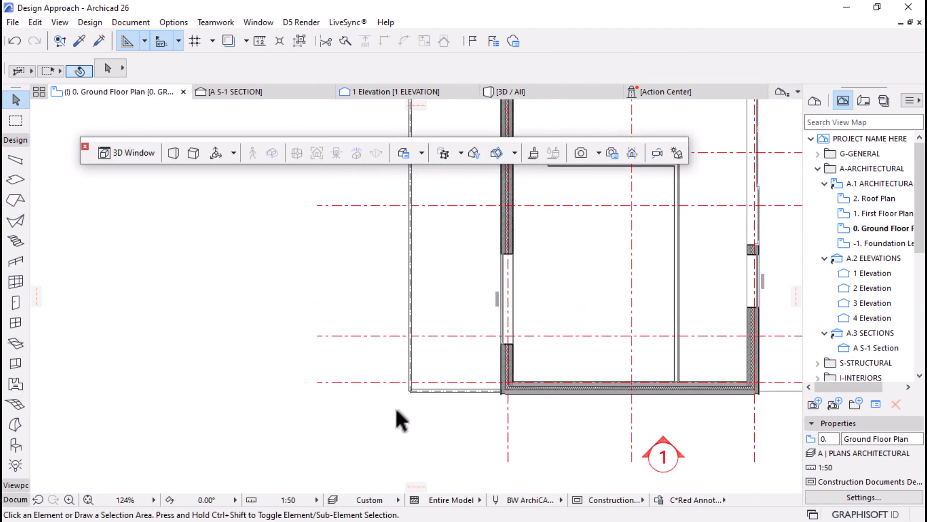
pyautogui.keyDown('alt'); pyautogui.click(416, 280); pyautogui.keyUp('alt')
pyautogui.scroll(-3, 452, 424)
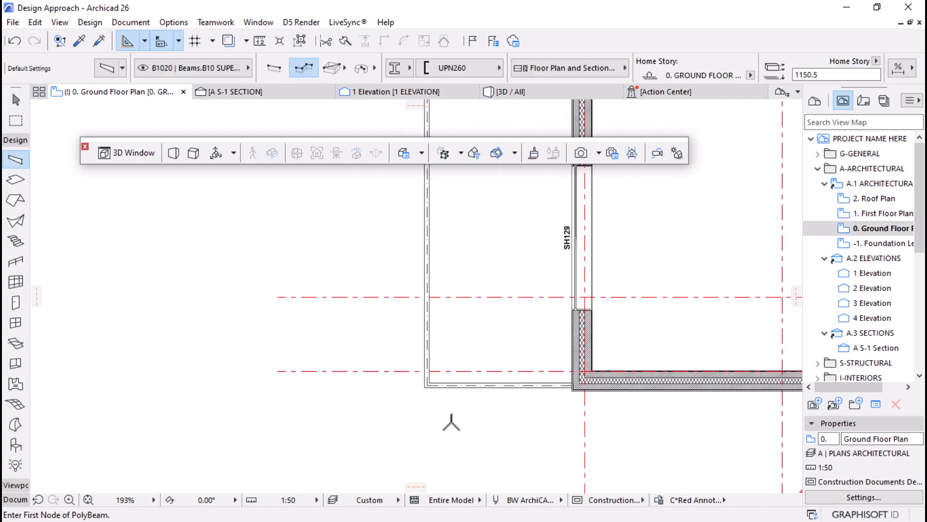
pyautogui.scroll(-8, 451, 253)
pyautogui.scroll(11, 464, 290)
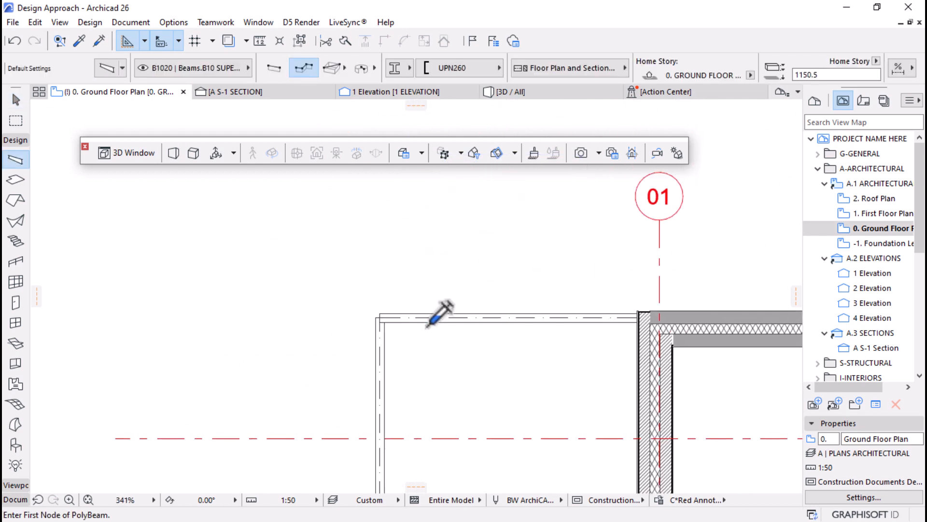
pyautogui.click(16, 100)
pyautogui.click(381, 348)
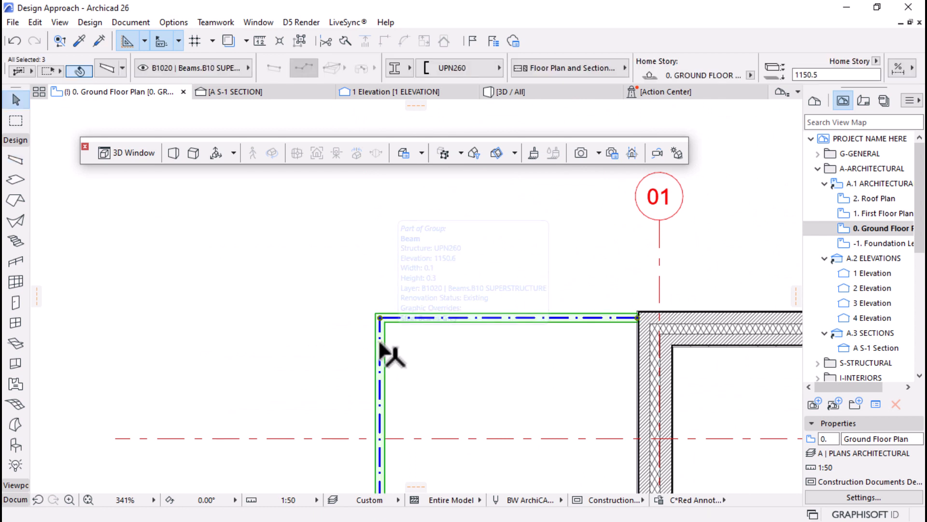
pyautogui.scroll(2, 381, 344)
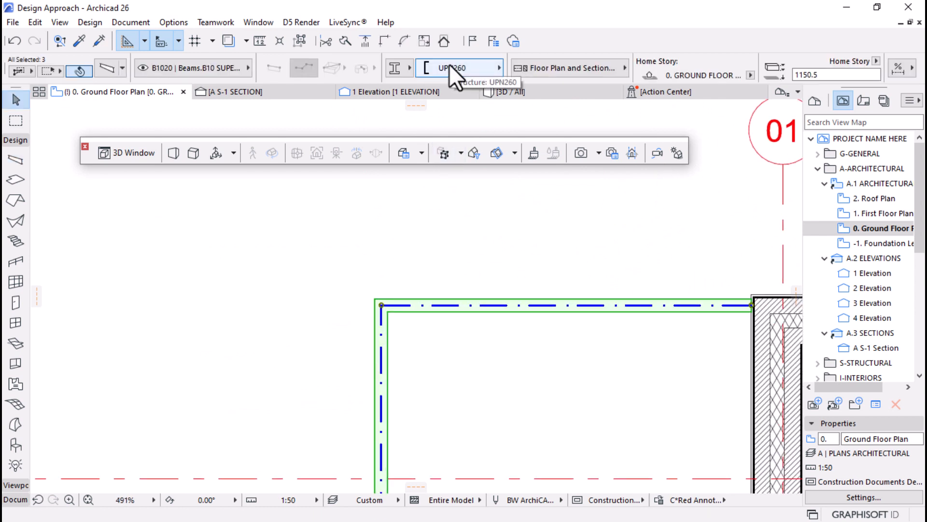
pyautogui.press('Escape')
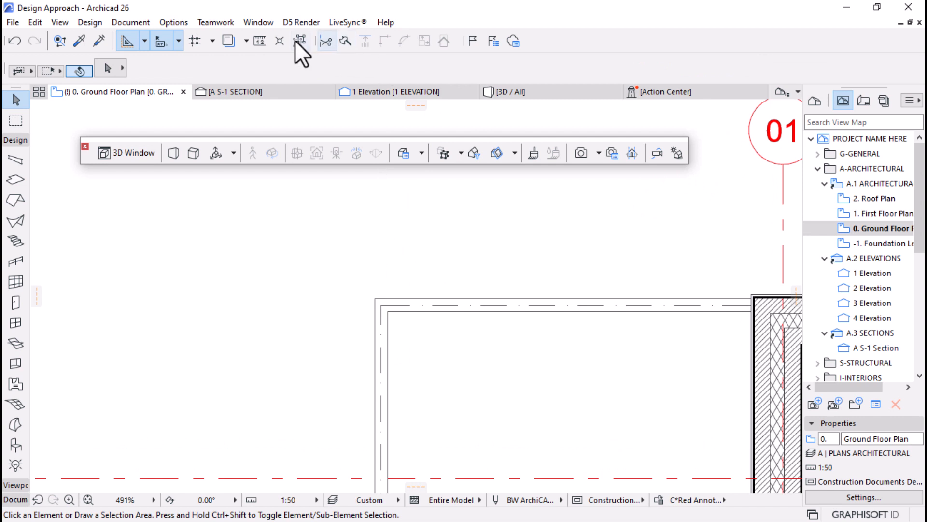
# Suspend grouping and mirror the long deck edge beam about its own lengthwise axis on the Ground Floor Plan
pyautogui.click(381, 348)
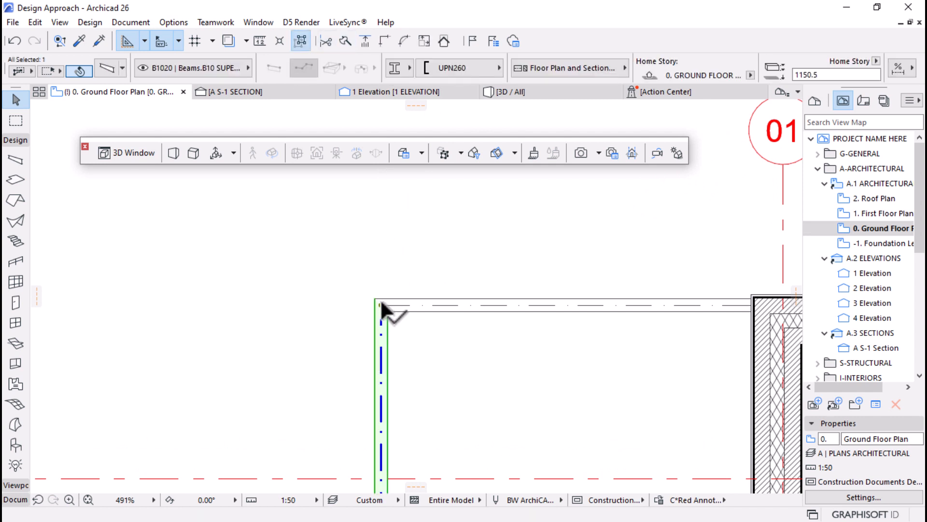
pyautogui.click(381, 304)
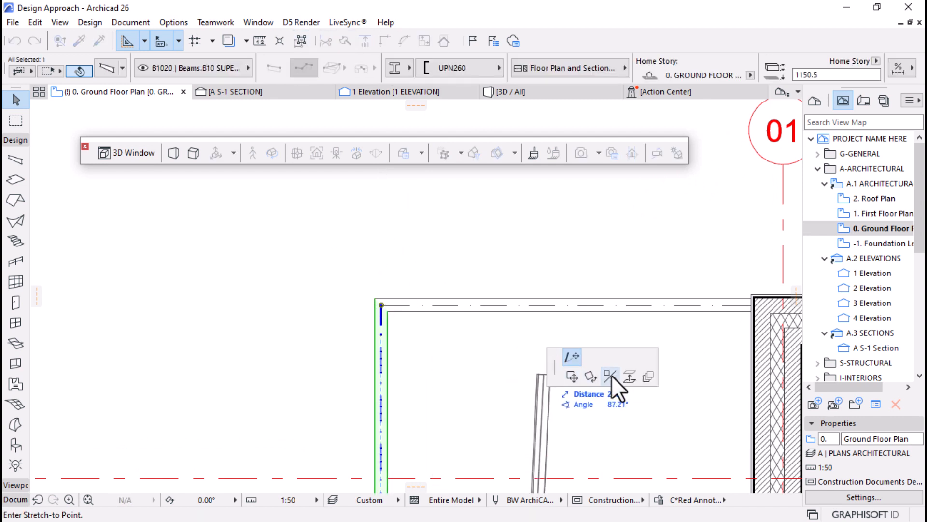
pyautogui.click(610, 376)
pyautogui.click(381, 304)
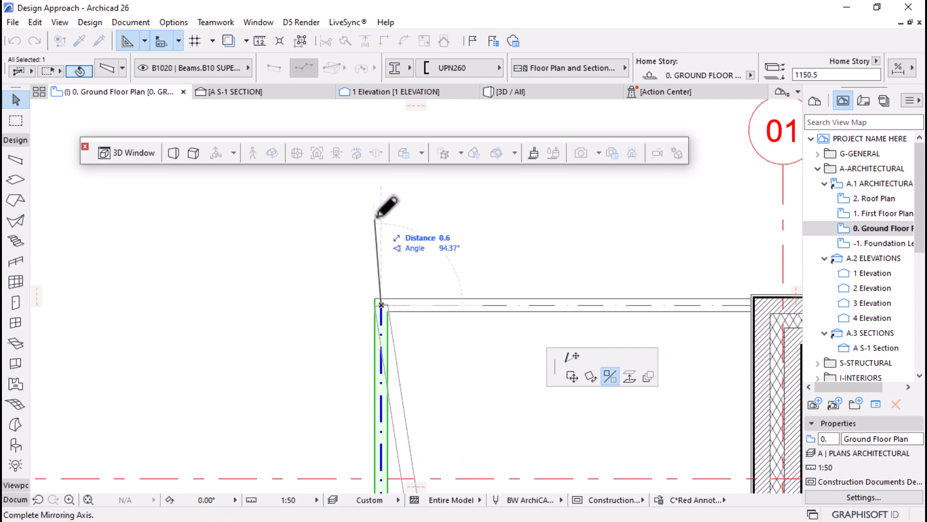
pyautogui.click(382, 196)
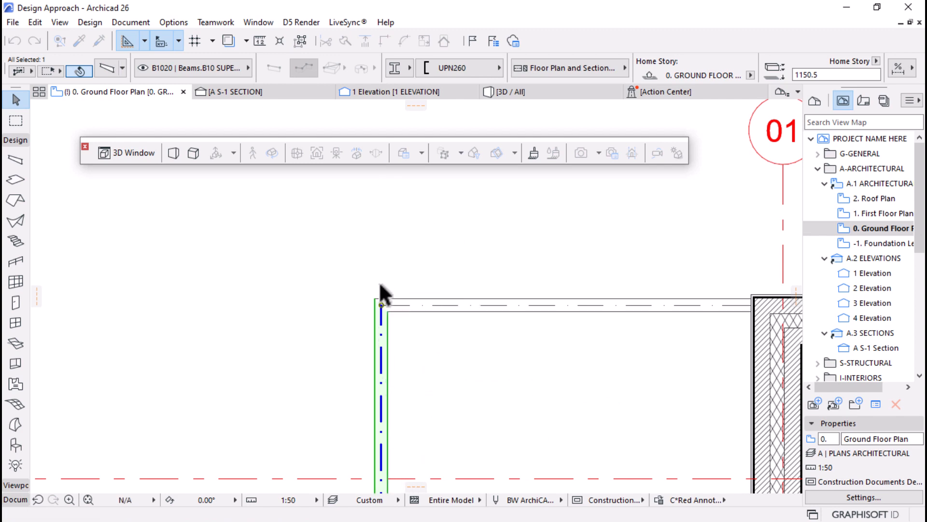
# Compare both ends of the mirrored long edge beam on the floor plan
pyautogui.keyDown('alt'); pyautogui.click(381, 322); pyautogui.keyUp('alt')
pyautogui.keyDown('ctrl'); pyautogui.keyDown('alt'); pyautogui.click(406, 305); pyautogui.keyUp('alt'); pyautogui.keyUp('ctrl')
pyautogui.scroll(-2, 415, 268)
pyautogui.scroll(-4, 416, 266)
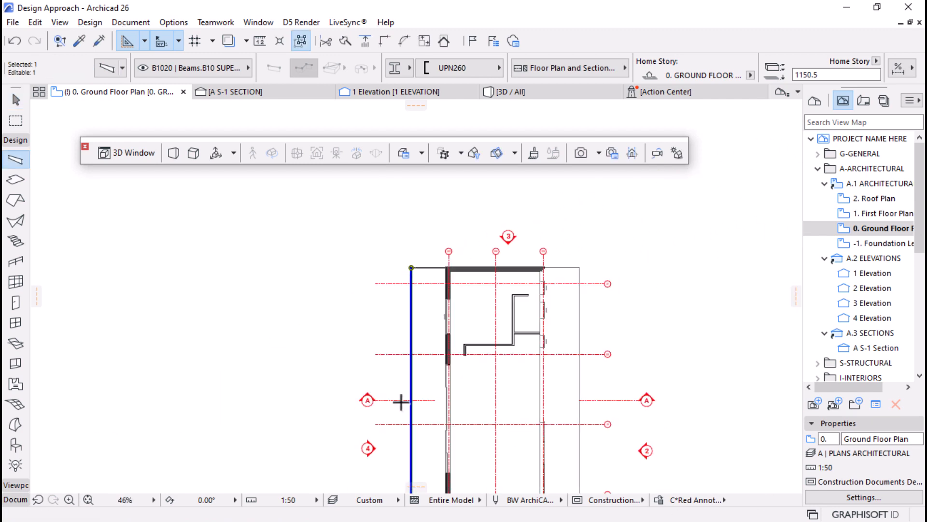
pyautogui.moveTo(401, 465); pyautogui.dragTo(457, 181, button='middle')
pyautogui.scroll(-1, 439, 327)
pyautogui.scroll(2, 439, 327)
pyautogui.scroll(9, 495, 177)
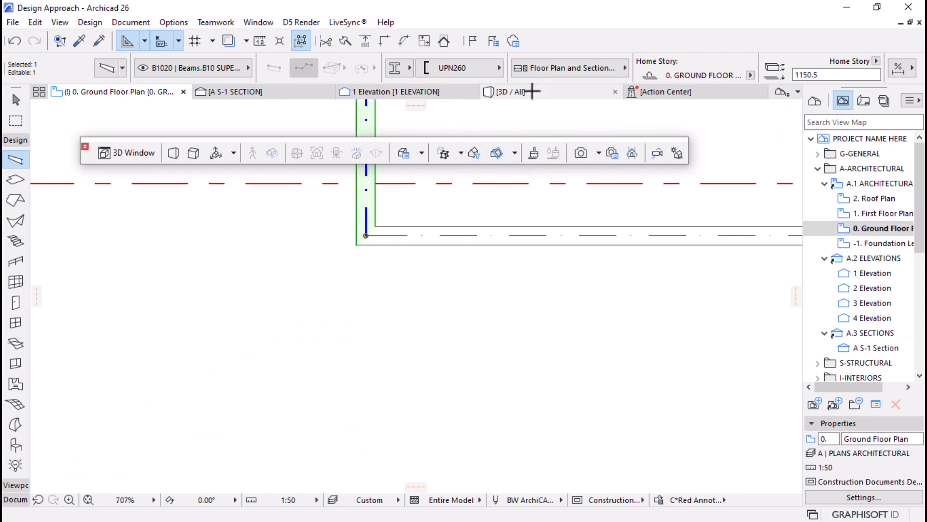
# Examine the profile direction of the long and short deck edge beams at both deck corners in 3D
pyautogui.click(530, 91)
pyautogui.scroll(2, 650, 432)
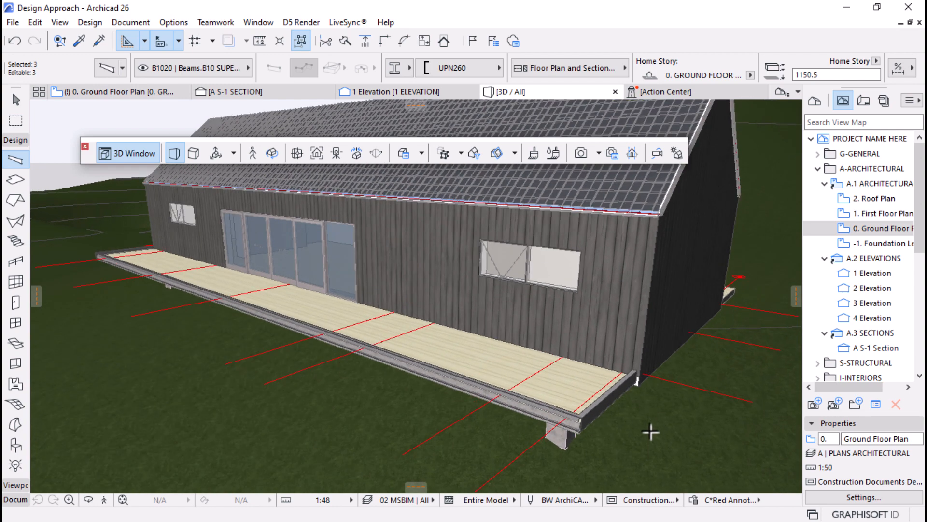
pyautogui.scroll(2, 650, 431)
pyautogui.keyDown('shift'); pyautogui.moveTo(611, 433); pyautogui.dragTo(460, 389, button='middle'); pyautogui.keyUp('shift')
pyautogui.scroll(2, 460, 389)
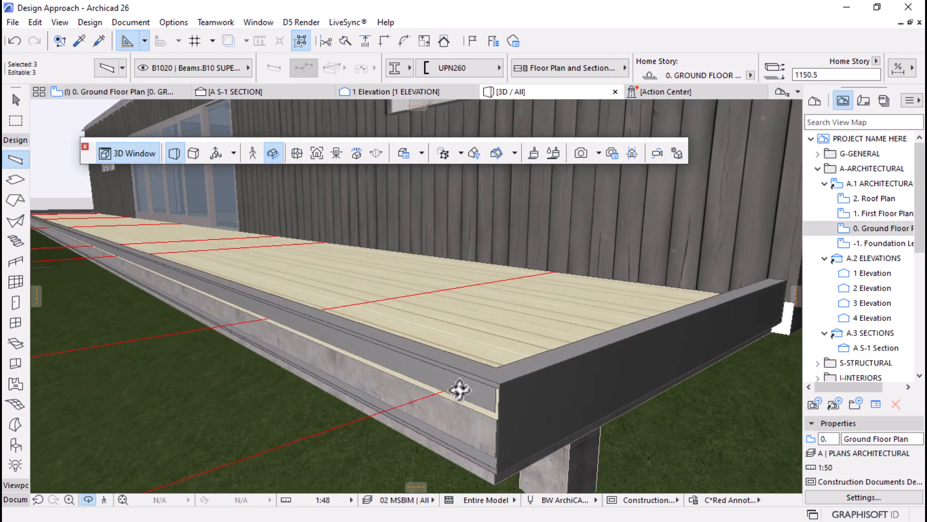
pyautogui.press('Escape')
pyautogui.press('Escape')
pyautogui.scroll(-3, 691, 373)
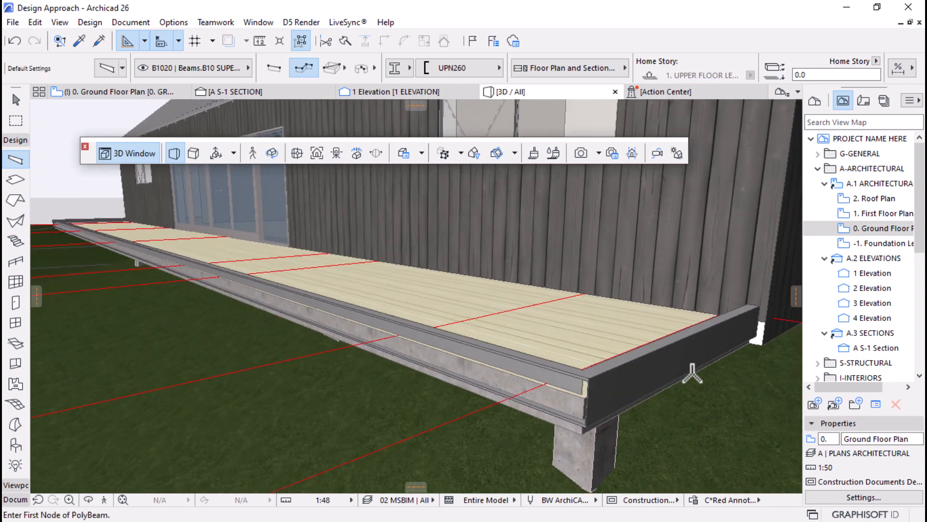
pyautogui.scroll(-3, 428, 315)
pyautogui.keyDown('shift'); pyautogui.moveTo(571, 323); pyautogui.dragTo(187, 354, button='middle'); pyautogui.keyUp('shift')
pyautogui.scroll(3, 187, 354)
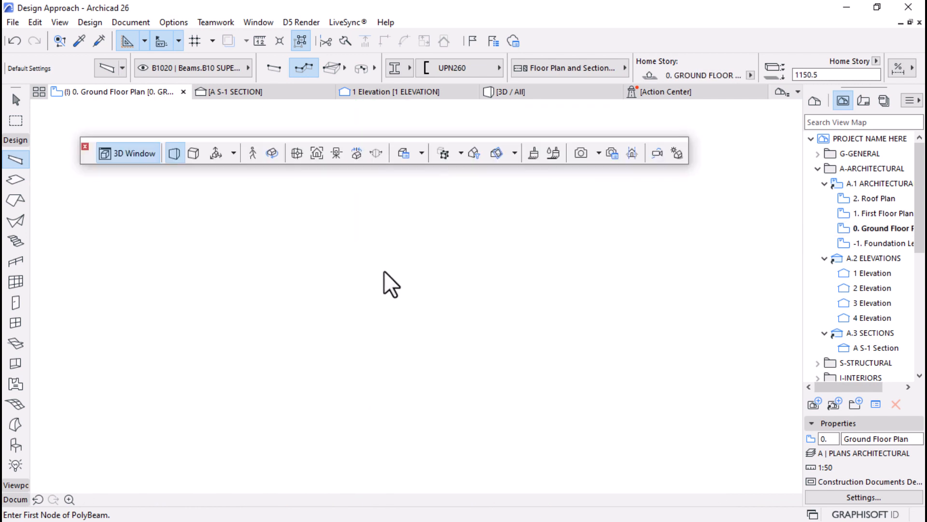
# Mirror the short deck edge beam near section marker 1 about its own lengthwise axis on the Ground Floor Plan
pyautogui.press('Escape')
pyautogui.press('Escape')
pyautogui.click(392, 235)
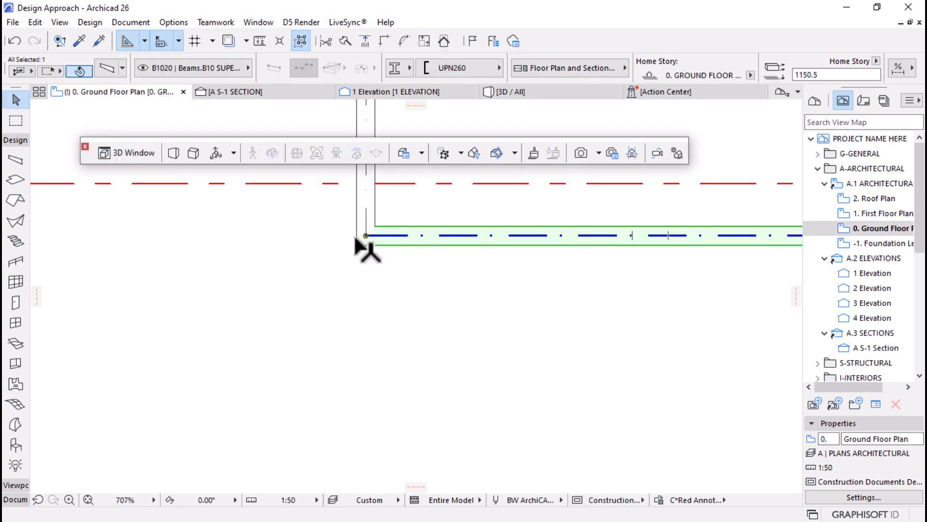
pyautogui.click(366, 235)
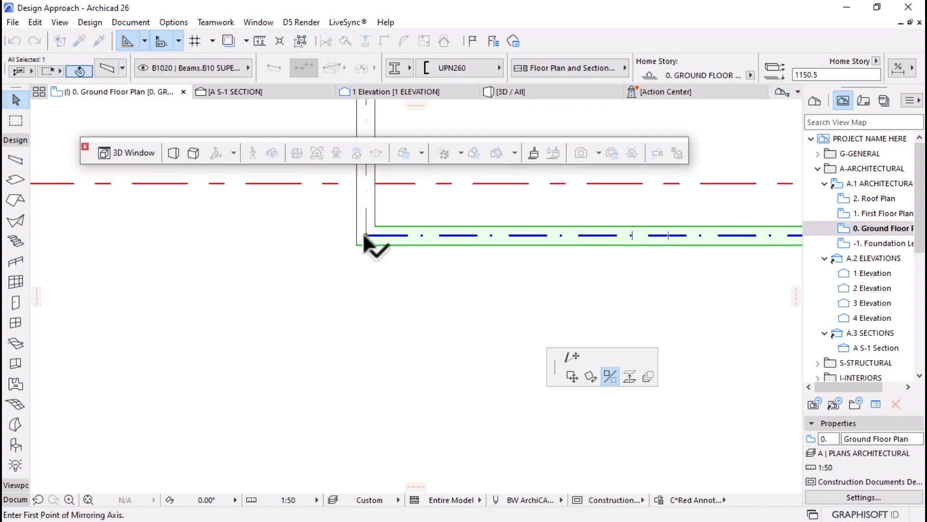
pyautogui.click(366, 236)
pyautogui.click(284, 237)
# Mirror the short edge beam at the opposite end of the deck, beside grid line 01, about its own axis
pyautogui.scroll(-7, 458, 413)
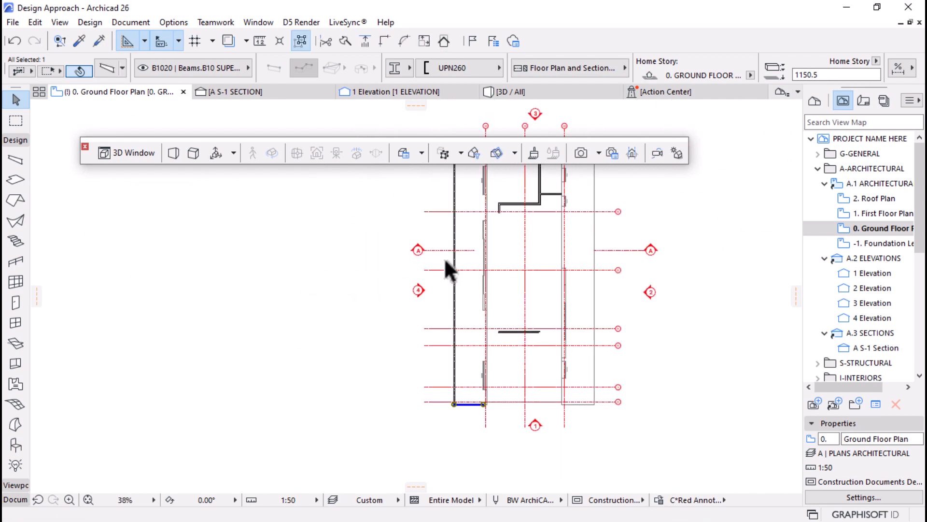
pyautogui.scroll(10, 431, 274)
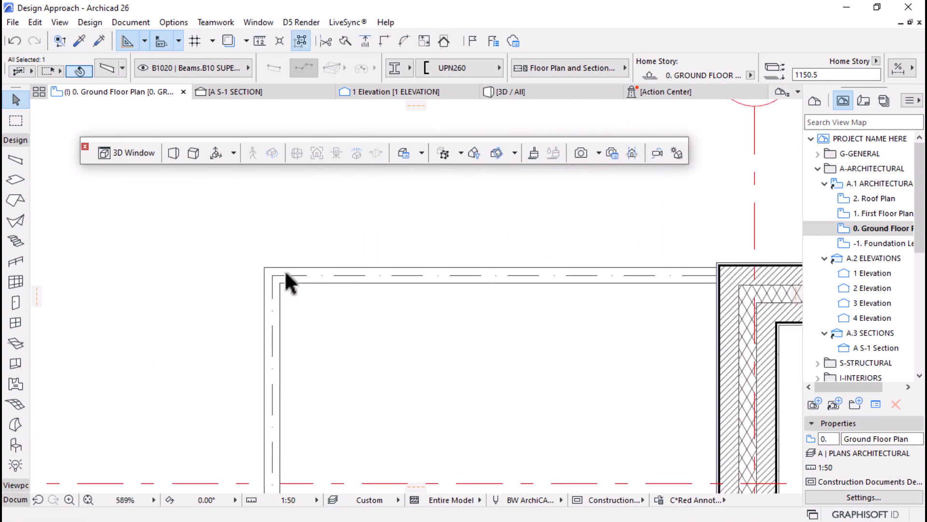
pyautogui.click(273, 276)
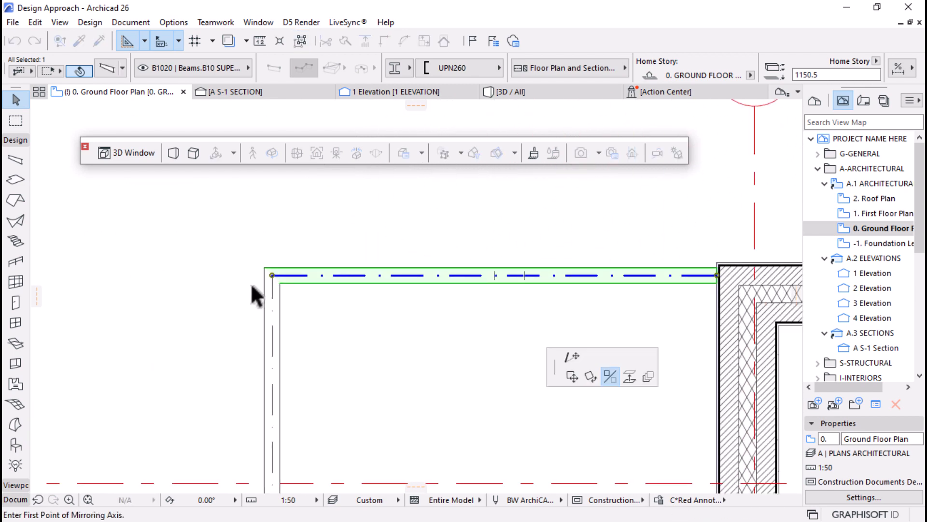
pyautogui.click(272, 275)
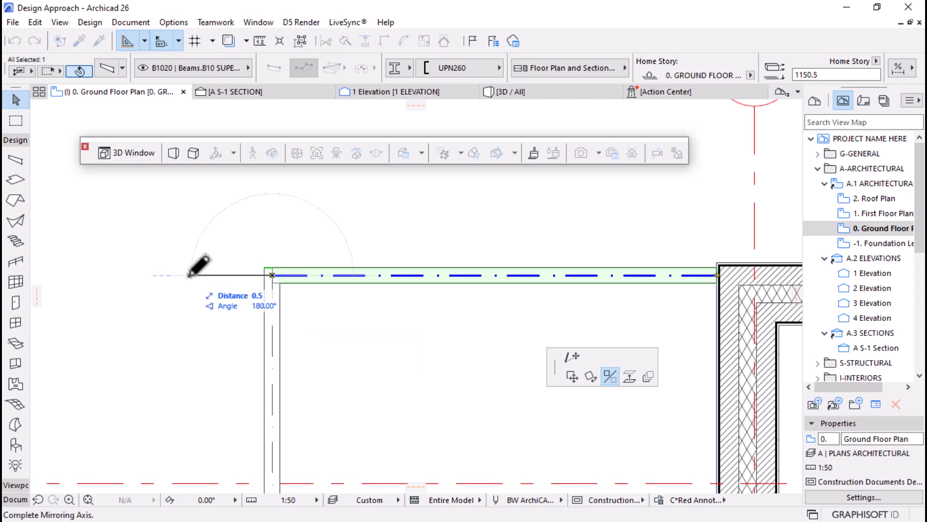
pyautogui.click(195, 275)
# Reactivate grouping and move the three deck edge beams vertically downward in 3D, in two successive moves
pyautogui.scroll(-3, 292, 271)
pyautogui.click(508, 92)
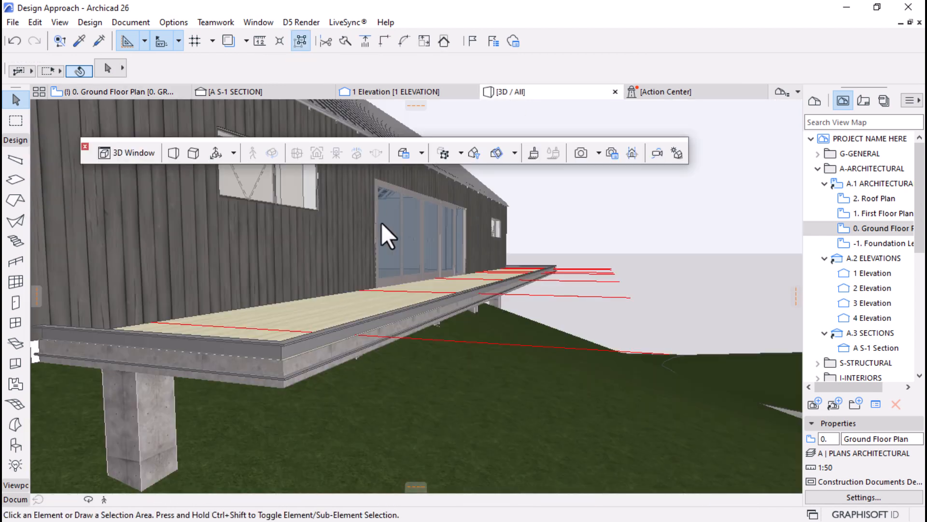
pyautogui.press('o')
pyautogui.moveTo(497, 357); pyautogui.dragTo(506, 411)
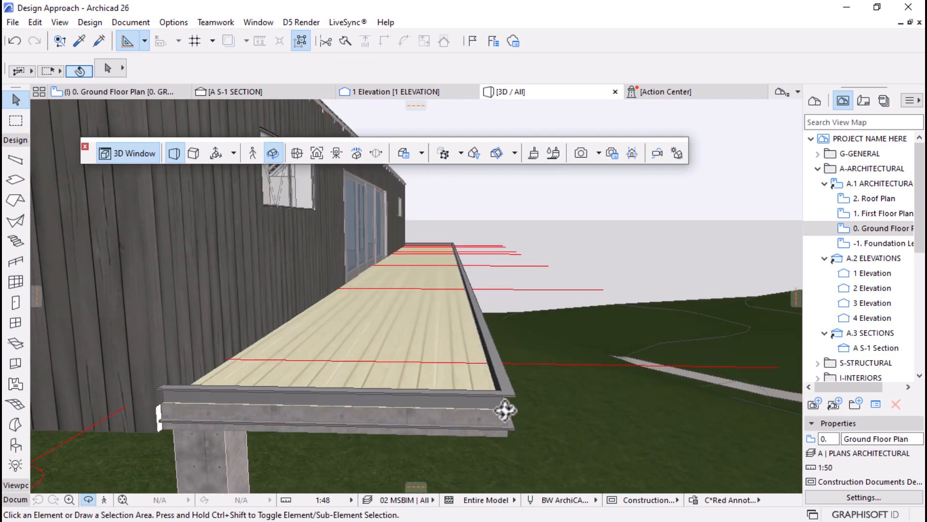
pyautogui.click(507, 392)
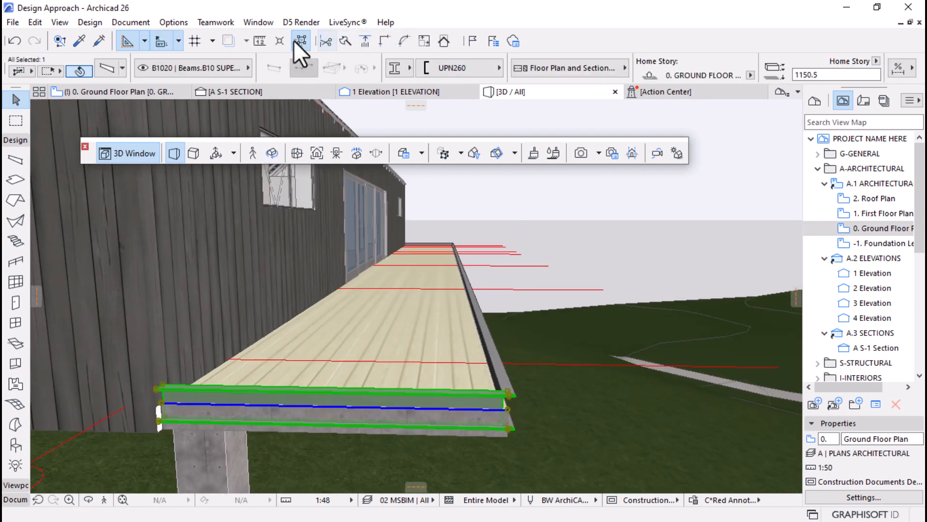
pyautogui.scroll(5, 517, 444)
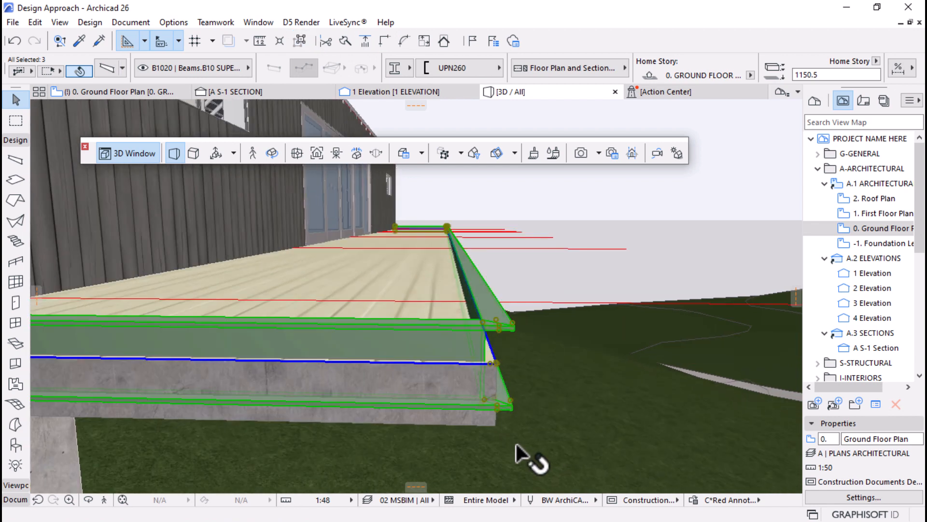
pyautogui.scroll(5, 517, 443)
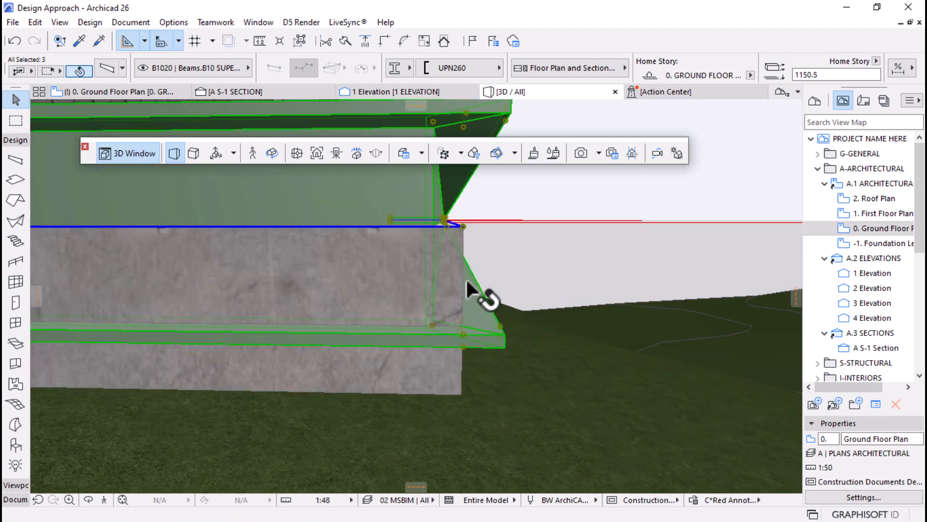
pyautogui.click(462, 225)
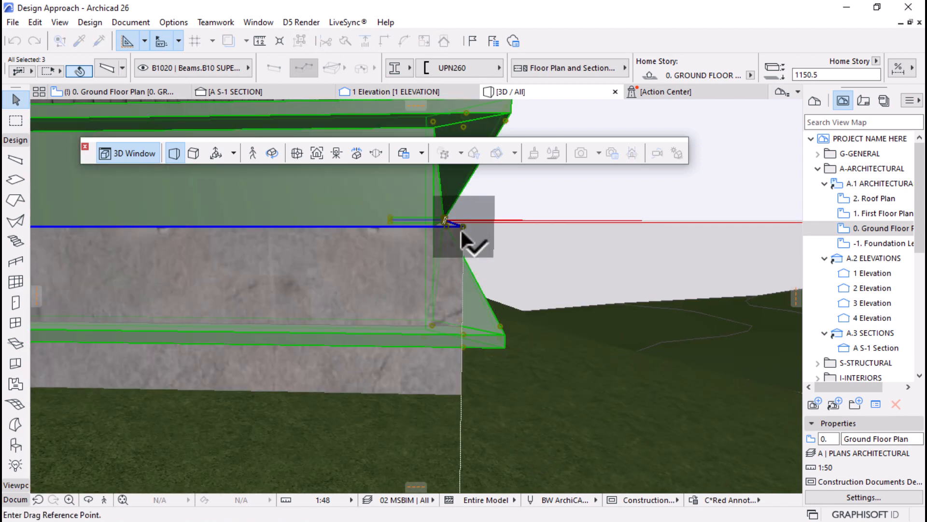
pyautogui.click(461, 275)
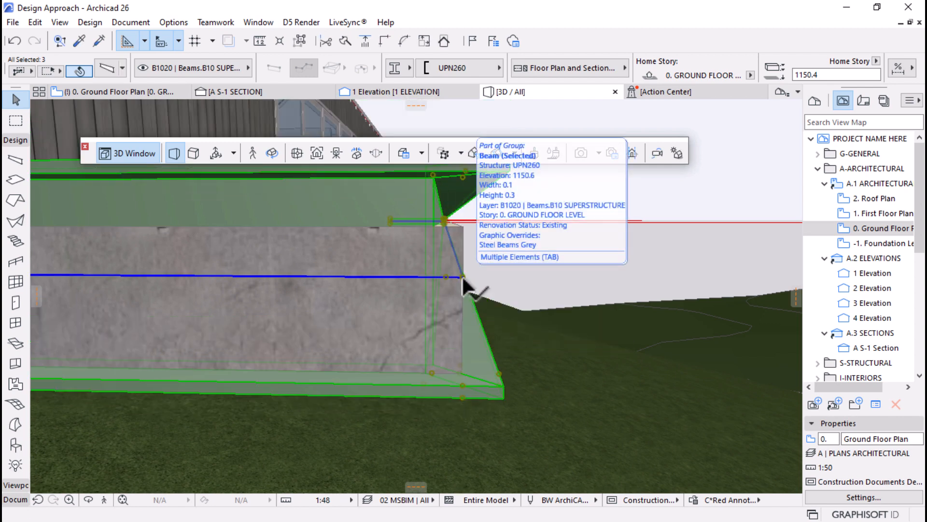
pyautogui.click(461, 275)
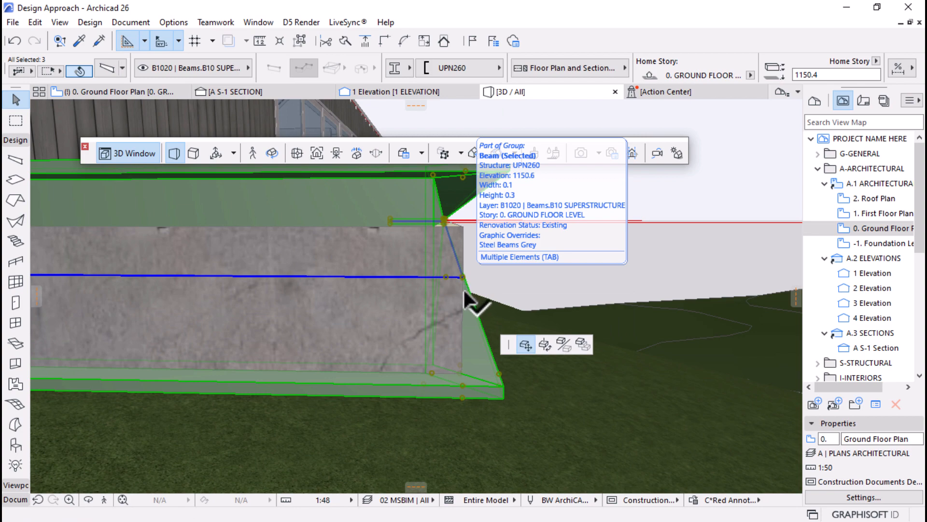
pyautogui.click(462, 300)
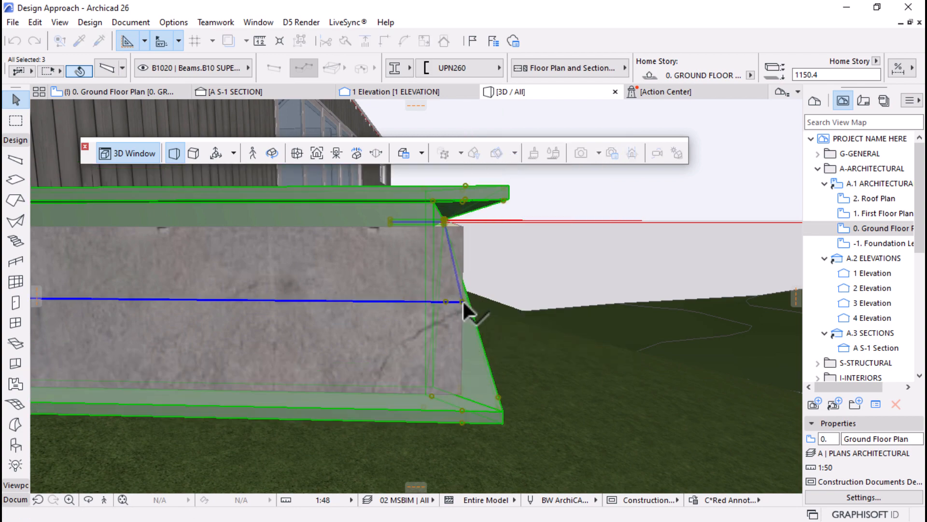
# Offset the deck slab's short edge beside grid line 01 inward to the steel edge beam's web on the Ground Floor Plan
pyautogui.press('o')
pyautogui.moveTo(502, 321)
pyautogui.mouseDown()
pyautogui.moveTo(497, 335)
pyautogui.moveTo(452, 349)
pyautogui.moveTo(269, 368)
pyautogui.moveTo(474, 352)
pyautogui.moveTo(509, 336)
pyautogui.mouseUp()
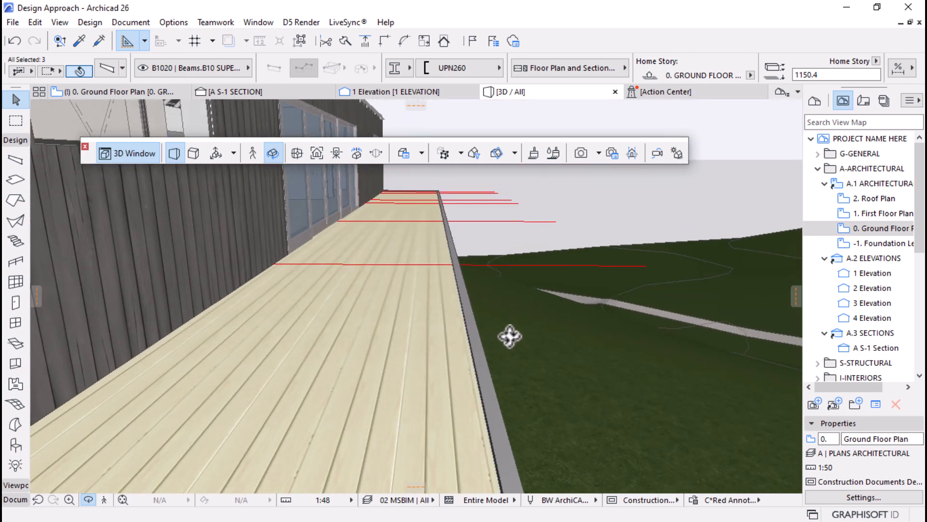
pyautogui.scroll(-3, 510, 337)
pyautogui.press('Escape')
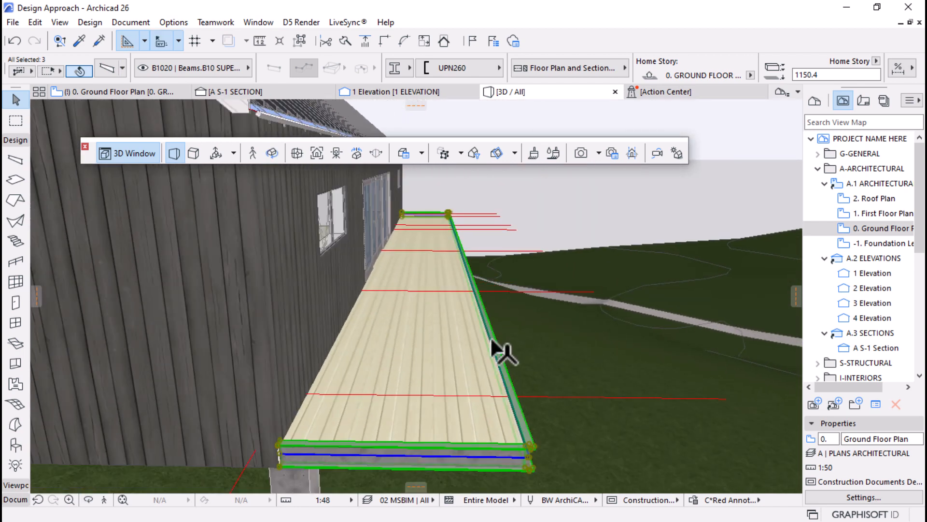
pyautogui.click(449, 331)
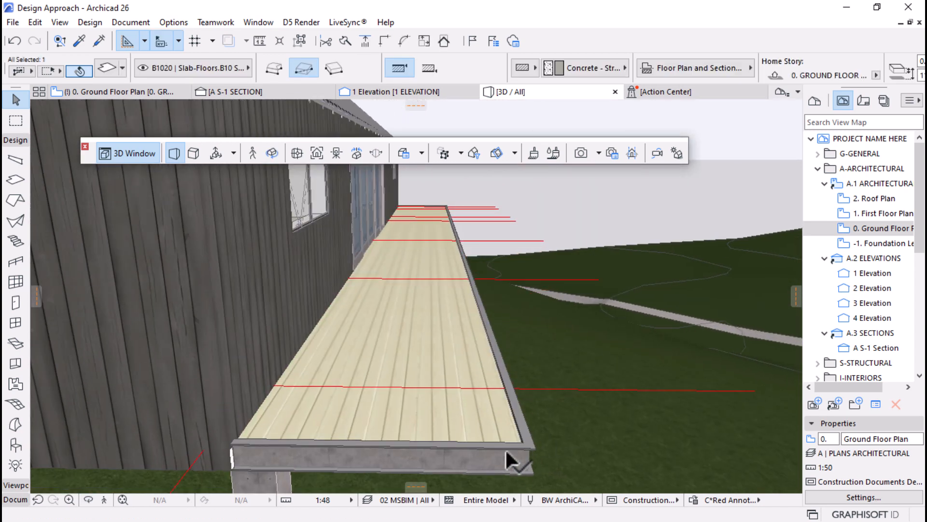
pyautogui.click(508, 450)
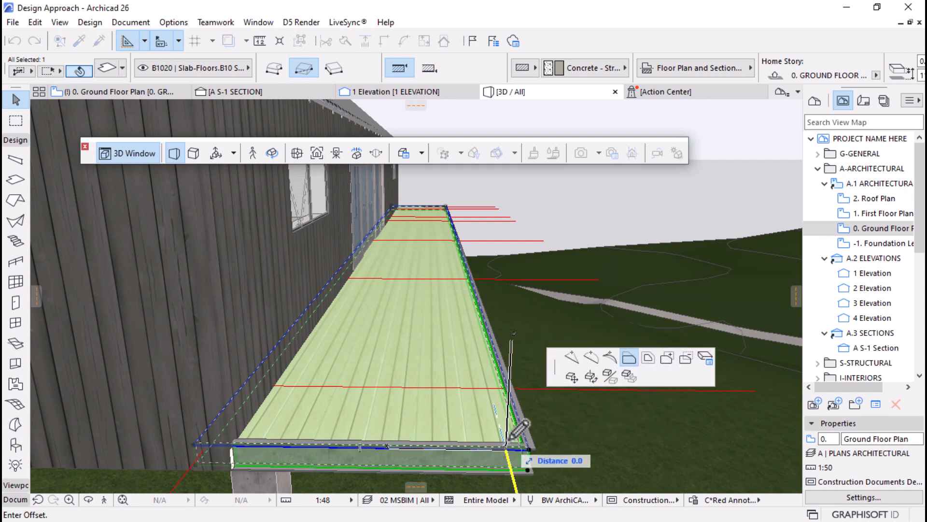
pyautogui.scroll(4, 526, 442)
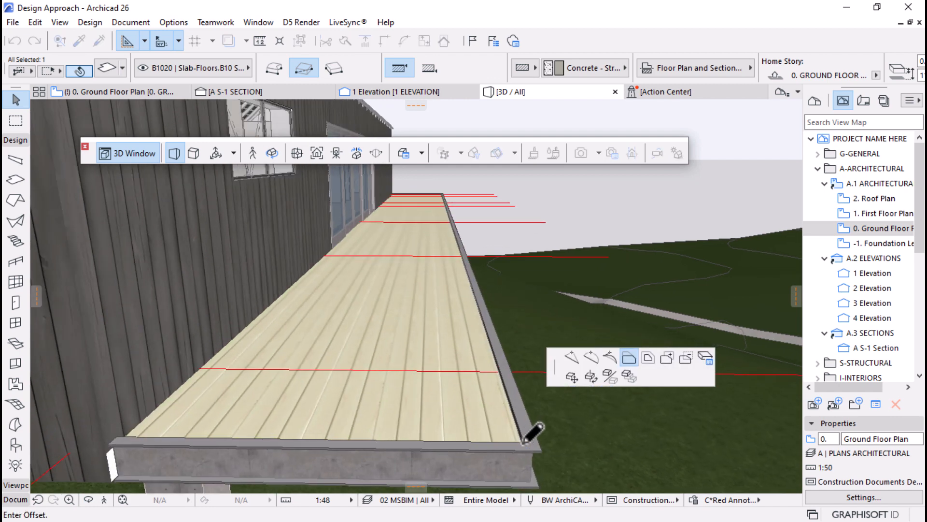
pyautogui.click(142, 91)
pyautogui.click(405, 297)
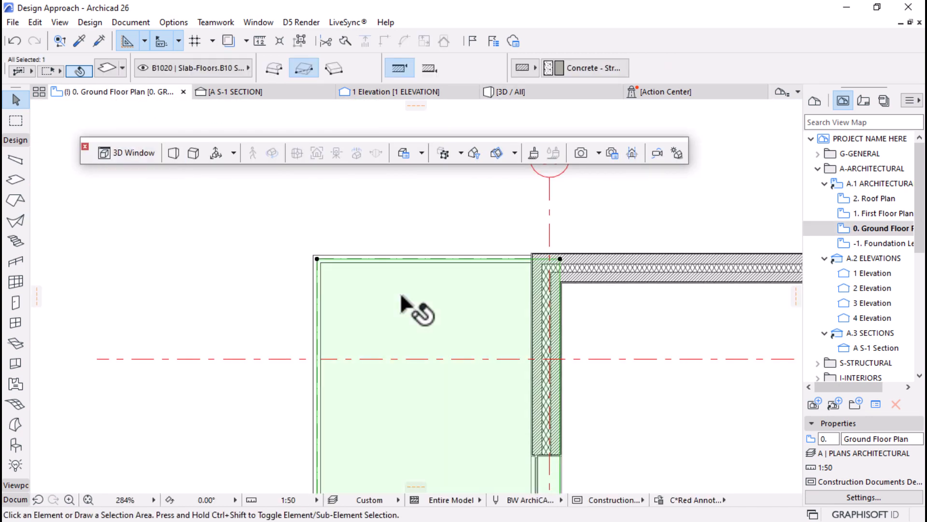
pyautogui.scroll(10, 357, 249)
pyautogui.click(296, 249)
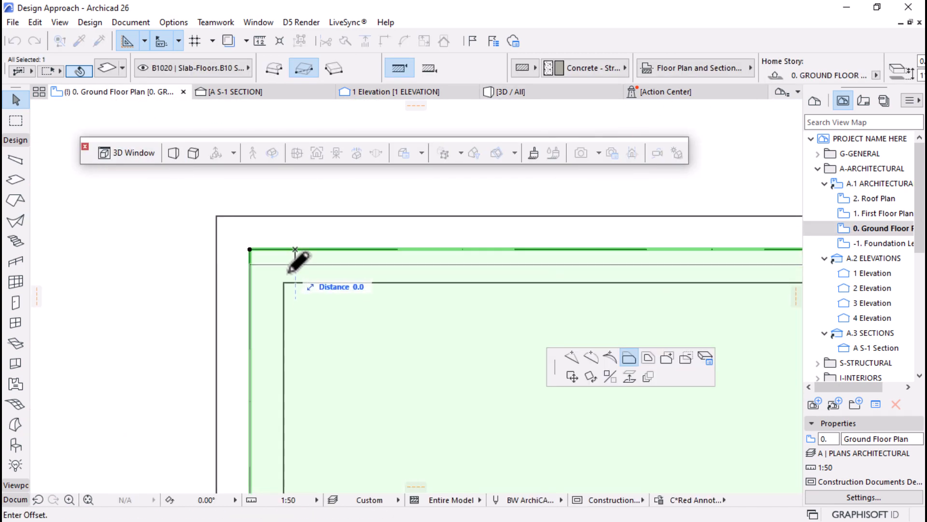
pyautogui.press('Escape')
pyautogui.scroll(-8, 292, 207)
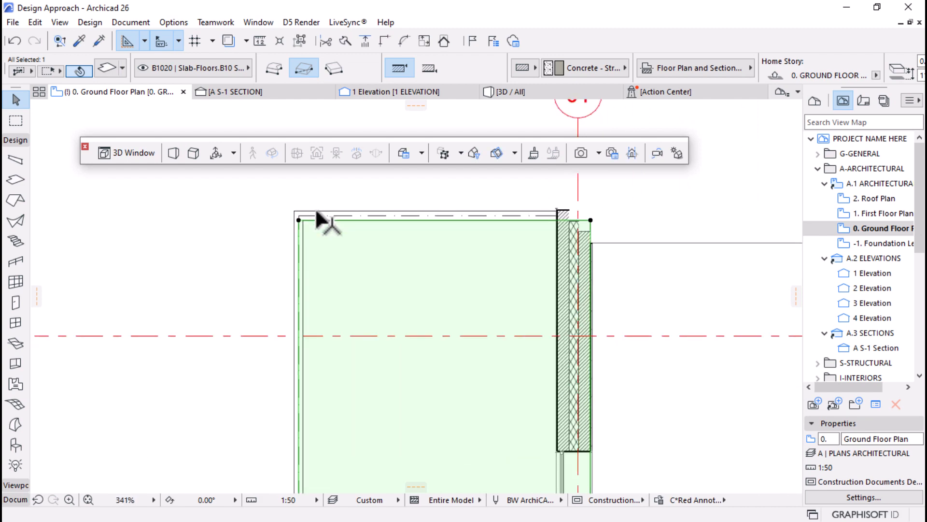
# Offset the slab's long outer edge and its short edge near section marker 1 inward to the edge beams' webs
pyautogui.scroll(3, 307, 231)
pyautogui.click(289, 233)
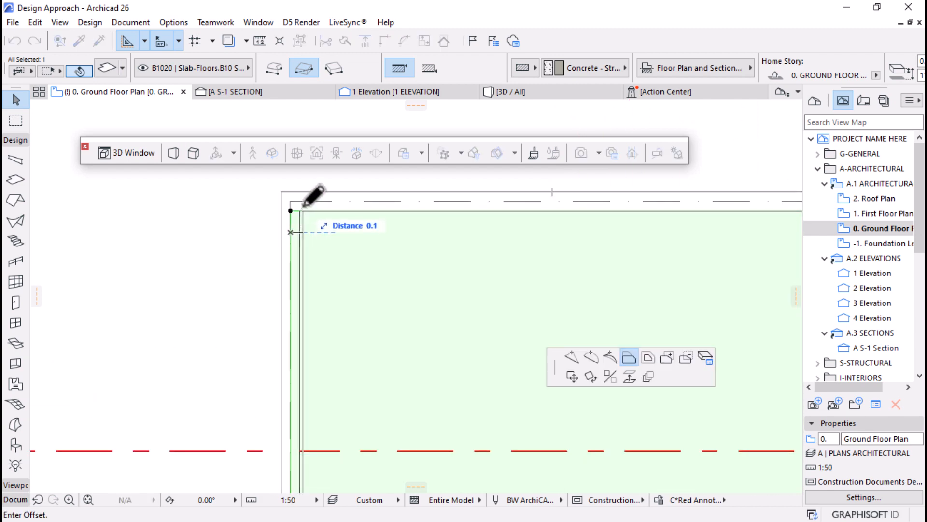
pyautogui.press('Escape')
pyautogui.scroll(-10, 421, 194)
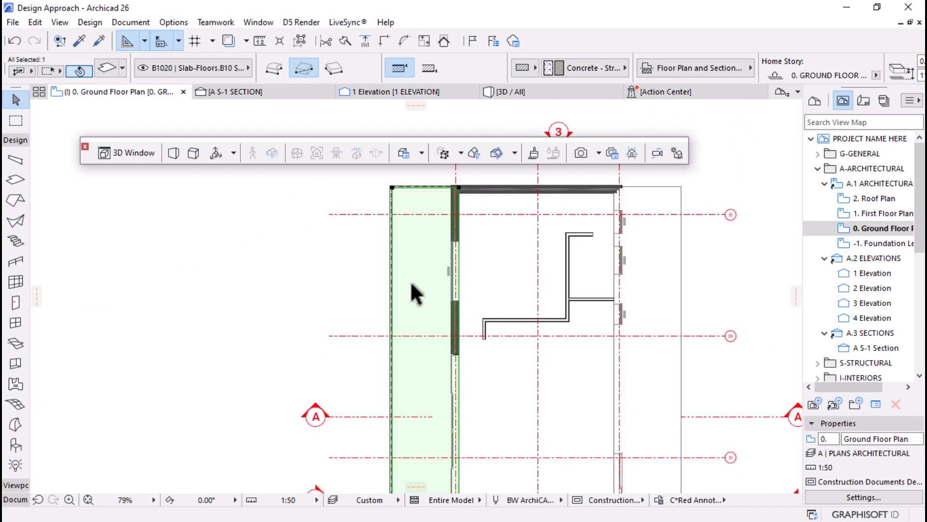
pyautogui.scroll(8, 420, 380)
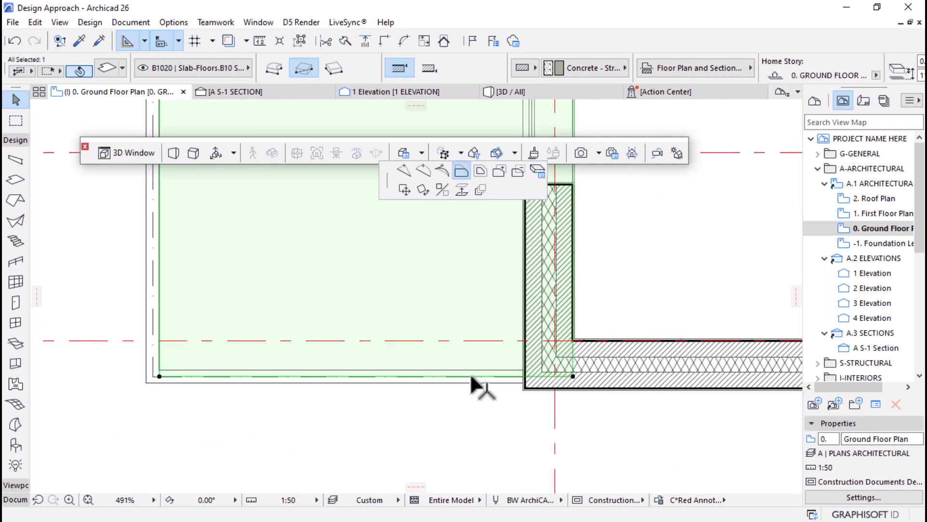
pyautogui.click(516, 373)
pyautogui.click(528, 366)
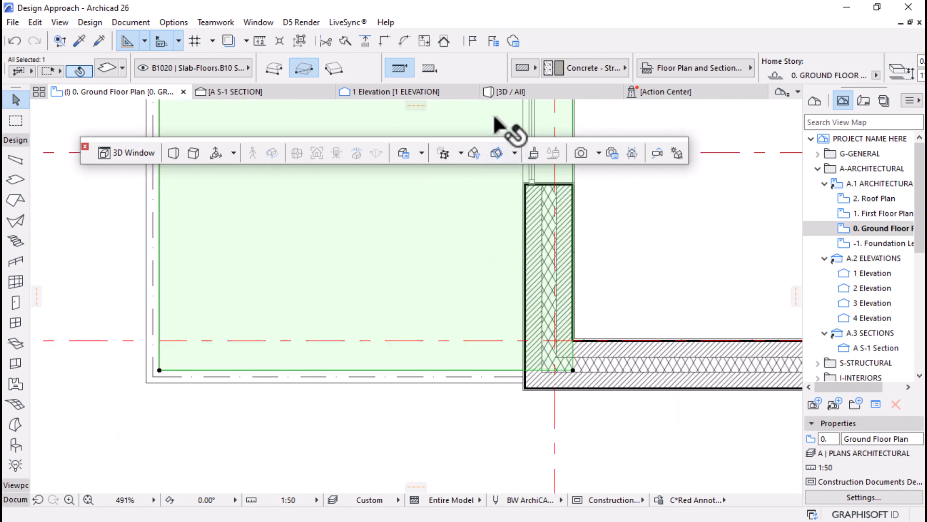
# Suspend grouping in 3D and lower the base of the deck-side exterior wall to the bottom of the adjoining gable wall
pyautogui.click(509, 90)
pyautogui.scroll(2, 507, 224)
pyautogui.scroll(-1, 507, 225)
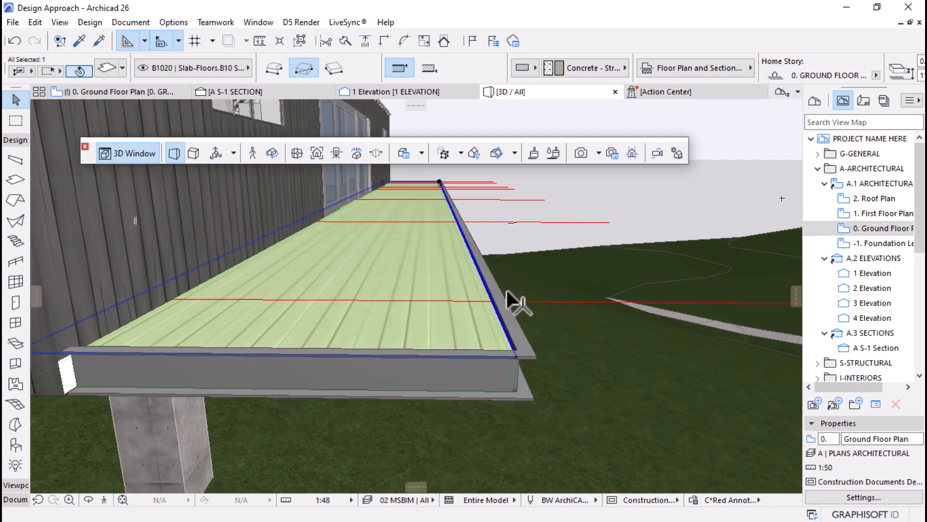
pyautogui.press('Escape')
pyautogui.keyDown('shift'); pyautogui.moveTo(524, 367); pyautogui.dragTo(275, 320, button='middle'); pyautogui.keyUp('shift')
pyautogui.click(247, 324)
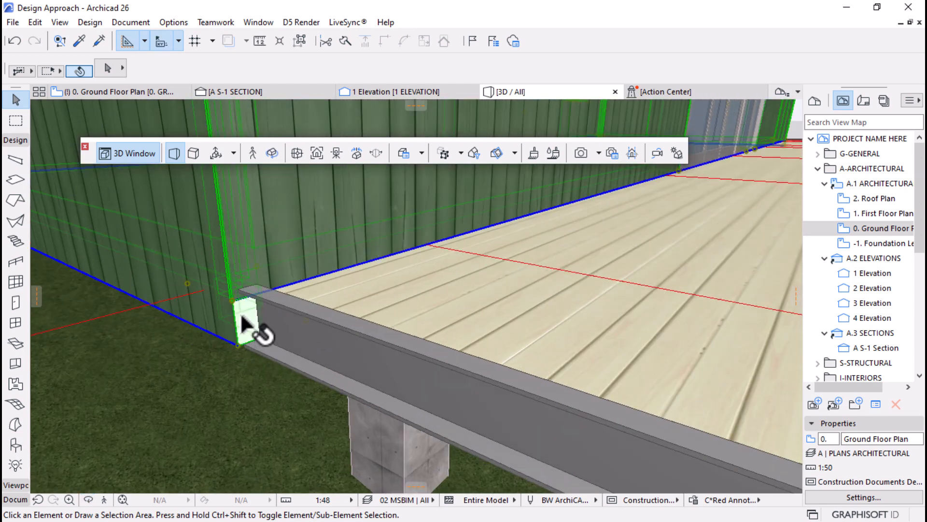
pyautogui.press('Escape')
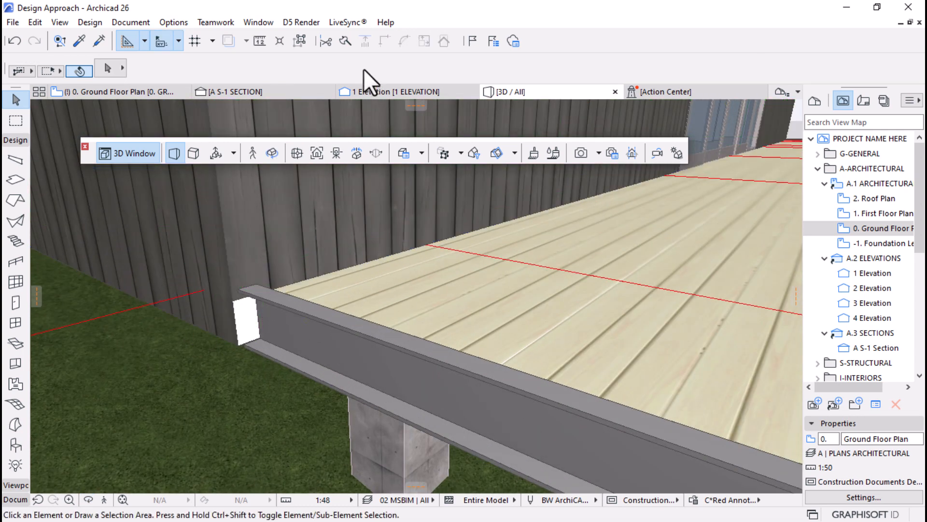
pyautogui.click(306, 226)
pyautogui.click(302, 39)
pyautogui.click(284, 234)
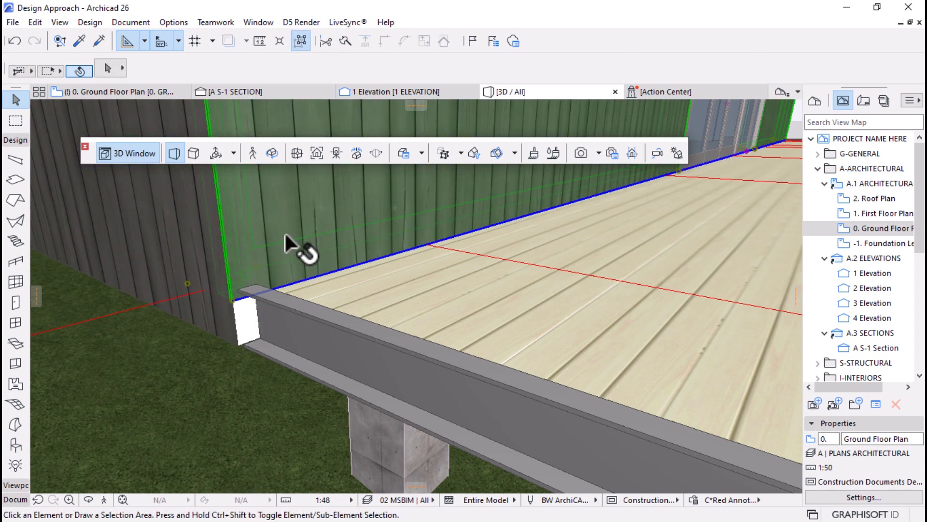
pyautogui.click(234, 301)
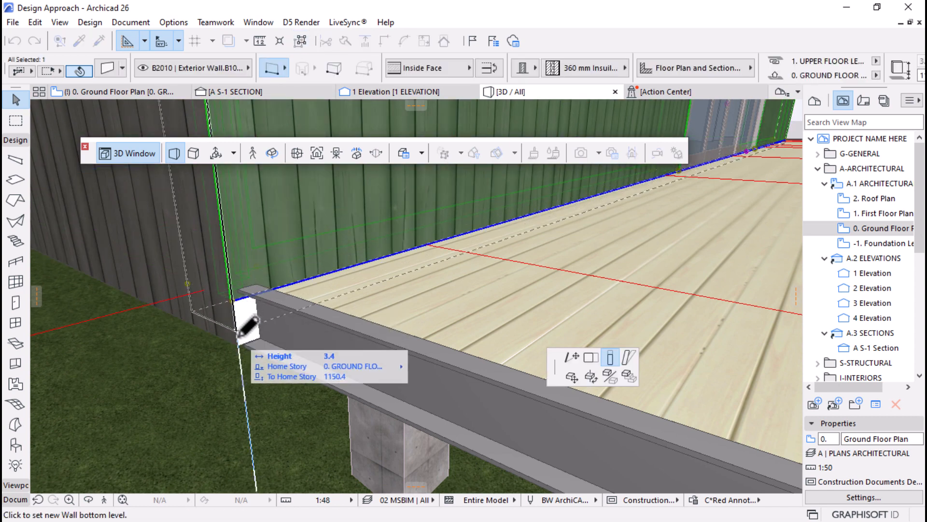
pyautogui.press('Escape')
pyautogui.press('Escape')
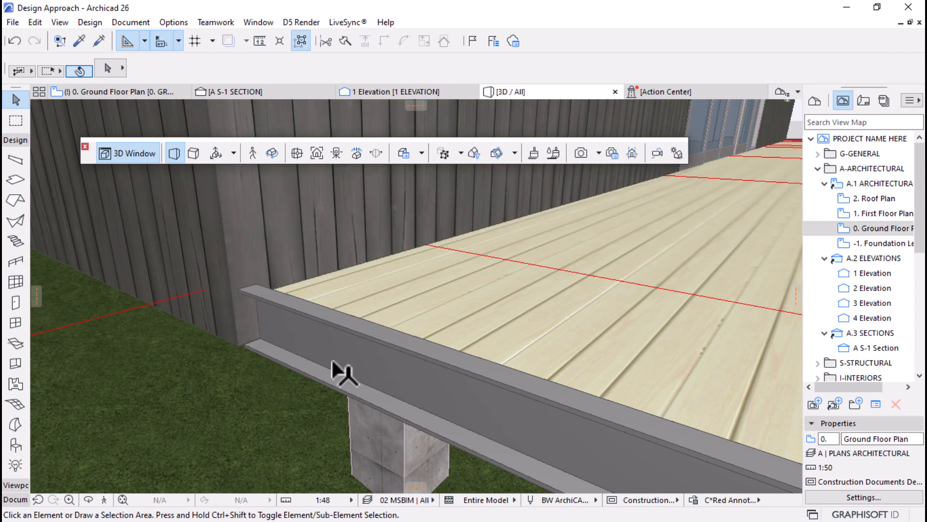
# Transfer the settings of the adjusted deck-side exterior wall to the opposite long exterior wall
pyautogui.scroll(-6, 441, 383)
pyautogui.keyDown('alt'); pyautogui.click(393, 296); pyautogui.keyUp('alt')
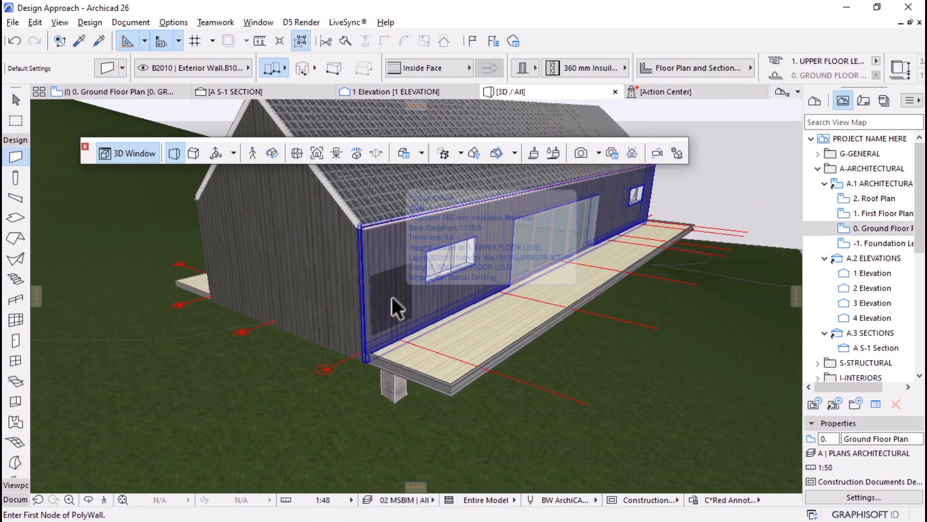
pyautogui.keyDown('shift'); pyautogui.moveTo(416, 317); pyautogui.dragTo(329, 302, button='middle'); pyautogui.keyUp('shift')
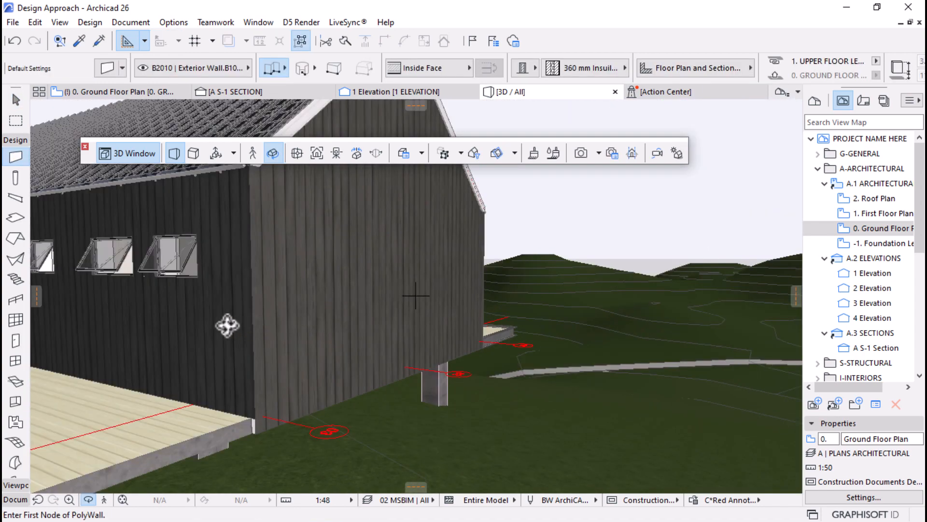
pyautogui.keyDown('ctrl'); pyautogui.keyDown('alt'); pyautogui.click(227, 325); pyautogui.keyUp('alt'); pyautogui.keyUp('ctrl')
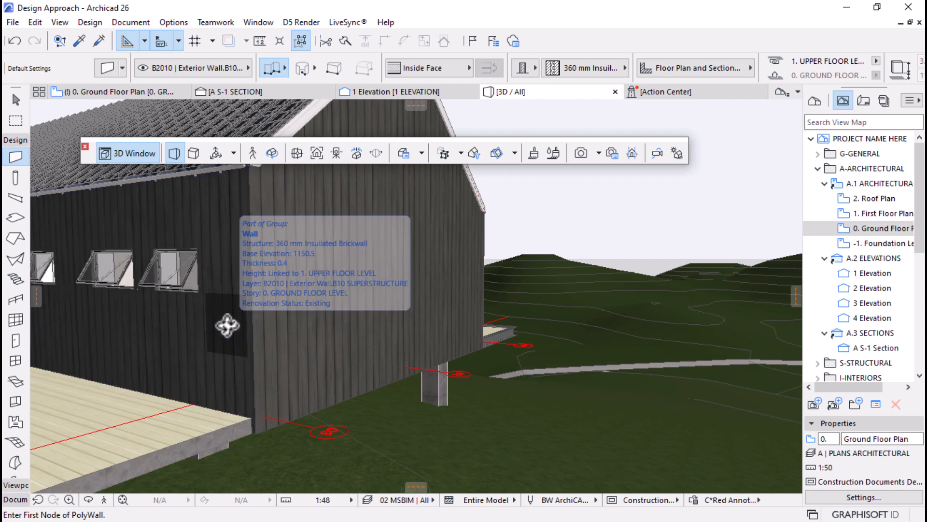
pyautogui.press('Escape')
# Select the five concrete columns along the steel-edged deck side and move them vertically up by about 0.2 m
pyautogui.scroll(-8, 581, 352)
pyautogui.scroll(8, 656, 343)
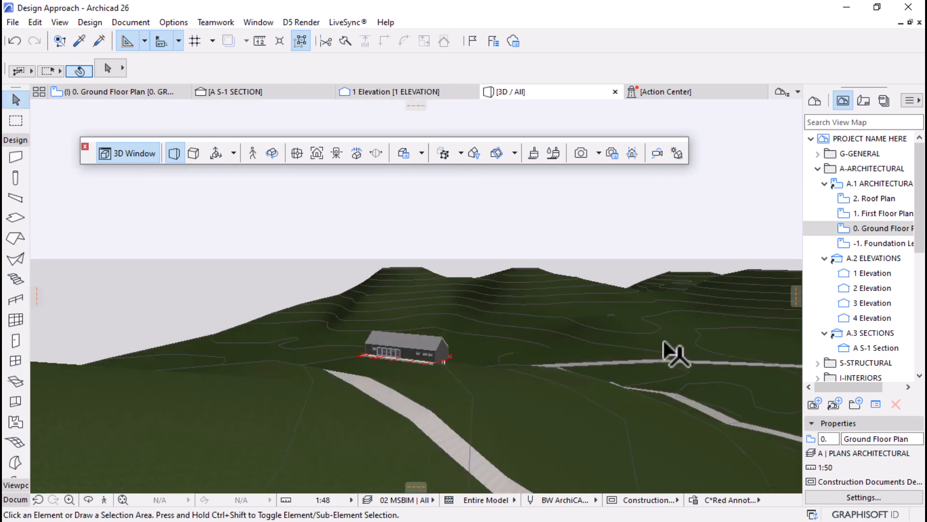
pyautogui.scroll(2, 560, 392)
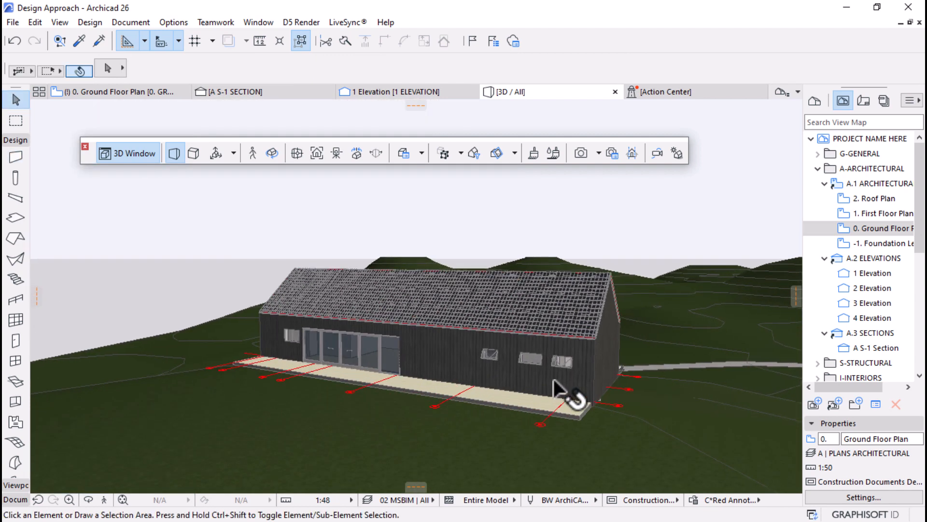
pyautogui.moveTo(607, 399); pyautogui.dragTo(304, 401)
pyautogui.click(335, 394)
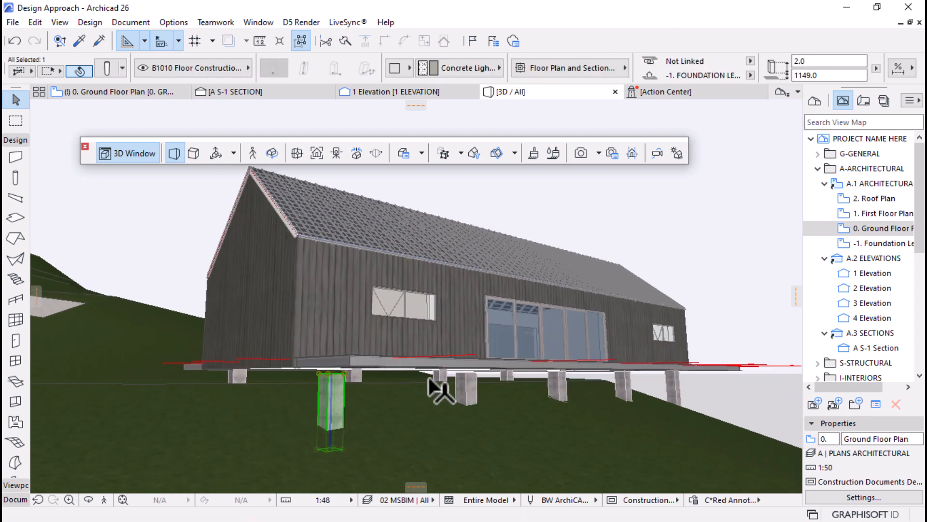
pyautogui.keyDown('shift'); pyautogui.click(466, 378); pyautogui.keyUp('shift')
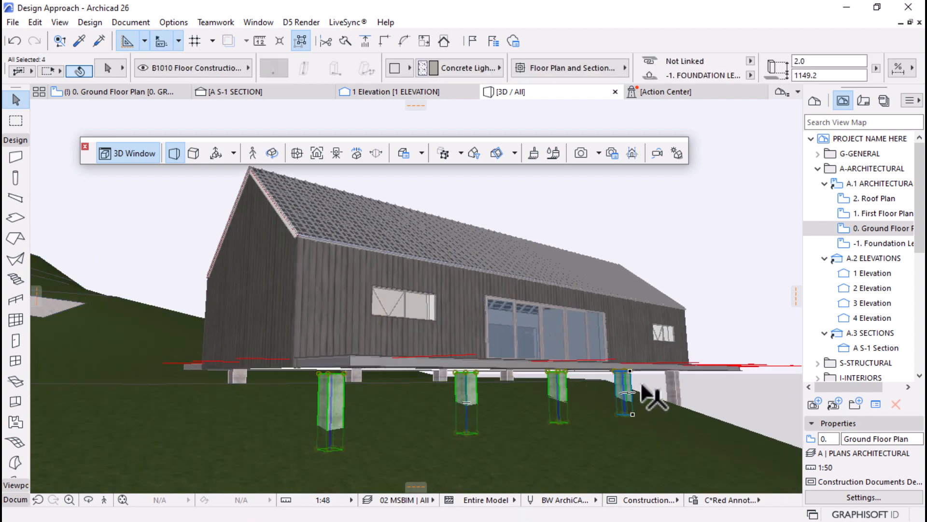
pyautogui.keyDown('shift'); pyautogui.click(672, 379); pyautogui.keyUp('shift')
pyautogui.scroll(5, 316, 384)
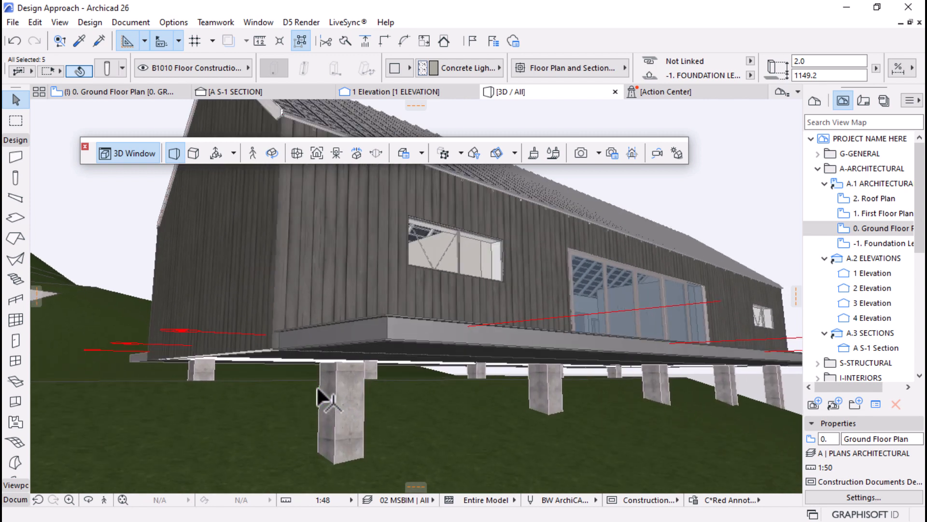
pyautogui.hotkey('ctrl', 'd')
pyautogui.click(339, 363)
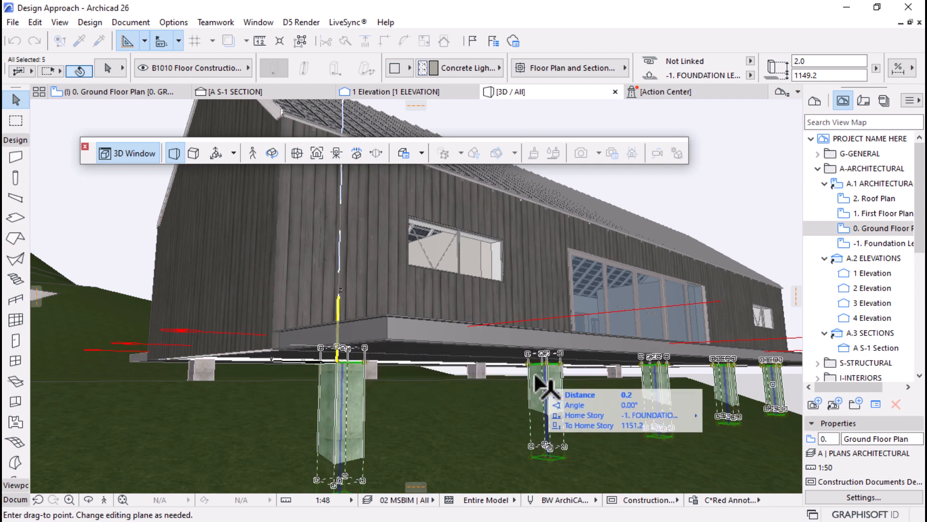
pyautogui.click(421, 375)
pyautogui.press('Escape')
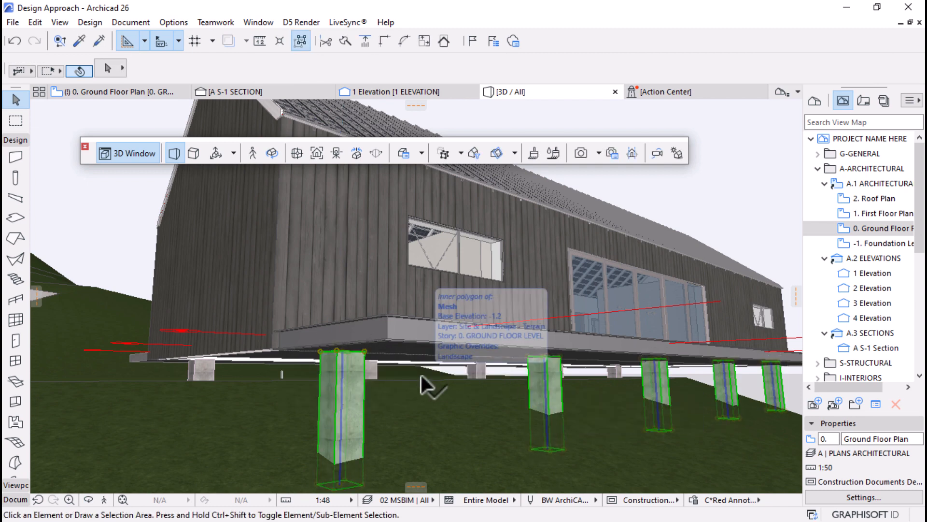
# Delete the old deck slab without steel edge beams on the opposite long side of the house
pyautogui.keyDown('shift'); pyautogui.moveTo(330, 381); pyautogui.dragTo(317, 414, button='middle'); pyautogui.keyUp('shift')
pyautogui.scroll(-5, 253, 416)
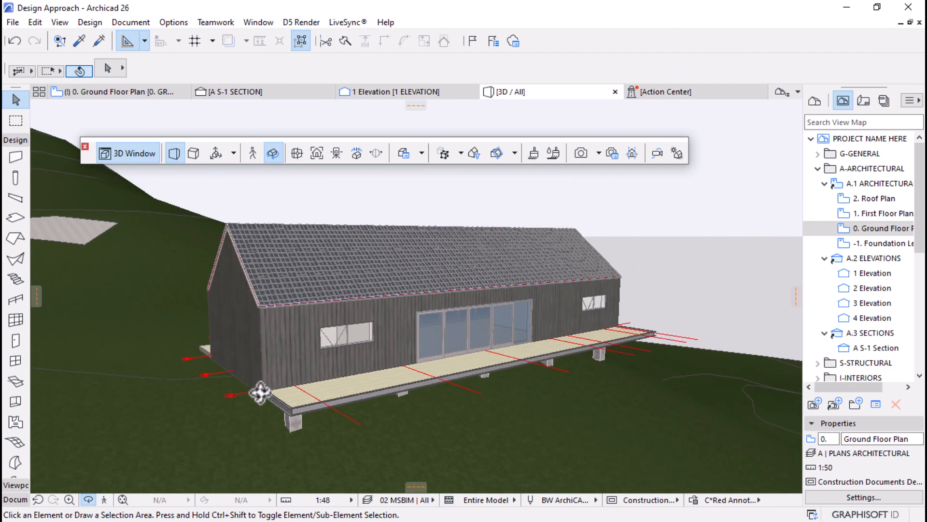
pyautogui.keyDown('shift'); pyautogui.moveTo(517, 410); pyautogui.dragTo(218, 383, button='middle'); pyautogui.keyUp('shift')
pyautogui.click(226, 386)
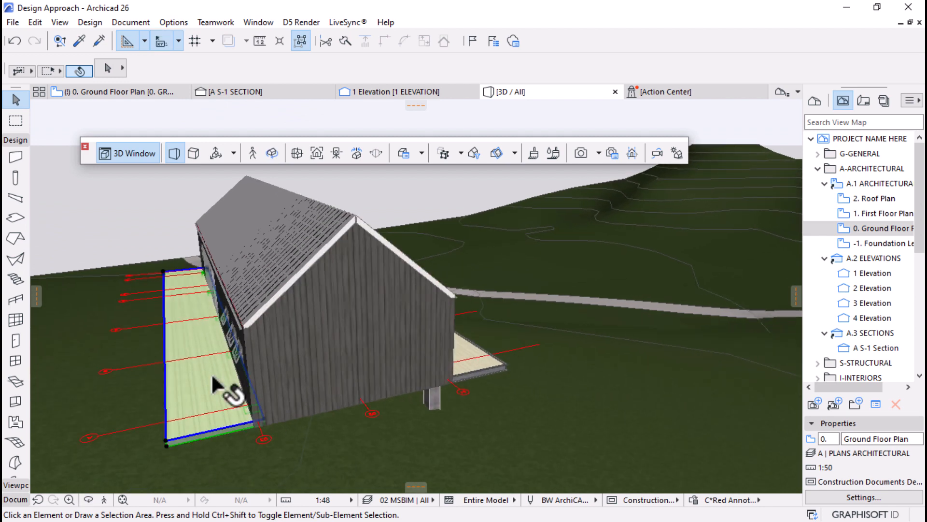
pyautogui.click(578, 340)
pyautogui.scroll(5, 526, 348)
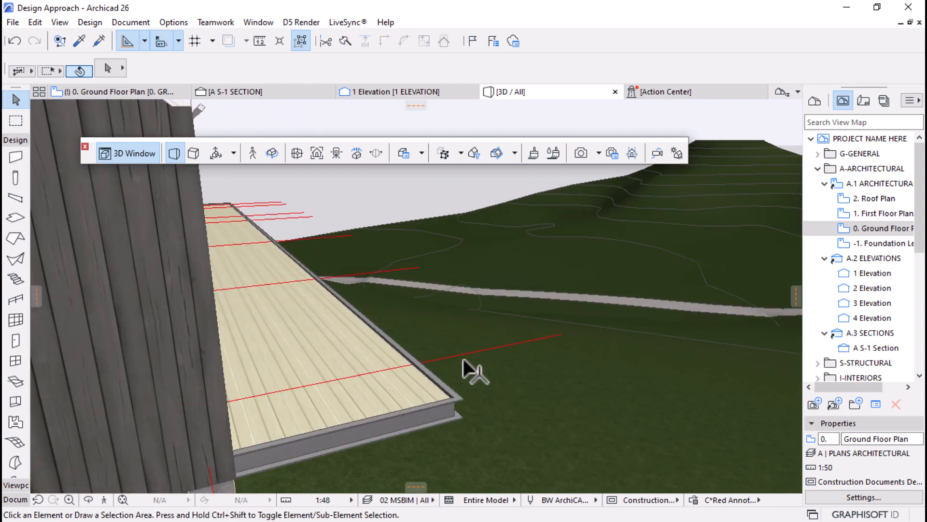
# Mirror a copy of the deck slab and its three edge beams about the house's central lengthwise grid line on the Ground Floor Plan
pyautogui.click(153, 95)
pyautogui.scroll(3, 424, 213)
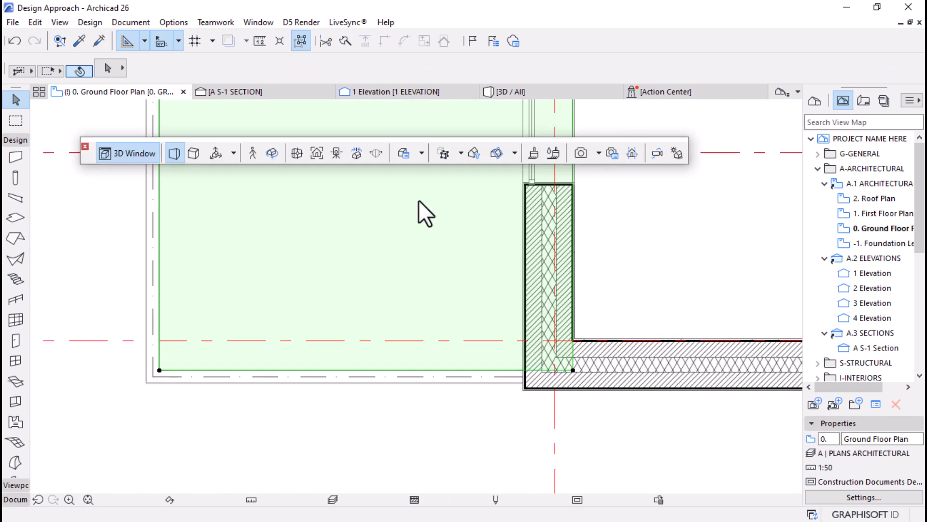
pyautogui.click(336, 366)
pyautogui.keyDown('shift'); pyautogui.click(311, 379); pyautogui.keyUp('shift')
pyautogui.scroll(-5, 315, 413)
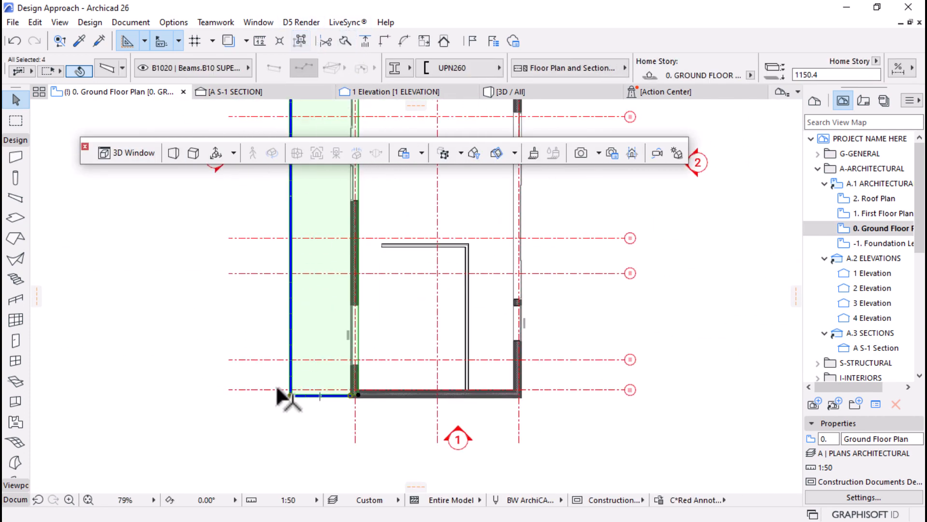
pyautogui.hotkey('ctrl', 'alt', 'm')
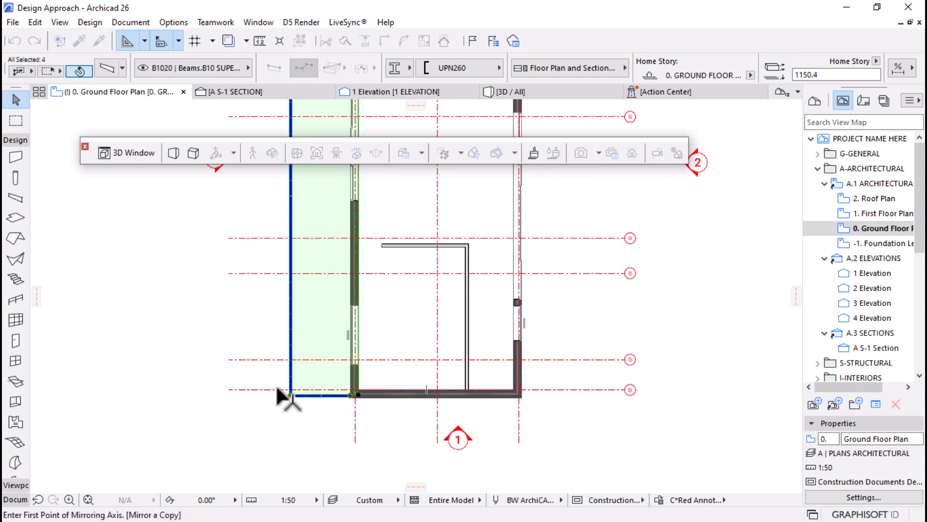
pyautogui.click(437, 397)
pyautogui.click(426, 466)
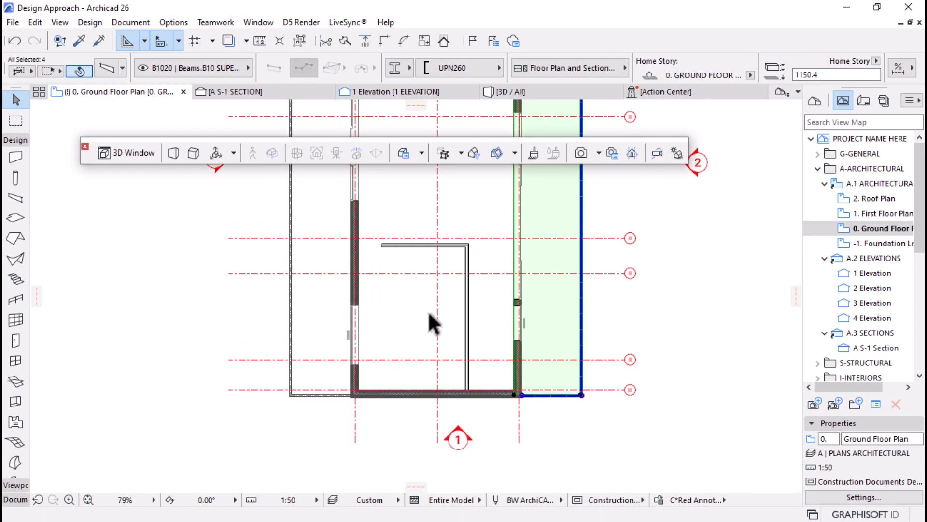
# Examine the mirrored deck along both long sides of the house in 3D and clear the selection on the Ground Floor Plan
pyautogui.click(513, 89)
pyautogui.scroll(-5, 578, 309)
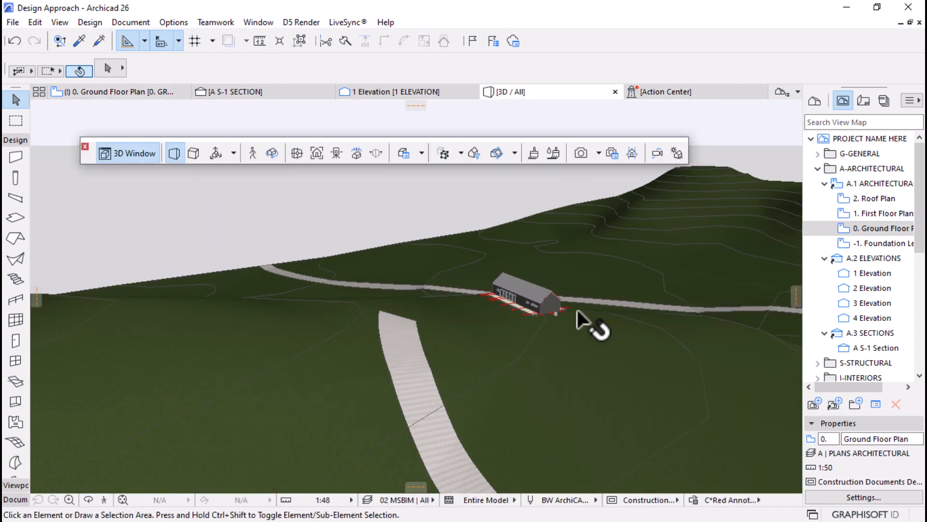
pyautogui.scroll(10, 555, 285)
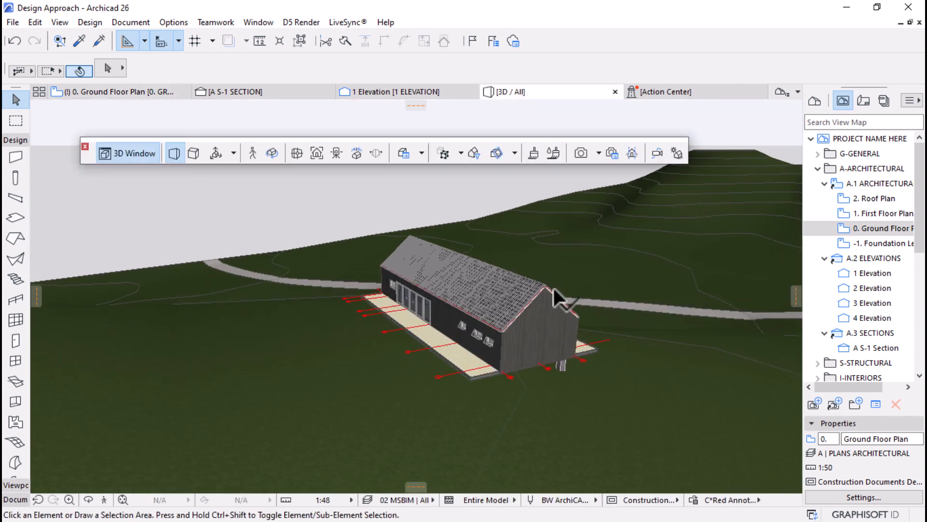
pyautogui.scroll(2, 554, 288)
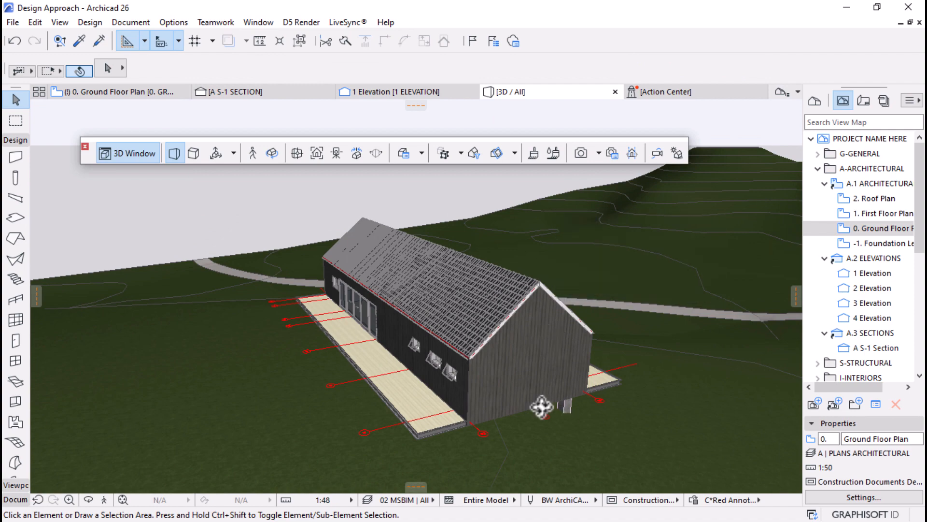
pyautogui.keyDown('shift'); pyautogui.moveTo(541, 407); pyautogui.dragTo(197, 177, button='middle'); pyautogui.keyUp('shift')
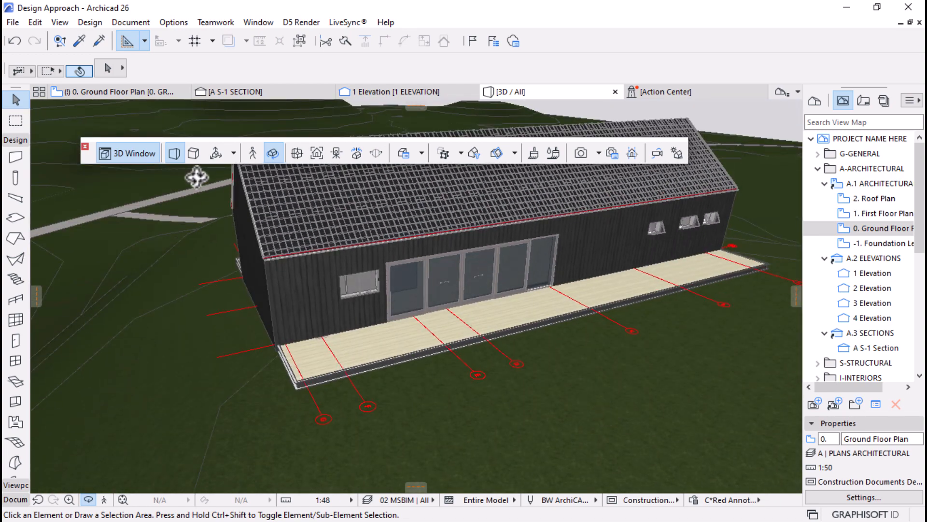
pyautogui.click(117, 93)
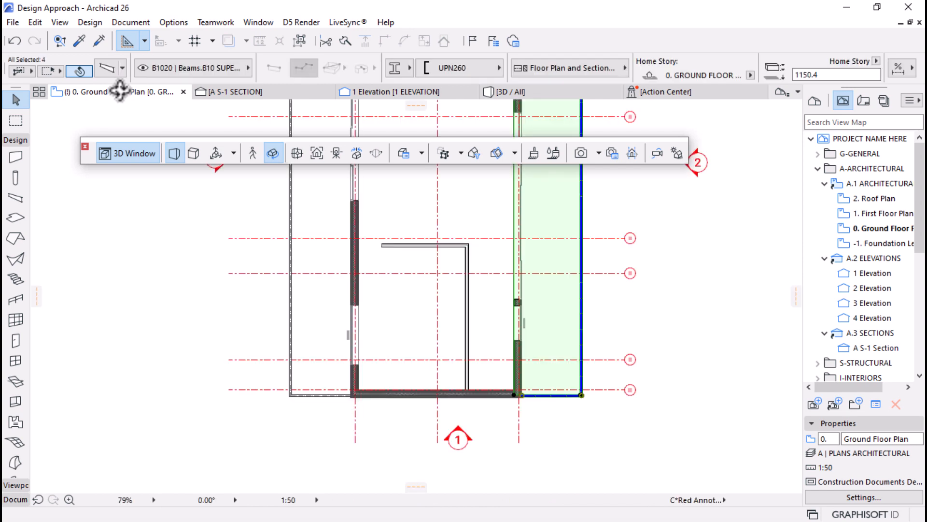
pyautogui.scroll(-3, 364, 430)
pyautogui.click(372, 428)
pyautogui.scroll(-3, 369, 428)
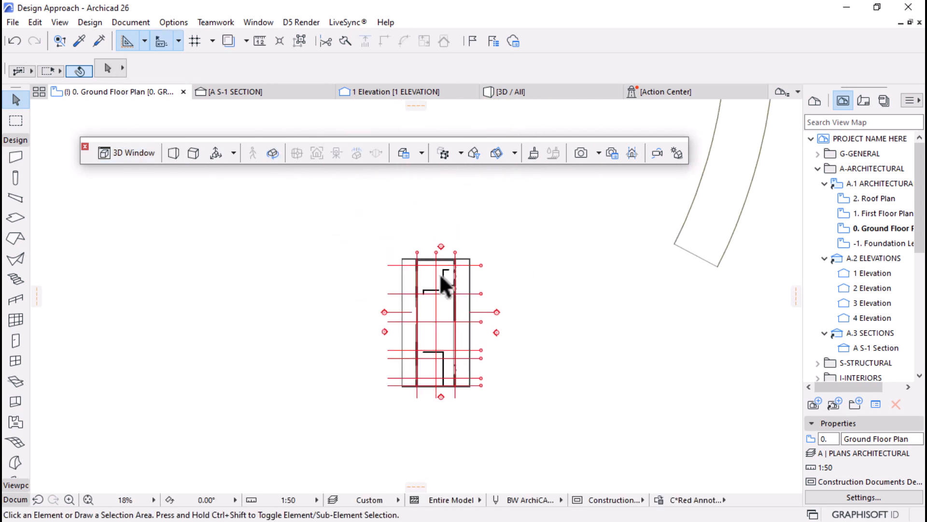
# Load the Staircase 1.0 favorite from the project starter's STAIRCASE folder into the Stair tool
pyautogui.click(14, 280)
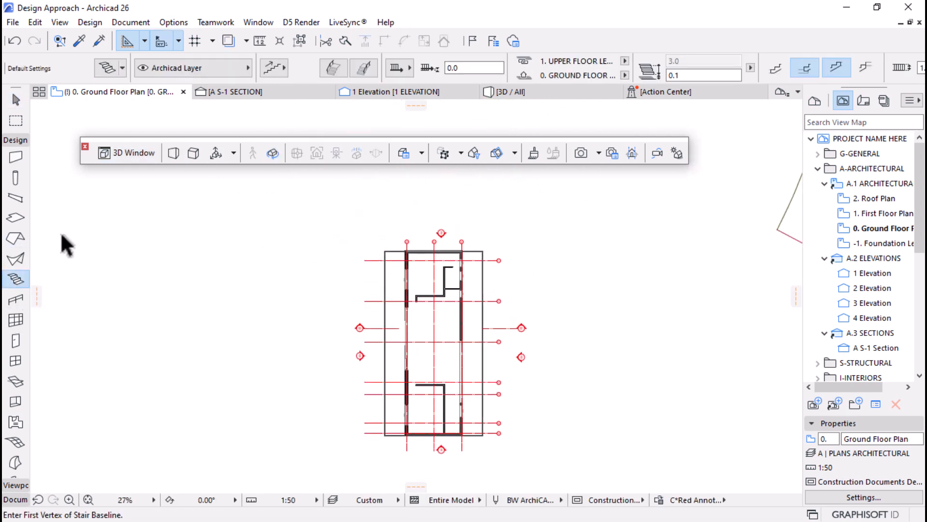
pyautogui.click(123, 68)
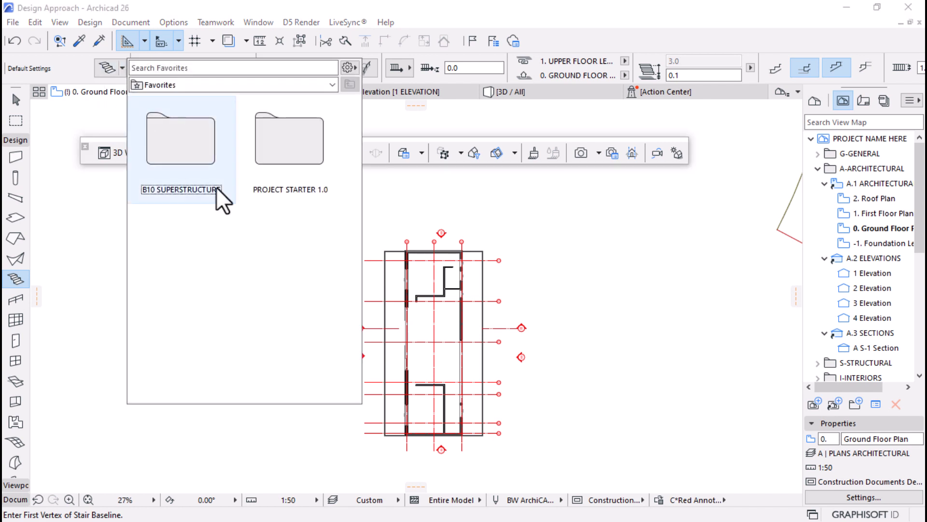
pyautogui.doubleClick(306, 145)
pyautogui.click(210, 161)
pyautogui.doubleClick(216, 172)
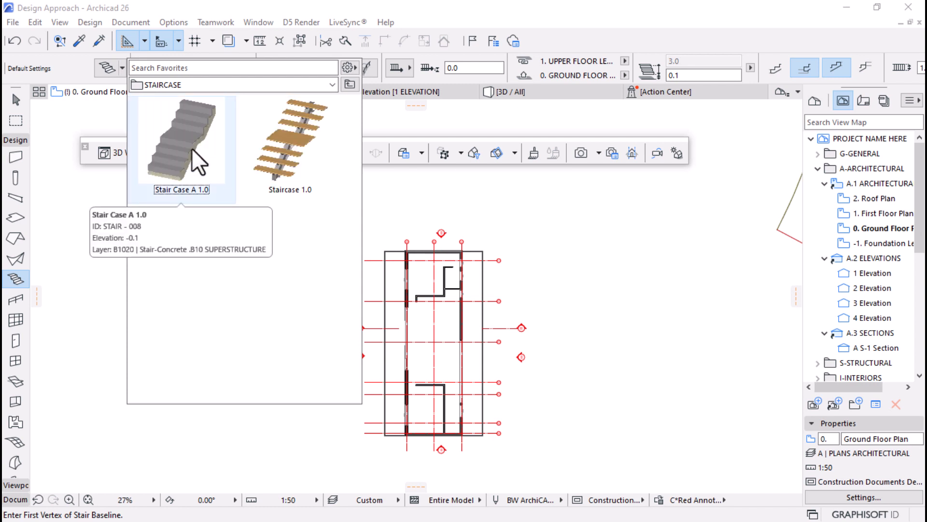
pyautogui.doubleClick(277, 144)
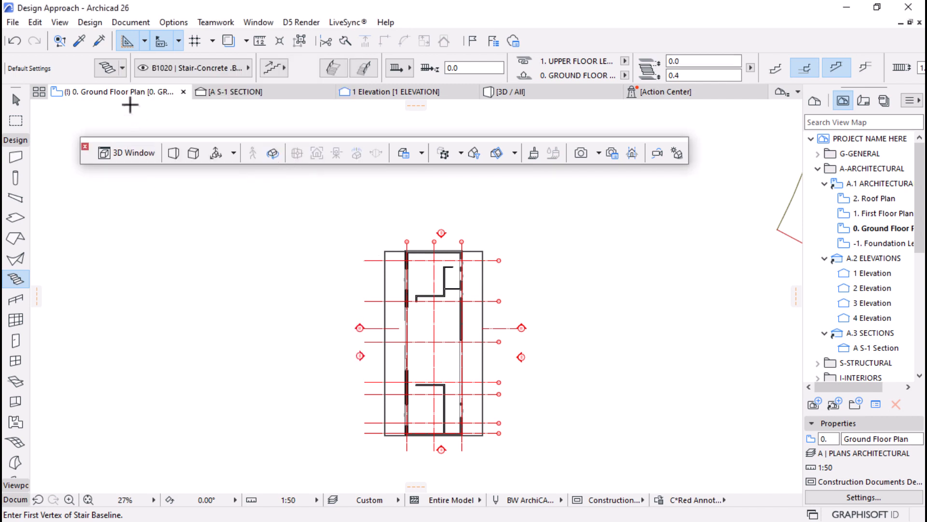
# Set both the flight and landing structure of the stair defaults to Stringers Only, with stringers on both sides
pyautogui.hotkey('ctrl', 't')
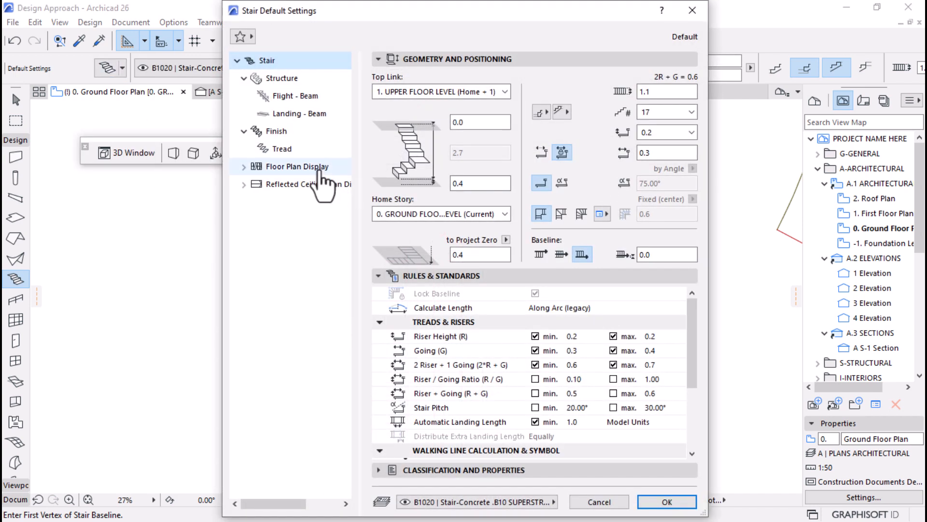
pyautogui.click(280, 78)
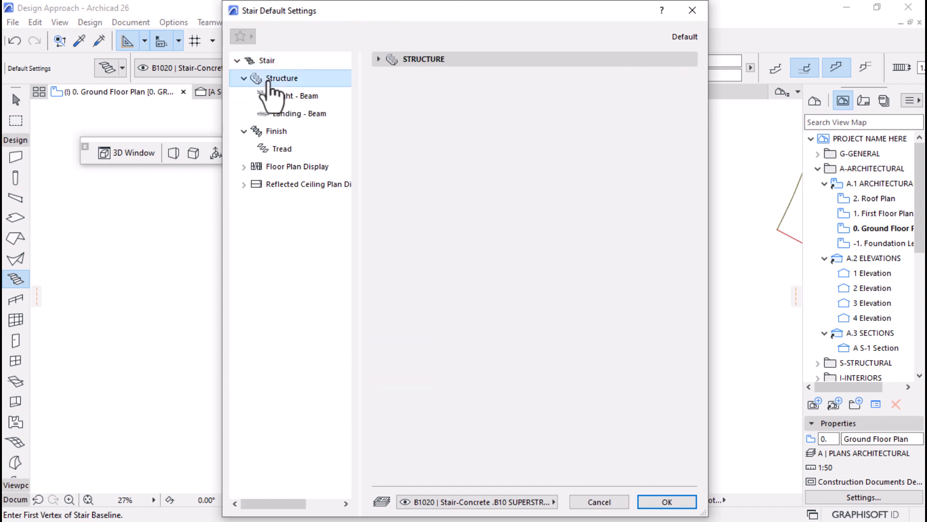
pyautogui.click(379, 60)
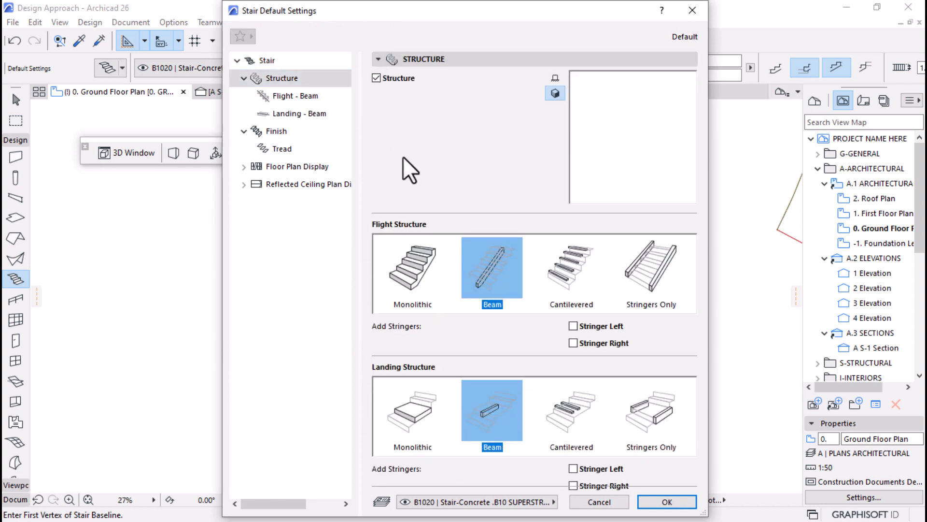
pyautogui.click(657, 278)
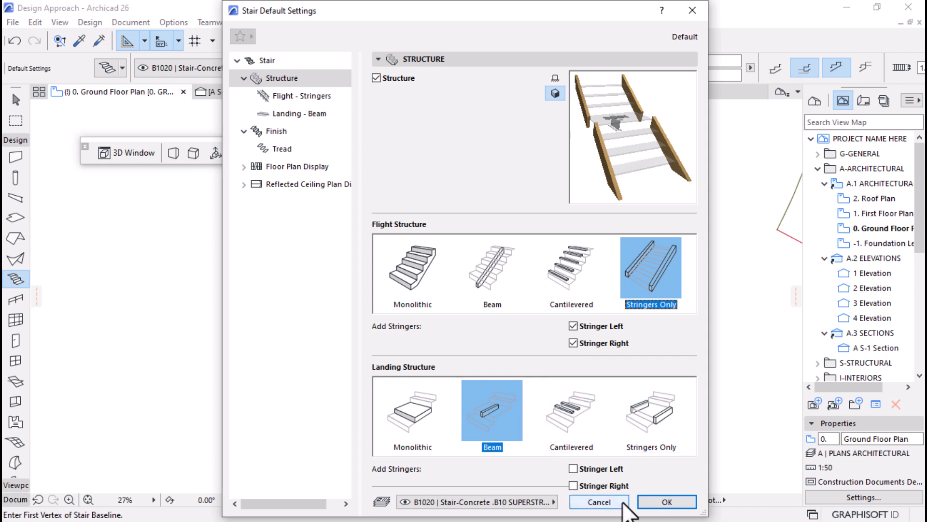
pyautogui.click(652, 425)
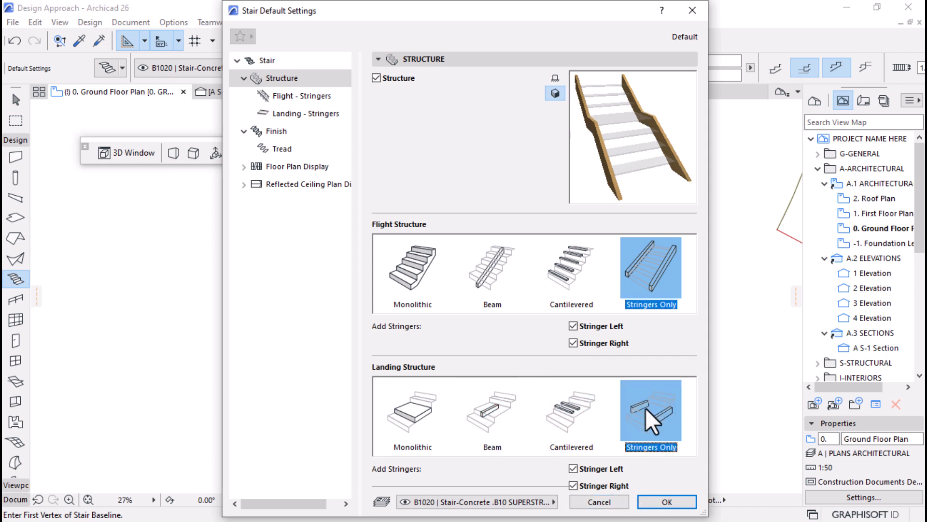
pyautogui.click(666, 502)
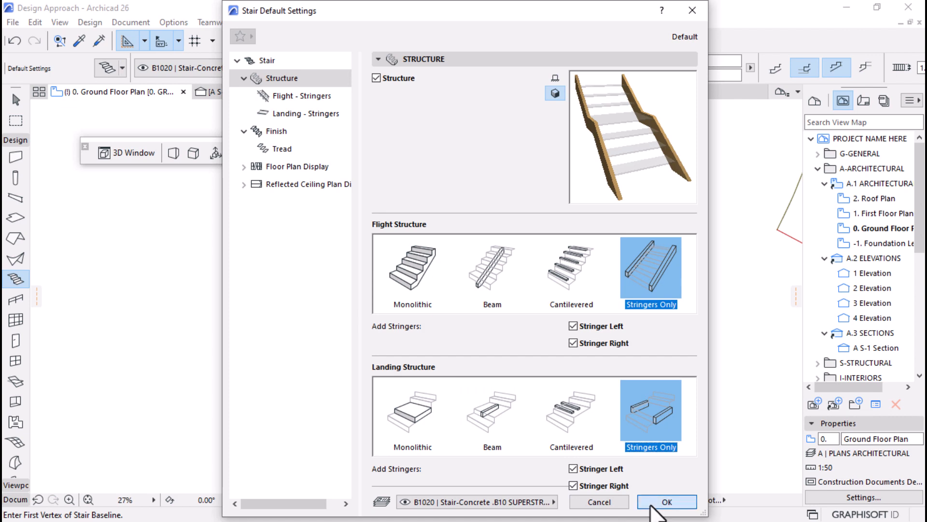
# Place a straight stair between grid lines B and C, with its baseline running about 1.7 m from outside to the deck edge
pyautogui.scroll(-10, 408, 403)
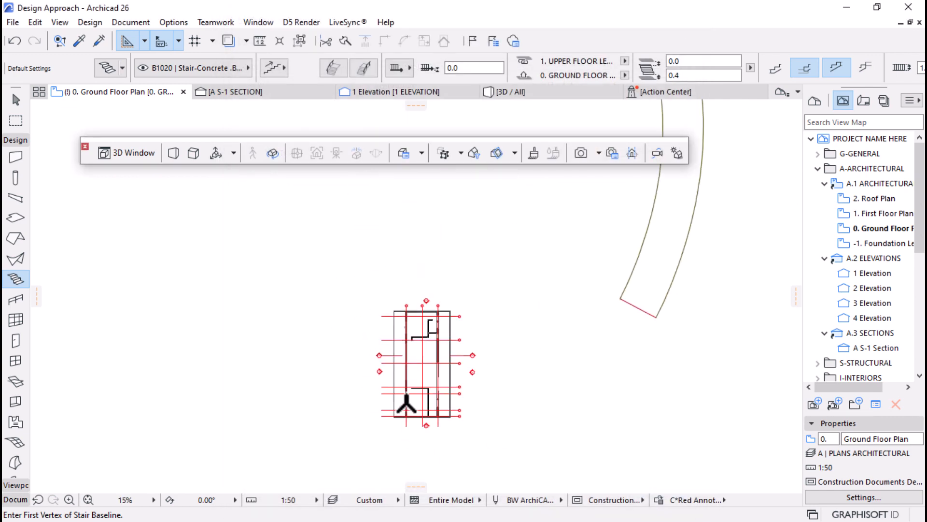
pyautogui.scroll(10, 408, 396)
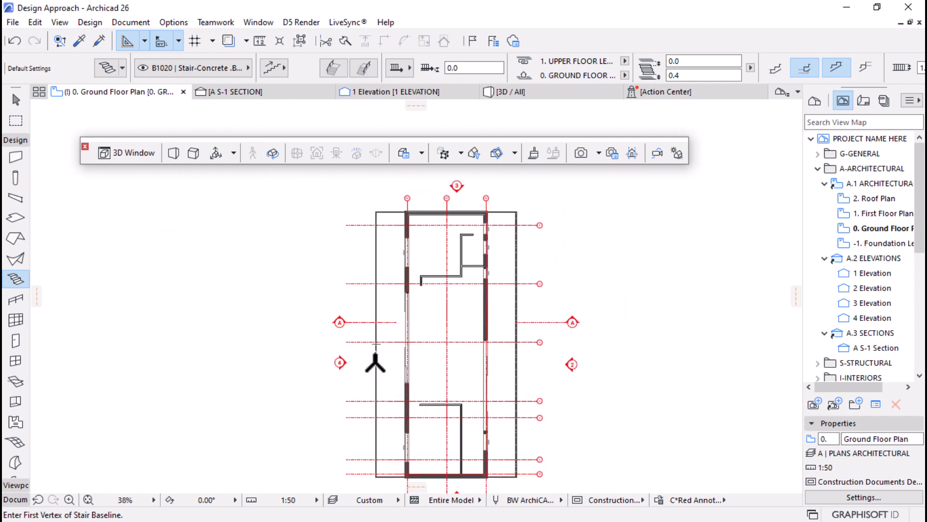
pyautogui.scroll(2, 376, 364)
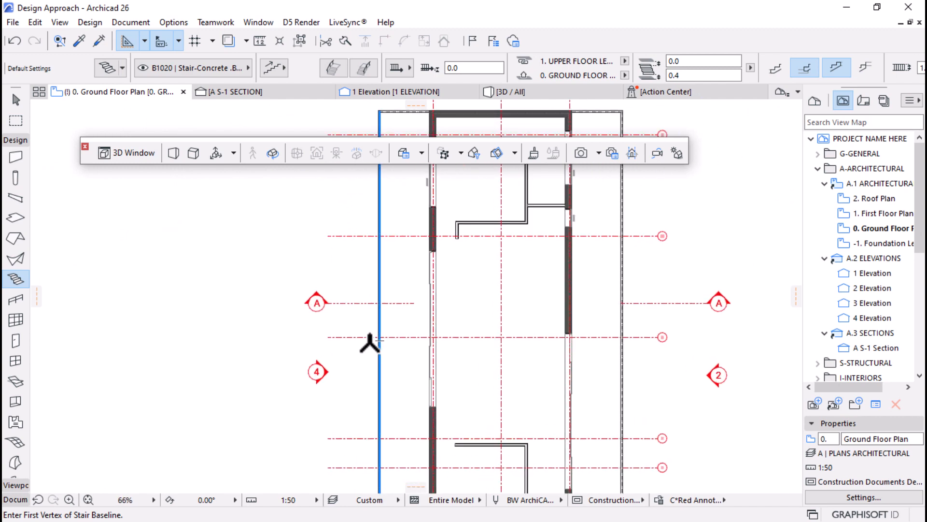
pyautogui.scroll(-4, 369, 346)
pyautogui.scroll(5, 458, 303)
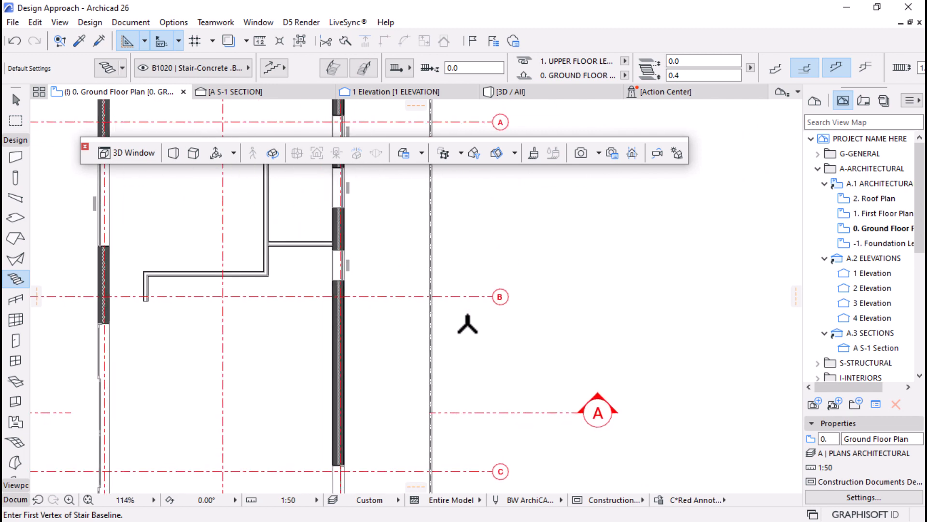
pyautogui.scroll(-2, 458, 339)
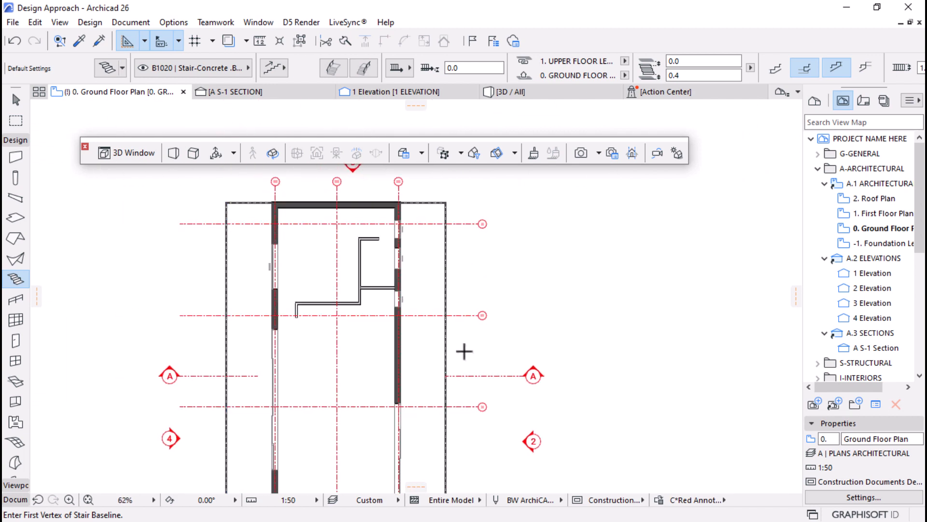
pyautogui.scroll(1, 449, 333)
pyautogui.scroll(-2, 451, 332)
pyautogui.scroll(4, 451, 369)
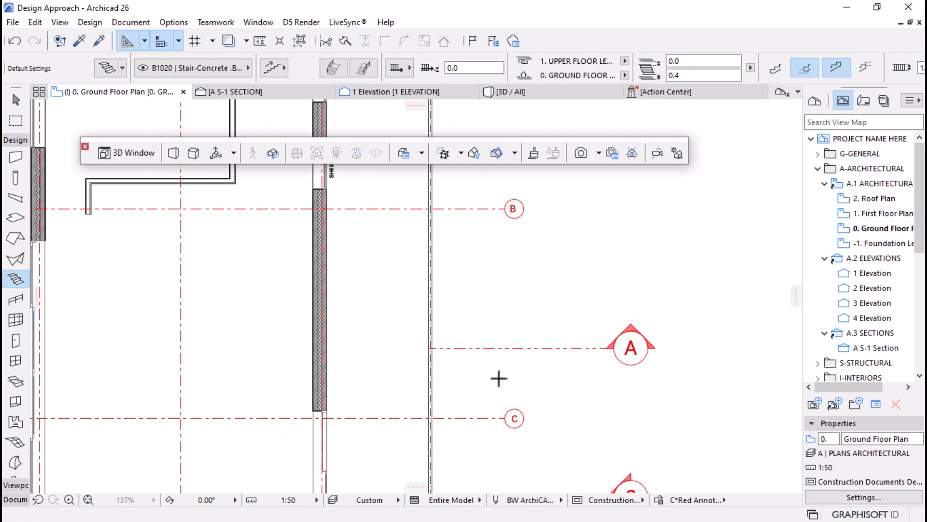
pyautogui.click(499, 378)
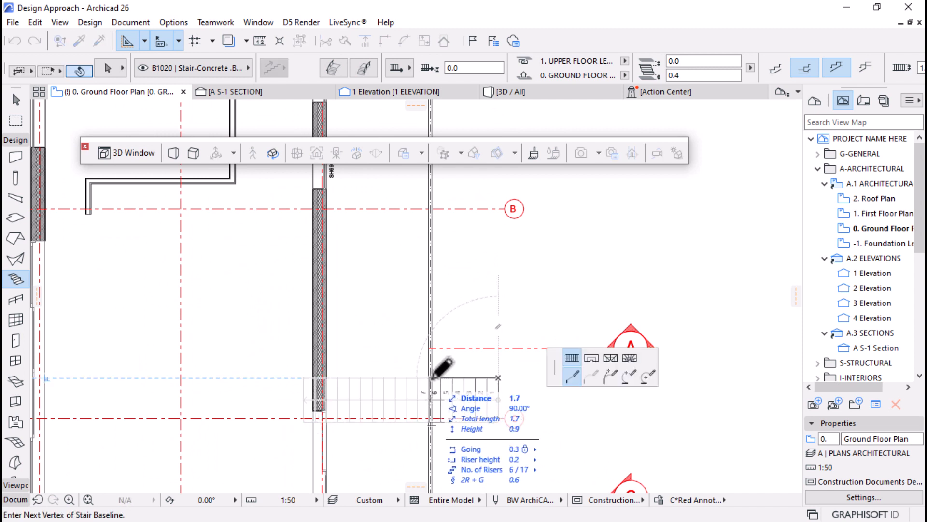
pyautogui.rightClick(432, 378)
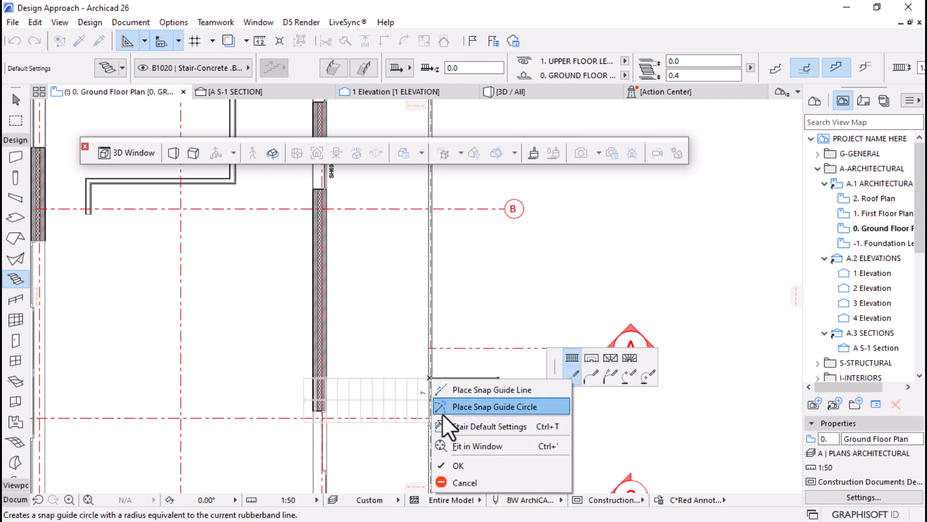
pyautogui.click(459, 467)
pyautogui.scroll(3, 466, 423)
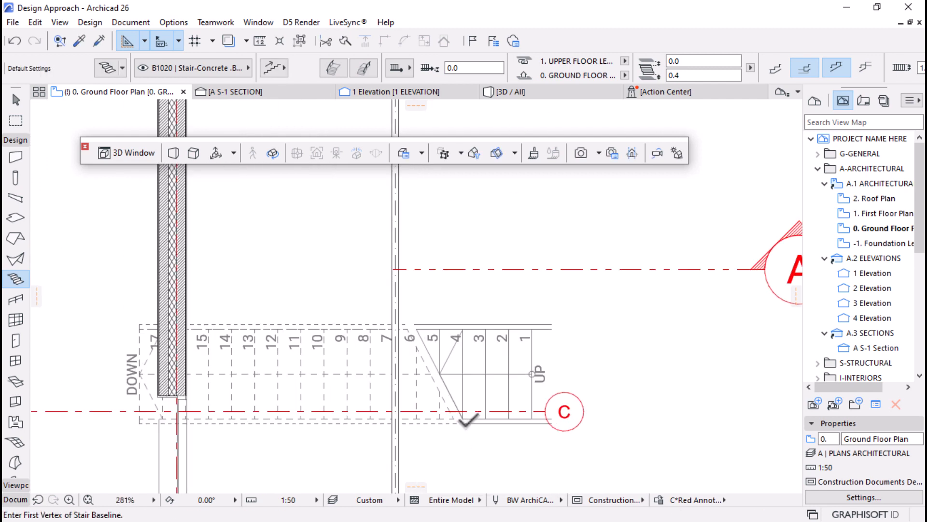
pyautogui.press('Escape')
# Select the new stair and change its top link from the upper floor level to Not Linked
pyautogui.click(496, 360)
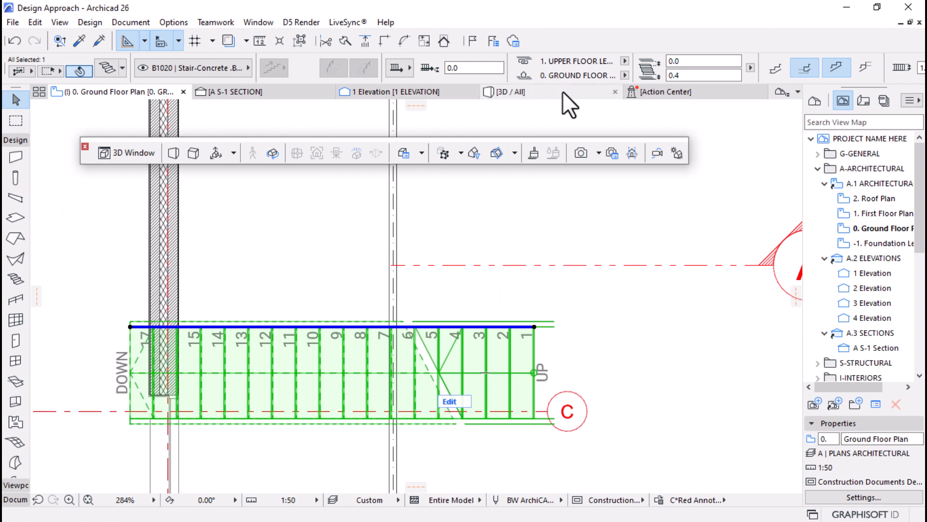
pyautogui.click(624, 62)
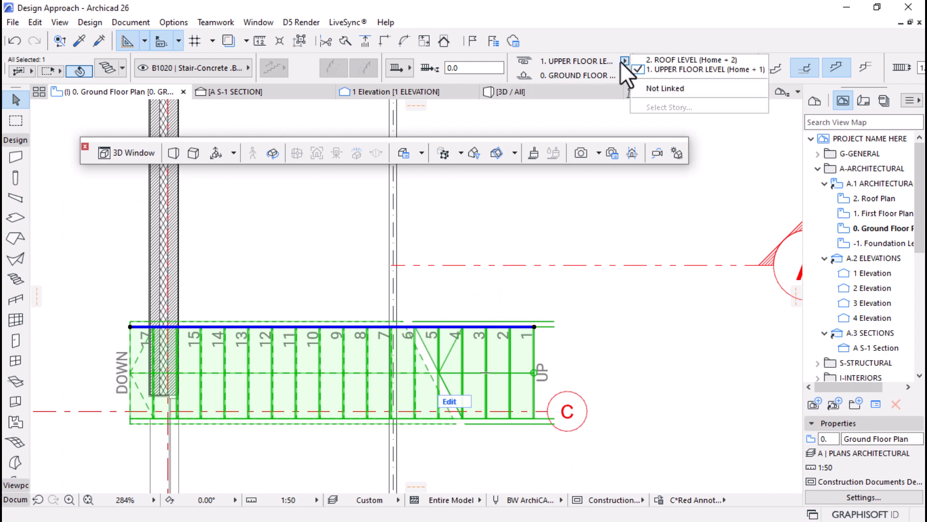
pyautogui.click(645, 84)
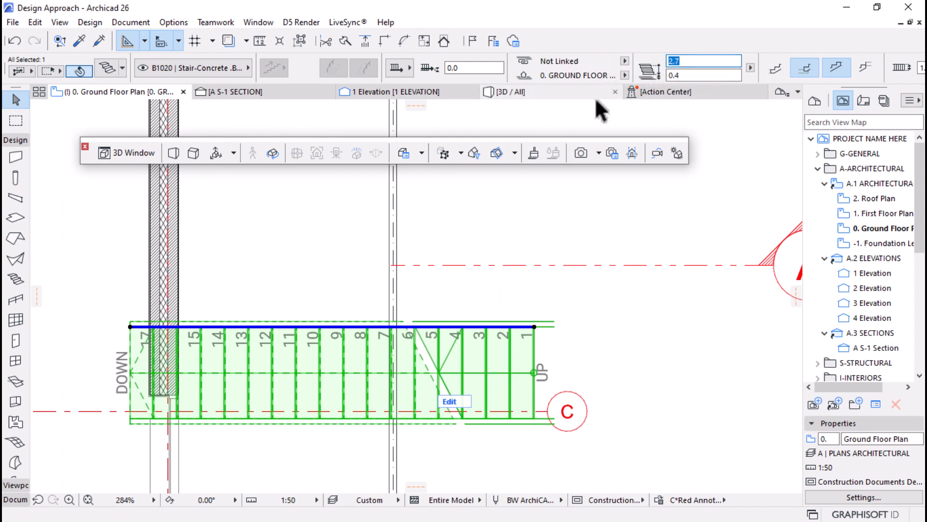
# Select the stair in the 3D window and set its base elevation to 1150.5
pyautogui.click(515, 92)
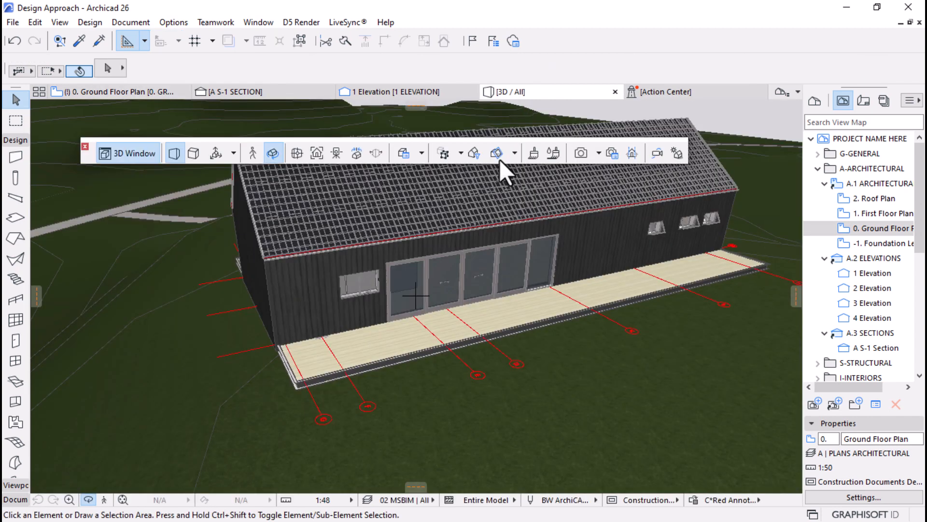
pyautogui.scroll(-3, 406, 400)
pyautogui.moveTo(502, 381); pyautogui.dragTo(616, 376)
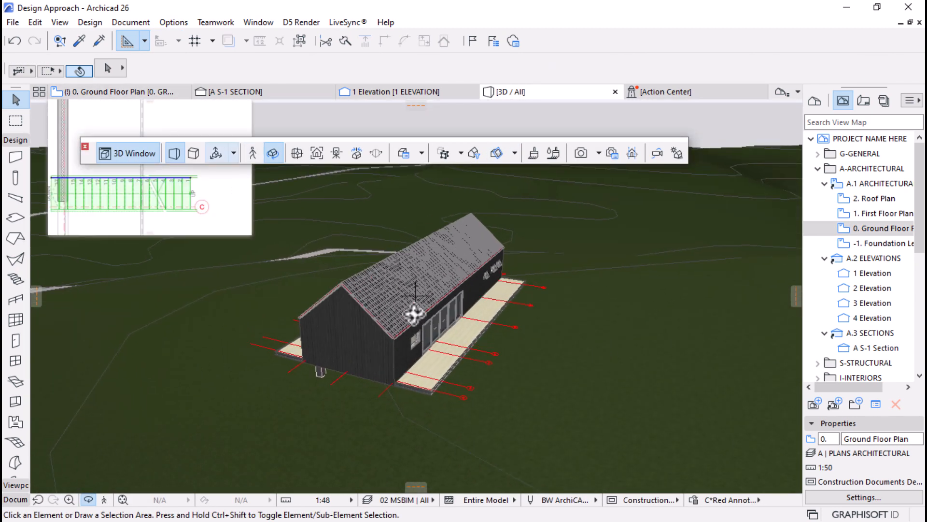
pyautogui.scroll(-2, 414, 315)
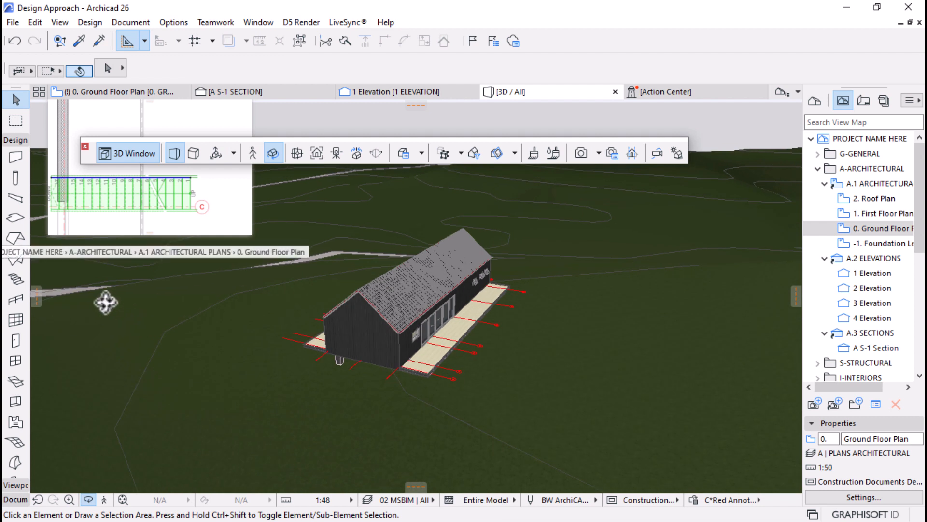
pyautogui.click(16, 280)
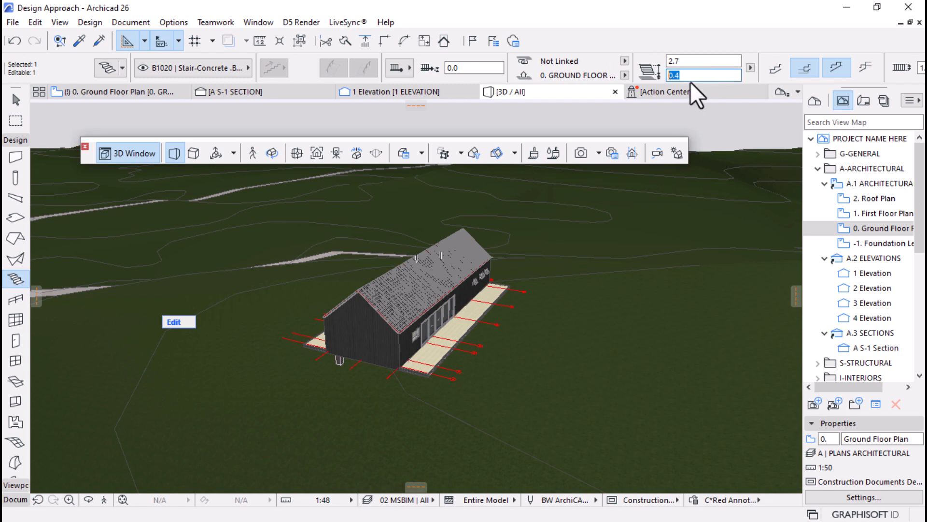
pyautogui.rightClick(673, 73)
pyautogui.click(709, 136)
pyautogui.press('Return')
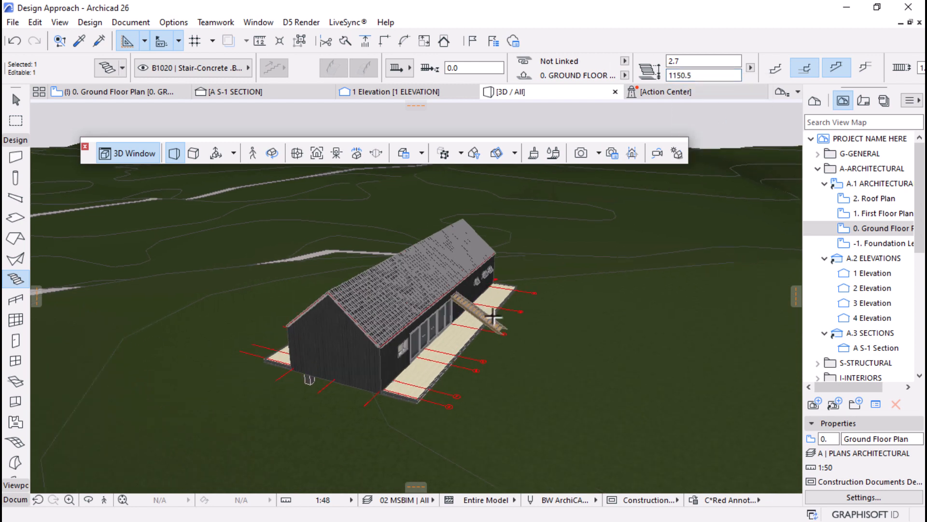
pyautogui.scroll(10, 499, 352)
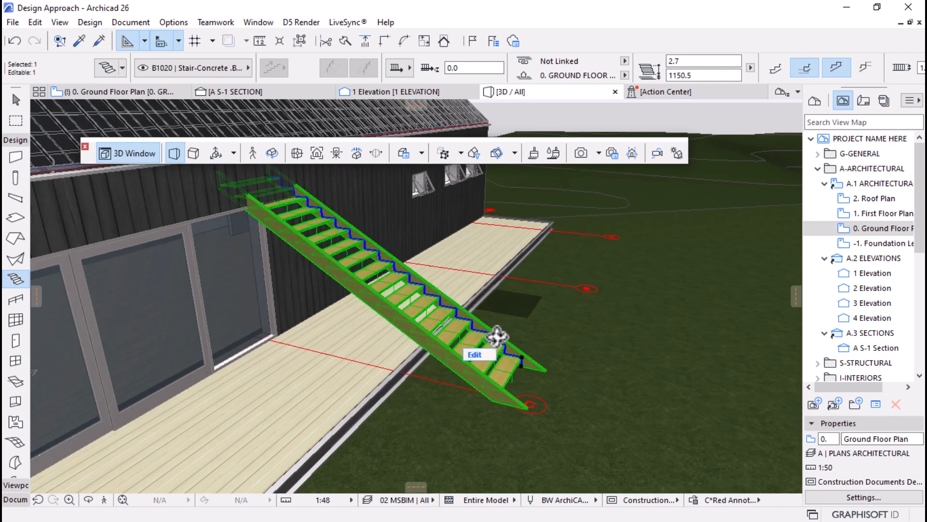
pyautogui.keyDown('shift'); pyautogui.moveTo(497, 337); pyautogui.dragTo(552, 321, button='middle'); pyautogui.keyUp('shift')
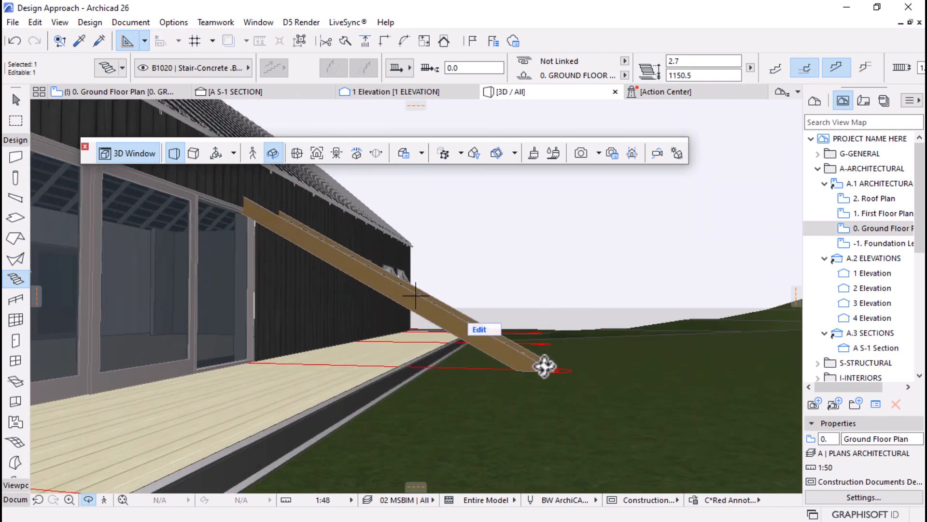
# Move the selected stair vertically down in 3D to a base elevation of about 1149.7
pyautogui.hotkey('ctrl', 'd')
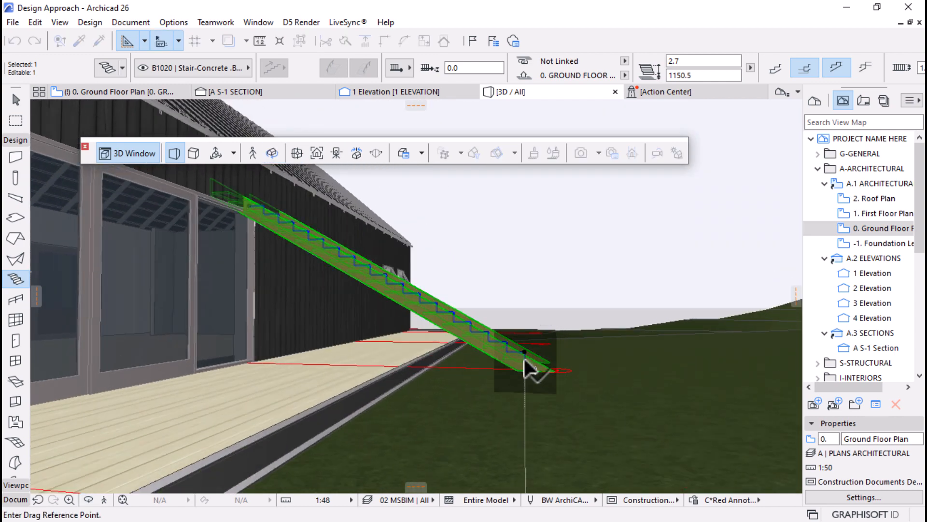
pyautogui.click(524, 360)
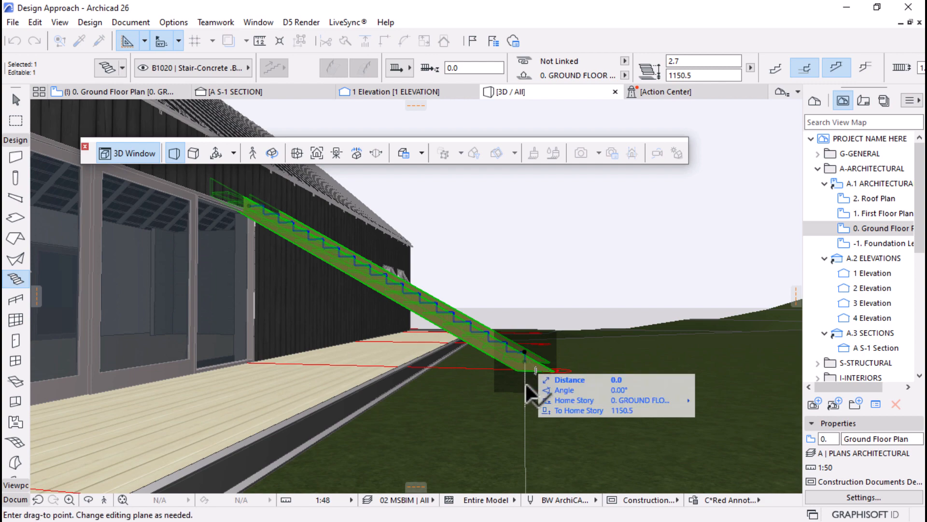
pyautogui.click(525, 412)
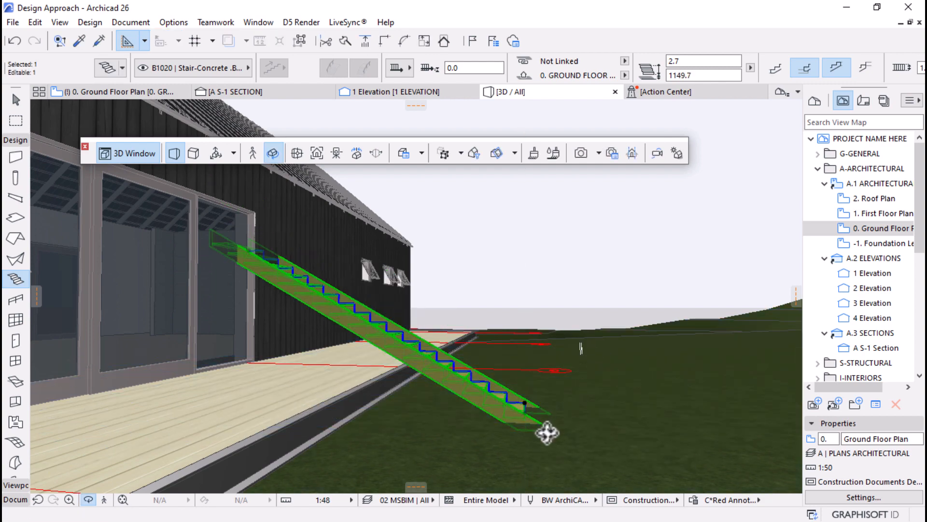
# Set the stair's total height to 0.8
pyautogui.moveTo(547, 432); pyautogui.dragTo(348, 322)
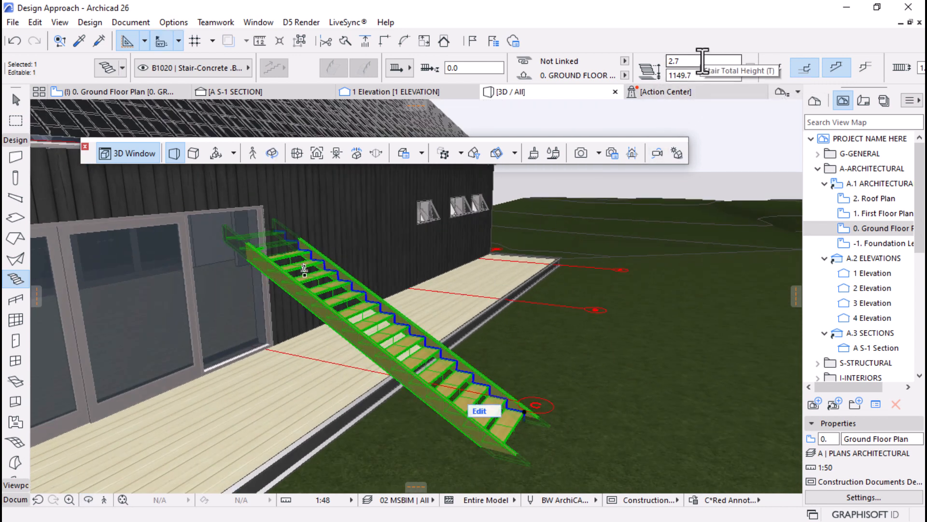
pyautogui.click(702, 61)
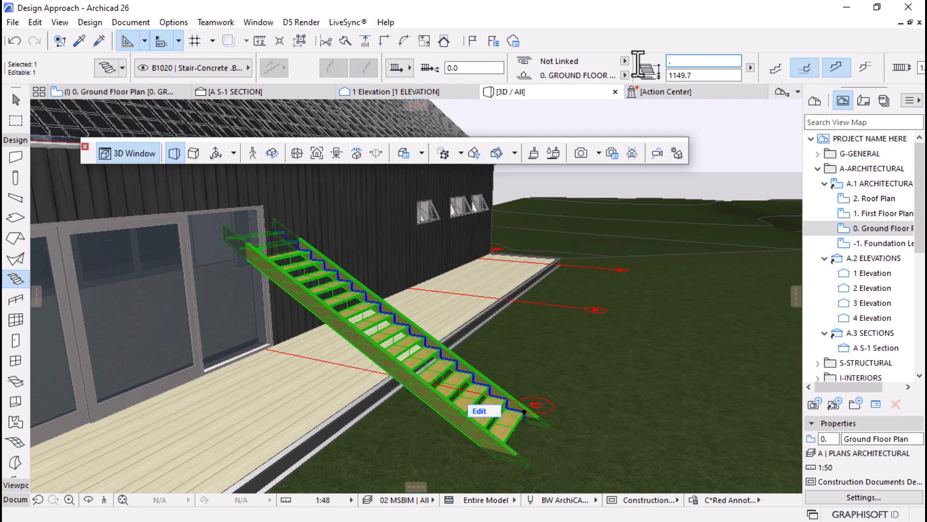
pyautogui.write('0.8')
pyautogui.press('Return')
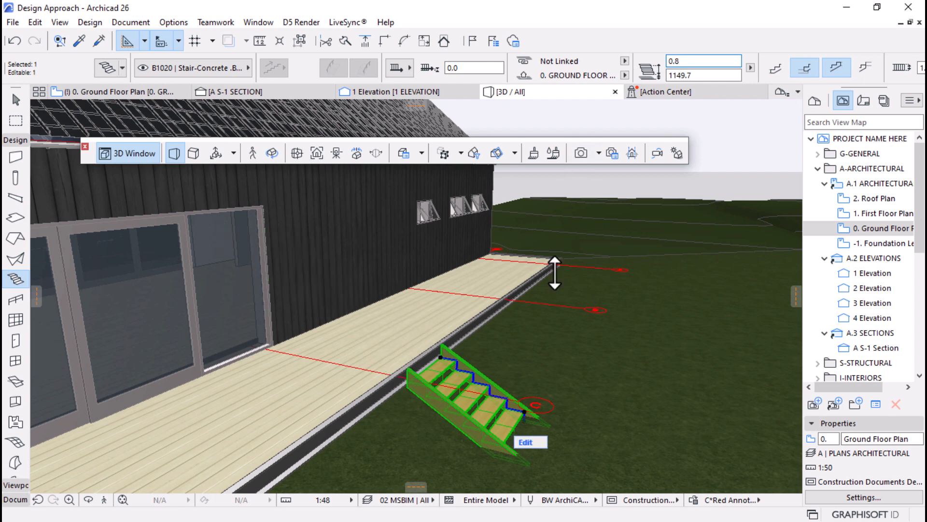
# Move the stair horizontally in the ground floor plan so its upper end meets the deck edge, and deselect it
pyautogui.keyDown('shift'); pyautogui.moveTo(517, 376); pyautogui.dragTo(473, 369, button='middle'); pyautogui.keyUp('shift')
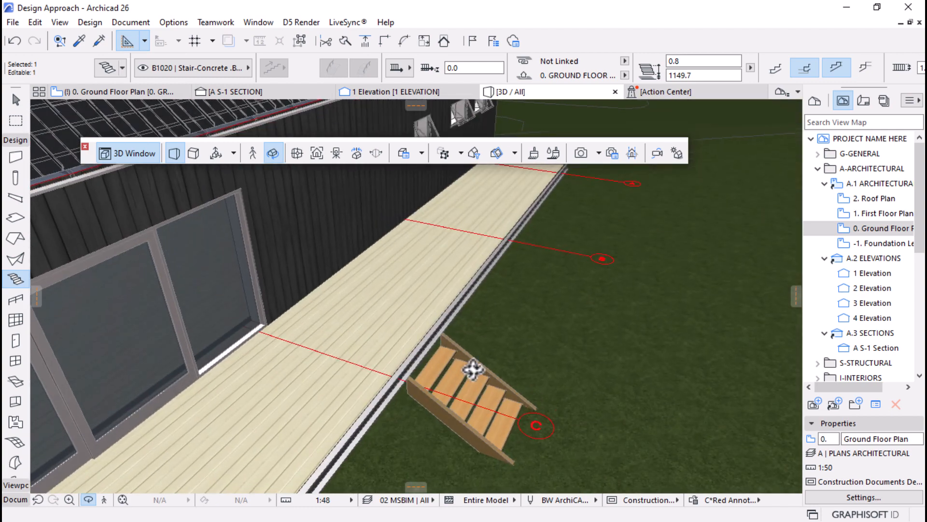
pyautogui.click(104, 92)
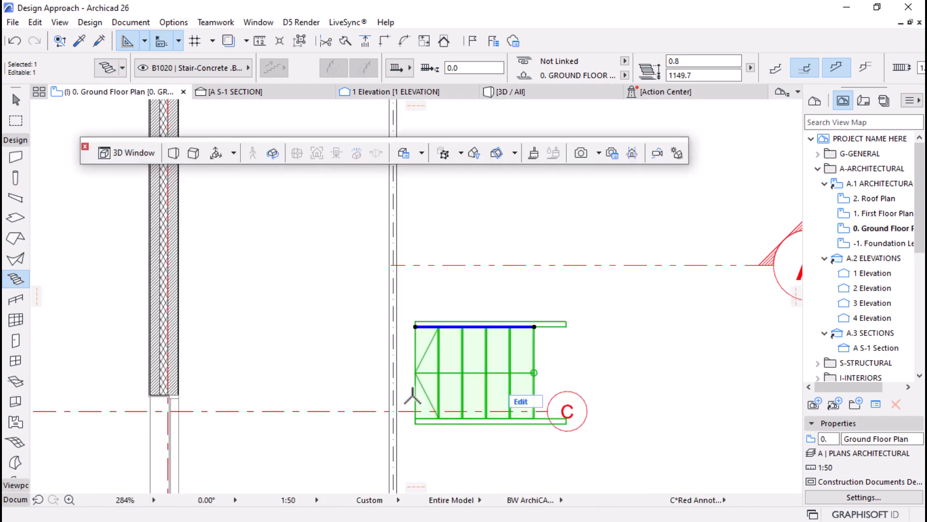
pyautogui.hotkey('ctrl', 'd')
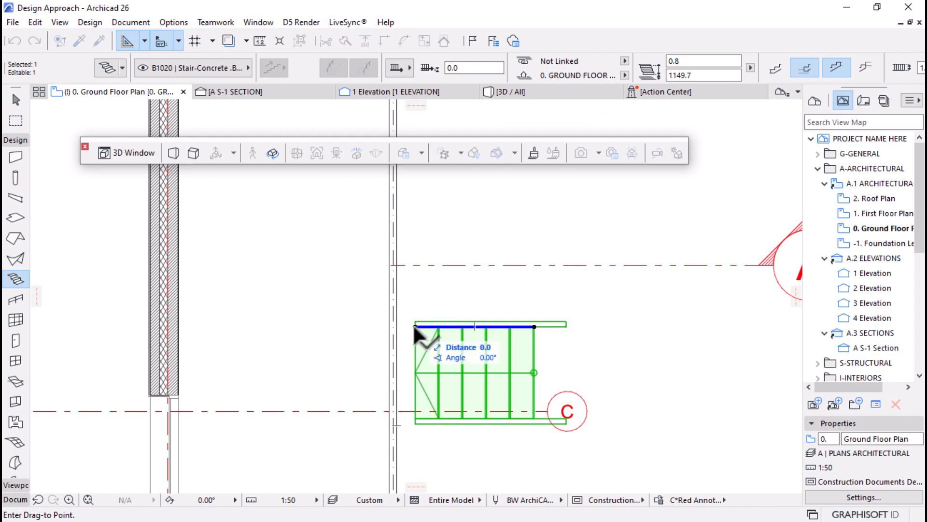
pyautogui.click(399, 327)
pyautogui.press('Escape')
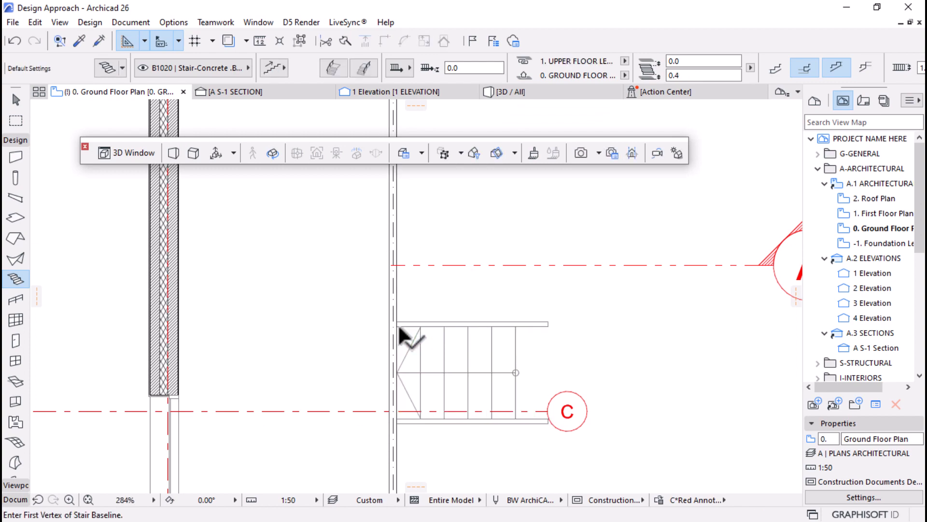
# Select the stair in the 3D window and set its total height to 0.7
pyautogui.press('F3')
pyautogui.moveTo(462, 387); pyautogui.dragTo(387, 383)
pyautogui.press('Escape')
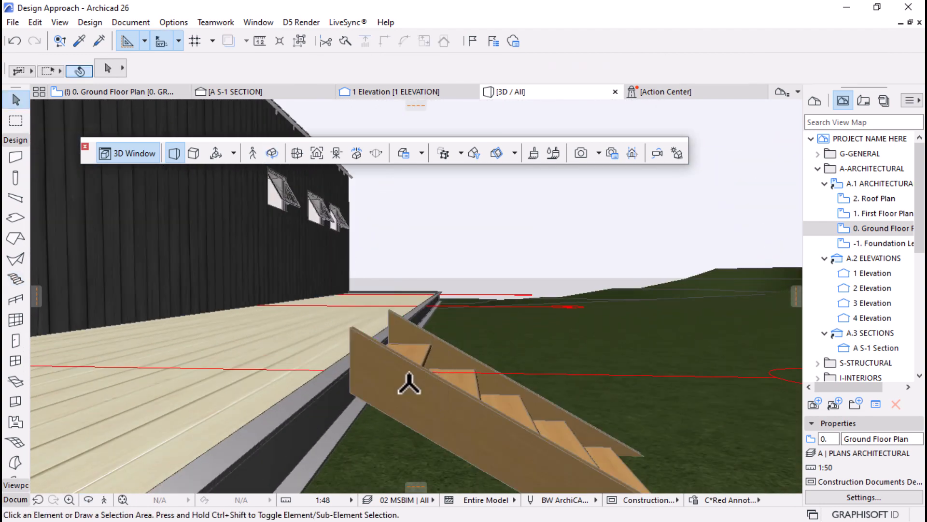
pyautogui.click(373, 357)
pyautogui.click(391, 343)
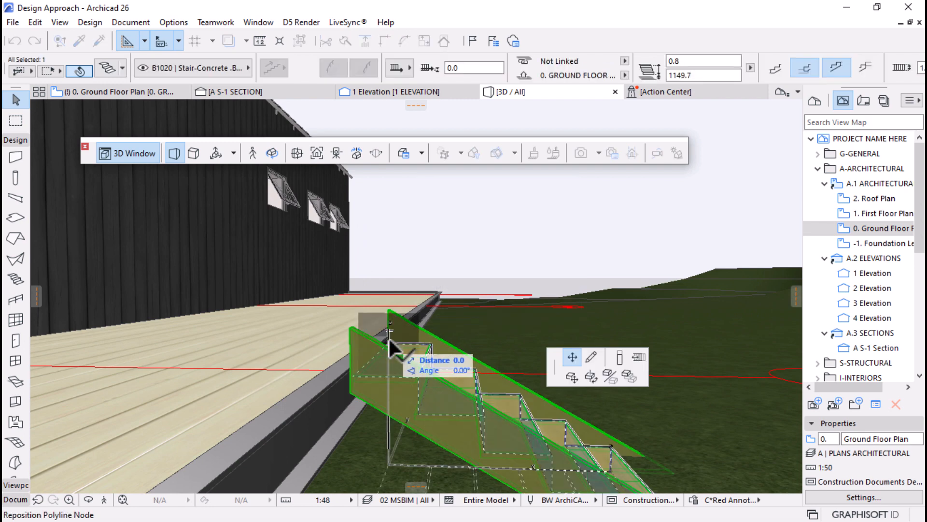
pyautogui.click(618, 358)
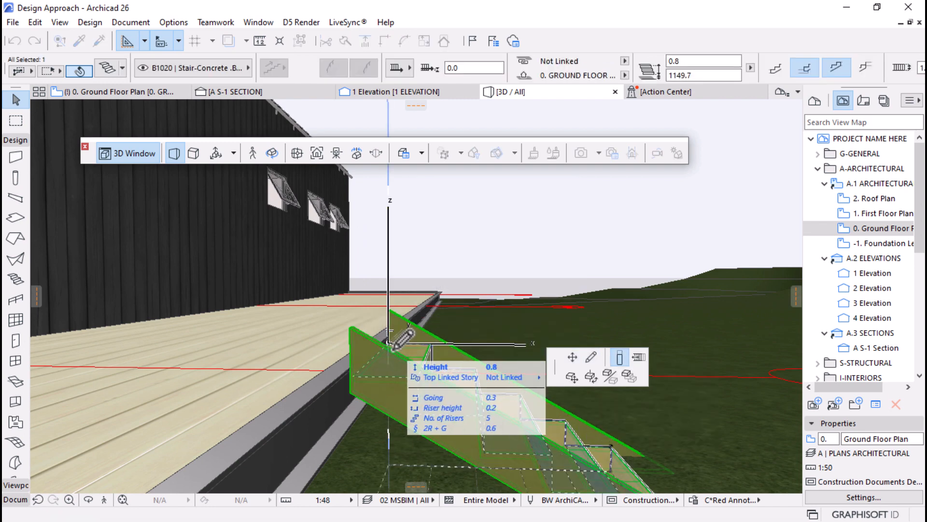
pyautogui.click(390, 351)
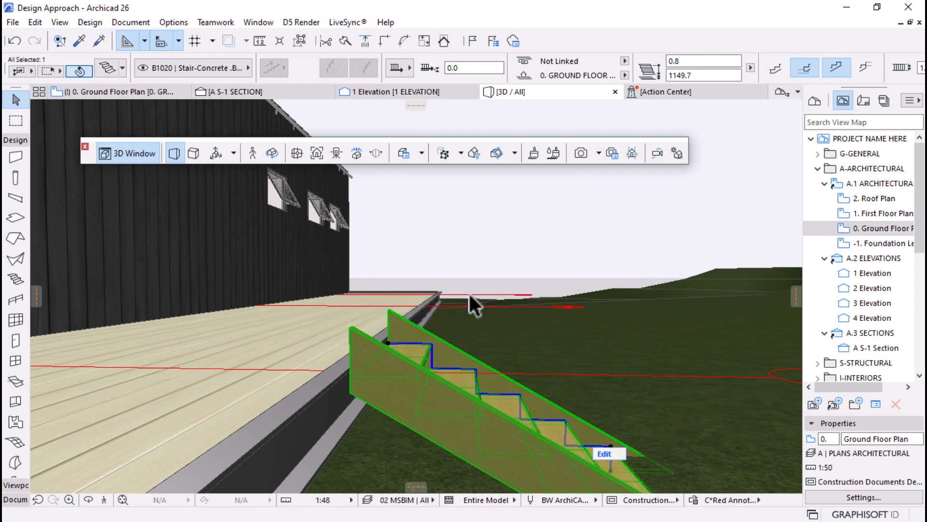
pyautogui.doubleClick(701, 61)
pyautogui.press('Return')
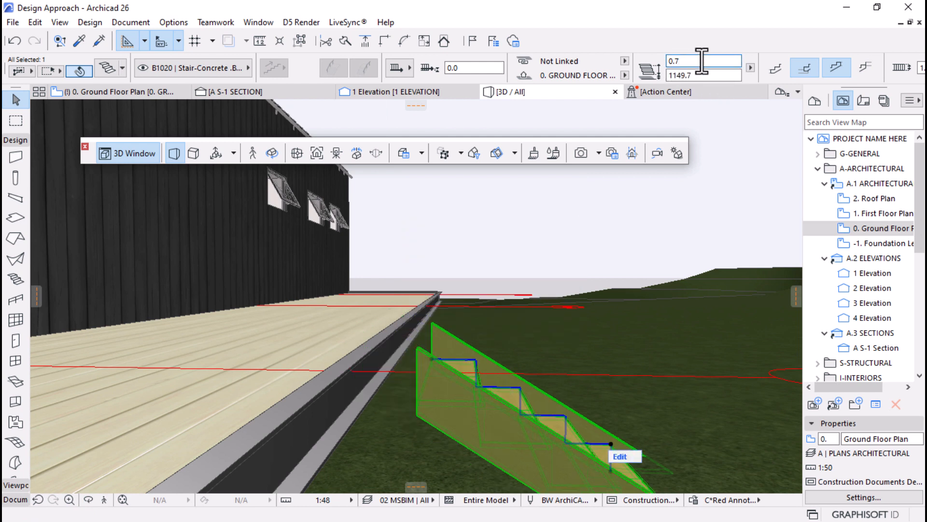
# Move the stair on the ground floor plan so its upper end meets the deck edge, and return to the 3D view
pyautogui.click(143, 92)
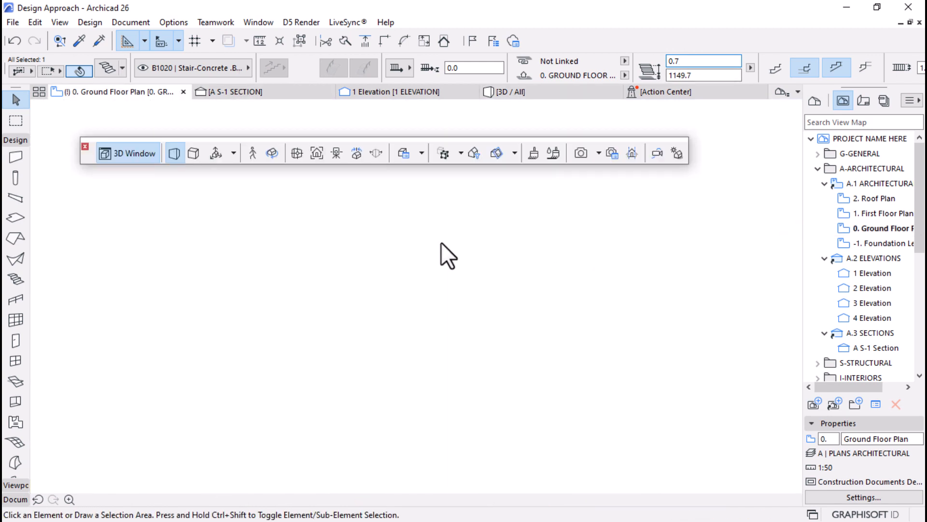
pyautogui.click(449, 338)
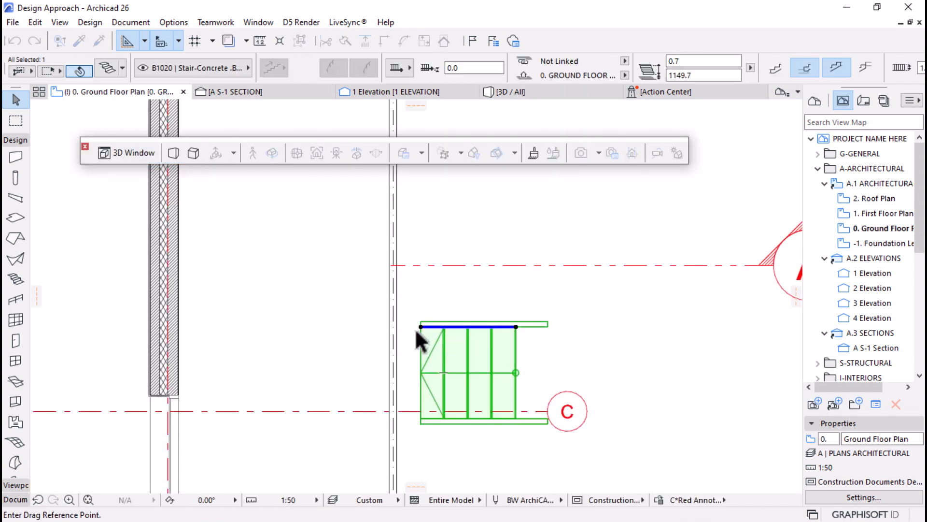
pyautogui.click(401, 327)
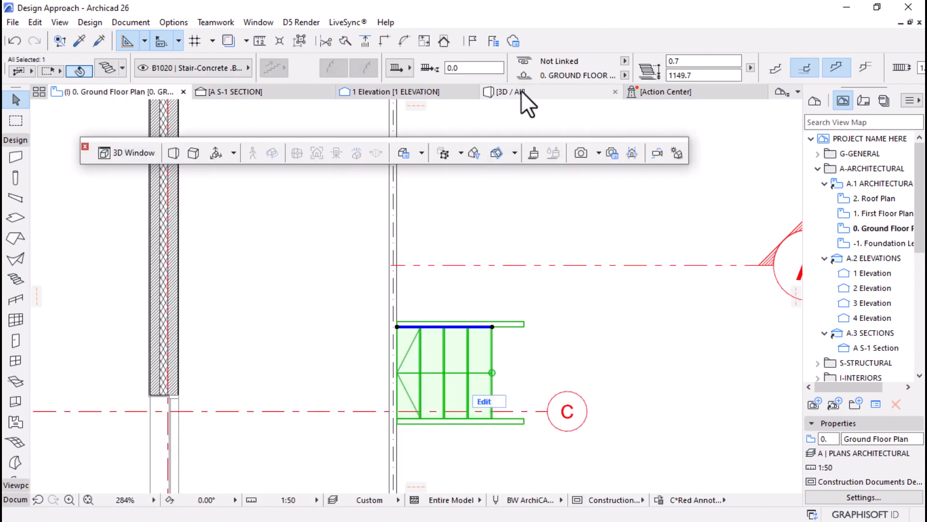
pyautogui.click(519, 92)
pyautogui.press('Escape')
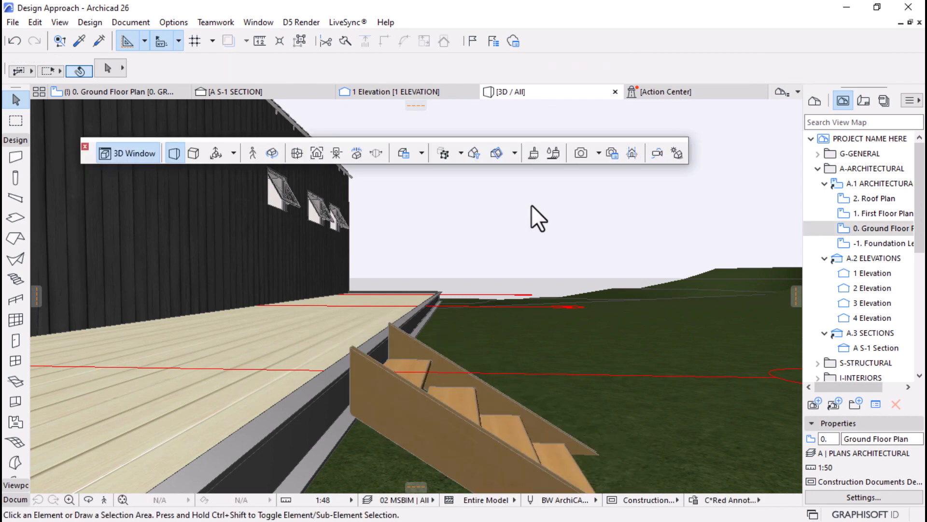
# Set the building material of the deck stair's flight stringers to Steel from the metal materials
pyautogui.scroll(-8, 535, 211)
pyautogui.keyDown('shift'); pyautogui.moveTo(551, 307); pyautogui.dragTo(186, 393, button='middle'); pyautogui.keyUp('shift')
pyautogui.scroll(8, 271, 345)
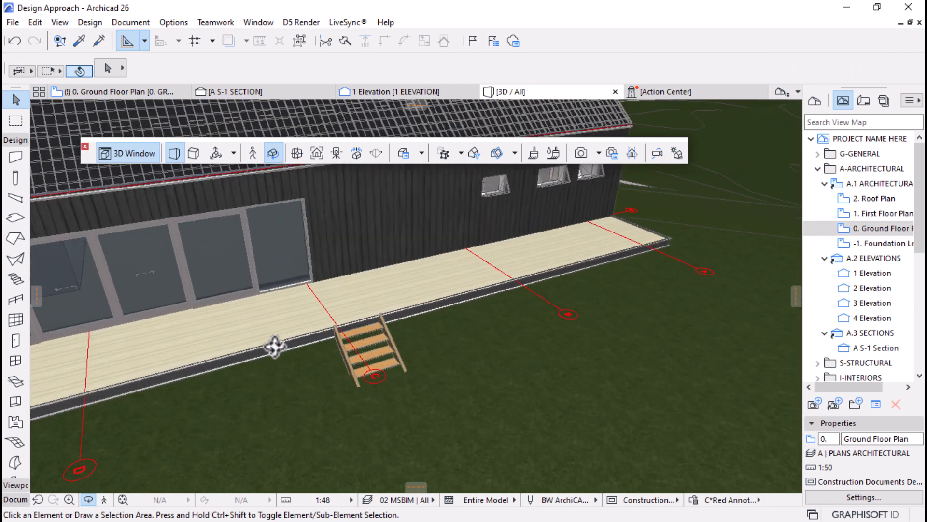
pyautogui.moveTo(377, 371)
pyautogui.keyDown('shift'); pyautogui.mouseDown(button='middle')
pyautogui.moveTo(362, 401)
pyautogui.moveTo(363, 372)
pyautogui.mouseUp(button='middle'); pyautogui.keyUp('shift')
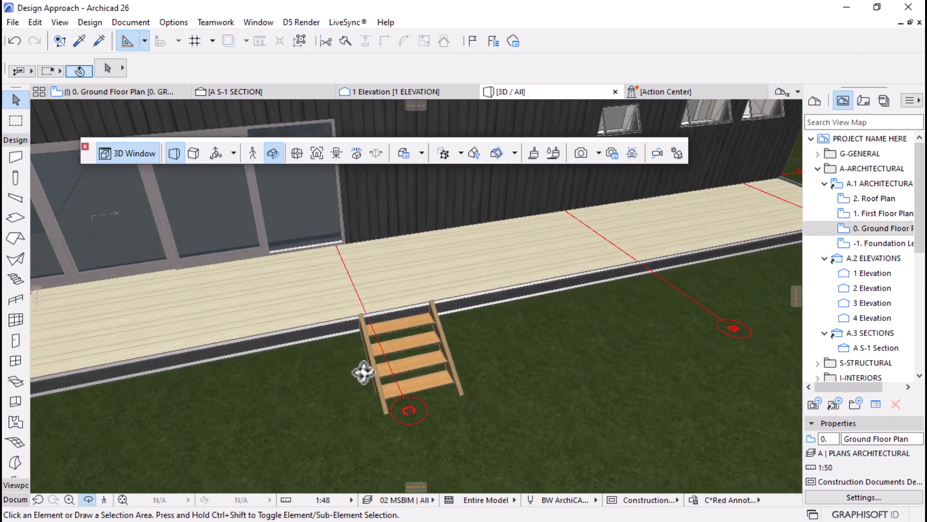
pyautogui.click(404, 346)
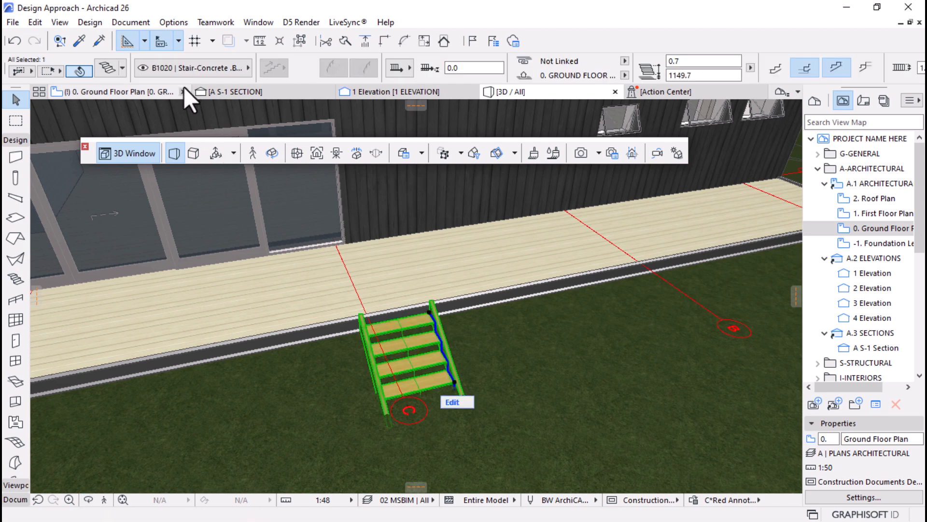
pyautogui.hotkey('ctrl', 't')
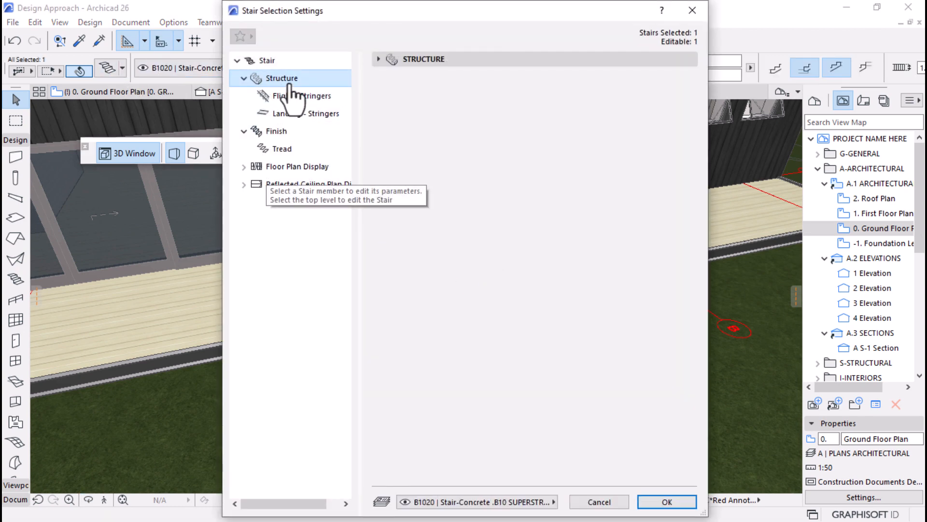
pyautogui.click(379, 59)
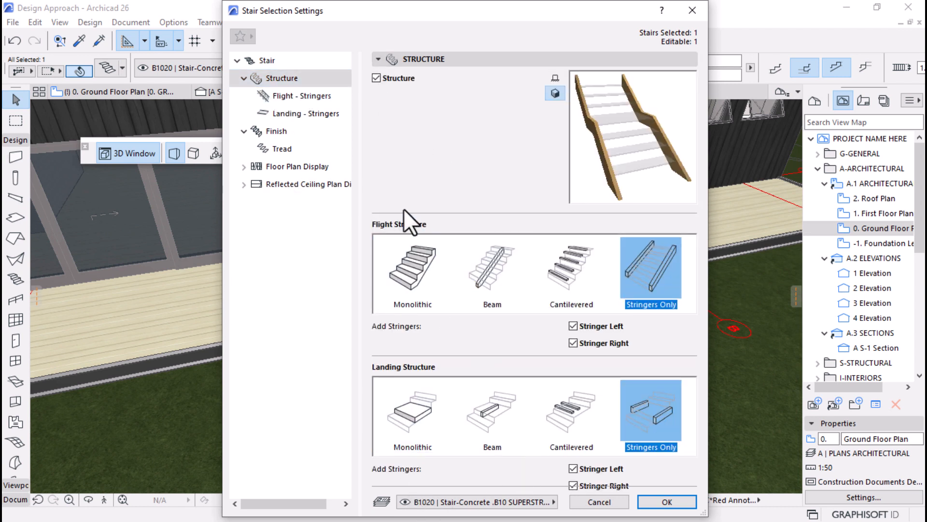
pyautogui.click(285, 116)
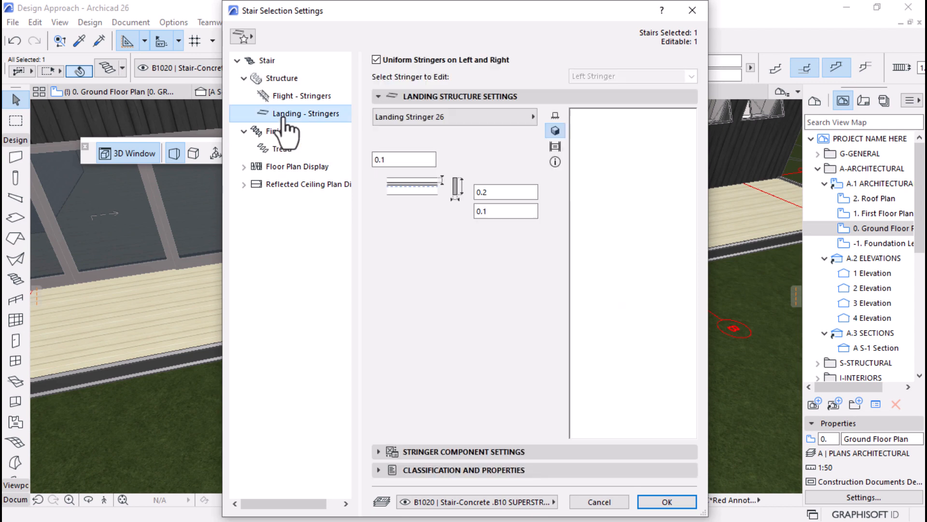
pyautogui.click(295, 95)
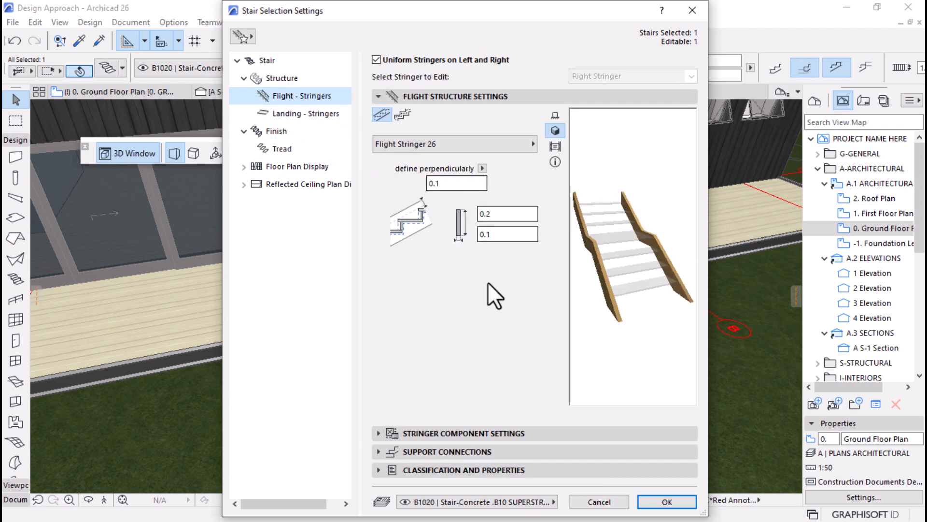
pyautogui.click(386, 433)
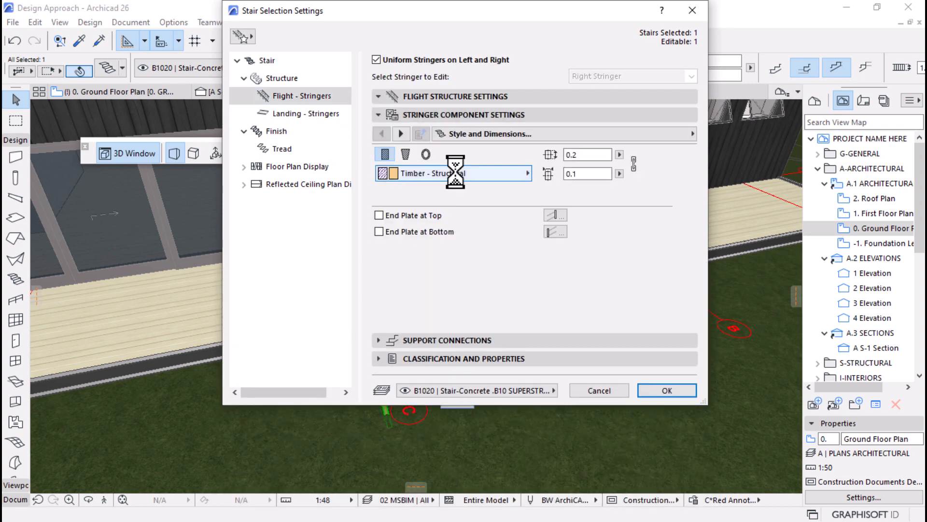
pyautogui.click(456, 173)
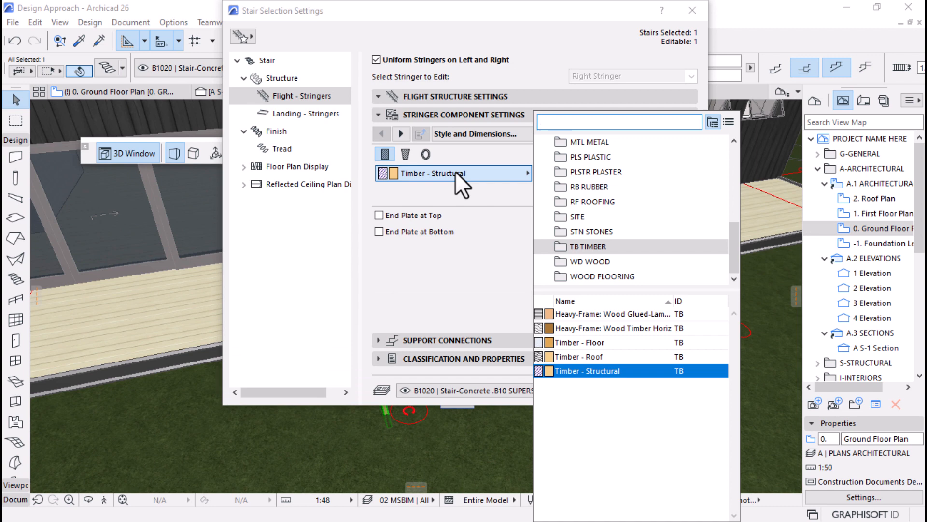
pyautogui.click(582, 142)
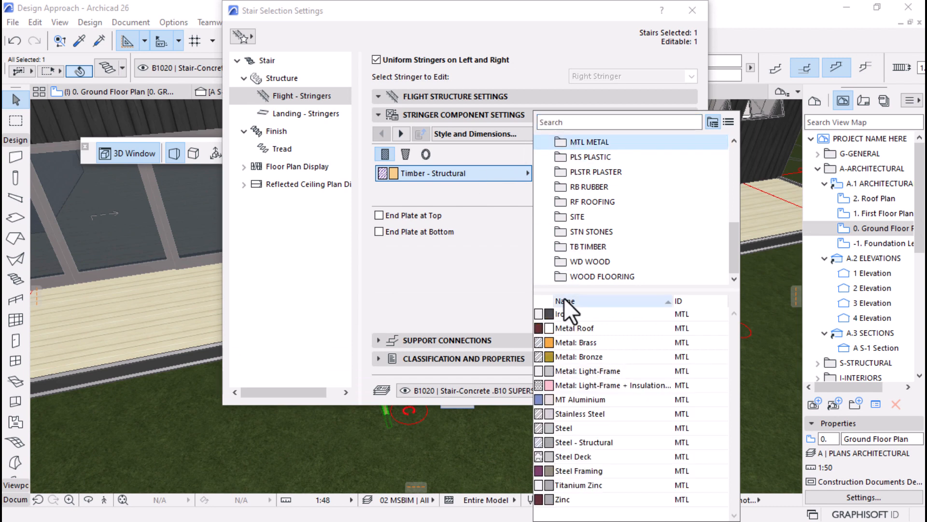
pyautogui.click(560, 314)
pyautogui.click(495, 175)
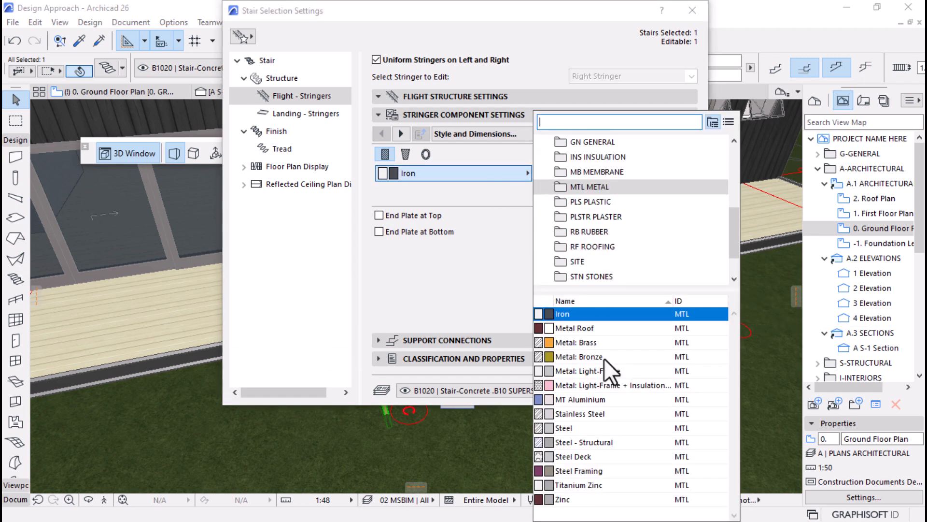
pyautogui.click(581, 428)
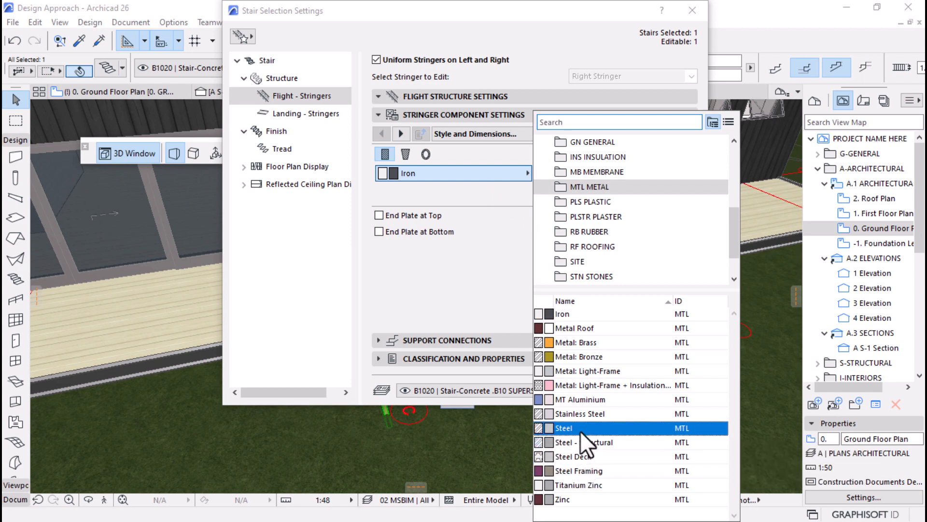
pyautogui.click(581, 430)
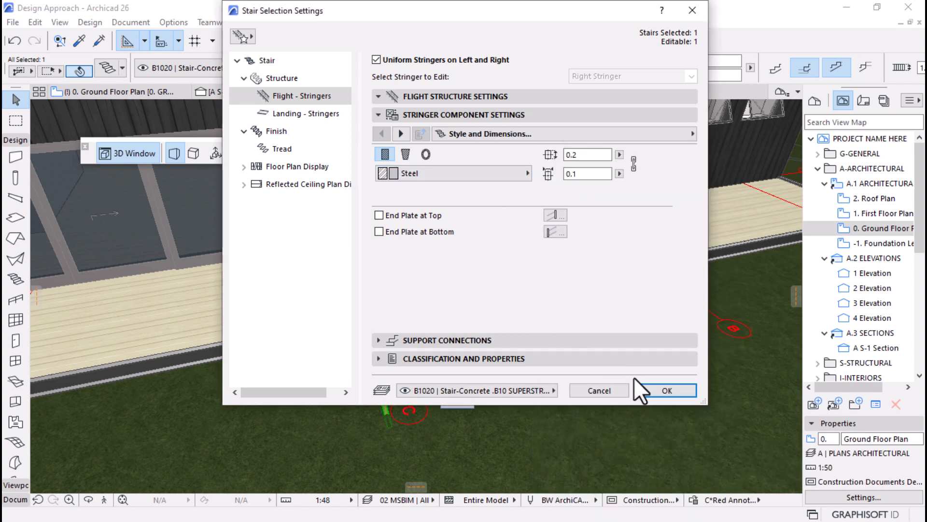
pyautogui.click(650, 384)
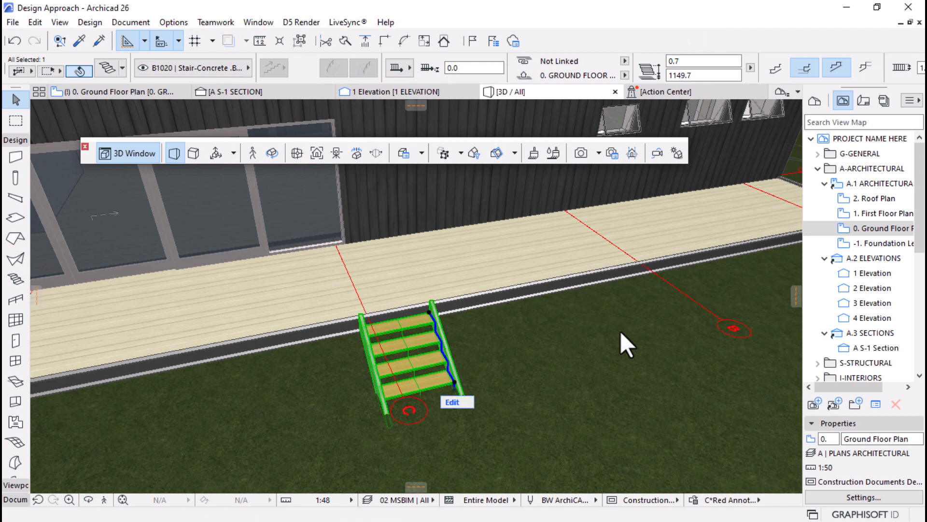
# Set the building material of the stair's landing stringers to Steel
pyautogui.hotkey('ctrl', 't')
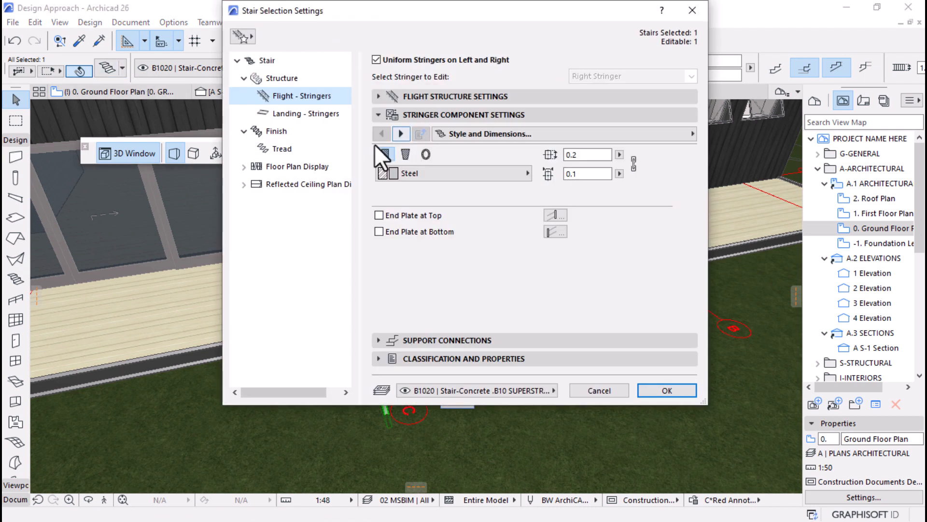
pyautogui.click(294, 113)
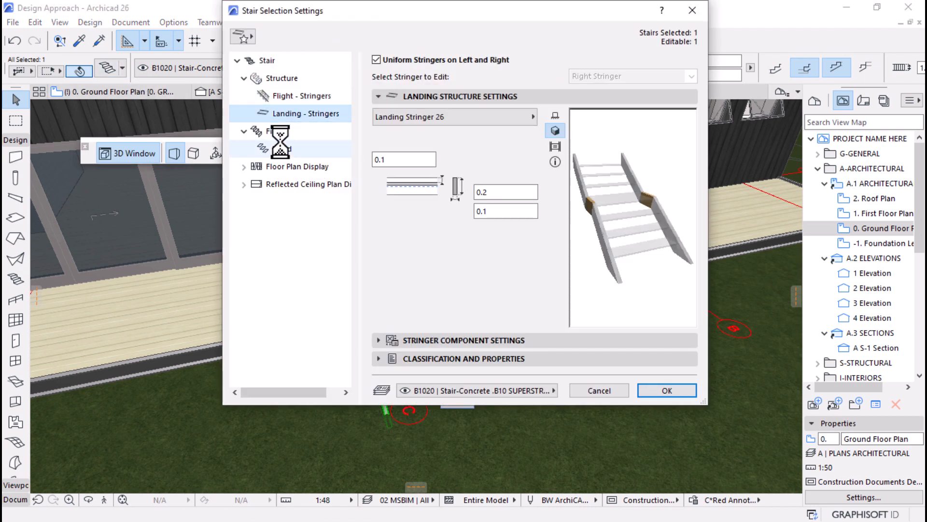
pyautogui.click(420, 340)
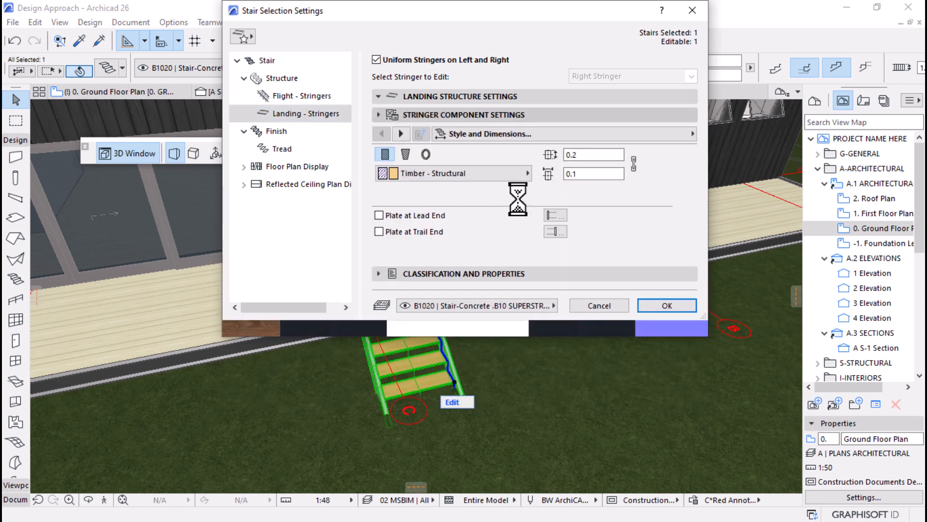
pyautogui.click(459, 173)
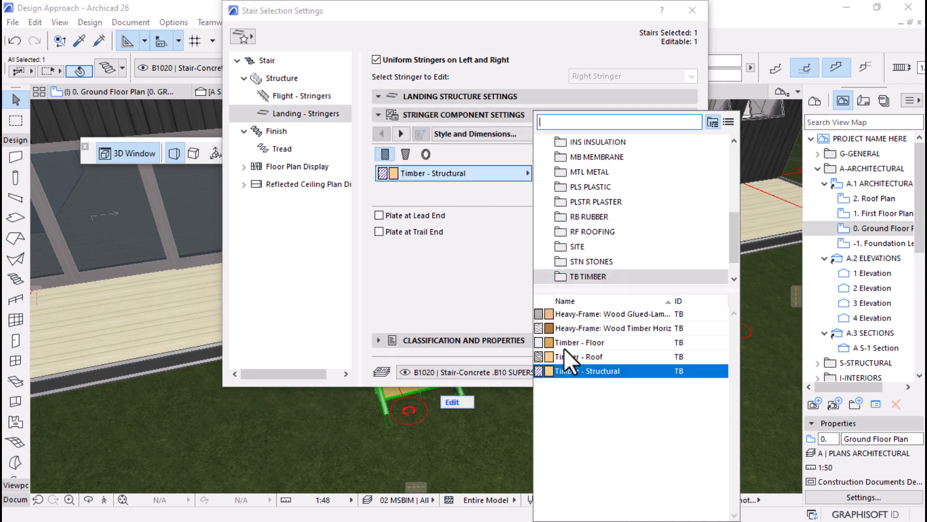
pyautogui.click(587, 172)
pyautogui.click(562, 414)
pyautogui.click(563, 427)
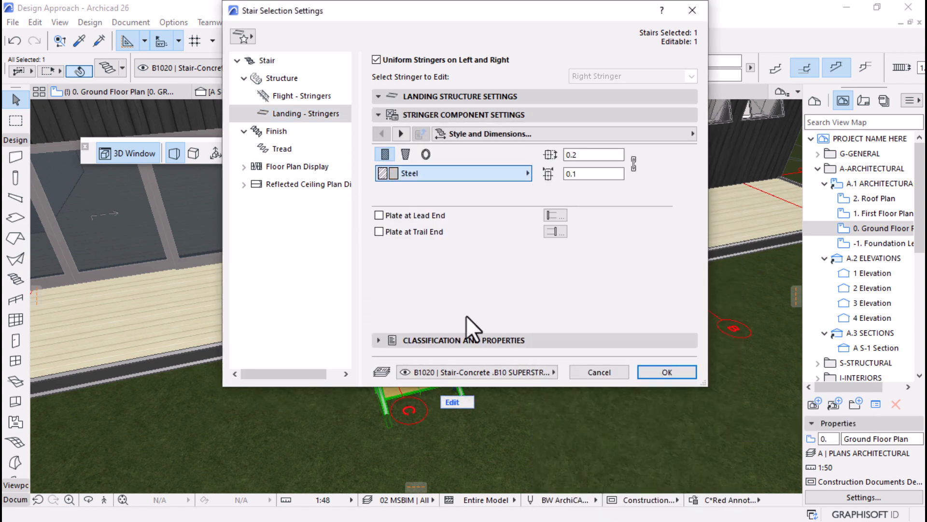
# Enable the non-slip accessory in the component settings of the stair treads
pyautogui.click(283, 148)
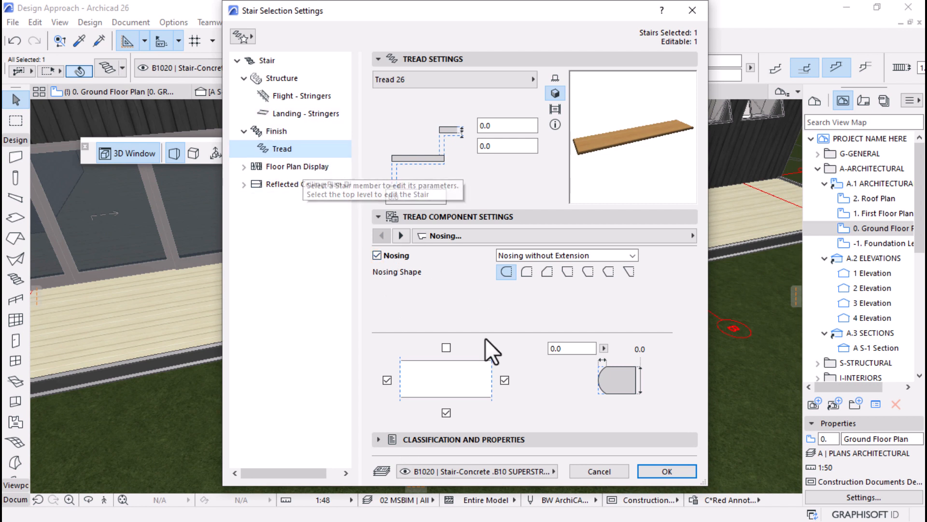
pyautogui.click(403, 239)
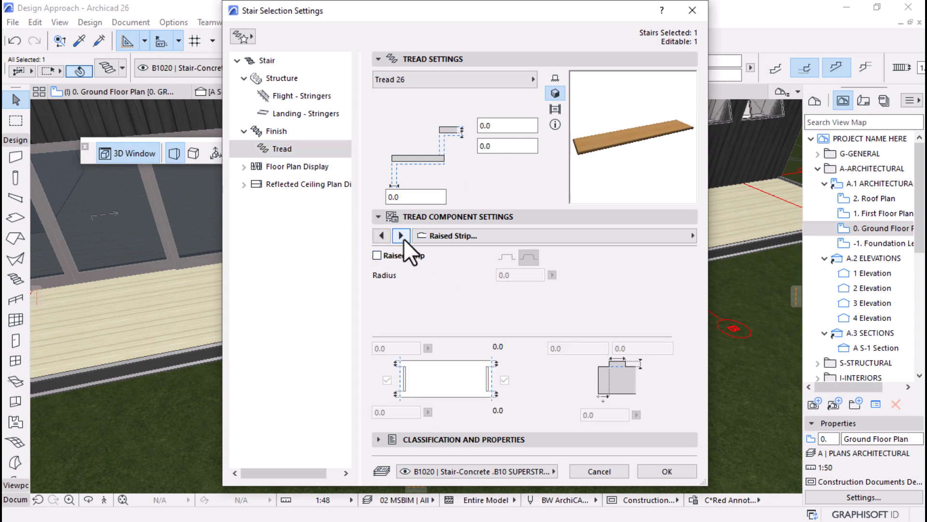
pyautogui.click(404, 239)
pyautogui.click(403, 238)
pyautogui.click(404, 239)
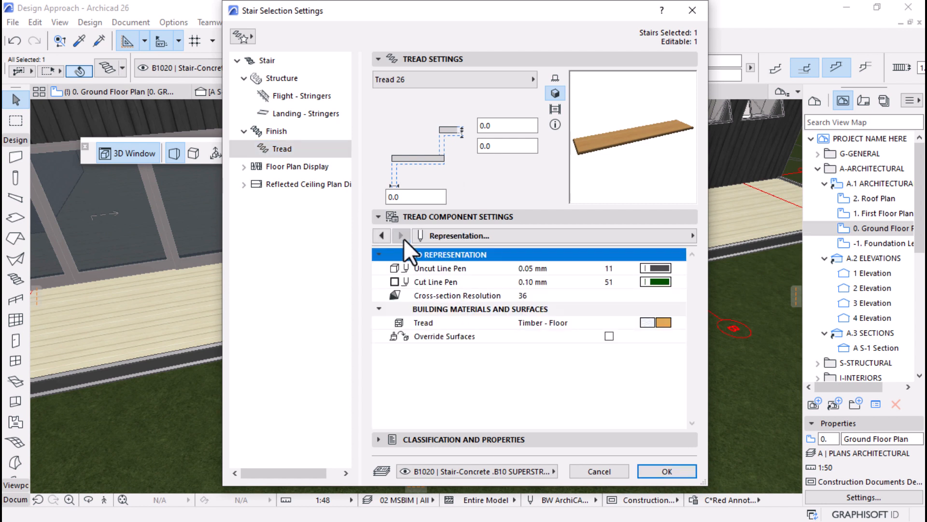
pyautogui.click(382, 235)
pyautogui.click(377, 256)
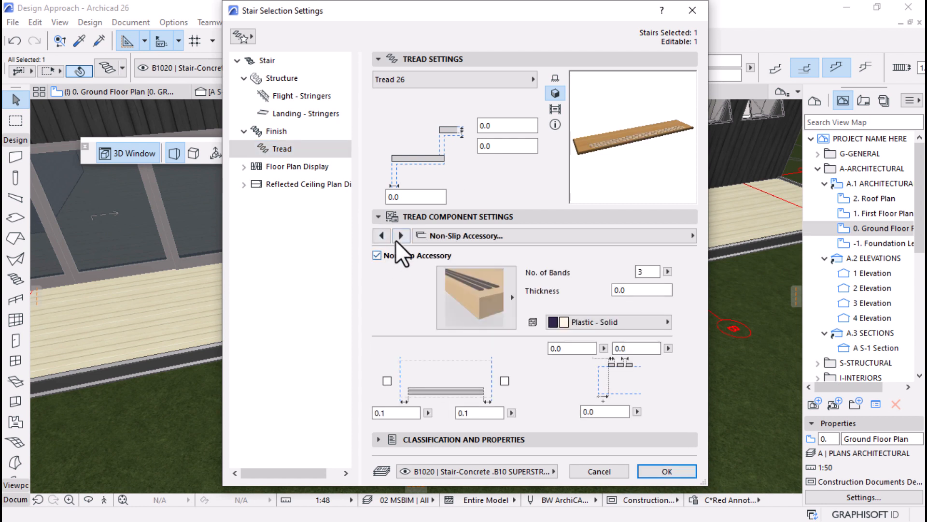
# Set the stair treads' building material to Steel, apply the stair settings and clear the selection
pyautogui.click(397, 239)
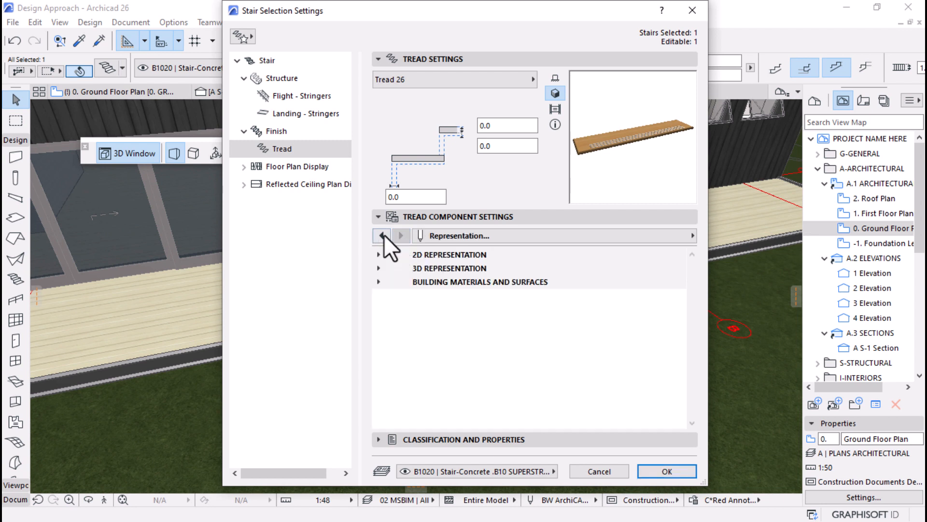
pyautogui.click(378, 281)
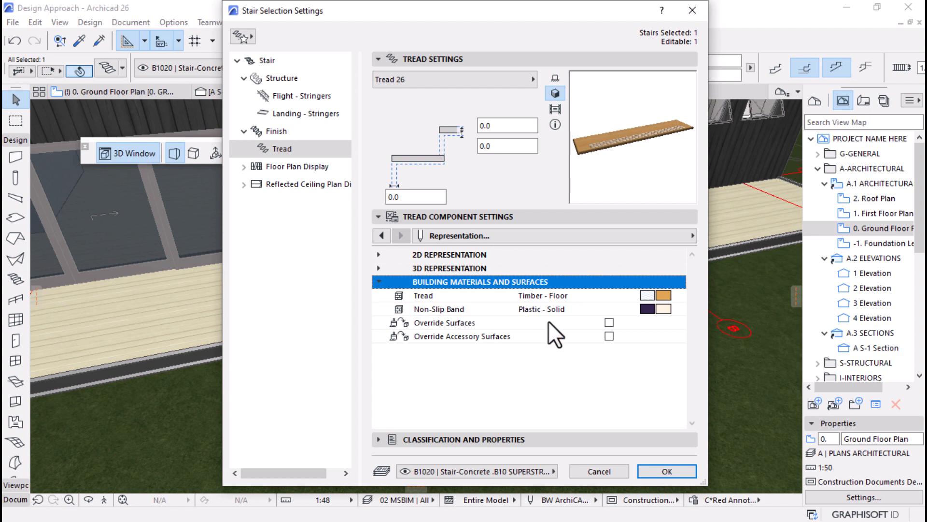
pyautogui.click(658, 299)
pyautogui.click(677, 296)
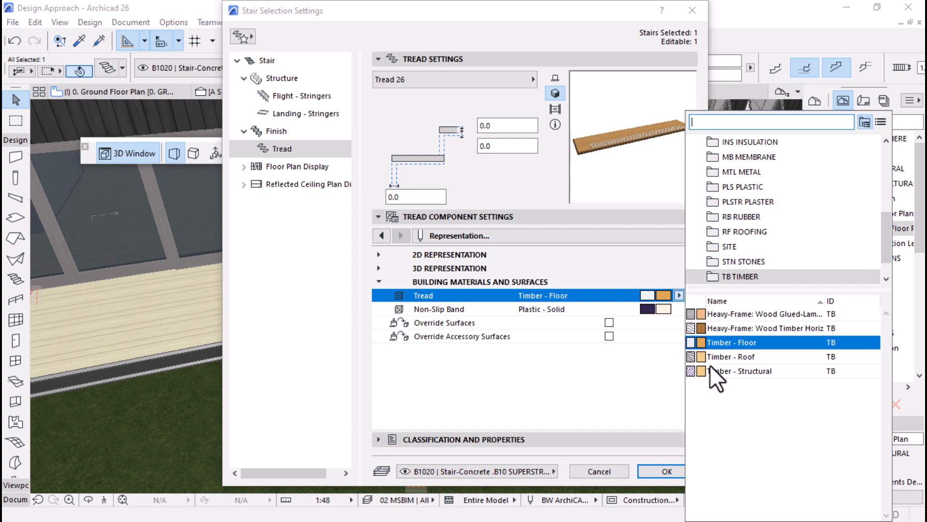
pyautogui.click(741, 172)
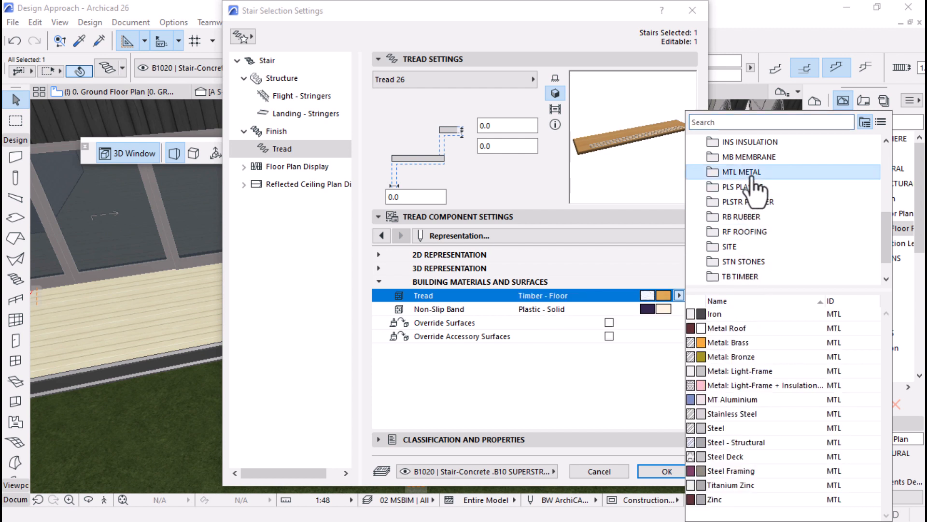
pyautogui.click(728, 426)
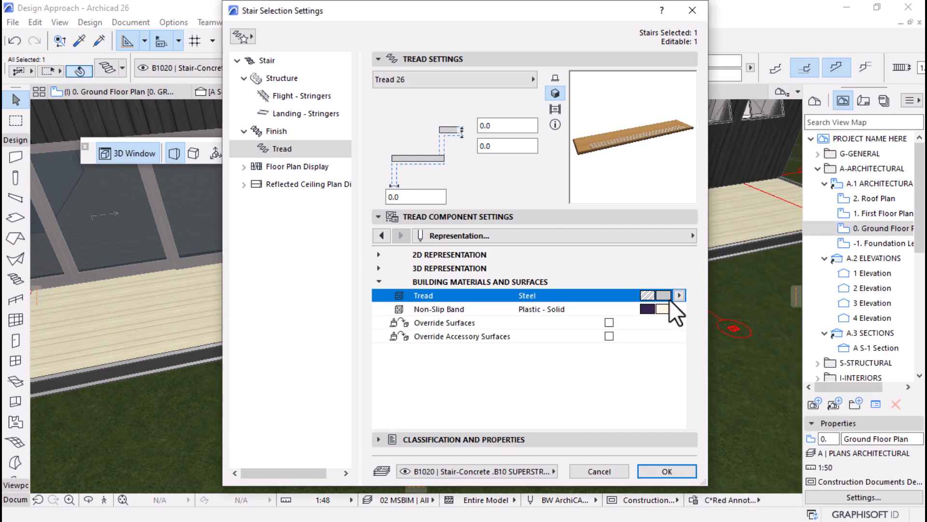
pyautogui.click(652, 472)
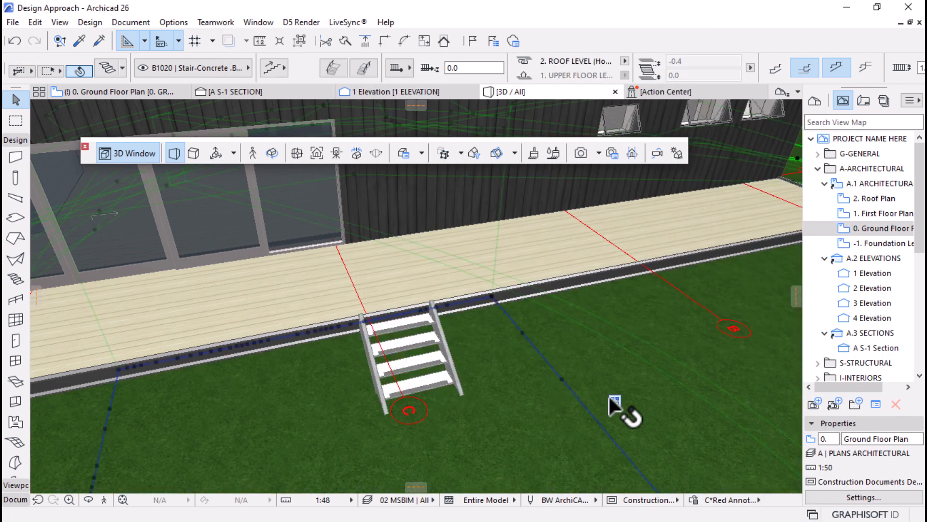
pyautogui.press('Escape')
pyautogui.keyDown('shift'); pyautogui.moveTo(489, 401); pyautogui.dragTo(578, 332, button='middle'); pyautogui.keyUp('shift')
pyautogui.scroll(-5, 617, 386)
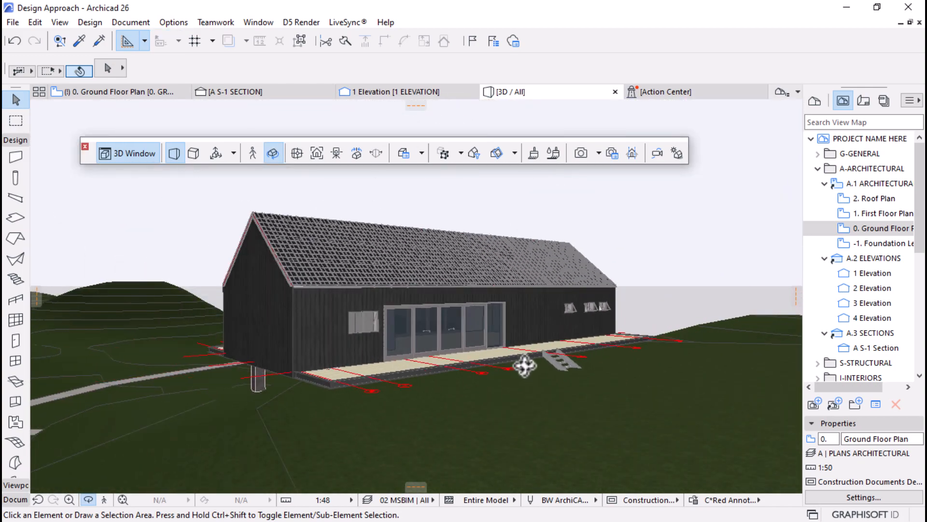
pyautogui.keyDown('shift'); pyautogui.moveTo(525, 366); pyautogui.dragTo(669, 428, button='middle'); pyautogui.keyUp('shift')
pyautogui.scroll(5, 545, 356)
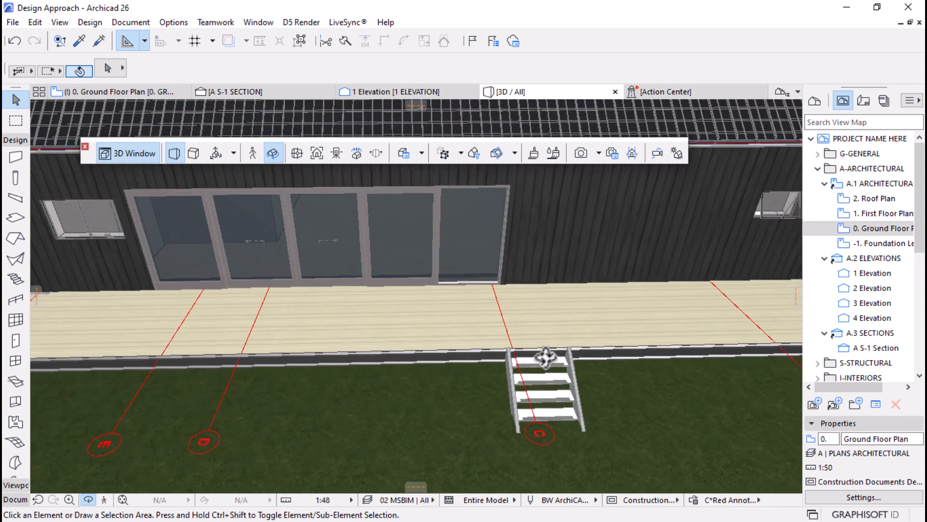
# Set the width of the deck stair to 1.2 in its selection settings
pyautogui.click(542, 379)
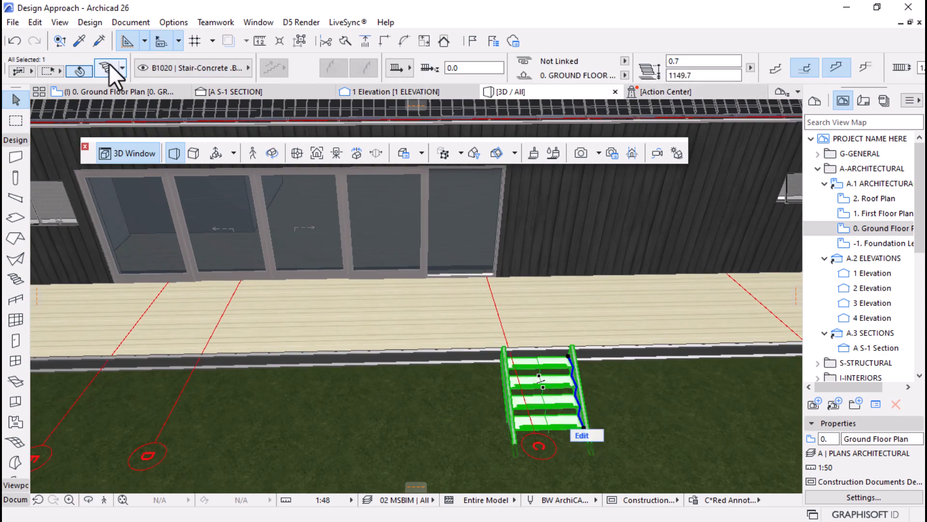
pyautogui.hotkey('ctrl', 't')
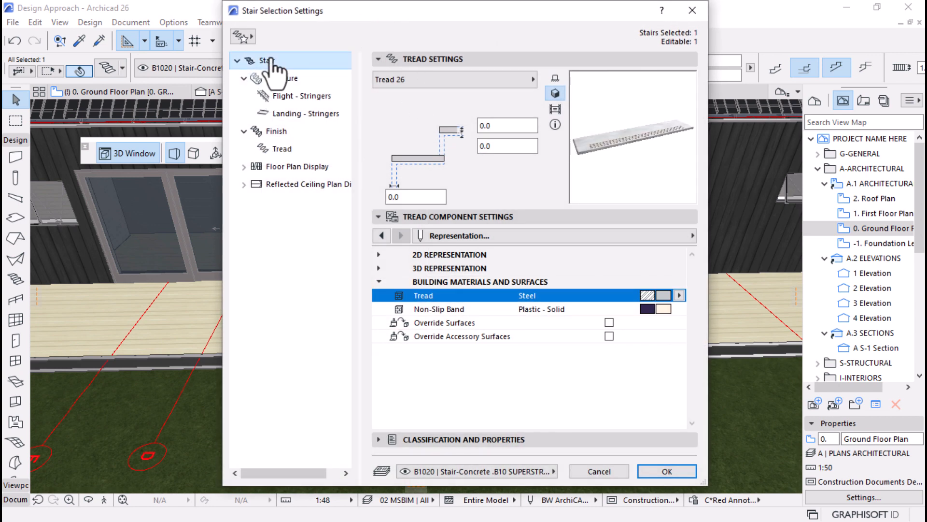
pyautogui.click(270, 61)
pyautogui.click(637, 92)
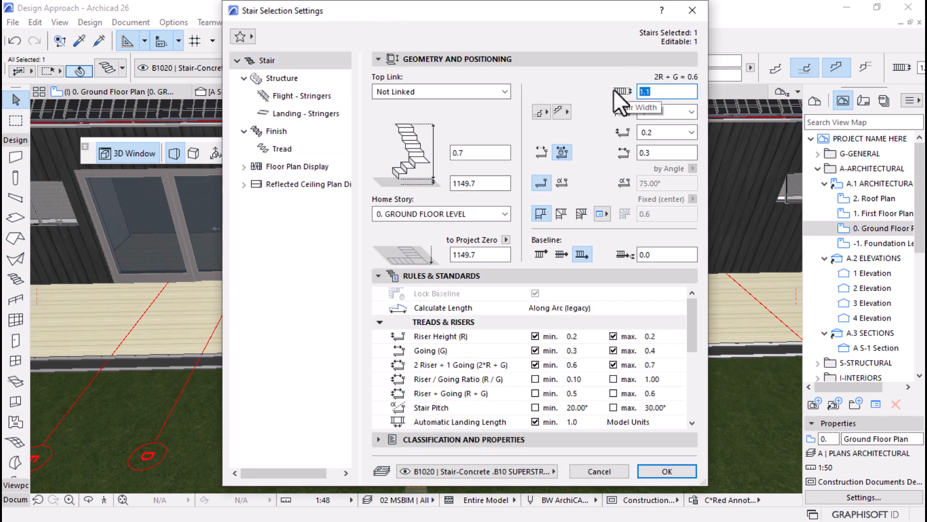
pyautogui.write('1.2')
pyautogui.press('Return')
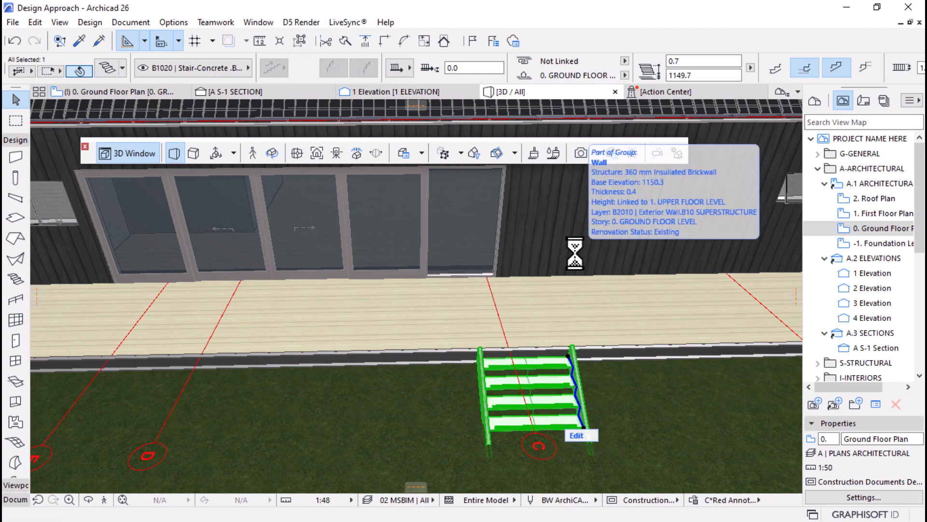
pyautogui.keyDown('shift'); pyautogui.moveTo(585, 356); pyautogui.dragTo(592, 325, button='middle'); pyautogui.keyUp('shift')
# Check the widened stair in the ground floor plan and view the house and deck from both sides in 3D
pyautogui.click(161, 97)
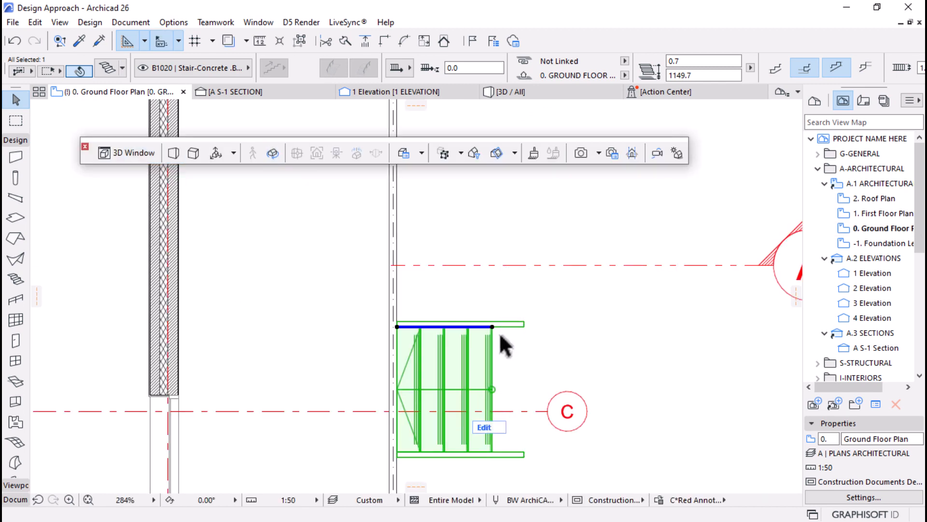
pyautogui.scroll(-2, 527, 279)
pyautogui.click(557, 468)
pyautogui.scroll(-1, 574, 278)
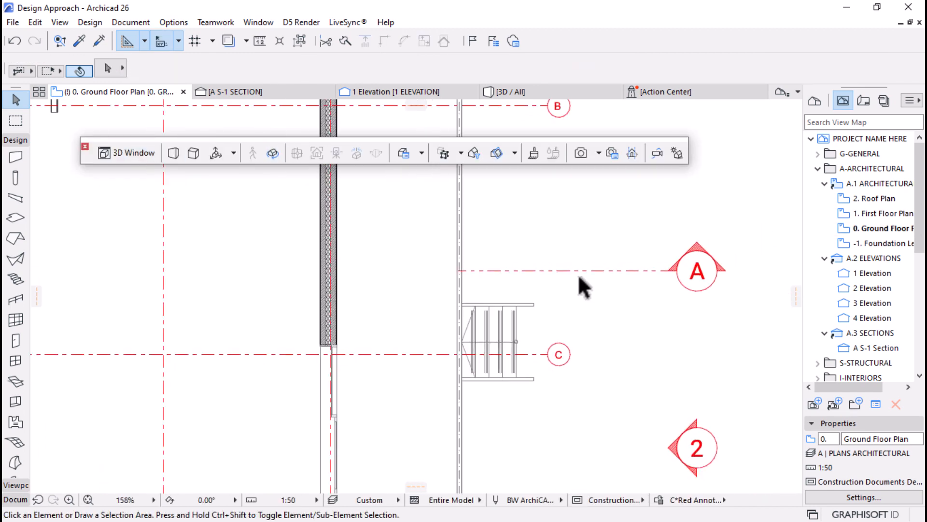
pyautogui.scroll(-6, 578, 273)
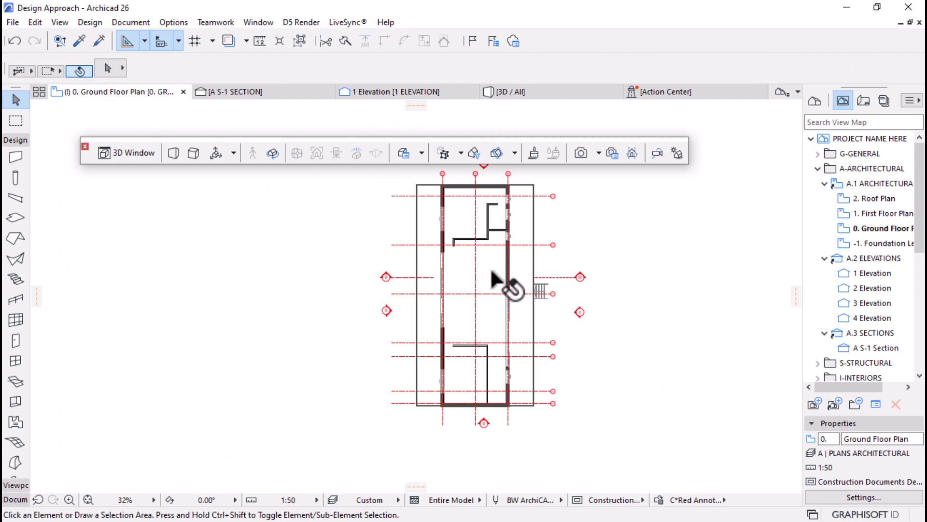
pyautogui.moveTo(494, 275)
pyautogui.scroll(2, 428, 276)
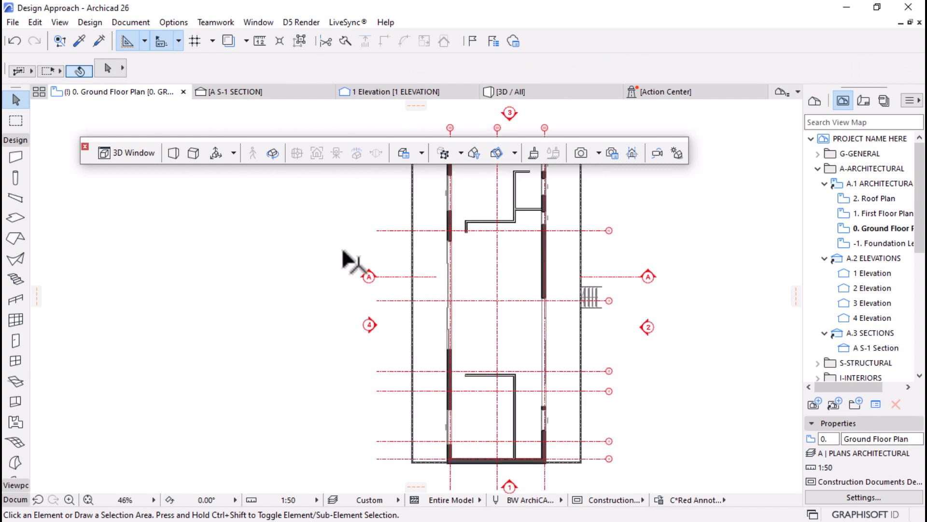
pyautogui.click(521, 94)
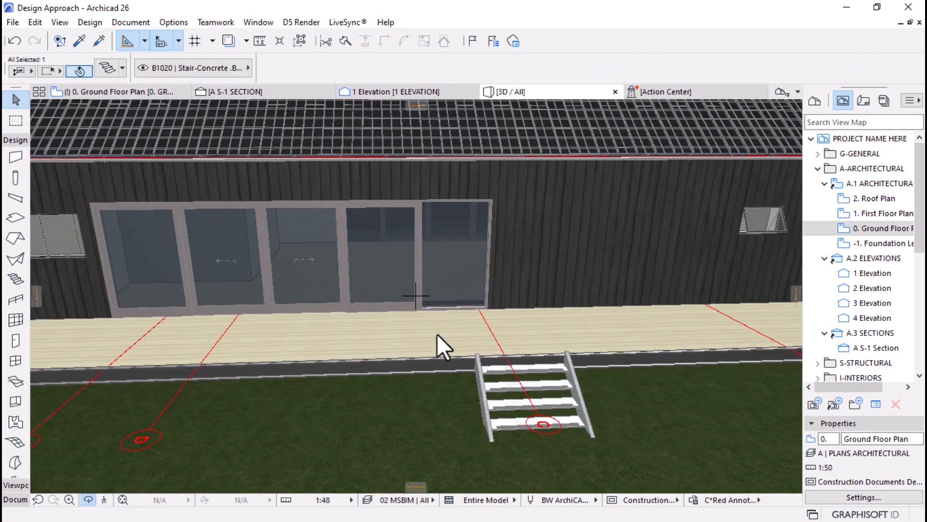
pyautogui.keyDown('shift'); pyautogui.moveTo(437, 333); pyautogui.dragTo(300, 306, button='middle'); pyautogui.keyUp('shift')
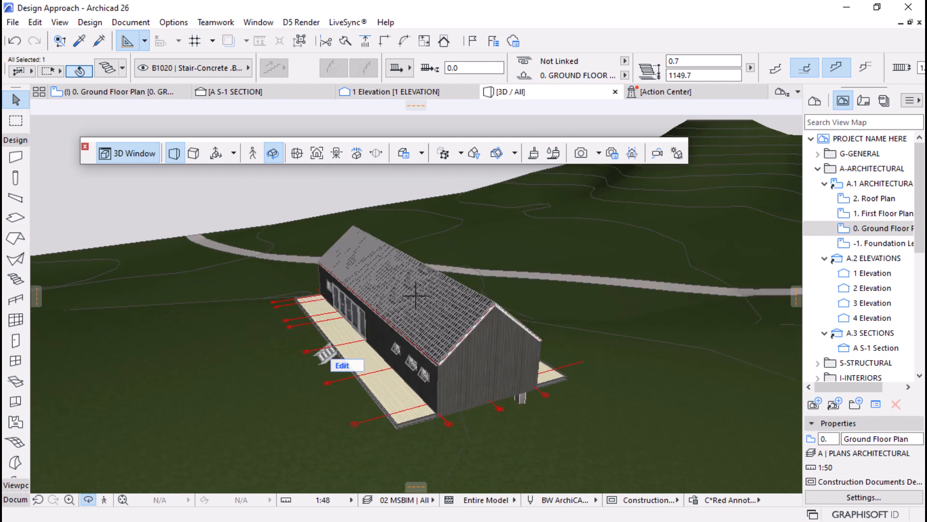
pyautogui.keyDown('shift'); pyautogui.moveTo(217, 385); pyautogui.dragTo(188, 137, button='middle'); pyautogui.keyUp('shift')
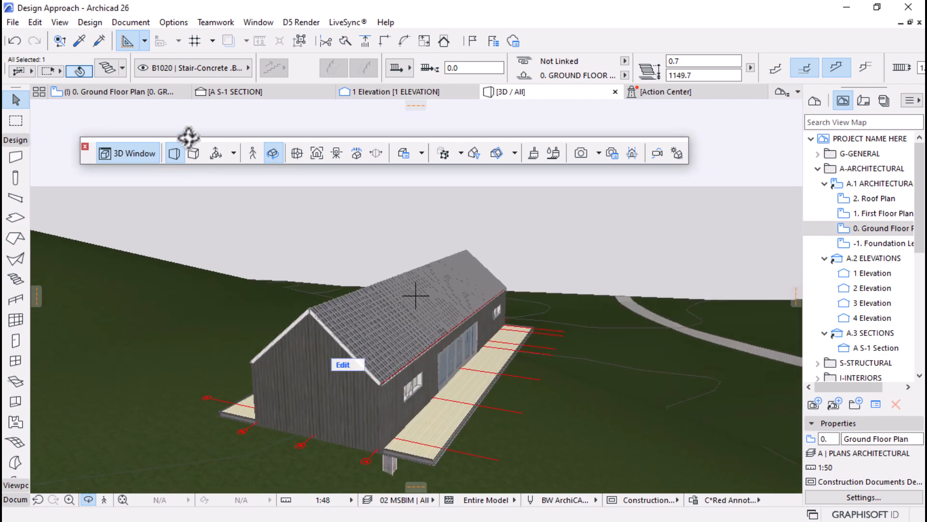
# Activate the Railing tool with nothing selected and set its default elevation to 1150.5
pyautogui.click(12, 300)
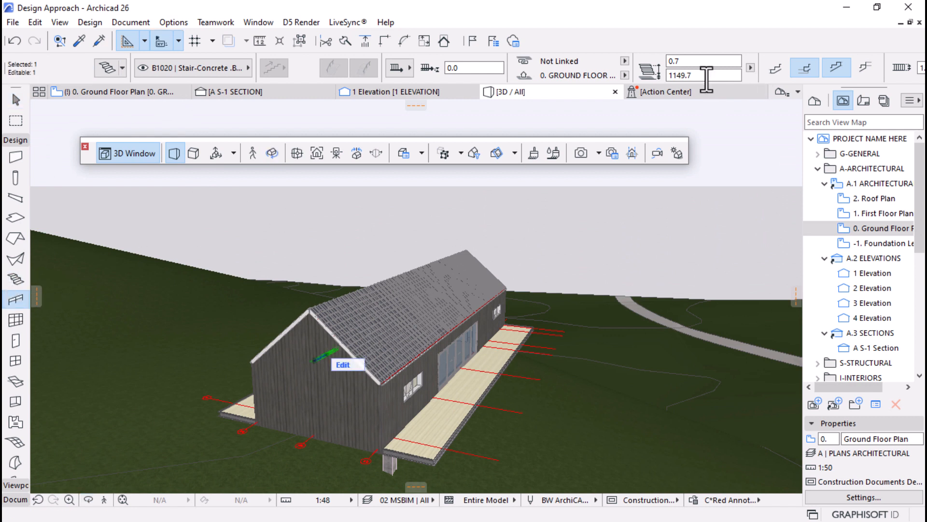
pyautogui.press('Escape')
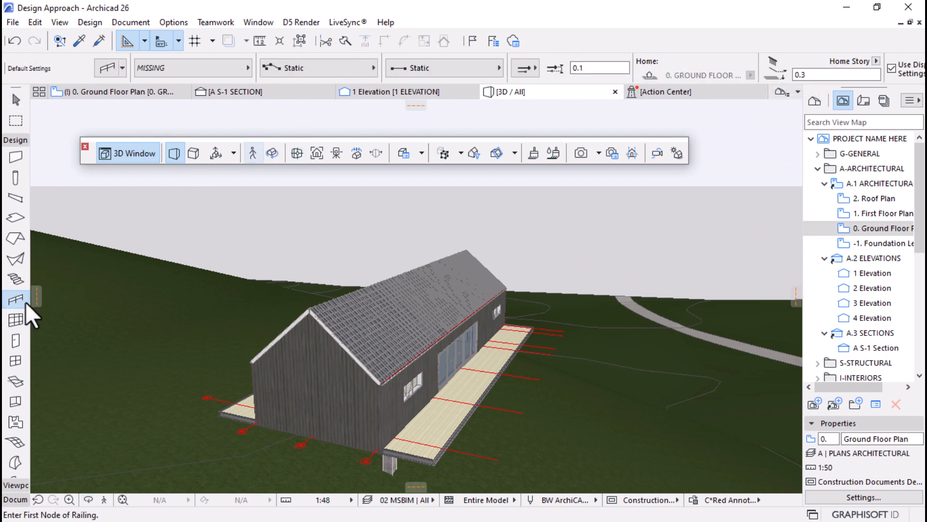
pyautogui.click(827, 75)
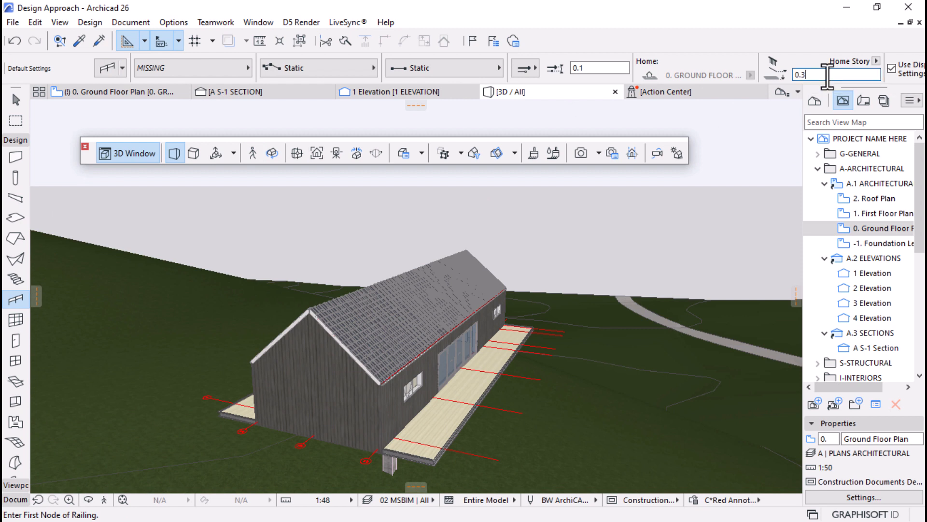
pyautogui.rightClick(851, 74)
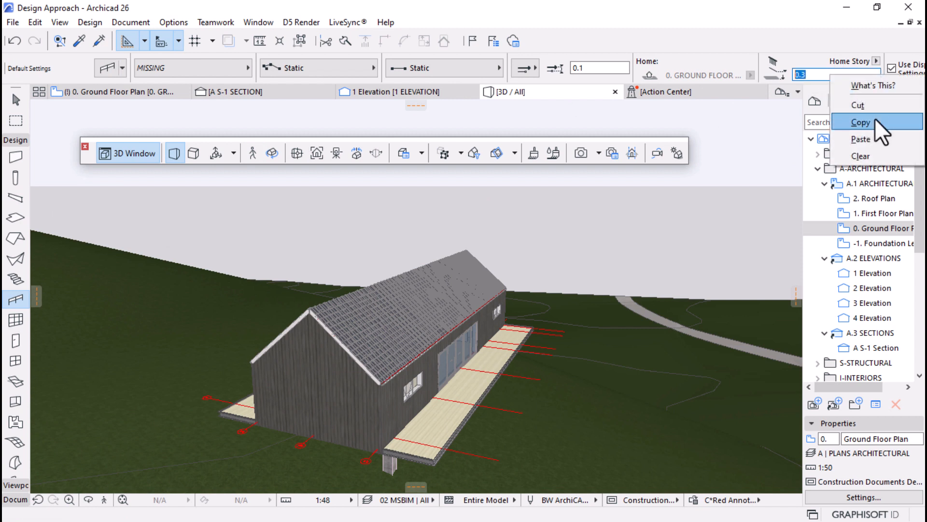
pyautogui.click(869, 135)
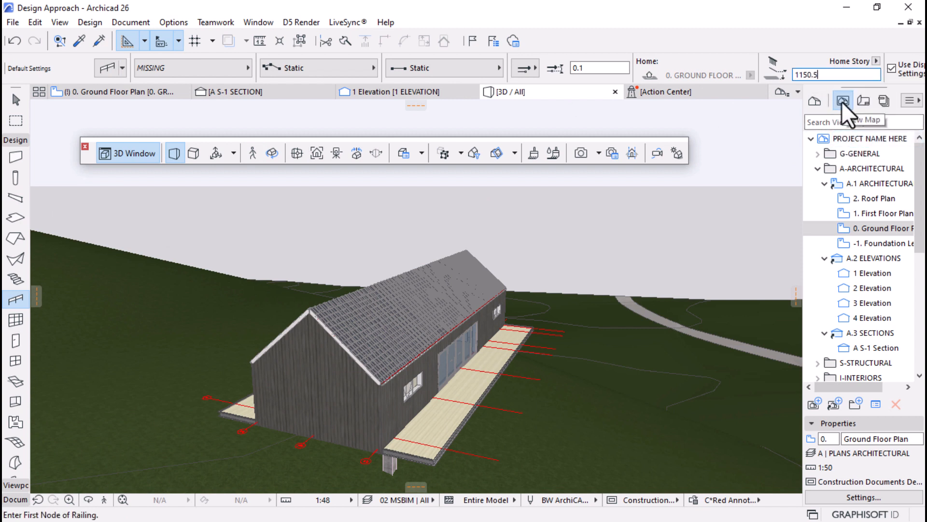
# Look through the railing favorites and the segment page of the railing default settings
pyautogui.click(122, 69)
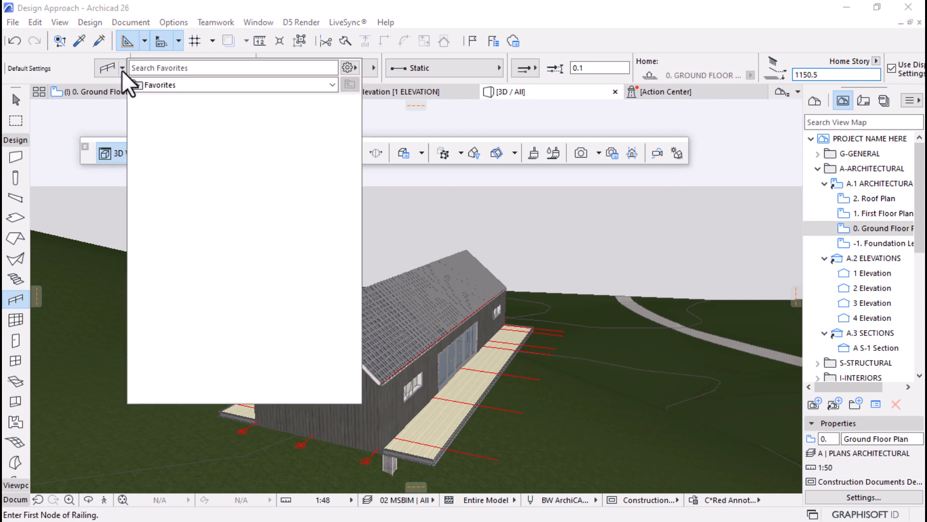
pyautogui.click(338, 82)
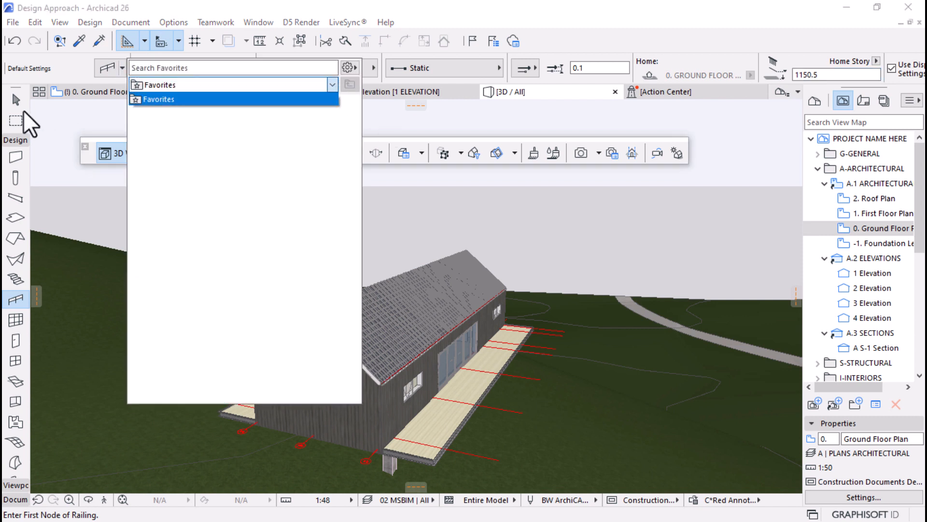
pyautogui.click(59, 56)
pyautogui.click(101, 70)
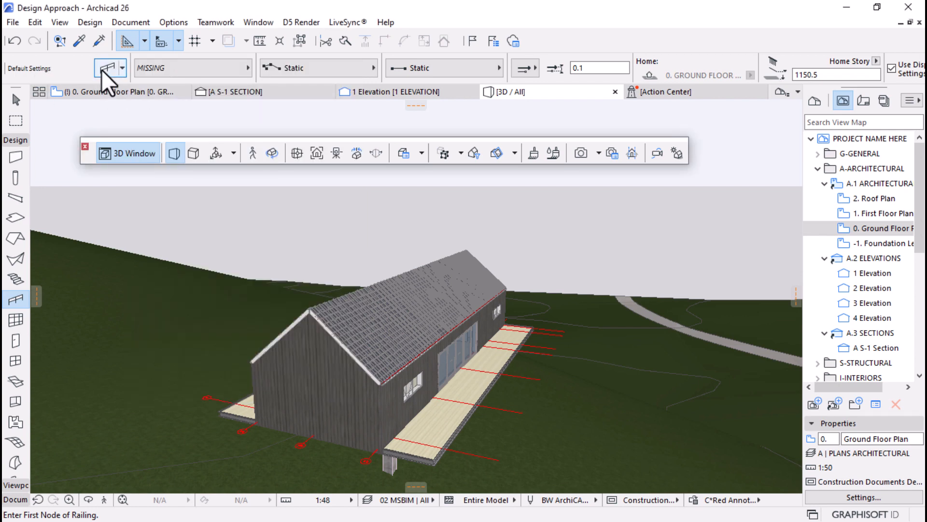
pyautogui.click(104, 69)
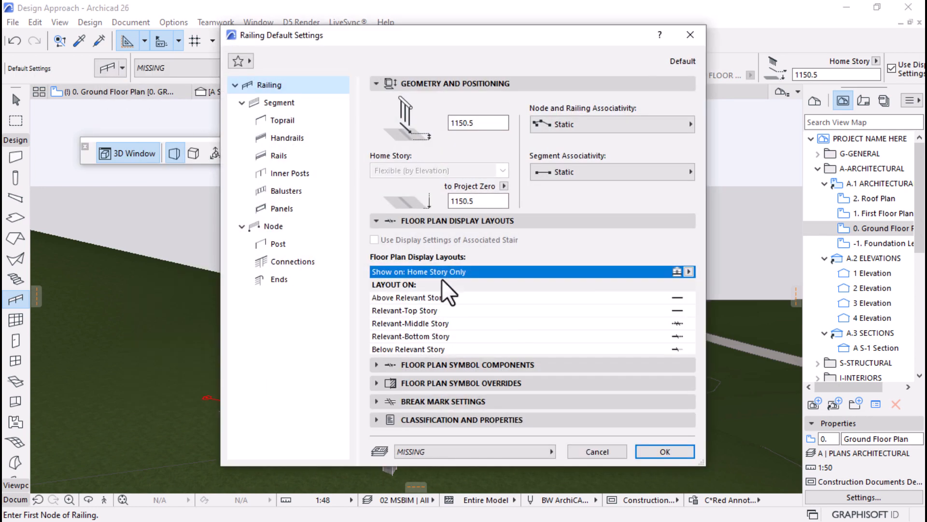
pyautogui.click(277, 103)
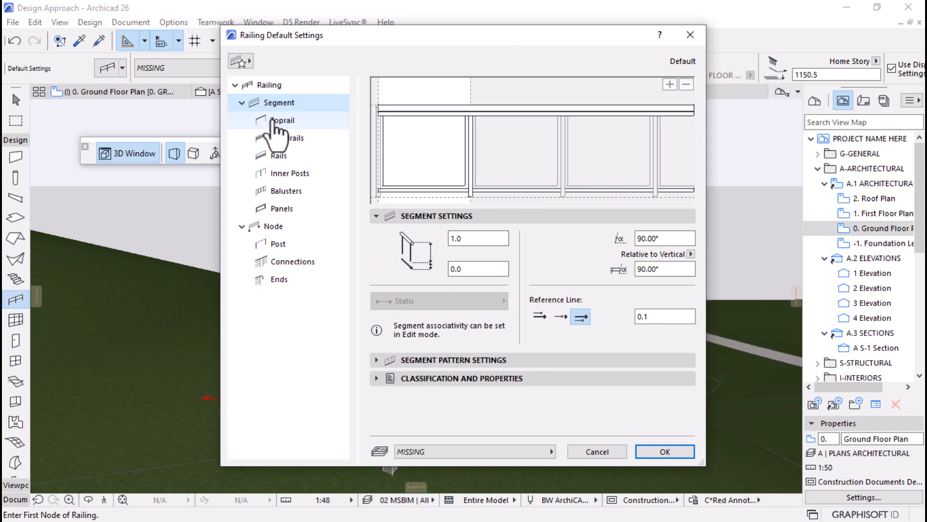
pyautogui.click(638, 450)
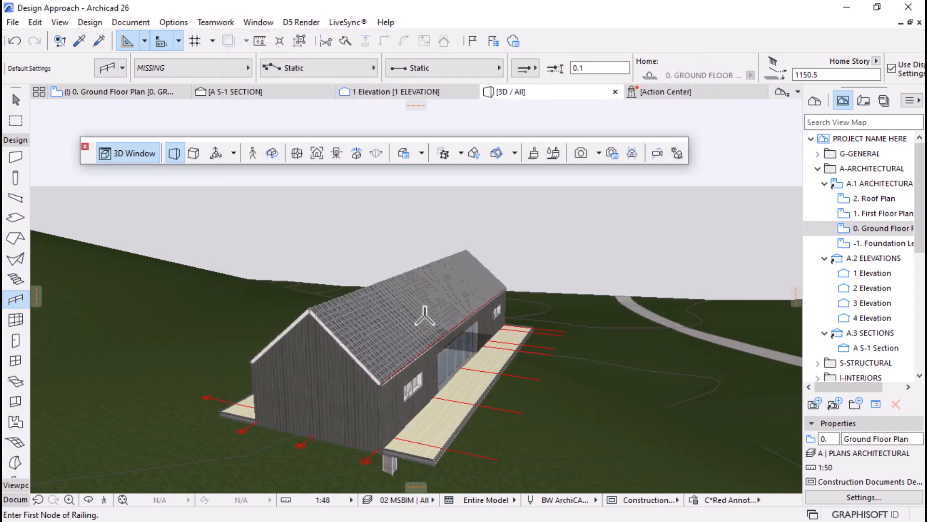
# Start a railing in the ground floor plan and assign the layer B1020 | Stair-Concrete to the railing defaults
pyautogui.click(90, 89)
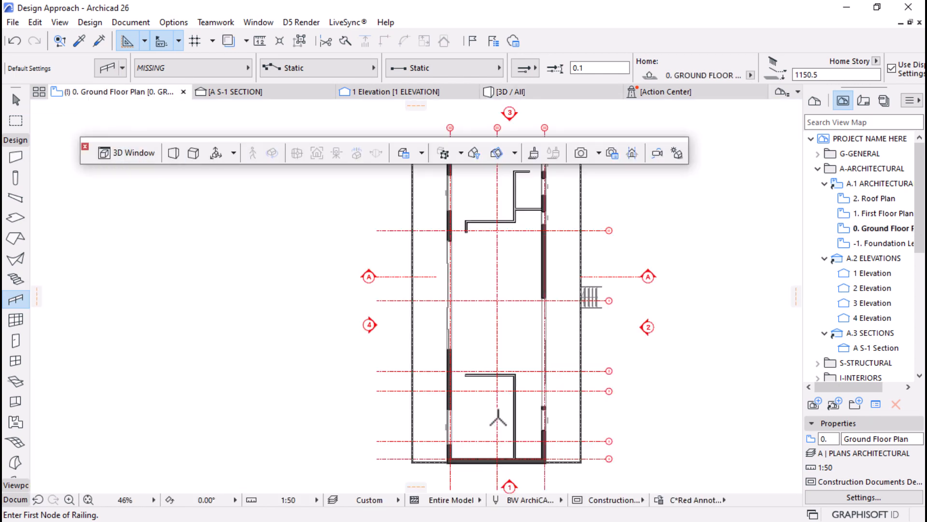
pyautogui.scroll(12, 537, 440)
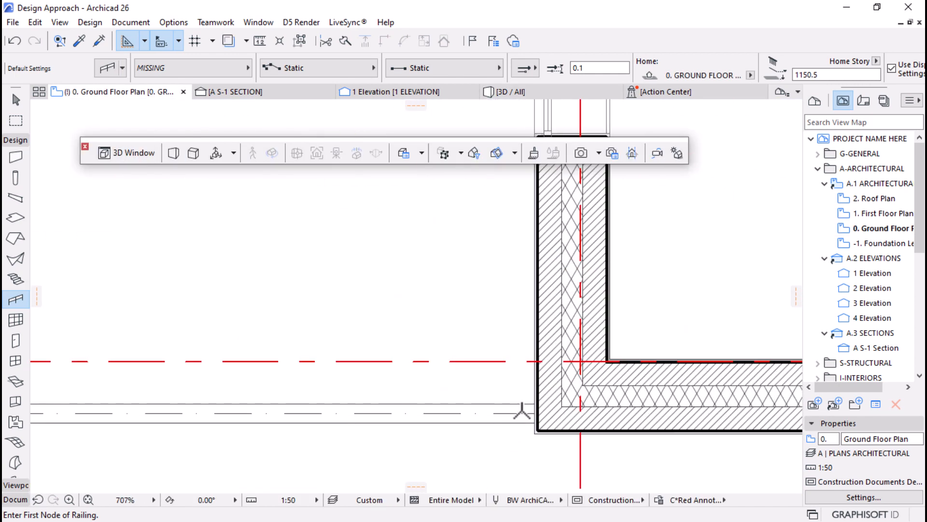
pyautogui.click(581, 361)
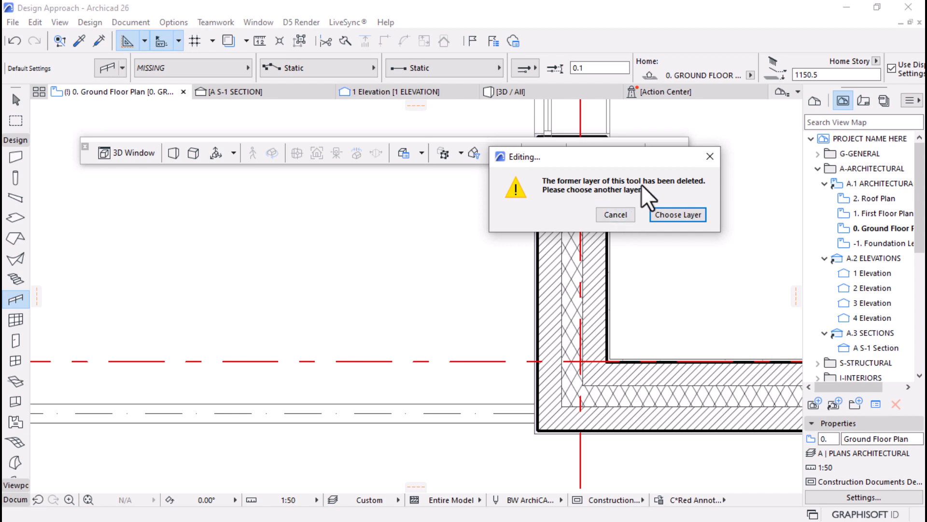
pyautogui.click(673, 223)
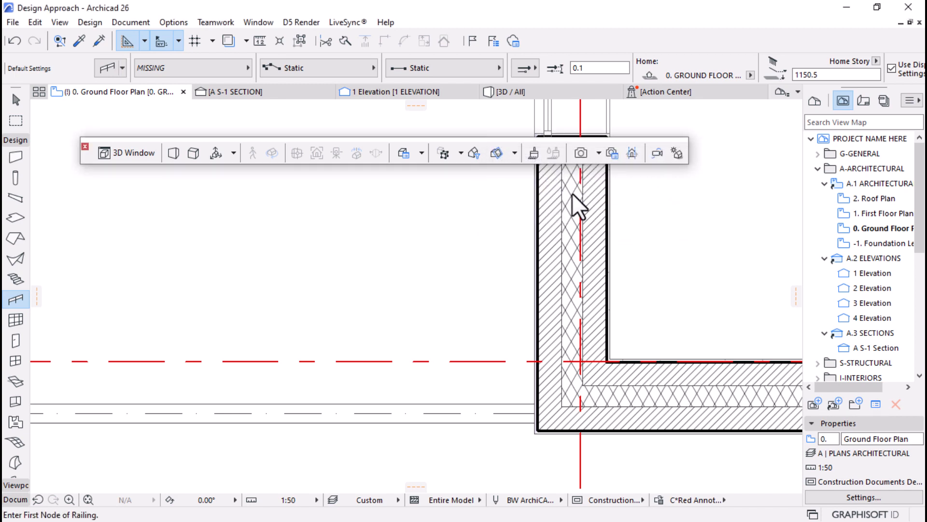
pyautogui.click(471, 454)
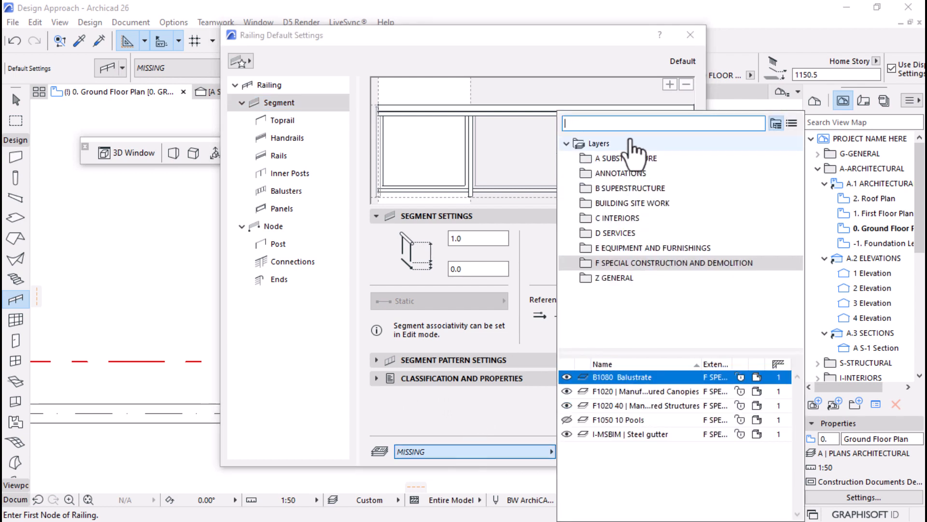
pyautogui.write('ST')
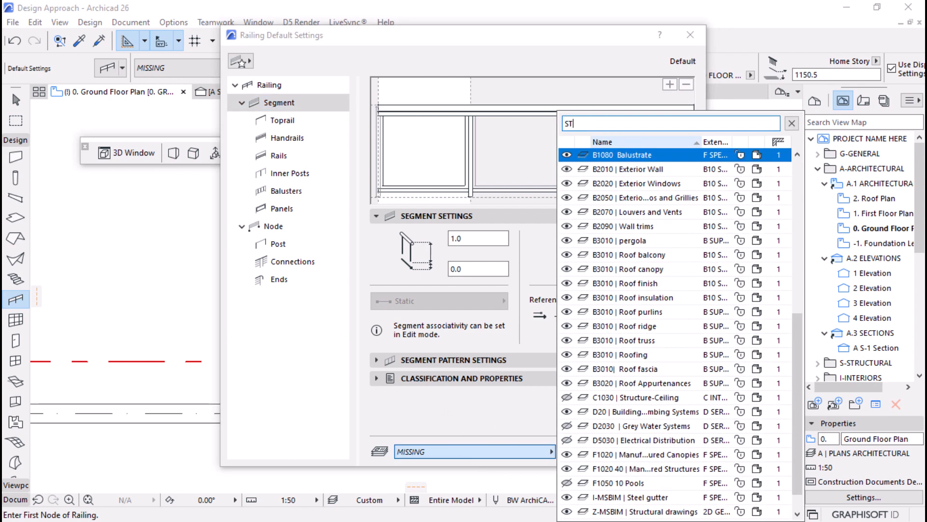
pyautogui.write('A')
pyautogui.click(639, 156)
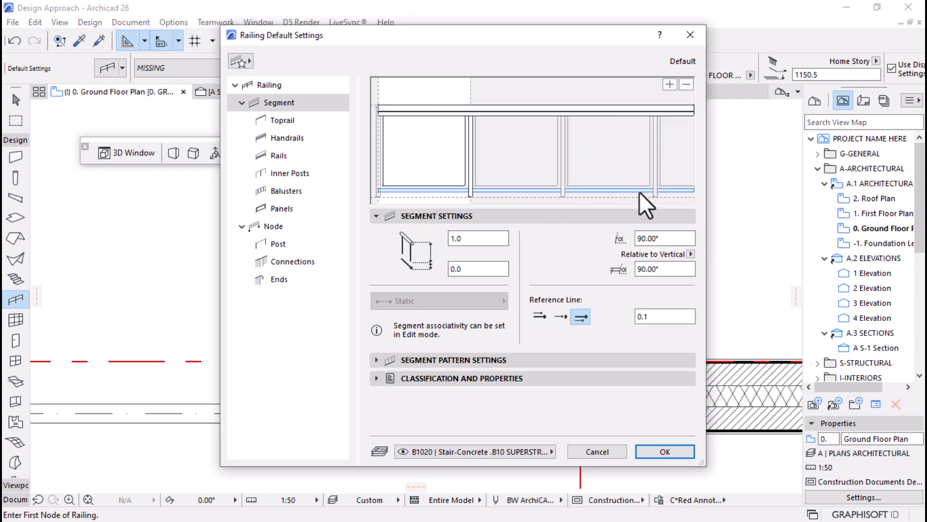
pyautogui.click(665, 451)
# Draw a railing along the deck's outer edges opposite the stair, from wall corner to wall corner, with segments about 2.6, 23.6 and 2.5 long
pyautogui.click(537, 410)
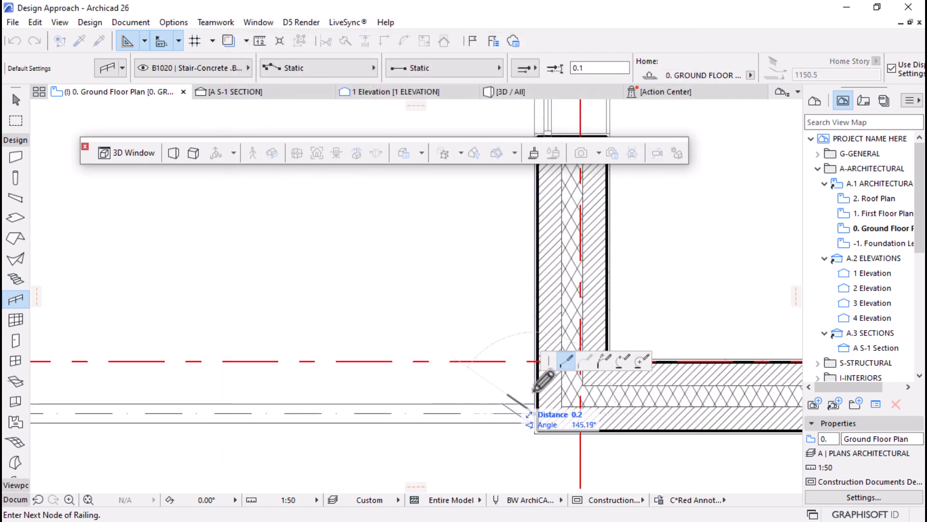
pyautogui.scroll(-4, 576, 392)
pyautogui.scroll(3, 273, 413)
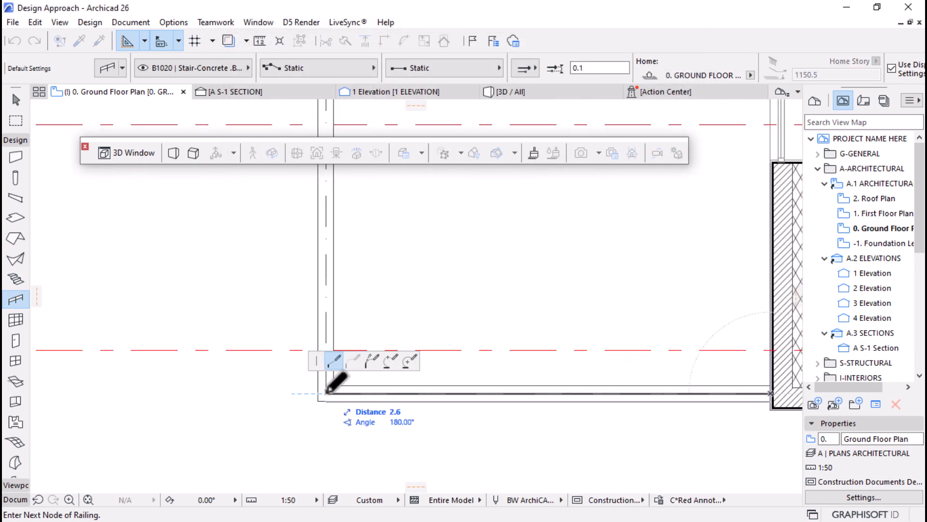
pyautogui.scroll(-8, 328, 391)
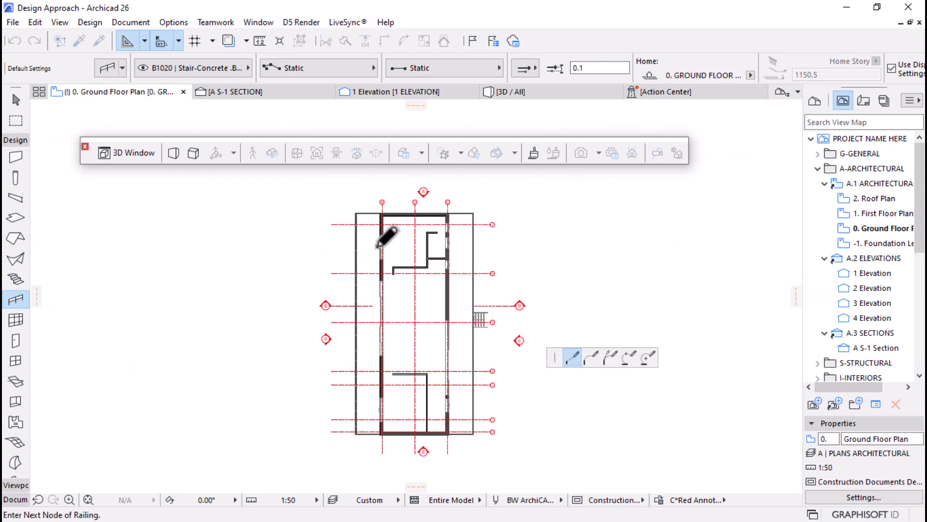
pyautogui.scroll(8, 379, 244)
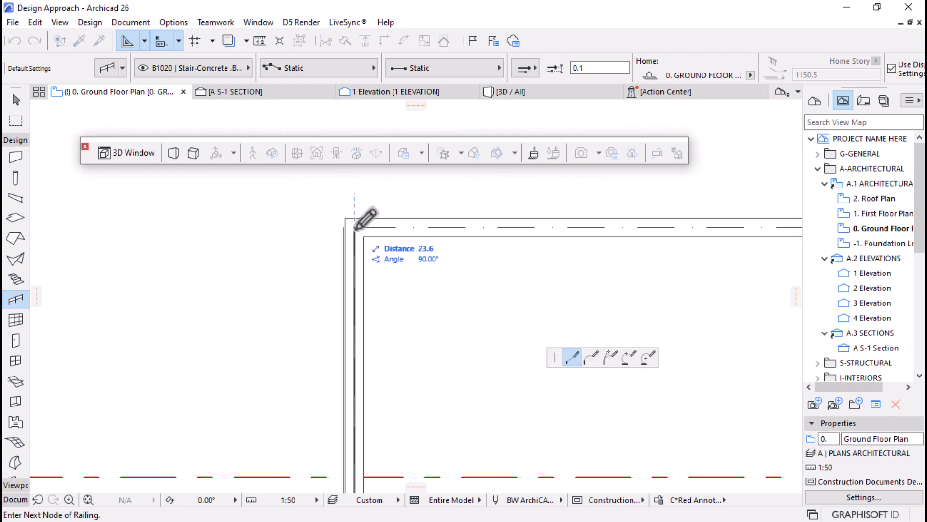
pyautogui.scroll(6, 359, 222)
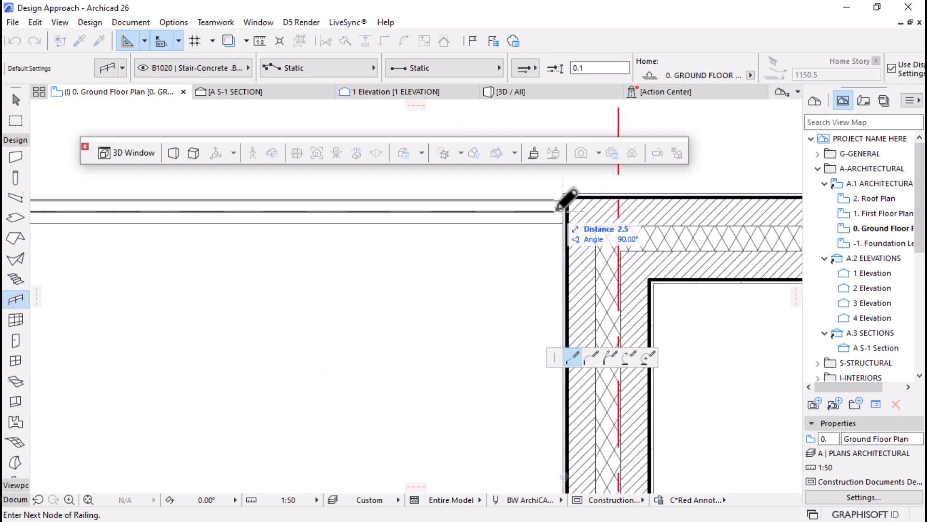
pyautogui.click(564, 211)
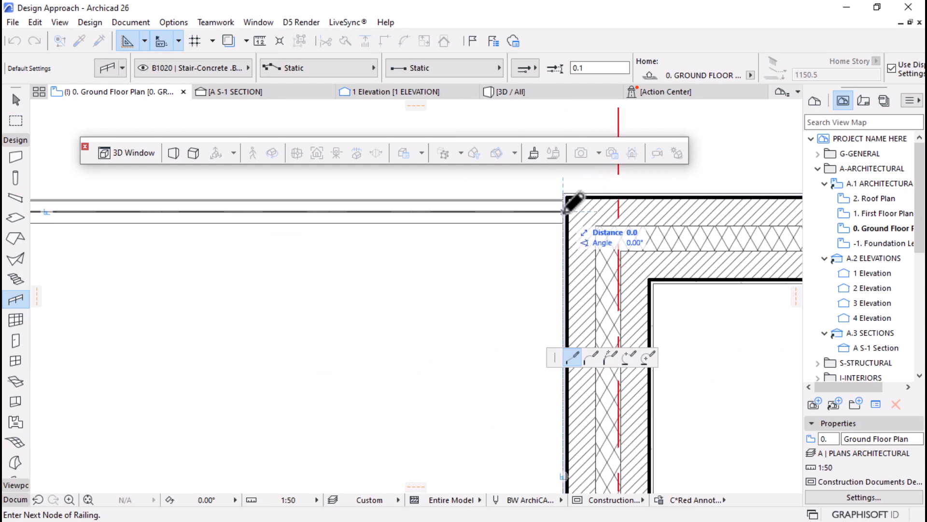
pyautogui.doubleClick(565, 212)
pyautogui.scroll(-3, 569, 199)
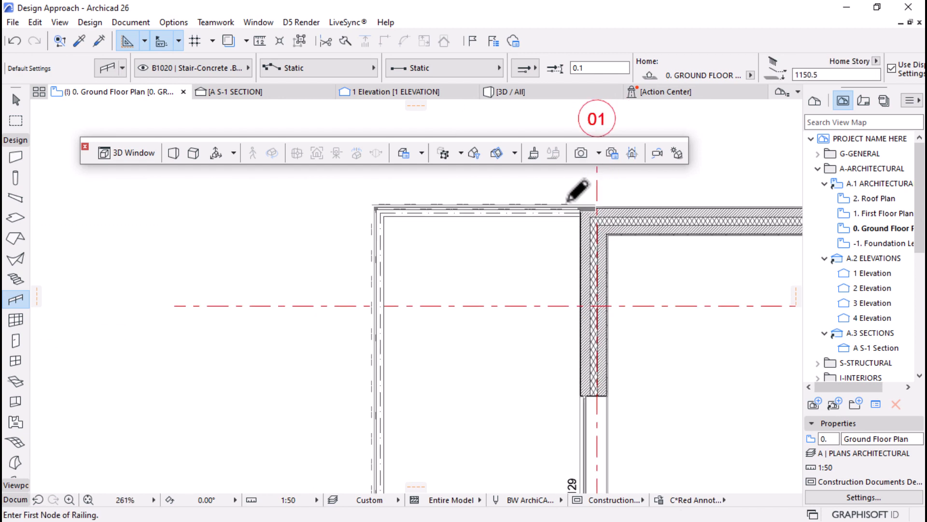
# Select the new railing in 3D, try the centred reference line and set the option that offsets the railing inward from the deck edge
pyautogui.scroll(-1, 568, 200)
pyautogui.click(511, 91)
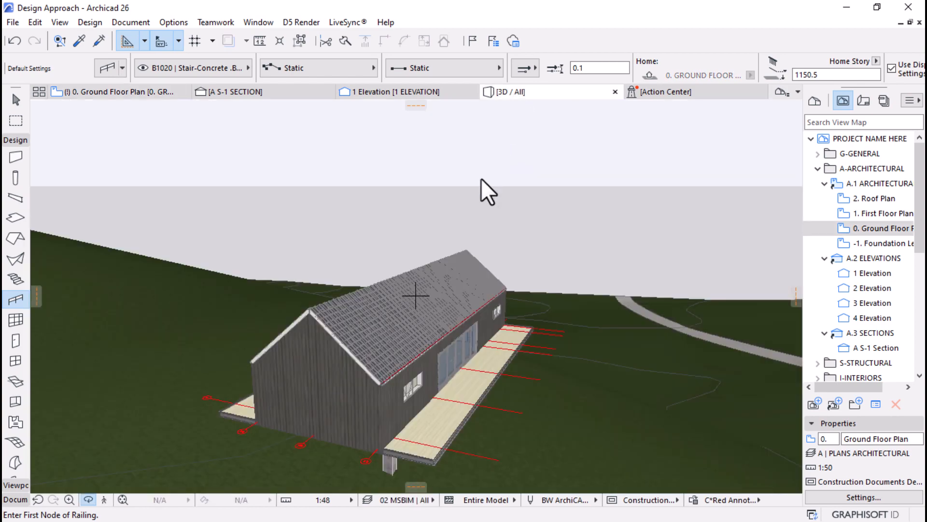
pyautogui.scroll(6, 475, 441)
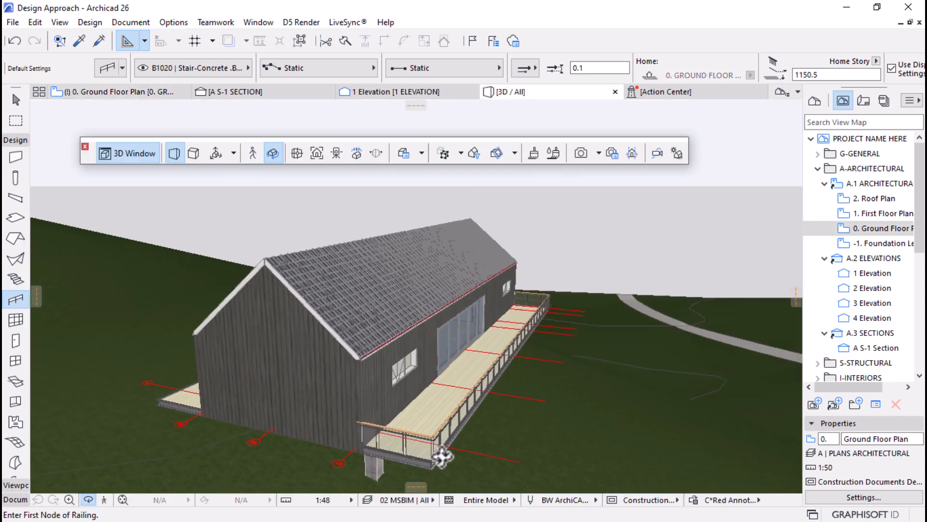
pyautogui.moveTo(454, 450); pyautogui.dragTo(295, 329)
pyautogui.press('Escape')
pyautogui.press('Escape')
pyautogui.click(300, 317)
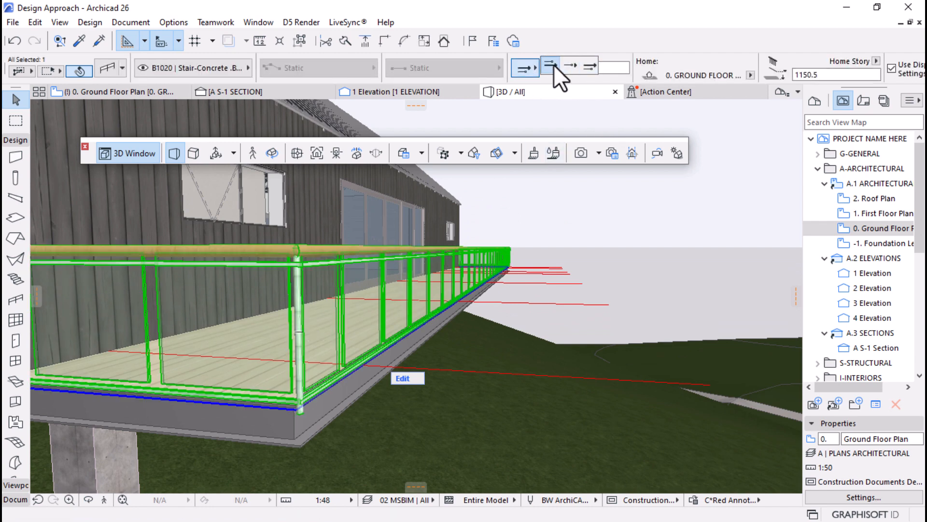
pyautogui.click(570, 65)
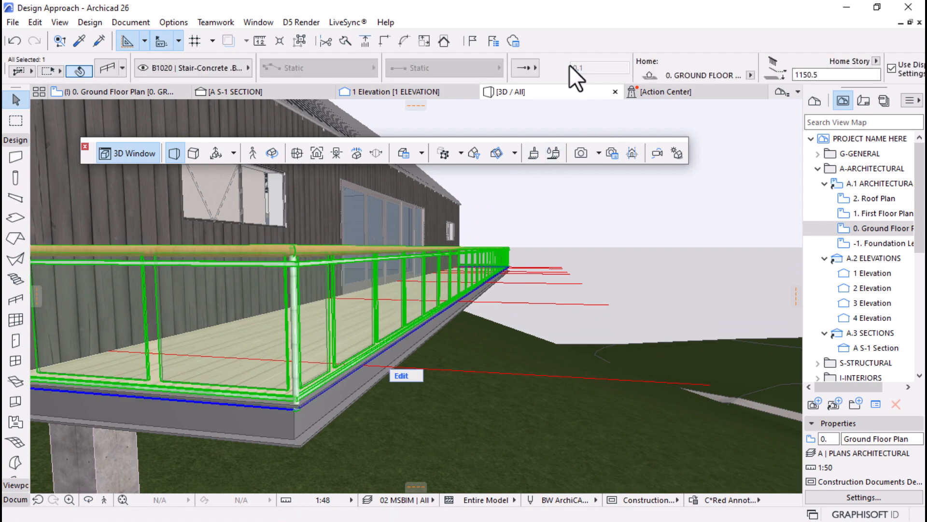
pyautogui.click(525, 71)
pyautogui.click(545, 68)
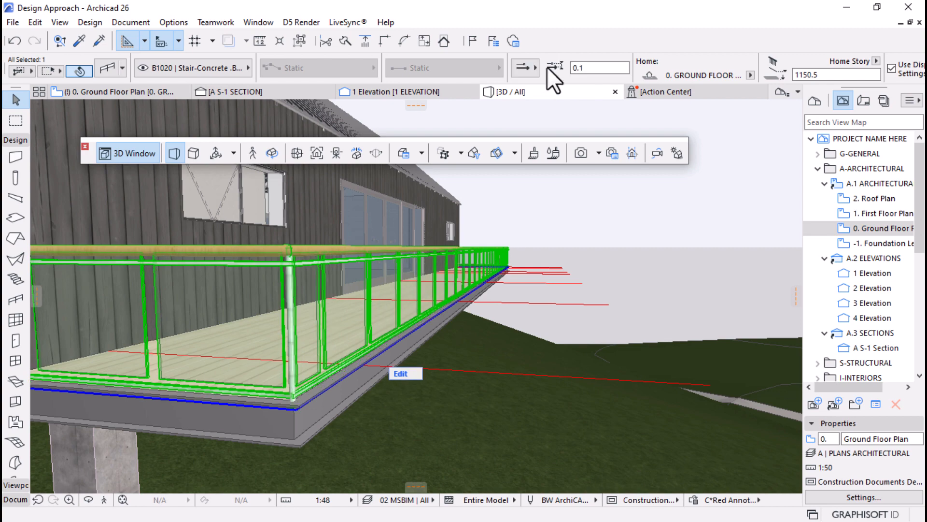
# Remove the panels from the selected deck railing's segment pattern and apply the change
pyautogui.keyDown('shift'); pyautogui.moveTo(467, 419); pyautogui.dragTo(540, 324, button='middle'); pyautogui.keyUp('shift')
pyautogui.scroll(3, 656, 315)
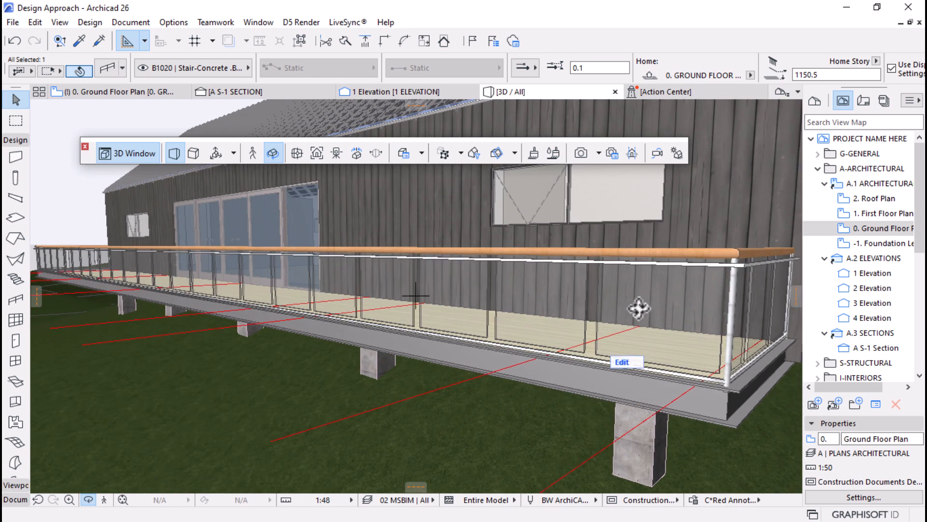
pyautogui.press('Escape')
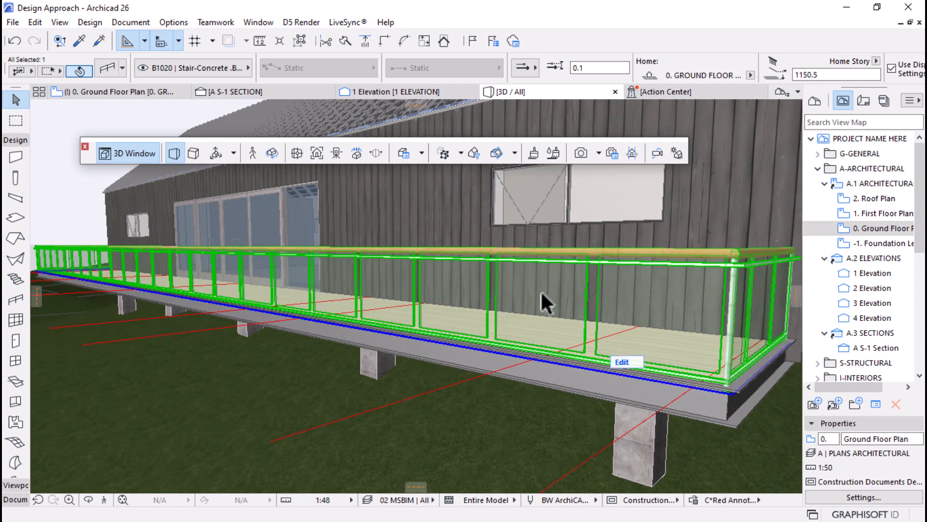
pyautogui.click(106, 68)
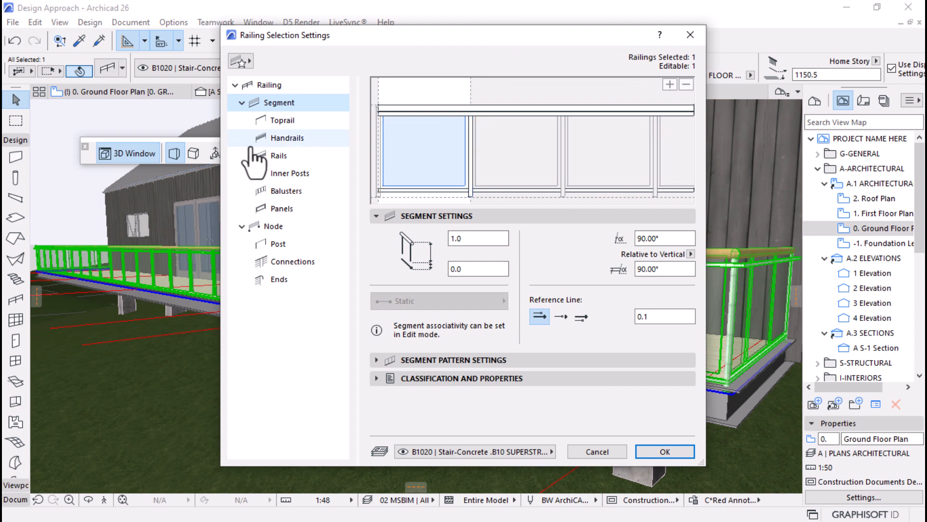
pyautogui.click(277, 121)
pyautogui.click(278, 174)
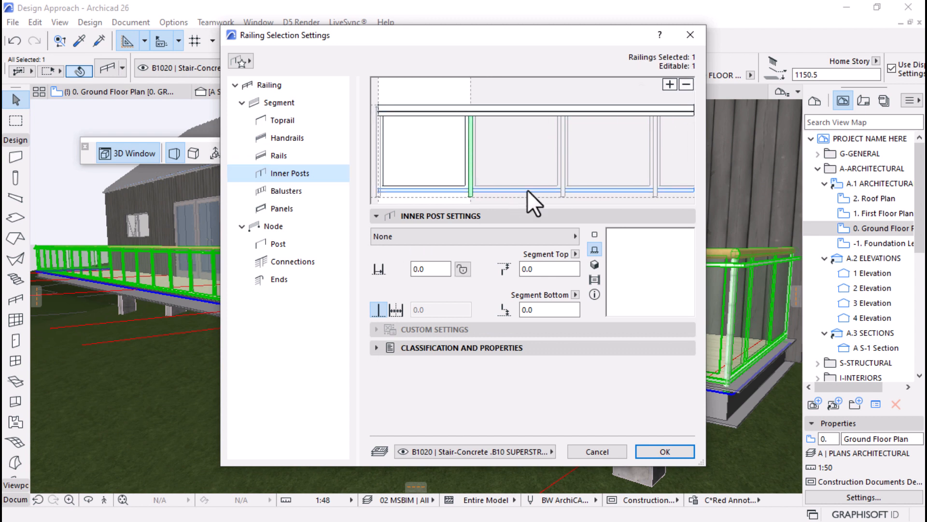
pyautogui.click(434, 168)
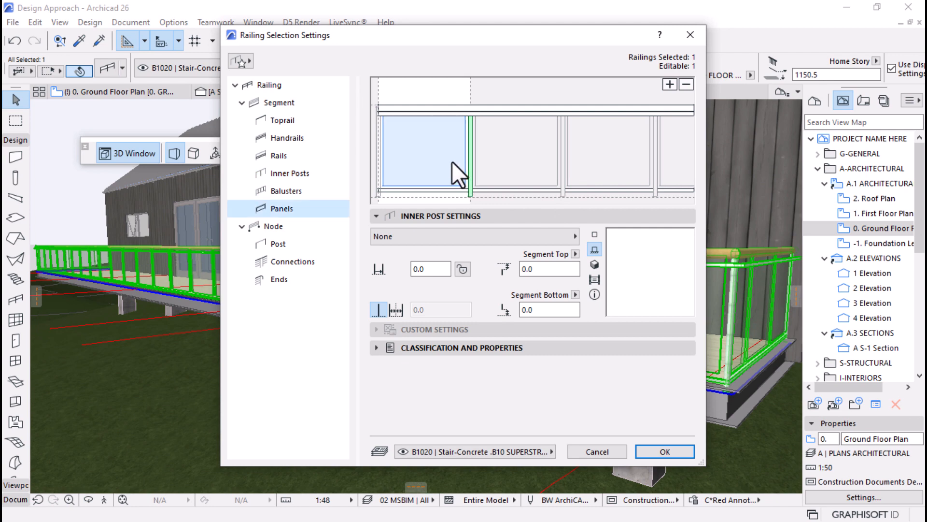
pyautogui.click(685, 85)
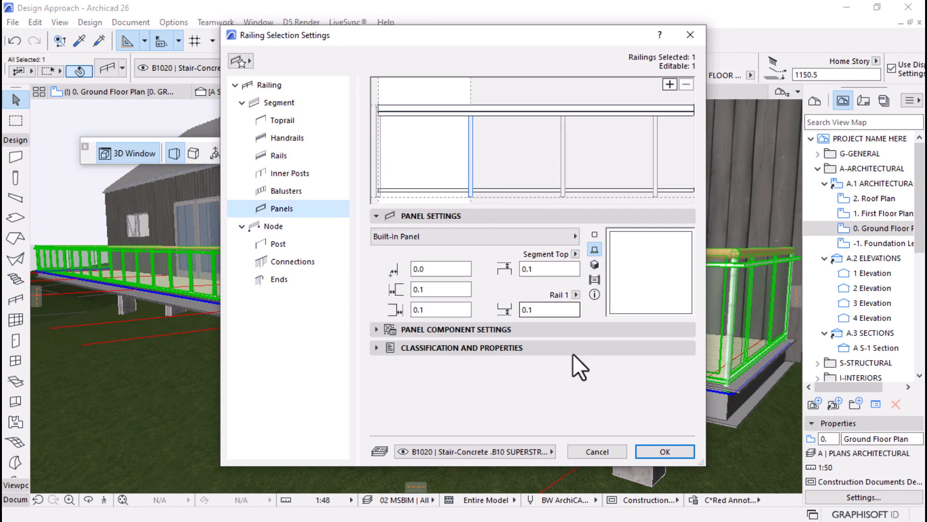
pyautogui.click(662, 451)
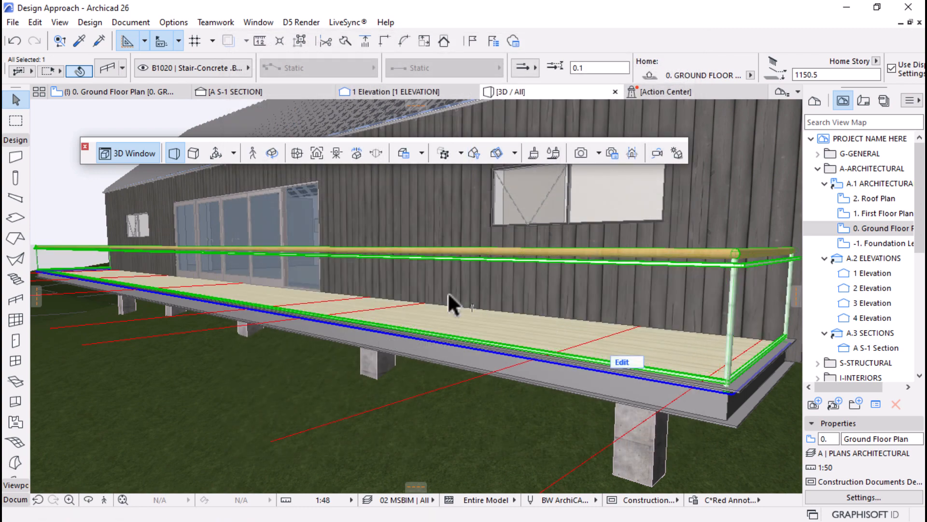
# Add a baluster pattern to the deck railing, equally distributed with a maximum length of 0.1, and apply it
pyautogui.scroll(-2, 448, 309)
pyautogui.click(448, 309)
pyautogui.click(104, 68)
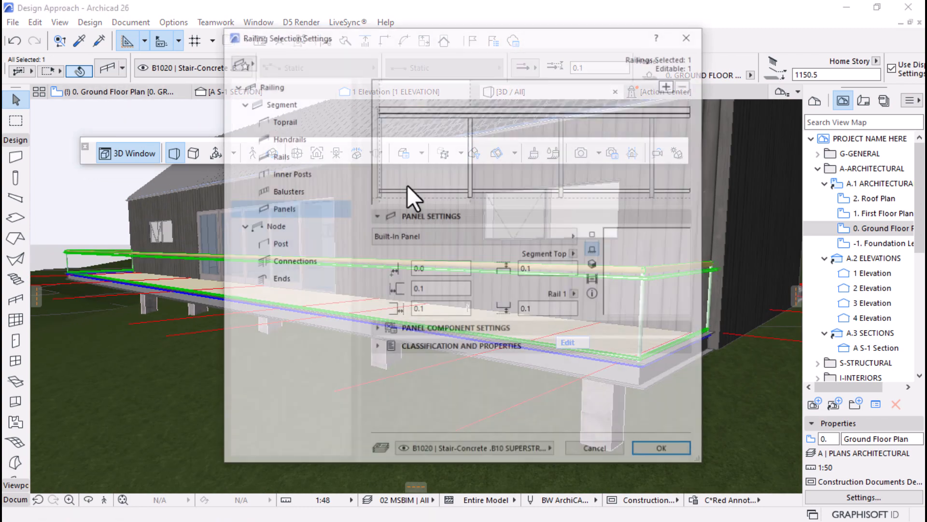
pyautogui.click(285, 193)
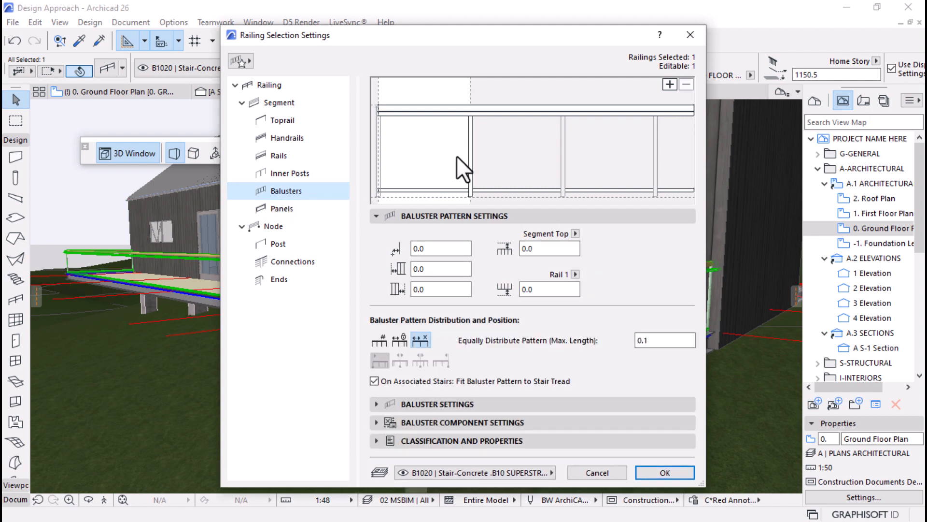
pyautogui.click(670, 84)
pyautogui.click(381, 168)
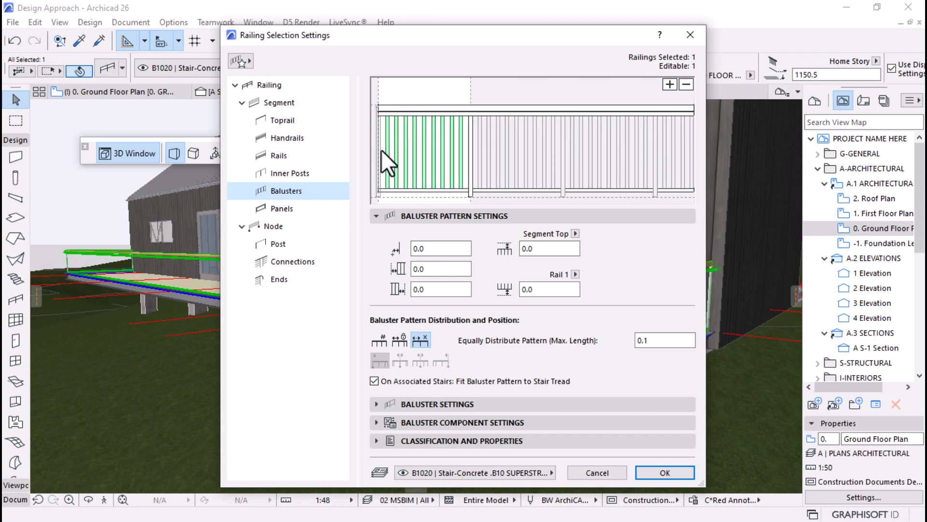
pyautogui.click(665, 471)
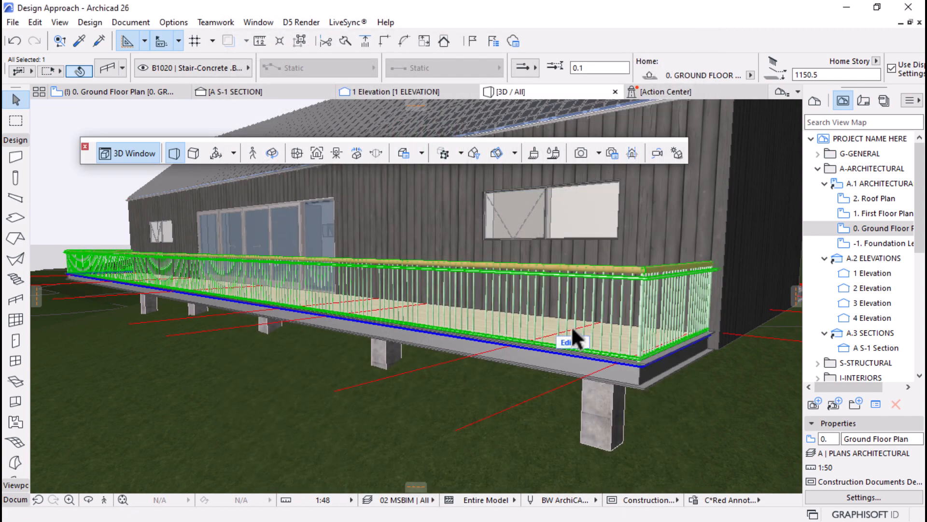
# Try Revolved Post 26 as the deck railing's baluster type, apply it and undo the change
pyautogui.scroll(4, 518, 302)
pyautogui.keyDown('shift'); pyautogui.moveTo(520, 305); pyautogui.dragTo(440, 313, button='middle'); pyautogui.keyUp('shift')
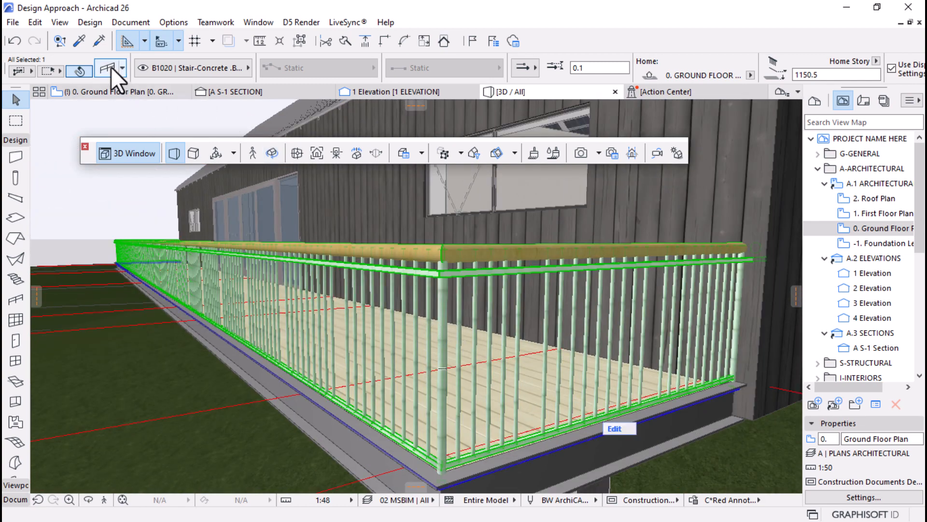
pyautogui.doubleClick(453, 317)
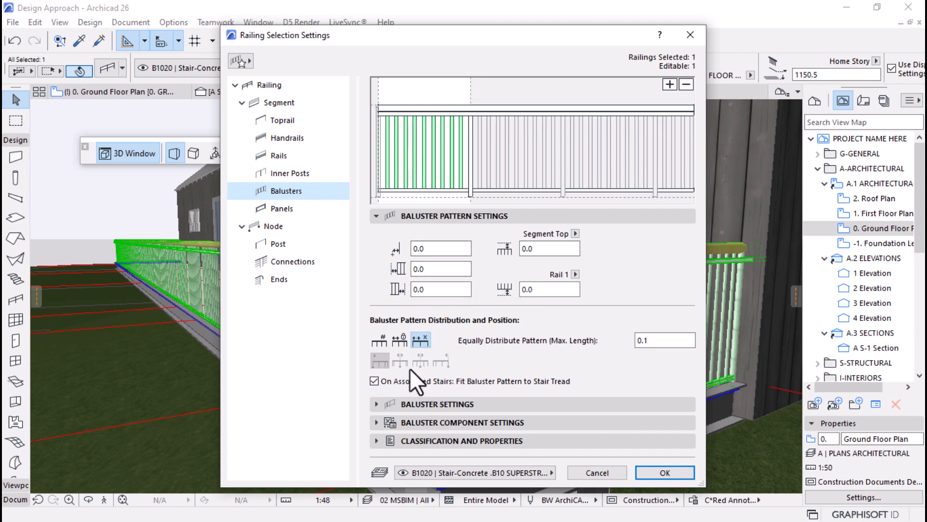
pyautogui.click(376, 404)
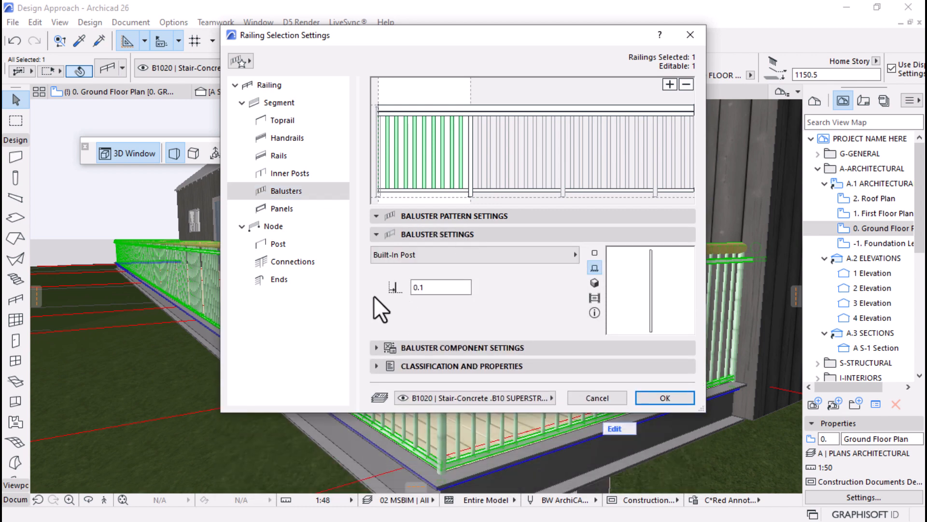
pyautogui.click(454, 262)
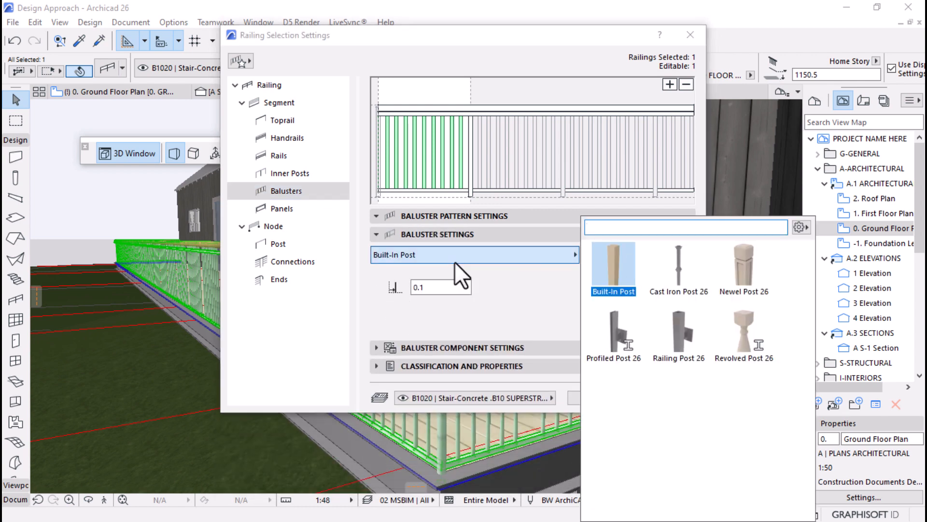
pyautogui.click(528, 292)
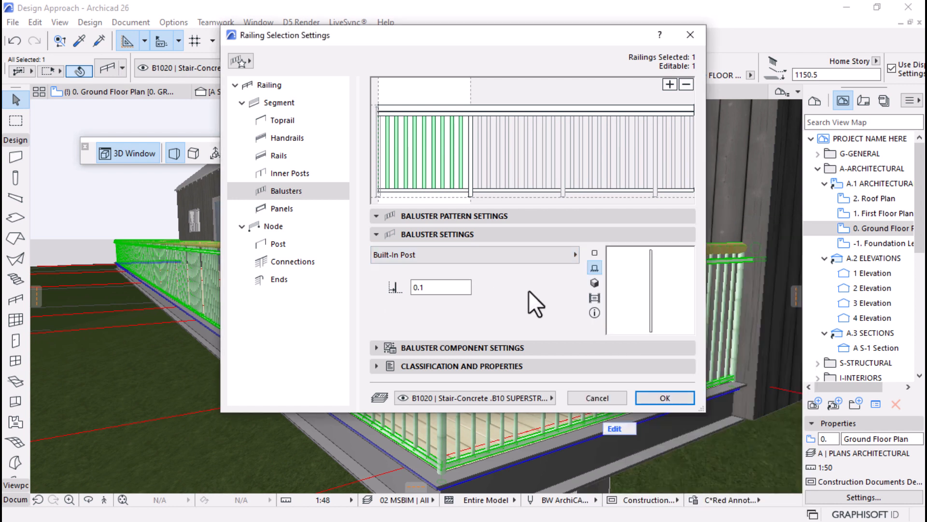
pyautogui.click(512, 263)
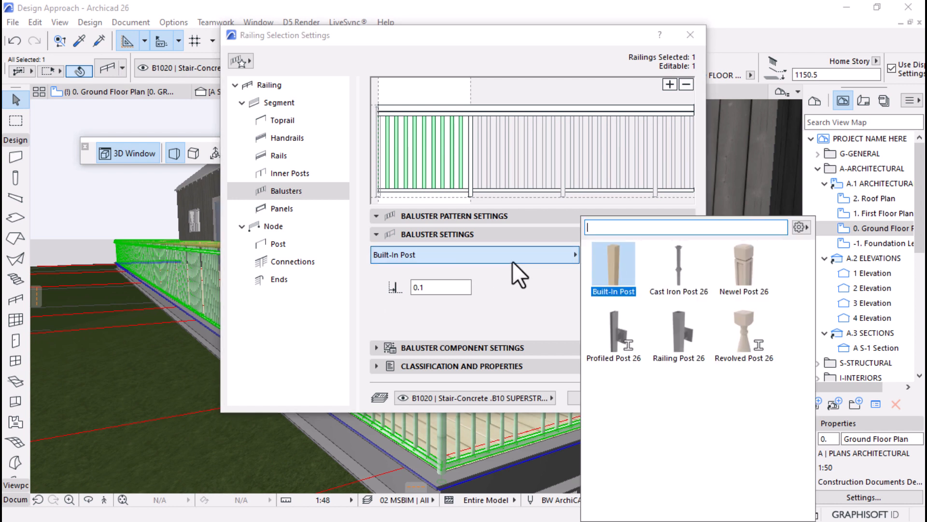
pyautogui.click(731, 340)
pyautogui.click(404, 350)
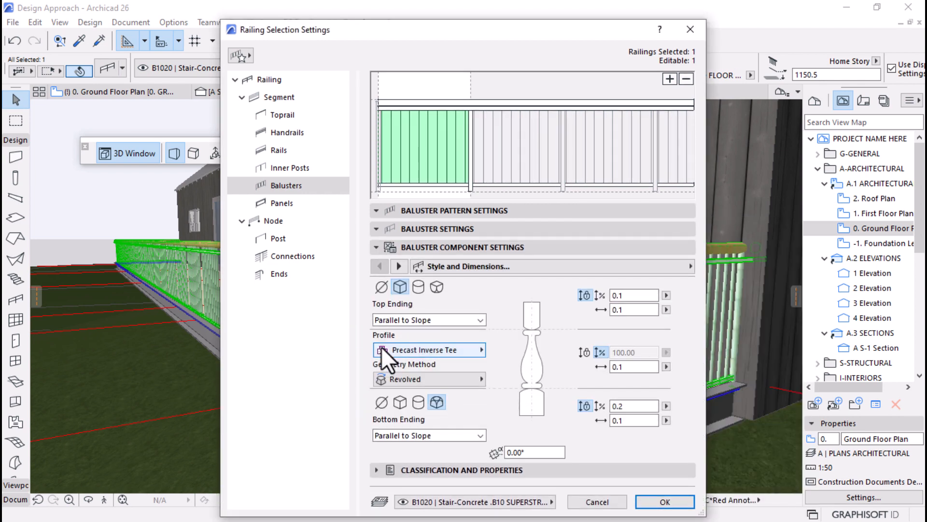
pyautogui.click(665, 502)
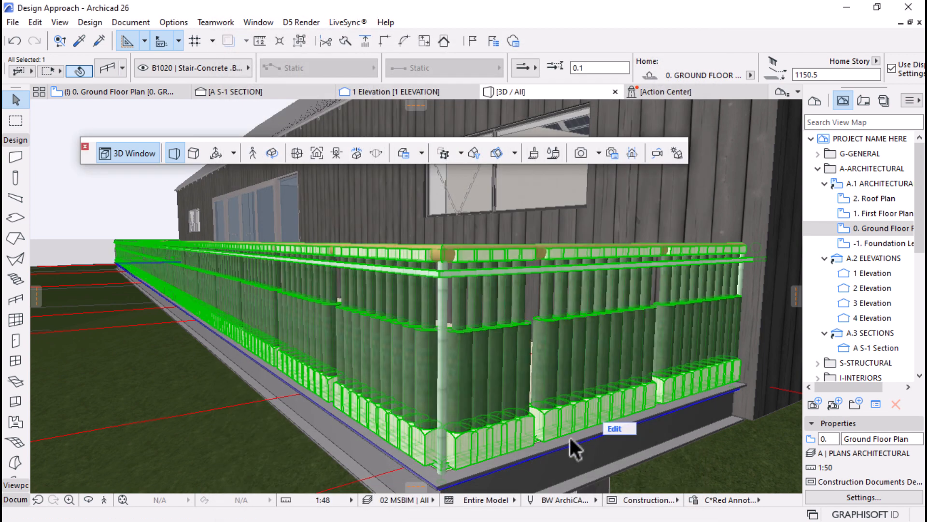
pyautogui.scroll(-1, 570, 437)
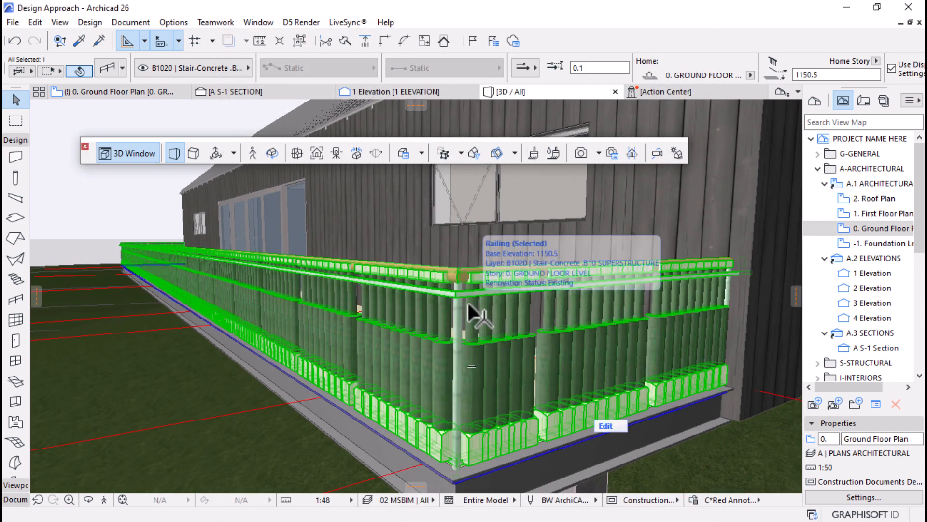
pyautogui.hotkey('ctrl', 'z')
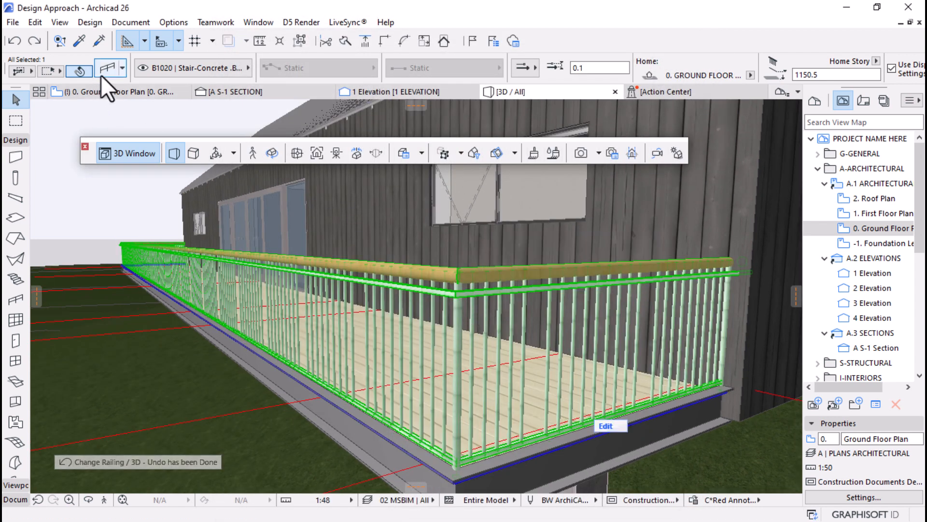
# Set the deck railing's balusters to a fixed pattern length that starts with the baluster pattern, check the post settings, and apply
pyautogui.doubleClick(497, 294)
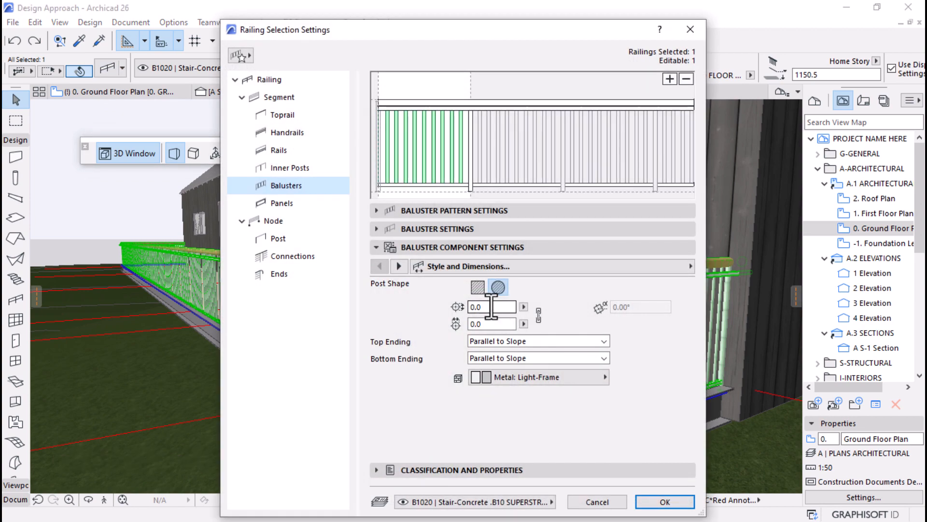
pyautogui.click(393, 268)
pyautogui.click(392, 267)
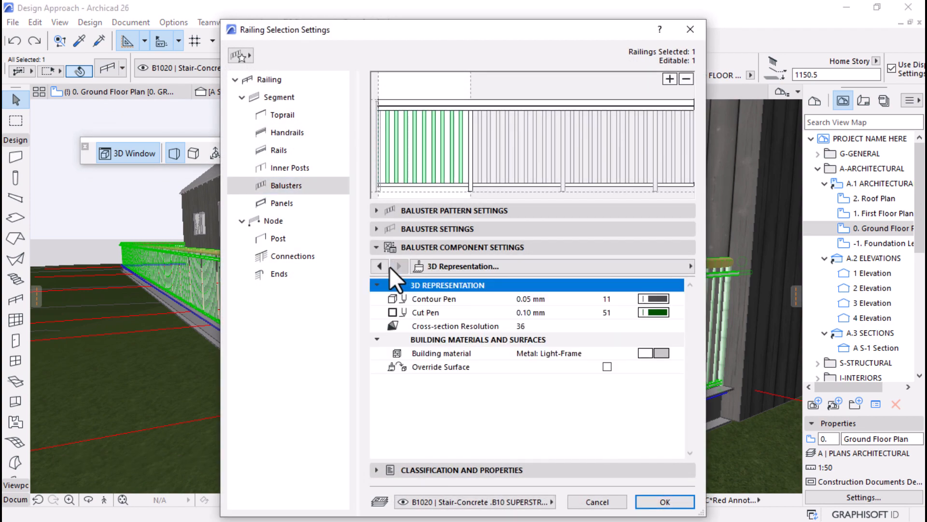
pyautogui.click(376, 234)
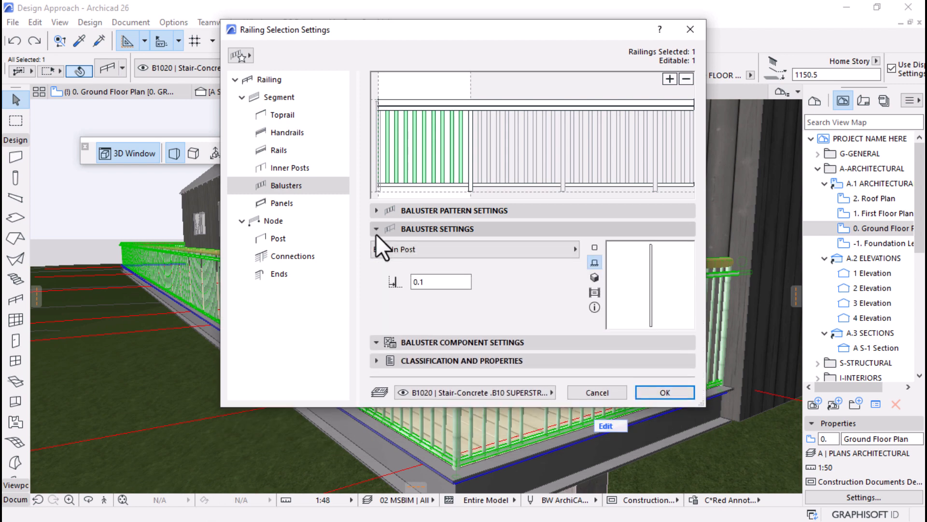
pyautogui.click(385, 210)
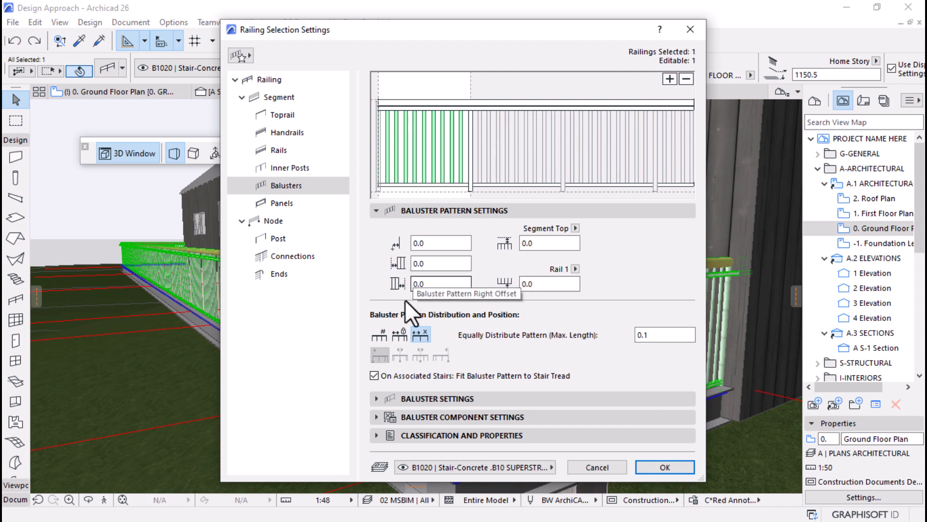
pyautogui.click(399, 335)
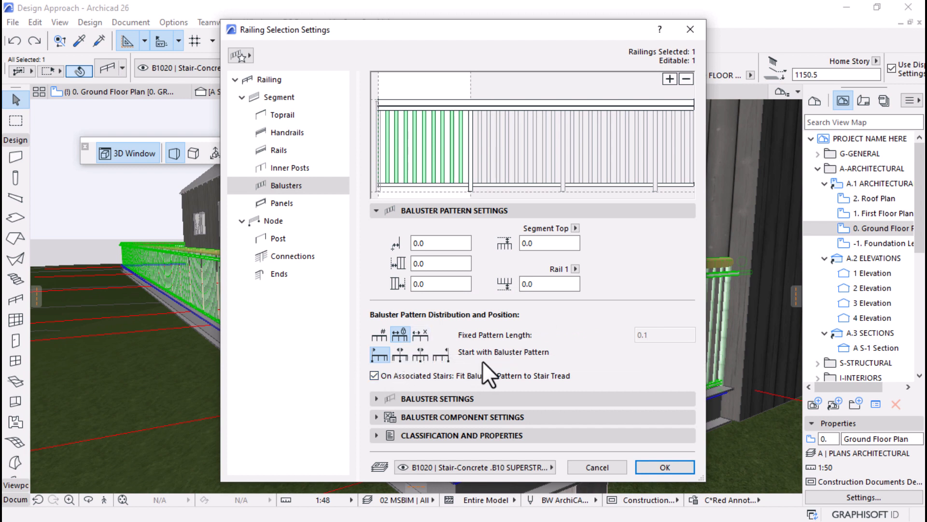
pyautogui.click(394, 399)
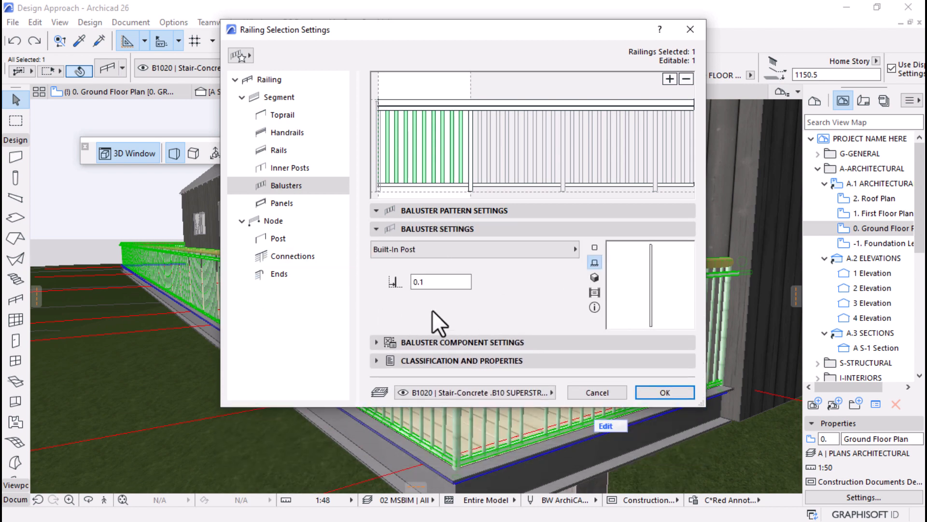
pyautogui.click(376, 342)
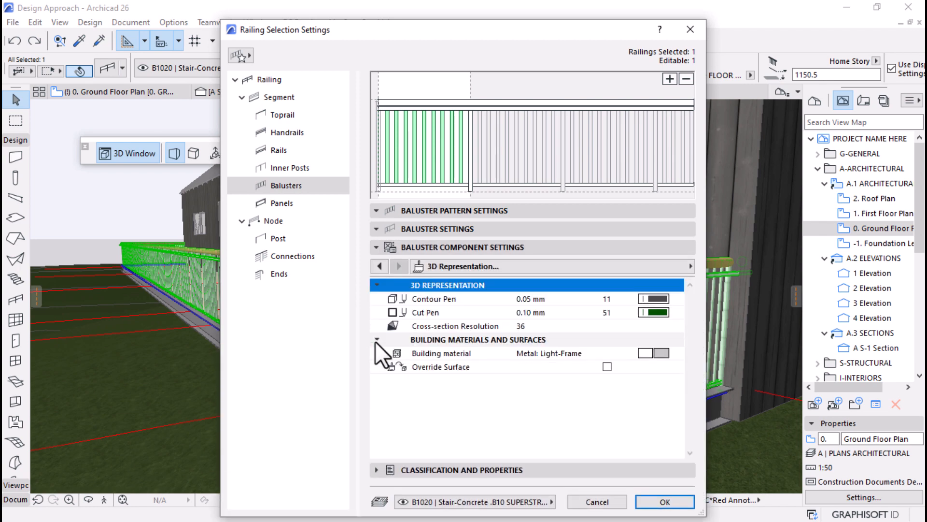
pyautogui.click(279, 244)
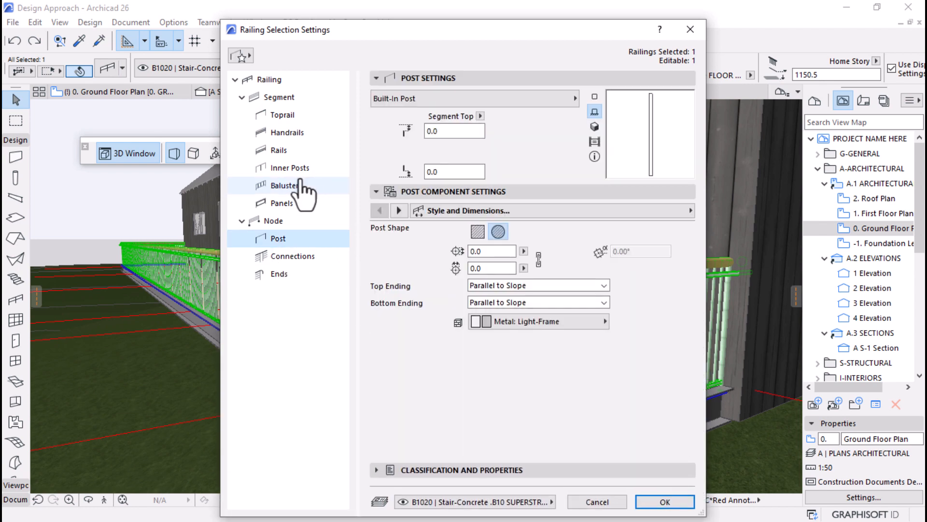
pyautogui.click(665, 502)
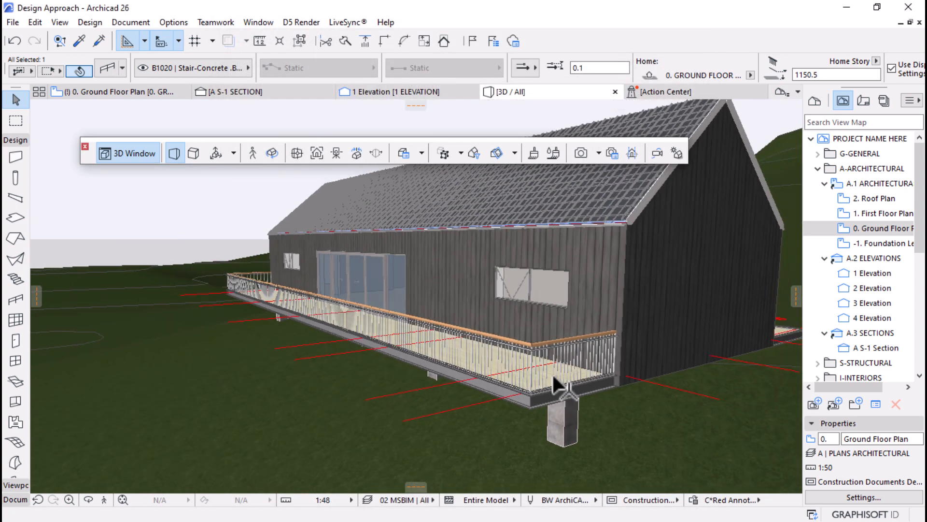
# Examine the deck railing, the deck's underside and supports, and the gable walls from all around the house
pyautogui.press('Escape')
pyautogui.press('o')
pyautogui.moveTo(552, 372); pyautogui.dragTo(629, 395)
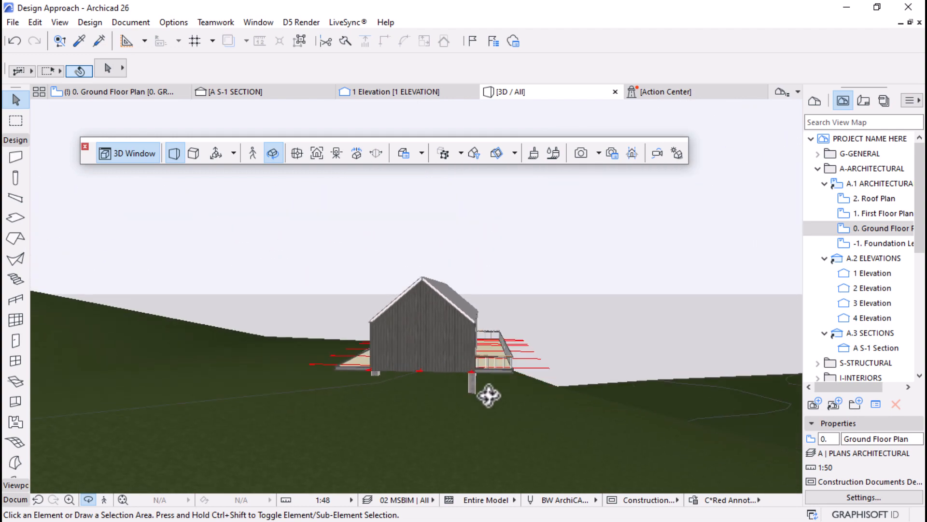
pyautogui.moveTo(489, 395); pyautogui.dragTo(556, 397)
pyautogui.scroll(2, 490, 365)
pyautogui.scroll(2, 418, 319)
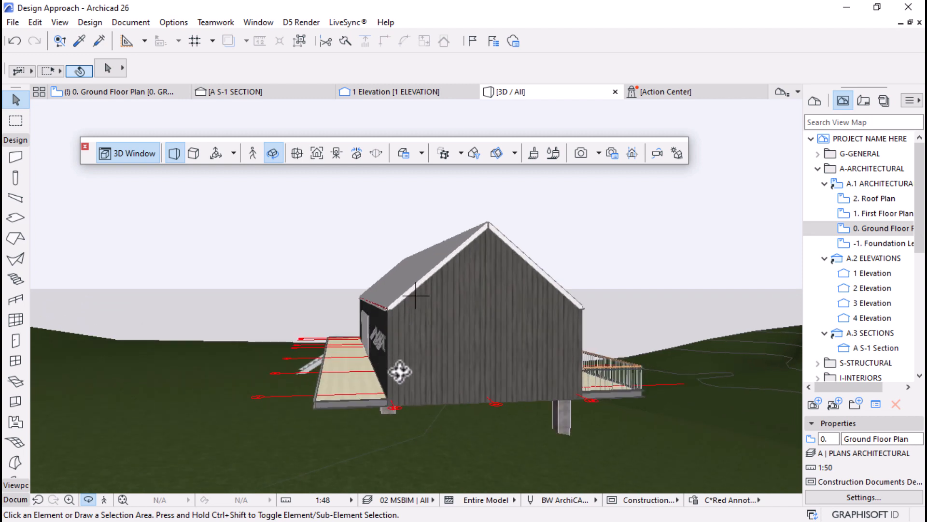
pyautogui.moveTo(399, 371); pyautogui.dragTo(558, 451)
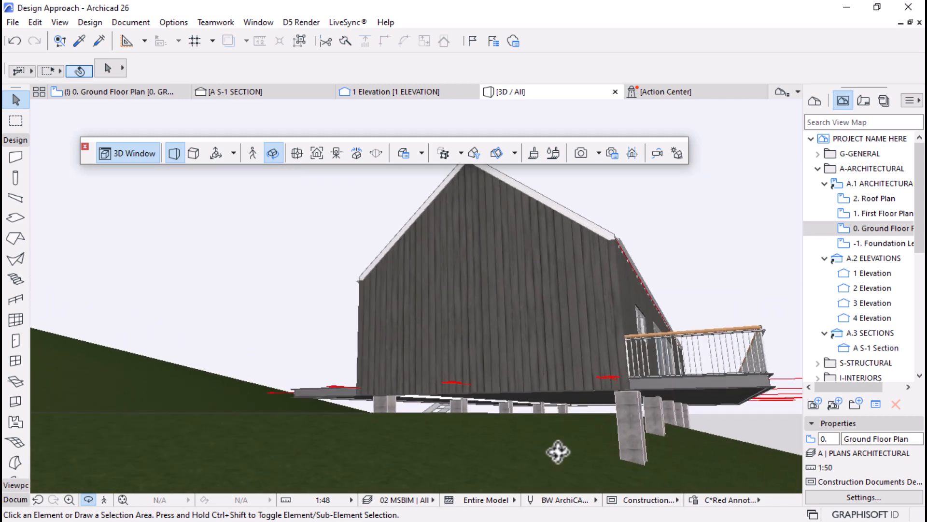
pyautogui.scroll(1, 558, 452)
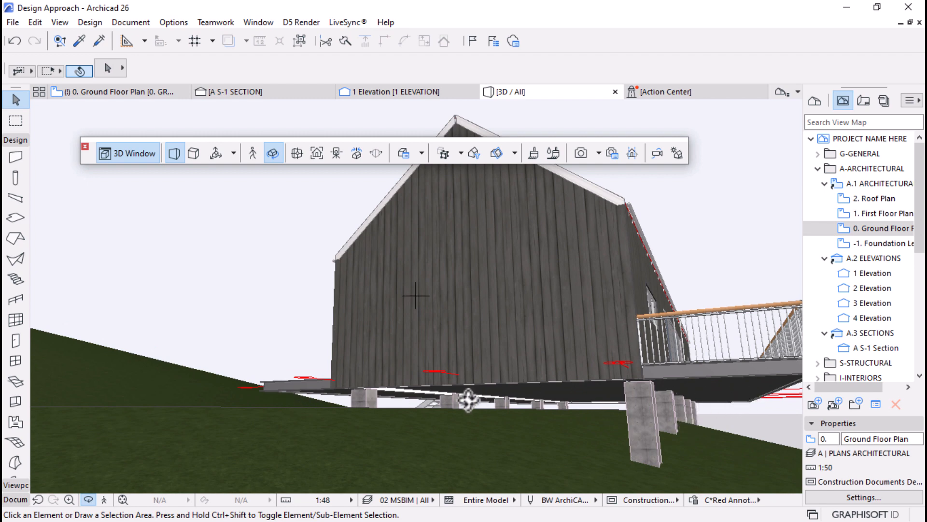
pyautogui.moveTo(469, 399); pyautogui.dragTo(501, 394)
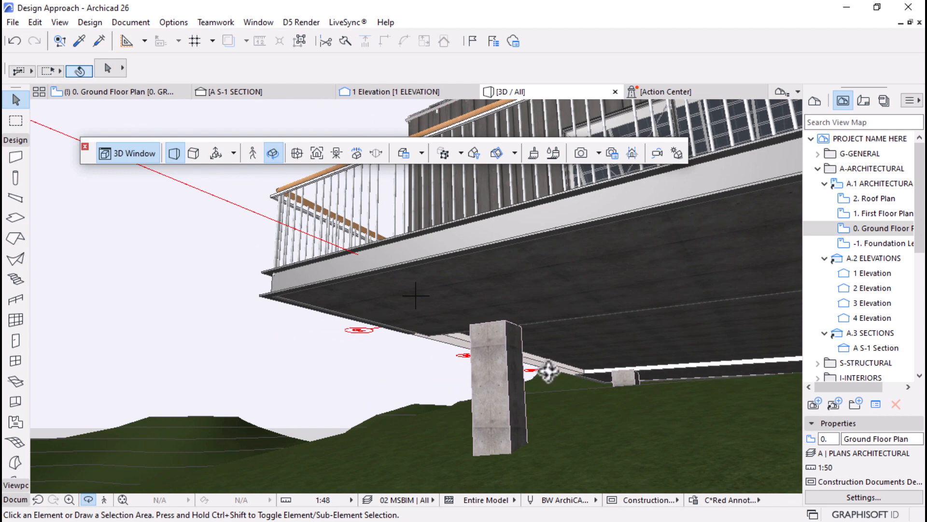
pyautogui.scroll(-6, 294, 357)
pyautogui.scroll(2, 336, 364)
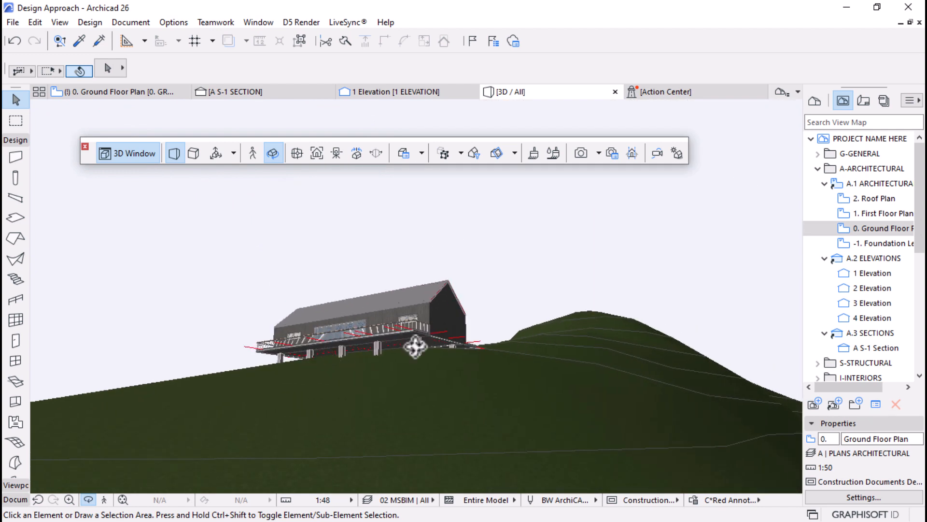
pyautogui.moveTo(415, 346); pyautogui.dragTo(324, 401)
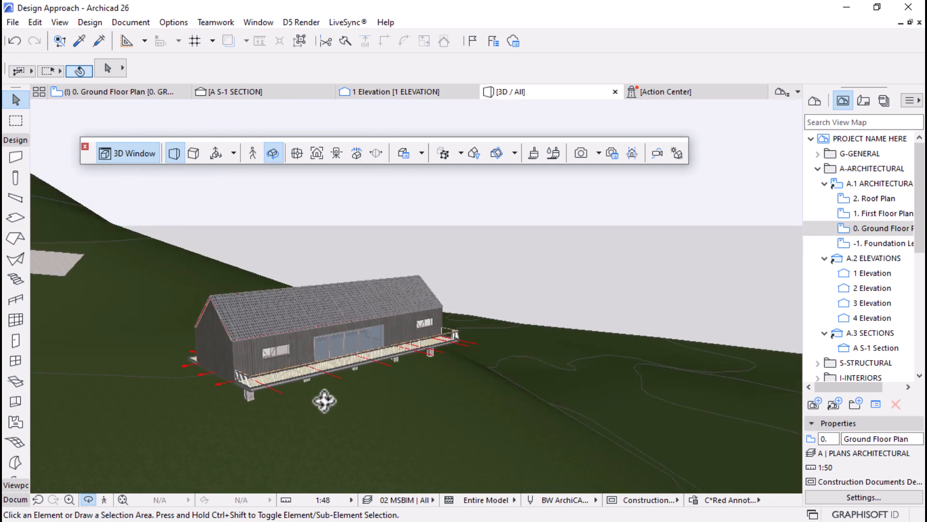
pyautogui.scroll(2, 324, 400)
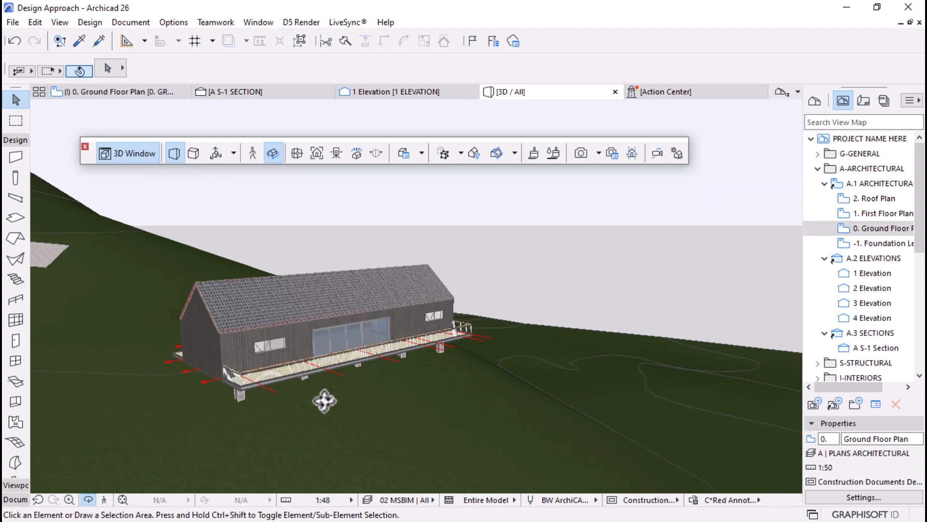
pyautogui.moveTo(286, 357); pyautogui.dragTo(485, 339)
pyautogui.moveTo(385, 319); pyautogui.dragTo(434, 300)
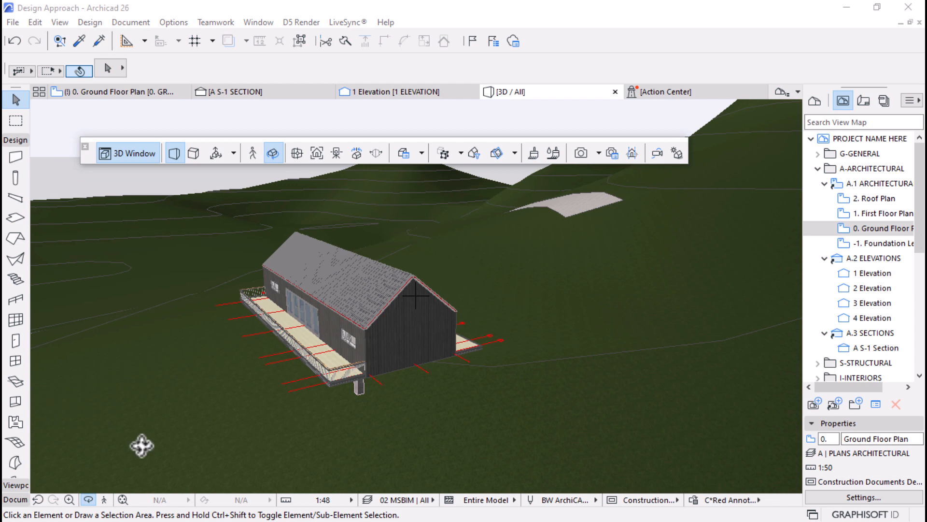
# Place an SHH129 aluminium side-hung window from the favorites on the gable wall beside the railed deck
pyautogui.scroll(3, 410, 325)
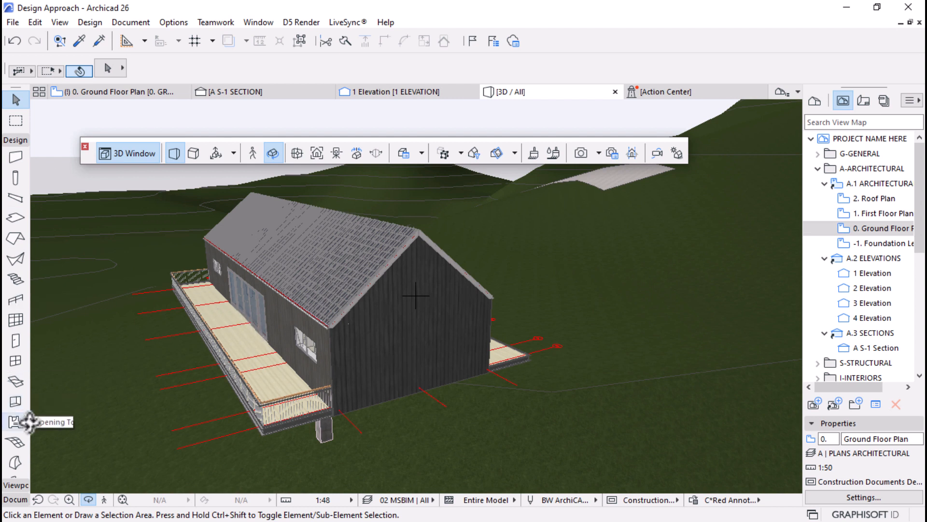
pyautogui.click(15, 360)
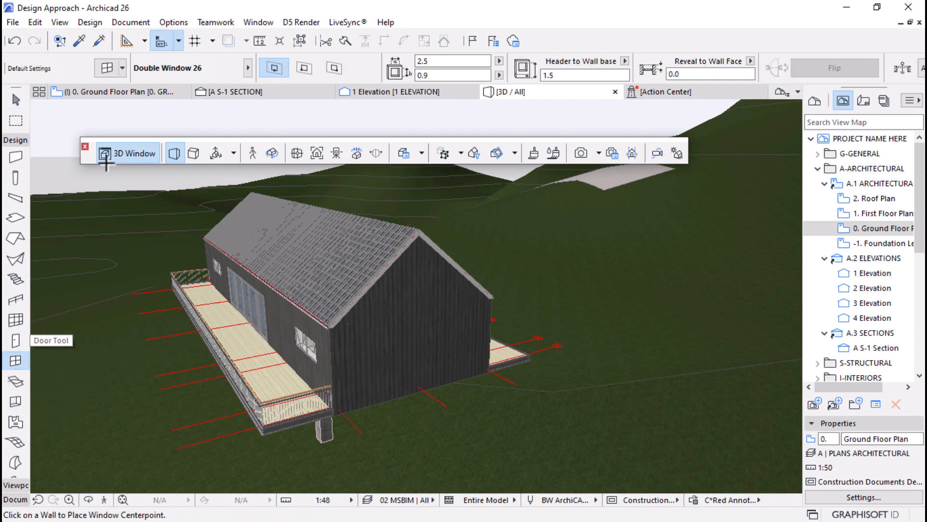
pyautogui.click(121, 69)
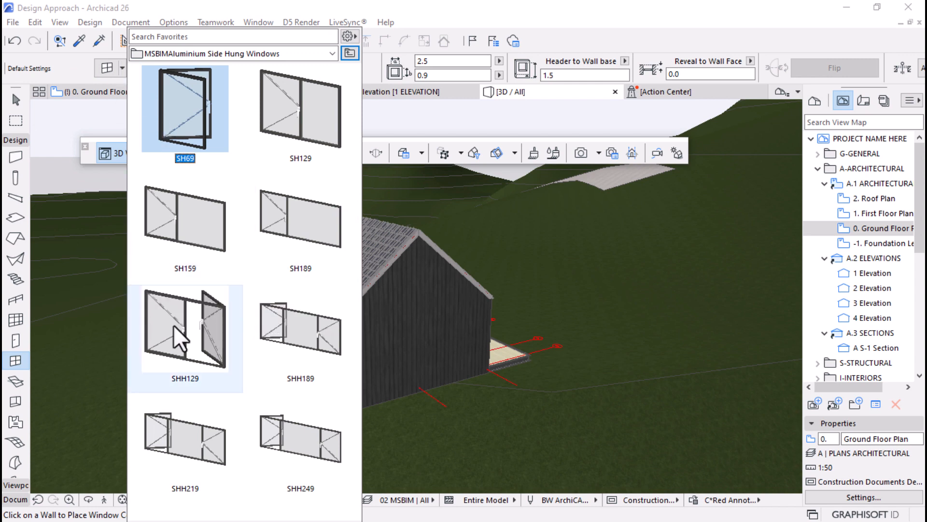
pyautogui.doubleClick(184, 329)
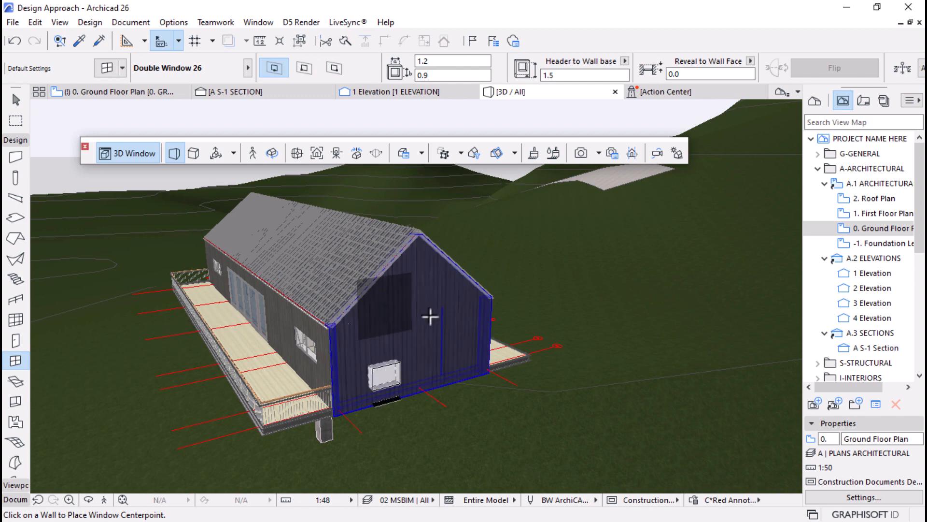
pyautogui.click(423, 313)
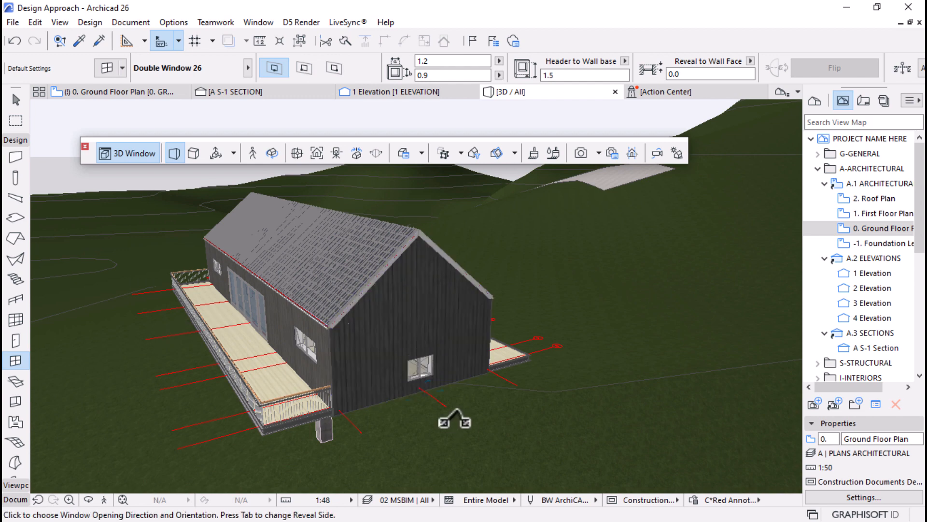
pyautogui.scroll(2, 452, 417)
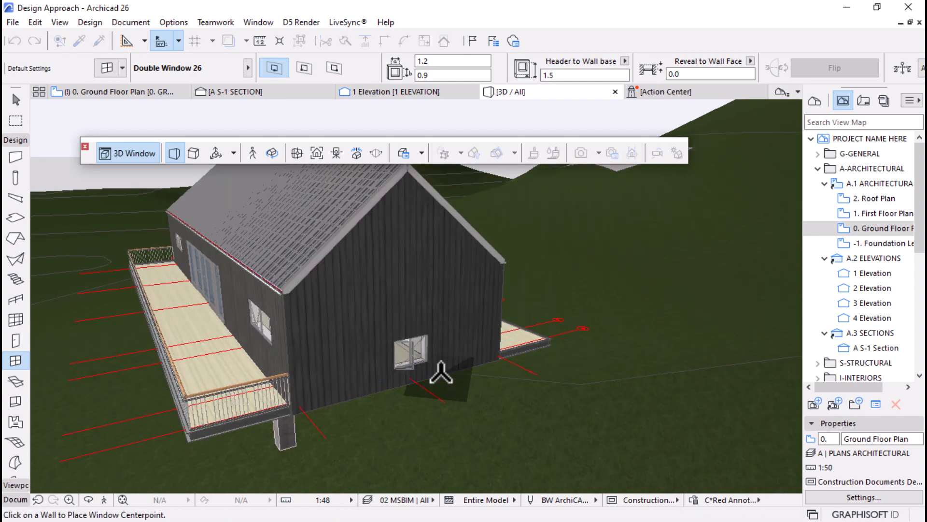
pyautogui.press('Escape')
# Raise the gable window's header to 2.4 in line with the side wall window and set its size to 2.0 wide by 1.5 high
pyautogui.click(430, 337)
pyautogui.click(437, 346)
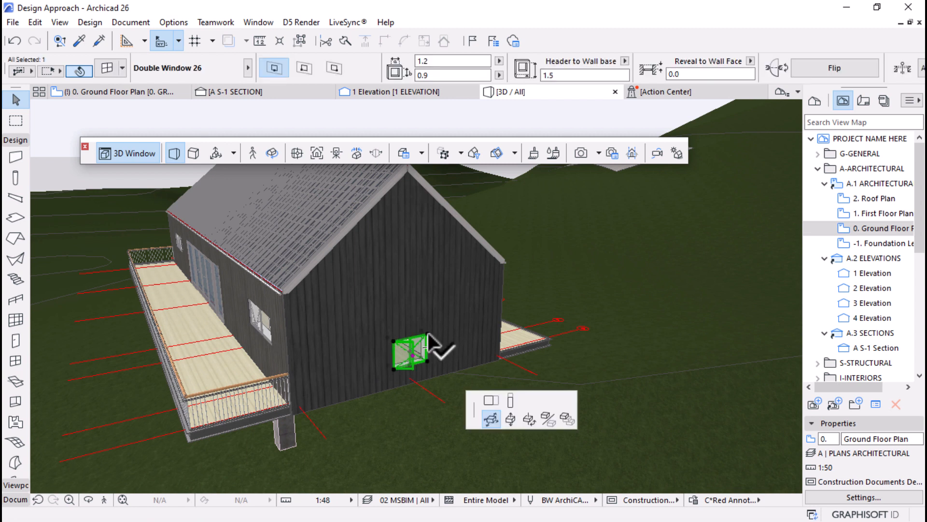
pyautogui.click(281, 307)
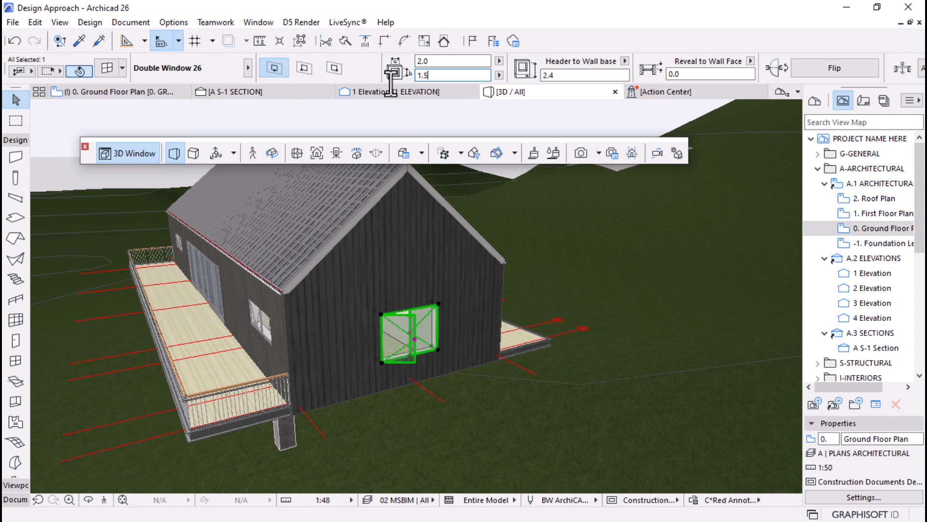
# Place a matching Double Window 26, 2.0 wide by 1.5 high with a 2.4 header, on the opposite gable wall
pyautogui.press('o')
pyautogui.moveTo(474, 250); pyautogui.dragTo(560, 289)
pyautogui.scroll(-6, 561, 289)
pyautogui.moveTo(473, 306); pyautogui.dragTo(688, 293)
pyautogui.scroll(5, 560, 289)
pyautogui.moveTo(530, 310); pyautogui.dragTo(454, 346)
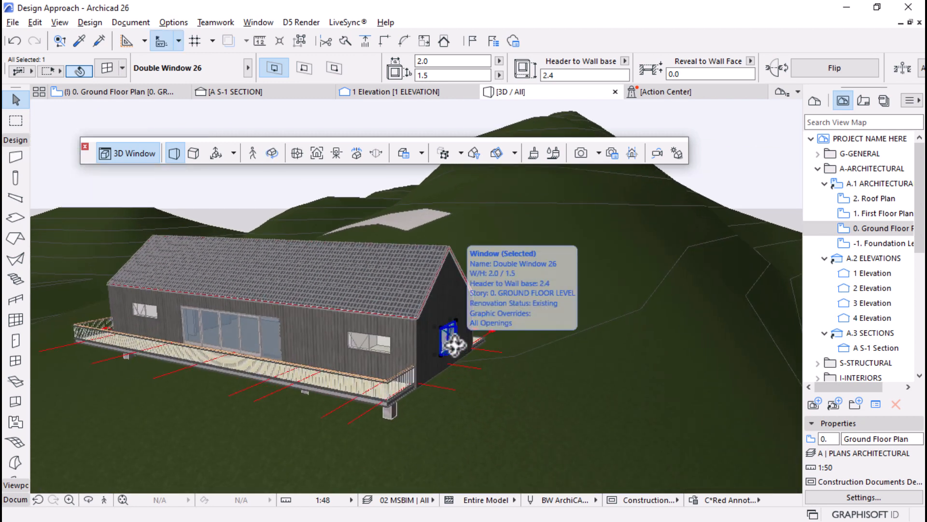
pyautogui.keyDown('shift'); pyautogui.moveTo(454, 346); pyautogui.dragTo(467, 333, button='middle'); pyautogui.keyUp('shift')
pyautogui.moveTo(467, 332); pyautogui.dragTo(586, 338)
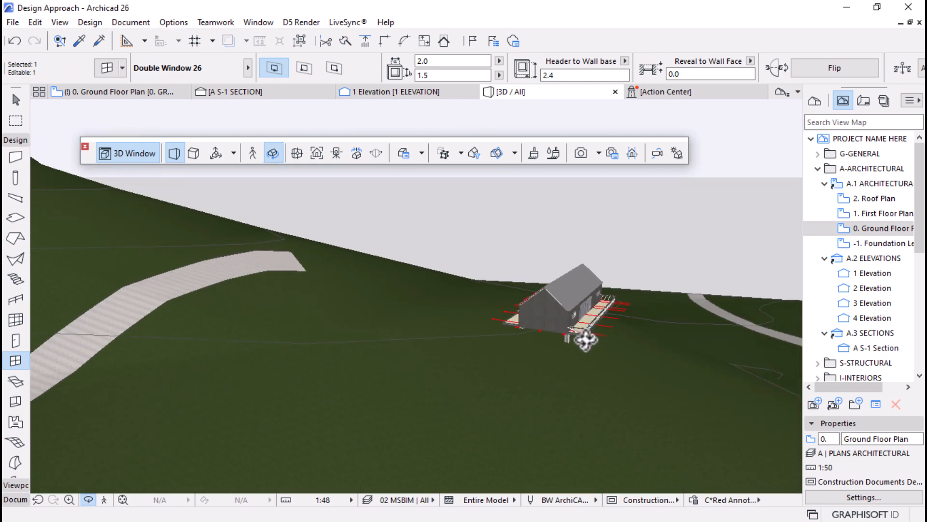
pyautogui.scroll(5, 558, 324)
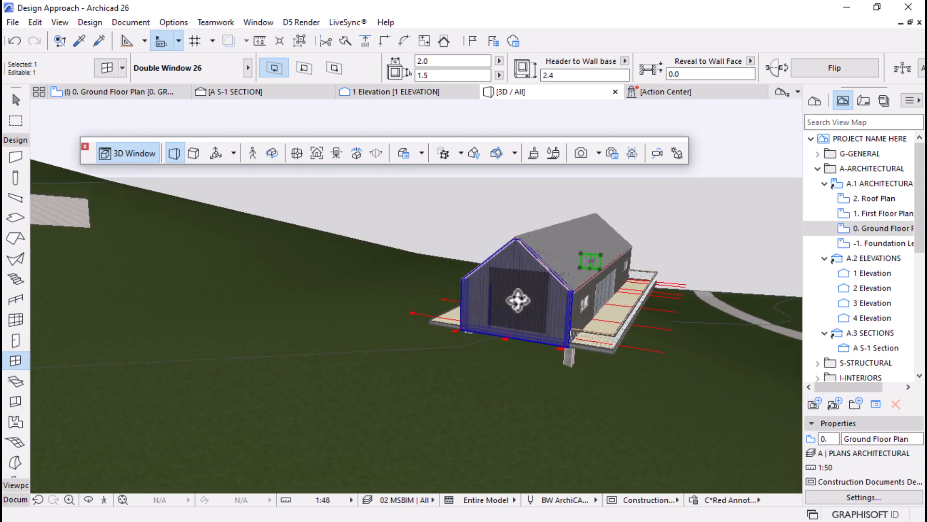
pyautogui.click(513, 300)
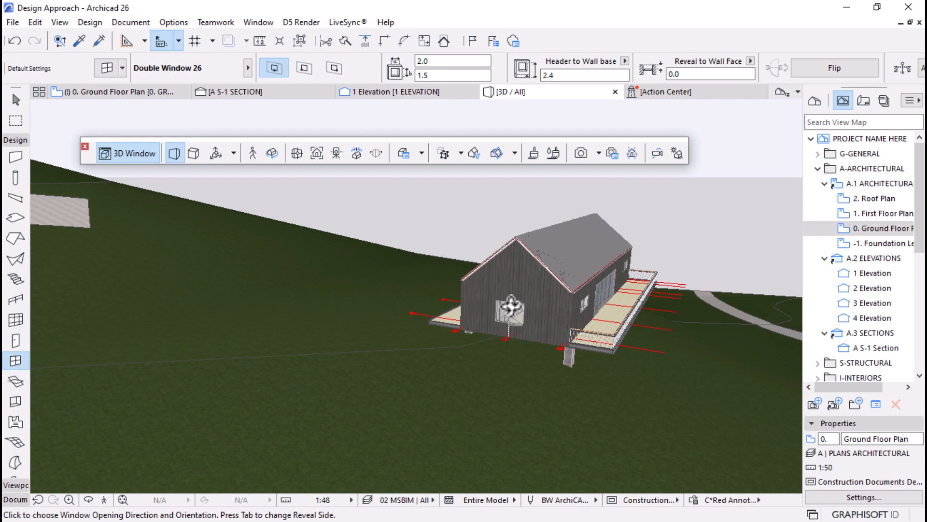
pyautogui.click(450, 382)
pyautogui.scroll(3, 522, 296)
# Select the new window on the opposite gable and lower its header to 2.2, aligned with the deck-side window
pyautogui.keyDown('shift'); pyautogui.click(503, 321); pyautogui.keyUp('shift')
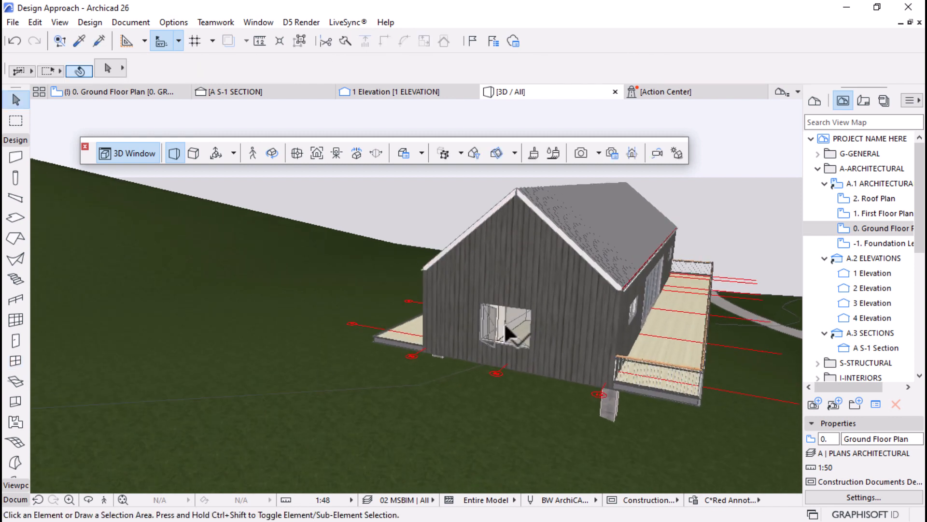
pyautogui.click(531, 308)
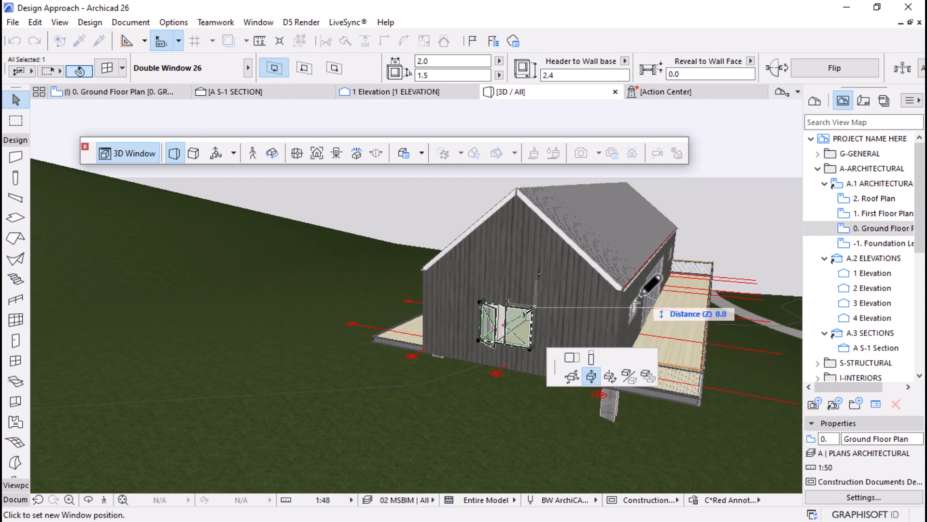
pyautogui.click(599, 298)
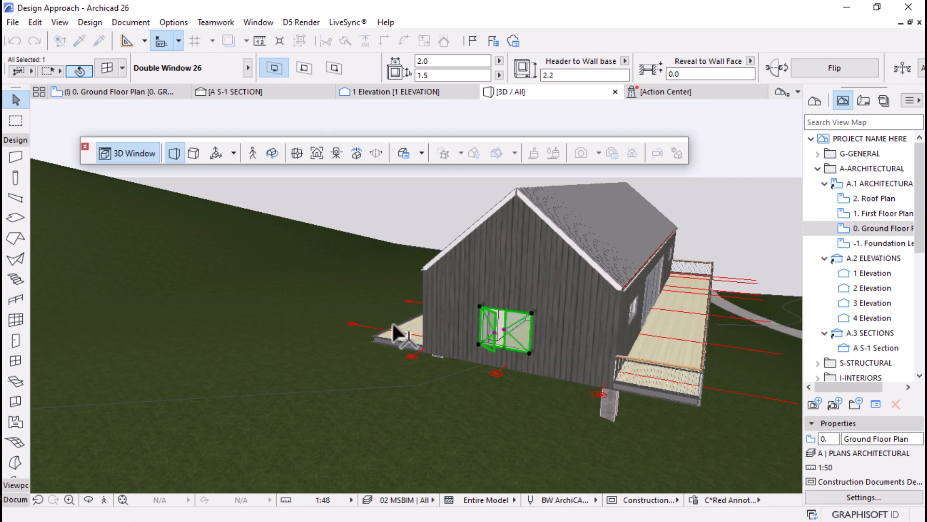
# Raise the opposite gable's double window by 0.2 to align its head with the side wall windows, and clear the selection
pyautogui.keyDown('shift'); pyautogui.moveTo(508, 355); pyautogui.dragTo(304, 324, button='middle'); pyautogui.keyUp('shift')
pyautogui.keyDown('shift'); pyautogui.moveTo(410, 324); pyautogui.dragTo(522, 329, button='middle'); pyautogui.keyUp('shift')
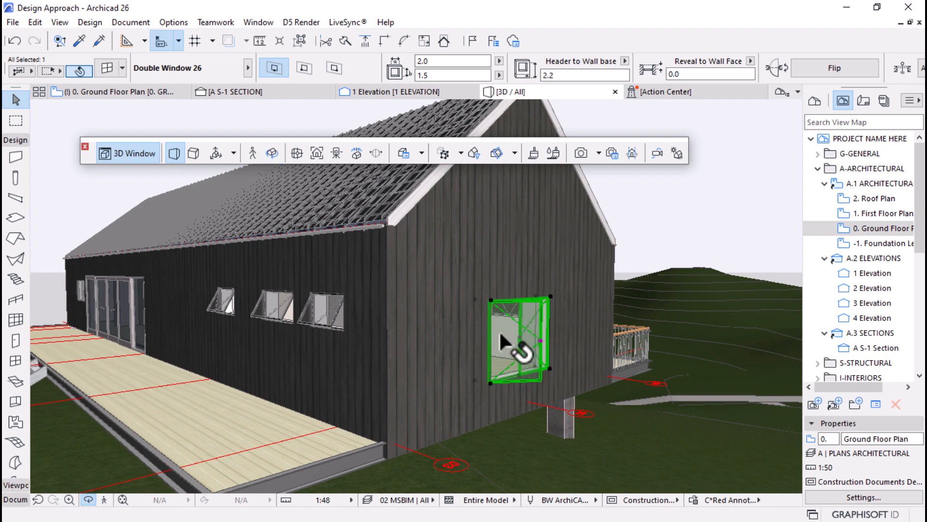
pyautogui.click(491, 302)
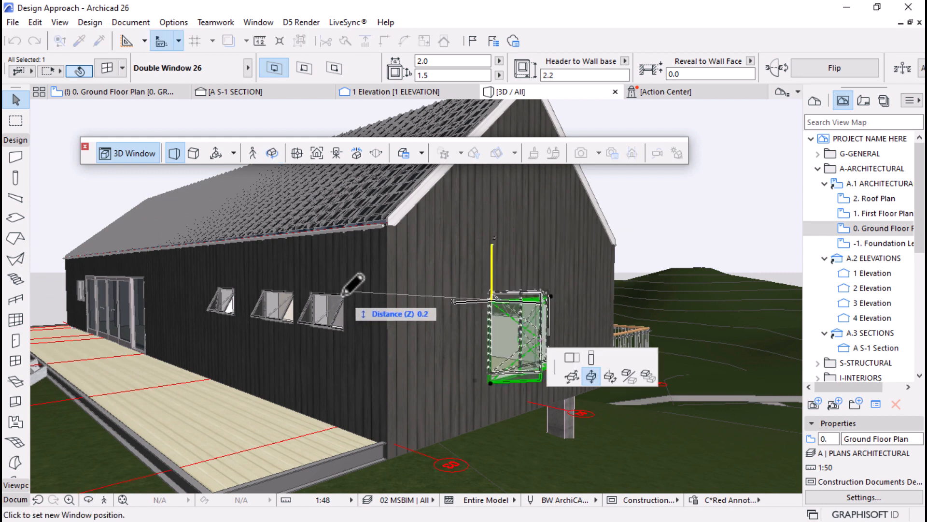
pyautogui.press('Escape')
pyautogui.press('Escape')
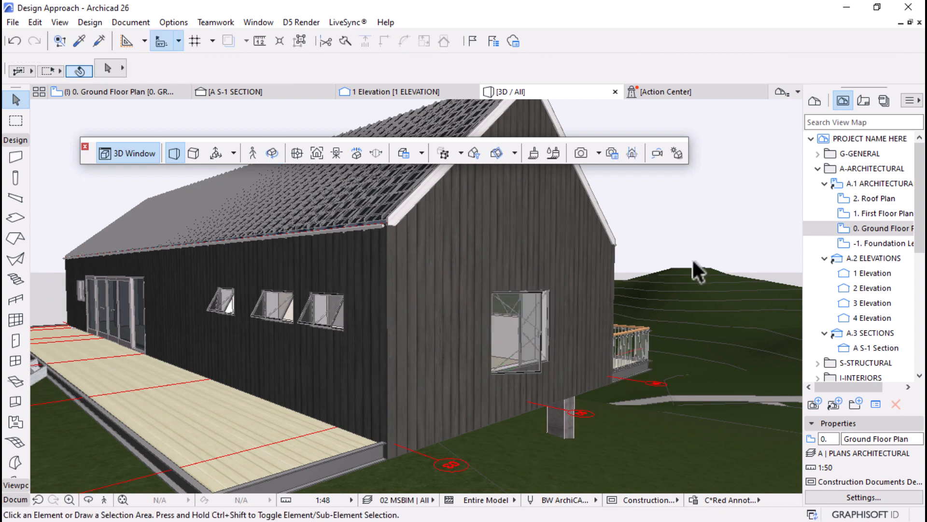
# Stretch the Battens for Roof Tiles 26 on the stair-side slope so their eave edge meets the roof edge
pyautogui.press('o')
pyautogui.moveTo(583, 284); pyautogui.dragTo(474, 265)
pyautogui.scroll(3, 473, 312)
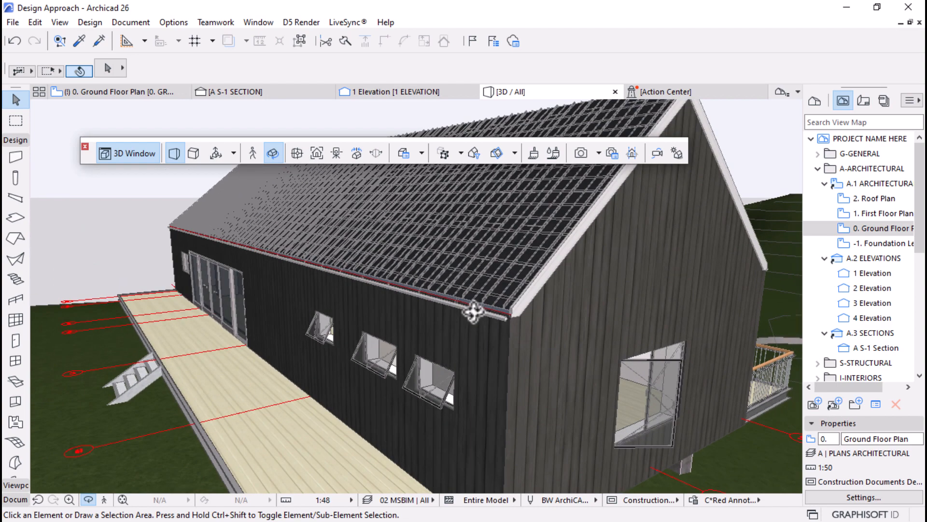
pyautogui.scroll(3, 473, 312)
pyautogui.moveTo(482, 310); pyautogui.dragTo(472, 348)
pyautogui.click(425, 290)
pyautogui.moveTo(424, 290)
pyautogui.mouseDown()
pyautogui.moveTo(528, 420)
pyautogui.moveTo(524, 362)
pyautogui.moveTo(437, 278)
pyautogui.mouseUp()
pyautogui.scroll(5, 366, 222)
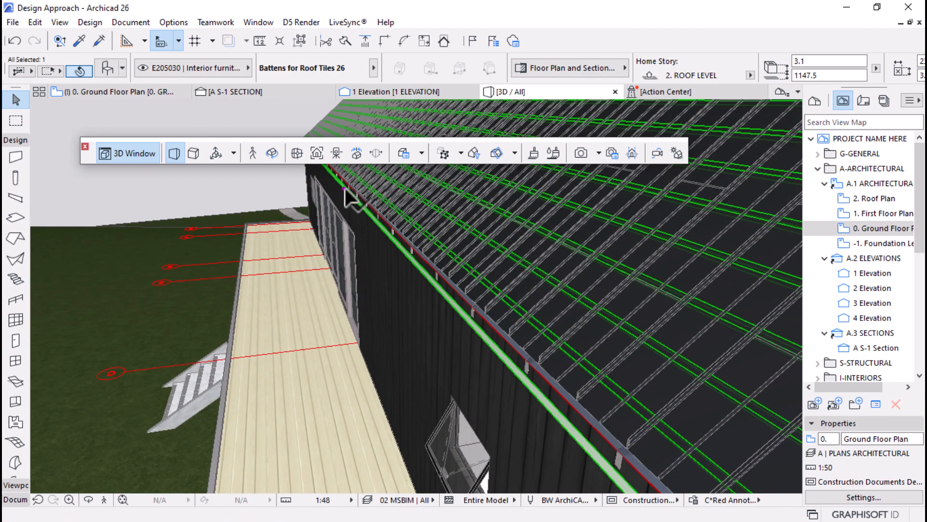
pyautogui.click(346, 189)
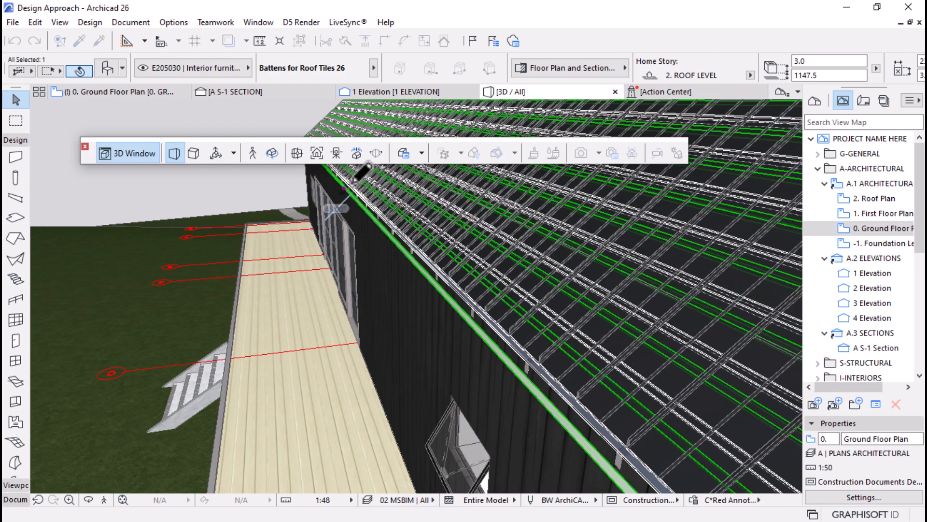
pyautogui.click(354, 182)
pyautogui.scroll(-3, 550, 280)
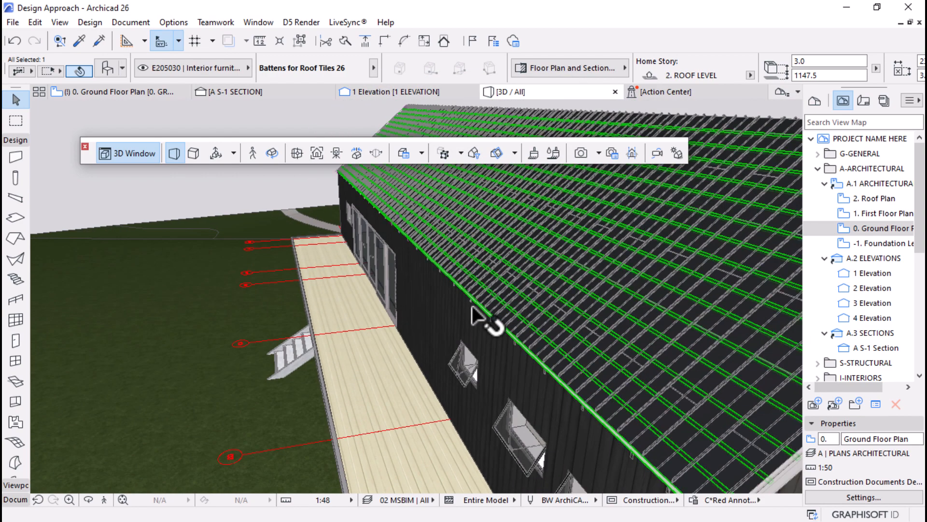
# Stretch the roof tile battens on the railed-deck slope to the roof's eave edge and deselect them
pyautogui.keyDown('shift'); pyautogui.moveTo(463, 362); pyautogui.dragTo(454, 302, button='middle'); pyautogui.keyUp('shift')
pyautogui.moveTo(199, 252); pyautogui.dragTo(504, 263)
pyautogui.scroll(5, 420, 289)
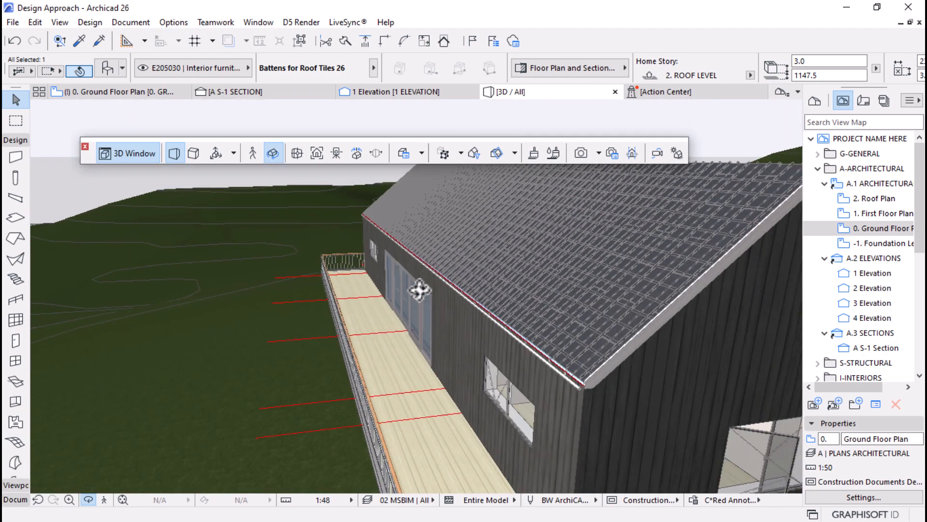
pyautogui.click(443, 309)
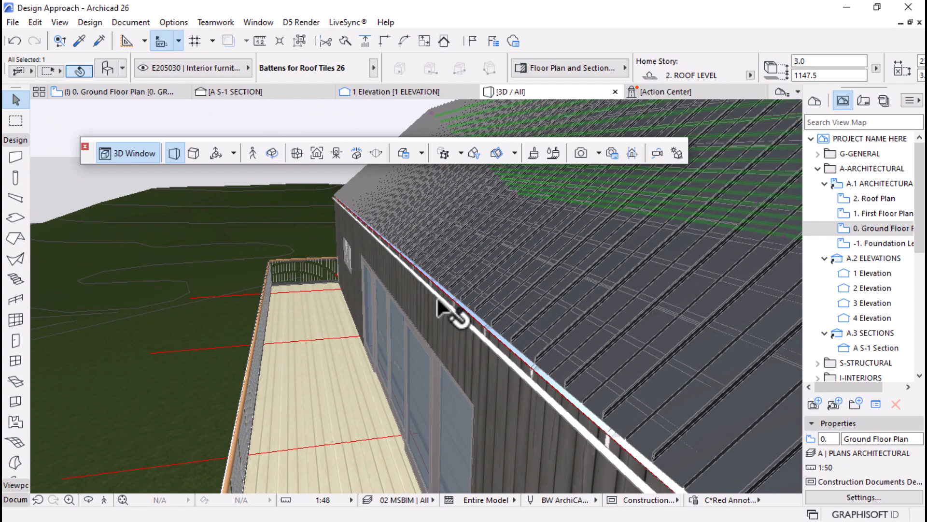
pyautogui.click(458, 309)
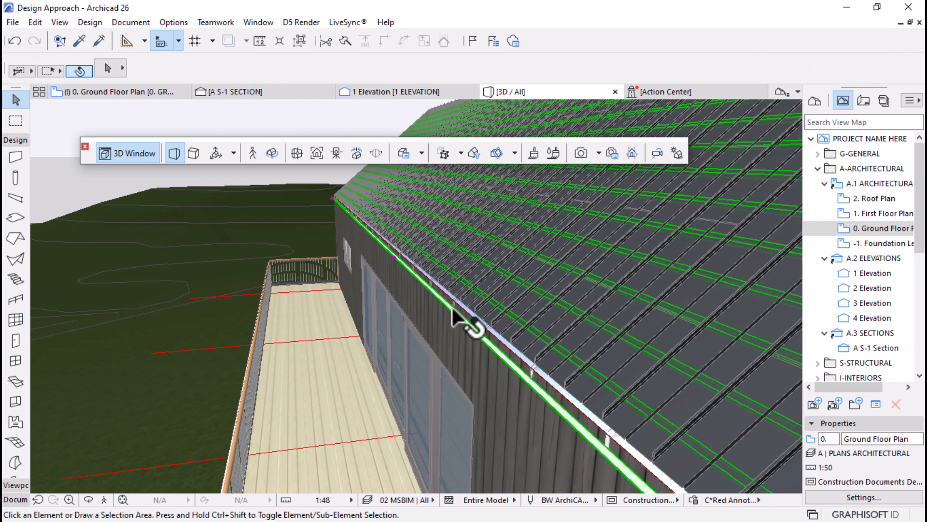
pyautogui.click(393, 259)
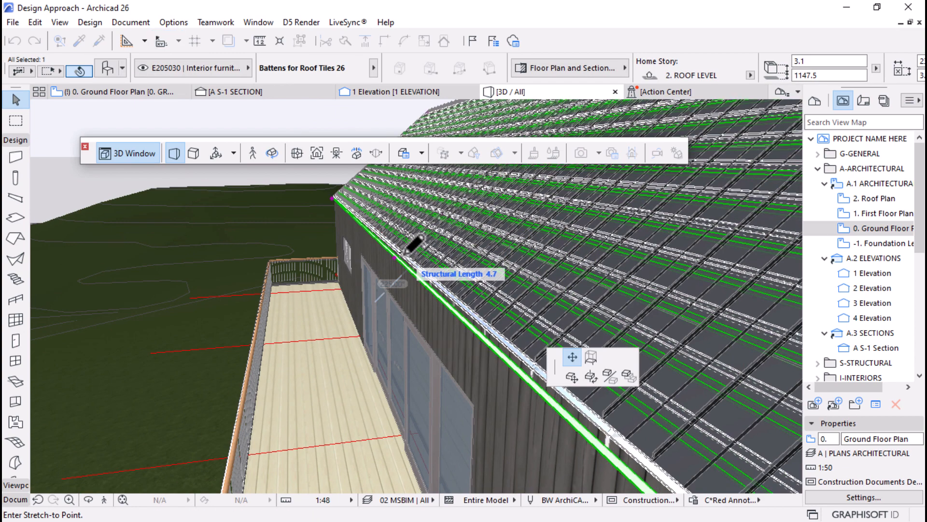
pyautogui.click(400, 253)
pyautogui.press('Escape')
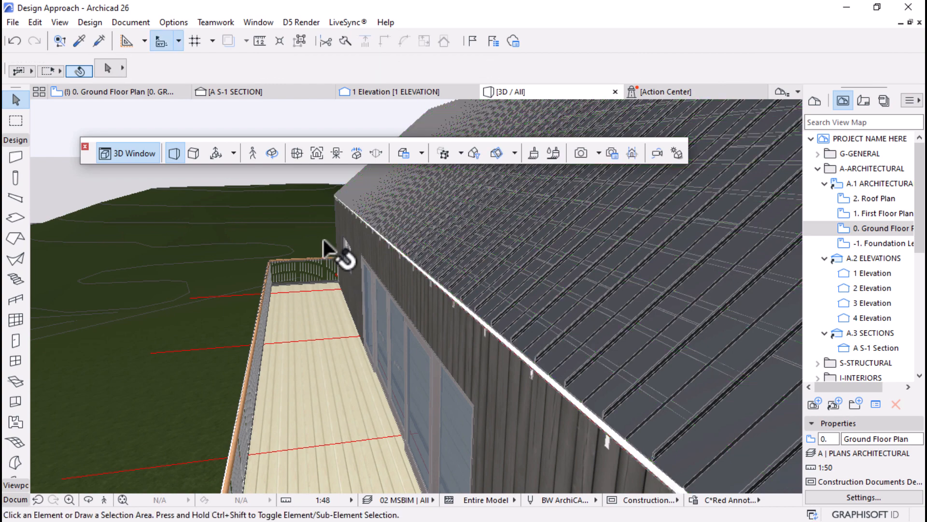
# Inspect the whole house from all sides, including the decks, both gables, the roof surface and the ridge end
pyautogui.scroll(-8, 324, 239)
pyautogui.moveTo(324, 240)
pyautogui.keyDown('shift'); pyautogui.mouseDown(button='middle')
pyautogui.moveTo(330, 245)
pyautogui.moveTo(317, 241)
pyautogui.mouseUp(button='middle'); pyautogui.keyUp('shift')
pyautogui.scroll(10, 316, 241)
pyautogui.keyDown('shift'); pyautogui.moveTo(356, 290); pyautogui.dragTo(535, 263, button='middle'); pyautogui.keyUp('shift')
pyautogui.scroll(3, 316, 277)
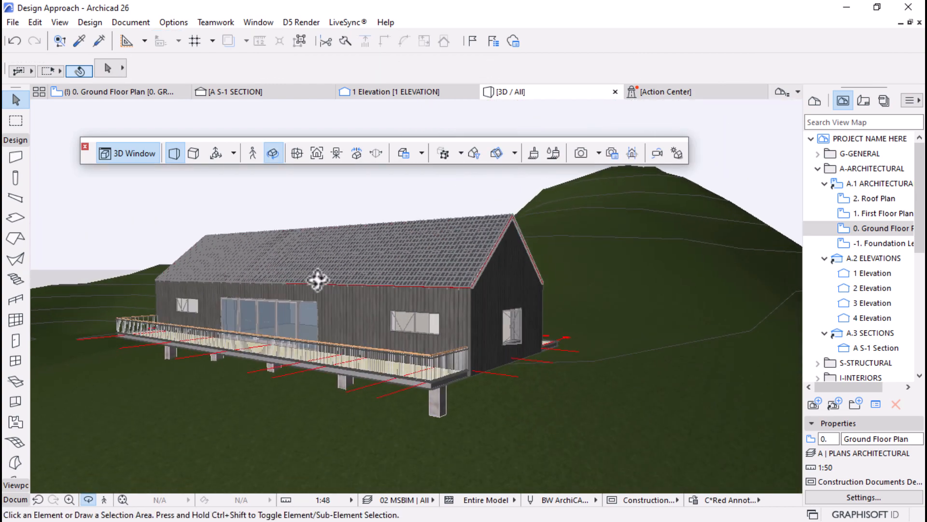
pyautogui.keyDown('shift'); pyautogui.moveTo(371, 321); pyautogui.dragTo(335, 310, button='middle'); pyautogui.keyUp('shift')
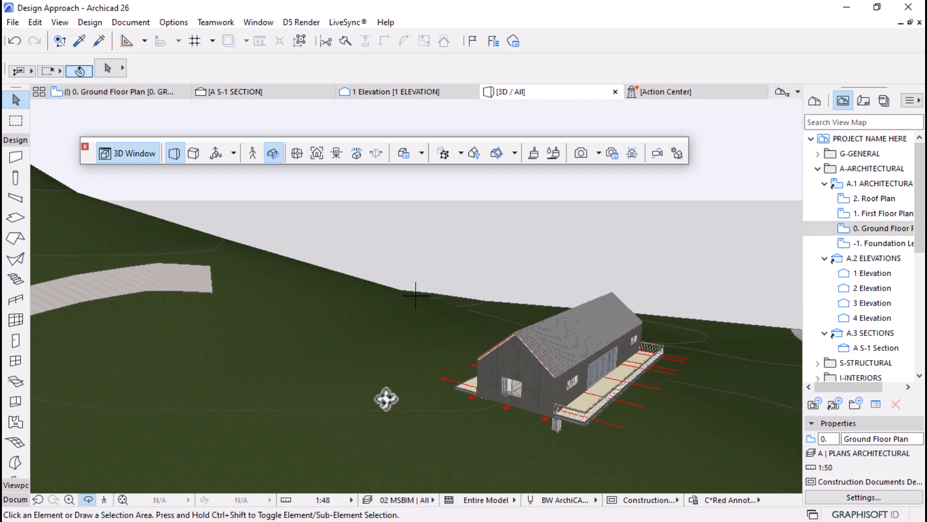
pyautogui.keyDown('shift'); pyautogui.moveTo(386, 398); pyautogui.dragTo(619, 338, button='middle'); pyautogui.keyUp('shift')
pyautogui.moveTo(616, 404); pyautogui.dragTo(240, 344)
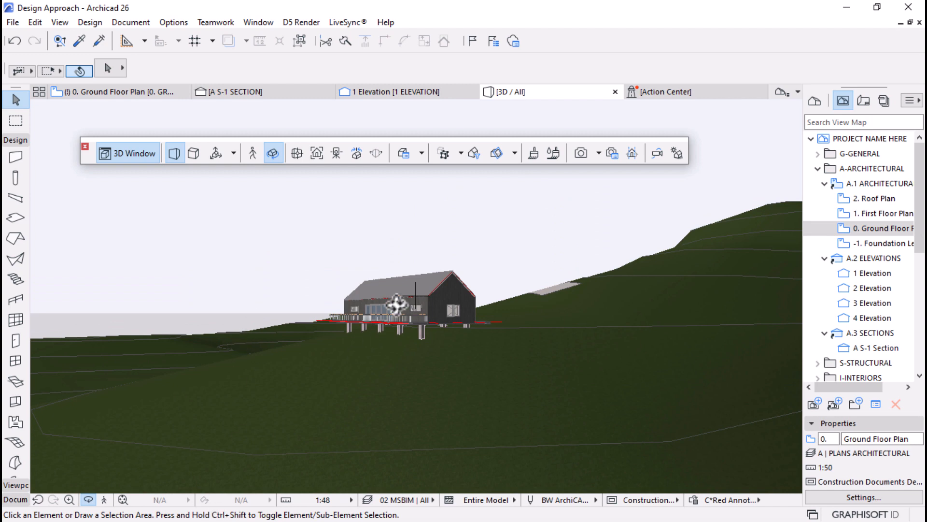
pyautogui.moveTo(396, 304); pyautogui.dragTo(394, 325)
pyautogui.scroll(4, 388, 348)
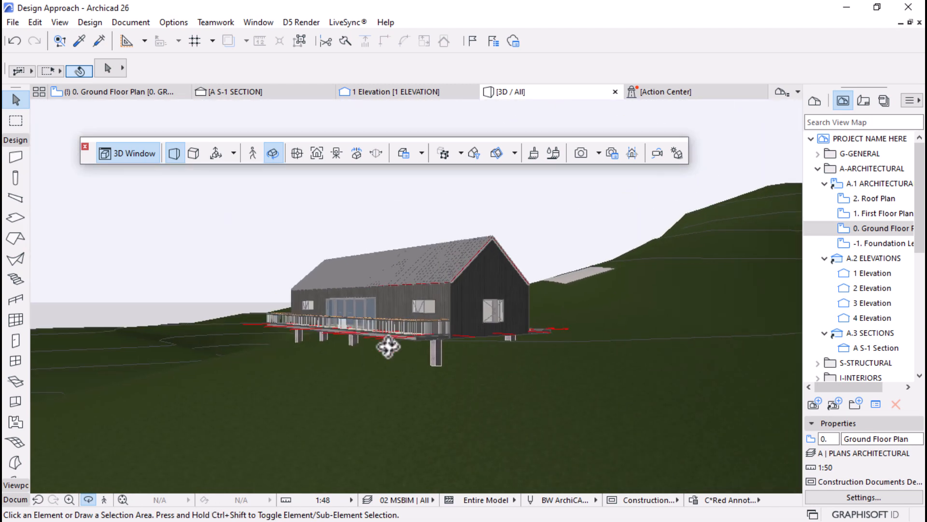
pyautogui.scroll(3, 387, 348)
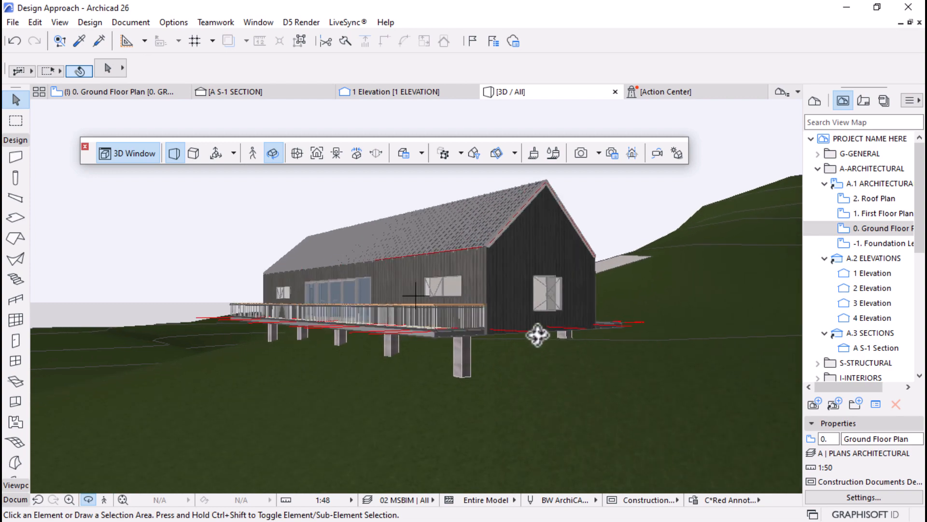
pyautogui.moveTo(465, 230); pyautogui.dragTo(424, 331)
pyautogui.scroll(6, 542, 228)
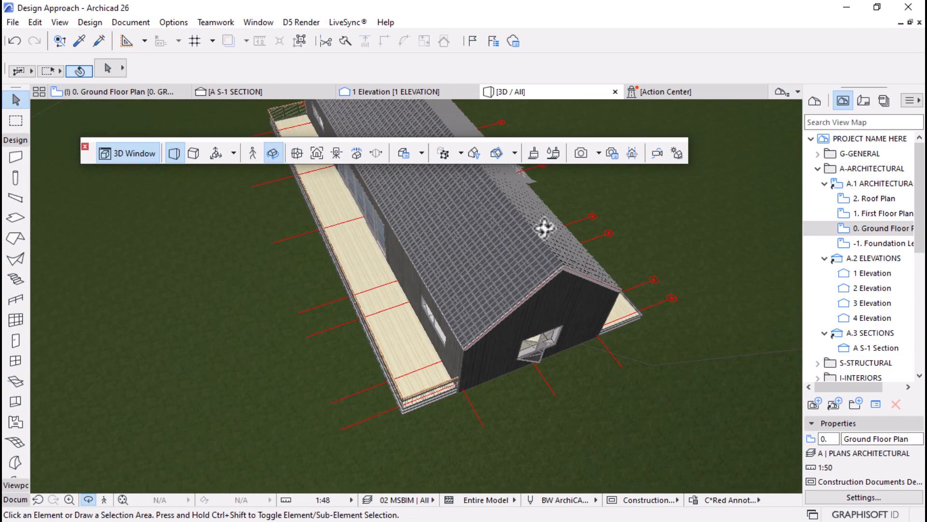
pyautogui.moveTo(598, 271); pyautogui.dragTo(527, 274)
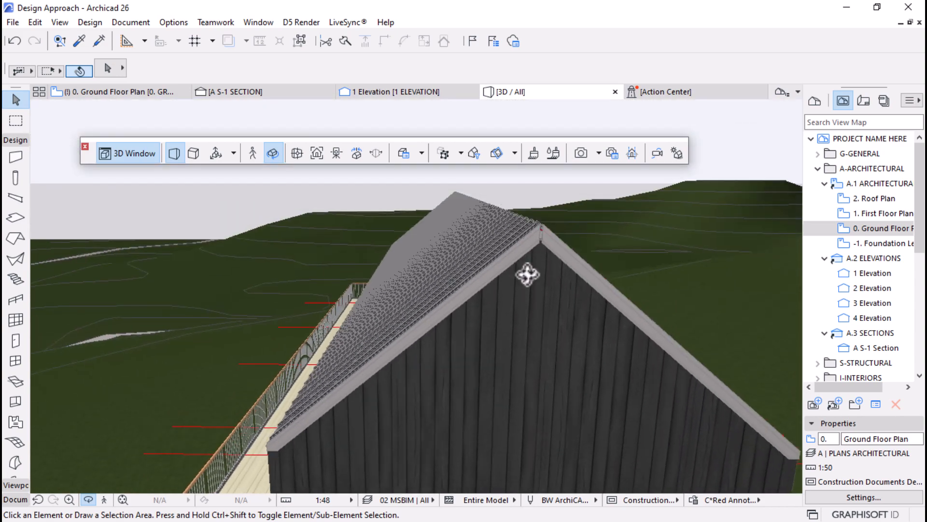
pyautogui.click(15, 198)
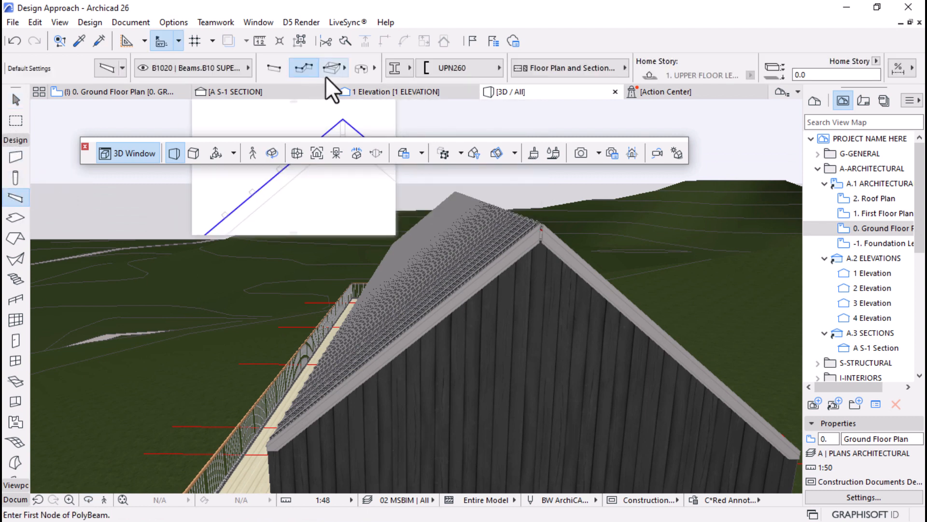
pyautogui.click(389, 67)
pyautogui.click(397, 88)
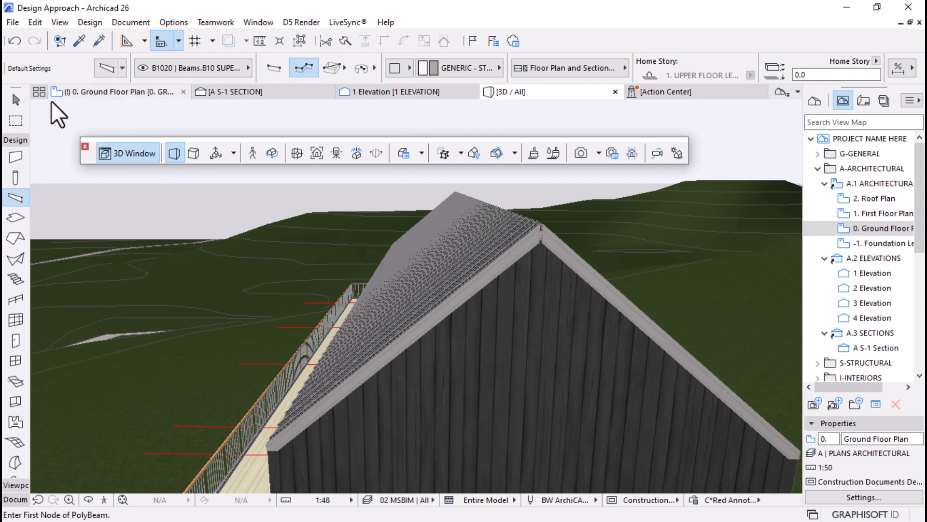
pyautogui.click(91, 92)
pyautogui.scroll(-5, 382, 248)
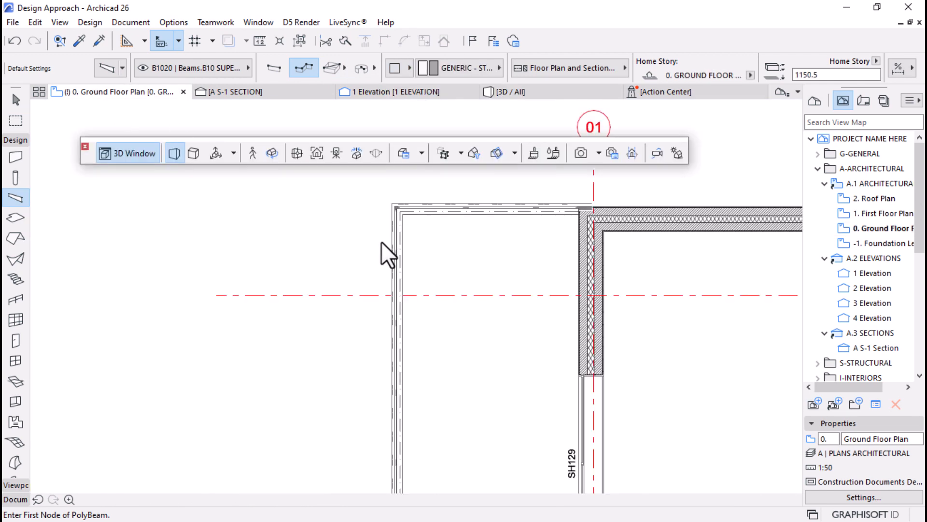
pyautogui.scroll(-5, 293, 237)
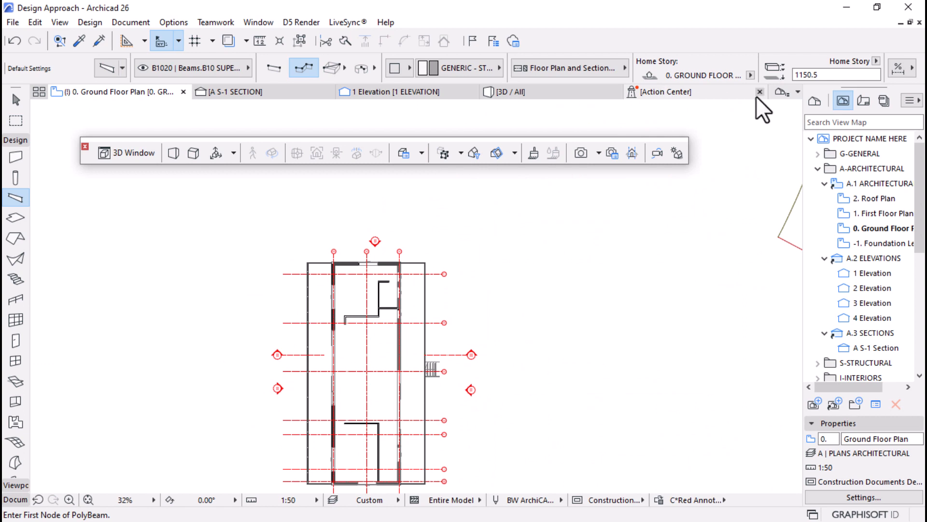
# Close the Action Center view and open the A S-1 section at the roof ridge, leaving the Beam tool
pyautogui.click(760, 92)
pyautogui.click(347, 96)
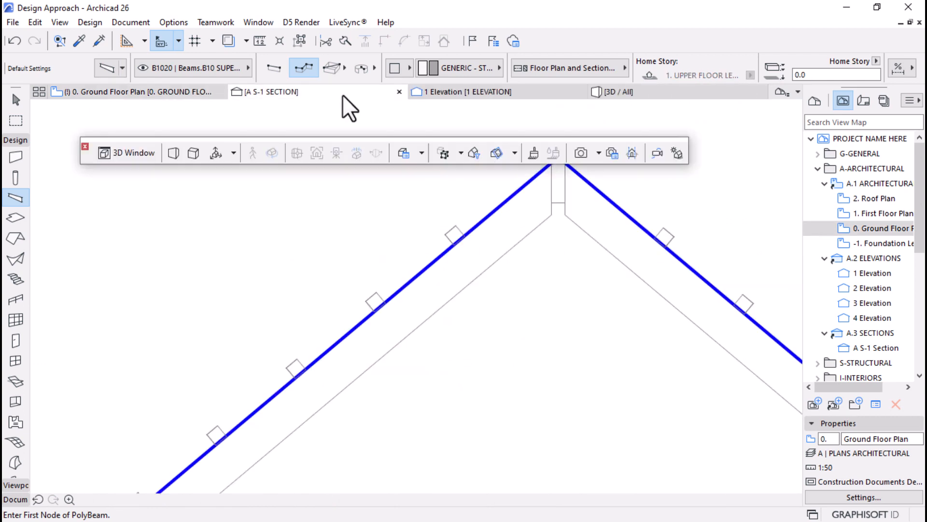
pyautogui.scroll(-3, 410, 321)
pyautogui.scroll(3, 441, 213)
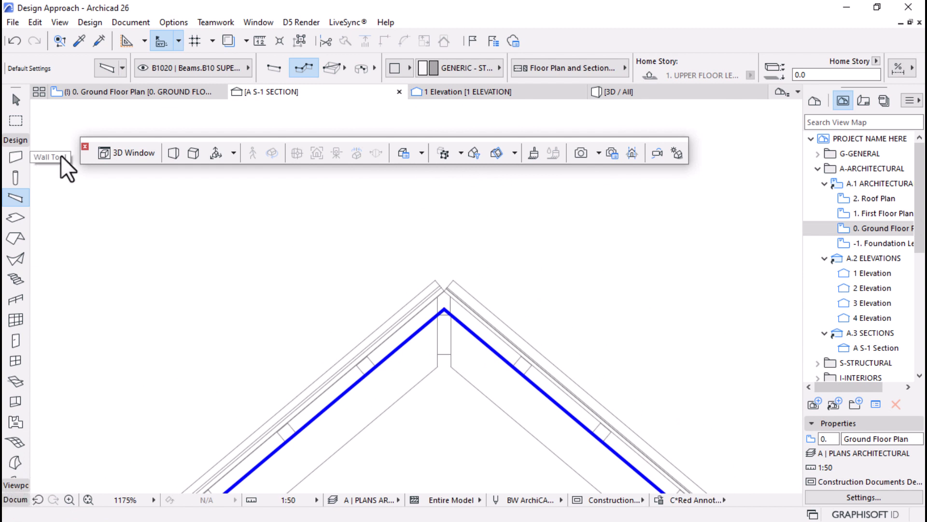
pyautogui.click(17, 100)
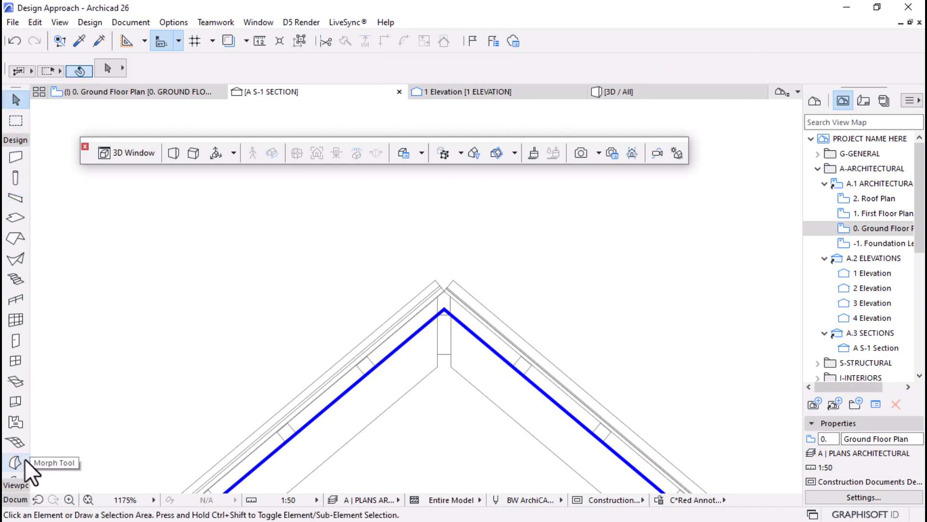
# Draw a horizontal dashed polyline across the ridge between the outer tile lines of the two roof slopes
pyautogui.click(12, 484)
pyautogui.click(12, 296)
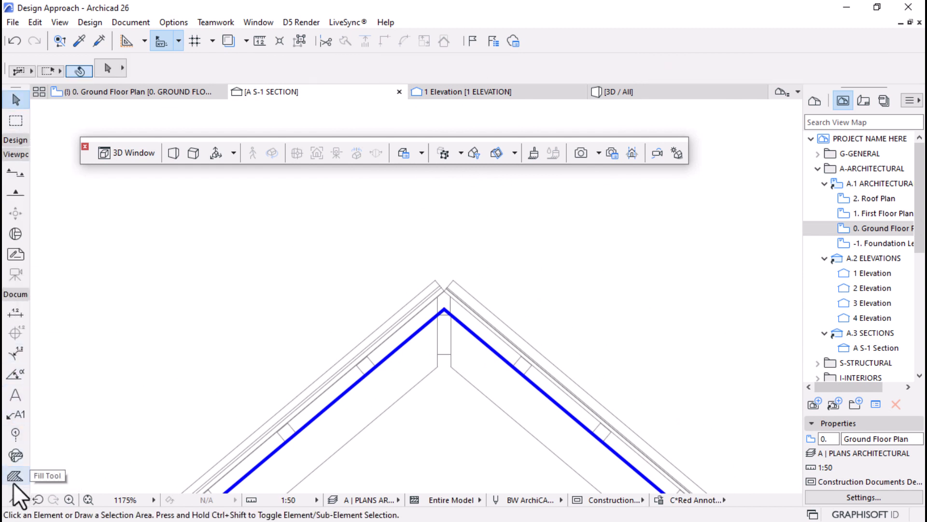
pyautogui.scroll(-3, 19, 405)
pyautogui.scroll(-2, 20, 406)
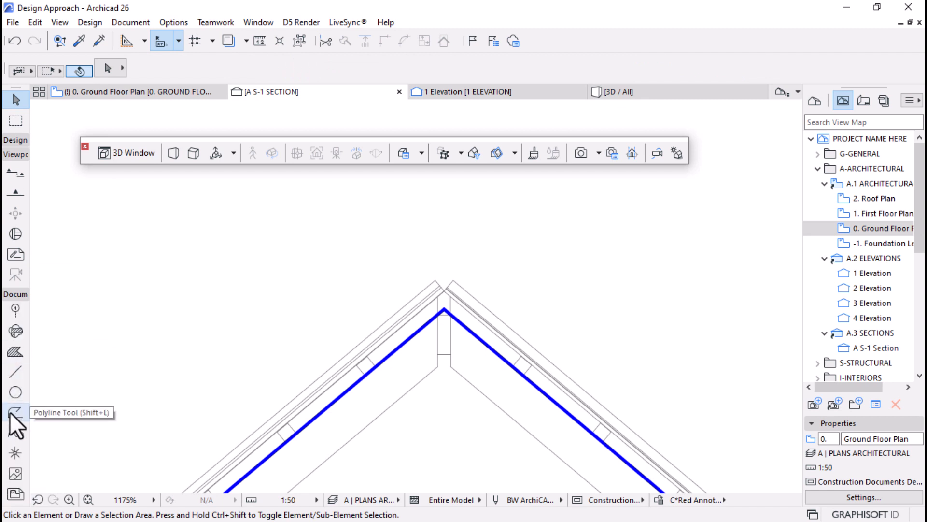
pyautogui.click(16, 411)
pyautogui.scroll(5, 397, 322)
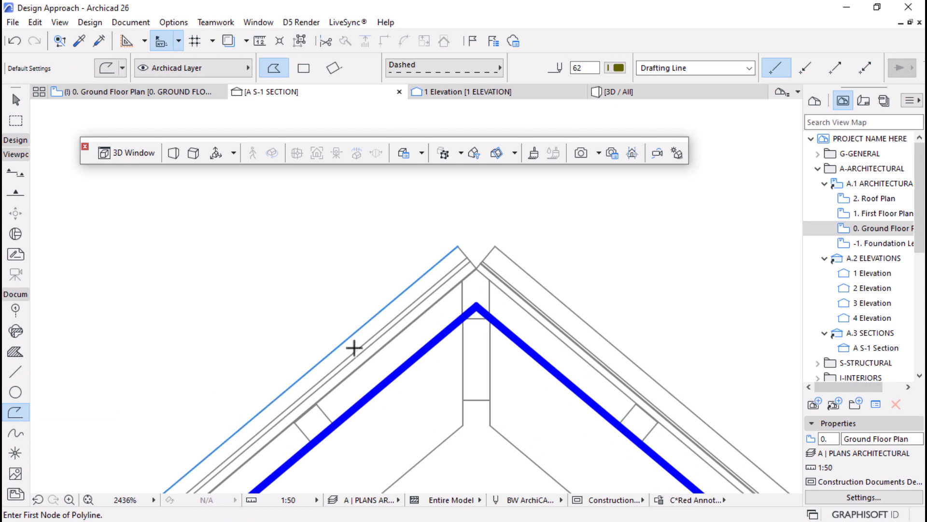
pyautogui.click(302, 377)
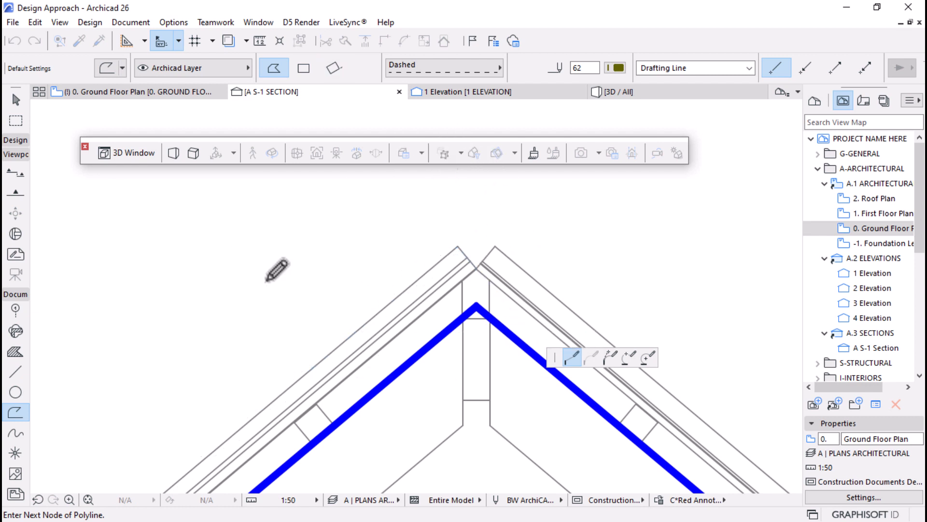
pyautogui.scroll(-2, 266, 279)
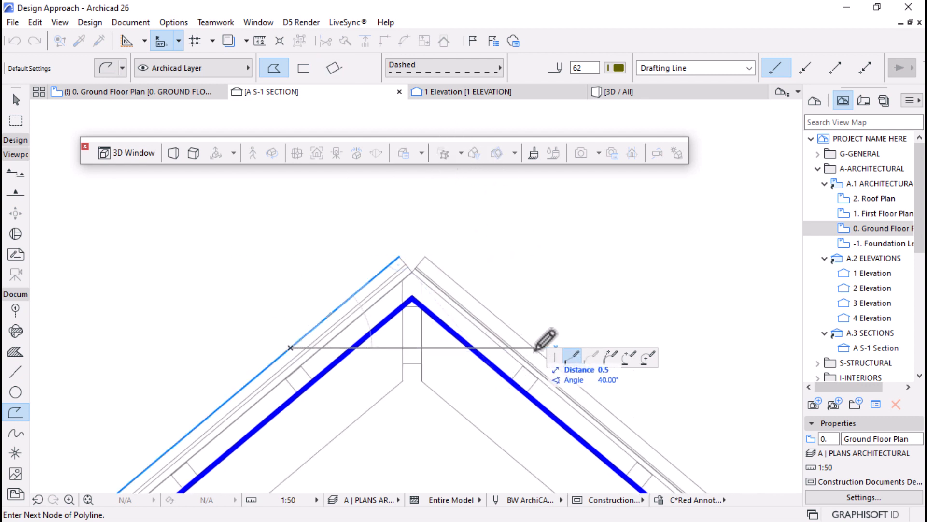
pyautogui.doubleClick(535, 348)
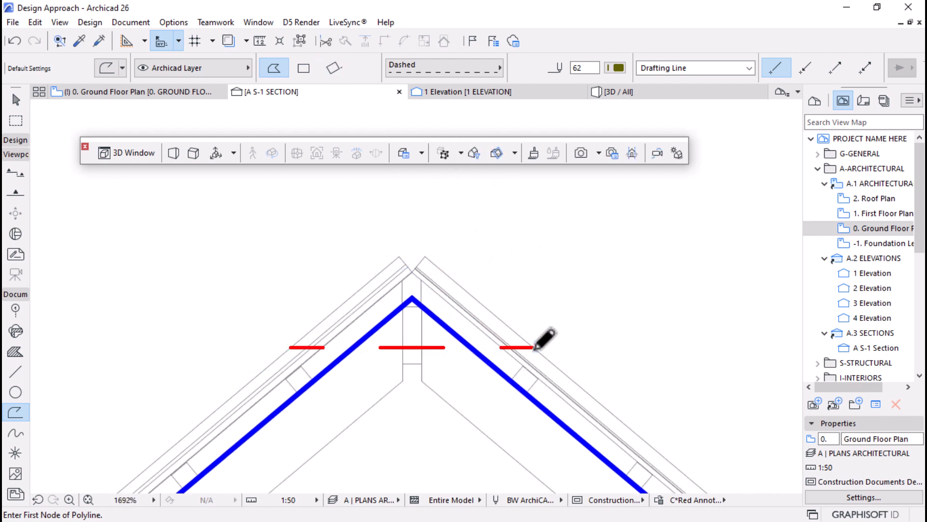
pyautogui.press('Escape')
# Insert a node at the polyline's midpoint and raise it about 0.2 vertically so both segments follow the outer roof slopes
pyautogui.click(428, 347)
pyautogui.click(411, 345)
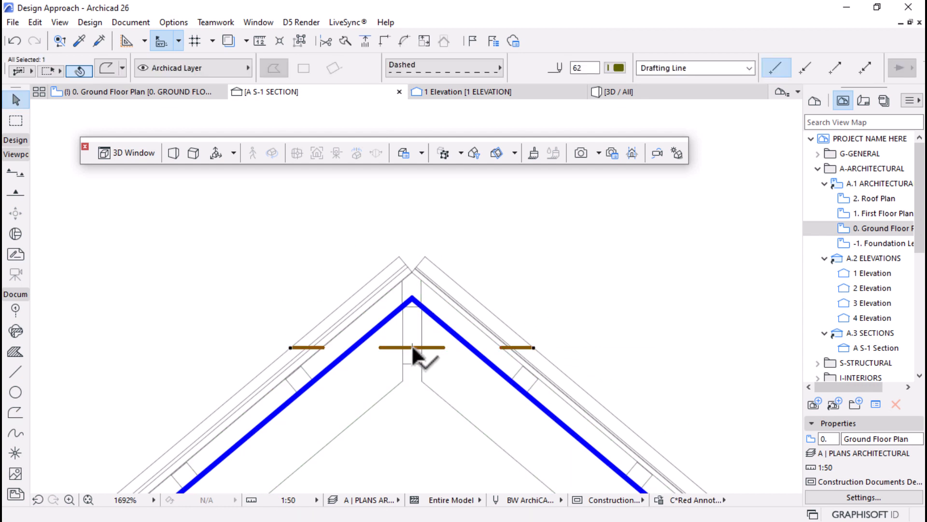
pyautogui.click(412, 347)
pyautogui.click(572, 356)
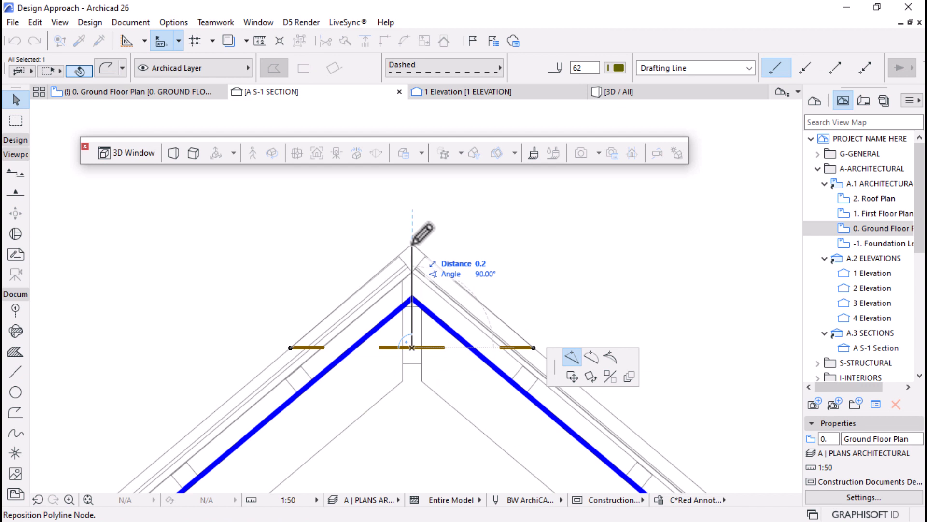
pyautogui.click(412, 245)
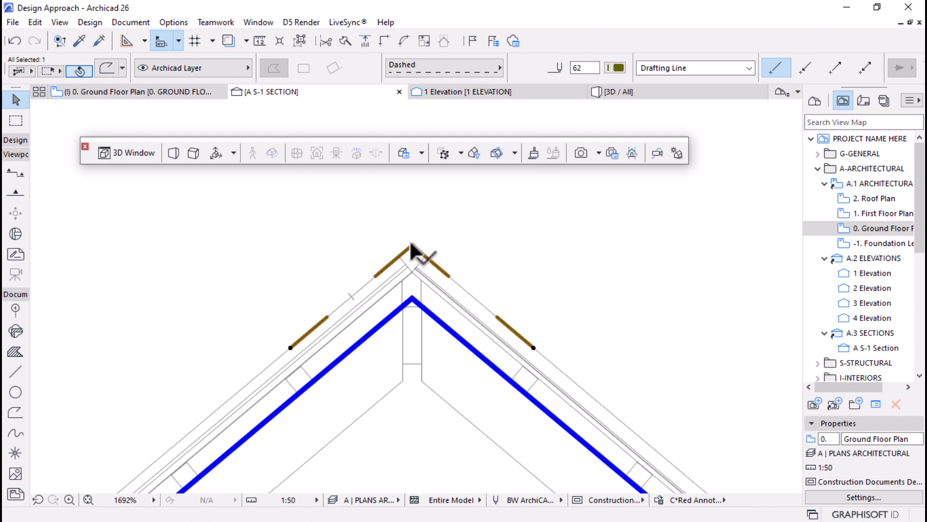
# Offset the dashed ridge polyline slightly outward from the outer tile lines
pyautogui.click(412, 244)
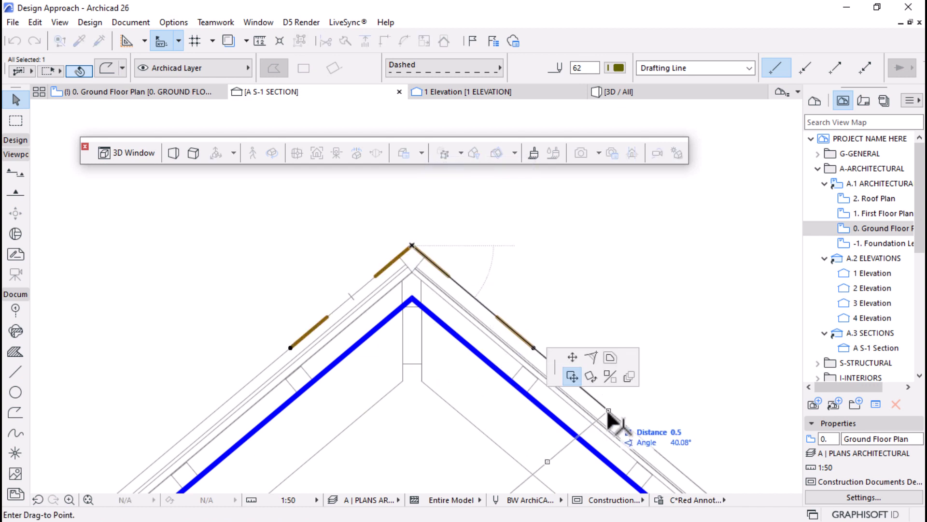
pyautogui.click(610, 357)
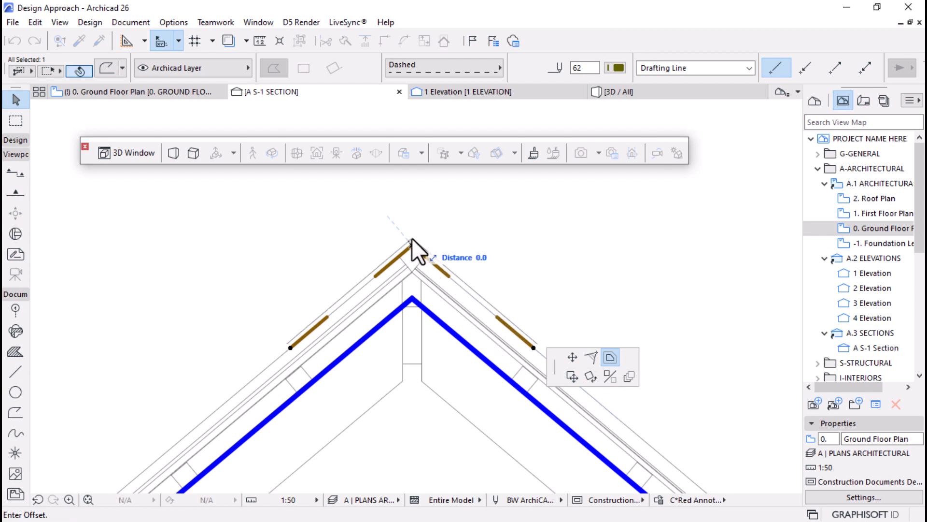
pyautogui.scroll(2, 415, 245)
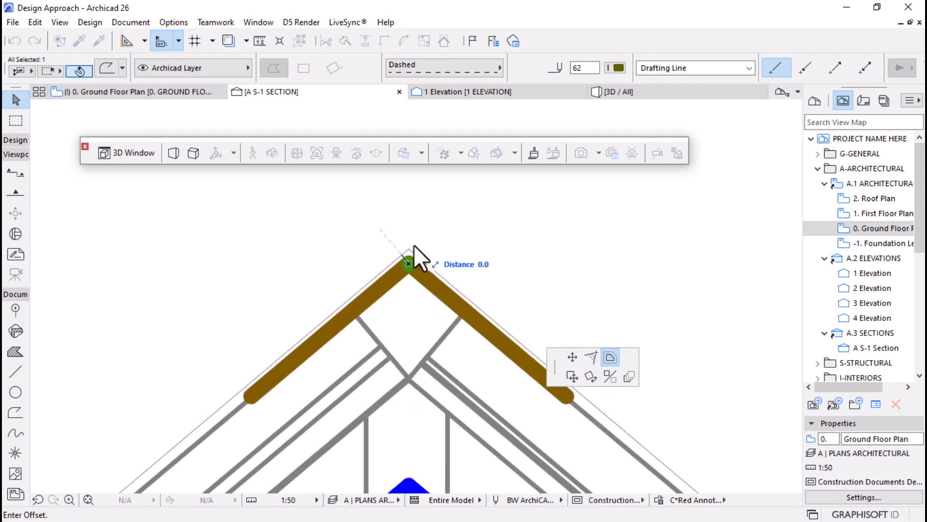
pyautogui.click(412, 246)
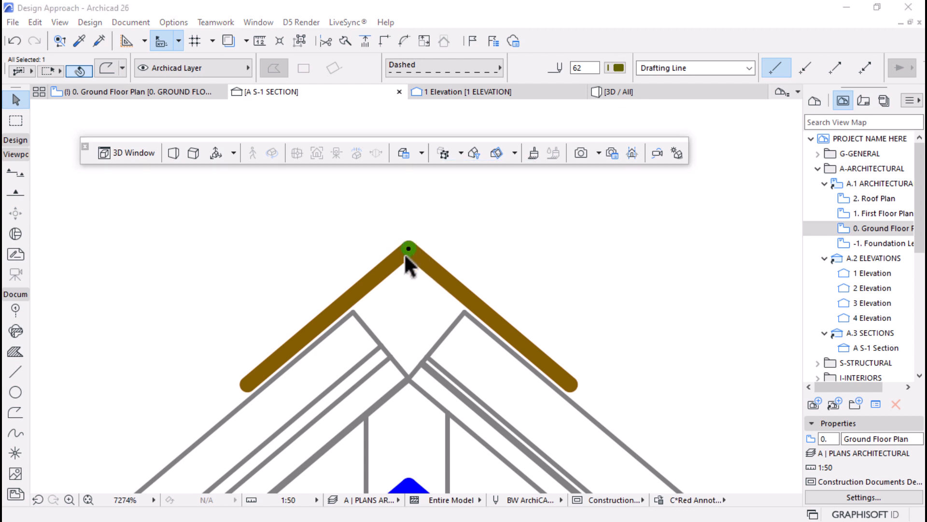
pyautogui.click(409, 248)
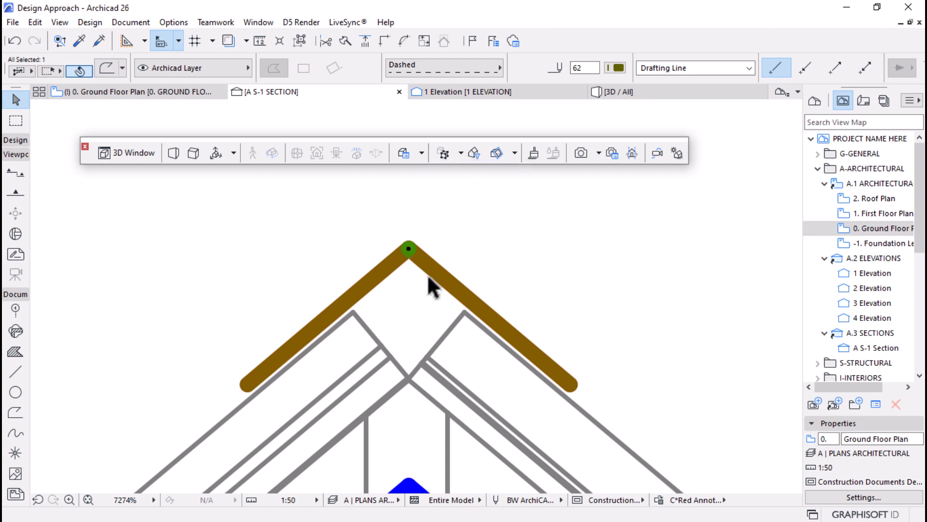
pyautogui.scroll(3, 418, 256)
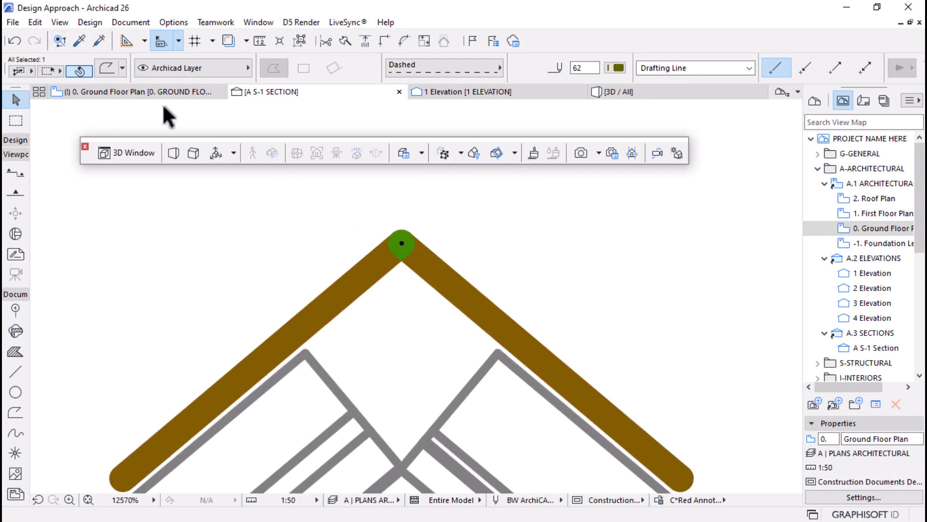
pyautogui.scroll(-3, 407, 265)
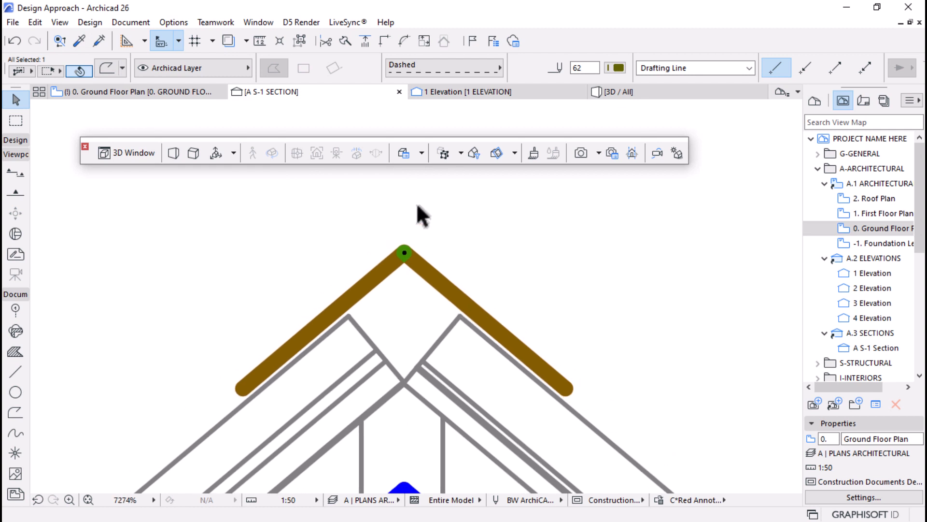
pyautogui.scroll(-4, 417, 212)
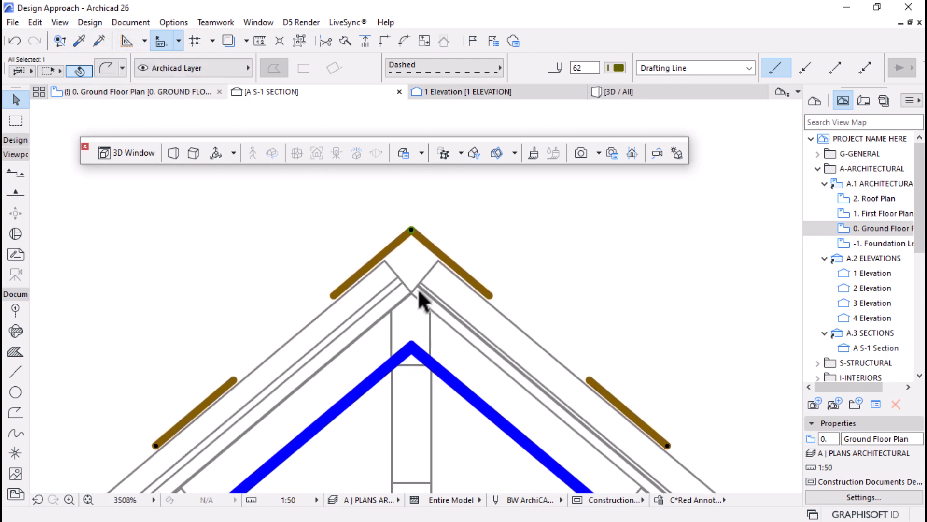
pyautogui.scroll(2, 423, 313)
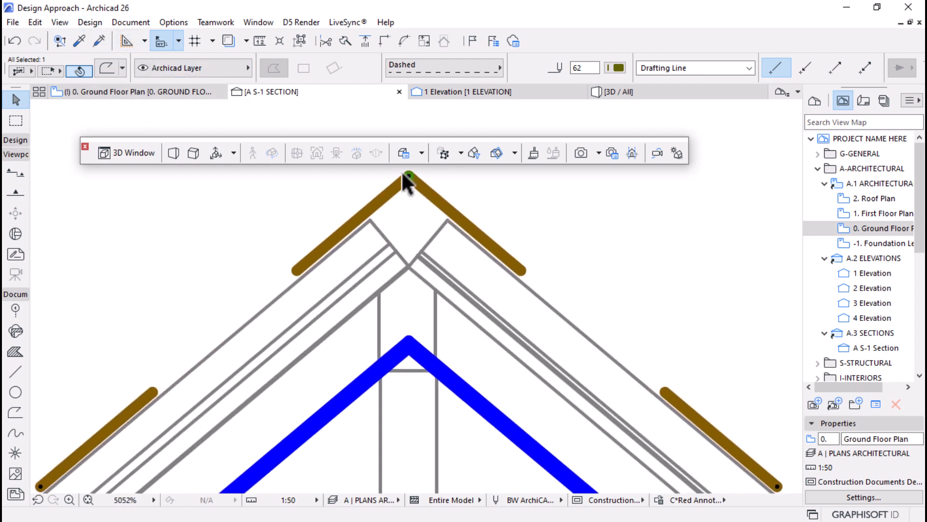
# Turn off the True Line Weight display so the section shows thin lines at the ridge
pyautogui.click(59, 21)
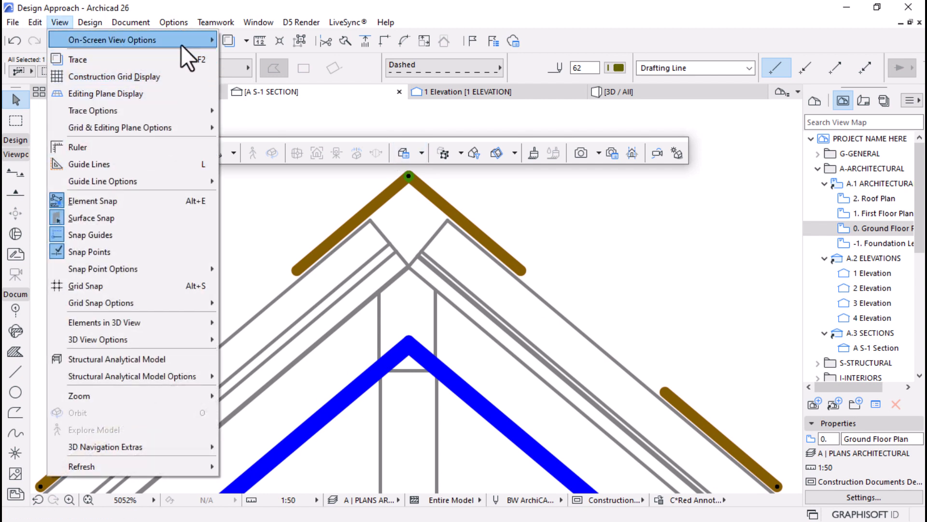
pyautogui.moveTo(181, 45)
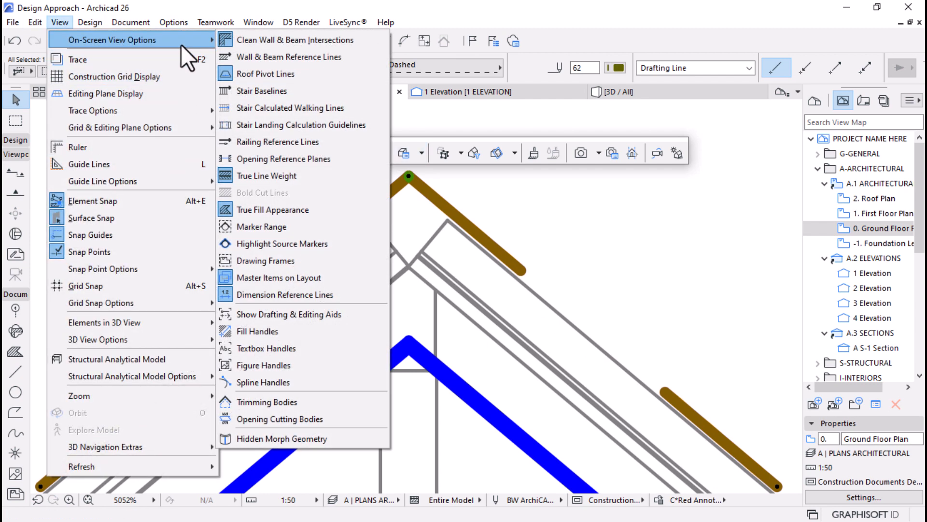
pyautogui.click(267, 176)
pyautogui.scroll(1, 454, 241)
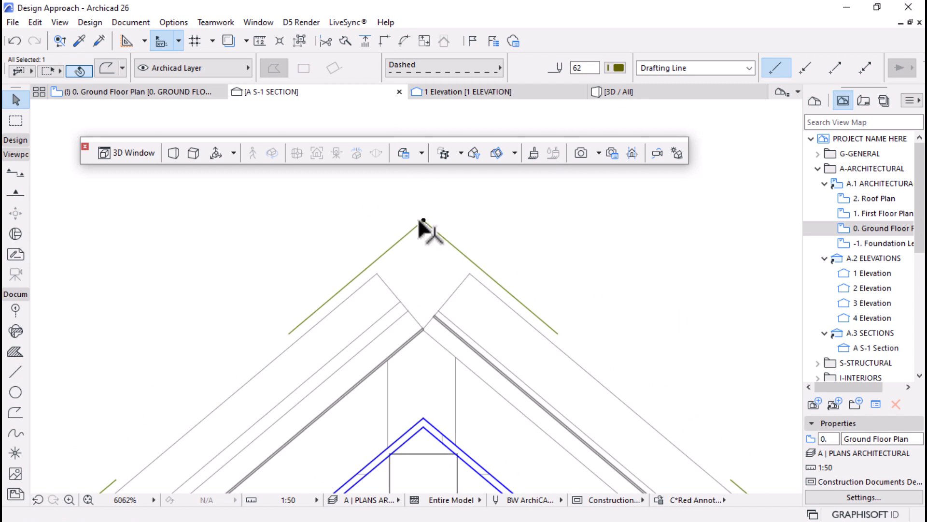
# Offset the ridge polyline back inward onto the outer tile lines of both roof slopes
pyautogui.click(423, 220)
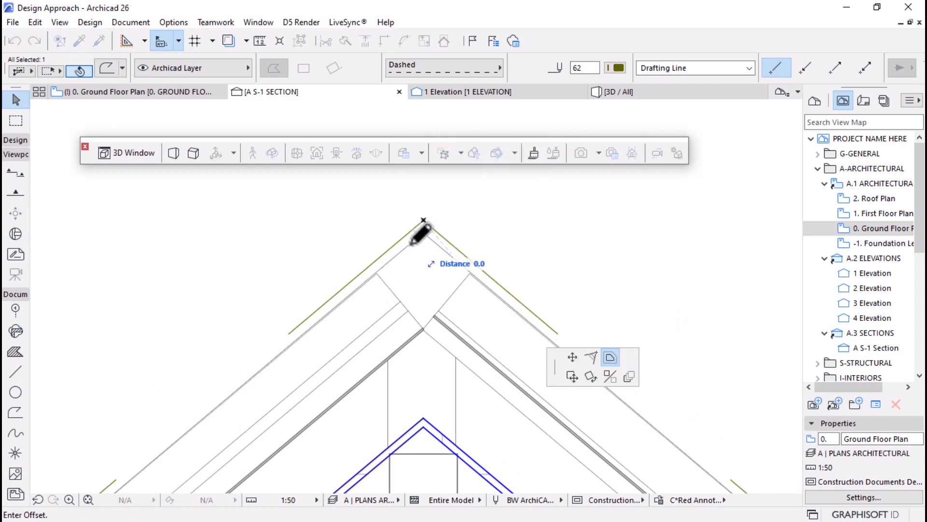
pyautogui.click(410, 245)
pyautogui.scroll(-4, 410, 235)
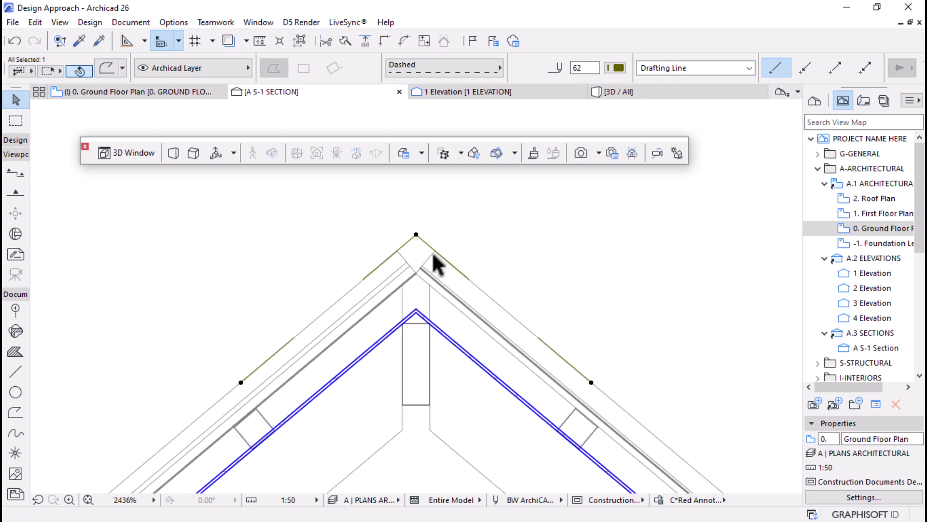
# Try to offset a copy of the ridge polyline slightly outward by eye, and undo it
pyautogui.click(419, 237)
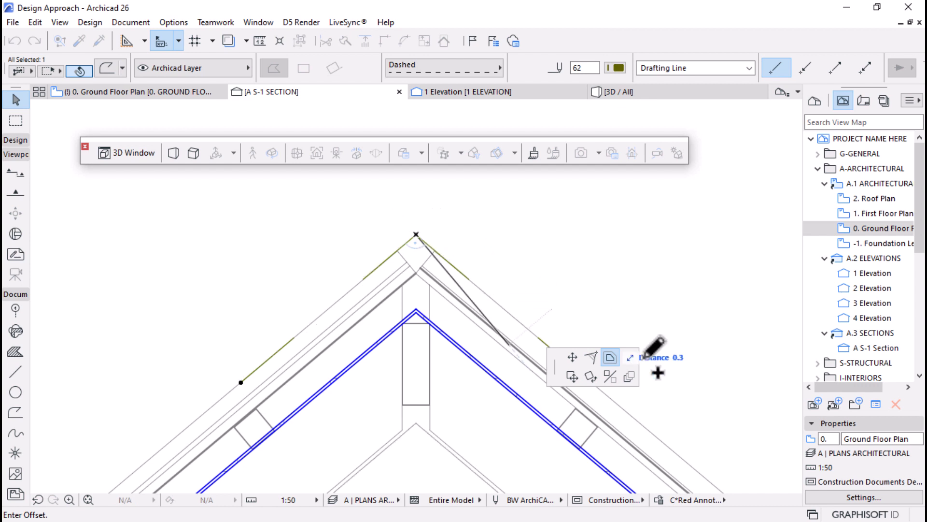
pyautogui.click(417, 236)
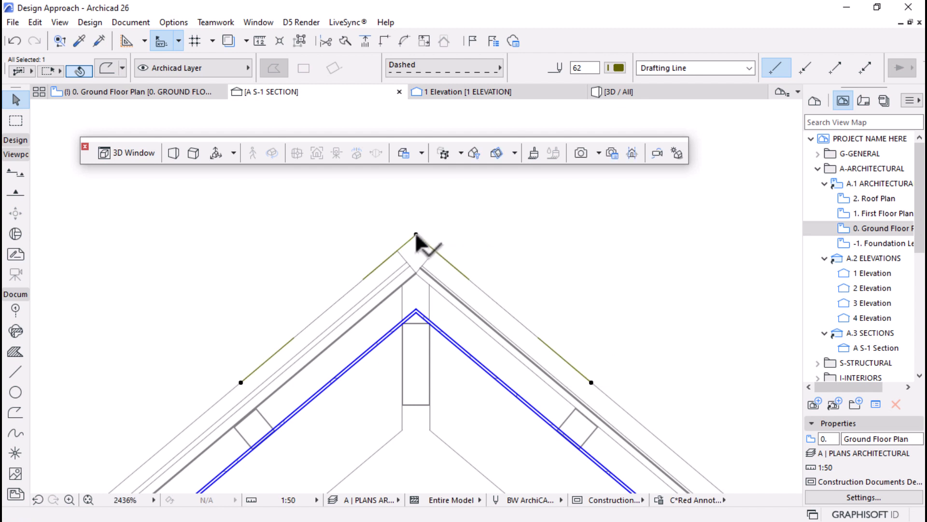
pyautogui.click(417, 236)
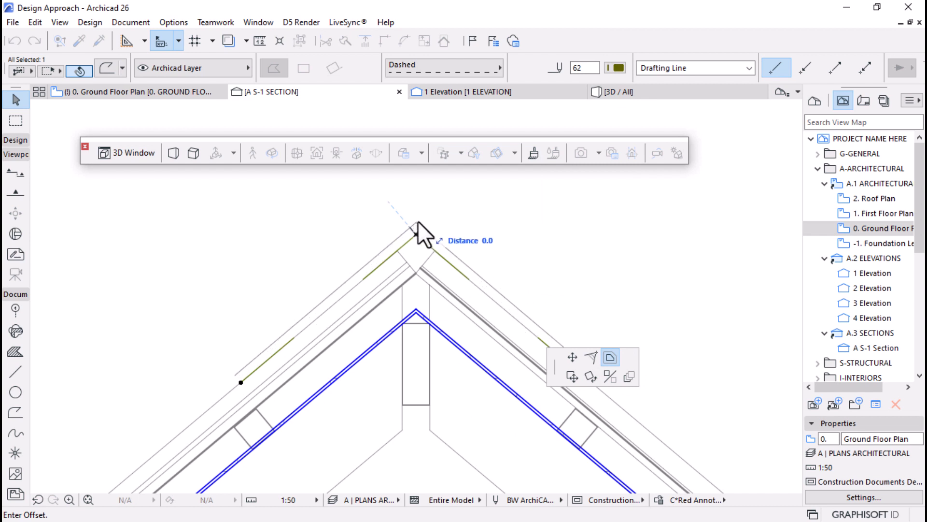
pyautogui.click(417, 224)
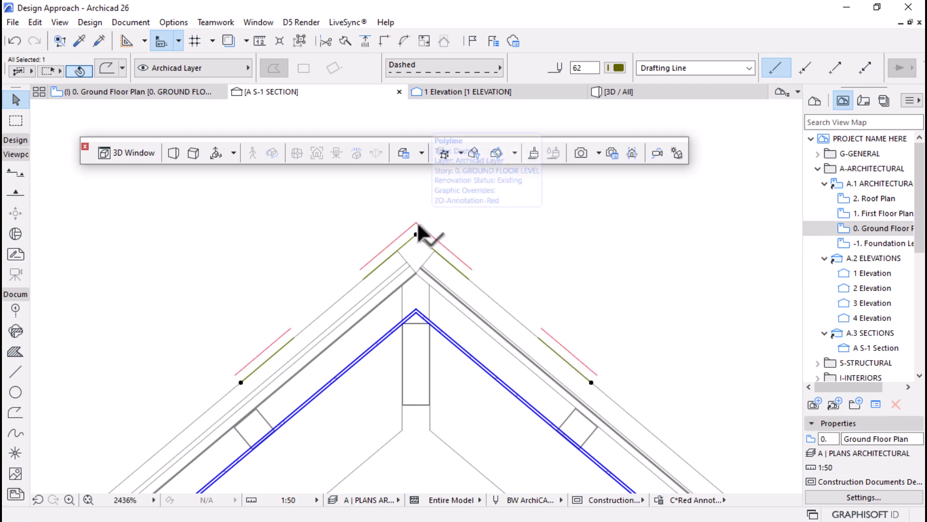
pyautogui.scroll(-3, 416, 222)
pyautogui.scroll(6, 425, 251)
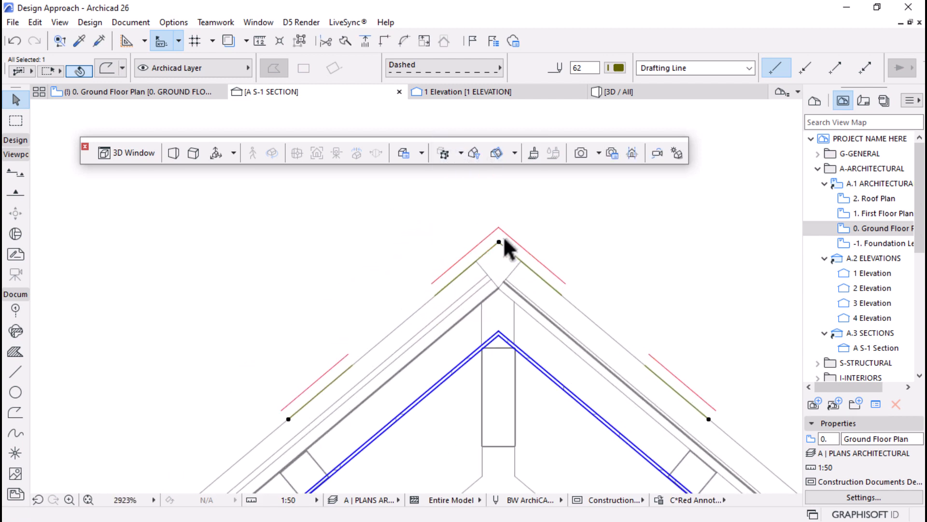
pyautogui.hotkey('ctrl', 'z')
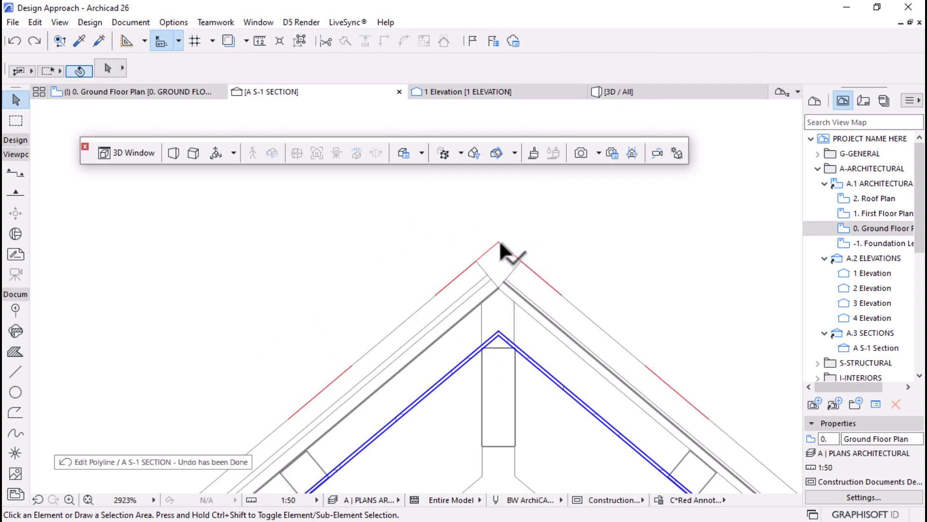
# Offset a copy of the ridge polyline outward by 0.1, keeping the original on the tile lines
pyautogui.click(499, 242)
pyautogui.click(499, 242)
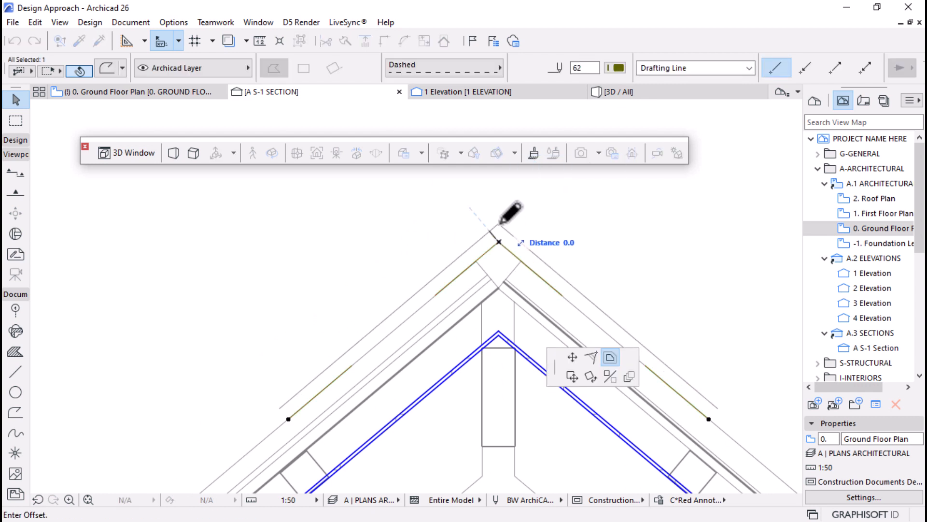
pyautogui.write('.1')
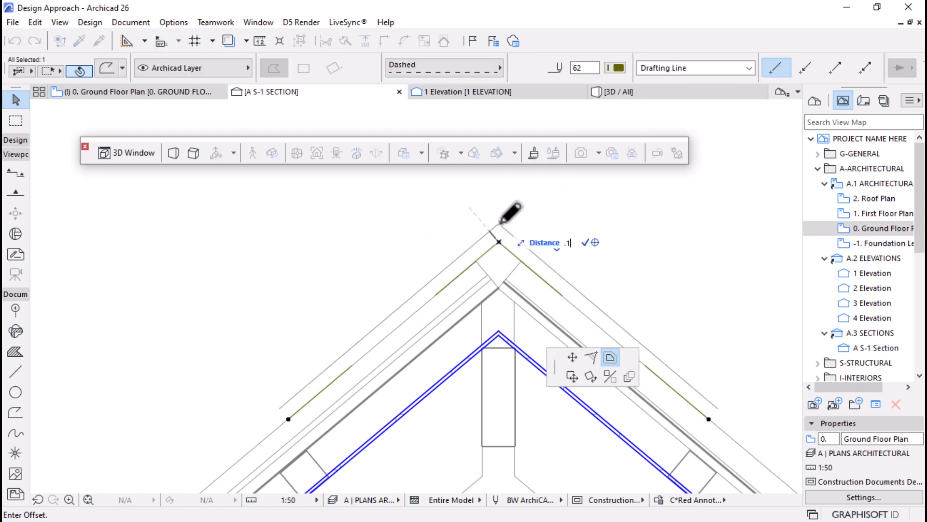
pyautogui.press('Return')
pyautogui.scroll(-5, 415, 223)
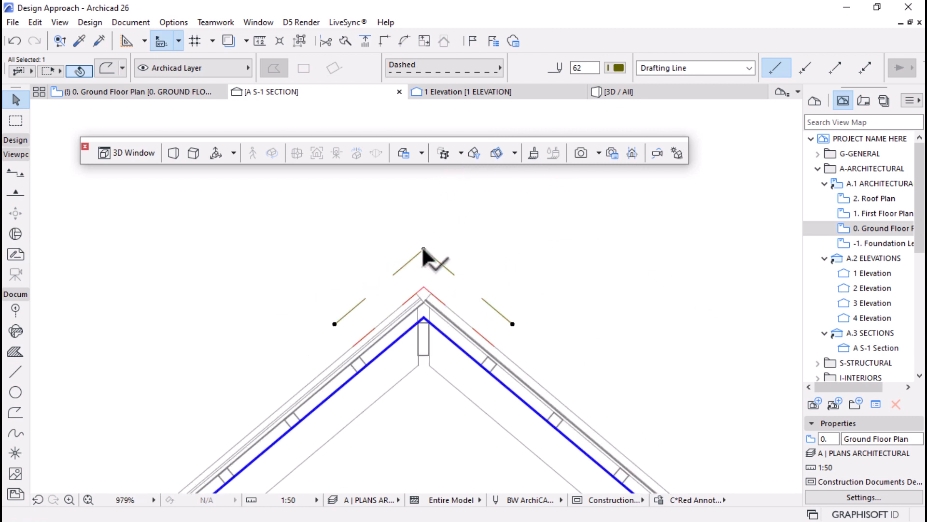
# Offset the outer ridge polyline inward, closer to the original one, and deselect it
pyautogui.click(423, 248)
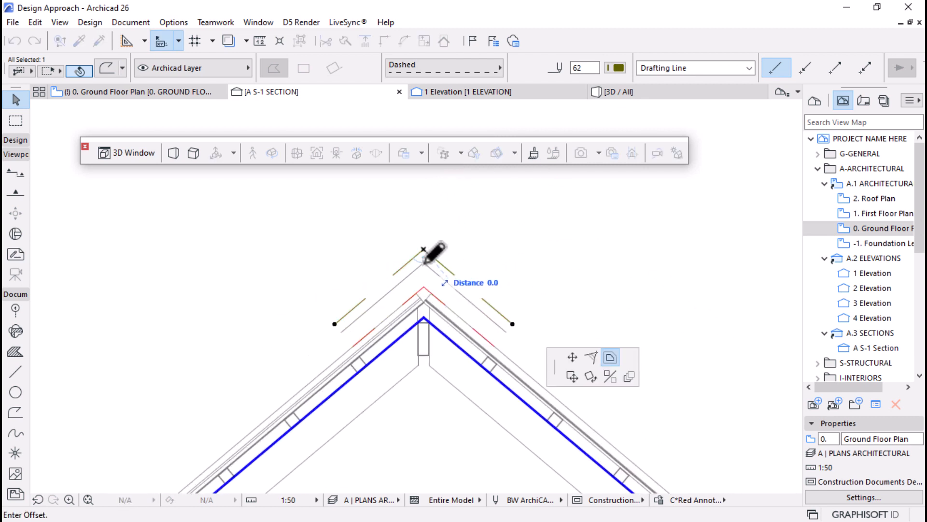
pyautogui.write('.')
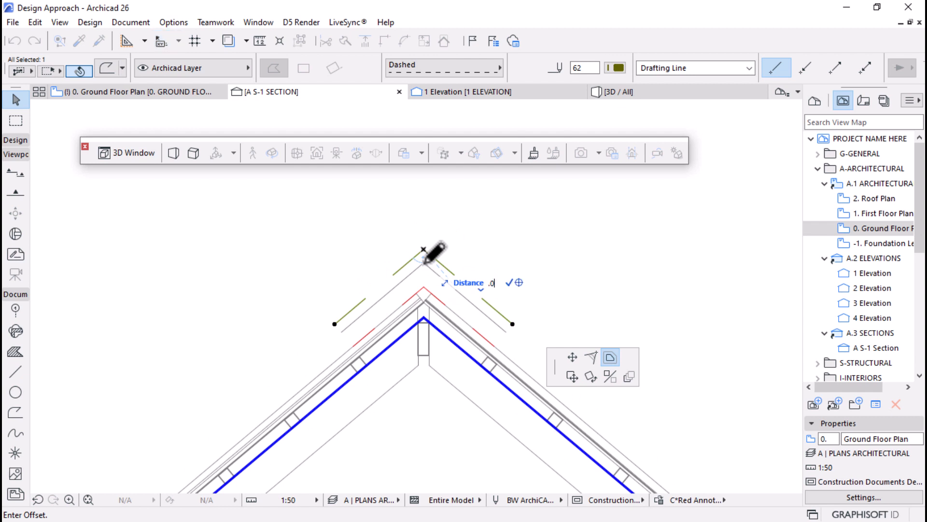
pyautogui.write('0')
pyautogui.press('Return')
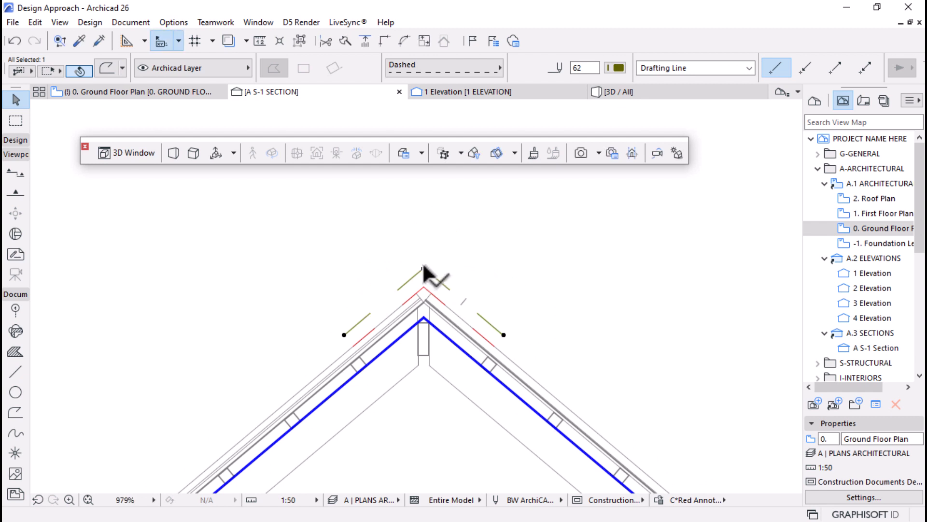
pyautogui.click(423, 267)
pyautogui.press('Escape')
pyautogui.press('Escape')
# Offset the outer ridge polyline slightly further inward by eye to make the ridge profile thinner
pyautogui.scroll(-8, 408, 254)
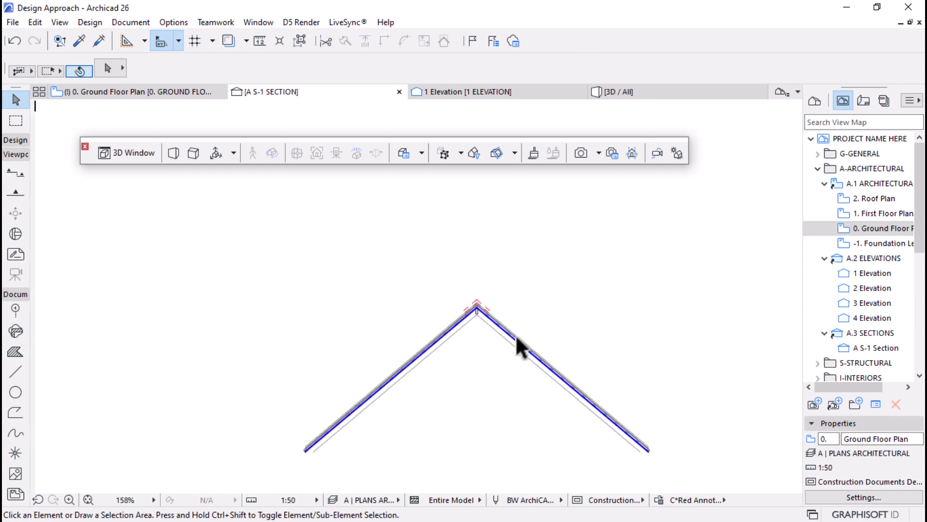
pyautogui.scroll(-3, 483, 338)
pyautogui.scroll(10, 415, 328)
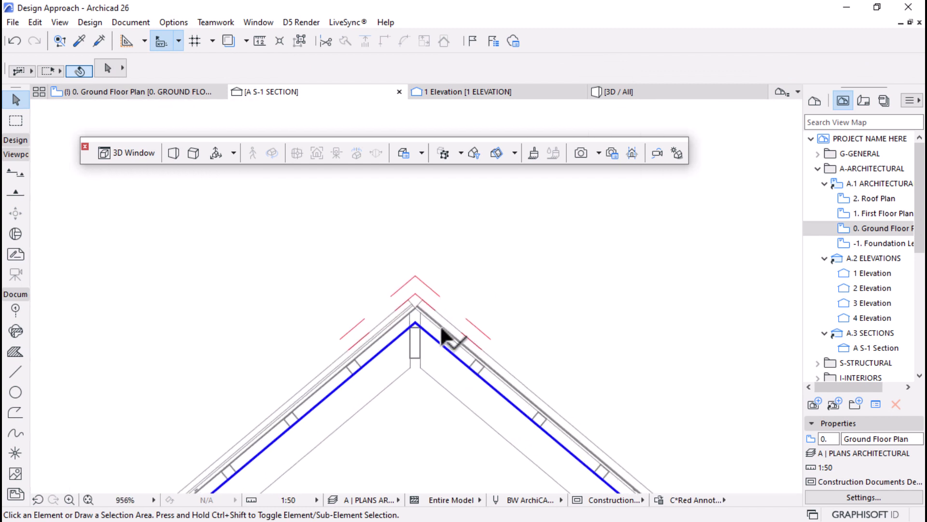
pyautogui.scroll(5, 336, 300)
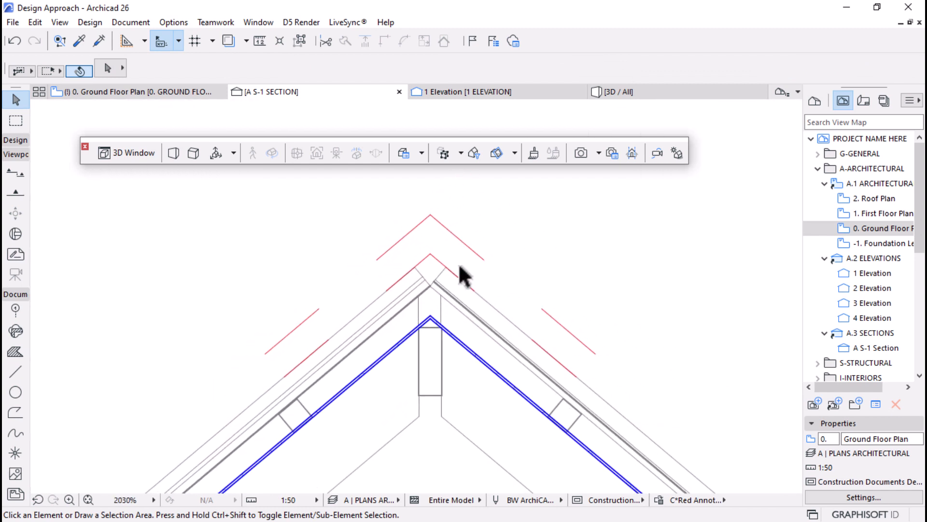
pyautogui.click(439, 220)
pyautogui.click(430, 214)
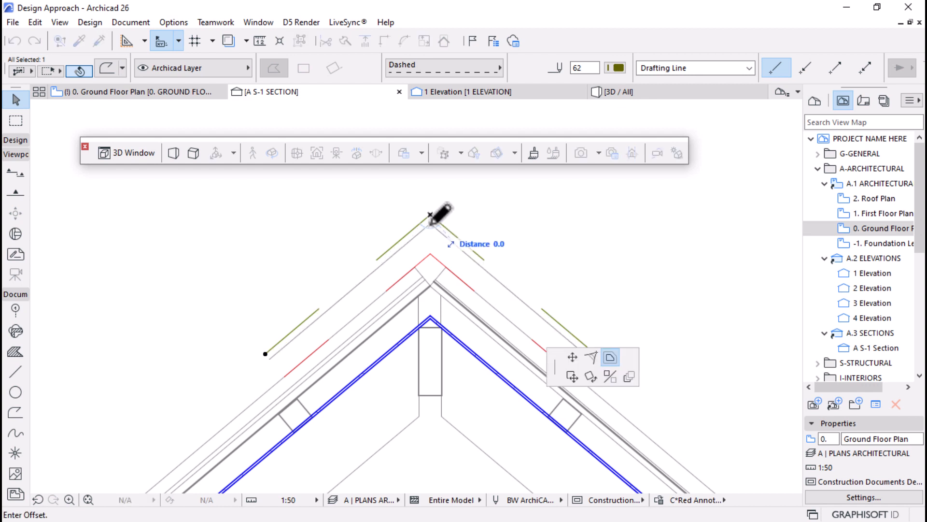
pyautogui.click(430, 224)
pyautogui.press('Escape')
# Close both lower ends of the ridge profile with short dashed polylines between the inner and outer lines, matching the outer polyline's settings
pyautogui.keyDown('alt'); pyautogui.click(425, 228); pyautogui.keyUp('alt')
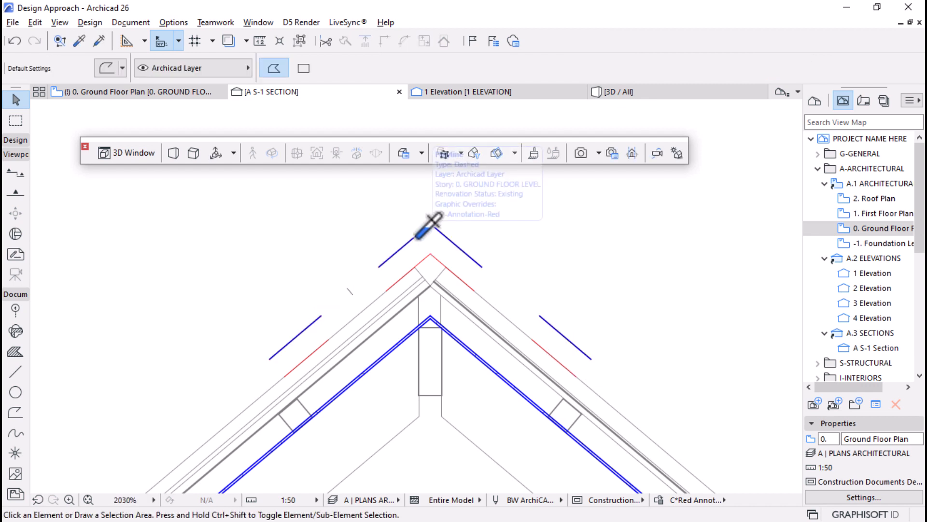
pyautogui.click(284, 369)
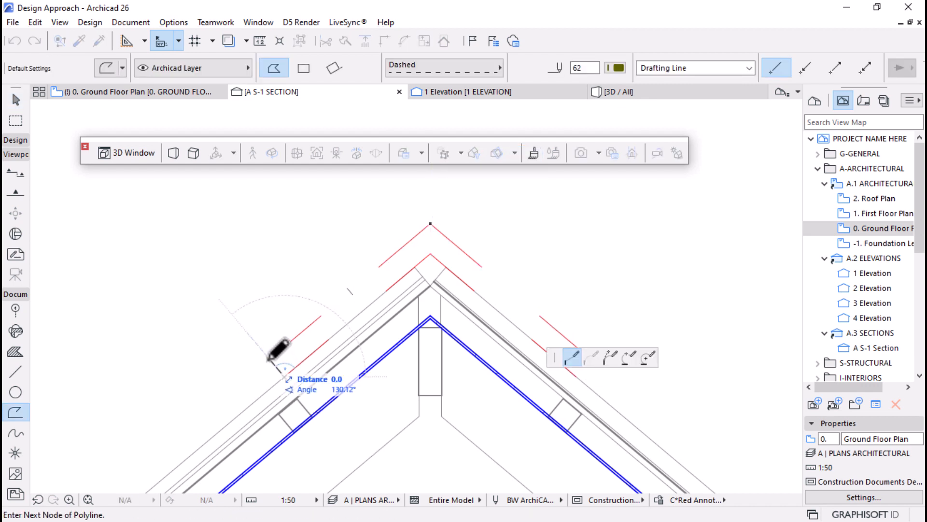
pyautogui.doubleClick(269, 359)
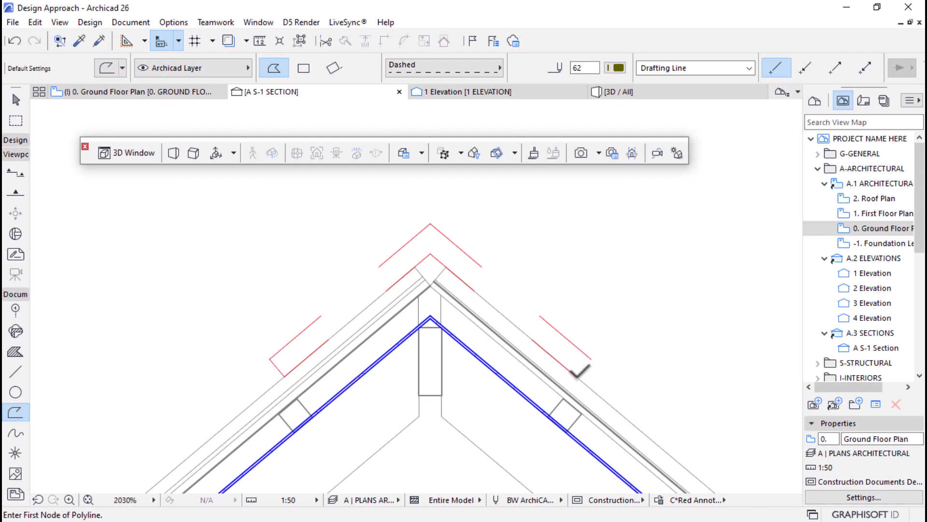
pyautogui.click(584, 374)
pyautogui.scroll(2, 587, 372)
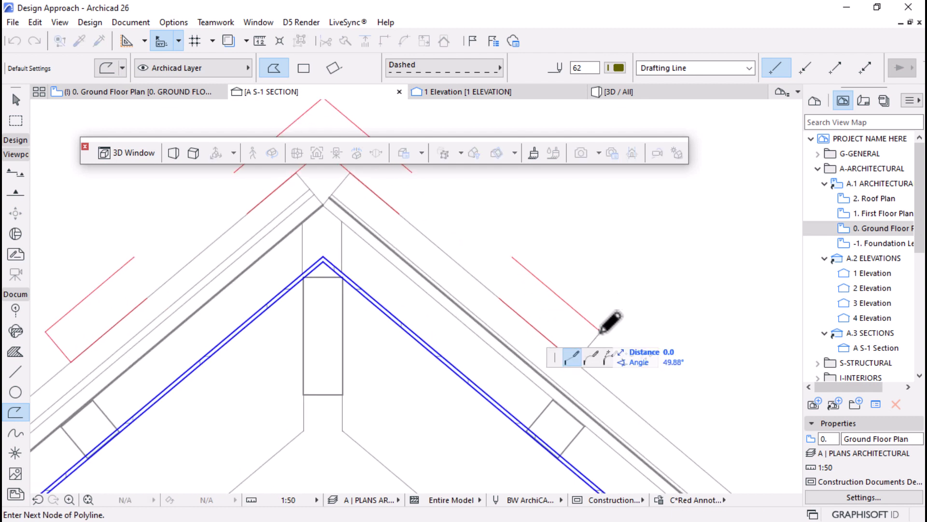
pyautogui.doubleClick(599, 331)
# Measure the ridge profile's outer edge from its right lower corner up to the apex
pyautogui.press('m')
pyautogui.click(599, 331)
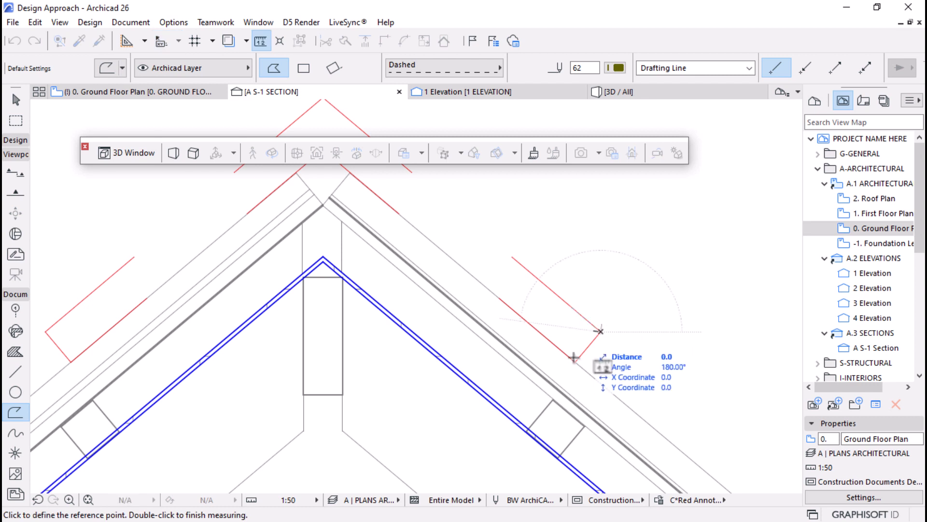
pyautogui.scroll(-2, 572, 396)
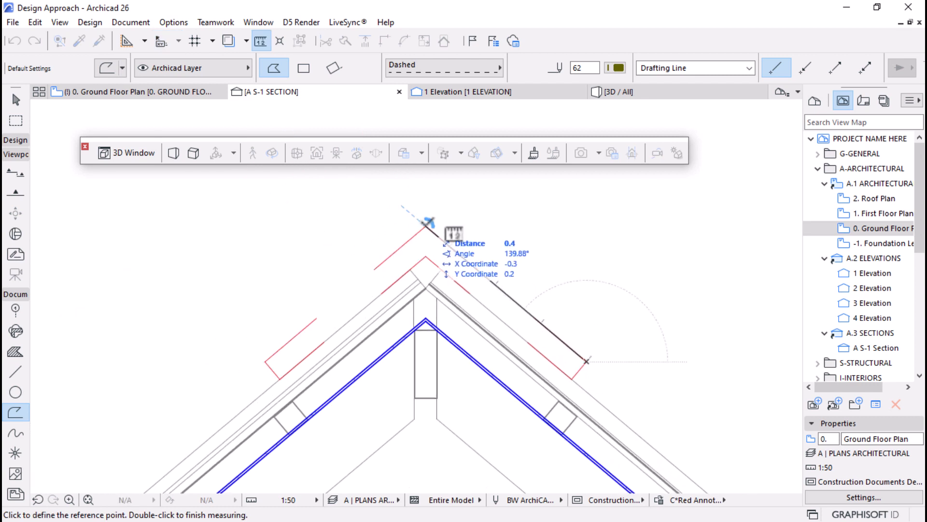
pyautogui.press('Escape')
pyautogui.click(449, 247)
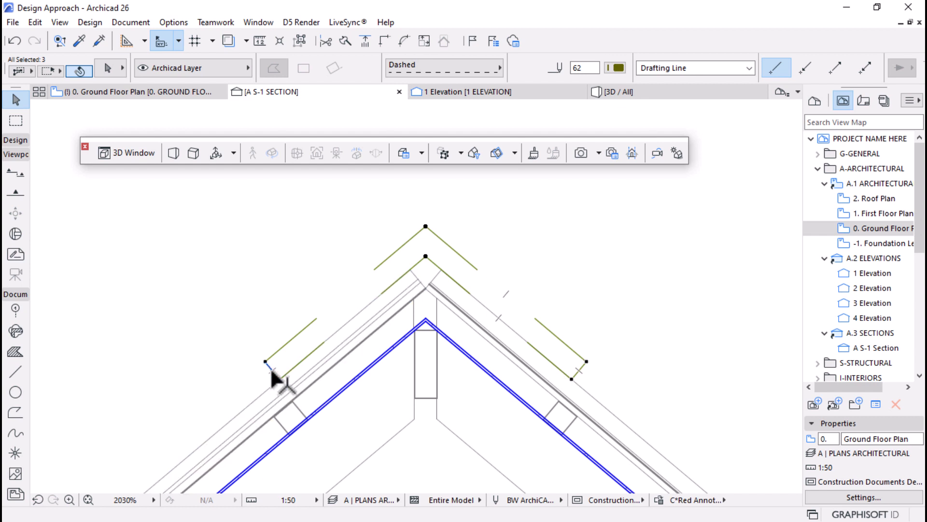
pyautogui.press('Escape')
# Start a fill on the ridge profile and set the fill's default layer to B3010 | Roof ridge
pyautogui.click(15, 351)
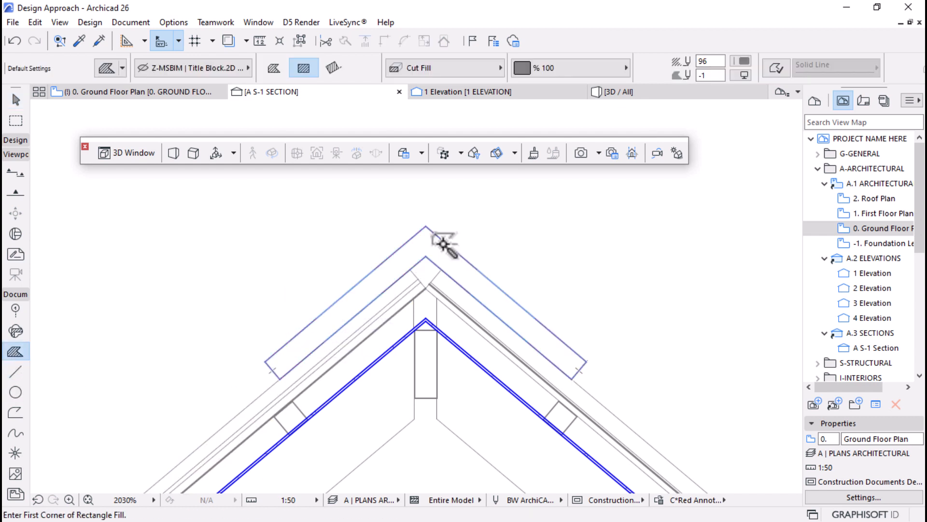
pyautogui.click(441, 241)
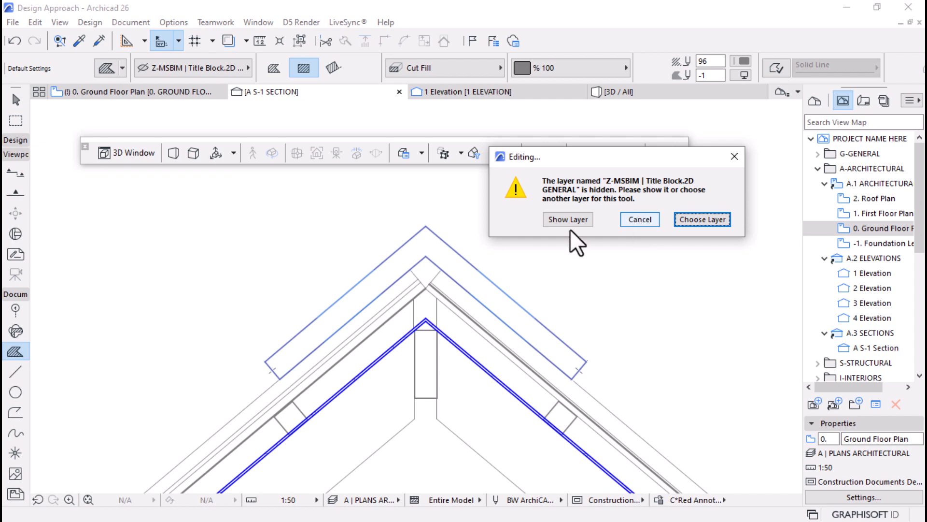
pyautogui.click(695, 224)
pyautogui.click(395, 496)
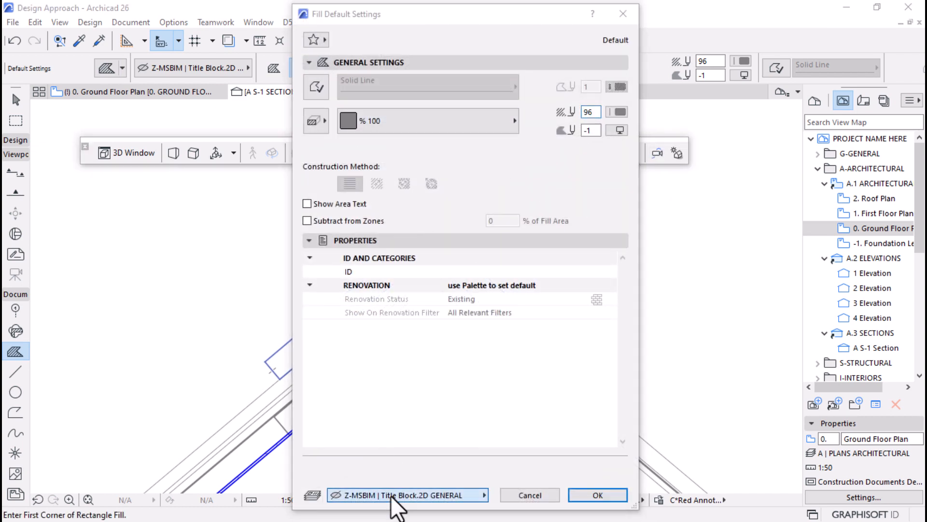
pyautogui.write('ROOF')
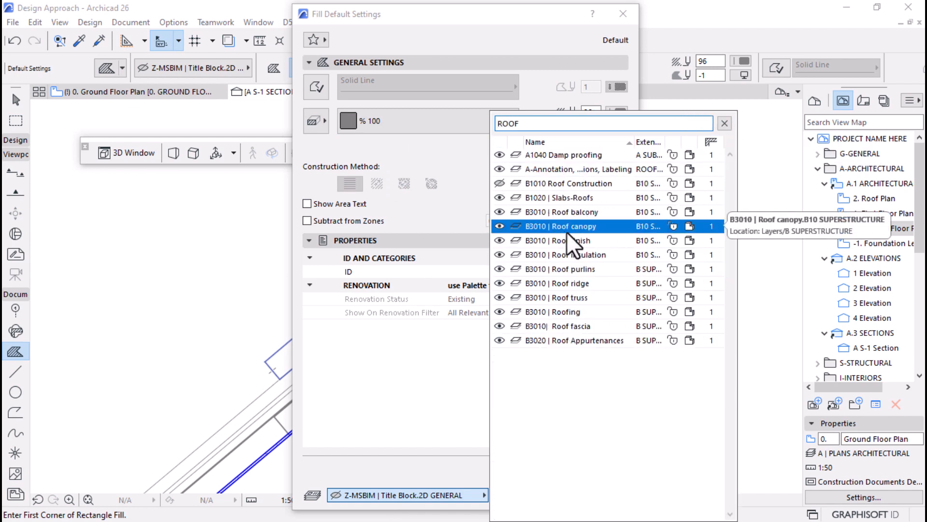
pyautogui.click(579, 283)
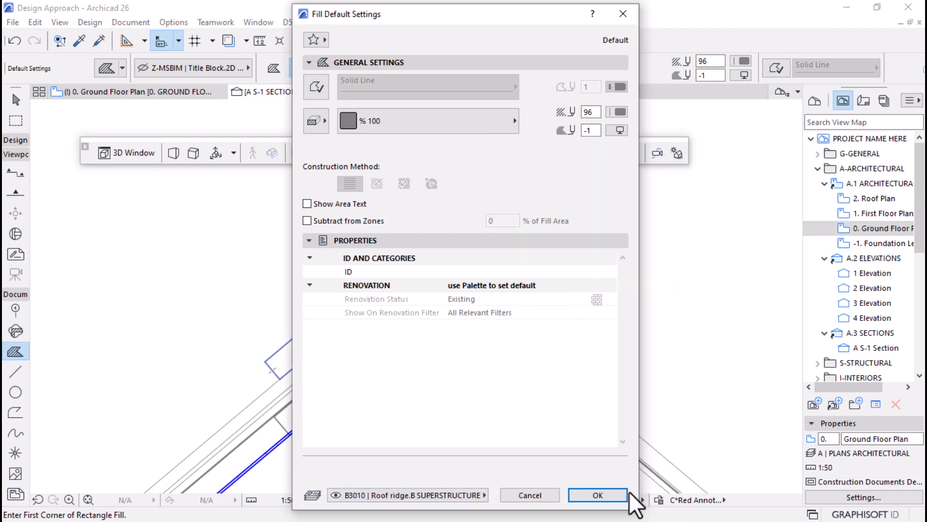
pyautogui.click(591, 495)
# Fill the closed ridge outline with a % 100 cut fill and select the new fill
pyautogui.press('Escape')
pyautogui.press('space')
pyautogui.click(422, 250)
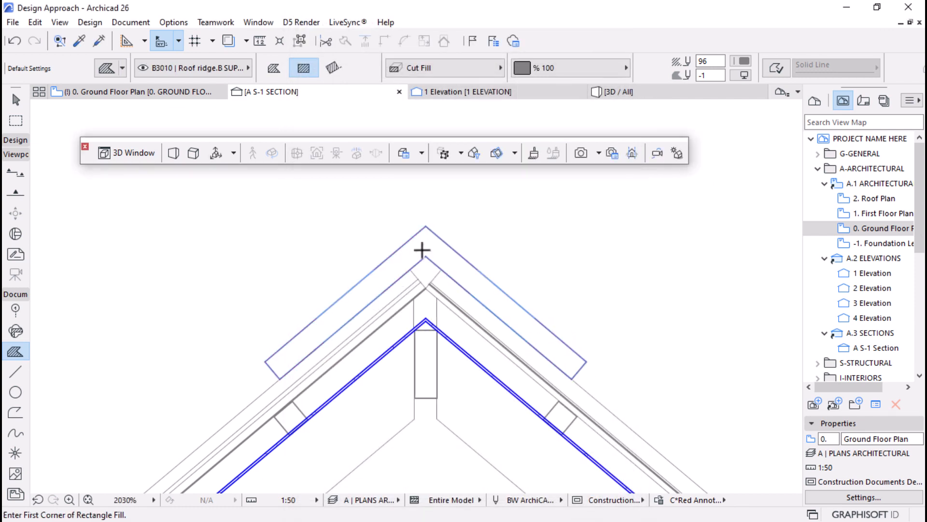
pyautogui.press('Escape')
pyautogui.click(433, 242)
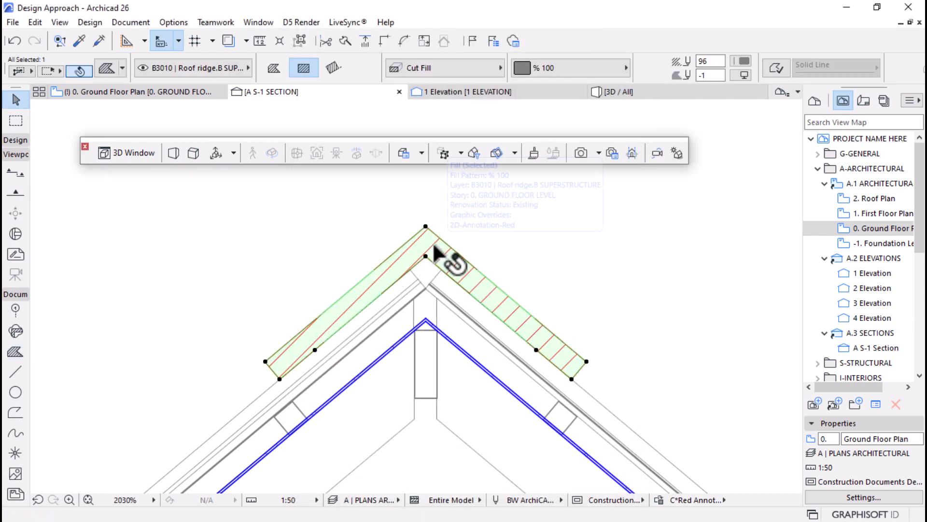
# Create a new complex profile named Metal Ridge, starting it as new rather than as a duplicate
pyautogui.click(171, 22)
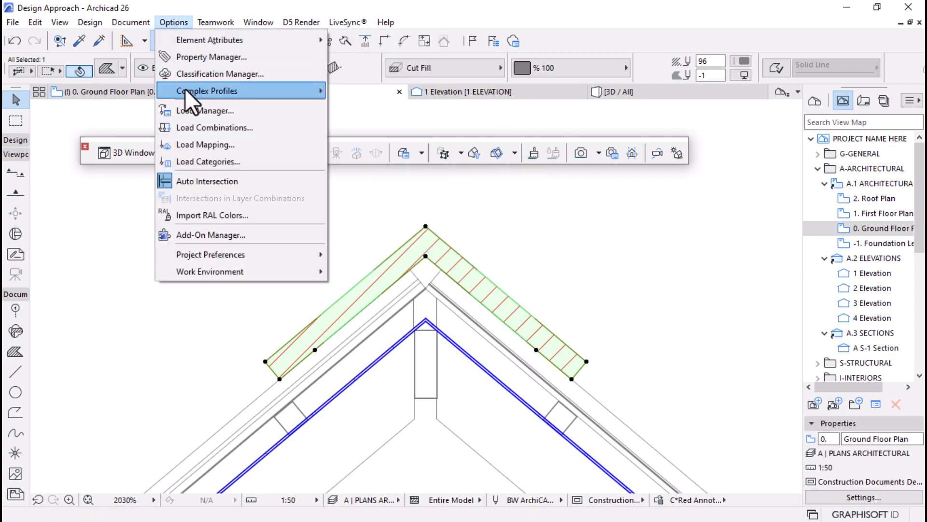
pyautogui.moveTo(184, 89)
pyautogui.click(407, 89)
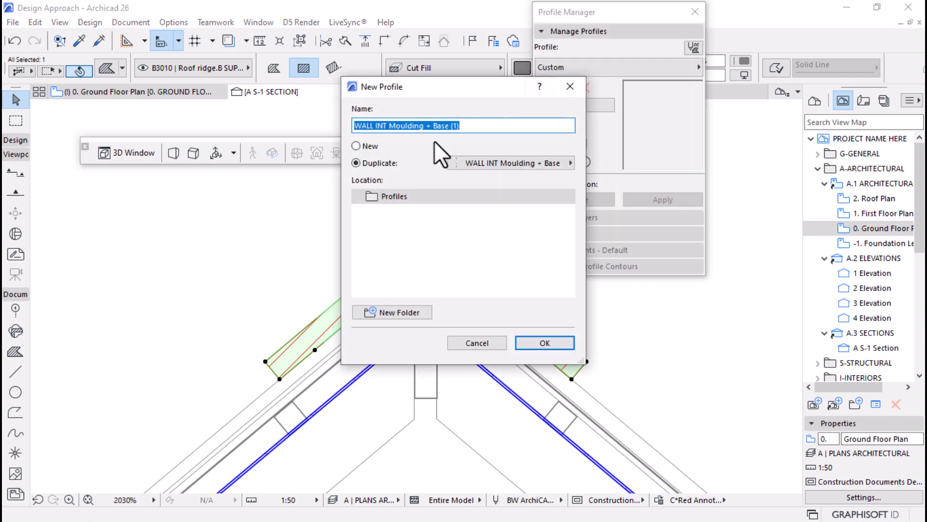
pyautogui.write('rIDGE')
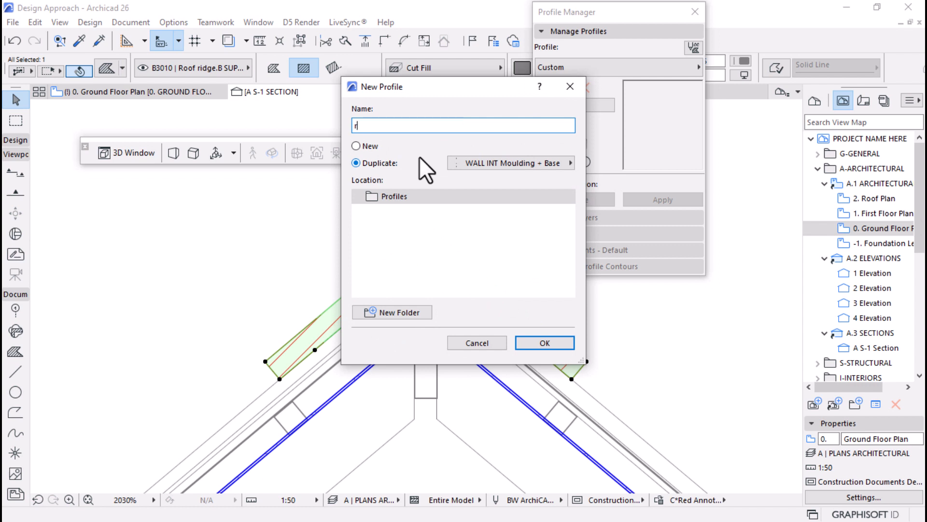
pyautogui.press('BackSpace')
pyautogui.write('Ridge')
pyautogui.click(364, 143)
pyautogui.moveTo(393, 125); pyautogui.dragTo(315, 126)
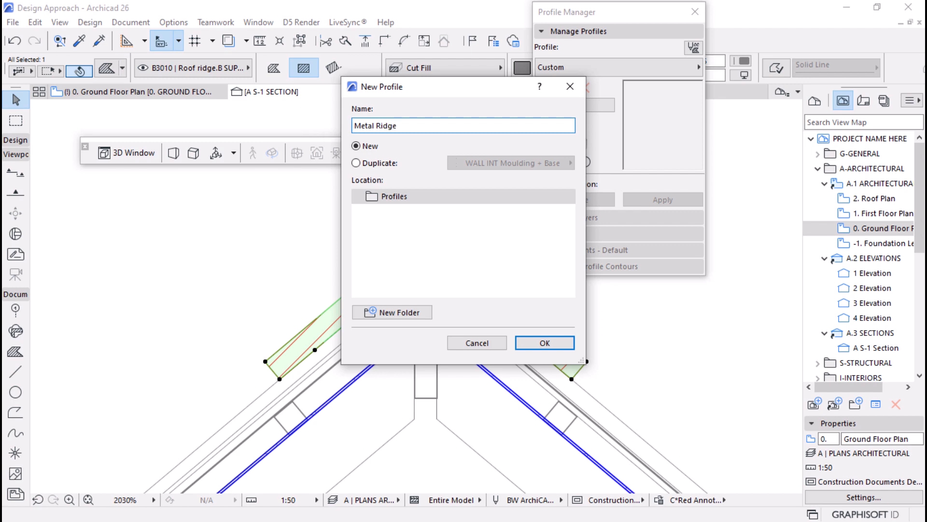
pyautogui.click(521, 343)
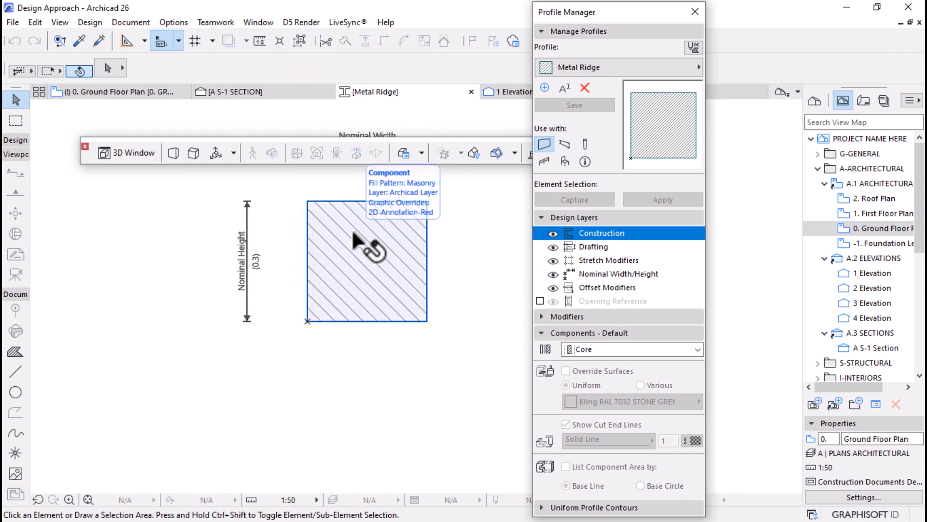
# Try to paste the ridge fill into the Metal Ridge profile at its original location
pyautogui.hotkey('ctrl', 'v')
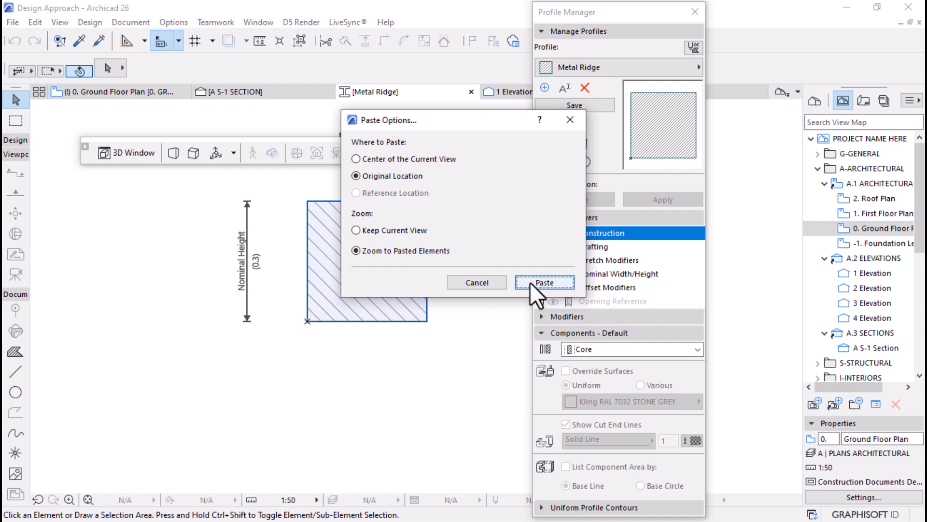
pyautogui.click(541, 282)
pyautogui.scroll(-5, 331, 312)
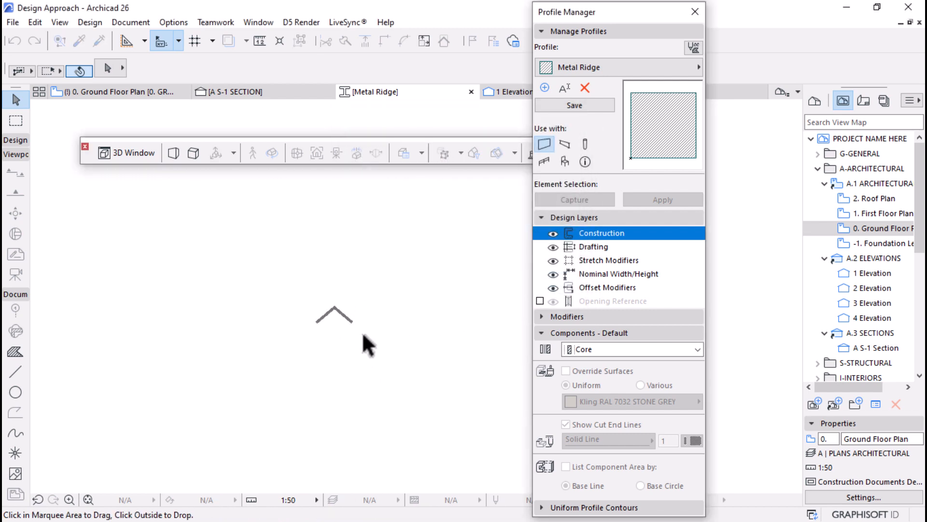
pyautogui.scroll(5, 346, 330)
pyautogui.click(359, 370)
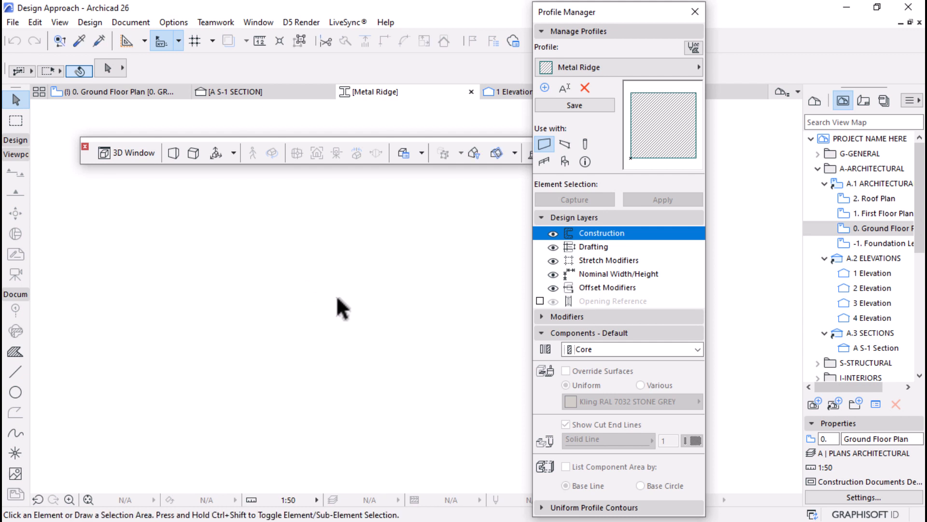
# Paste the ridge fill into the Metal Ridge profile at the centre of the current view
pyautogui.click(88, 499)
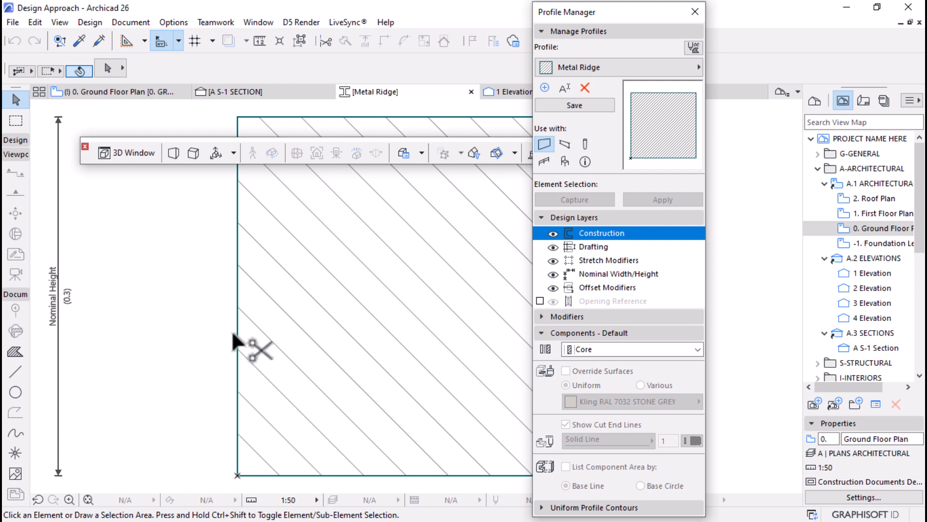
pyautogui.hotkey('ctrl', 'v')
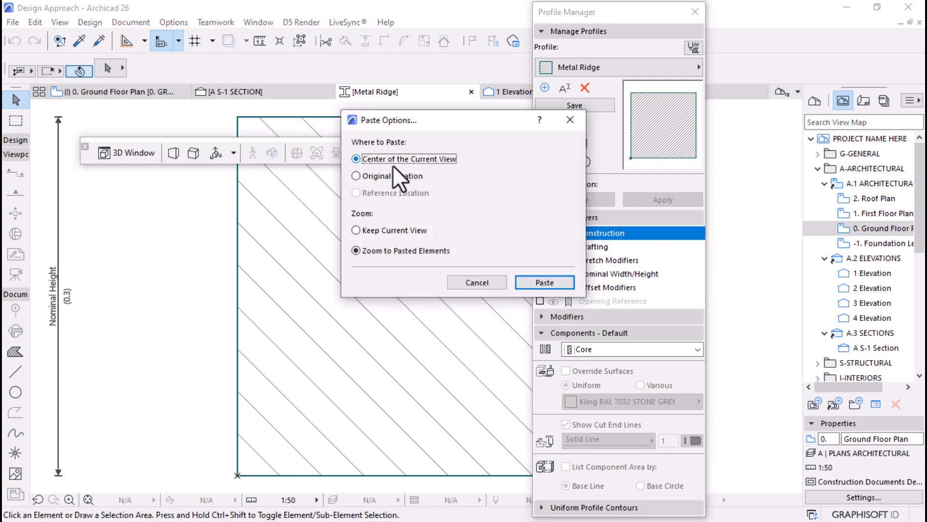
pyautogui.click(549, 284)
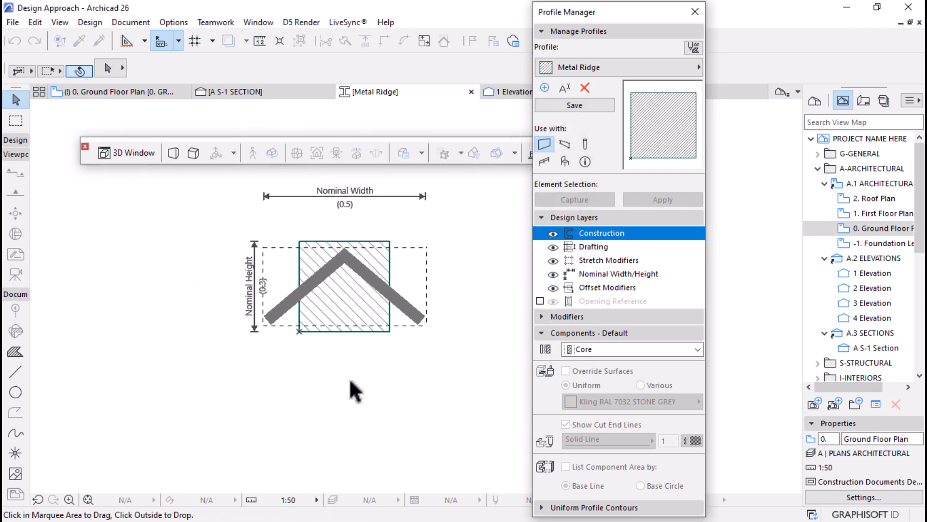
pyautogui.scroll(3, 379, 261)
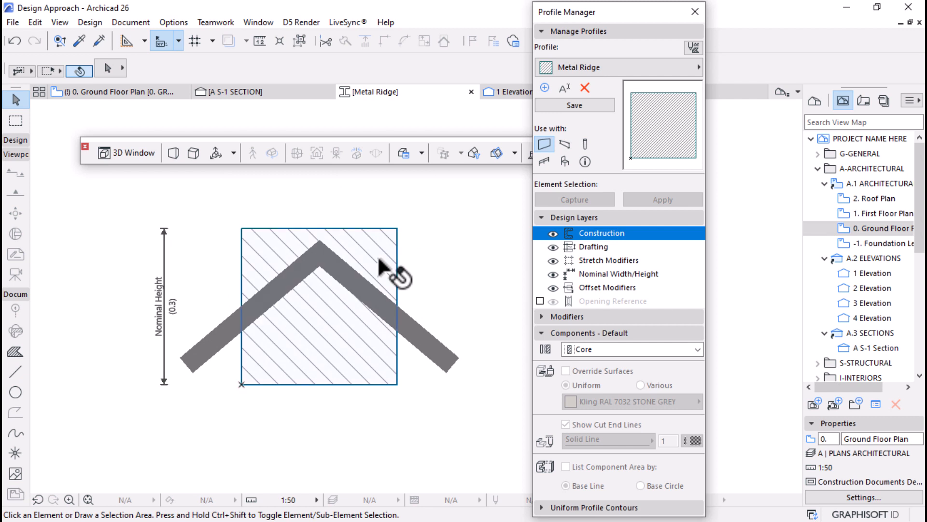
pyautogui.click(448, 366)
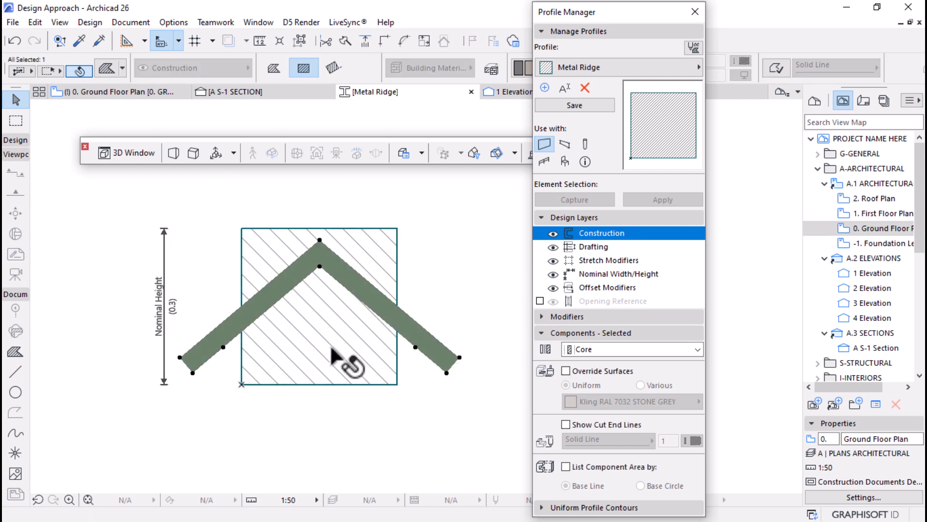
pyautogui.scroll(2, 332, 355)
pyautogui.scroll(-1, 336, 356)
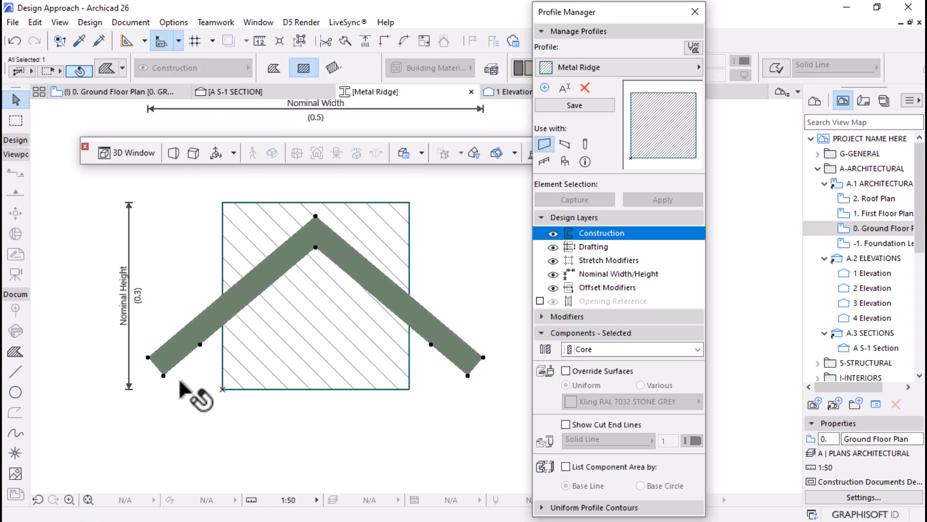
pyautogui.hotkey('ctrl', 'd')
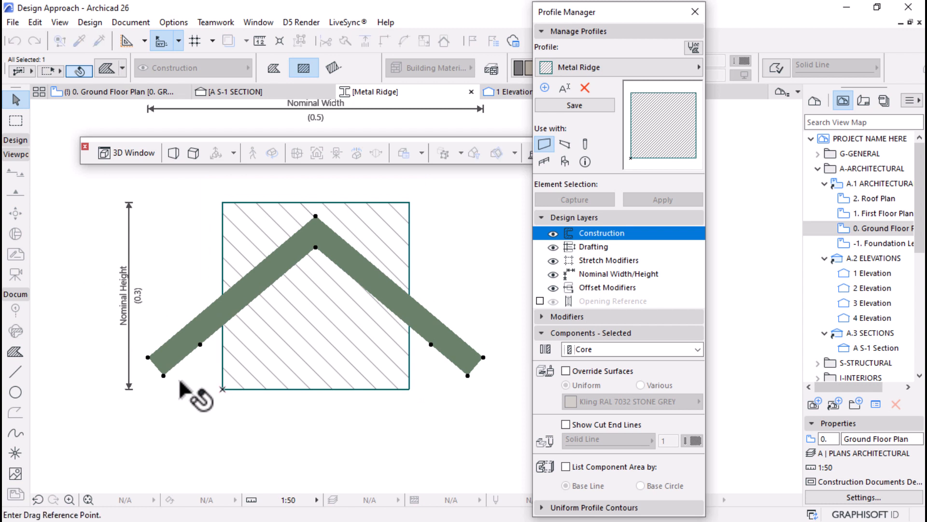
pyautogui.click(281, 359)
pyautogui.press('Escape')
pyautogui.press('Escape')
# Delete the default square component from the Metal Ridge profile
pyautogui.click(299, 345)
pyautogui.press('Delete')
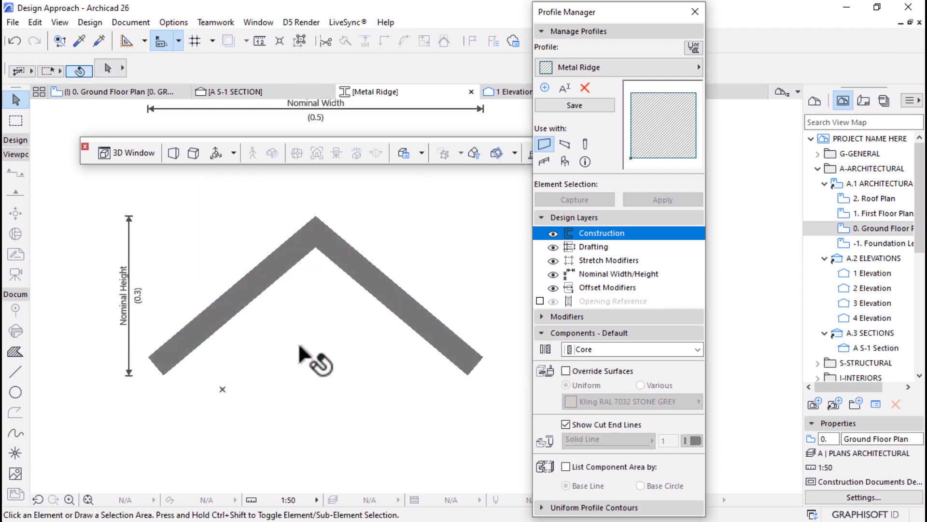
# Move the ridge component horizontally to centre its apex directly above the profile origin
pyautogui.click(312, 263)
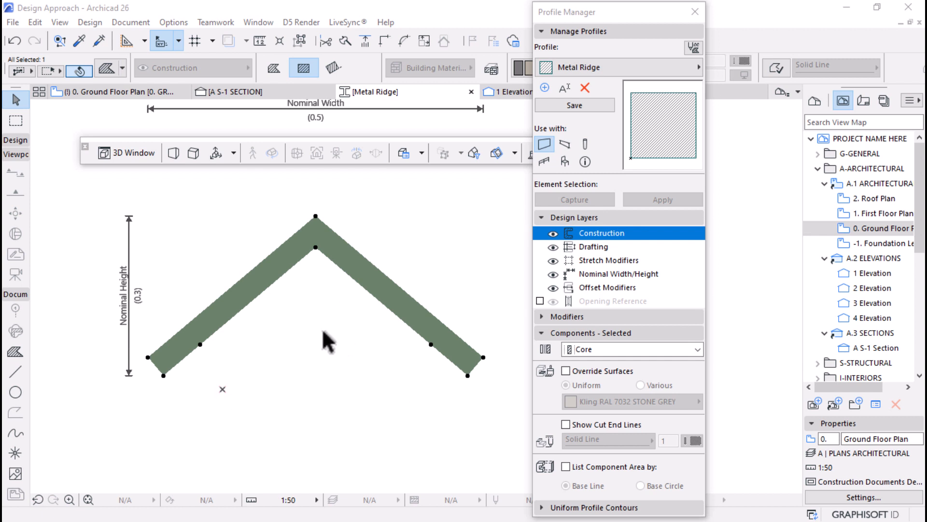
pyautogui.scroll(1, 182, 406)
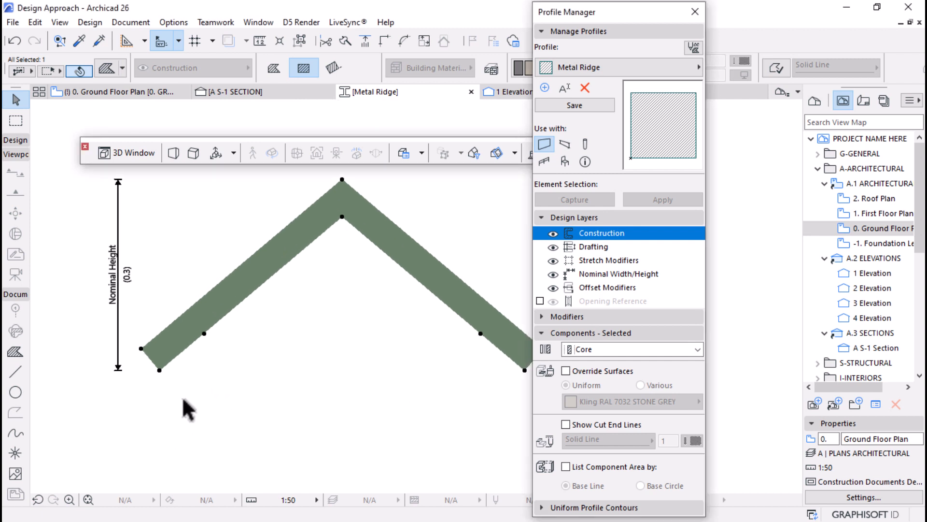
pyautogui.moveTo(342, 218)
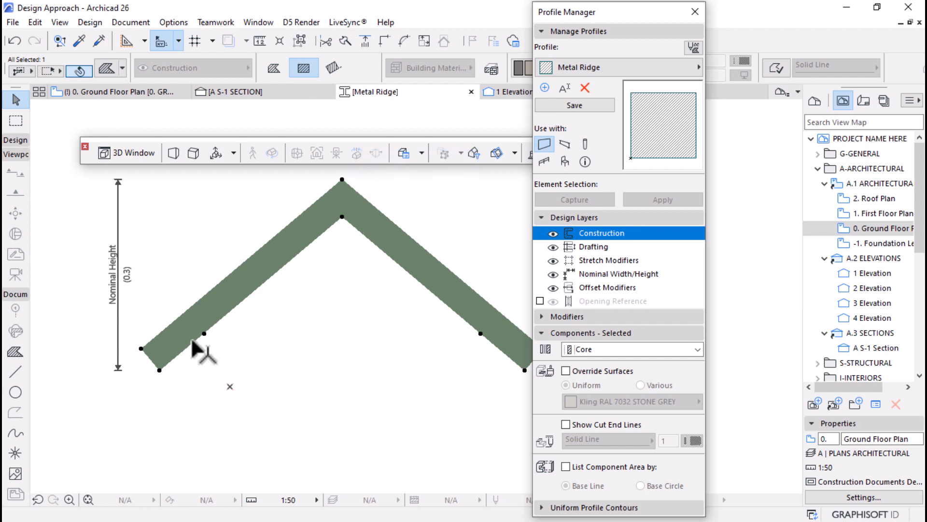
pyautogui.scroll(-1, 222, 341)
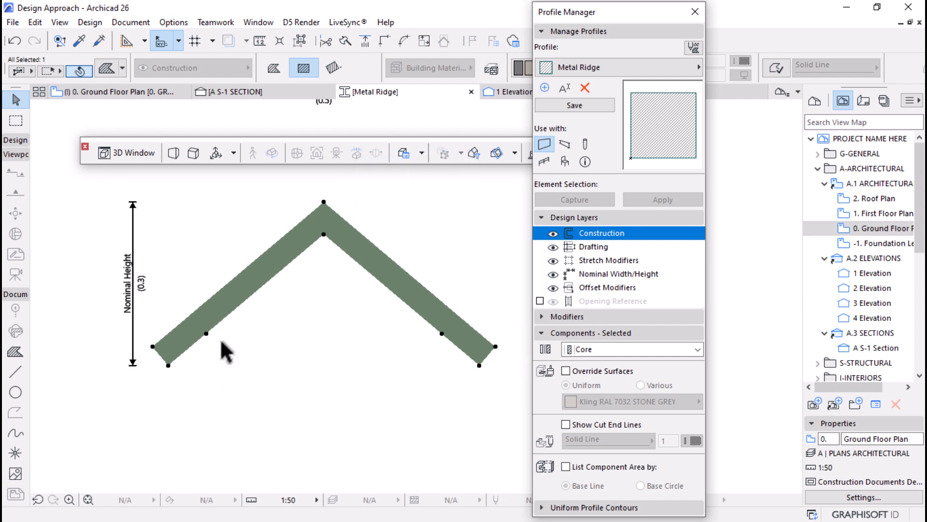
pyautogui.click(323, 236)
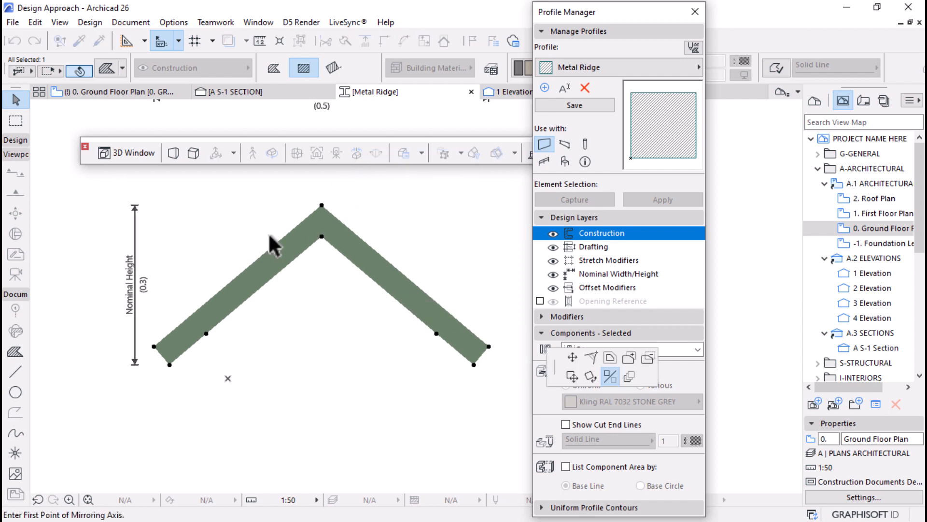
pyautogui.click(572, 375)
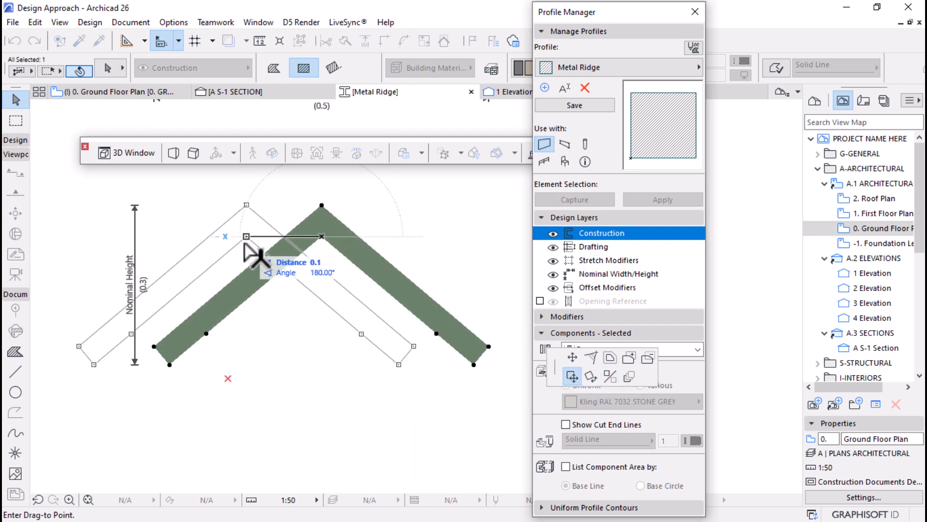
pyautogui.click(228, 378)
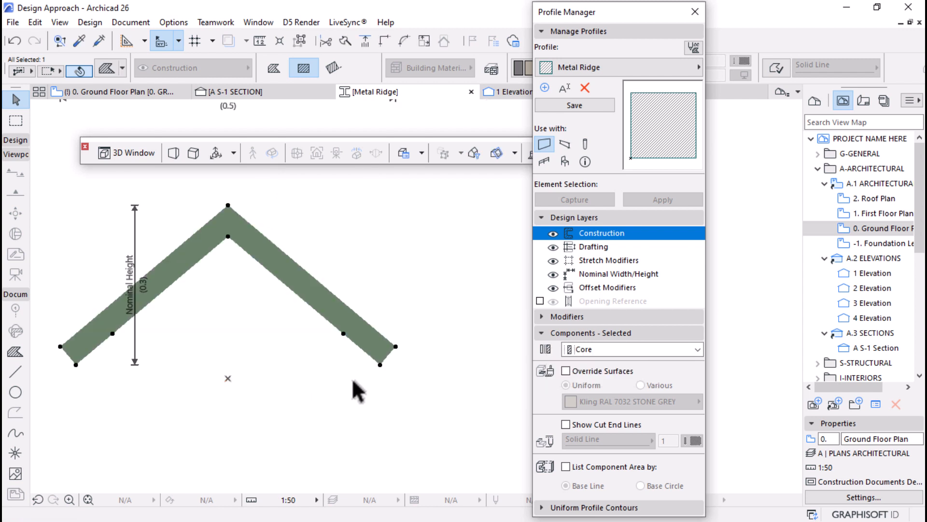
# Move the ridge component vertically so its lower end corners are level with the profile origin
pyautogui.hotkey('ctrl', 'd')
pyautogui.click(380, 364)
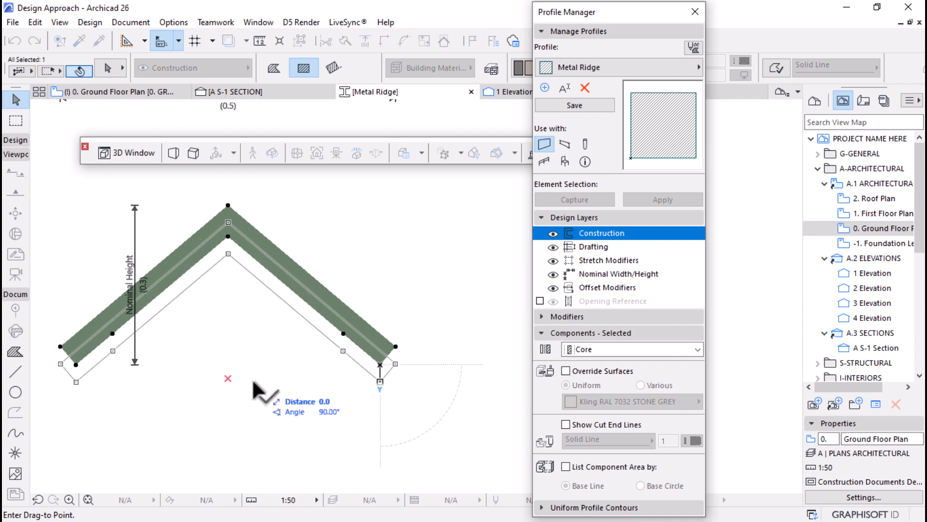
pyautogui.click(228, 379)
pyautogui.scroll(-1, 351, 318)
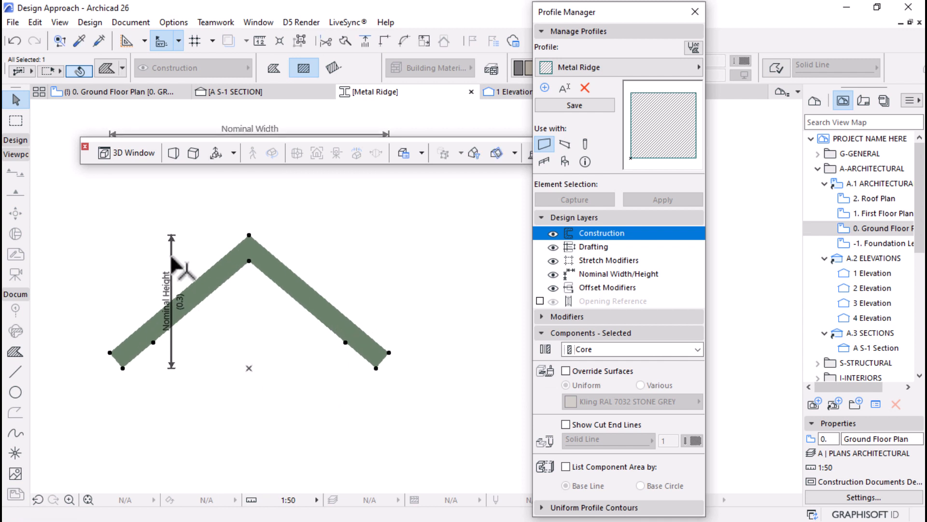
# Make the Metal Ridge profile available for beams instead of walls and save it
pyautogui.click(172, 253)
pyautogui.click(62, 307)
pyautogui.scroll(-2, 419, 297)
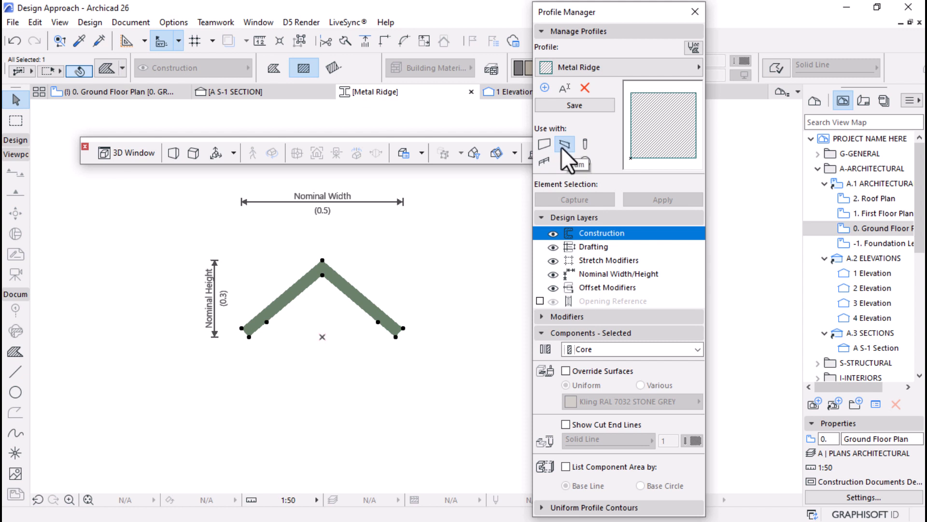
pyautogui.click(566, 106)
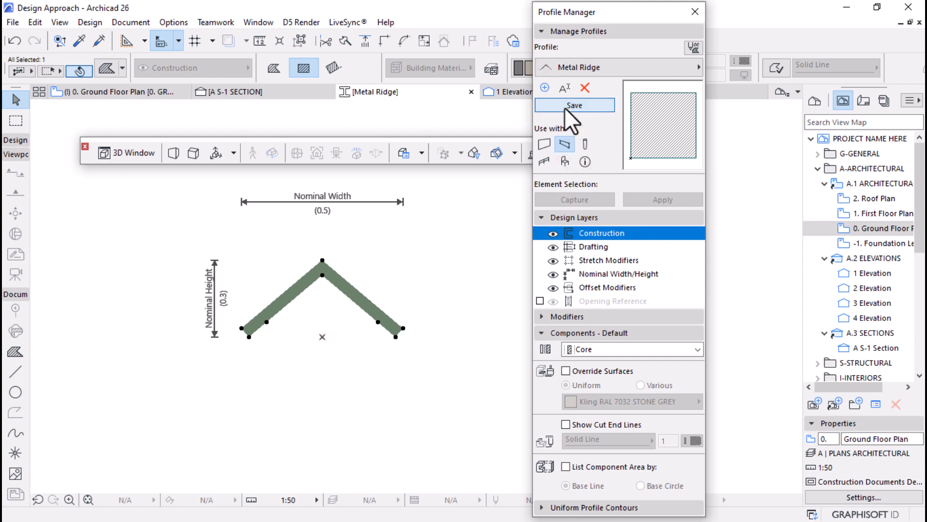
pyautogui.click(565, 105)
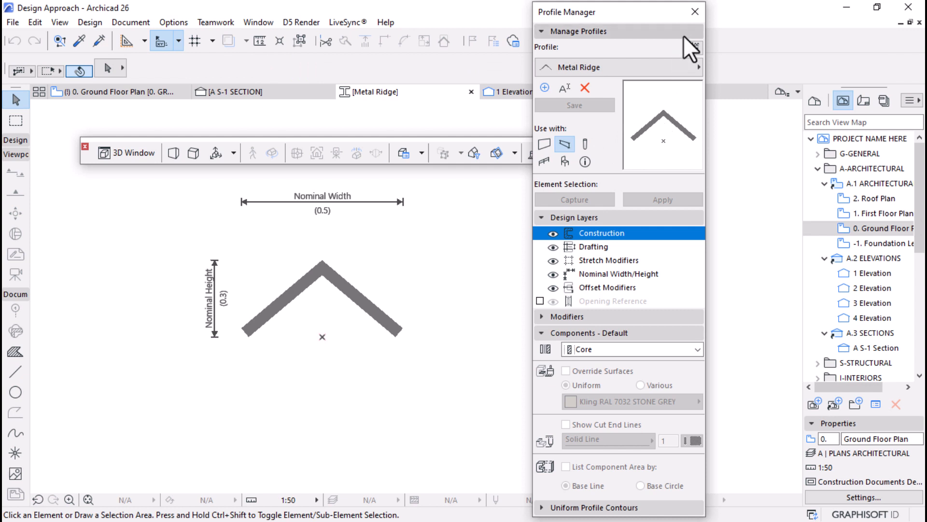
# Assign the Steel building material to the ridge component of the Metal Ridge profile
pyautogui.click(369, 309)
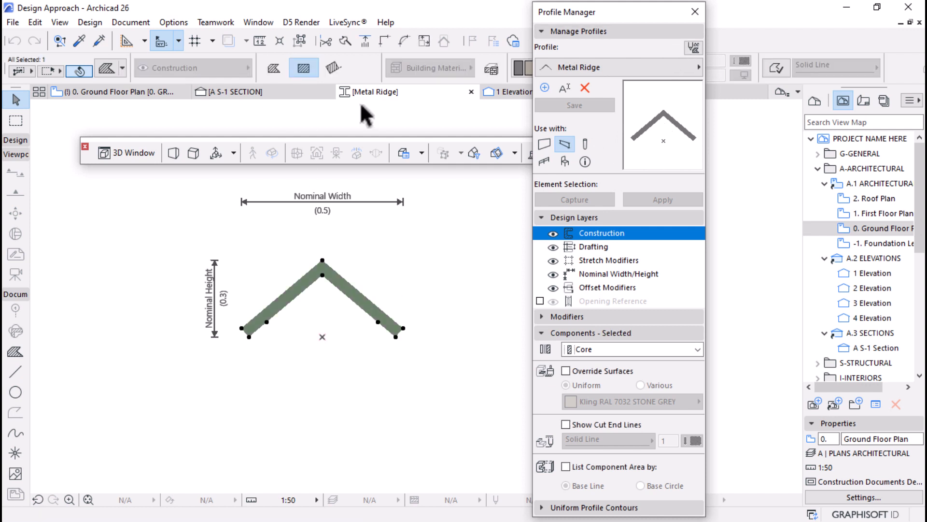
pyautogui.scroll(-3, 387, 53)
pyautogui.click(288, 73)
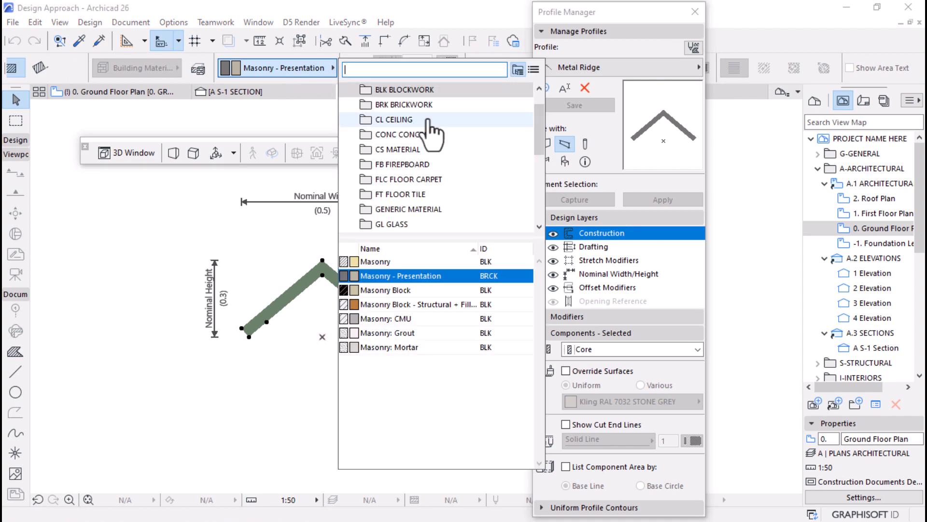
pyautogui.write('st')
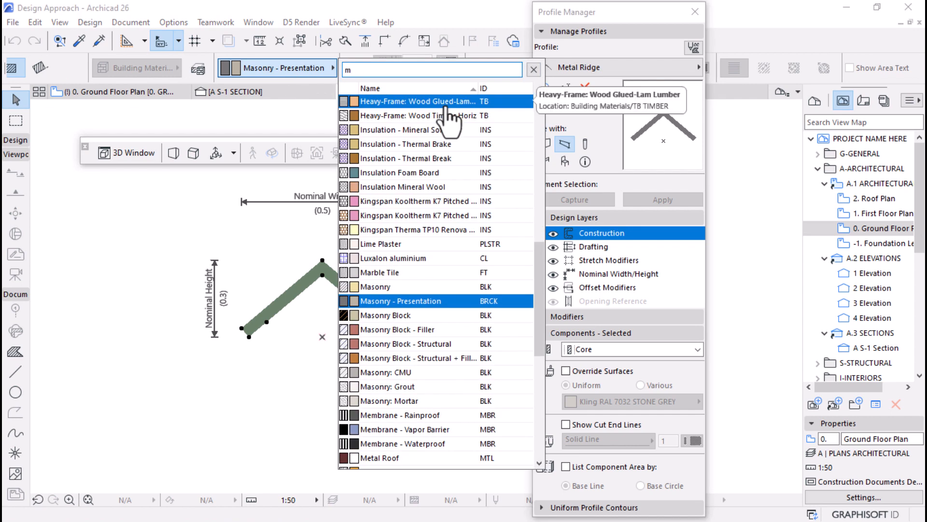
pyautogui.write('e')
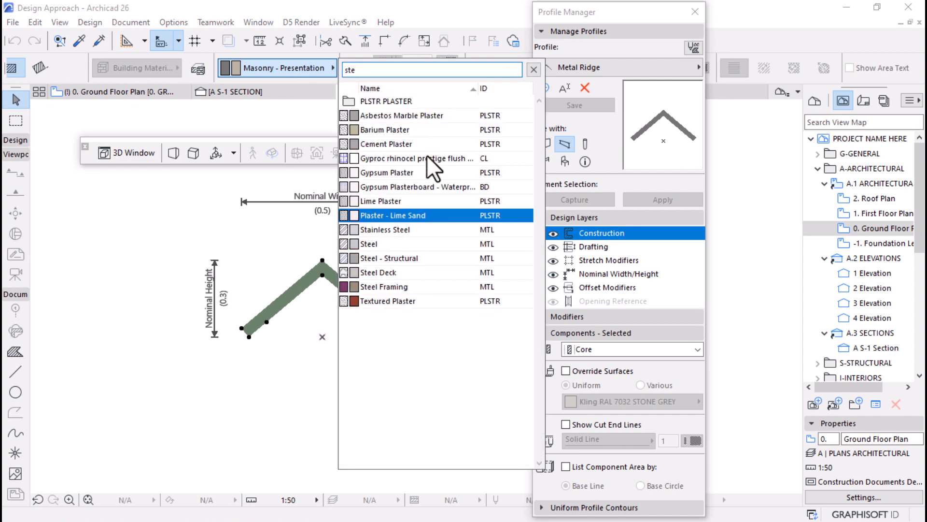
pyautogui.click(386, 231)
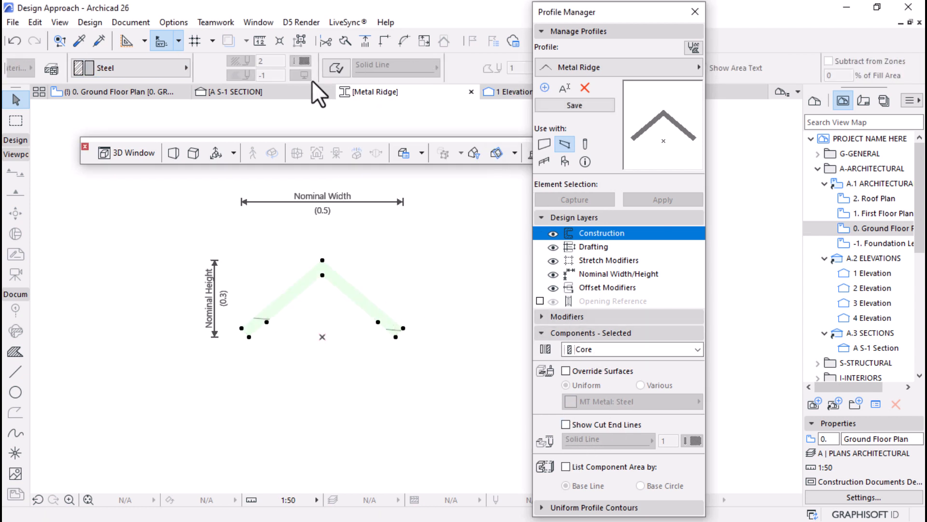
# Turn on a solid-line contour for the ridge component and give it the grey pen
pyautogui.click(336, 65)
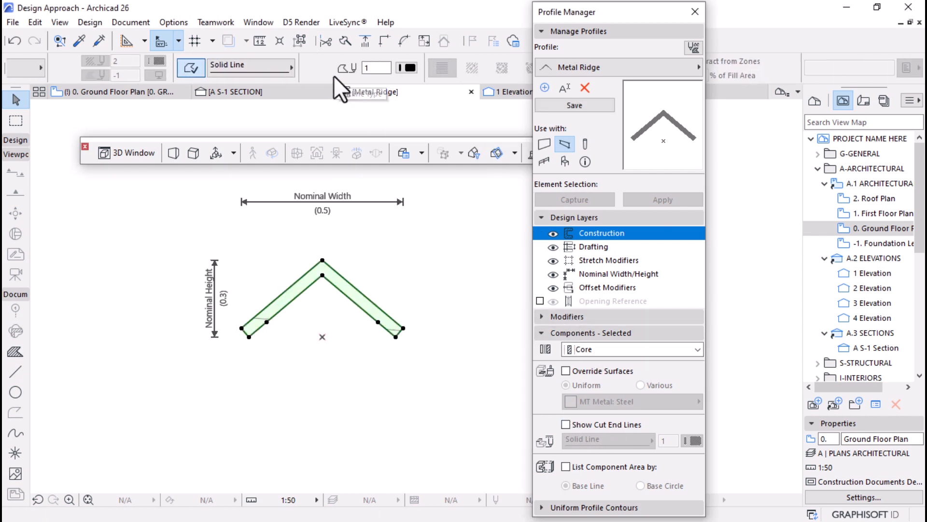
pyautogui.click(407, 68)
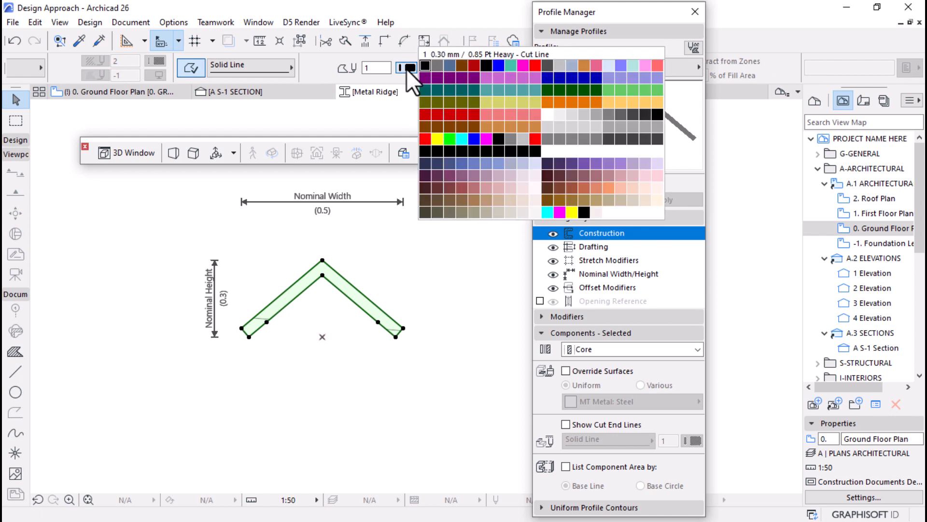
pyautogui.click(439, 68)
pyautogui.click(361, 359)
pyautogui.scroll(-4, 341, 348)
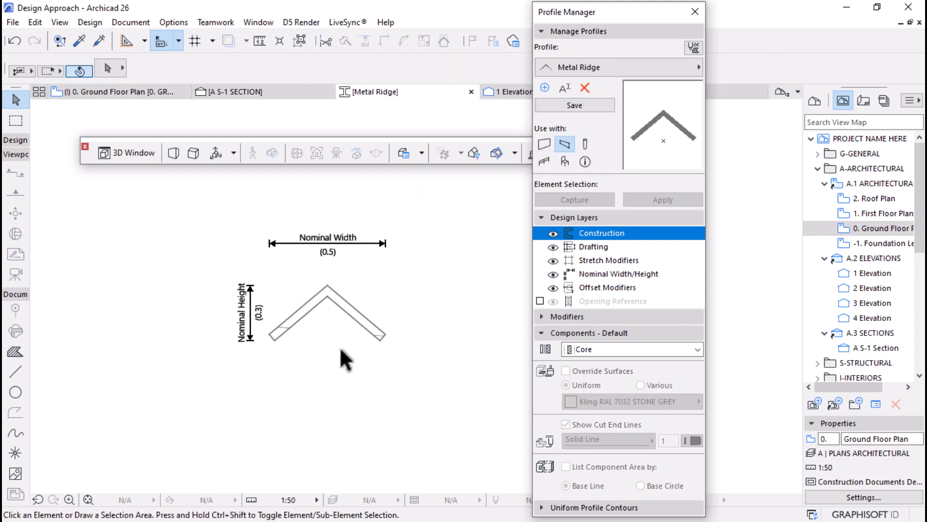
# Save the Metal Ridge profile changes and close the Profile Manager
pyautogui.click(336, 370)
pyautogui.scroll(4, 341, 364)
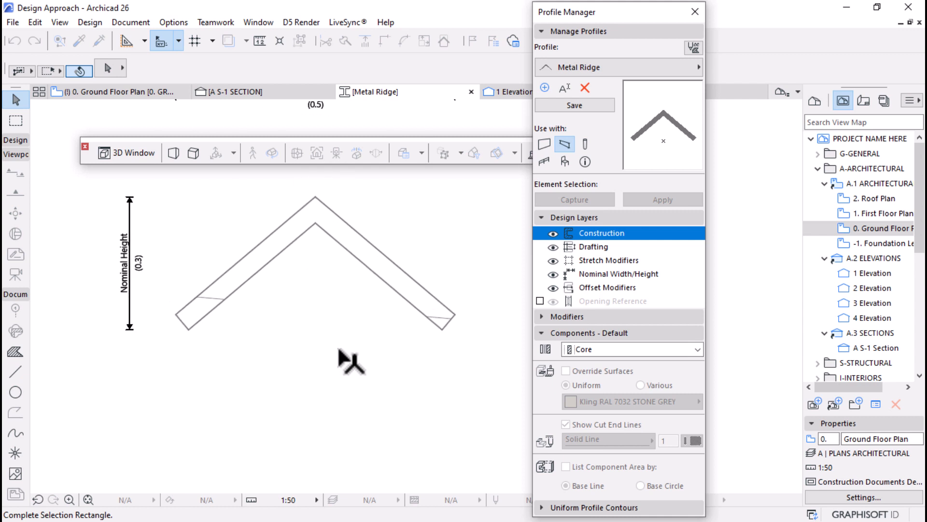
pyautogui.click(580, 106)
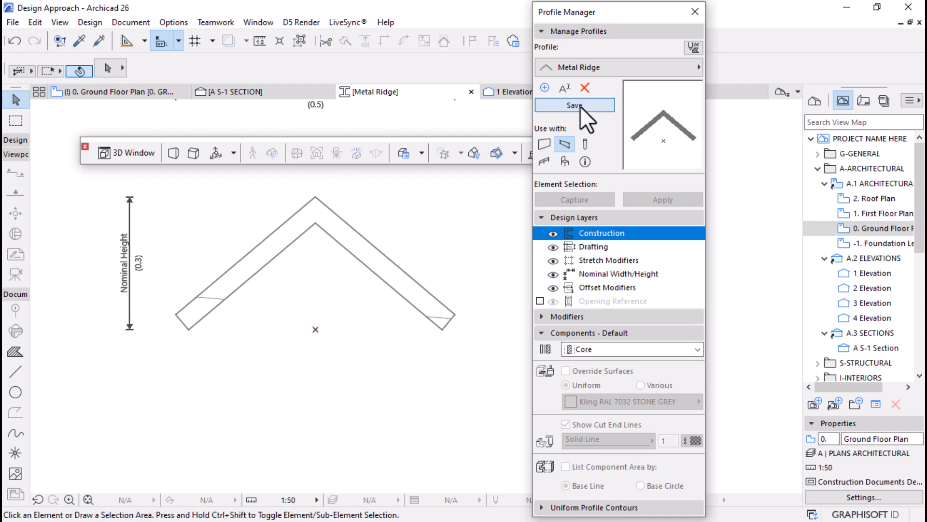
pyautogui.click(689, 16)
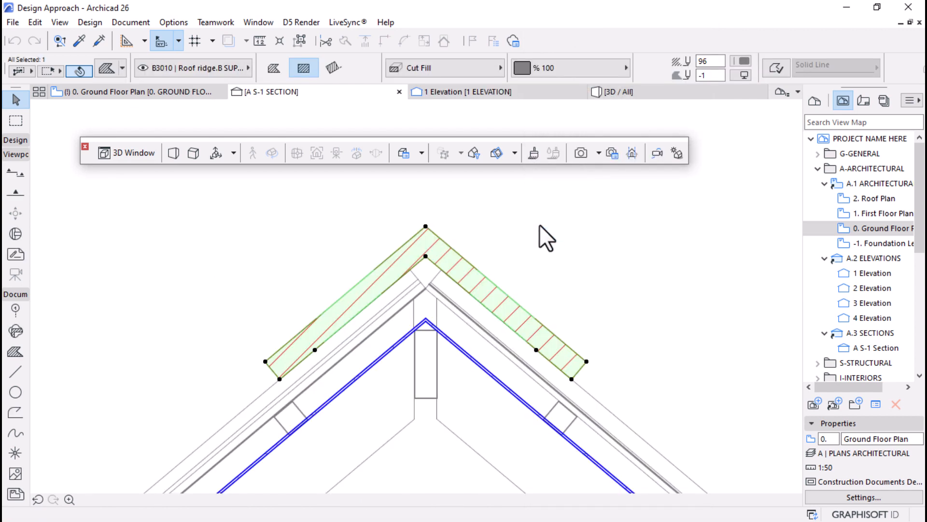
# Open the Roof Plan, check the roof ridge in the 3D view and return to the plan
pyautogui.scroll(-5, 449, 213)
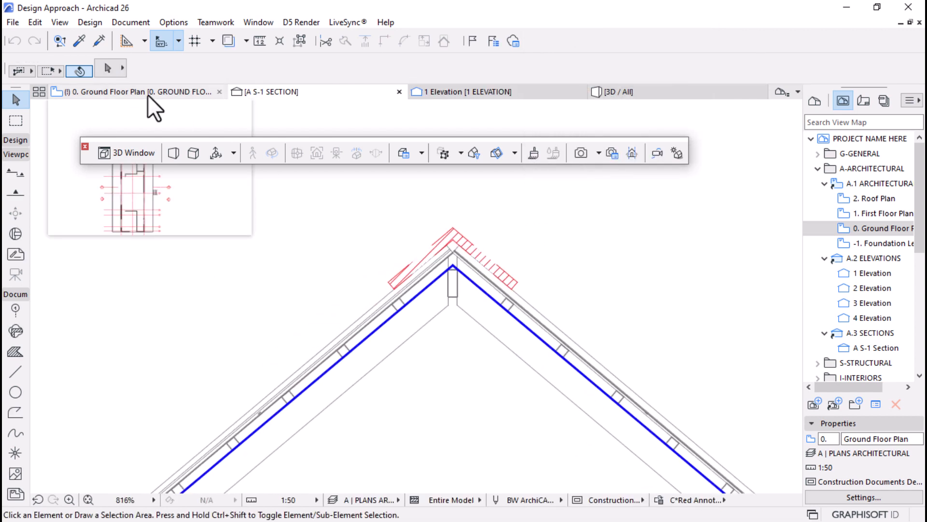
pyautogui.doubleClick(881, 199)
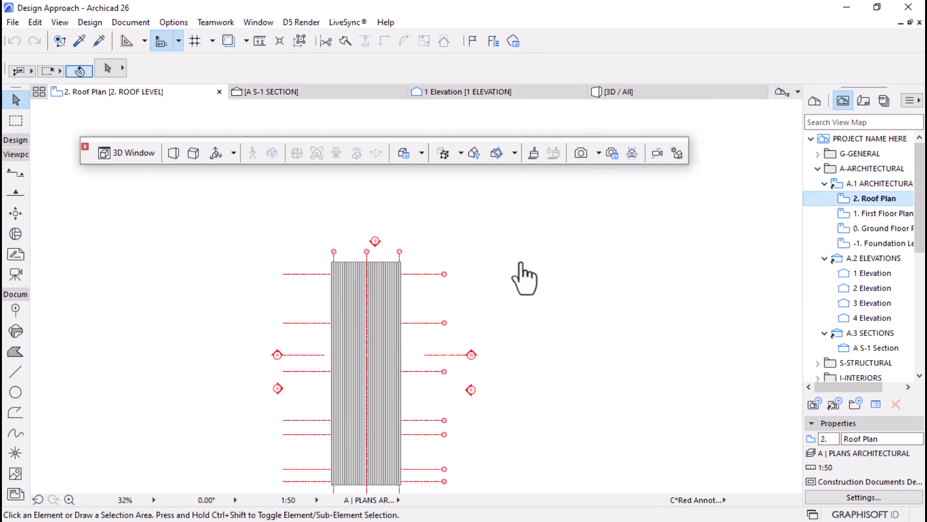
pyautogui.scroll(2, 393, 352)
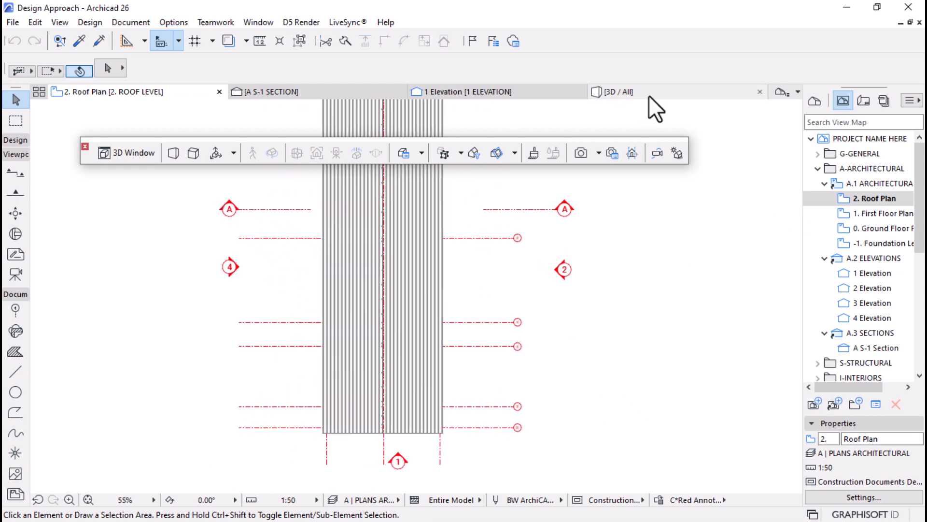
pyautogui.click(648, 94)
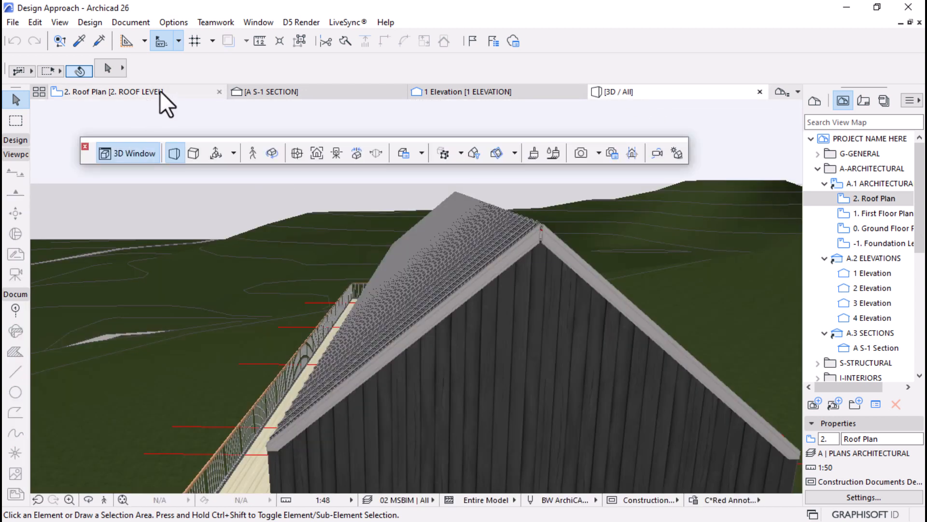
pyautogui.click(134, 90)
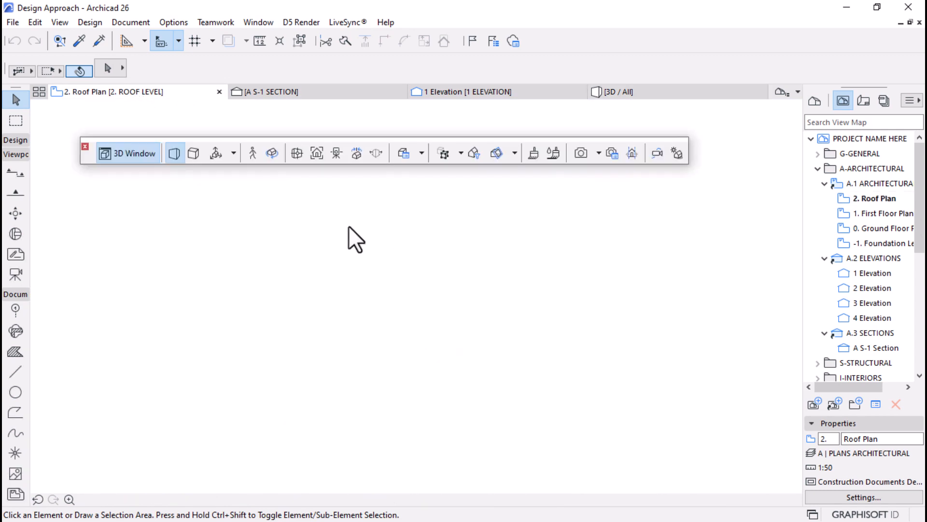
# Set up the Beam tool to use the Metal Ridge complex profile
pyautogui.click(16, 138)
pyautogui.click(17, 197)
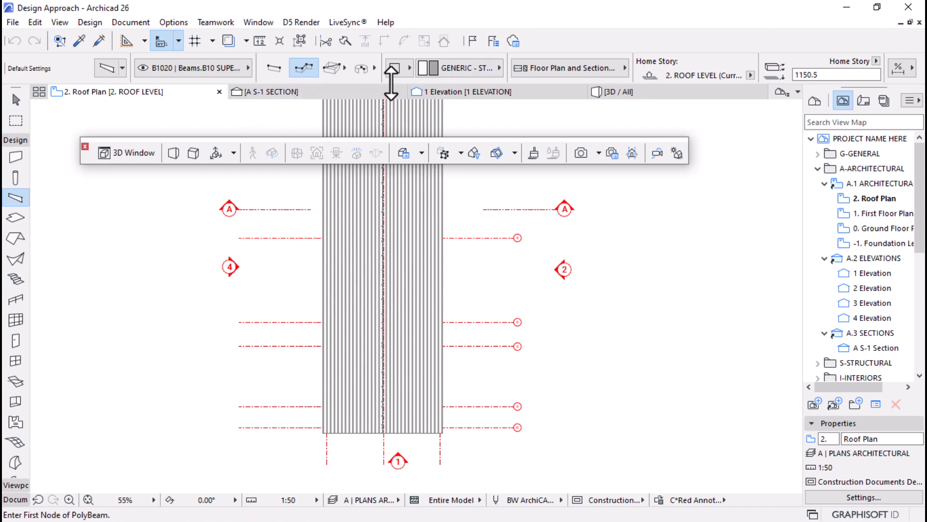
pyautogui.click(402, 68)
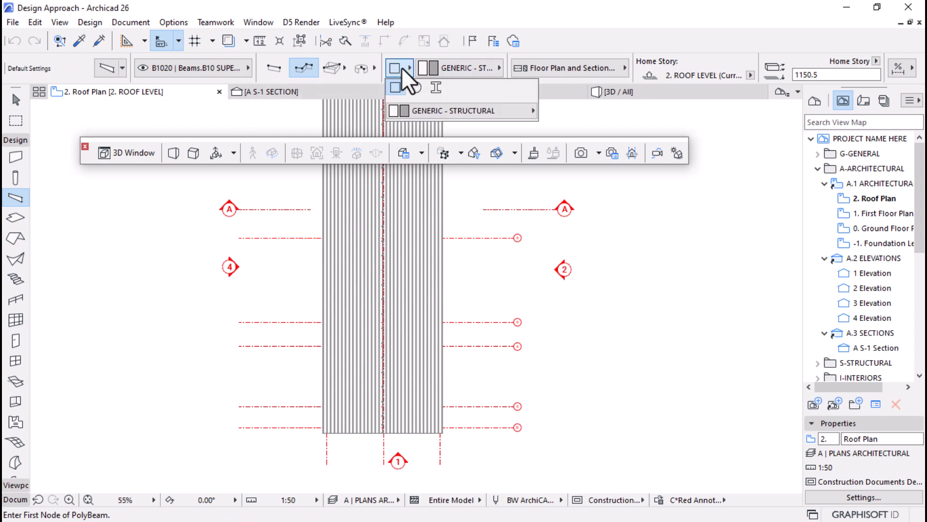
pyautogui.click(434, 88)
pyautogui.click(472, 66)
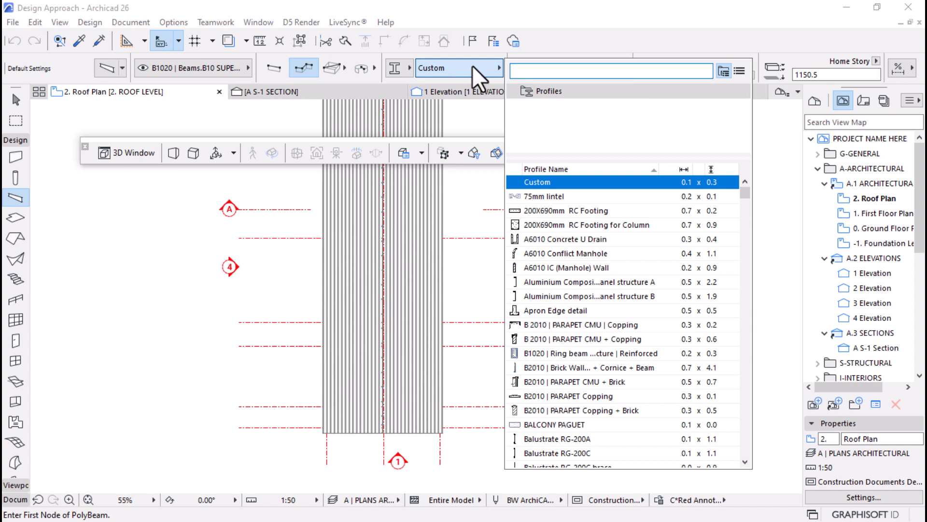
pyautogui.write('m')
pyautogui.press('BackSpace')
pyautogui.write('ridg')
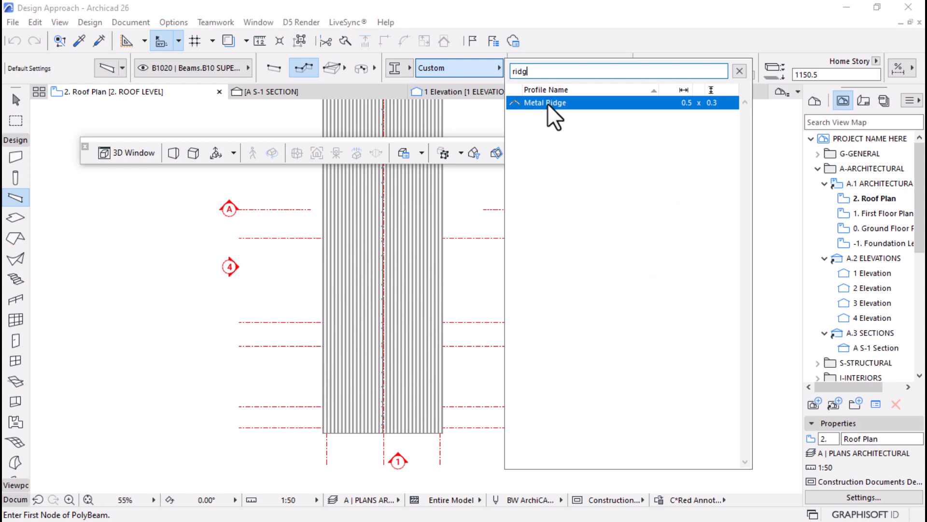
pyautogui.click(549, 103)
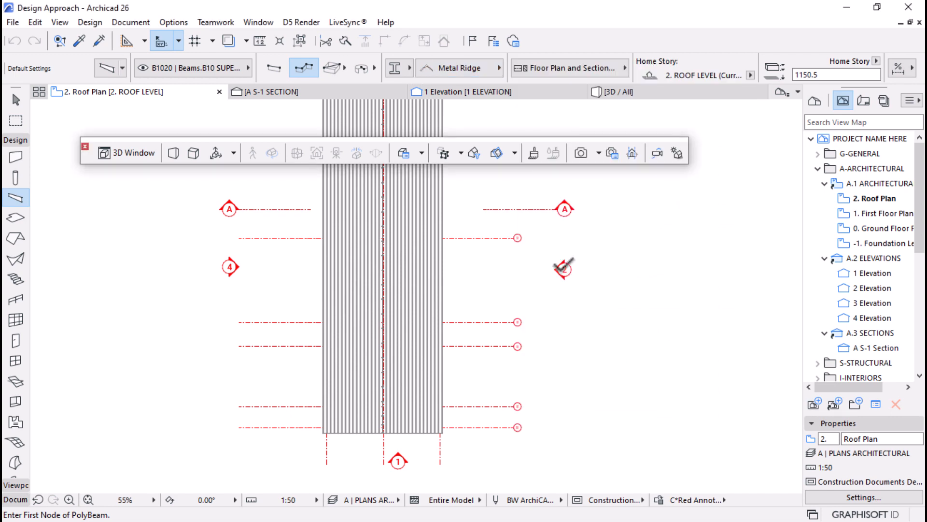
# Draw a Metal Ridge beam about 23.8 long along the roof's centre ridge line, from the lower roof edge to the upper one
pyautogui.scroll(10, 380, 415)
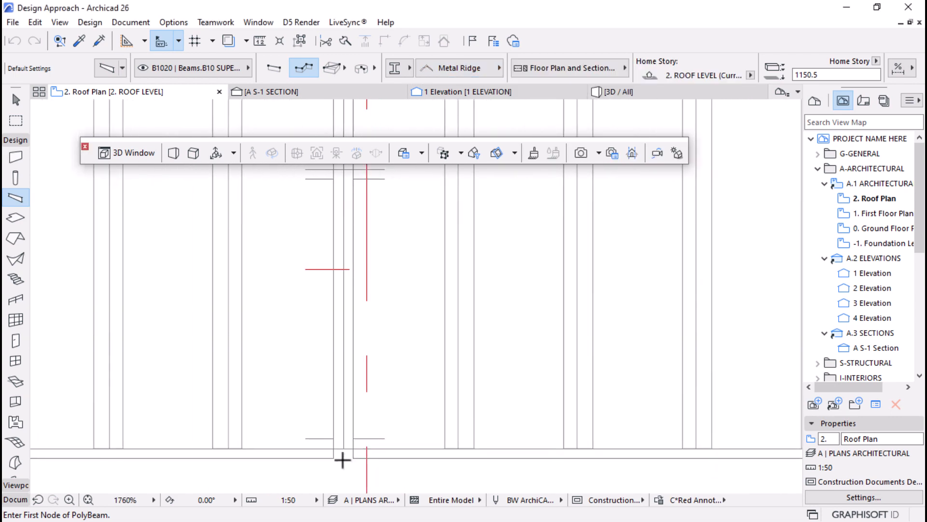
pyautogui.click(342, 459)
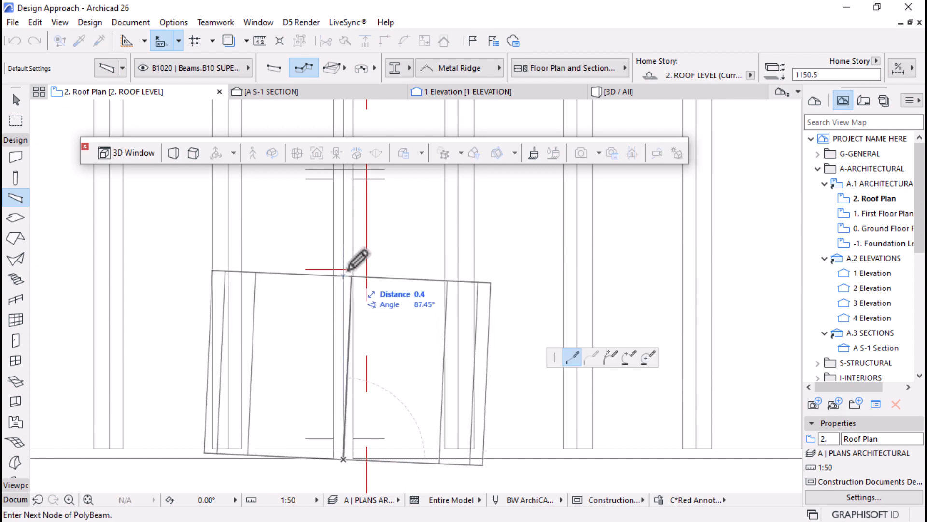
pyautogui.scroll(-2, 352, 408)
pyautogui.scroll(-4, 352, 407)
pyautogui.scroll(4, 344, 321)
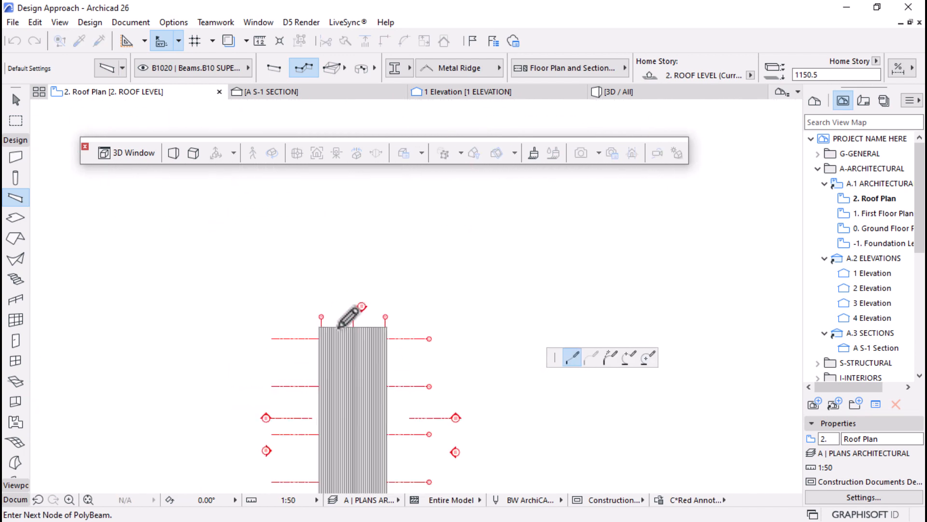
pyautogui.scroll(3, 372, 336)
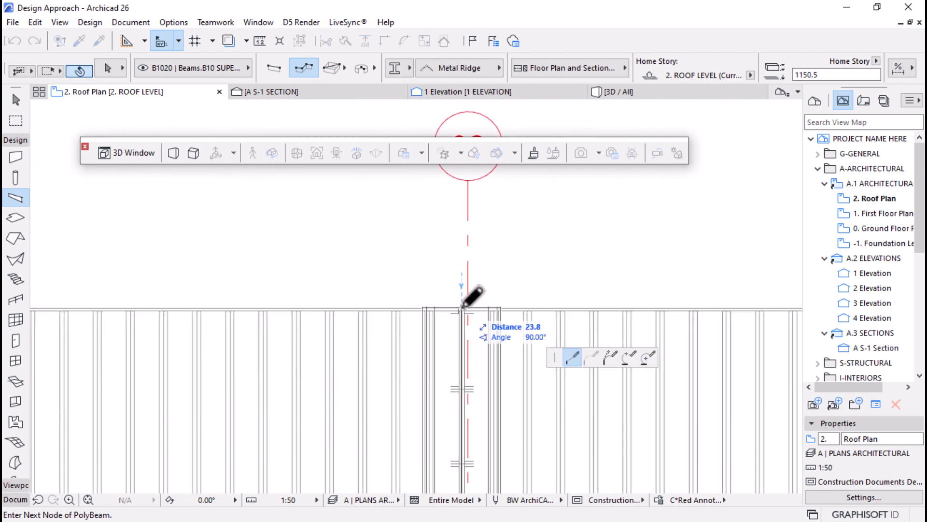
pyautogui.scroll(2, 463, 308)
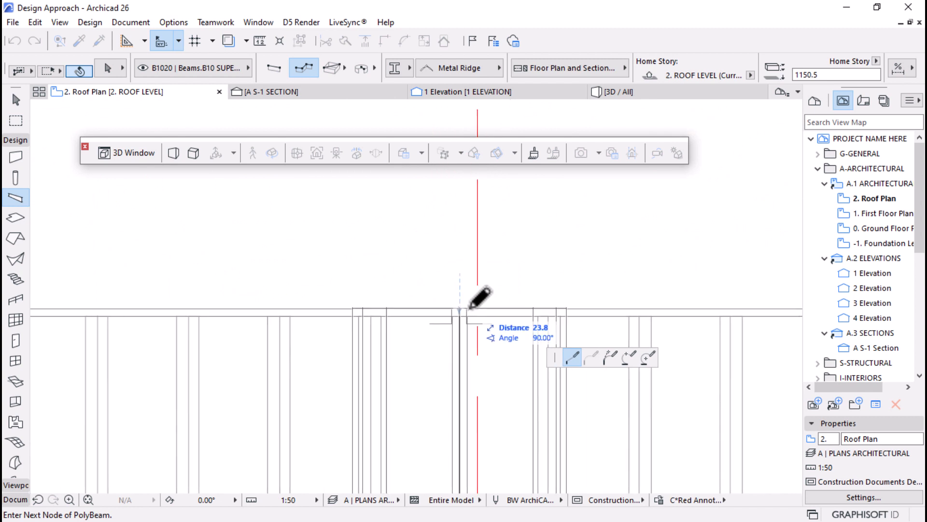
pyautogui.click(467, 310)
pyautogui.rightClick(474, 256)
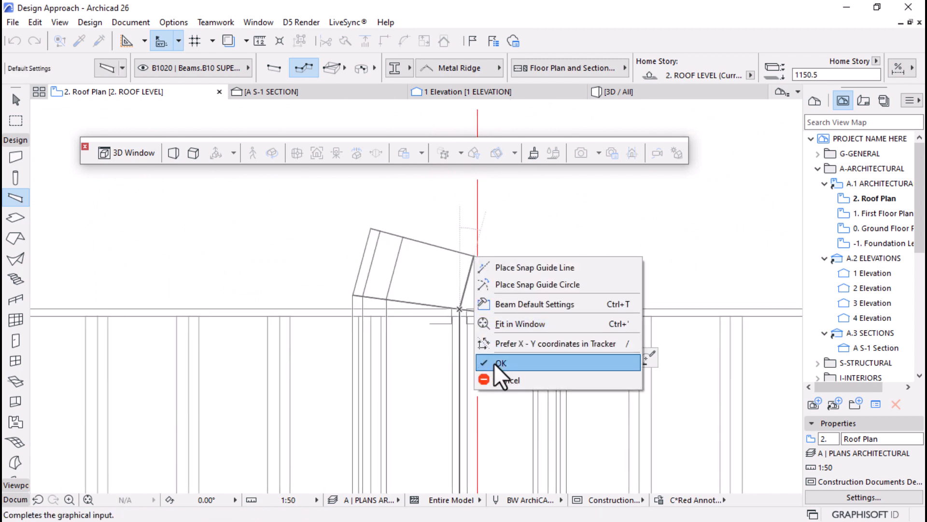
pyautogui.click(494, 363)
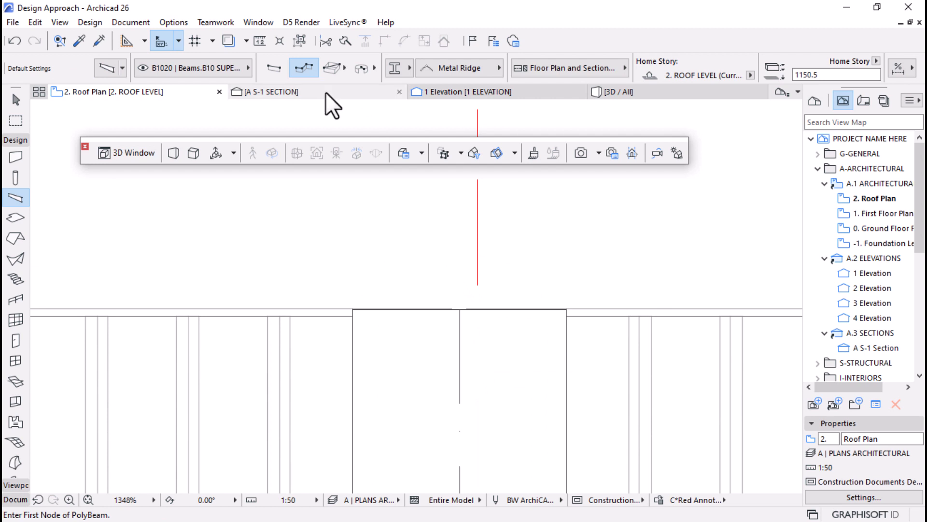
# Open the A S-1 section and delete the red drafting fill and leftover dashed lines above the roof ridge
pyautogui.click(326, 94)
pyautogui.scroll(3, 452, 227)
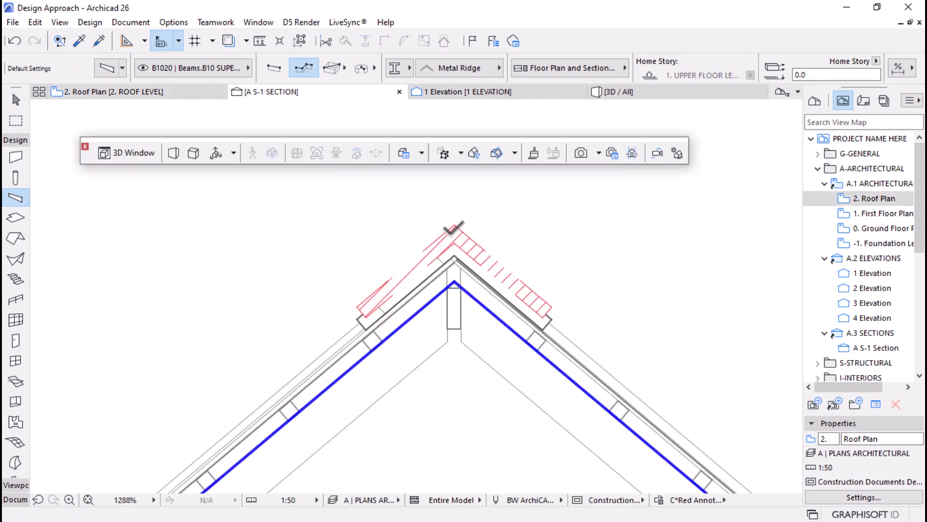
pyautogui.click(472, 237)
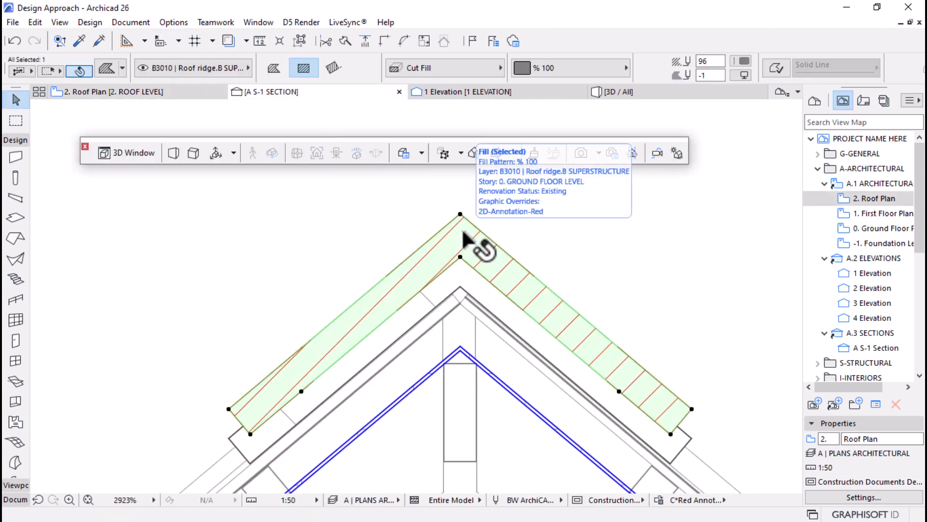
pyautogui.press('Delete')
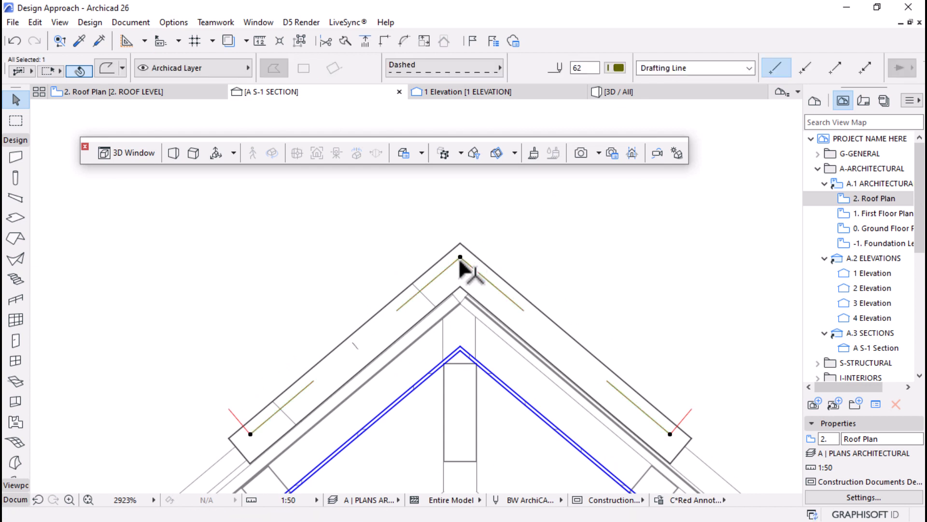
pyautogui.press('Delete')
pyautogui.click(241, 423)
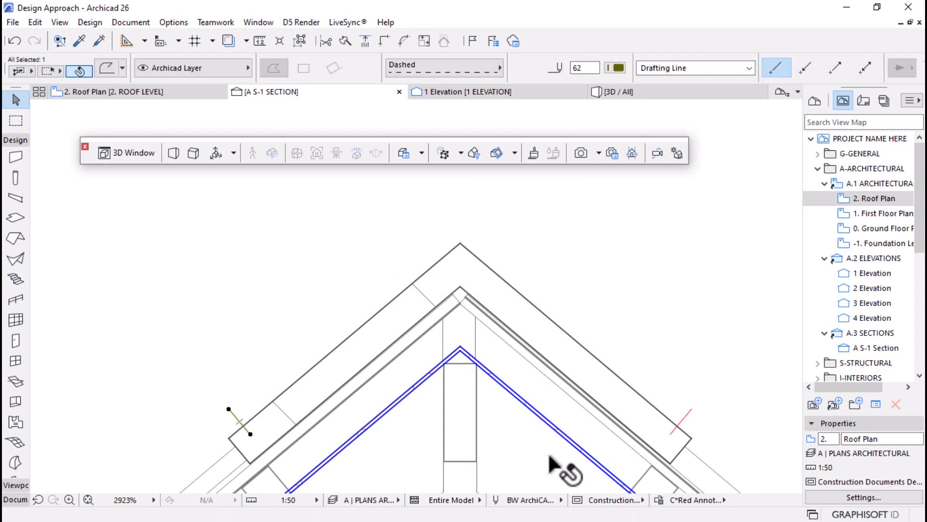
pyautogui.press('Delete')
pyautogui.click(681, 420)
pyautogui.press('Delete')
# Move the Metal Ridge beam straight up in the section, away from the roof layers beneath it
pyautogui.click(445, 265)
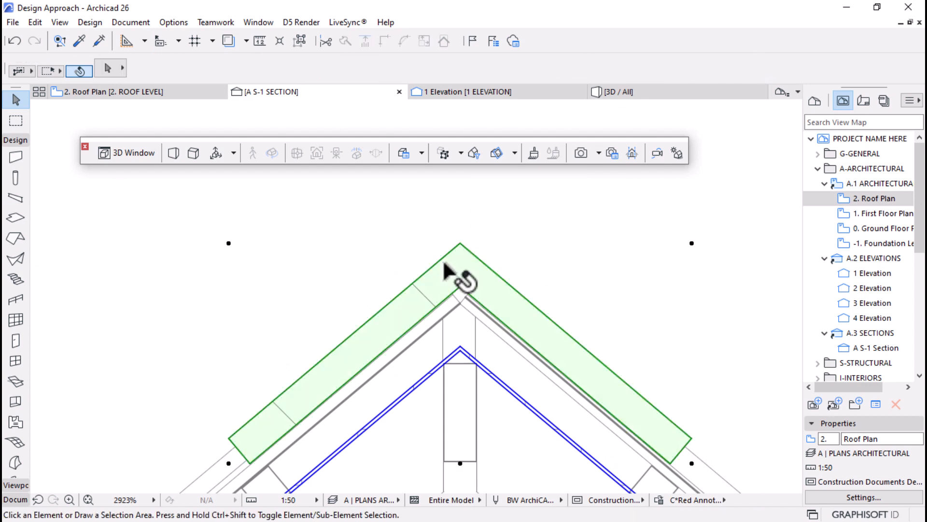
pyautogui.scroll(-4, 379, 263)
pyautogui.scroll(4, 439, 379)
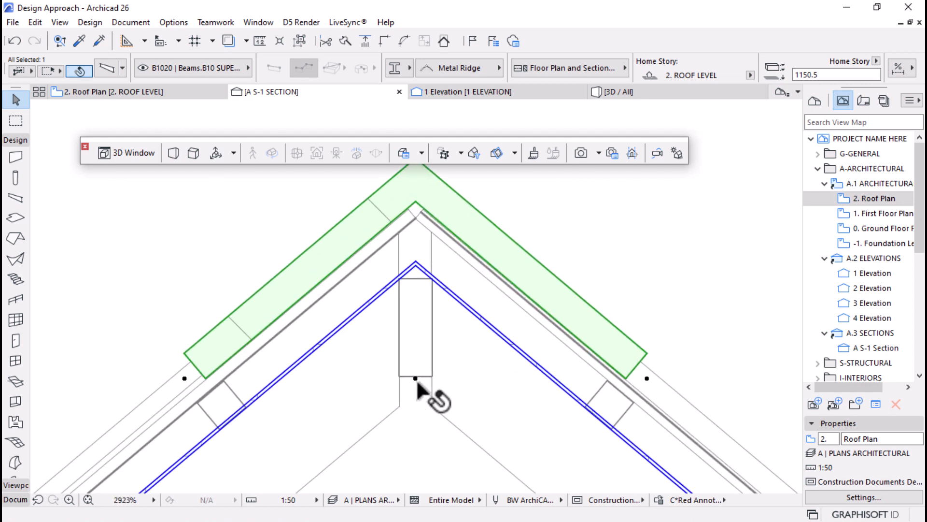
pyautogui.click(415, 378)
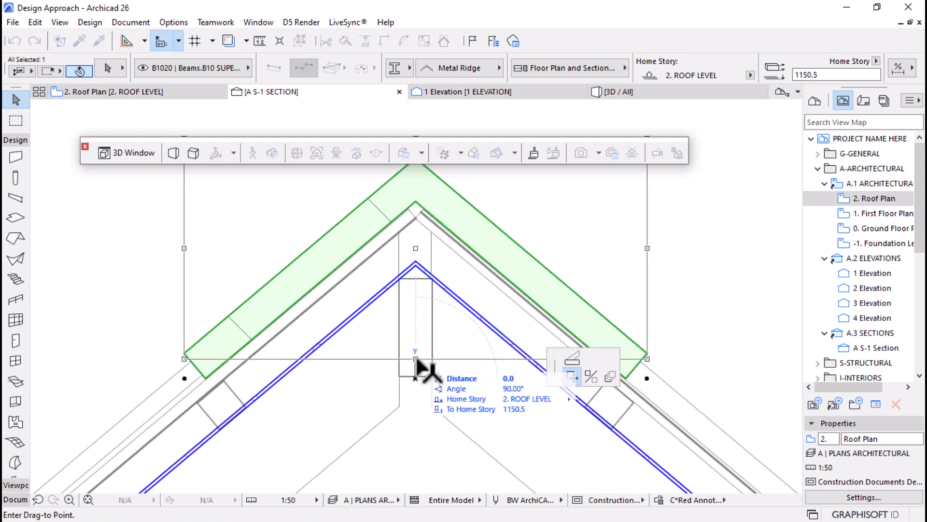
pyautogui.click(416, 359)
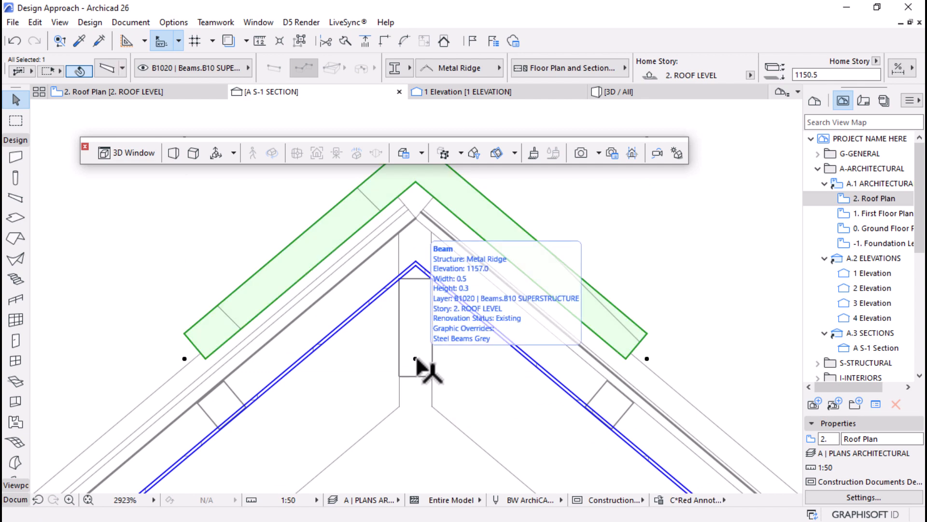
# Fine-tune the ridge beam's vertical position by raising it a little more and lowering it slightly, and deselect it
pyautogui.scroll(-3, 416, 363)
pyautogui.scroll(3, 416, 435)
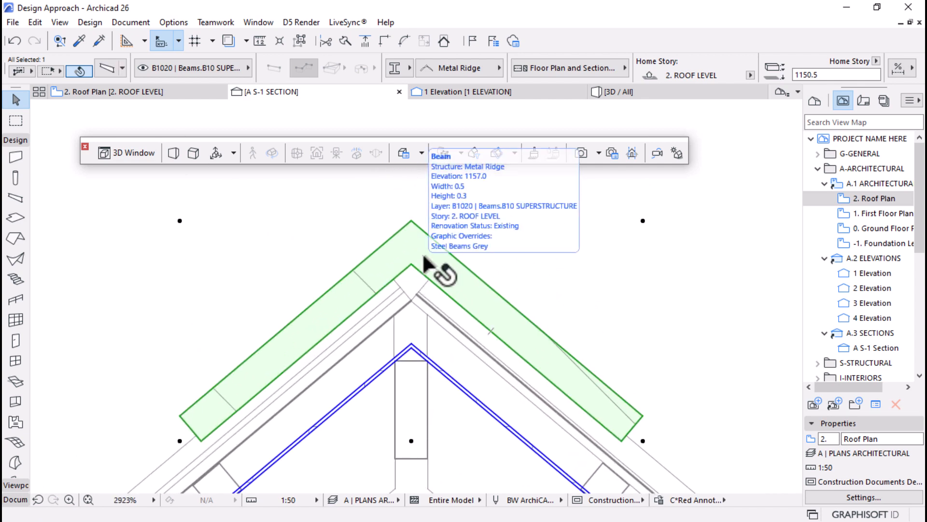
pyautogui.click(410, 437)
pyautogui.click(412, 425)
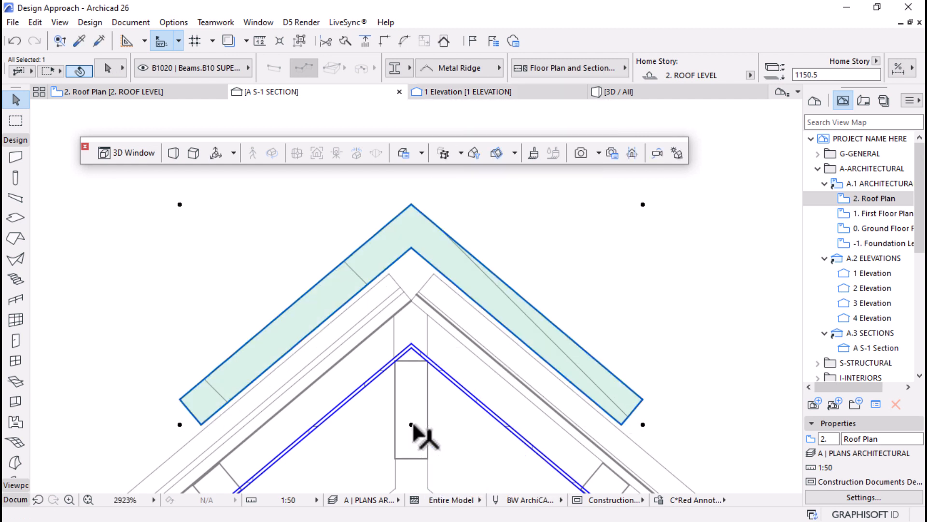
pyautogui.click(410, 424)
pyautogui.click(411, 430)
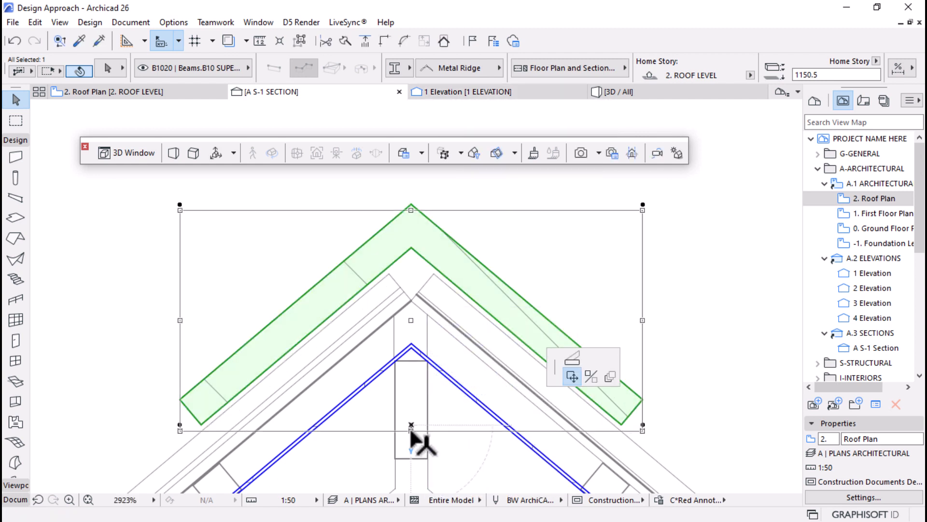
pyautogui.scroll(-4, 416, 282)
pyautogui.press('Escape')
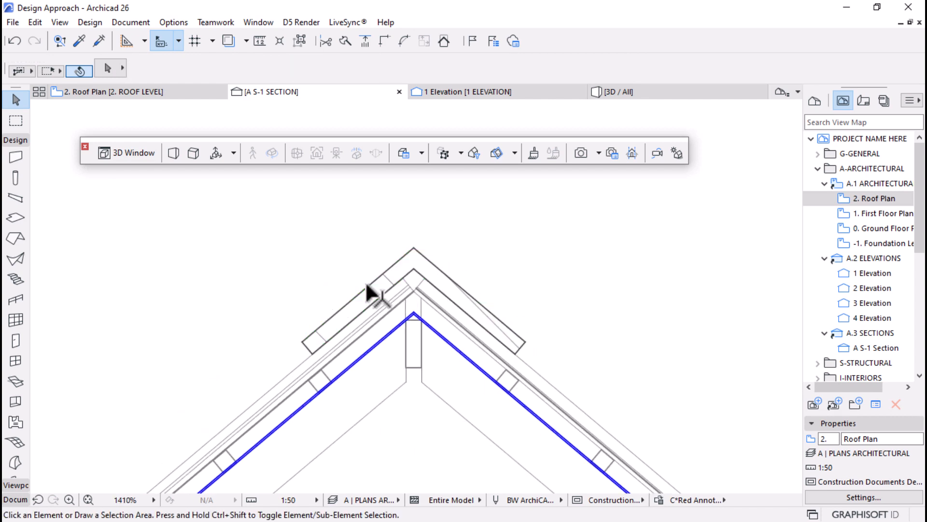
# Open the 3D view and examine the ridge beam and roof edges from around the house
pyautogui.click(631, 92)
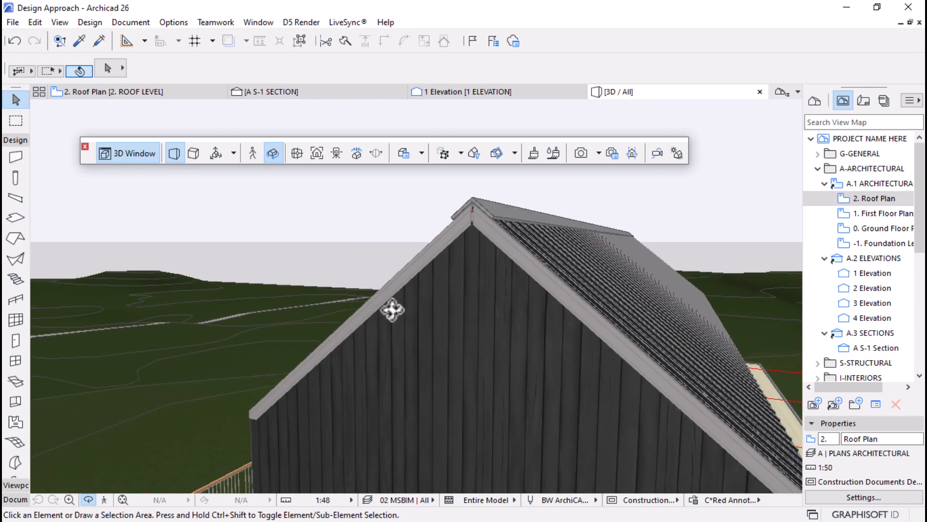
pyautogui.moveTo(392, 311); pyautogui.dragTo(521, 240)
pyautogui.moveTo(417, 344); pyautogui.dragTo(561, 305)
pyautogui.scroll(-6, 559, 290)
pyautogui.scroll(6, 352, 309)
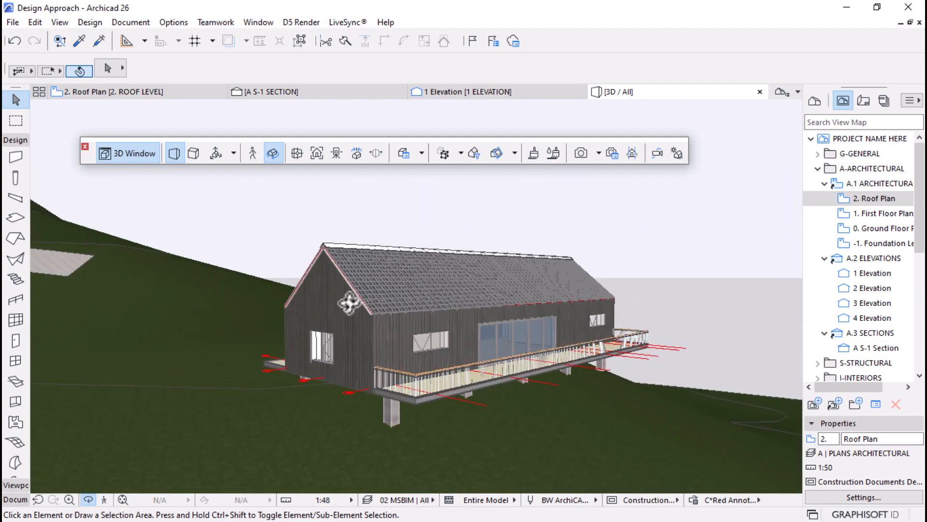
pyautogui.scroll(10, 348, 309)
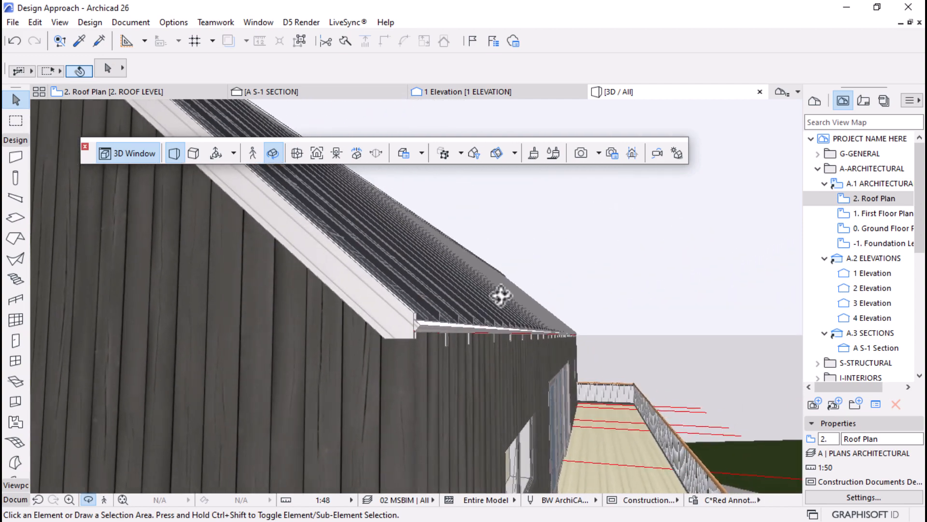
# Set the 3D view's graphic override to Black/White - Black Cut- No Cover, Furniture Grey
pyautogui.moveTo(501, 295); pyautogui.dragTo(721, 503)
pyautogui.scroll(-12, 357, 346)
pyautogui.scroll(-5, 412, 341)
pyautogui.click(721, 503)
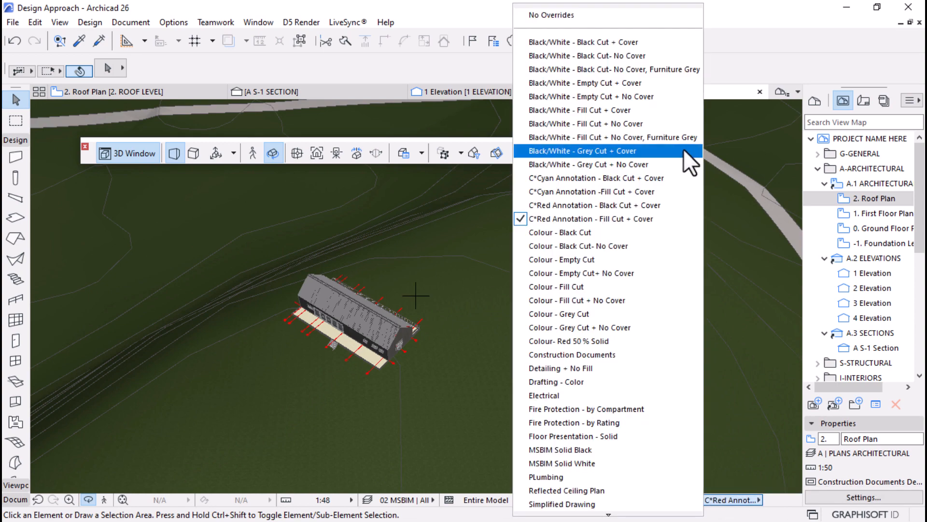
pyautogui.click(628, 71)
# Suspend grouping and stretch the five support columns on the house's downhill side into the ground, to a height of about 2.6
pyautogui.scroll(2, 303, 280)
pyautogui.moveTo(303, 280); pyautogui.dragTo(218, 323)
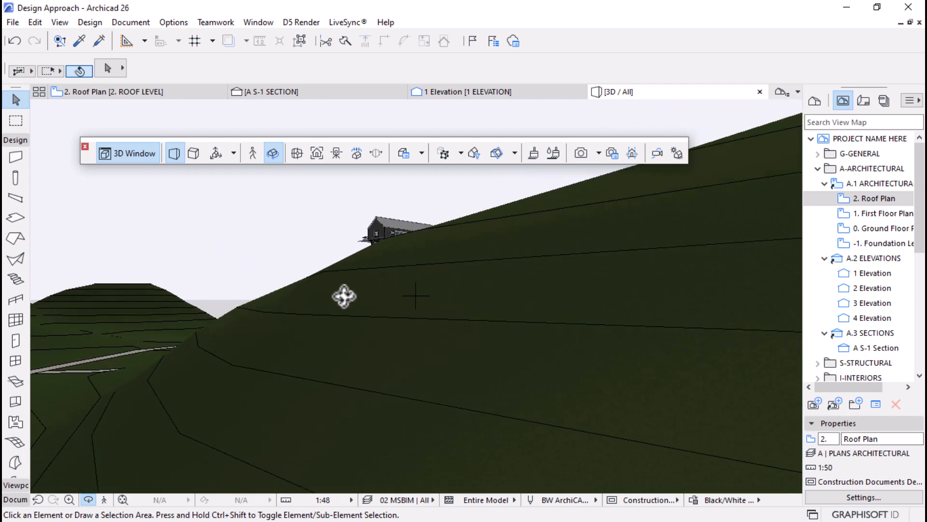
pyautogui.moveTo(344, 296); pyautogui.dragTo(421, 296)
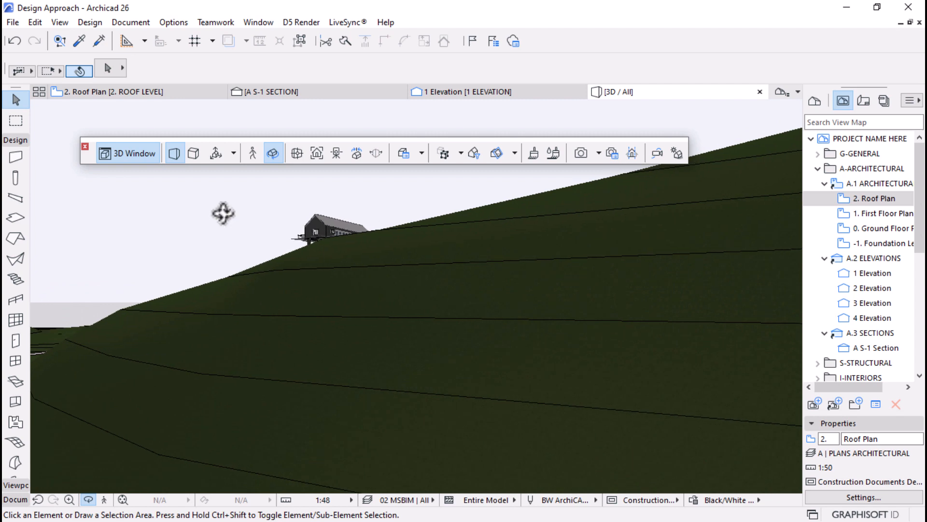
pyautogui.moveTo(223, 213); pyautogui.dragTo(281, 233)
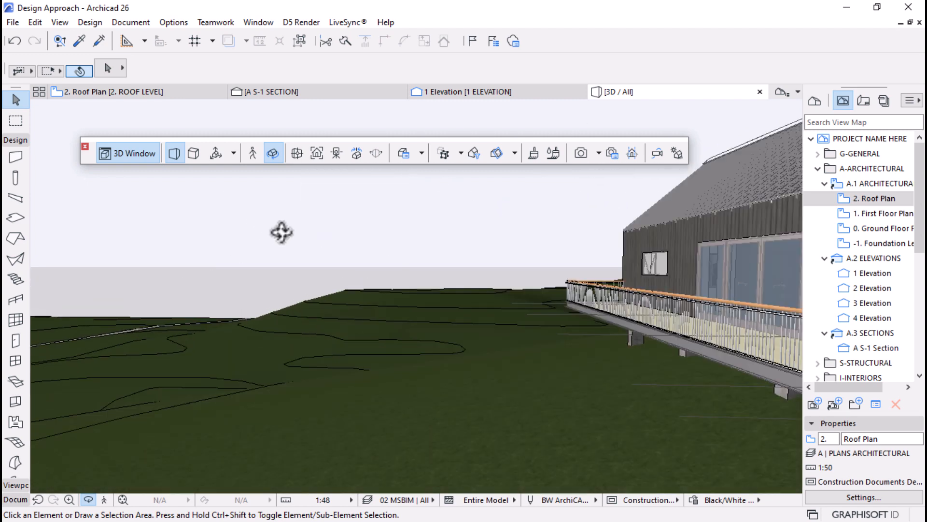
pyautogui.scroll(-4, 278, 229)
pyautogui.scroll(5, 402, 275)
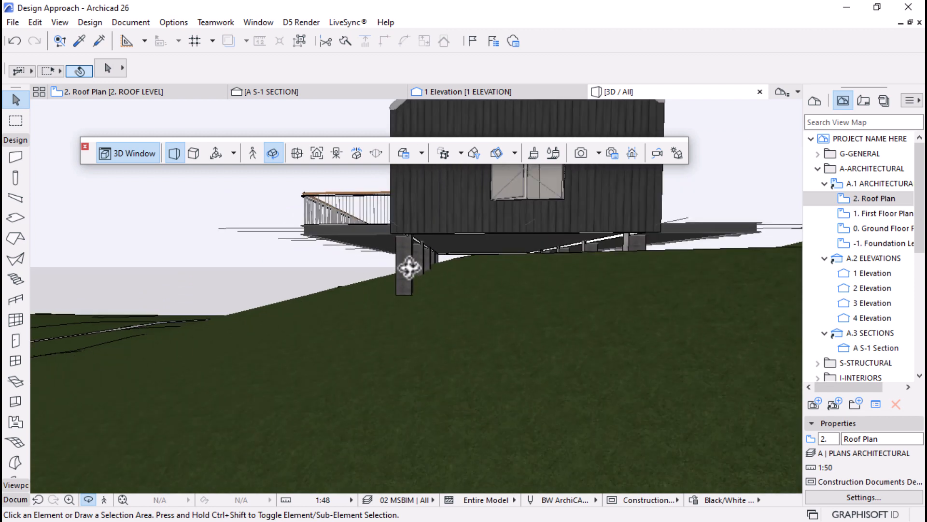
pyautogui.click(408, 266)
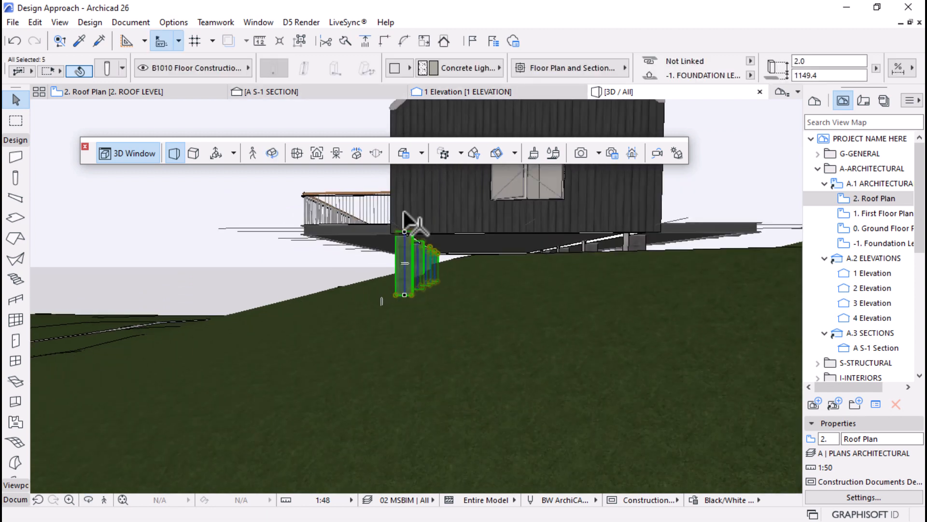
pyautogui.click(294, 41)
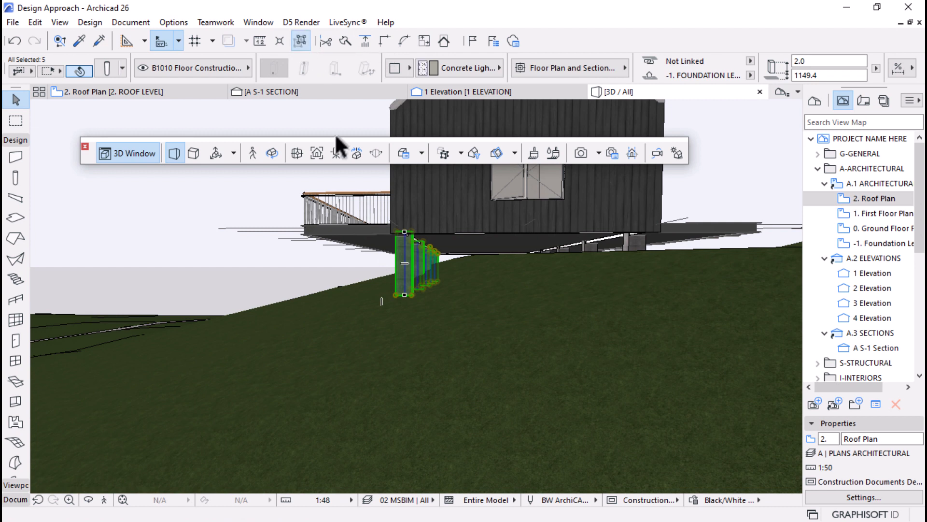
pyautogui.click(403, 295)
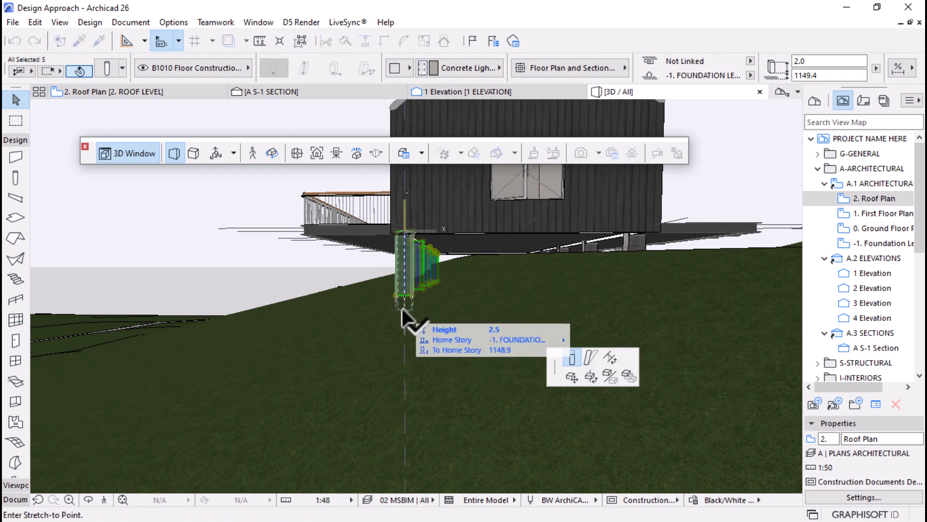
pyautogui.click(403, 312)
# Examine how the lengthened columns meet the sloping terrain and the underside of the house
pyautogui.scroll(-4, 273, 227)
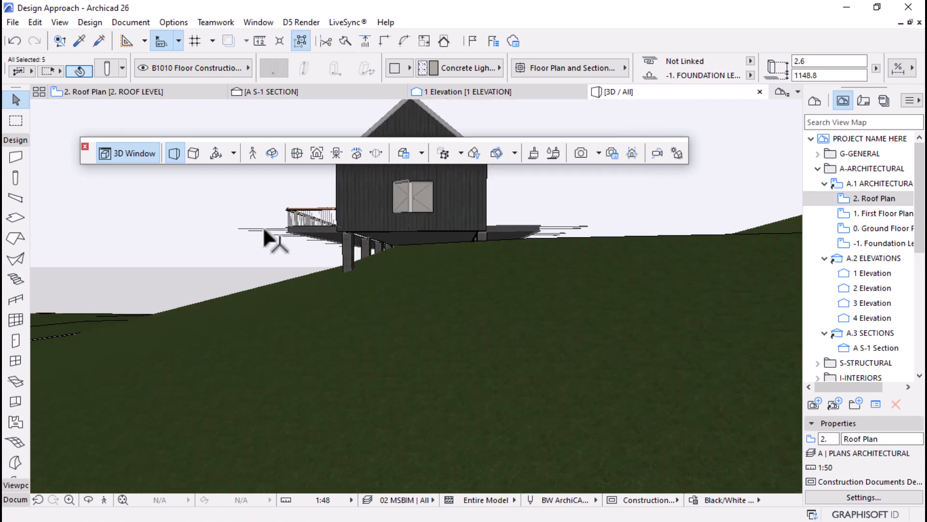
pyautogui.scroll(4, 411, 235)
pyautogui.scroll(1, 440, 249)
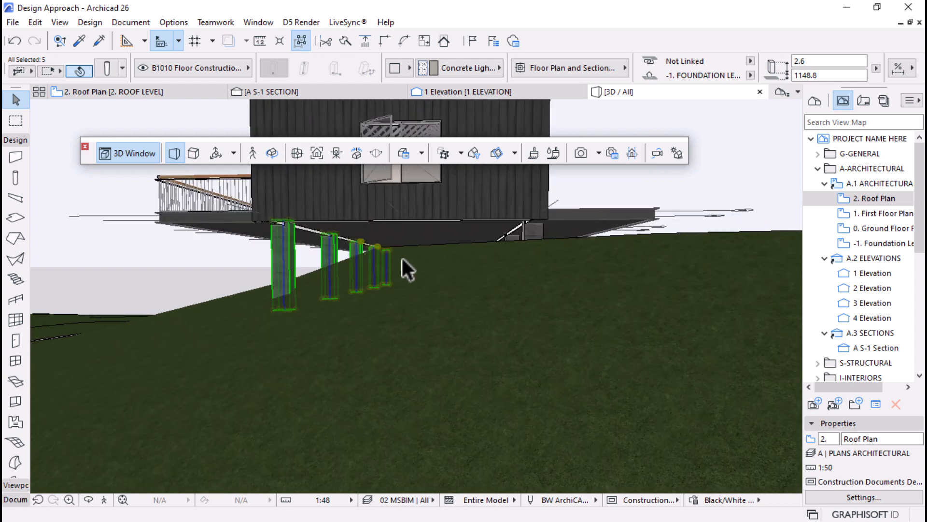
pyautogui.scroll(4, 213, 257)
pyautogui.scroll(-2, 213, 257)
pyautogui.scroll(-3, 352, 268)
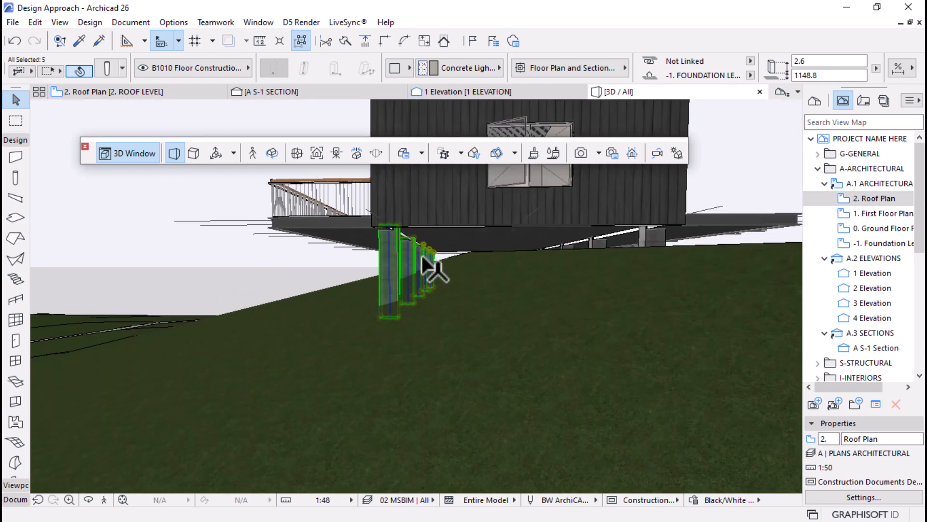
pyautogui.scroll(5, 428, 265)
pyautogui.scroll(2, 425, 256)
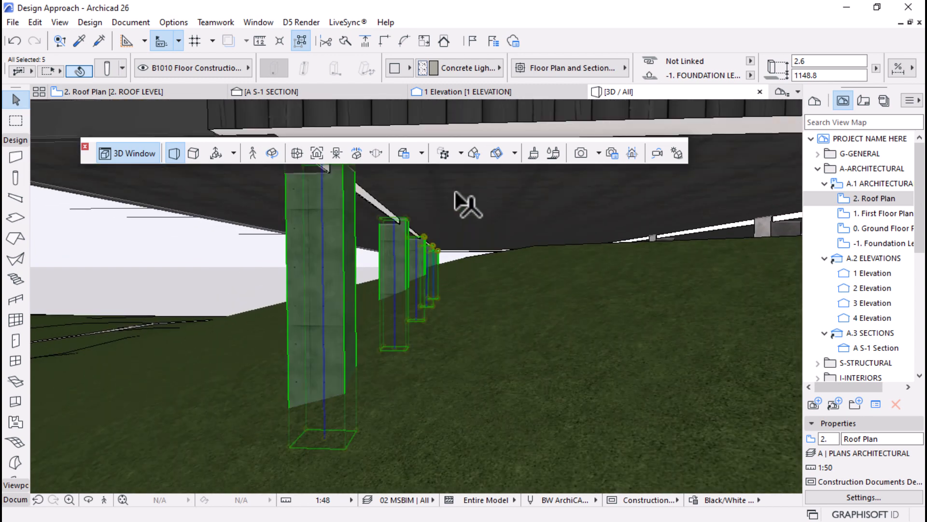
pyautogui.click(456, 193)
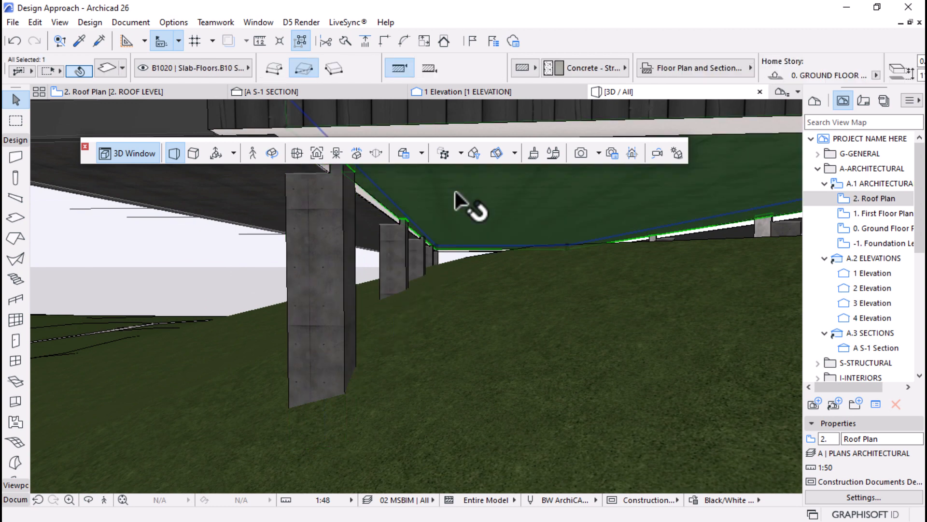
pyautogui.click(374, 203)
pyautogui.press('Escape')
pyautogui.press('Escape')
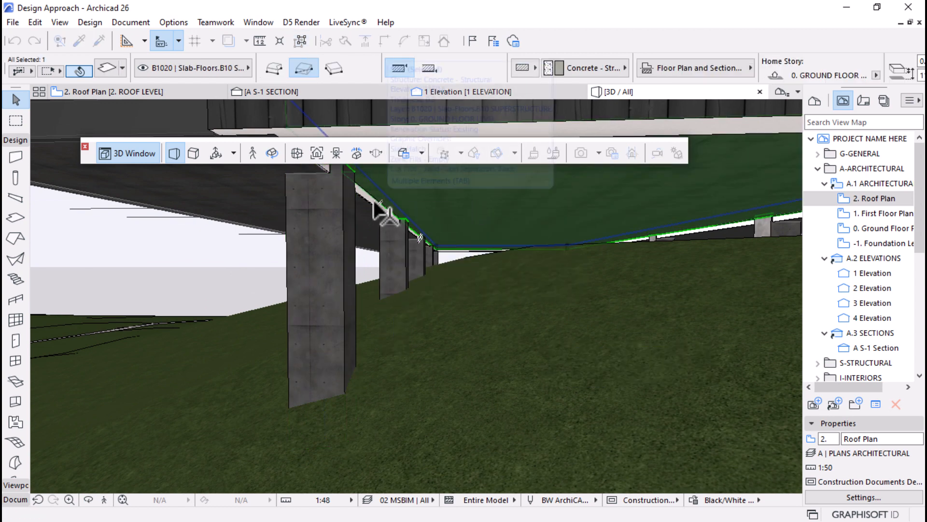
# Try to override the edge surface of the exterior wall above the columns with CONC Concrete - 10
pyautogui.click(376, 205)
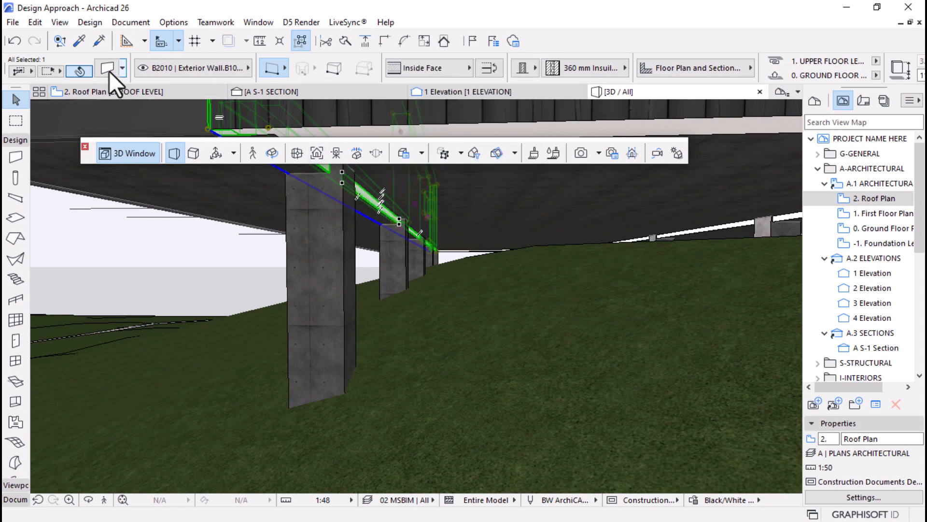
pyautogui.scroll(3, 376, 239)
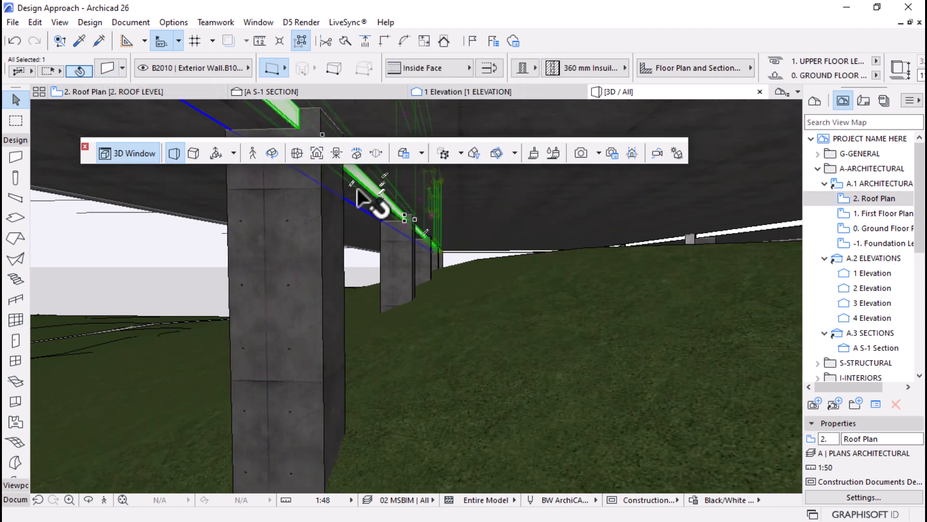
pyautogui.click(115, 69)
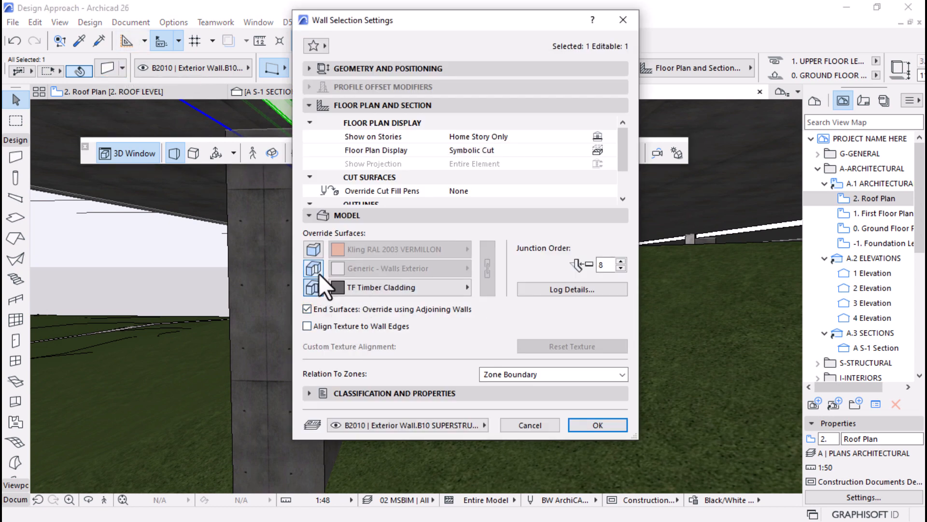
pyautogui.click(371, 268)
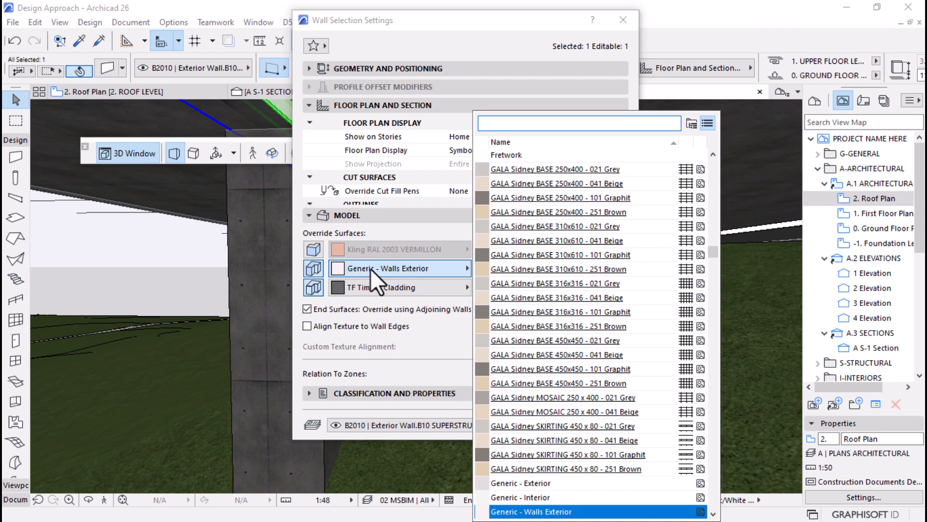
pyautogui.write('co')
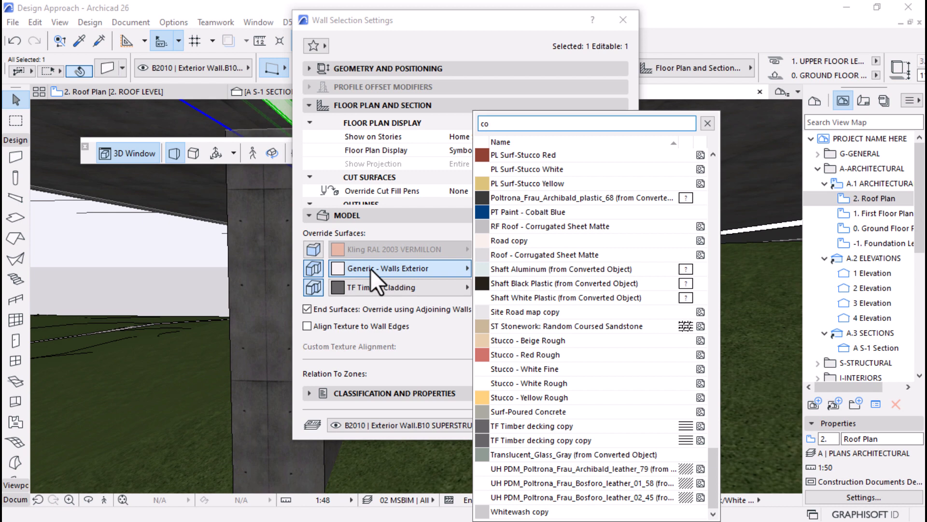
pyautogui.write('nc')
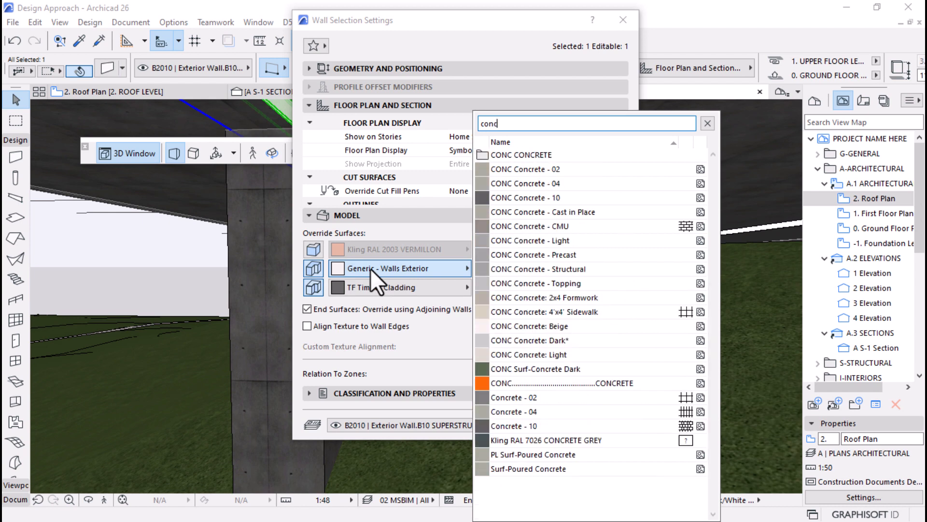
pyautogui.click(506, 197)
pyautogui.click(598, 426)
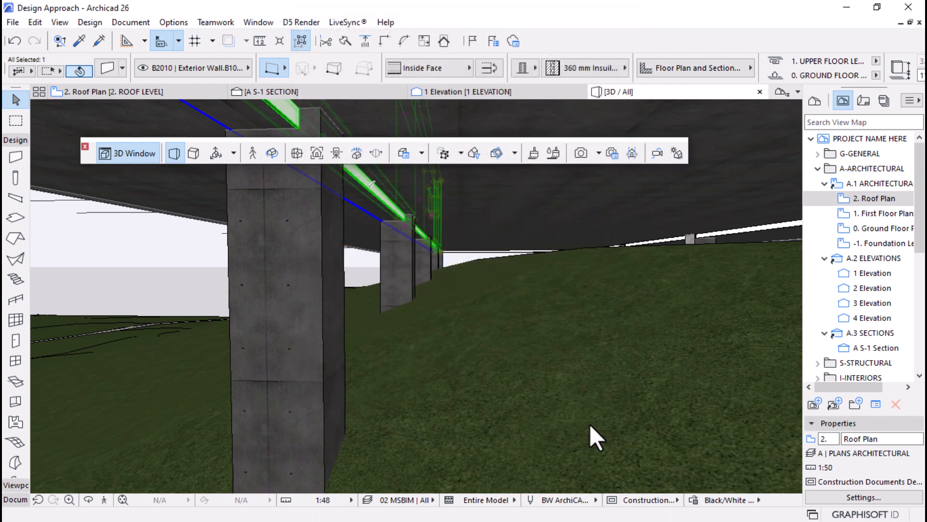
pyautogui.scroll(-1, 493, 393)
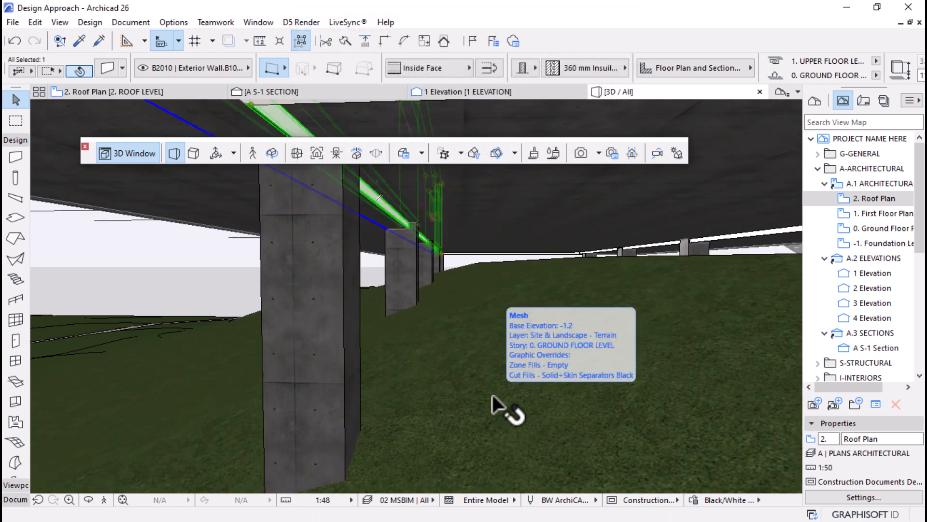
# Undo the exterior wall's surface change, check its surface override settings, and leave them without changes
pyautogui.hotkey('ctrl', 'z')
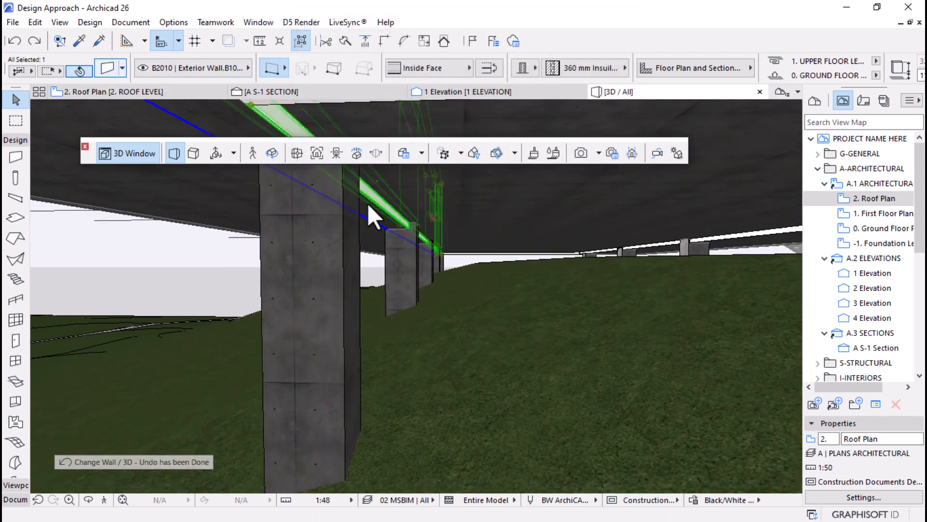
pyautogui.doubleClick(369, 206)
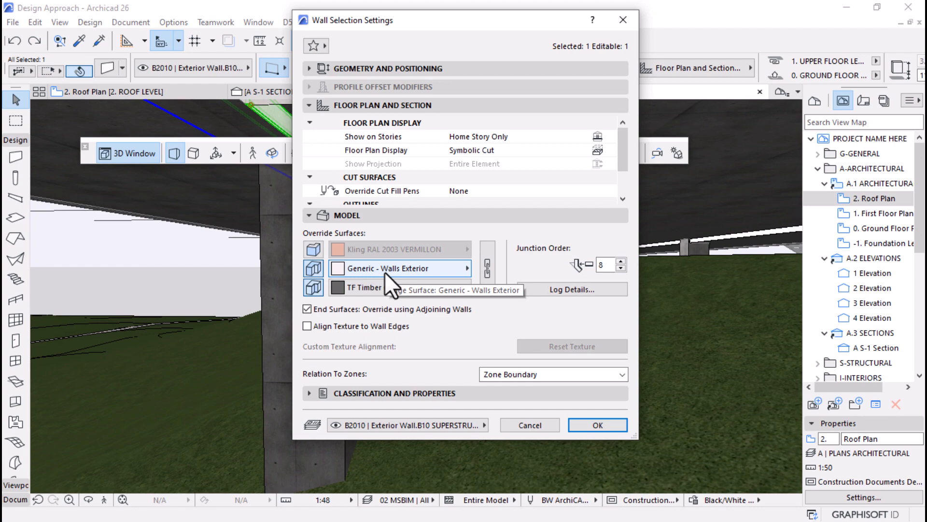
pyautogui.press('Escape')
pyautogui.press('Escape')
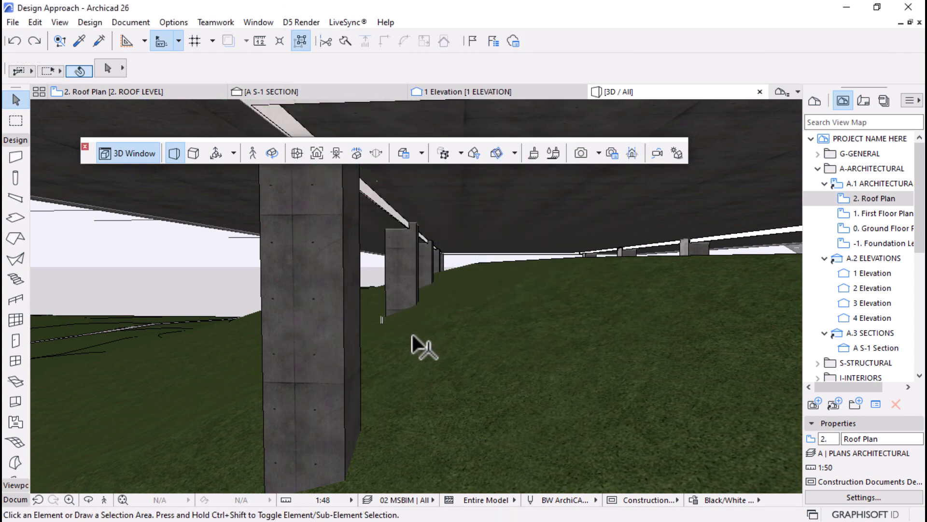
# Copy the double window on the house's gable wall straight up by about 1.9 for the upper floor
pyautogui.keyDown('shift'); pyautogui.moveTo(411, 335); pyautogui.dragTo(444, 317, button='middle'); pyautogui.keyUp('shift')
pyautogui.scroll(-6, 586, 317)
pyautogui.scroll(5, 449, 311)
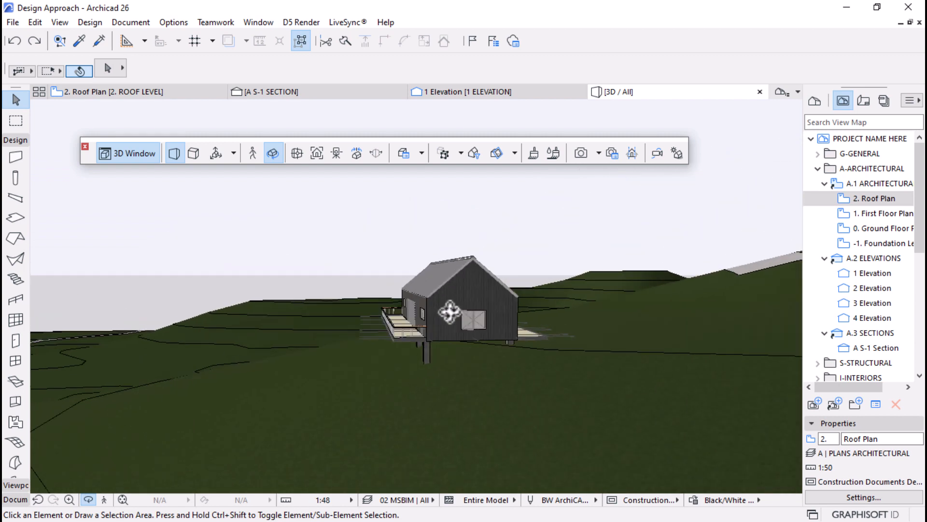
pyautogui.scroll(2, 468, 313)
pyautogui.click(534, 343)
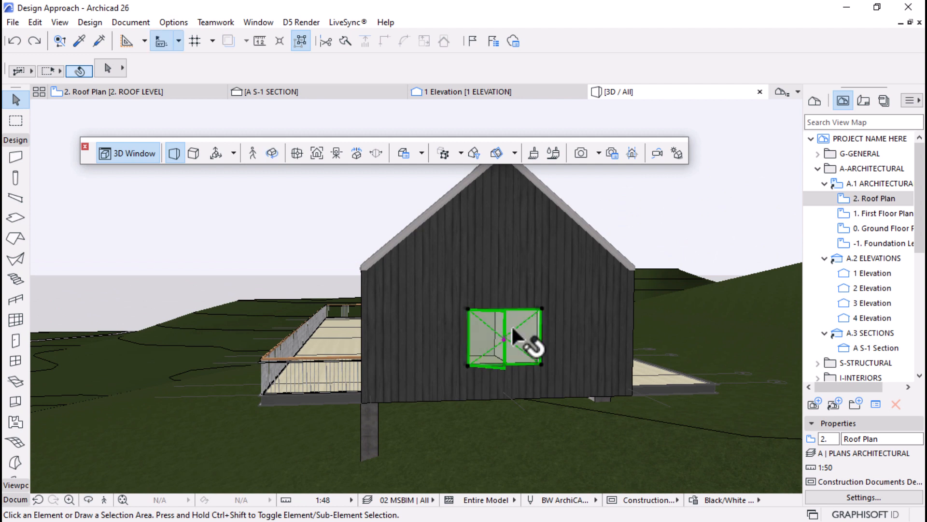
pyautogui.click(542, 308)
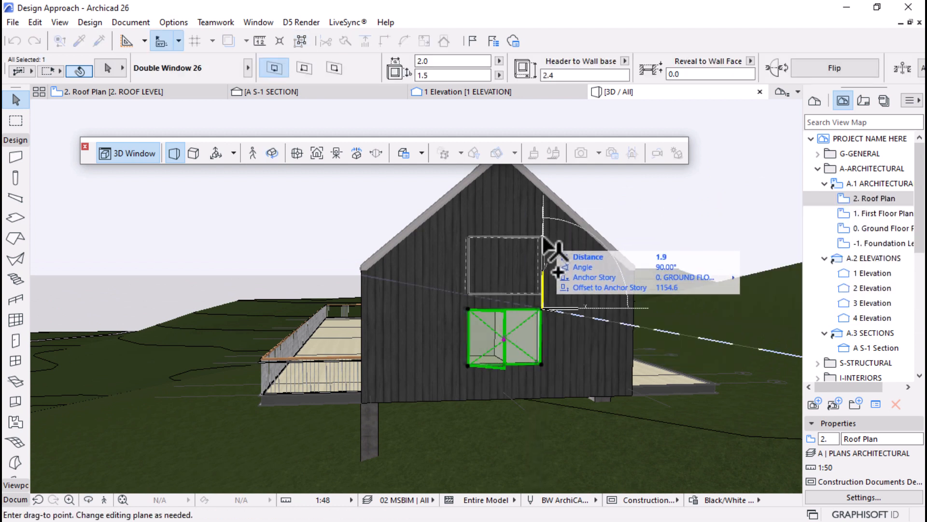
pyautogui.click(546, 234)
pyautogui.press('Escape')
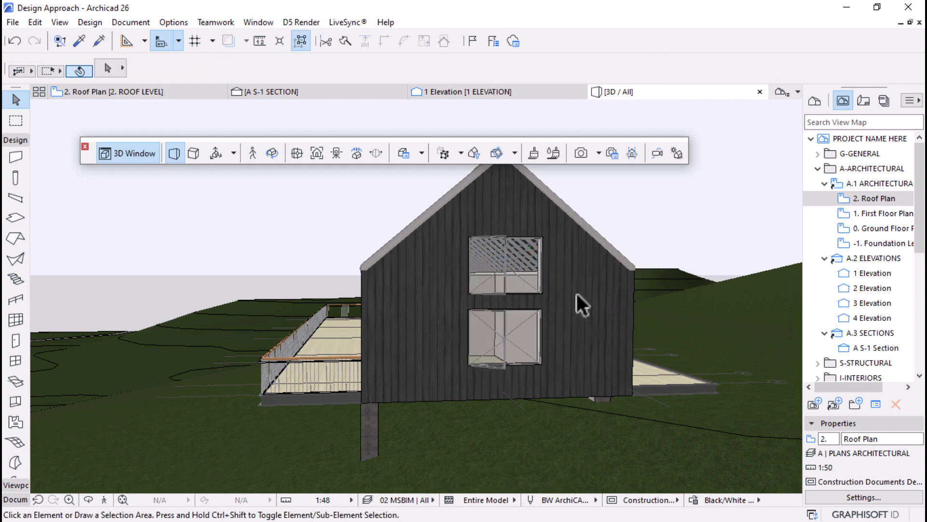
# Examine the stacked gable windows up close and the house's position on the hillside
pyautogui.press('o')
pyautogui.moveTo(536, 325); pyautogui.dragTo(528, 350)
pyautogui.scroll(3, 528, 350)
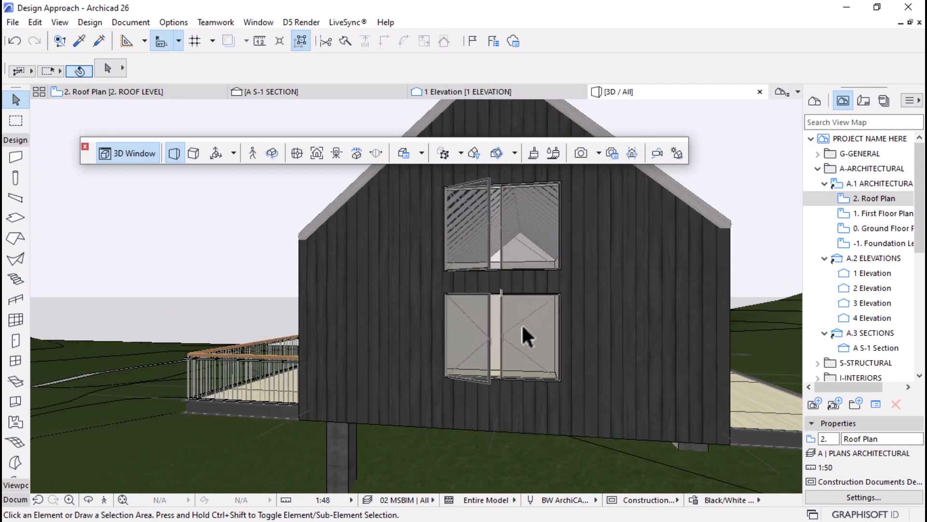
pyautogui.press('o')
pyautogui.scroll(-4, 584, 312)
pyautogui.moveTo(584, 313); pyautogui.dragTo(525, 328)
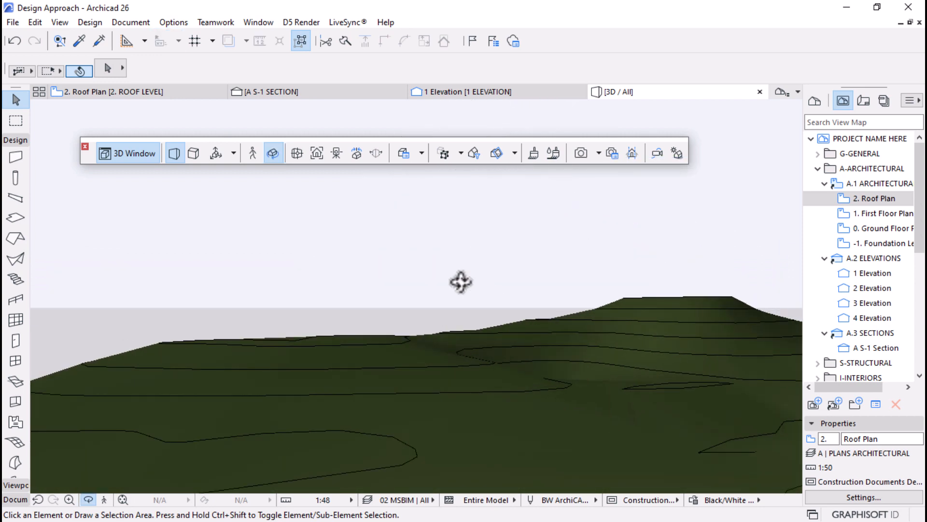
pyautogui.moveTo(461, 282); pyautogui.dragTo(679, 293)
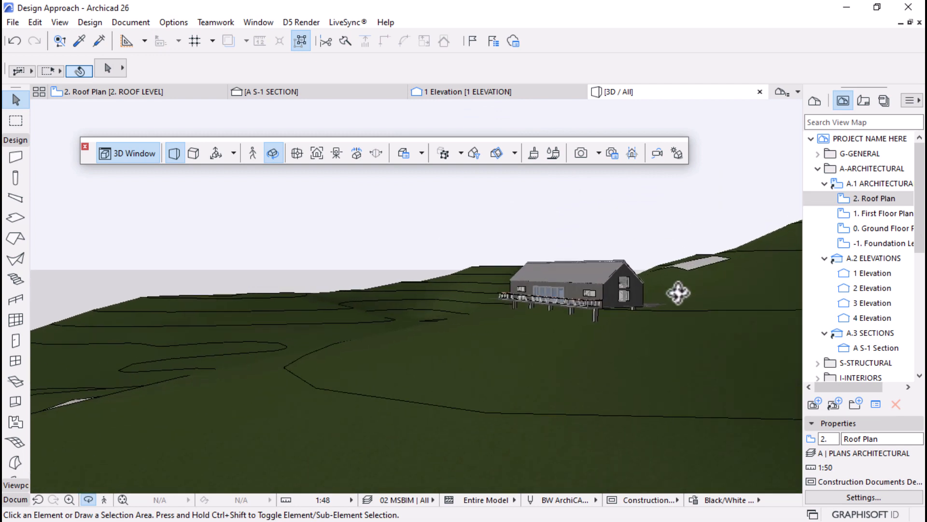
# Launch Lumion 12.0 and look over the house and terrain in the Archicad 3D view while it loads
pyautogui.click(30, 509)
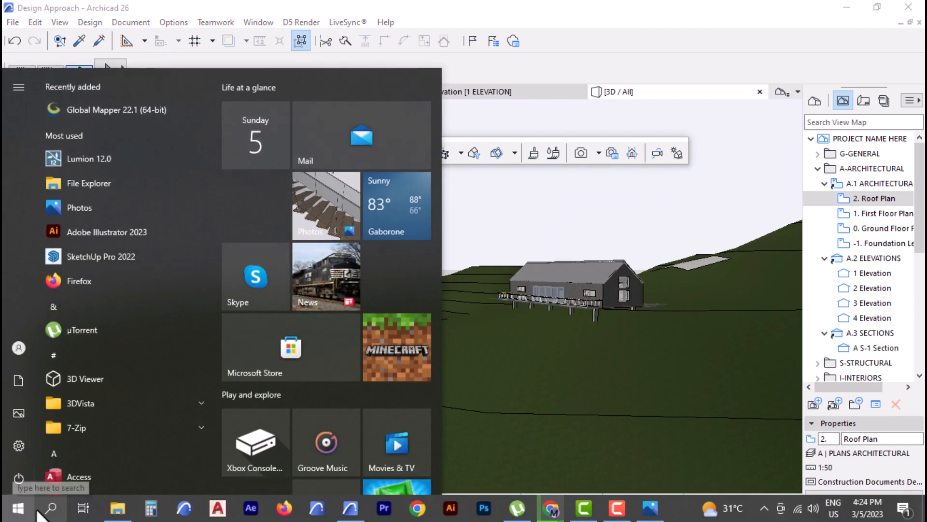
pyautogui.click(100, 158)
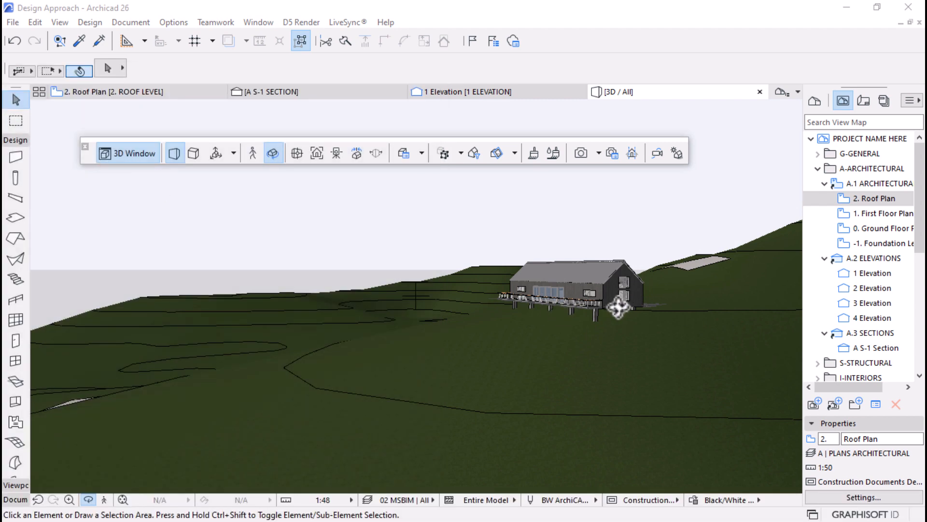
pyautogui.scroll(5, 619, 308)
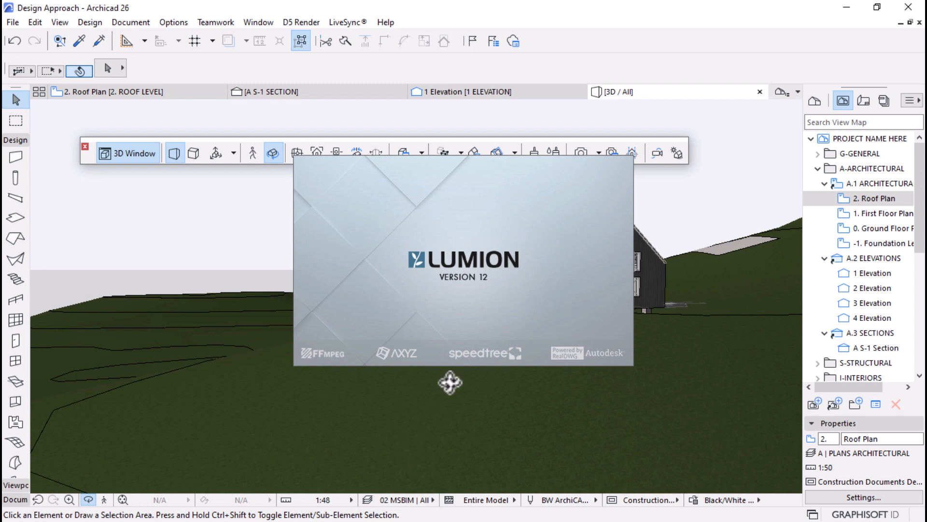
pyautogui.moveTo(552, 350); pyautogui.dragTo(511, 331)
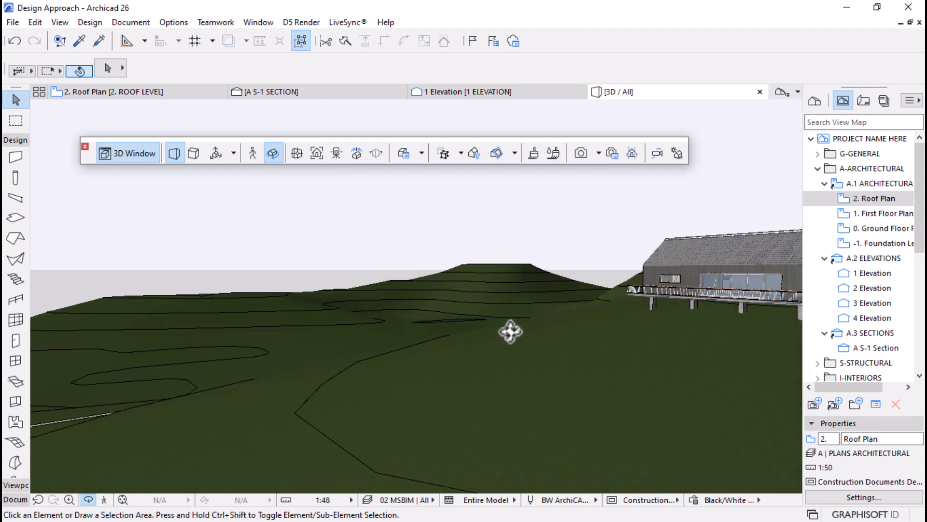
pyautogui.scroll(-5, 305, 314)
# Open the Ground Floor Plan, going through the roof and first floor plans, and view its room layout
pyautogui.click(107, 93)
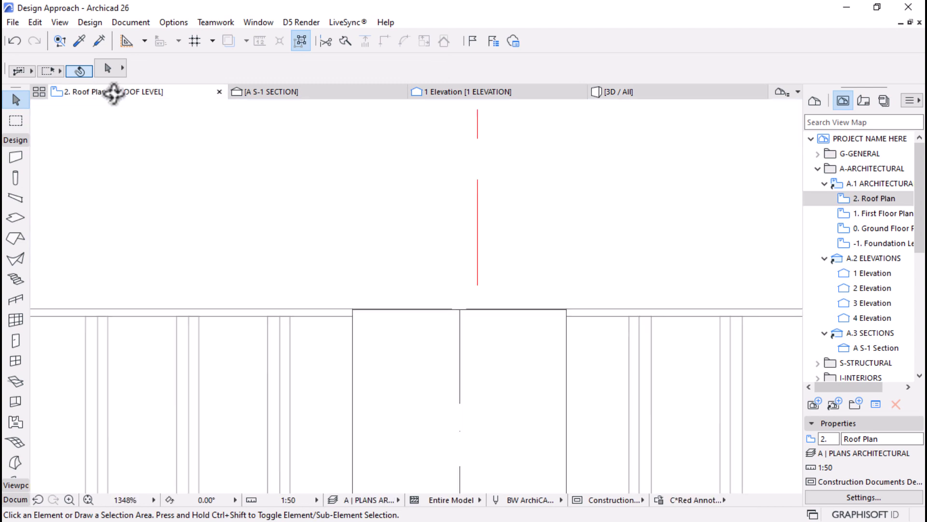
pyautogui.scroll(-15, 584, 229)
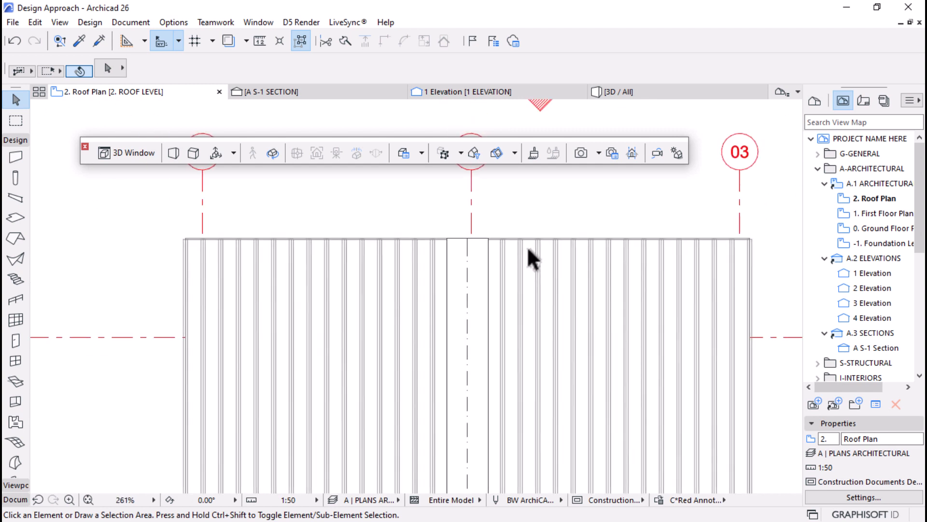
pyautogui.scroll(-4, 410, 266)
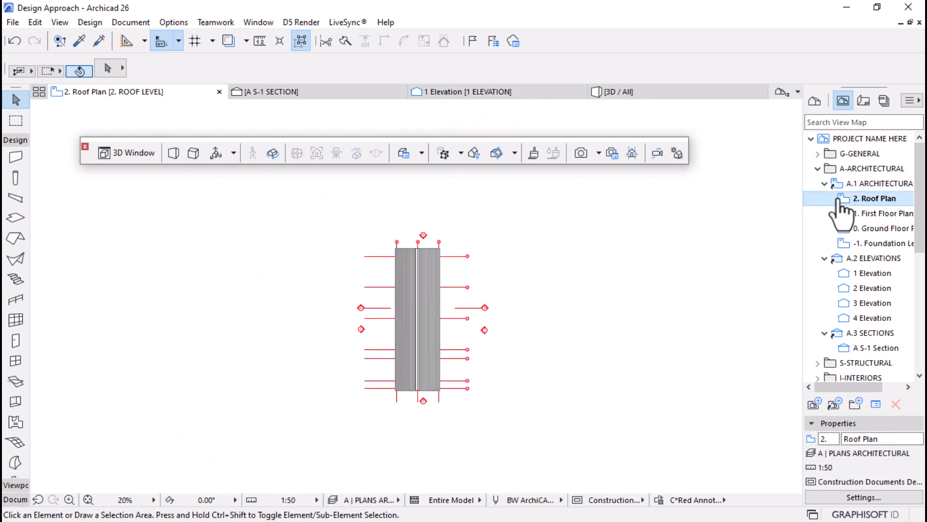
pyautogui.doubleClick(875, 213)
pyautogui.doubleClick(865, 228)
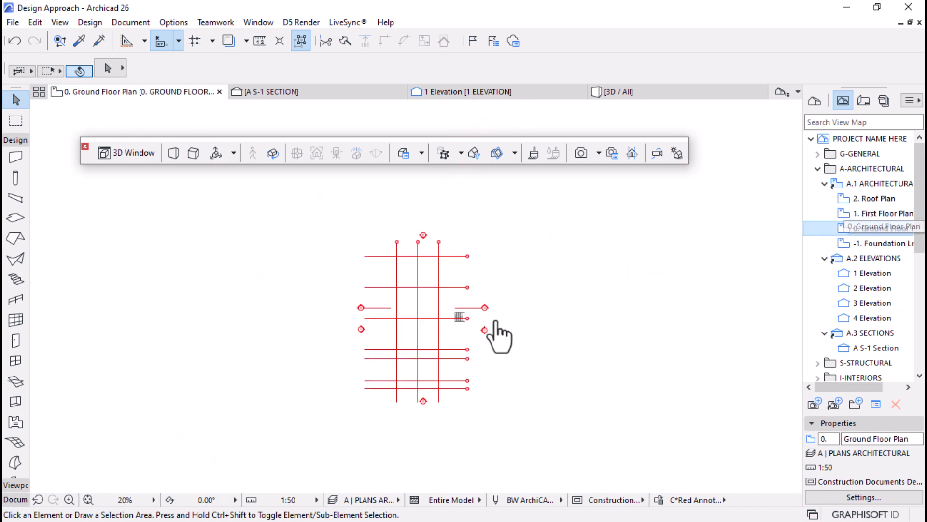
pyautogui.scroll(5, 425, 324)
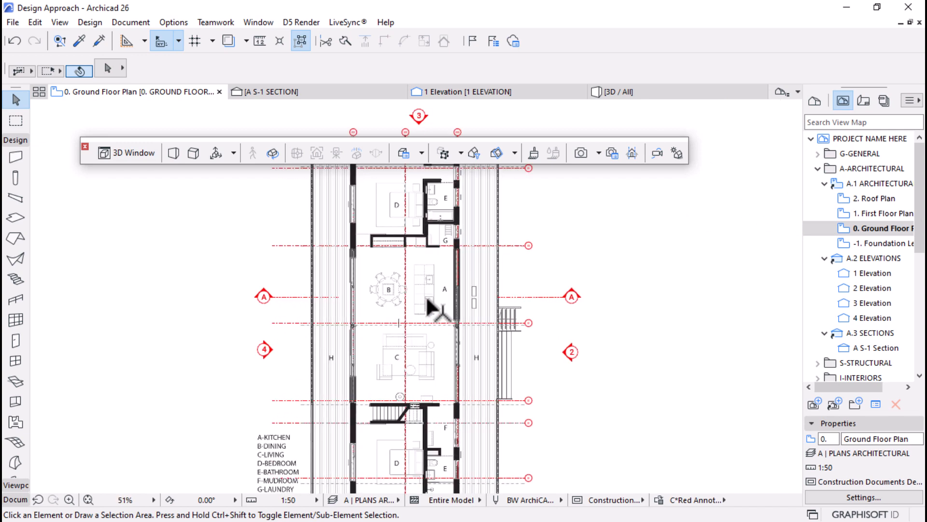
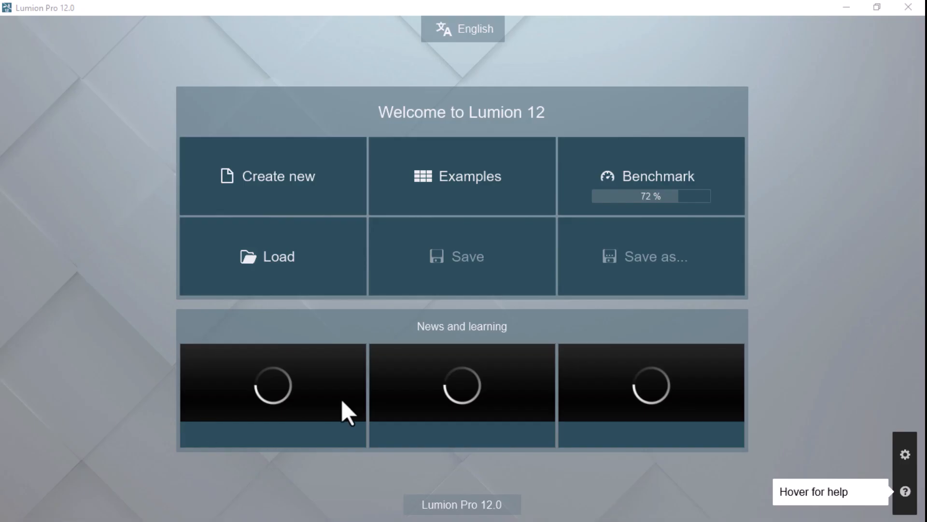
# Create a new Lumion project from the Plain environment and tilt the camera down towards the ground
pyautogui.click(287, 194)
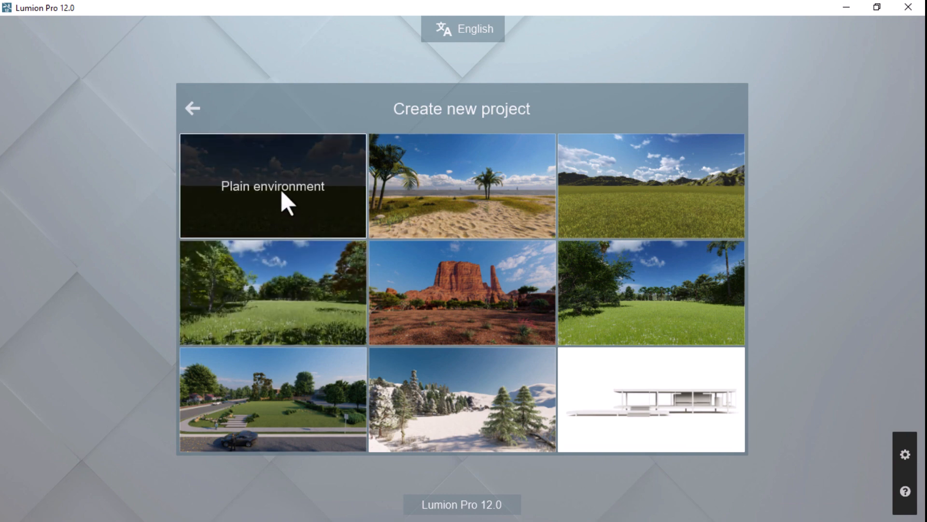
pyautogui.click(279, 189)
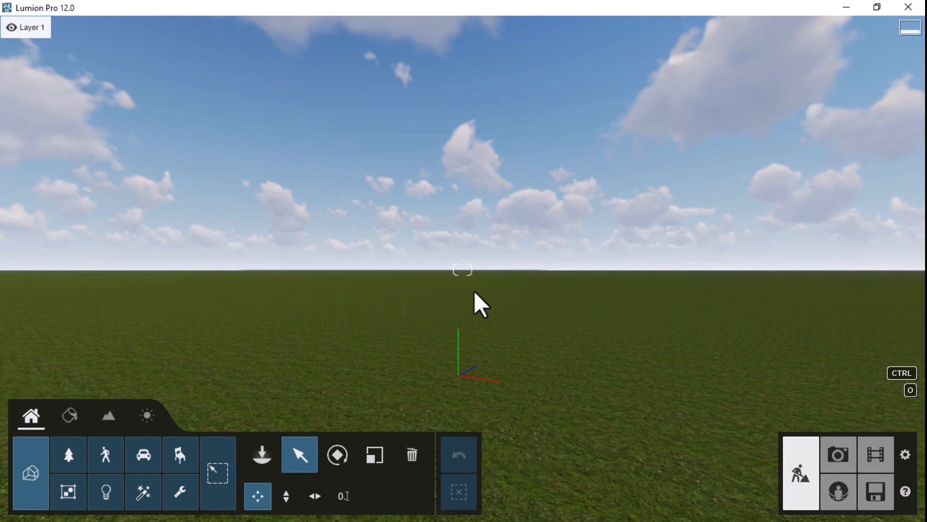
pyautogui.moveTo(481, 304); pyautogui.dragTo(489, 400, button='right')
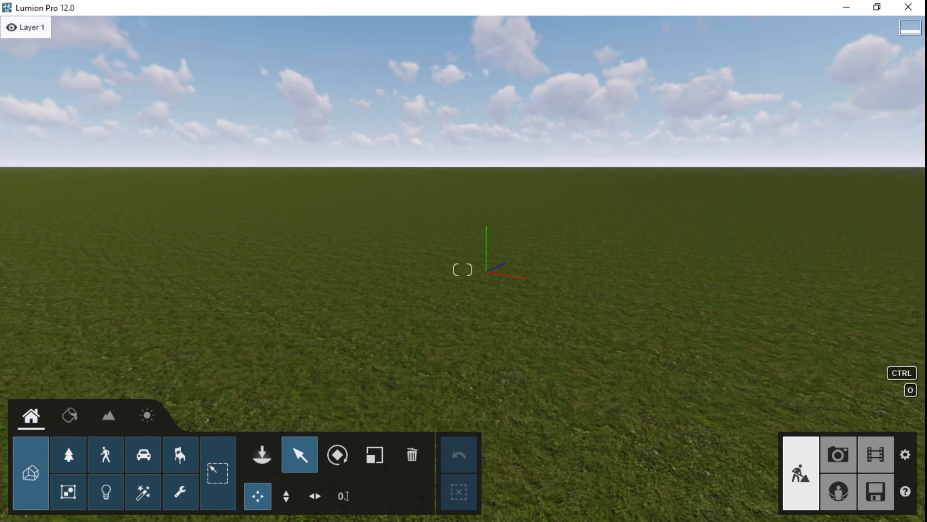
# Switch to Archicad, start LiveSync from the Generic Perspective 3D view, and return to Lumion
pyautogui.press('super')
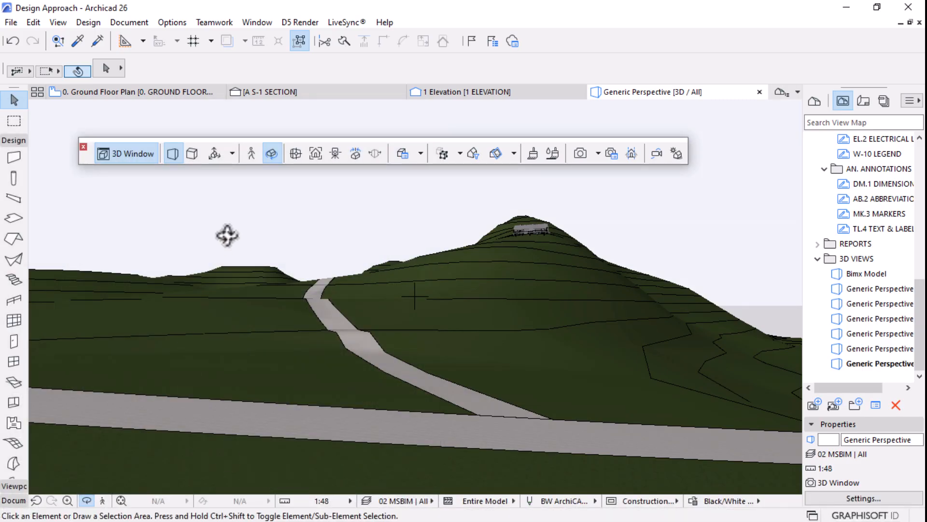
pyautogui.click(338, 22)
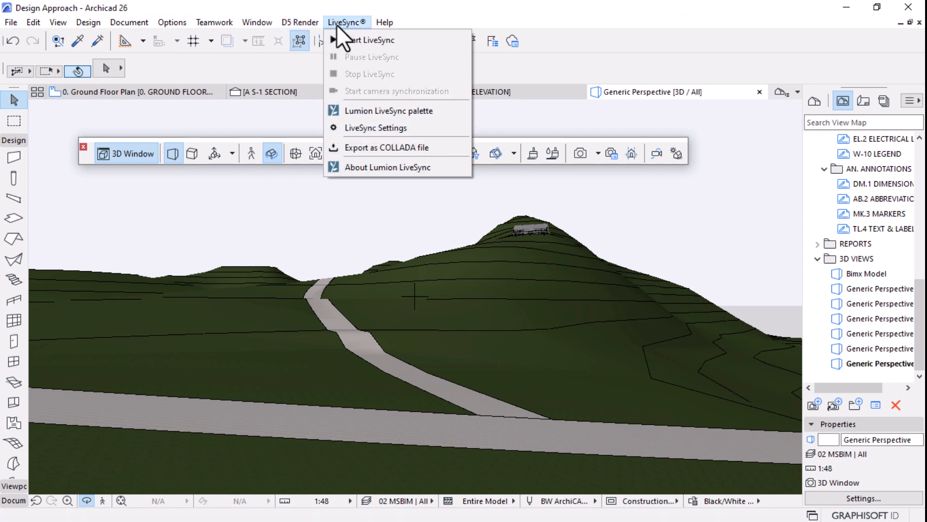
pyautogui.click(374, 43)
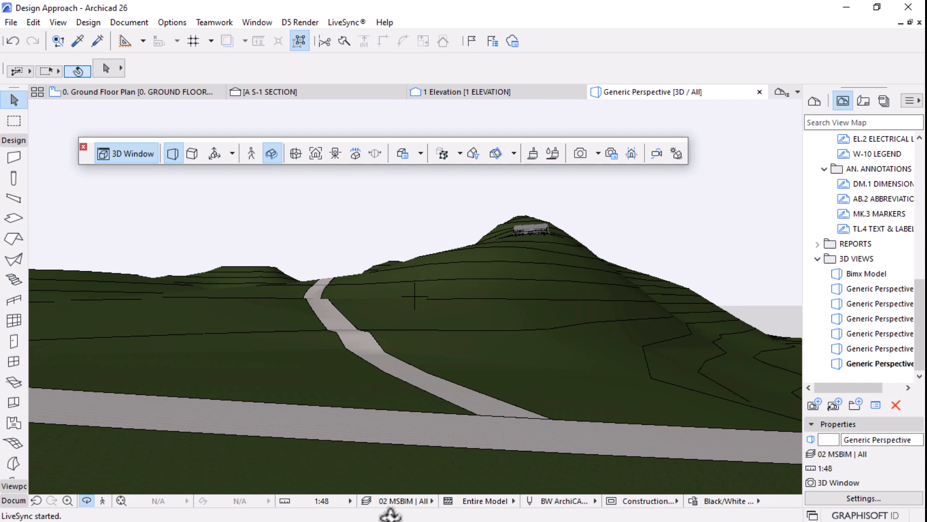
pyautogui.press('super')
pyautogui.click(637, 511)
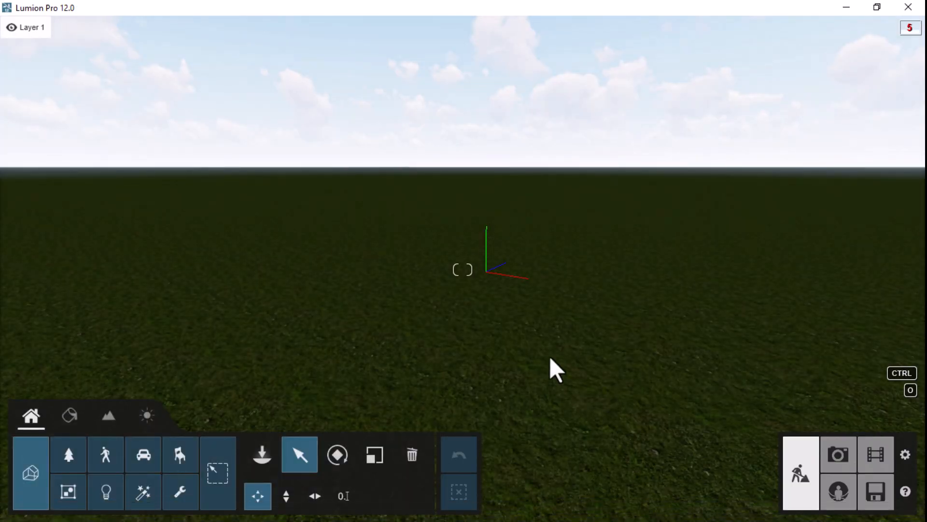
pyautogui.moveTo(370, 245); pyautogui.dragTo(354, 177, button='right')
pyautogui.press('super')
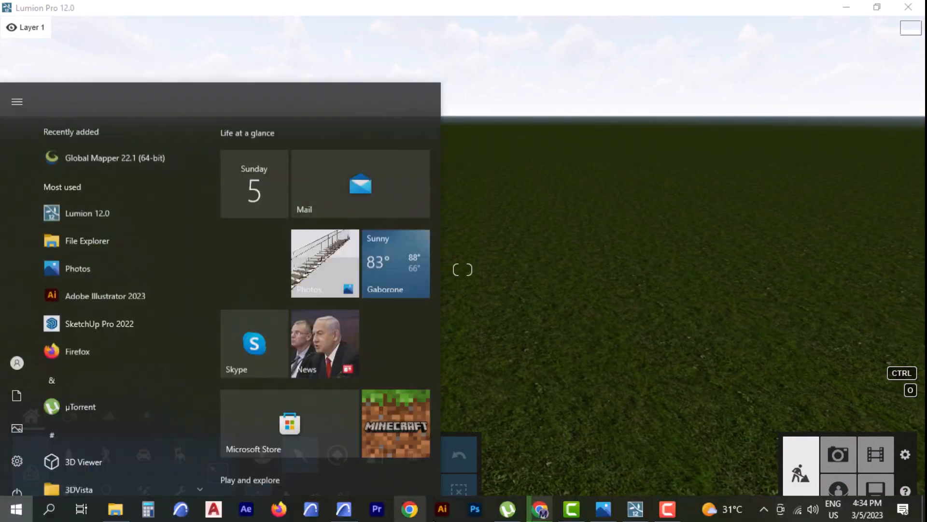
pyautogui.moveTo(624, 518)
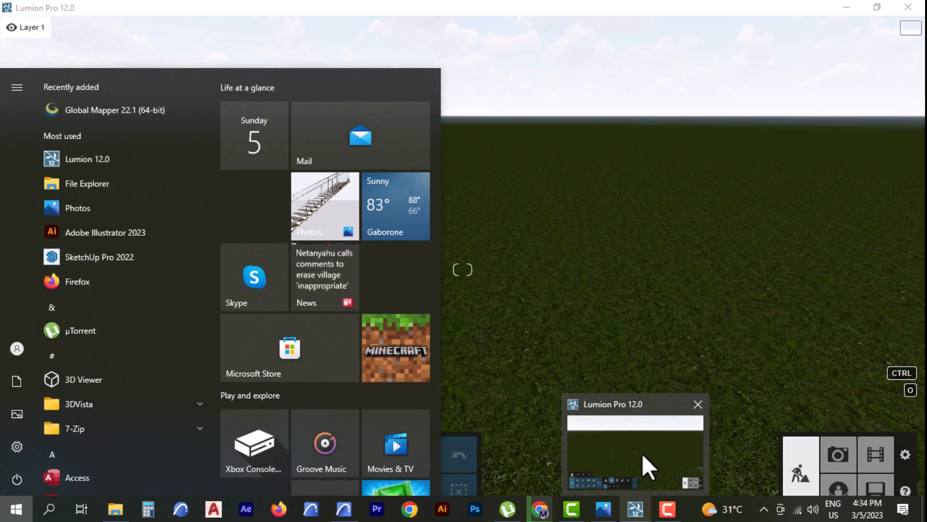
pyautogui.click(642, 466)
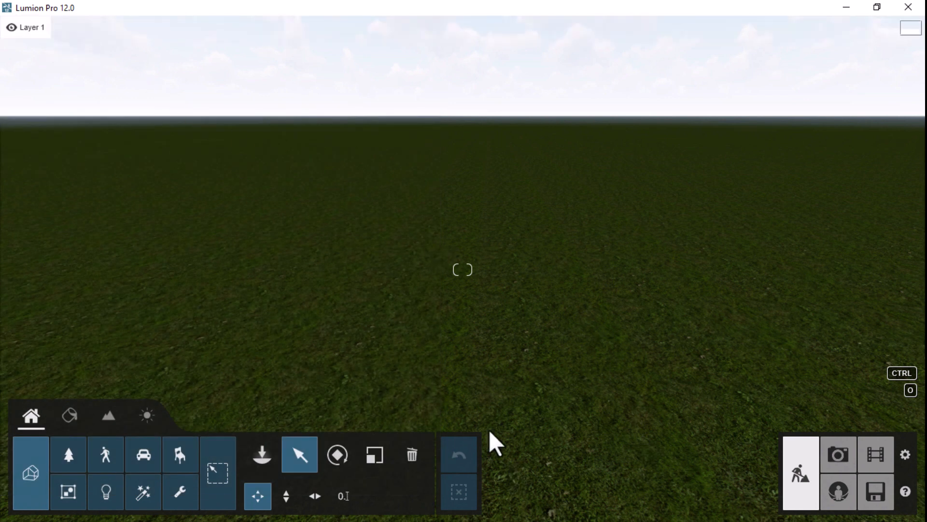
# Switch to Archicad, orbit the hillside in the LiveSync-linked Generic Perspective 3D view, and return to Lumion to check the synchronized model
pyautogui.press('super')
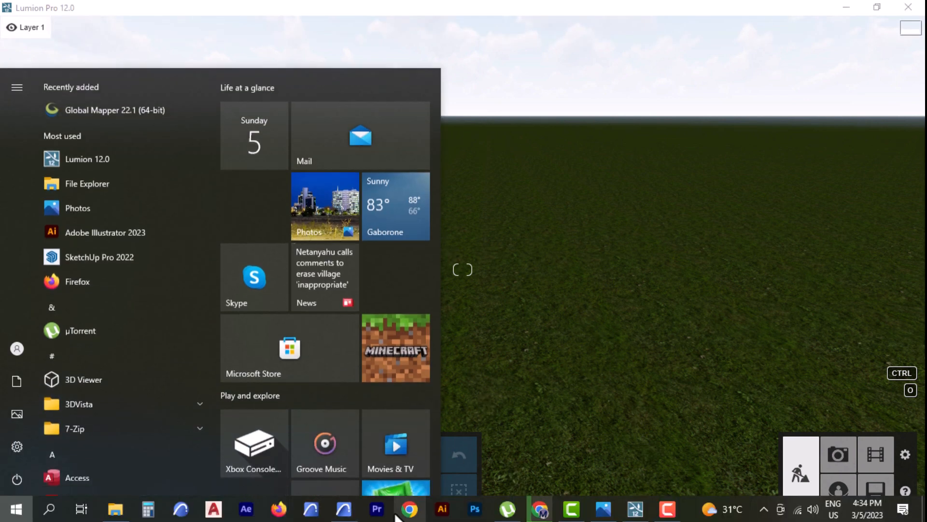
pyautogui.click(344, 510)
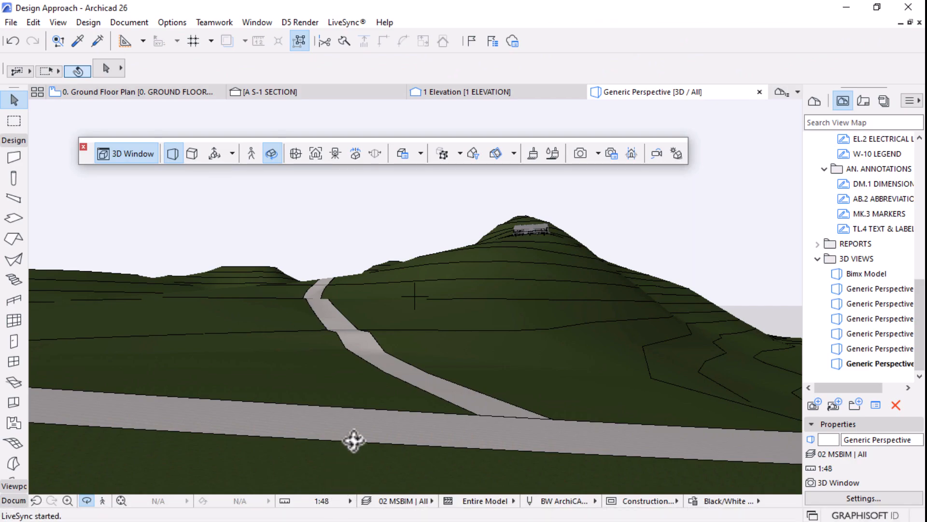
pyautogui.click(343, 23)
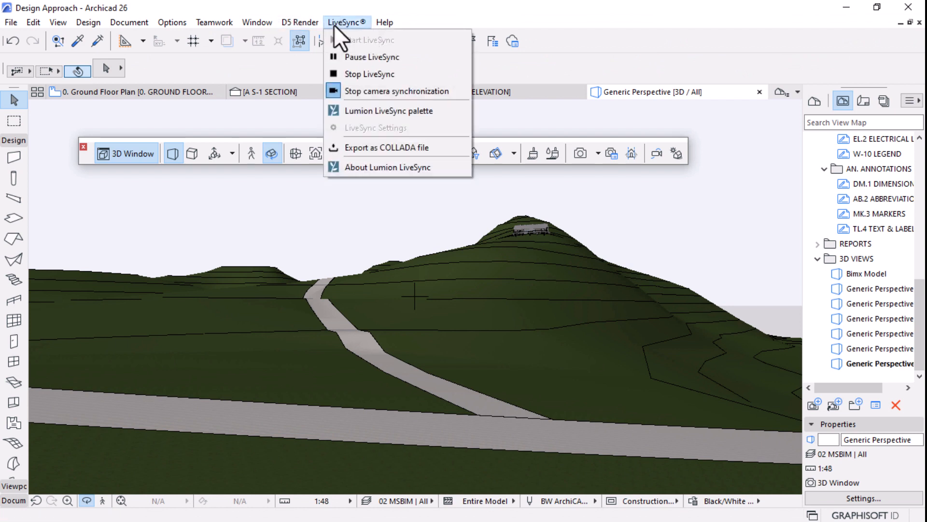
pyautogui.click(409, 91)
pyautogui.moveTo(404, 307); pyautogui.dragTo(475, 308)
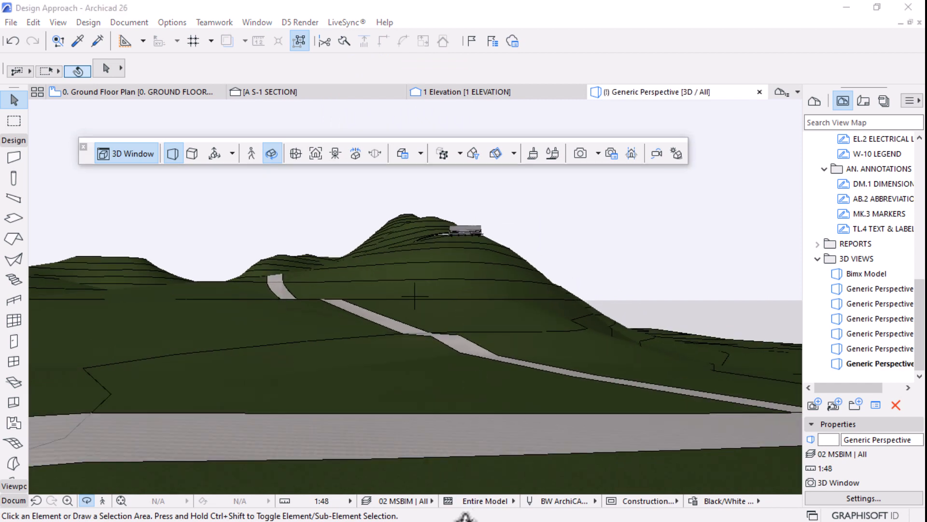
pyautogui.press('super')
pyautogui.moveTo(630, 516)
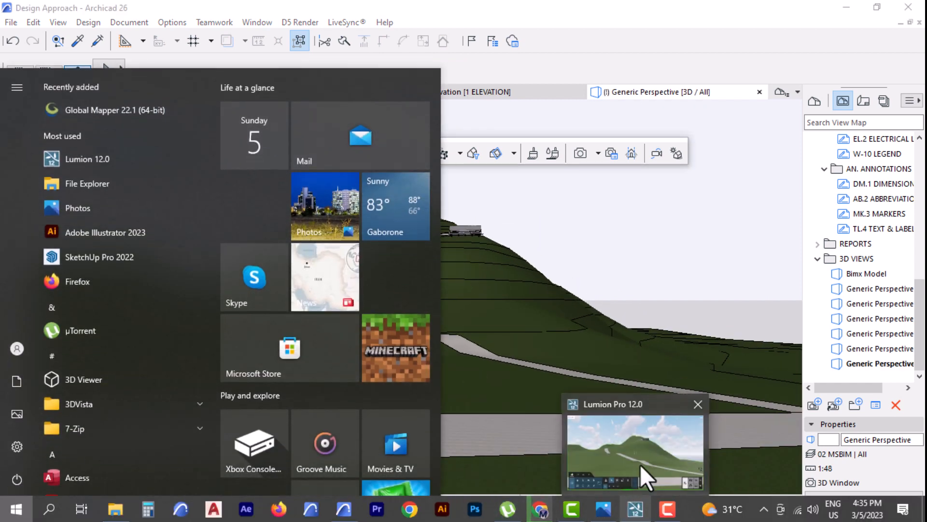
pyautogui.click(636, 461)
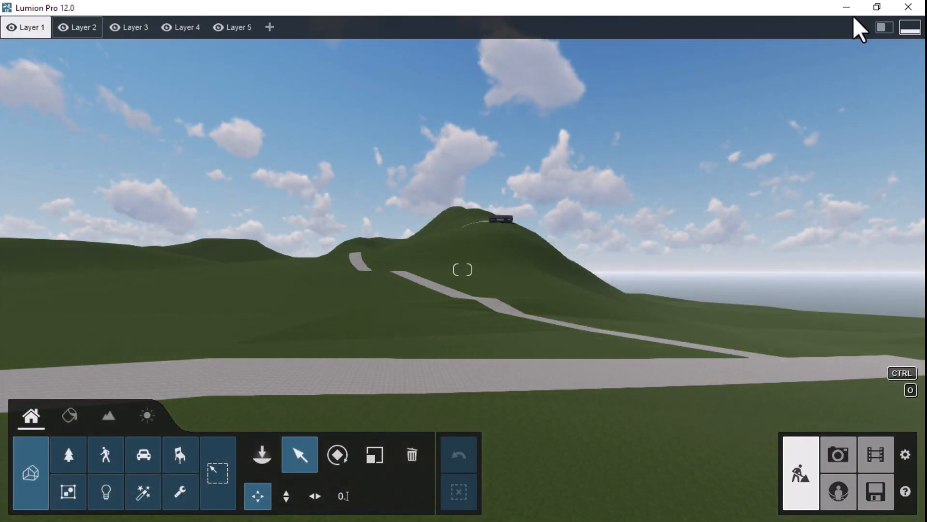
# Arrange the Lumion and Archicad windows side by side, each taking about half the screen width
pyautogui.click(877, 7)
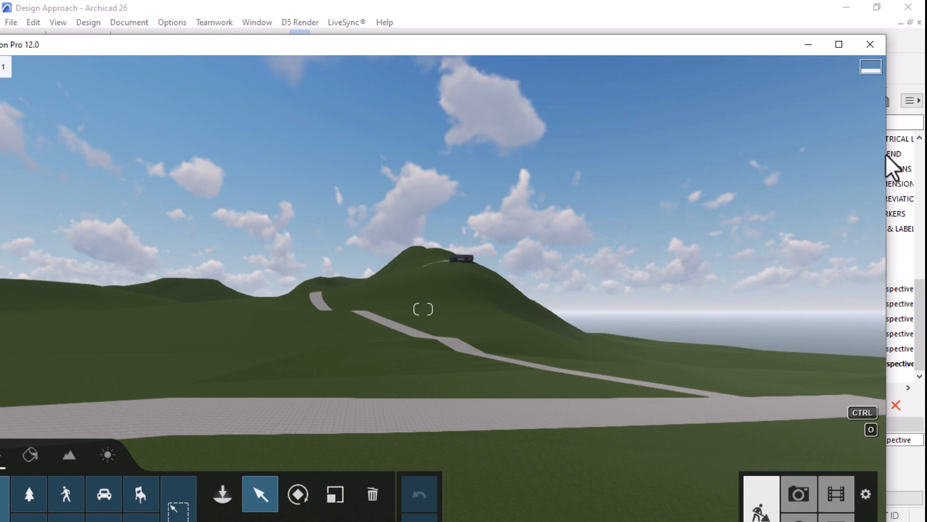
pyautogui.moveTo(888, 165); pyautogui.dragTo(332, 245)
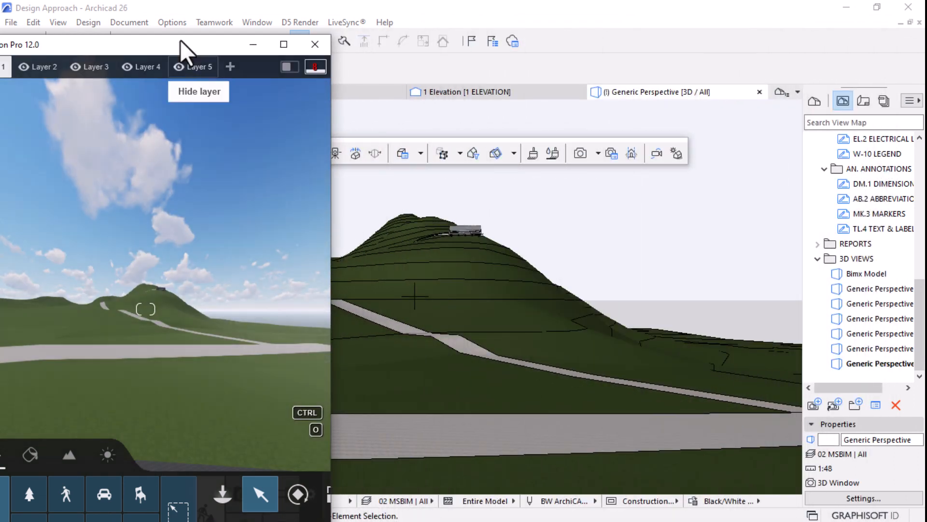
pyautogui.moveTo(167, 48); pyautogui.dragTo(205, 13)
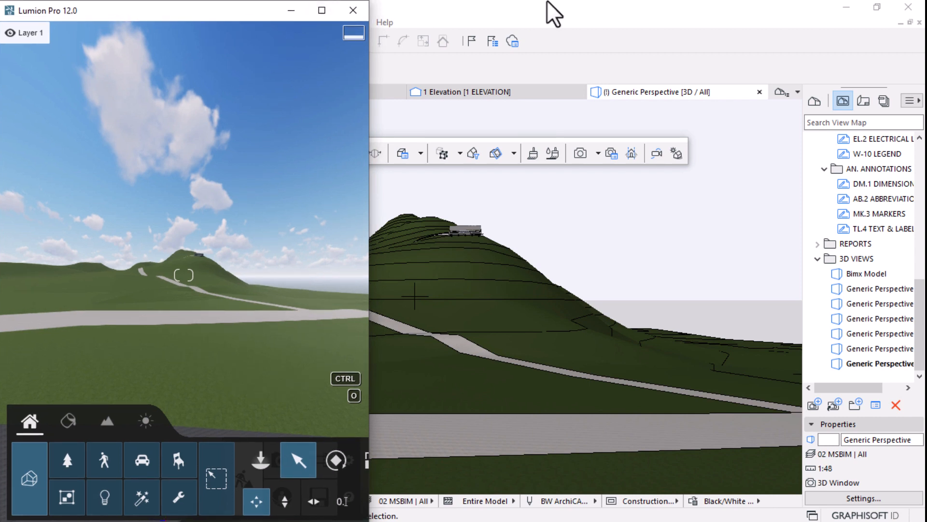
pyautogui.click(570, 17)
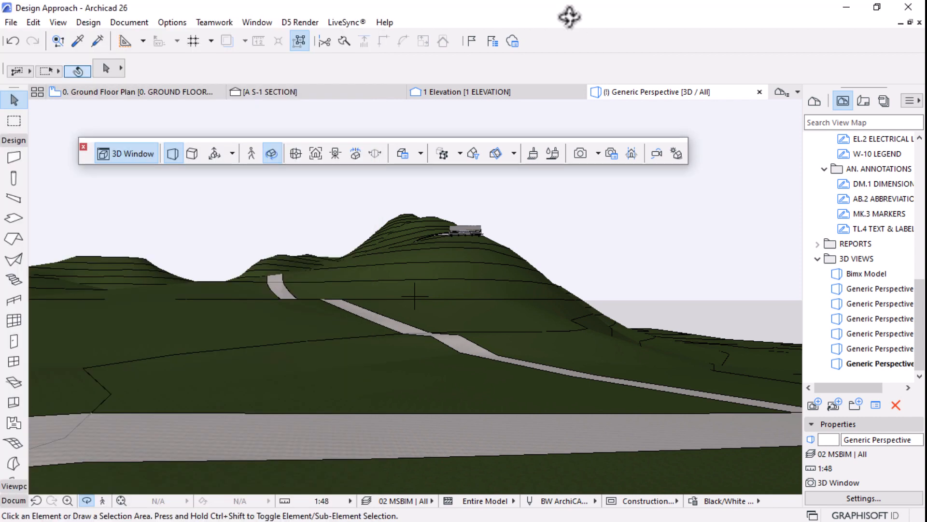
pyautogui.click(880, 9)
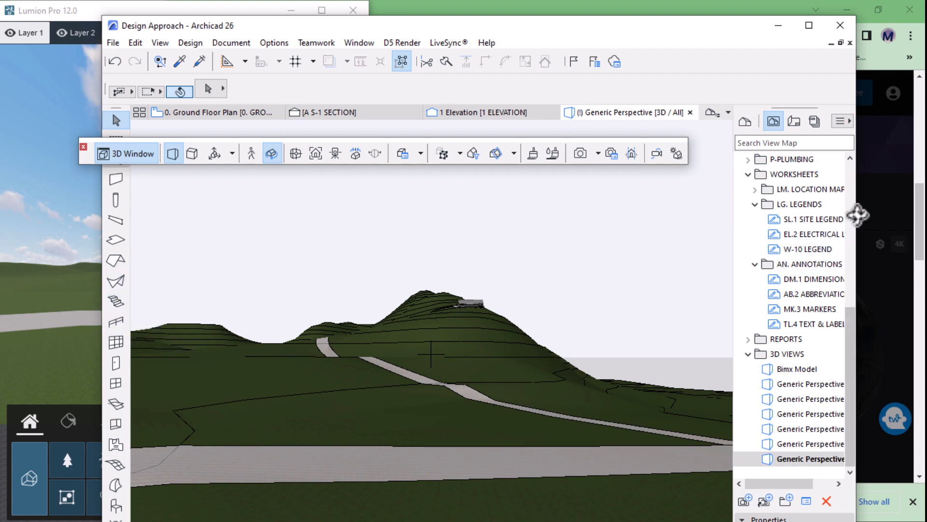
pyautogui.press('Escape')
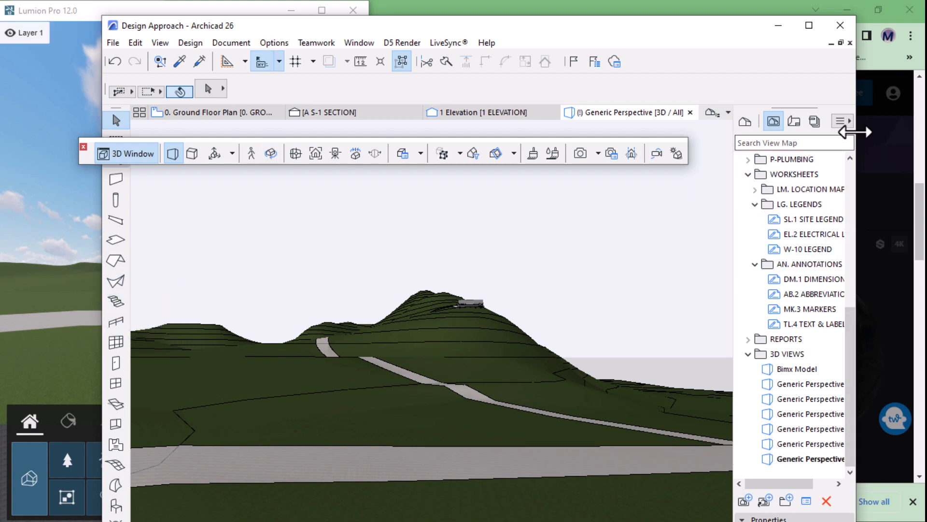
pyautogui.moveTo(855, 132); pyautogui.dragTo(528, 183)
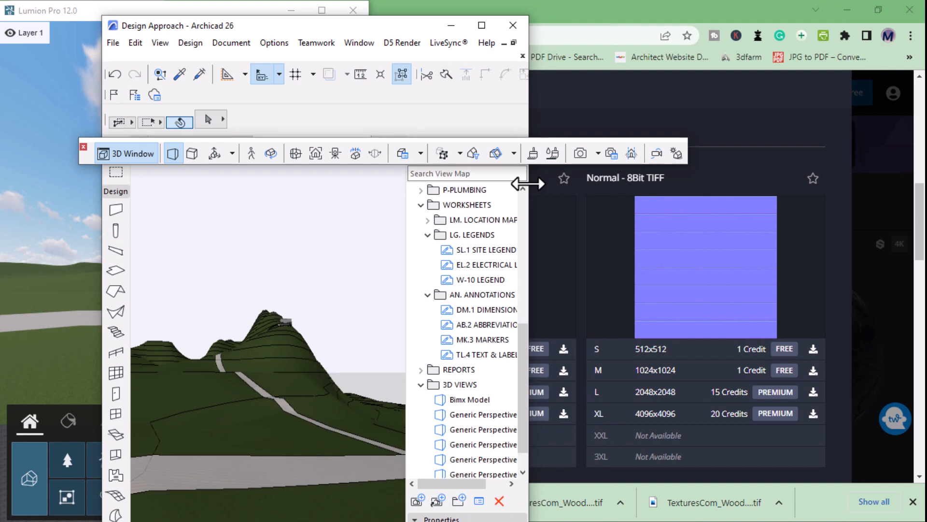
pyautogui.moveTo(376, 34); pyautogui.dragTo(787, 5)
pyautogui.moveTo(371, 99); pyautogui.dragTo(516, 83)
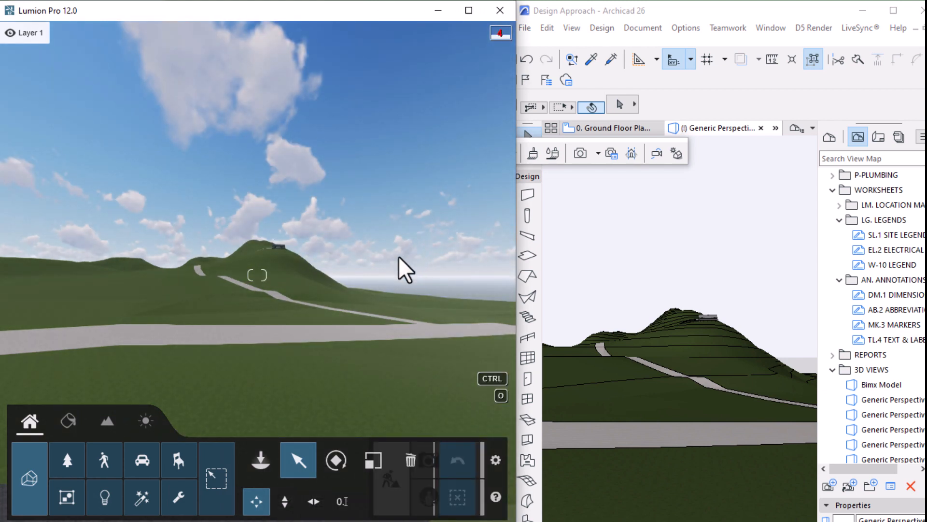
pyautogui.click(633, 325)
pyautogui.click(694, 379)
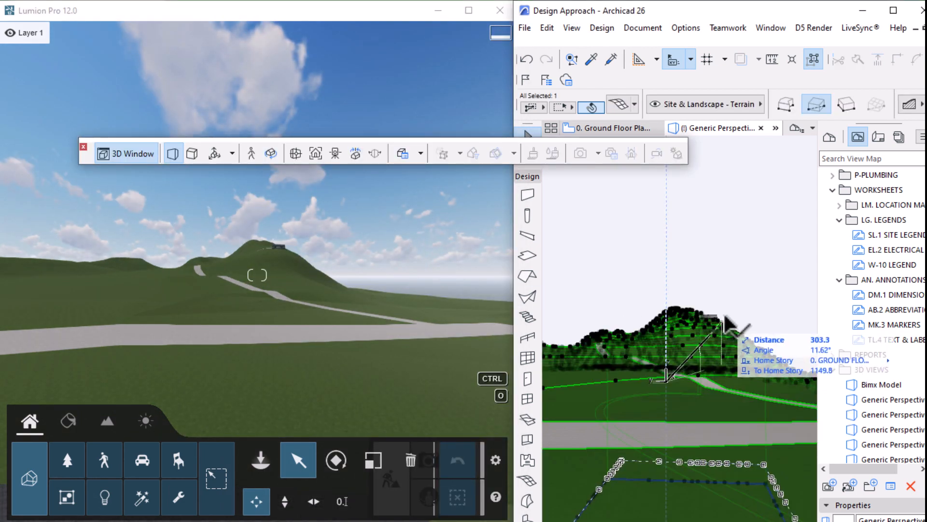
pyautogui.click(732, 290)
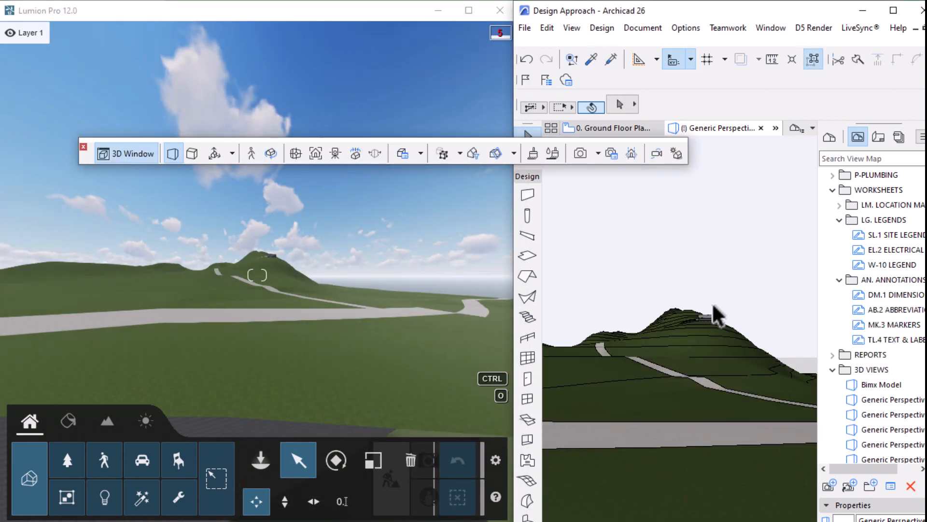
# Open the saved Generic Perspective and Bimx Model 3D views in Archicad to compare them with the synchronized Lumion camera
pyautogui.scroll(-2, 865, 376)
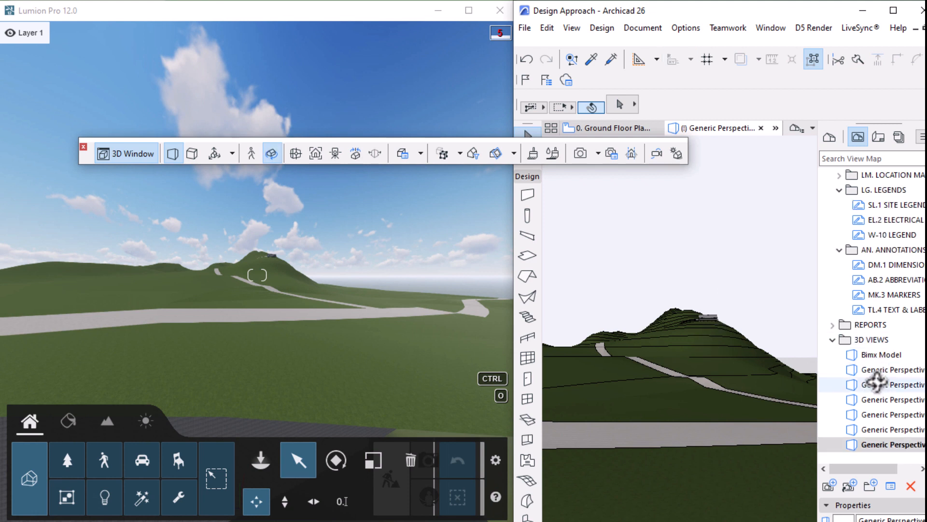
pyautogui.doubleClick(879, 355)
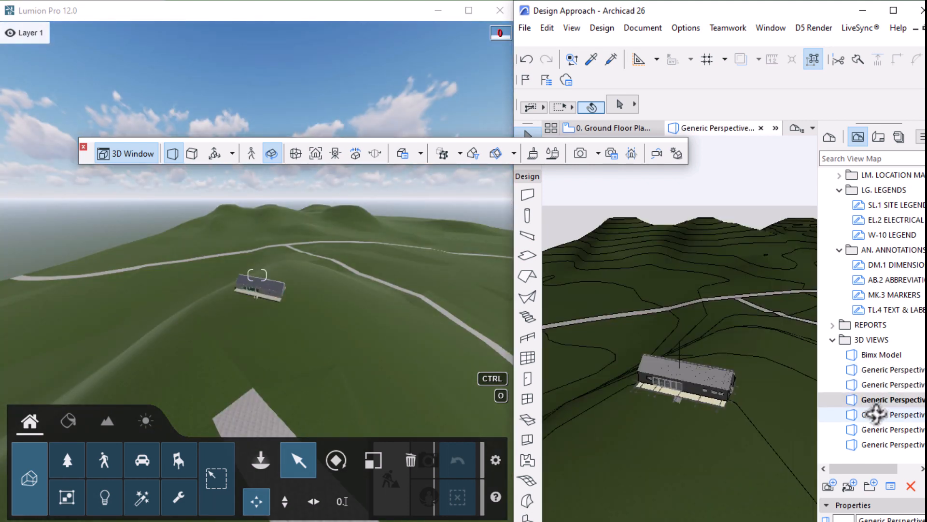
pyautogui.doubleClick(876, 417)
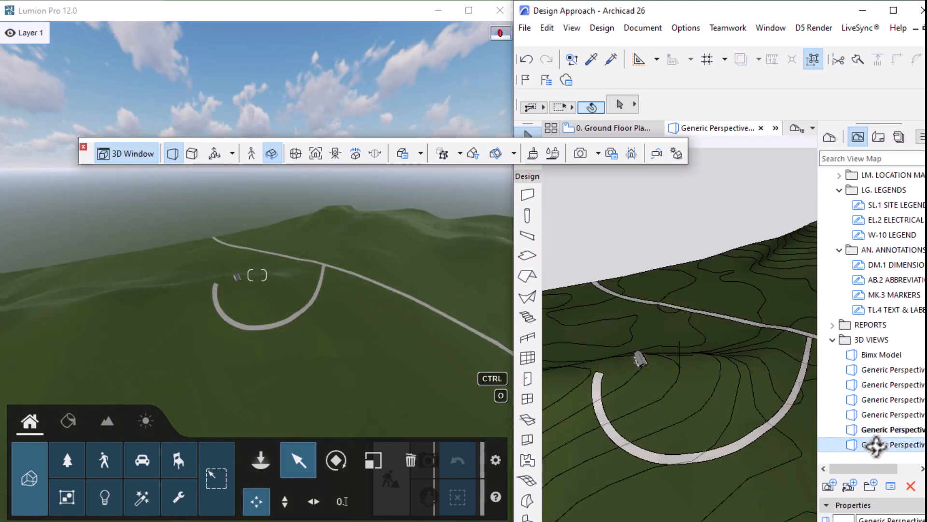
pyautogui.doubleClick(876, 444)
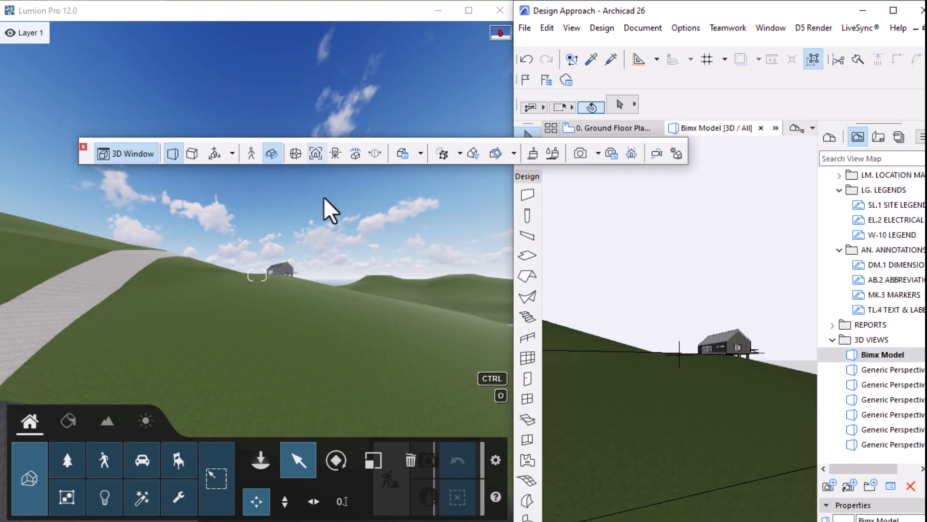
# Maximize Lumion and fly around the house from its gable end to the deck side
pyautogui.click(469, 8)
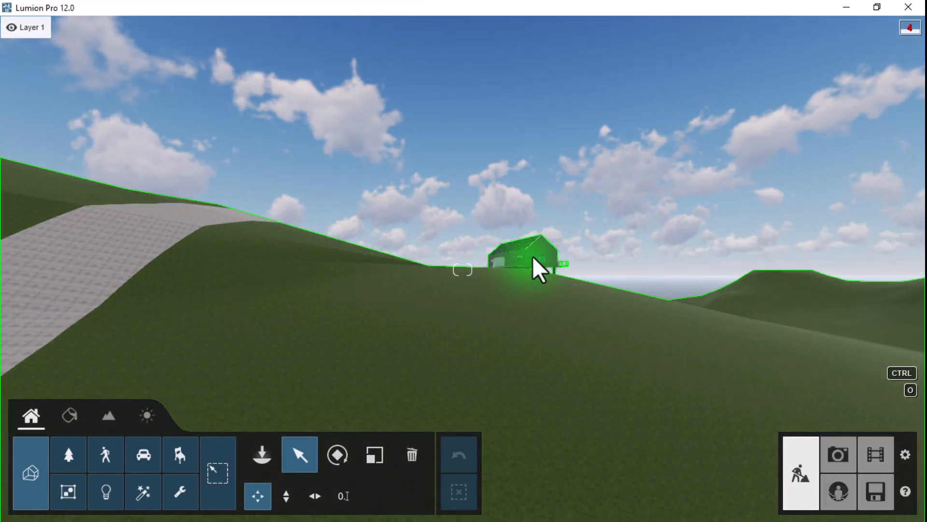
pyautogui.press('w')
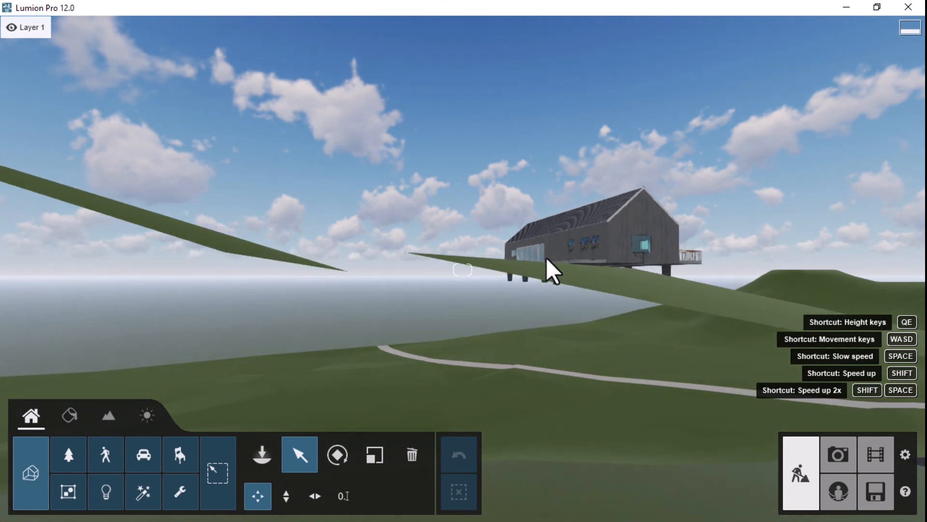
pyautogui.press('d')
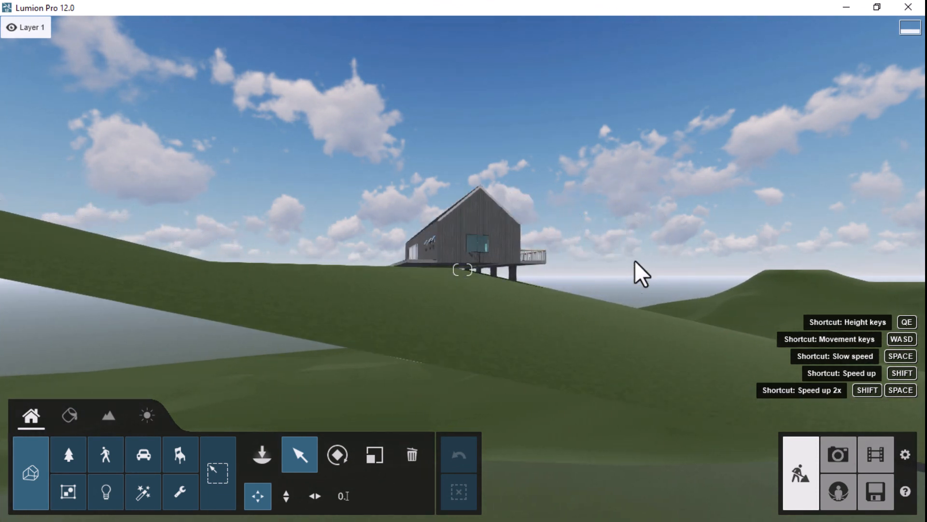
pyautogui.moveTo(635, 260); pyautogui.dragTo(415, 261, button='right')
pyautogui.press('d')
pyautogui.press('d')
pyautogui.press('d')
pyautogui.moveTo(709, 269); pyautogui.dragTo(546, 266, button='right')
pyautogui.press('d')
pyautogui.moveTo(668, 266); pyautogui.dragTo(666, 265)
pyautogui.moveTo(667, 266); pyautogui.dragTo(401, 265, button='right')
pyautogui.press('d')
pyautogui.press('d')
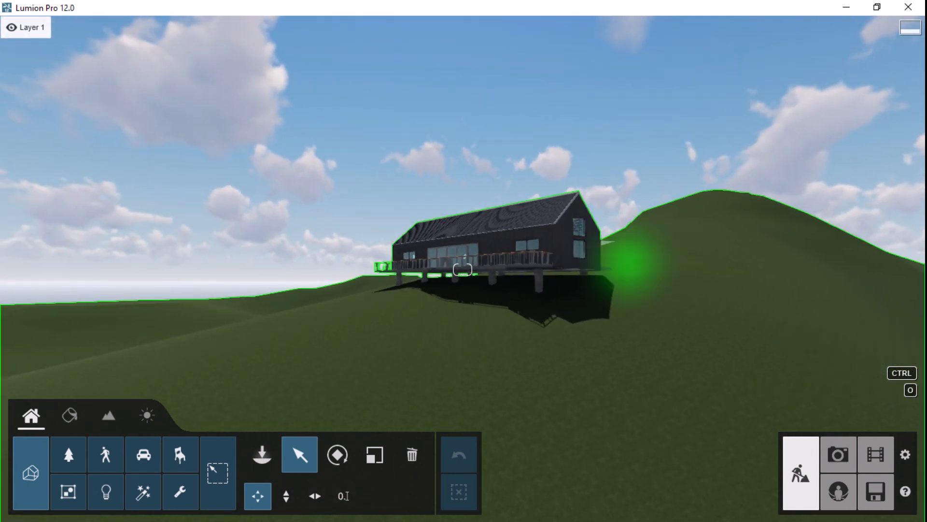
# Bring the Lumion camera close to the deck side and raise it to look down on the roof
pyautogui.press('w')
pyautogui.press('w')
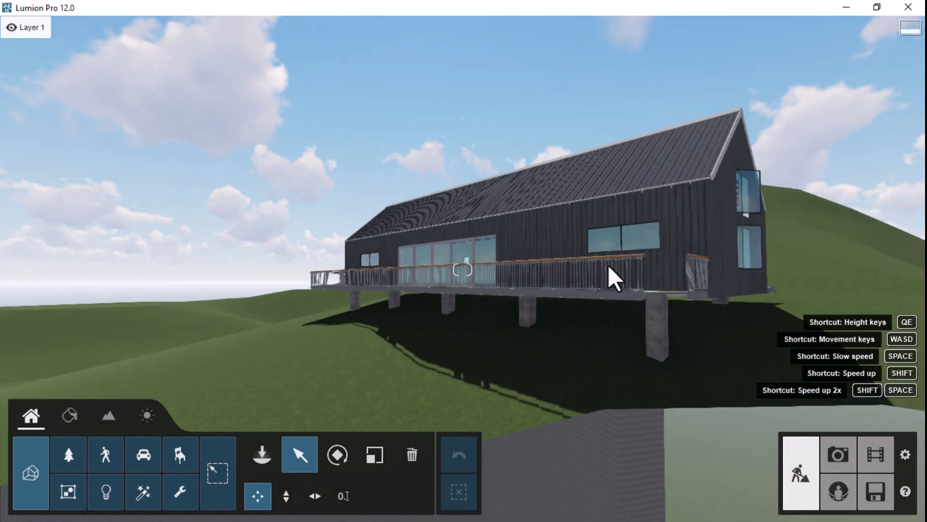
pyautogui.press('q')
pyautogui.moveTo(614, 241); pyautogui.dragTo(613, 348, button='right')
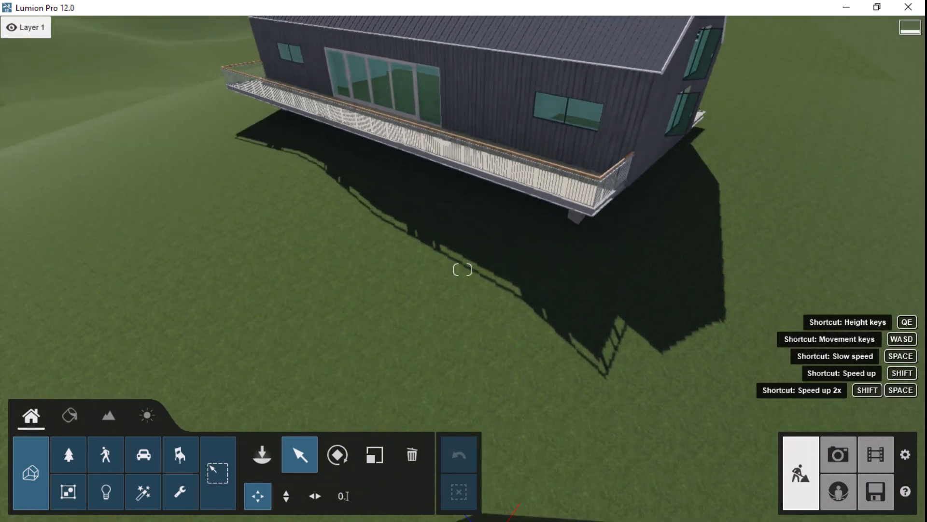
pyautogui.press('q')
pyautogui.moveTo(625, 217); pyautogui.dragTo(624, 160, button='right')
pyautogui.press('d')
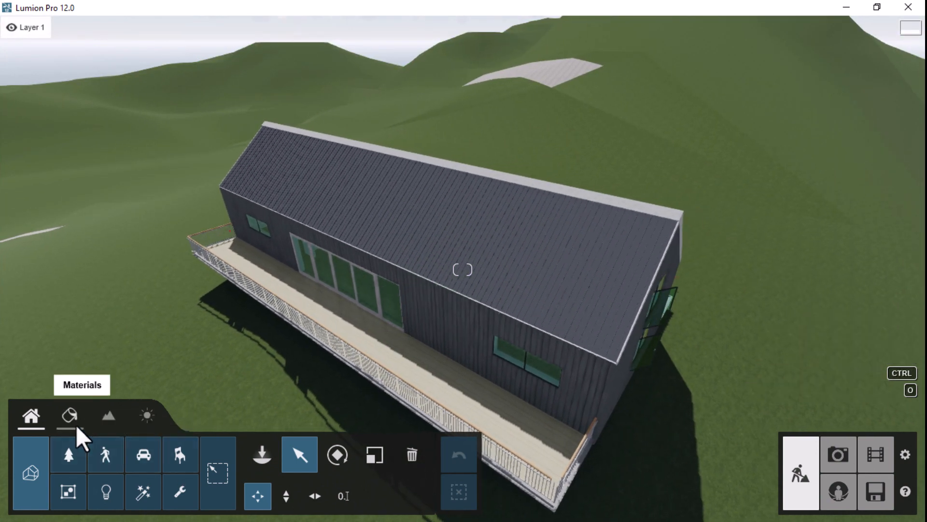
# Assign the outdoor metal material Metal Painted 008 1024 to the house roof and open its settings for editing
pyautogui.click(76, 425)
pyautogui.click(382, 210)
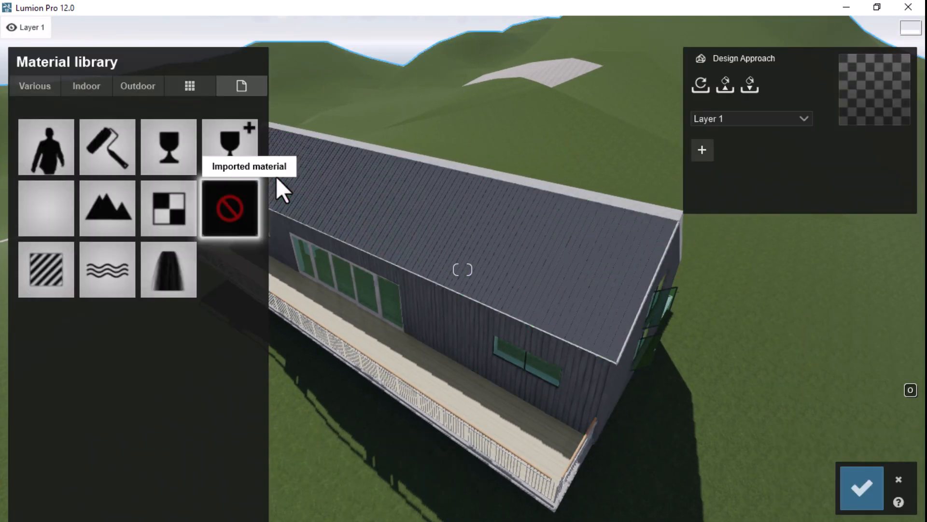
pyautogui.click(133, 86)
pyautogui.click(180, 127)
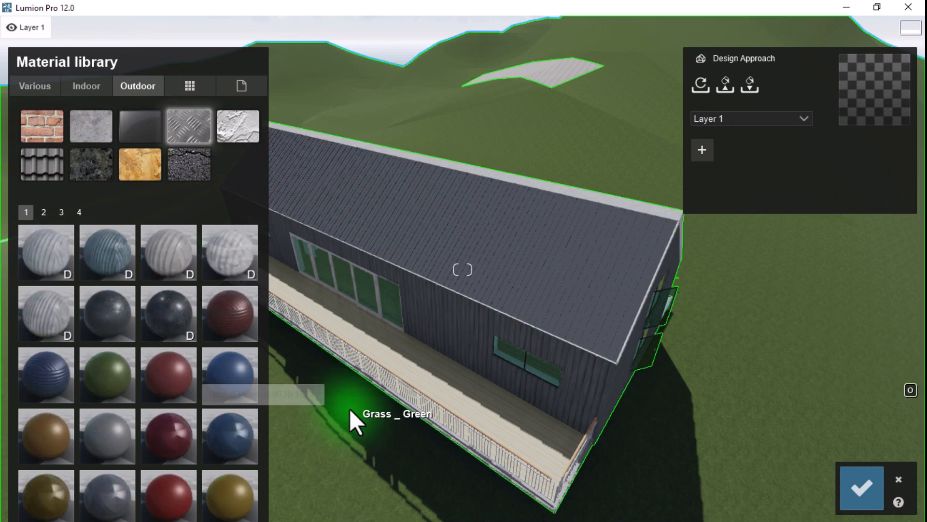
pyautogui.click(43, 213)
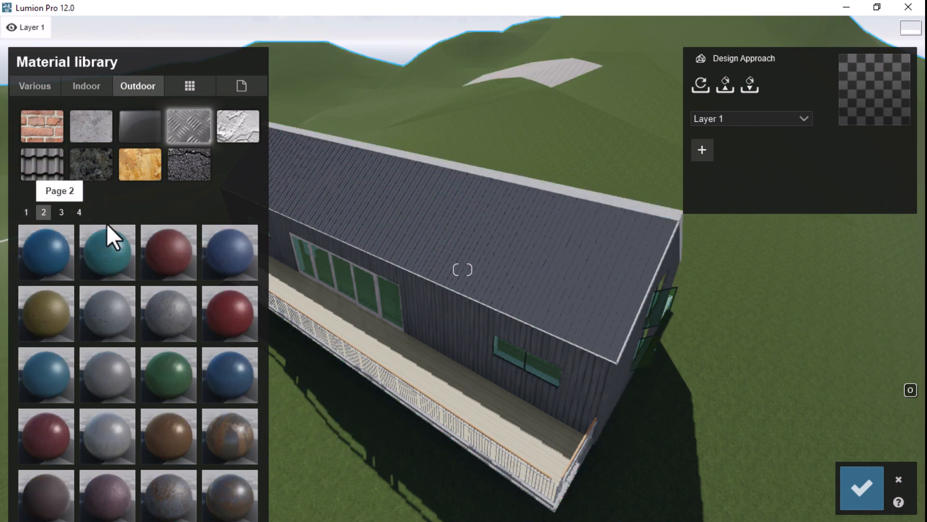
pyautogui.click(114, 370)
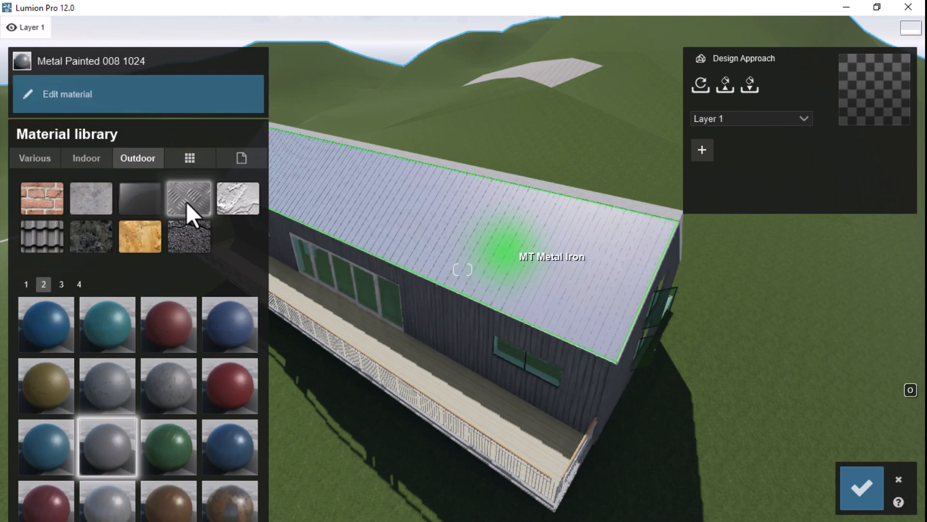
pyautogui.click(84, 104)
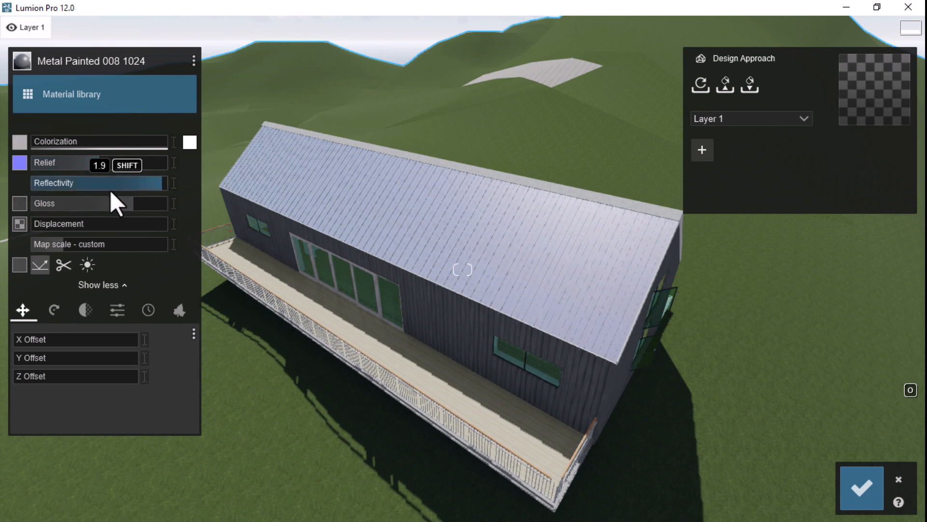
# Increase the roof metal's gloss and tint it with a near-black color at a colorization of 0.5
pyautogui.moveTo(129, 201); pyautogui.dragTo(151, 207)
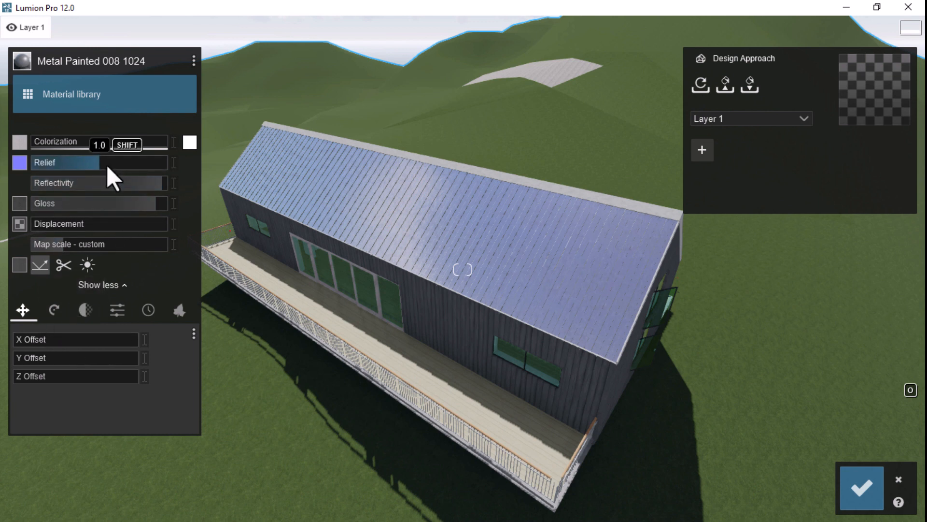
pyautogui.click(190, 142)
pyautogui.click(225, 106)
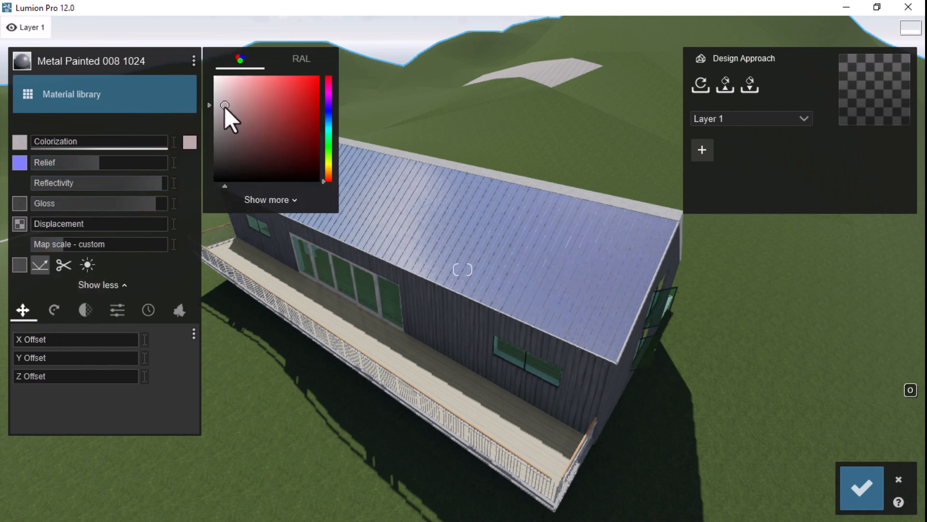
pyautogui.moveTo(224, 106); pyautogui.dragTo(216, 174)
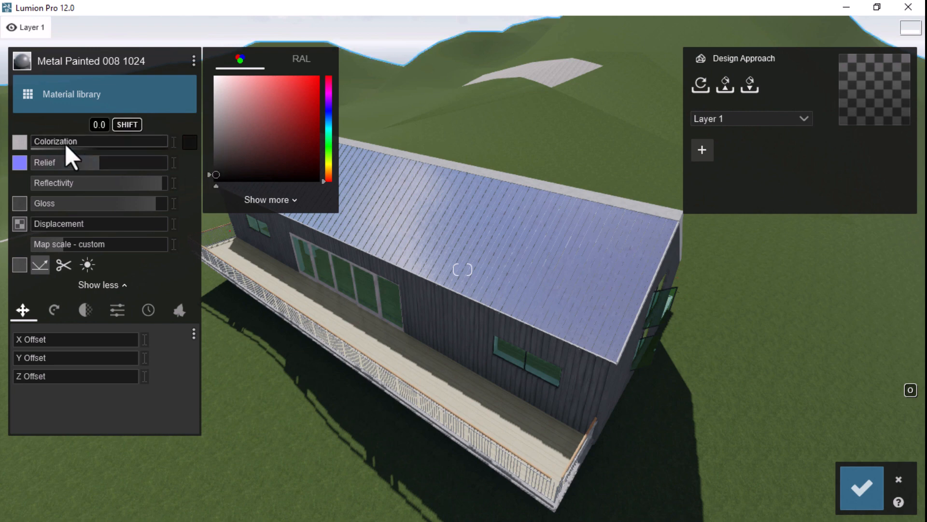
pyautogui.moveTo(65, 144); pyautogui.dragTo(94, 143)
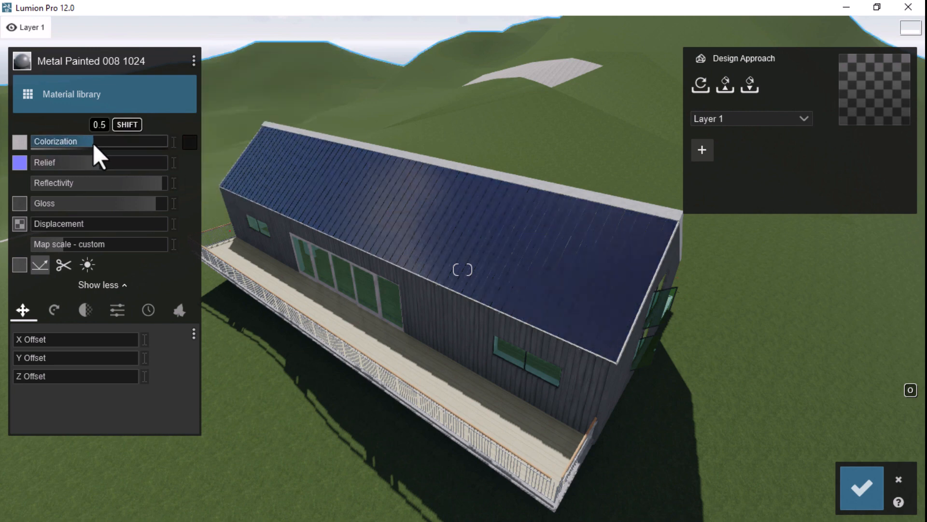
# Examine the dark metal roof from close up and farther away, looking down on it from above the deck side
pyautogui.scroll(5, 526, 267)
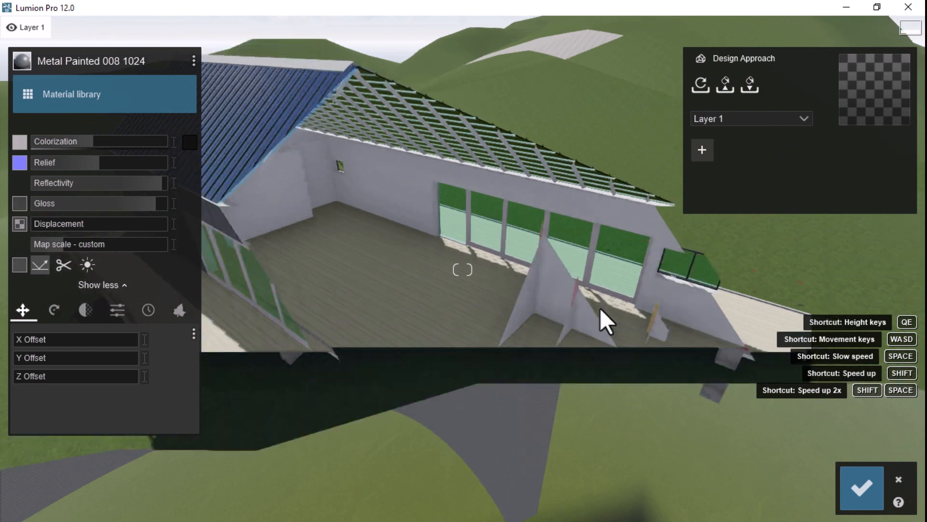
pyautogui.scroll(-5, 600, 308)
pyautogui.scroll(4, 514, 297)
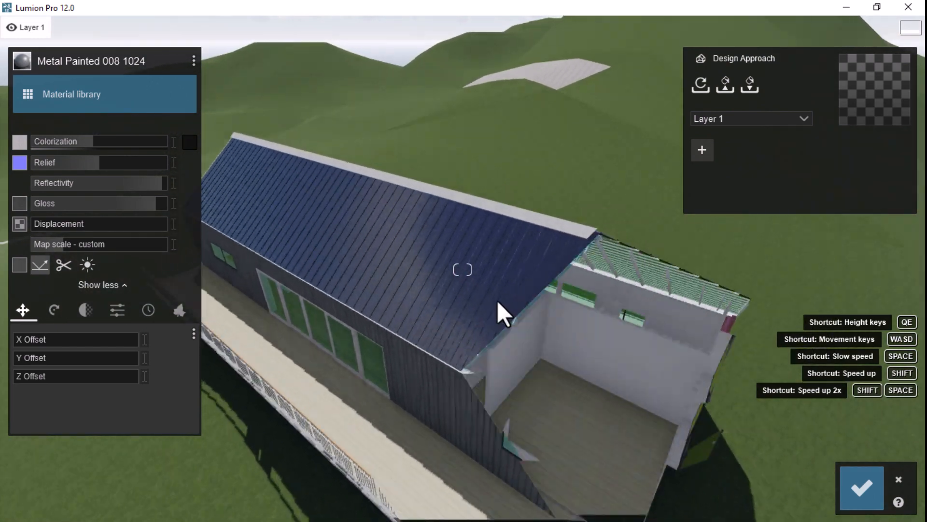
pyautogui.scroll(-5, 497, 301)
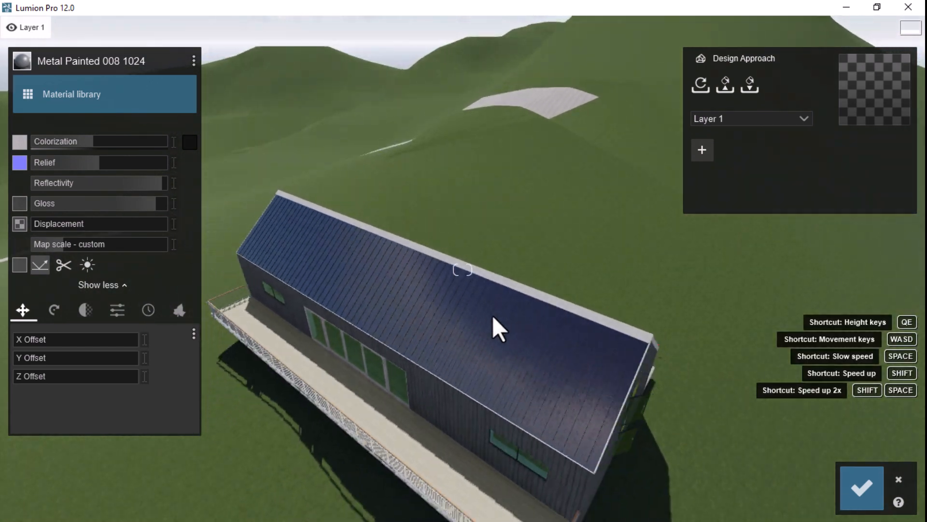
pyautogui.scroll(5, 492, 315)
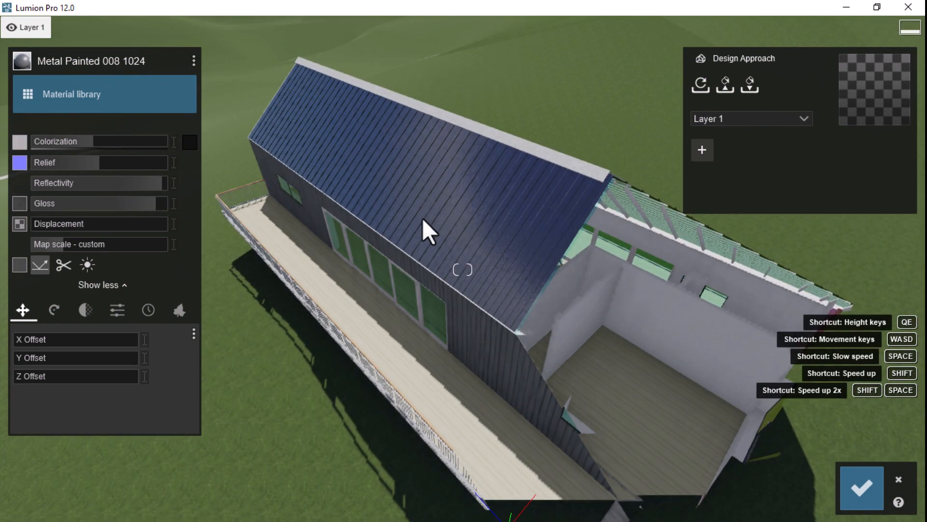
pyautogui.scroll(-4, 422, 219)
pyautogui.scroll(4, 422, 222)
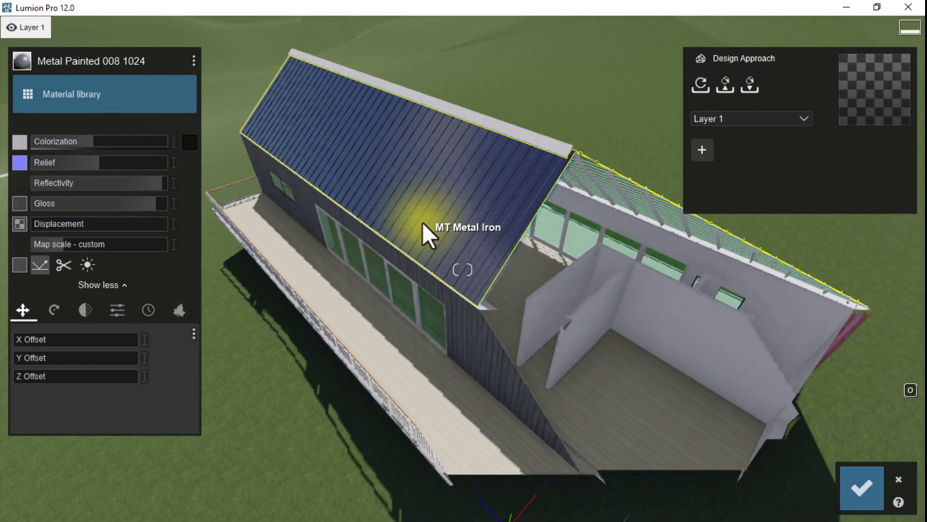
pyautogui.scroll(-5, 423, 222)
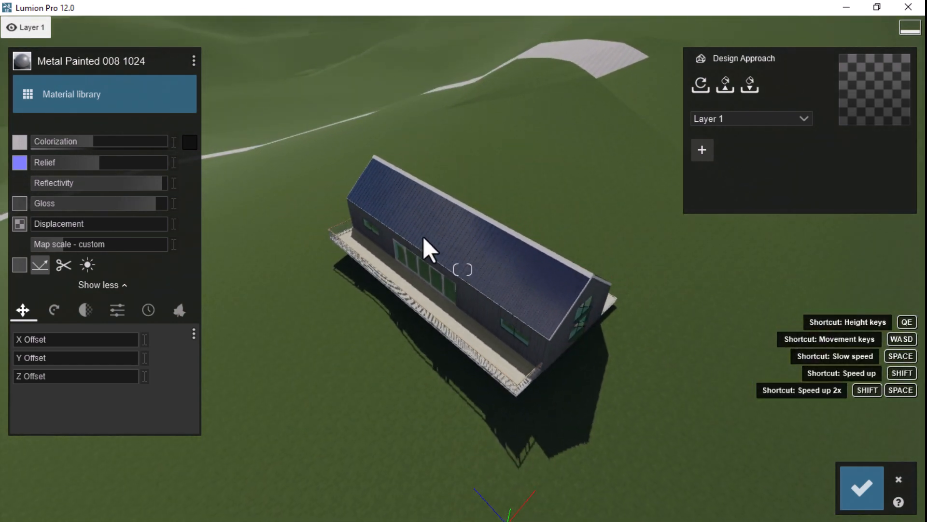
pyautogui.scroll(3, 423, 237)
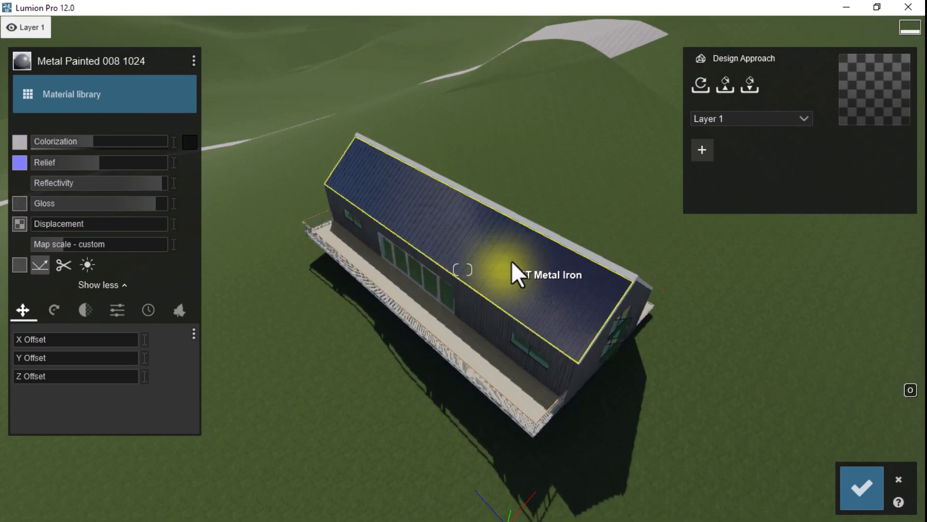
# Copy the roof's Metal Painted 008 1024 material and paste it onto the pale strip along the roof ridge
pyautogui.click(194, 61)
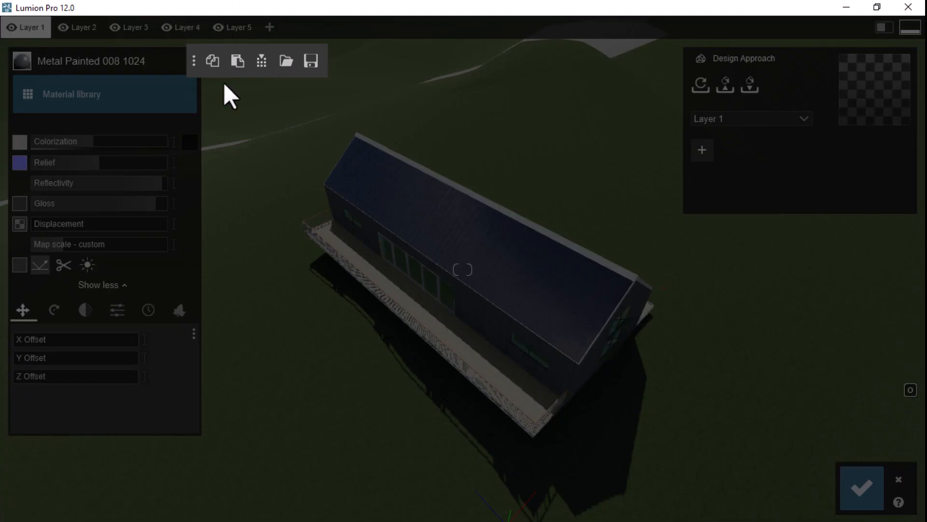
pyautogui.click(213, 61)
pyautogui.click(483, 202)
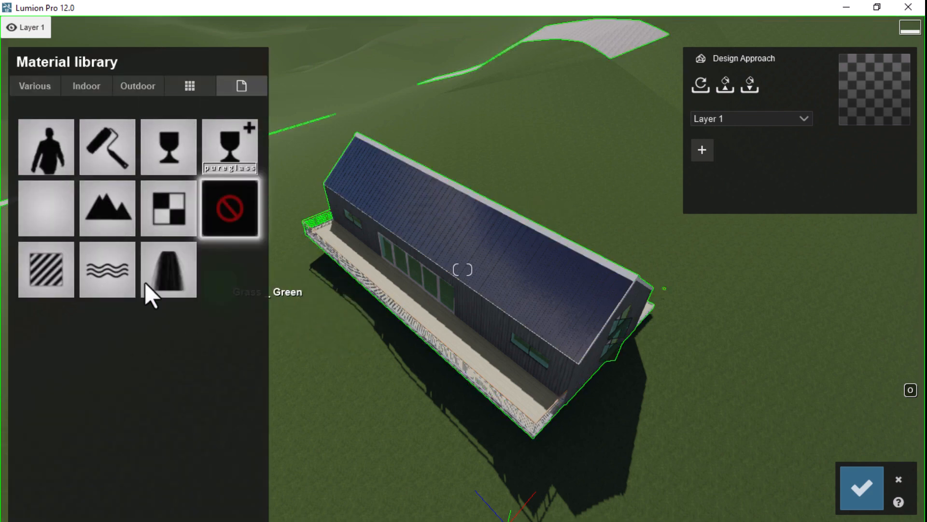
pyautogui.click(42, 279)
pyautogui.click(194, 60)
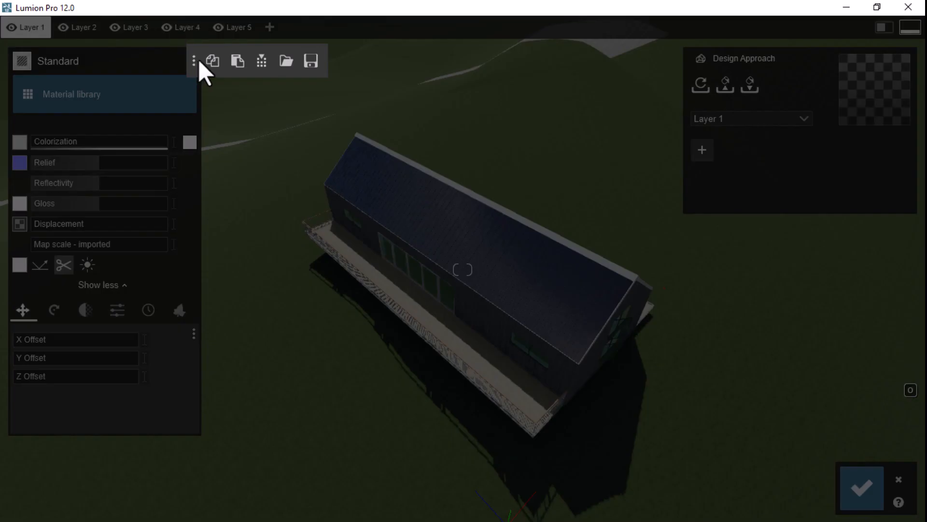
pyautogui.click(238, 60)
# Examine the roof finish and dark timber cladding from above, along the deck side and at the gable end
pyautogui.scroll(2, 550, 323)
pyautogui.scroll(1, 549, 323)
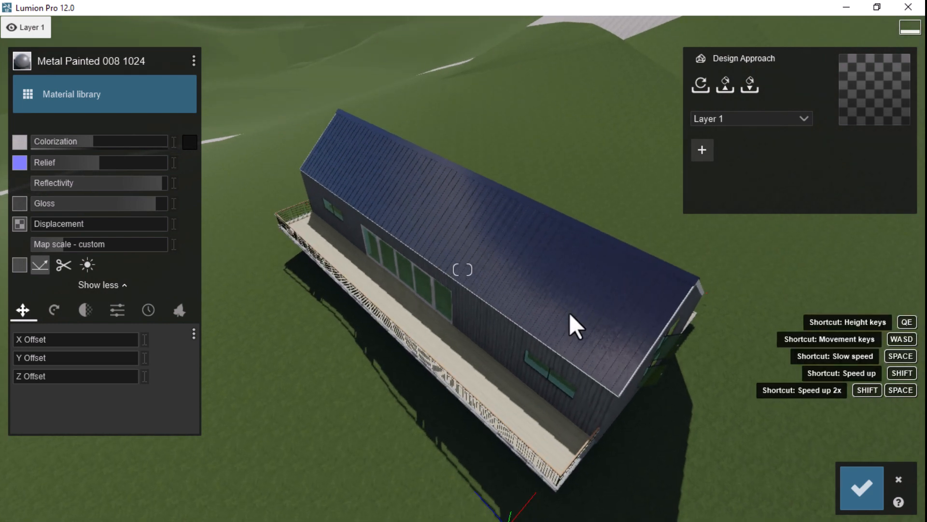
pyautogui.scroll(-3, 539, 375)
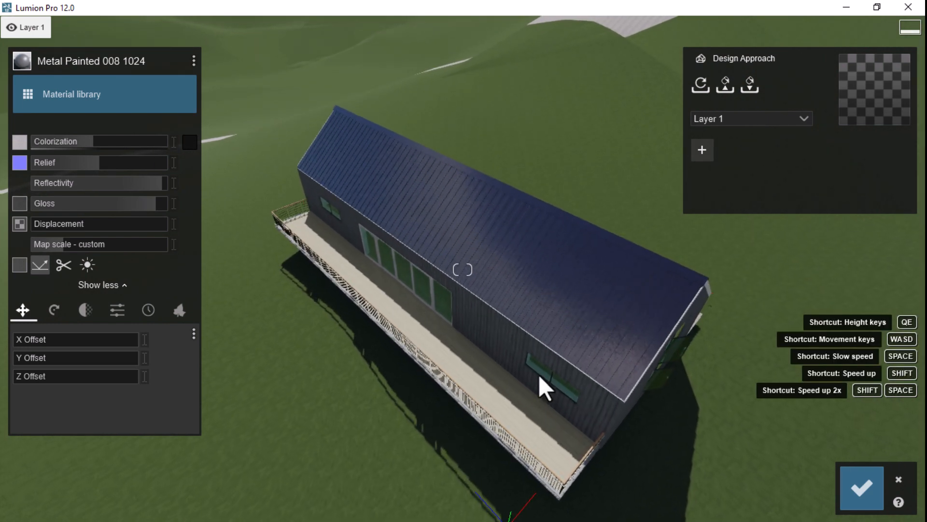
pyautogui.scroll(3, 538, 375)
pyautogui.scroll(-3, 504, 369)
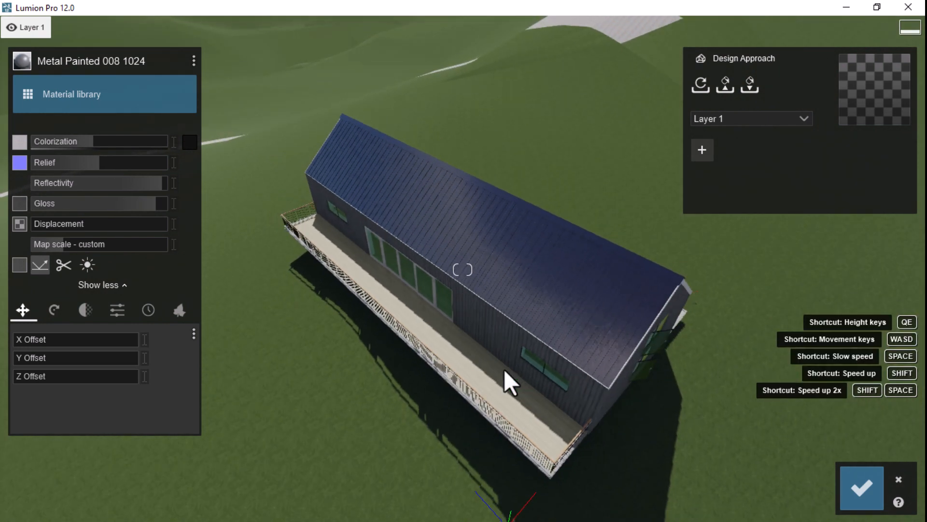
pyautogui.moveTo(504, 369)
pyautogui.mouseDown(button='right')
pyautogui.moveTo(509, 355)
pyautogui.moveTo(511, 369)
pyautogui.mouseUp(button='right')
pyautogui.scroll(3, 512, 369)
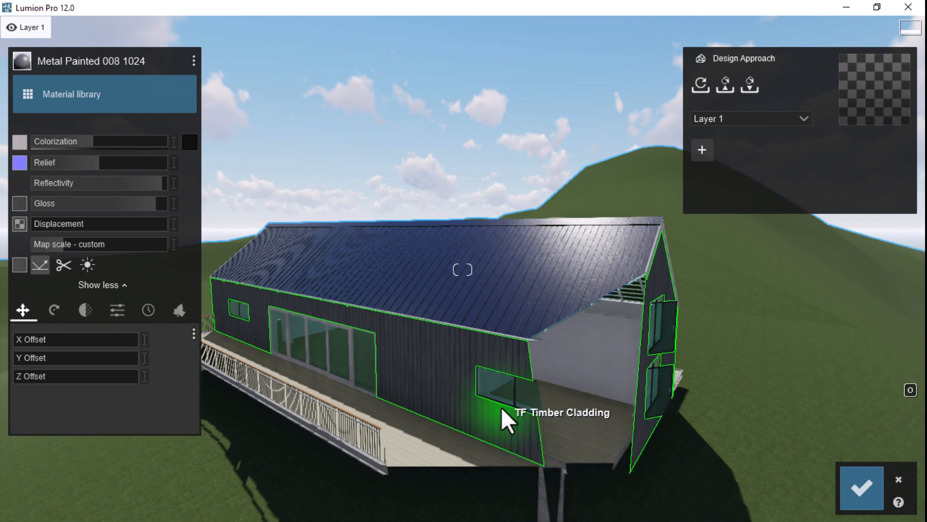
pyautogui.press('e')
pyautogui.scroll(-3, 470, 405)
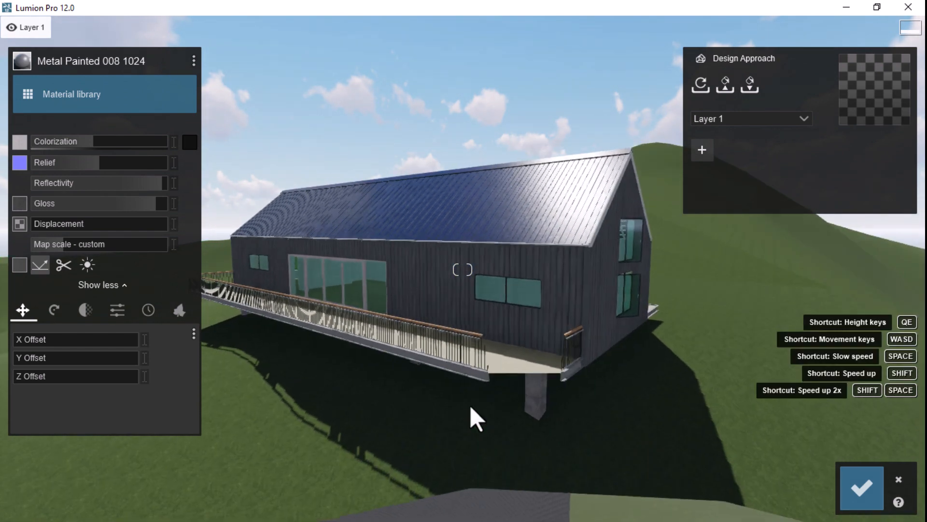
pyautogui.press('d')
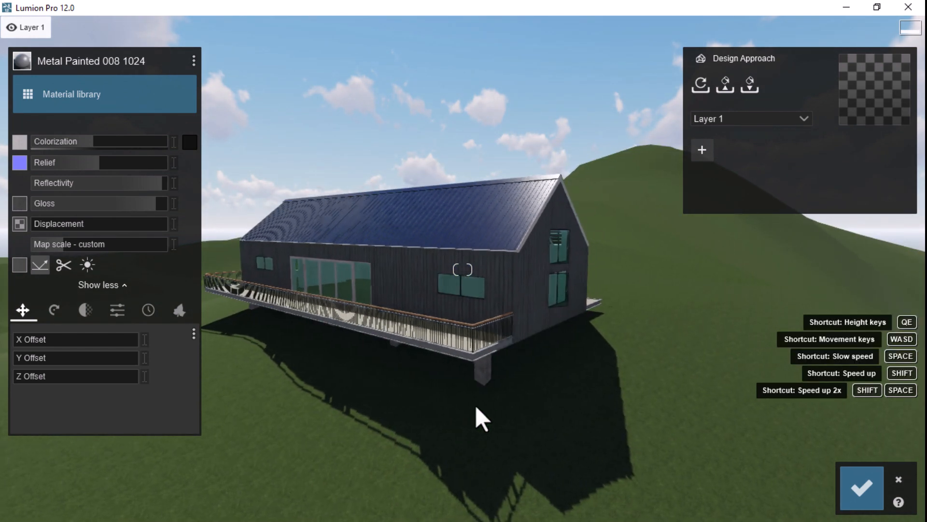
pyautogui.moveTo(470, 405); pyautogui.dragTo(396, 405, button='right')
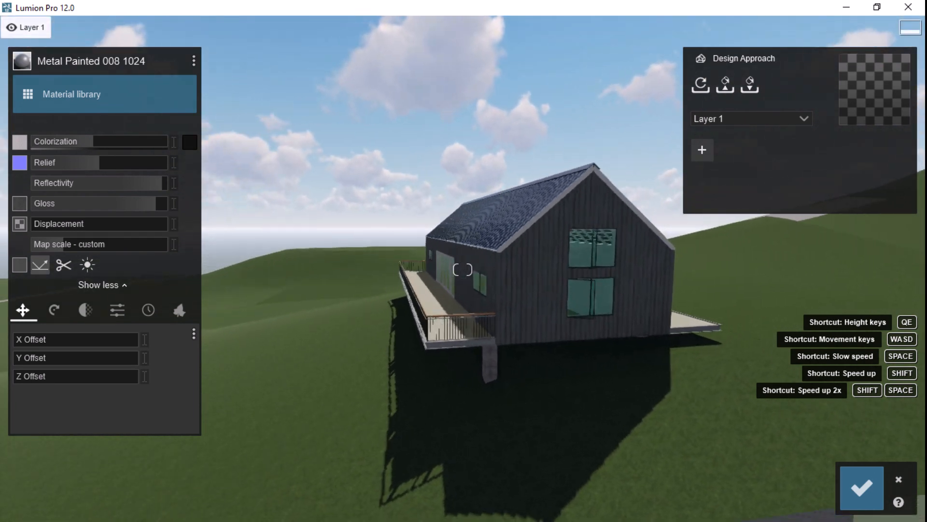
pyautogui.click(517, 300)
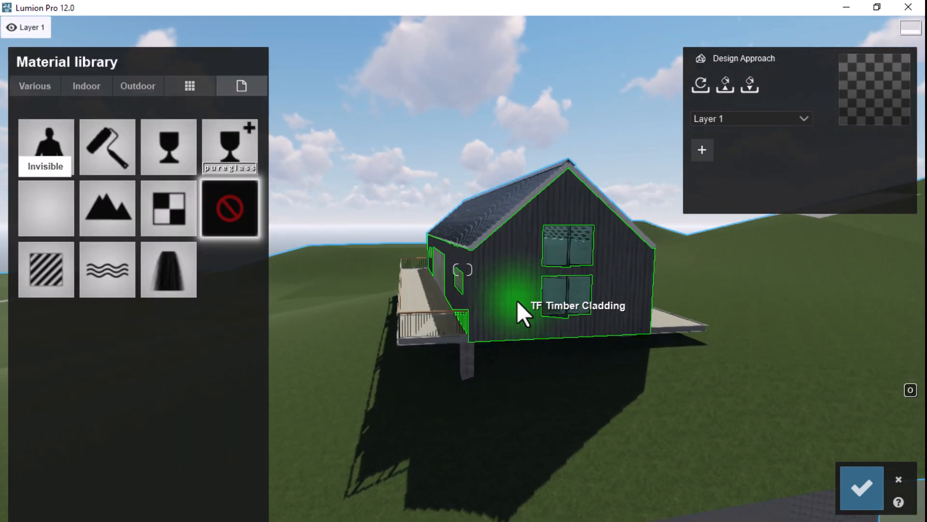
pyautogui.click(43, 283)
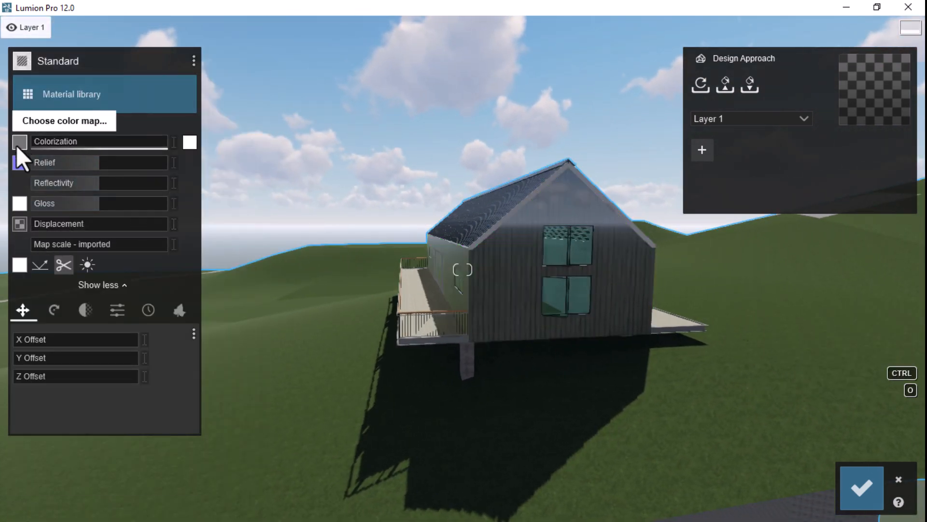
pyautogui.click(16, 145)
pyautogui.press('Escape')
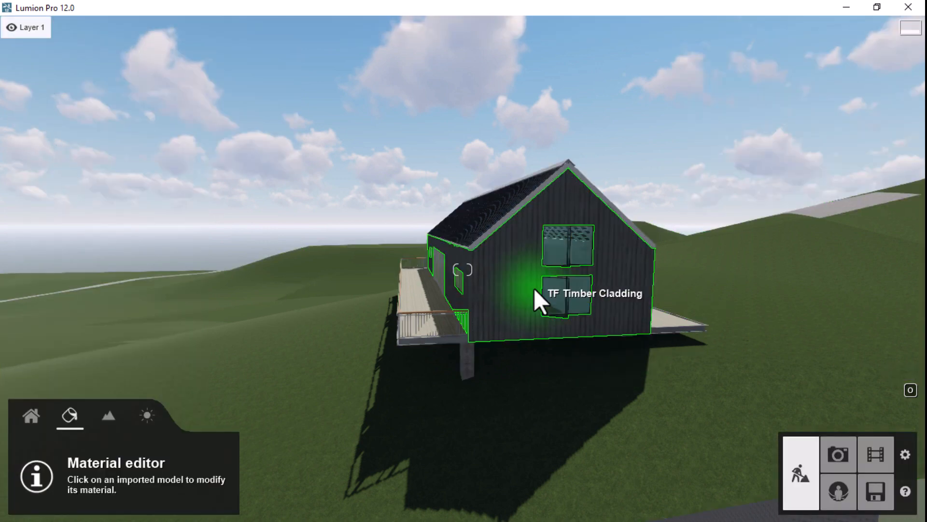
# Compare outdoor worn-plank wood materials on the TF Timber Cladding walls and apply Polii Wood PlanksWorn 32 3k
pyautogui.scroll(4, 529, 291)
pyautogui.scroll(-2, 529, 292)
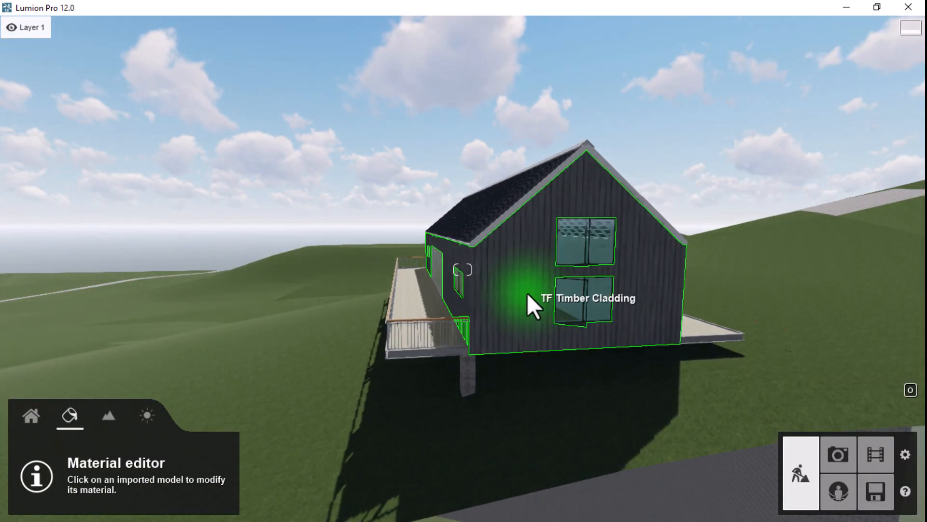
pyautogui.click(527, 292)
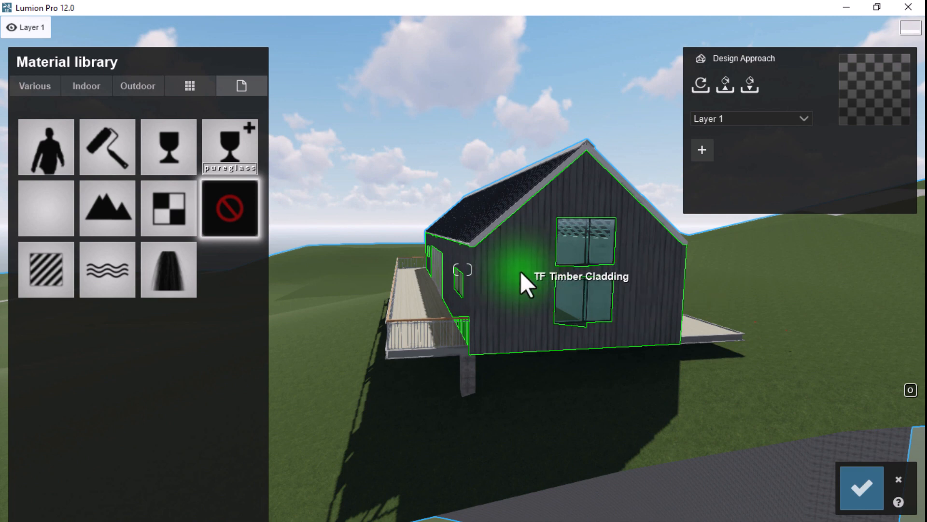
pyautogui.click(128, 86)
pyautogui.click(133, 155)
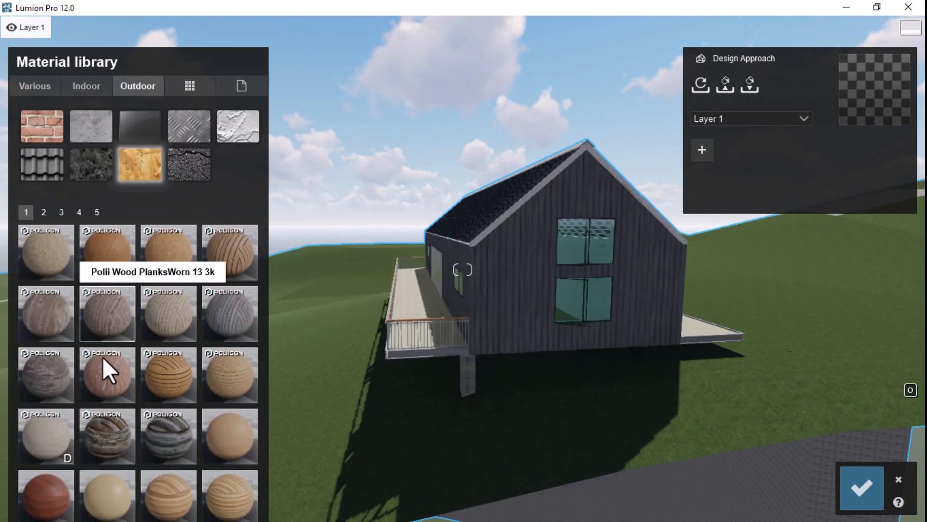
pyautogui.click(51, 309)
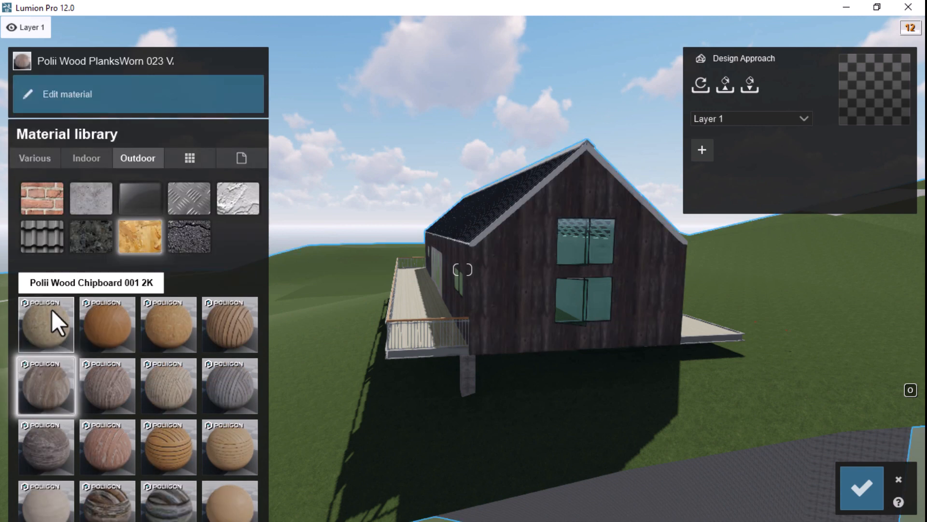
pyautogui.click(114, 390)
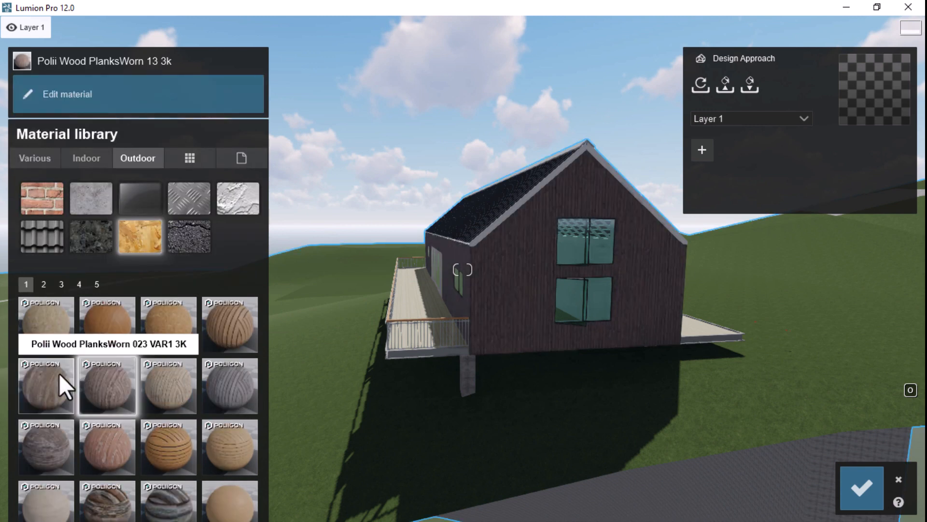
pyautogui.click(32, 447)
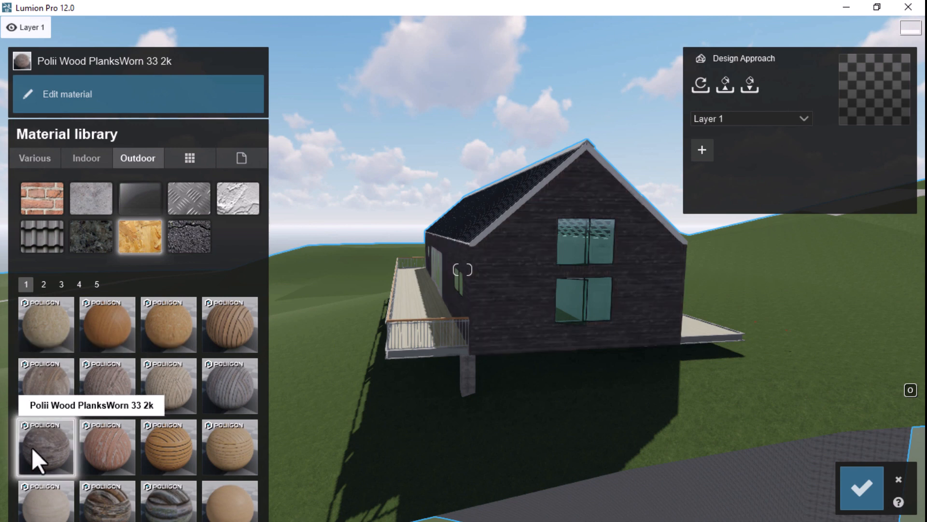
pyautogui.click(245, 389)
# Examine the new wood cladding up close and from a distance along the gable end and deck side
pyautogui.scroll(5, 436, 296)
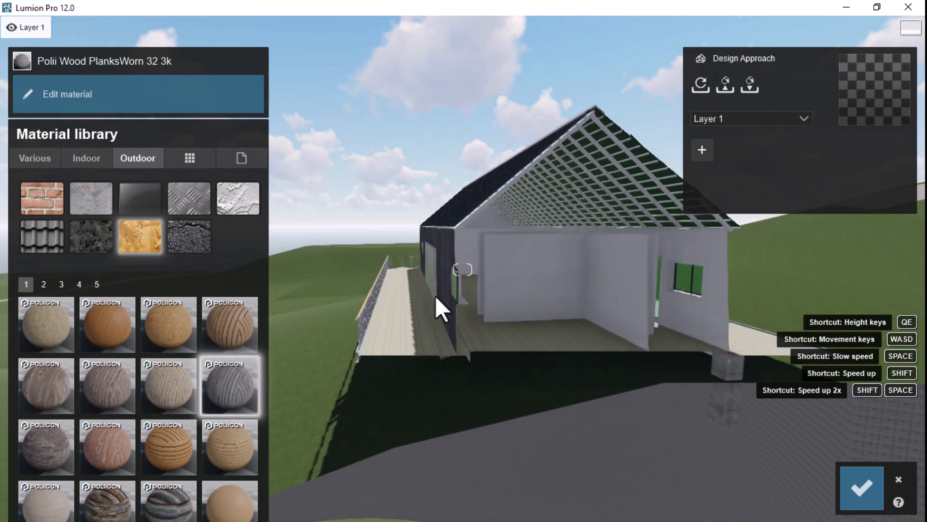
pyautogui.scroll(-4, 435, 295)
pyautogui.press('s')
pyautogui.press('a')
pyautogui.moveTo(435, 296); pyautogui.dragTo(430, 271, button='right')
pyautogui.press('w')
pyautogui.press('s')
pyautogui.press('s')
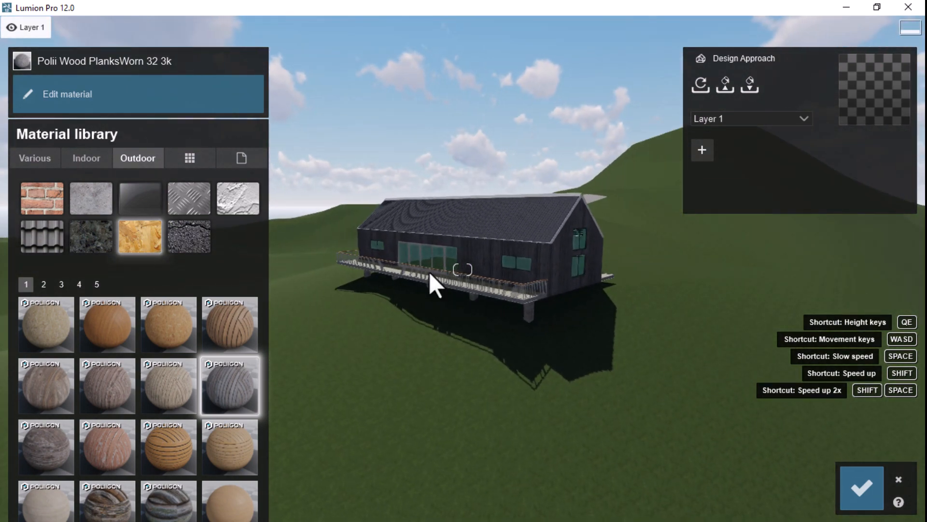
pyautogui.press('w')
pyautogui.press('w')
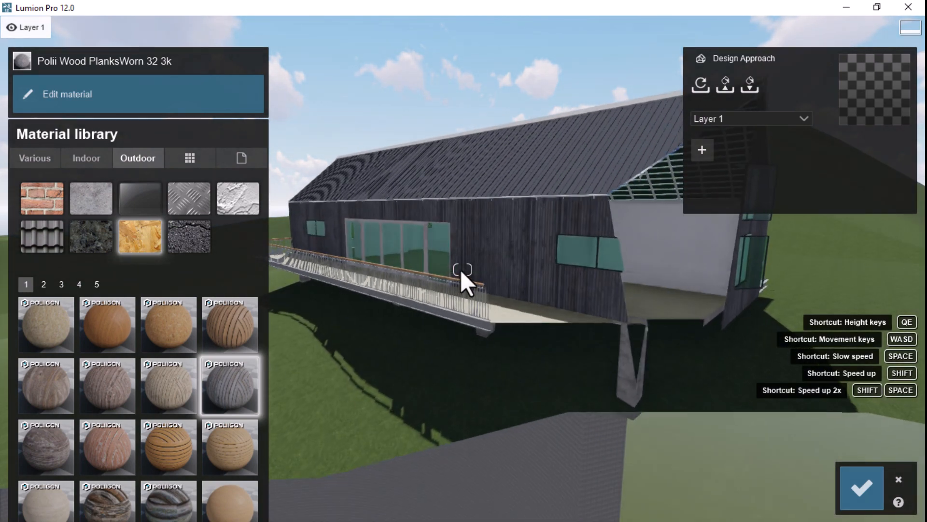
pyautogui.press('s')
pyautogui.press('a')
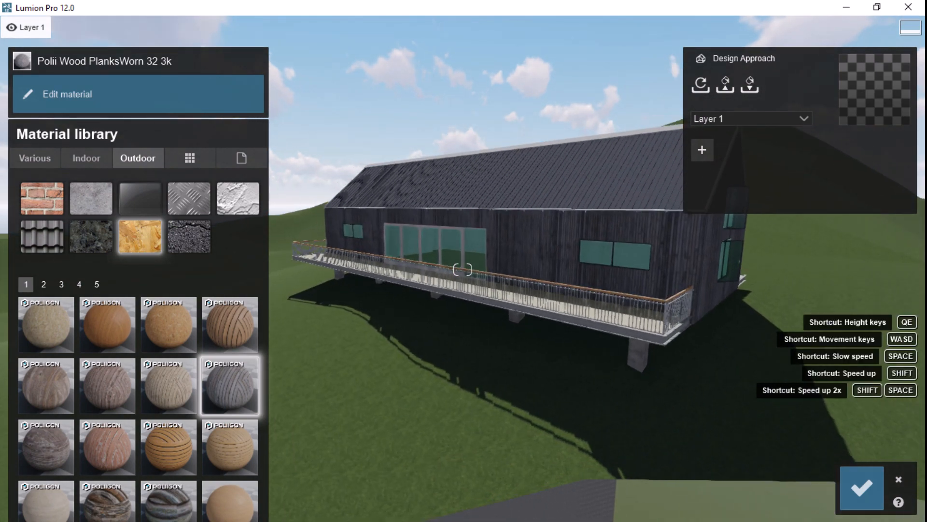
pyautogui.moveTo(459, 270); pyautogui.dragTo(512, 290, button='right')
# Save the material changes and switch Use proxies to Off in the image settings
pyautogui.click(840, 476)
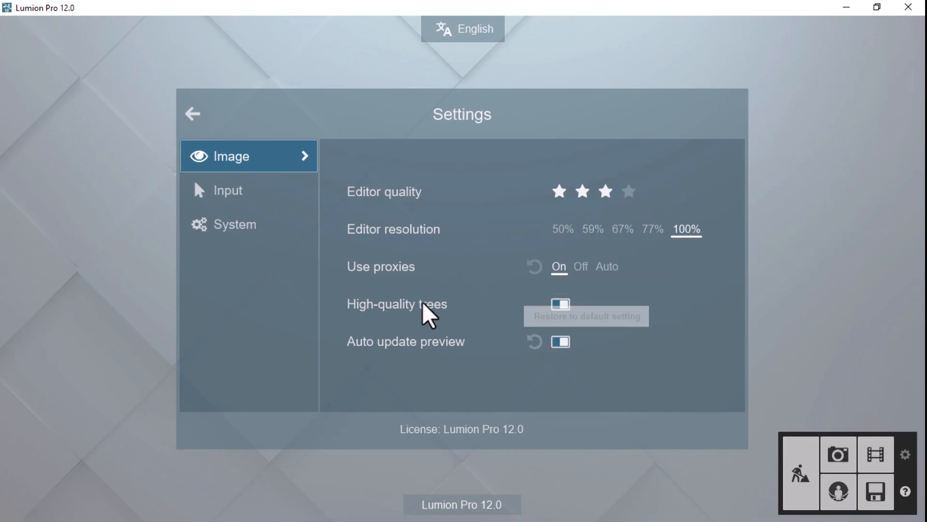
pyautogui.click(583, 283)
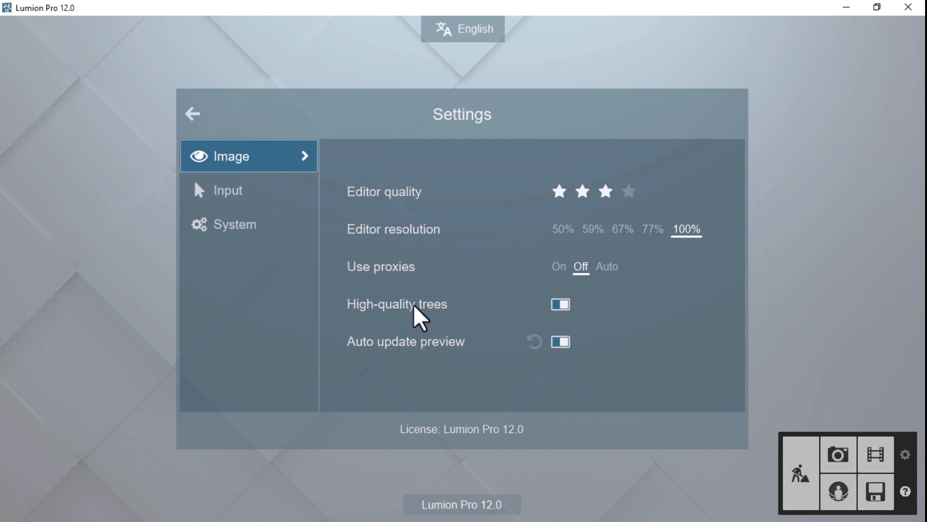
pyautogui.click(231, 227)
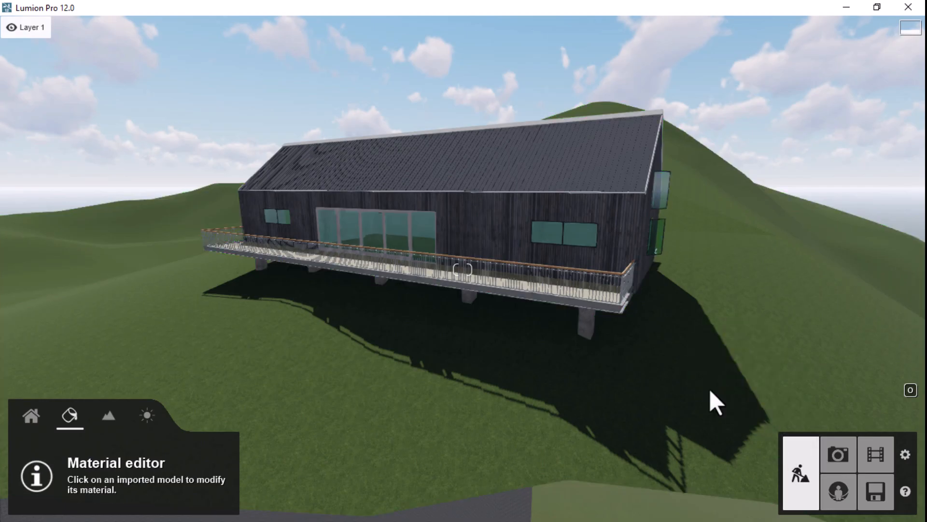
# Replace the glass material of the large sliding doors on the deck side with Interior Volume Glass 001
pyautogui.moveTo(710, 400); pyautogui.dragTo(513, 292, button='right')
pyautogui.scroll(3, 513, 292)
pyautogui.scroll(-2, 513, 292)
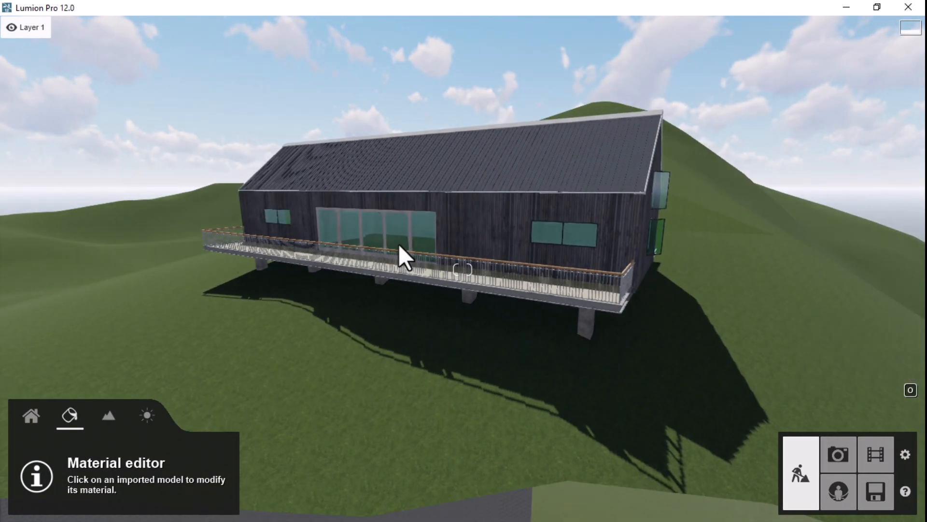
pyautogui.click(407, 235)
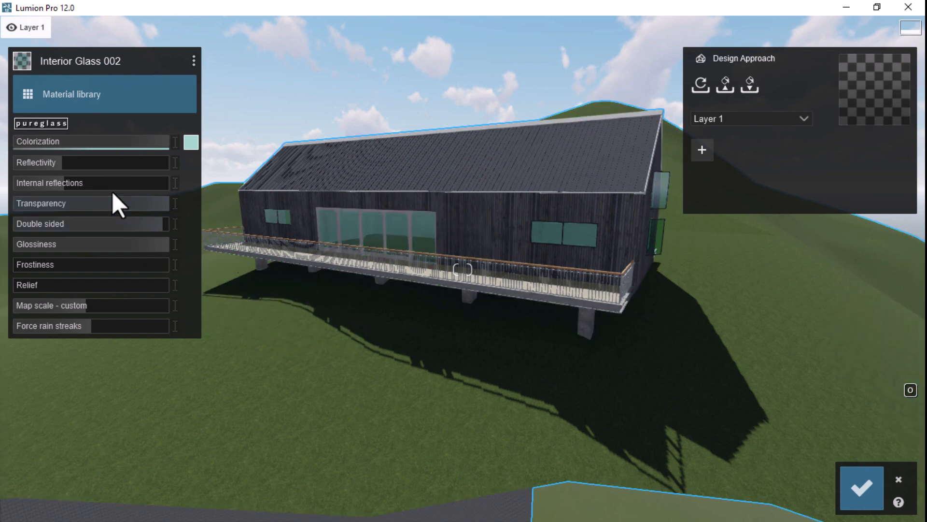
pyautogui.click(37, 92)
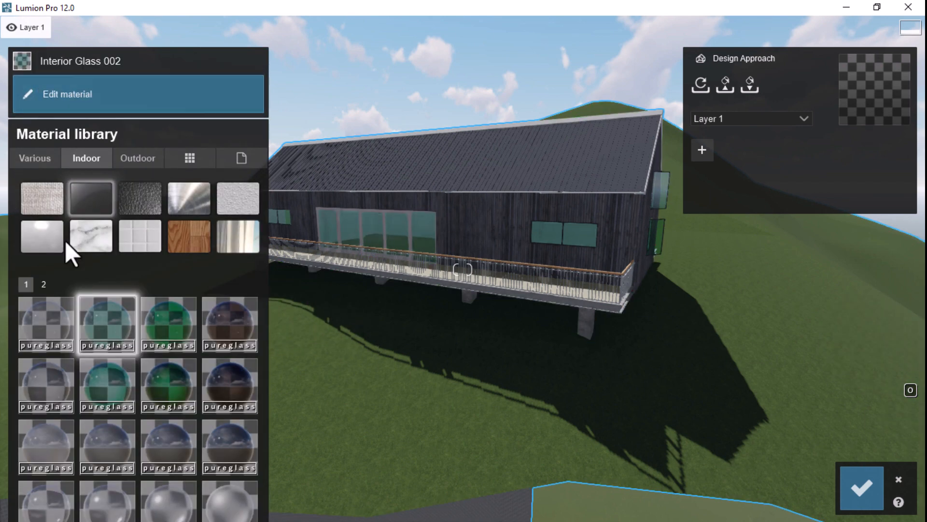
pyautogui.click(220, 333)
pyautogui.click(56, 381)
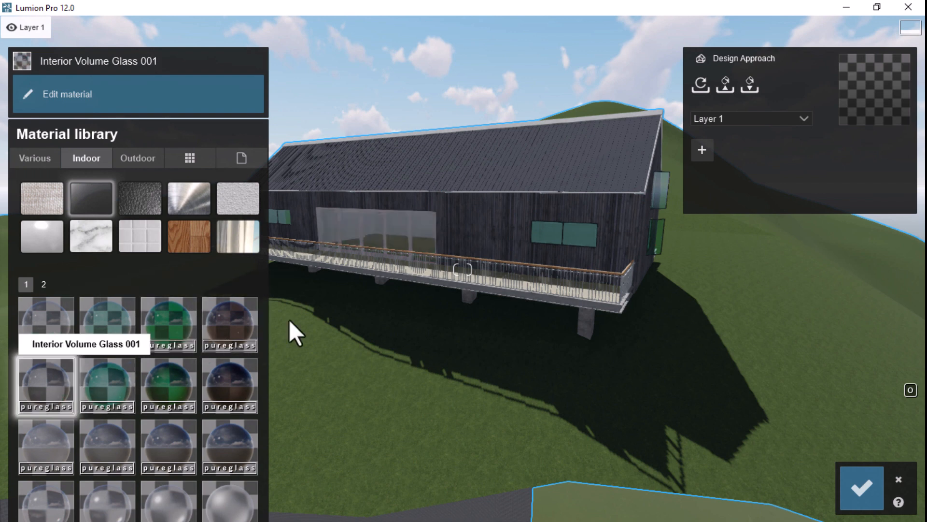
# Apply the indoor metal material Aluminium to the sliding door frames named MT Metal _ Aluminium
pyautogui.click(388, 237)
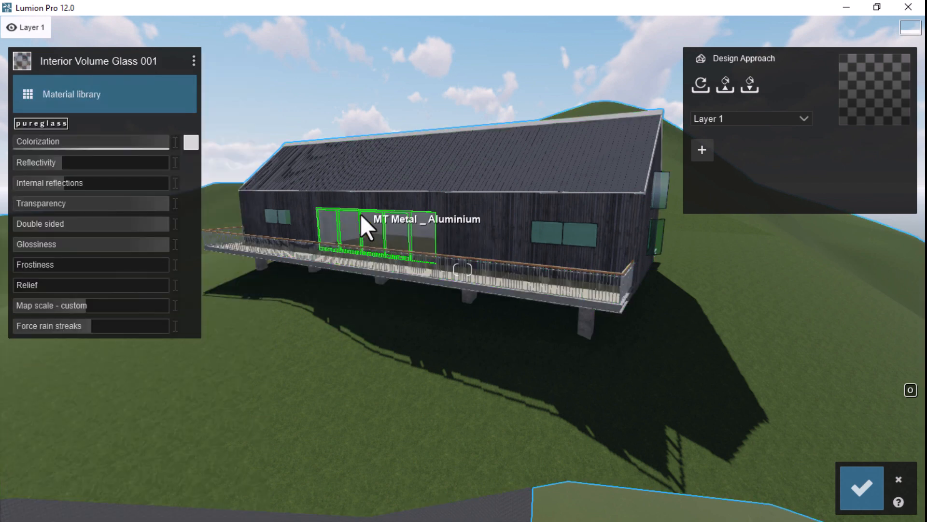
pyautogui.click(97, 94)
pyautogui.click(87, 86)
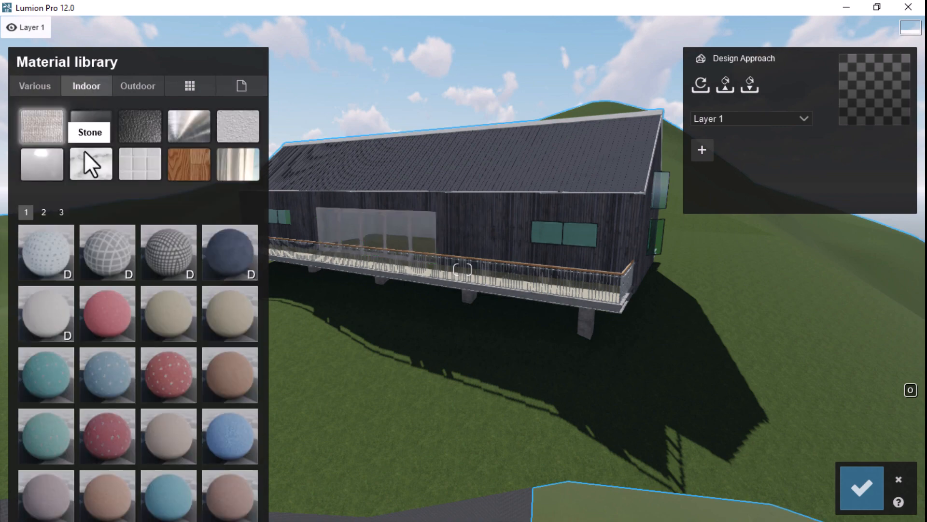
pyautogui.click(194, 129)
pyautogui.scroll(5, 361, 213)
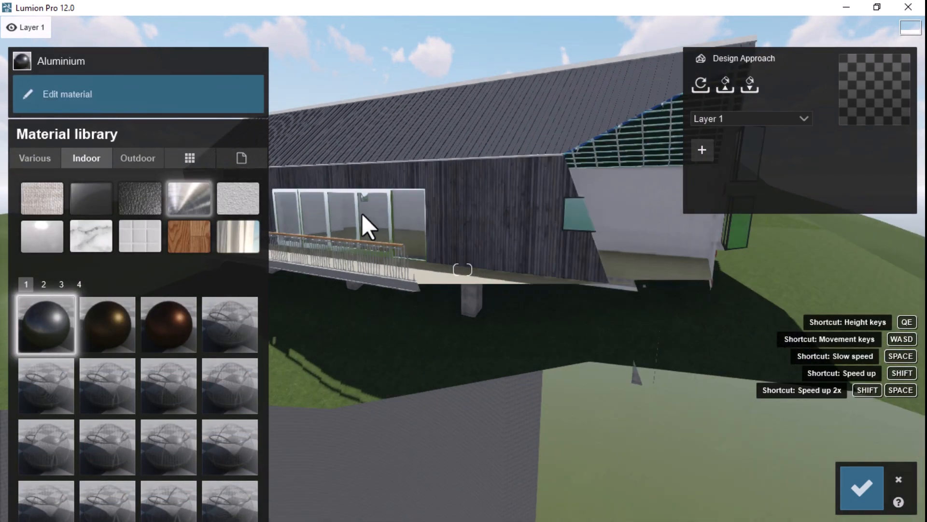
pyautogui.scroll(-2, 364, 214)
pyautogui.scroll(-5, 488, 268)
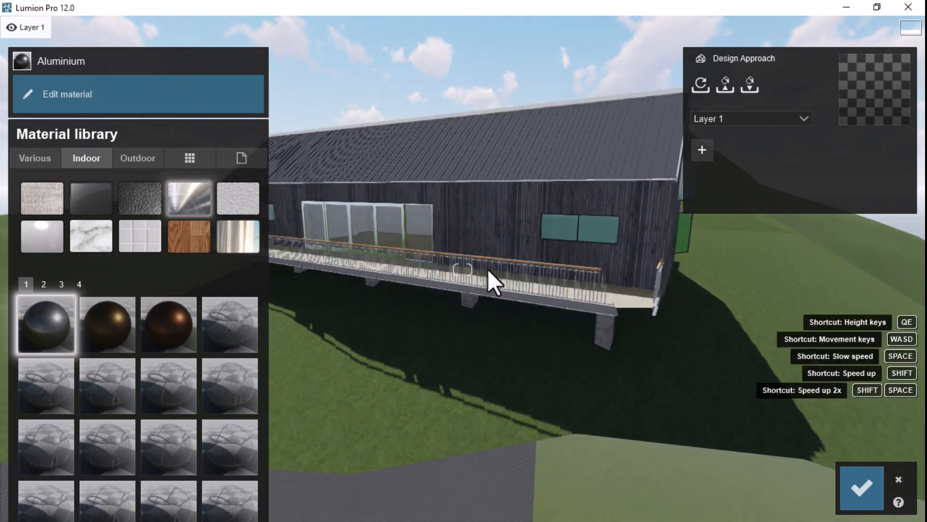
pyautogui.scroll(2, 497, 271)
pyautogui.scroll(3, 496, 273)
pyautogui.scroll(-3, 497, 275)
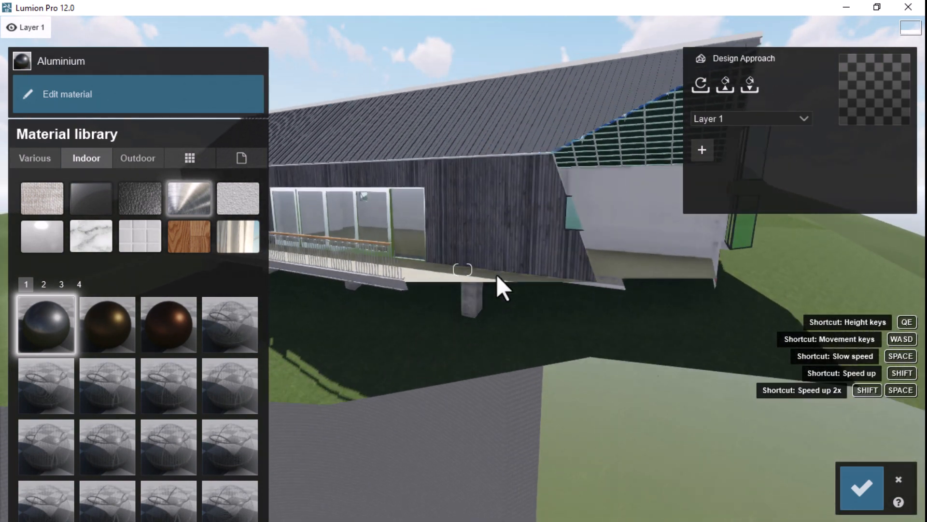
# Apply the outdoor metal material Metal Painted 002 1024 to the deck's edge beam named PT Paint_02 and colour it very dark grey
pyautogui.click(445, 288)
pyautogui.click(160, 88)
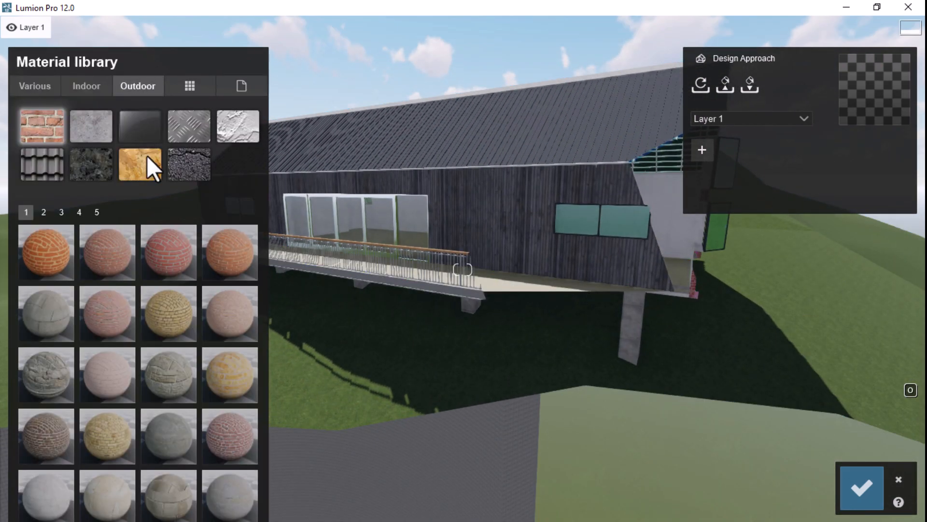
pyautogui.click(195, 130)
pyautogui.click(107, 444)
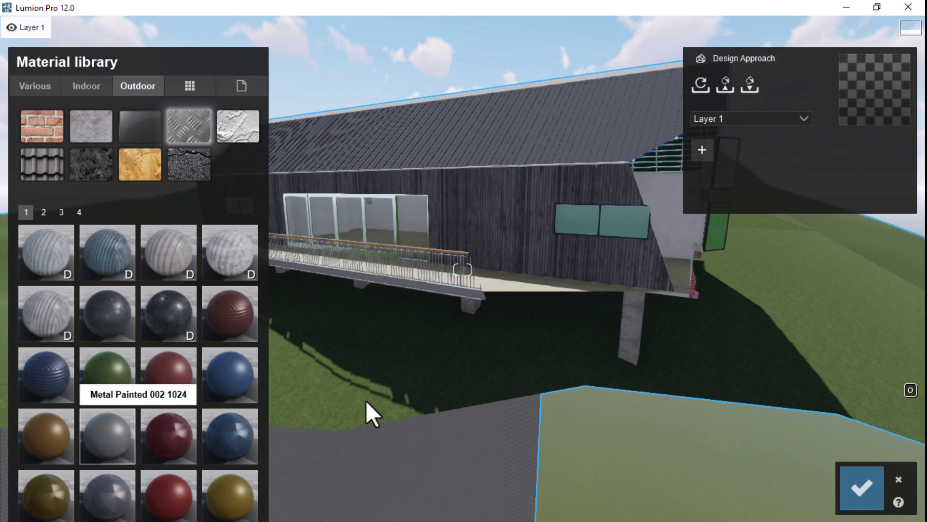
pyautogui.click(431, 284)
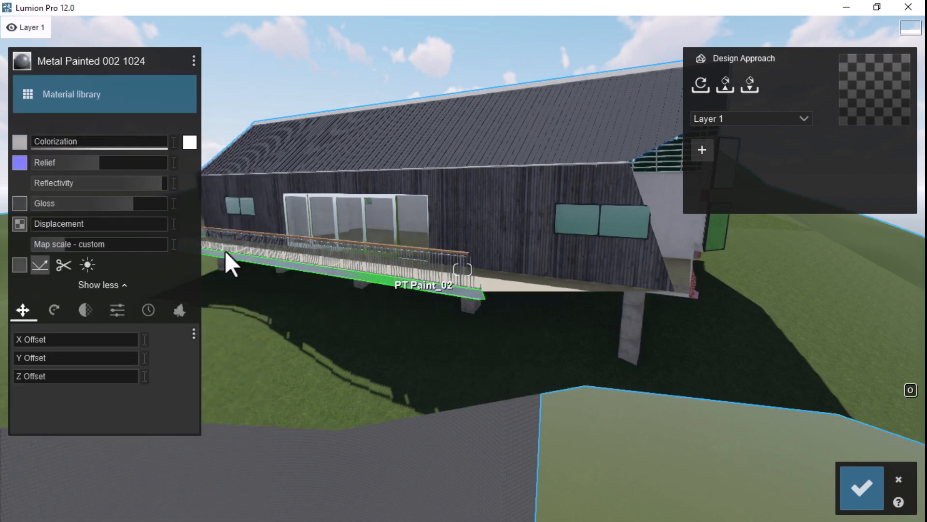
pyautogui.click(190, 141)
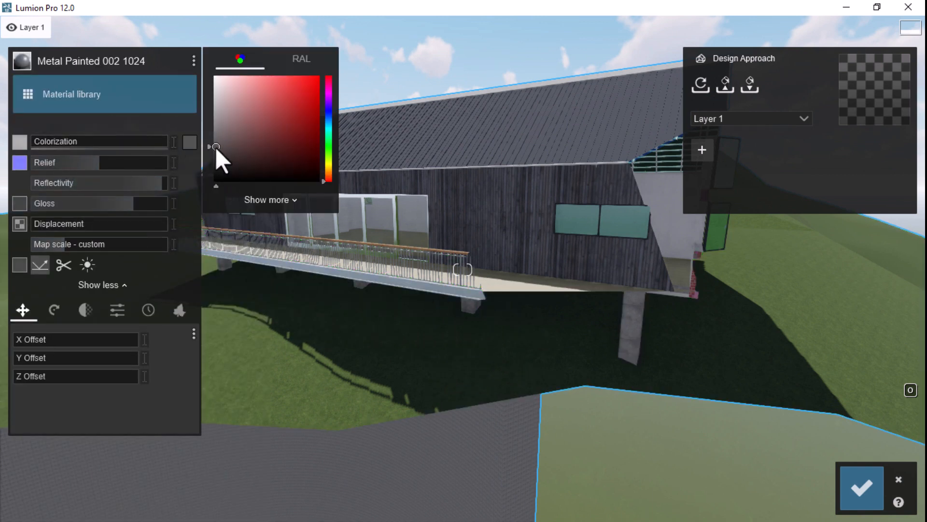
pyautogui.moveTo(215, 147); pyautogui.dragTo(212, 170)
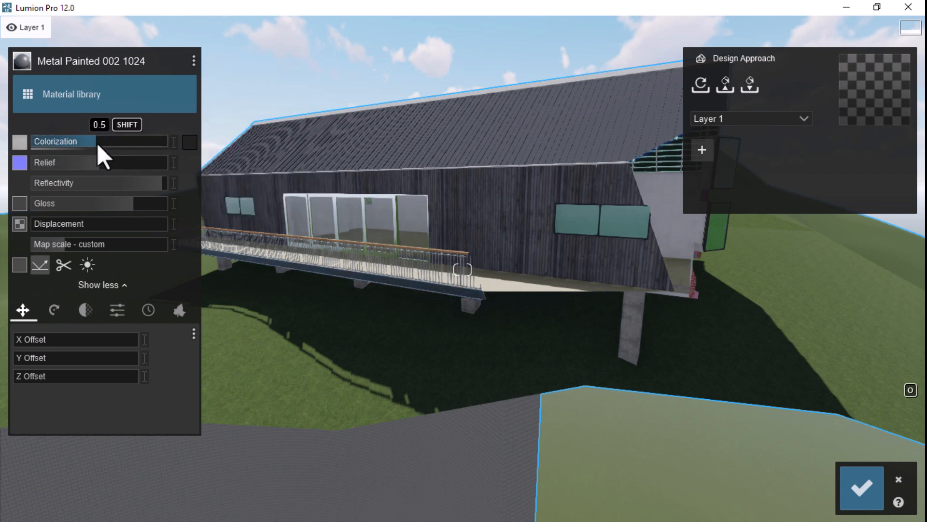
# Apply the indoor metal material Aluminium to the balusters of the deck railing
pyautogui.click(462, 283)
pyautogui.click(101, 87)
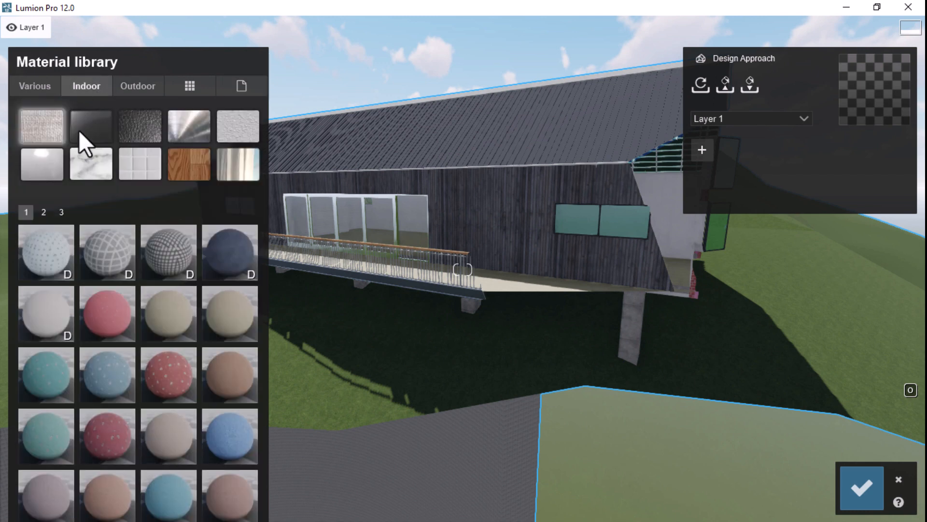
pyautogui.click(188, 130)
pyautogui.click(46, 251)
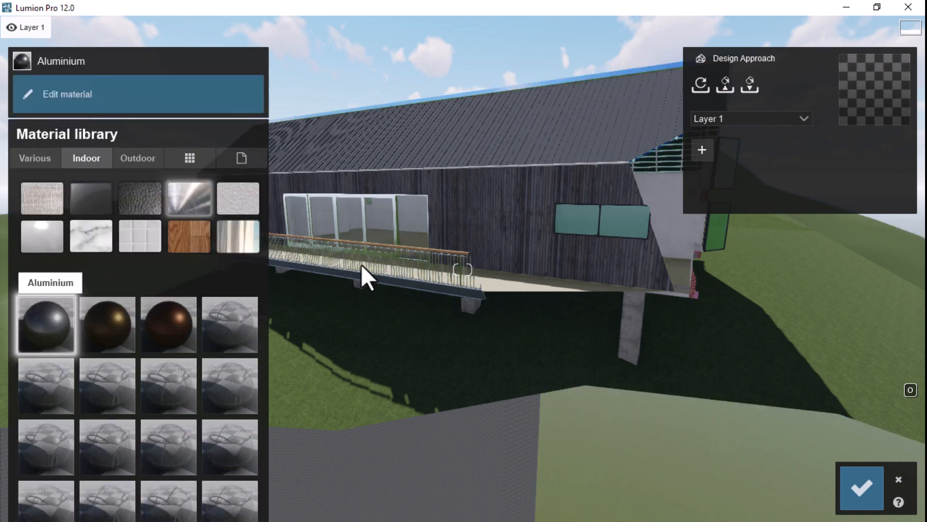
# Apply the outdoor wood material Polii Wood Fine 022 3k to the handrail on top of the deck railing
pyautogui.click(433, 249)
pyautogui.click(94, 87)
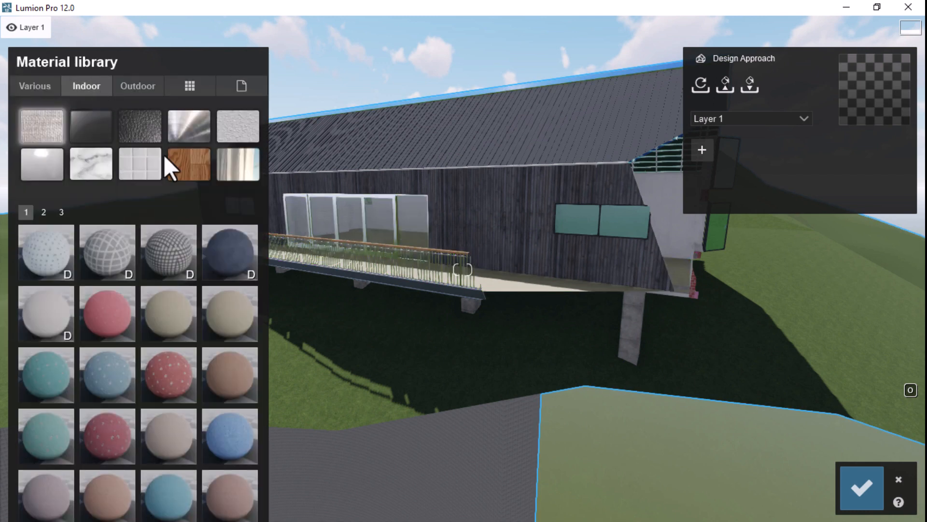
pyautogui.click(121, 87)
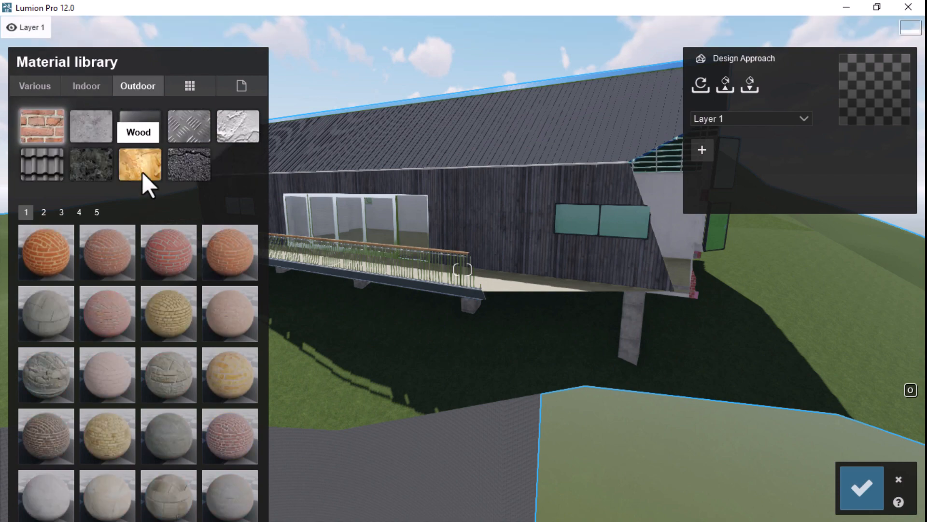
pyautogui.click(141, 169)
pyautogui.click(115, 256)
# Replace the GL Glass _ Clear material of the deck-side and gable windows with Interior Volume Glass 001
pyautogui.press('s')
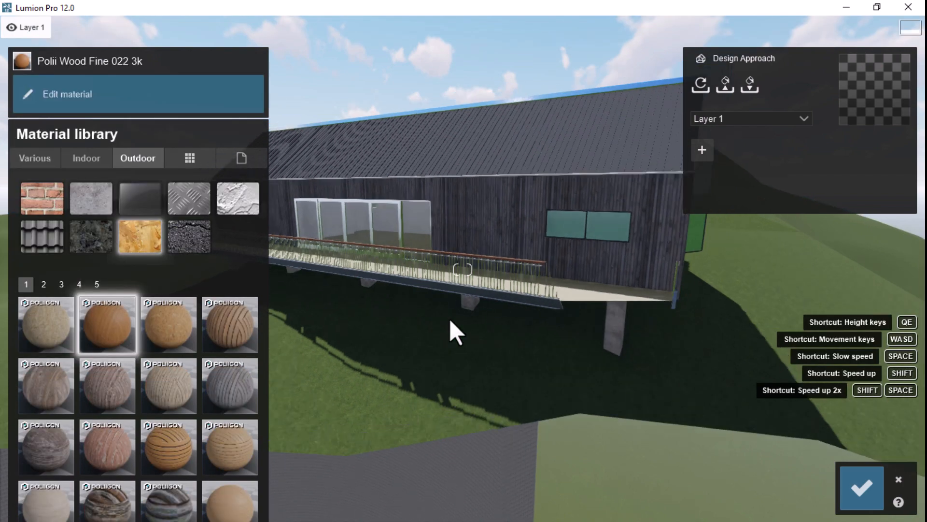
pyautogui.press('w')
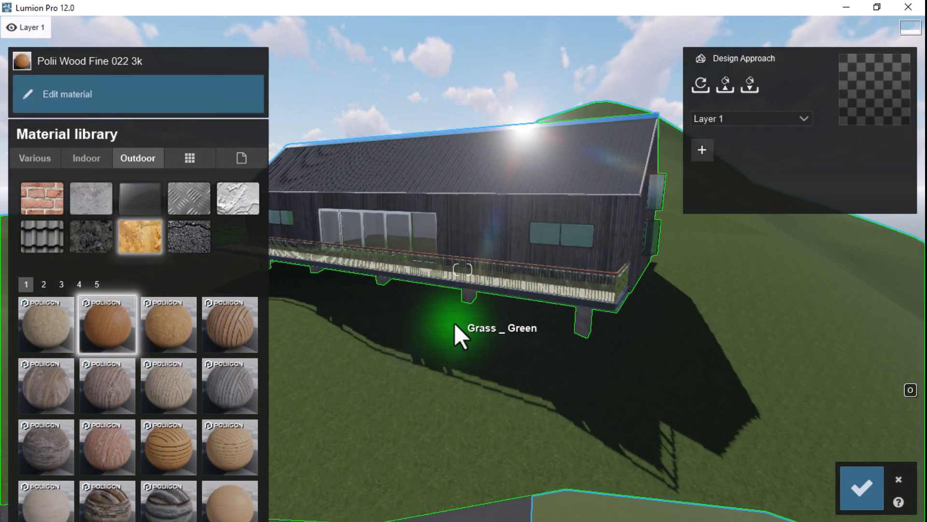
pyautogui.press('w')
pyautogui.press('d')
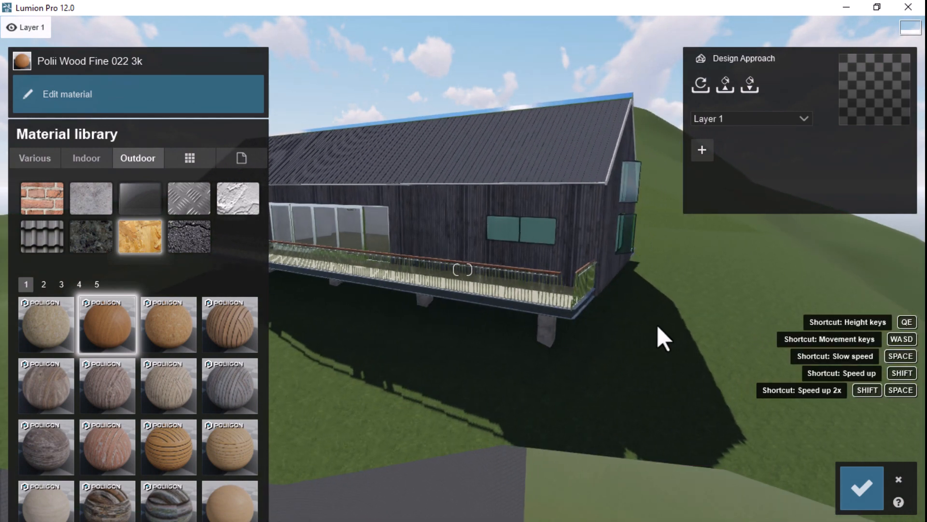
pyautogui.press('w')
pyautogui.click(481, 228)
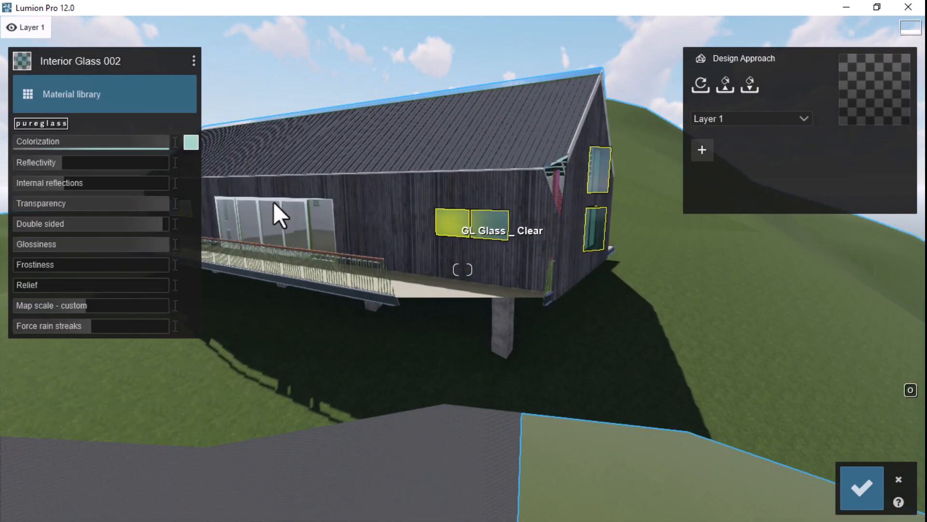
pyautogui.click(68, 91)
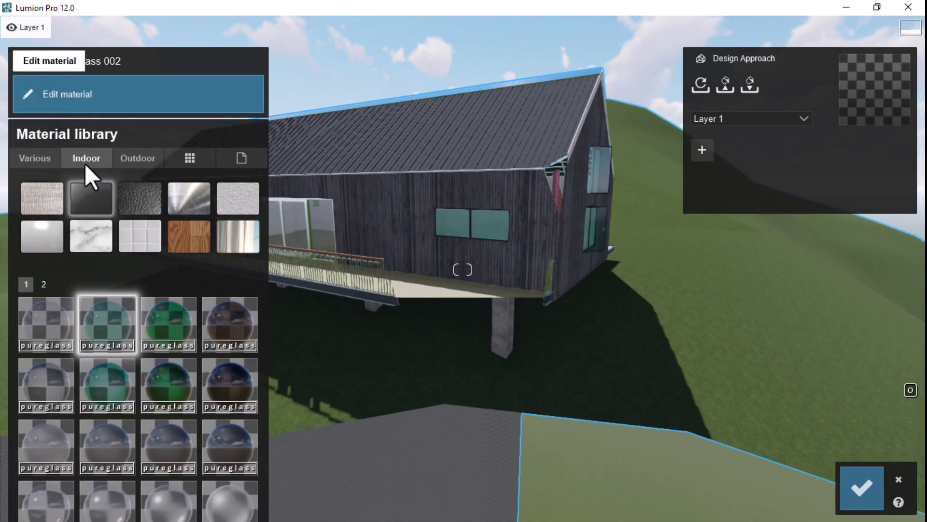
pyautogui.click(58, 375)
# Apply the indoor metal material Aluminium to the frames of the small deck-side and gable windows
pyautogui.press('w')
pyautogui.press('s')
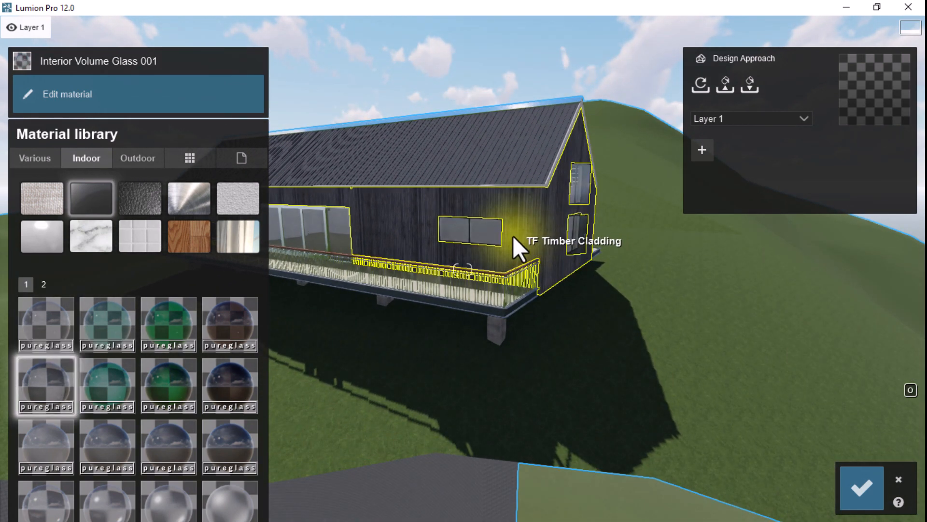
pyautogui.click(463, 243)
pyautogui.click(87, 86)
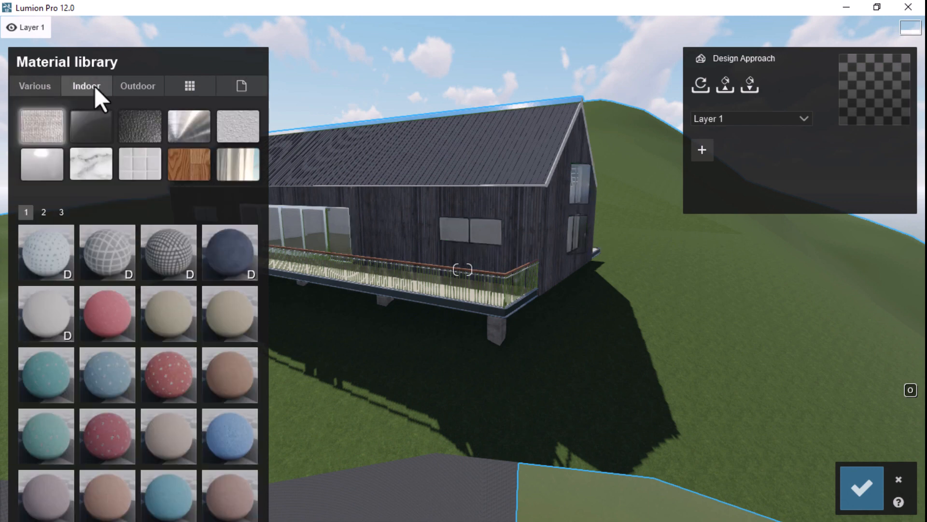
pyautogui.click(205, 137)
pyautogui.click(48, 263)
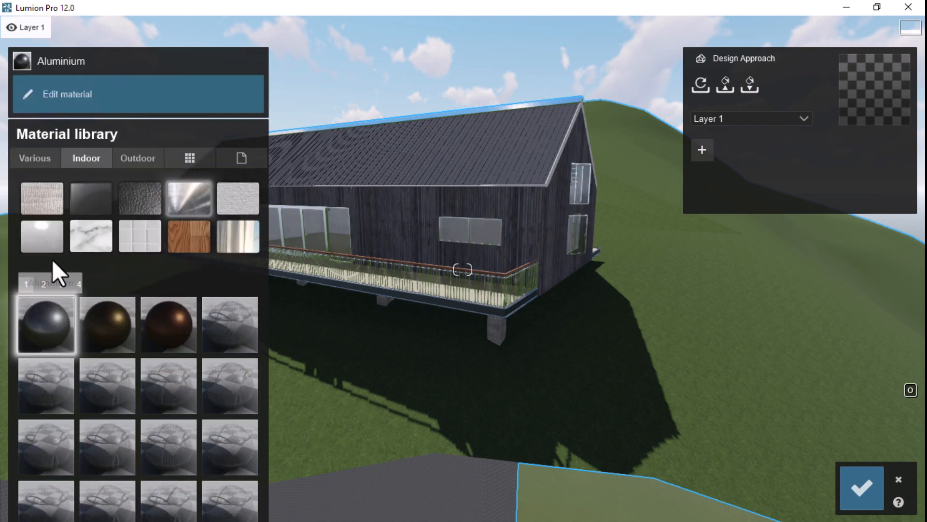
# Tint the Aluminium material of the window frames a medium warm grey
pyautogui.click(73, 94)
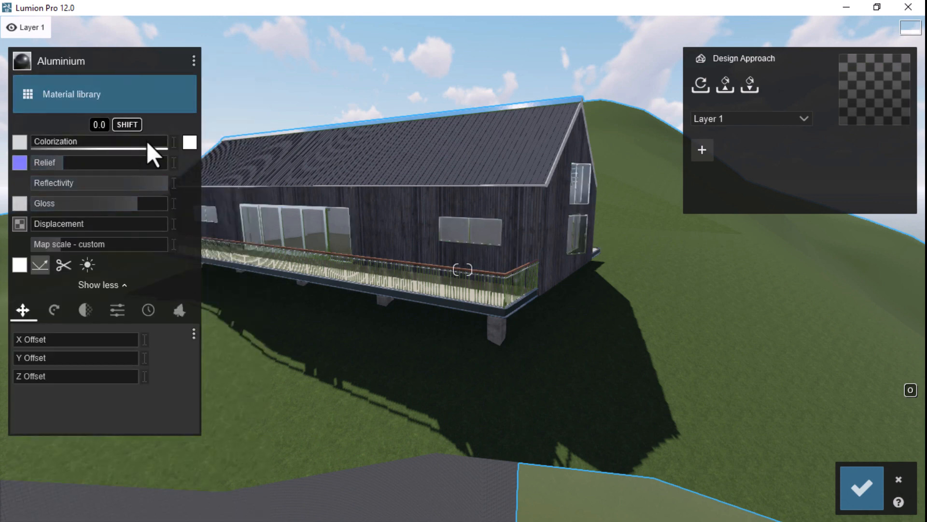
pyautogui.click(190, 141)
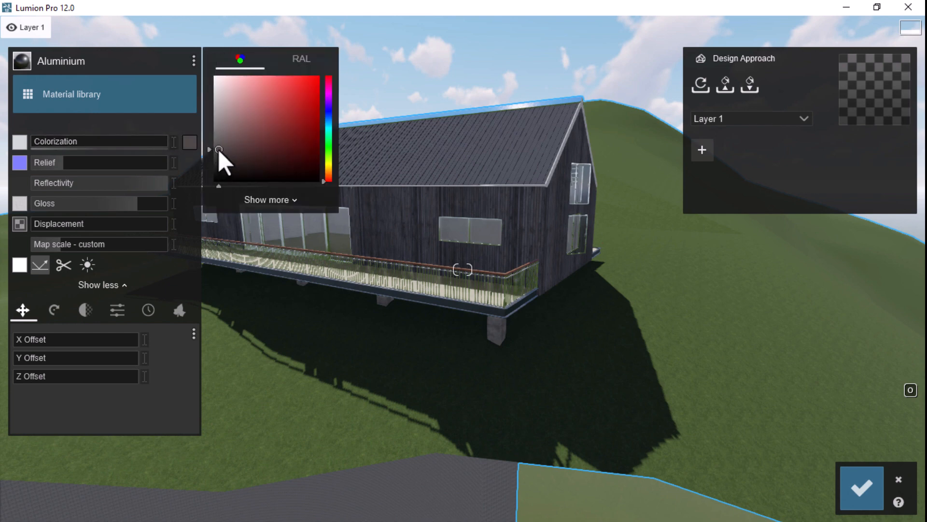
pyautogui.moveTo(218, 150); pyautogui.dragTo(218, 126)
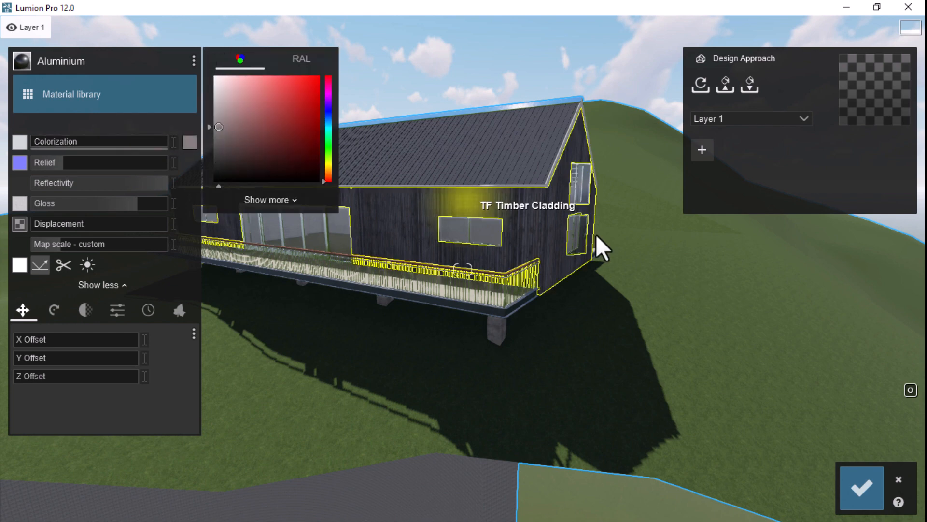
# Assign a new Standard material to the roof edge trim named TF Siding_ 4_ Horiz_ White
pyautogui.moveTo(596, 233); pyautogui.dragTo(570, 242, button='right')
pyautogui.press('d')
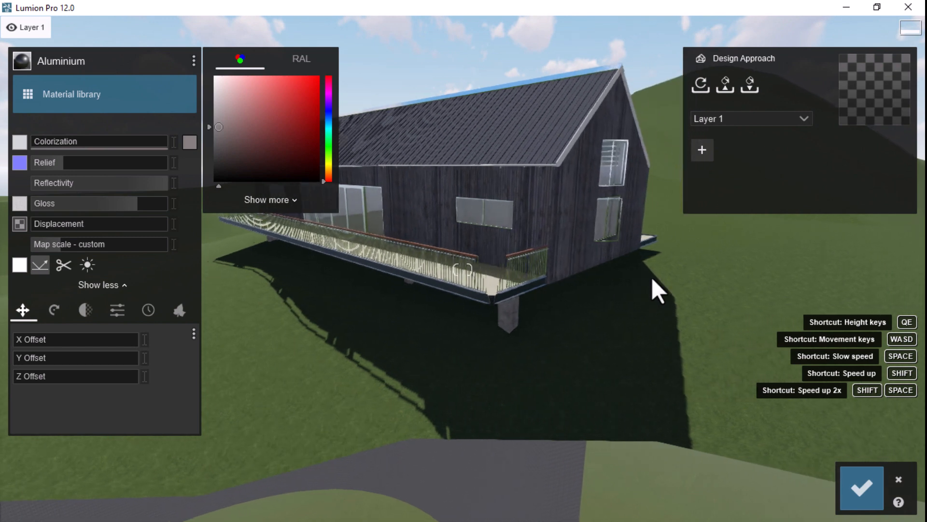
pyautogui.moveTo(651, 277); pyautogui.dragTo(640, 278, button='right')
pyautogui.click(549, 209)
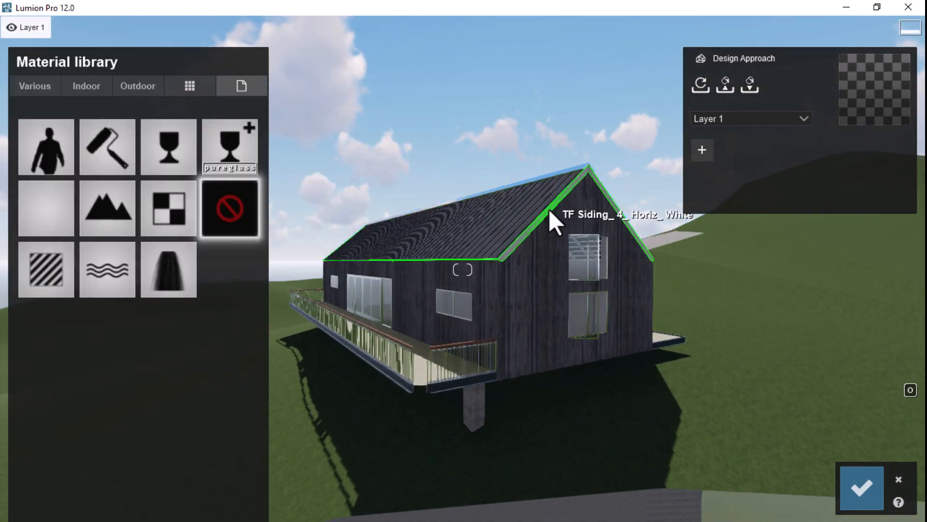
pyautogui.click(137, 87)
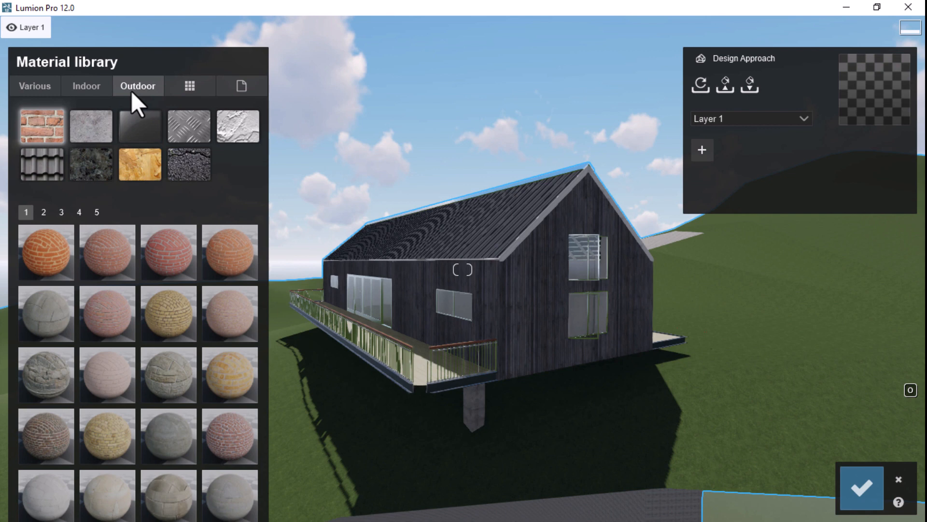
pyautogui.click(108, 94)
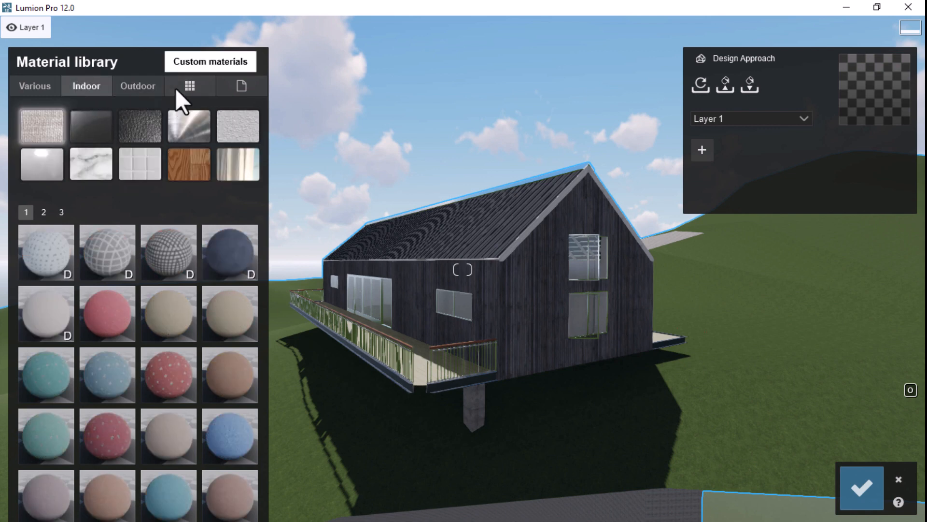
pyautogui.click(189, 87)
pyautogui.click(147, 90)
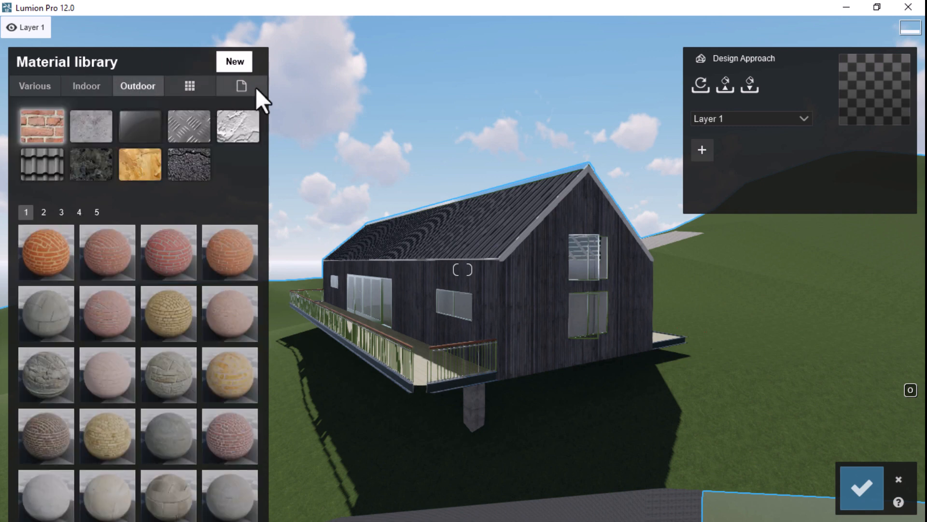
pyautogui.click(241, 86)
pyautogui.click(36, 283)
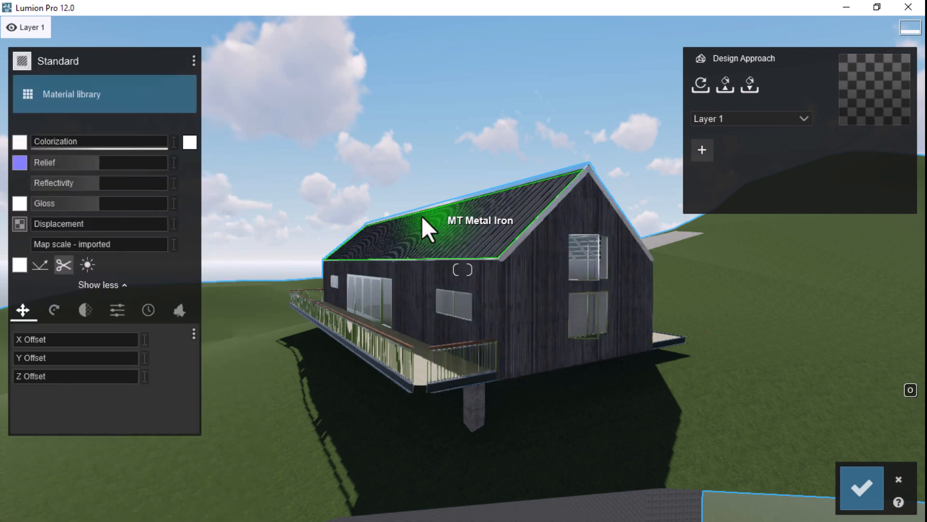
# Assign a new Standard material to the concrete column under the deck
pyautogui.press('s')
pyautogui.click(467, 377)
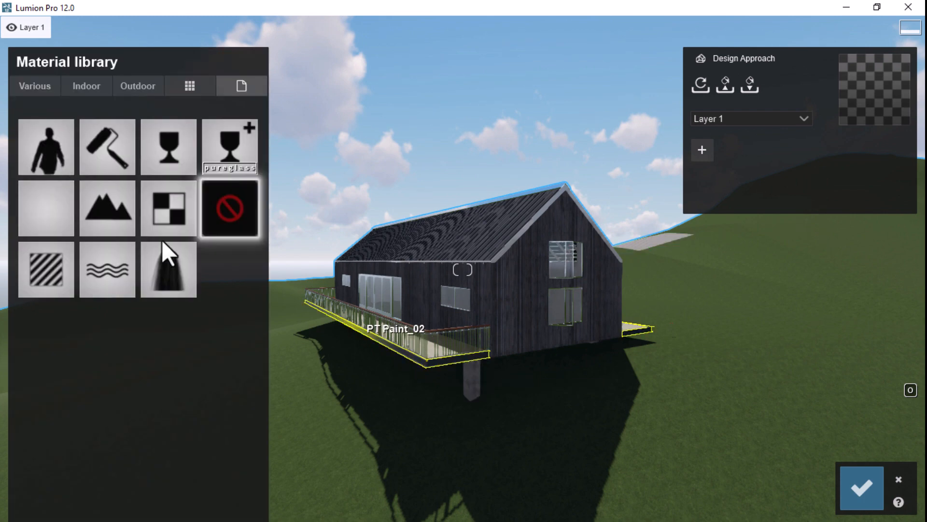
pyautogui.click(47, 261)
# Try Polii Wood Planks 22 2k and Polii Wood Flooring 06 3k on the TF Siding _ Medium deck and interior floors, and apply Polii Wood Planks 24 2k
pyautogui.press('s')
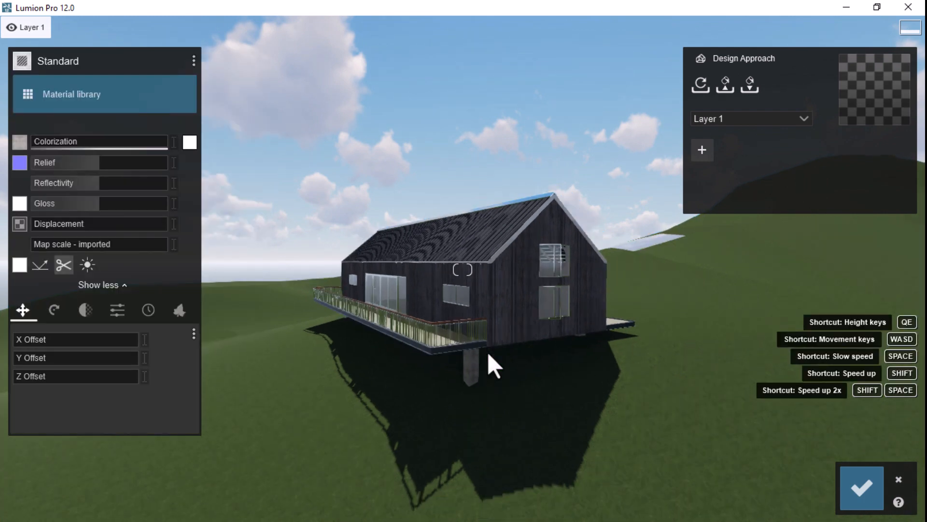
pyautogui.press('w')
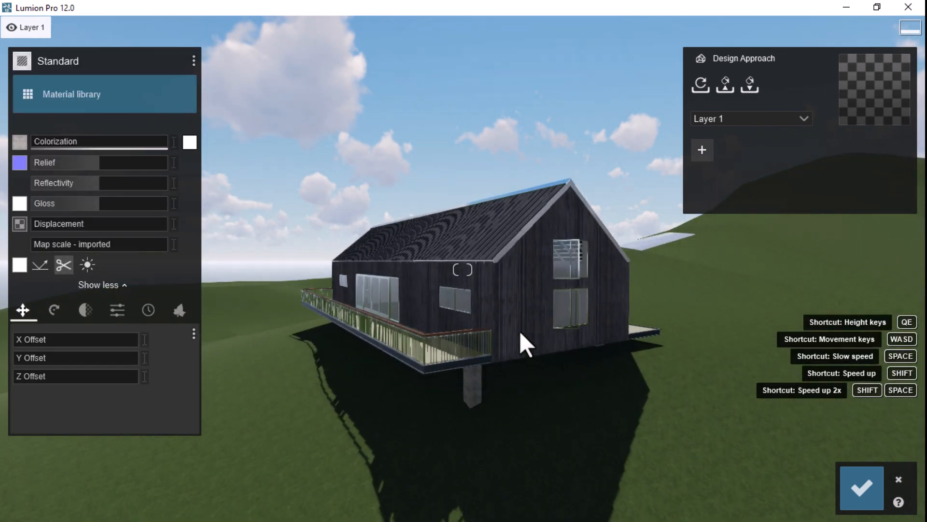
pyautogui.moveTo(509, 308); pyautogui.dragTo(512, 425, button='right')
pyautogui.press('q')
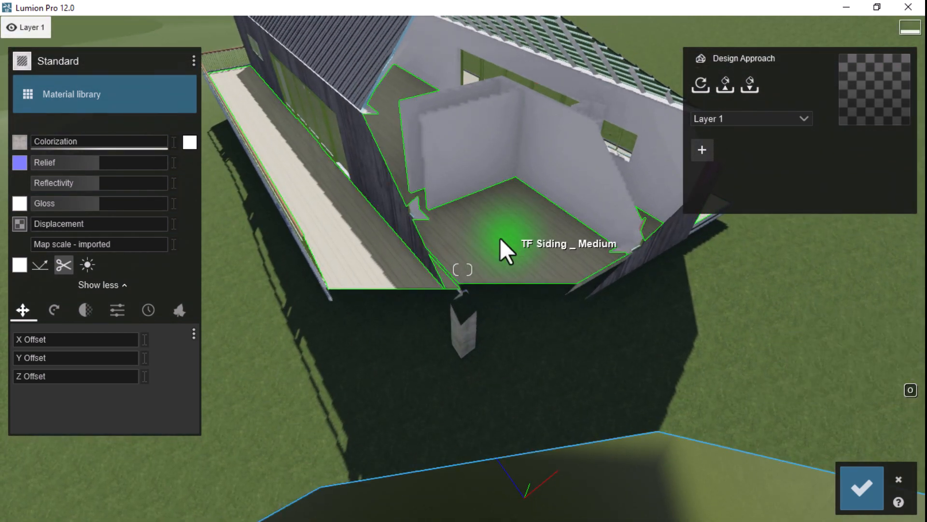
pyautogui.click(396, 257)
pyautogui.click(128, 88)
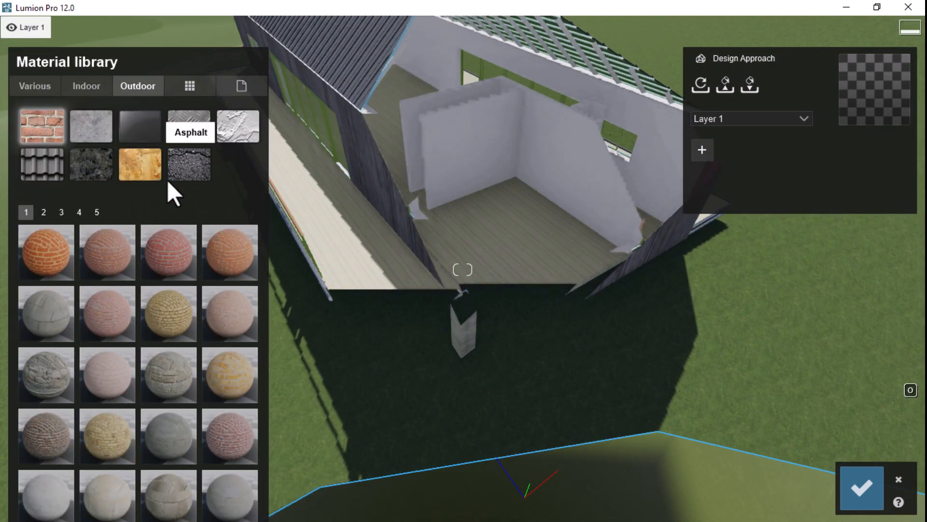
pyautogui.click(129, 175)
pyautogui.click(168, 372)
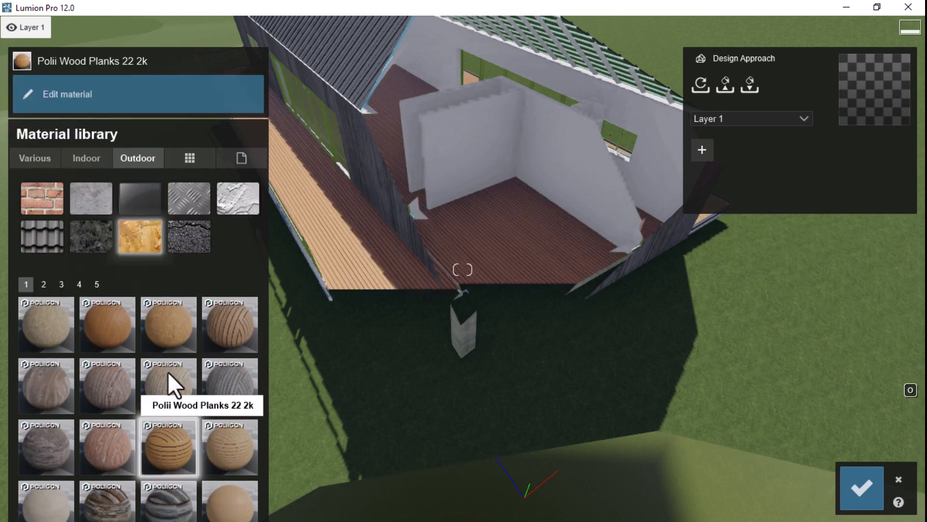
pyautogui.click(228, 313)
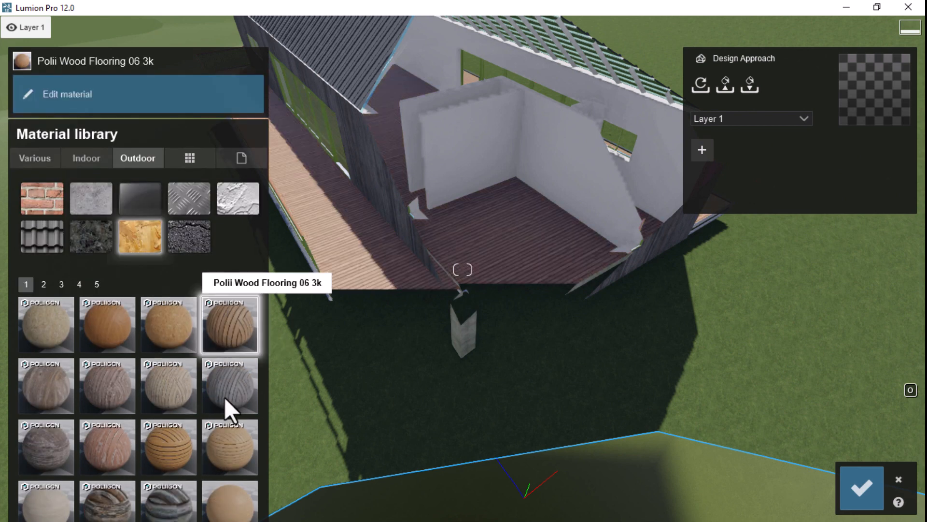
pyautogui.click(222, 450)
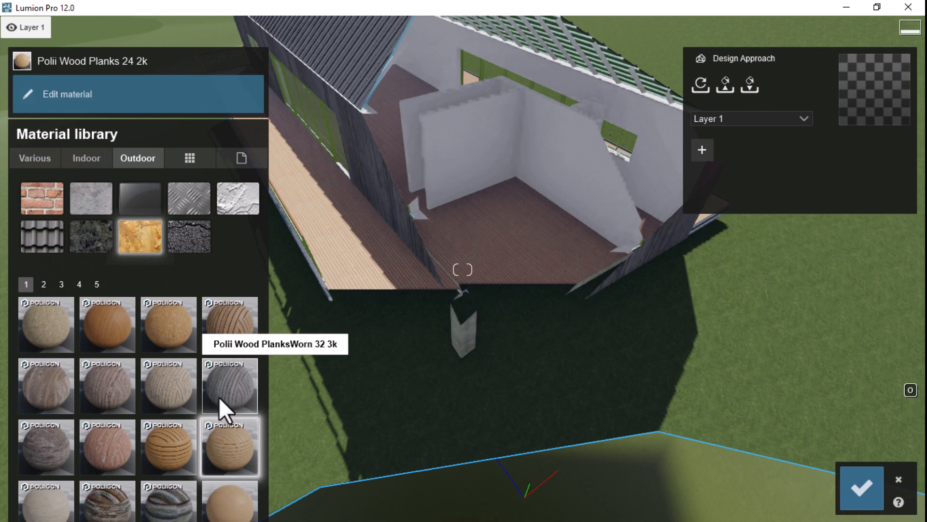
pyautogui.scroll(-2, 219, 397)
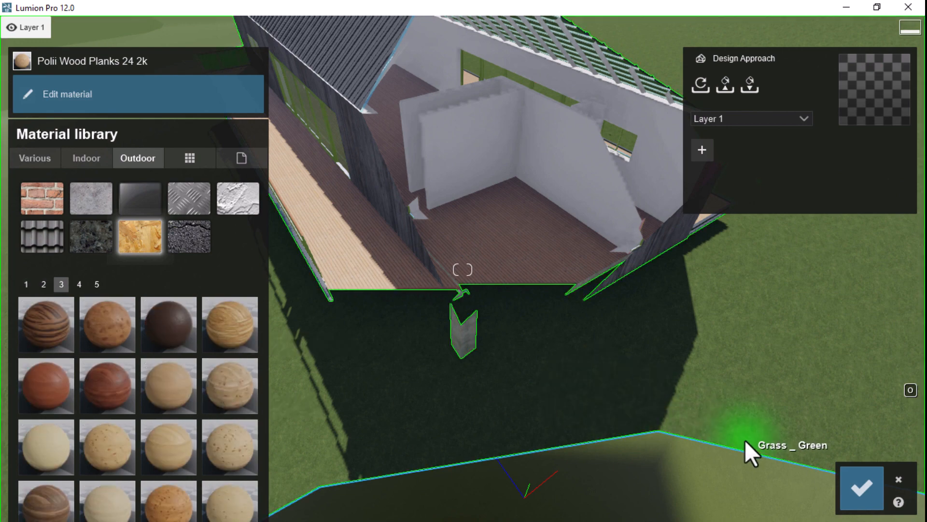
# Try Polii Wood PlanksWorn 32 3k and 13 3k on the deck, apply Polii Wood PlanksWorn 33 2k, and save the material changes
pyautogui.scroll(-6, 575, 306)
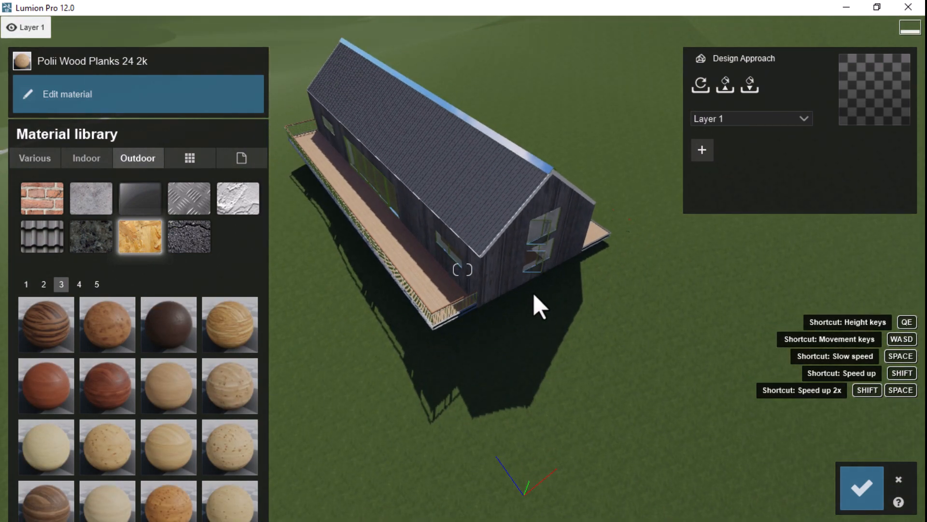
pyautogui.moveTo(559, 292); pyautogui.dragTo(503, 292, button='right')
pyautogui.press('d')
pyautogui.moveTo(657, 358); pyautogui.dragTo(561, 247, button='right')
pyautogui.press('d')
pyautogui.click(566, 291)
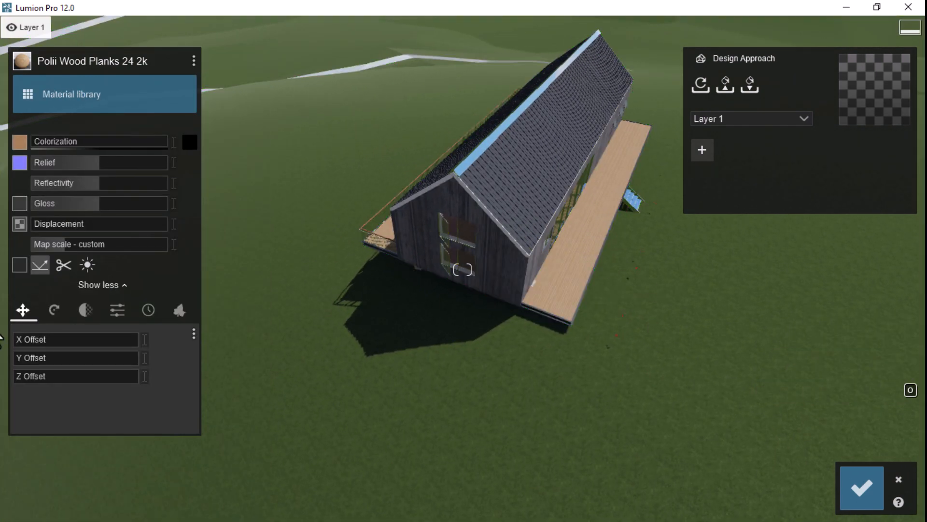
pyautogui.click(73, 87)
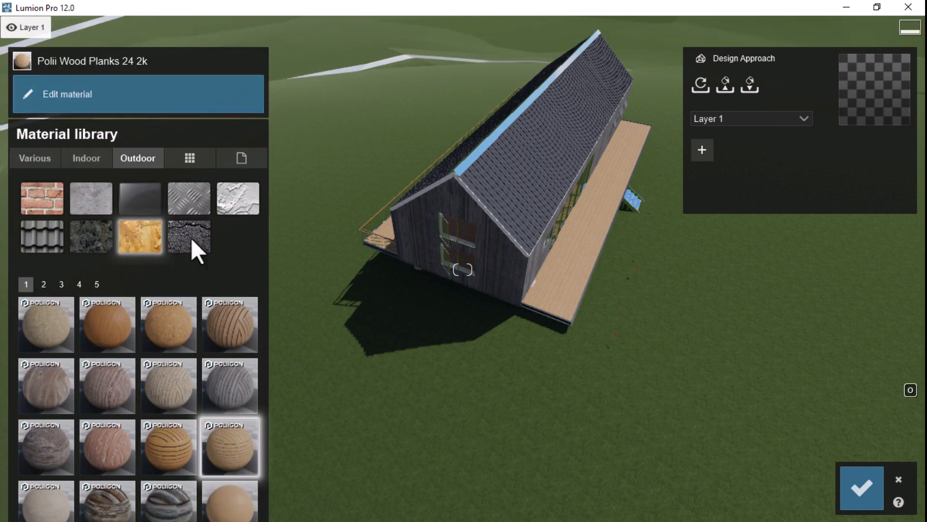
pyautogui.click(221, 380)
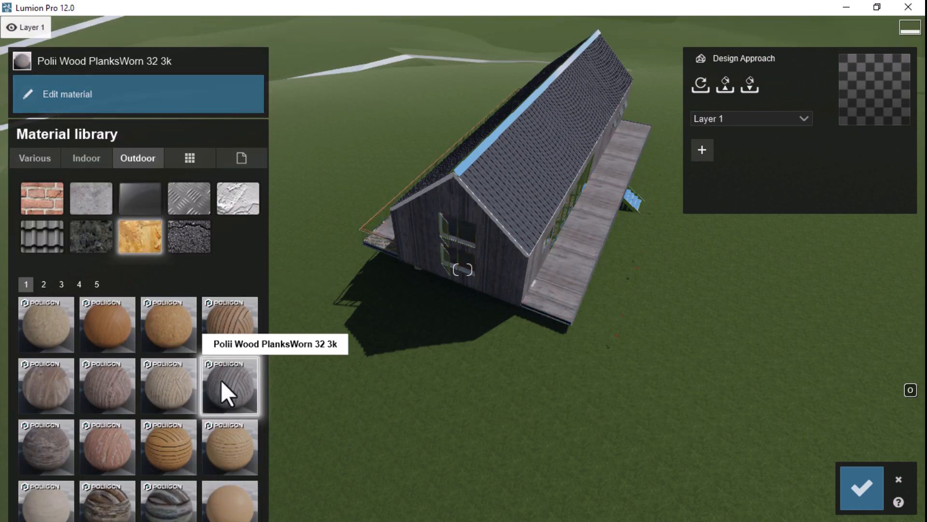
pyautogui.click(35, 403)
pyautogui.click(124, 387)
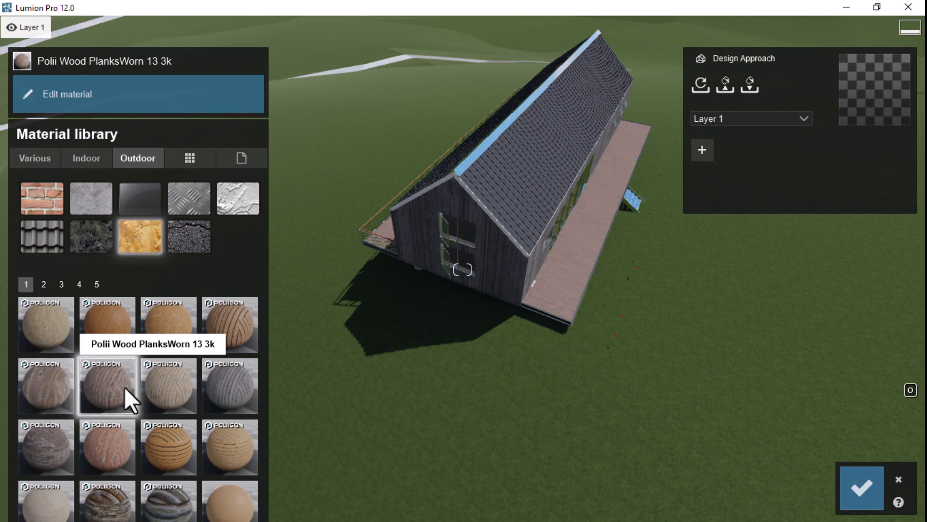
pyautogui.click(45, 454)
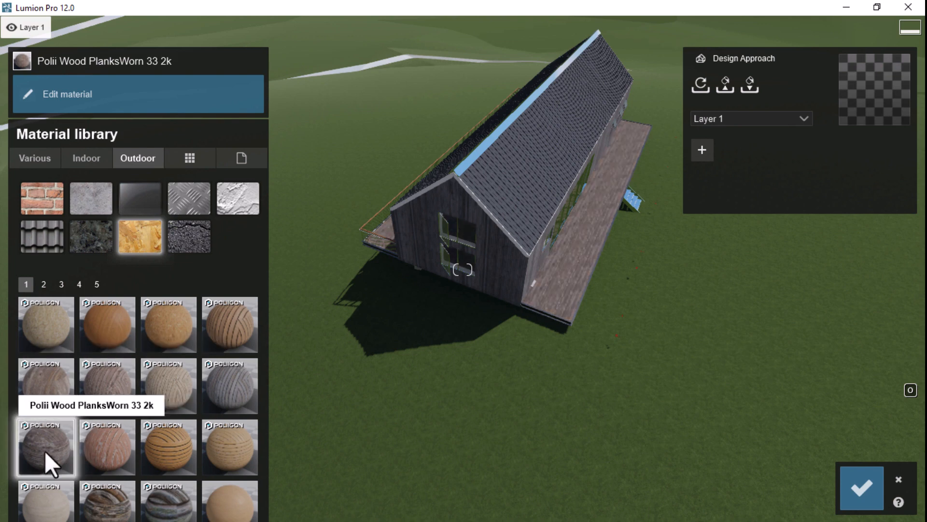
pyautogui.moveTo(628, 294); pyautogui.dragTo(669, 232, button='right')
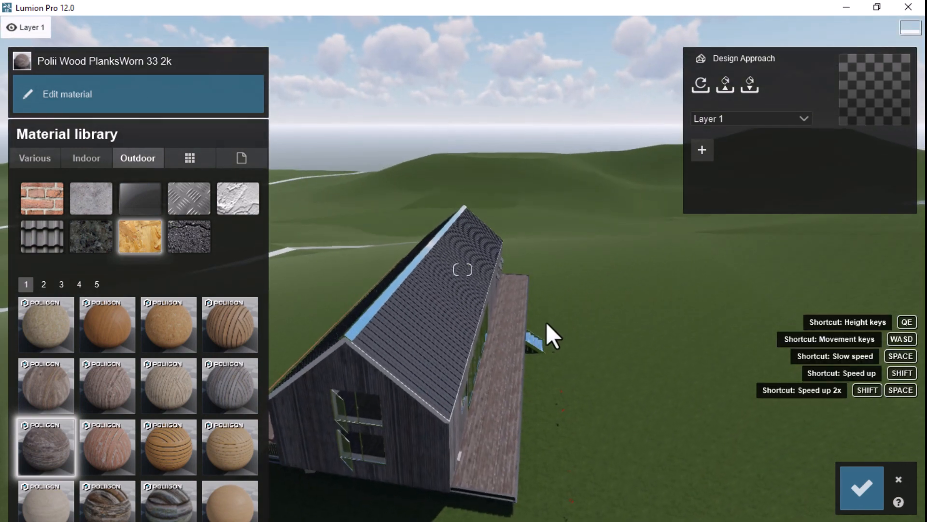
pyautogui.press('e')
pyautogui.moveTo(510, 371); pyautogui.dragTo(513, 333, button='right')
pyautogui.click(856, 485)
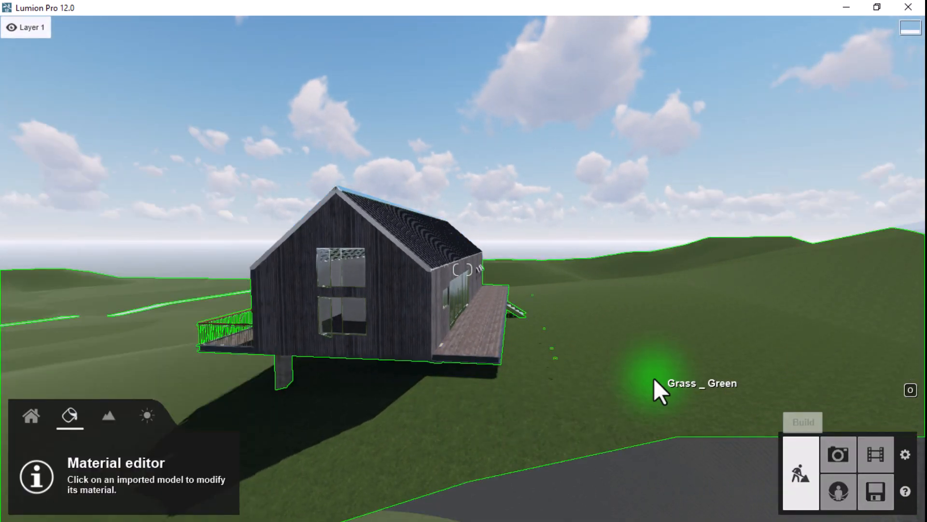
# Place the Lumion window beside Archicad and open the first and second Generic Perspective views under 3D VIEWS
pyautogui.press('super')
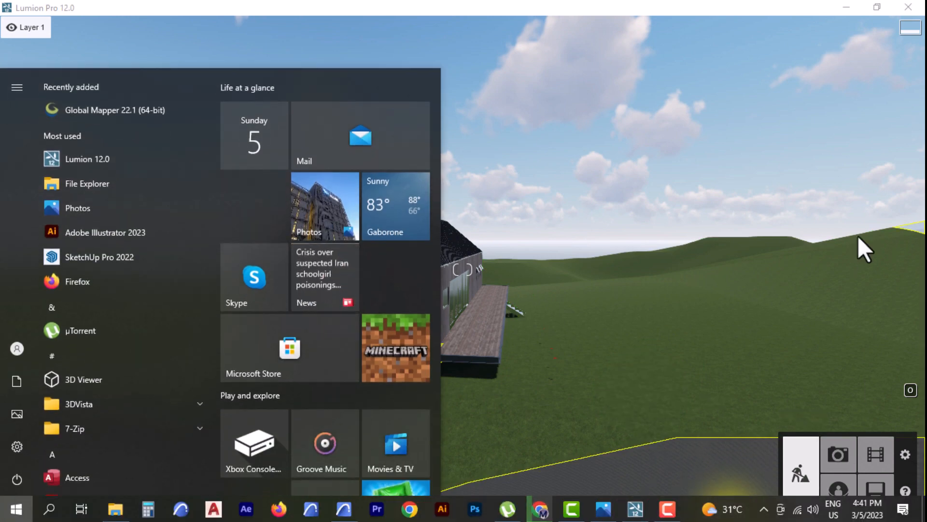
pyautogui.click(878, 8)
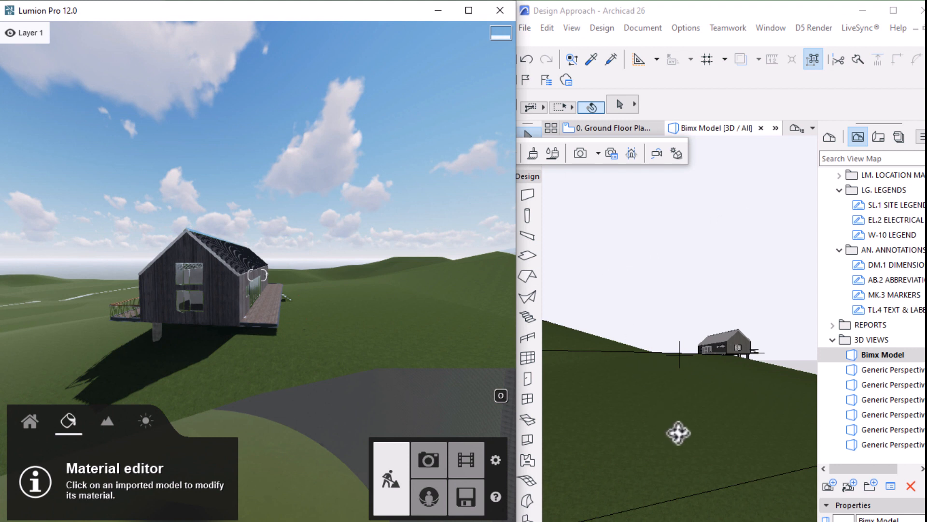
pyautogui.doubleClick(870, 369)
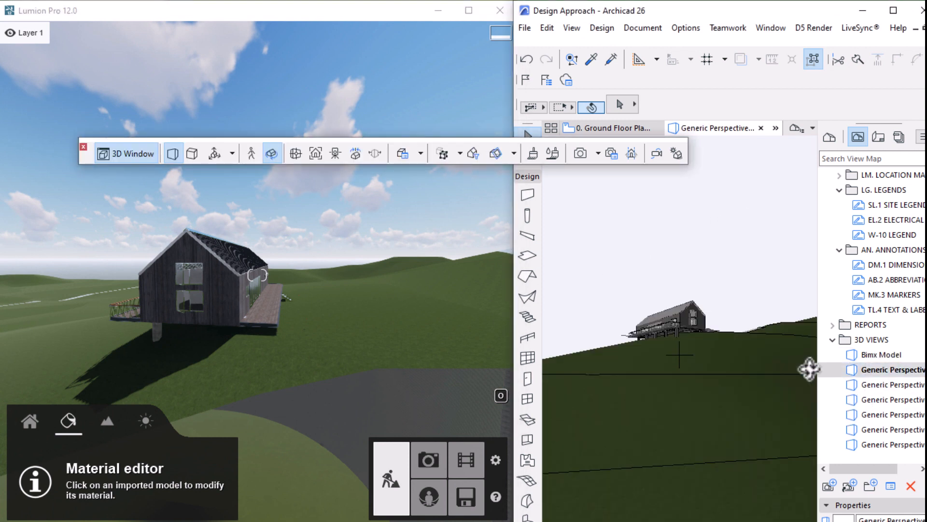
pyautogui.click(848, 30)
pyautogui.click(463, 287)
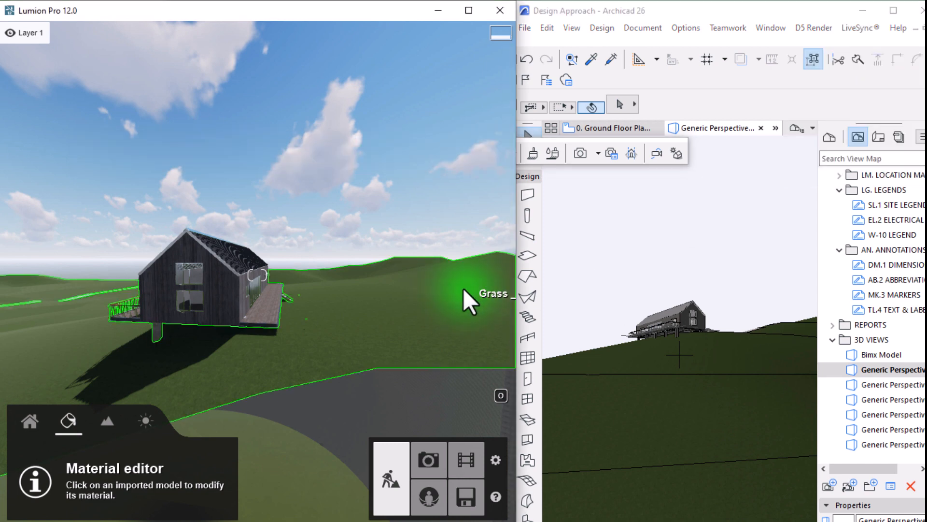
pyautogui.click(628, 276)
pyautogui.doubleClick(865, 385)
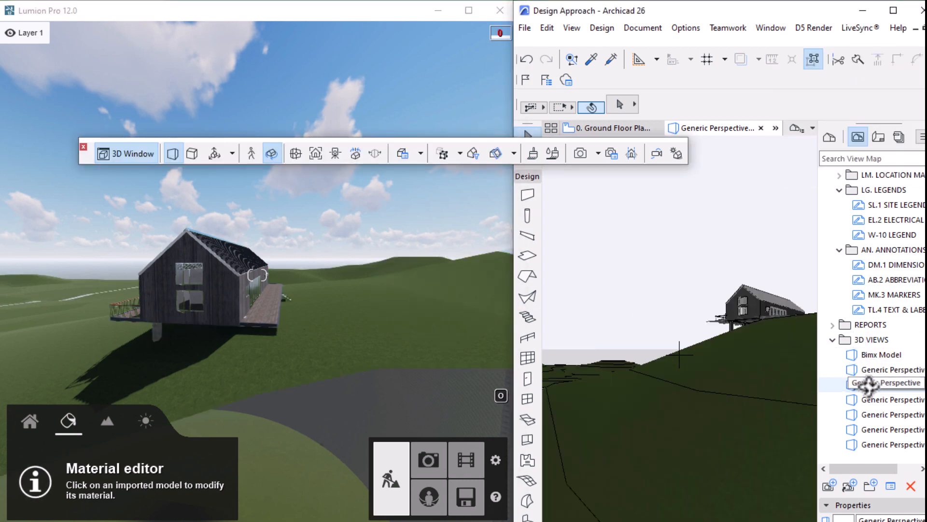
pyautogui.moveTo(644, 315); pyautogui.dragTo(640, 348)
# Examine the Bimx Model and first Generic Perspective views in Archicad against the synced Lumion camera
pyautogui.doubleClick(883, 355)
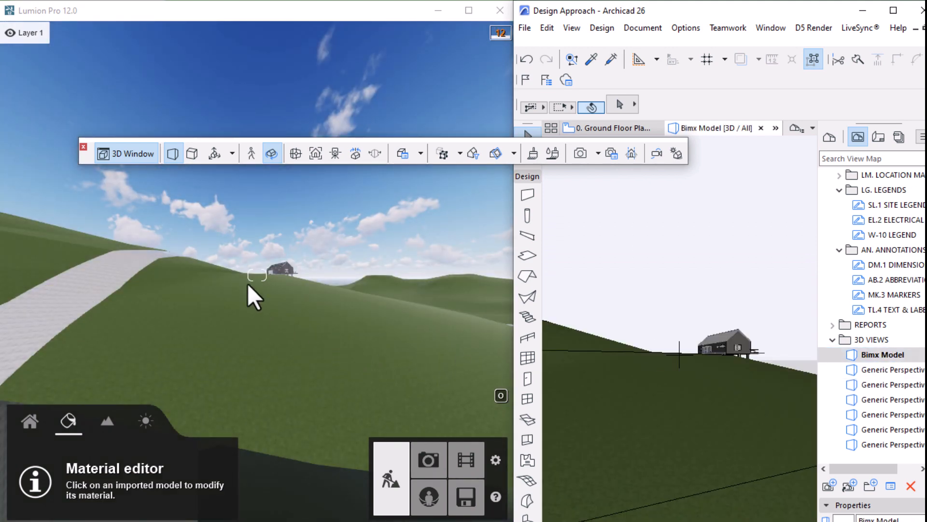
pyautogui.scroll(2, 742, 366)
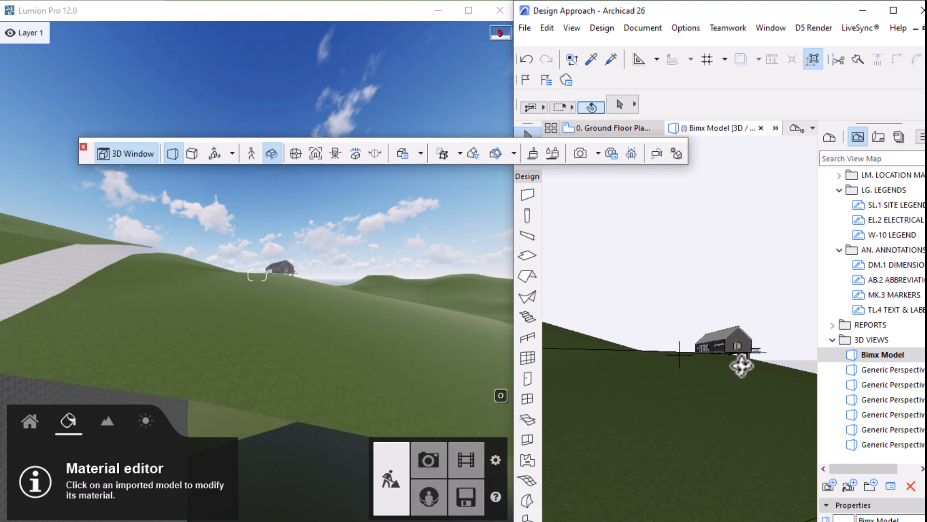
pyautogui.scroll(-3, 741, 365)
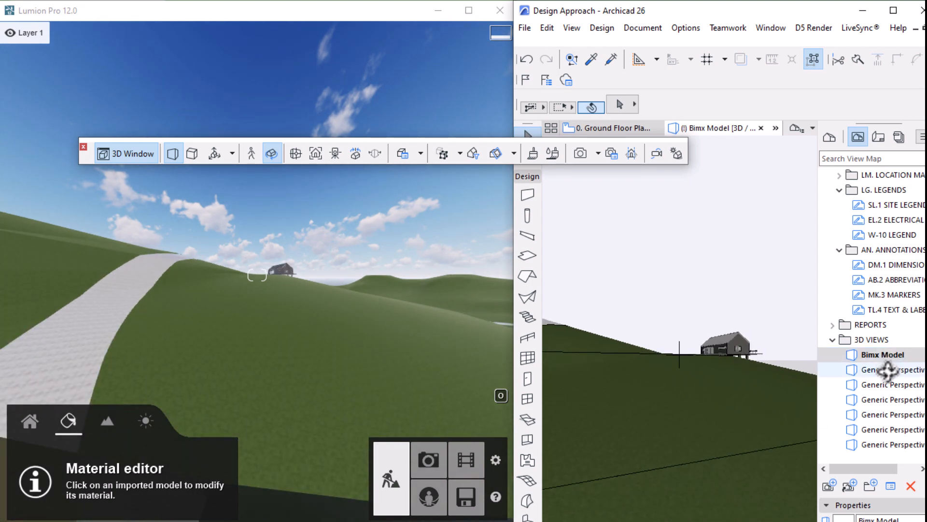
pyautogui.doubleClick(886, 370)
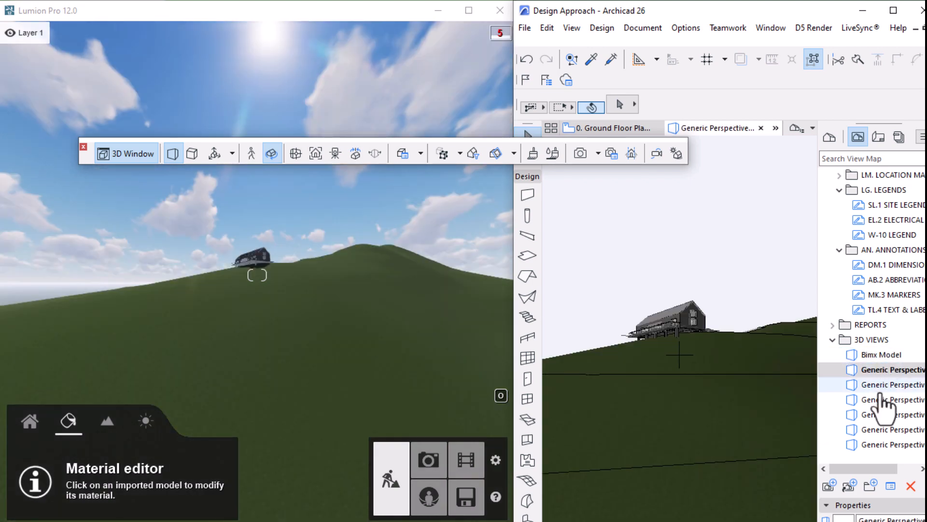
# Open the second Generic Perspective view in Archicad and store the synced camera as photo 1 in Lumion
pyautogui.doubleClick(881, 387)
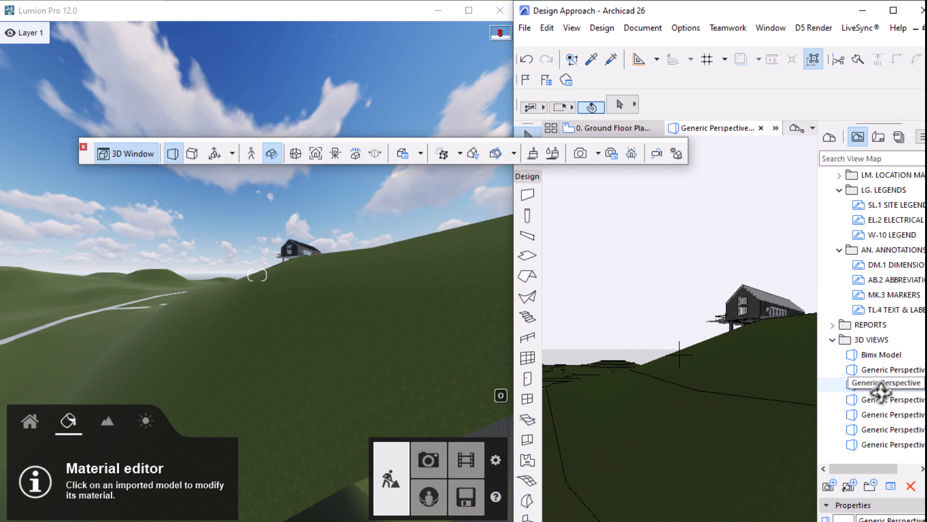
pyautogui.click(434, 69)
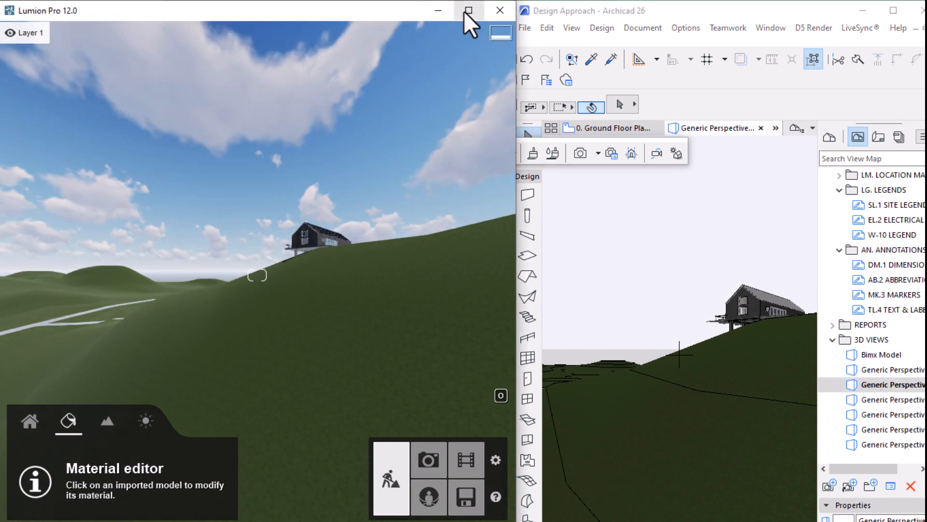
pyautogui.click(465, 11)
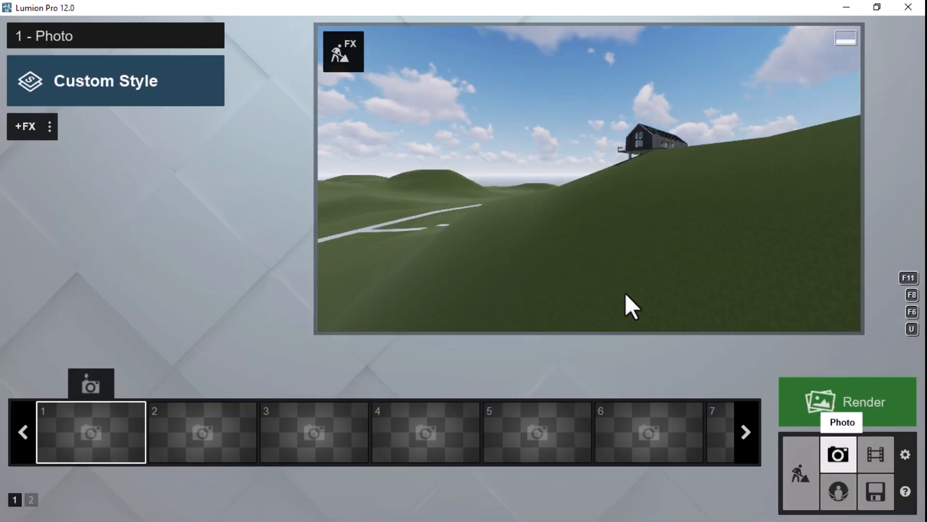
pyautogui.click(95, 385)
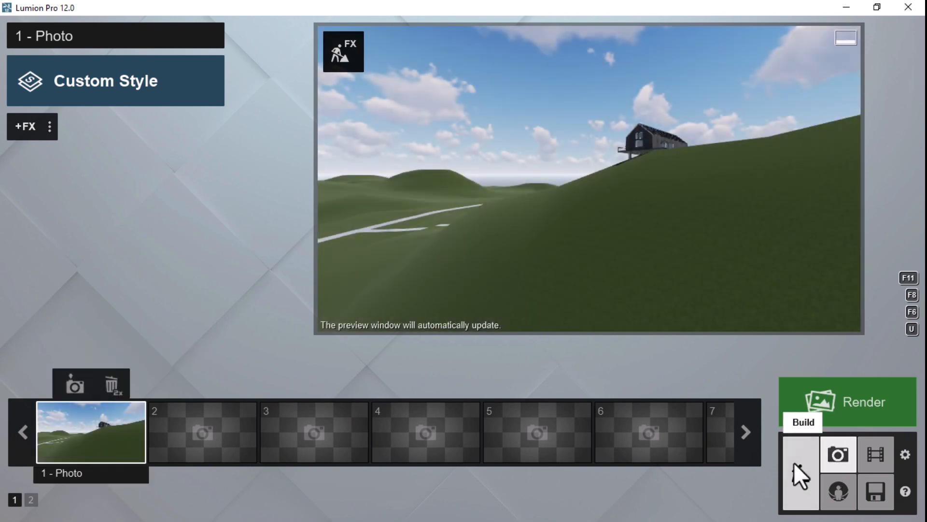
# Open the Bimx Model view in Archicad and store the synced camera as photo 2 in Lumion
pyautogui.click(877, 7)
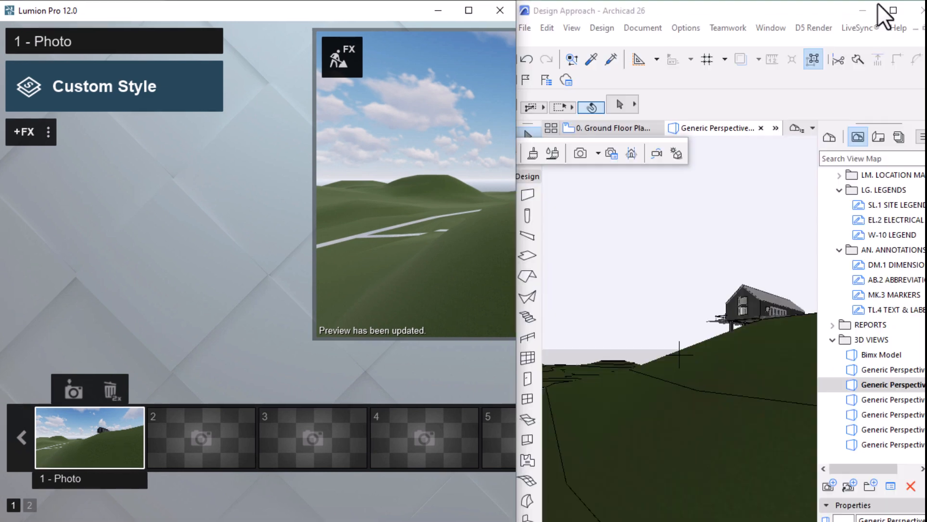
pyautogui.click(882, 354)
pyautogui.doubleClick(882, 354)
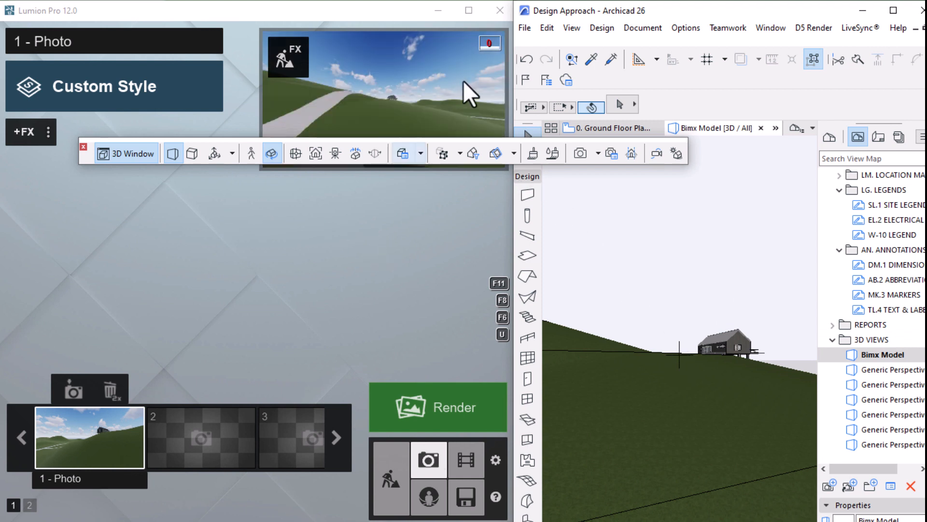
pyautogui.click(470, 11)
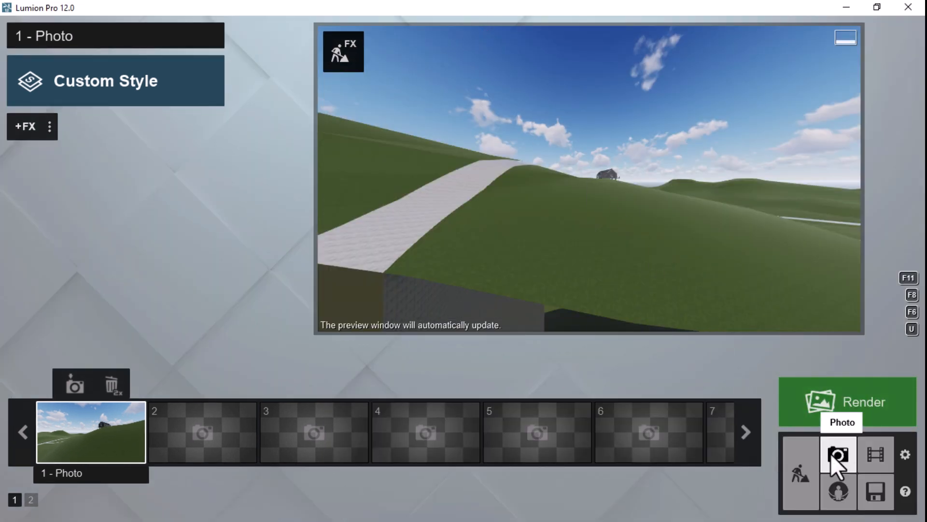
pyautogui.click(232, 441)
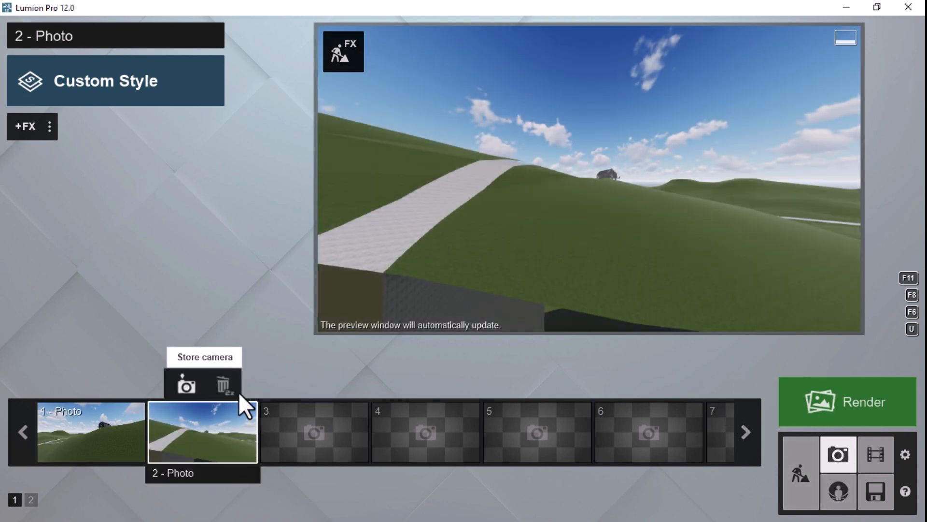
# Switch to Archicad, reopen the second Generic Perspective view, and store the synced camera as photo 3 in Lumion
pyautogui.click(880, 8)
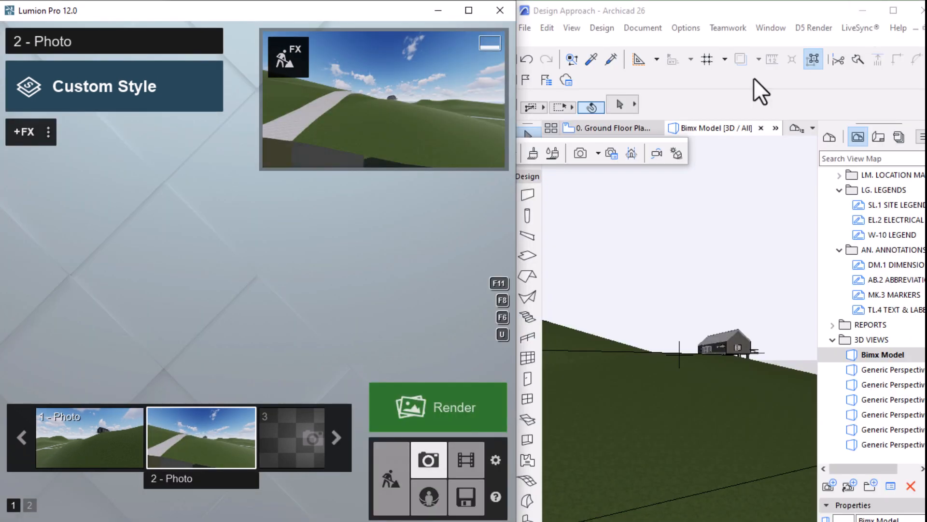
pyautogui.doubleClick(876, 384)
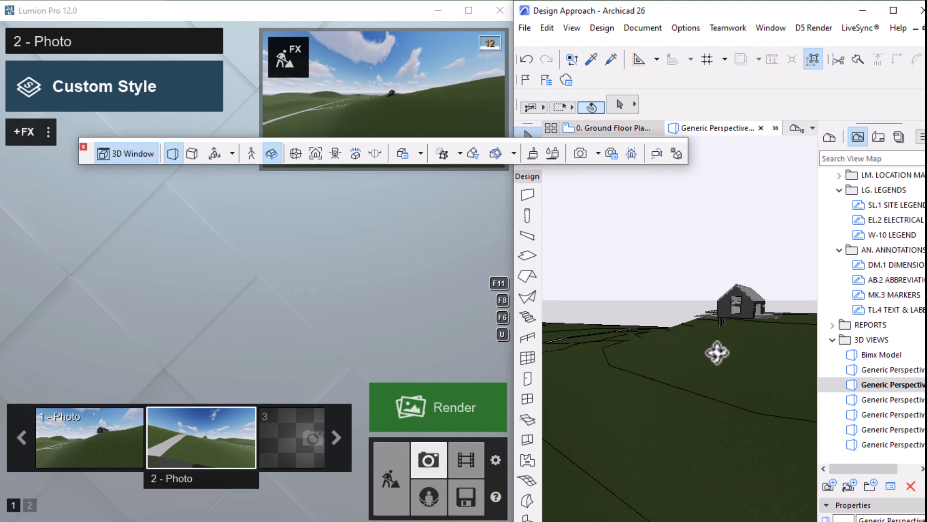
pyautogui.click(468, 10)
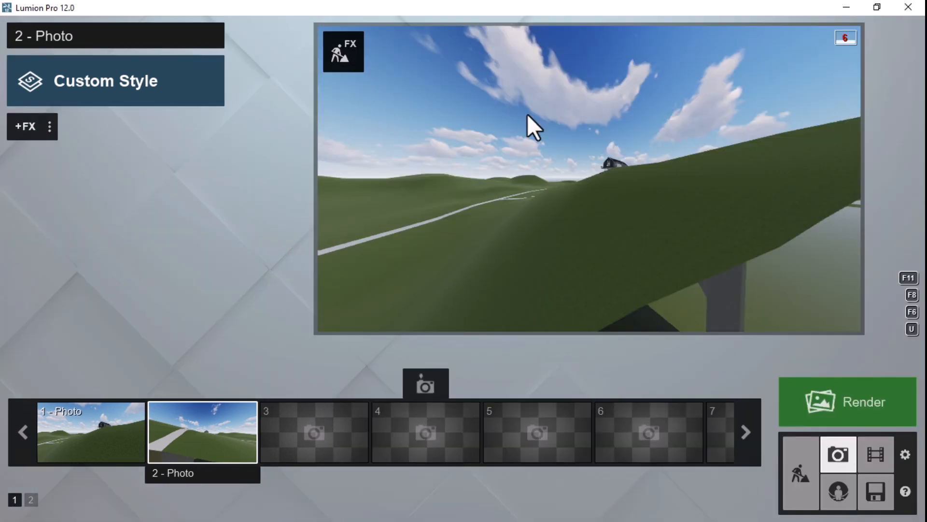
pyautogui.click(316, 385)
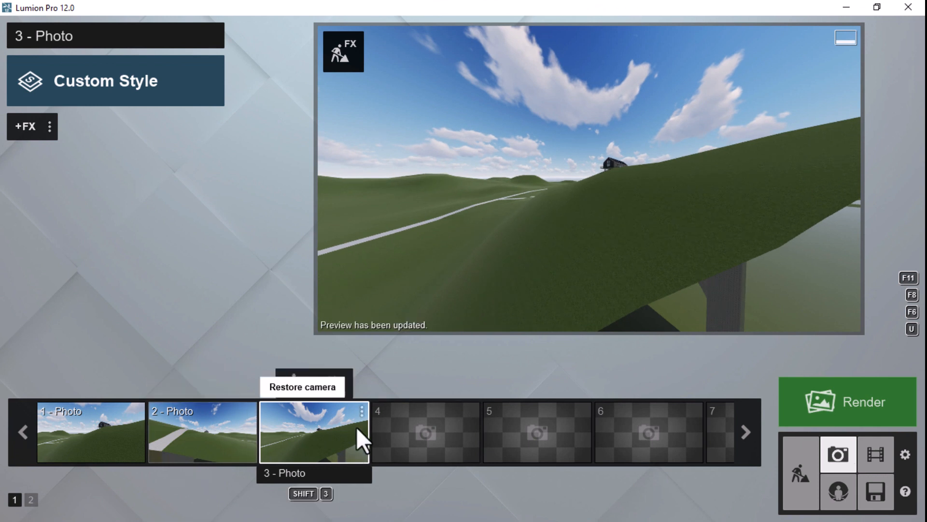
# Increase the focal length of photo 3 to bring the house closer and store the updated camera
pyautogui.moveTo(454, 283)
pyautogui.moveTo(566, 306); pyautogui.dragTo(633, 306)
pyautogui.click(291, 386)
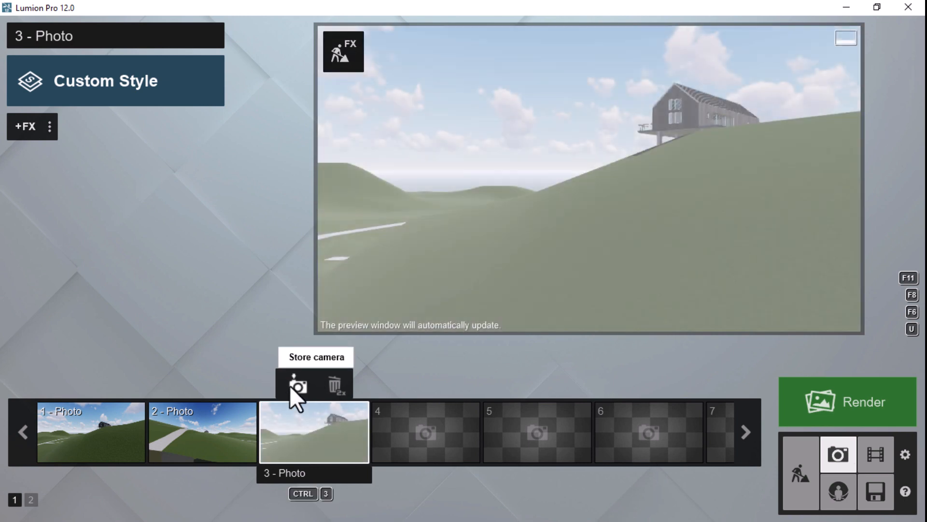
# Increase the focal length of photo 2 so the house appears larger and store its camera again
pyautogui.click(188, 425)
pyautogui.moveTo(529, 309)
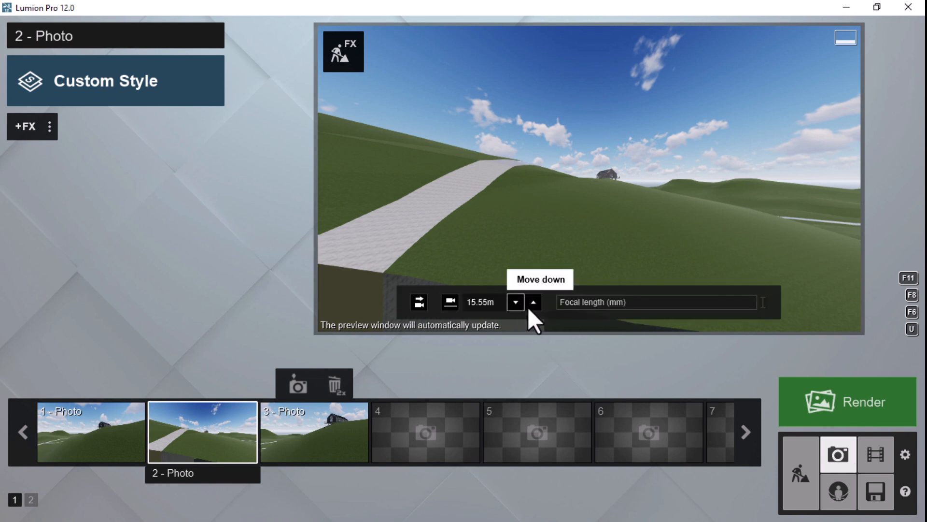
pyautogui.moveTo(581, 305); pyautogui.dragTo(650, 309)
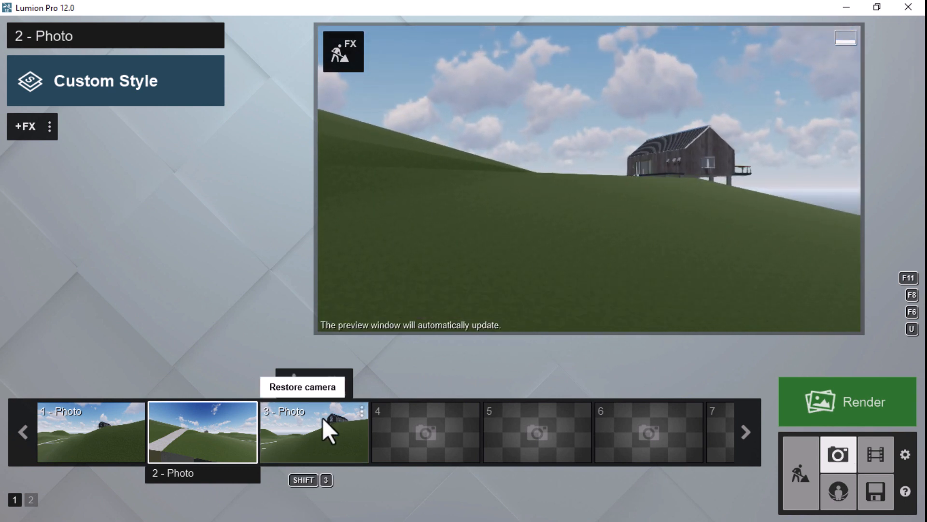
pyautogui.click(188, 386)
# Set the focal length of photo 1 to 27.6 mm and store its camera
pyautogui.click(100, 427)
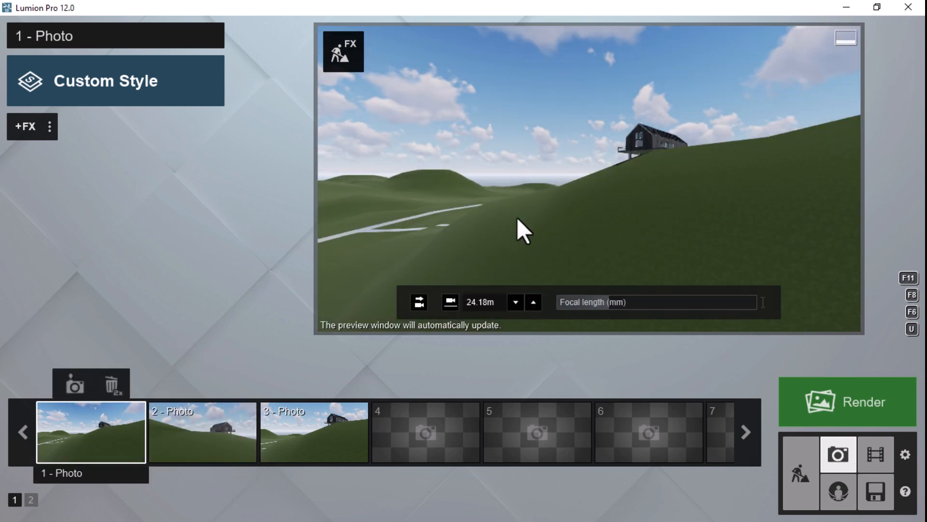
pyautogui.moveTo(605, 302); pyautogui.dragTo(636, 306)
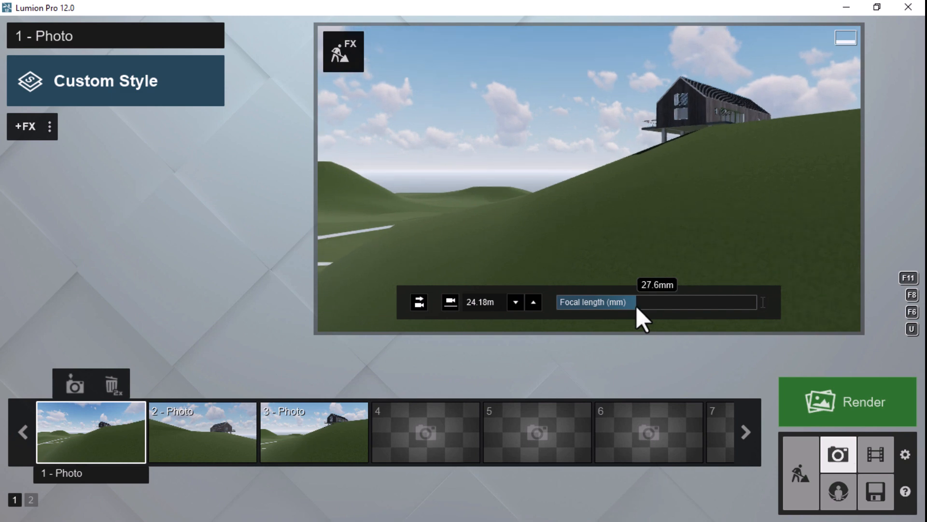
pyautogui.click(68, 385)
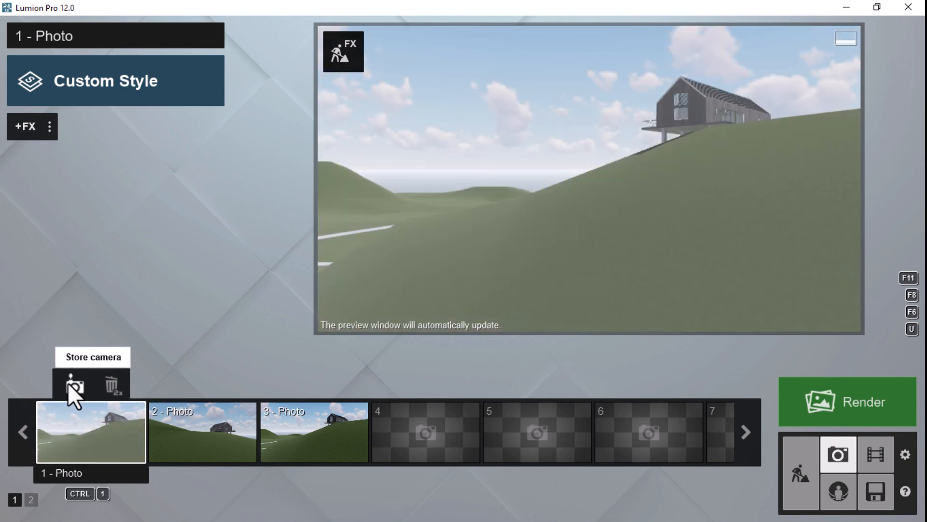
# Recall photos 2 and 3 in turn to compare their stored camera views of the house
pyautogui.click(201, 419)
pyautogui.click(301, 446)
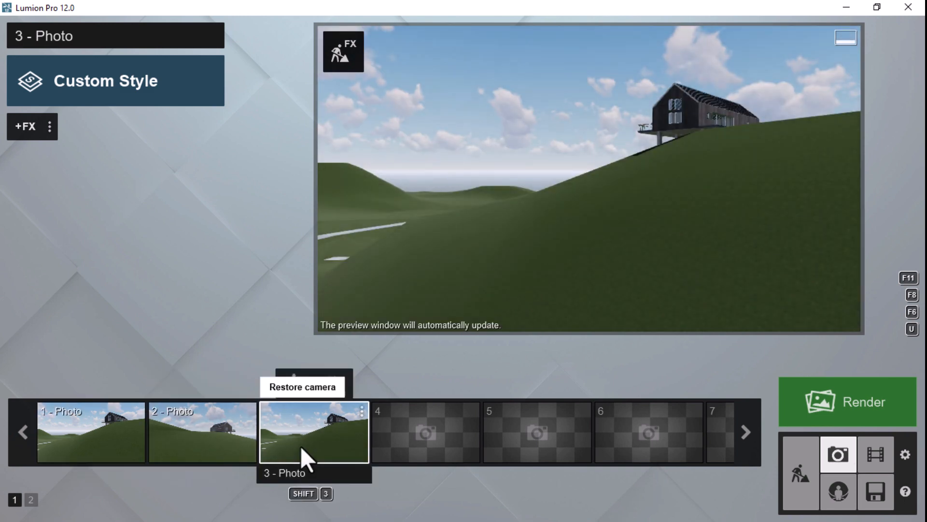
pyautogui.click(211, 439)
pyautogui.click(304, 439)
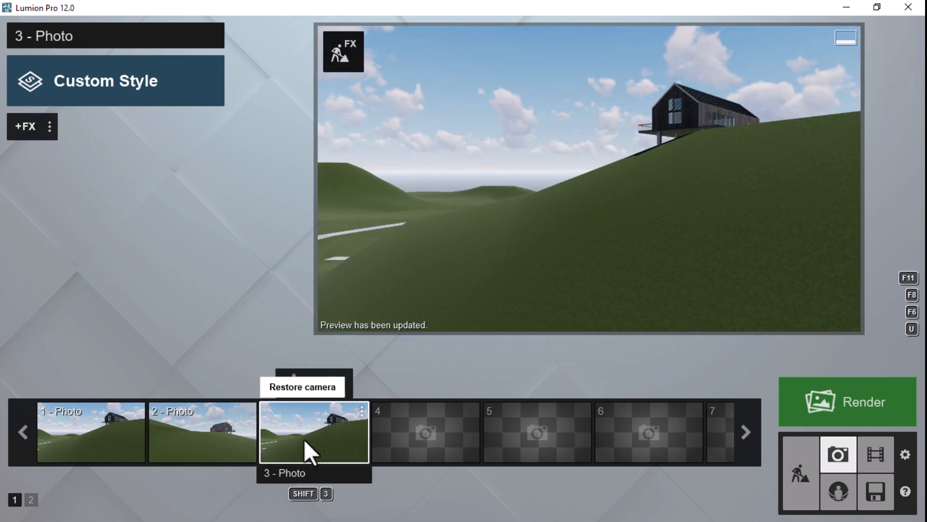
pyautogui.click(189, 442)
pyautogui.moveTo(758, 236)
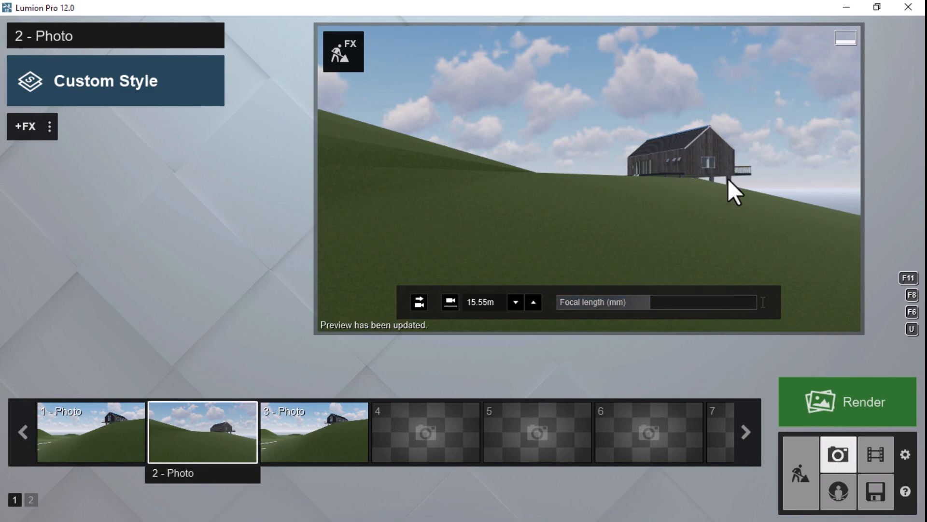
# Return to build mode and assign the Landscape material to the hillside's Grass _ Green surface
pyautogui.click(801, 474)
pyautogui.scroll(3, 555, 257)
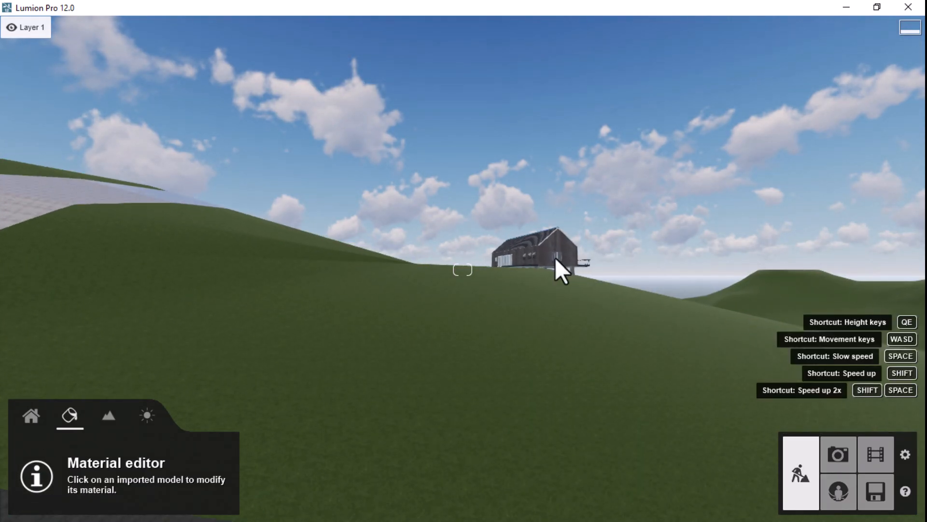
pyautogui.scroll(4, 555, 257)
pyautogui.press('q')
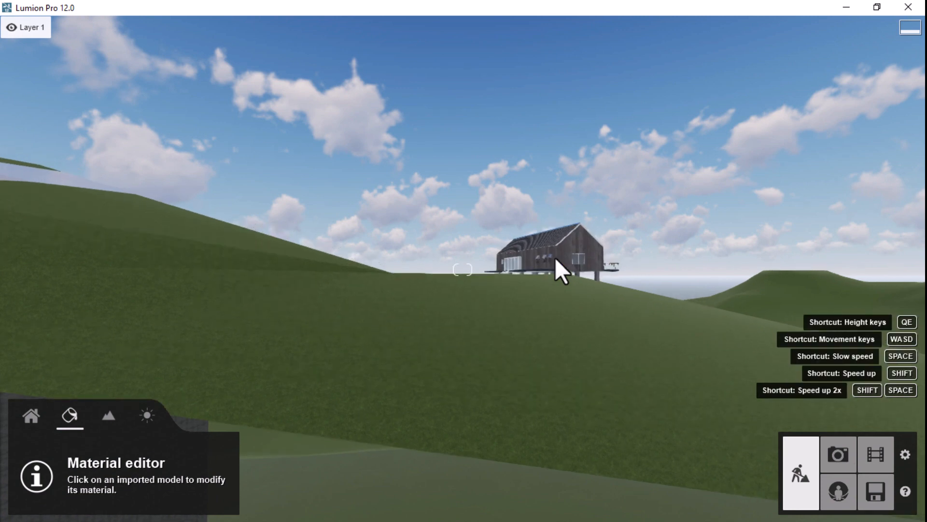
pyautogui.press('q')
pyautogui.moveTo(673, 320); pyautogui.dragTo(527, 344, button='right')
pyautogui.press('d')
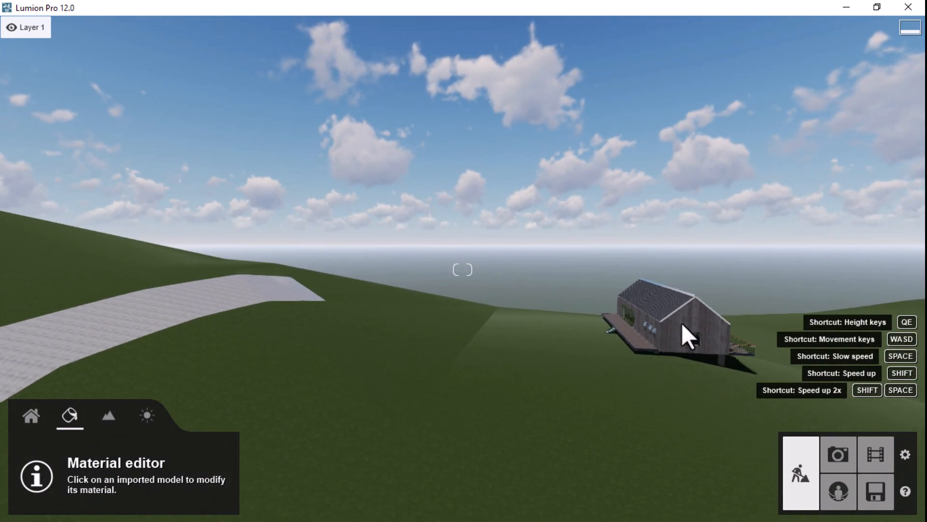
pyautogui.moveTo(686, 325); pyautogui.dragTo(720, 269, button='right')
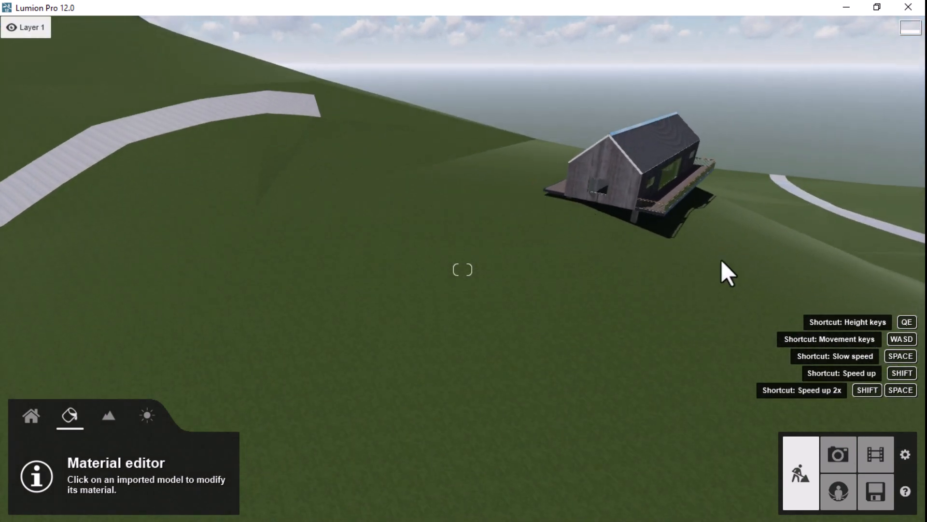
pyautogui.click(509, 298)
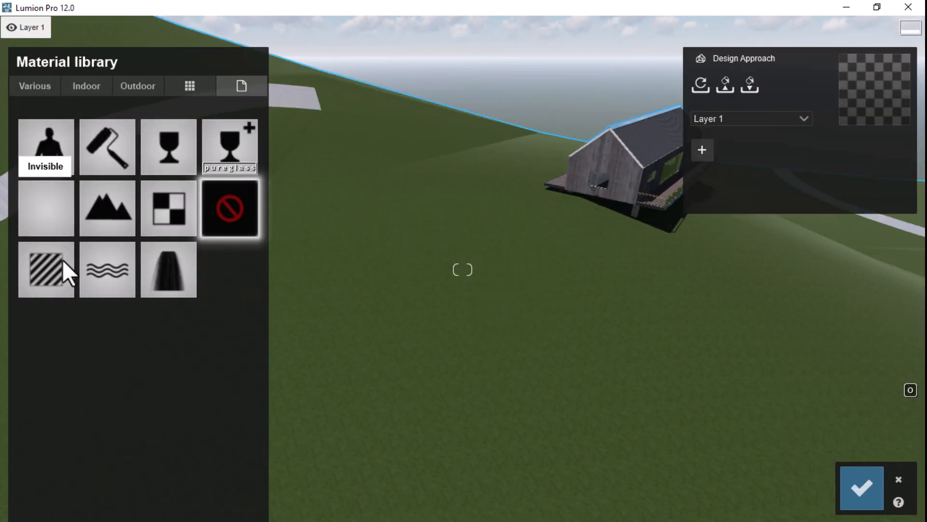
pyautogui.click(115, 222)
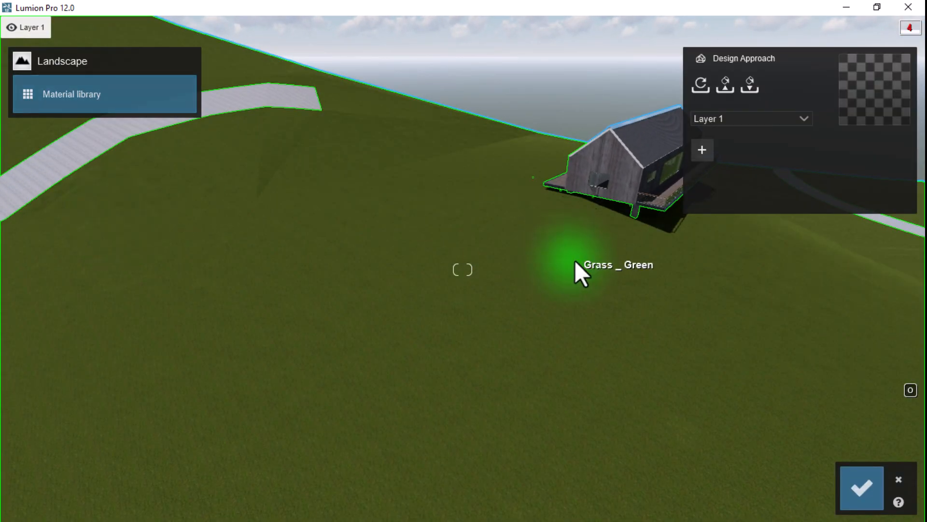
# Examine the house's roof, timber walls and deck up close from the long side and the gable end
pyautogui.press('w')
pyautogui.press('s')
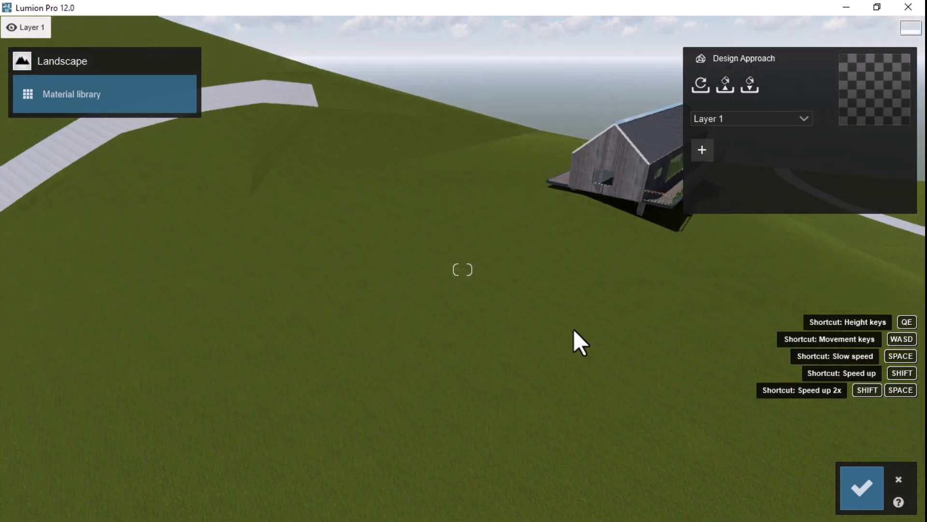
pyautogui.moveTo(575, 358); pyautogui.dragTo(623, 330, button='right')
pyautogui.press('w')
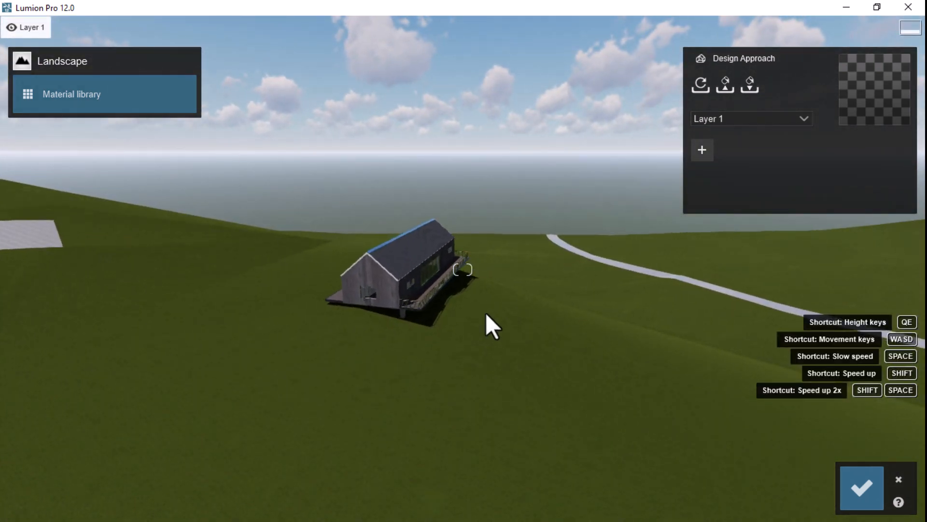
pyautogui.press('w')
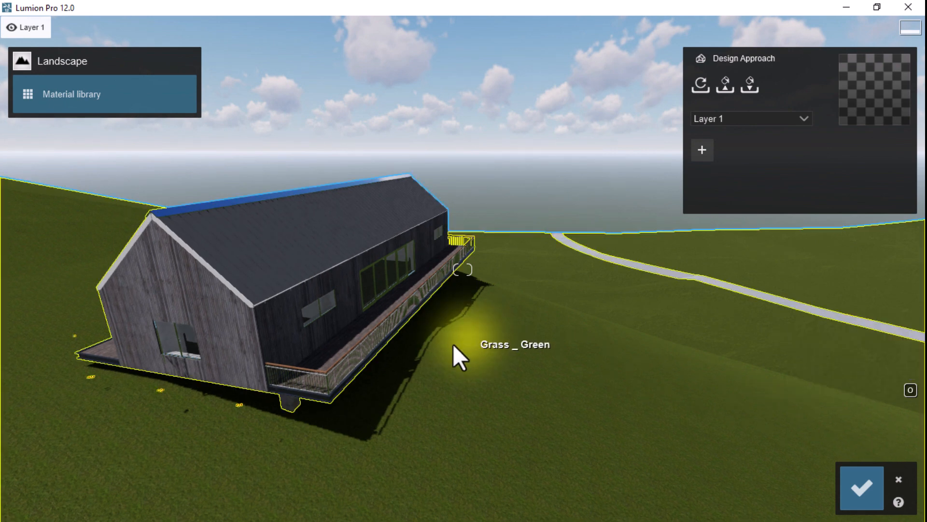
pyautogui.press('w')
pyautogui.moveTo(455, 344); pyautogui.dragTo(436, 338, button='right')
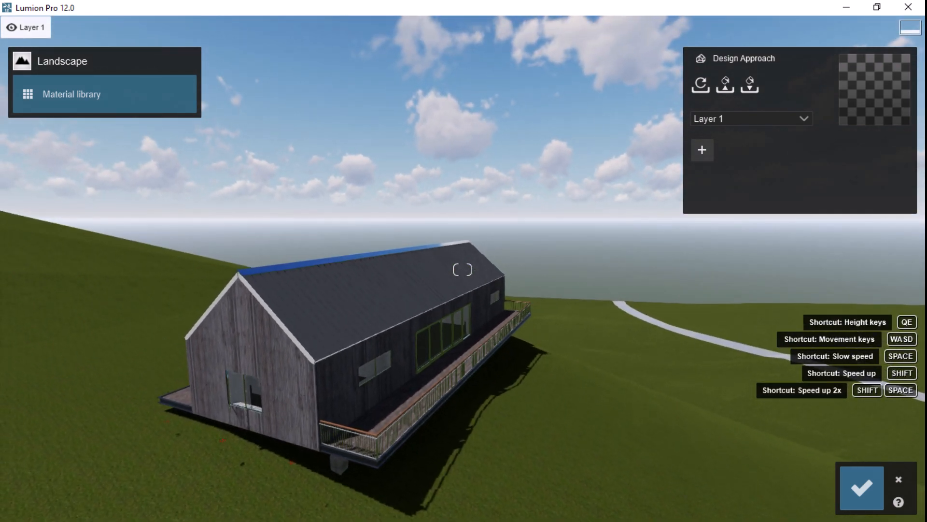
pyautogui.click(287, 271)
pyautogui.click(363, 321)
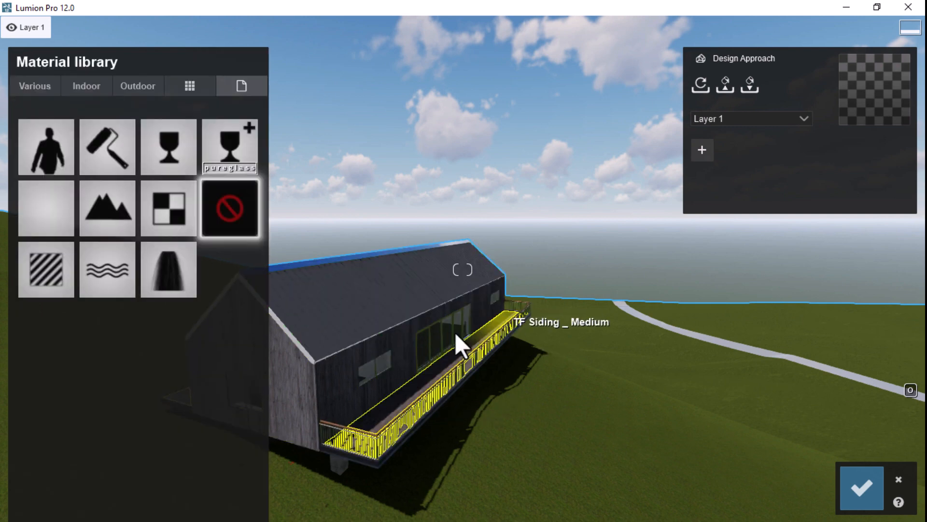
pyautogui.press('a')
pyautogui.press('a')
pyautogui.moveTo(373, 343); pyautogui.dragTo(410, 341, button='right')
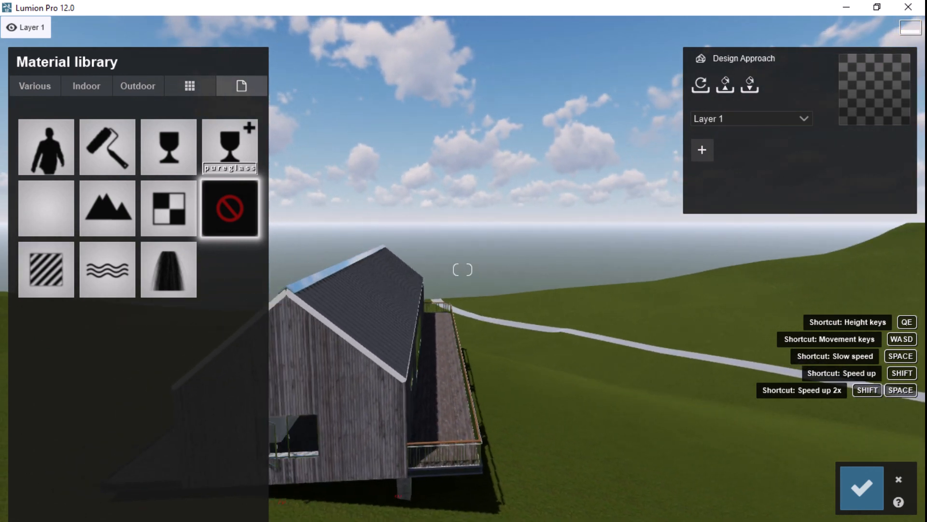
pyautogui.press('a')
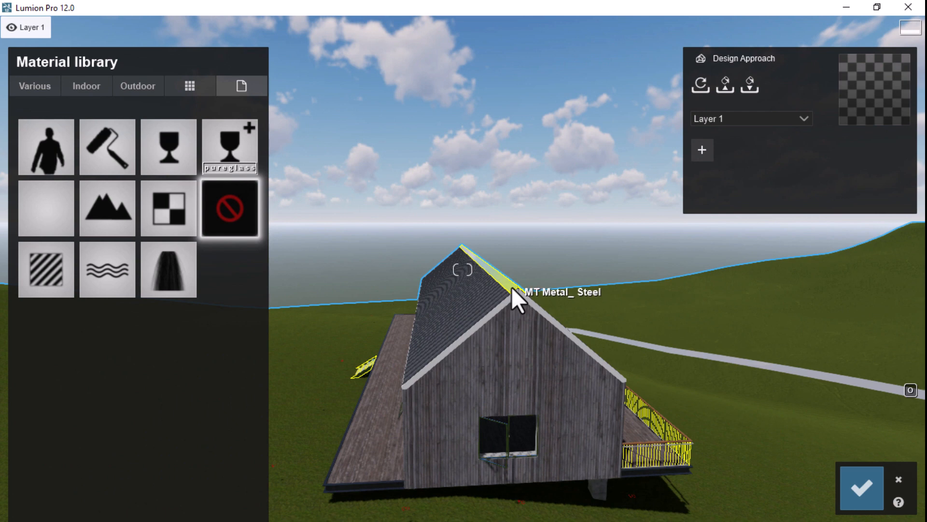
# Apply the outdoor metal material Metal Painted 002 1024 to the house's MT Metal Iron roof covering
pyautogui.click(512, 287)
pyautogui.click(482, 300)
pyautogui.click(140, 86)
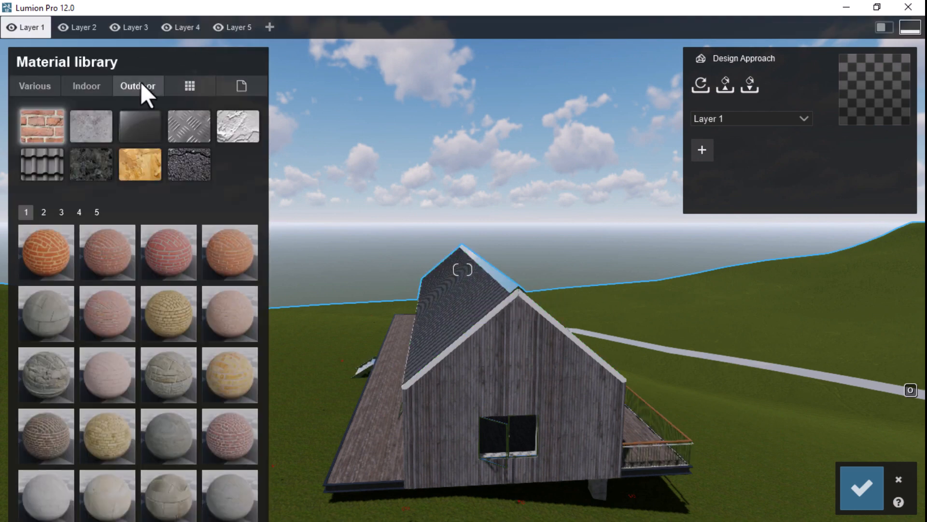
pyautogui.click(189, 128)
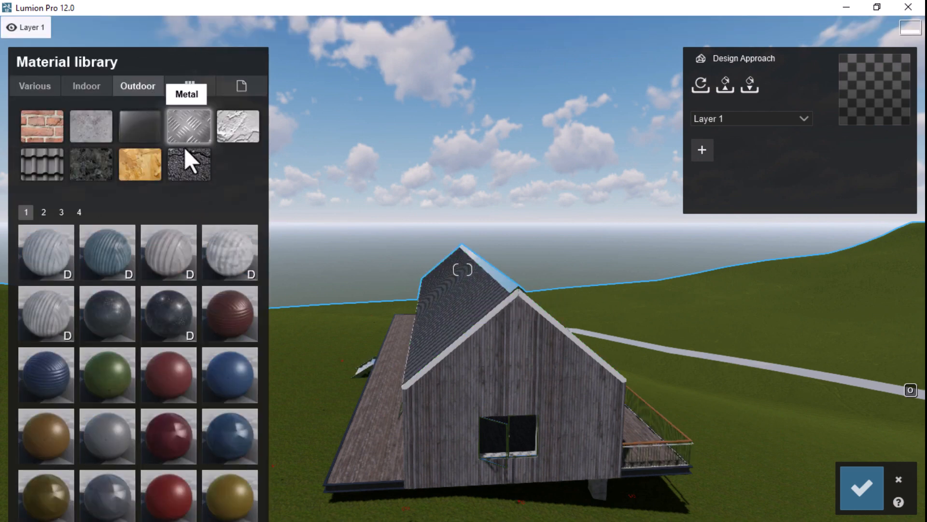
pyautogui.click(120, 439)
# Tint the roof's painted metal with a near-black colour at reduced Colorization strength and save the material changes
pyautogui.press('w')
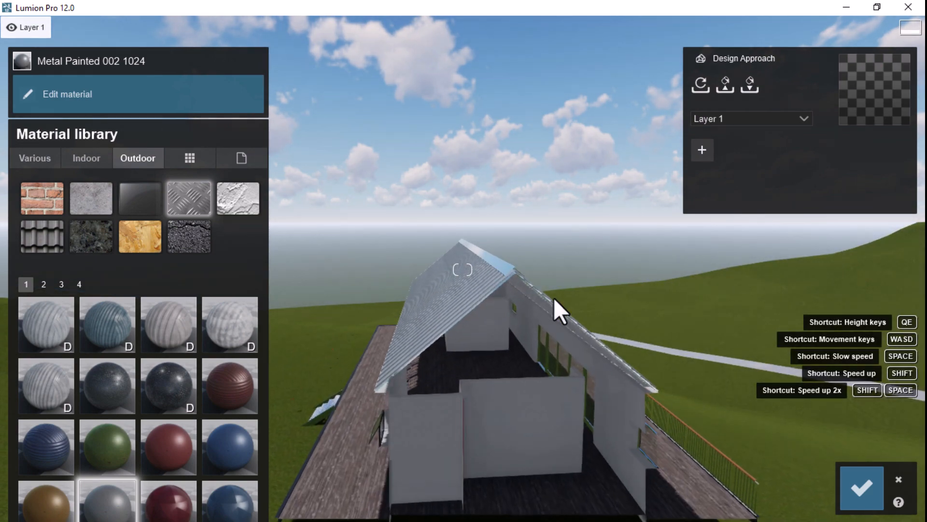
pyautogui.press('d')
pyautogui.moveTo(660, 310); pyautogui.dragTo(430, 328, button='right')
pyautogui.press('d')
pyautogui.click(466, 309)
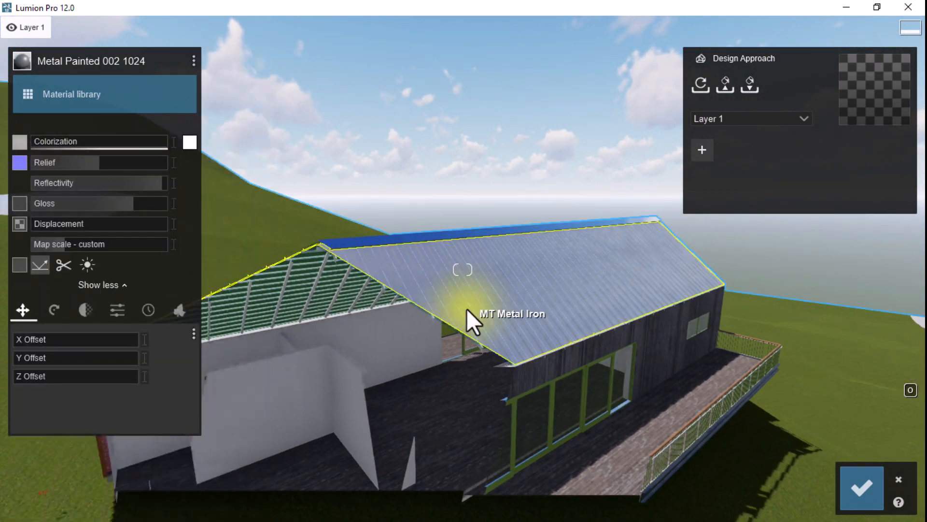
pyautogui.click(190, 142)
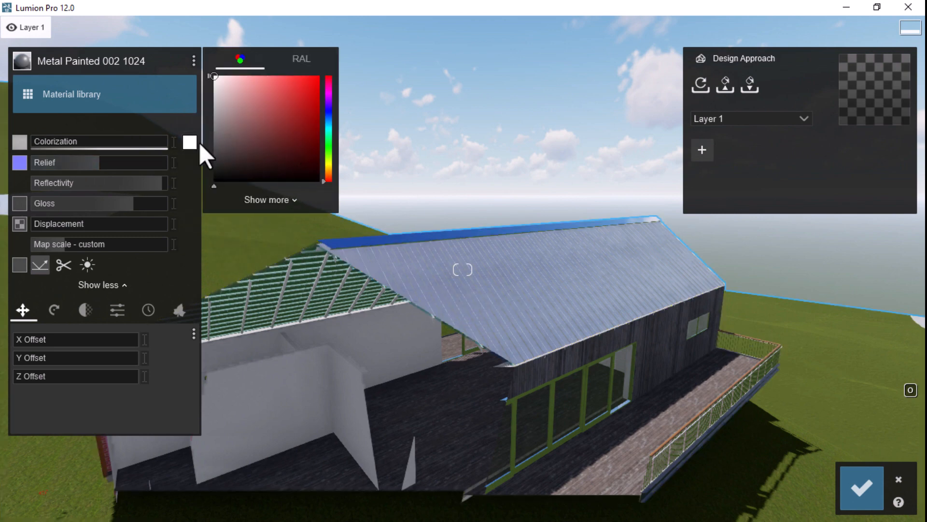
pyautogui.moveTo(92, 141)
pyautogui.mouseDown()
pyautogui.moveTo(104, 143)
pyautogui.moveTo(91, 142)
pyautogui.mouseUp()
pyautogui.scroll(-5, 433, 262)
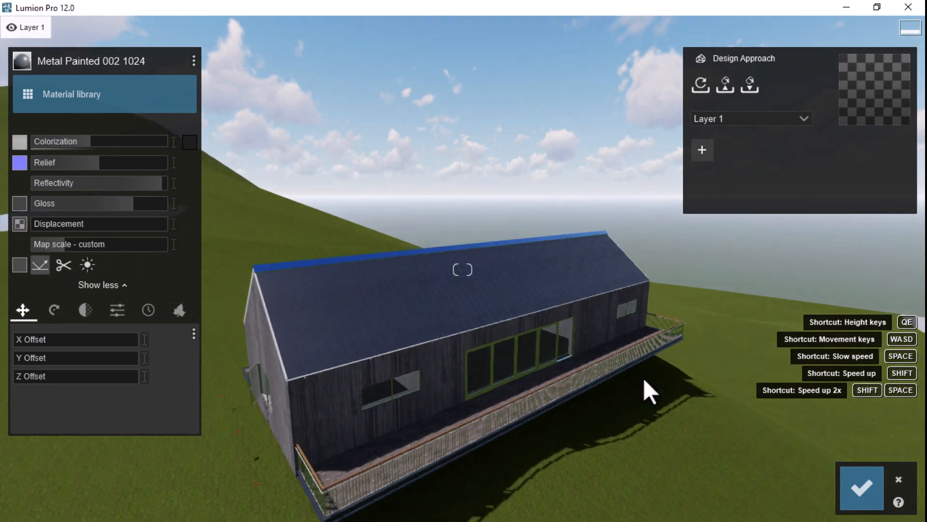
pyautogui.click(863, 488)
pyautogui.scroll(-5, 543, 347)
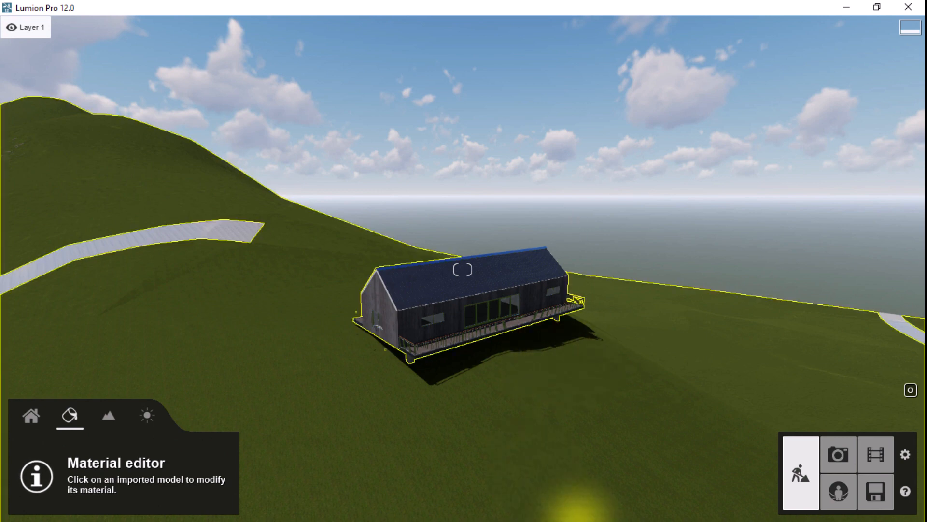
pyautogui.scroll(5, 479, 404)
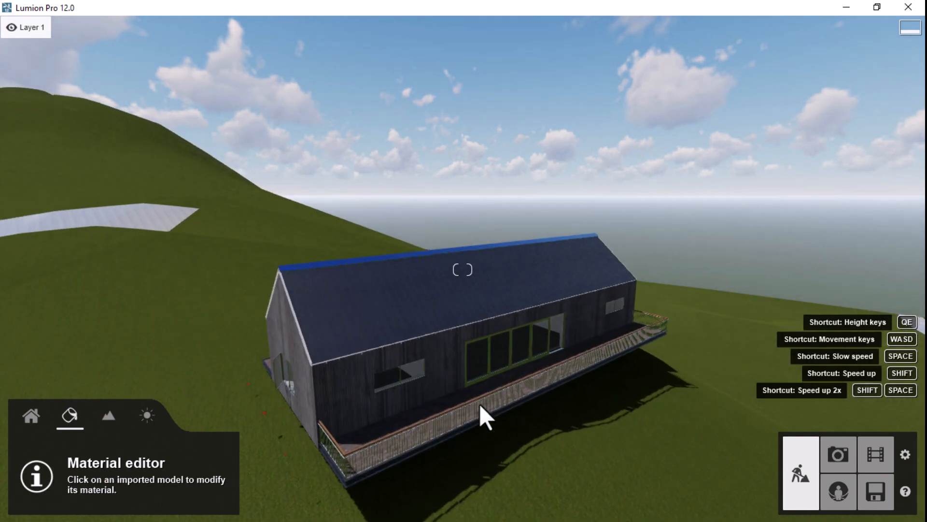
pyautogui.moveTo(480, 404); pyautogui.dragTo(479, 454, button='right')
pyautogui.scroll(-5, 463, 381)
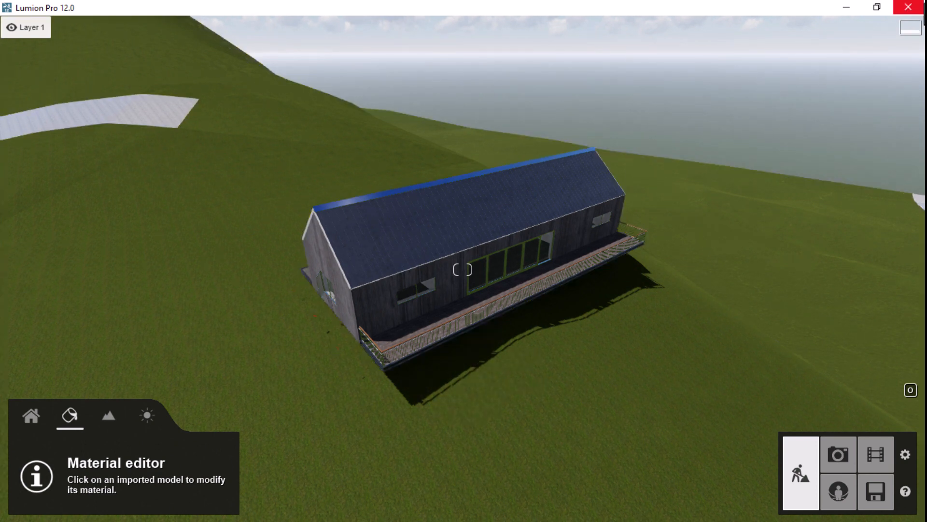
# Switch to Archicad and examine the house from its deck side in the enlarged 3D window
pyautogui.click(846, 7)
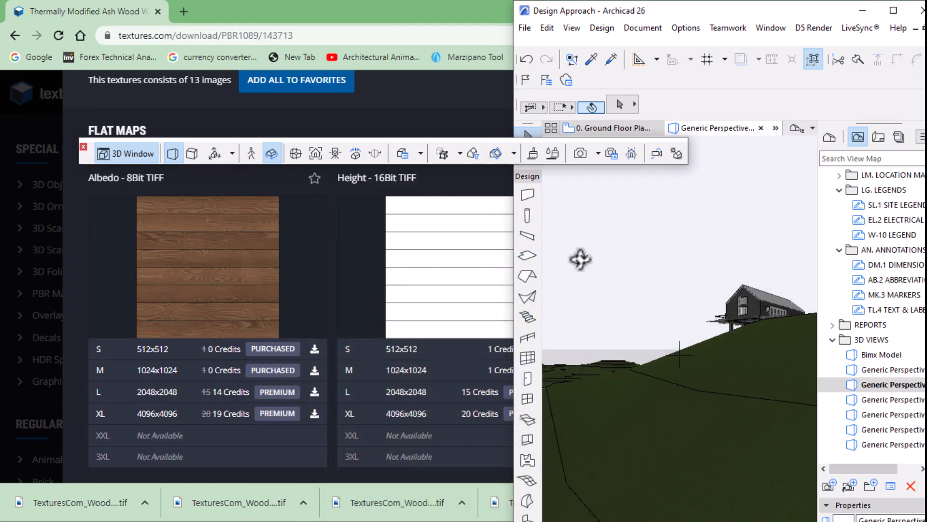
pyautogui.click(891, 12)
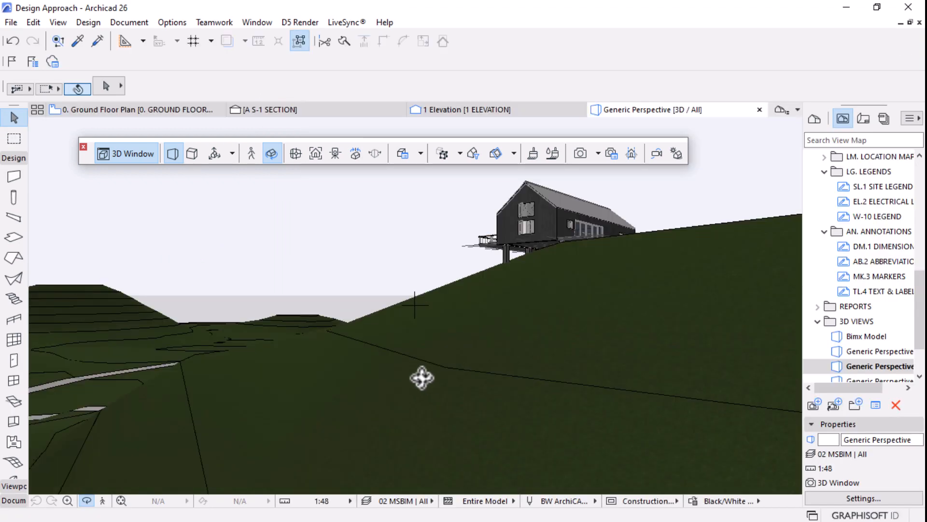
pyautogui.moveTo(341, 239); pyautogui.dragTo(614, 395)
pyautogui.scroll(10, 399, 192)
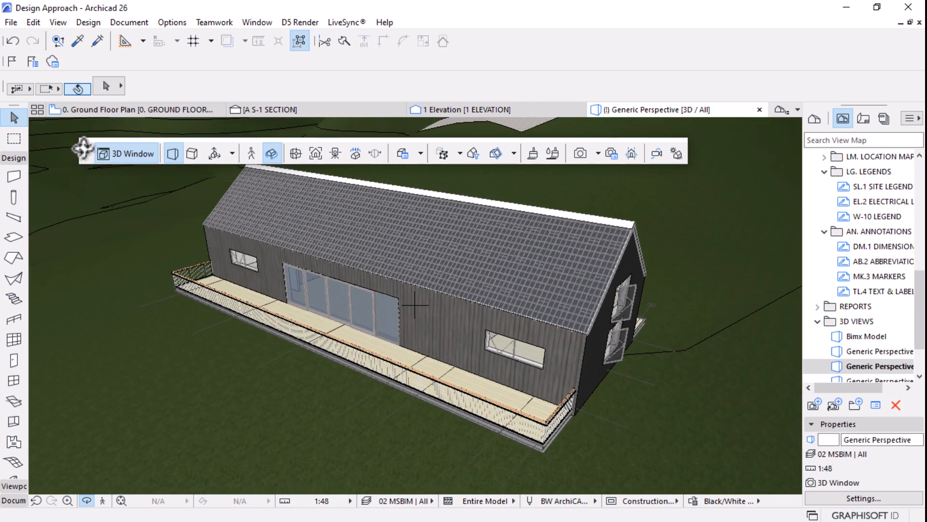
# Open the ground floor plan and examine the bedroom, living, dining and kitchen areas
pyautogui.click(130, 110)
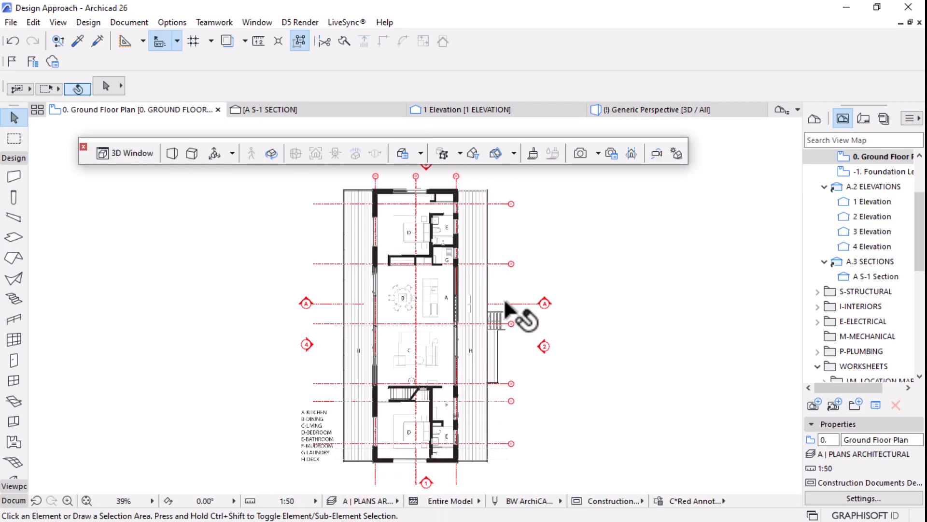
pyautogui.scroll(3, 462, 360)
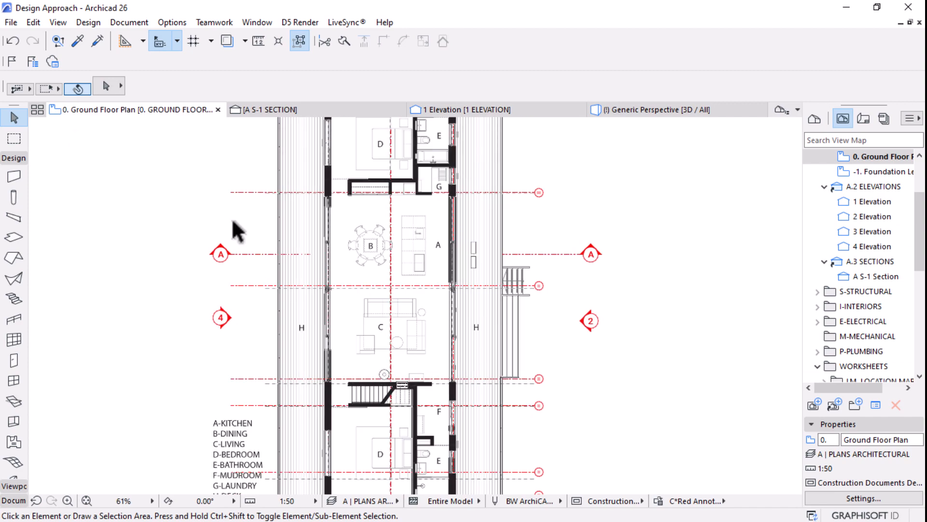
pyautogui.scroll(-2, 466, 283)
pyautogui.scroll(5, 415, 430)
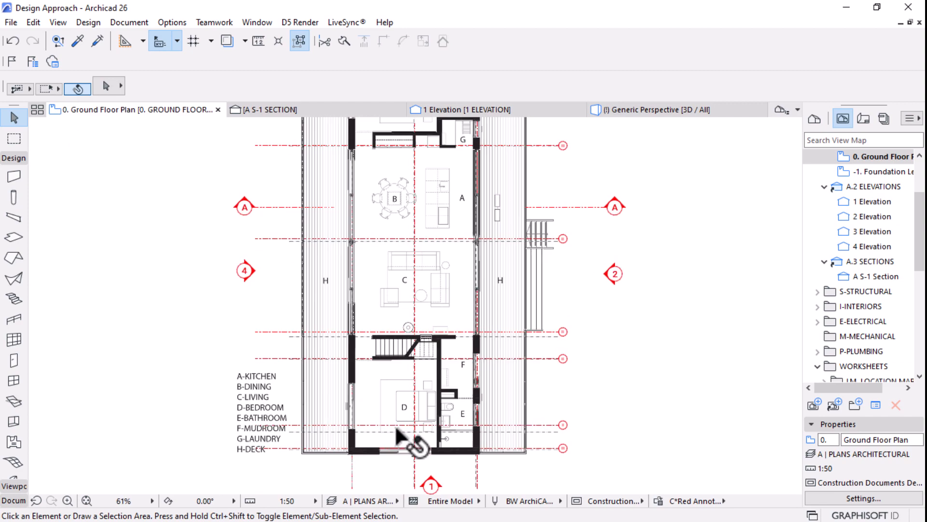
pyautogui.scroll(-2, 472, 441)
pyautogui.scroll(3, 448, 243)
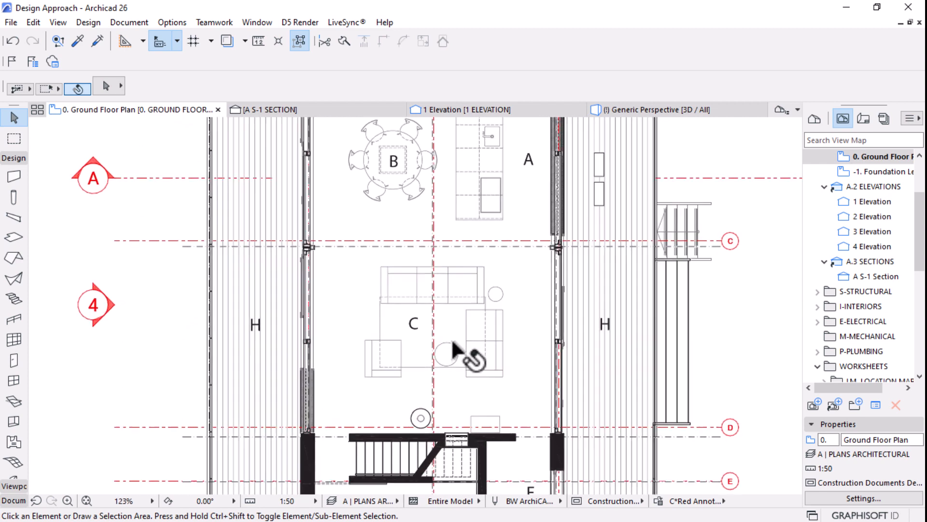
pyautogui.scroll(-2, 453, 358)
pyautogui.scroll(1, 505, 181)
pyautogui.scroll(1, 401, 159)
pyautogui.scroll(1, 405, 165)
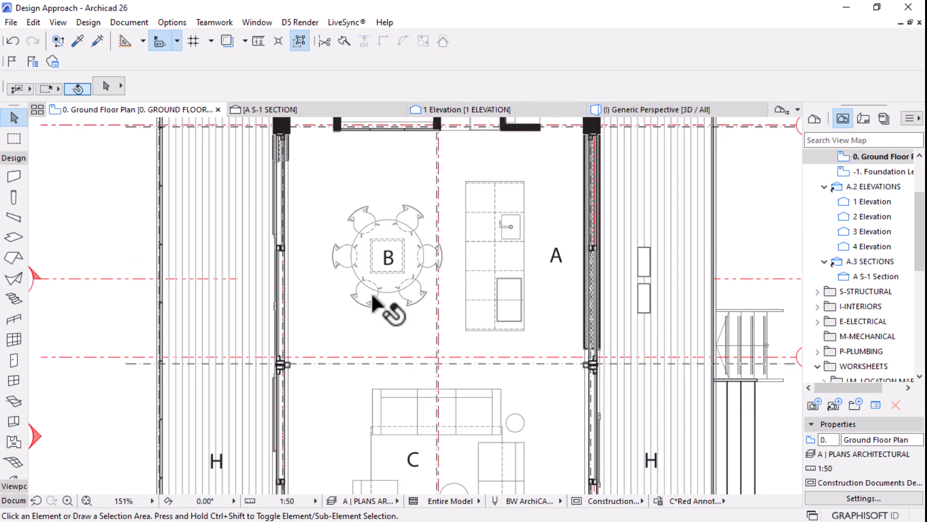
pyautogui.scroll(2, 365, 222)
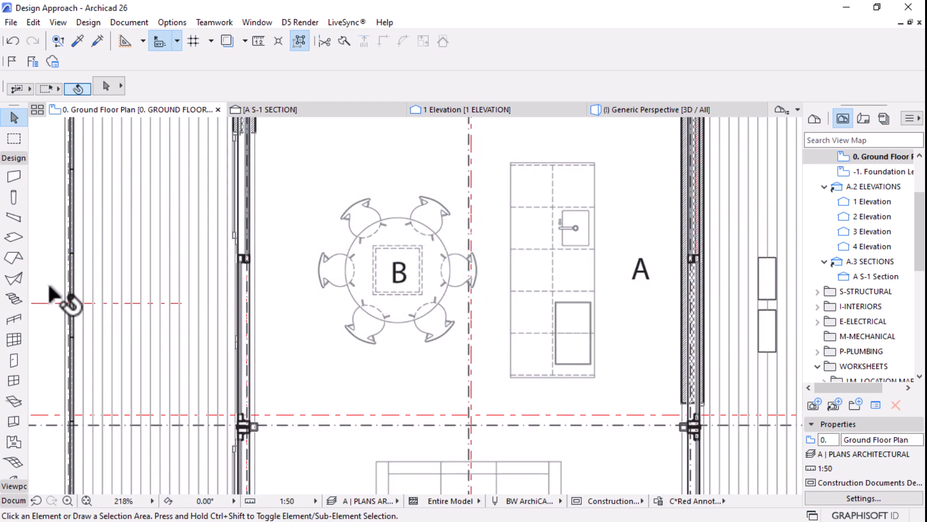
# Open the Object default settings and browse the Archicad library's 1.1 Furnishing 26 folder to Tables 26
pyautogui.scroll(-2, 13, 437)
pyautogui.click(13, 449)
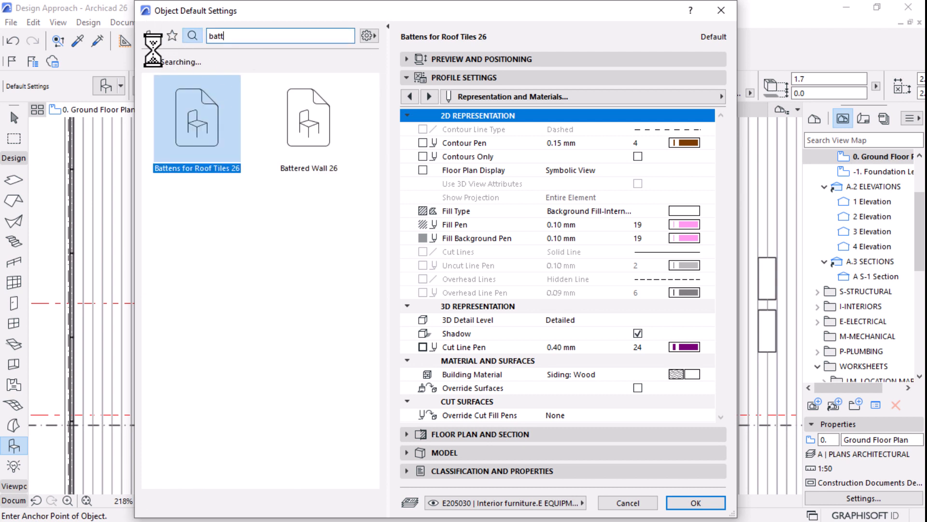
pyautogui.click(151, 36)
pyautogui.moveTo(378, 101); pyautogui.dragTo(378, 65)
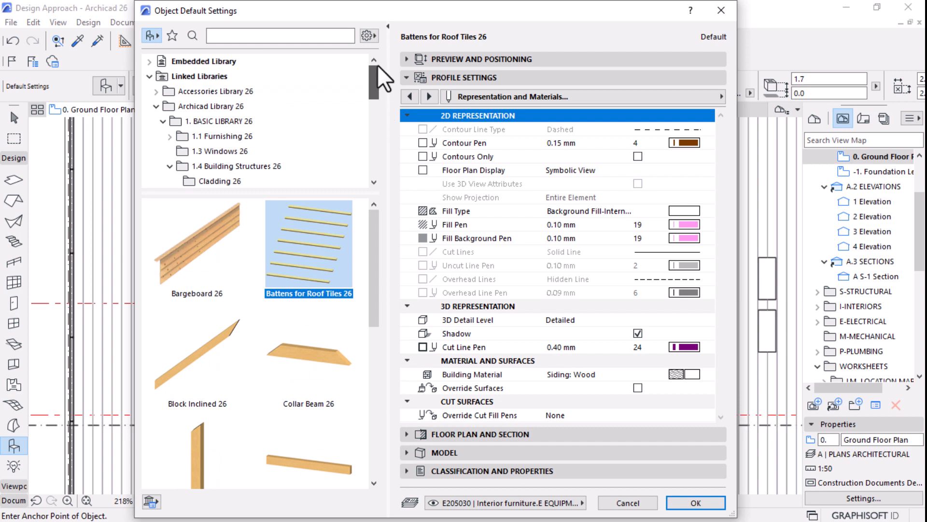
pyautogui.click(237, 138)
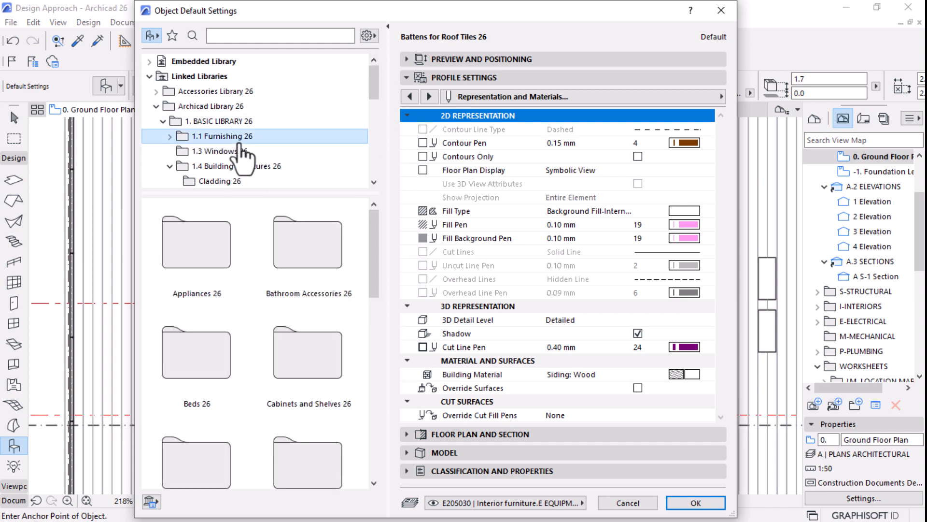
pyautogui.click(169, 137)
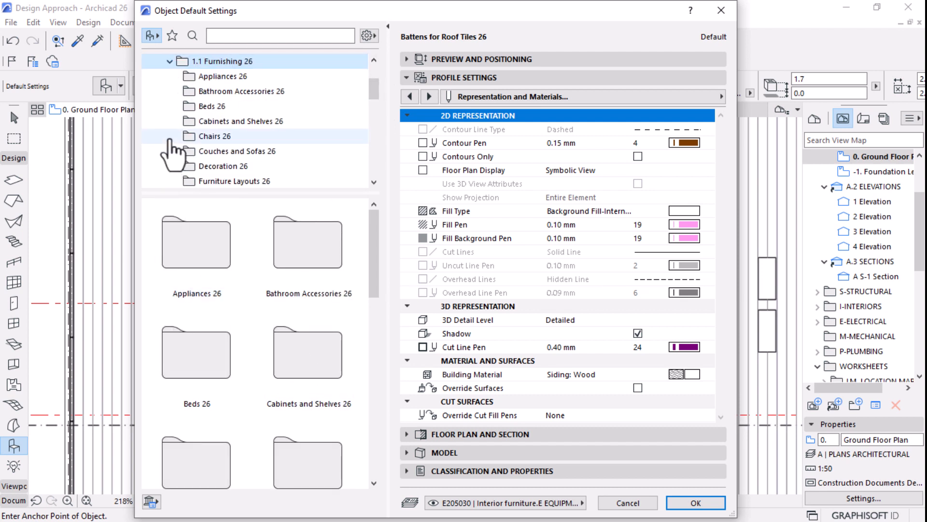
pyautogui.scroll(-4, 251, 140)
pyautogui.click(215, 167)
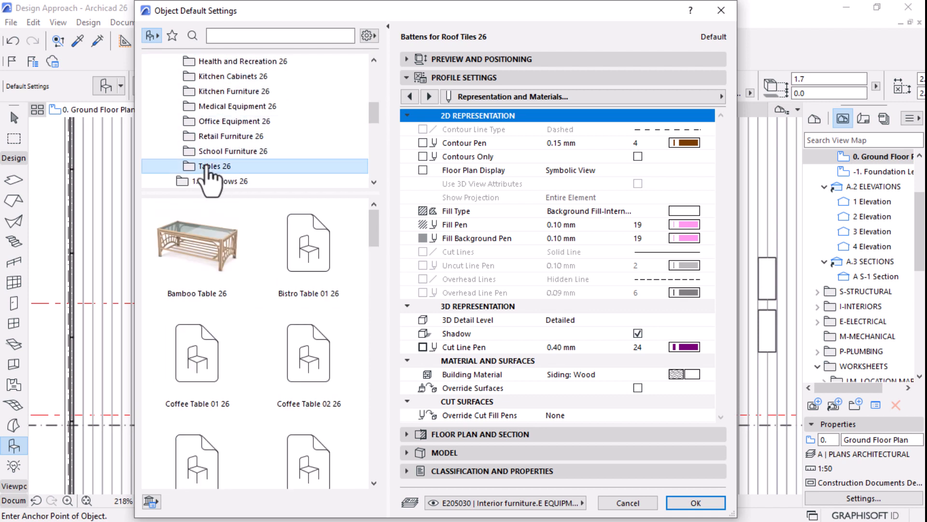
# Choose Round Table 02 26 from the table objects
pyautogui.scroll(-6, 275, 321)
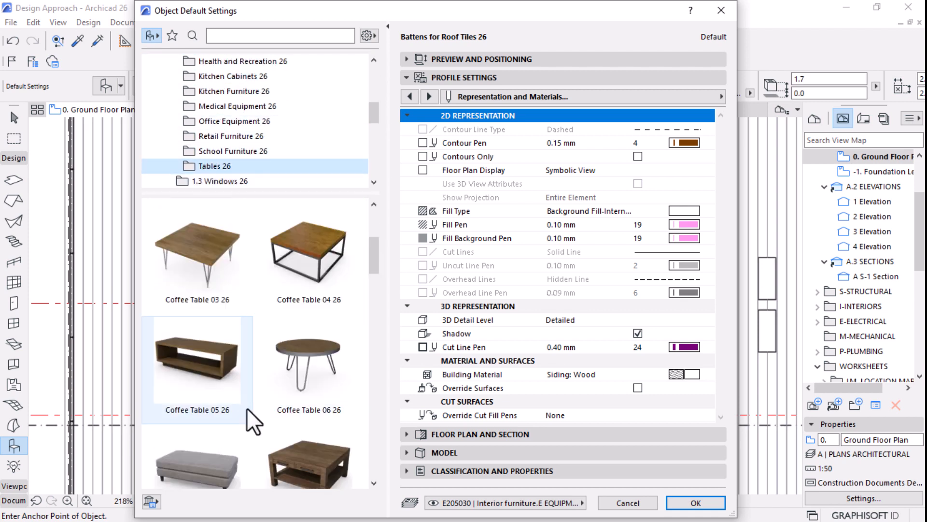
pyautogui.scroll(-10, 288, 411)
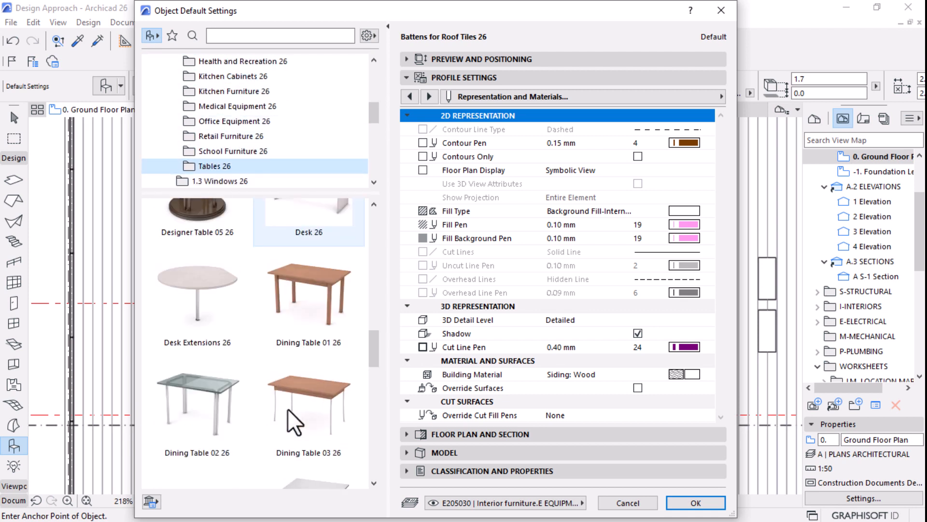
pyautogui.scroll(-15, 288, 409)
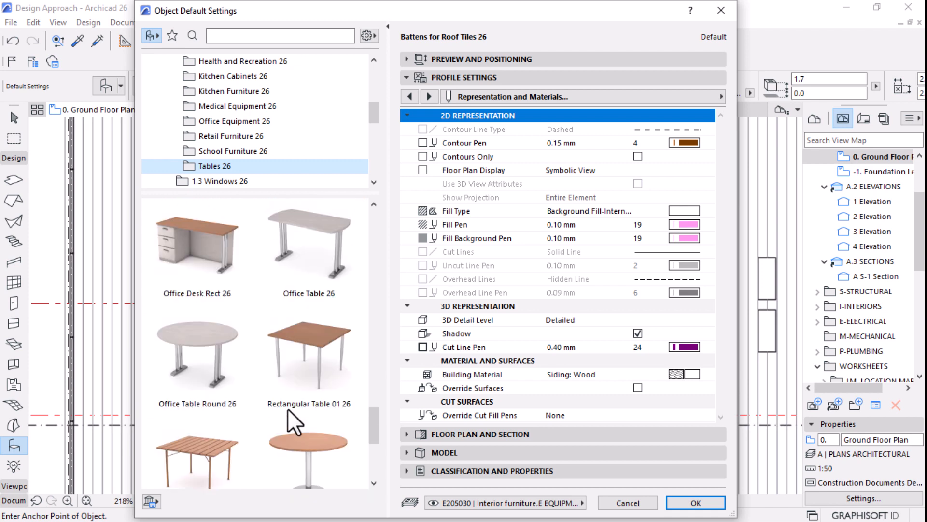
pyautogui.scroll(-3, 288, 410)
pyautogui.click(204, 297)
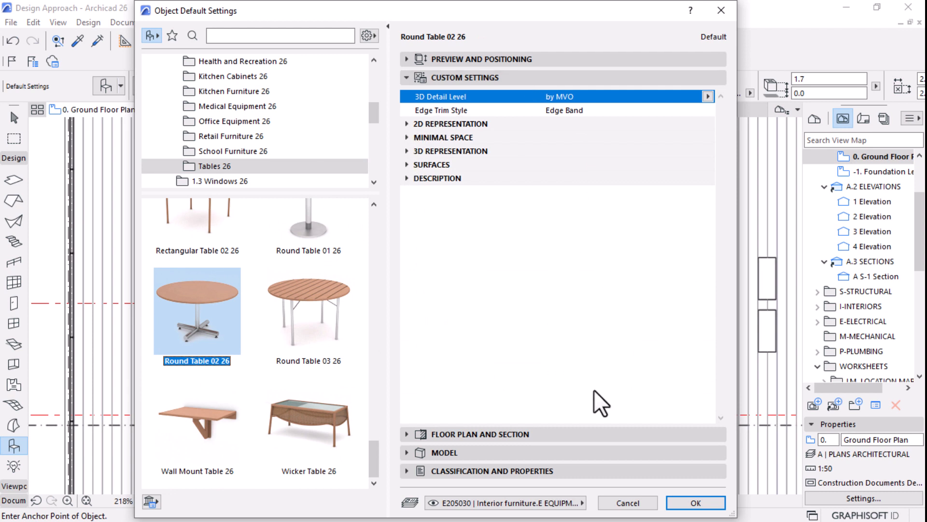
# Set the round table's 3D detail level to Full and accept the object settings
pyautogui.click(707, 96)
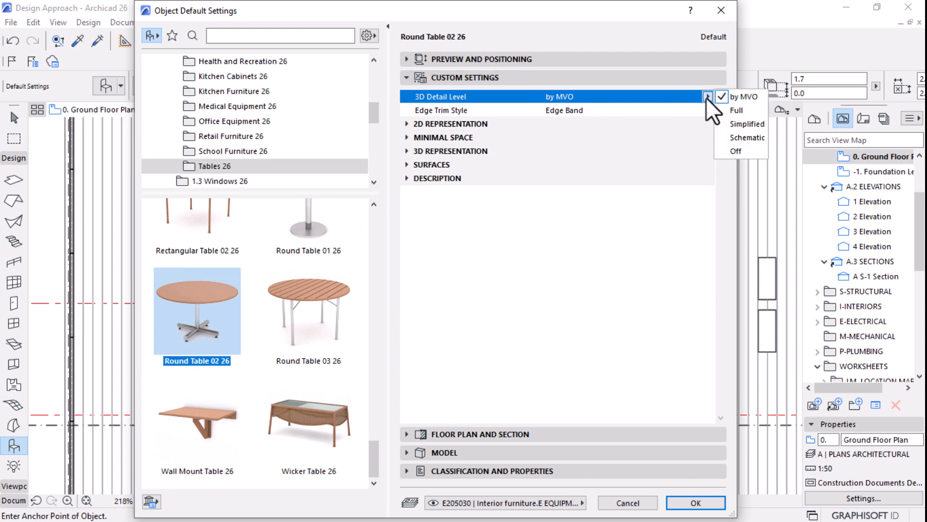
pyautogui.click(739, 112)
pyautogui.click(408, 124)
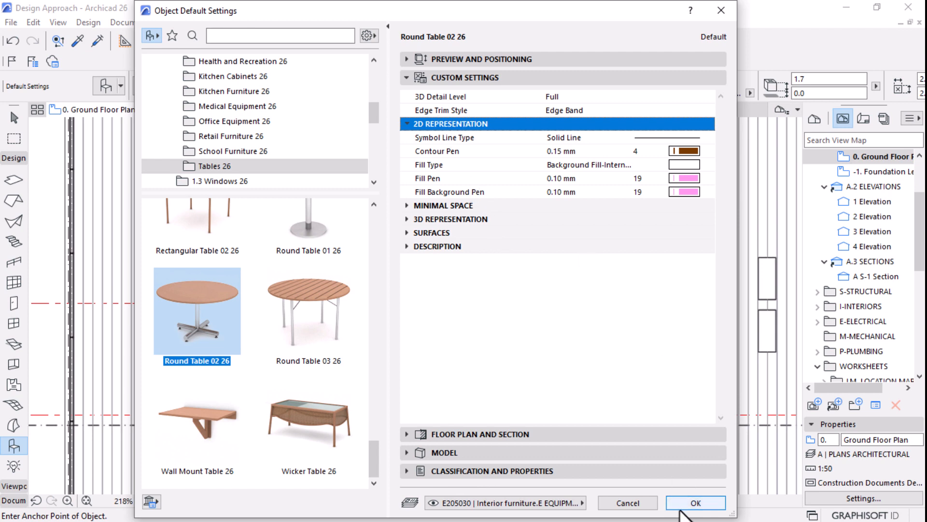
pyautogui.click(682, 506)
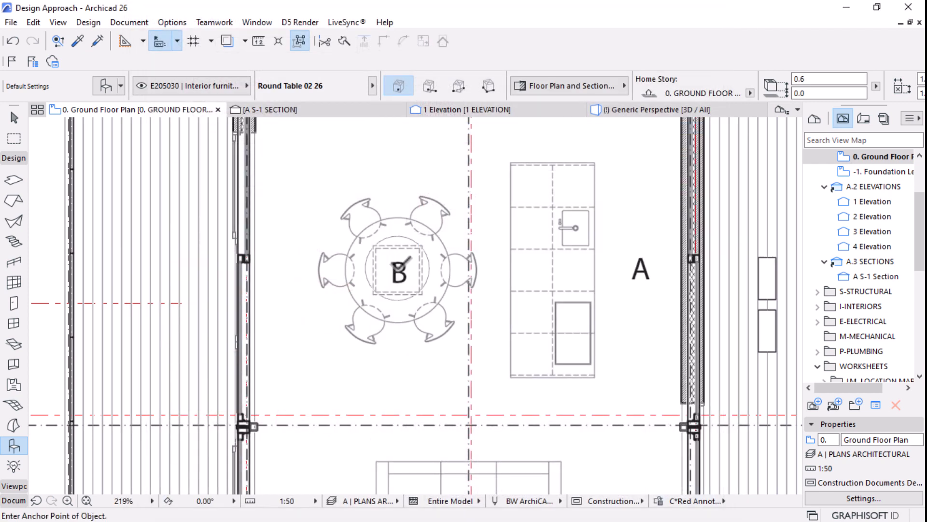
# Place the round table at the centre of dining area B and stretch it to about 1.7 m wide to match the drawn table
pyautogui.scroll(3, 397, 267)
pyautogui.press('Escape')
pyautogui.click(398, 268)
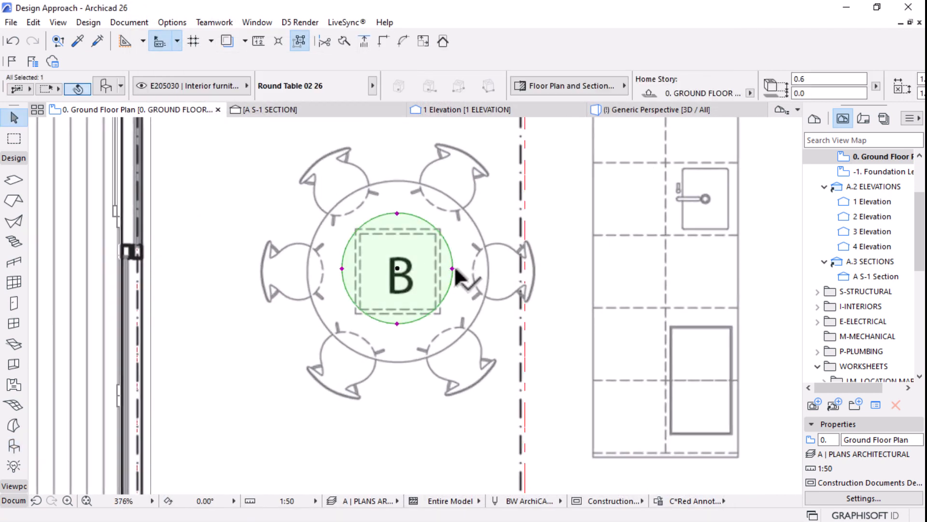
pyautogui.click(453, 269)
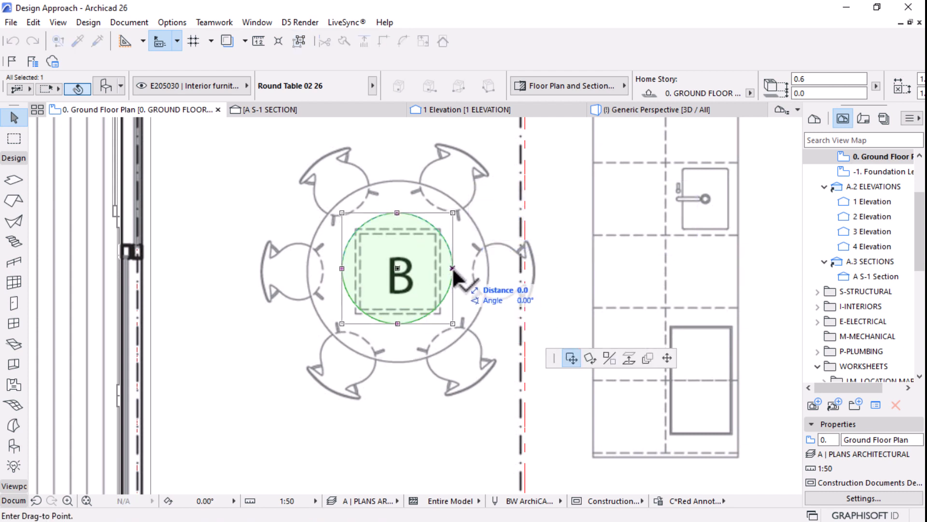
pyautogui.click(667, 358)
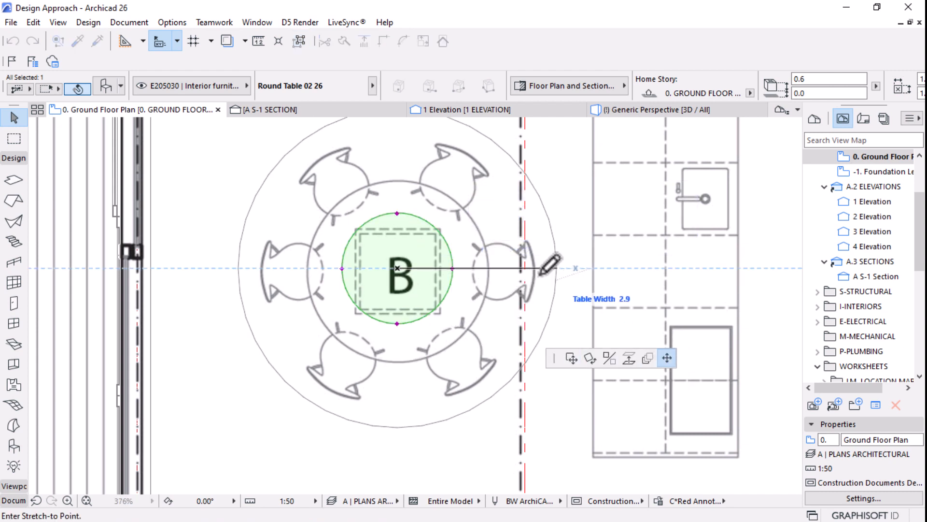
pyautogui.click(490, 256)
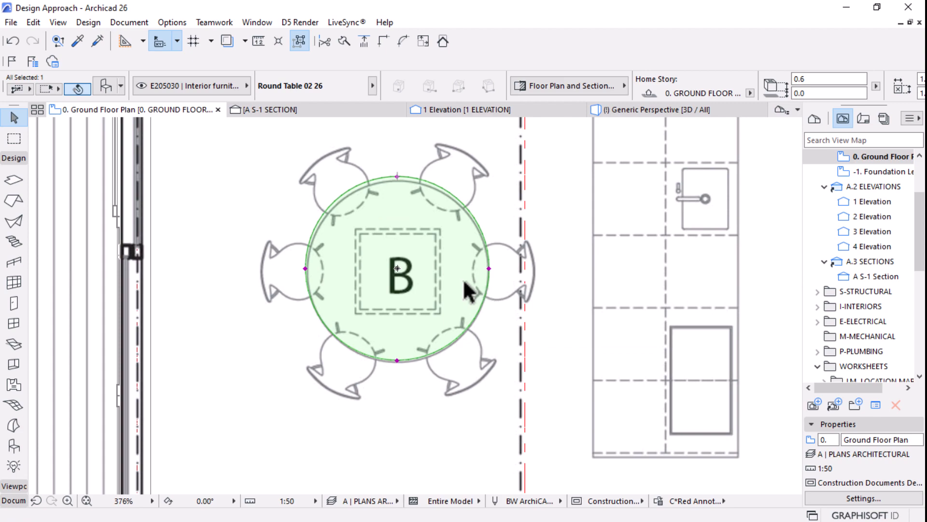
# Check the placed round table in the Generic Perspective 3D view and return to the ground floor plan
pyautogui.scroll(-5, 465, 284)
pyautogui.scroll(3, 441, 263)
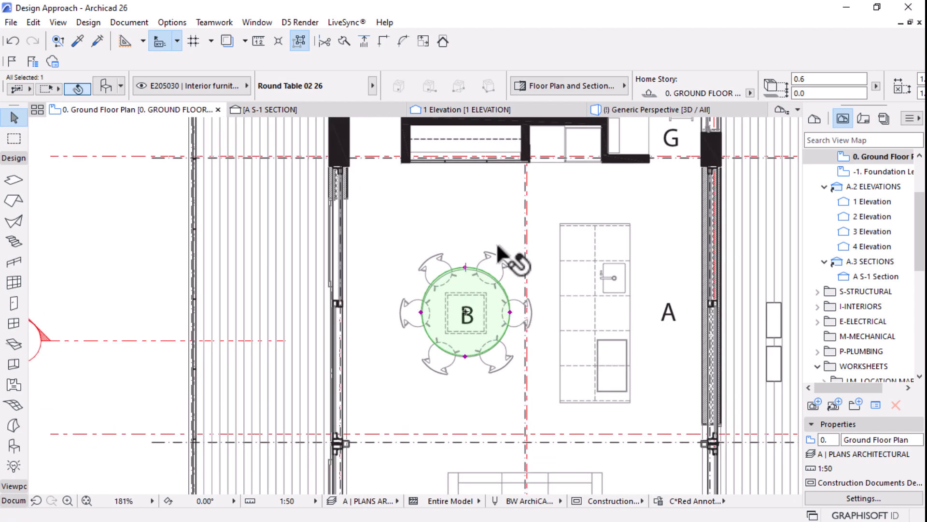
pyautogui.click(614, 108)
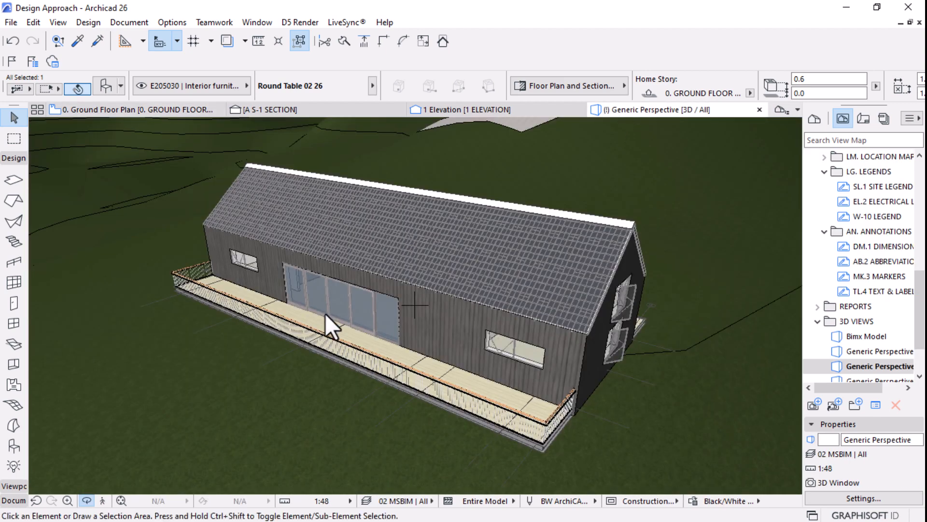
pyautogui.scroll(3, 311, 297)
pyautogui.keyDown('shift'); pyautogui.moveTo(354, 314); pyautogui.dragTo(521, 285, button='middle'); pyautogui.keyUp('shift')
pyautogui.scroll(-3, 488, 277)
pyautogui.click(146, 110)
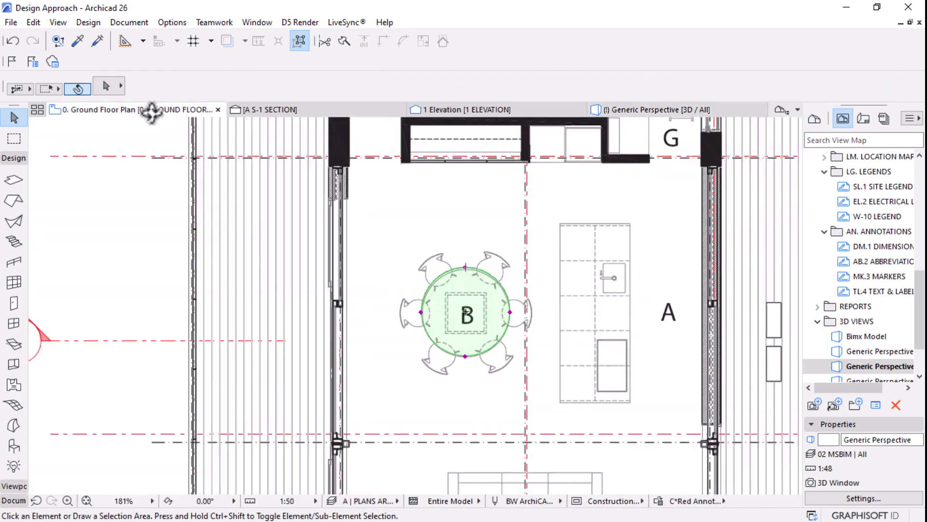
pyautogui.scroll(3, 531, 322)
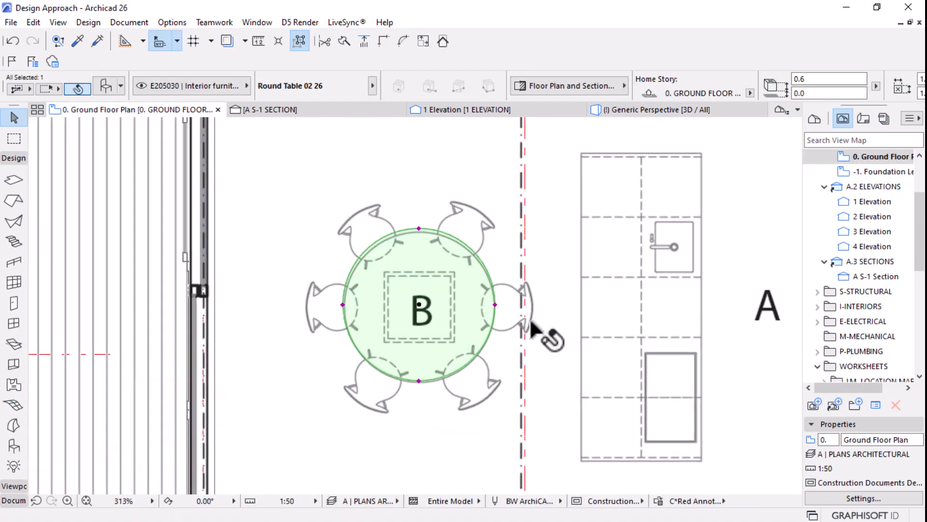
pyautogui.click(826, 92)
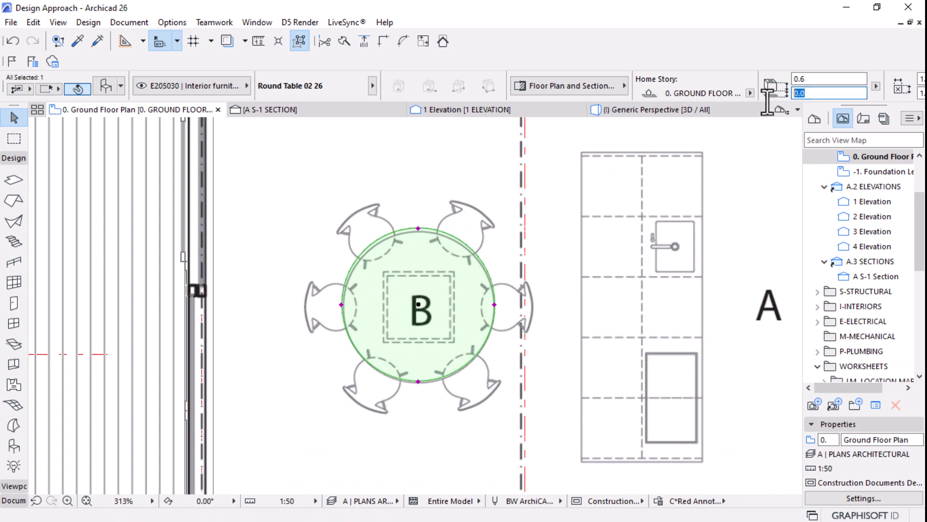
pyautogui.rightClick(799, 94)
pyautogui.click(822, 145)
pyautogui.scroll(-3, 385, 329)
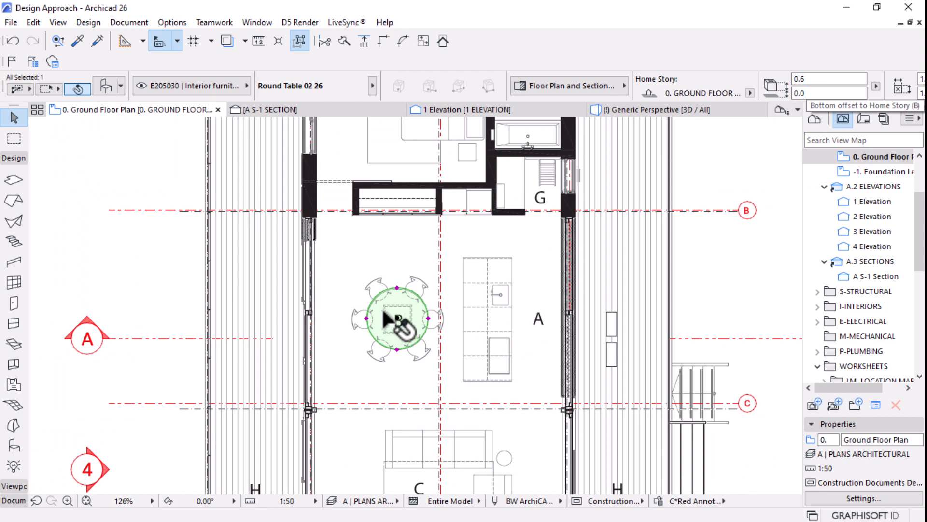
# Select the structural concrete slab under the dining area and copy its elevation value
pyautogui.hotkey('ctrl', 'v')
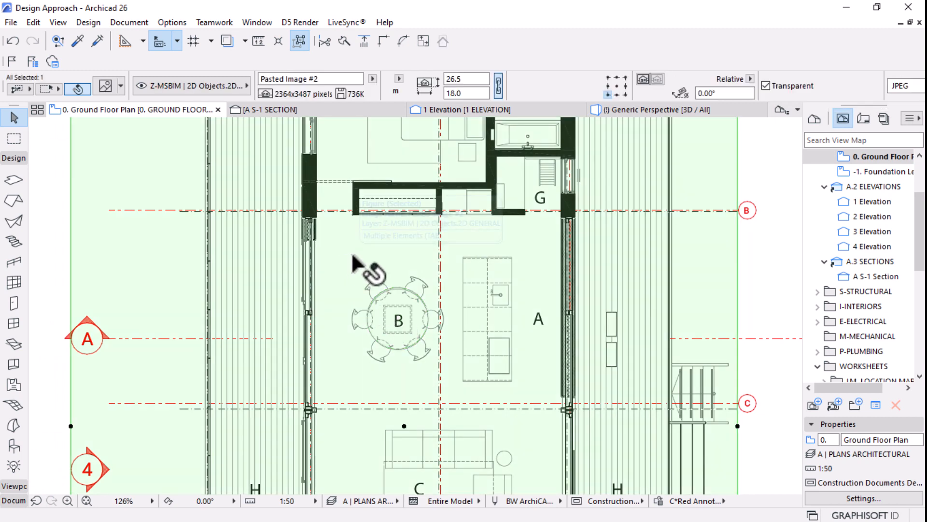
pyautogui.keyDown('shift'); pyautogui.click(358, 245); pyautogui.keyUp('shift')
pyautogui.keyDown('shift'); pyautogui.click(359, 245); pyautogui.keyUp('shift')
pyautogui.keyDown('shift'); pyautogui.click(359, 245); pyautogui.keyUp('shift')
pyautogui.press('Tab')
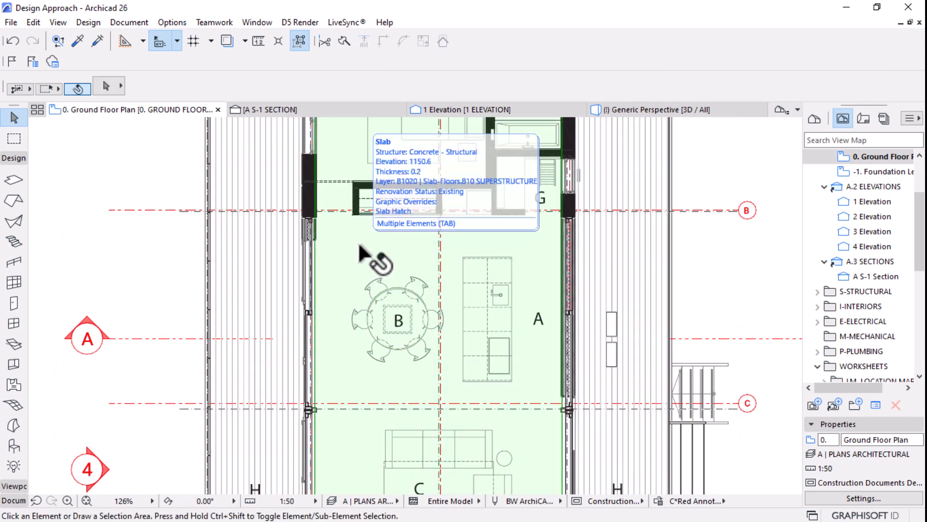
pyautogui.click(359, 245)
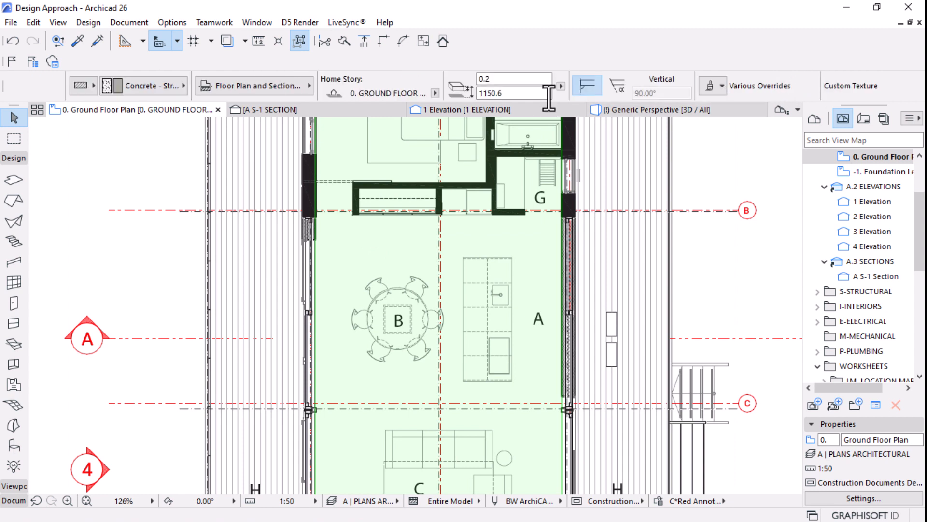
pyautogui.rightClick(491, 94)
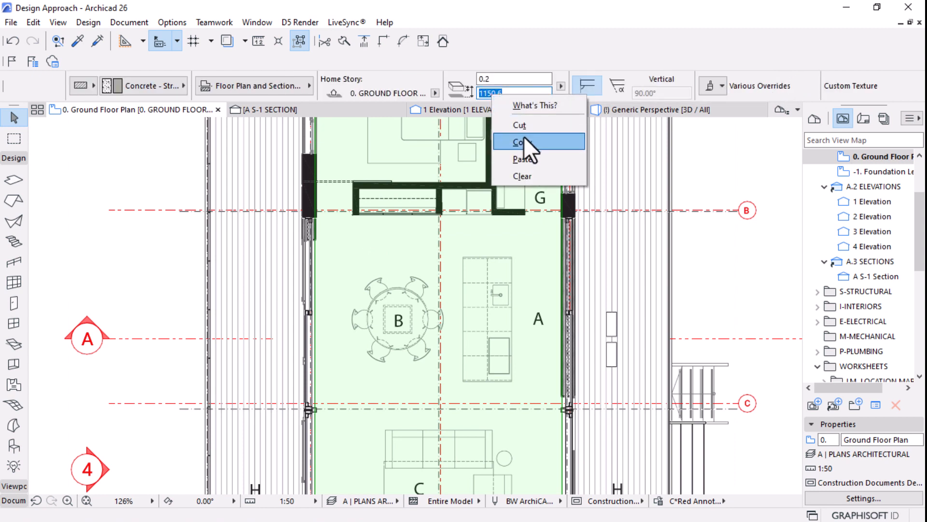
pyautogui.click(523, 142)
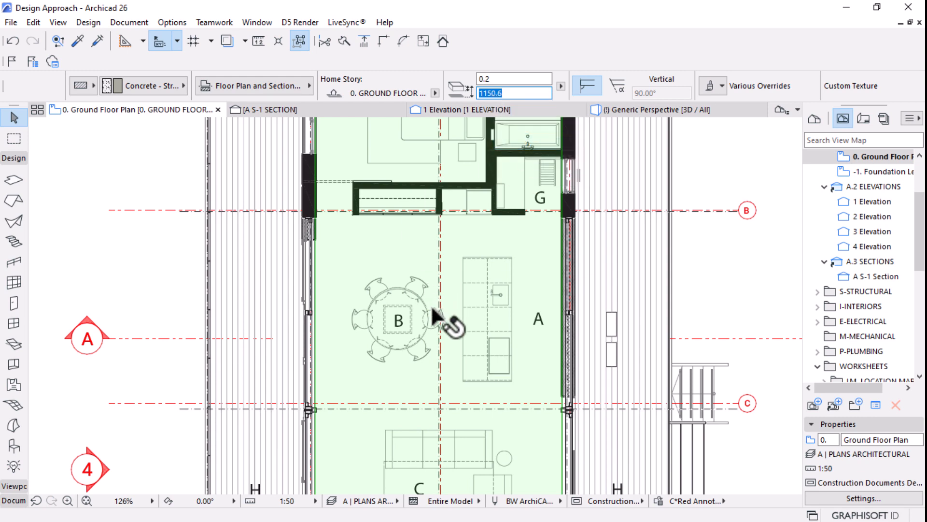
# Select the round table and set its bottom offset to the copied slab elevation, 1150.6
pyautogui.scroll(10, 405, 308)
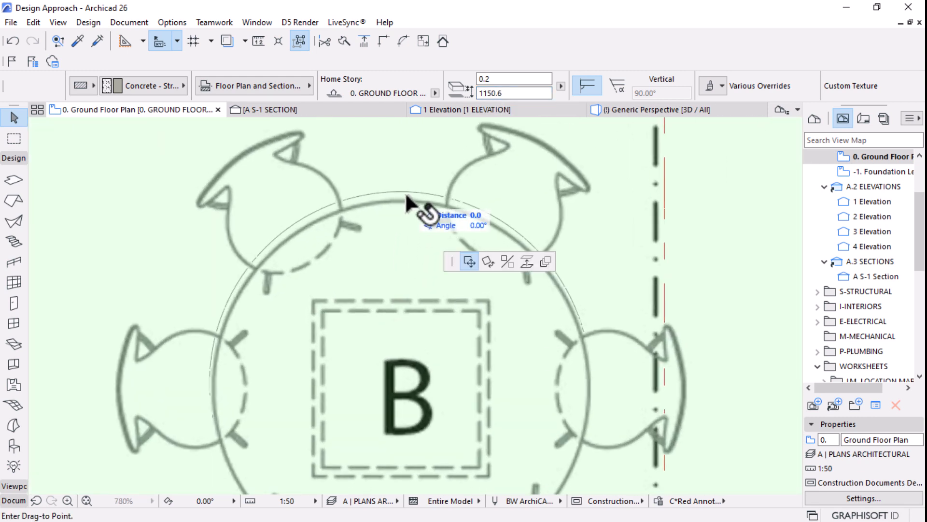
pyautogui.click(407, 192)
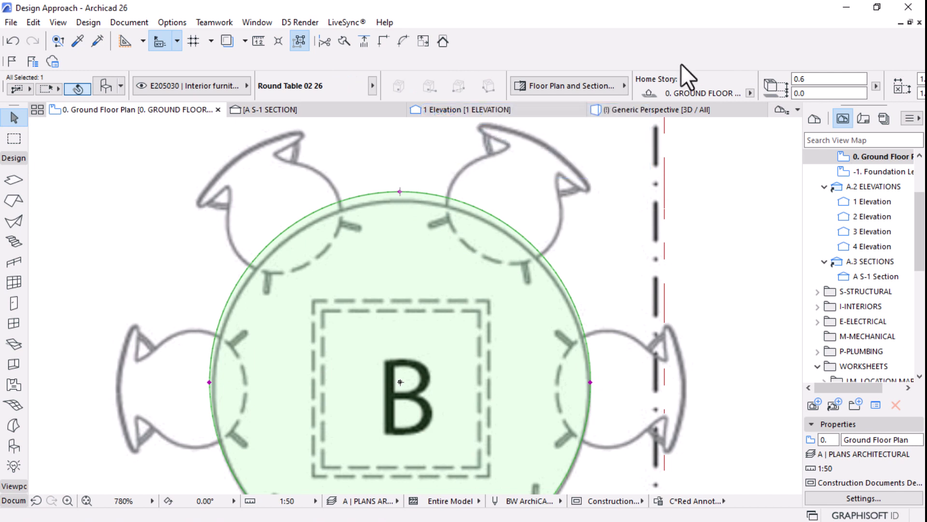
pyautogui.scroll(-5, 526, 97)
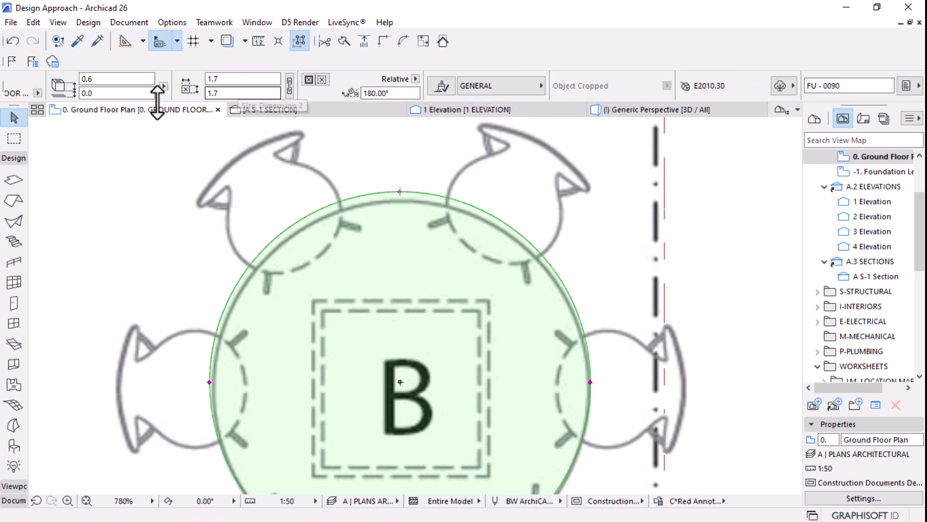
pyautogui.click(89, 93)
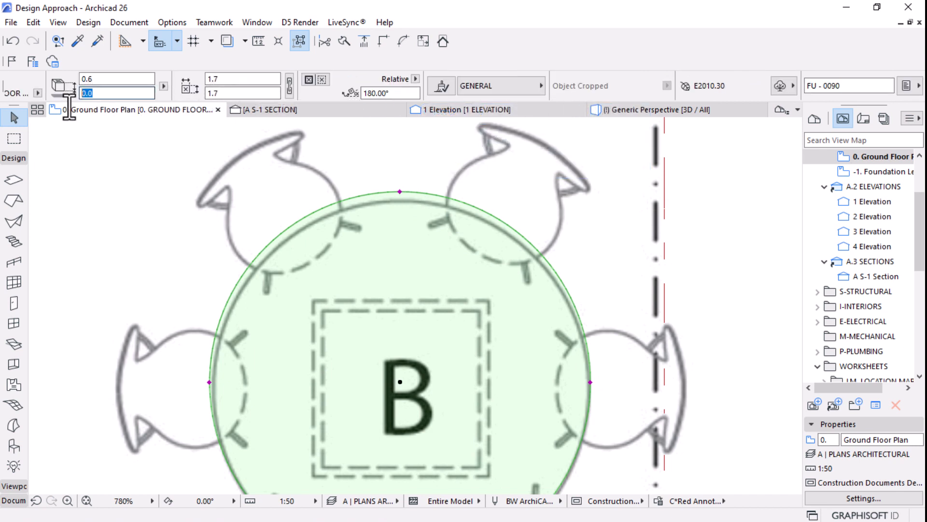
pyautogui.rightClick(93, 92)
pyautogui.click(127, 155)
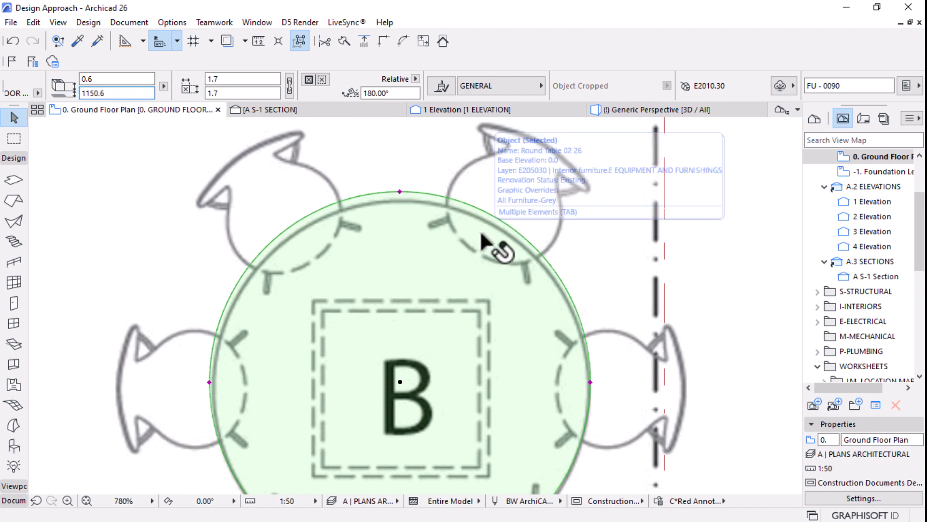
# Inspect the raised round table in the 3D view through the deck-side glass doors
pyautogui.click(680, 111)
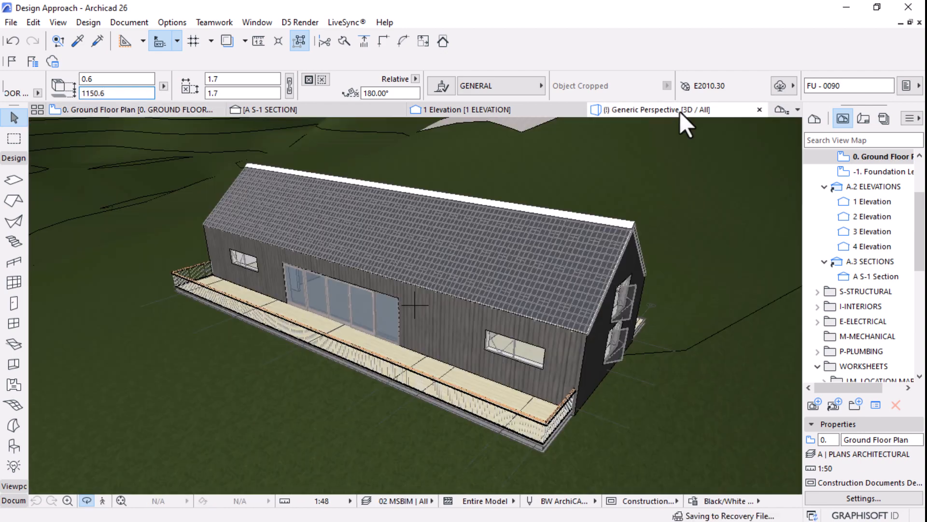
pyautogui.scroll(-10, 456, 300)
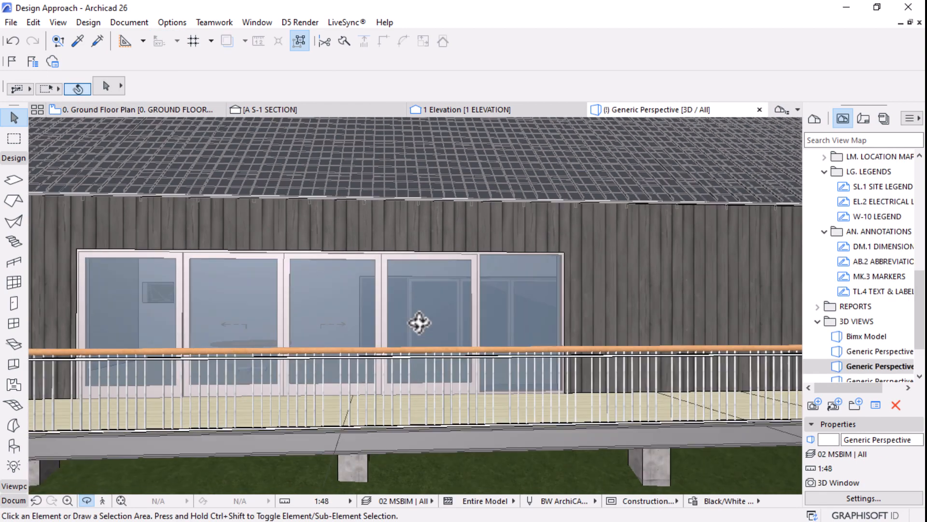
pyautogui.moveTo(420, 322); pyautogui.dragTo(257, 354)
pyautogui.scroll(10, 300, 329)
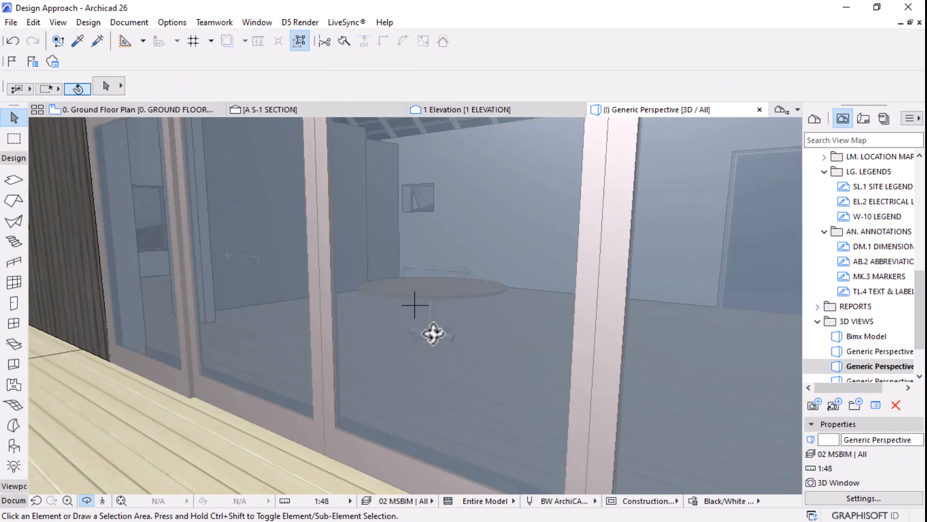
# Return to the ground floor plan, pick up the round table's settings and open the default object settings
pyautogui.scroll(3, 459, 338)
pyautogui.click(164, 110)
pyautogui.scroll(-4, 524, 248)
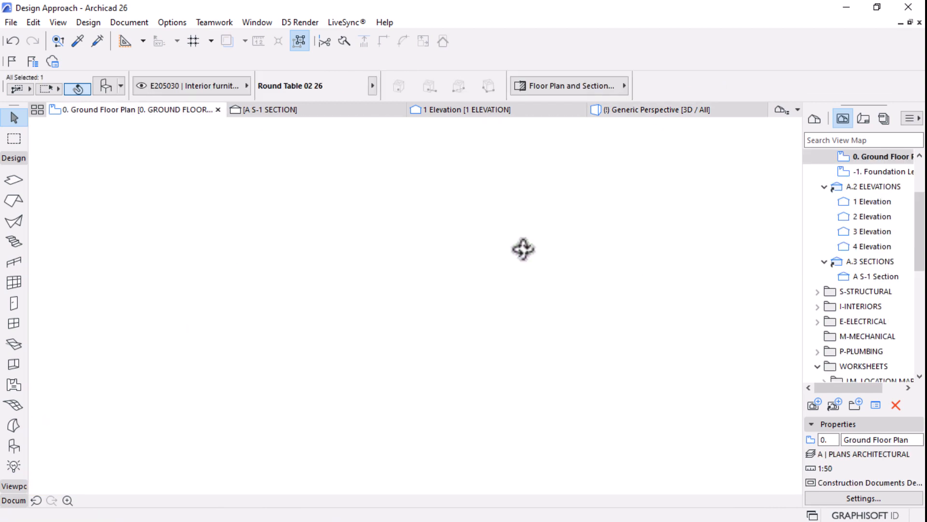
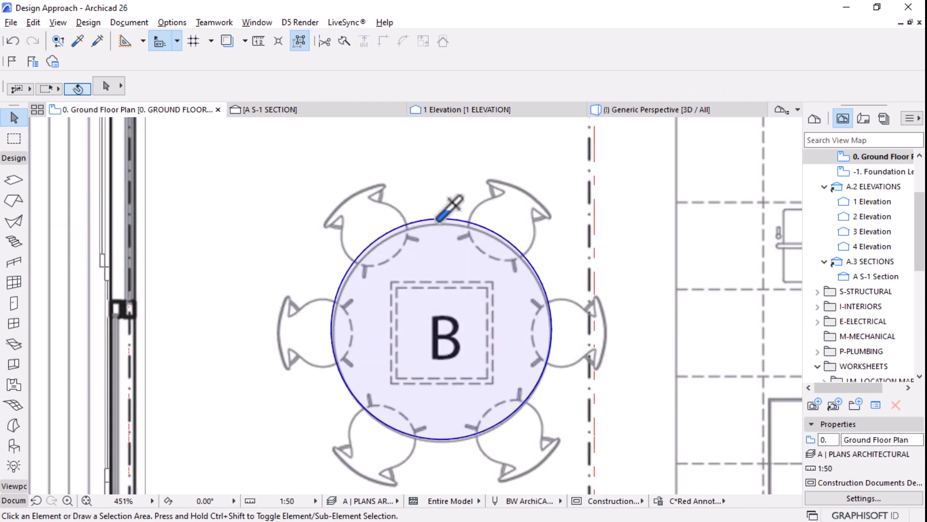
pyautogui.click(438, 219)
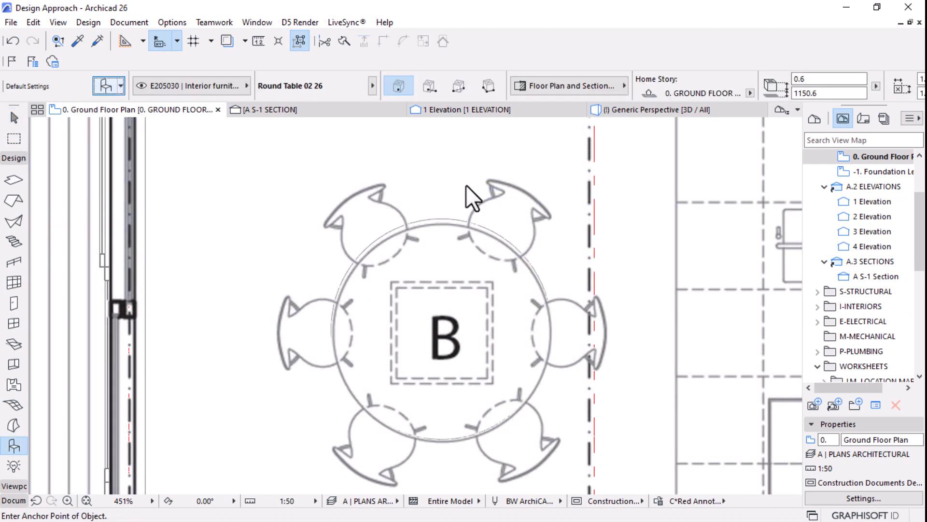
pyautogui.hotkey('ctrl', 't')
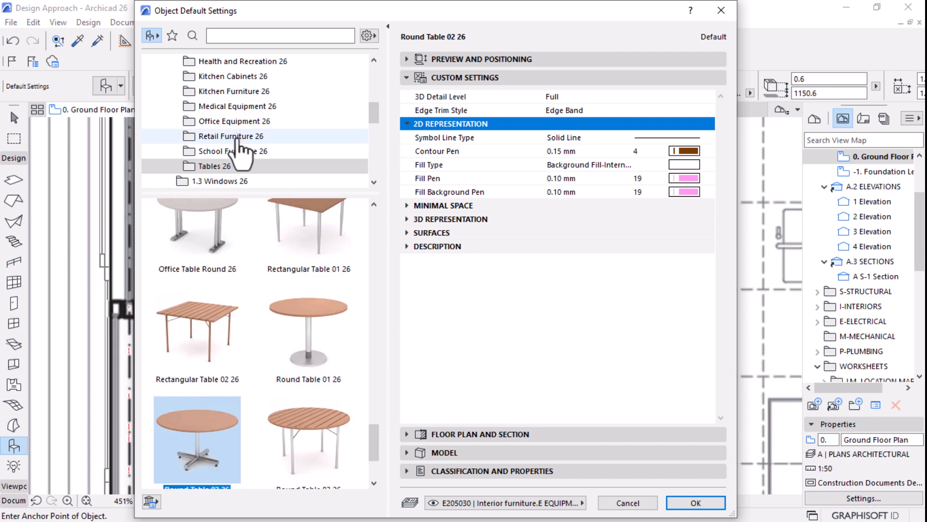
# Choose Designer Chair 01 26 from the Chairs 26 library folder and set its style to Style 4
pyautogui.scroll(3, 240, 145)
pyautogui.click(212, 91)
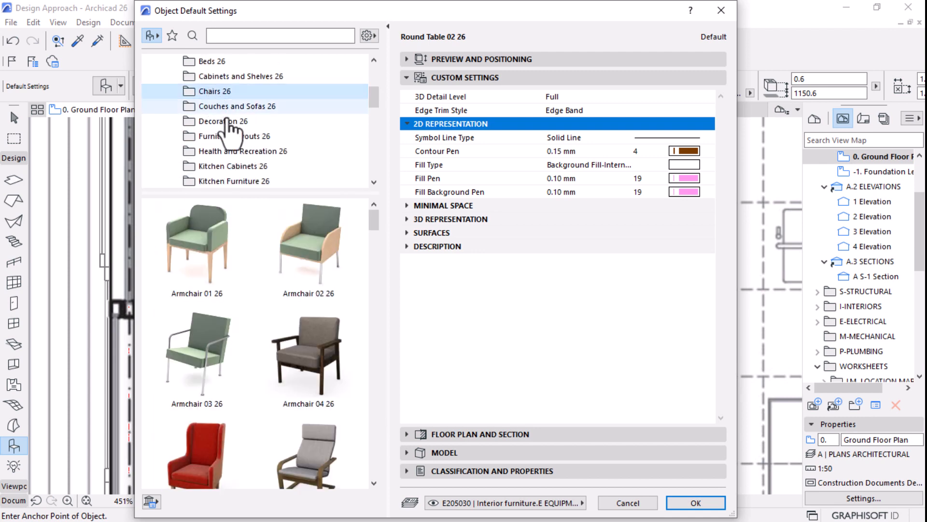
pyautogui.scroll(-3, 304, 344)
pyautogui.scroll(-10, 309, 351)
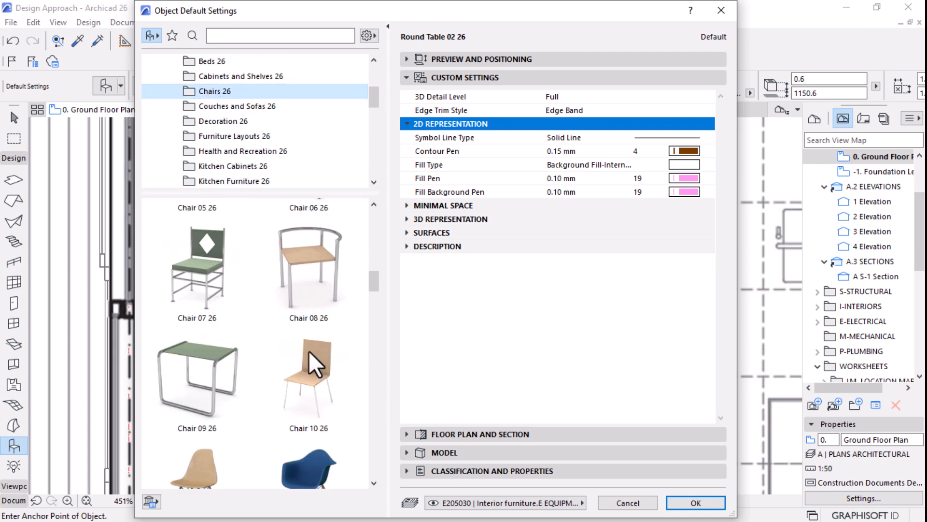
pyautogui.scroll(-10, 309, 351)
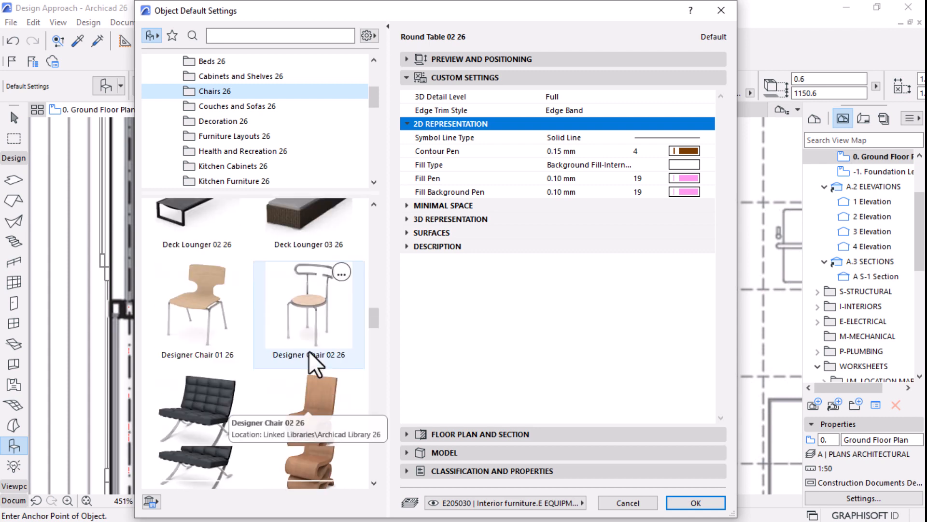
pyautogui.click(182, 308)
pyautogui.scroll(-4, 274, 312)
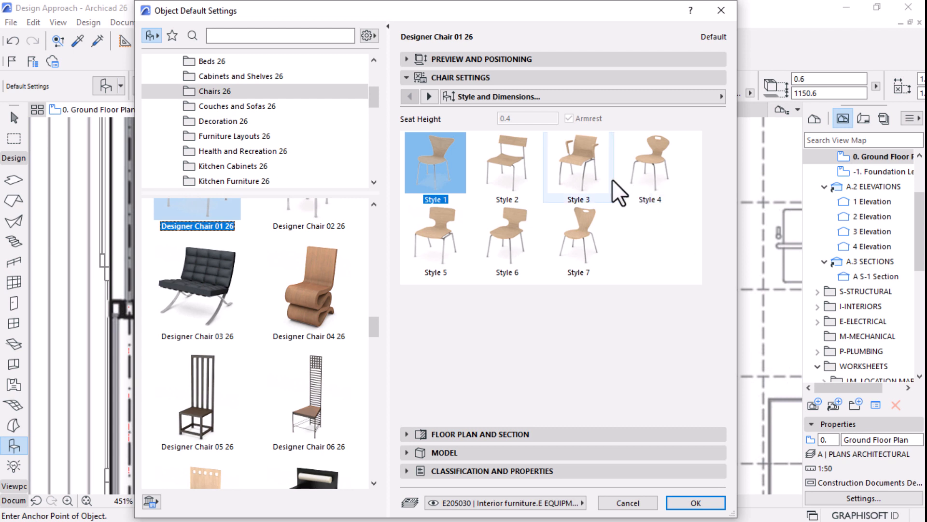
pyautogui.click(645, 164)
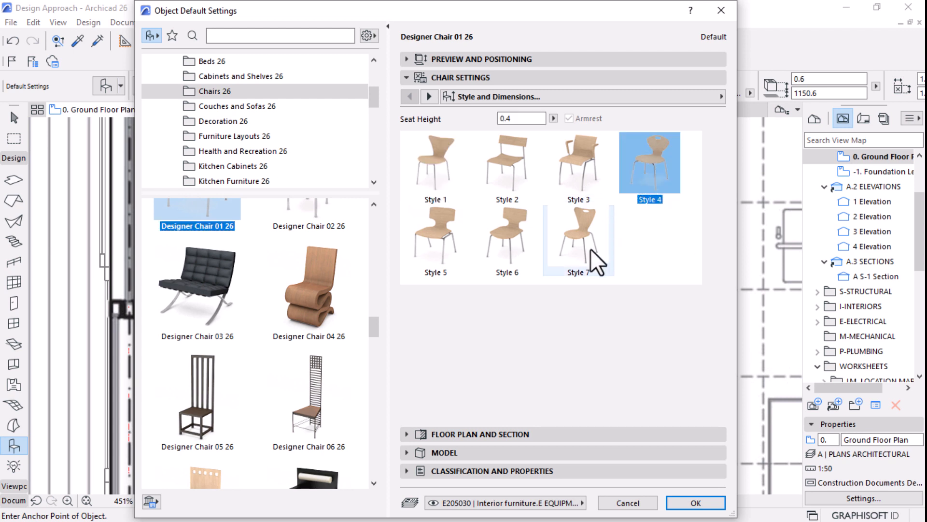
# Set the designer chair's 2D detail level to Symbolic with the Curved with Backrest symbol
pyautogui.click(428, 96)
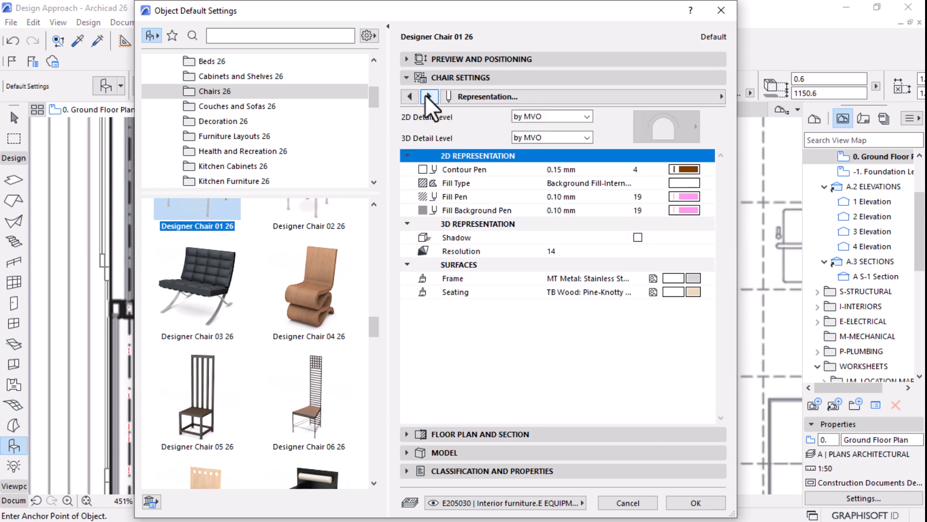
pyautogui.click(591, 119)
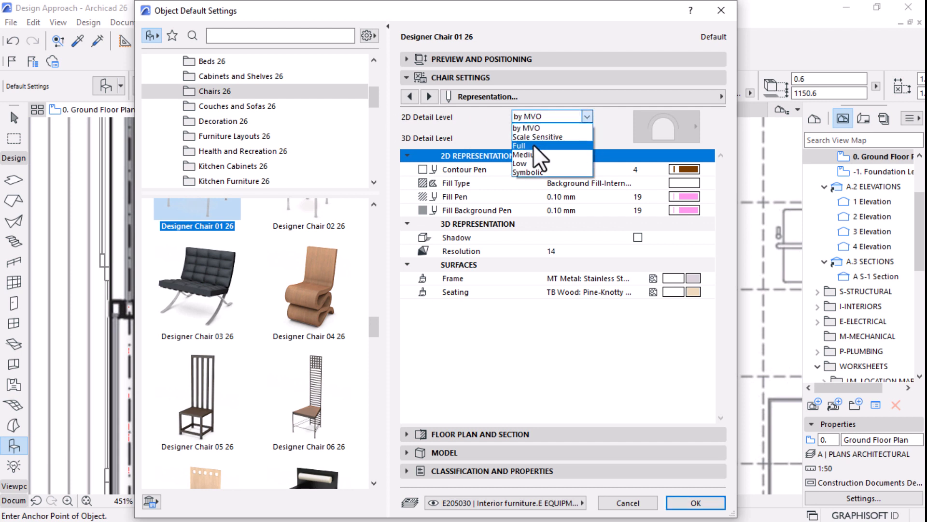
pyautogui.click(533, 144)
pyautogui.click(572, 118)
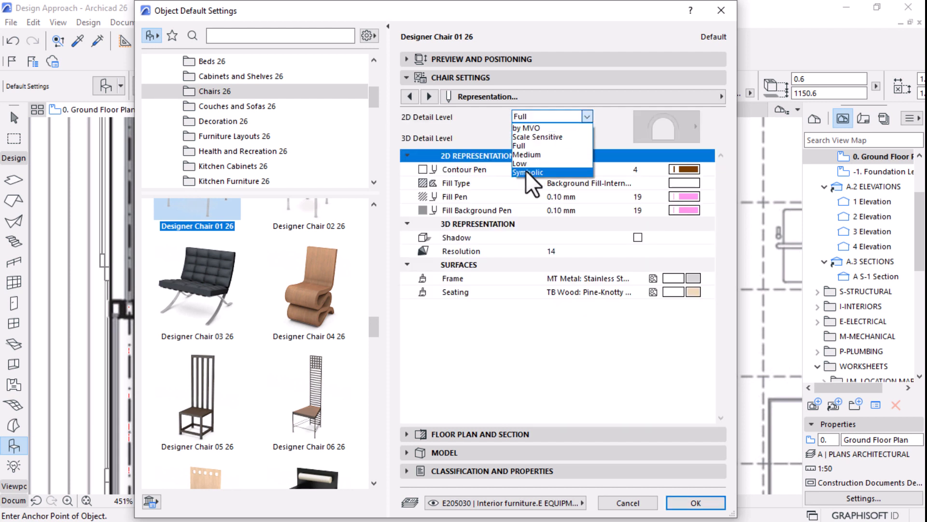
pyautogui.click(525, 170)
pyautogui.click(671, 129)
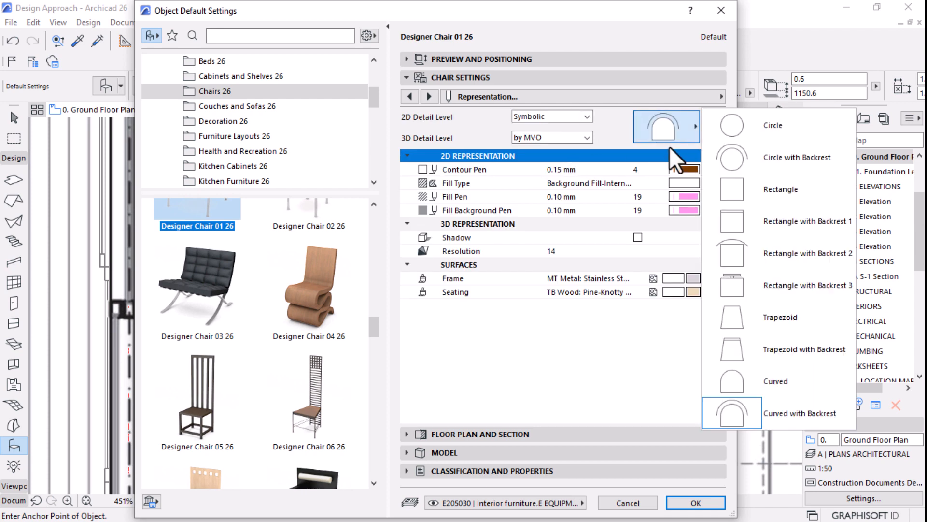
pyautogui.click(754, 404)
# Compare the chair outlines drawn on the plan with the available 2D chair symbols
pyautogui.moveTo(583, 22); pyautogui.dragTo(561, 398)
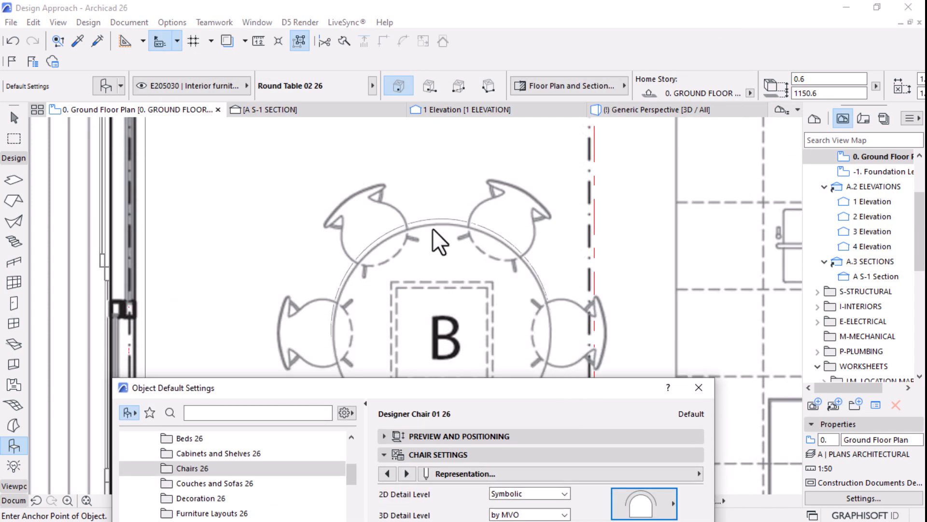
pyautogui.moveTo(493, 392); pyautogui.dragTo(548, 15)
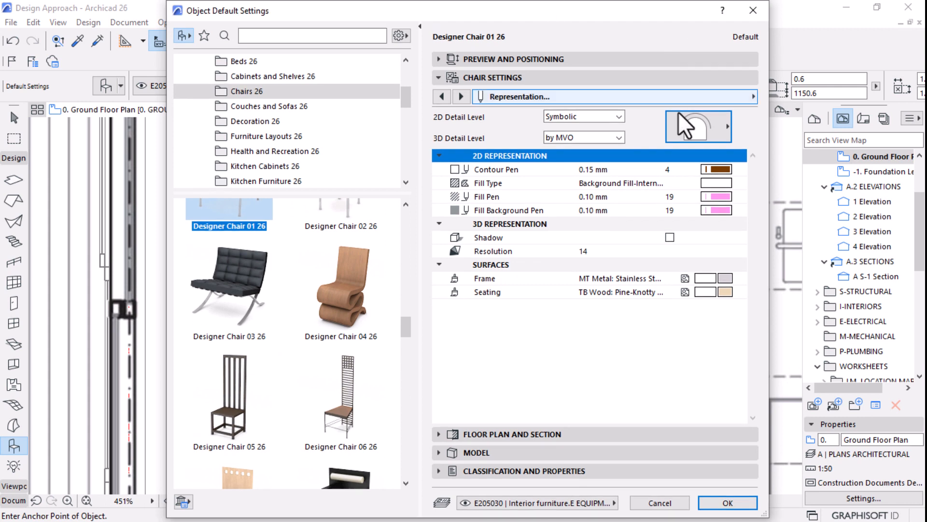
pyautogui.click(678, 118)
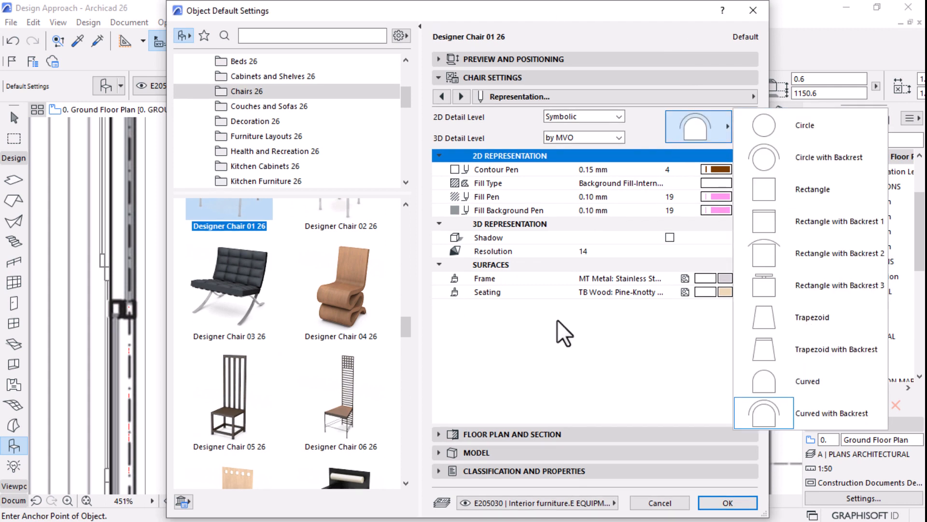
pyautogui.click(503, 359)
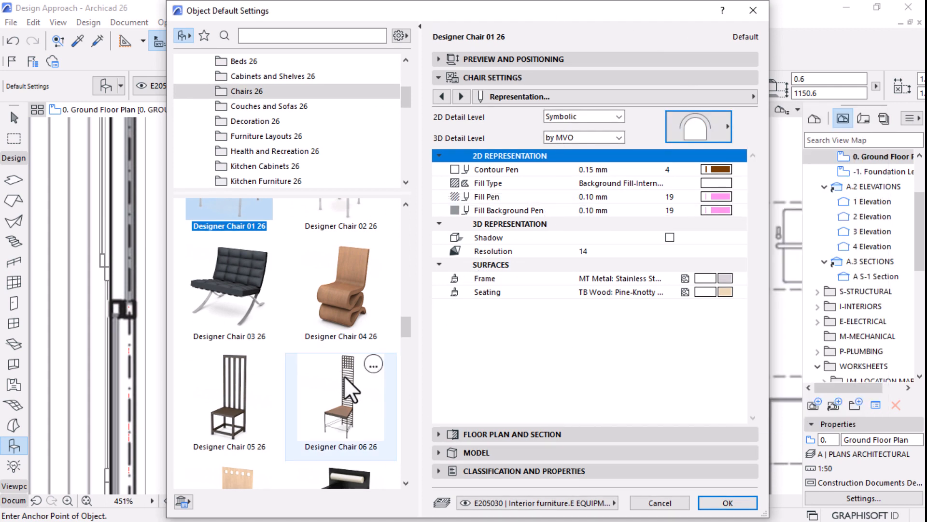
# Choose Chair 03 26 from the Chairs 26 library and check its representation settings and 2D plan preview
pyautogui.scroll(-3, 344, 376)
pyautogui.scroll(3, 251, 136)
pyautogui.scroll(-2, 260, 136)
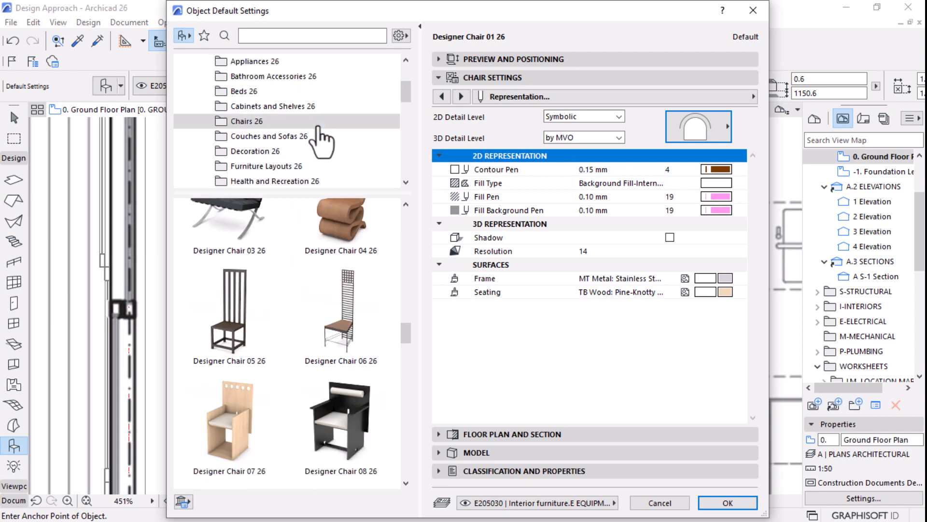
pyautogui.click(243, 121)
pyautogui.scroll(8, 367, 309)
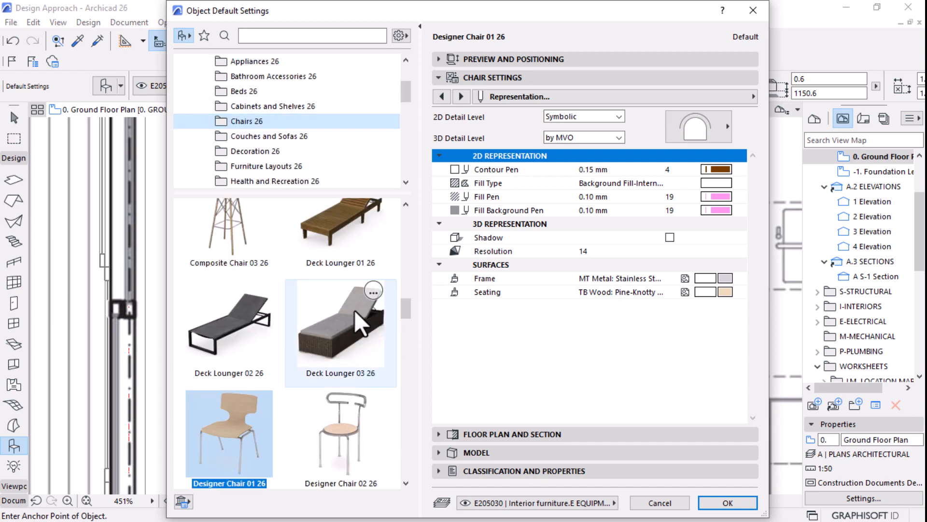
pyautogui.scroll(5, 352, 291)
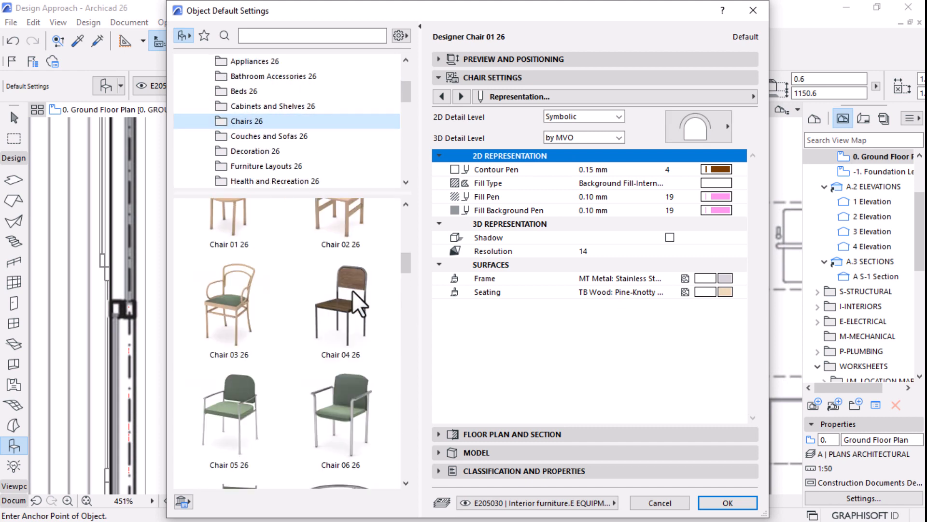
pyautogui.click(235, 331)
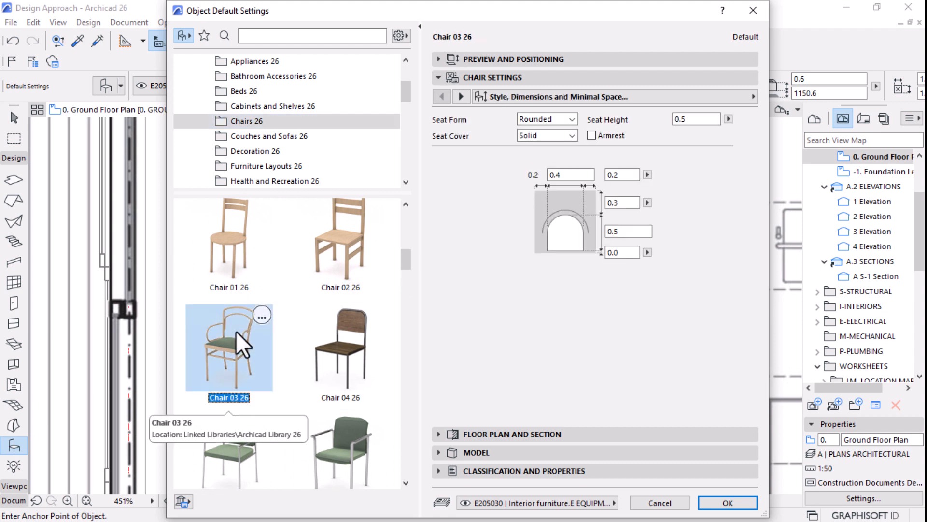
pyautogui.click(461, 96)
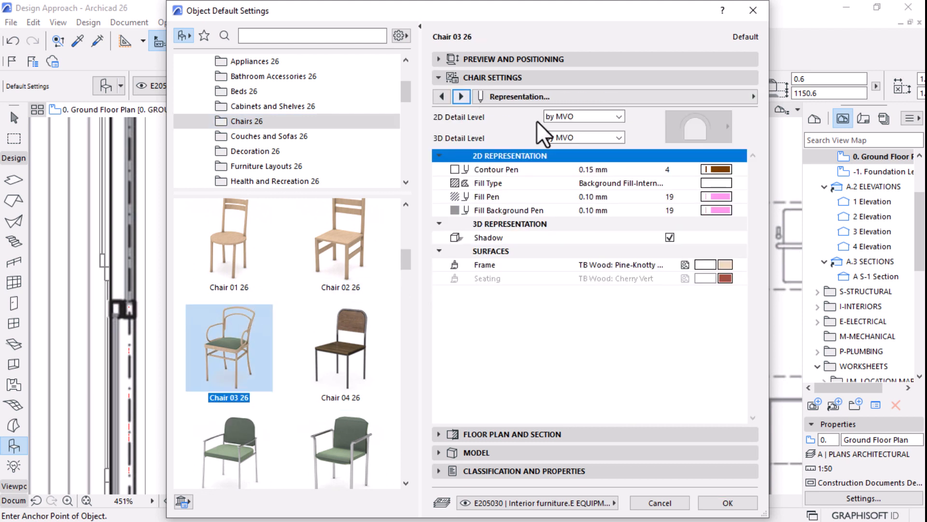
pyautogui.click(607, 120)
pyautogui.click(463, 83)
pyautogui.click(463, 82)
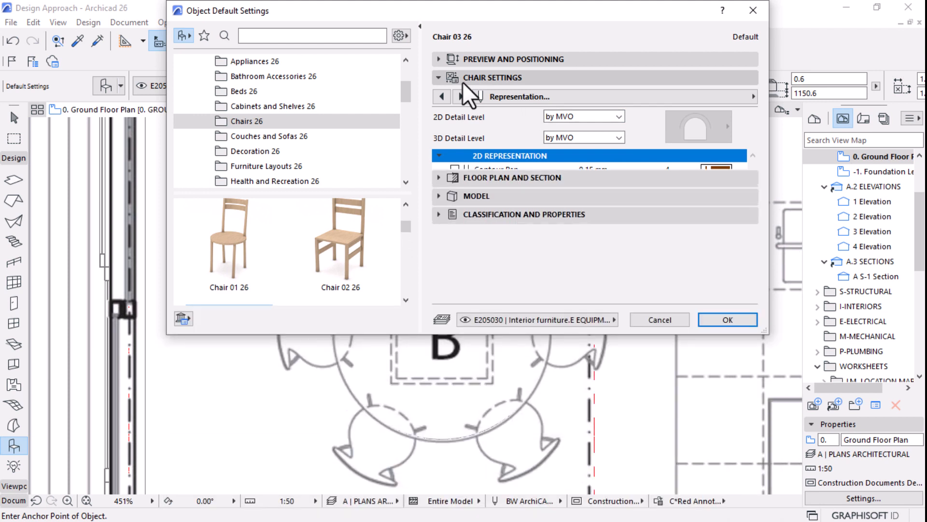
pyautogui.click(467, 65)
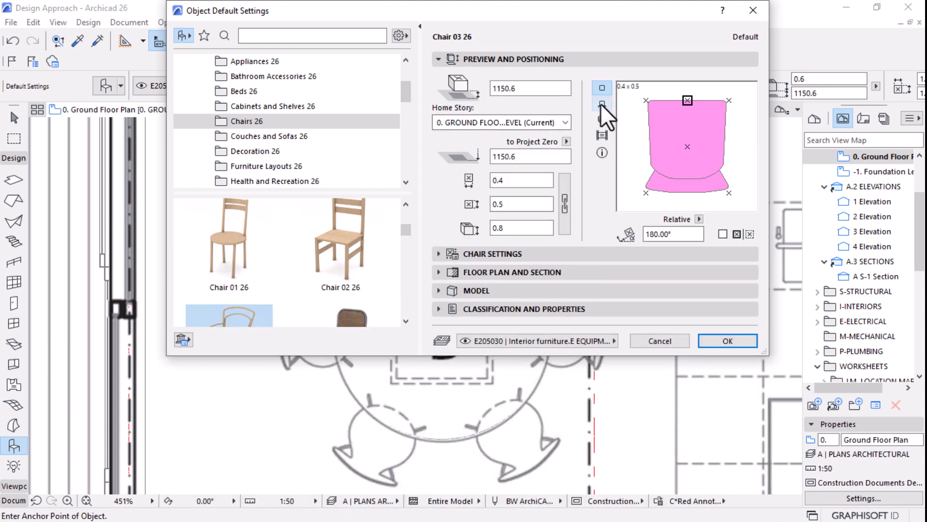
# Choose Designer Chair 01 26 in Style 1 as the default object and accept the settings
pyautogui.scroll(-3, 260, 252)
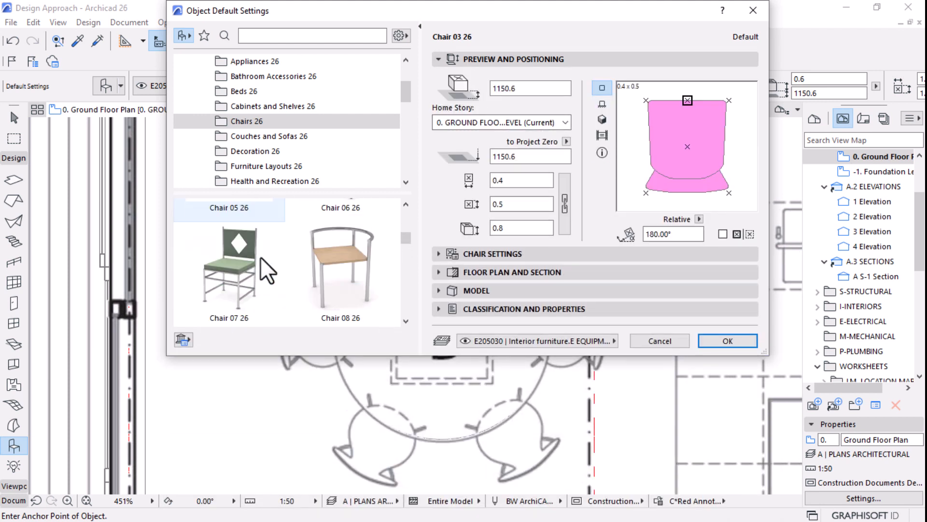
pyautogui.scroll(-2, 260, 257)
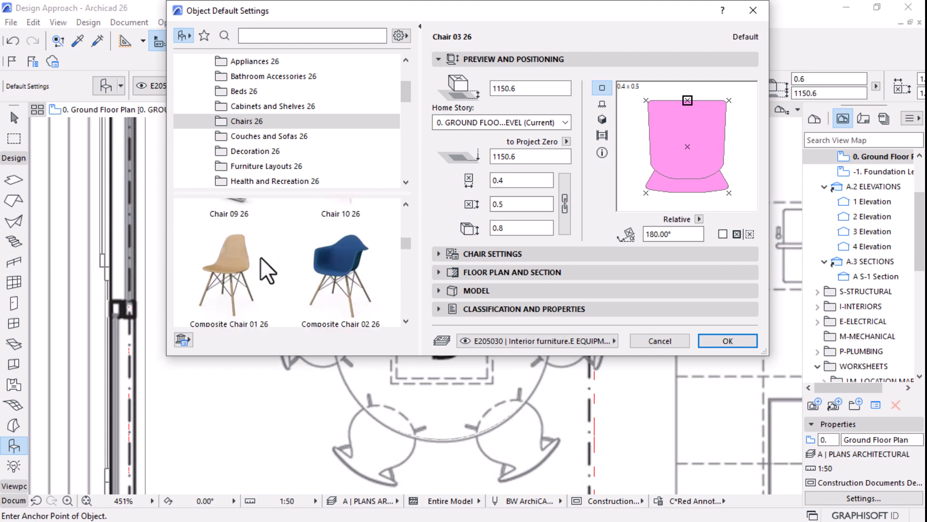
pyautogui.scroll(-3, 260, 257)
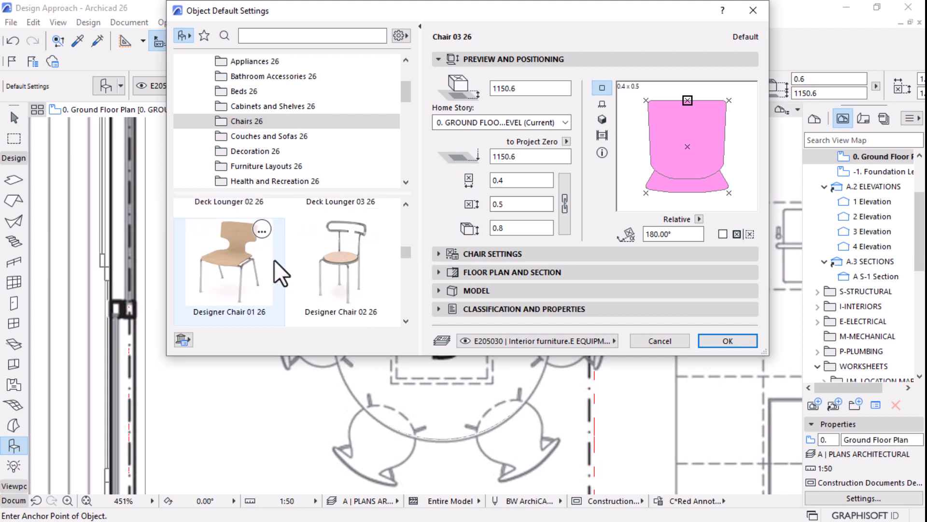
pyautogui.click(245, 260)
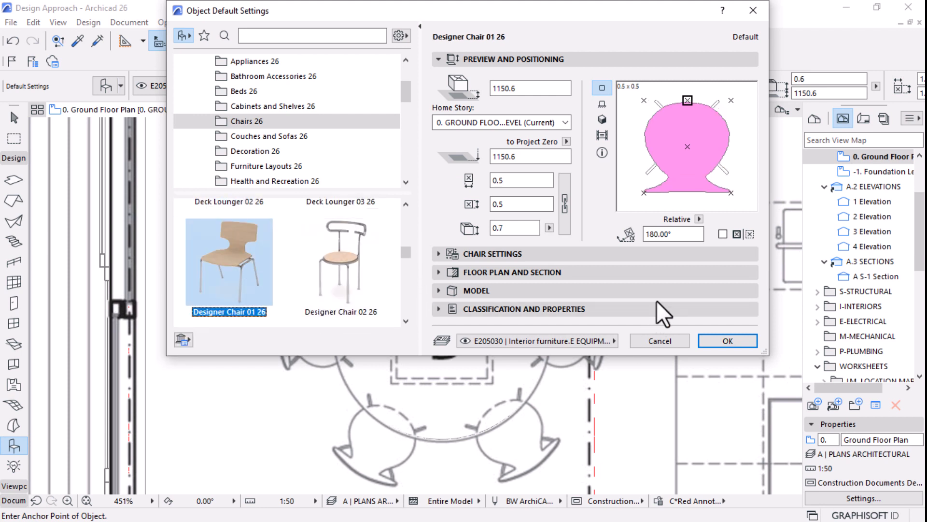
pyautogui.click(434, 256)
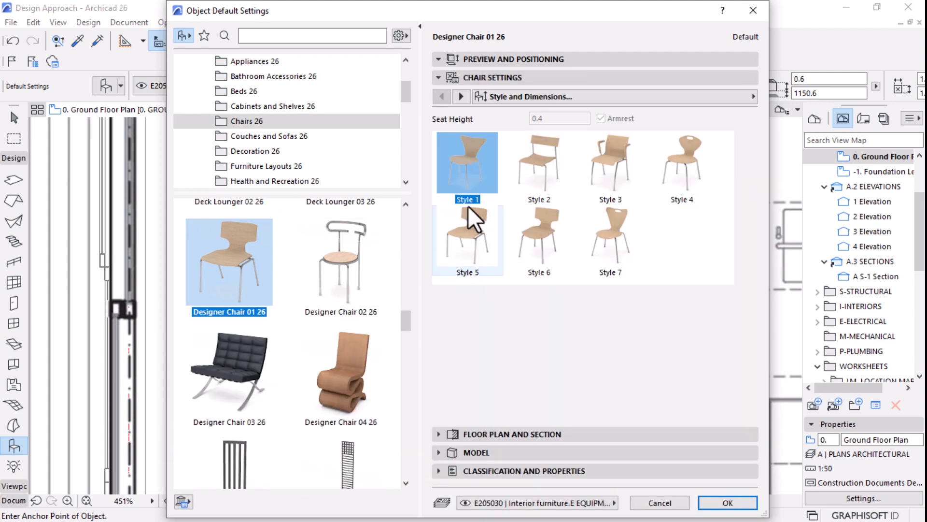
pyautogui.click(728, 503)
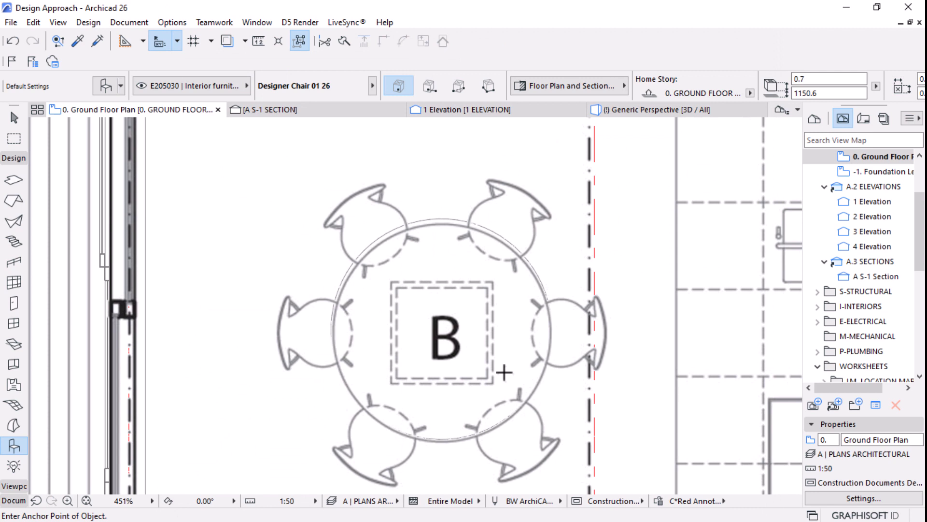
# Place a designer chair at the upper part of the round table and rotate it about its centre so its backrest faces away from the table
pyautogui.press('Escape')
pyautogui.click(431, 208)
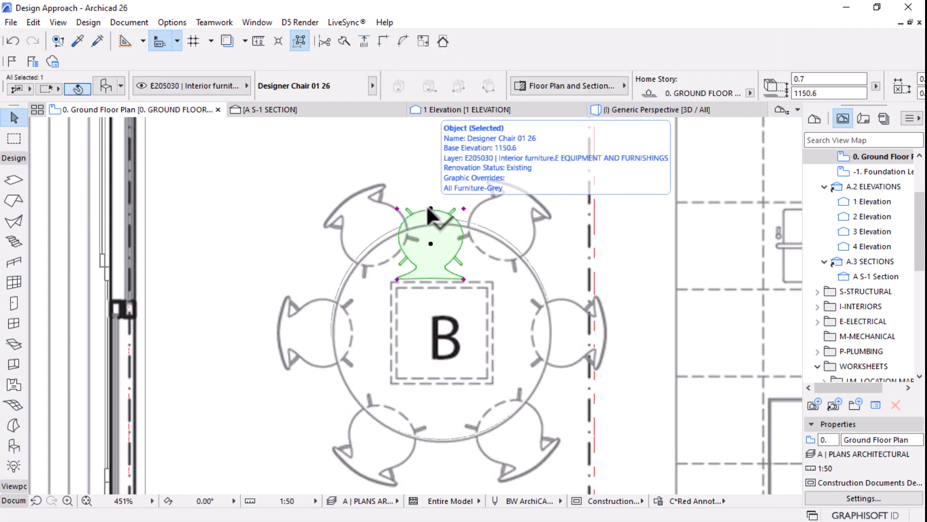
pyautogui.hotkey('ctrl', 'e')
pyautogui.click(431, 244)
pyautogui.click(427, 342)
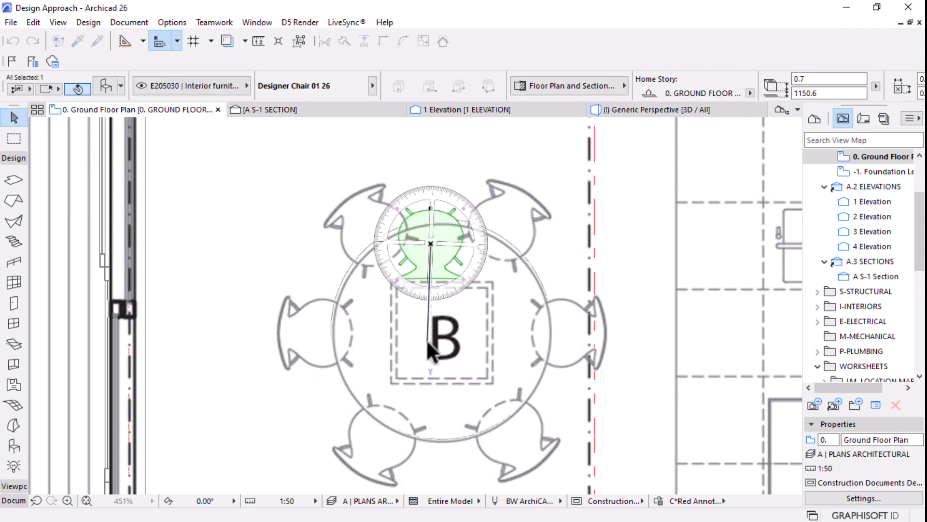
pyautogui.click(462, 155)
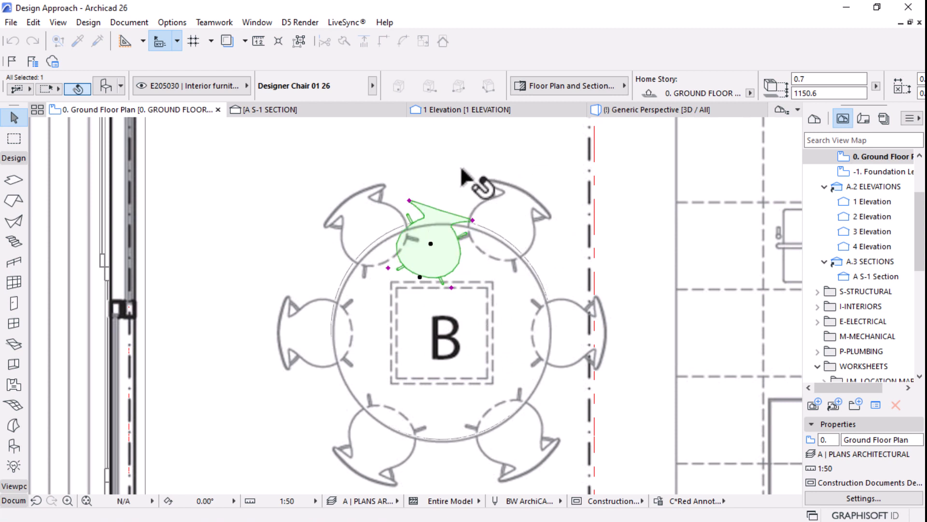
# Move the rotated chair onto the upper-right chair outline of the dining table
pyautogui.hotkey('ctrl', 'd')
pyautogui.click(419, 276)
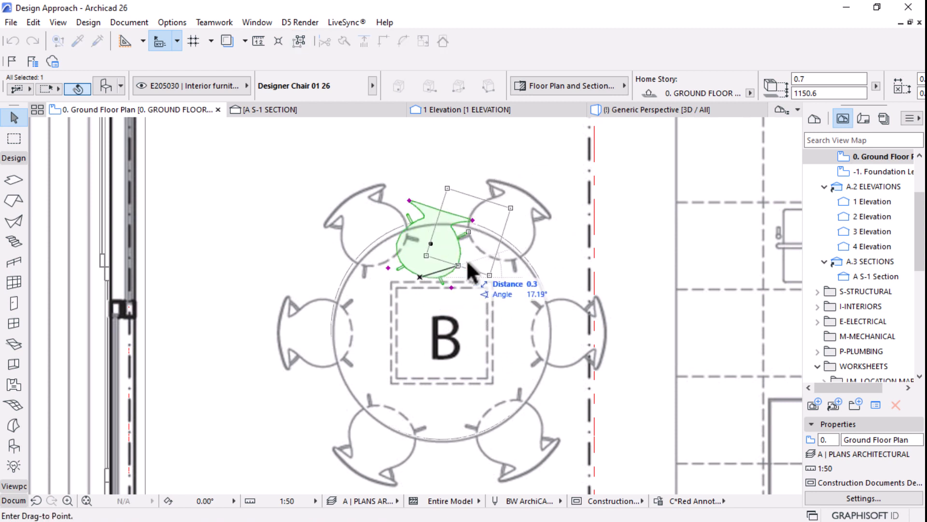
pyautogui.click(494, 255)
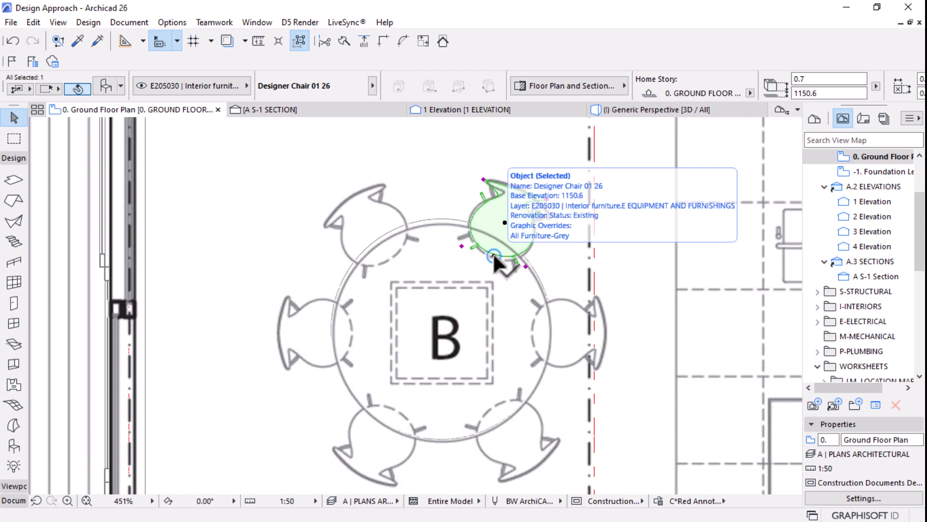
# Mirror a copy of the upper-right designer chair about the round table's vertical centre axis onto the upper-left chair outline
pyautogui.hotkey('ctrl', 'shift', 'd')
pyautogui.press('Escape')
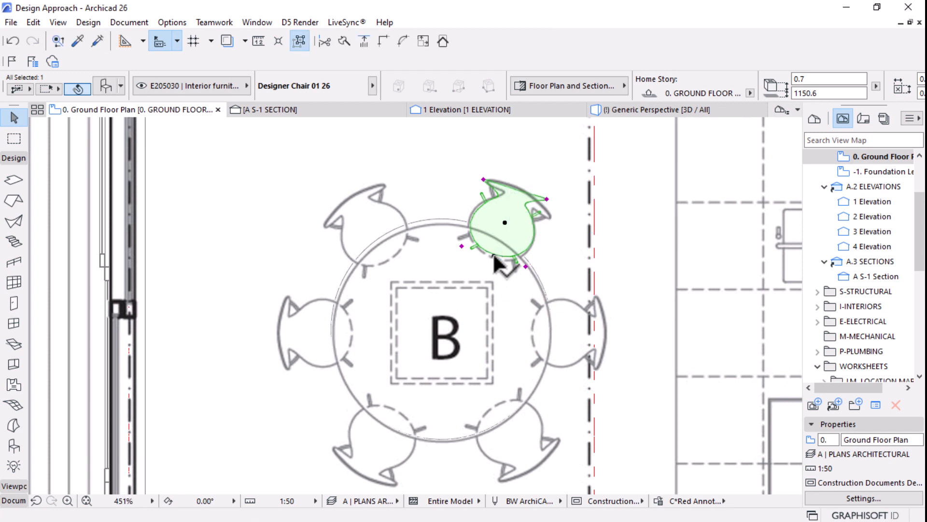
pyautogui.hotkey('ctrl', 'shift', 'm')
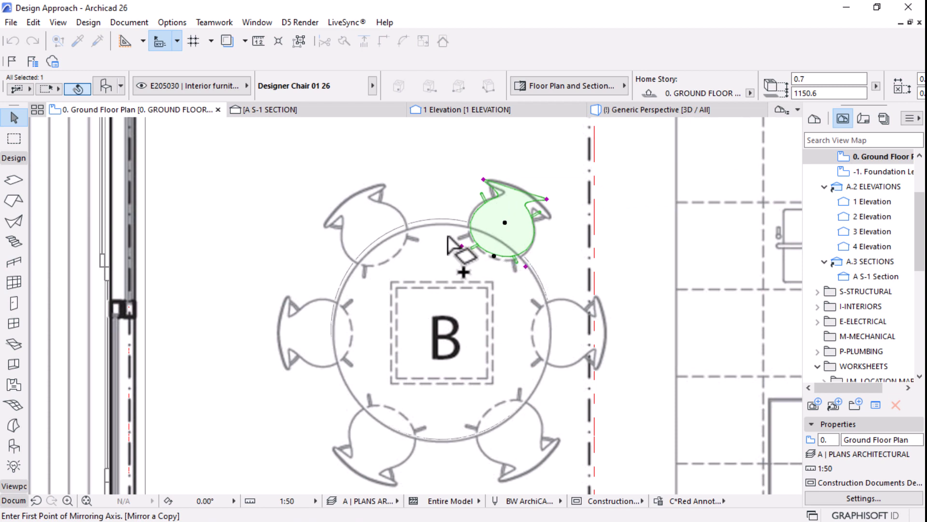
pyautogui.click(442, 333)
pyautogui.click(454, 363)
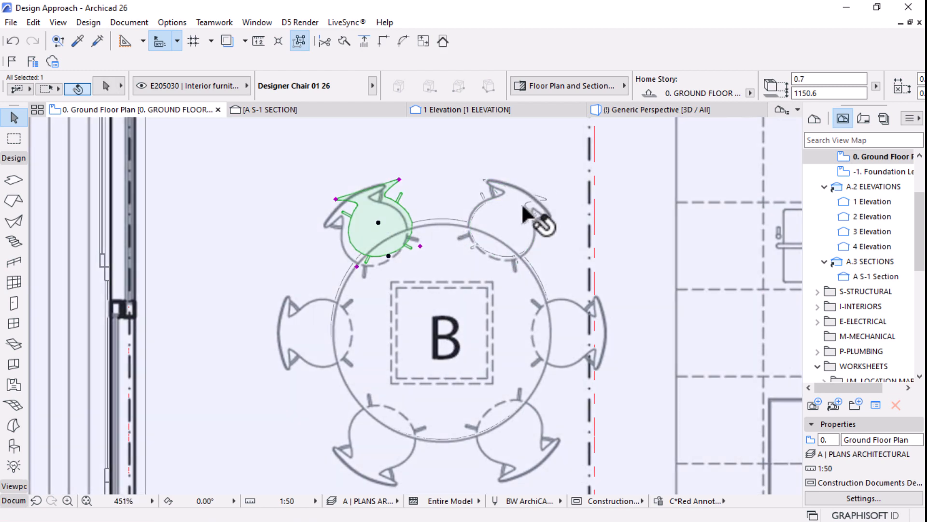
# Mirror copies of both upper chairs about the table's horizontal centre axis onto the two lower chair outlines
pyautogui.keyDown('shift'); pyautogui.click(545, 203); pyautogui.keyUp('shift')
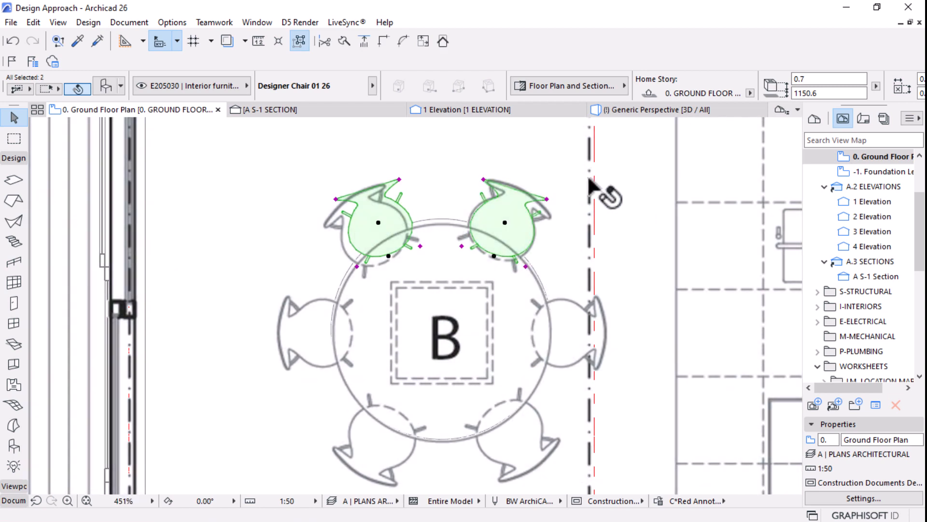
pyautogui.hotkey('ctrl', 'shift', 'm')
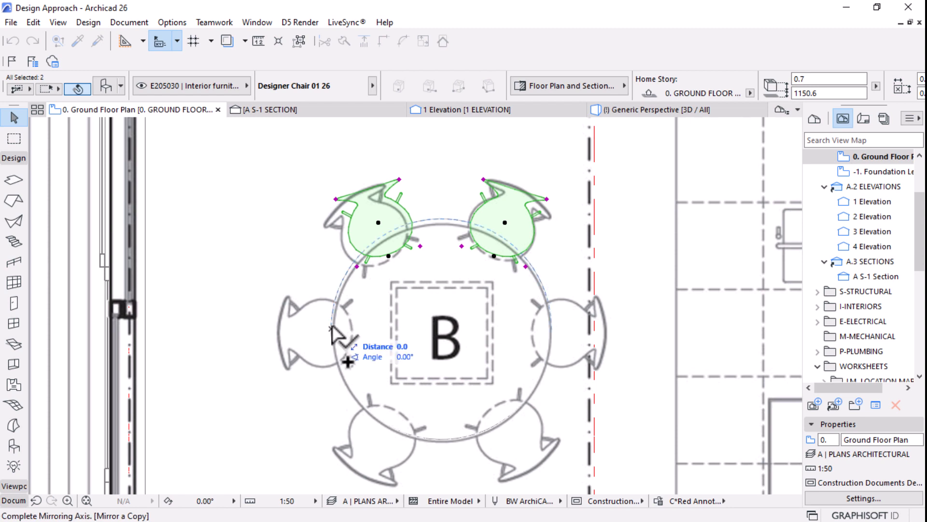
pyautogui.click(584, 338)
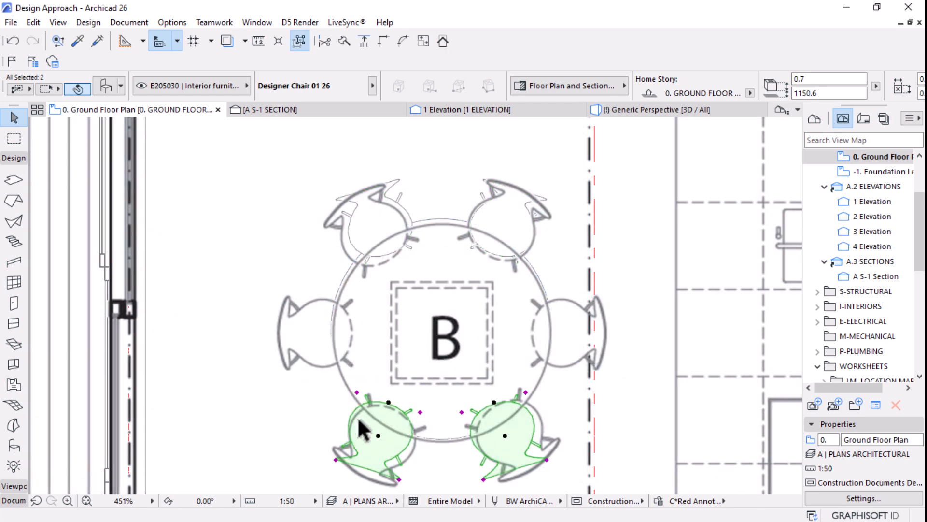
pyautogui.press('Escape')
# Copy the lower-left chair to the outline at the table's left side and rotate the copy about its centre so its backrest faces away from the table
pyautogui.click(381, 437)
pyautogui.hotkey('ctrl', 'shift', 'd')
pyautogui.click(379, 442)
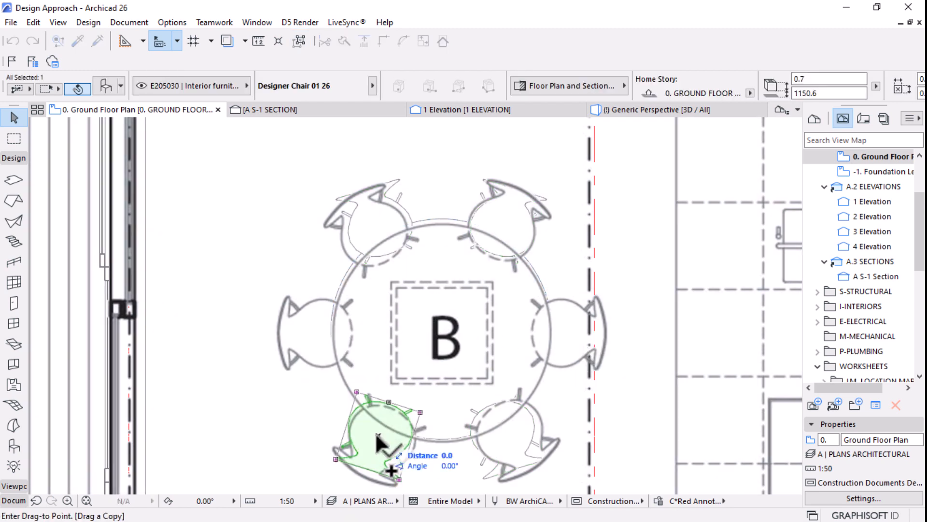
pyautogui.click(299, 333)
pyautogui.hotkey('ctrl', 'e')
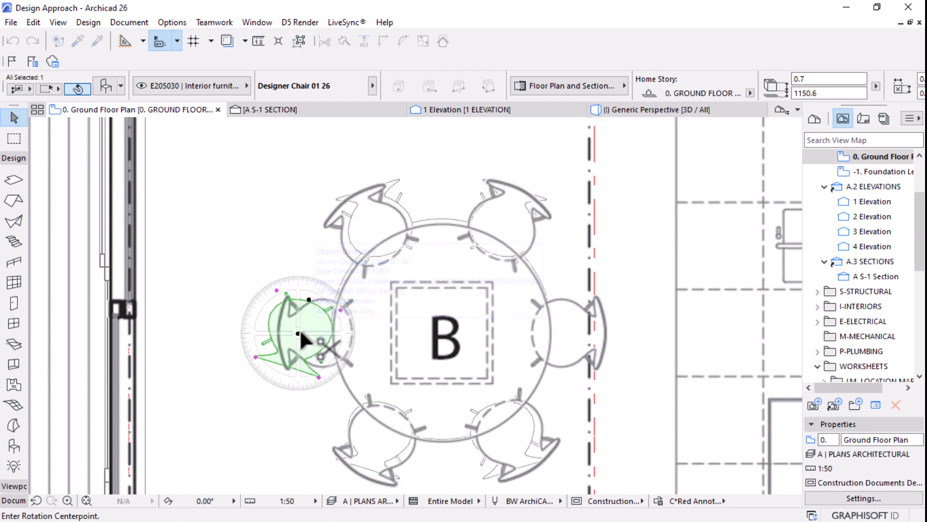
pyautogui.click(298, 334)
pyautogui.click(313, 303)
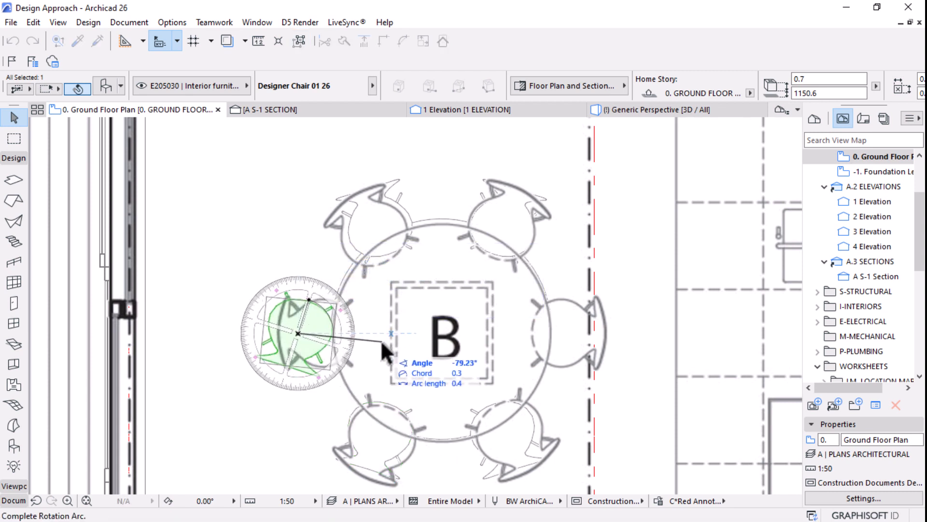
pyautogui.click(389, 348)
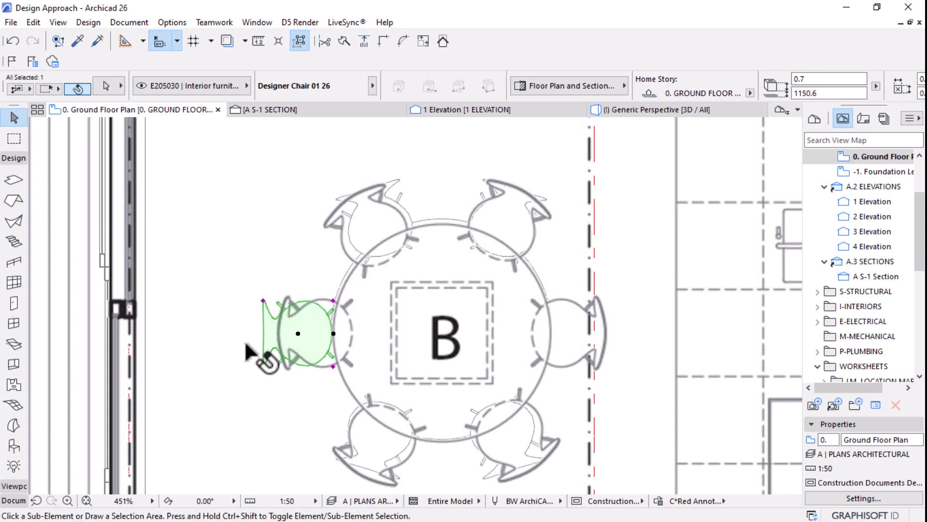
# Mirror a copy of the left side chair about the table's vertical centre axis to the table's right side
pyautogui.hotkey('ctrl', 'alt', 'm')
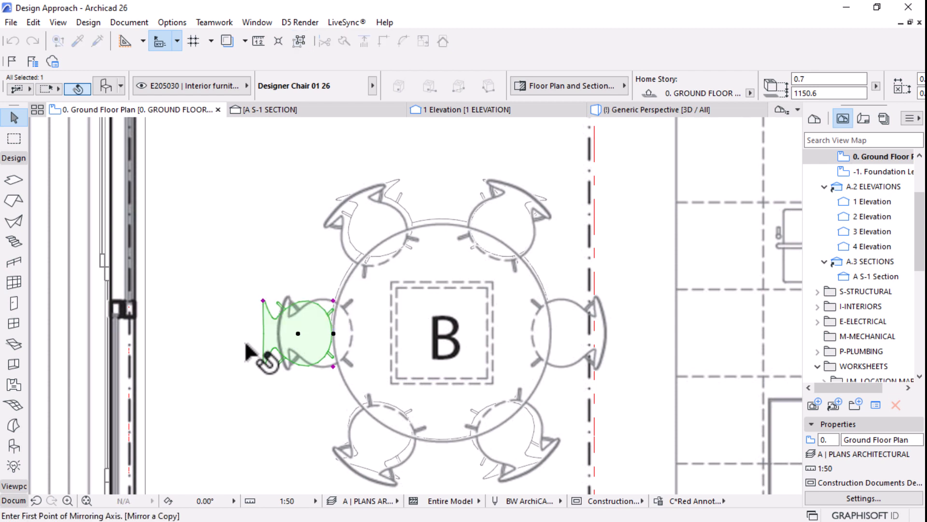
pyautogui.click(441, 223)
pyautogui.click(442, 473)
pyautogui.scroll(-3, 393, 244)
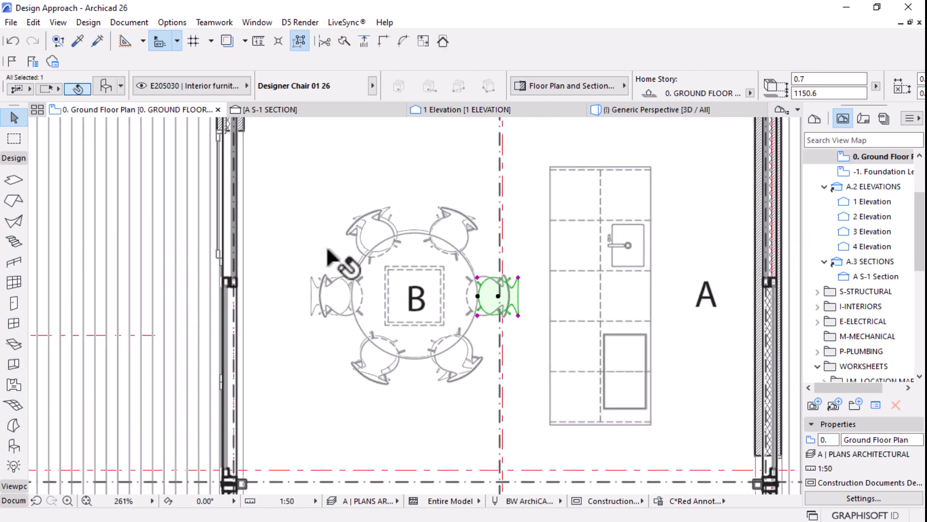
# Move the right and left side chairs horizontally inward so each sits on its chair outline at the table
pyautogui.scroll(3, 478, 299)
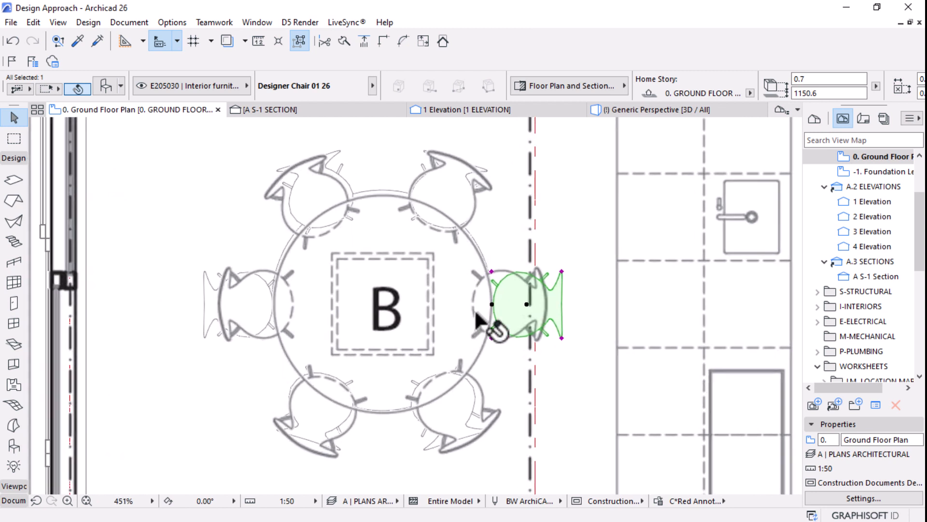
pyautogui.hotkey('ctrl', 'd')
pyautogui.click(526, 304)
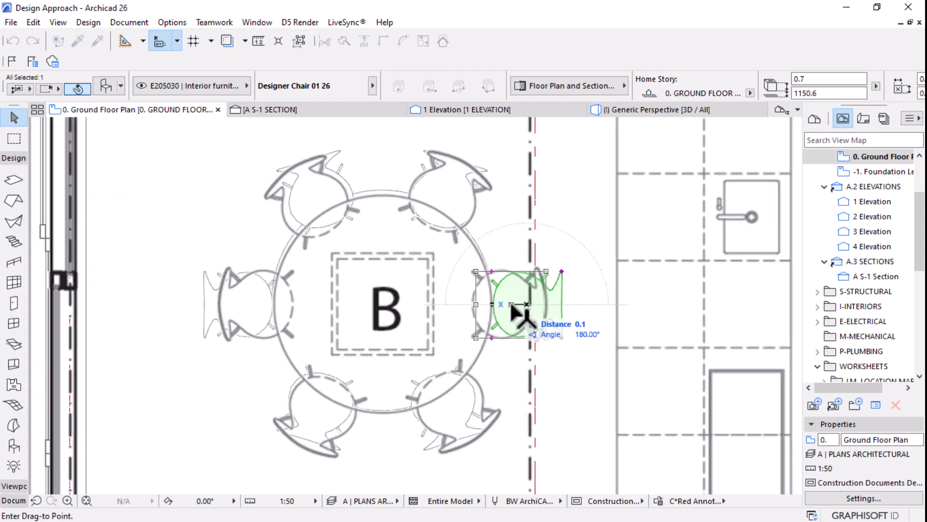
pyautogui.click(511, 304)
pyautogui.click(205, 336)
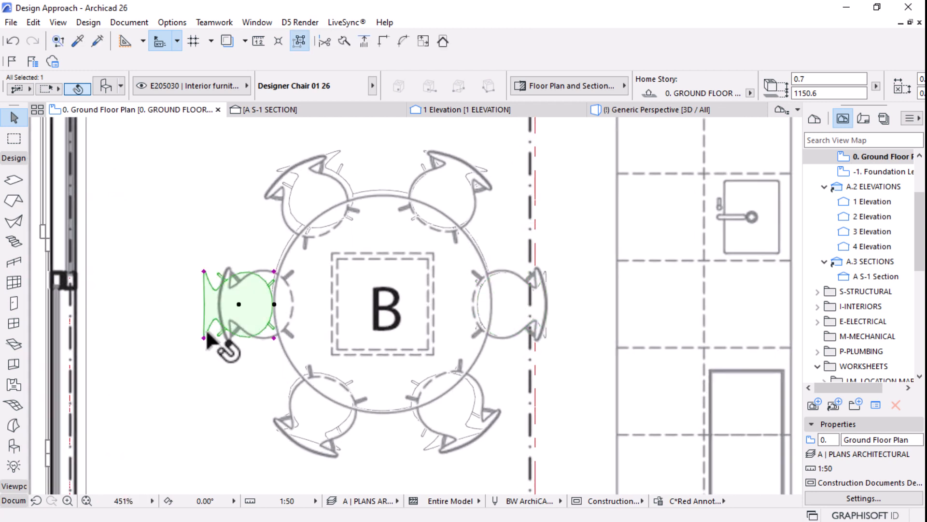
pyautogui.hotkey('ctrl', 'd')
pyautogui.click(238, 304)
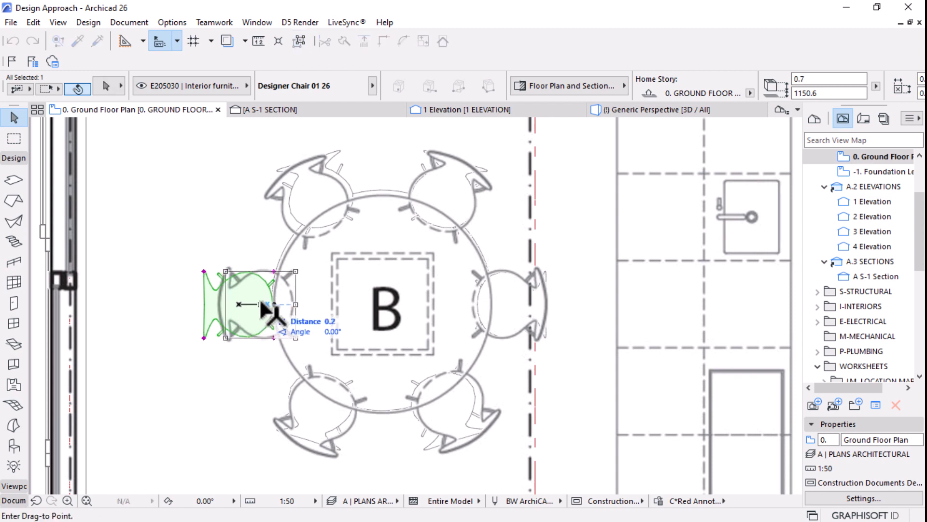
pyautogui.click(266, 304)
pyautogui.scroll(-5, 415, 314)
pyautogui.scroll(4, 406, 309)
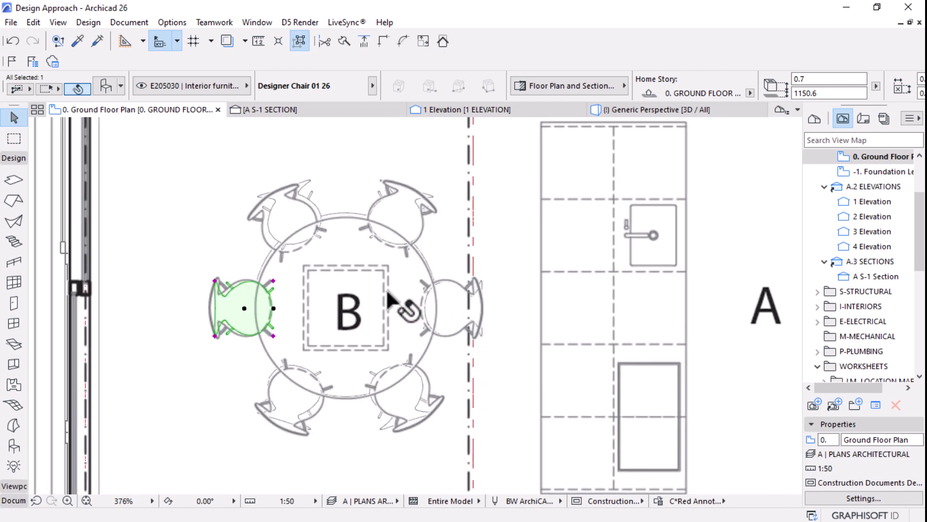
# Select all six designer chairs together with the round table
pyautogui.press('Escape')
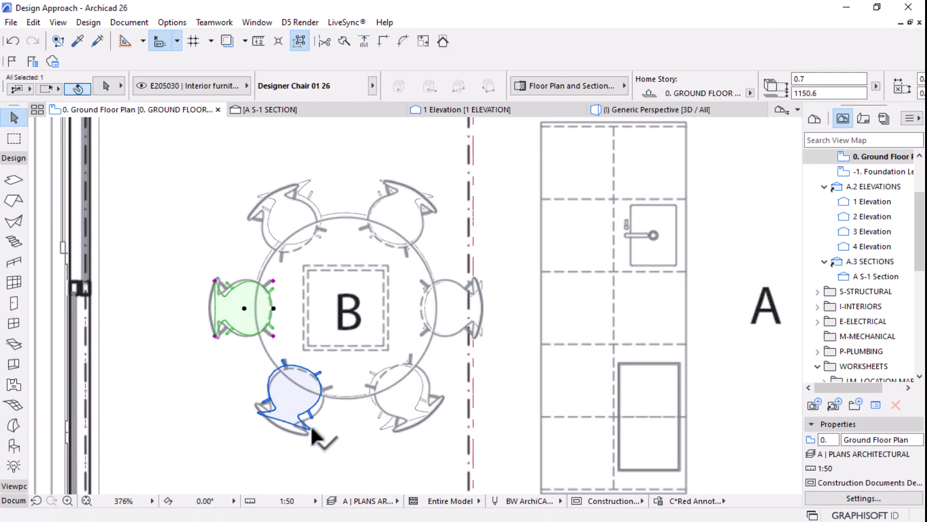
pyautogui.keyDown('shift'); pyautogui.click(312, 423); pyautogui.keyUp('shift')
pyautogui.keyDown('shift'); pyautogui.click(384, 435); pyautogui.keyUp('shift')
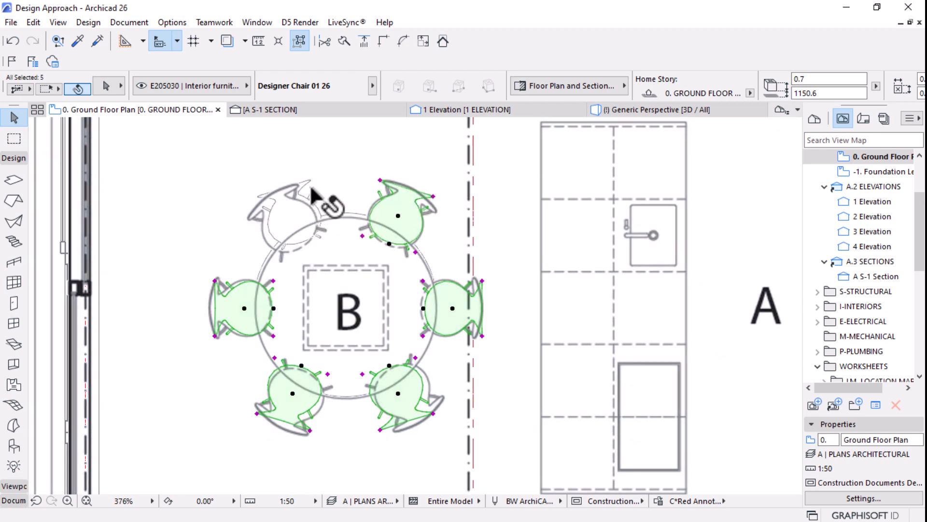
pyautogui.keyDown('shift'); pyautogui.click(310, 195); pyautogui.keyUp('shift')
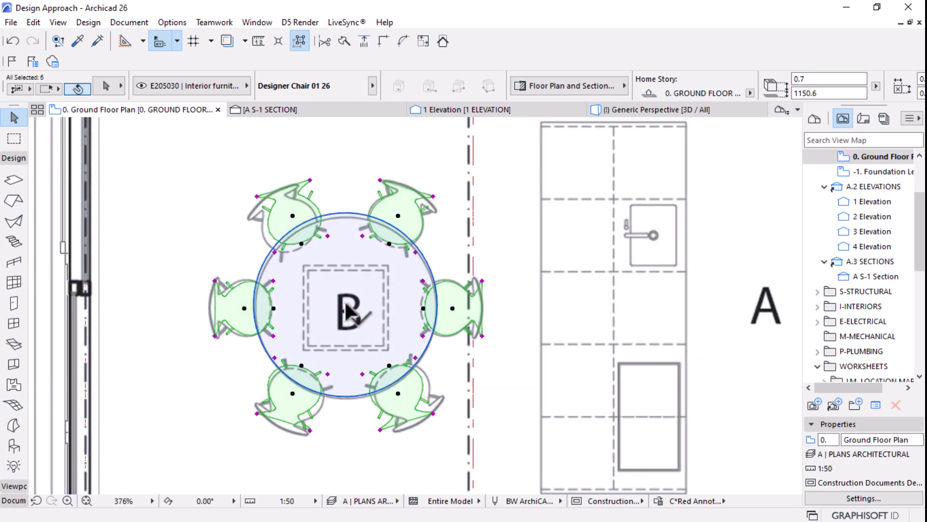
pyautogui.keyDown('shift'); pyautogui.click(347, 314); pyautogui.keyUp('shift')
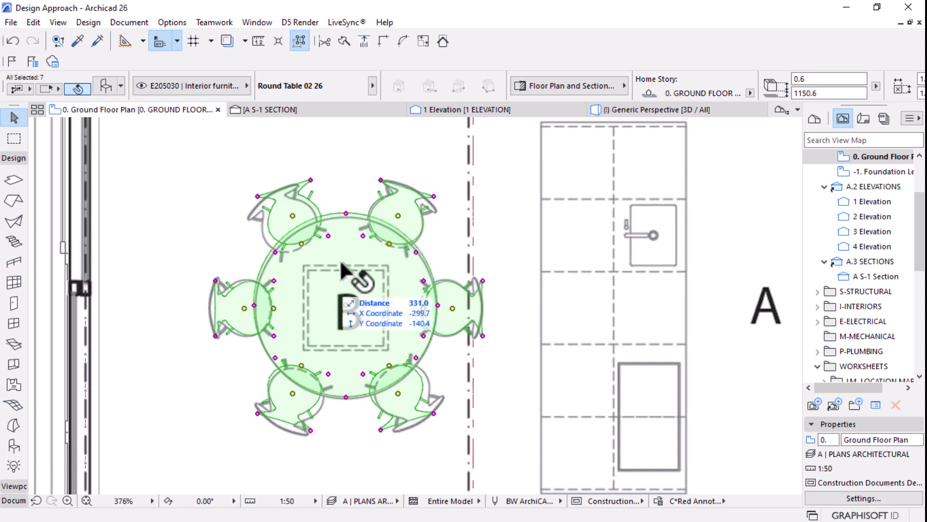
# Inspect the dining table and chairs through the glazed doors in the Generic Perspective 3D view
pyautogui.scroll(-3, 381, 244)
pyautogui.scroll(-4, 378, 235)
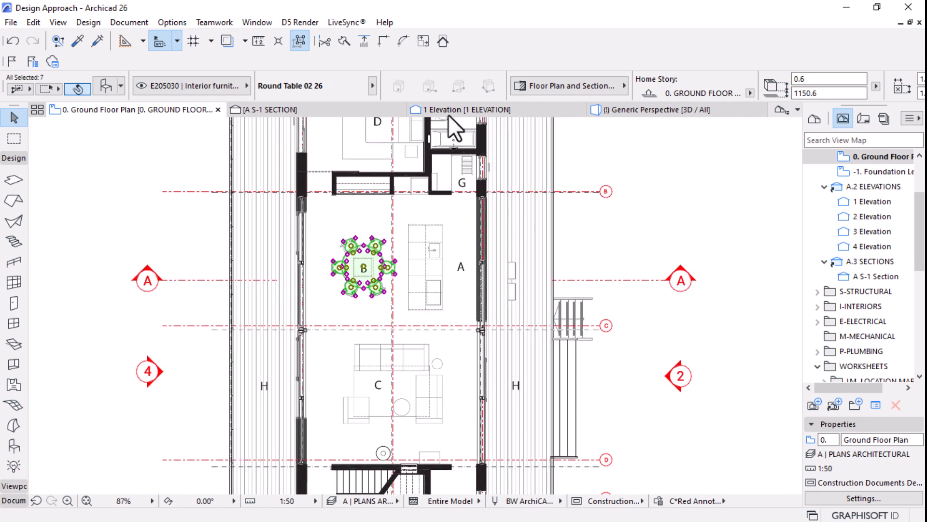
pyautogui.click(610, 109)
pyautogui.keyDown('shift'); pyautogui.moveTo(473, 277); pyautogui.dragTo(299, 322, button='middle'); pyautogui.keyUp('shift')
pyautogui.moveTo(299, 323); pyautogui.dragTo(336, 320)
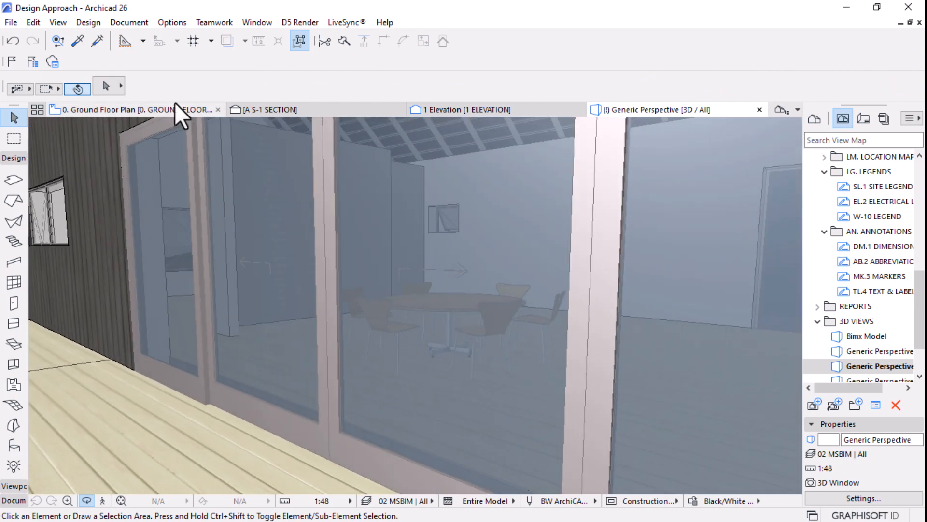
pyautogui.scroll(-4, 419, 326)
pyautogui.moveTo(420, 326); pyautogui.dragTo(614, 338)
pyautogui.moveTo(616, 336); pyautogui.dragTo(420, 236)
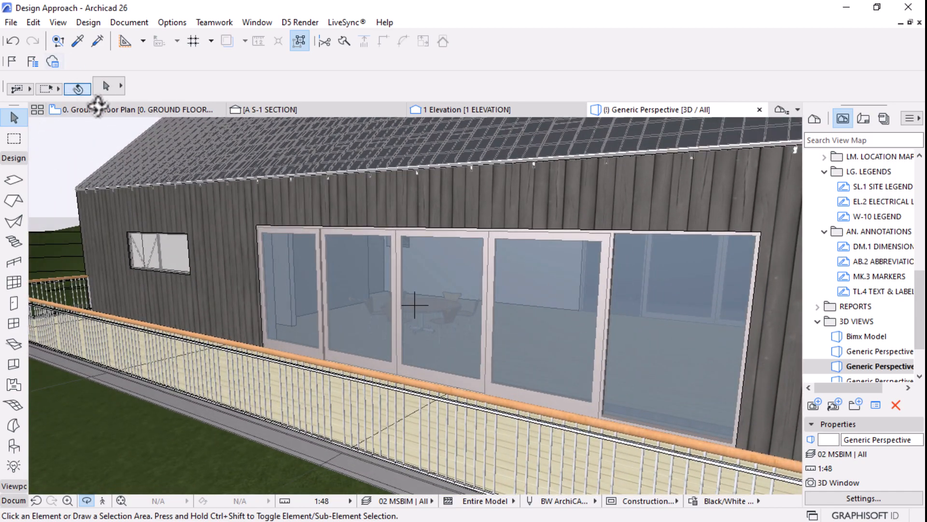
# Return to the Ground Floor Plan at living area C, clear the selection and activate the Object tool
pyautogui.click(98, 109)
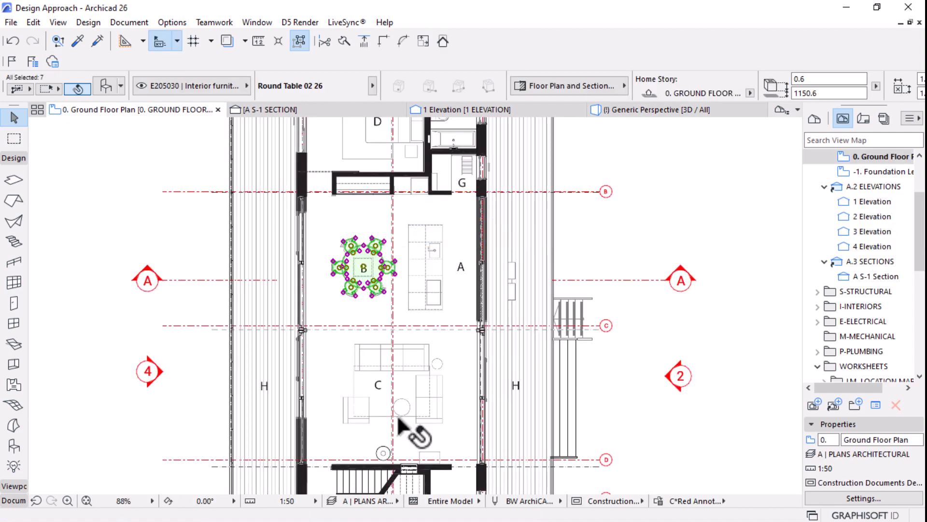
pyautogui.scroll(3, 398, 418)
pyautogui.scroll(2, 385, 442)
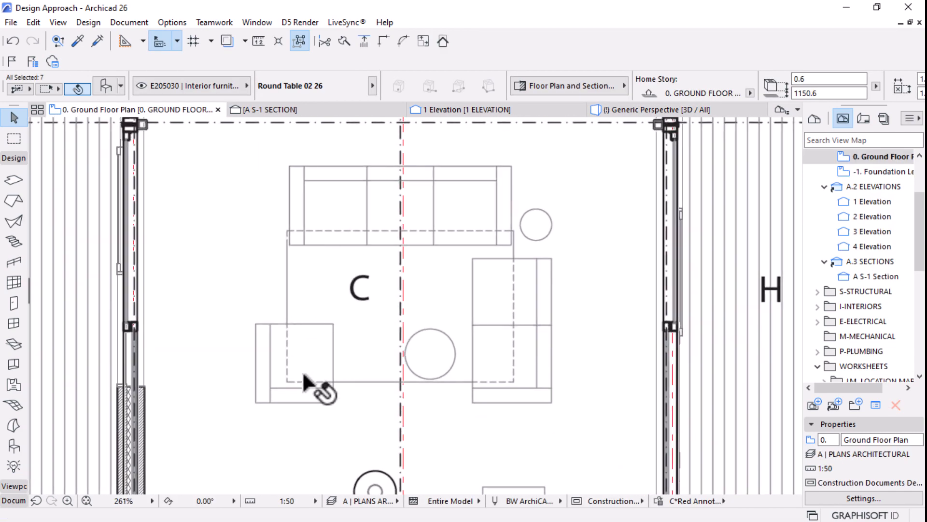
pyautogui.press('Escape')
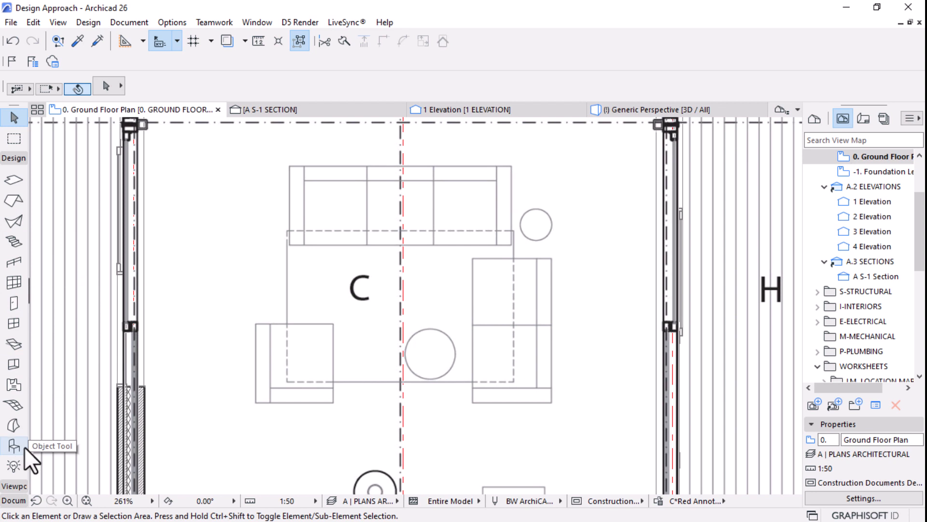
pyautogui.click(24, 447)
# Browse the object favourites from E2050.30 Couches and Sofas up to the E20 FURNISHINGS folder
pyautogui.click(105, 88)
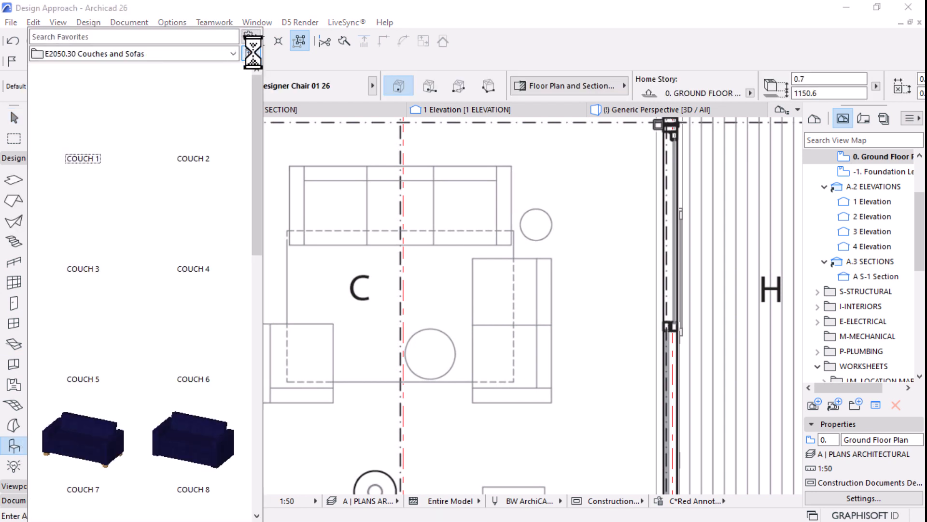
pyautogui.click(252, 53)
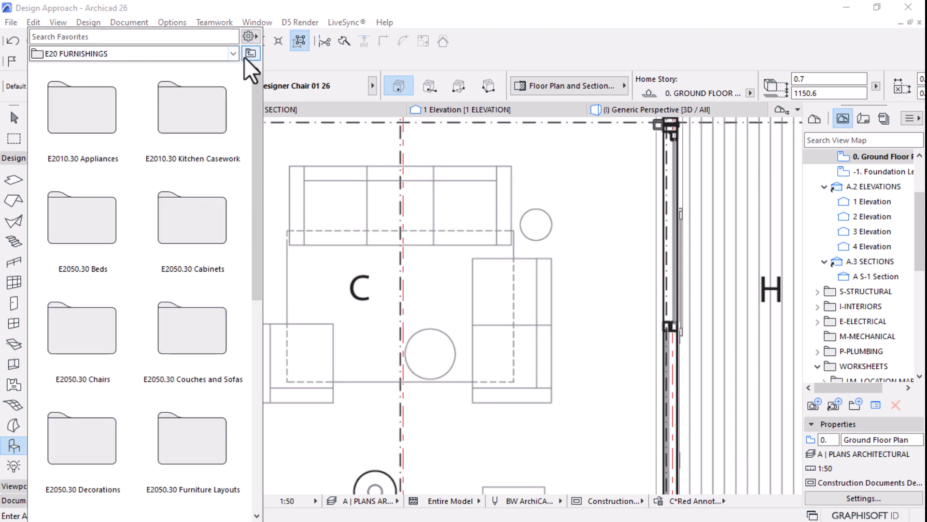
pyautogui.click(234, 53)
pyautogui.click(41, 57)
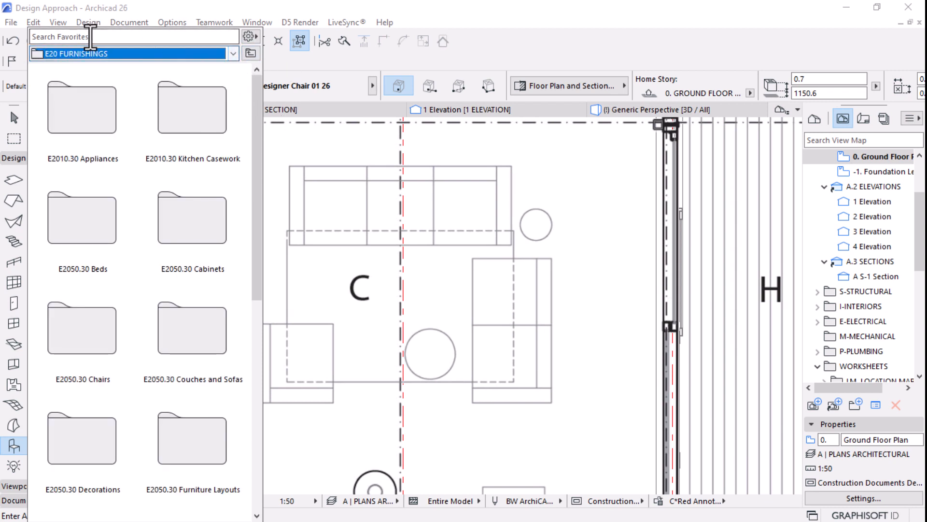
pyautogui.click(391, 61)
# Search the object library for "CARP" in the Object Default Settings and choose Carpet 26
pyautogui.click(99, 85)
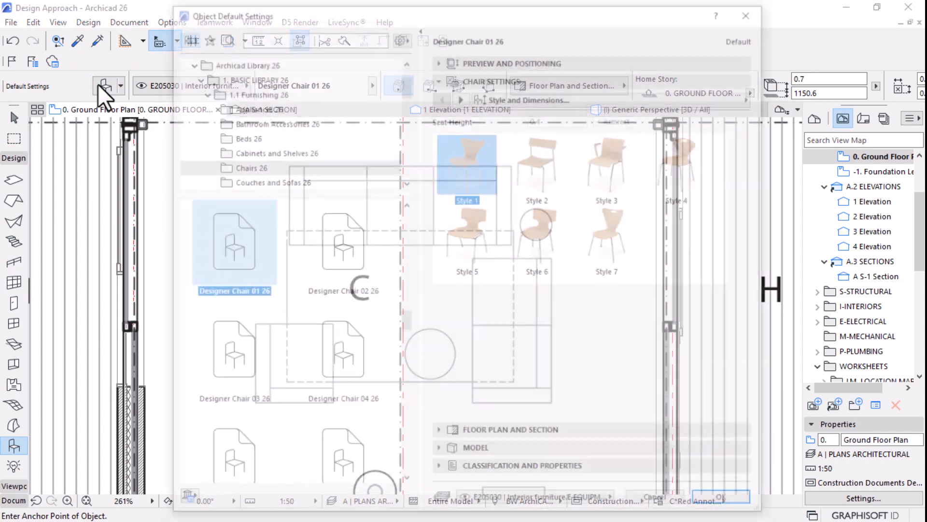
pyautogui.click(246, 36)
pyautogui.write('Batt')
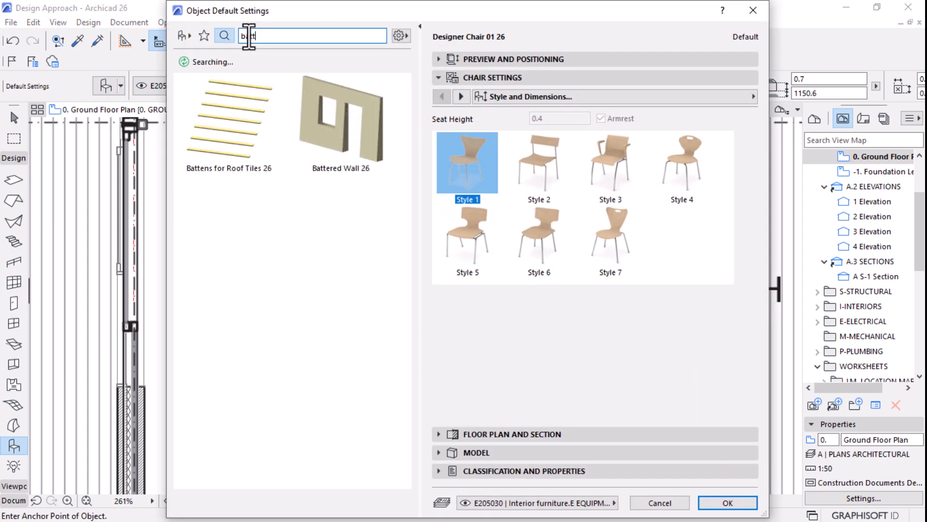
pyautogui.write('d')
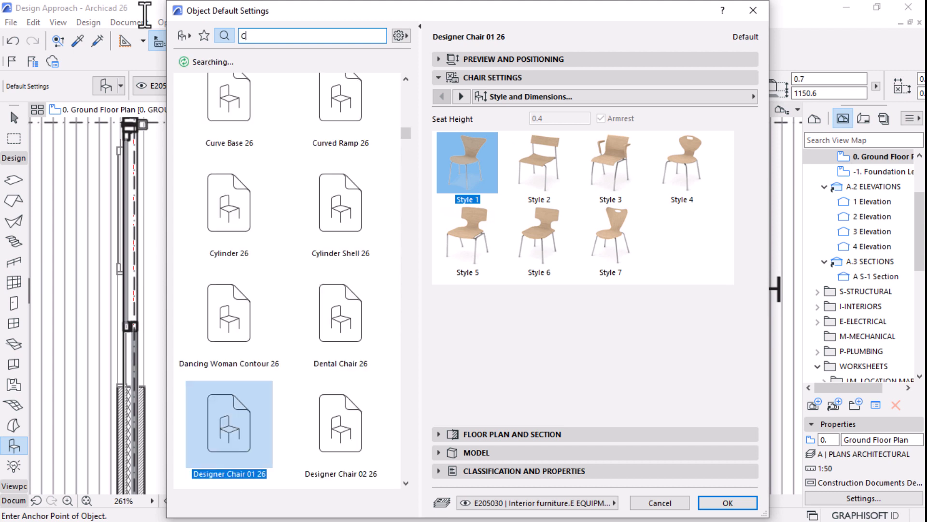
pyautogui.write('AR')
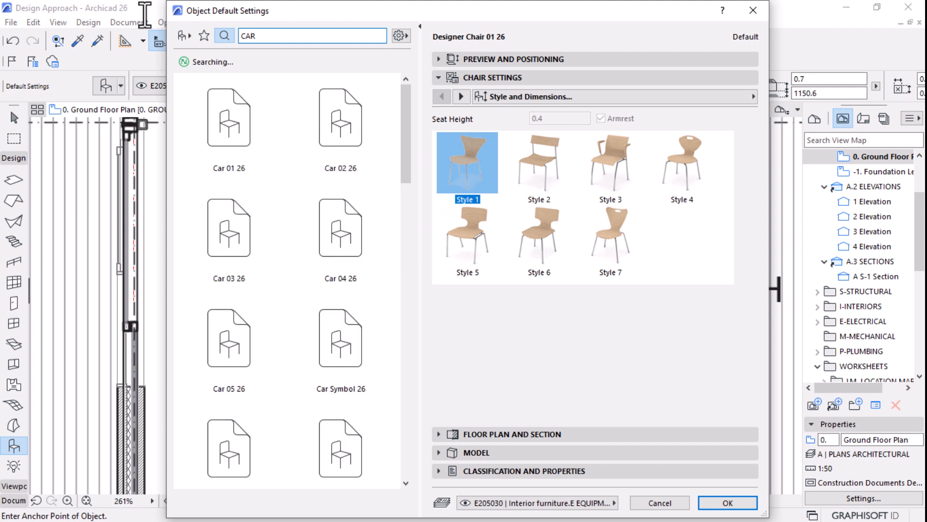
pyautogui.write('P')
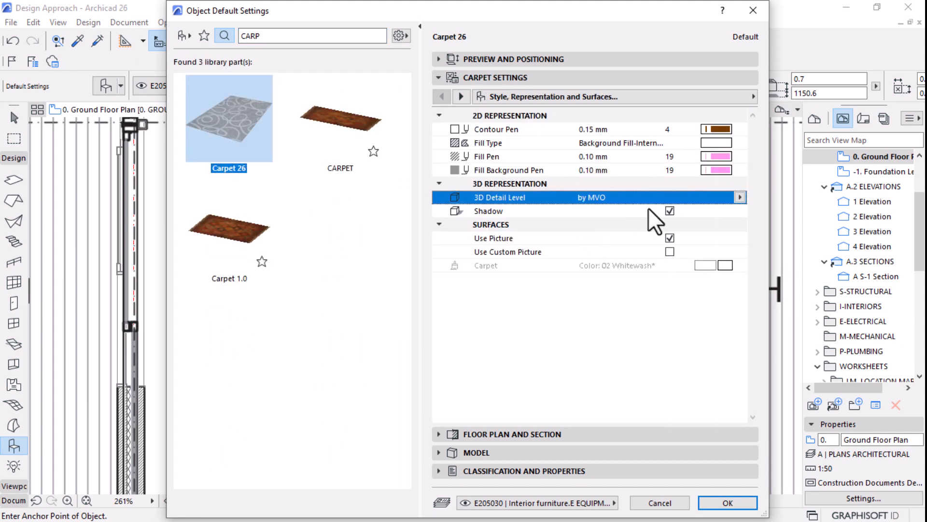
# Set Carpet 26's 3D Detail Level to Full and place the carpet inside living area C's dashed rug outline
pyautogui.click(739, 197)
pyautogui.click(773, 212)
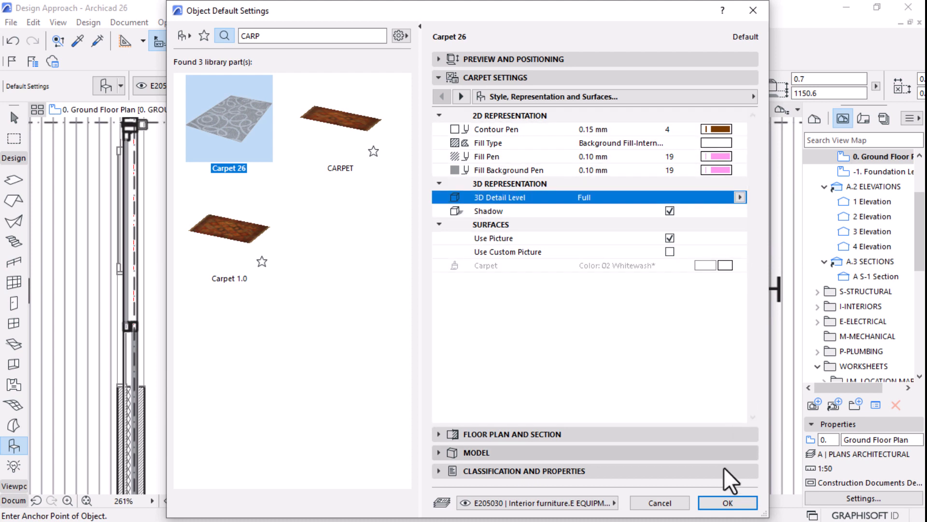
pyautogui.click(727, 502)
pyautogui.click(415, 316)
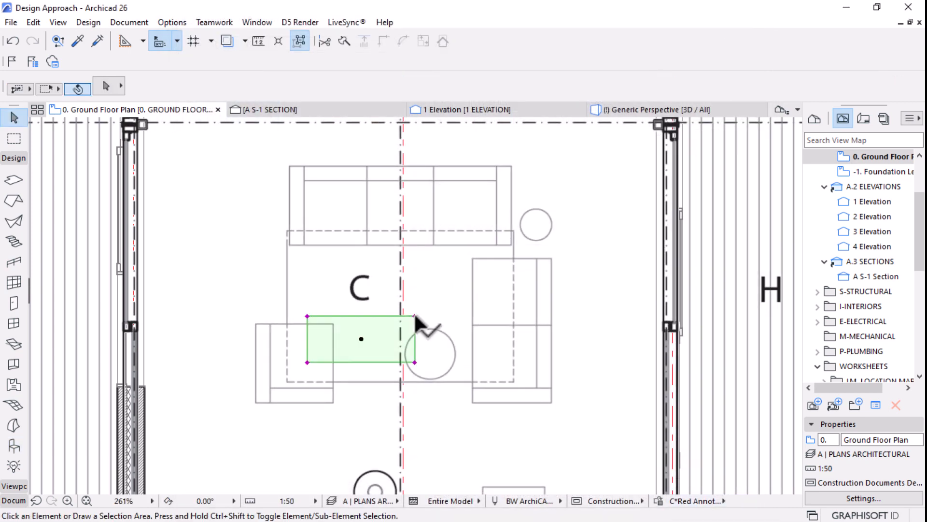
# Move the carpet's corner onto the dashed rug outline's corner and stretch the opposite corner so it covers the outline
pyautogui.moveTo(416, 317); pyautogui.dragTo(514, 232)
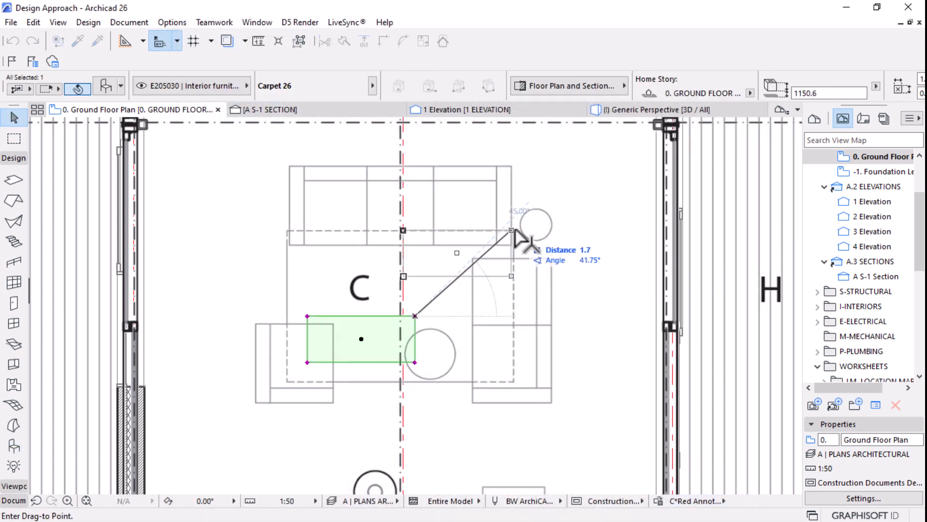
pyautogui.click(516, 231)
pyautogui.click(408, 276)
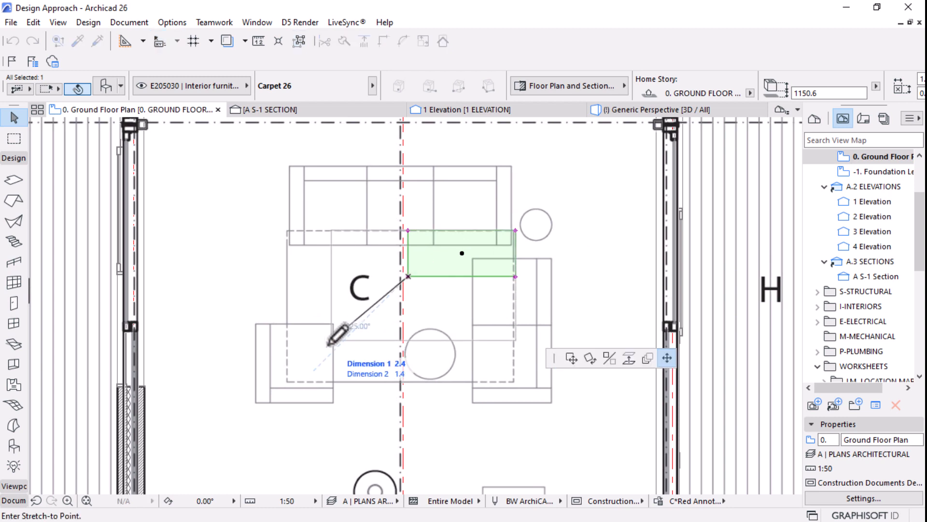
pyautogui.click(289, 381)
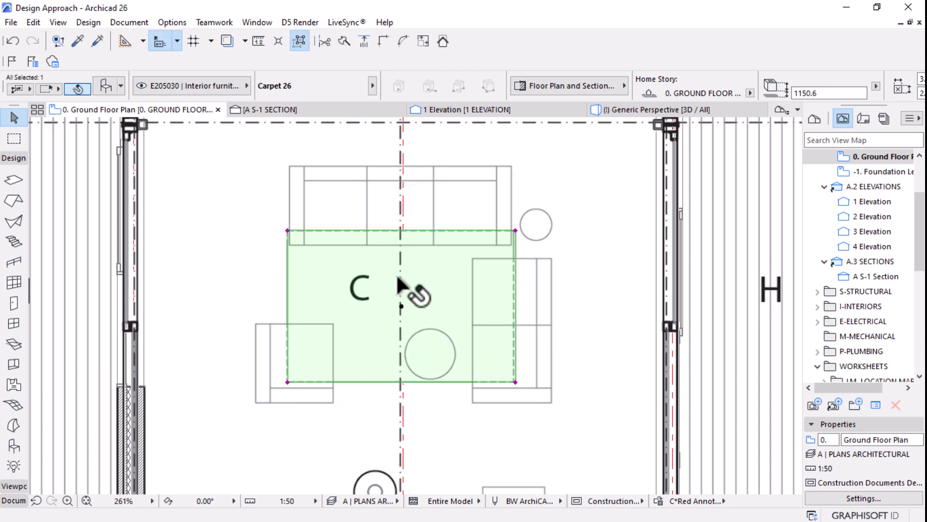
pyautogui.scroll(-2, 408, 306)
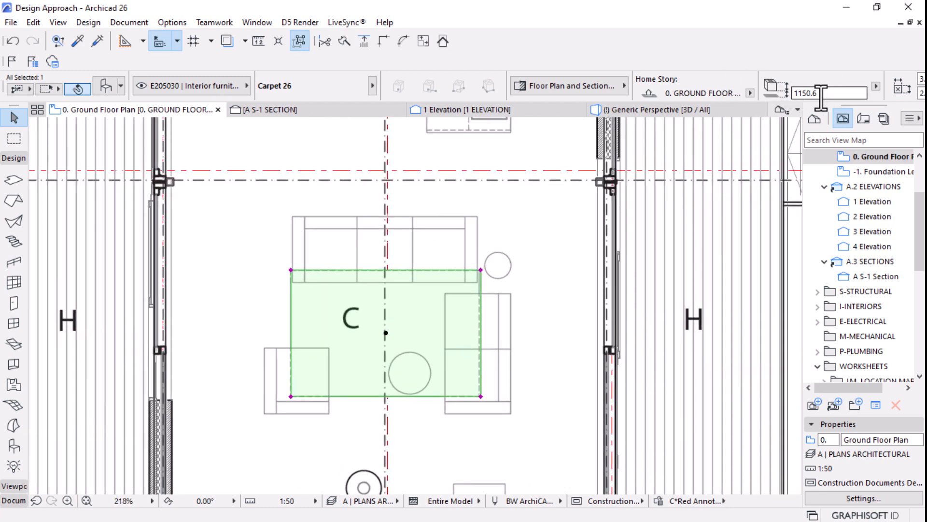
# Inspect the living-area carpet through the glazed doors in the Generic Perspective 3D view
pyautogui.click(617, 109)
pyautogui.keyDown('shift'); pyautogui.moveTo(704, 367); pyautogui.dragTo(652, 363, button='middle'); pyautogui.keyUp('shift')
pyautogui.moveTo(608, 340)
pyautogui.keyDown('shift'); pyautogui.mouseDown(button='middle')
pyautogui.moveTo(590, 334)
pyautogui.moveTo(592, 345)
pyautogui.mouseUp(button='middle'); pyautogui.keyUp('shift')
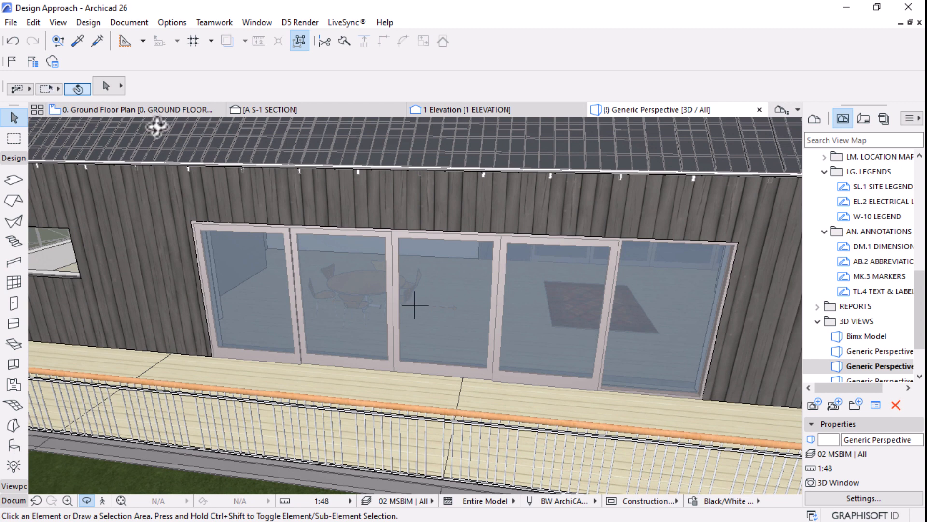
# Return to the Ground Floor Plan and open the Couches and Sofas 26 library folder in the Object Default Settings
pyautogui.press('F2')
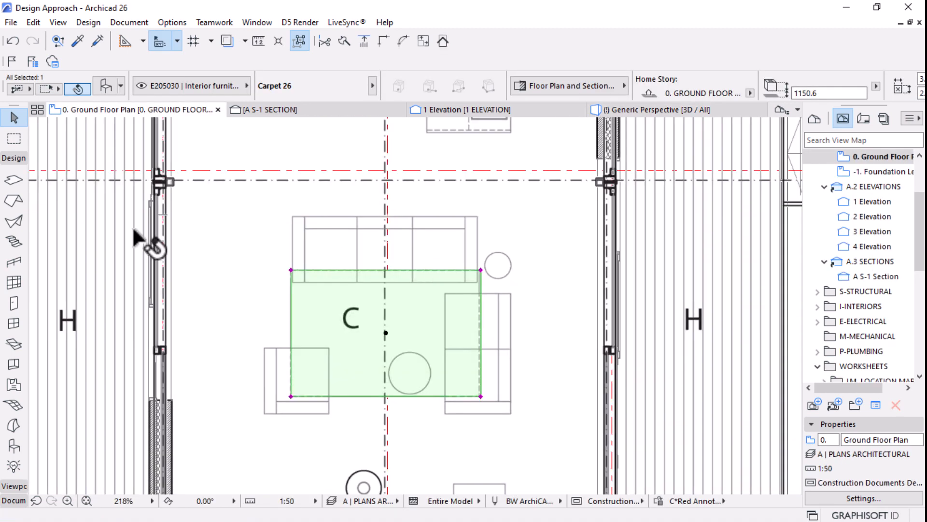
pyautogui.press('Escape')
pyautogui.press('o')
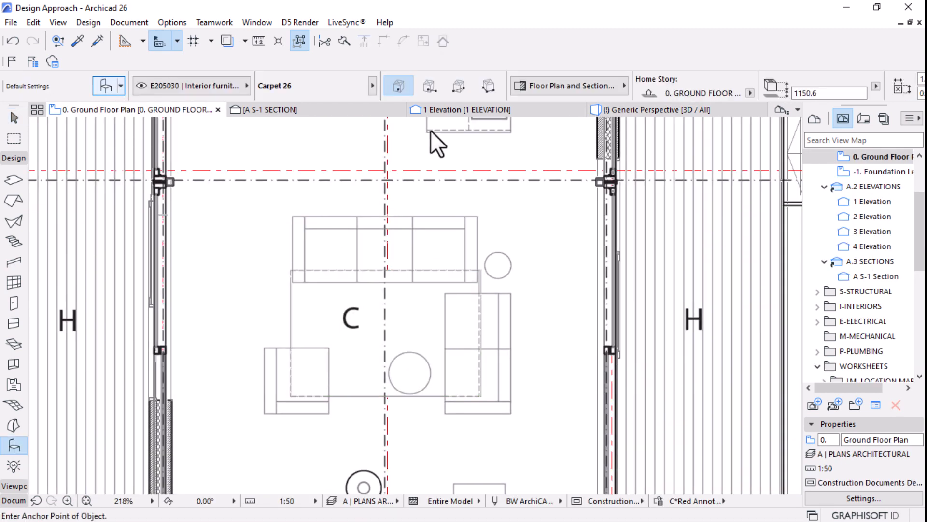
pyautogui.hotkey('ctrl', 't')
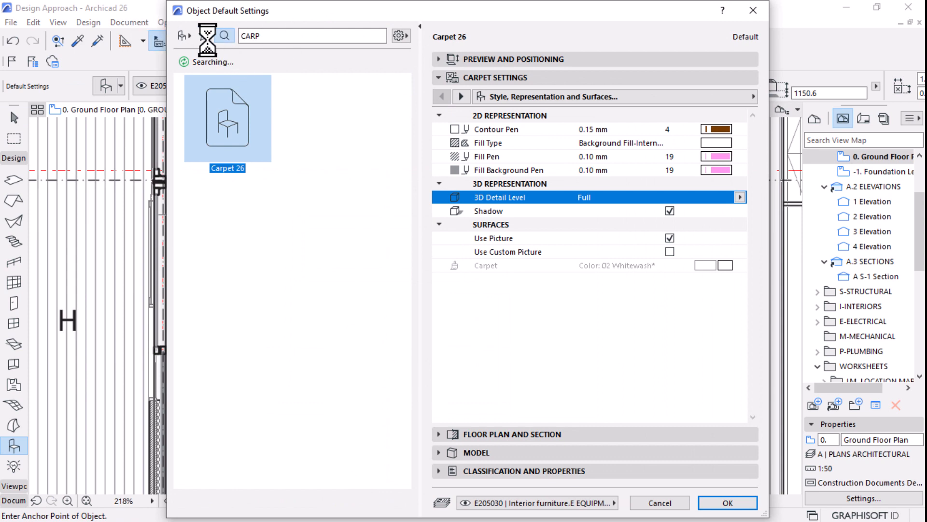
pyautogui.click(184, 35)
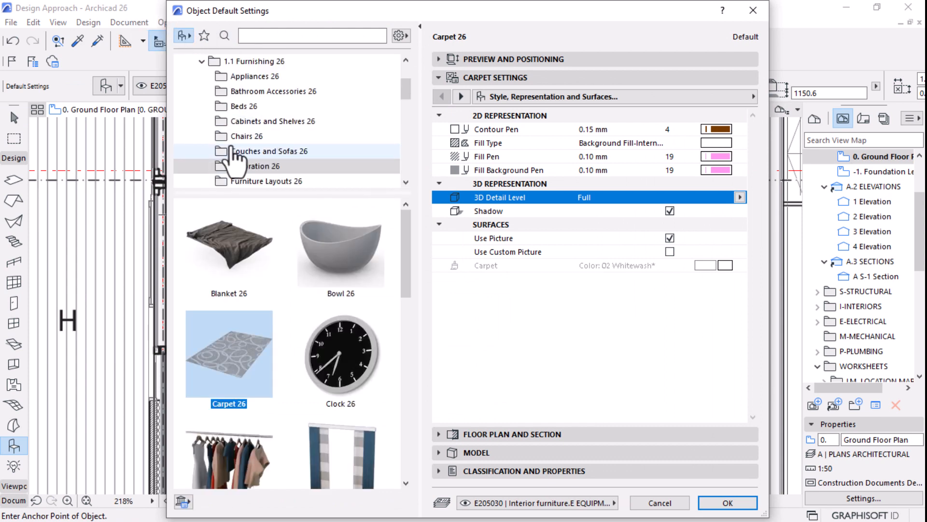
pyautogui.click(233, 151)
pyautogui.scroll(-5, 340, 290)
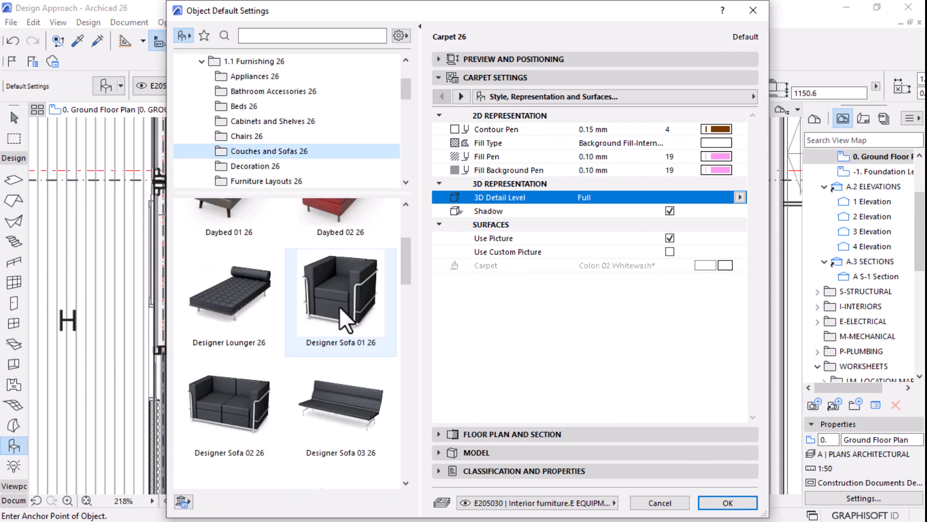
# Check the living area's drawn furniture layout behind the settings dialog and compare it with the available sofa models
pyautogui.moveTo(586, 16); pyautogui.dragTo(498, 428)
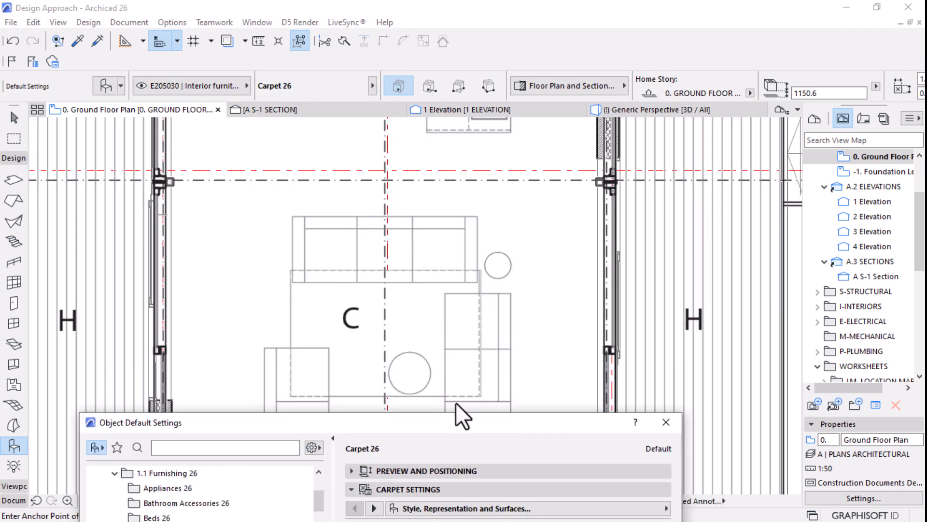
pyautogui.moveTo(436, 413); pyautogui.dragTo(437, 443)
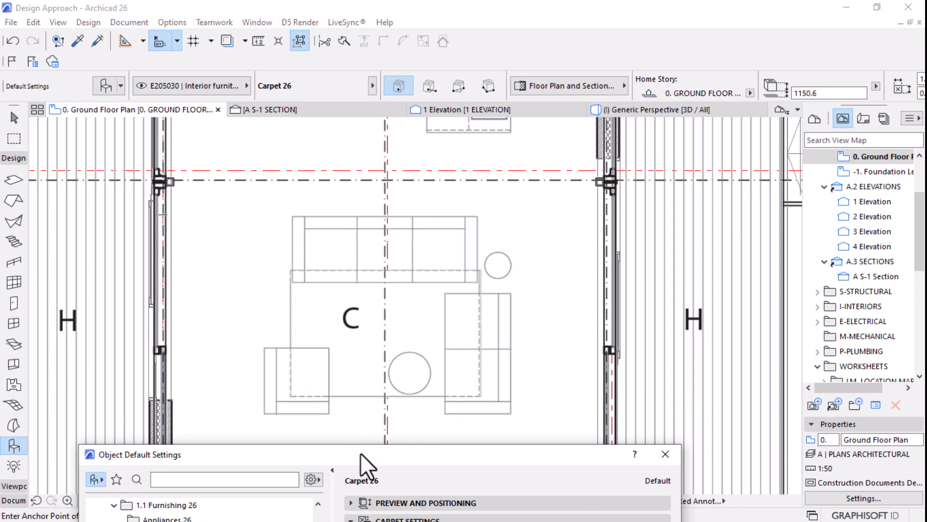
pyautogui.moveTo(361, 453); pyautogui.dragTo(462, 81)
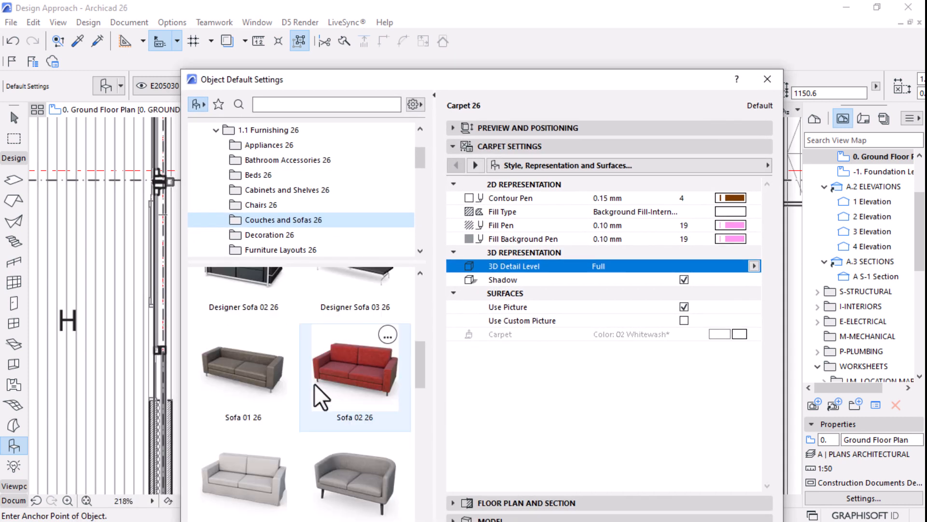
pyautogui.scroll(-6, 314, 383)
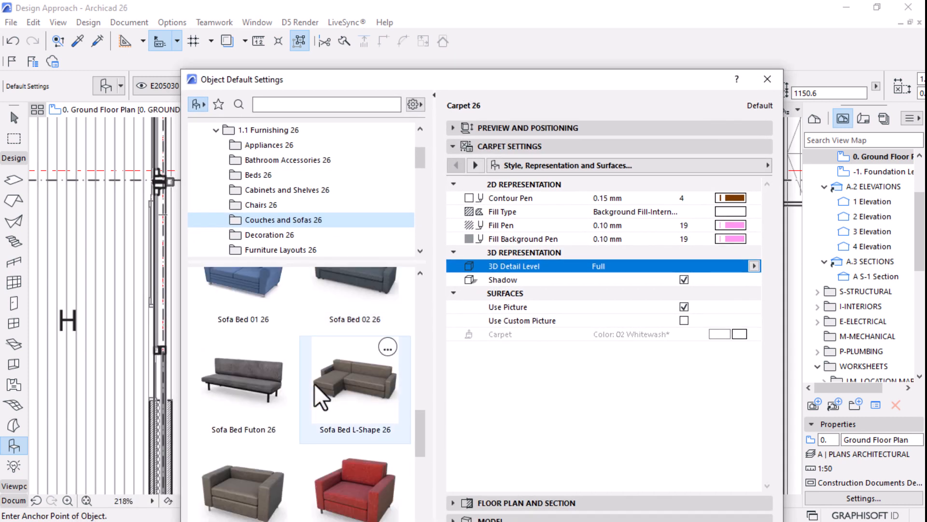
pyautogui.scroll(7, 315, 384)
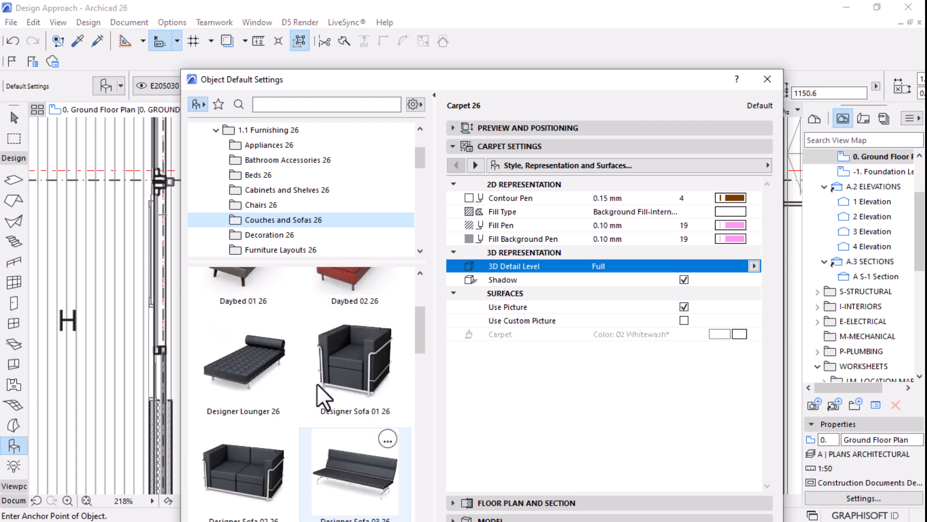
pyautogui.scroll(4, 317, 384)
pyautogui.scroll(-5, 321, 375)
# Select Designer Sofa 02 26 and review its settings pages from Dimensions and Minimal Space through Description
pyautogui.click(224, 425)
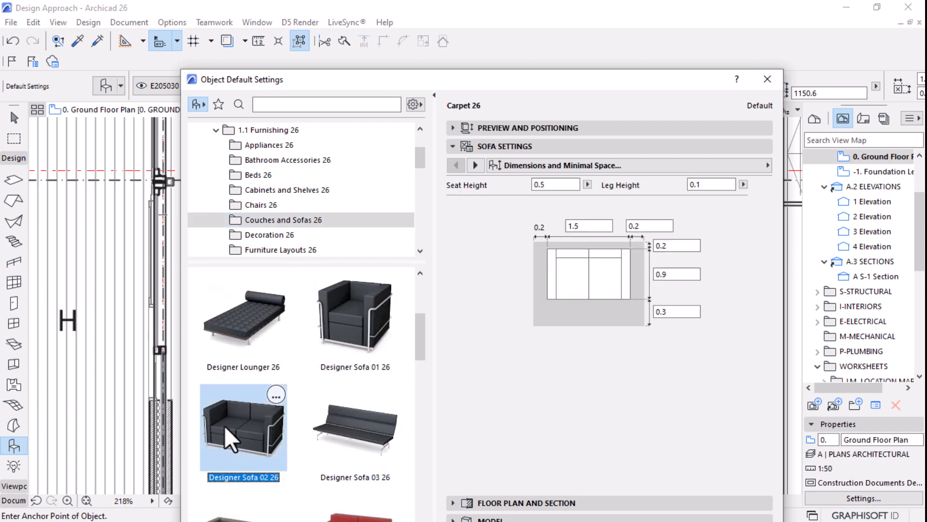
pyautogui.click(476, 165)
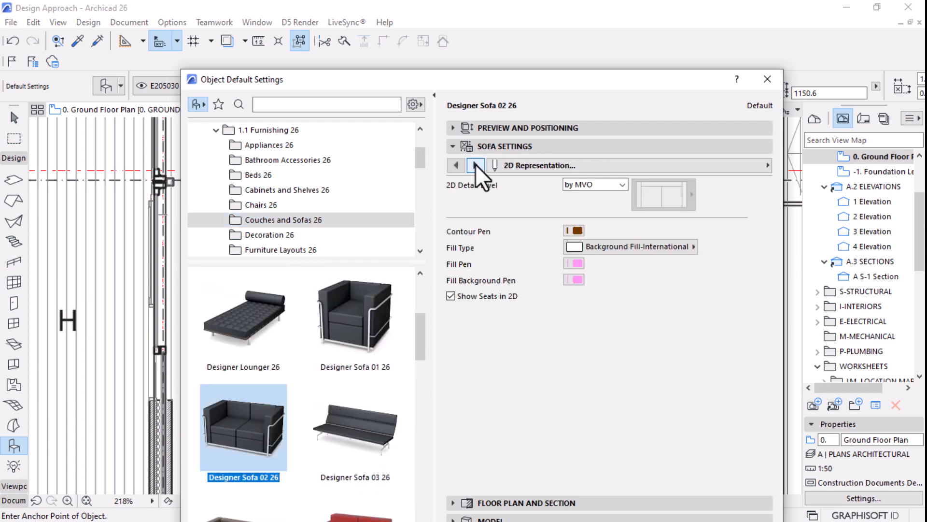
pyautogui.click(476, 164)
pyautogui.click(458, 166)
pyautogui.click(475, 165)
pyautogui.click(475, 166)
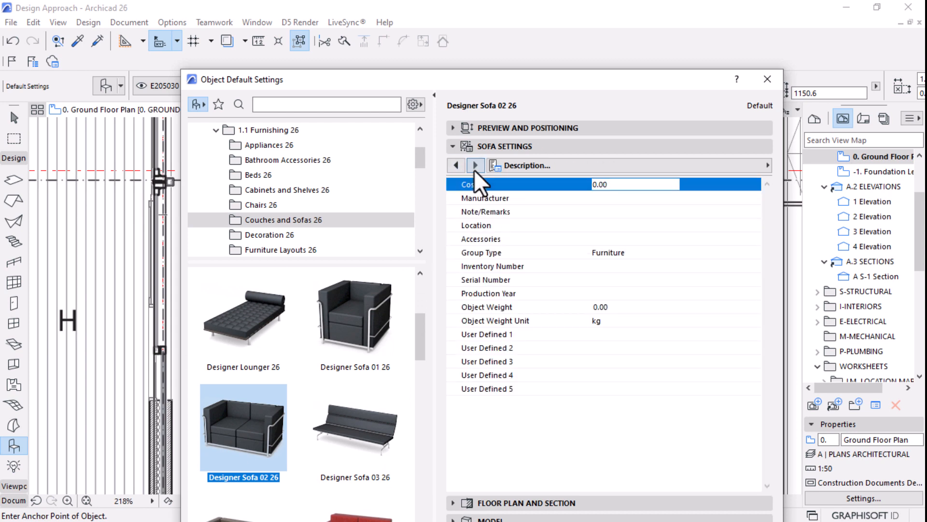
# Browse the remaining couches and sofas and examine the Unit Type choices of Sofa Set 01 26
pyautogui.scroll(2, 360, 414)
pyautogui.scroll(2, 341, 394)
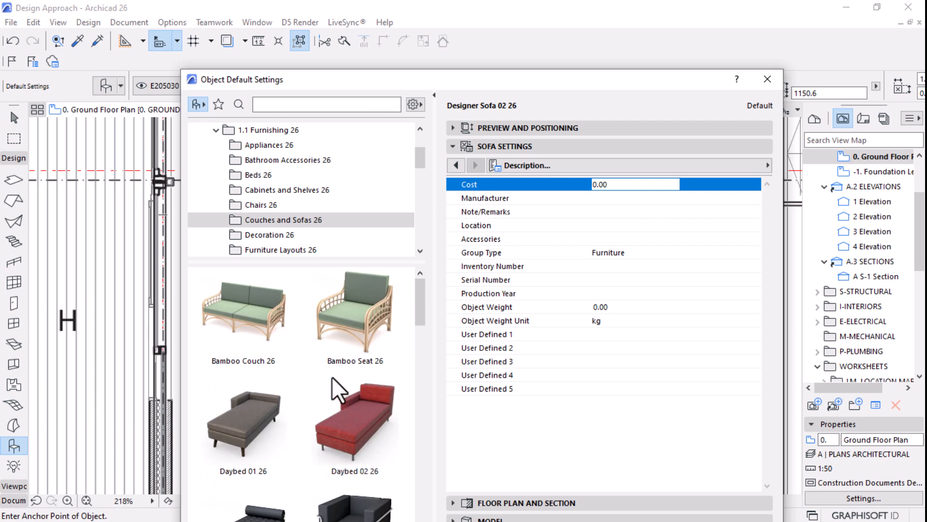
pyautogui.scroll(-8, 324, 374)
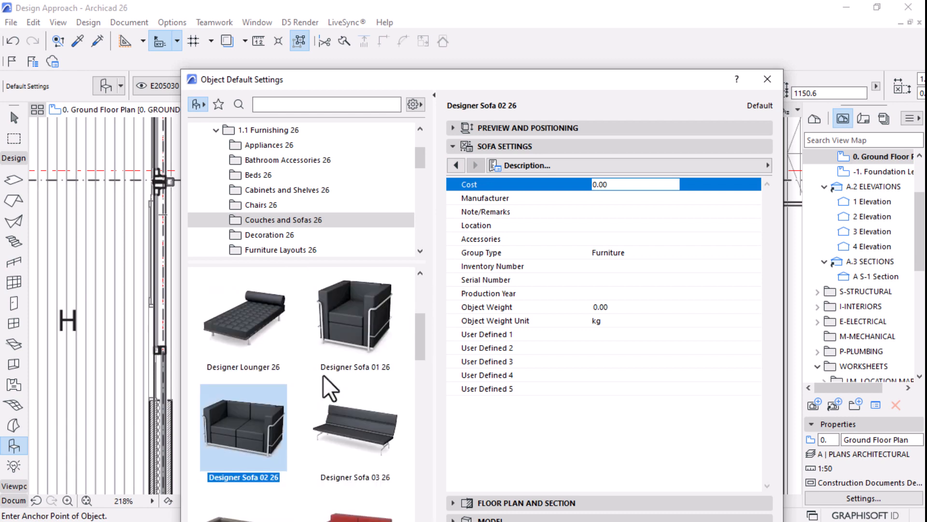
pyautogui.scroll(-10, 323, 375)
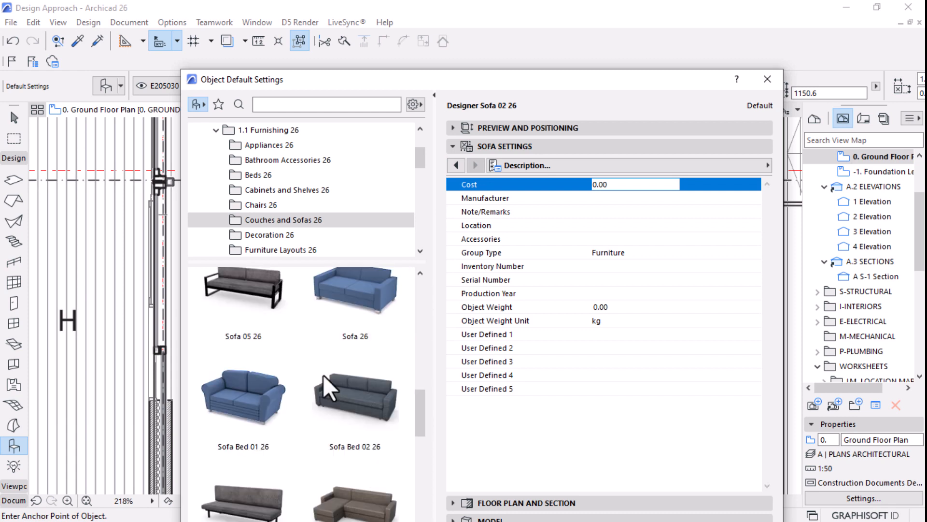
pyautogui.scroll(-8, 323, 374)
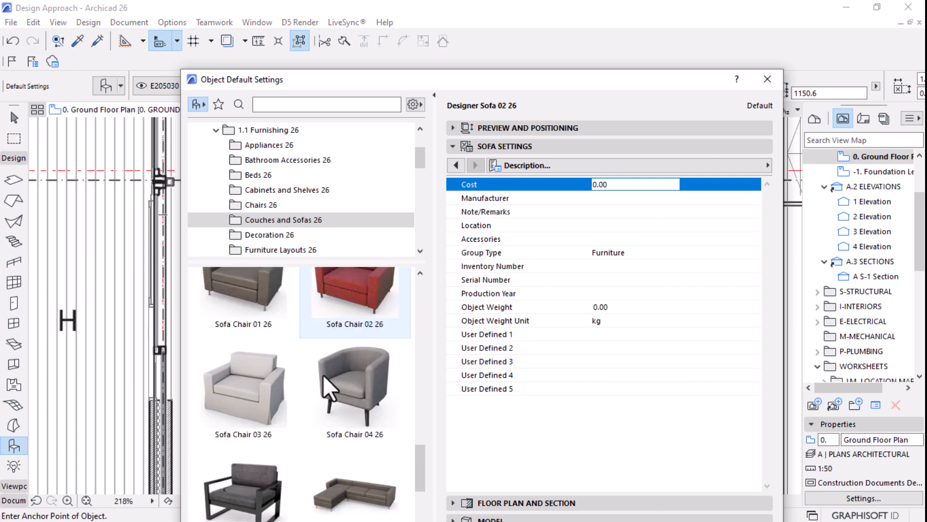
pyautogui.scroll(-3, 323, 373)
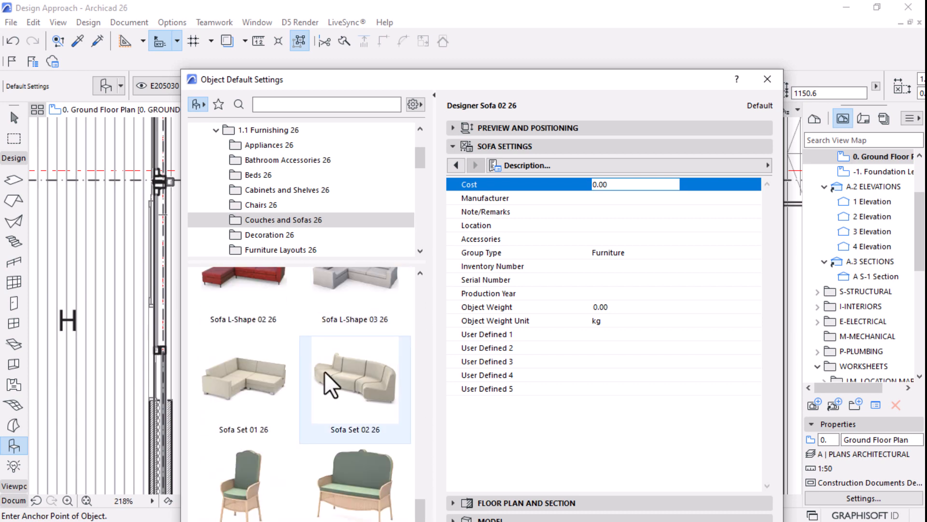
pyautogui.click(253, 388)
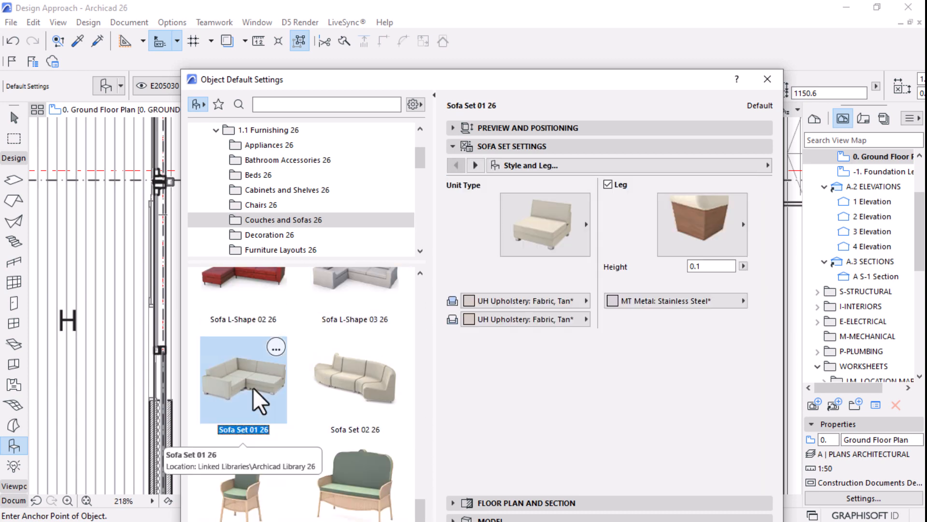
pyautogui.click(542, 251)
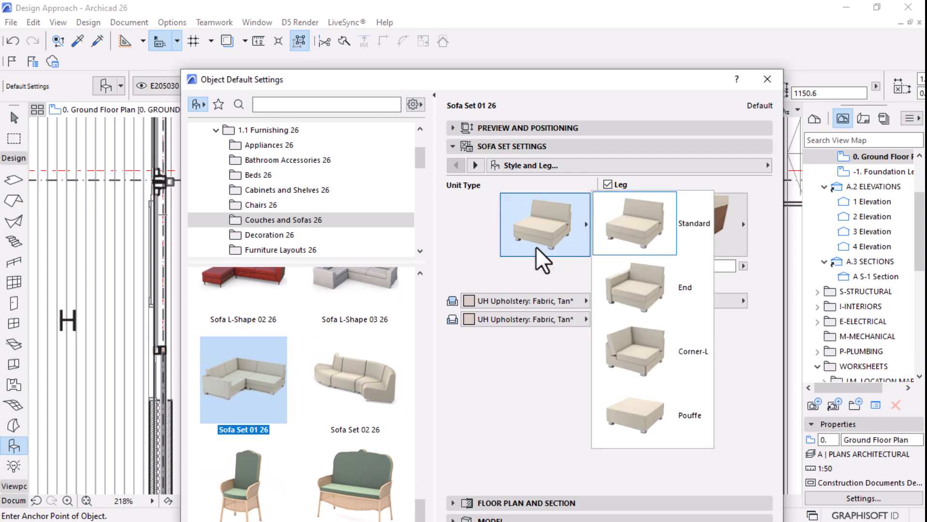
pyautogui.click(544, 409)
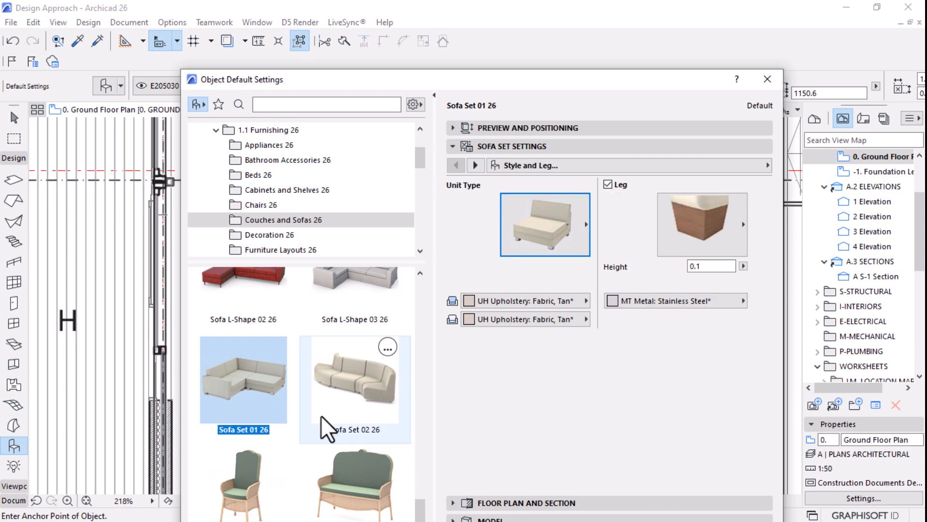
# Select Sofa L-Shape 03 26 and review its settings pages, including Seating and Legs and Minimal Space
pyautogui.scroll(3, 320, 416)
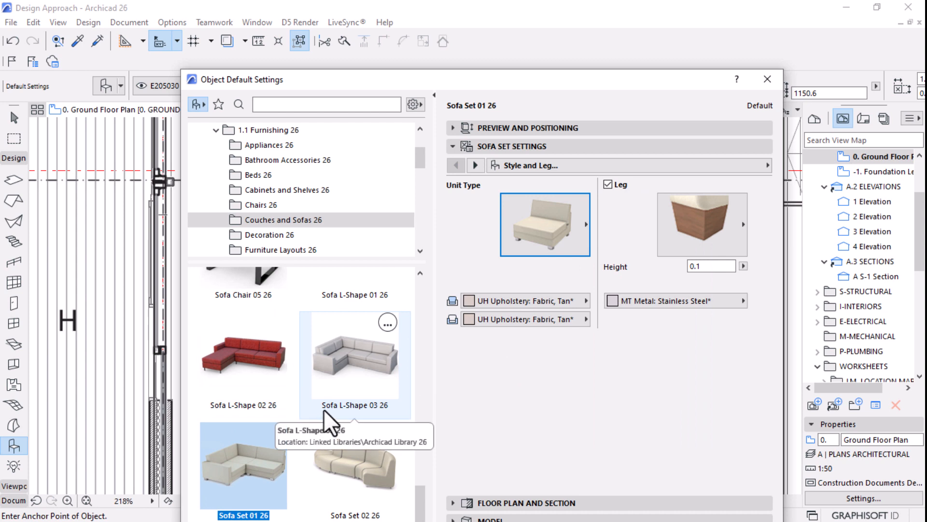
pyautogui.click(354, 368)
pyautogui.click(478, 165)
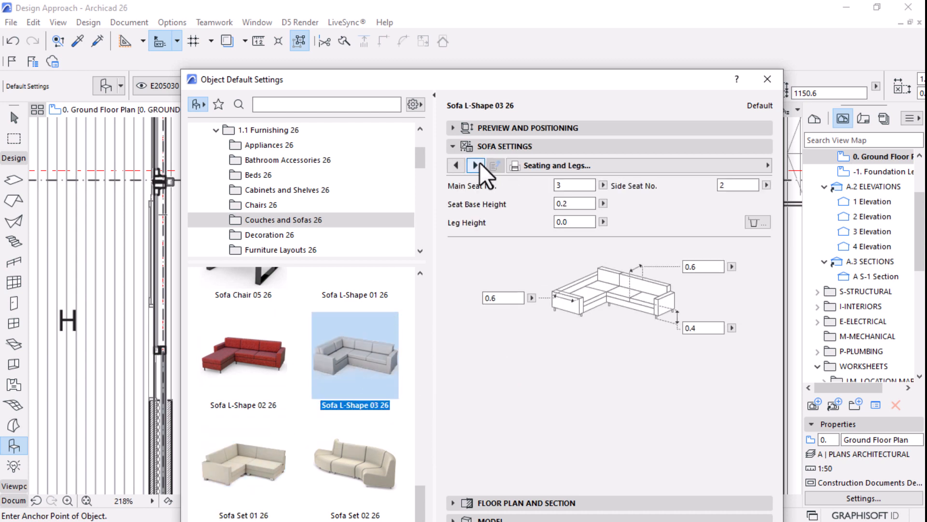
pyautogui.click(479, 165)
pyautogui.click(478, 165)
pyautogui.click(478, 165)
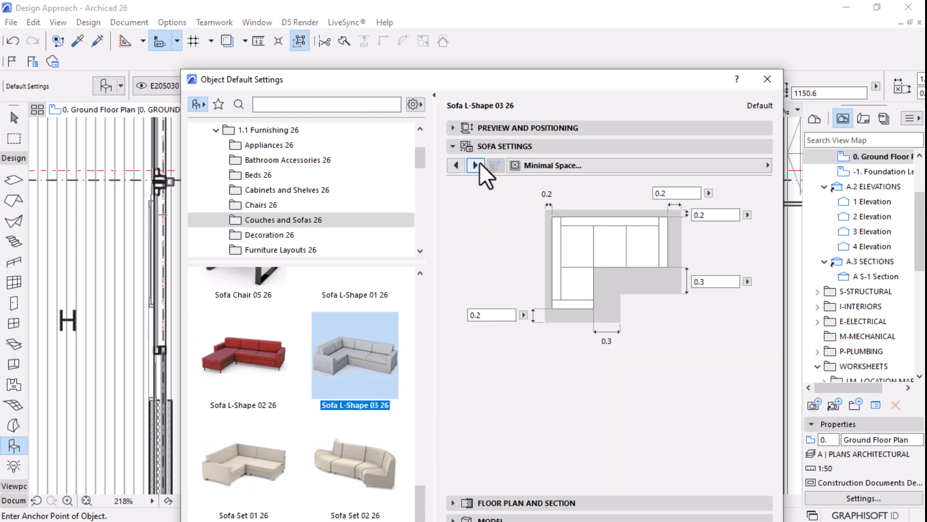
pyautogui.click(478, 165)
# Choose Sofa Bed 02 26 in its closed sofa style and place it at the three-seat sofa outline in living area C
pyautogui.scroll(3, 252, 347)
pyautogui.scroll(10, 252, 346)
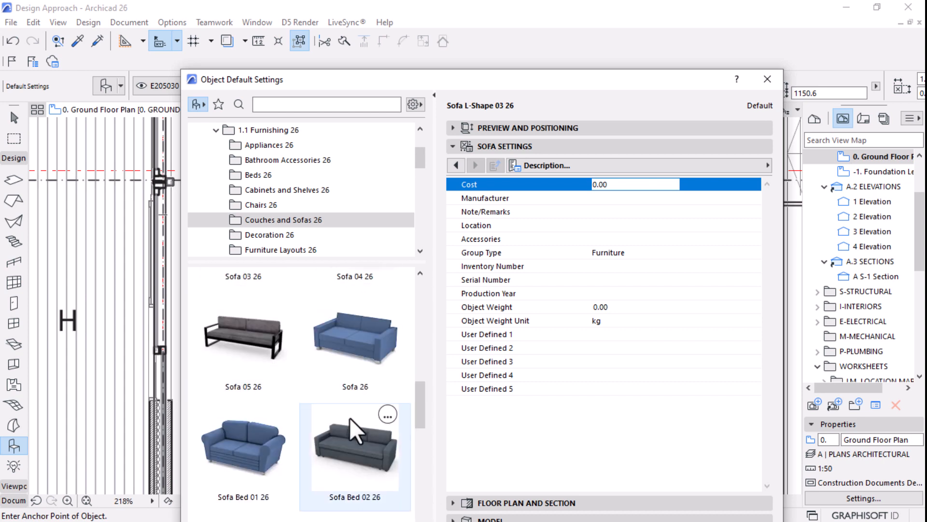
pyautogui.click(351, 450)
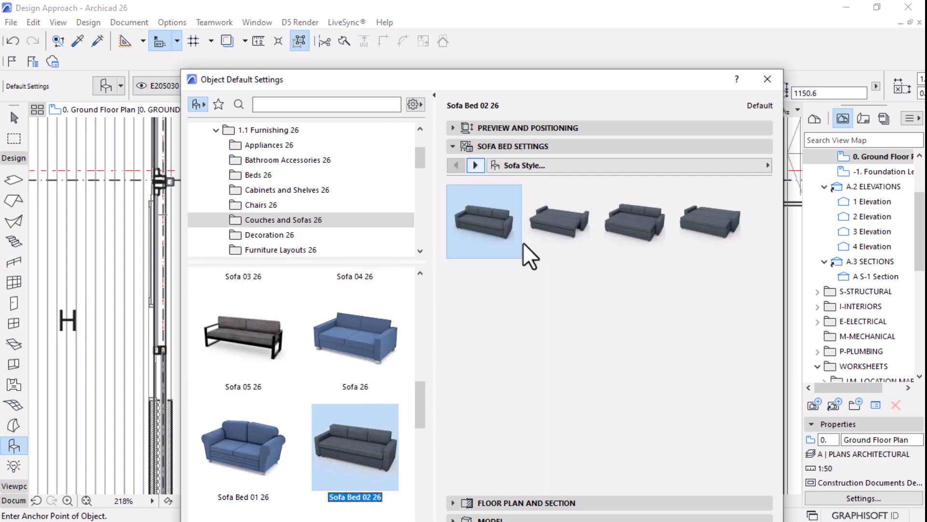
pyautogui.press('Return')
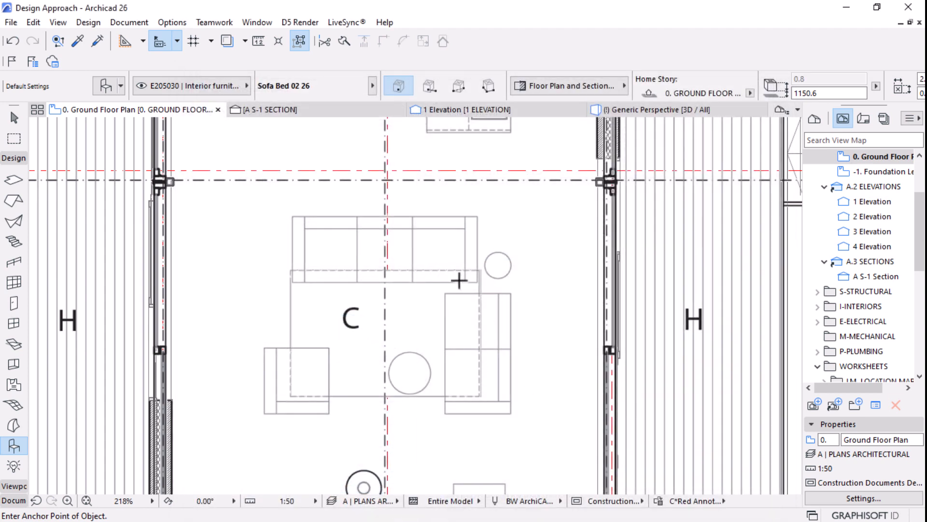
pyautogui.click(387, 235)
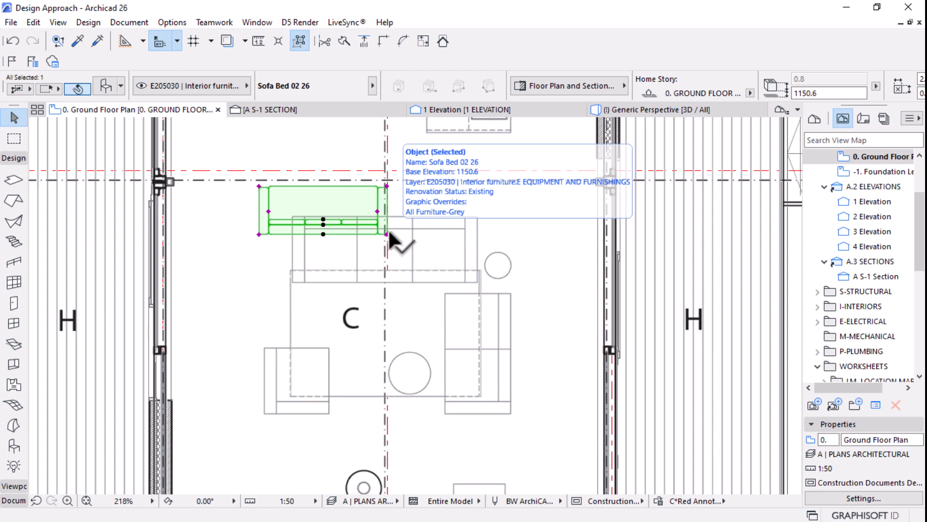
# Mirror the sofa bed about its lower edge and move its upper-right corner onto the matching corner of the three-seat outline
pyautogui.click(388, 235)
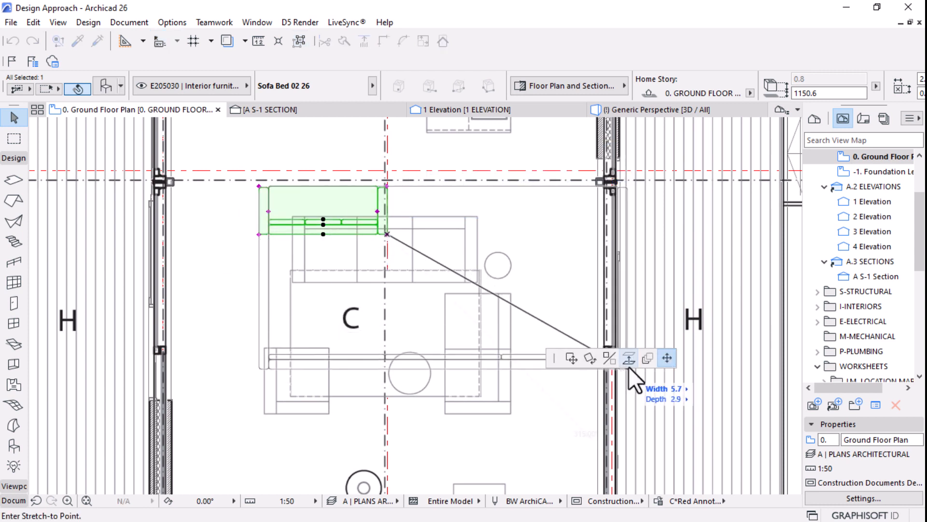
pyautogui.click(258, 234)
pyautogui.click(425, 235)
pyautogui.hotkey('ctrl', 'd')
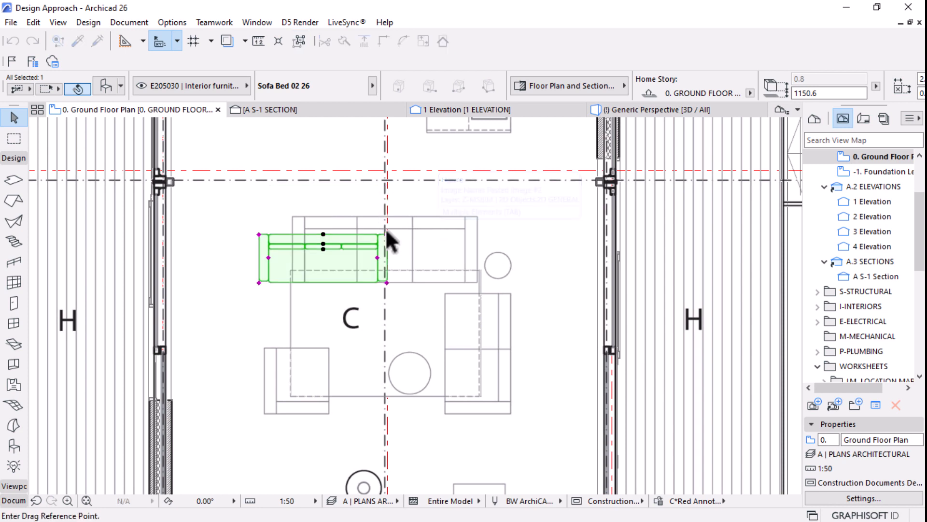
pyautogui.click(387, 235)
pyautogui.click(478, 217)
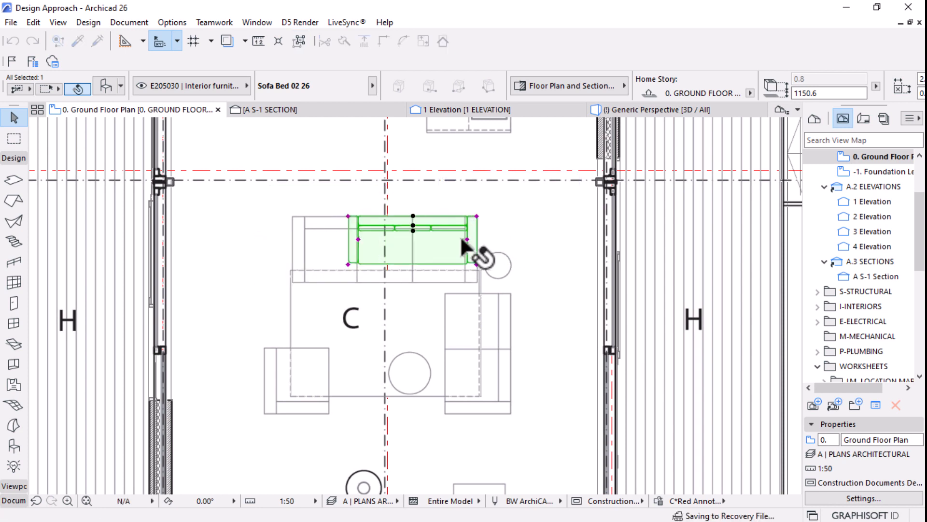
# Stretch the sofa bed's depth and width to fill the three-seat sofa outline, and deselect it
pyautogui.scroll(3, 478, 261)
pyautogui.hotkey('ctrl', 'm')
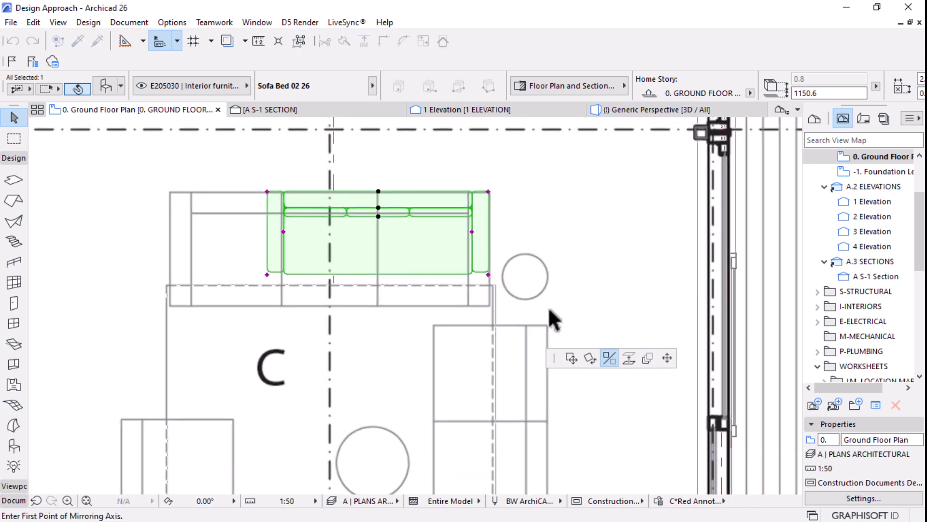
pyautogui.click(668, 355)
pyautogui.click(489, 308)
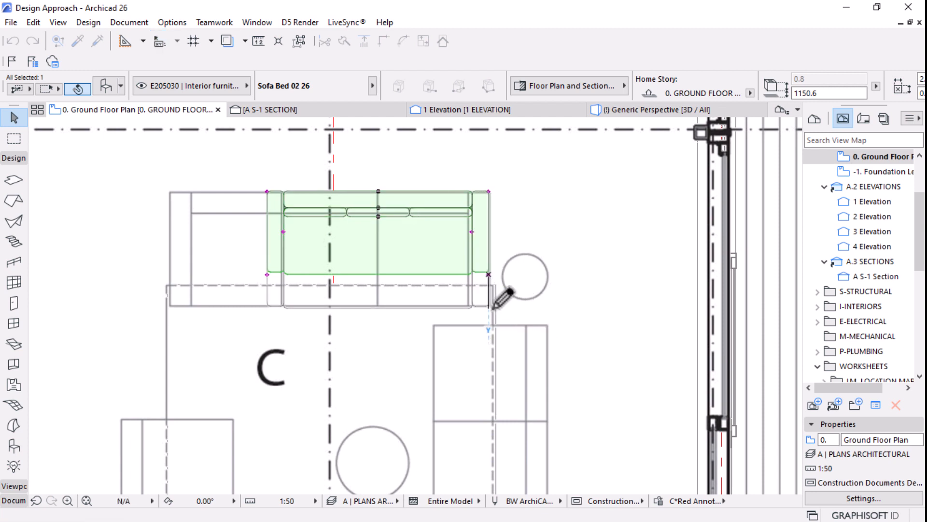
pyautogui.click(267, 192)
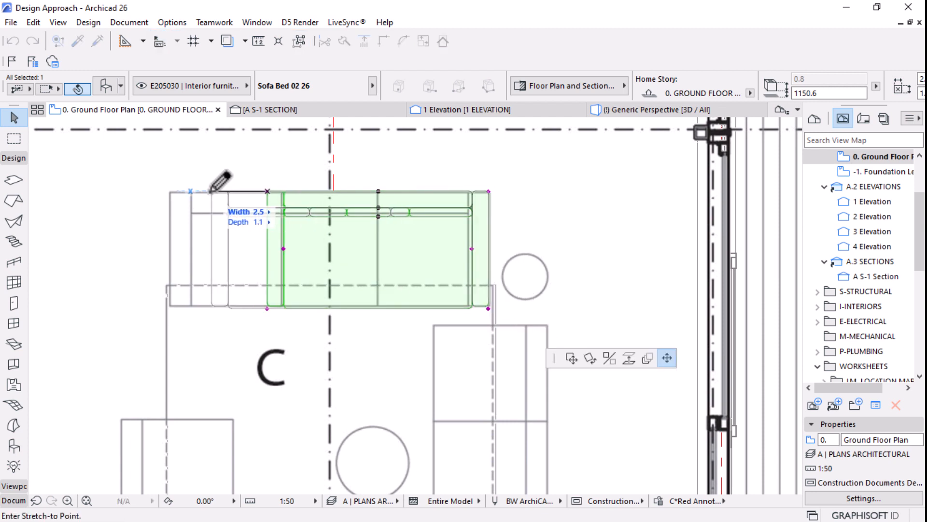
pyautogui.click(172, 192)
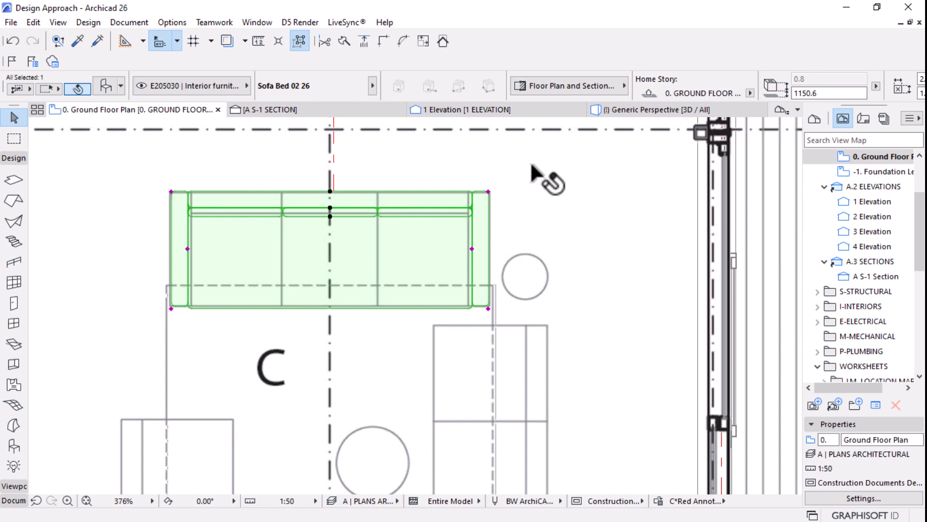
pyautogui.scroll(-3, 531, 165)
pyautogui.scroll(2, 447, 205)
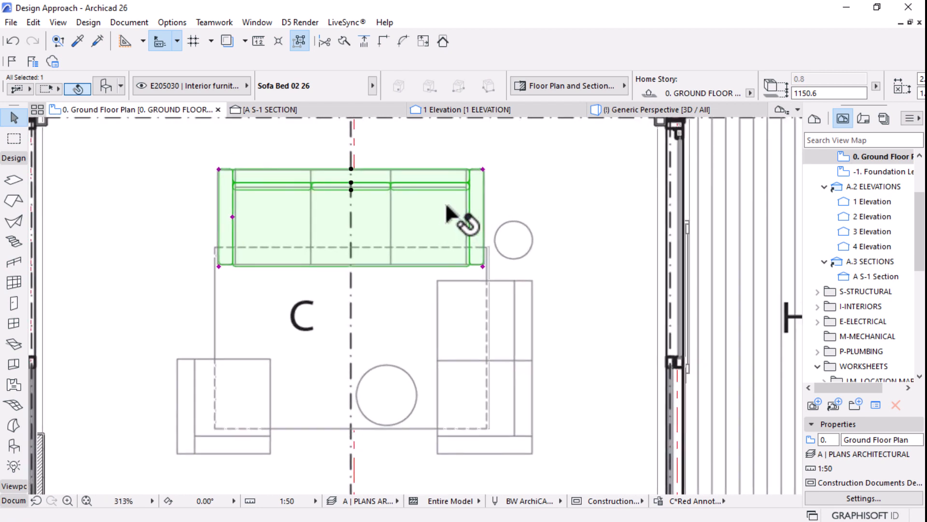
pyautogui.press('Escape')
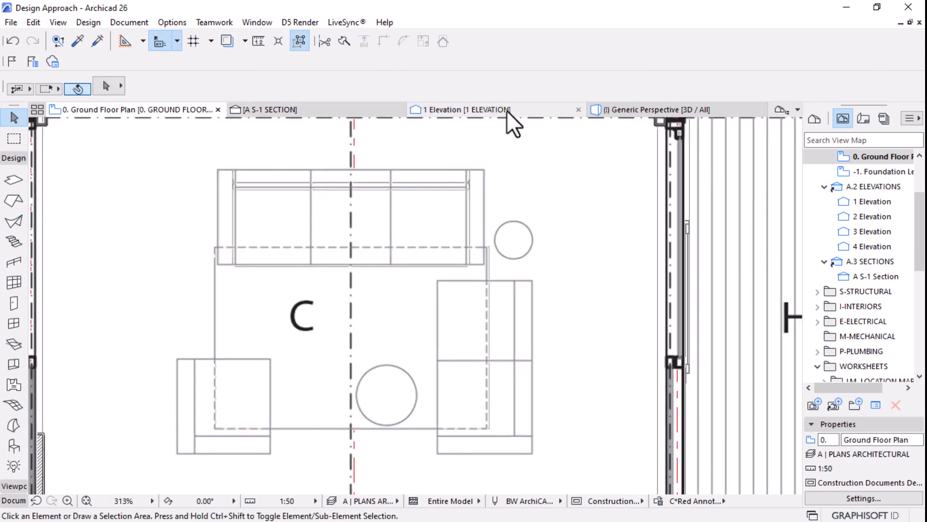
# Check the resized sofa bed in the Generic Perspective 3D view and return to the ground floor plan
pyautogui.click(627, 110)
pyautogui.moveTo(590, 323); pyautogui.dragTo(526, 305, button='middle')
pyautogui.click(140, 110)
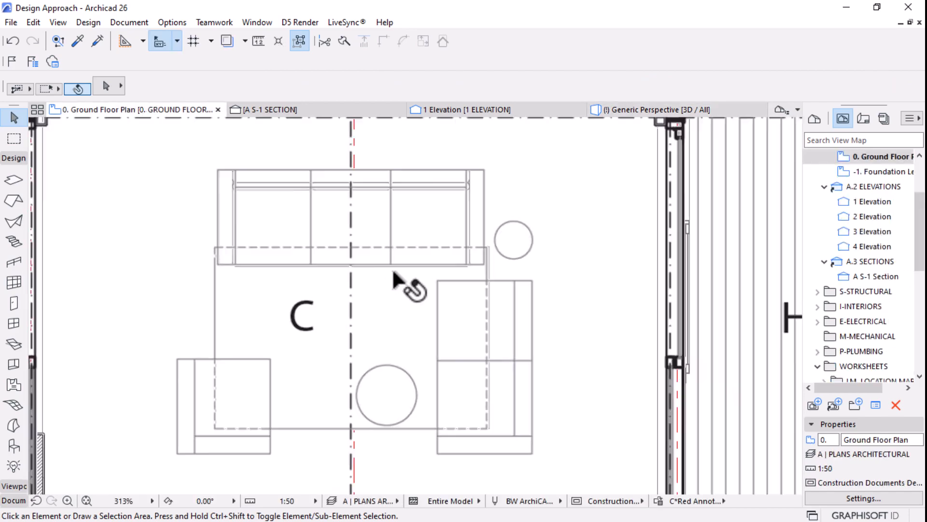
# Compare Sofa Bed 01 26, Sofa Chair 01 26 and Sofa Chair 03 26 in the object default settings while browsing Couches and Sofas
pyautogui.scroll(-3, 410, 289)
pyautogui.scroll(-2, 394, 273)
pyautogui.scroll(2, 397, 284)
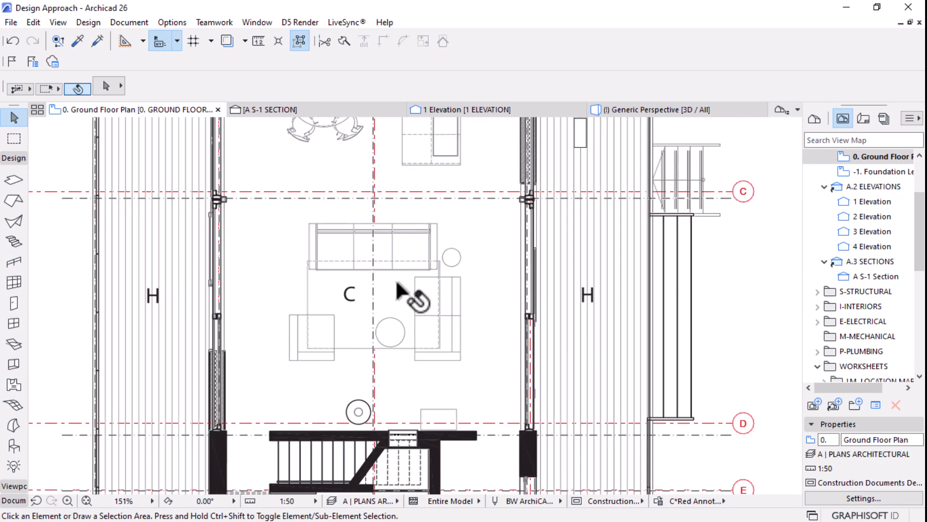
pyautogui.click(14, 441)
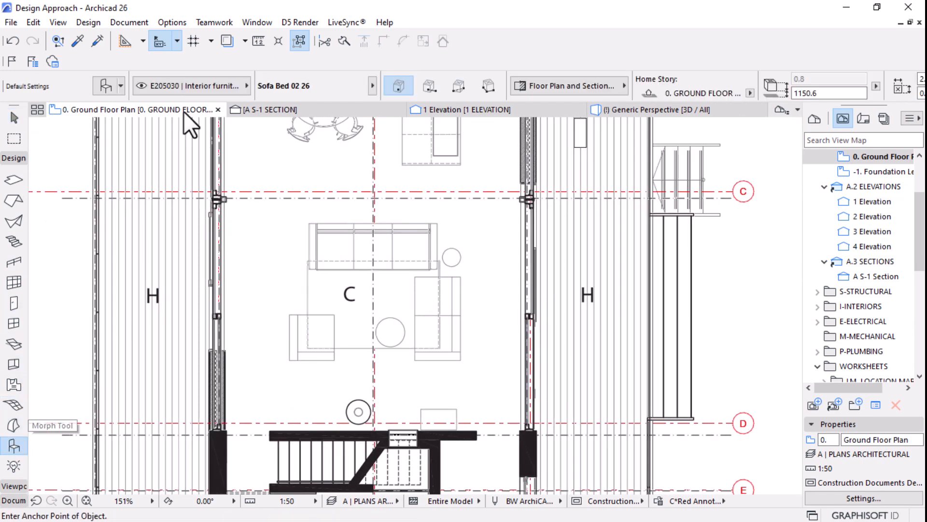
pyautogui.hotkey('ctrl', 't')
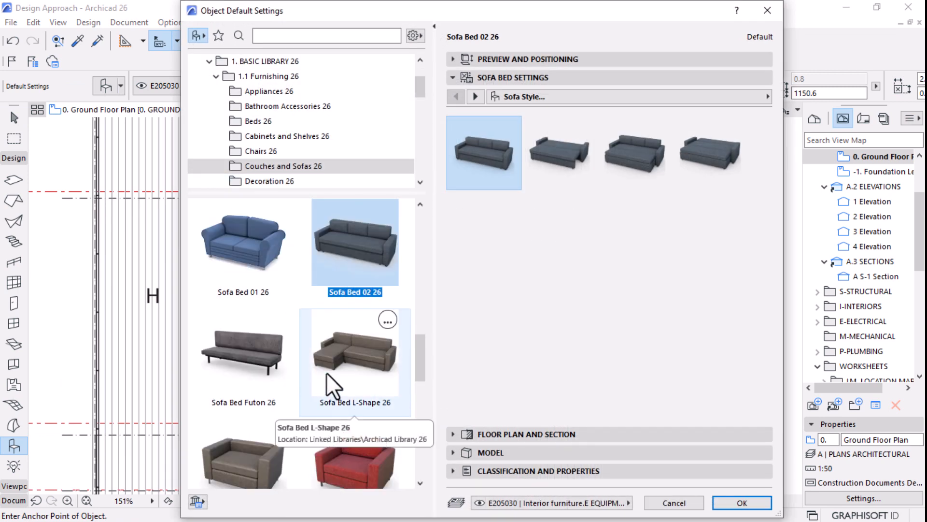
pyautogui.click(275, 243)
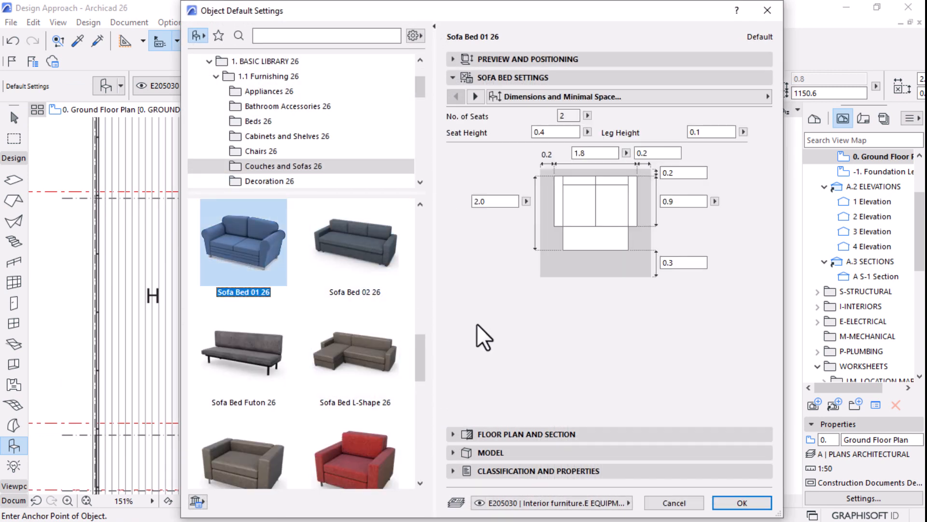
pyautogui.scroll(-3, 352, 332)
pyautogui.click(238, 370)
pyautogui.scroll(-3, 242, 370)
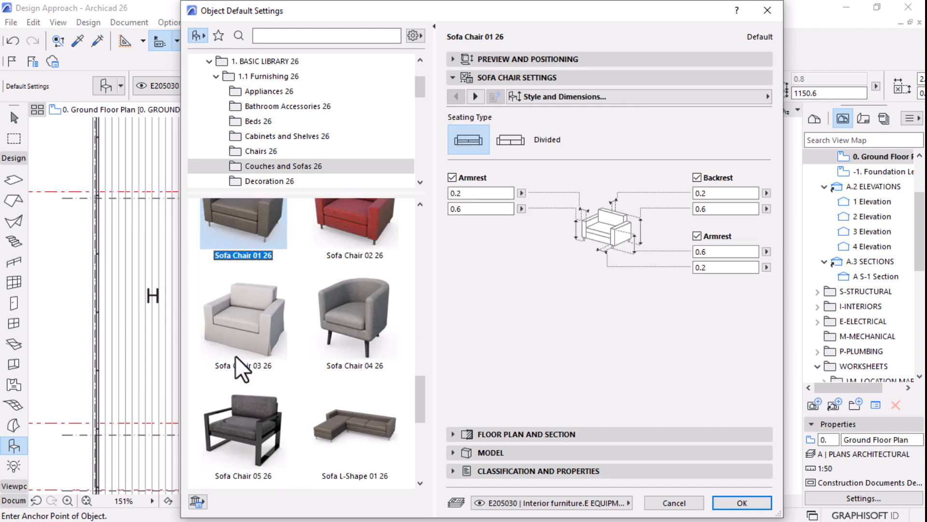
pyautogui.click(247, 373)
pyautogui.scroll(-4, 270, 357)
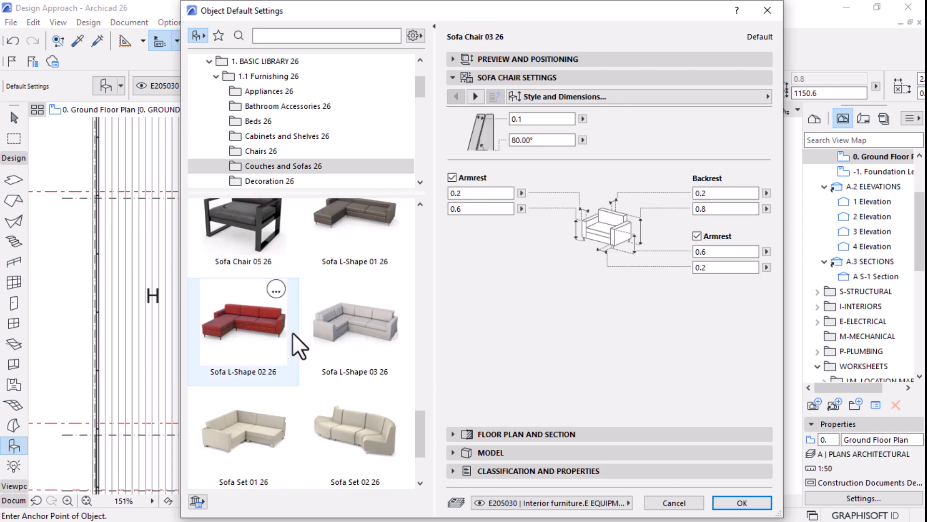
pyautogui.scroll(-2, 298, 350)
pyautogui.scroll(8, 298, 355)
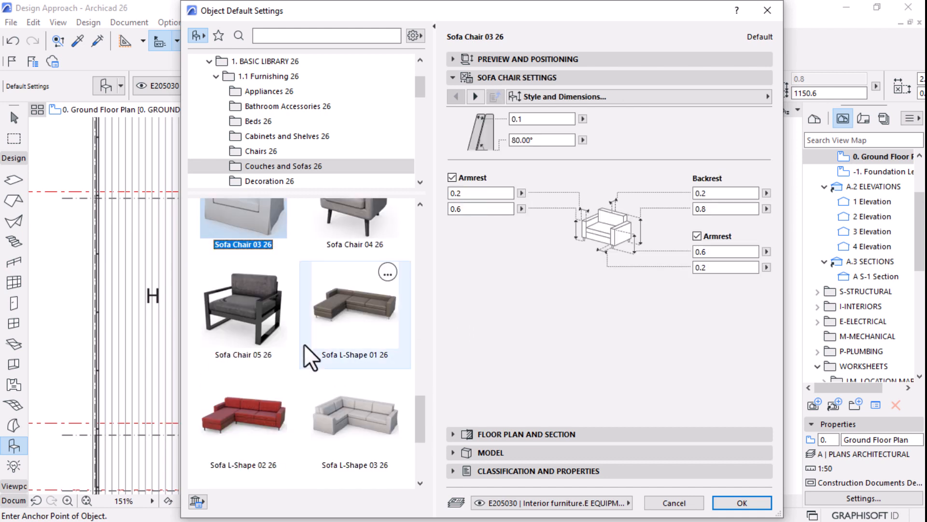
pyautogui.scroll(6, 303, 342)
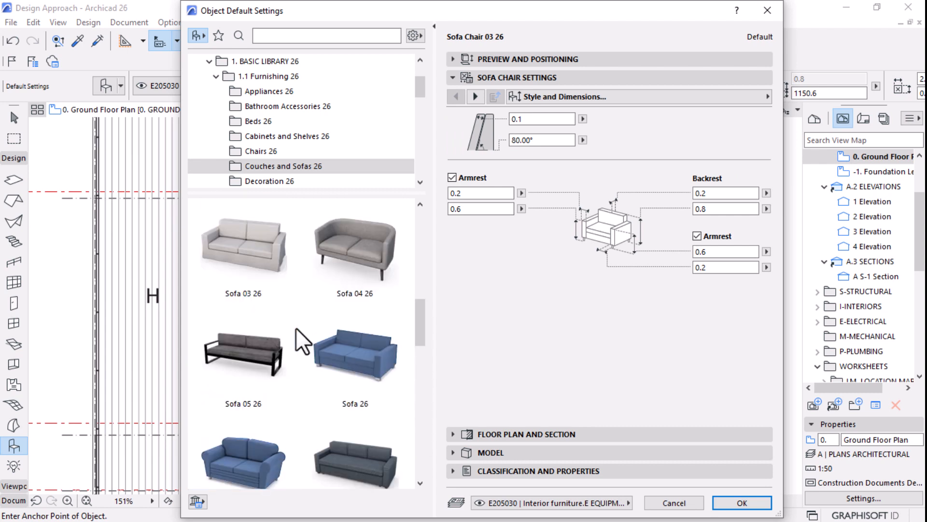
# Compare Sofa 03 26 with Sofa 01 26, choose Sofa 01 26 and place it near the two-seat outline in living area C
pyautogui.click(248, 403)
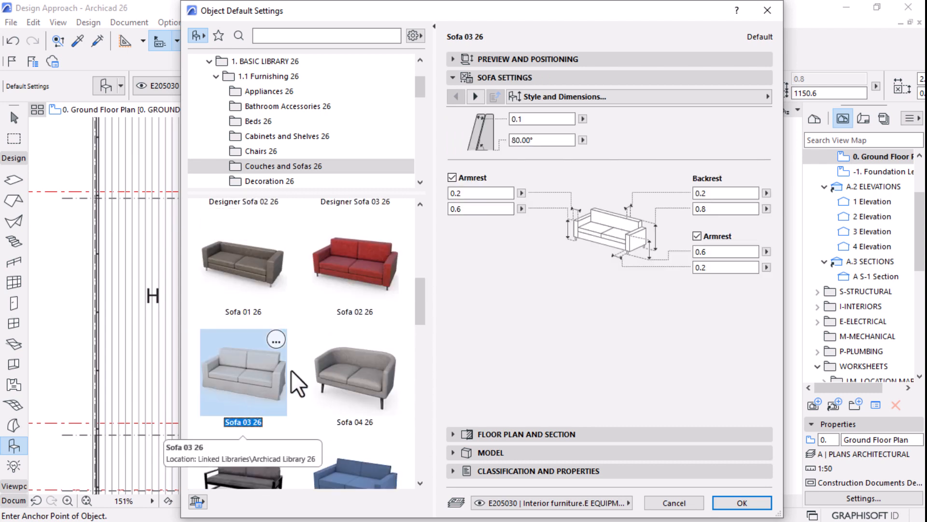
pyautogui.scroll(1, 264, 337)
pyautogui.click(261, 333)
pyautogui.scroll(2, 247, 270)
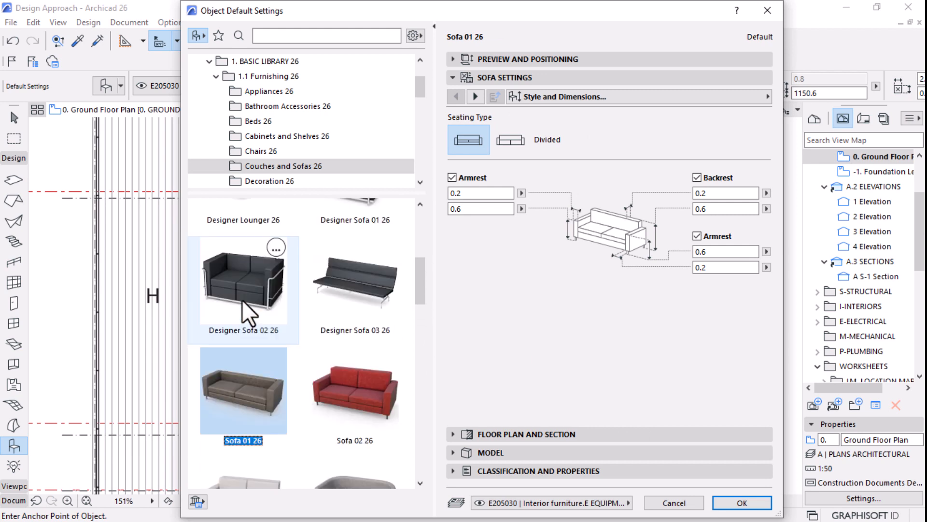
pyautogui.click(741, 502)
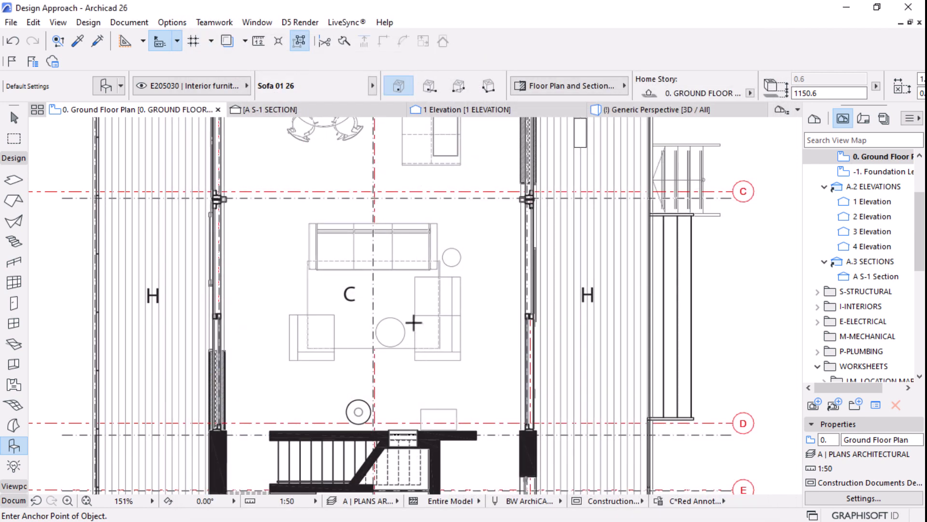
pyautogui.press('Escape')
pyautogui.click(444, 322)
# Rotate the placed Sofa 01 26 by 90° and move its lower-right corner to the lower-right corner of the two-seat outline
pyautogui.scroll(4, 444, 322)
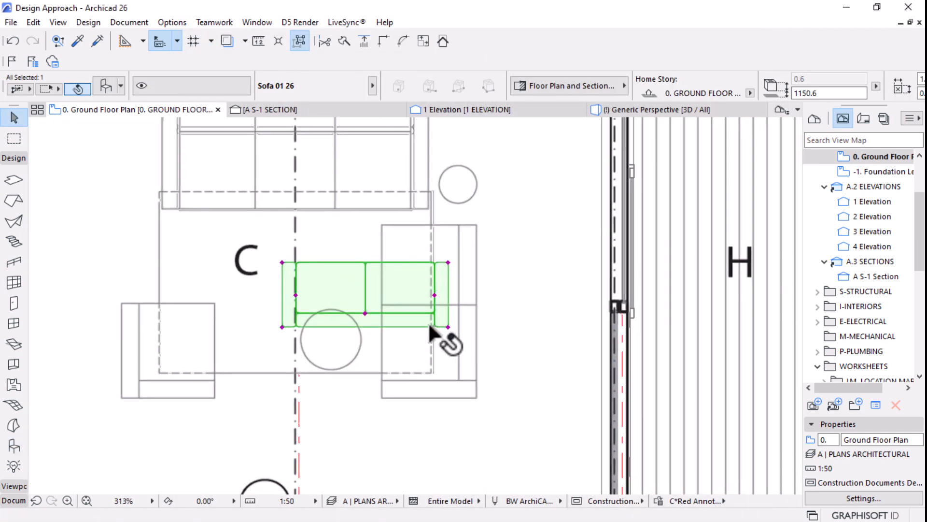
pyautogui.hotkey('ctrl', 'e')
pyautogui.click(365, 312)
pyautogui.click(507, 317)
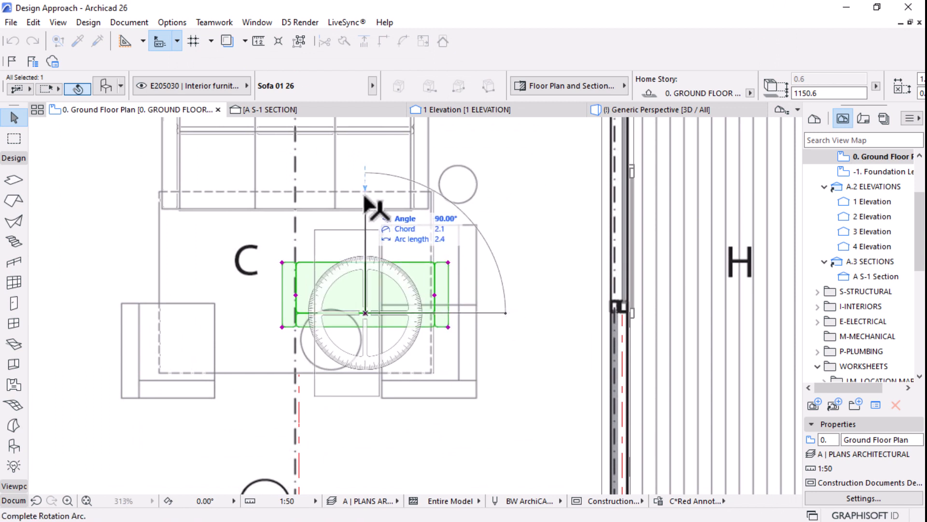
pyautogui.click(365, 167)
pyautogui.hotkey('ctrl', 'd')
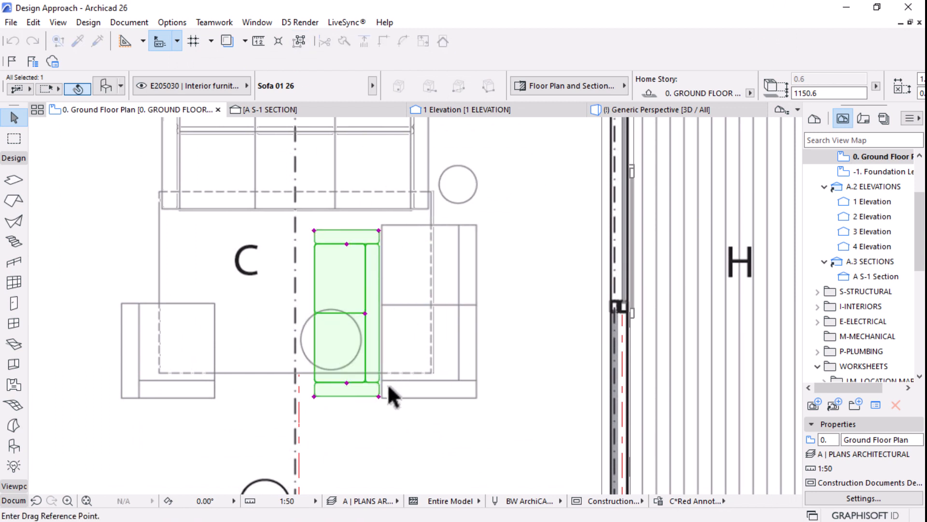
pyautogui.click(379, 396)
pyautogui.click(475, 396)
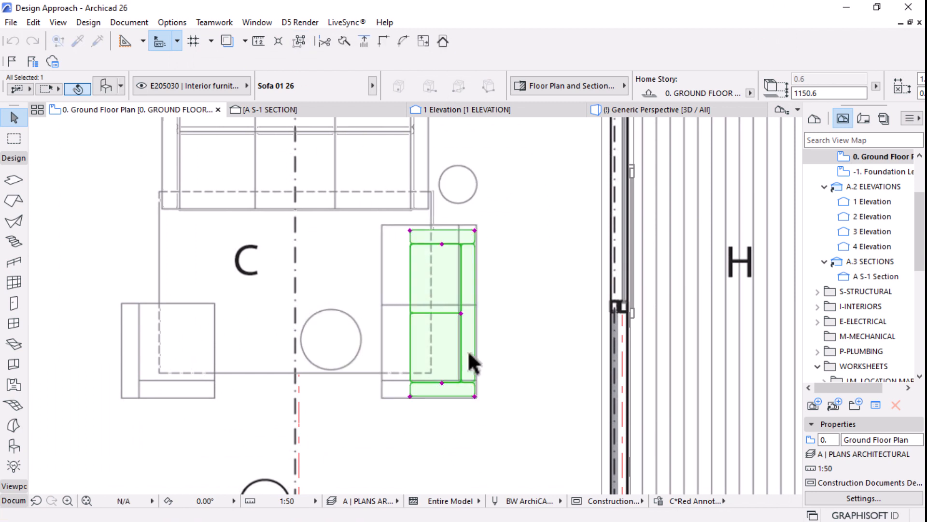
# Stretch Sofa 01 26 to the upper-left corner of the two-seat outline so it fills the outline, and deselect it
pyautogui.click(411, 230)
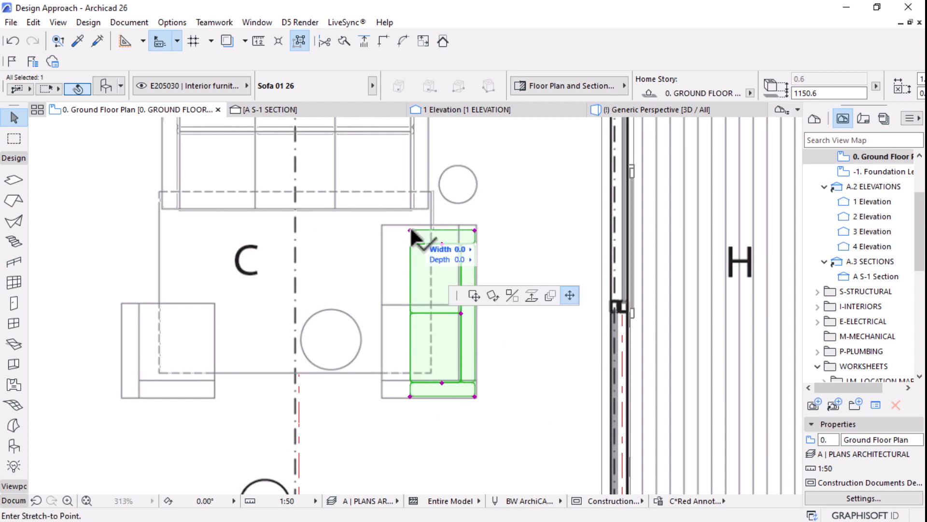
pyautogui.click(382, 226)
pyautogui.scroll(-3, 473, 310)
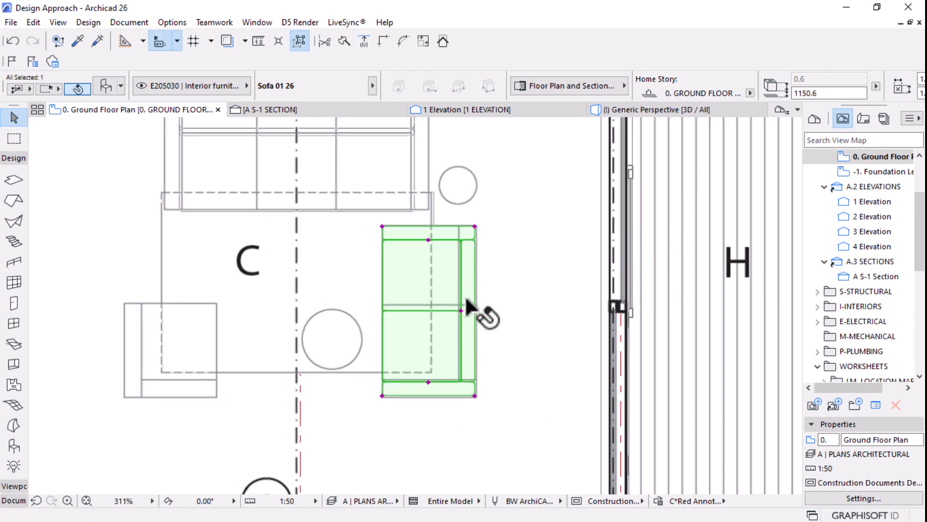
pyautogui.press('Escape')
# Review the house in the Generic Perspective 3D view and switch to Lumion
pyautogui.click(628, 112)
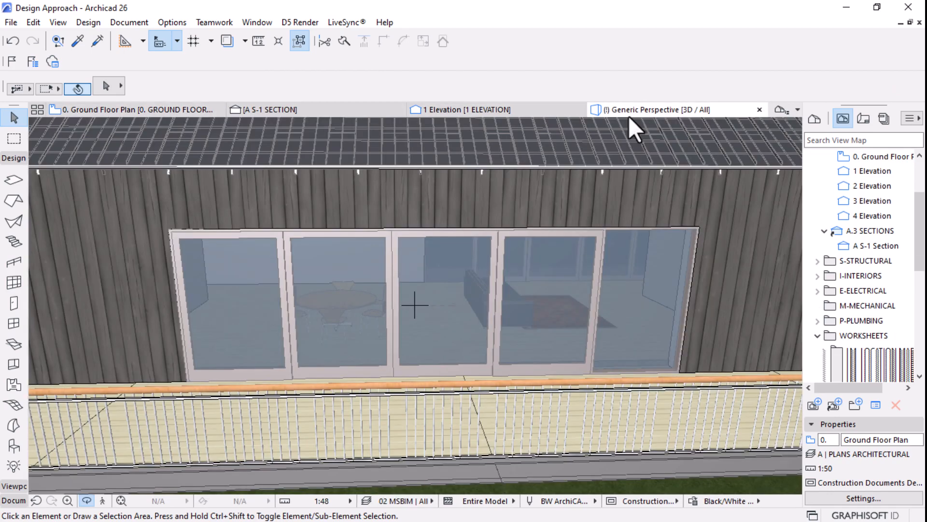
pyautogui.moveTo(565, 399); pyautogui.dragTo(607, 405)
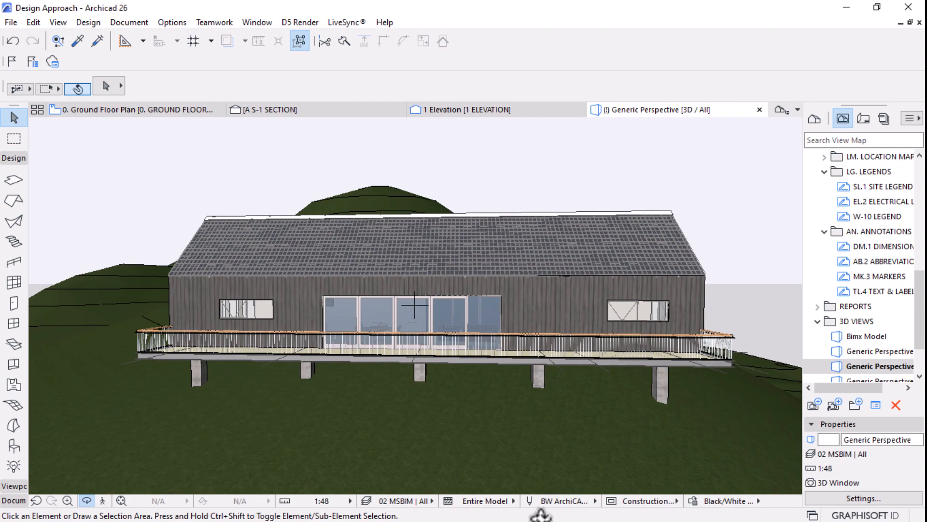
pyautogui.press('super')
pyautogui.click(634, 513)
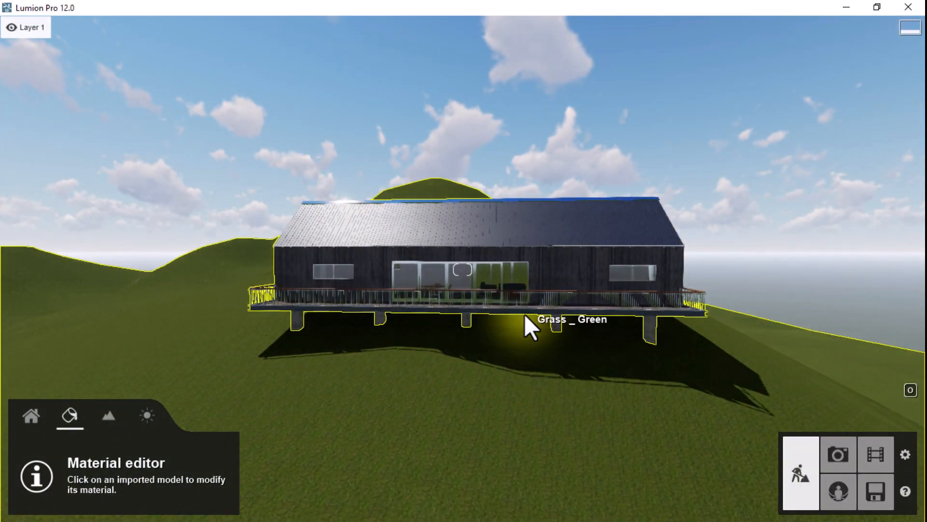
# Frame the house's glazed long side for the 2 - Photo slot in Photo mode and set the focal length to 41.0 mm
pyautogui.scroll(5, 524, 314)
pyautogui.scroll(-4, 508, 321)
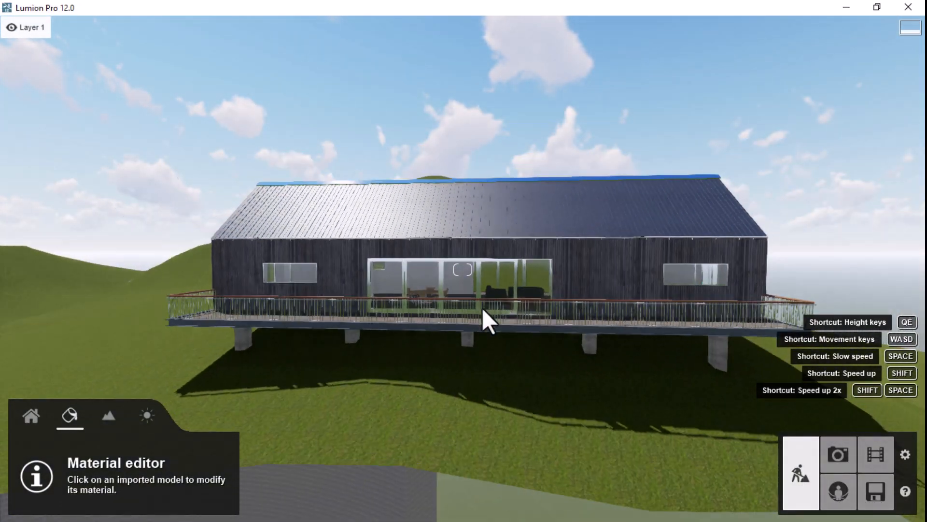
pyautogui.scroll(-3, 482, 308)
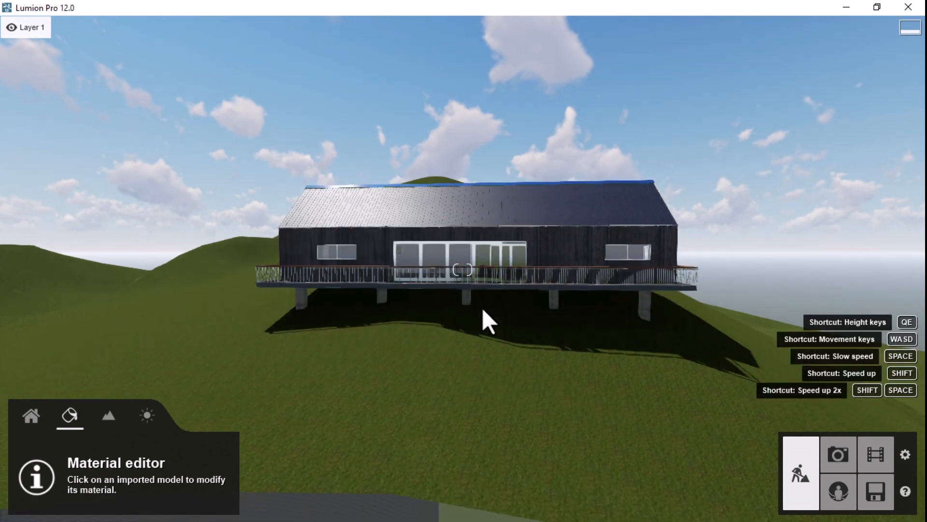
pyautogui.scroll(-2, 482, 308)
pyautogui.scroll(4, 483, 308)
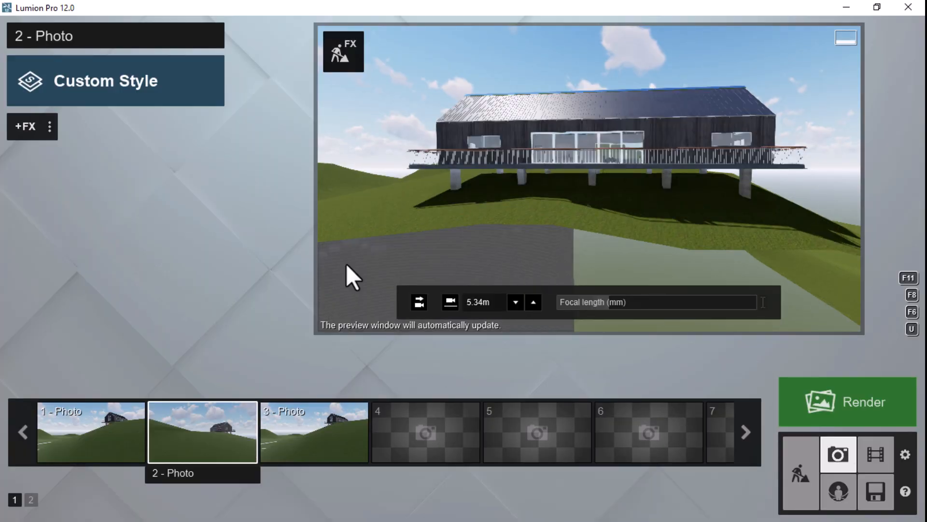
pyautogui.click(241, 430)
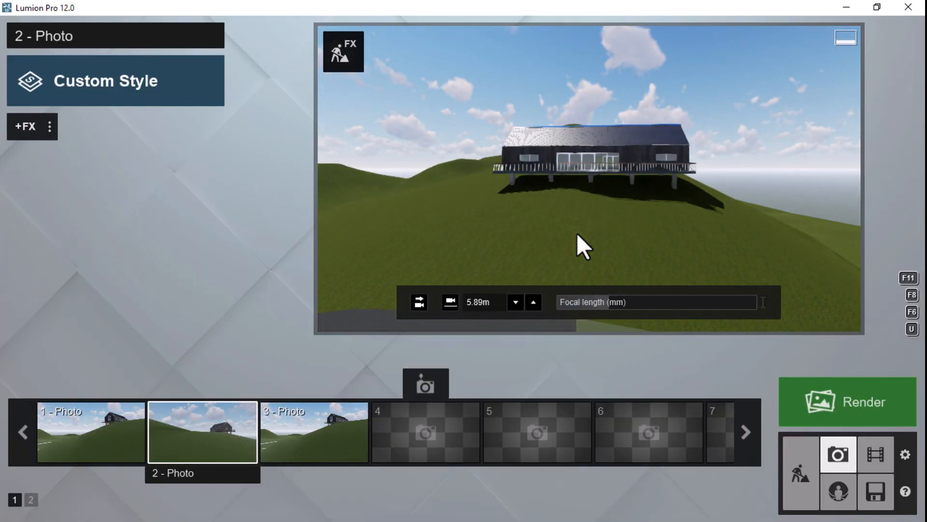
pyautogui.moveTo(604, 307); pyautogui.dragTo(653, 303)
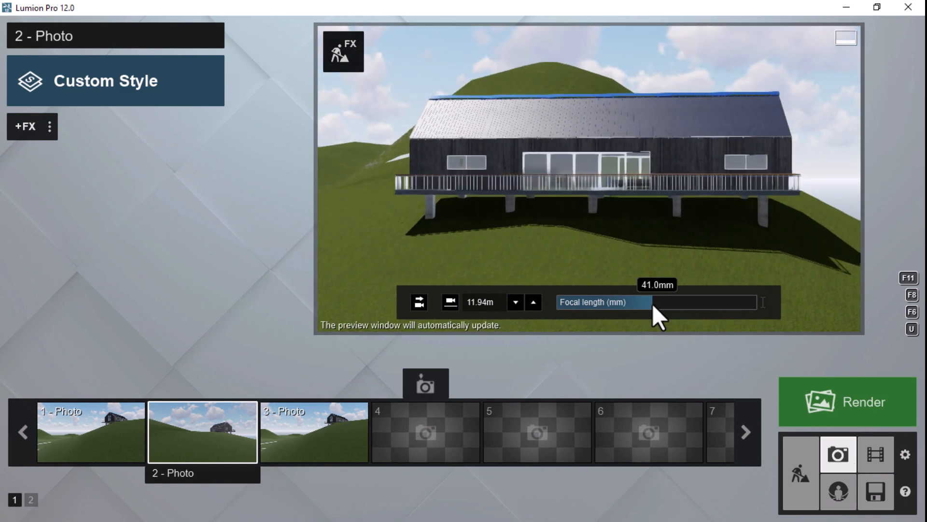
# Frame the house from its corner, showing the glazed long side, gable end and hill, and store the view in photo slot 4
pyautogui.press('e')
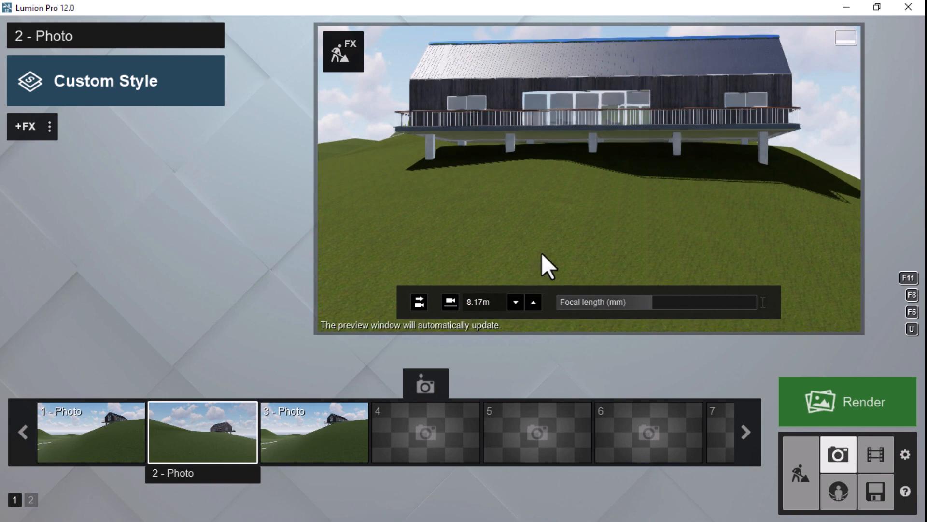
pyautogui.press('s')
pyautogui.press('d')
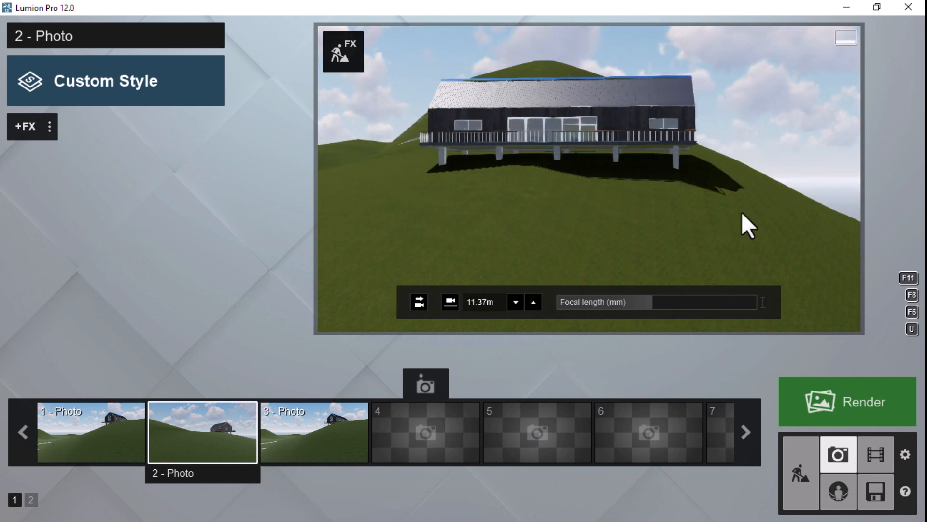
pyautogui.moveTo(741, 211); pyautogui.dragTo(661, 207, button='right')
pyautogui.press('d')
pyautogui.press('d')
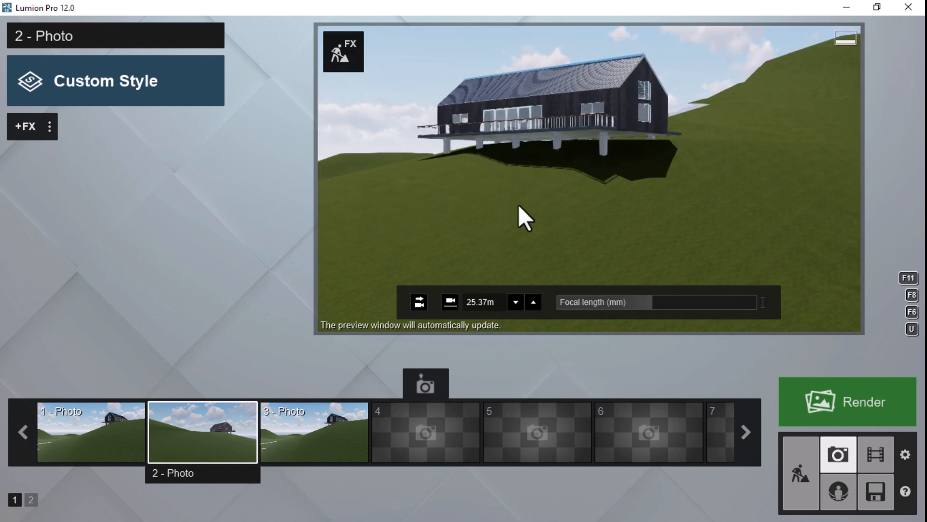
pyautogui.press('s')
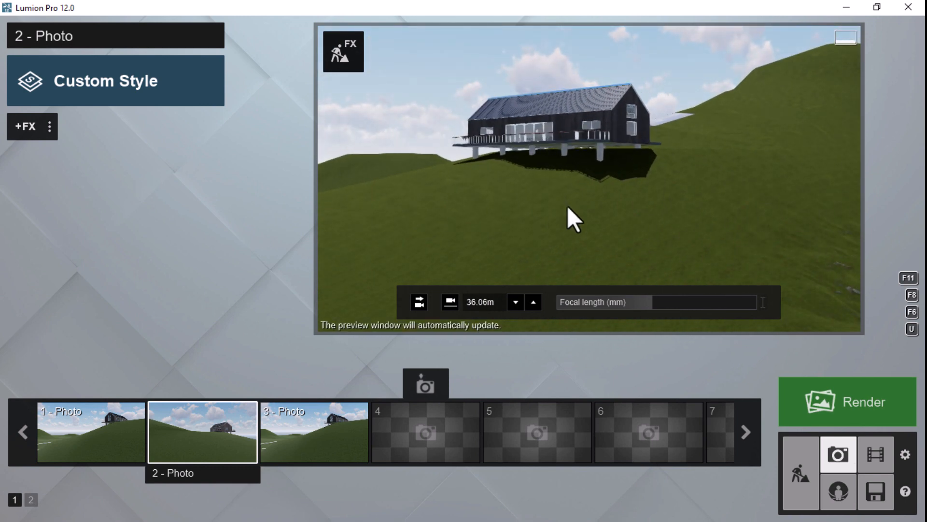
pyautogui.press('d')
pyautogui.moveTo(549, 208); pyautogui.dragTo(551, 210, button='right')
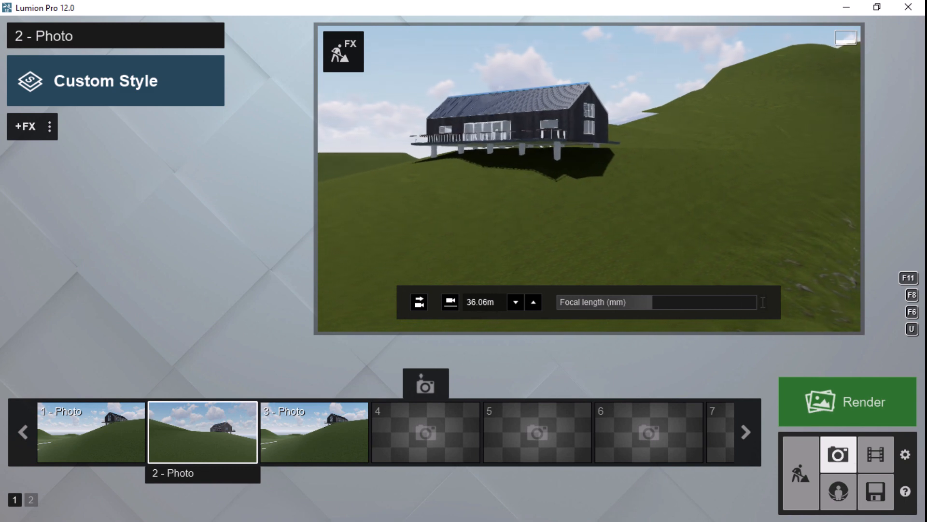
pyautogui.press('d')
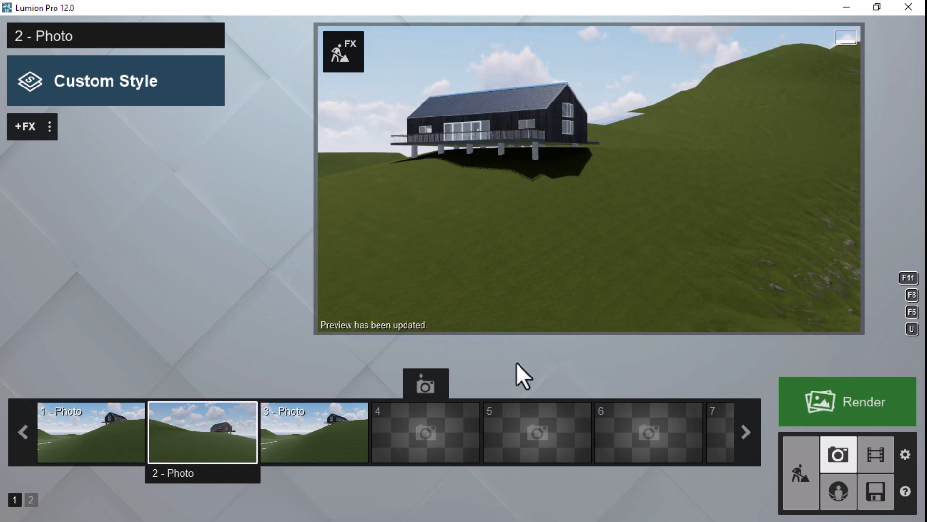
pyautogui.press('q')
pyautogui.press('a')
pyautogui.moveTo(491, 210); pyautogui.dragTo(516, 210, button='right')
pyautogui.press('a')
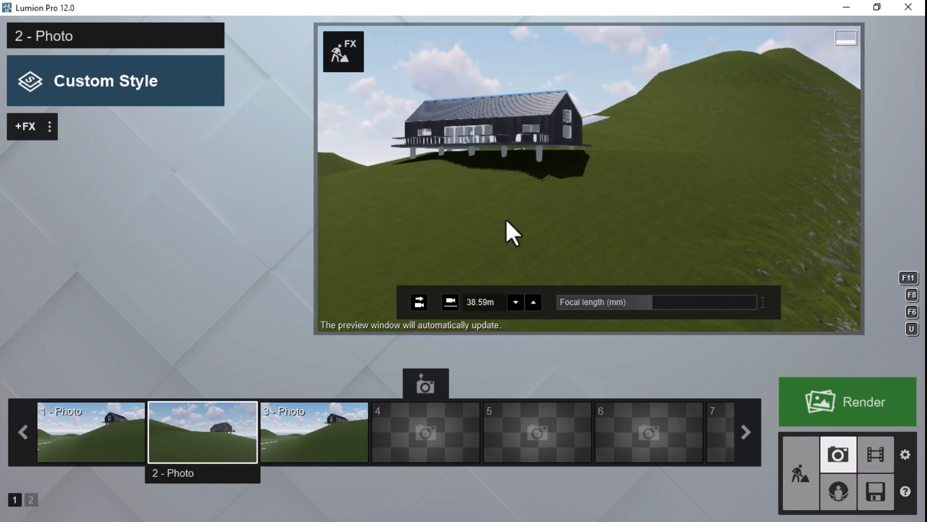
pyautogui.click(422, 392)
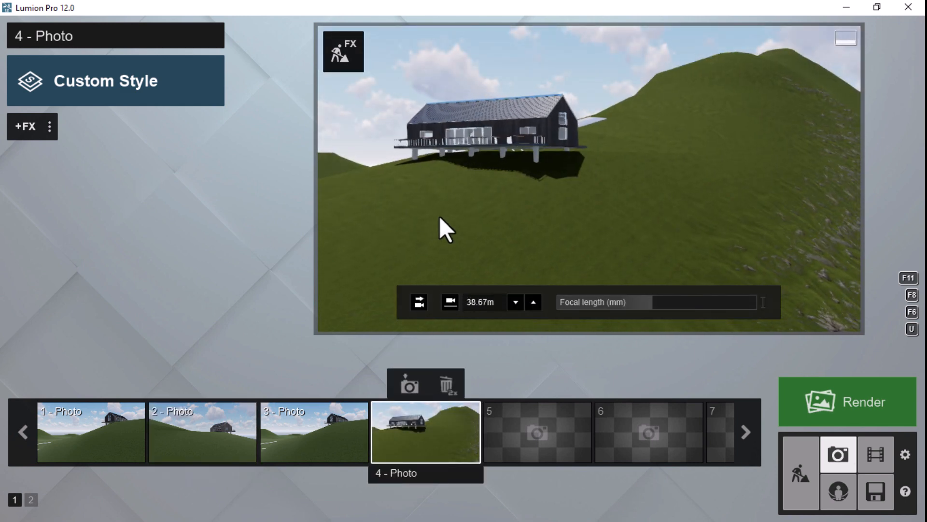
# Adjust the camera height so the house sits higher in the frame, and store the camera again in the 4 - Photo slot
pyautogui.press('q')
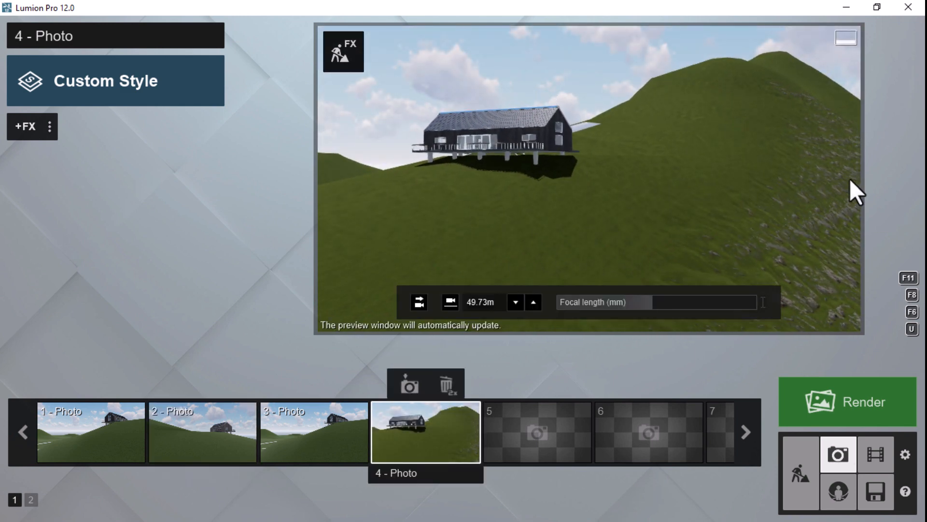
pyautogui.press('e')
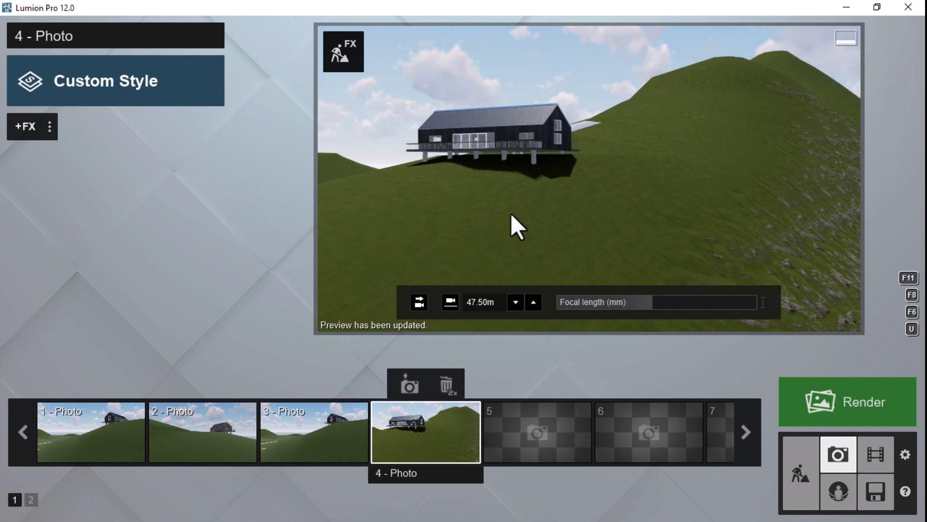
pyautogui.press('e')
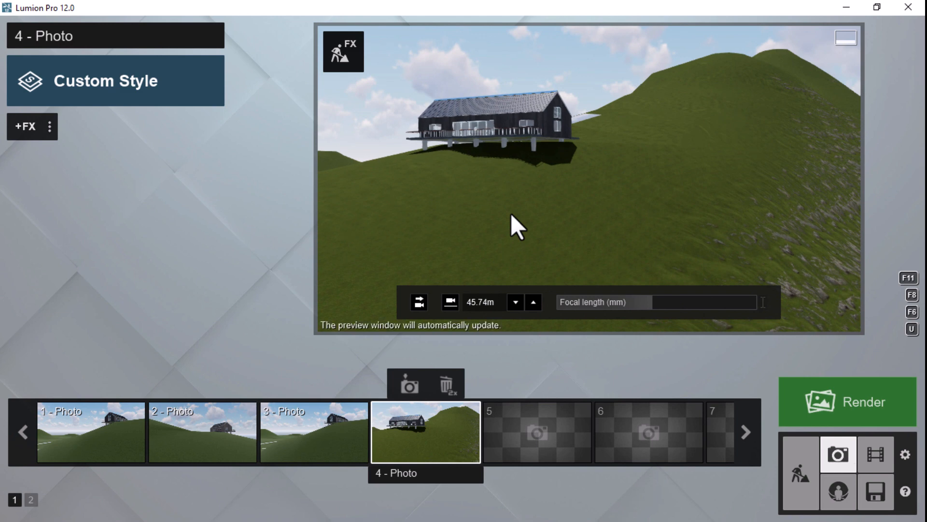
pyautogui.click(411, 385)
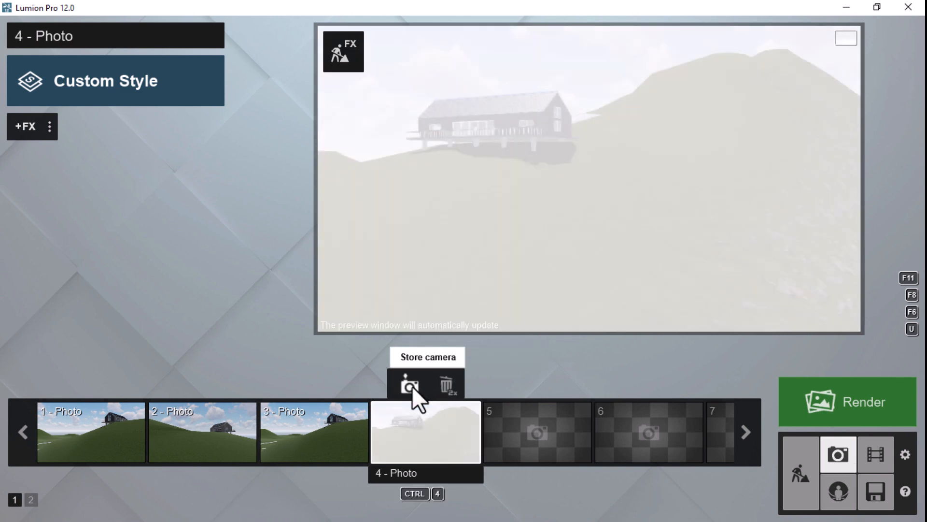
# Return to Build mode near the house and choose AlmondTree L1 RT from the Nature library for placement
pyautogui.click(798, 476)
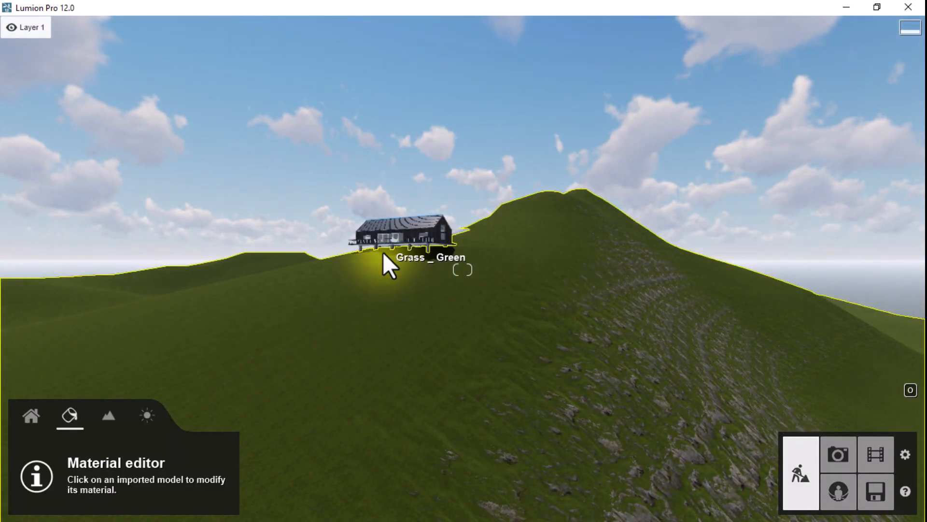
pyautogui.press('w')
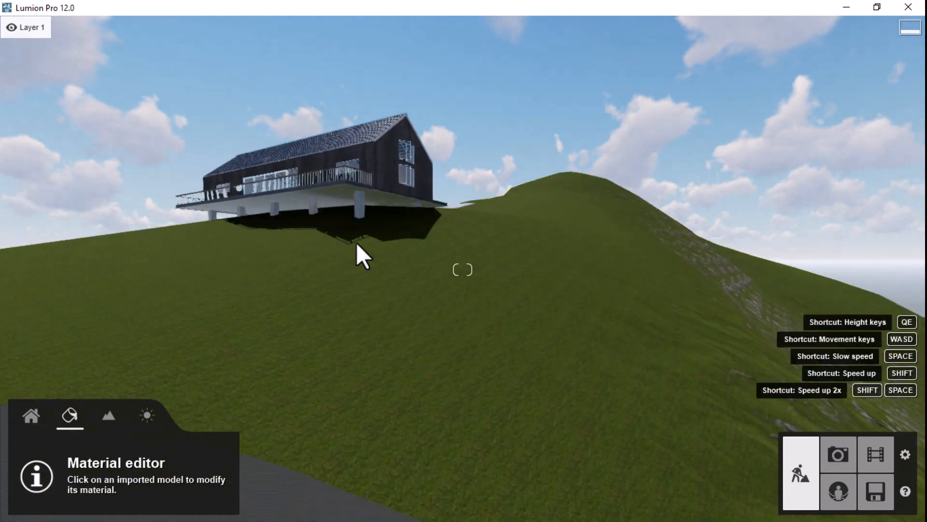
pyautogui.press('q')
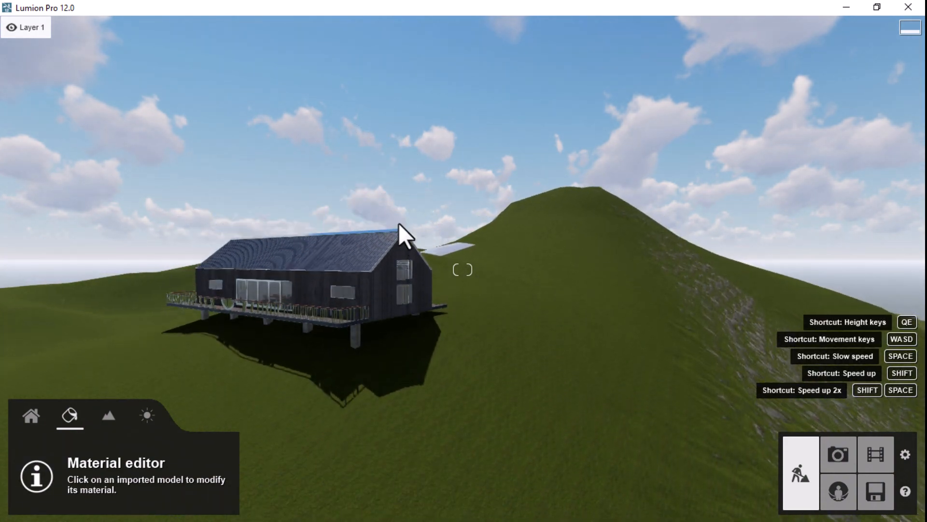
pyautogui.moveTo(399, 223); pyautogui.dragTo(419, 155, button='right')
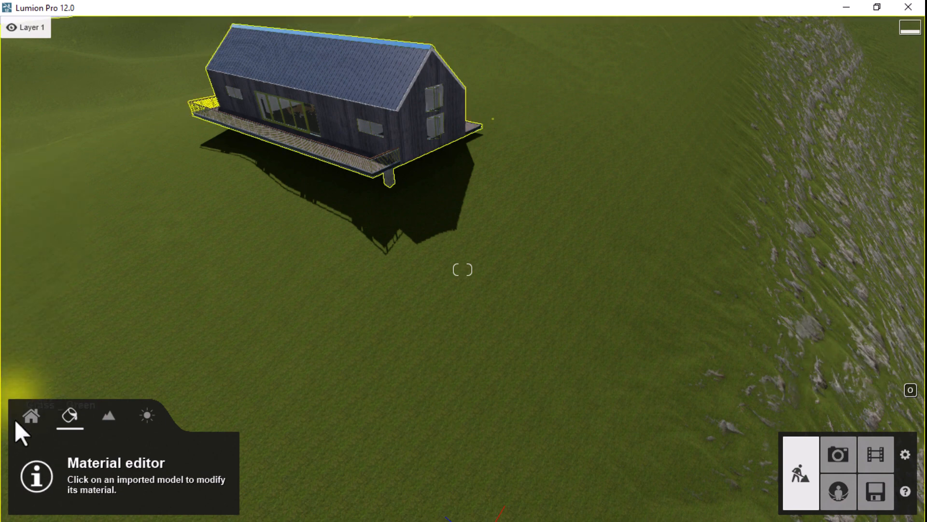
pyautogui.click(39, 419)
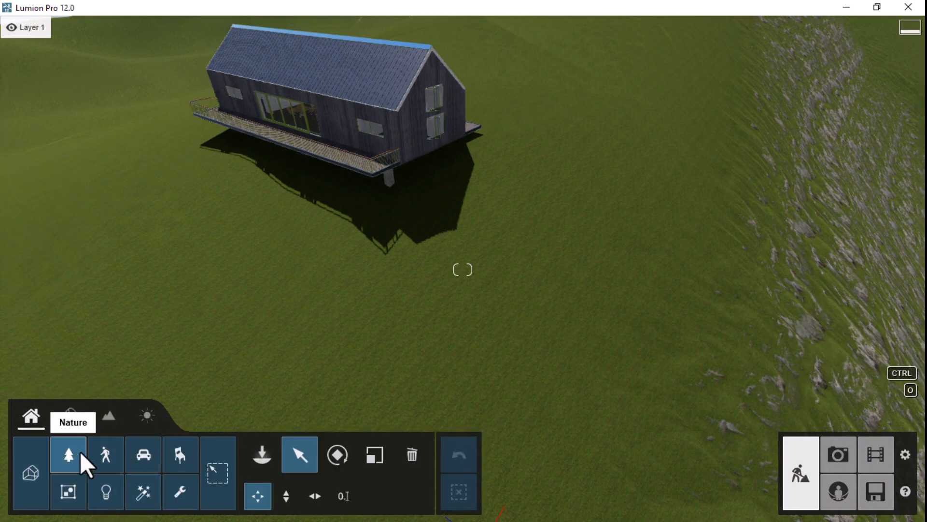
pyautogui.click(260, 451)
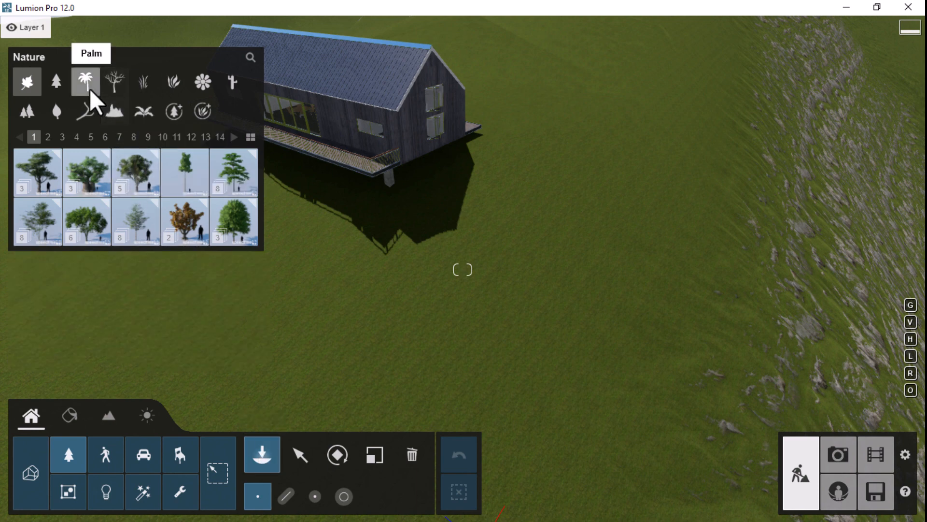
pyautogui.moveTo(133, 205)
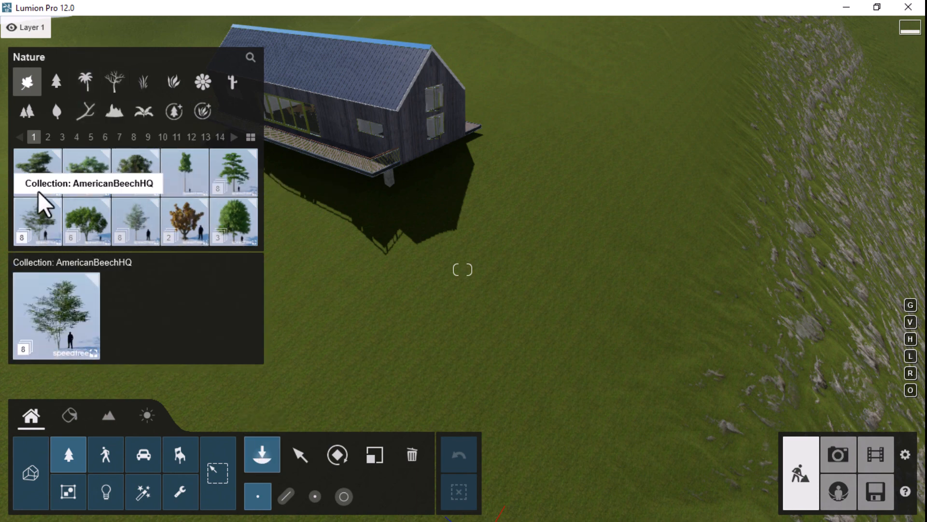
pyautogui.click(243, 181)
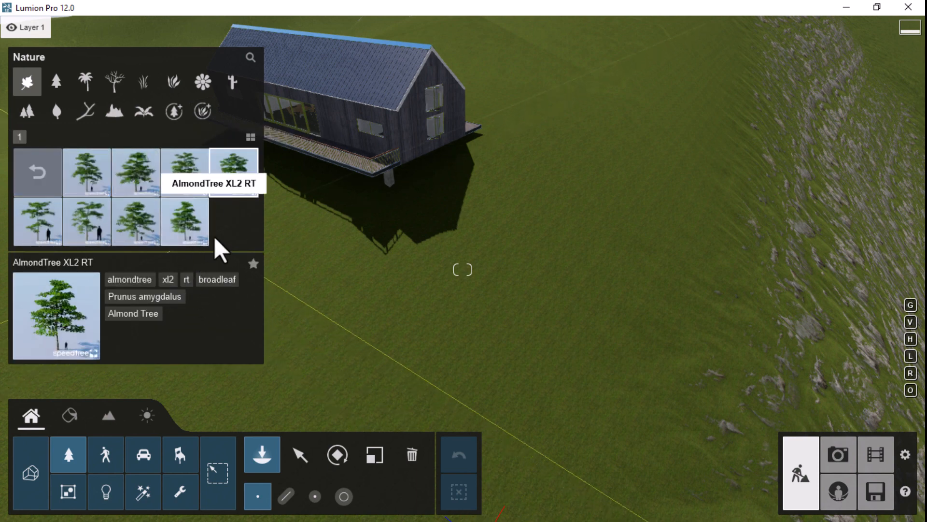
pyautogui.click(92, 183)
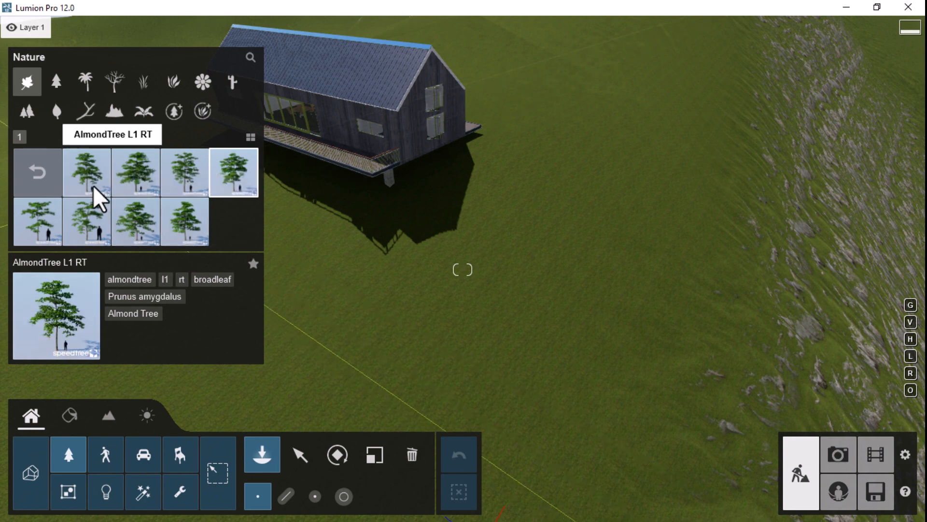
# Place individual AlmondTree L1 RT trees on the slope beside the house's gable end
pyautogui.click(538, 109)
pyautogui.click(539, 108)
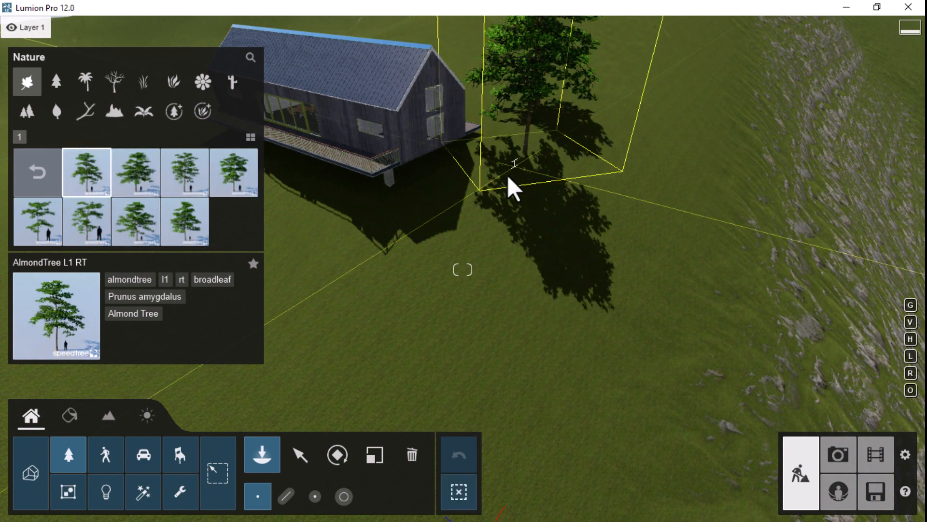
pyautogui.moveTo(511, 184); pyautogui.dragTo(513, 107, button='right')
pyautogui.click(595, 245)
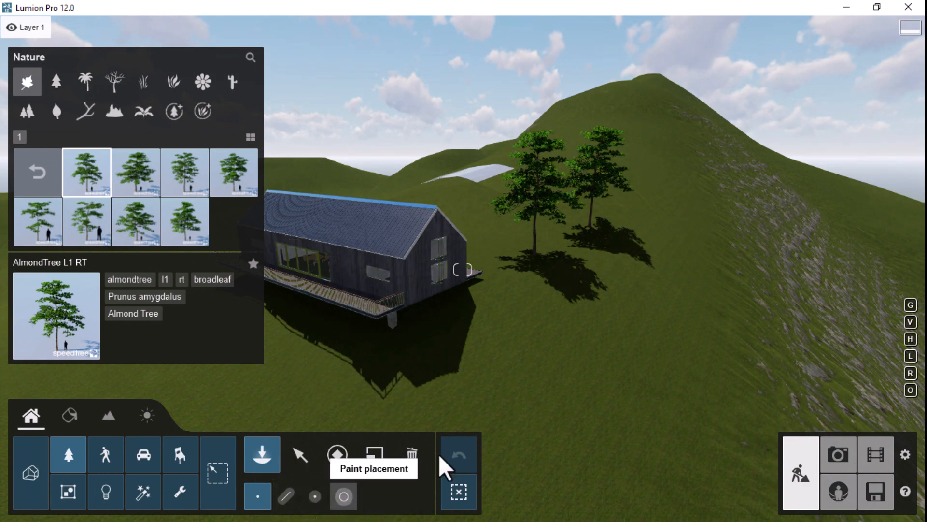
# Try Paint placement with a dense group of almond trees beside the gable end, and erase all the trees placed there
pyautogui.click(344, 496)
pyautogui.moveTo(606, 270)
pyautogui.mouseDown()
pyautogui.moveTo(584, 313)
pyautogui.moveTo(608, 332)
pyautogui.mouseUp()
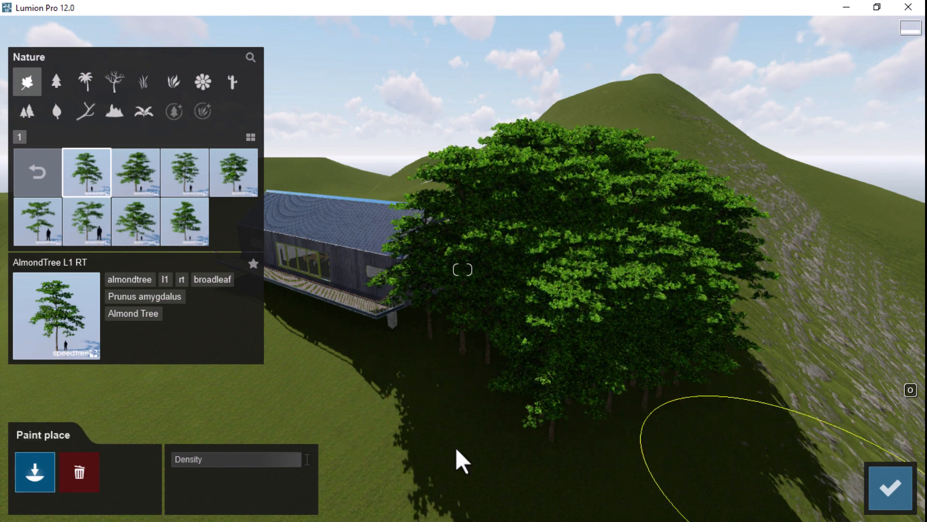
pyautogui.click(77, 472)
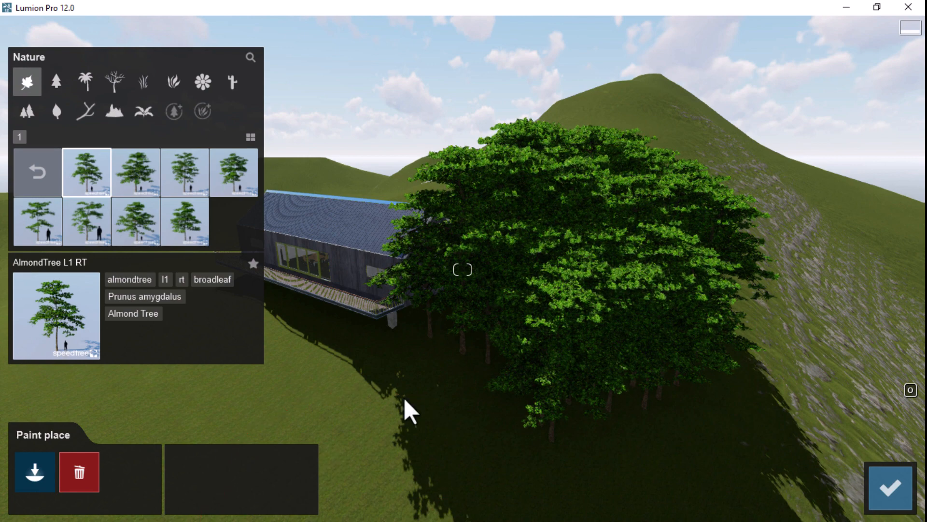
pyautogui.moveTo(476, 379)
pyautogui.mouseDown()
pyautogui.moveTo(606, 356)
pyautogui.moveTo(642, 327)
pyautogui.moveTo(587, 309)
pyautogui.mouseUp()
pyautogui.moveTo(554, 274)
pyautogui.mouseDown()
pyautogui.moveTo(543, 275)
pyautogui.moveTo(488, 355)
pyautogui.mouseUp()
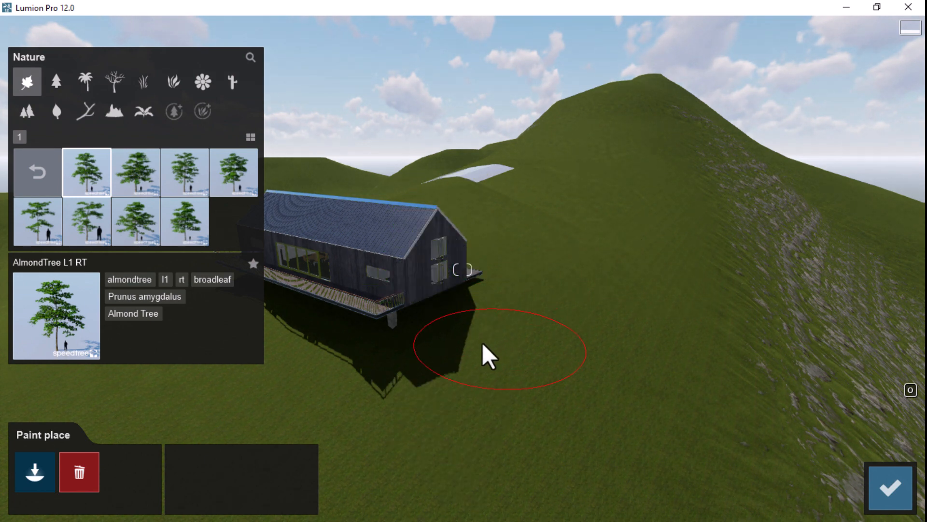
# Paint AlmondTree L1 RT trees at low density on all sides of the house and down the surrounding slopes
pyautogui.click(43, 486)
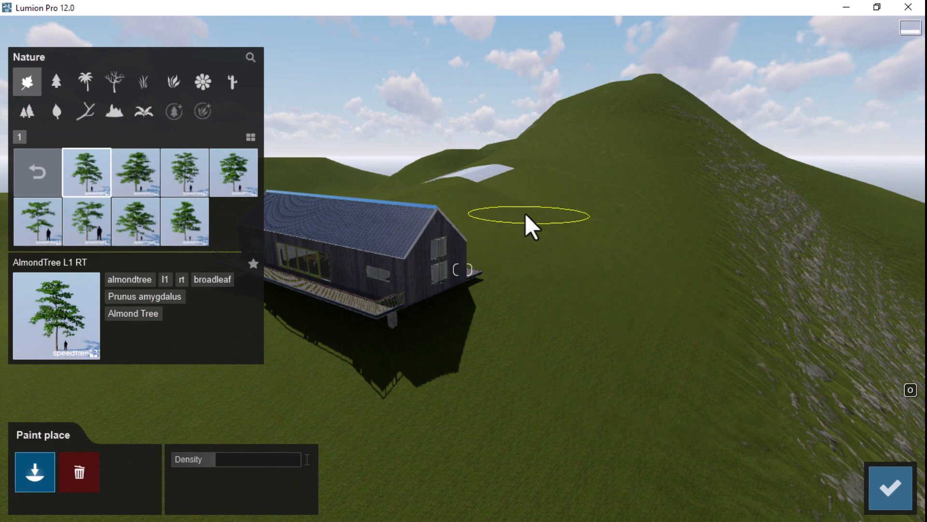
pyautogui.moveTo(601, 267)
pyautogui.mouseDown()
pyautogui.moveTo(574, 340)
pyautogui.moveTo(749, 346)
pyautogui.mouseUp()
pyautogui.moveTo(750, 346); pyautogui.dragTo(473, 261, button='right')
pyautogui.moveTo(368, 232)
pyautogui.mouseDown()
pyautogui.moveTo(341, 300)
pyautogui.moveTo(387, 342)
pyautogui.moveTo(392, 370)
pyautogui.mouseUp()
pyautogui.press('s')
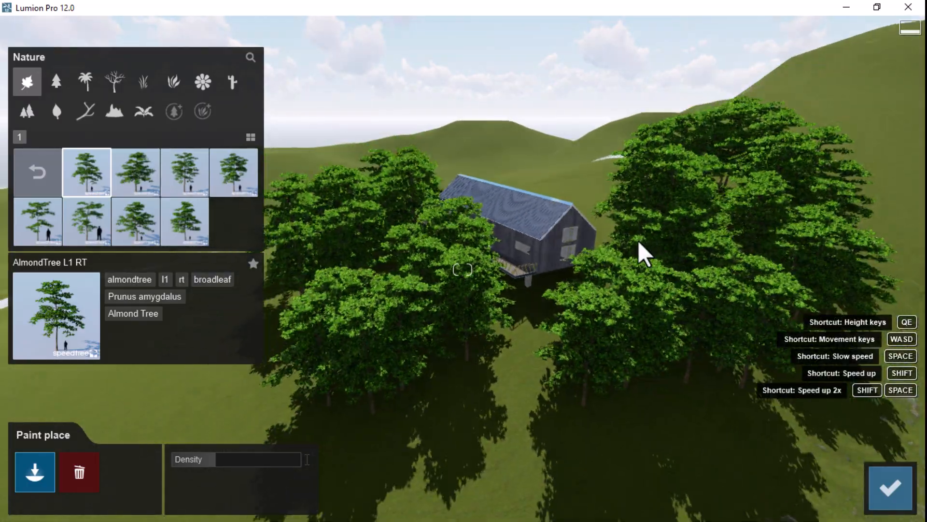
pyautogui.moveTo(640, 240)
pyautogui.mouseDown(button='right')
pyautogui.moveTo(642, 259)
pyautogui.moveTo(658, 208)
pyautogui.moveTo(618, 151)
pyautogui.mouseUp(button='right')
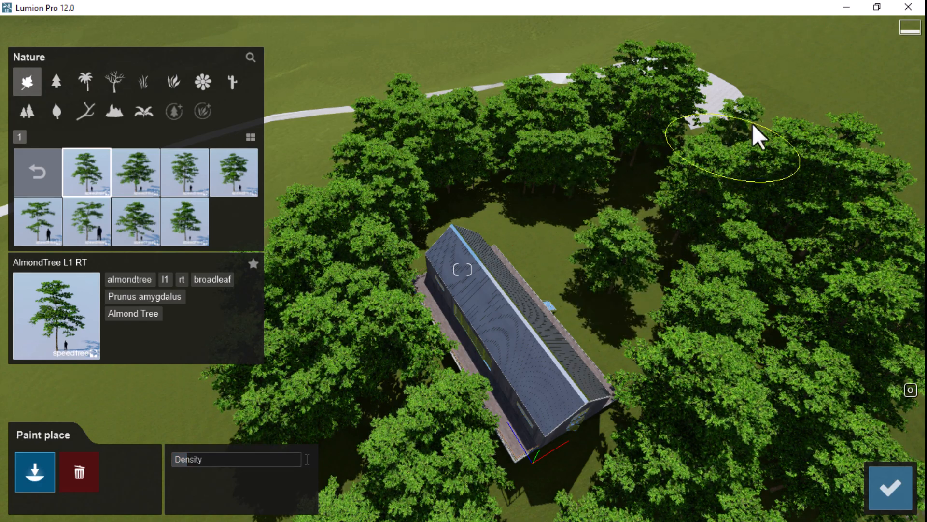
pyautogui.moveTo(841, 89); pyautogui.dragTo(560, 143, button='right')
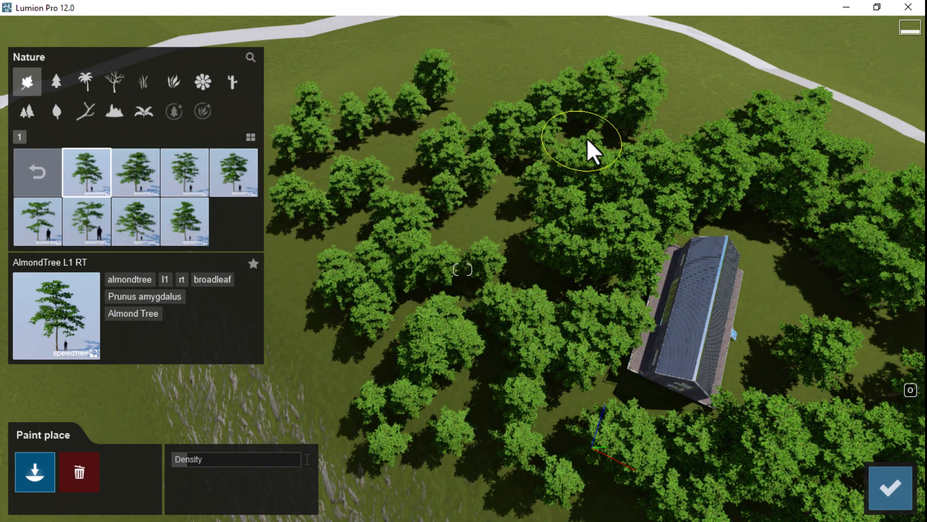
pyautogui.moveTo(593, 152); pyautogui.dragTo(691, 311, button='right')
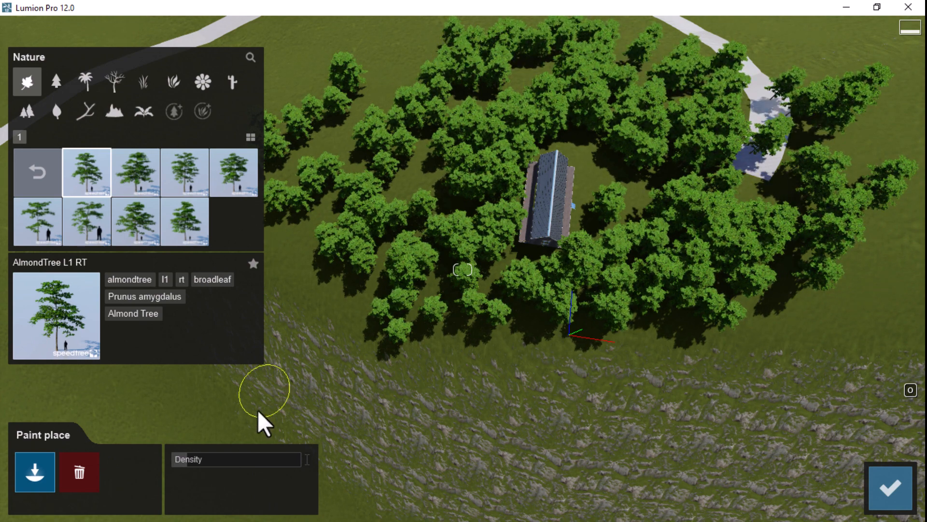
# Erase the painted trees covering the driveway's end, finish painting, and restore the 4 - Photo camera in Photo mode
pyautogui.click(79, 472)
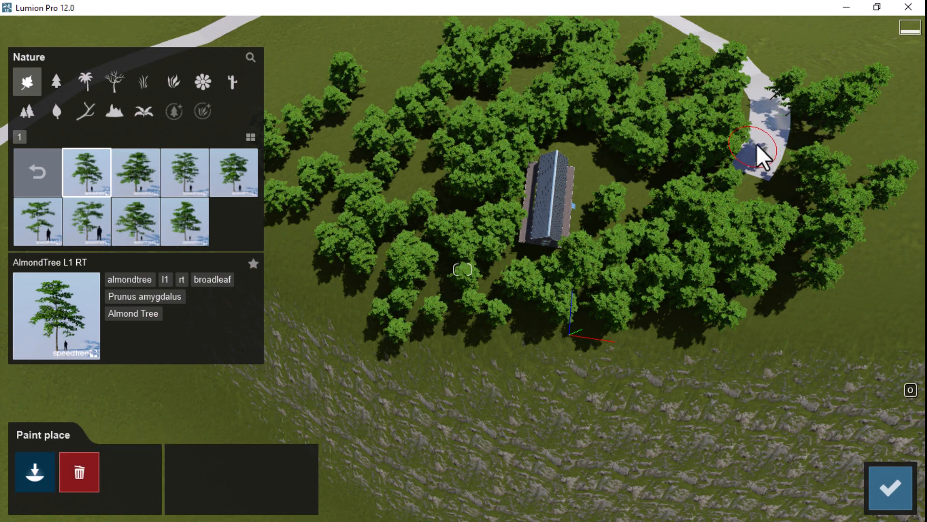
pyautogui.moveTo(756, 199); pyautogui.dragTo(522, 339, button='right')
pyautogui.click(878, 478)
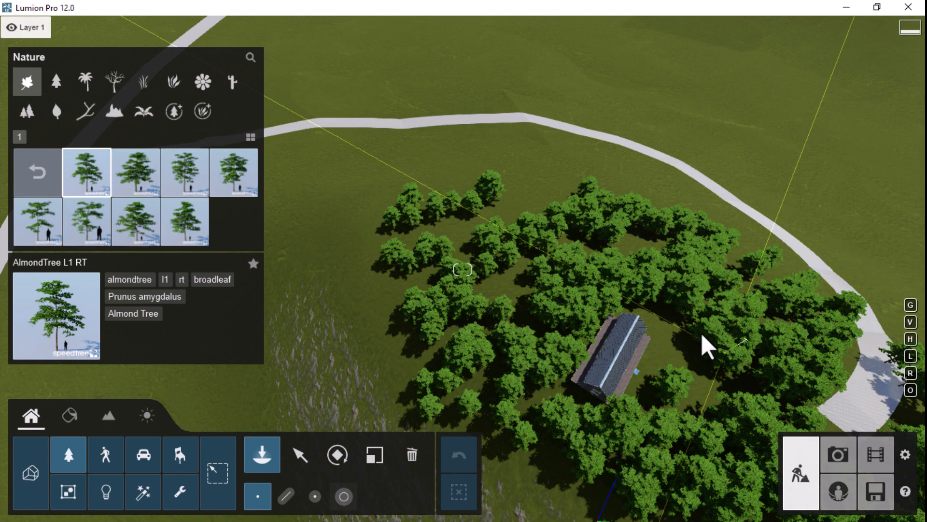
pyautogui.click(832, 460)
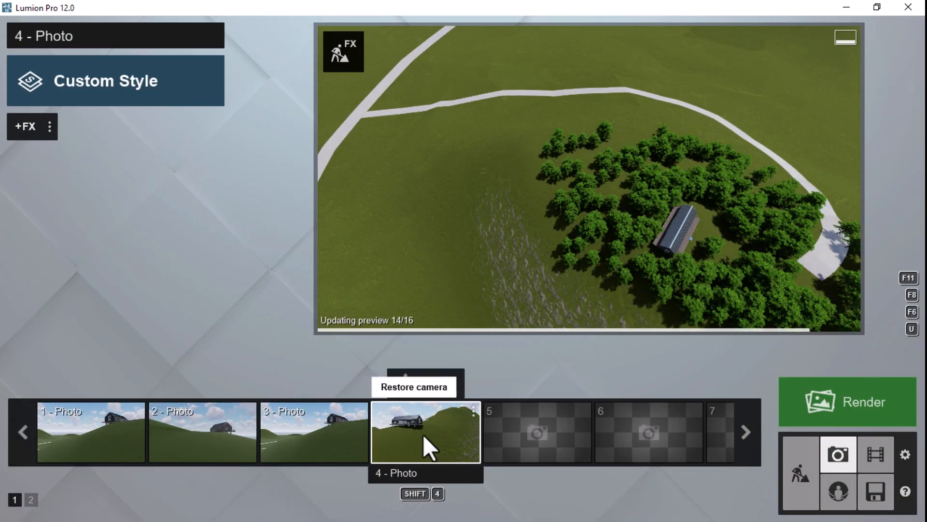
pyautogui.click(425, 437)
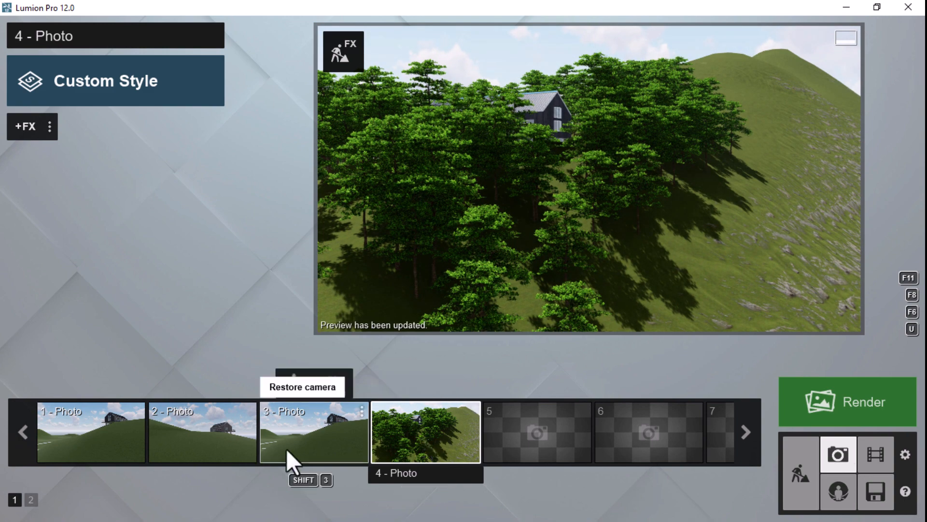
# Restore the saved cameras of photos 3, 2 and 1 to check how each view looks with the trees
pyautogui.click(305, 441)
pyautogui.click(232, 441)
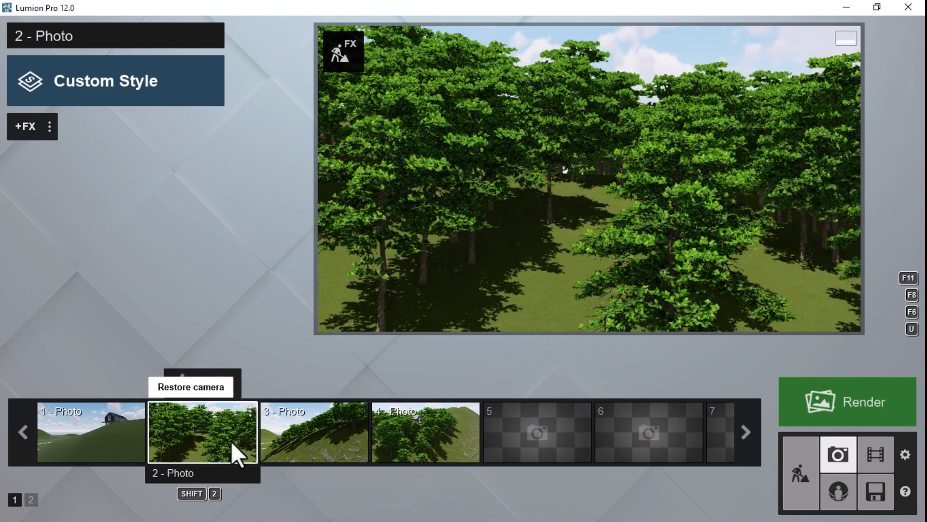
pyautogui.click(86, 442)
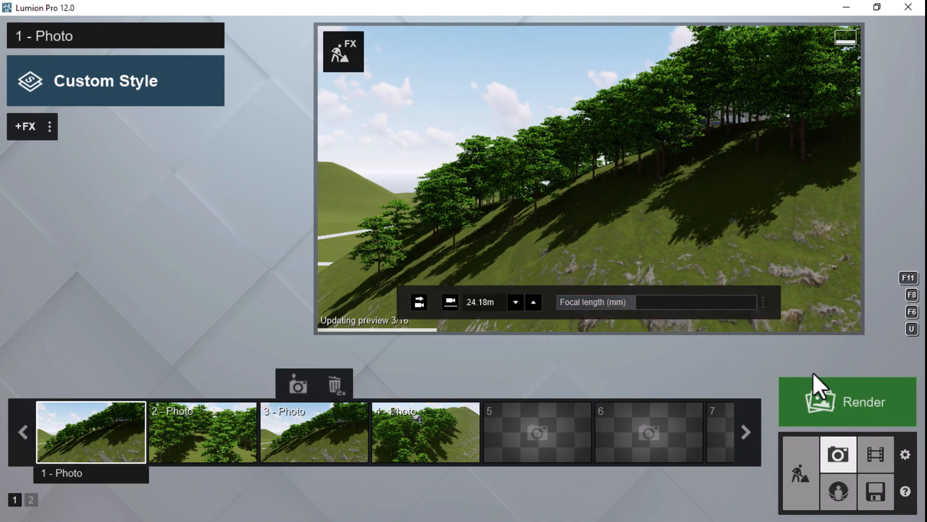
# In Build mode, bring the camera over the slope trees to the driveway, framing the house's gable end and deck
pyautogui.click(796, 465)
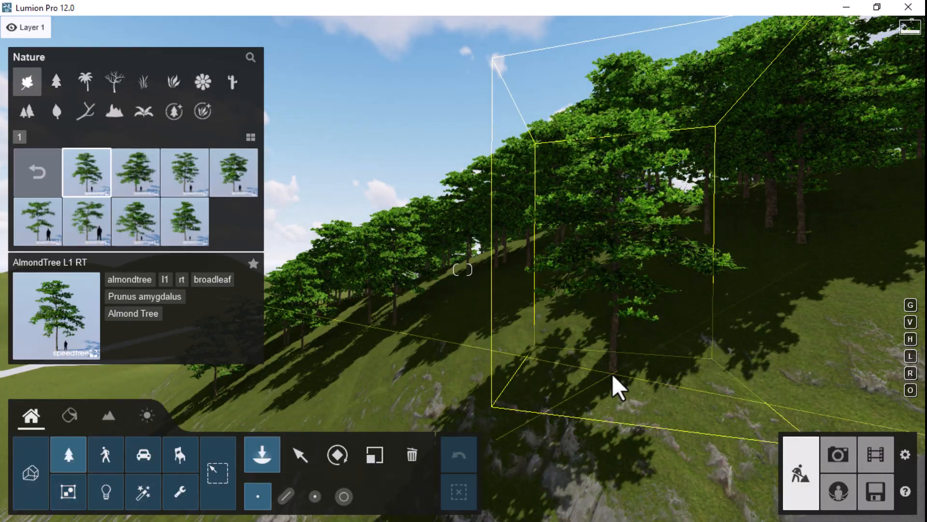
pyautogui.press('q')
pyautogui.press('q')
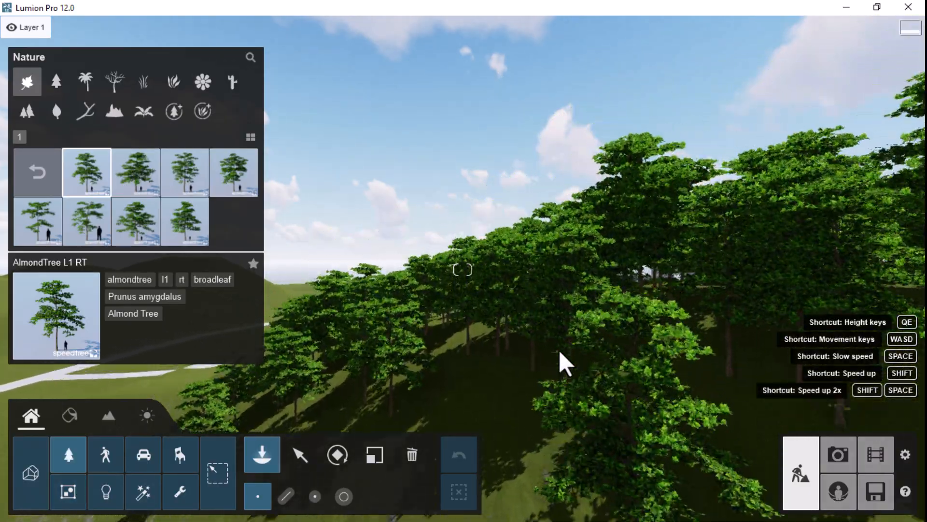
pyautogui.press('w')
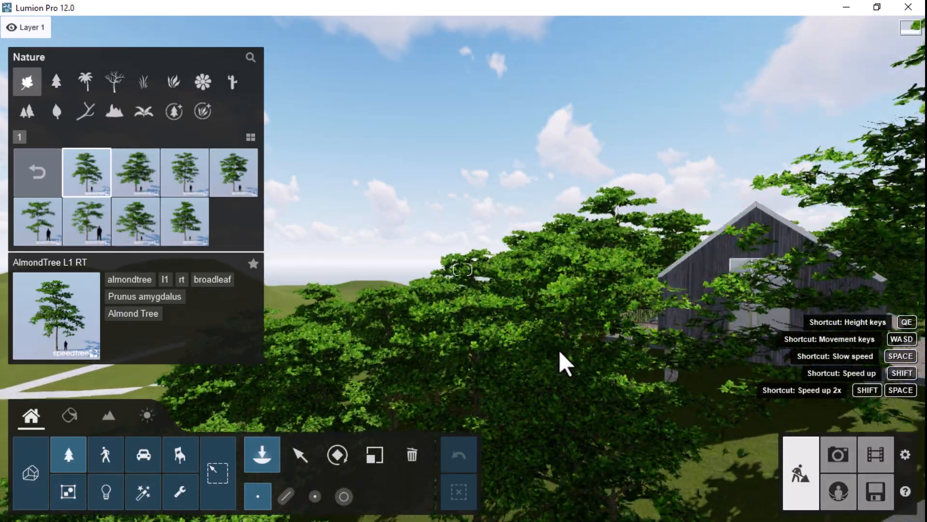
pyautogui.press('s')
pyautogui.moveTo(543, 346); pyautogui.dragTo(569, 349, button='right')
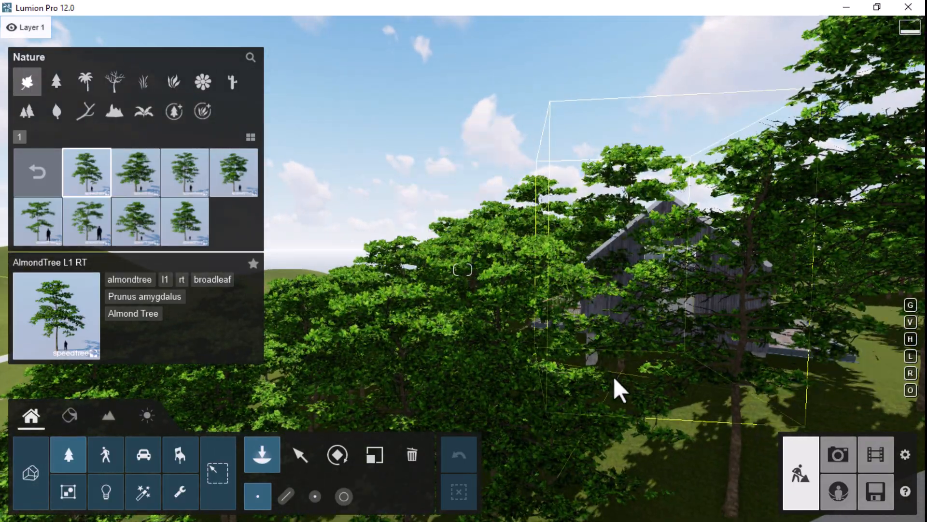
pyautogui.press('d')
pyautogui.press('d')
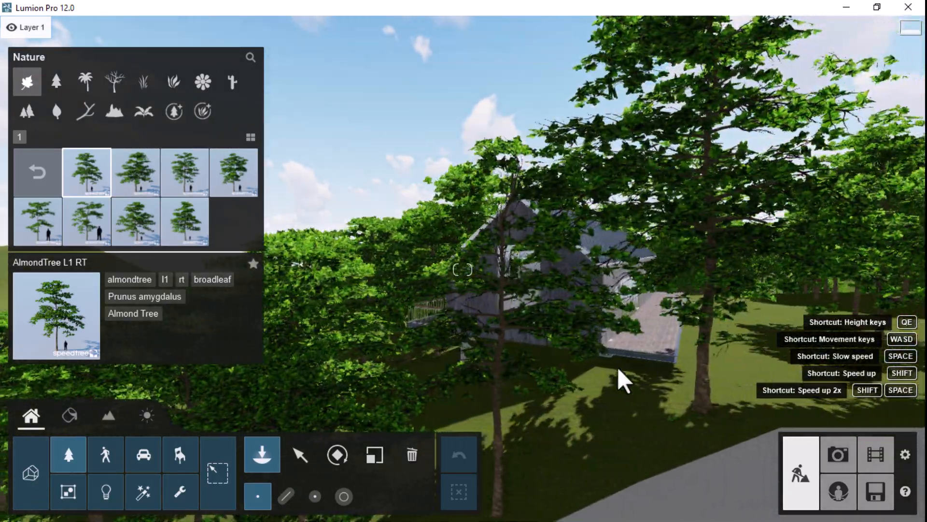
pyautogui.moveTo(621, 368); pyautogui.dragTo(534, 379, button='right')
pyautogui.press('d')
pyautogui.press('d')
pyautogui.press('a')
# In Photo mode, lower and pull back the driveway view, save it as photo 5, and set the focal length to 13.2 mm
pyautogui.click(832, 442)
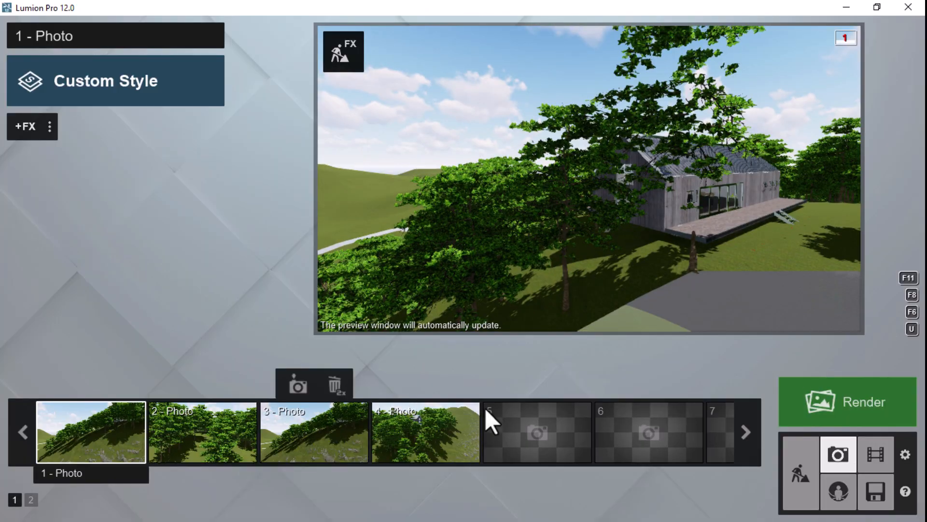
pyautogui.press('e')
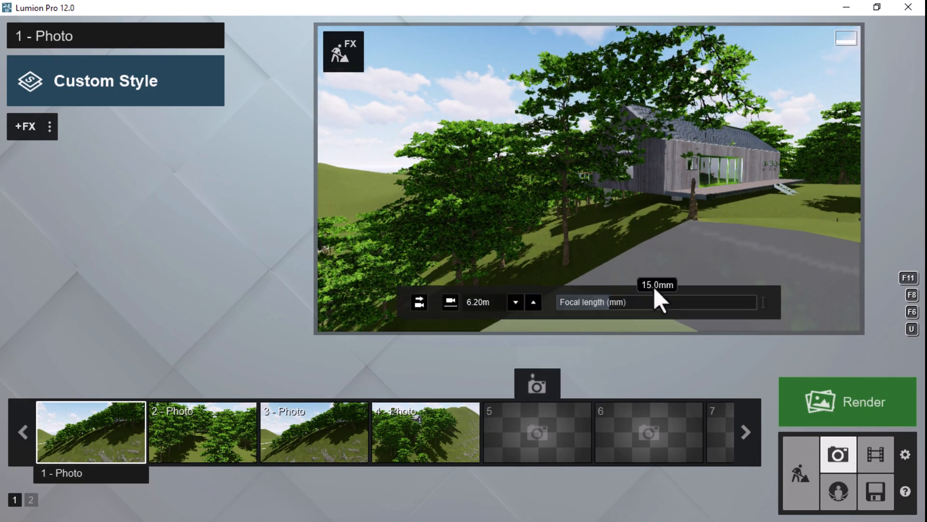
pyautogui.press('s')
pyautogui.press('s')
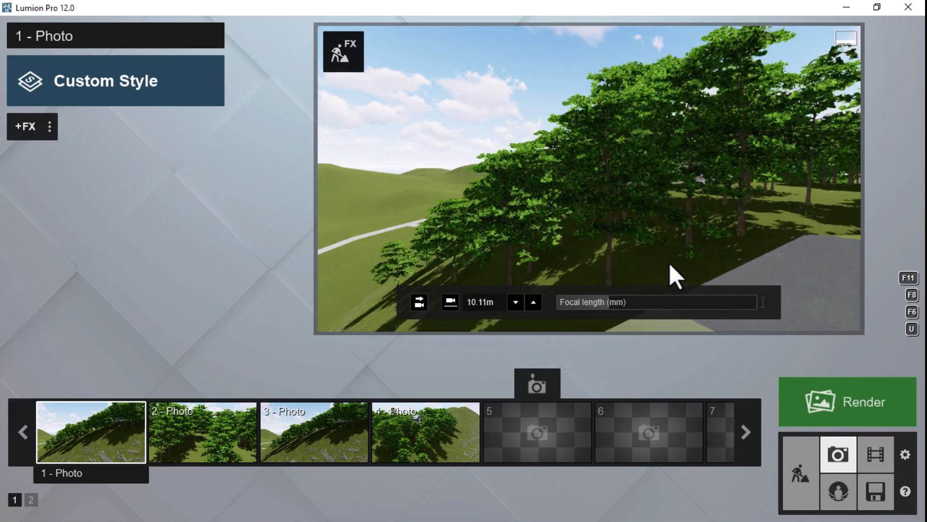
pyautogui.click(541, 382)
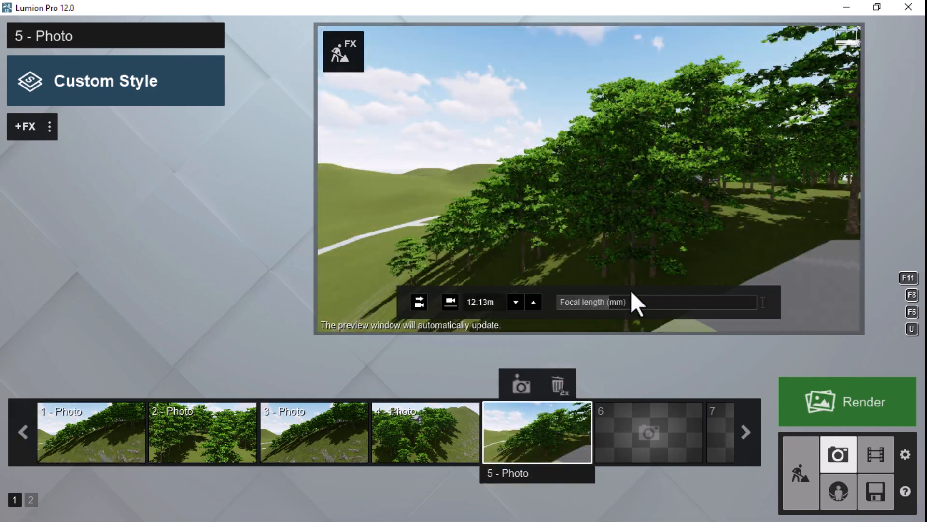
pyautogui.moveTo(607, 311)
pyautogui.mouseDown()
pyautogui.moveTo(740, 313)
pyautogui.moveTo(576, 320)
pyautogui.moveTo(604, 319)
pyautogui.mouseUp()
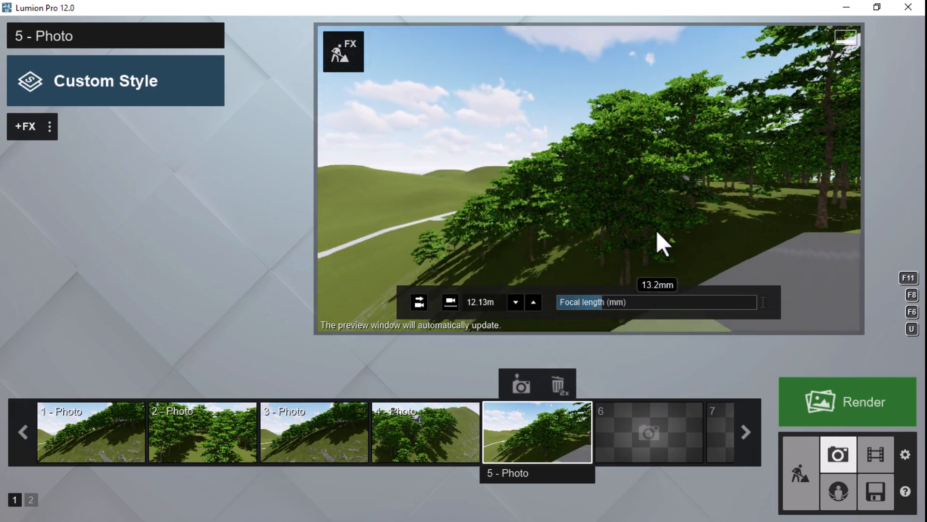
pyautogui.press('d')
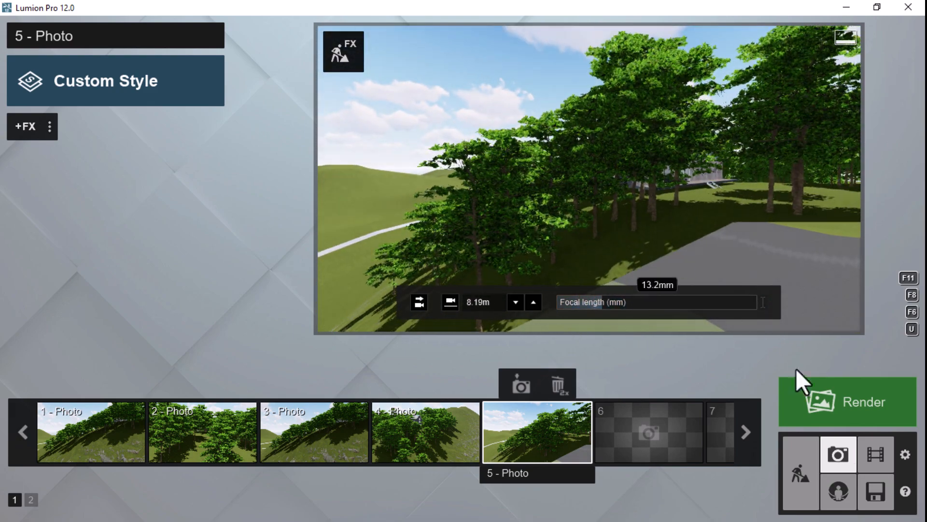
# Return to Build mode and try an AlmondTree L1 RT position on the lawn in front of the house's deck
pyautogui.click(802, 460)
pyautogui.press('w')
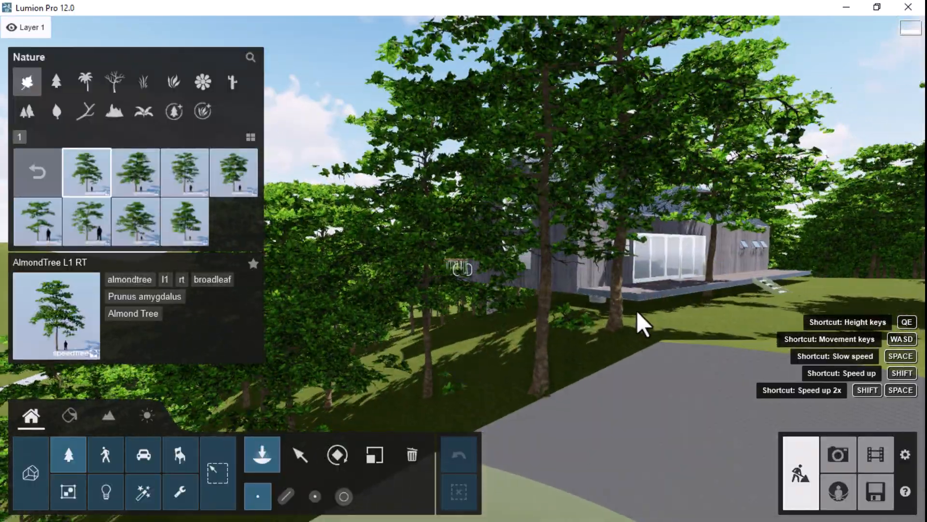
pyautogui.press('q')
pyautogui.scroll(5, 688, 363)
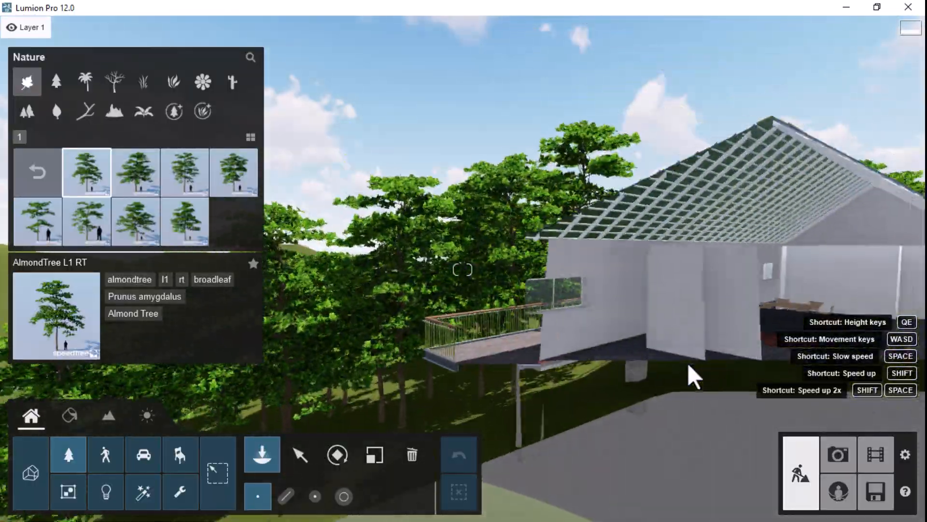
pyautogui.scroll(-5, 687, 368)
pyautogui.press('d')
pyautogui.press('d')
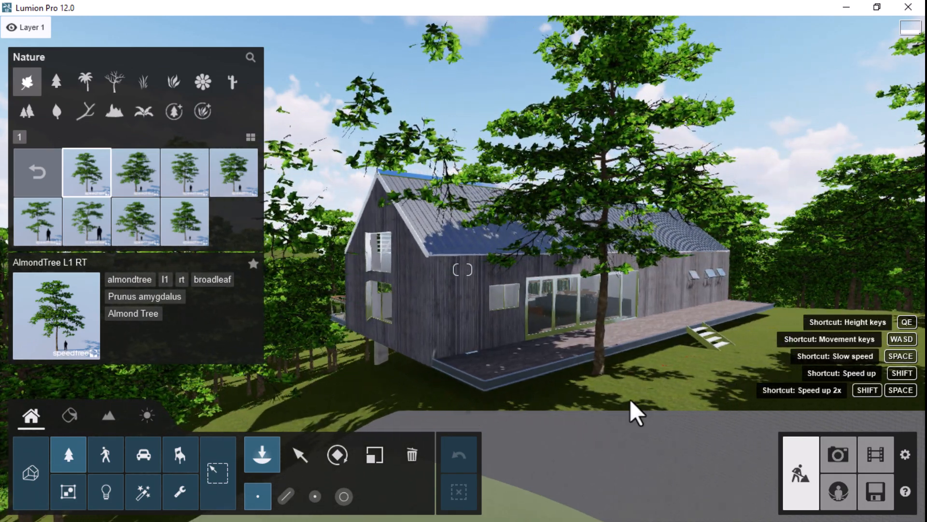
pyautogui.click(645, 401)
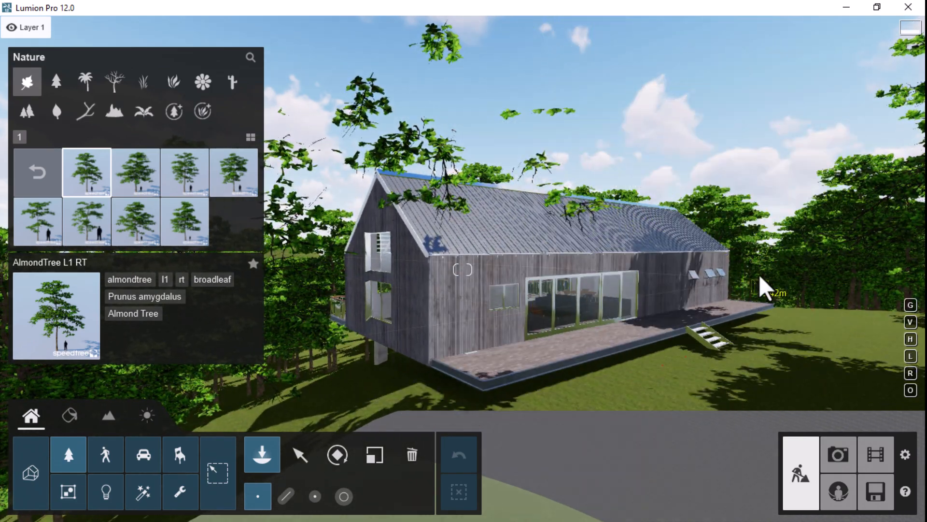
# Examine from nearer and farther along the driveway how the surrounding trees screen the house's deck side
pyautogui.press('w')
pyautogui.press('s')
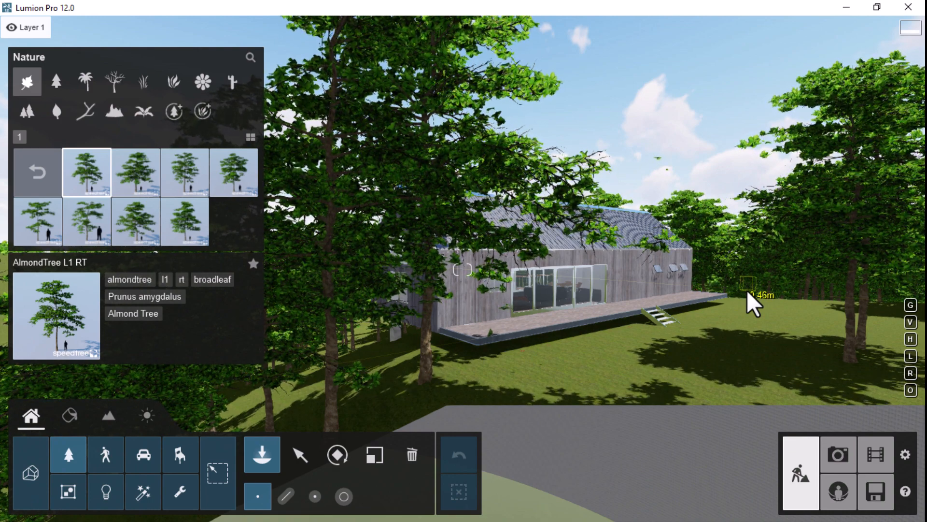
pyautogui.press('s')
pyautogui.press('s')
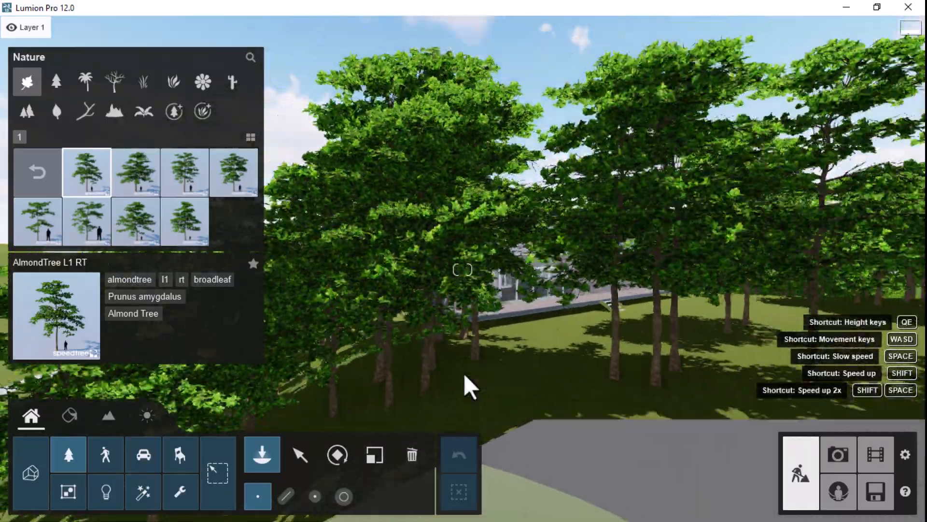
pyautogui.press('w')
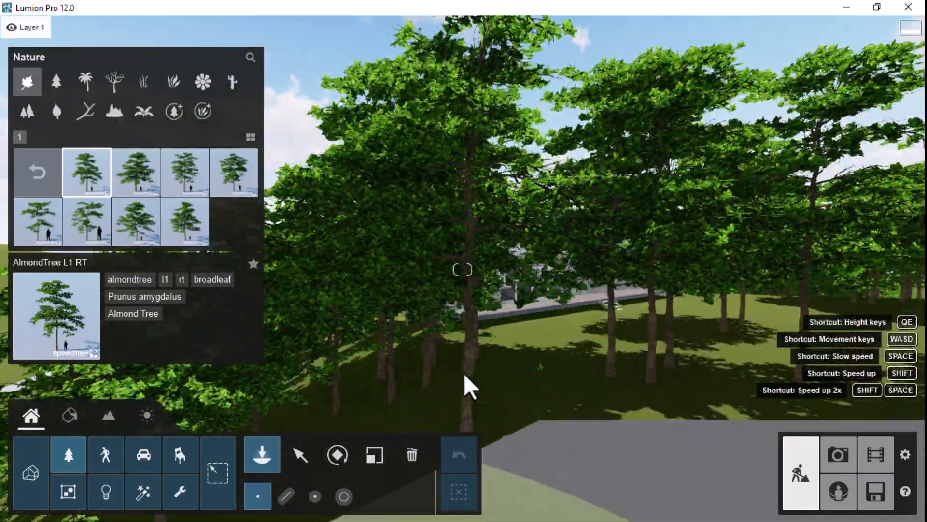
pyautogui.press('s')
pyautogui.press('s')
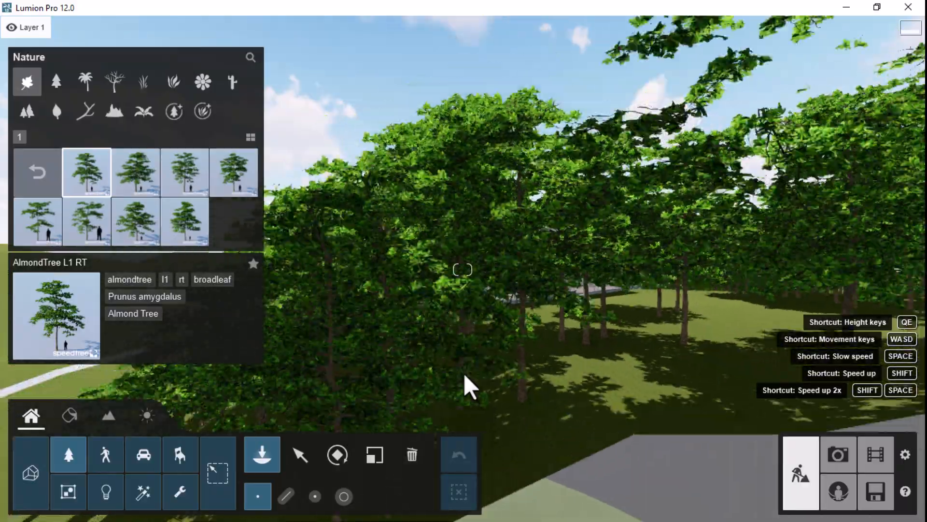
pyautogui.press('w')
pyautogui.press('w')
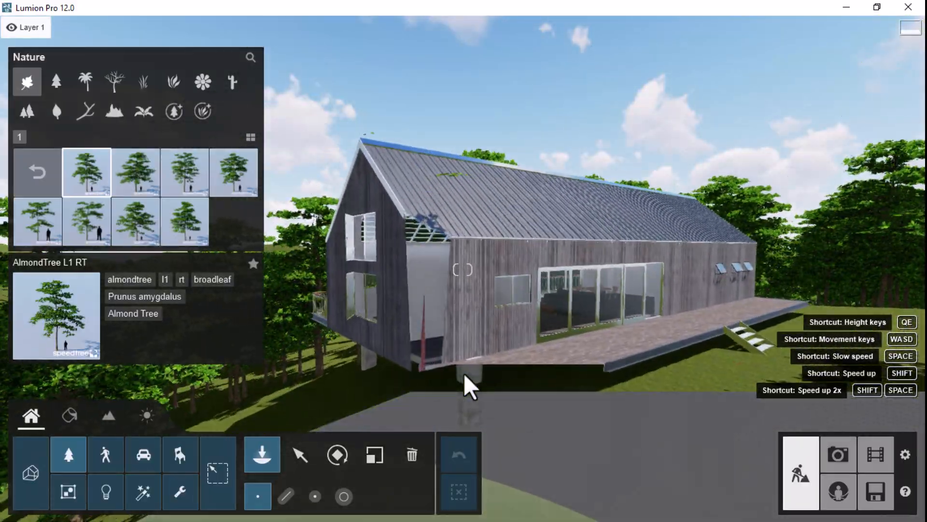
# Try positions for an AlmondTree L1 RT between the driveway's edge and the house's deck
pyautogui.click(463, 373)
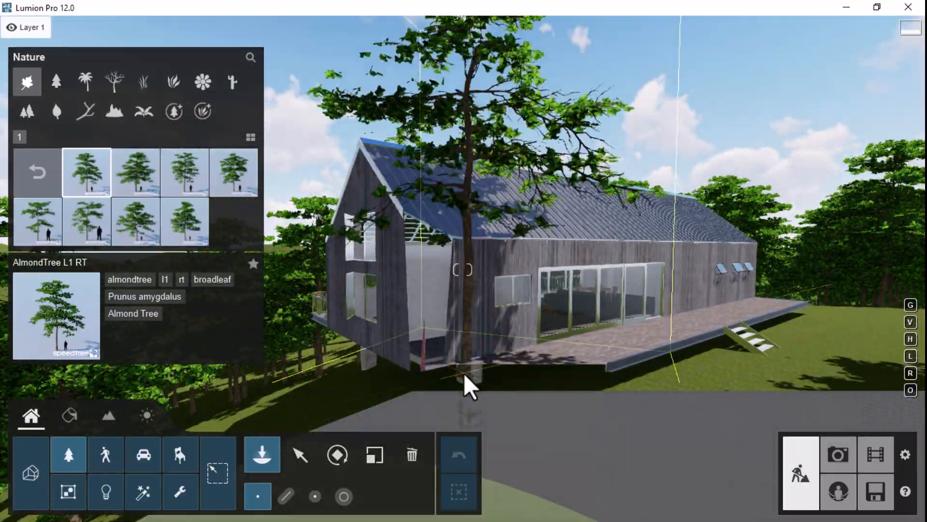
pyautogui.press('s')
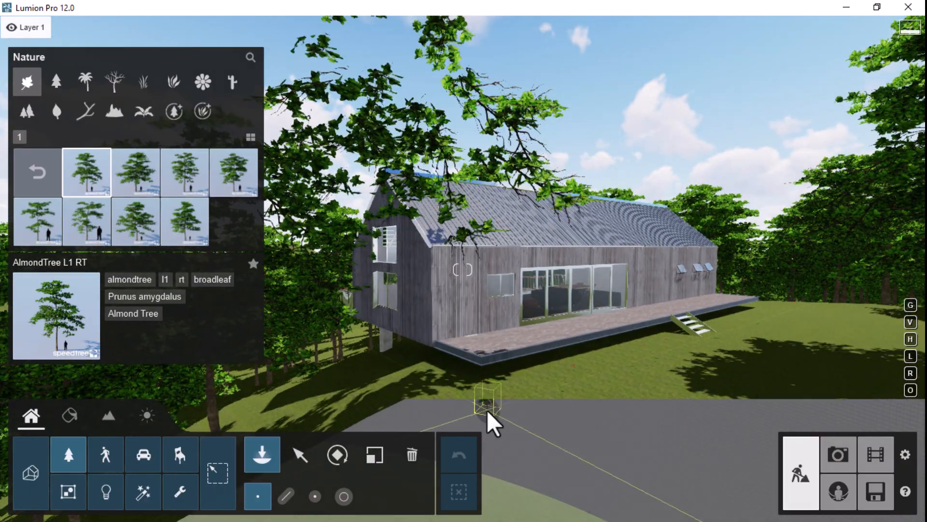
pyautogui.press('s')
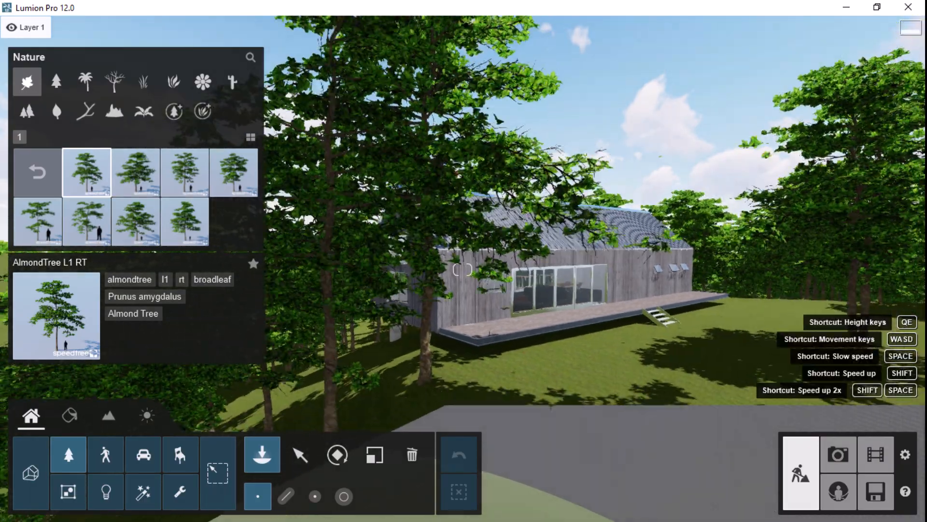
pyautogui.moveTo(553, 413); pyautogui.dragTo(592, 418, button='right')
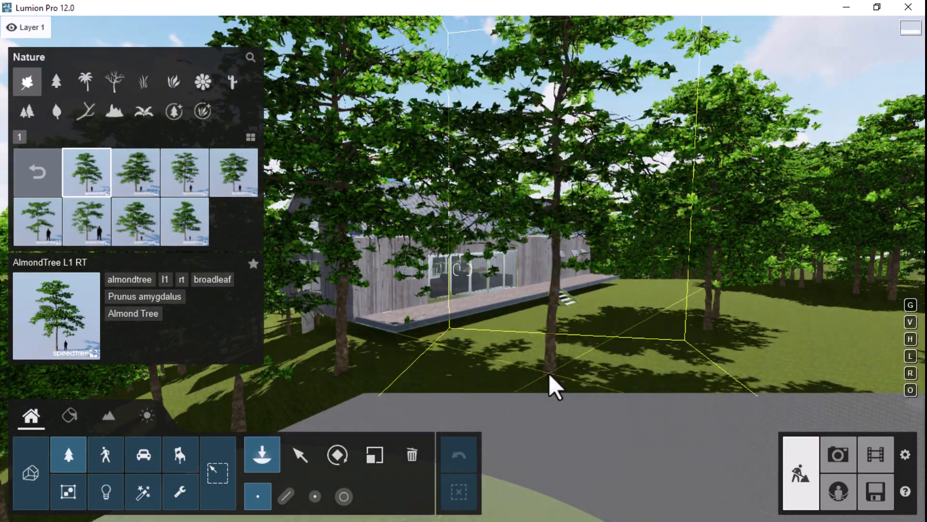